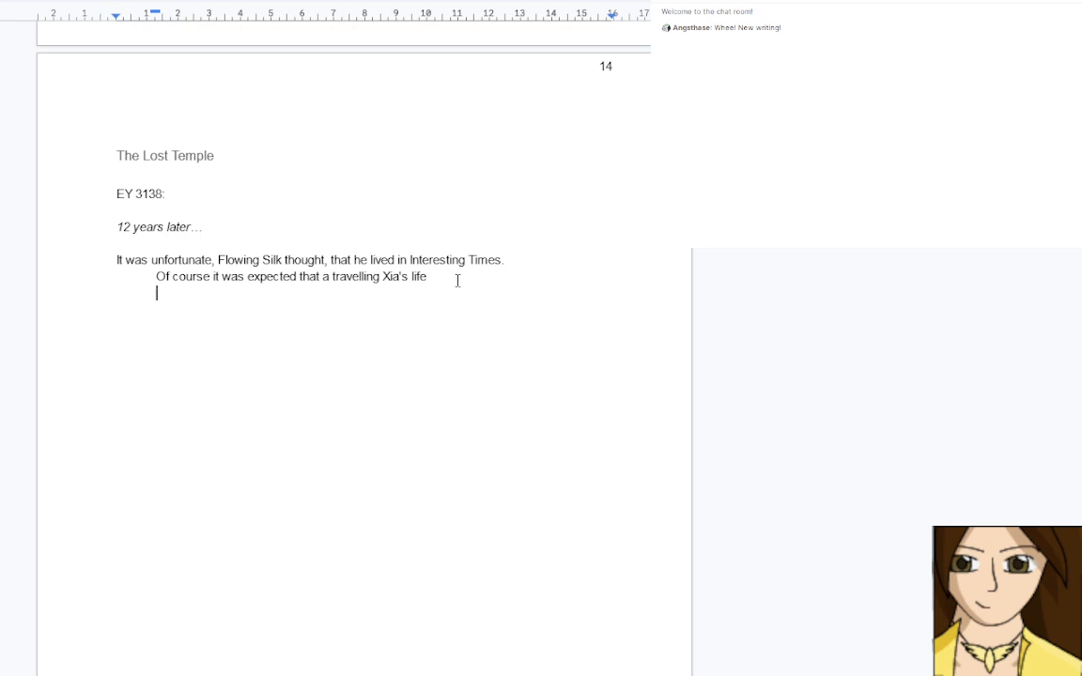
# Capitalise the word "that" after "Flowing Silk thought," in the opening sentence
pyautogui.scroll(-1, 457, 280)
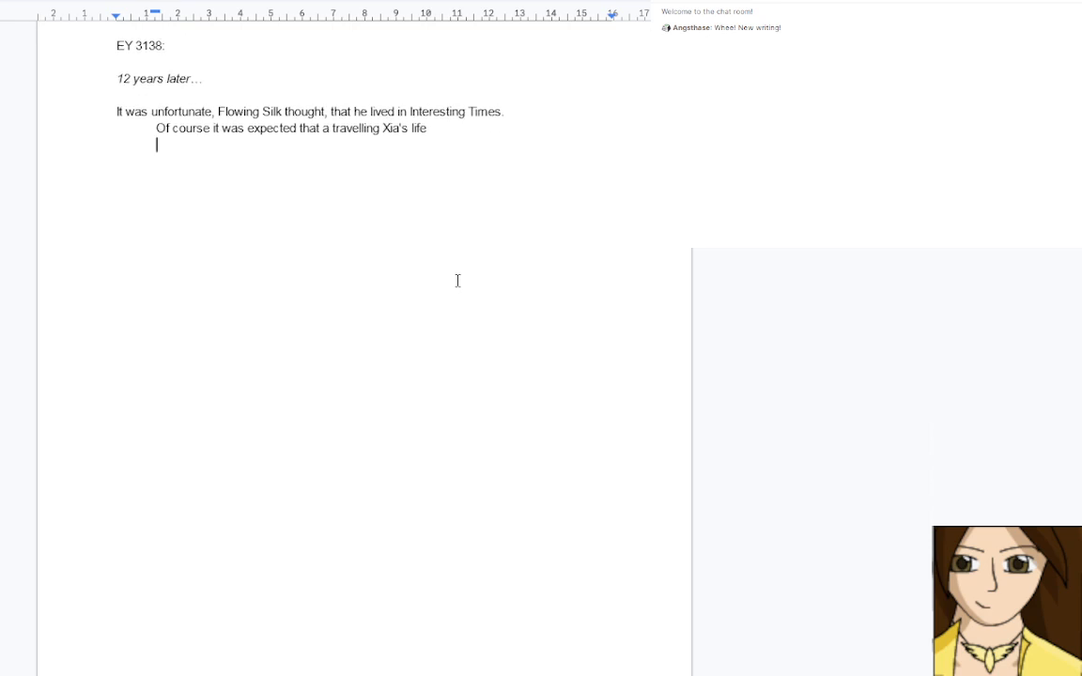
pyautogui.scroll(1, 457, 279)
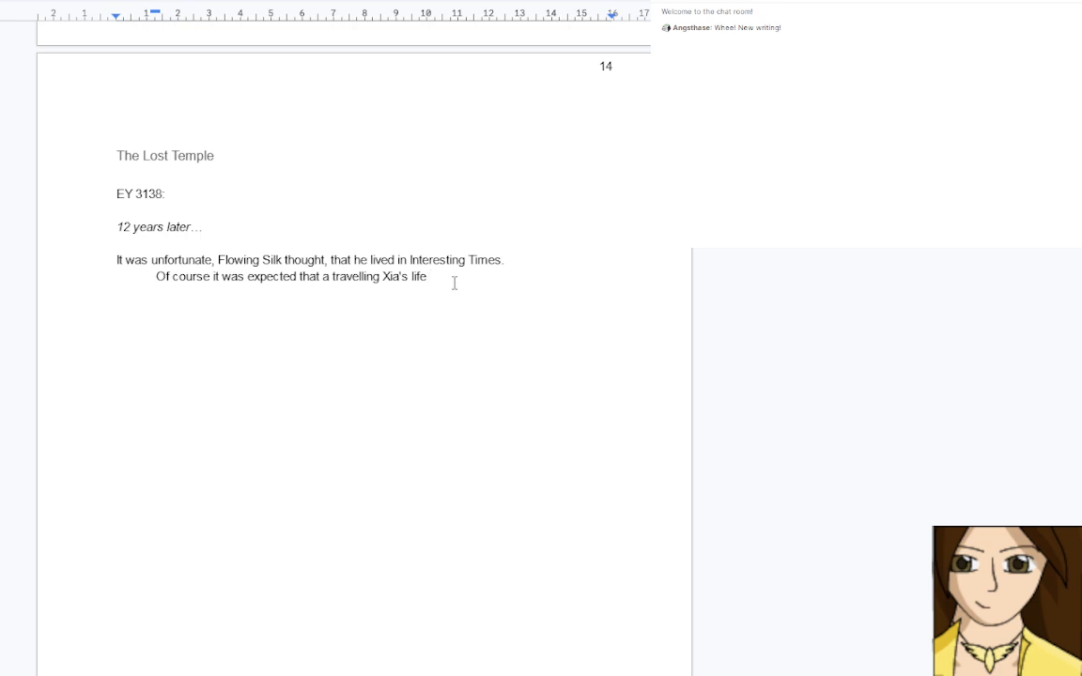
pyautogui.click(330, 260)
pyautogui.press('Delete')
pyautogui.write('T')
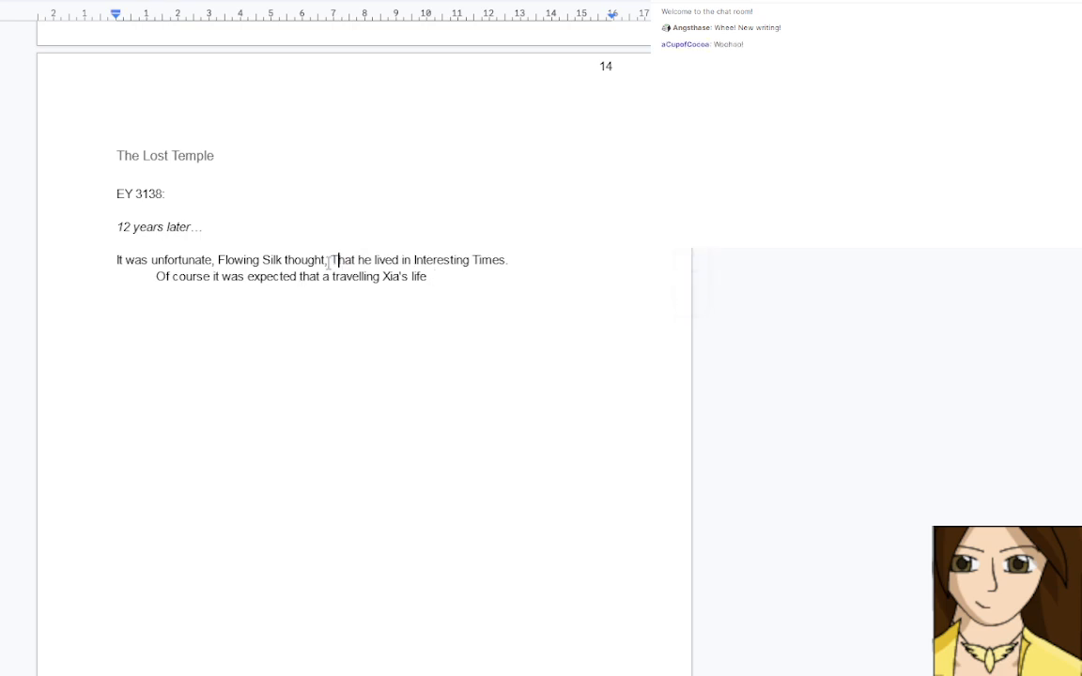
# Continue the paragraph after "Xia's life" with "would contain more excitement than a normal citizen's"
pyautogui.click(438, 280)
pyautogui.write('would contain ')
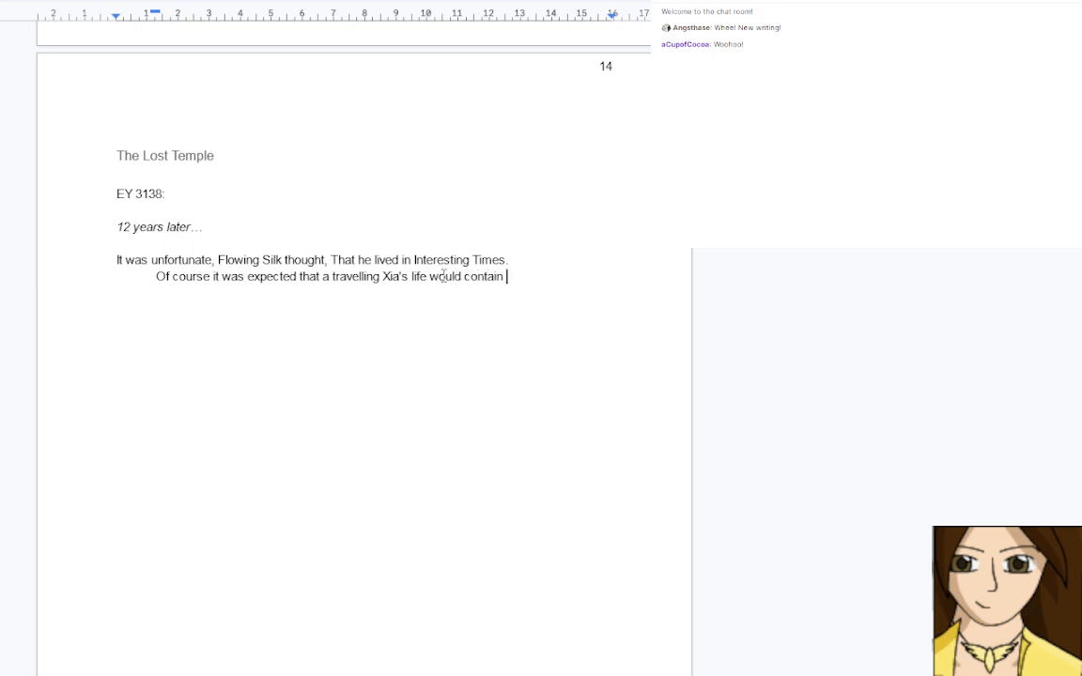
pyautogui.write('more excitement than a ')
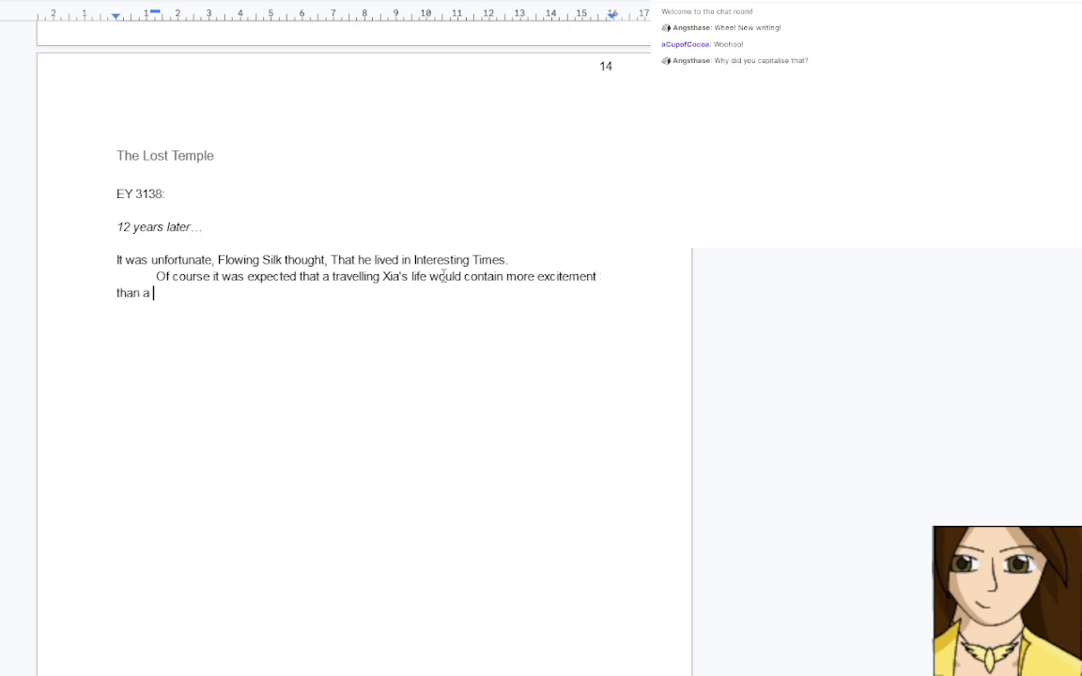
pyautogui.write('normal citizens')
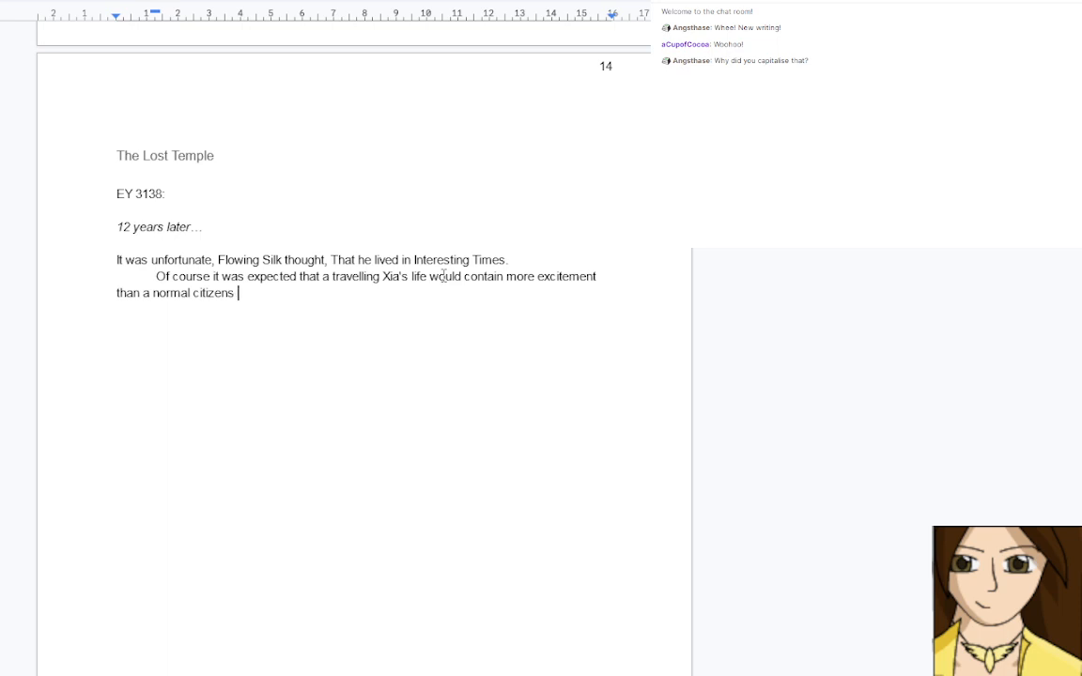
pyautogui.press('BackSpace')
pyautogui.press('BackSpace')
pyautogui.write("'")
pyautogui.write('s')
# Extend the sentence after "citizen's" with ", but from his position standing at the bottom"
pyautogui.write(', but from ')
pyautogui.write('his posi')
pyautogui.write('s')
pyautogui.press('BackSpace')
pyautogui.write('tion ')
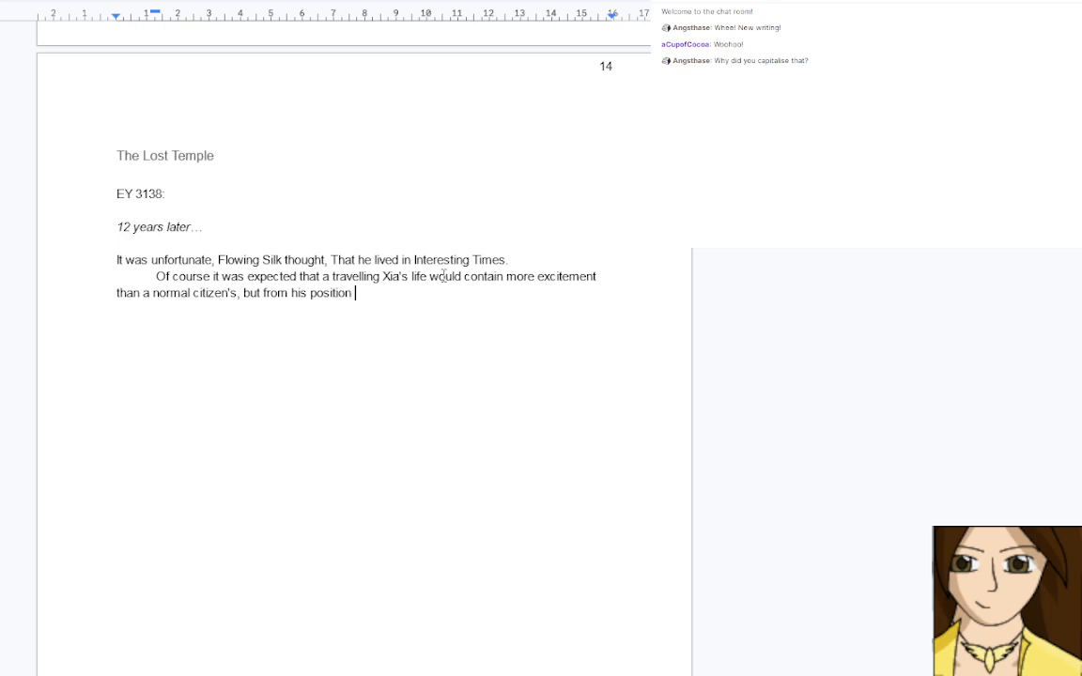
pyautogui.write('standing at the bottom ')
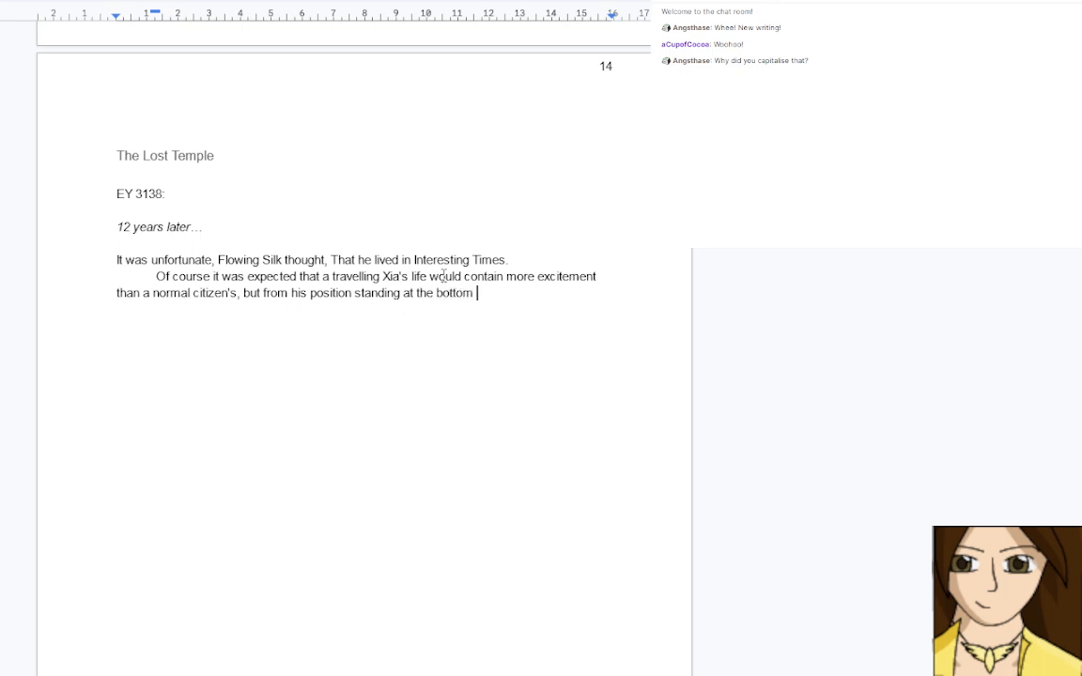
# Extend the sentence after "bottom" with "of a valley", discarding the draft word "landslide", and begin a "when" clause
pyautogui.write('of a la')
pyautogui.write('ndslid')
pyautogui.write('e')
pyautogui.press('BackSpace')
pyautogui.press('BackSpace')
pyautogui.press('BackSpace')
pyautogui.press('BackSpace')
pyautogui.press('BackSpace')
pyautogui.press('BackSpace')
pyautogui.press('BackSpace')
pyautogui.press('BackSpace')
pyautogui.press('BackSpace')
pyautogui.press('BackSpace')
pyautogui.write('valley when h')
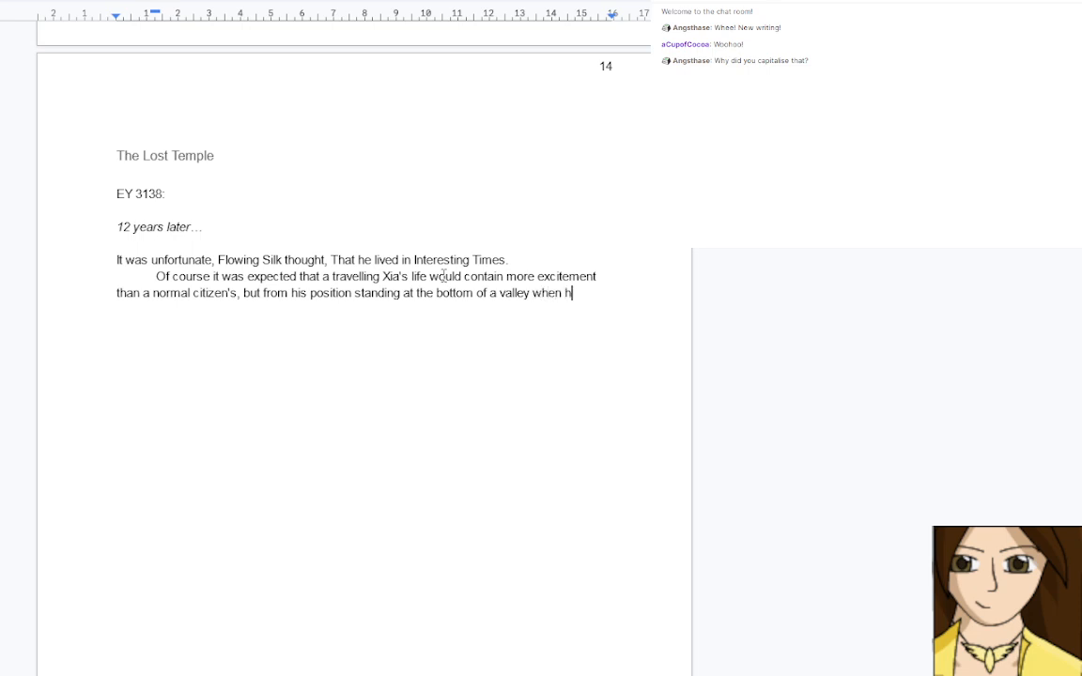
# Discard the draft clause "when he'd previously" after "valley" and write "on the remains of a landslide" instead
pyautogui.write("e'd previ")
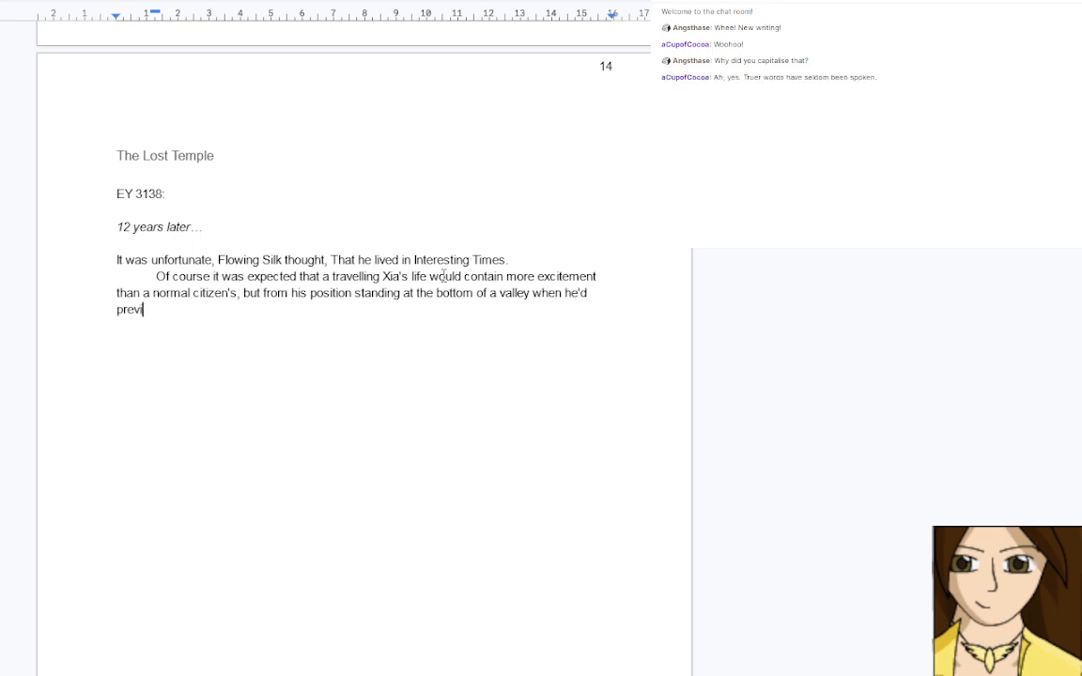
pyautogui.write('ously bee')
pyautogui.press('BackSpace')
pyautogui.press('BackSpace')
pyautogui.press('BackSpace')
pyautogui.press('BackSpace')
pyautogui.press('BackSpace')
pyautogui.press('BackSpace')
pyautogui.press('BackSpace')
pyautogui.press('BackSpace')
pyautogui.press('BackSpace')
pyautogui.press('BackSpace')
pyautogui.press('BackSpace')
pyautogui.press('BackSpace')
pyautogui.press('BackSpace')
pyautogui.press('BackSpace')
pyautogui.press('BackSpace')
pyautogui.press('BackSpace')
pyautogui.press('BackSpace')
pyautogui.press('BackSpace')
pyautogui.press('BackSpace')
pyautogui.press('BackSpace')
pyautogui.press('BackSpace')
pyautogui.press('BackSpace')
pyautogui.press('BackSpace')
pyautogui.press('BackSpace')
pyautogui.write('on the remains o')
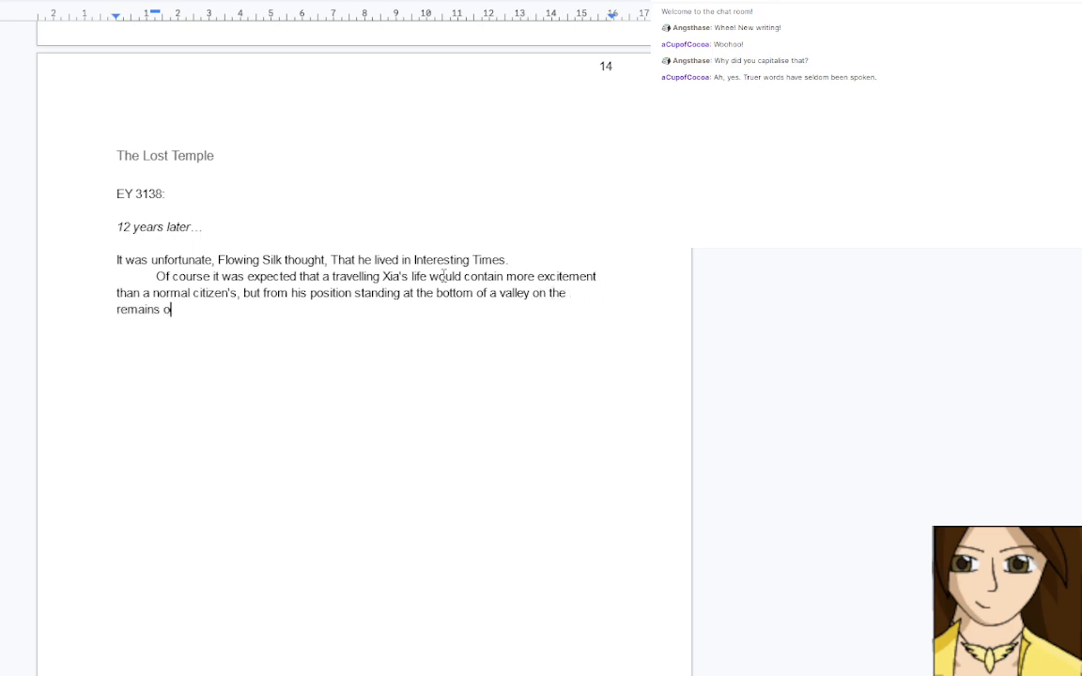
pyautogui.write('f a landslide')
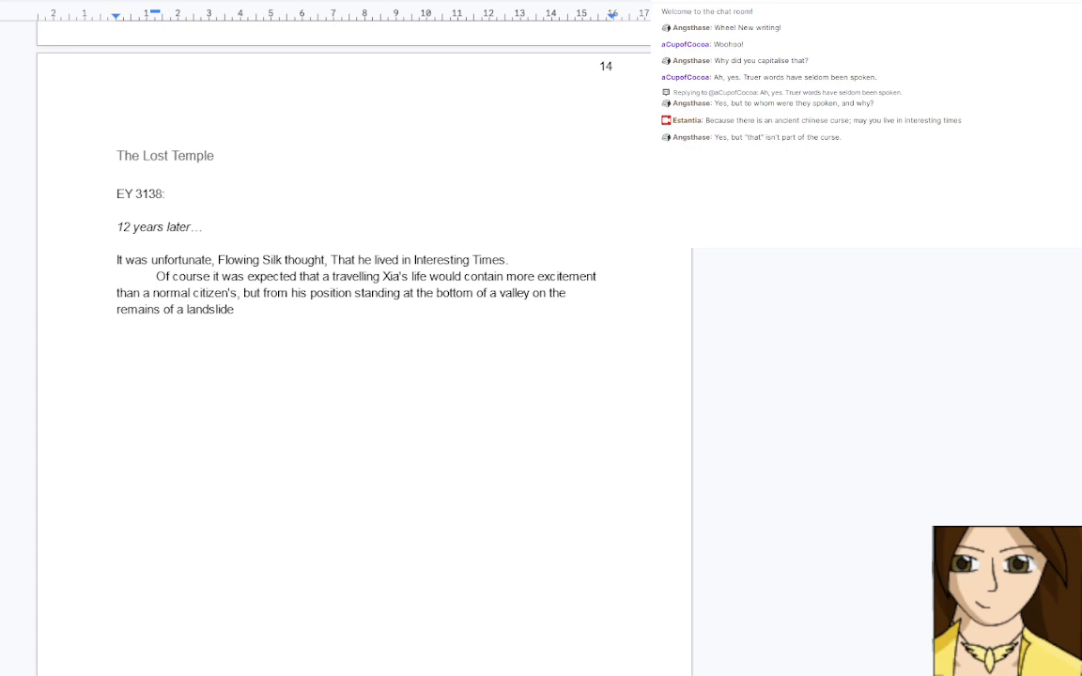
# Change "That" back to lowercase "that" in the opening sentence
pyautogui.moveTo(330, 260); pyautogui.dragTo(336, 260)
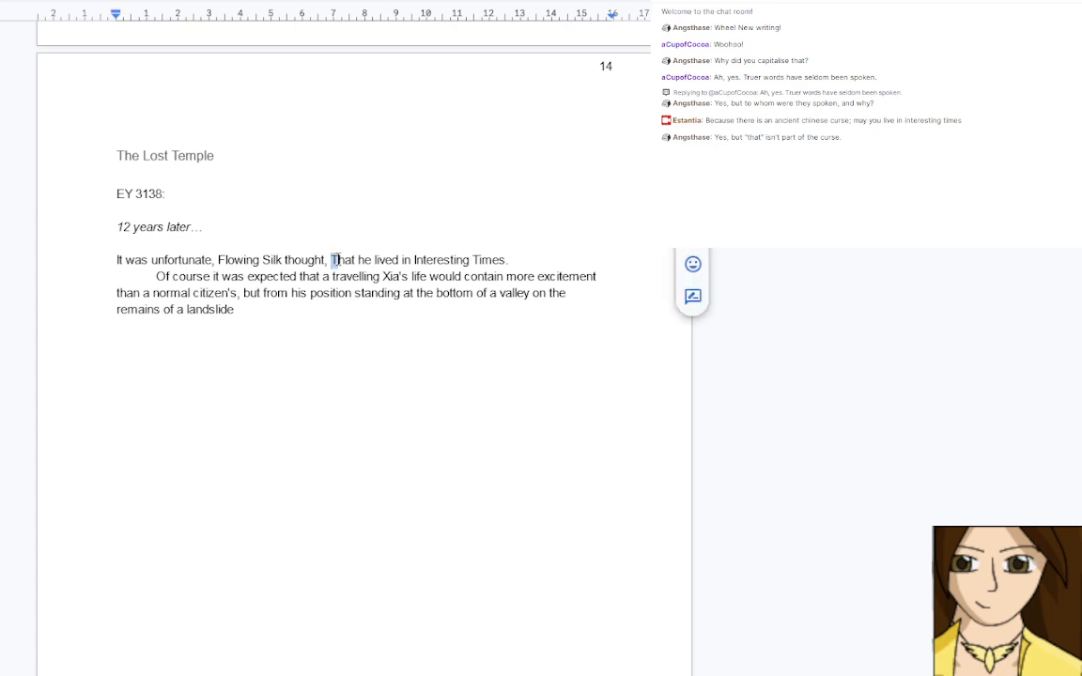
pyautogui.write('t')
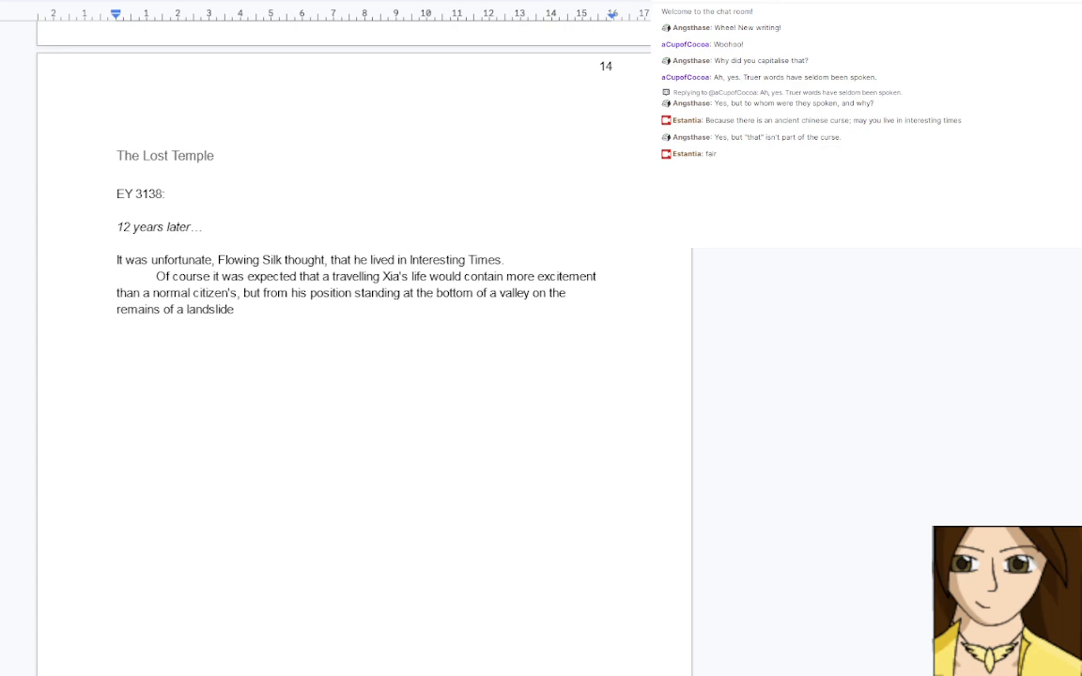
pyautogui.click(116, 260)
pyautogui.click(246, 309)
pyautogui.press('Return')
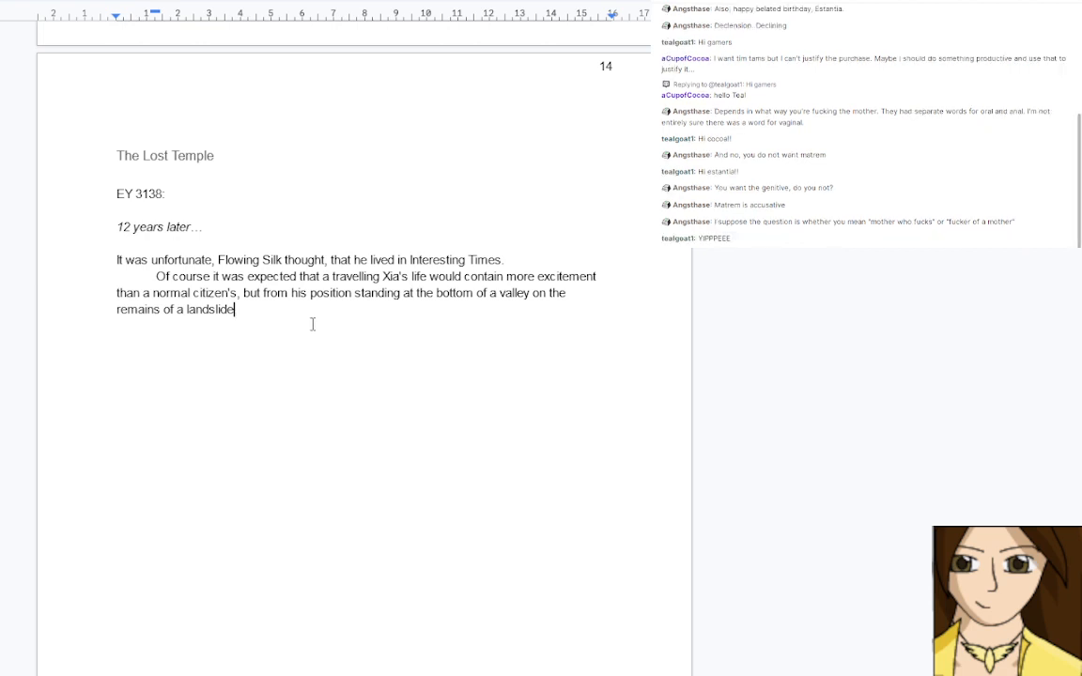
pyautogui.press('Return')
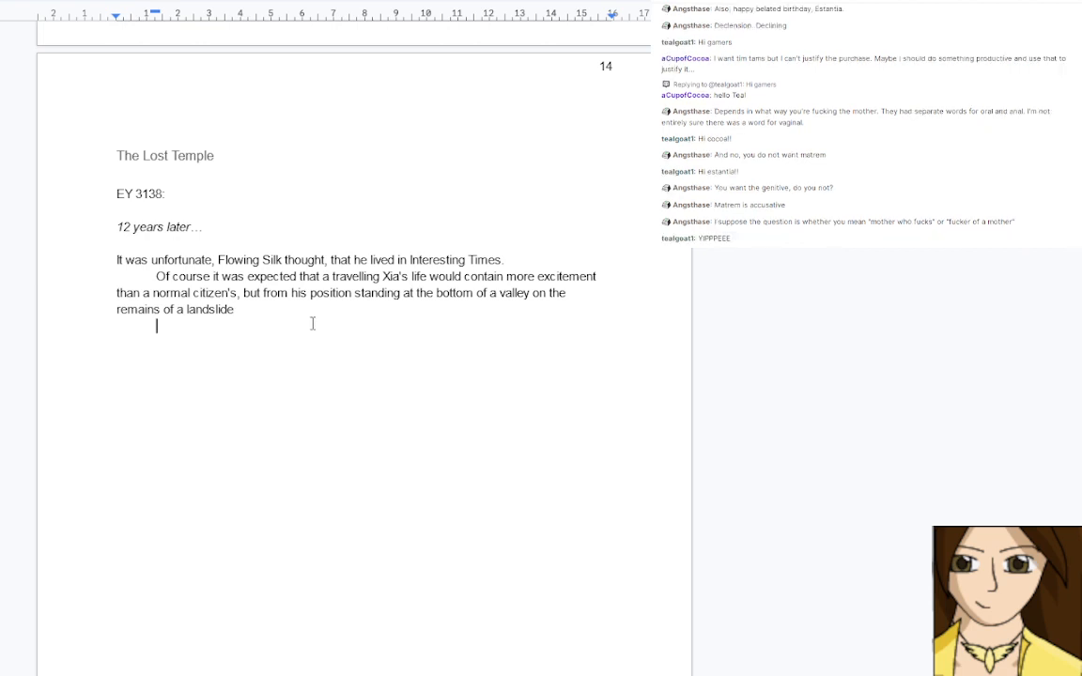
# Continue the sentence after "landslide" with "he couldn't help but feel most travelling", setting "most" in italics
pyautogui.click(329, 308)
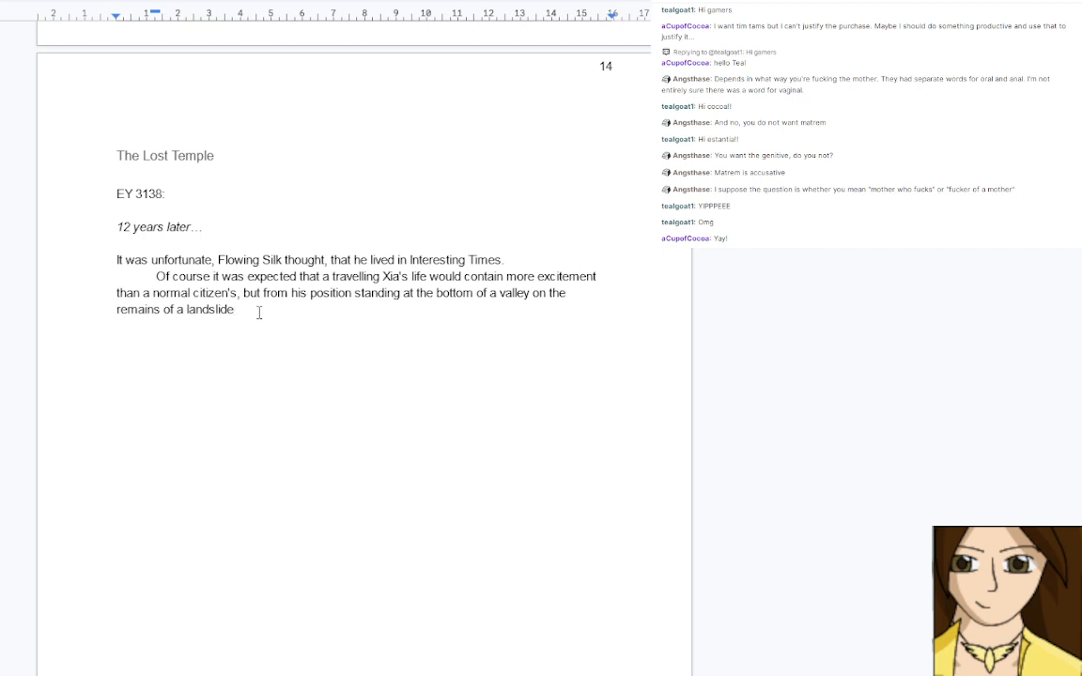
pyautogui.write('he co')
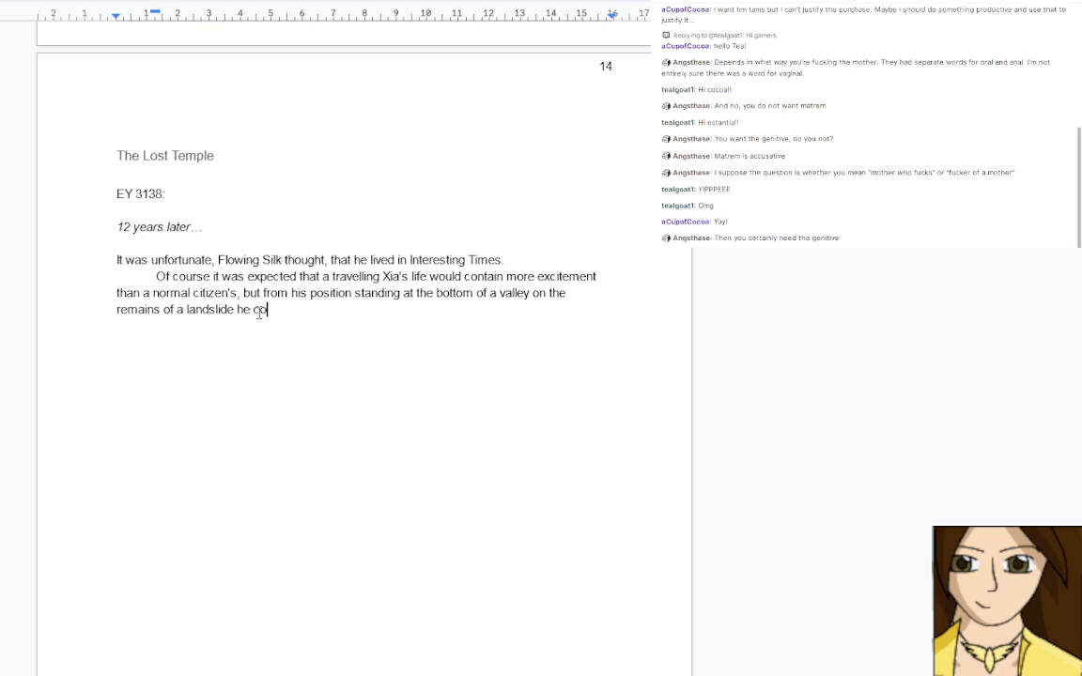
pyautogui.write("uldn't help b")
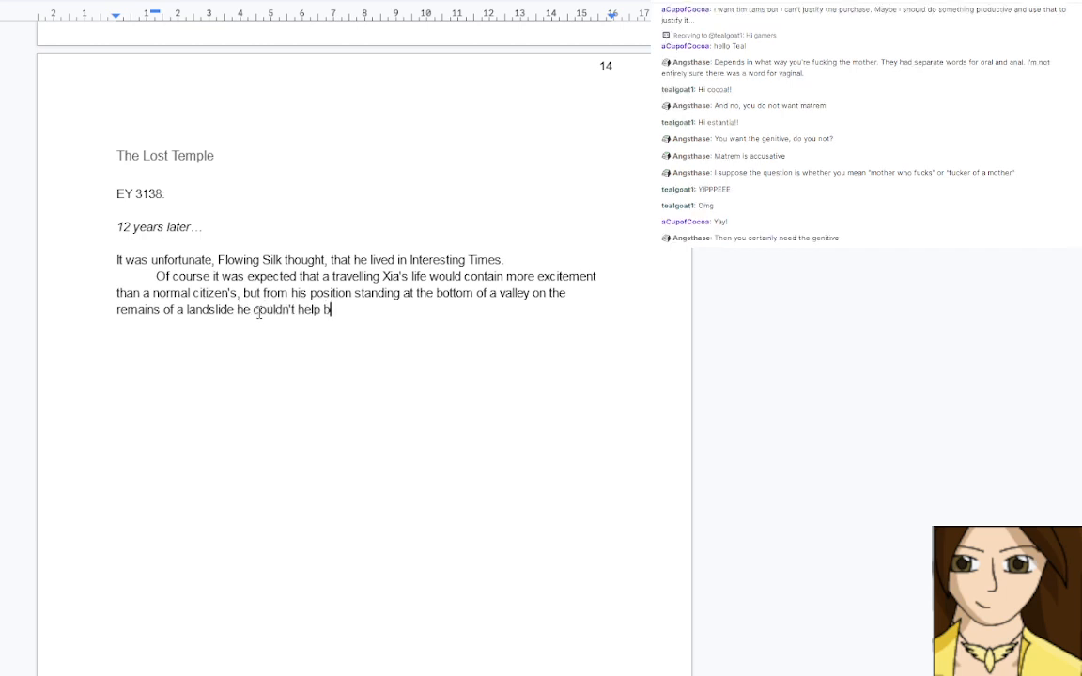
pyautogui.write('ut feel')
pyautogui.hotkey('ctrl', 'i')
pyautogui.write('most')
pyautogui.hotkey('ctrl', 'i')
pyautogui.write('travelling ')
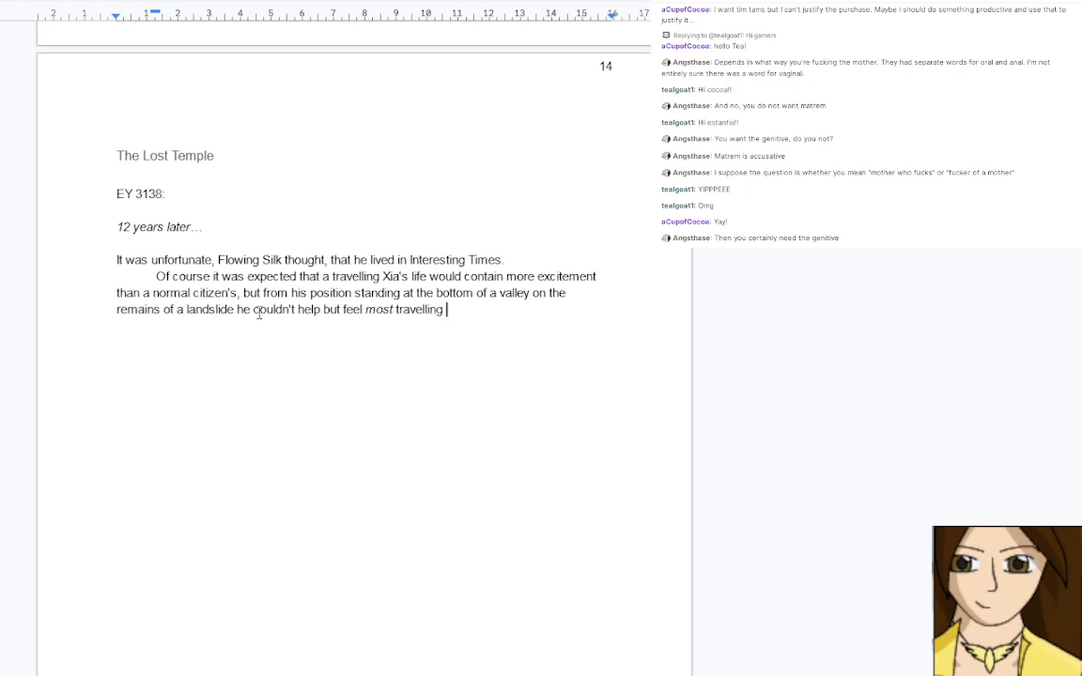
# Finish the sentence with "Xia didn't get separated from their travelling parties quite this easily."
pyautogui.write('Xia')
pyautogui.press('BackSpace')
pyautogui.write("ia didn't get separated fro")
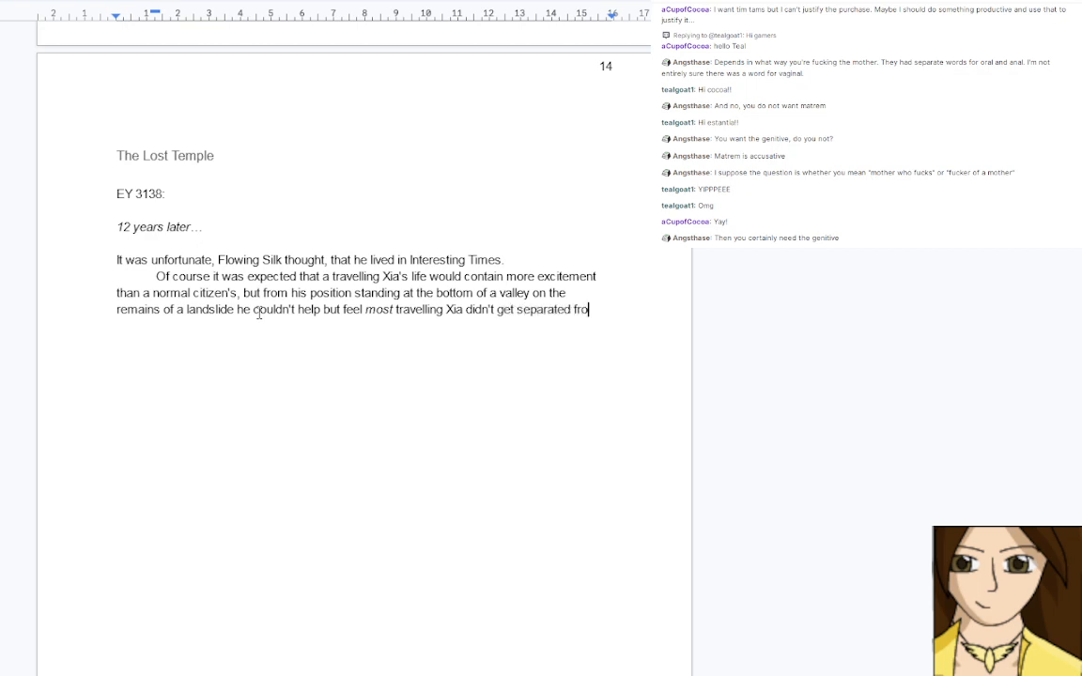
pyautogui.write('m their travelling partie')
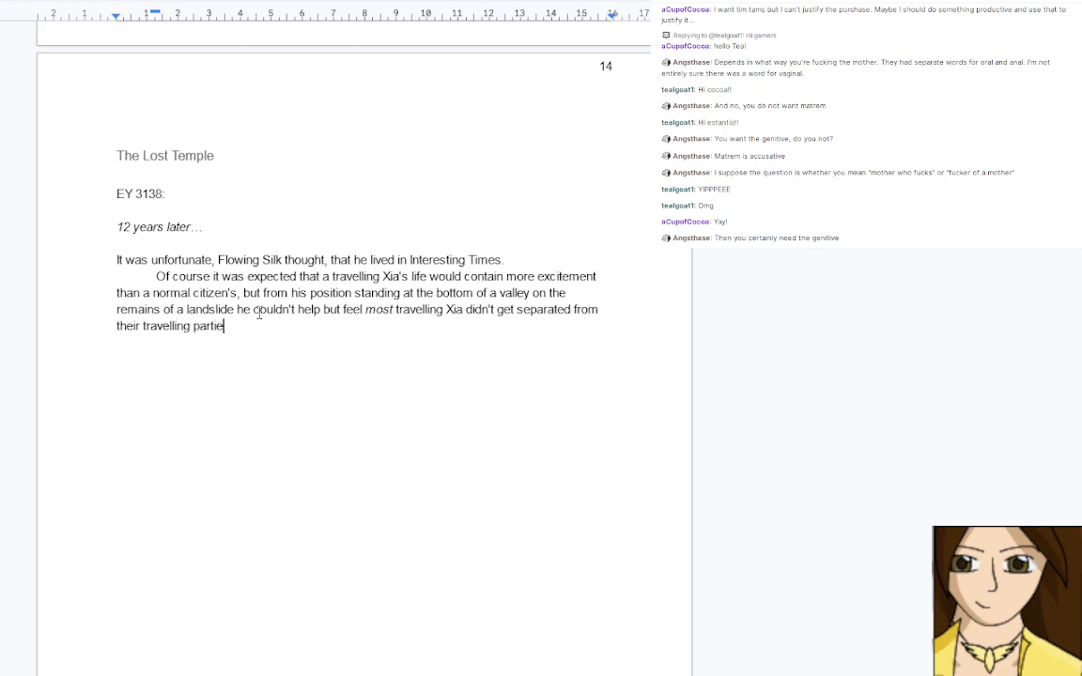
pyautogui.write('s quite this easily.')
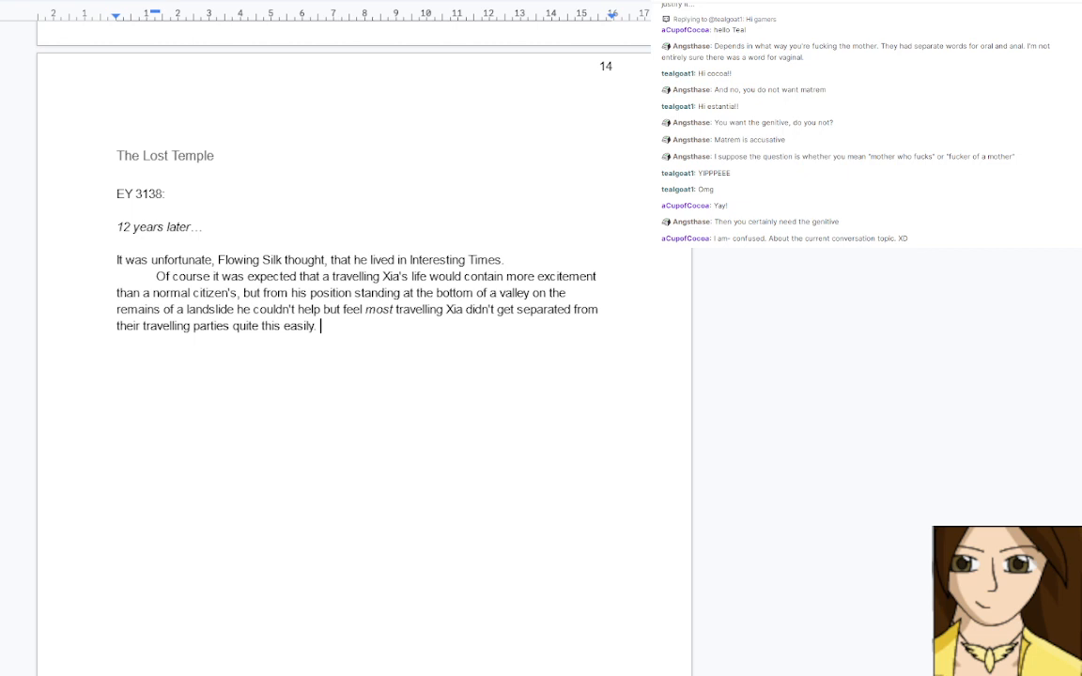
# Open the "To Form a Family pt. 2" document from the Google Drive file list and go to its "Follow up" section
pyautogui.hotkey('ctrl', 'shift', 'Tab')
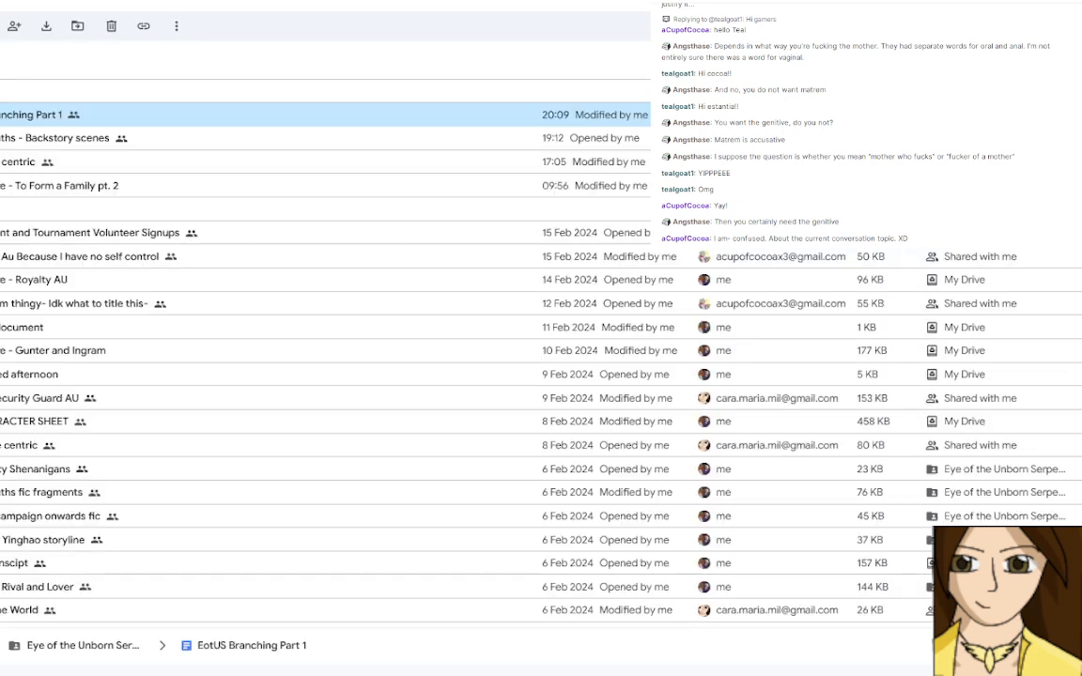
pyautogui.doubleClick(252, 183)
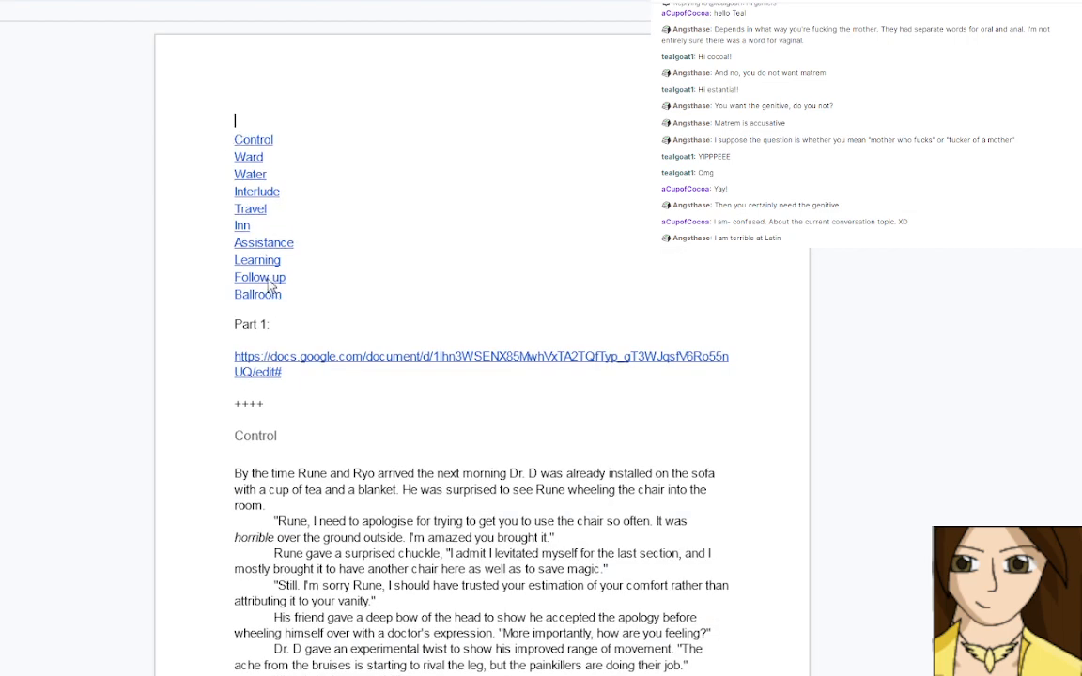
pyautogui.click(267, 279)
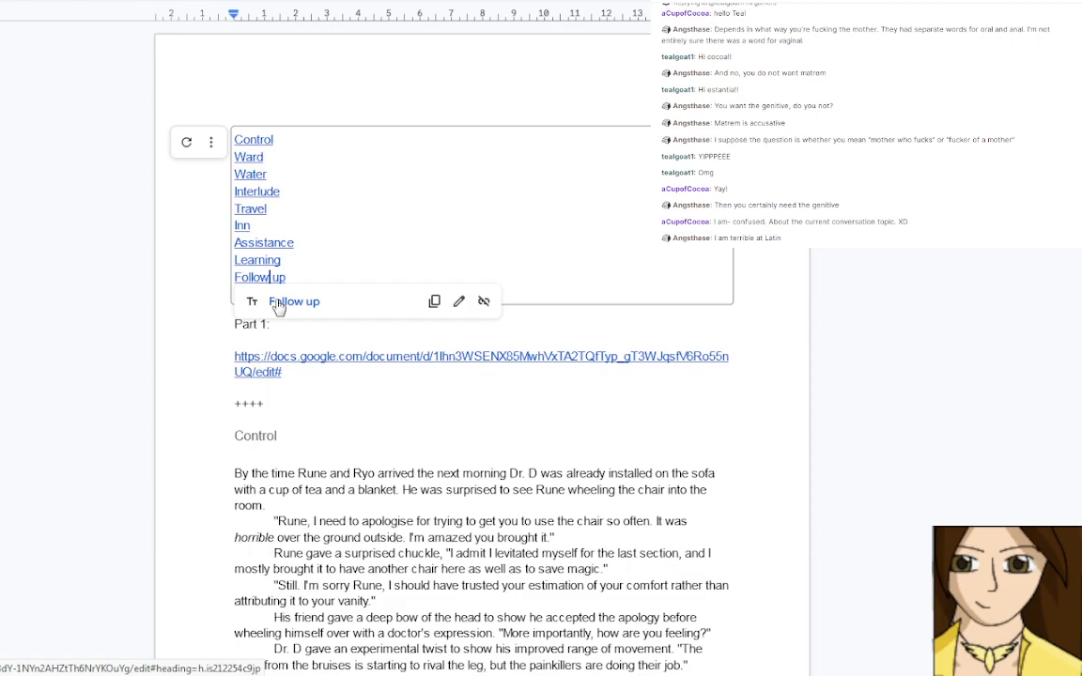
pyautogui.click(278, 304)
# Review the "Follow up" section's hospital examination scene between Dr. D and Dr. West, to its end and back
pyautogui.scroll(-15, 343, 388)
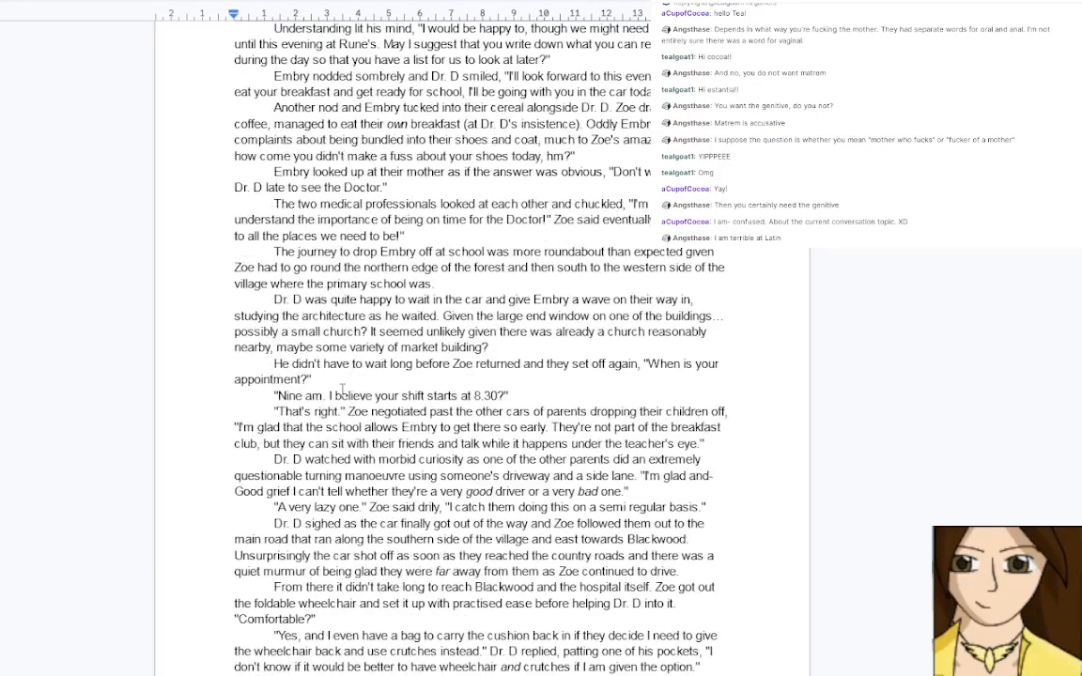
pyautogui.scroll(-20, 343, 387)
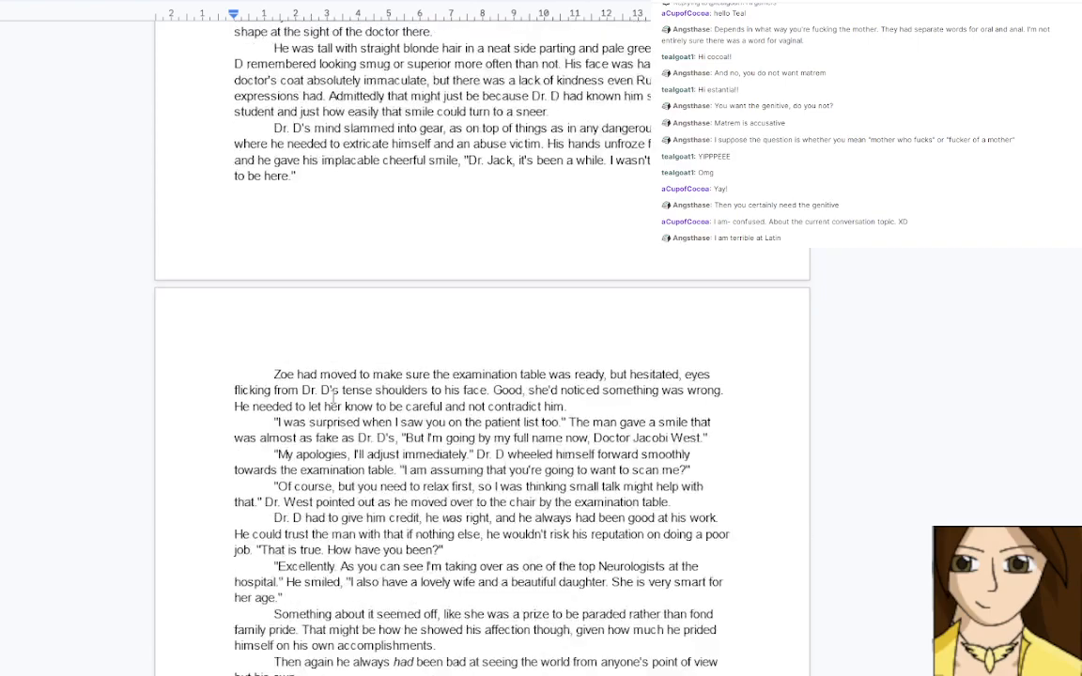
pyautogui.scroll(-10, 333, 399)
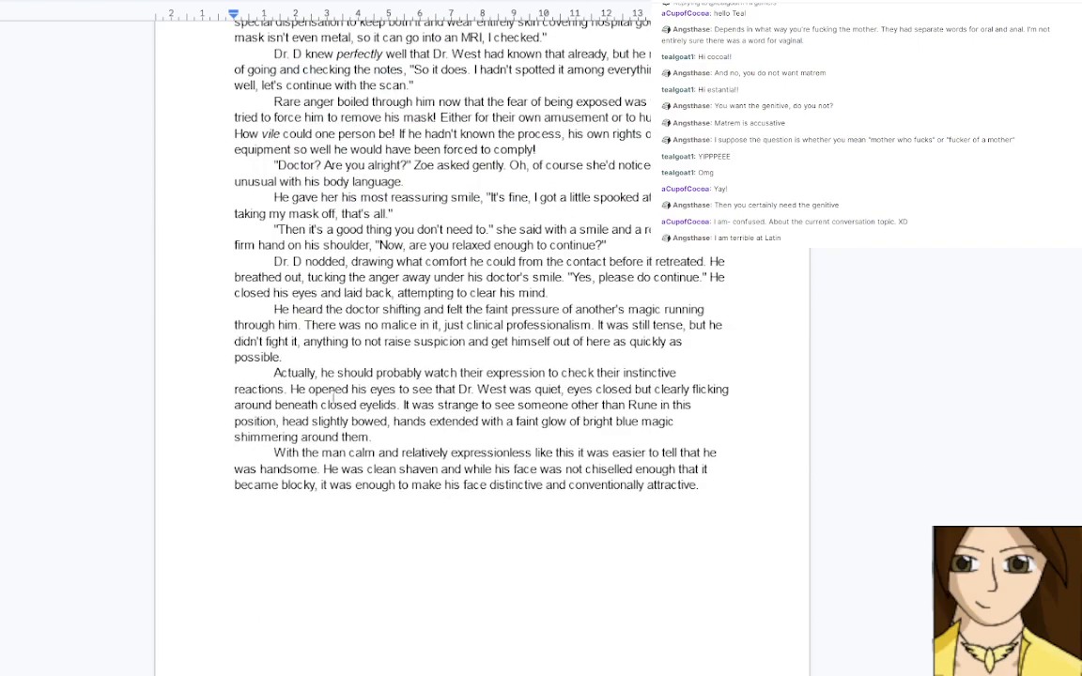
pyautogui.scroll(2, 332, 399)
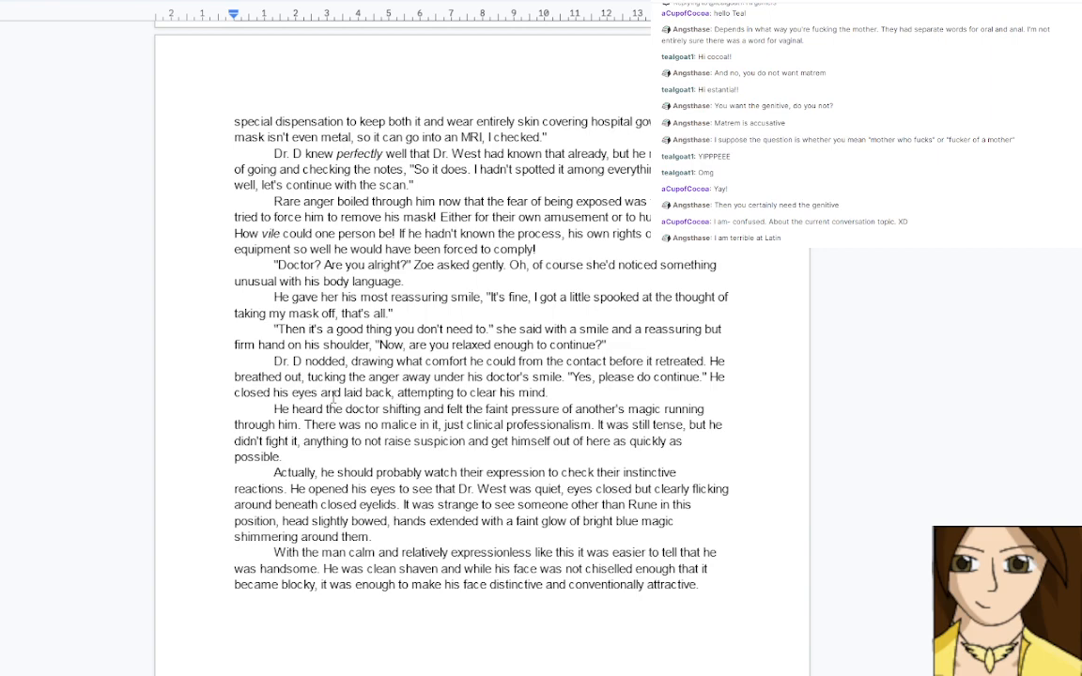
pyautogui.scroll(10, 334, 399)
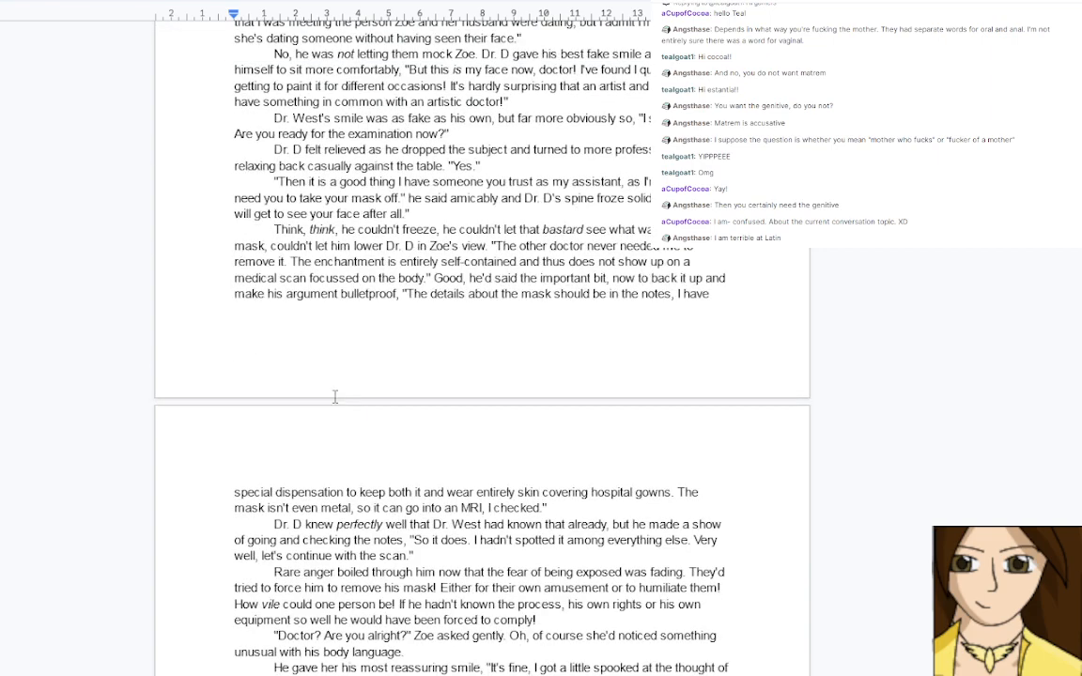
pyautogui.scroll(6, 334, 397)
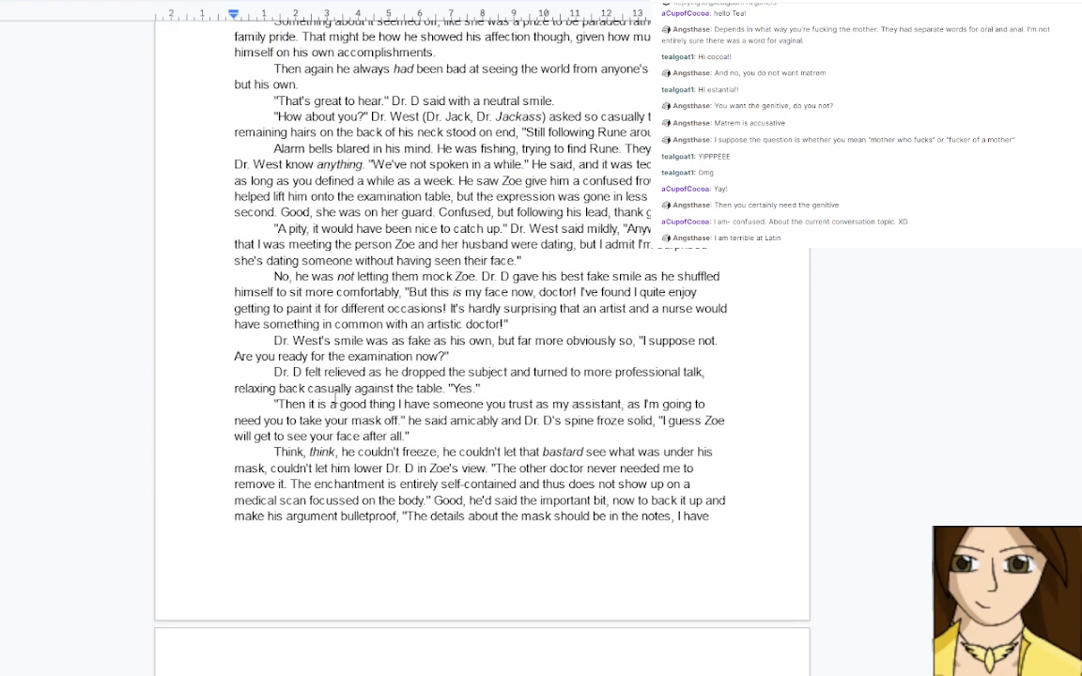
pyautogui.scroll(4, 335, 400)
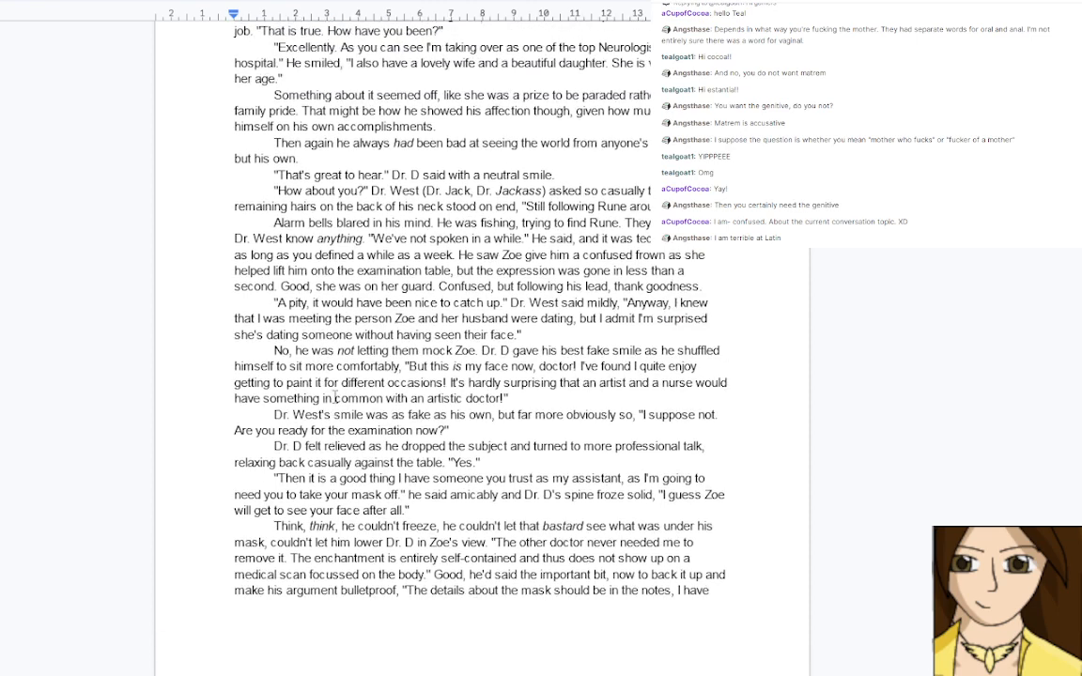
pyautogui.scroll(4, 335, 398)
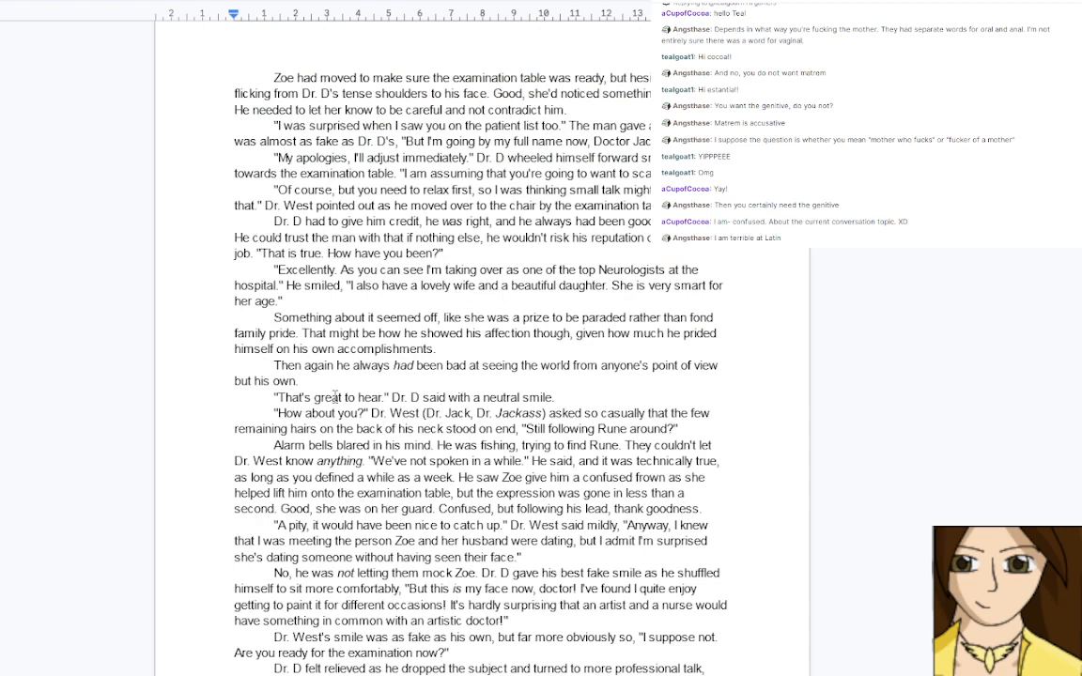
pyautogui.scroll(6, 334, 397)
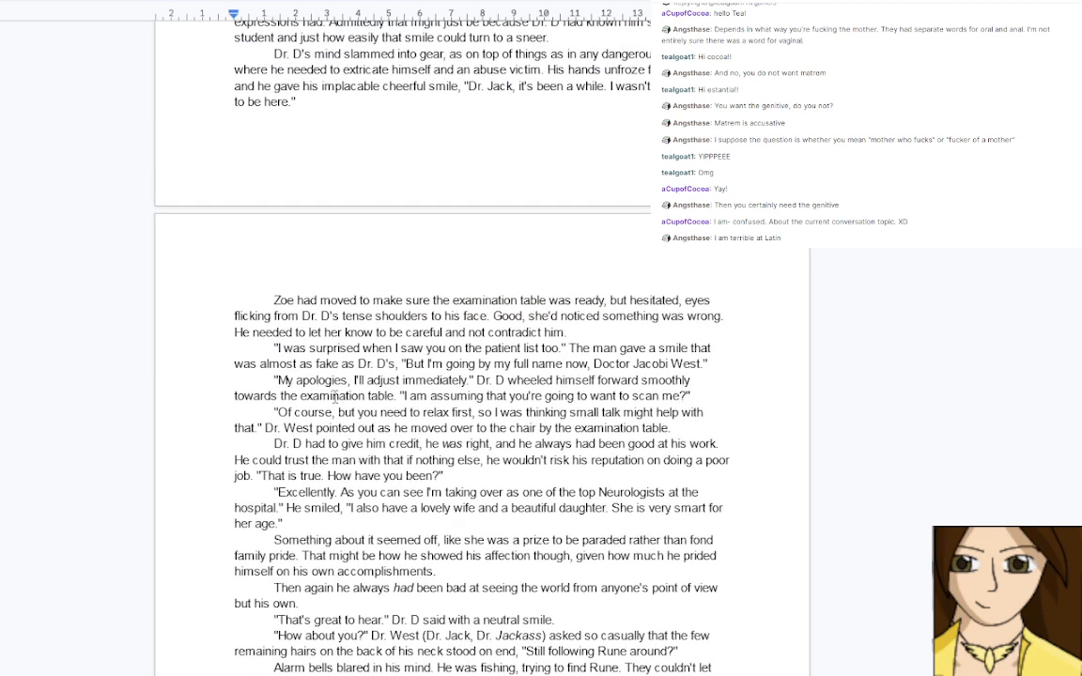
# Replace "it" with "the praise" in the sentence "Something about it seemed off"
pyautogui.scroll(2, 334, 397)
pyautogui.scroll(2, 334, 397)
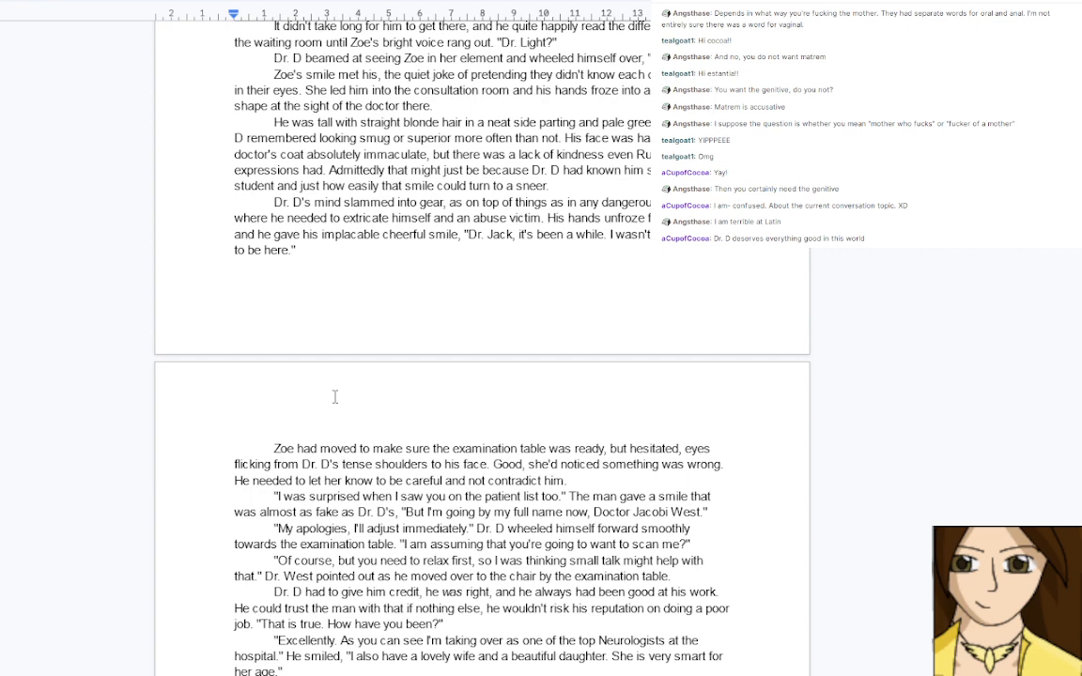
pyautogui.scroll(-2, 334, 397)
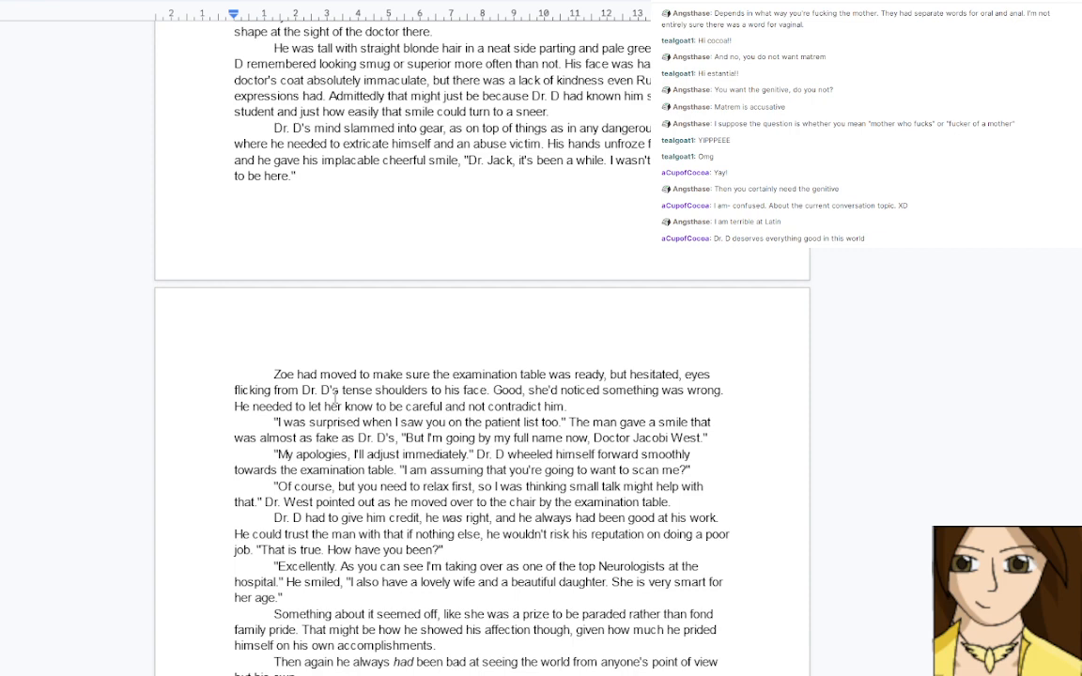
pyautogui.scroll(-2, 334, 396)
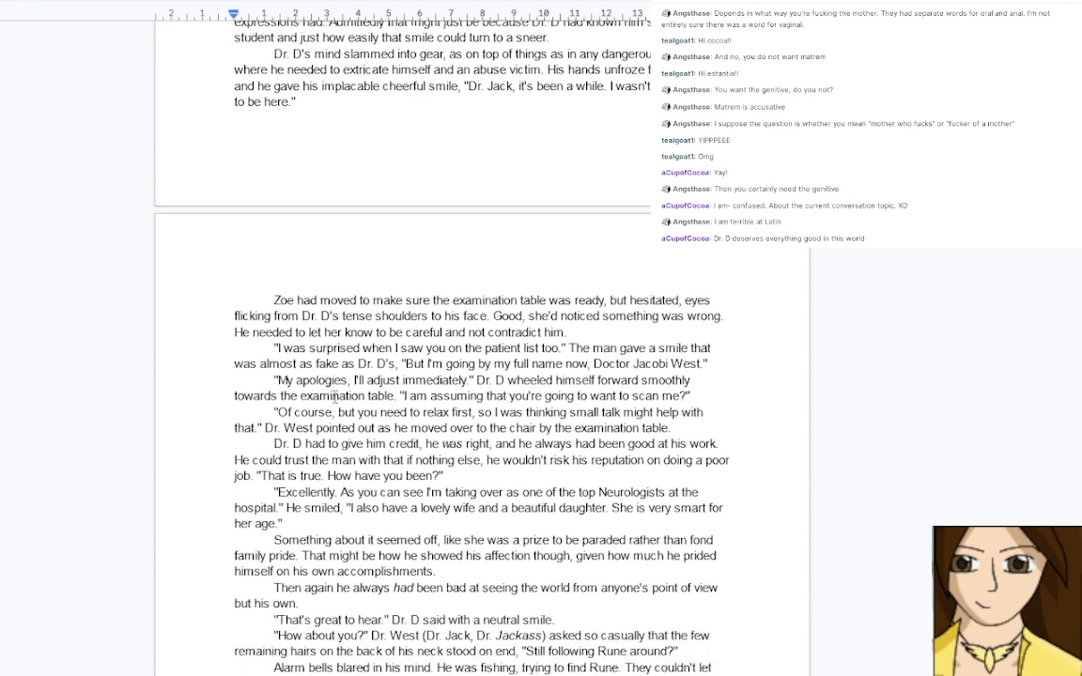
pyautogui.click(367, 540)
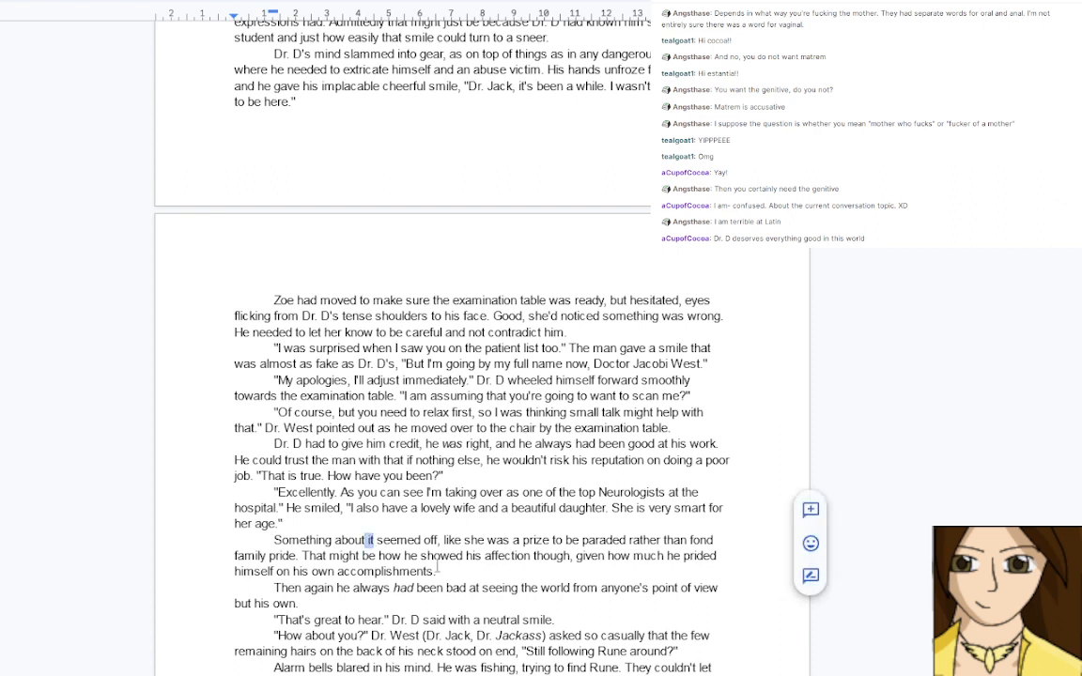
pyautogui.write('the praise')
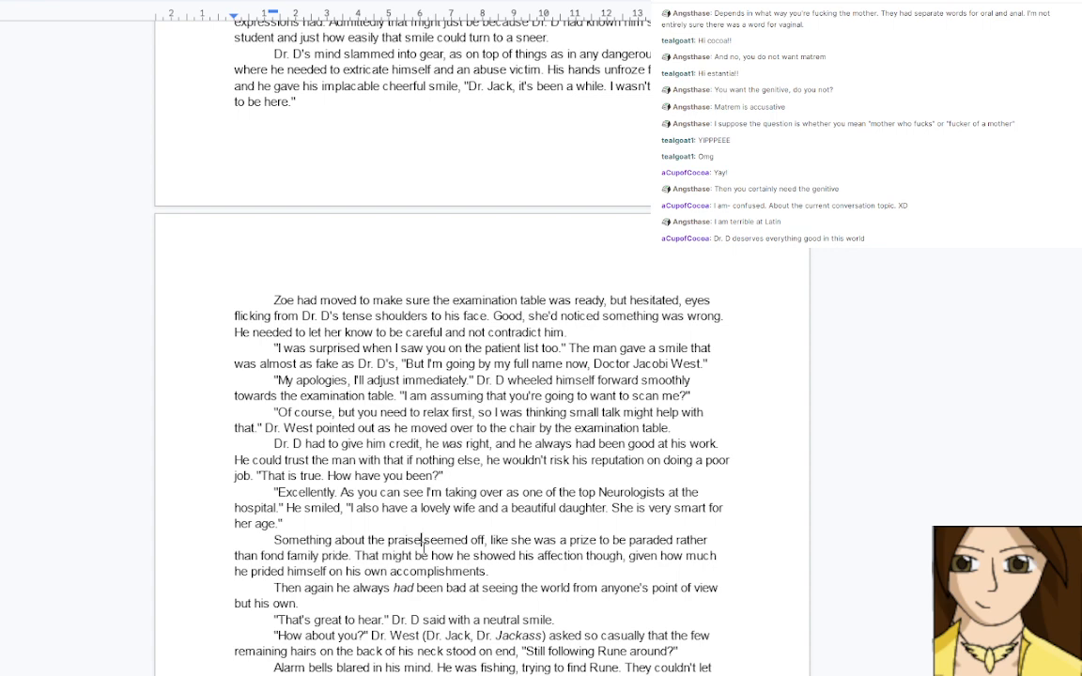
# Replace "his" with "Dr. D's" in the phrase "the back of his neck stood on end"
pyautogui.scroll(-1, 423, 547)
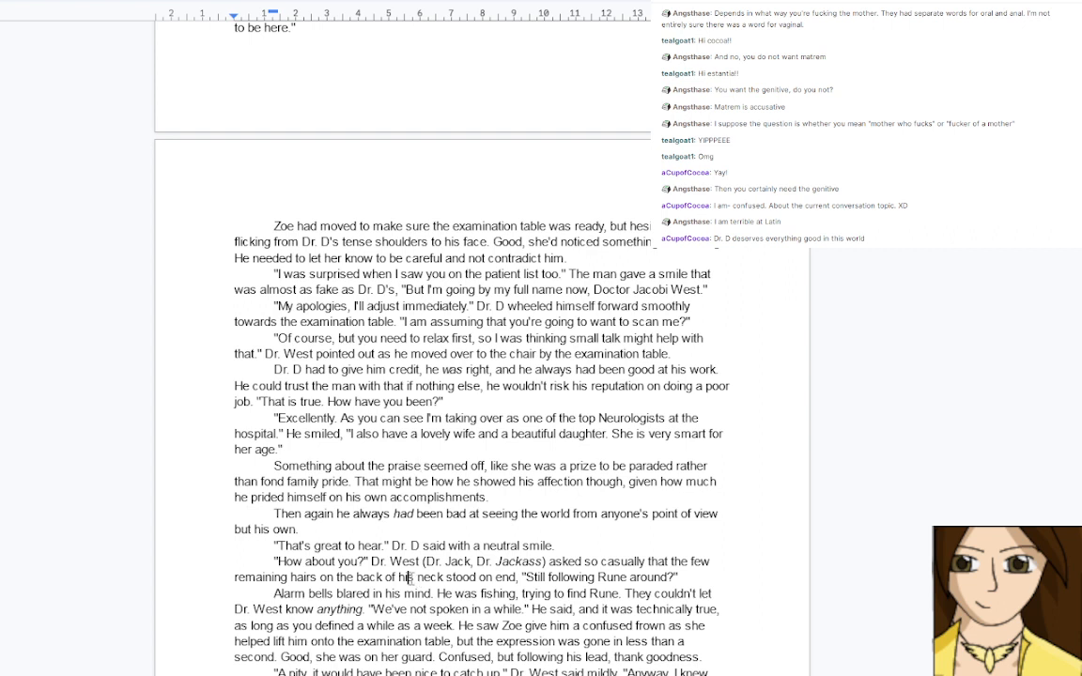
pyautogui.click(409, 577)
pyautogui.doubleClick(407, 577)
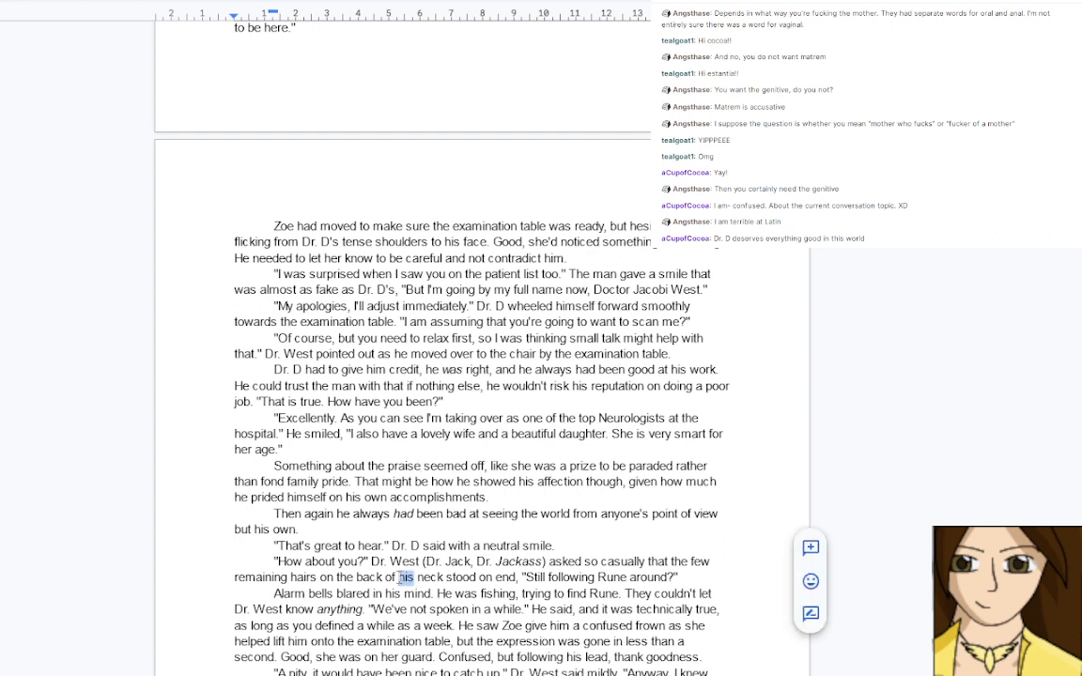
pyautogui.write("Dr. D's")
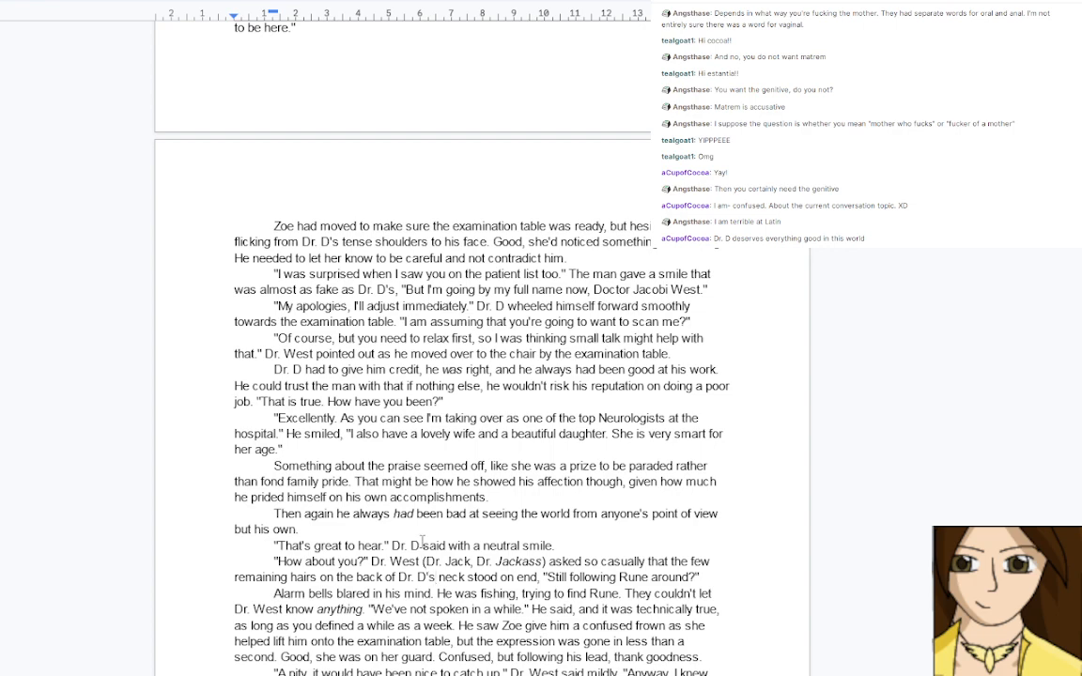
# Proofread the examination scene from Dr. West's question about Rune through Dr. D's argument for keeping his mask on
pyautogui.scroll(-1, 422, 541)
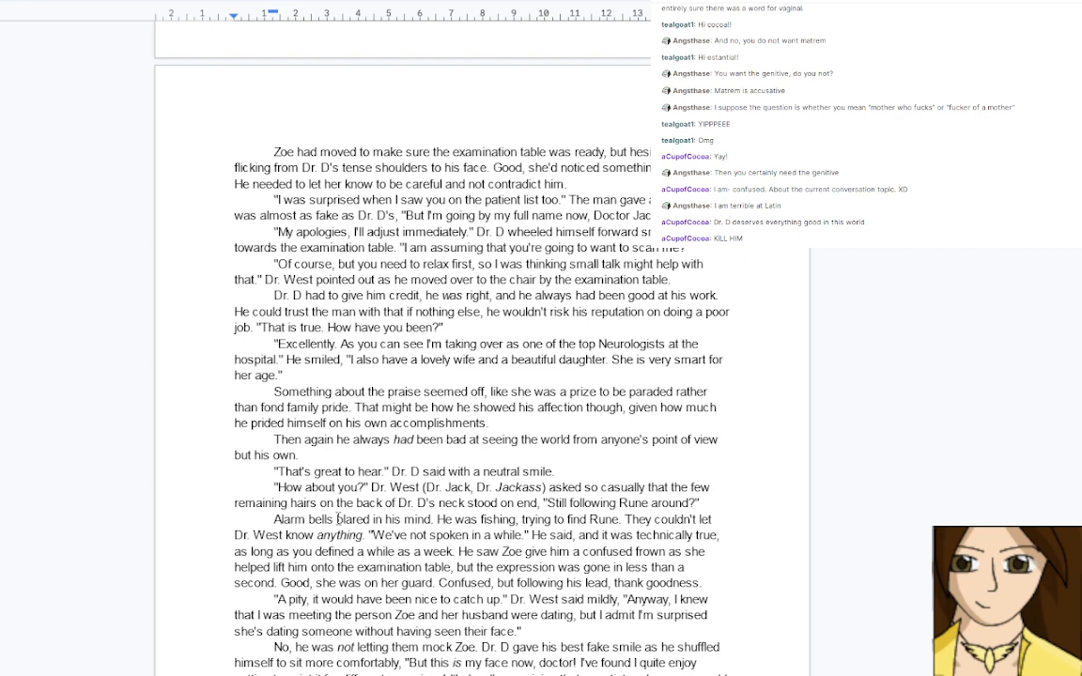
pyautogui.scroll(-1, 339, 519)
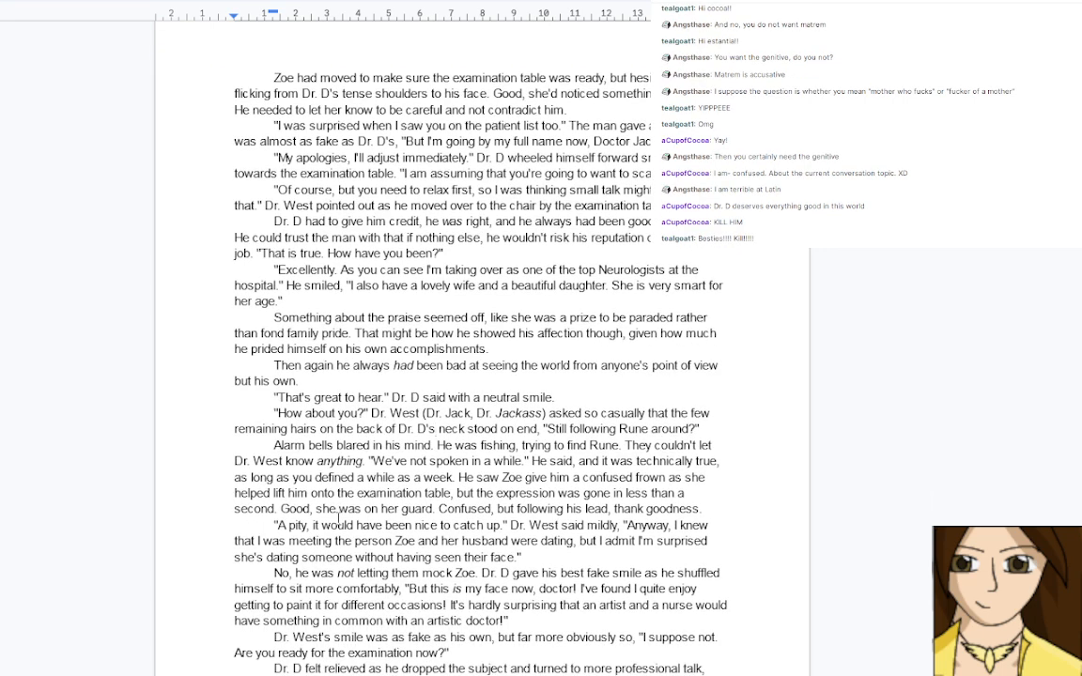
pyautogui.scroll(-1, 338, 519)
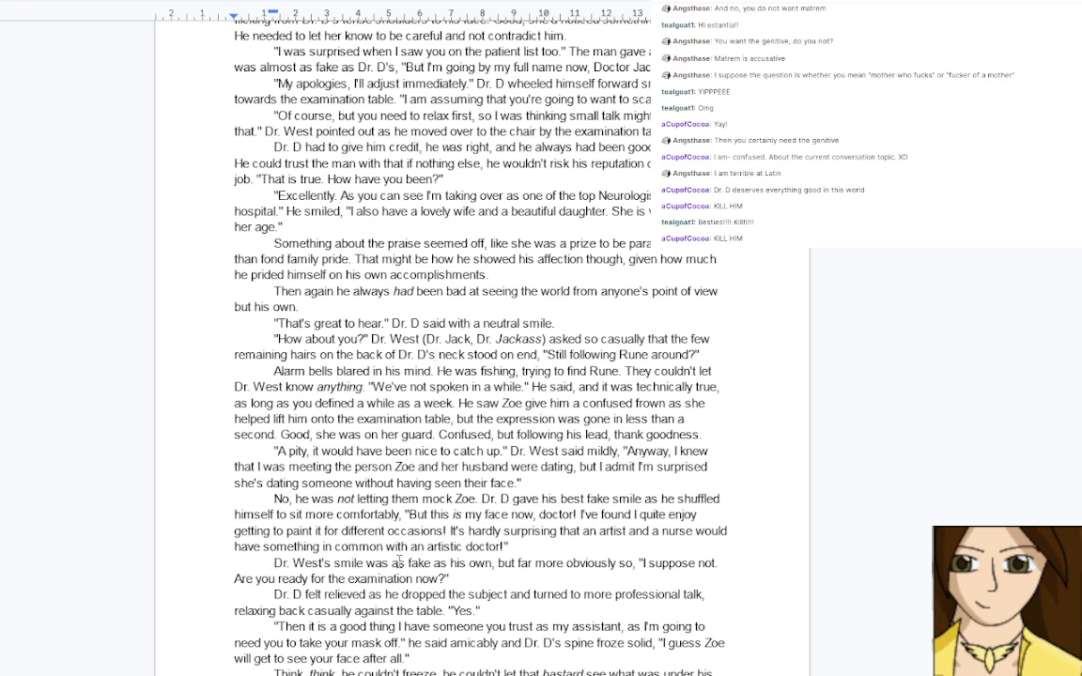
pyautogui.scroll(-2, 399, 560)
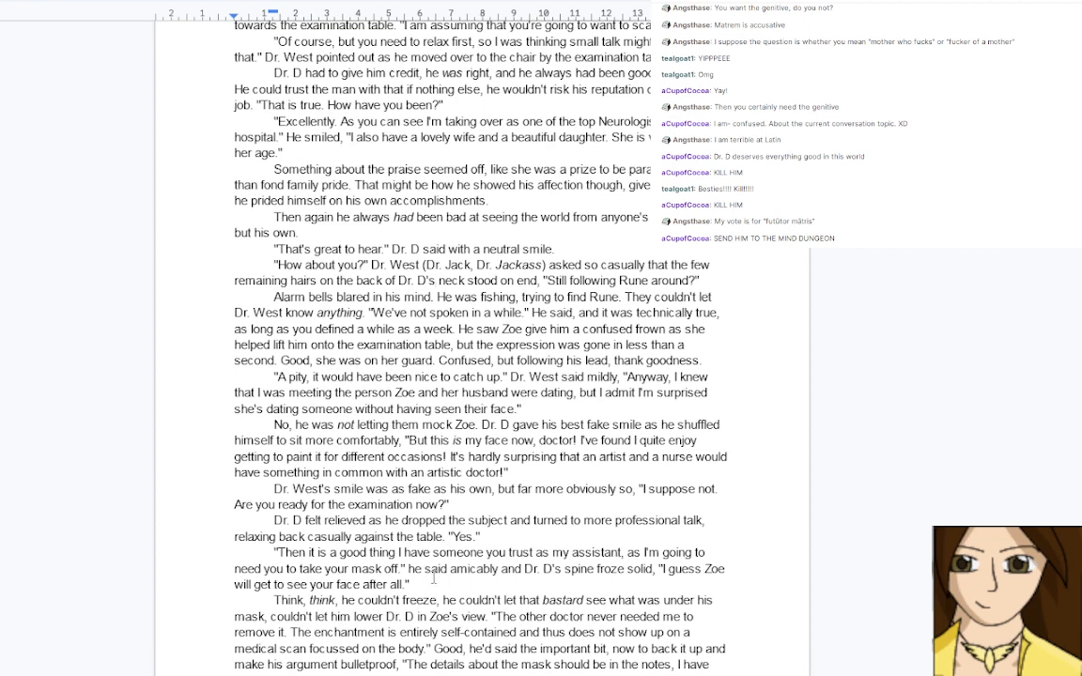
pyautogui.scroll(-1, 434, 579)
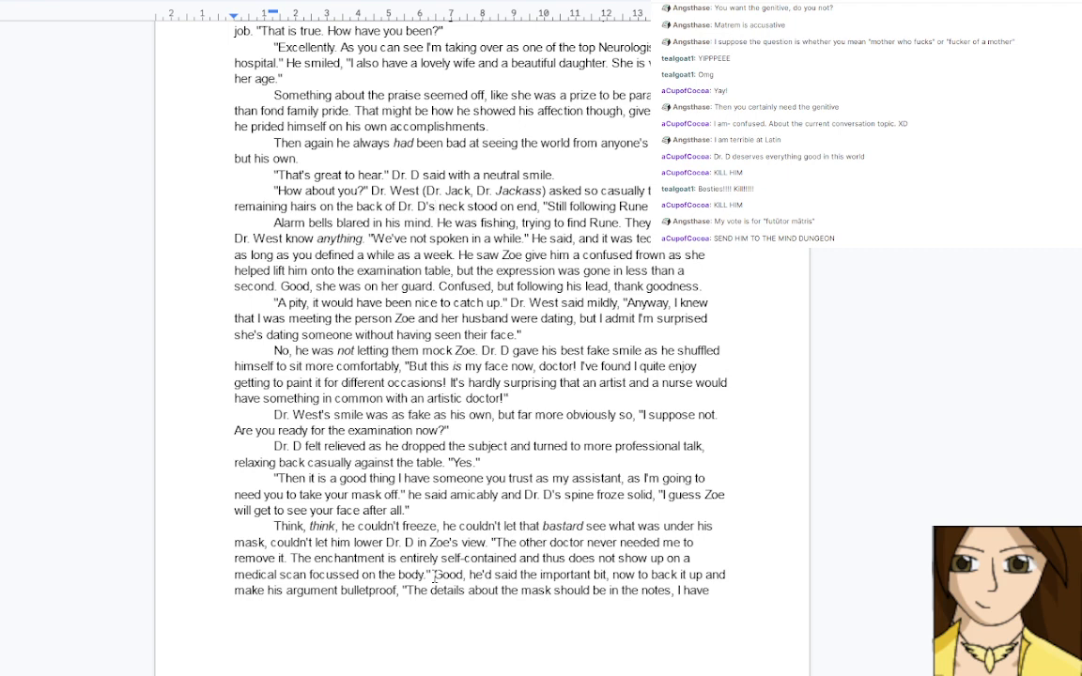
pyautogui.scroll(-2, 433, 578)
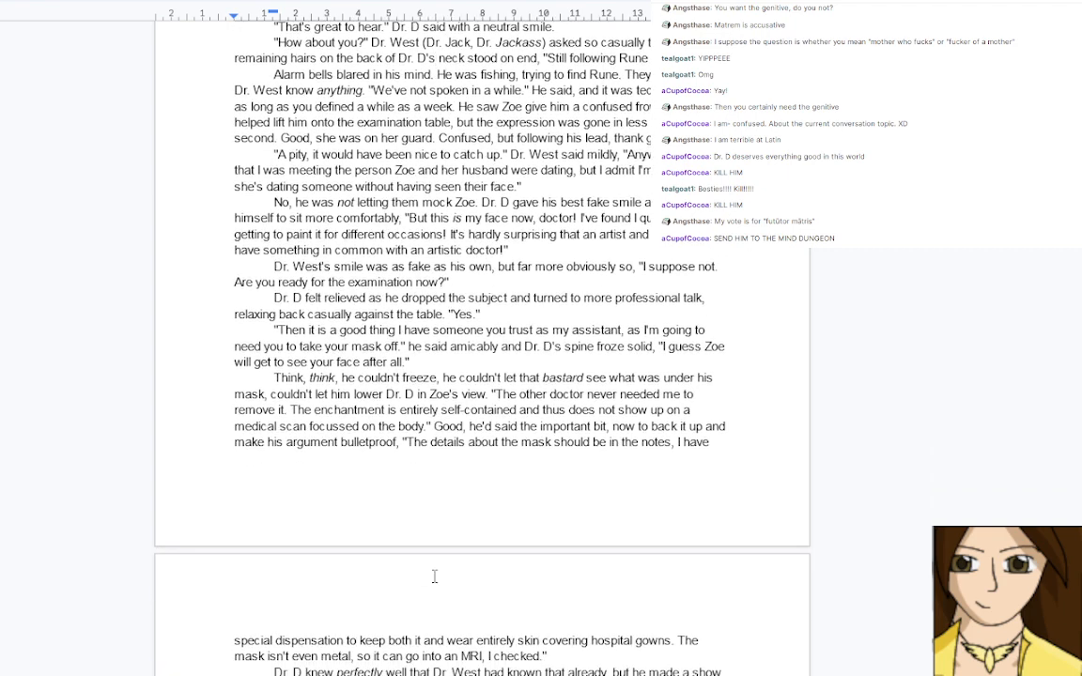
pyautogui.scroll(-2, 434, 576)
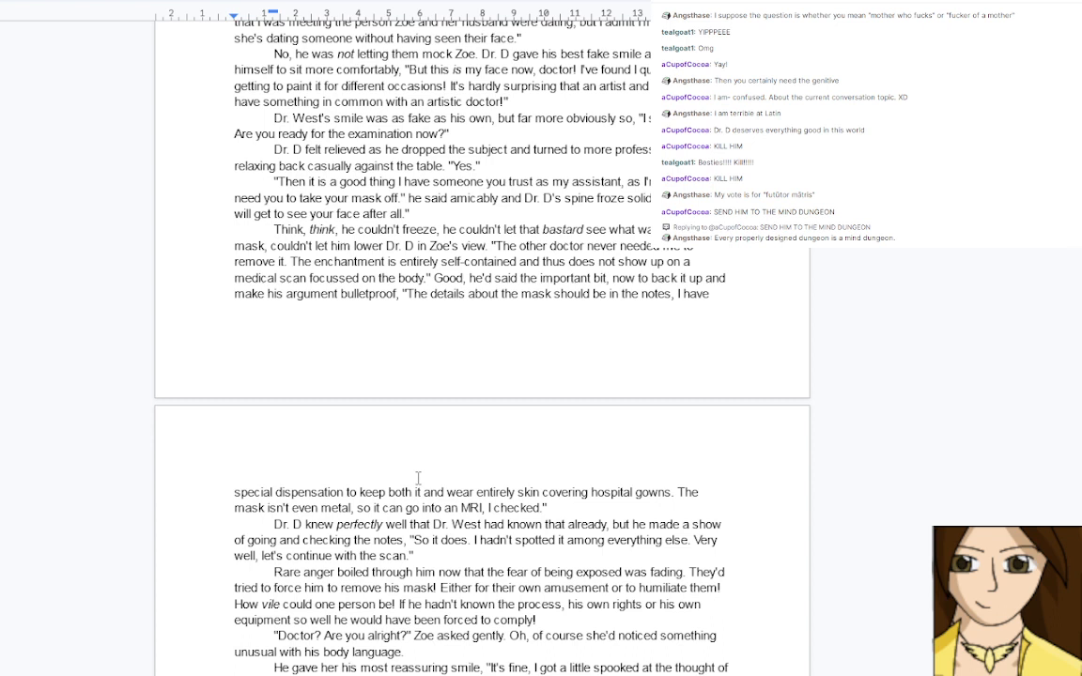
pyautogui.scroll(2, 418, 479)
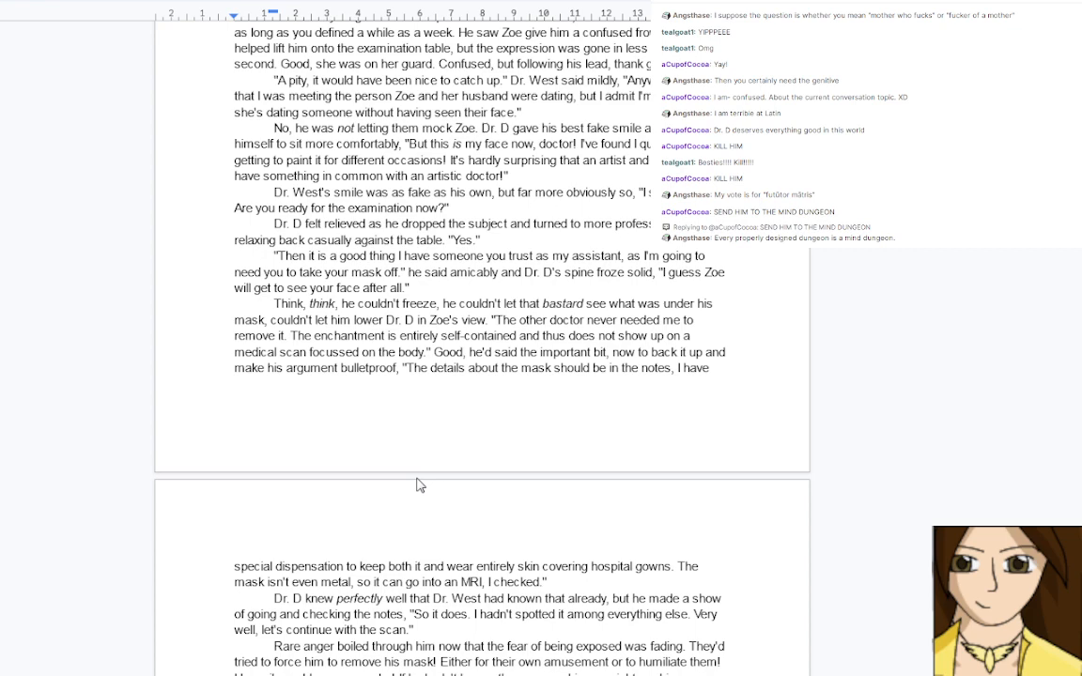
pyautogui.scroll(-2, 420, 485)
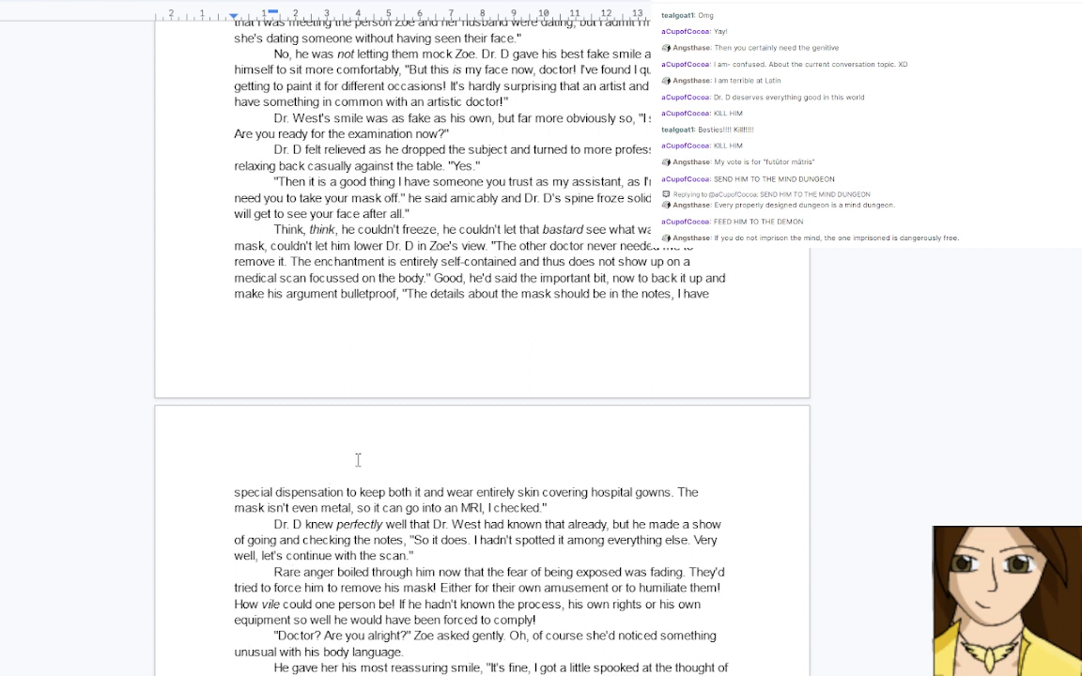
# Switch back to the "The Lost Temple" document and start a new paragraph with an opening quotation mark after "quite this easily."
pyautogui.click(310, 2)
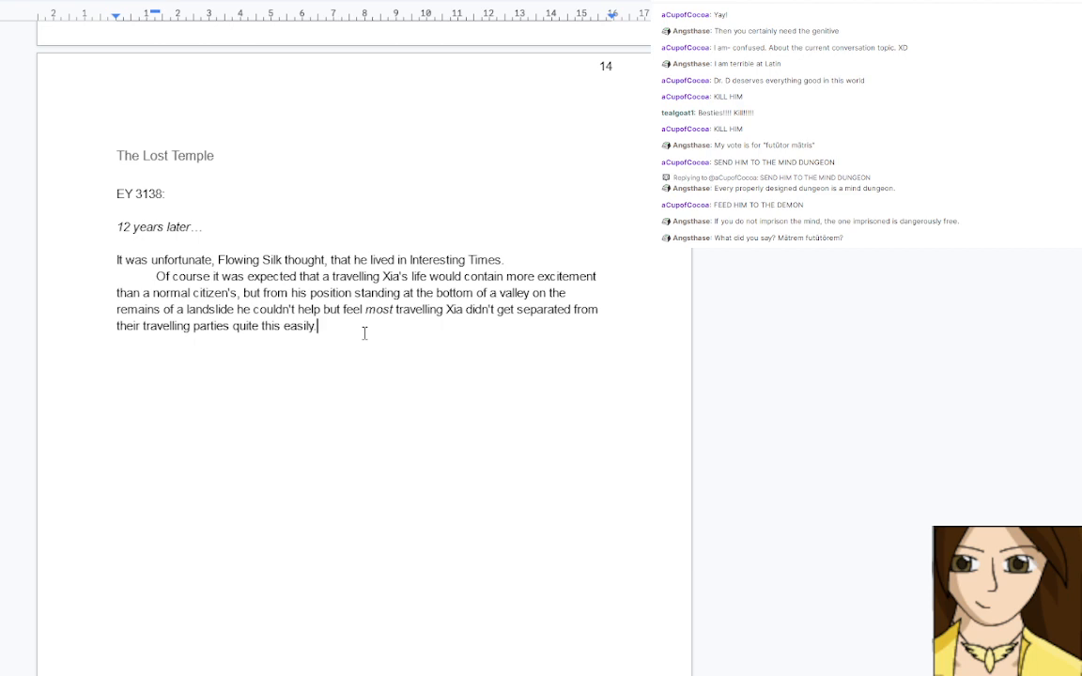
pyautogui.press('Return')
pyautogui.write('"')
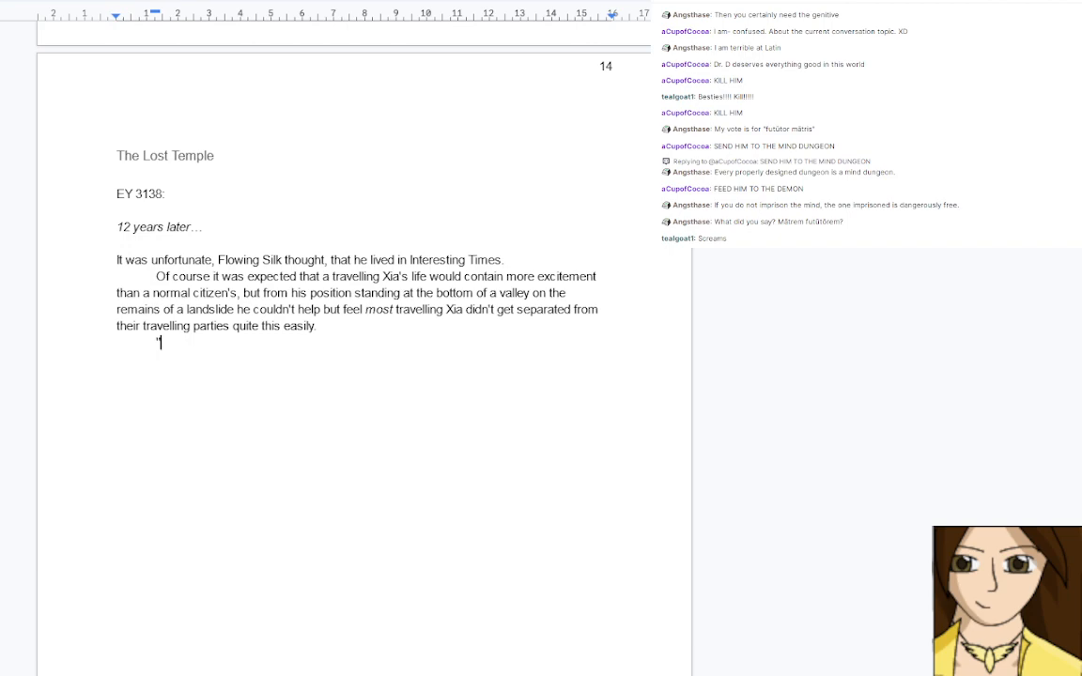
# Go back to "To Form a Family pt. 2" and read the exchange following Dr. West's demand to remove the mask
pyautogui.hotkey('ctrl', 'Tab')
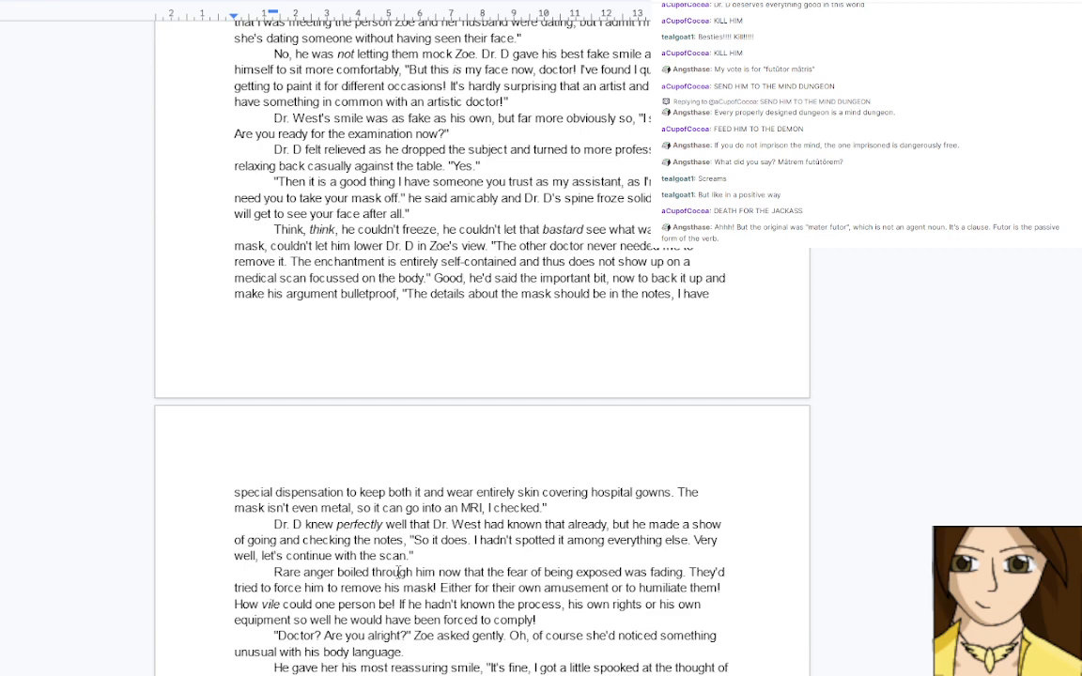
pyautogui.scroll(-3, 399, 573)
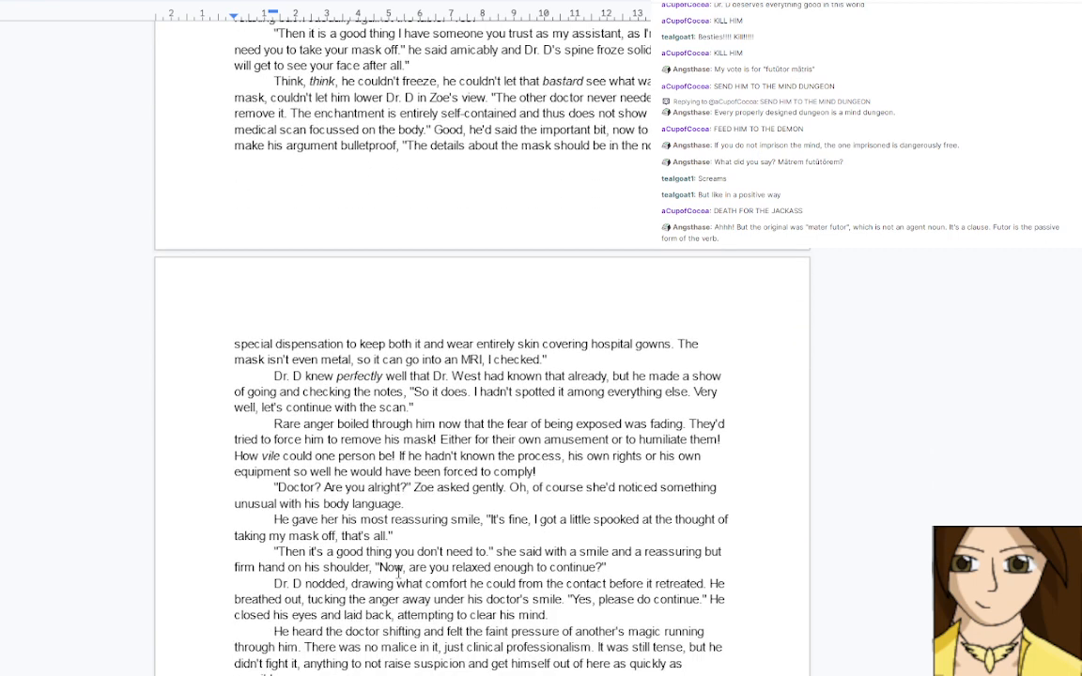
pyautogui.scroll(2, 397, 569)
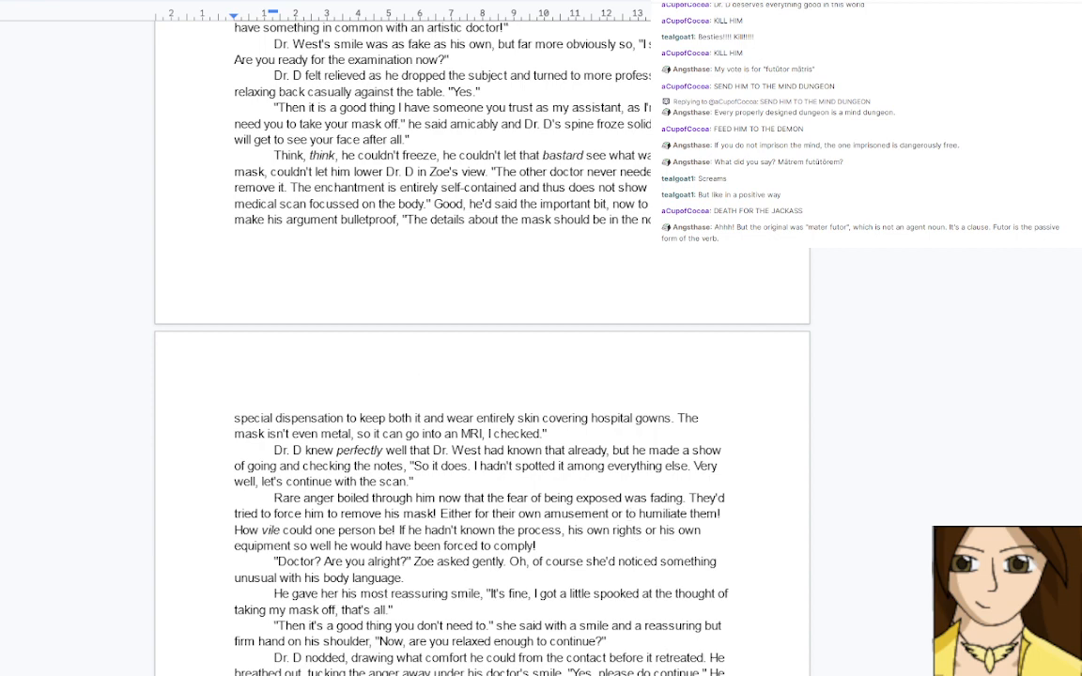
# Return to the "The Lost Temple" document and delete the quotation mark that starts the new paragraph
pyautogui.hotkey('ctrl', 'Tab')
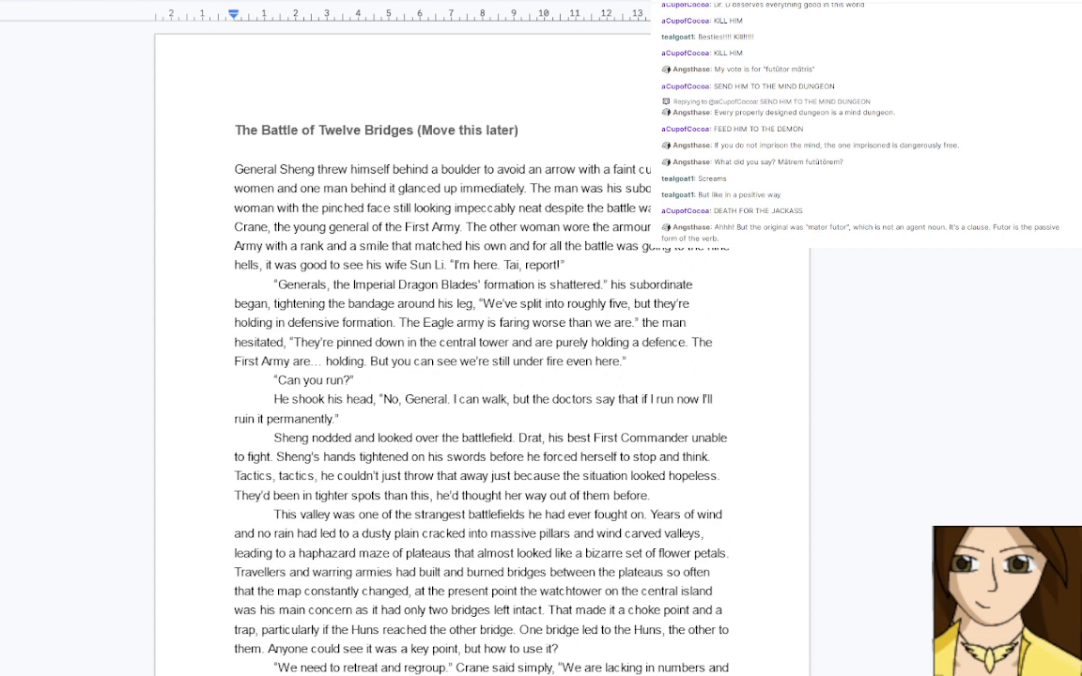
pyautogui.hotkey('ctrl', 'Tab')
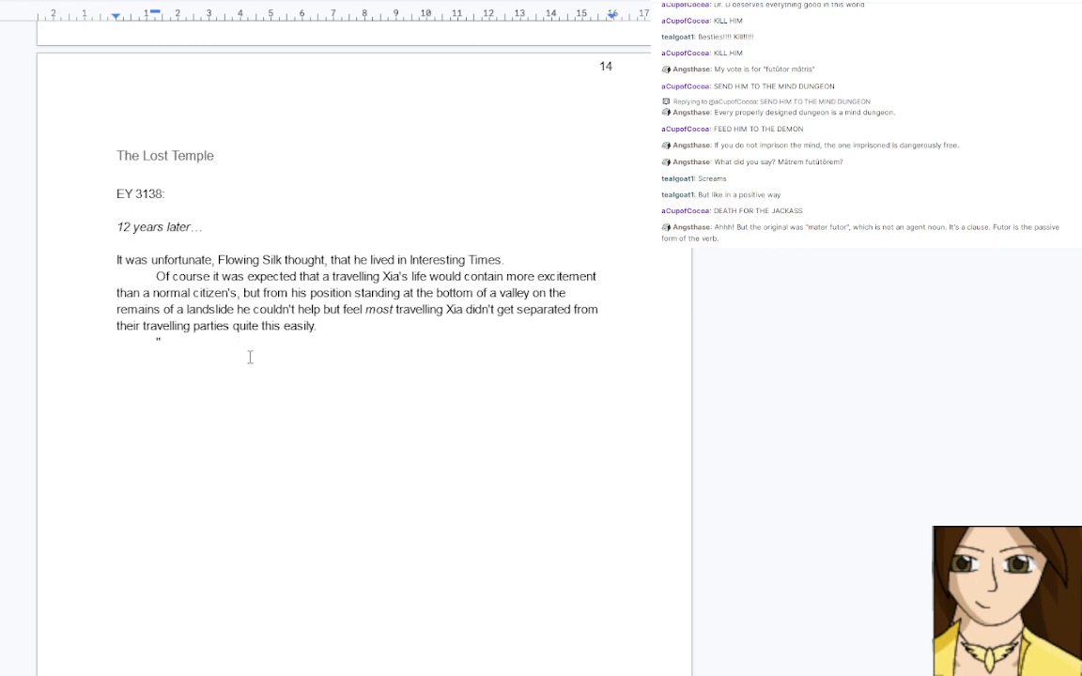
pyautogui.press('BackSpace')
pyautogui.write("he couldn't ea")
pyautogui.press('BackSpace')
pyautogui.press('BackSpace')
pyautogui.press('BackSpace')
pyautogui.press('BackSpace')
pyautogui.press('BackSpace')
pyautogui.press('BackSpace')
pyautogui.press('BackSpace')
pyautogui.press('BackSpace')
pyautogui.press('BackSpace')
pyautogui.press('BackSpace')
pyautogui.press('BackSpace')
pyautogui.press('BackSpace')
pyautogui.press('BackSpace')
pyautogui.press('BackSpace')
# Write "He could only just see the road snaking round the mountain high above him. It looked to be entirely blocked" in the new paragraph
pyautogui.write('He could only just see the road sna')
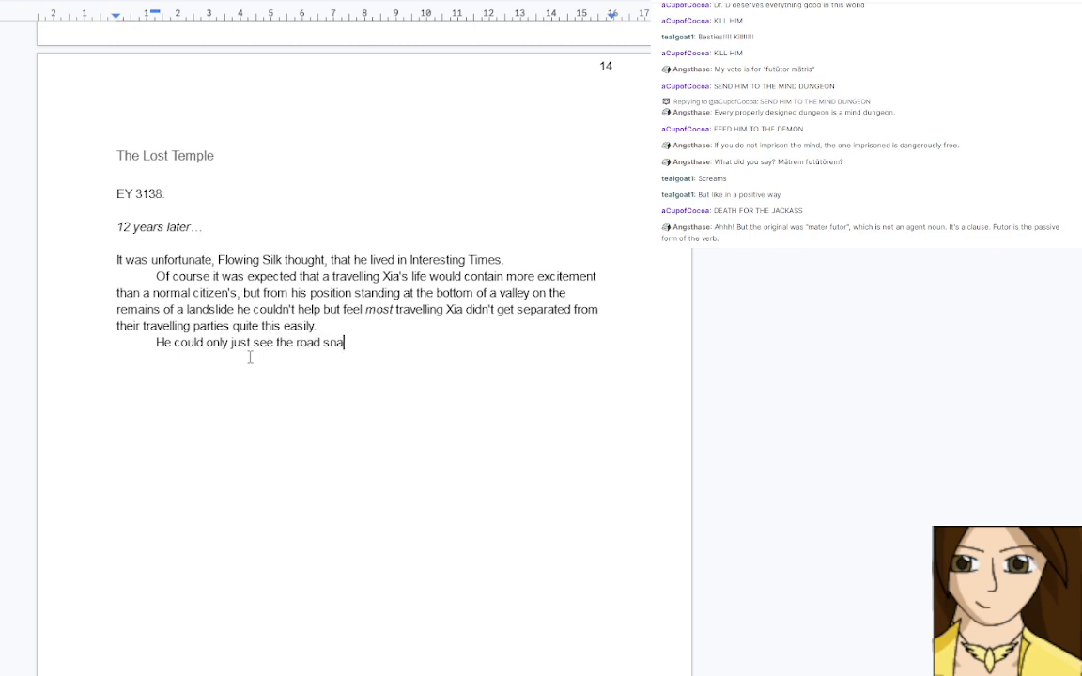
pyautogui.write('king round the mo')
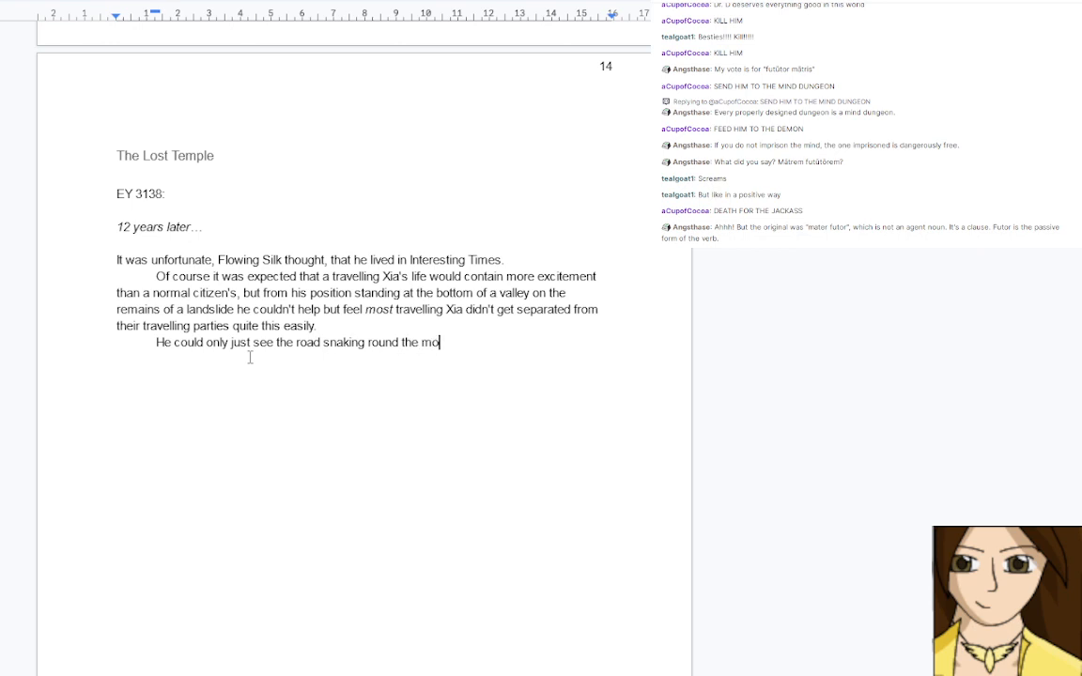
pyautogui.write('untain high above h')
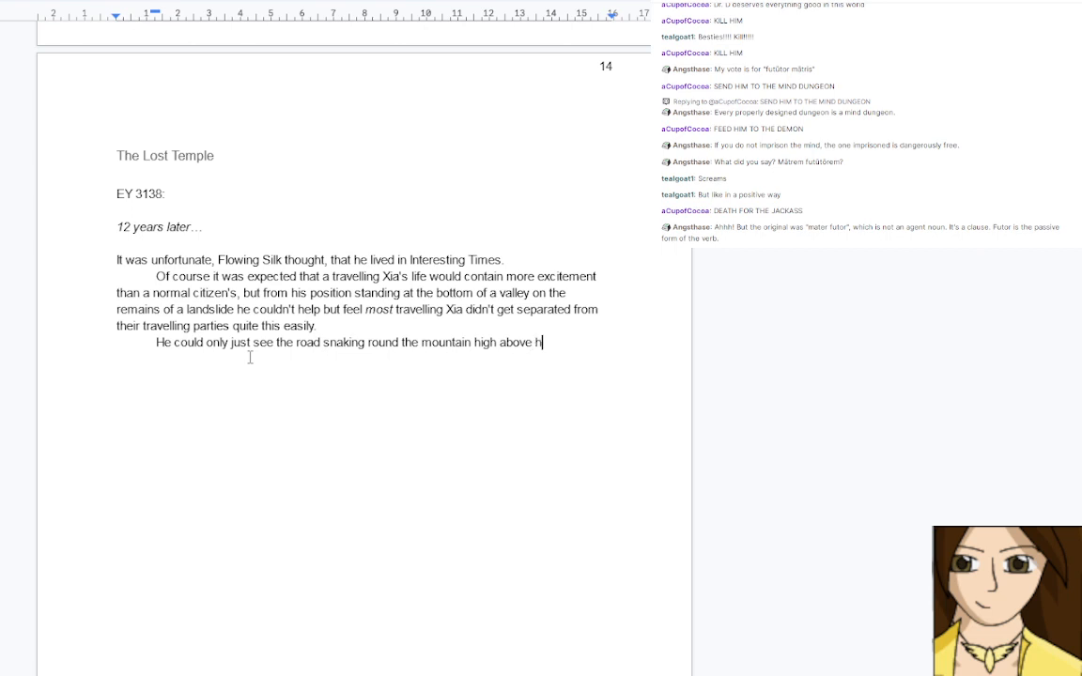
pyautogui.write('im. It looked to be en')
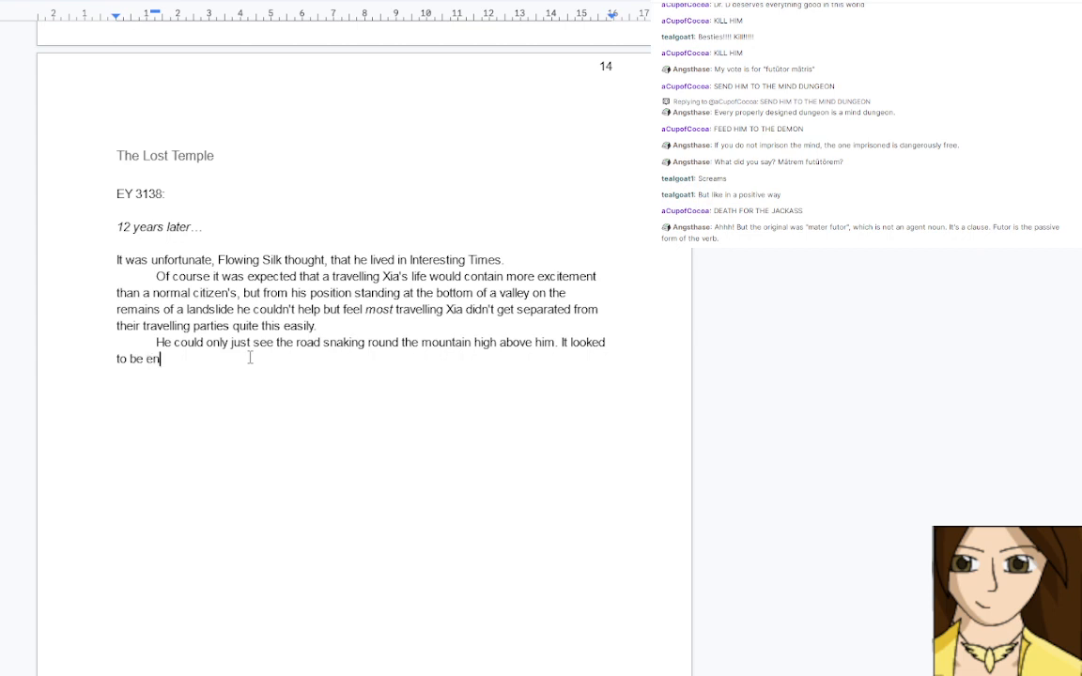
pyautogui.write('tirely blocked')
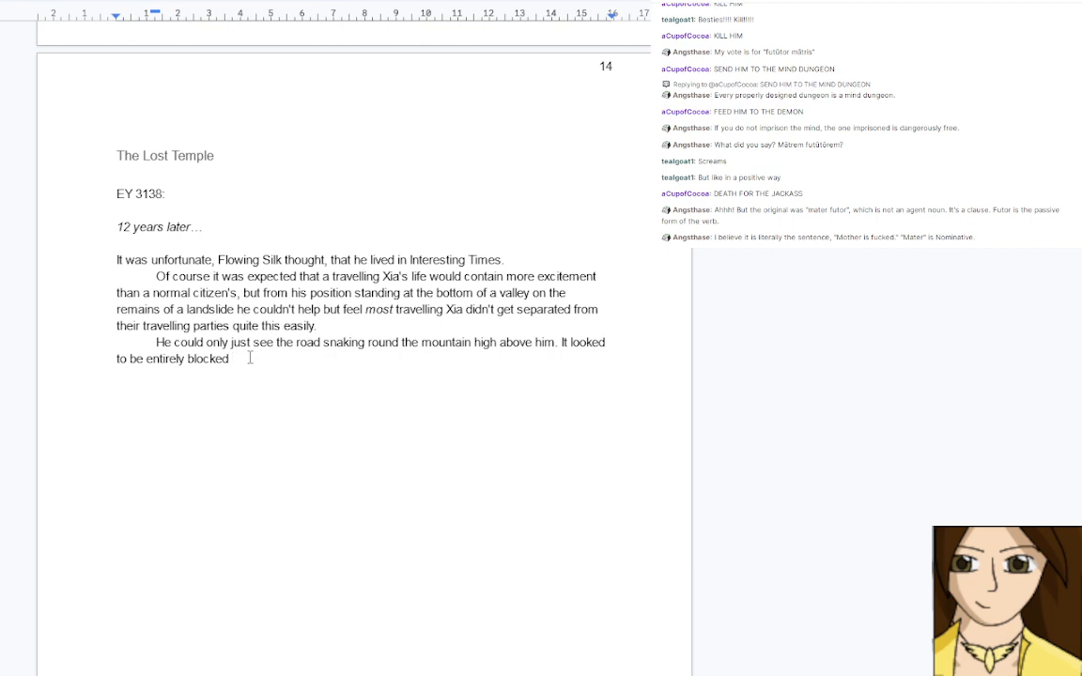
# Continue the sentence with ", which would force the group he had been travelling with back the way he came"
pyautogui.press('BackSpace')
pyautogui.write(', which would force the grou')
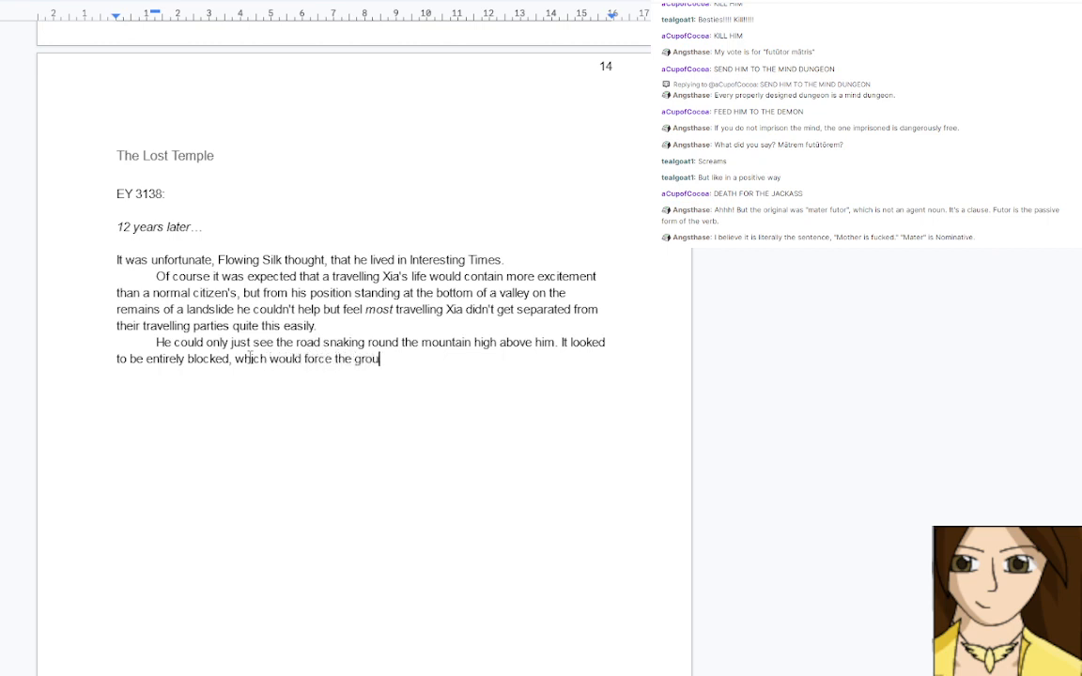
pyautogui.write('p he had been trav')
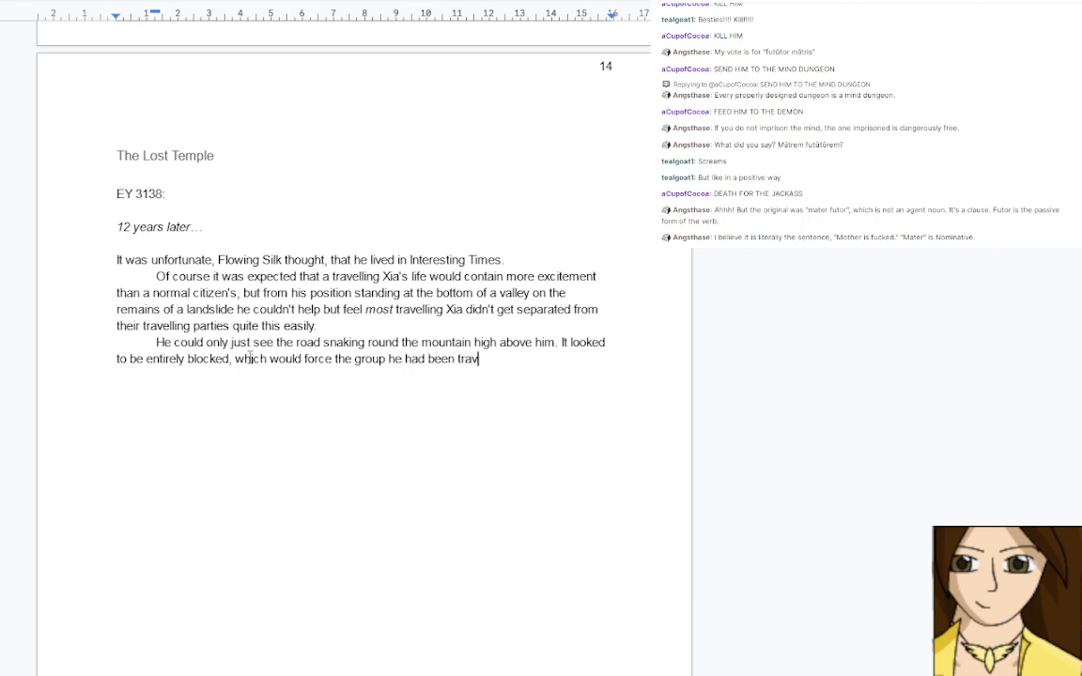
pyautogui.write('elling with back t')
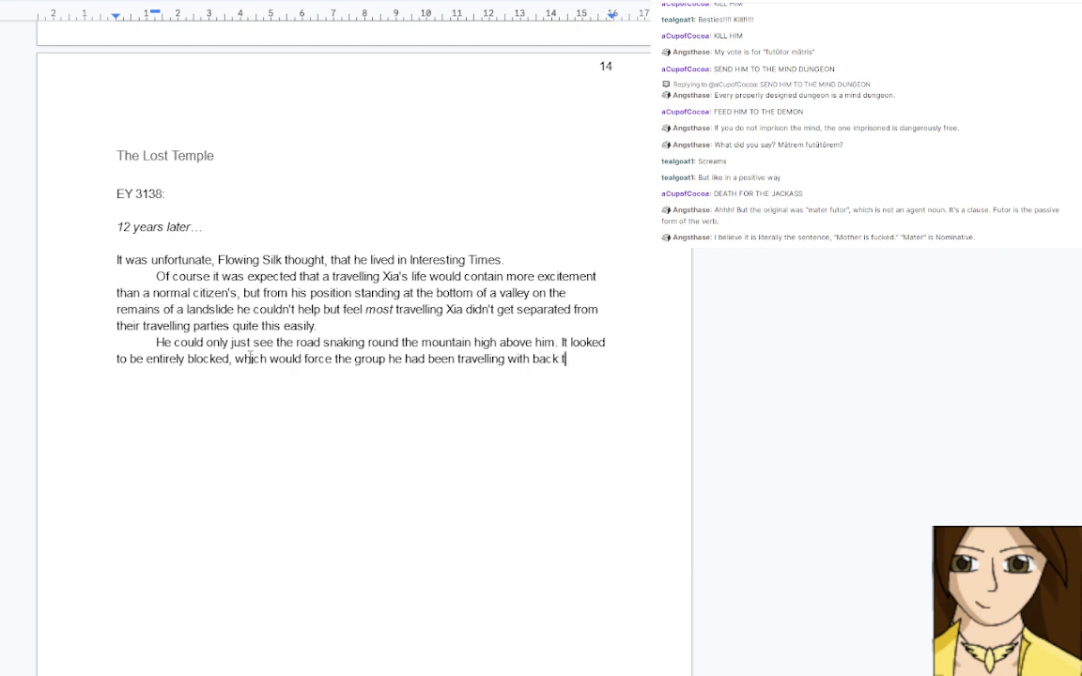
pyautogui.write('he way he came')
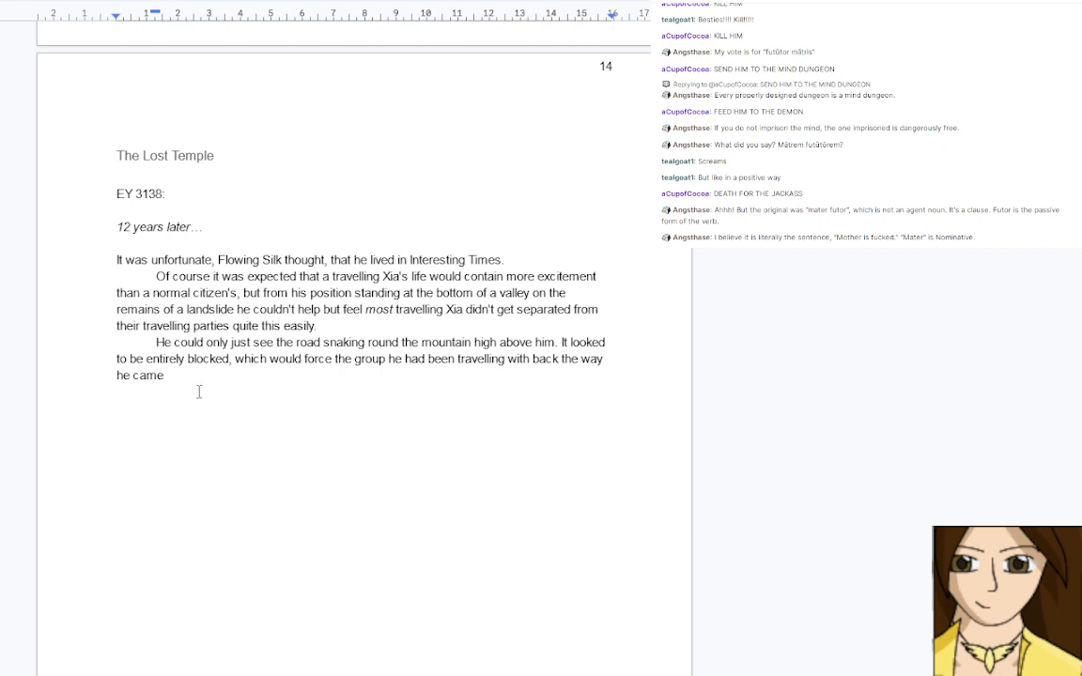
pyautogui.write('"')
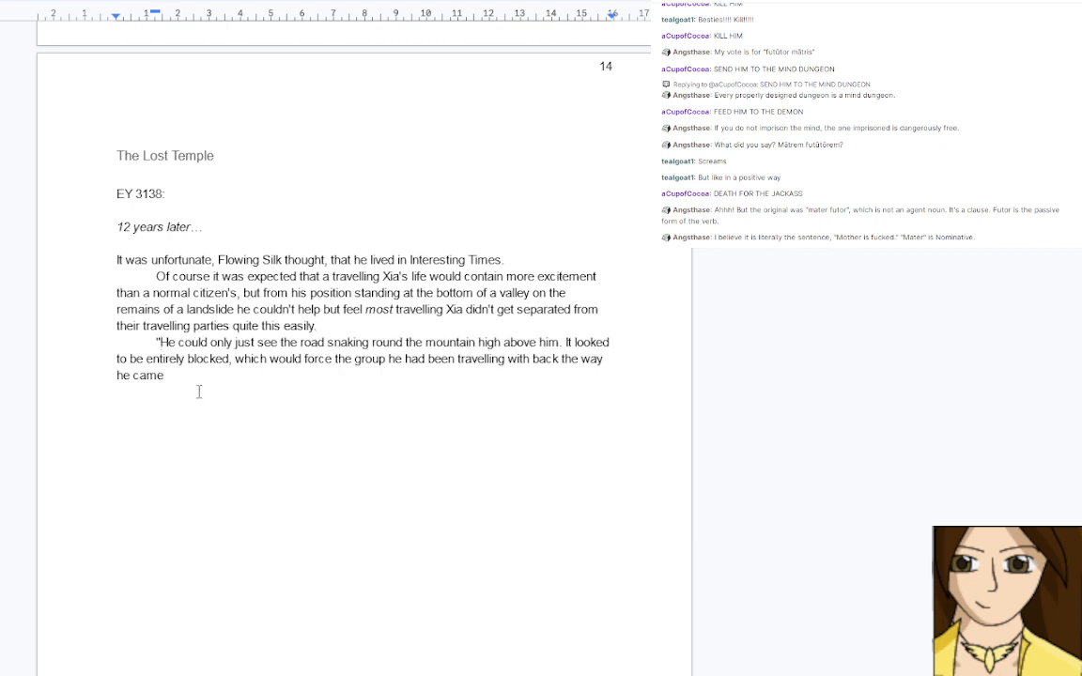
pyautogui.write('Flow')
pyautogui.write('ing Silk!')
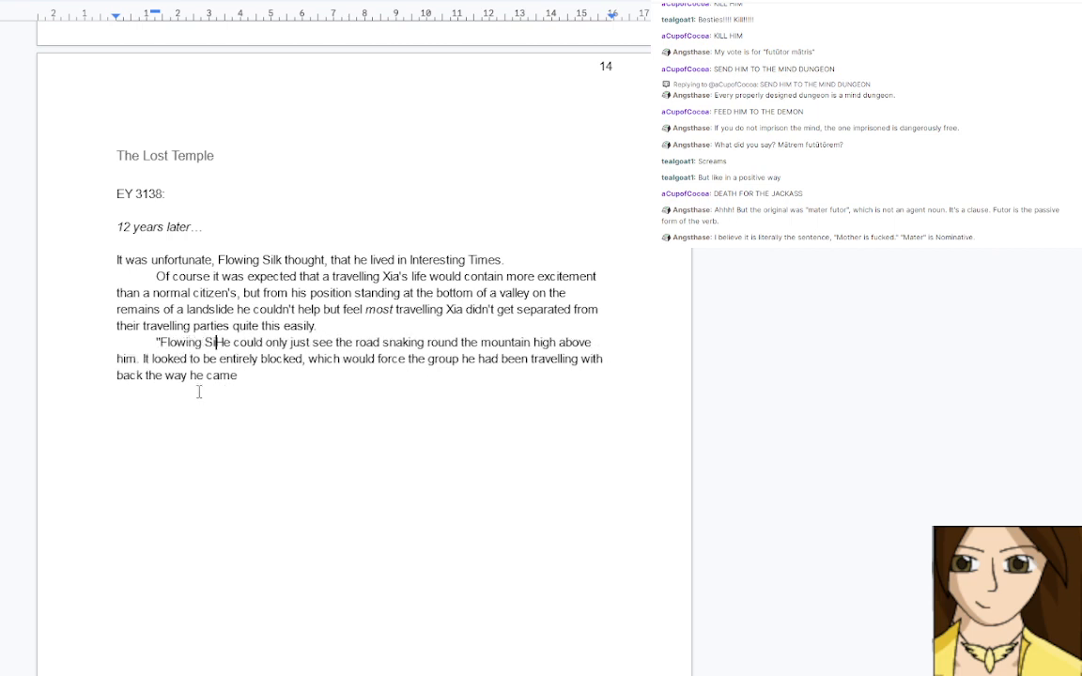
pyautogui.write(' Are ')
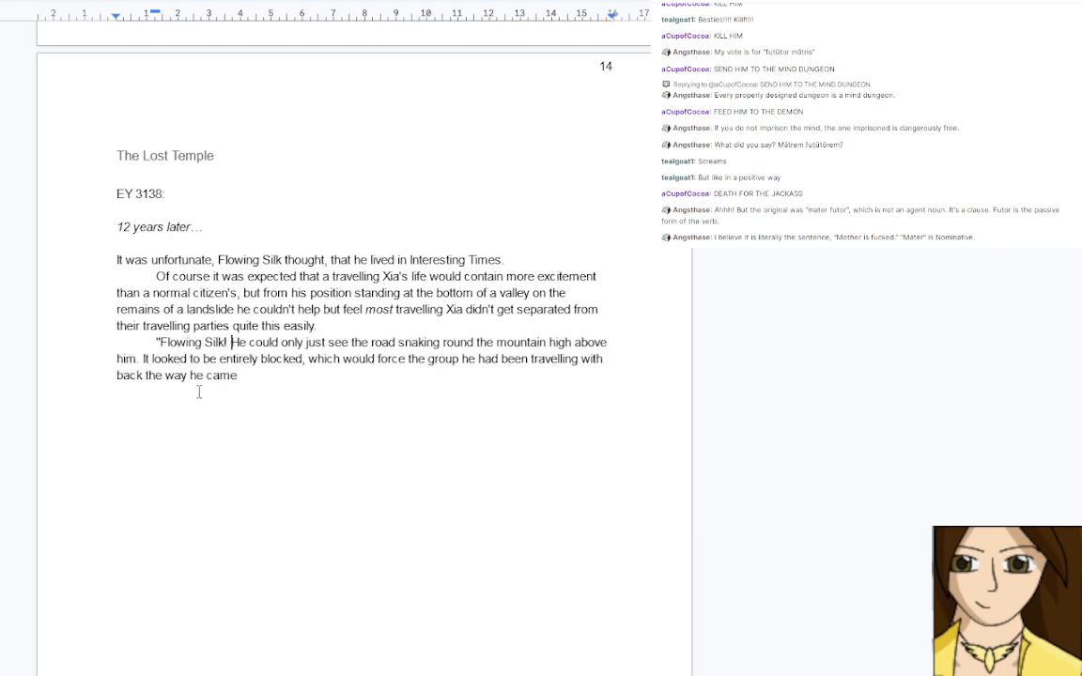
pyautogui.write('you alrig')
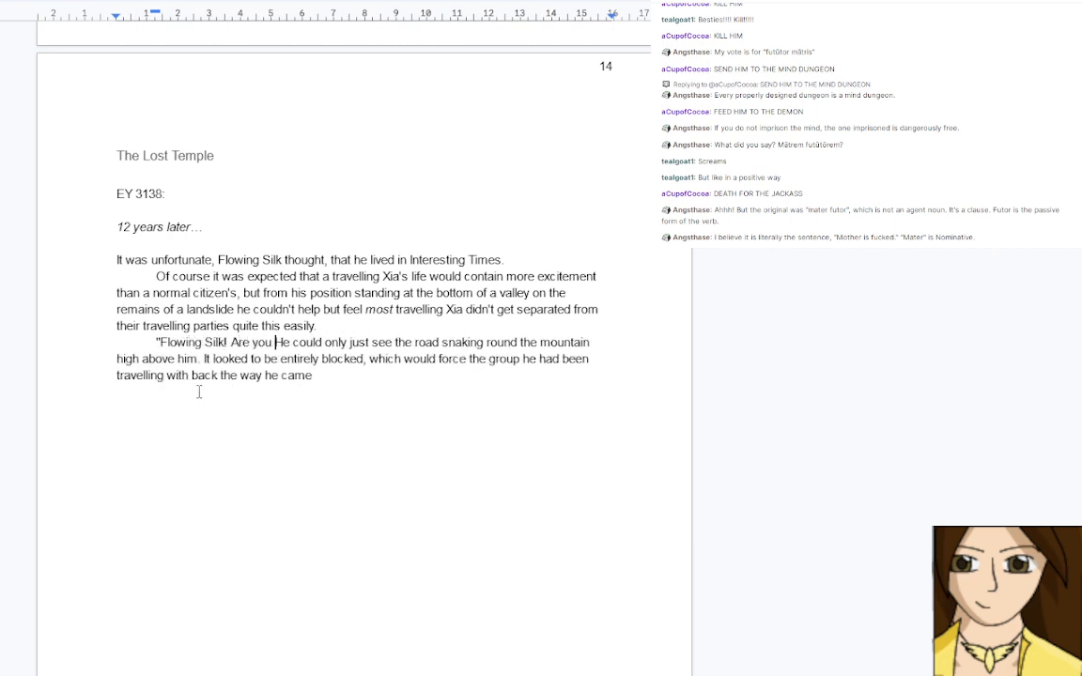
pyautogui.write('ht')
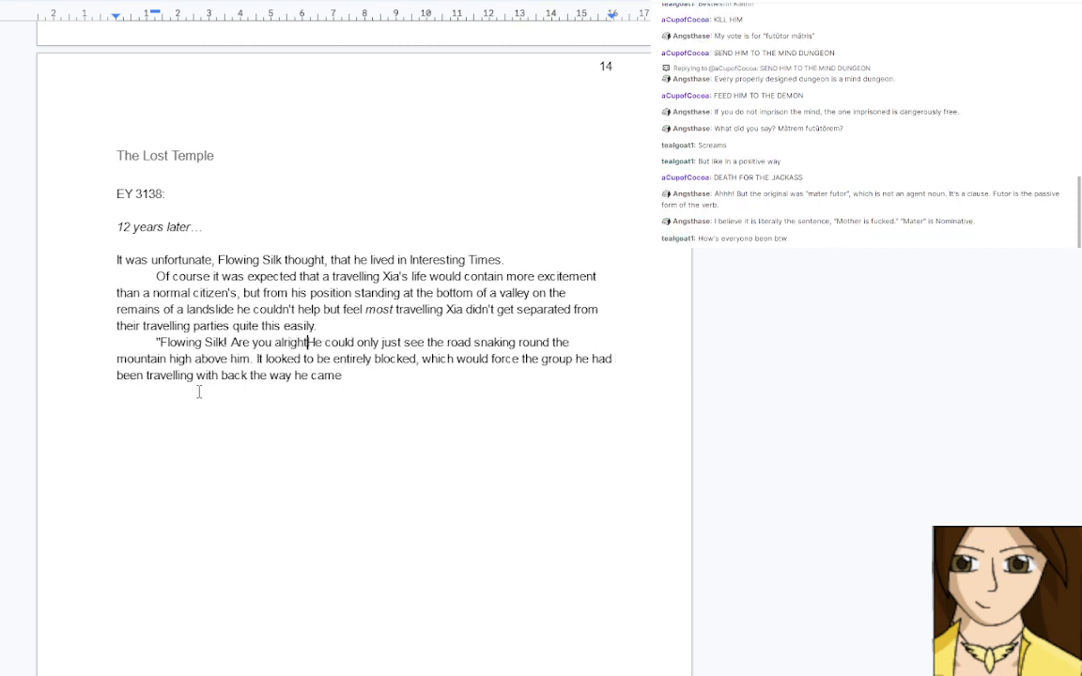
pyautogui.press('BackSpace')
pyautogui.press('BackSpace')
pyautogui.press('BackSpace')
pyautogui.press('BackSpace')
pyautogui.press('BackSpace')
pyautogui.press('BackSpace')
pyautogui.press('BackSpace')
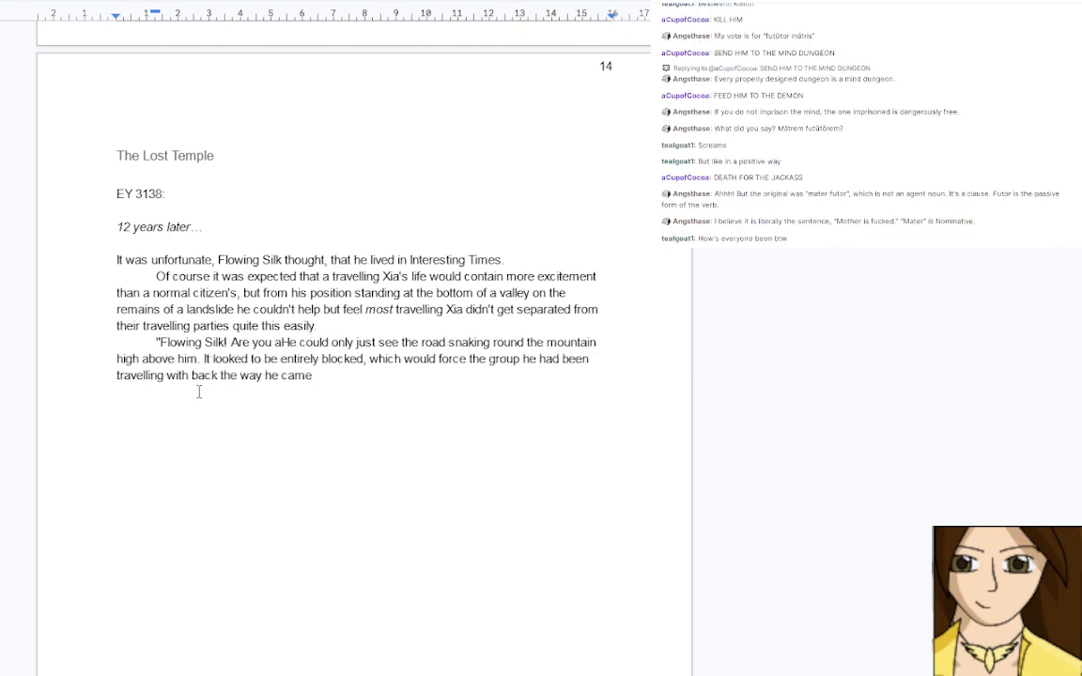
pyautogui.press('BackSpace')
pyautogui.press('BackSpace')
pyautogui.press('BackSpace')
pyautogui.press('BackSpace')
pyautogui.press('BackSpace')
pyautogui.press('BackSpace')
pyautogui.press('BackSpace')
pyautogui.press('BackSpace')
pyautogui.press('BackSpace')
pyautogui.press('BackSpace')
pyautogui.press('BackSpace')
pyautogui.press('BackSpace')
pyautogui.press('BackSpace')
pyautogui.press('BackSpace')
pyautogui.press('BackSpace')
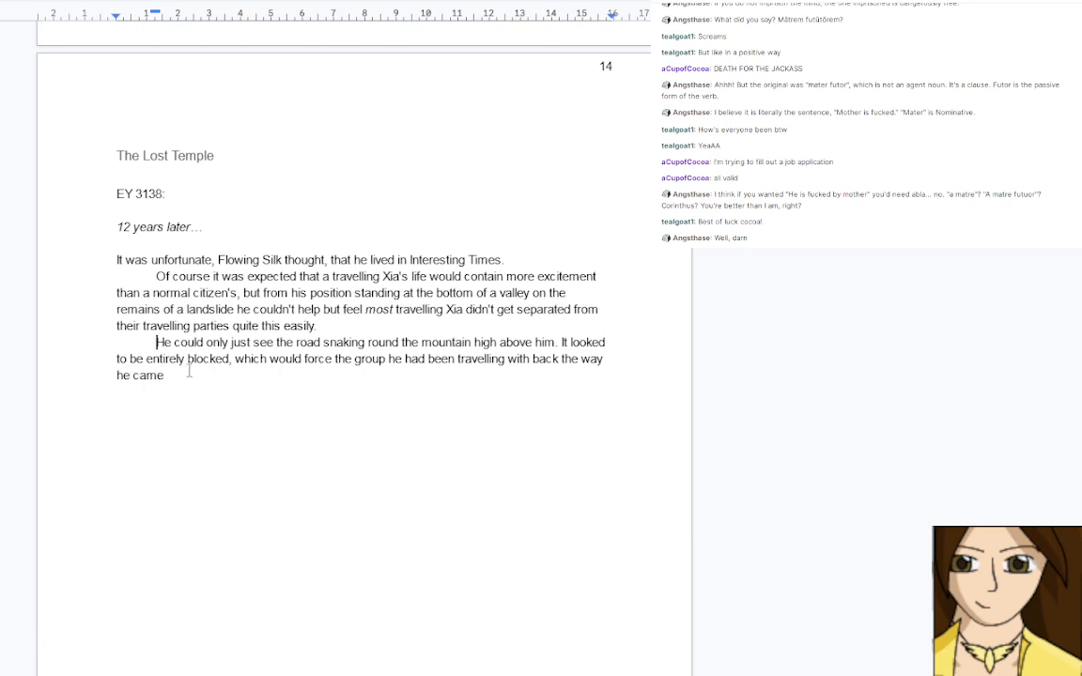
# Insert "Even if they shouted he probably wouldn't be able to hear them." before the sentence about the road looking blocked
pyautogui.click(560, 342)
pyautogui.write('Even ')
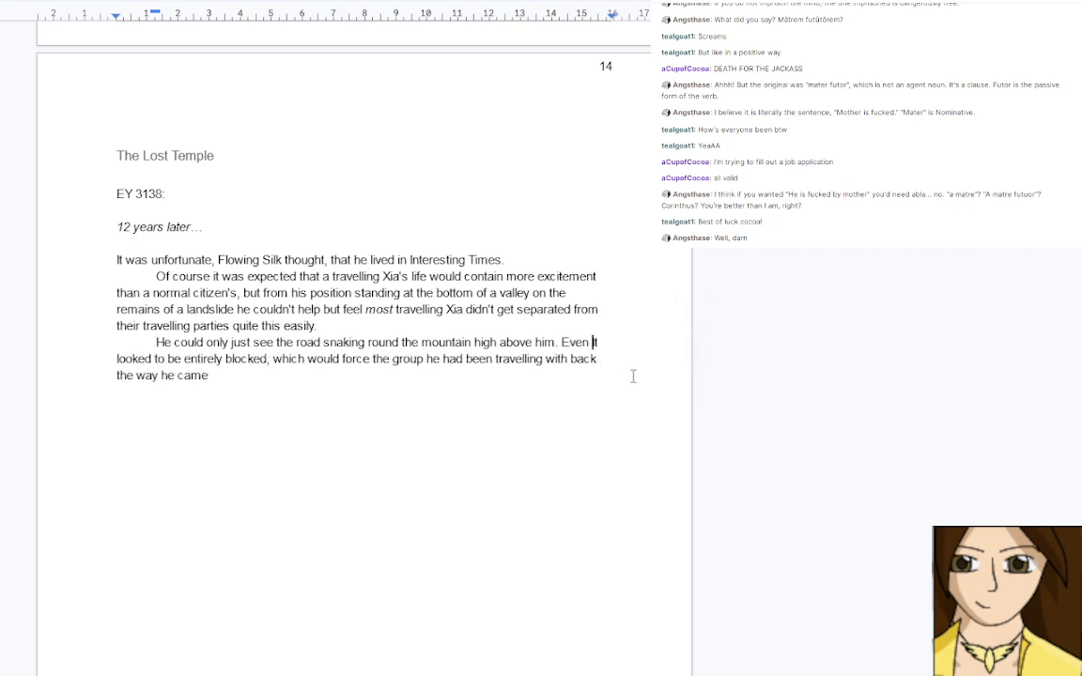
pyautogui.write('if they ')
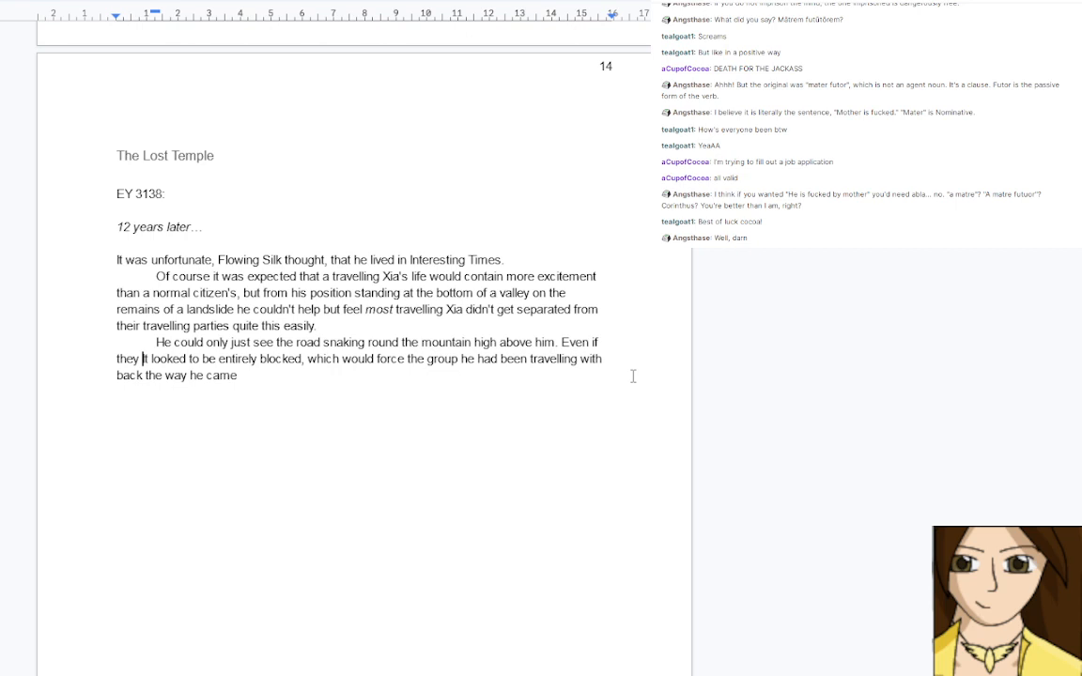
pyautogui.write('shoute')
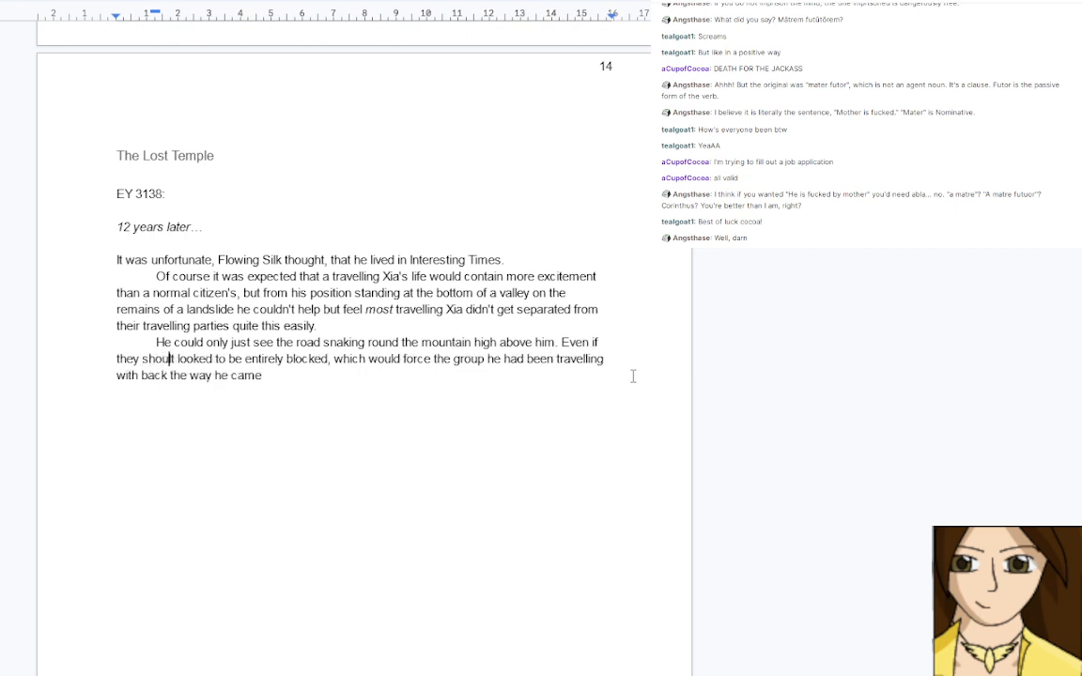
pyautogui.write('d he ')
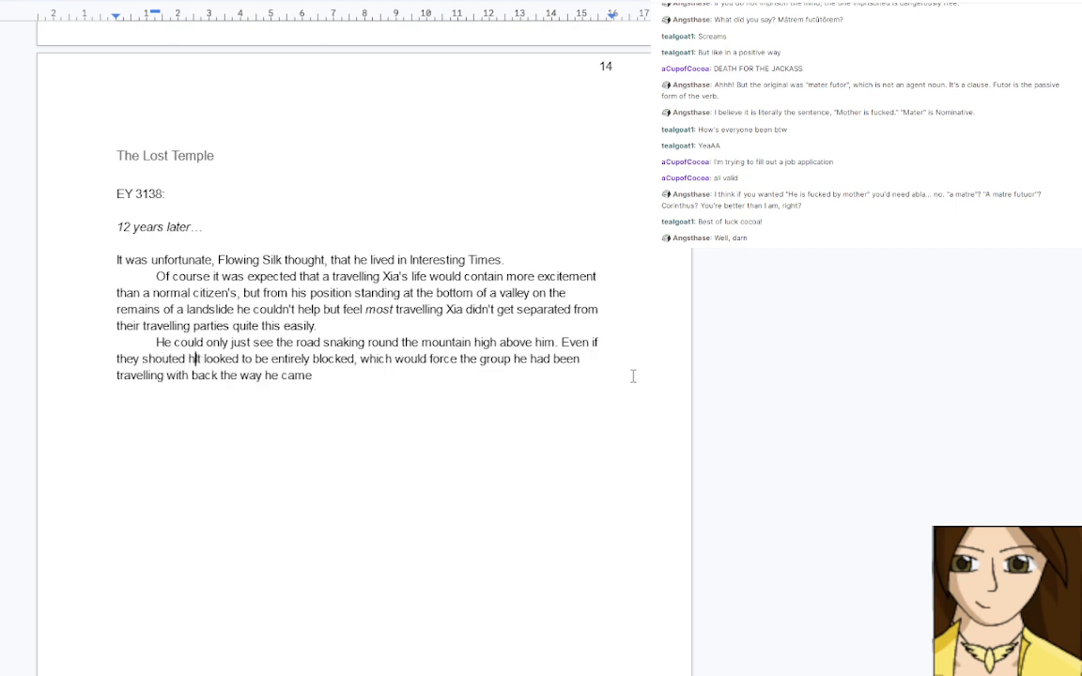
pyautogui.write('probably w')
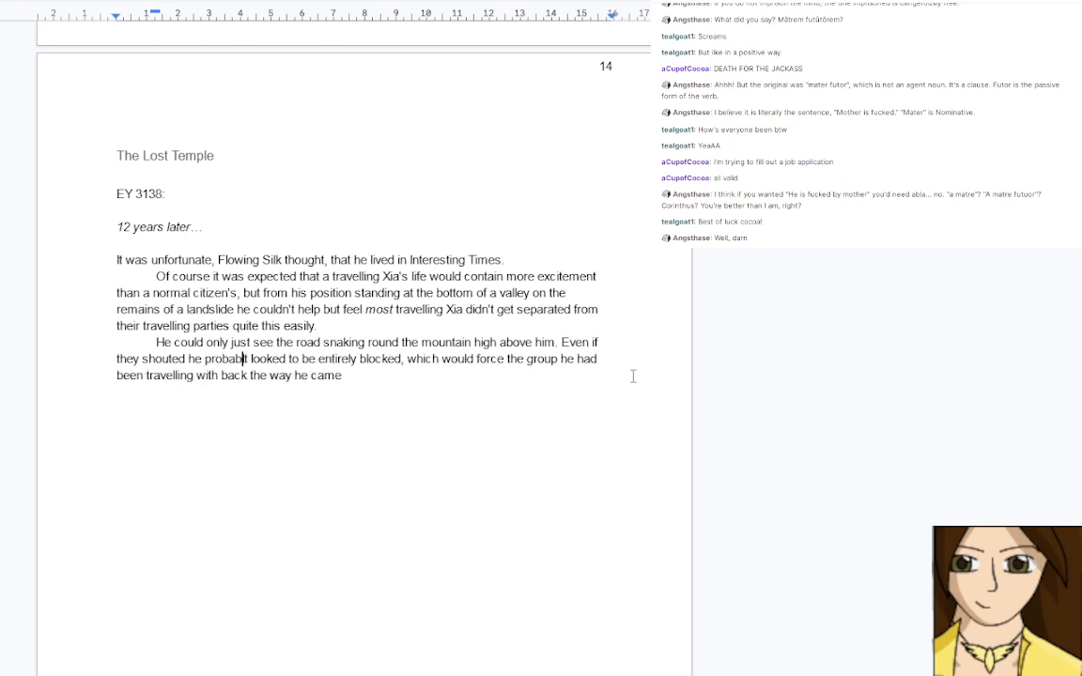
pyautogui.write("ouldn't b")
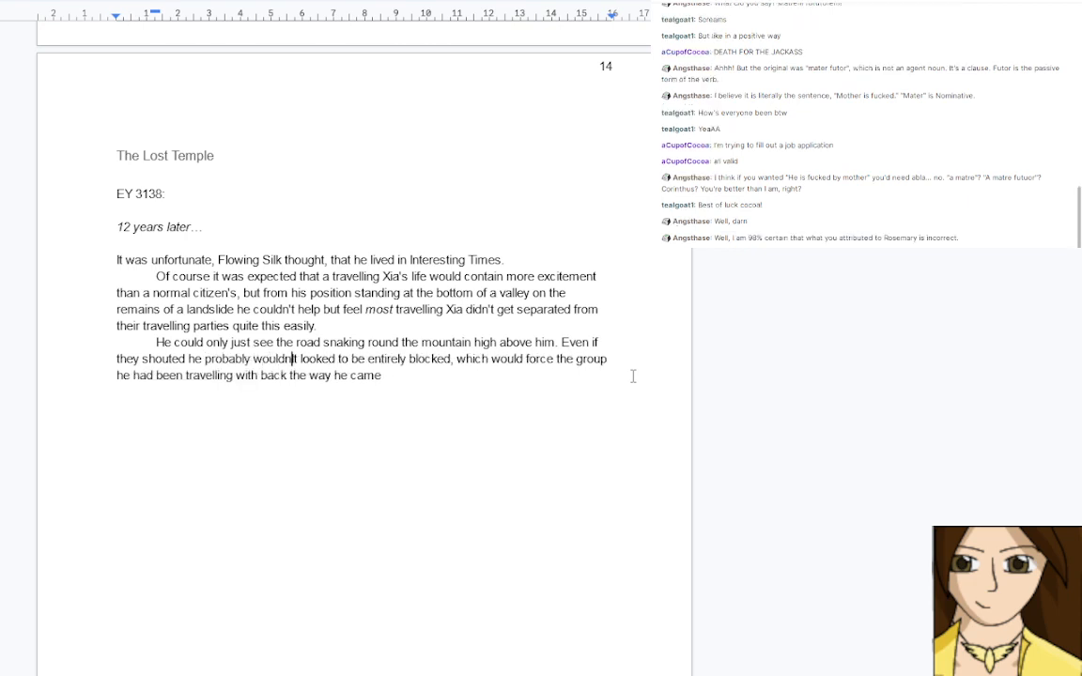
pyautogui.write('e')
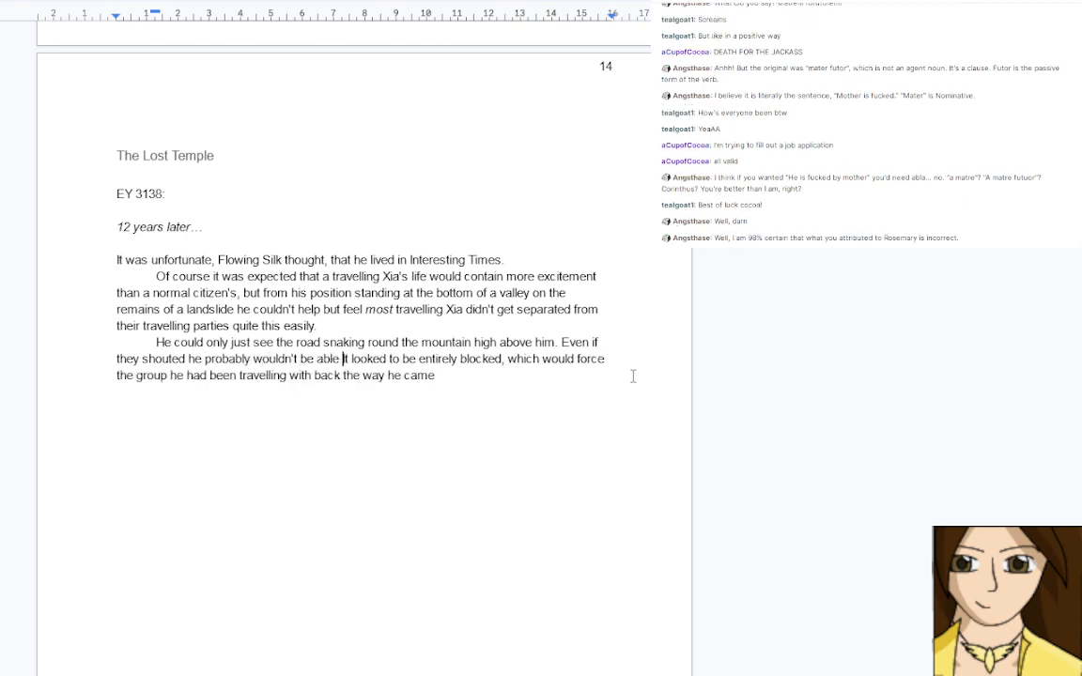
pyautogui.write(' able to hear them')
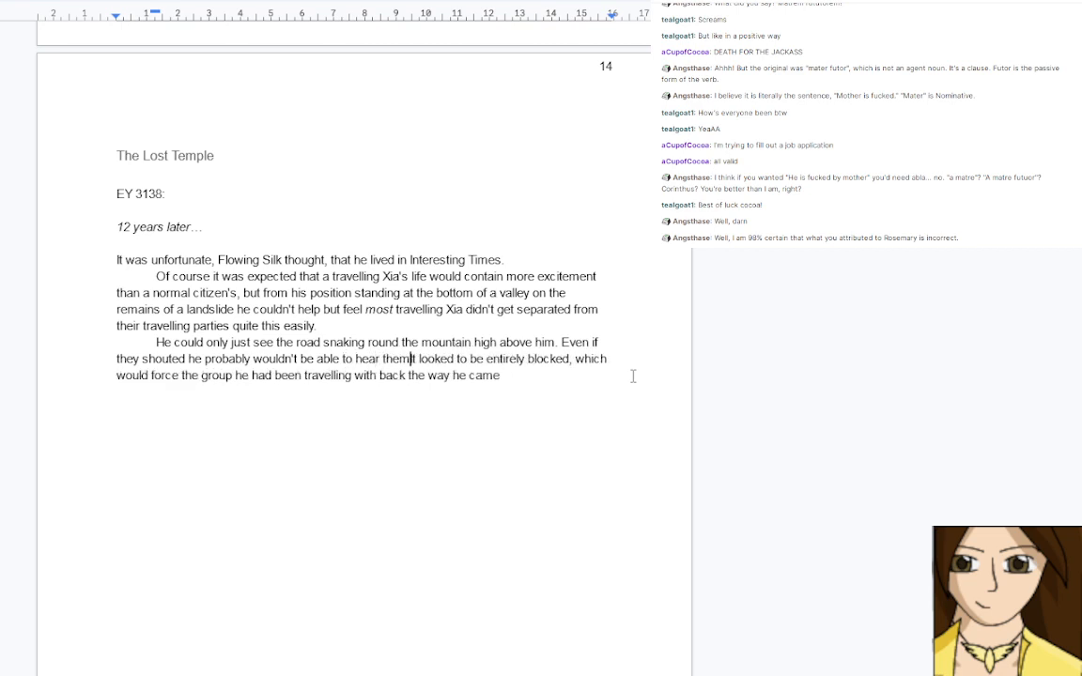
pyautogui.write('. ')
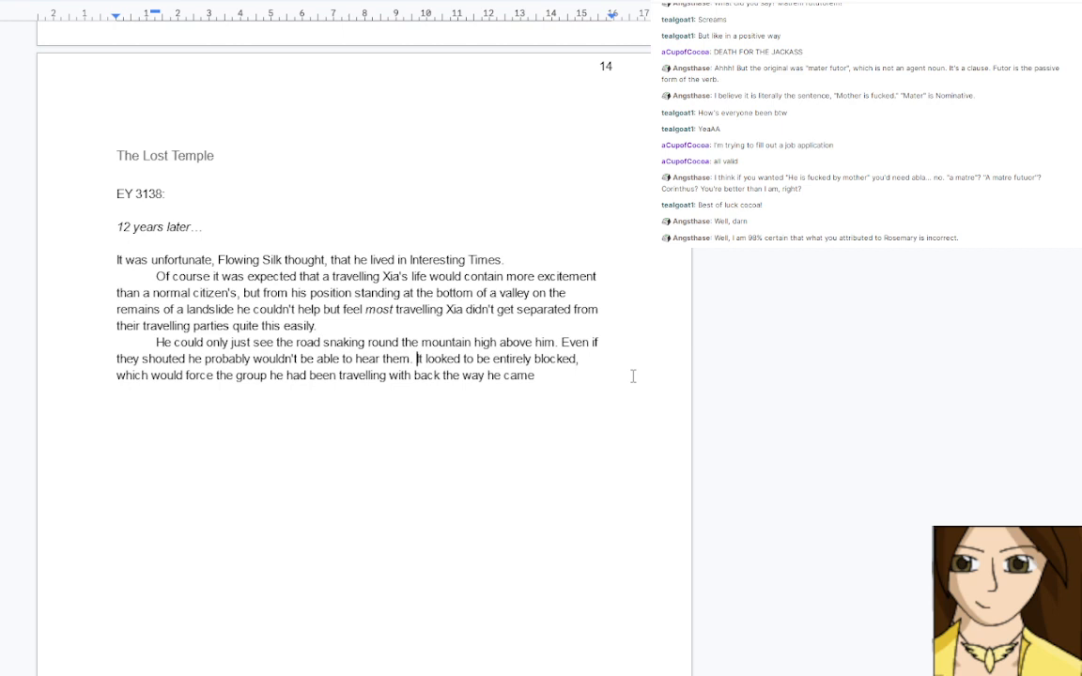
# Replace "It" before "looked to be entirely blocked" with "Not only that but the the road"
pyautogui.write('Not only tha')
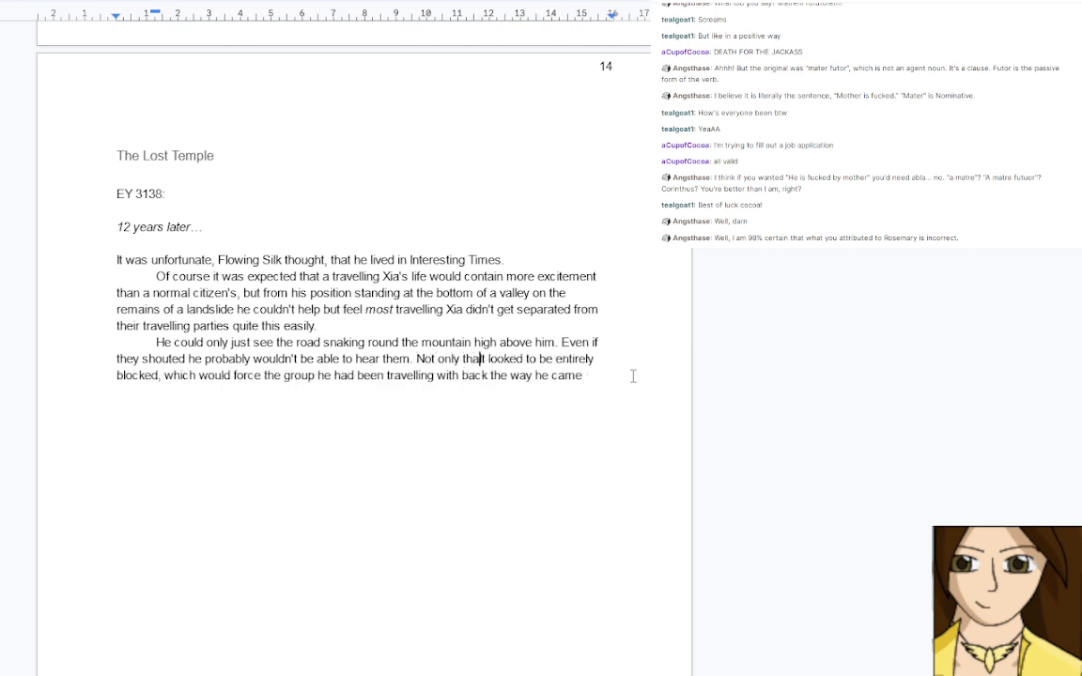
pyautogui.write('t but the')
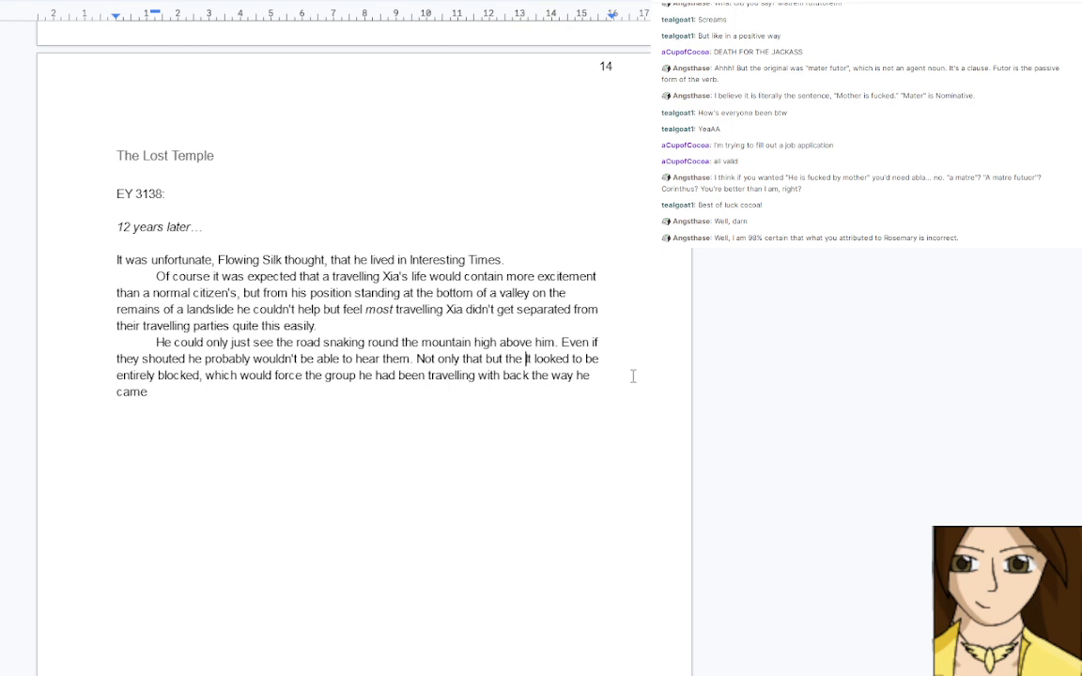
pyautogui.press('Delete')
pyautogui.press('Delete')
pyautogui.press('Delete')
pyautogui.write('the roa')
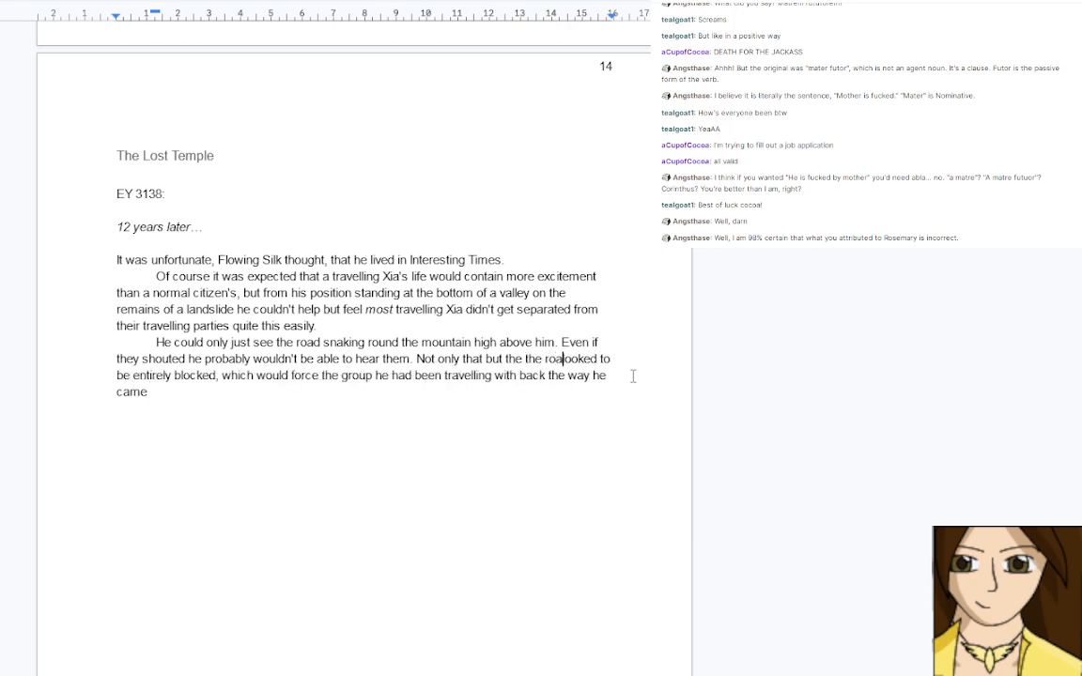
pyautogui.write('d')
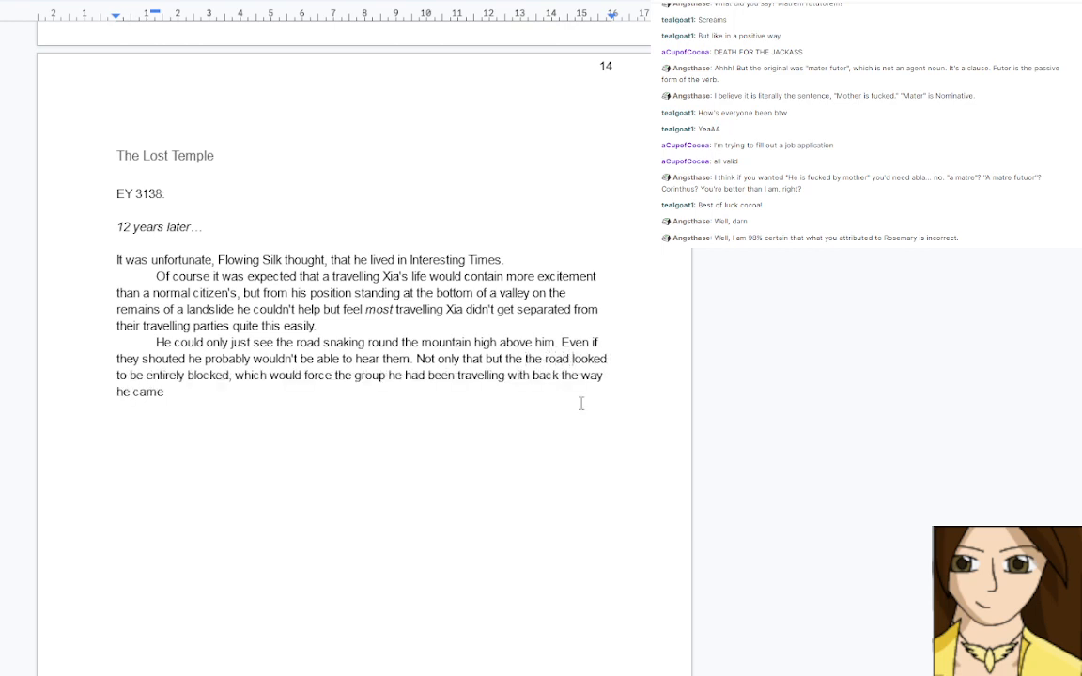
# End the paragraph with "whereas Flowing Silk would be forced forward by how the river bent at the bottom of the valley."
pyautogui.click(282, 395)
pyautogui.write('whereas Flowing ')
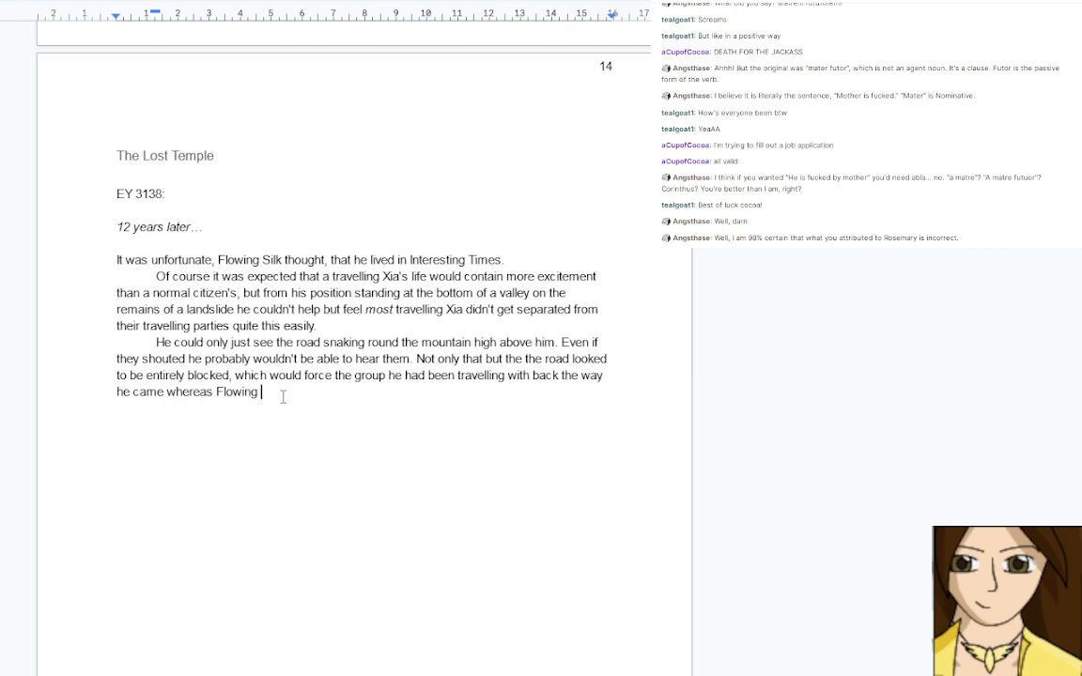
pyautogui.write('Silk would be forced forward b')
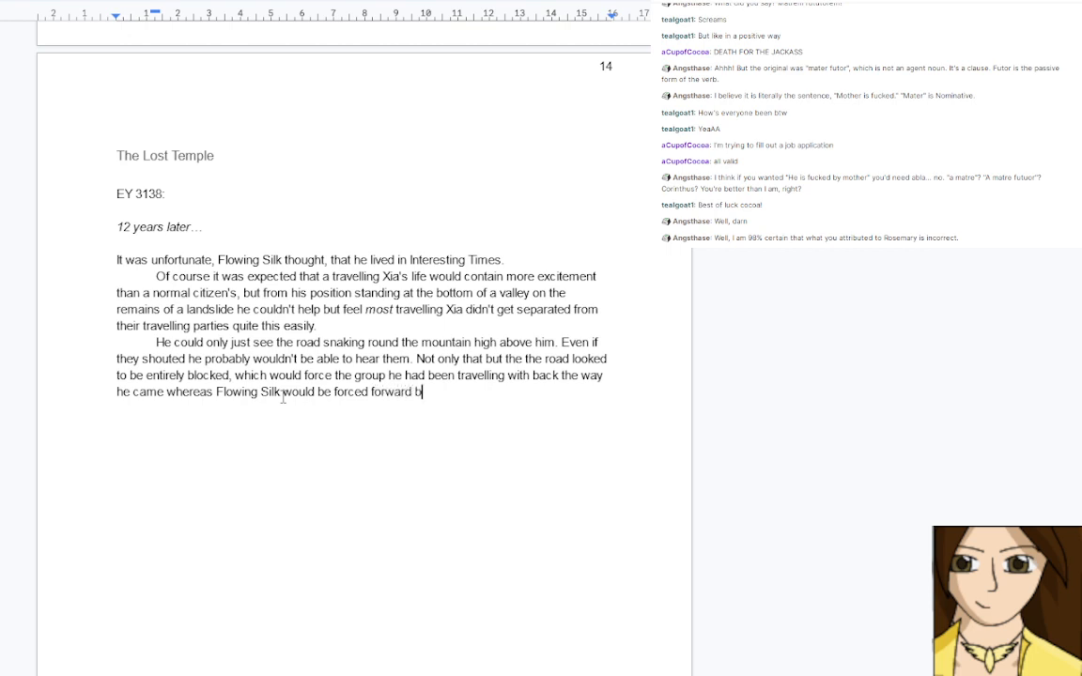
pyautogui.write('y how the river bent a')
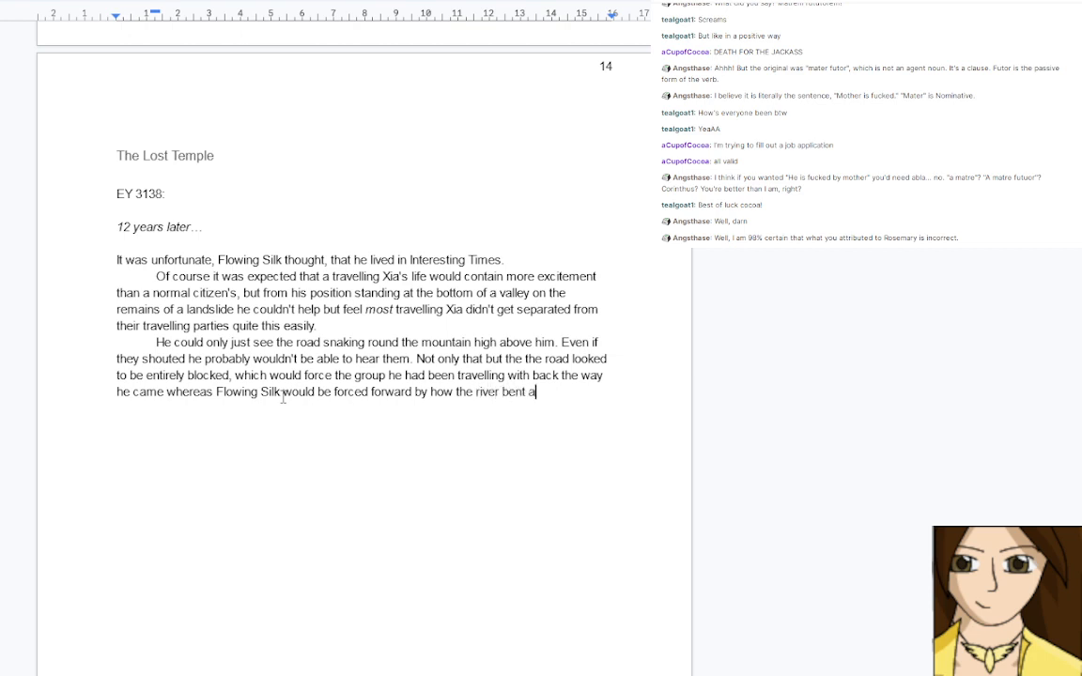
pyautogui.write('t the bottom of the v')
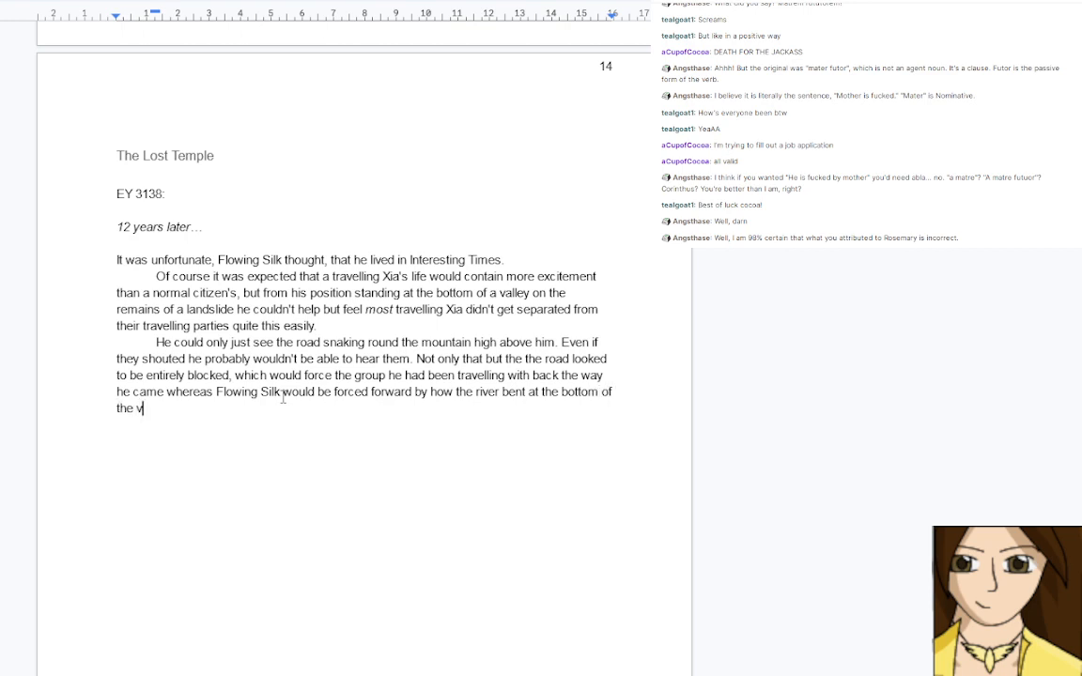
pyautogui.write('alley.')
# Add "Ribbon" after "Flowing Silk" in the chapter's opening sentence and in the last sentence
pyautogui.click(284, 262)
pyautogui.write('Ribbon')
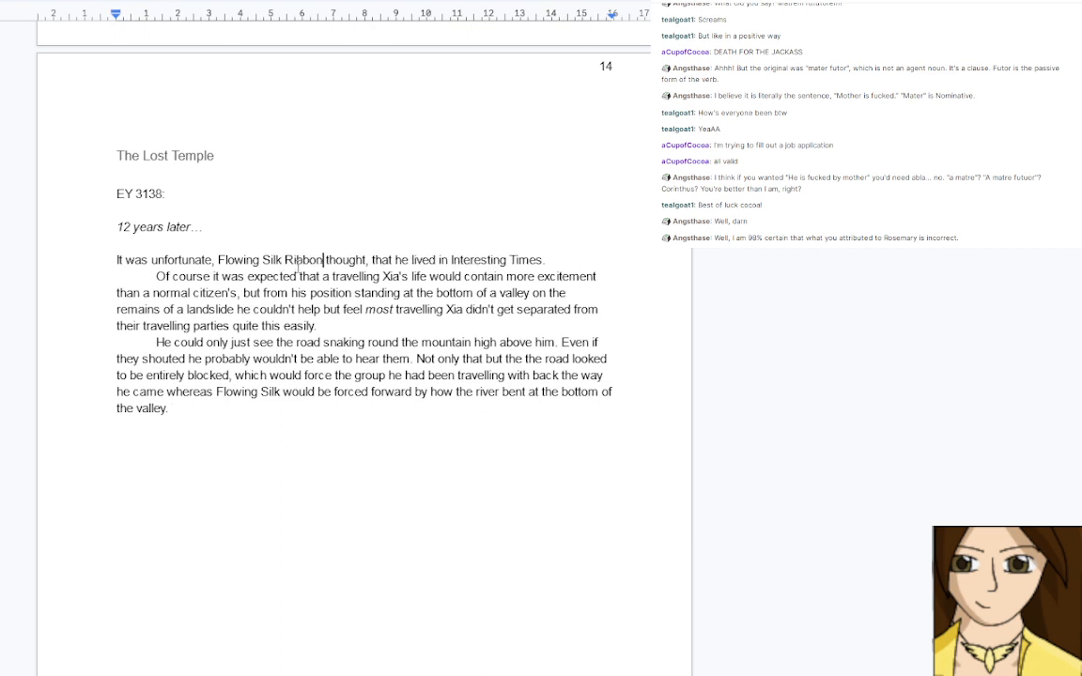
pyautogui.click(280, 391)
pyautogui.write('Ribb')
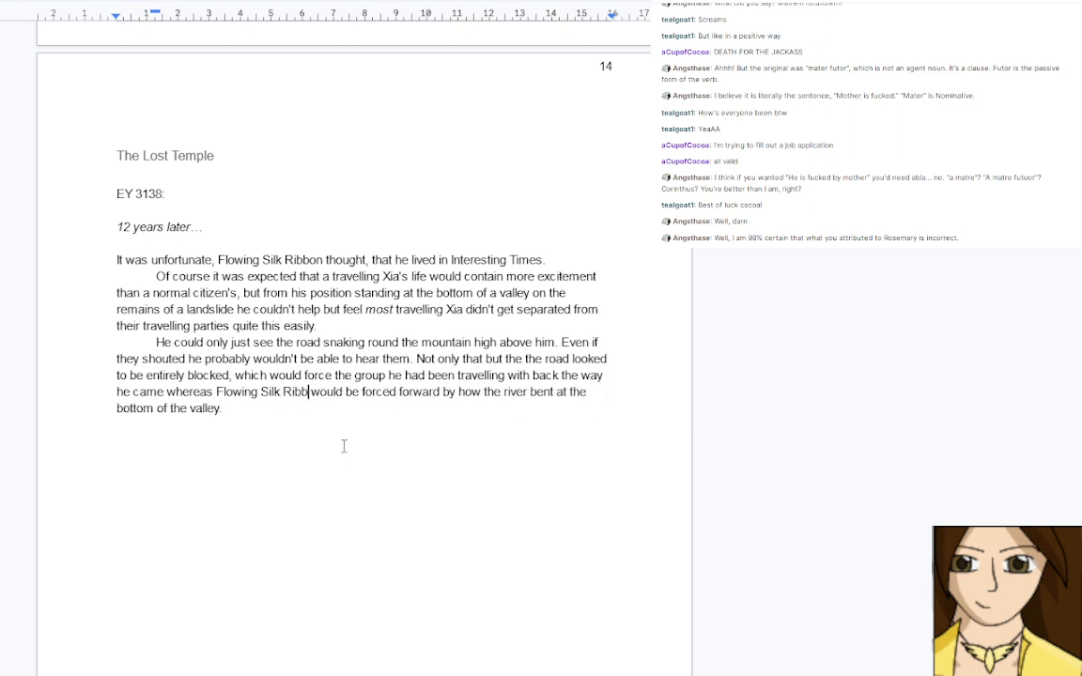
pyautogui.write('on')
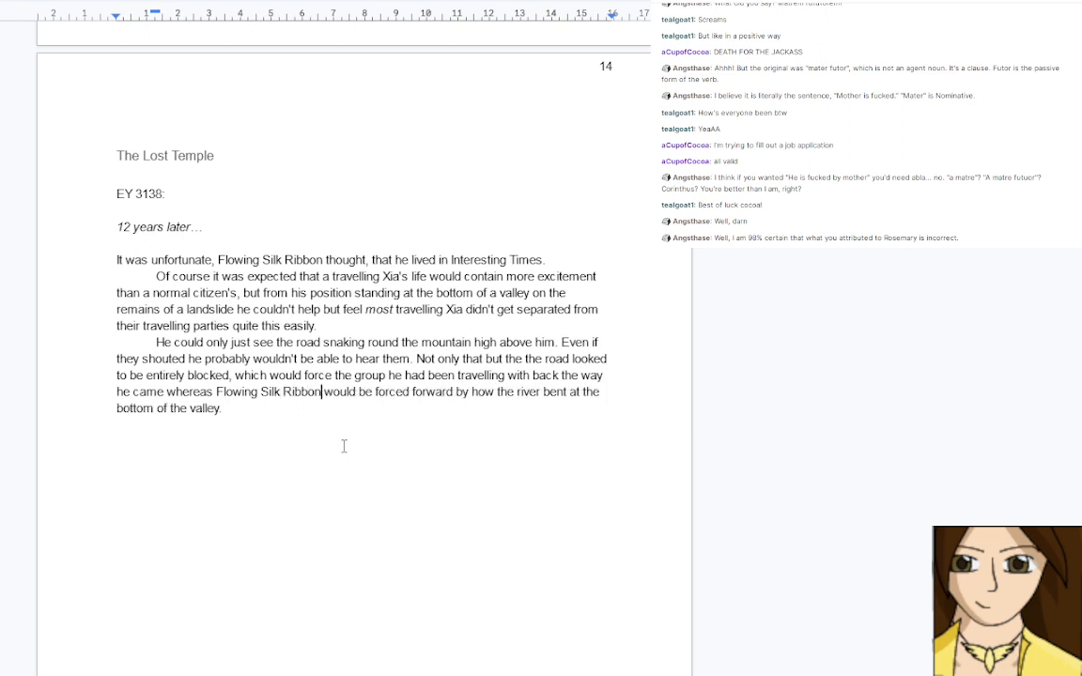
# Start a new paragraph with "A series of small blobs he assumed were his (former) travelling companions looked over the side of the valley and he"
pyautogui.click(248, 412)
pyautogui.press('Return')
pyautogui.press('BackSpace')
pyautogui.press('BackSpace')
pyautogui.press('Return')
pyautogui.write('A series')
pyautogui.write('small blobs he ')
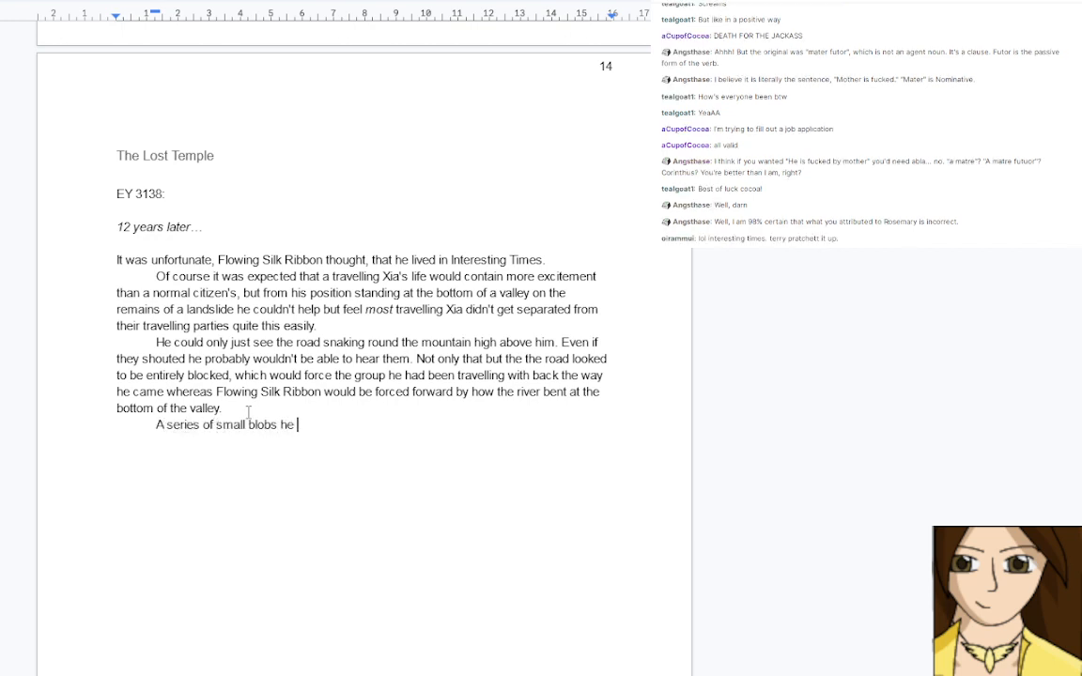
pyautogui.write('assumed were')
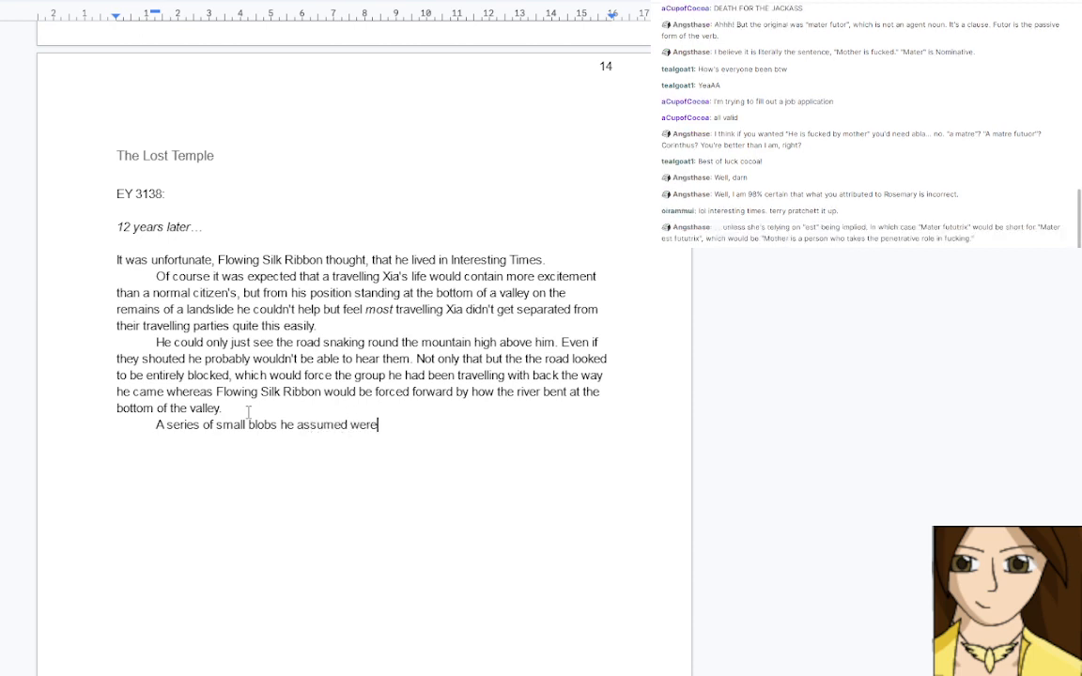
pyautogui.write(' his (former')
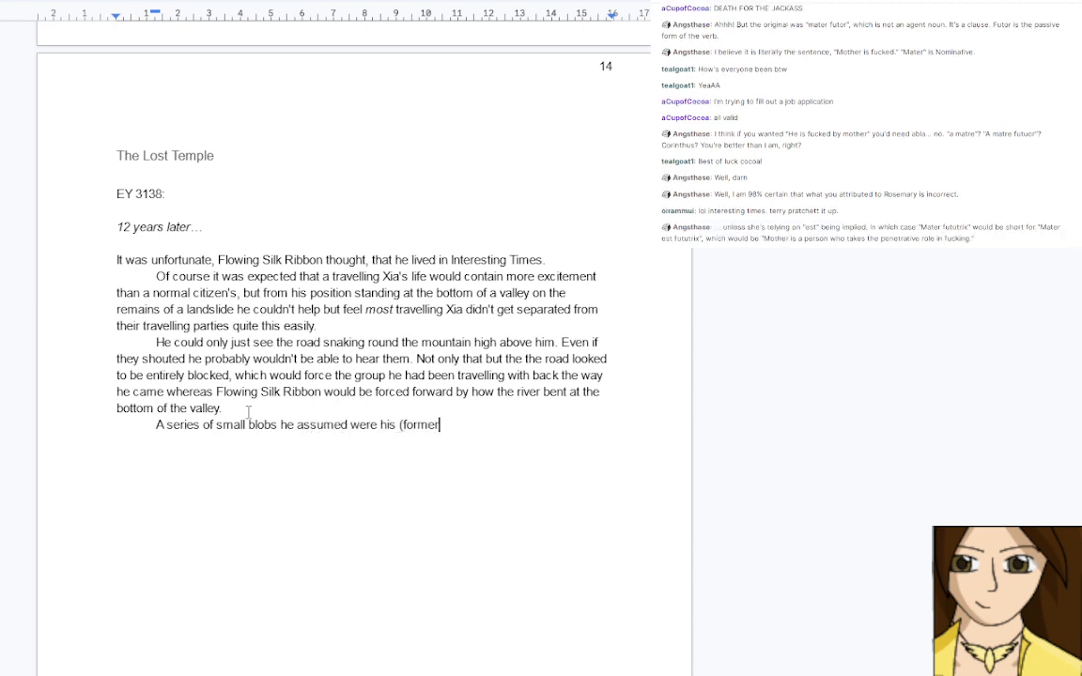
pyautogui.write(') travelling compan')
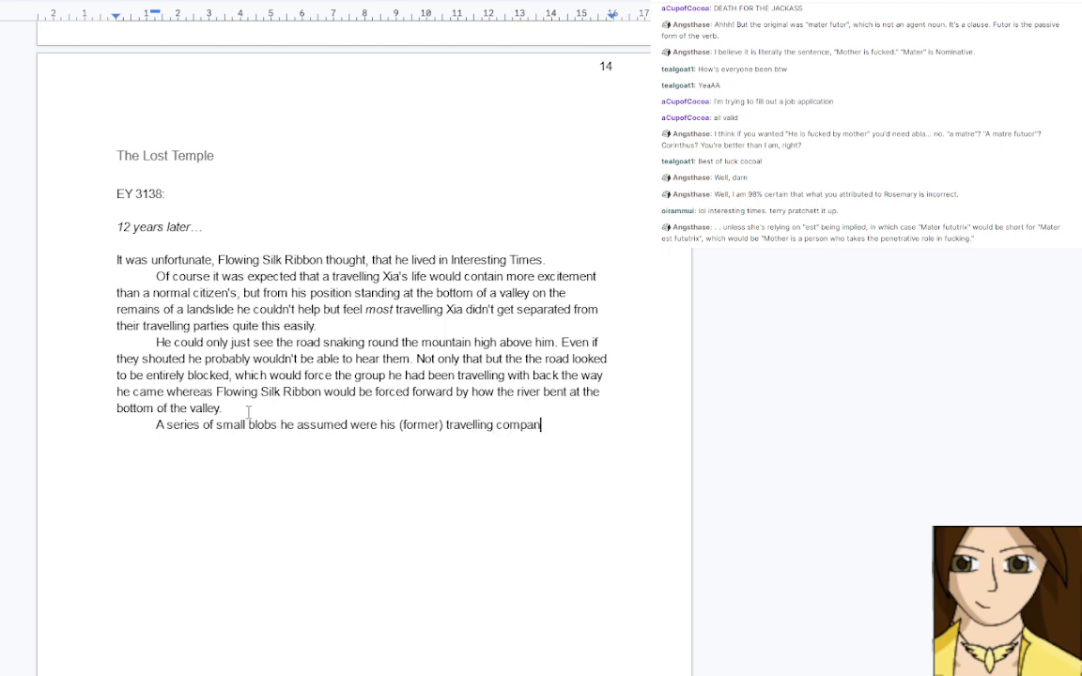
pyautogui.write('ions looked over the side of ')
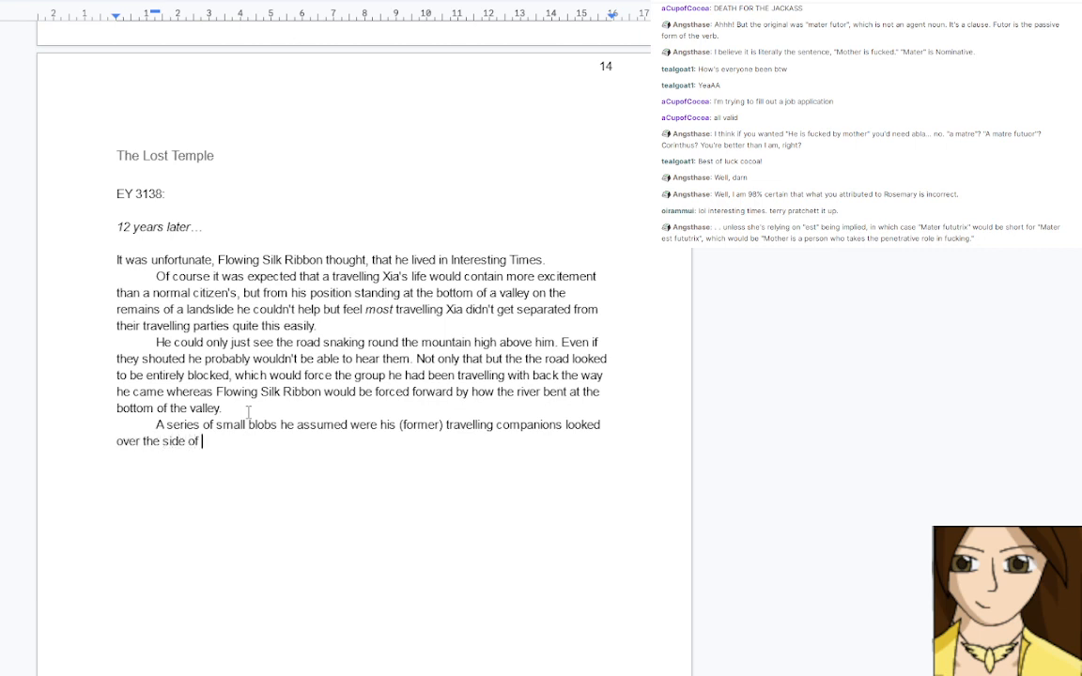
pyautogui.write('the valley and he')
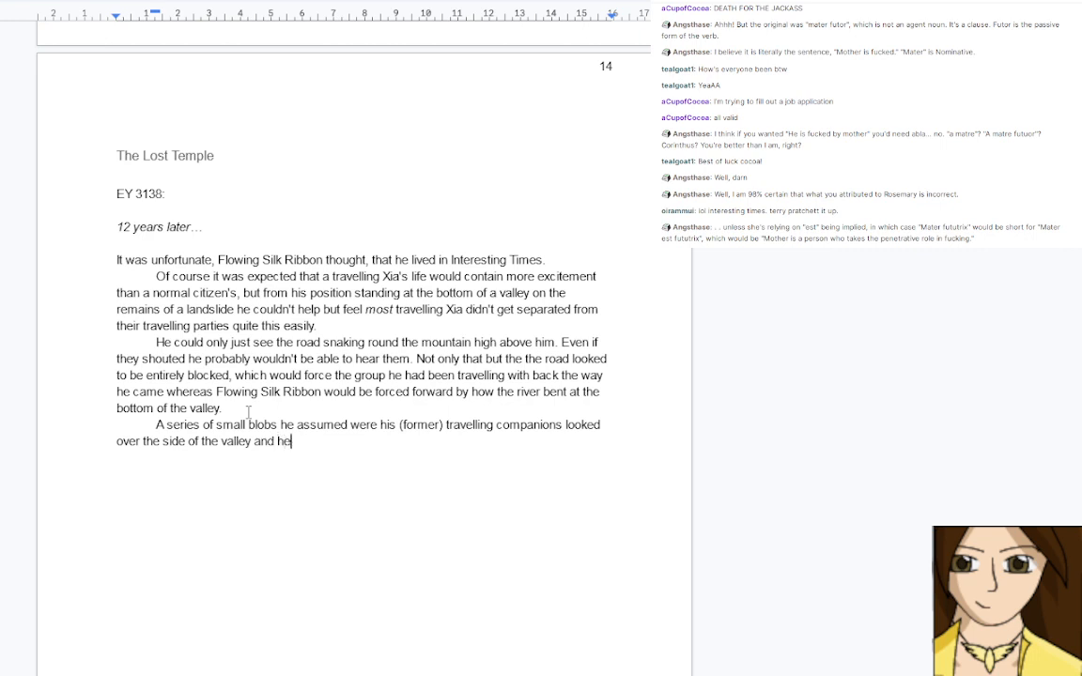
# Continue the sentence with "waved, hoping that his large bone-white priest's sleeve would be distinctive"
pyautogui.write(' waved, using his l')
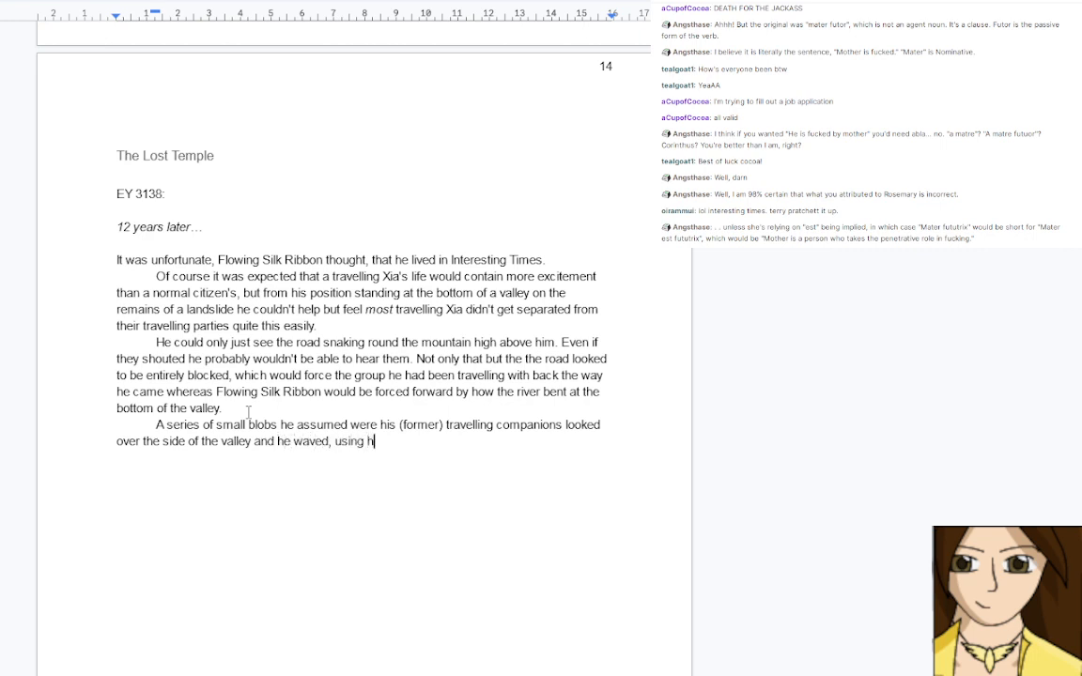
pyautogui.press('BackSpace')
pyautogui.press('BackSpace')
pyautogui.press('BackSpace')
pyautogui.press('BackSpace')
pyautogui.press('BackSpace')
pyautogui.press('BackSpace')
pyautogui.press('BackSpace')
pyautogui.press('BackSpace')
pyautogui.press('BackSpace')
pyautogui.press('BackSpace')
pyautogui.press('BackSpace')
pyautogui.write('hoping that his large b')
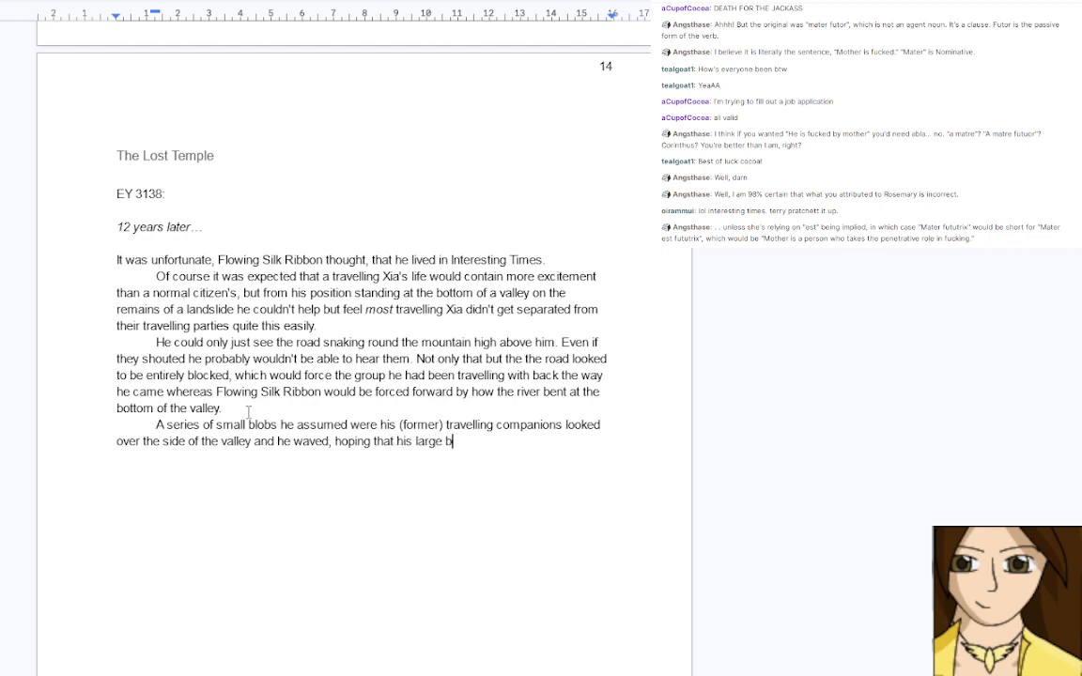
pyautogui.write("one-white priest's slee")
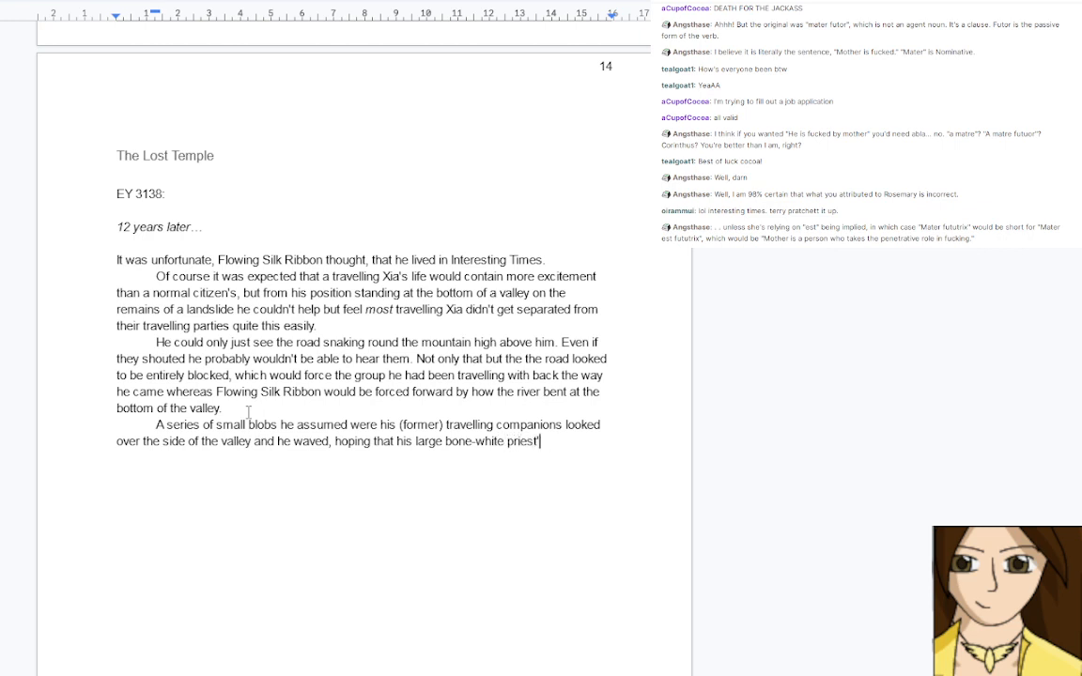
pyautogui.write('ve ')
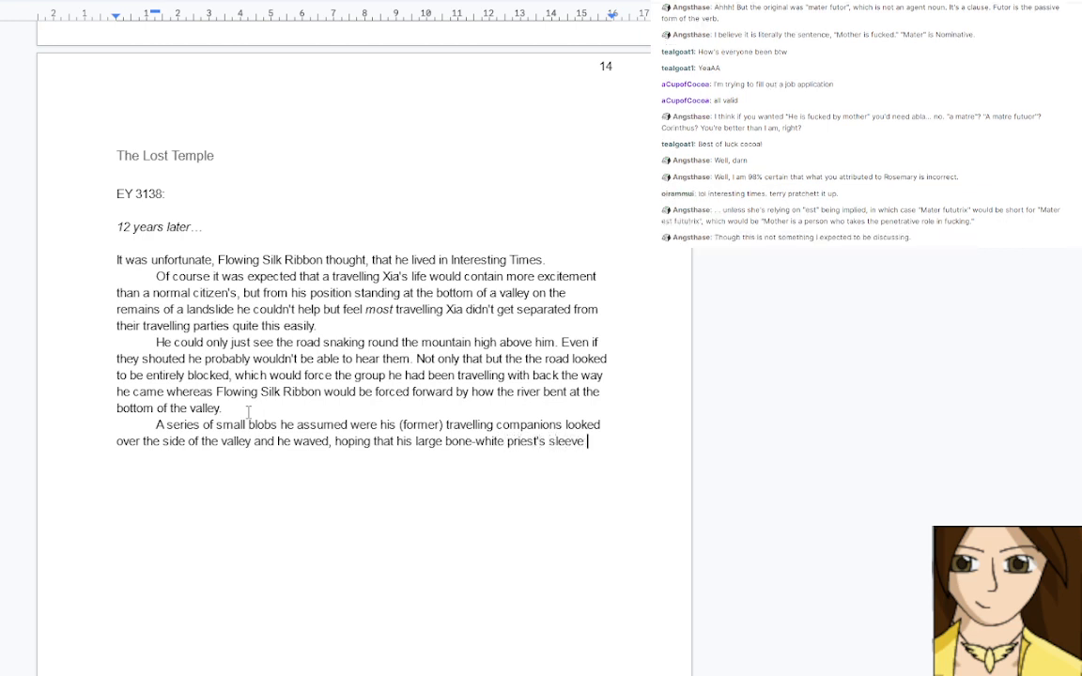
pyautogui.write('would be distinctive ')
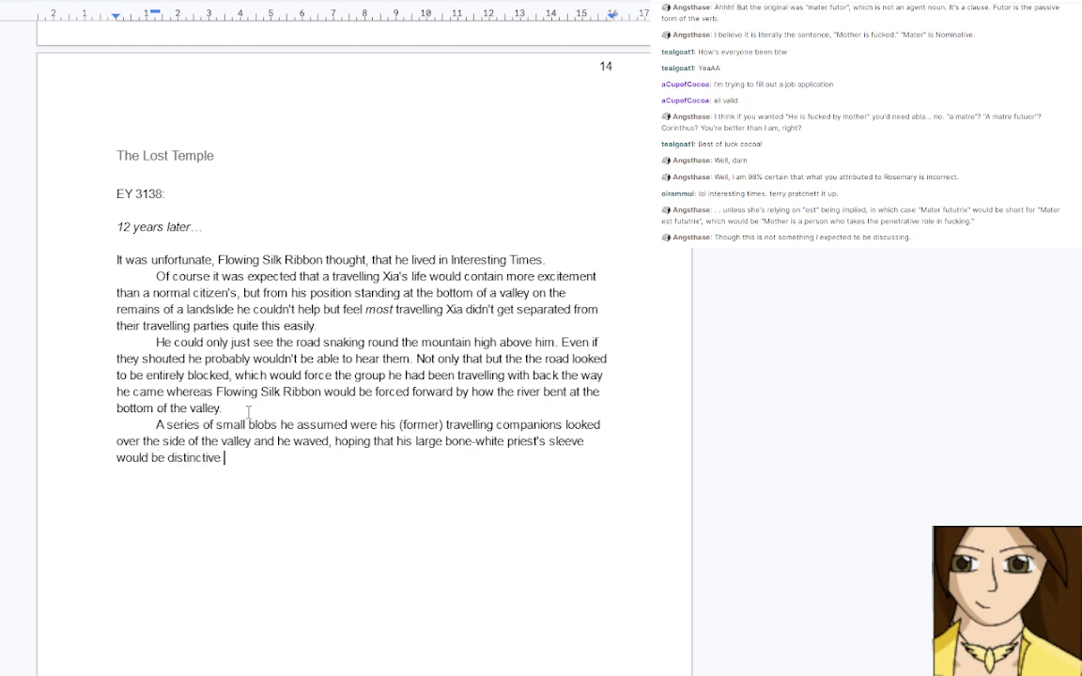
pyautogui.write('enough')
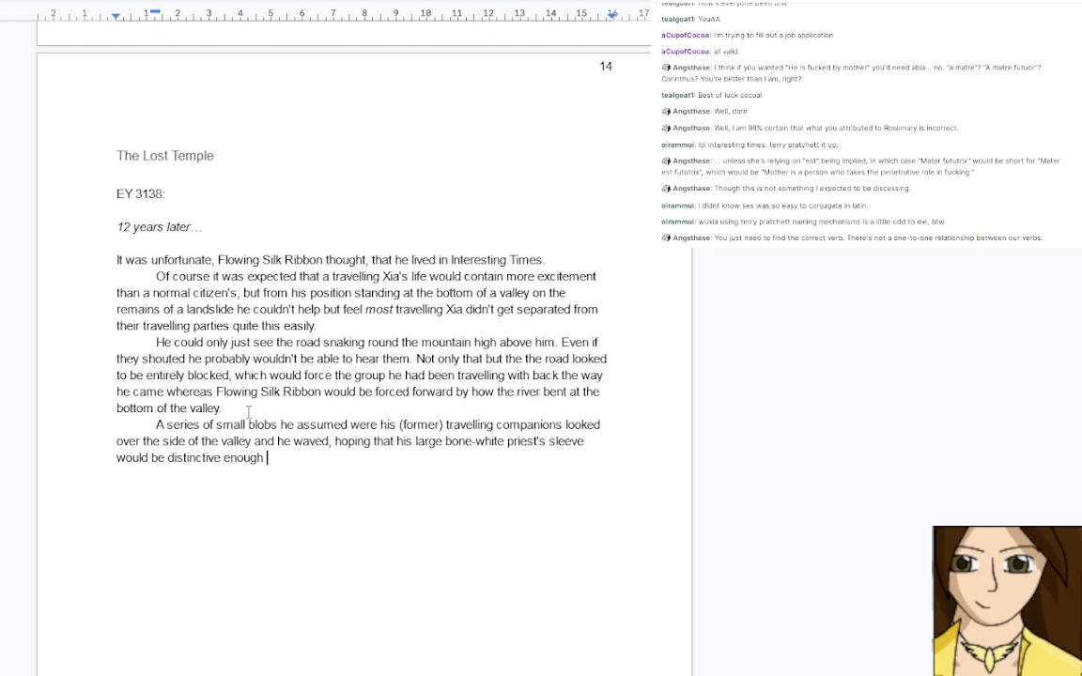
pyautogui.press('BackSpace')
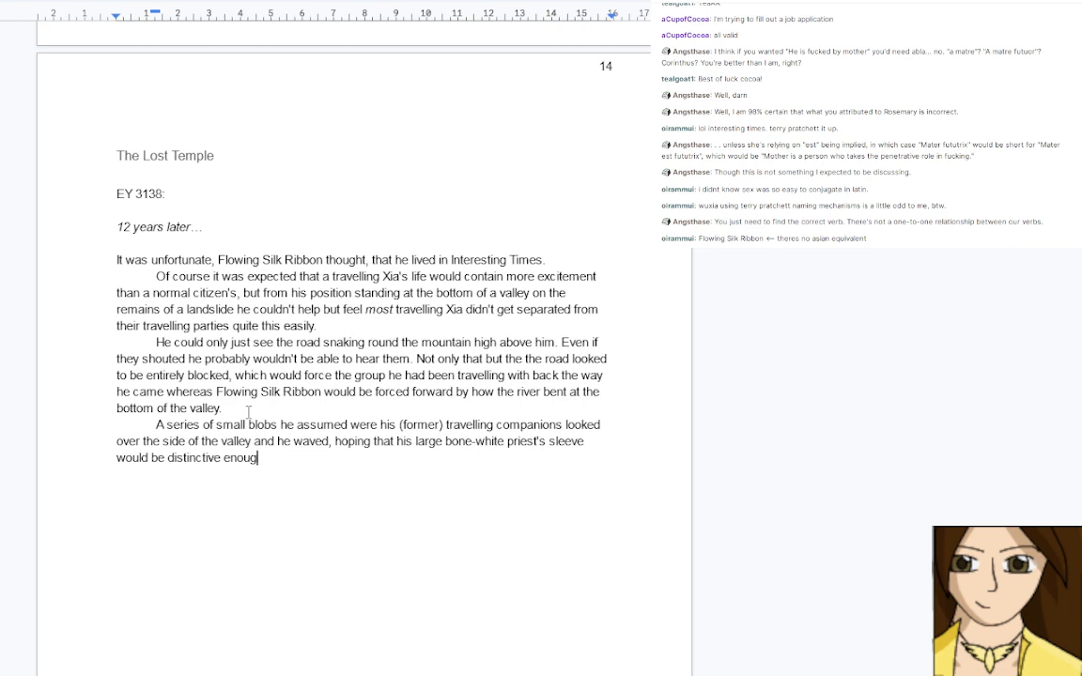
pyautogui.press('BackSpace')
pyautogui.press('BackSpace')
pyautogui.press('BackSpace')
pyautogui.press('BackSpace')
pyautogui.press('BackSpace')
pyautogui.press('BackSpace')
pyautogui.press('BackSpace')
pyautogui.press('BackSpace')
pyautogui.press('BackSpace')
pyautogui.press('BackSpace')
pyautogui.press('BackSpace')
pyautogui.press('BackSpace')
pyautogui.press('BackSpace')
pyautogui.press('BackSpace')
pyautogui.press('BackSpace')
pyautogui.press('BackSpace')
pyautogui.press('BackSpace')
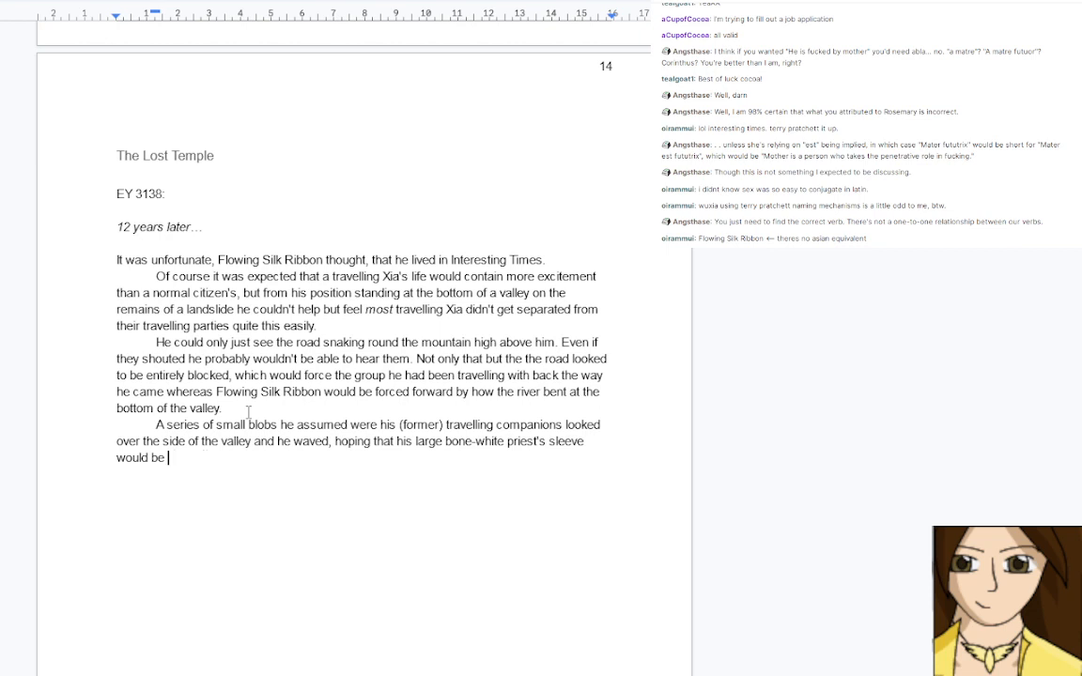
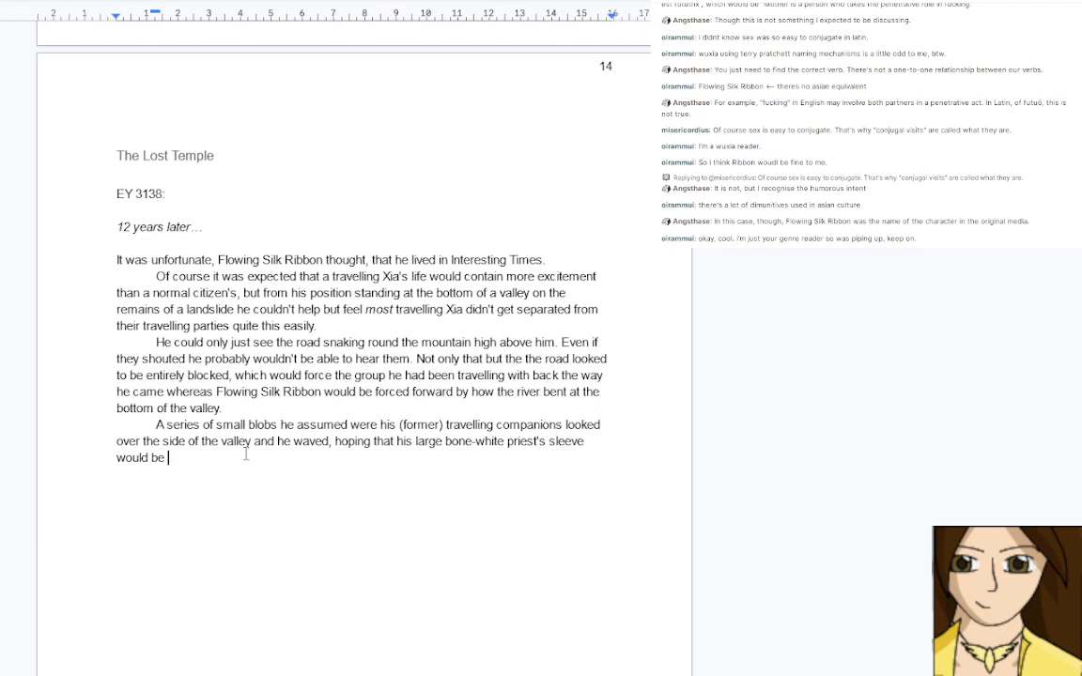
pyautogui.write('distinctive')
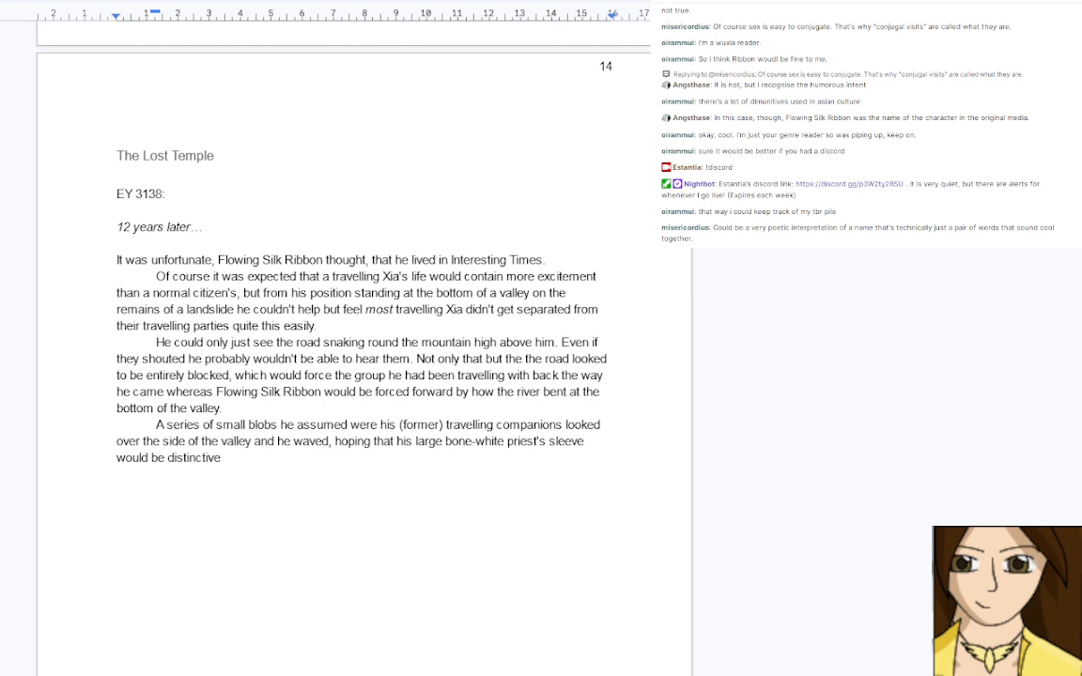
# Replace "distinctive" with "clear enough against the ground to show them that he had survived."
pyautogui.click(478, 458)
pyautogui.press('BackSpace')
pyautogui.press('BackSpace')
pyautogui.press('BackSpace')
pyautogui.press('BackSpace')
pyautogui.press('BackSpace')
pyautogui.press('BackSpace')
pyautogui.press('BackSpace')
pyautogui.press('BackSpace')
pyautogui.press('BackSpace')
pyautogui.press('BackSpace')
pyautogui.press('BackSpace')
pyautogui.press('BackSpace')
pyautogui.write('clear enough against ')
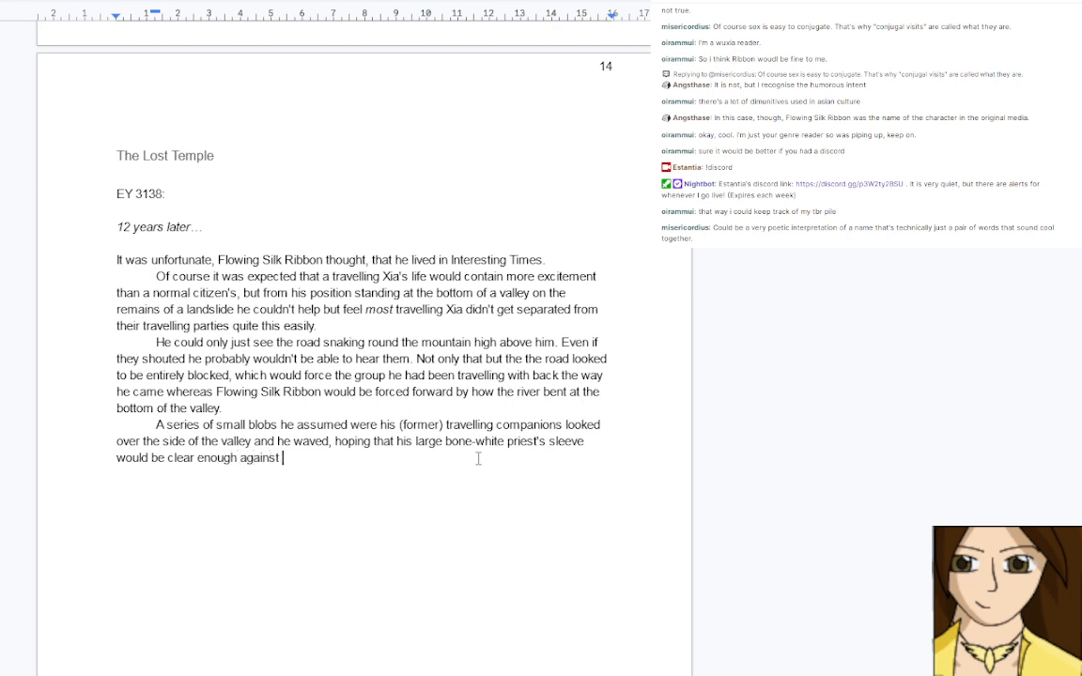
pyautogui.write('the ground to show them')
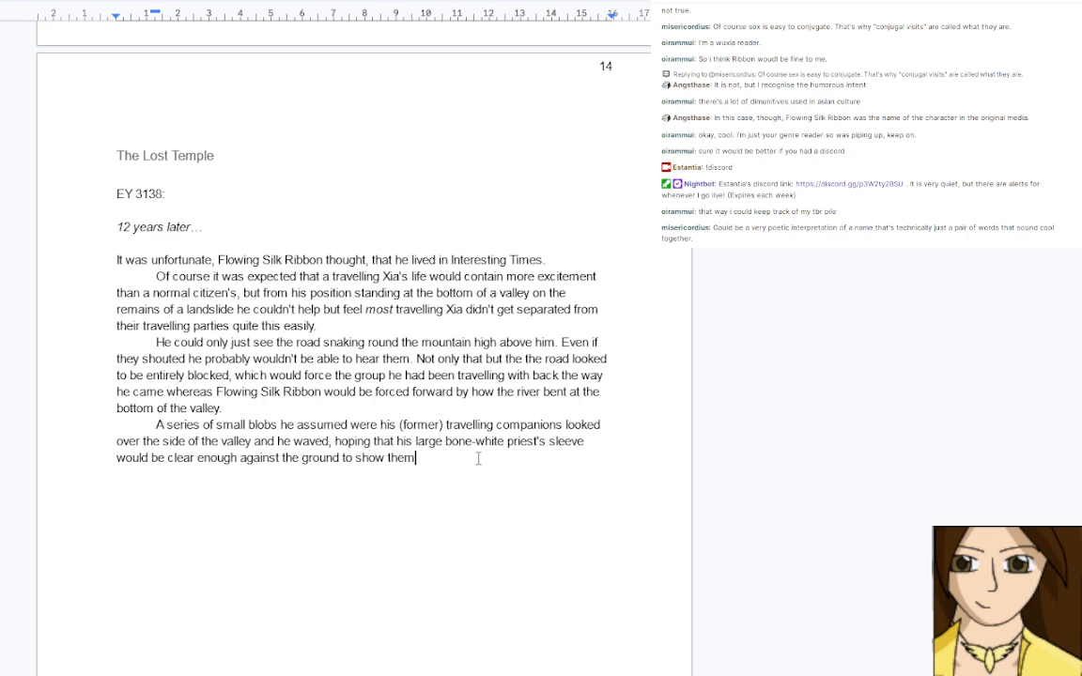
pyautogui.write(' that had survived. He th')
pyautogui.press('BackSpace')
pyautogui.press('BackSpace')
pyautogui.press('BackSpace')
pyautogui.press('BackSpace')
pyautogui.press('BackSpace')
pyautogui.press('BackSpace')
# Start a new paragraph: "The blobs above him conferred for a moment, then the bright red sleeve of the weaponsmith pointed back along the road. In response Flowing"
pyautogui.press('Return')
pyautogui.write('The')
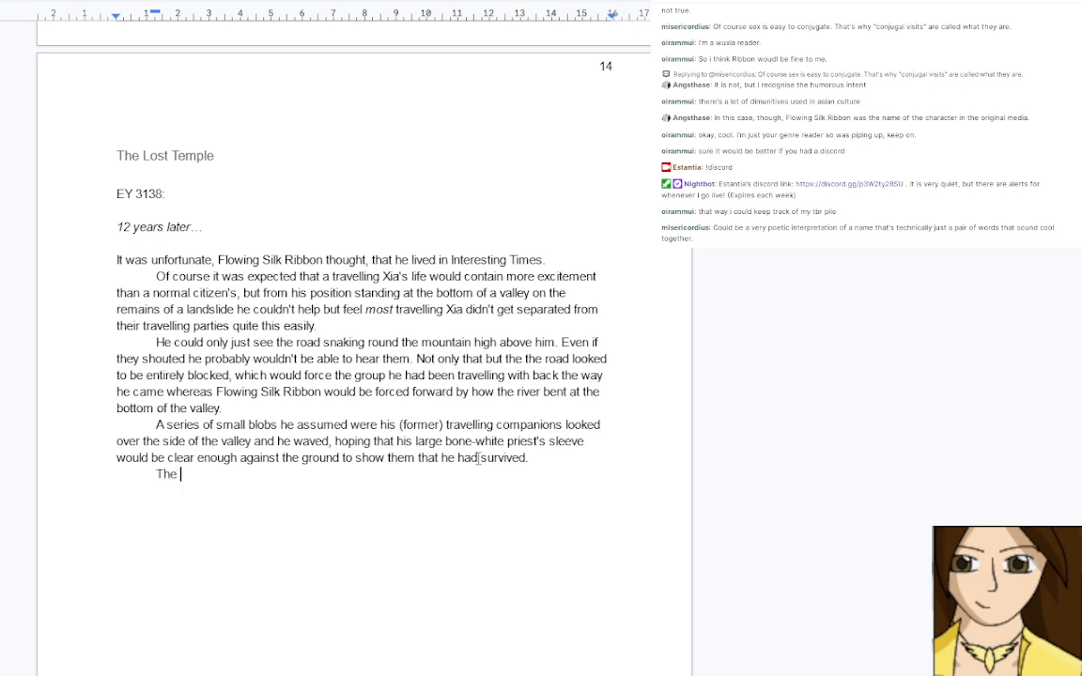
pyautogui.write('blobs above him confe')
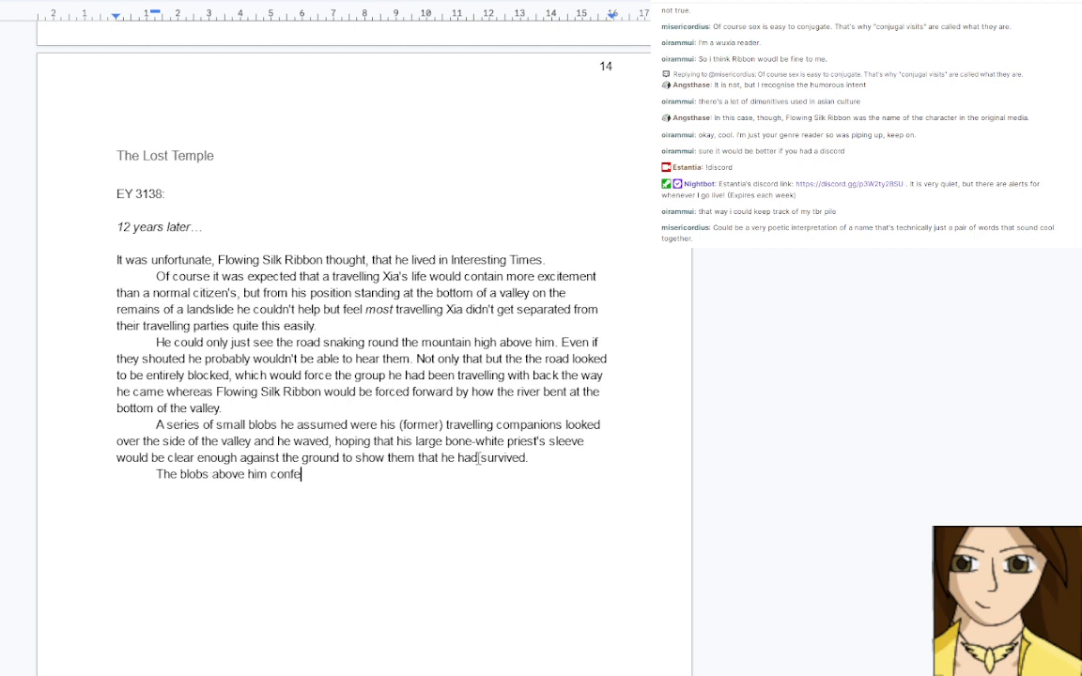
pyautogui.write('rred for a moment, ')
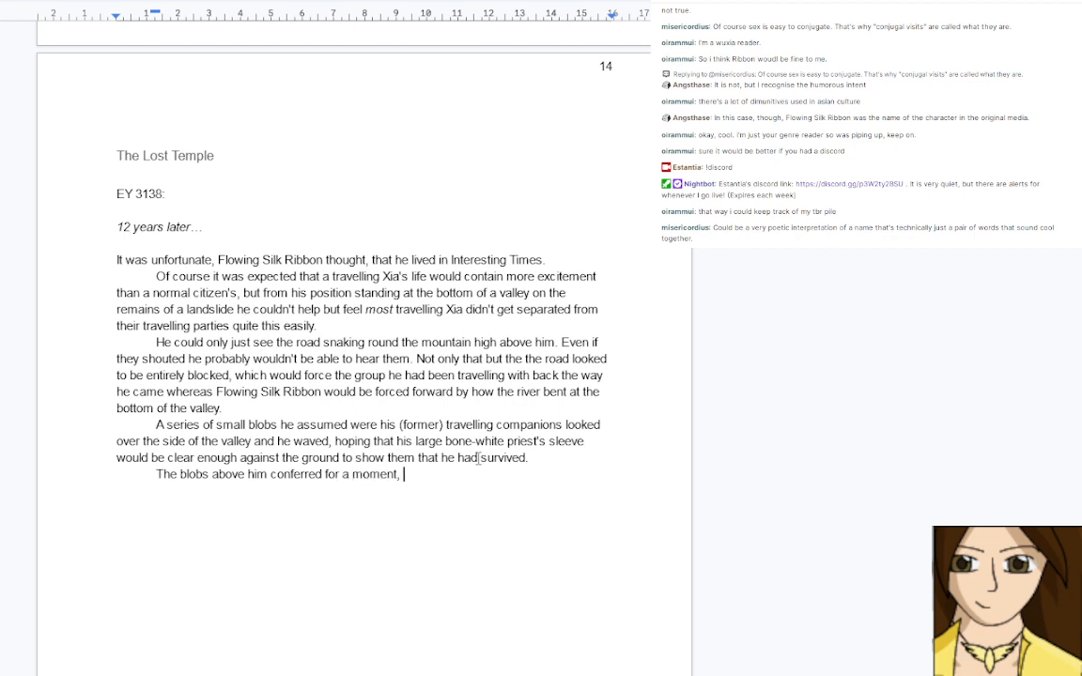
pyautogui.write('then the bright p')
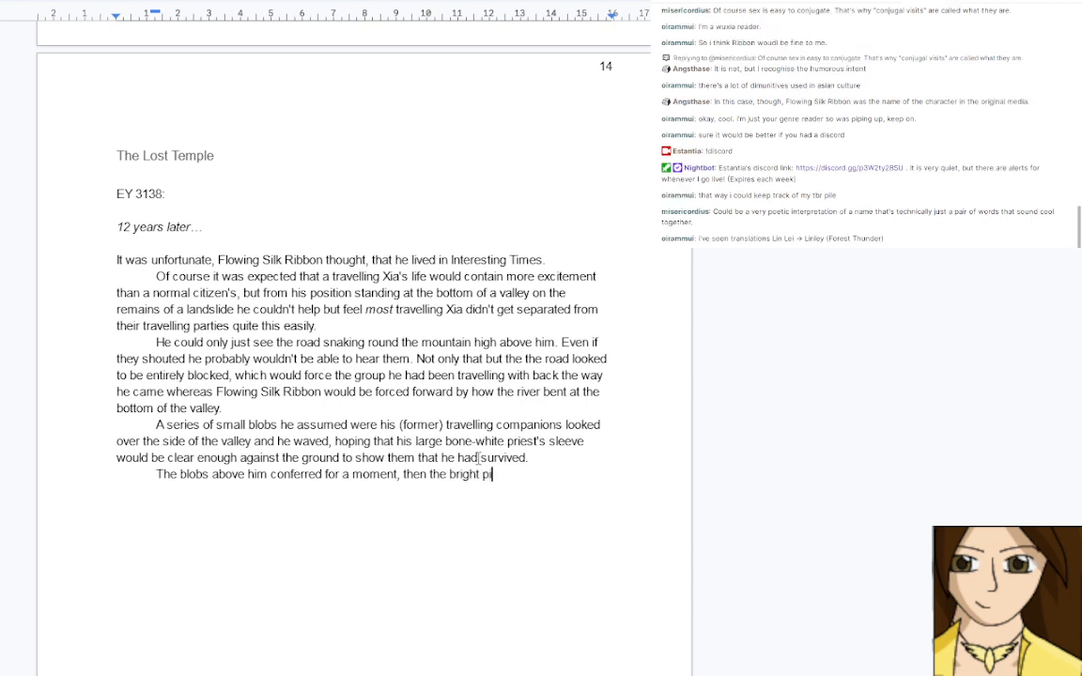
pyautogui.press('BackSpace')
pyautogui.write('red sleeve ')
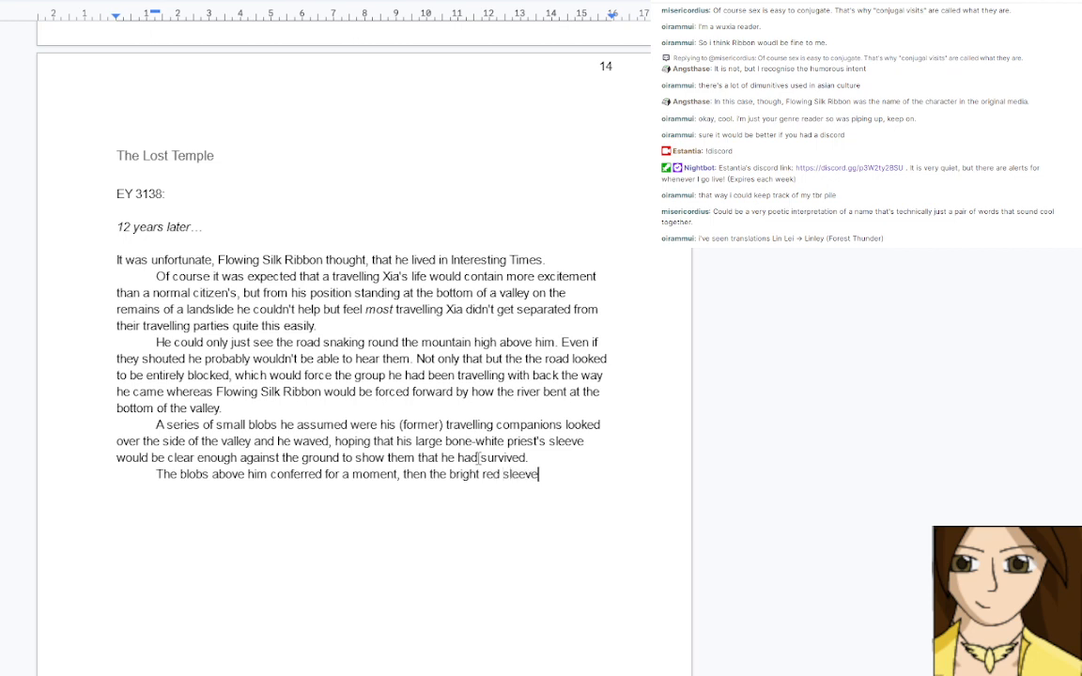
pyautogui.write('of the weaponsmith ')
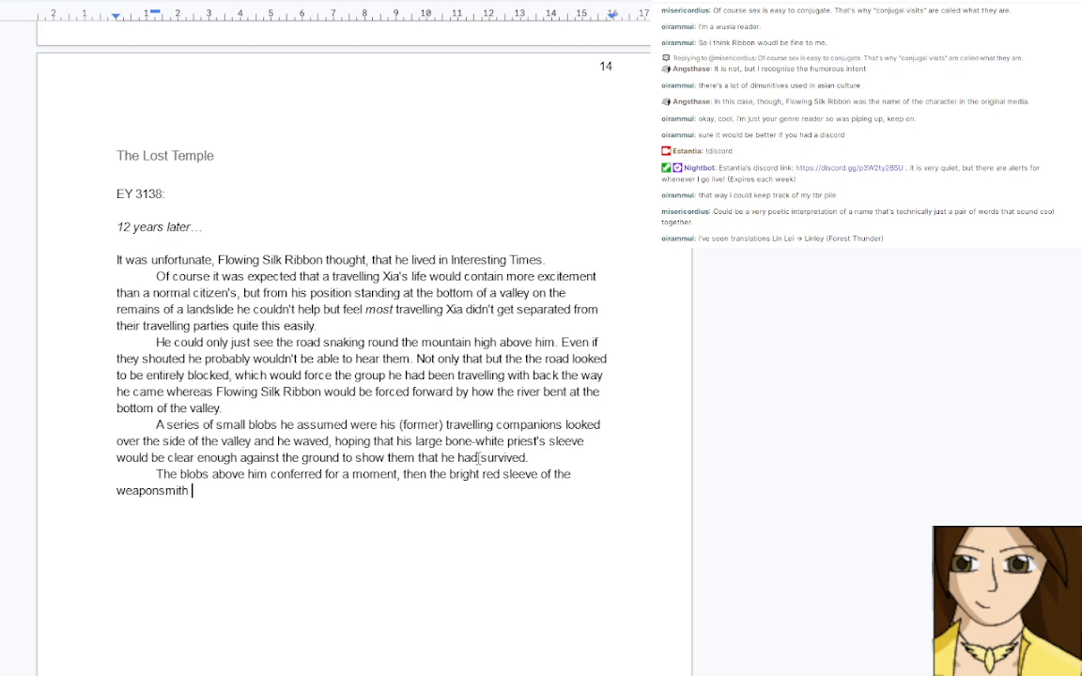
pyautogui.write('pointed back alo')
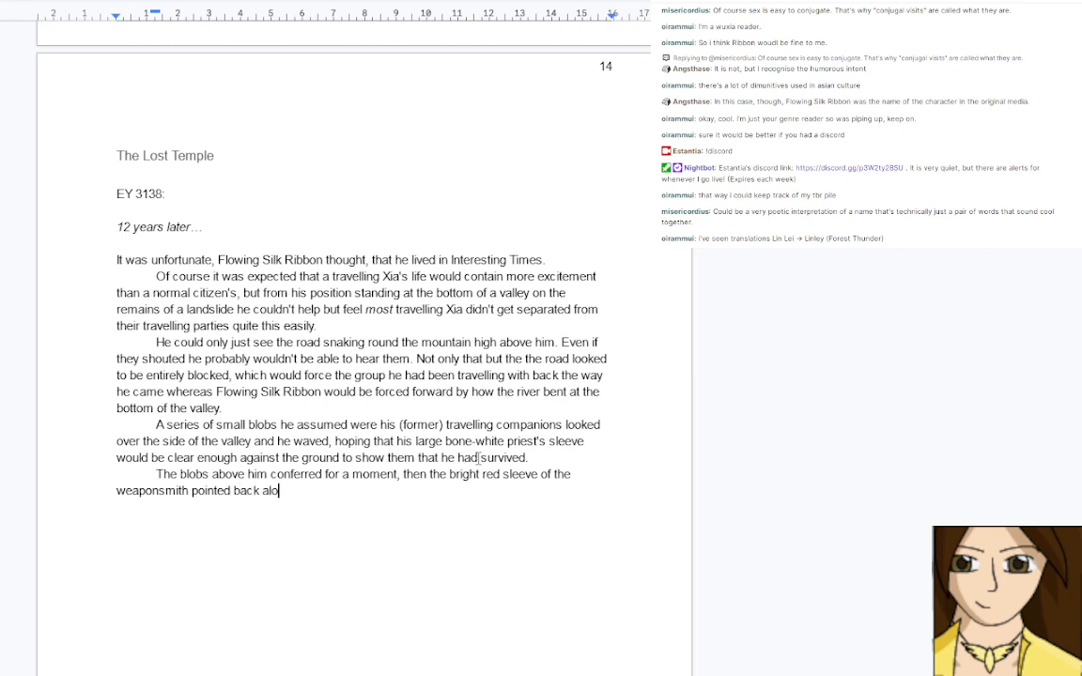
pyautogui.write('ng the road. In response Flowing ')
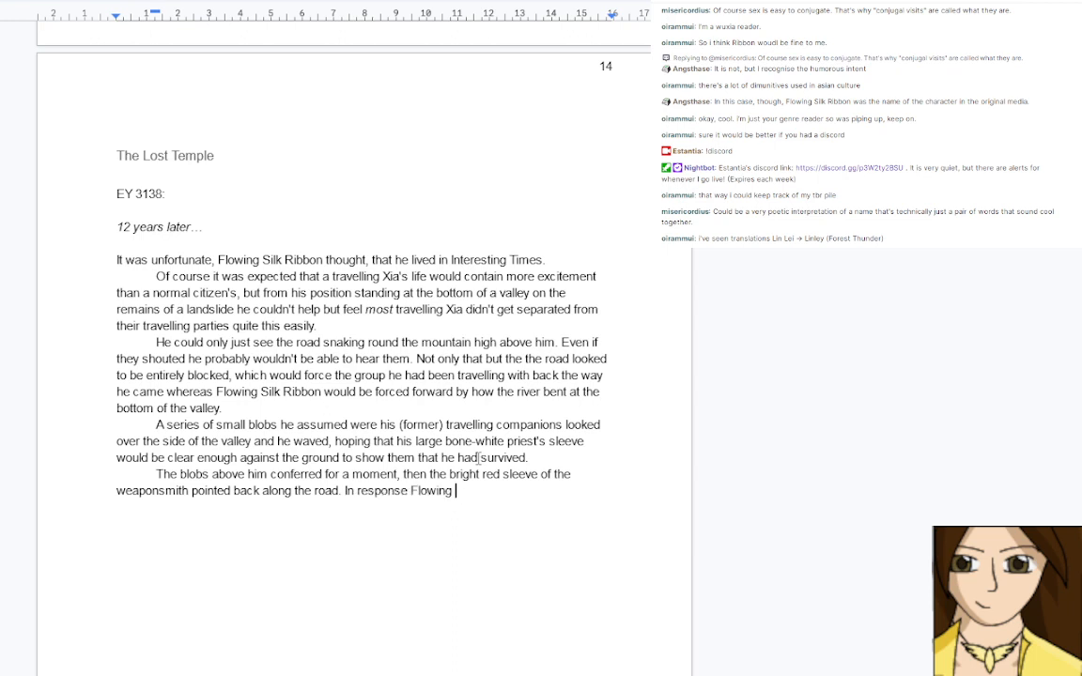
# Continue the sentence with "Silk lifted his own to point down the river, held it, then gave a deep bow of farewell, his"
pyautogui.write('Silk lifted his own to po')
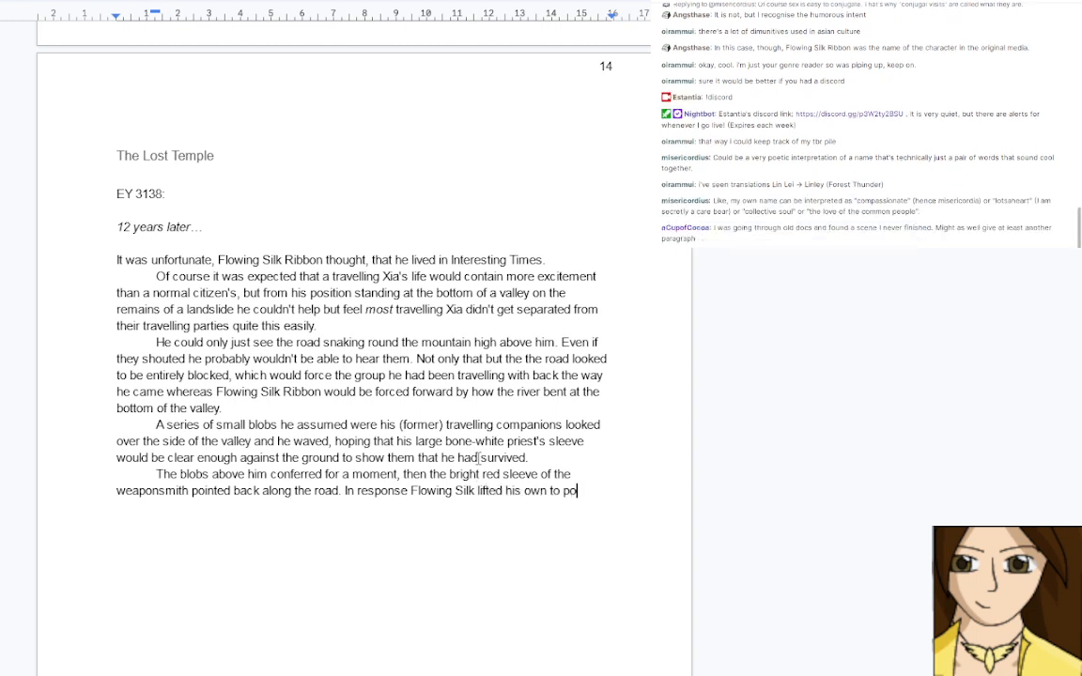
pyautogui.write('int down ')
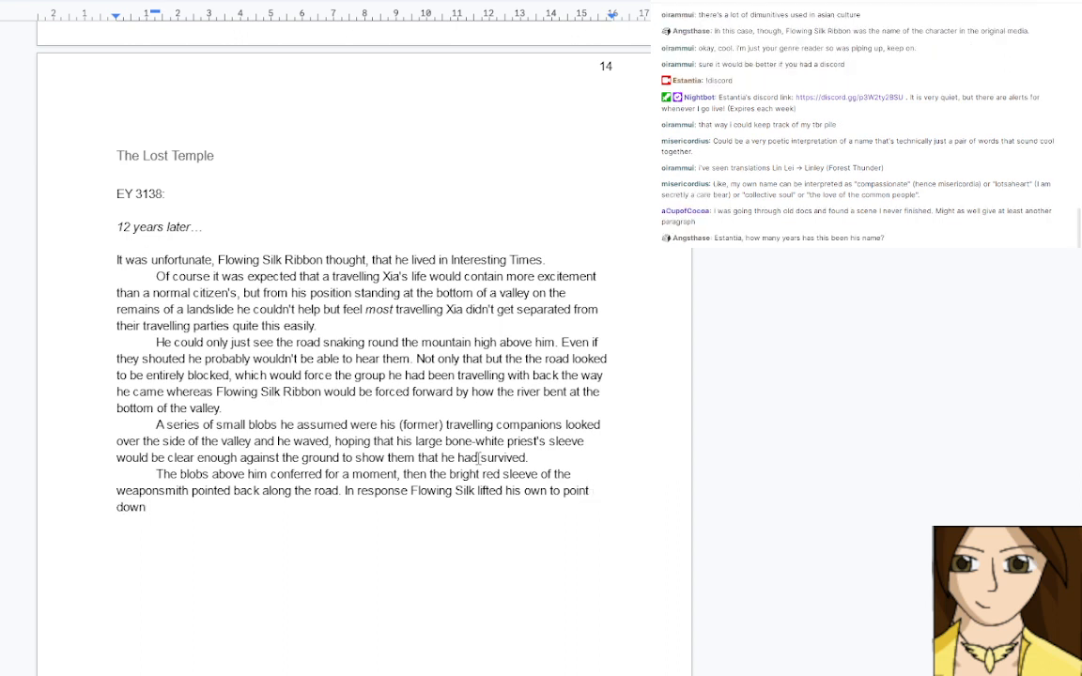
pyautogui.write('the river, held it, t')
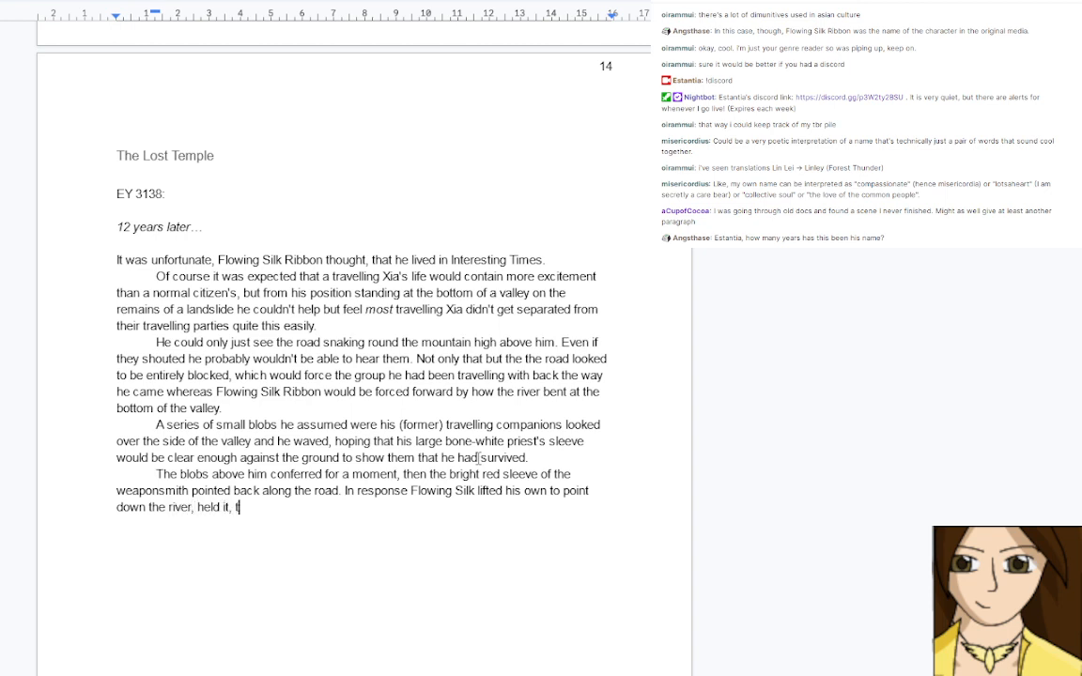
pyautogui.write('hen gave a deep b')
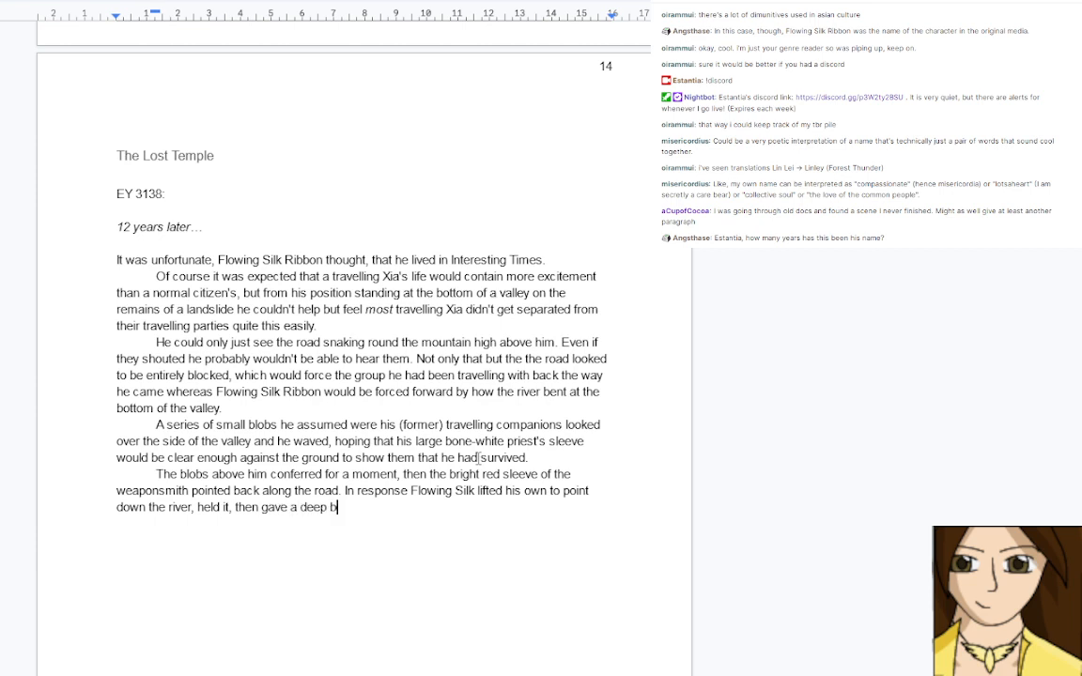
pyautogui.write('ow of farewell, his han')
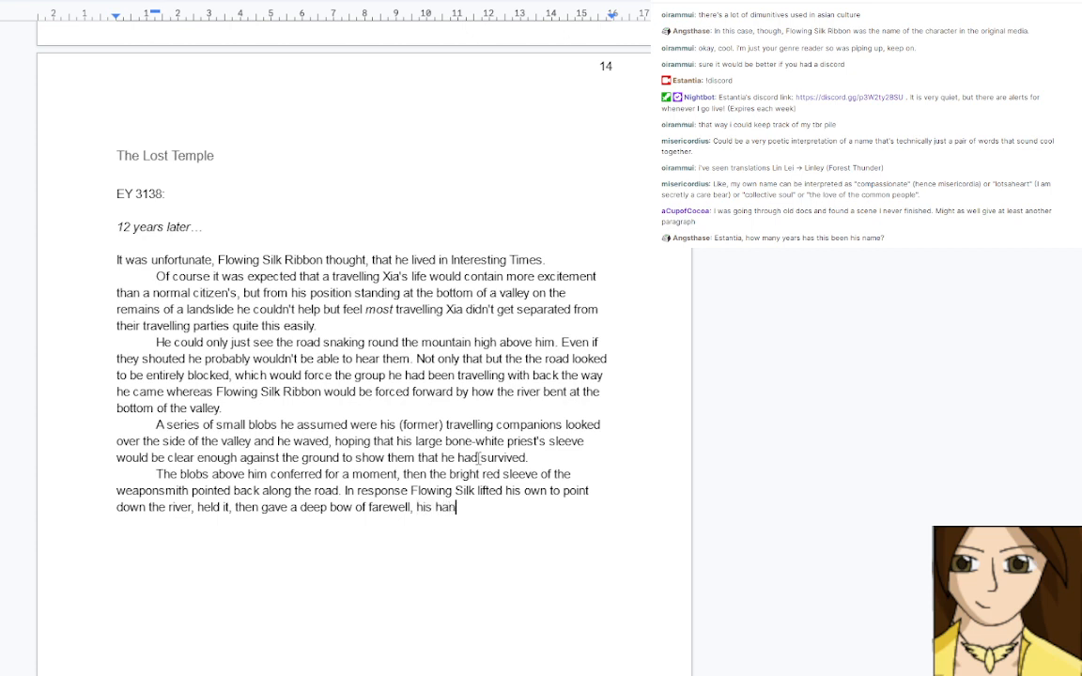
# End the sentence with "sleeves held together so that they could recognise the gesture as the farewell it was."
pyautogui.press('BackSpace')
pyautogui.press('BackSpace')
pyautogui.press('BackSpace')
pyautogui.write('sleeves held together s')
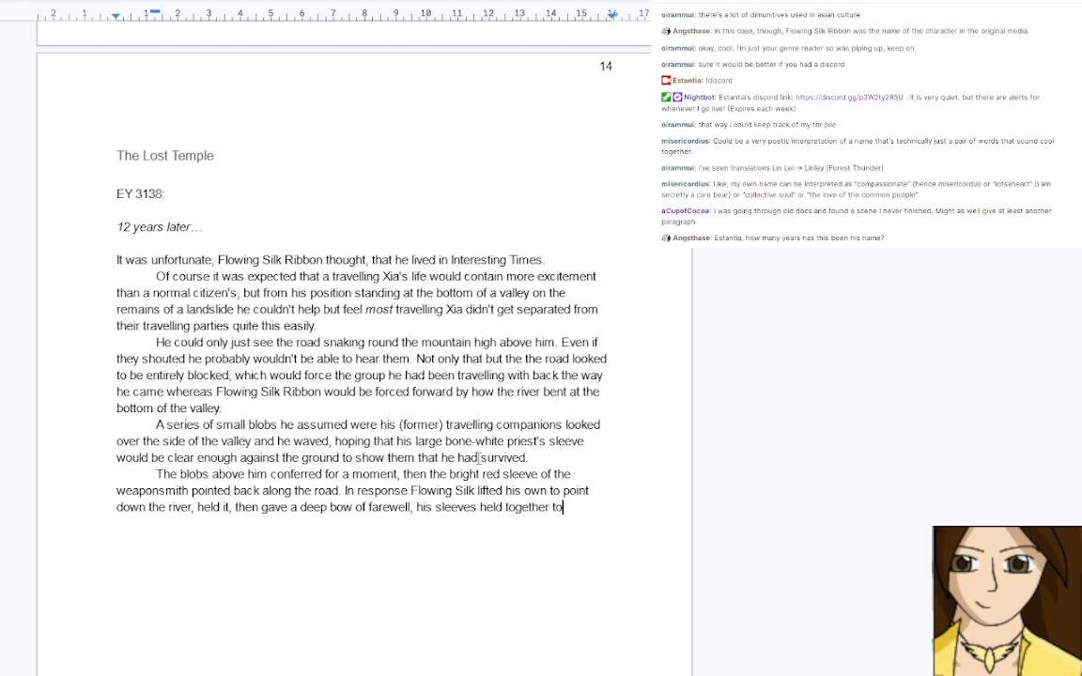
pyautogui.write('o that they c')
pyautogui.write('ould re')
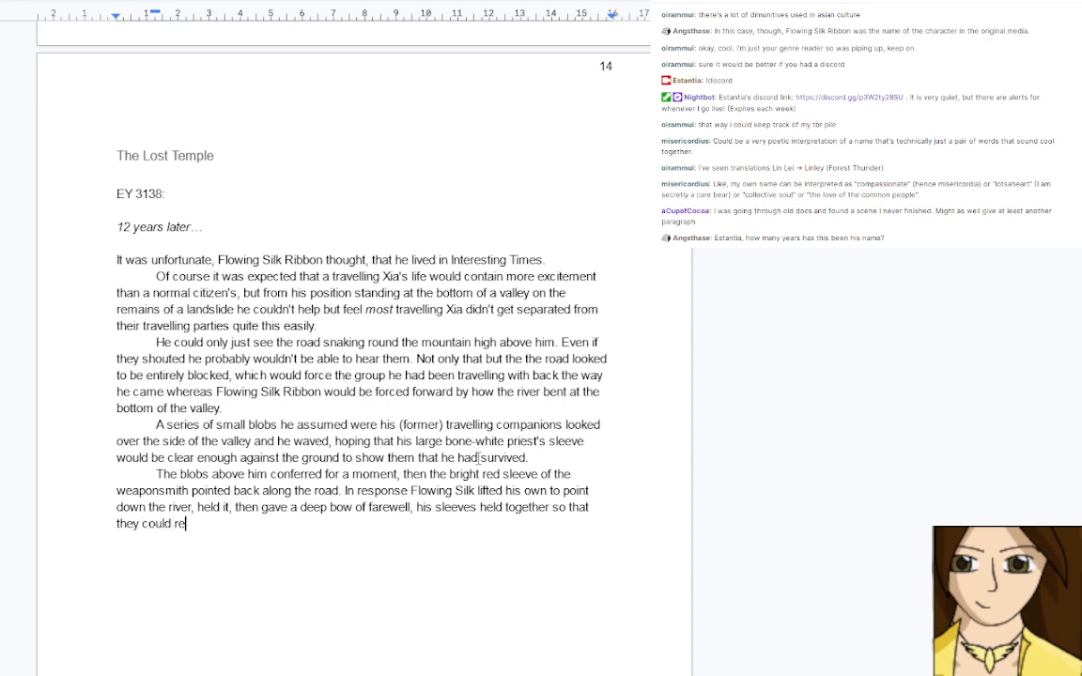
pyautogui.write('cognise the gesture as ')
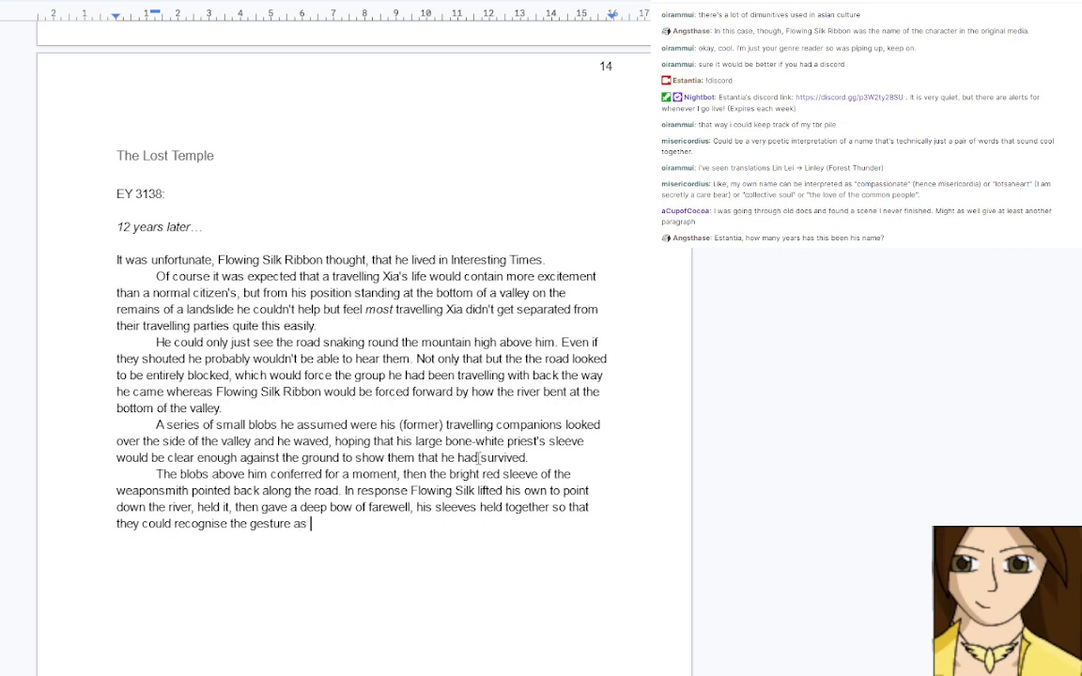
pyautogui.write('the farewell it was.')
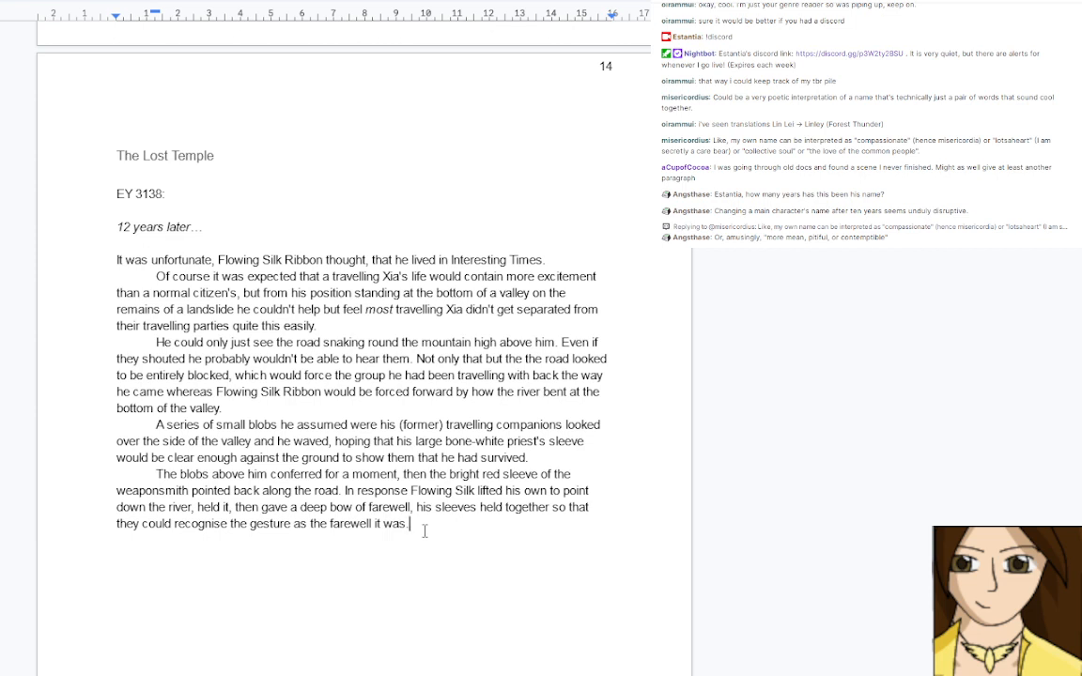
# Insert "heartfelt" before "farewell it was" in the paragraph's last sentence
pyautogui.click(331, 523)
pyautogui.write('heartfelt')
pyautogui.press('End')
# Add a new paragraph reading "the blobs started to move away and Flowing Silk watched them go with a sigh."
pyautogui.press('Return')
pyautogui.write('the blobs')
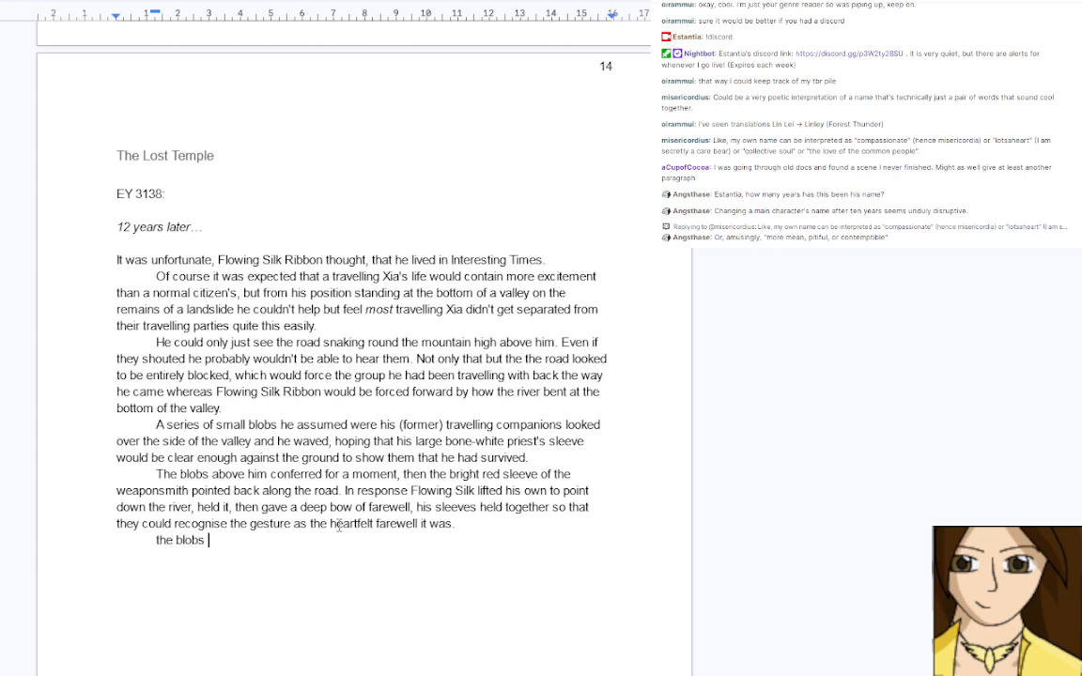
pyautogui.write(' started to move away ')
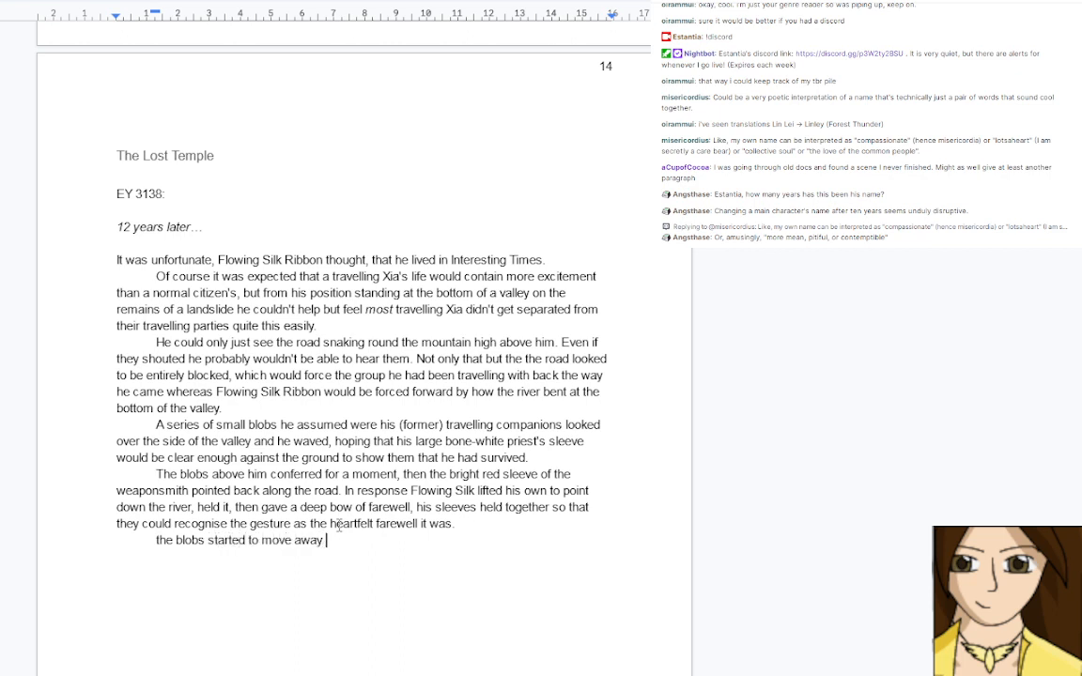
pyautogui.write('and Flowing Silk watche')
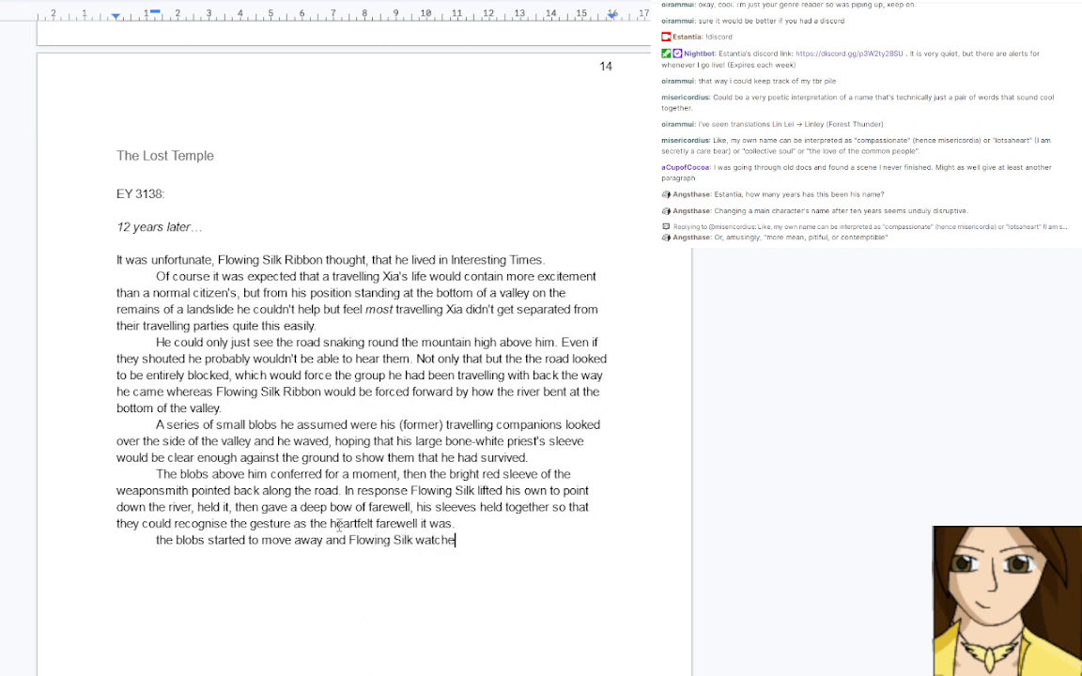
pyautogui.write('d them go with a sigh')
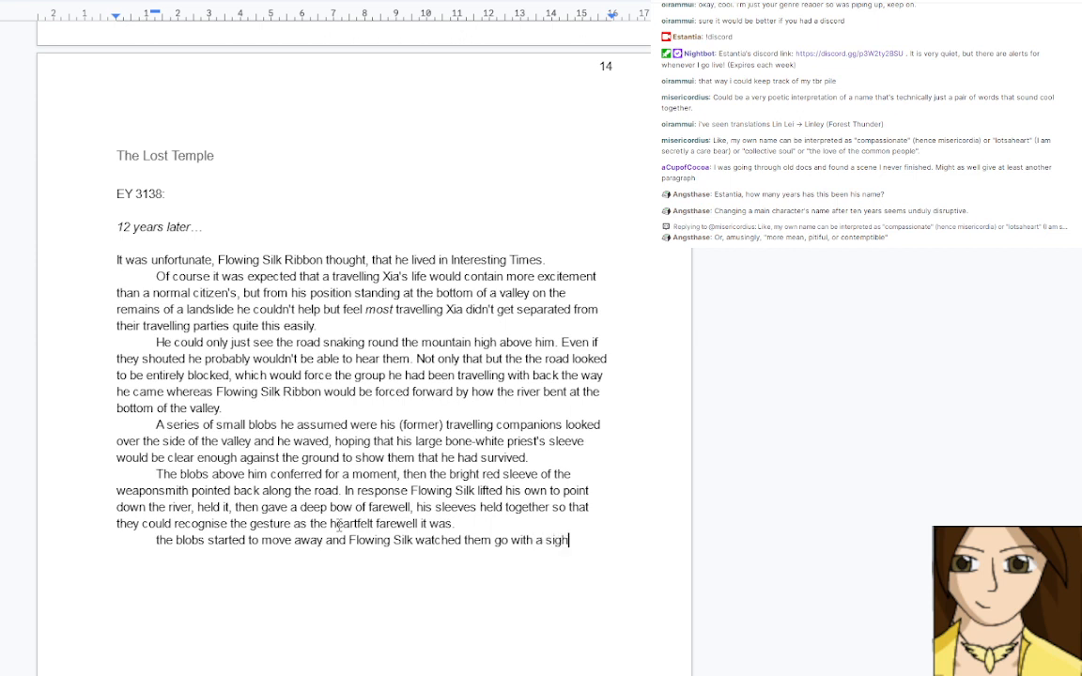
pyautogui.write('.')
# Capitalise the first word of the last paragraph so that it begins with "The blobs"
pyautogui.click(155, 540)
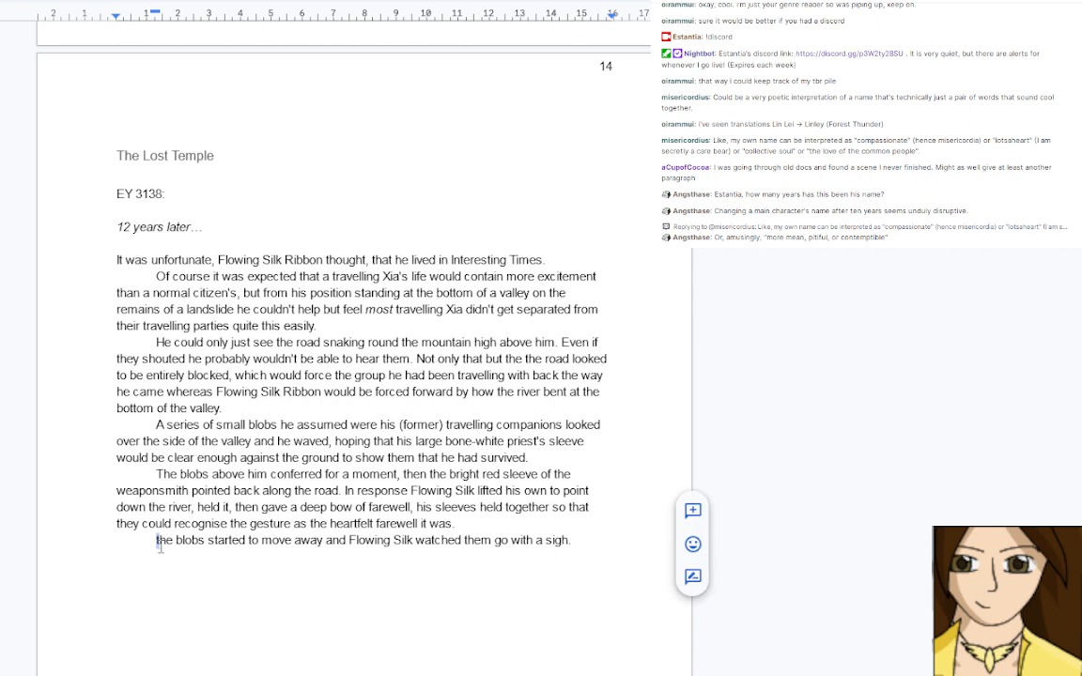
pyautogui.moveTo(571, 541); pyautogui.dragTo(158, 540)
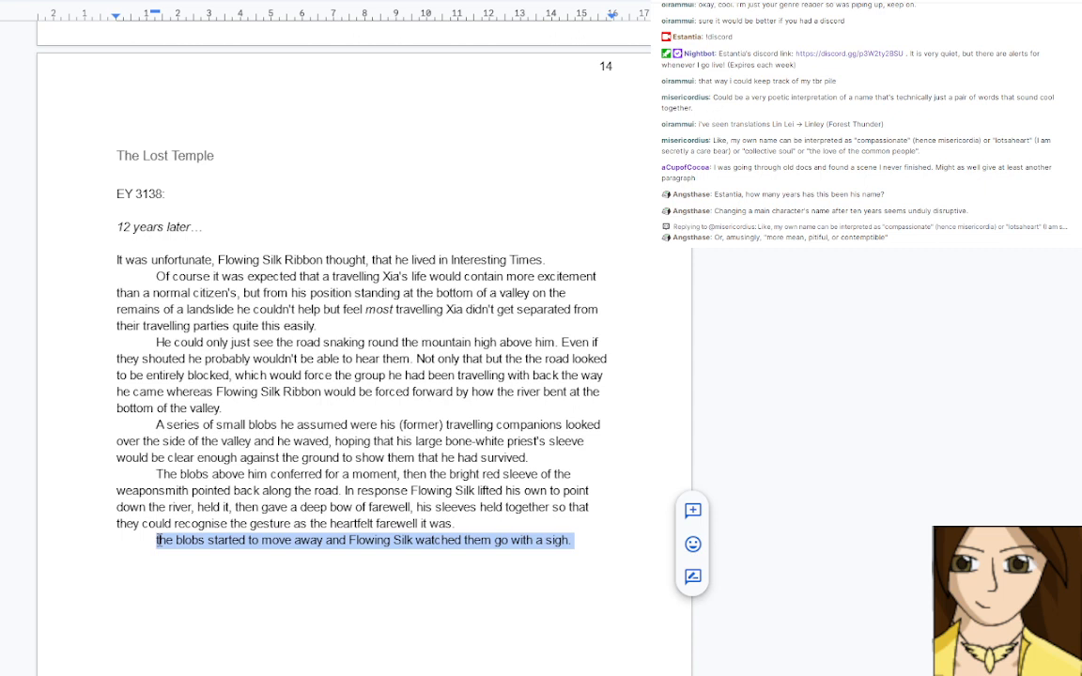
pyautogui.click(158, 540)
pyautogui.press('Delete')
pyautogui.write('T')
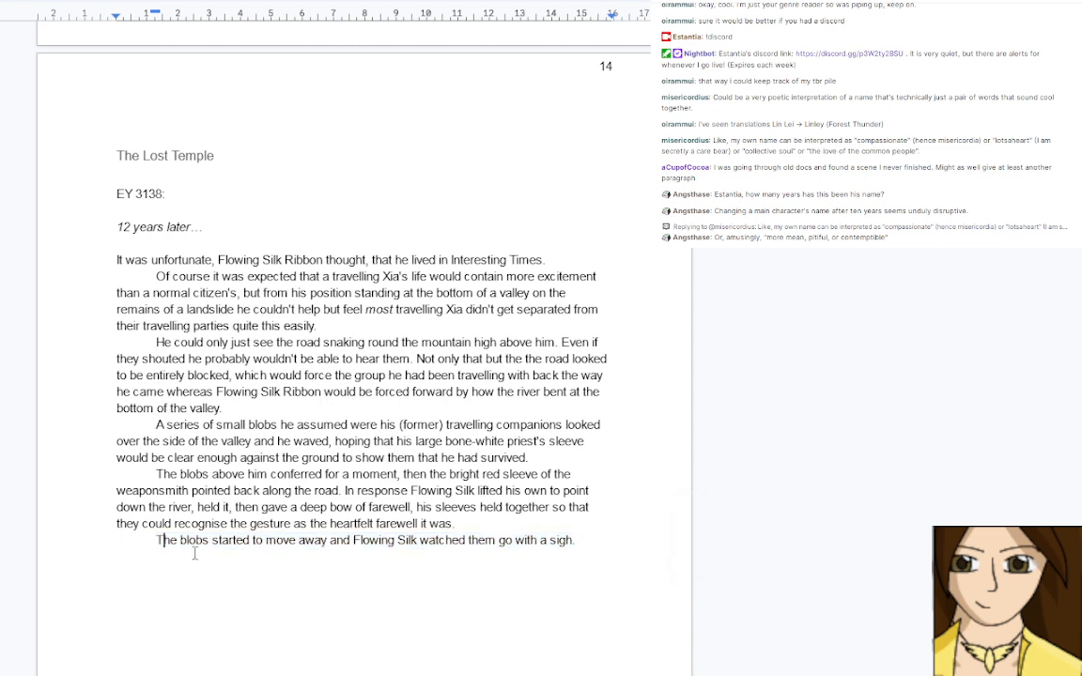
pyautogui.click(588, 541)
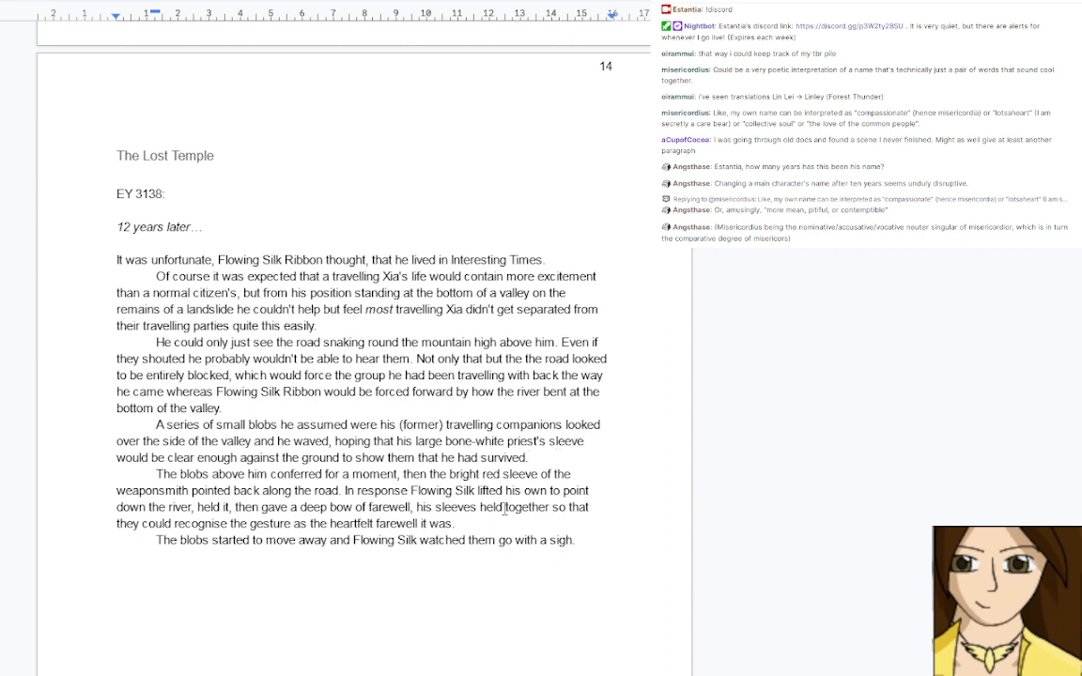
# Replace the last paragraph with "Movement caught his eye from the trees to his right and he turned just in time to catch a glimpse of"
pyautogui.moveTo(577, 539); pyautogui.dragTo(153, 542)
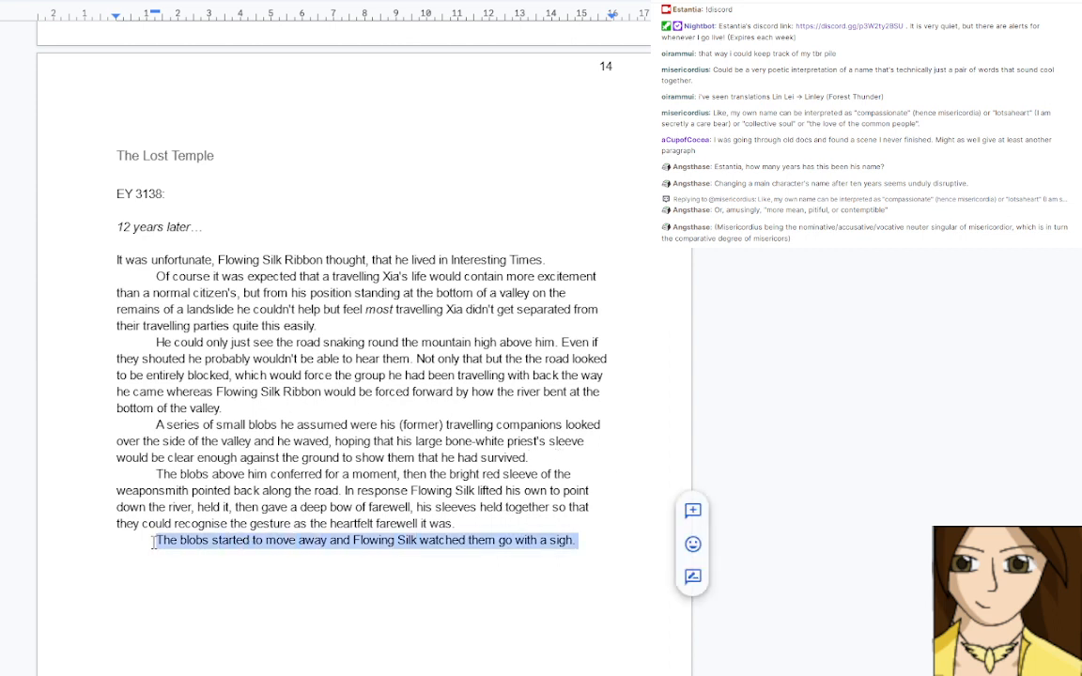
pyautogui.write('Movement cau')
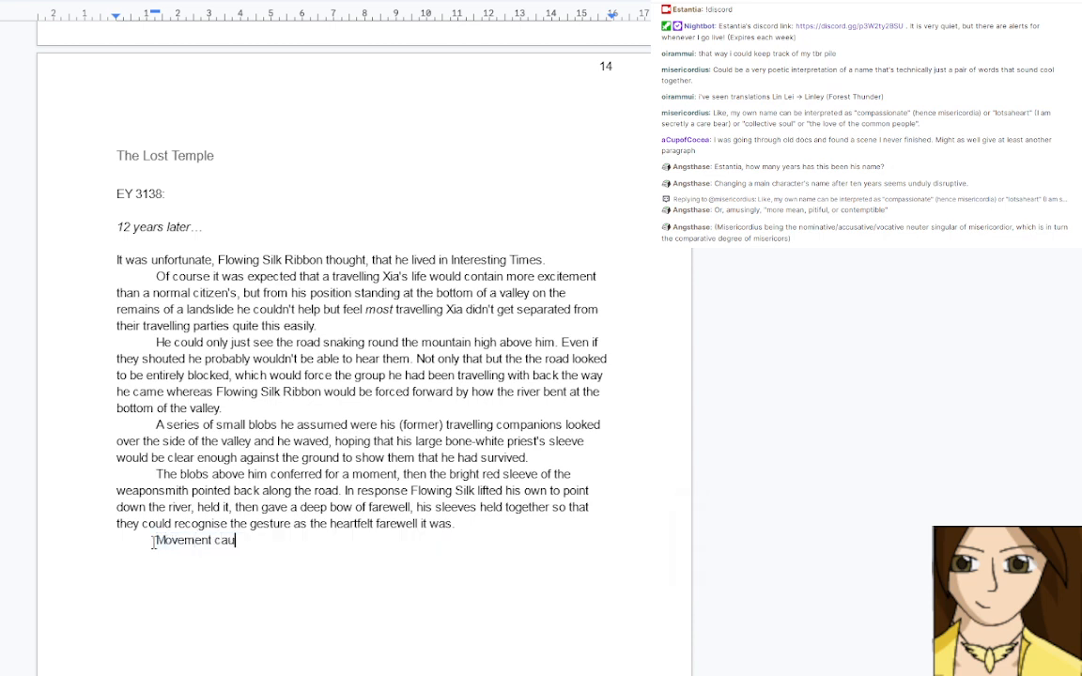
pyautogui.write('ght his eye from')
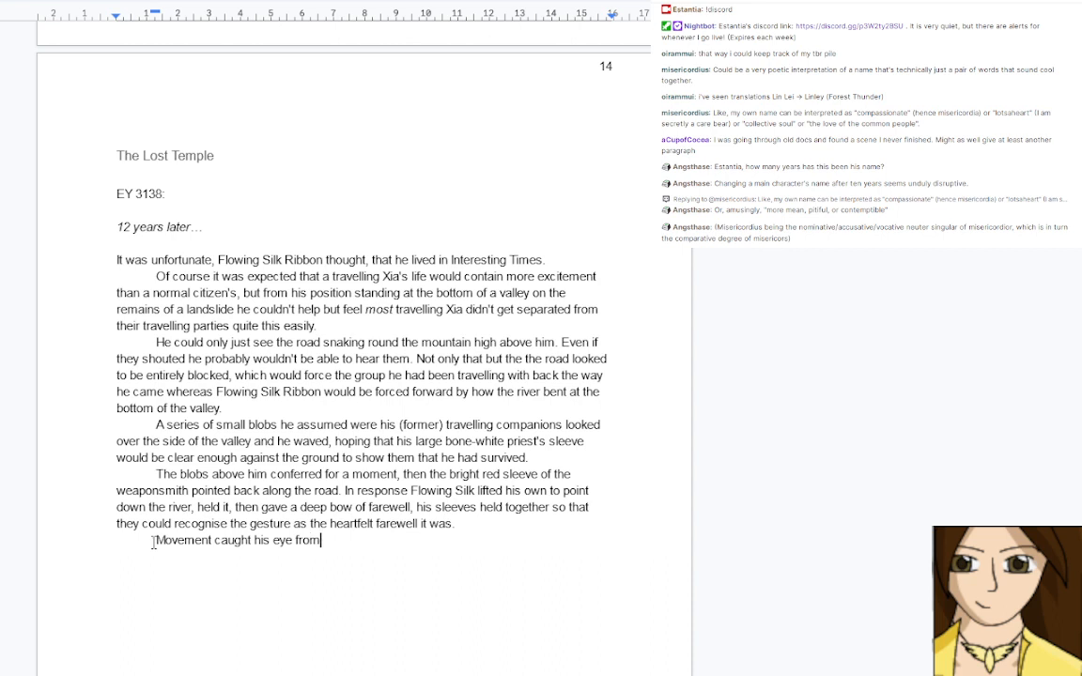
pyautogui.write(' the tree')
pyautogui.write('s on')
pyautogui.press('BackSpace')
pyautogui.press('BackSpace')
pyautogui.press('BackSpace')
pyautogui.press('BackSpace')
pyautogui.write('to his righ')
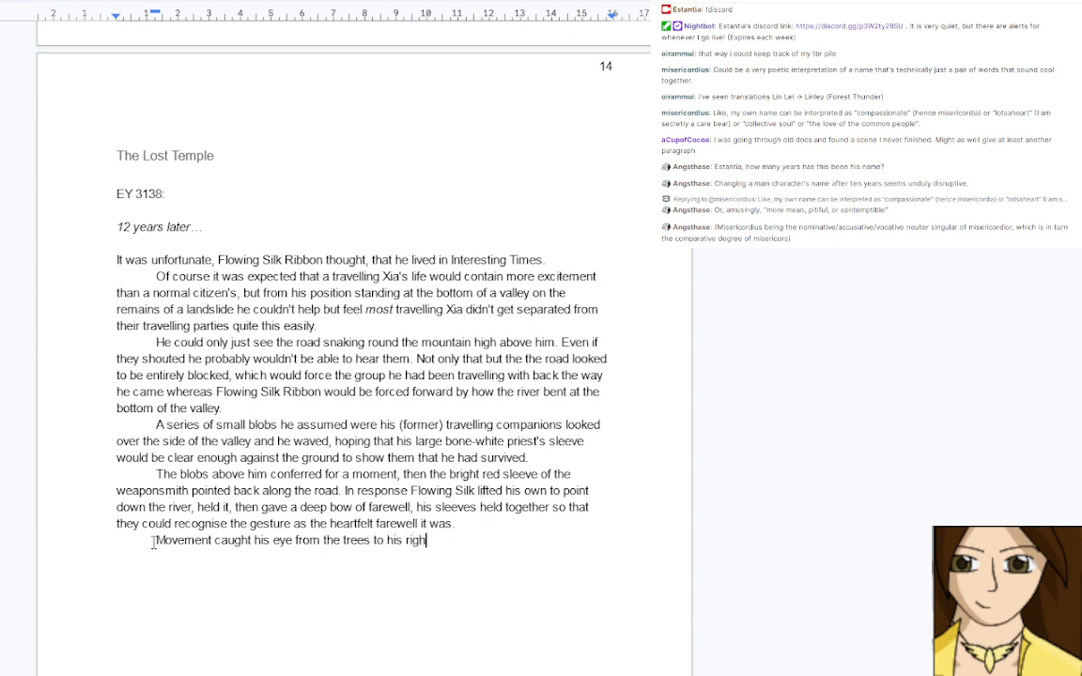
pyautogui.write('t and he turned ju')
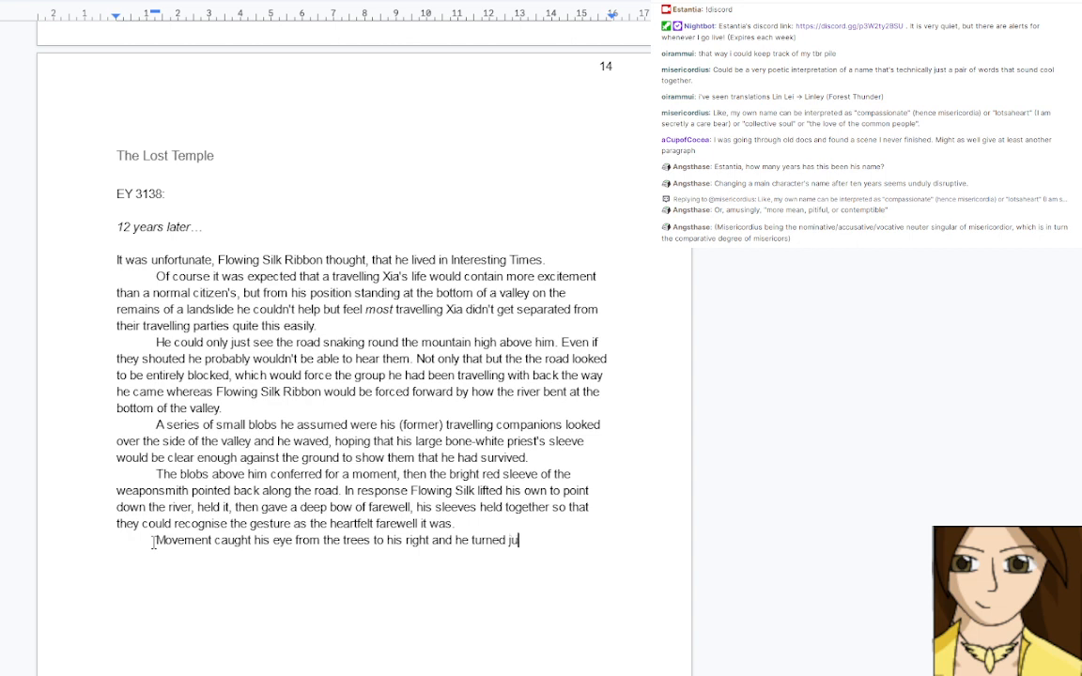
pyautogui.write('st in time to catch a glimpse of')
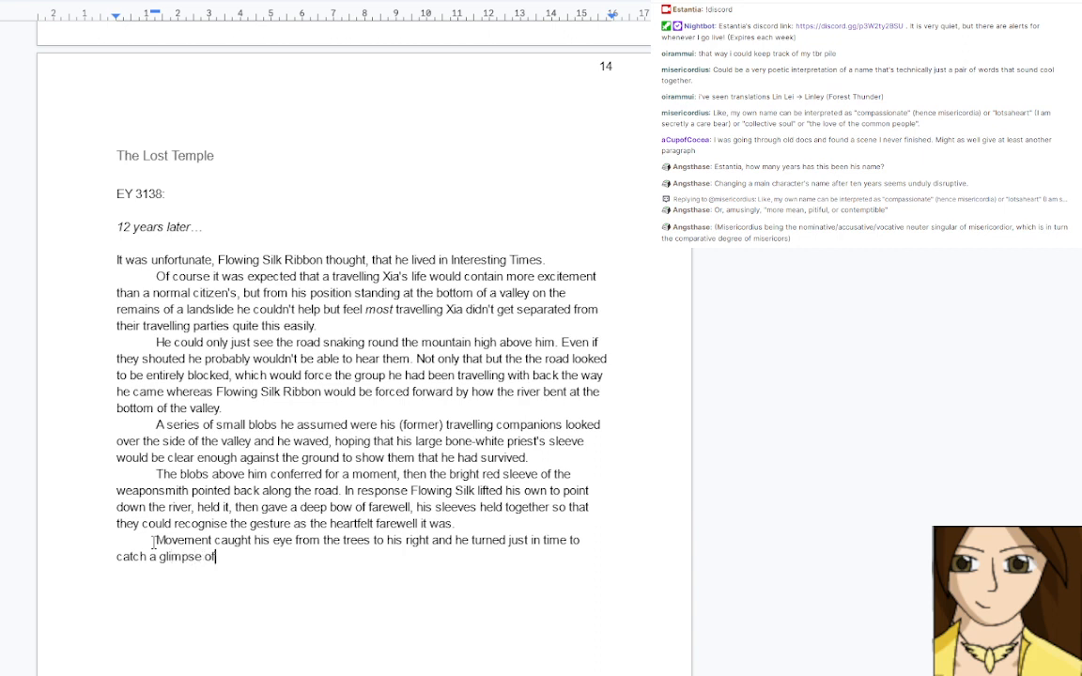
pyautogui.write(' a translucent silver figure.')
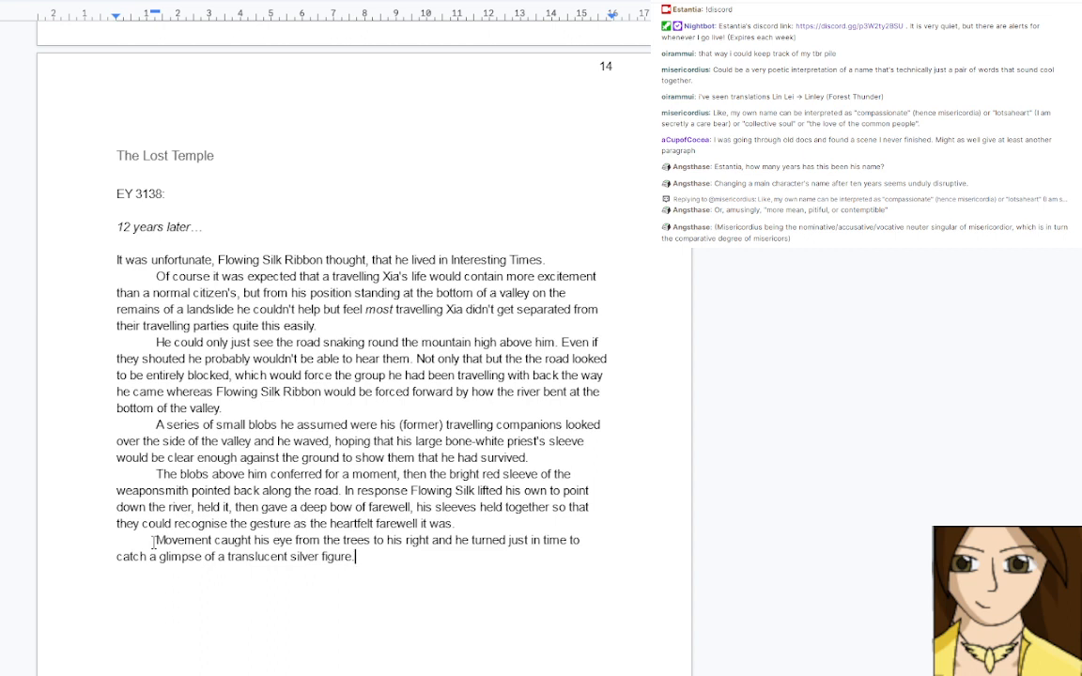
pyautogui.press('BackSpace')
pyautogui.press('BackSpace')
pyautogui.press('BackSpace')
pyautogui.press('BackSpace')
pyautogui.press('BackSpace')
pyautogui.press('BackSpace')
pyautogui.press('BackSpace')
pyautogui.press('BackSpace')
pyautogui.press('BackSpace')
pyautogui.press('BackSpace')
pyautogui.press('BackSpace')
pyautogui.press('BackSpace')
pyautogui.press('BackSpace')
pyautogui.press('BackSpace')
pyautogui.press('BackSpace')
pyautogui.press('BackSpace')
pyautogui.press('BackSpace')
pyautogui.press('BackSpace')
pyautogui.press('BackSpace')
pyautogui.press('BackSpace')
pyautogui.press('BackSpace')
pyautogui.press('BackSpace')
pyautogui.press('BackSpace')
pyautogui.press('BackSpace')
pyautogui.press('BackSpace')
# End the sentence with "a silvery figure vanishing into the undergrowth.", correcting the misspelt "into the"
pyautogui.write('si')
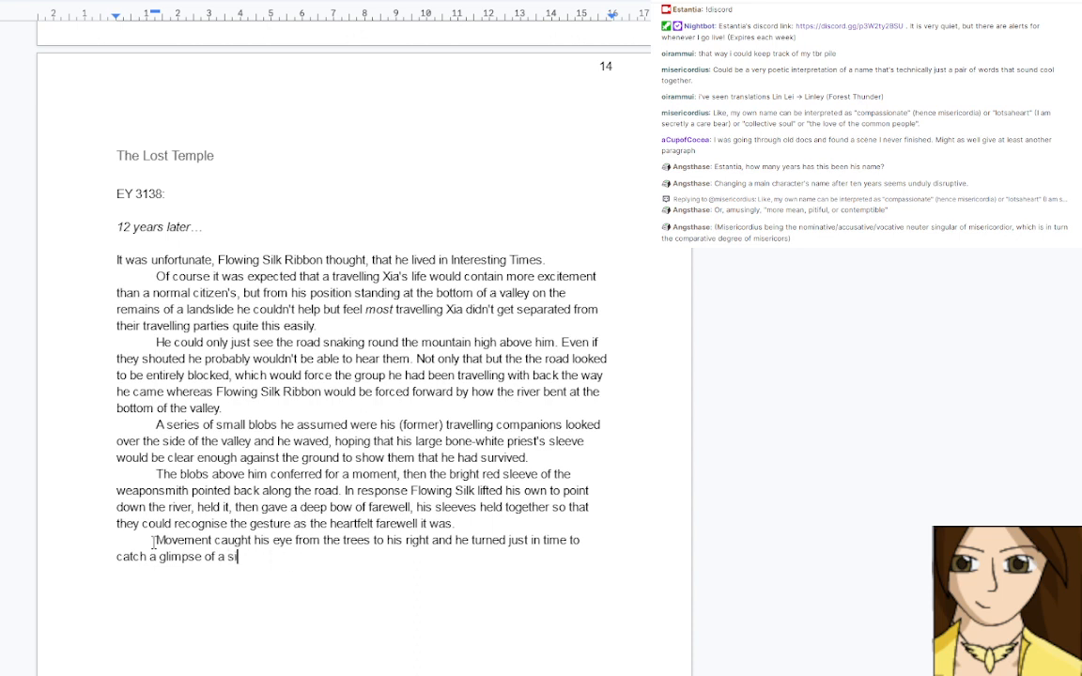
pyautogui.write('lvery figure van')
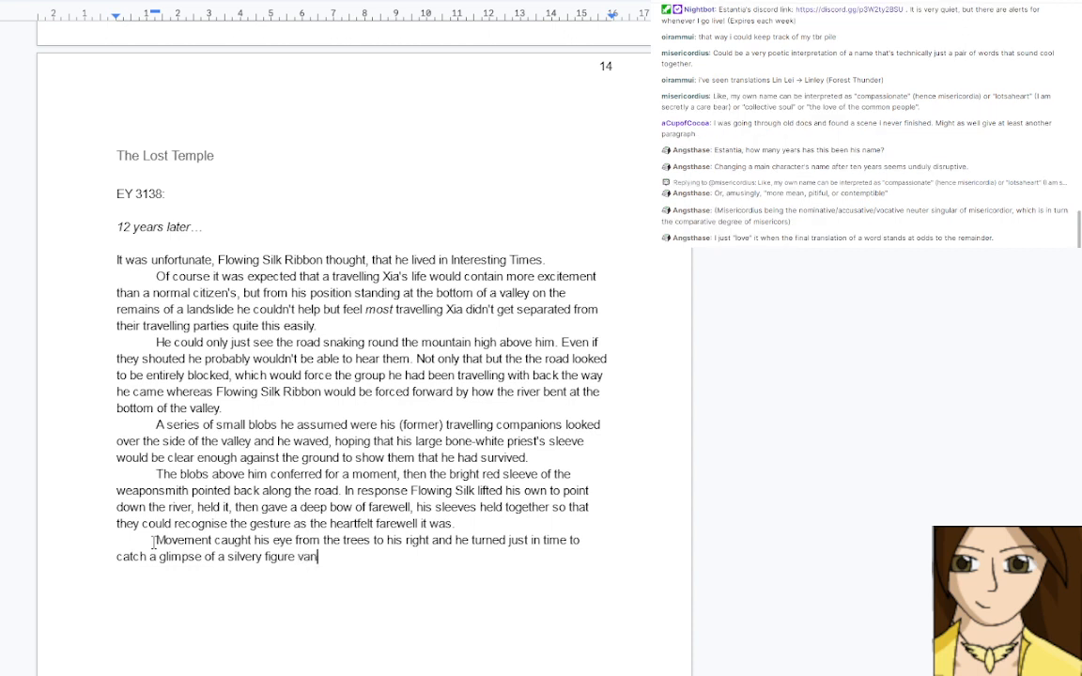
pyautogui.write('ishing intot he ')
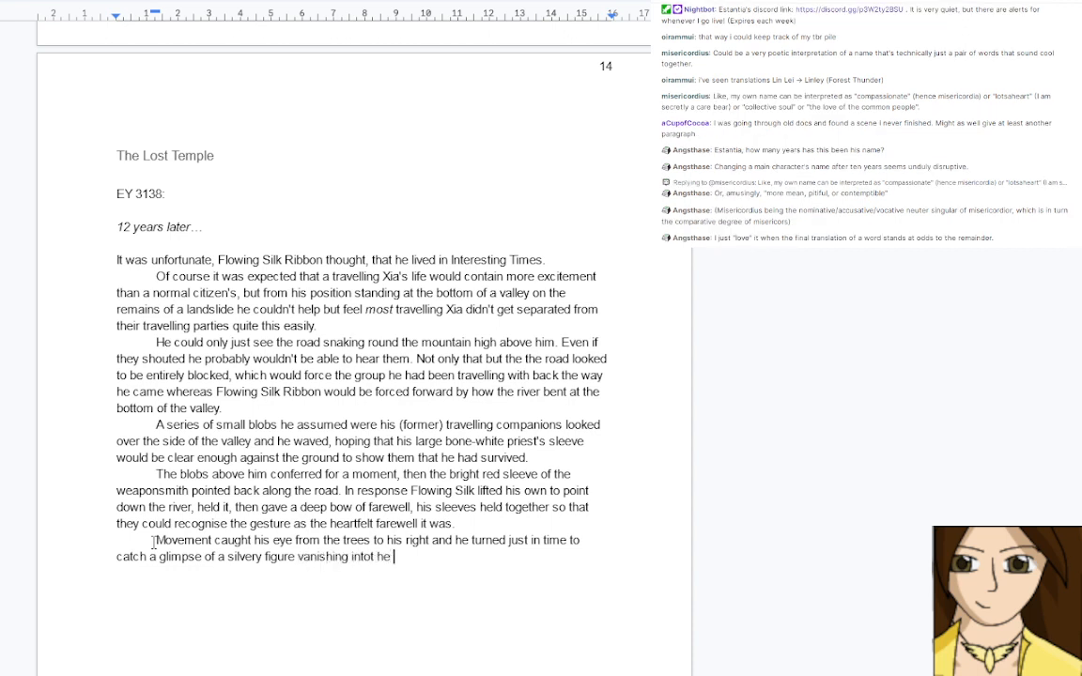
pyautogui.write('undergrowth.')
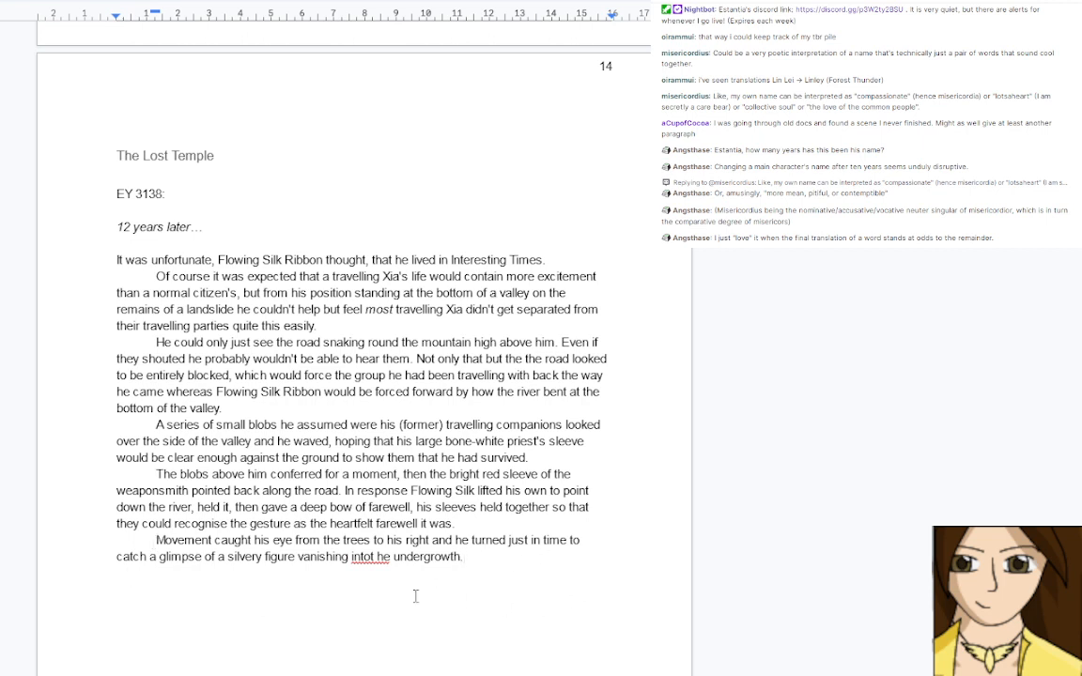
pyautogui.click(365, 556)
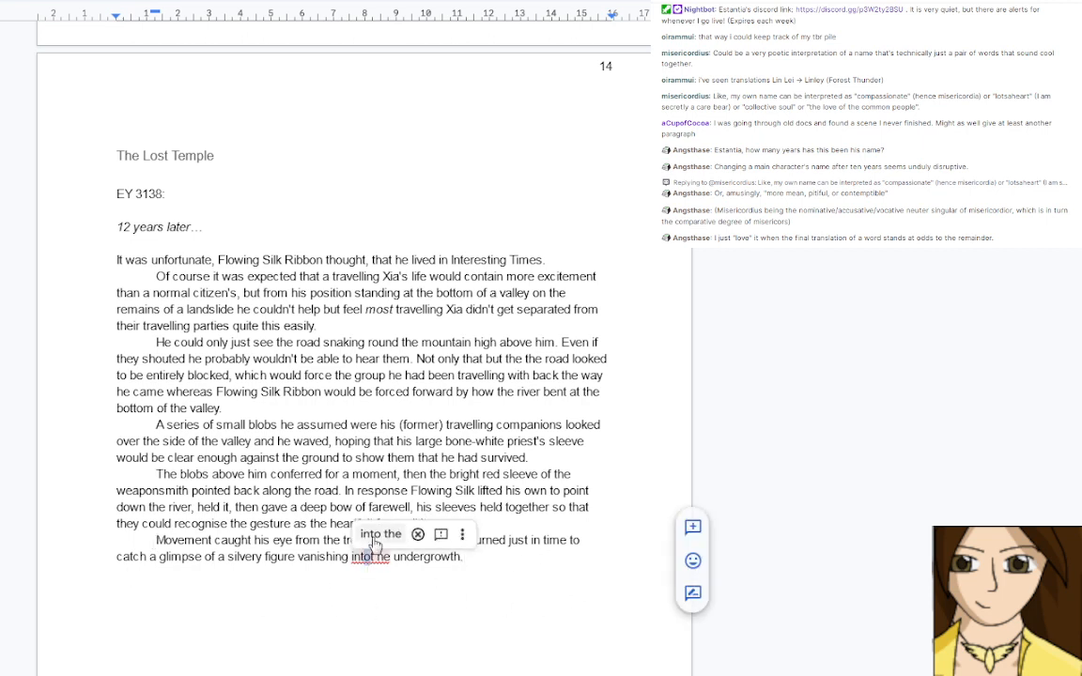
pyautogui.click(380, 534)
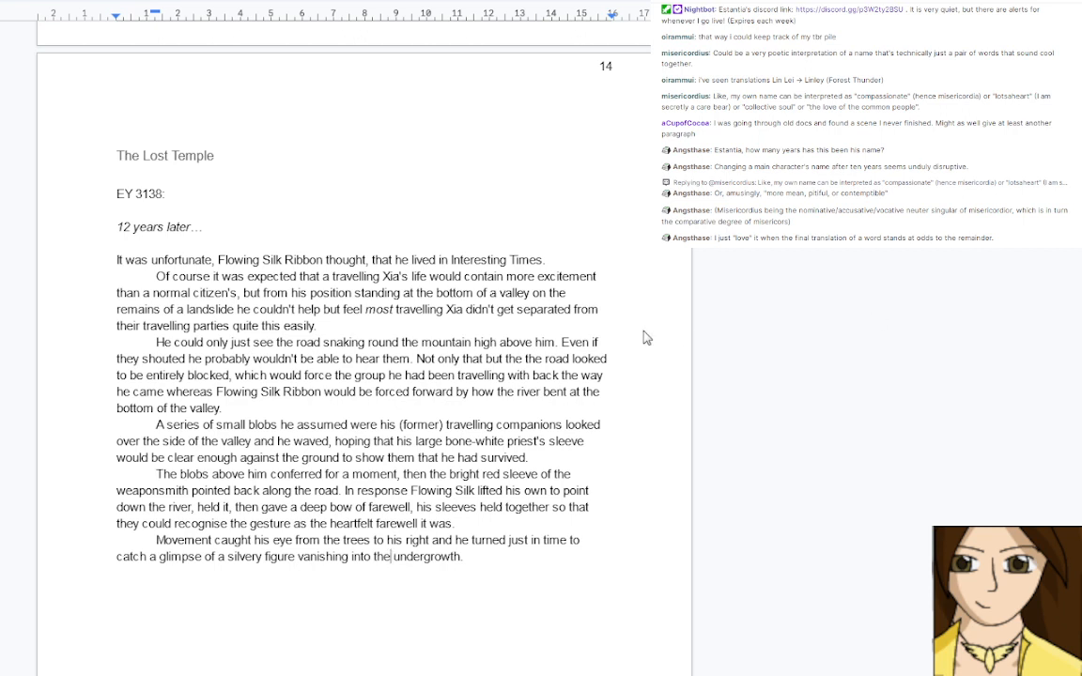
# Begin a new sentence at the paragraph's end with "A ghost with enough presence to be visible in the"
pyautogui.click(502, 564)
pyautogui.write('A ghost with enough prese')
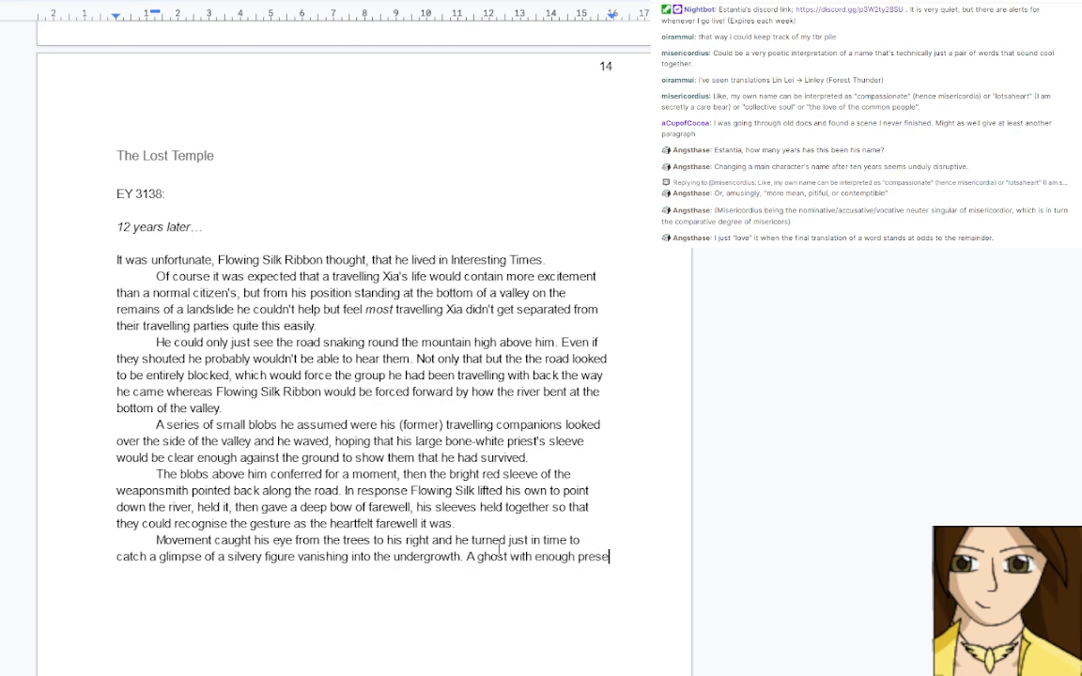
pyautogui.write('nce to be ')
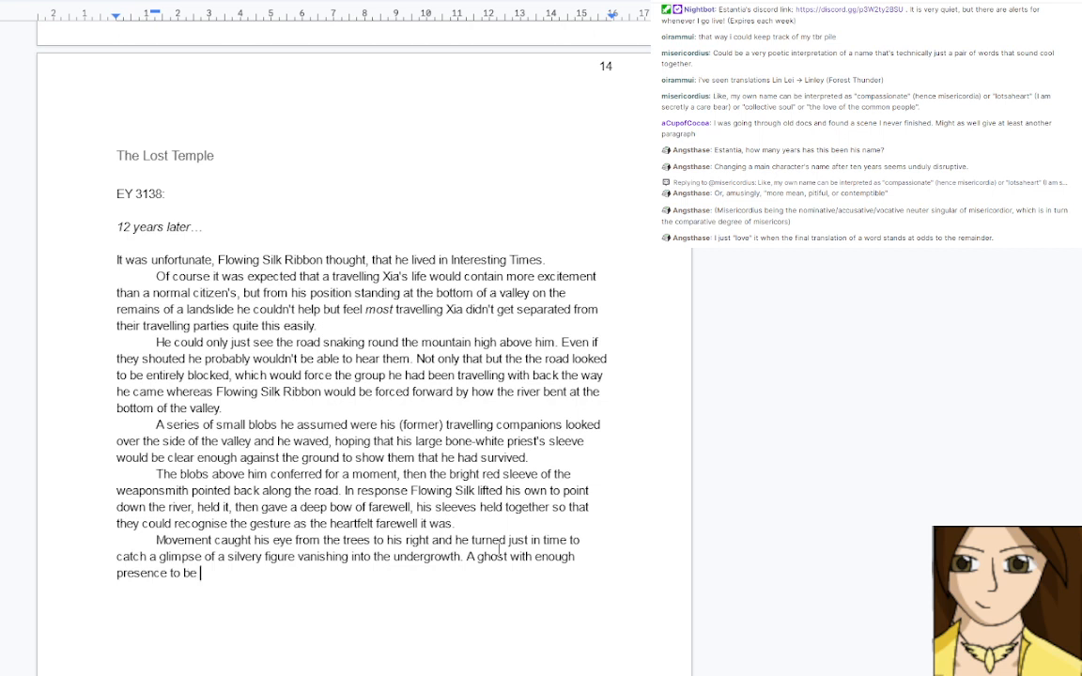
pyautogui.write('visible in the ')
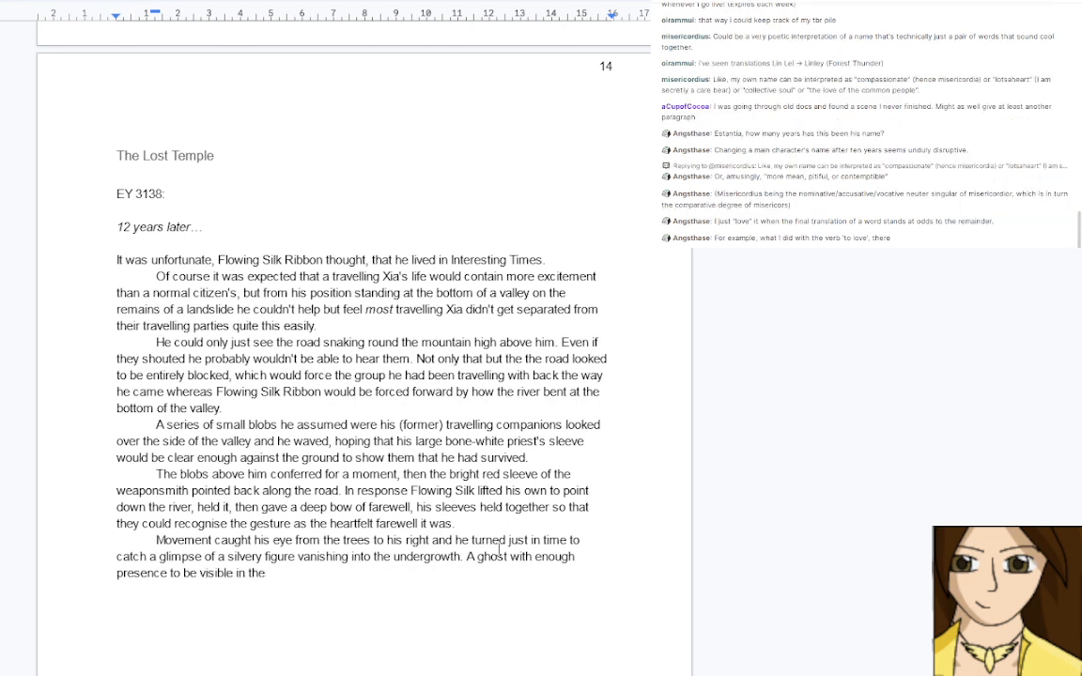
pyautogui.write('Mortal')
pyautogui.press('BackSpace')
pyautogui.press('BackSpace')
pyautogui.press('BackSpace')
pyautogui.press('BackSpace')
pyautogui.press('BackSpace')
pyautogui.press('BackSpace')
pyautogui.press('BackSpace')
pyautogui.write('m')
pyautogui.press('BackSpace')
# End the question with "Middle Kingdom?", correcting the spelling of "Middle"
pyautogui.write('Midle King')
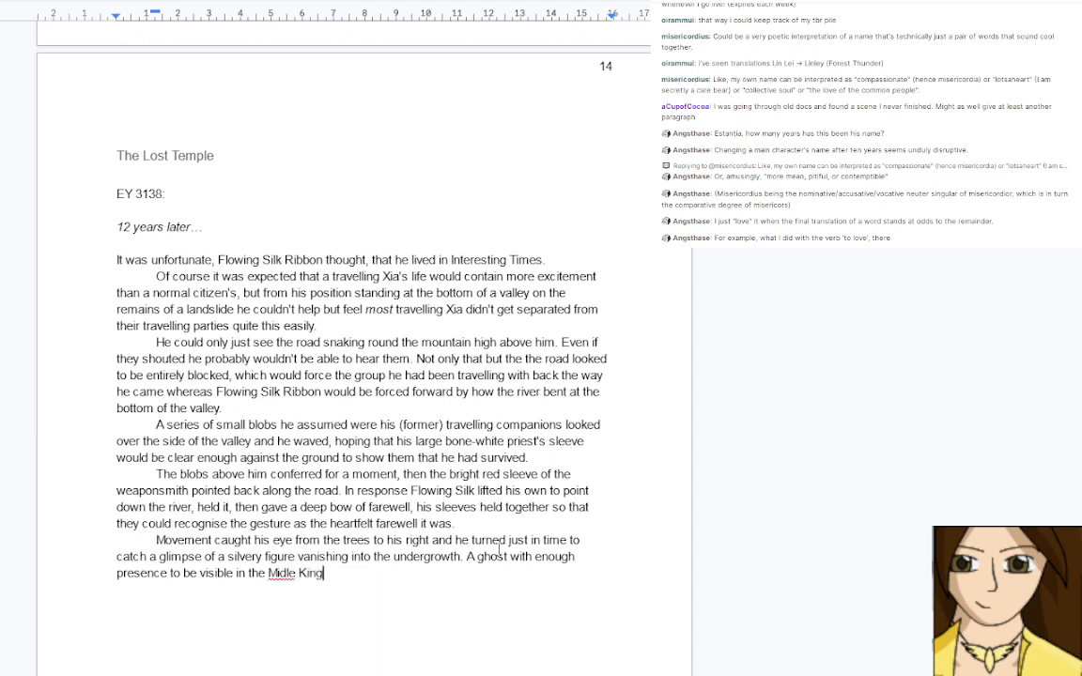
pyautogui.write('dom?')
pyautogui.click(282, 574)
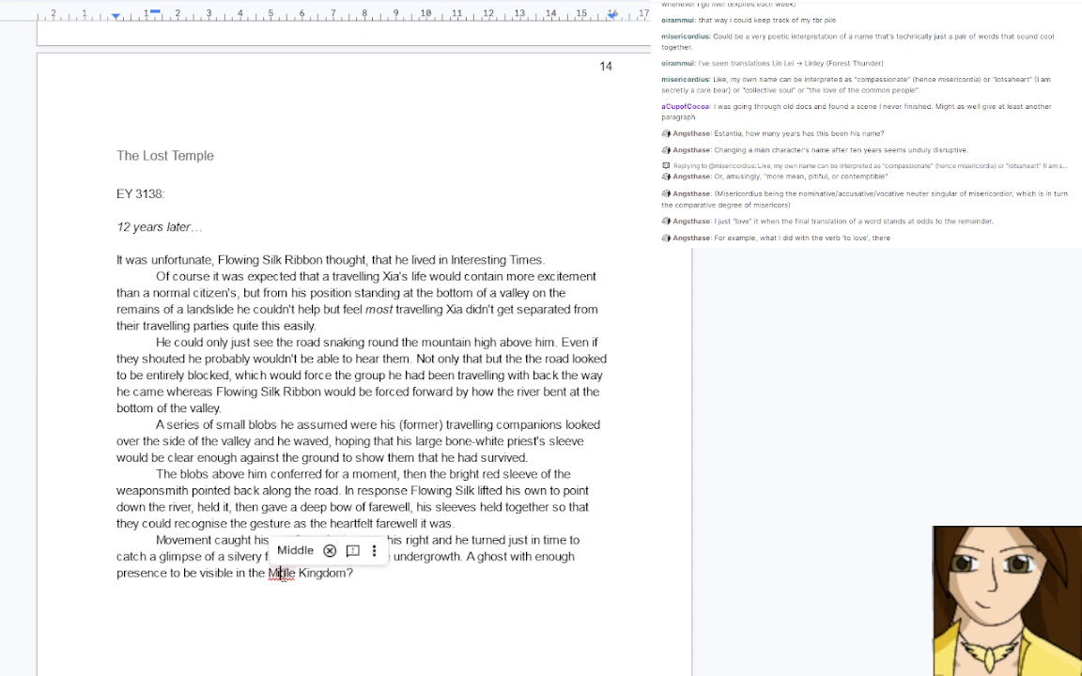
pyautogui.click(295, 550)
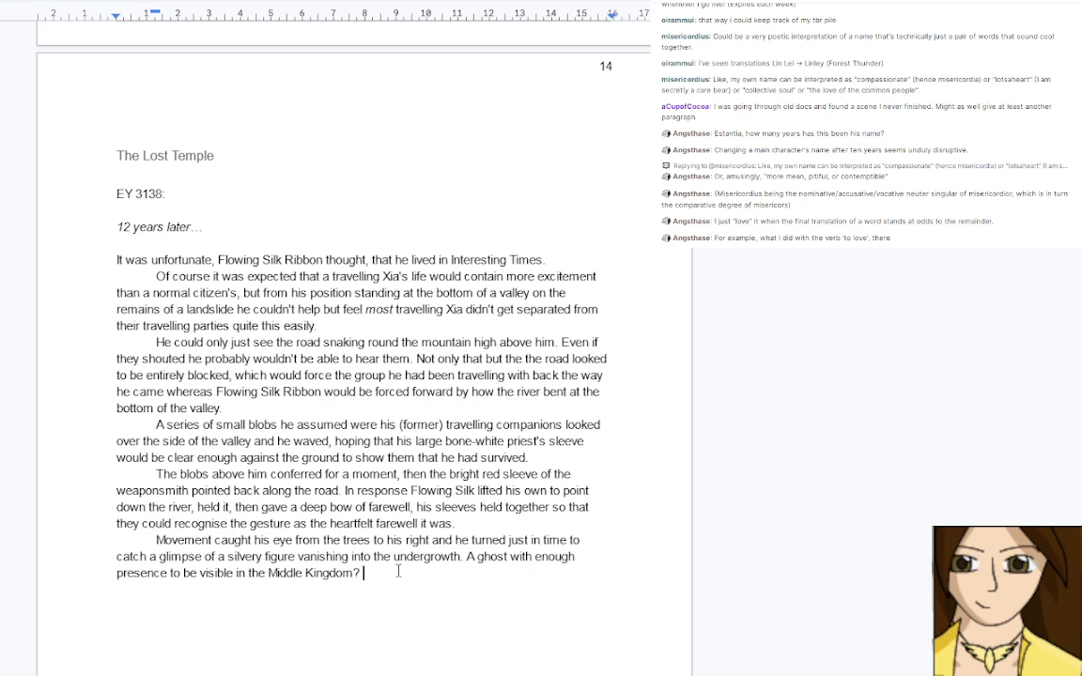
# Continue the paragraph with "They were almost certainly known to the other spirits"
pyautogui.write('They were almost certainl')
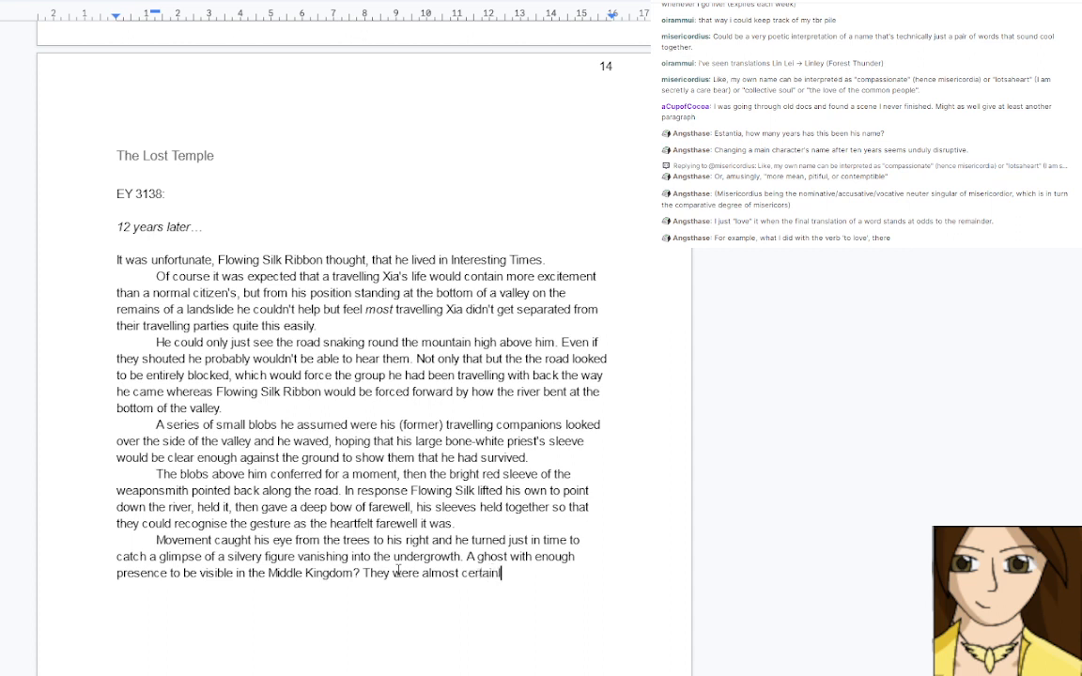
pyautogui.press('BackSpace')
pyautogui.press('BackSpace')
pyautogui.press('BackSpace')
pyautogui.press('BackSpace')
pyautogui.press('BackSpace')
pyautogui.press('BackSpace')
pyautogui.press('BackSpace')
pyautogui.press('BackSpace')
pyautogui.press('BackSpace')
pyautogui.press('BackSpace')
pyautogui.press('BackSpace')
pyautogui.press('BackSpace')
pyautogui.press('BackSpace')
pyautogui.press('BackSpace')
pyautogui.press('BackSpace')
pyautogui.press('BackSpace')
pyautogui.write('almost certainly the')
pyautogui.press('BackSpace')
pyautogui.press('BackSpace')
pyautogui.press('BackSpace')
pyautogui.write('known to the other spirit')
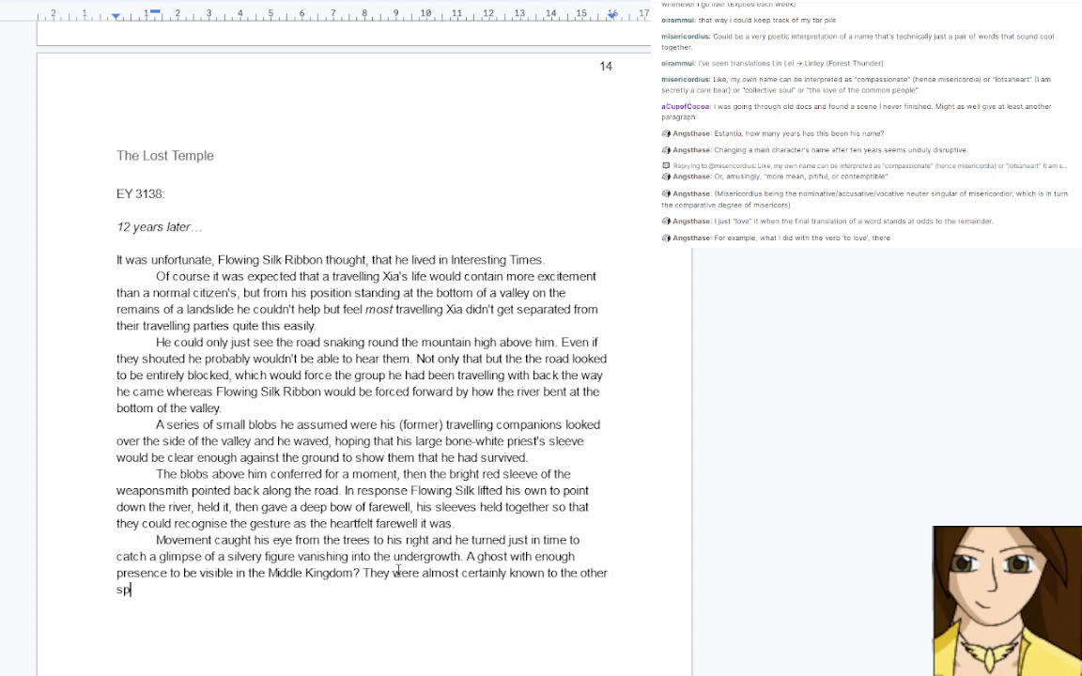
# End the sentence about the other spirits with "of this valley then."
pyautogui.write('s of this vell')
pyautogui.press('BackSpace')
pyautogui.press('BackSpace')
pyautogui.press('BackSpace')
pyautogui.write('alley')
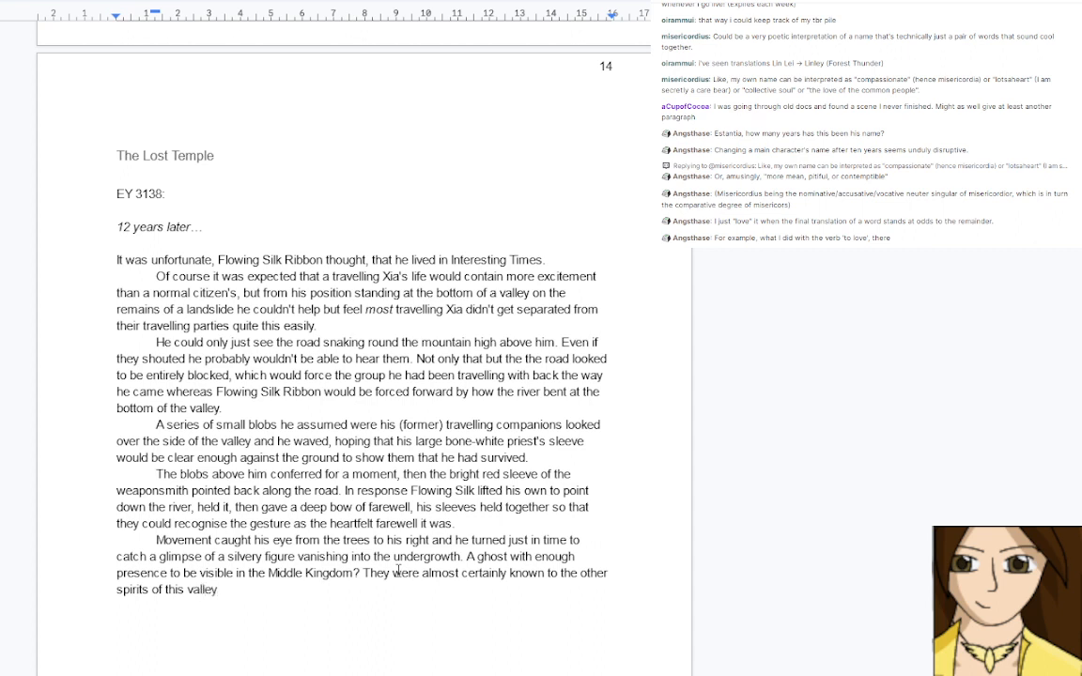
pyautogui.write(' then,')
pyautogui.press('BackSpace')
pyautogui.write('.')
# Insert "That was most unusual, even if they were still sticking to the shade of the trees." before the sentence "They were almost certainly known"
pyautogui.click(364, 572)
pyautogui.write('That was most ')
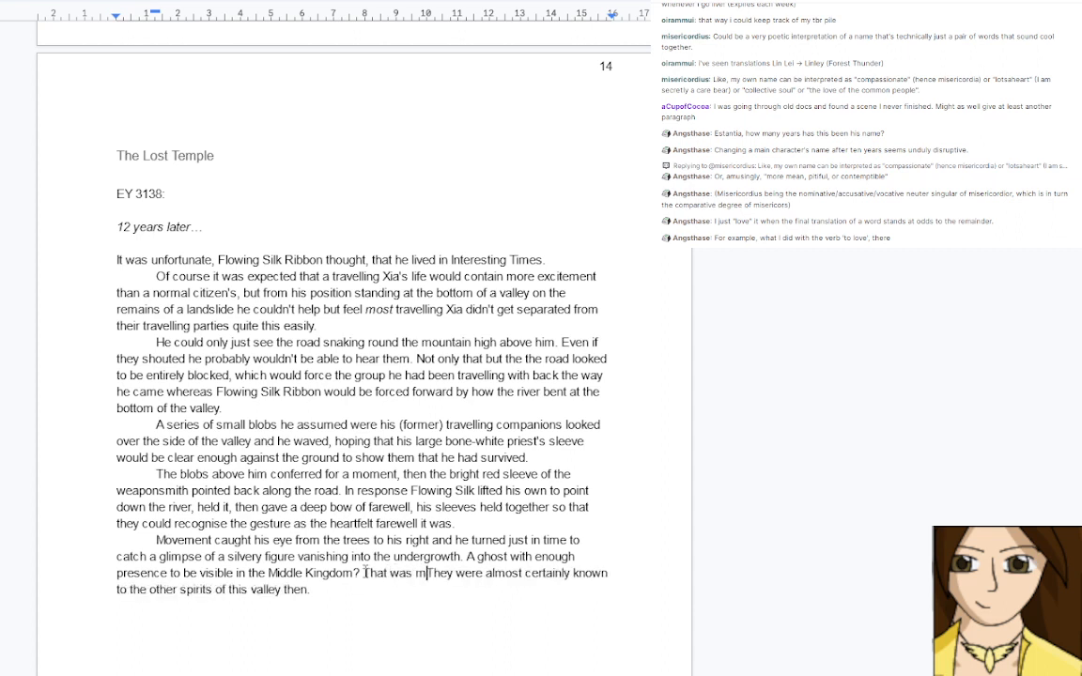
pyautogui.write('unusual, e')
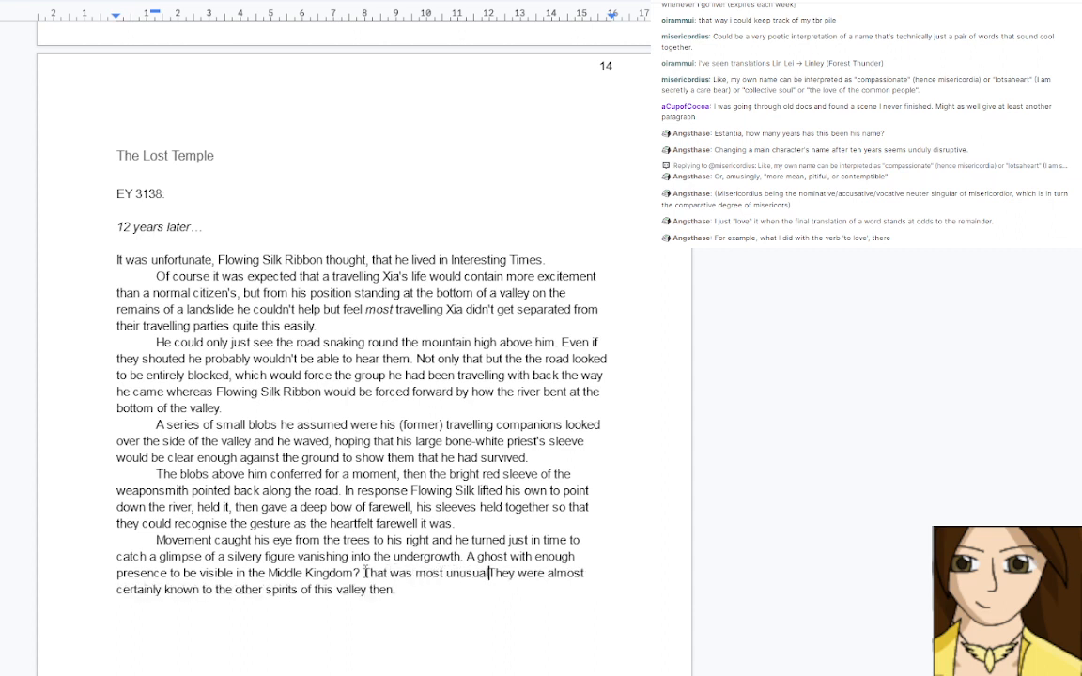
pyautogui.write('ven if they')
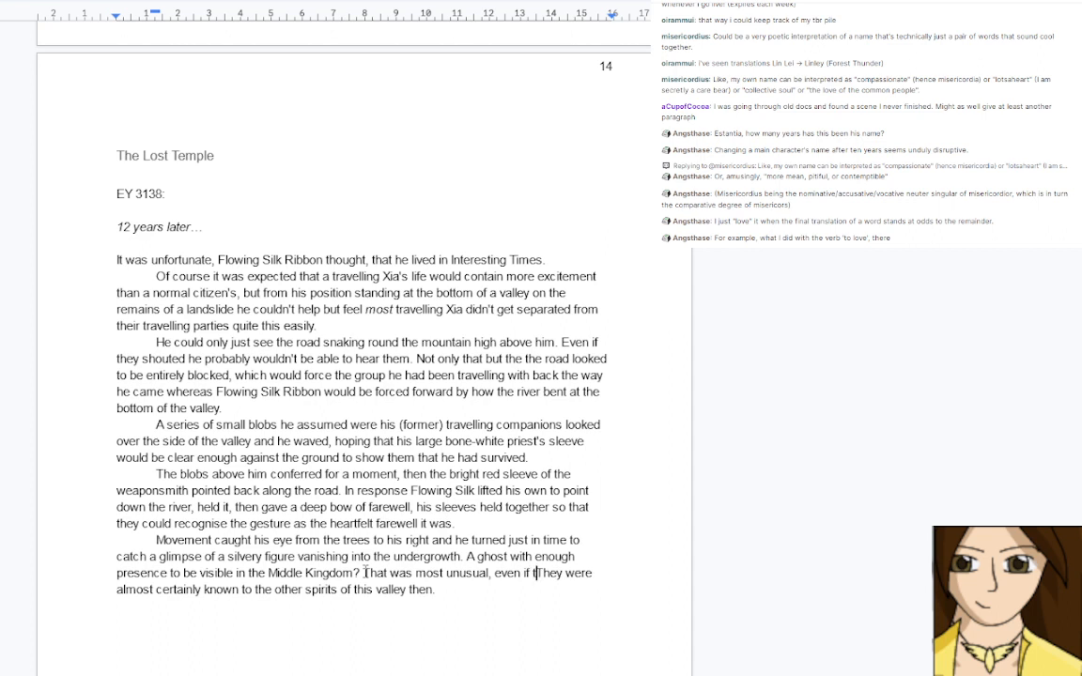
pyautogui.write(' were stil')
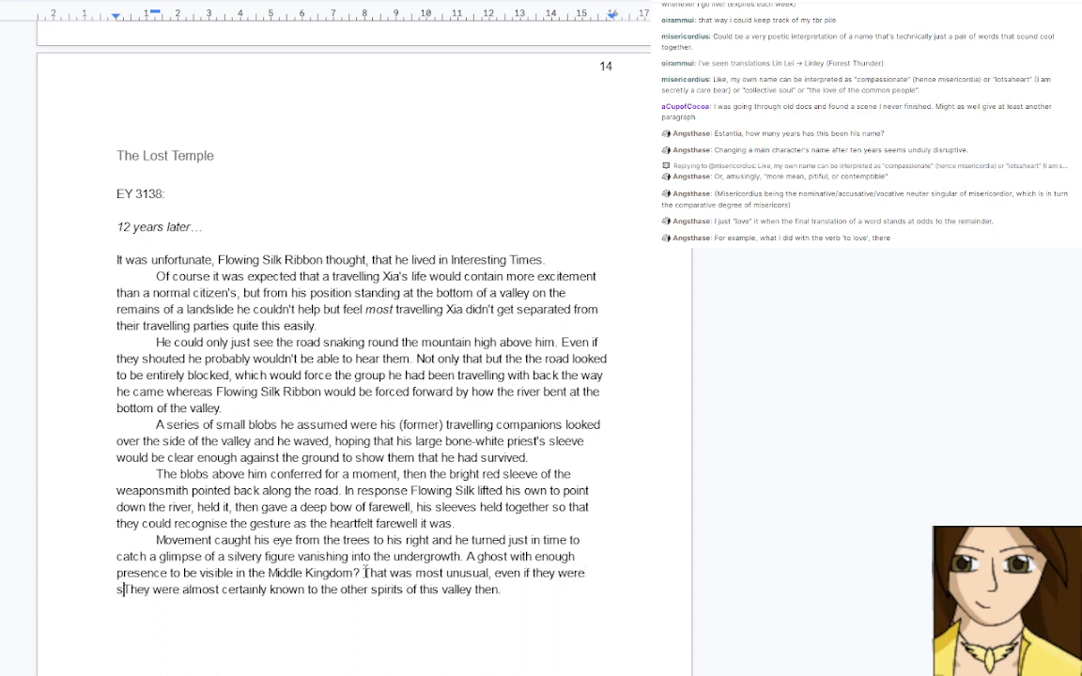
pyautogui.write('l sticking to ')
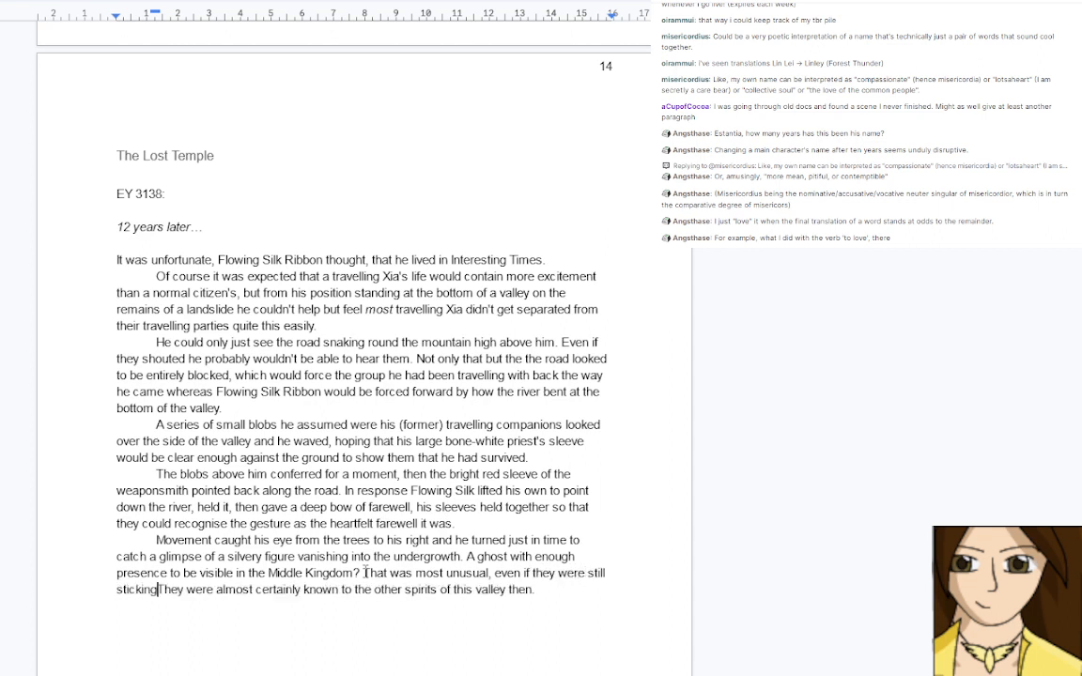
pyautogui.write('the shade of t')
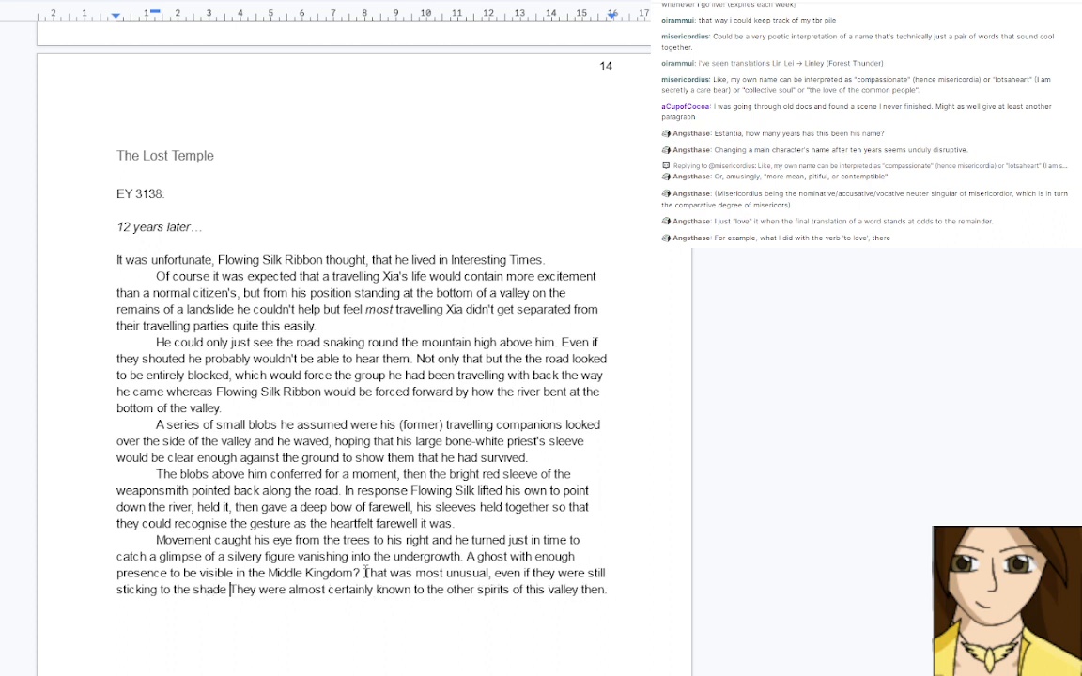
pyautogui.write('he trees')
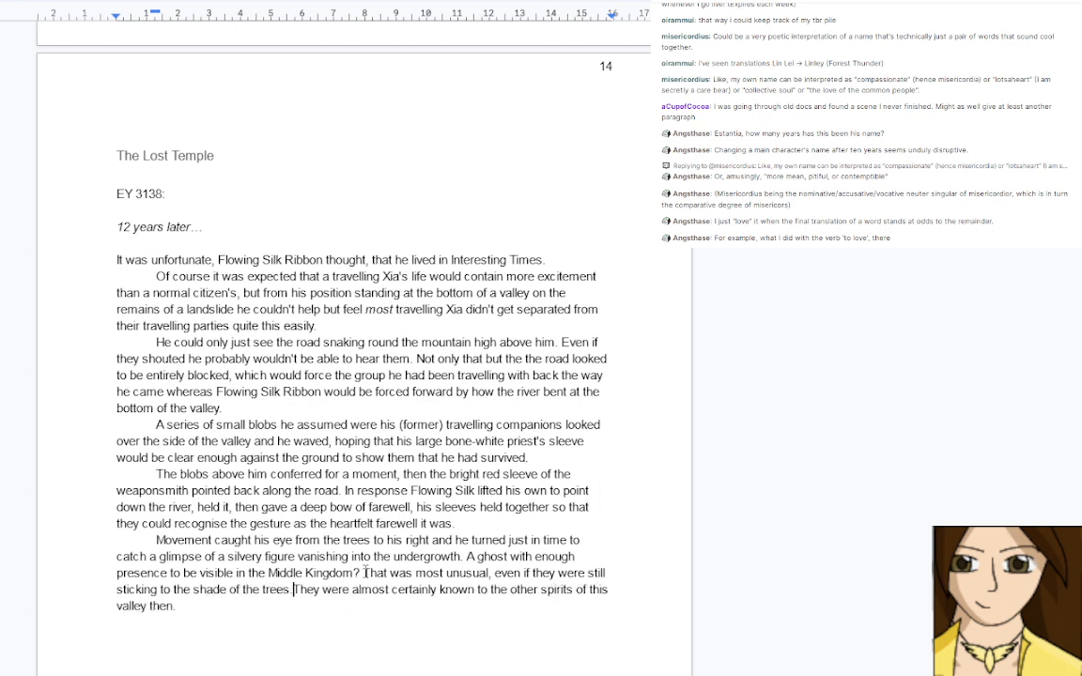
# Begin a new paragraph before "They were" with "Flowing Silk looked up at the landslide and noted how neatly it began just above the road."
pyautogui.press('Return')
pyautogui.write('Flowing Si')
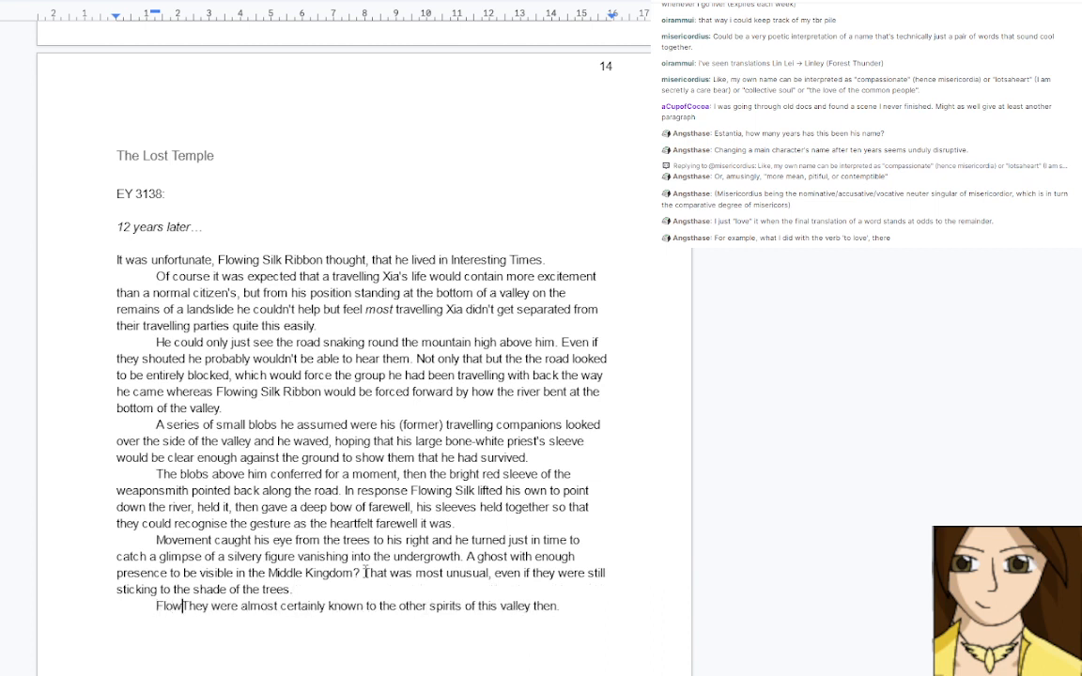
pyautogui.write('lk looked ')
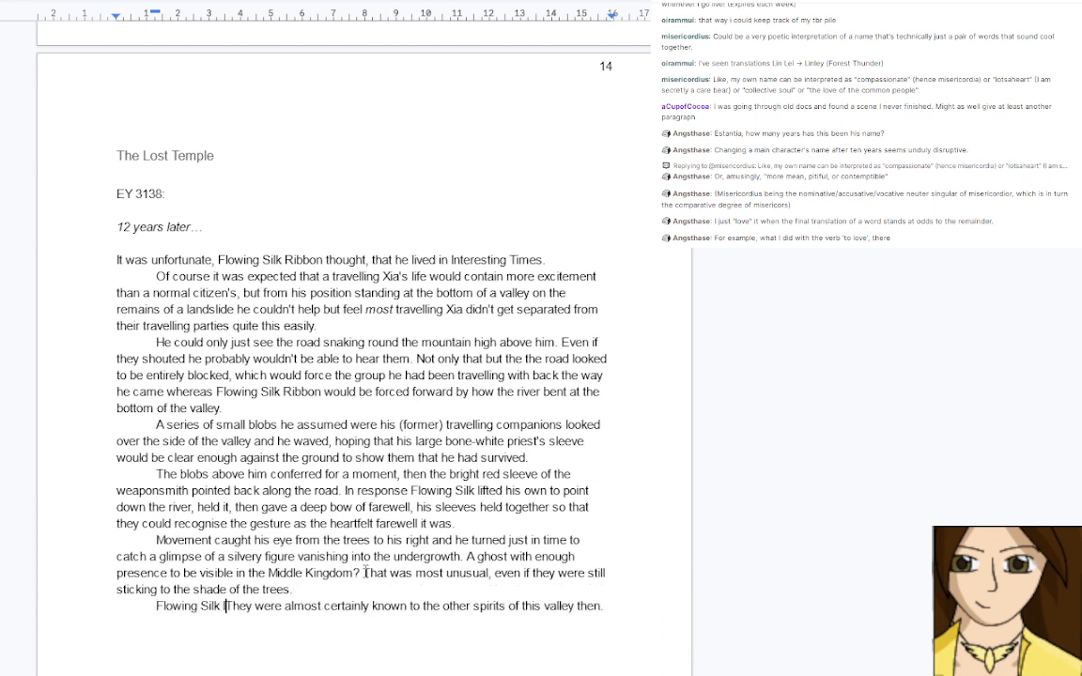
pyautogui.write('up at the lan')
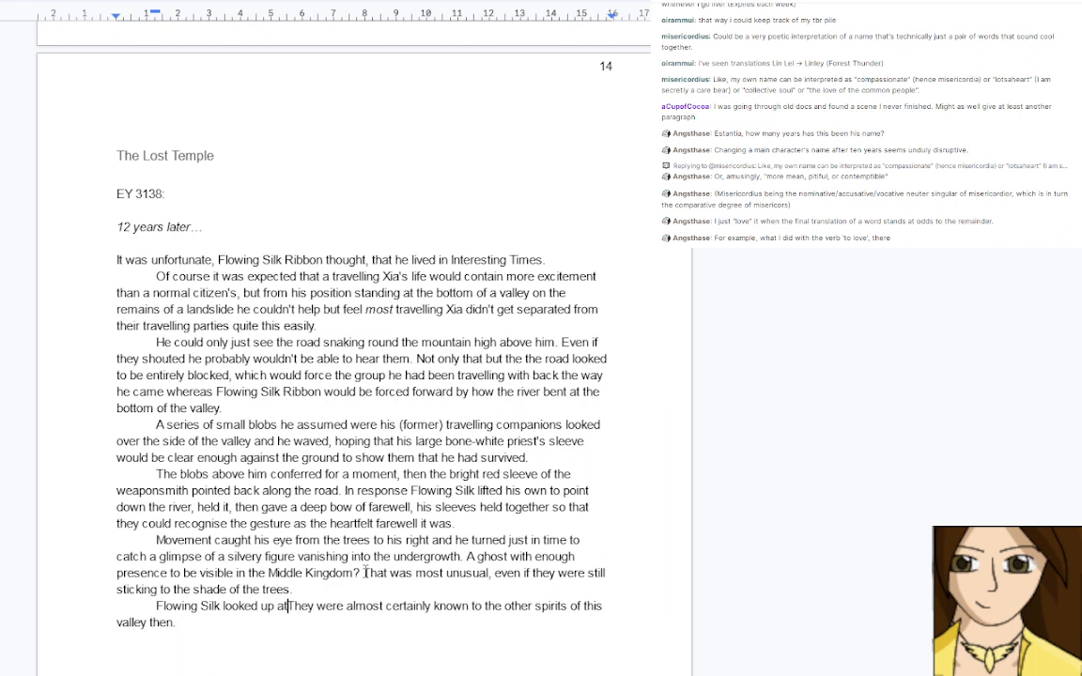
pyautogui.write('dslide ')
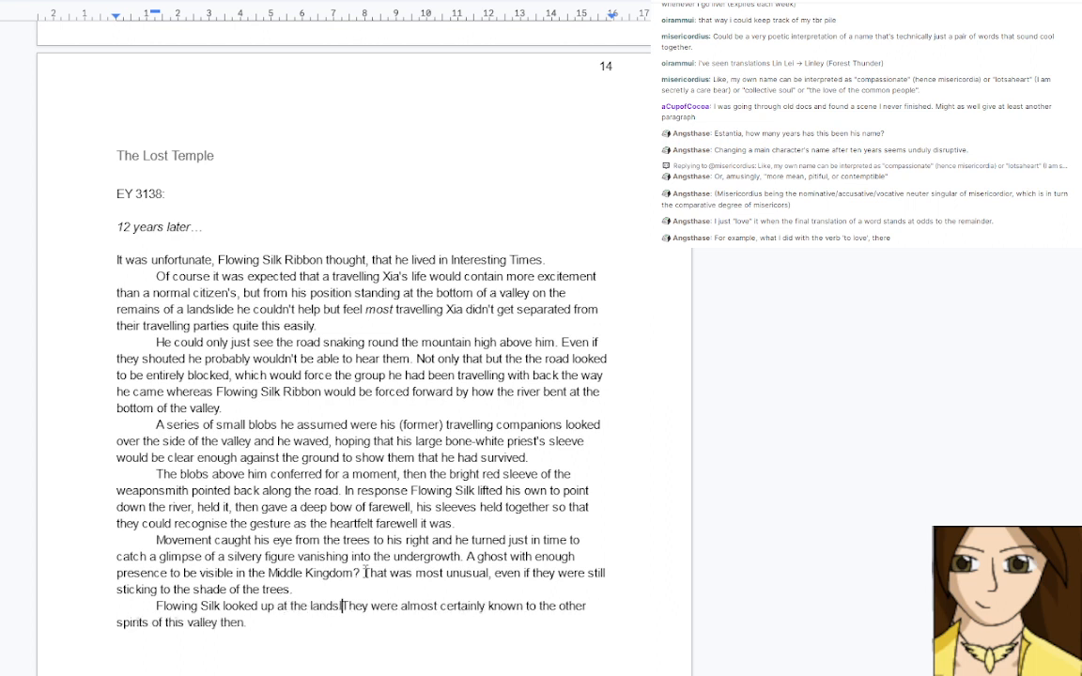
pyautogui.write('and noted how')
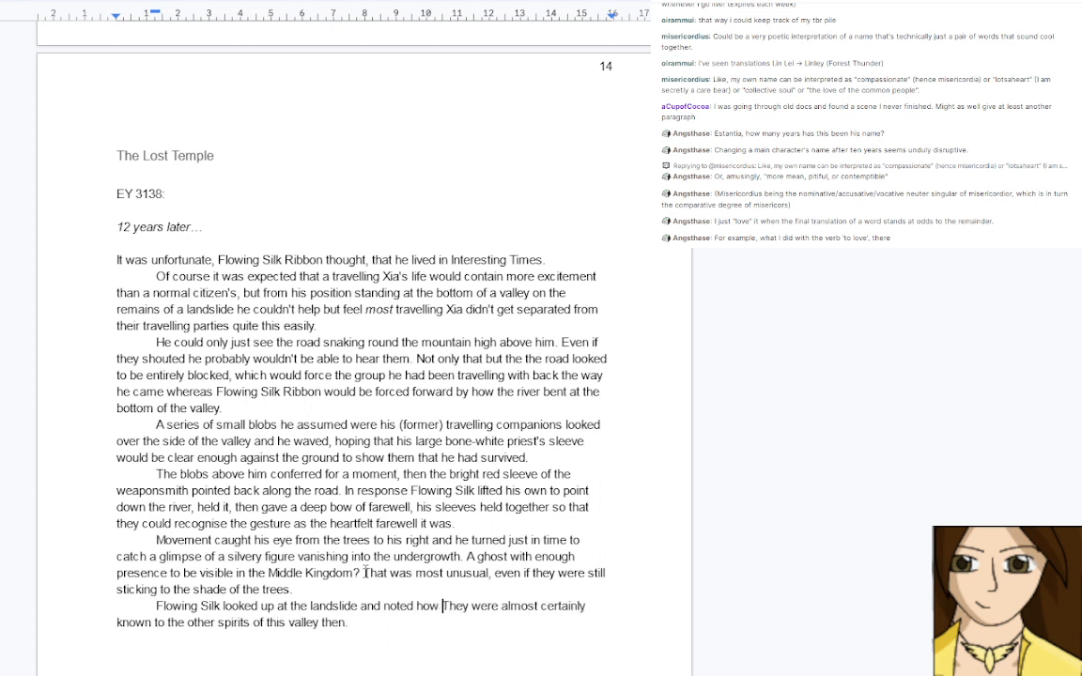
pyautogui.write(' neatly ')
pyautogui.write('it beg')
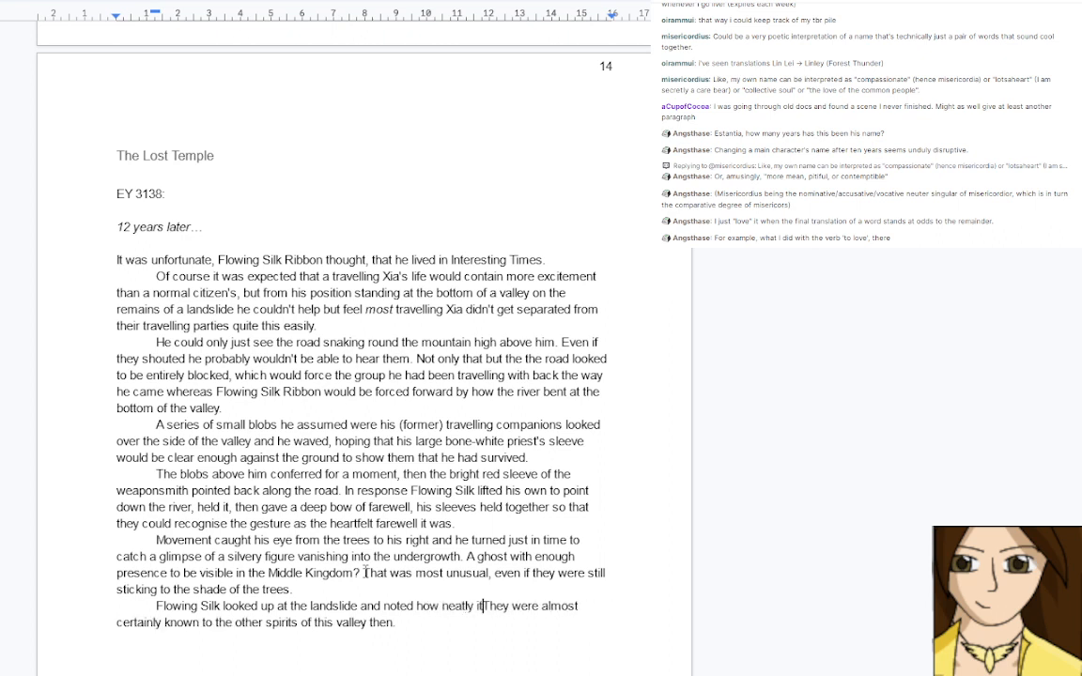
pyautogui.write('an just a')
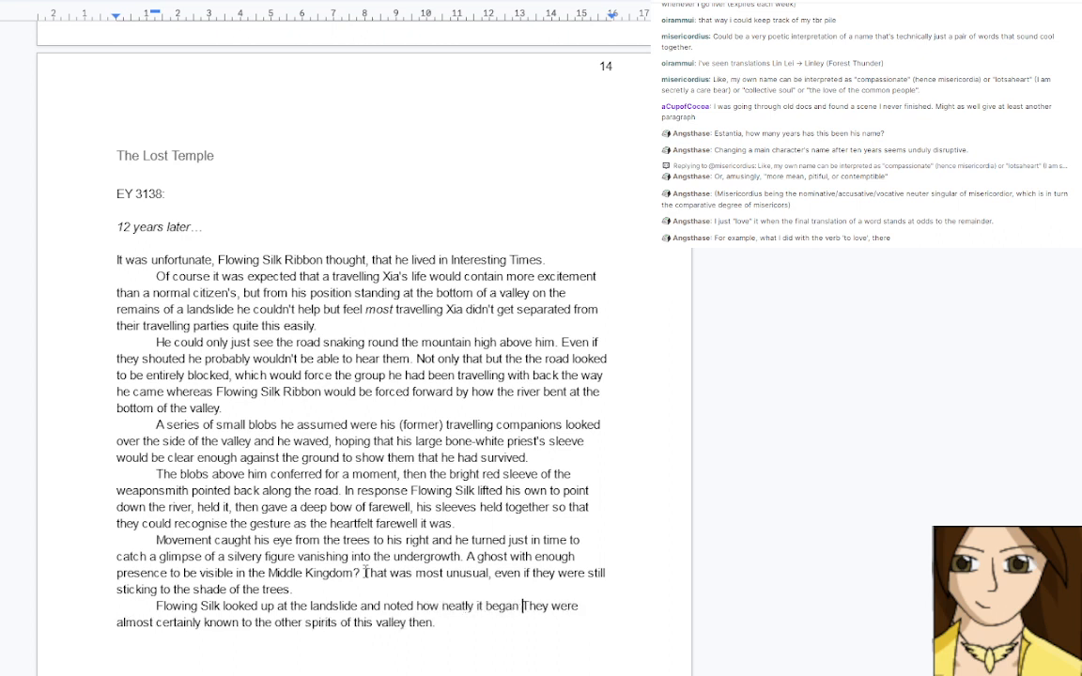
pyautogui.write('bove the road.')
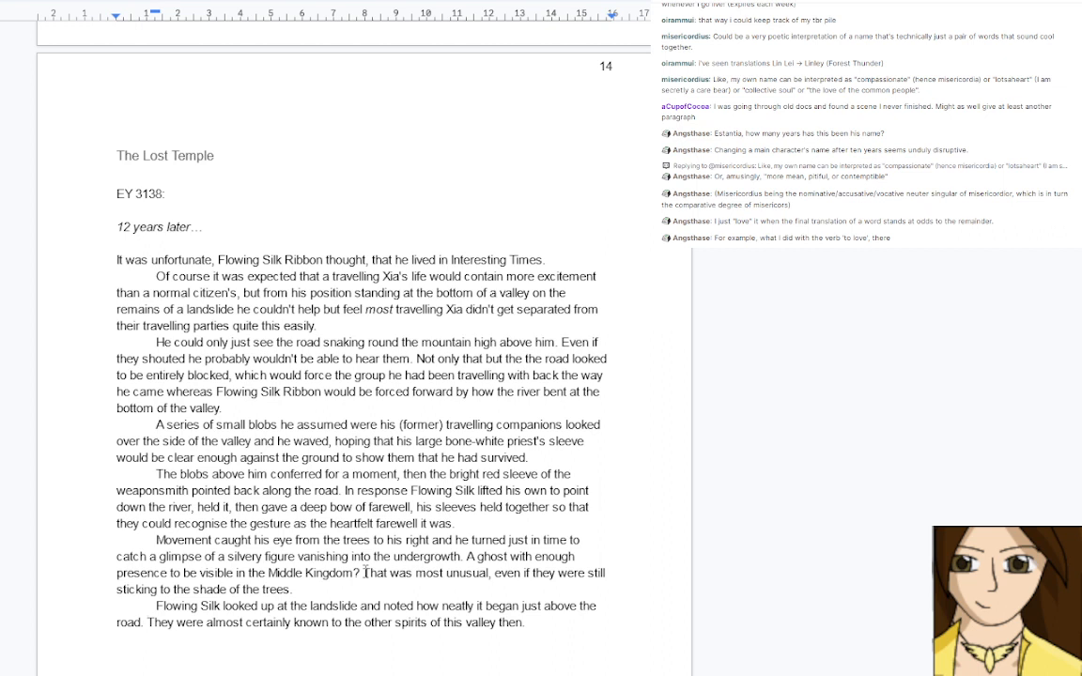
# Change "They were" to "The ghost was" in the sentence about being known to the other spirits
pyautogui.press('Right')
pyautogui.press('Right')
pyautogui.press('Right')
pyautogui.press('Delete')
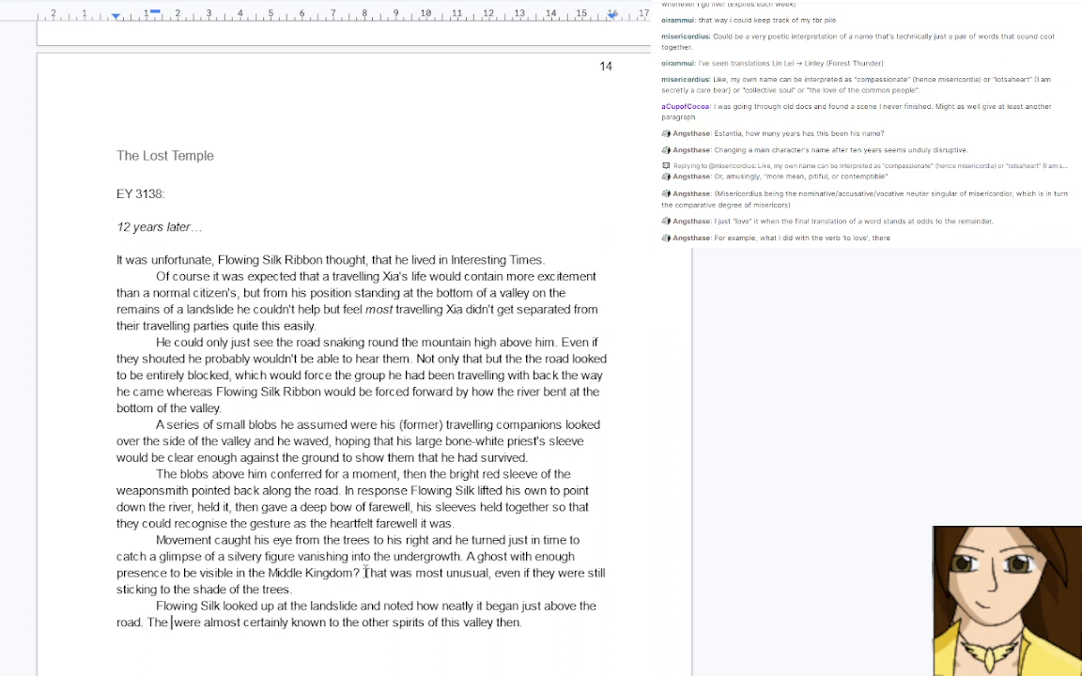
pyautogui.write('ghost was')
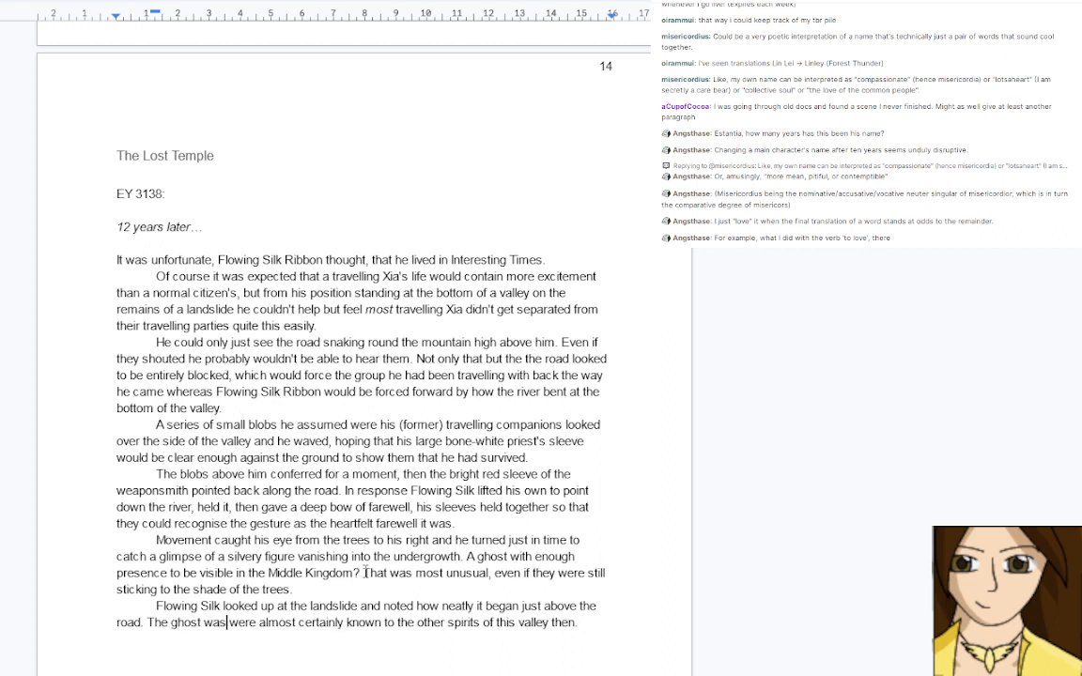
pyautogui.press('Delete')
pyautogui.press('Delete')
pyautogui.press('Delete')
pyautogui.press('Delete')
pyautogui.press('Delete')
# Extend the last sentence with ", and they in turn had deliberately guided him down here to help the ghost." and start a new paragraph
pyautogui.press('End')
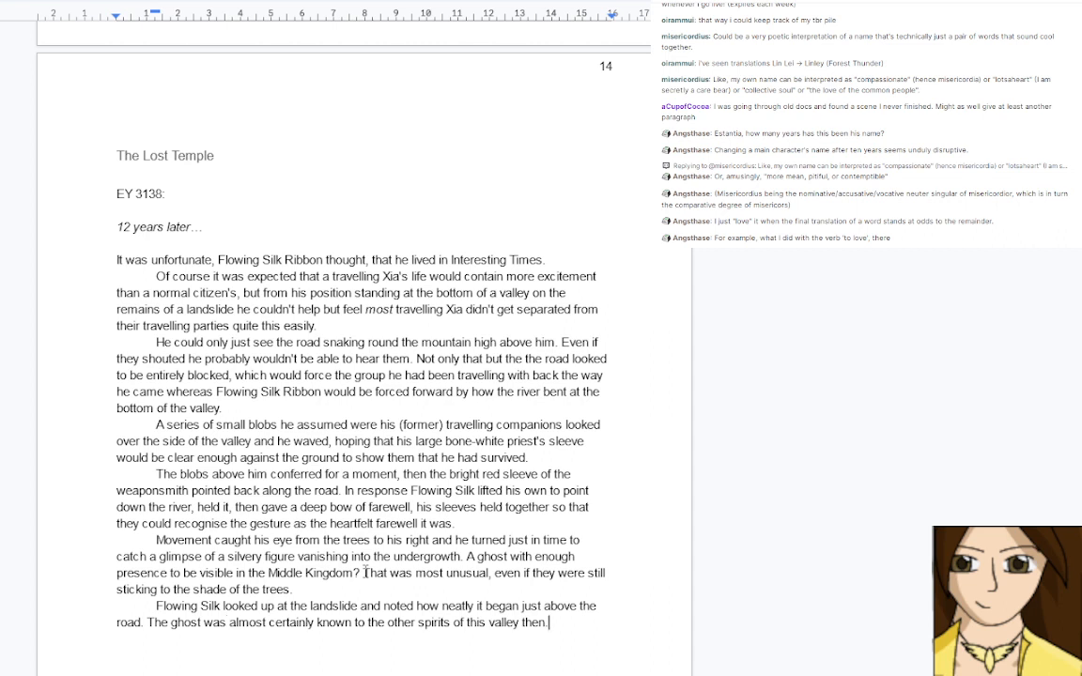
pyautogui.press('BackSpace')
pyautogui.write(', and they in turn had ')
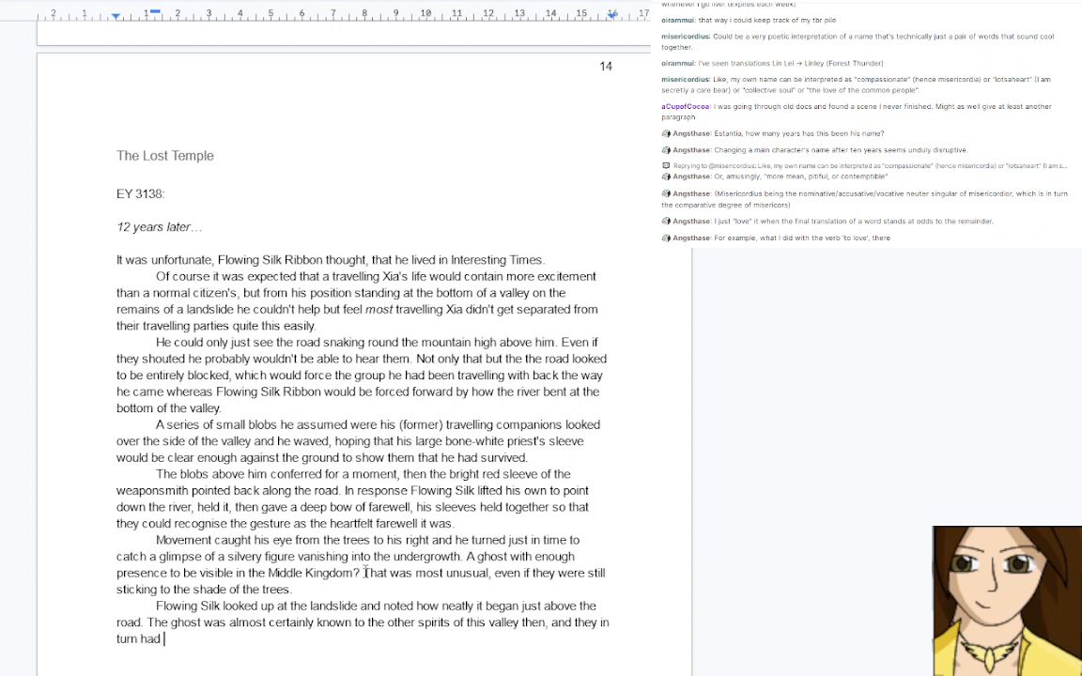
pyautogui.write('deliberately guided h')
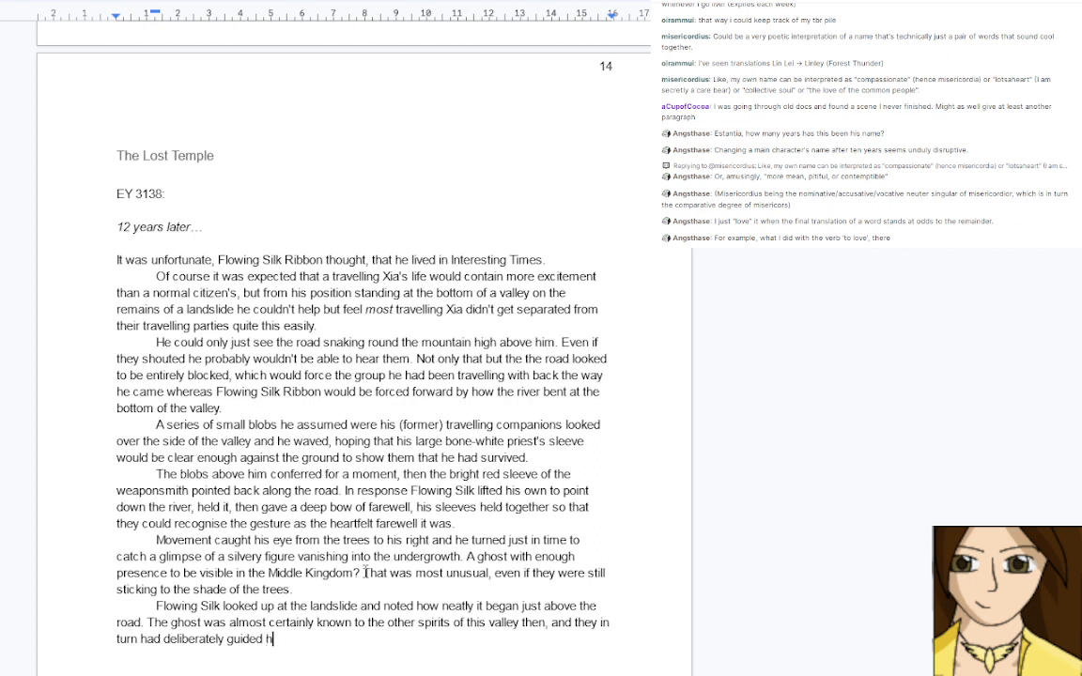
pyautogui.write('im down here to help th')
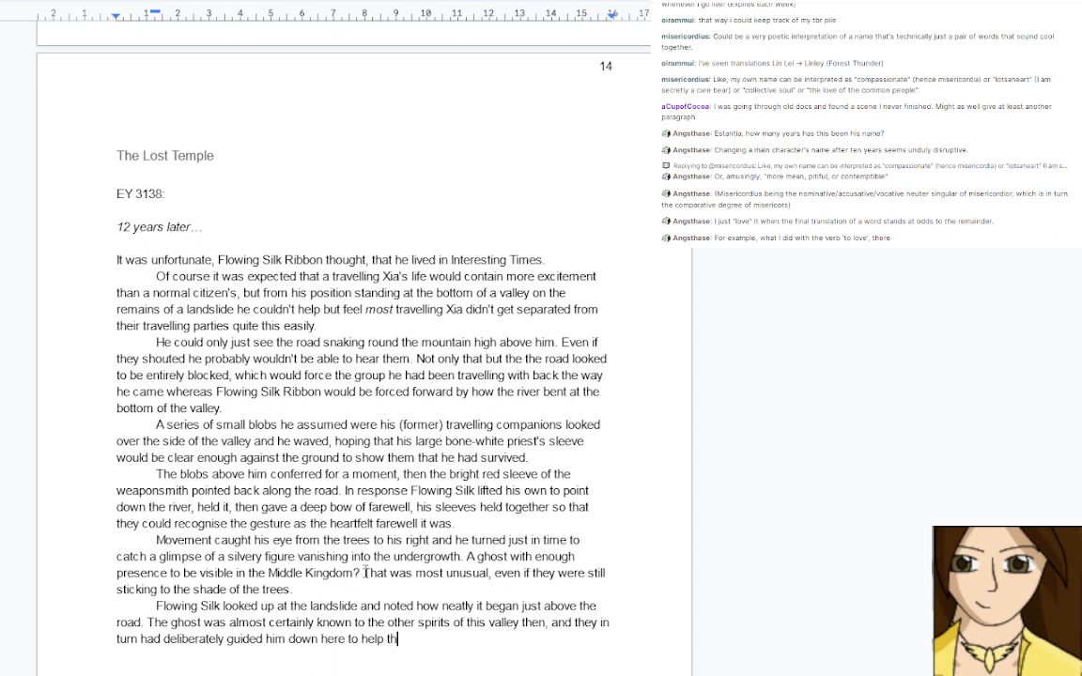
pyautogui.write('e ghost.')
pyautogui.press('Return')
pyautogui.write('he just w')
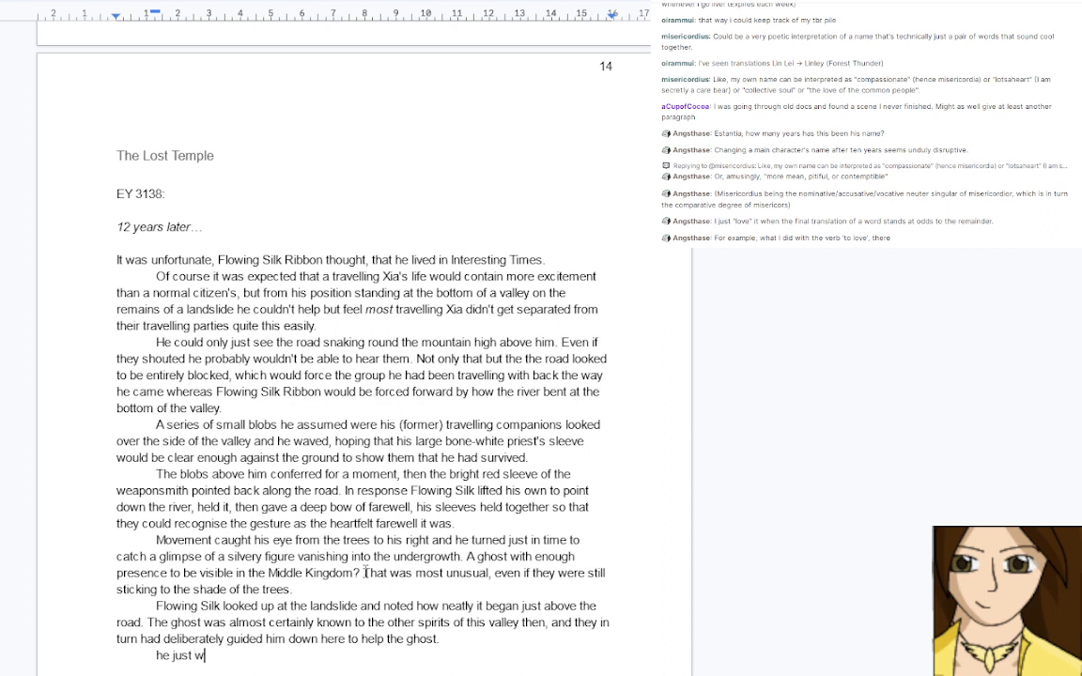
pyautogui.write('ished his entire group')
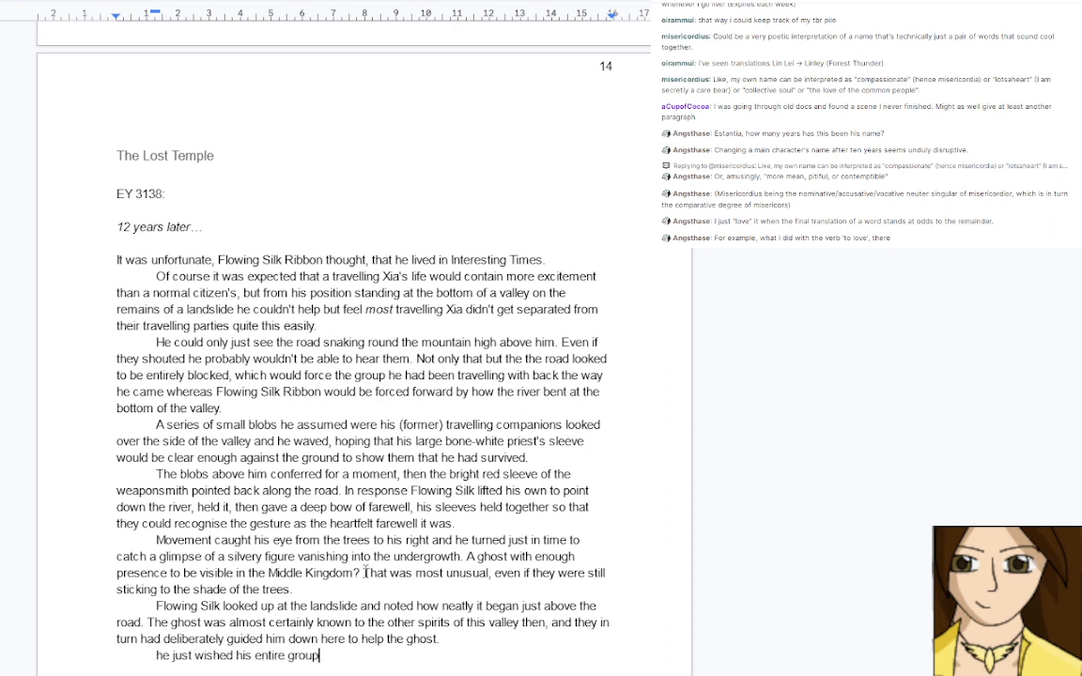
pyautogui.press('BackSpace')
pyautogui.press('BackSpace')
pyautogui.press('BackSpace')
pyautogui.press('BackSpace')
pyautogui.press('BackSpace')
pyautogui.press('BackSpace')
pyautogui.press('BackSpace')
pyautogui.press('BackSpace')
pyautogui.press('BackSpace')
pyautogui.press('BackSpace')
pyautogui.press('BackSpace')
pyautogui.press('BackSpace')
pyautogui.press('BackSpace')
pyautogui.press('BackSpace')
pyautogui.press('BackSpace')
pyautogui.press('BackSpace')
pyautogui.press('BackSpace')
pyautogui.press('BackSpace')
pyautogui.press('BackSpace')
pyautogui.press('BackSpace')
pyautogui.press('BackSpace')
pyautogui.press('BackSpace')
pyautogui.press('BackSpace')
pyautogui.press('BackSpace')
pyautogui.press('BackSpace')
pyautogui.press('BackSpace')
pyautogui.press('BackSpace')
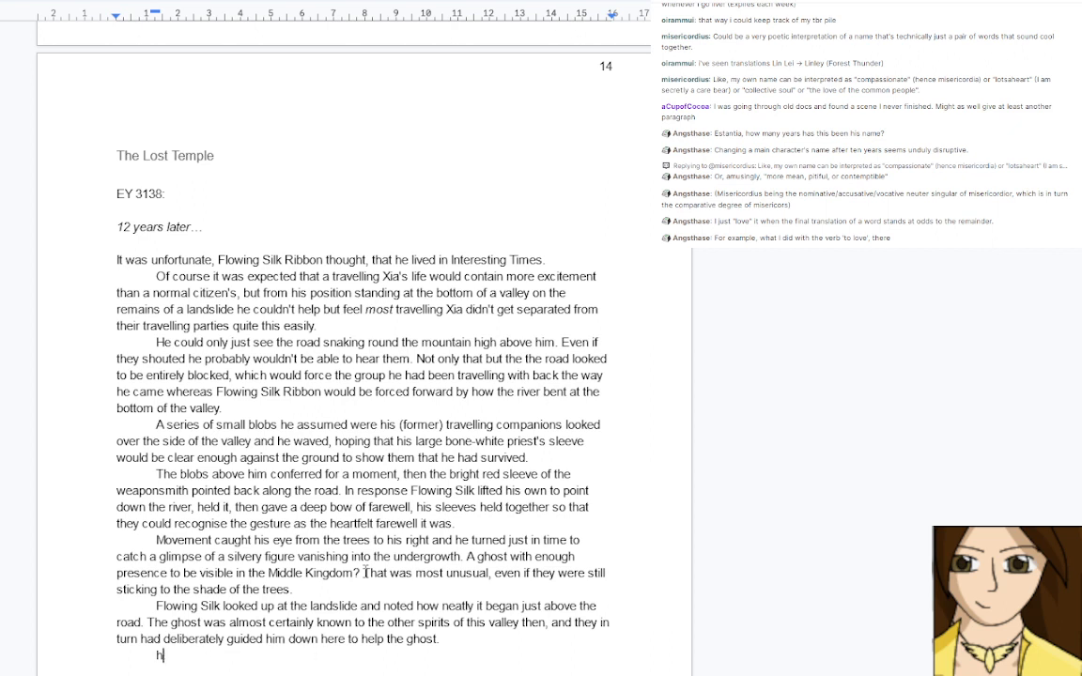
# Write the new paragraph "Wonderful. Well, he supposed the duties of a Funerary Priest never ended."
pyautogui.write('Wonderful')
pyautogui.write('. We')
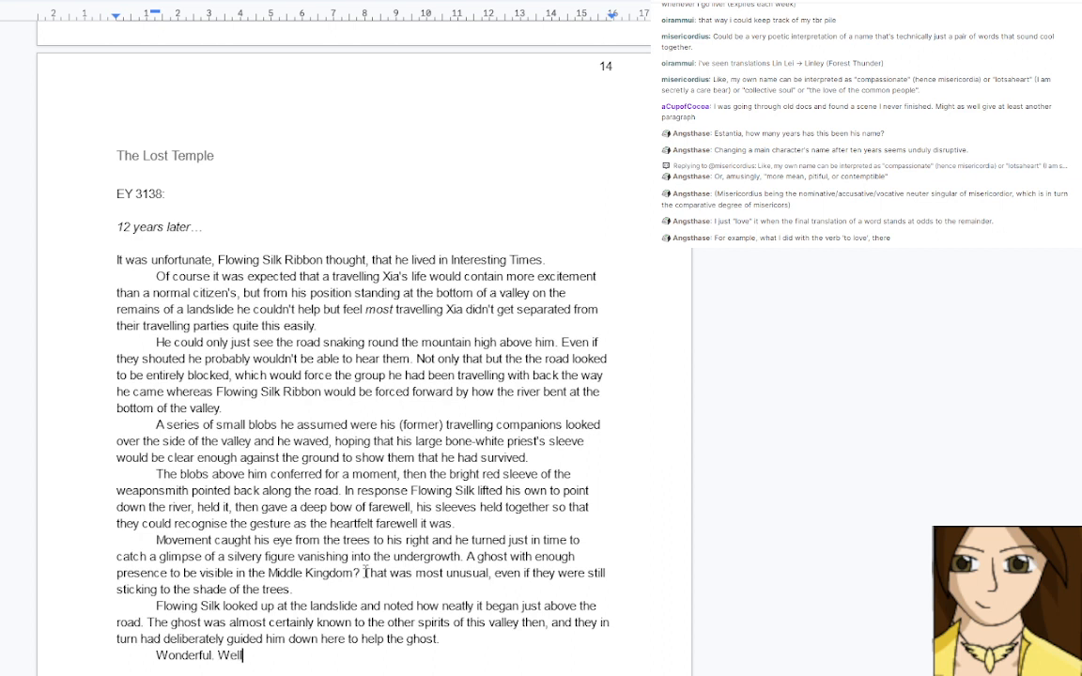
pyautogui.write('ll, he supposed the di')
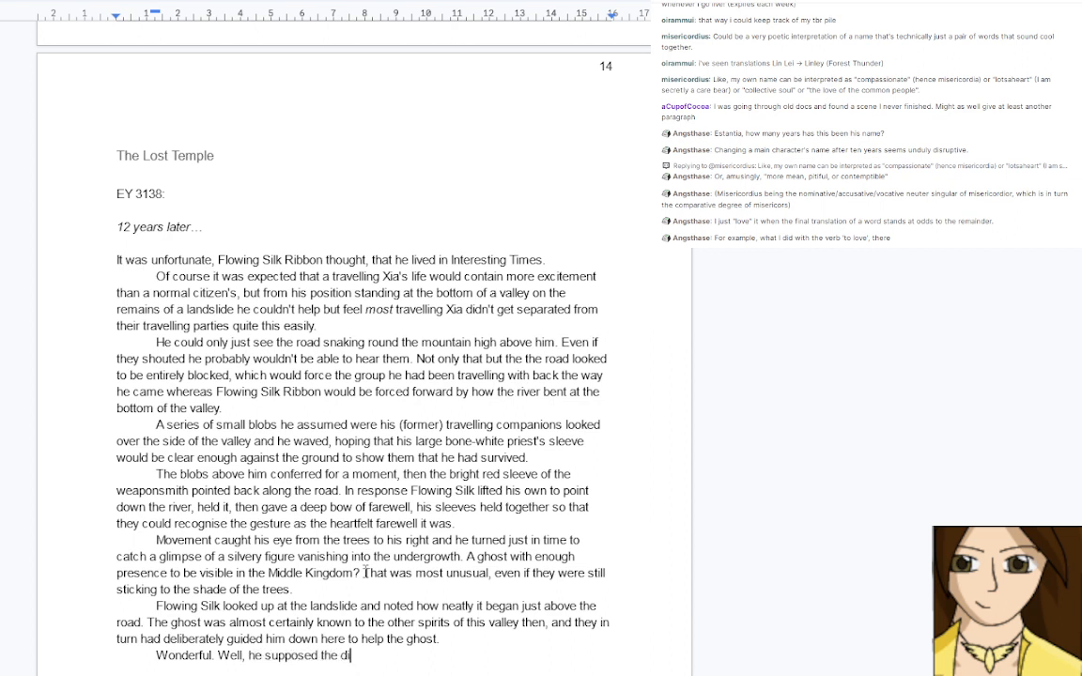
pyautogui.press('BackSpace')
pyautogui.write('uties of a Funerar')
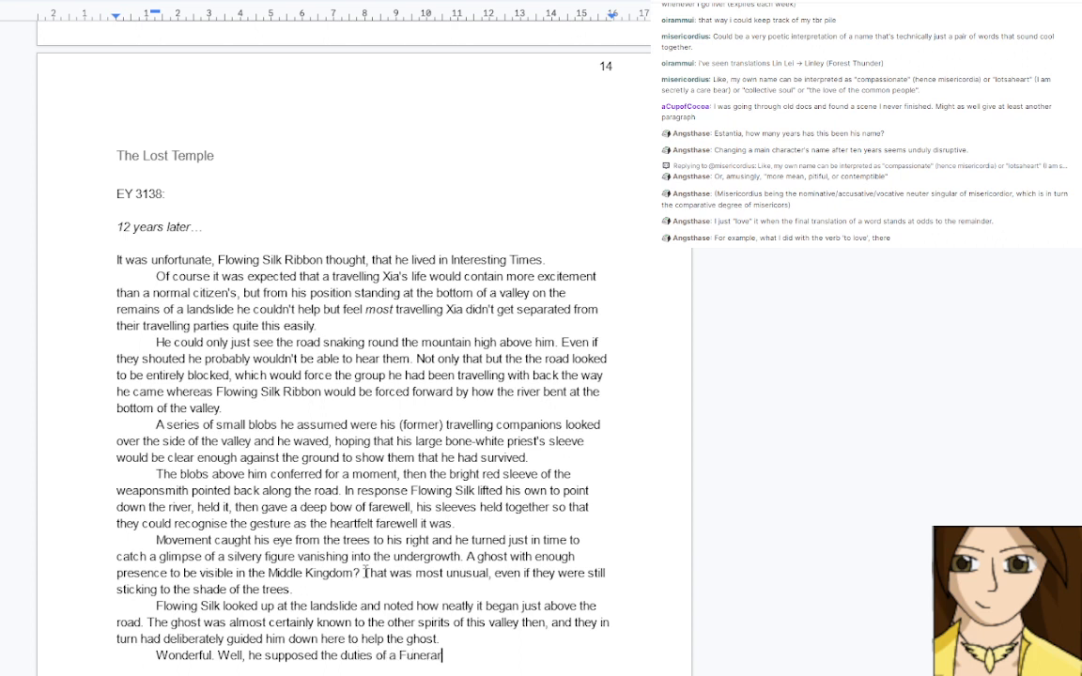
pyautogui.write('y Priest never ended.')
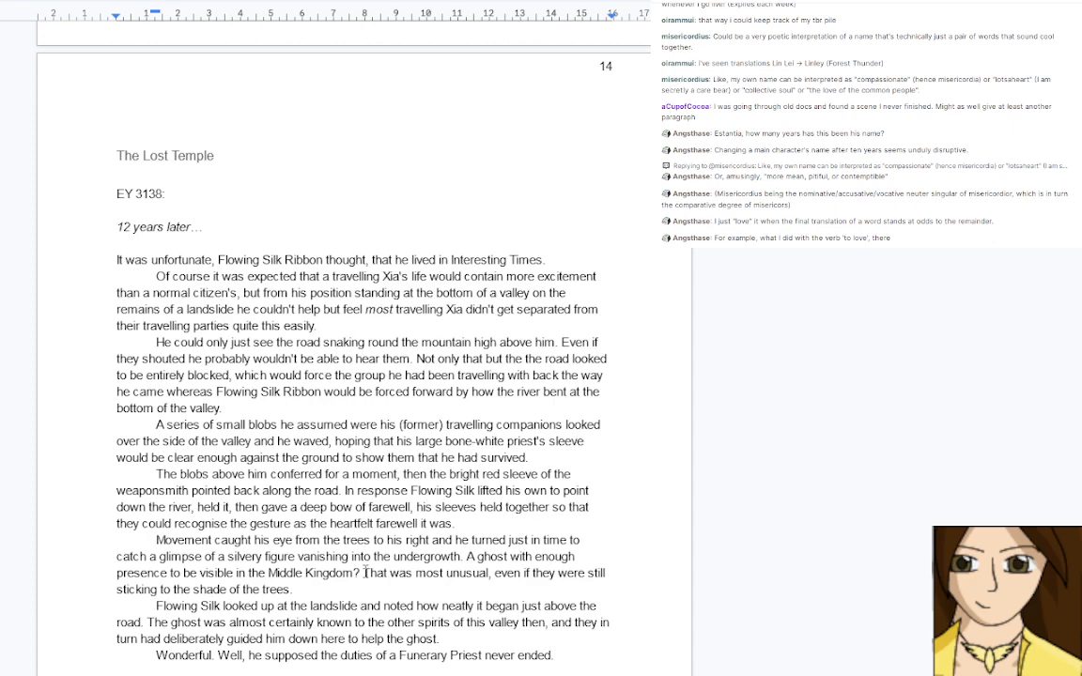
# Replace the sentence after "Wonderful." with the dialogue "Wise spirits, you could have simply got my attention by asking", italicising "asking"
pyautogui.scroll(-5, 366, 573)
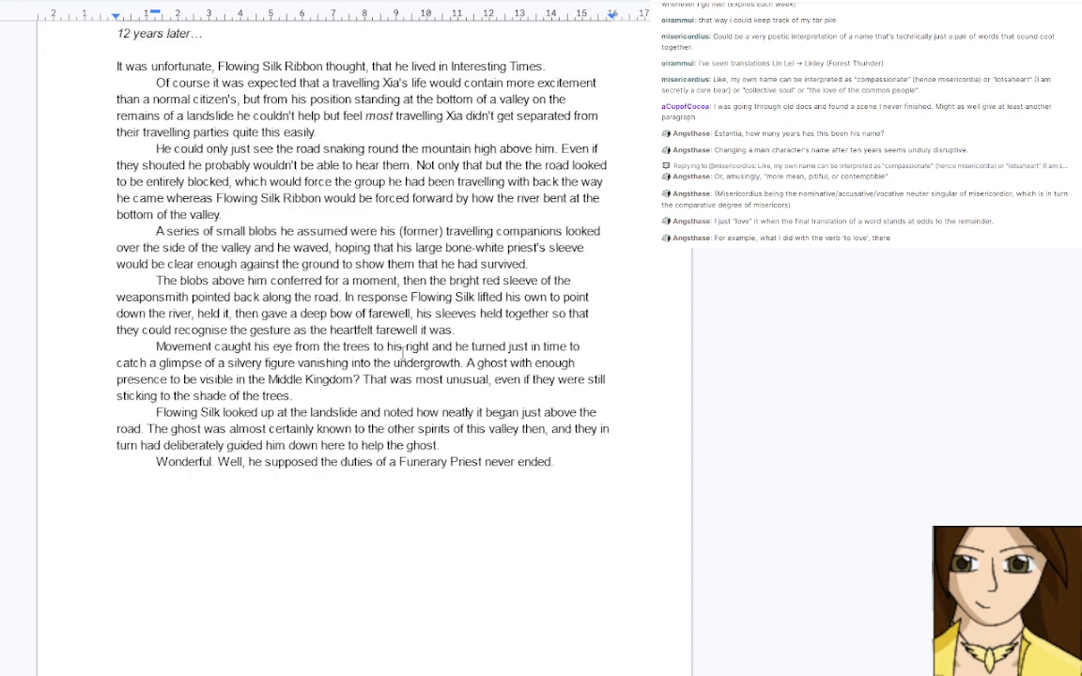
pyautogui.moveTo(380, 432); pyautogui.dragTo(217, 433)
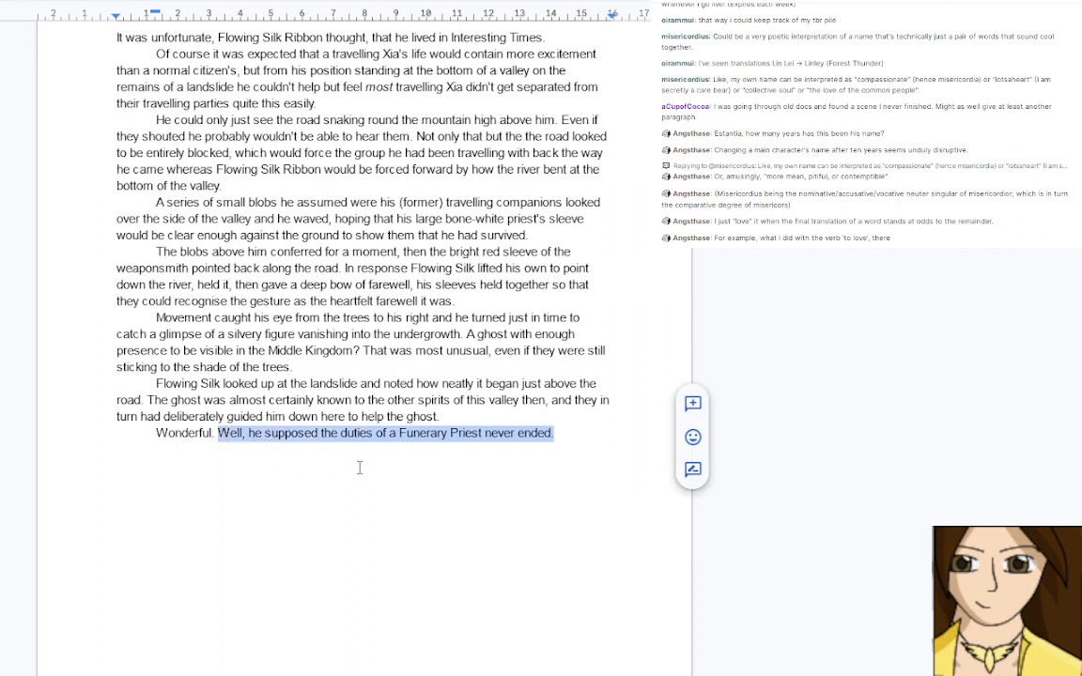
pyautogui.write('"')
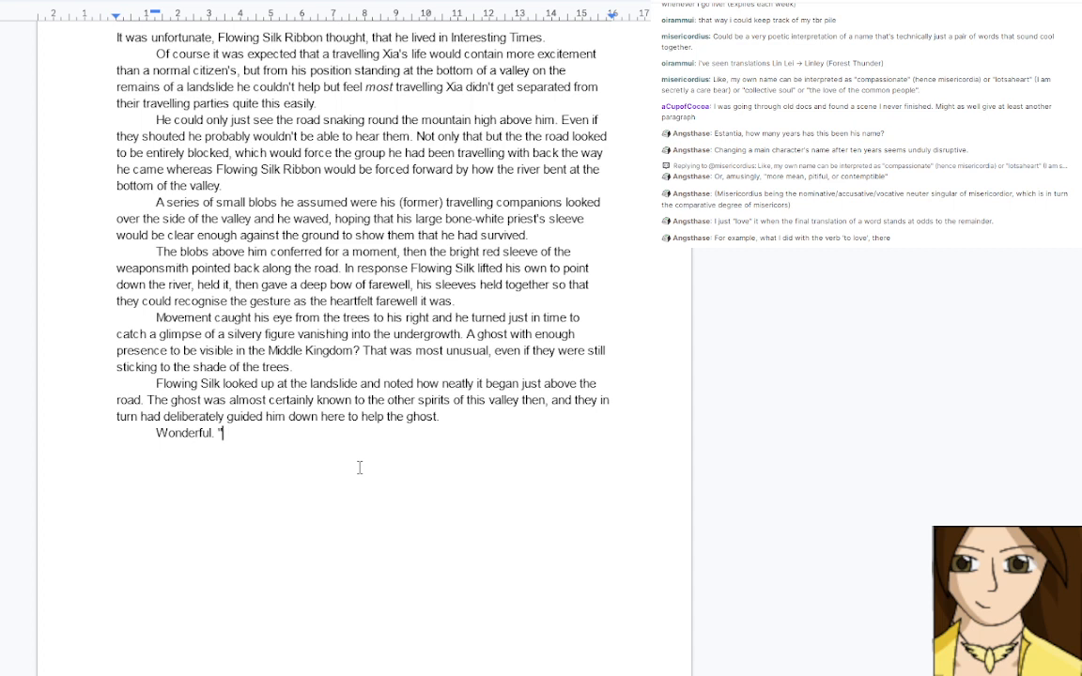
pyautogui.write('Wise spirits, you culd')
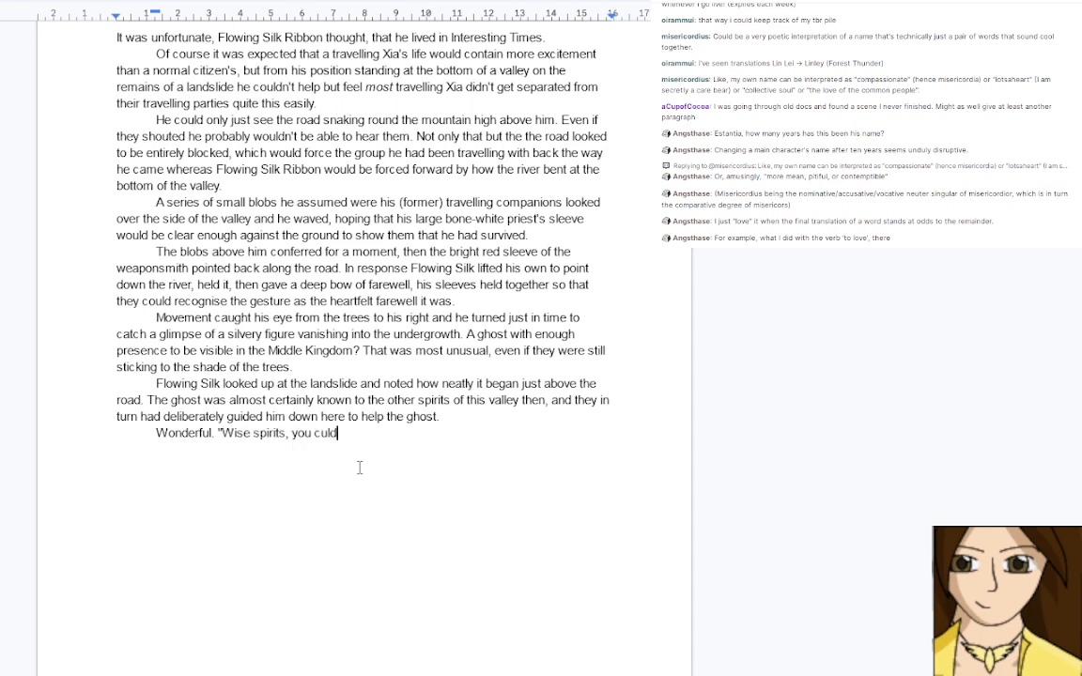
pyautogui.press('BackSpace')
pyautogui.press('BackSpace')
pyautogui.press('BackSpace')
pyautogui.write('ould have simply got my att')
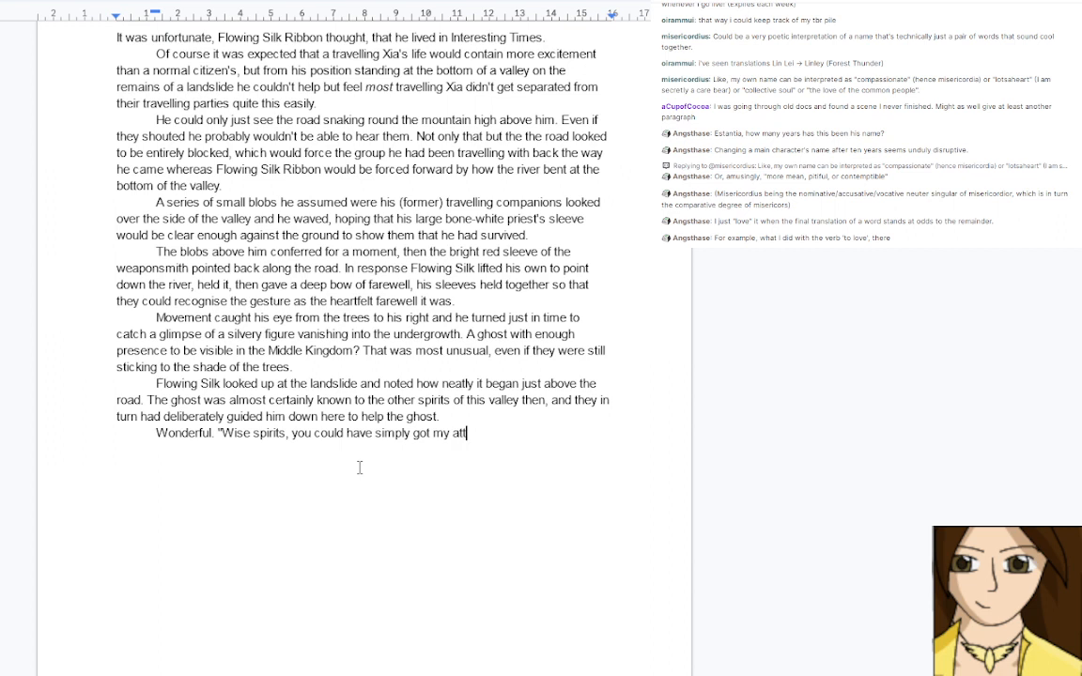
pyautogui.write('ention by')
pyautogui.hotkey('ctrl', 'i')
pyautogui.write('asking')
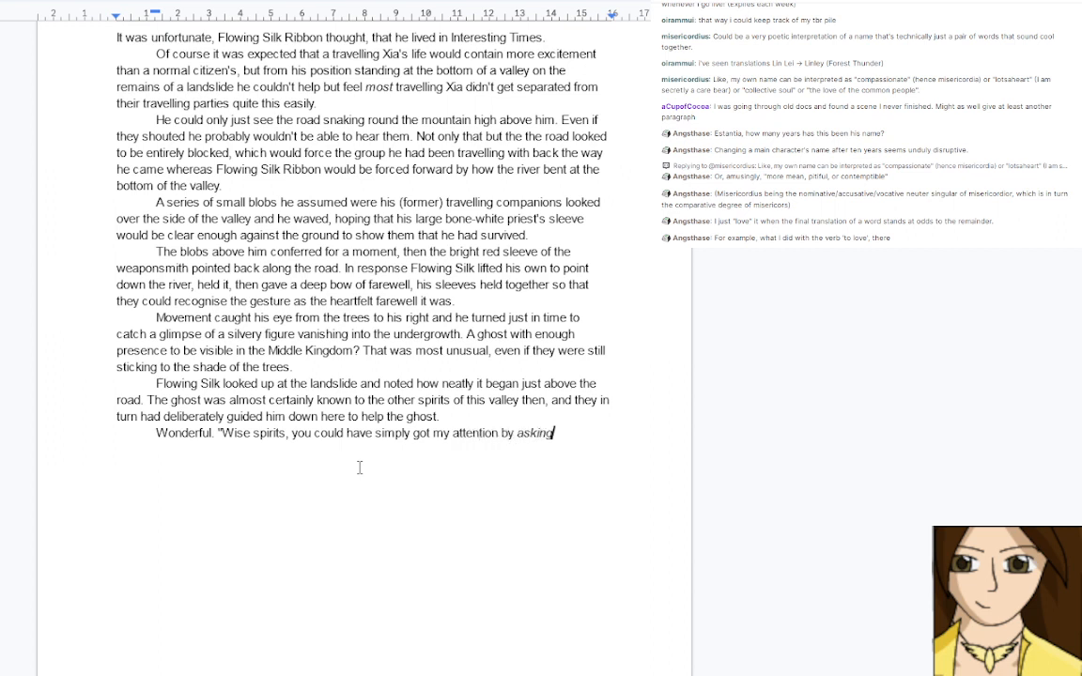
# Close the quotation with a full stop and add "He said with a sigh as he bowed to the landslide"
pyautogui.write('." He said with a sigh as ')
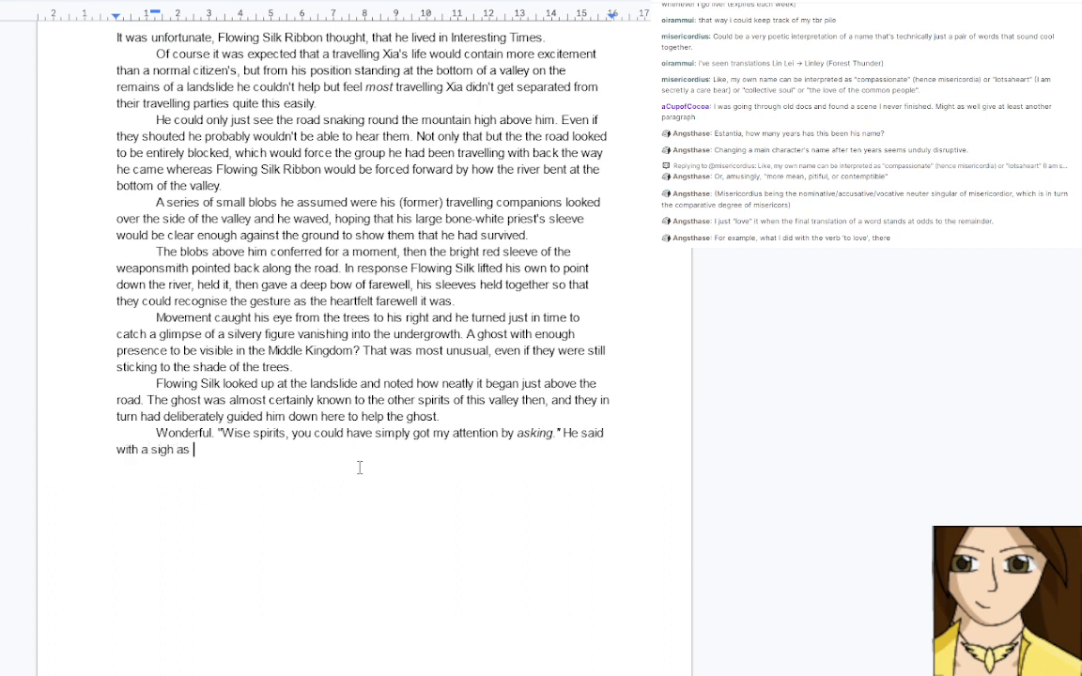
pyautogui.write('he')
pyautogui.write('bowed to the landsc')
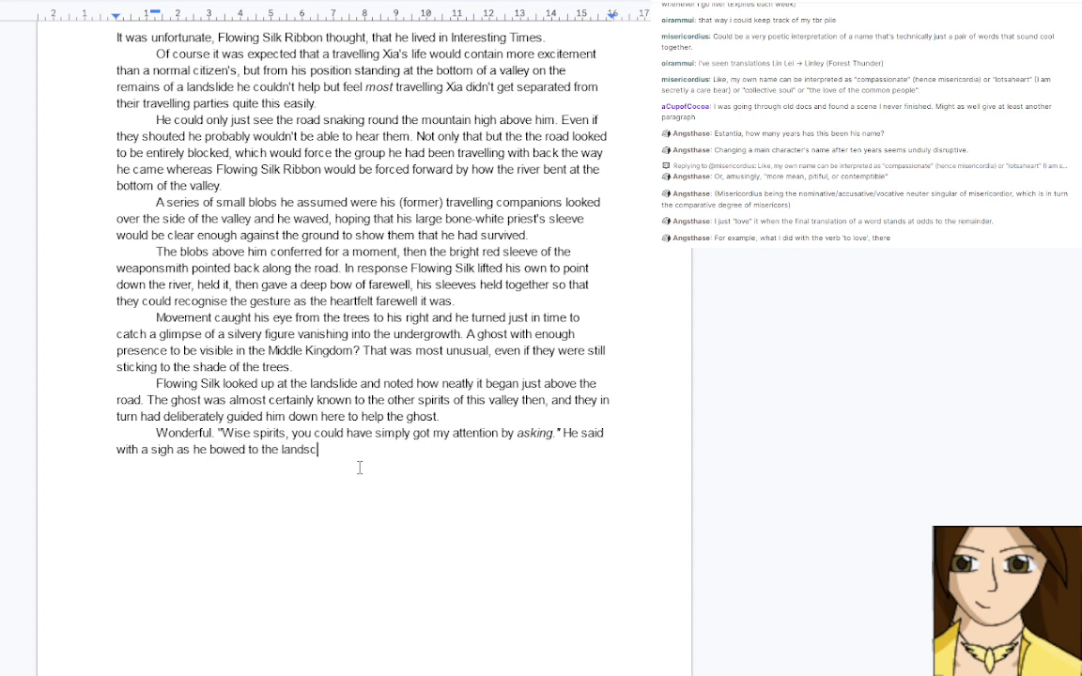
pyautogui.press('BackSpace')
pyautogui.write('lide')
# Insert "I thank you for ensuring I did not get crushed by the landslide, but" after "Wise spirits," in the quotation
pyautogui.click(291, 432)
pyautogui.write('I thank you ')
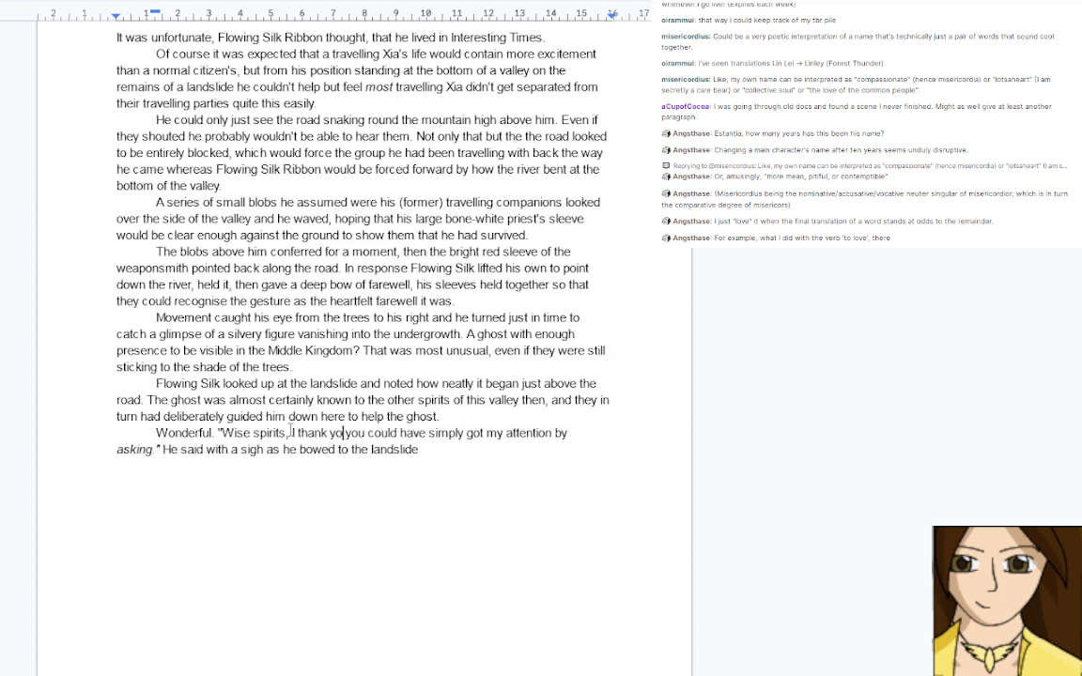
pyautogui.write('for ensuring ')
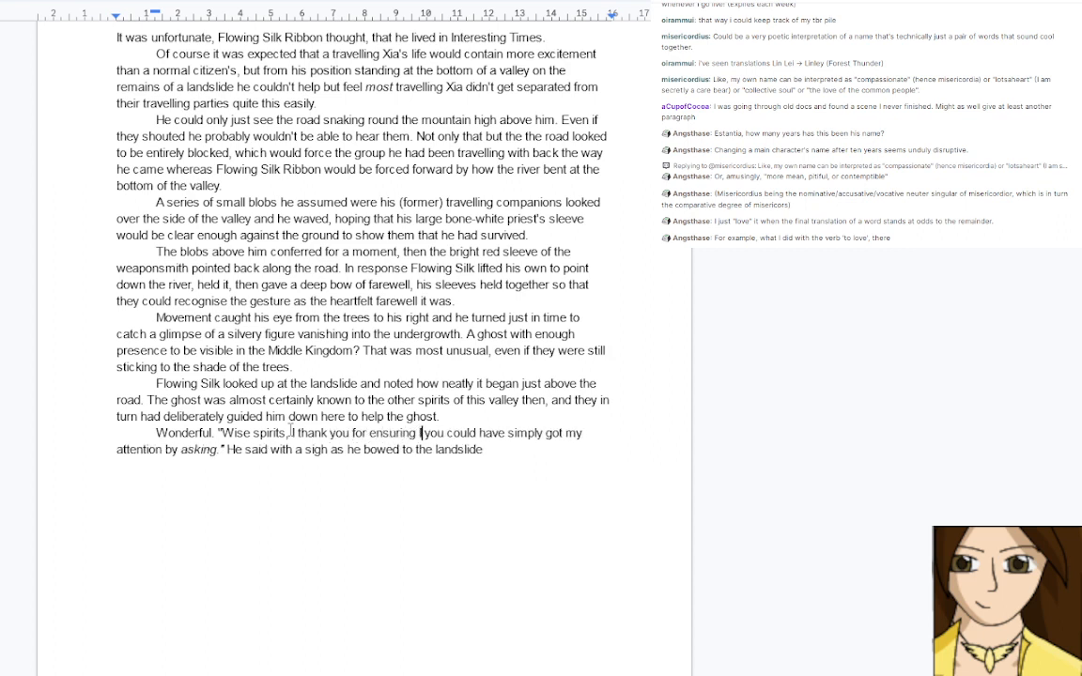
pyautogui.write('I did not ')
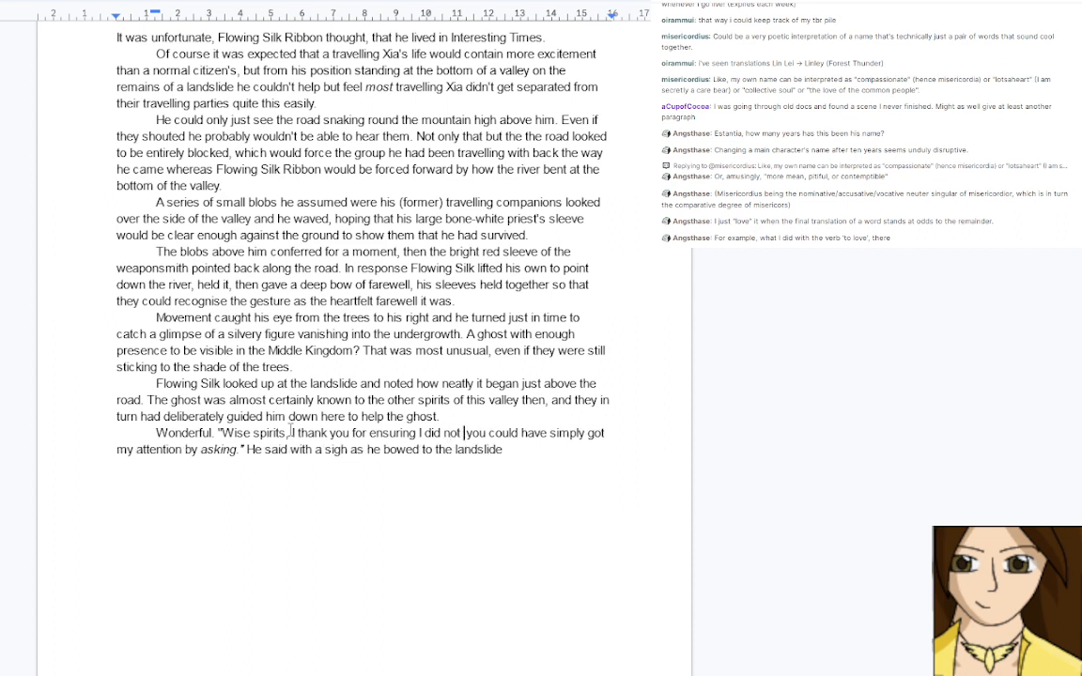
pyautogui.write('get crushe')
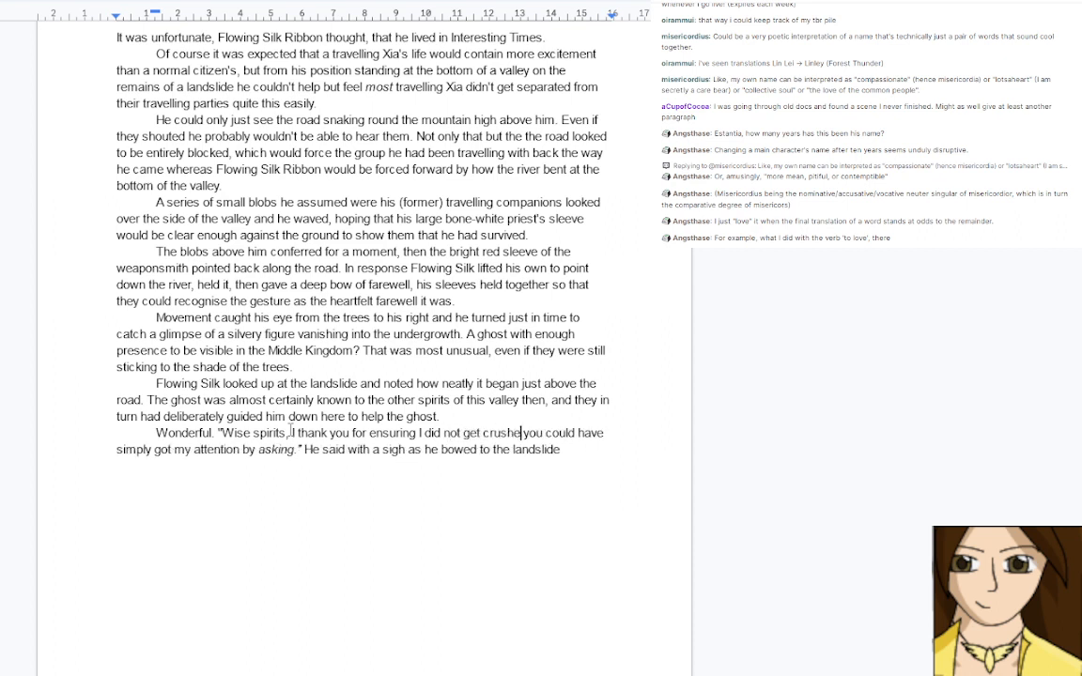
pyautogui.write('d ')
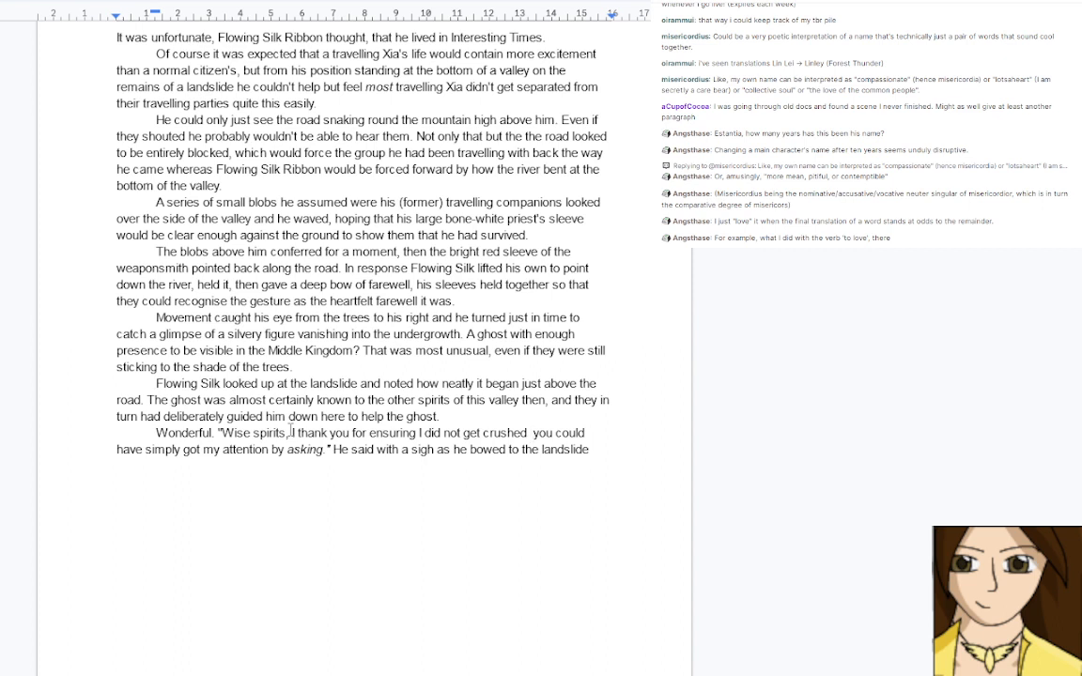
pyautogui.write('by the lands')
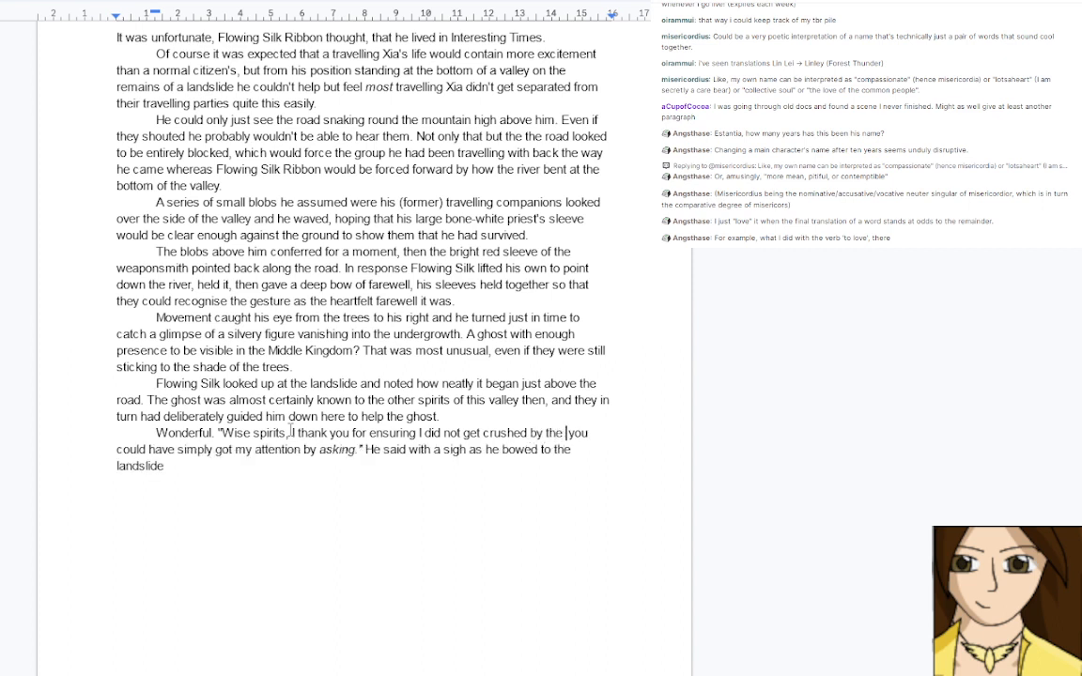
pyautogui.write('lide, b')
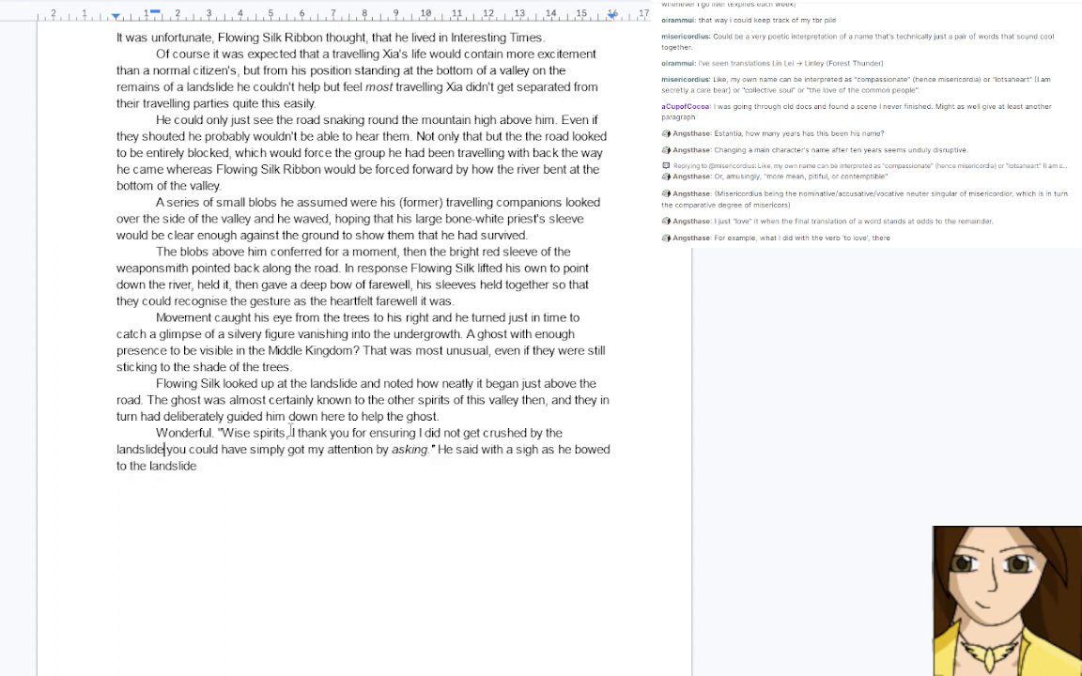
pyautogui.write('ut')
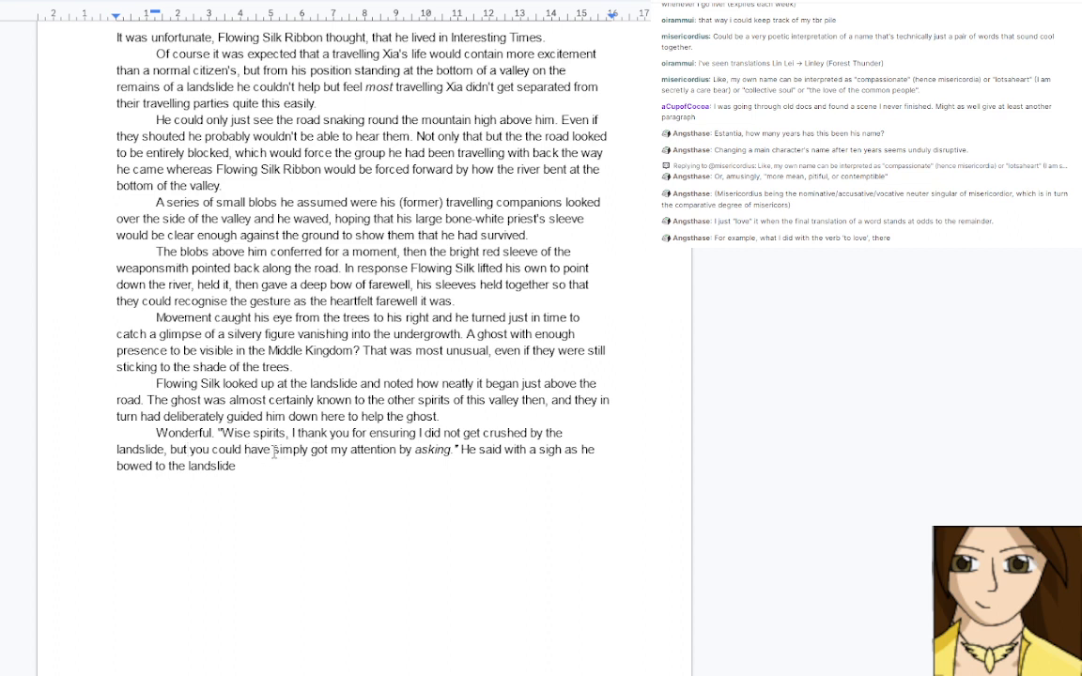
# Delete "got my attention by asking." from the end of the quotation, keeping the closing quotation mark
pyautogui.moveTo(313, 451); pyautogui.dragTo(362, 450)
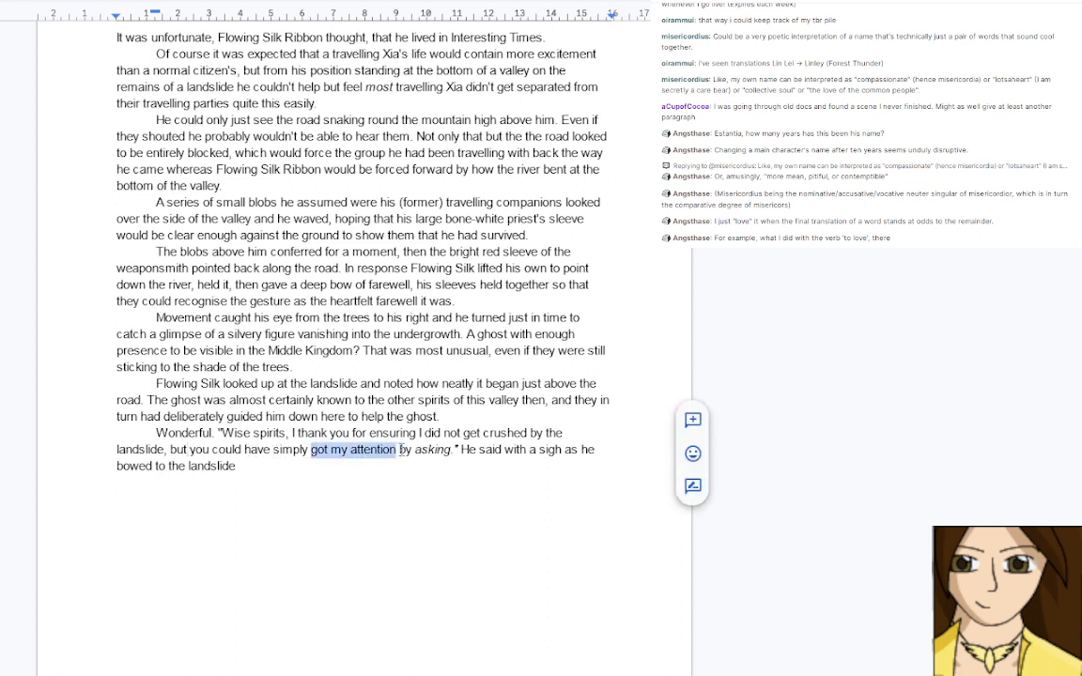
pyautogui.click(312, 450)
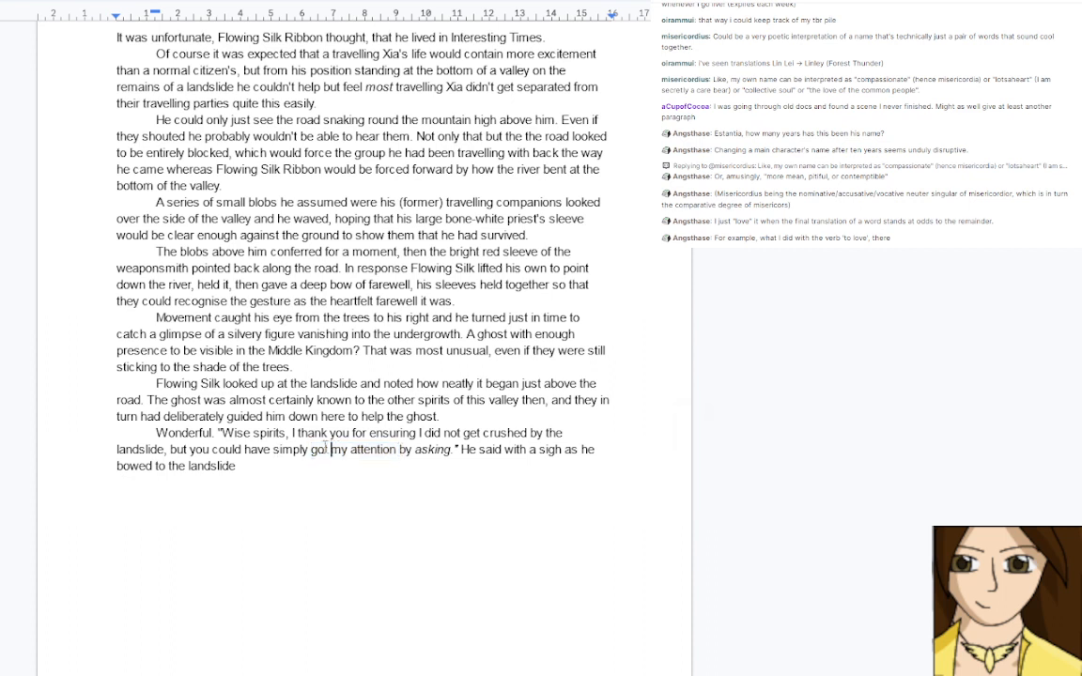
pyautogui.moveTo(311, 449); pyautogui.dragTo(457, 451)
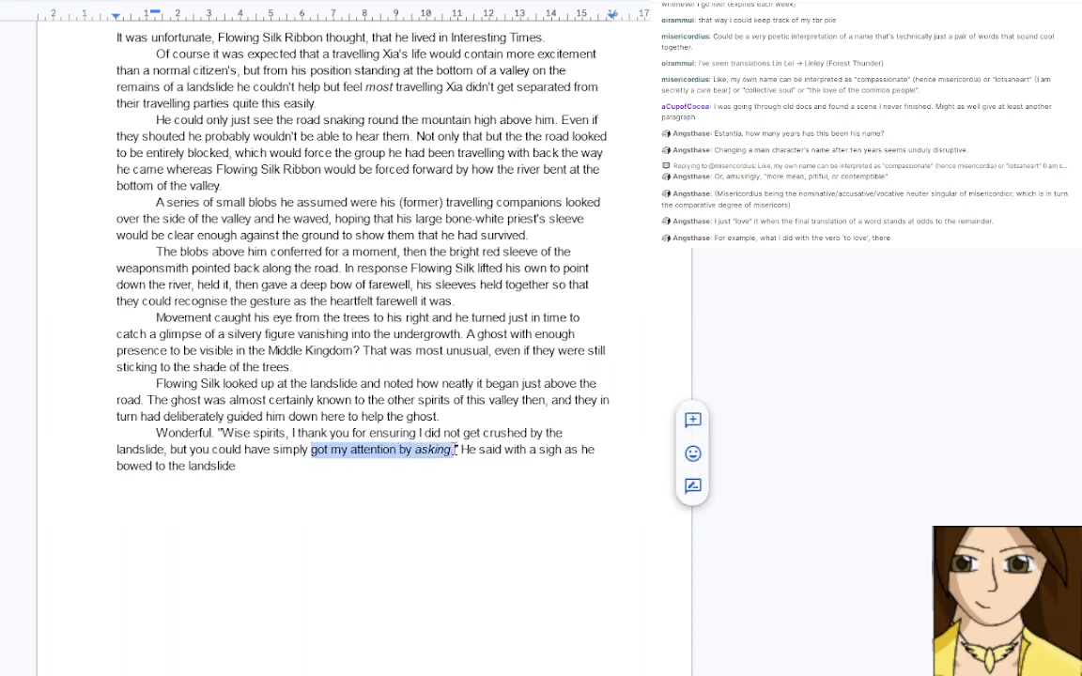
pyautogui.press('BackSpace')
pyautogui.write('iaske')
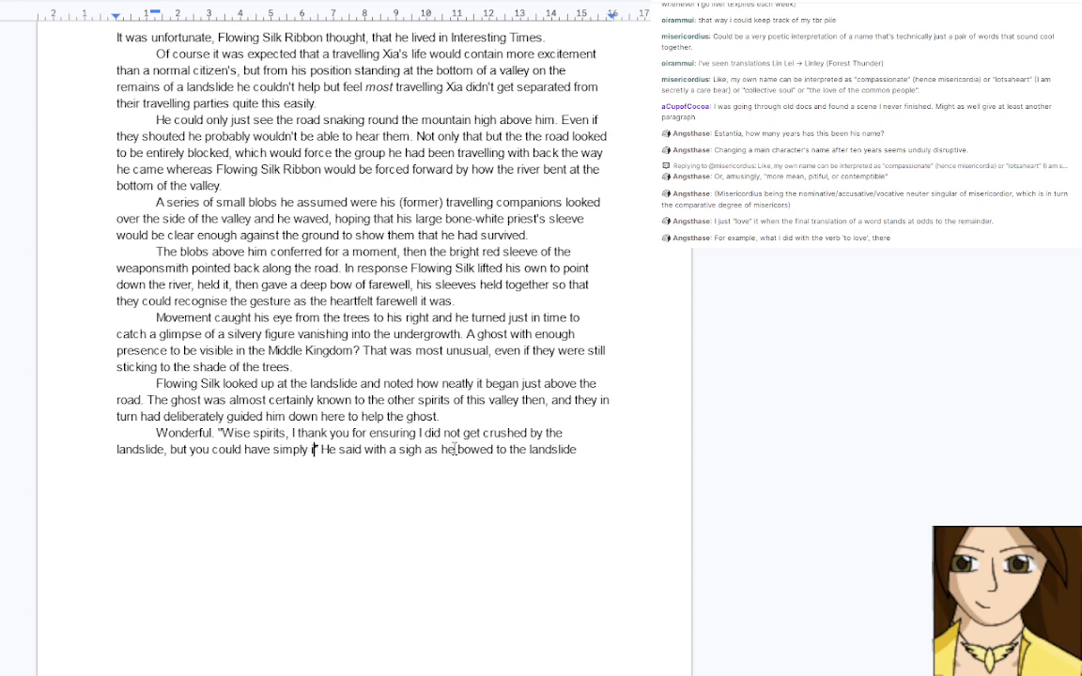
pyautogui.write('d')
pyautogui.hotkey('ctrl', 'i')
pyautogui.write('for my aid')
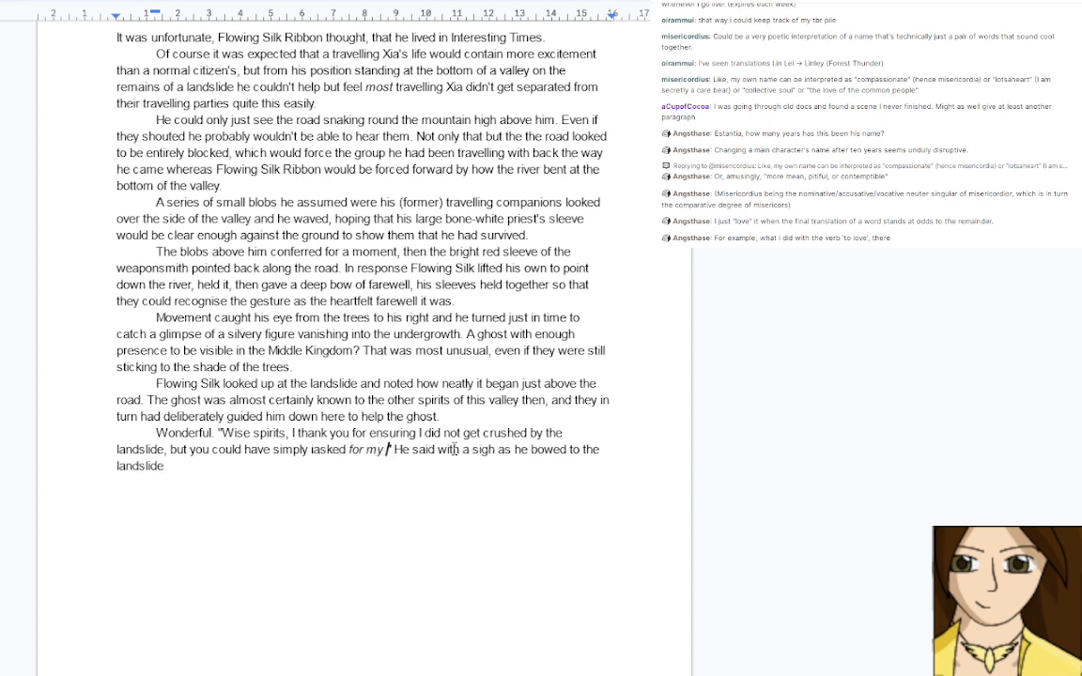
pyautogui.press('BackSpace')
pyautogui.press('BackSpace')
pyautogui.press('BackSpace')
pyautogui.press('BackSpace')
pyautogui.press('BackSpace')
pyautogui.press('BackSpace')
pyautogui.press('BackSpace')
pyautogui.press('BackSpace')
pyautogui.press('BackSpace')
pyautogui.press('BackSpace')
pyautogui.press('BackSpace')
pyautogui.press('BackSpace')
pyautogui.press('BackSpace')
pyautogui.press('BackSpace')
pyautogui.press('BackSpace')
pyautogui.press('BackSpace')
pyautogui.press('BackSpace')
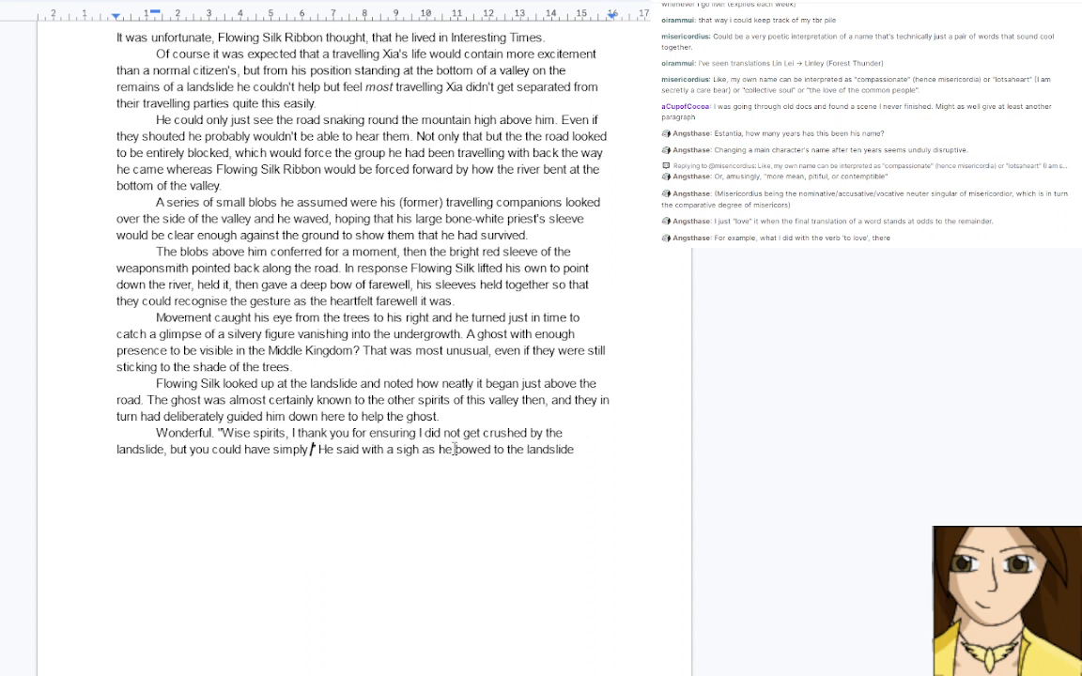
# End the quotation with "asked for my aid." after "simply", italicising only "asked"
pyautogui.hotkey('ctrl', 'i')
pyautogui.write('asked')
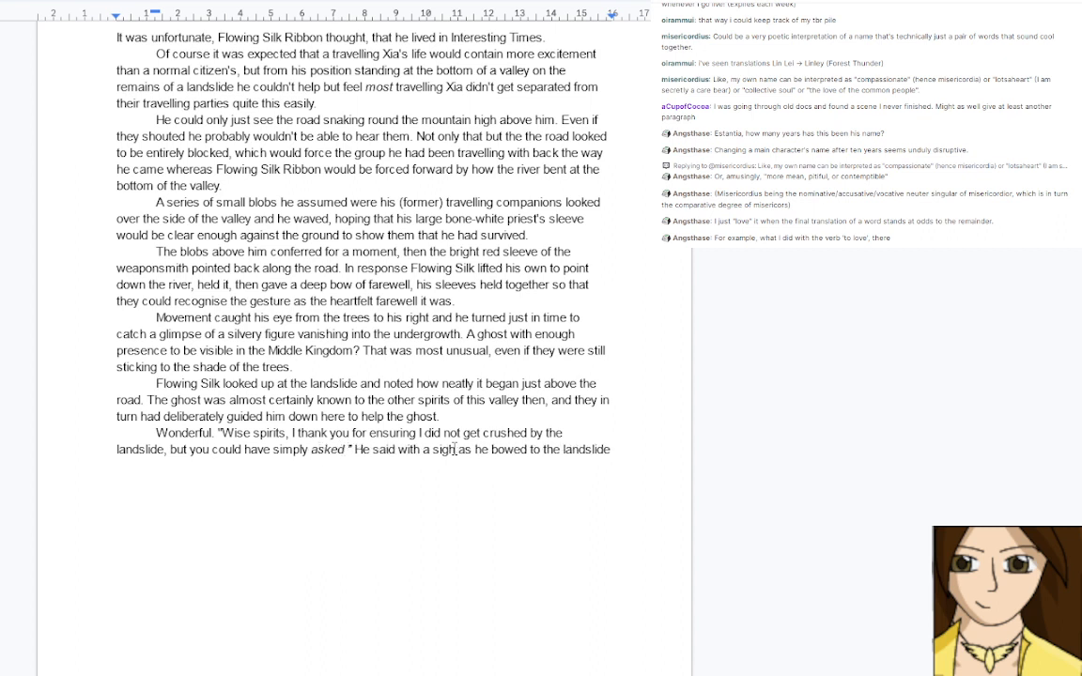
pyautogui.hotkey('ctrl', 'i')
pyautogui.write('for ')
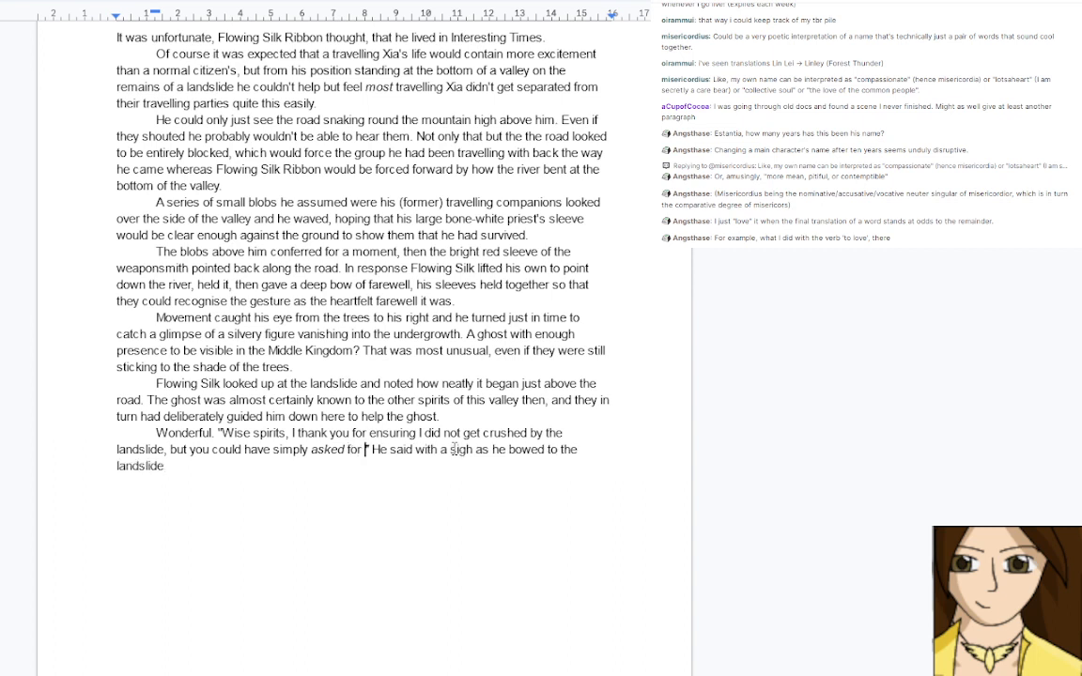
pyautogui.write('my aid')
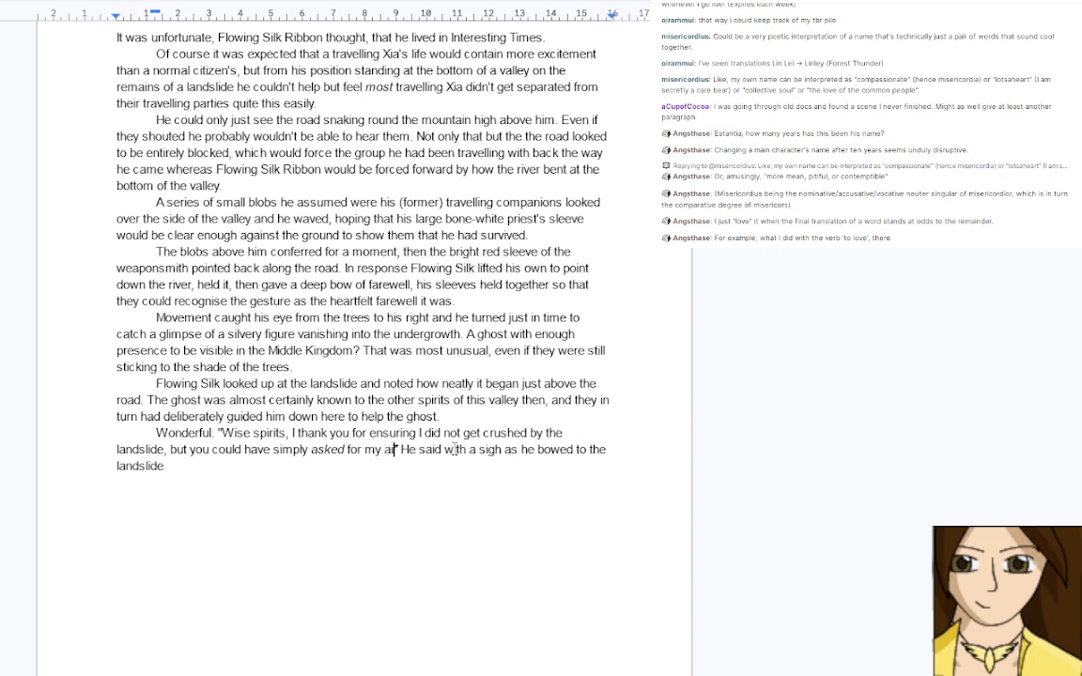
pyautogui.write('.')
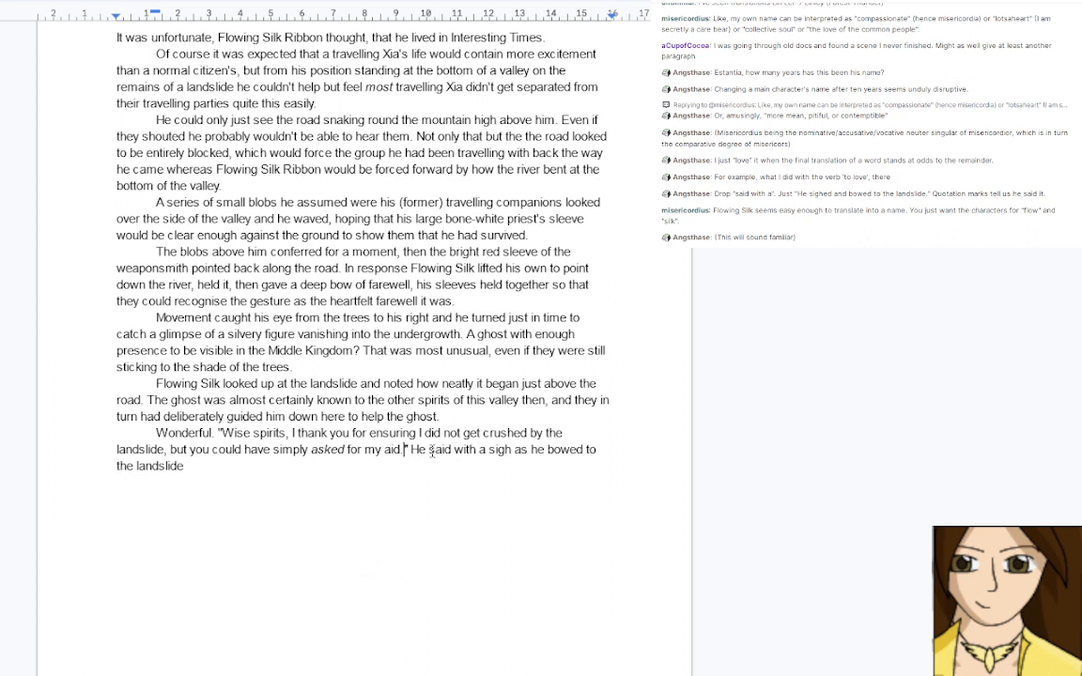
# Reword the speech tag as "He said politely before sighing as he bowed to the landslide"
pyautogui.click(454, 450)
pyautogui.write('politely ')
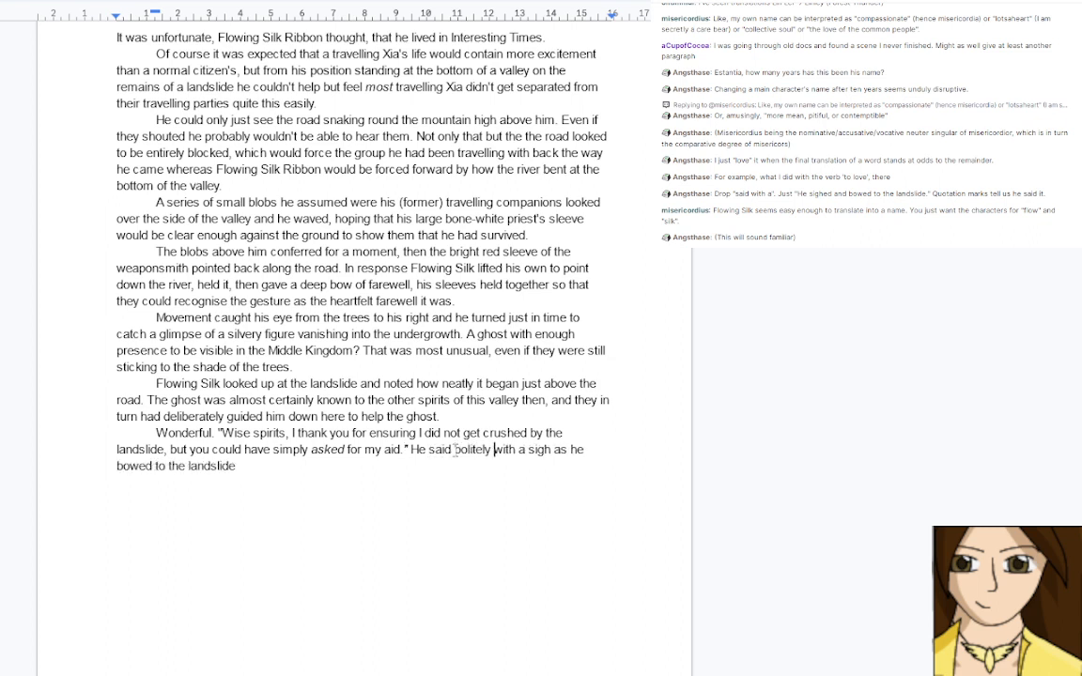
pyautogui.write('before sighing h')
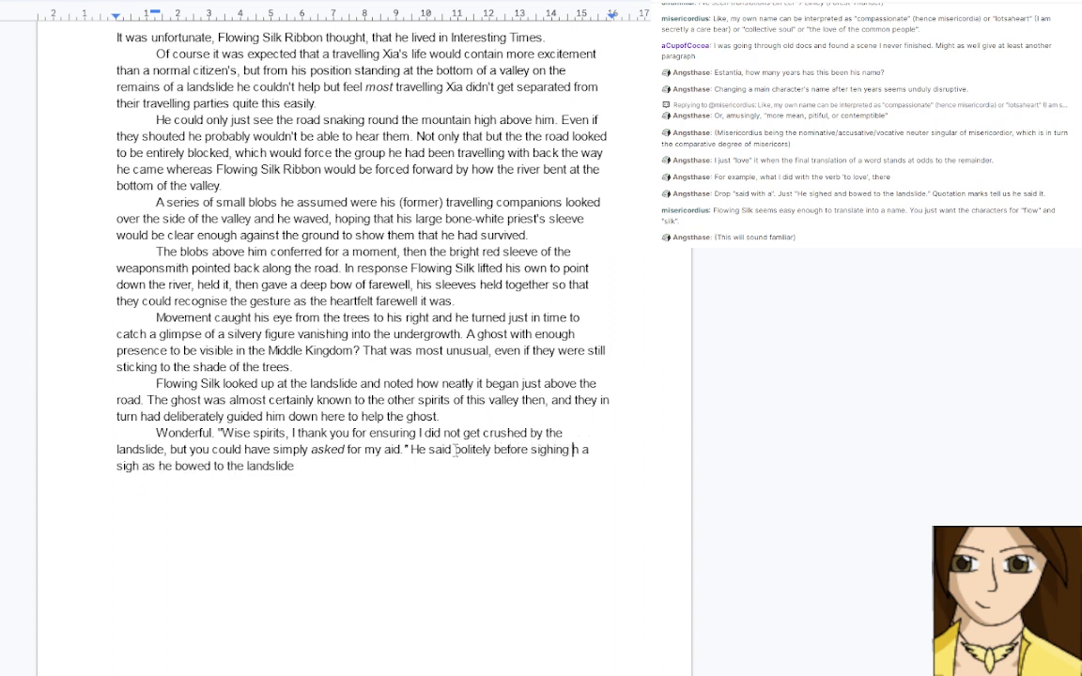
pyautogui.press('Delete')
pyautogui.press('Delete')
pyautogui.press('Delete')
pyautogui.press('Delete')
pyautogui.press('Delete')
pyautogui.press('Delete')
pyautogui.press('Delete')
pyautogui.press('Delete')
pyautogui.press('Delete')
pyautogui.press('Delete')
pyautogui.press('Delete')
pyautogui.press('Delete')
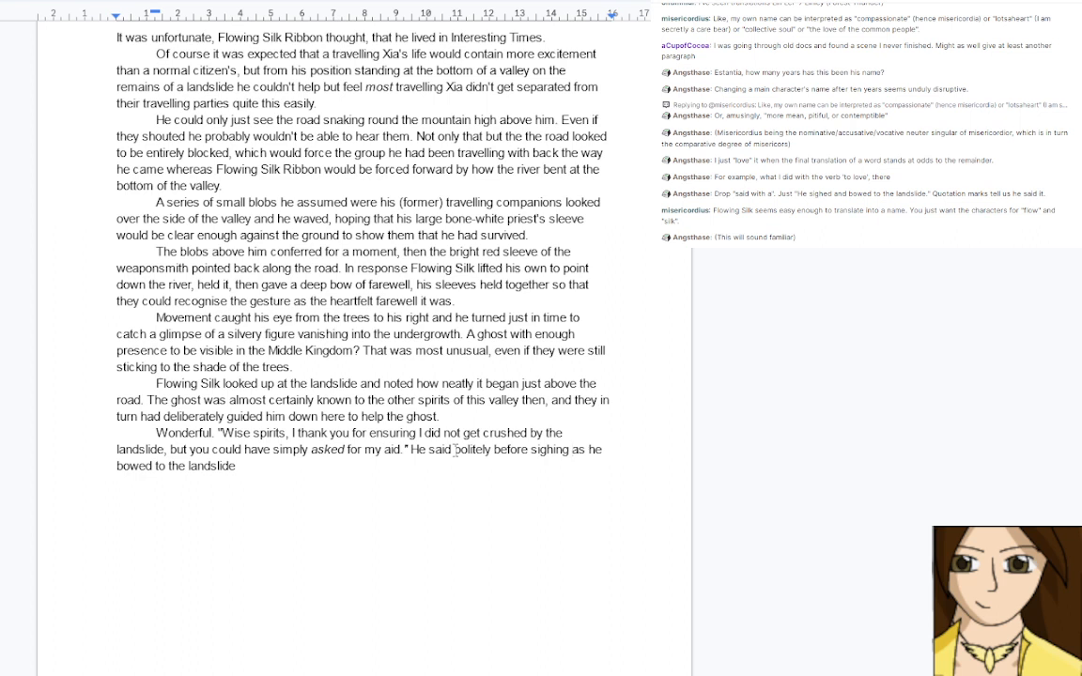
# Restore "with a sigh" in the speech tag and remove "before sighing"
pyautogui.moveTo(435, 450); pyautogui.dragTo(569, 449)
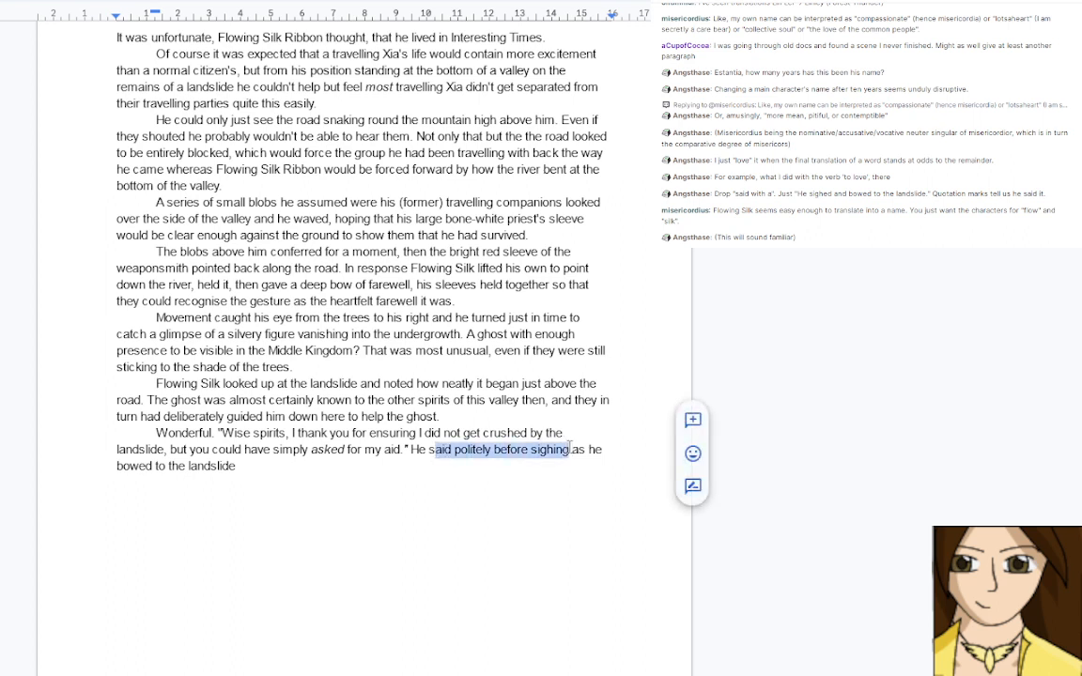
pyautogui.hotkey('ctrl', 'z')
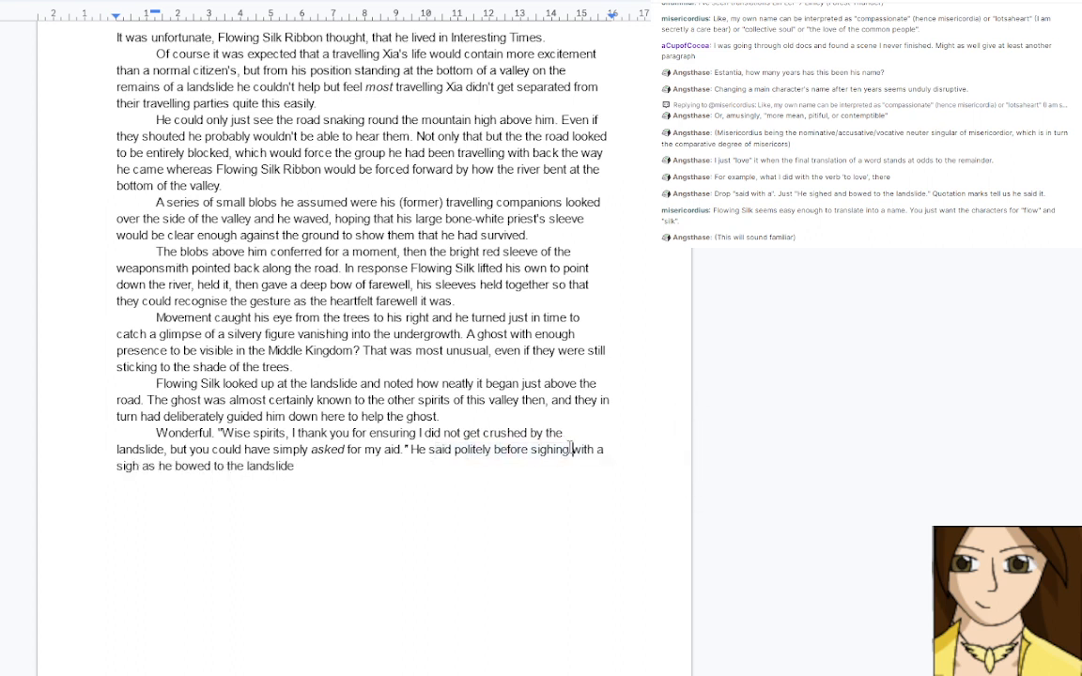
pyautogui.press('BackSpace')
pyautogui.press('BackSpace')
pyautogui.press('BackSpace')
pyautogui.press('BackSpace')
pyautogui.press('BackSpace')
pyautogui.press('BackSpace')
pyautogui.press('BackSpace')
pyautogui.press('BackSpace')
pyautogui.press('BackSpace')
pyautogui.press('BackSpace')
pyautogui.press('BackSpace')
pyautogui.press('BackSpace')
pyautogui.press('BackSpace')
pyautogui.press('BackSpace')
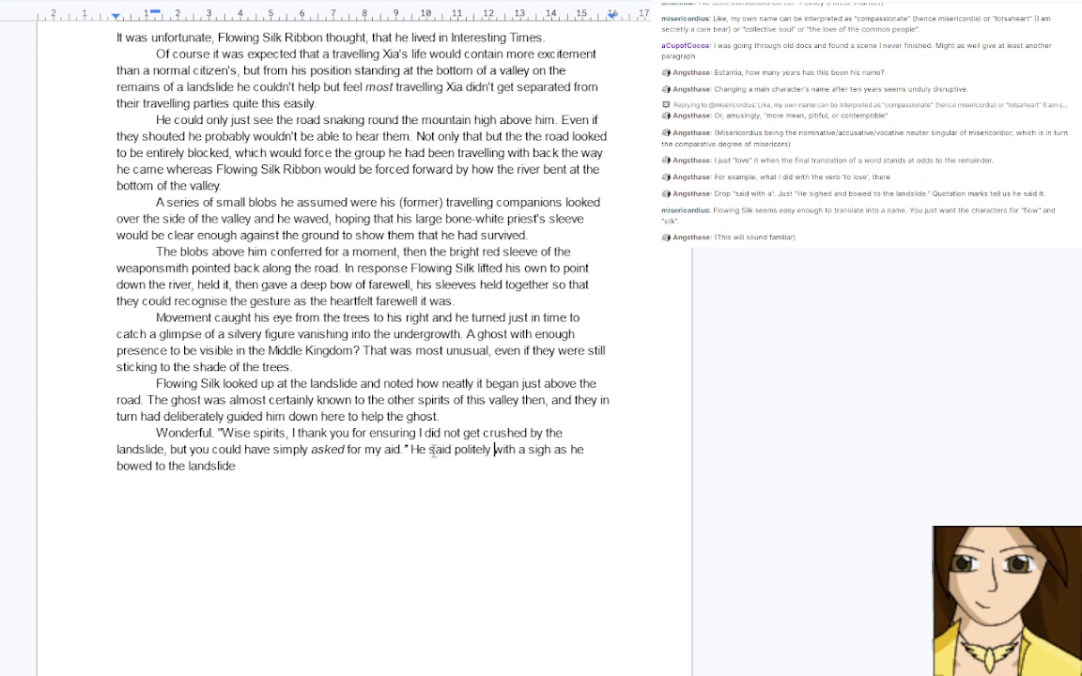
# Replace "said politely with a sigh" with "sighed" and remove the empty paragraph below the text
pyautogui.moveTo(429, 449); pyautogui.dragTo(550, 449)
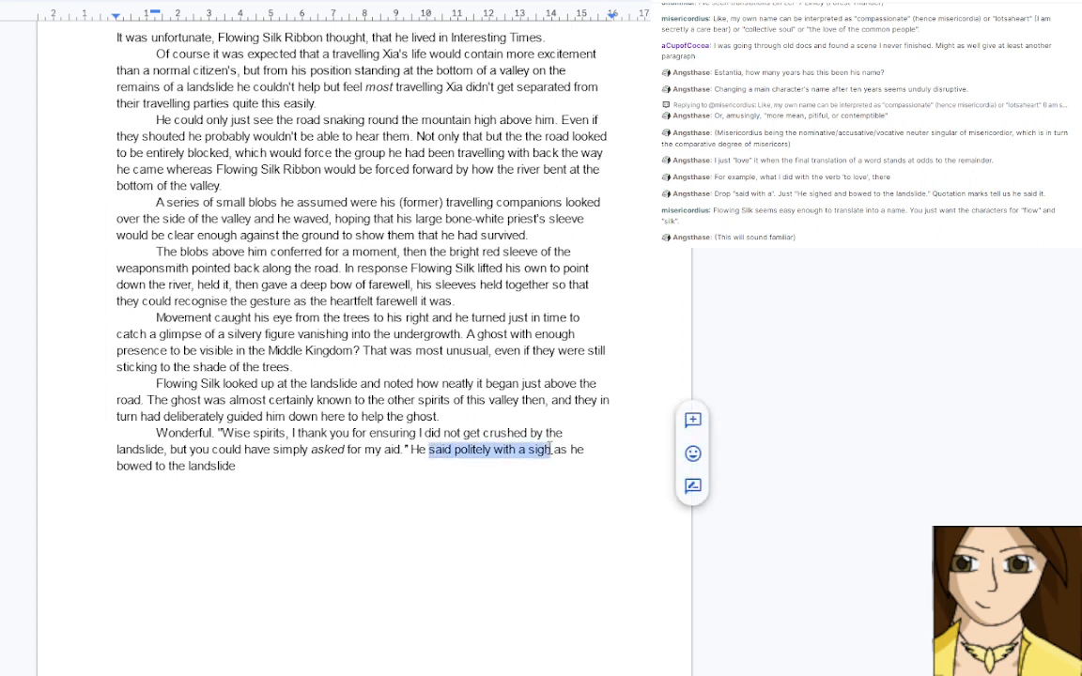
pyautogui.write('sighed')
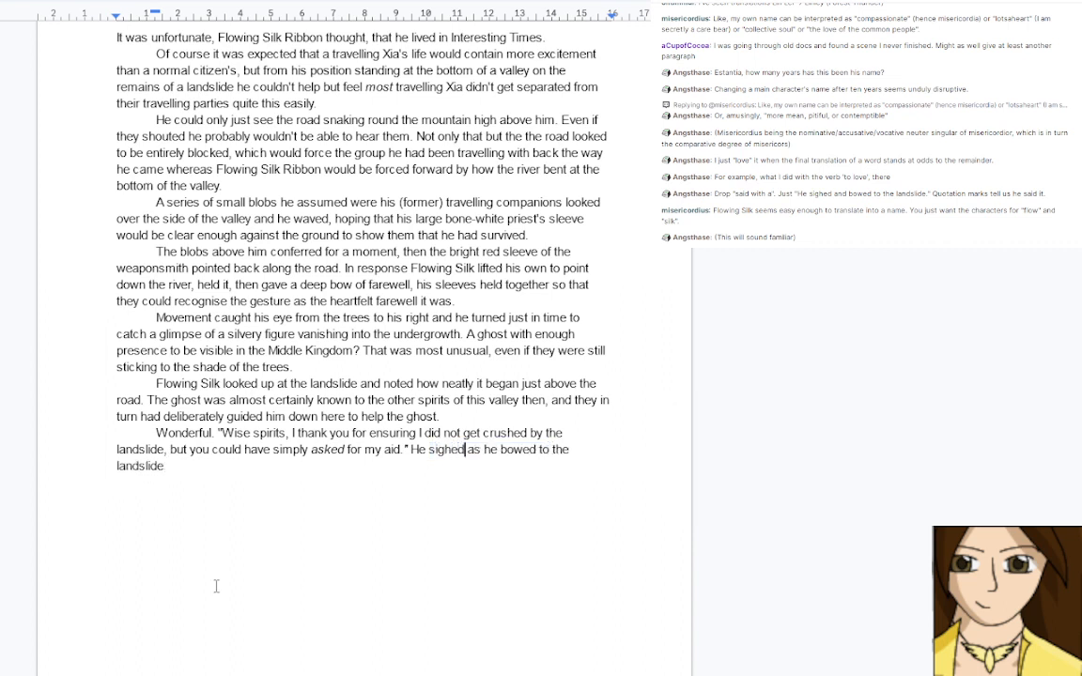
pyautogui.doubleClick(184, 476)
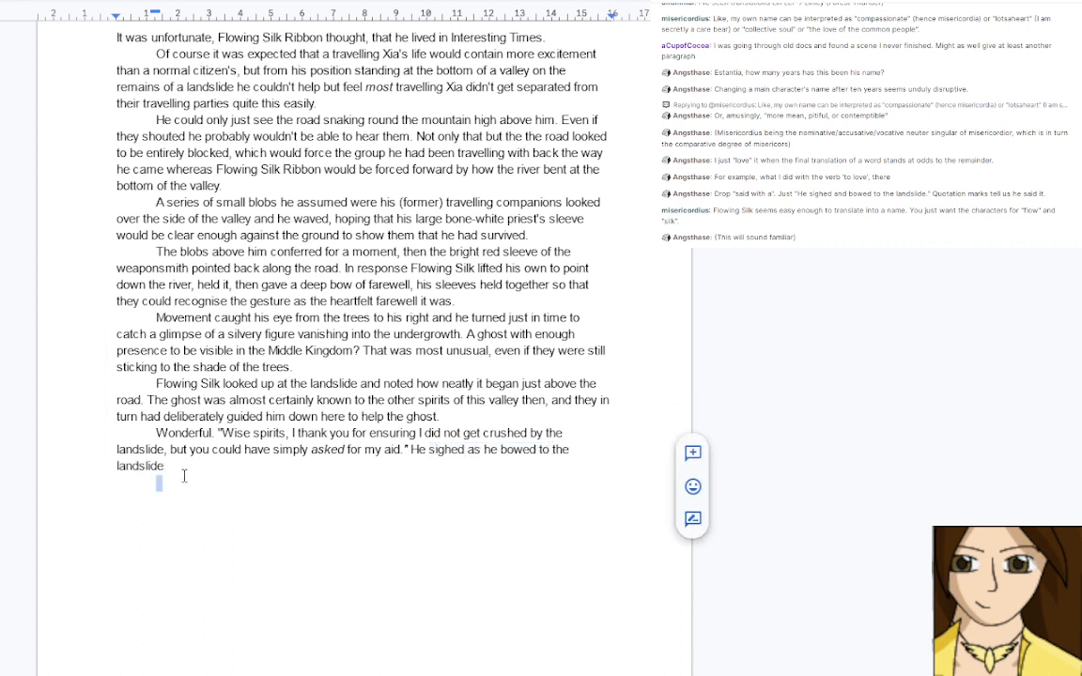
pyautogui.press('BackSpace')
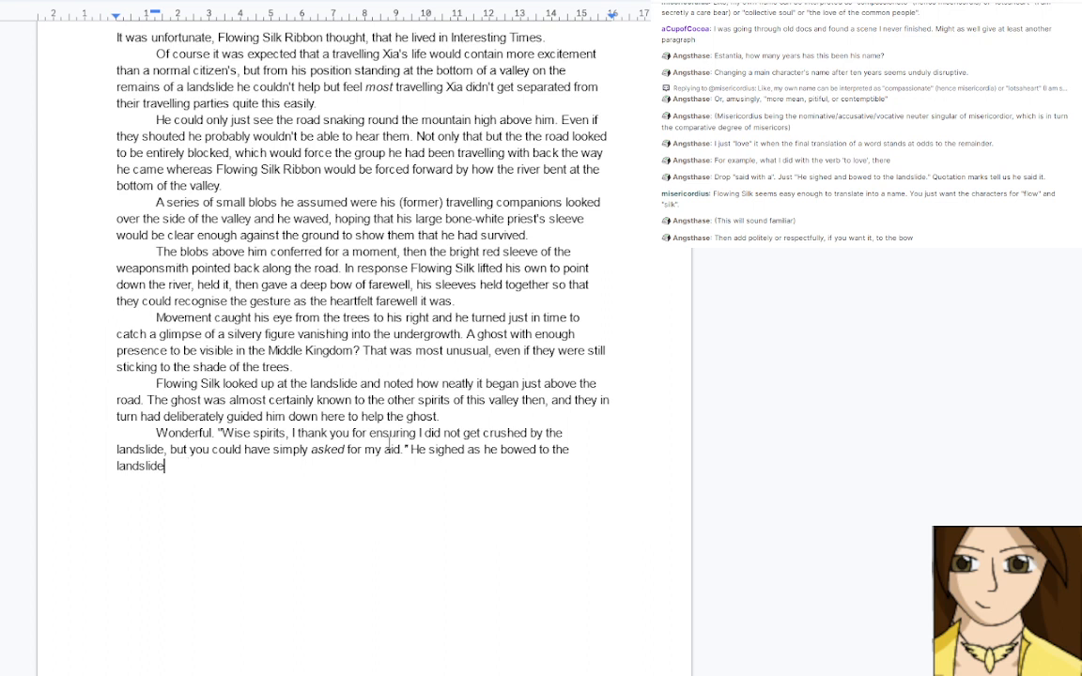
# Insert "respectfully" after "bowed" in the sentence following the quotation
pyautogui.click(536, 450)
pyautogui.write('respectfuloly')
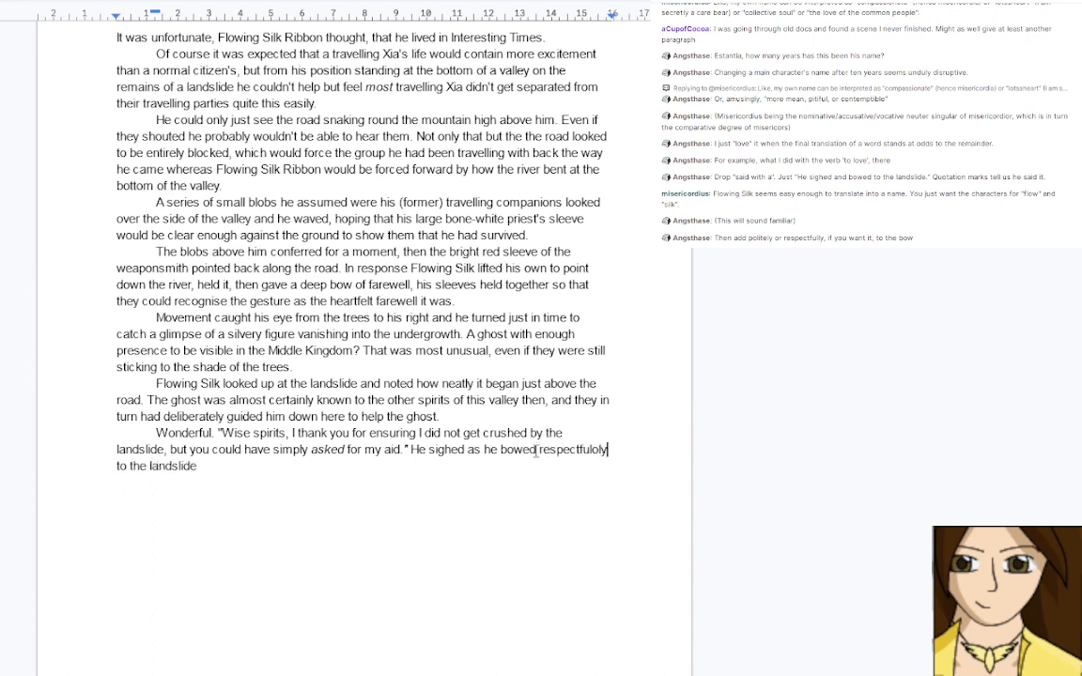
pyautogui.press('BackSpace')
pyautogui.press('BackSpace')
pyautogui.press('BackSpace')
pyautogui.write('ly')
# Finish the last sentence with "and turned to follow the ghost." after "landslide"
pyautogui.hotkey('ctrl', 'End')
pyautogui.write('and turned to fo')
pyautogui.write('w the spirit.')
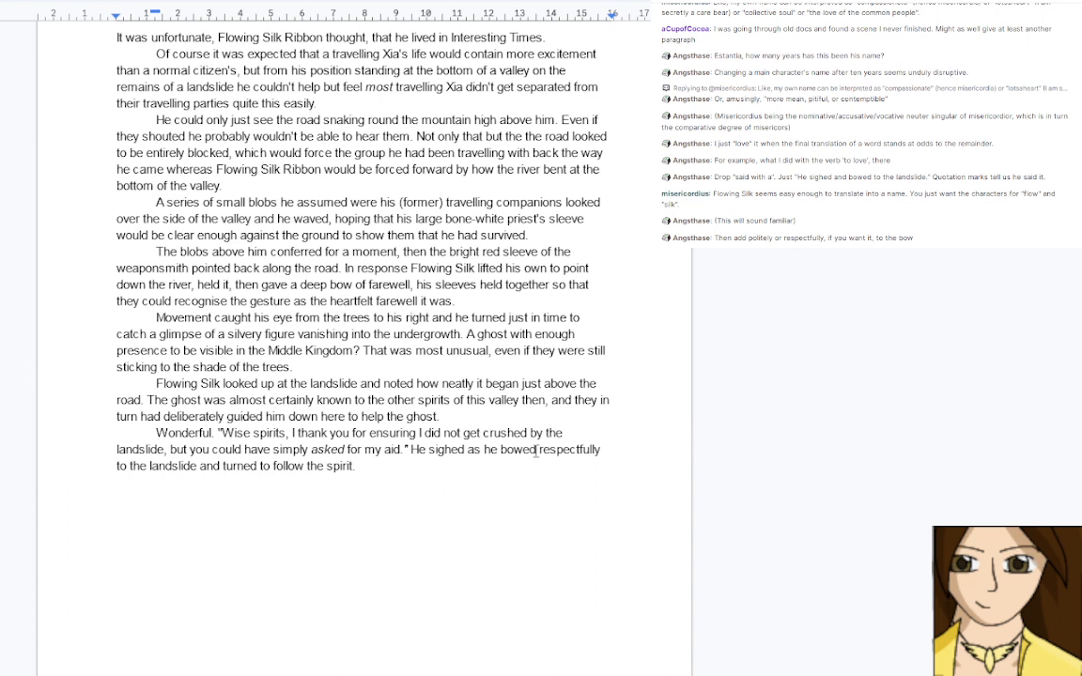
pyautogui.press('BackSpace')
pyautogui.press('BackSpace')
pyautogui.press('BackSpace')
pyautogui.press('BackSpace')
pyautogui.press('BackSpace')
pyautogui.press('BackSpace')
pyautogui.write('ghost.')
# Start a new paragraph with "He surprised to find that what had seemed to be a wild and untamed forest at first"
pyautogui.press('Return')
pyautogui.write('His')
pyautogui.press('BackSpace')
pyautogui.press('BackSpace')
pyautogui.press('BackSpace')
pyautogui.write('e surprised to ')
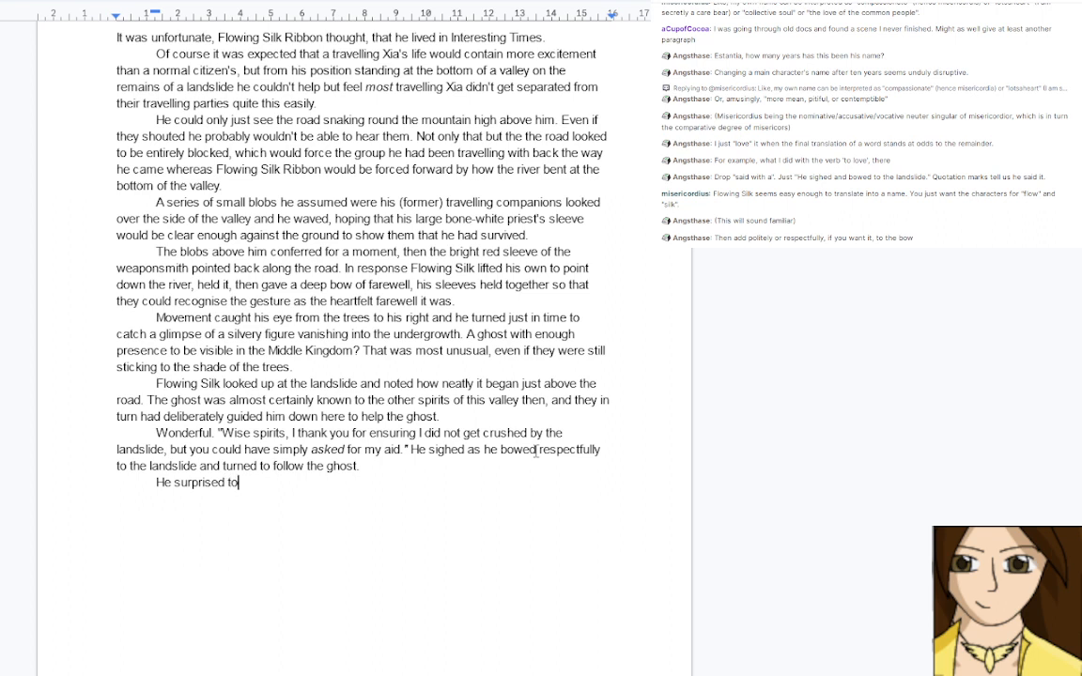
pyautogui.write('find that what had see')
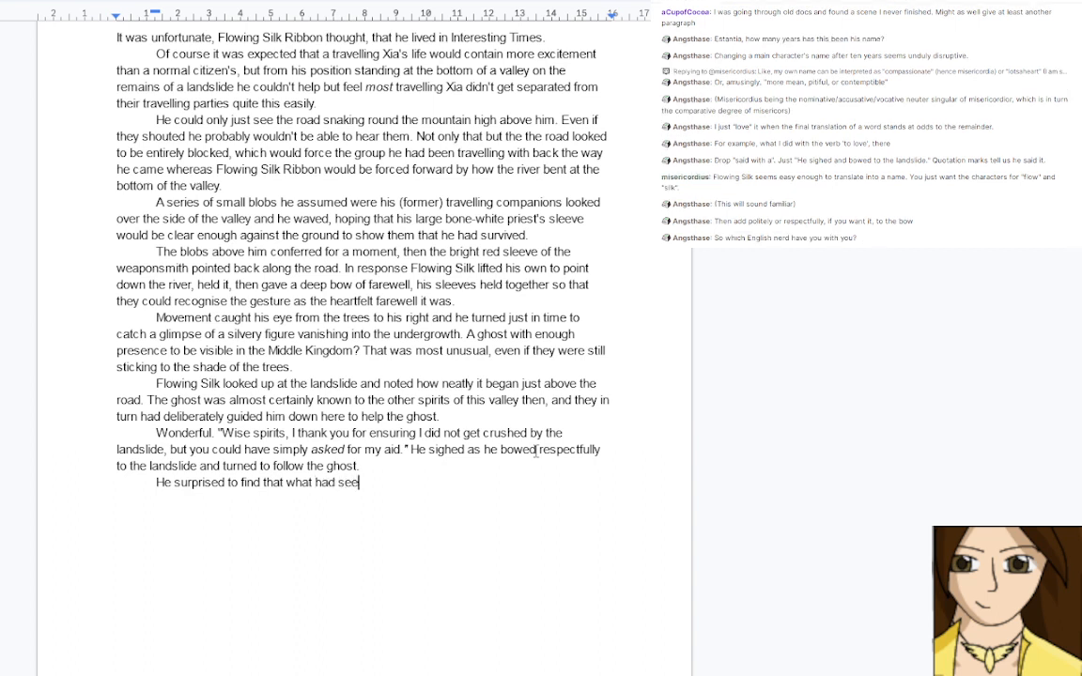
pyautogui.write('med to be a wild and un')
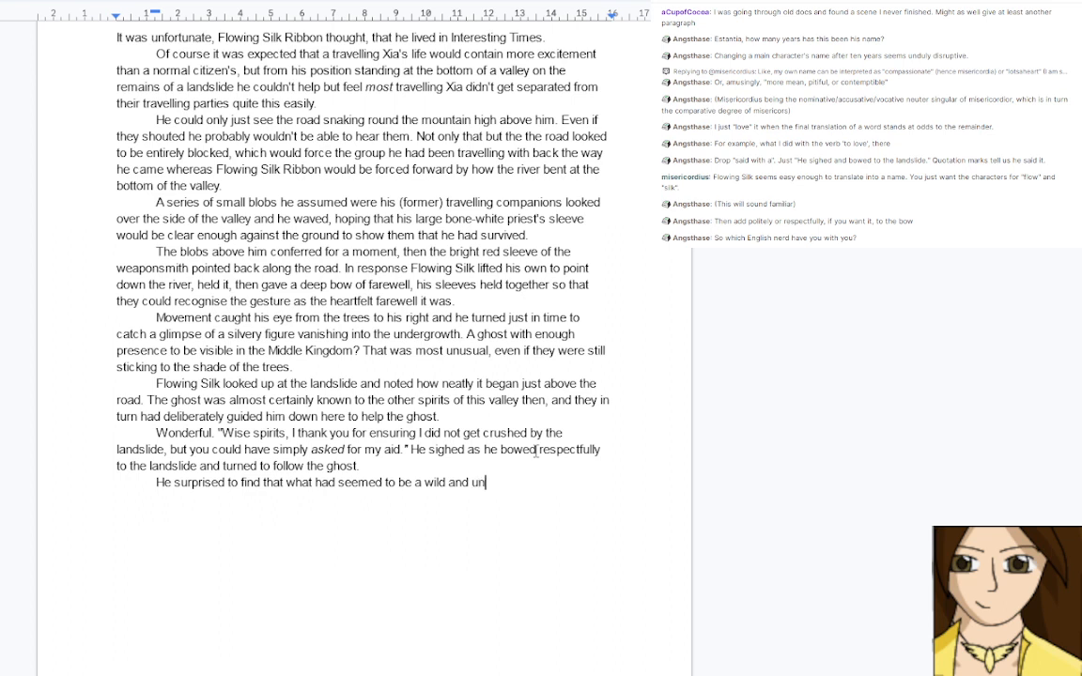
pyautogui.write('tamed forest at first ')
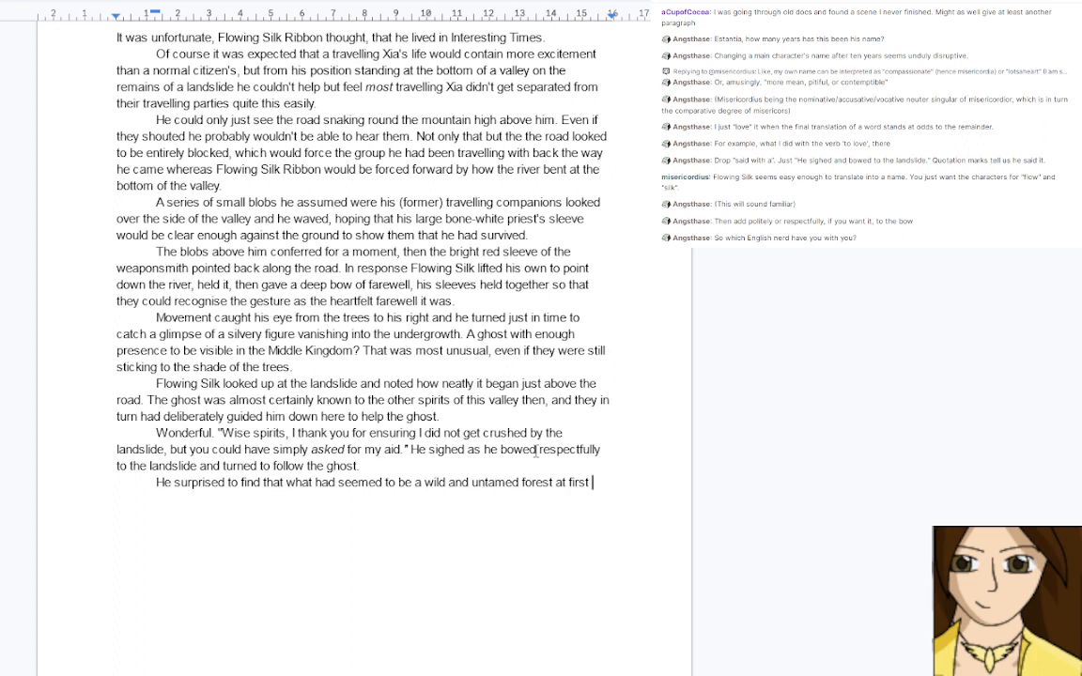
pyautogui.write('quickly become an overgrow')
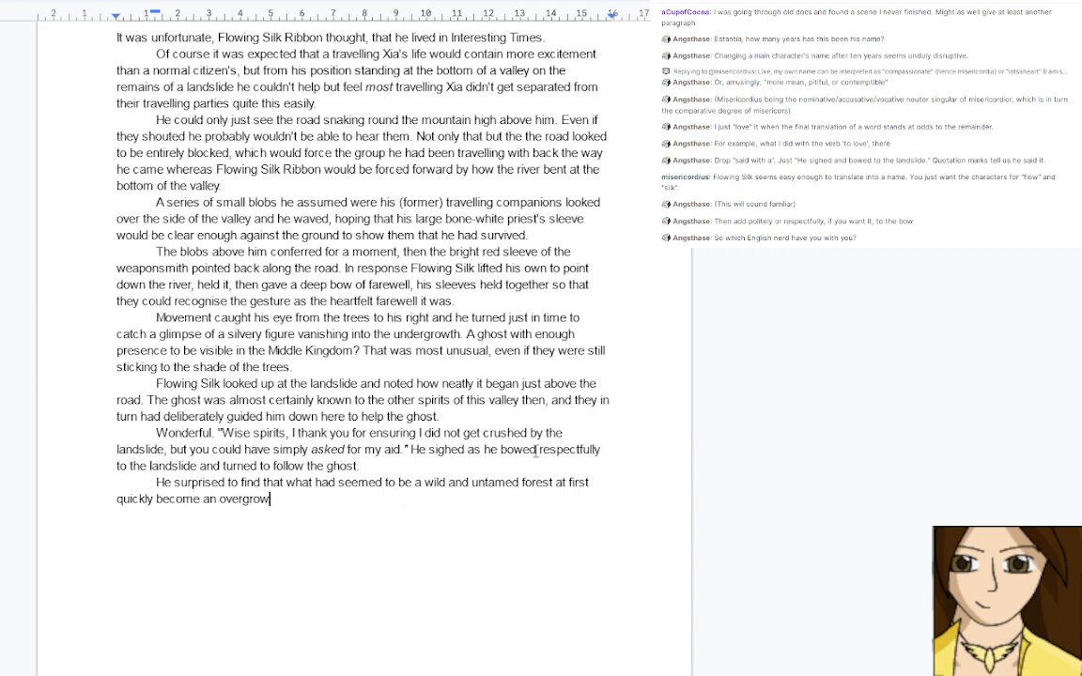
pyautogui.write('n')
pyautogui.write(' path')
pyautogui.write(' that')
pyautogui.press('BackSpace')
pyautogui.press('BackSpace')
pyautogui.press('BackSpace')
pyautogui.press('BackSpace')
pyautogui.press('BackSpace')
pyautogui.press('BackSpace')
pyautogui.press('BackSpace')
pyautogui.press('BackSpace')
pyautogui.press('BackSpace')
pyautogui.press('BackSpace')
pyautogui.press('BackSpace')
pyautogui.press('BackSpace')
pyautogui.press('BackSpace')
pyautogui.press('BackSpace')
pyautogui.press('BackSpace')
pyautogui.press('BackSpace')
pyautogui.press('BackSpace')
pyautogui.press('BackSpace')
pyautogui.press('BackSpace')
pyautogui.press('BackSpace')
pyautogui.press('BackSpace')
pyautogui.press('BackSpace')
pyautogui.press('BackSpace')
pyautogui.press('BackSpace')
pyautogui.press('BackSpace')
pyautogui.press('BackSpace')
pyautogui.press('BackSpace')
pyautogui.press('BackSpace')
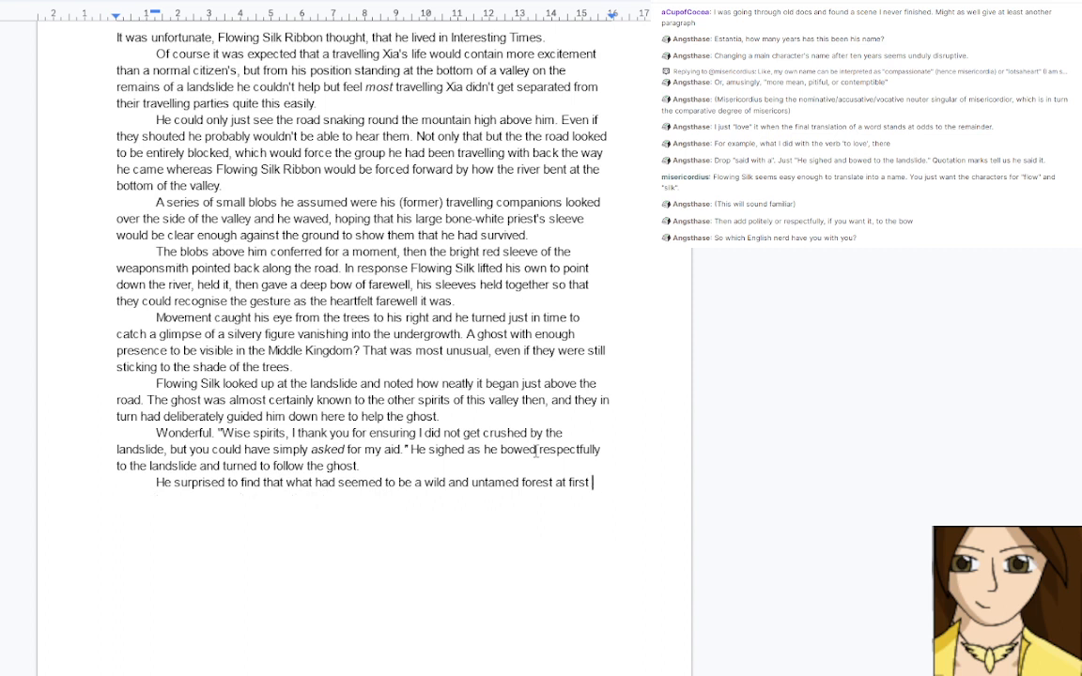
# Continue the sentence after "forest at first" with "actually turned out to be an overgrown"
pyautogui.write('actually turned ou')
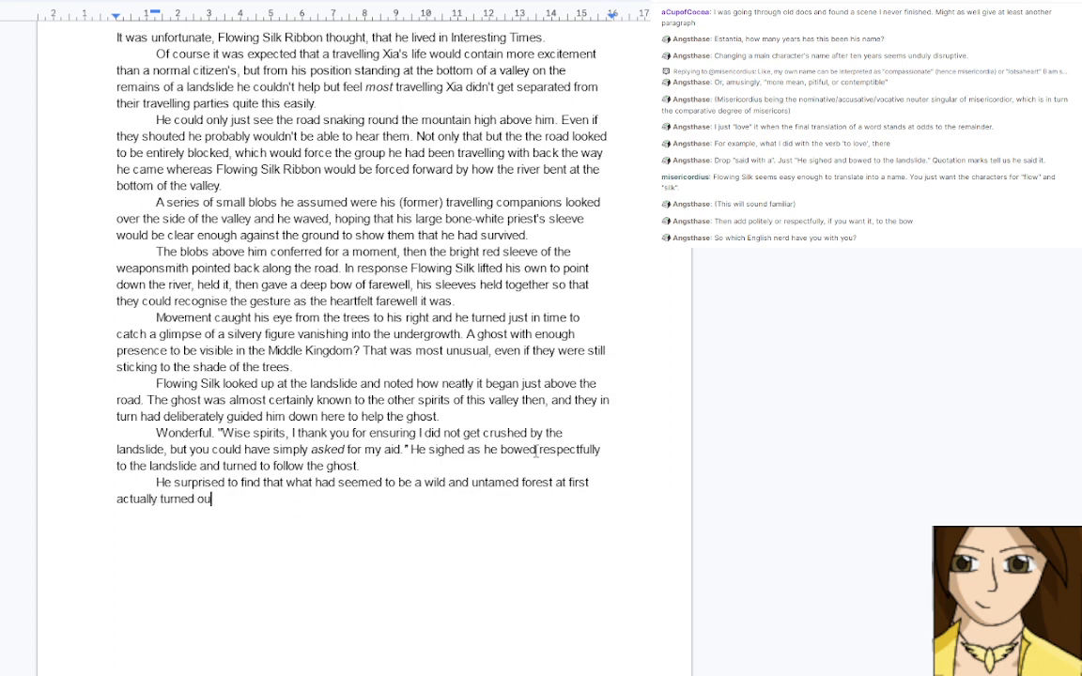
pyautogui.write('t to be an overgrown')
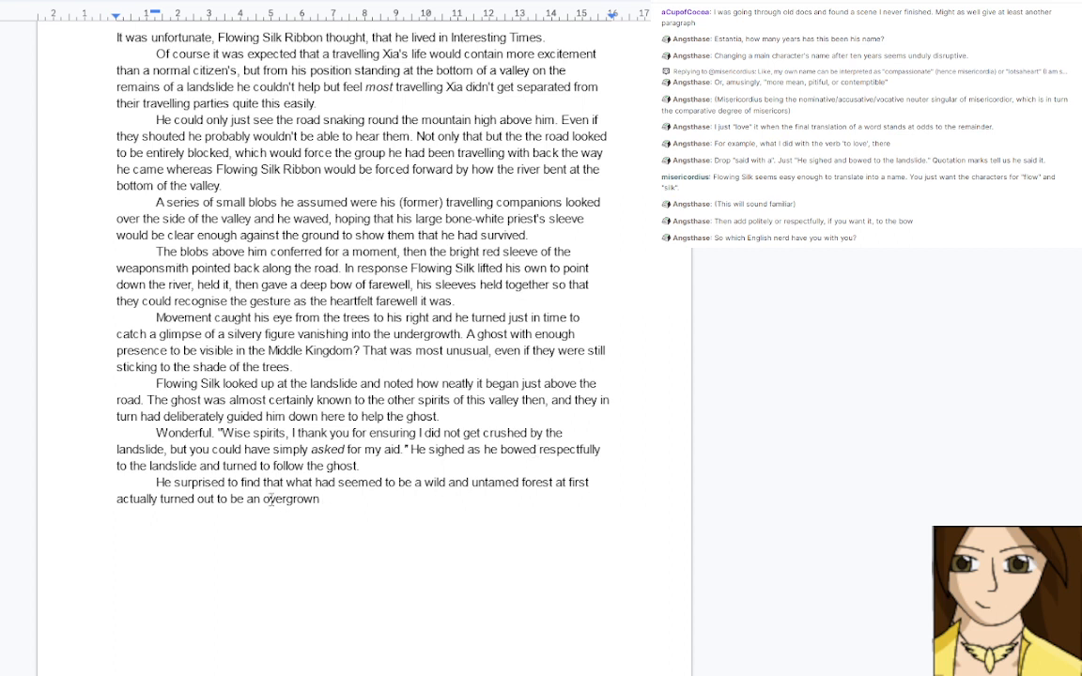
# Insert "really shouldn't have been" between "He" and "surprised" in the last paragraph
pyautogui.click(173, 484)
pyautogui.write('reall')
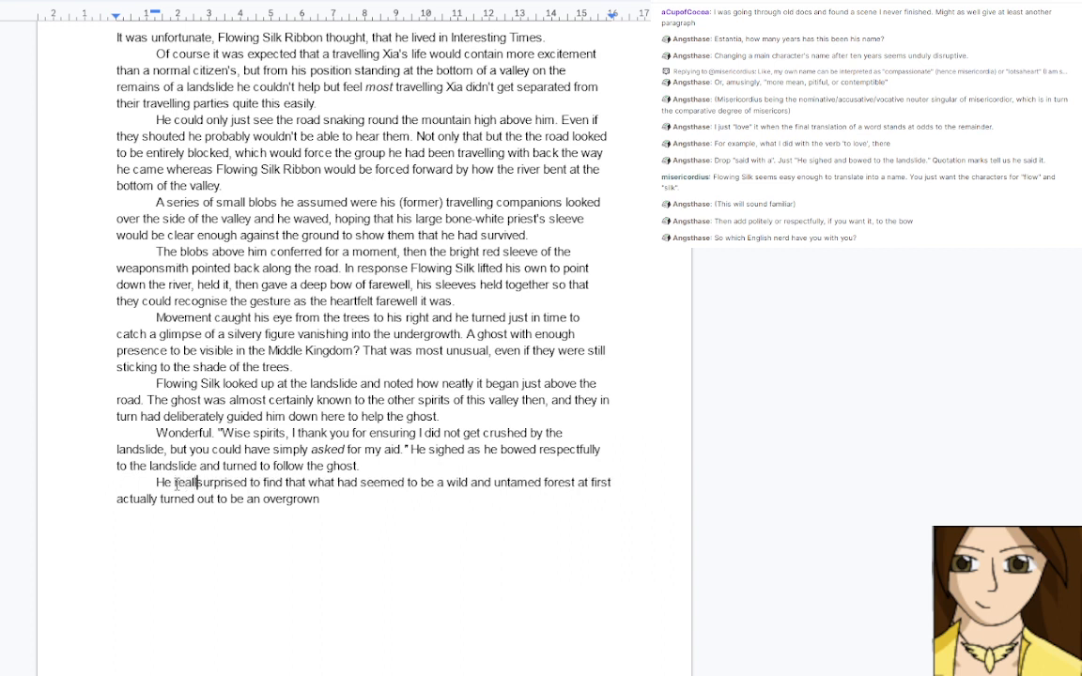
pyautogui.write("y shouldn't ")
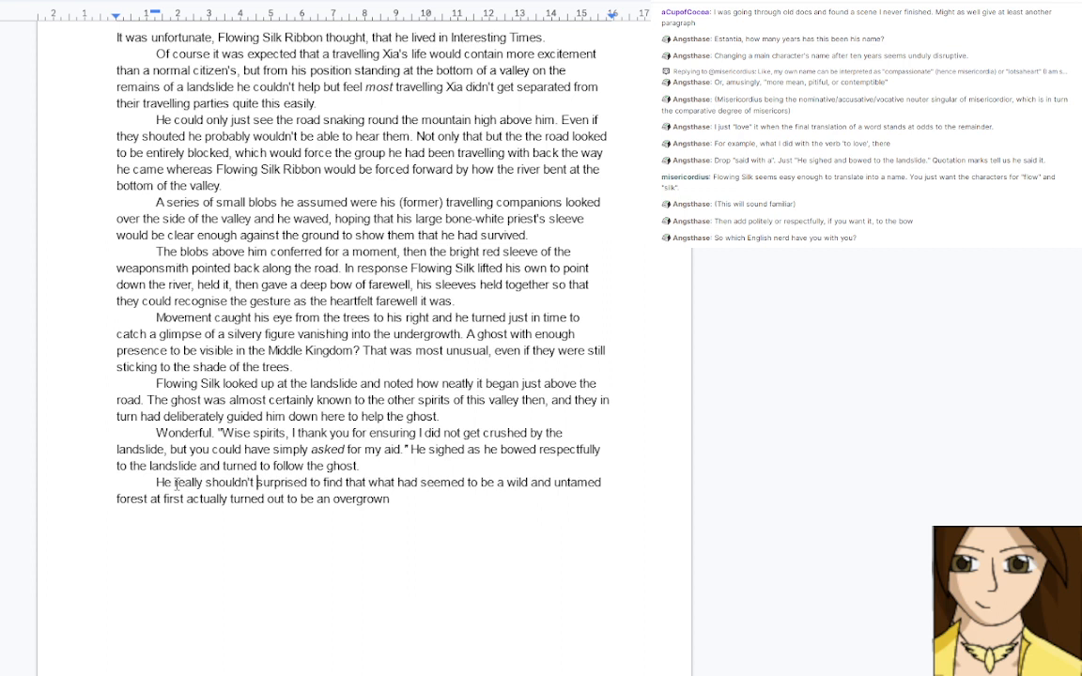
pyautogui.write('have been')
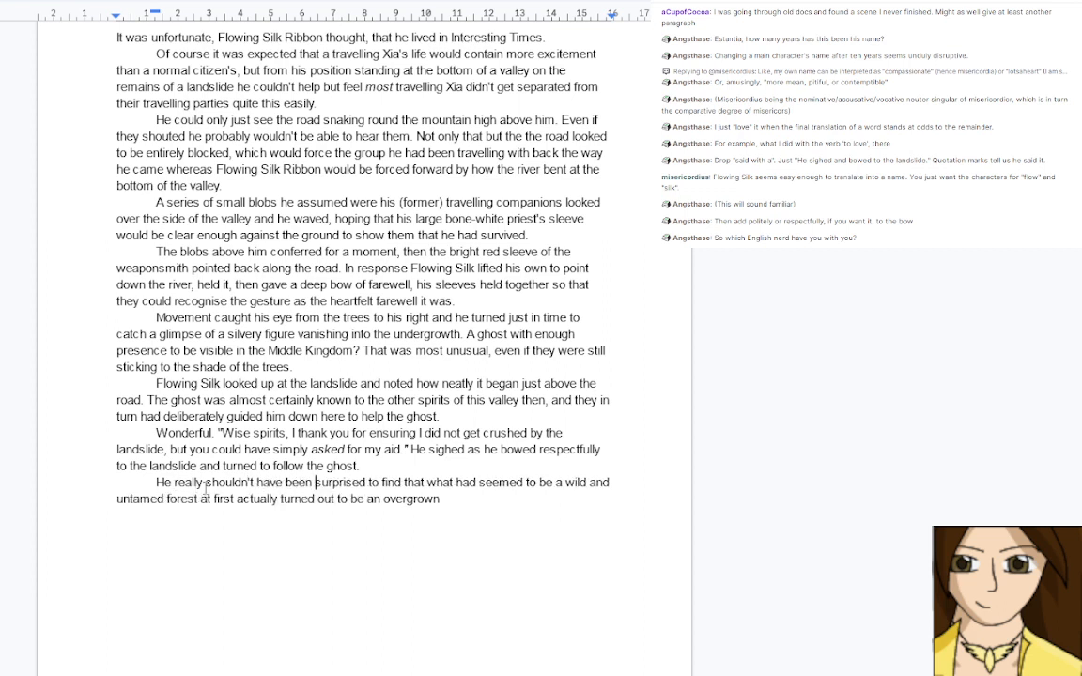
# Insert "following the ghost" after "surprised to find that" in the last paragraph
pyautogui.click(428, 482)
pyautogui.write('following ')
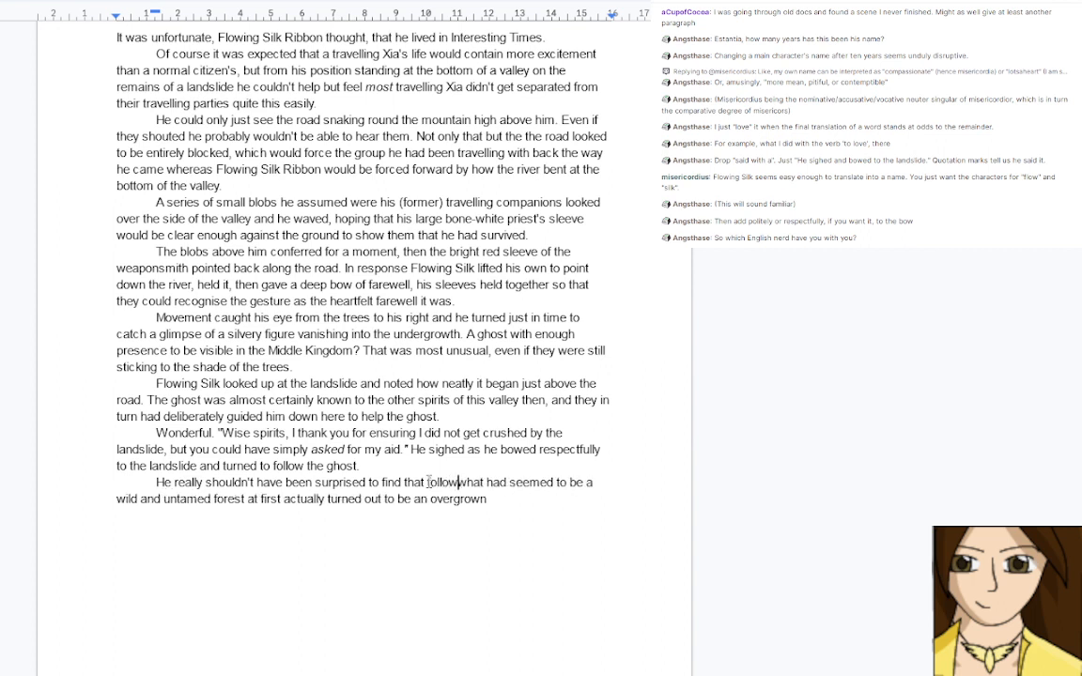
pyautogui.write('the ghost ')
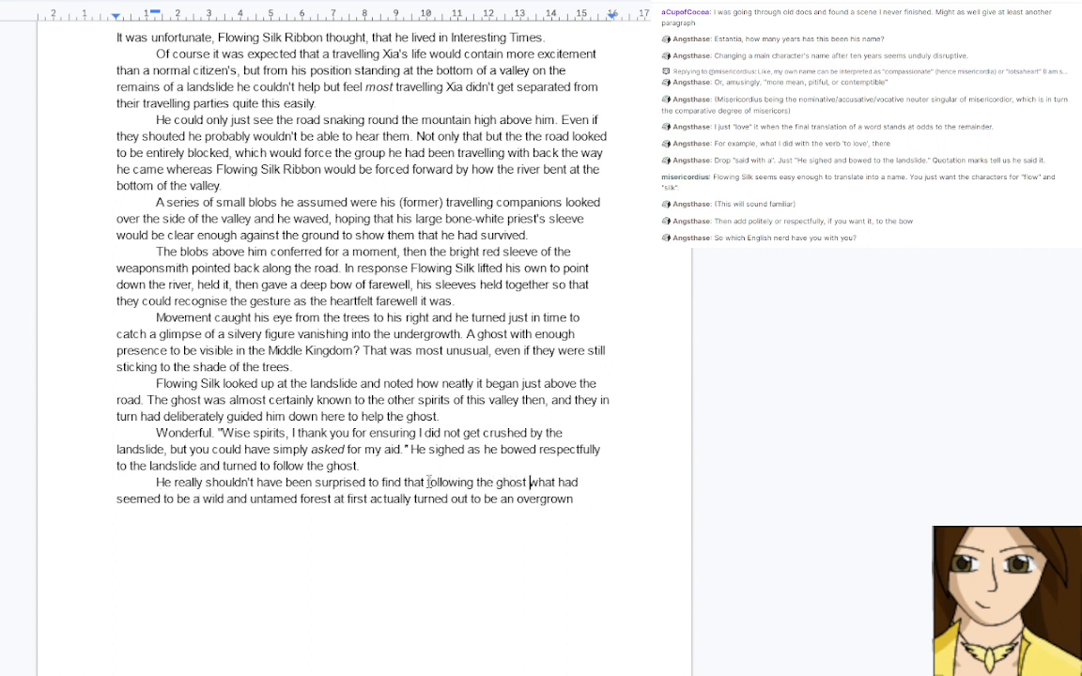
# Replace everything after "following the ghost" with "led him to what appeared to be an overgrown path hidden among the untamed wilderness."
pyautogui.write('into the')
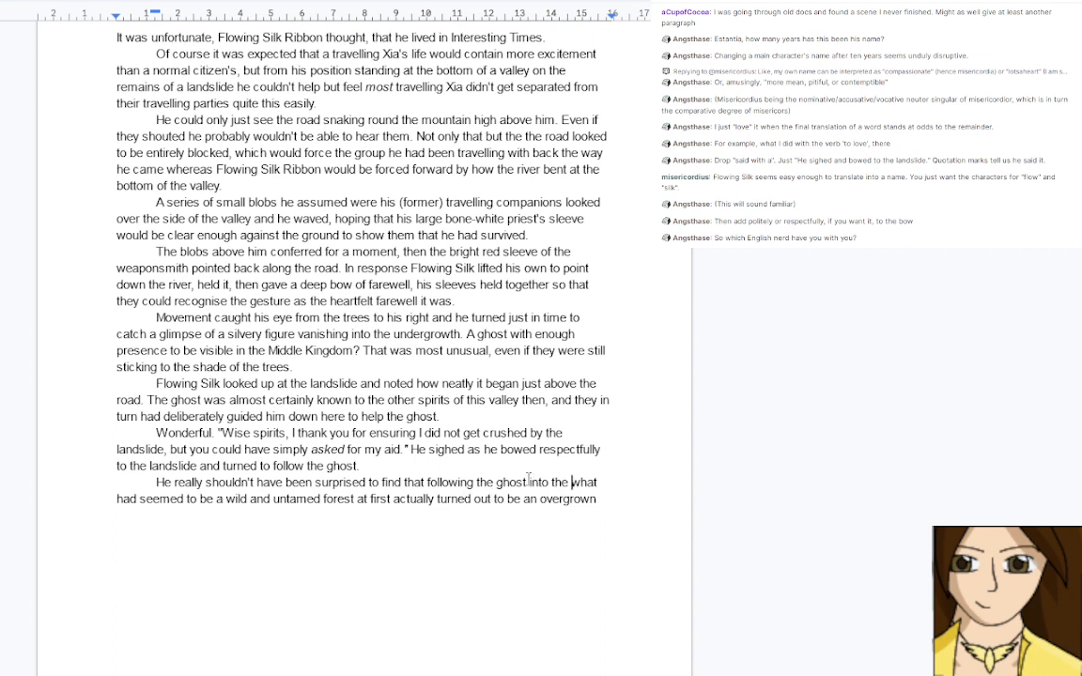
pyautogui.moveTo(529, 483); pyautogui.dragTo(600, 499)
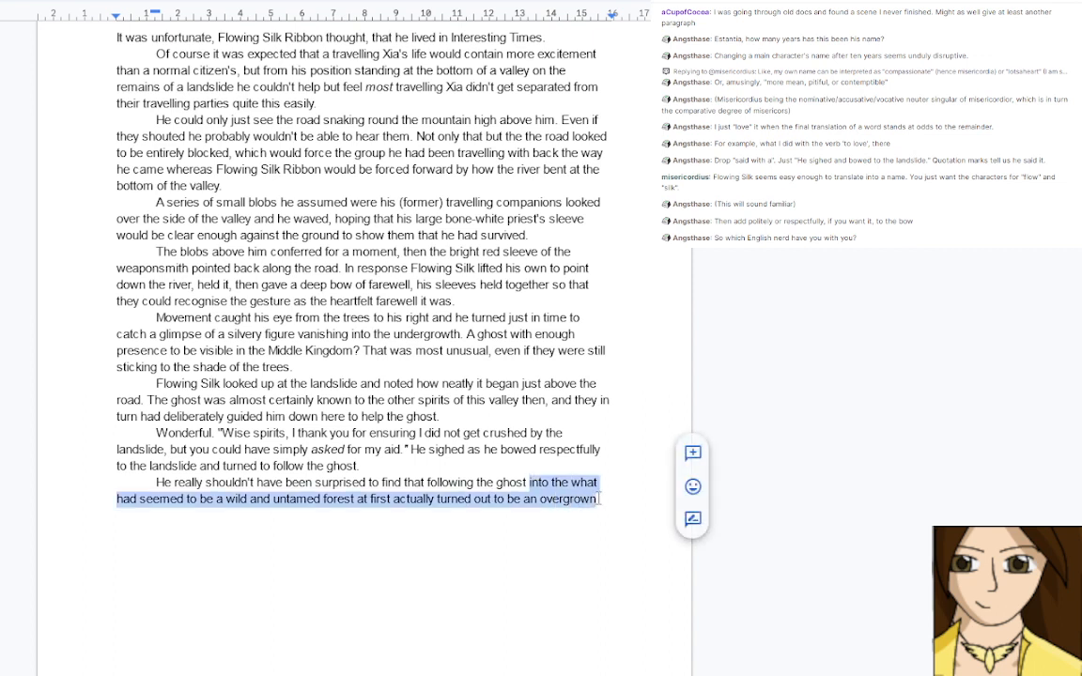
pyautogui.write('led hi')
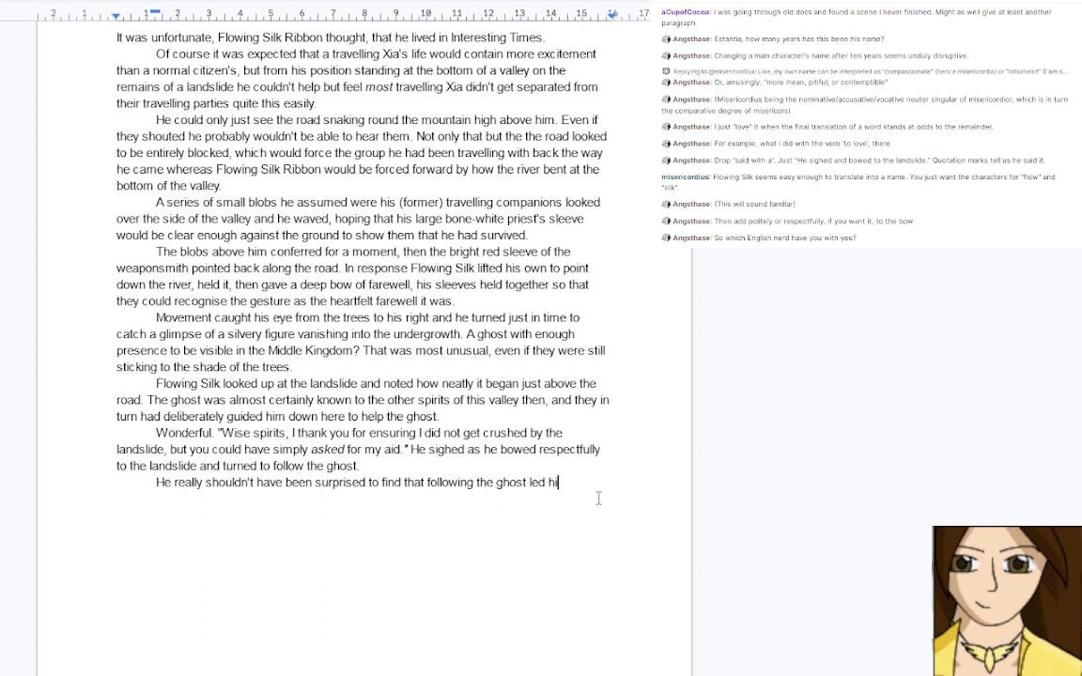
pyautogui.write('m to what appeared to')
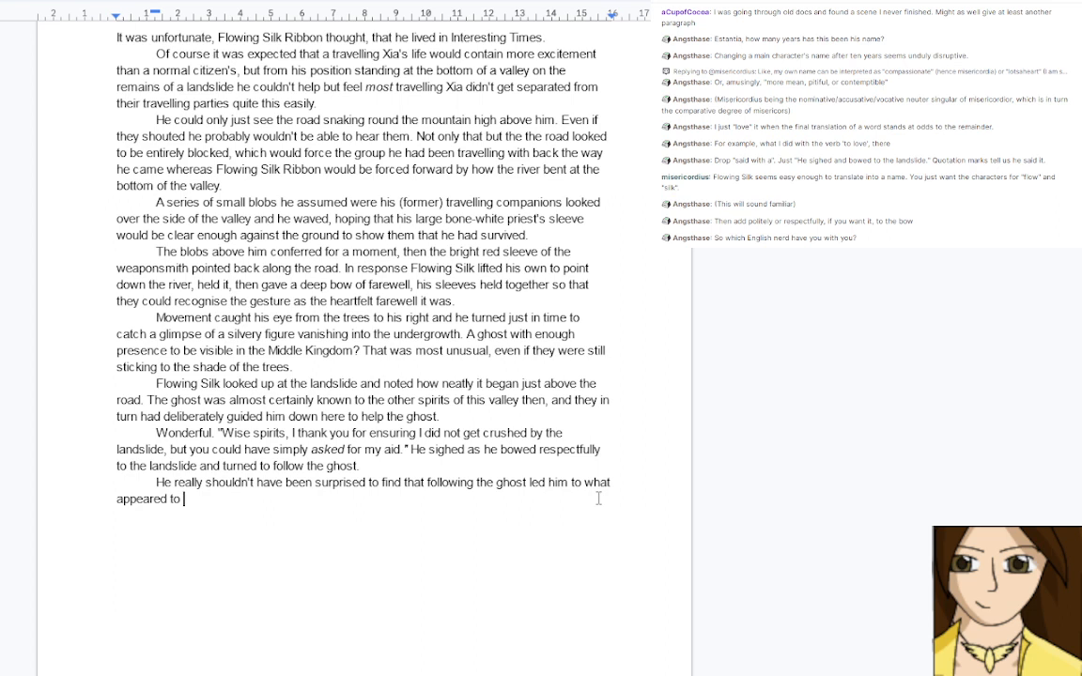
pyautogui.write(' be an overgrown path')
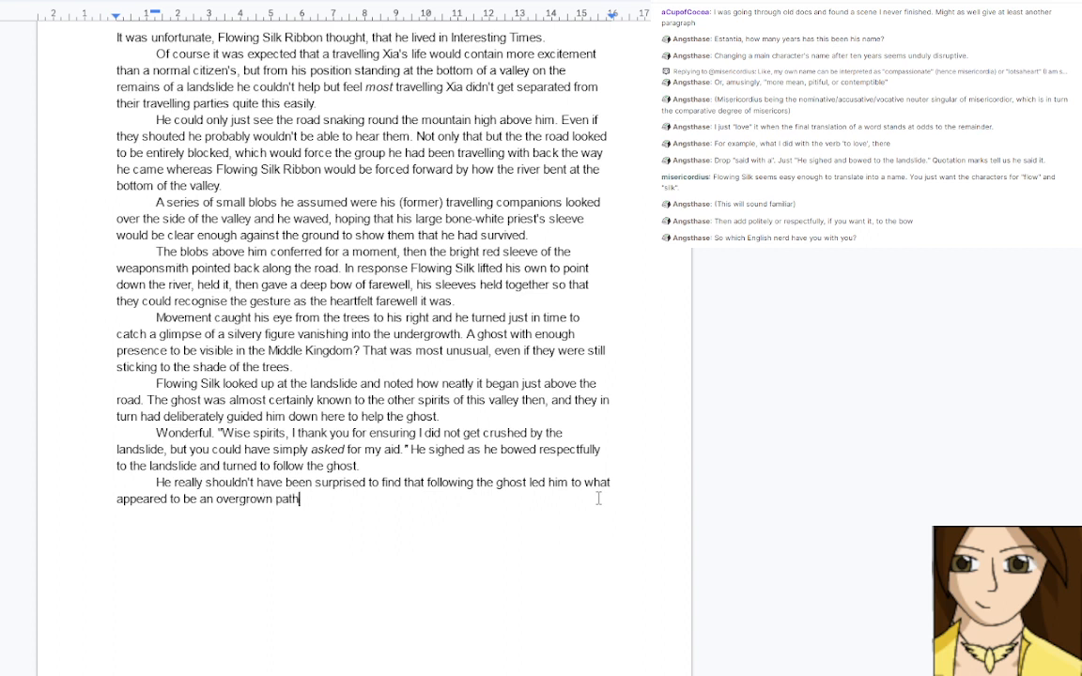
pyautogui.write(' hidden among the ')
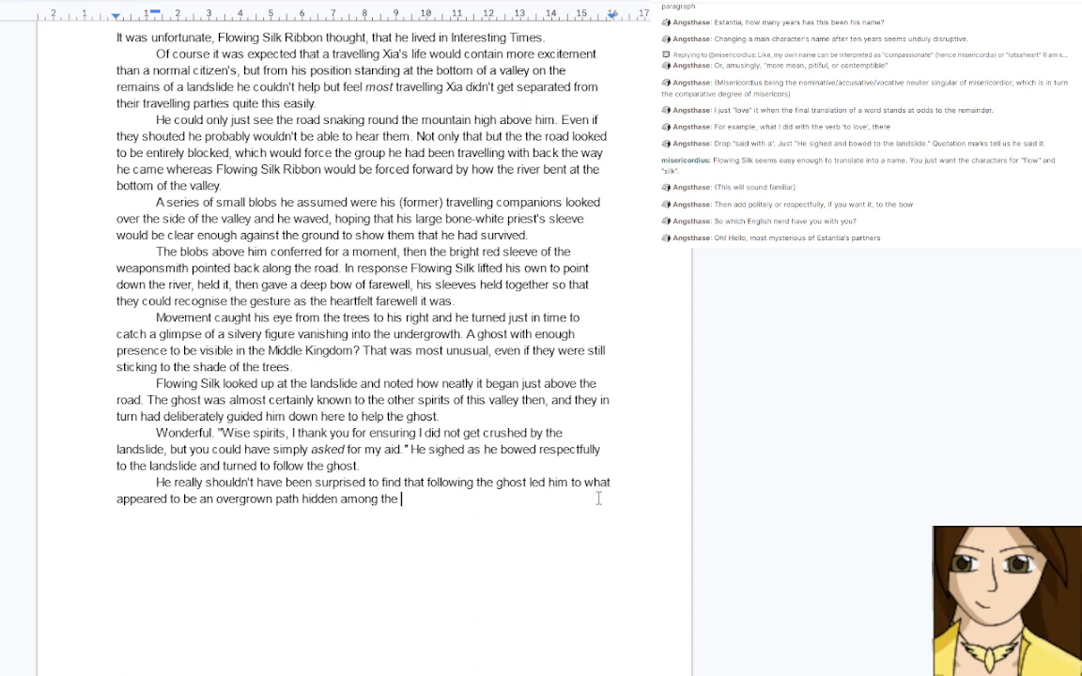
pyautogui.write('untamed wilderness')
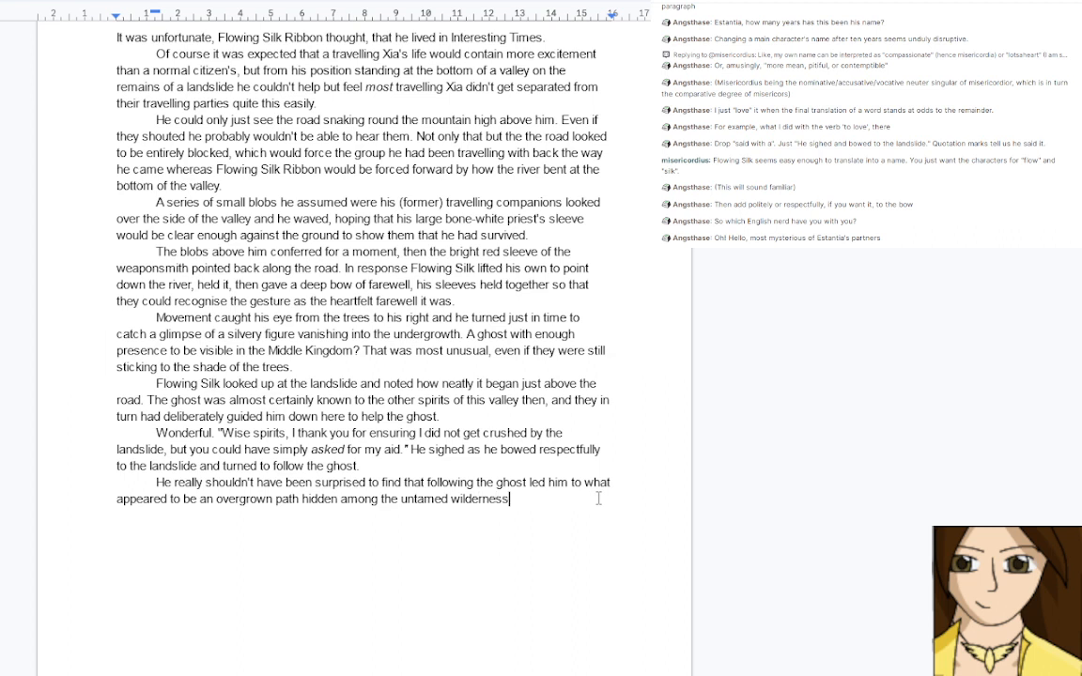
pyautogui.write('.')
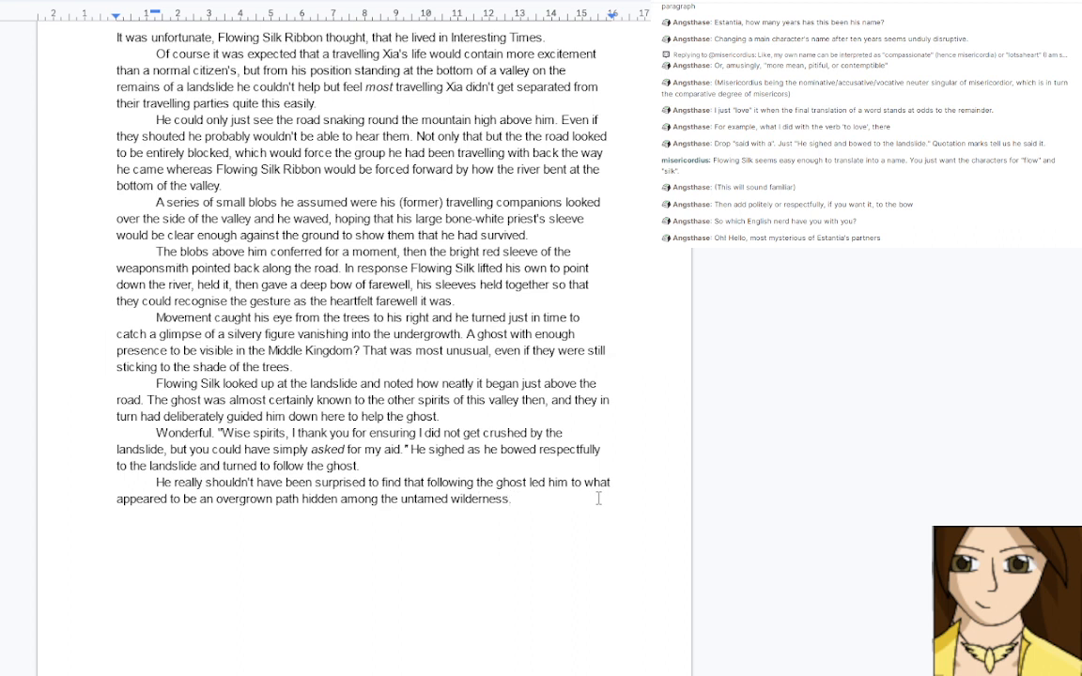
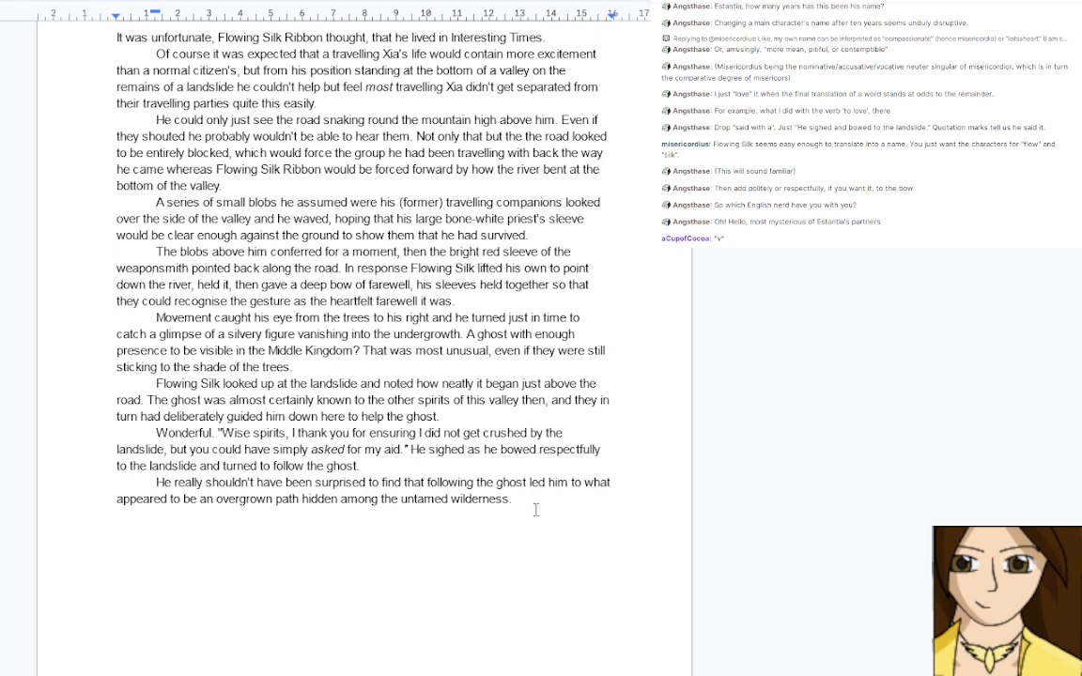
# Replace "among the untamed wilderness." at the end with ", implying that the apparnetly untamed wildernes shad been a good deal more"
pyautogui.press('BackSpace')
pyautogui.press('BackSpace')
pyautogui.press('BackSpace')
pyautogui.press('BackSpace')
pyautogui.press('BackSpace')
pyautogui.press('BackSpace')
pyautogui.press('BackSpace')
pyautogui.press('BackSpace')
pyautogui.press('BackSpace')
pyautogui.press('BackSpace')
pyautogui.press('BackSpace')
pyautogui.press('BackSpace')
pyautogui.press('BackSpace')
pyautogui.press('BackSpace')
pyautogui.press('BackSpace')
pyautogui.press('BackSpace')
pyautogui.press('BackSpace')
pyautogui.press('BackSpace')
pyautogui.press('BackSpace')
pyautogui.press('BackSpace')
pyautogui.press('BackSpace')
pyautogui.press('BackSpace')
pyautogui.press('BackSpace')
pyautogui.press('BackSpace')
pyautogui.press('BackSpace')
pyautogui.press('BackSpace')
pyautogui.press('BackSpace')
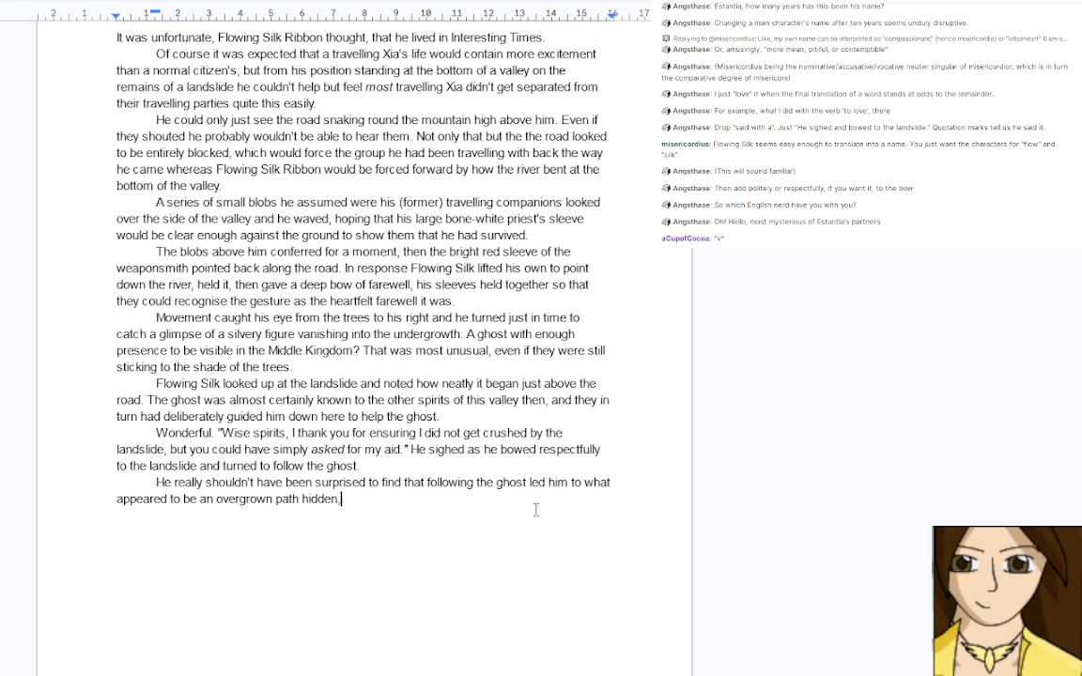
pyautogui.write(', implying that')
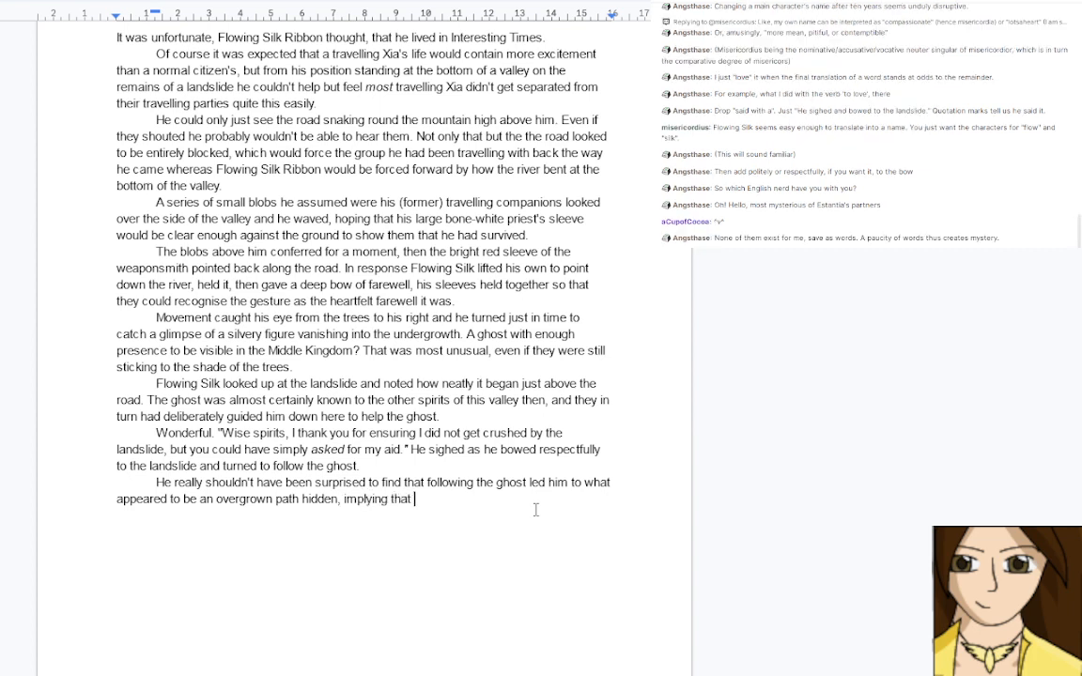
pyautogui.write('the apparnetly ')
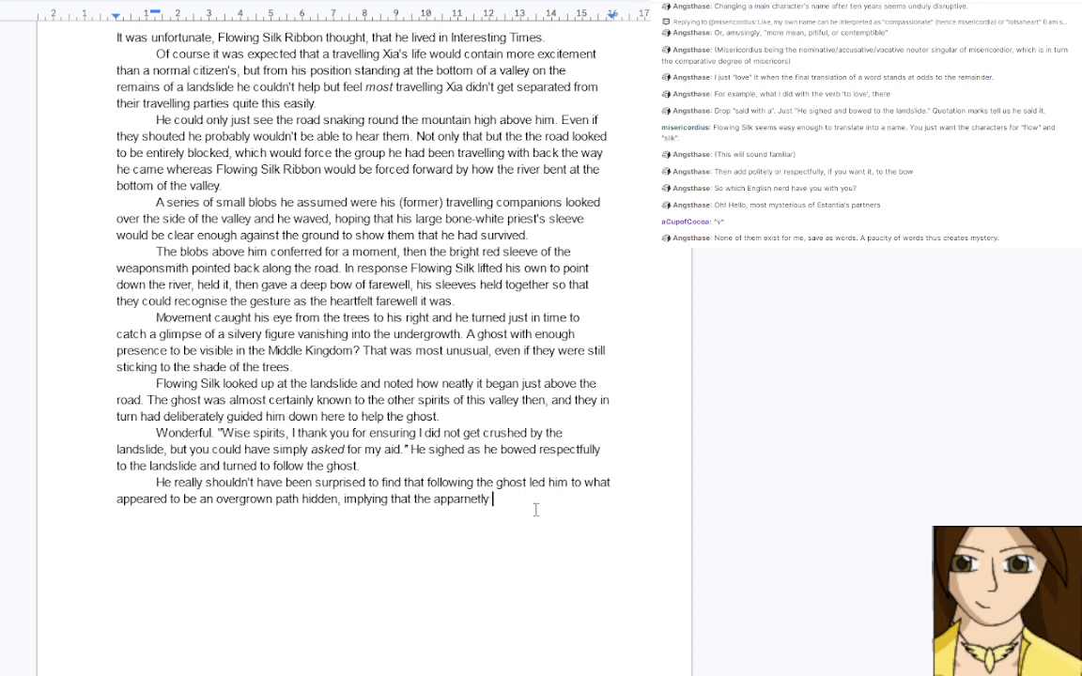
pyautogui.write('untamed wildernes shad been')
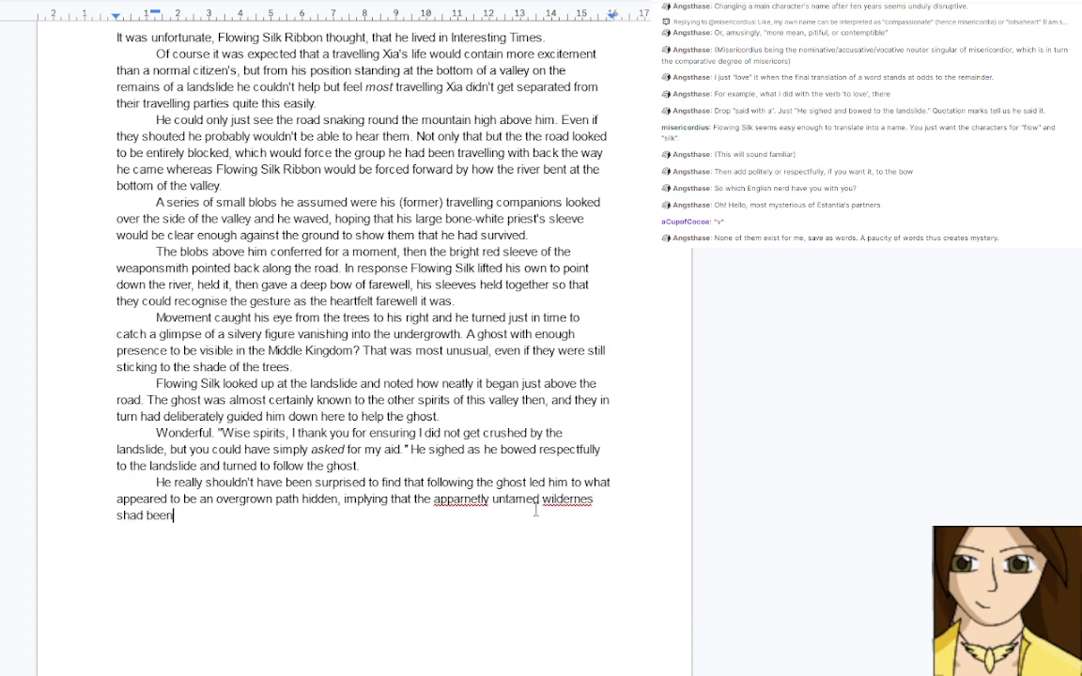
pyautogui.write(' a good deal more')
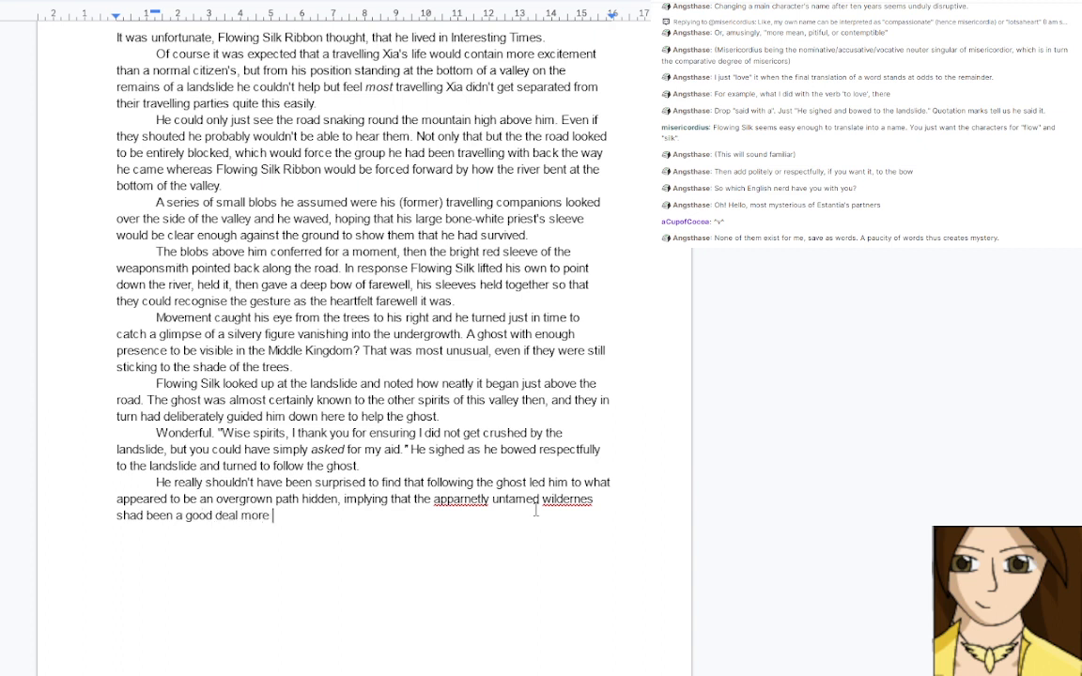
# Correct the misspelled words in the last sentence to "apparently", "wilderness" and "had"
pyautogui.click(472, 499)
pyautogui.click(484, 483)
pyautogui.click(562, 496)
pyautogui.click(582, 477)
pyautogui.click(310, 519)
pyautogui.press('BackSpace')
pyautogui.click(122, 514)
pyautogui.press('BackSpace')
pyautogui.click(319, 526)
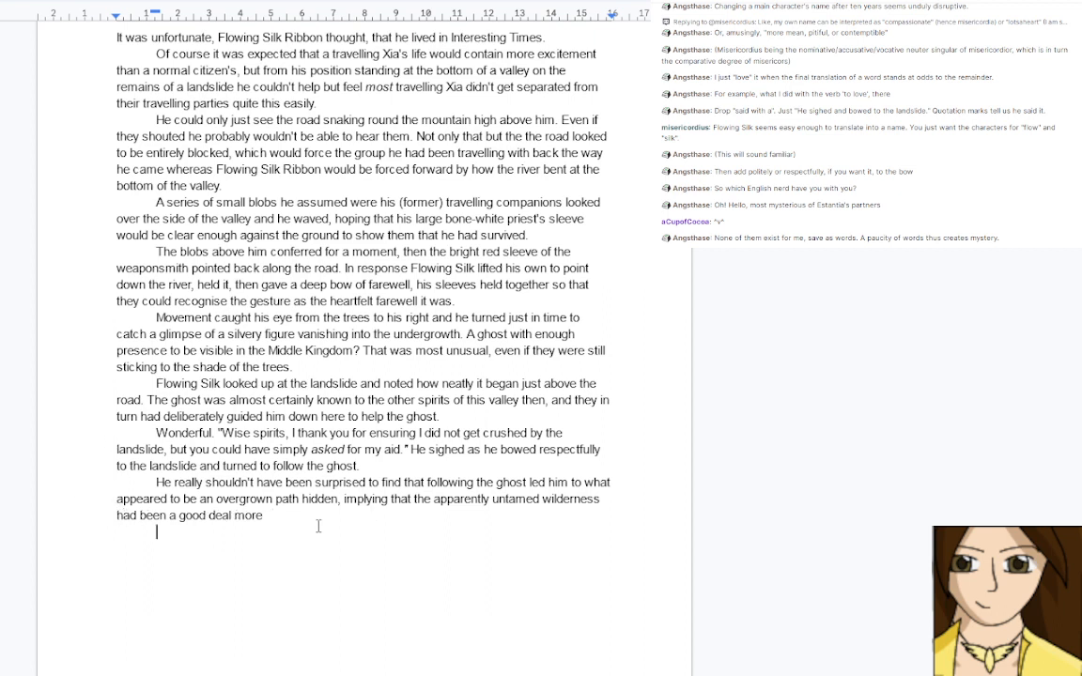
pyautogui.click(318, 514)
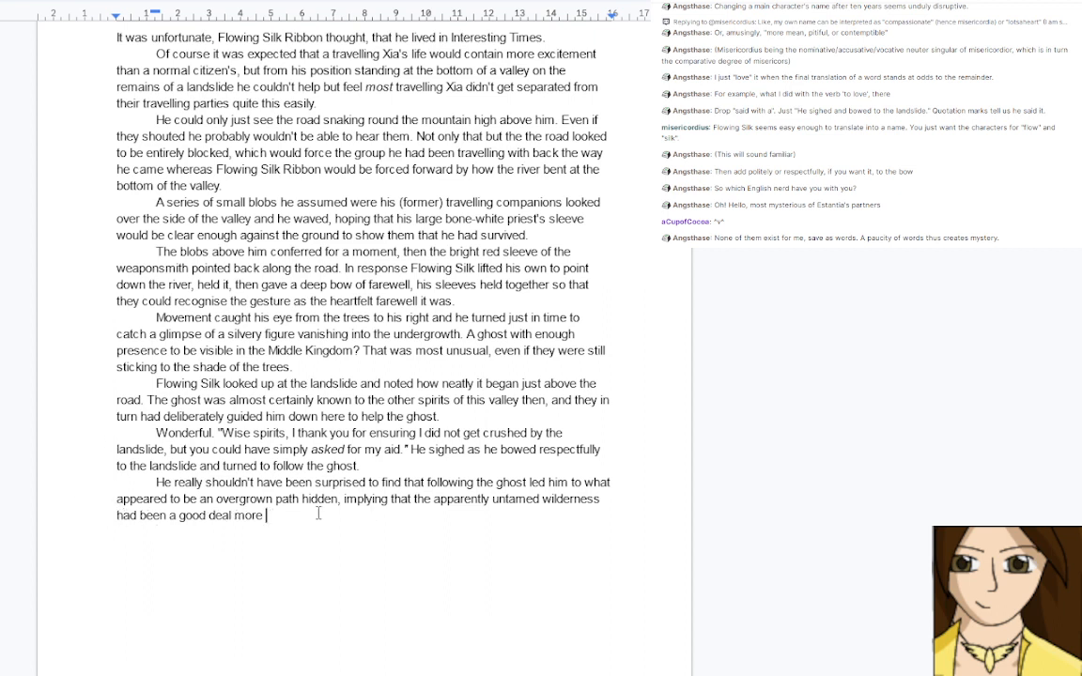
# Insert "what had from the road seemed like" after "implying that" in the last sentence
pyautogui.click(415, 498)
pyautogui.write('what ')
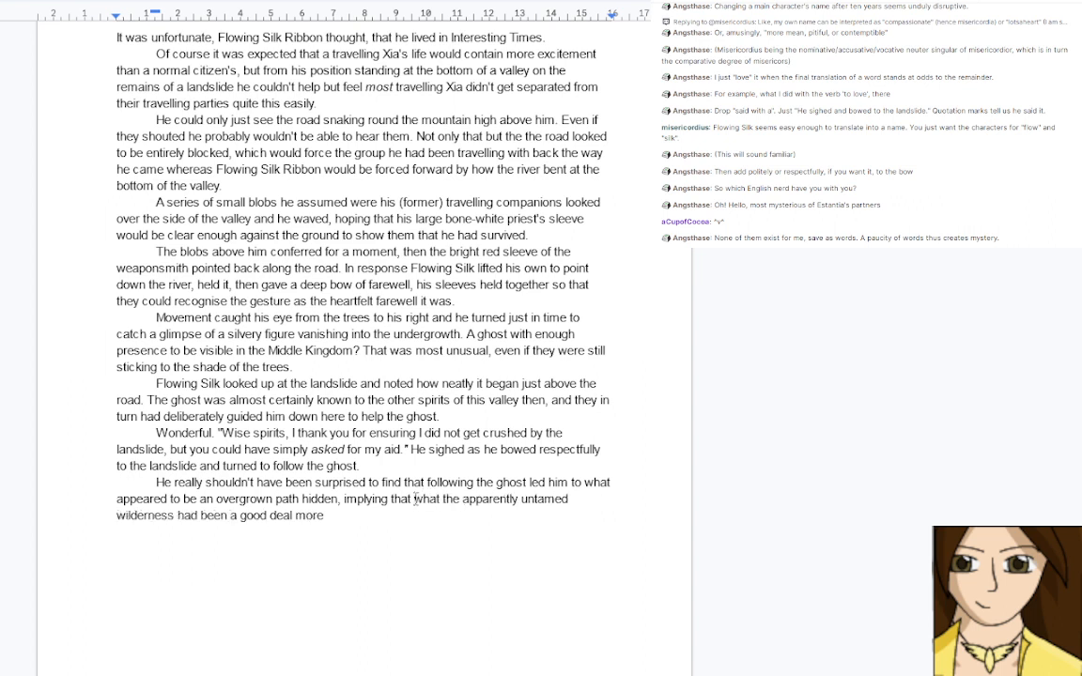
pyautogui.write('had from ')
pyautogui.write('the road see')
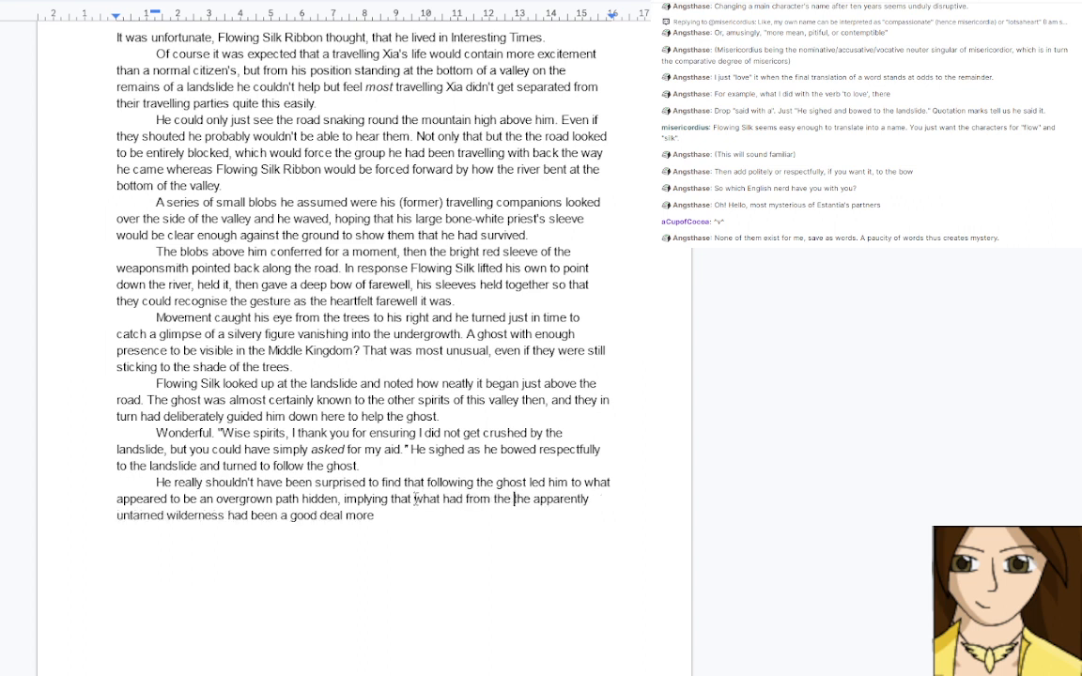
pyautogui.write('med li')
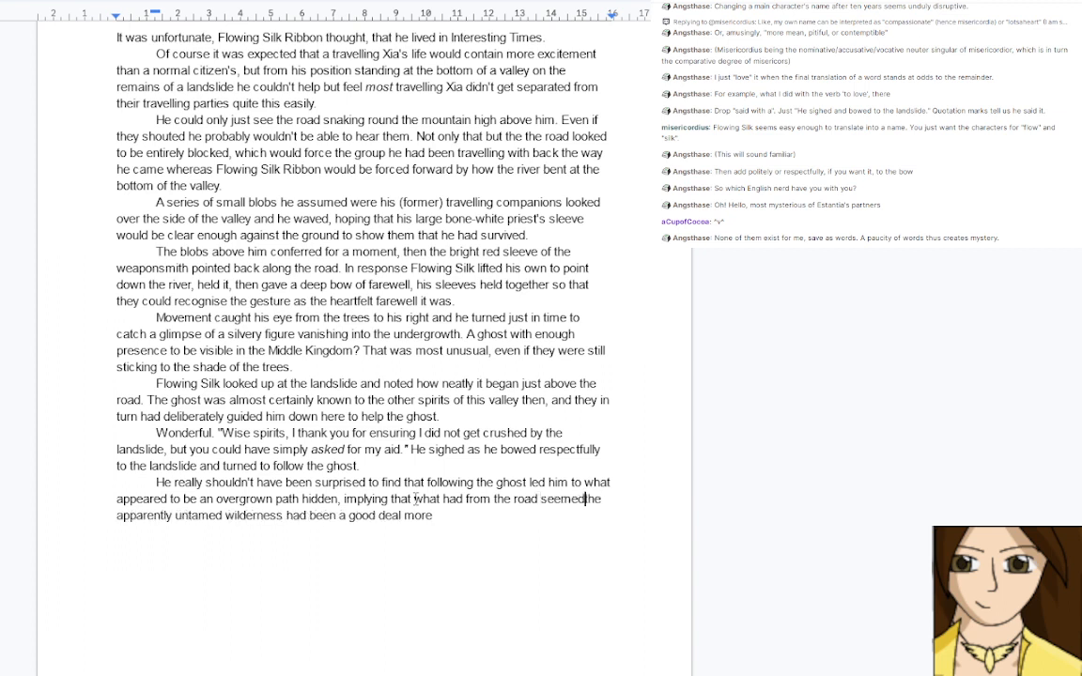
pyautogui.write('ke')
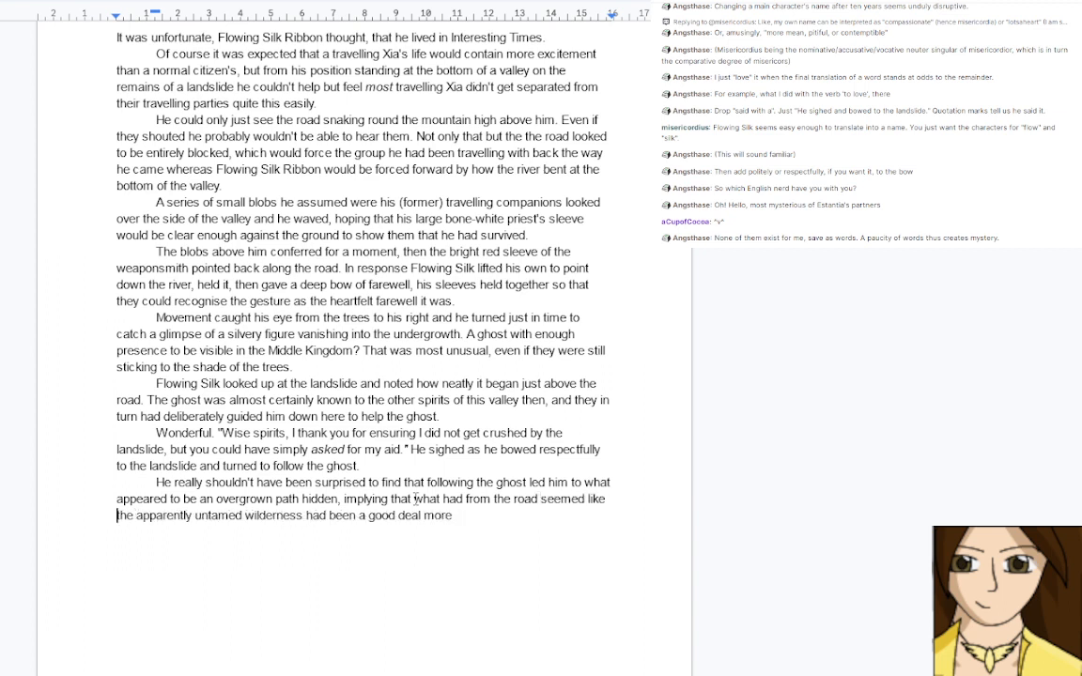
# Delete "the apparently" before "untamed wilderness" and return to the end of the sentence
pyautogui.press('Delete')
pyautogui.press('Delete')
pyautogui.press('Delete')
pyautogui.press('Delete')
pyautogui.press('Delete')
pyautogui.press('Delete')
pyautogui.press('Delete')
pyautogui.press('Delete')
pyautogui.press('Delete')
pyautogui.press('Delete')
pyautogui.press('Delete')
pyautogui.press('Delete')
pyautogui.press('Delete')
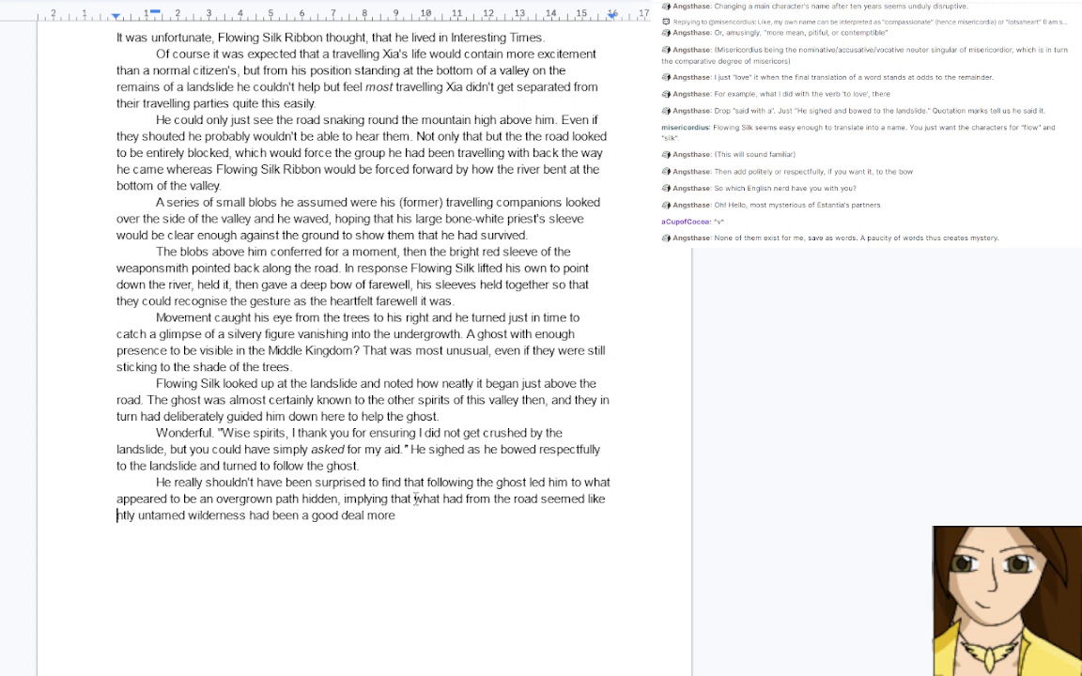
pyautogui.press('Delete')
pyautogui.press('Delete')
pyautogui.press('End')
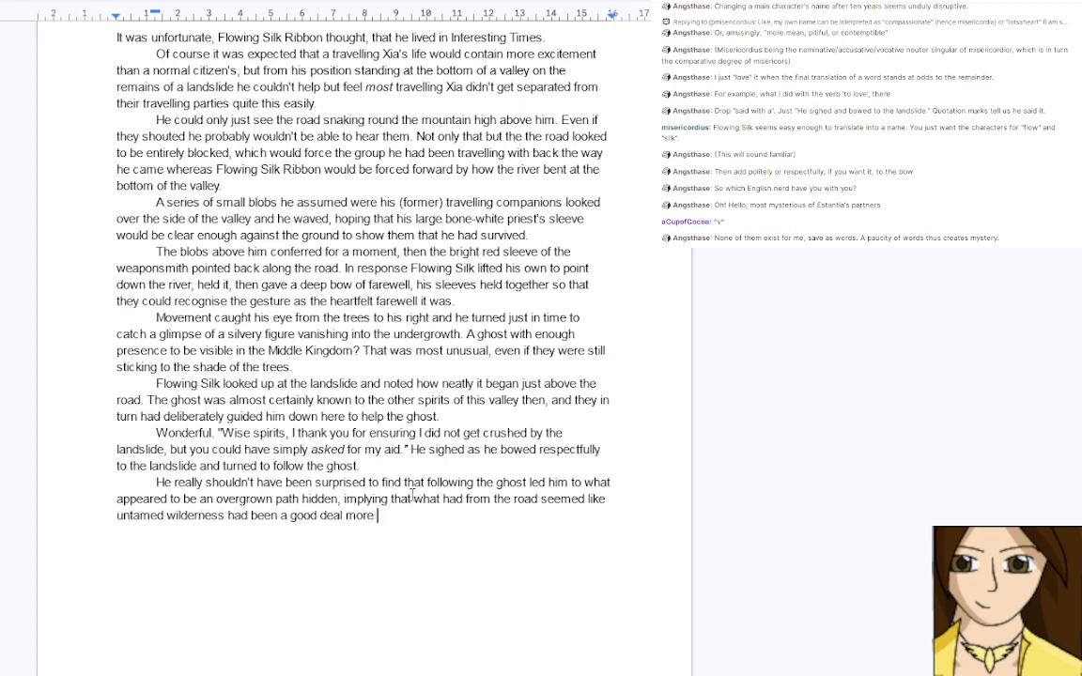
# Replace "hidden, implying" after "overgrown path" in the last paragraph with "hidden among the underbrush. That implied"
pyautogui.click(338, 498)
pyautogui.moveTo(338, 499); pyautogui.dragTo(299, 499)
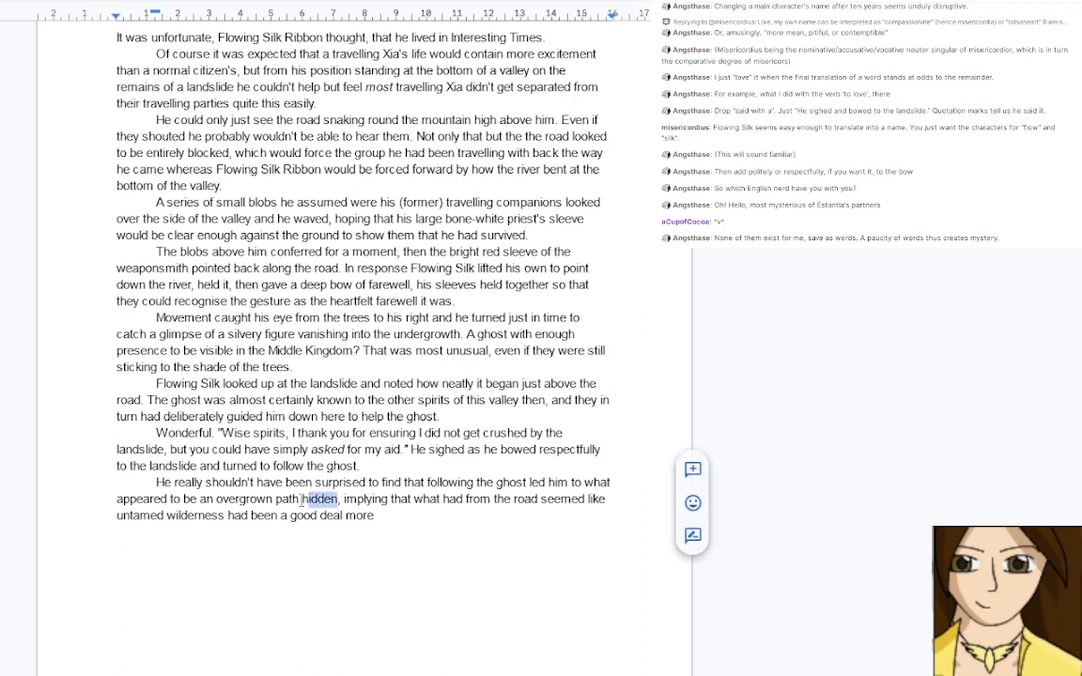
pyautogui.press('BackSpace')
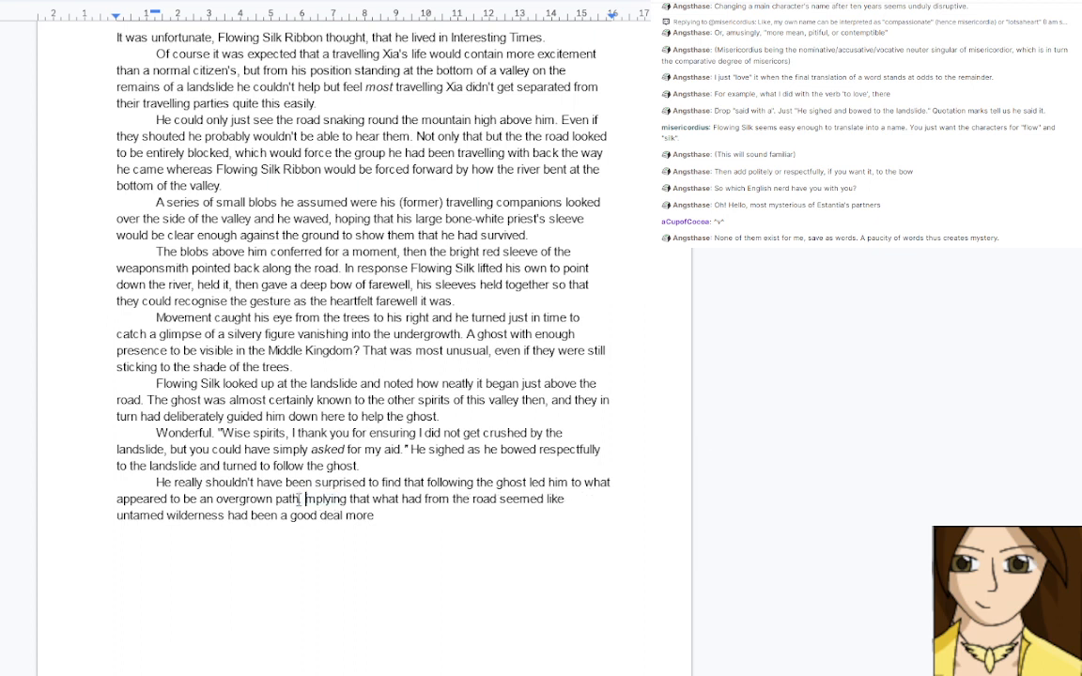
pyautogui.write('That implied')
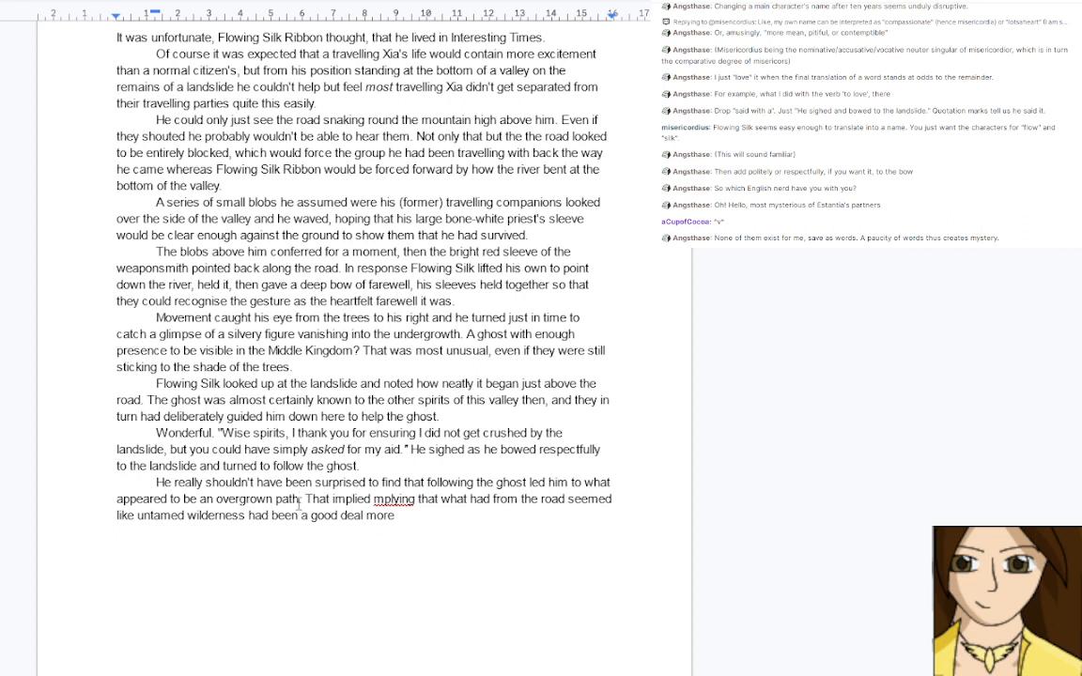
pyautogui.write('  hid')
pyautogui.write('den among t')
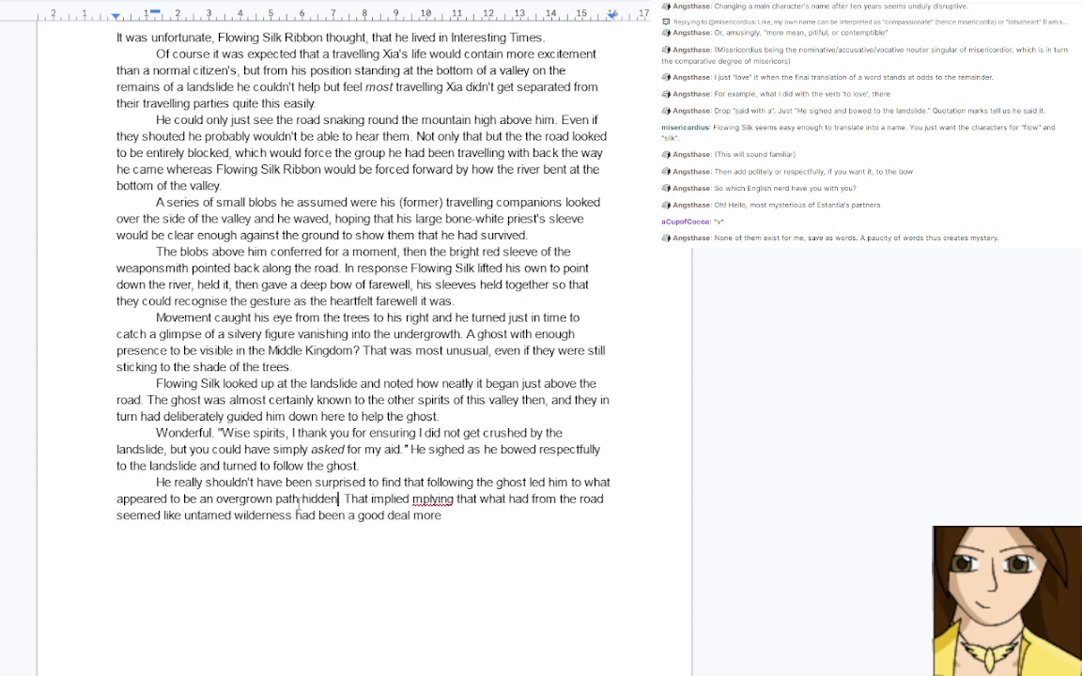
pyautogui.write('he underbrush.')
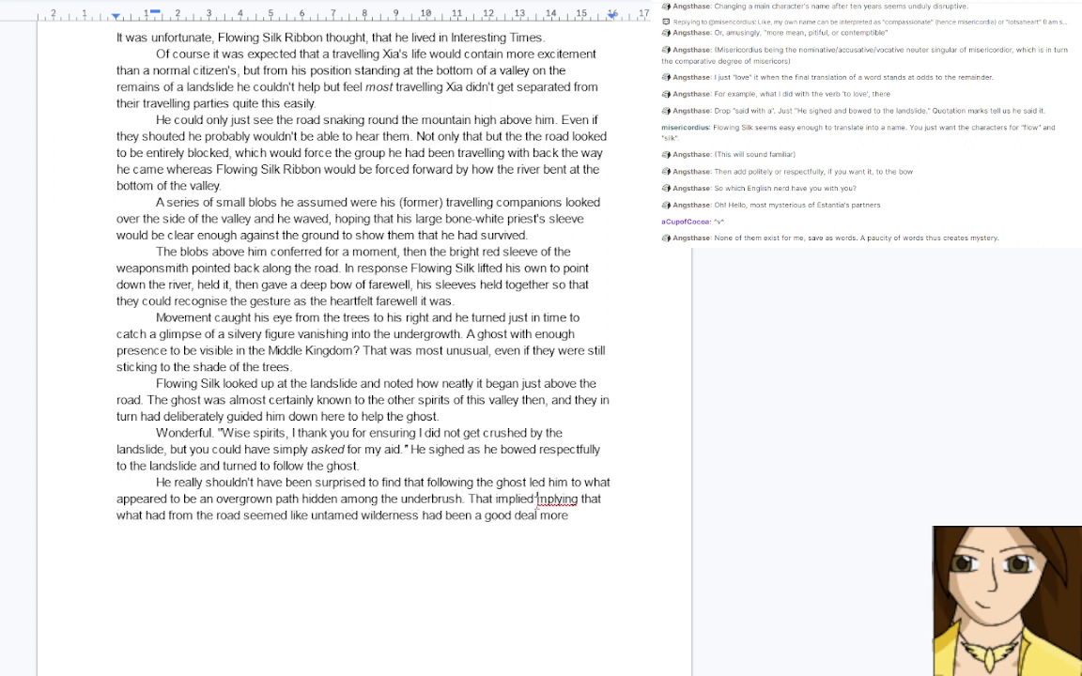
pyautogui.doubleClick(557, 498)
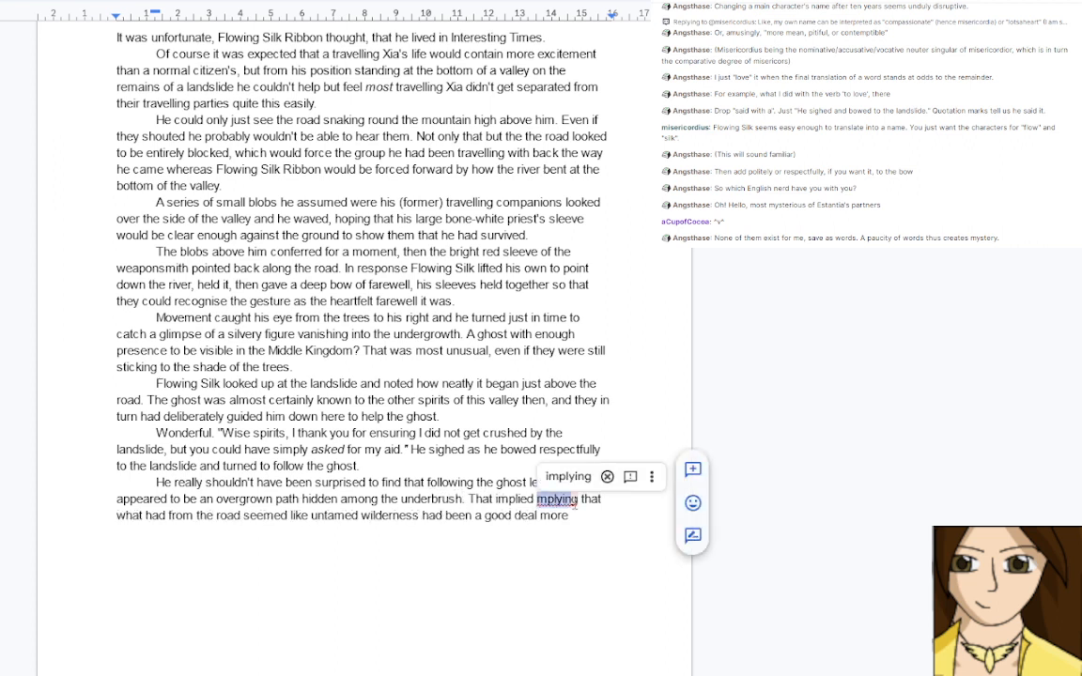
pyautogui.press('BackSpace')
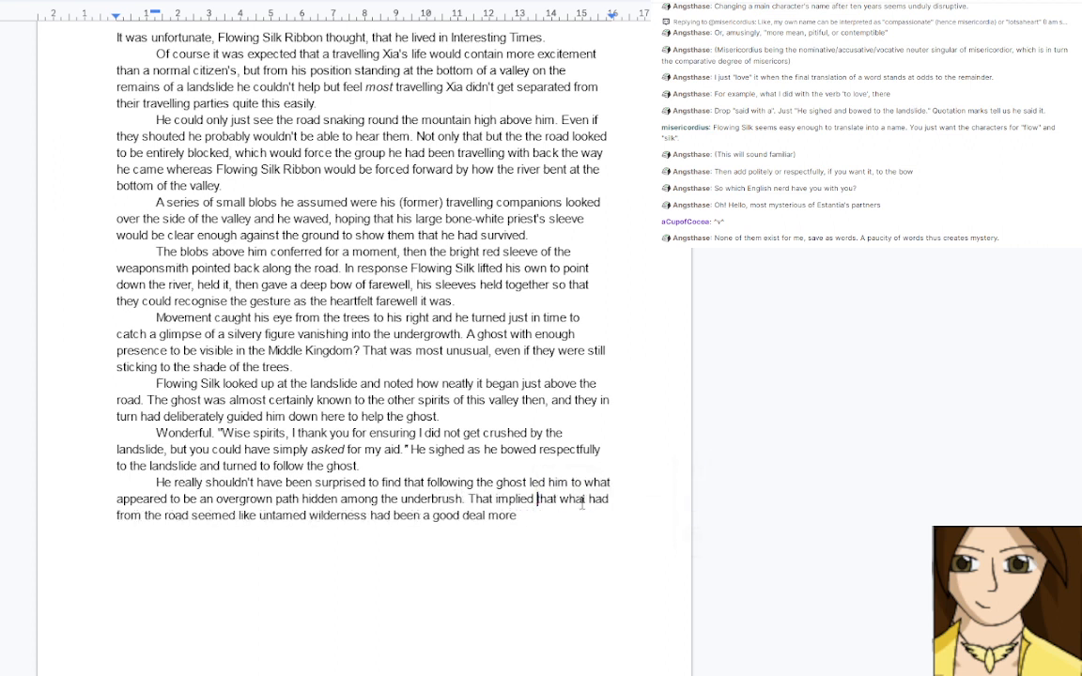
# Replace "what" before "had from the road seemed" with "the forest which"
pyautogui.click(561, 501)
pyautogui.write('the forest ')
pyautogui.write('whichwhat had')
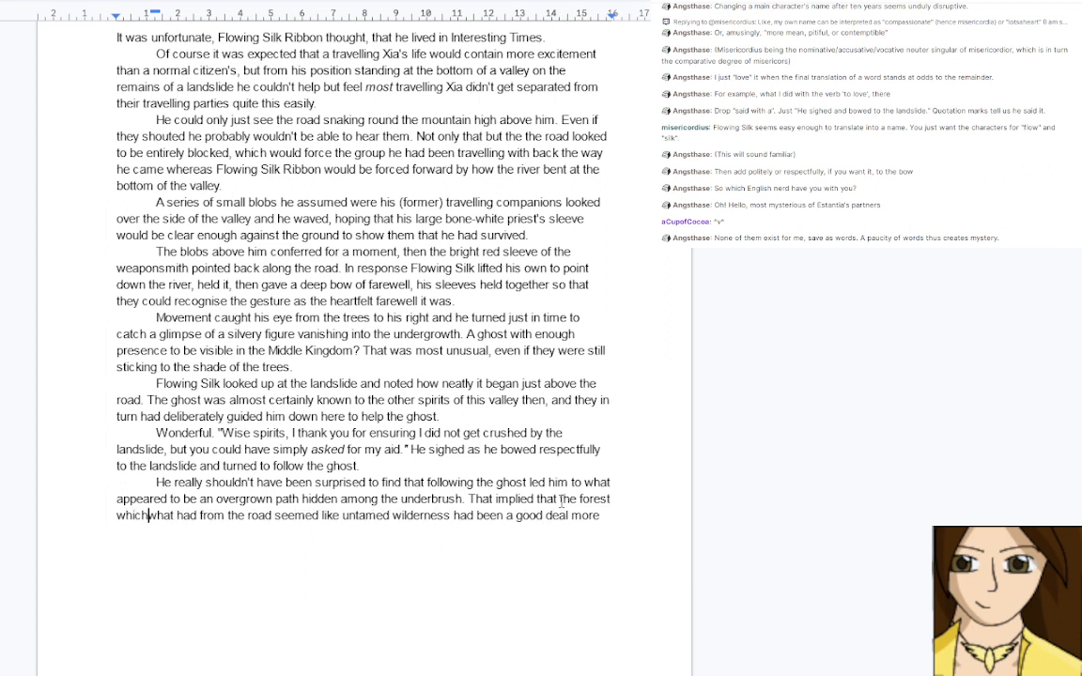
pyautogui.press('Delete')
pyautogui.press('Delete')
pyautogui.press('Delete')
pyautogui.press('Delete')
pyautogui.press('Delete')
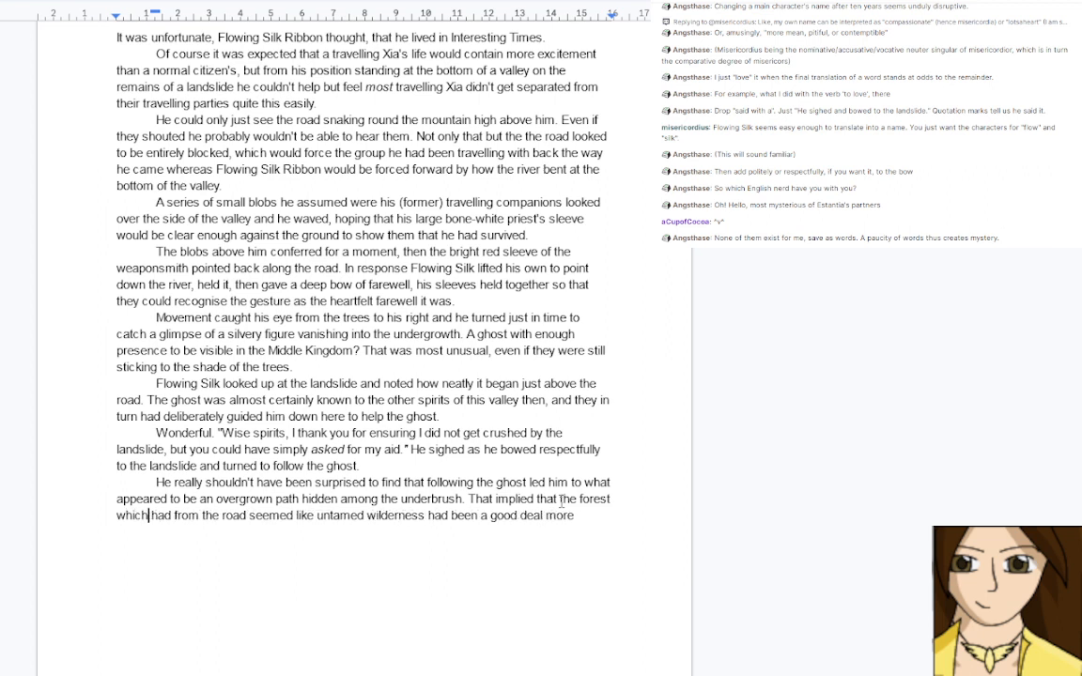
# End the last sentence with "populated once." and begin another with "As it was the branches caught on bone white"
pyautogui.press('End')
pyautogui.write('populated once')
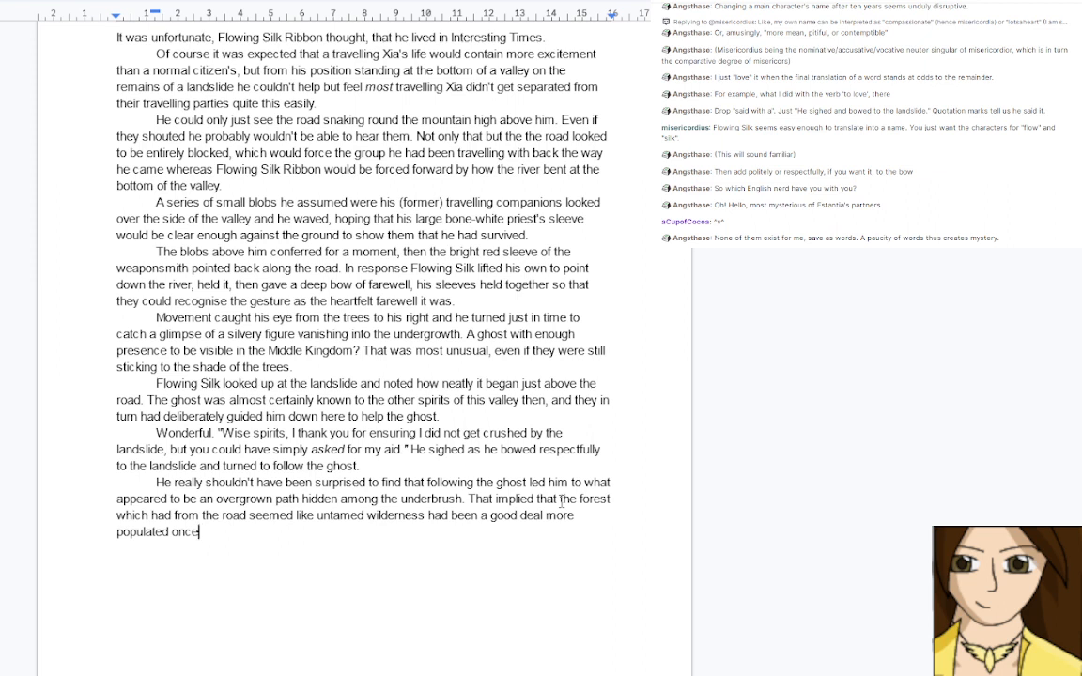
pyautogui.write('. As it was the branches ca')
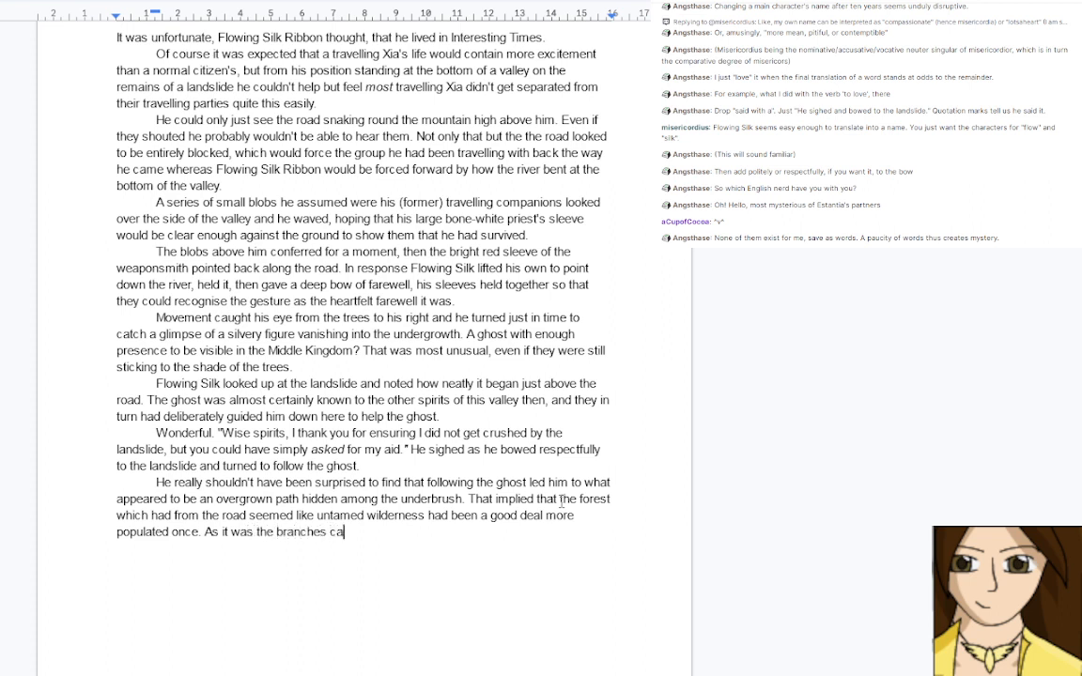
pyautogui.write('ught')
pyautogui.write('on bone white ')
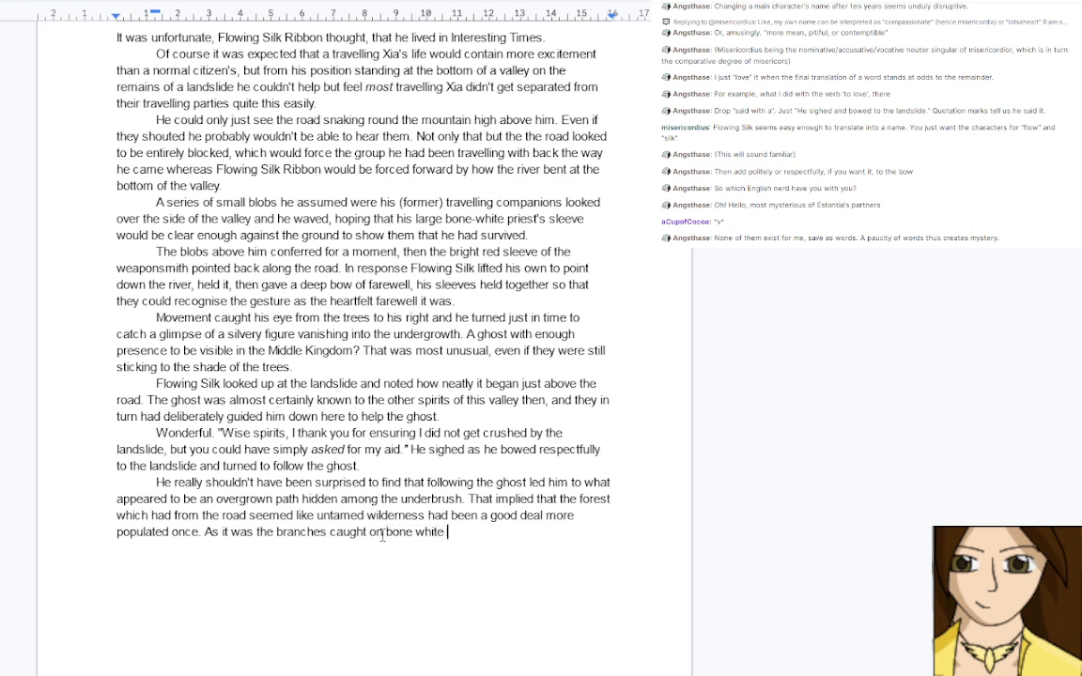
# Continue the sentence after "bone white" with "robes and the golden flames embroidered around the hems with"
pyautogui.write('robes and ')
pyautogui.write('gold')
pyautogui.press('BackSpace')
pyautogui.press('BackSpace')
pyautogui.press('BackSpace')
pyautogui.press('BackSpace')
pyautogui.press('BackSpace')
pyautogui.write('the fl')
pyautogui.press('BackSpace')
pyautogui.press('BackSpace')
pyautogui.write('golden flames e')
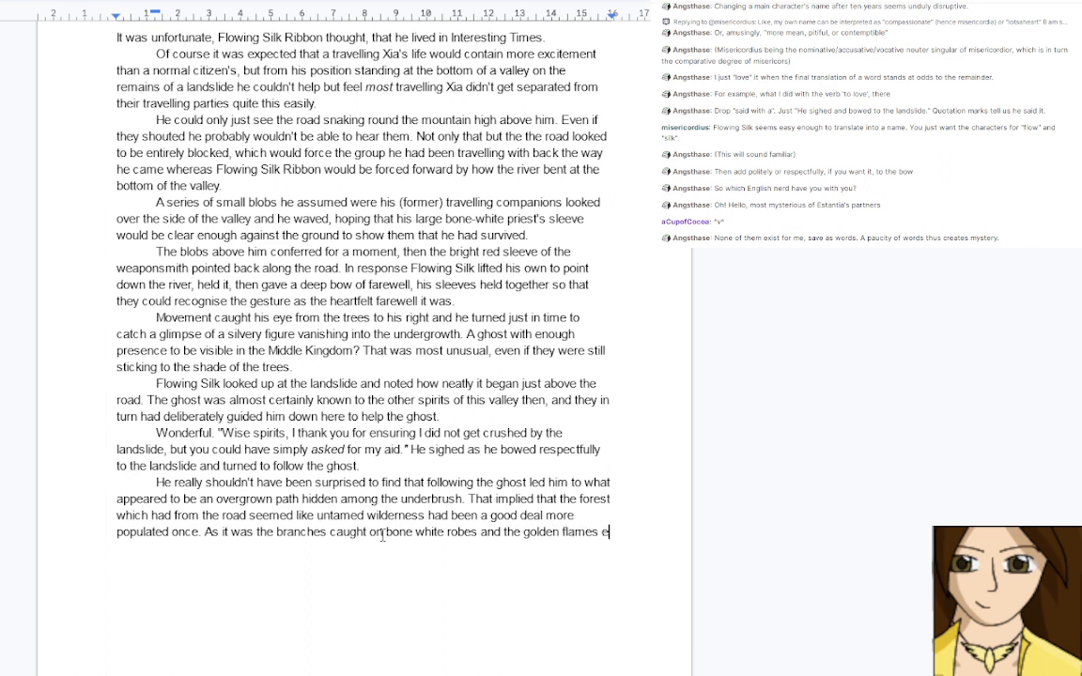
pyautogui.write('mbroidered around')
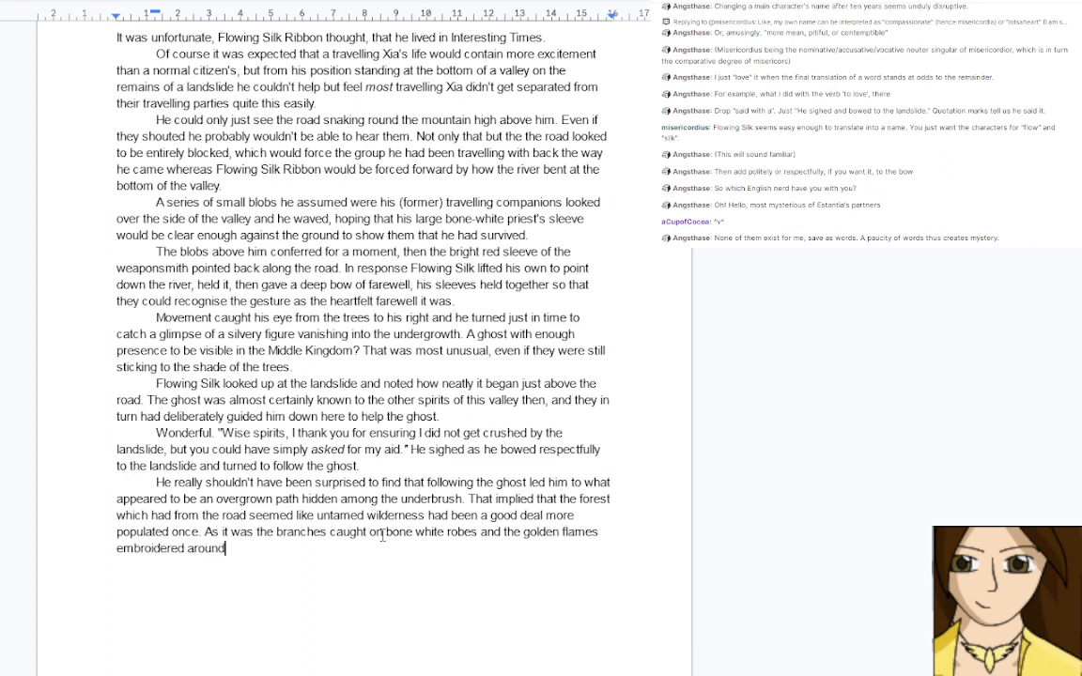
pyautogui.write(' the hems with')
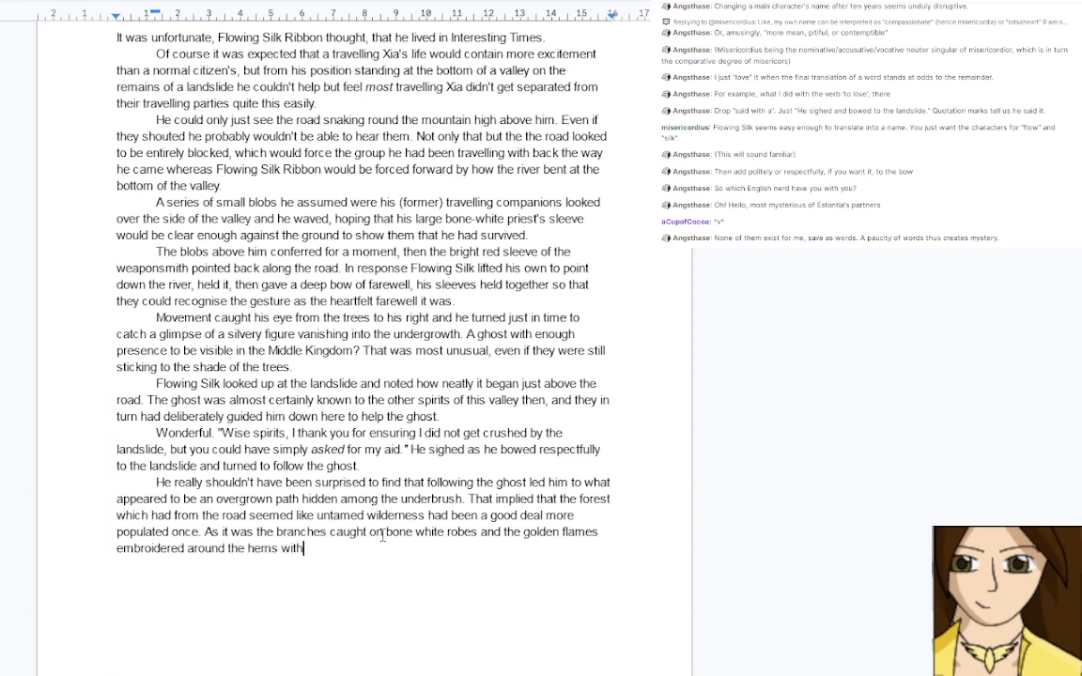
pyautogui.write(' concer')
pyautogui.write('n')
pyautogui.press('BackSpace')
pyautogui.press('BackSpace')
pyautogui.press('BackSpace')
pyautogui.press('BackSpace')
pyautogui.press('BackSpace')
pyautogui.press('BackSpace')
pyautogui.press('BackSpace')
pyautogui.write('alarming')
pyautogui.press('BackSpace')
pyautogui.press('BackSpace')
pyautogui.press('BackSpace')
pyautogui.press('BackSpace')
pyautogui.press('BackSpace')
pyautogui.press('BackSpace')
pyautogui.press('BackSpace')
pyautogui.press('BackSpace')
pyautogui.press('BackSpace')
# Replace the trailing "with" with "so often that Flowing Silk was forced to pause more than once to resettle them properly."
pyautogui.press('BackSpace')
pyautogui.press('BackSpace')
pyautogui.press('BackSpace')
pyautogui.press('BackSpace')
pyautogui.write('so often that Flo')
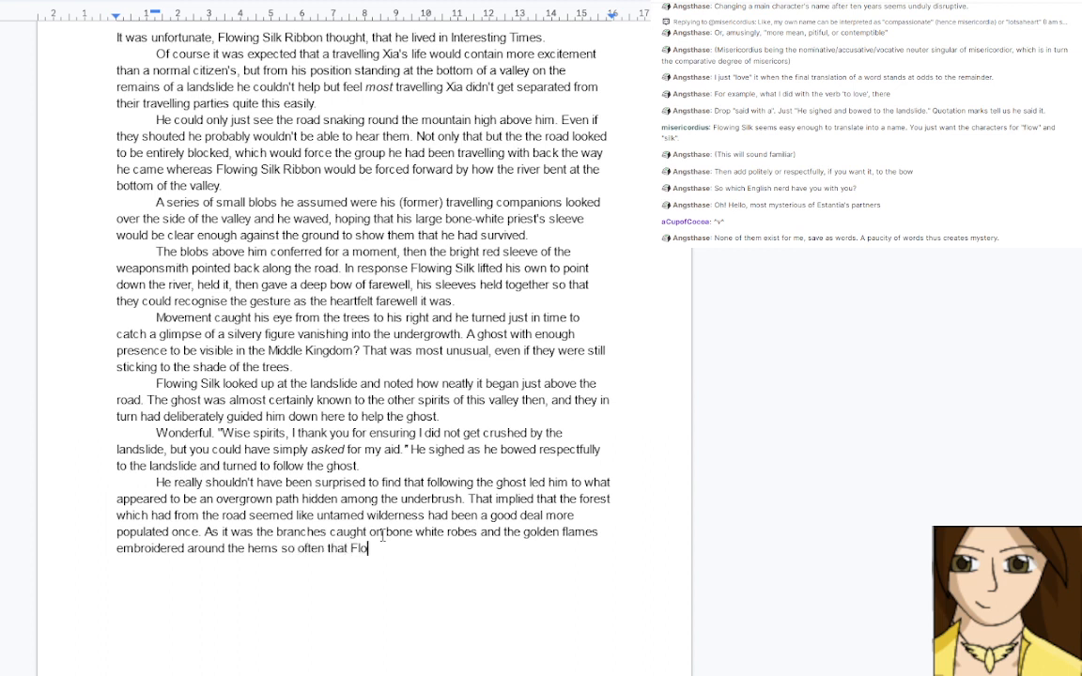
pyautogui.write('wing Silk was forced to ')
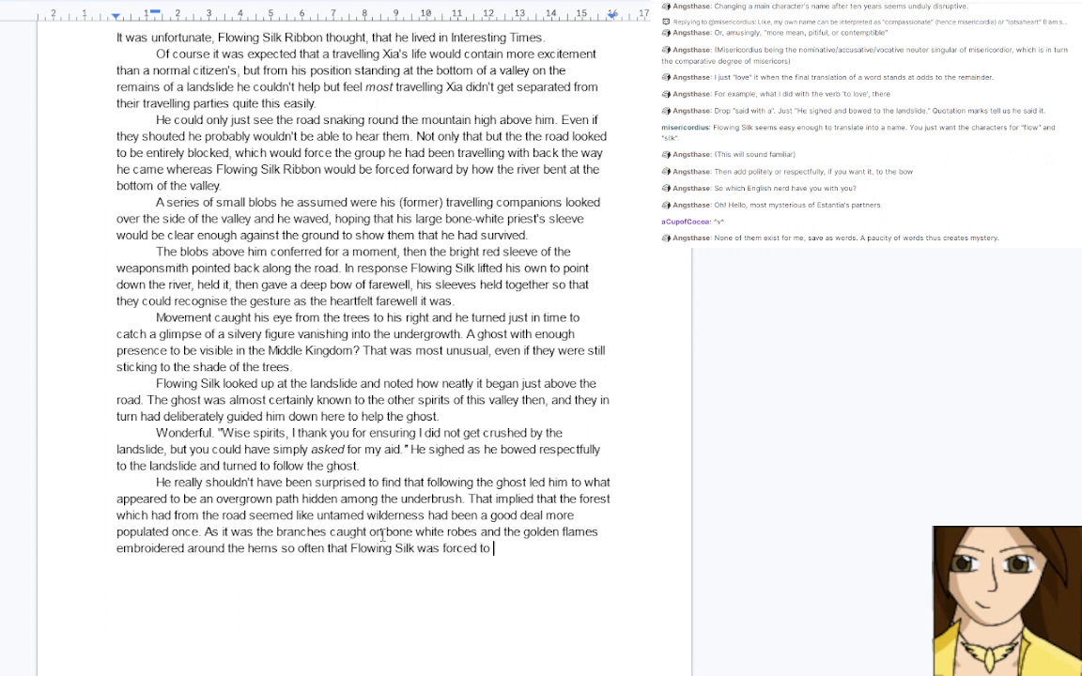
pyautogui.write('pause more than')
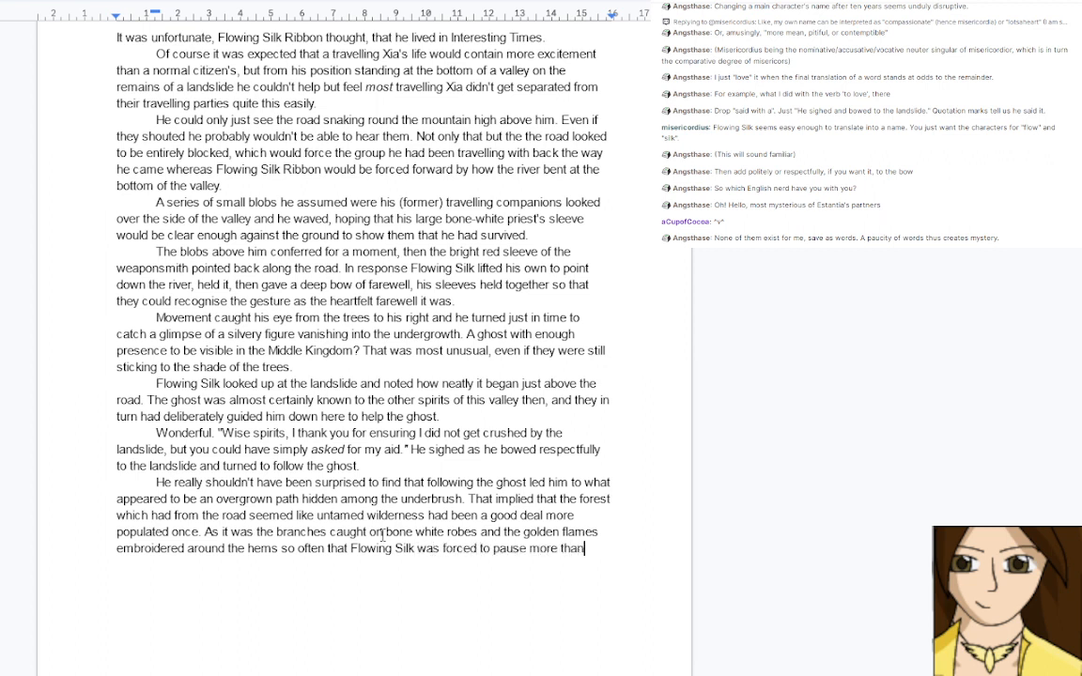
pyautogui.write(' once to resettle the')
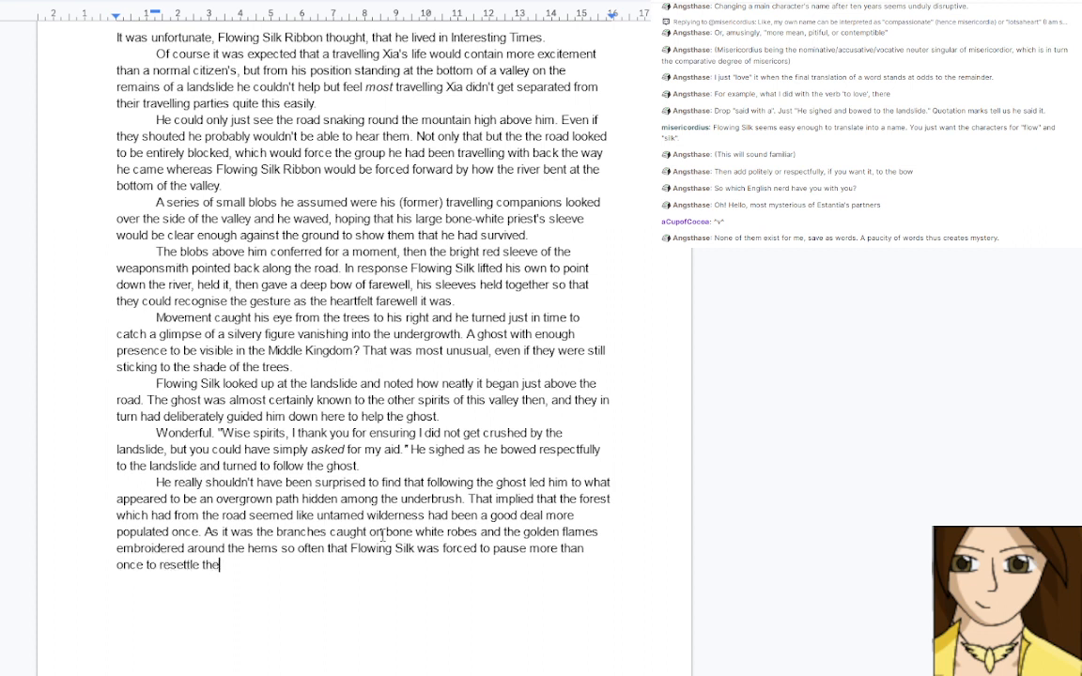
pyautogui.write('m properly.')
# Replace "and the" after "bone white robes" with "with the proud dashed line of a priest above"
pyautogui.click(481, 533)
pyautogui.write('with t')
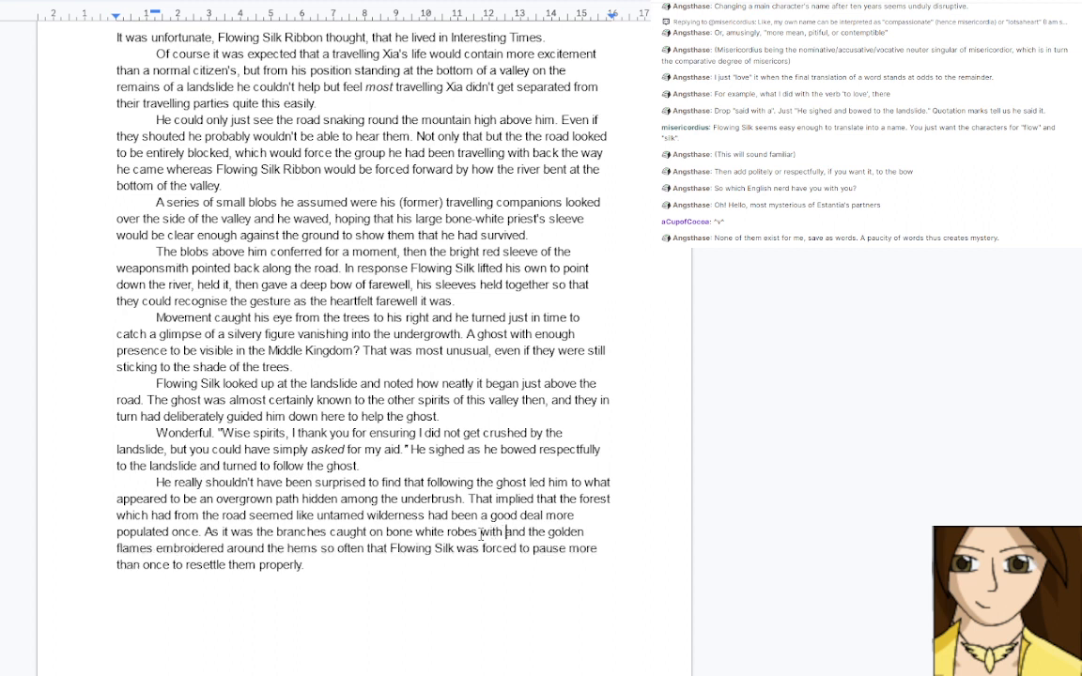
pyautogui.write('he ')
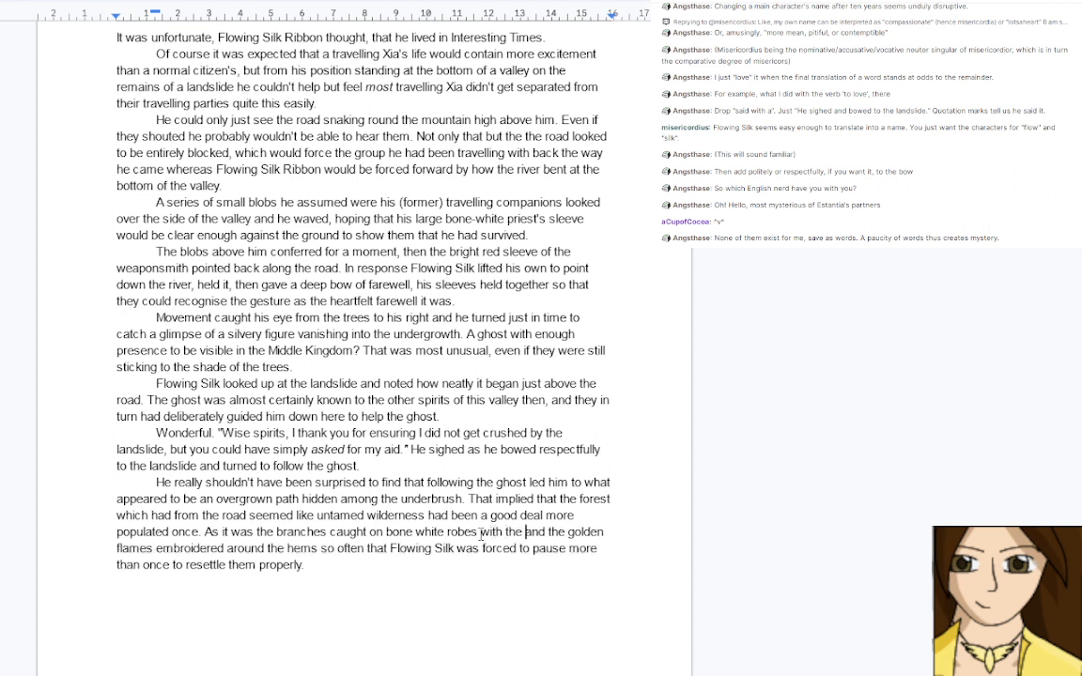
pyautogui.write('prou')
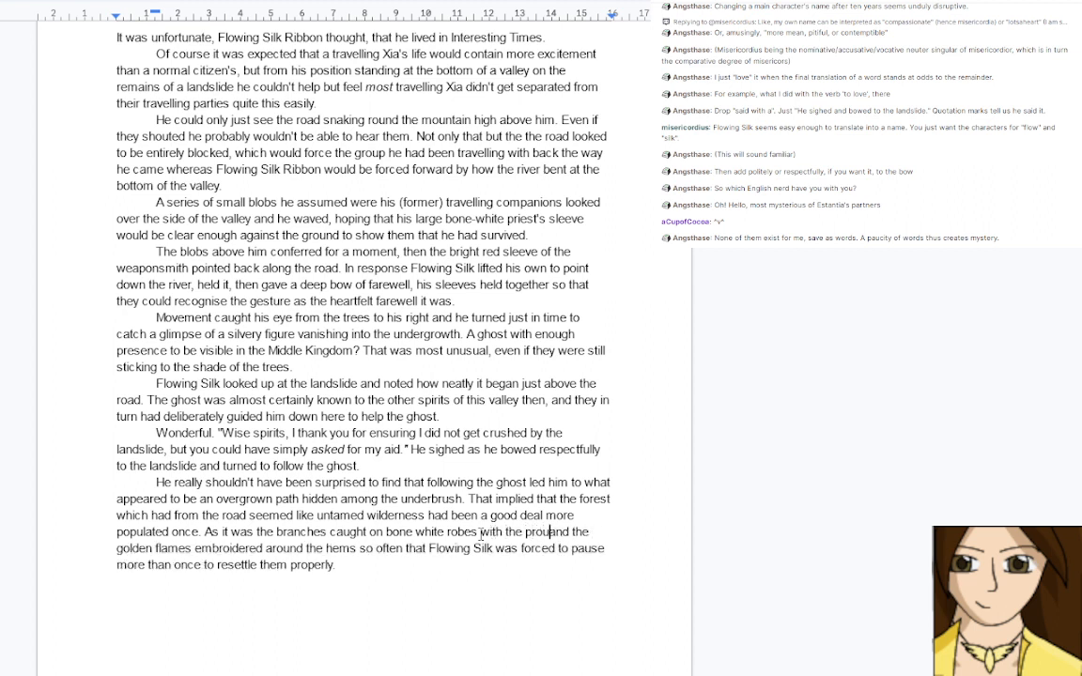
pyautogui.write('d ')
pyautogui.write('dashed ')
pyautogui.write('line of a p')
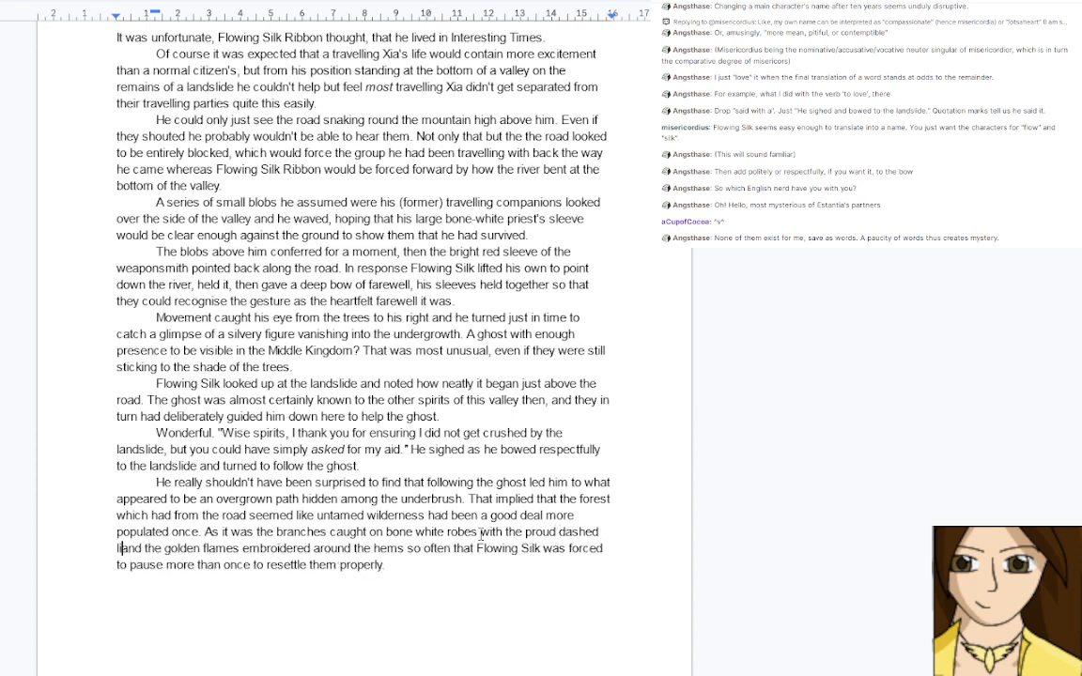
pyautogui.write('riest ')
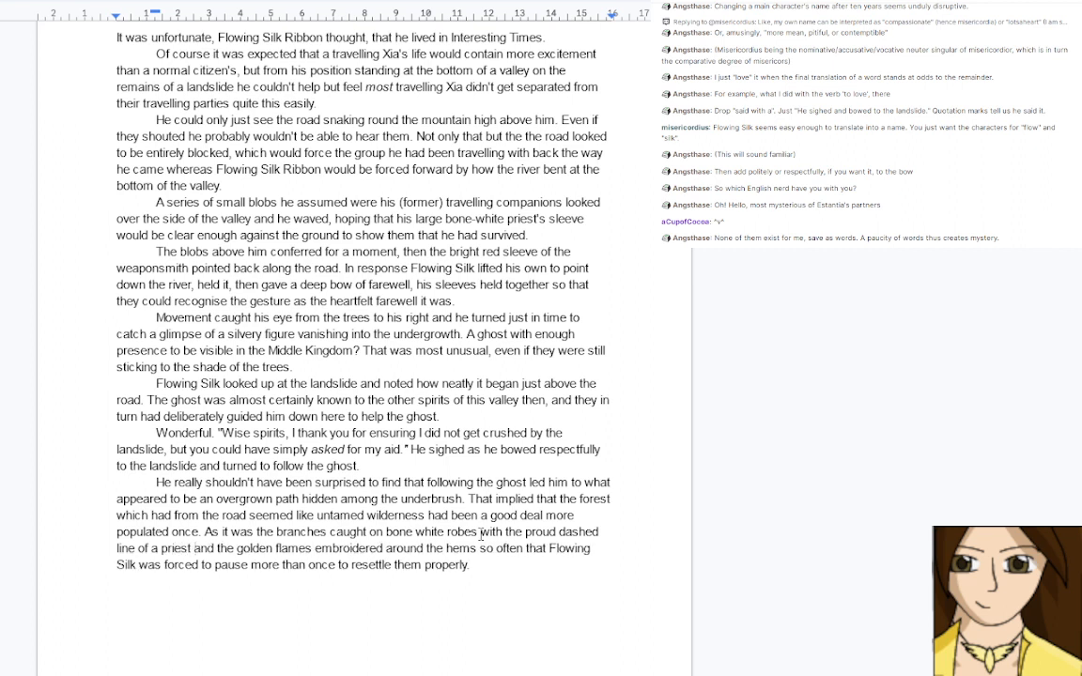
pyautogui.write('above')
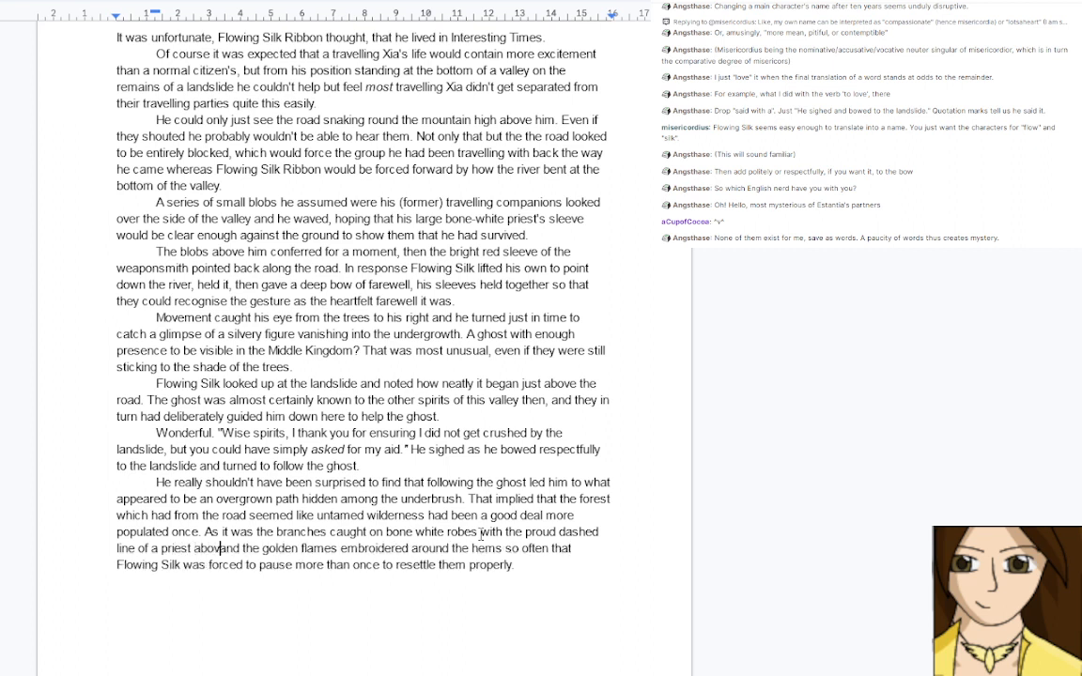
pyautogui.press('Delete')
pyautogui.press('Delete')
pyautogui.press('Delete')
pyautogui.press('Delete')
pyautogui.press('Delete')
pyautogui.press('Delete')
pyautogui.press('Delete')
pyautogui.press('Delete')
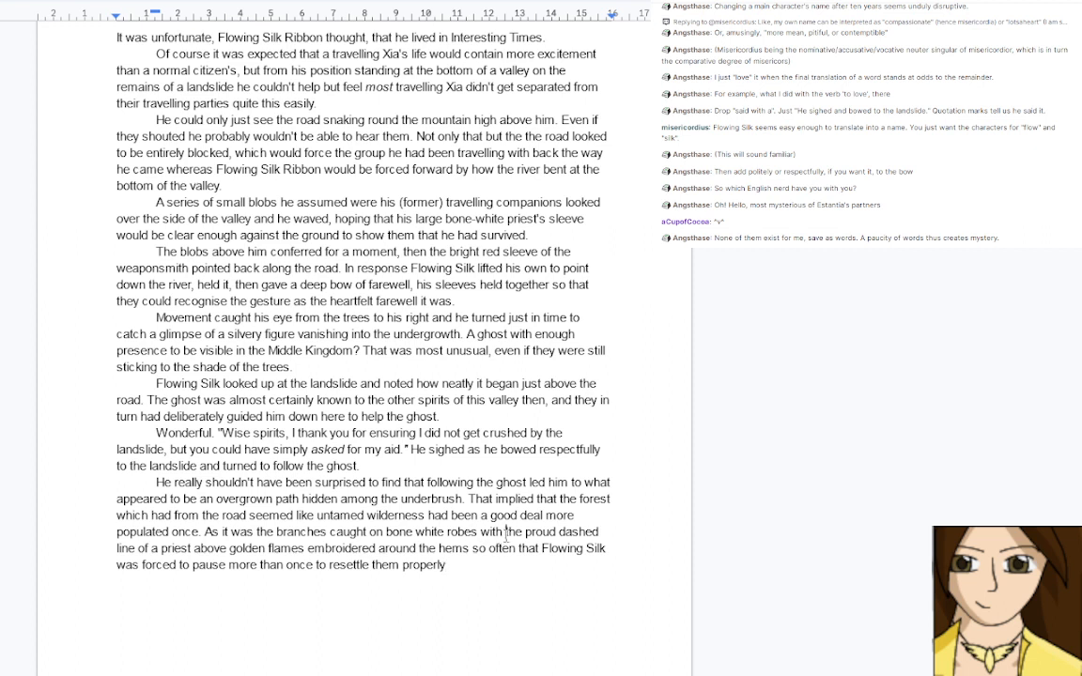
# Delete "the proud dashed line of a priest above" before "golden flames" and return to the end of the text
pyautogui.moveTo(506, 533); pyautogui.dragTo(229, 550)
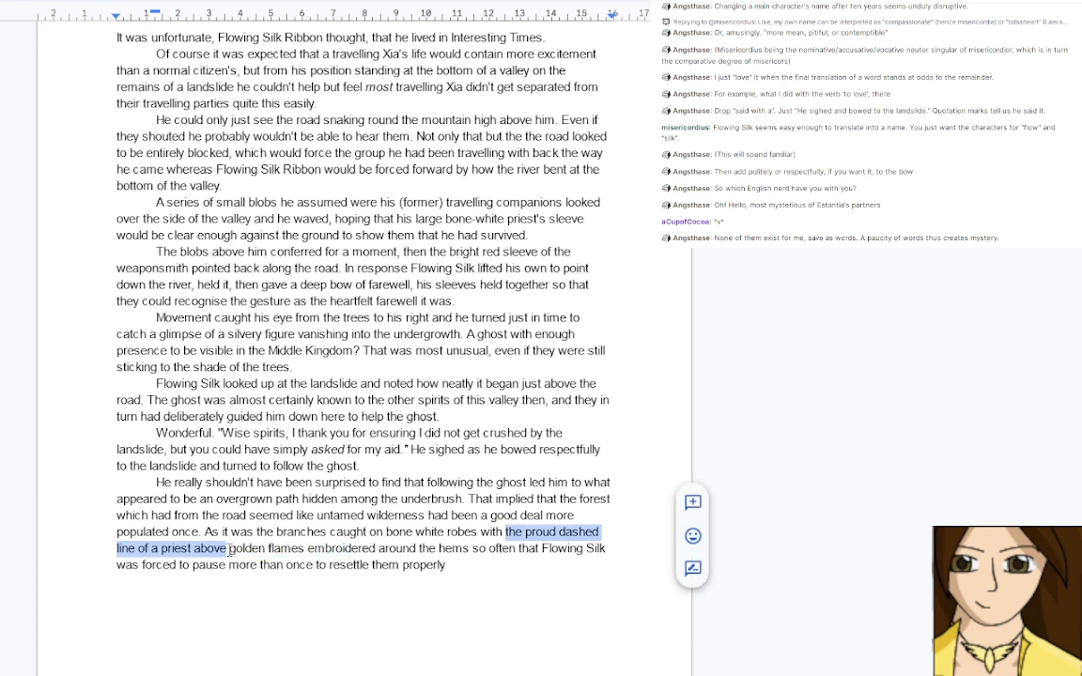
pyautogui.press('BackSpace')
pyautogui.click(282, 582)
pyautogui.press('Return')
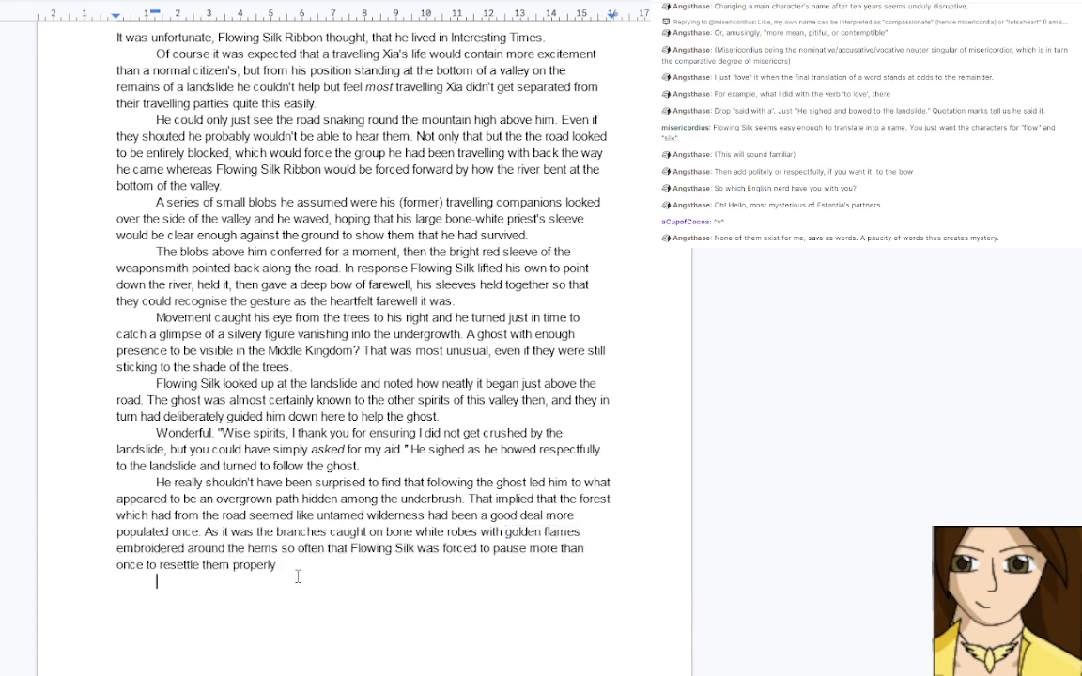
# Extend the last sentence after "properly" with "and check they hadn't pulled at the threads forming the dashed line"
pyautogui.doubleClick(303, 564)
pyautogui.write("and check they hadn't pulled")
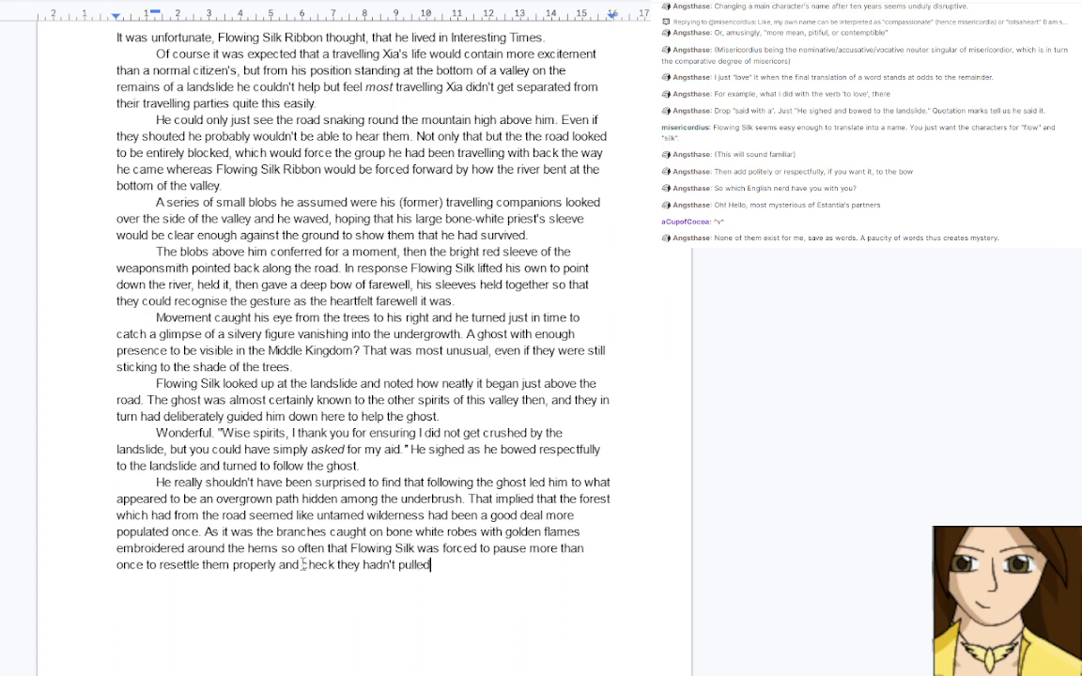
pyautogui.write(' at the threads forming')
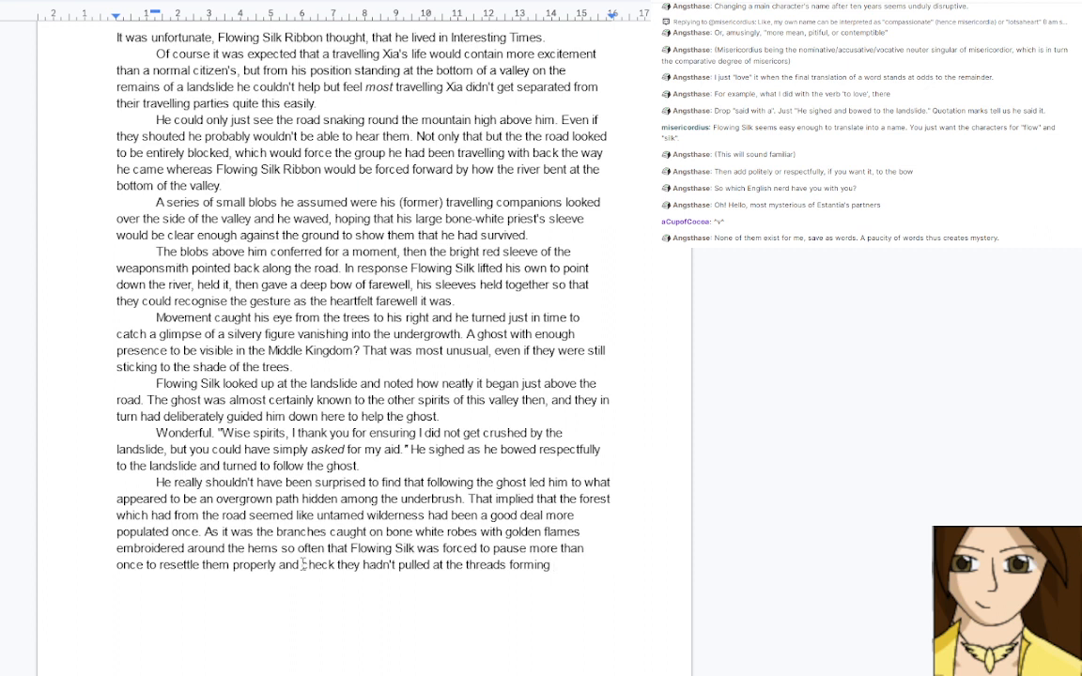
pyautogui.write('the ')
pyautogui.write('dashe')
pyautogui.write('d ')
pyautogui.write('l')
pyautogui.write('in')
pyautogui.write('e')
pyautogui.write(' a')
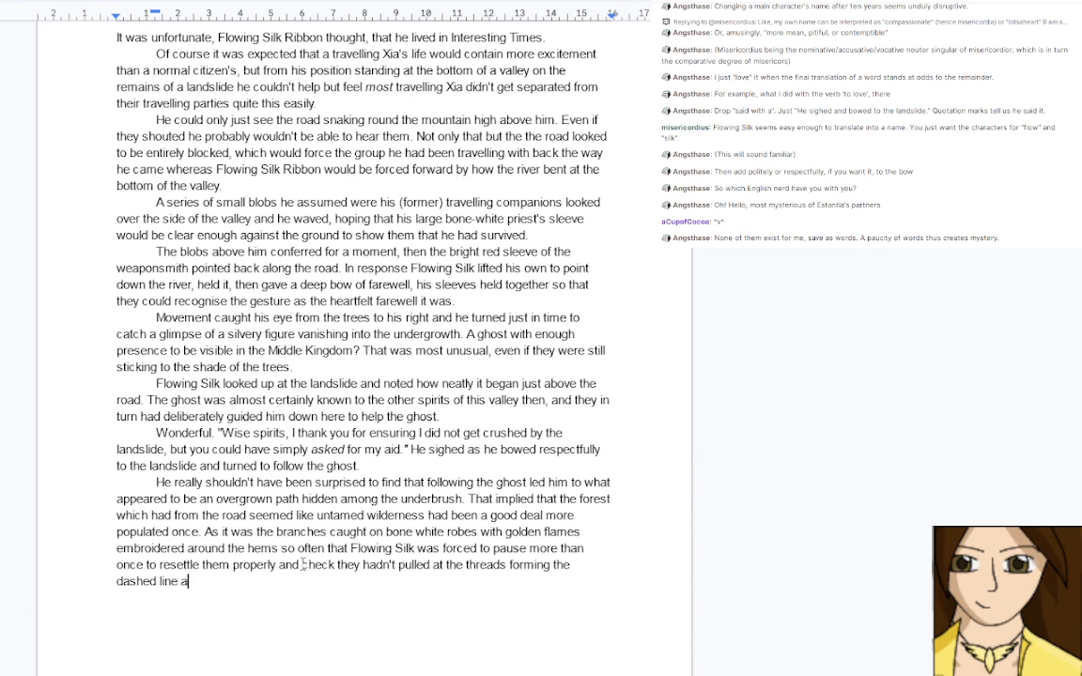
# Finish the sentence with "above the hems which told everyone he was a full priest rather than an apprentice."
pyautogui.write('bove the hems which told ')
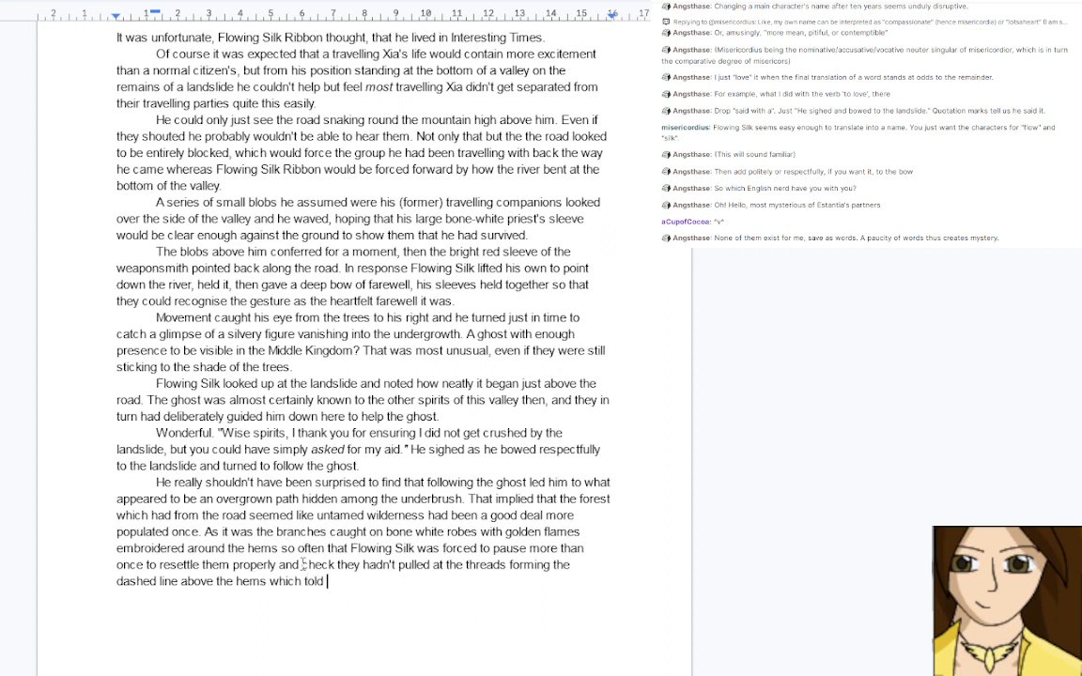
pyautogui.write('everyone he was a f')
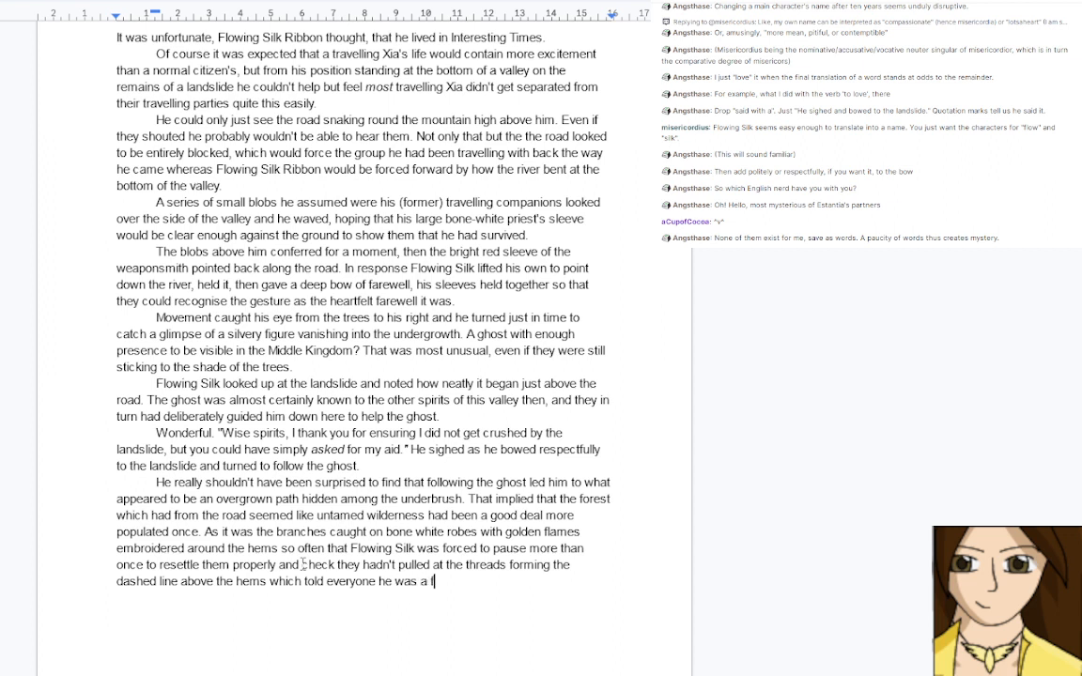
pyautogui.write('ull priest rather than')
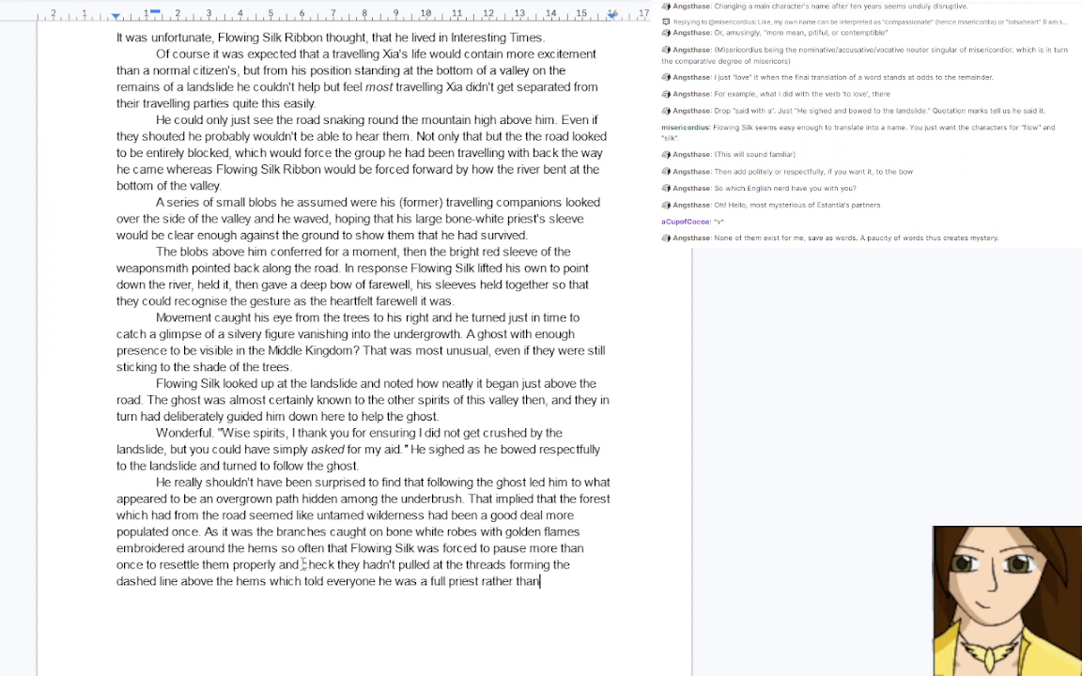
pyautogui.write(' an apprentice.')
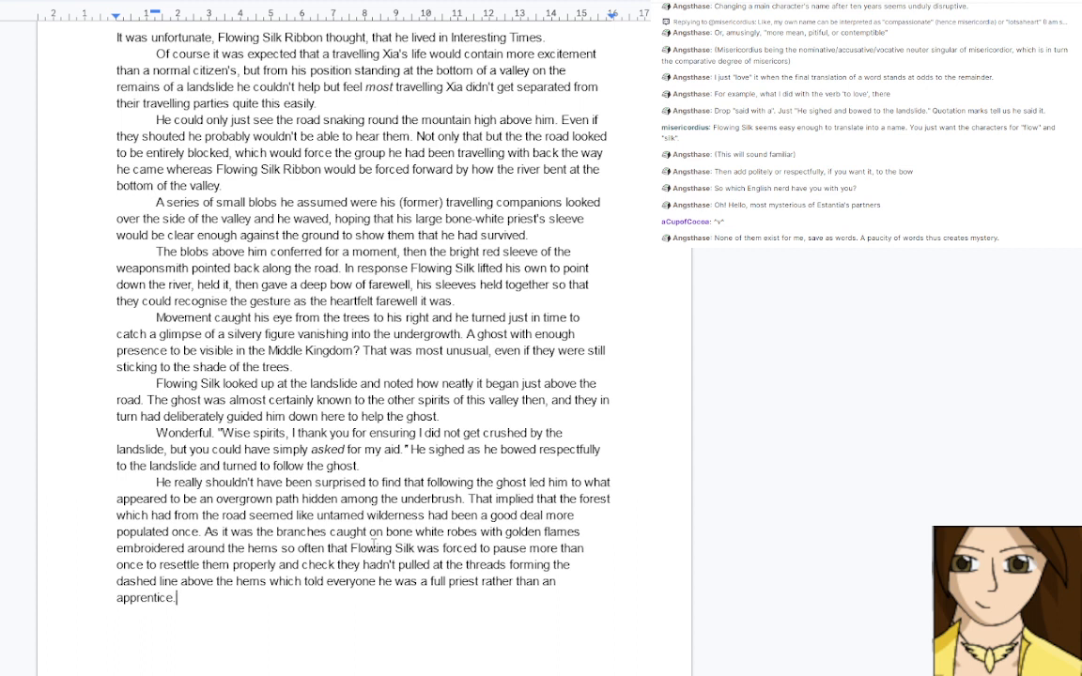
# End the sentence after "properly" and begin the next one with "While there weren't many brambles among them he also"
pyautogui.click(276, 564)
pyautogui.write(',')
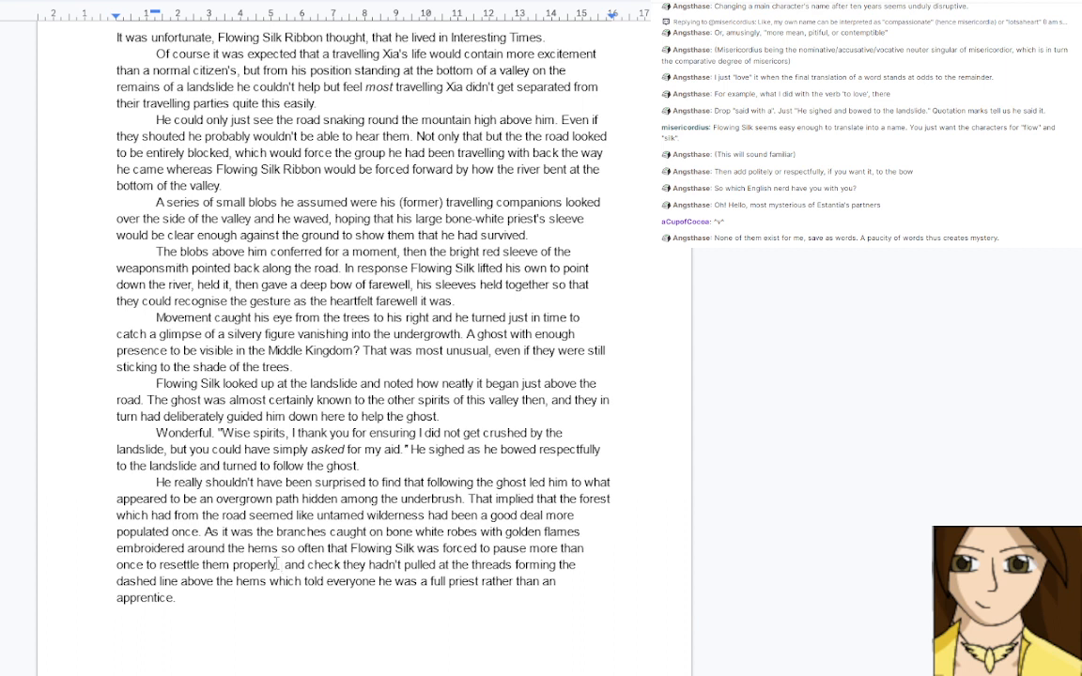
pyautogui.write(' While there we')
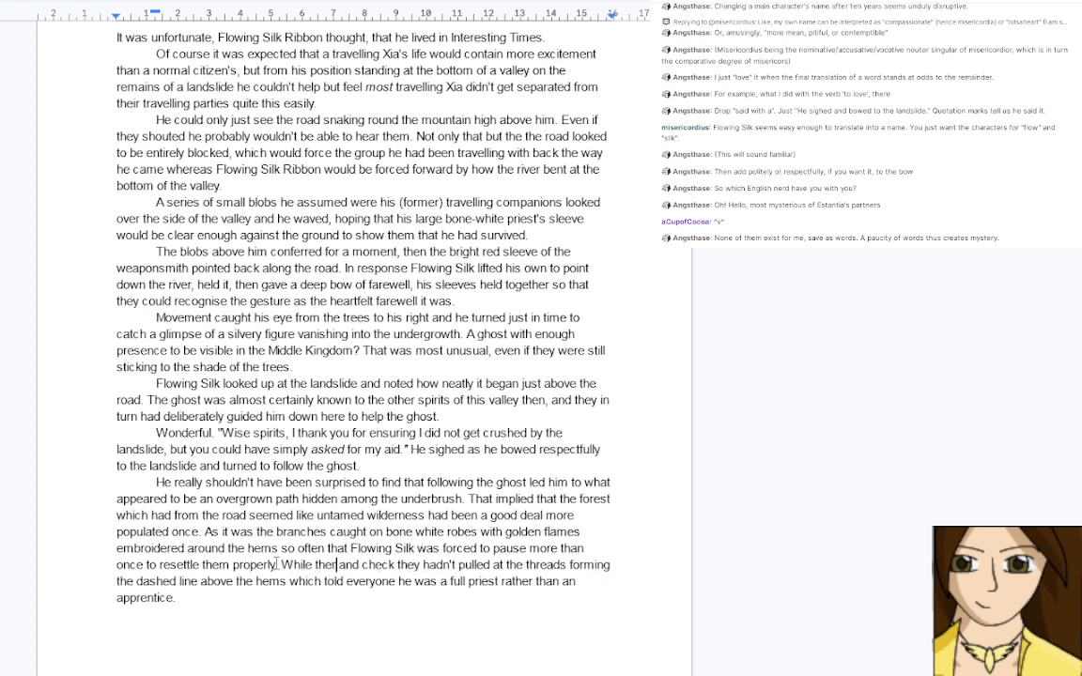
pyautogui.write("ren't ")
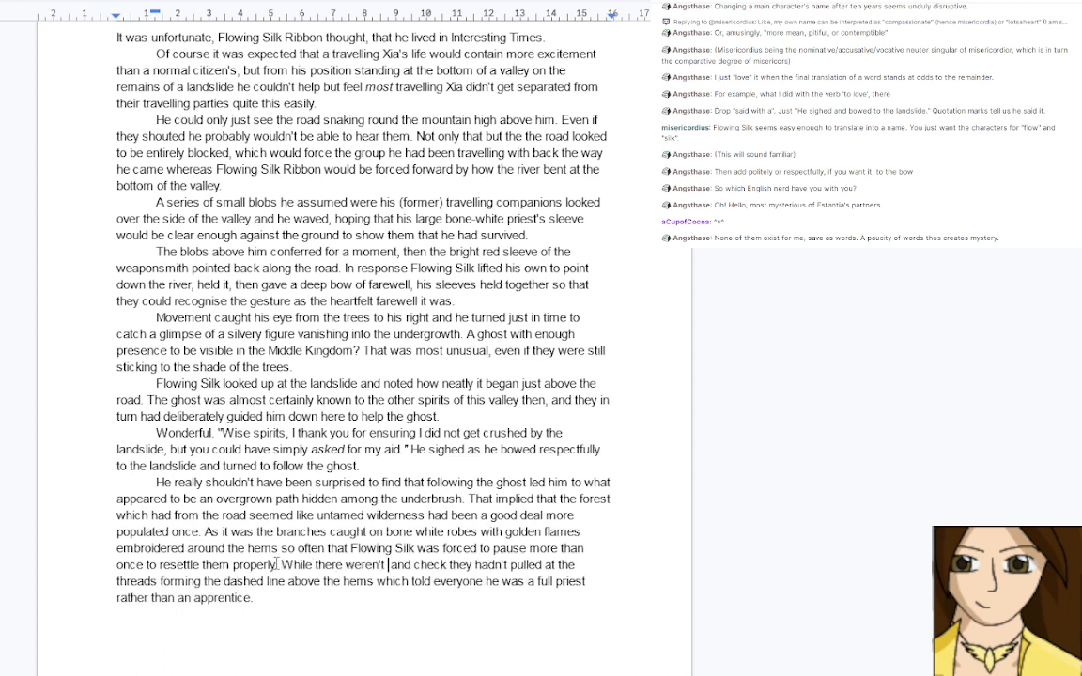
pyautogui.write('many')
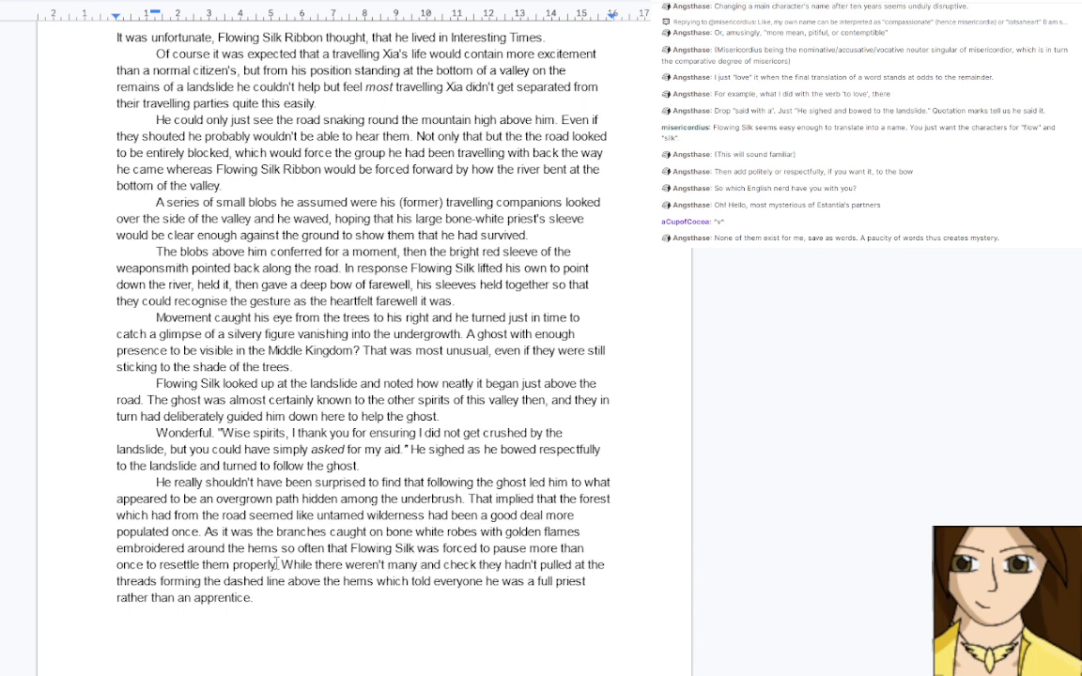
pyautogui.write(' brambles ')
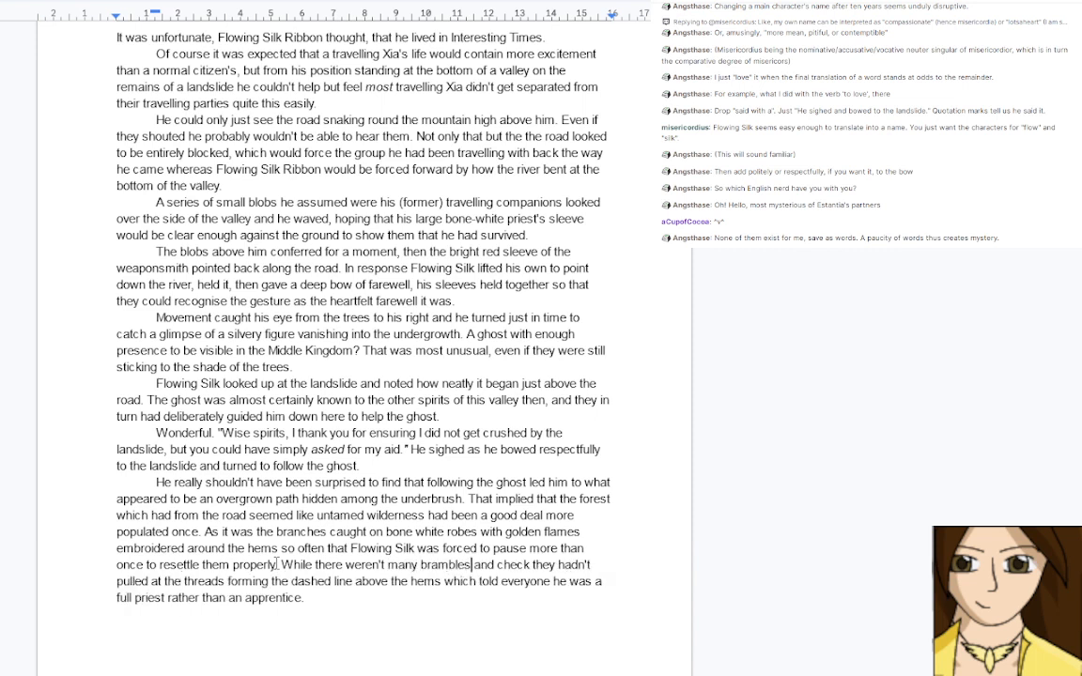
pyautogui.write('among them ')
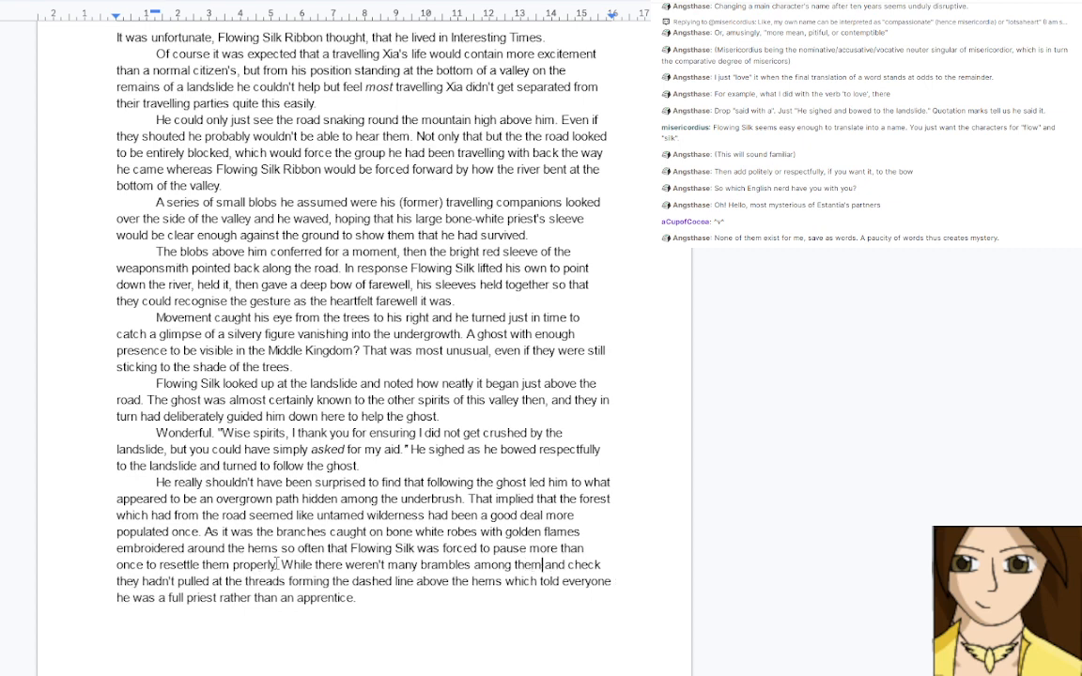
pyautogui.write('he also')
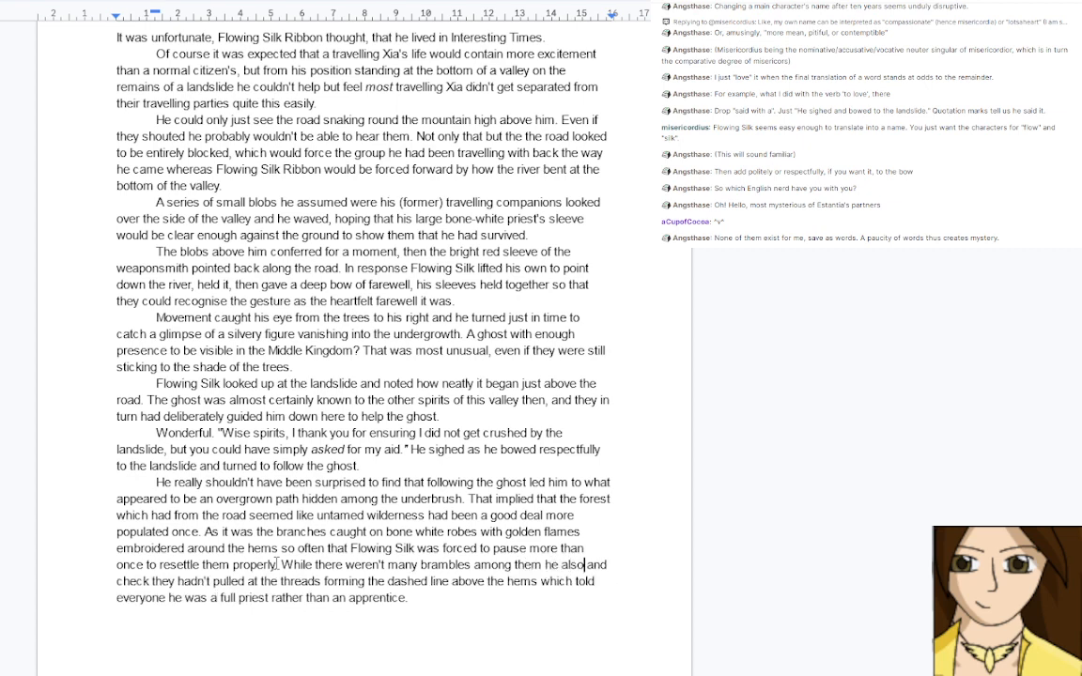
# Replace "them he also" with "the bushes he also took the time to check"
pyautogui.press('BackSpace')
pyautogui.press('BackSpace')
pyautogui.press('BackSpace')
pyautogui.press('BackSpace')
pyautogui.press('BackSpace')
pyautogui.press('BackSpace')
pyautogui.press('BackSpace')
pyautogui.press('BackSpace')
pyautogui.press('BackSpace')
pyautogui.press('BackSpace')
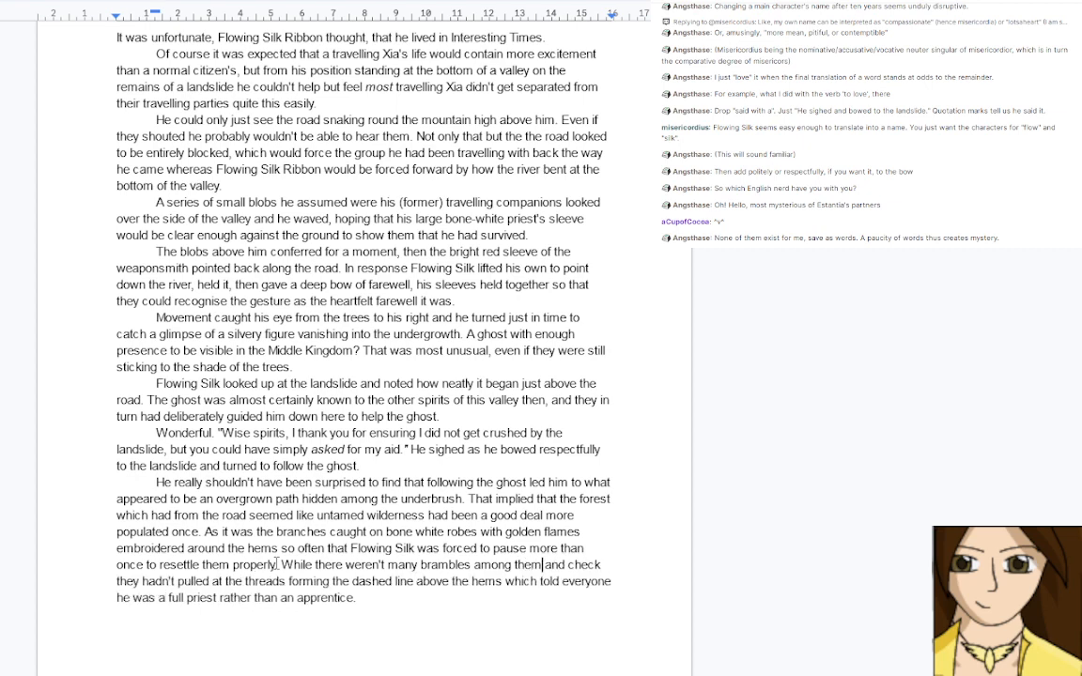
pyautogui.write('bushes ')
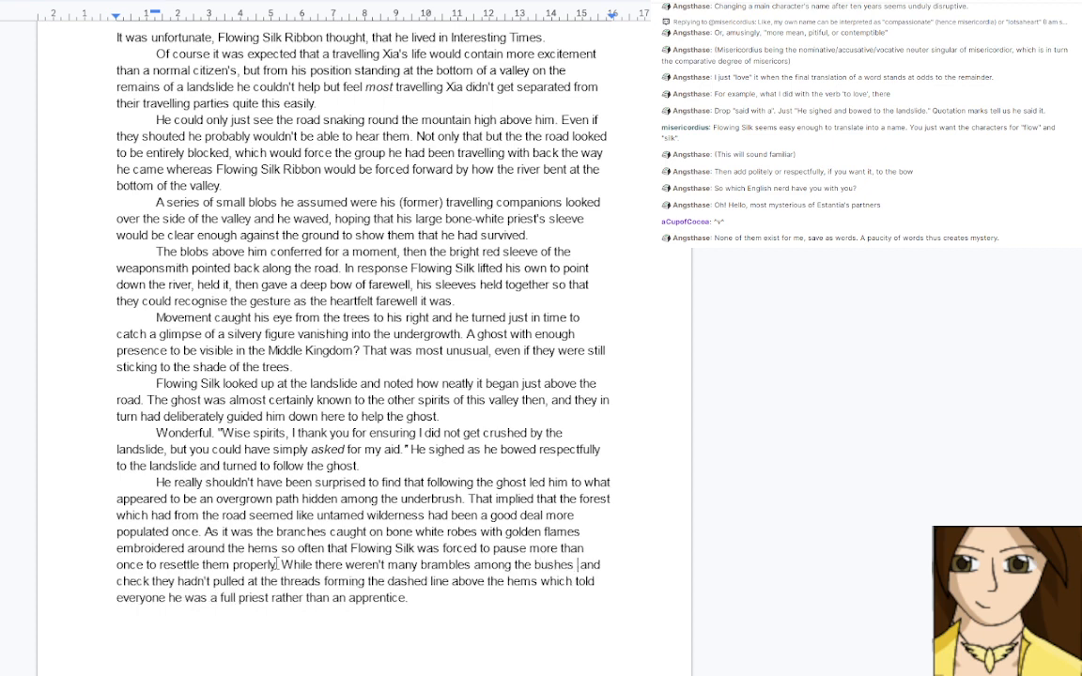
pyautogui.write(' he also took ')
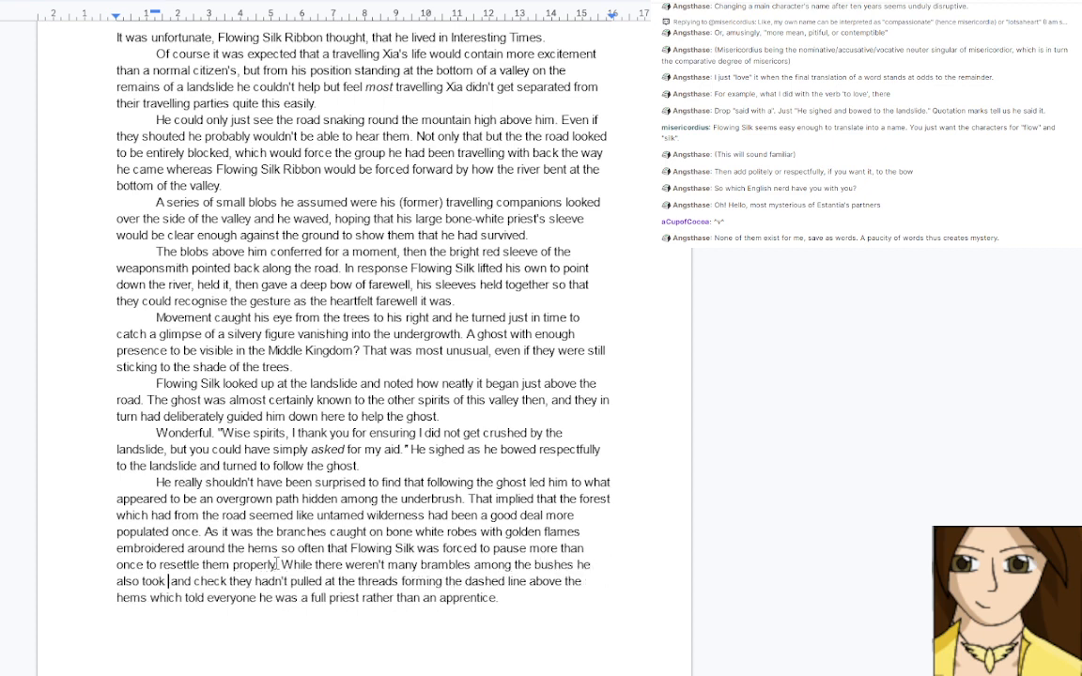
pyautogui.write('the time to chec')
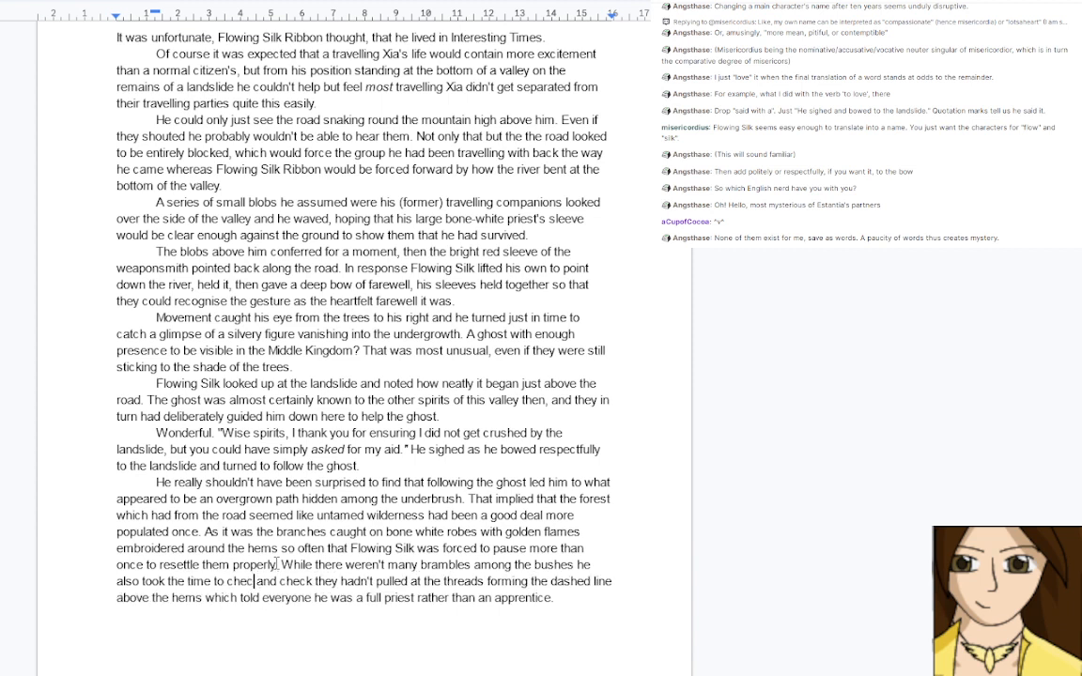
pyautogui.write('k')
# Replace the leftover "and check they hadn't pulled at the" before "threads" with "that the"
pyautogui.press('Delete')
pyautogui.press('Delete')
pyautogui.press('Delete')
pyautogui.press('Delete')
pyautogui.press('Delete')
pyautogui.press('Delete')
pyautogui.press('Delete')
pyautogui.press('Delete')
pyautogui.press('Delete')
pyautogui.press('Delete')
pyautogui.press('Delete')
pyautogui.press('Delete')
pyautogui.press('Delete')
pyautogui.press('Delete')
pyautogui.press('Delete')
pyautogui.press('Delete')
pyautogui.press('Delete')
pyautogui.press('Delete')
pyautogui.press('Delete')
pyautogui.press('Delete')
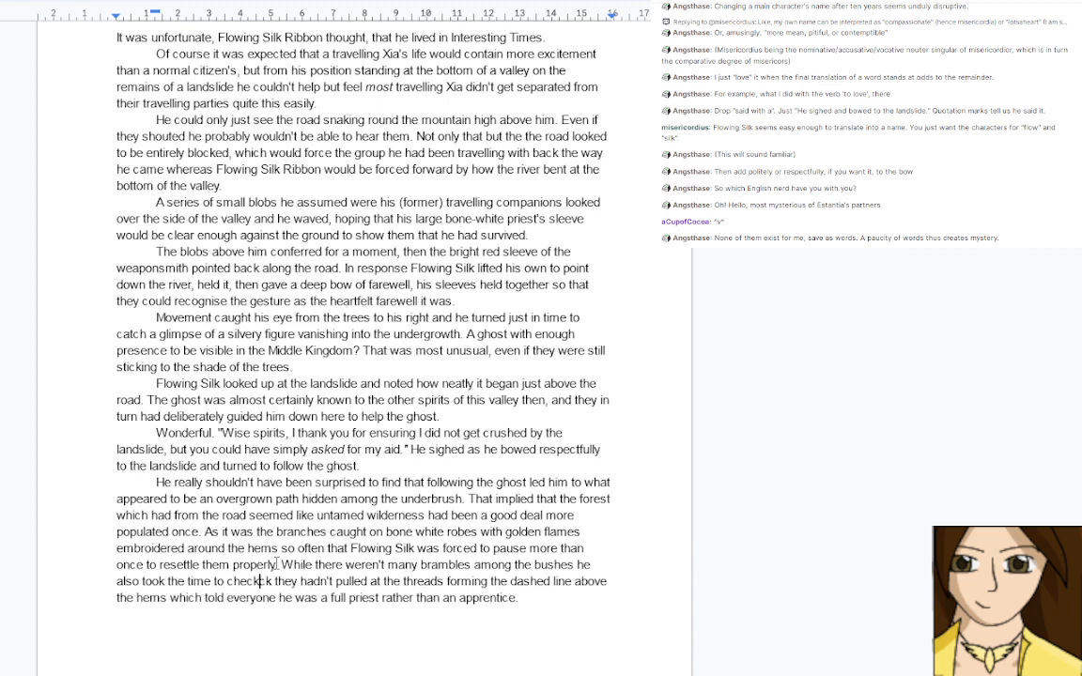
pyautogui.press('Delete')
pyautogui.press('Delete')
pyautogui.press('Delete')
pyautogui.press('Delete')
pyautogui.press('Delete')
pyautogui.press('Delete')
pyautogui.press('Delete')
pyautogui.press('Delete')
pyautogui.press('Delete')
pyautogui.press('Delete')
pyautogui.press('Delete')
pyautogui.press('Delete')
pyautogui.press('Delete')
pyautogui.press('Delete')
pyautogui.press('Delete')
pyautogui.press('Delete')
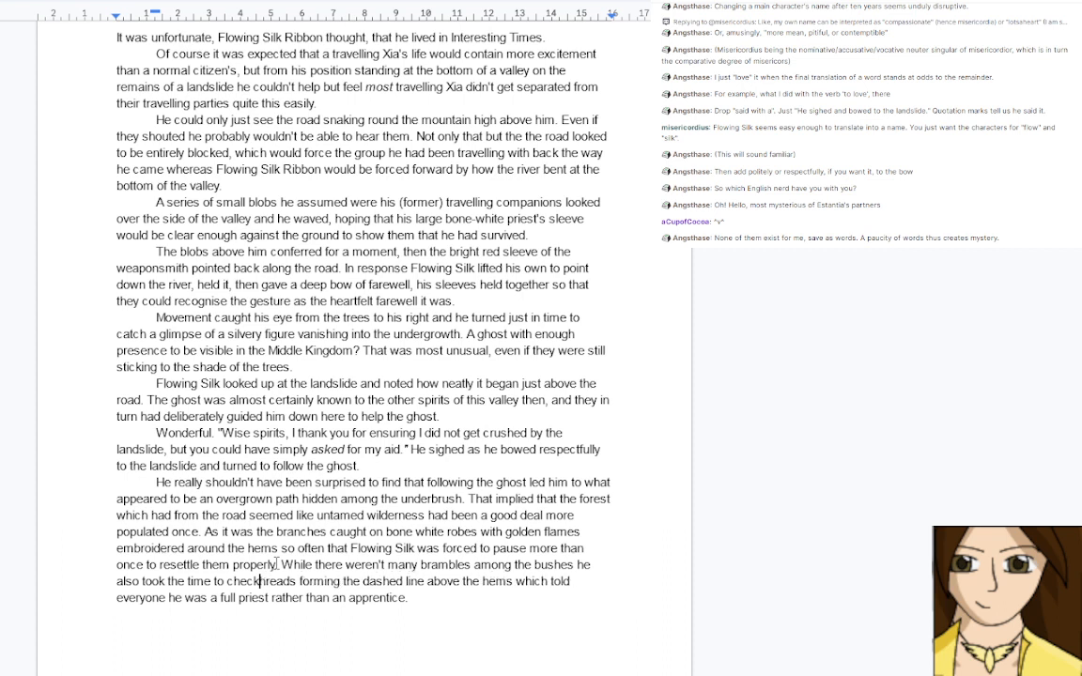
pyautogui.write('that the')
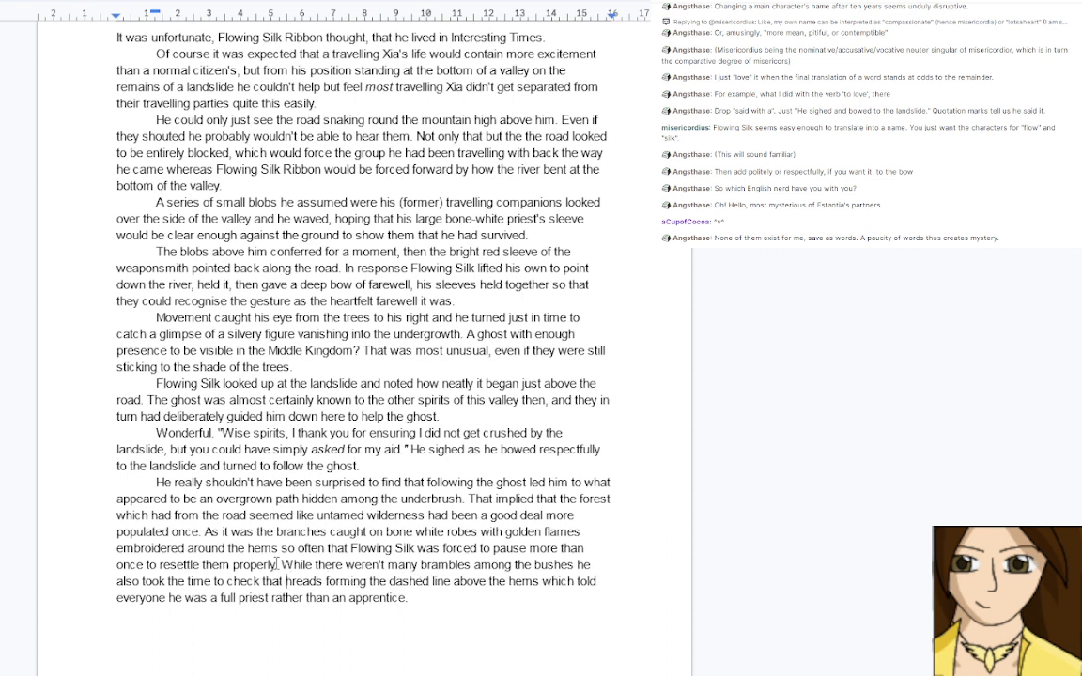
pyautogui.write(' t')
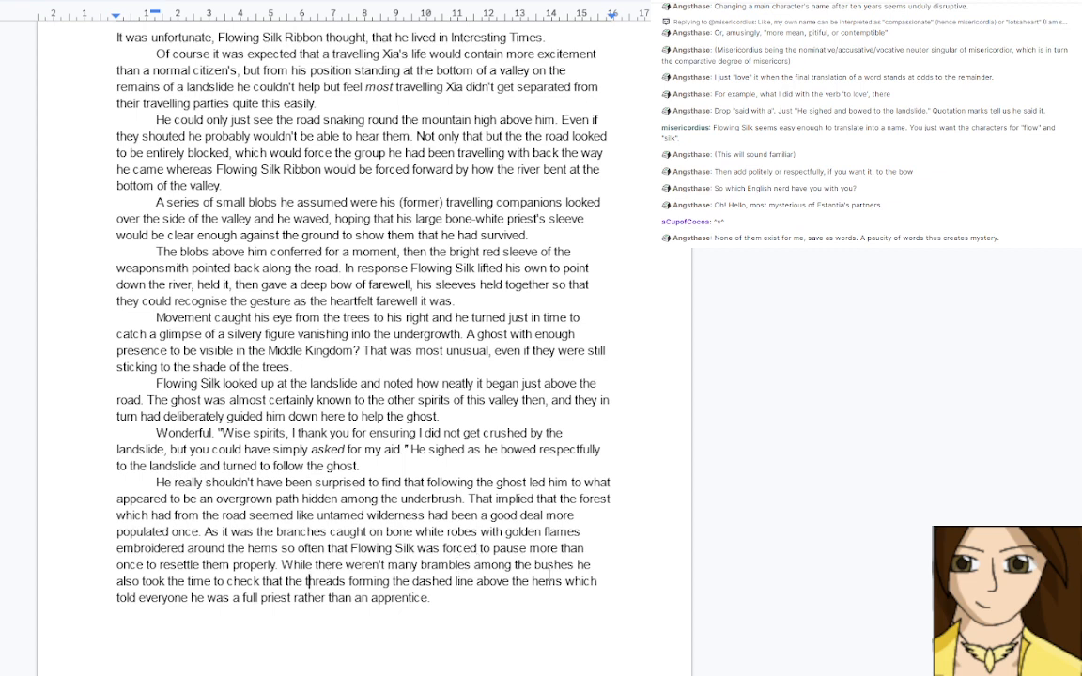
# Replace the closing clause "which told everyone he was a full priest rather than an apprentice." with "were intact, it wouldn't do for the"
pyautogui.moveTo(562, 581); pyautogui.dragTo(563, 598)
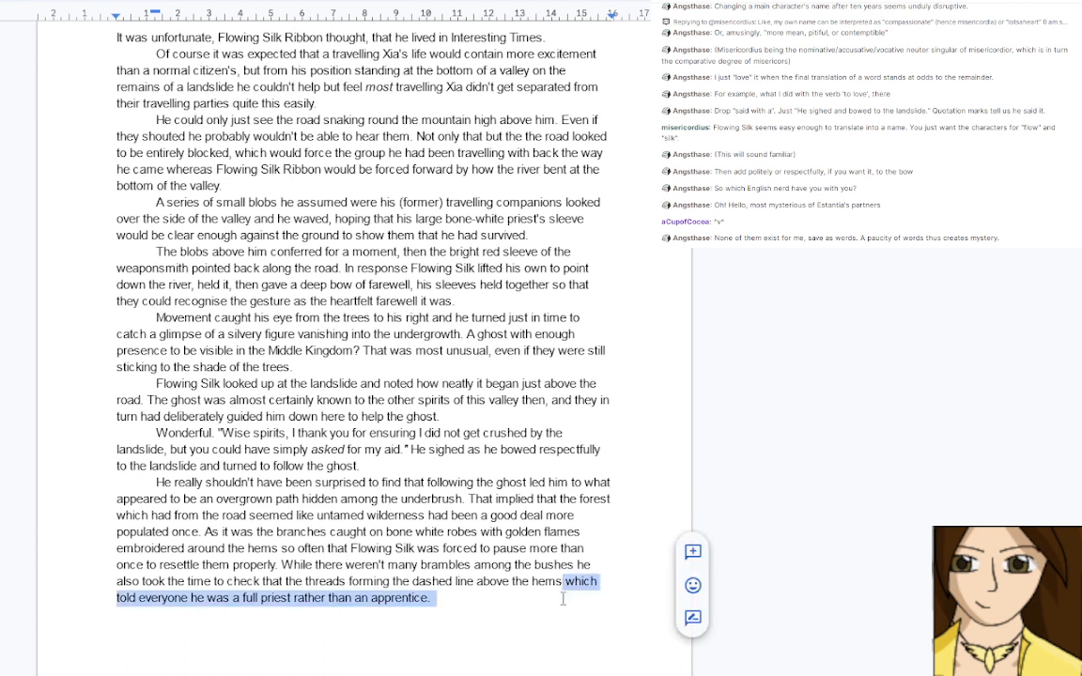
pyautogui.write('were ')
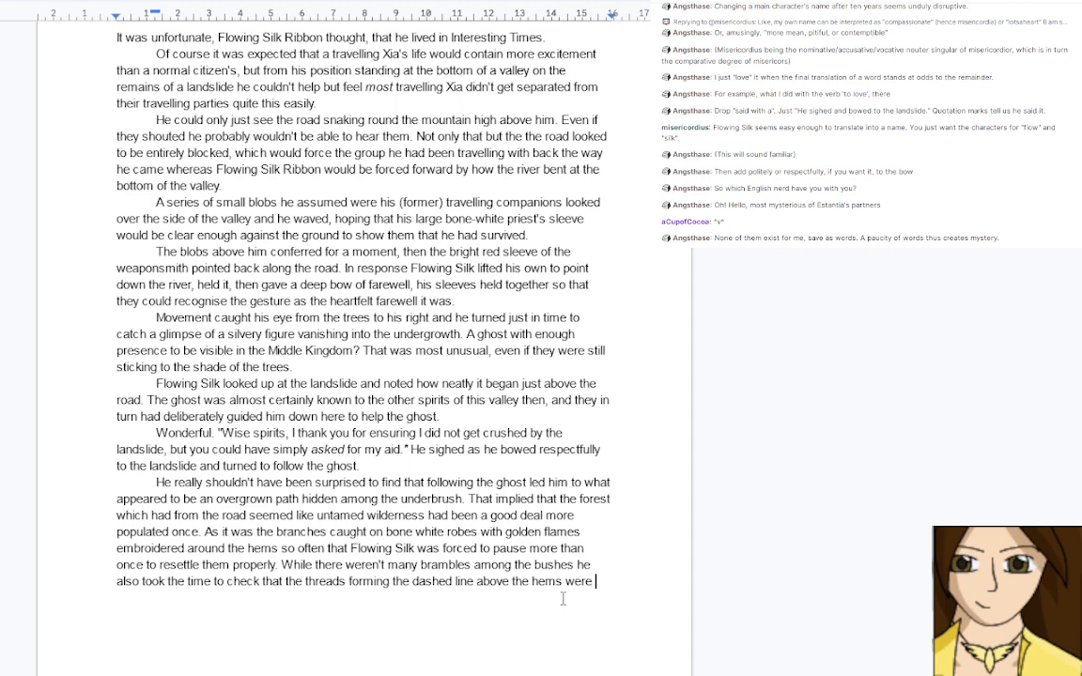
pyautogui.write("intact, it wouldn't")
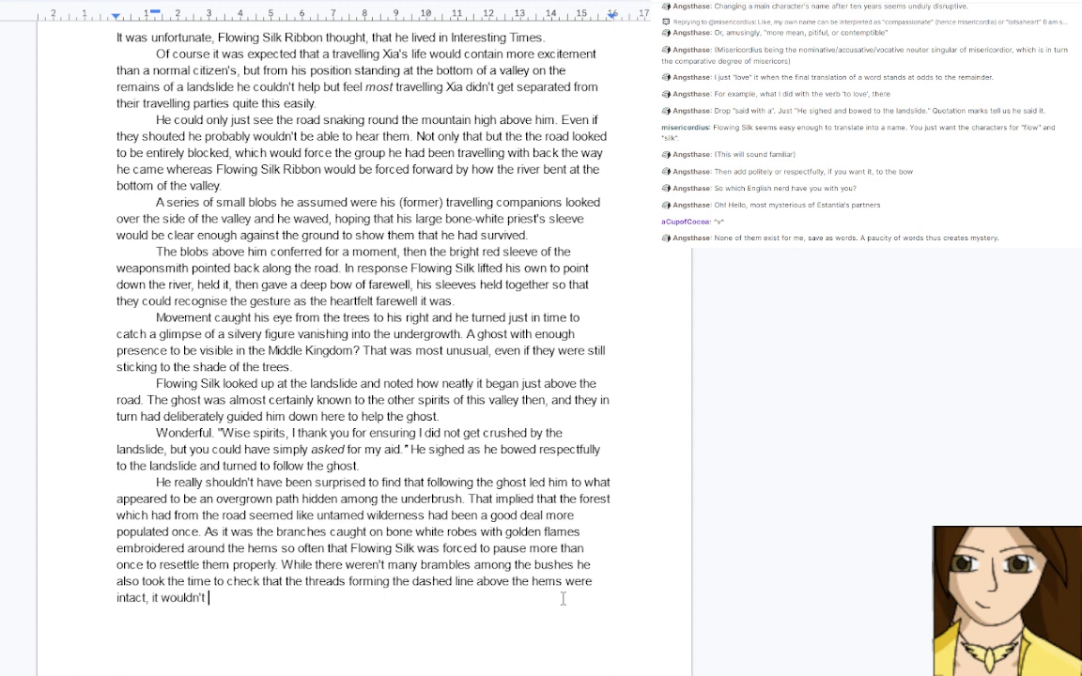
pyautogui.write(' do for the da')
pyautogui.write('dash')
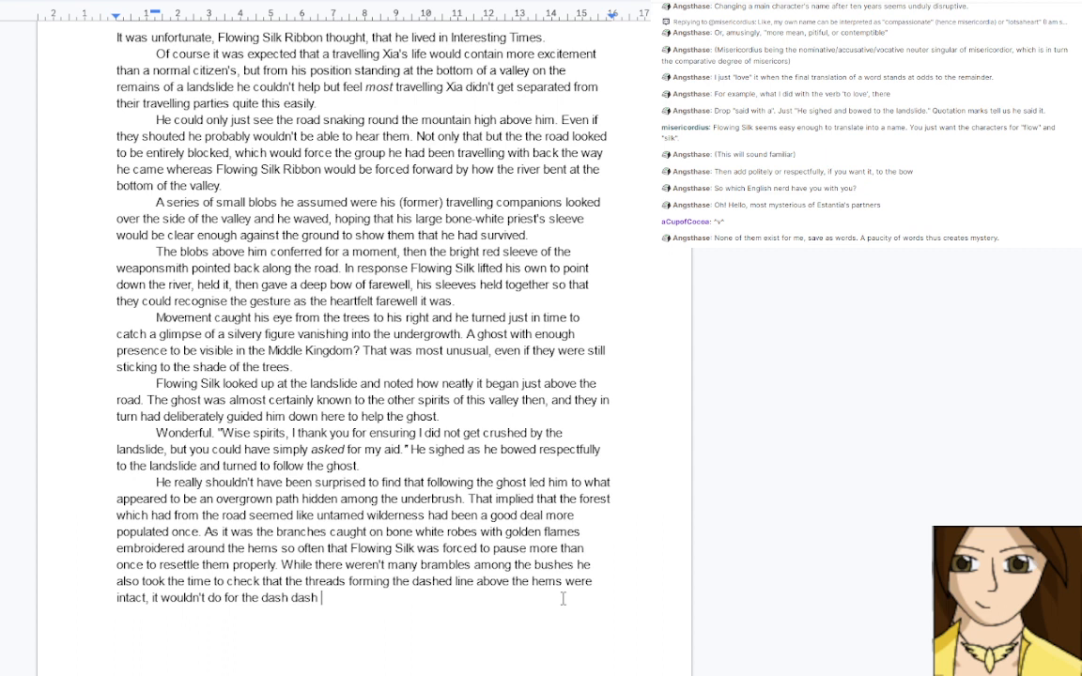
pyautogui.press('BackSpace')
pyautogui.press('BackSpace')
pyautogui.press('BackSpace')
pyautogui.press('BackSpace')
pyautogui.press('BackSpace')
pyautogui.write('-')
pyautogui.write('dash')
pyautogui.press('BackSpace')
pyautogui.press('BackSpace')
pyautogui.press('BackSpace')
pyautogui.press('BackSpace')
pyautogui.press('BackSpace')
pyautogui.press('BackSpace')
pyautogui.press('BackSpace')
pyautogui.press('BackSpace')
pyautogui.press('BackSpace')
pyautogui.press('BackSpace')
# Finish the sentence with "line-line of a priest to be mistaken for the line-dot-line of an apprentice." and start a new paragraph
pyautogui.write('line-line of a priest')
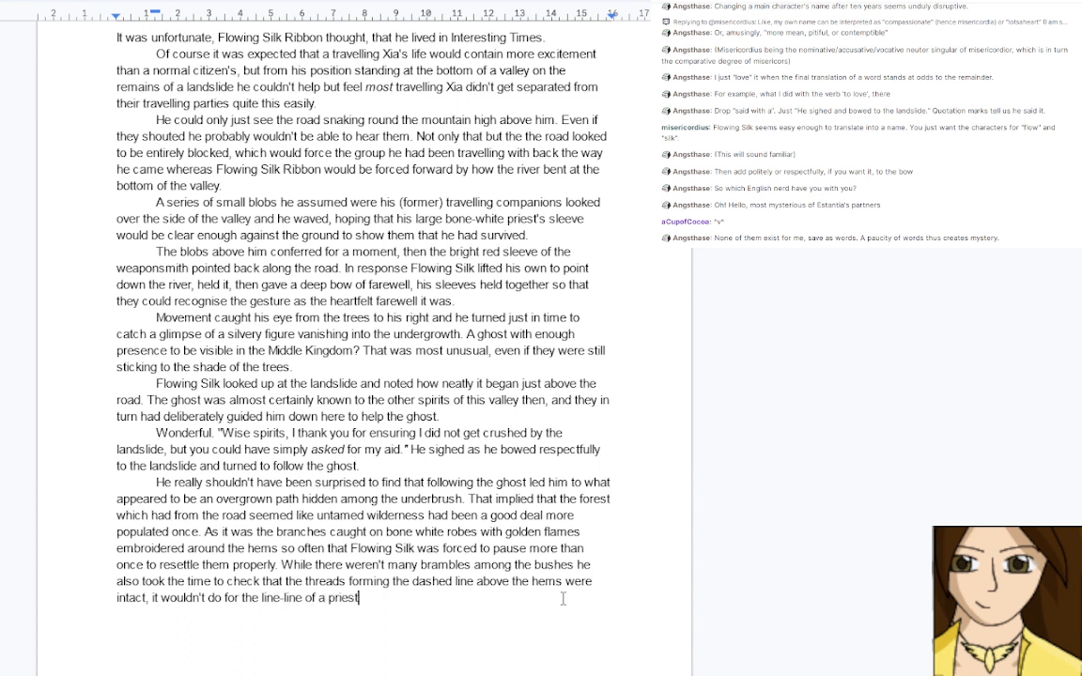
pyautogui.write(' to be mistaken for the line')
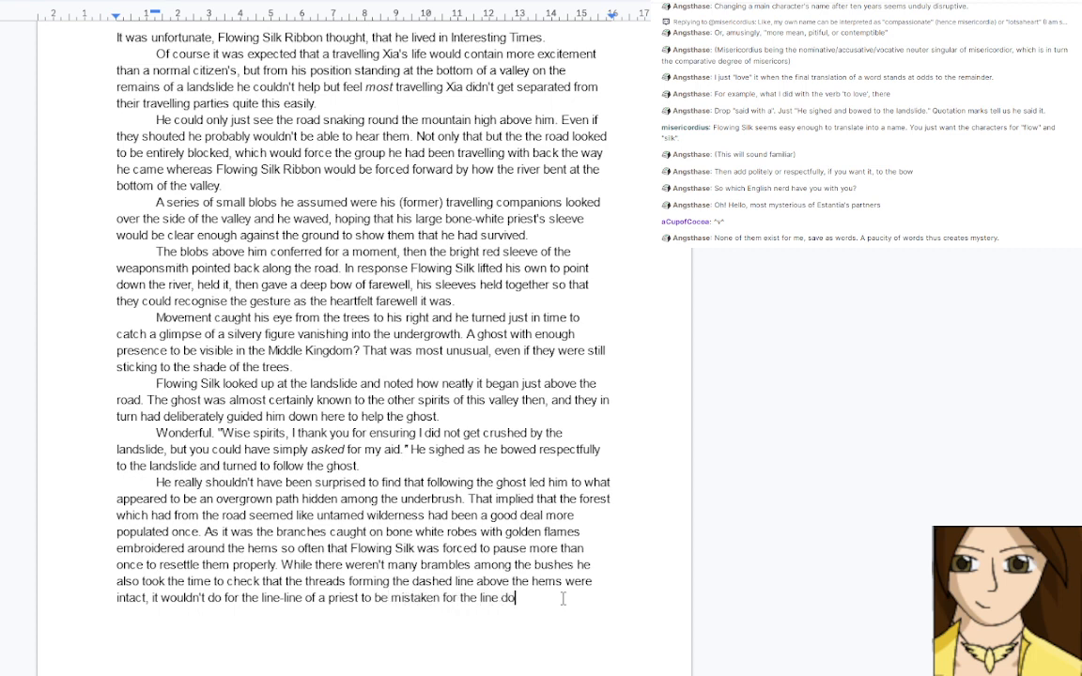
pyautogui.press('BackSpace')
pyautogui.write('-dot-')
pyautogui.write('line of ')
pyautogui.write('an apprent')
pyautogui.write('ice')
pyautogui.write('.')
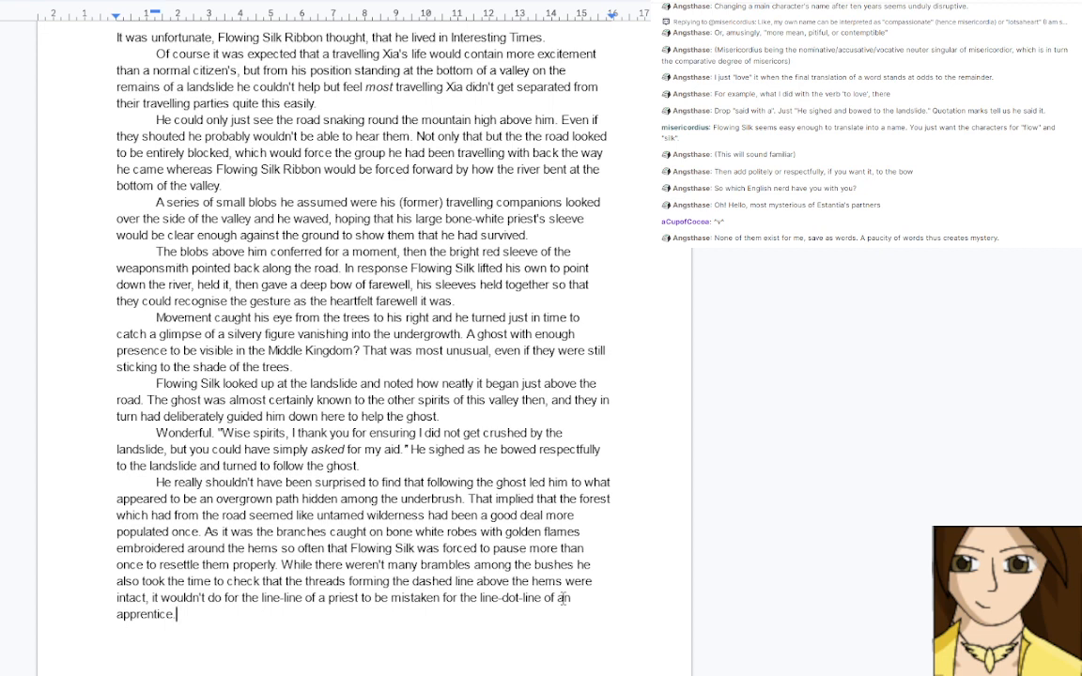
pyautogui.press('Return')
# Reread the older draft's passage in which Flowing Silk follows the figure through the vegetation, and return to the new text
pyautogui.scroll(-15, 507, 535)
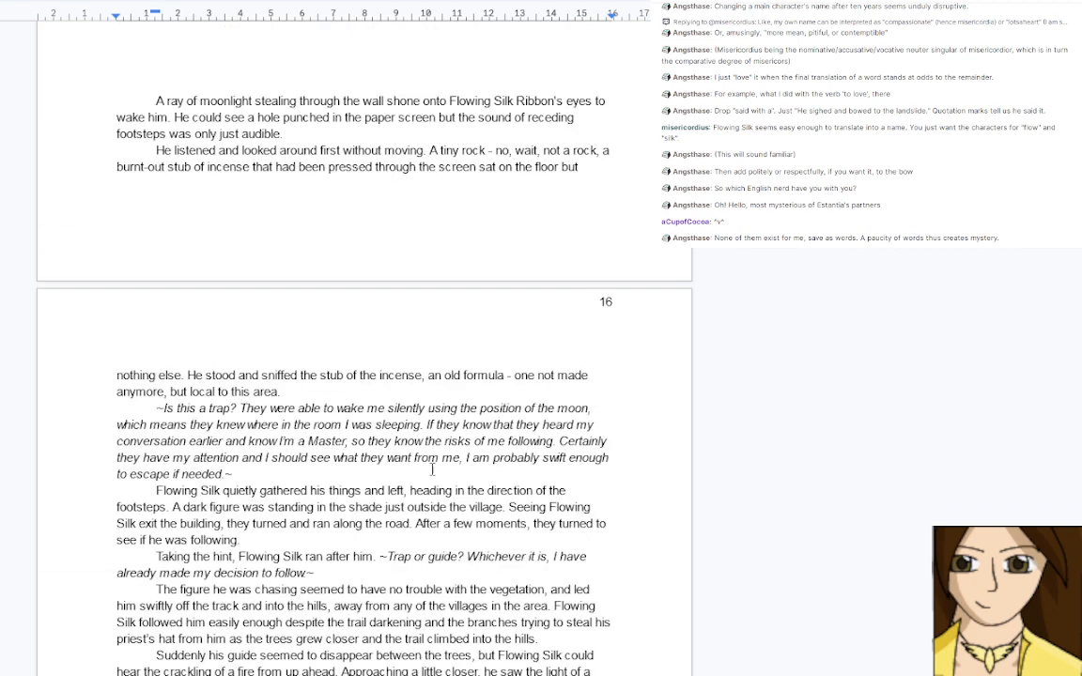
pyautogui.scroll(-1, 432, 469)
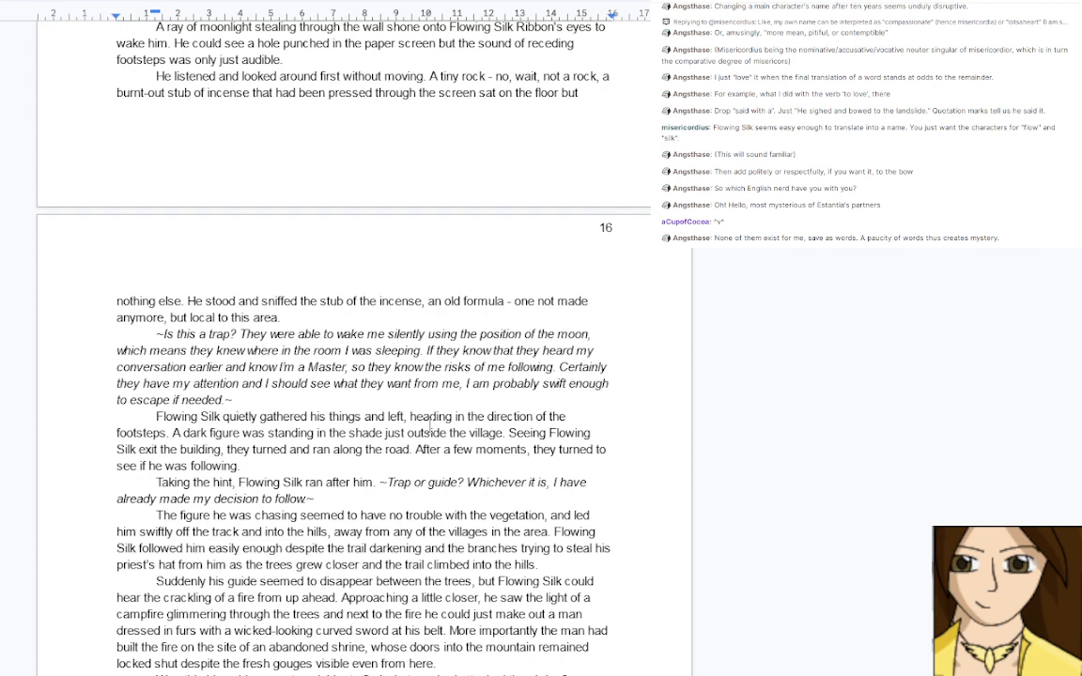
pyautogui.scroll(10, 430, 424)
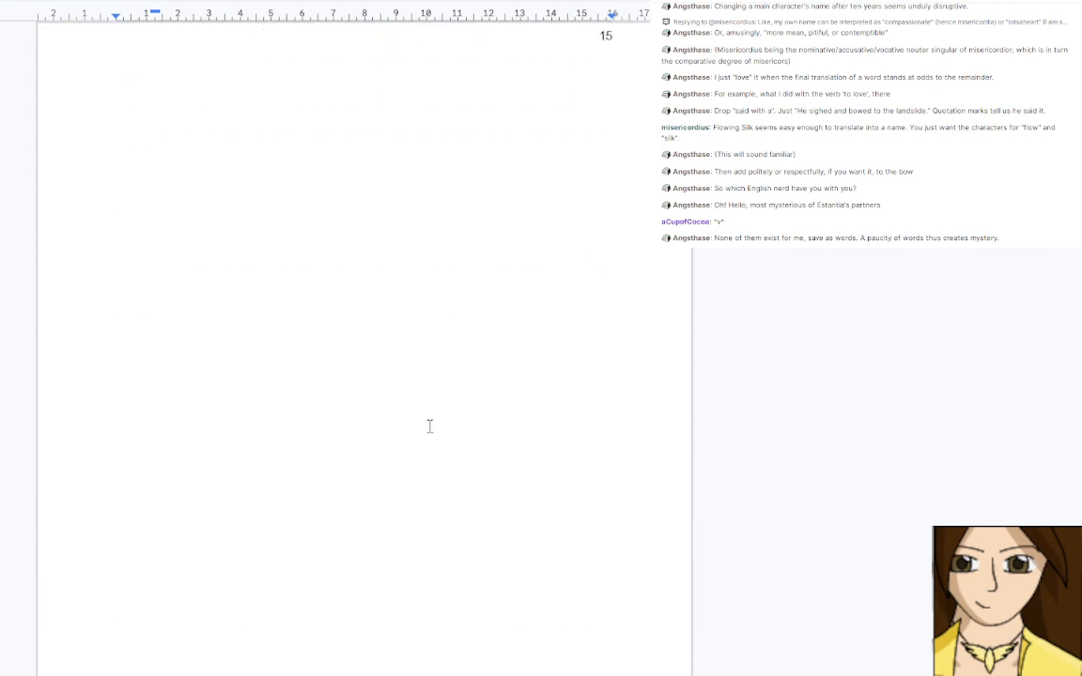
pyautogui.scroll(3, 346, 379)
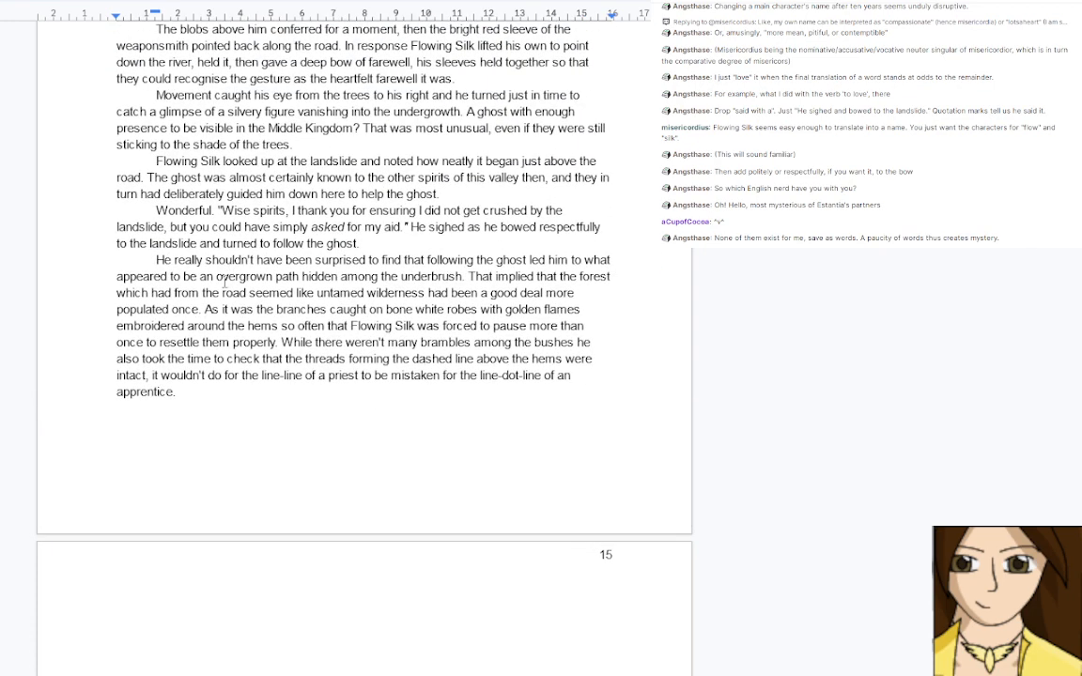
pyautogui.press('Return')
pyautogui.scroll(1, 236, 398)
pyautogui.scroll(1, 238, 395)
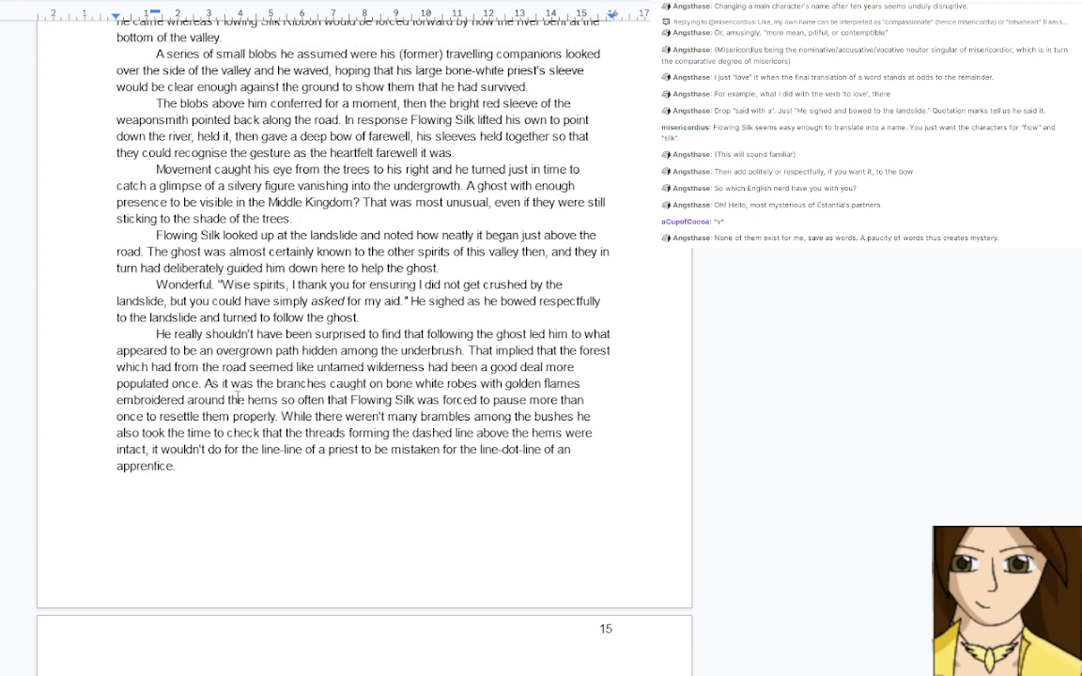
# Insert "his tall priest's hat and" before "bone white robes" in the last paragraph
pyautogui.click(382, 383)
pyautogui.write('his tall pri')
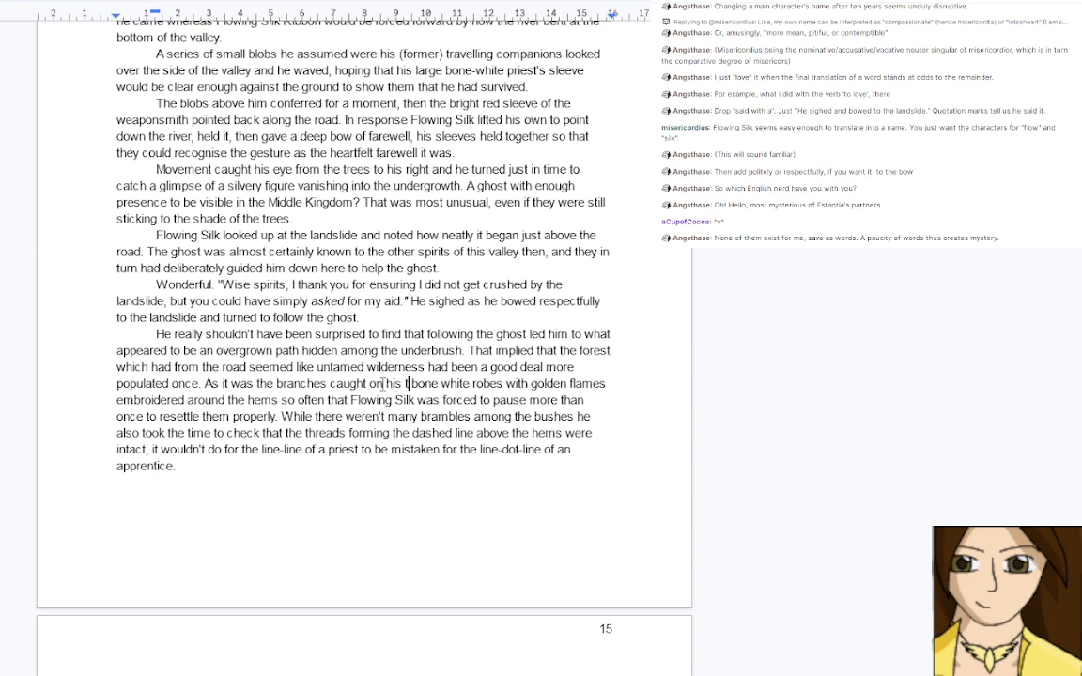
pyautogui.write("est's ")
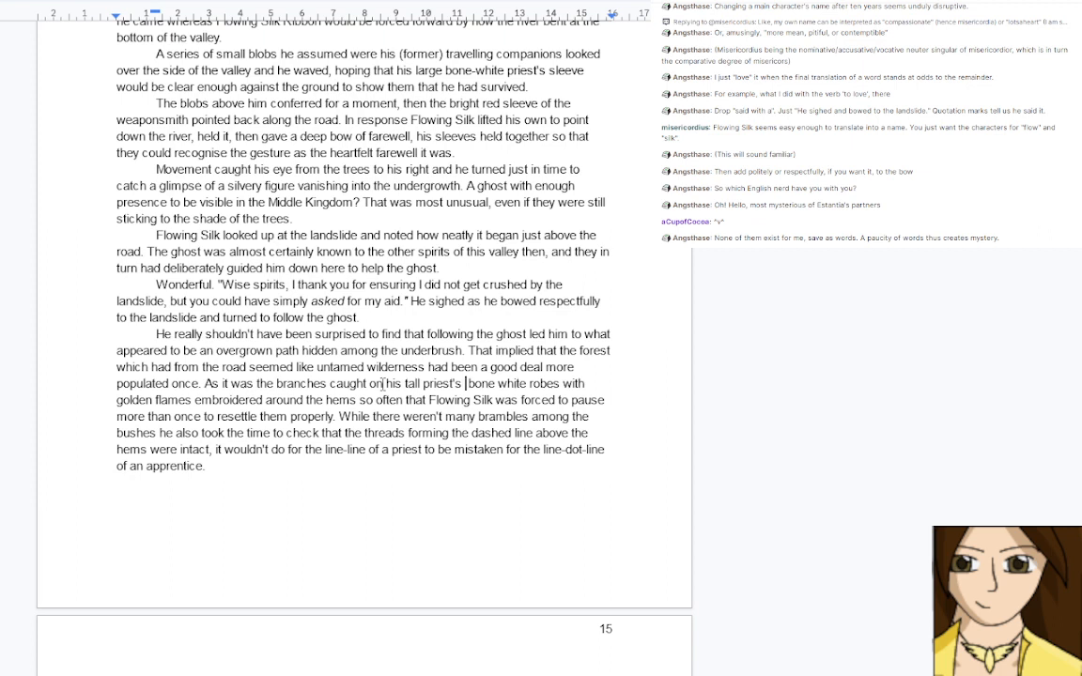
pyautogui.write('hat and')
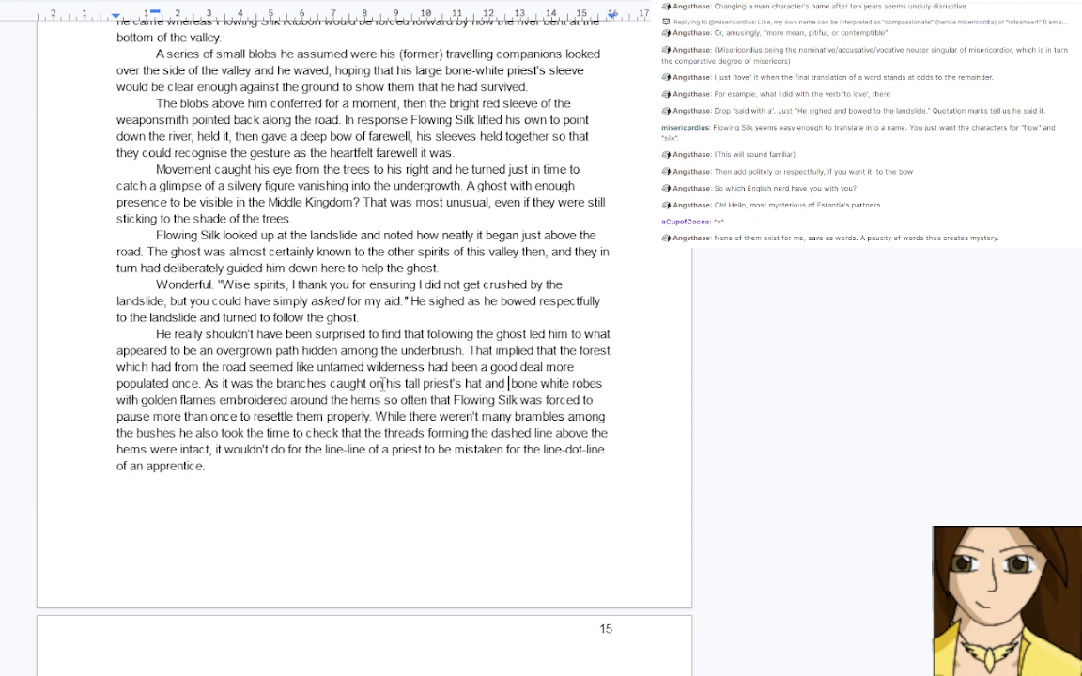
pyautogui.press('BackSpace')
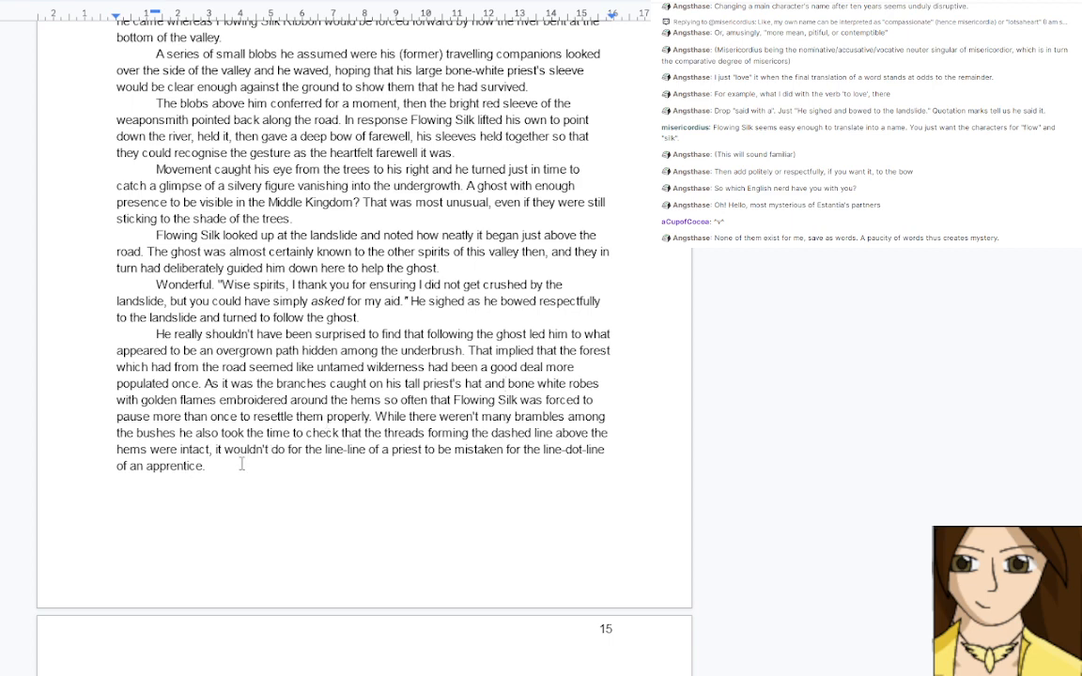
# Start a new paragraph after "of an apprentice." with "The ghost in front of him"
pyautogui.scroll(-5, 242, 464)
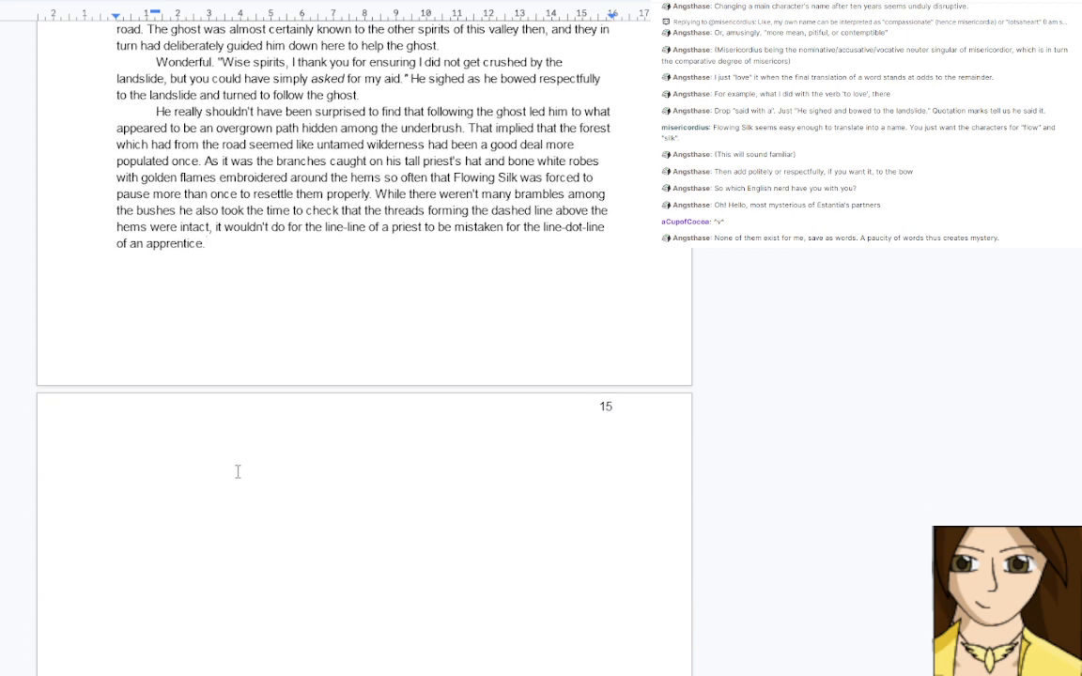
pyautogui.press('Return')
pyautogui.write('The figure ')
pyautogui.write('he')
pyautogui.press('BackSpace')
pyautogui.press('BackSpace')
pyautogui.press('BackSpace')
pyautogui.press('BackSpace')
pyautogui.press('BackSpace')
pyautogui.press('BackSpace')
pyautogui.press('BackSpace')
pyautogui.press('BackSpace')
pyautogui.press('BackSpace')
pyautogui.press('BackSpace')
pyautogui.write('ghost in front of him')
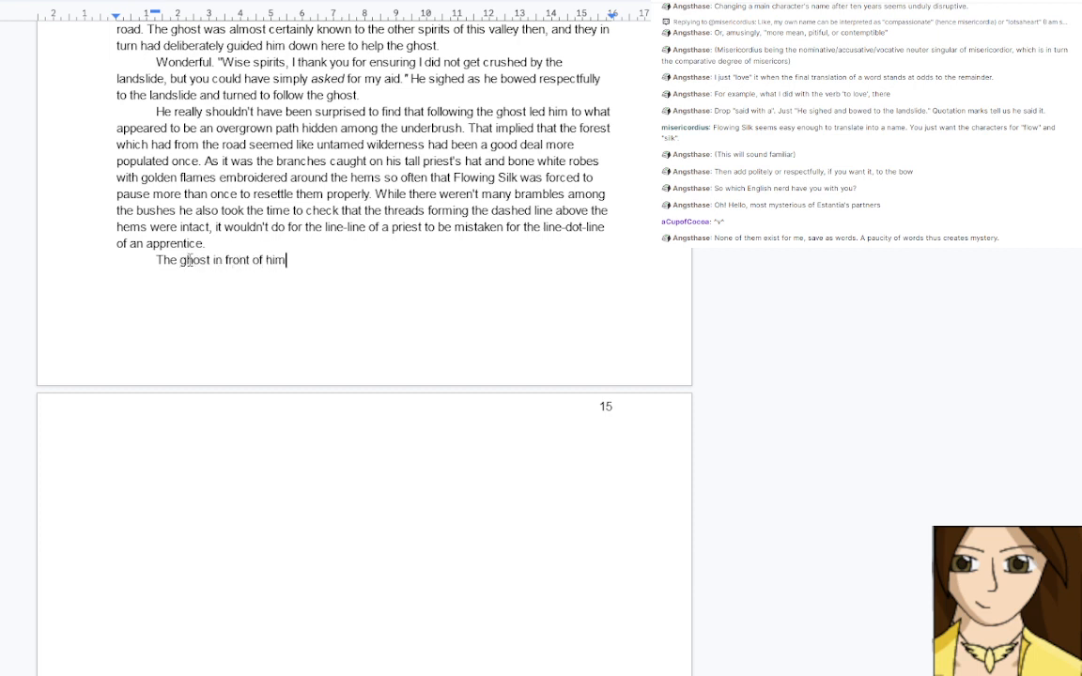
# Continue the sentence with "had no trouble with the vegetation, but the fact that they waited for Flowing Silk to catch up confirmed they"
pyautogui.write(' had no trouble with the veget')
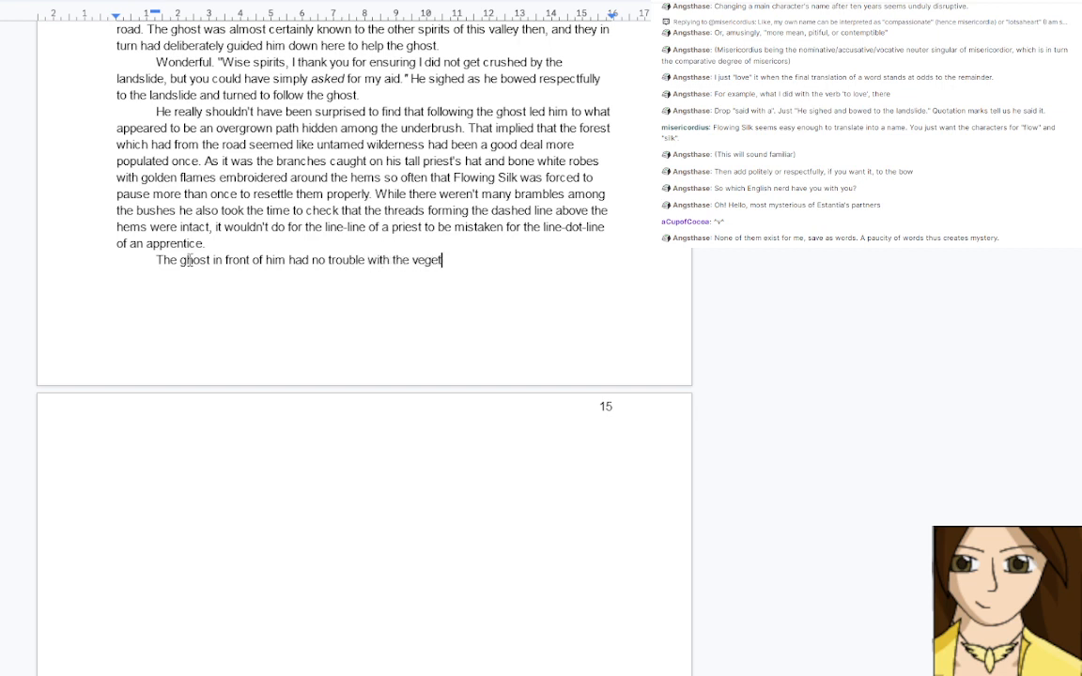
pyautogui.write('ation, but the fact that ')
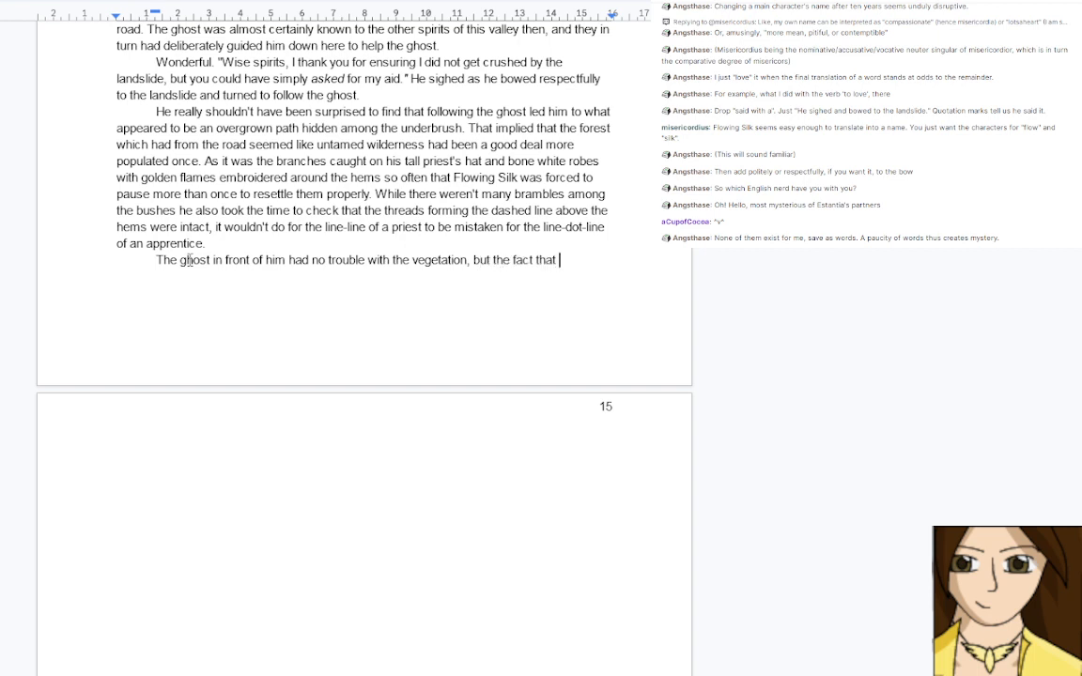
pyautogui.write('they waited for Fl')
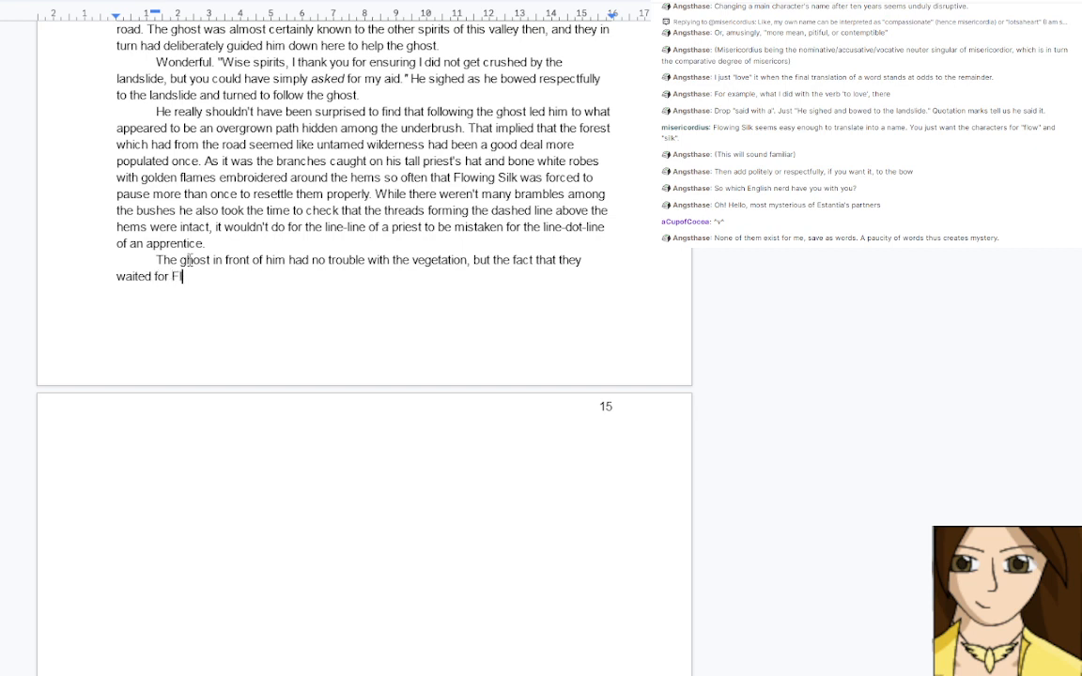
pyautogui.write('owing Silk to catch')
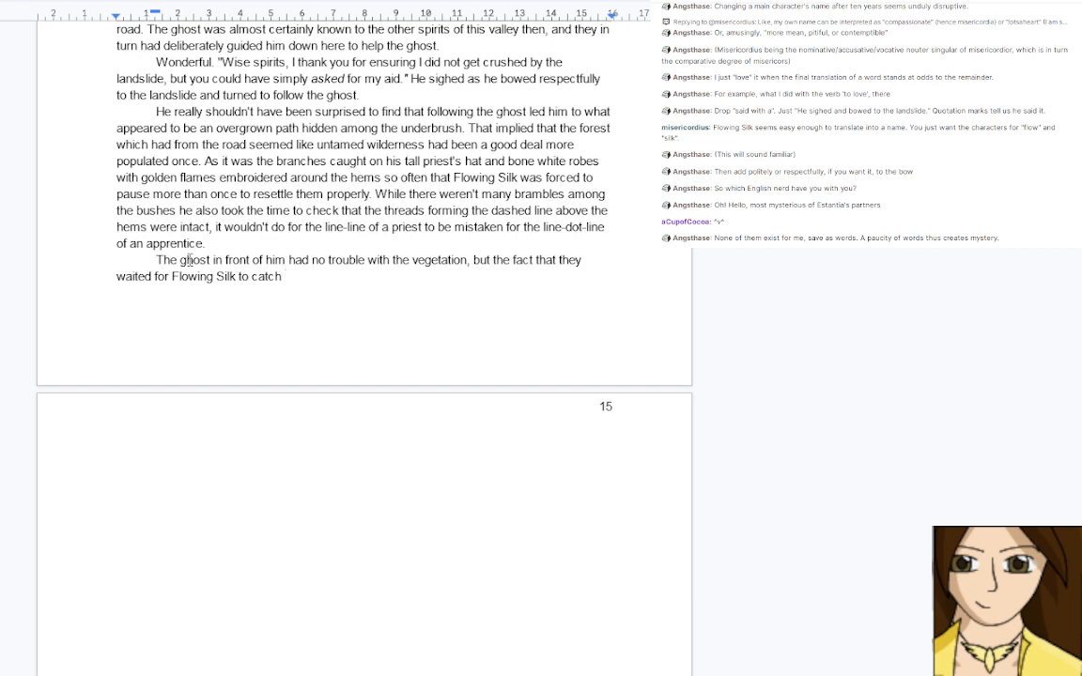
pyautogui.write(' up confirmed they wer')
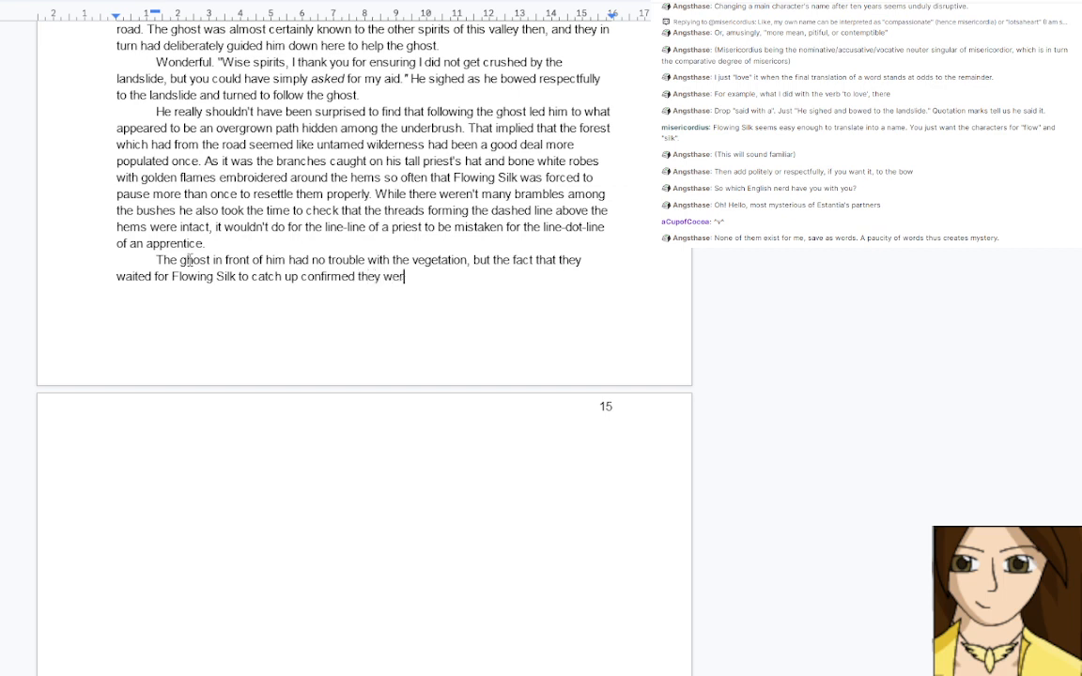
# Finish the last sentence of the ghost paragraph with "were asking for the priest to follow them."
pyautogui.write('e asking for the pries')
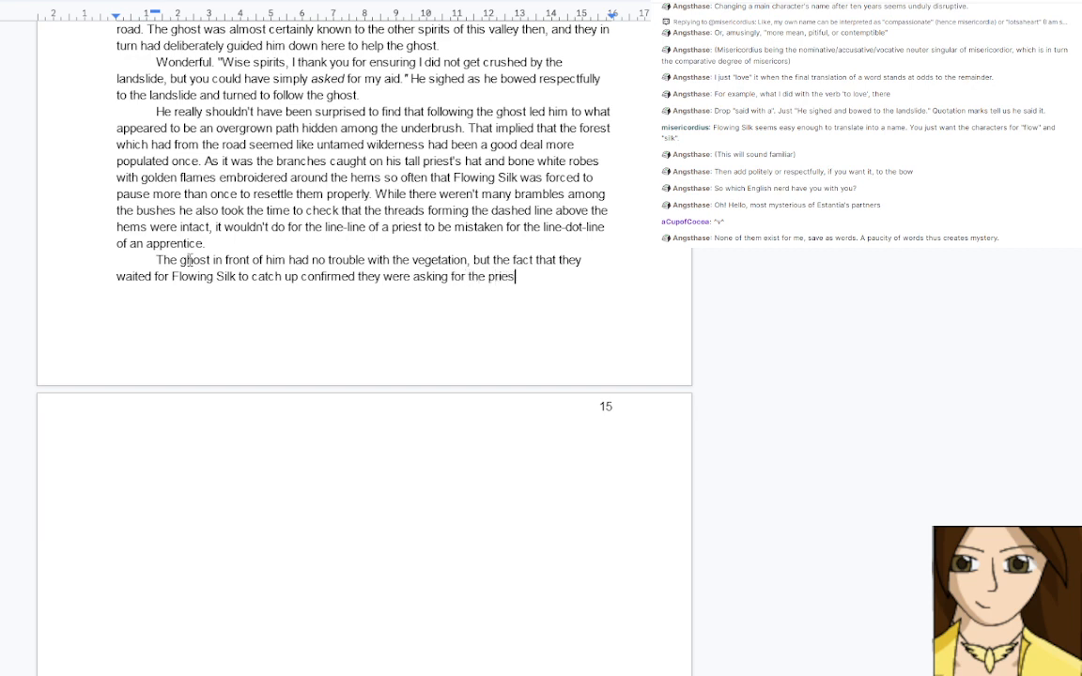
pyautogui.write('t to follow them.')
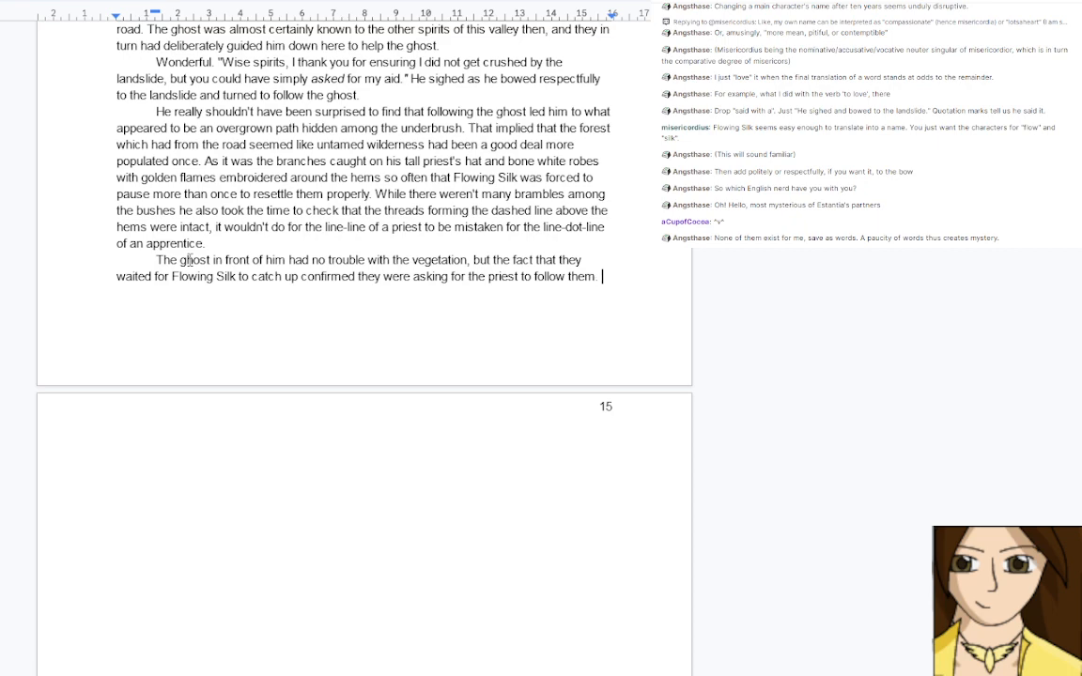
# Delete the old text from after "to follow them." up to just before "the trail climbed into the hills"
pyautogui.moveTo(611, 278); pyautogui.dragTo(542, 448)
pyautogui.scroll(-3, 564, 443)
pyautogui.scroll(-5, 543, 447)
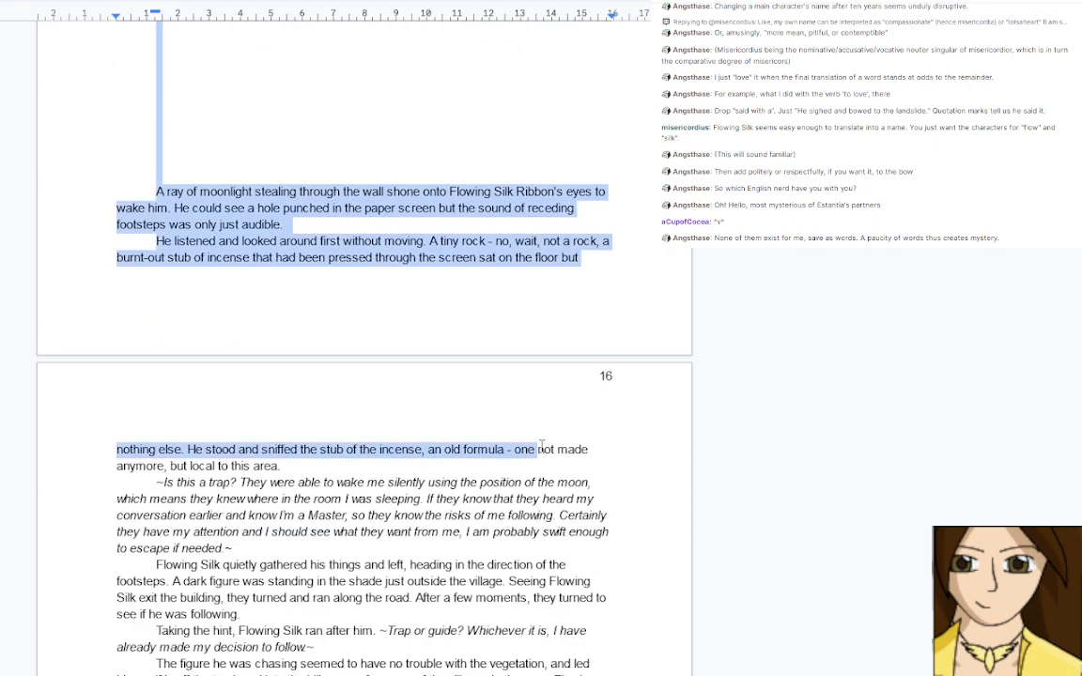
pyautogui.scroll(-2, 542, 448)
pyautogui.scroll(-4, 542, 448)
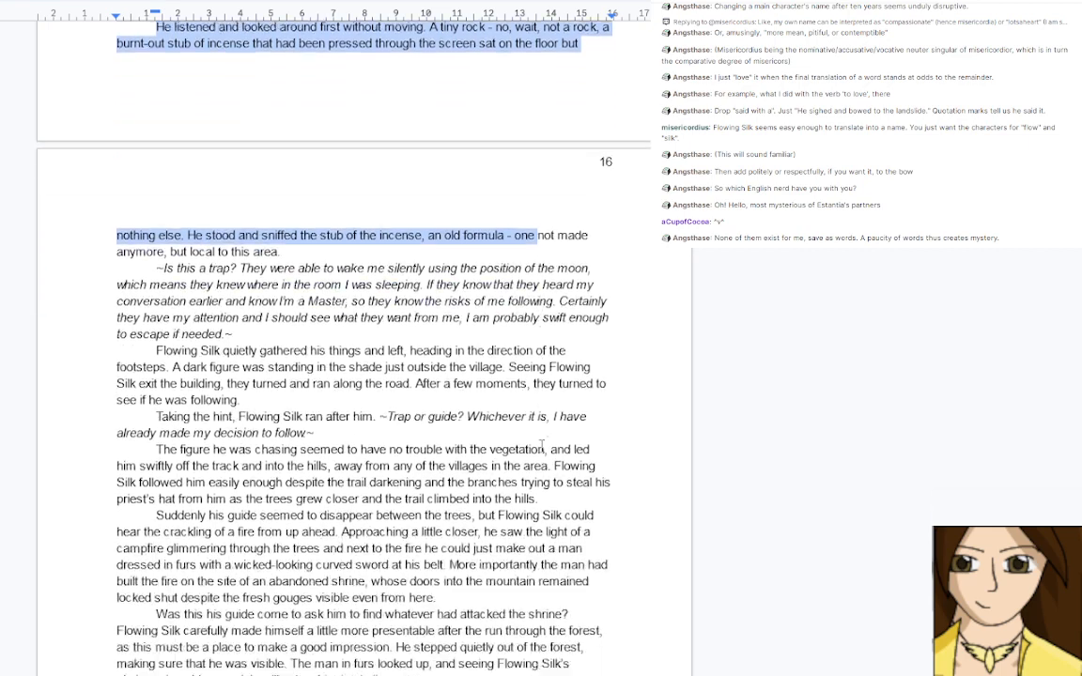
pyautogui.moveTo(541, 448); pyautogui.dragTo(381, 490)
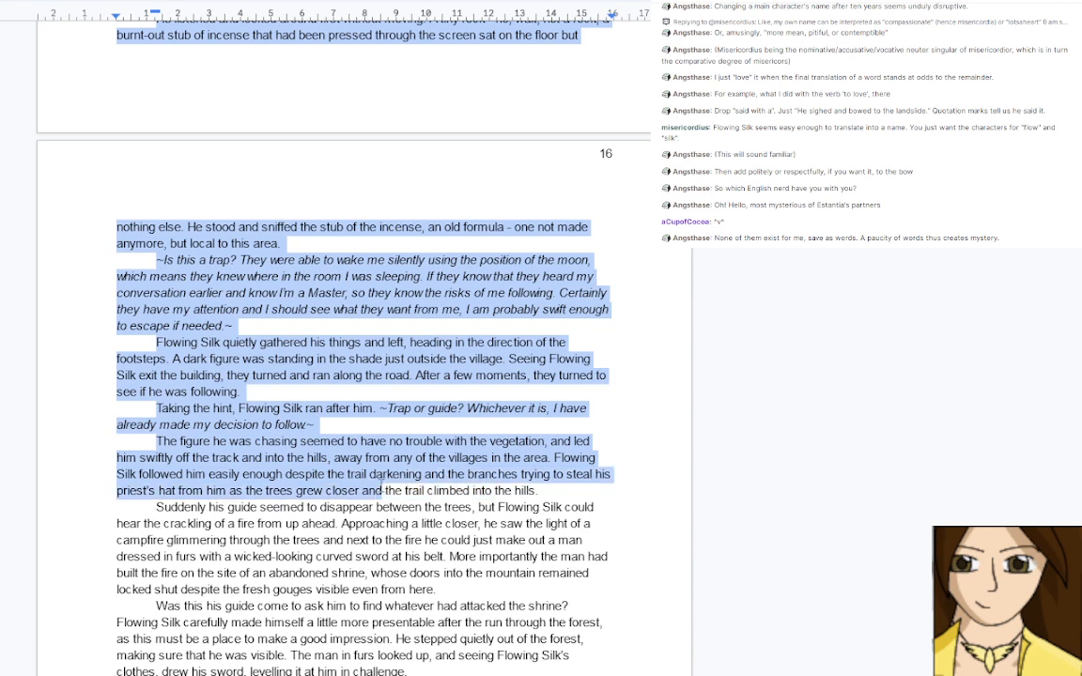
pyautogui.press('BackSpace')
pyautogui.scroll(5, 328, 375)
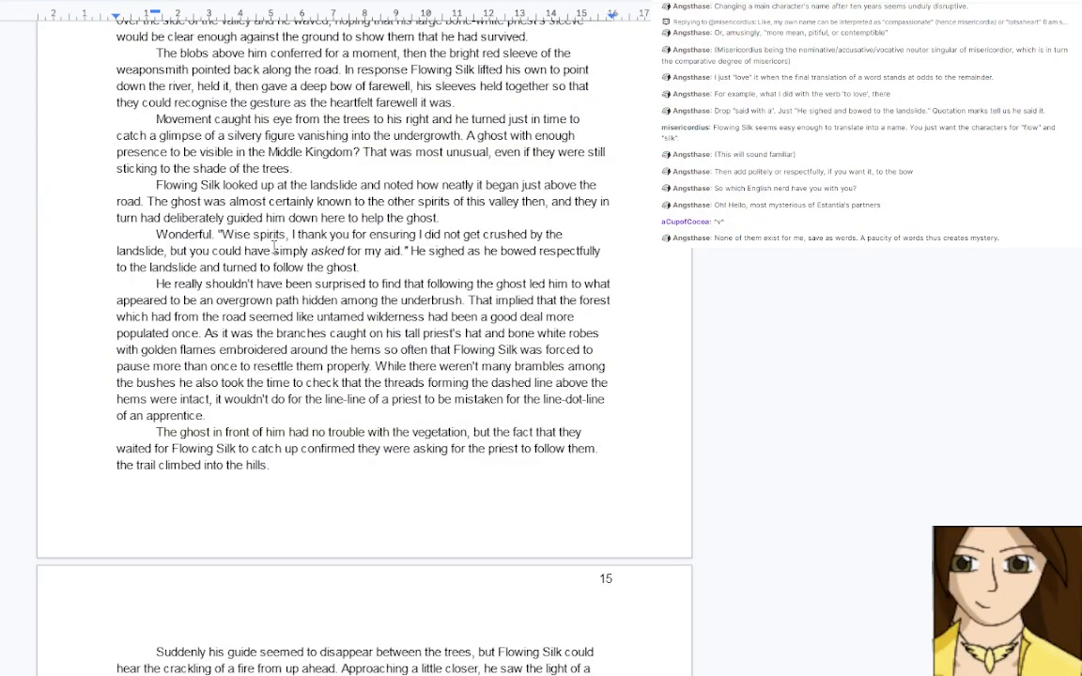
# Join "to follow them" to "the trail climbed into the hills" with the word "as" in place of the full stop
pyautogui.press('BackSpace')
pyautogui.press('BackSpace')
pyautogui.write('as')
pyautogui.press('Right')
# Replace "saw the light of a campfire glimmering through the trees" with "could see a campfire in a small clearing"
pyautogui.scroll(-3, 380, 408)
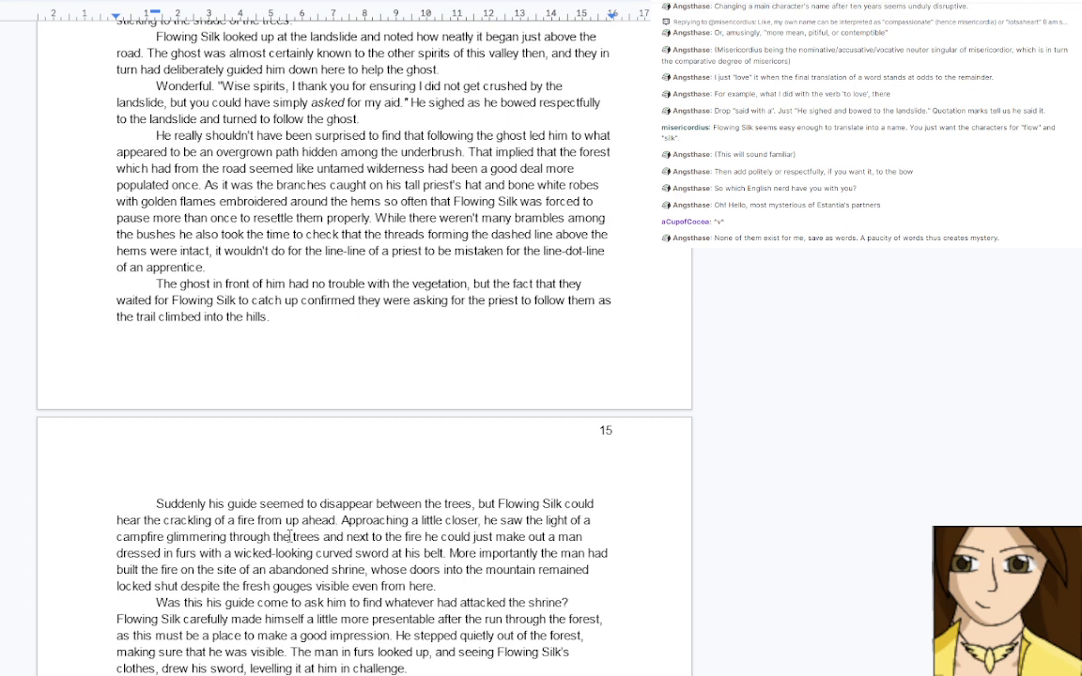
pyautogui.click(340, 520)
pyautogui.moveTo(500, 519); pyautogui.dragTo(321, 539)
pyautogui.write('could see a c')
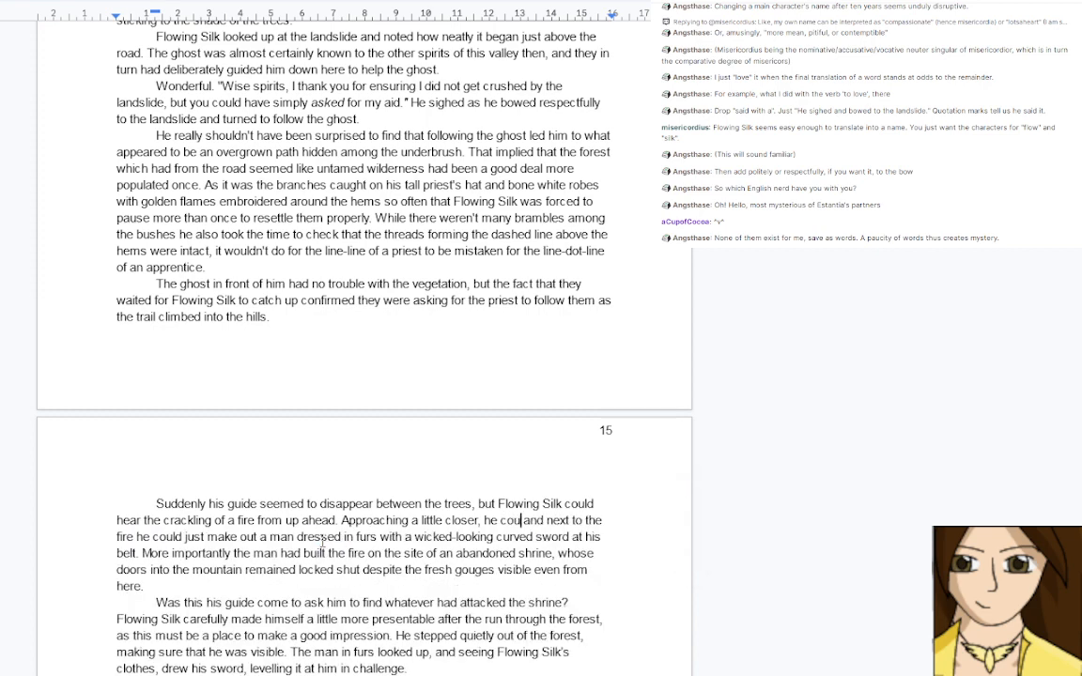
pyautogui.write('amp')
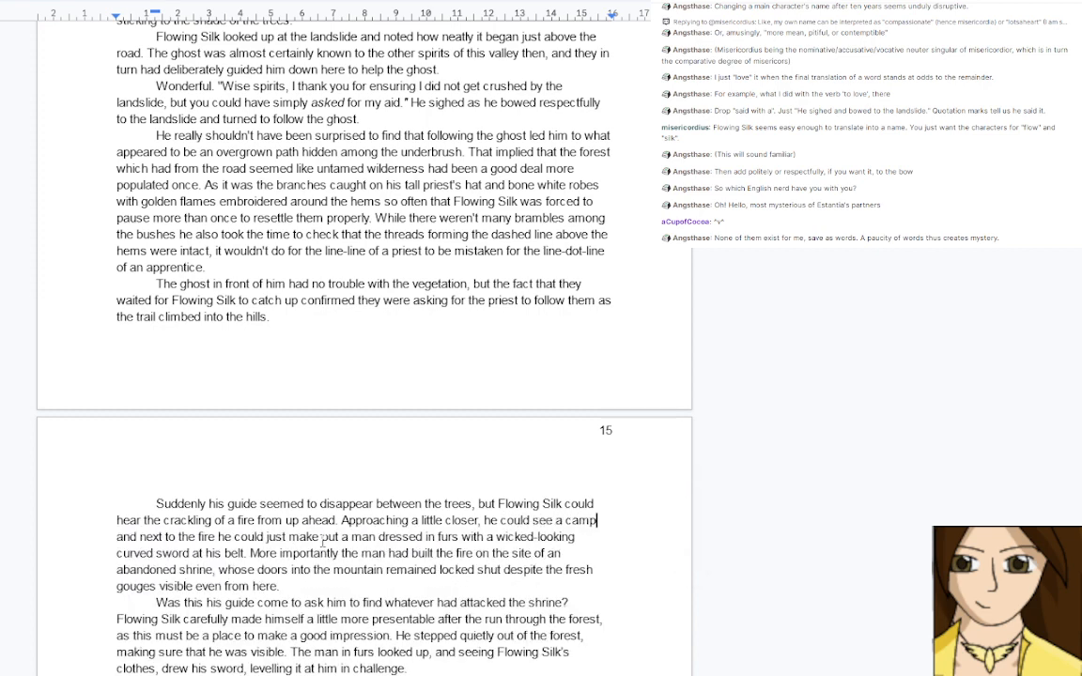
pyautogui.write('fire')
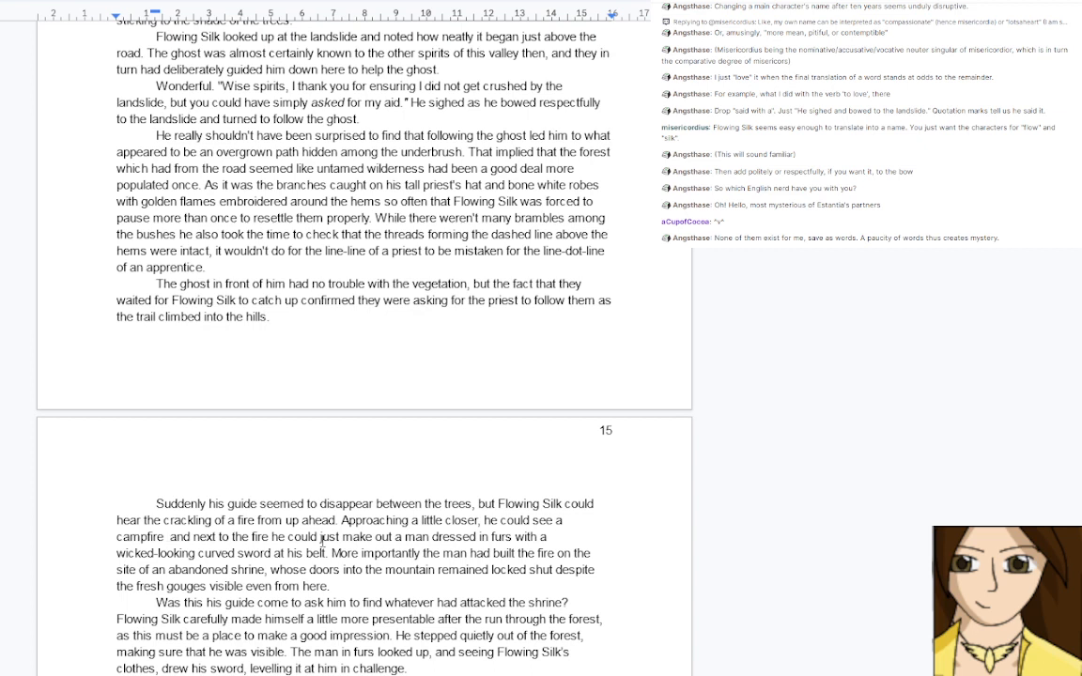
pyautogui.write(' in a sm')
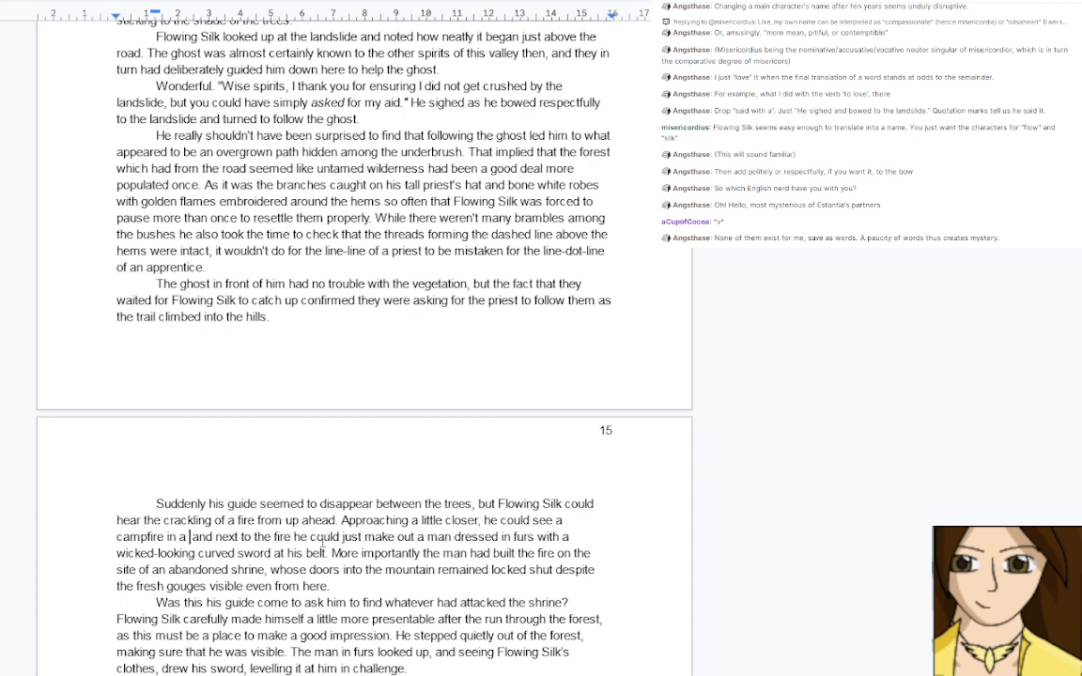
pyautogui.write('all clearin')
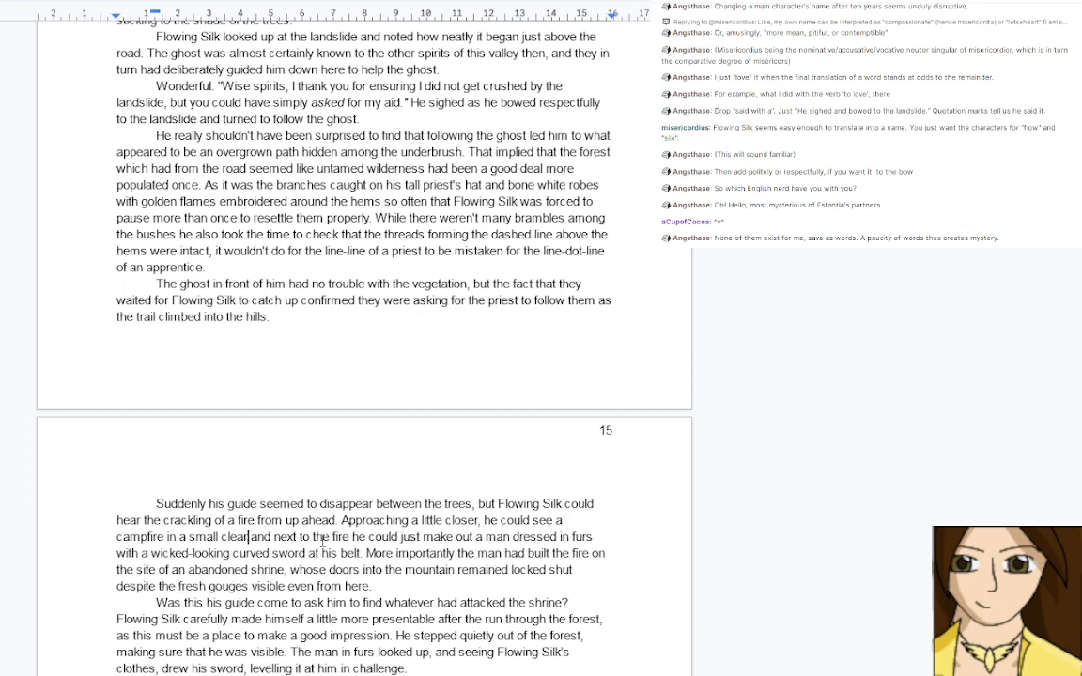
pyautogui.write('g')
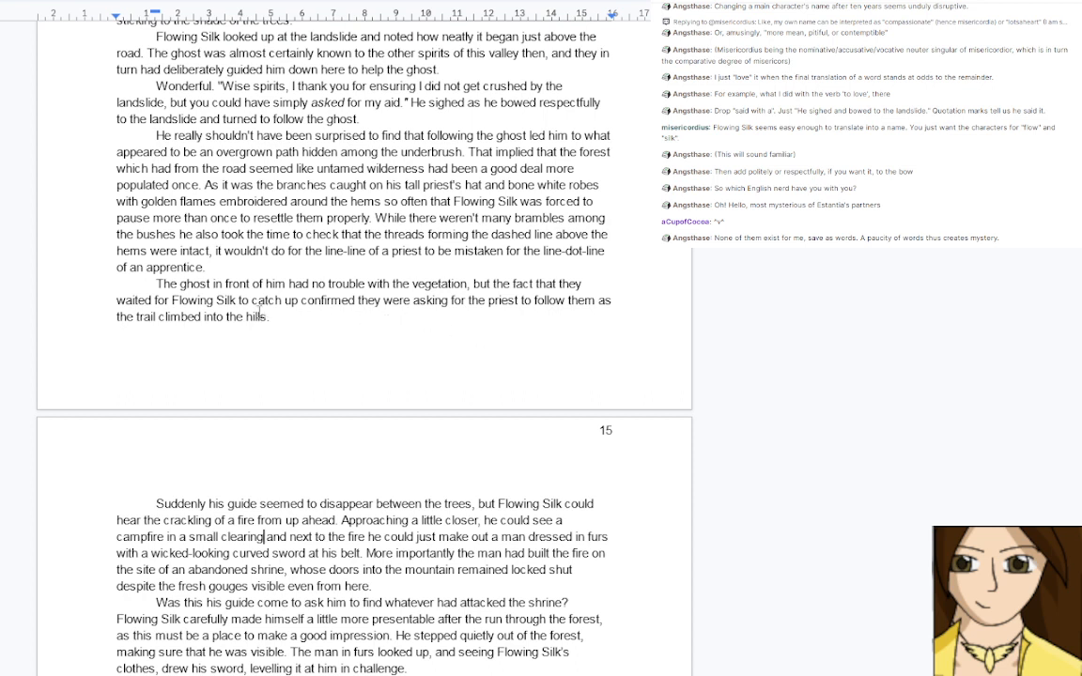
# Replace "into the hills" after "the trail climbed" with "the side of the valley"
pyautogui.moveTo(203, 318); pyautogui.dragTo(269, 317)
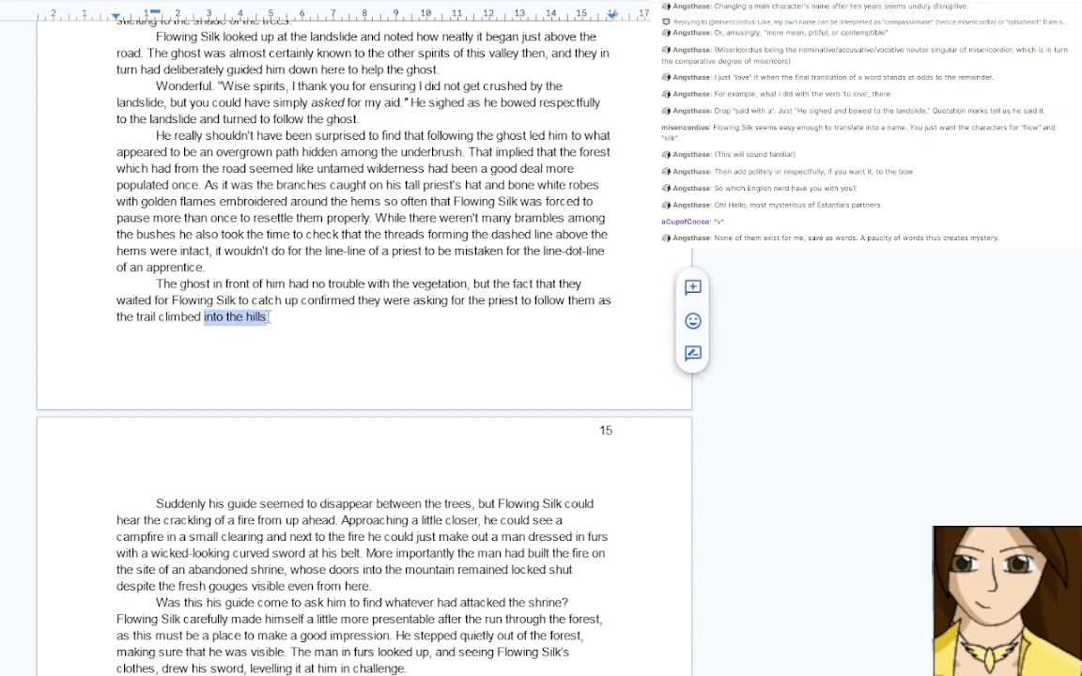
pyautogui.write('the o')
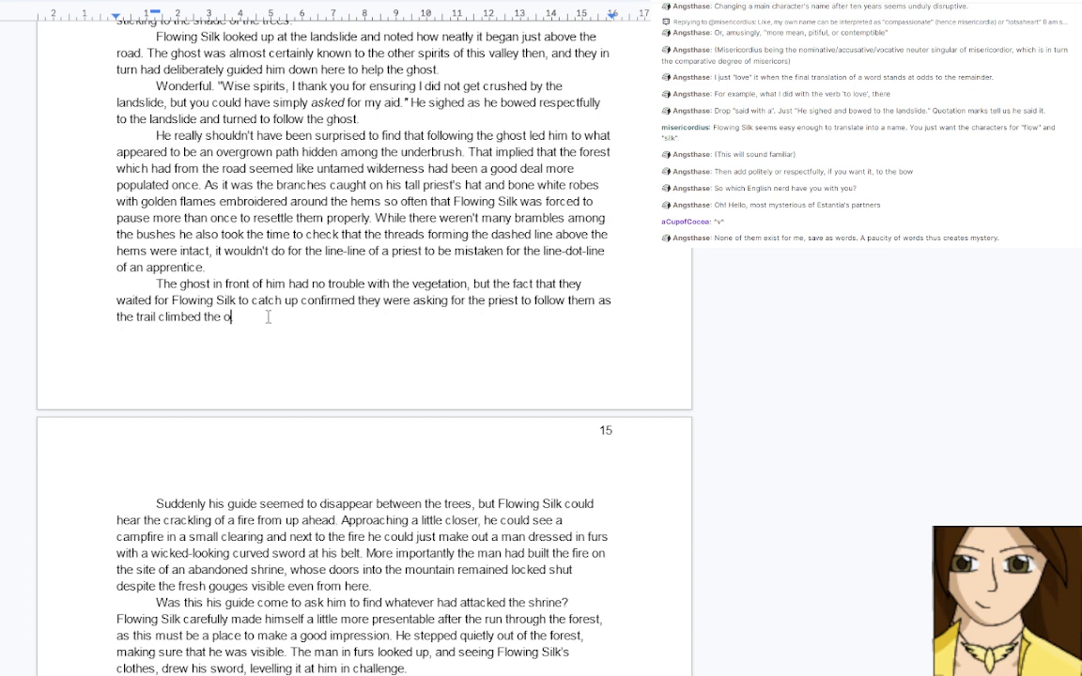
pyautogui.write('ther side')
pyautogui.press('BackSpace')
pyautogui.press('BackSpace')
pyautogui.press('BackSpace')
pyautogui.press('BackSpace')
pyautogui.press('BackSpace')
pyautogui.press('BackSpace')
pyautogui.press('BackSpace')
pyautogui.press('BackSpace')
pyautogui.press('BackSpace')
pyautogui.press('BackSpace')
pyautogui.press('BackSpace')
pyautogui.write('side of the valley')
pyautogui.press('BackSpace')
pyautogui.write(', stone steps')
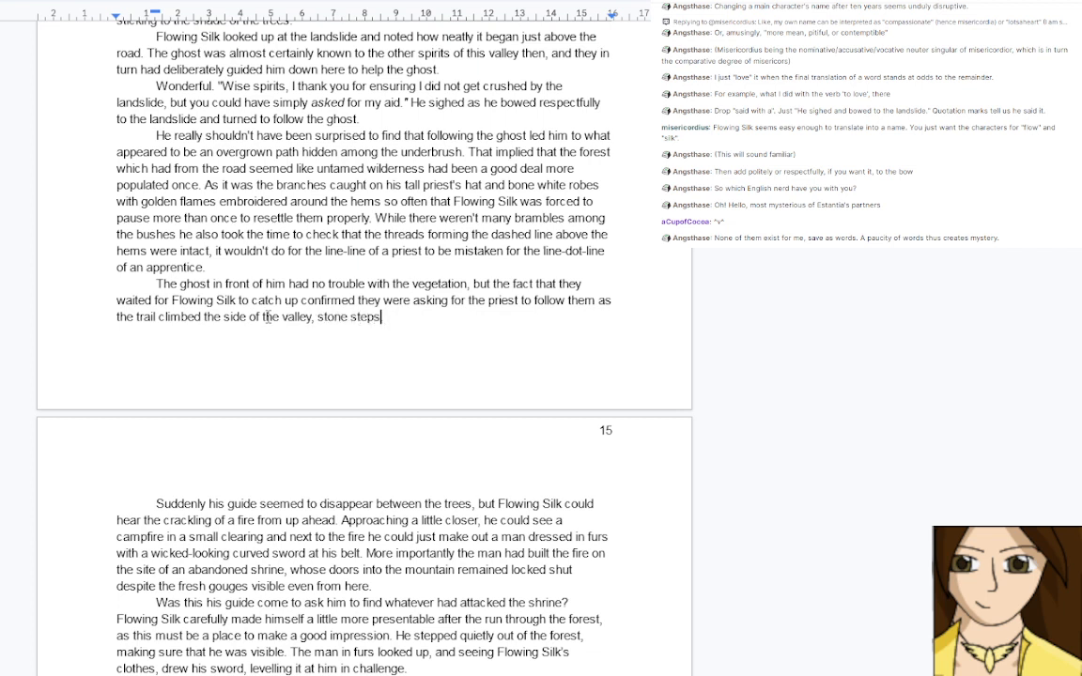
pyautogui.press('BackSpace')
pyautogui.press('BackSpace')
pyautogui.press('BackSpace')
pyautogui.press('BackSpace')
pyautogui.press('BackSpace')
pyautogui.press('BackSpace')
pyautogui.press('BackSpace')
pyautogui.press('BackSpace')
pyautogui.press('BackSpace')
pyautogui.press('BackSpace')
pyautogui.press('BackSpace')
pyautogui.press('BackSpace')
pyautogui.write('worn stone steps ')
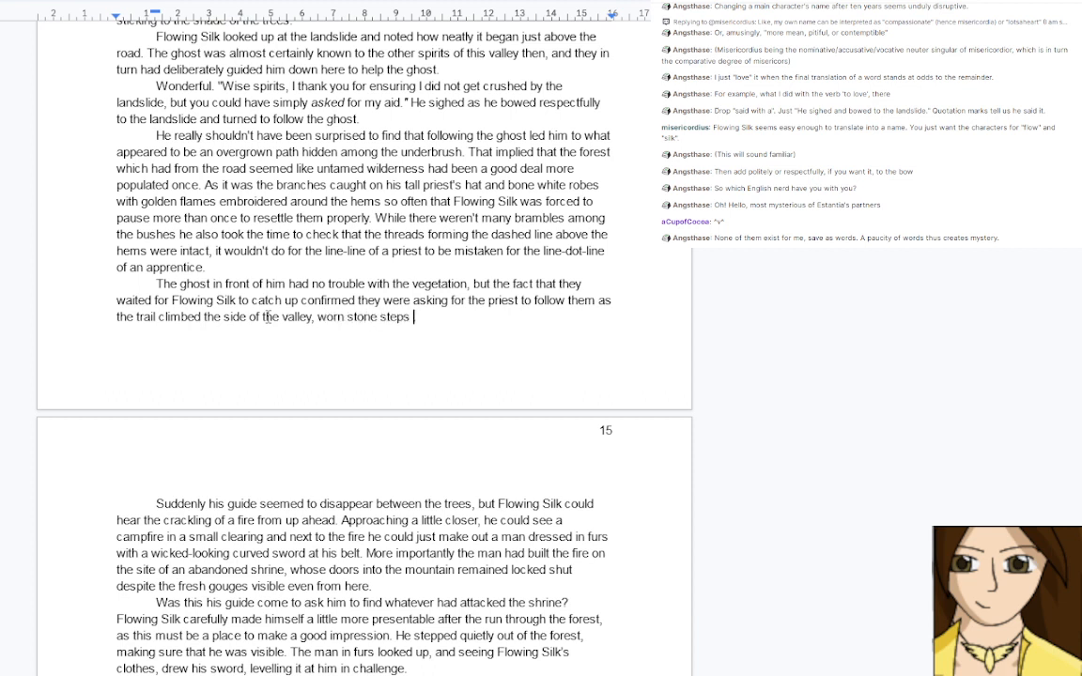
pyautogui.write('cut into the slope ')
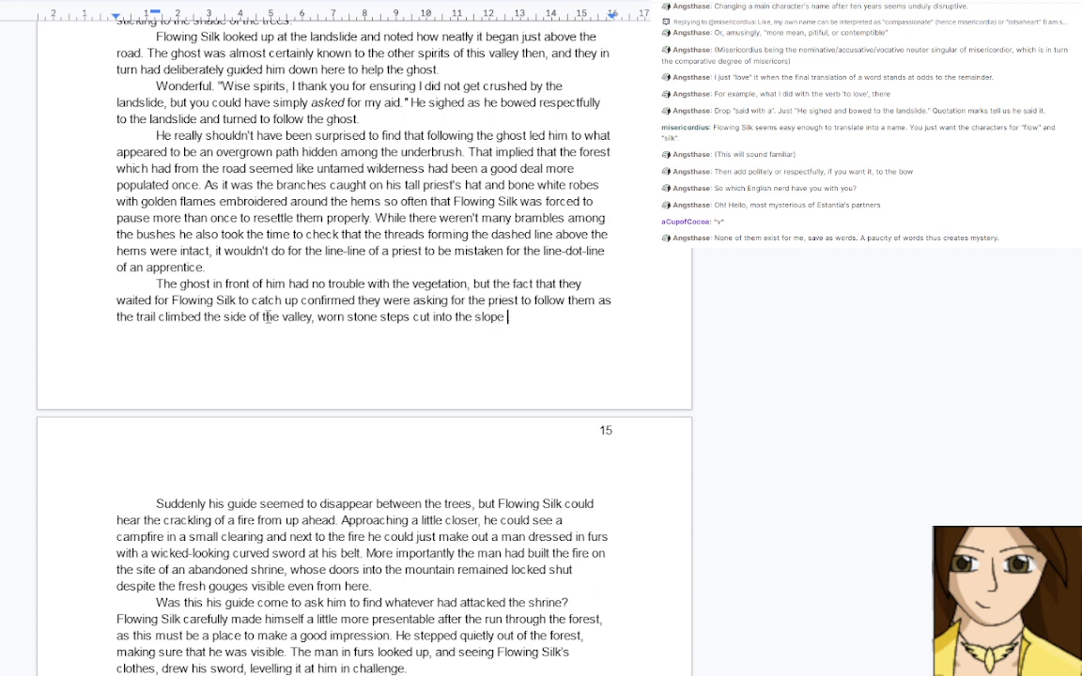
pyautogui.write('confirming further that there')
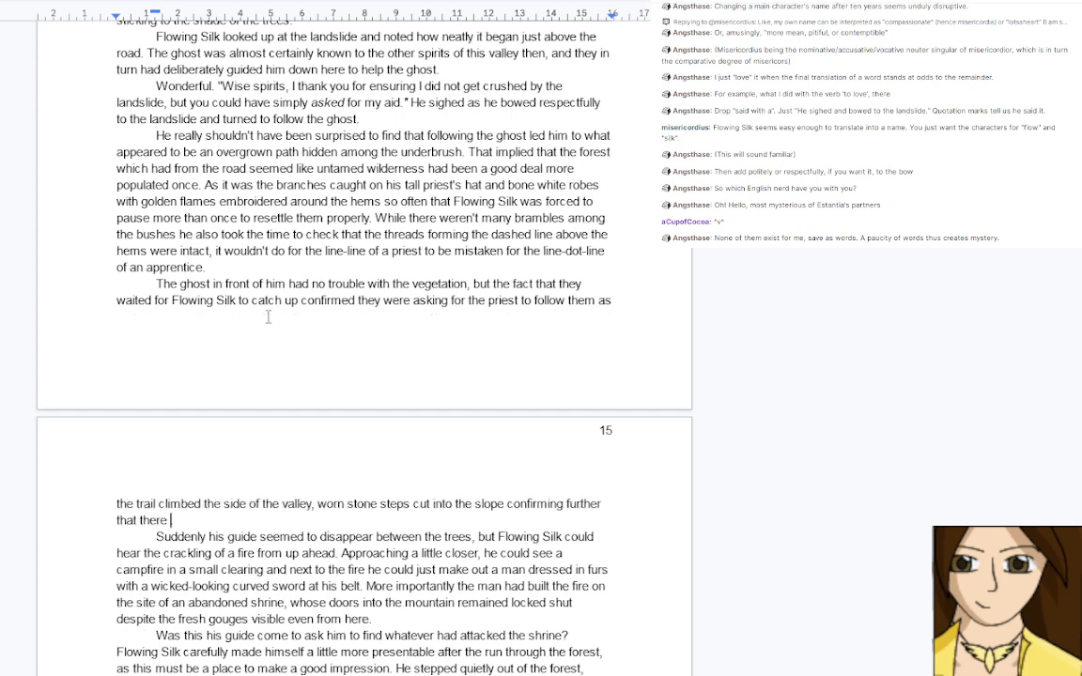
pyautogui.press('BackSpace')
pyautogui.press('BackSpace')
pyautogui.press('BackSpace')
pyautogui.press('BackSpace')
pyautogui.press('BackSpace')
pyautogui.press('BackSpace')
pyautogui.press('BackSpace')
pyautogui.press('BackSpace')
pyautogui.press('BackSpace')
pyautogui.press('BackSpace')
pyautogui.press('BackSpace')
pyautogui.press('BackSpace')
pyautogui.press('BackSpace')
pyautogui.press('BackSpace')
pyautogui.press('BackSpace')
pyautogui.press('BackSpace')
pyautogui.press('BackSpace')
pyautogui.press('BackSpace')
pyautogui.press('BackSpace')
pyautogui.press('BackSpace')
pyautogui.press('BackSpace')
pyautogui.press('BackSpace')
pyautogui.press('BackSpace')
pyautogui.press('BackSpace')
pyautogui.press('BackSpace')
pyautogui.press('BackSpace')
pyautogui.press('BackSpace')
pyautogui.press('BackSpace')
pyautogui.press('BackSpace')
pyautogui.press('BackSpace')
pyautogui.press('BackSpace')
pyautogui.press('BackSpace')
pyautogui.press('BackSpace')
pyautogui.press('BackSpace')
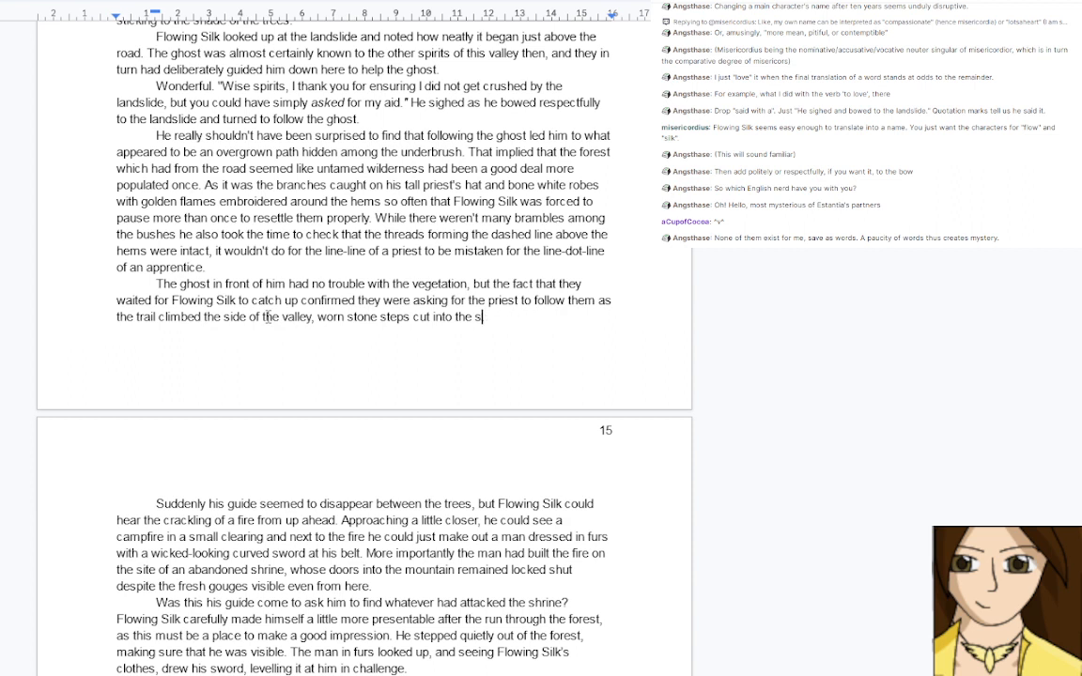
pyautogui.press('BackSpace')
pyautogui.press('BackSpace')
pyautogui.press('BackSpace')
pyautogui.press('BackSpace')
pyautogui.press('BackSpace')
pyautogui.press('BackSpace')
pyautogui.press('BackSpace')
pyautogui.press('BackSpace')
pyautogui.press('BackSpace')
pyautogui.press('BackSpace')
pyautogui.press('BackSpace')
pyautogui.press('BackSpace')
pyautogui.press('BackSpace')
pyautogui.press('BackSpace')
pyautogui.press('BackSpace')
pyautogui.press('BackSpace')
pyautogui.press('BackSpace')
pyautogui.press('BackSpace')
pyautogui.press('BackSpace')
pyautogui.press('BackSpace')
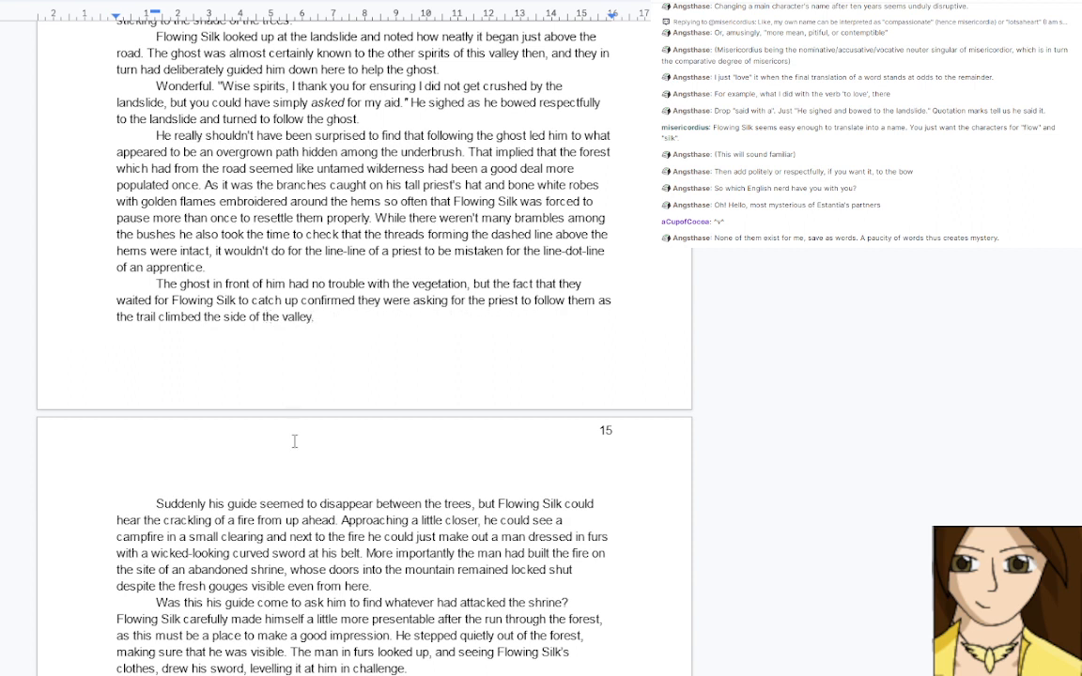
pyautogui.write('.')
pyautogui.press('BackSpace')
pyautogui.scroll(-2, 291, 425)
pyautogui.press('BackSpace')
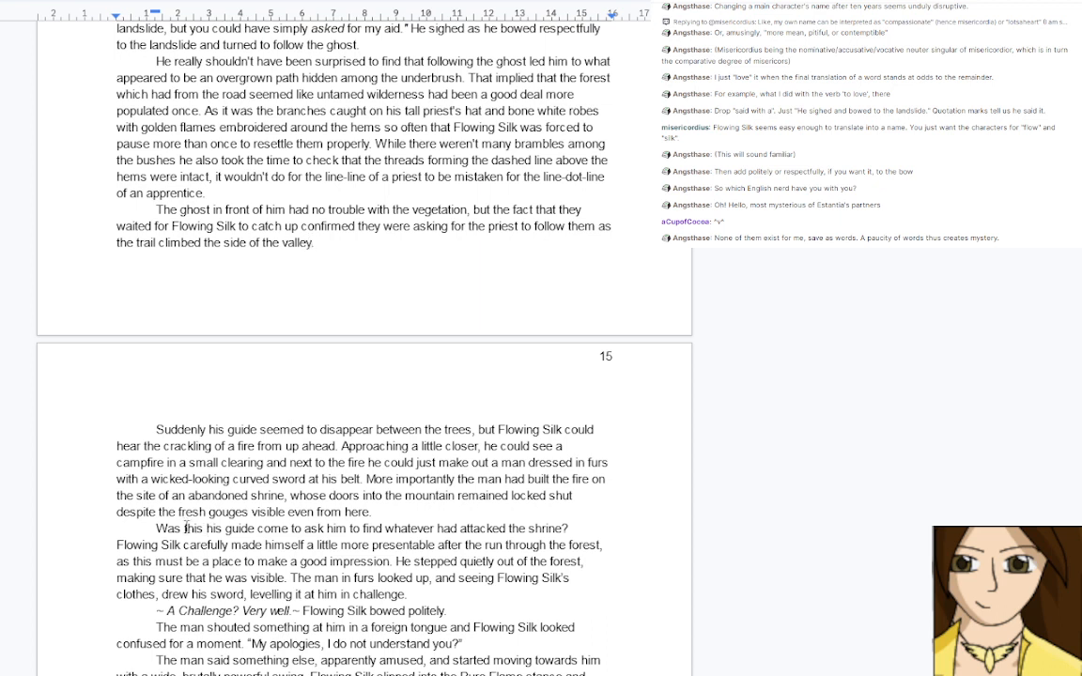
pyautogui.write('.')
pyautogui.press('BackSpace')
pyautogui.write('.')
# Insert "They didn't look Imperial," before "Was this his guide come to ask him", with "look" in italics
pyautogui.moveTo(158, 530); pyautogui.dragTo(565, 525)
pyautogui.click(568, 528)
pyautogui.write("They didn't ")
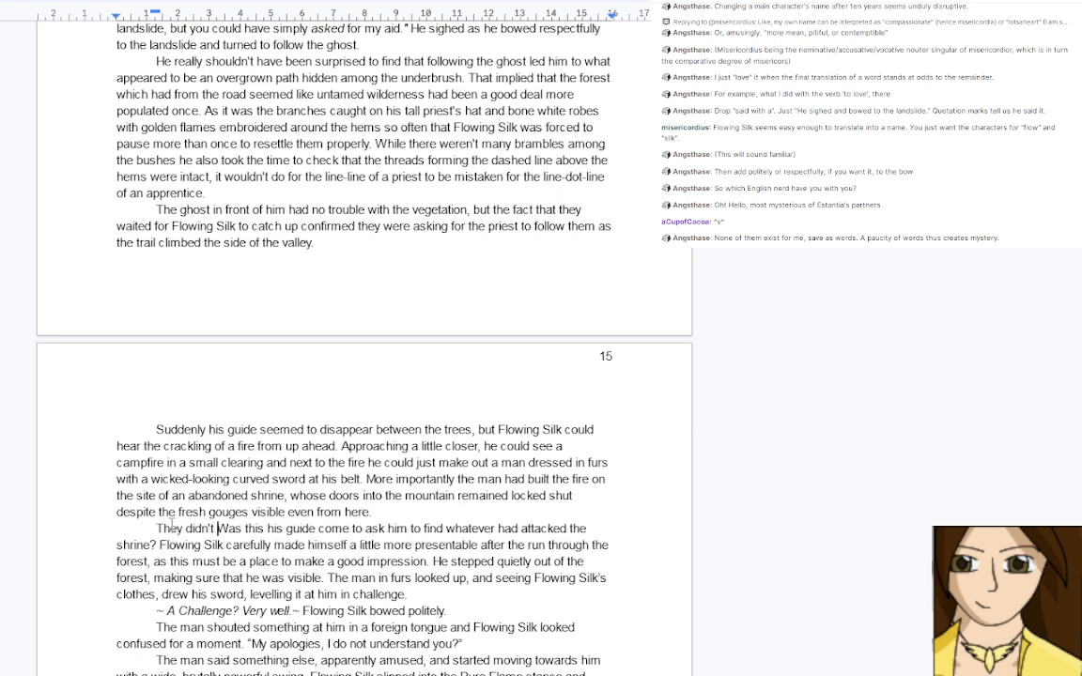
pyautogui.write('look')
pyautogui.hotkey('ctrl', 'i')
pyautogui.write('Im')
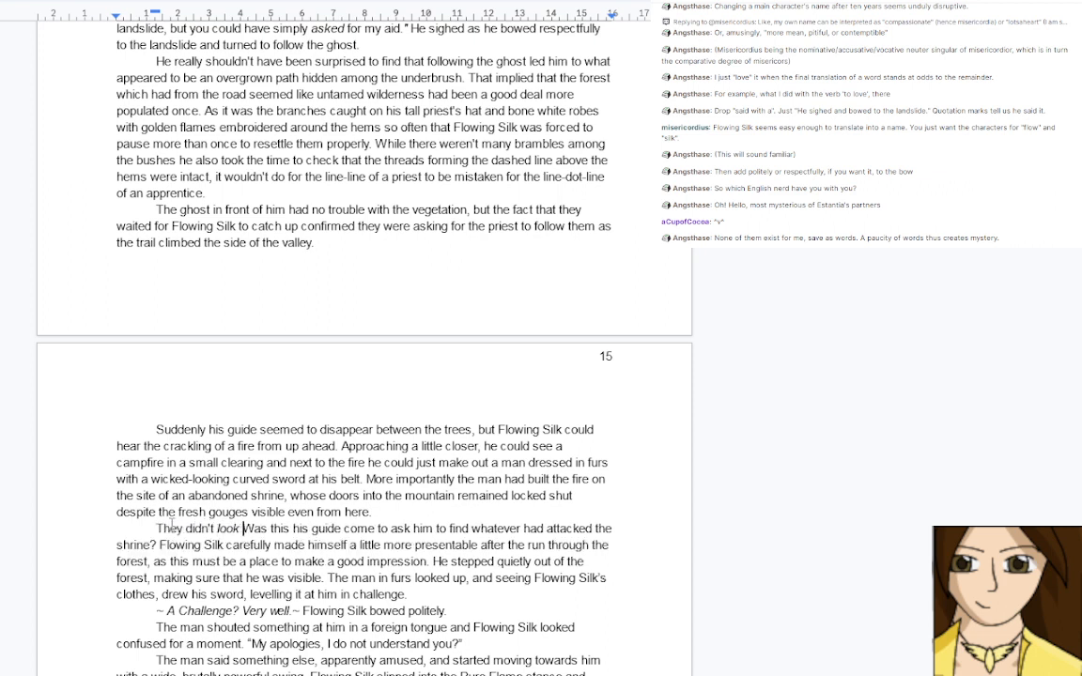
pyautogui.write('peria')
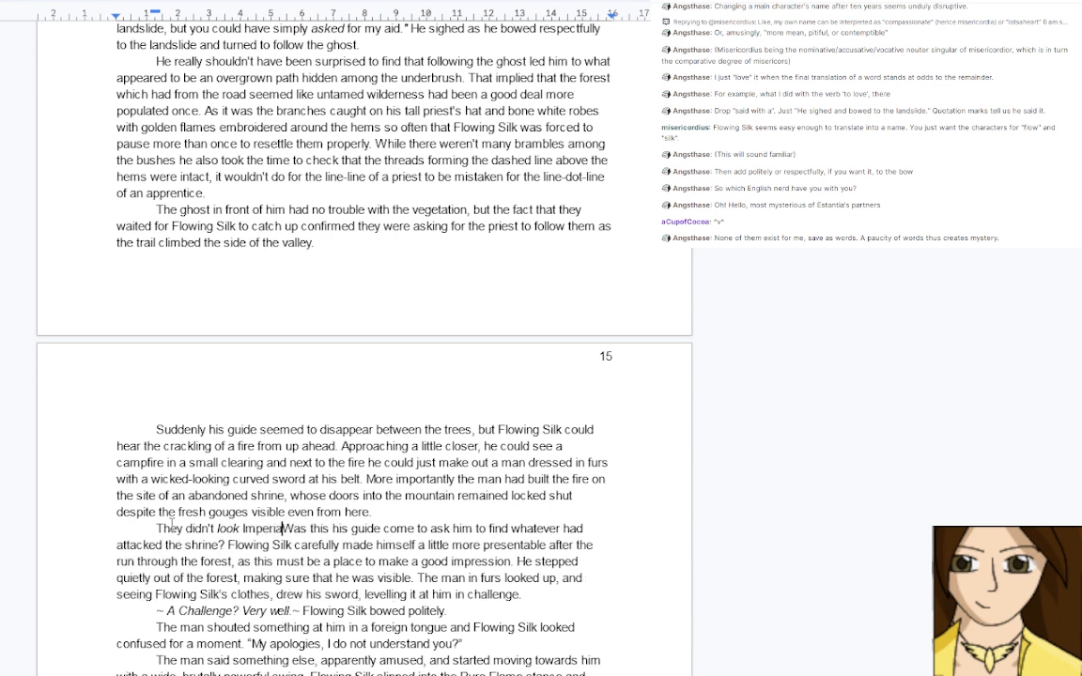
pyautogui.write('l')
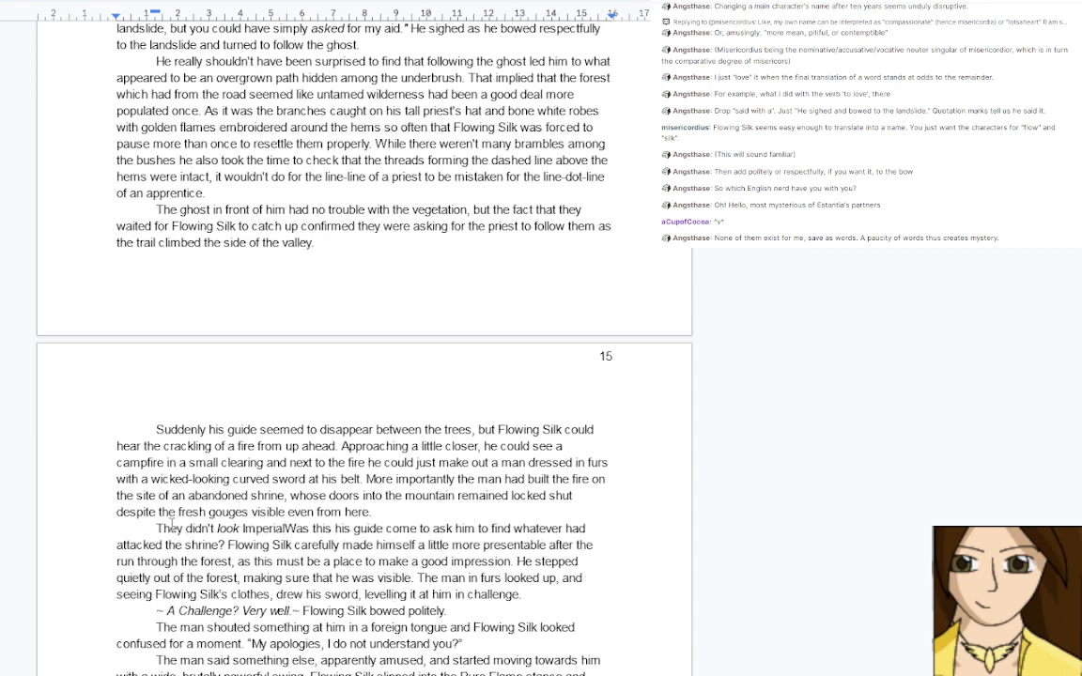
pyautogui.write(', ')
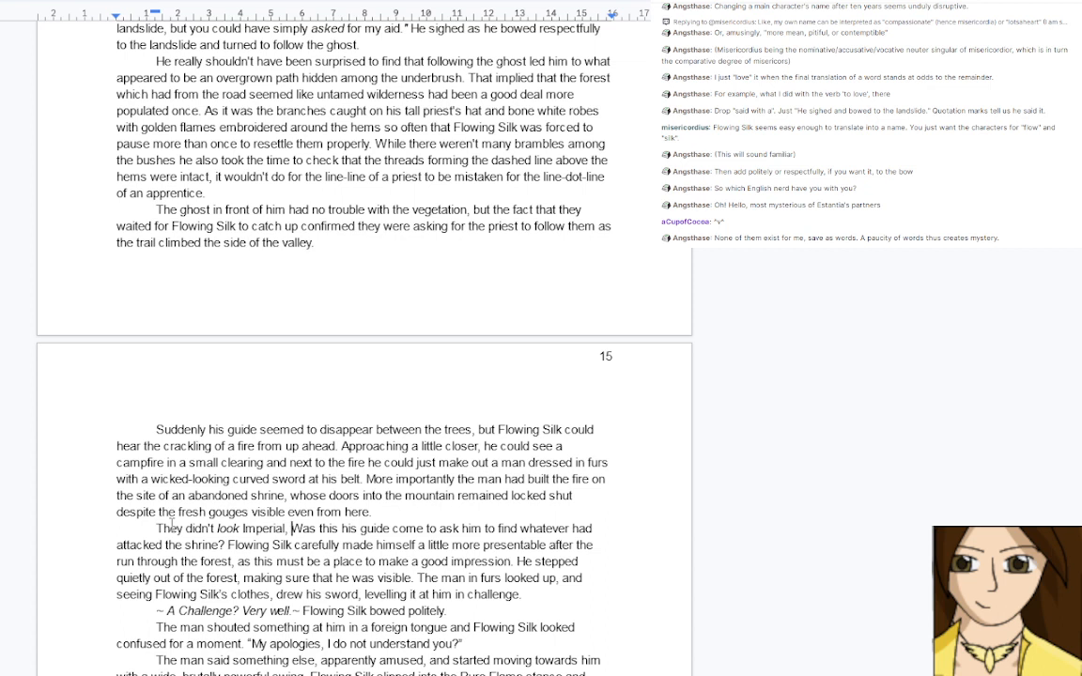
# Continue the sentence after "Imperial," with "but the ghost had led him here, was this a person Flowing Silk was supposed to aid?"
pyautogui.write('but the gho')
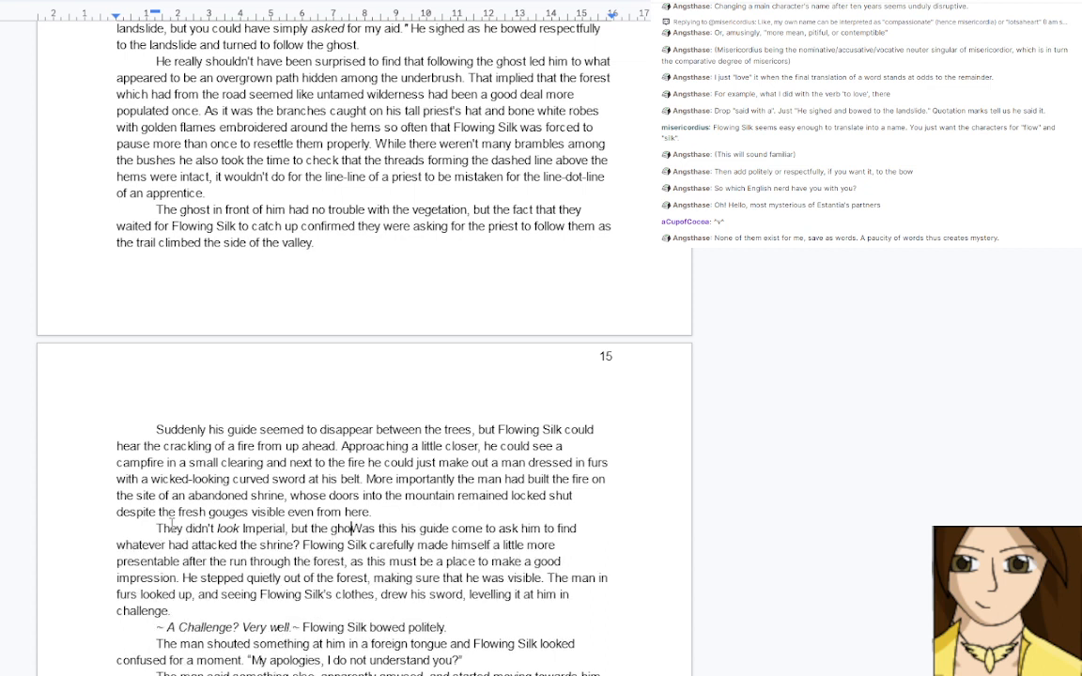
pyautogui.write('st had led h')
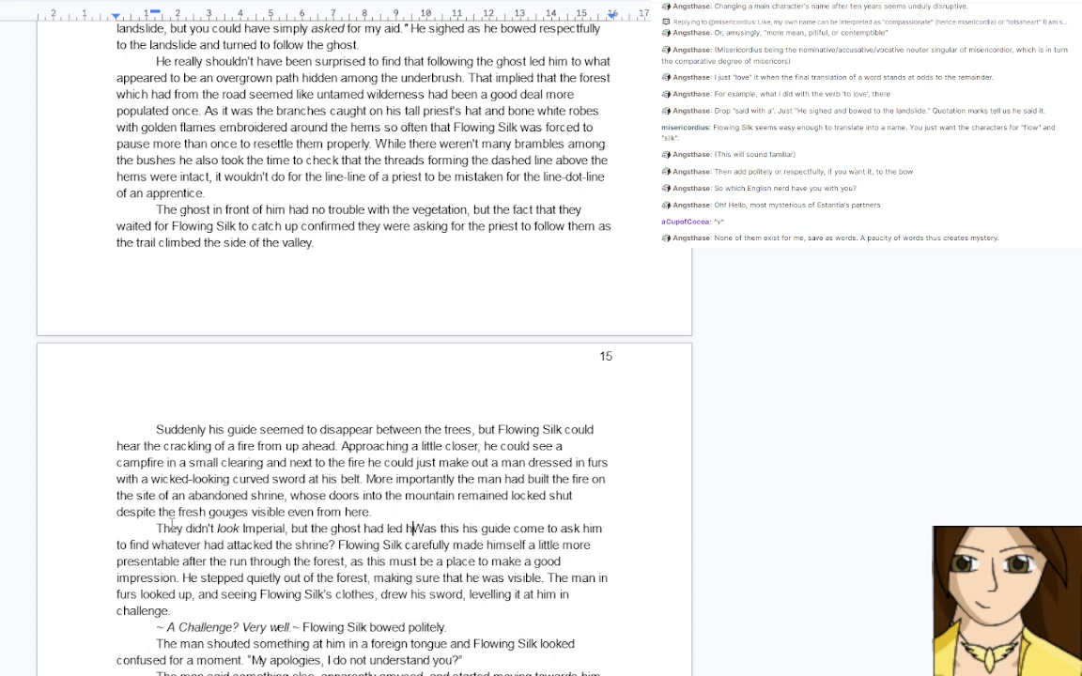
pyautogui.write('im her')
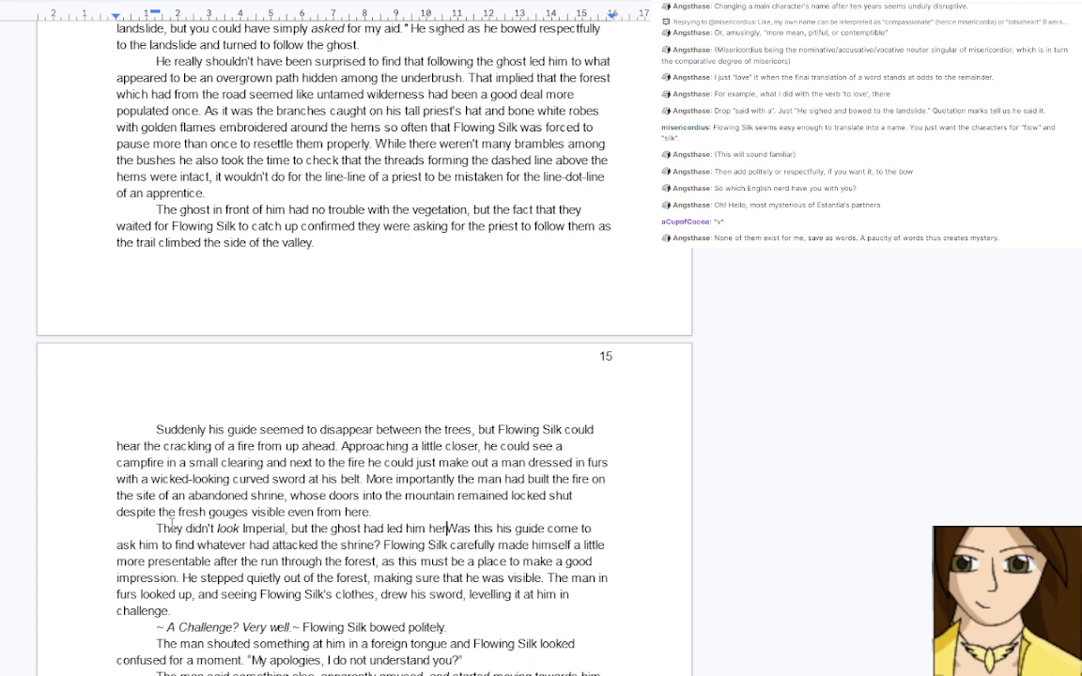
pyautogui.write('e, was t')
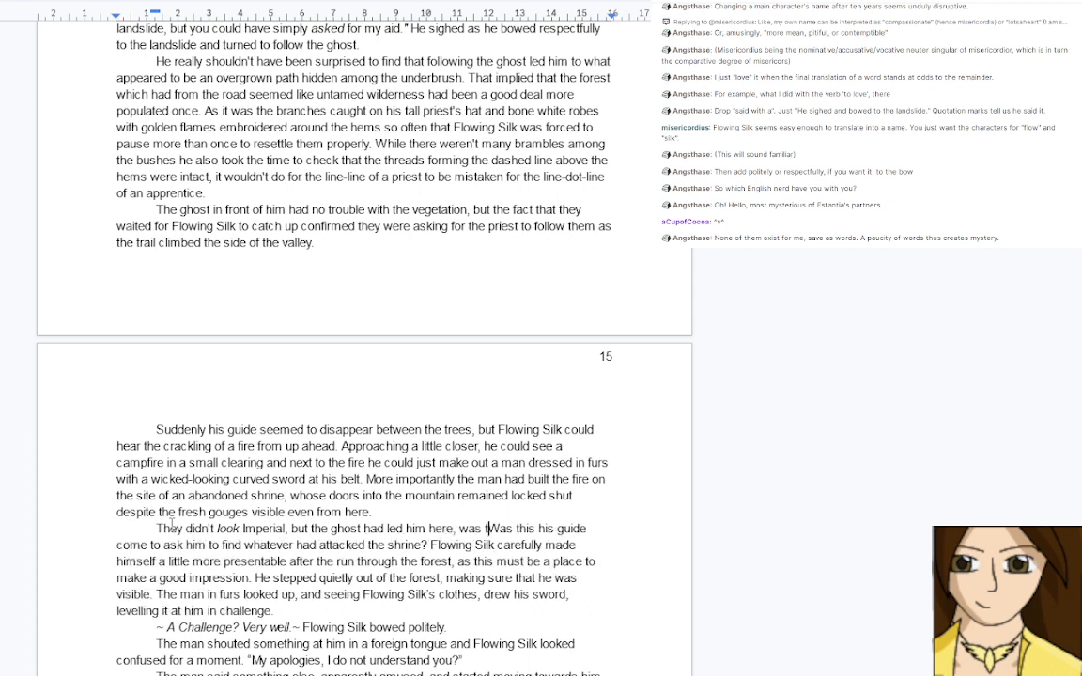
pyautogui.write('his a person ')
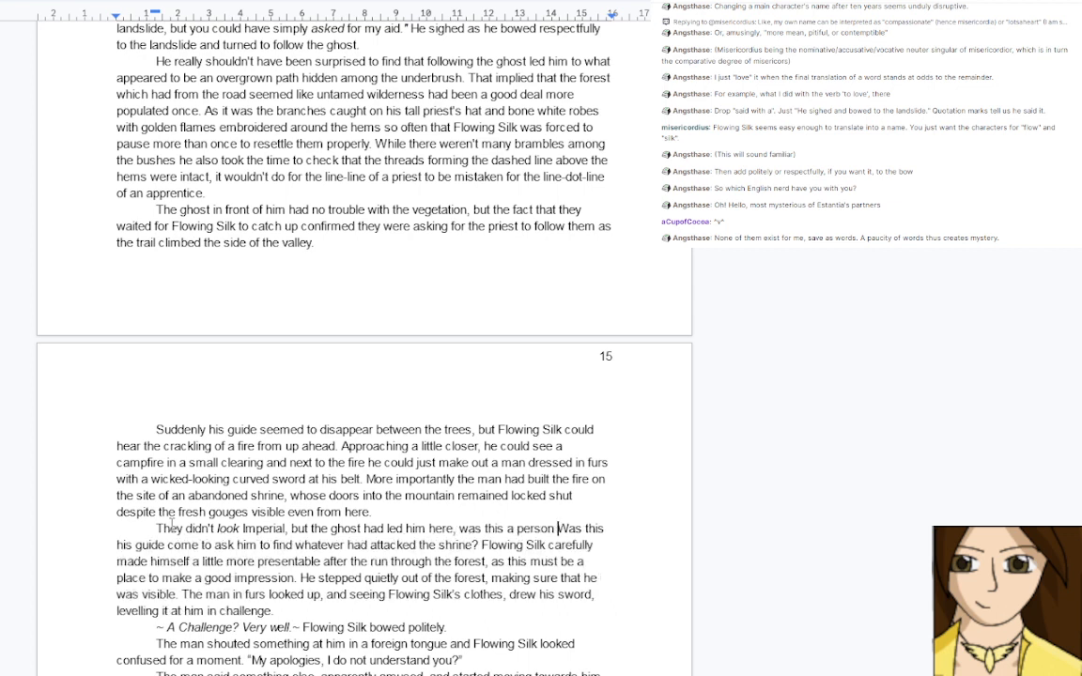
pyautogui.write('Flowing Silk')
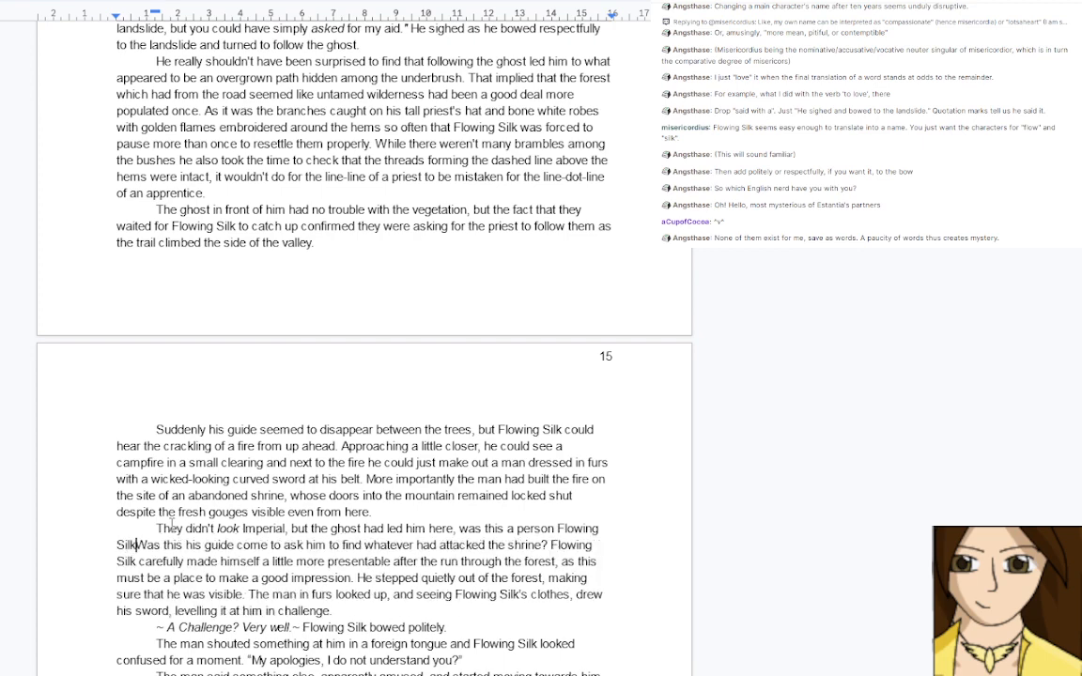
pyautogui.write(' was suppos')
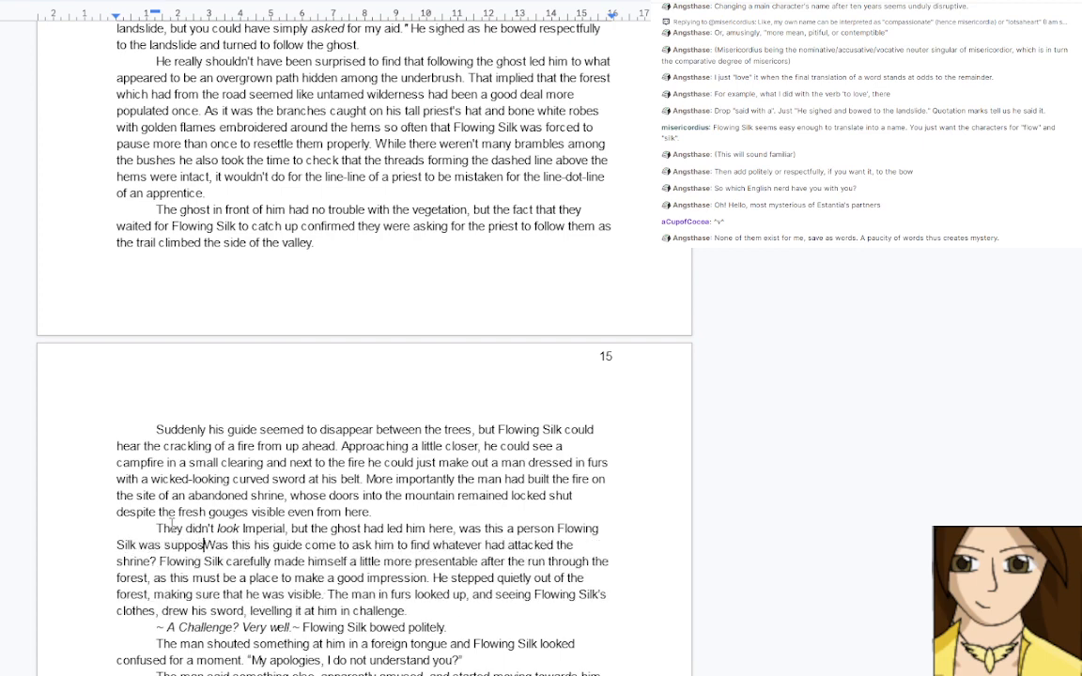
pyautogui.write('ed to aid')
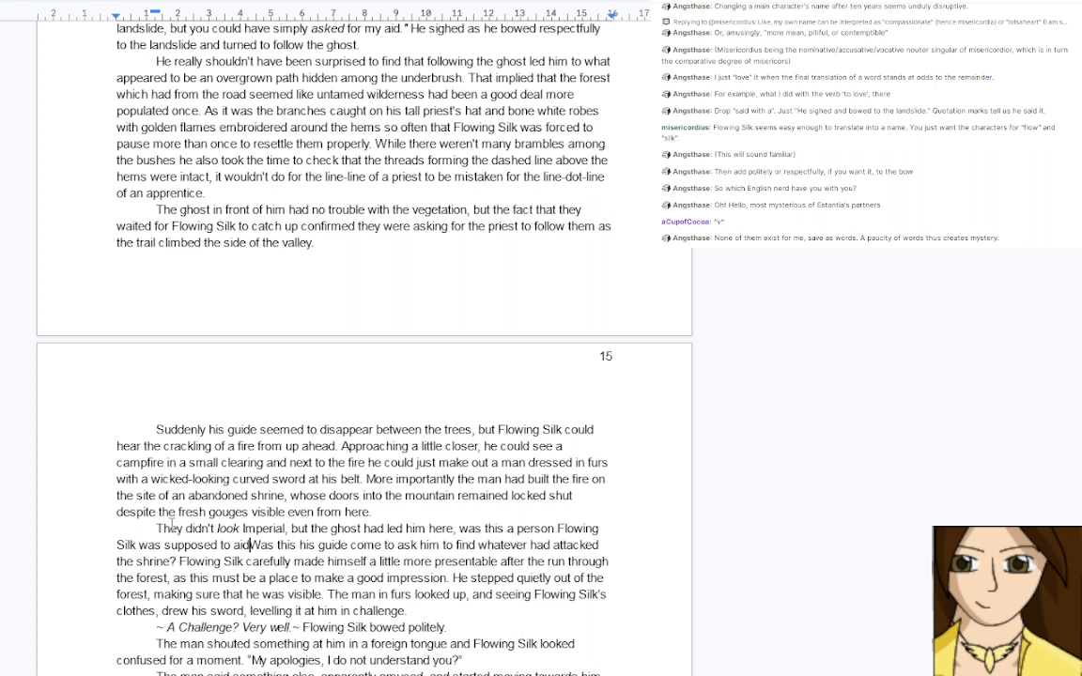
pyautogui.write('?')
# Delete the question about his guide asking him to find the shrine's attacker, and start a new paragraph at "The man in furs looked up"
pyautogui.hotkey('shift', 'Down')
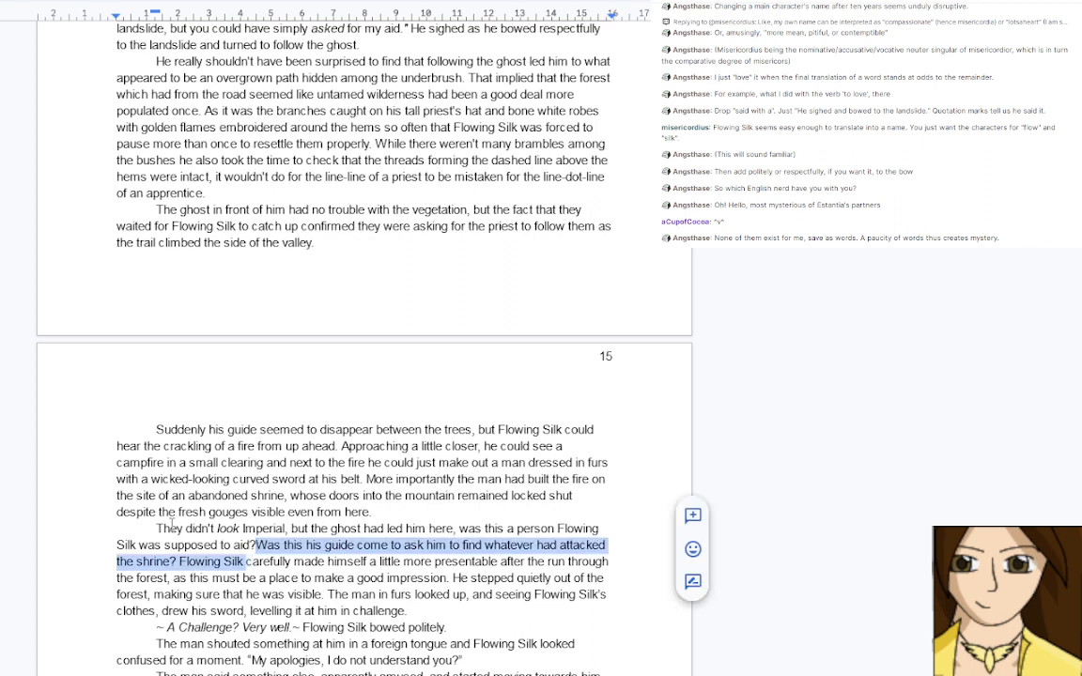
pyautogui.hotkey('shift', 'Left')
pyautogui.hotkey('shift', 'Left')
pyautogui.hotkey('shift', 'Left')
pyautogui.hotkey('shift', 'Left')
pyautogui.hotkey('shift', 'Left')
pyautogui.hotkey('shift', 'Left')
pyautogui.hotkey('shift', 'Left')
pyautogui.hotkey('shift', 'Left')
pyautogui.hotkey('shift', 'Left')
pyautogui.hotkey('shift', 'Left')
pyautogui.hotkey('shift', 'Left')
pyautogui.hotkey('shift', 'Left')
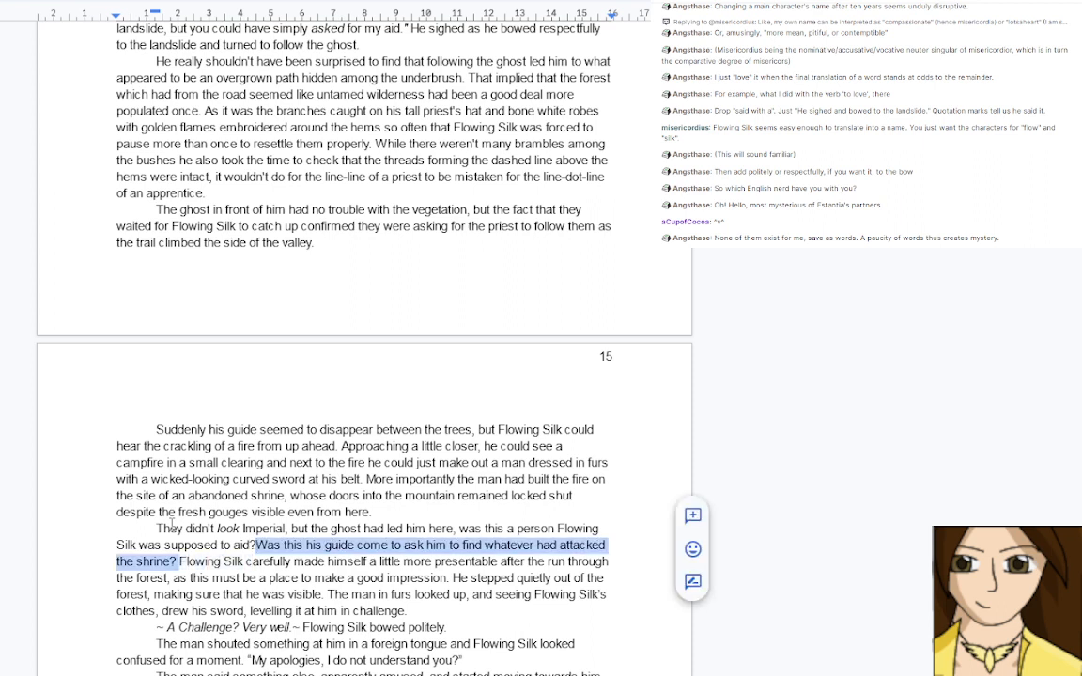
pyautogui.press('BackSpace')
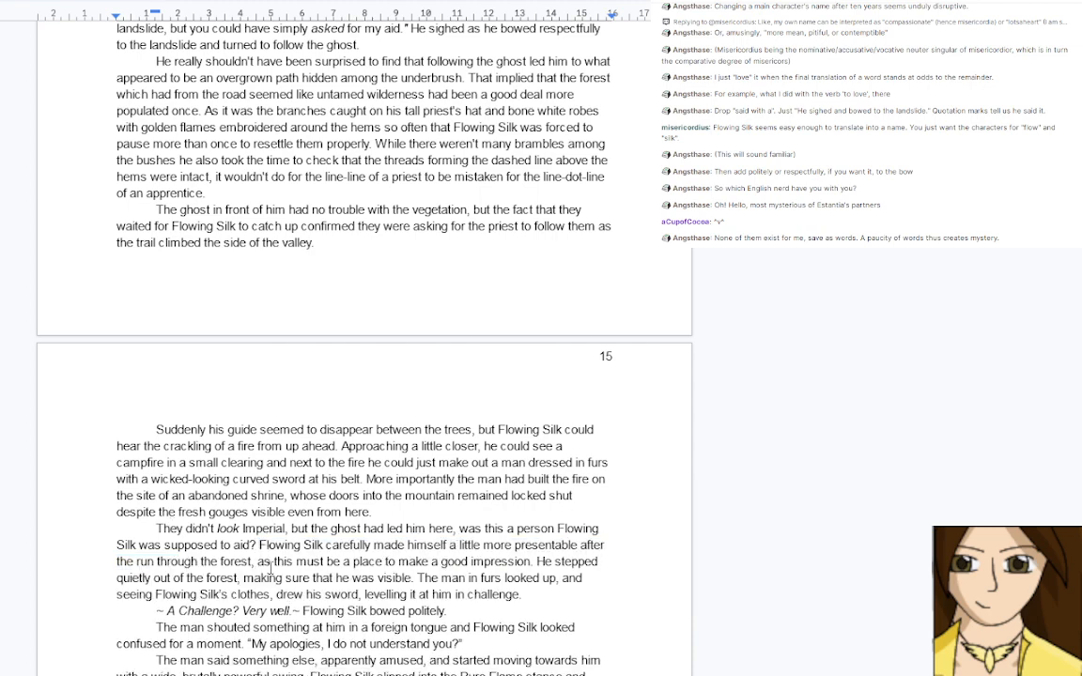
pyautogui.click(418, 579)
pyautogui.press('Return')
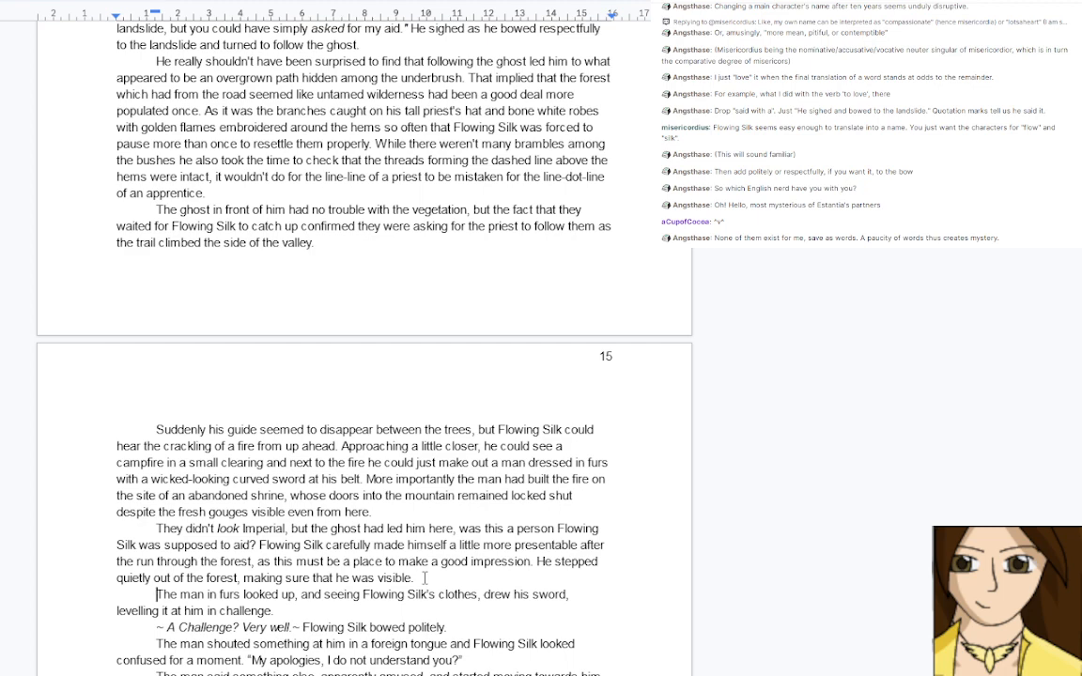
# Replace "looked confused for a moment." after "Flowing Silk" with "gave him an apologetic look," before the apology dialogue
pyautogui.scroll(-1, 424, 578)
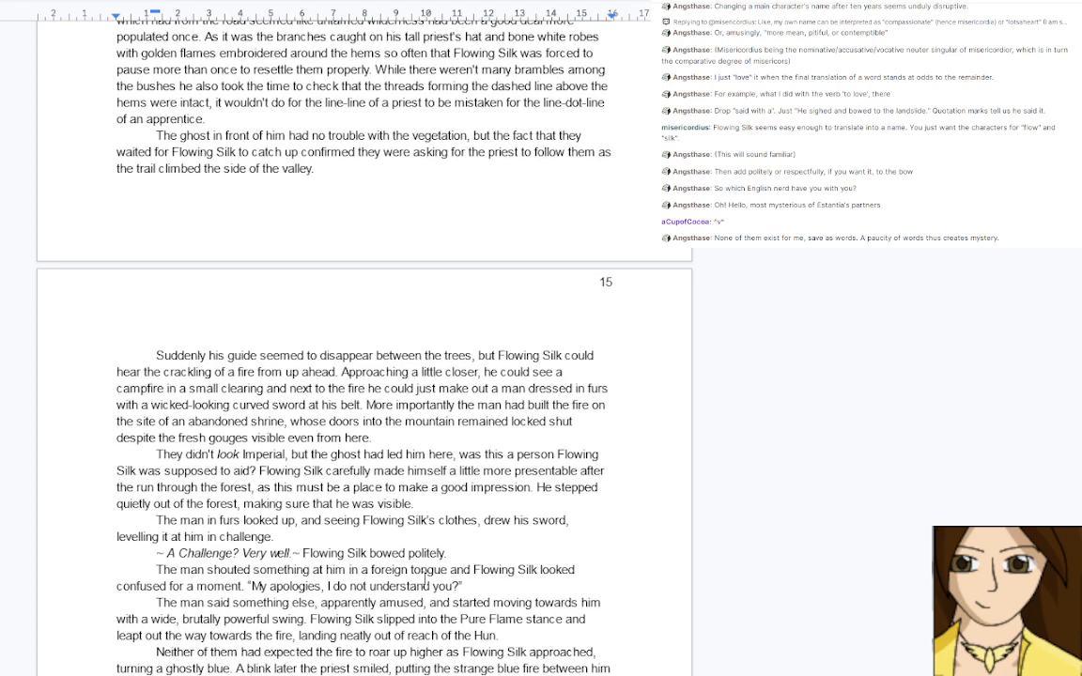
pyautogui.moveTo(167, 586); pyautogui.dragTo(242, 586)
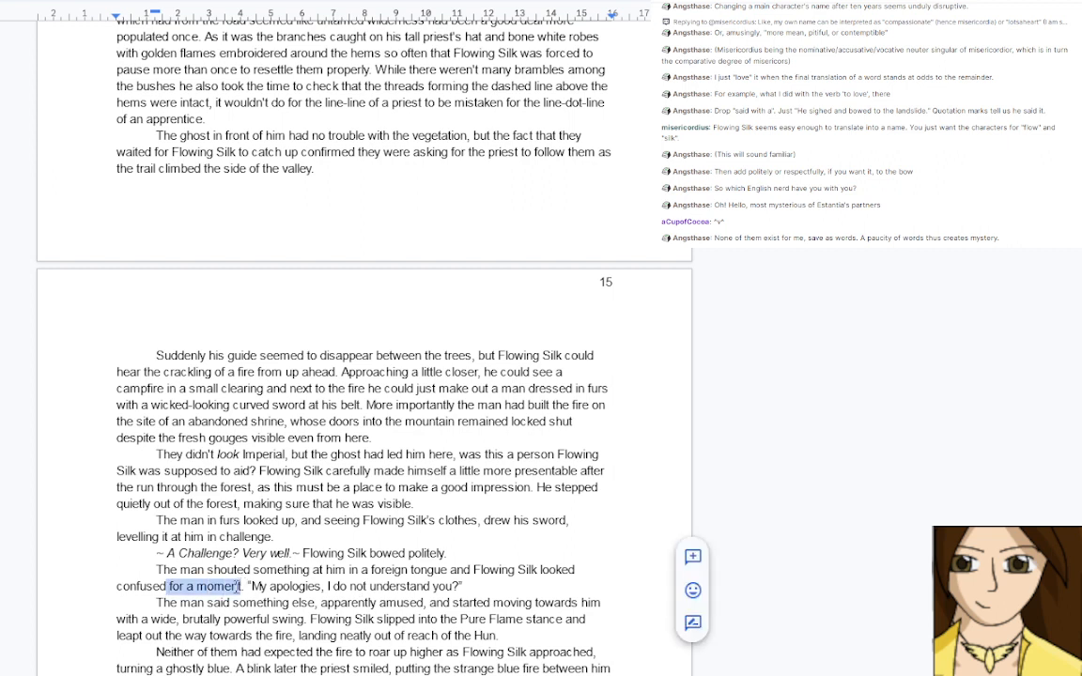
pyautogui.press('BackSpace')
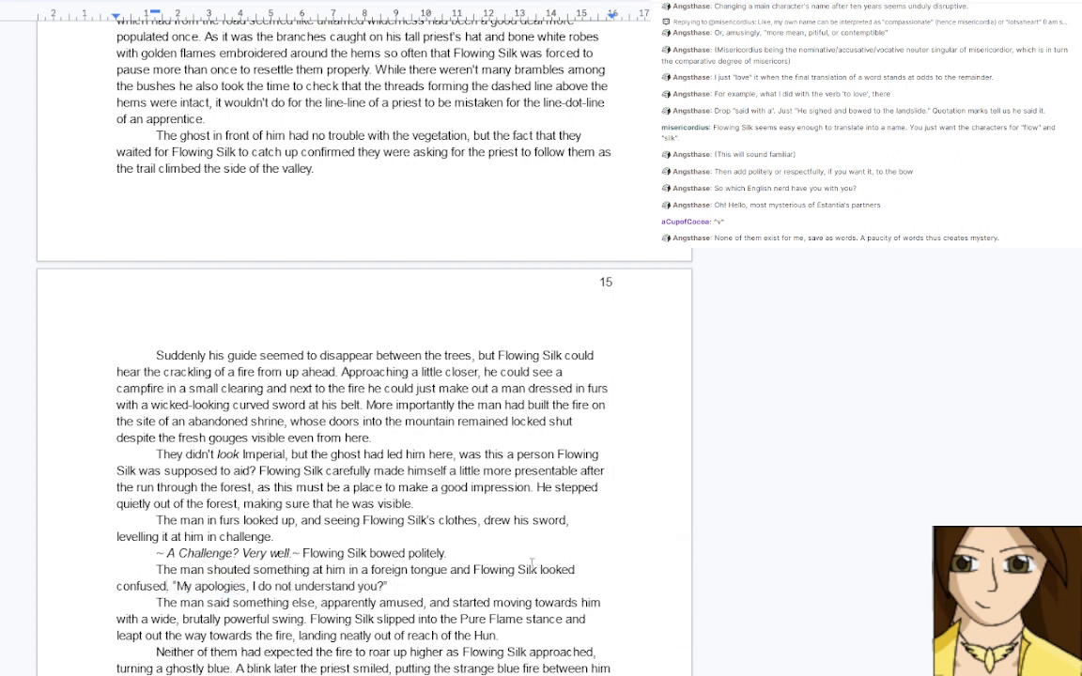
pyautogui.moveTo(541, 569); pyautogui.dragTo(167, 587)
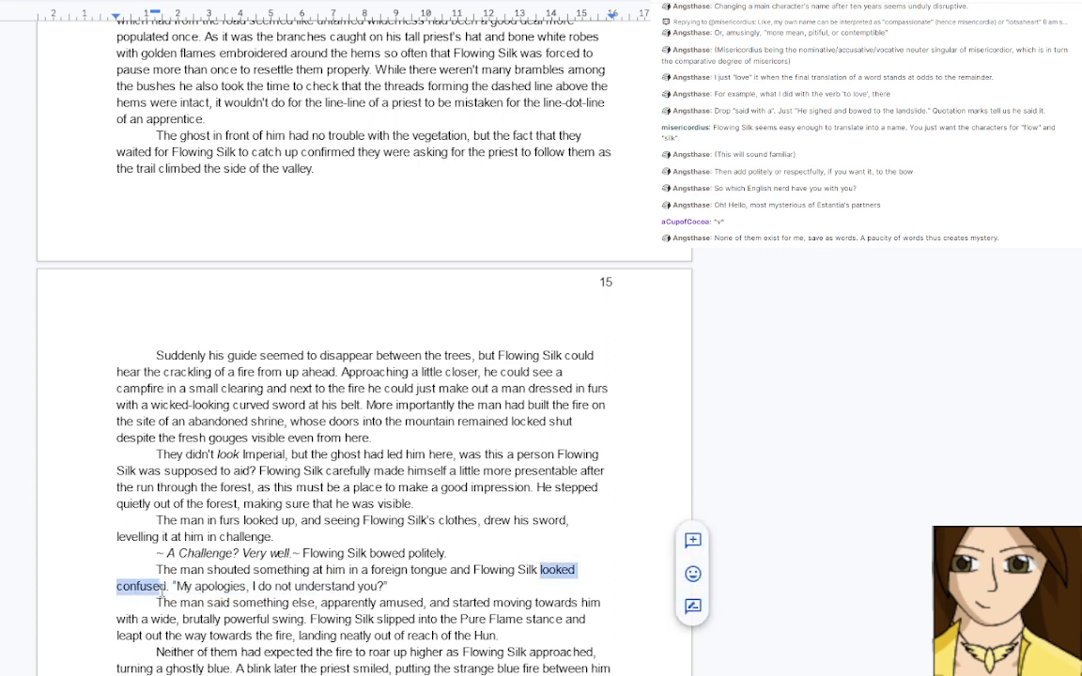
pyautogui.write('gave him a')
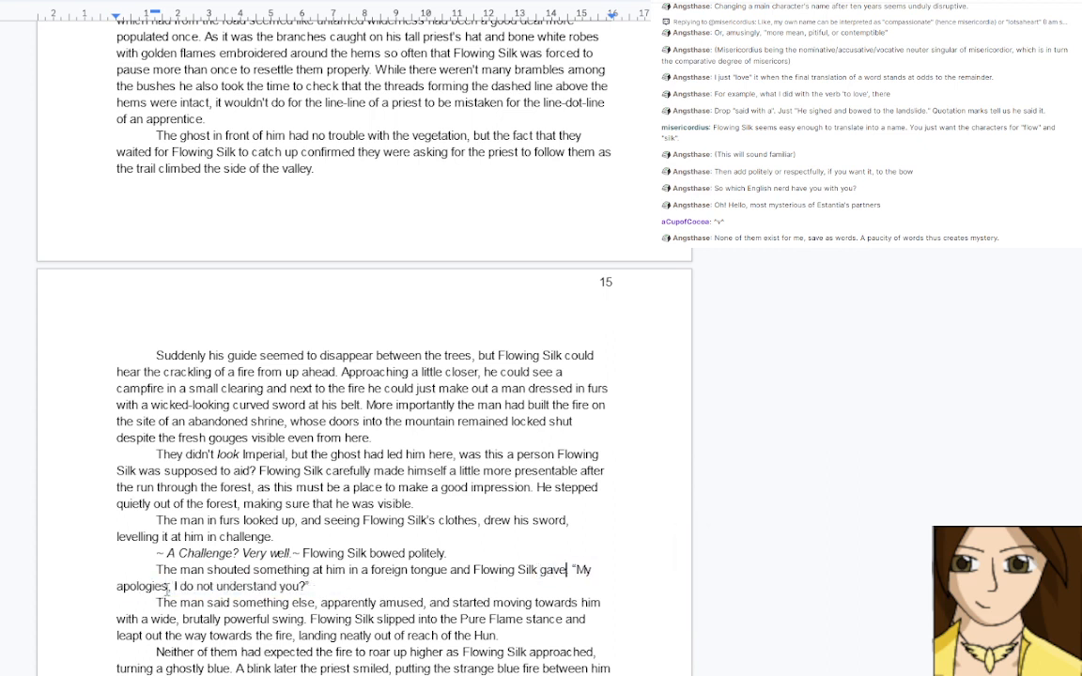
pyautogui.write('n apolog')
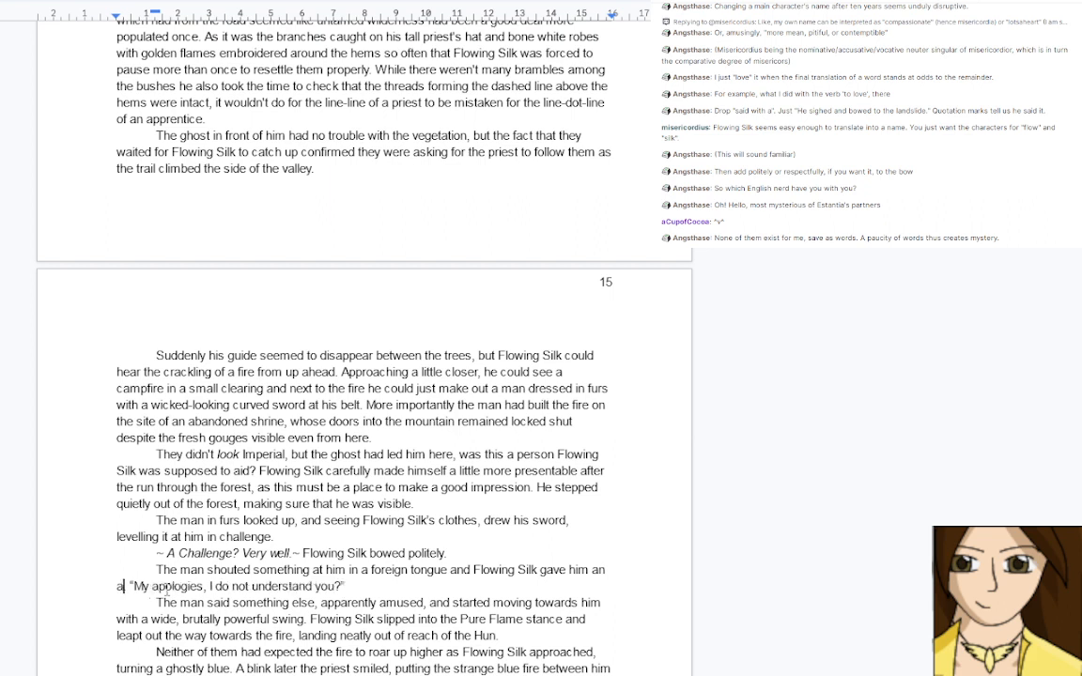
pyautogui.write('etic ')
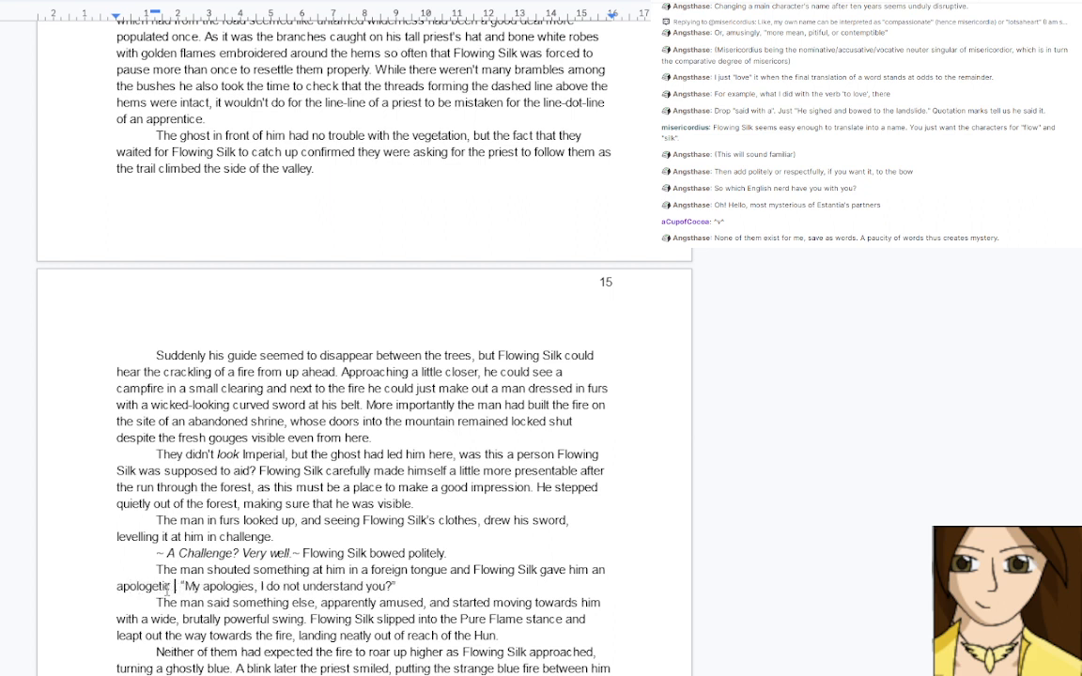
pyautogui.write('look')
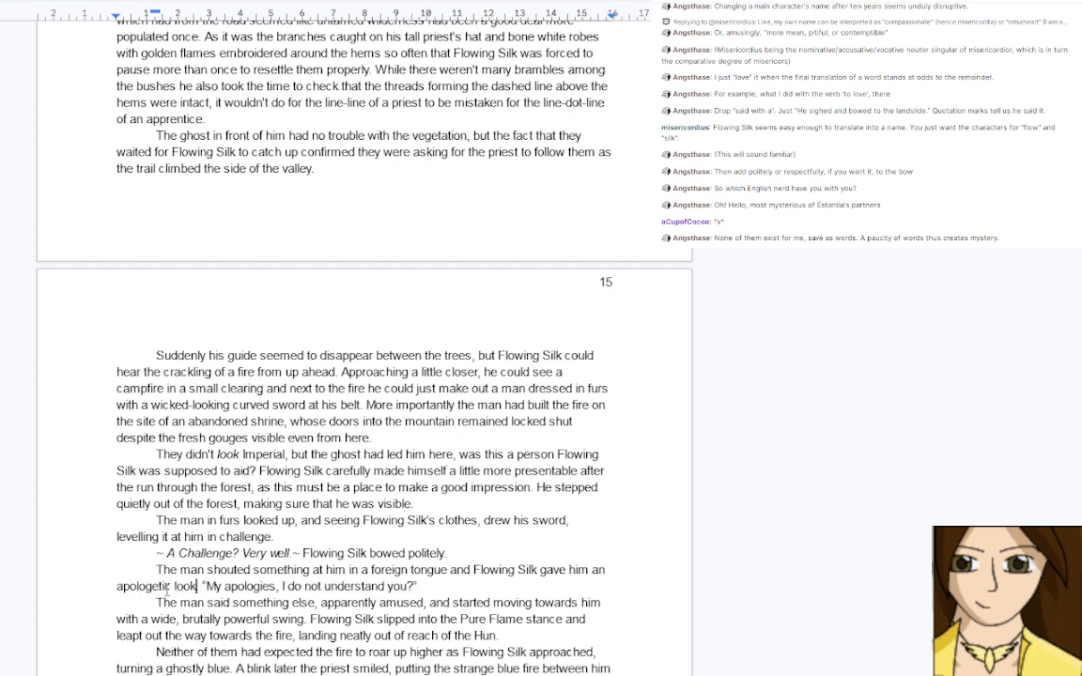
pyautogui.write('..')
# Reword the dialogue after "My apologies," to "I'm afraid I do not understand you.", ending with a full stop
pyautogui.scroll(-1, 240, 530)
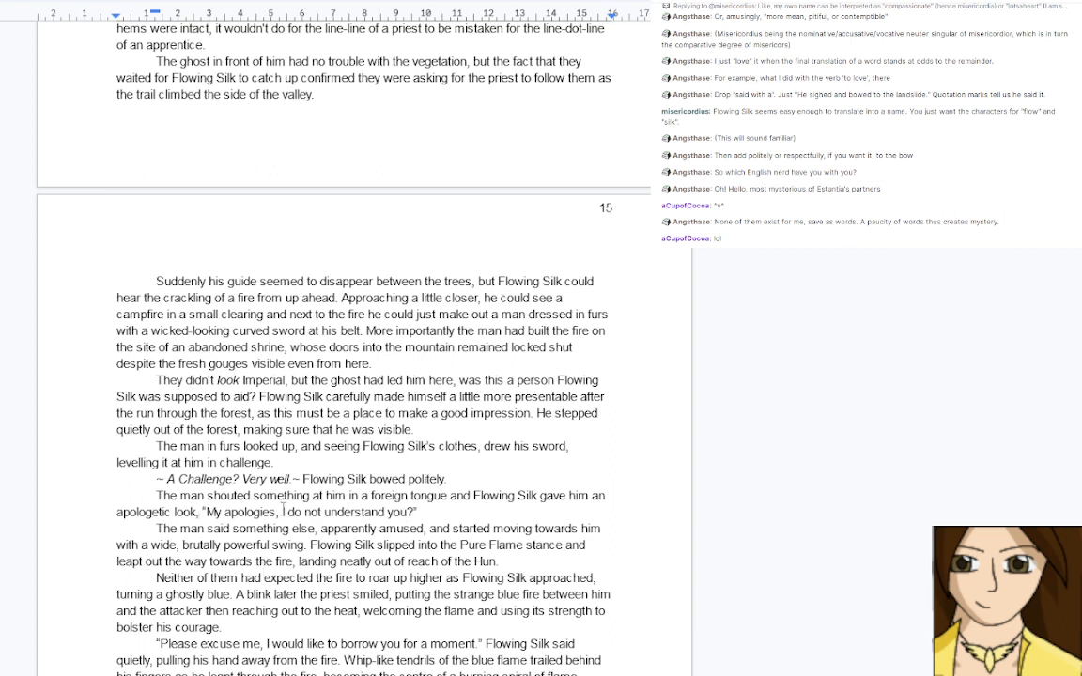
pyautogui.click(283, 511)
pyautogui.write("I'")
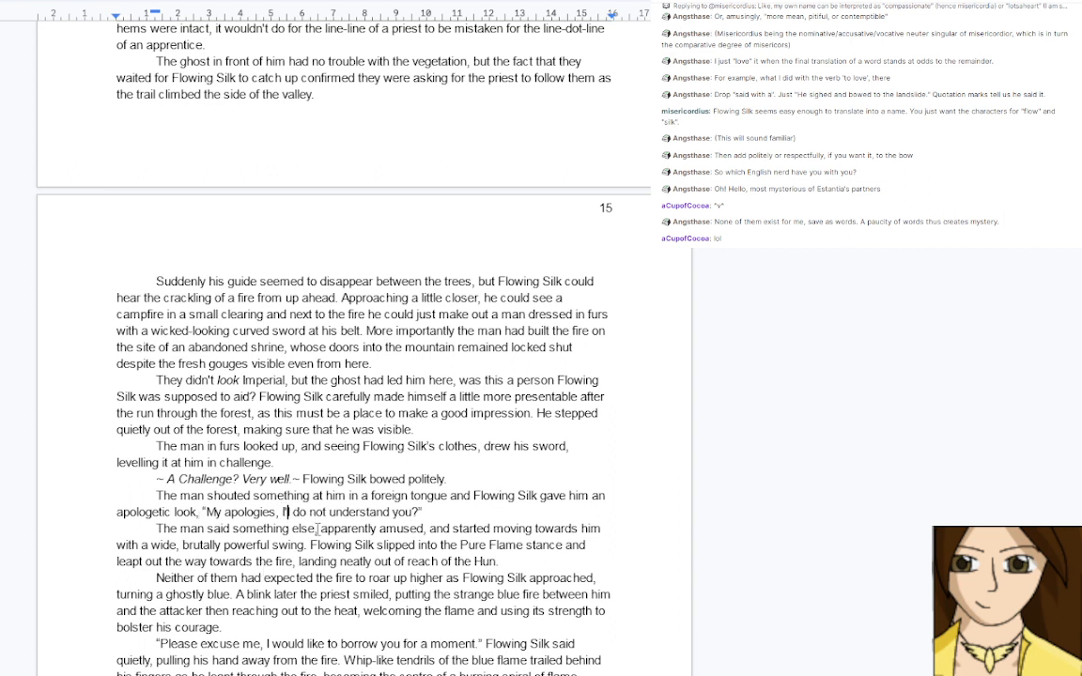
pyautogui.write('m ')
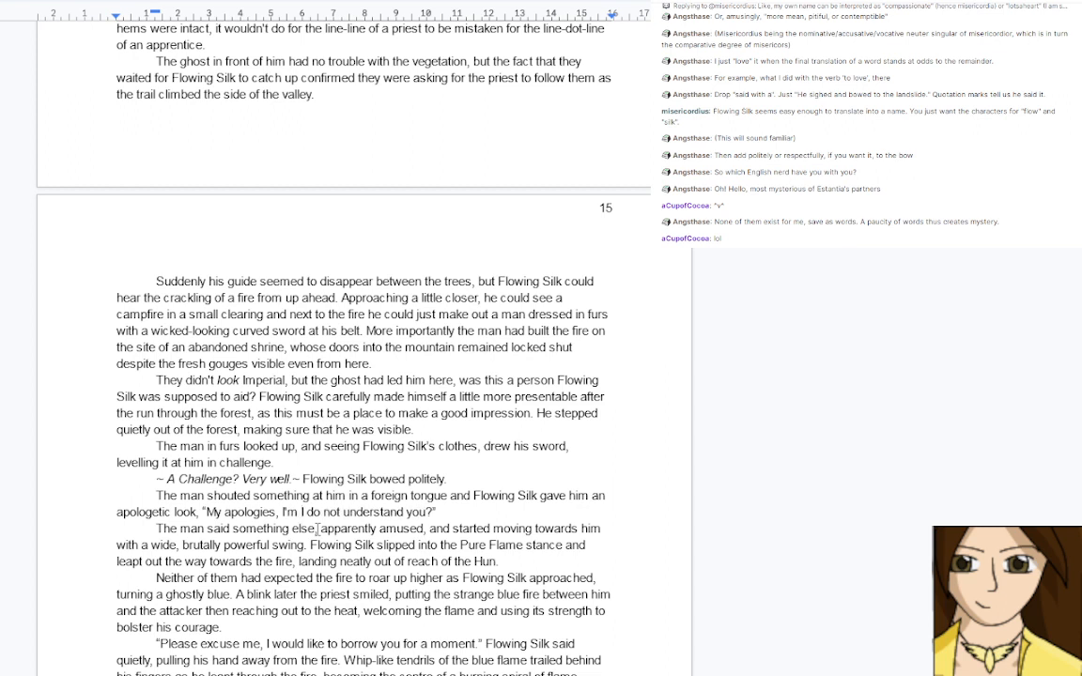
pyautogui.write('afraid')
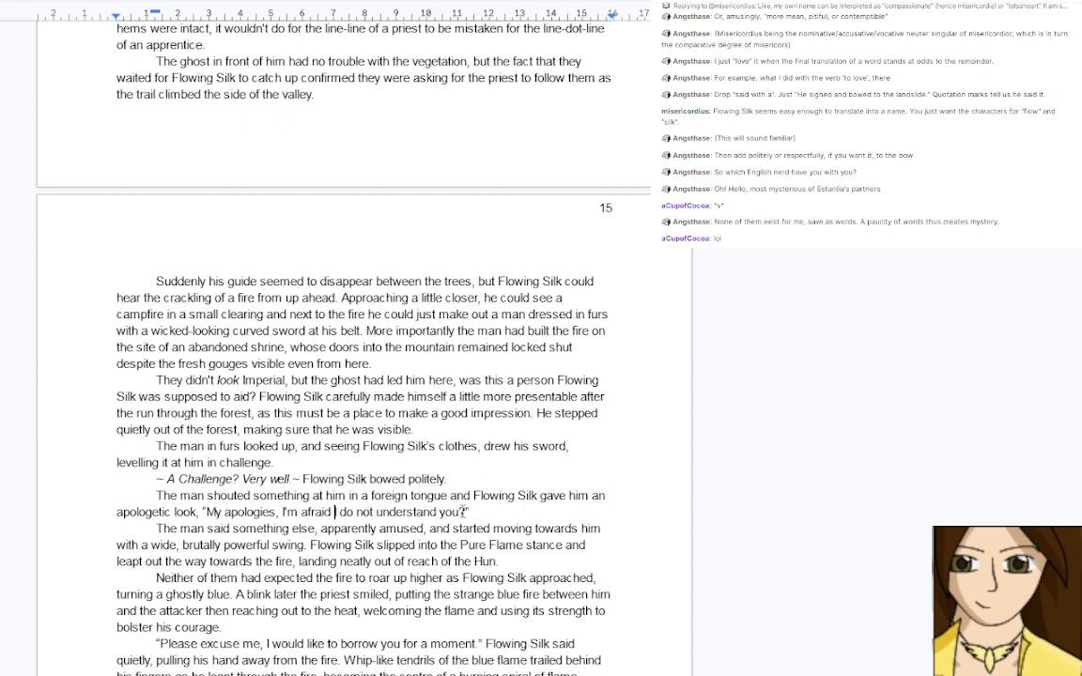
pyautogui.moveTo(467, 512); pyautogui.dragTo(460, 511)
pyautogui.write('.')
# Reread "The Lost Temple" chapter from its opening through the campfire fight to the shrine spirit scene
pyautogui.scroll(-3, 394, 414)
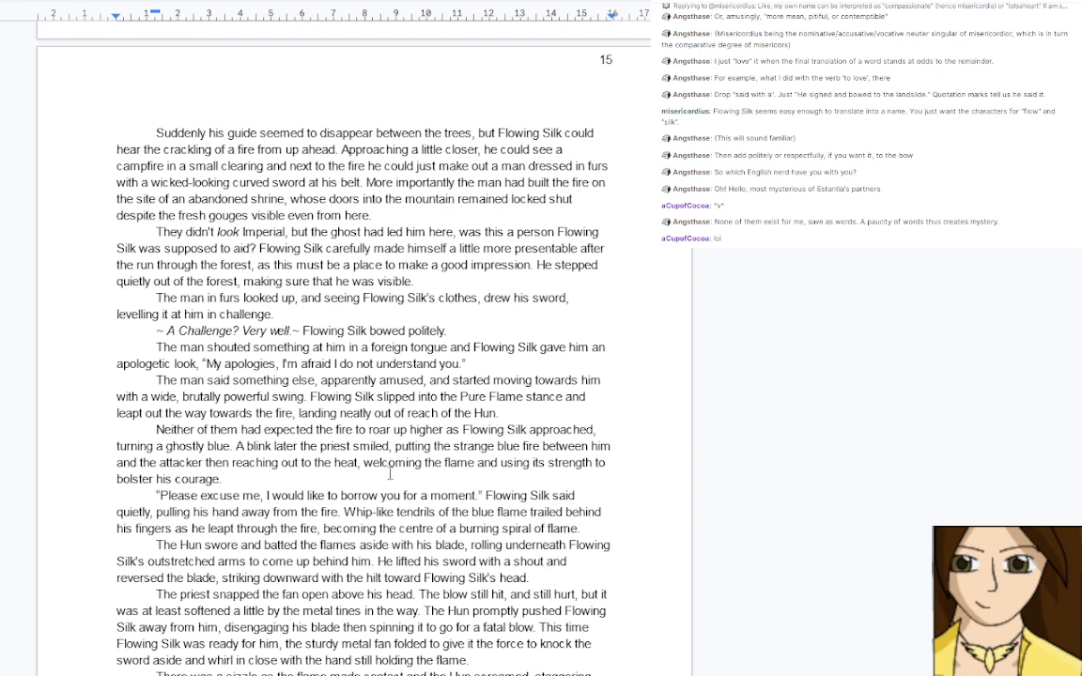
pyautogui.scroll(5, 388, 474)
pyautogui.scroll(10, 388, 474)
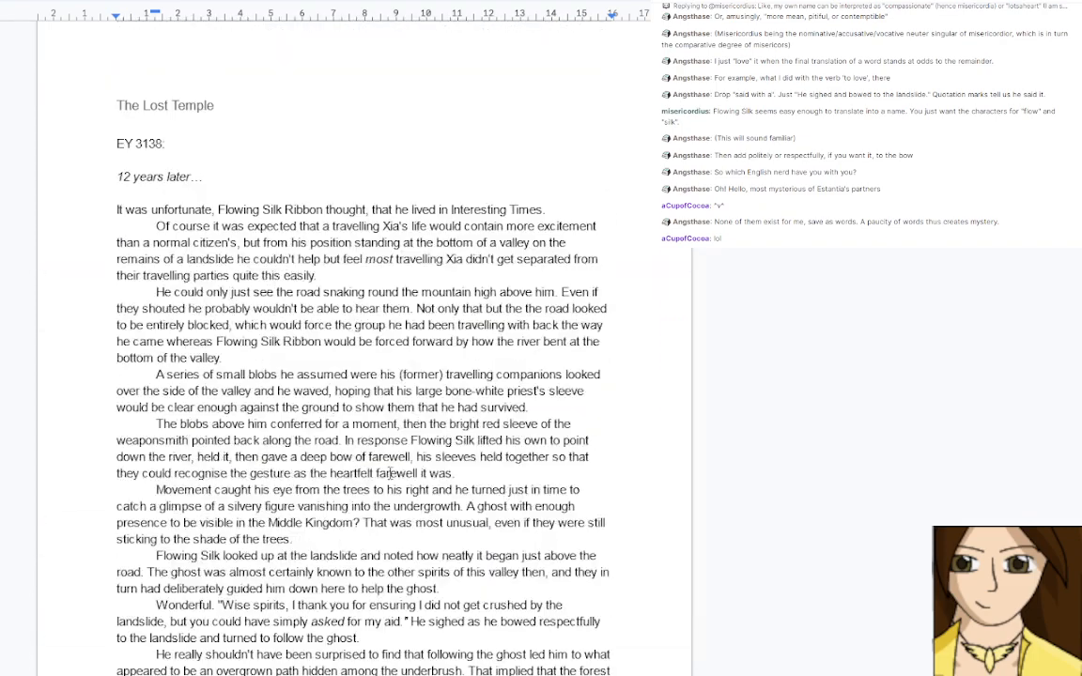
pyautogui.scroll(-1, 389, 474)
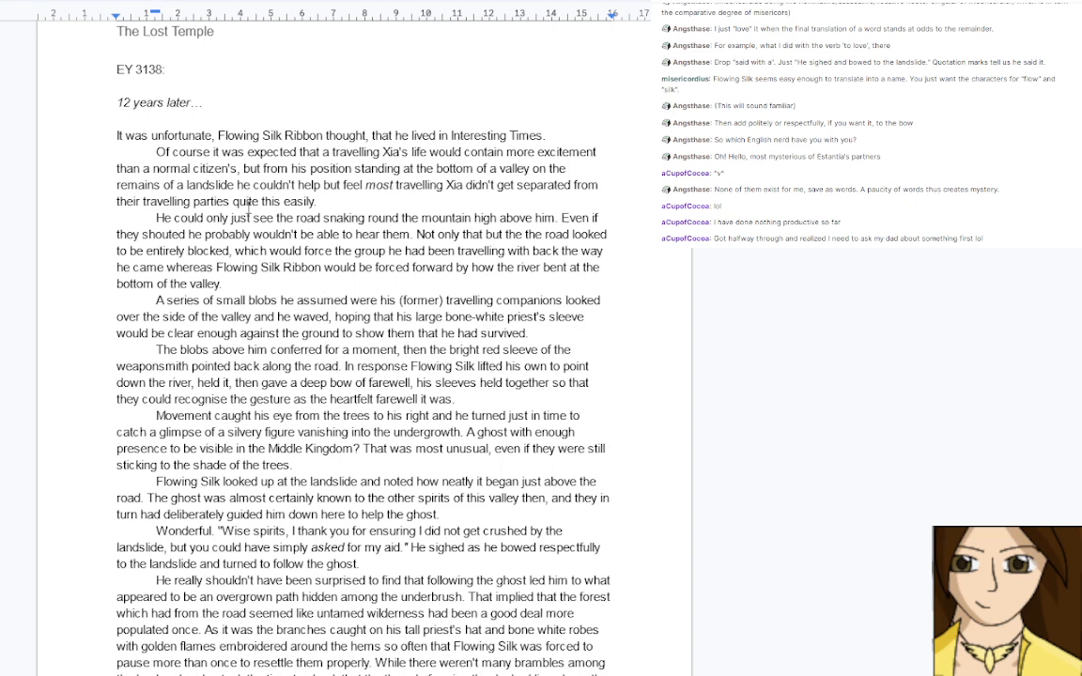
pyautogui.scroll(-3, 329, 254)
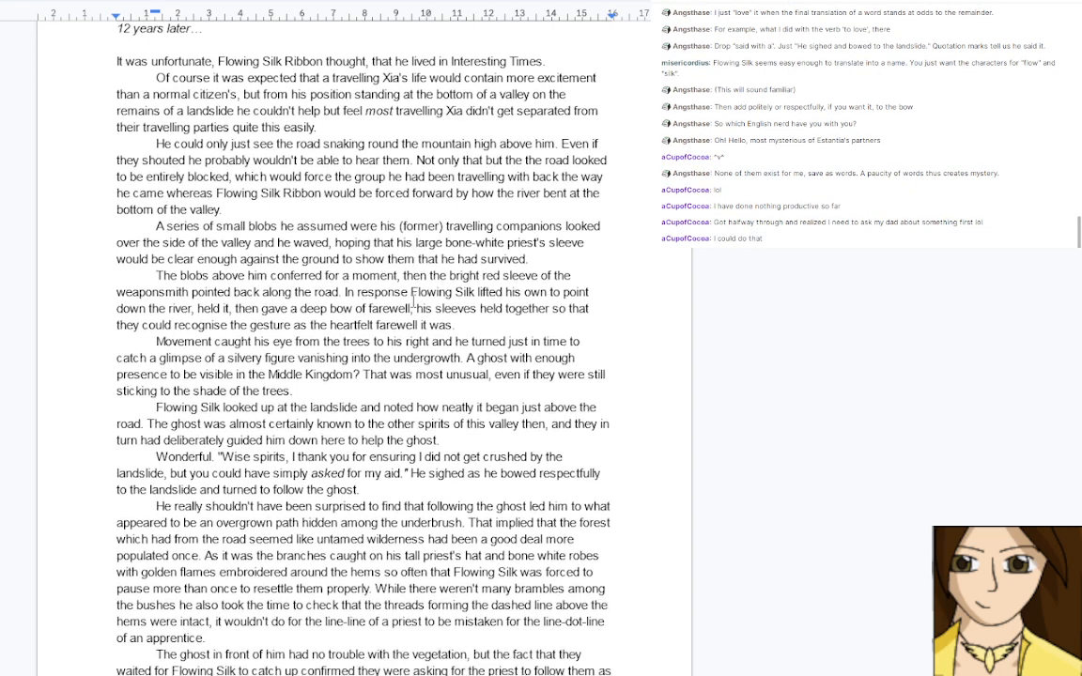
pyautogui.scroll(-3, 413, 300)
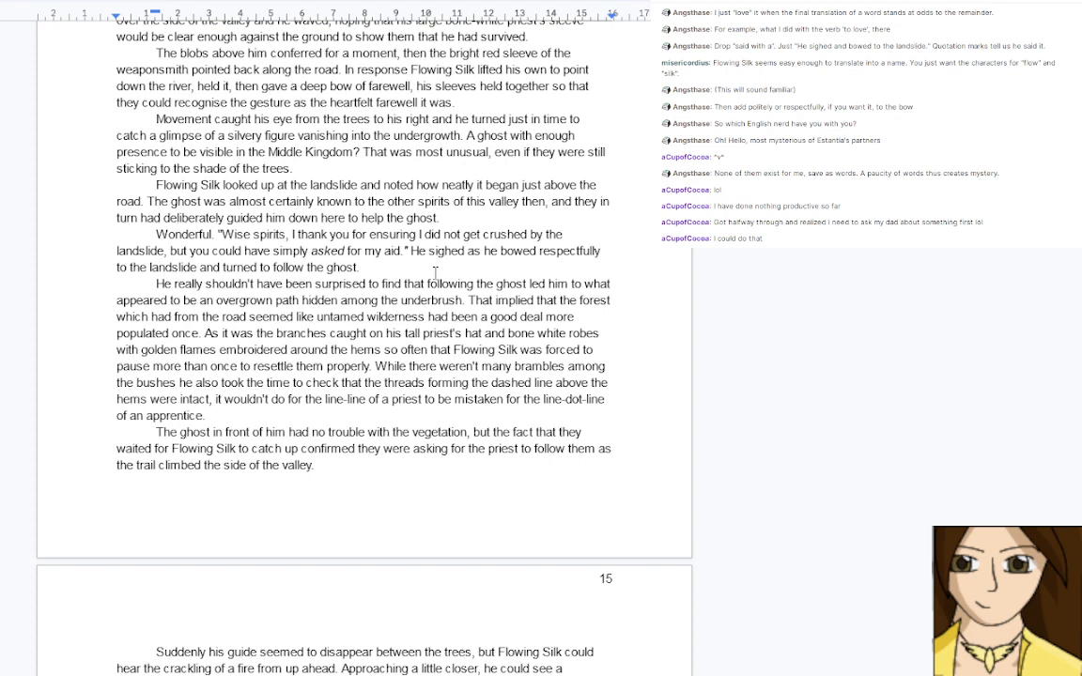
pyautogui.scroll(-3, 461, 341)
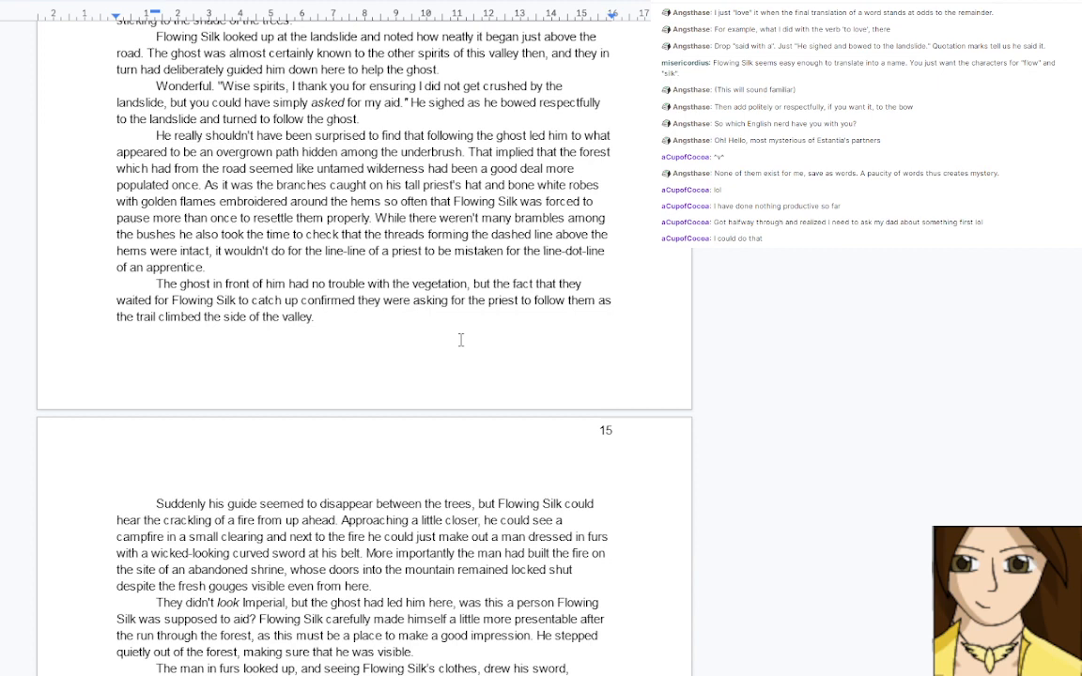
pyautogui.scroll(-6, 460, 340)
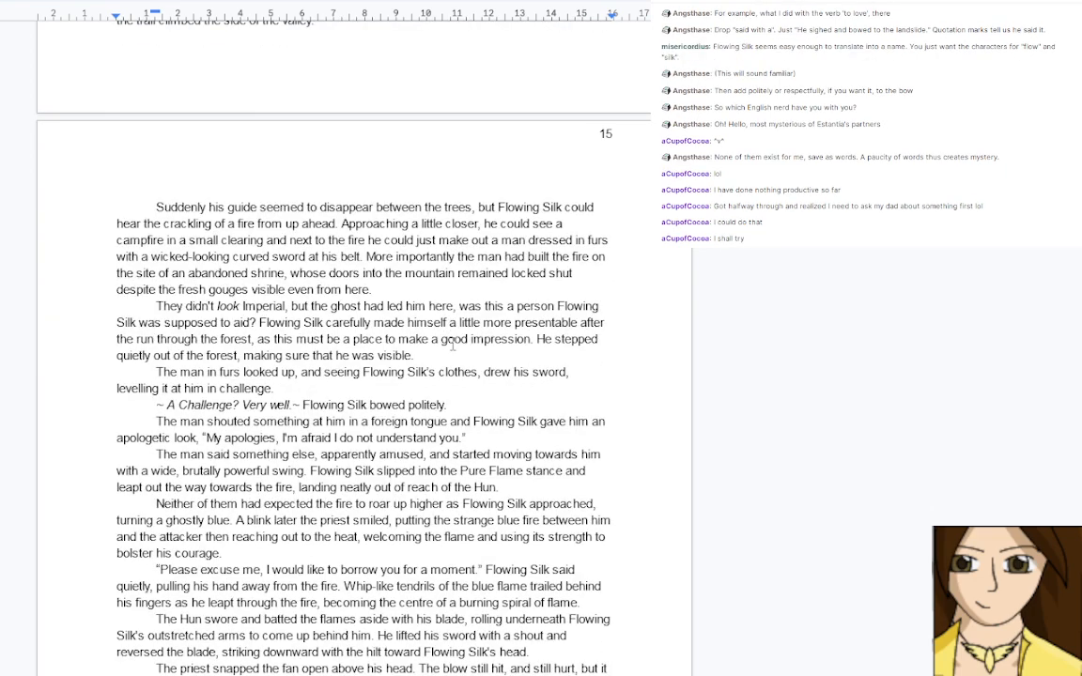
pyautogui.scroll(-5, 452, 345)
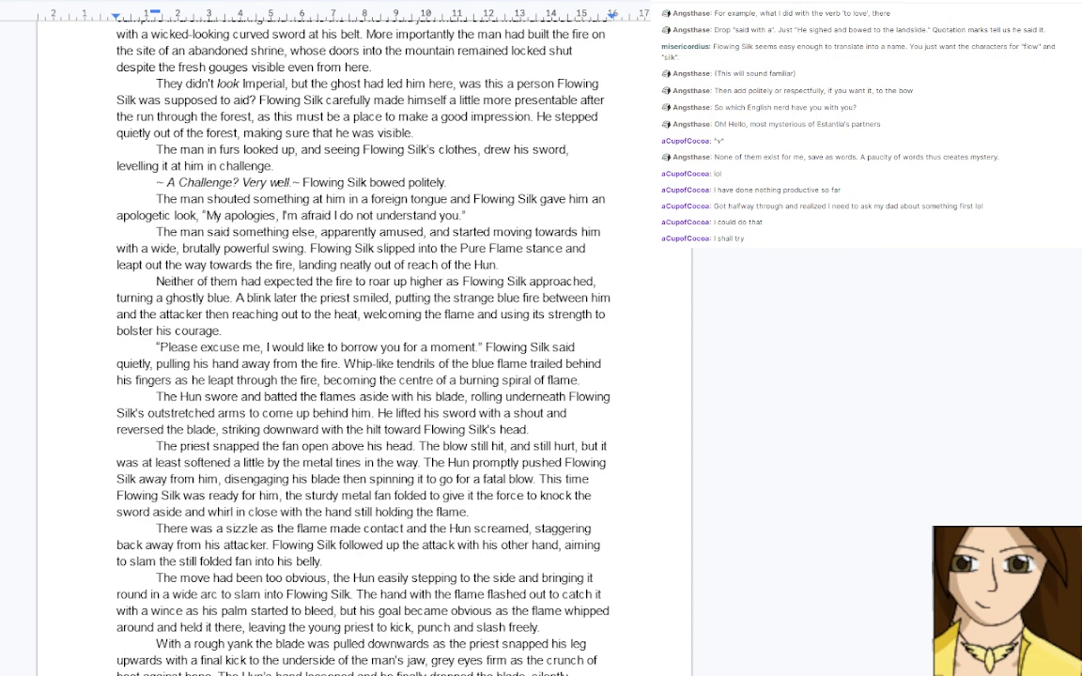
pyautogui.scroll(-3, 482, 461)
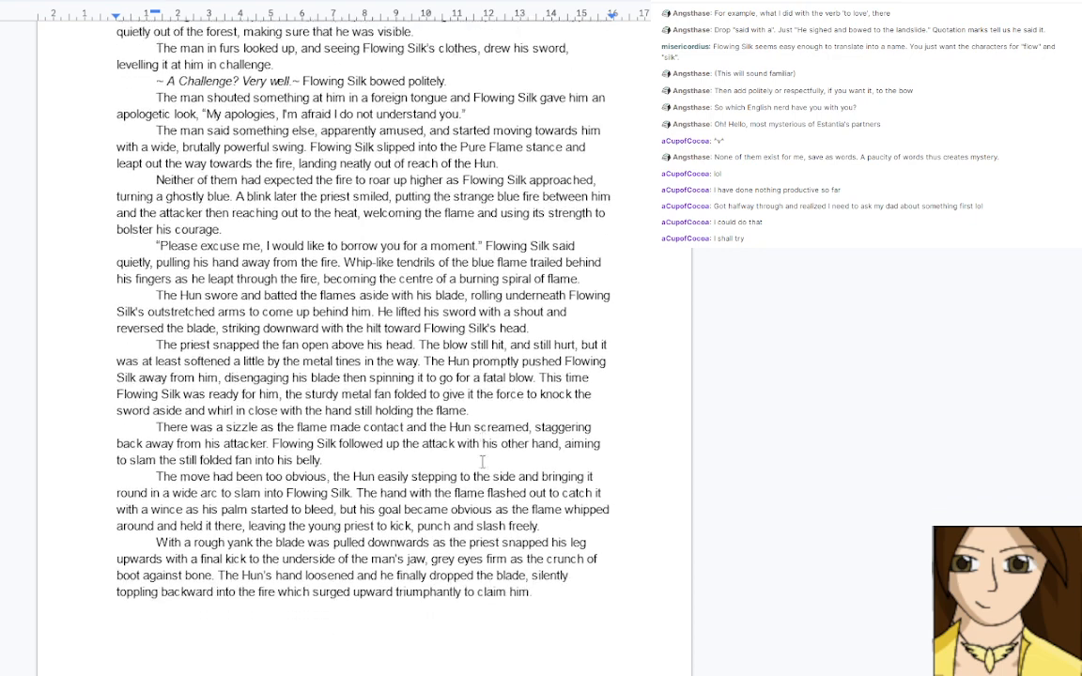
pyautogui.scroll(-15, 482, 461)
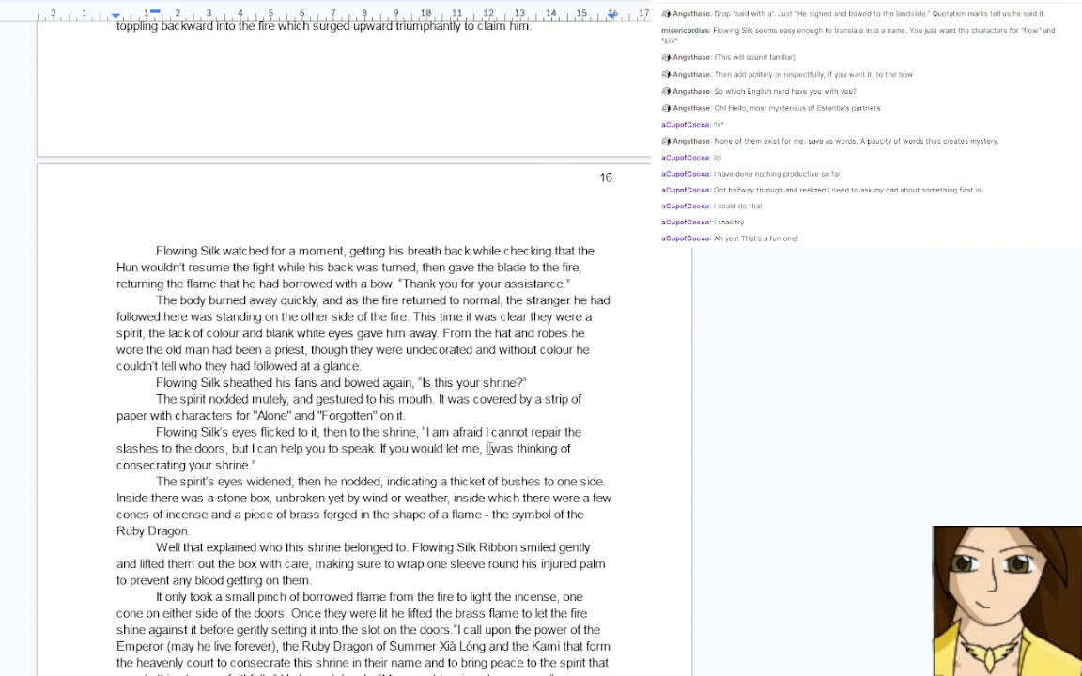
pyautogui.scroll(20, 488, 449)
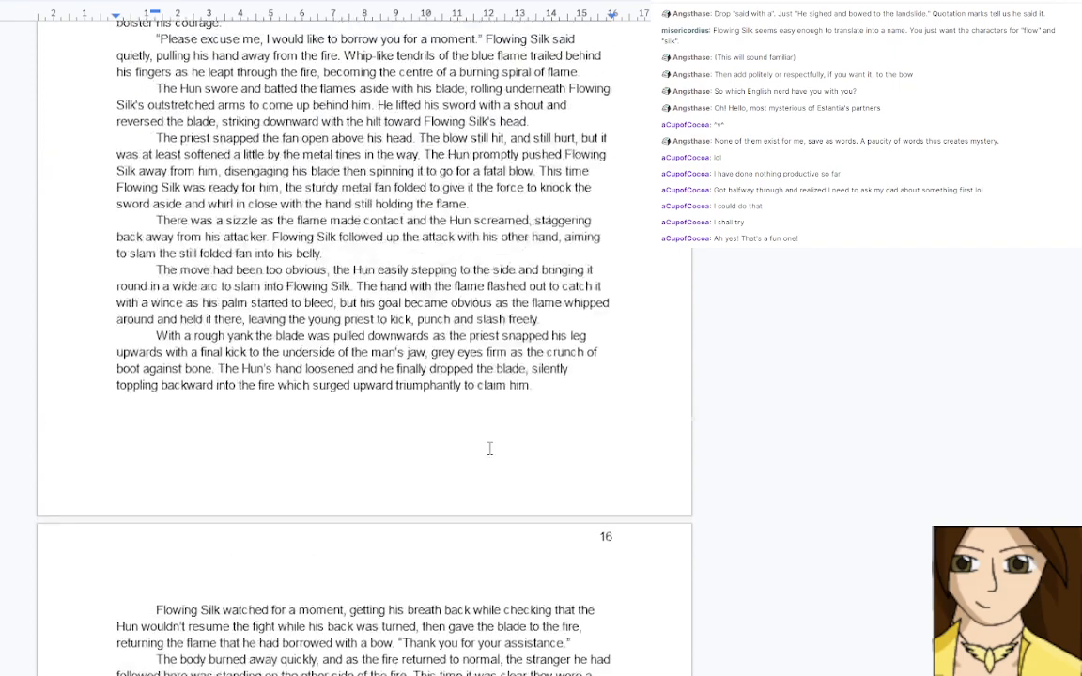
# In "The Lost Temple" chapter, put a comma after "trees" in the sentence where the guide seems to disappear
pyautogui.scroll(11, 488, 448)
pyautogui.scroll(8, 488, 449)
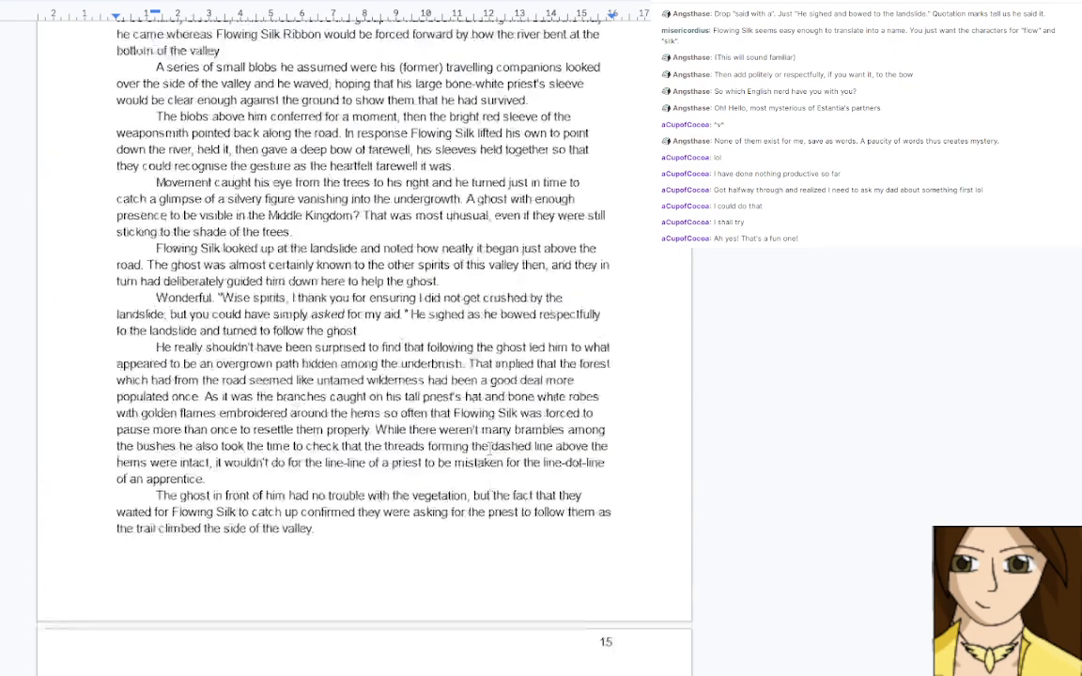
pyautogui.scroll(2, 488, 448)
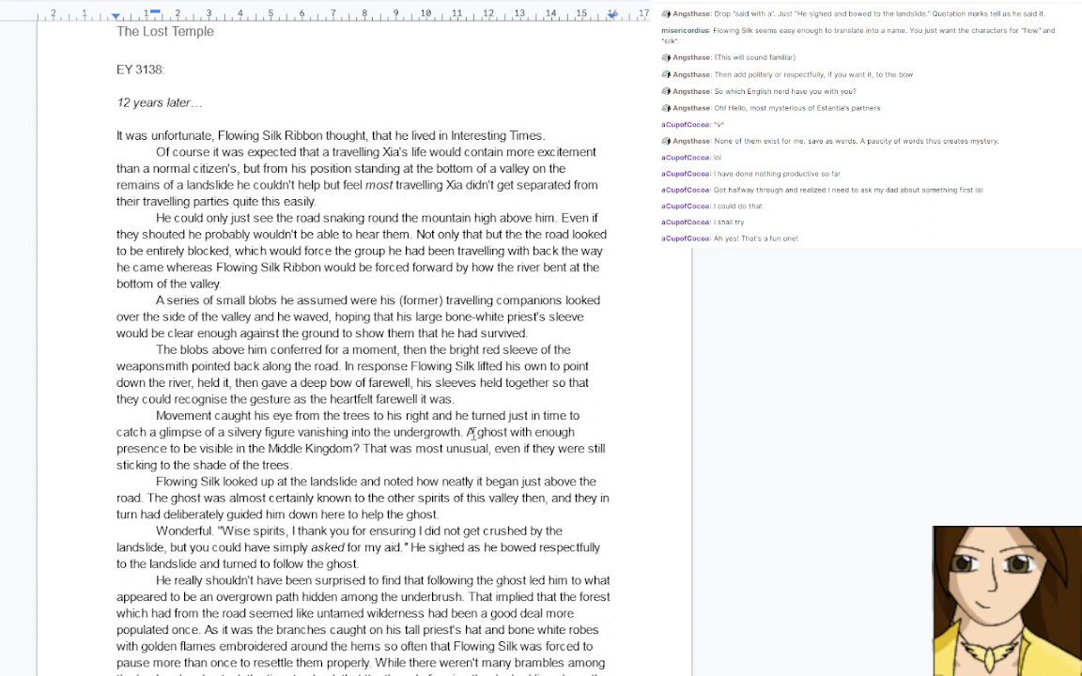
pyautogui.scroll(-5, 472, 432)
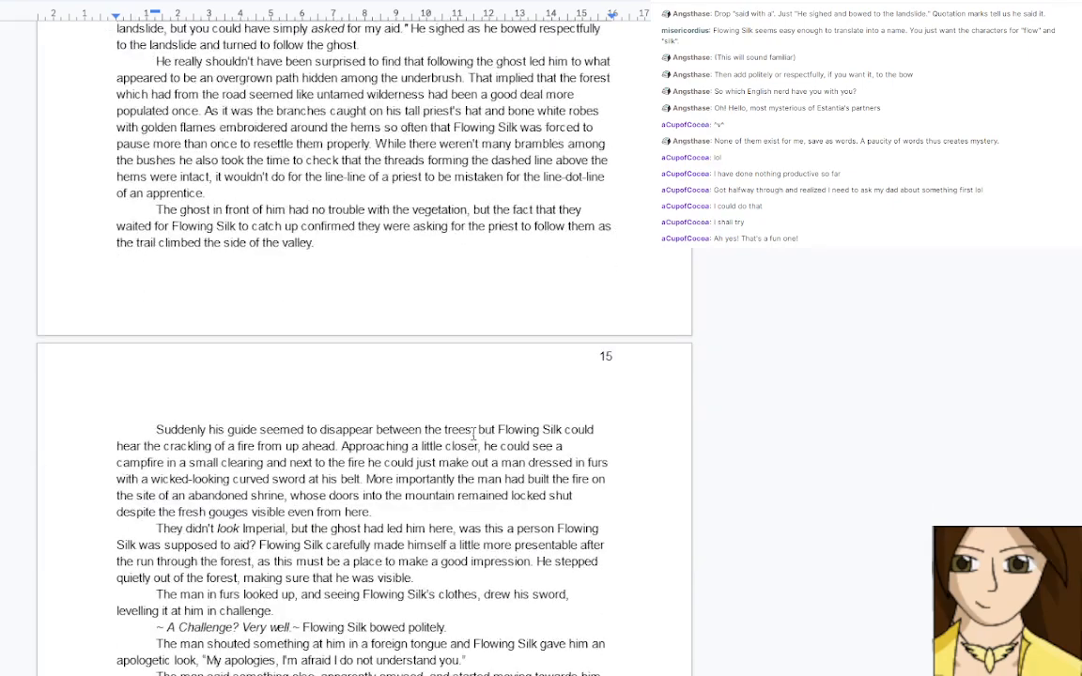
pyautogui.click(473, 432)
pyautogui.write(',')
# Go to the opening paragraph of "The Fallen Star" chapter
pyautogui.click(2, 282)
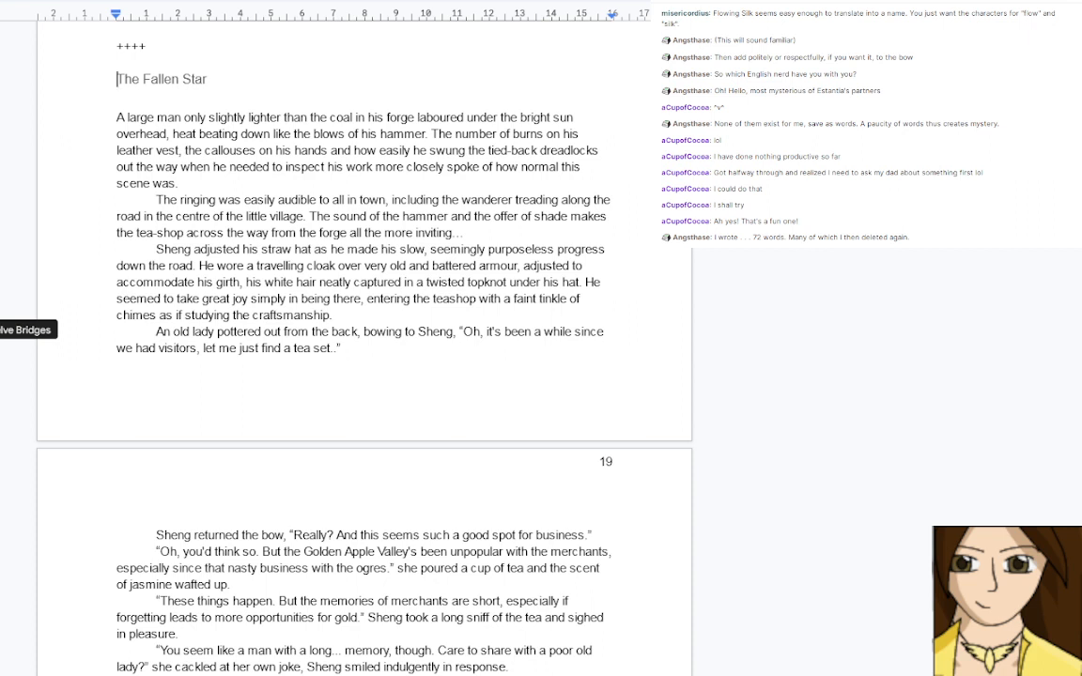
pyautogui.click(114, 120)
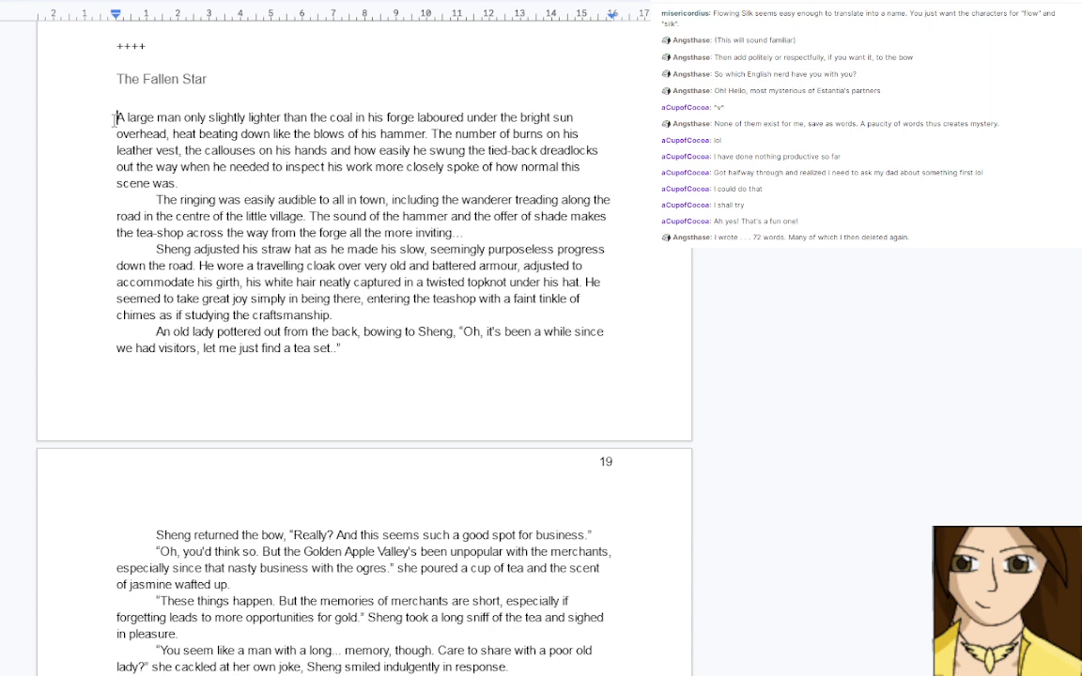
pyautogui.click(190, 182)
pyautogui.click(393, 200)
pyautogui.press('Return')
pyautogui.press('Return')
pyautogui.press('Return')
pyautogui.press('Return')
pyautogui.press('Return')
pyautogui.press('Return')
pyautogui.press('Return')
pyautogui.press('Return')
pyautogui.press('Return')
pyautogui.press('Return')
pyautogui.press('Return')
pyautogui.press('Return')
pyautogui.press('Return')
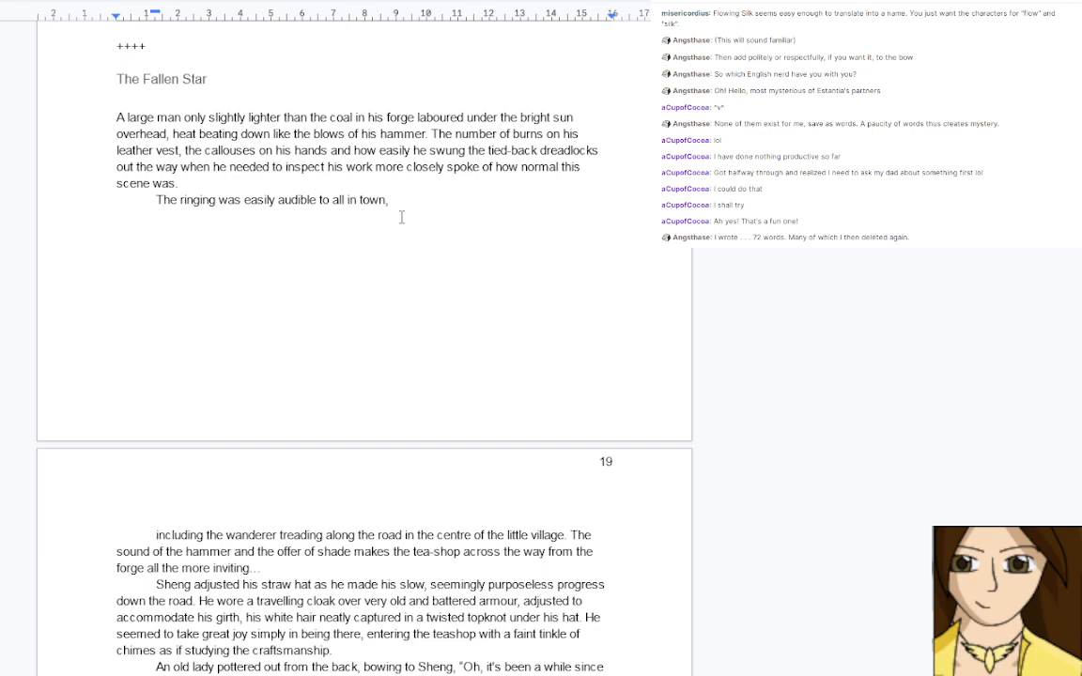
pyautogui.press('BackSpace')
pyautogui.press('BackSpace')
pyautogui.press('BackSpace')
pyautogui.press('BackSpace')
pyautogui.press('BackSpace')
pyautogui.press('BackSpace')
pyautogui.press('BackSpace')
pyautogui.press('BackSpace')
pyautogui.press('BackSpace')
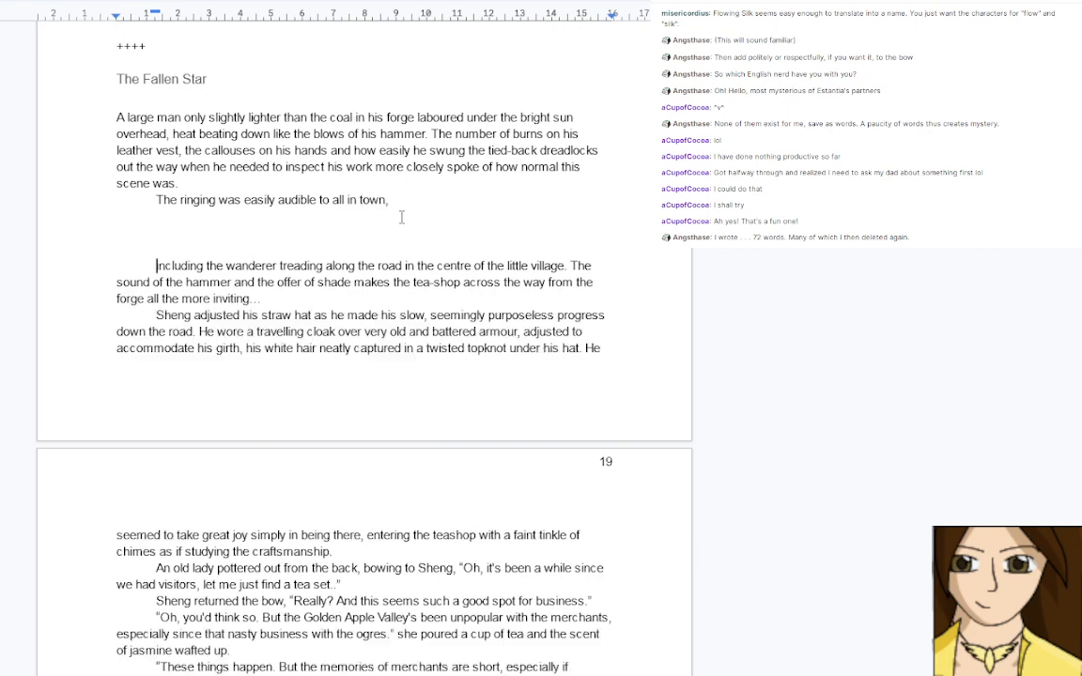
pyautogui.press('BackSpace')
pyautogui.press('BackSpace')
pyautogui.press('BackSpace')
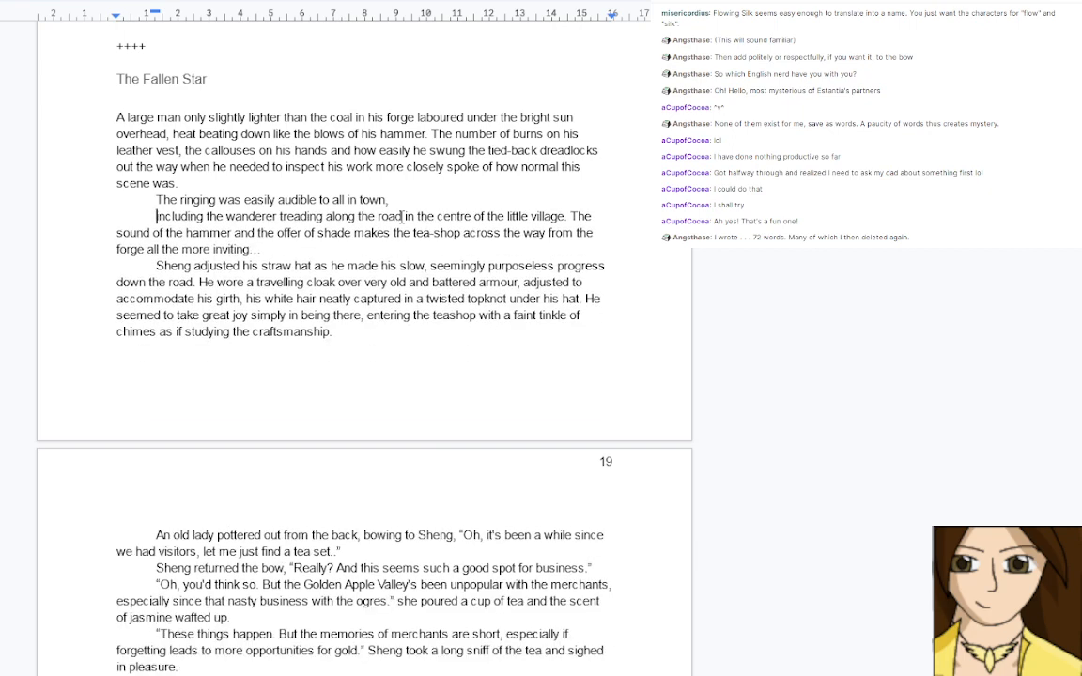
pyautogui.press('BackSpace')
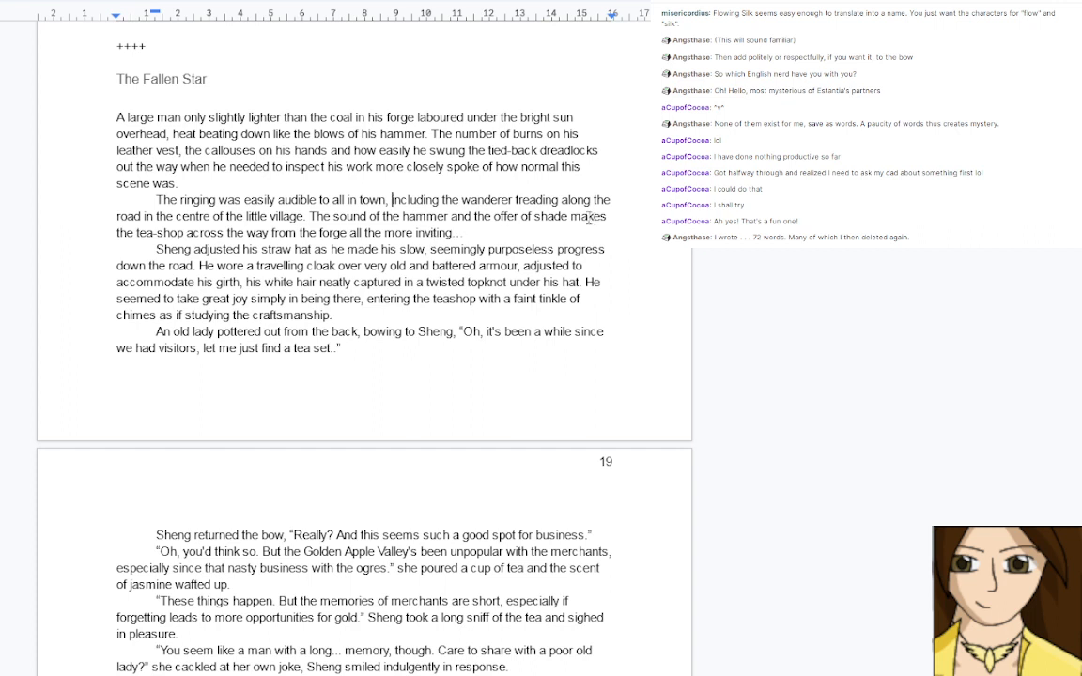
# Change "makes" to "made" in the sentence about the sound of the hammer and the offer of shade
pyautogui.moveTo(588, 216); pyautogui.dragTo(605, 218)
pyautogui.write('de')
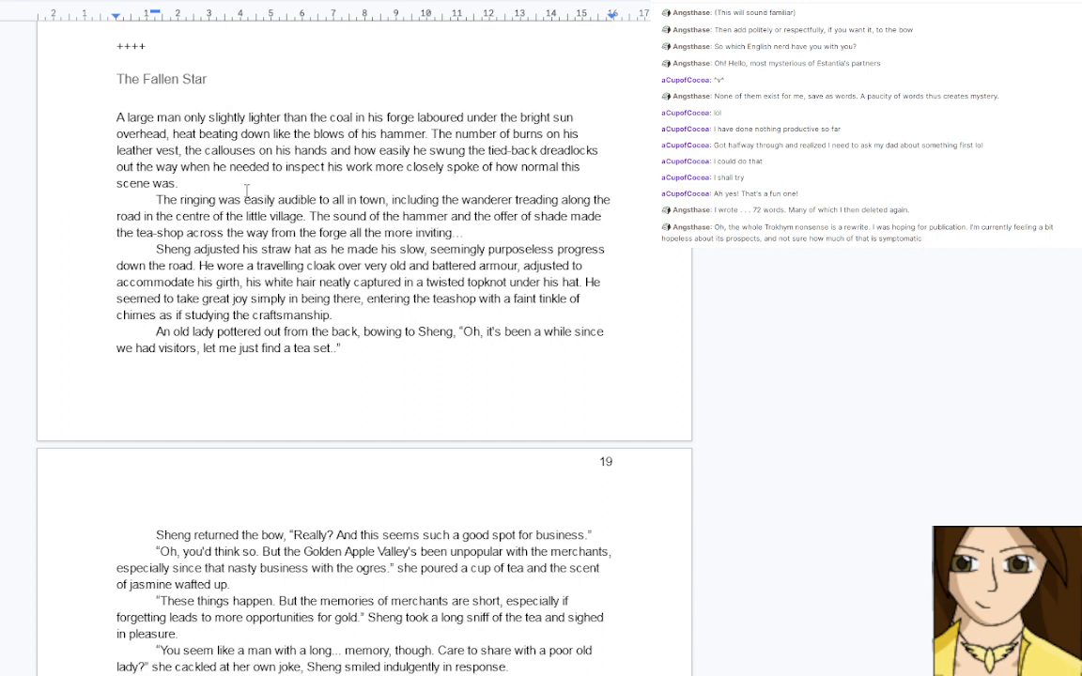
pyautogui.click(261, 187)
# Split the second paragraph after "in town," and push the text from "including the wanderer" down with a run of blank lines
pyautogui.click(391, 200)
pyautogui.press('Return')
pyautogui.press('Return')
pyautogui.press('Return')
pyautogui.press('Return')
pyautogui.press('Return')
pyautogui.press('Return')
pyautogui.press('Return')
pyautogui.press('Return')
pyautogui.press('Return')
pyautogui.press('Return')
pyautogui.press('Return')
pyautogui.press('Return')
pyautogui.press('Return')
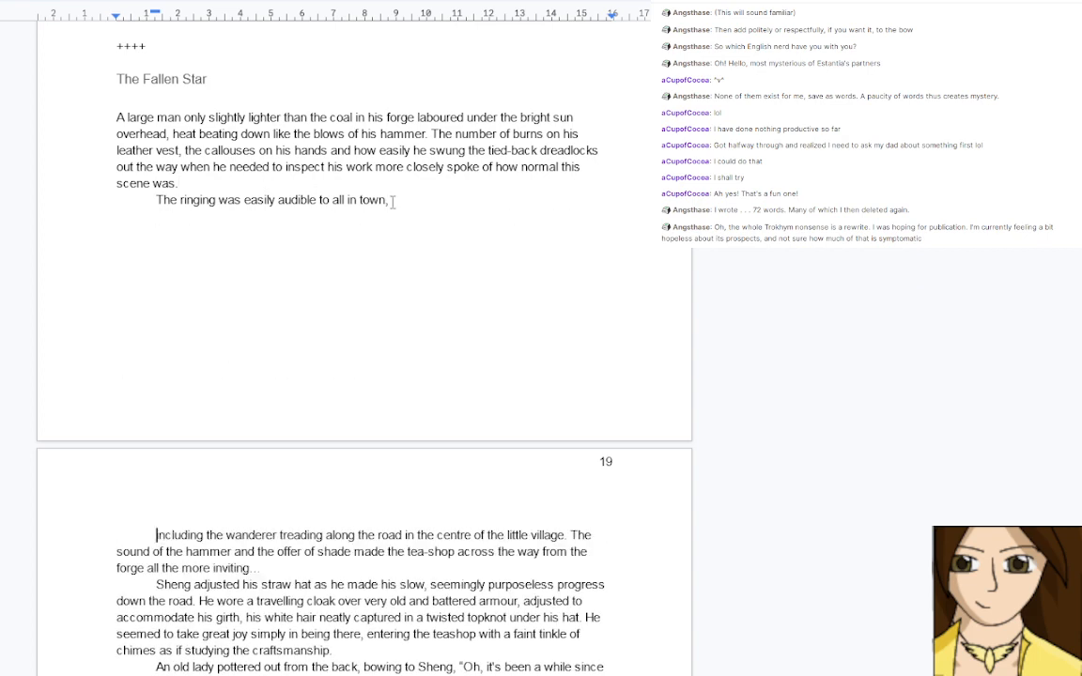
pyautogui.press('Return')
pyautogui.press('Return')
pyautogui.press('Return')
pyautogui.press('Return')
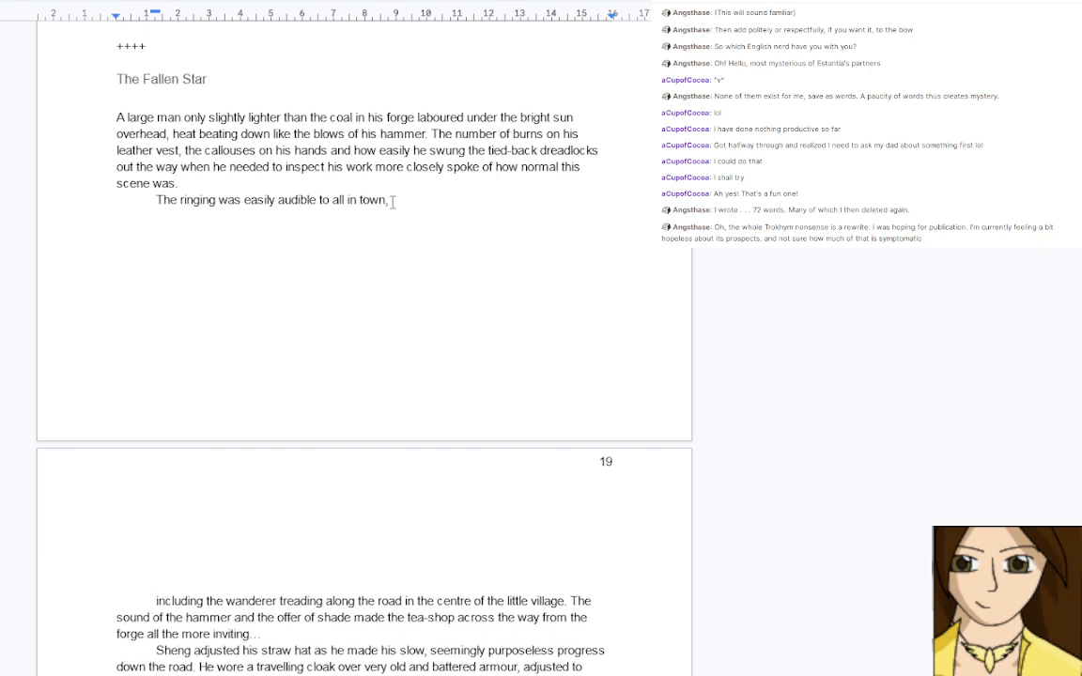
# Continue the sentence after "in town," with "but Xiong was particularly interested in his small audience of children"
pyautogui.write('but Xiong was par')
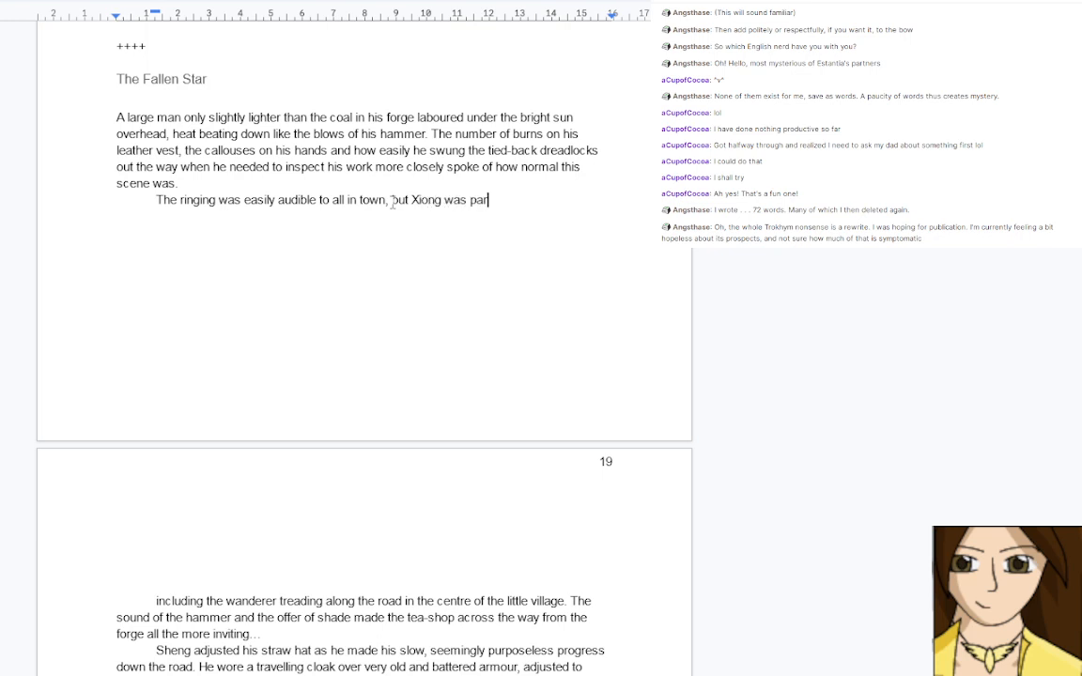
pyautogui.write('ticularly interested in')
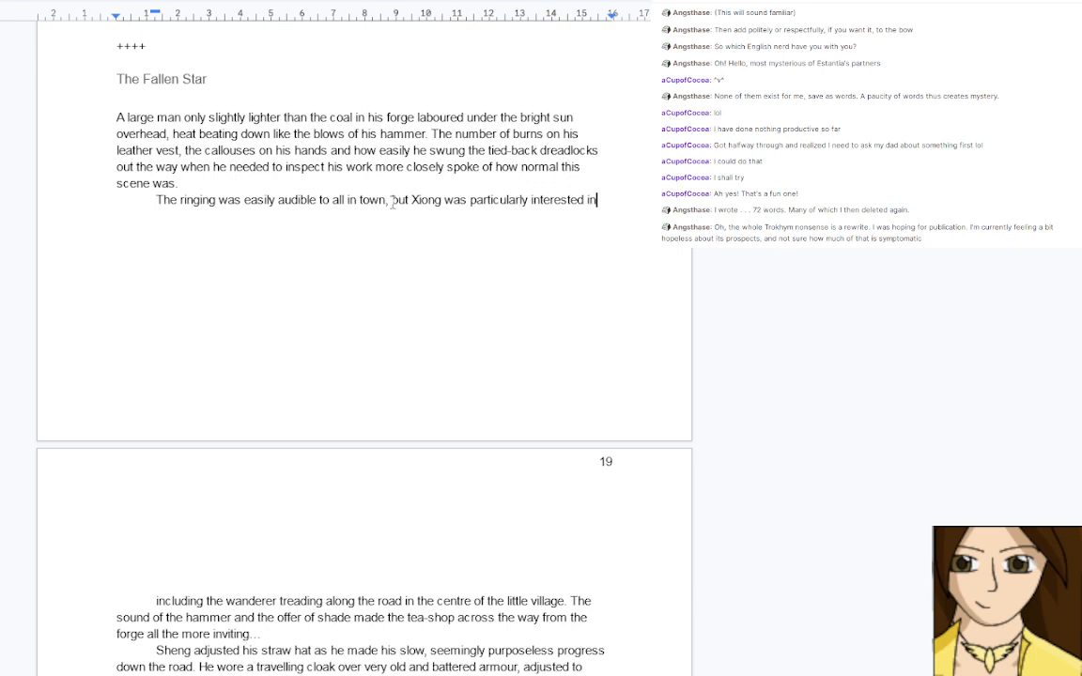
pyautogui.write(' his am')
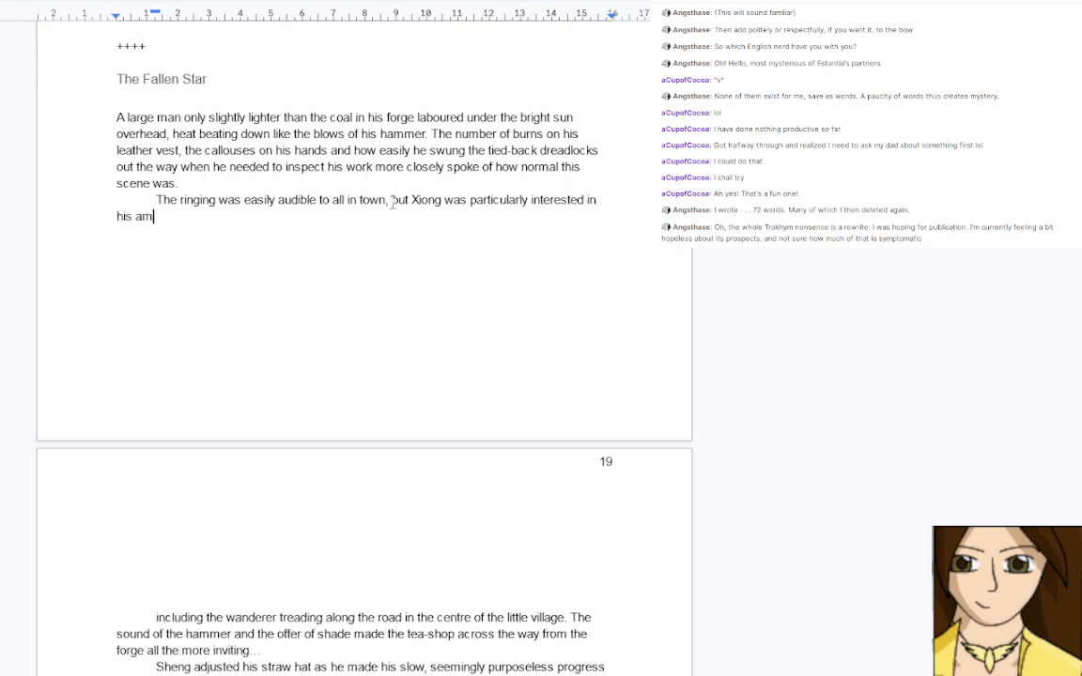
pyautogui.press('BackSpace')
pyautogui.press('BackSpace')
pyautogui.write('small audience of children a')
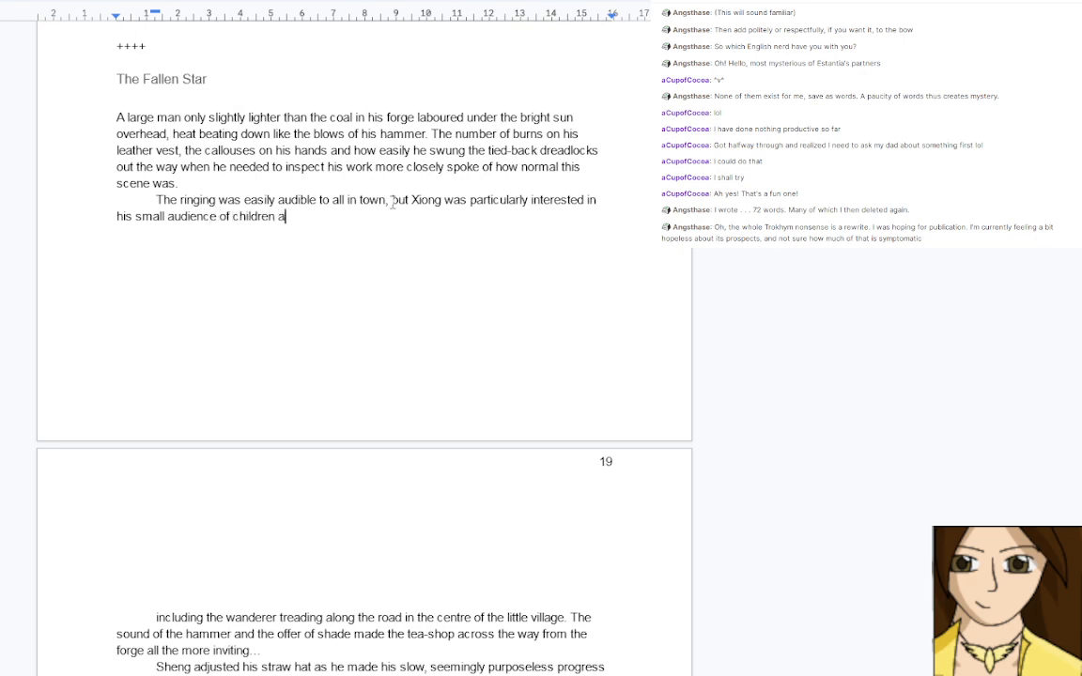
# Extend the sentence with "and the visitors to the tea shop across the street who were pretending not to be"
pyautogui.write('nd the')
pyautogui.write('visitors to the tea ')
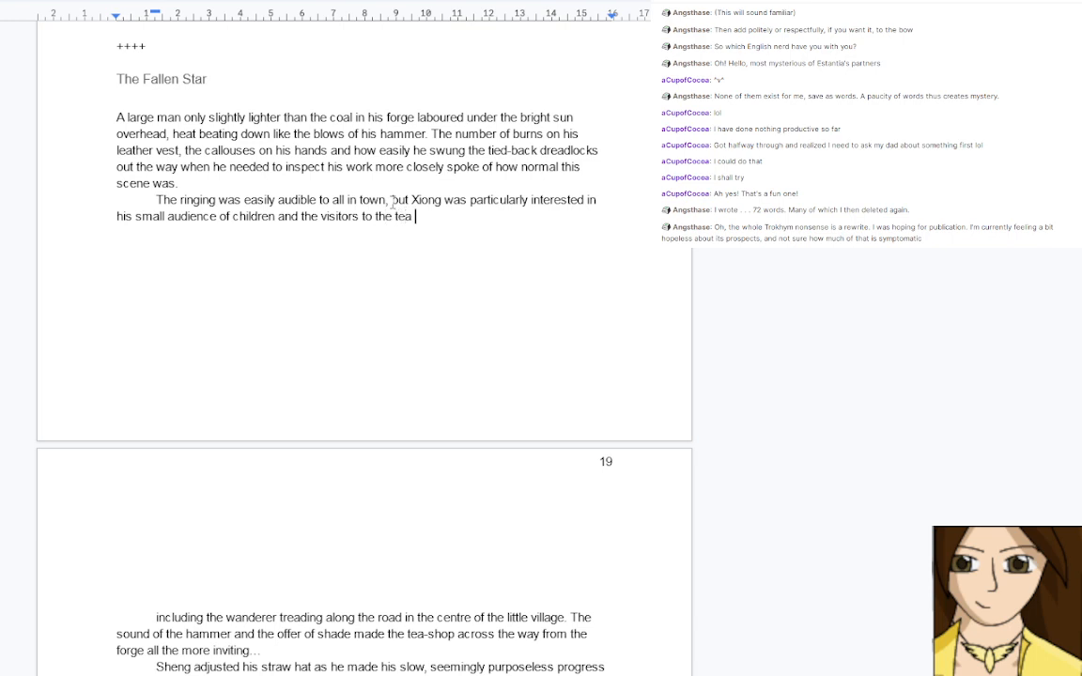
pyautogui.write('shop across the w')
pyautogui.press('BackSpace')
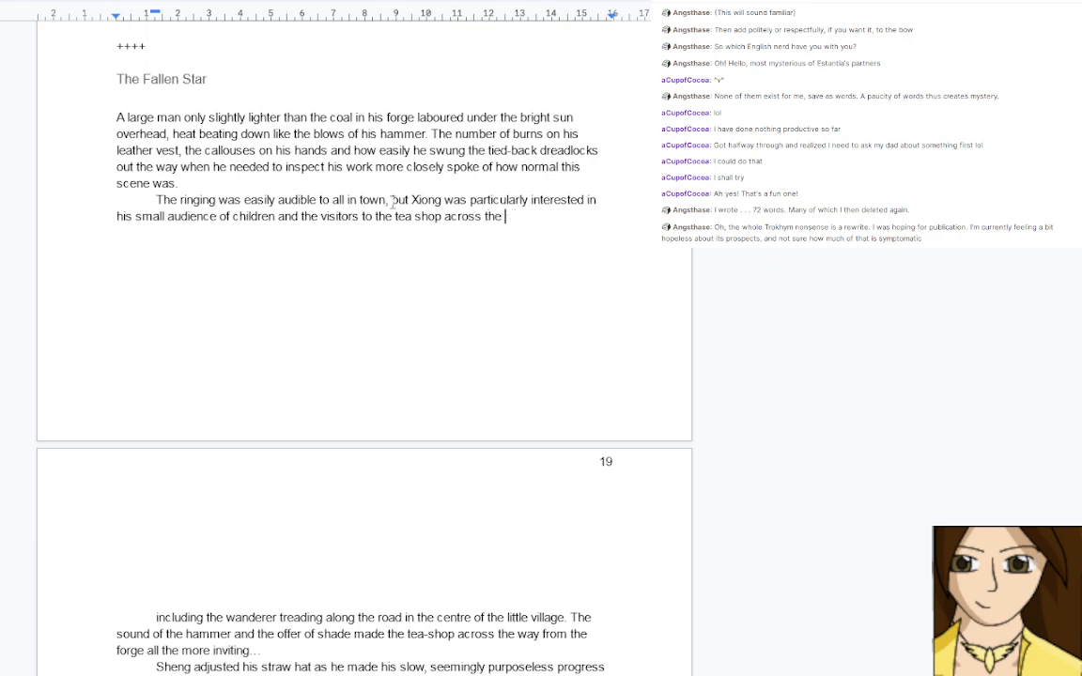
pyautogui.write('street who were preten')
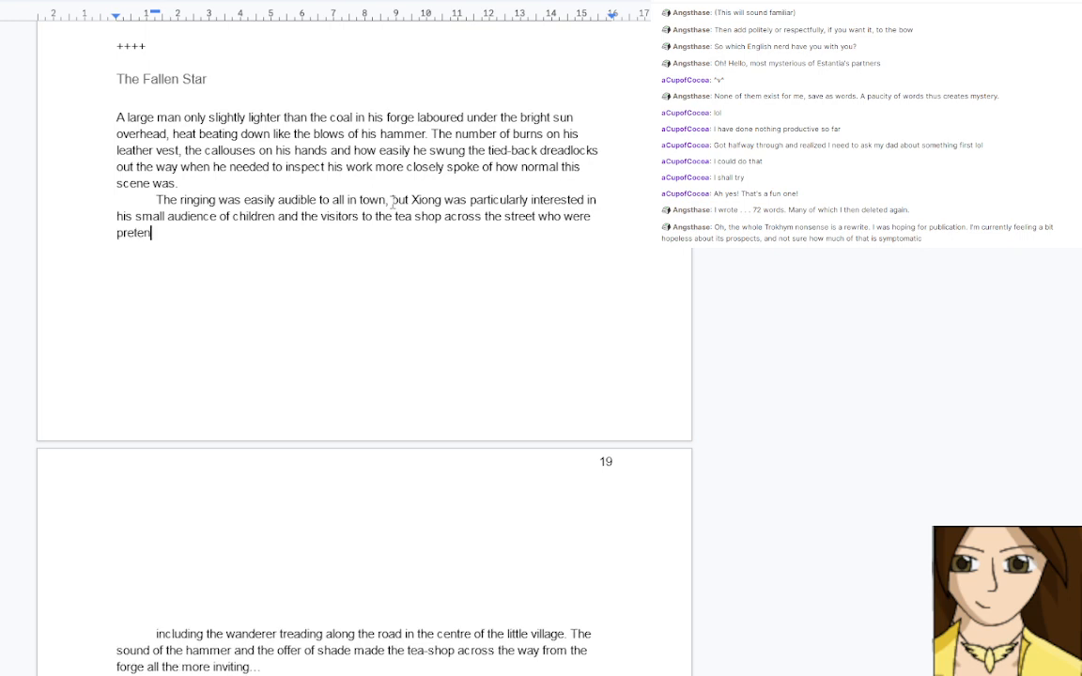
pyautogui.write('ding not to be')
# Add "just as interested in the story he was telling" to the sentence and insert more blank lines below it
pyautogui.write('just as i')
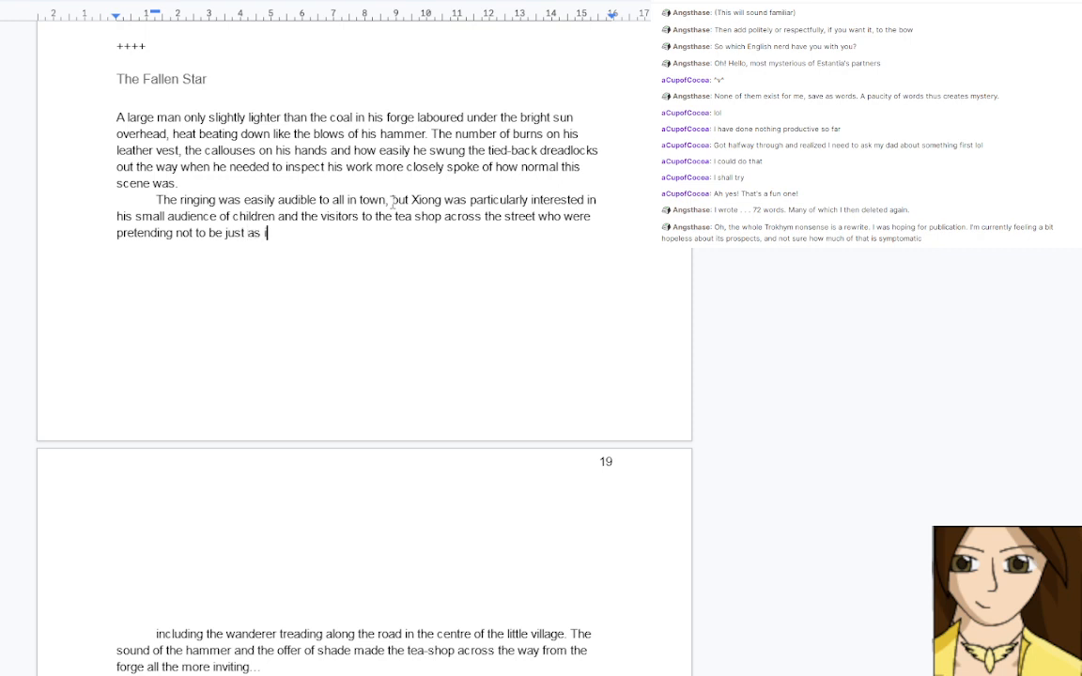
pyautogui.write('nterested in the story h')
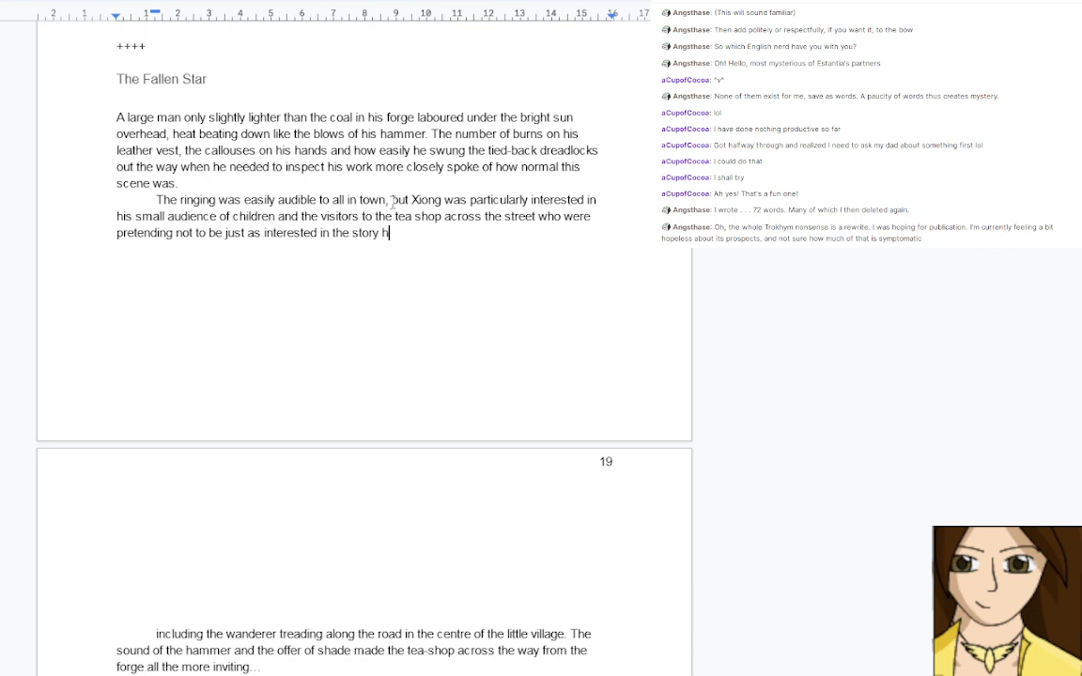
pyautogui.write('e telling')
pyautogui.press('Return')
pyautogui.press('Return')
pyautogui.press('Return')
pyautogui.press('Return')
pyautogui.press('Return')
pyautogui.press('Return')
pyautogui.press('Return')
pyautogui.press('Return')
pyautogui.press('Return')
pyautogui.press('Return')
pyautogui.press('Return')
pyautogui.press('Return')
pyautogui.press('Return')
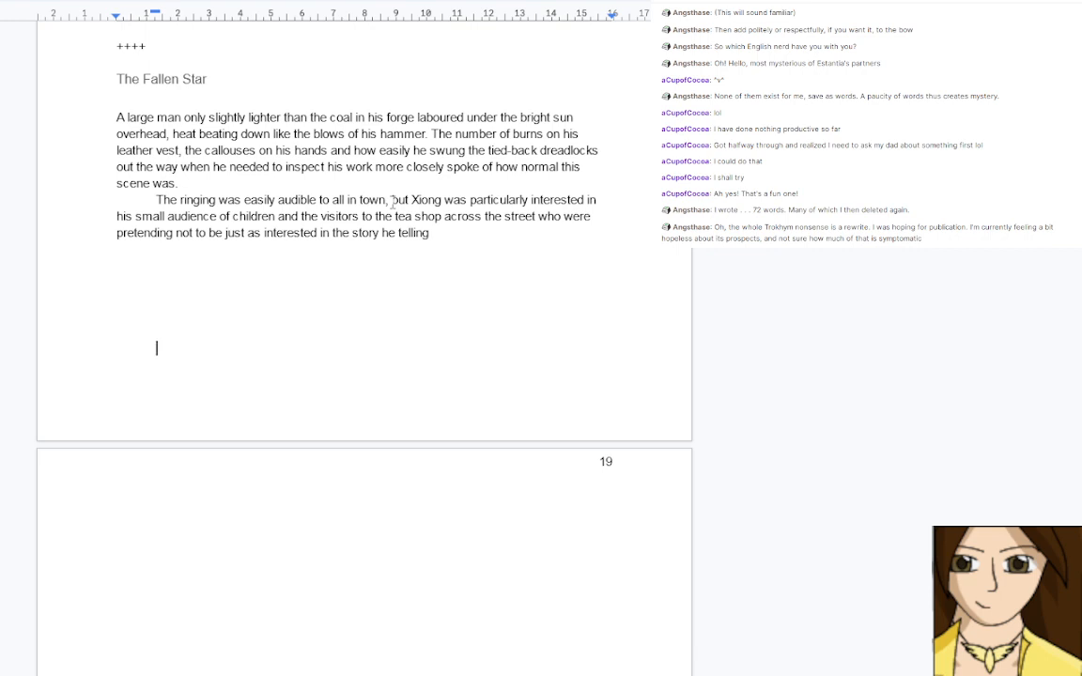
pyautogui.click(399, 233)
pyautogui.write('was')
# Extend the sentence after "the story he was telling" with "between bursts of activity when"
pyautogui.click(475, 233)
pyautogui.write('between the ')
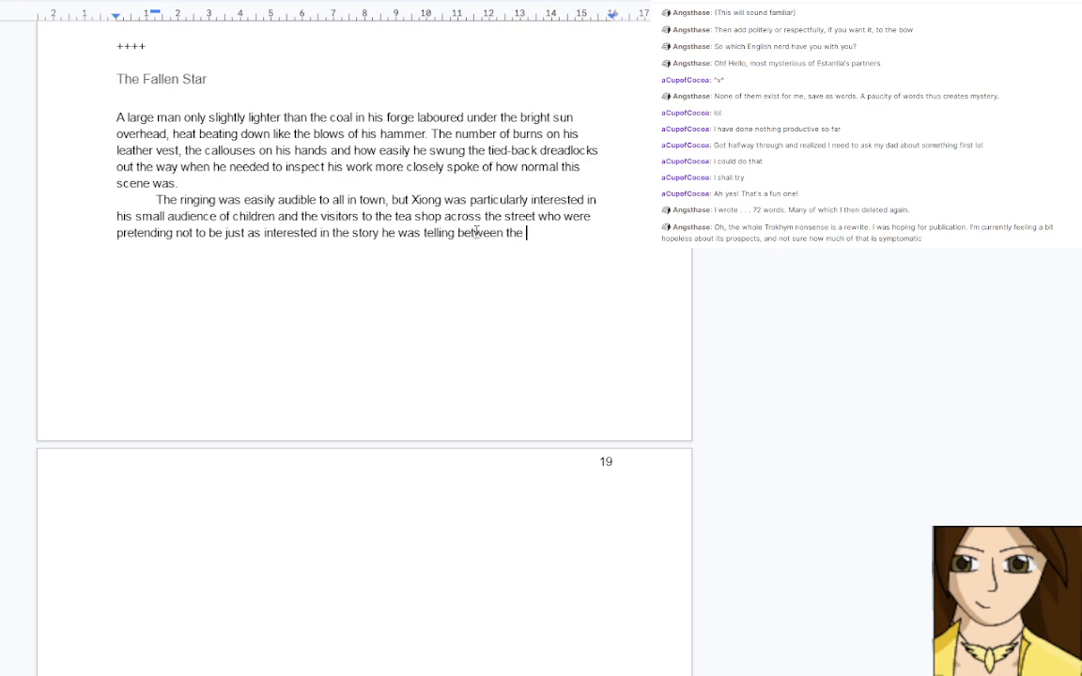
pyautogui.write('blows of his')
pyautogui.press('BackSpace')
pyautogui.press('BackSpace')
pyautogui.press('BackSpace')
pyautogui.press('BackSpace')
pyautogui.press('BackSpace')
pyautogui.press('BackSpace')
pyautogui.press('BackSpace')
pyautogui.press('BackSpace')
pyautogui.press('BackSpace')
pyautogui.press('BackSpace')
pyautogui.press('BackSpace')
pyautogui.press('BackSpace')
pyautogui.press('BackSpace')
pyautogui.press('BackSpace')
pyautogui.press('BackSpace')
pyautogui.press('BackSpace')
pyautogui.press('BackSpace')
pyautogui.press('BackSpace')
pyautogui.press('BackSpace')
pyautogui.press('BackSpace')
pyautogui.press('BackSpace')
pyautogui.press('BackSpace')
pyautogui.press('BackSpace')
pyautogui.write('tween bursts ')
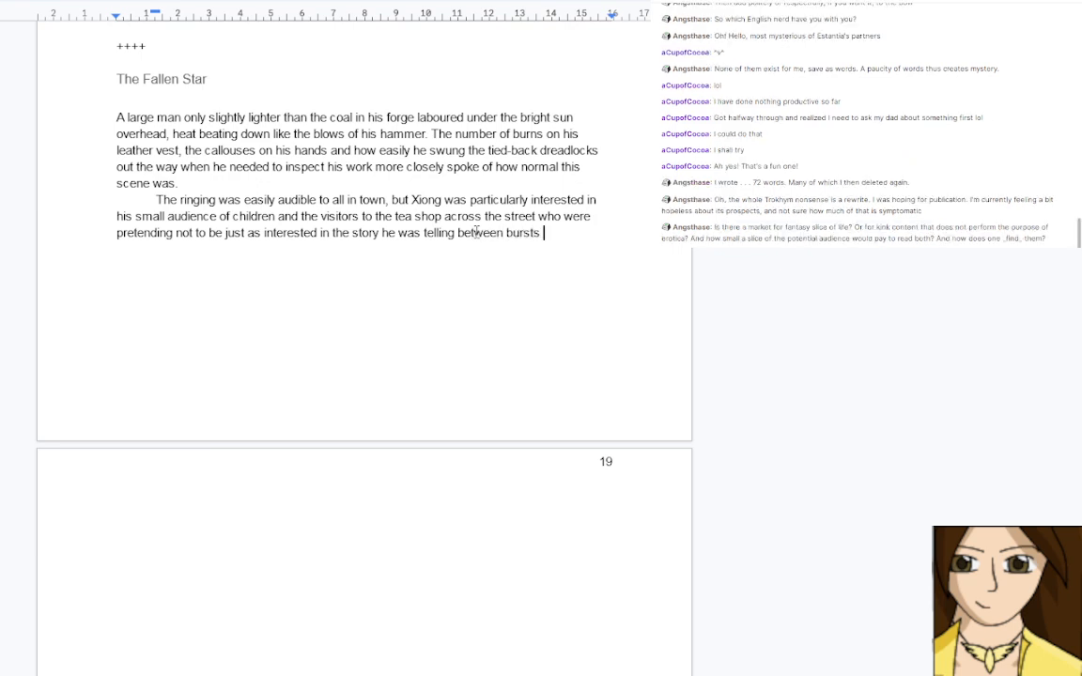
pyautogui.write('of activity whe')
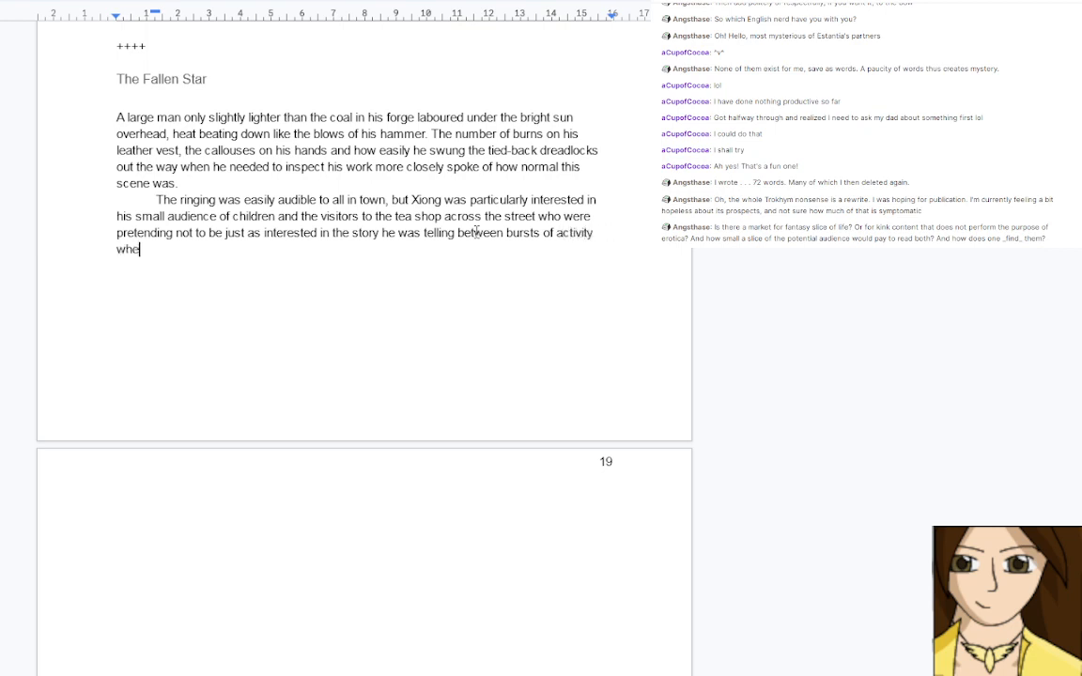
pyautogui.write('n')
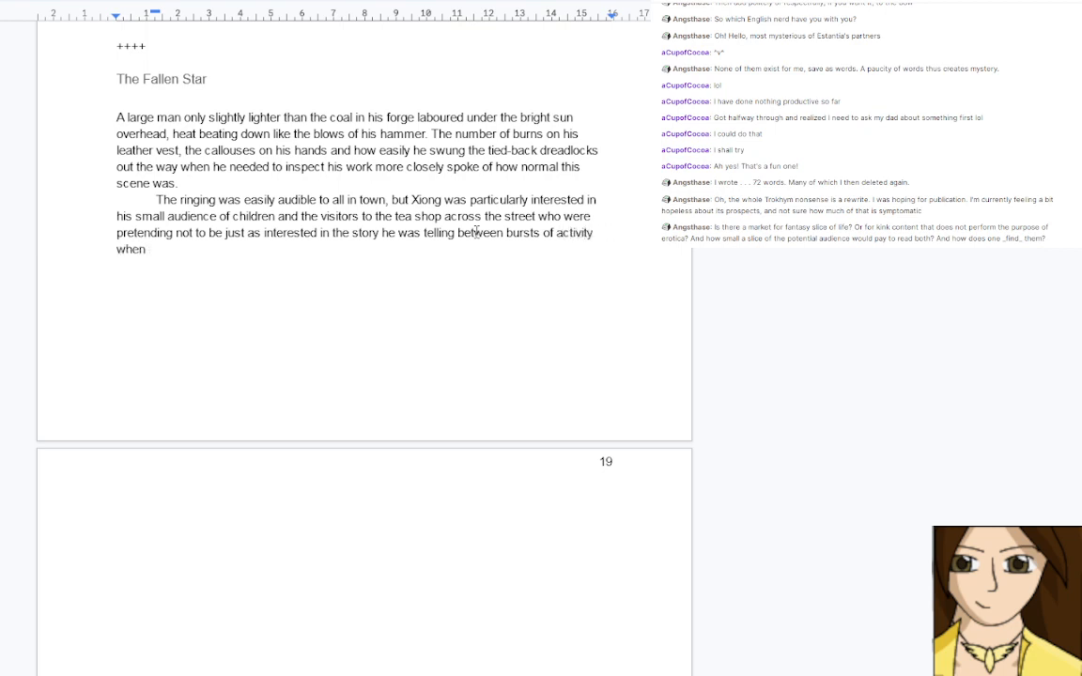
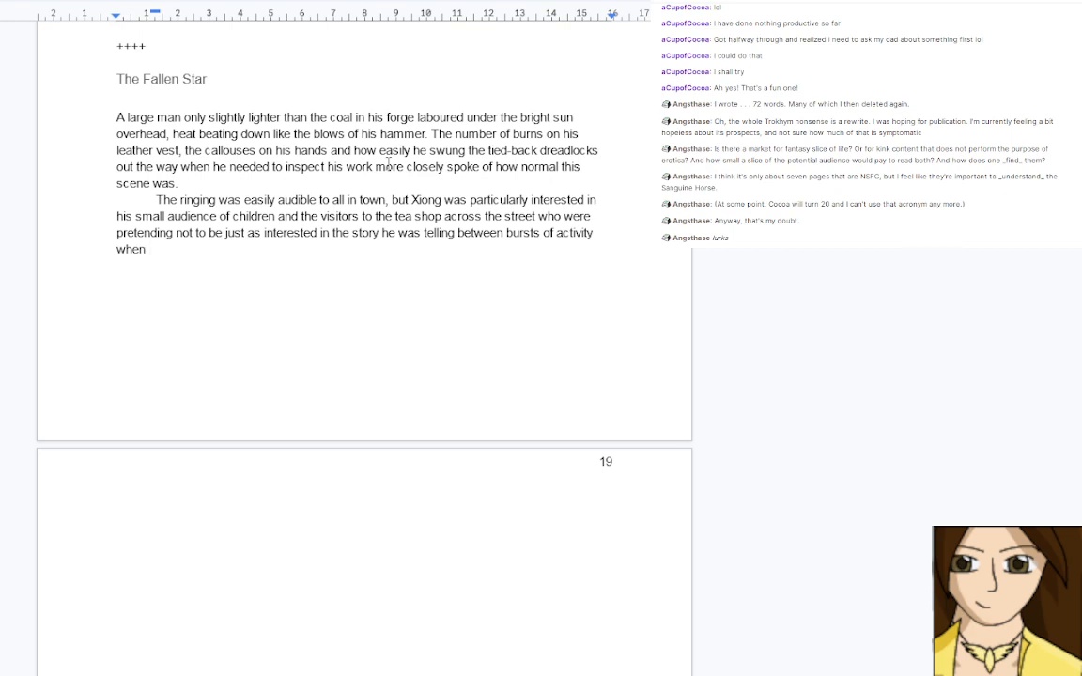
# Insert "in skin colour" after "slightly lighter" in the chapter's opening sentence
pyautogui.click(281, 116)
pyautogui.write('i')
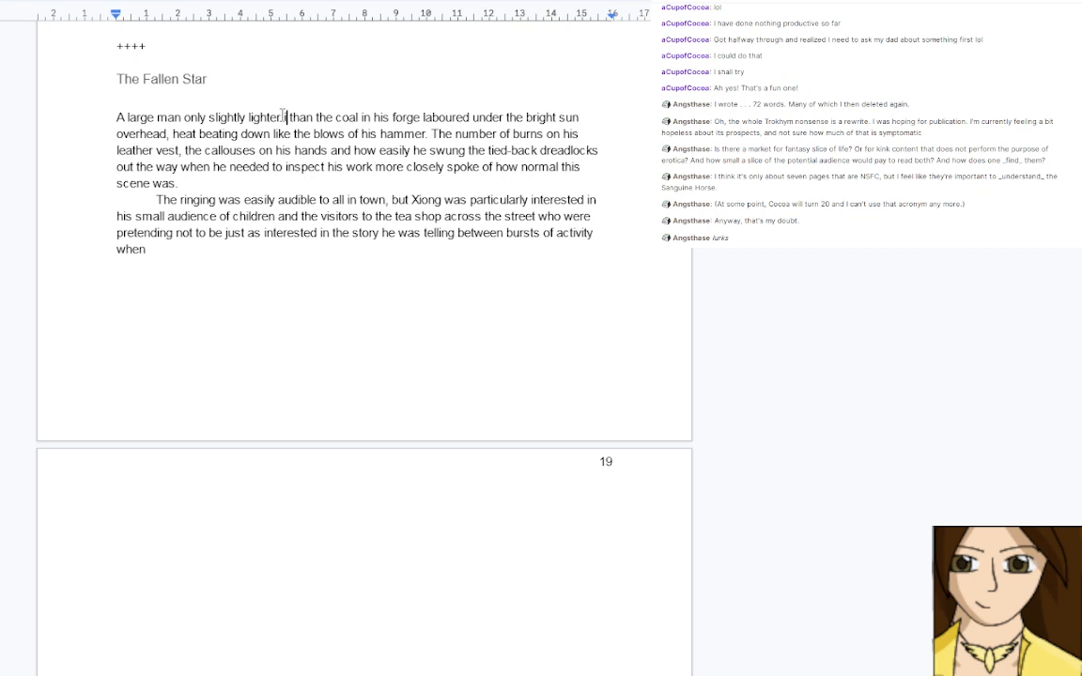
pyautogui.write('n skin colour')
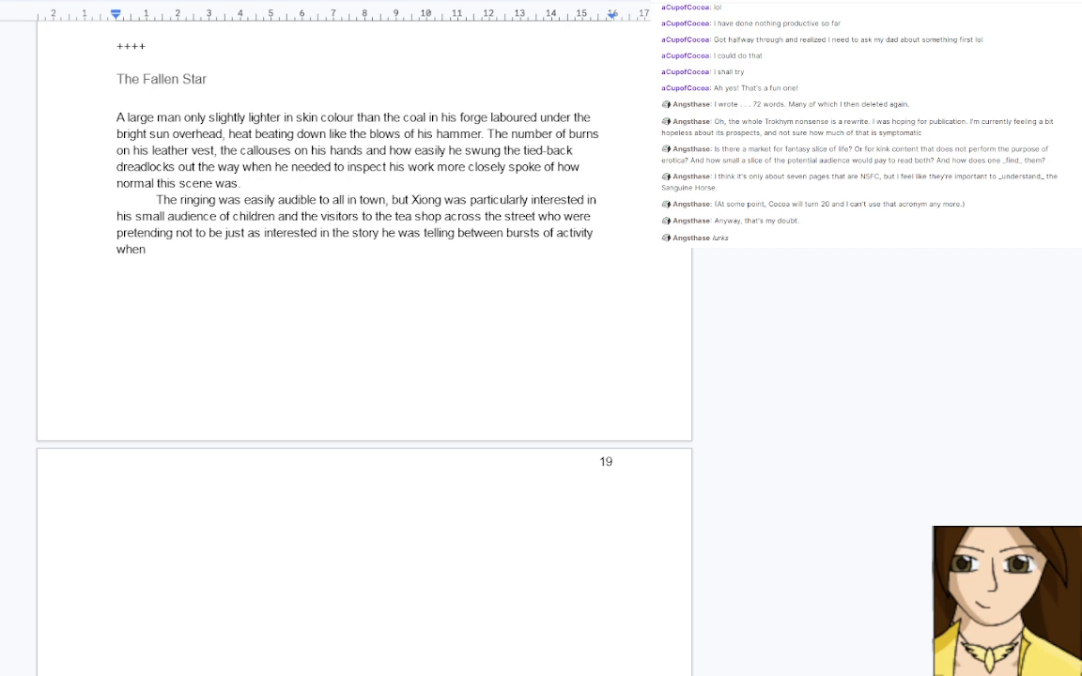
# Replace "between bursts of activity when" with "while crafting the seemingly endless number of nails a town this size required."
pyautogui.click(200, 255)
pyautogui.press('BackSpace')
pyautogui.press('BackSpace')
pyautogui.press('BackSpace')
pyautogui.press('BackSpace')
pyautogui.press('BackSpace')
pyautogui.press('BackSpace')
pyautogui.press('BackSpace')
pyautogui.press('BackSpace')
pyautogui.press('BackSpace')
pyautogui.press('BackSpace')
pyautogui.press('BackSpace')
pyautogui.press('BackSpace')
pyautogui.press('BackSpace')
pyautogui.press('BackSpace')
pyautogui.press('BackSpace')
pyautogui.press('BackSpace')
pyautogui.press('BackSpace')
pyautogui.press('BackSpace')
pyautogui.press('BackSpace')
pyautogui.press('BackSpace')
pyautogui.press('BackSpace')
pyautogui.press('BackSpace')
pyautogui.press('BackSpace')
pyautogui.press('BackSpace')
pyautogui.press('BackSpace')
pyautogui.press('BackSpace')
pyautogui.press('BackSpace')
pyautogui.press('BackSpace')
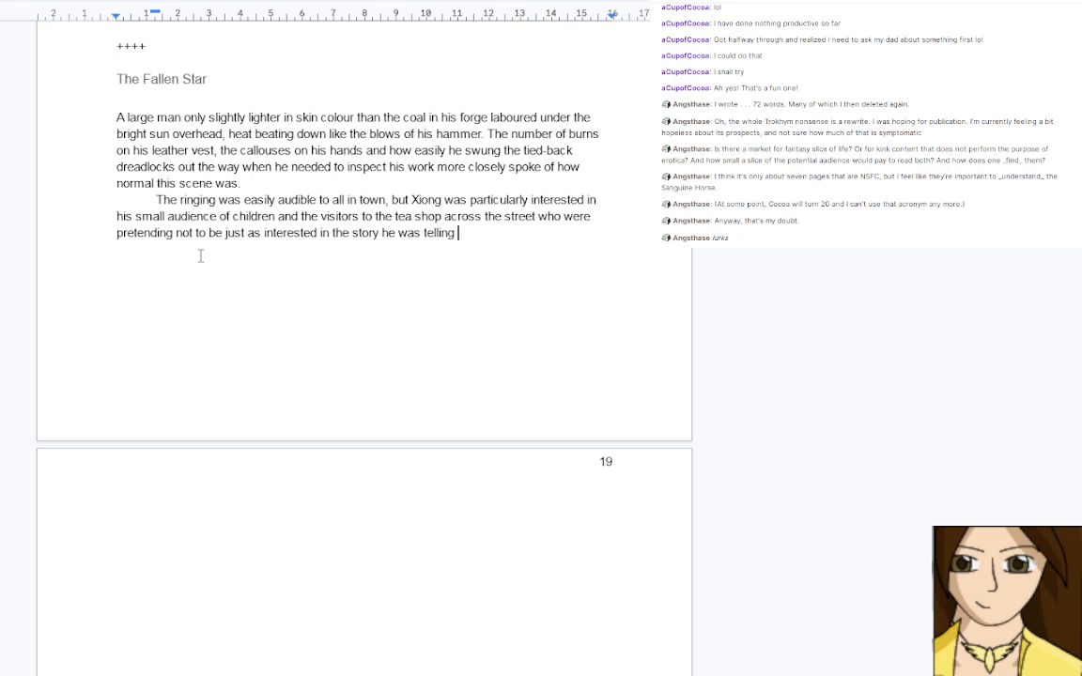
pyautogui.write('while crafting the ')
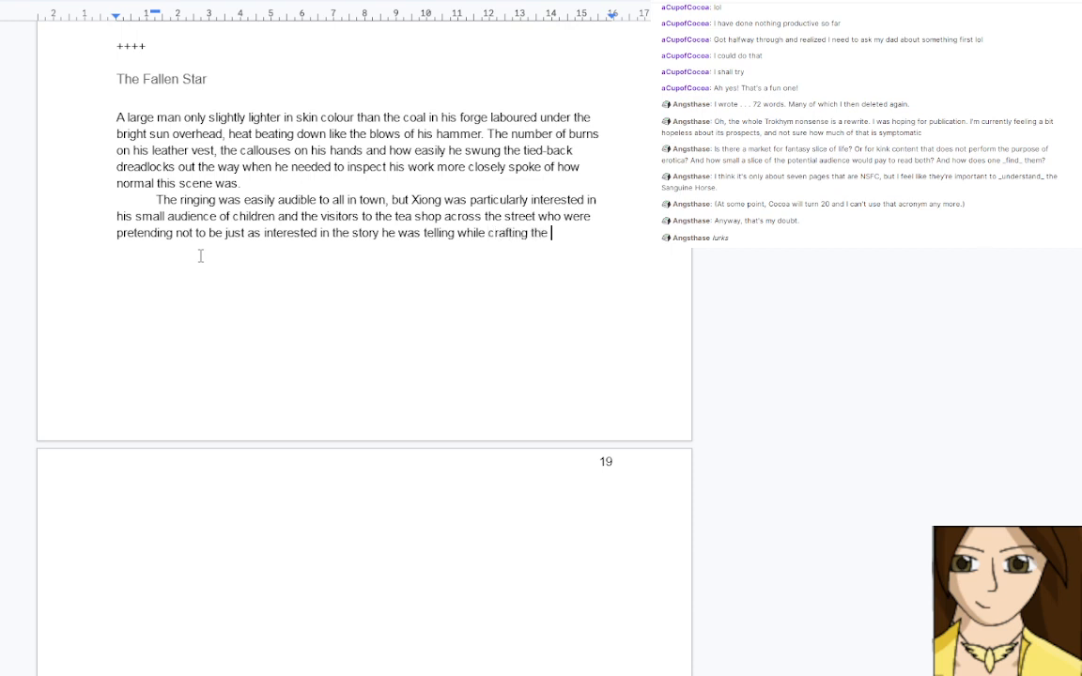
pyautogui.write('en')
pyautogui.press('BackSpace')
pyautogui.press('BackSpace')
pyautogui.write('see')
pyautogui.write('ming')
pyautogui.press('BackSpace')
pyautogui.write('ly endle')
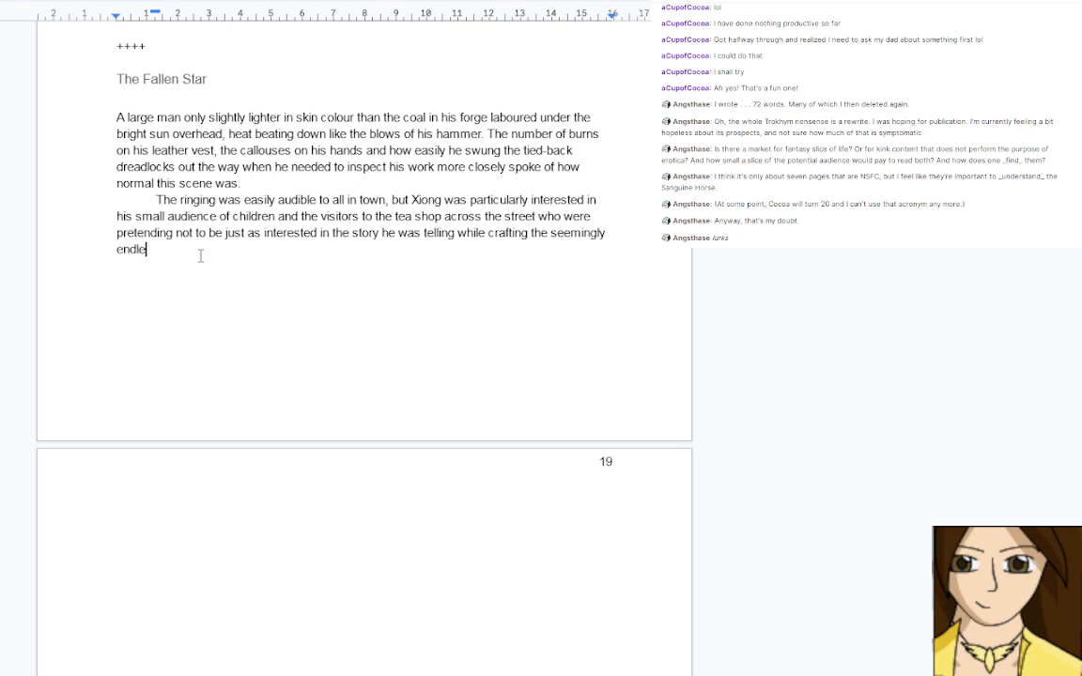
pyautogui.write('ss number of nails a town th')
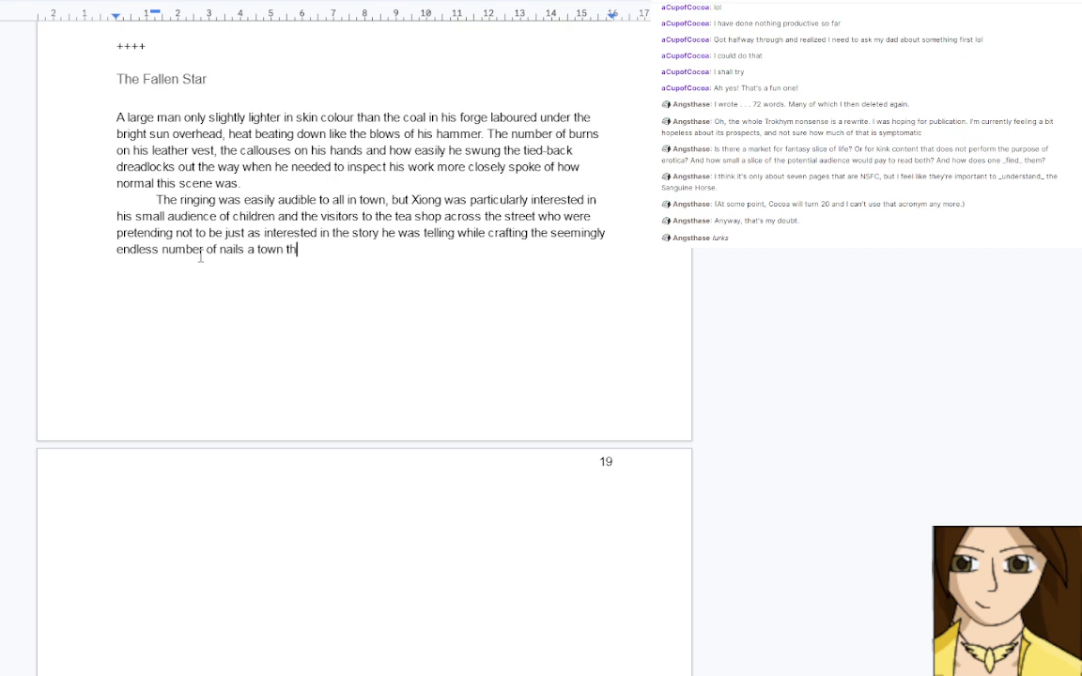
pyautogui.write('is size required.')
pyautogui.click(455, 232)
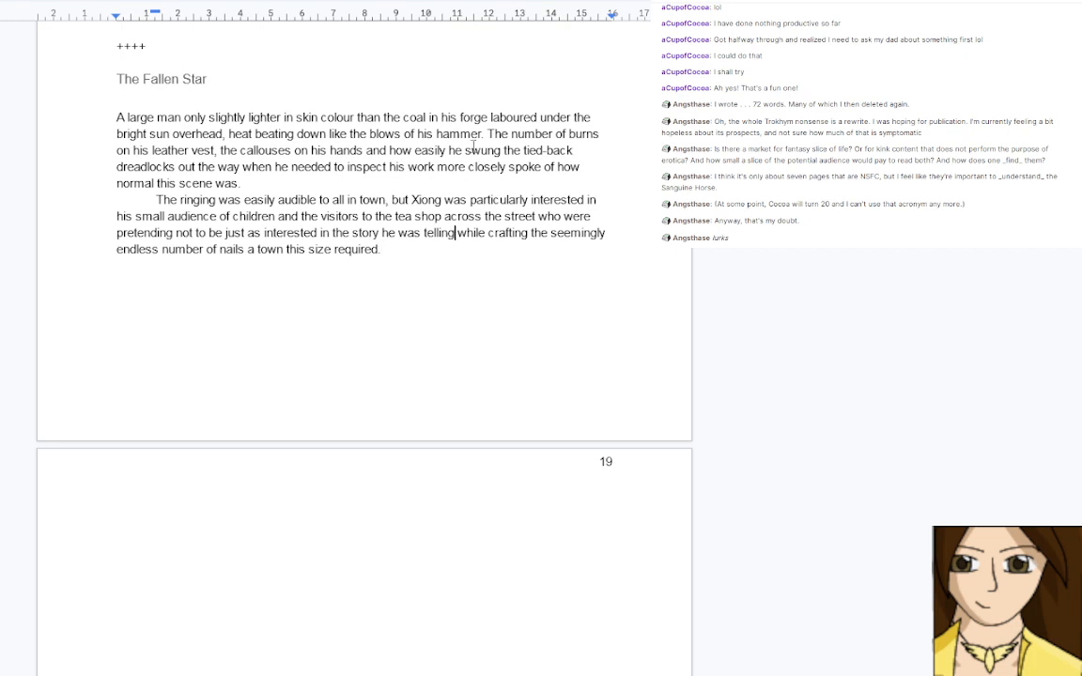
# Insert "separating the iron rods into nail lengths and then flattening the heads" after "the blows of his hammer", with "lengths" spelled correctly
pyautogui.click(485, 134)
pyautogui.press('Left')
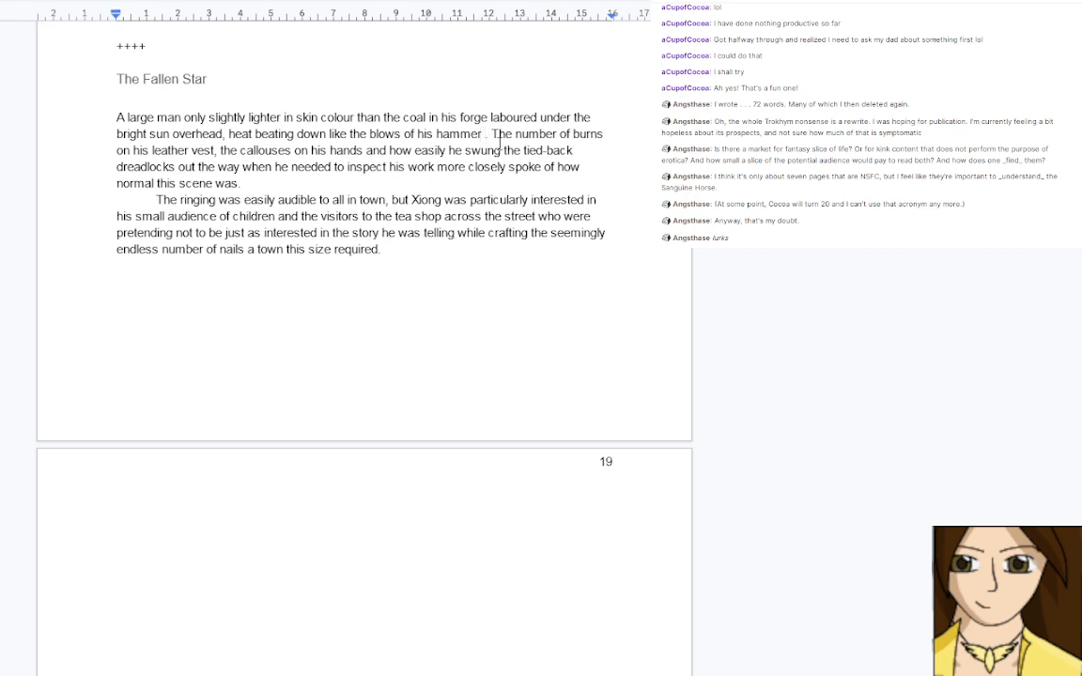
pyautogui.write('separating t')
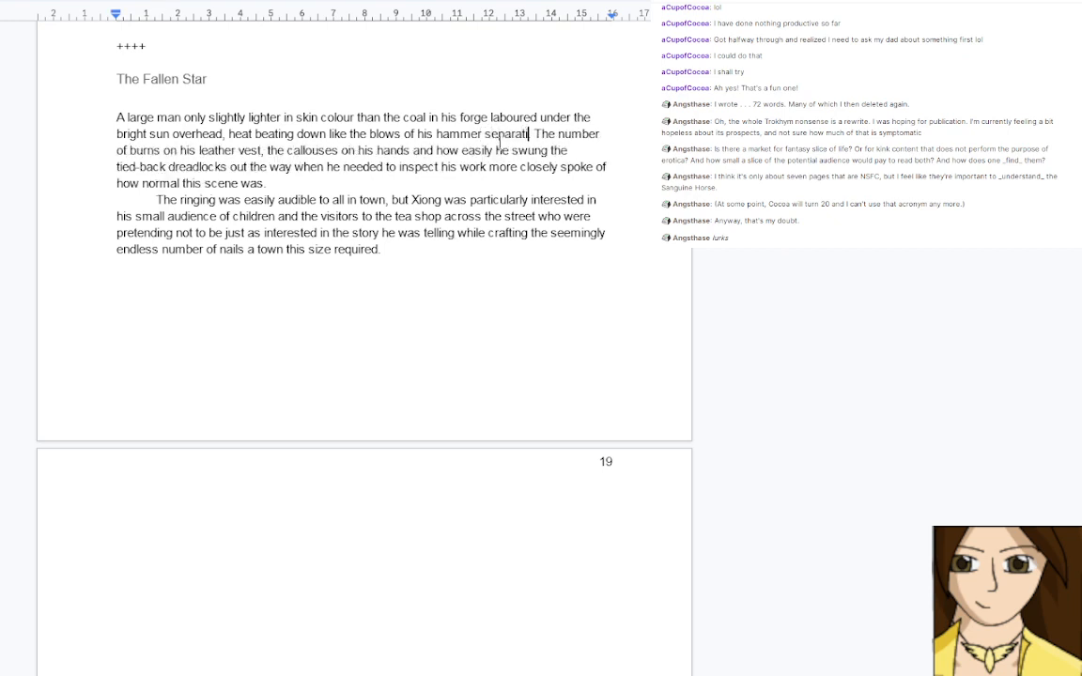
pyautogui.write('he iron rod')
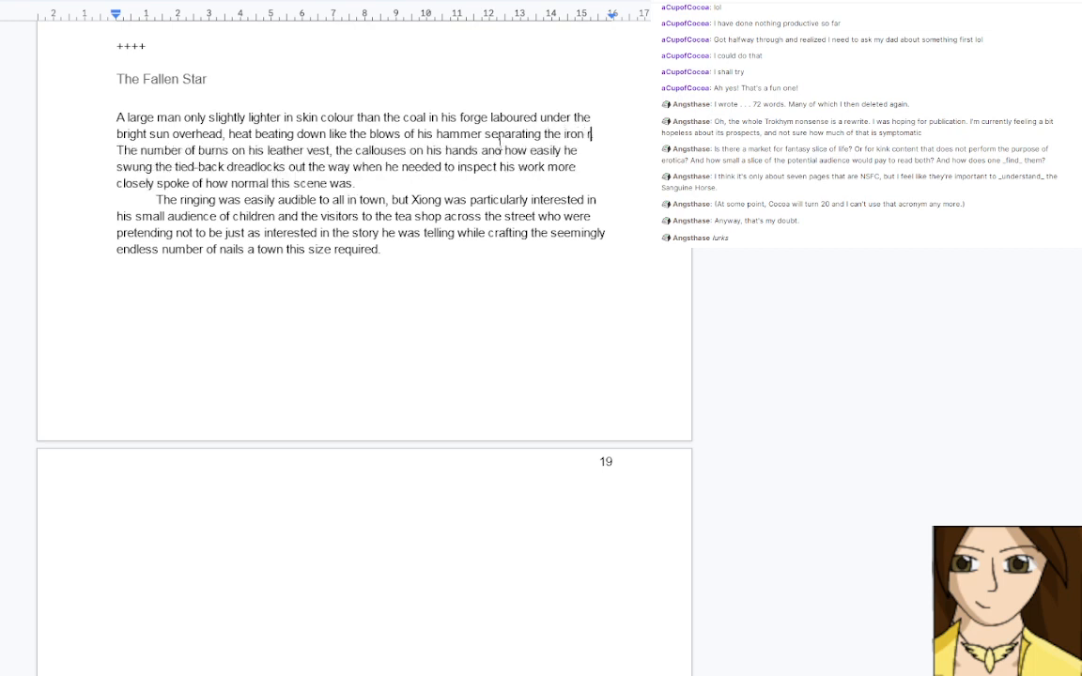
pyautogui.write('s into ')
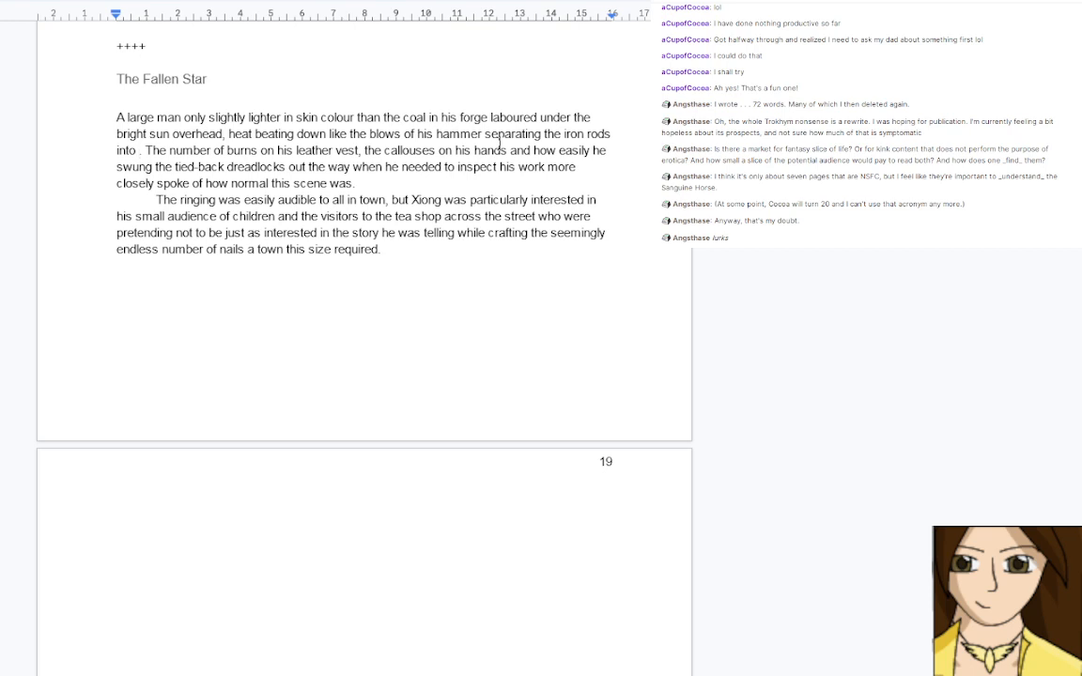
pyautogui.write('nail lenght')
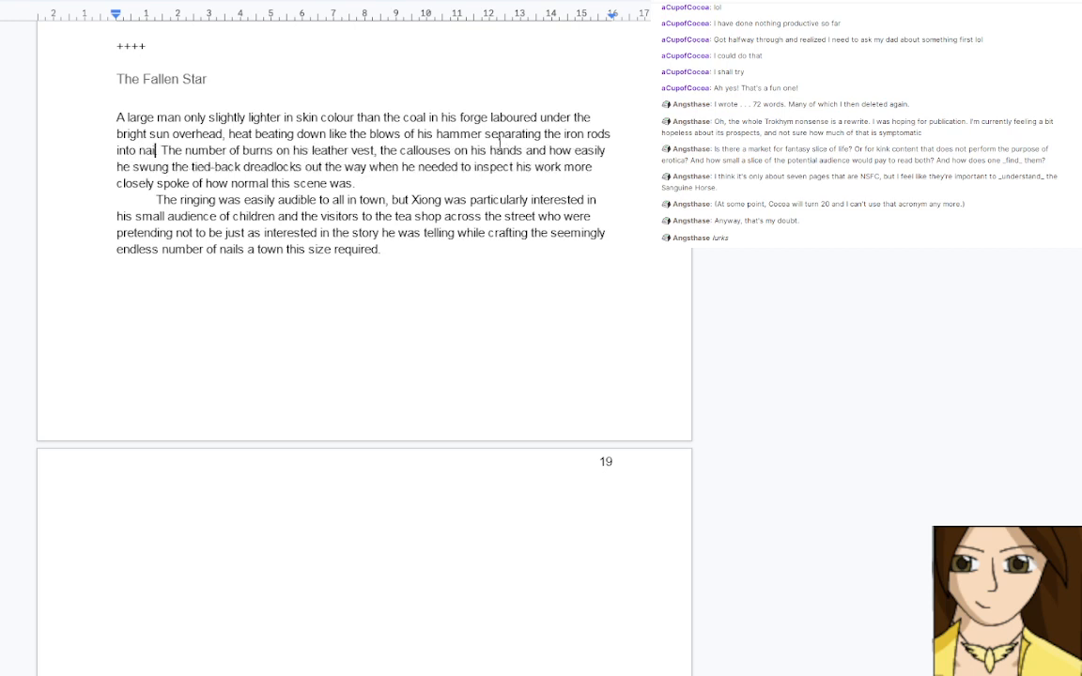
pyautogui.write('s and')
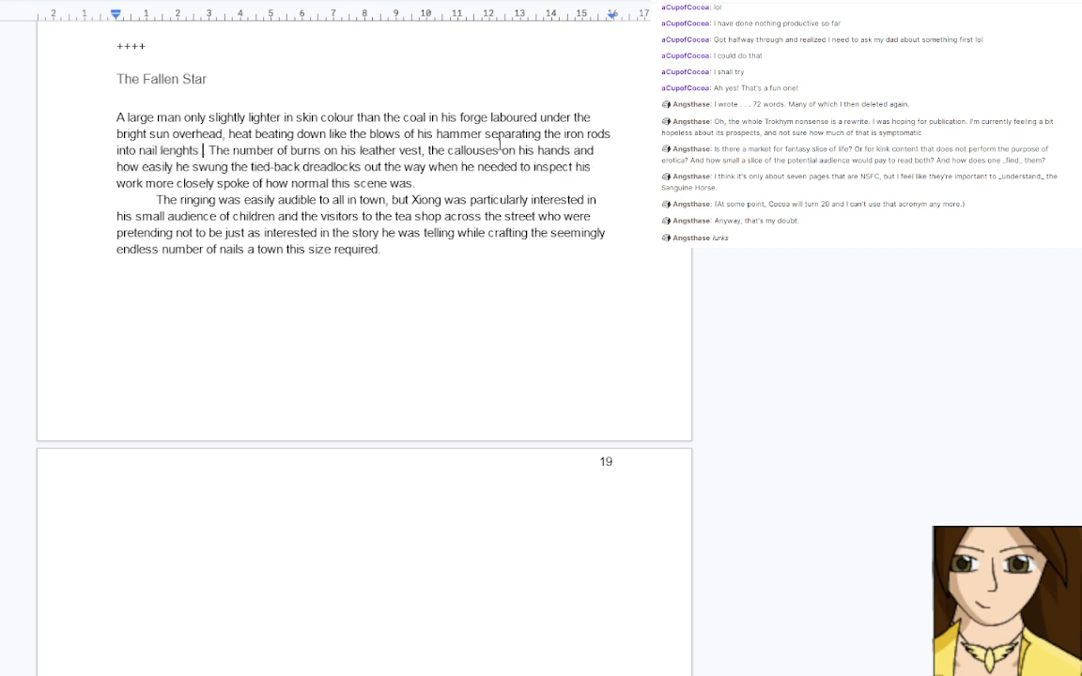
pyautogui.write(' then flattening the ')
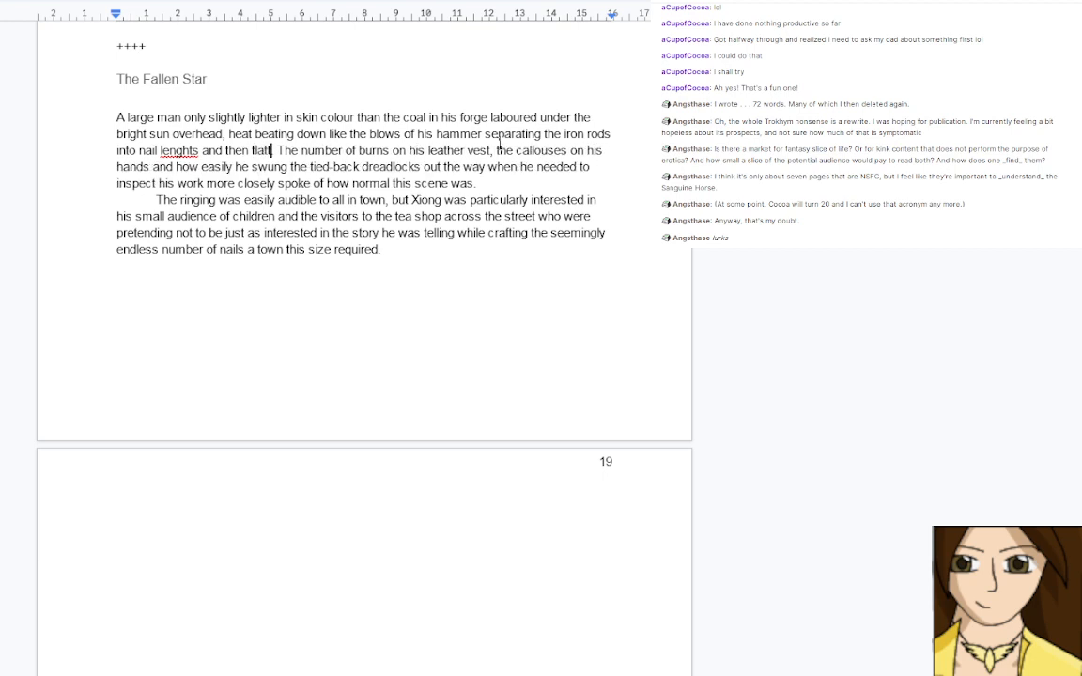
pyautogui.write('head')
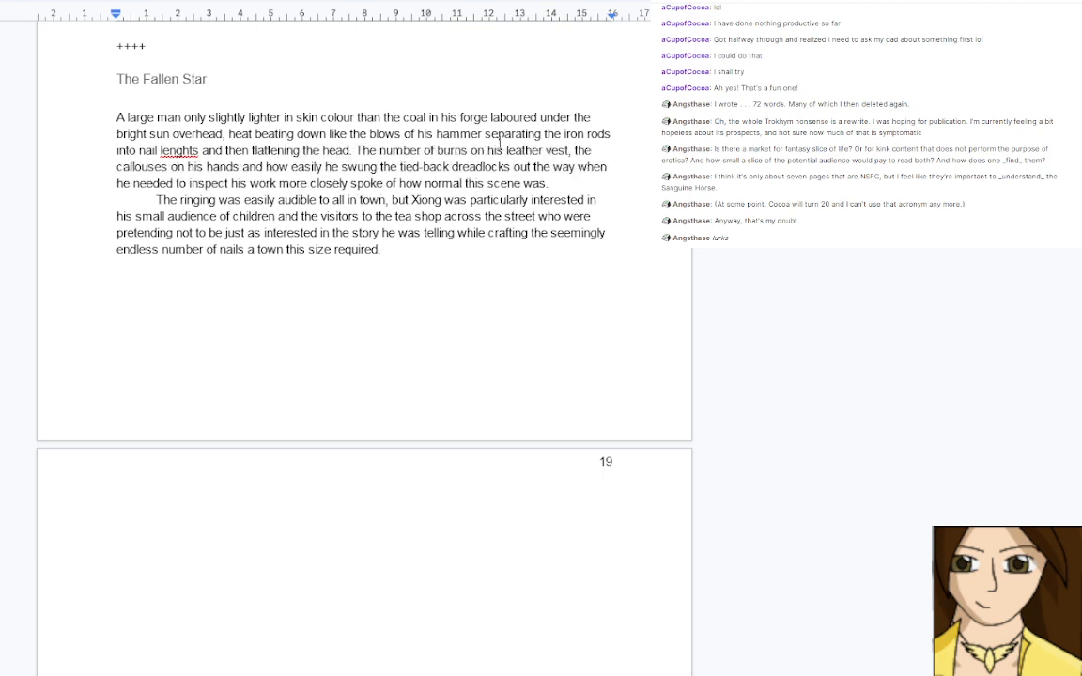
pyautogui.write('s')
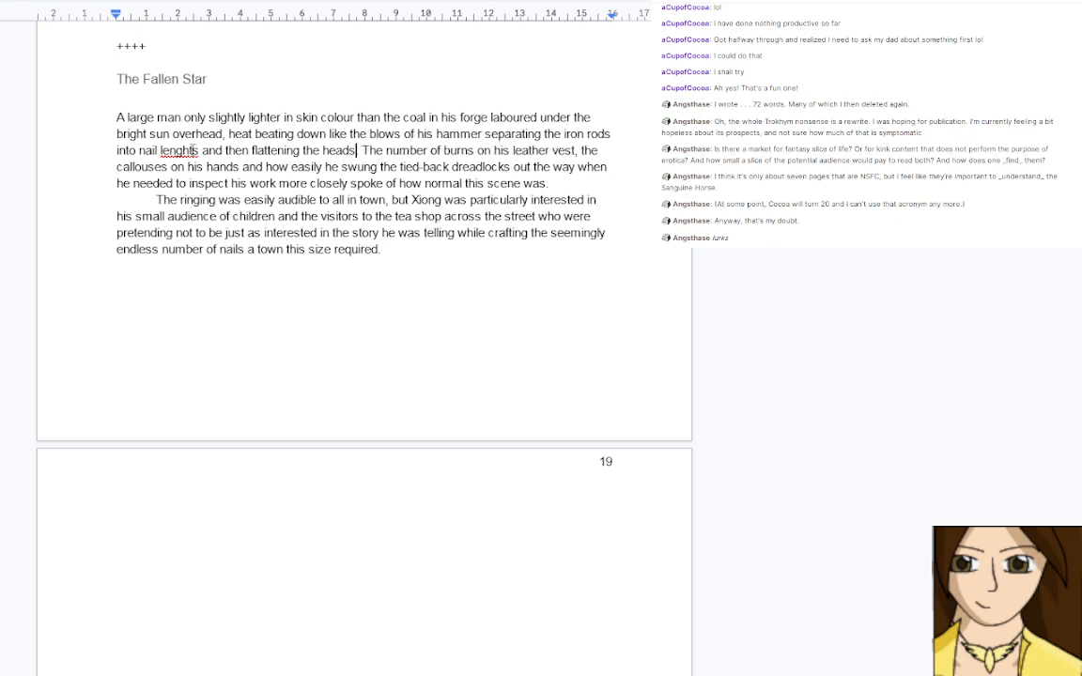
pyautogui.click(178, 150)
pyautogui.click(189, 131)
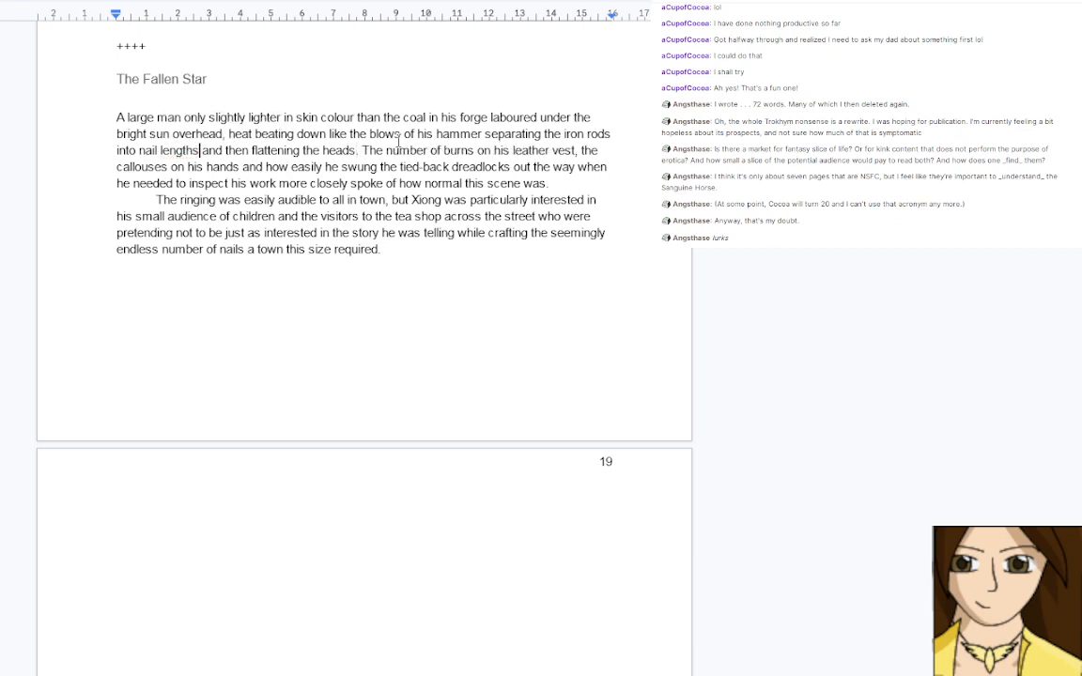
# Delete "separating the iron rods into nail lengths and then" from the chapter's opening sentence
pyautogui.click(482, 134)
pyautogui.click(250, 150)
pyautogui.moveTo(250, 150); pyautogui.dragTo(482, 134)
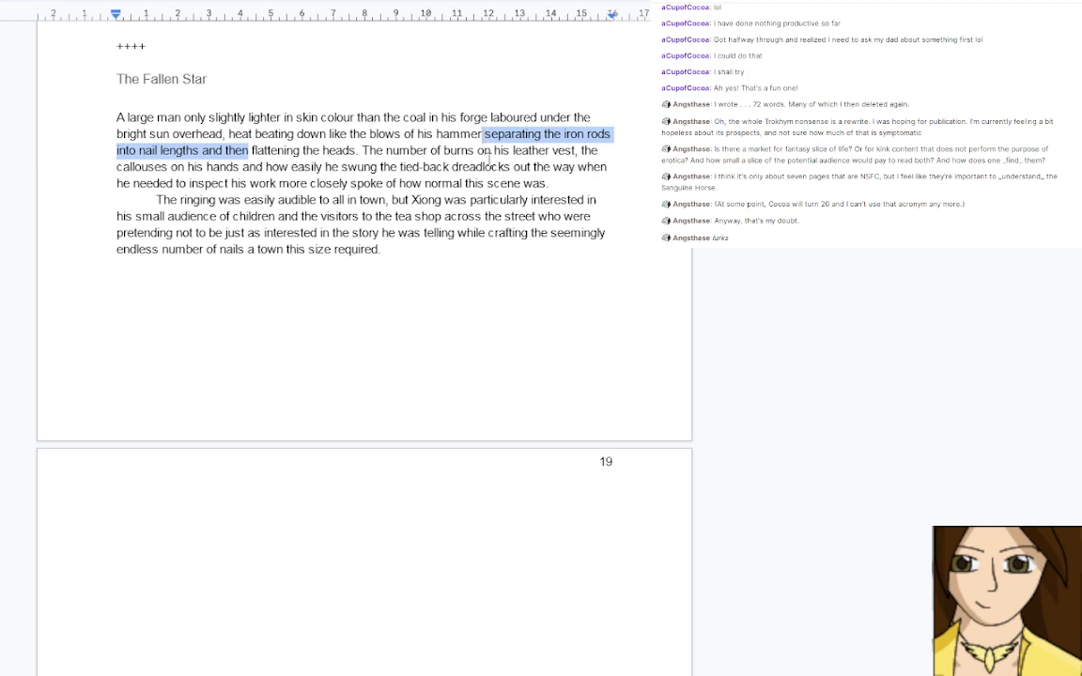
pyautogui.press('BackSpace')
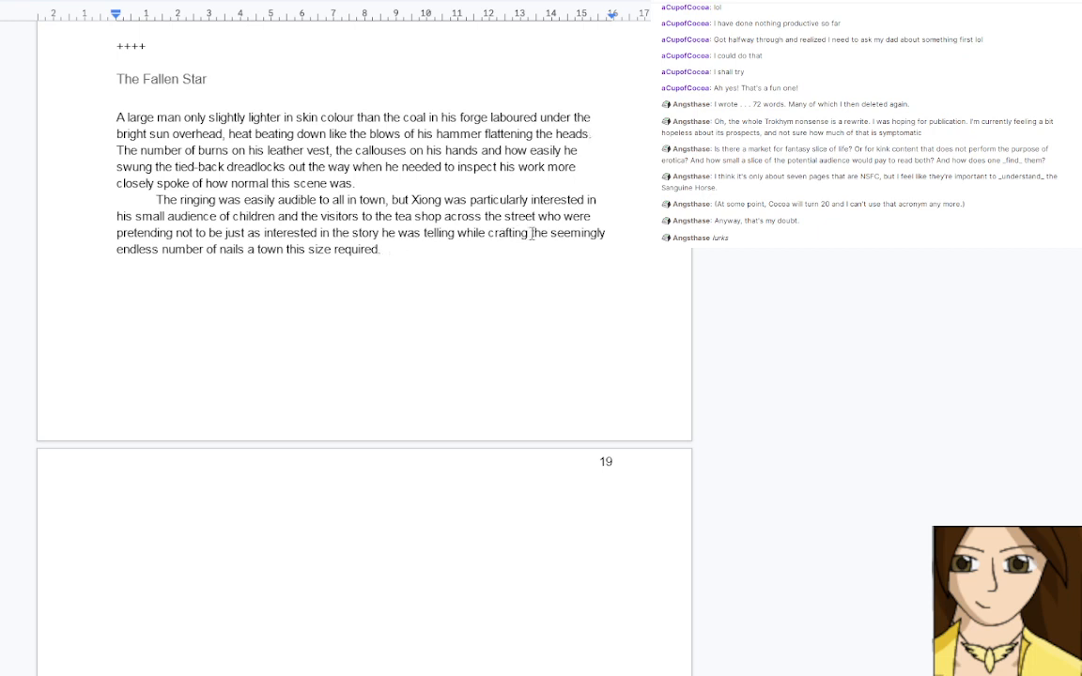
# Move "the seemingly endless number of nails a town this size required." from the second paragraph to after "flattening the heads", joined with "of"
pyautogui.moveTo(530, 232); pyautogui.dragTo(384, 250)
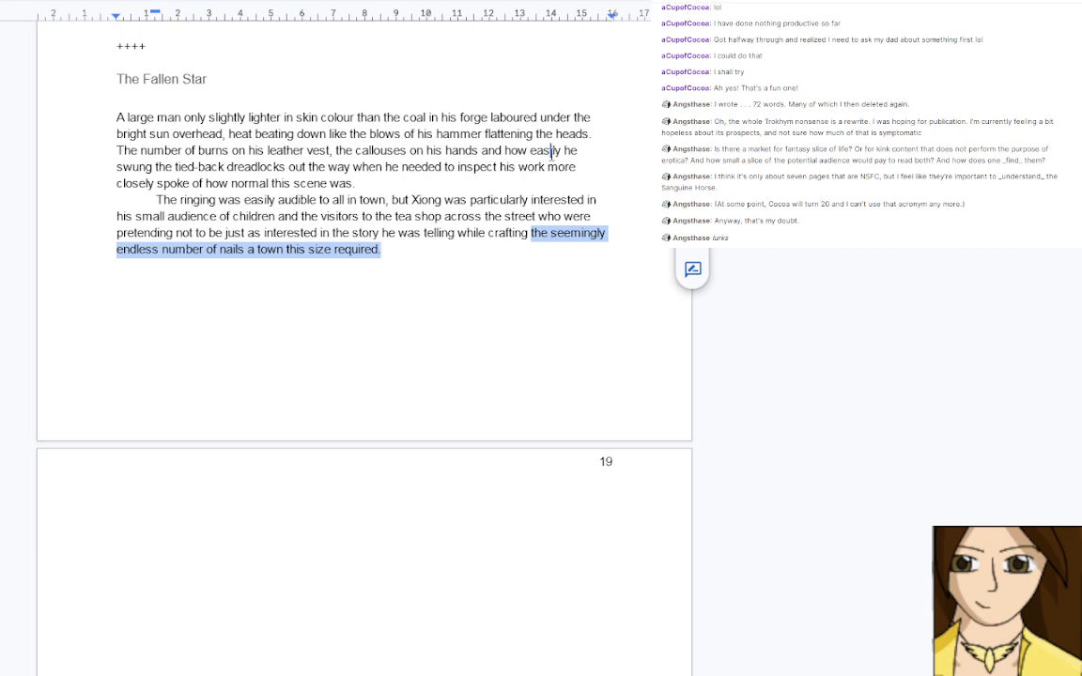
pyautogui.moveTo(592, 137); pyautogui.dragTo(592, 136)
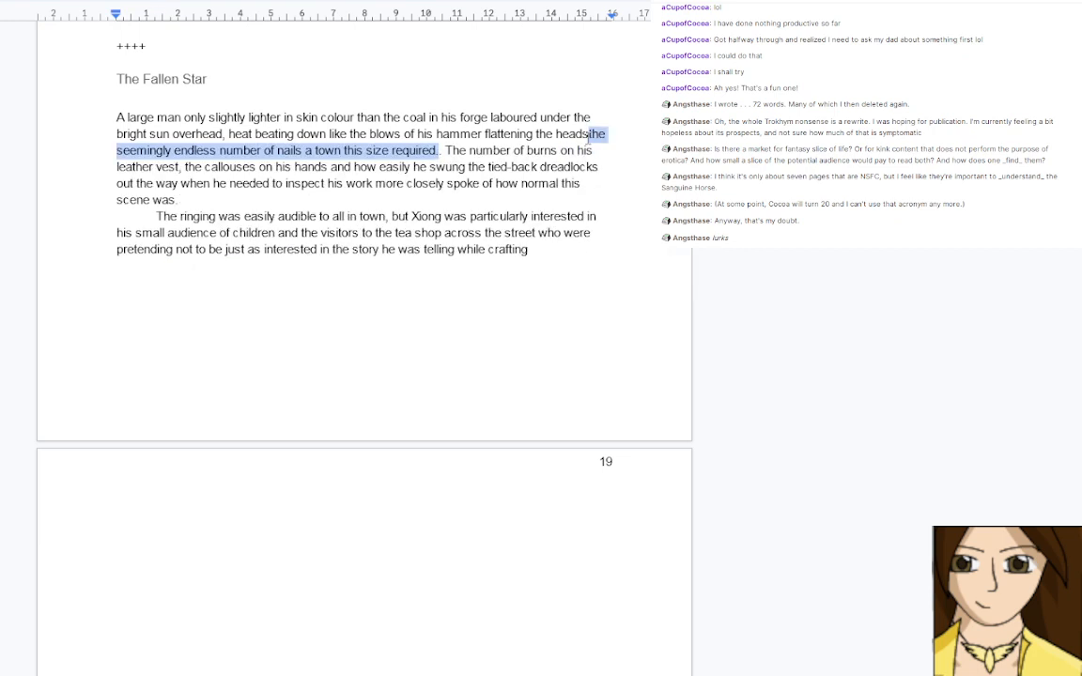
pyautogui.click(593, 137)
pyautogui.write('of the')
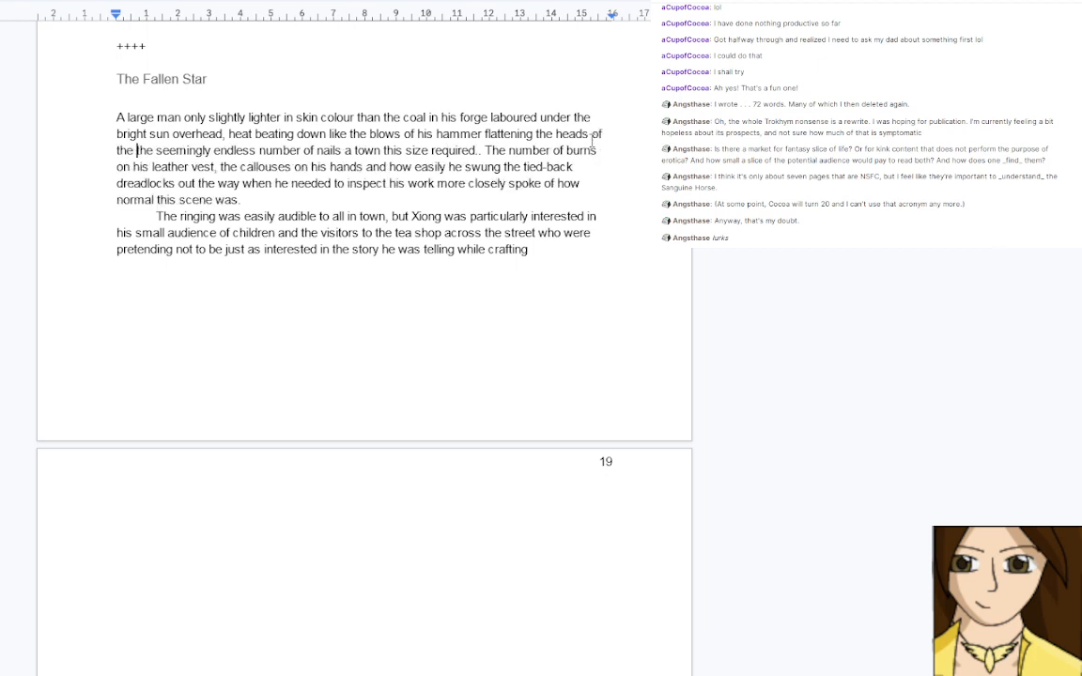
pyautogui.press('BackSpace')
pyautogui.press('BackSpace')
pyautogui.press('BackSpace')
pyautogui.press('BackSpace')
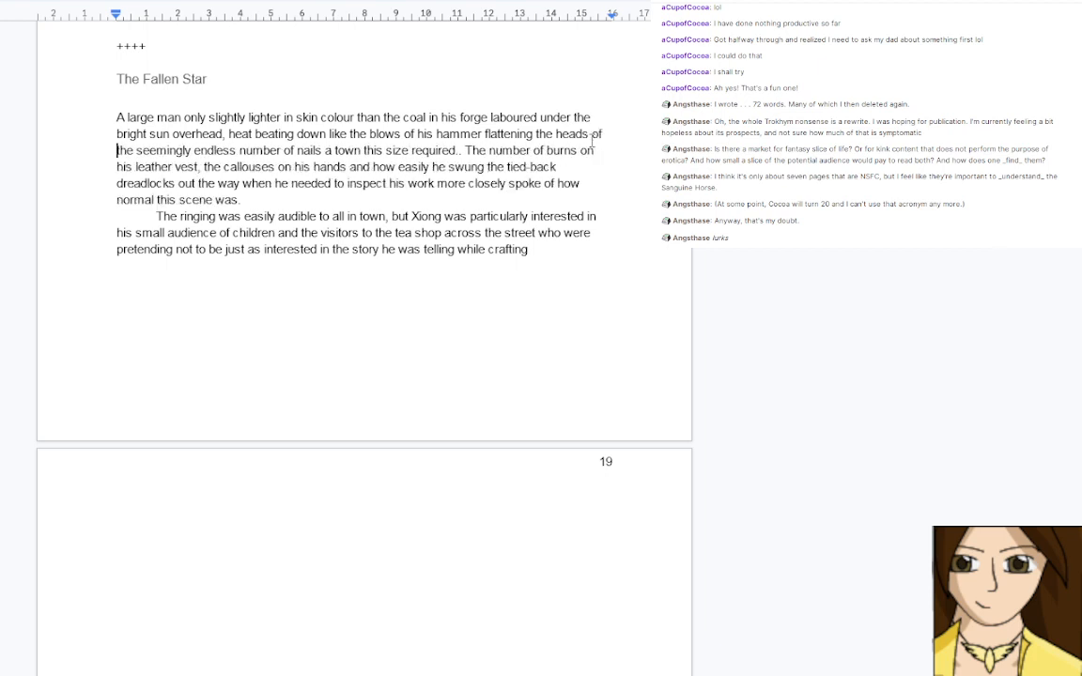
pyautogui.write('t')
# End the opening sentence at "hammer" and begin another with "Thankfully he did not need much heat for making nails, partially why he had"
pyautogui.click(482, 134)
pyautogui.write('. ')
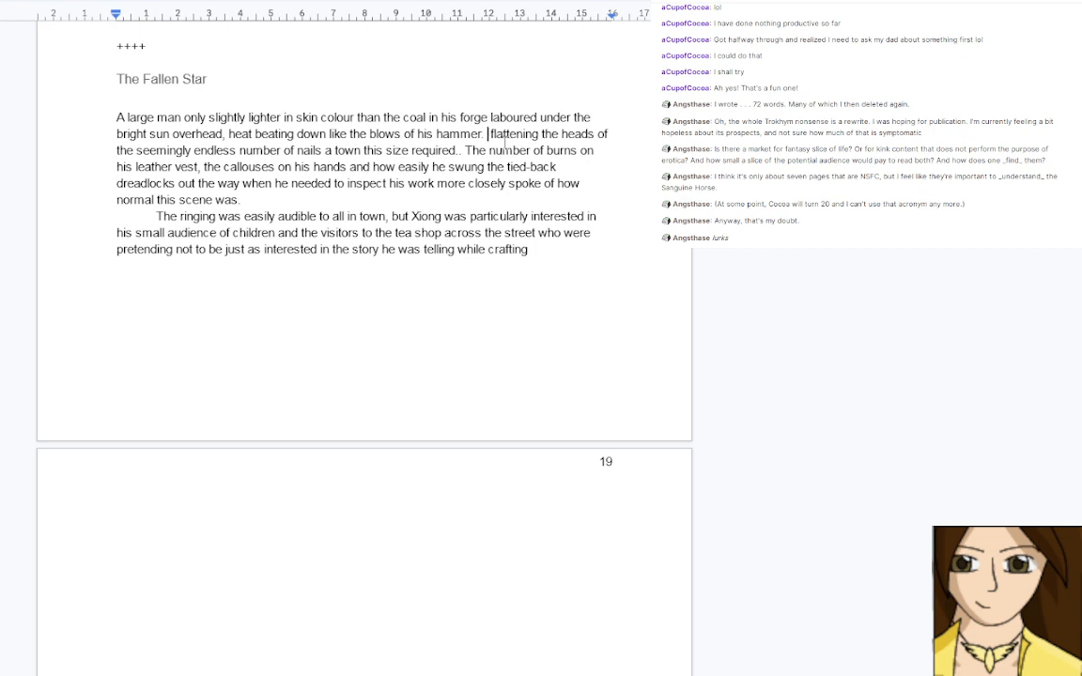
pyautogui.write('Thank')
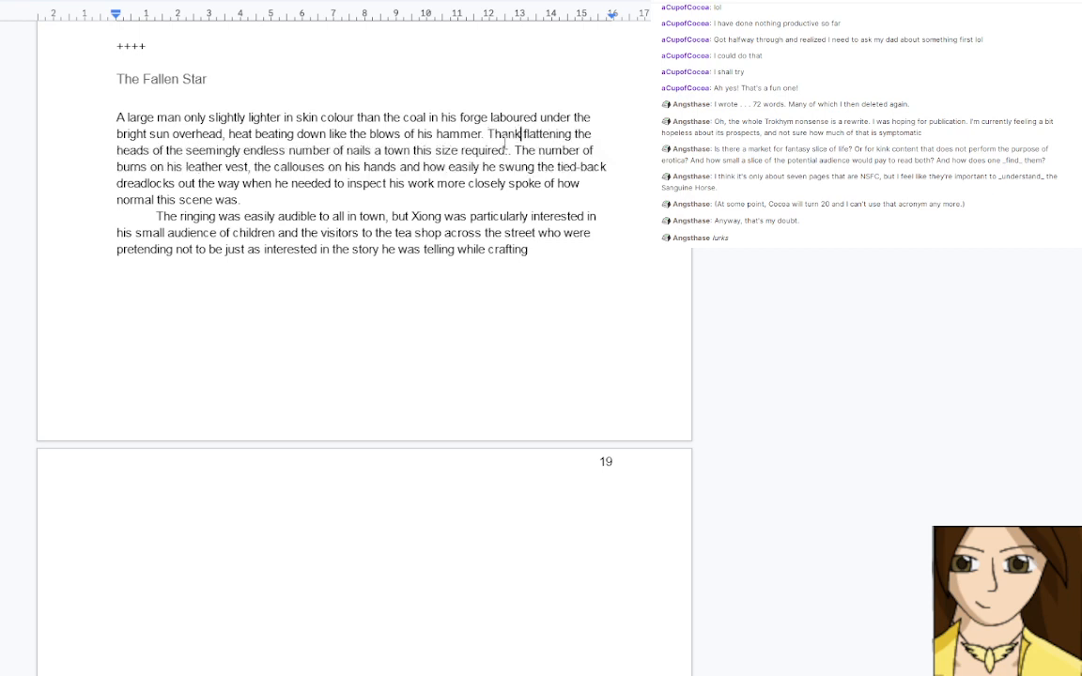
pyautogui.write('gully ')
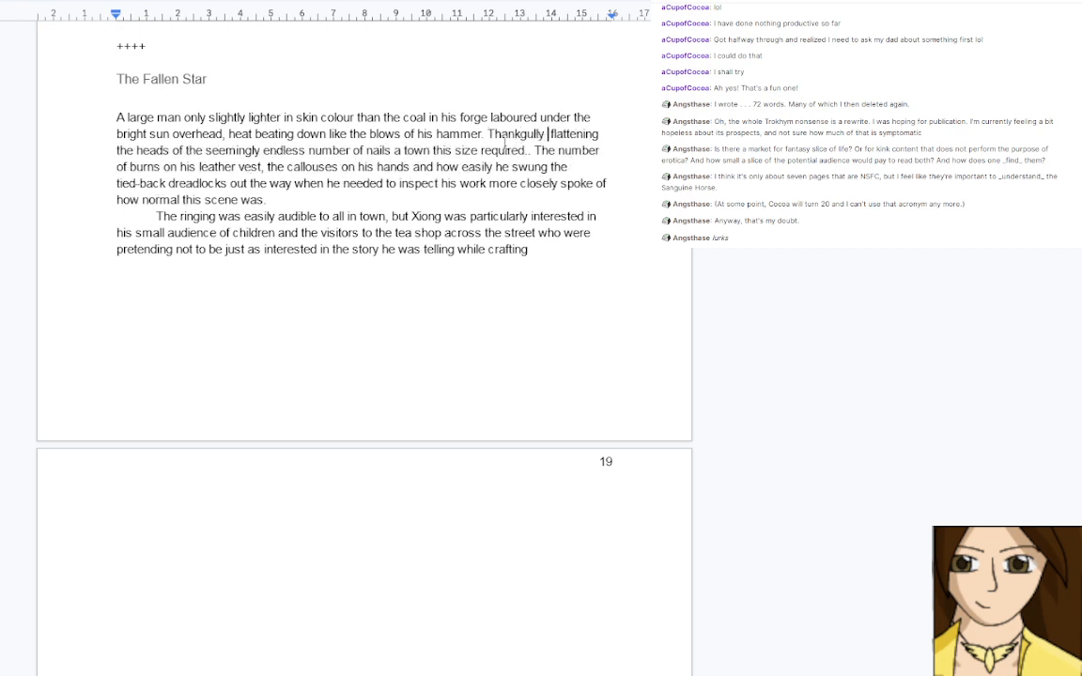
pyautogui.write('he did ')
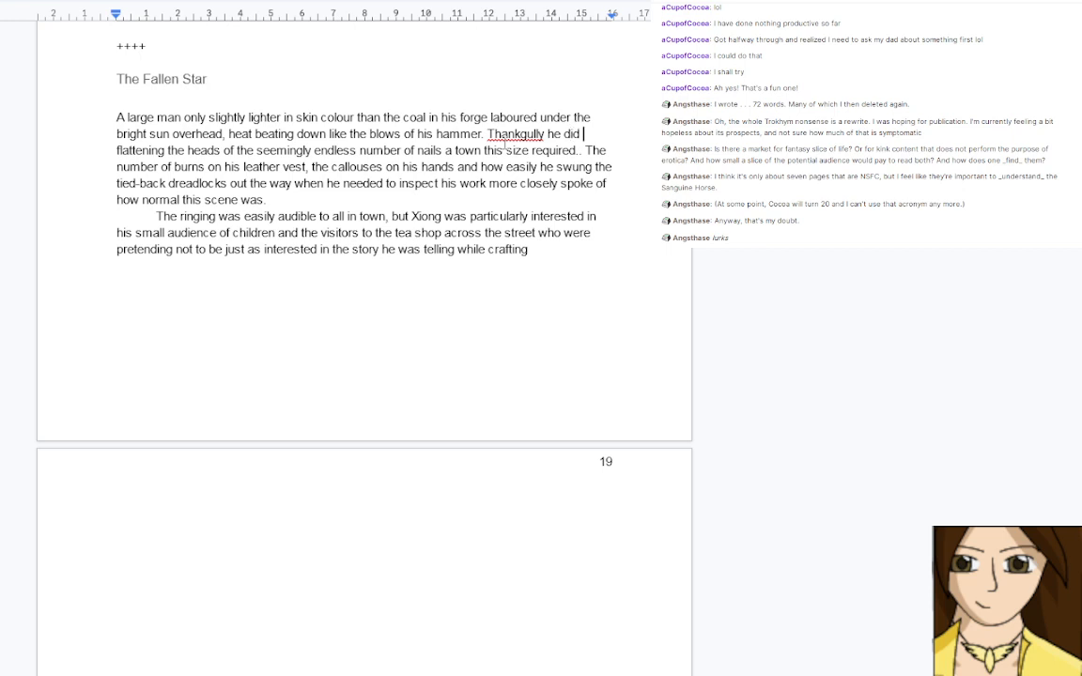
pyautogui.write('not nee')
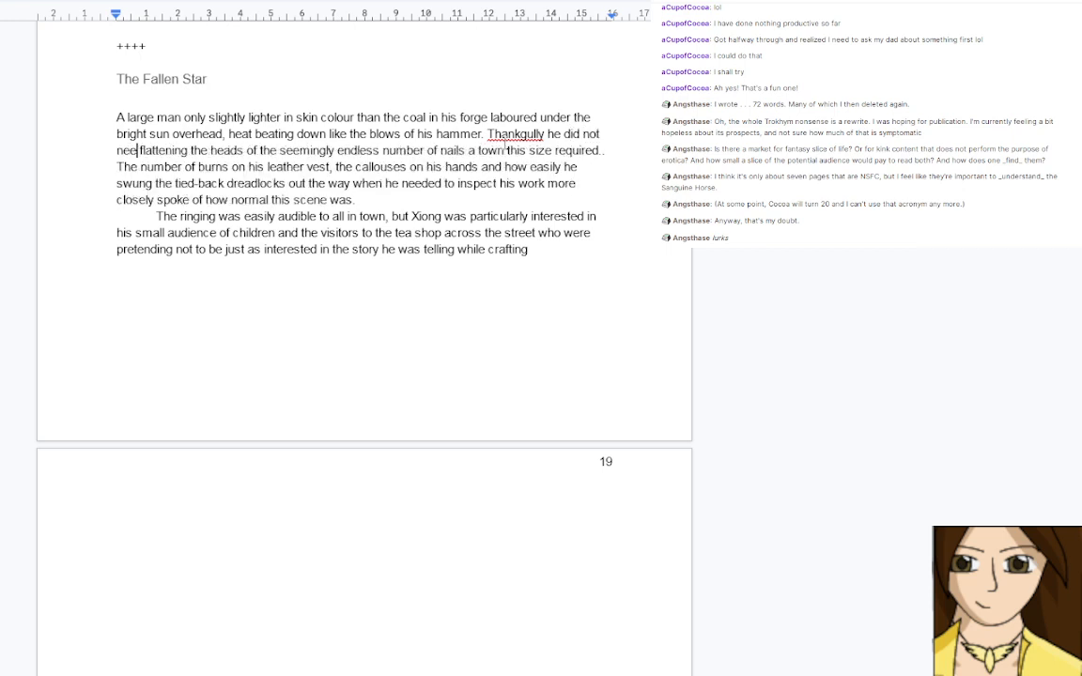
pyautogui.write('d much h')
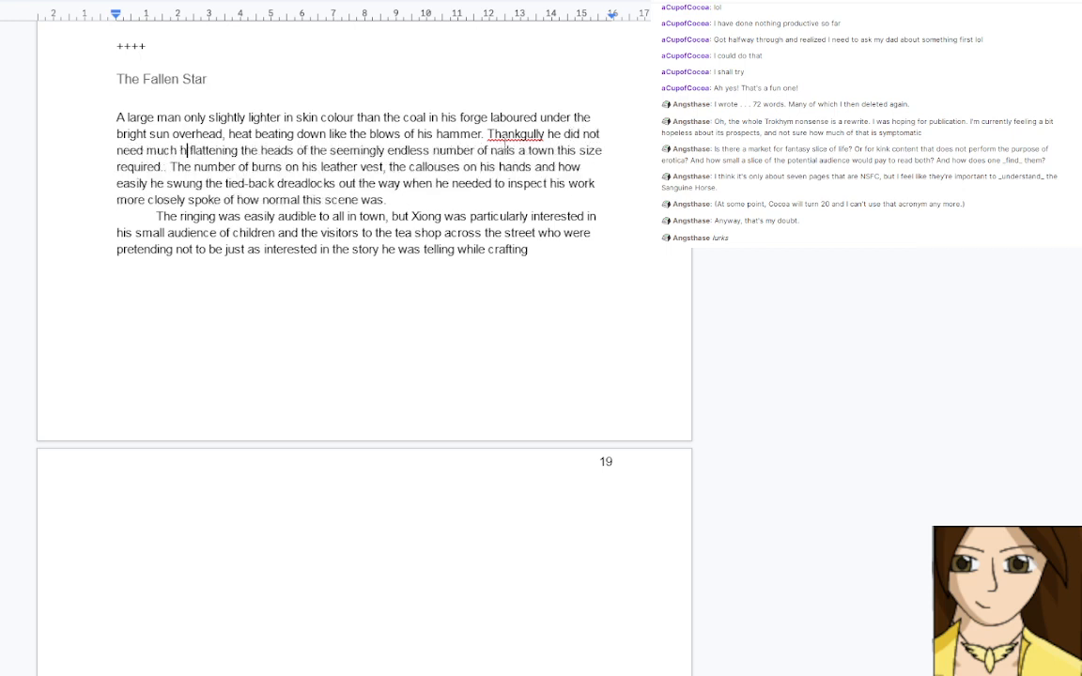
pyautogui.write('eat ')
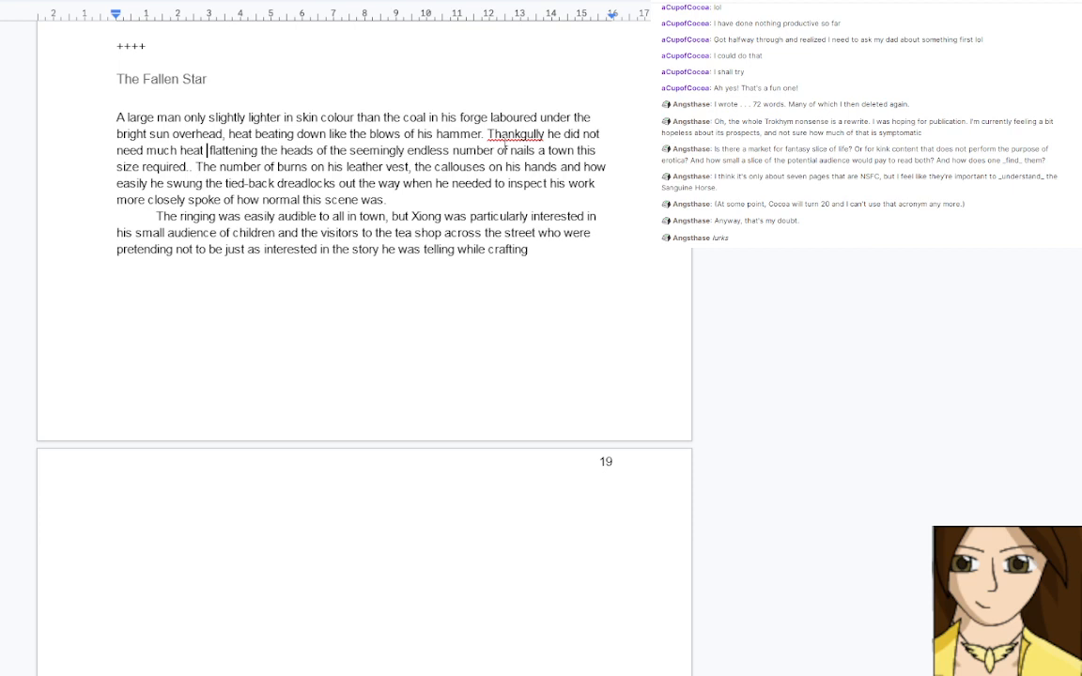
pyautogui.write('for making na')
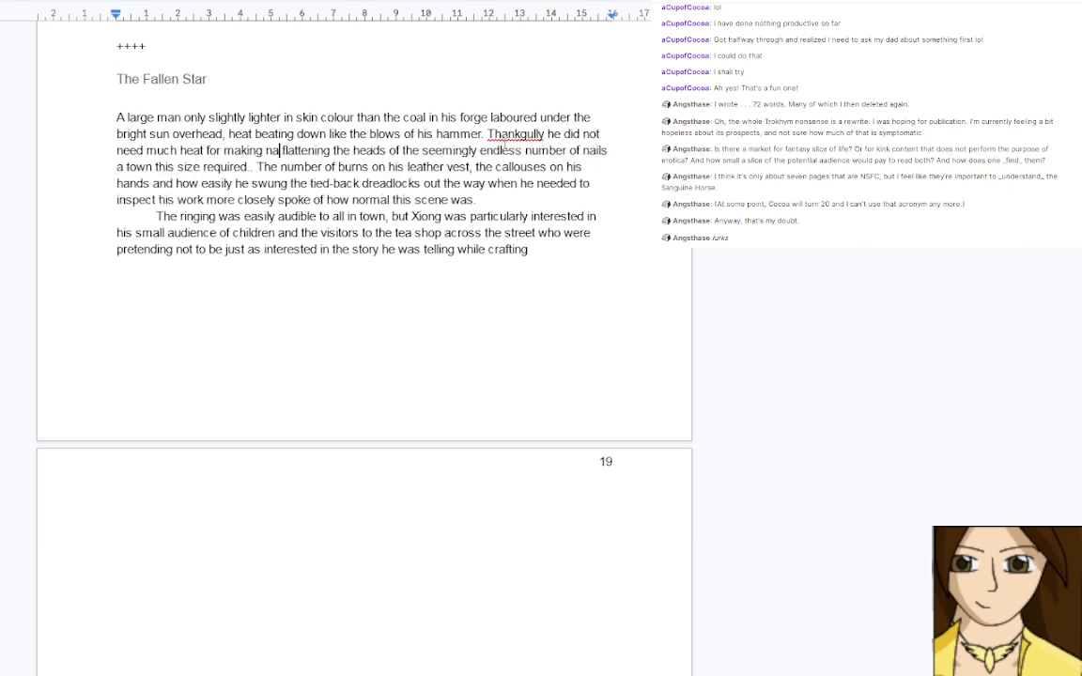
pyautogui.write('ils, partially')
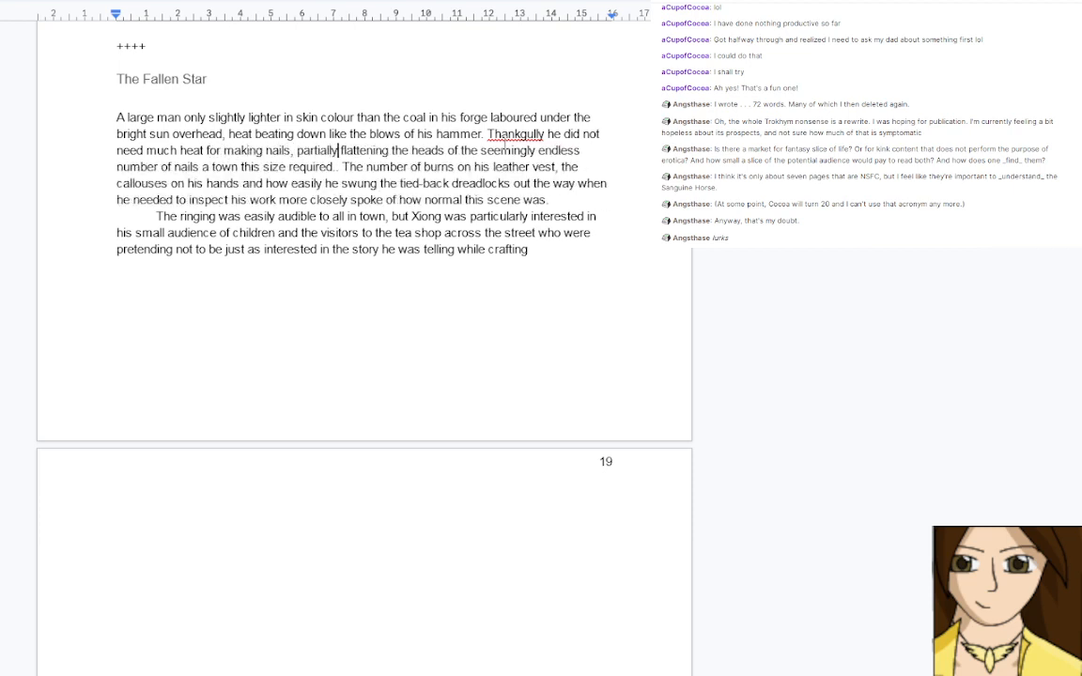
pyautogui.write(' why he ')
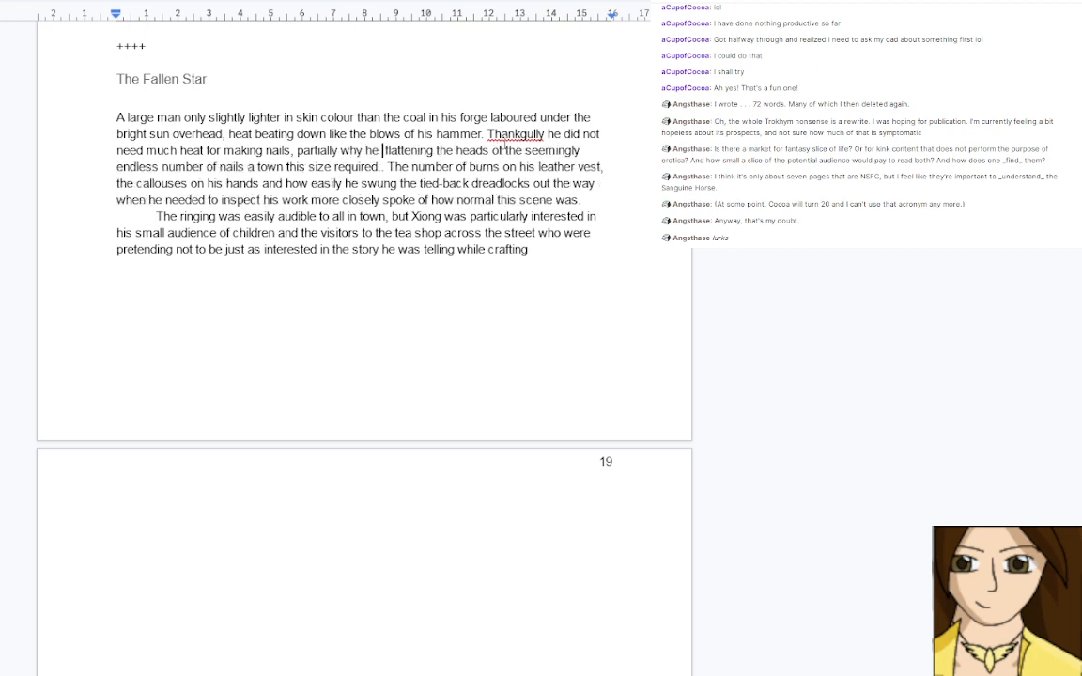
pyautogui.write('had p')
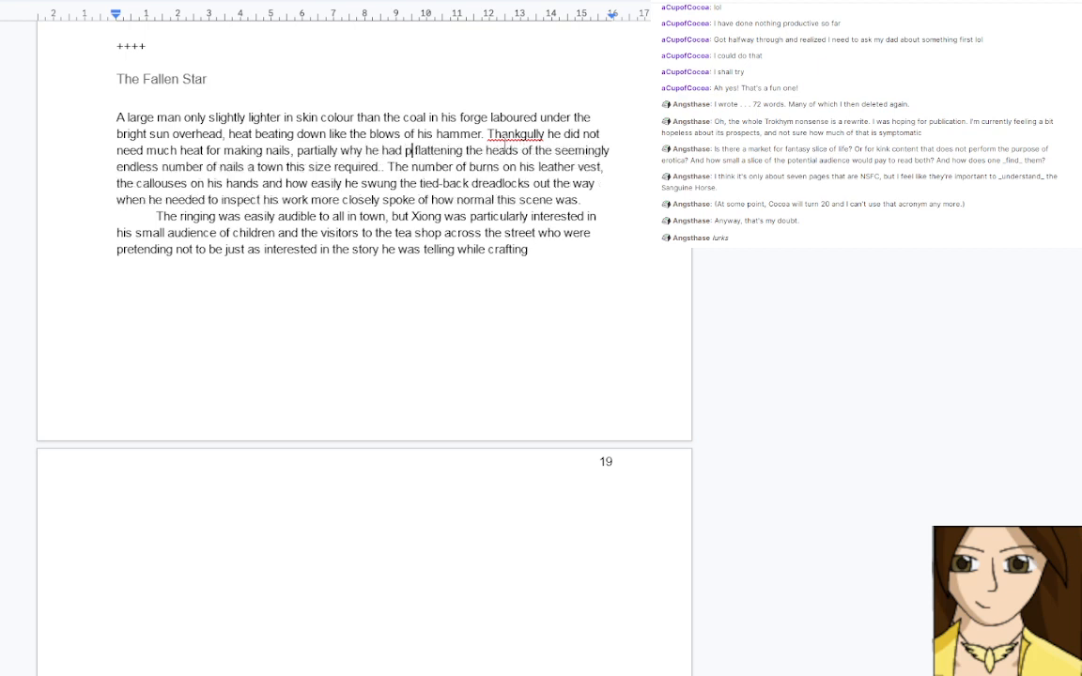
# Correct the spelling of "Thankfully" and complete the sentence after "why he had" with "chosen this task for today."
pyautogui.moveTo(523, 144); pyautogui.dragTo(527, 135)
pyautogui.click(528, 134)
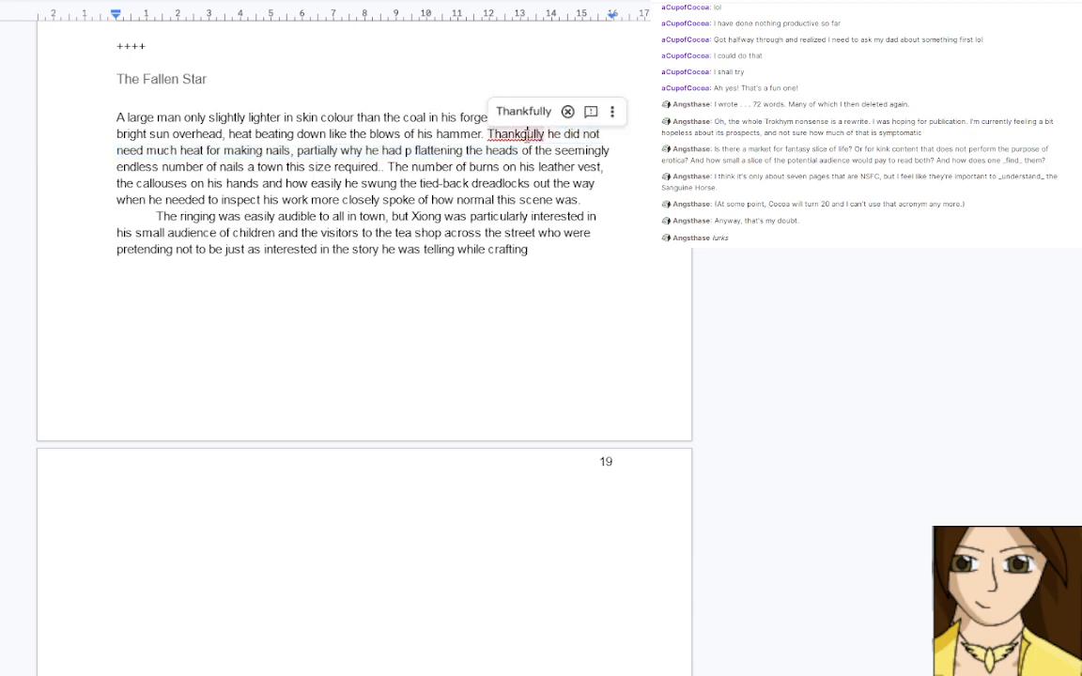
pyautogui.click(498, 111)
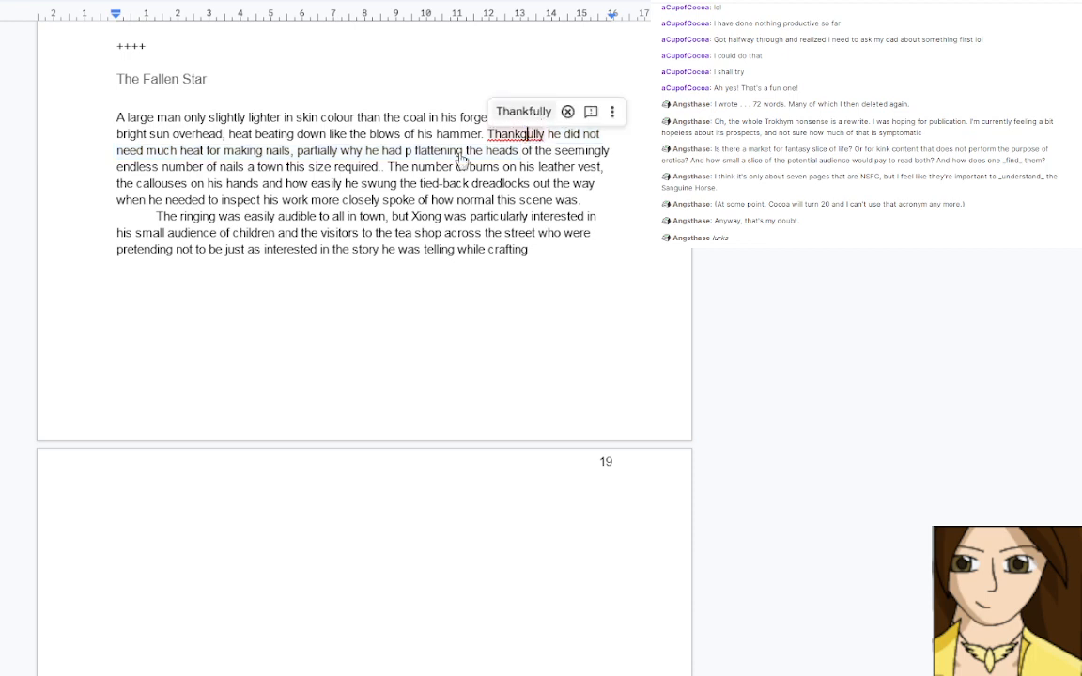
pyautogui.click(409, 150)
pyautogui.press('BackSpace')
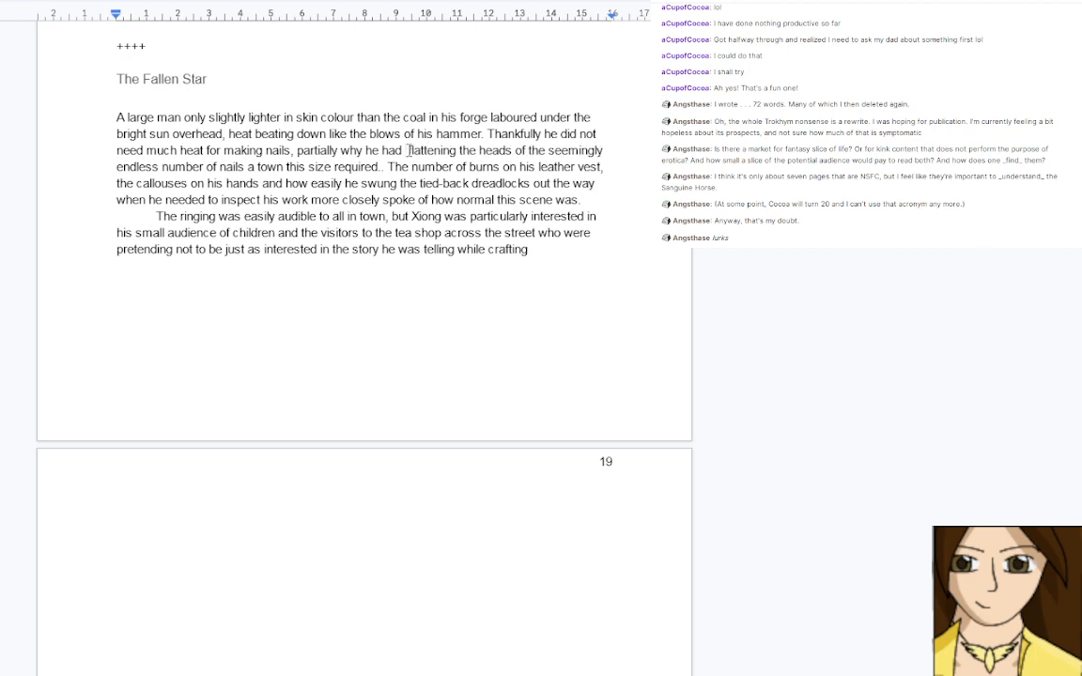
pyautogui.write('chosen this')
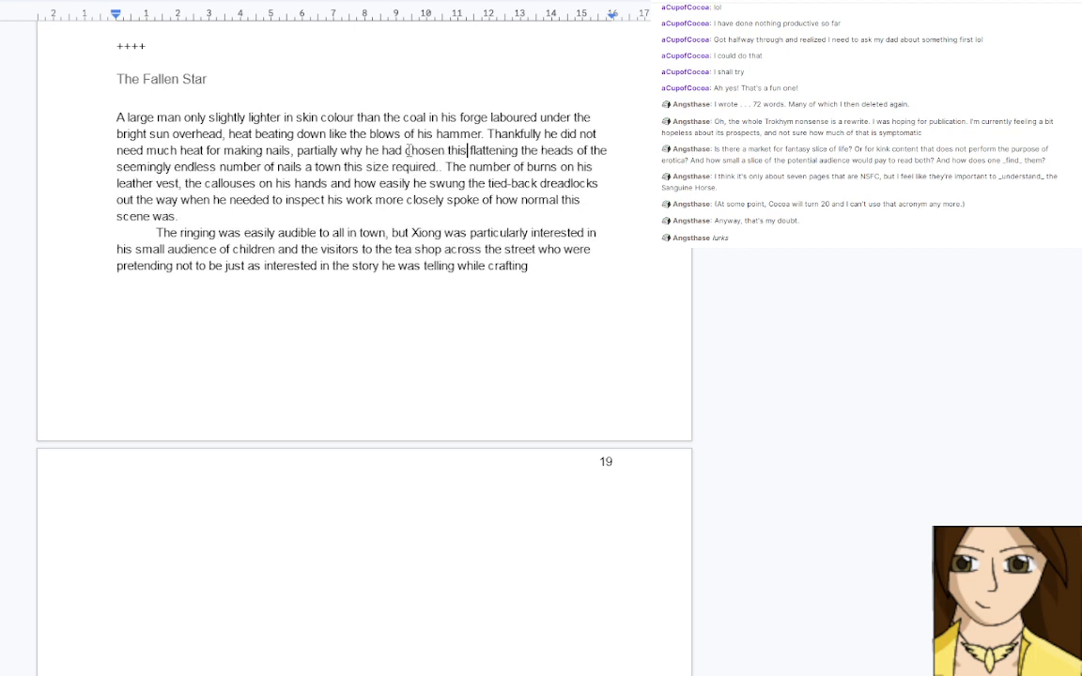
pyautogui.write(' tas')
pyautogui.write('k for ')
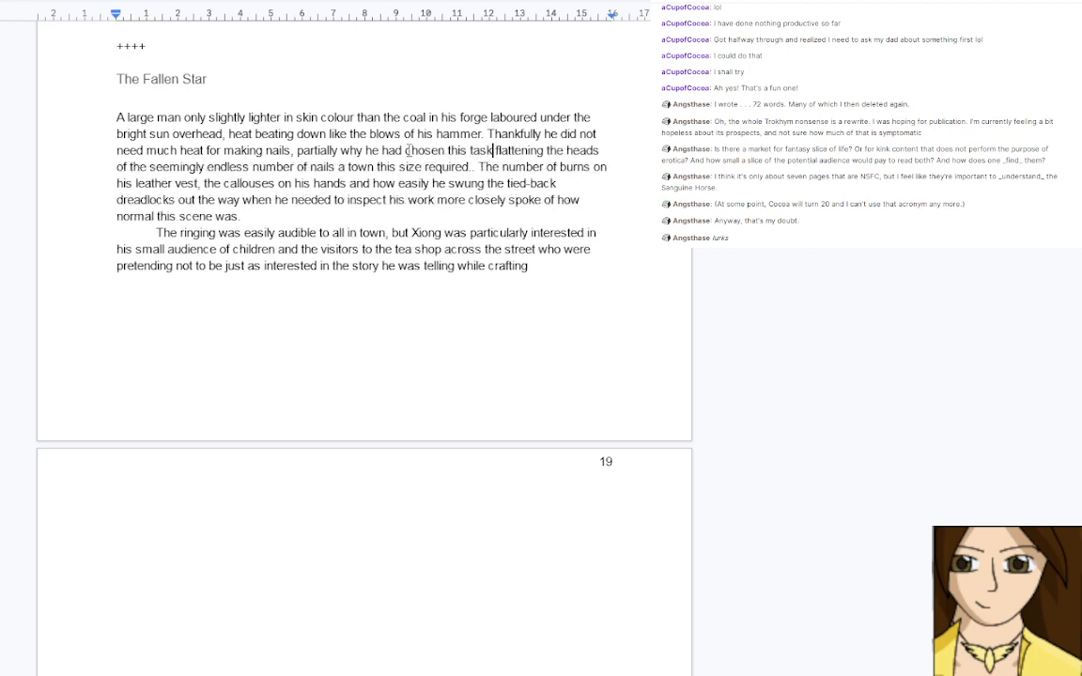
pyautogui.write('today')
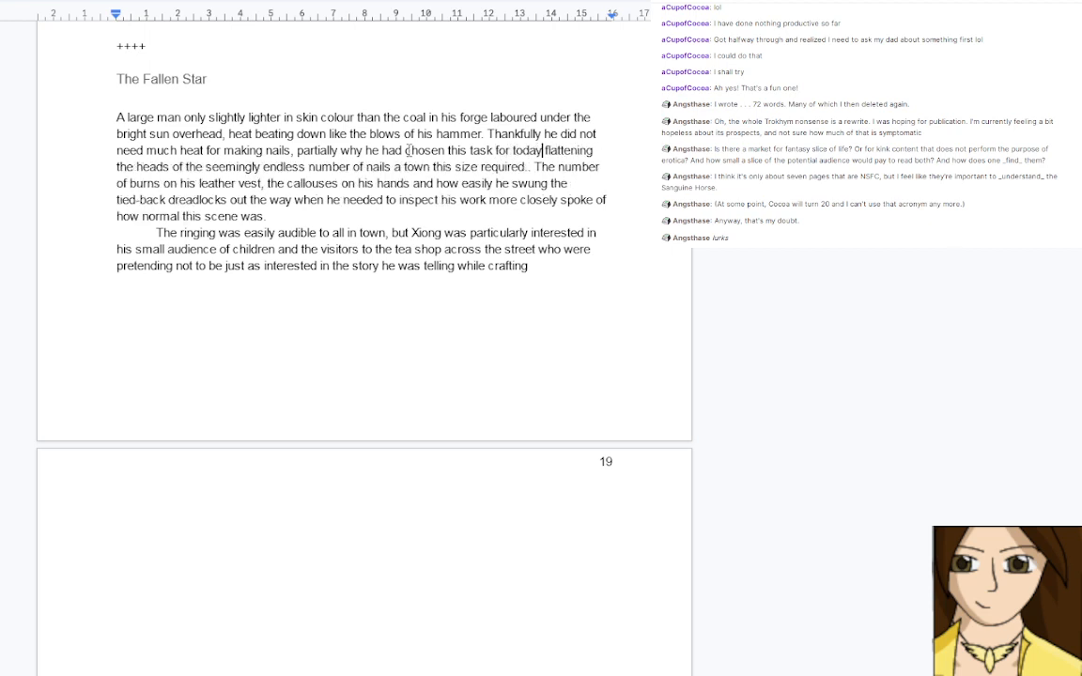
pyautogui.write('.')
pyautogui.click(546, 150)
# Insert "which was" before "partially why he had chosen this task for today"
pyautogui.click(297, 150)
pyautogui.write('which wa')
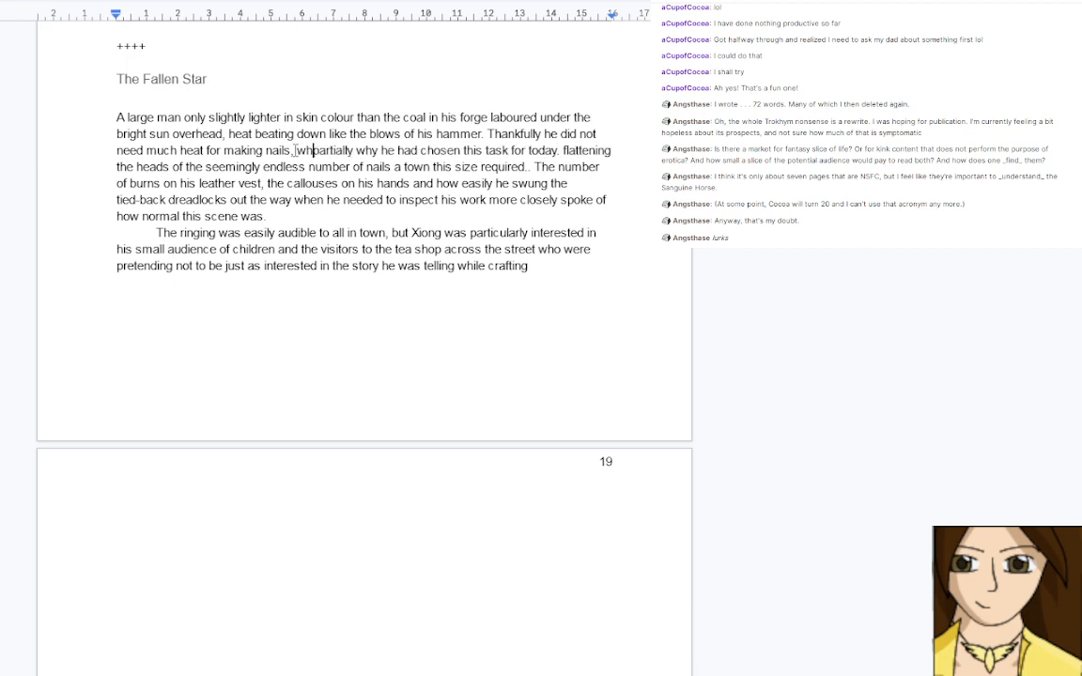
pyautogui.write('s')
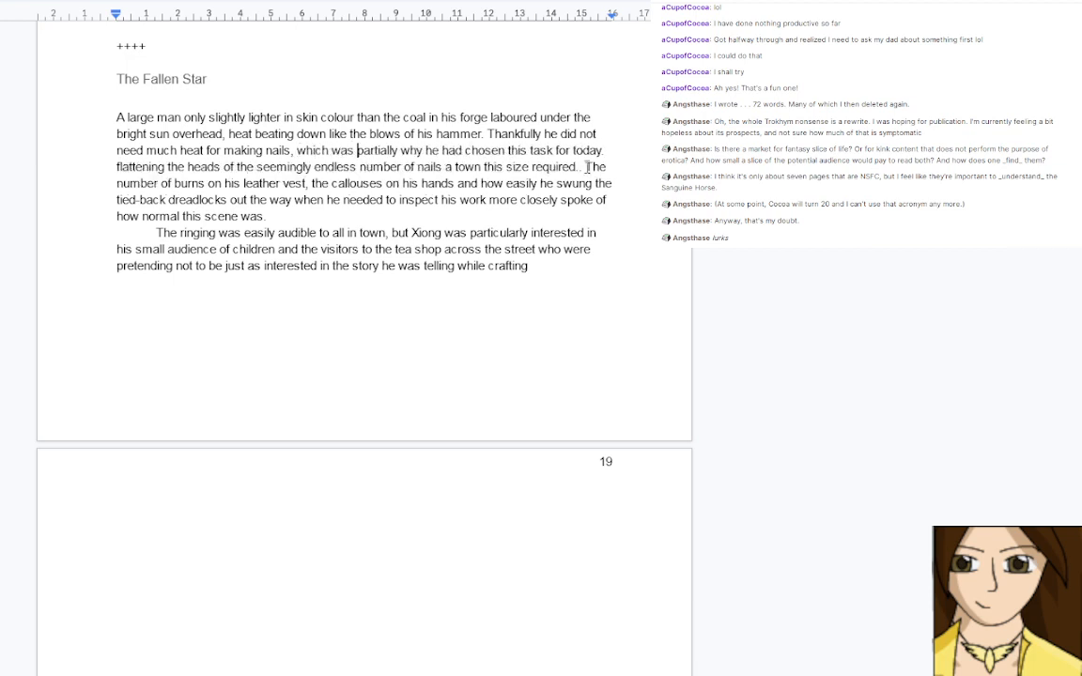
# Delete the fragment "flattening the heads of the seemingly endless number of nails a town this size required.." from the first paragraph
pyautogui.moveTo(579, 167); pyautogui.dragTo(114, 166)
pyautogui.press('BackSpace')
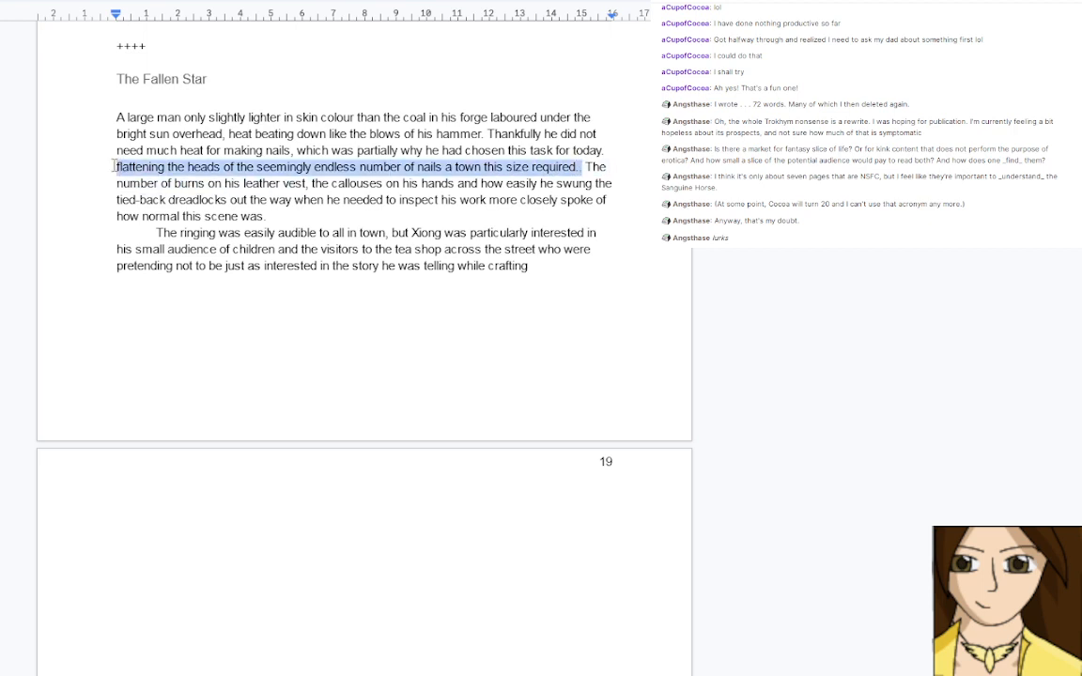
pyautogui.press('BackSpace')
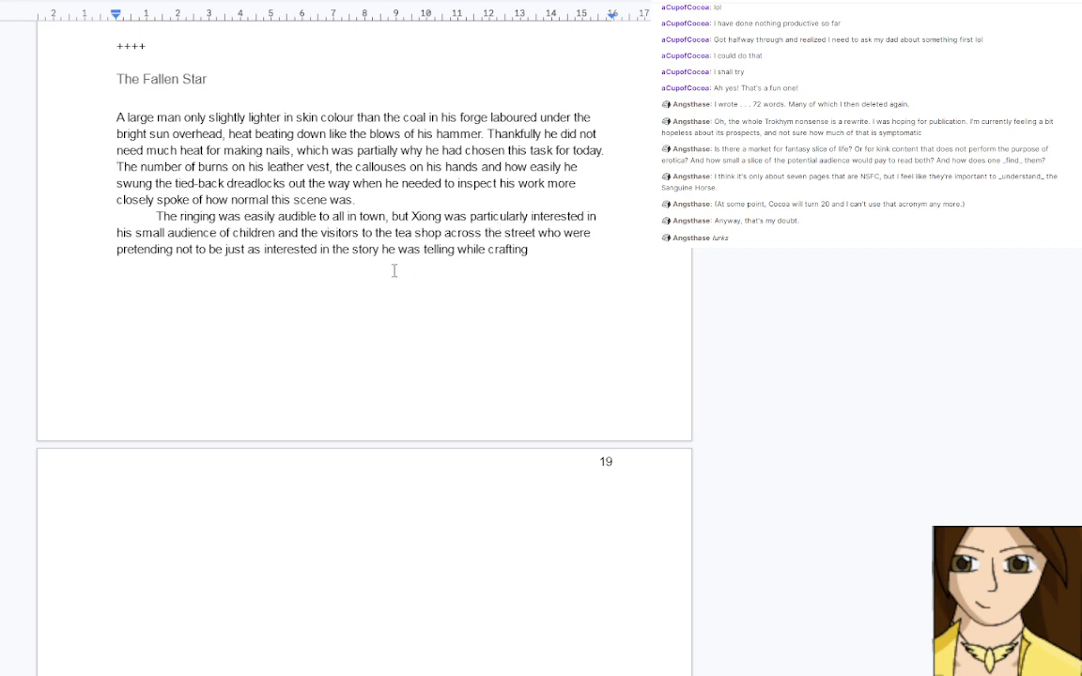
# Complete the second paragraph after "while crafting" with "the seemingly endless number of nails a town this size required."
pyautogui.click(536, 251)
pyautogui.write('the seemingly ')
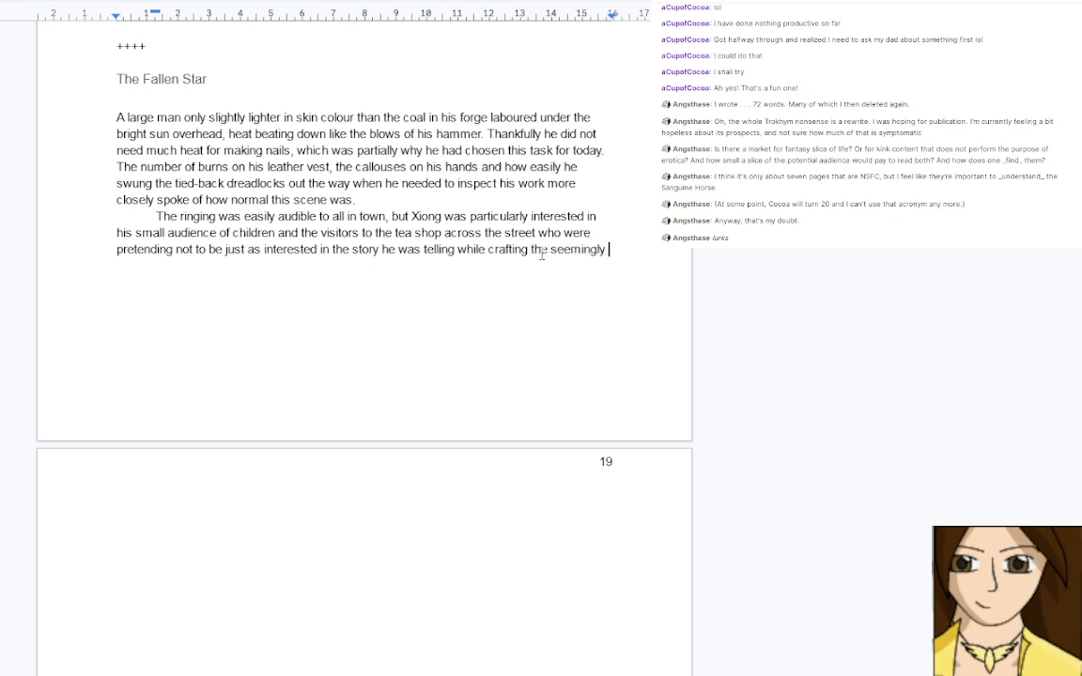
pyautogui.write('endless number of n')
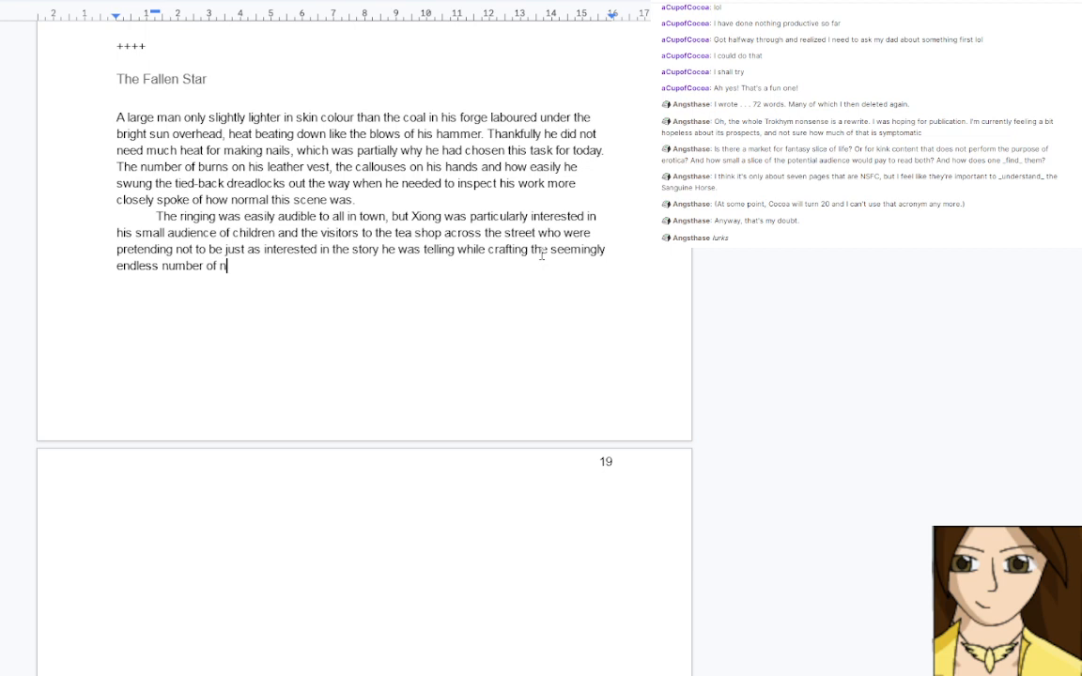
pyautogui.write('ails a town like this re')
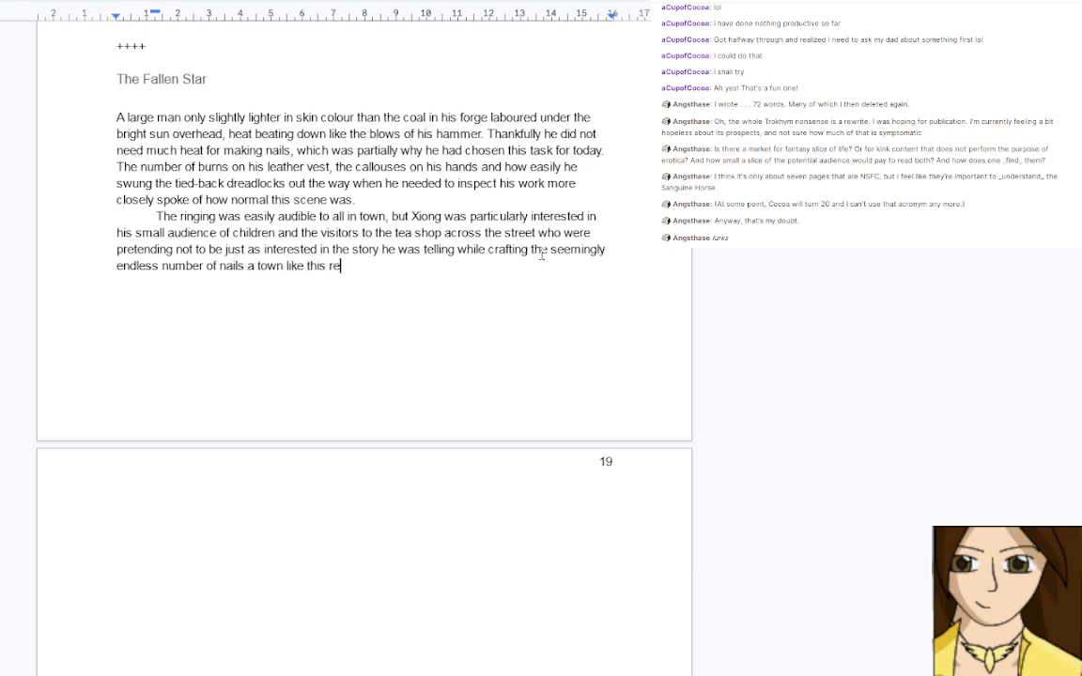
pyautogui.write('quired.')
pyautogui.moveTo(286, 266); pyautogui.dragTo(325, 266)
pyautogui.write('this size')
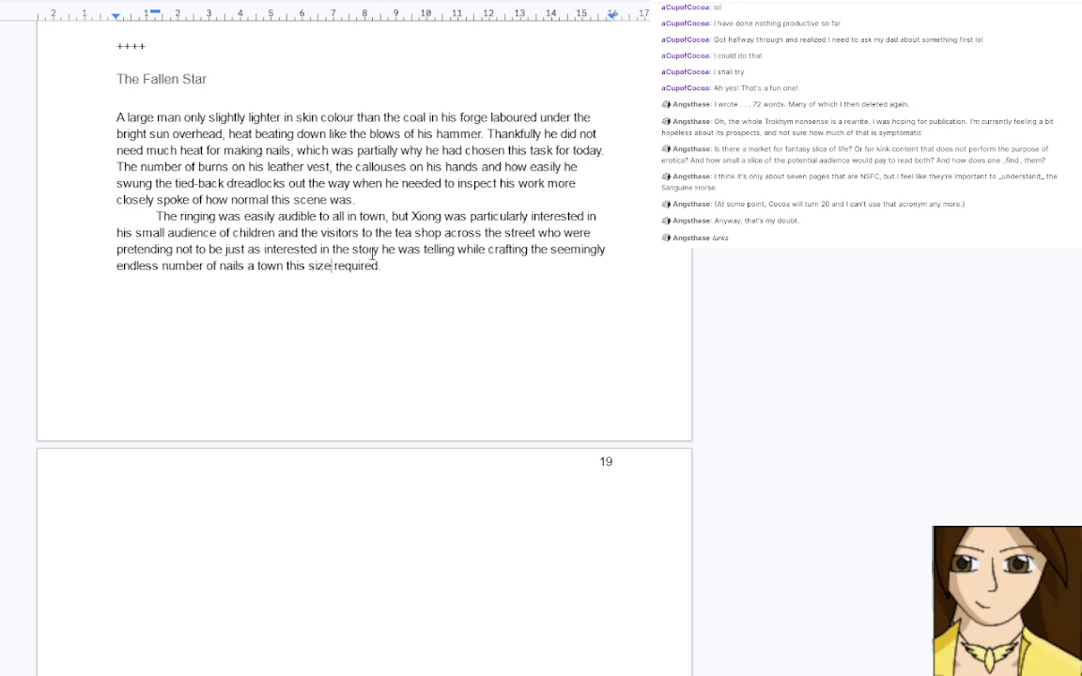
pyautogui.click(407, 272)
# Replace "particularly interested in" after "Xiong was" with "mostly paying attention to" in the second paragraph
pyautogui.moveTo(471, 216); pyautogui.dragTo(586, 216)
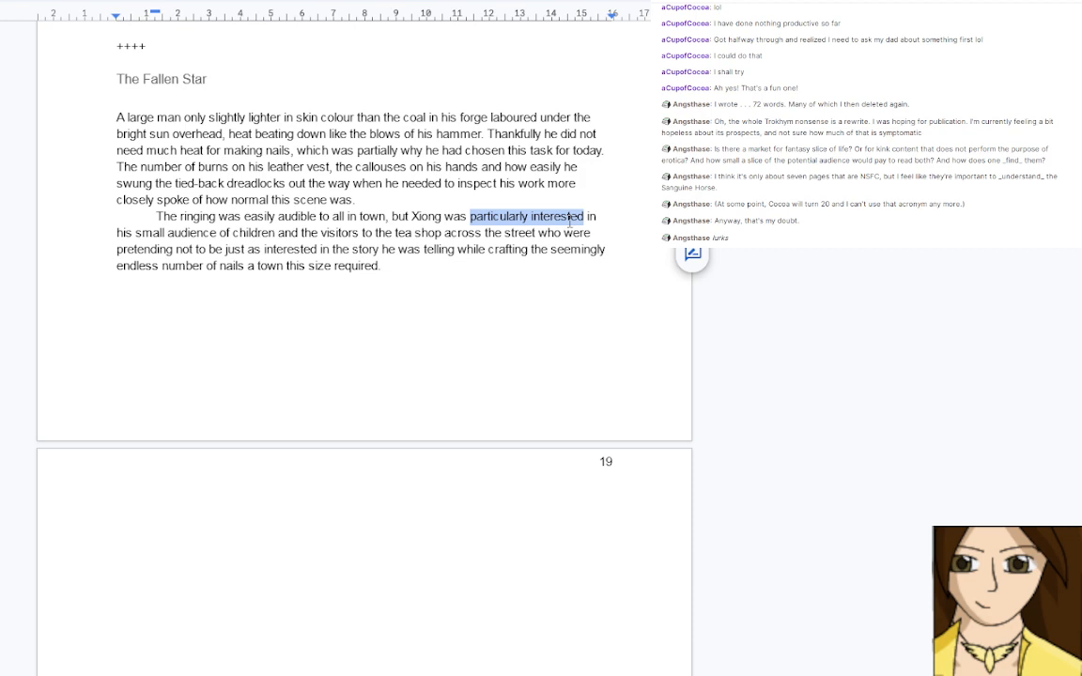
pyautogui.write('mostly paying')
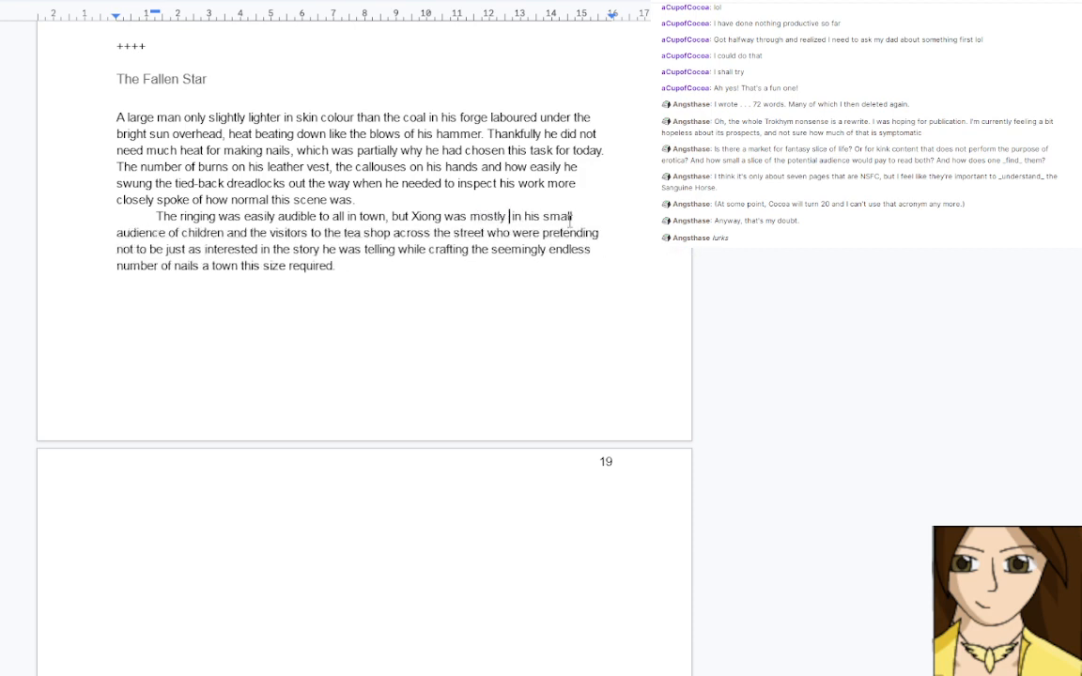
pyautogui.write(' attention ')
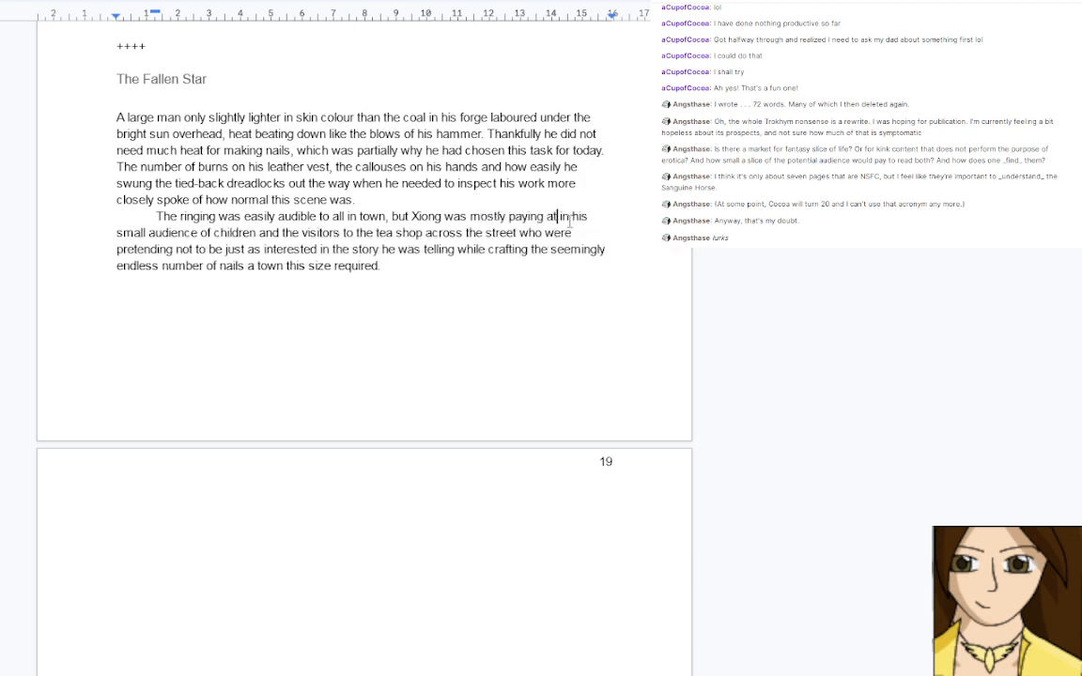
pyautogui.write('to')
pyautogui.press('Delete')
pyautogui.press('Delete')
pyautogui.press('Delete')
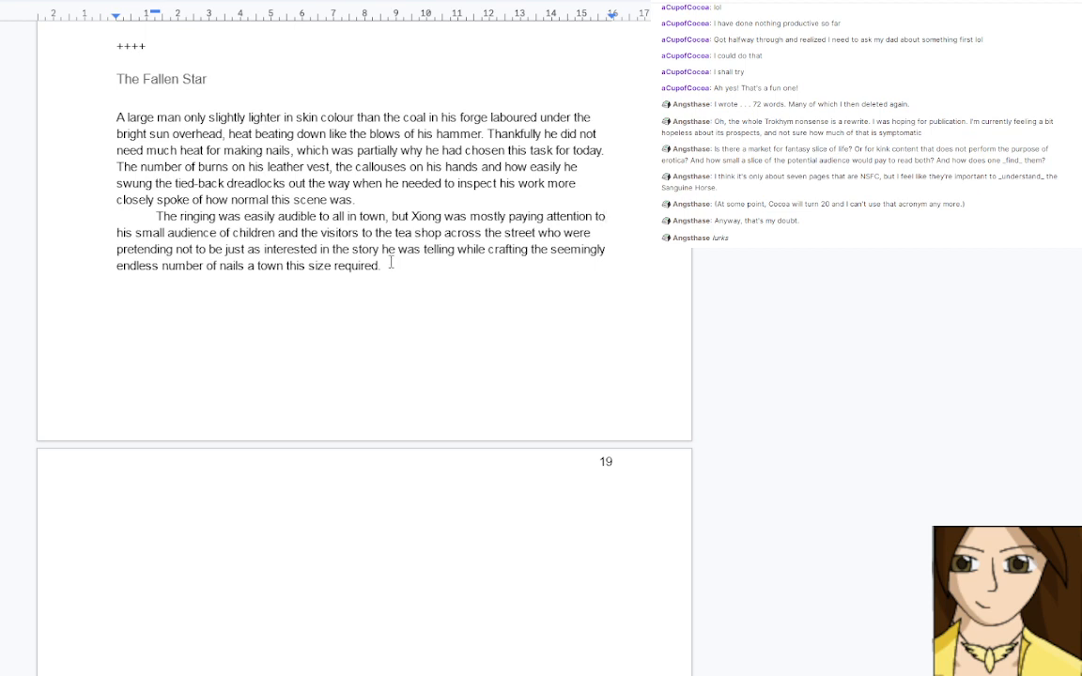
# End the sentence after "the story he was telling" and insert "it was a wonderful way to pass the time" before "while crafting"
pyautogui.click(456, 249)
pyautogui.write(', it ')
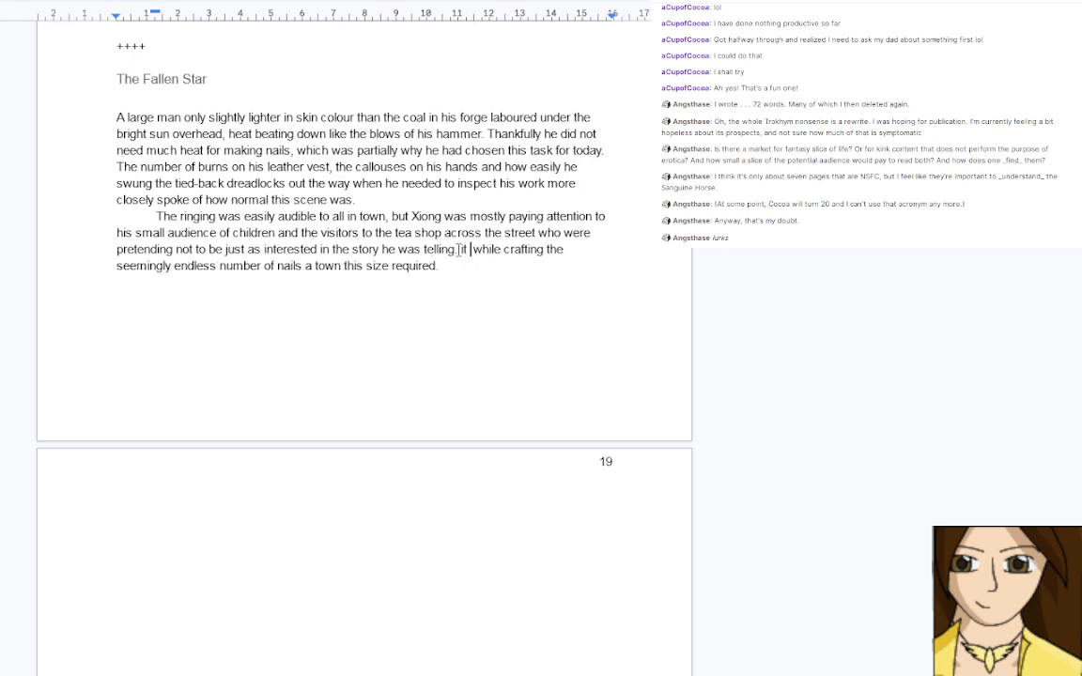
pyautogui.write('was a wond')
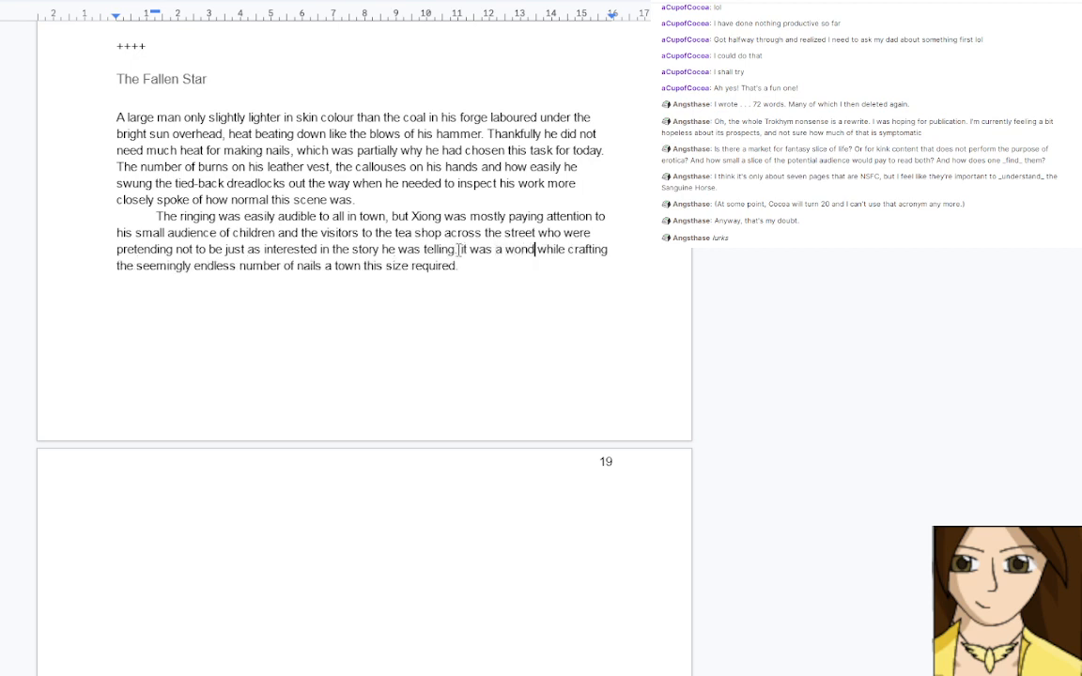
pyautogui.write('erful way ')
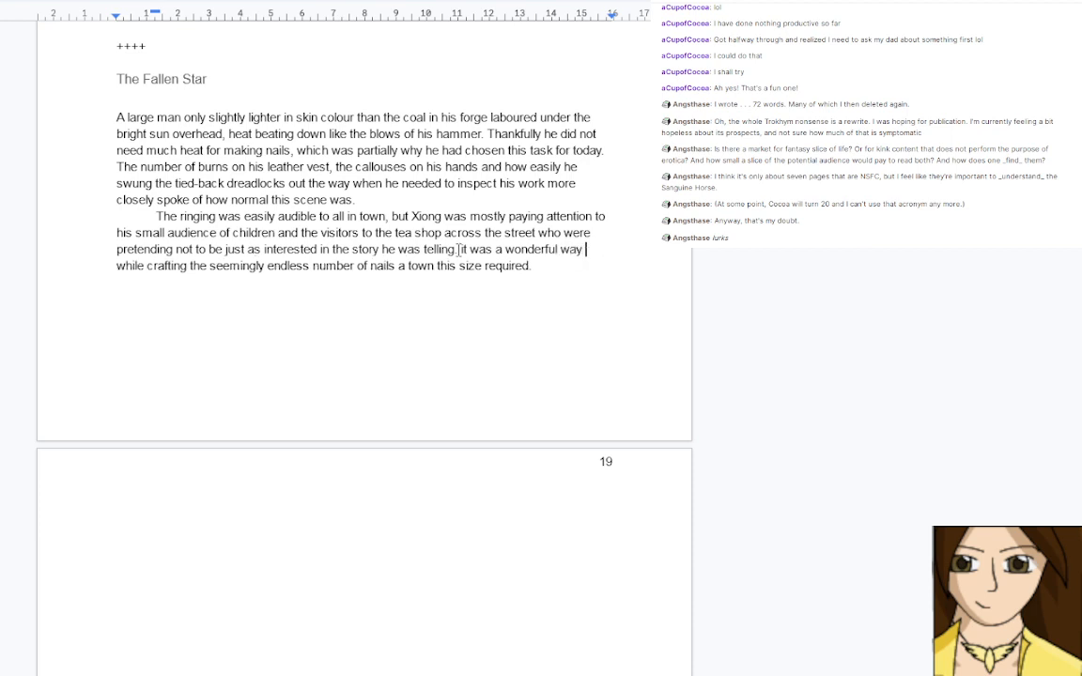
pyautogui.write('to pass t ')
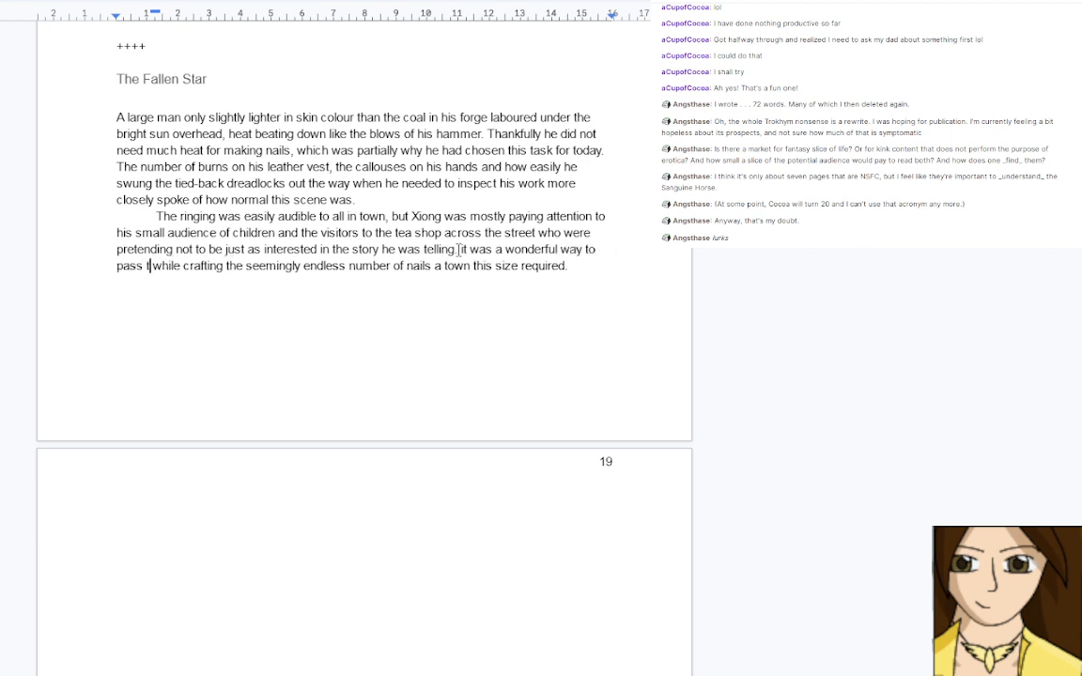
pyautogui.write('he time')
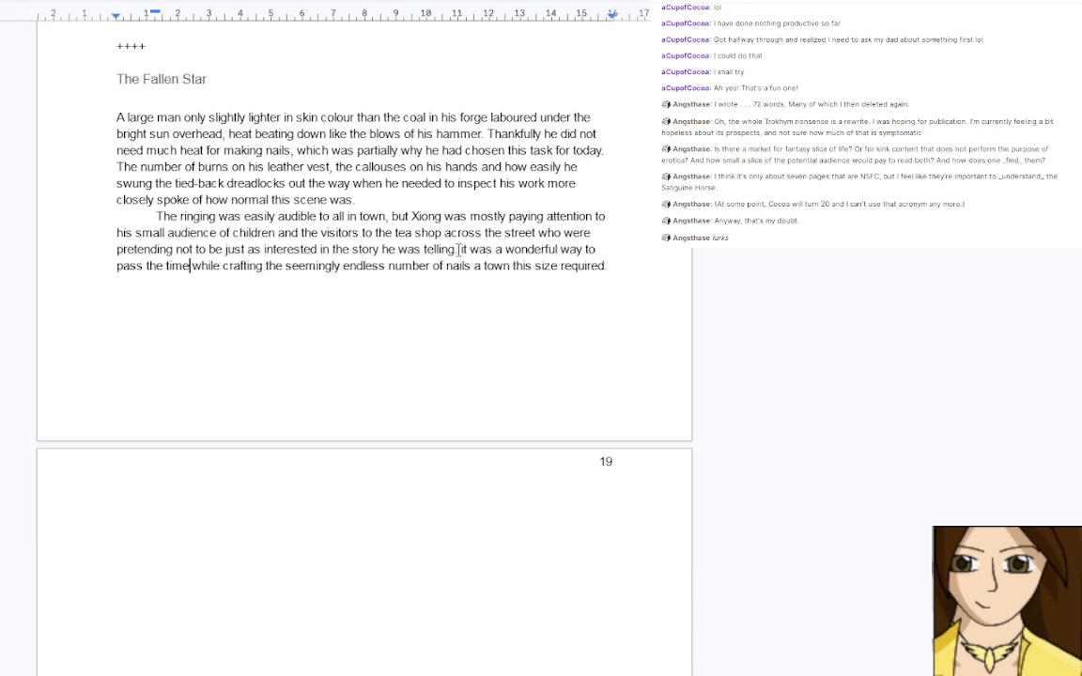
# Start a new paragraph below the second one and capitalise "It" in "It was a wonderful way to pass the time"
pyautogui.press('End')
pyautogui.press('Return')
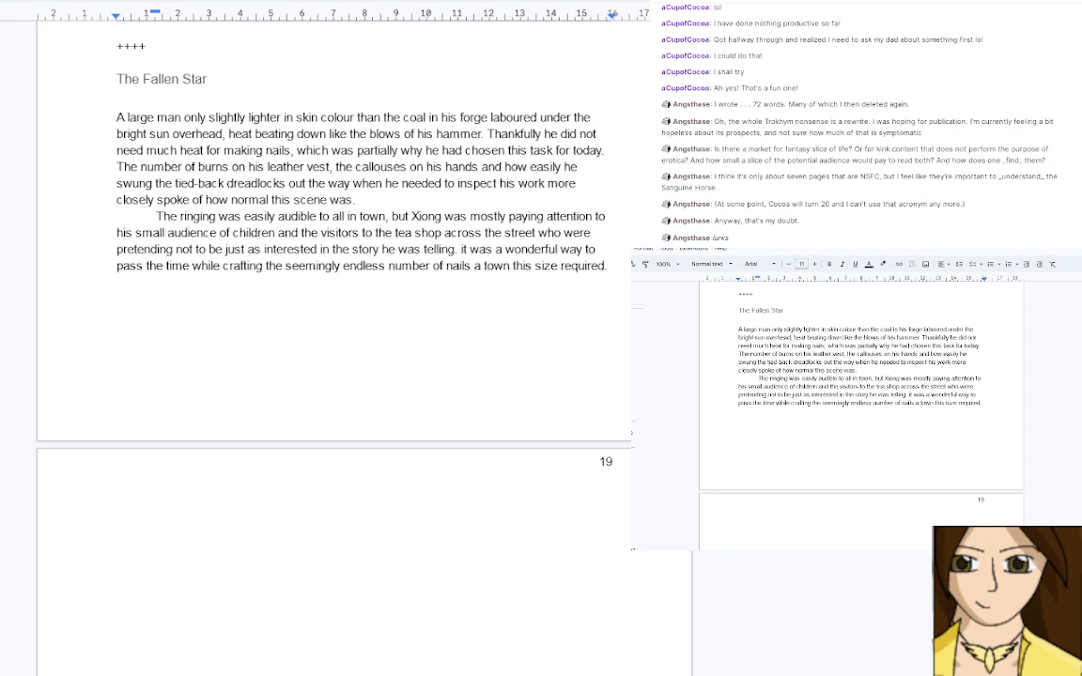
pyautogui.hotkey('alt', 'Tab')
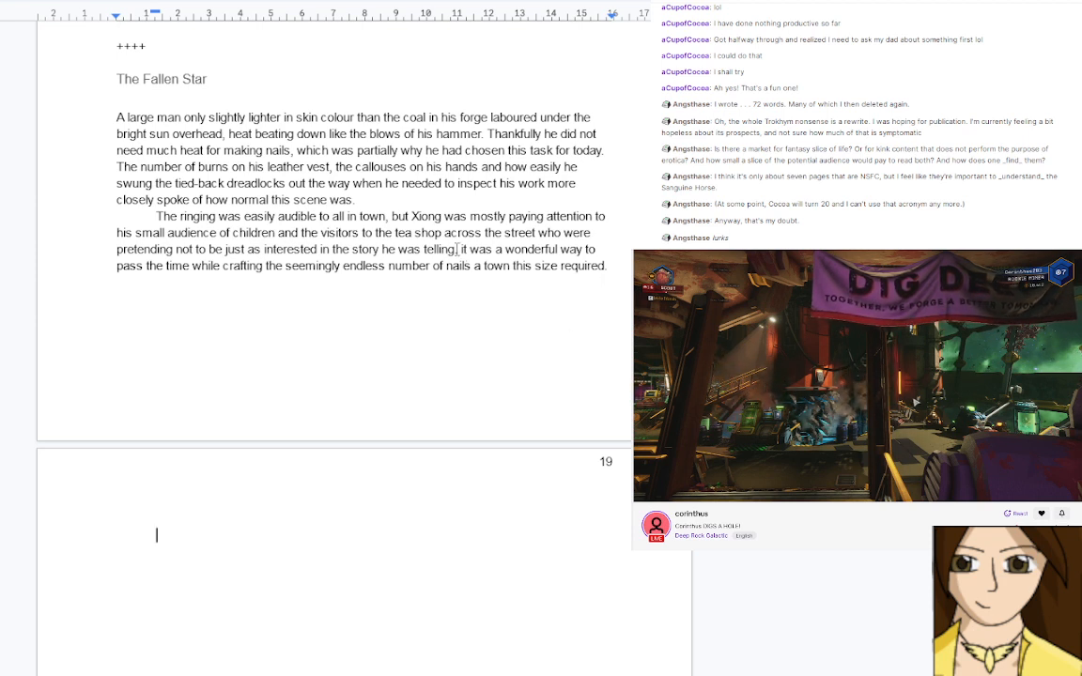
pyautogui.click(460, 249)
pyautogui.press('Delete')
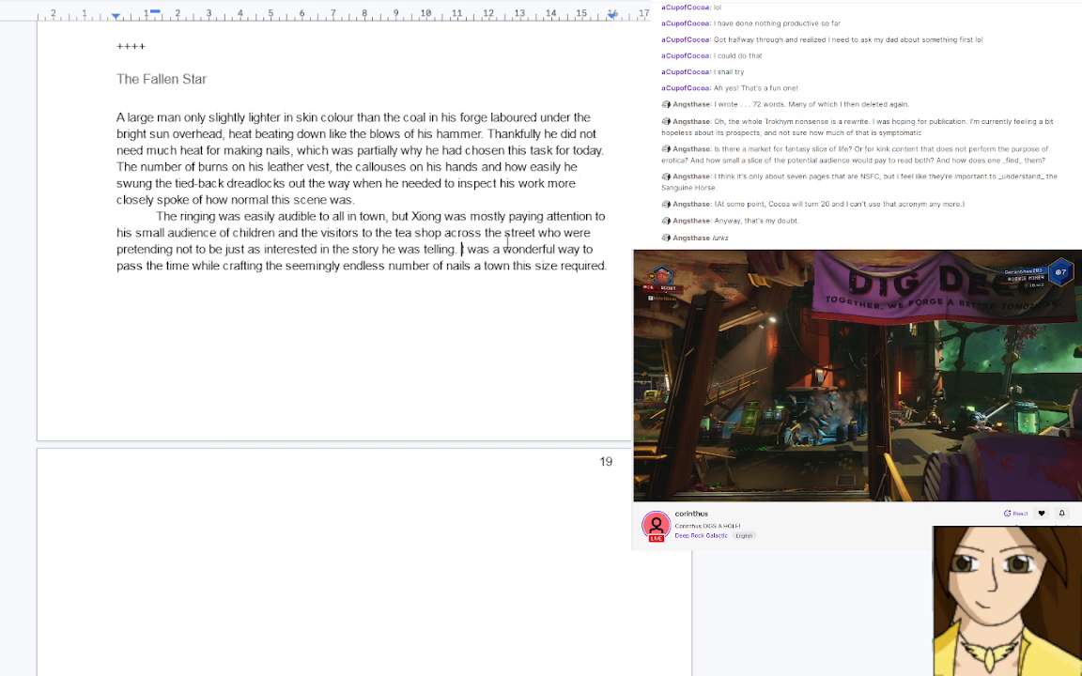
pyautogui.write('I')
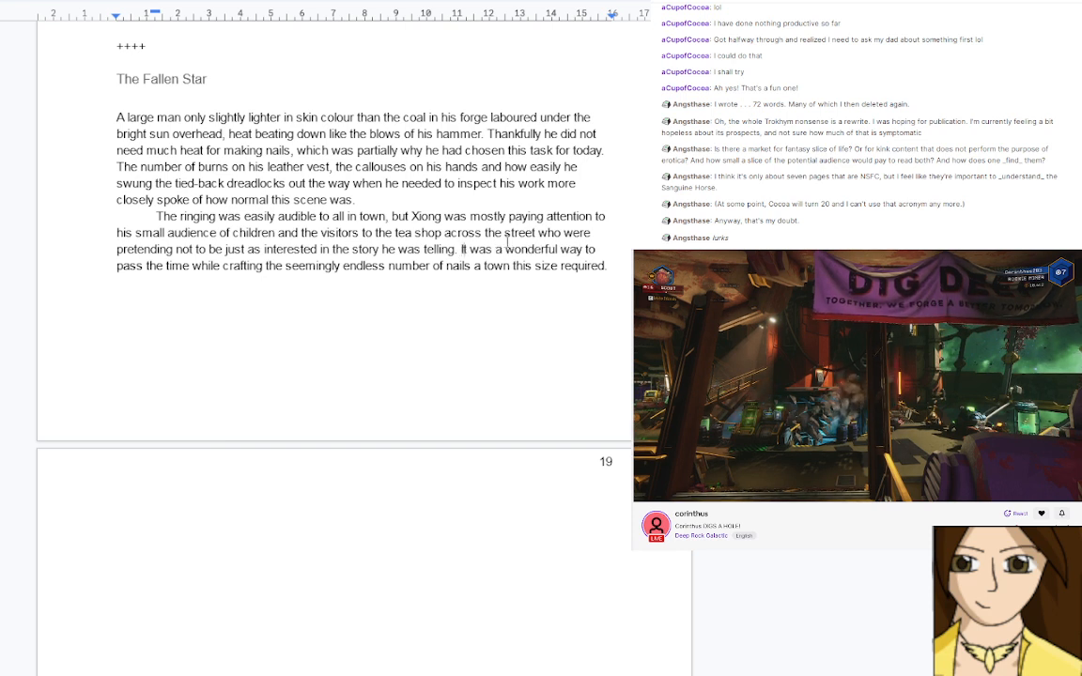
# Open the third paragraph with a quotation mark and the dialogue "So then the great", keeping "great" in lowercase
pyautogui.click(173, 281)
pyautogui.write("'")
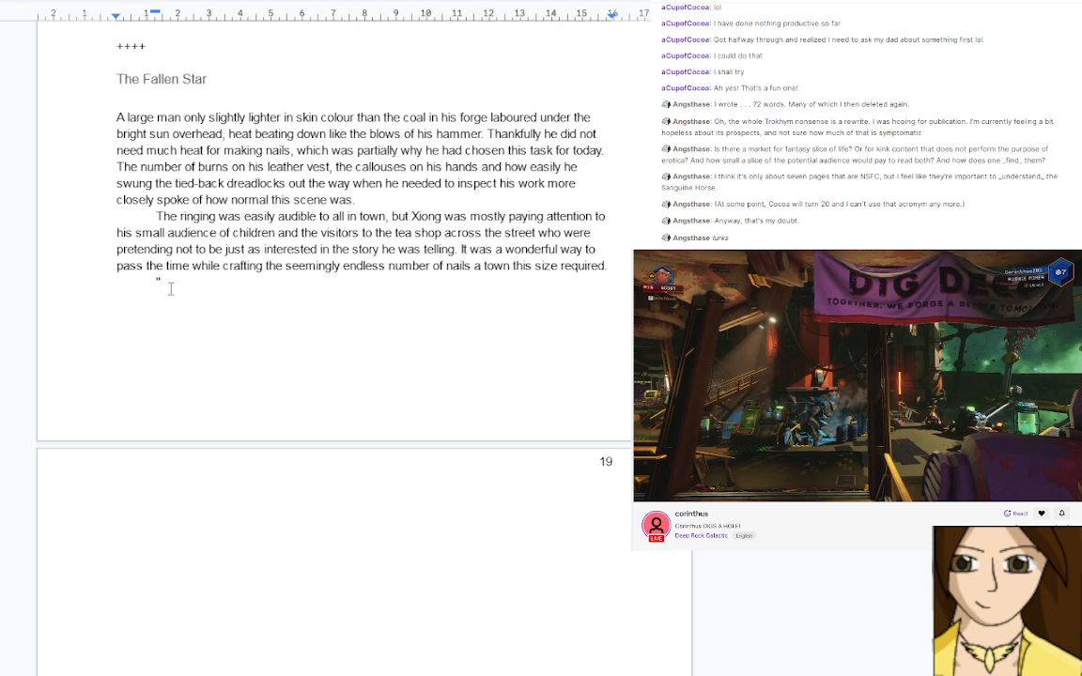
pyautogui.write('S')
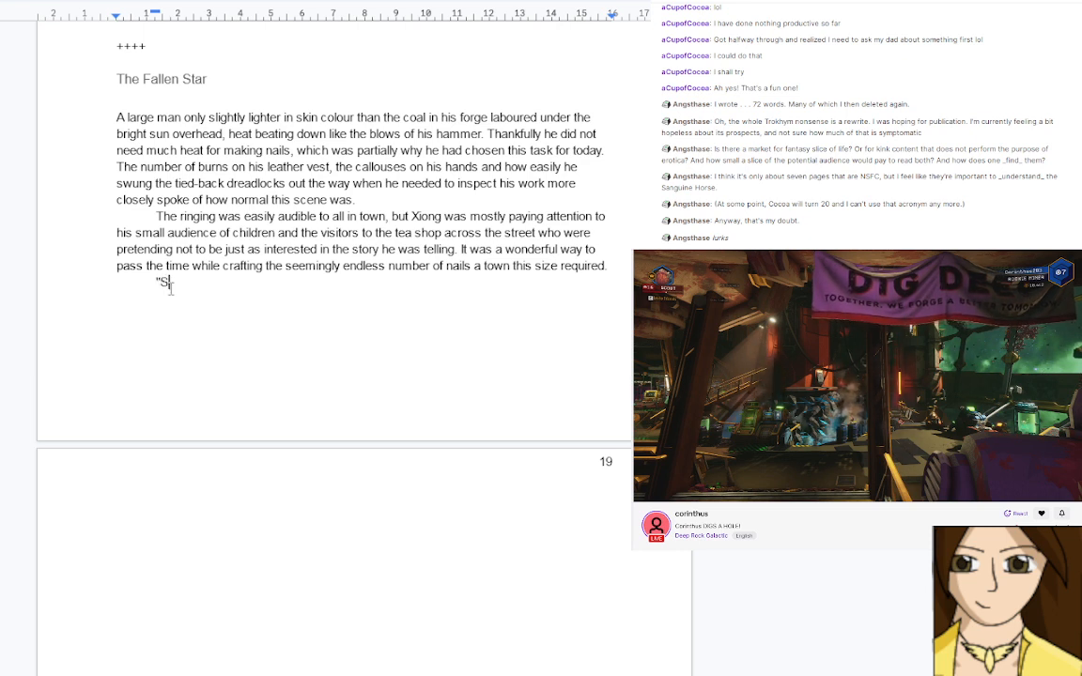
pyautogui.write('o then')
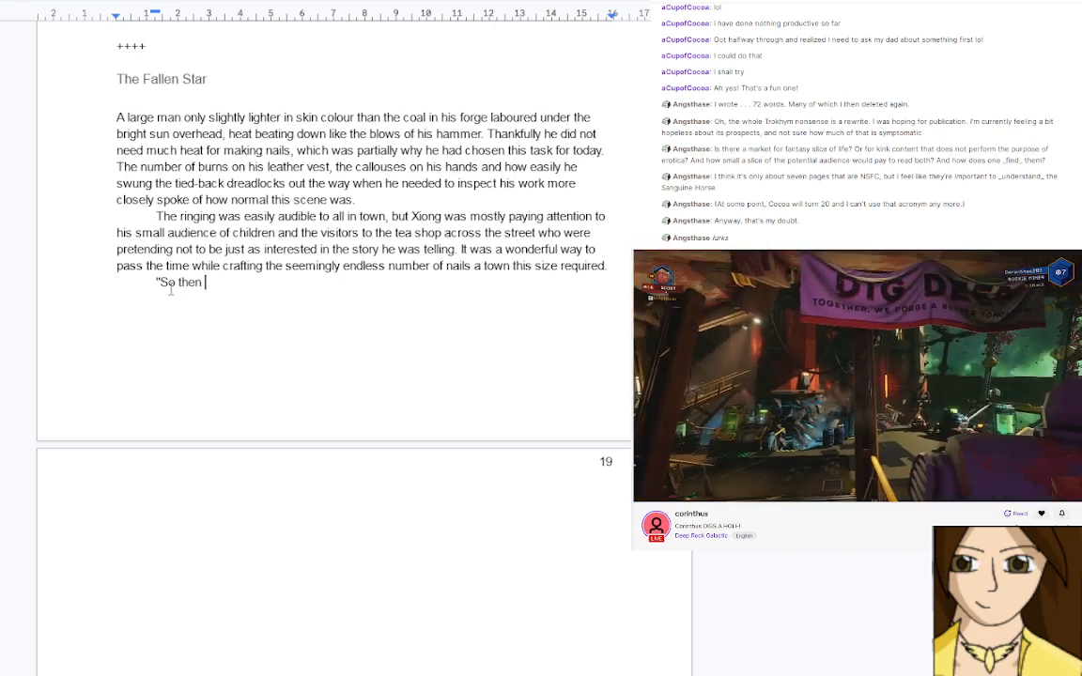
pyautogui.write('the Great')
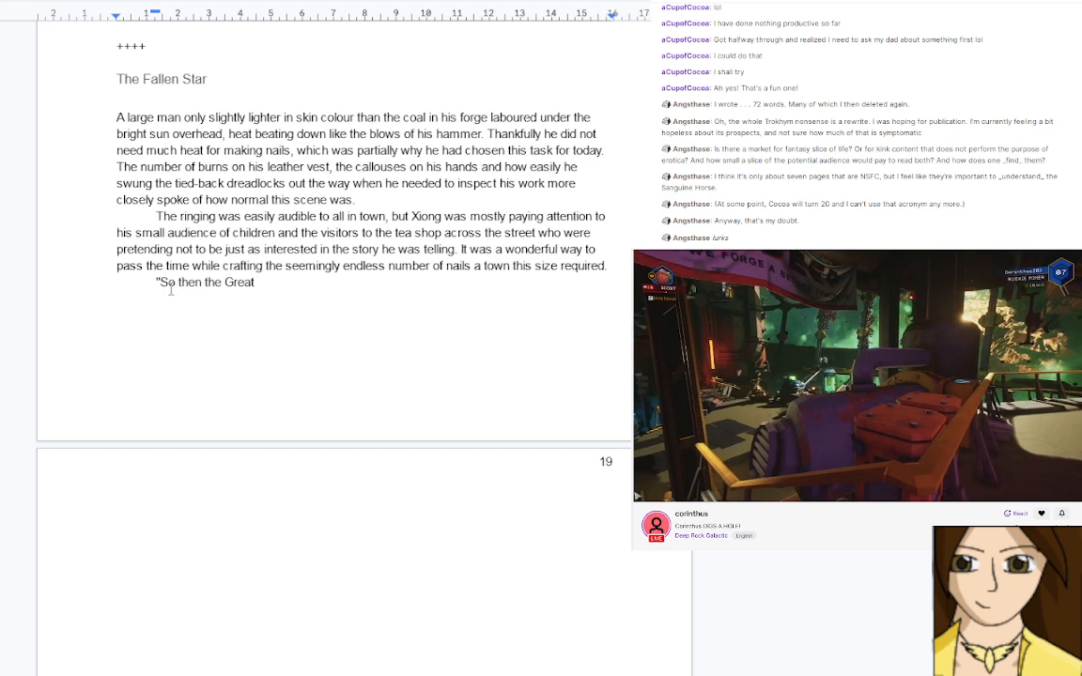
pyautogui.press('BackSpace')
pyautogui.press('BackSpace')
pyautogui.press('BackSpace')
pyautogui.press('BackSpace')
pyautogui.press('BackSpace')
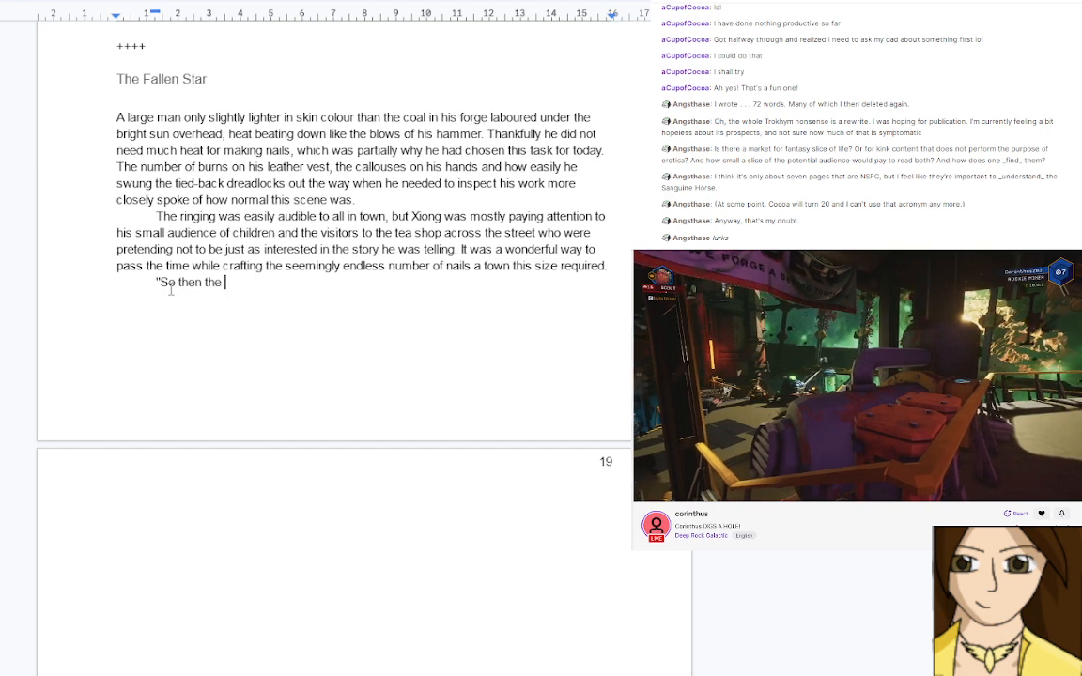
pyautogui.write('great')
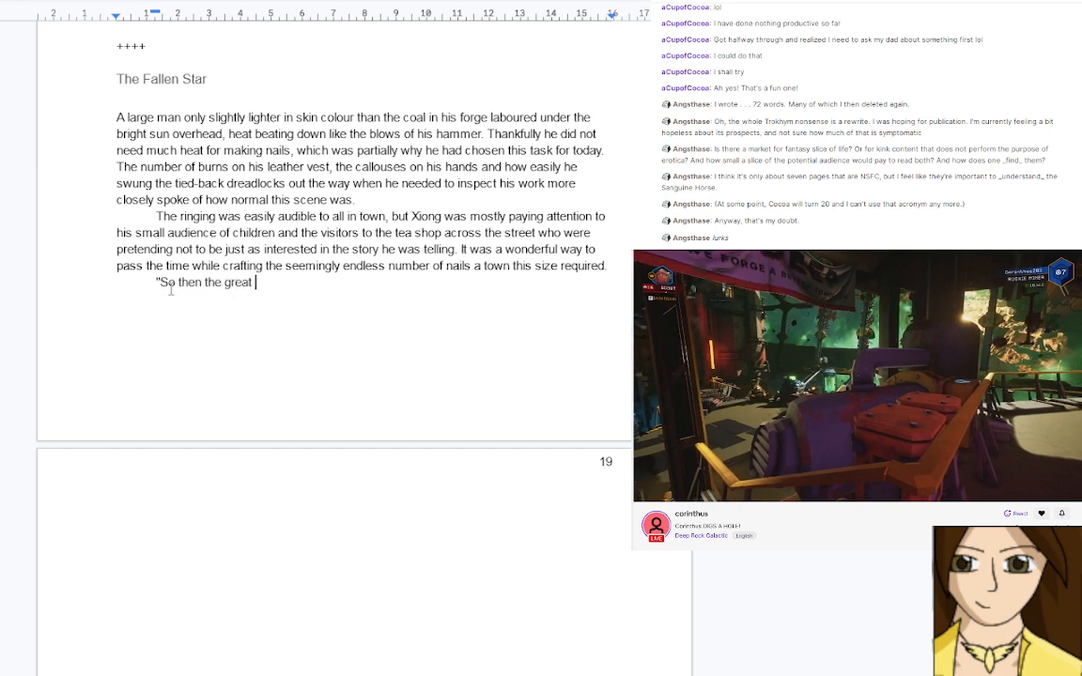
# Continue the dialogue after "So then the great" with "Generals Shenmi Sheng and Shenmi Sun-Li"
pyautogui.write(' Generals Sh')
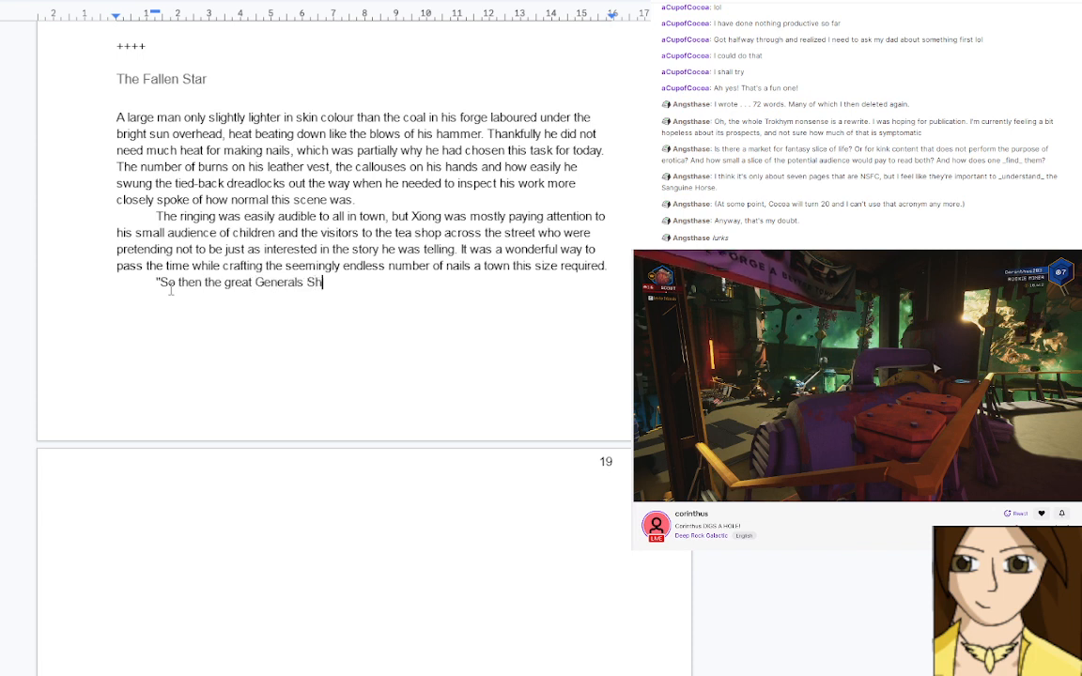
pyautogui.write('enmi She')
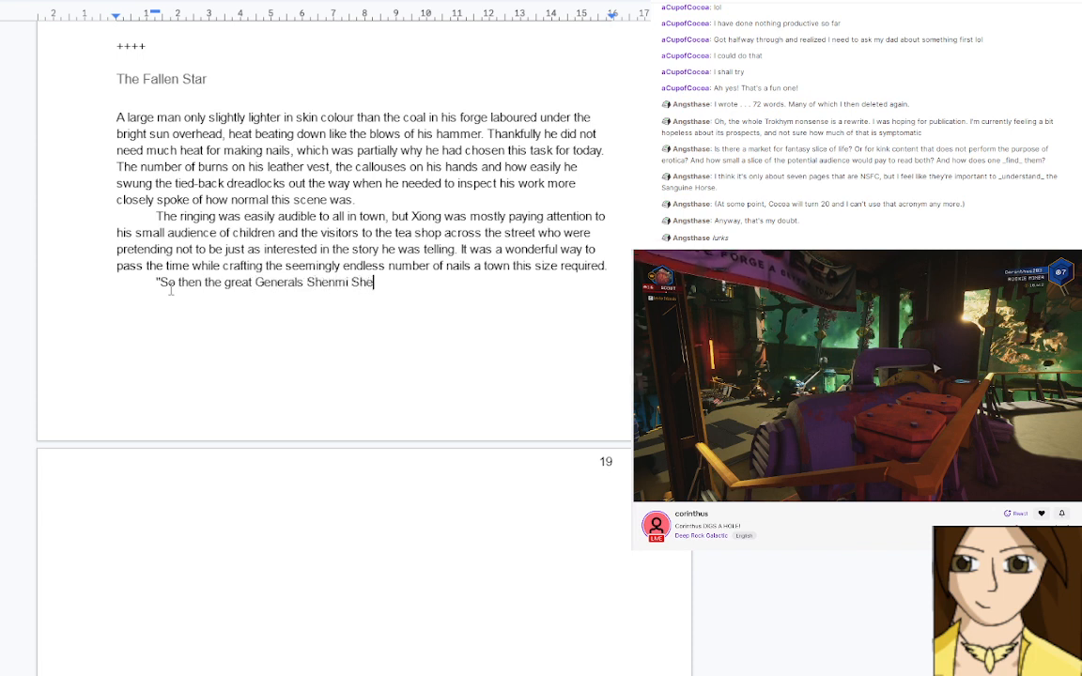
pyautogui.write('ng and Sheng and Sh')
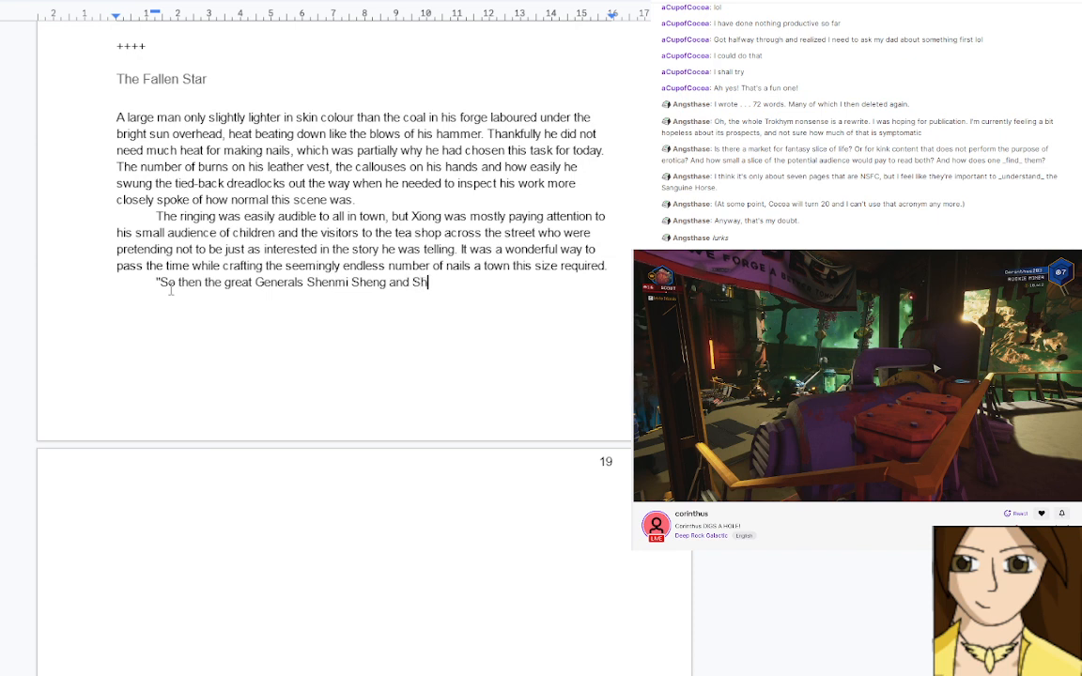
pyautogui.write('enmi')
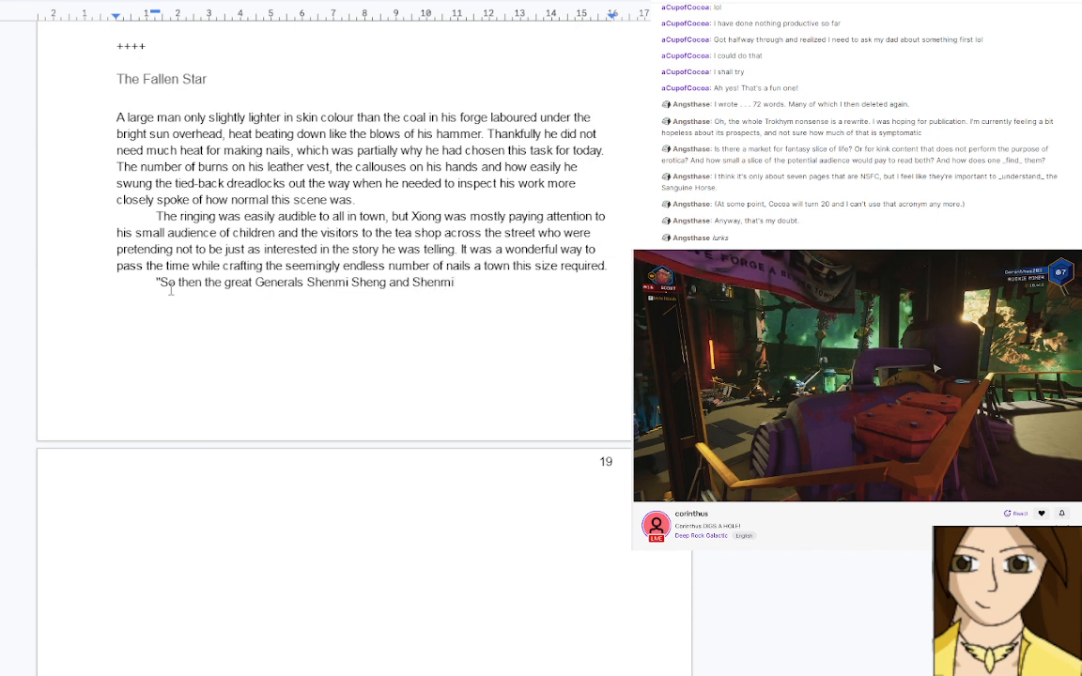
pyautogui.write(' Sun')
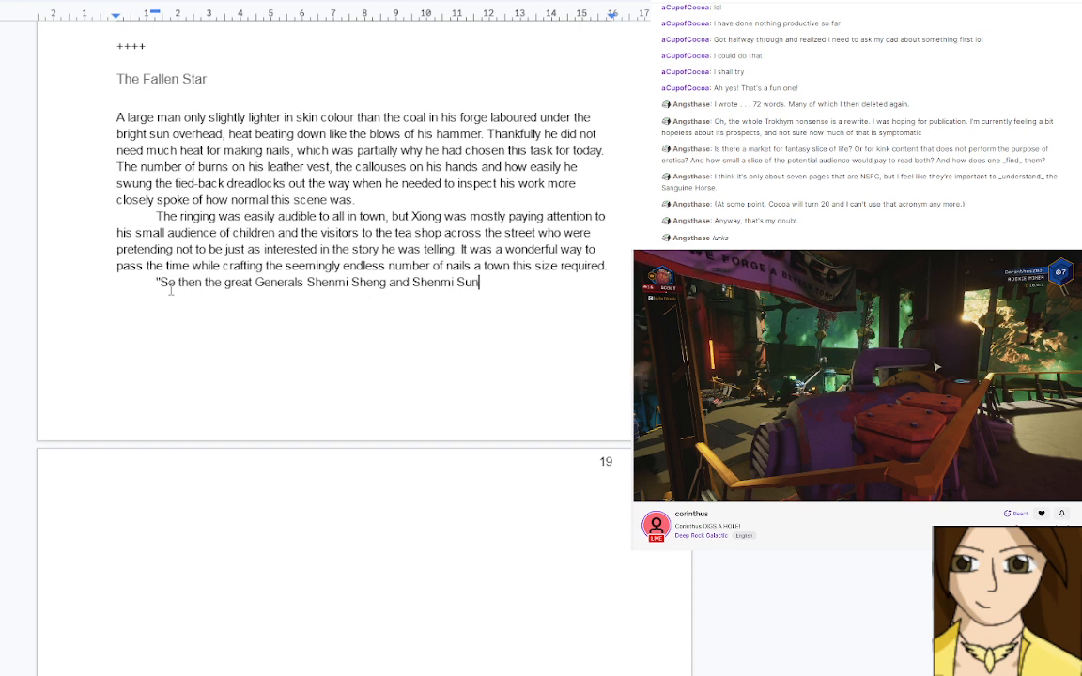
pyautogui.write('-Li')
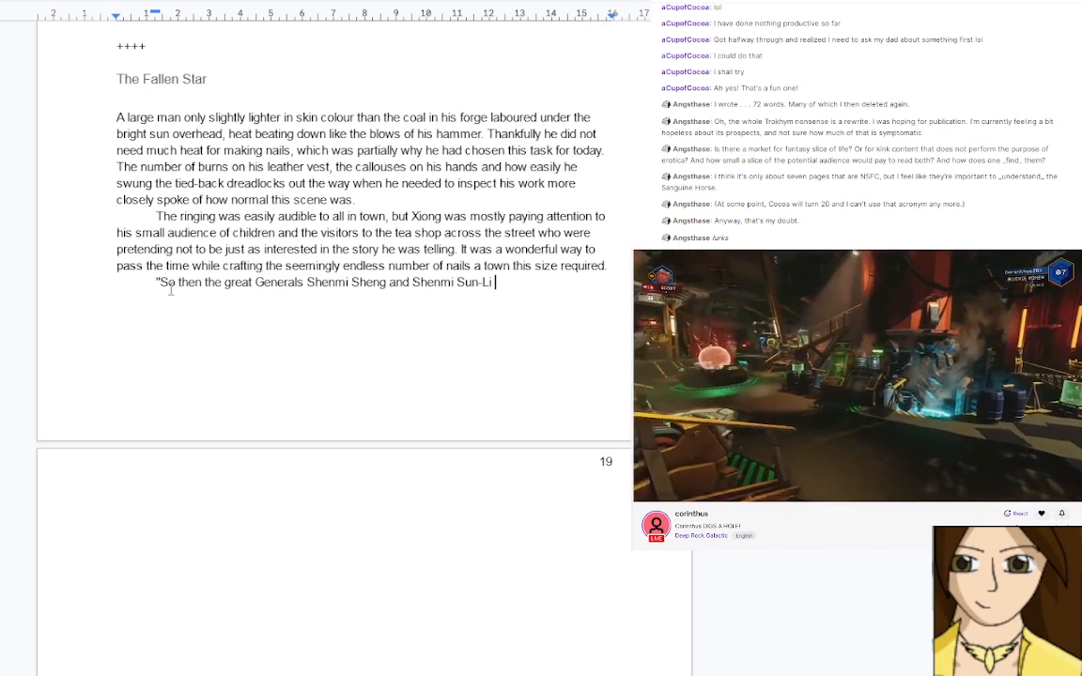
# Extend the dialogue with "charged into the centre of the battle!" and close the quotation
pyautogui.write('c')
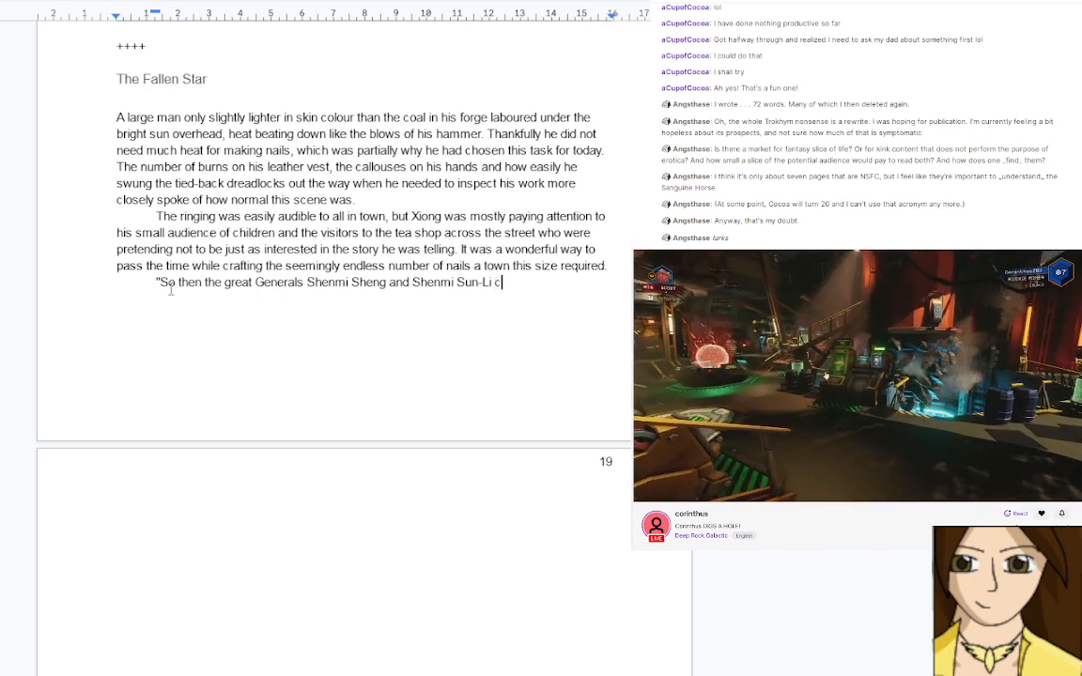
pyautogui.write('harged')
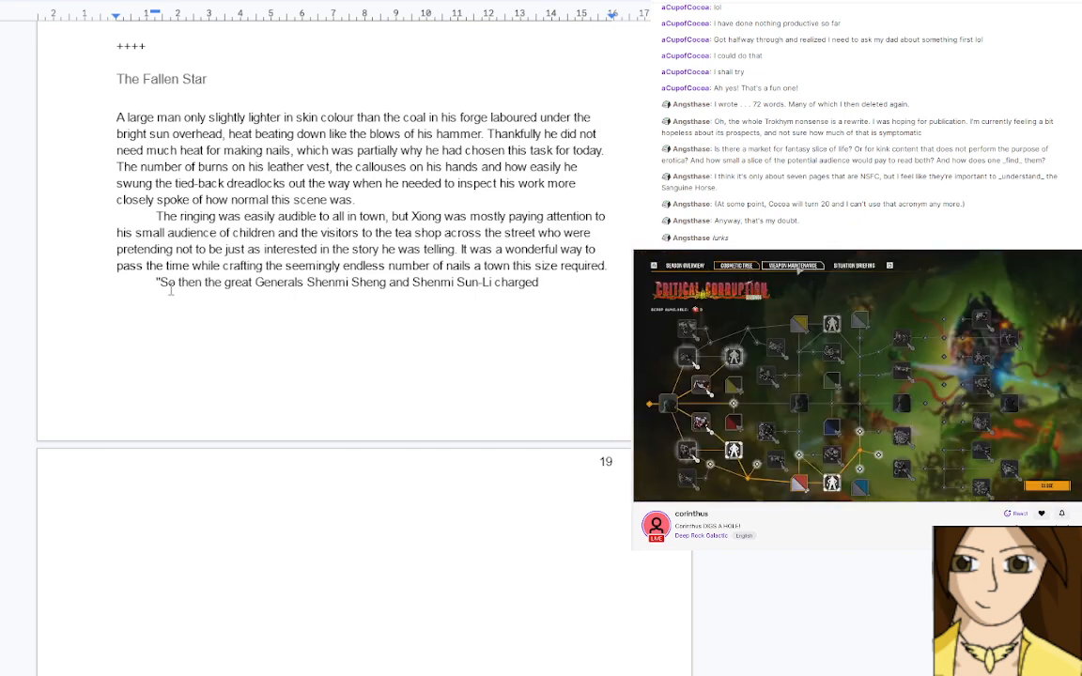
pyautogui.write('into the ')
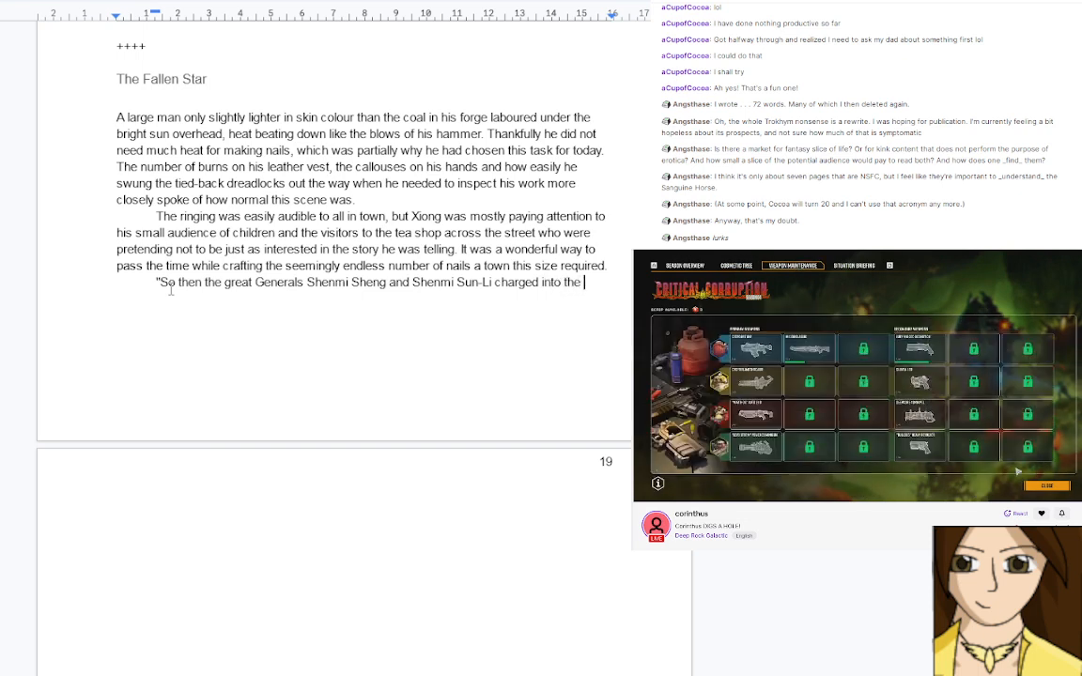
pyautogui.write('centr')
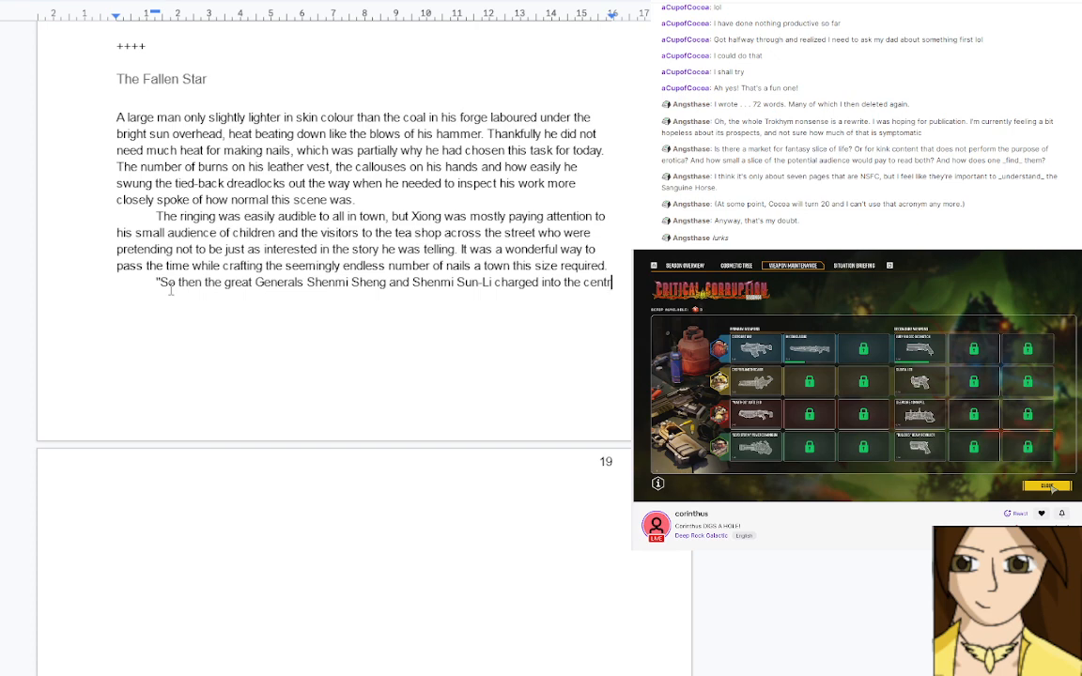
pyautogui.write('e of the battle!')
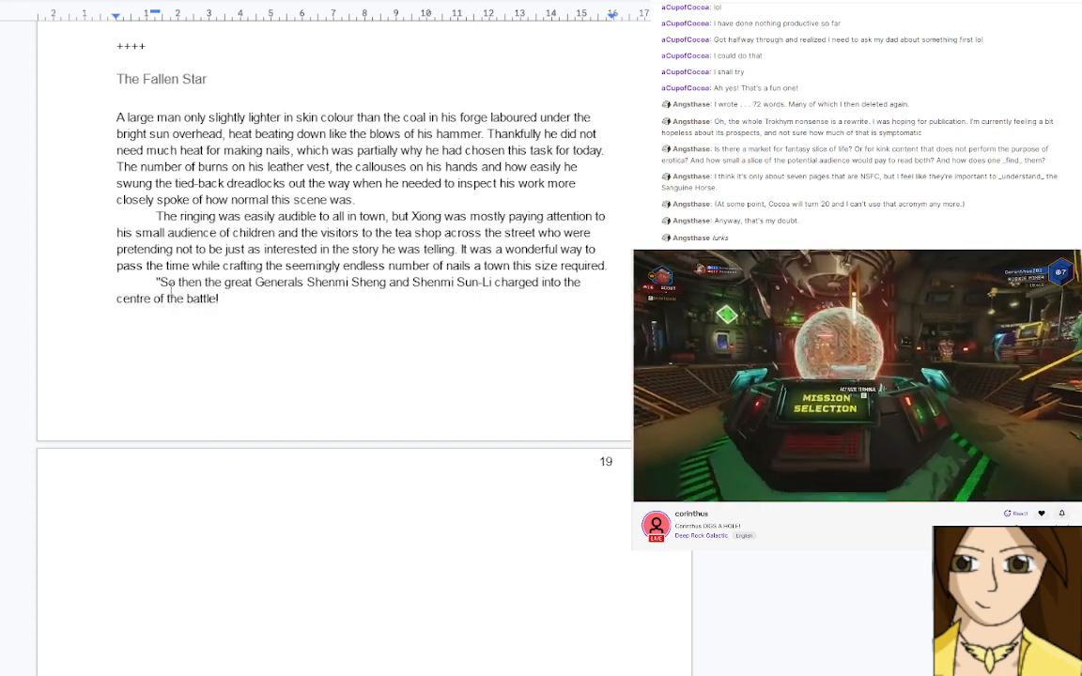
pyautogui.write('"')
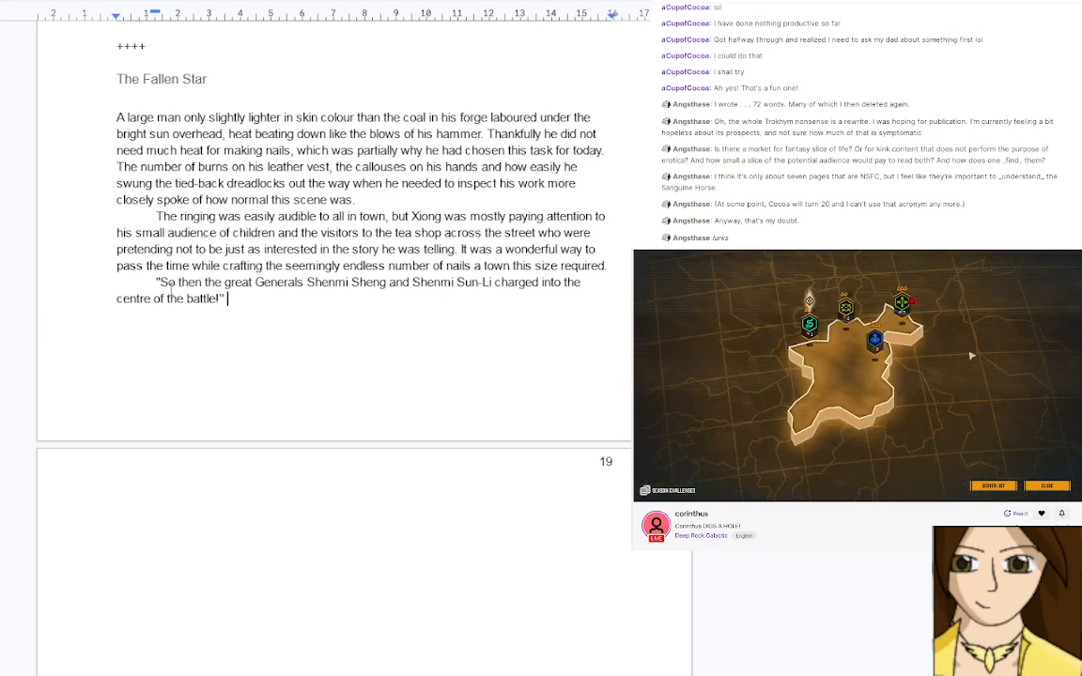
# Replace the exclamation mark and closing quotation mark after "battle" with a comma and continue with "the bright armour and silk pennants"
pyautogui.press('BackSpace')
pyautogui.press('BackSpace')
pyautogui.press('BackSpace')
pyautogui.write(',')
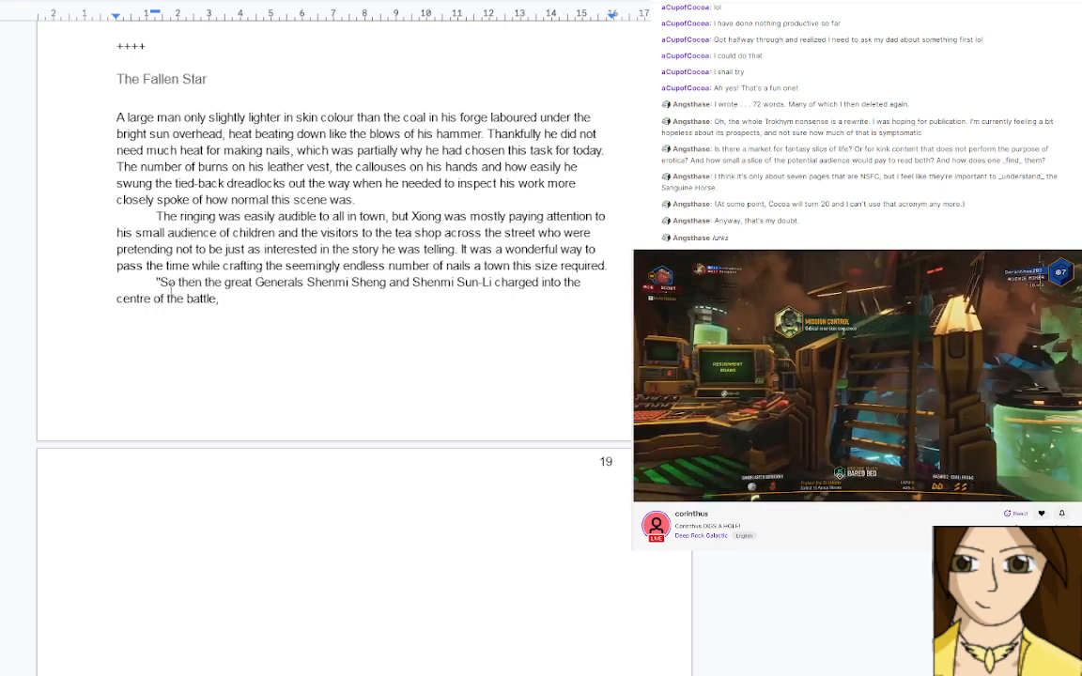
pyautogui.write('the bright ')
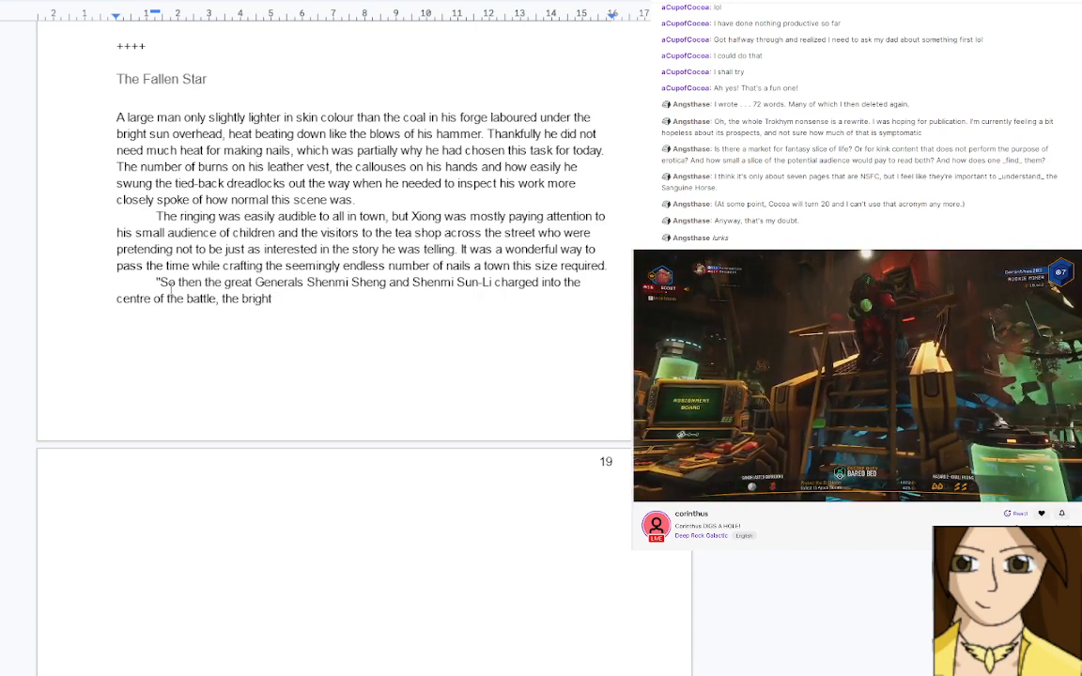
pyautogui.write('ar')
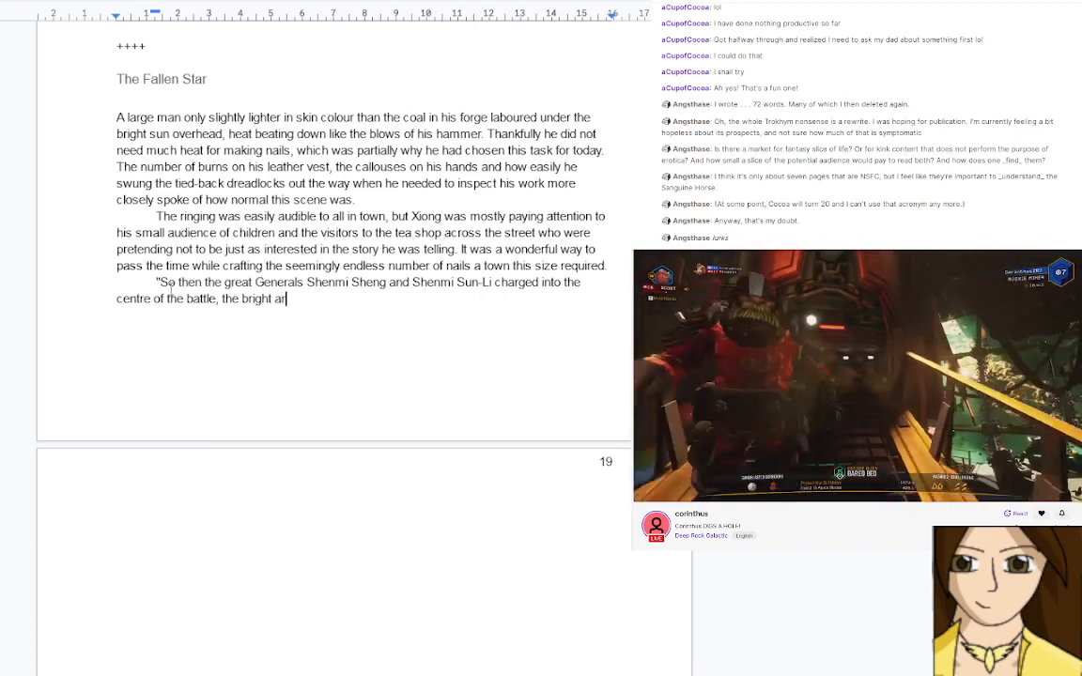
pyautogui.write('mour a')
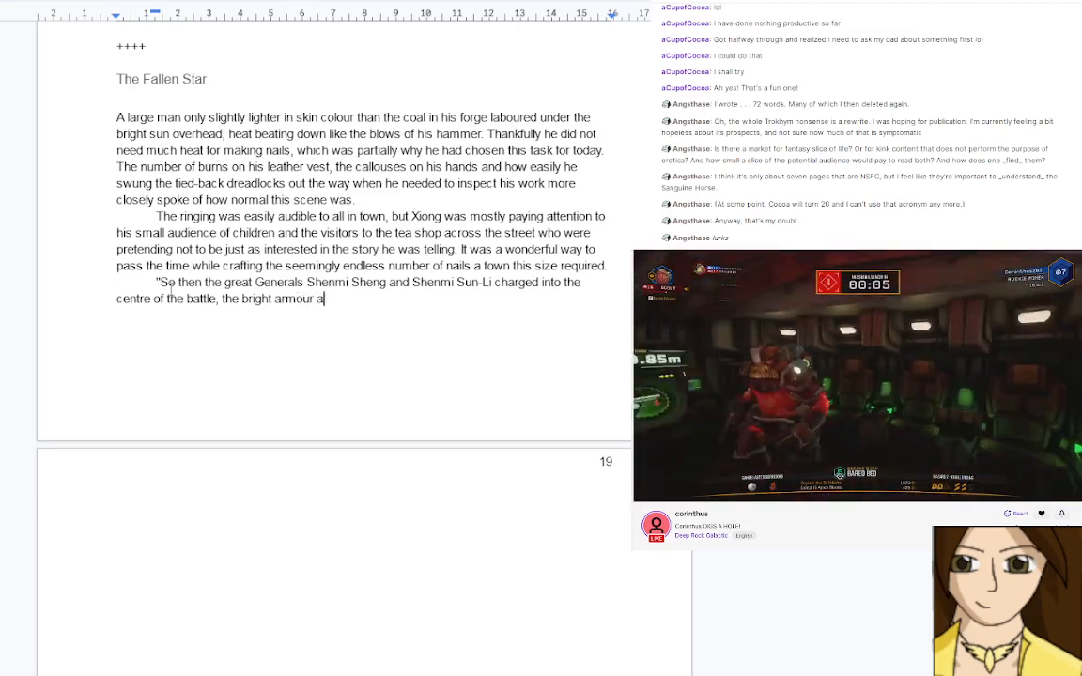
pyautogui.write('nd silk ')
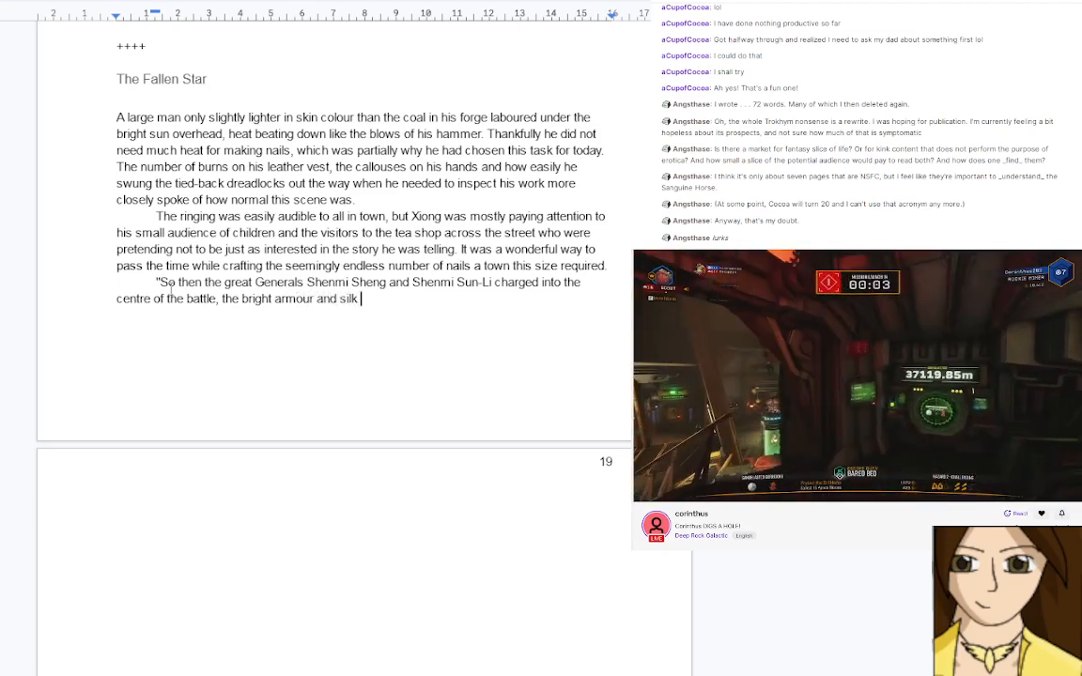
pyautogui.write('pennants')
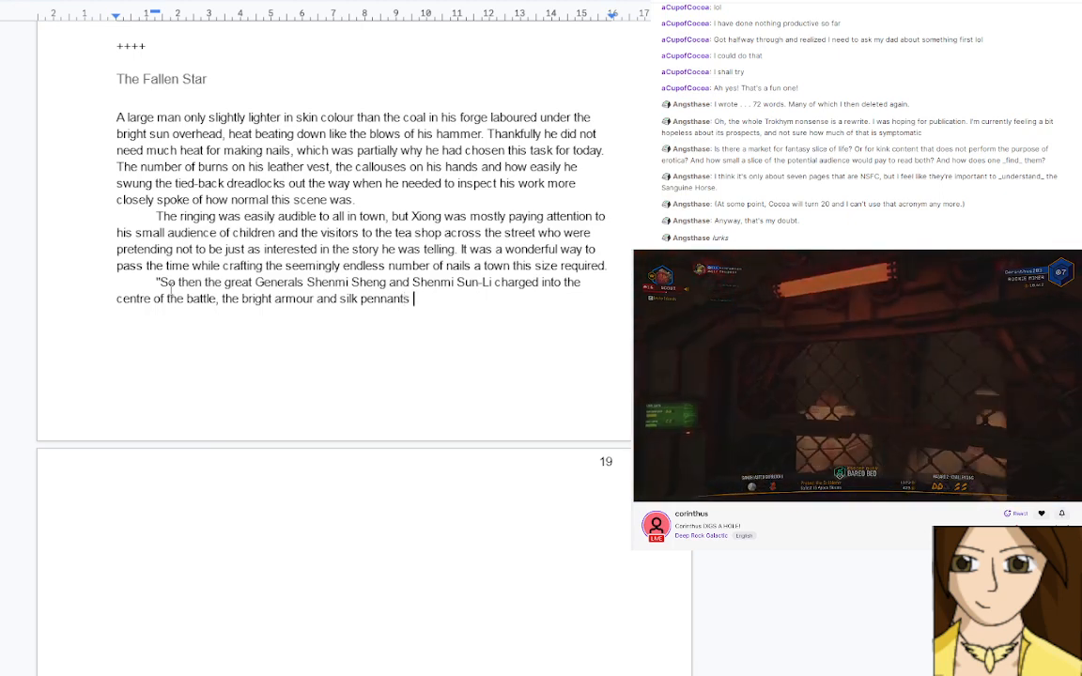
pyautogui.write('a proud')
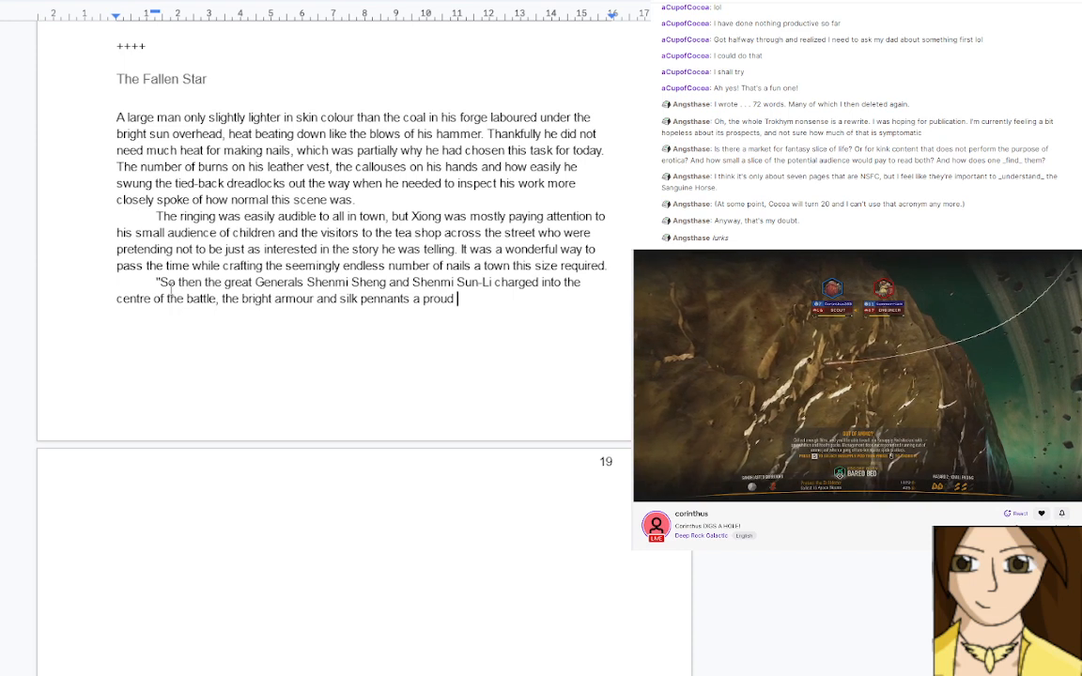
pyautogui.press('BackSpace')
pyautogui.press('BackSpace')
pyautogui.press('BackSpace')
pyautogui.press('BackSpace')
pyautogui.press('BackSpace')
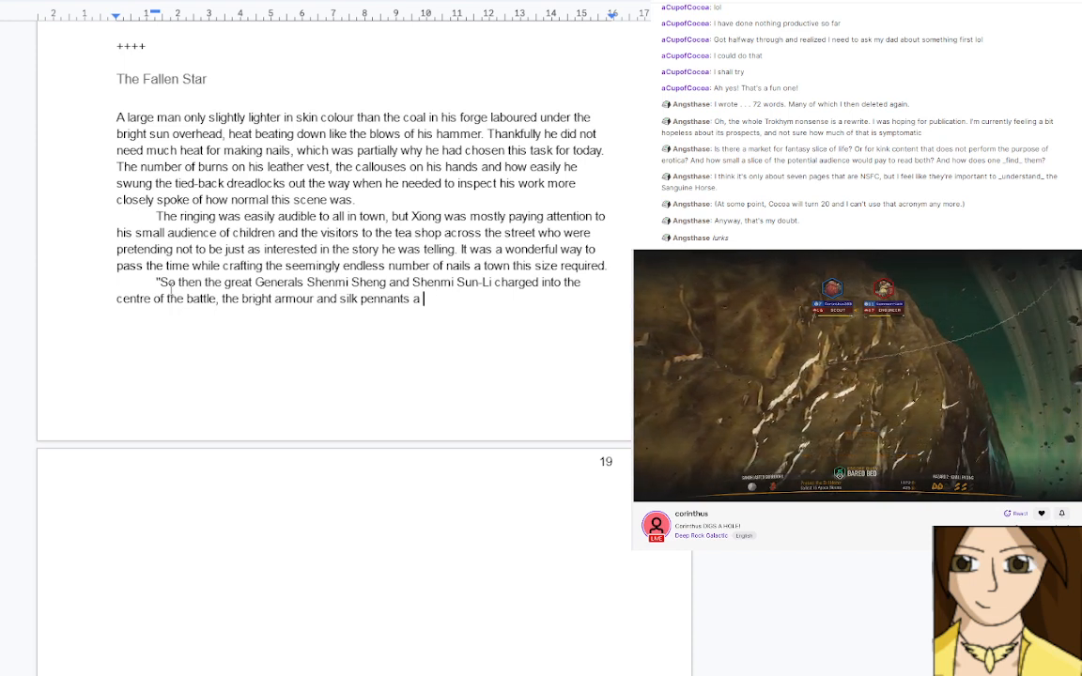
pyautogui.press('BackSpace')
# Finish the sentence after "silk pennants" with "the very symbol that the Armies needed to see where to rally around!"
pyautogui.write('the')
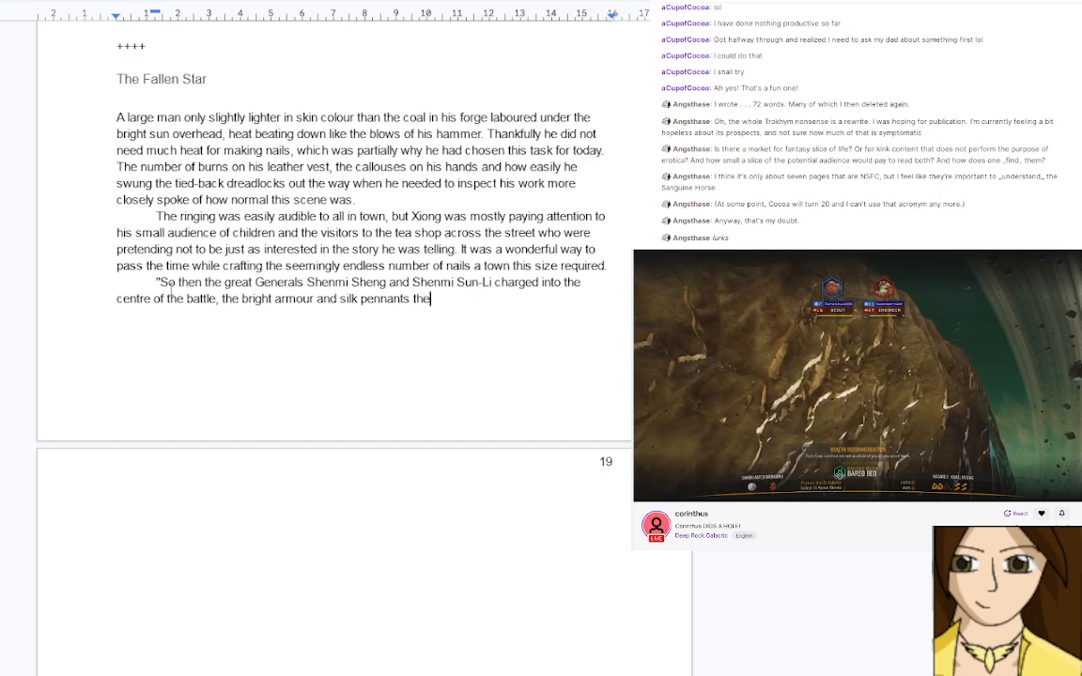
pyautogui.write(' very sym')
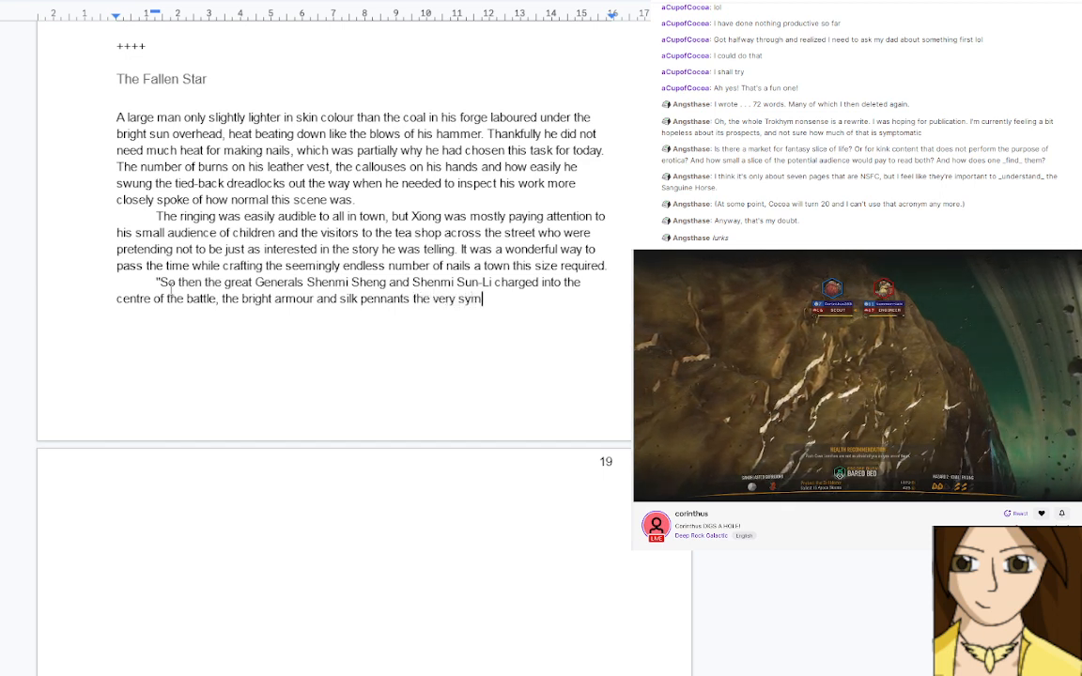
pyautogui.write('bol that the ')
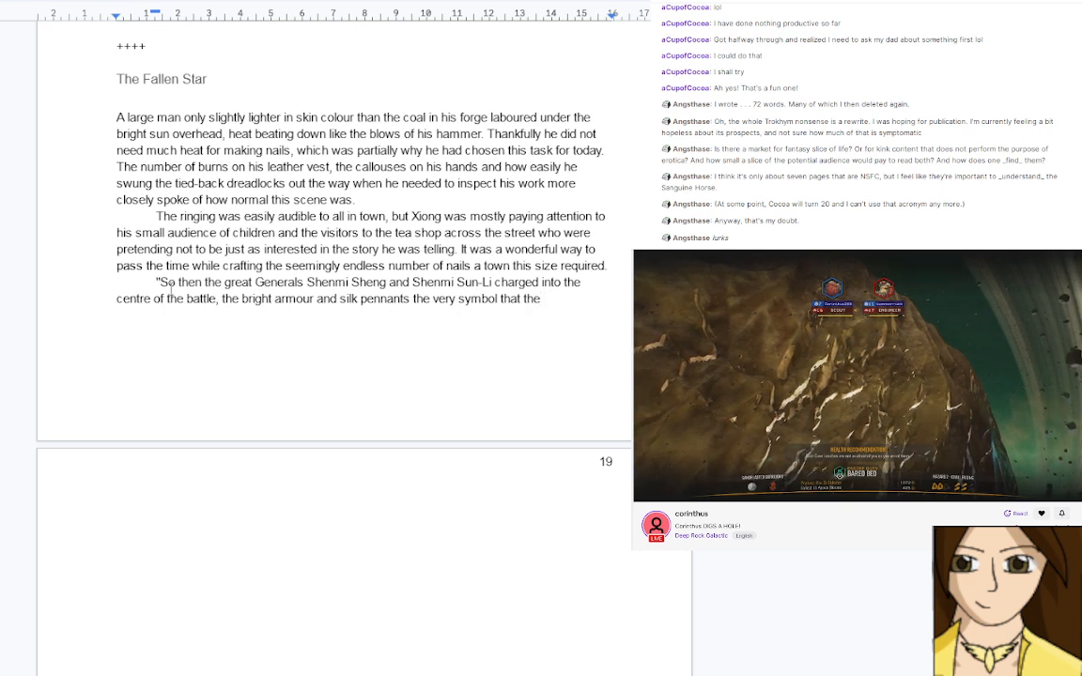
pyautogui.write('Arm')
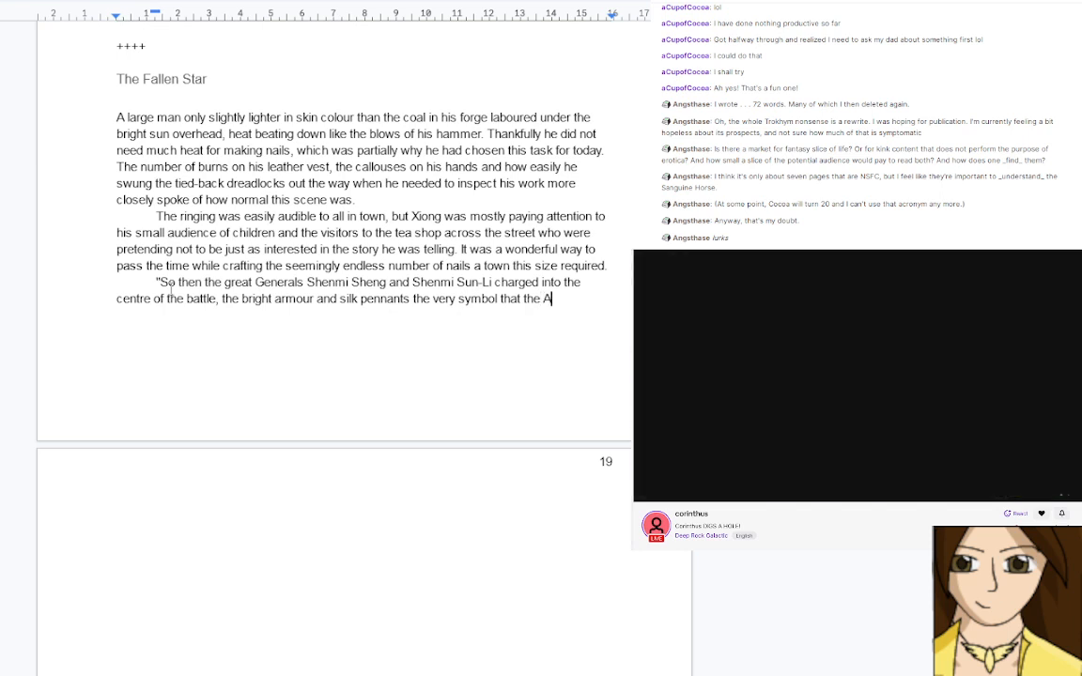
pyautogui.write('ies neede')
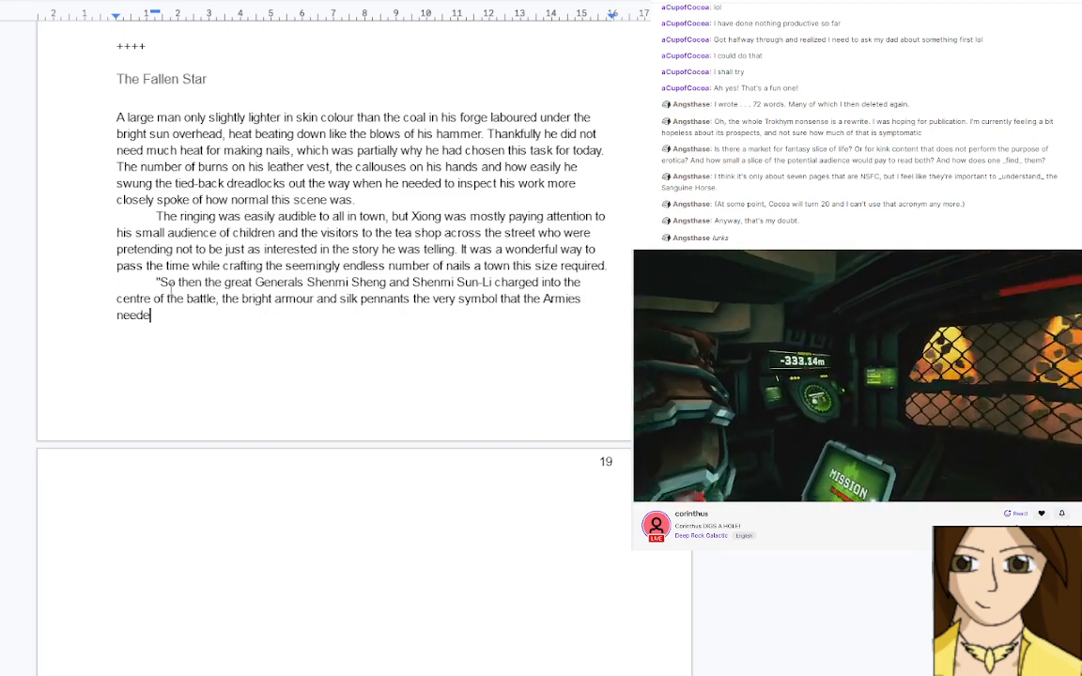
pyautogui.write('d to see w')
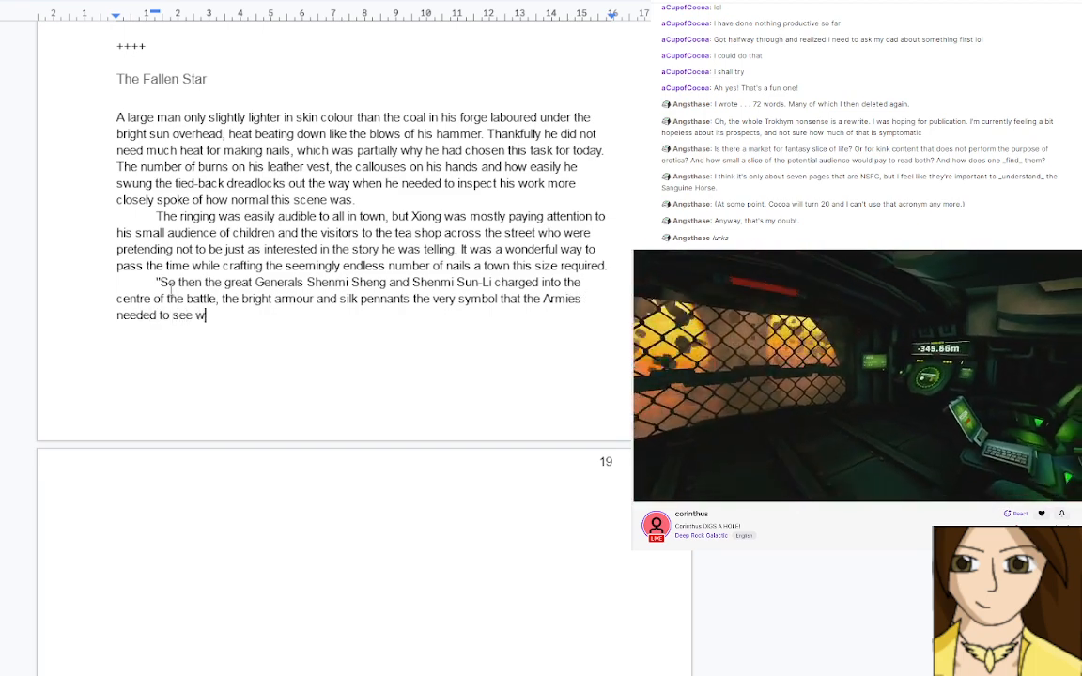
pyautogui.write('here to rally around')
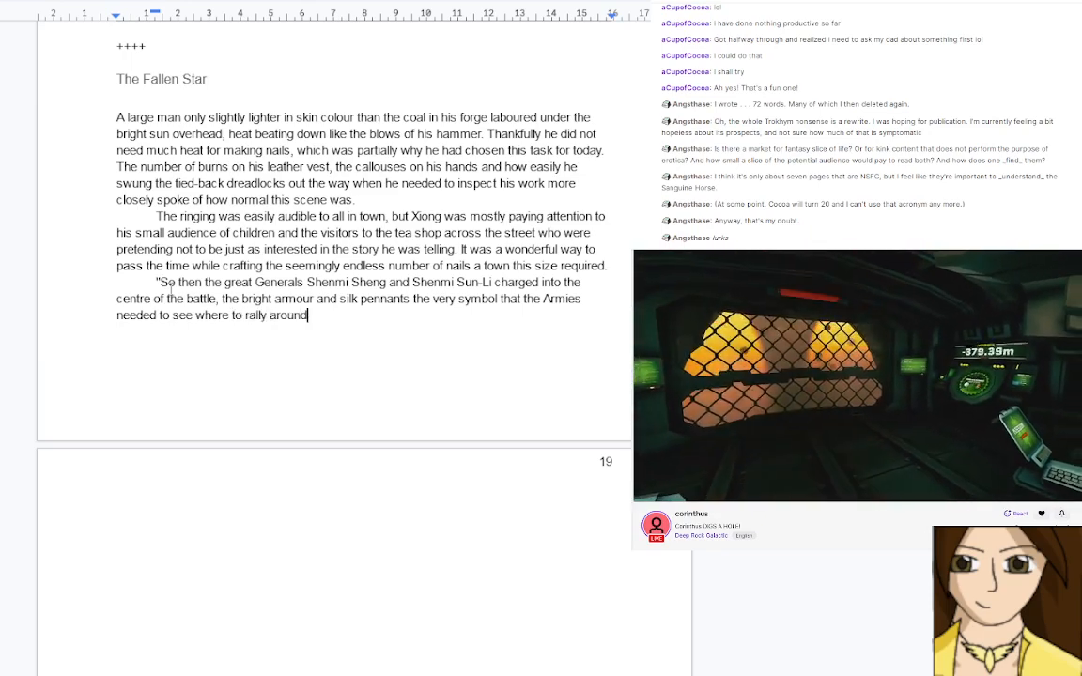
pyautogui.write('!')
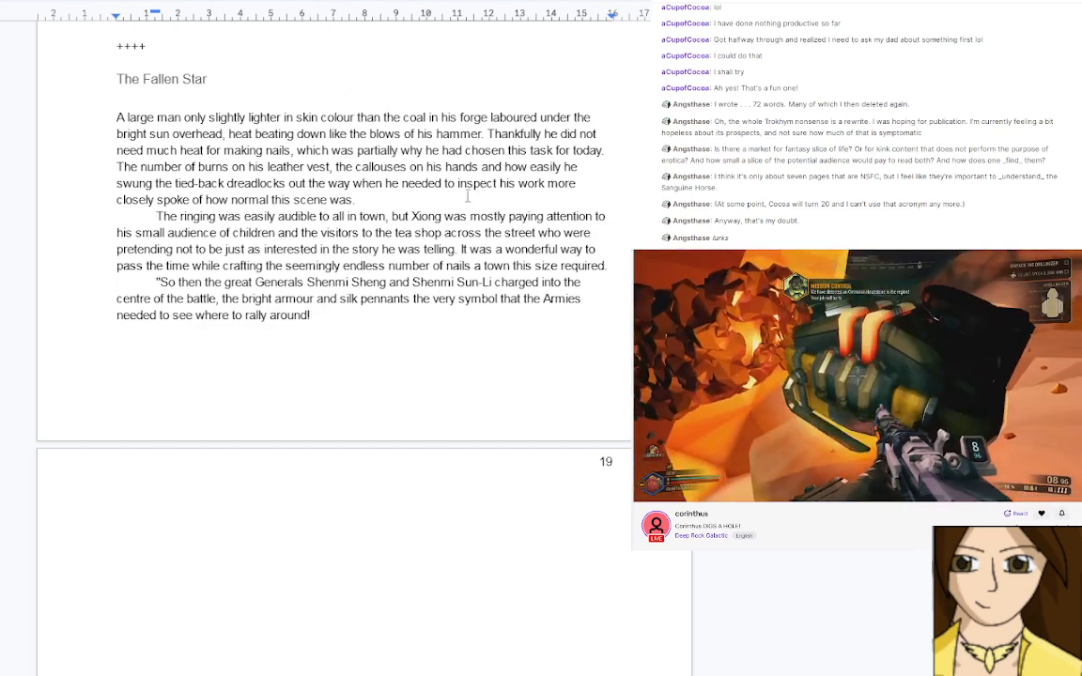
# Replace "Armies" with "soldiers" in the dialogue and add a closing quotation mark after "rally around!"
pyautogui.moveTo(542, 299); pyautogui.dragTo(583, 299)
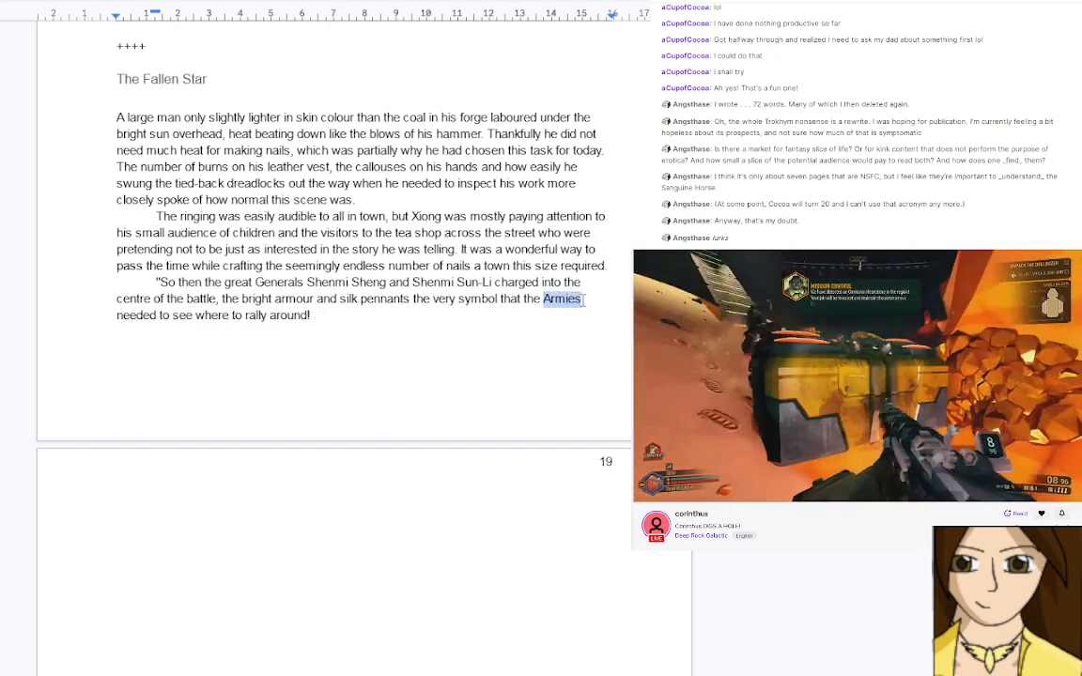
pyautogui.write('soldiers')
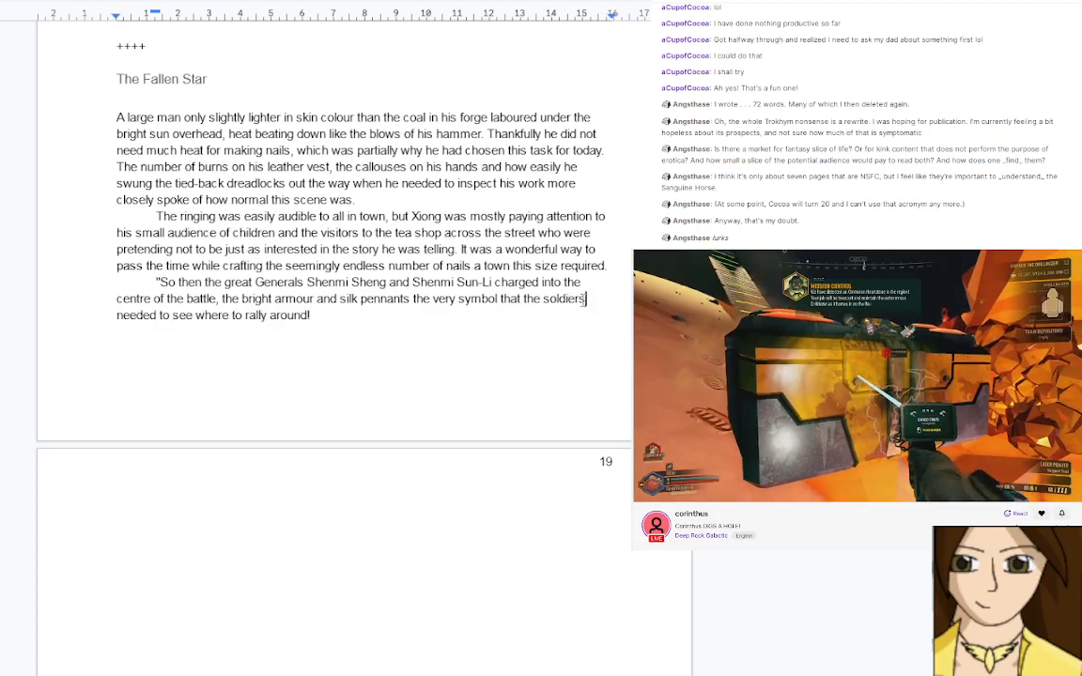
pyautogui.press('Down')
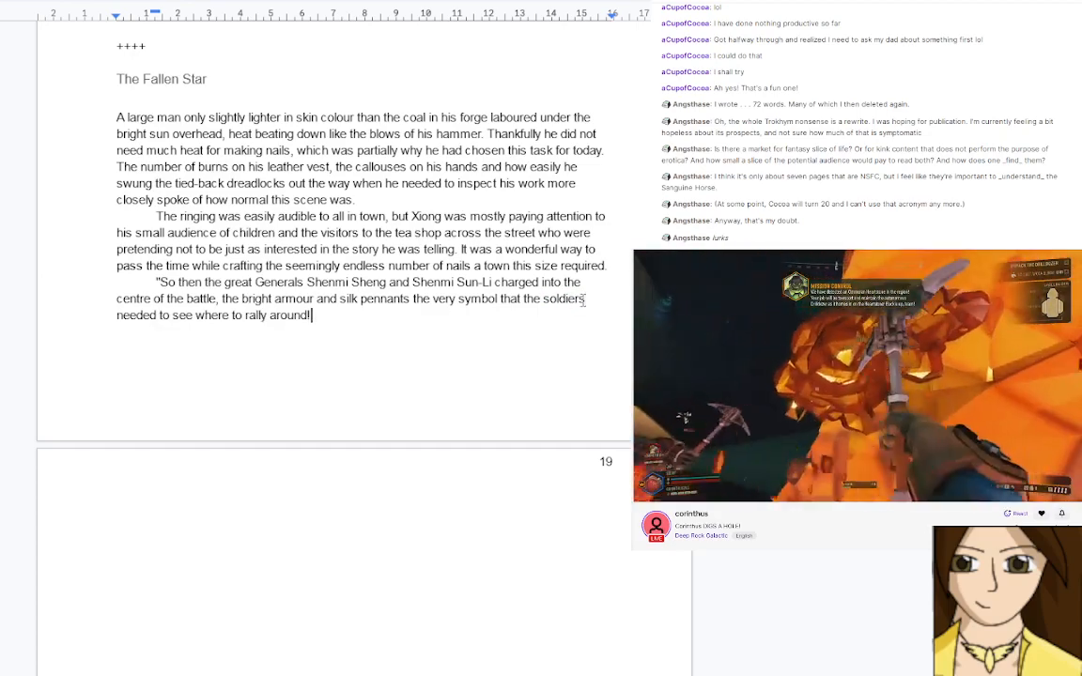
pyautogui.write('" ')
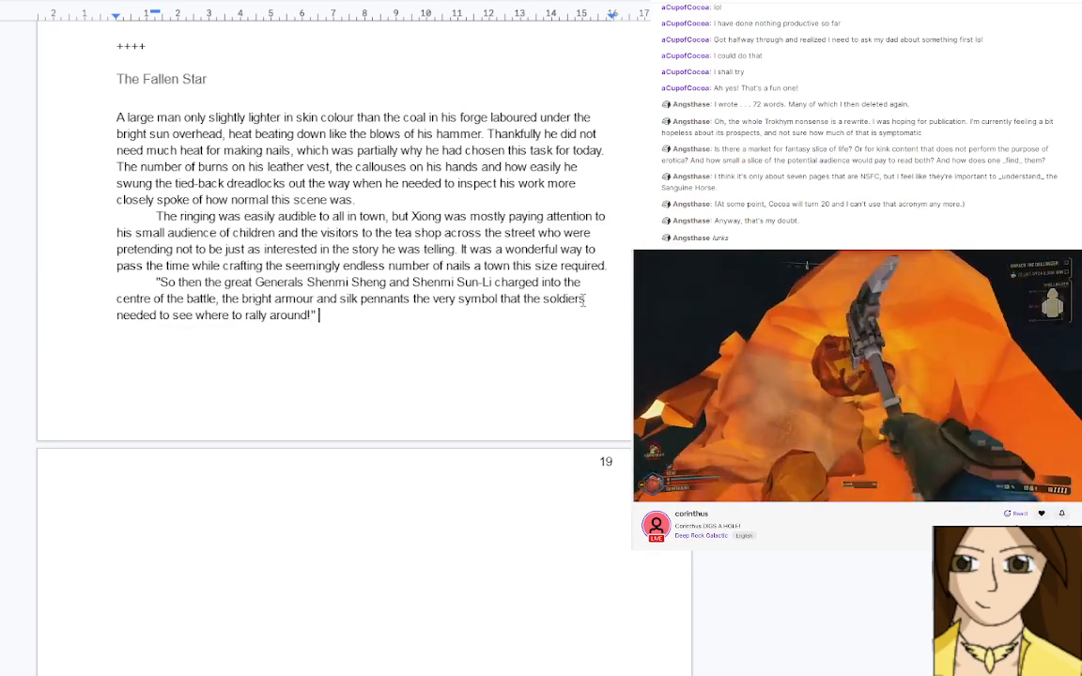
# Add the dialogue tag "He said dramatically," after the closing quotation mark of "rally around!"
pyautogui.write('h')
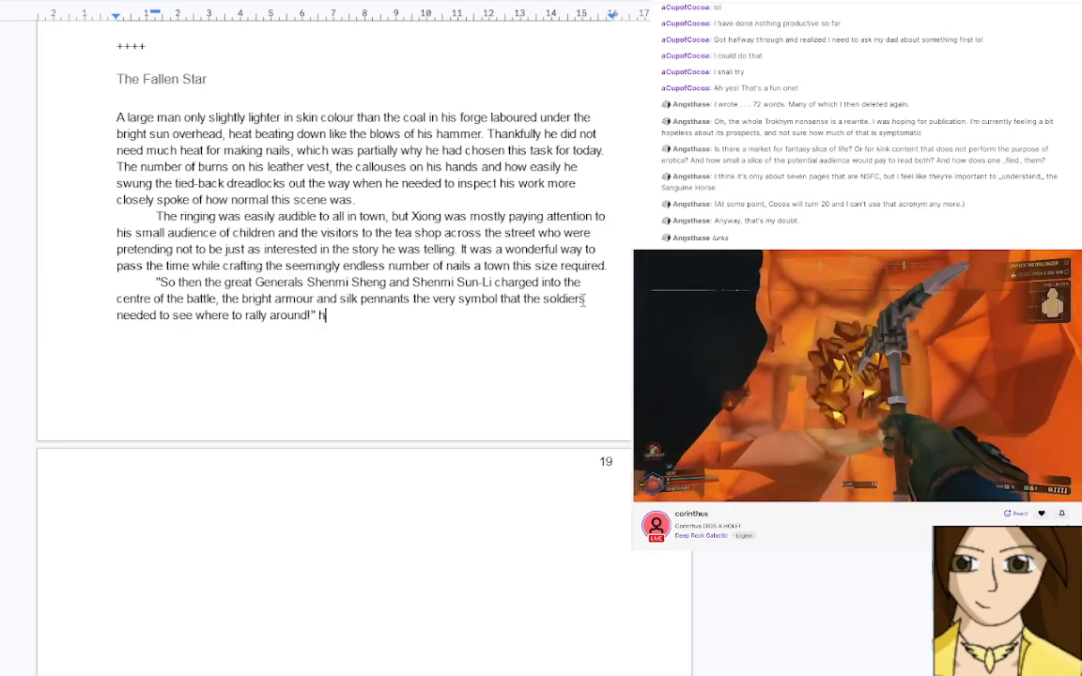
pyautogui.write('e said d')
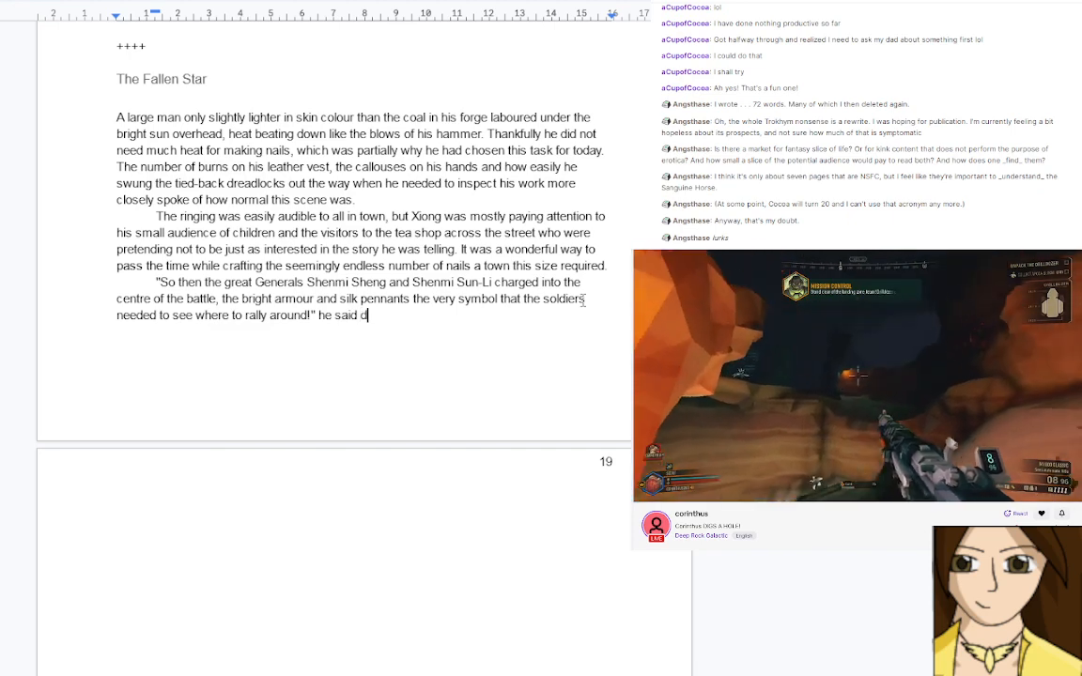
pyautogui.write('ramamticall')
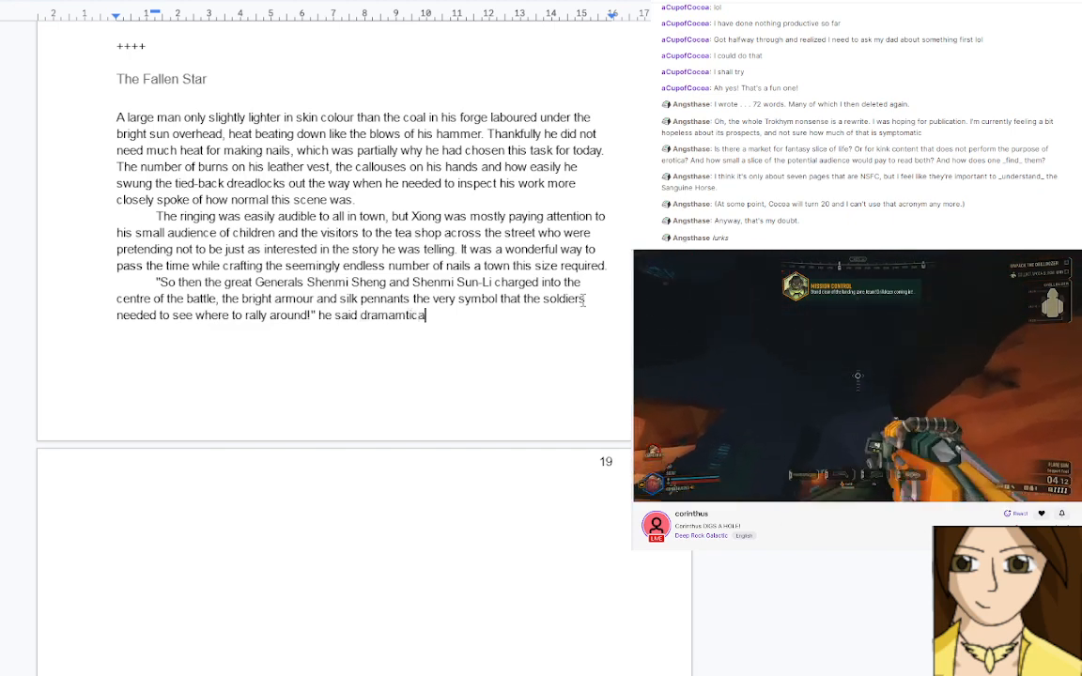
pyautogui.press('BackSpace')
pyautogui.press('BackSpace')
pyautogui.press('BackSpace')
pyautogui.press('BackSpace')
pyautogui.press('BackSpace')
pyautogui.press('BackSpace')
pyautogui.press('BackSpace')
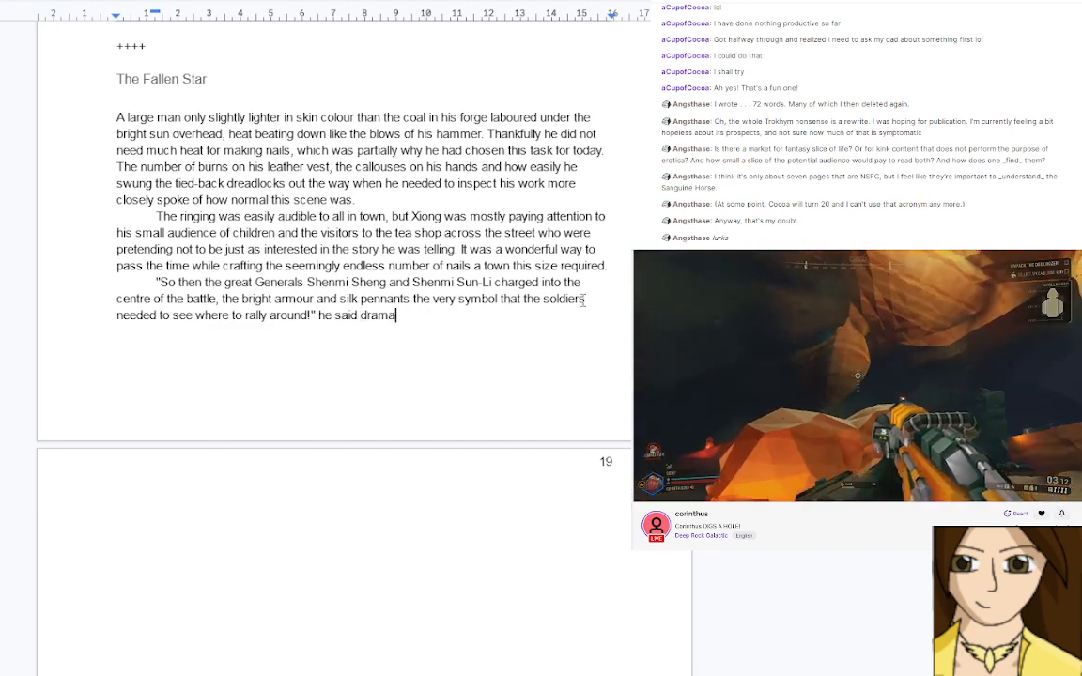
pyautogui.write('tically')
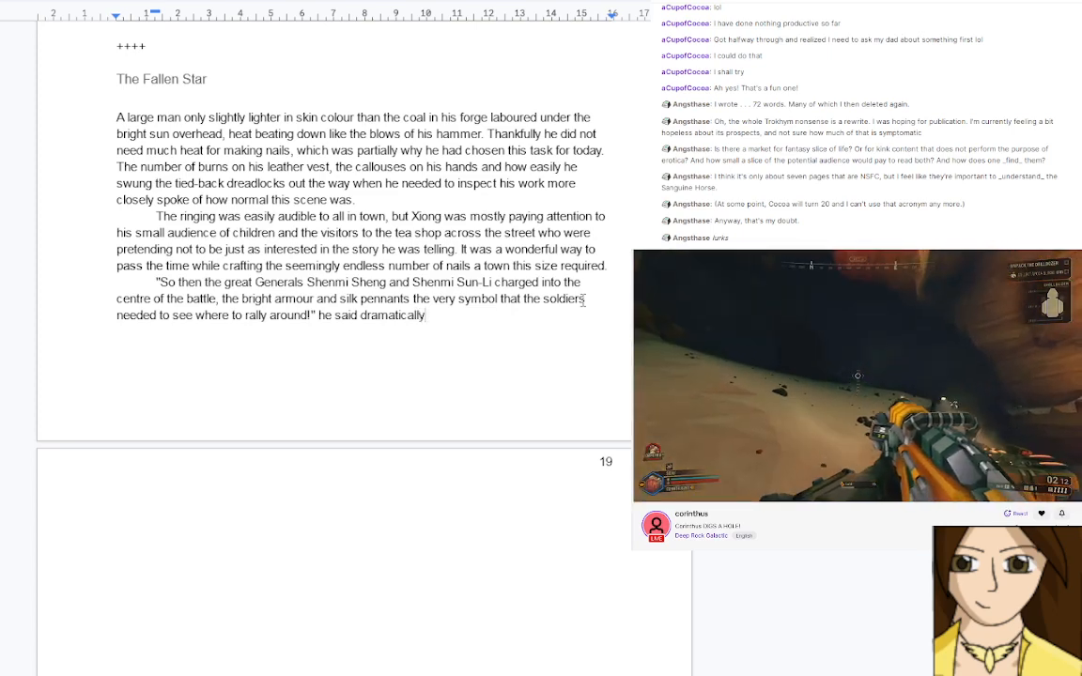
pyautogui.write(',')
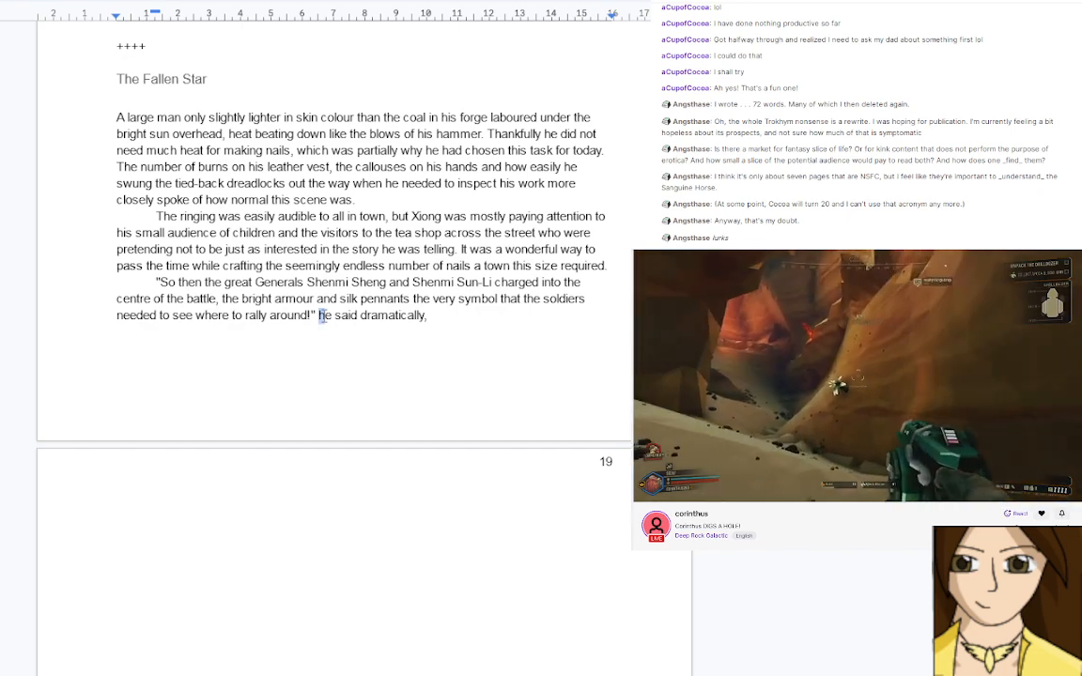
pyautogui.write('H')
# Continue after "dramatically," with "the stories his mother had told painting themselves across his mind's eye"
pyautogui.click(460, 326)
pyautogui.click(456, 320)
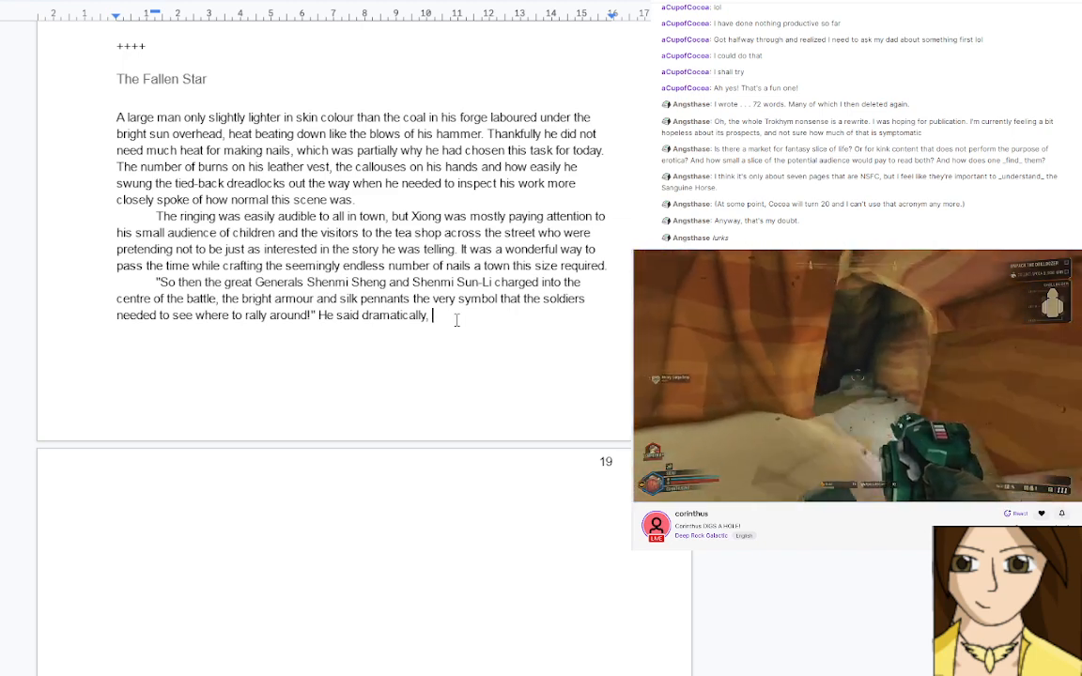
pyautogui.write('the ')
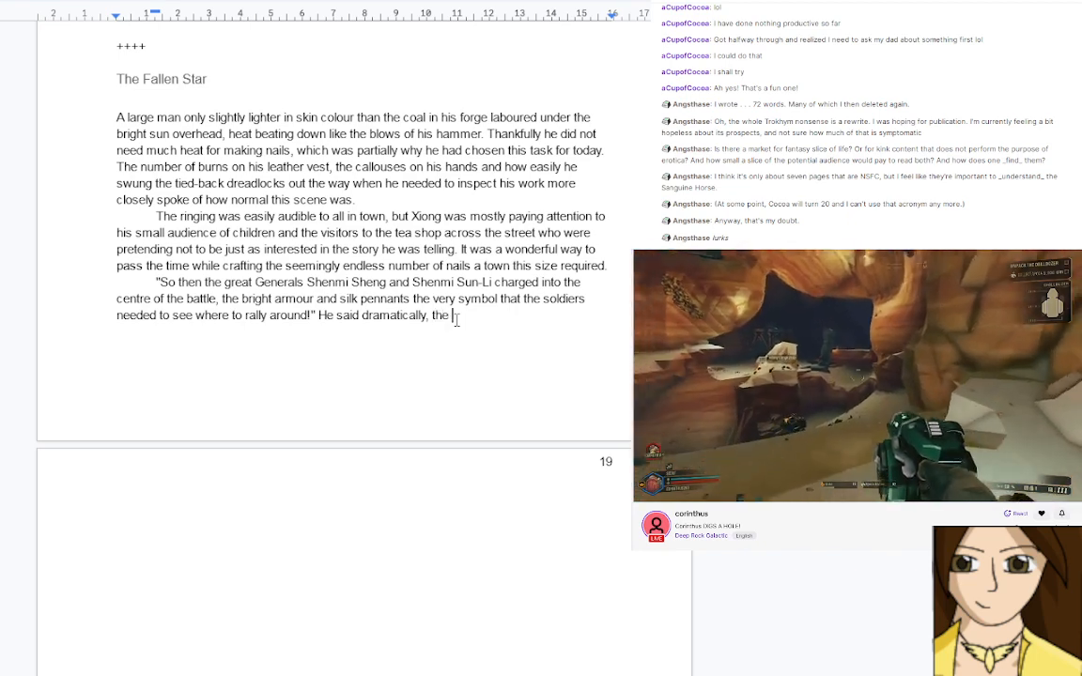
pyautogui.write('s')
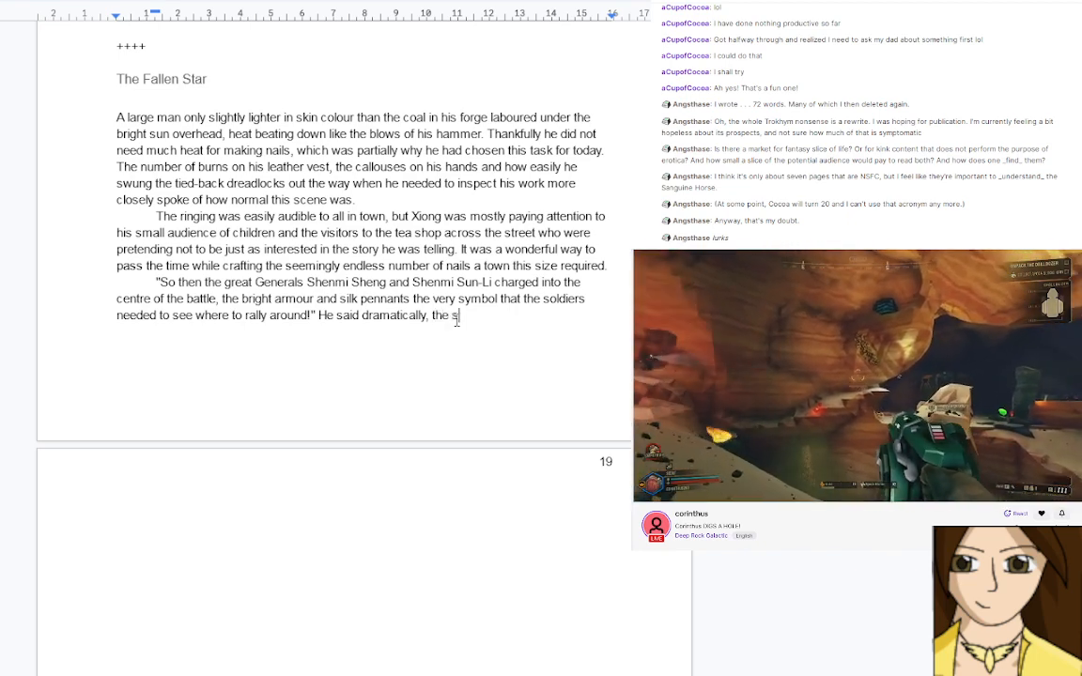
pyautogui.write('tories he')
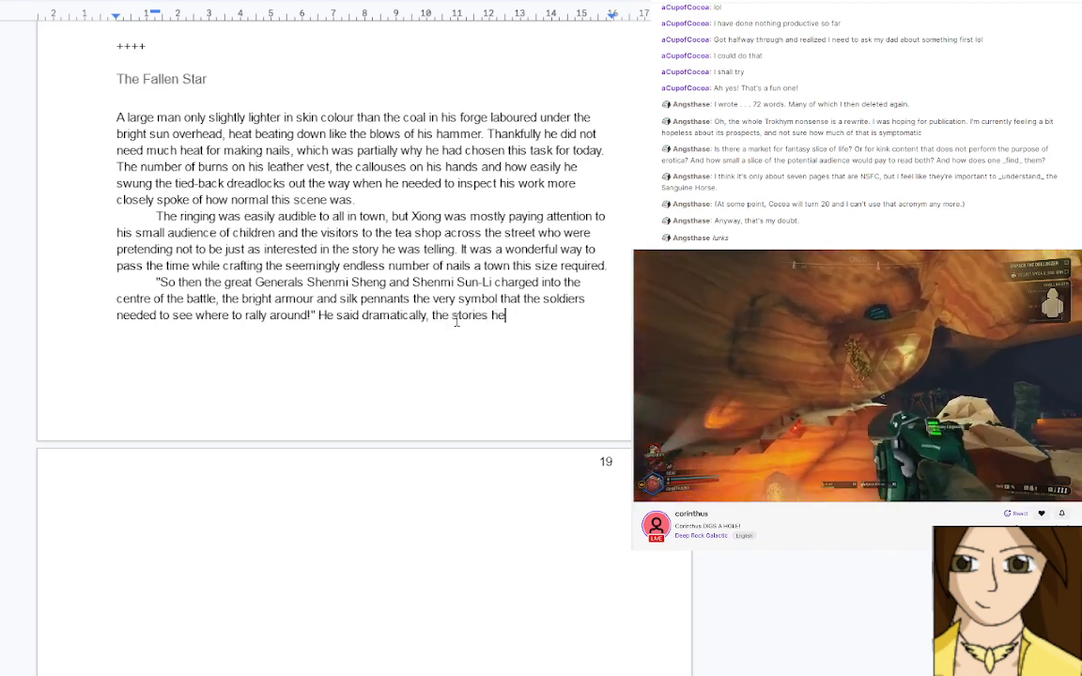
pyautogui.press('BackSpace')
pyautogui.write('is mother h')
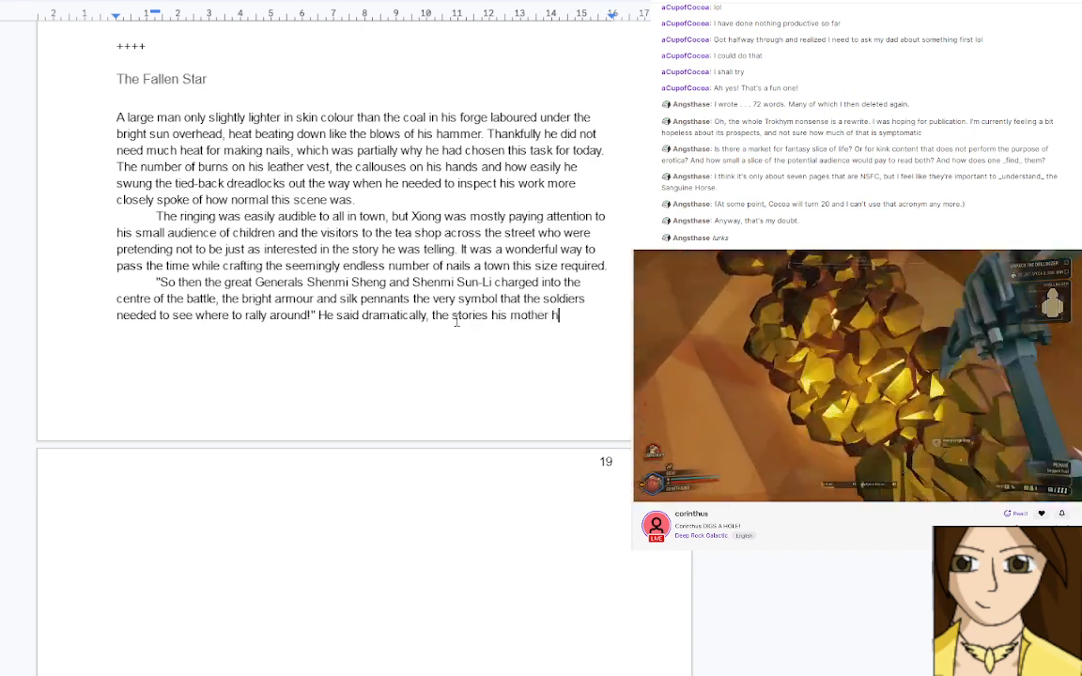
pyautogui.write('ad told paint')
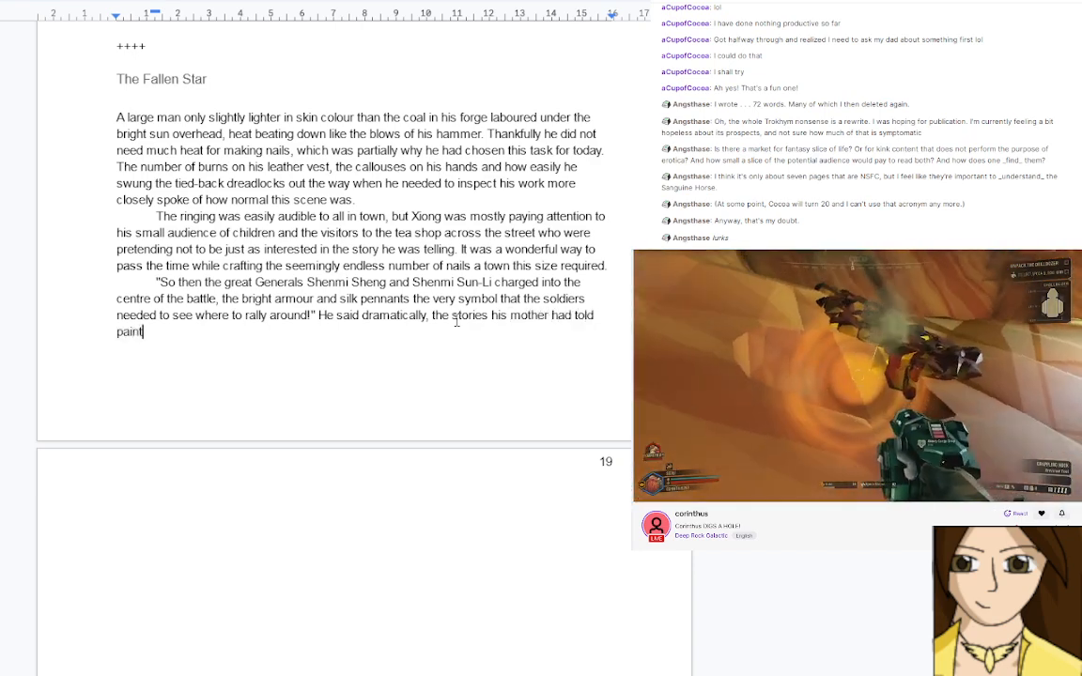
pyautogui.write('ing themselve')
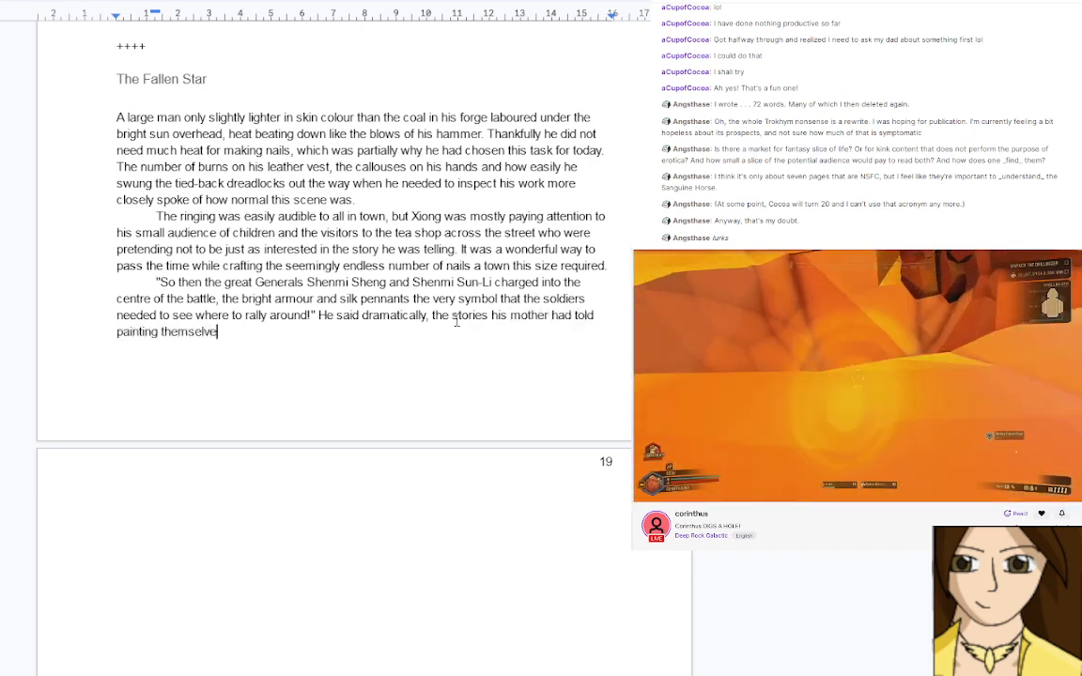
pyautogui.write('s across his')
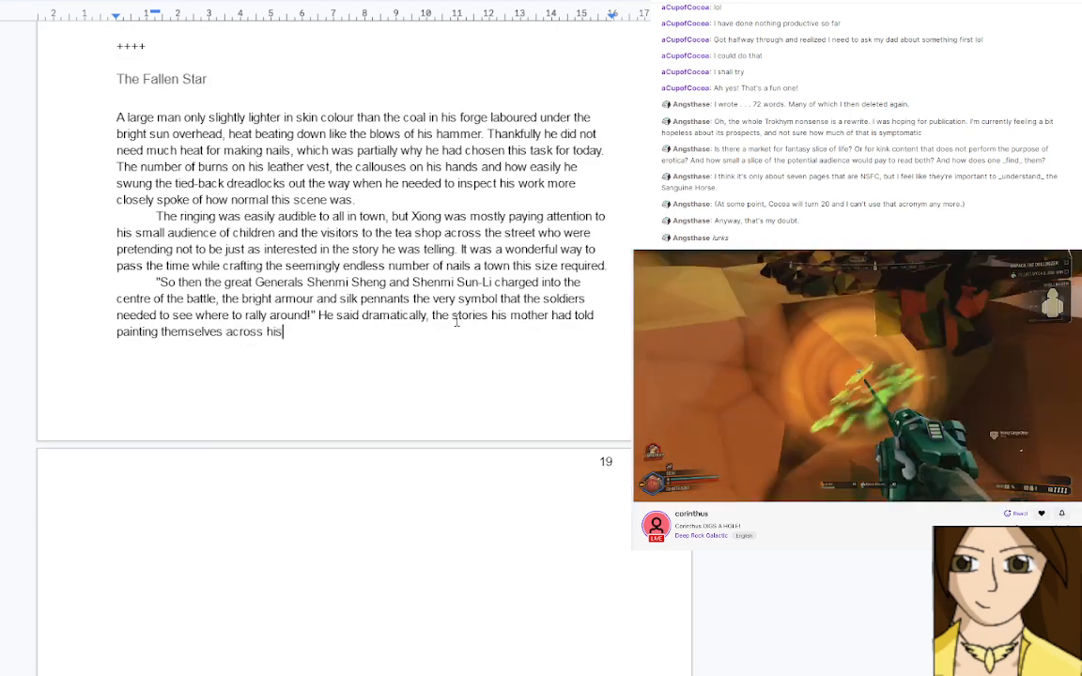
pyautogui.write(" mind's eye")
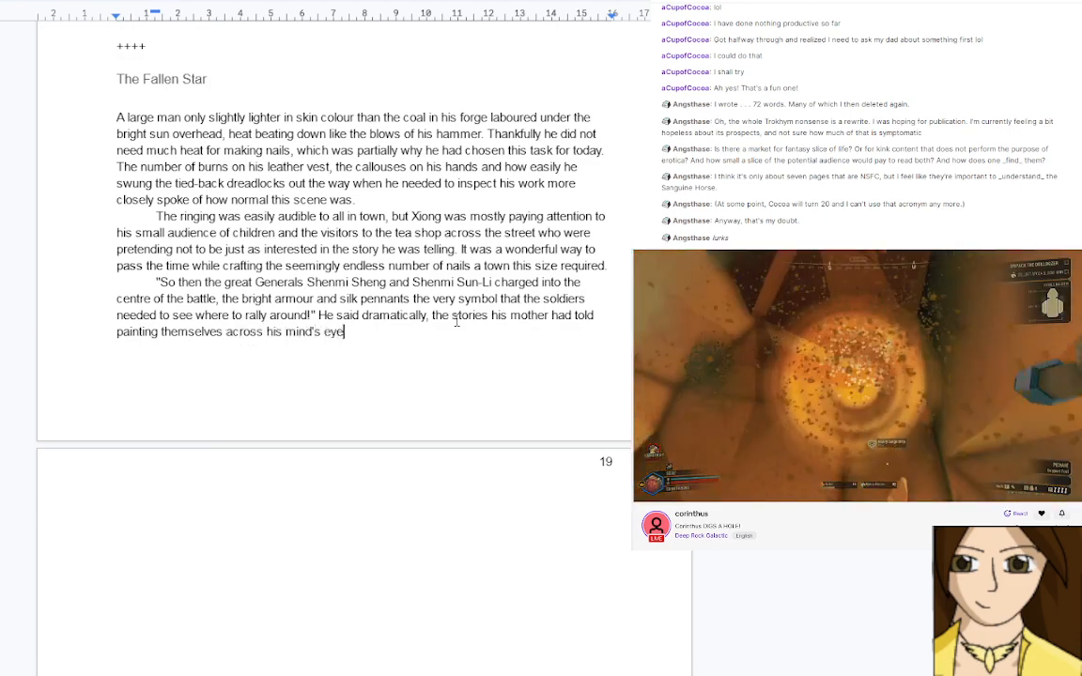
pyautogui.write(', "')
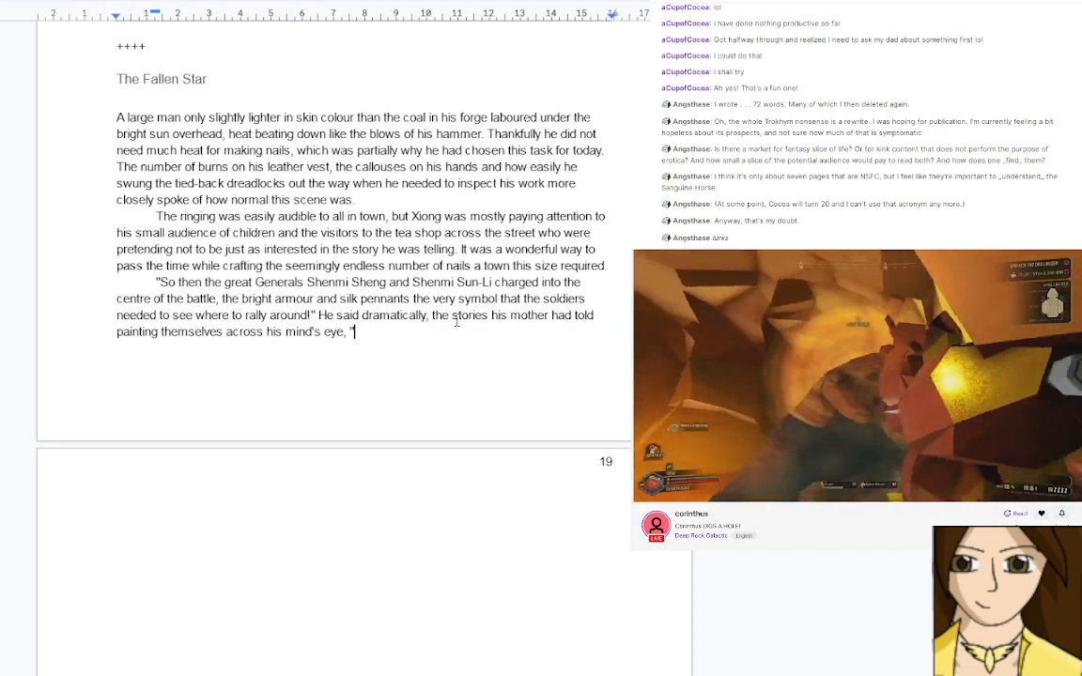
pyautogui.press('BackSpace')
pyautogui.press('BackSpace')
pyautogui.press('BackSpace')
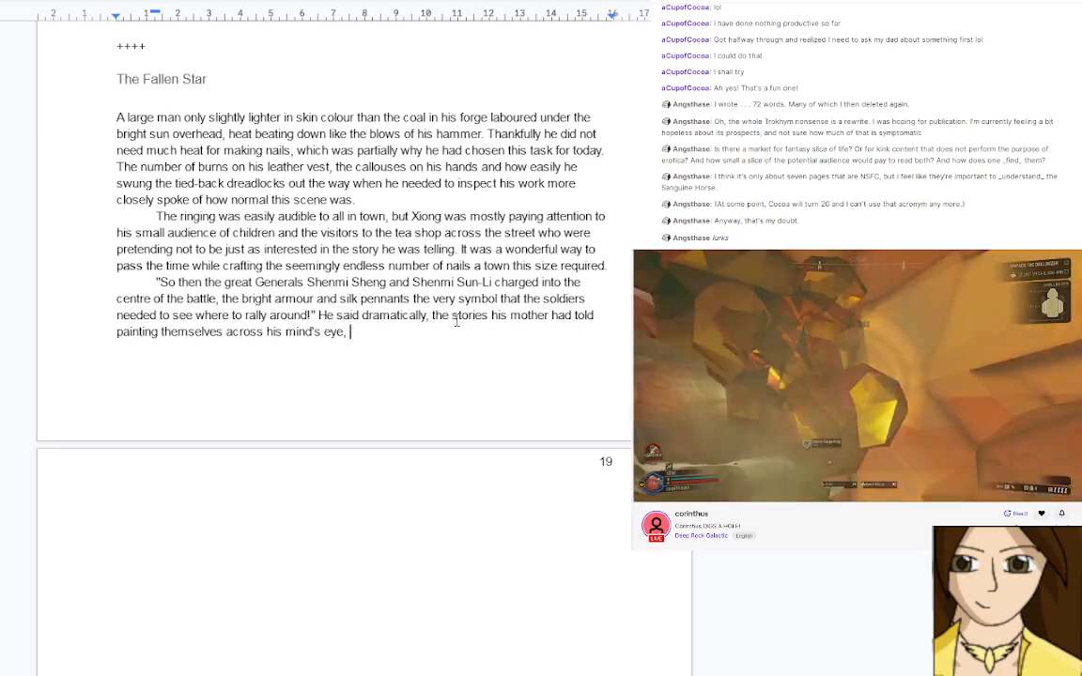
# Extend the sentence after "mind's eye" with "as he swung"
pyautogui.write('as he ')
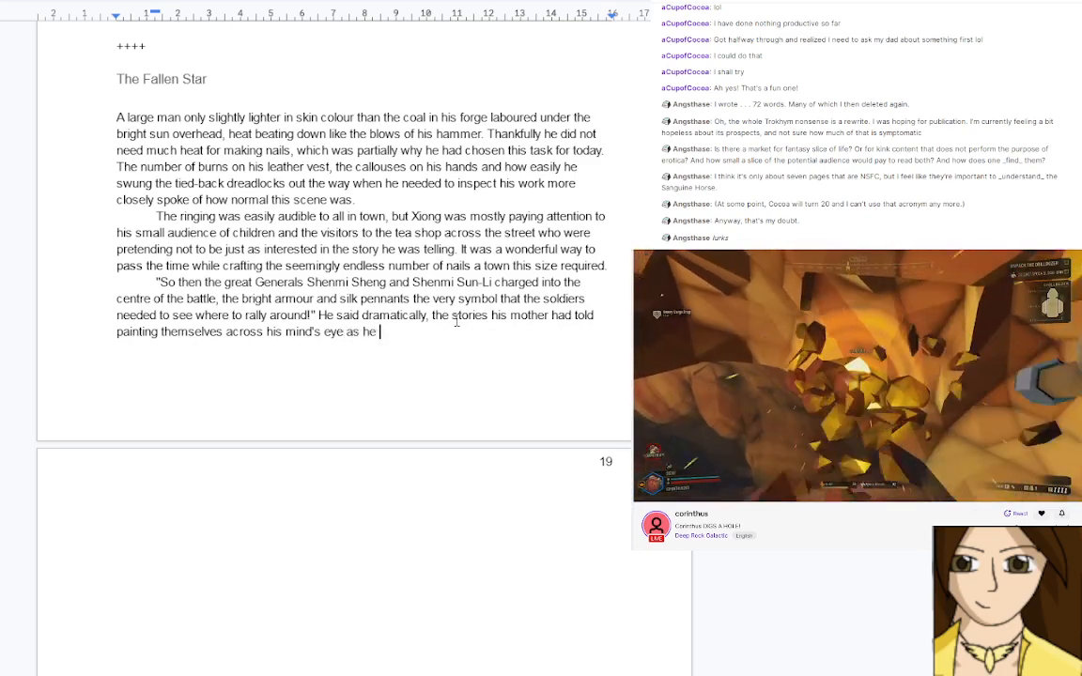
pyautogui.write('swun')
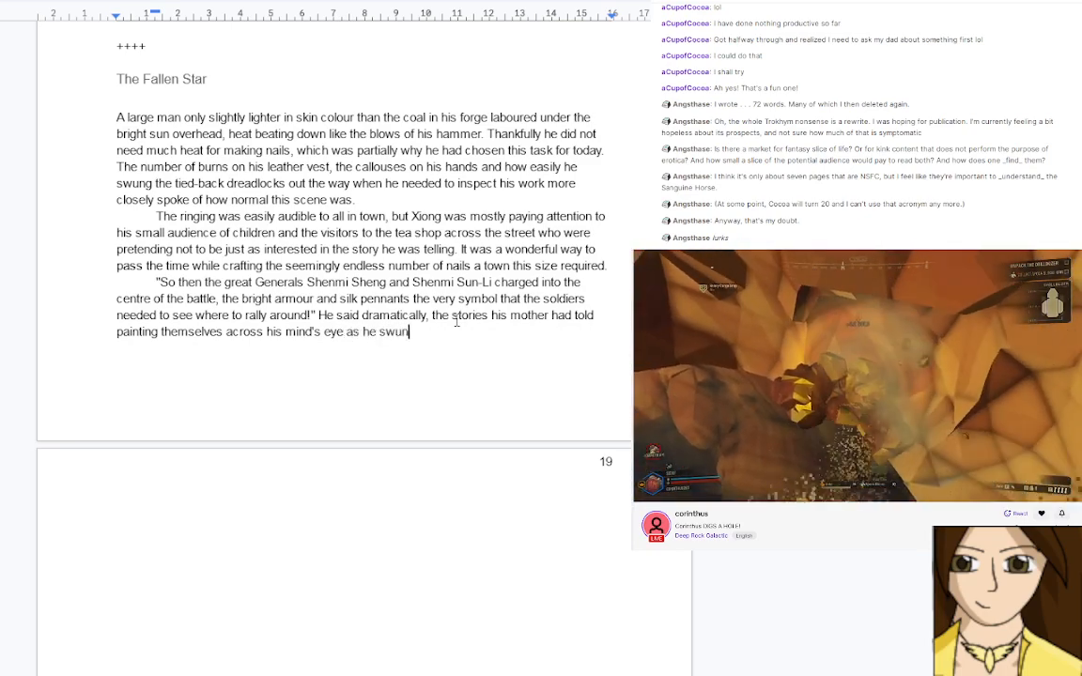
pyautogui.write('g')
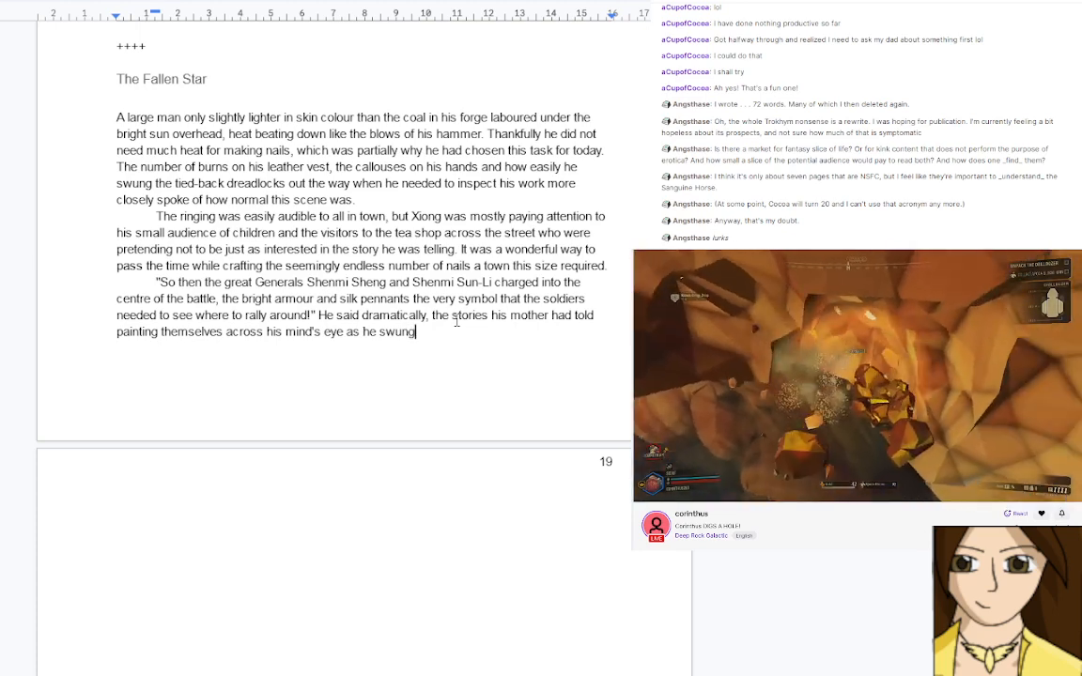
pyautogui.write(' and ')
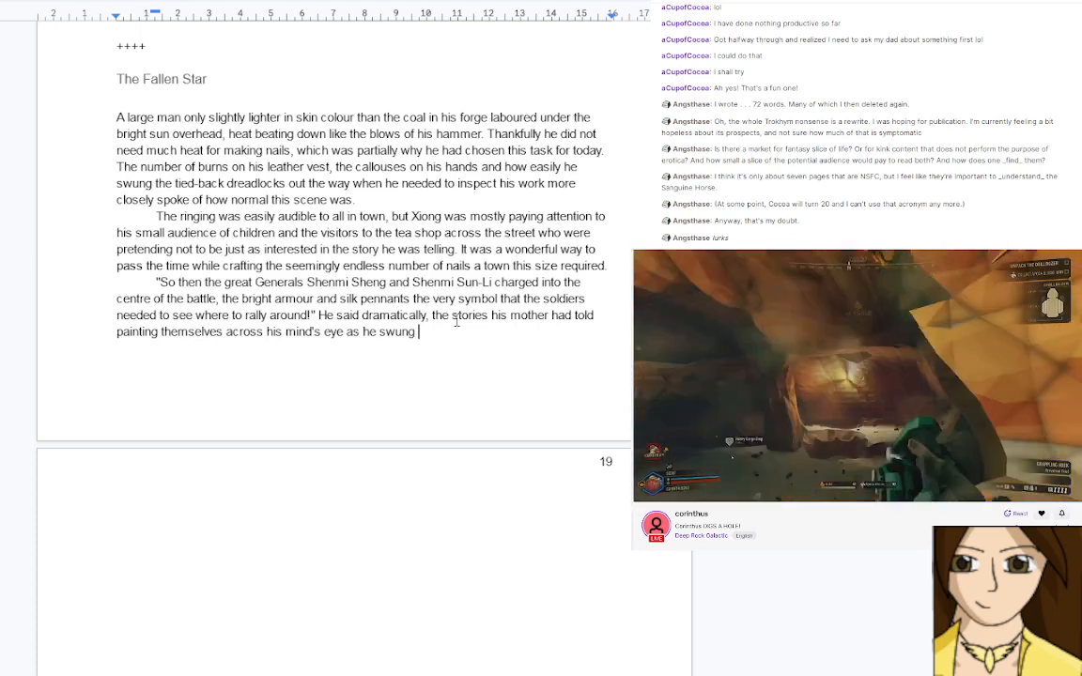
pyautogui.write('s')
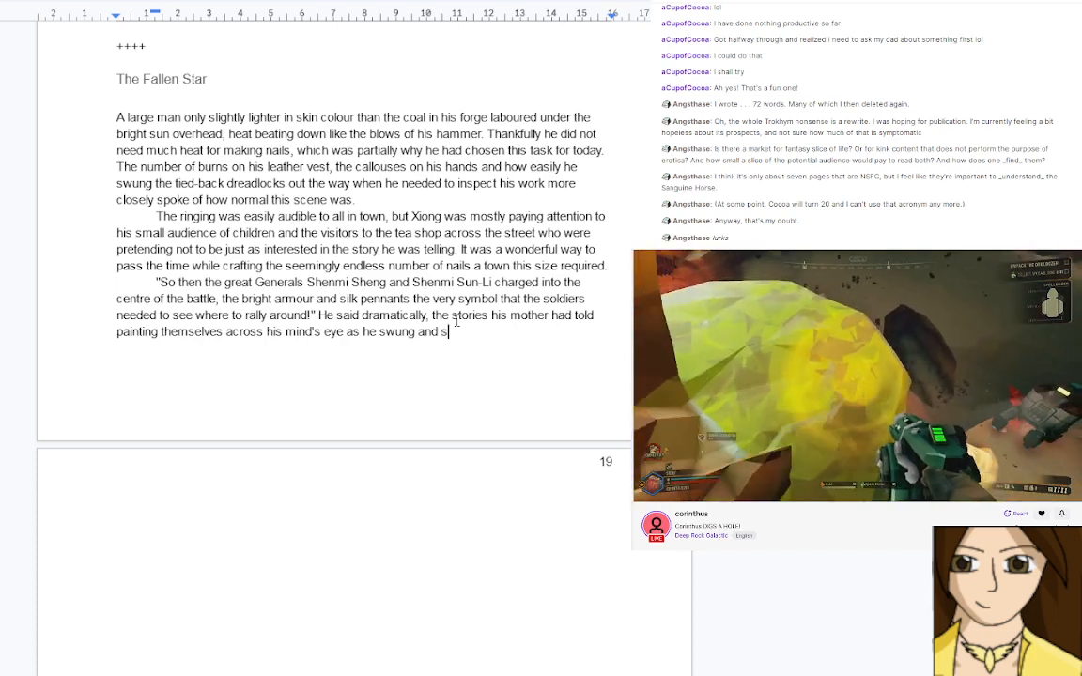
pyautogui.press('BackSpace')
pyautogui.press('BackSpace')
pyautogui.press('BackSpace')
pyautogui.press('BackSpace')
pyautogui.press('BackSpace')
pyautogui.press('BackSpace')
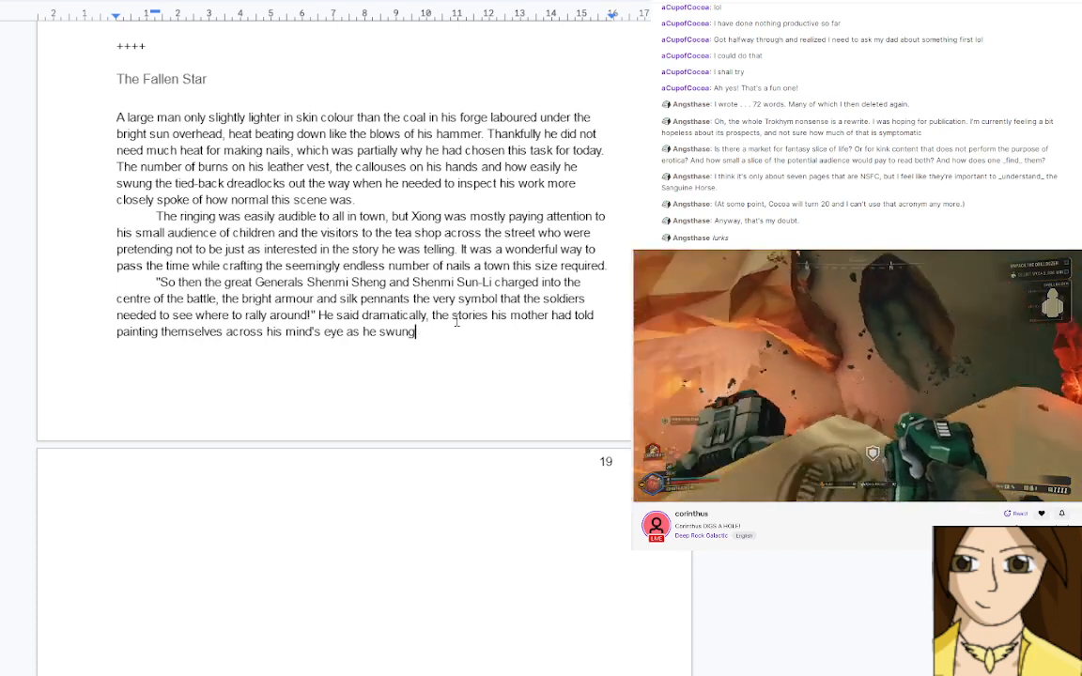
# Add a comma after "swung" and resume the dialogue with "The scattered units ran across the bridges with the speed of the Tiger Rajah!"
pyautogui.write(', "')
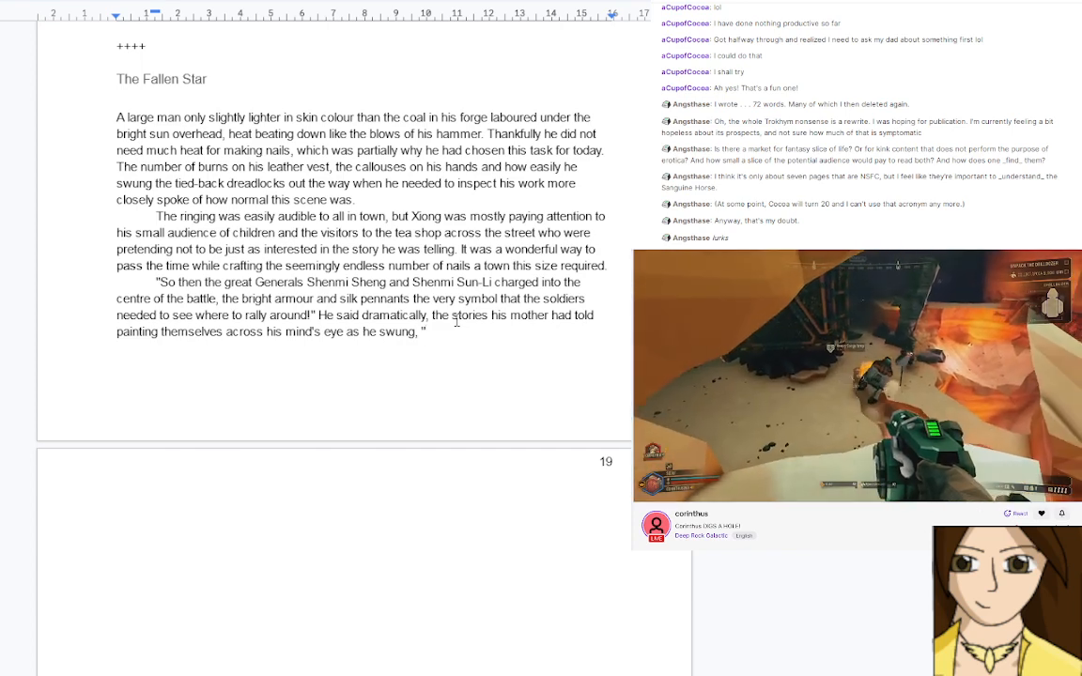
pyautogui.write('The ')
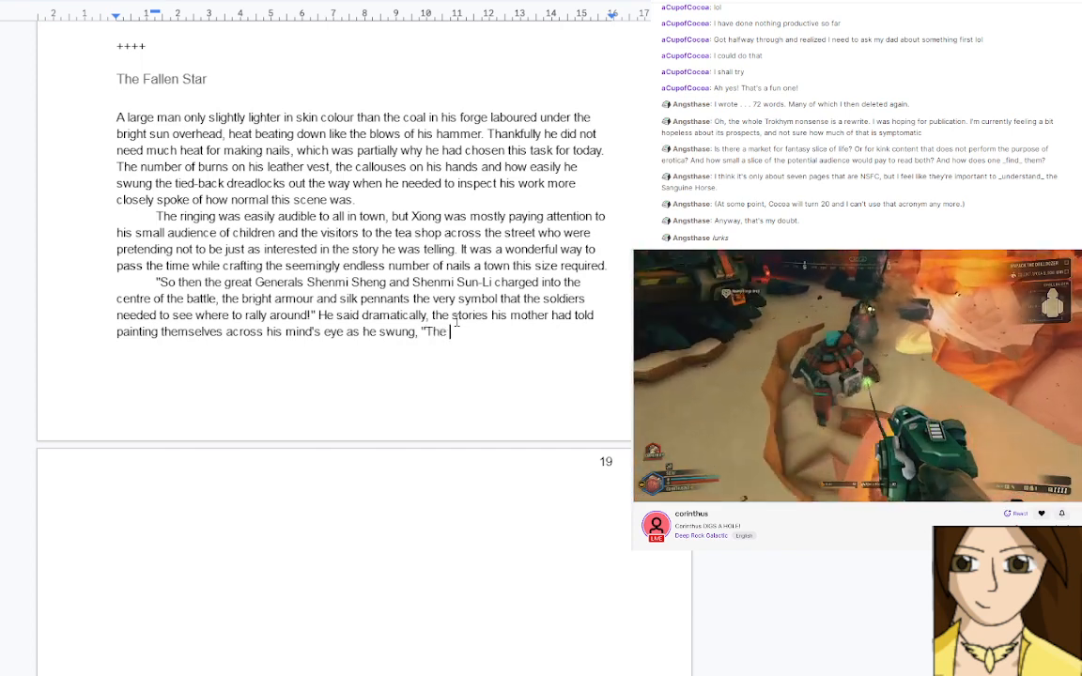
pyautogui.write('scattered')
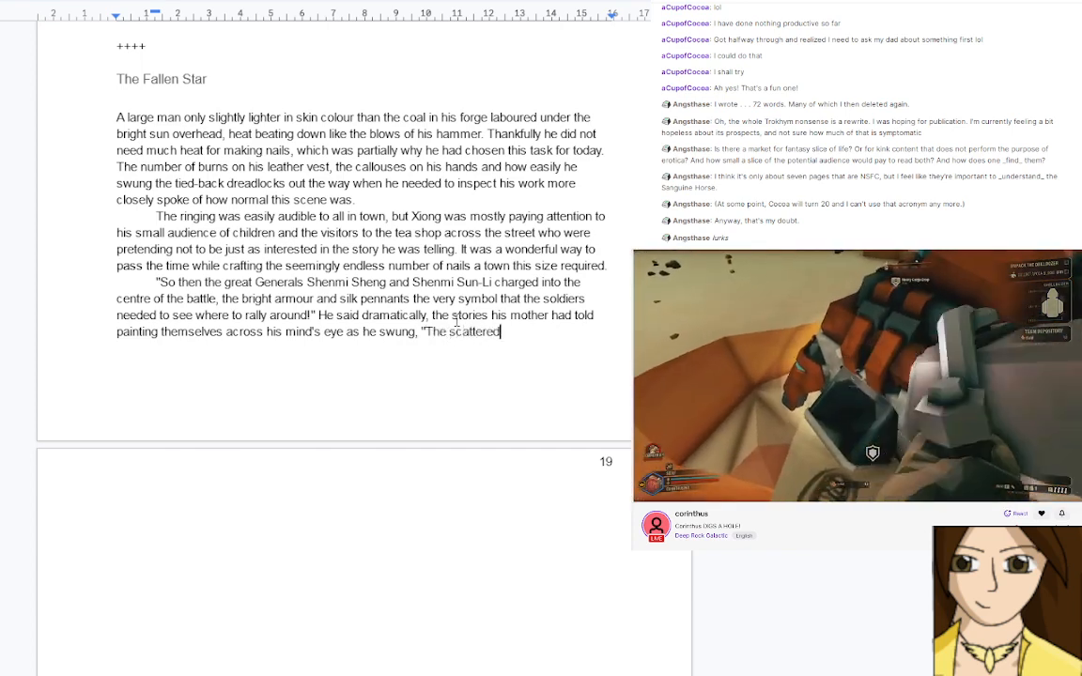
pyautogui.write(' unite')
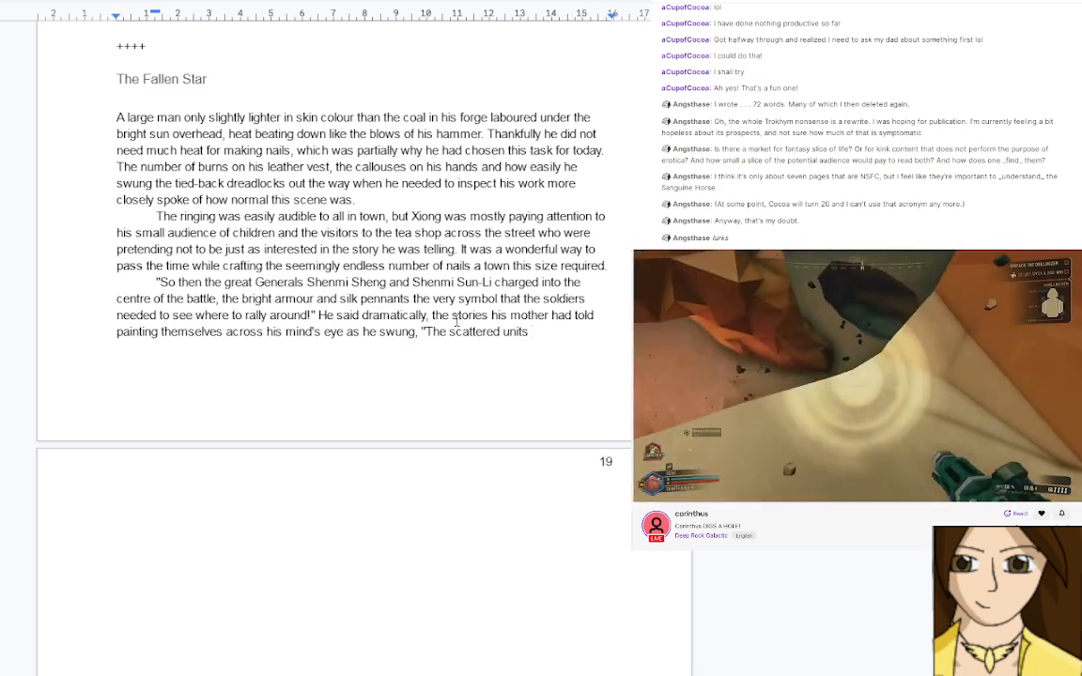
pyautogui.write(' ran acro')
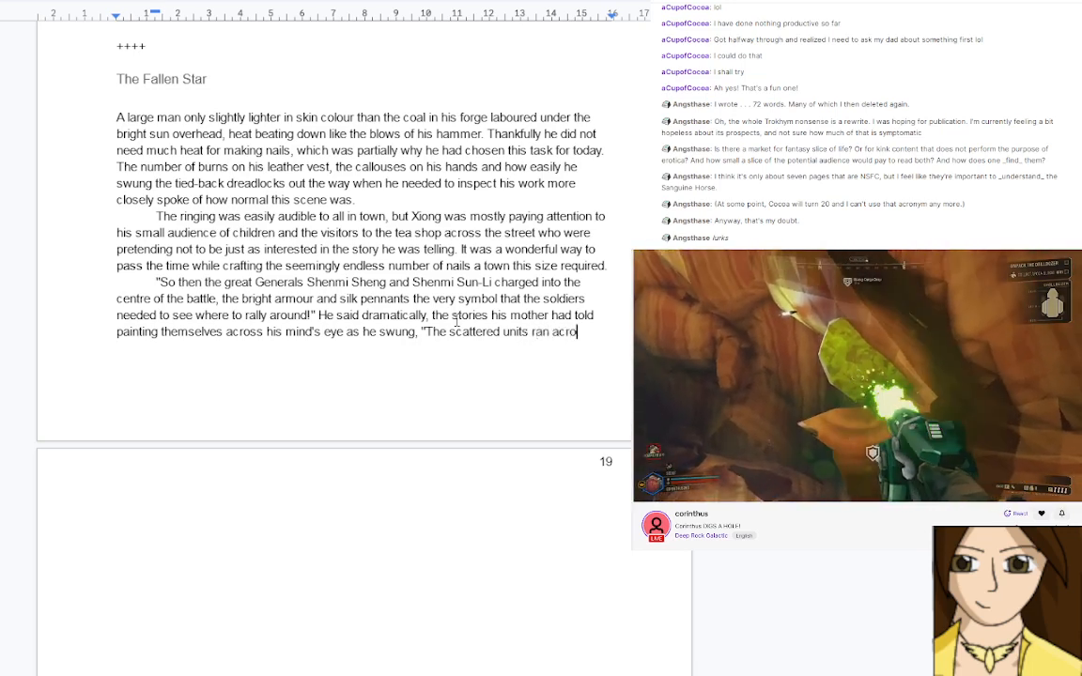
pyautogui.write('ss the')
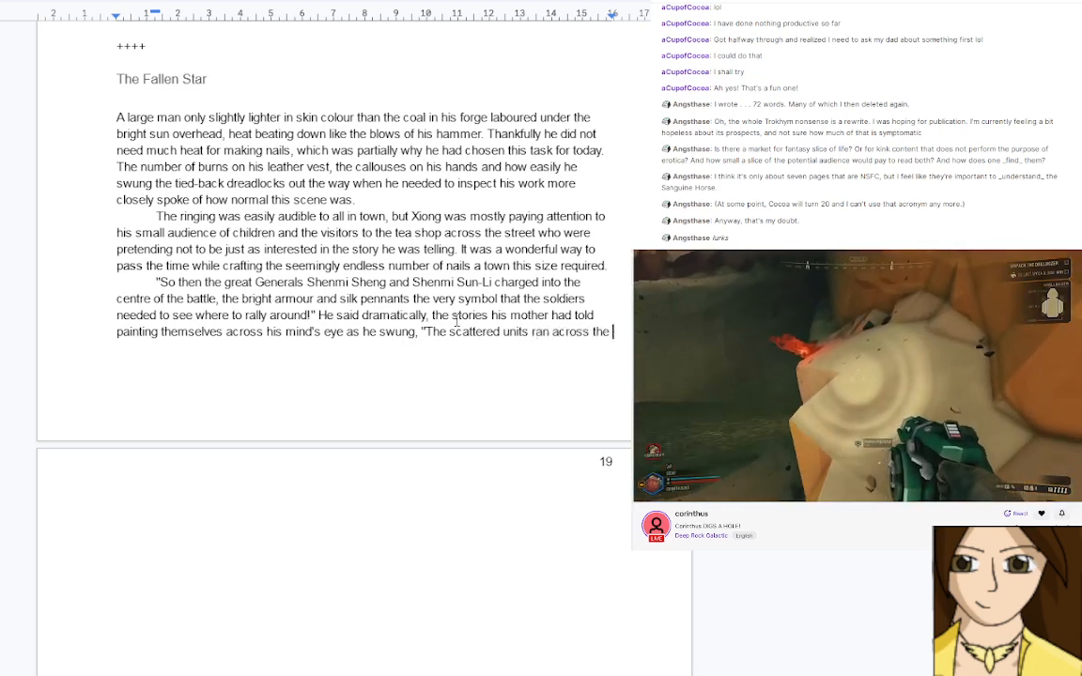
pyautogui.write(' bridge')
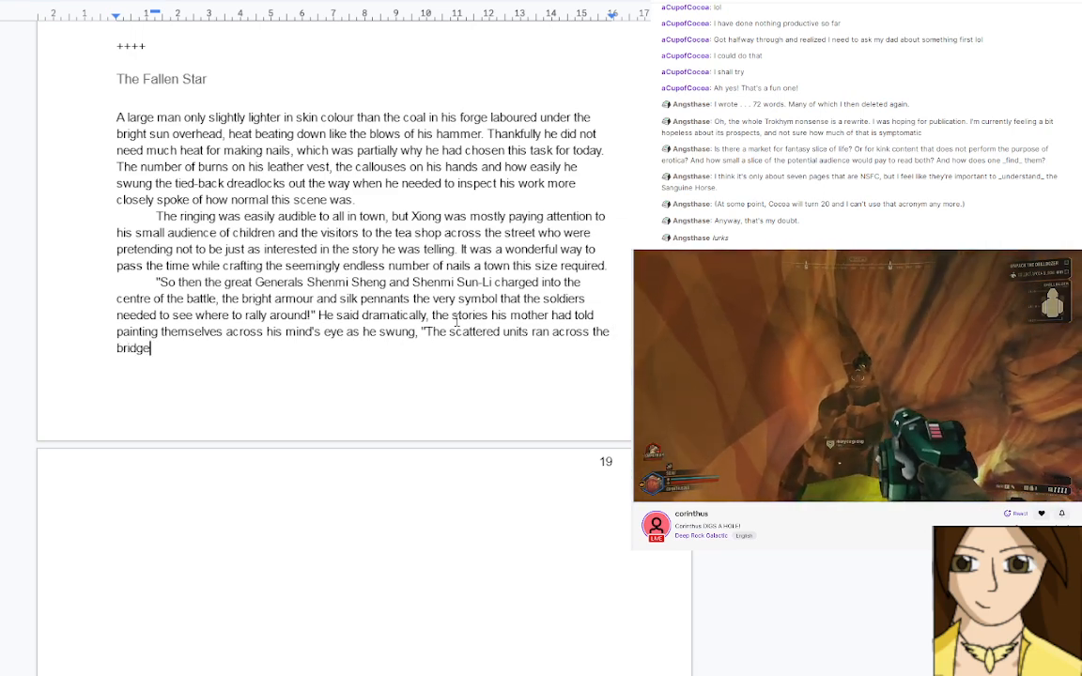
pyautogui.write('s with the speed')
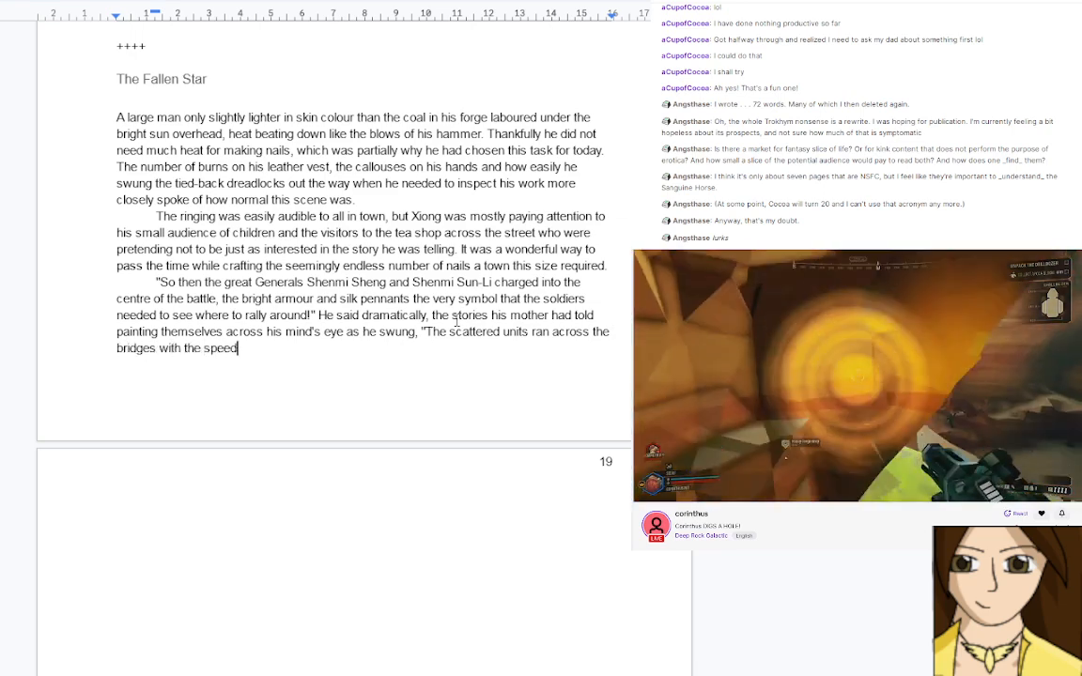
pyautogui.write(' of the Tiger ')
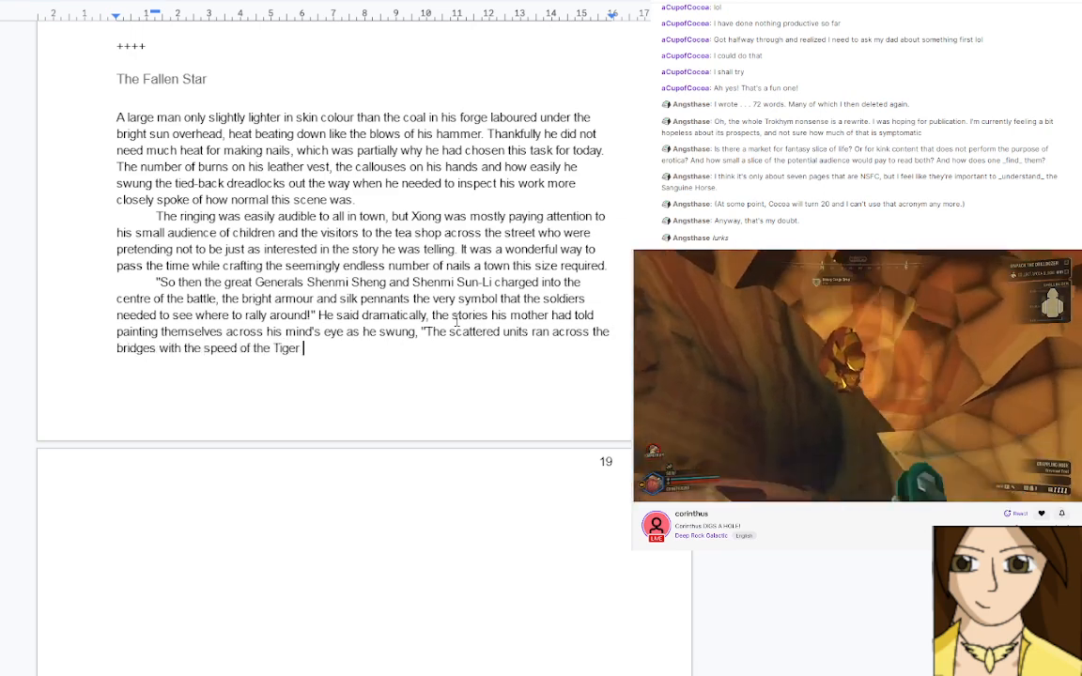
pyautogui.write('Rajah!')
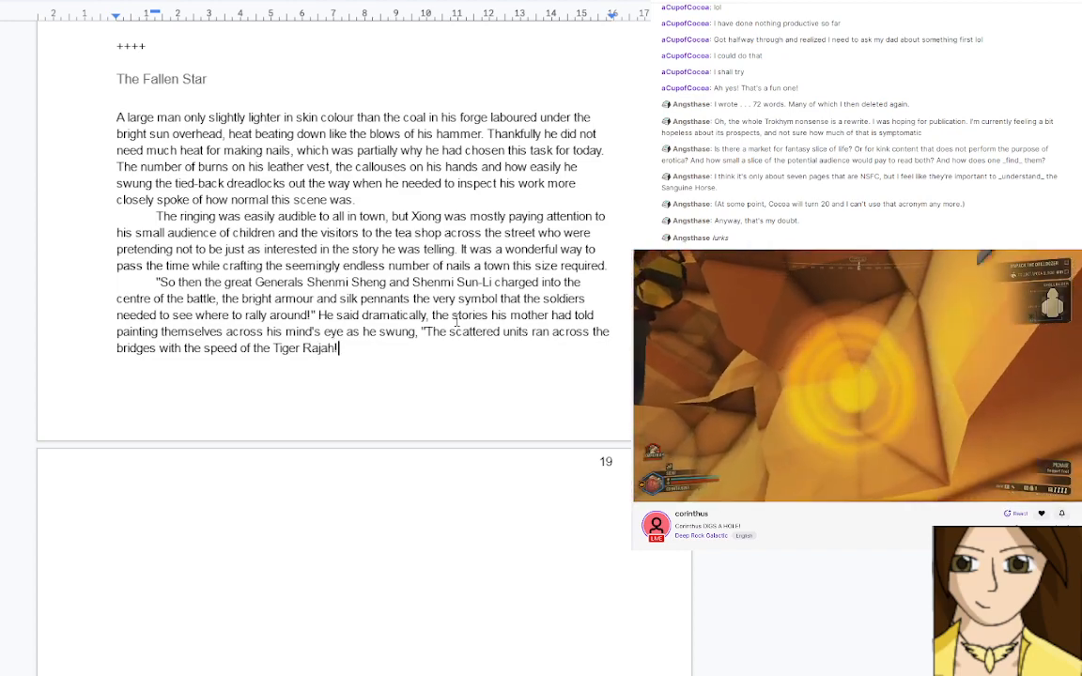
# Continue the dialogue after "Tiger Rajah!" with the sentence "Leapt the canyons with the grace of the Golden Phoenix!"
pyautogui.write(' Leap')
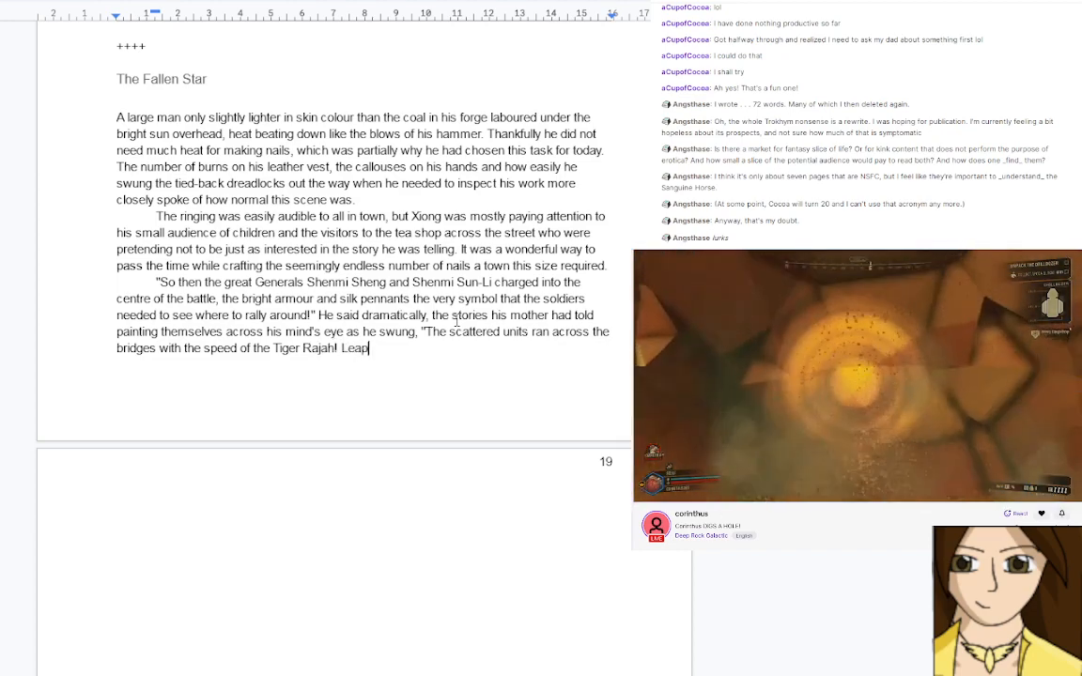
pyautogui.write('t the ')
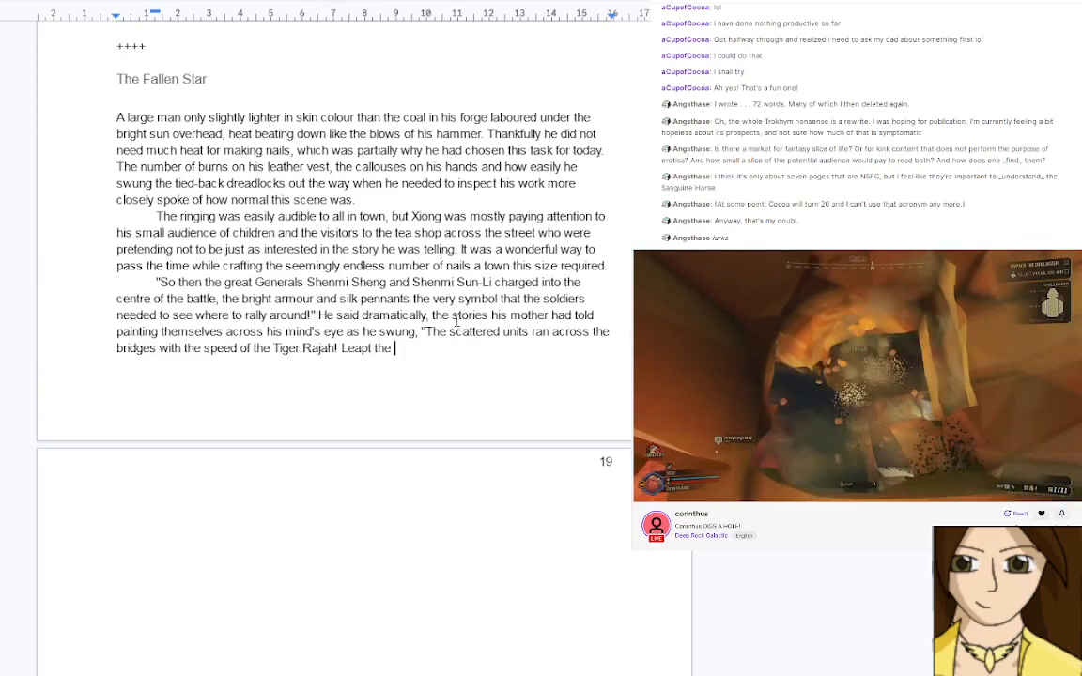
pyautogui.write('can')
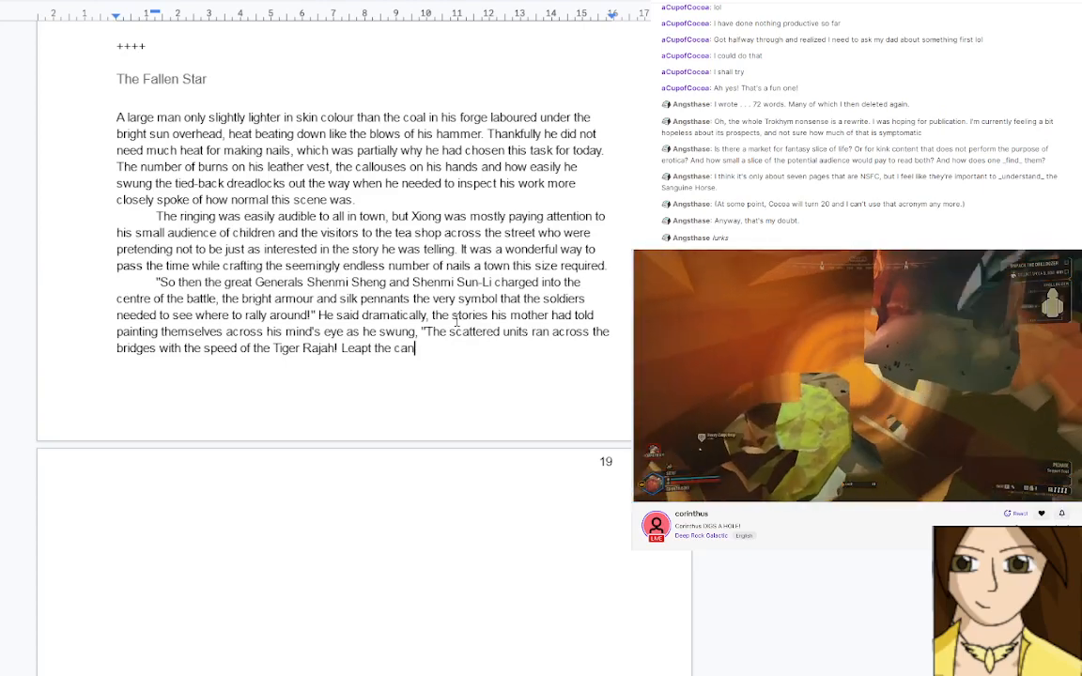
pyautogui.press('BackSpace')
pyautogui.press('BackSpace')
pyautogui.press('BackSpace')
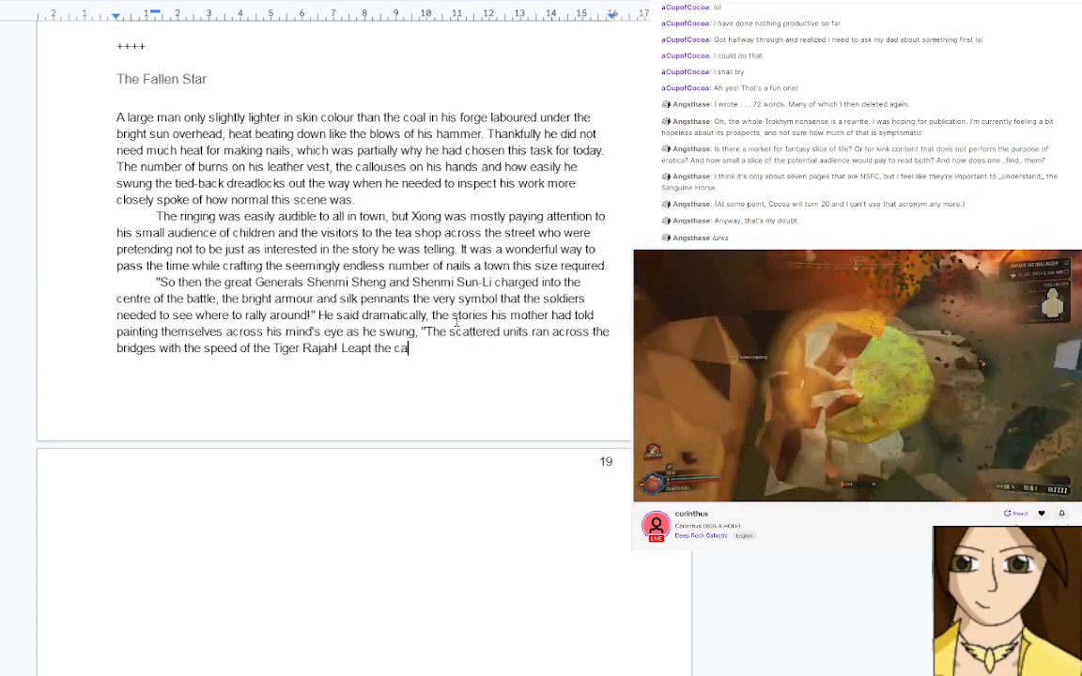
pyautogui.write('cany')
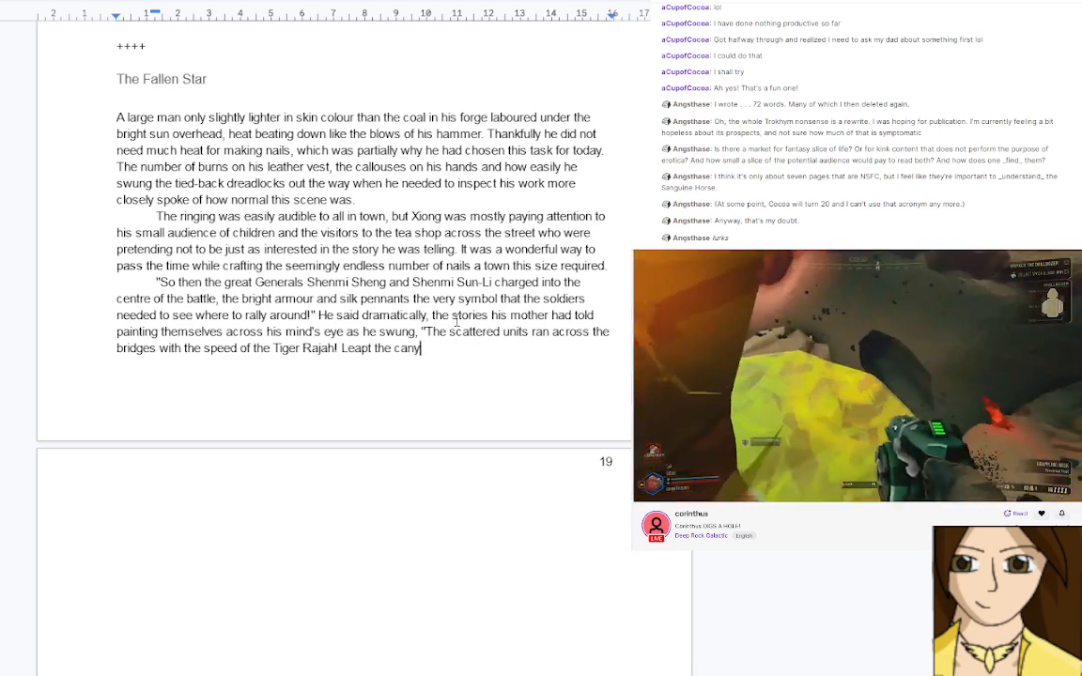
pyautogui.write('ons with th')
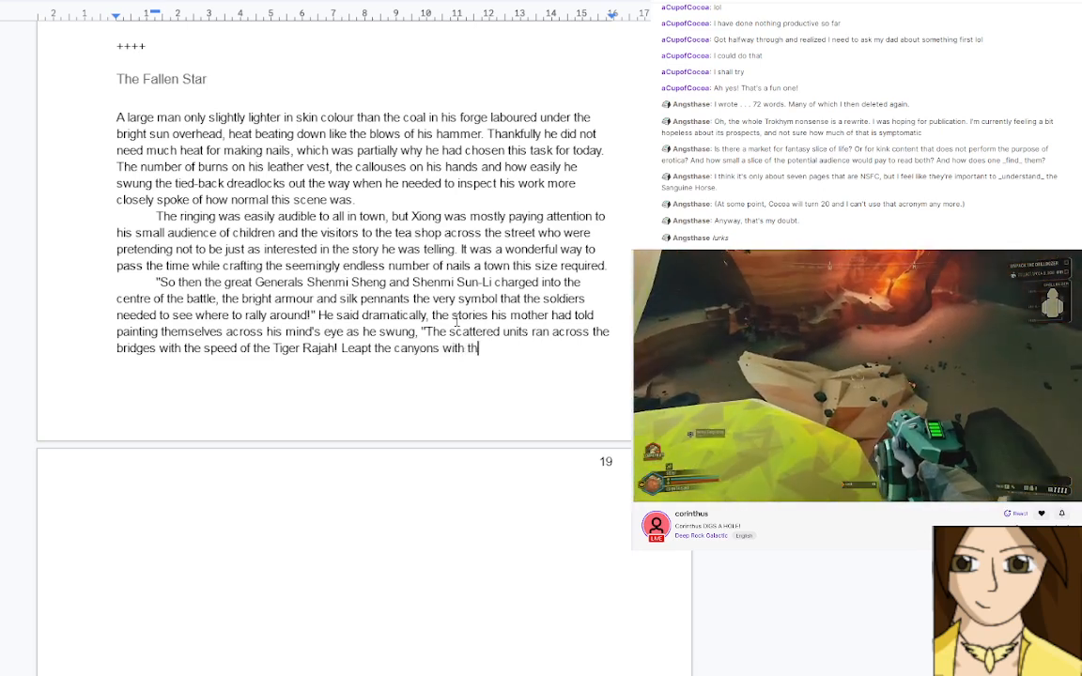
pyautogui.write('e grace of')
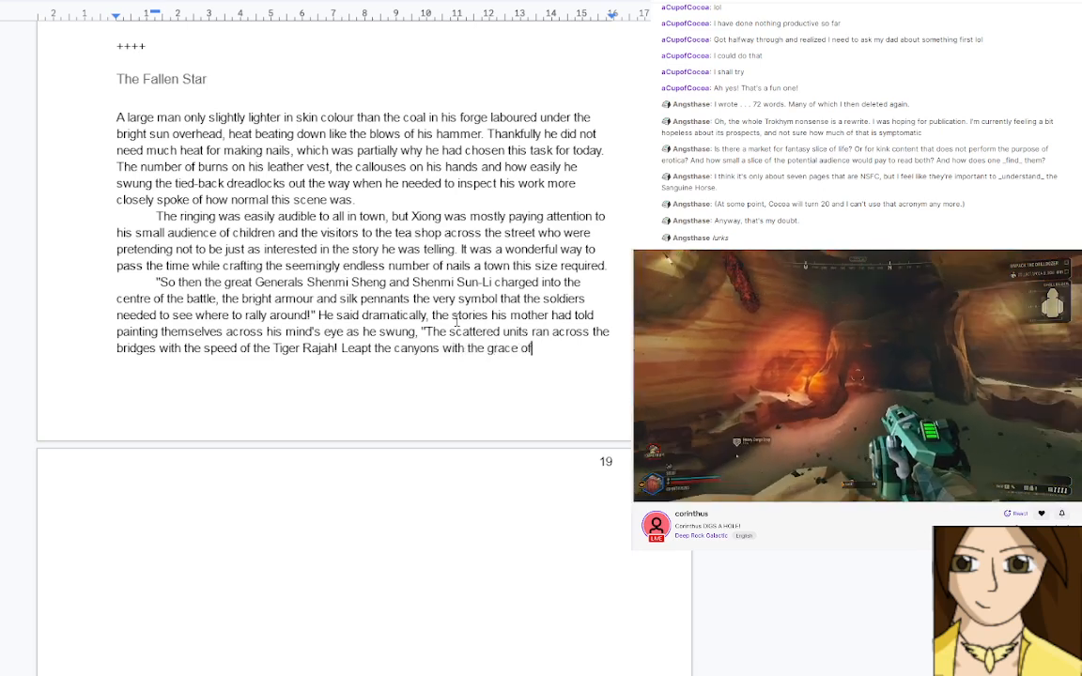
pyautogui.write(' the Golden P')
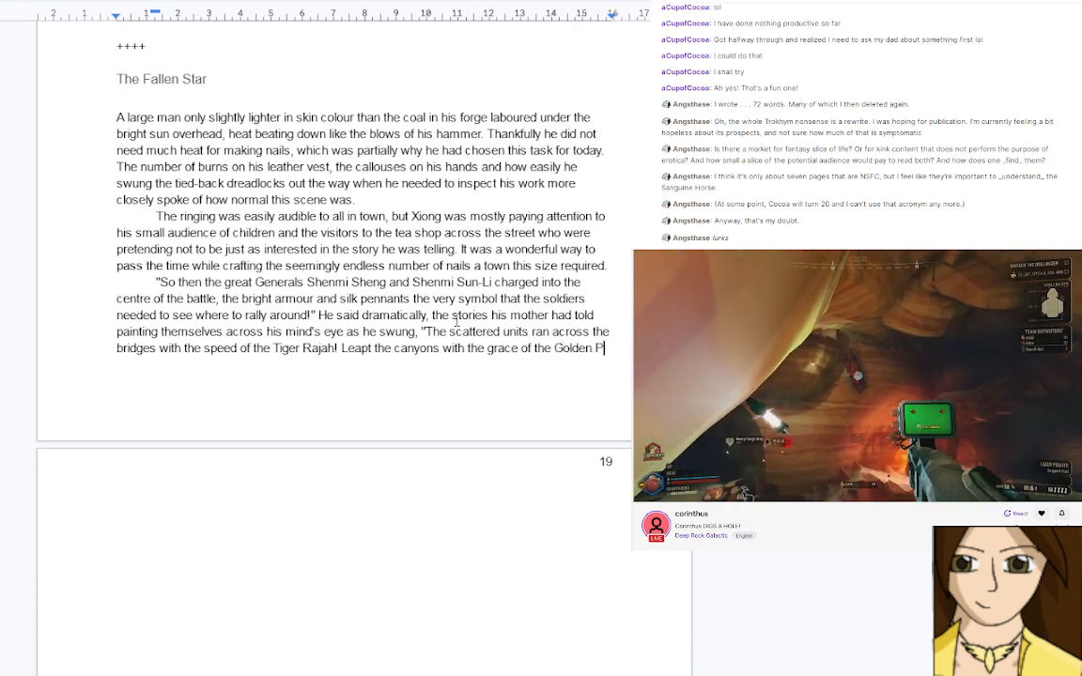
pyautogui.write('hoenix')
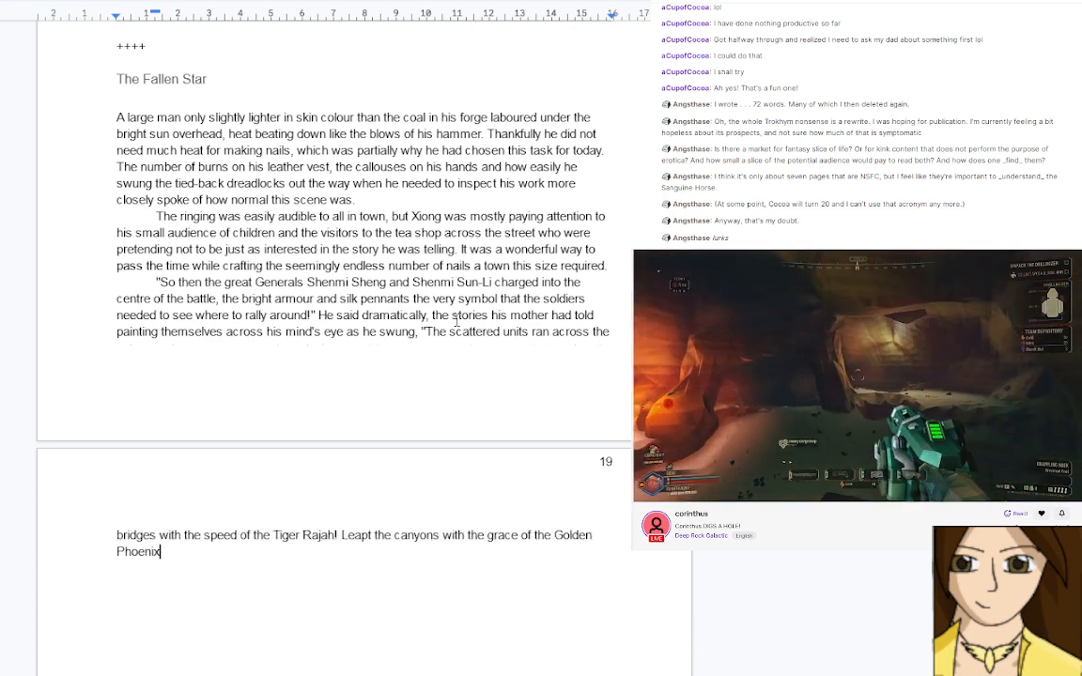
pyautogui.write('!')
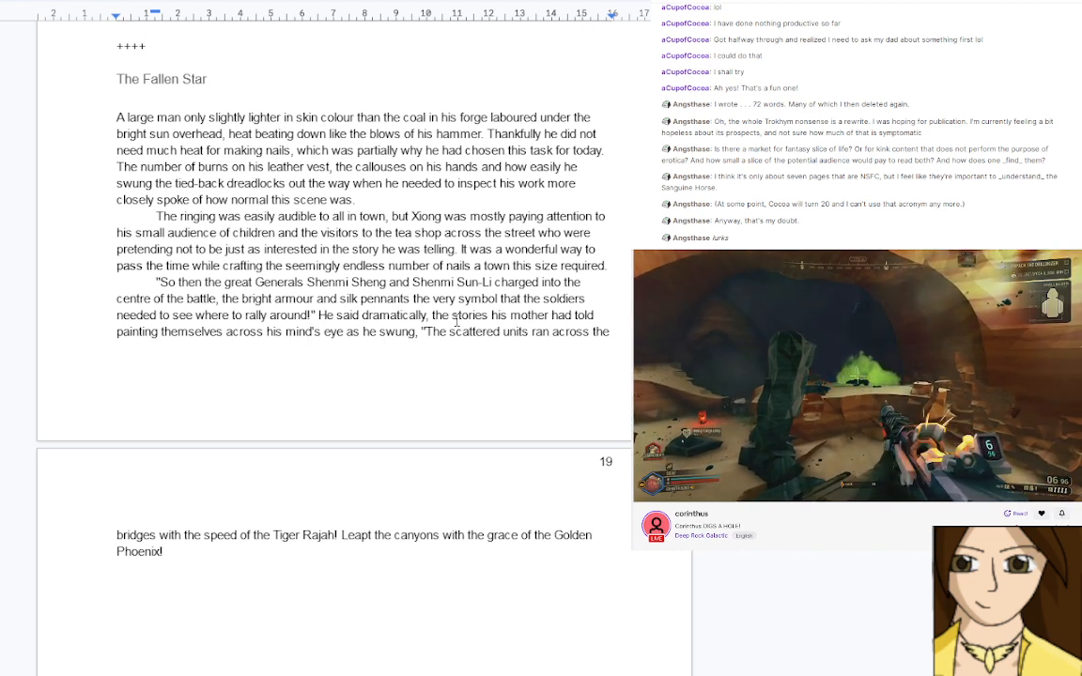
pyautogui.write('Endured')
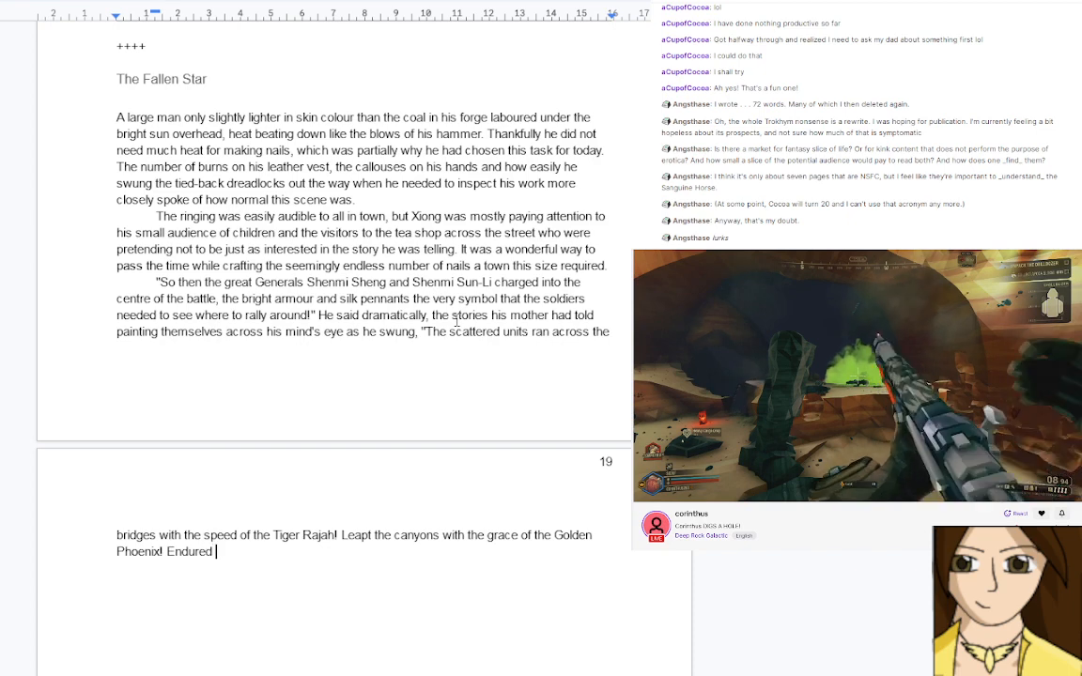
pyautogui.press('BackSpace')
pyautogui.press('BackSpace')
pyautogui.press('BackSpace')
pyautogui.press('BackSpace')
pyautogui.press('BackSpace')
pyautogui.press('BackSpace')
pyautogui.press('BackSpace')
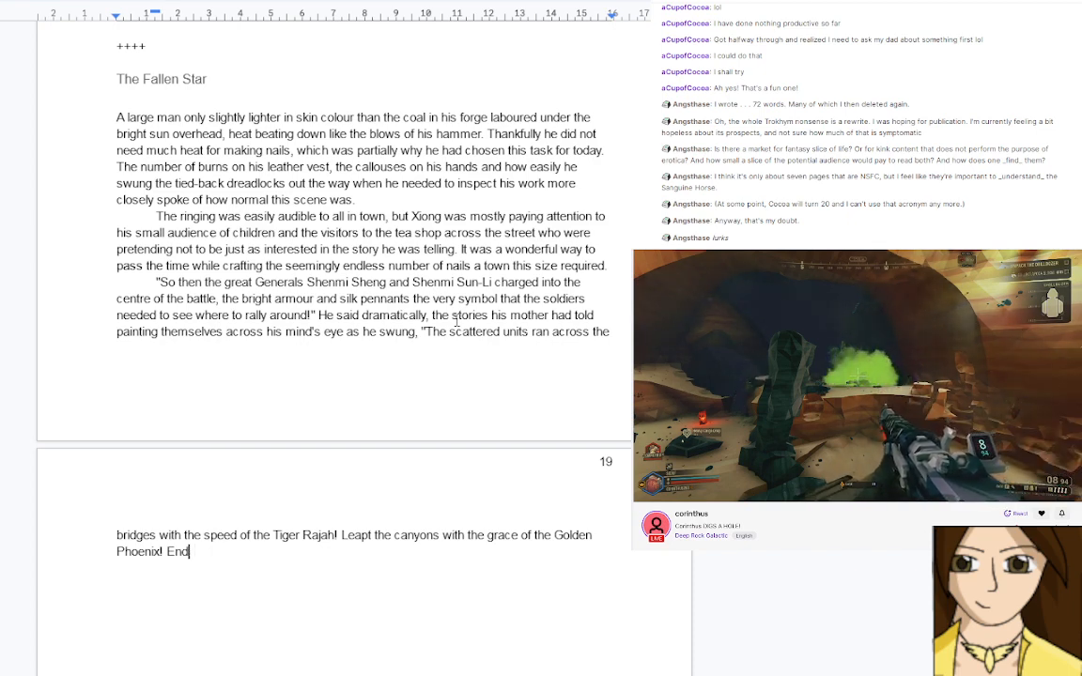
pyautogui.write('used ')
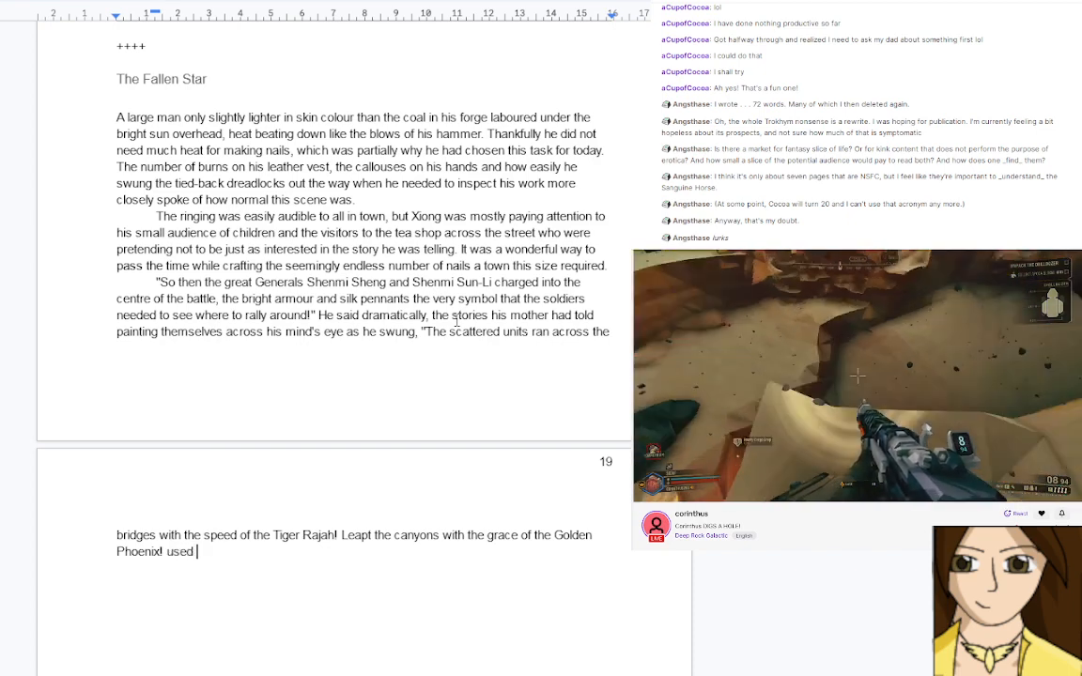
pyautogui.write('the coura')
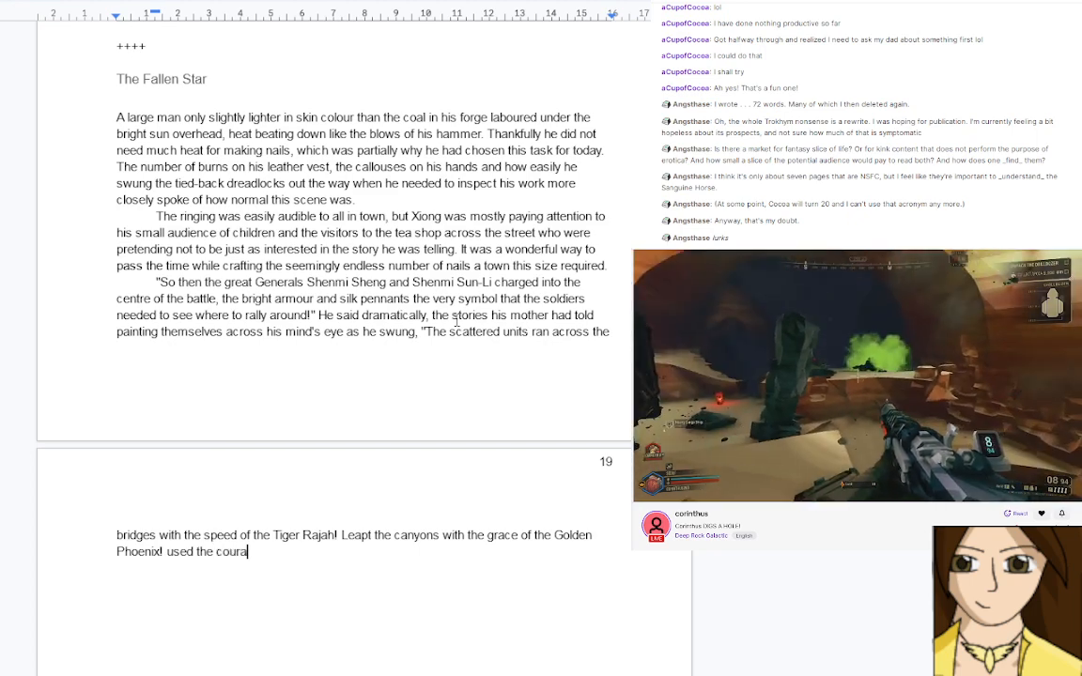
pyautogui.write('ge of the Red Phoe')
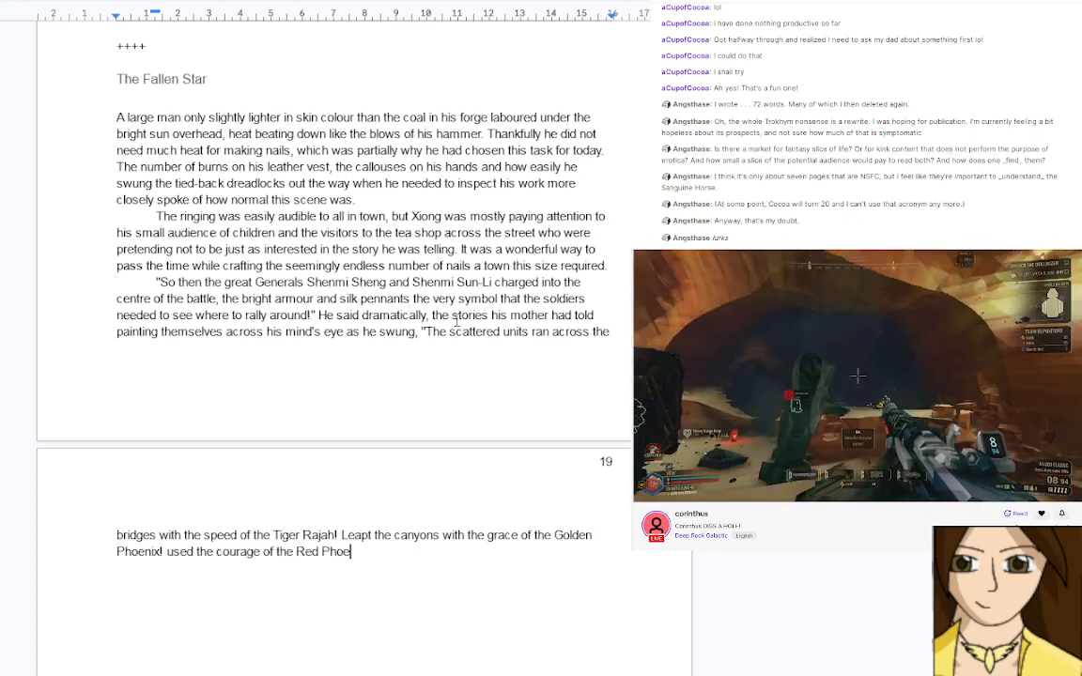
pyautogui.write('nix')
pyautogui.press('BackSpace')
pyautogui.press('BackSpace')
pyautogui.press('BackSpace')
pyautogui.press('BackSpace')
pyautogui.press('BackSpace')
pyautogui.press('BackSpace')
pyautogui.press('BackSpace')
pyautogui.press('BackSpace')
pyautogui.press('BackSpace')
pyautogui.press('BackSpace')
pyautogui.press('BackSpace')
pyautogui.press('BackSpace')
pyautogui.press('BackSpace')
pyautogui.press('BackSpace')
pyautogui.press('BackSpace')
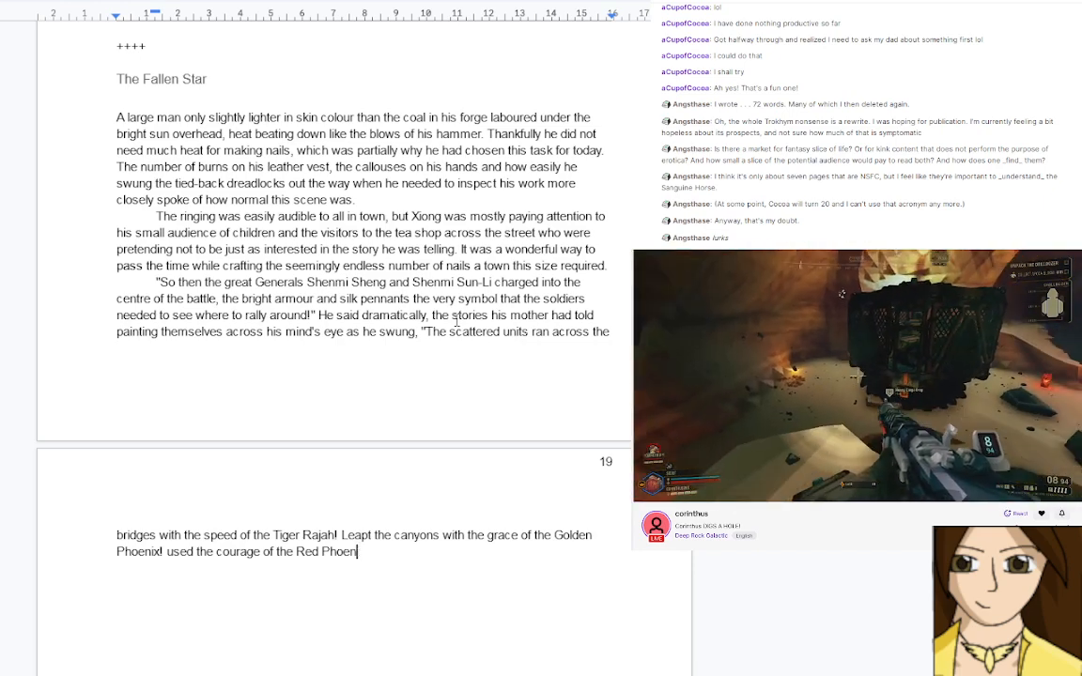
pyautogui.press('BackSpace')
pyautogui.press('BackSpace')
pyautogui.press('BackSpace')
pyautogui.press('BackSpace')
pyautogui.press('BackSpace')
pyautogui.press('BackSpace')
pyautogui.press('BackSpace')
pyautogui.press('BackSpace')
pyautogui.press('BackSpace')
pyautogui.press('BackSpace')
pyautogui.press('BackSpace')
pyautogui.press('BackSpace')
pyautogui.press('BackSpace')
pyautogui.press('BackSpace')
pyautogui.press('BackSpace')
pyautogui.press('BackSpace')
pyautogui.press('BackSpace')
pyautogui.press('BackSpace')
pyautogui.press('BackSpace')
pyautogui.press('BackSpace')
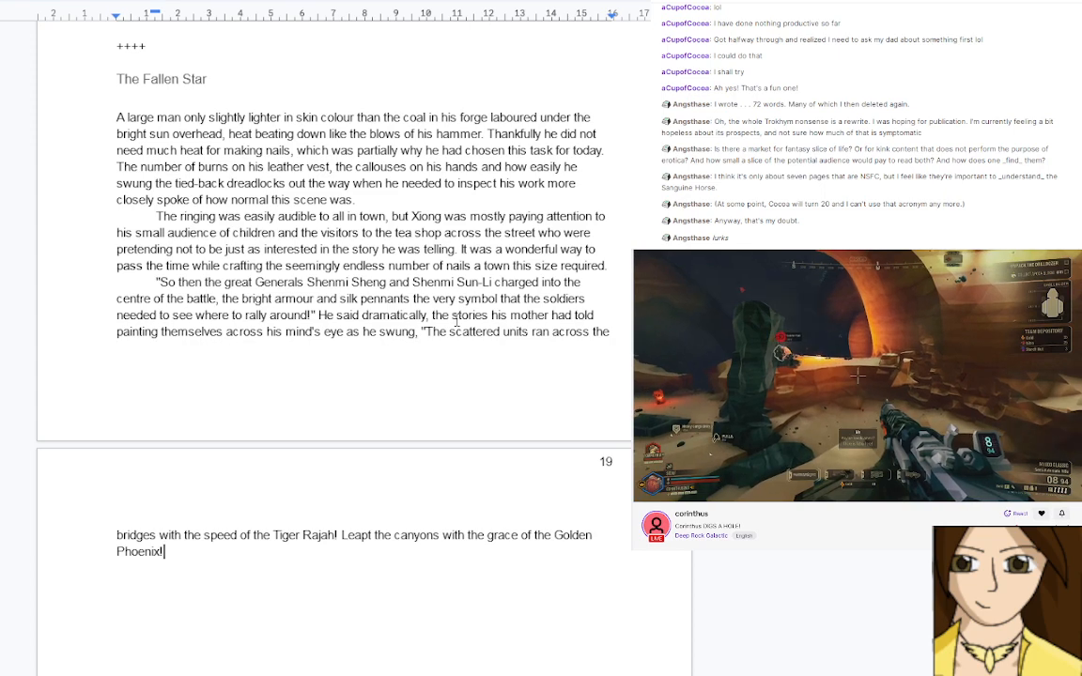
# Add "used their strength to fight and shove through the Huns" after "Golden Phoenix!"
pyautogui.write('used their ')
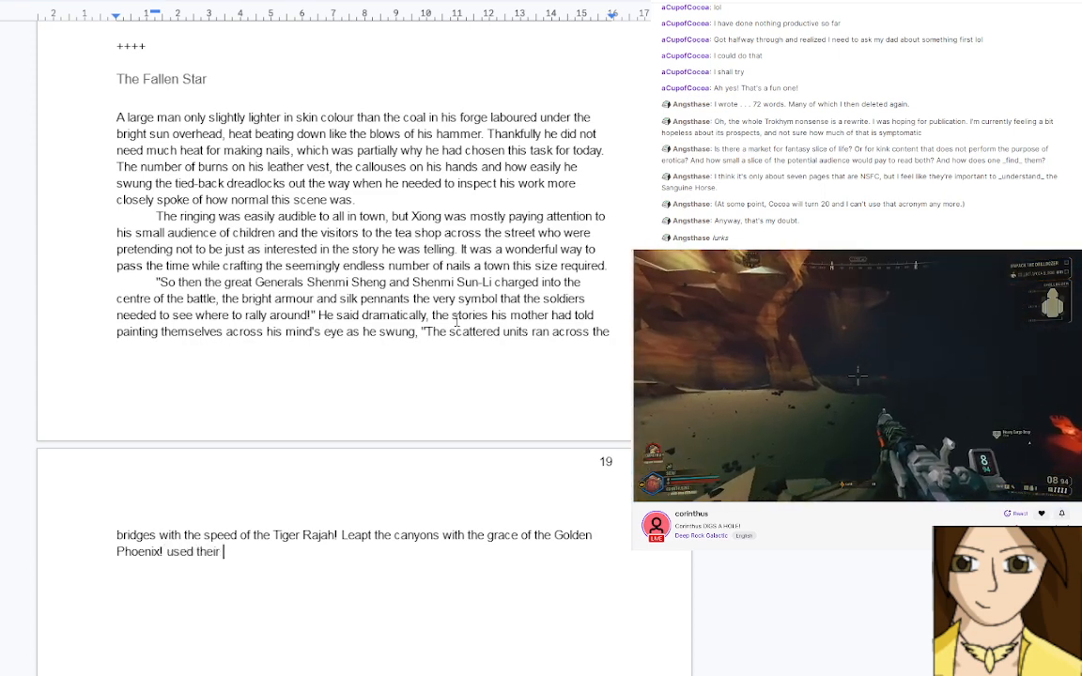
pyautogui.write('strength to')
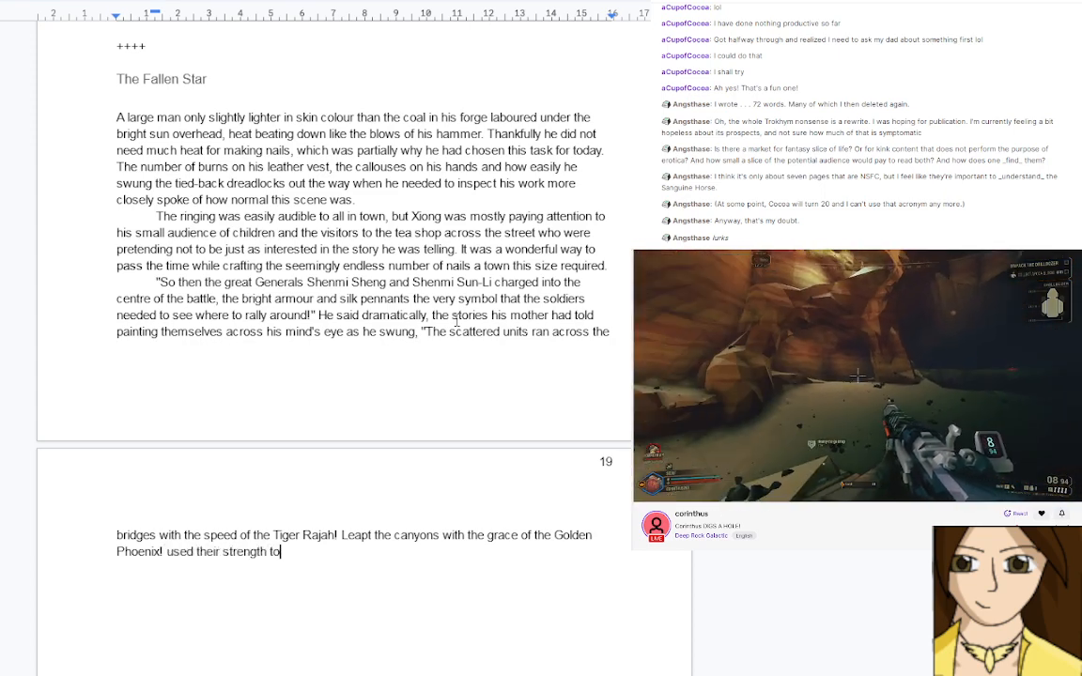
pyautogui.write(' fight and sh')
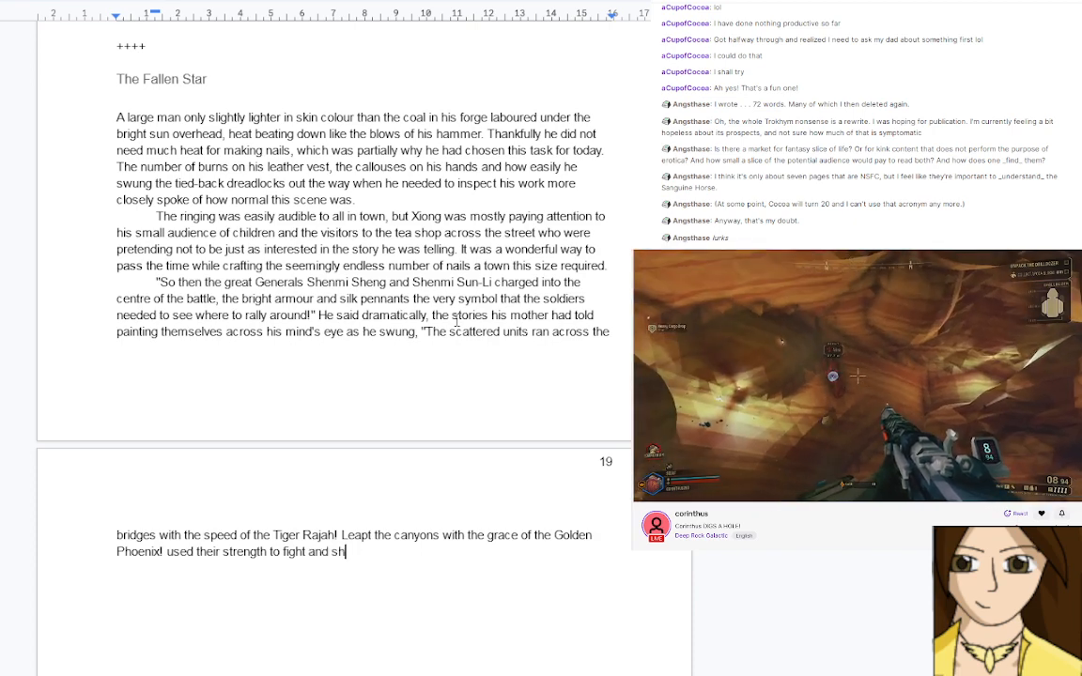
pyautogui.write('ove through the ')
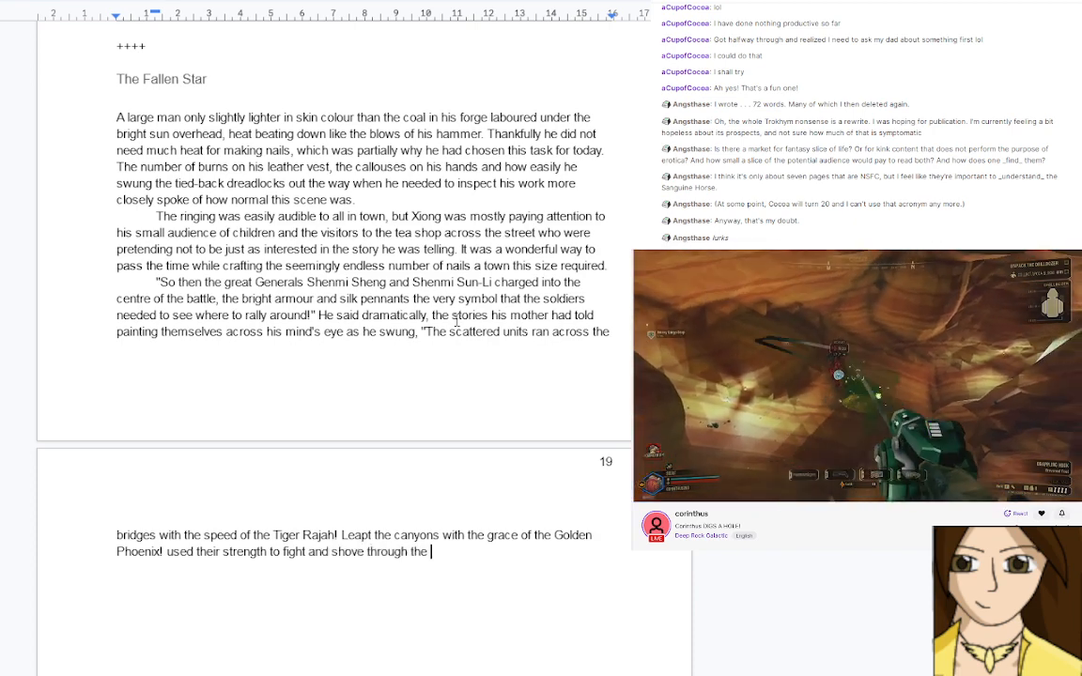
pyautogui.write('en')
pyautogui.press('BackSpace')
pyautogui.press('BackSpace')
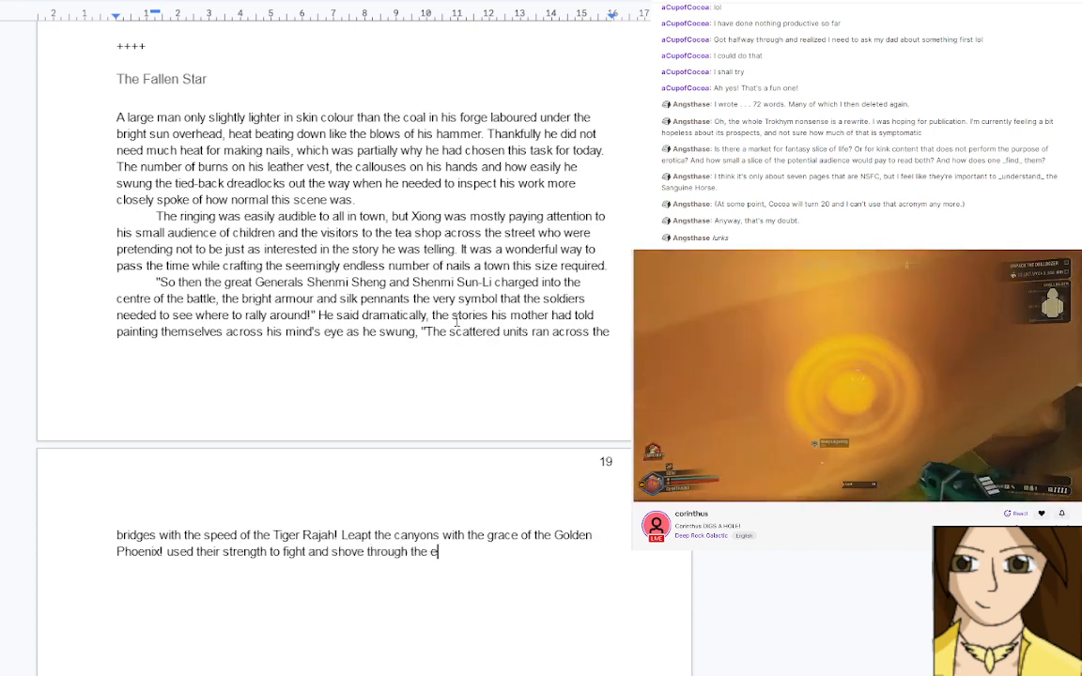
pyautogui.write('Huns')
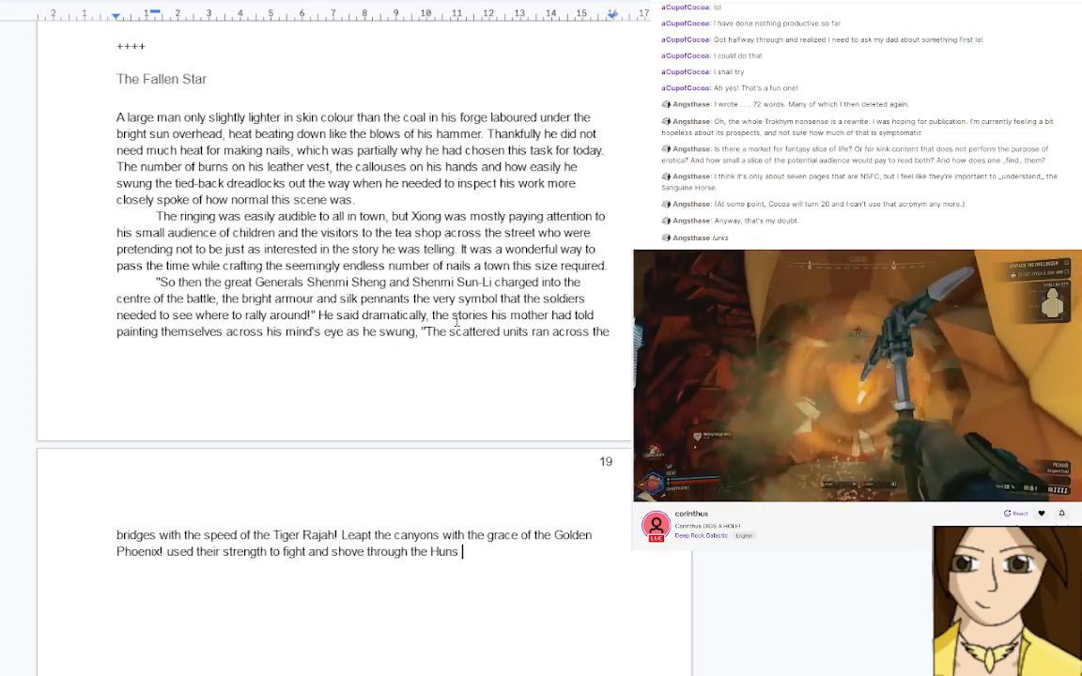
# Complete the sentence after "Huns" with ", all in order to reach their beloved Generals!" and close the quotation
pyautogui.press('BackSpace')
pyautogui.write(', all in')
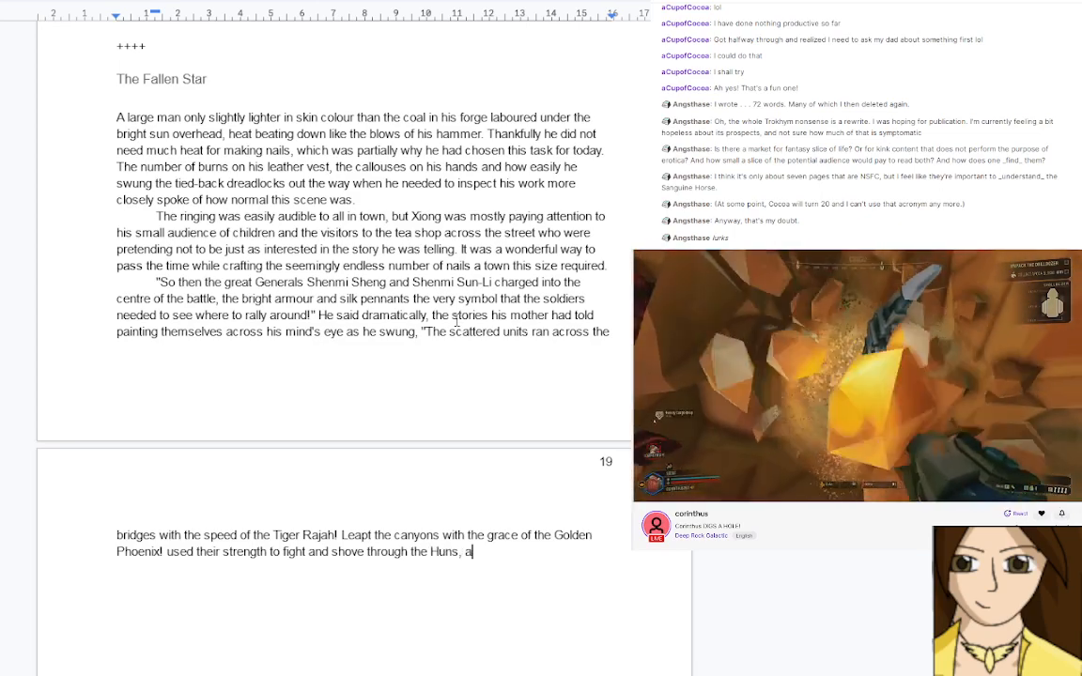
pyautogui.write('er ')
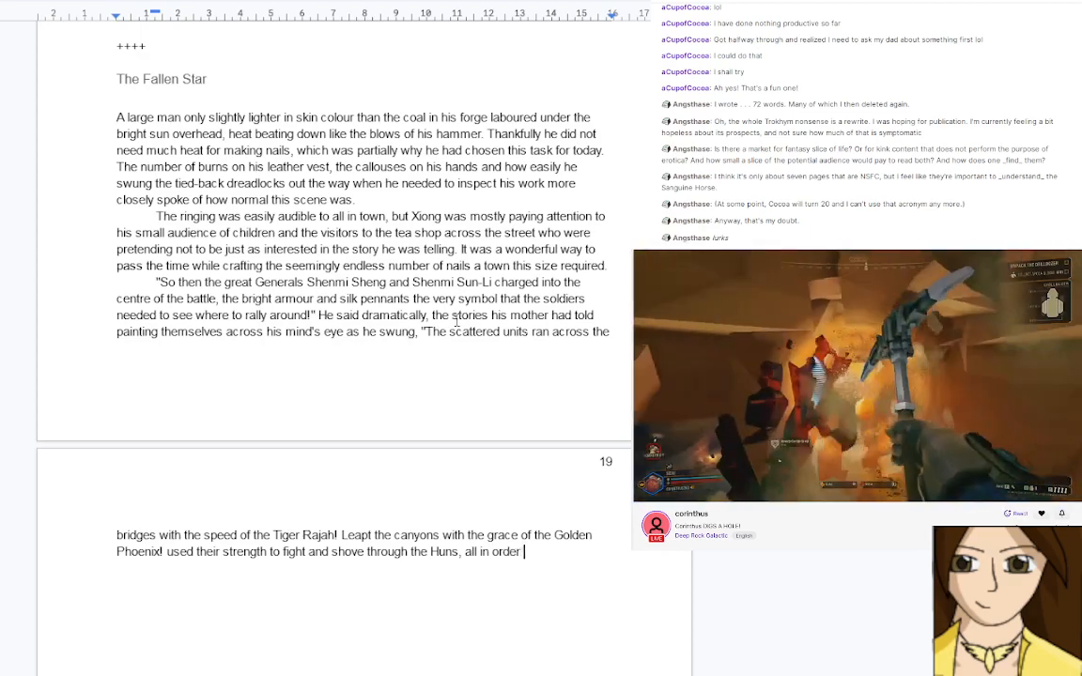
pyautogui.write('to reach their Be')
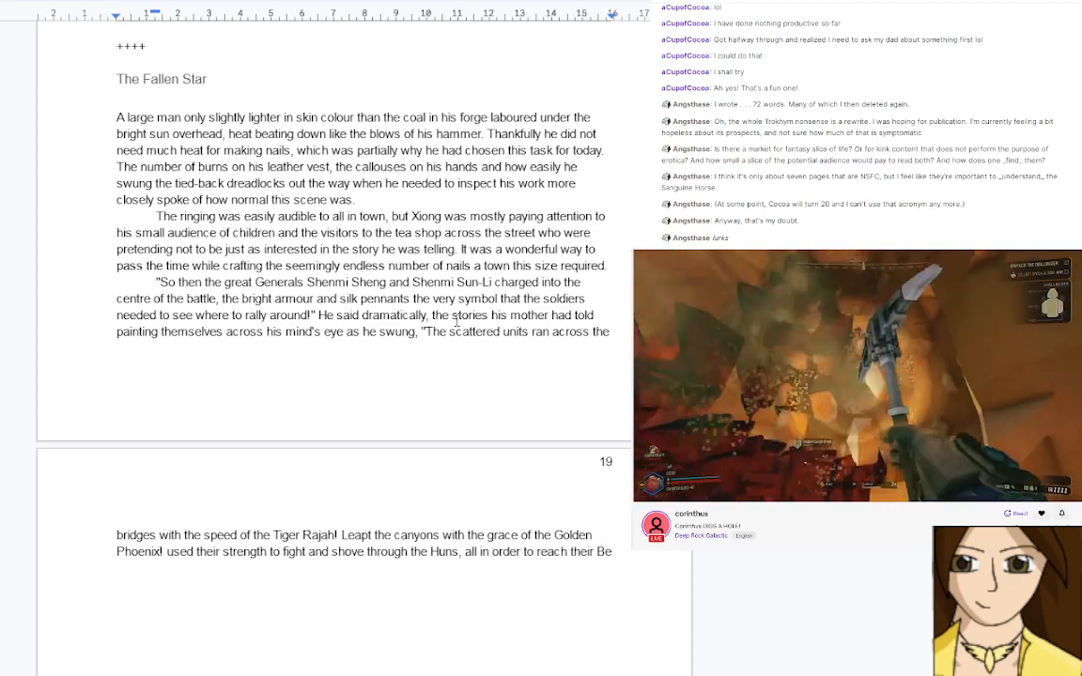
pyautogui.press('BackSpace')
pyautogui.press('BackSpace')
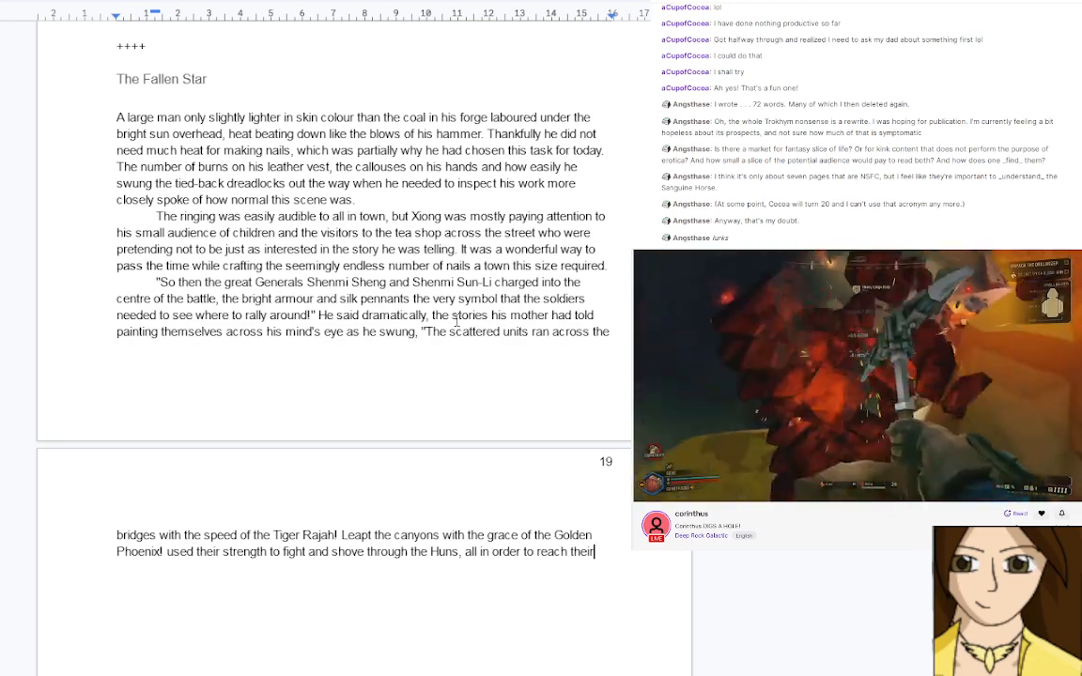
pyautogui.write('beloved ')
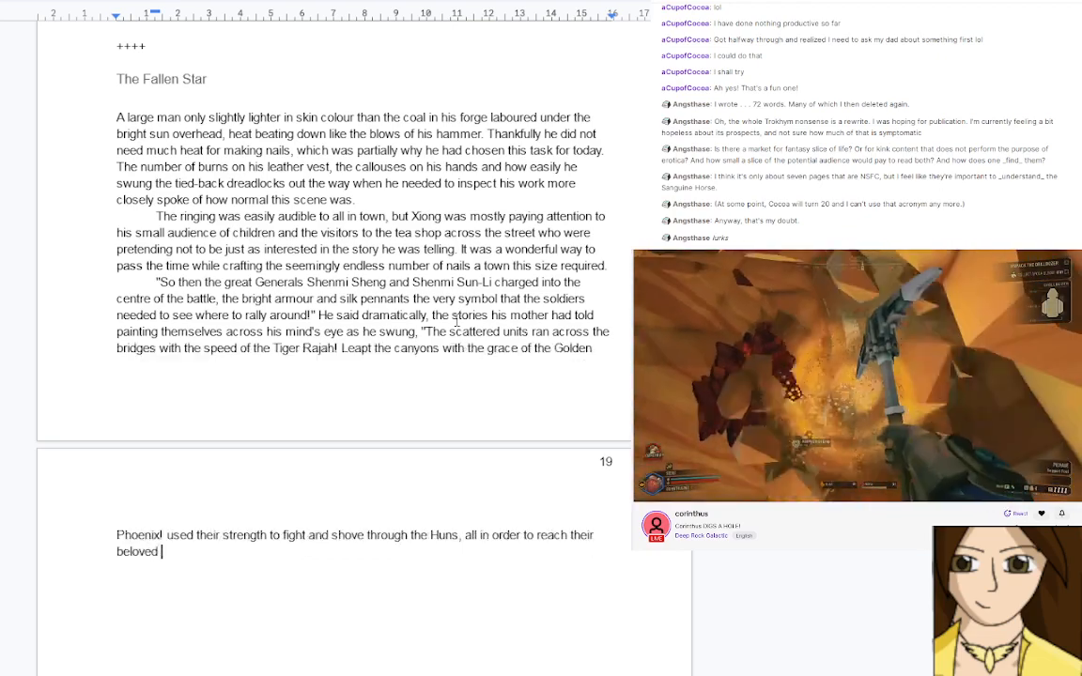
pyautogui.write('Generals!')
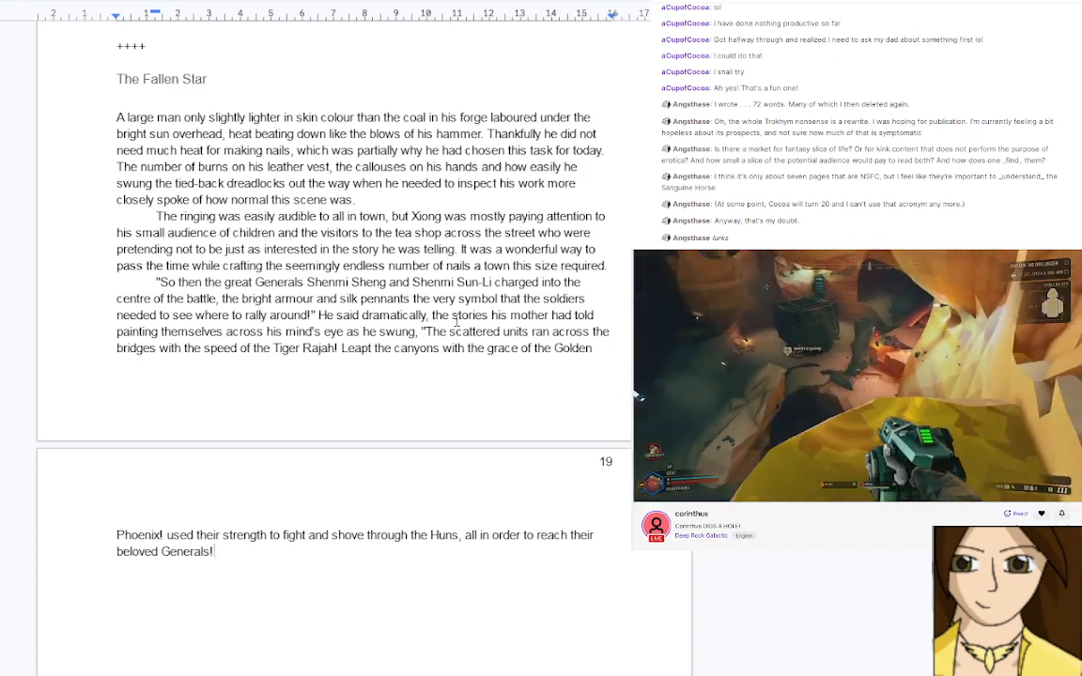
pyautogui.write('"')
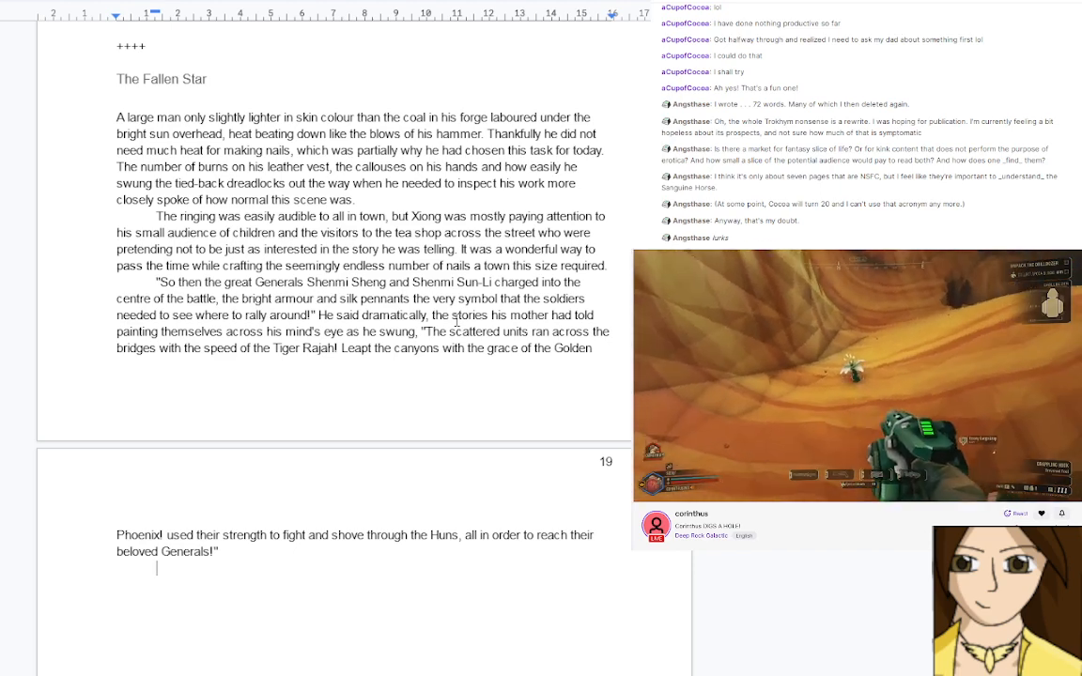
# Begin a new paragraph after the battle dialogue with "A stranger approached slowly"
pyautogui.write('A strng')
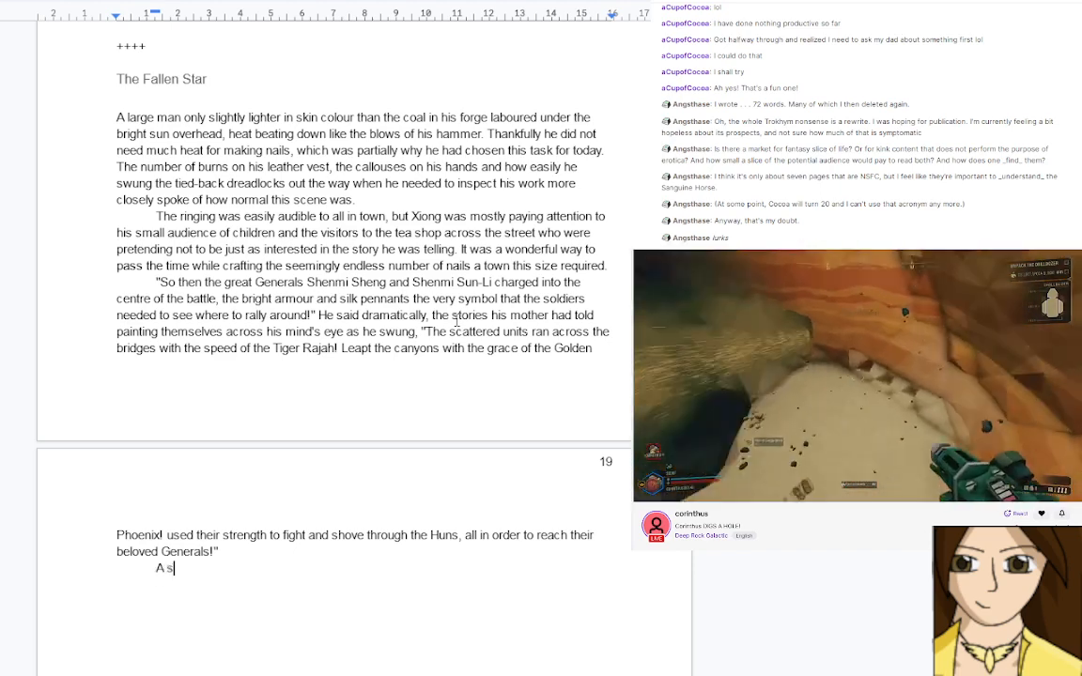
pyautogui.press('BackSpace')
pyautogui.press('BackSpace')
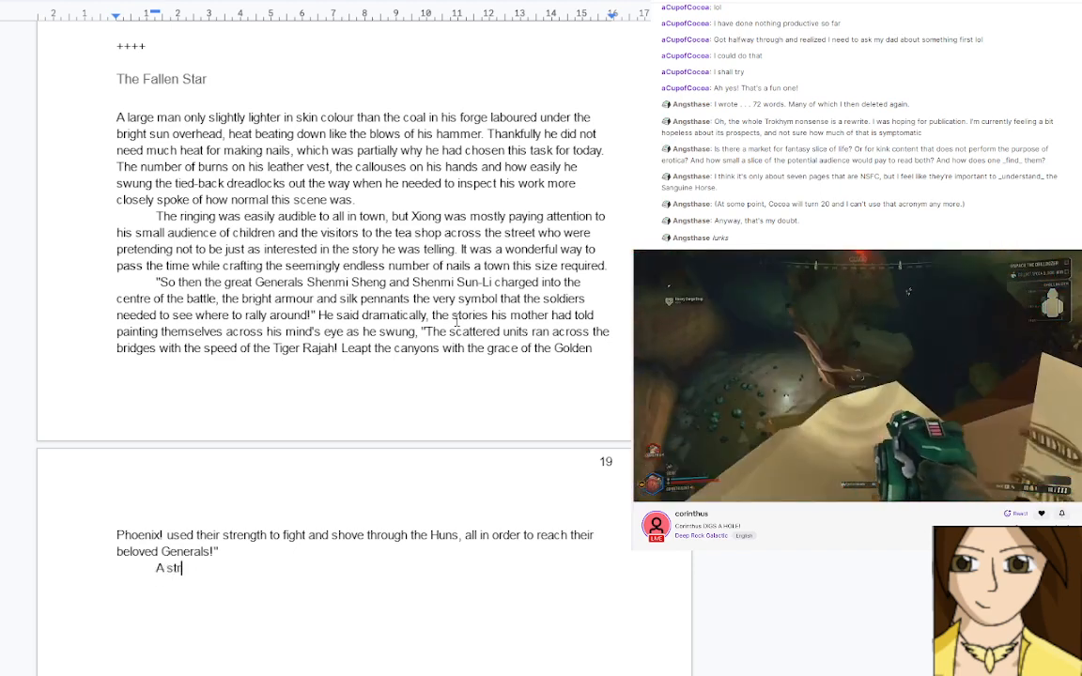
pyautogui.write('anger')
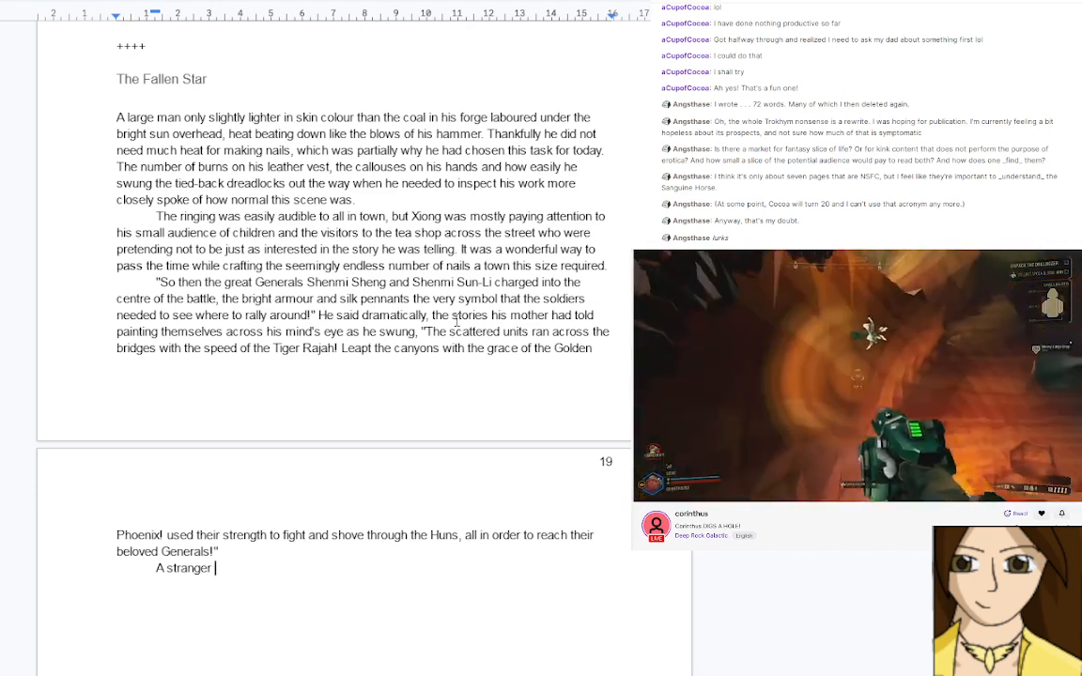
pyautogui.write('appr')
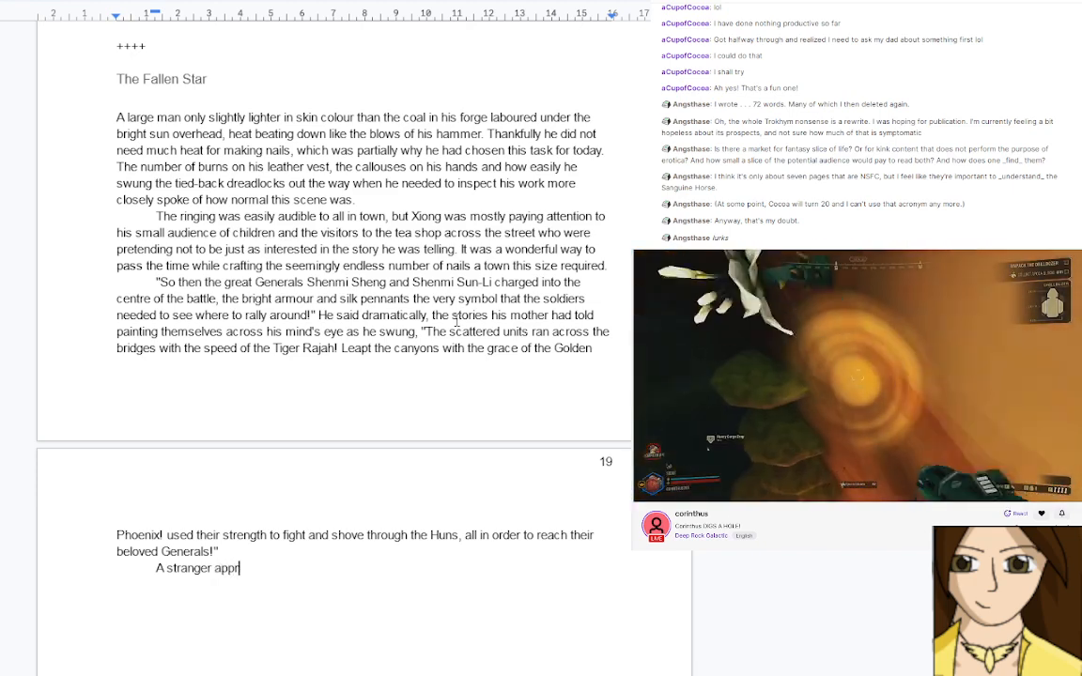
pyautogui.write('oached ')
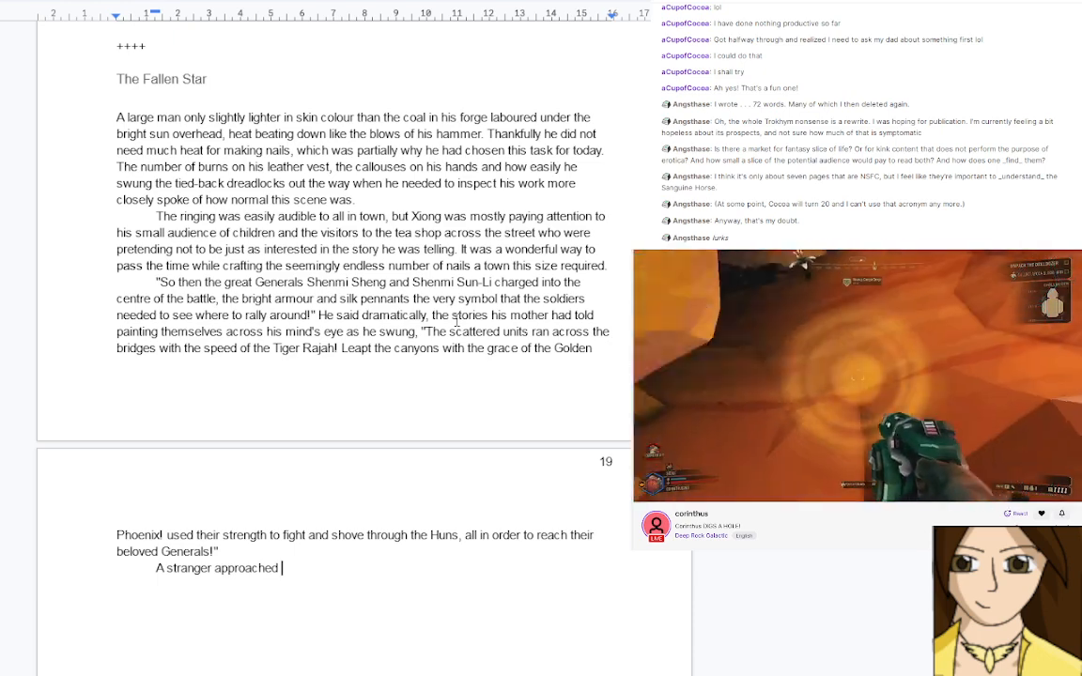
pyautogui.write('sloly')
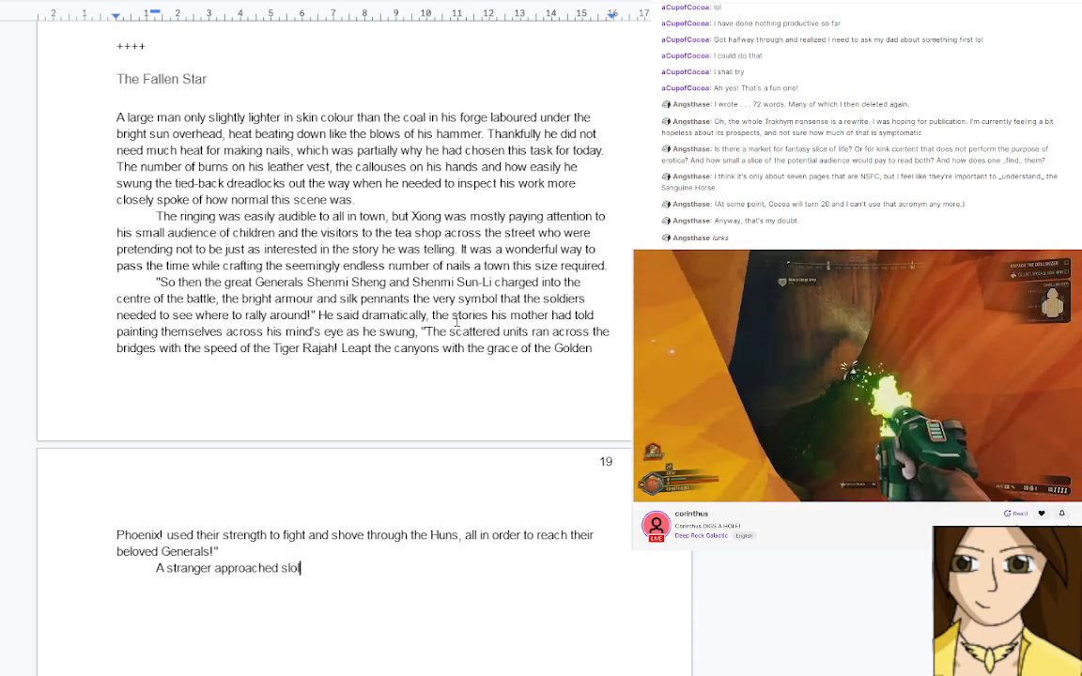
pyautogui.press('BackSpace')
pyautogui.press('BackSpace')
pyautogui.press('BackSpace')
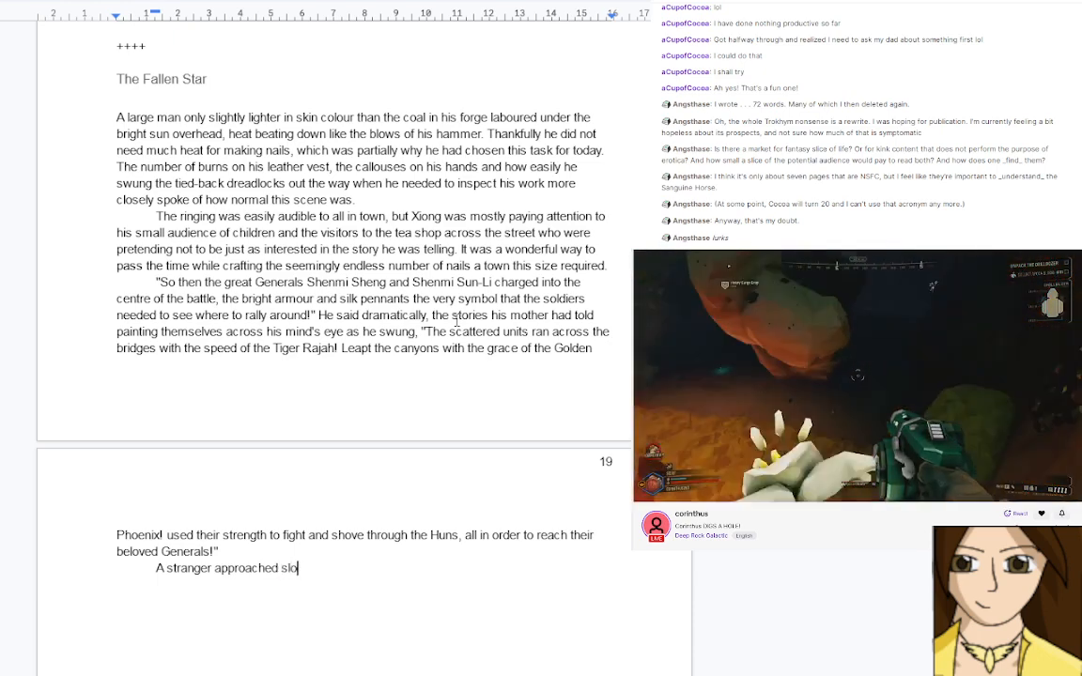
pyautogui.write('wly ')
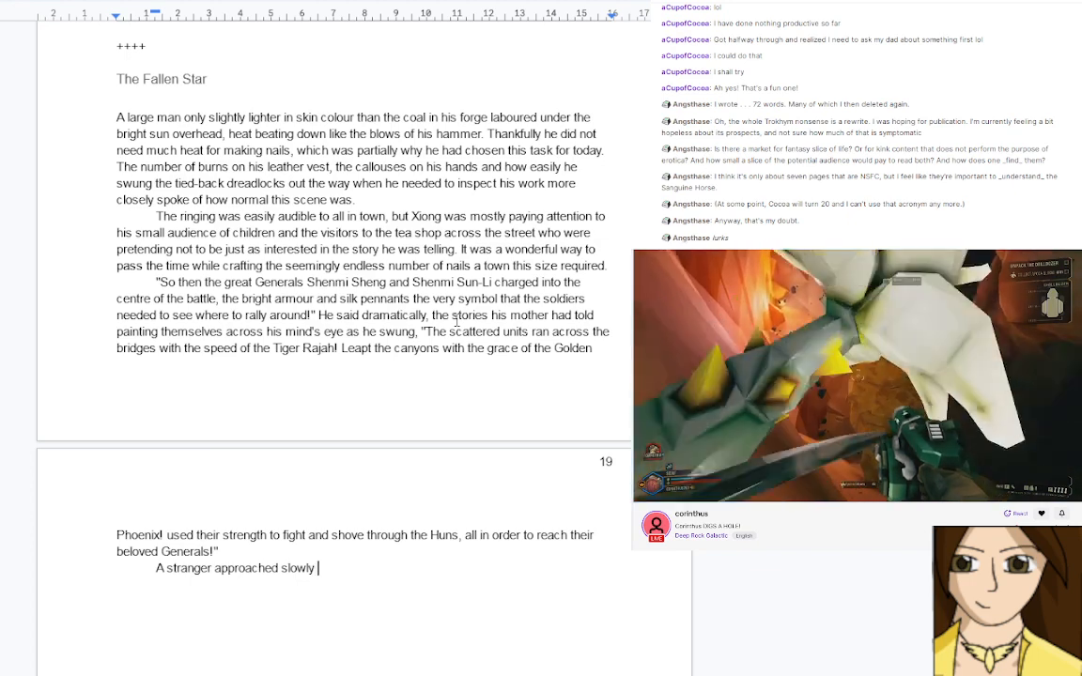
# Continue the stranger's sentence after "slowly" with "along the road"
pyautogui.write('al')
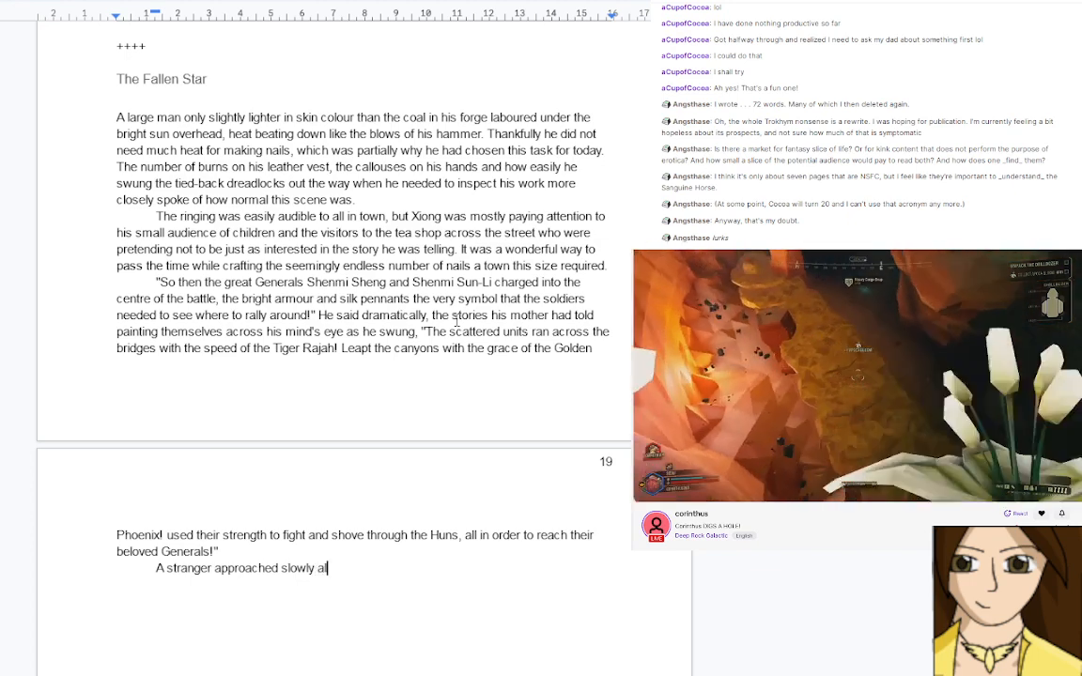
pyautogui.write('ong the round')
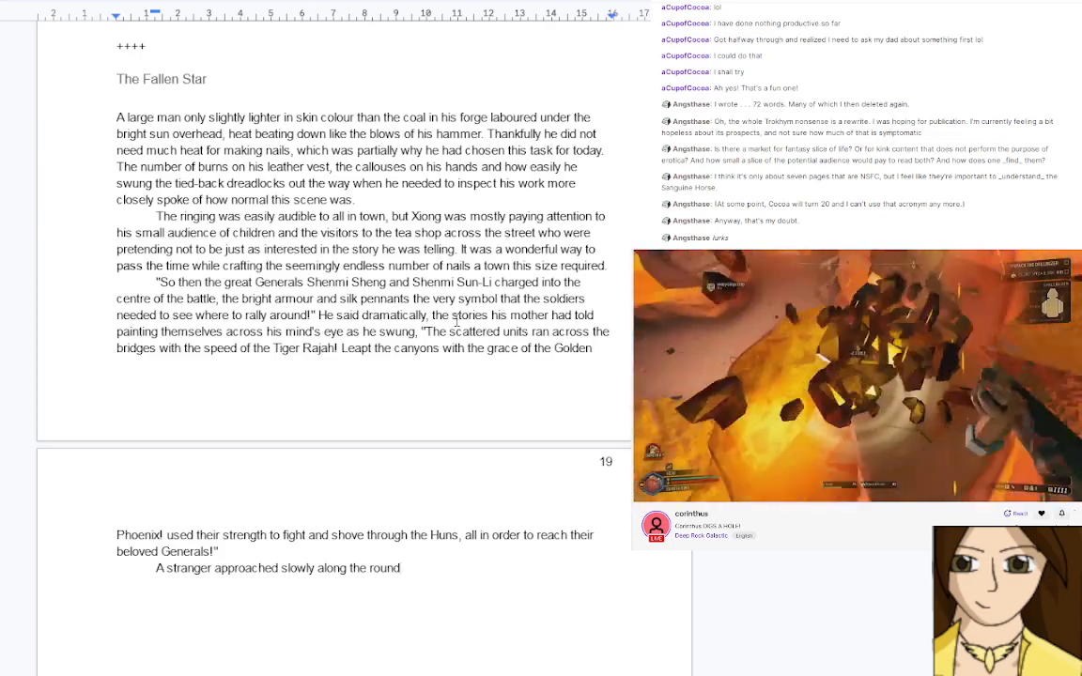
pyautogui.press('BackSpace')
pyautogui.press('BackSpace')
pyautogui.press('BackSpace')
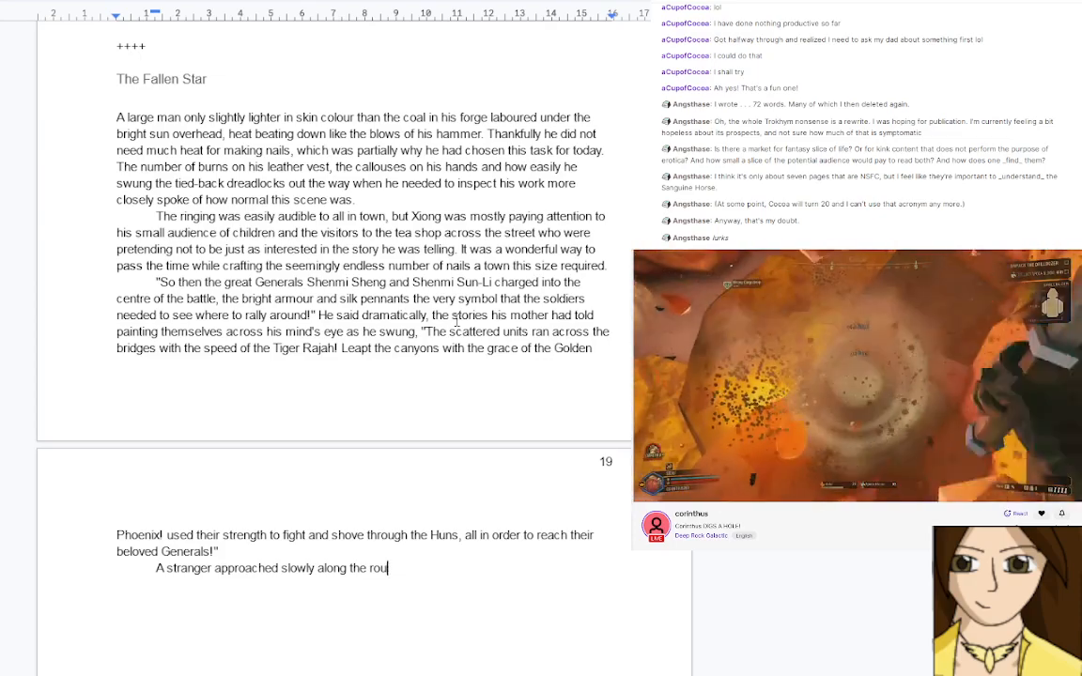
pyautogui.write('ad')
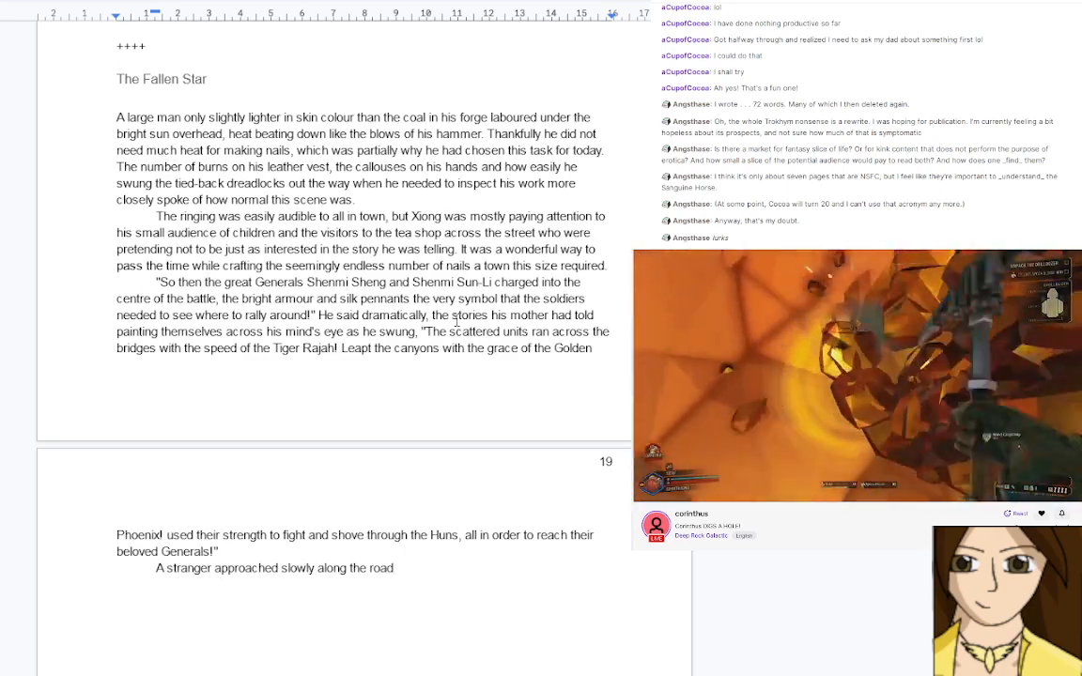
# Extend the sentence after "road" with ", straw hat shielding their round body"
pyautogui.write(', o')
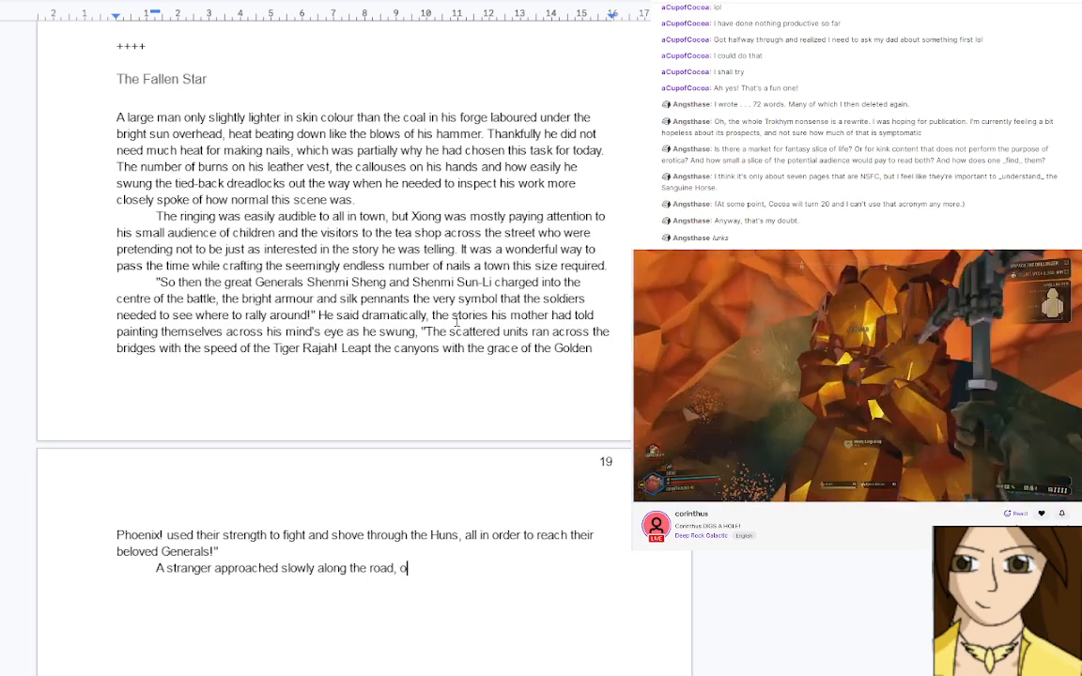
pyautogui.write('str')
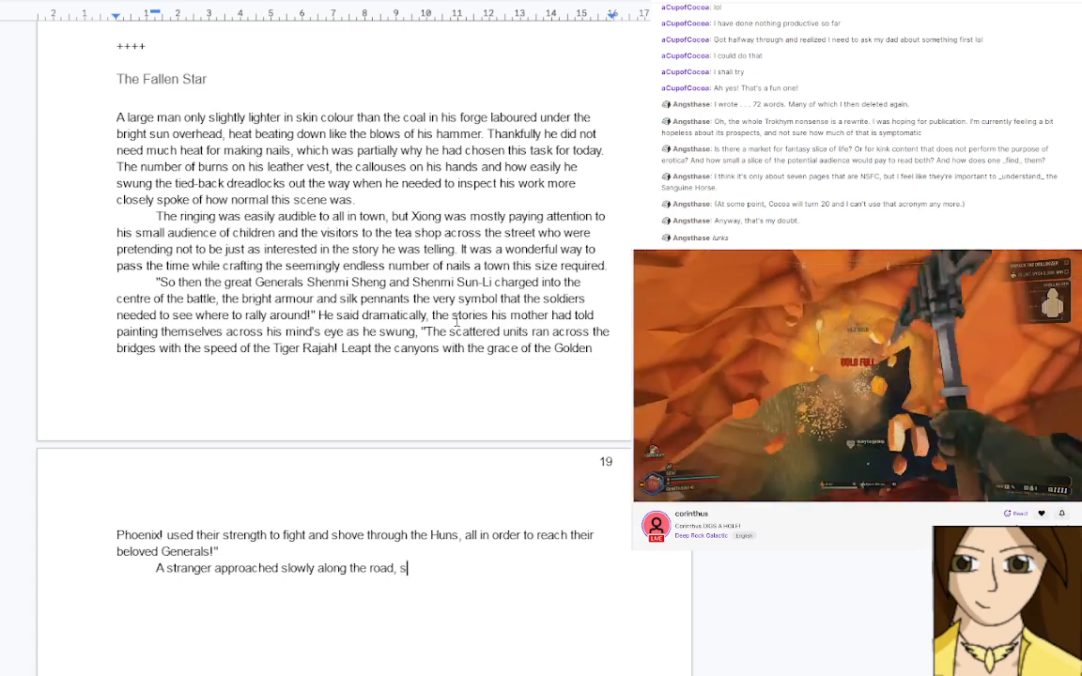
pyautogui.write('aw h')
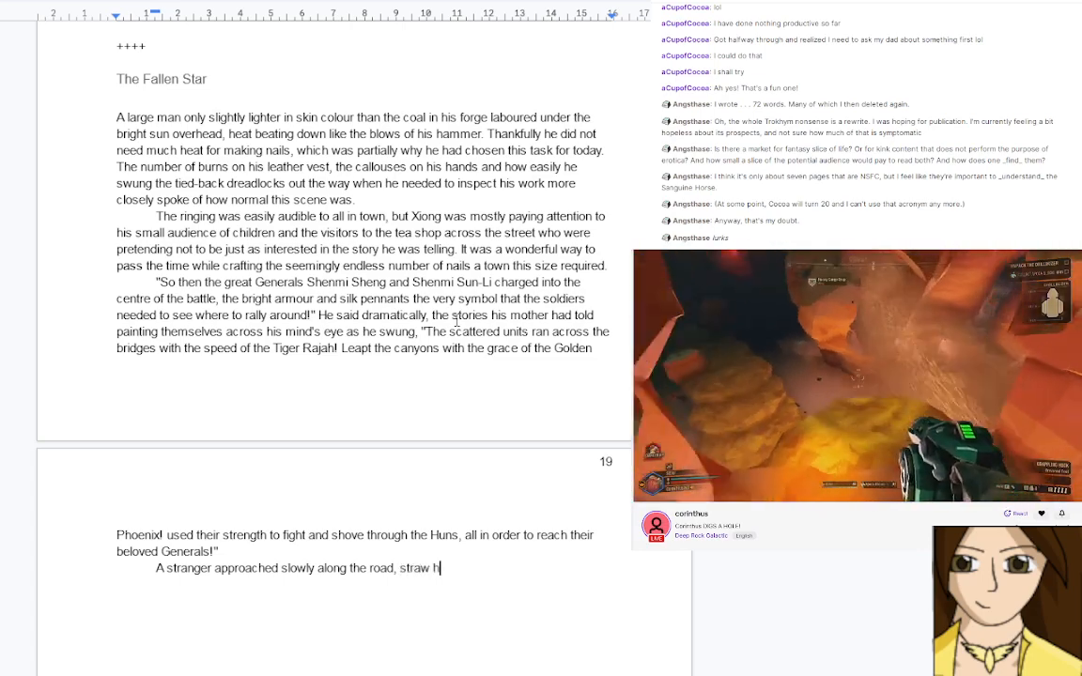
pyautogui.write('at shieldi')
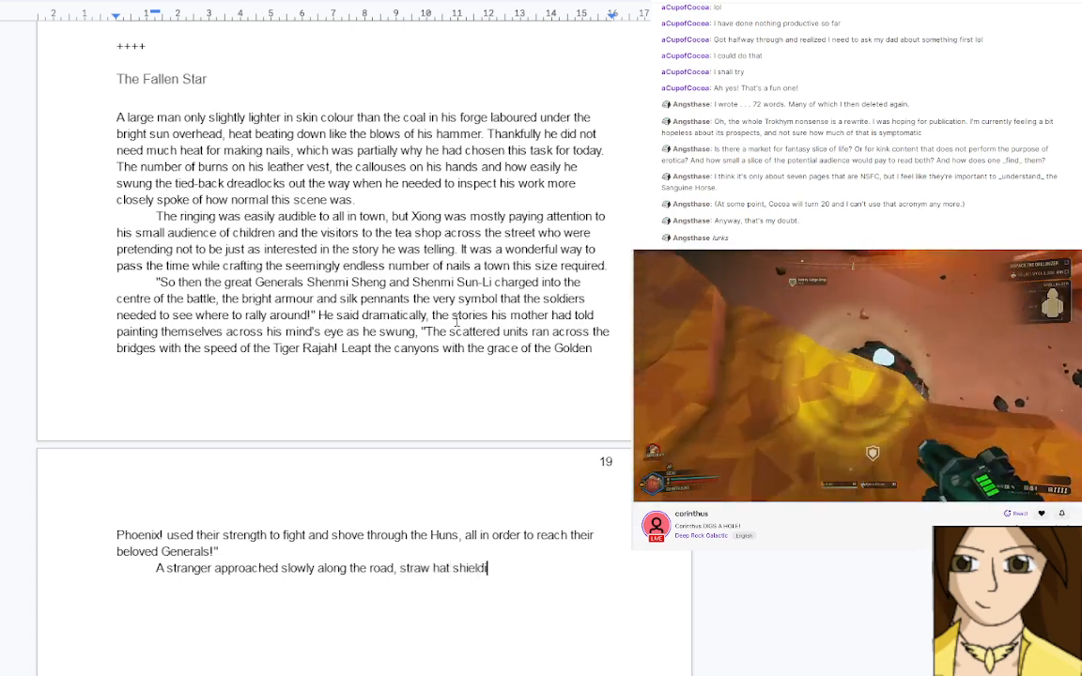
pyautogui.write('ng thie roun')
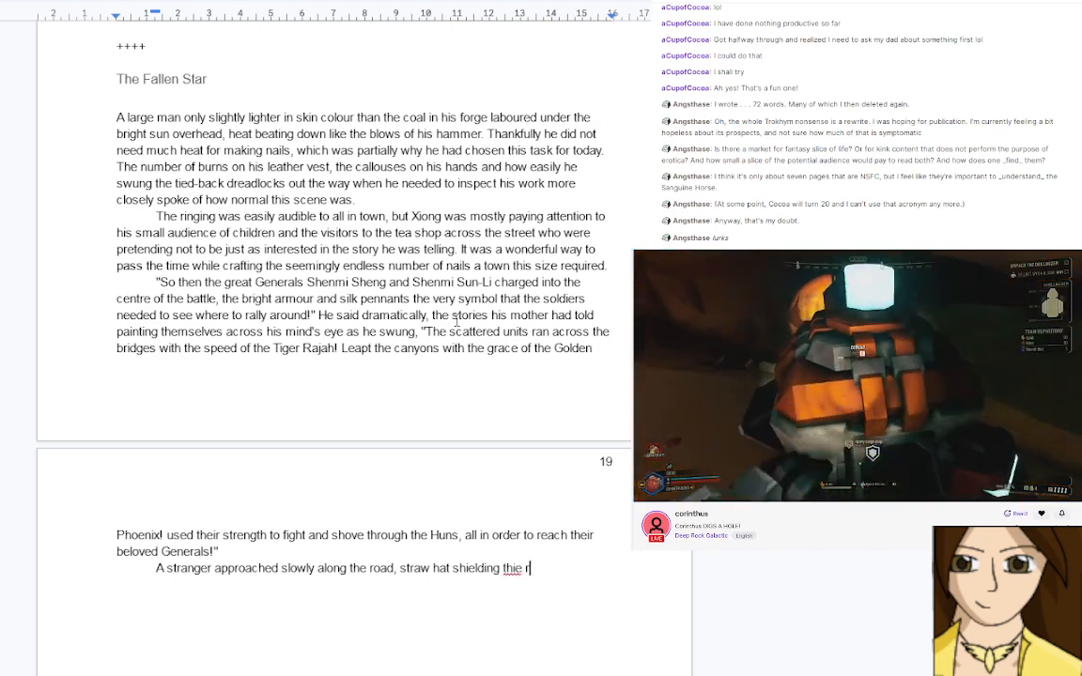
pyautogui.press('BackSpace')
pyautogui.press('BackSpace')
pyautogui.press('BackSpace')
pyautogui.press('BackSpace')
pyautogui.press('BackSpace')
pyautogui.press('BackSpace')
pyautogui.press('BackSpace')
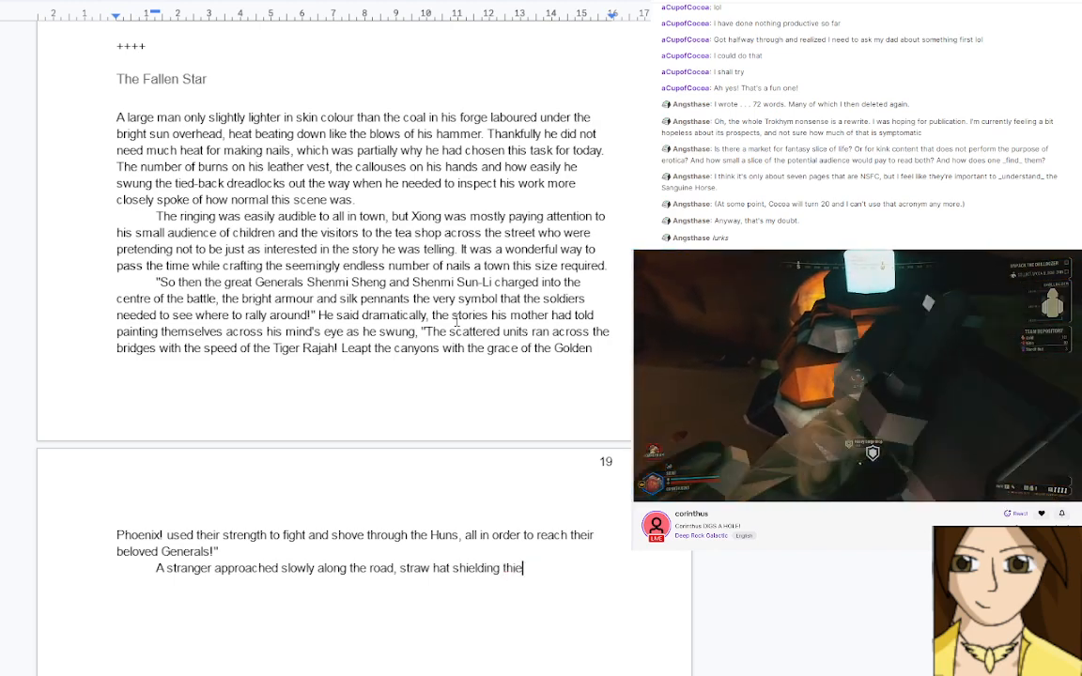
pyautogui.write('eir r')
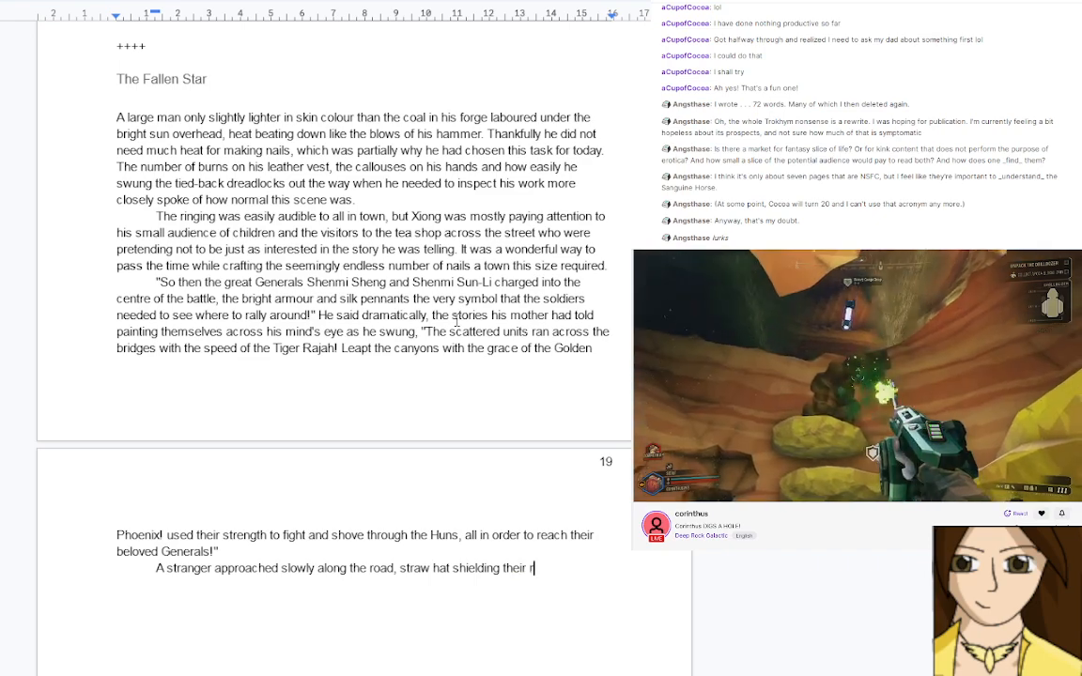
pyautogui.write('ound body ')
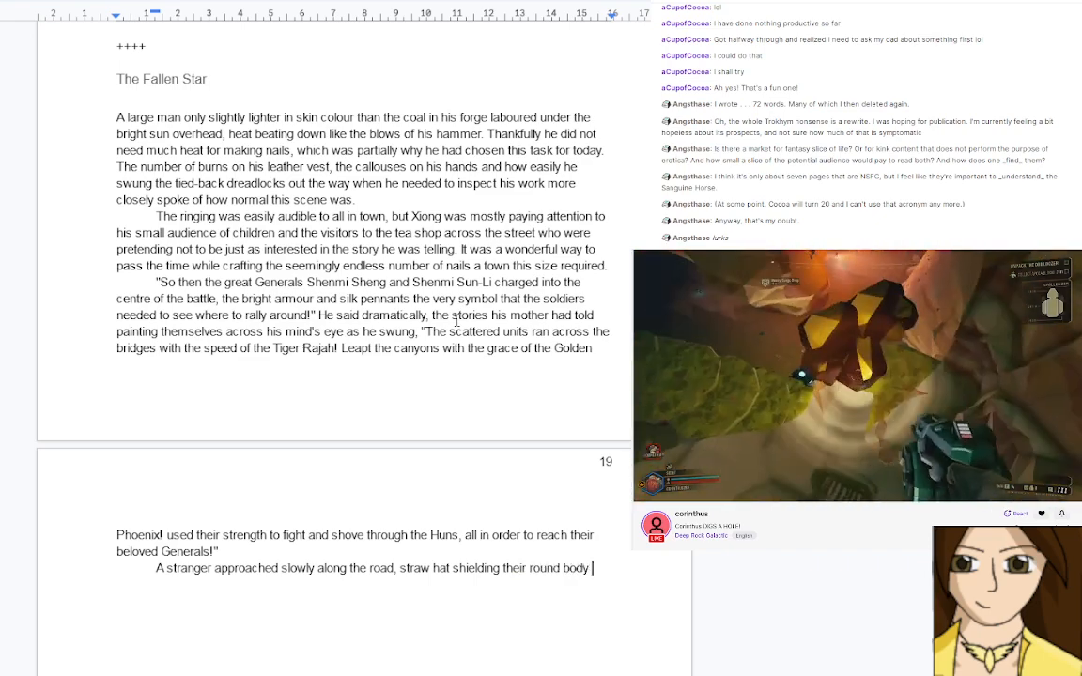
pyautogui.write('in armo')
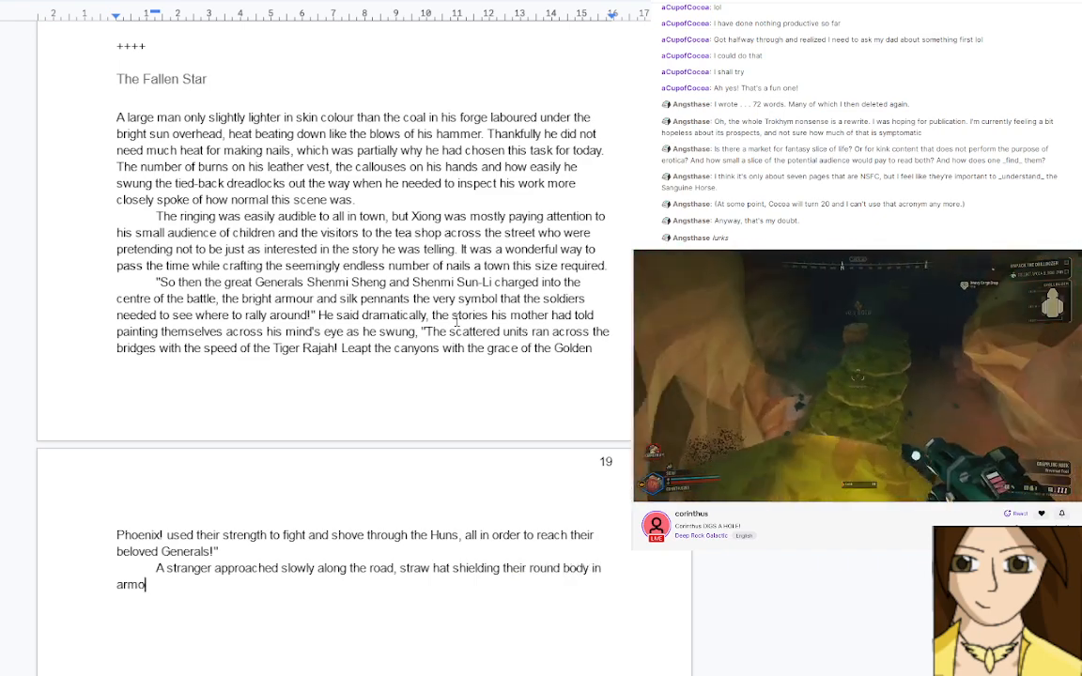
pyautogui.write('ur so battere')
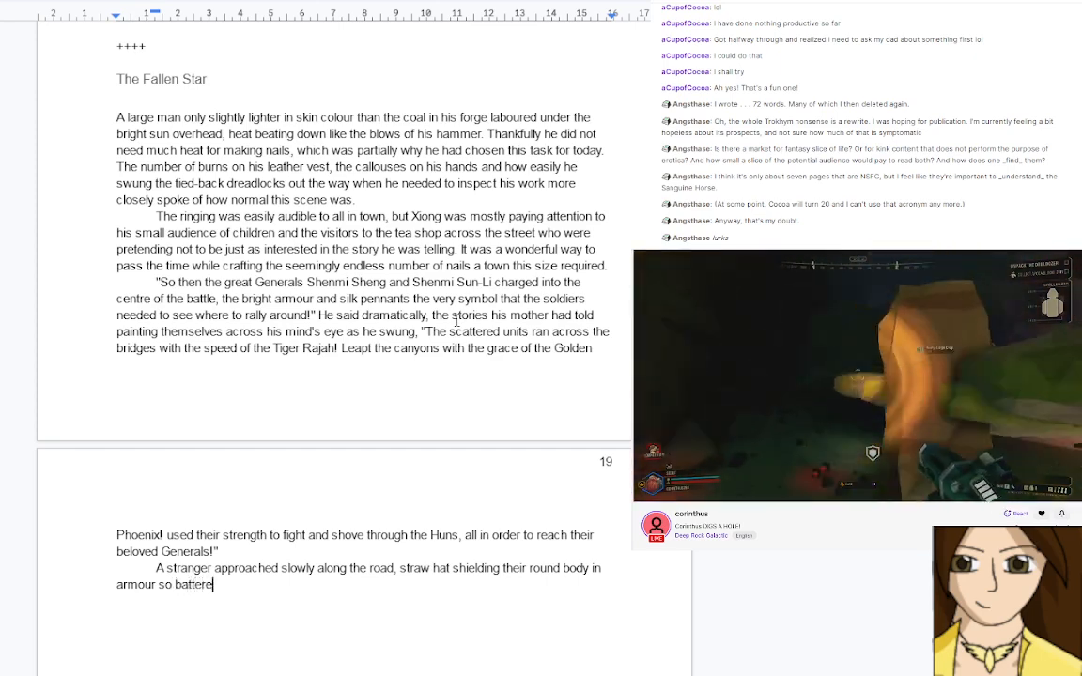
pyautogui.write('d it ')
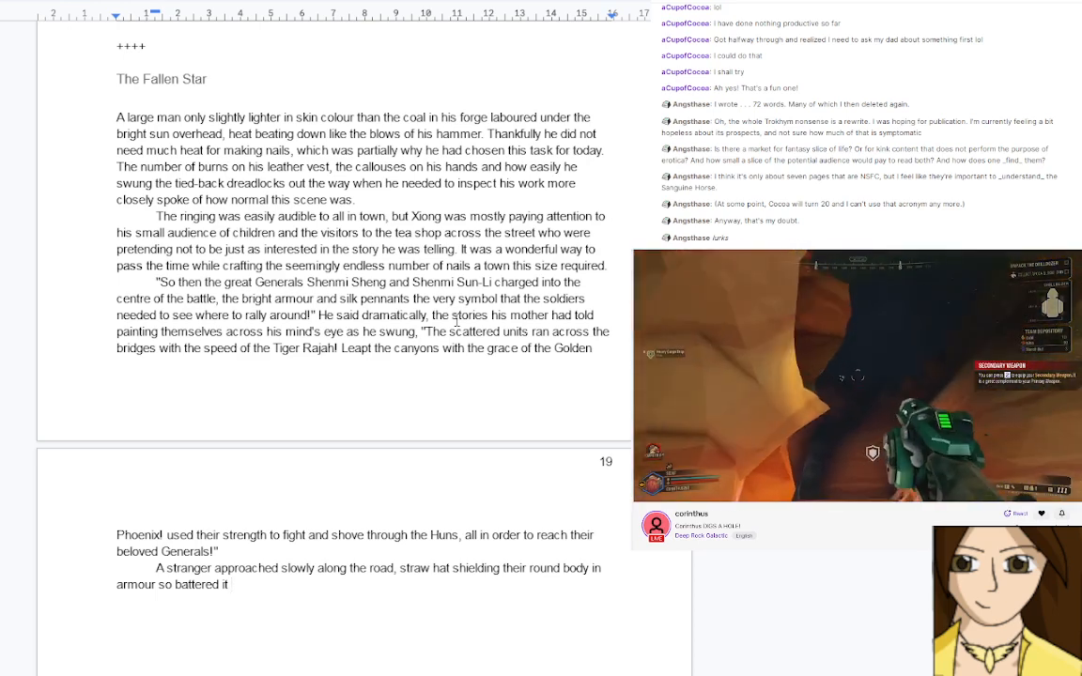
pyautogui.write('barely ')
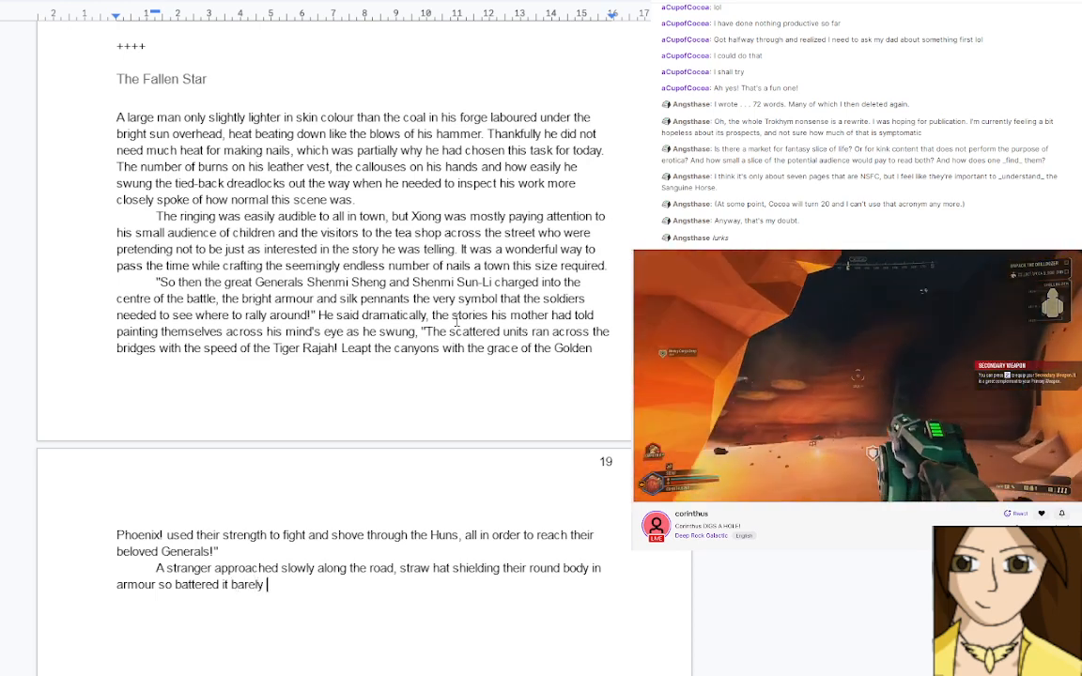
pyautogui.write('reflected t')
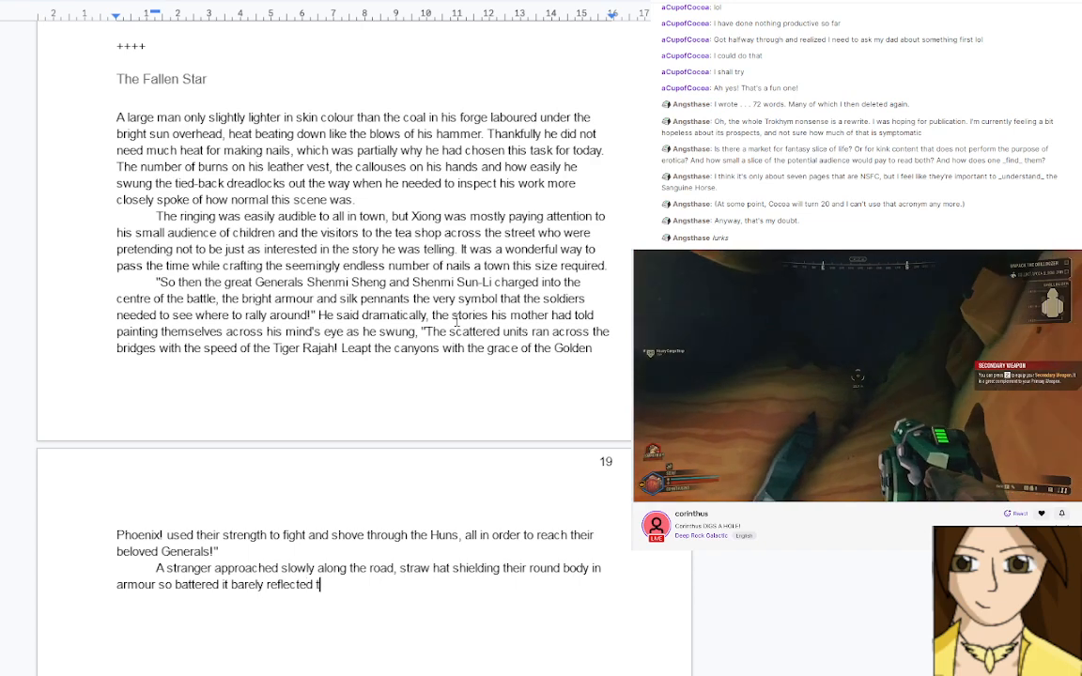
pyautogui.write('he sunlight')
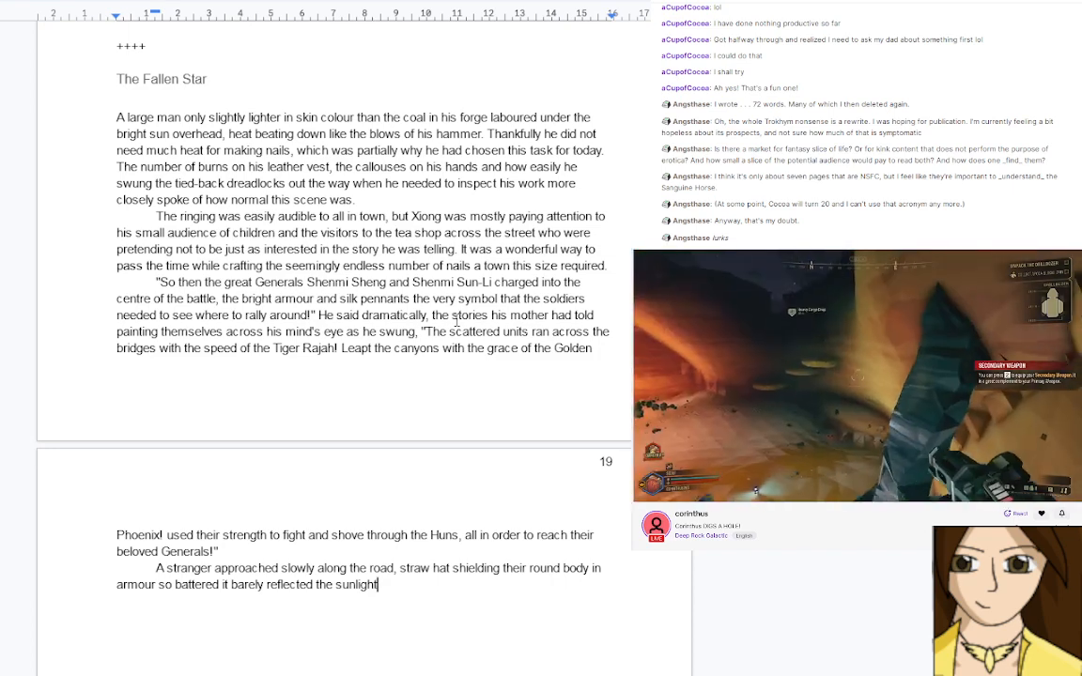
pyautogui.press('BackSpace')
pyautogui.press('BackSpace')
pyautogui.press('BackSpace')
pyautogui.press('BackSpace')
pyautogui.press('BackSpace')
pyautogui.press('BackSpace')
pyautogui.press('BackSpace')
pyautogui.press('BackSpace')
pyautogui.press('BackSpace')
pyautogui.press('BackSpace')
pyautogui.press('BackSpace')
pyautogui.press('BackSpace')
pyautogui.press('BackSpace')
pyautogui.press('BackSpace')
pyautogui.press('BackSpace')
pyautogui.press('BackSpace')
pyautogui.press('BackSpace')
pyautogui.press('BackSpace')
pyautogui.press('BackSpace')
pyautogui.press('BackSpace')
pyautogui.press('BackSpace')
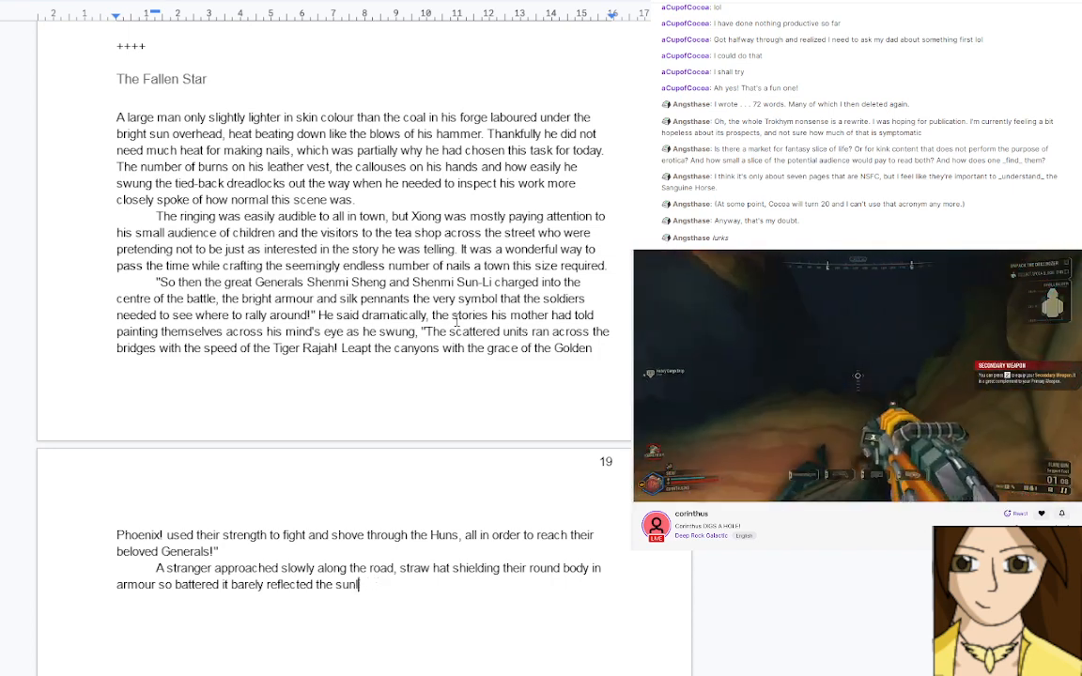
pyautogui.press('BackSpace')
pyautogui.press('BackSpace')
pyautogui.press('BackSpace')
pyautogui.press('BackSpace')
pyautogui.press('BackSpace')
pyautogui.press('BackSpace')
pyautogui.press('BackSpace')
pyautogui.press('BackSpace')
pyautogui.press('BackSpace')
pyautogui.press('BackSpace')
pyautogui.press('BackSpace')
pyautogui.press('BackSpace')
pyautogui.press('BackSpace')
pyautogui.press('BackSpace')
pyautogui.press('BackSpace')
pyautogui.press('BackSpace')
pyautogui.press('BackSpace')
pyautogui.press('BackSpace')
pyautogui.press('BackSpace')
pyautogui.press('BackSpace')
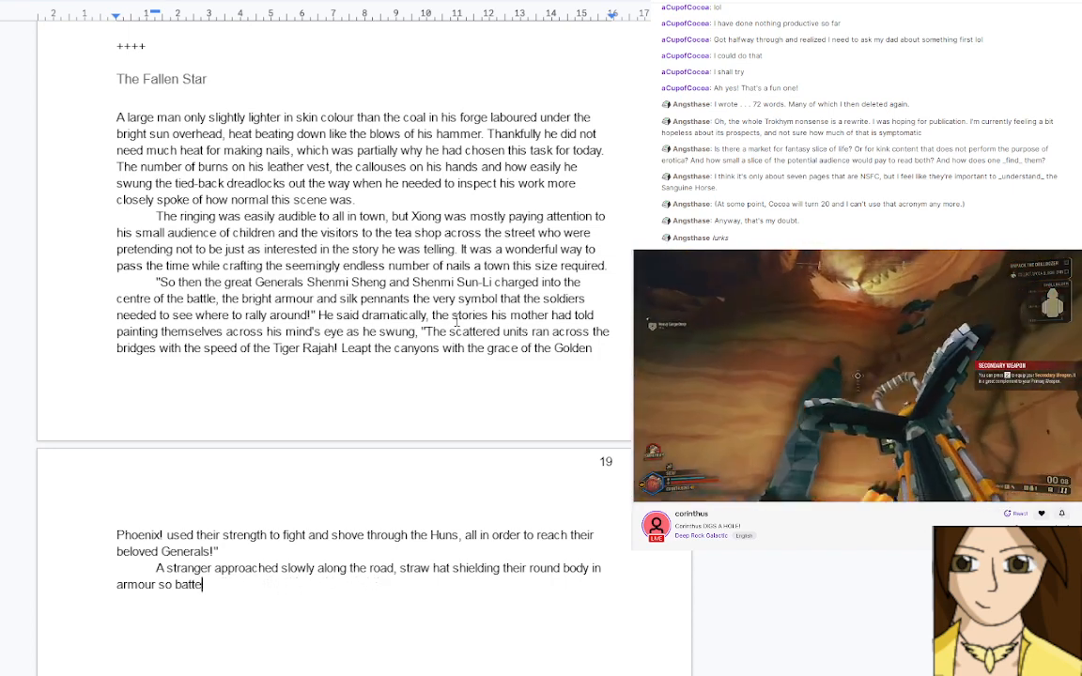
pyautogui.press('BackSpace')
pyautogui.press('BackSpace')
pyautogui.press('BackSpace')
pyautogui.press('BackSpace')
pyautogui.press('BackSpace')
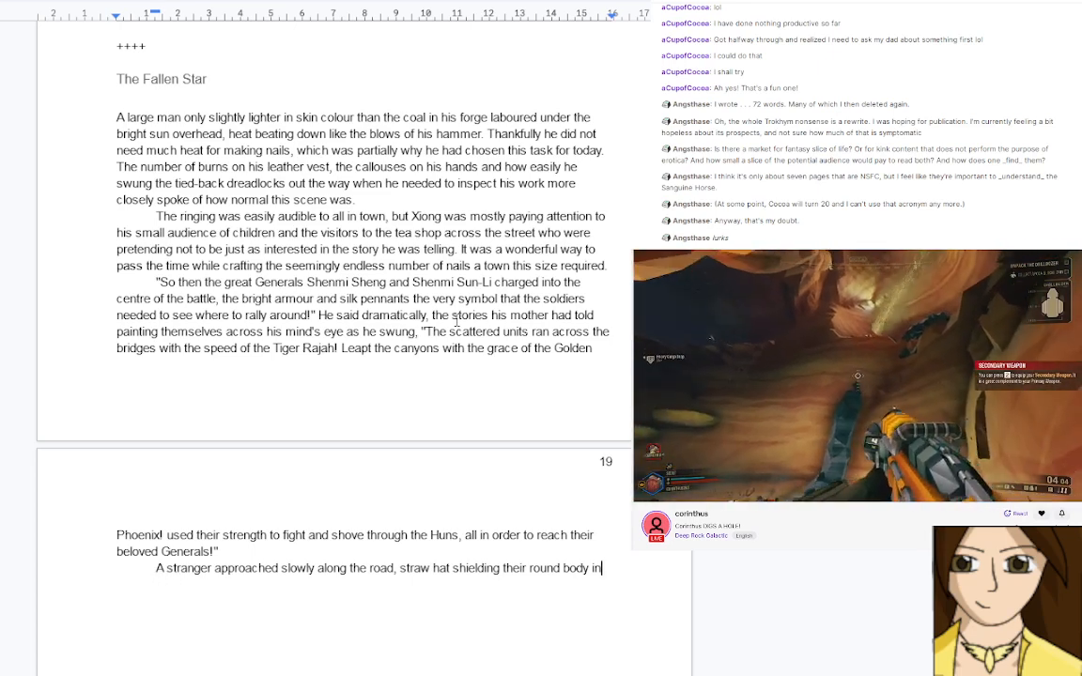
# Finish the stranger's sentence after "round body" with "from the sun." and begin another with "Not that it looked like the battered armour they wore"
pyautogui.write('from th')
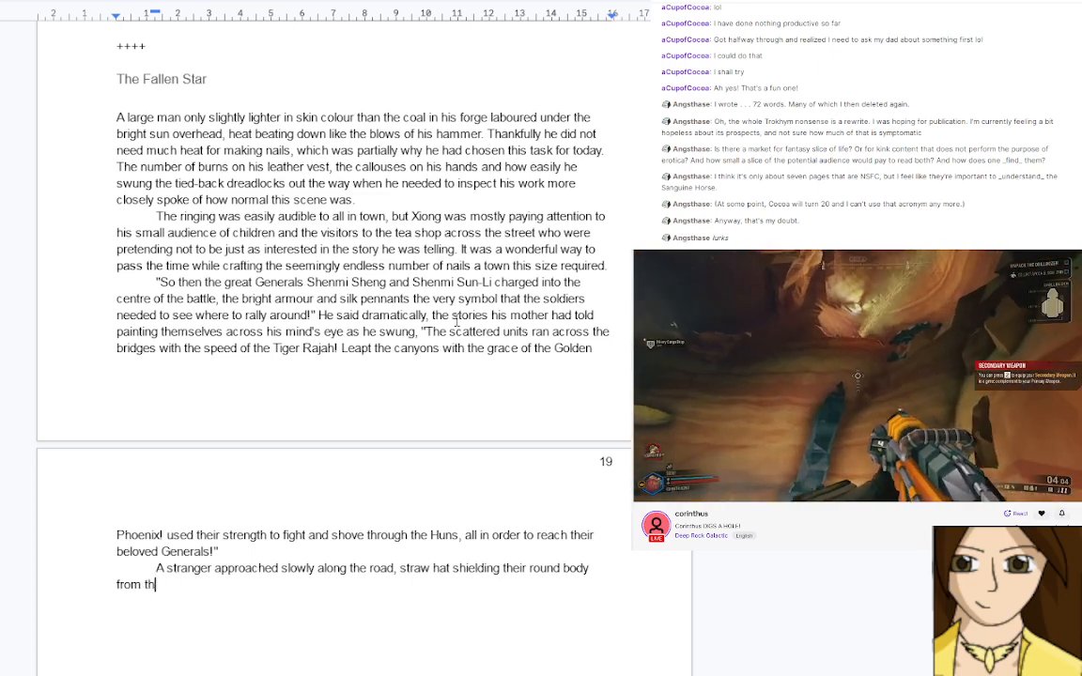
pyautogui.write('e sun. N')
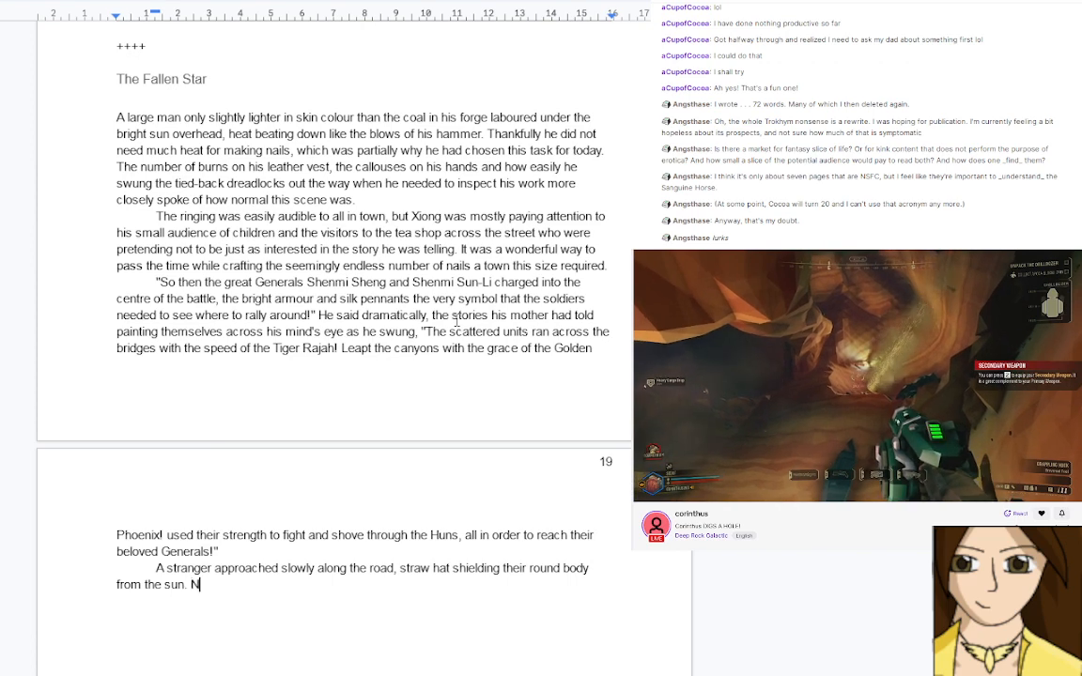
pyautogui.write('ot that it look')
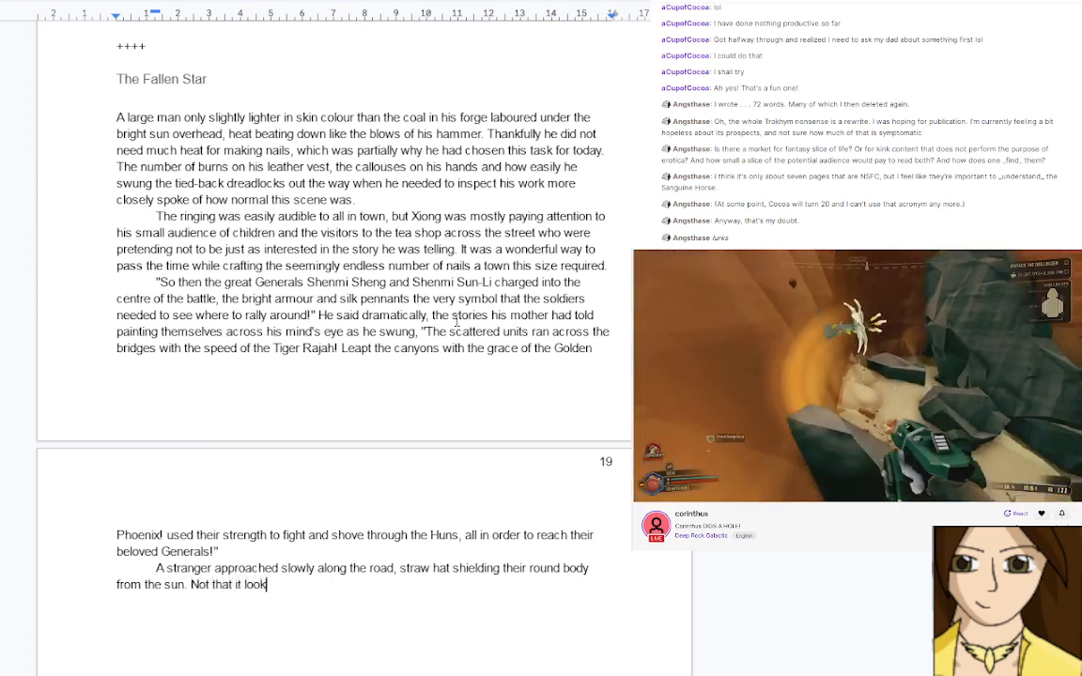
pyautogui.write('ed like the ')
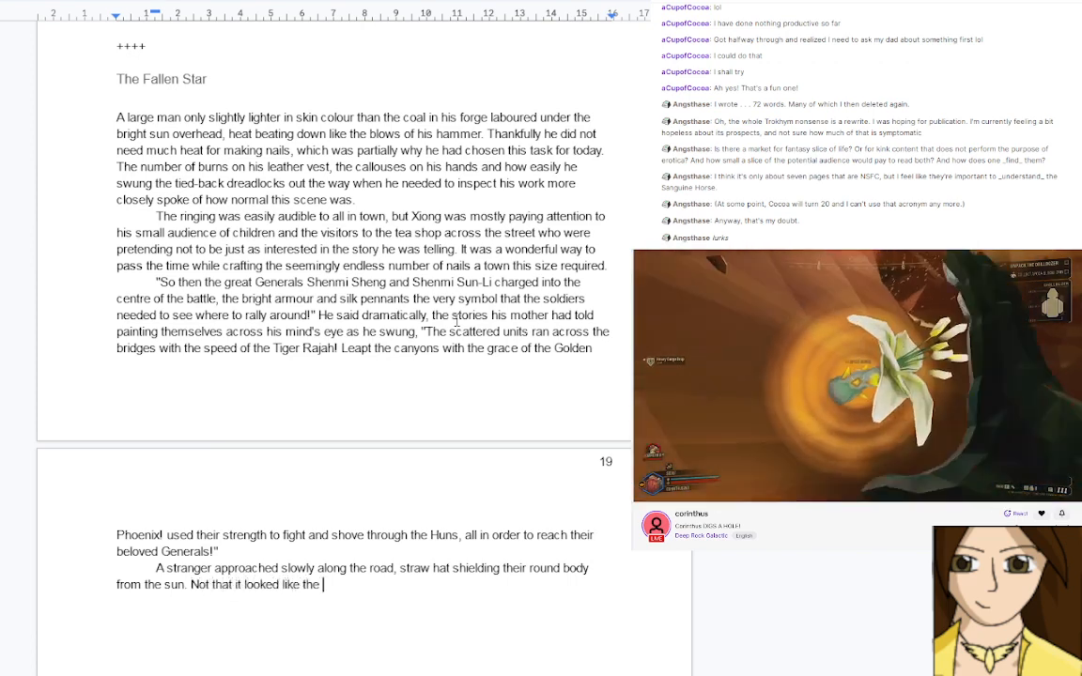
pyautogui.write('battered a')
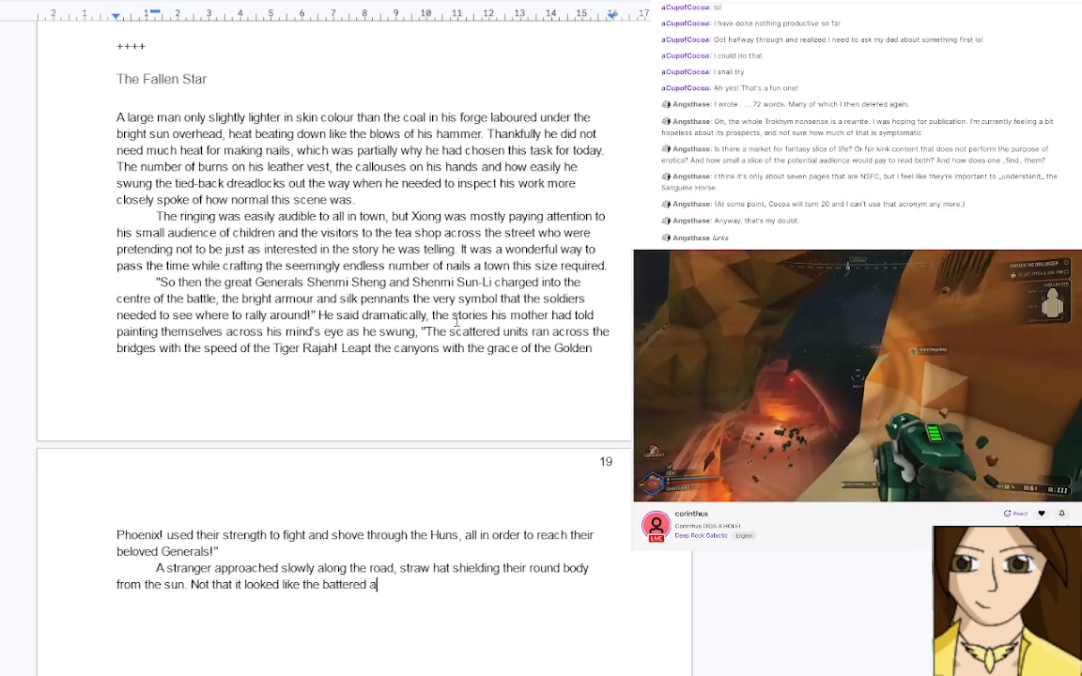
pyautogui.write('rmour they wore ')
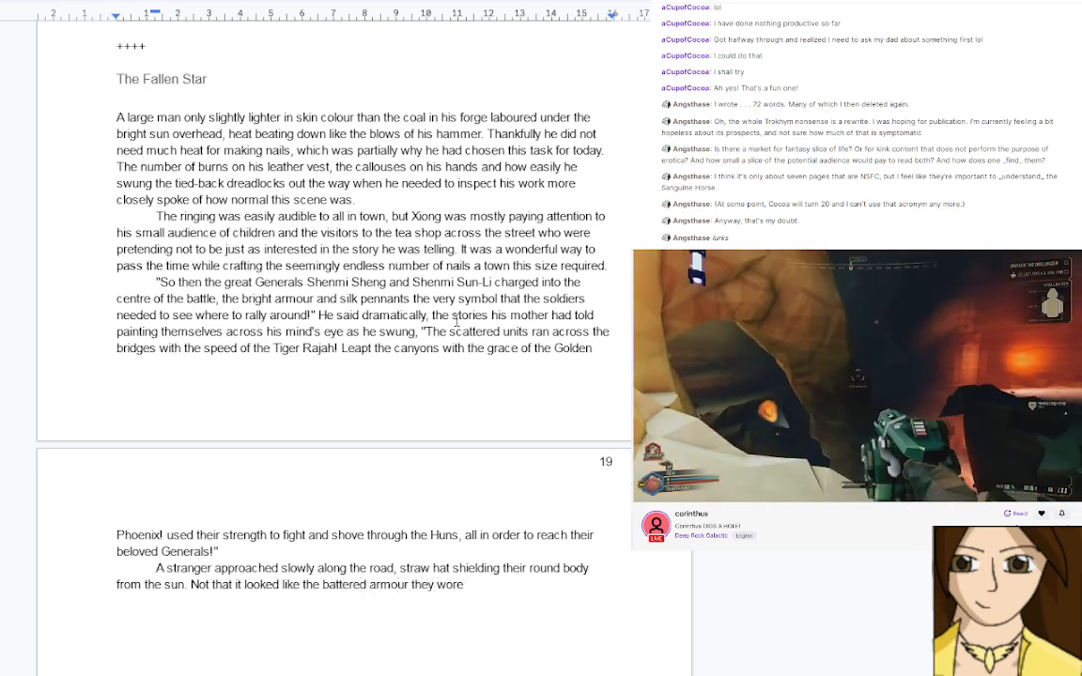
# Complete the armour sentence after "they wore" with "would reflect much of the sunlight anyway."
pyautogui.write('would reflect')
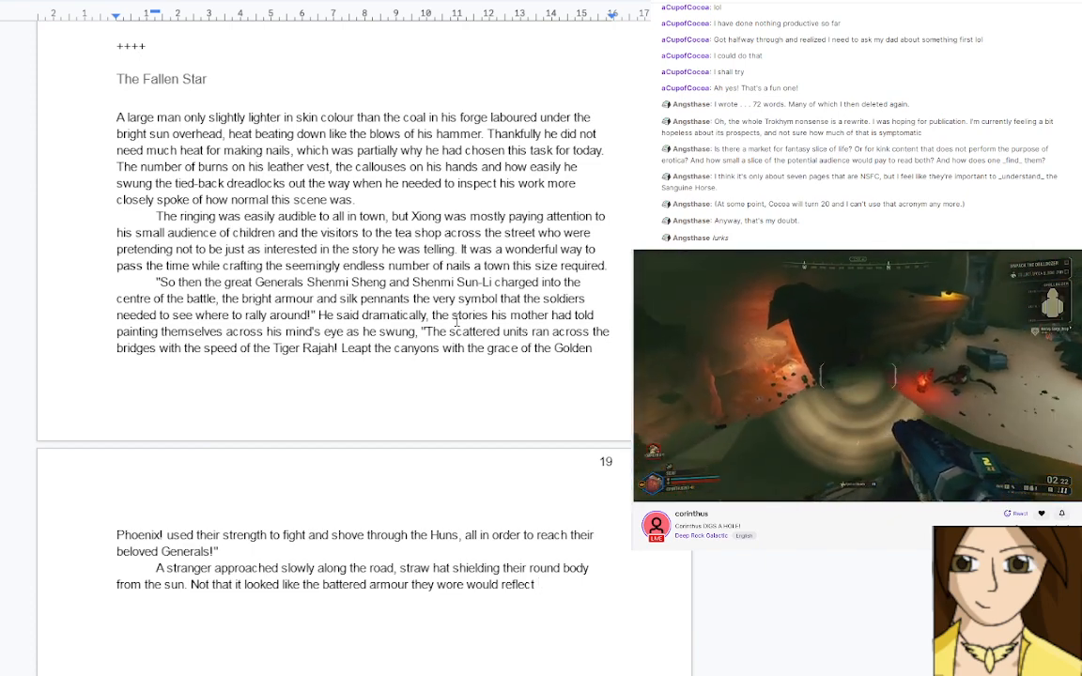
pyautogui.write('much of ')
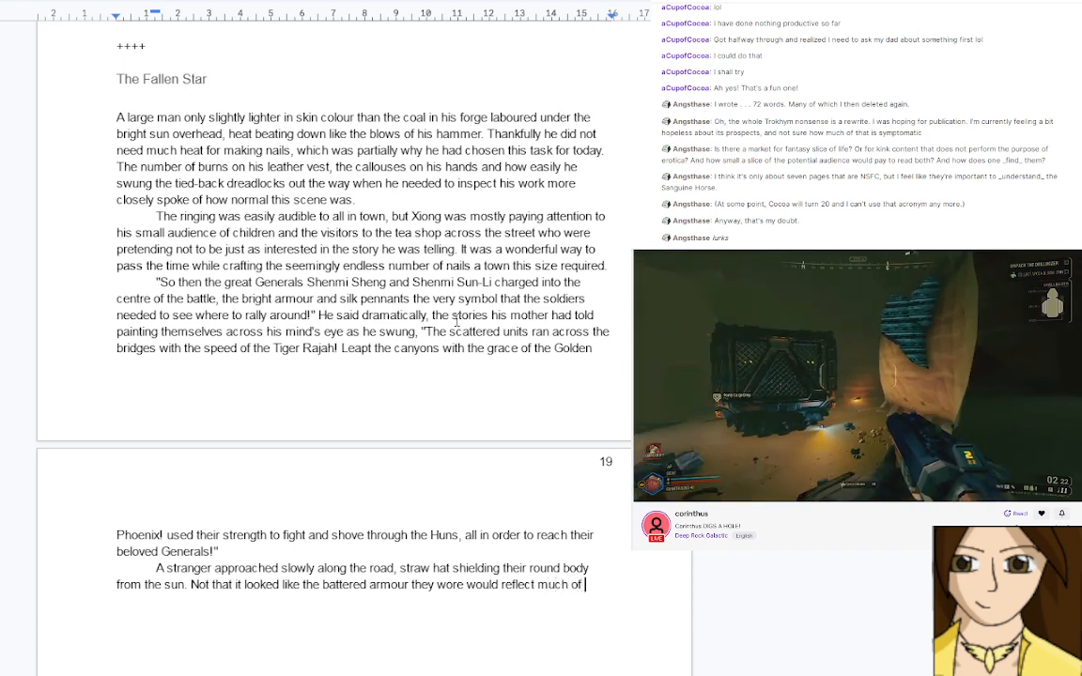
pyautogui.write('the sunlight')
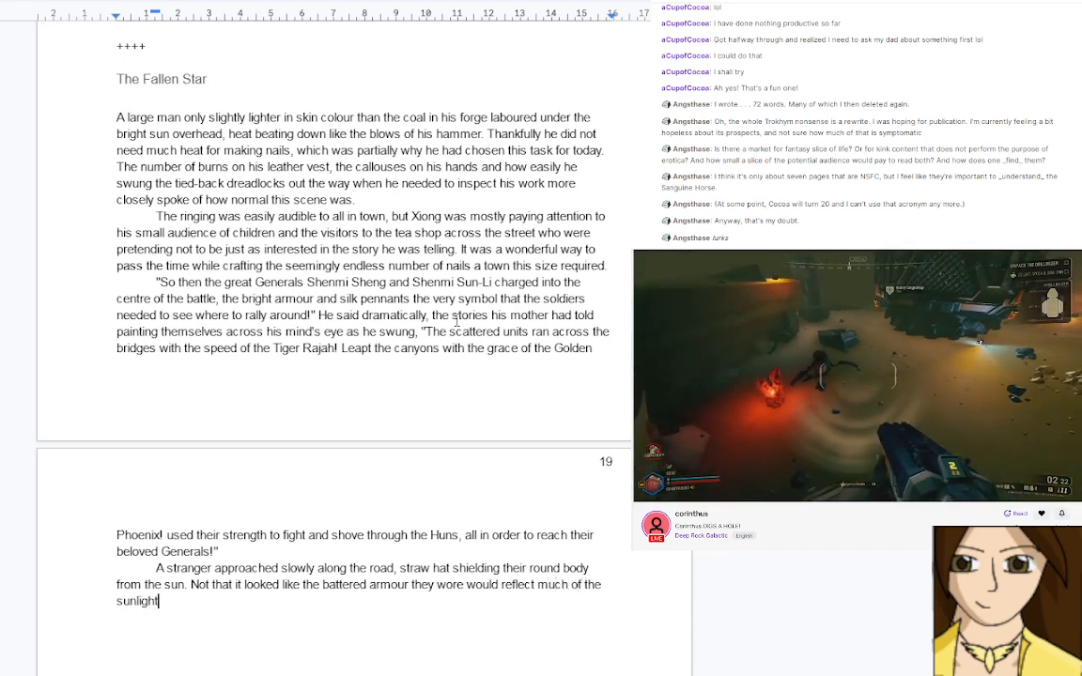
pyautogui.write(' anyway. ')
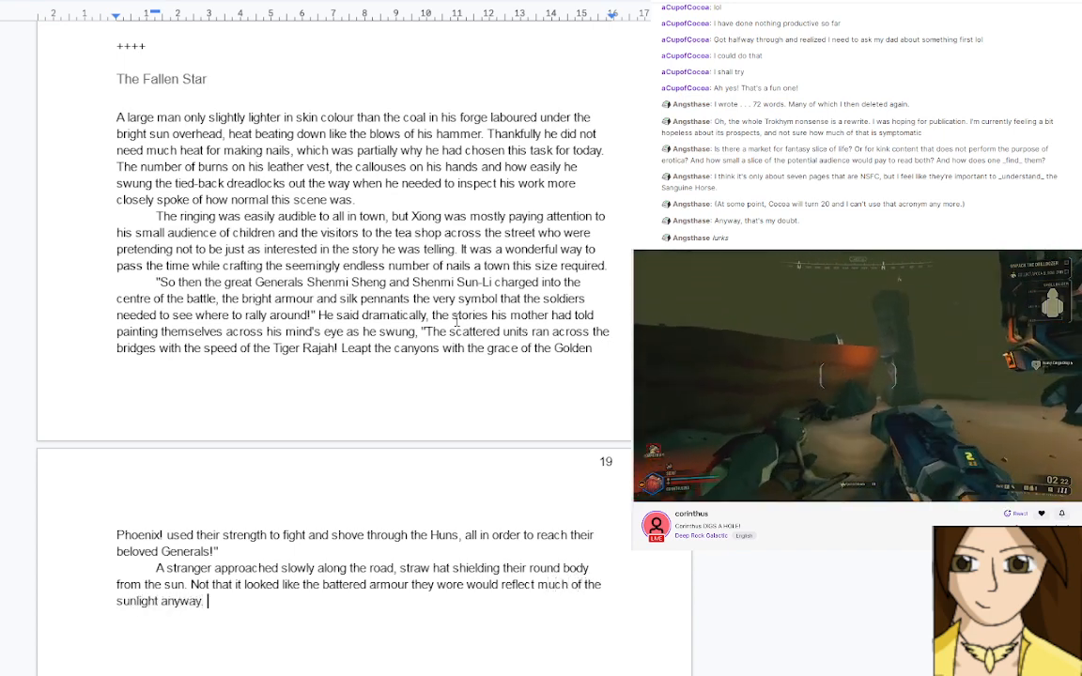
# Start a new sentence after "anyway." with "Nothing like the bright, shining brilliance of"
pyautogui.write('Nothing like ')
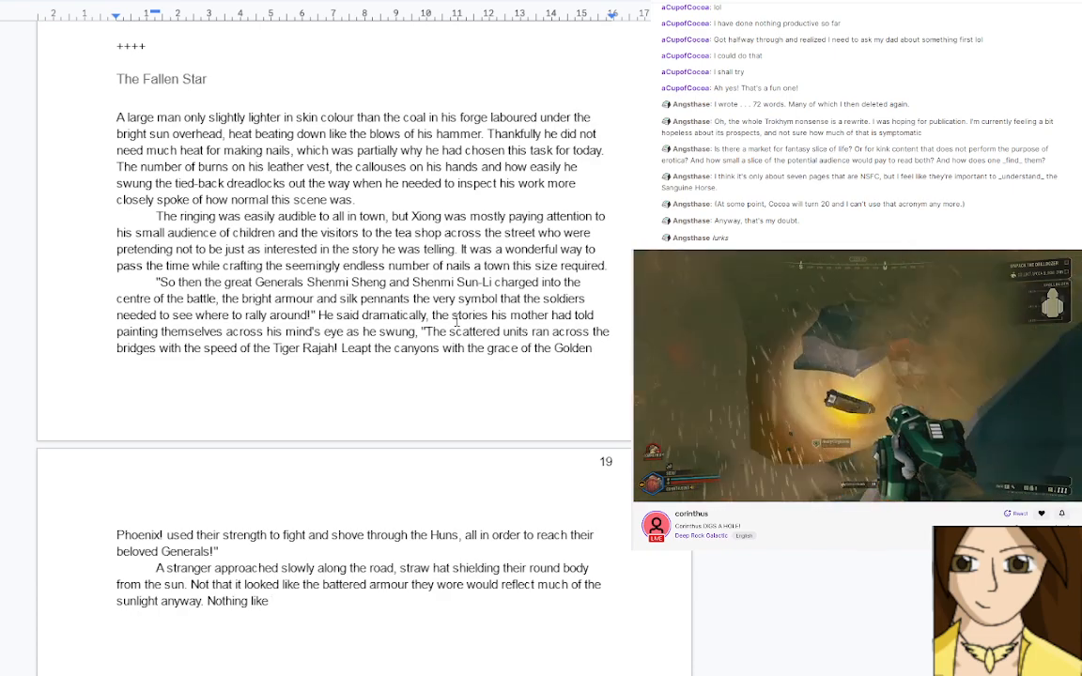
pyautogui.write('the bright')
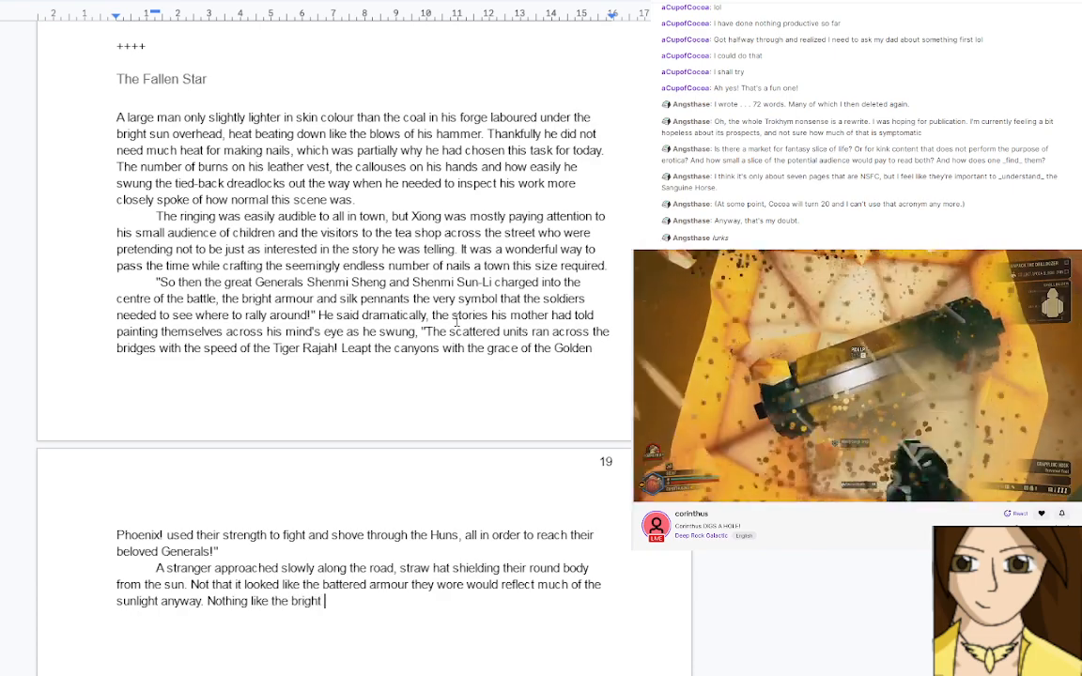
pyautogui.press('BackSpace')
pyautogui.write(', shi')
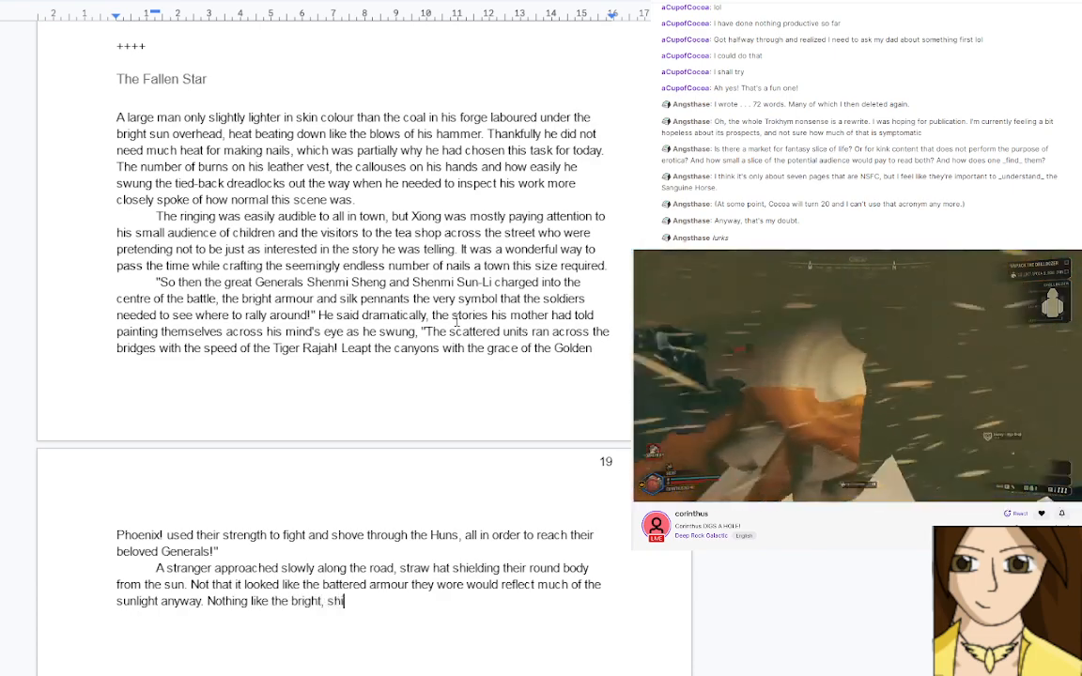
pyautogui.write('ning briliance')
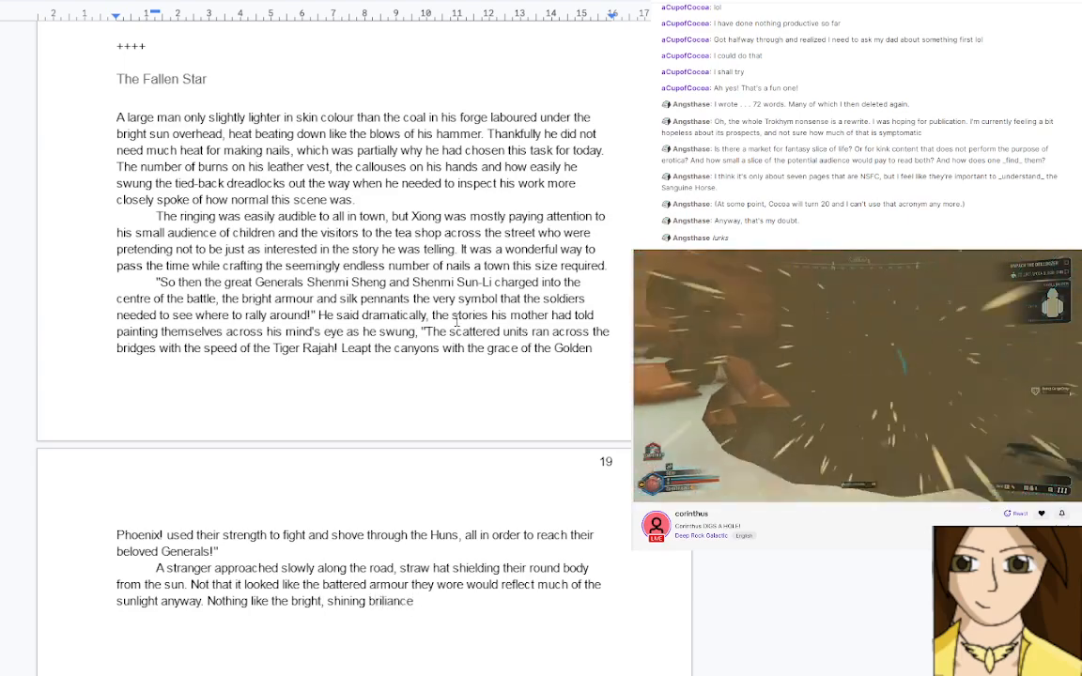
pyautogui.press('BackSpace')
pyautogui.press('BackSpace')
pyautogui.press('BackSpace')
pyautogui.press('BackSpace')
pyautogui.press('BackSpace')
pyautogui.press('BackSpace')
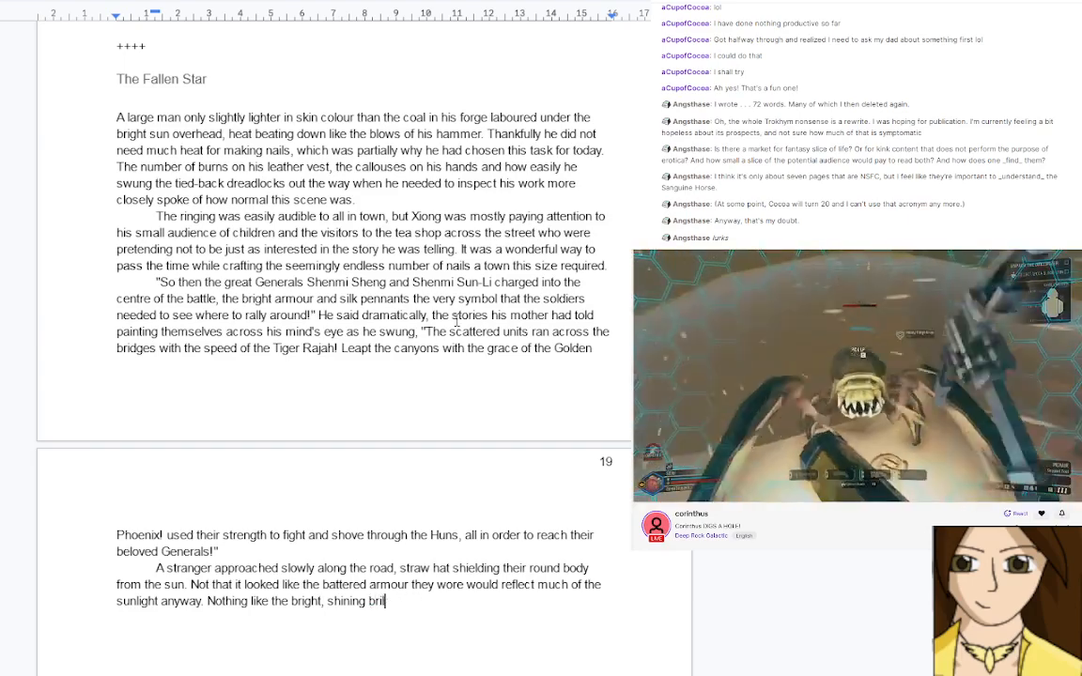
pyautogui.write('liance of')
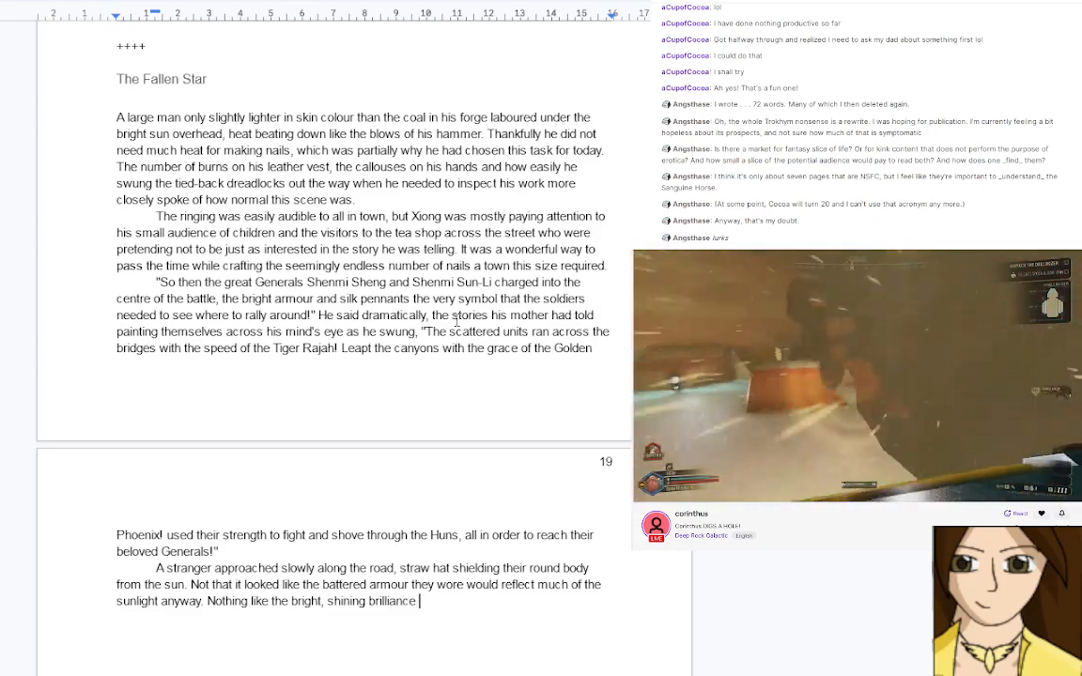
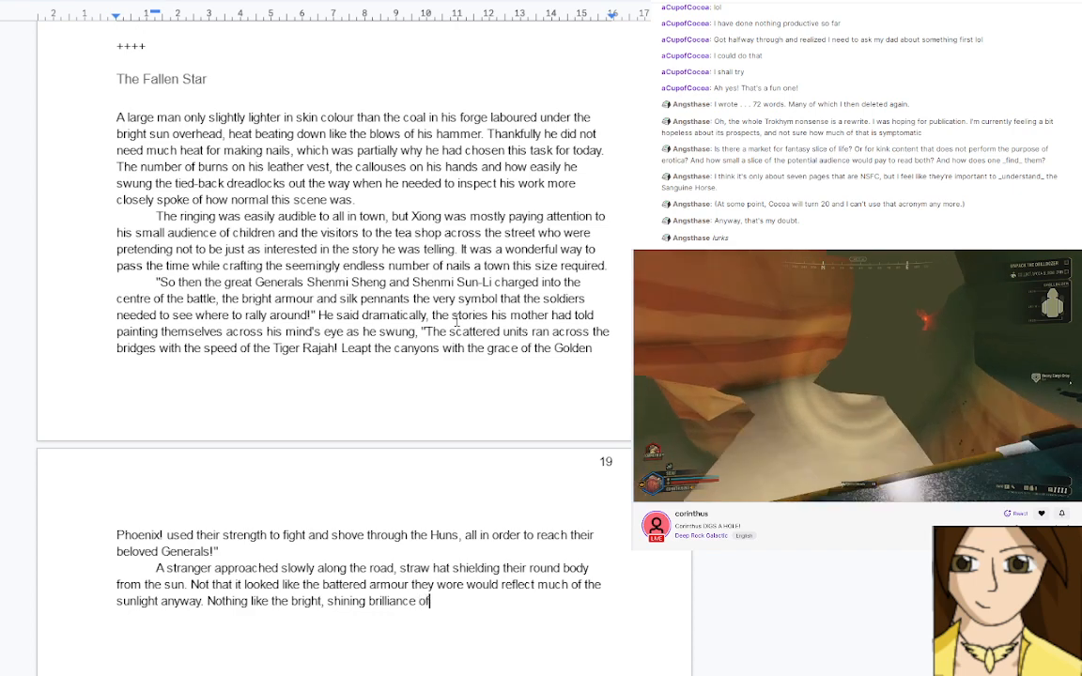
# Complete the sentence after "brilliance of" with "the generals in his story."
pyautogui.write('the gner')
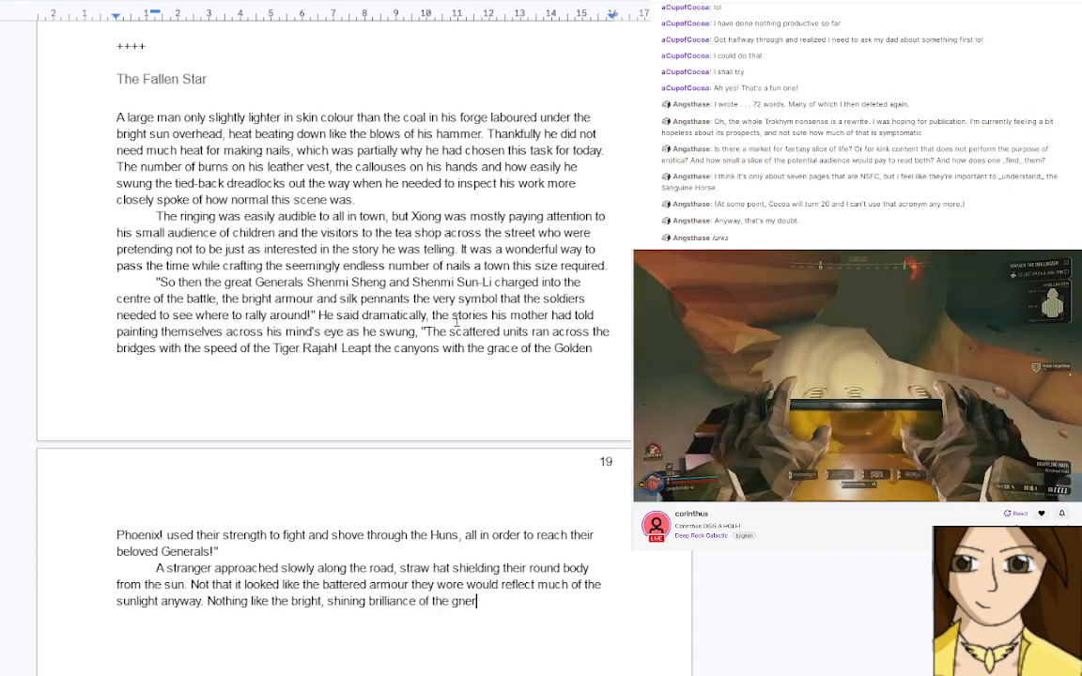
pyautogui.press('BackSpace')
pyautogui.press('BackSpace')
pyautogui.press('BackSpace')
pyautogui.write('e')
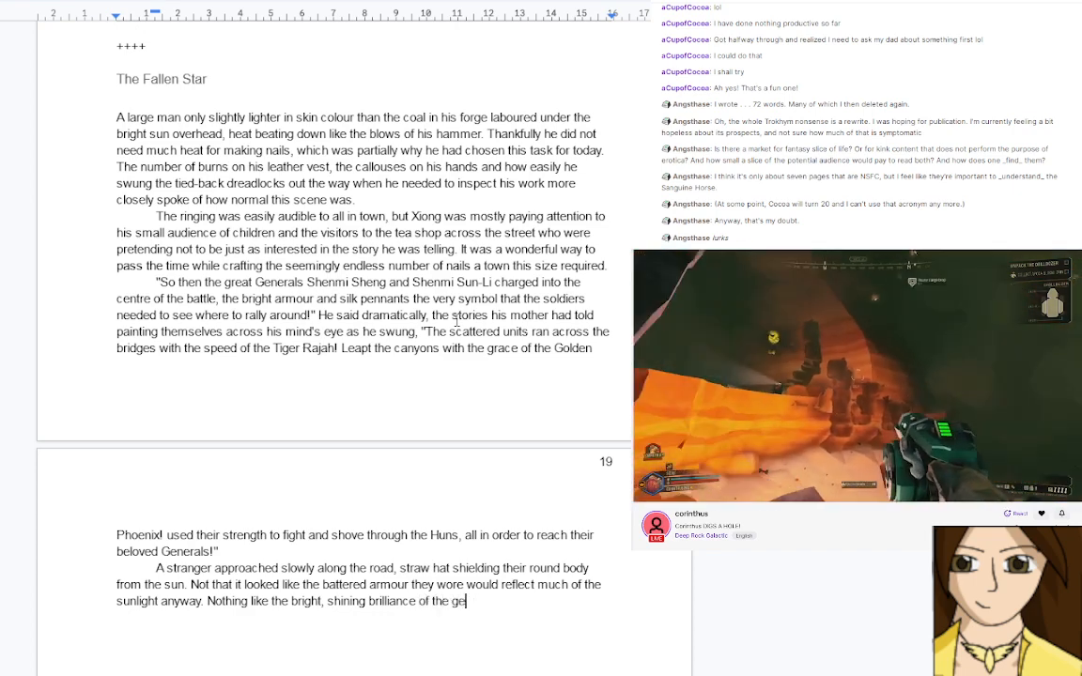
pyautogui.write('nerals in his')
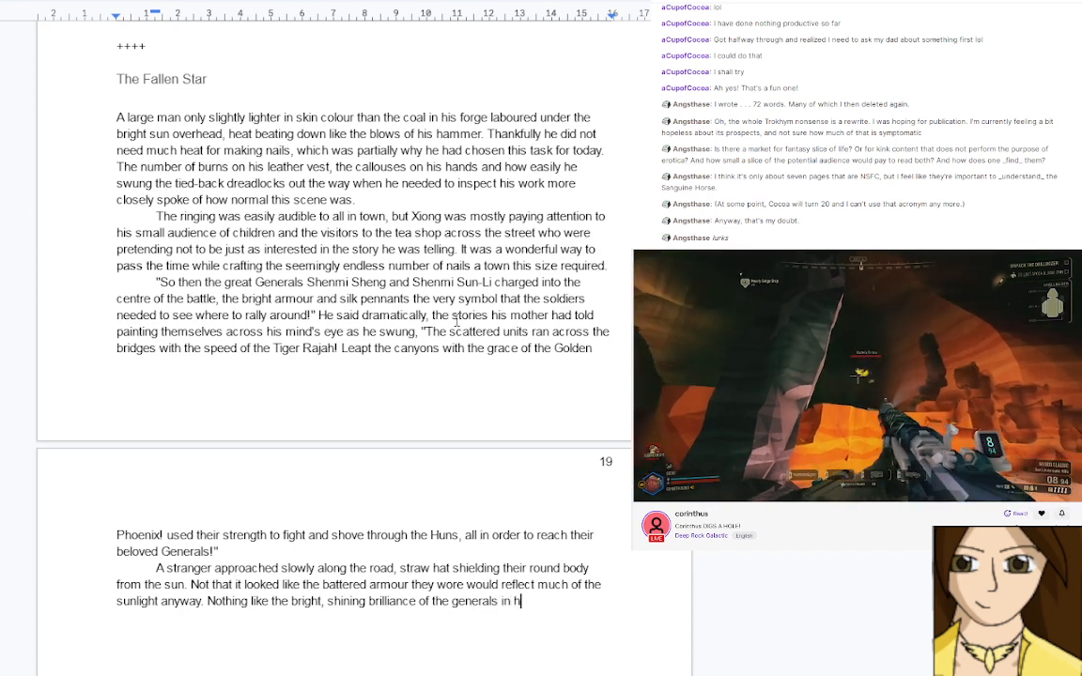
pyautogui.write('st')
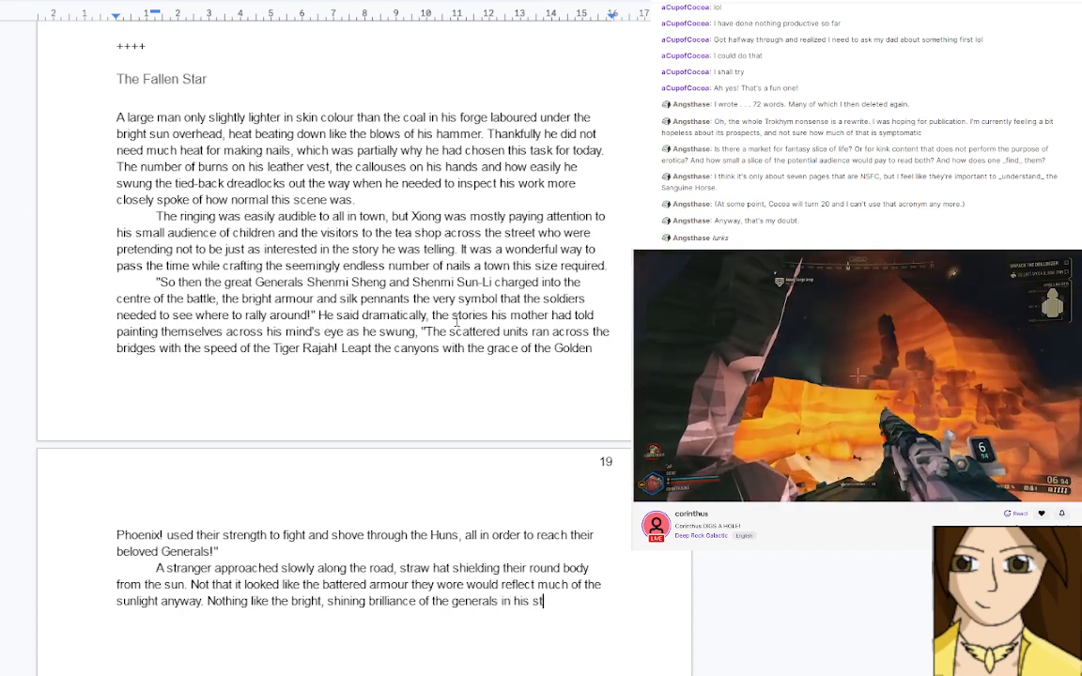
pyautogui.write('ory.')
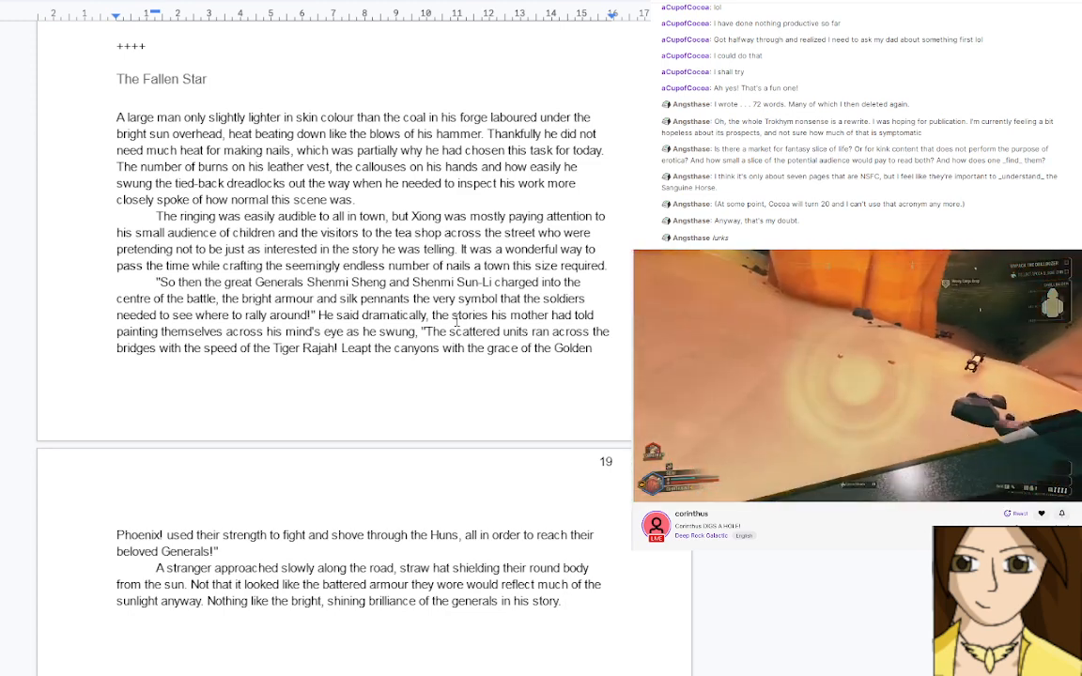
# Insert "and face" after "round body" in the stranger's opening sentence
pyautogui.click(593, 568)
pyautogui.write('and face')
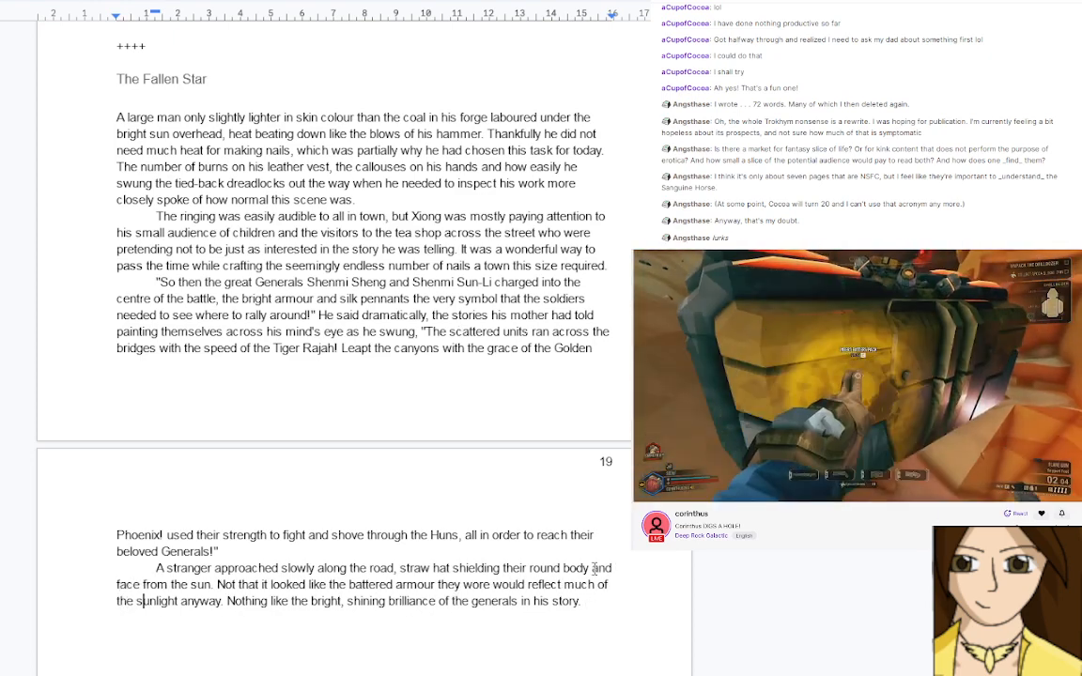
pyautogui.press('Down')
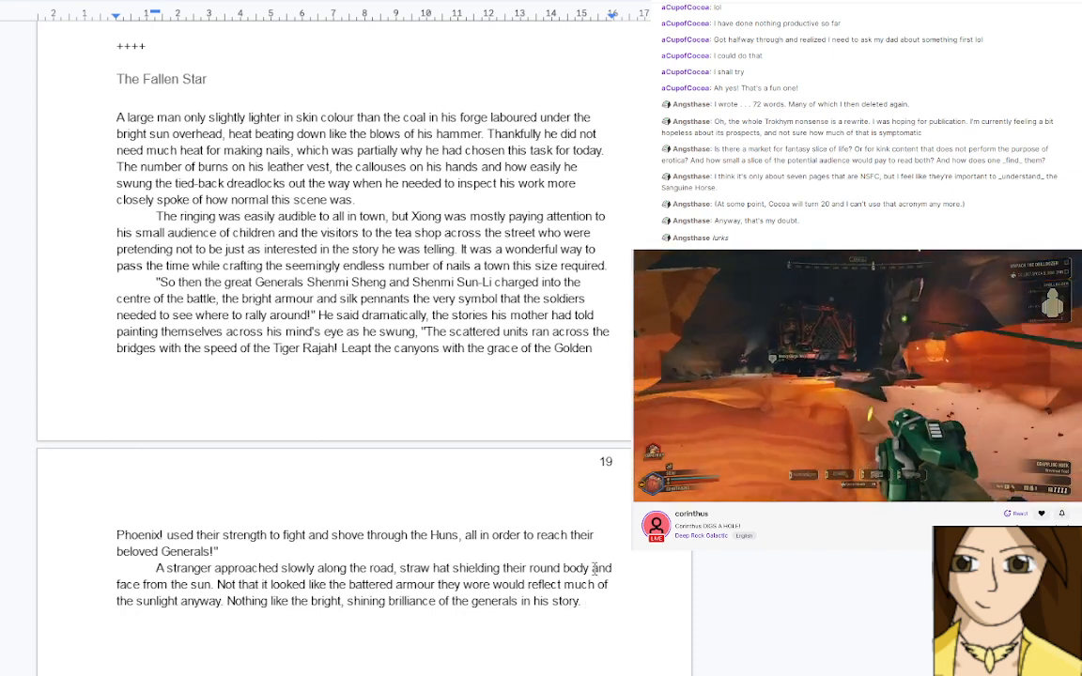
# Extend the armour sentence after "sunlight anyway" with "ancient and covered in a thousand dents"
pyautogui.click(223, 605)
pyautogui.write('an')
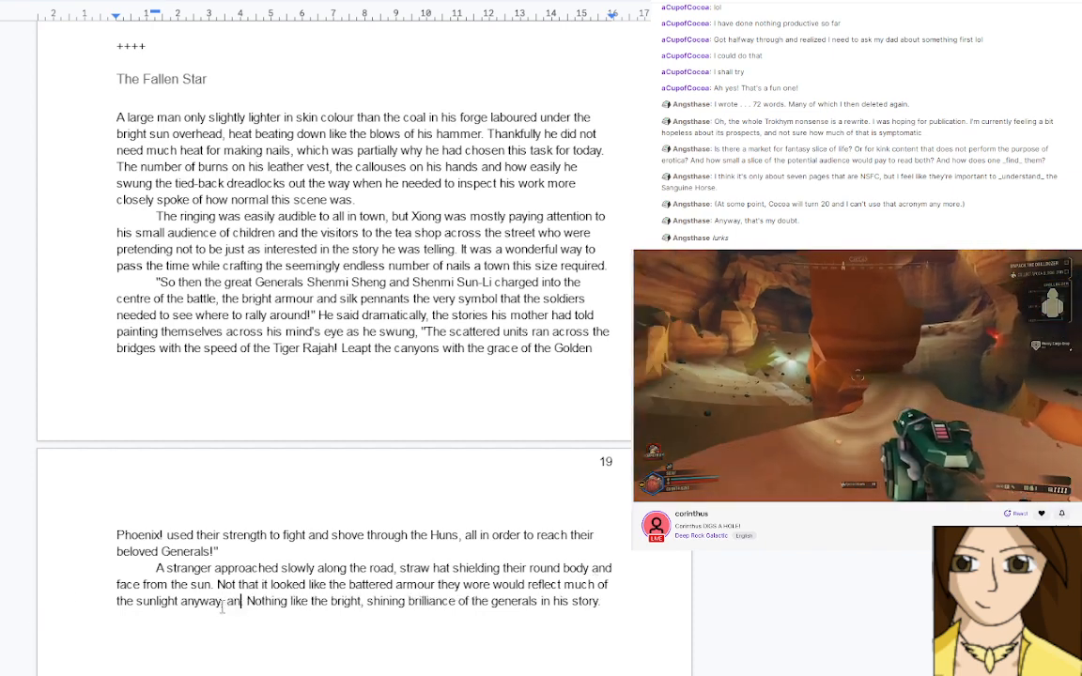
pyautogui.write('cient and cow')
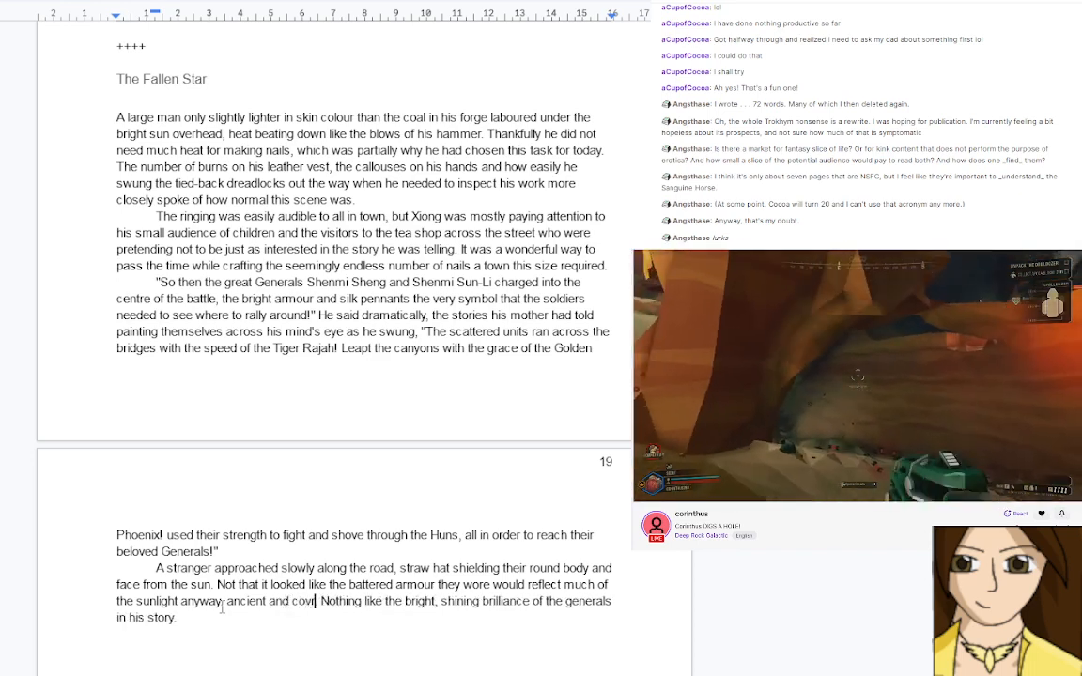
pyautogui.write('ered ')
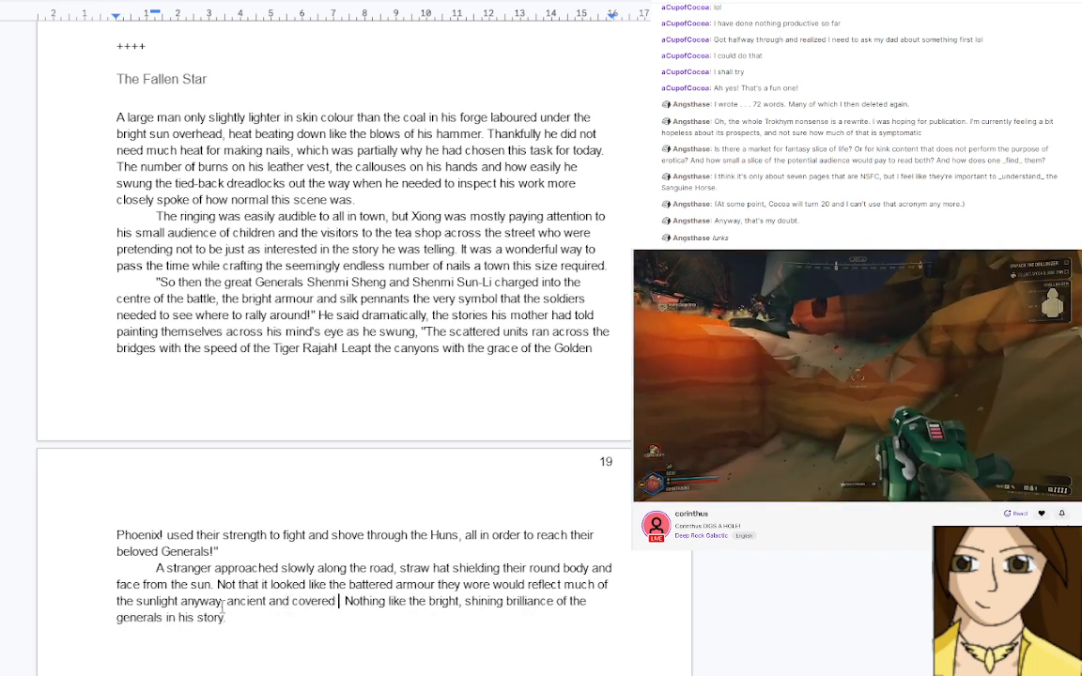
pyautogui.write('in a thousa')
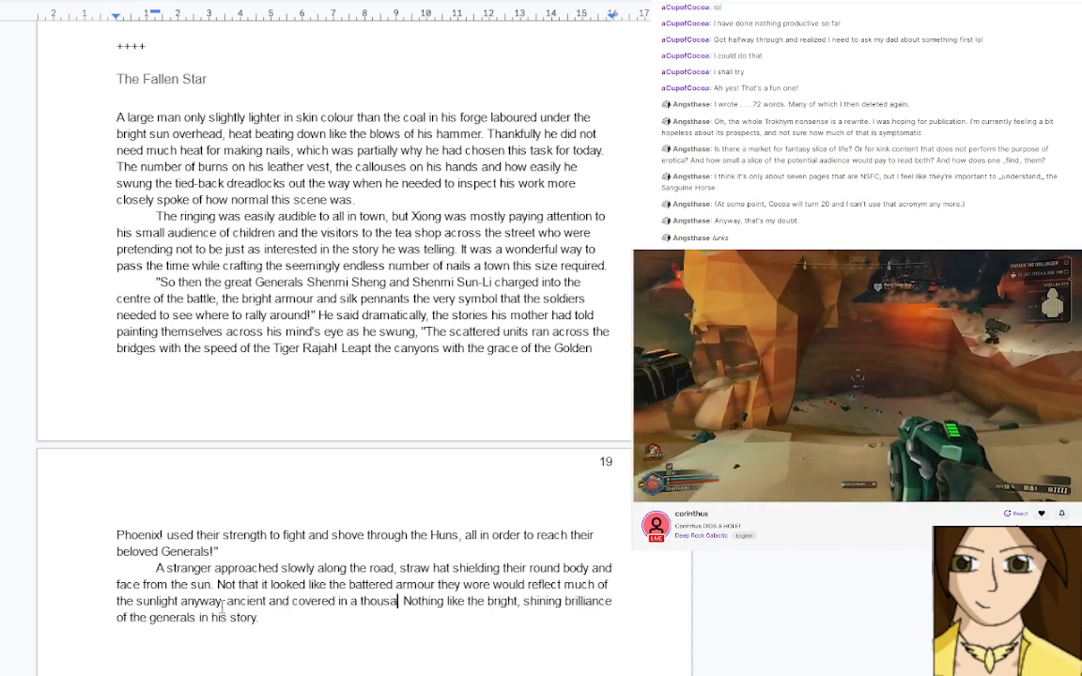
pyautogui.write('nd ')
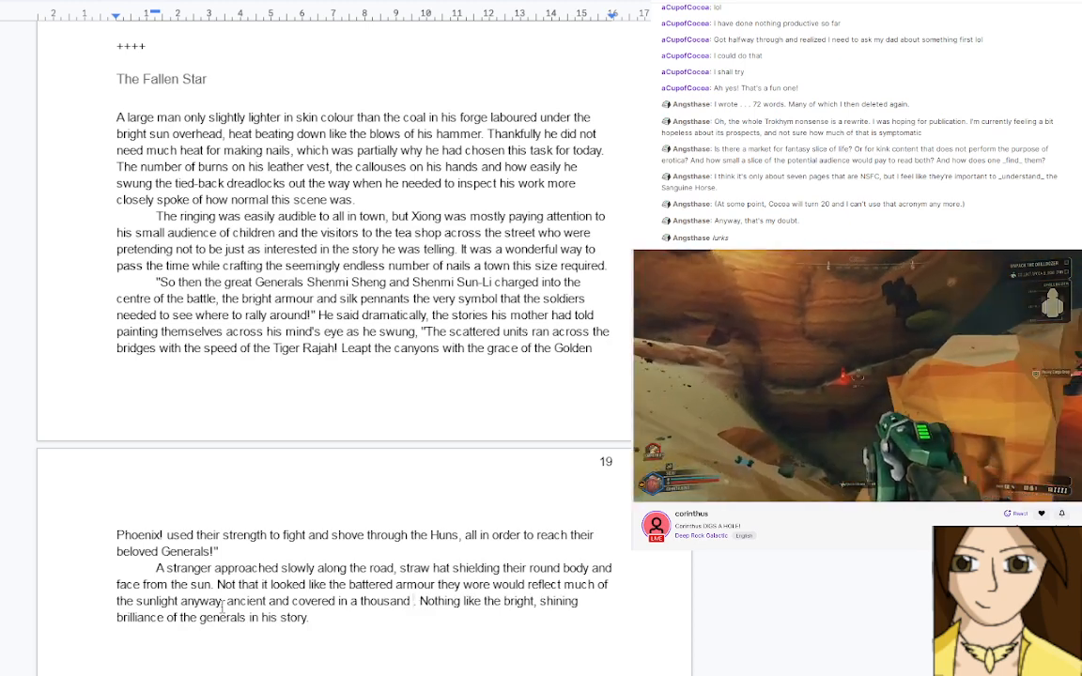
pyautogui.write('dents')
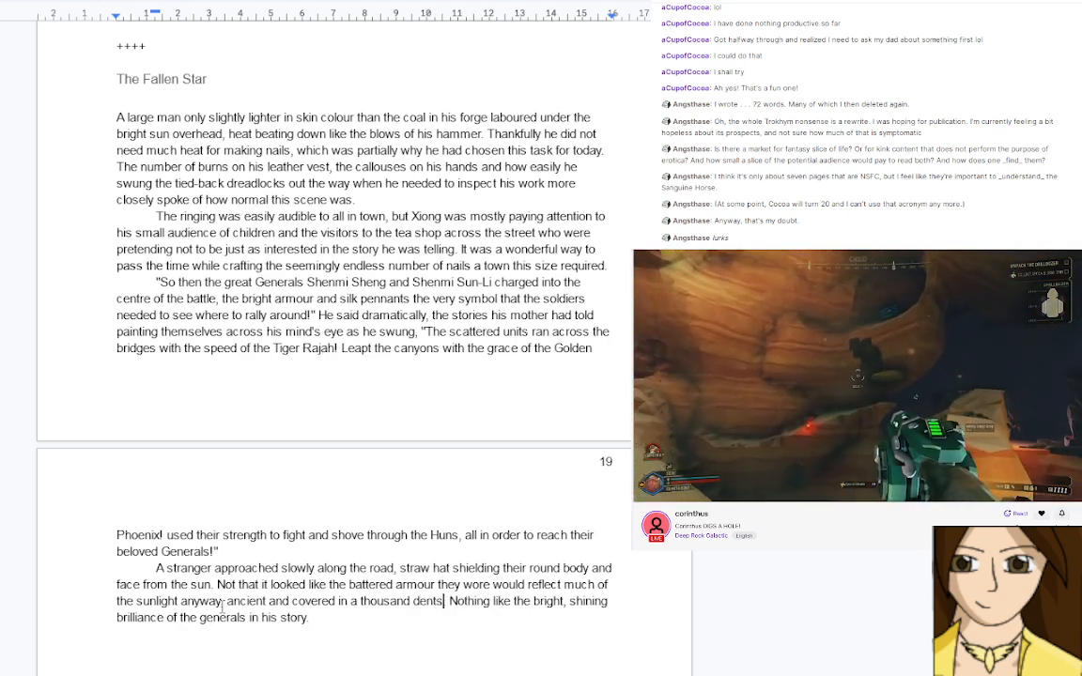
pyautogui.write('.')
# Start a new dialogue paragraph after the stranger's description with "General Sun Li swung", opening it with a quotation mark
pyautogui.hotkey('ctrl', 'End')
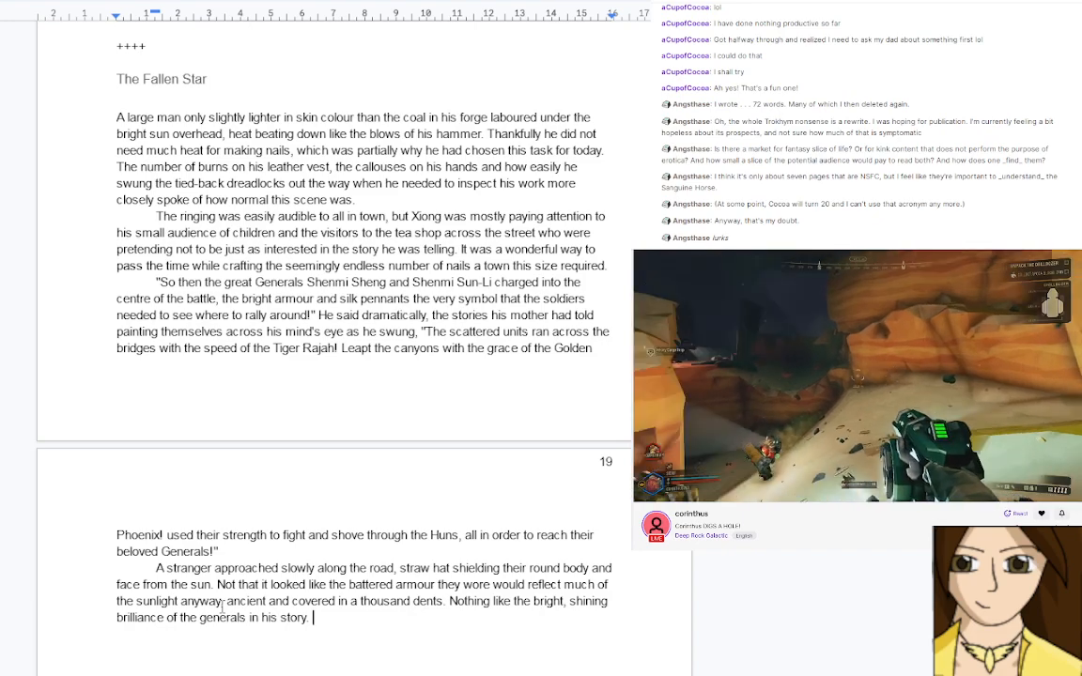
pyautogui.press('Return')
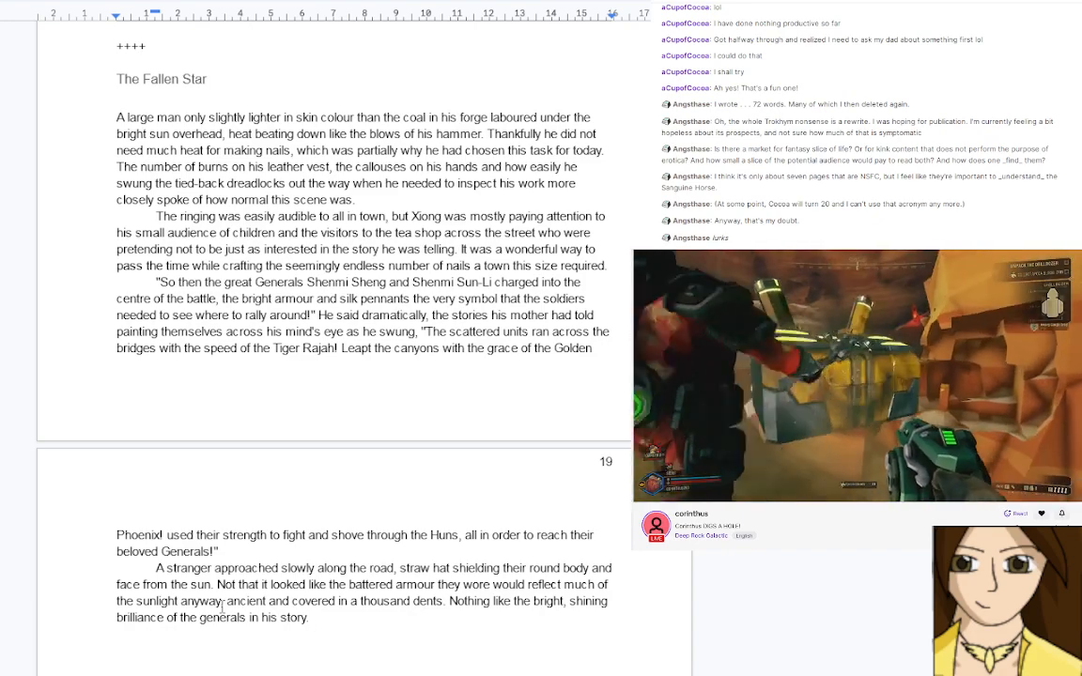
pyautogui.write('"G')
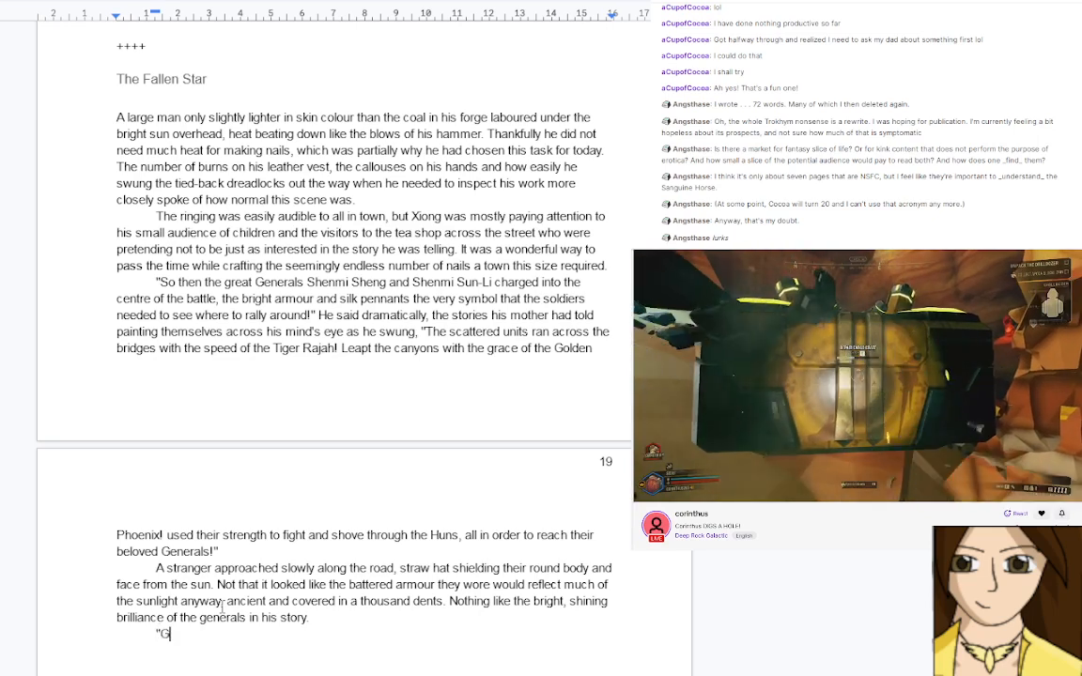
pyautogui.write('eneral Sun ')
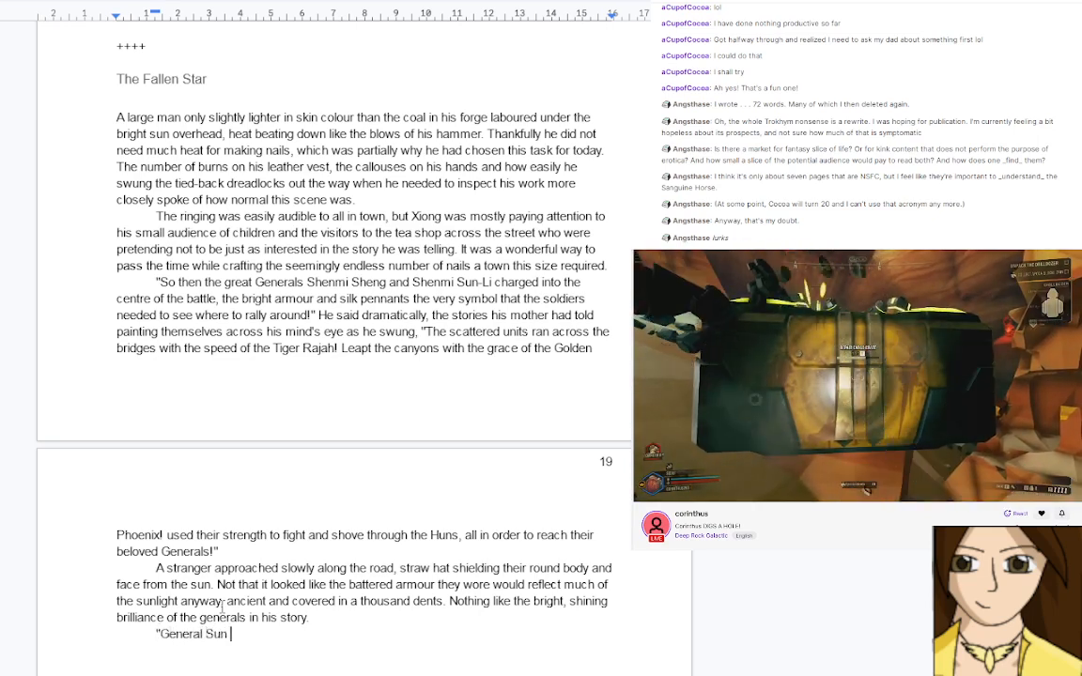
pyautogui.write('Li')
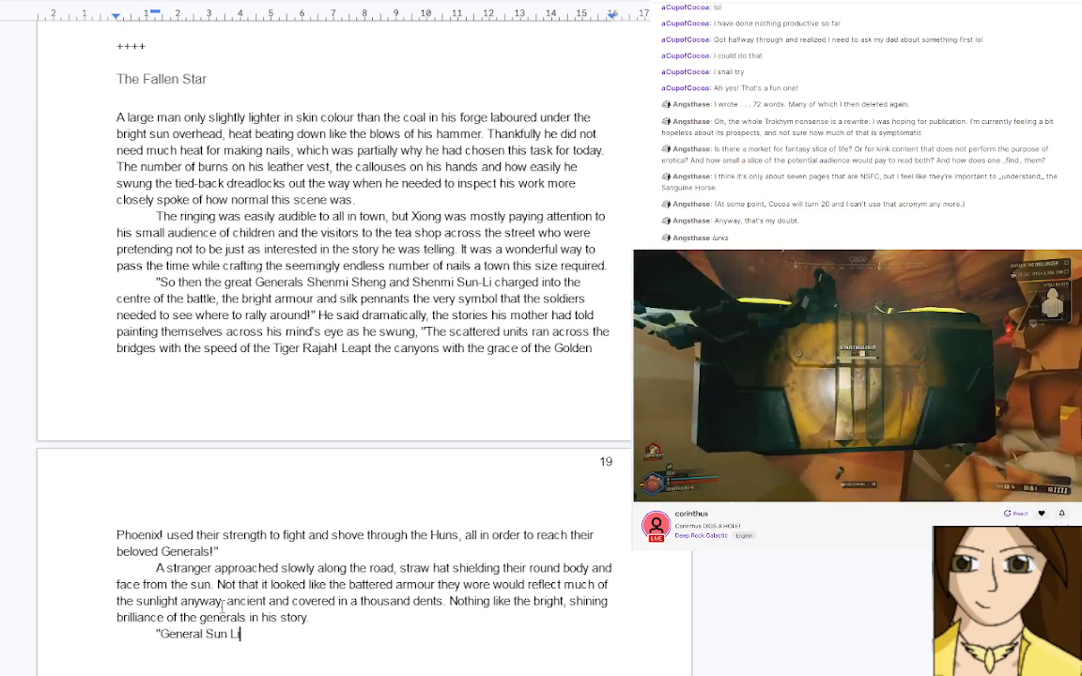
pyautogui.write(' swung')
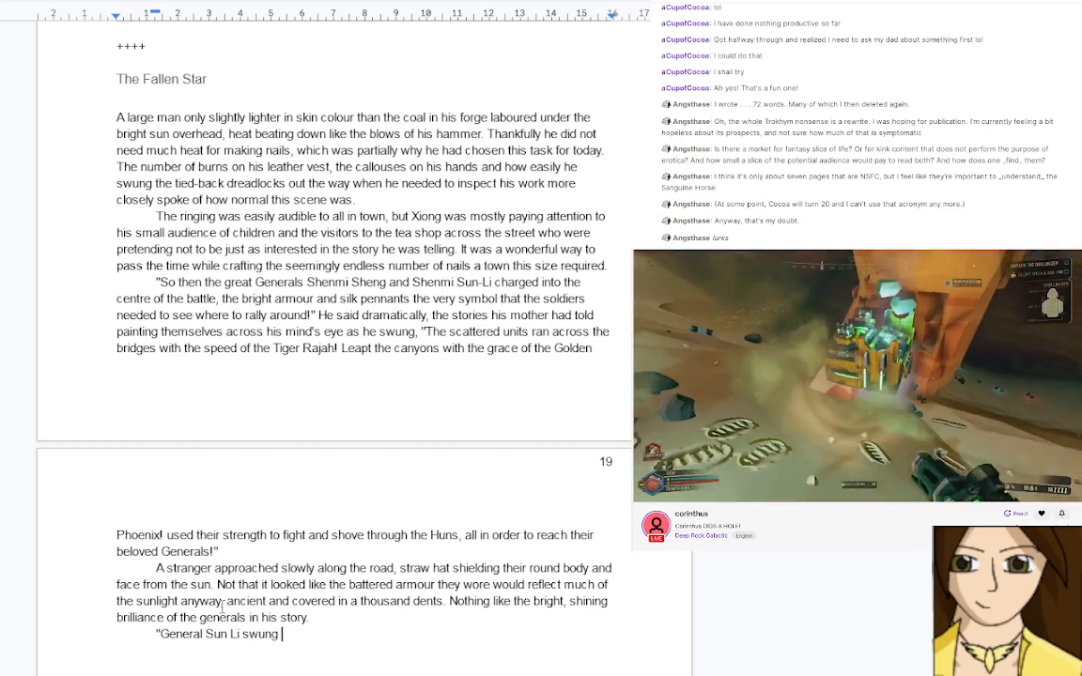
# Replace "Sun Li swung" in the new dialogue line with "Shenmi Sheng, the Fox,"
pyautogui.press('BackSpace')
pyautogui.press('BackSpace')
pyautogui.press('BackSpace')
pyautogui.press('BackSpace')
pyautogui.press('BackSpace')
pyautogui.press('BackSpace')
pyautogui.press('BackSpace')
pyautogui.press('BackSpace')
pyautogui.press('BackSpace')
pyautogui.press('BackSpace')
pyautogui.press('BackSpace')
pyautogui.press('BackSpace')
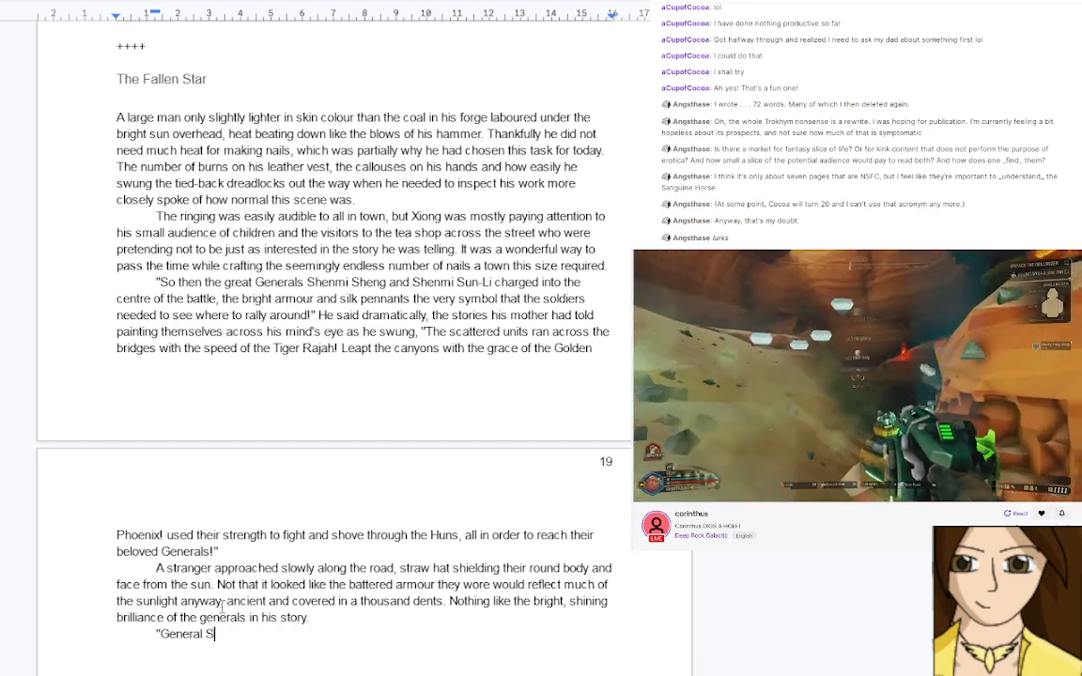
pyautogui.write('h')
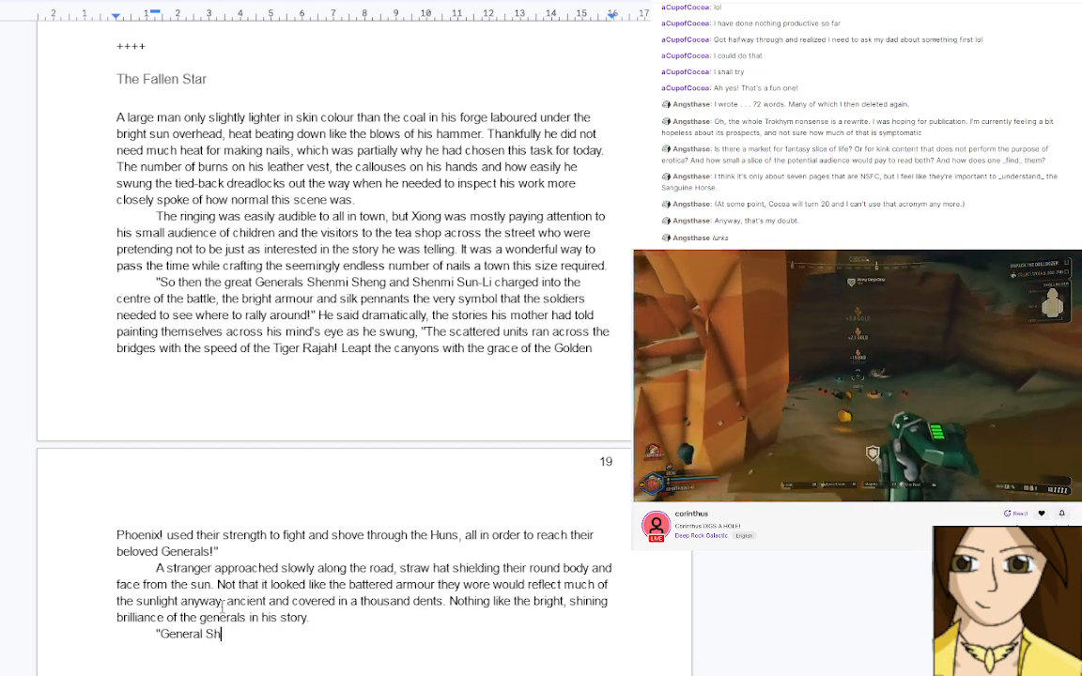
pyautogui.write('enmi She')
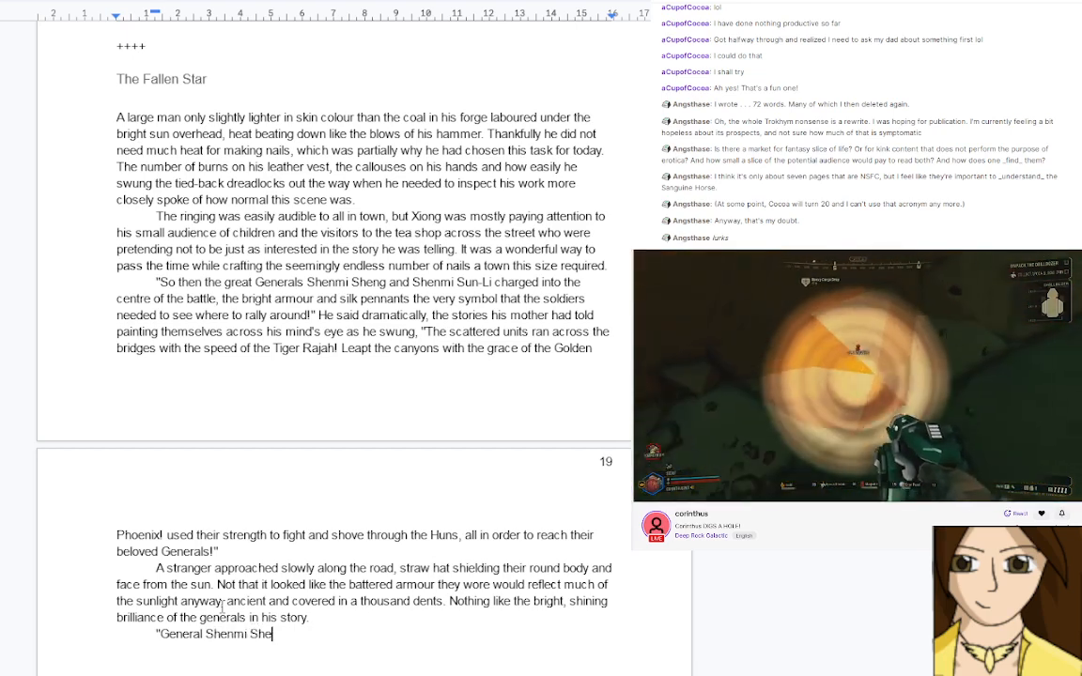
pyautogui.write('ng, the Fox,')
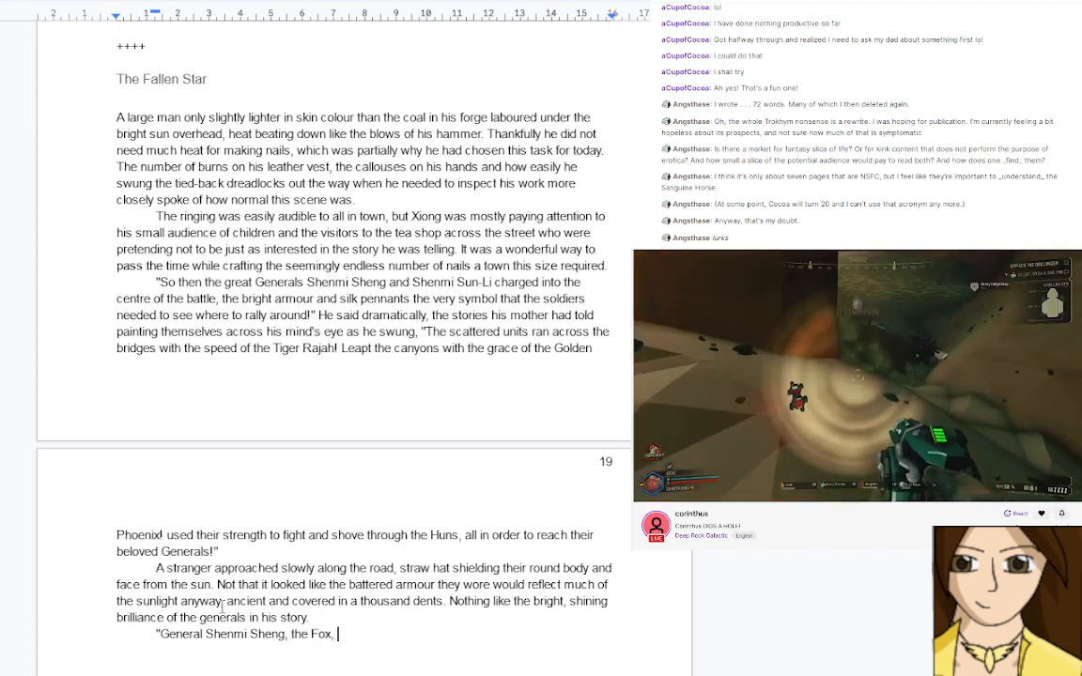
# Replace "the Fox," after "General Shenmi Sheng," with "known to the huns as the Fox for his red armour and extreme cunning"
pyautogui.press('BackSpace')
pyautogui.press('BackSpace')
pyautogui.press('BackSpace')
pyautogui.press('BackSpace')
pyautogui.press('BackSpace')
pyautogui.press('BackSpace')
pyautogui.press('BackSpace')
pyautogui.press('BackSpace')
pyautogui.press('BackSpace')
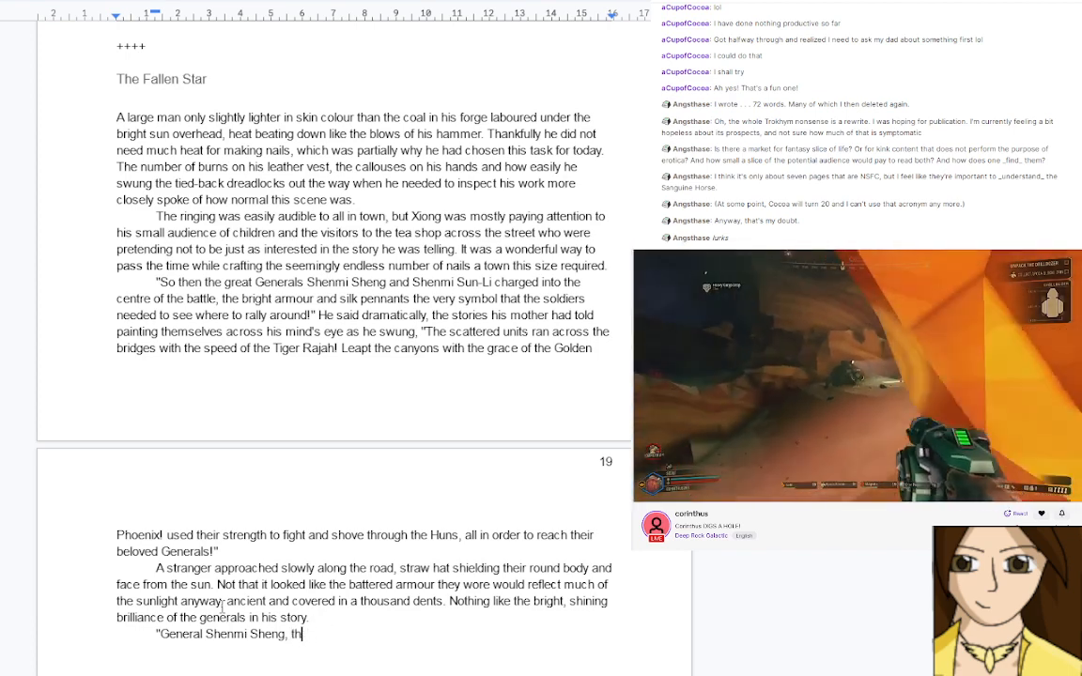
pyautogui.write('known ')
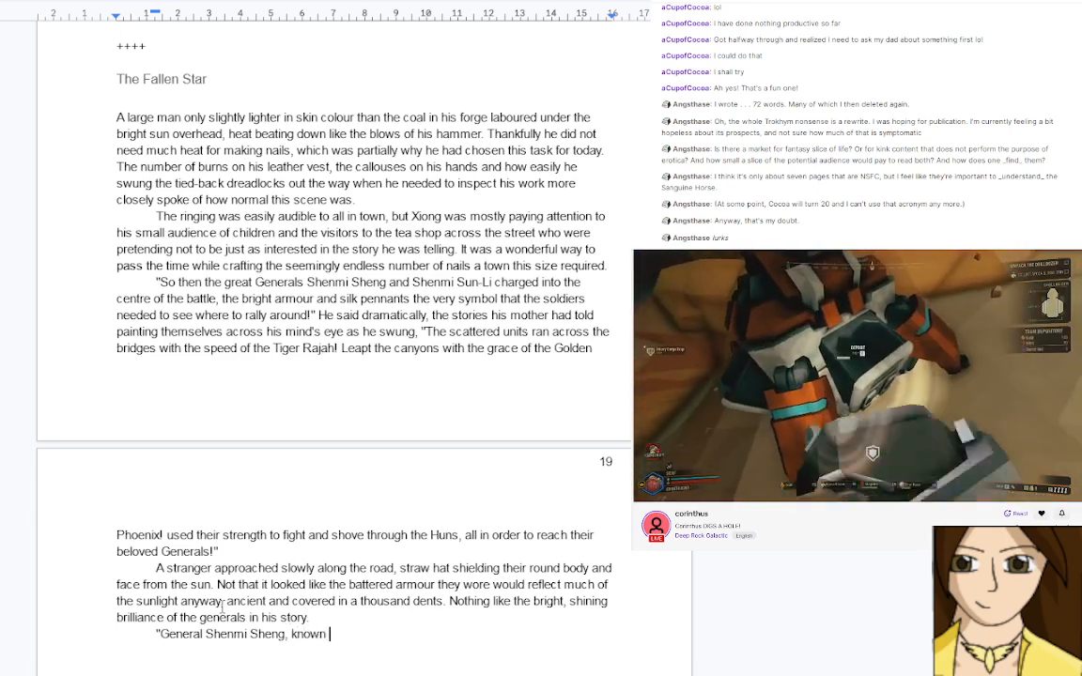
pyautogui.write('to the hun')
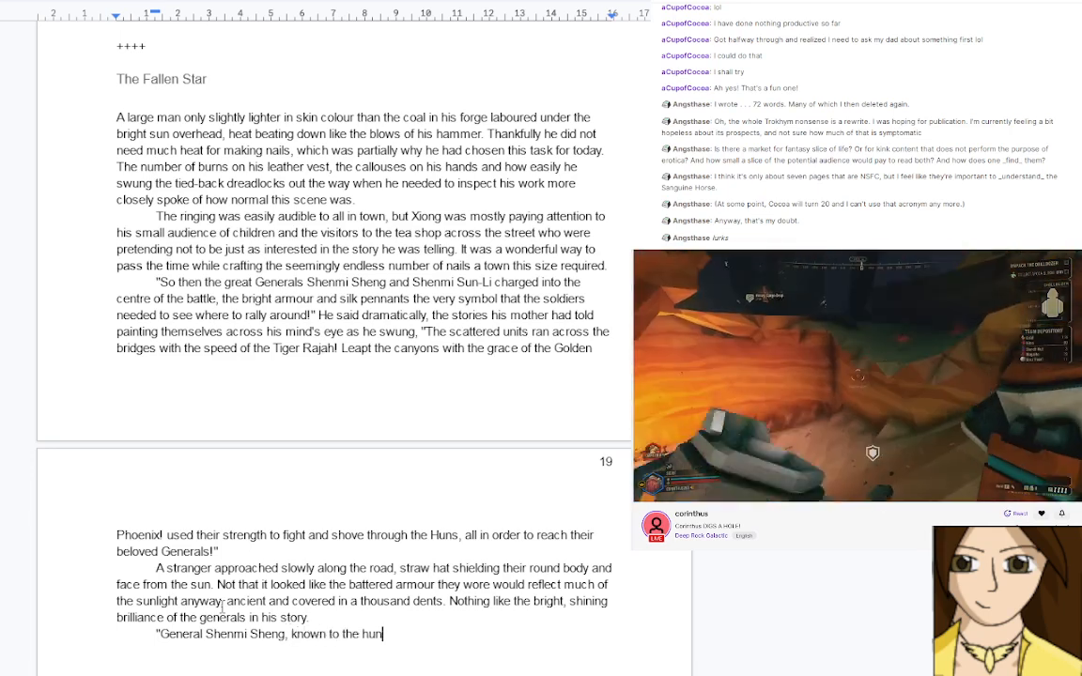
pyautogui.write('s as the Fo')
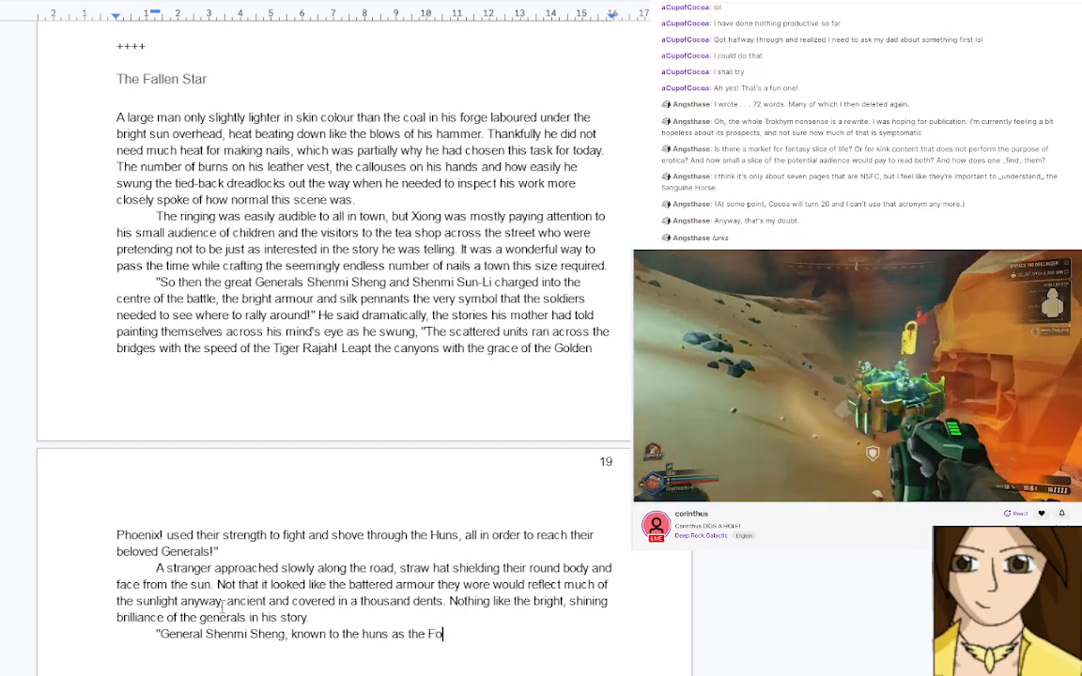
pyautogui.write('x for his ')
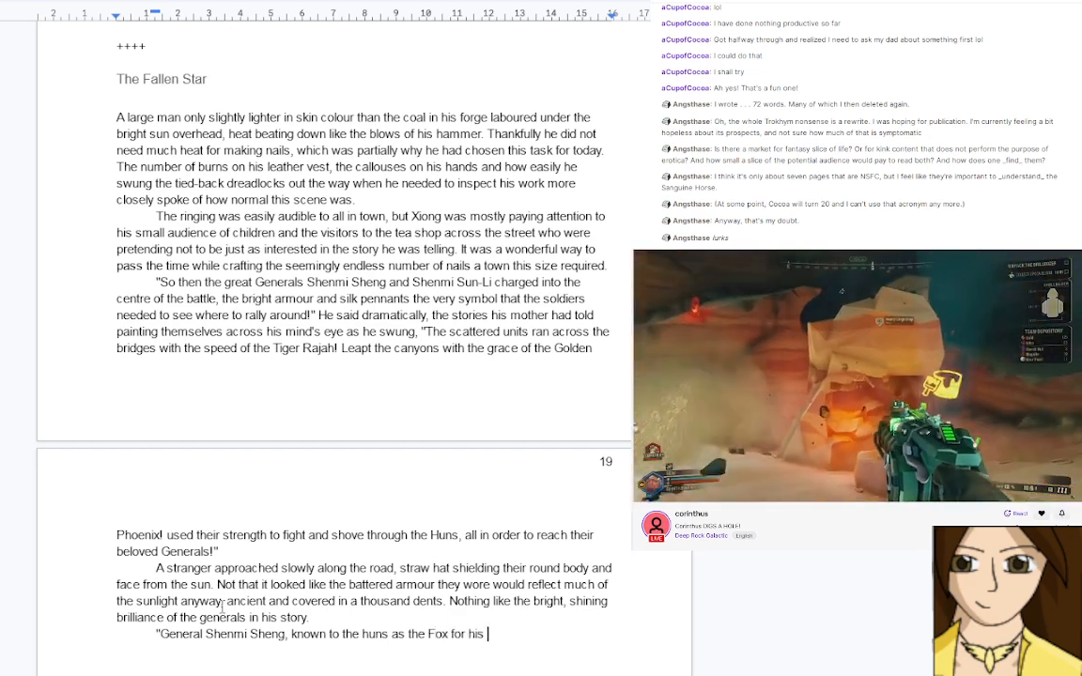
pyautogui.write('red armour ')
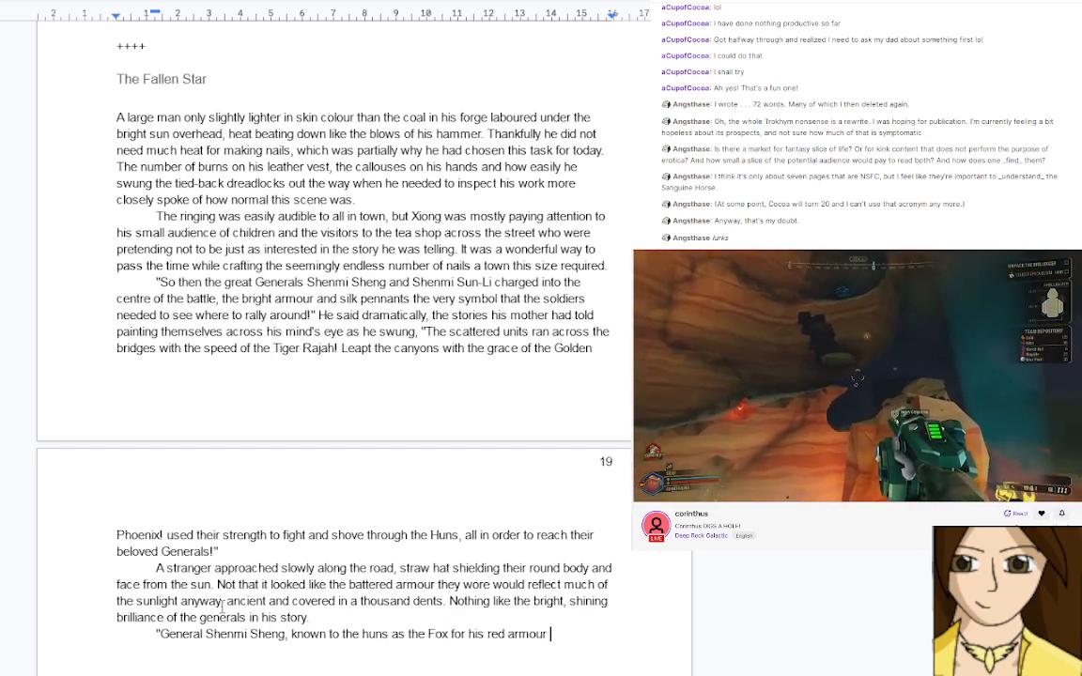
pyautogui.write('and extr')
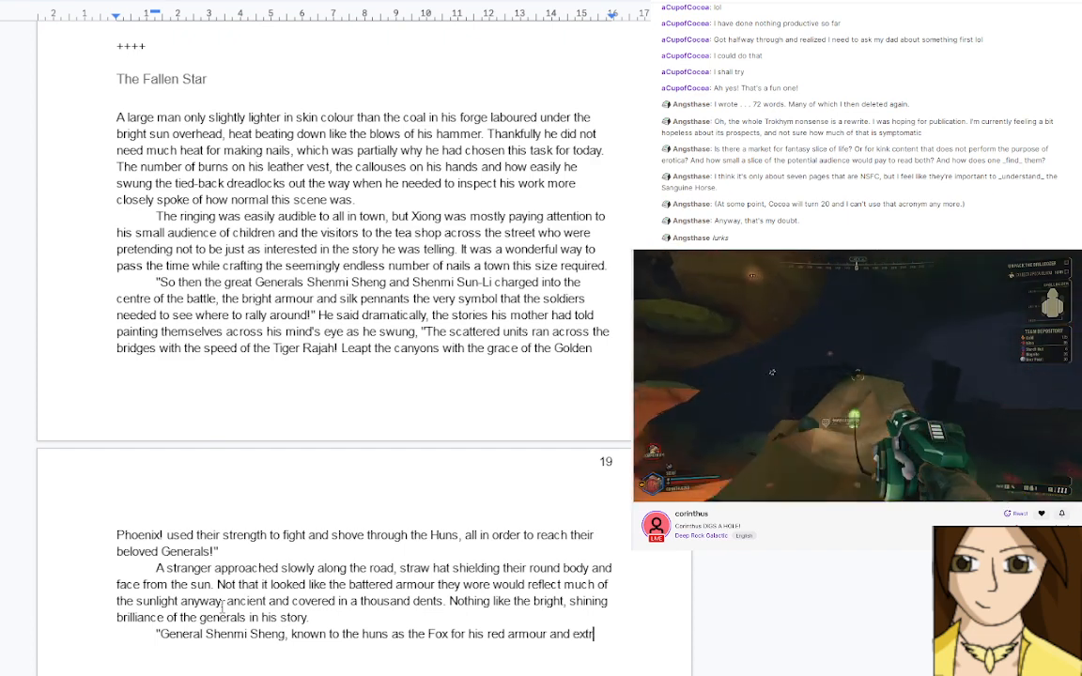
pyautogui.write('eme cunning')
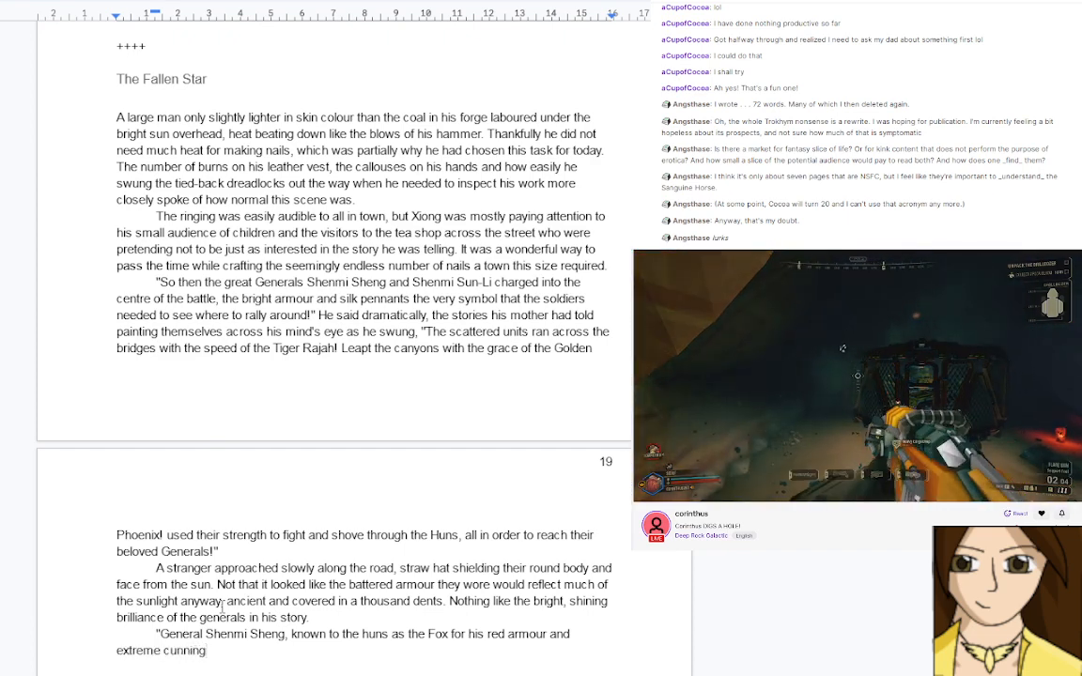
# Continue the dialogue after "extreme cunning" with ", had known this would happen, and so he made room"
pyautogui.write(', had k')
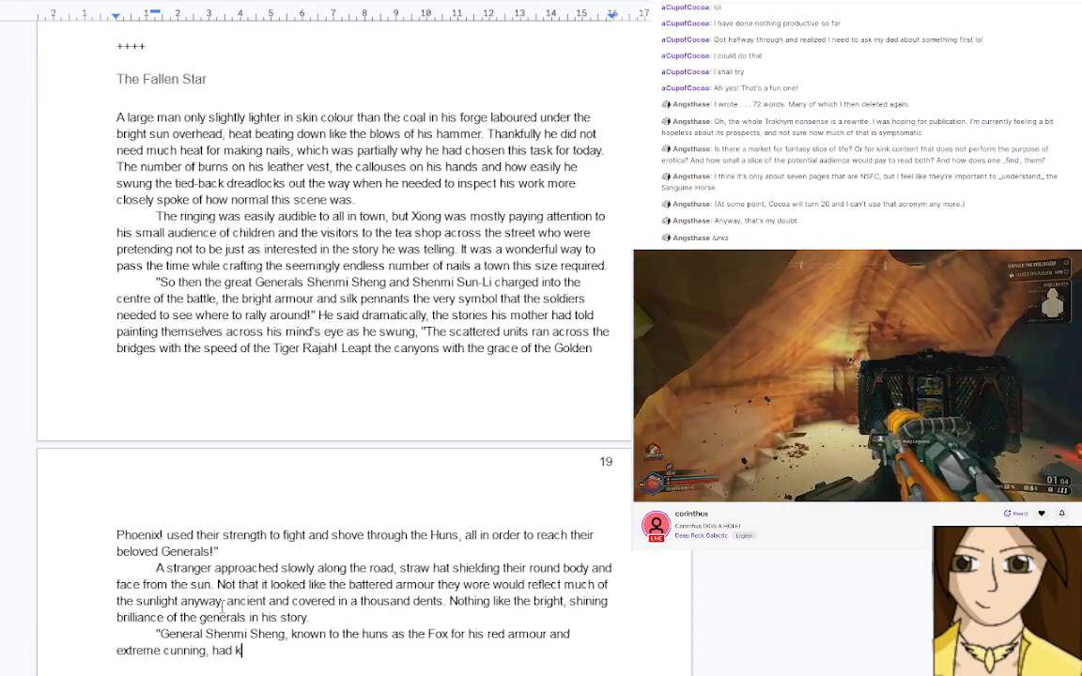
pyautogui.write('nown this w')
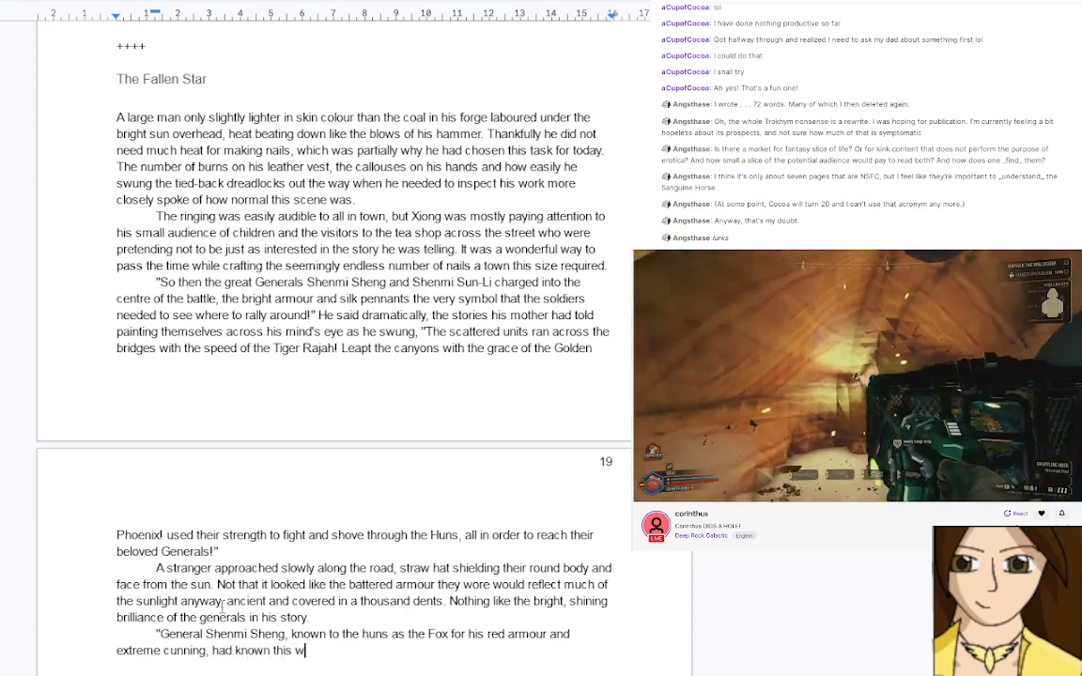
pyautogui.write('ould happen')
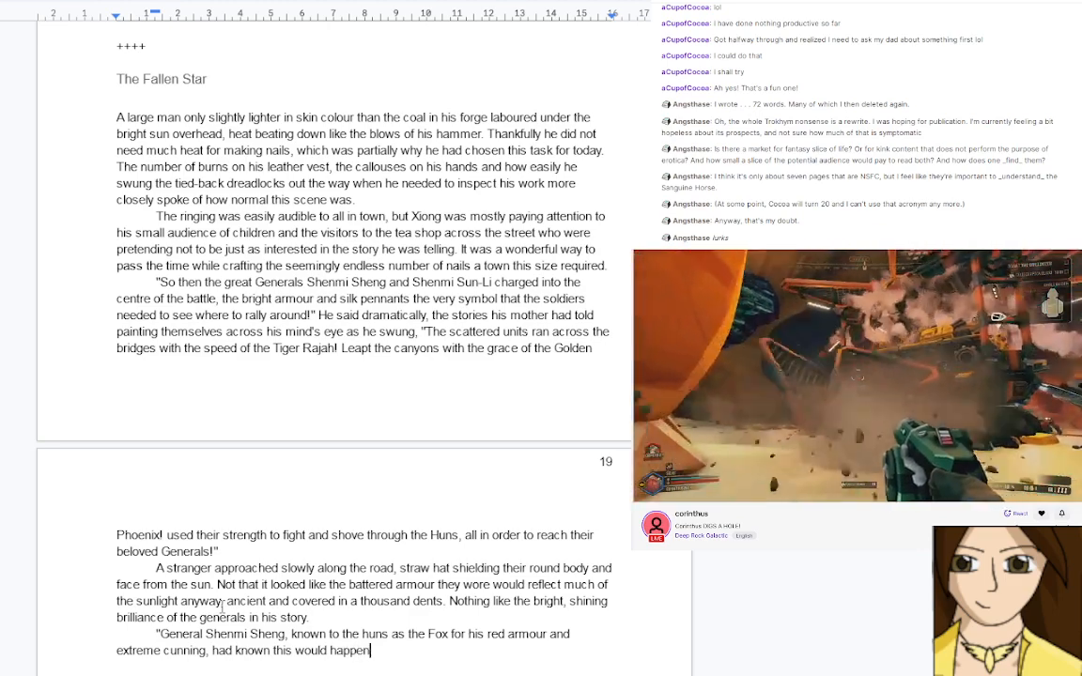
pyautogui.write(', and ')
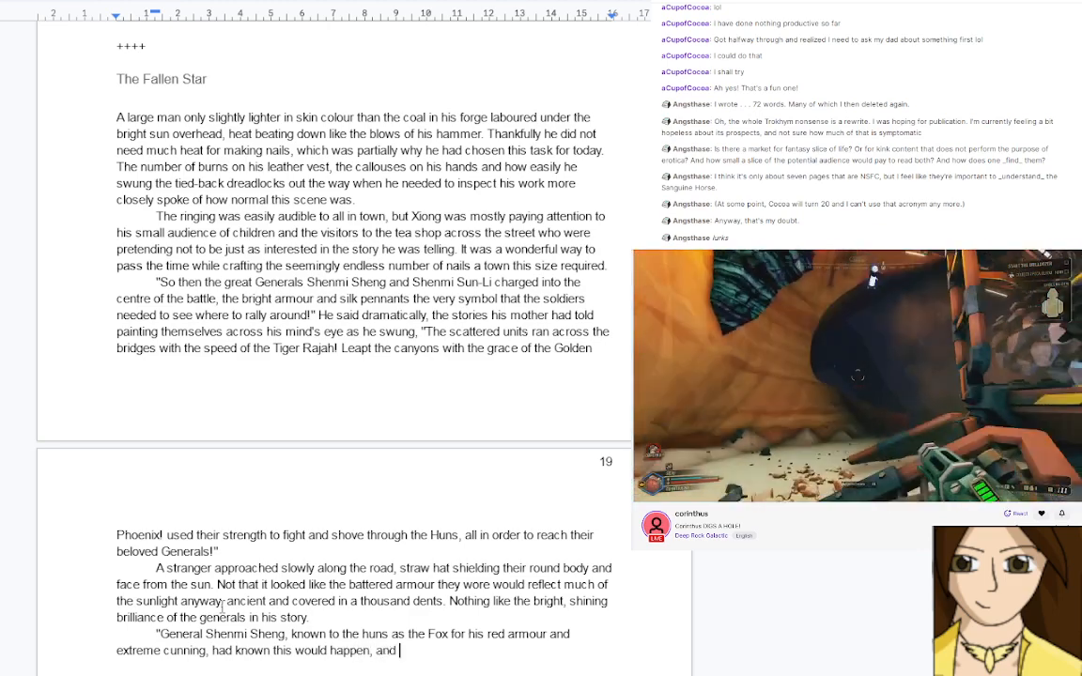
pyautogui.write('so h')
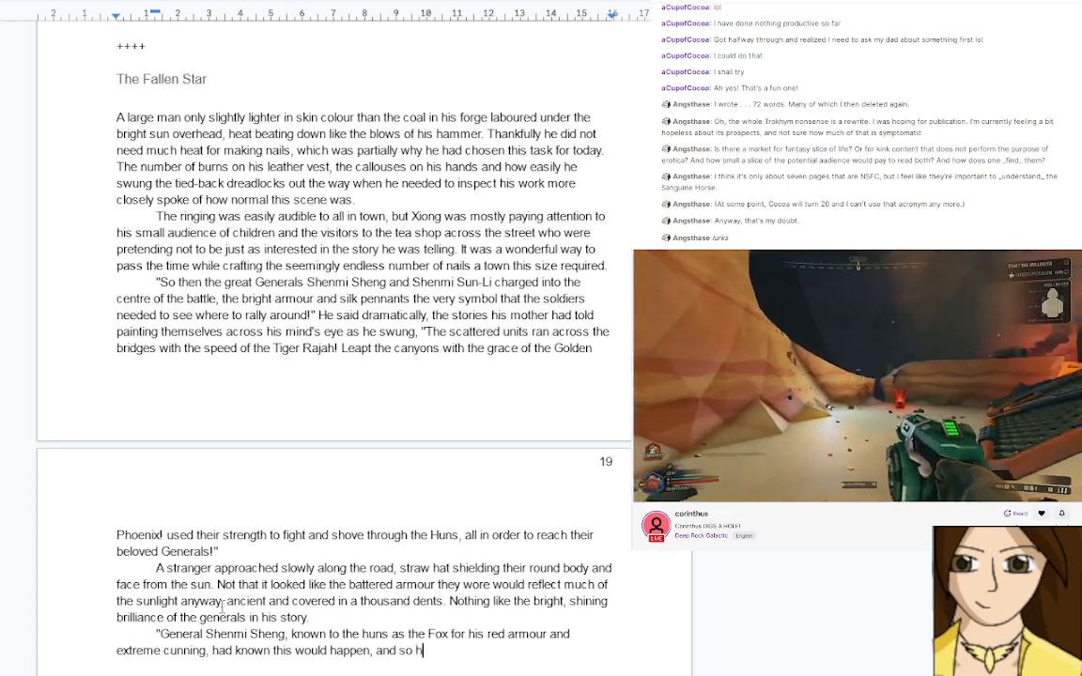
pyautogui.write('e made roo')
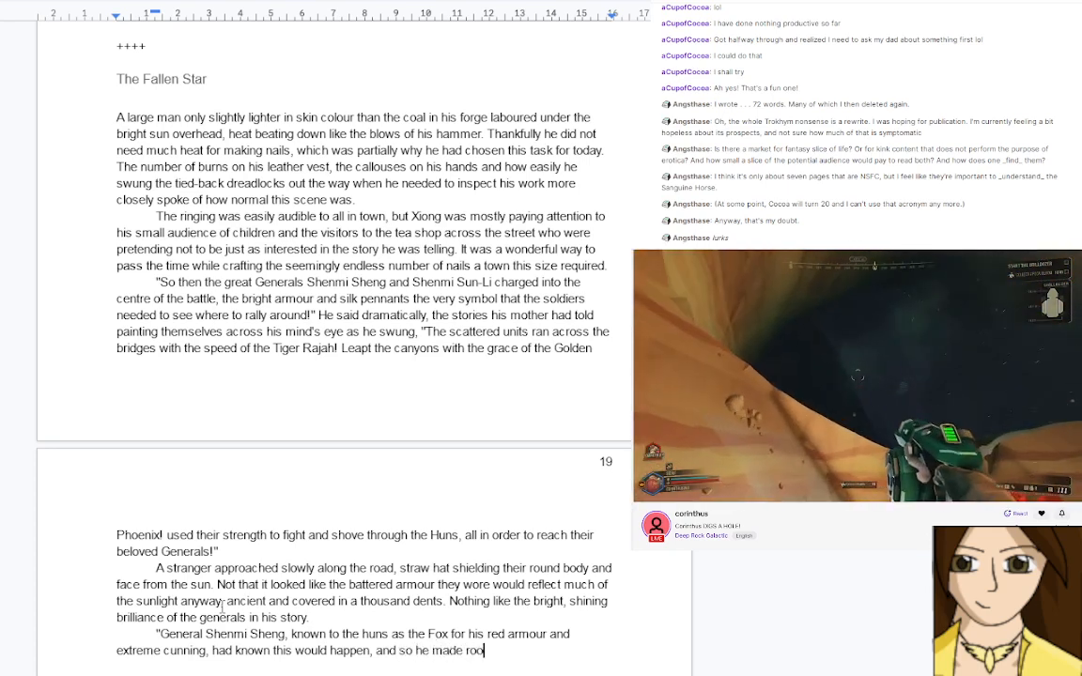
pyautogui.write('m ')
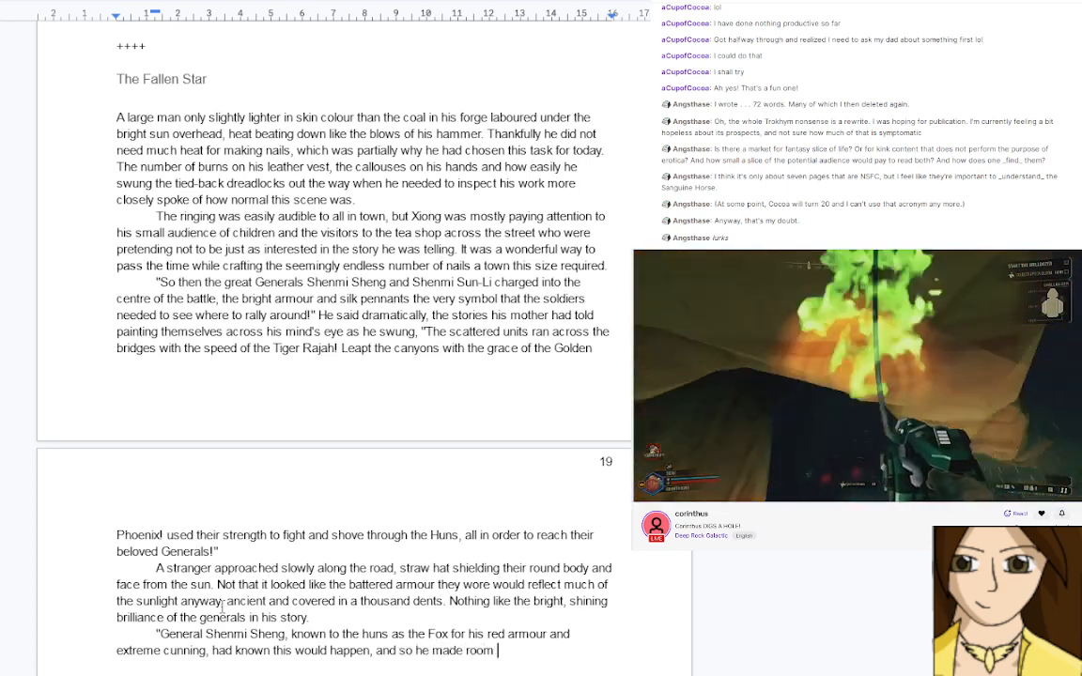
# Continue the unfinished sentence in the last paragraph with "for the reinforcements to join them, a trip there, a push there"
pyautogui.write('for the ')
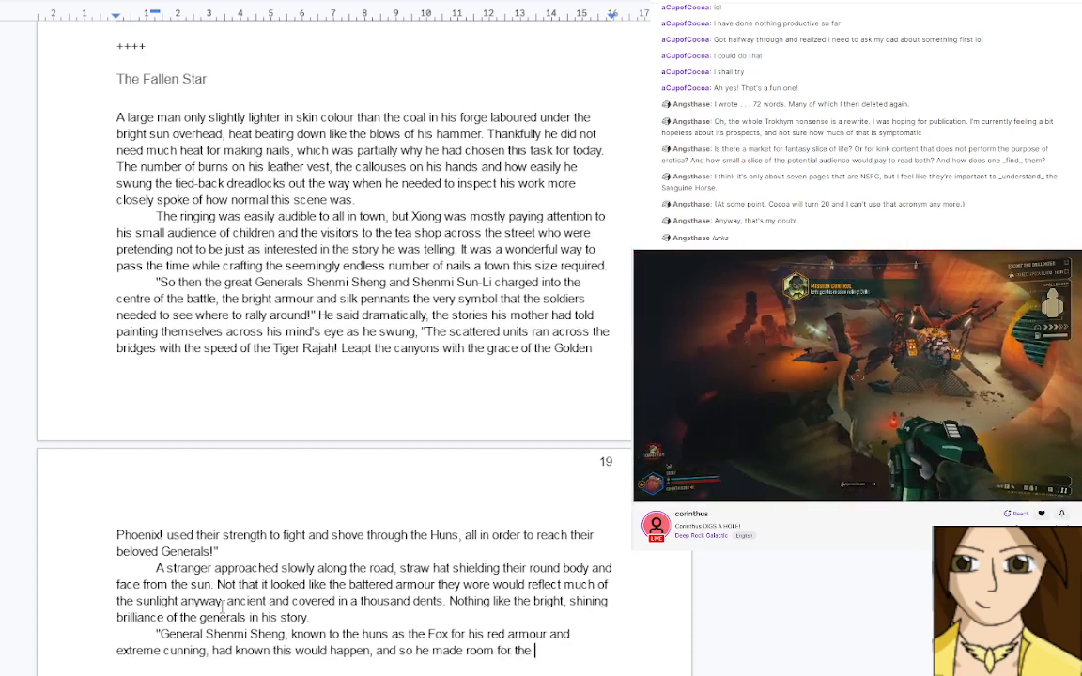
pyautogui.write('reinfo')
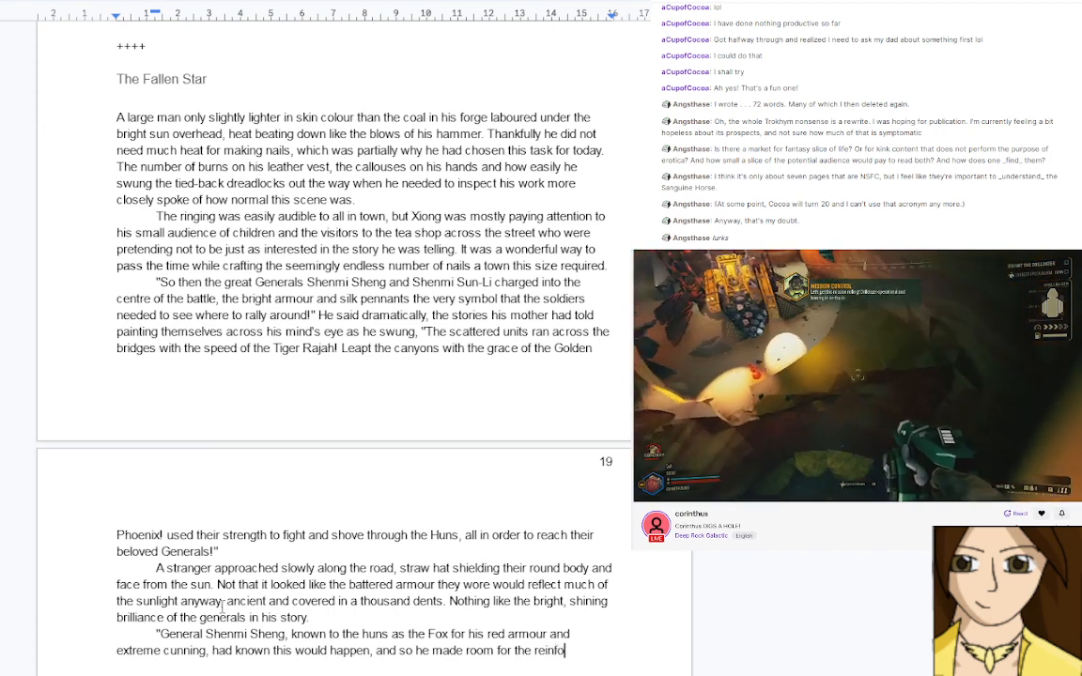
pyautogui.write('rcement')
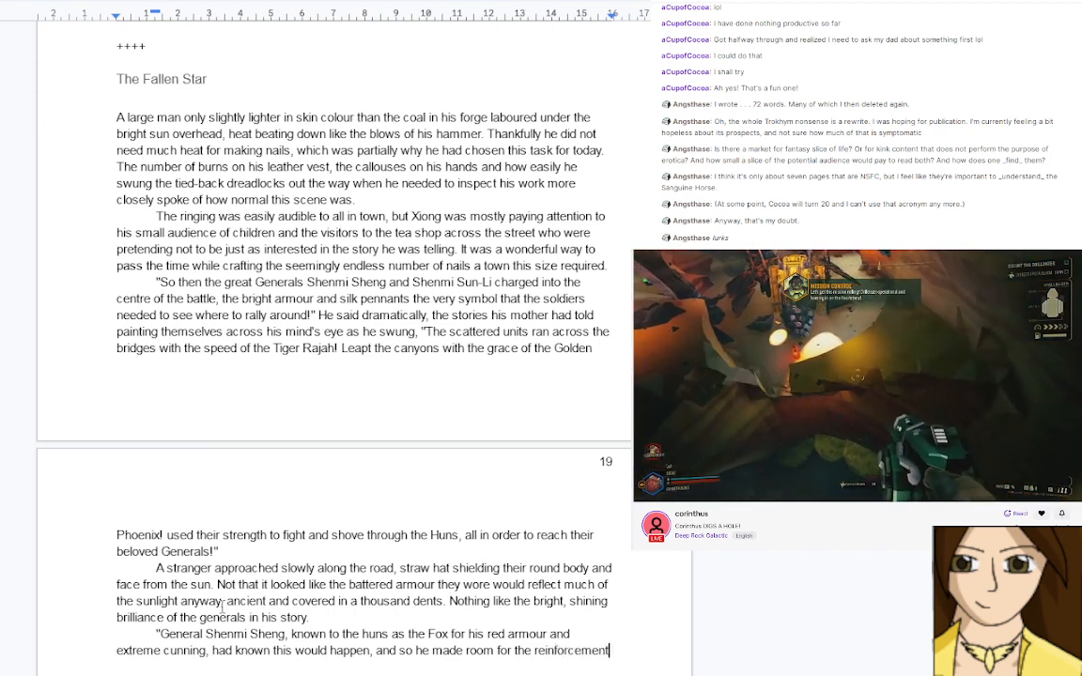
pyautogui.write('s to join ')
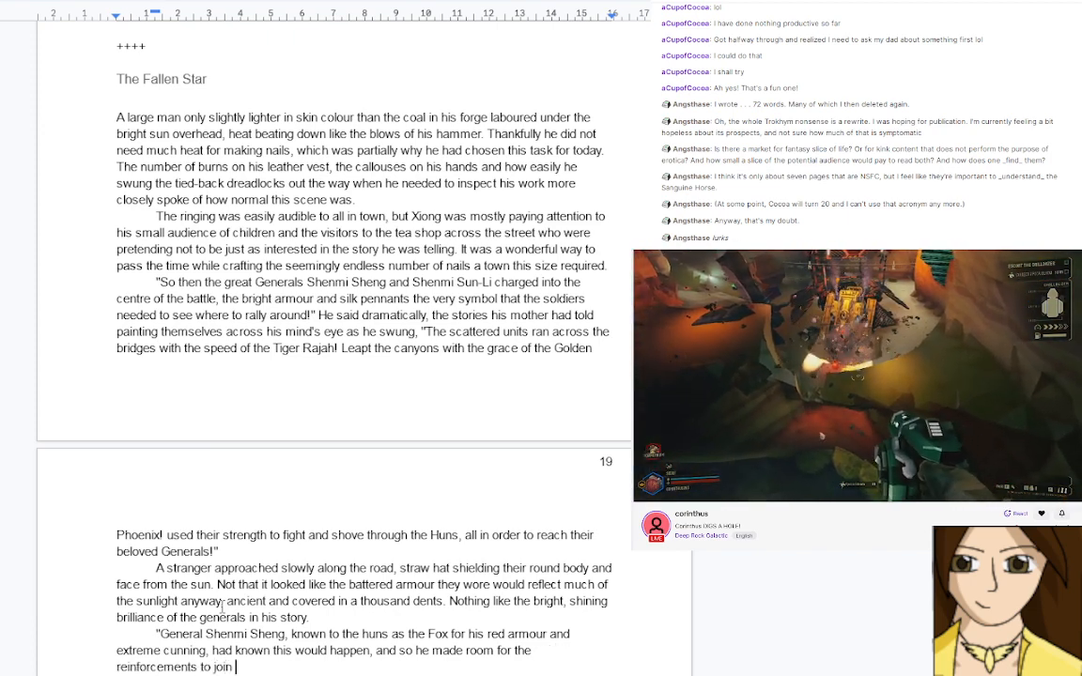
pyautogui.write('them, a ')
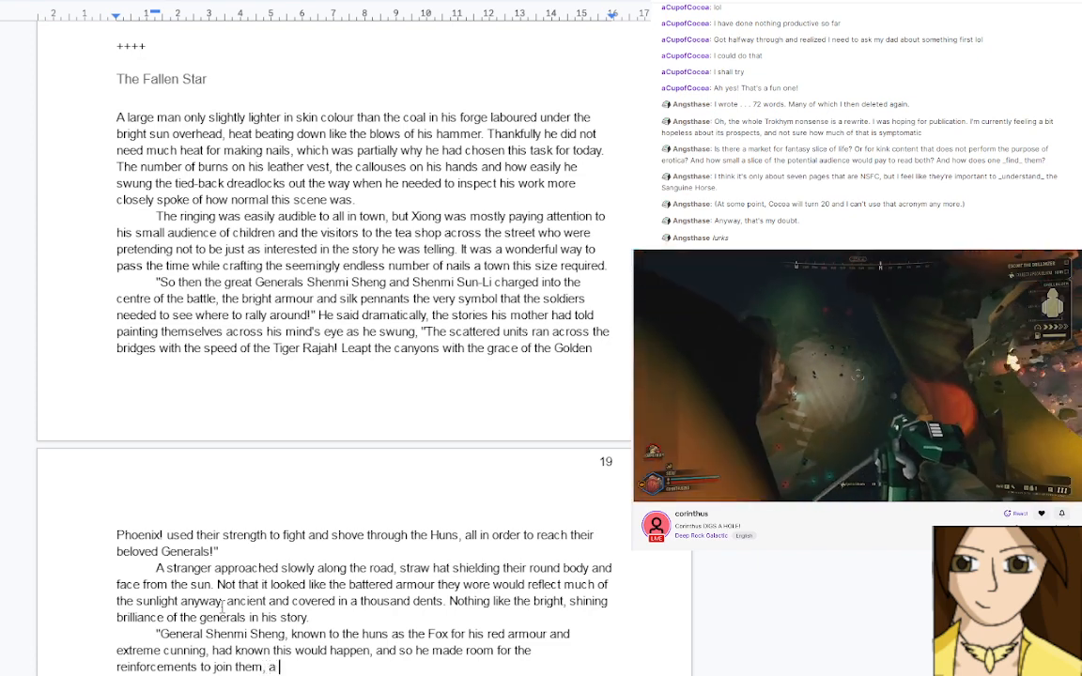
pyautogui.write('trip there, ')
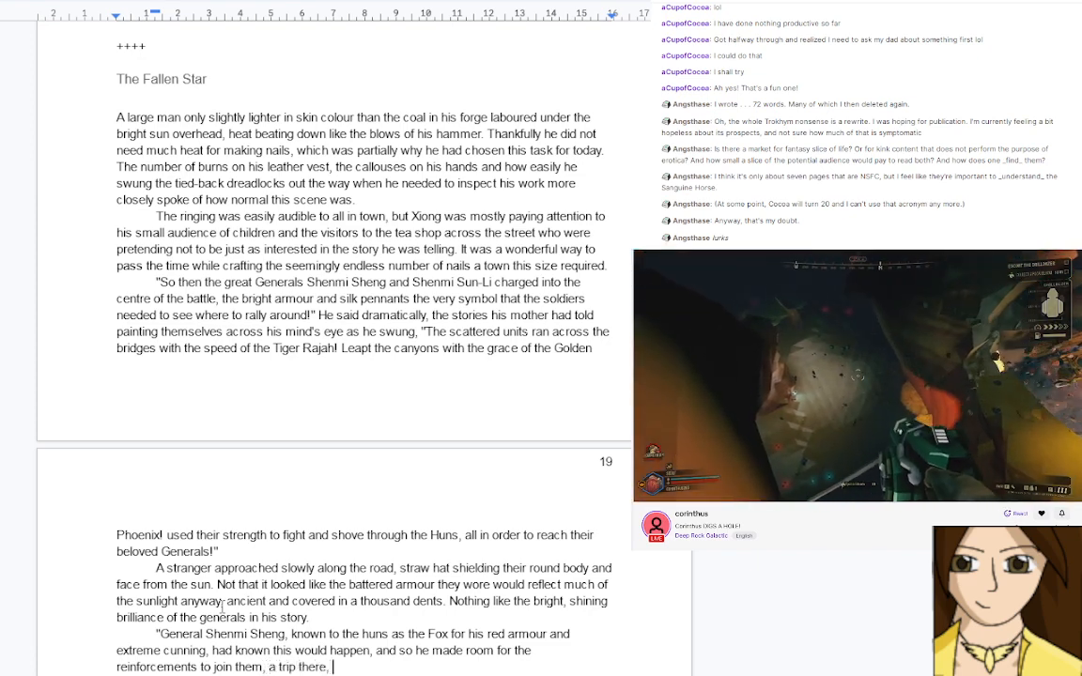
pyautogui.write('a push there')
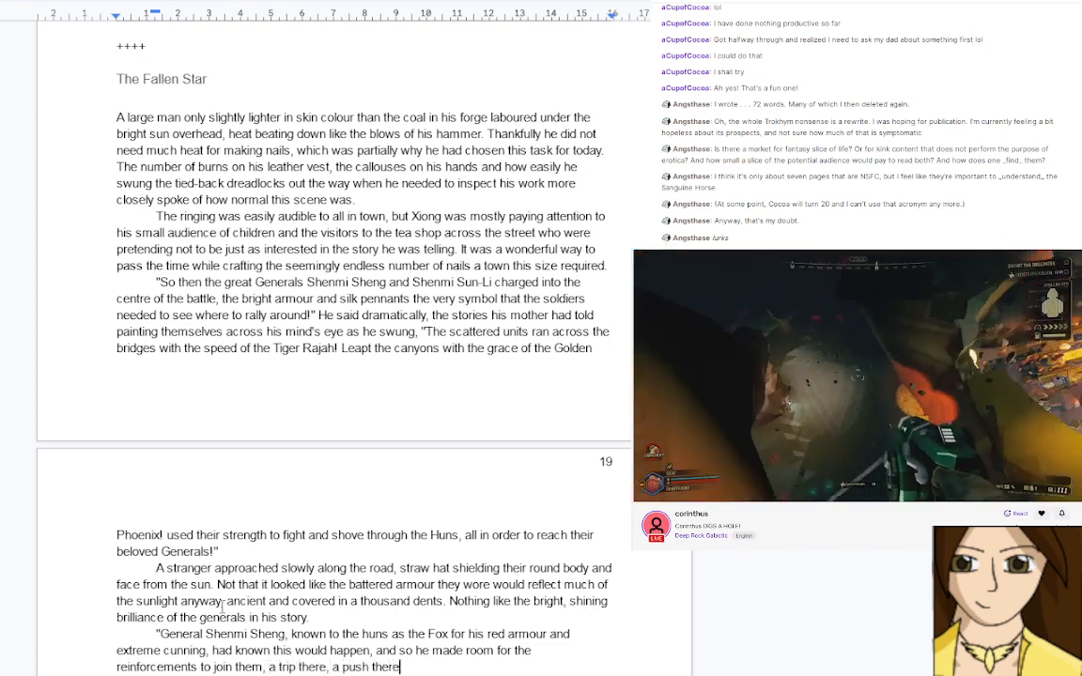
# Finish the sentence with ", picking off the ones near the edge to fall into the canyons to their deaths!"
pyautogui.write(', pickin')
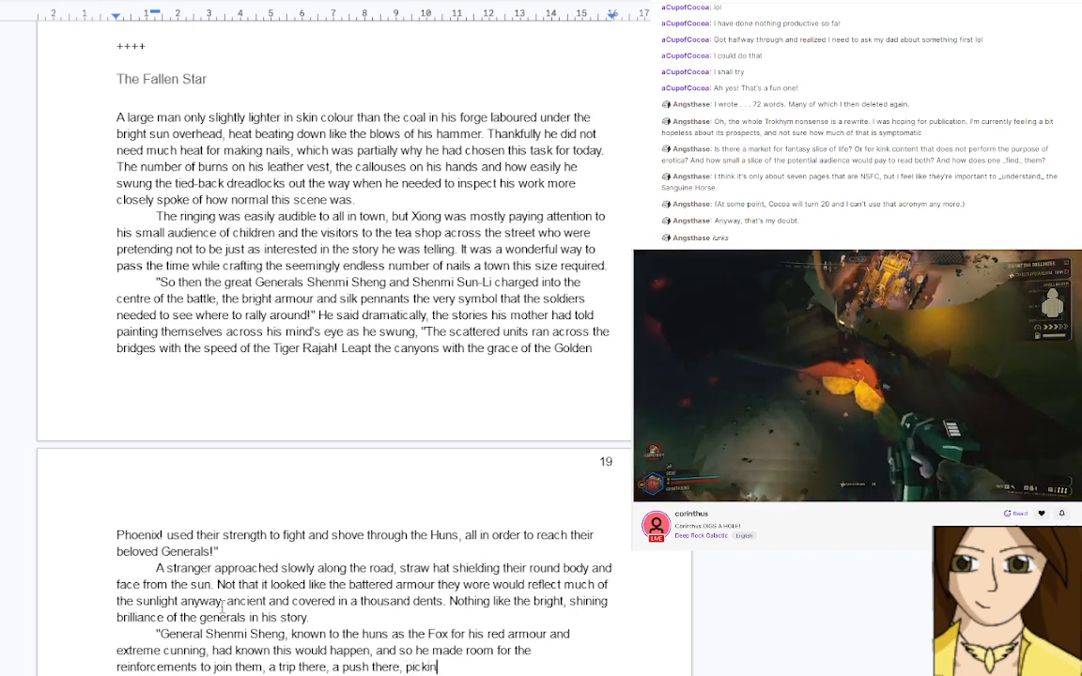
pyautogui.write('g off the one')
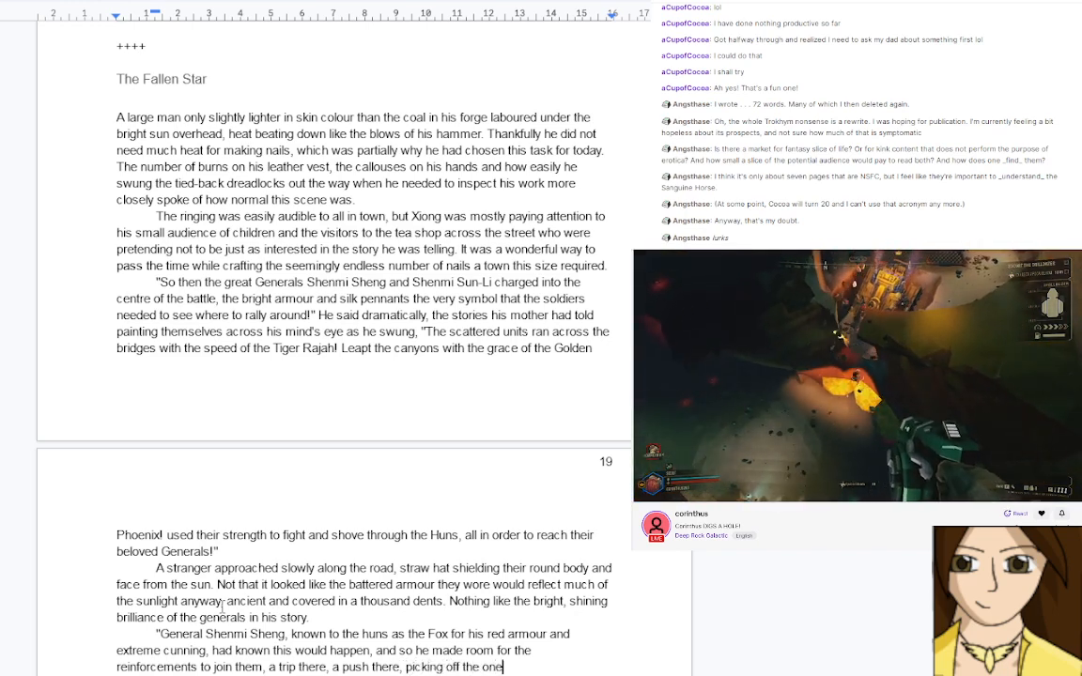
pyautogui.write('s near the ed')
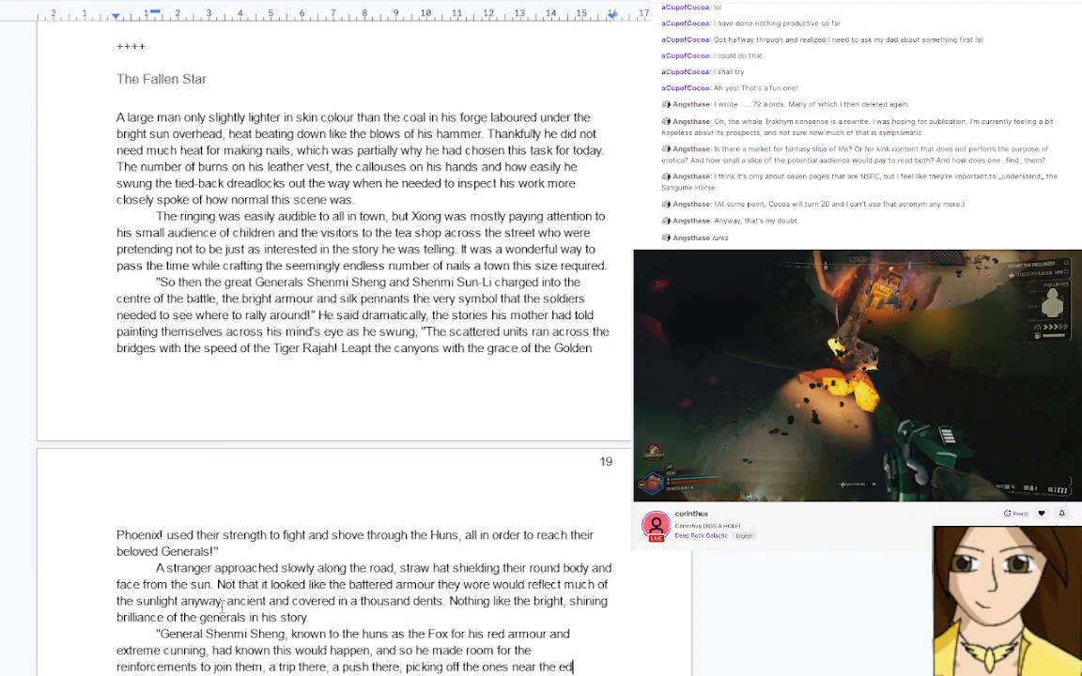
pyautogui.write('ge to fa')
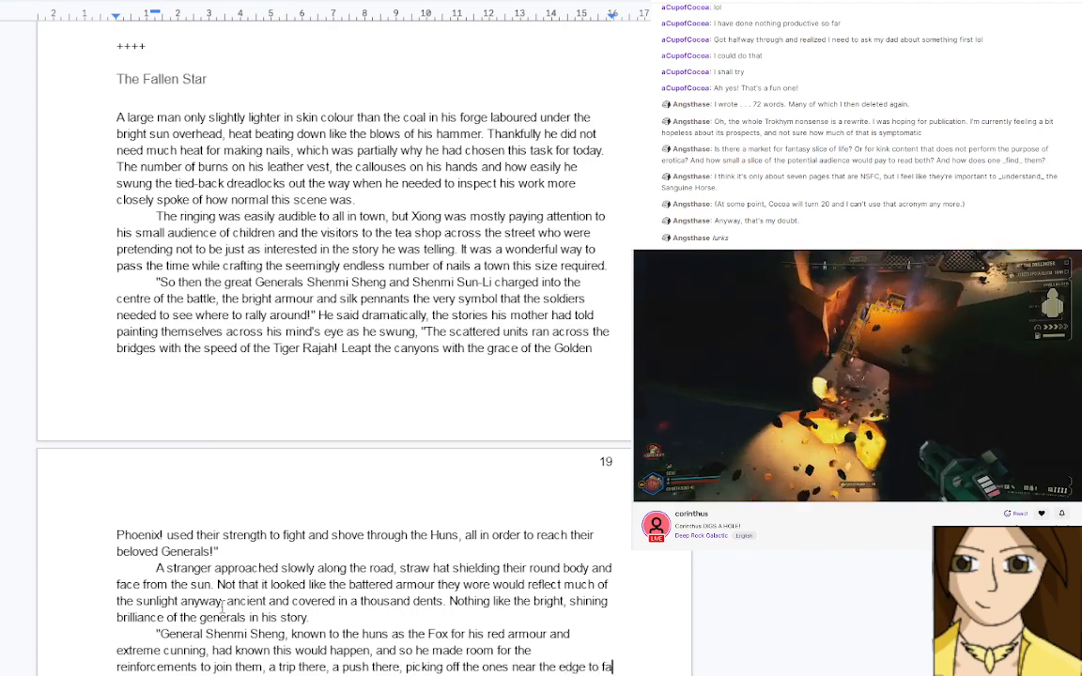
pyautogui.write('ll into the ')
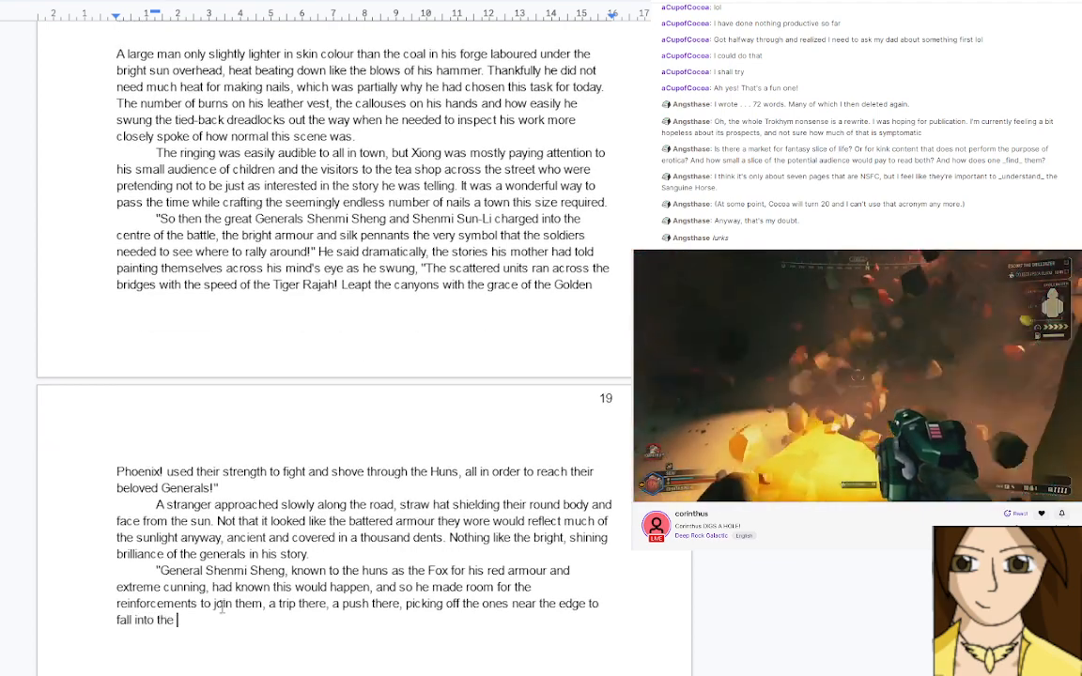
pyautogui.write('canyons')
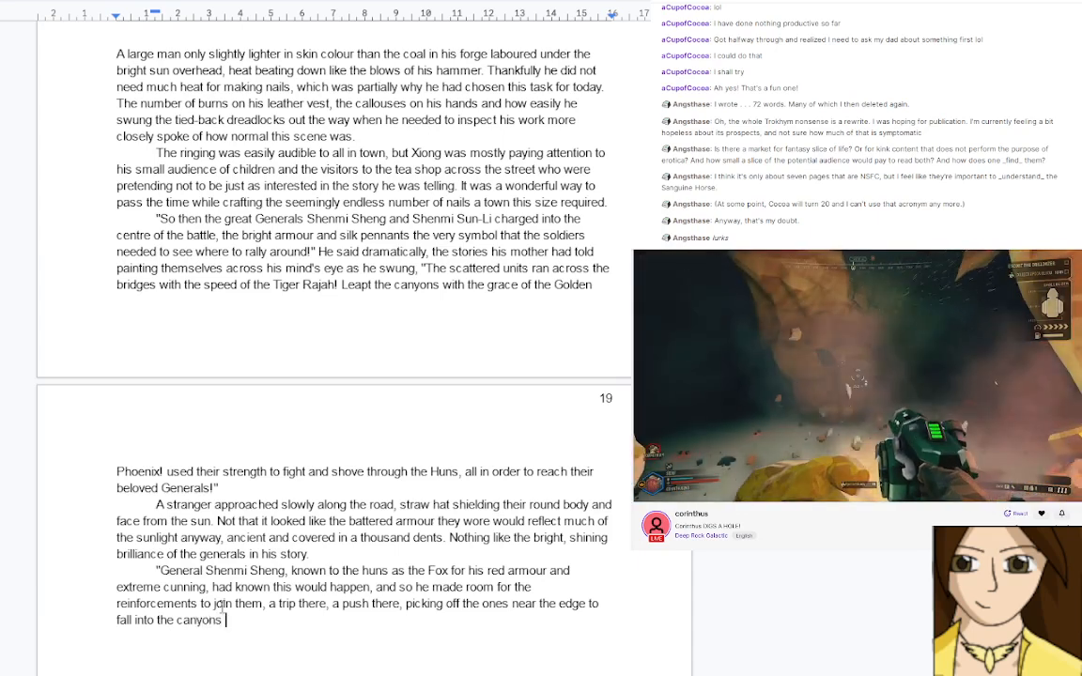
pyautogui.write(' to their deat')
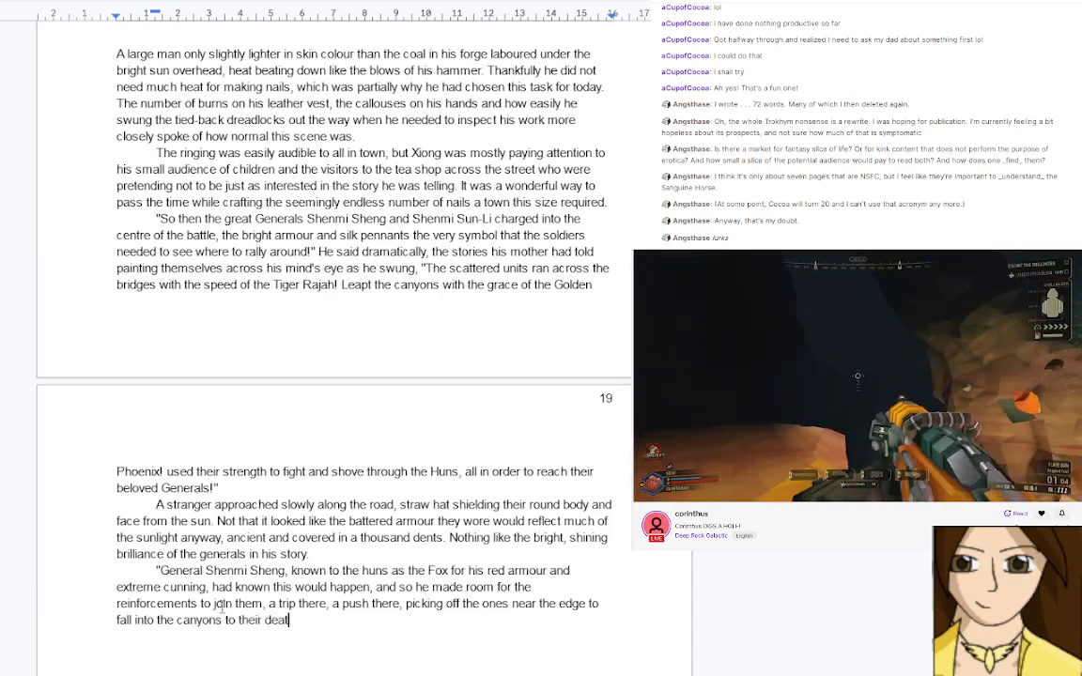
pyautogui.write('hs!')
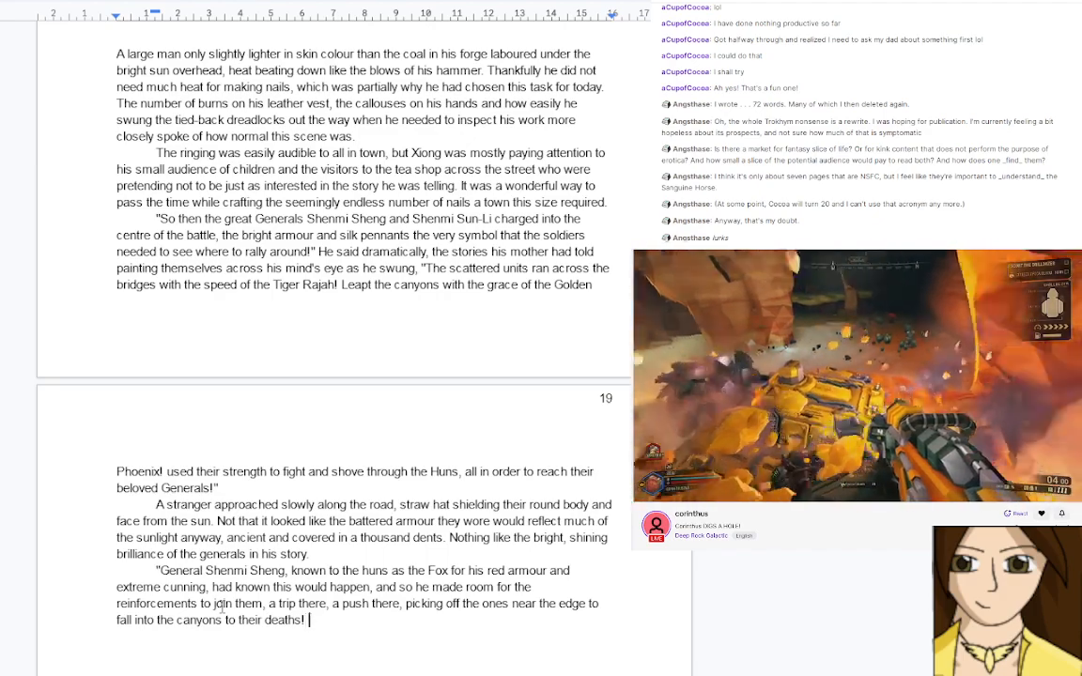
# Begin a new sentence in the same paragraph with "His wife, General Shenmi Sun Li"
pyautogui.write(' Hi')
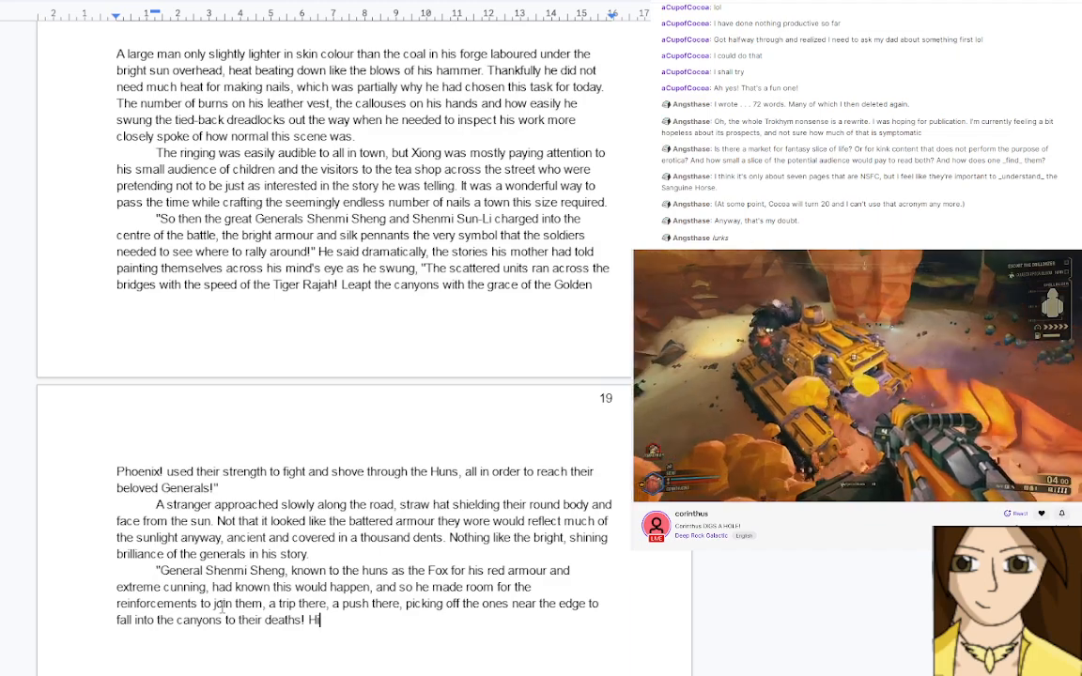
pyautogui.write('s ')
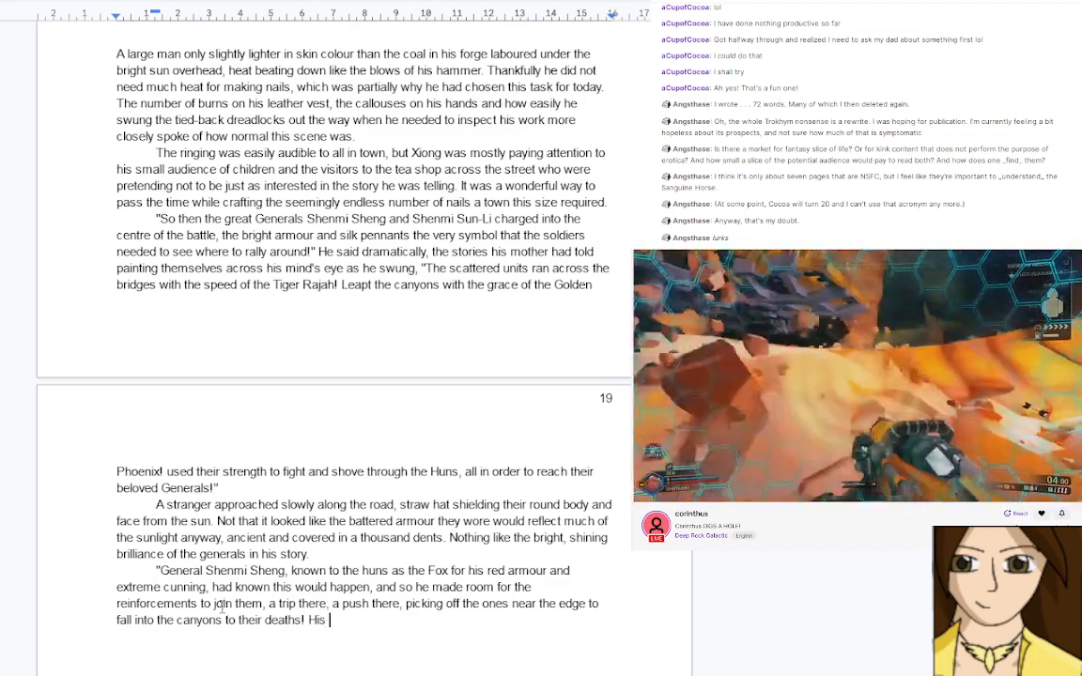
pyautogui.write('wife')
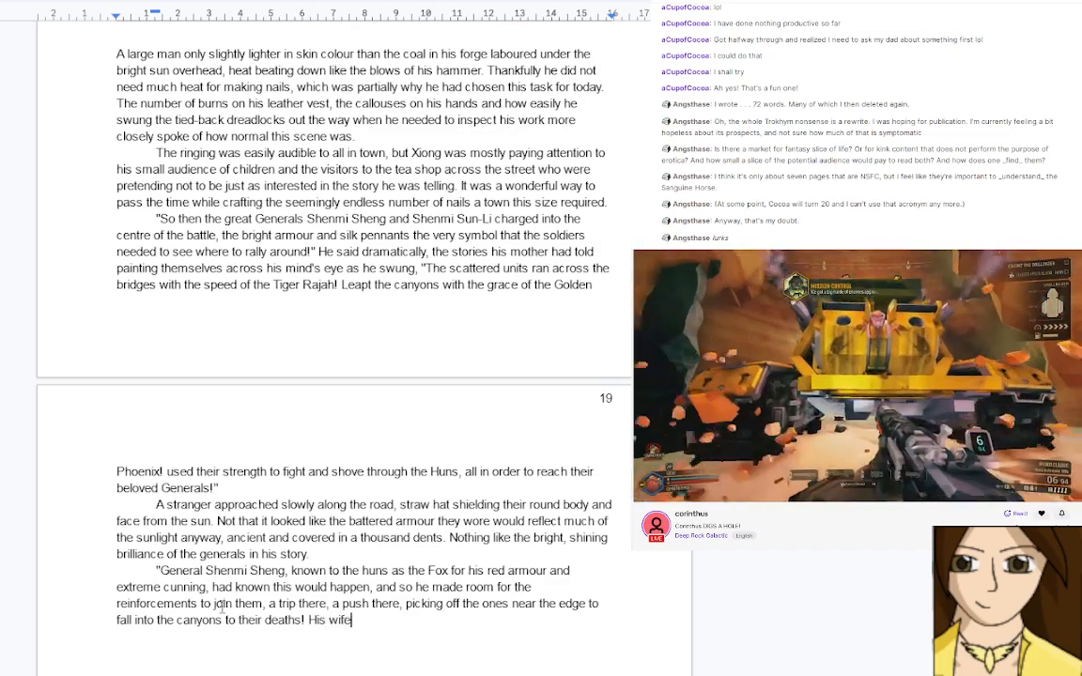
pyautogui.write(', General ')
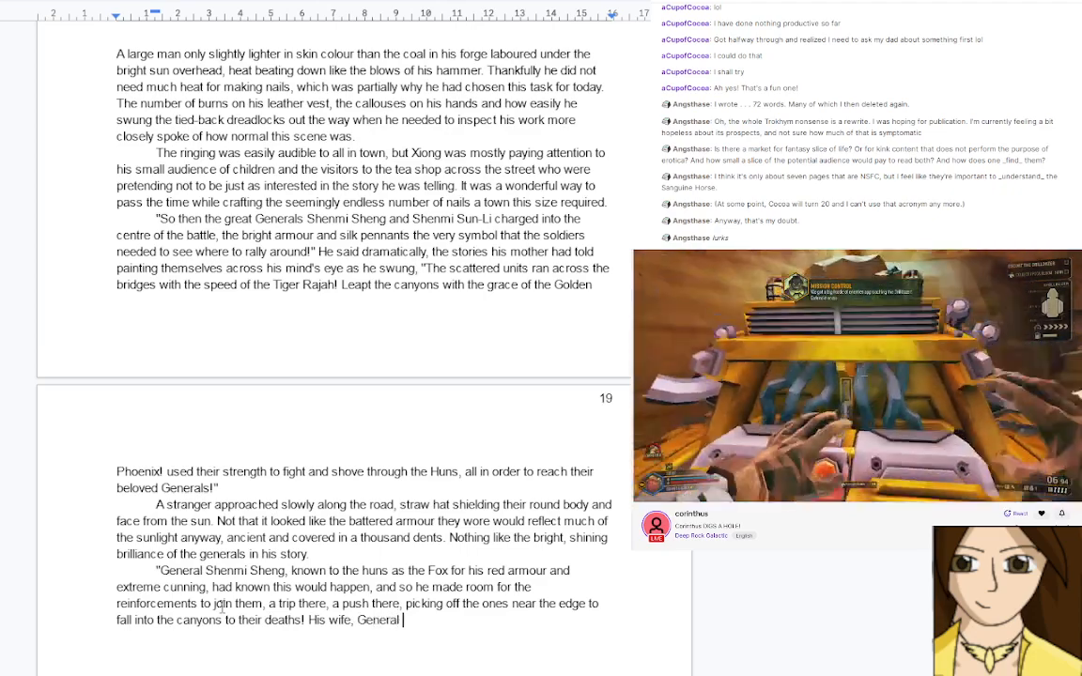
pyautogui.write('Shen')
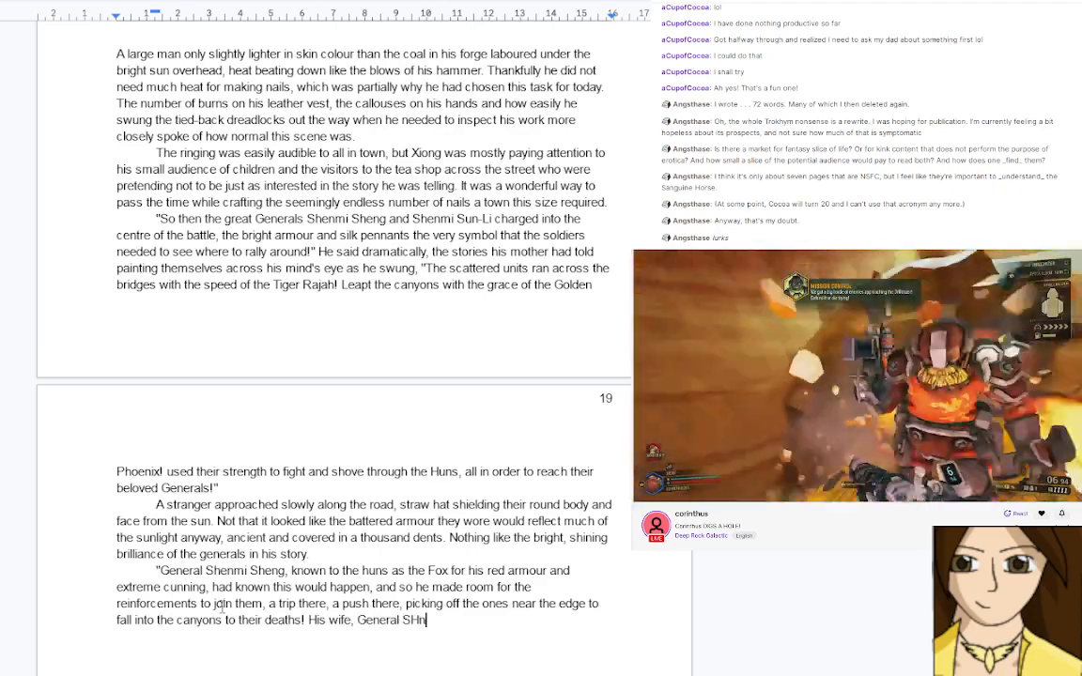
pyautogui.press('BackSpace')
pyautogui.press('BackSpace')
pyautogui.press('BackSpace')
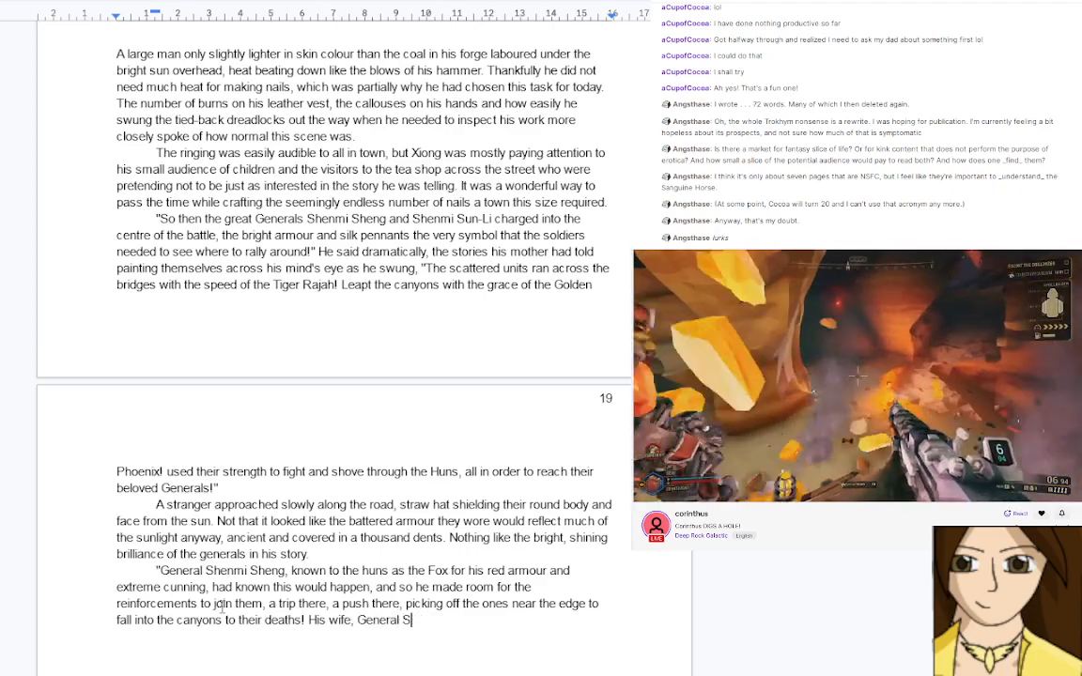
pyautogui.write('henmi Su')
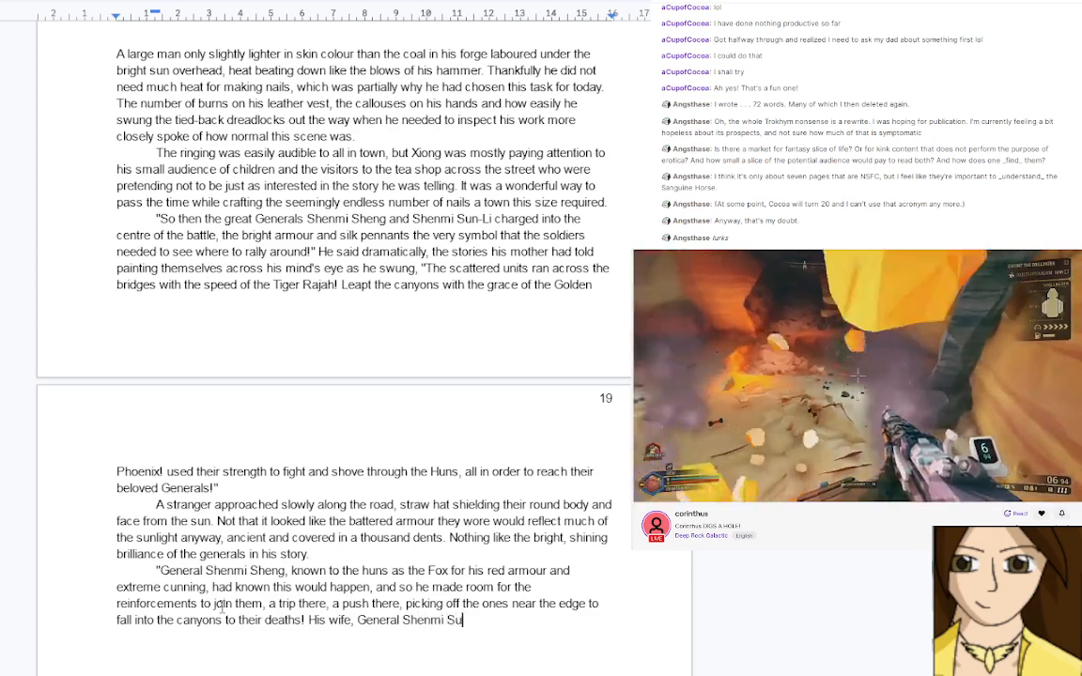
pyautogui.write('n Li')
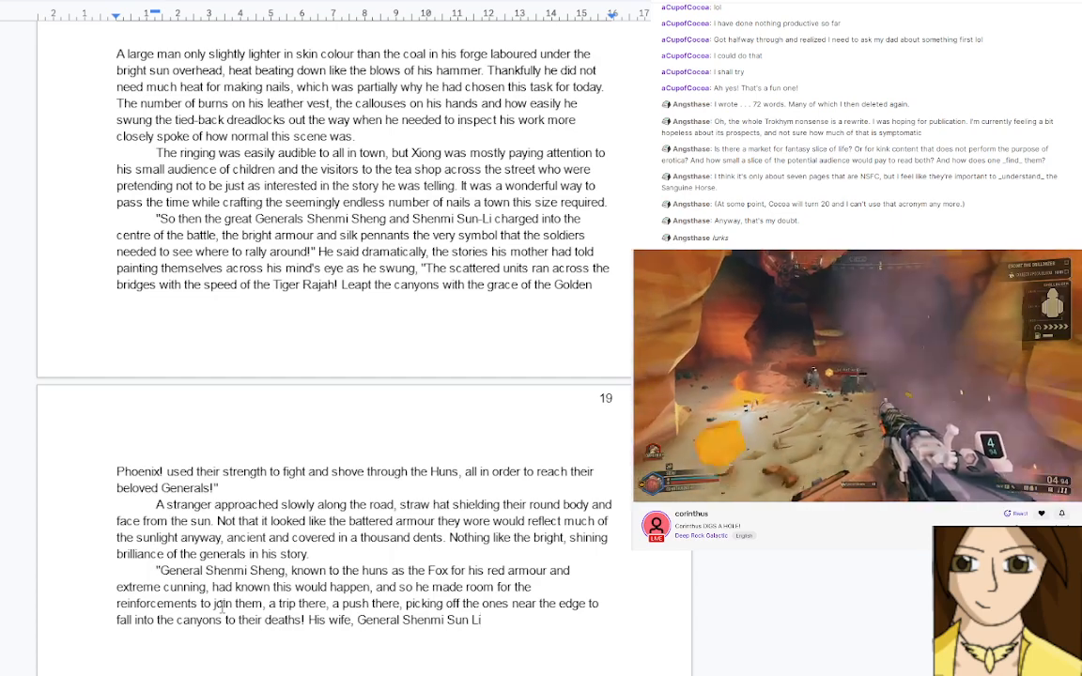
# Replace the space in "Sun Li" at the paragraph's end with a hyphen and return to the end of the line
pyautogui.press('Left')
pyautogui.press('Left')
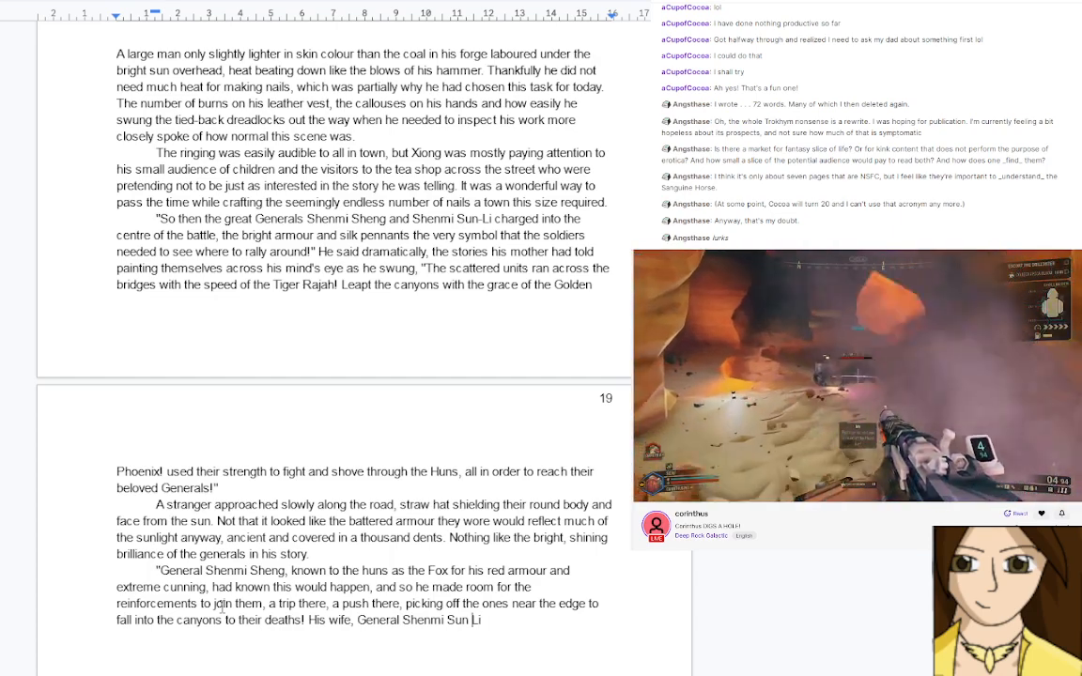
pyautogui.press('BackSpace')
pyautogui.write('-')
pyautogui.press('End')
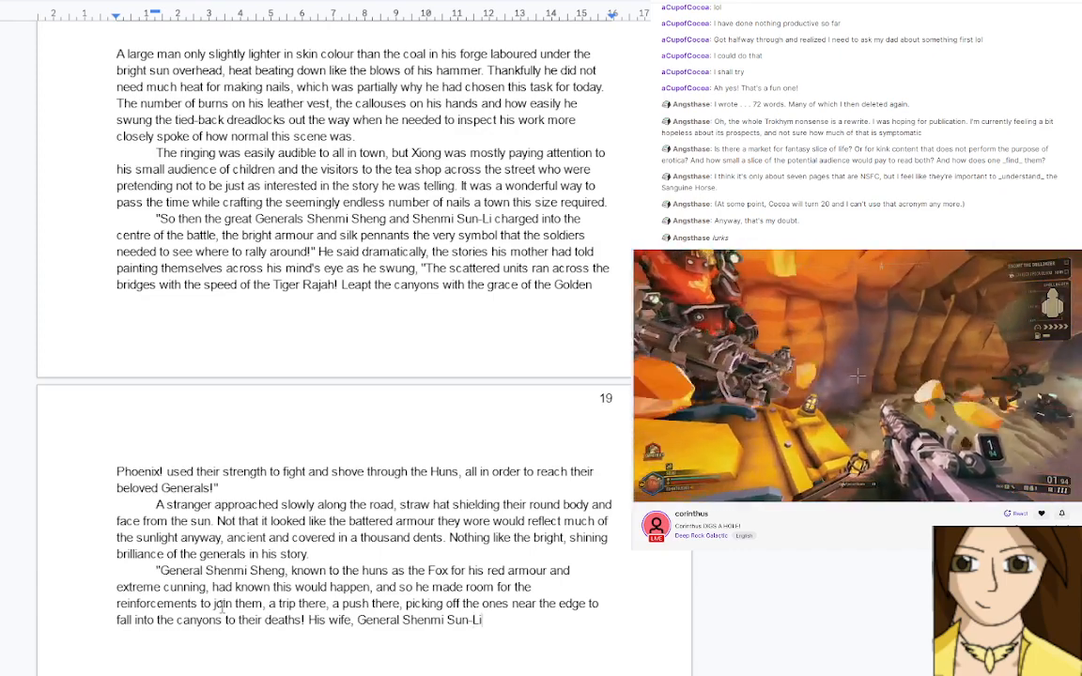
# Continue the sentence about the wife with "earned the nickname of the"
pyautogui.write('earned ')
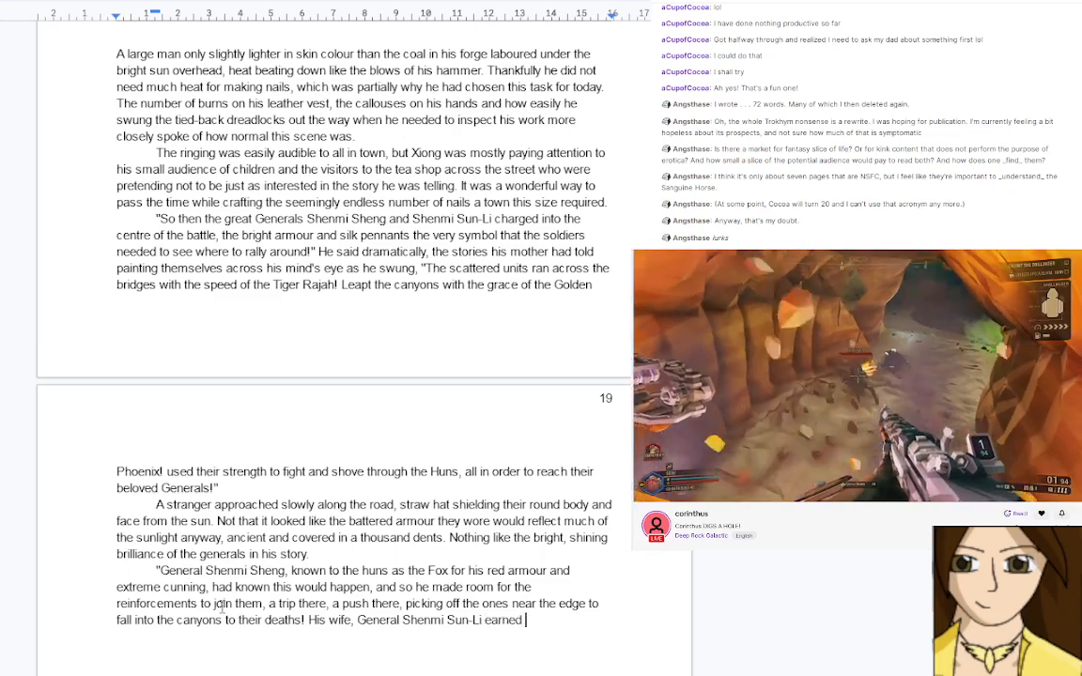
pyautogui.write('the nic')
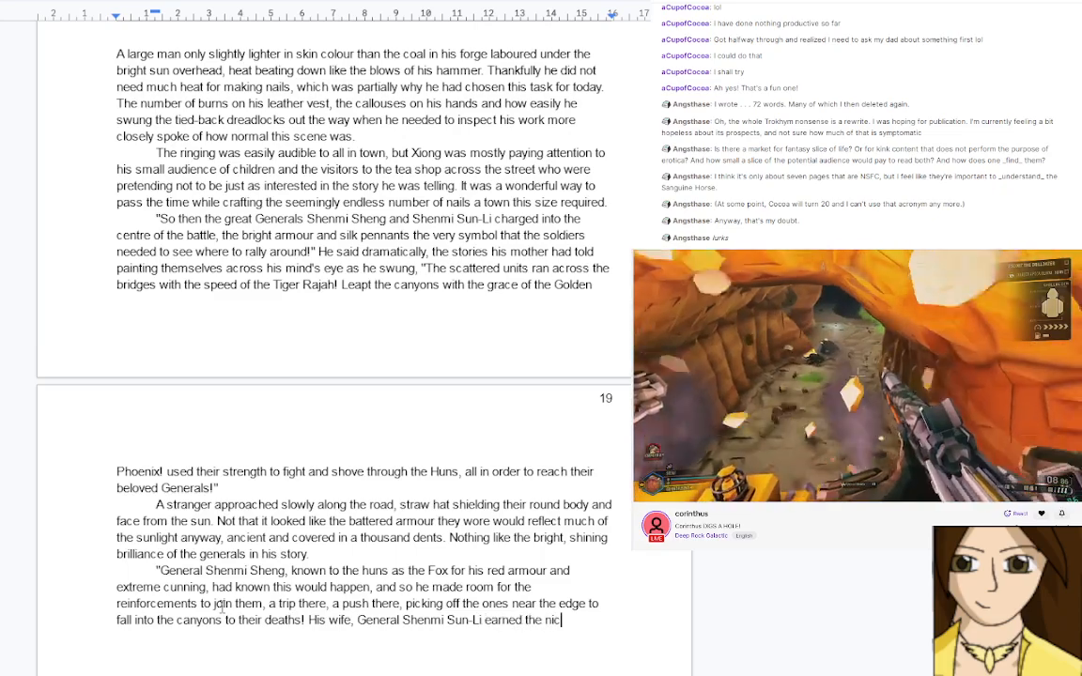
pyautogui.write('kname of the s')
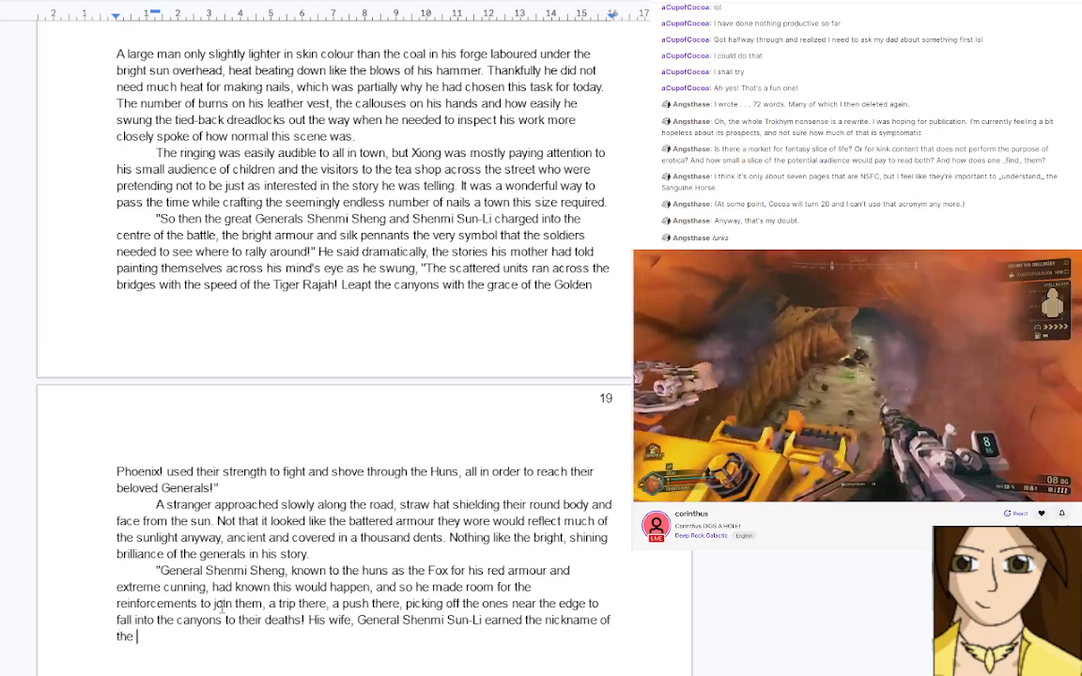
pyautogui.write('ol')
pyautogui.press('BackSpace')
pyautogui.press('BackSpace')
pyautogui.press('BackSpace')
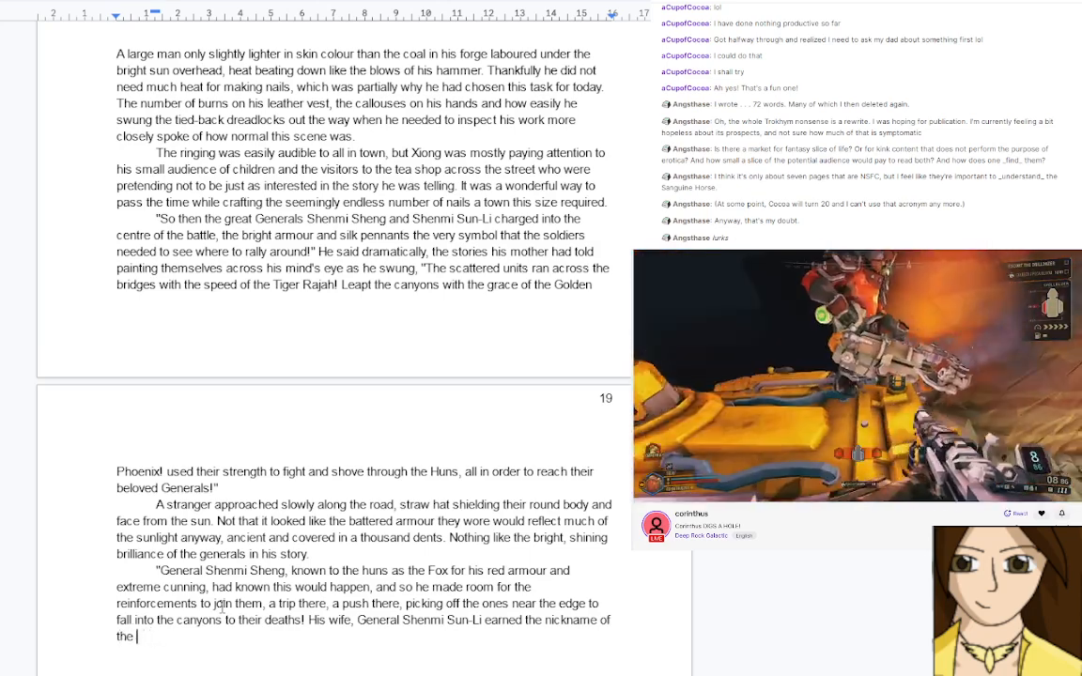
# Continue the sentence about General Shenmi Sun-Li's nickname with "Scythe, for with each sweep of her spear"
pyautogui.write('Scyt')
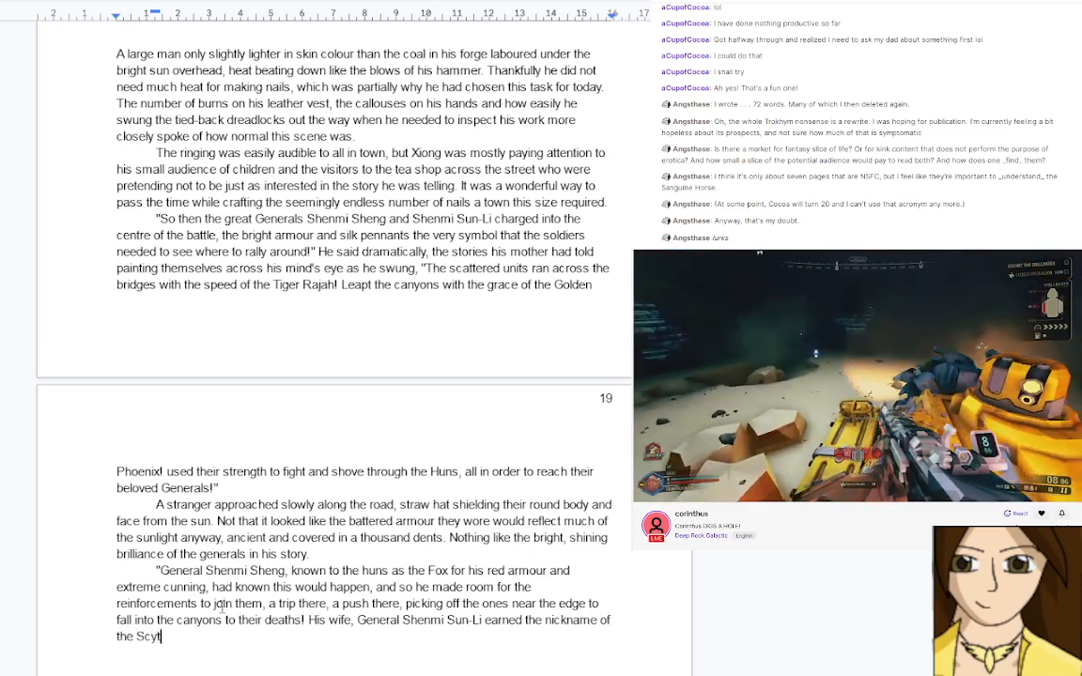
pyautogui.write('he, f')
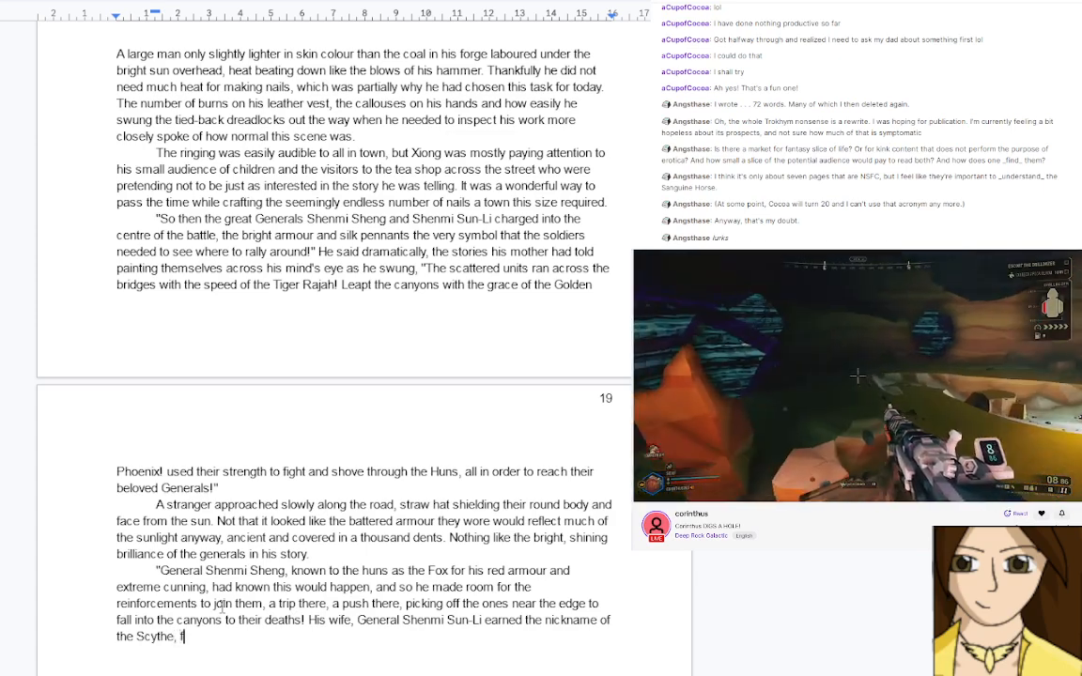
pyautogui.write('or with each ')
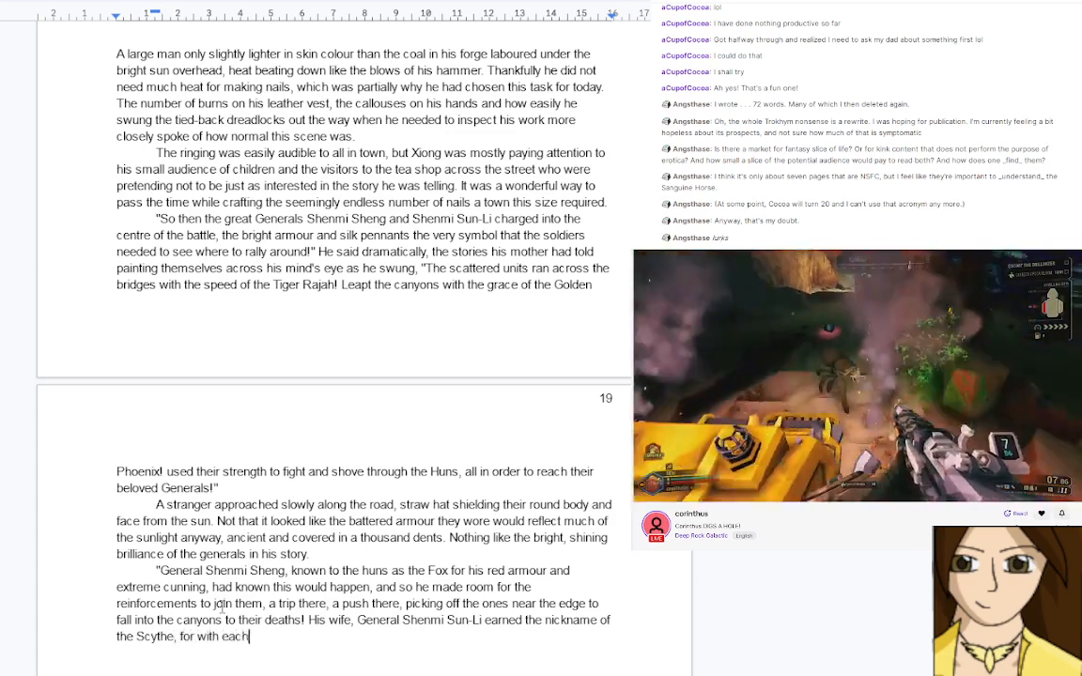
pyautogui.write('swee')
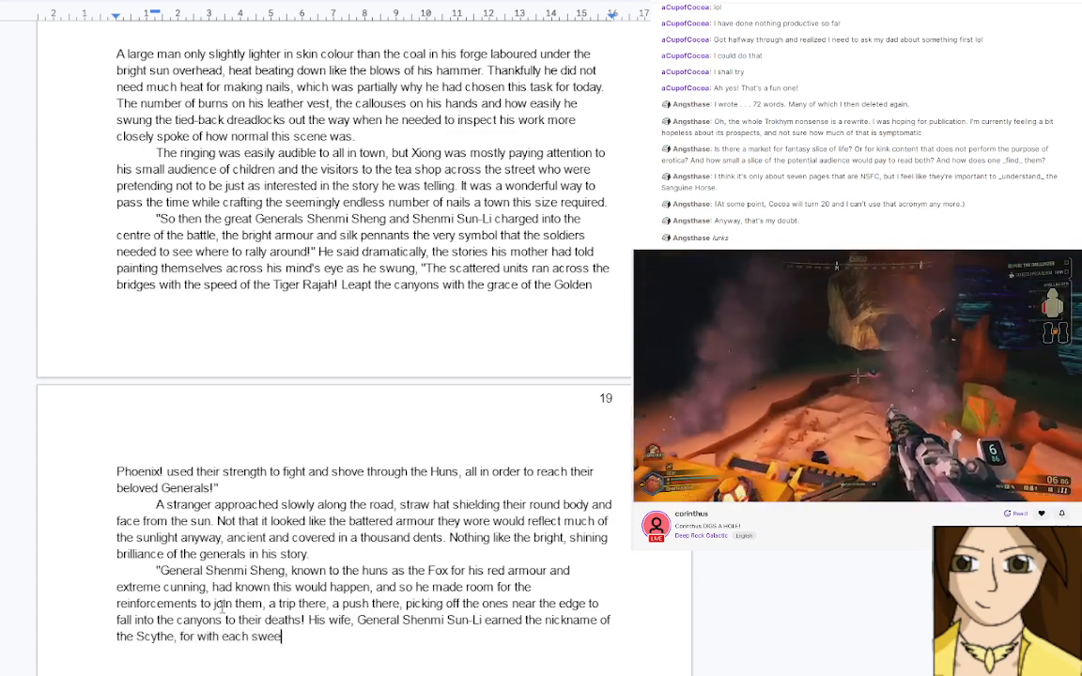
pyautogui.write('p of th')
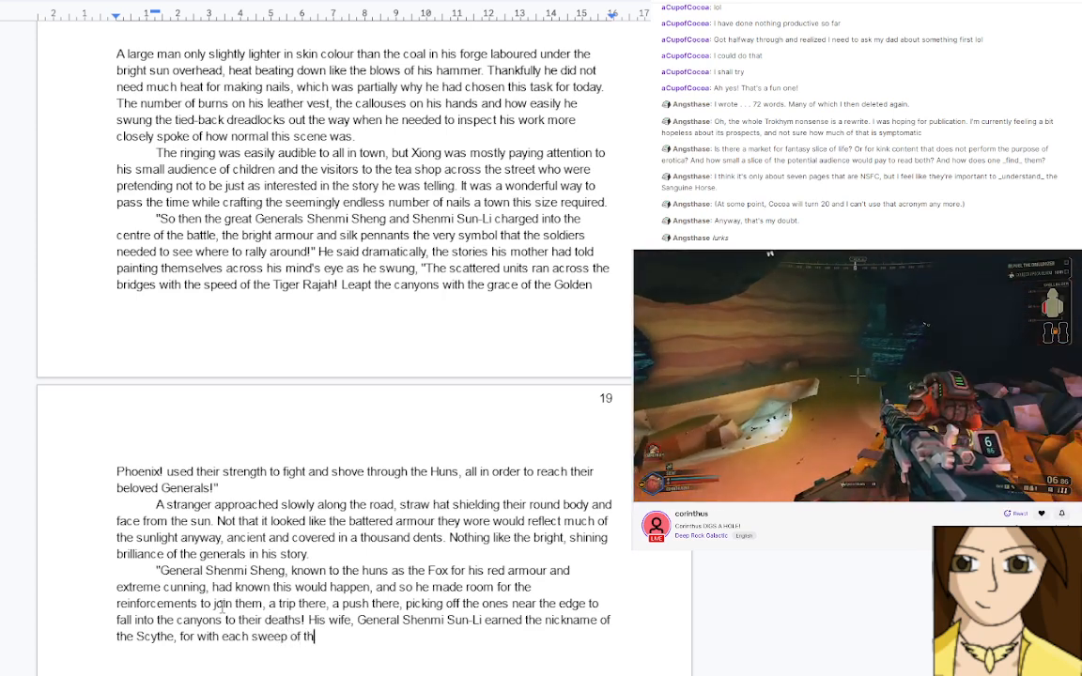
pyautogui.press('BackSpace')
pyautogui.press('BackSpace')
pyautogui.write('her sw')
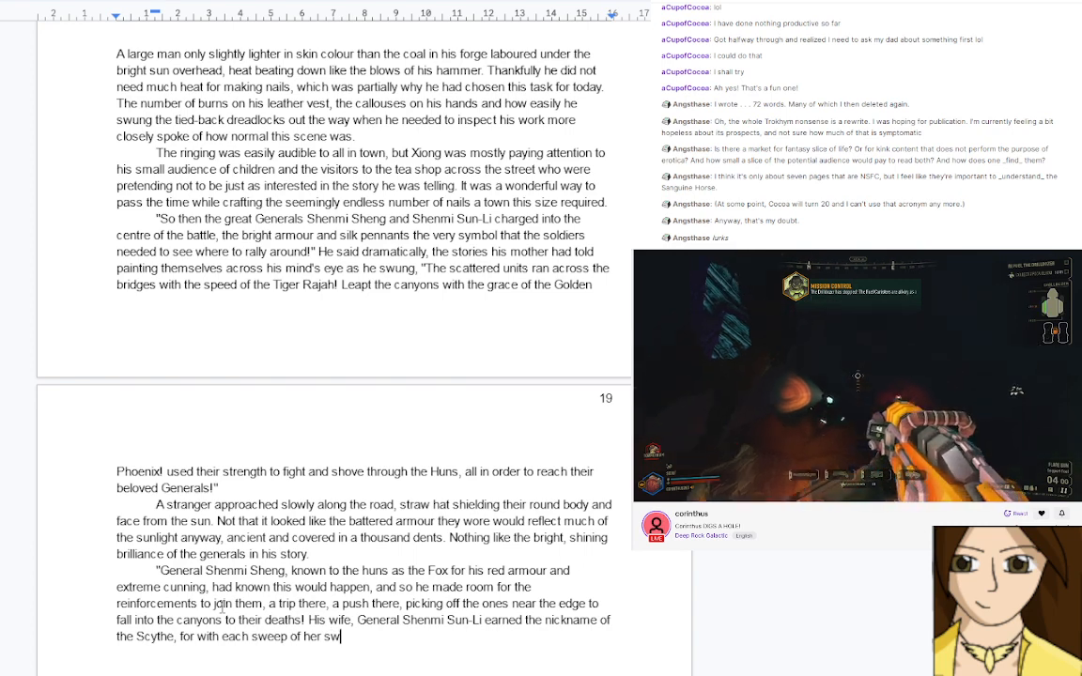
pyautogui.press('BackSpace')
pyautogui.write('pea')
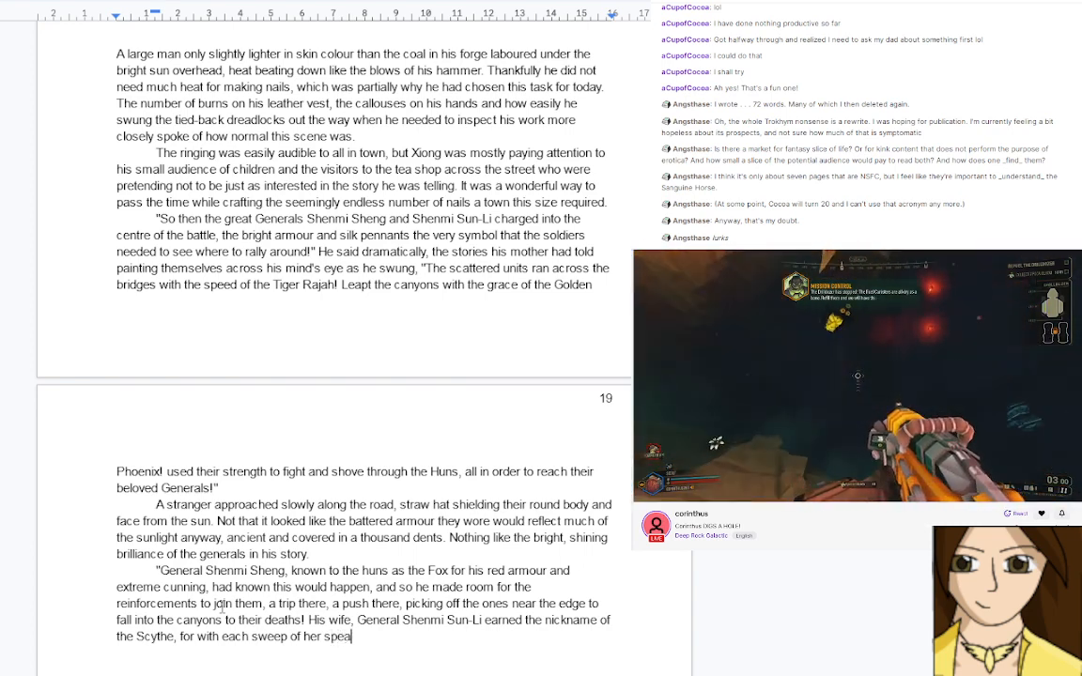
pyautogui.write('r')
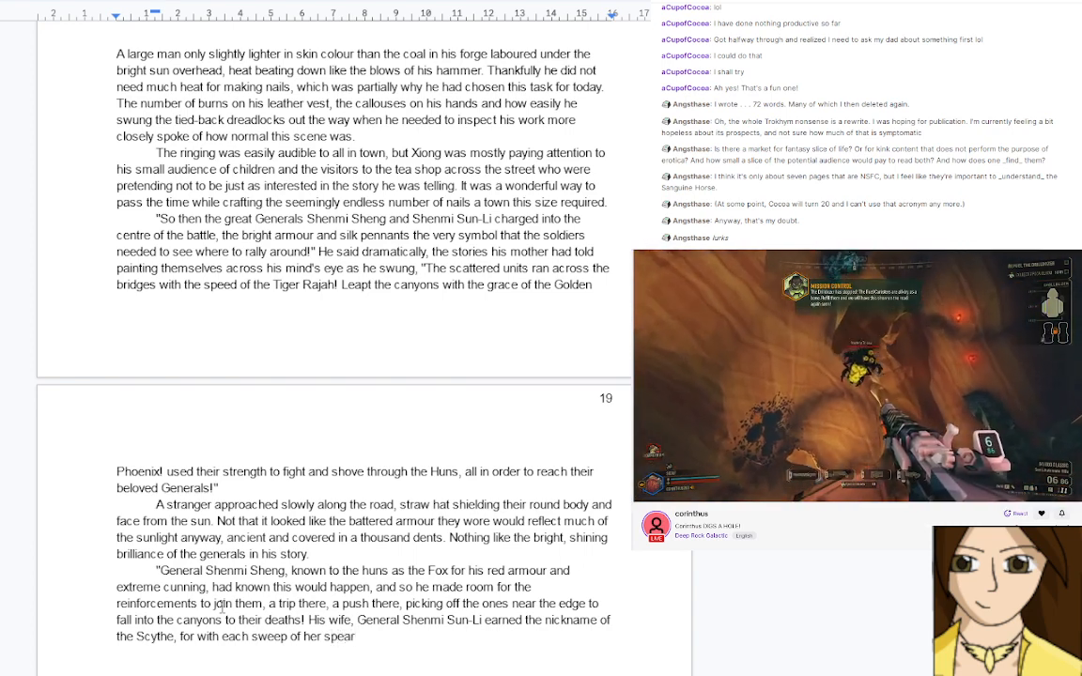
# Finish the sentence about the Scythe with "a swathe of Huns fell!", capitalising "Huns"
pyautogui.write(' a swathe ')
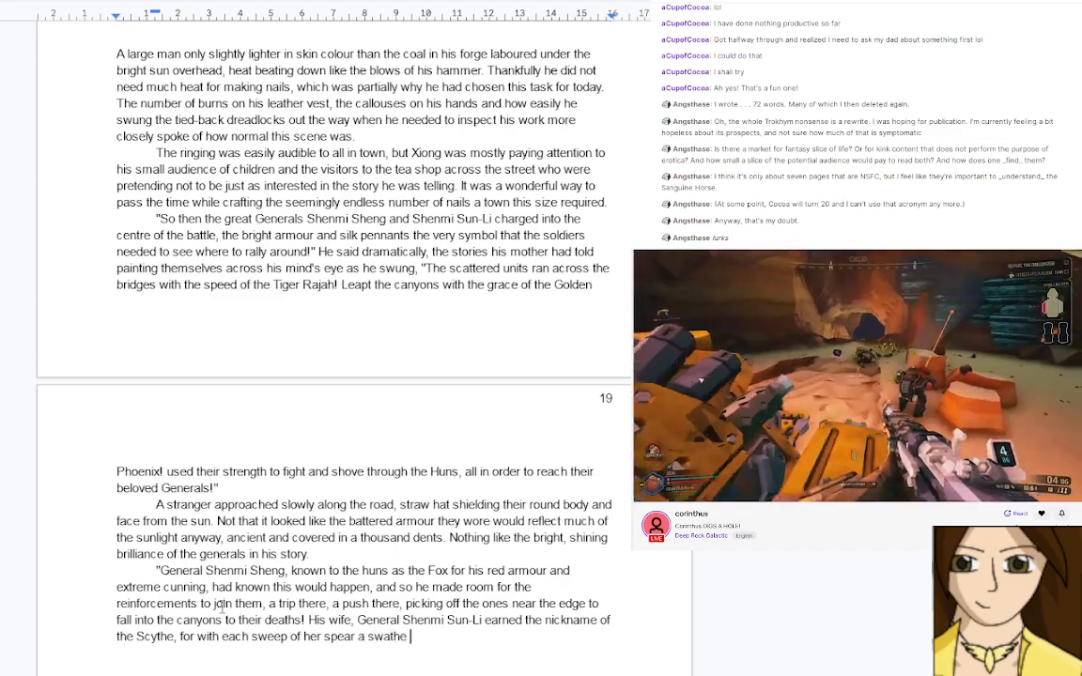
pyautogui.write('of hun')
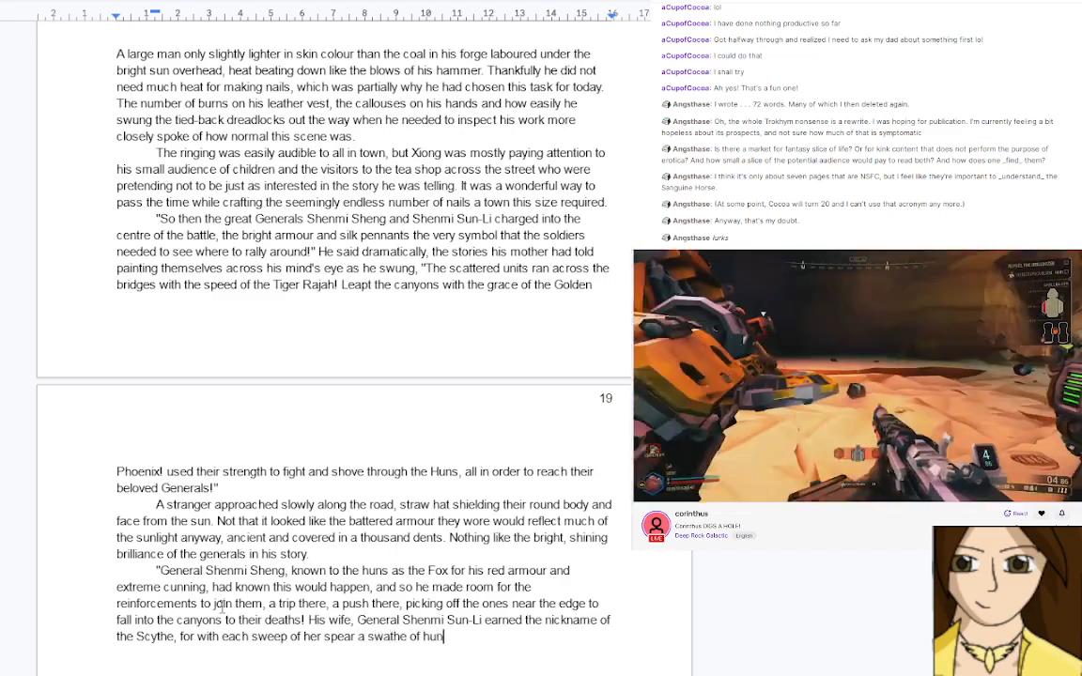
pyautogui.press('BackSpace')
pyautogui.press('BackSpace')
pyautogui.write('Huns fell!')
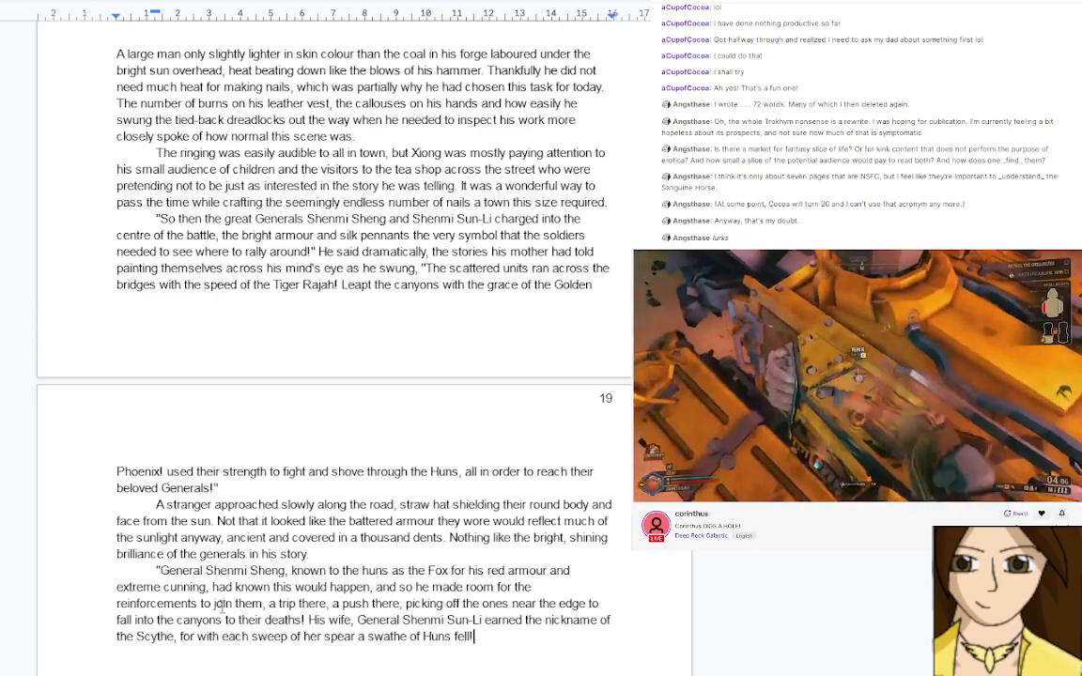
pyautogui.press('BackSpace')
pyautogui.write(', for')
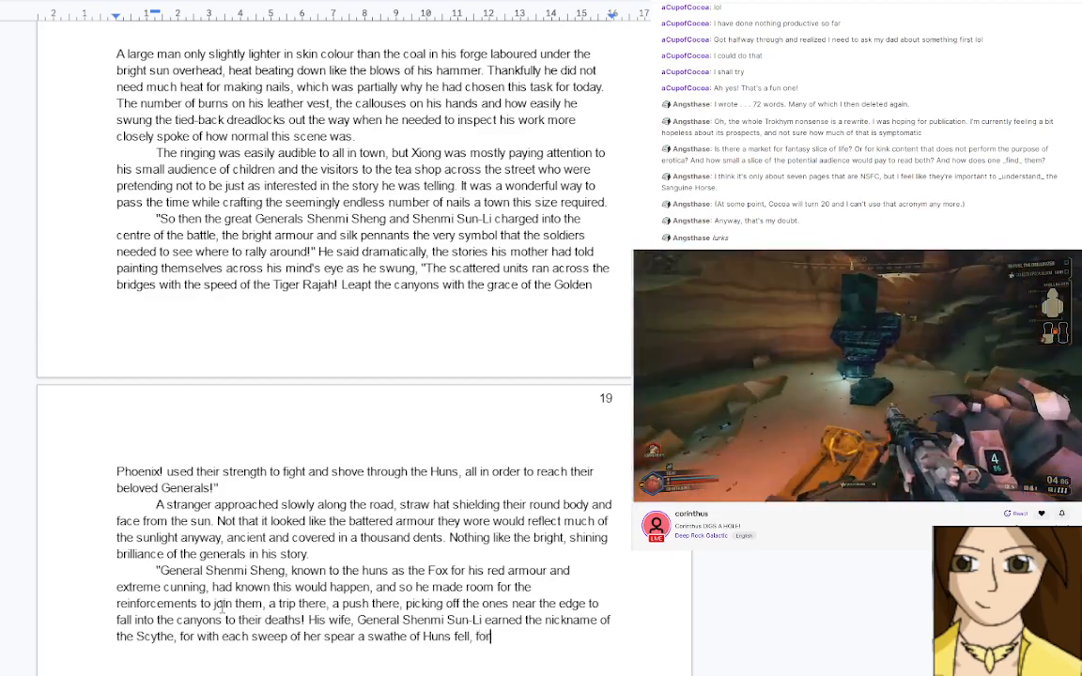
pyautogui.press('BackSpace')
pyautogui.press('BackSpace')
pyautogui.press('BackSpace')
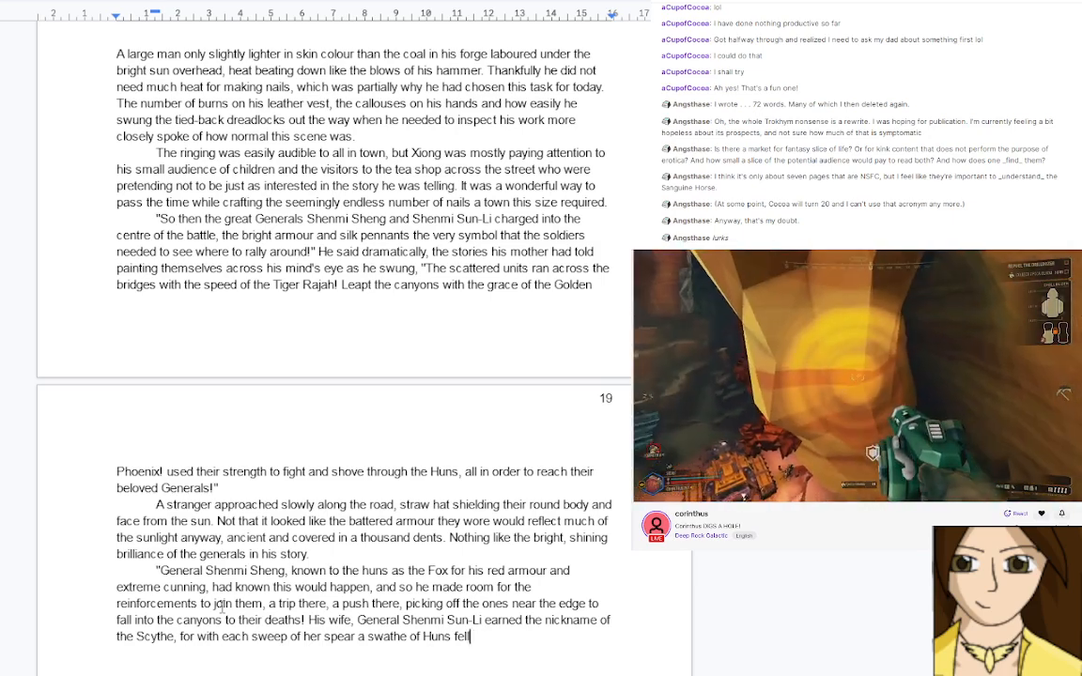
pyautogui.press('BackSpace')
# End the sentence with an exclamation mark and begin another: "With the Singing Blade style the Imperial soldiers around her joined that movement"
pyautogui.write('! W')
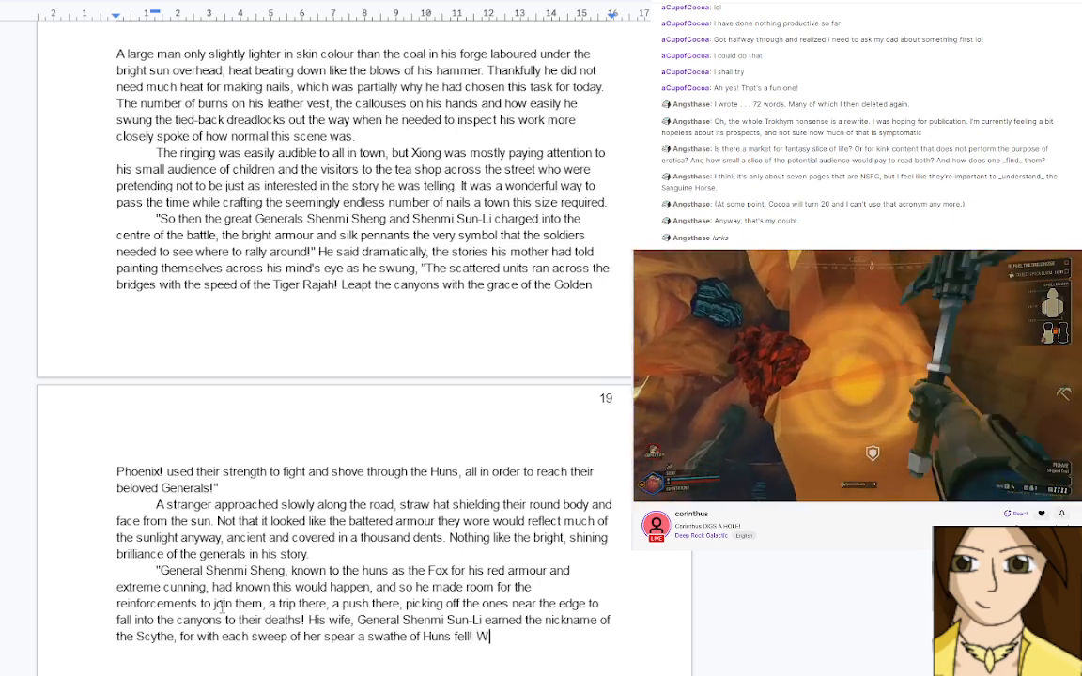
pyautogui.write('ith th')
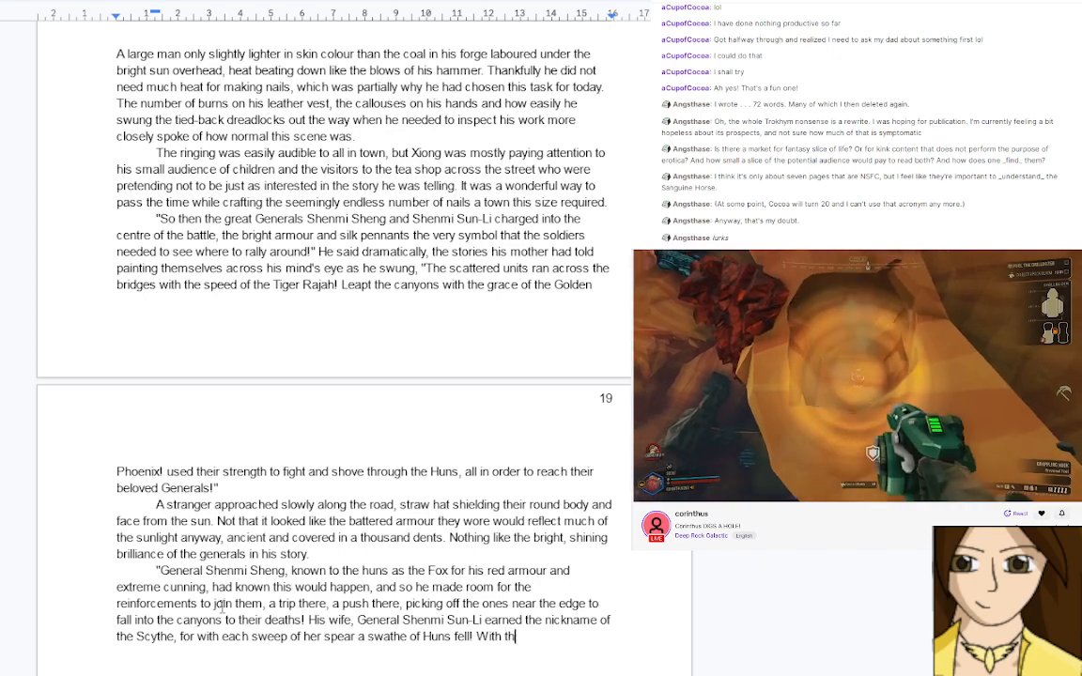
pyautogui.write('e Singing')
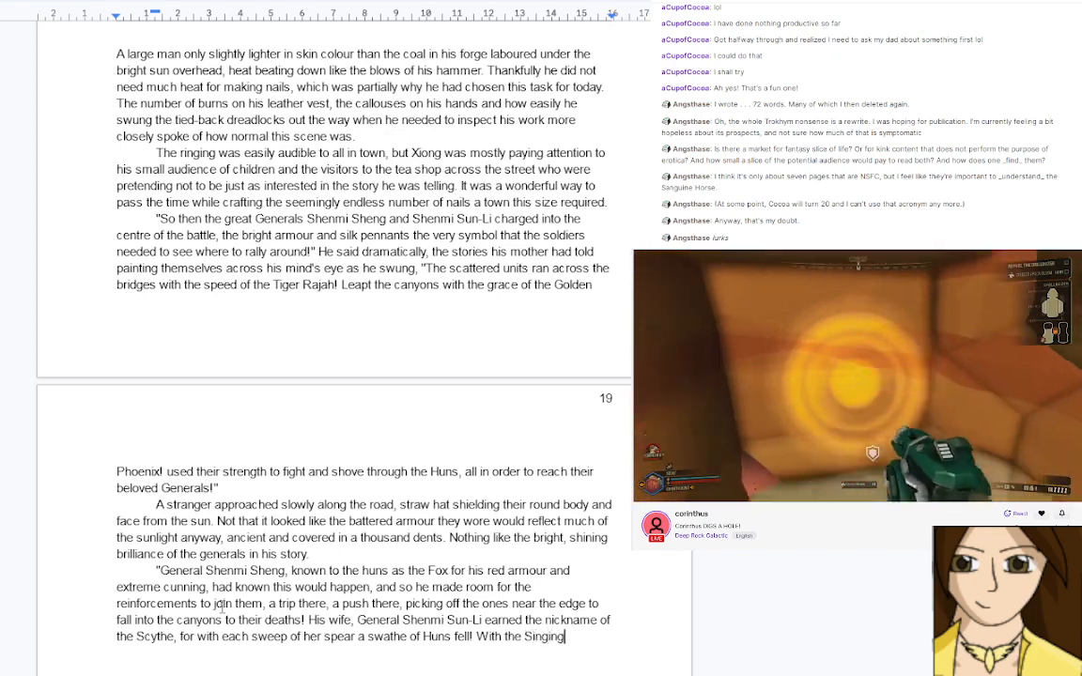
pyautogui.write(' Blade ')
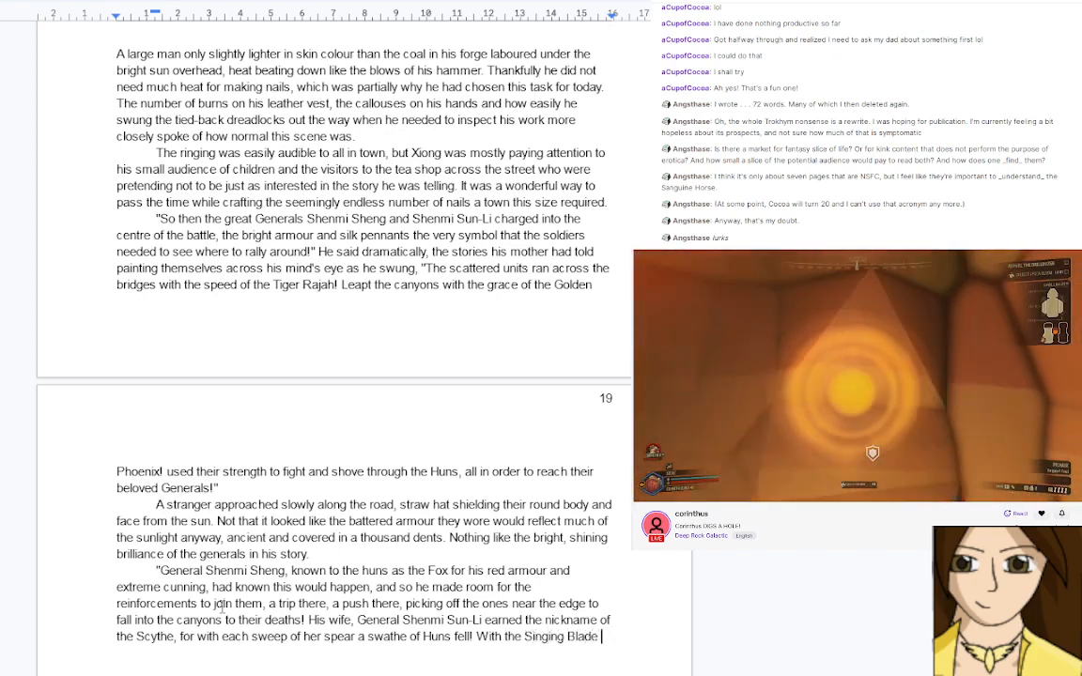
pyautogui.write('style ')
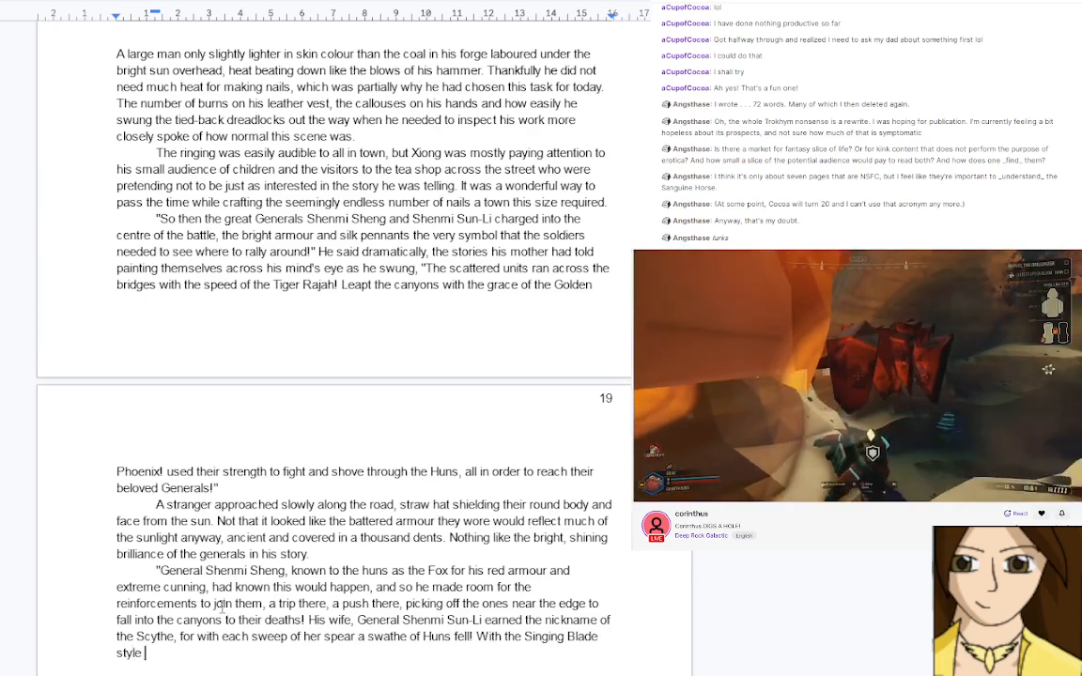
pyautogui.write('the ')
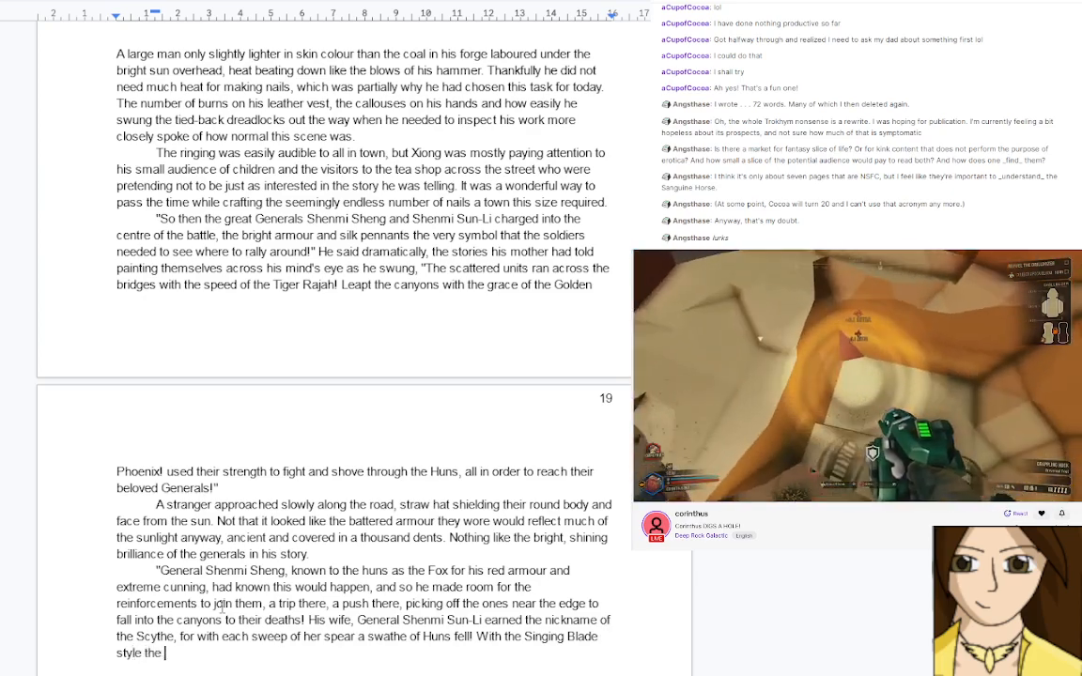
pyautogui.write('Imperial s')
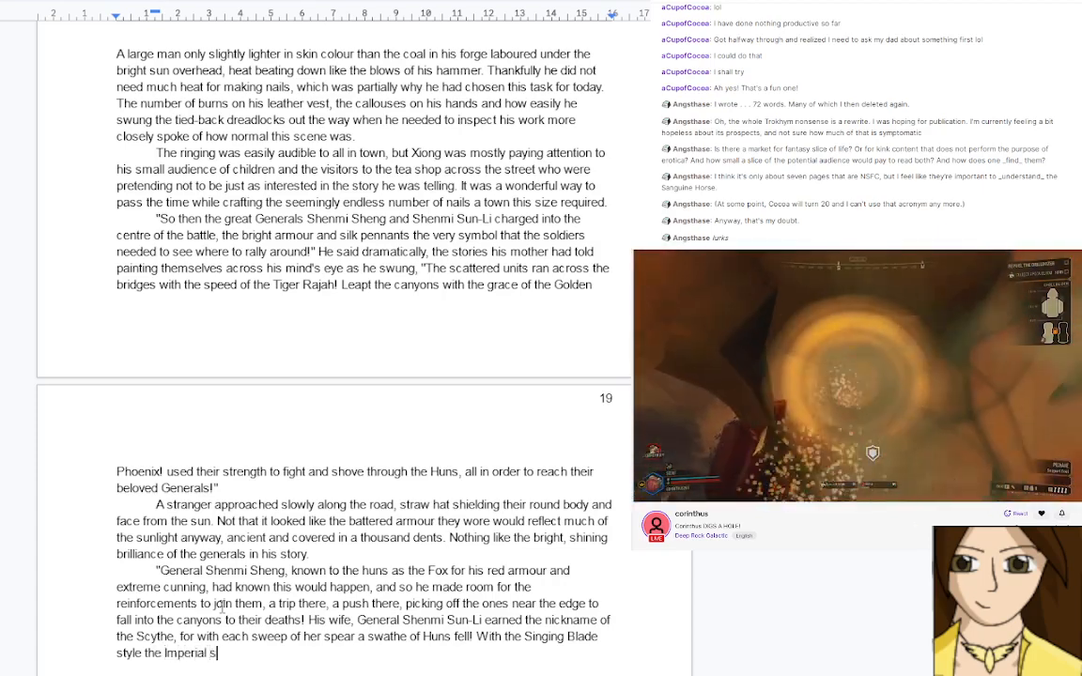
pyautogui.write('oldiers aroun')
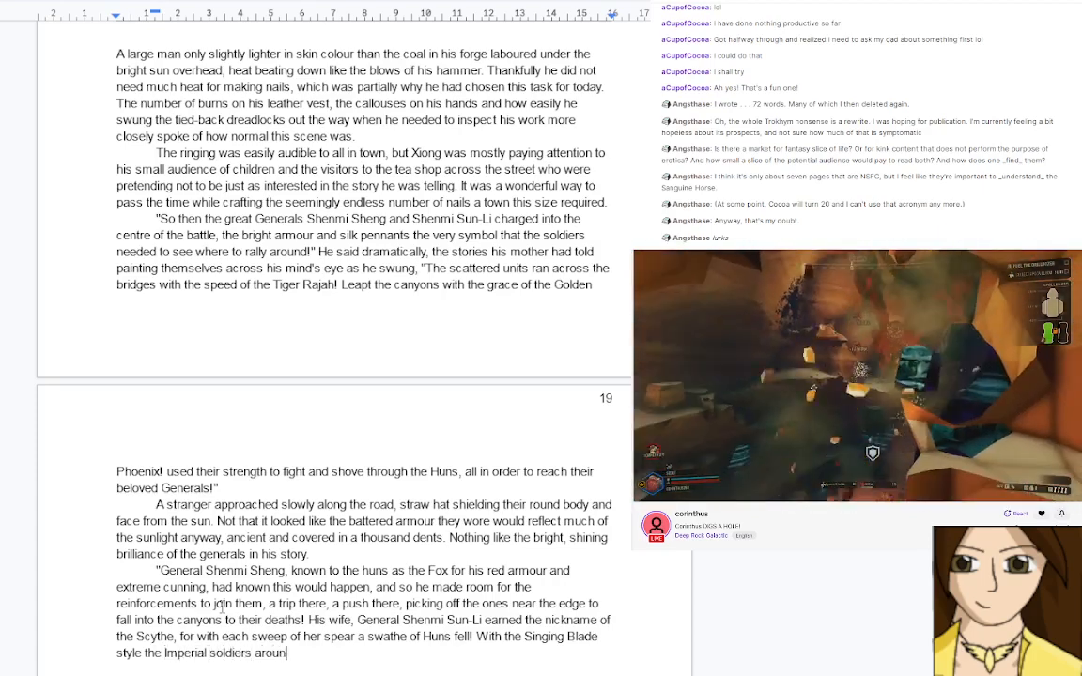
pyautogui.write('d her j')
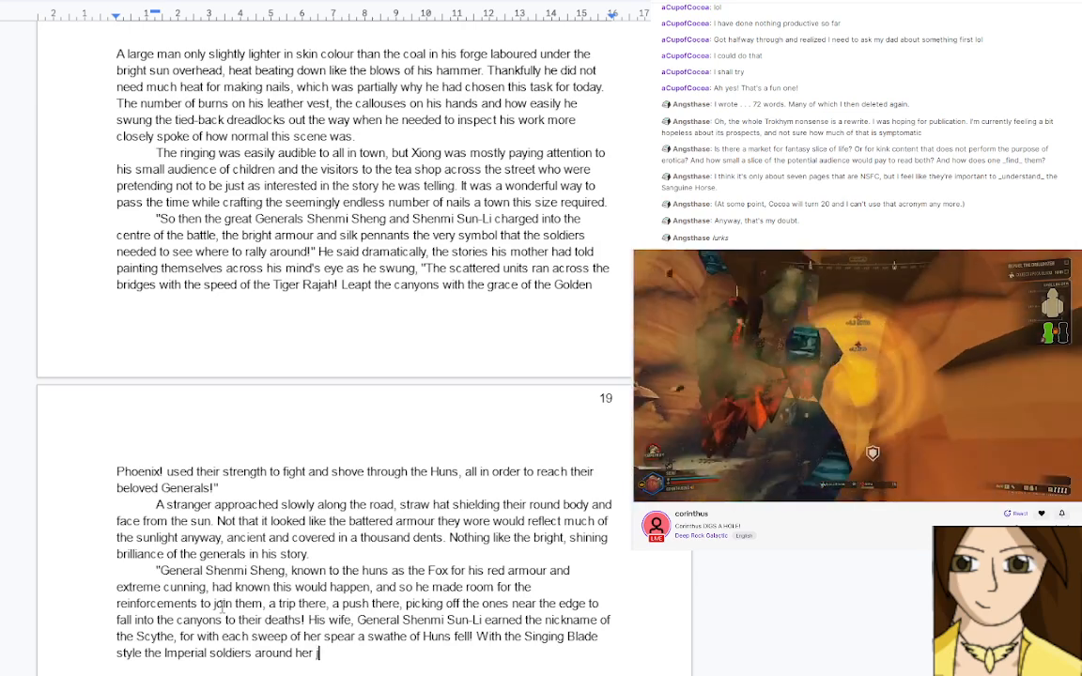
pyautogui.write('oined that movement')
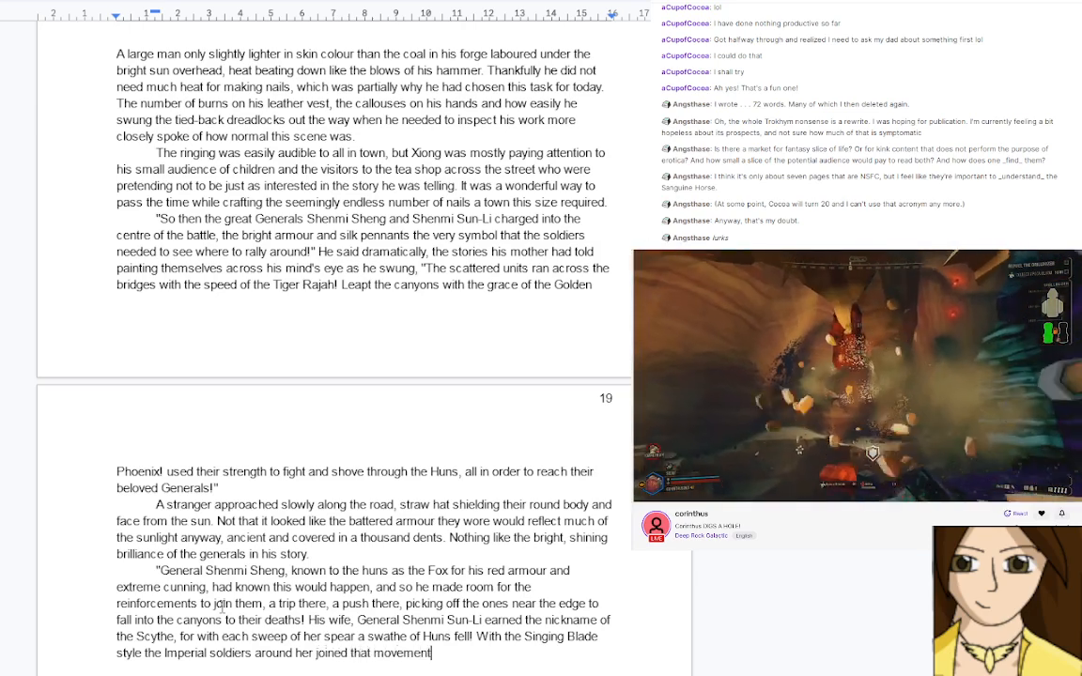
# Continue the sentence about the Imperial soldiers with ", their perfect formation making short work of the Huns as they"
pyautogui.write(', their ')
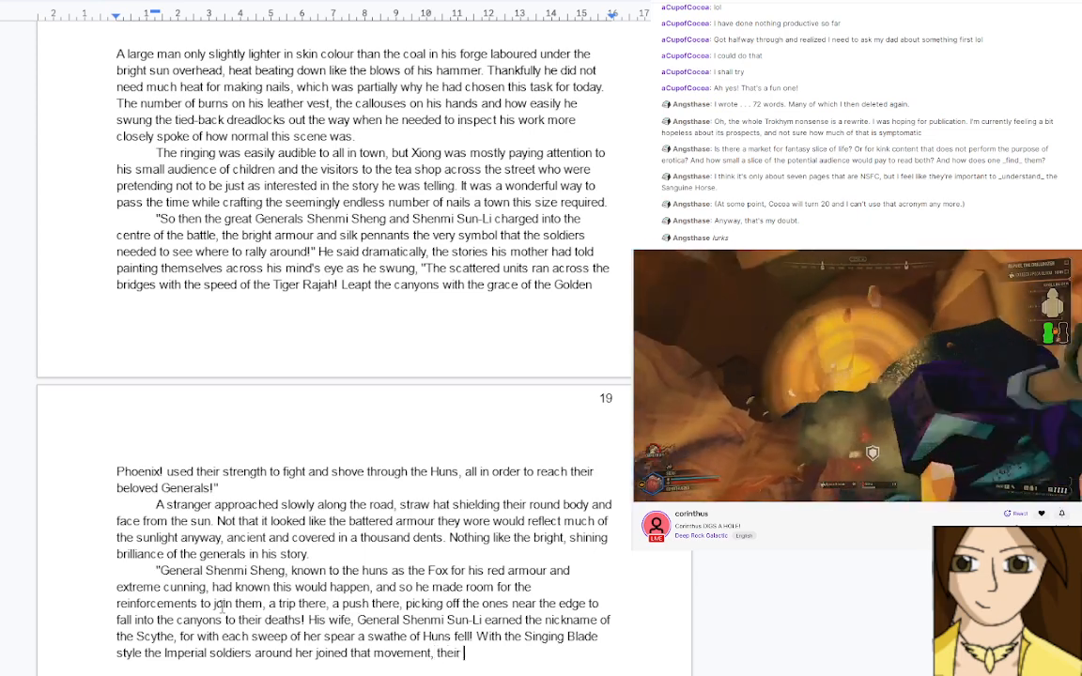
pyautogui.write('perfect for')
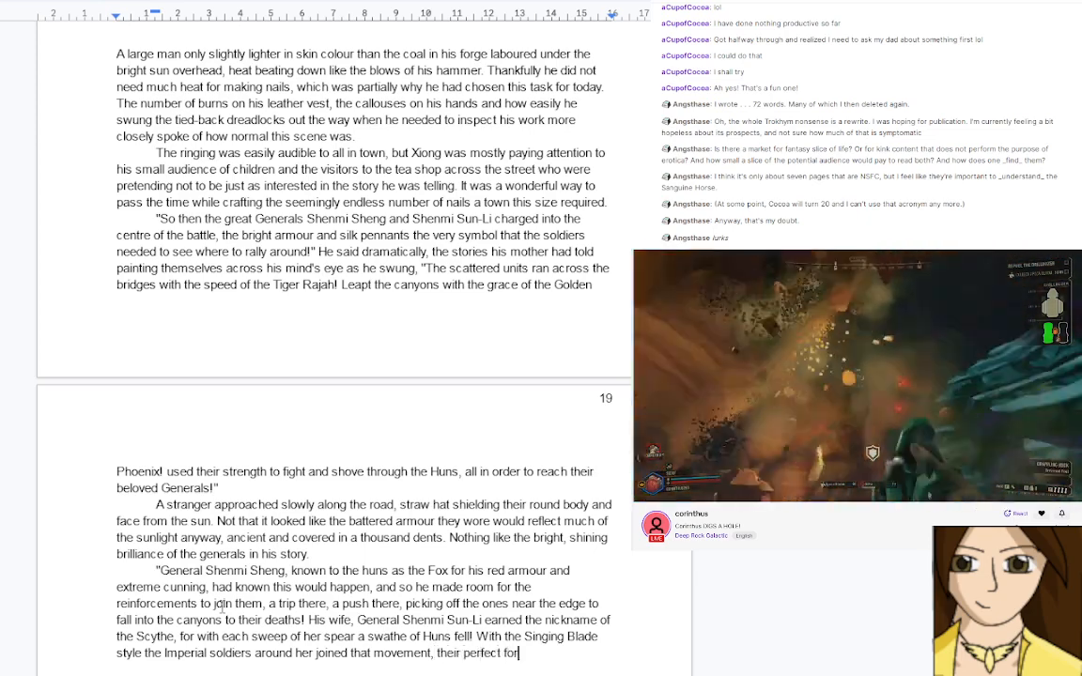
pyautogui.write('mation making ')
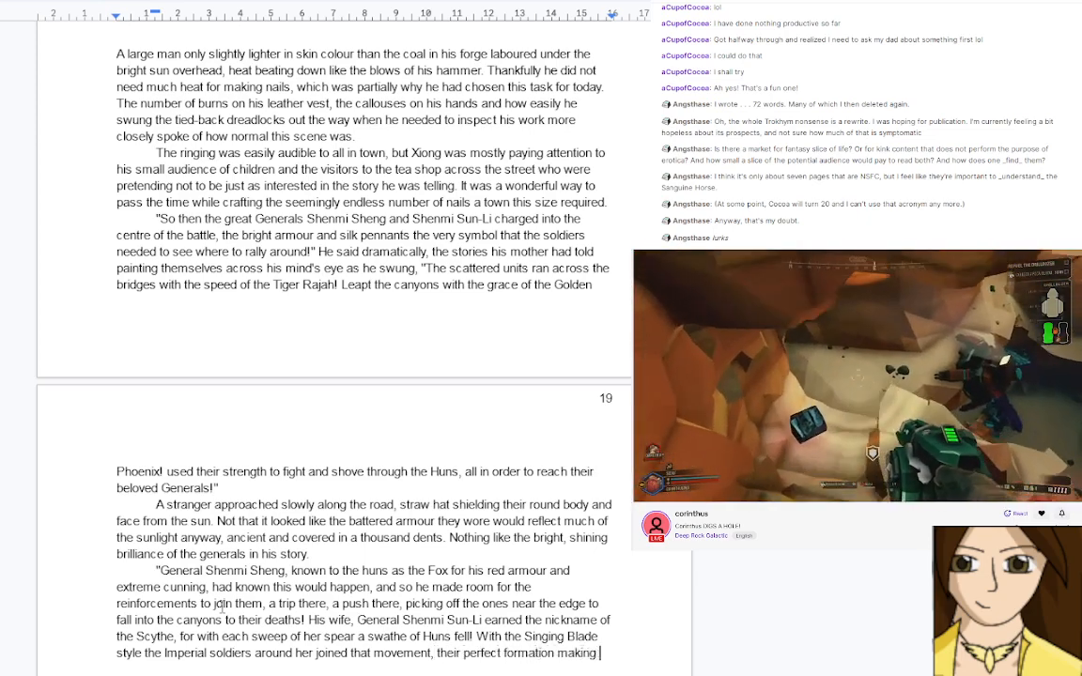
pyautogui.write('short wor')
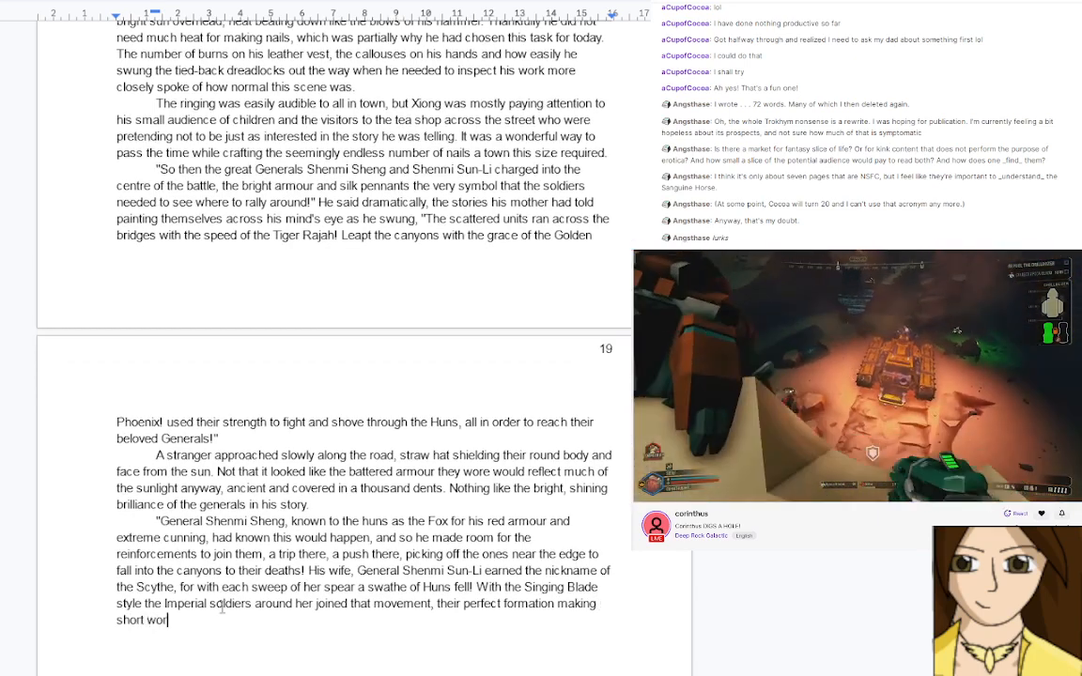
pyautogui.write('k of the Hu')
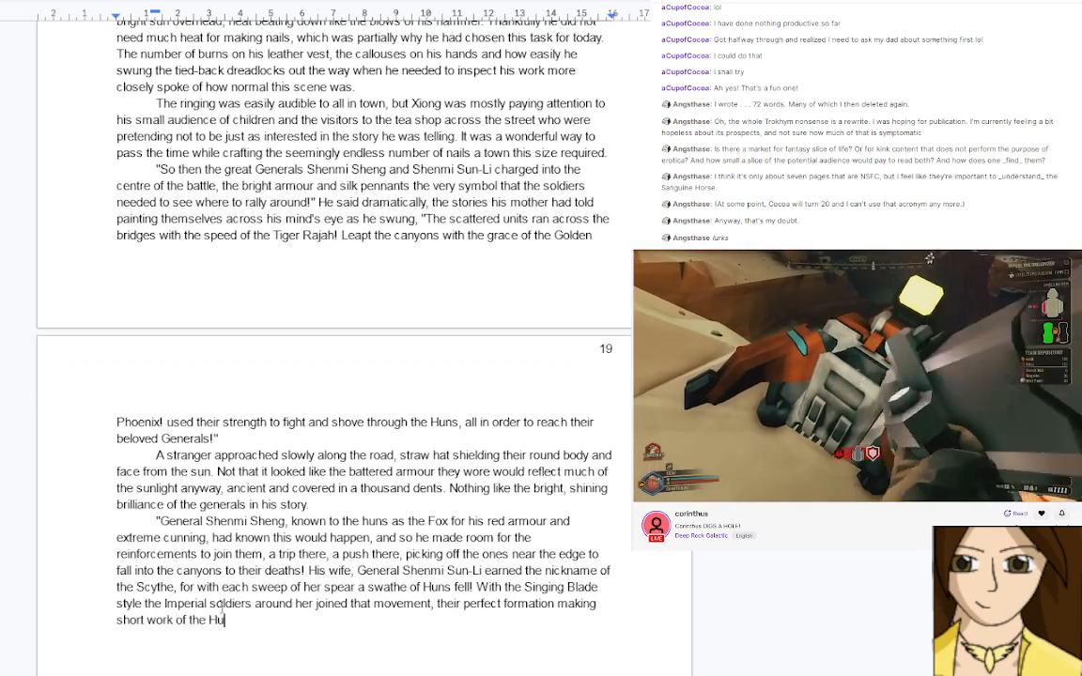
pyautogui.write('ns as they')
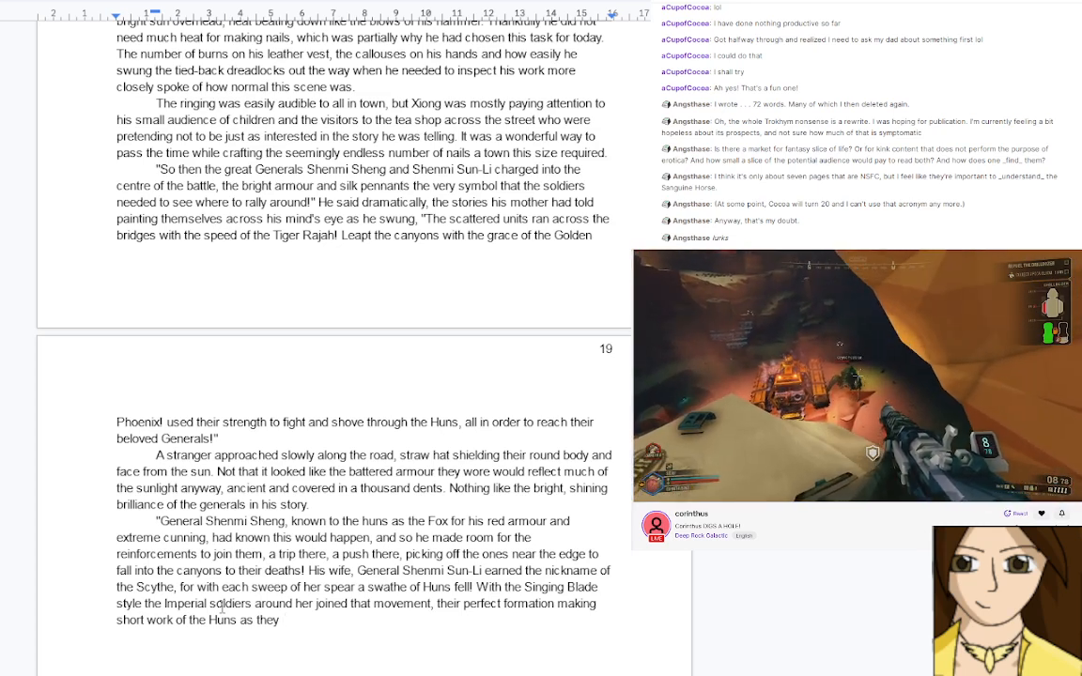
# Continue the sentence about the Imperial soldiers with "aimed for the heart of the enemy forces"
pyautogui.write('aimed for ')
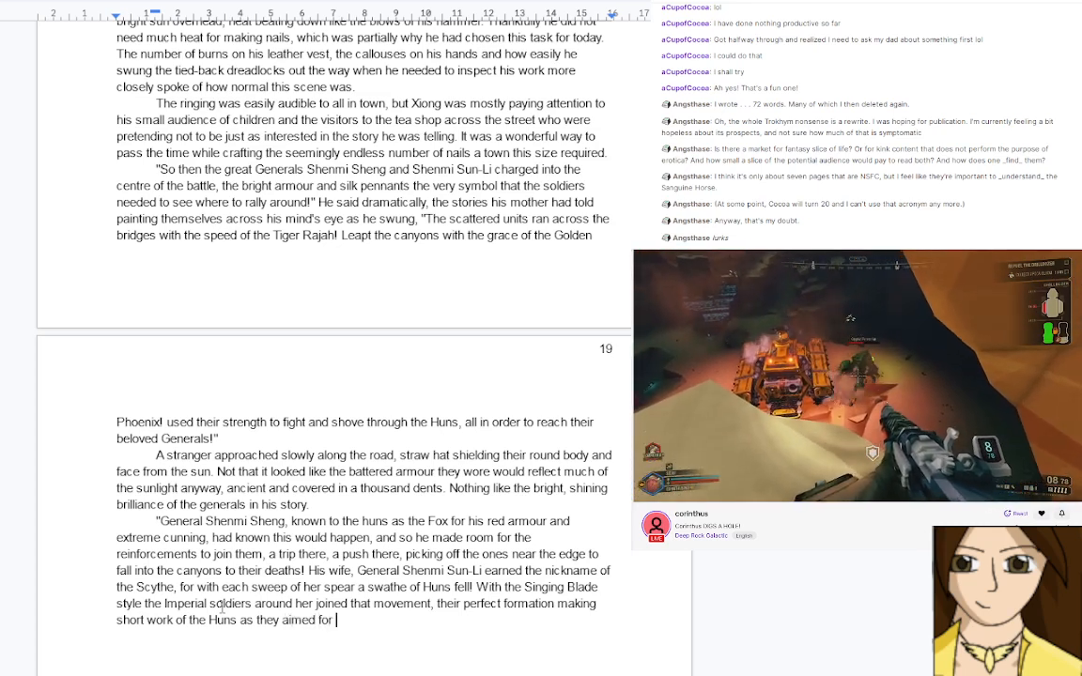
pyautogui.write('the hea')
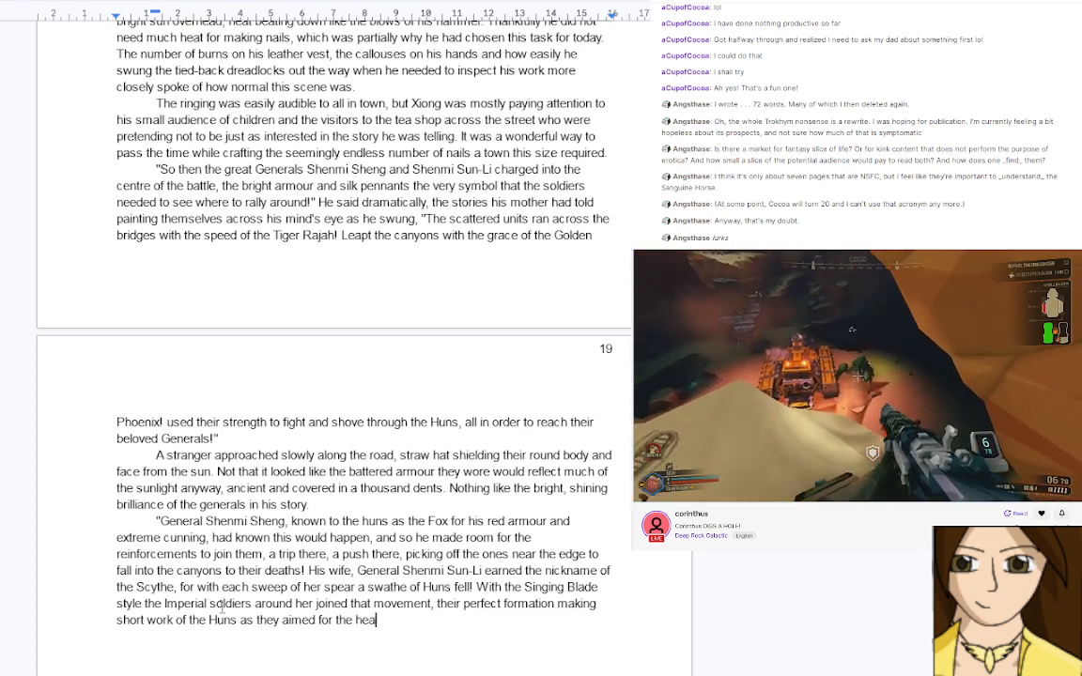
pyautogui.write('rt of the ')
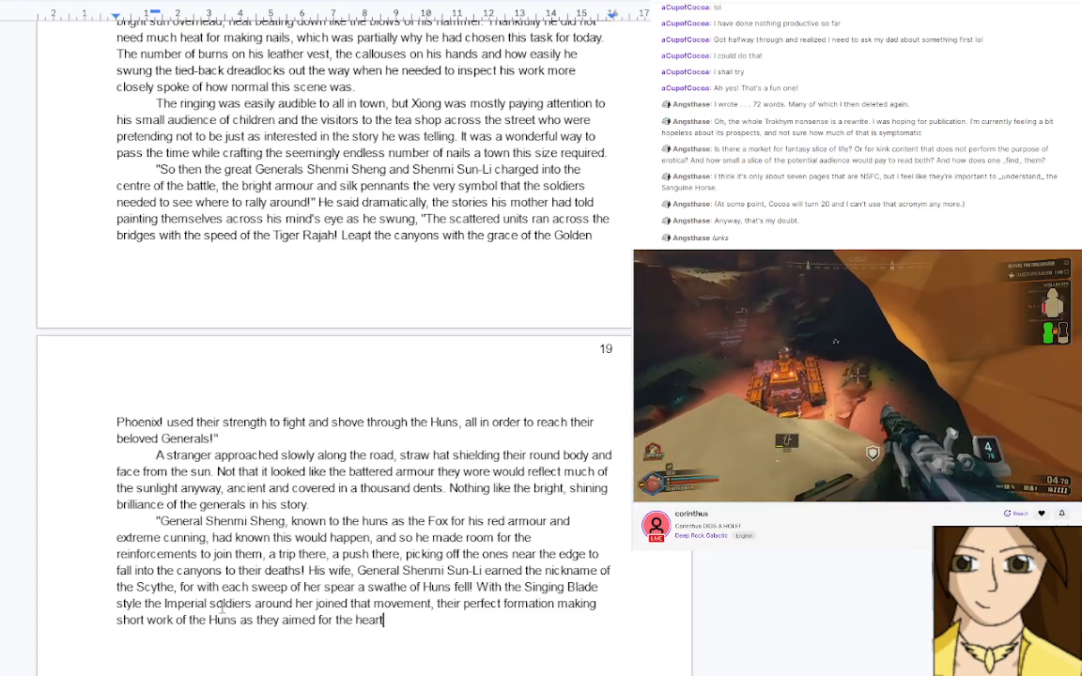
pyautogui.write('ene')
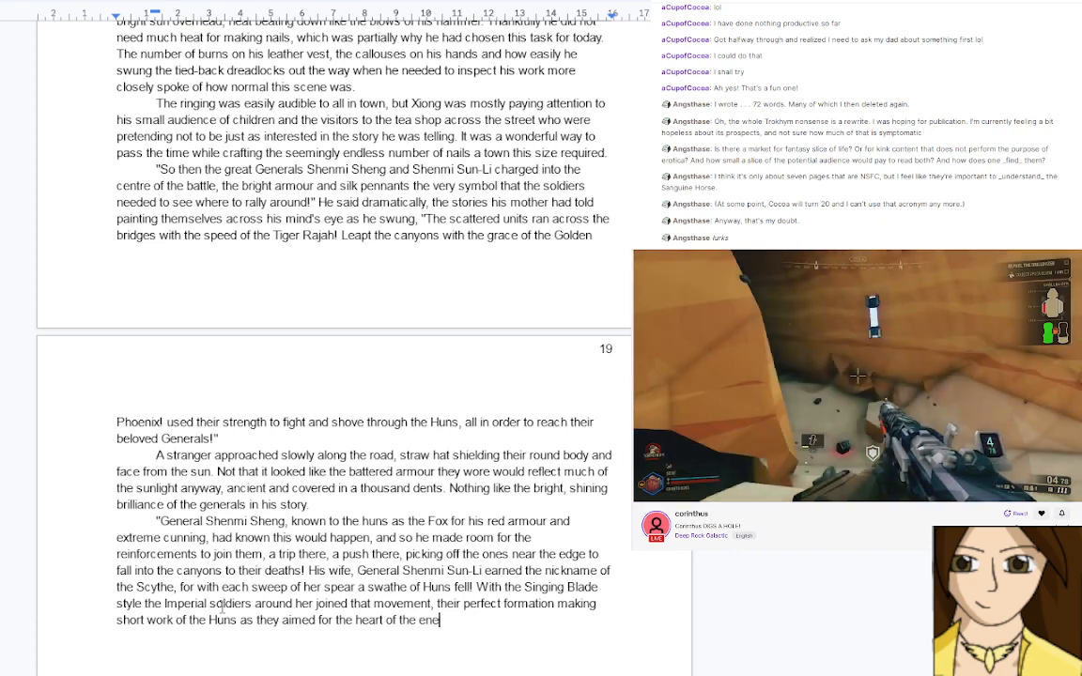
pyautogui.write('my forces')
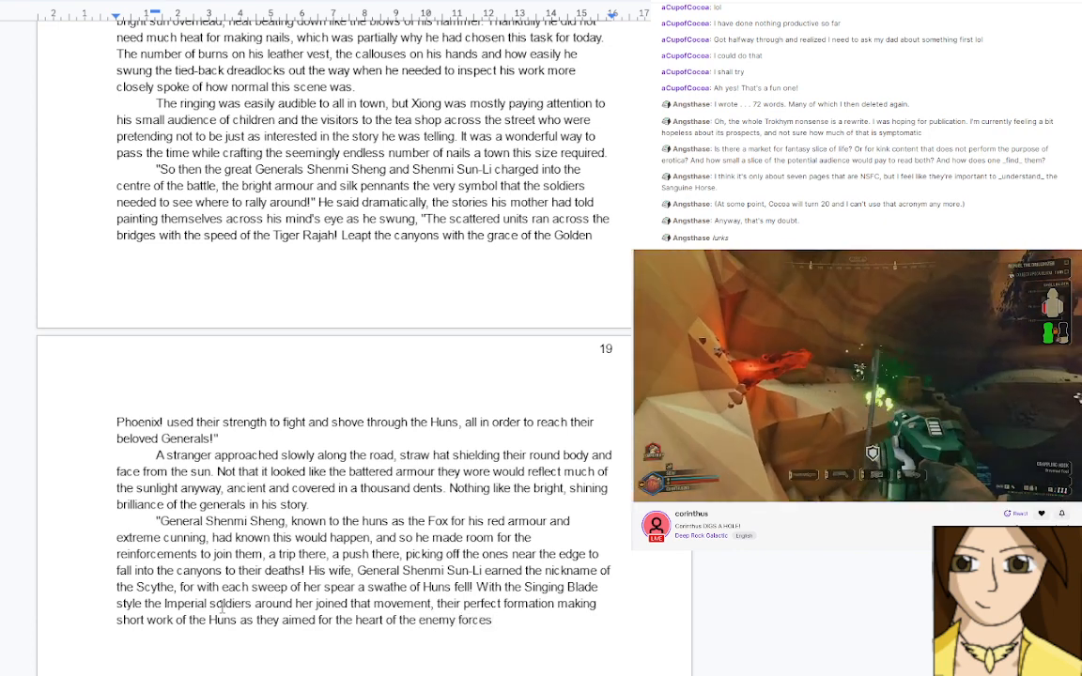
# Finish the sentence about the enemy forces with "where the Khan awaited."
pyautogui.write(' where the ')
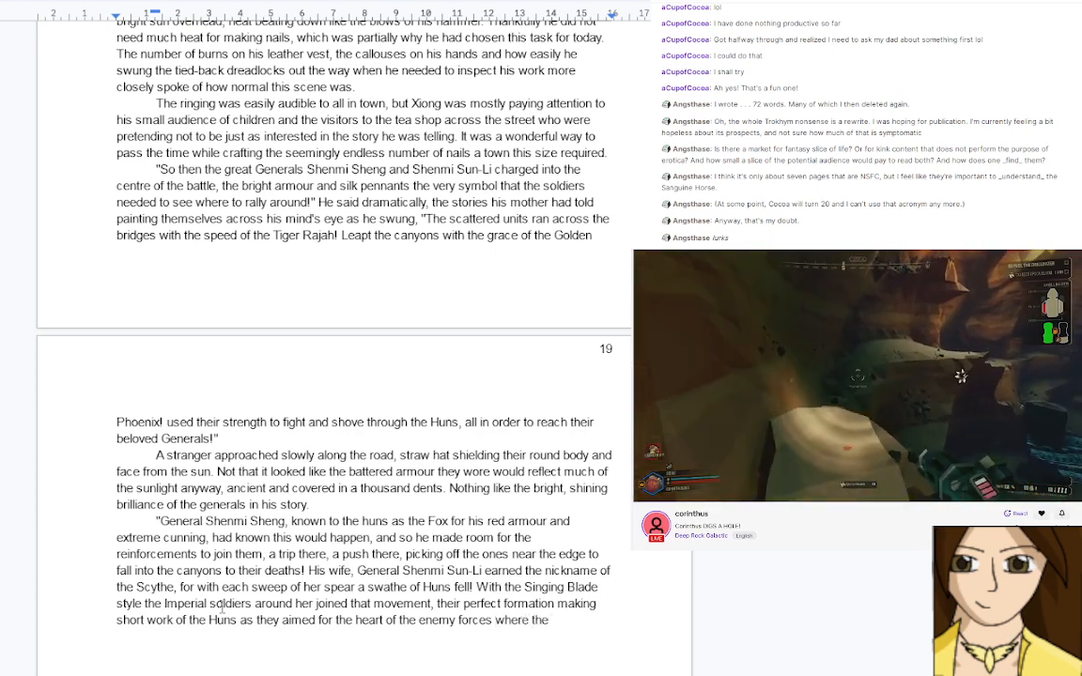
pyautogui.write('Kh')
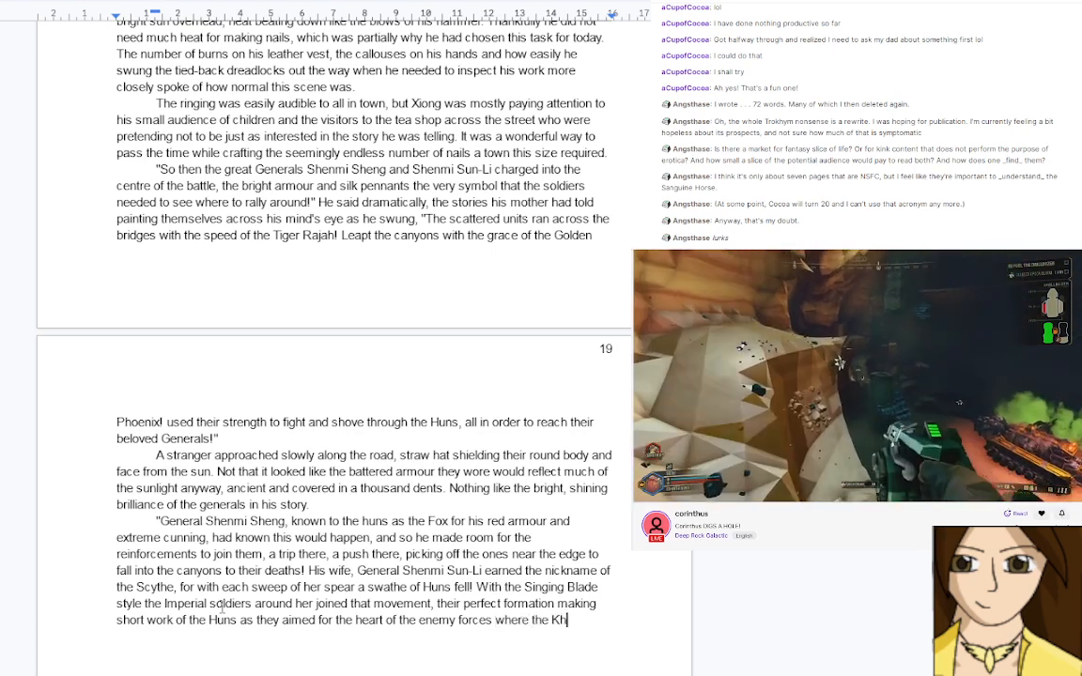
pyautogui.write('an')
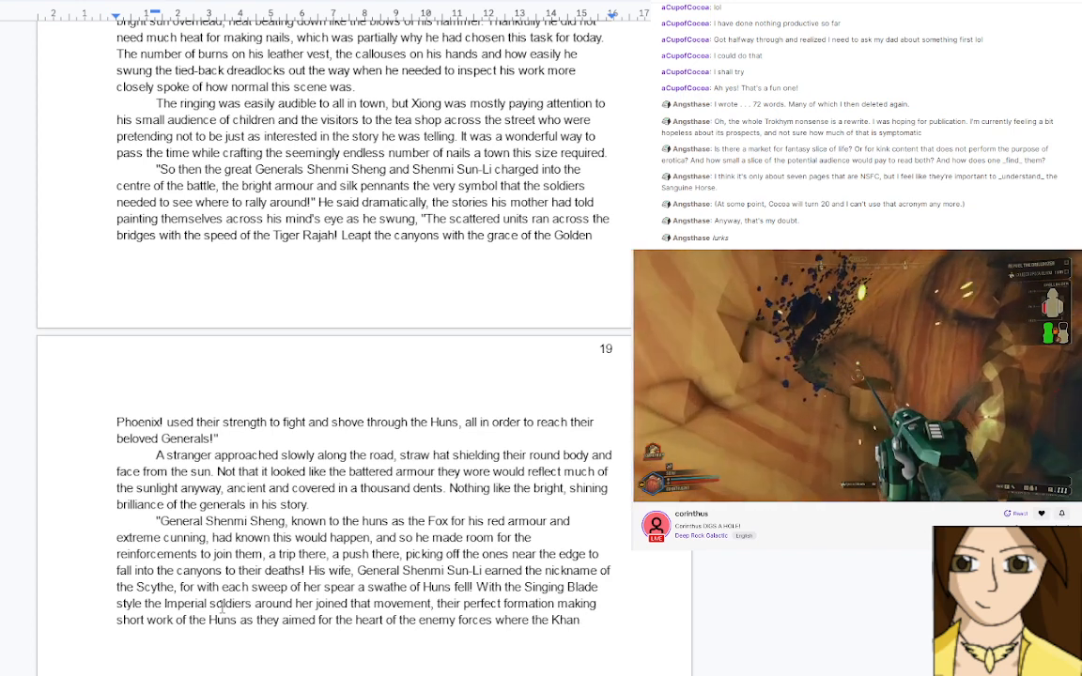
pyautogui.write('awaited.')
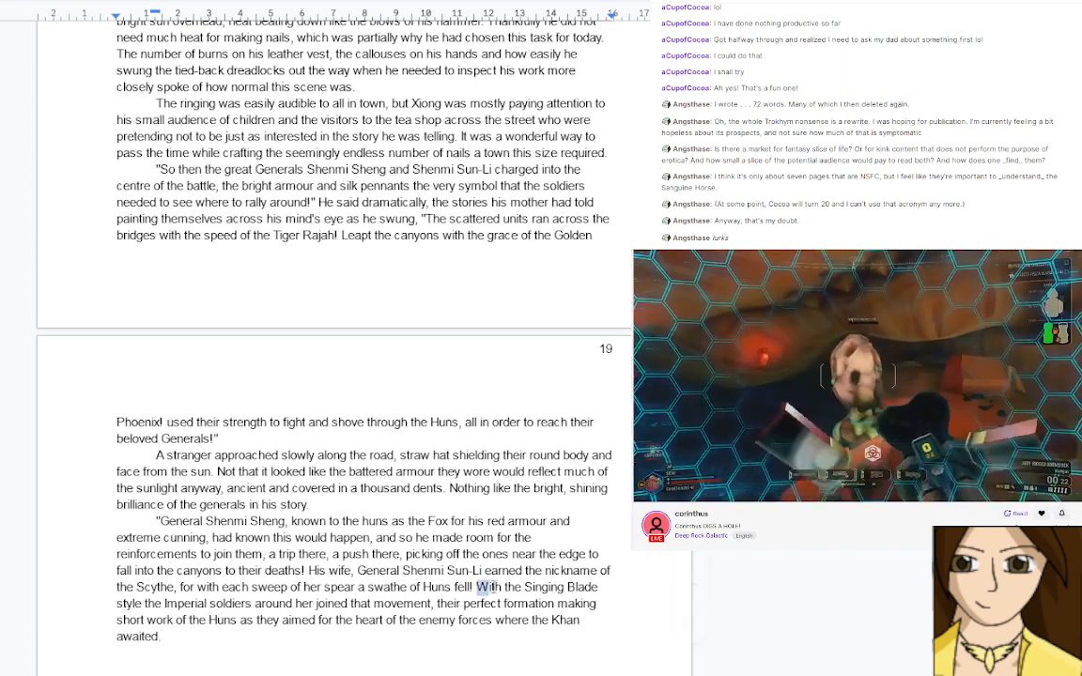
# Replace "With" before "the Singing Blade style" with "Following her grand movements of"
pyautogui.moveTo(490, 587); pyautogui.dragTo(502, 588)
pyautogui.write('Following her')
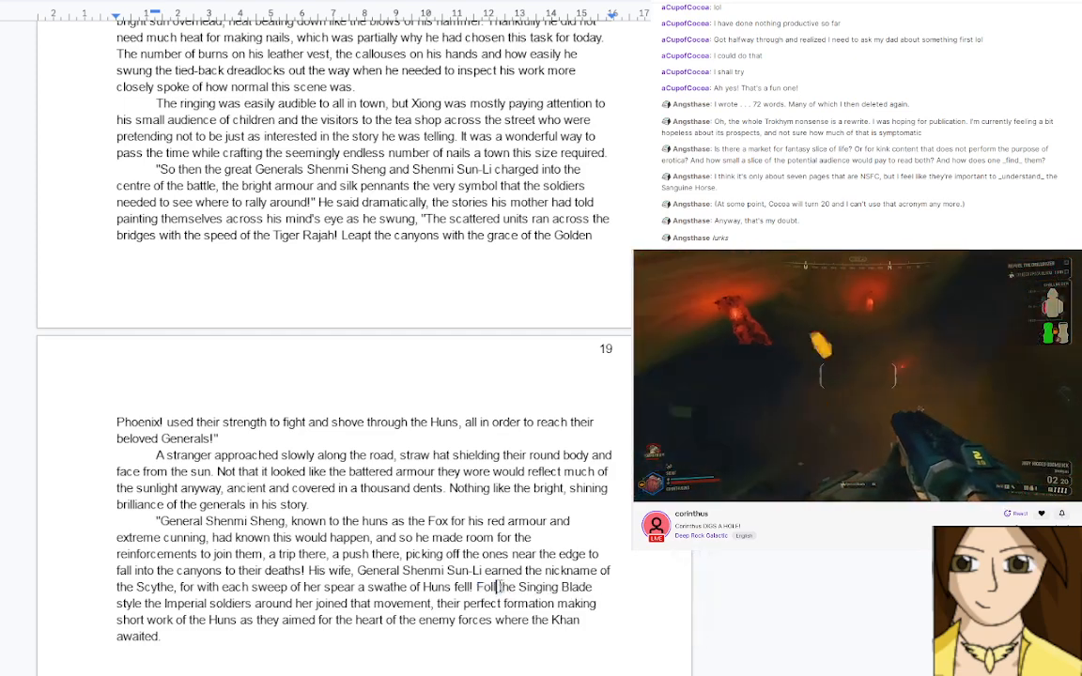
pyautogui.write(' grand m')
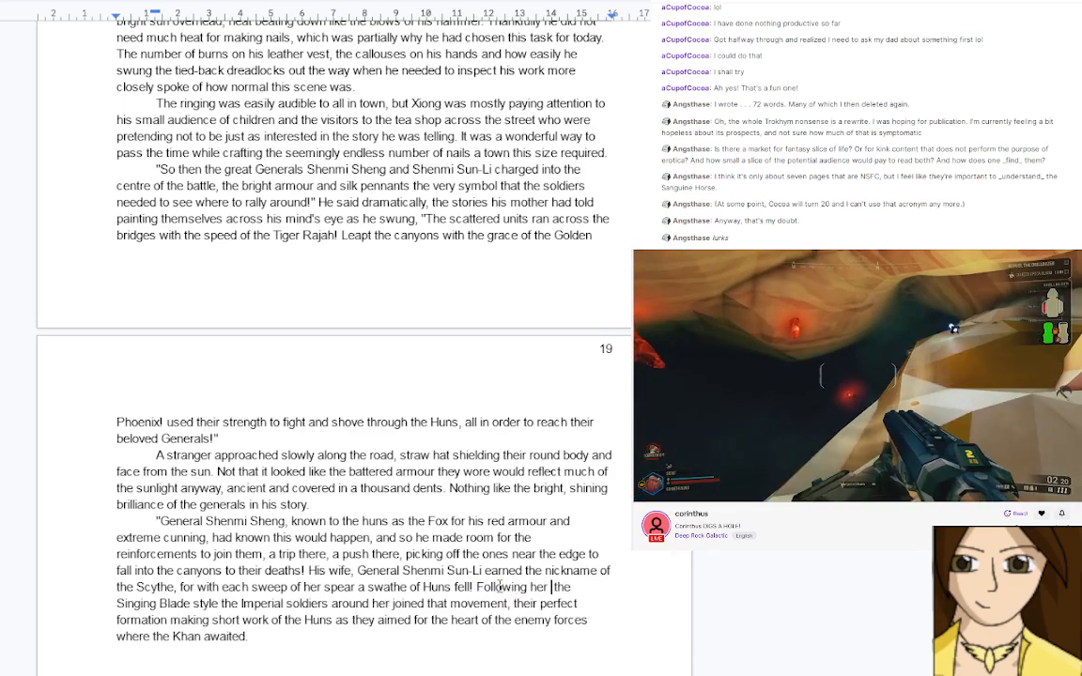
pyautogui.write('ovements')
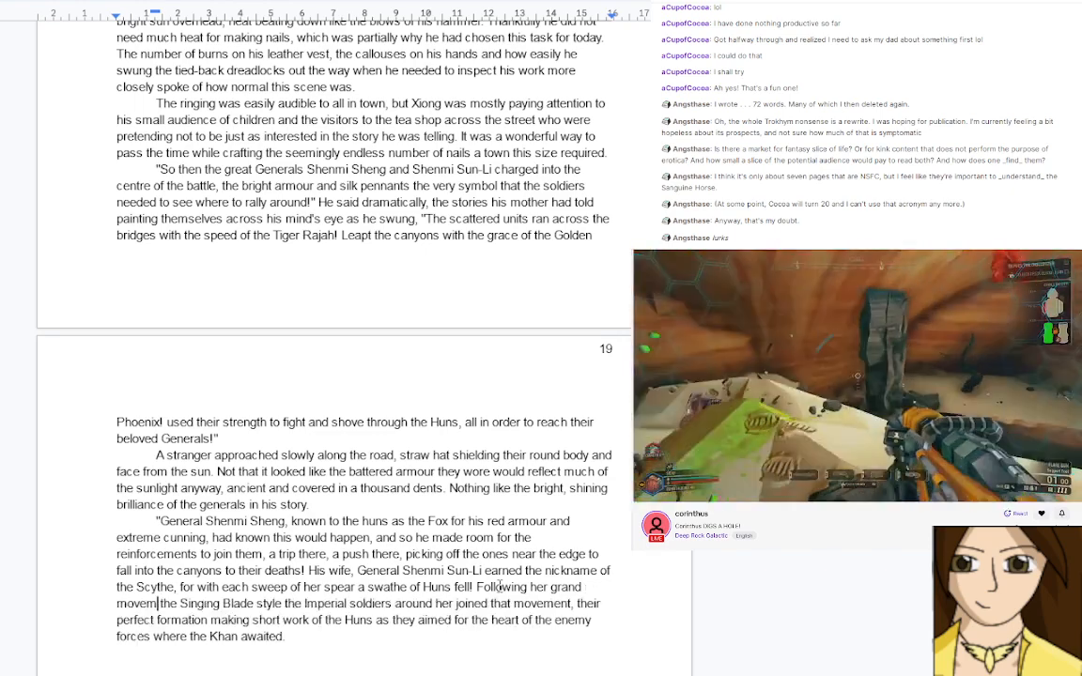
pyautogui.write(' of')
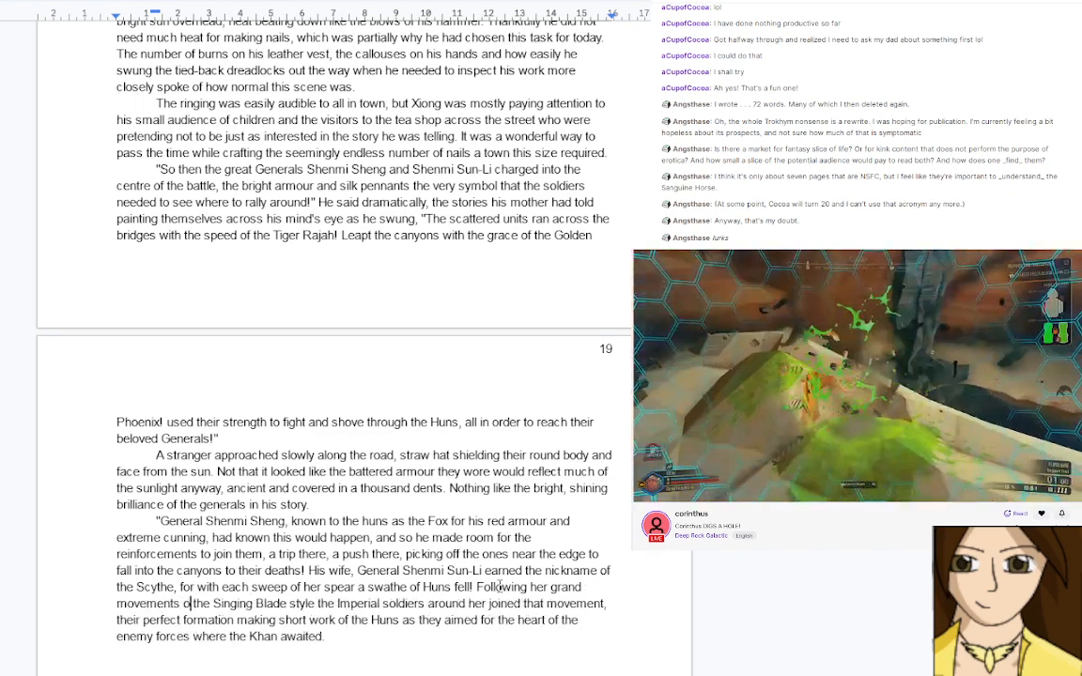
# Remove "Following her grand movements of", then close the speech with a quotation mark after "fell!" and break the paragraph there
pyautogui.press('BackSpace')
pyautogui.press('BackSpace')
pyautogui.press('BackSpace')
pyautogui.press('BackSpace')
pyautogui.press('BackSpace')
pyautogui.press('BackSpace')
pyautogui.press('BackSpace')
pyautogui.press('BackSpace')
pyautogui.press('BackSpace')
pyautogui.press('BackSpace')
pyautogui.press('BackSpace')
pyautogui.press('BackSpace')
pyautogui.press('BackSpace')
pyautogui.press('BackSpace')
pyautogui.press('BackSpace')
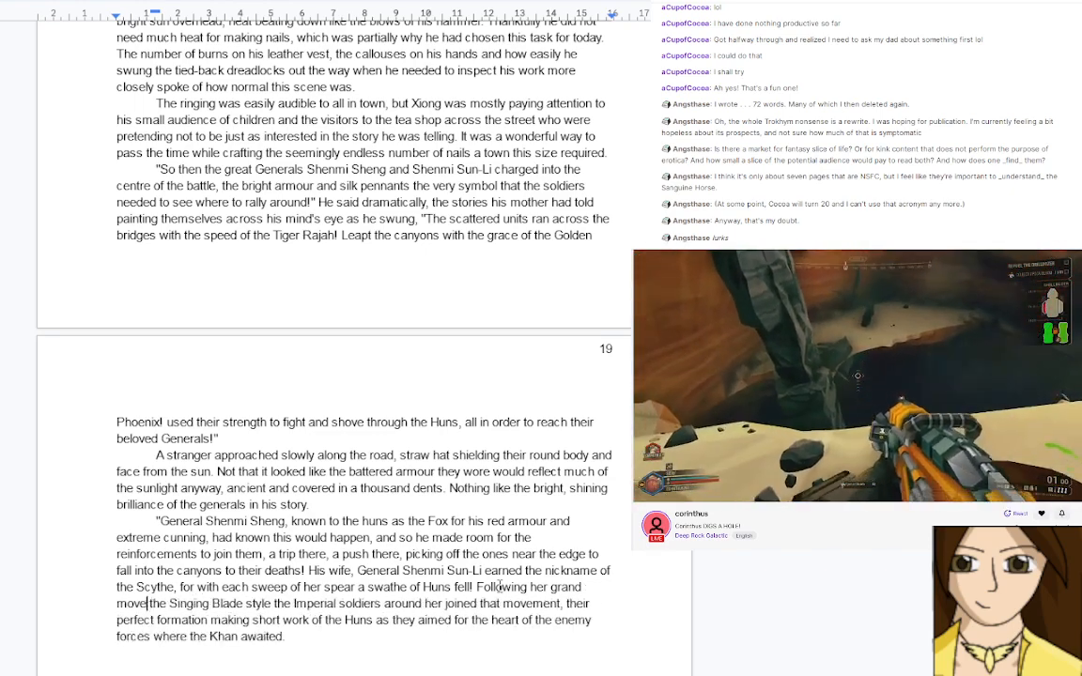
pyautogui.press('BackSpace')
pyautogui.press('BackSpace')
pyautogui.press('BackSpace')
pyautogui.press('BackSpace')
pyautogui.press('BackSpace')
pyautogui.press('BackSpace')
pyautogui.press('BackSpace')
pyautogui.press('BackSpace')
pyautogui.press('BackSpace')
pyautogui.press('BackSpace')
pyautogui.press('BackSpace')
pyautogui.press('BackSpace')
pyautogui.press('BackSpace')
pyautogui.press('BackSpace')
pyautogui.press('BackSpace')
pyautogui.press('BackSpace')
pyautogui.press('BackSpace')
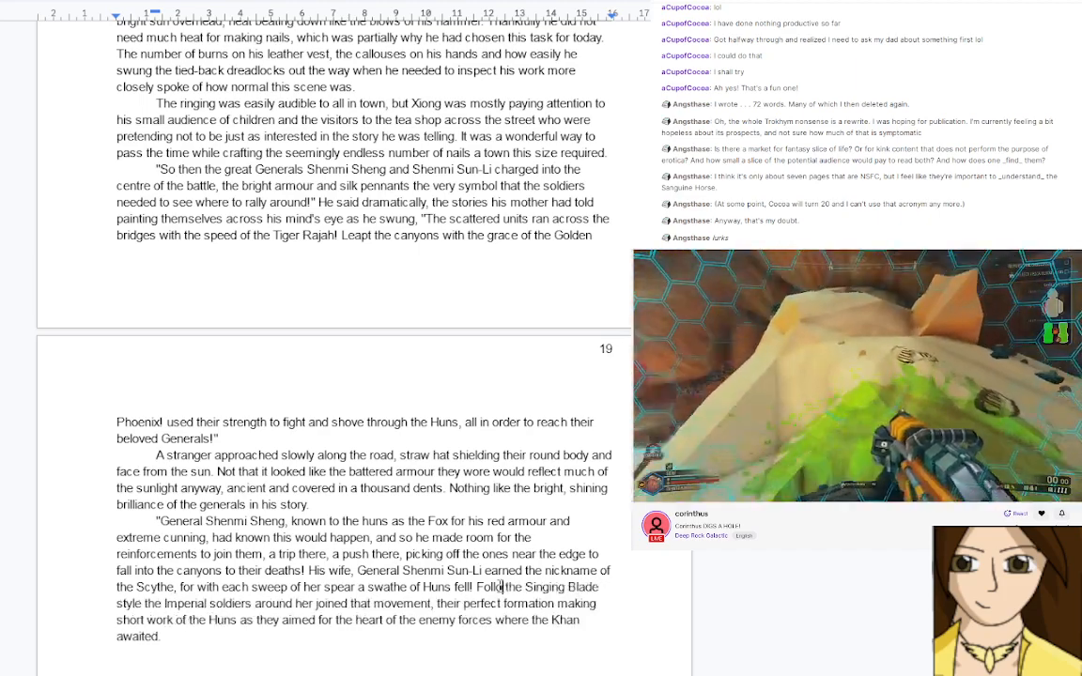
pyautogui.press('BackSpace')
pyautogui.write('"')
pyautogui.press('Return')
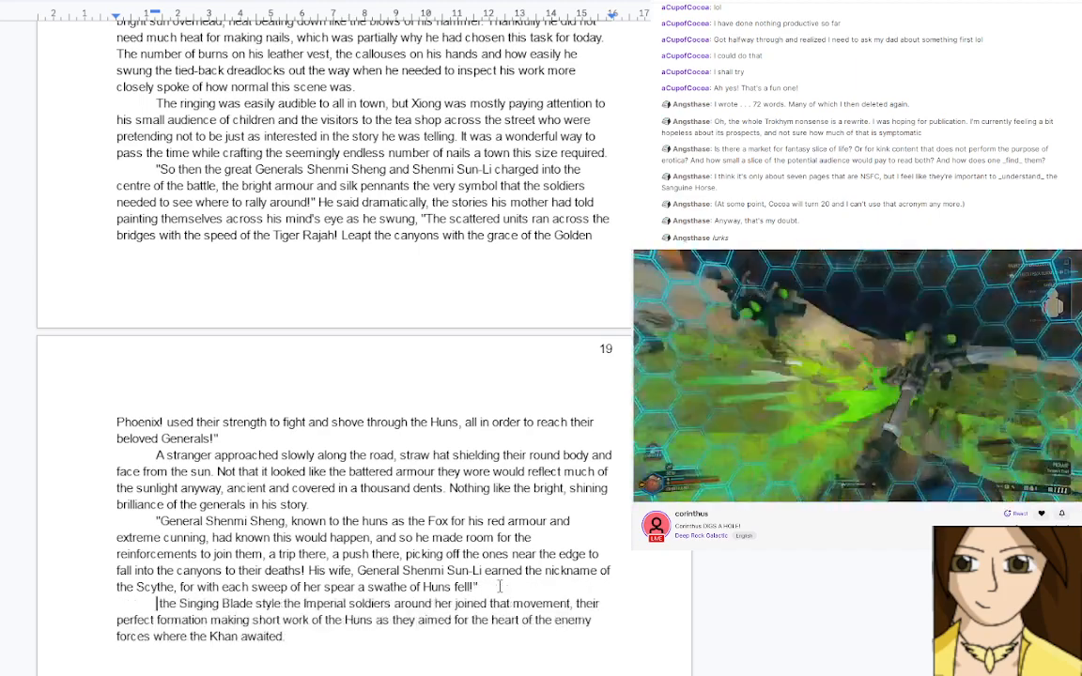
# Begin the new paragraph with "He paused, looking at his young guests," and an opening quotation mark
pyautogui.write('He paused, ')
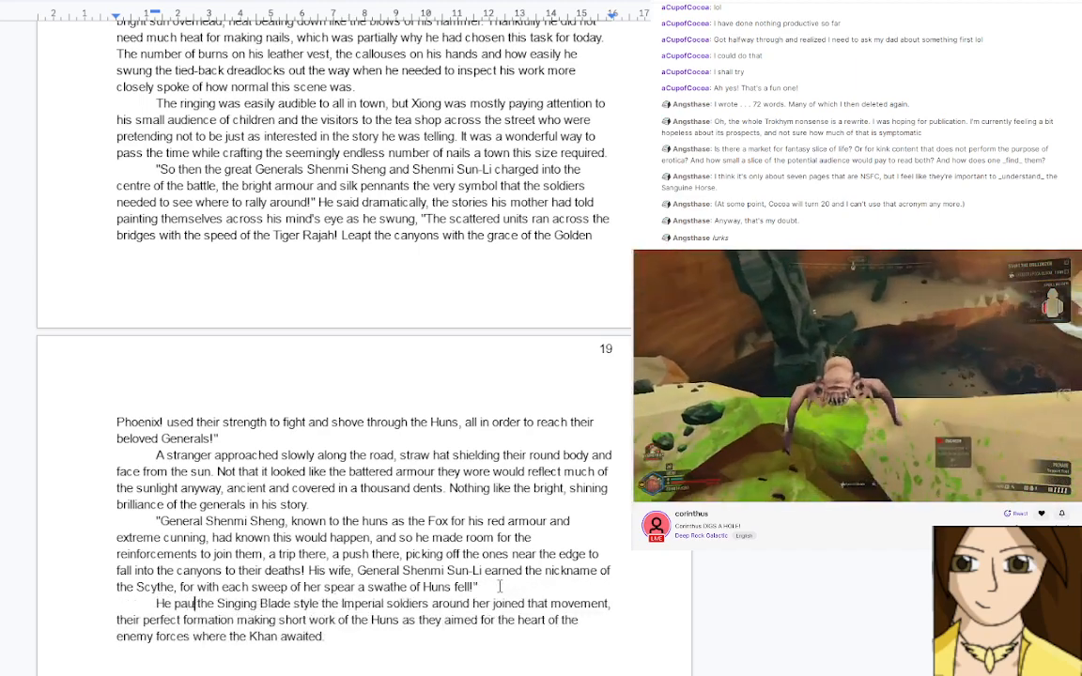
pyautogui.write('look')
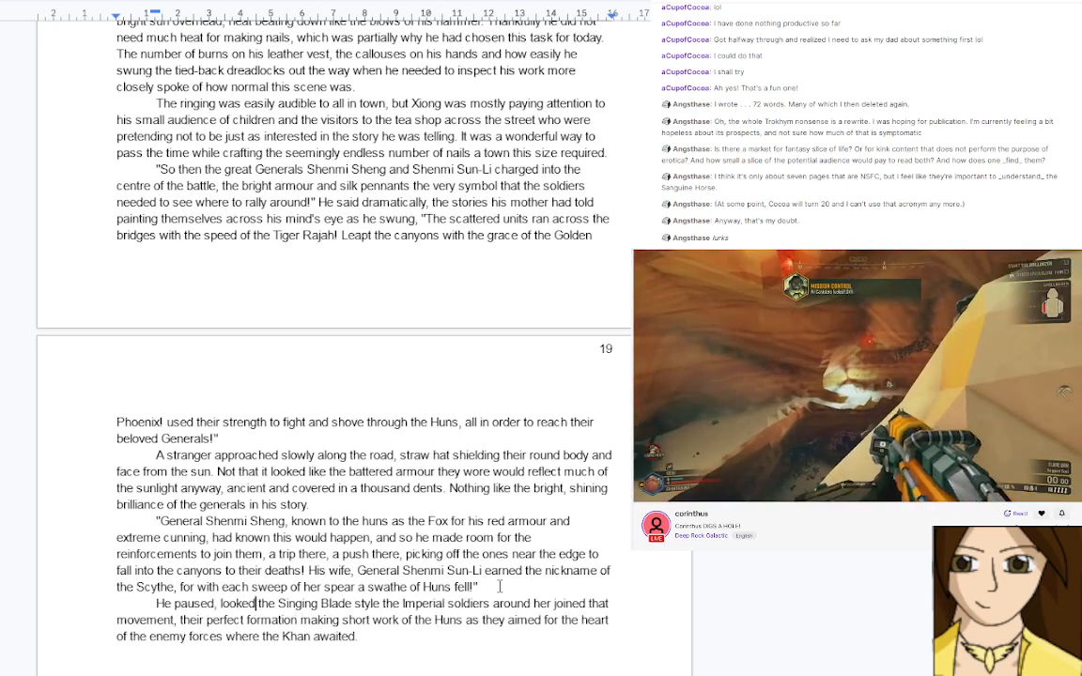
pyautogui.write('ing at hi')
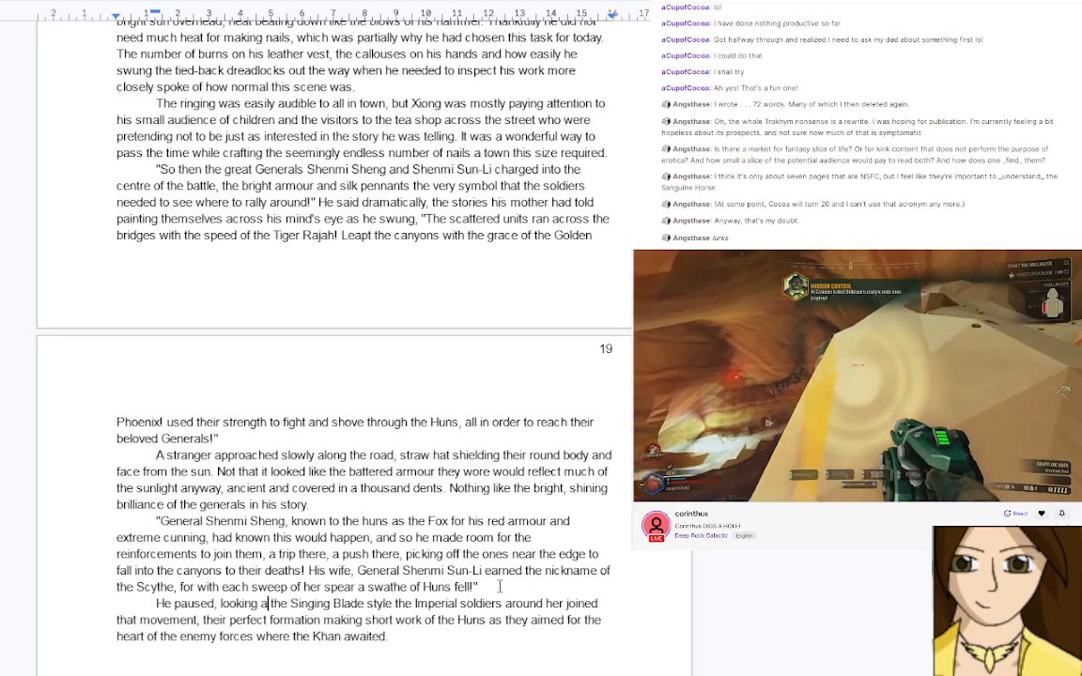
pyautogui.write('s young guests')
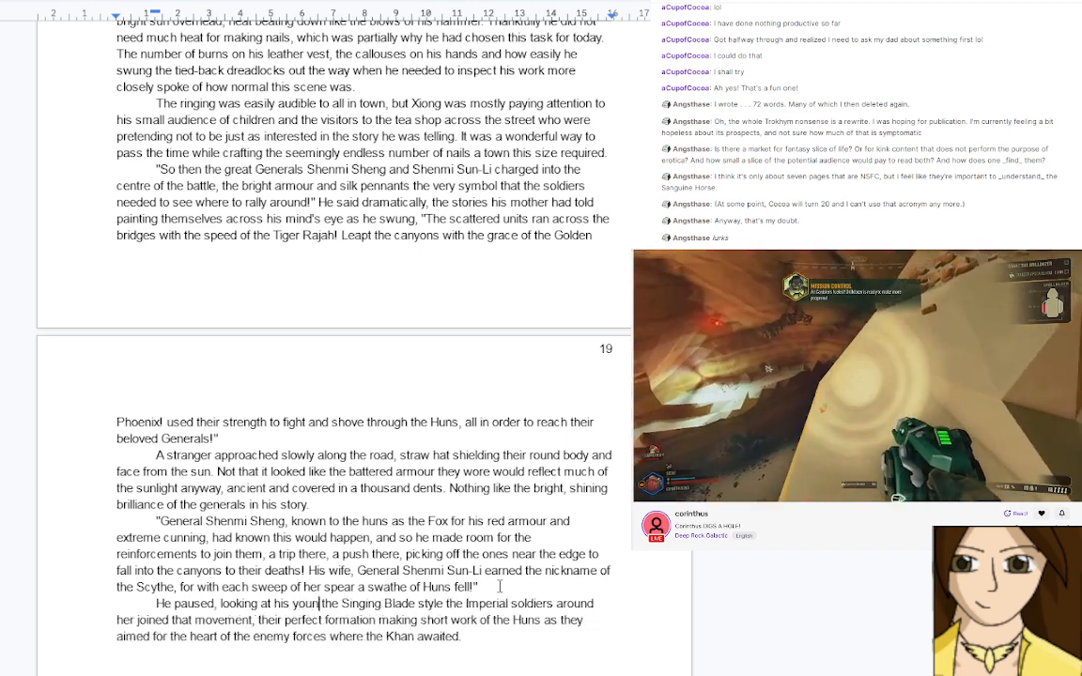
pyautogui.write(', "')
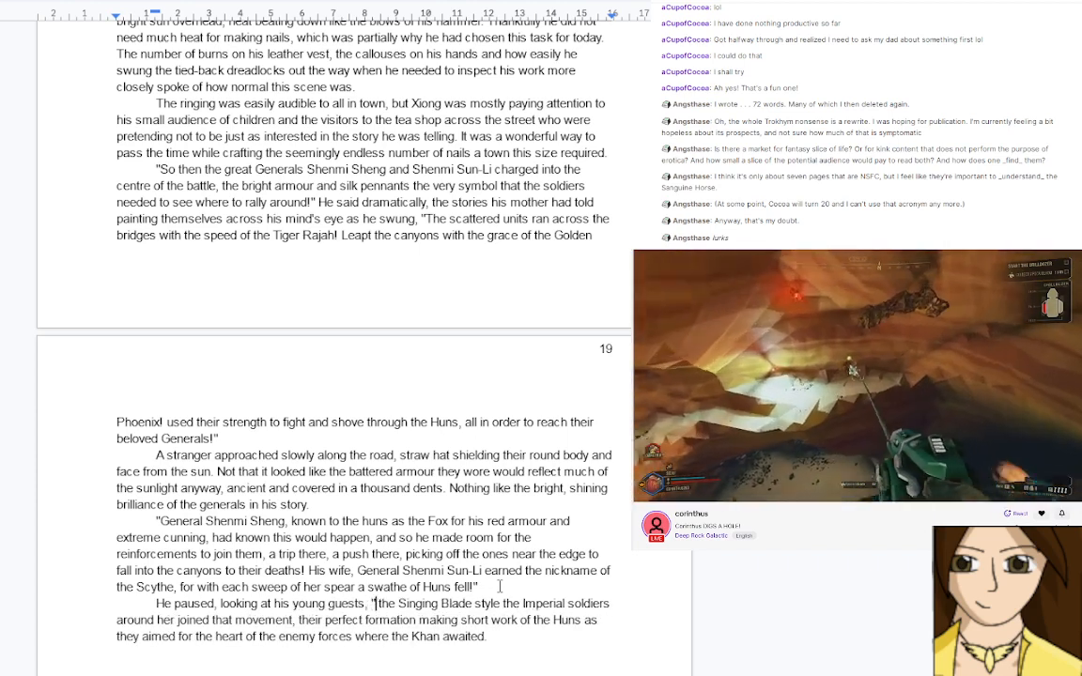
# Write the spoken question "Do you know what the strength of the Singing Blade Style is", capitalising "Style"
pyautogui.write('Do yo')
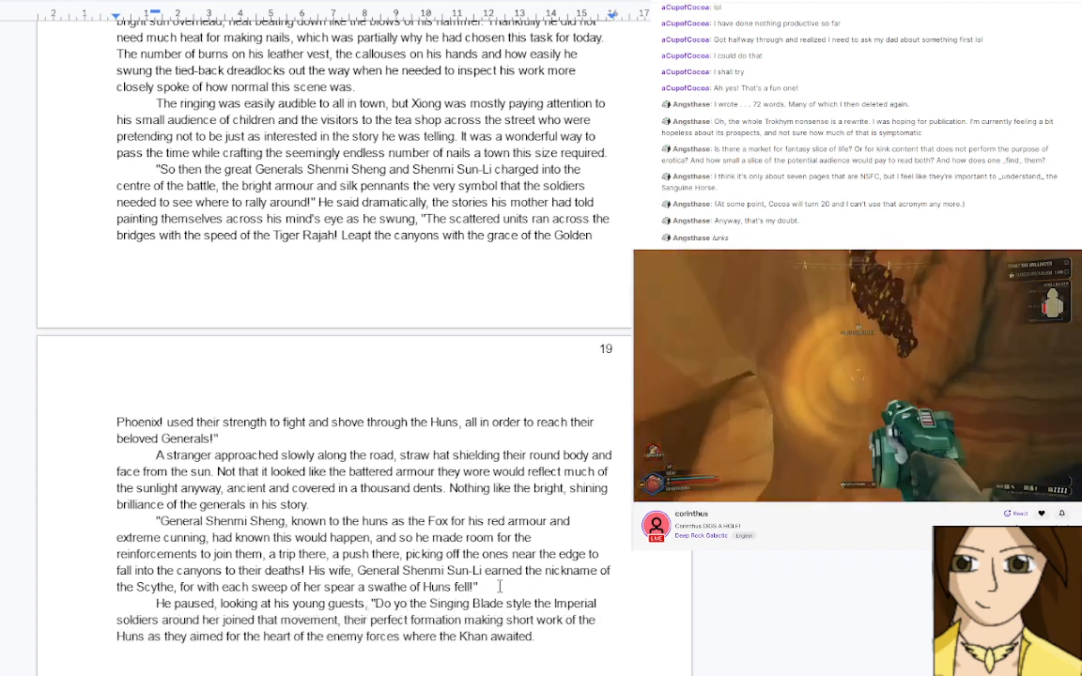
pyautogui.write('u know what ')
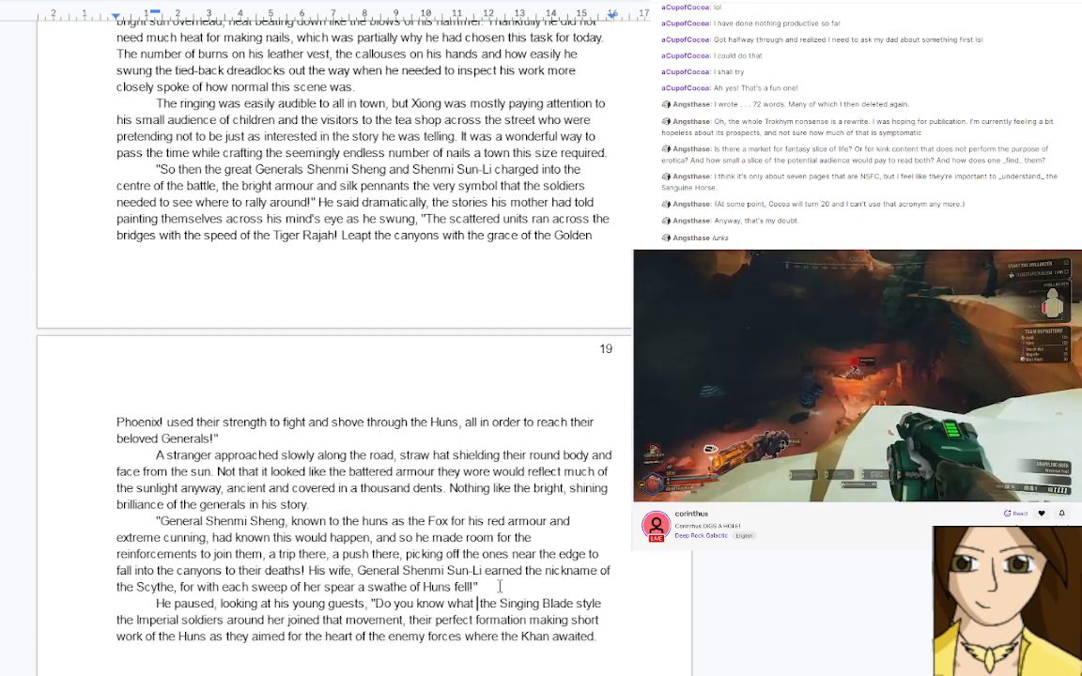
pyautogui.write('the stren')
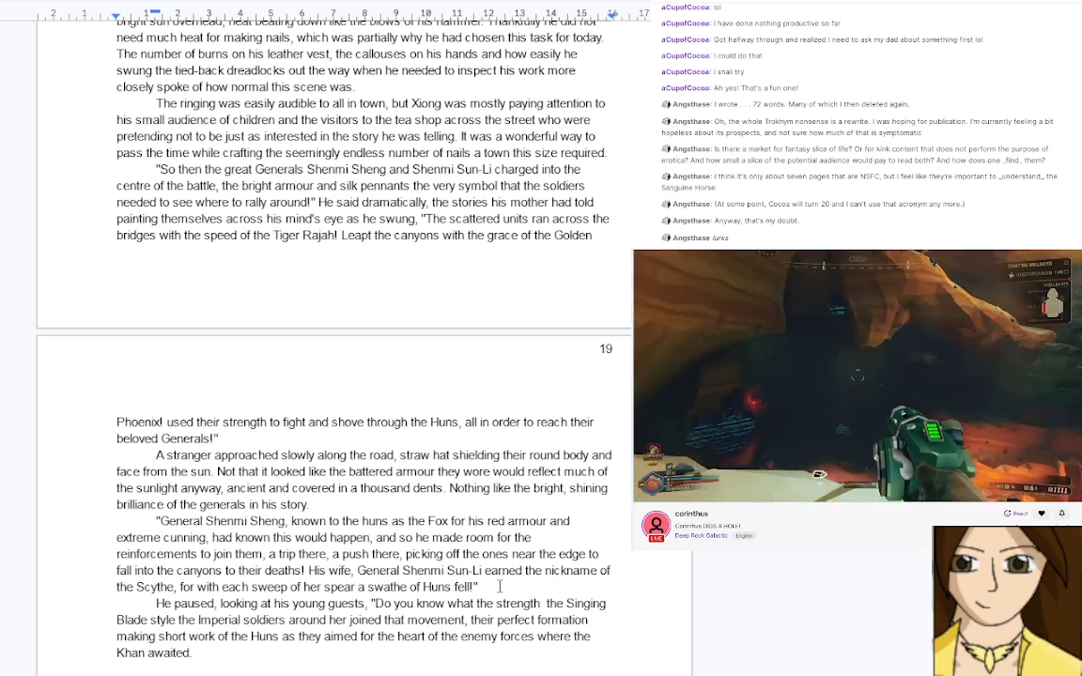
pyautogui.write('gth of the S')
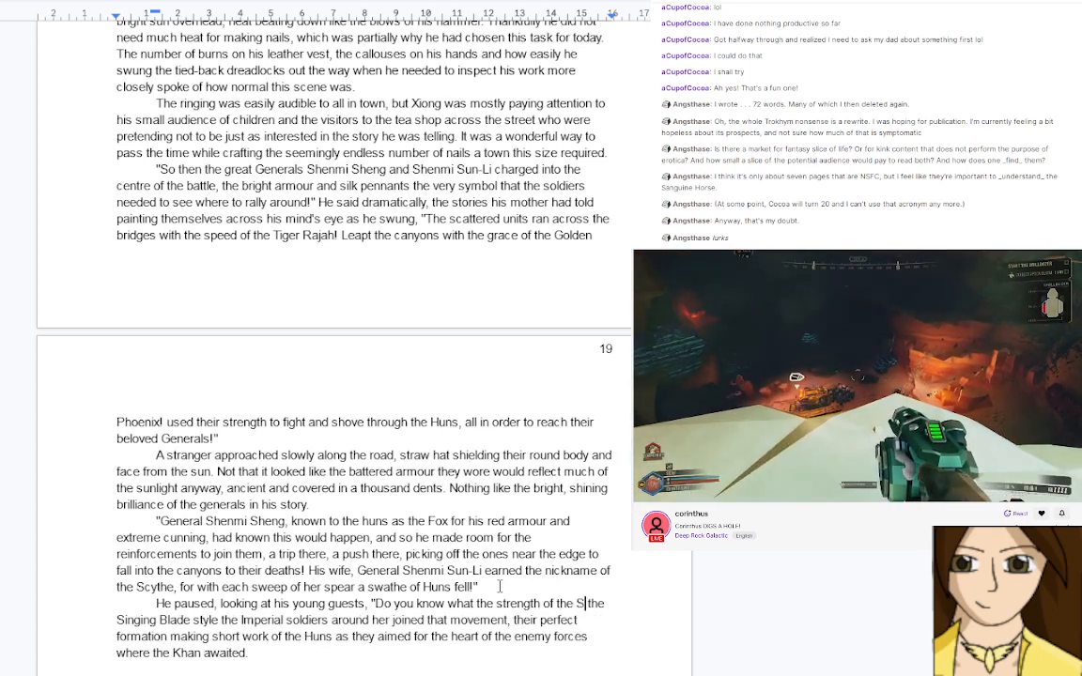
pyautogui.write('inging Blade ')
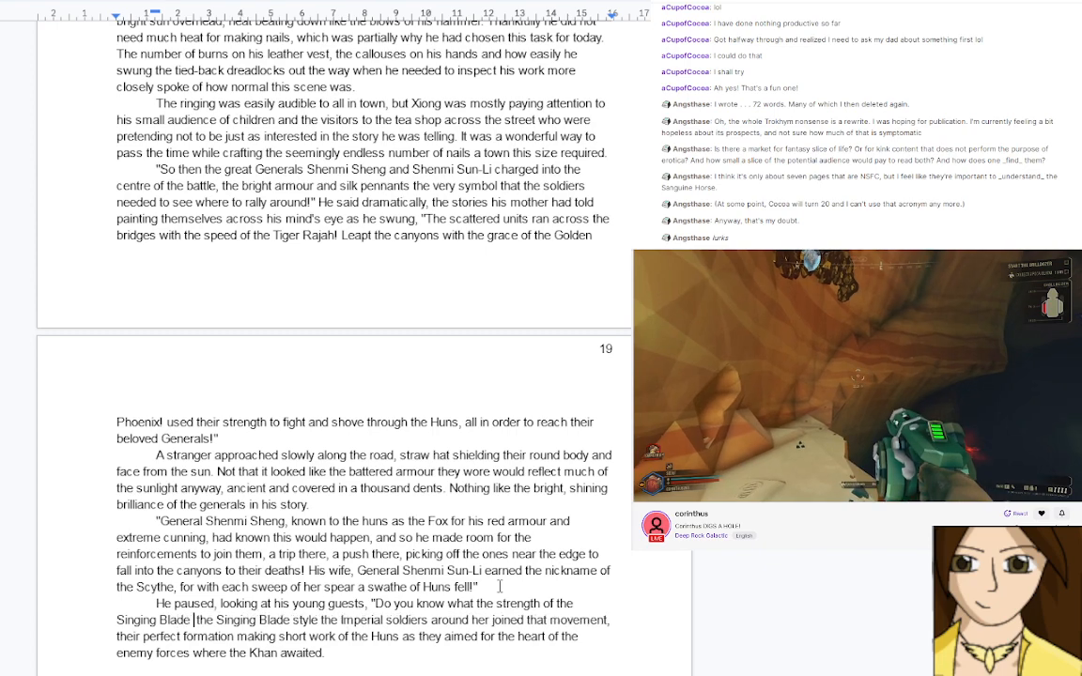
pyautogui.write('s')
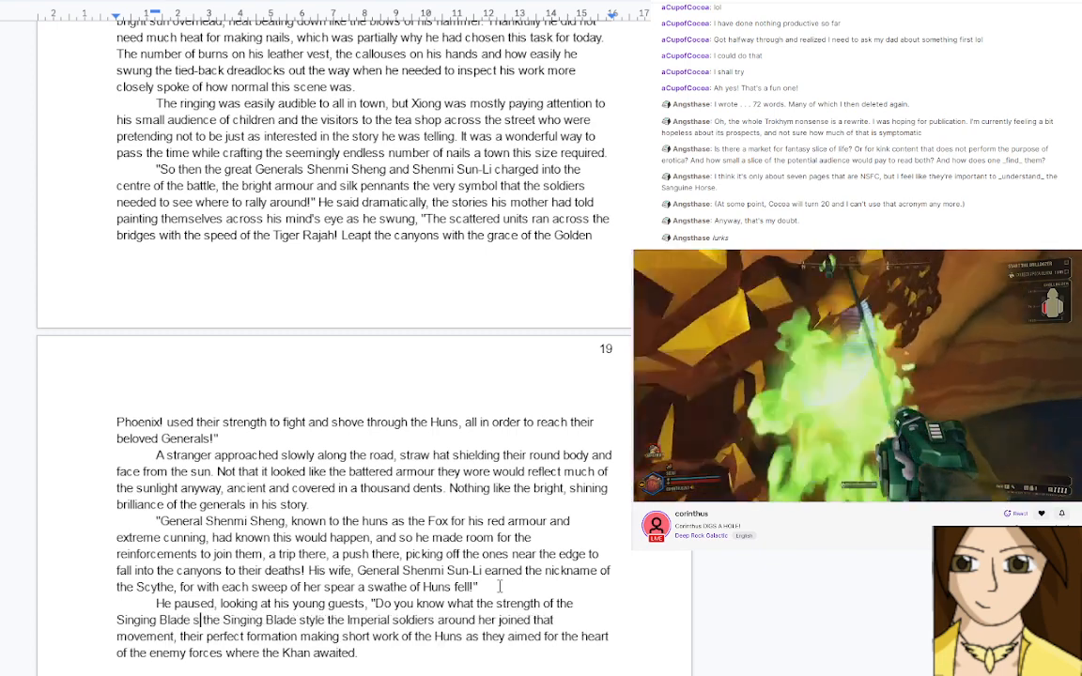
pyautogui.press('BackSpace')
pyautogui.write('Style is')
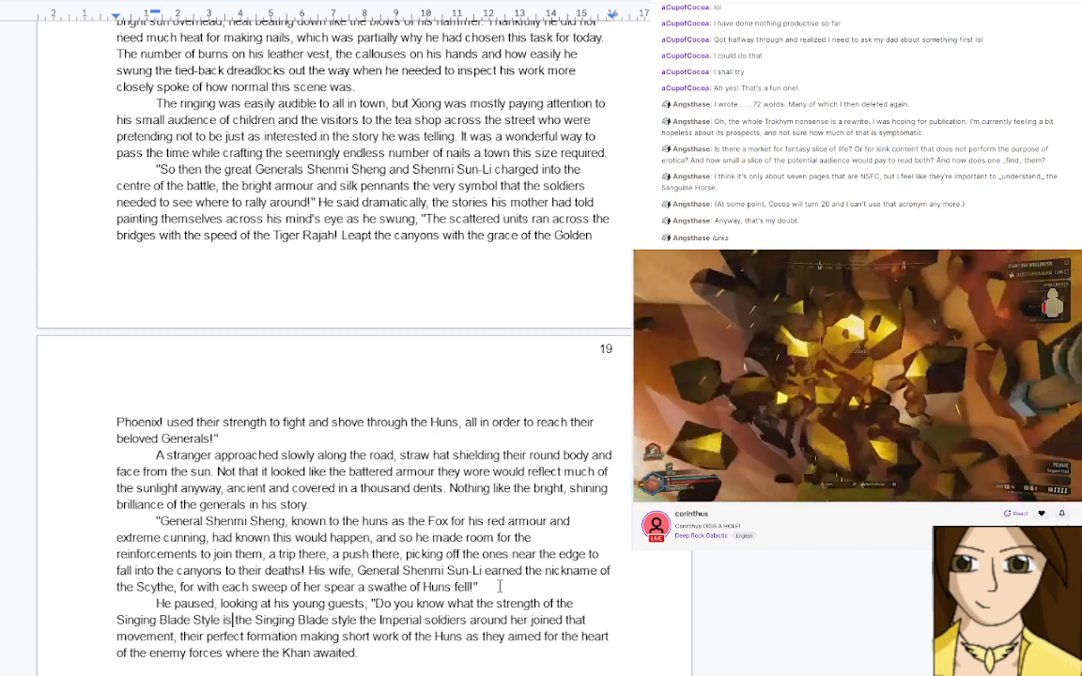
# End the question with a question mark and add "And why it is taught to every Imperial soldier?" with a closing quotation mark
pyautogui.write('? And w')
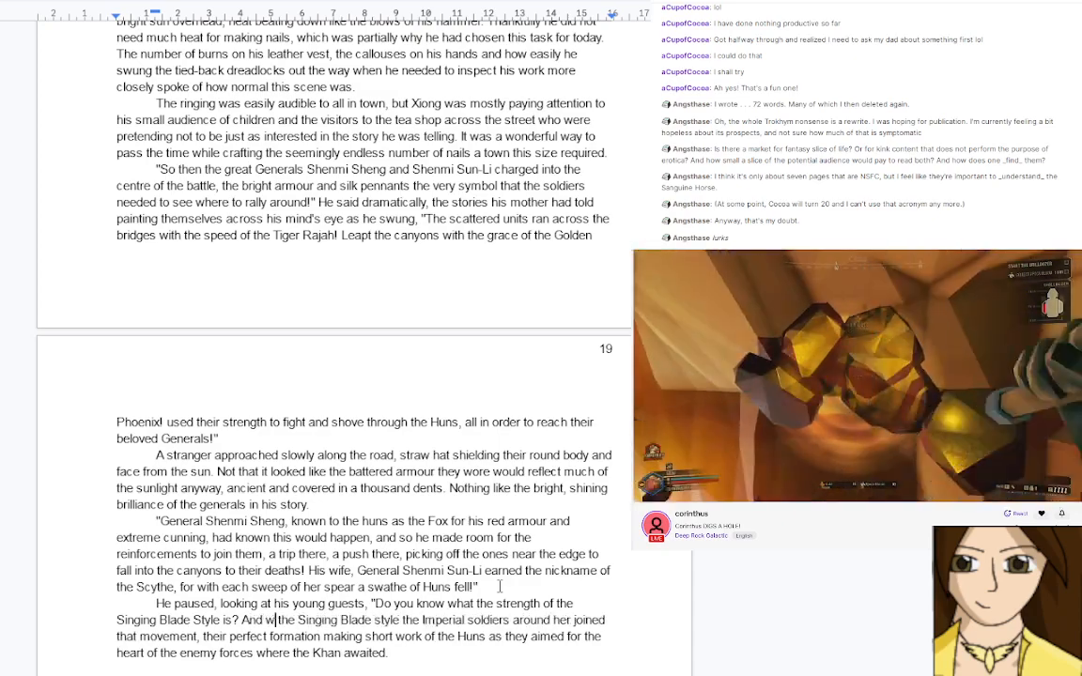
pyautogui.write('hy it is taug')
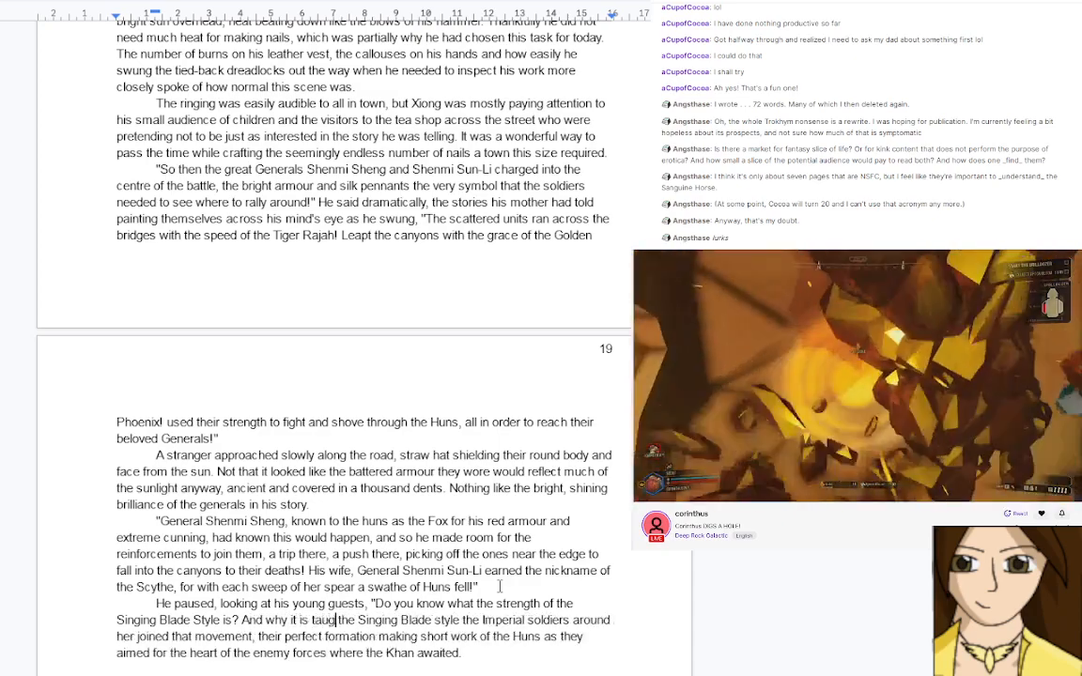
pyautogui.write('ht to every')
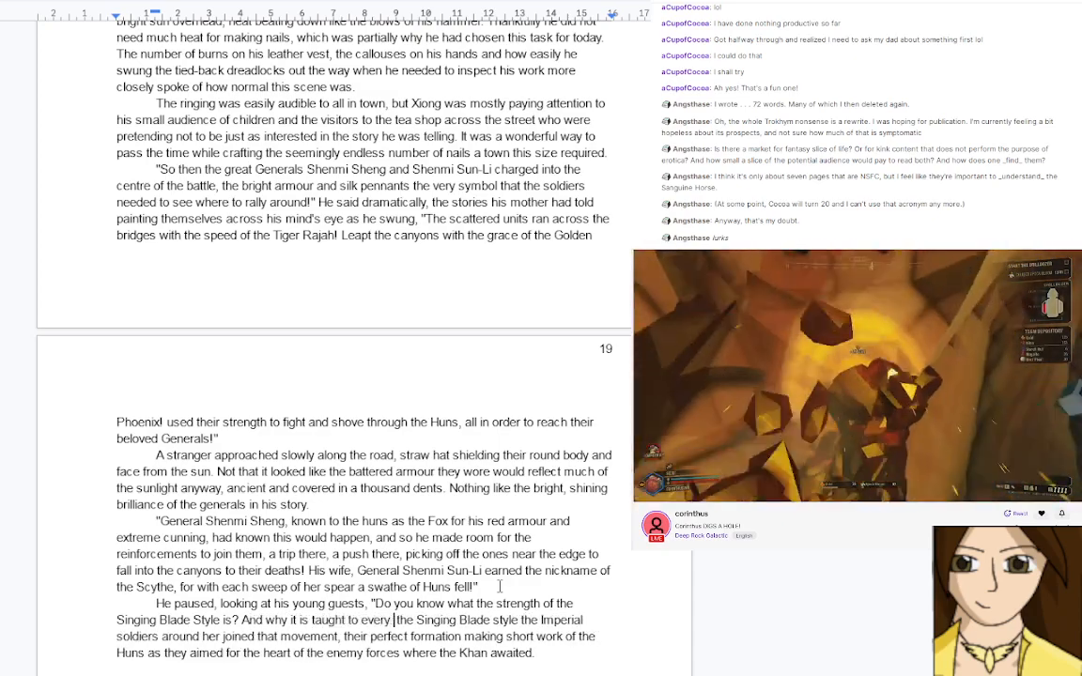
pyautogui.write(' Imperial s')
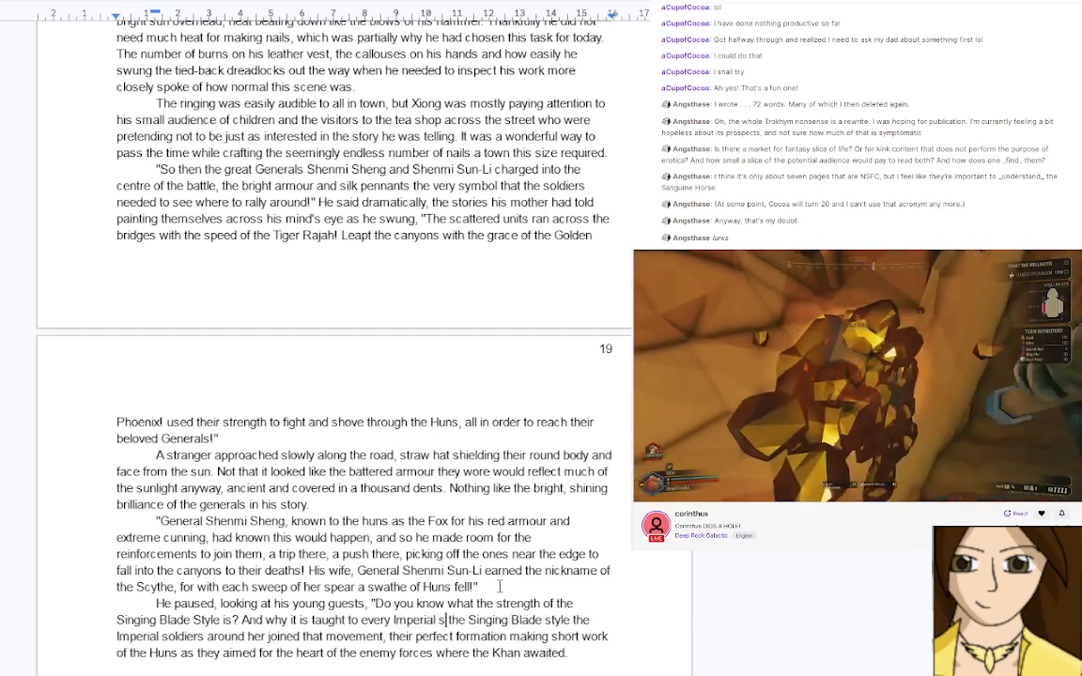
pyautogui.write('oldier')
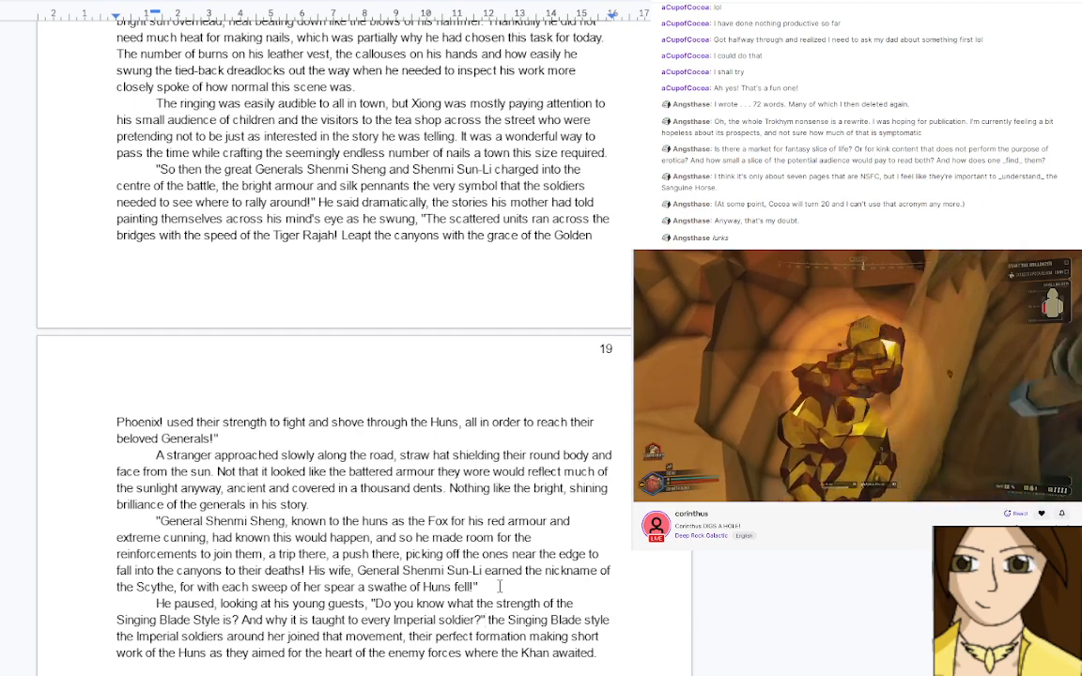
pyautogui.write('?"')
# Start a new paragraph with "one of the children, a girl with scruffy black hair, immediately blurted out"
pyautogui.press('Return')
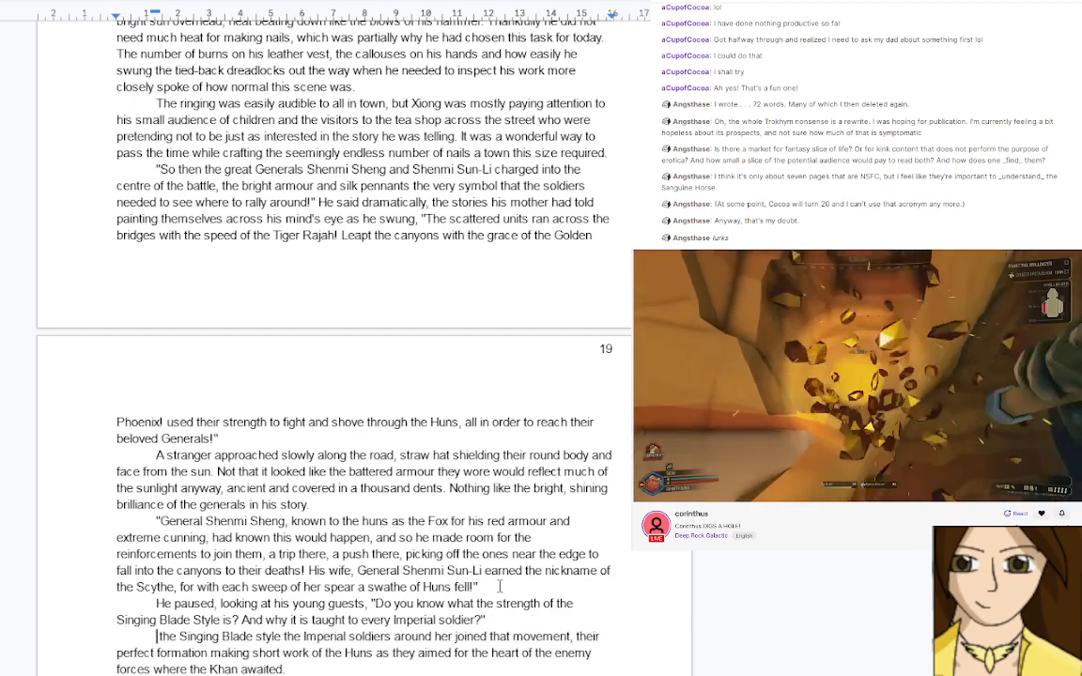
pyautogui.write('one if')
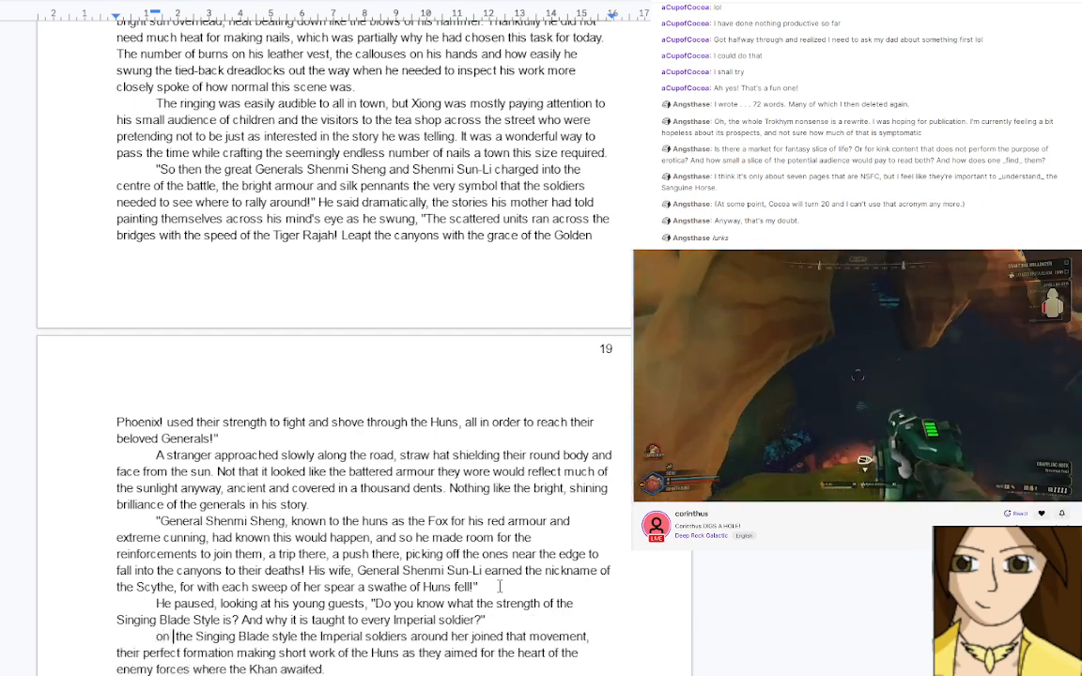
pyautogui.press('BackSpace')
pyautogui.press('BackSpace')
pyautogui.write('of the chi')
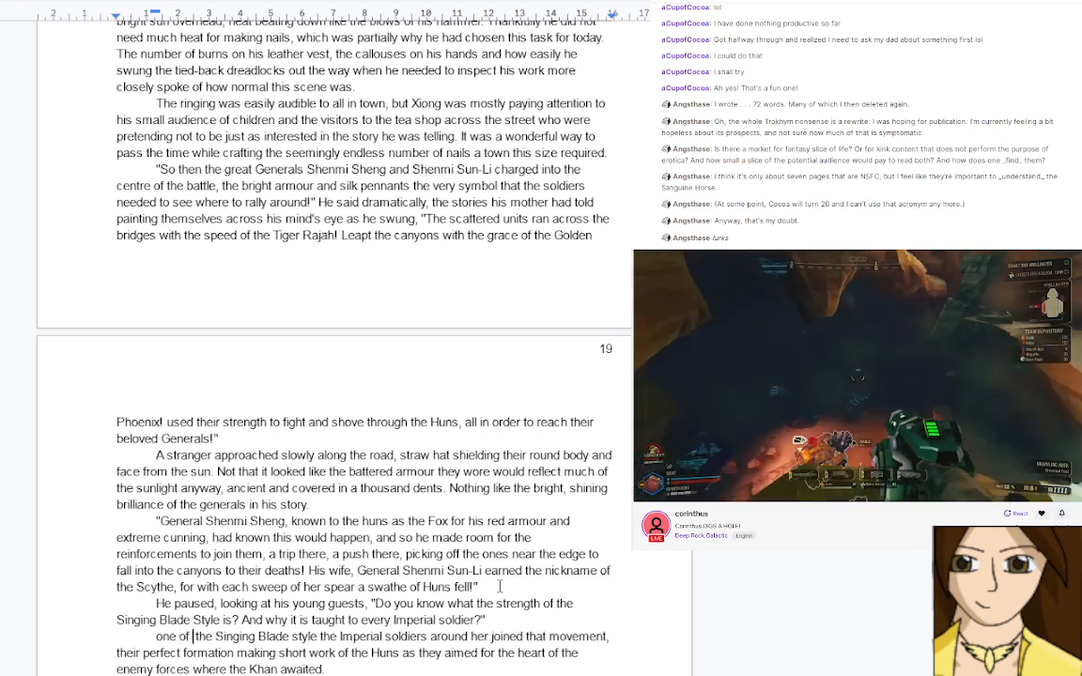
pyautogui.write('ldren, a g')
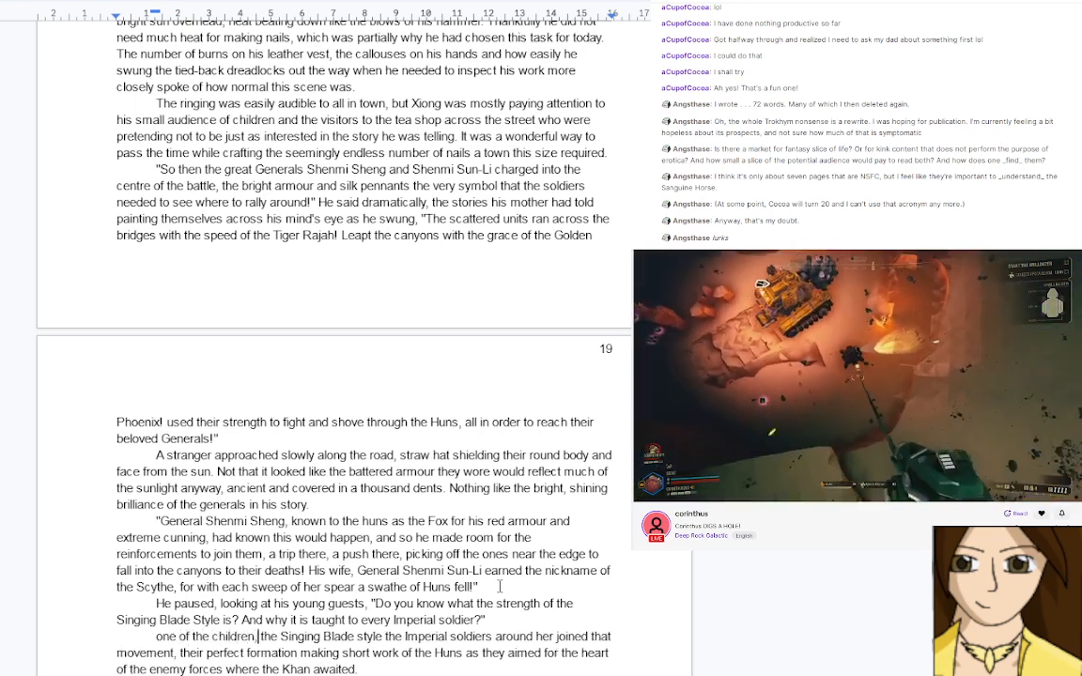
pyautogui.write('irl with ')
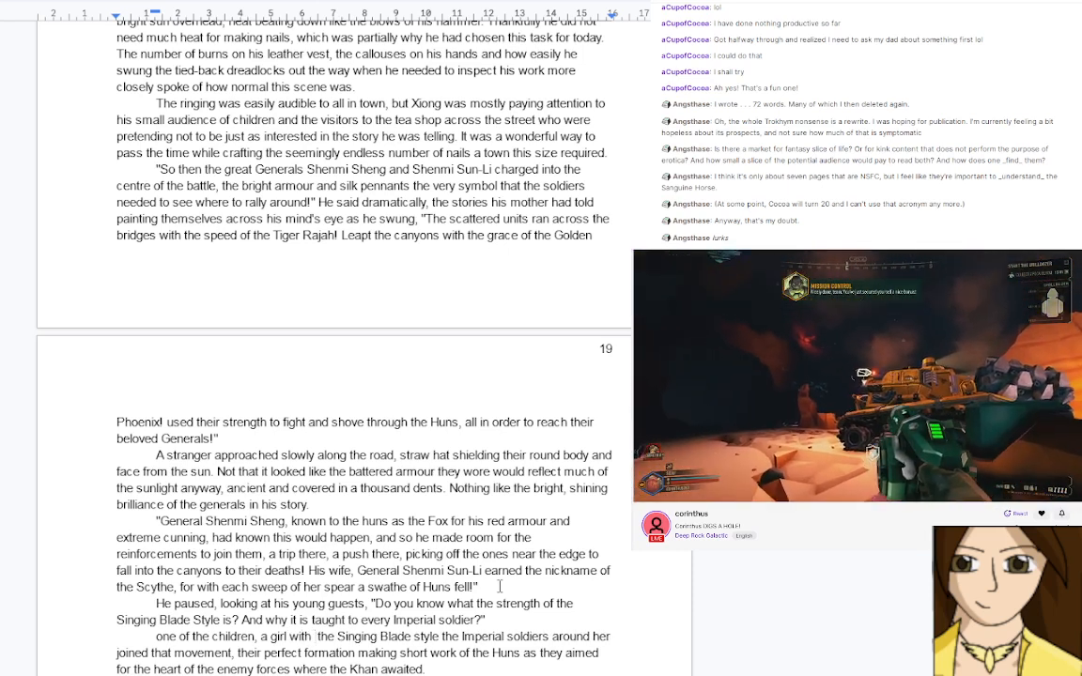
pyautogui.write('scruffy')
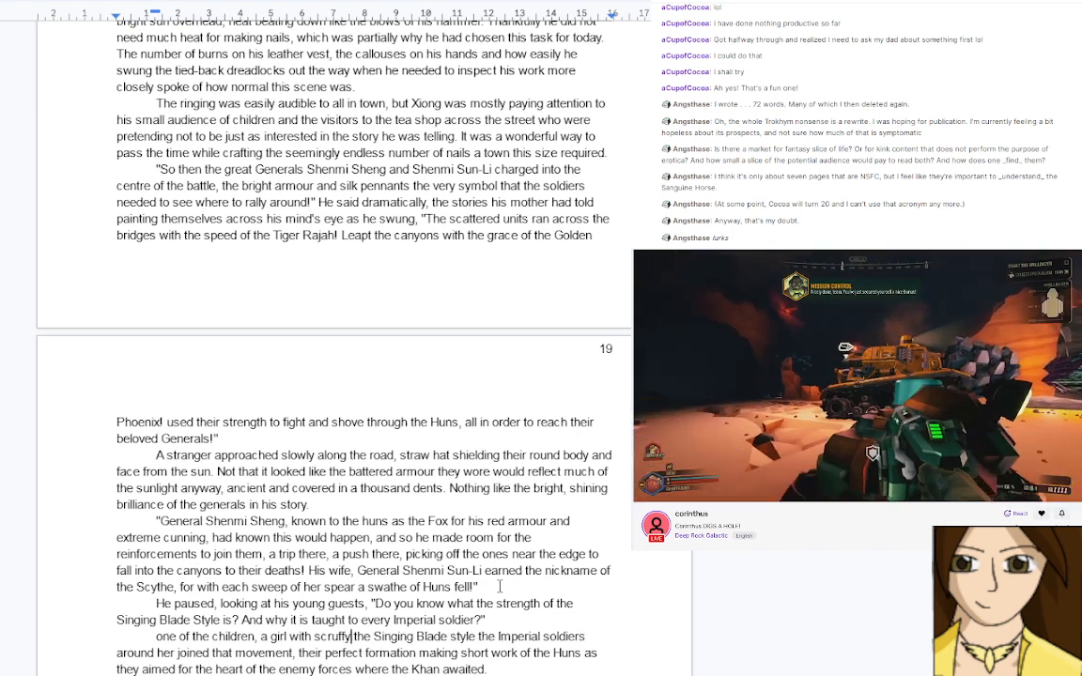
pyautogui.write(' black hair, ')
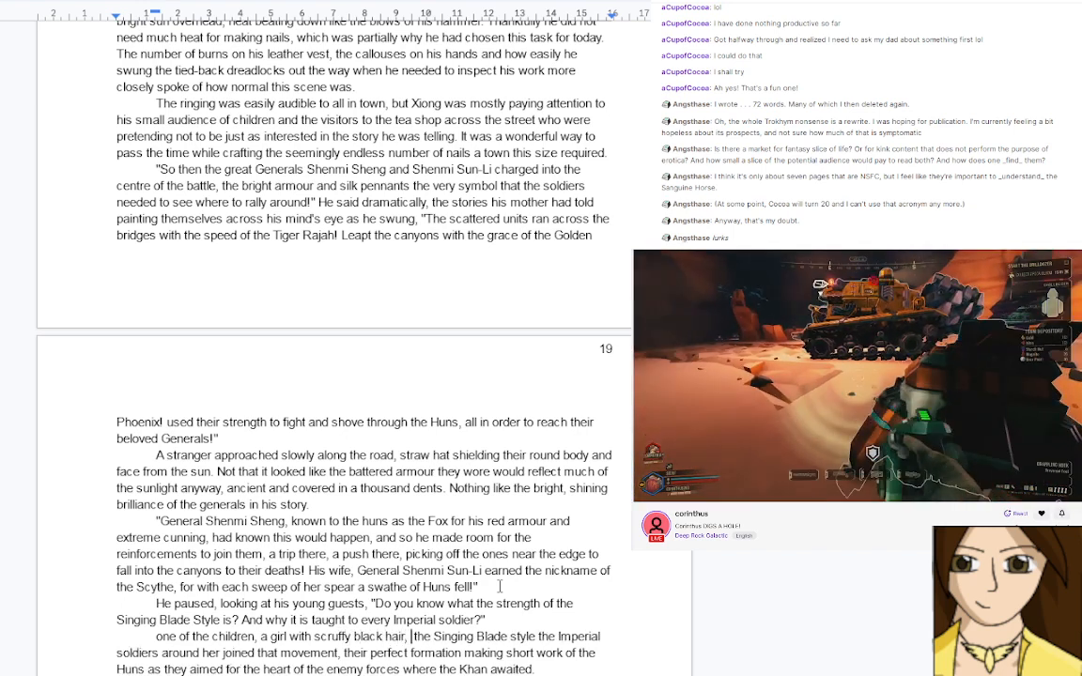
pyautogui.write('immediatel')
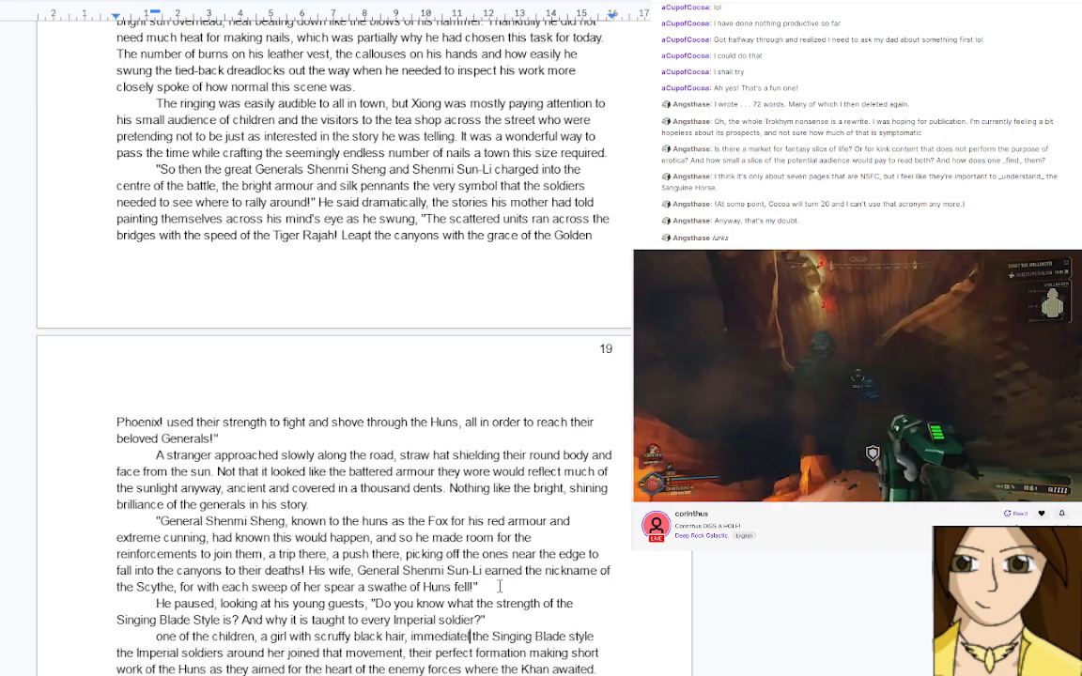
pyautogui.write('y blurted out')
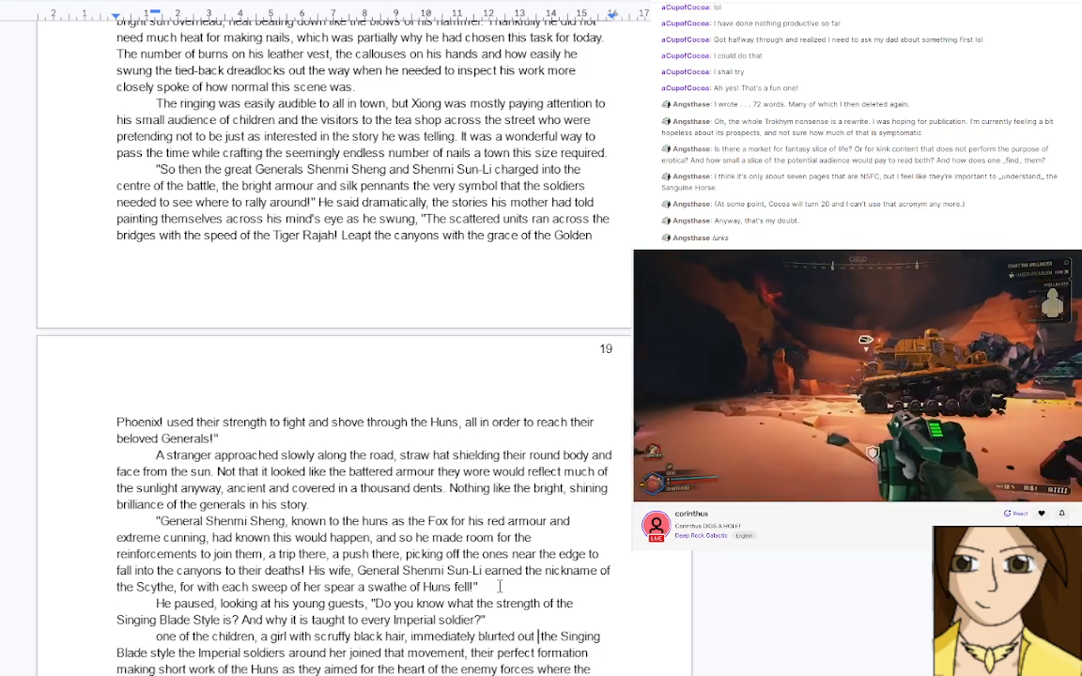
# Replace "blurted out" with "shouted," and open the girl's quoted answer with "I know!"
pyautogui.write(' a "')
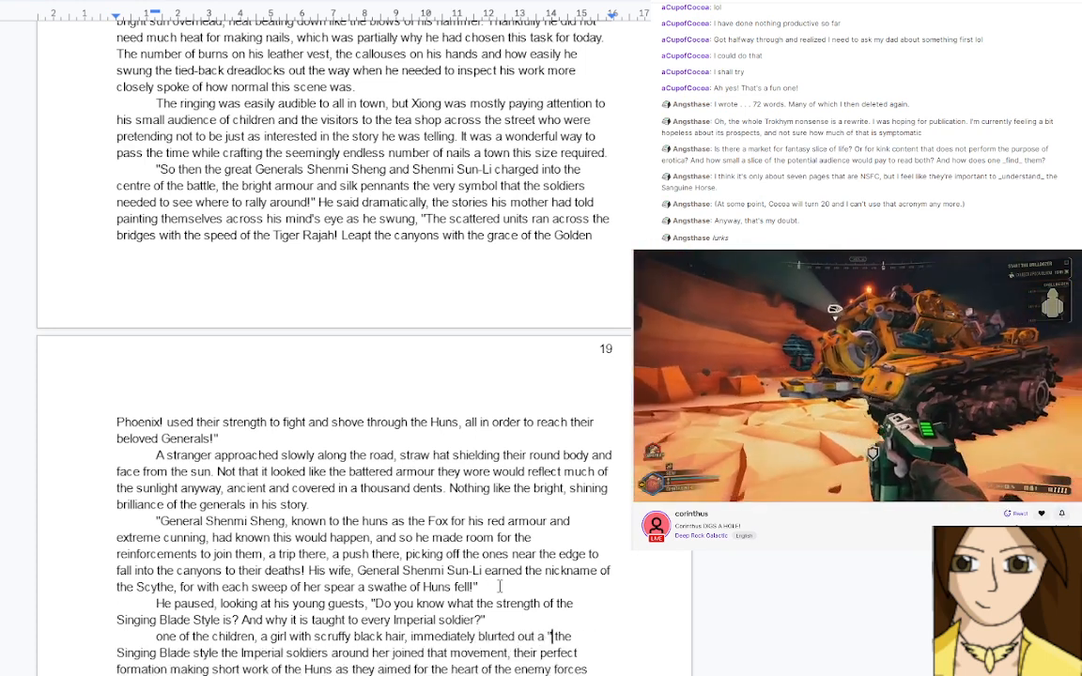
pyautogui.press('BackSpace')
pyautogui.press('BackSpace')
pyautogui.write(', "')
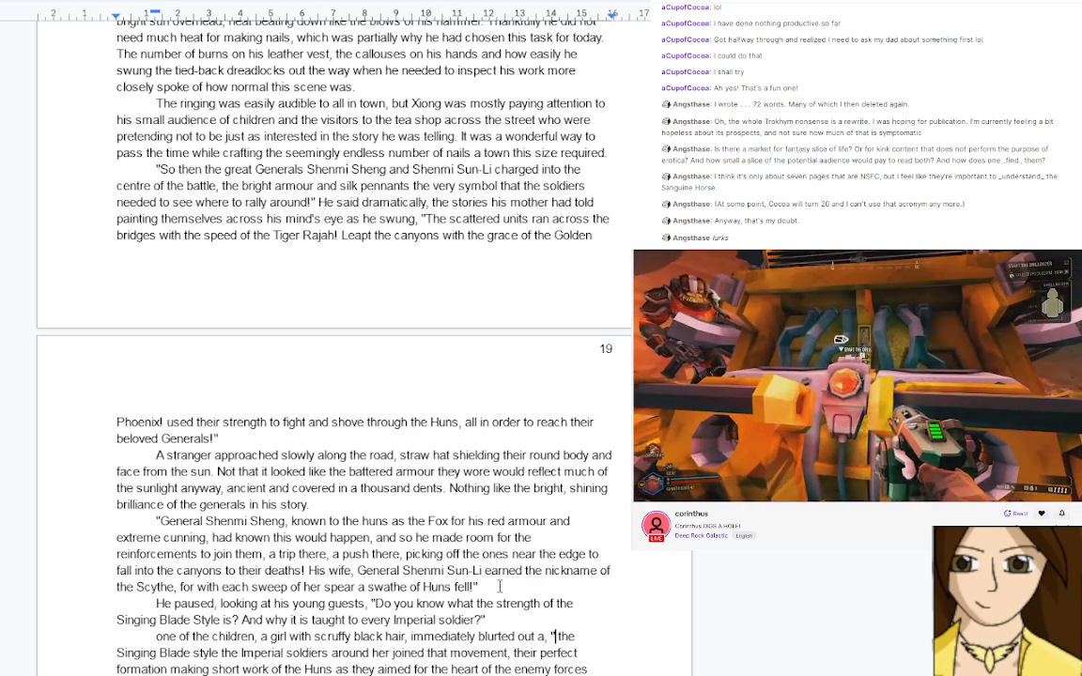
pyautogui.press('BackSpace')
pyautogui.press('BackSpace')
pyautogui.press('BackSpace')
pyautogui.press('BackSpace')
pyautogui.press('BackSpace')
pyautogui.press('BackSpace')
pyautogui.press('BackSpace')
pyautogui.press('BackSpace')
pyautogui.press('BackSpace')
pyautogui.press('BackSpace')
pyautogui.press('BackSpace')
pyautogui.press('BackSpace')
pyautogui.press('BackSpace')
pyautogui.press('BackSpace')
pyautogui.press('BackSpace')
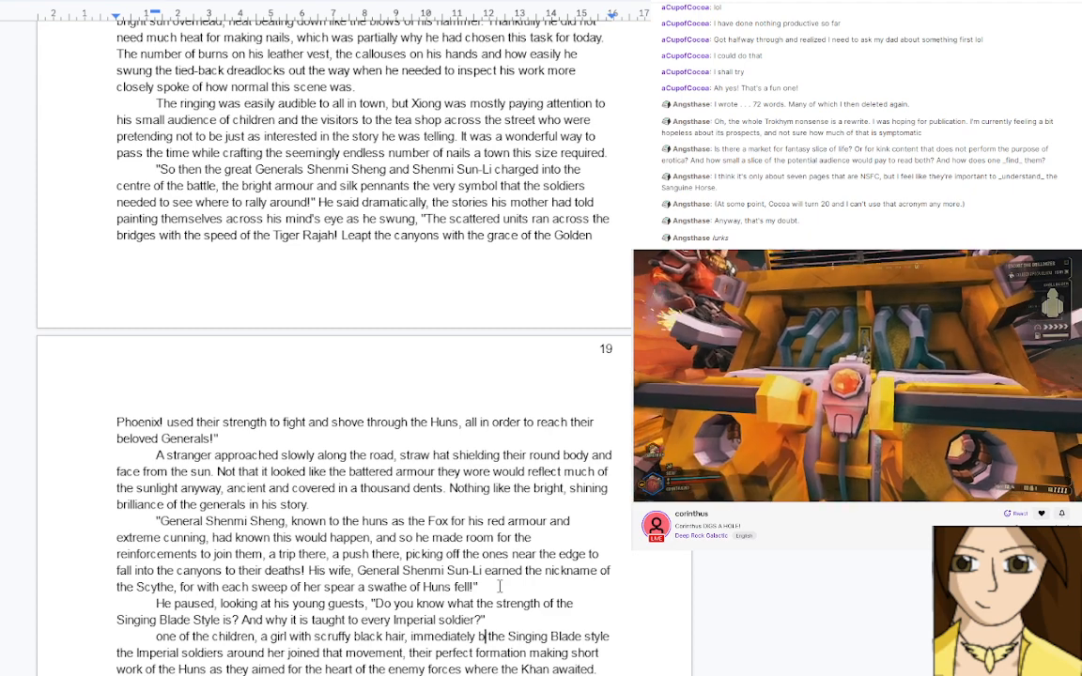
pyautogui.write('shouted, "I k')
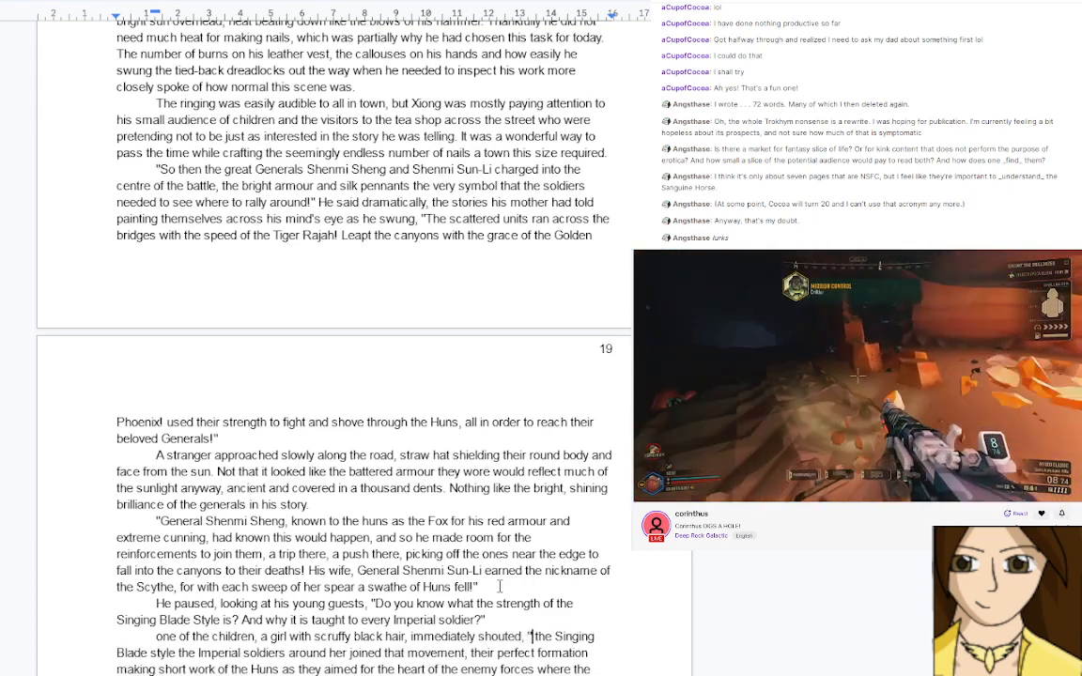
pyautogui.write('now! ')
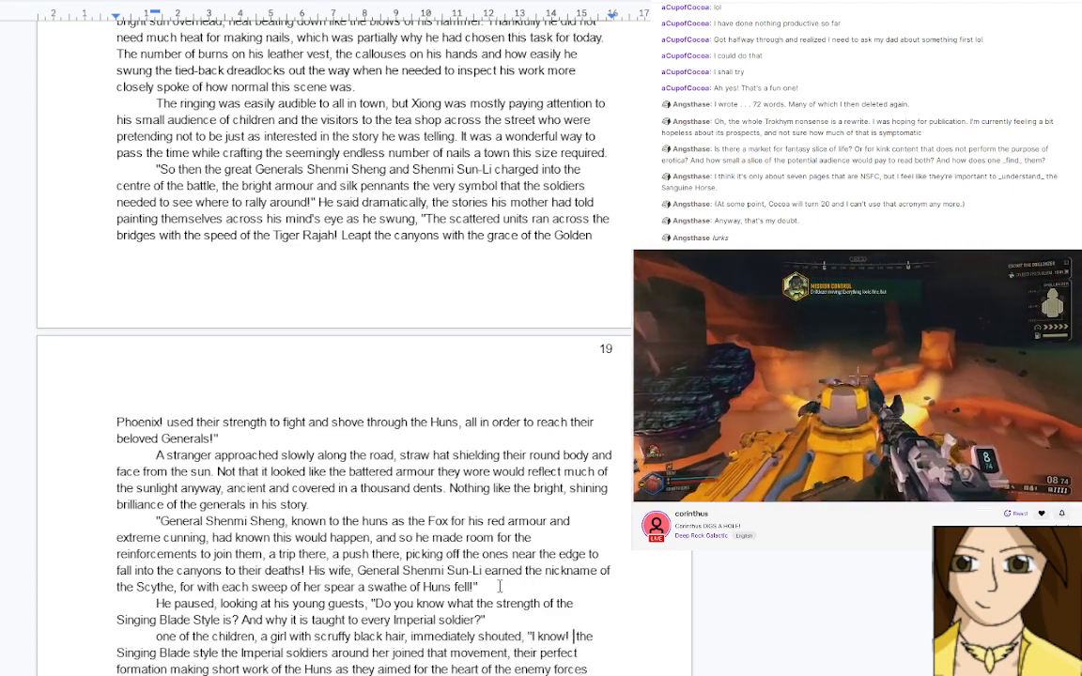
# Finish her answer with "It's the way that they all move as one!" and a closing quotation mark, then capitalise the paragraph's opening "One"
pyautogui.write("It's ")
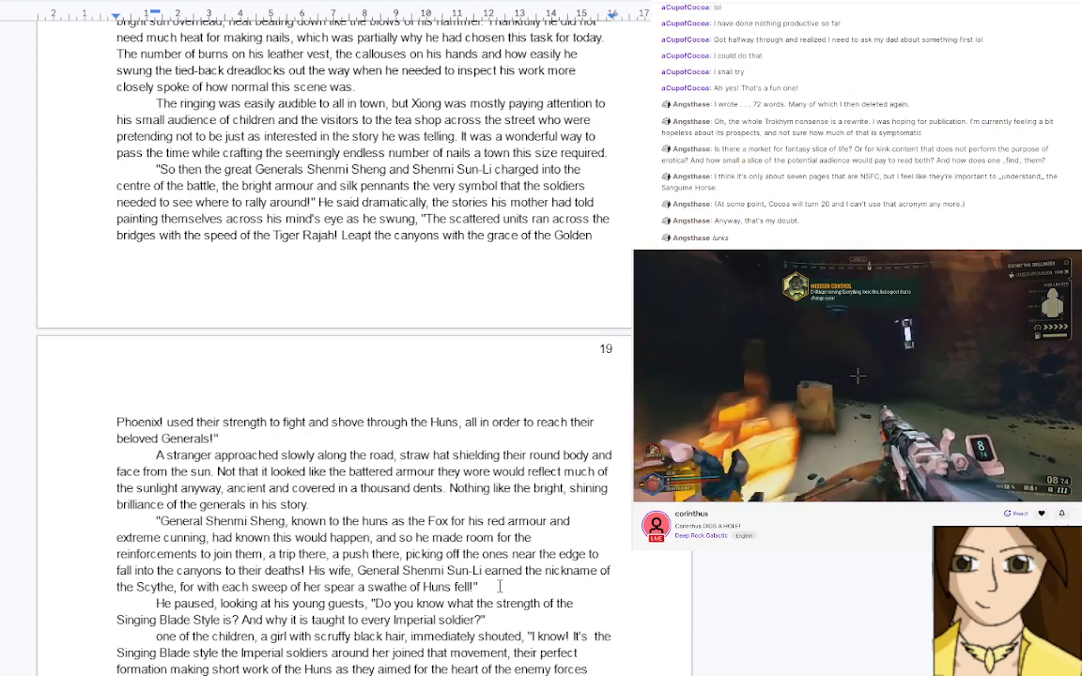
pyautogui.write('the way tha')
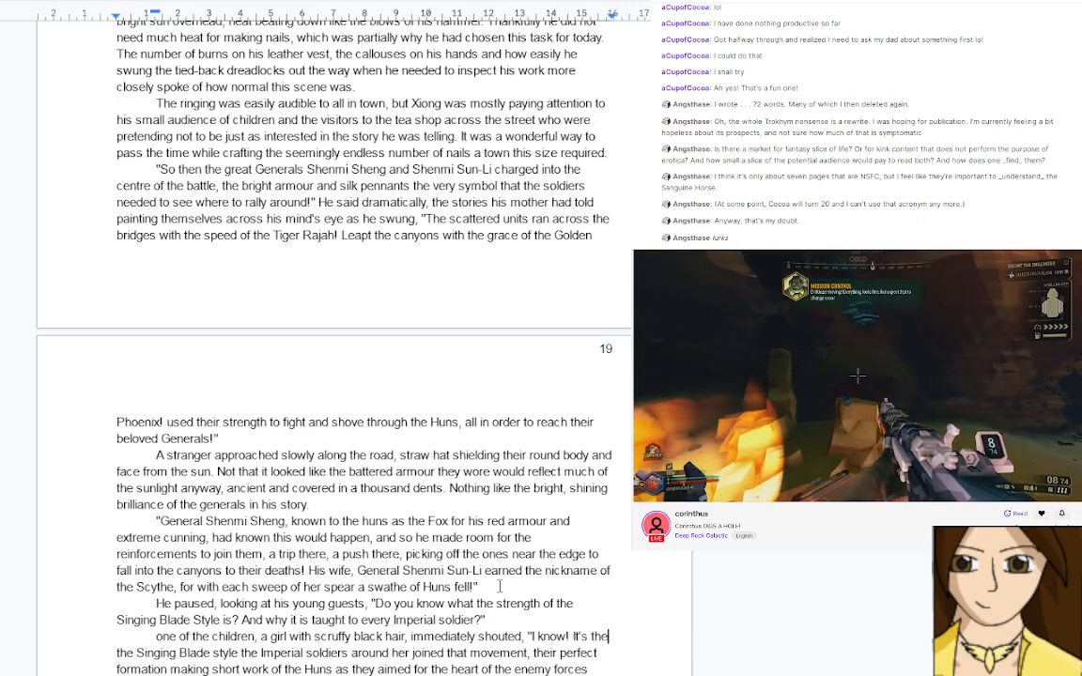
pyautogui.write('t they all ')
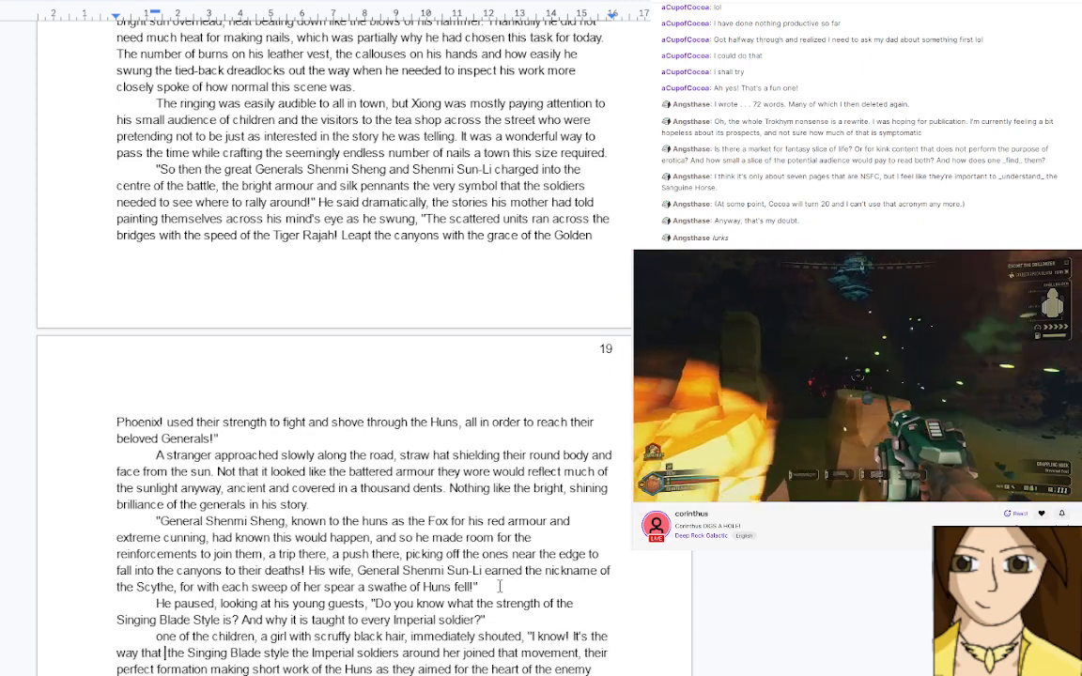
pyautogui.write('move as on')
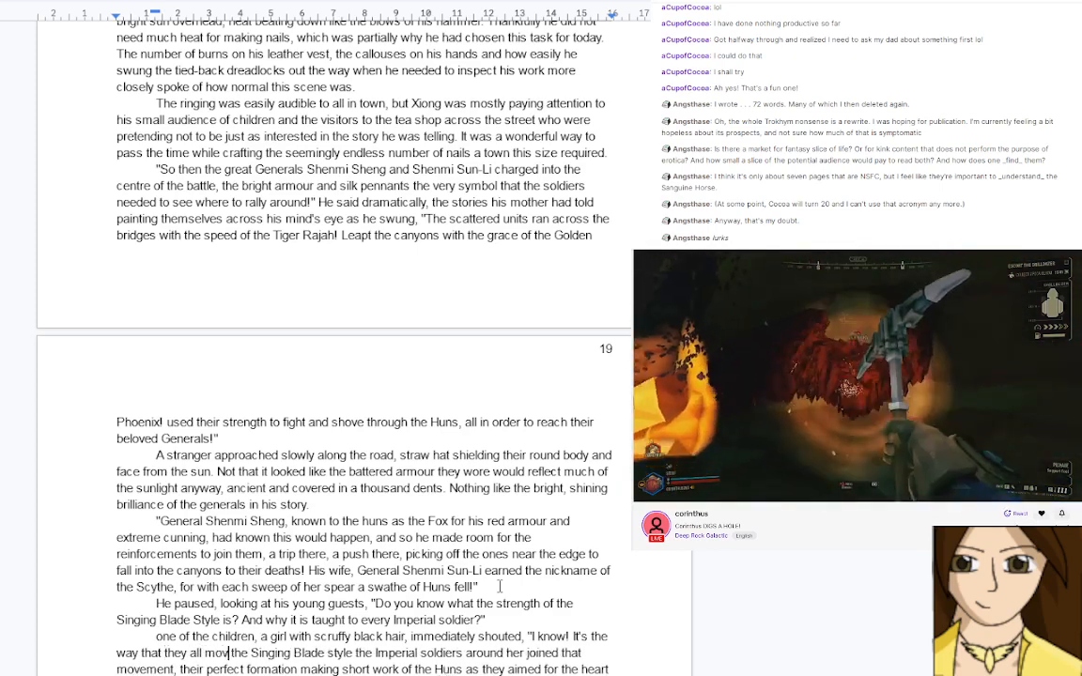
pyautogui.write('e!')
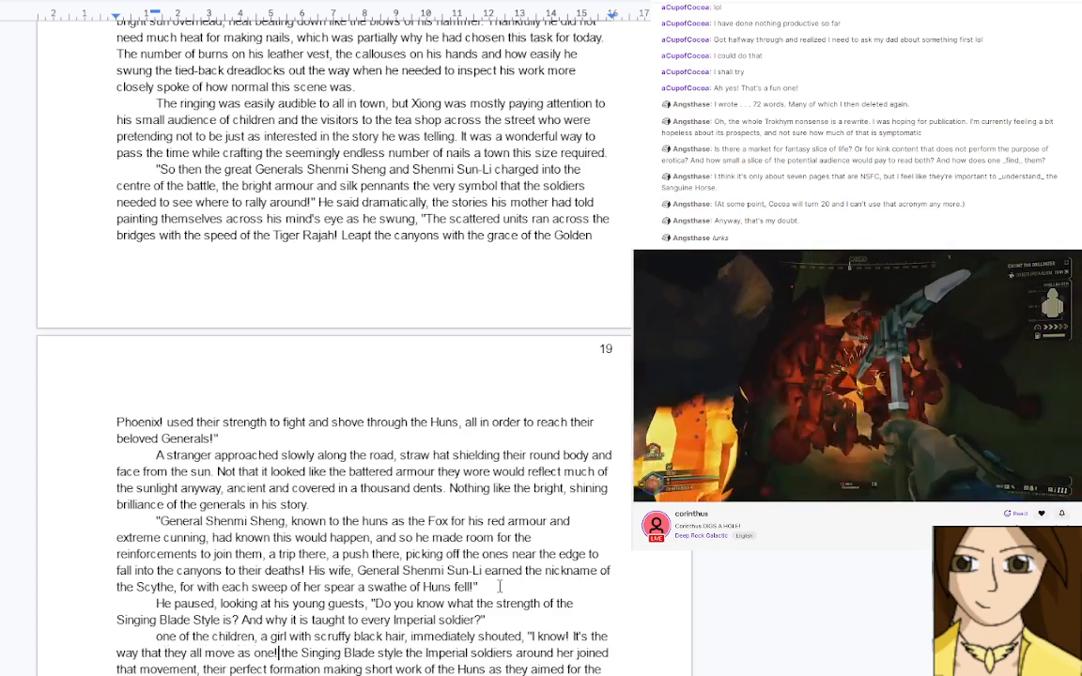
pyautogui.write('"')
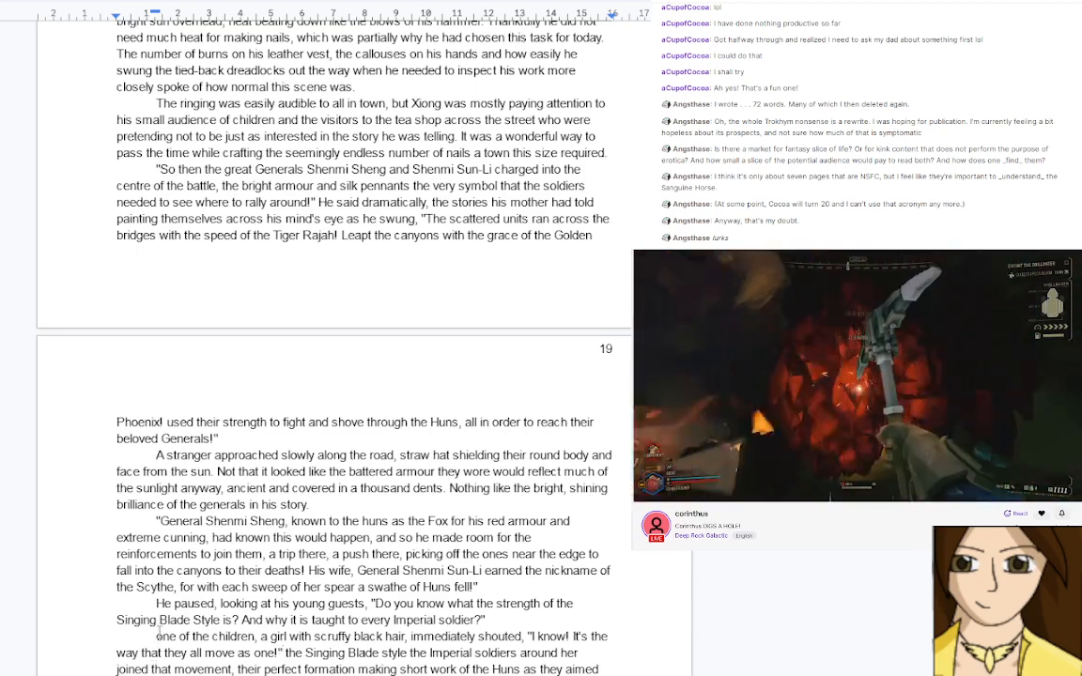
pyautogui.moveTo(157, 635); pyautogui.dragTo(163, 636)
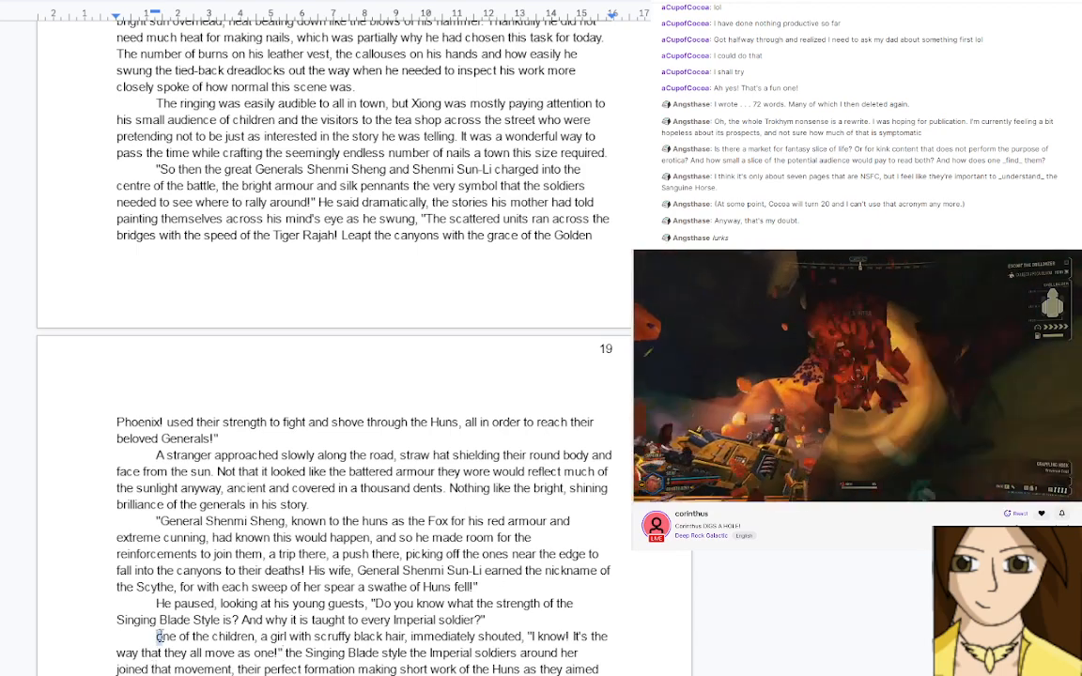
pyautogui.write('O')
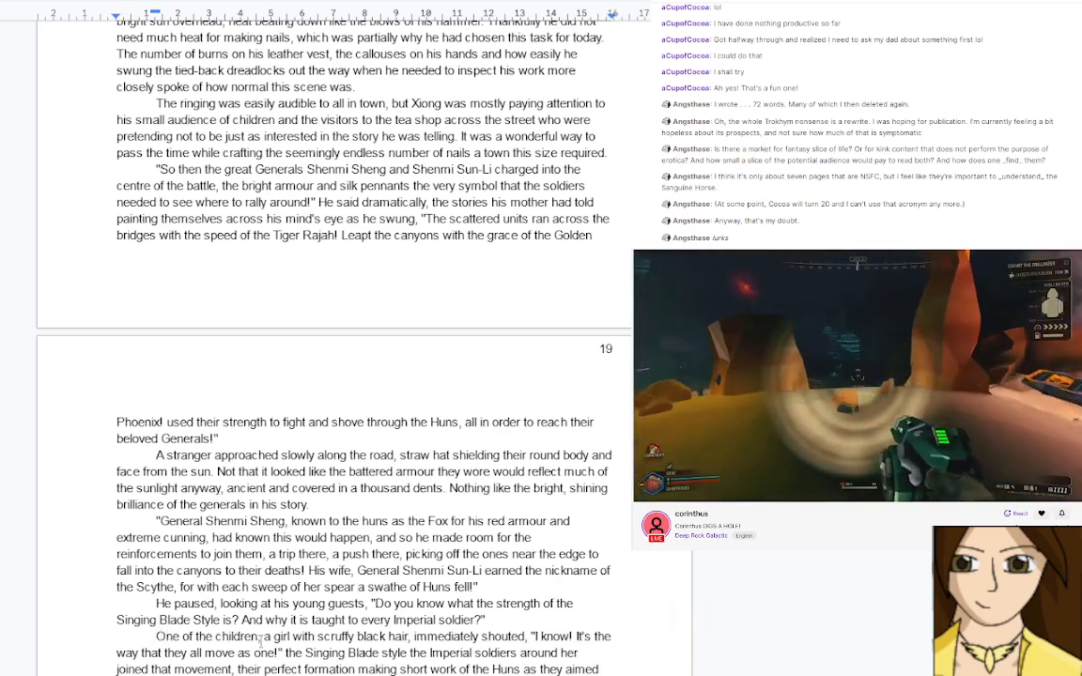
# Break the paragraph after the girl's answer and begin the new one with an opening quotation mark and "Well done! And so with"
pyautogui.click(284, 652)
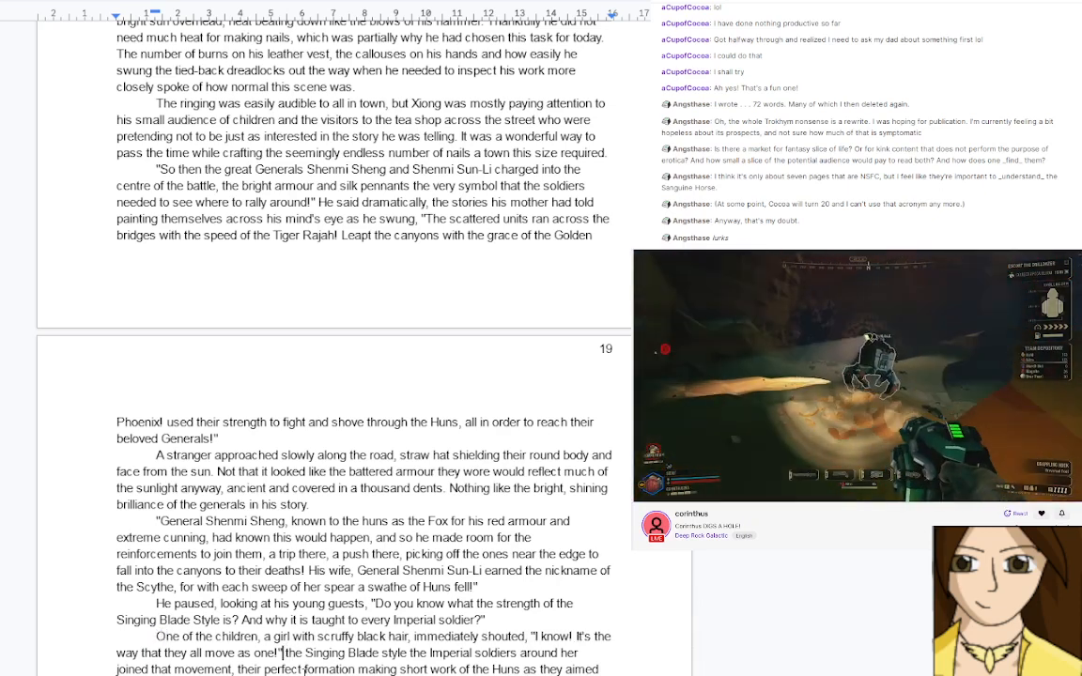
pyautogui.press('Return')
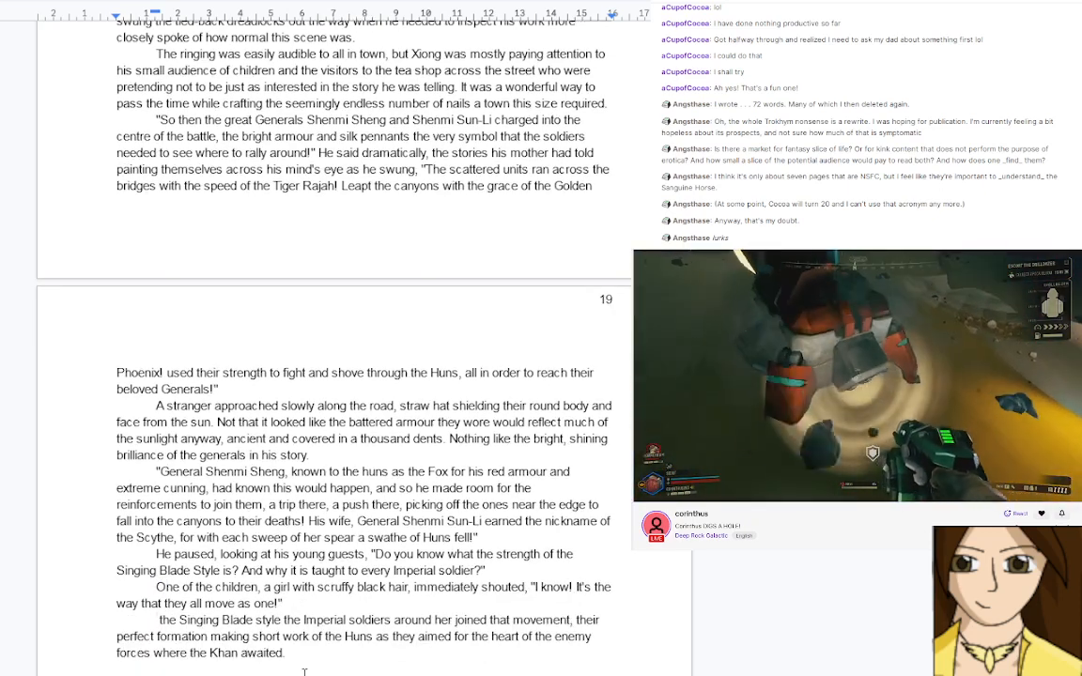
pyautogui.write('"Well done! ')
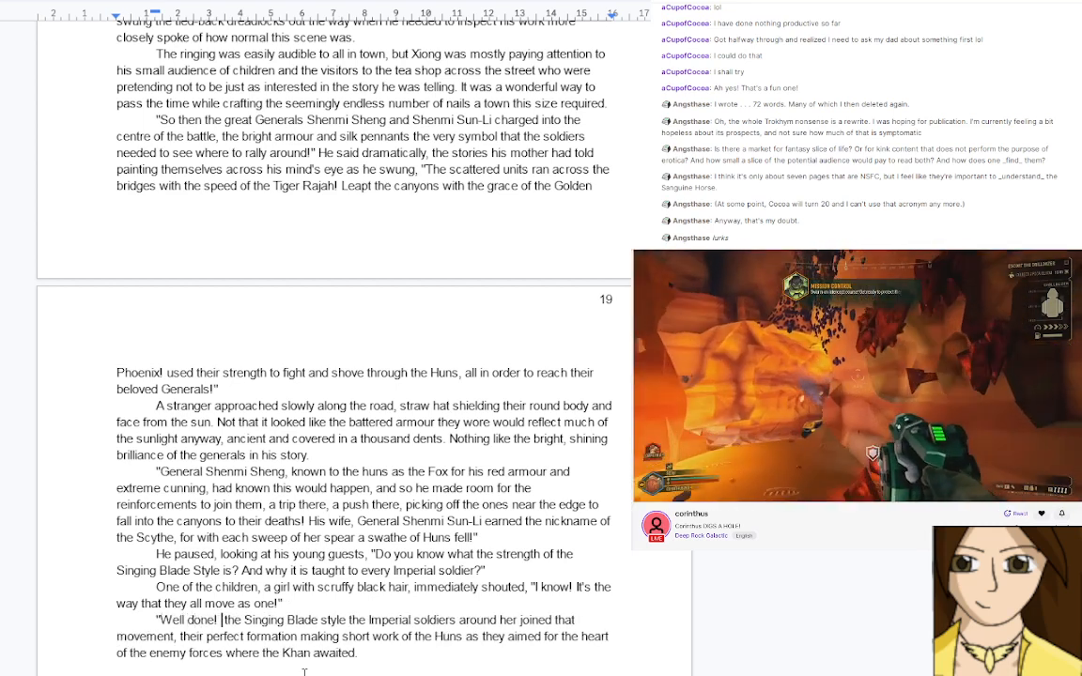
pyautogui.write('And so with ')
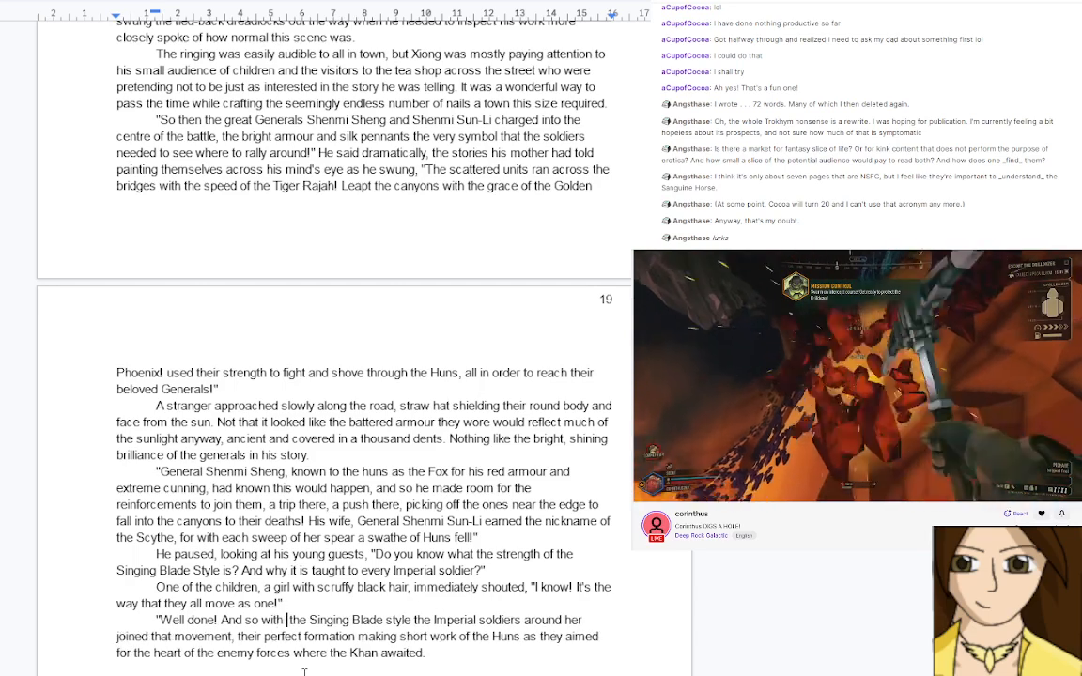
pyautogui.write('that swee')
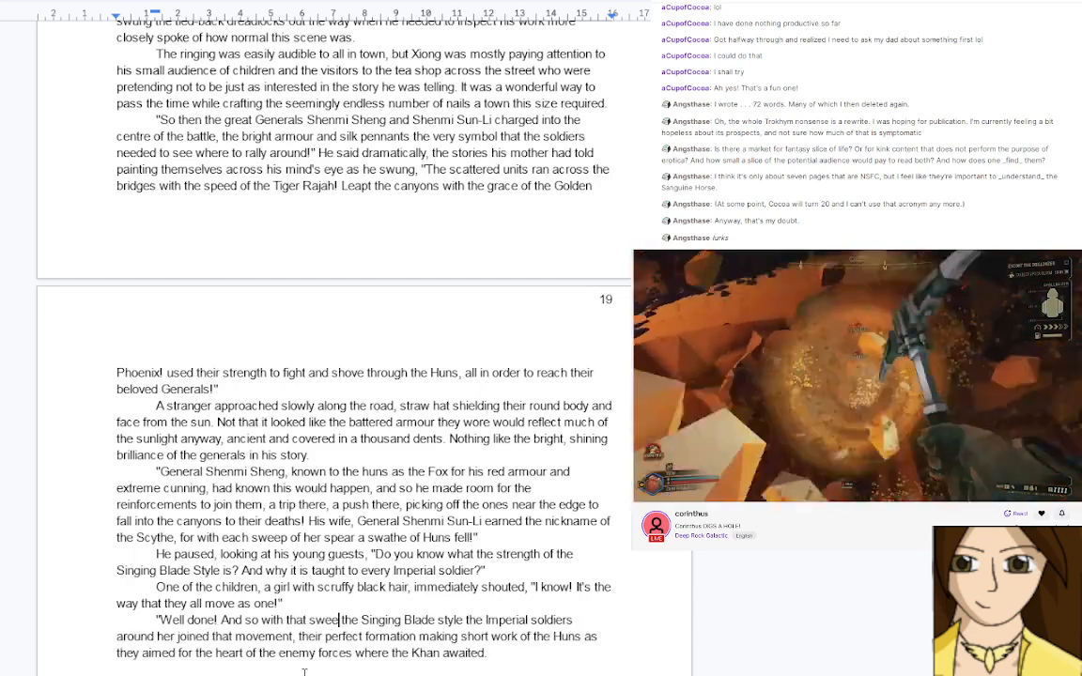
pyautogui.write('p')
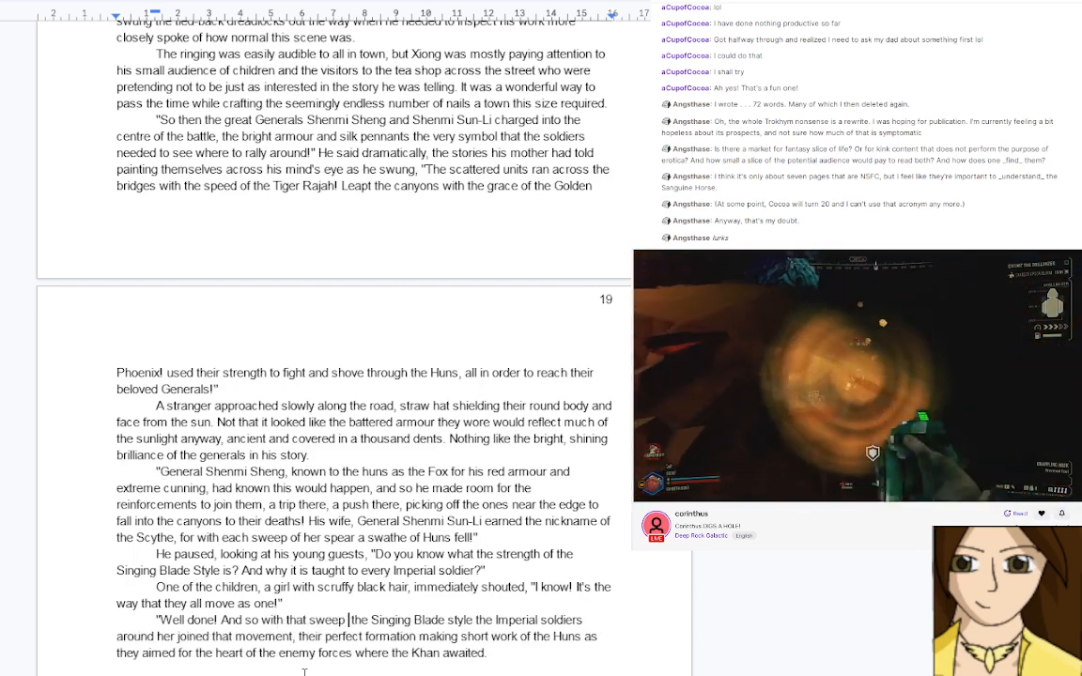
pyautogui.press('BackSpace')
pyautogui.press('BackSpace')
pyautogui.press('BackSpace')
pyautogui.press('BackSpace')
pyautogui.press('BackSpace')
pyautogui.press('BackSpace')
pyautogui.press('BackSpace')
pyautogui.press('BackSpace')
pyautogui.press('BackSpace')
pyautogui.press('BackSpace')
pyautogui.press('BackSpace')
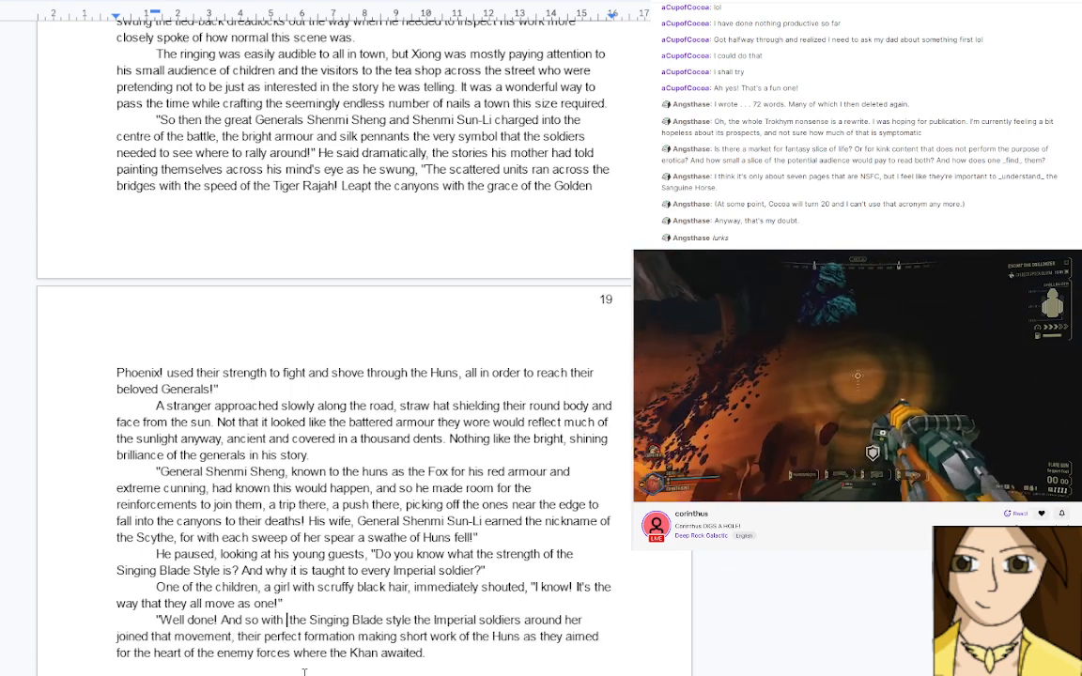
# Continue Xiong's reply after "And so with" with "each sweep of her blade it was magnified a thousand times"
pyautogui.write('each swee')
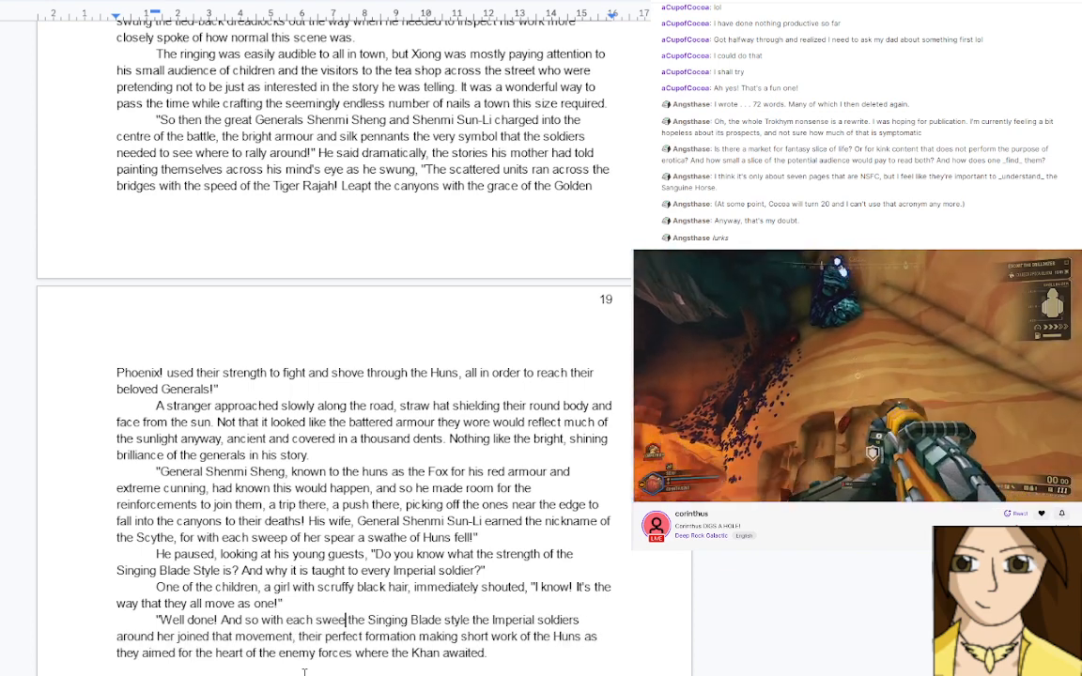
pyautogui.write('p of her b')
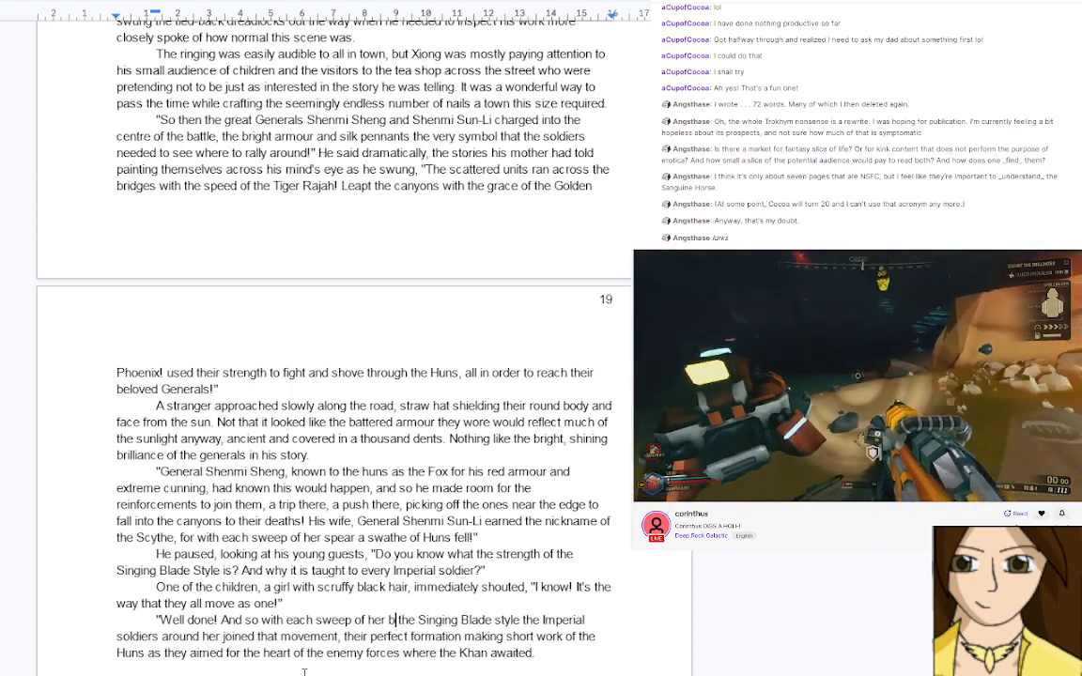
pyautogui.write('lade')
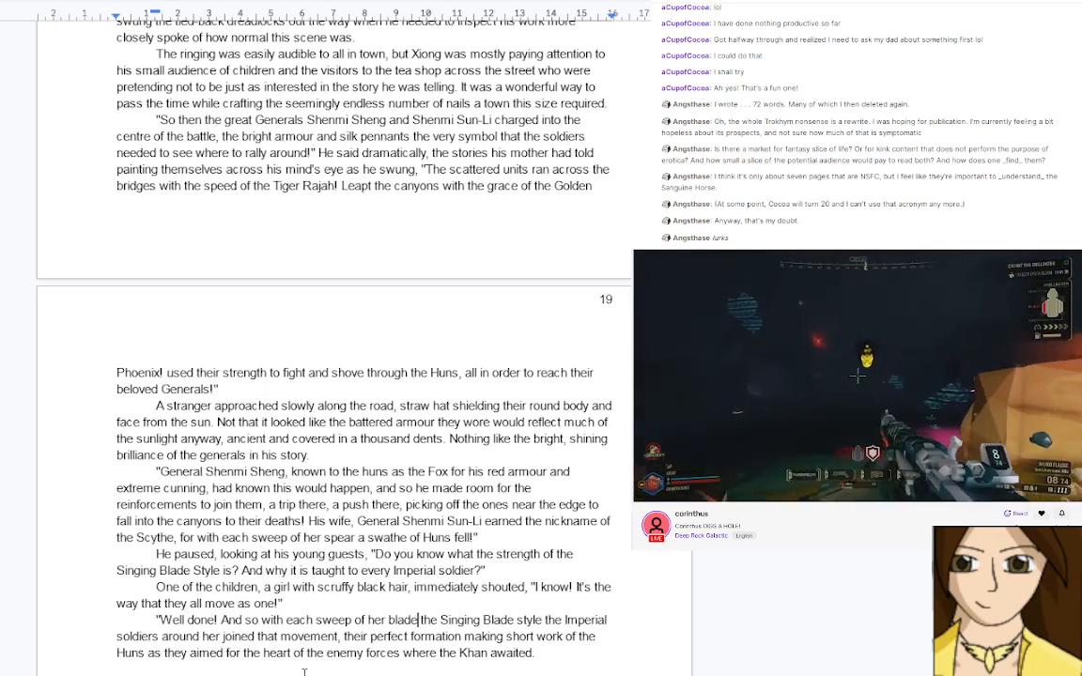
pyautogui.write(' it was ma')
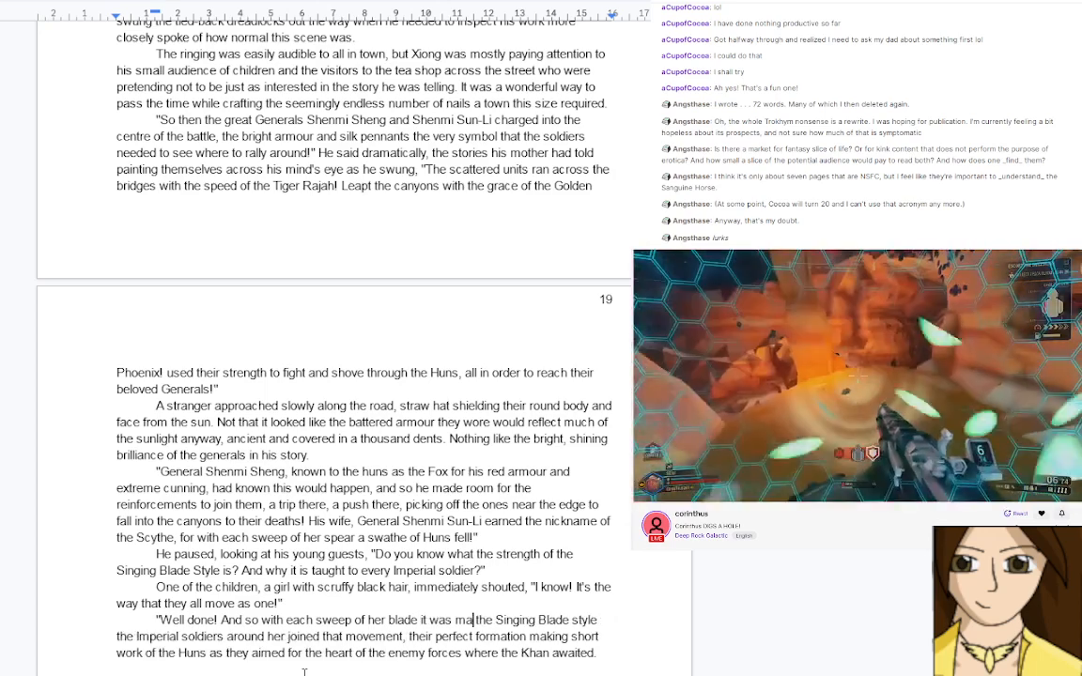
pyautogui.write('gnified a d')
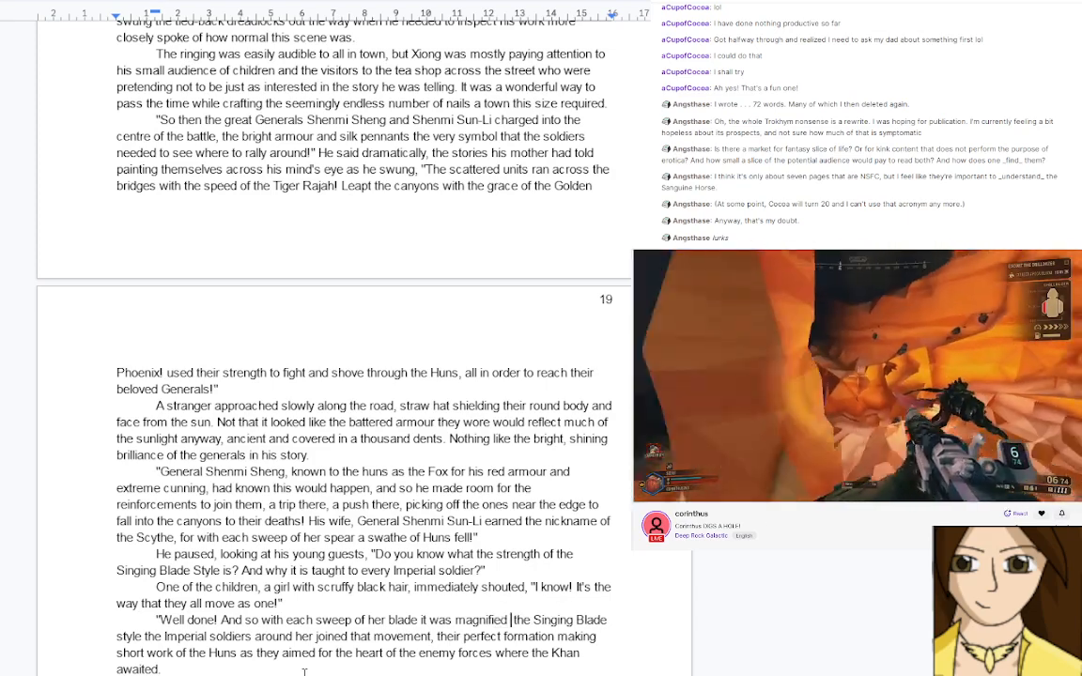
pyautogui.press('BackSpace')
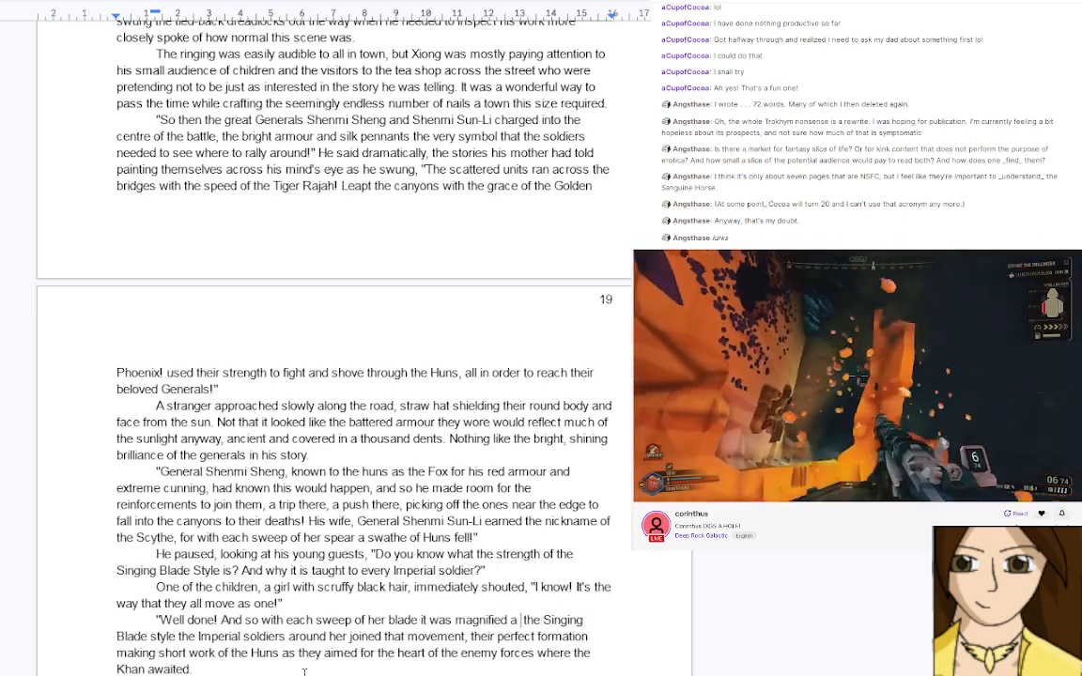
pyautogui.write('thousand tim')
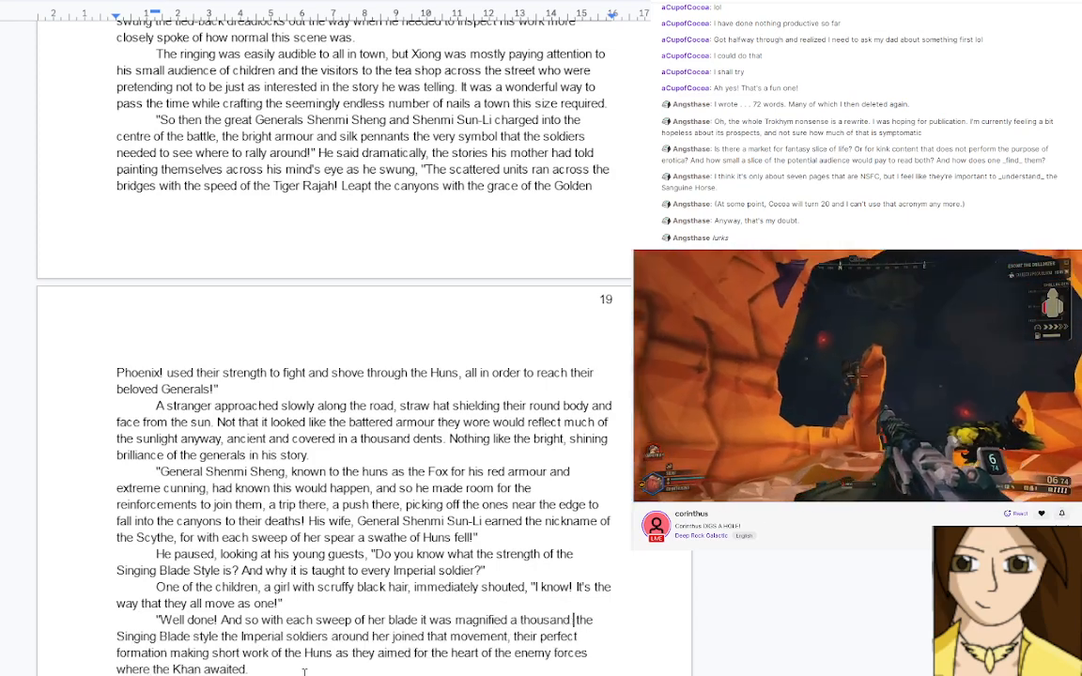
pyautogui.write('es ')
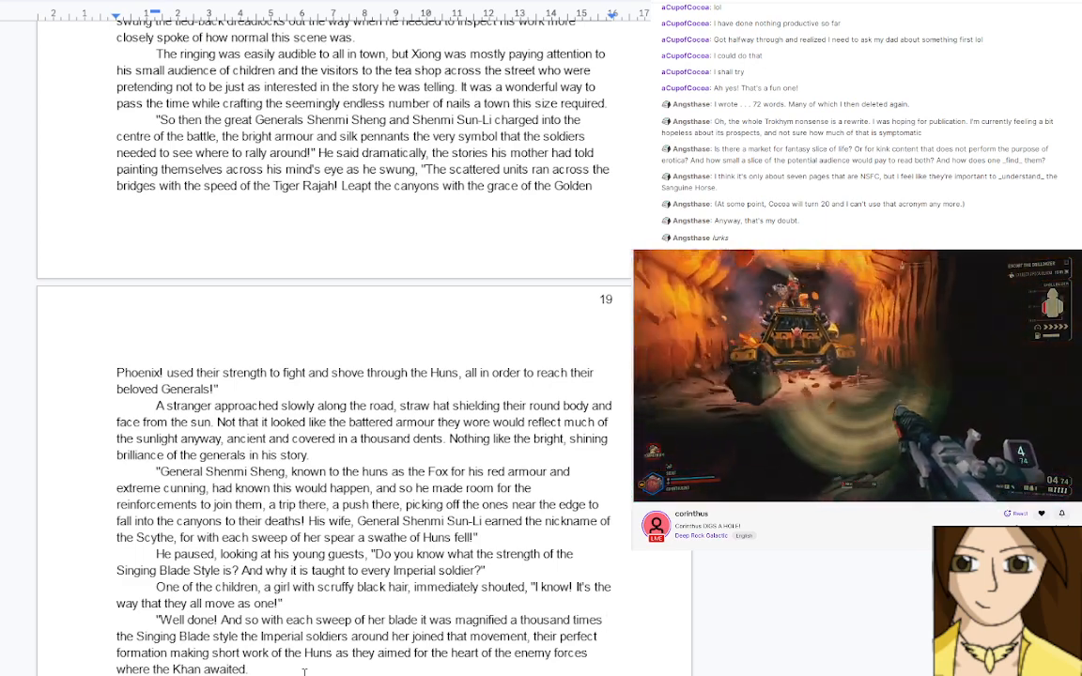
# Extend the sentence after "a thousand times" with "by each soldier doing the same movement with her"
pyautogui.write('by ')
pyautogui.write('each soldie')
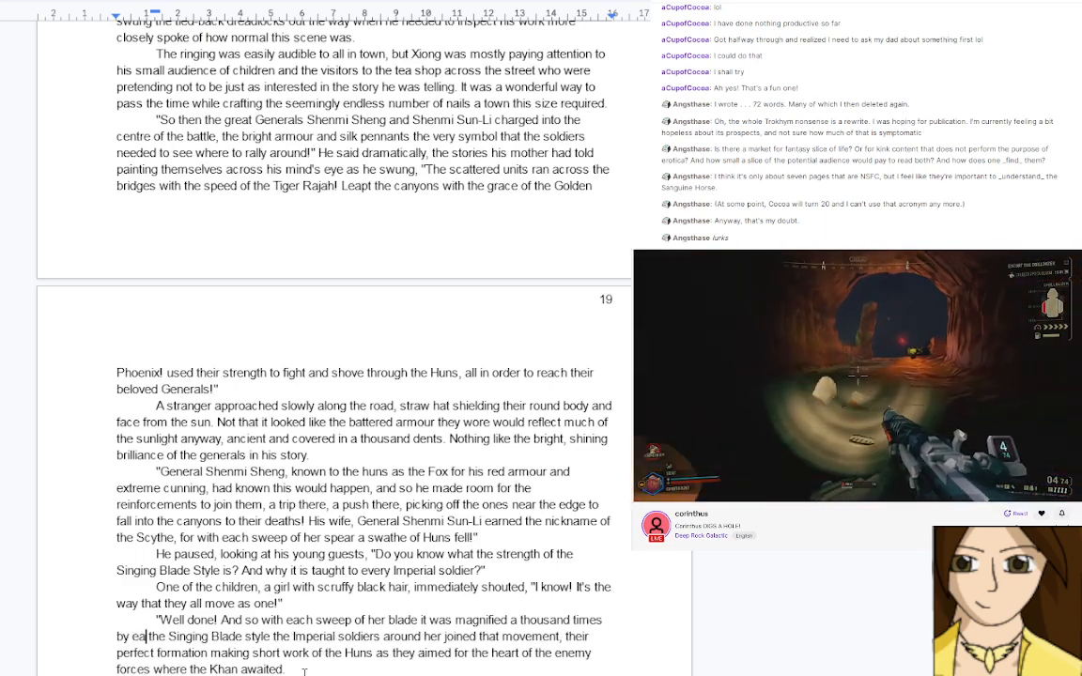
pyautogui.write('r ')
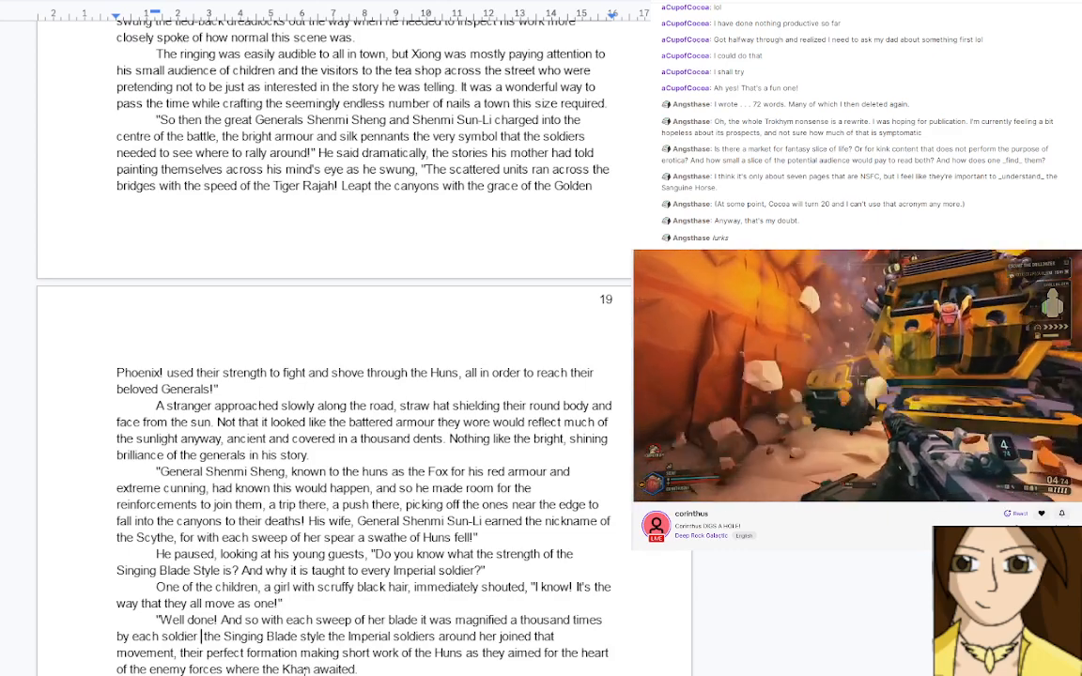
pyautogui.write('doing the s')
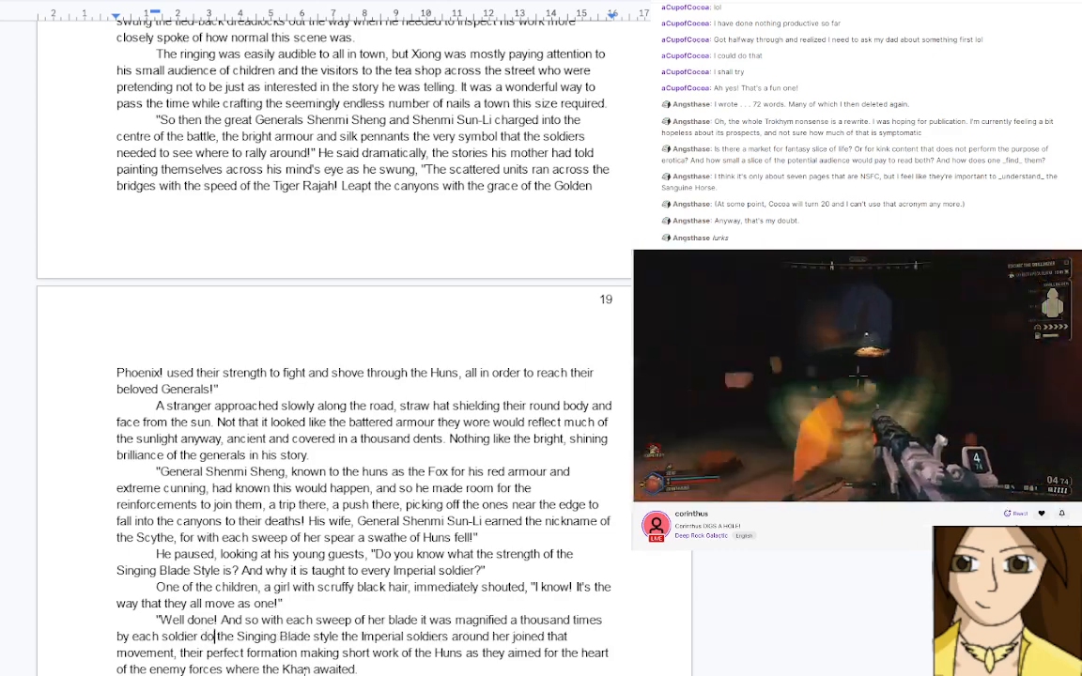
pyautogui.write('ame movemen')
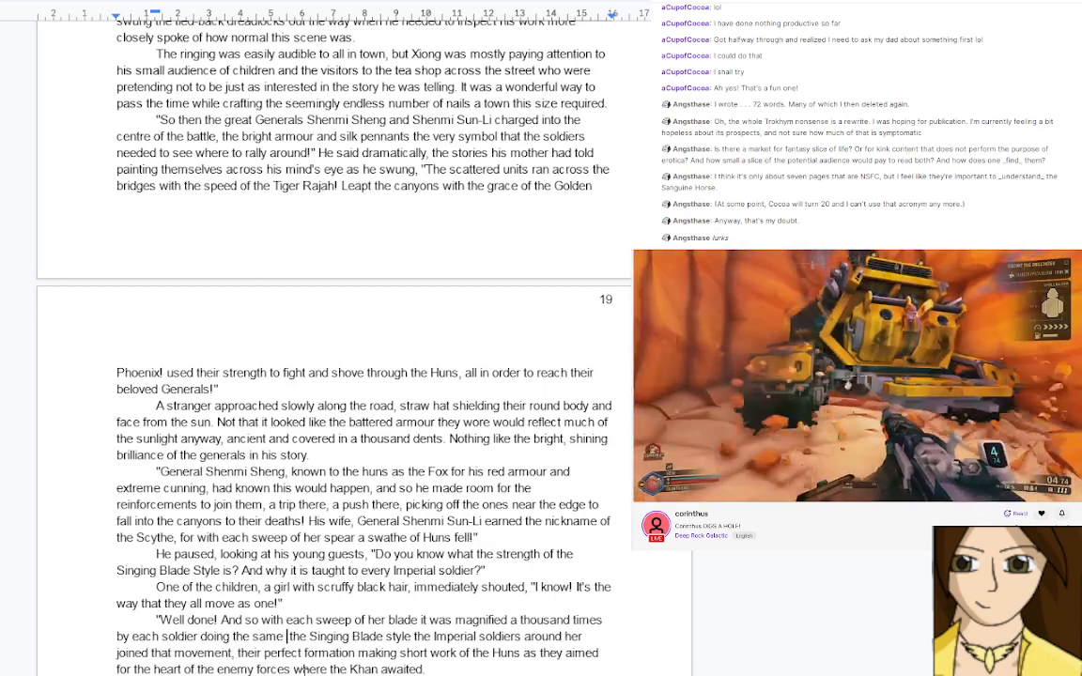
pyautogui.write('t')
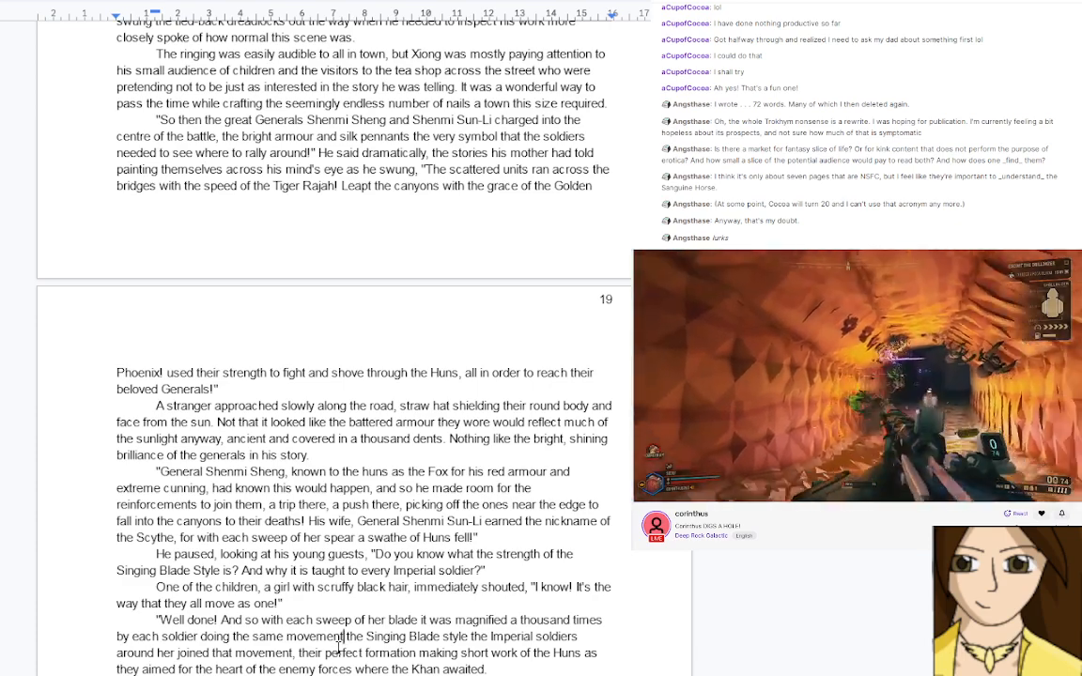
pyautogui.write(' with her ')
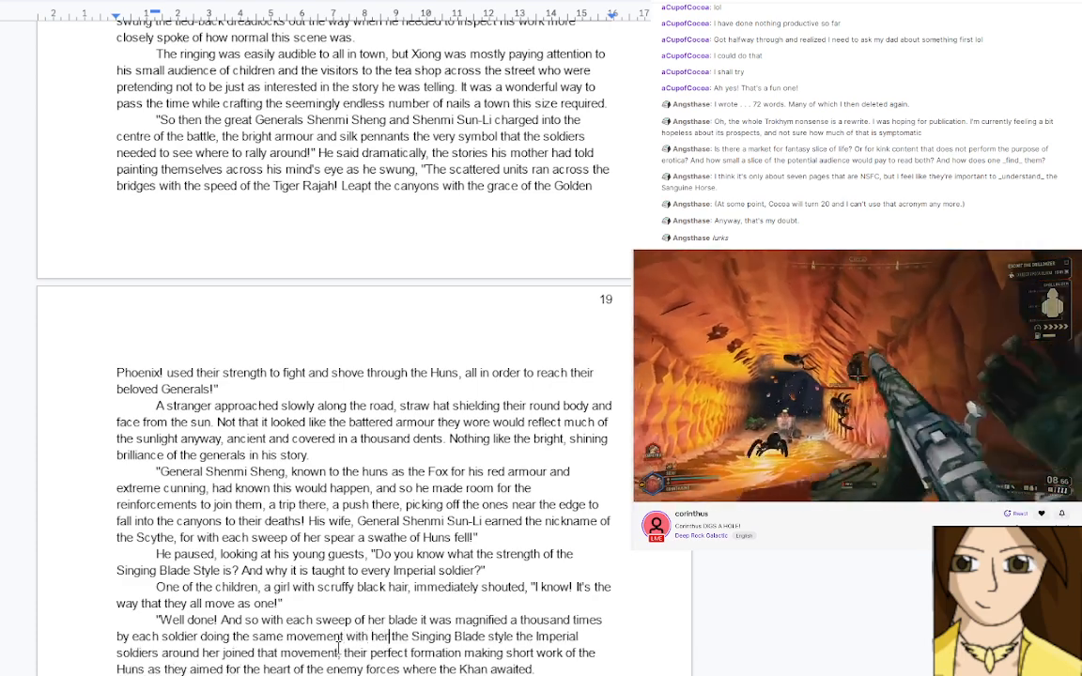
pyautogui.write('! ')
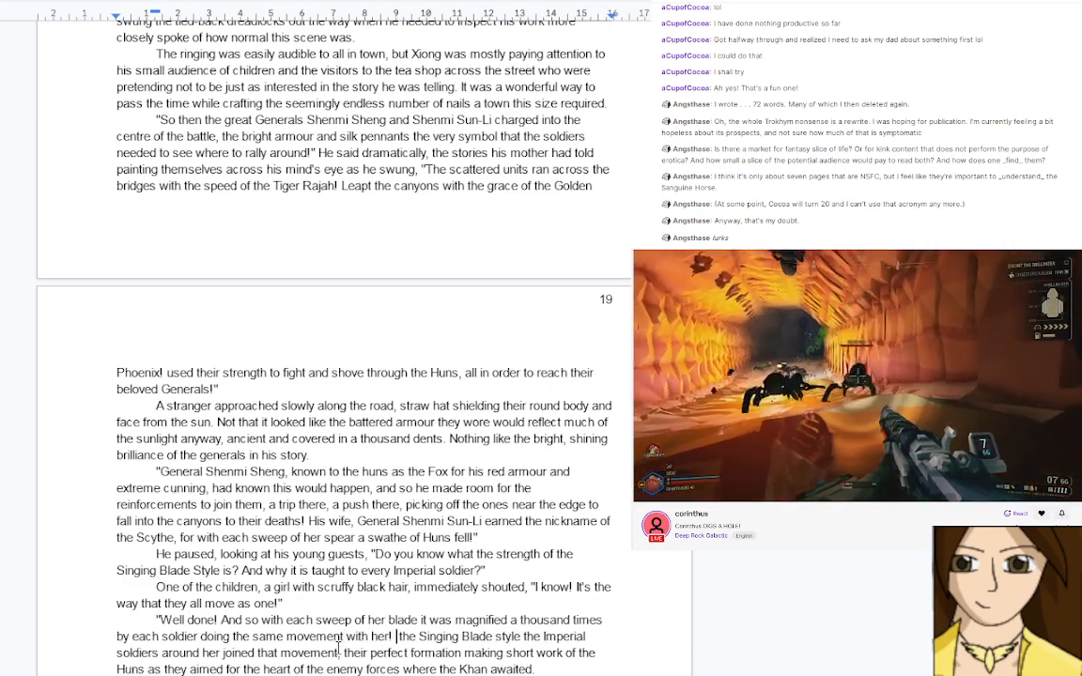
pyautogui.write('As a')
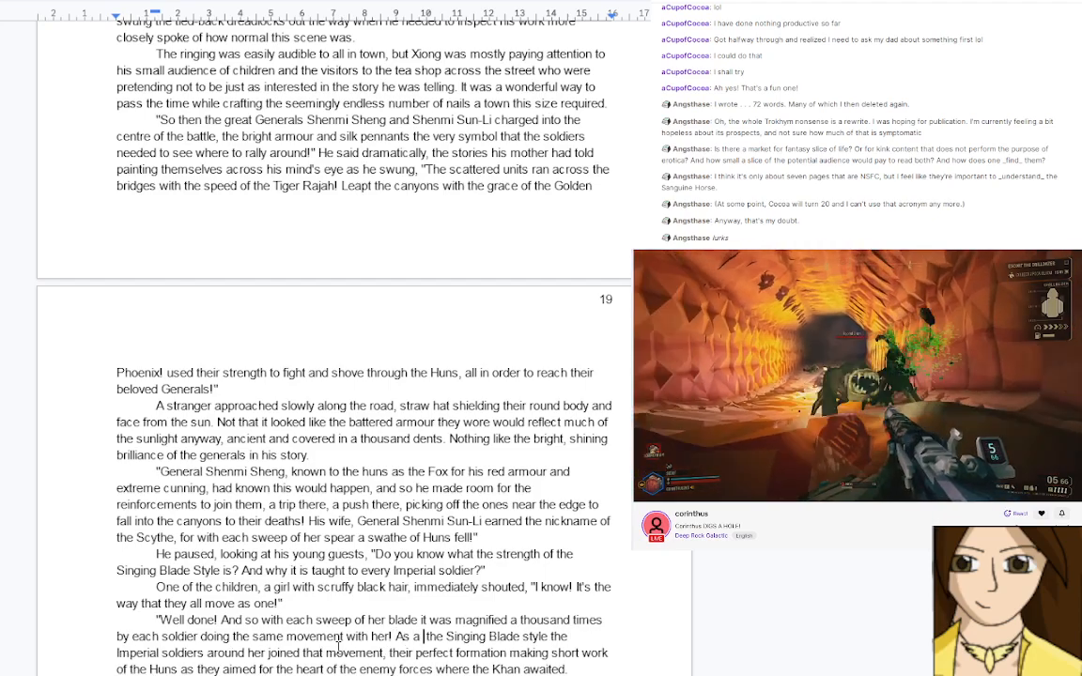
pyautogui.press('BackSpace')
pyautogui.press('BackSpace')
pyautogui.press('BackSpace')
pyautogui.press('BackSpace')
pyautogui.press('BackSpace')
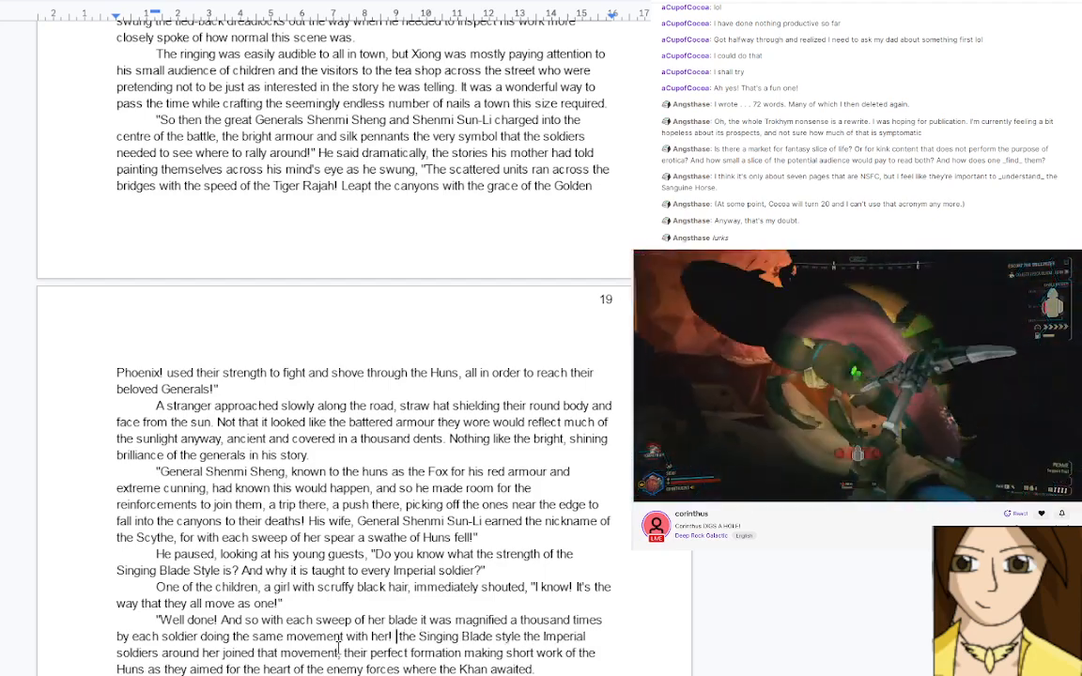
pyautogui.write('Each')
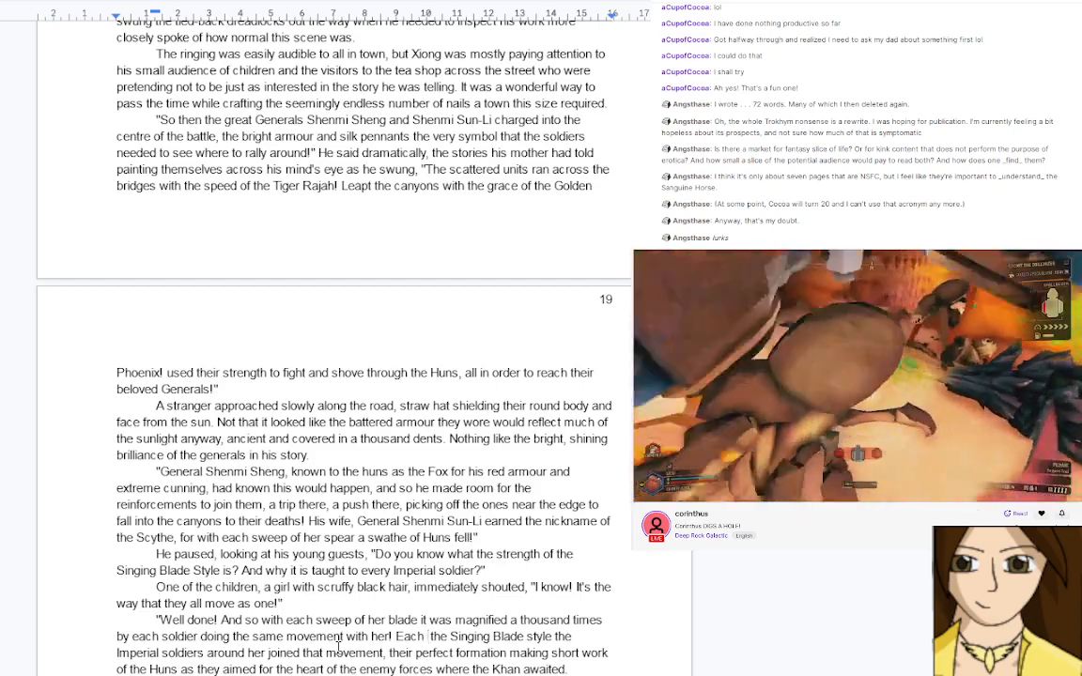
pyautogui.press('BackSpace')
pyautogui.press('BackSpace')
pyautogui.press('BackSpace')
pyautogui.press('BackSpace')
pyautogui.press('BackSpace')
pyautogui.press('BackSpace')
pyautogui.press('BackSpace')
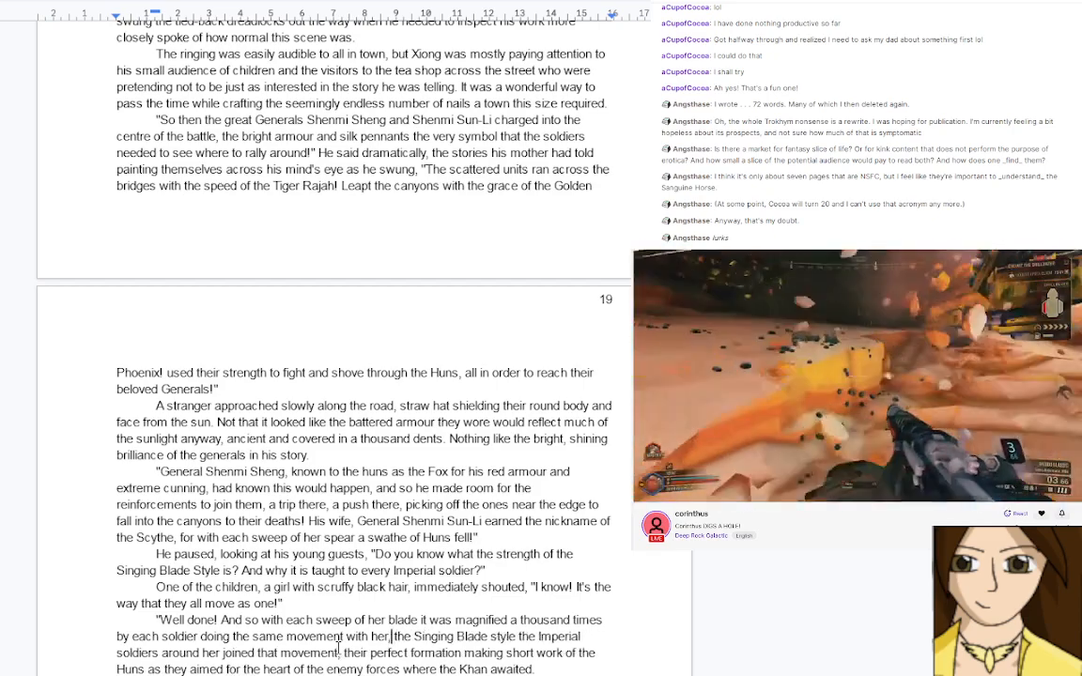
# Add a comma after "movement with her" and continue the sentence with "each Soldier gaining and"
pyautogui.write(', each Sold')
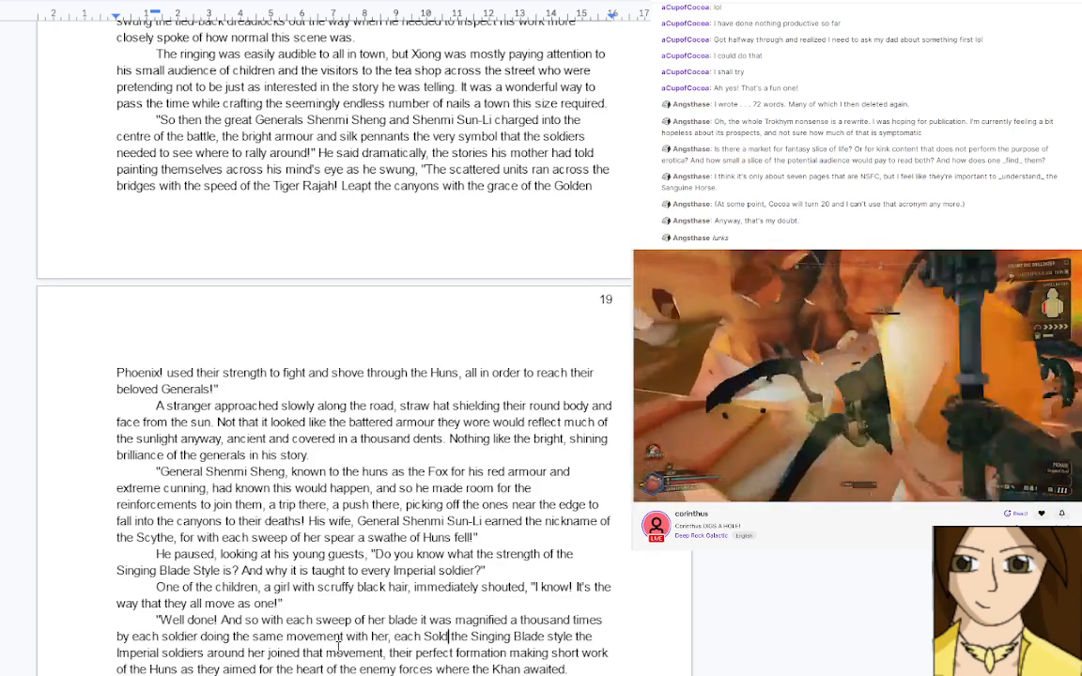
pyautogui.write('ier gaining')
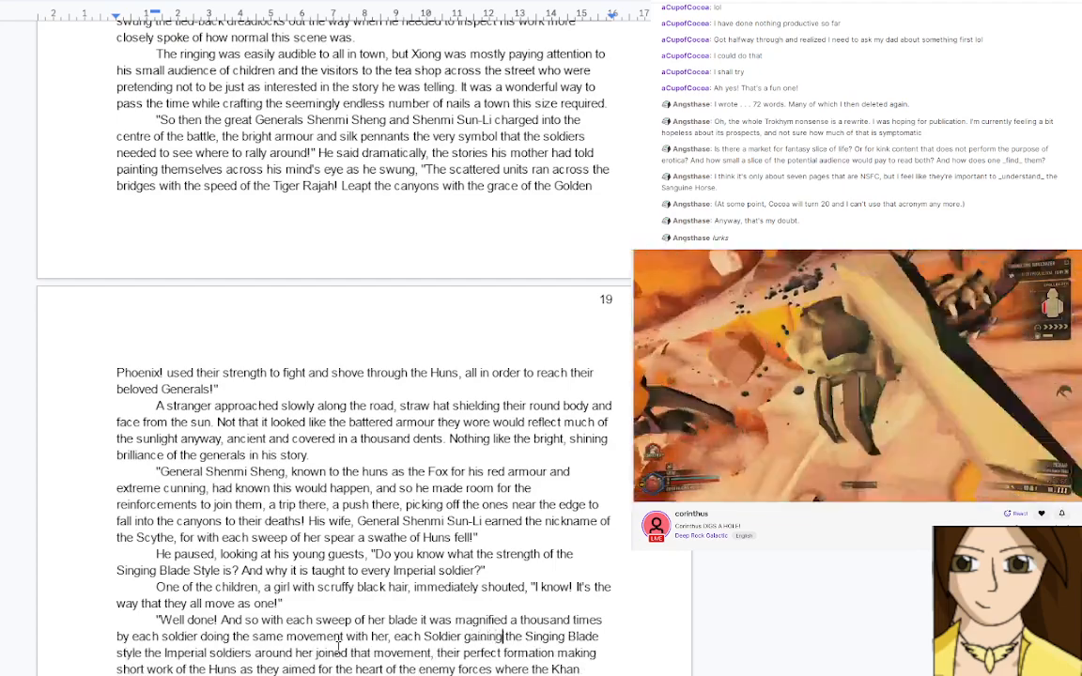
pyautogui.write(' a')
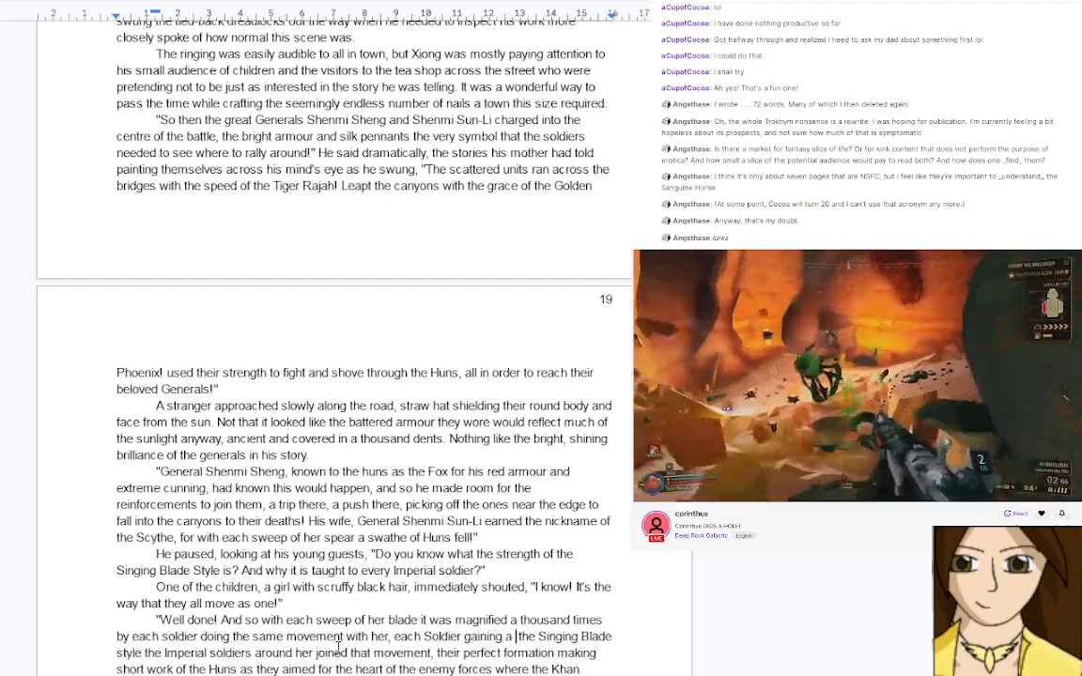
pyautogui.press('BackSpace')
pyautogui.press('BackSpace')
pyautogui.press('BackSpace')
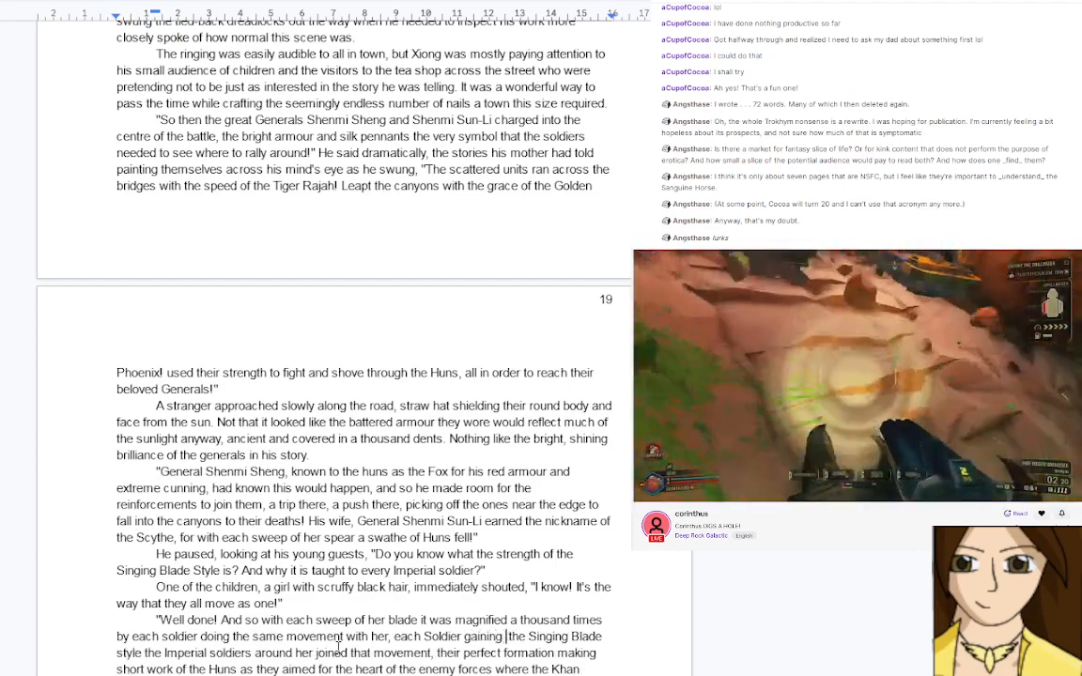
pyautogui.write('and ')
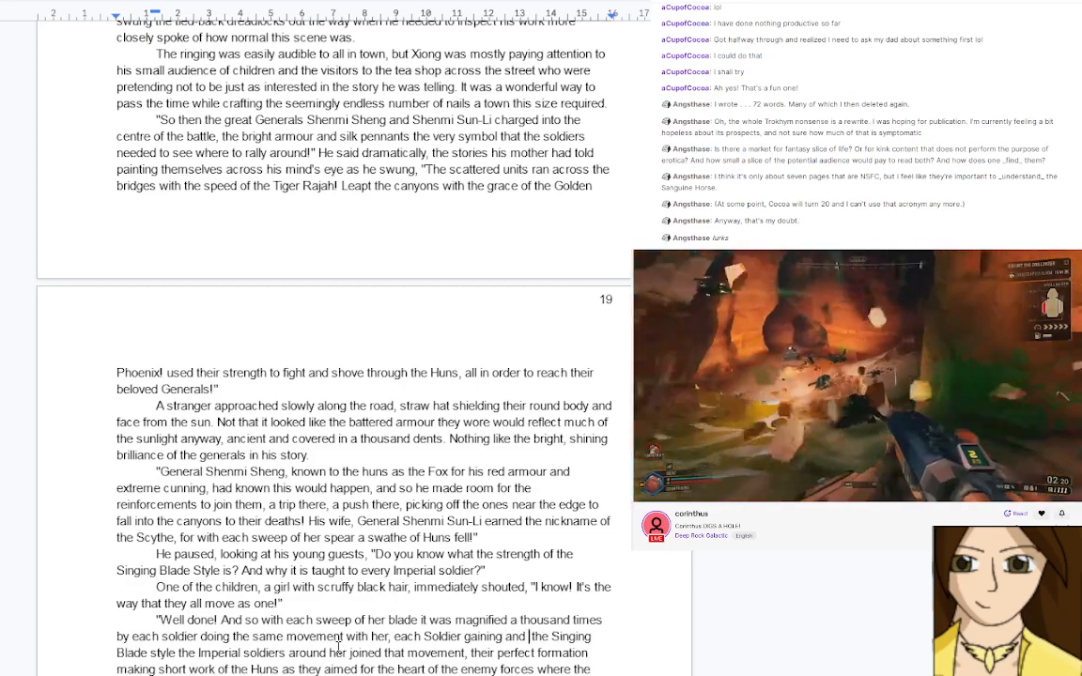
# Finish the sentence about each Soldier with "giving her strength with their formation."
pyautogui.write('givng')
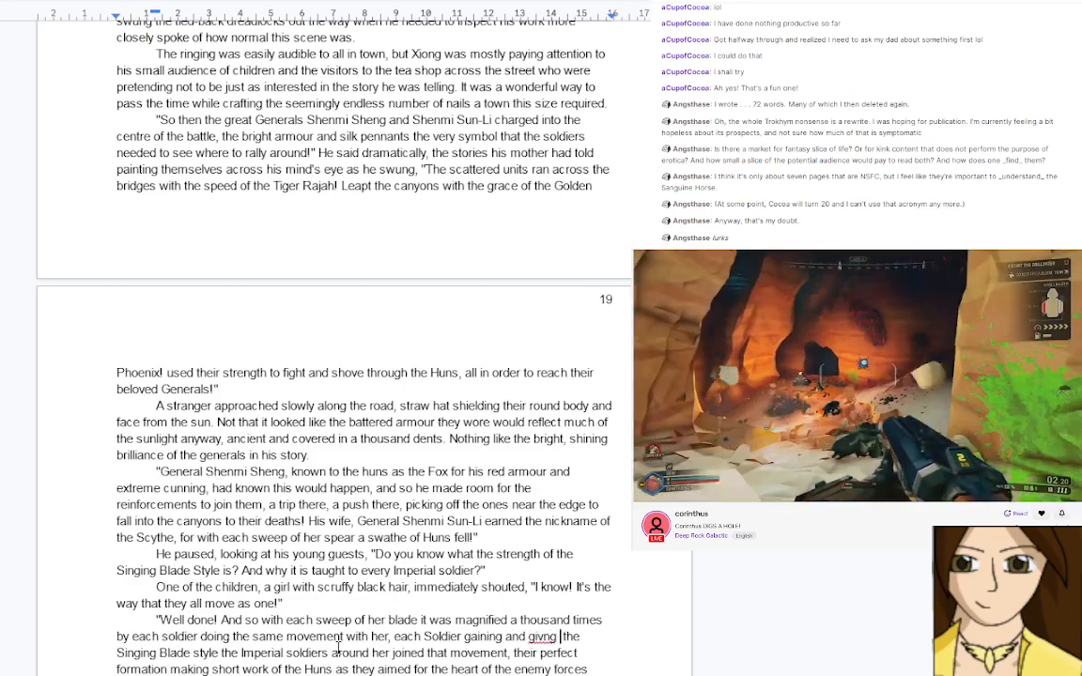
pyautogui.press('BackSpace')
pyautogui.press('BackSpace')
pyautogui.press('BackSpace')
pyautogui.press('BackSpace')
pyautogui.press('BackSpace')
pyautogui.press('BackSpace')
pyautogui.write('giving h')
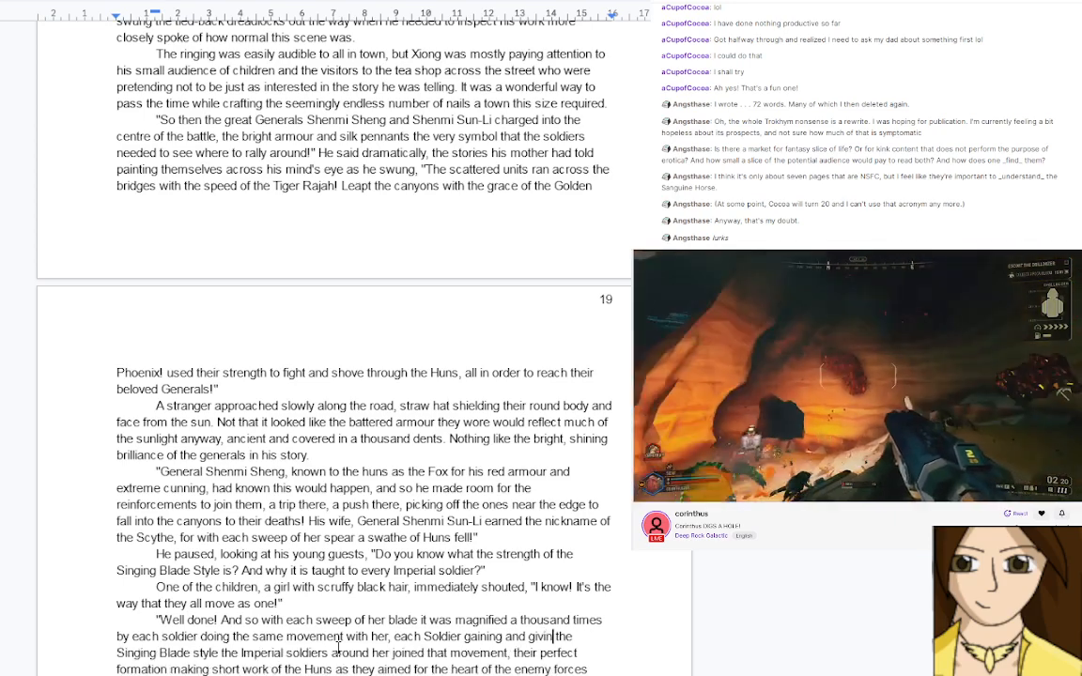
pyautogui.write('er strength w')
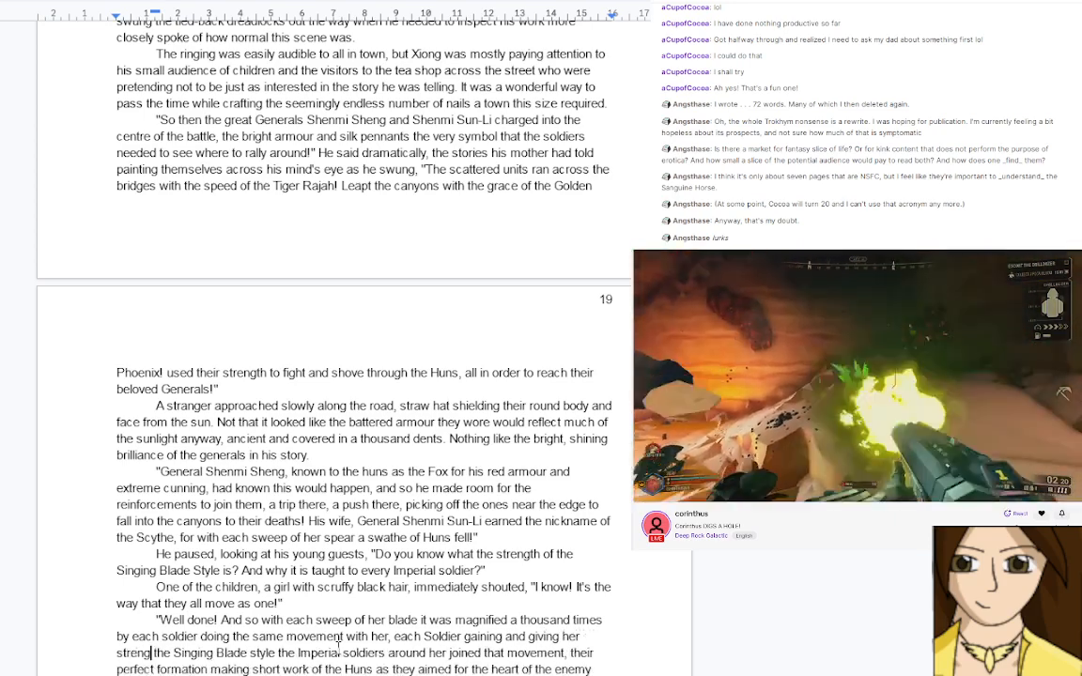
pyautogui.write('ith their forma')
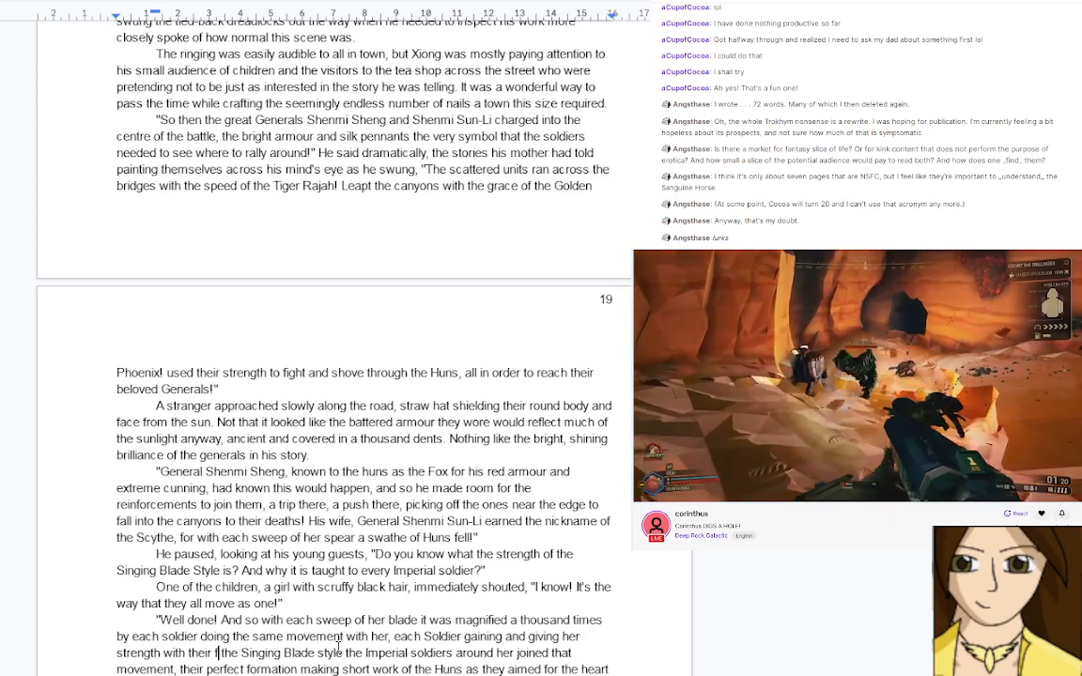
pyautogui.write('tion')
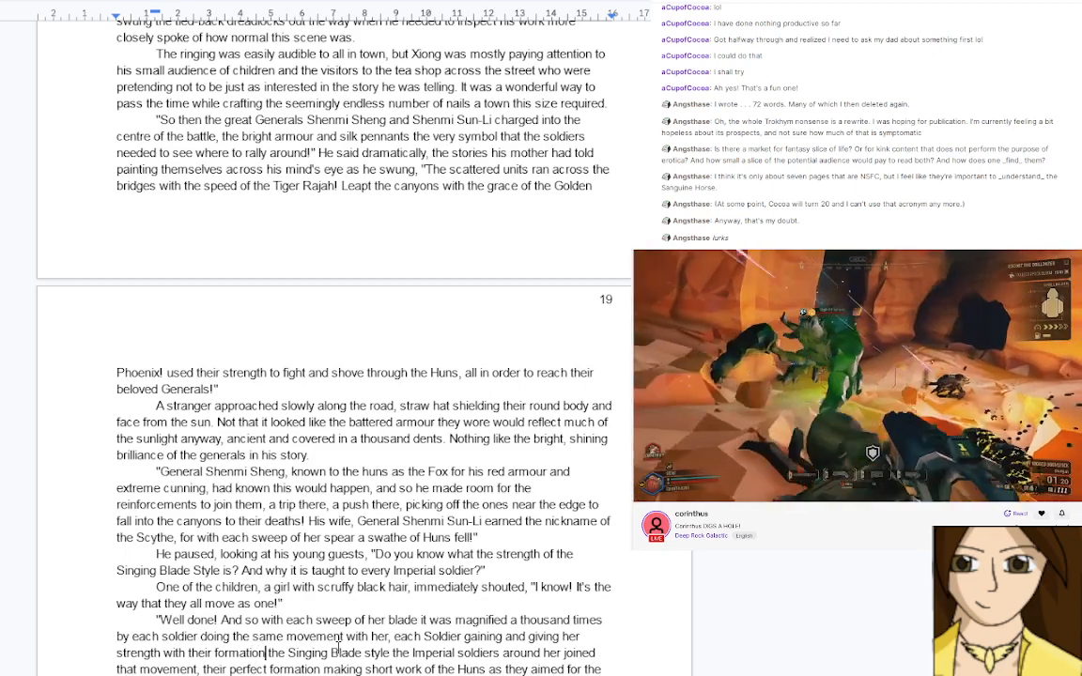
pyautogui.write('.')
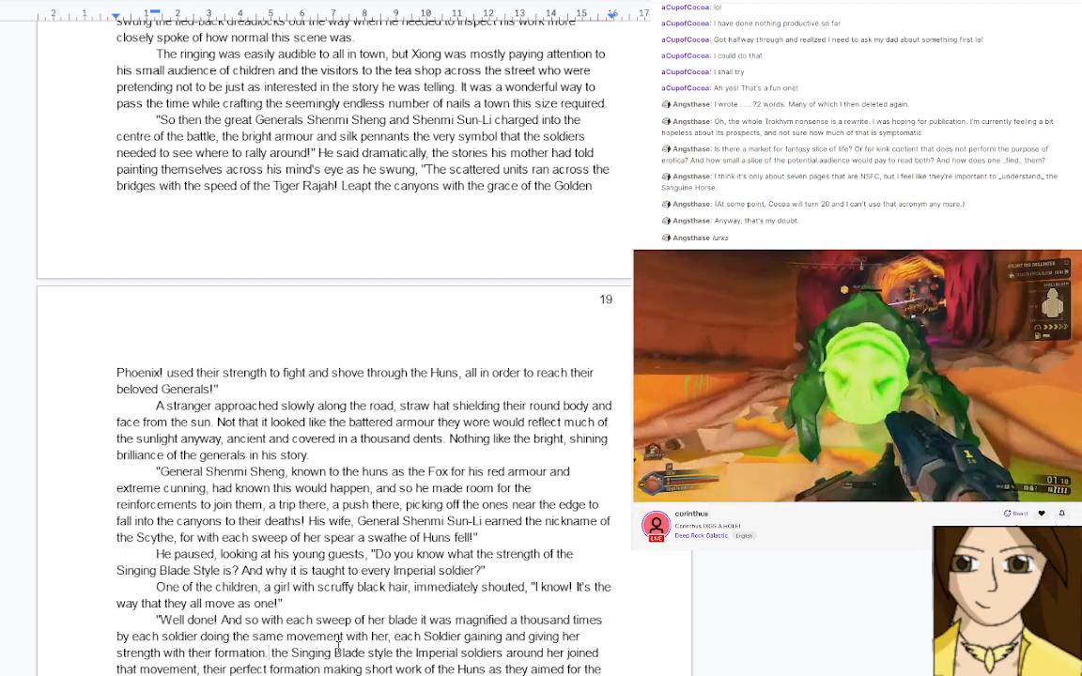
# Replace the leftover wording from "the Singing Blade style" up to and including "their" before "perfect formation" with "With that power"
pyautogui.hotkey('shift', 'Down')
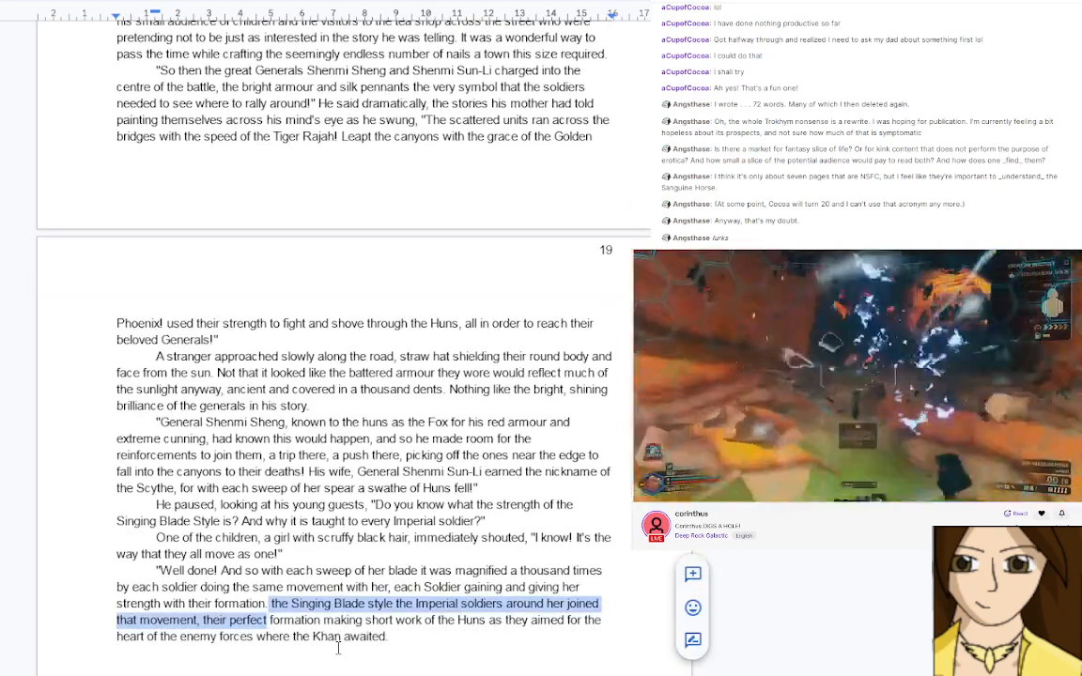
pyautogui.hotkey('shift', 'Left')
pyautogui.hotkey('shift', 'Left')
pyautogui.hotkey('shift', 'Left')
pyautogui.hotkey('shift', 'Left')
pyautogui.hotkey('shift', 'Left')
pyautogui.hotkey('shift', 'Left')
pyautogui.hotkey('shift', 'Left')
pyautogui.hotkey('shift', 'Left')
pyautogui.hotkey('shift', 'Left')
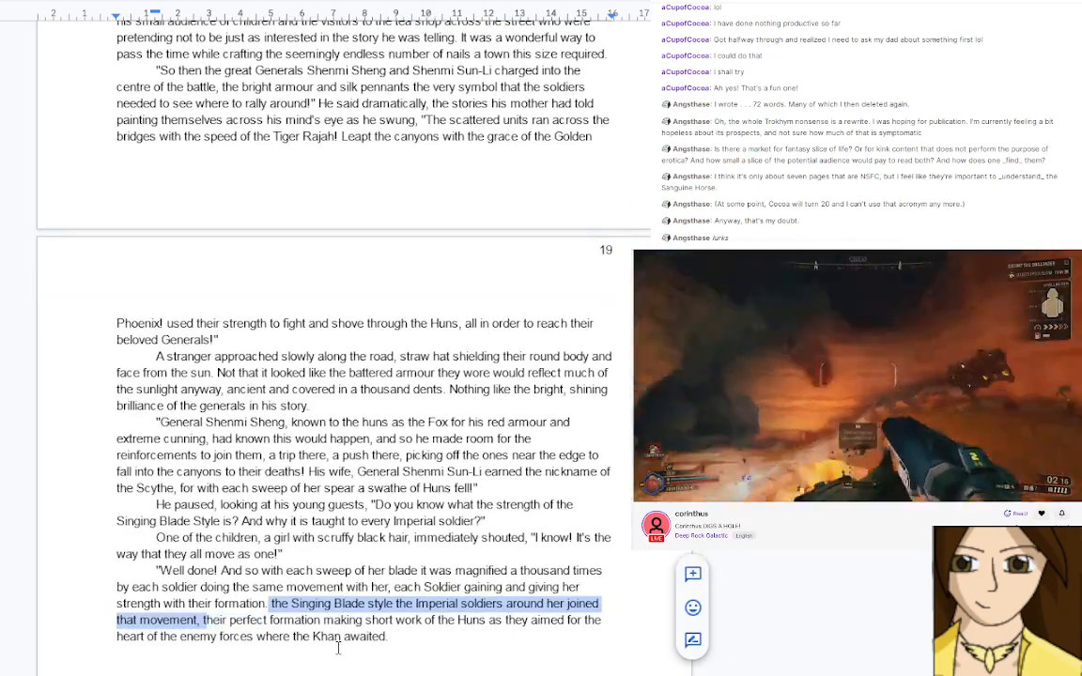
pyautogui.hotkey('shift', 'Right')
pyautogui.hotkey('shift', 'Right')
pyautogui.hotkey('shift', 'Right')
pyautogui.hotkey('shift', 'Right')
pyautogui.hotkey('shift', 'Right')
pyautogui.hotkey('shift', 'Right')
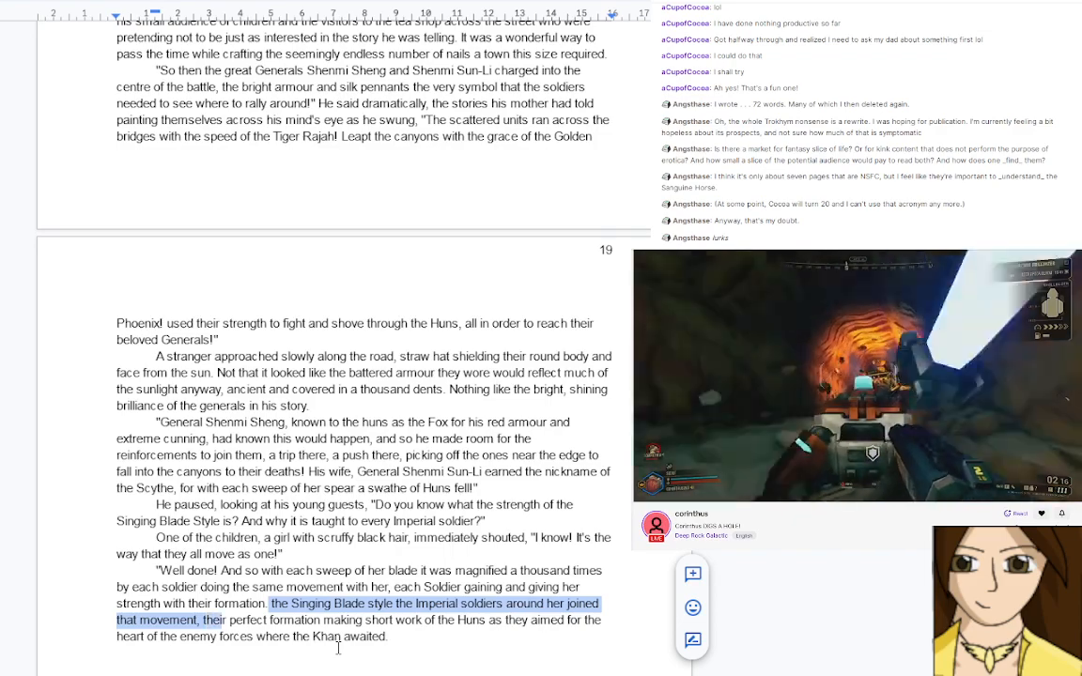
pyautogui.write('With that po')
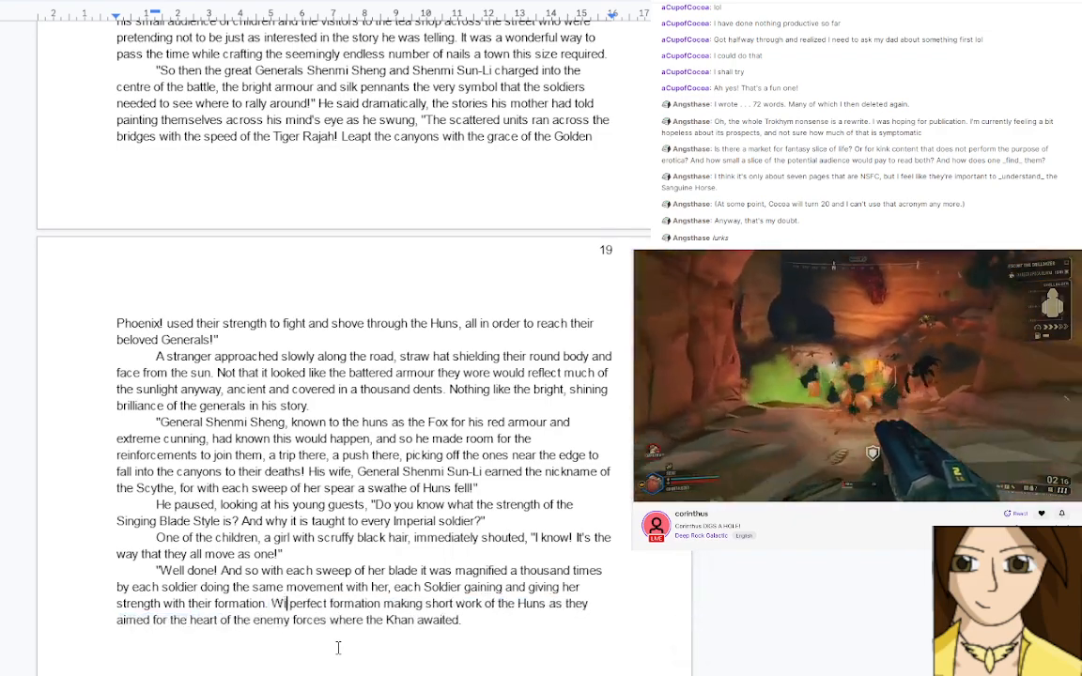
pyautogui.write('wer')
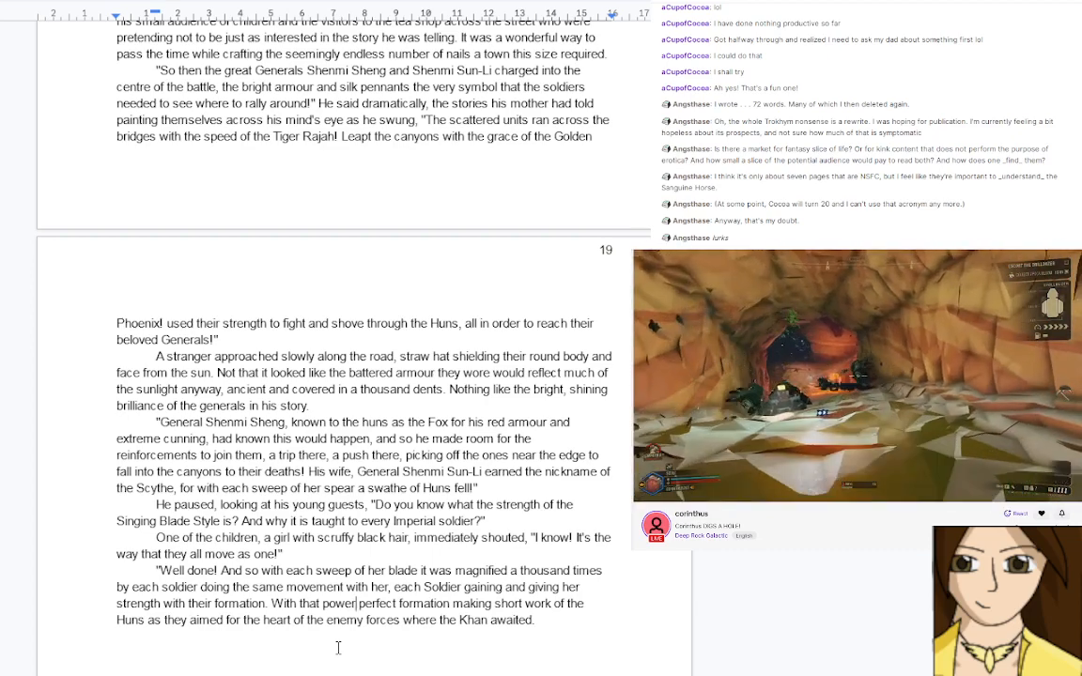
# Add "their" before "perfect formation" with its spelling corrected, and change "making" to "made"
pyautogui.write('thier')
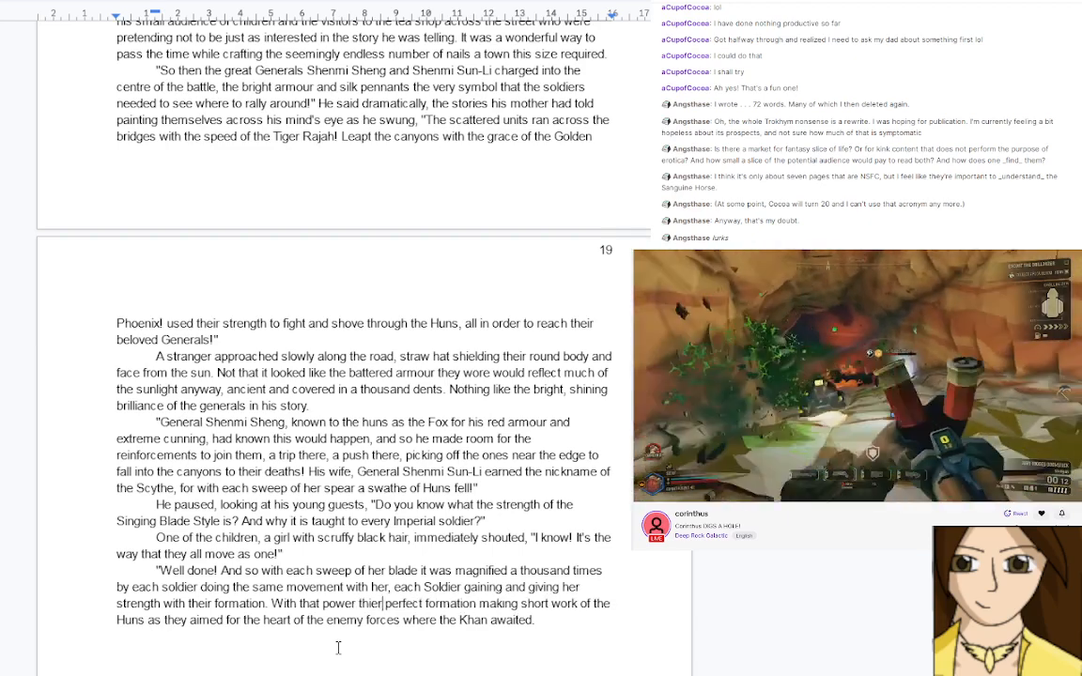
pyautogui.click(503, 603)
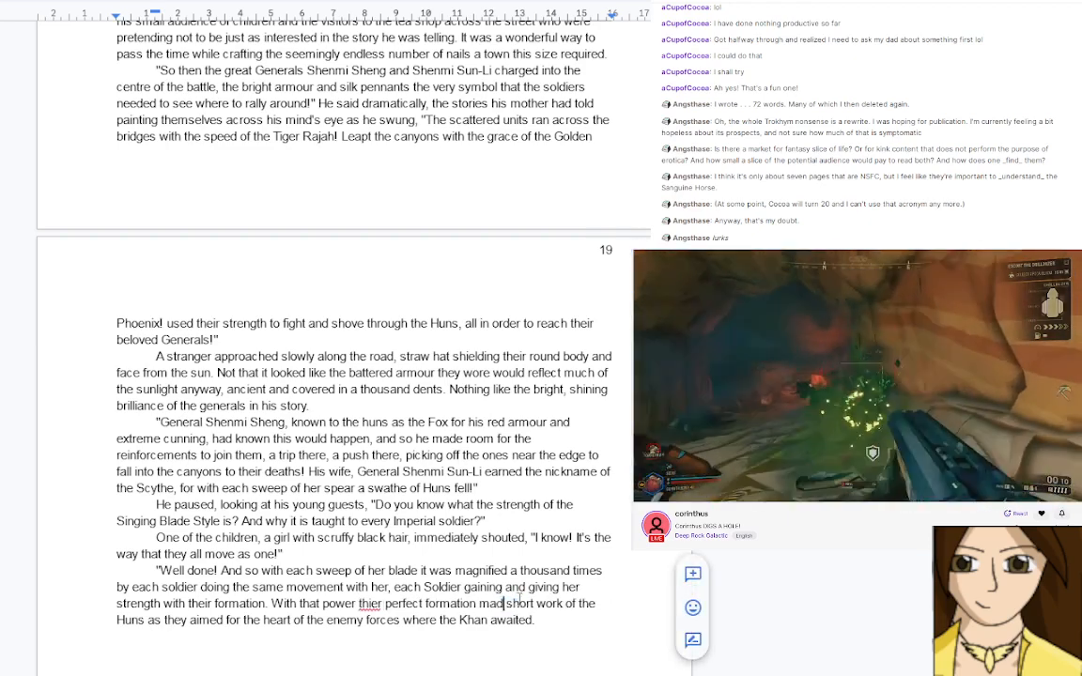
pyautogui.write('e')
pyautogui.click(372, 603)
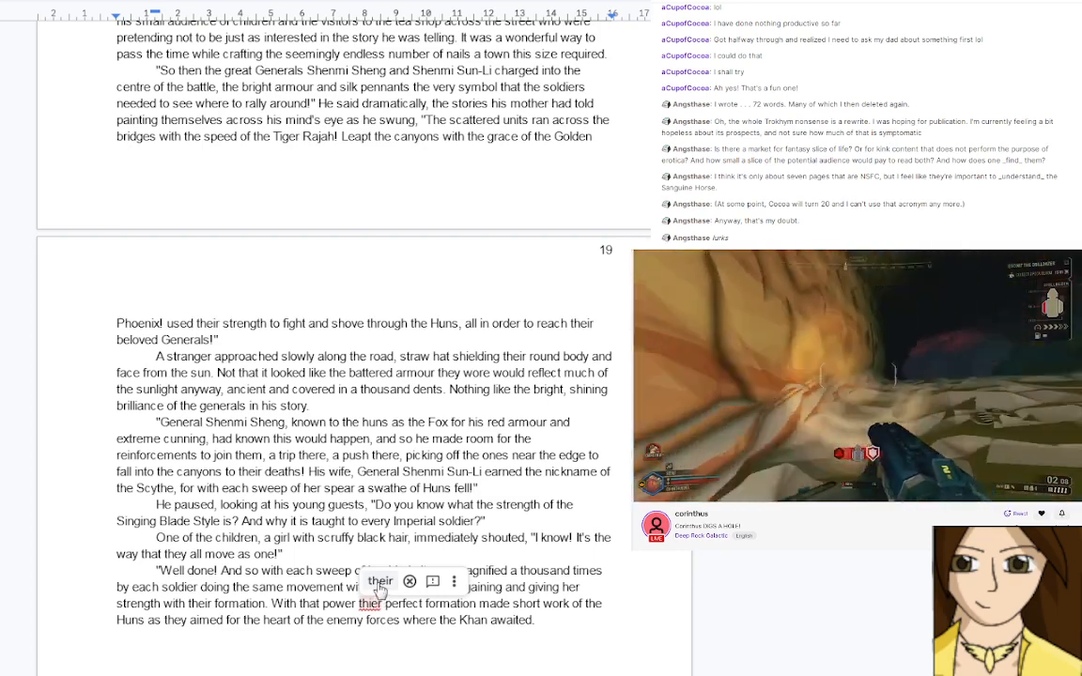
pyautogui.click(380, 582)
# Change "as" to "and" before "they aimed", and break off the speech after "Huns" with a dash and closing quotation mark
pyautogui.scroll(-3, 253, 483)
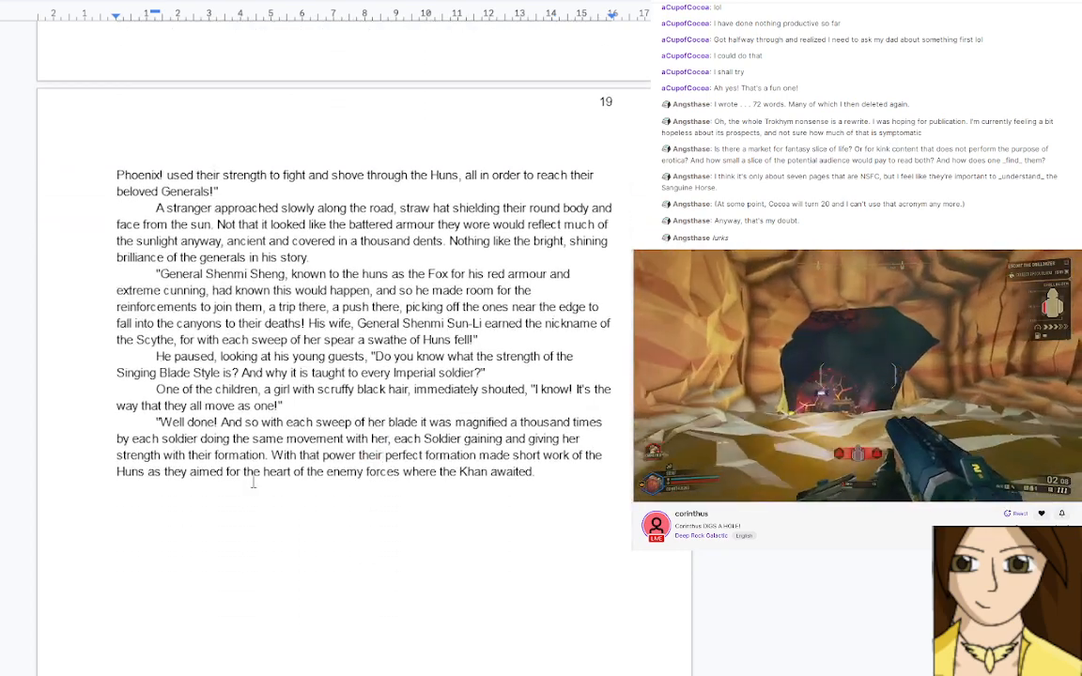
pyautogui.doubleClick(154, 471)
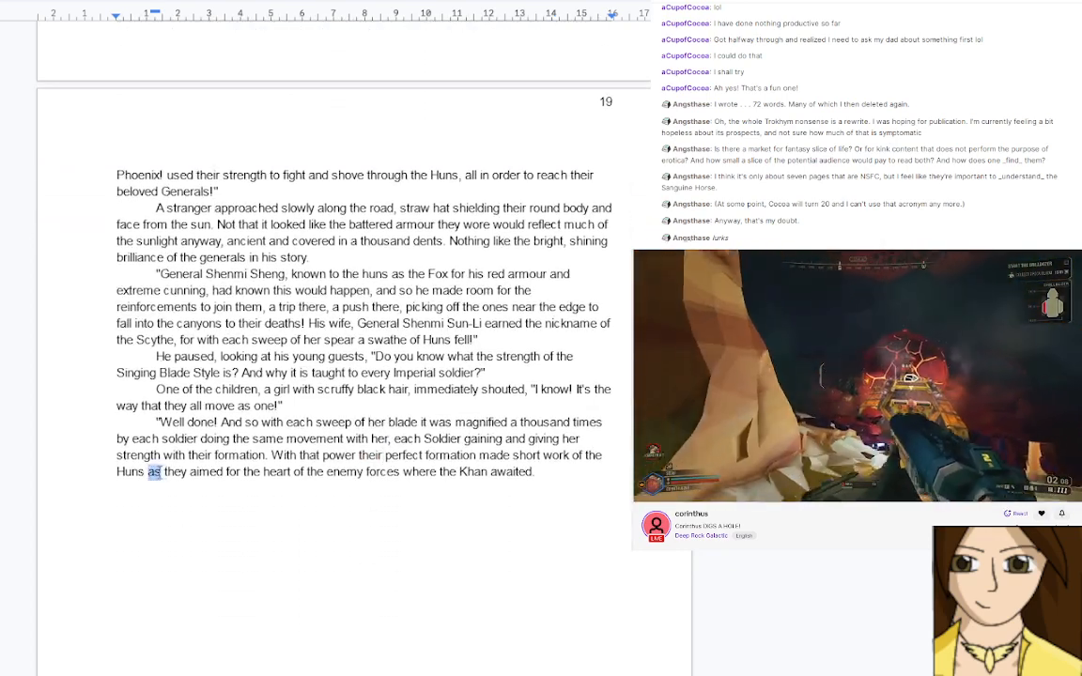
pyautogui.write('and')
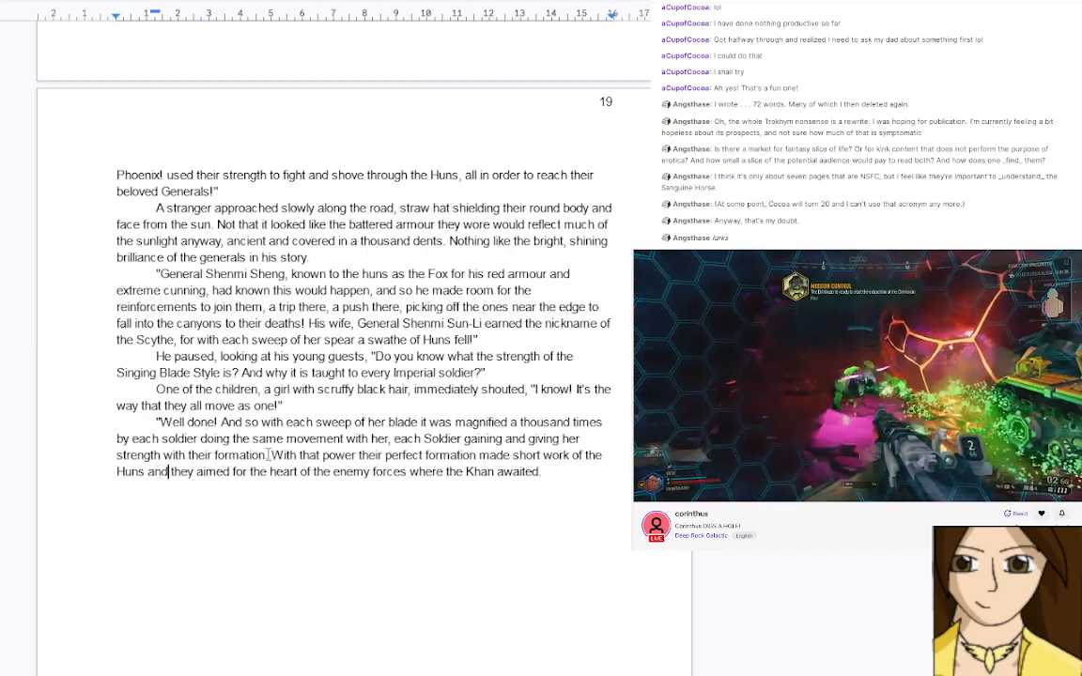
pyautogui.click(145, 472)
pyautogui.write('-"')
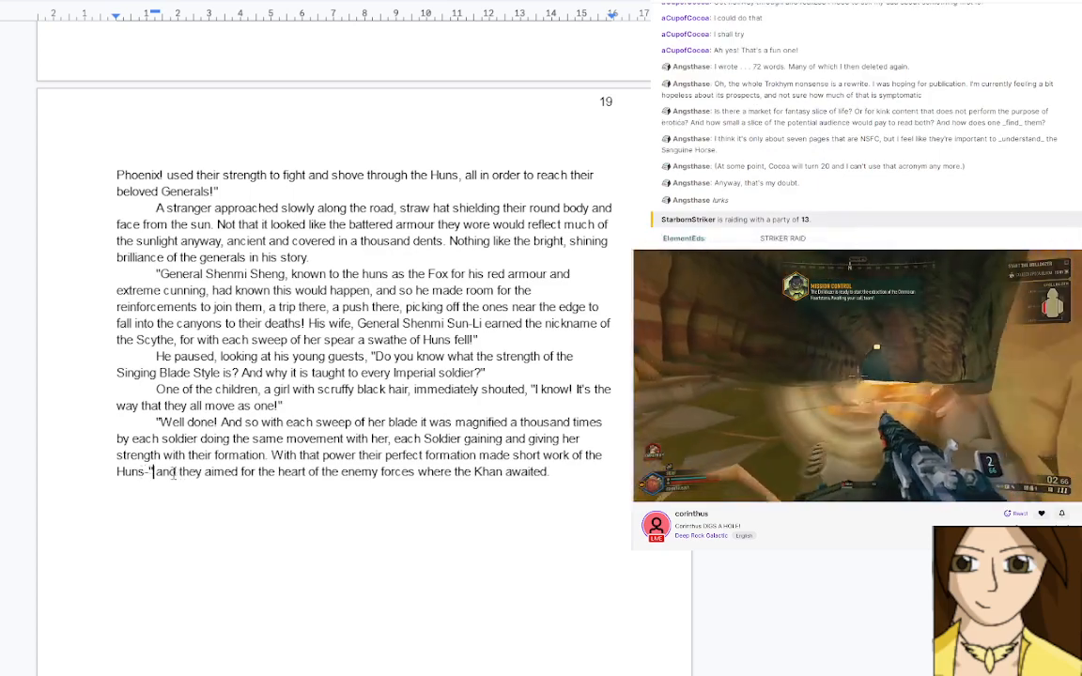
# Insert "His voice dipped dramatically, eyes sweeping across the small children like co-conspirators," after the broken-off speech, and reopen the dialogue with a quotation mark and dash
pyautogui.write(' His')
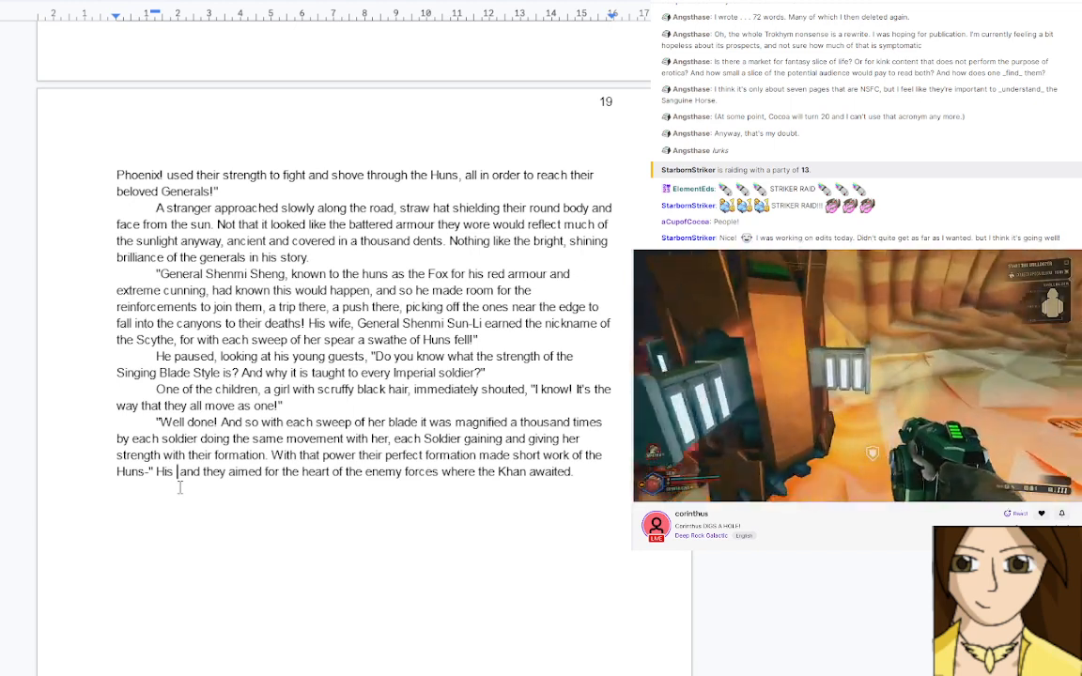
pyautogui.write('voice dippe')
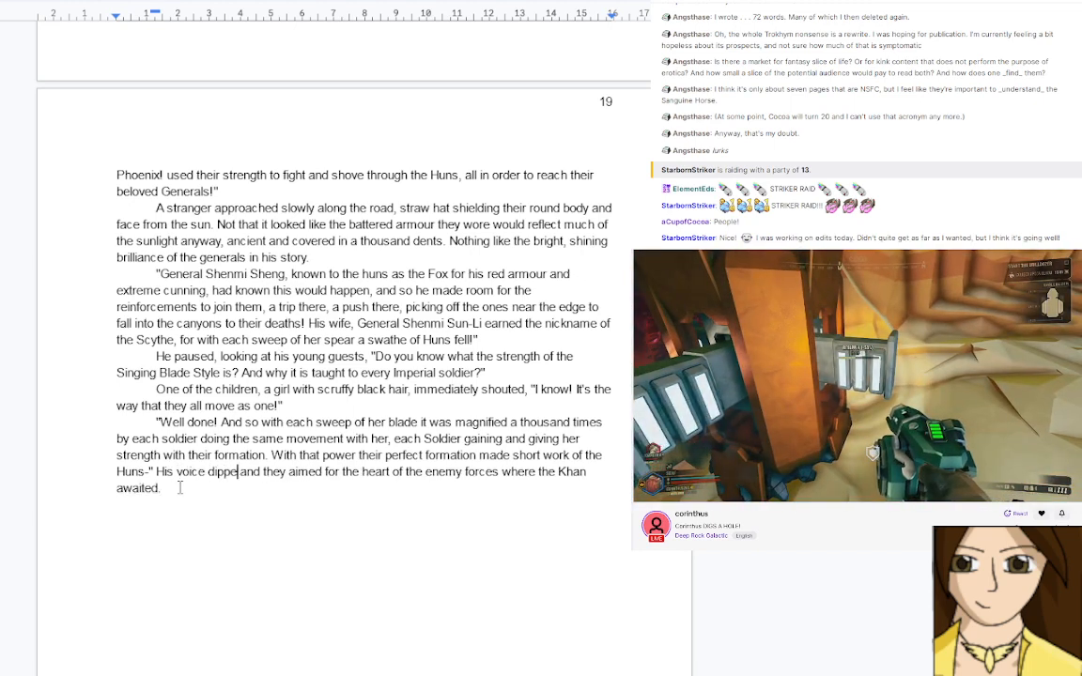
pyautogui.write('d dramatical')
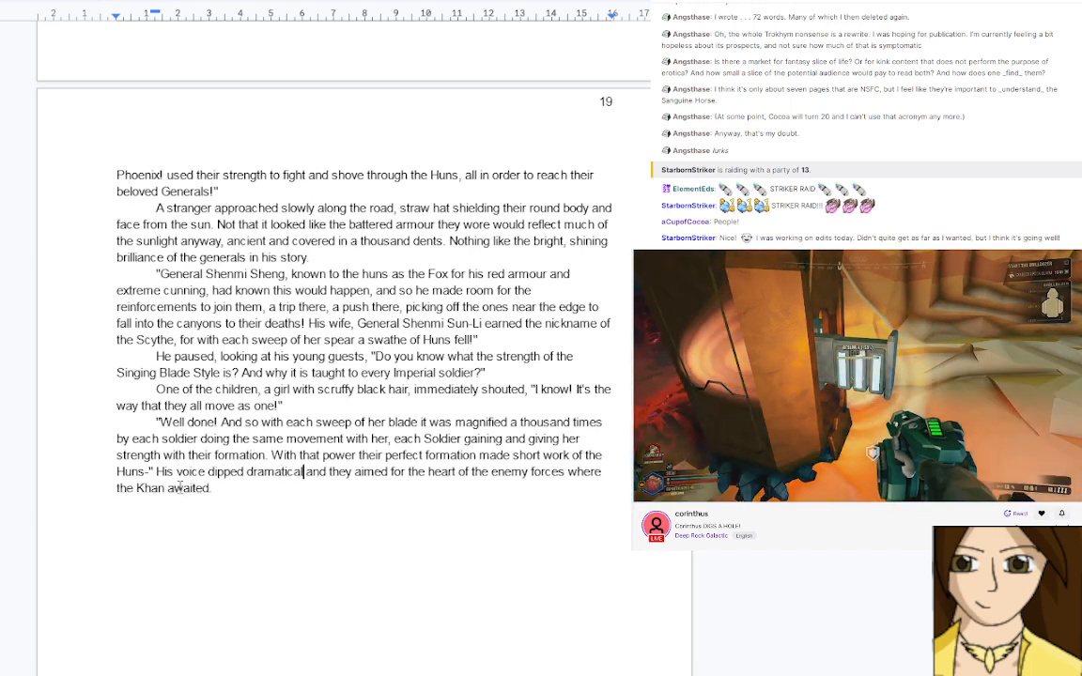
pyautogui.write('ly, eyes ')
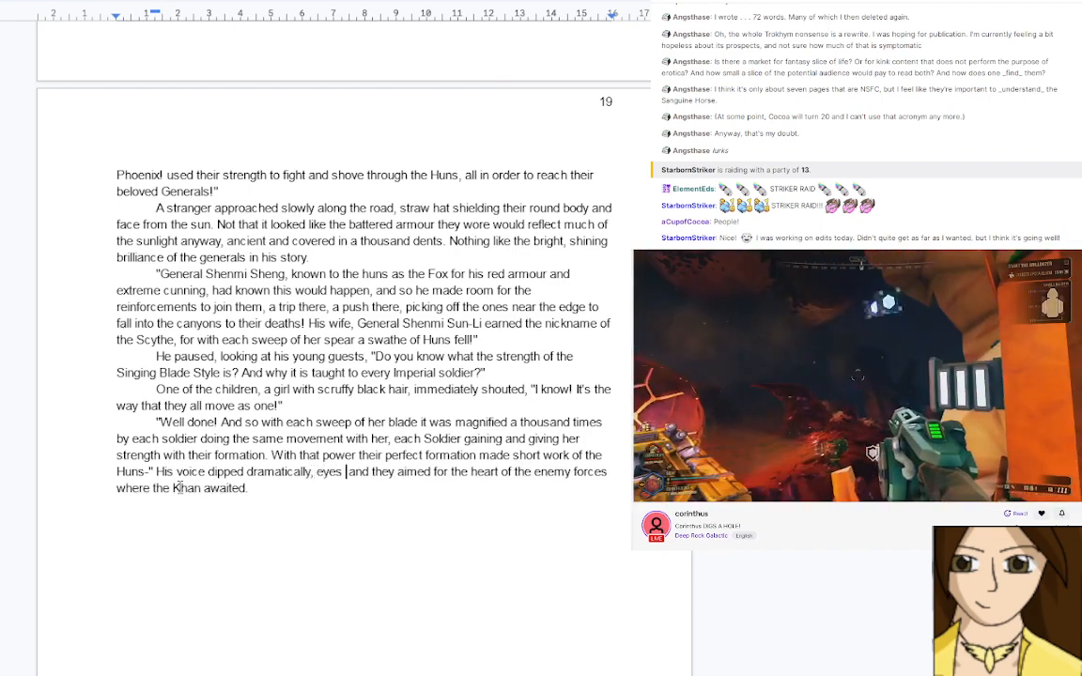
pyautogui.write('sweeping a')
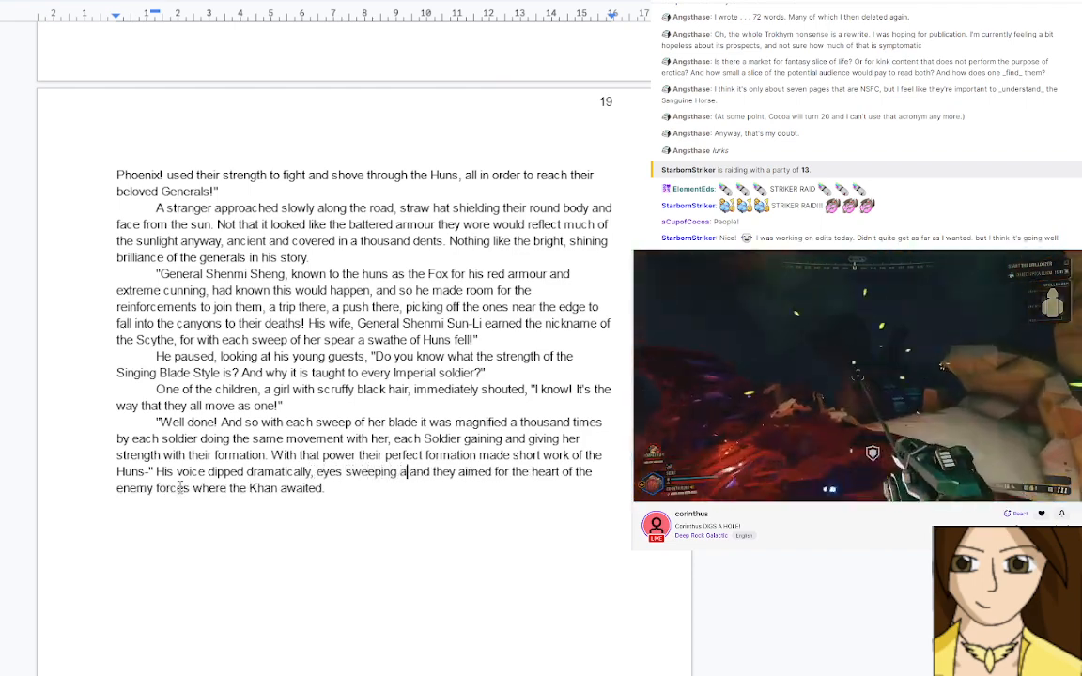
pyautogui.write('cross the small')
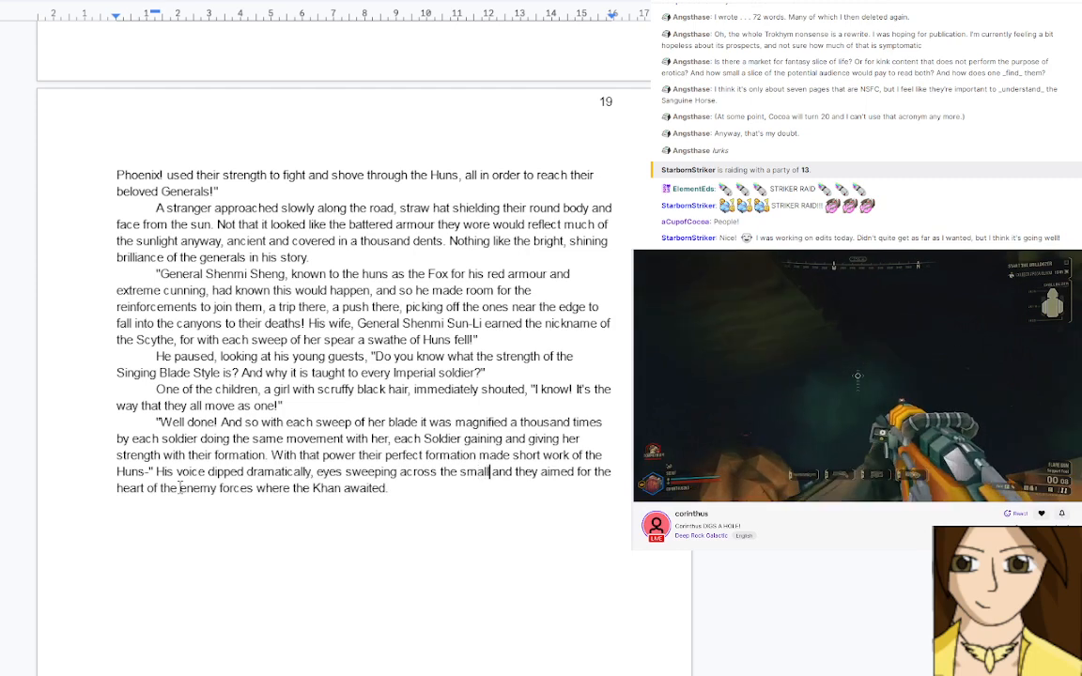
pyautogui.write(' children')
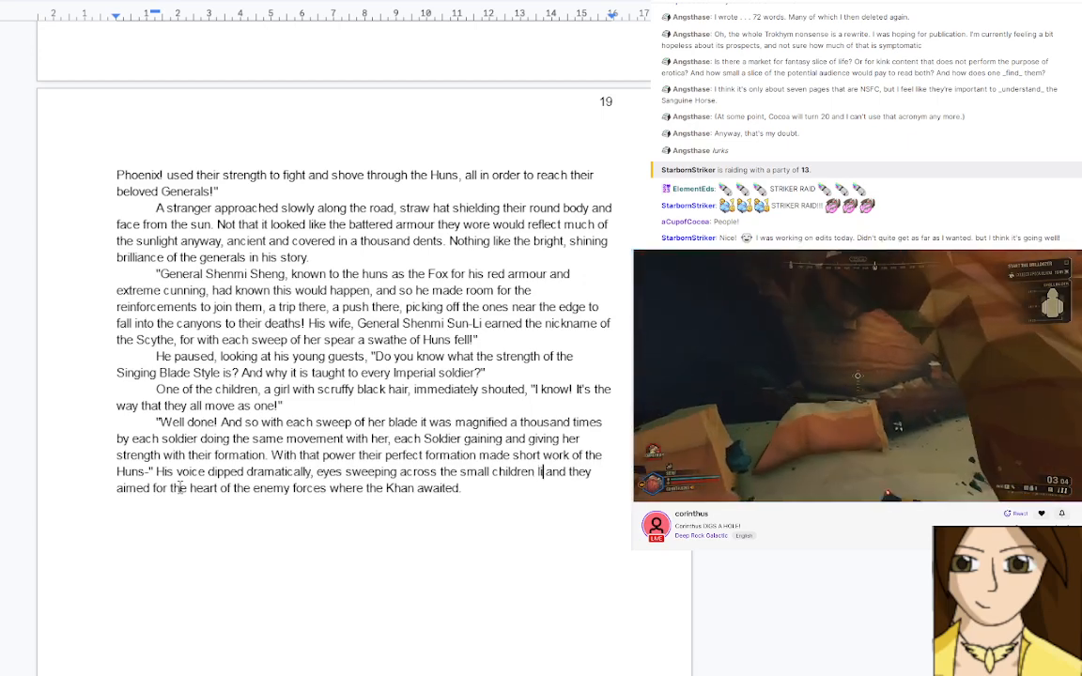
pyautogui.write('like co-')
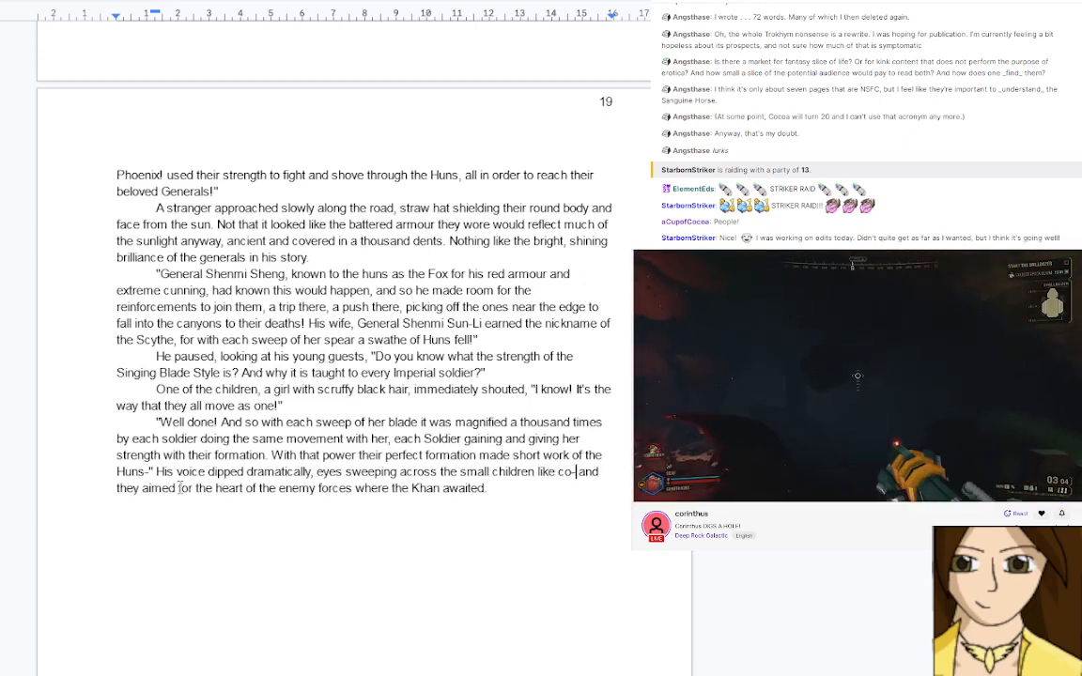
pyautogui.write('conspirators,')
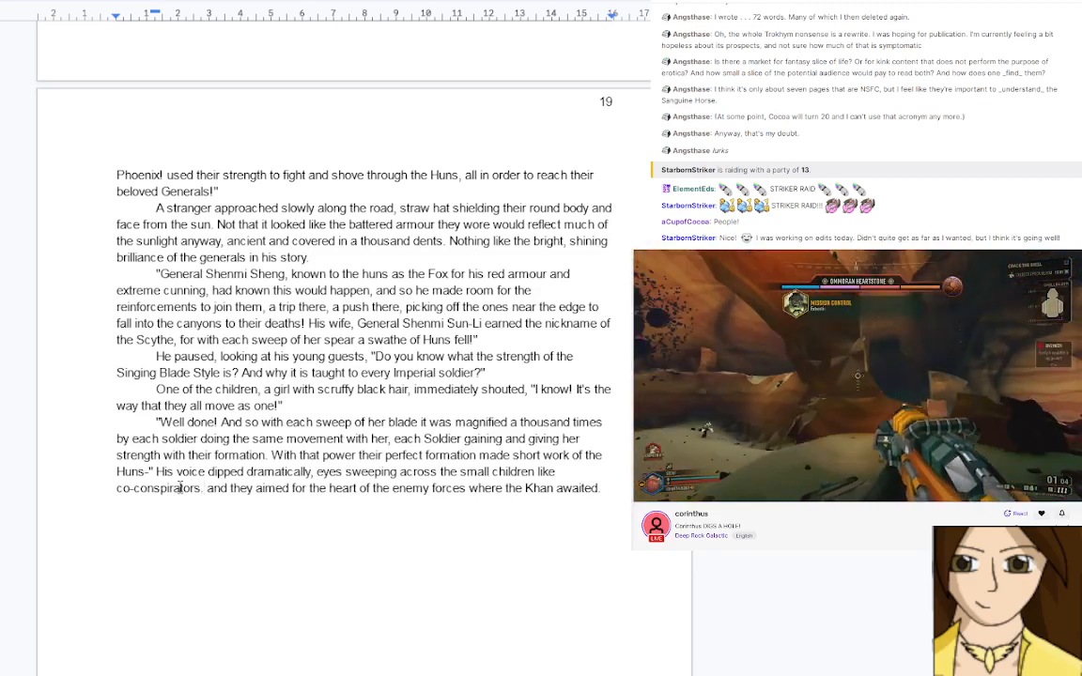
pyautogui.write(' "-')
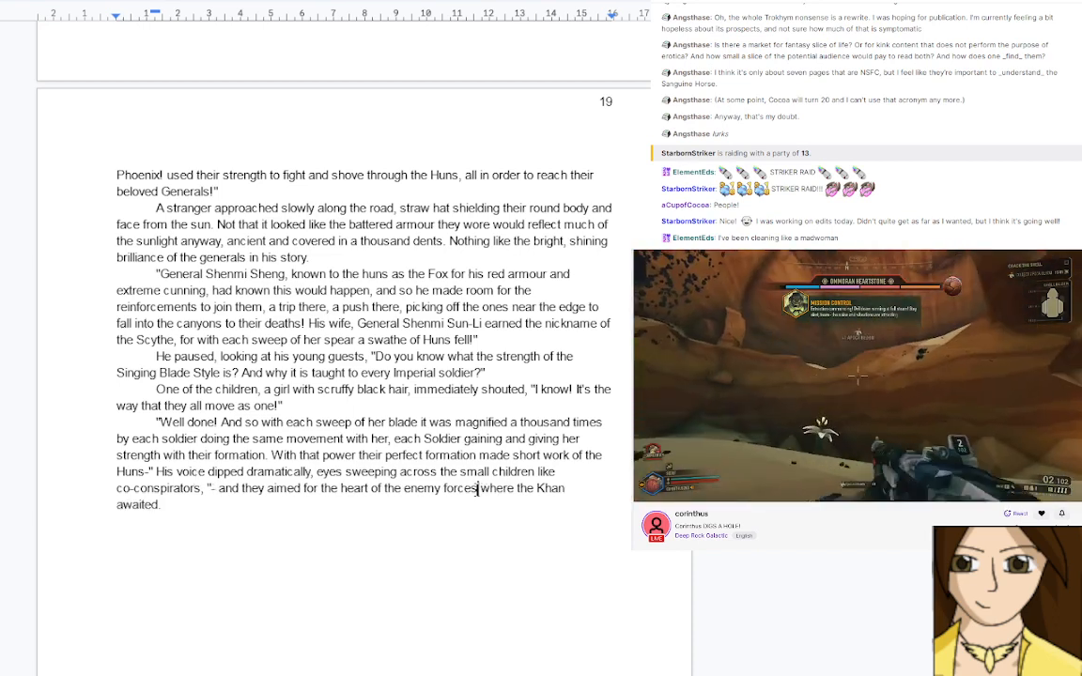
# Describe the Khan by inserting a comma and "the leader of all the Huns that had been attacking the Wall" after "the Khan"
pyautogui.click(476, 490)
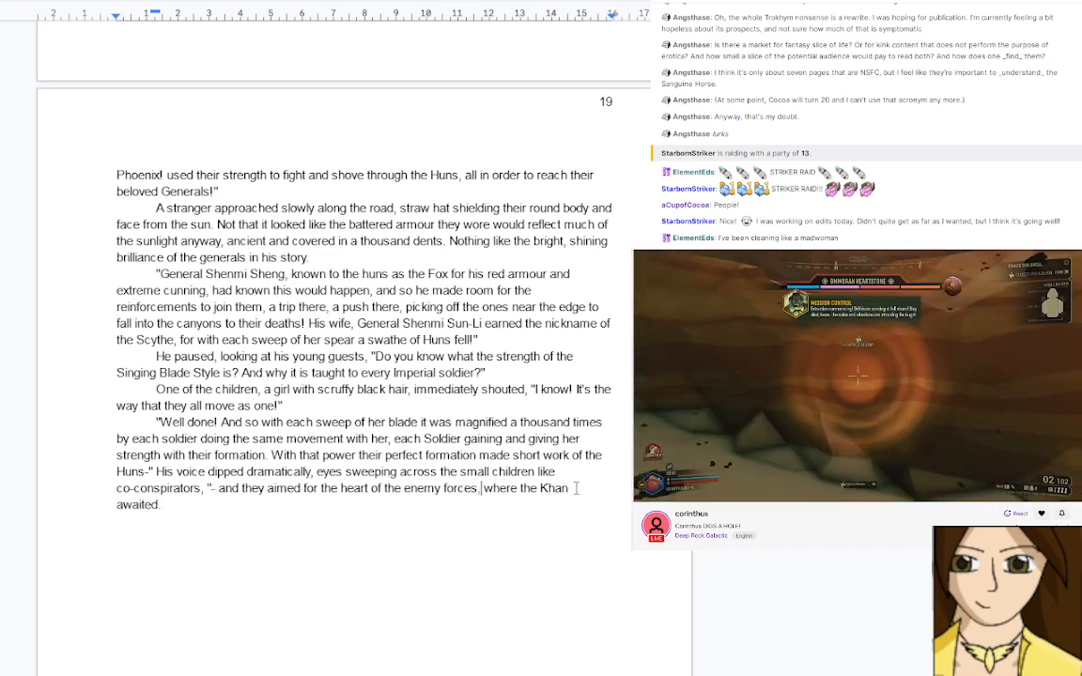
pyautogui.press('BackSpace')
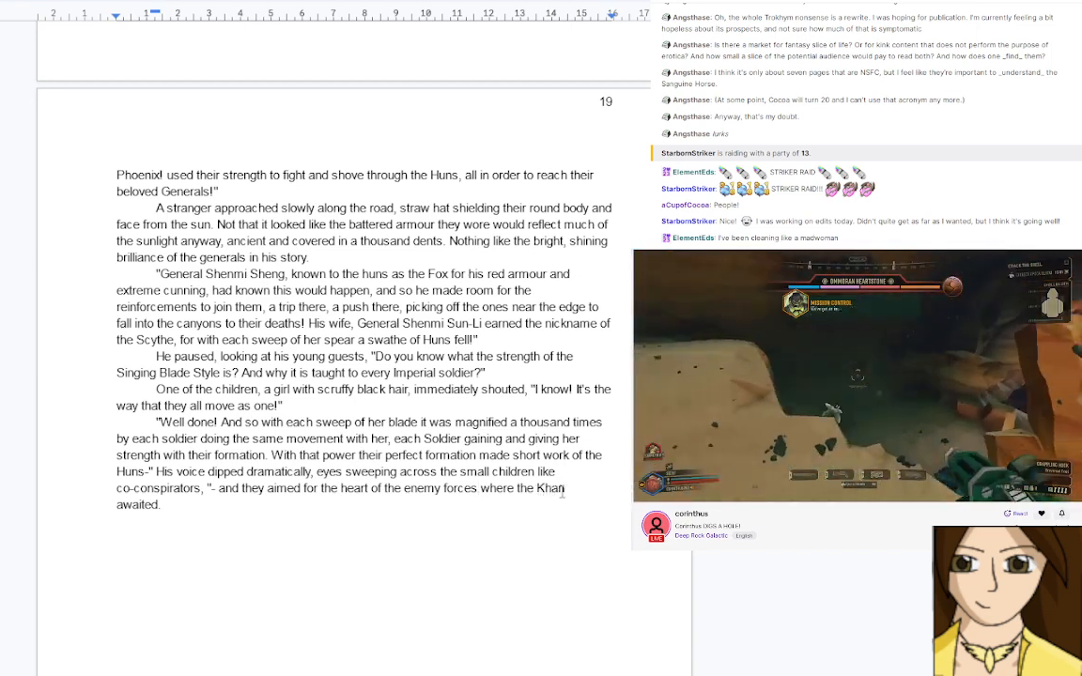
pyautogui.click(568, 489)
pyautogui.write('the lead')
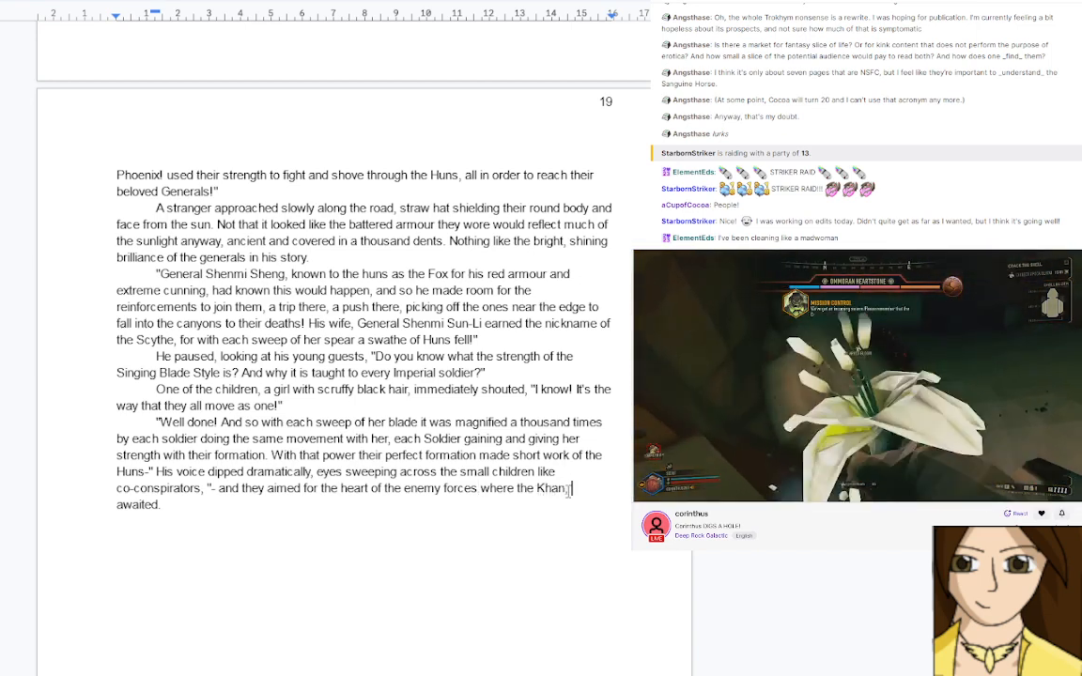
pyautogui.write('er of all the ')
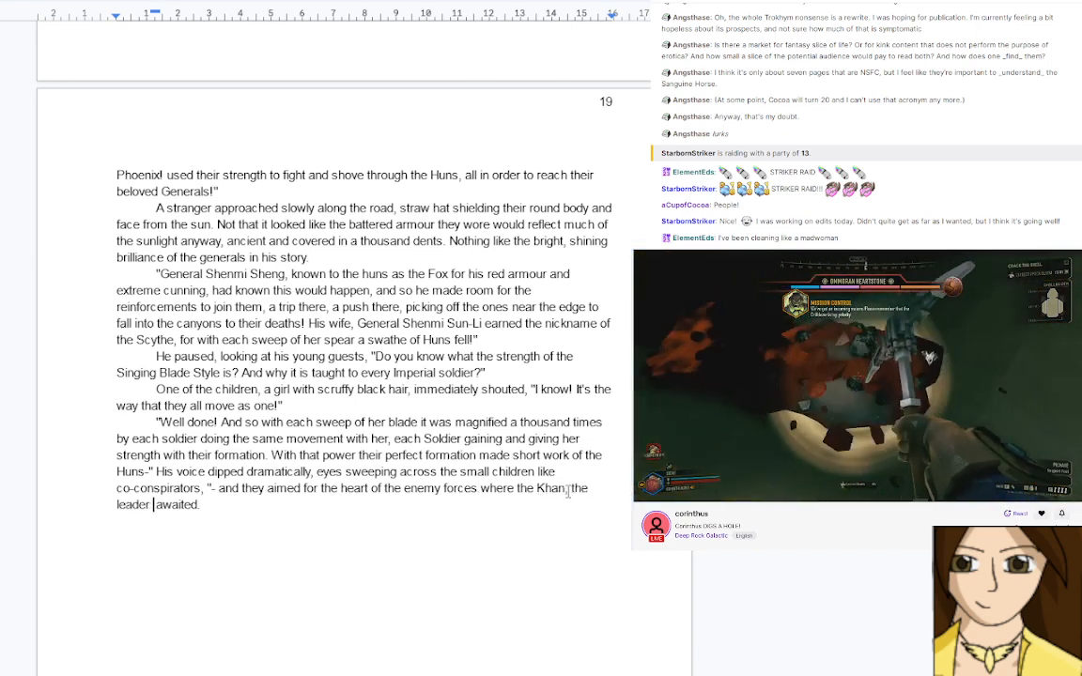
pyautogui.write('Huns that ')
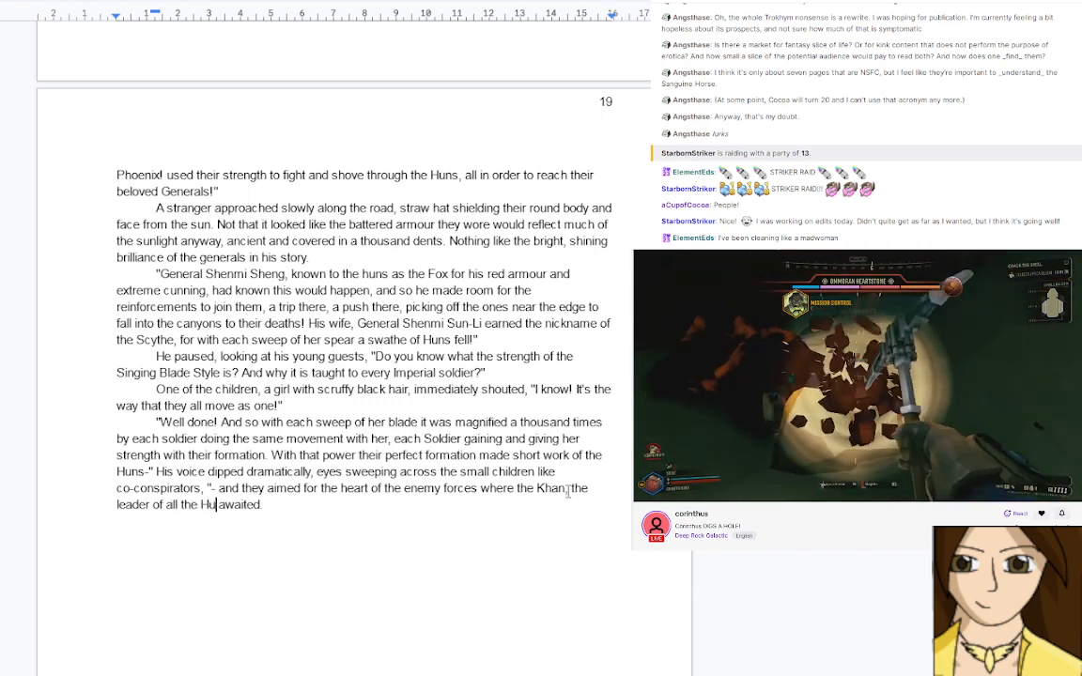
pyautogui.write('had been a')
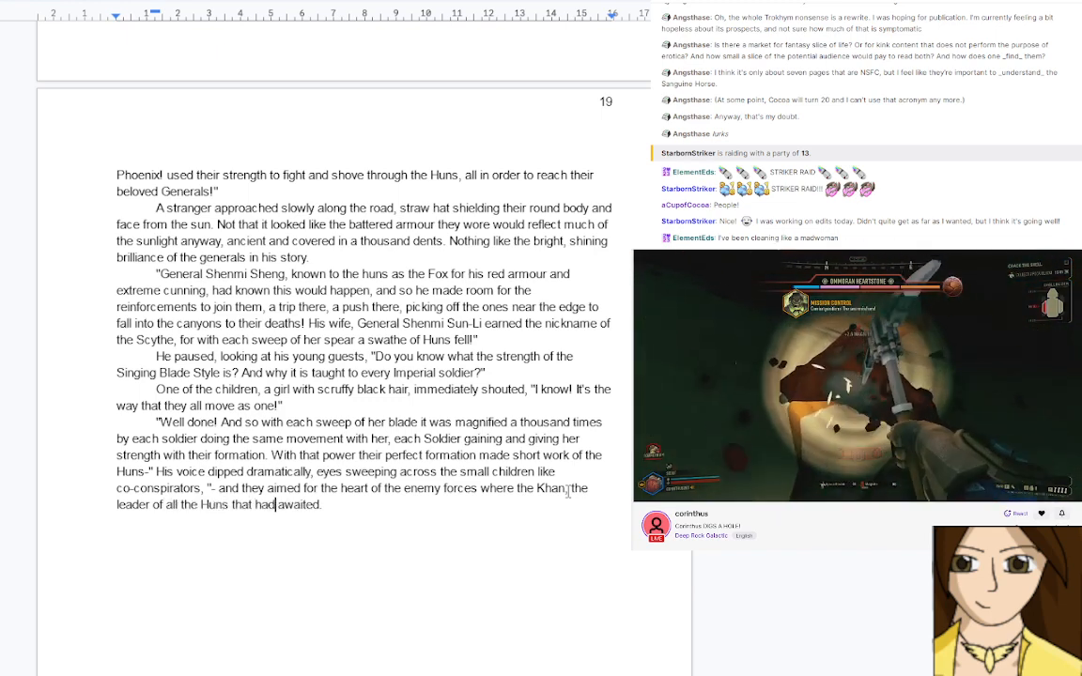
pyautogui.write('ttacking the ')
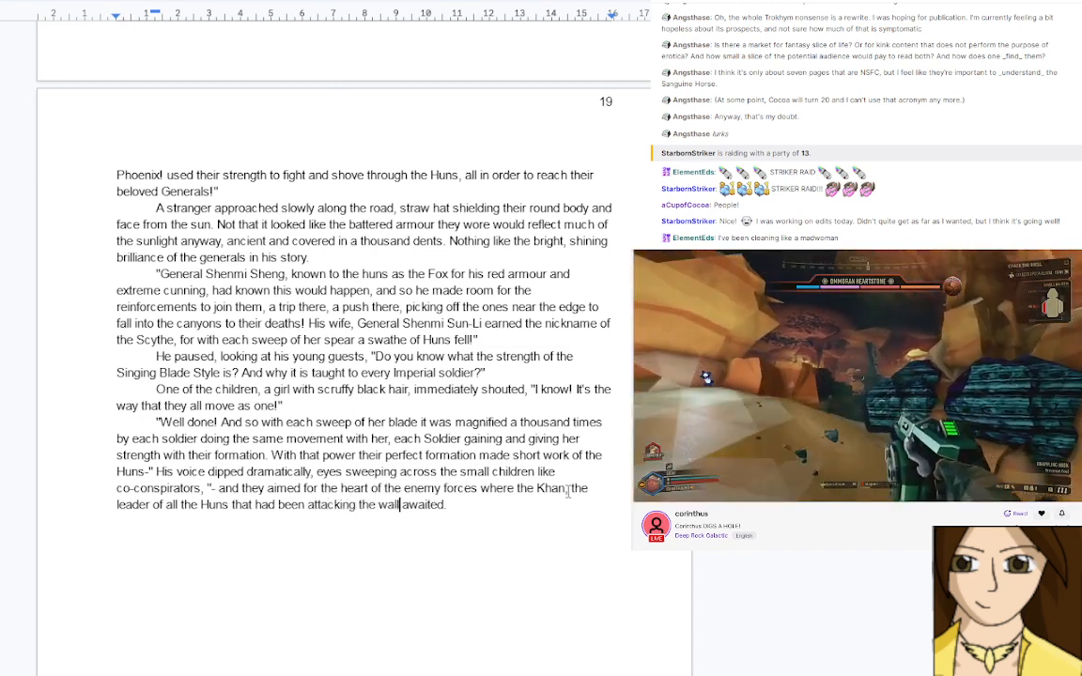
pyautogui.write('Wall')
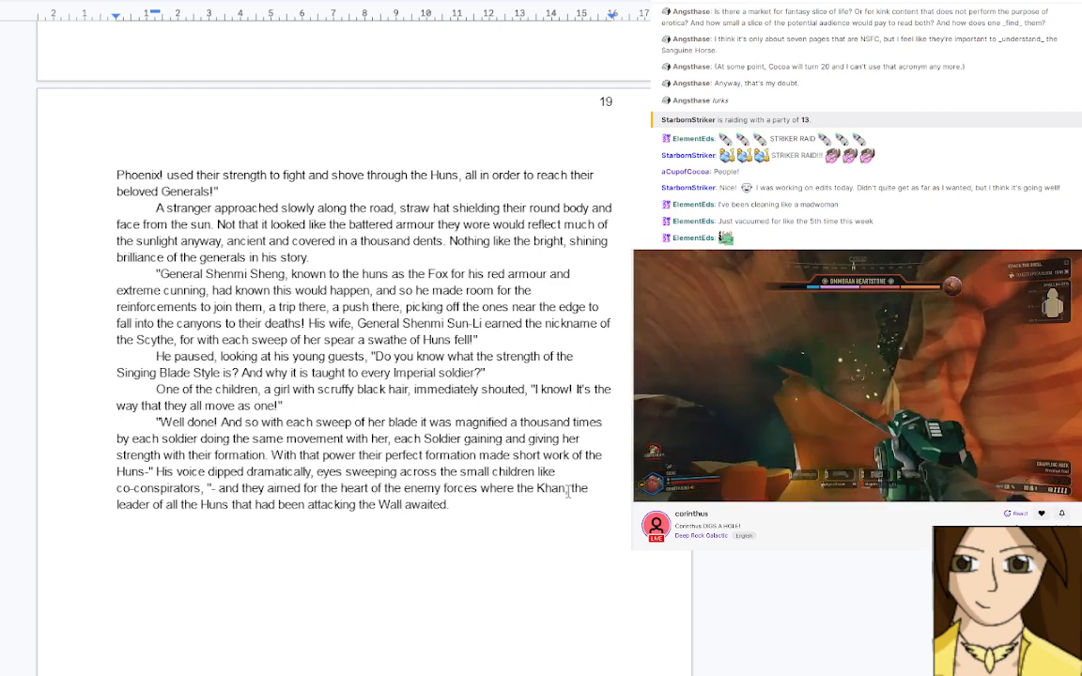
# Add a comma after "the Wall" and reword the sentence's ending from "awaited" to "waited for them."
pyautogui.write(',')
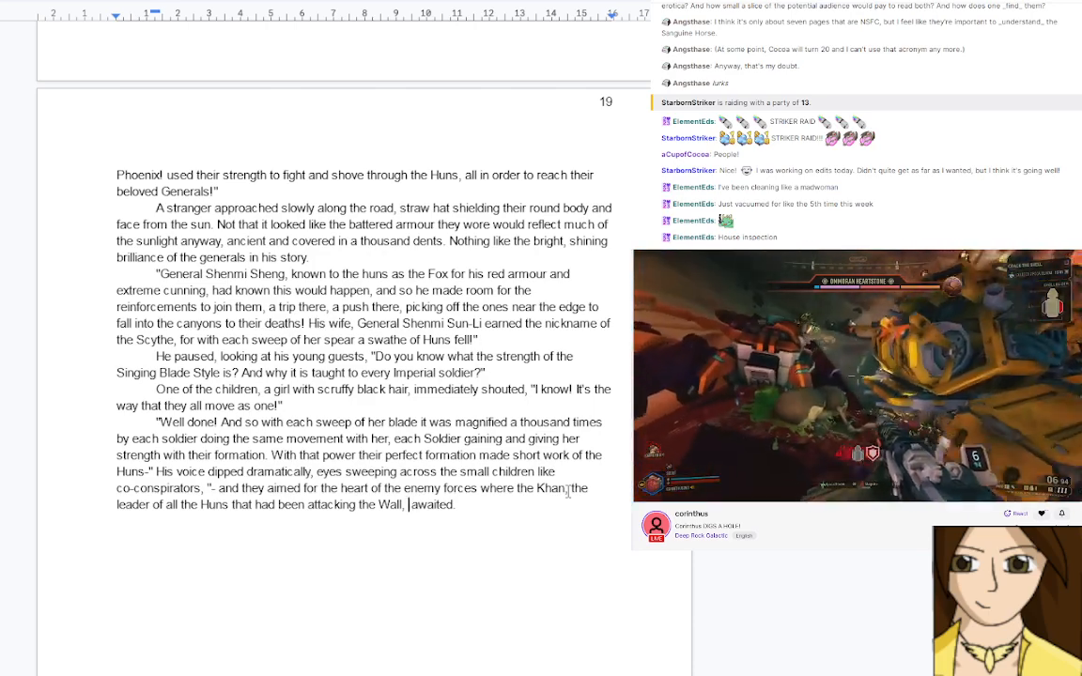
pyautogui.press('BackSpace')
pyautogui.press('Delete')
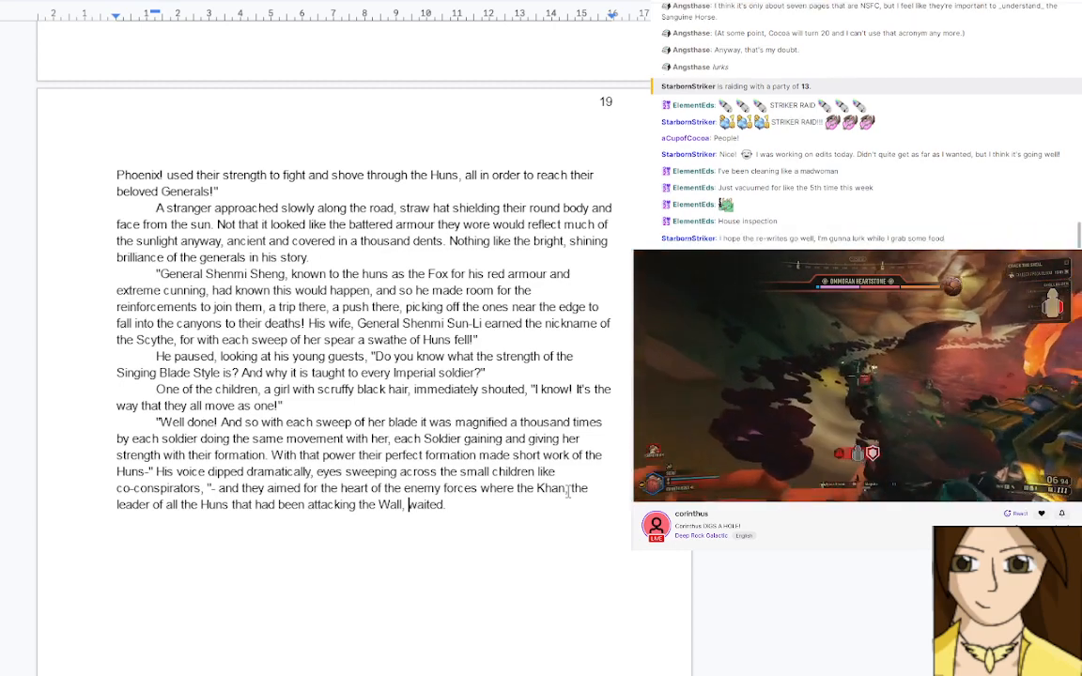
pyautogui.press('Right')
pyautogui.press('Right')
pyautogui.press('Right')
pyautogui.press('Right')
pyautogui.press('Right')
pyautogui.press('End')
pyautogui.press('BackSpace')
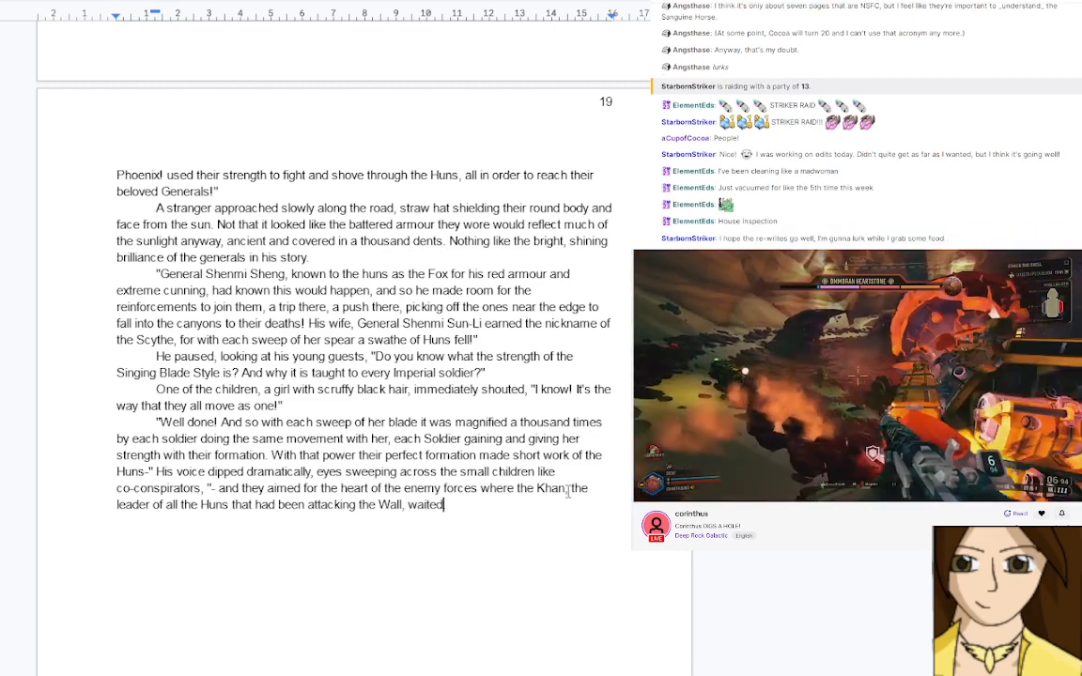
pyautogui.write('for them')
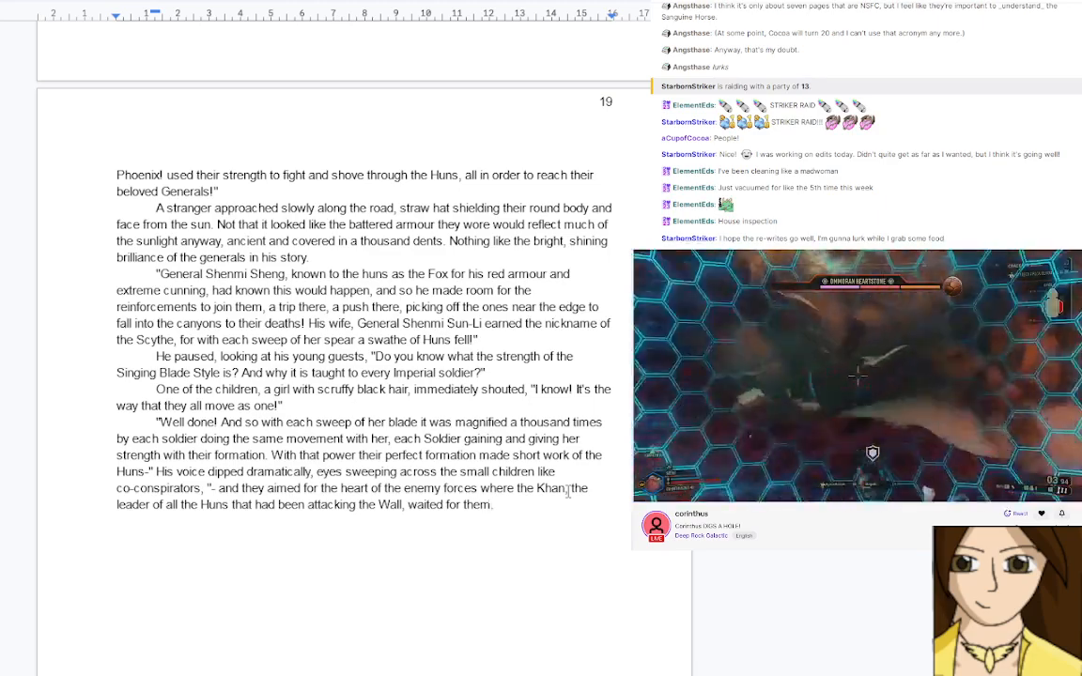
pyautogui.write('.')
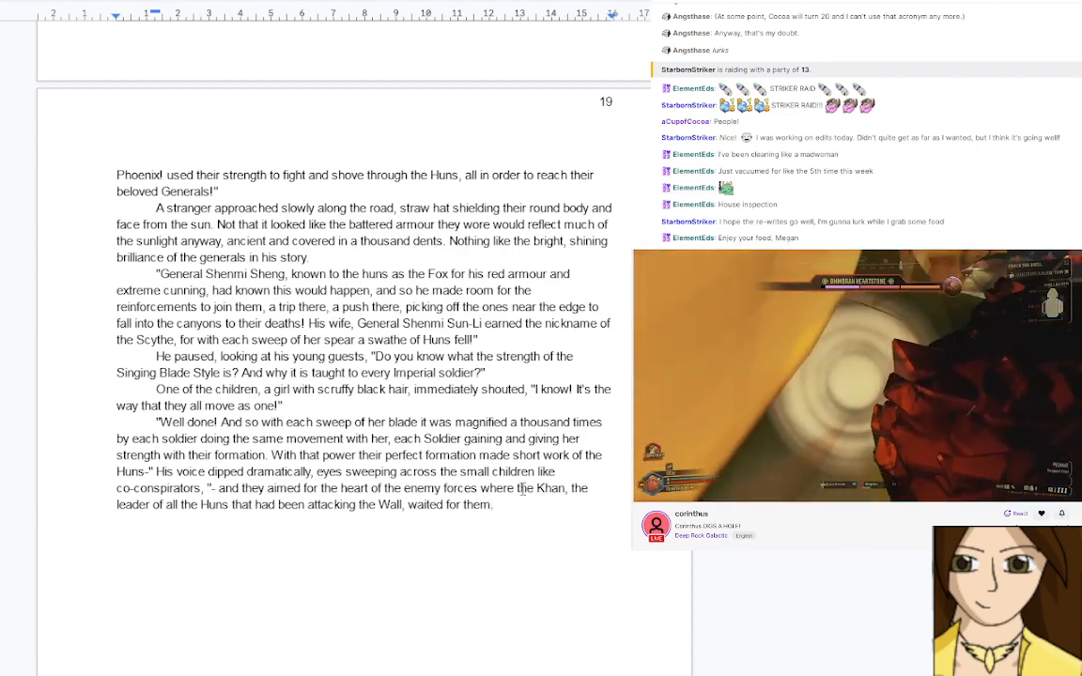
# Close the speech about the Khan after "waited for them." with a quotation mark, and start a new paragraph below it
pyautogui.write('.')
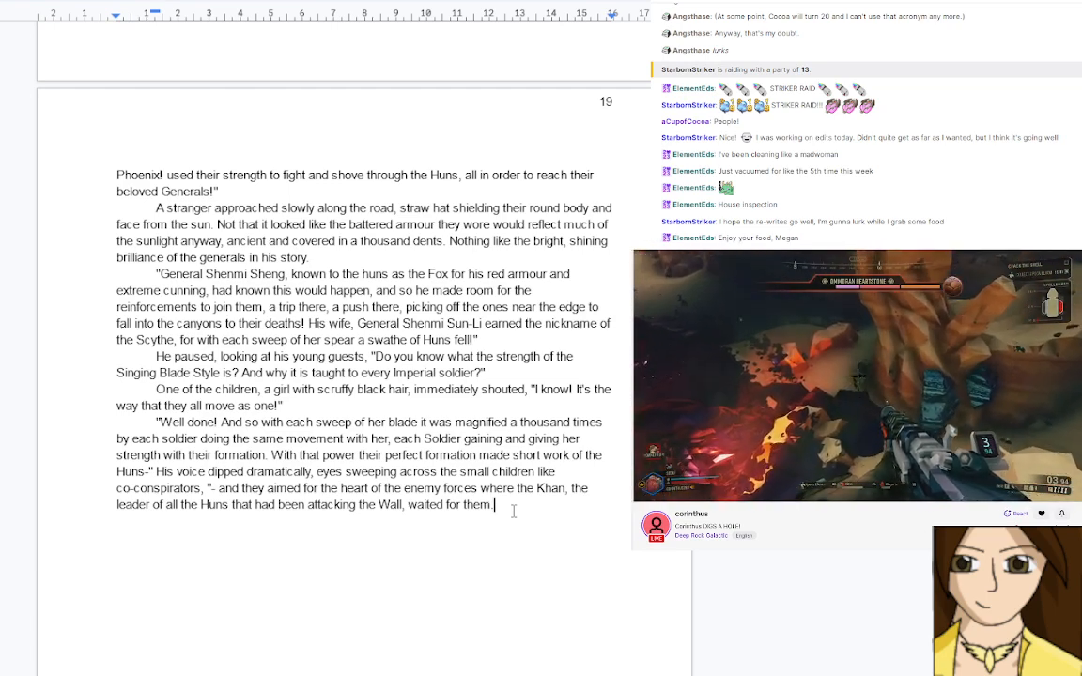
pyautogui.write('"')
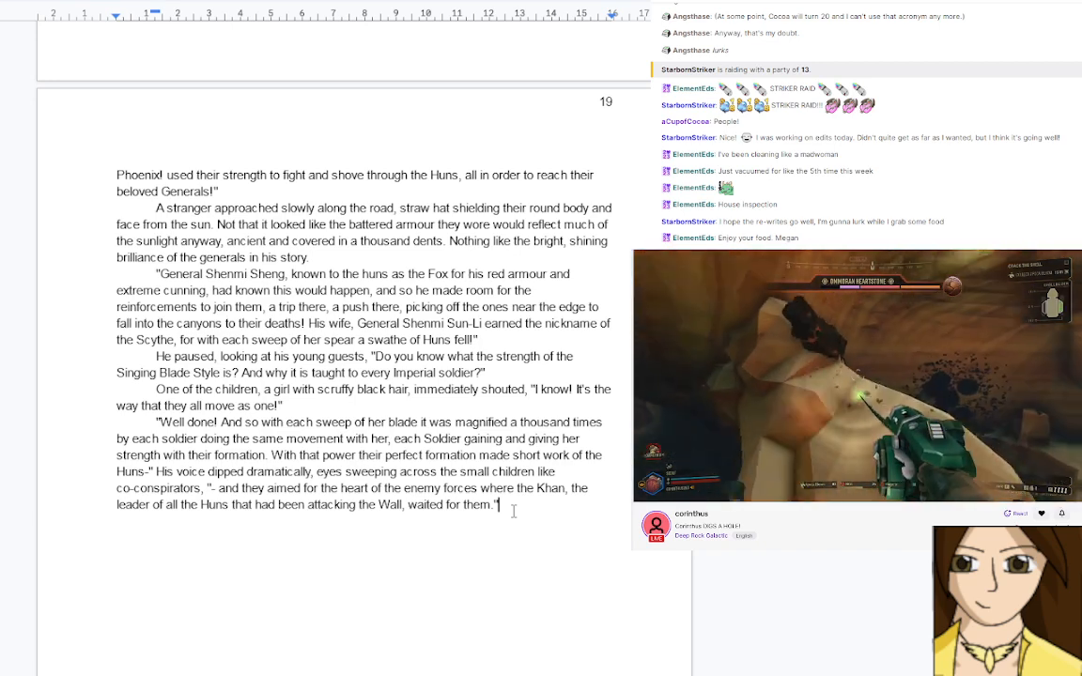
pyautogui.press('Return')
# Add ", significantly adjusted to accommodate for his girth" after "a thousand dents" in the stranger's armour description
pyautogui.scroll(-3, 514, 510)
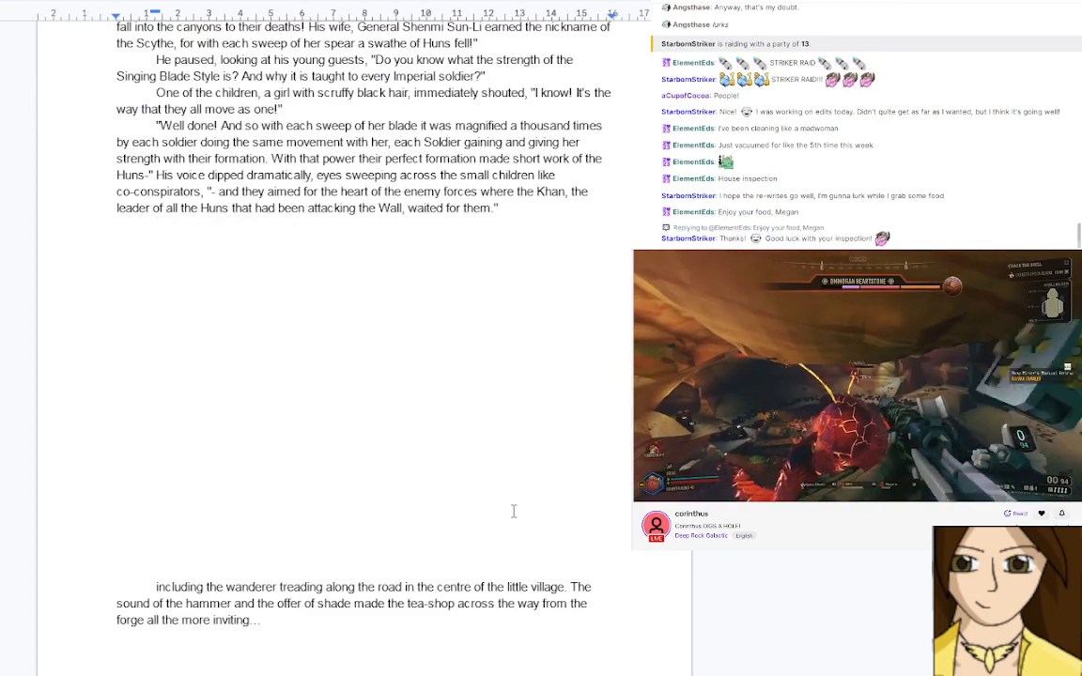
pyautogui.scroll(-3, 514, 510)
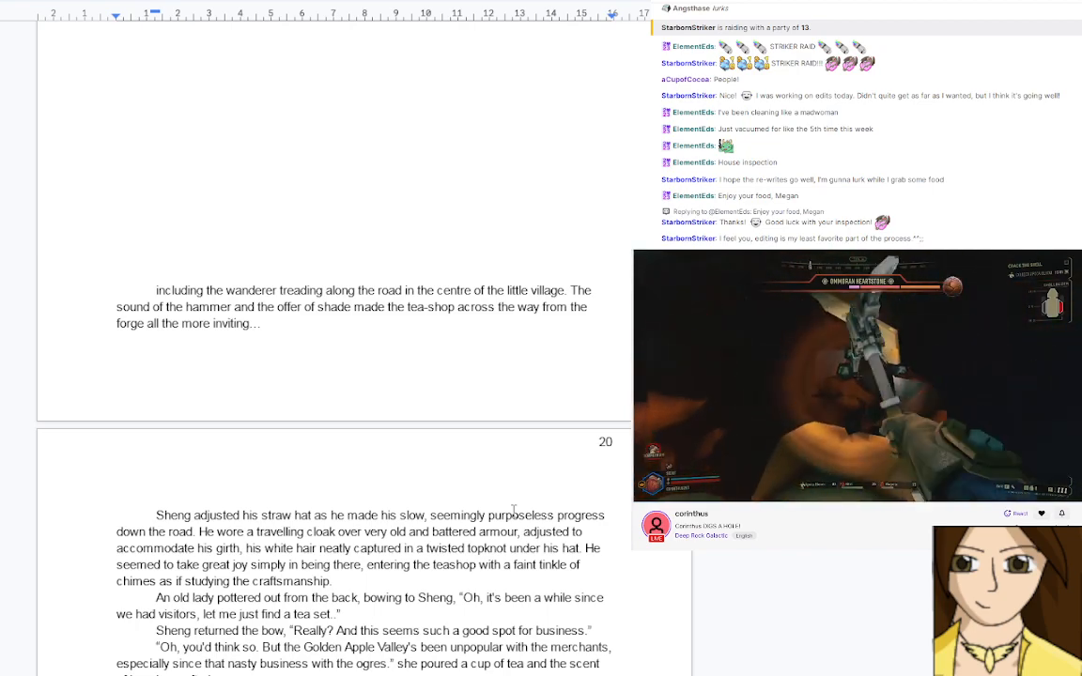
pyautogui.scroll(6, 513, 510)
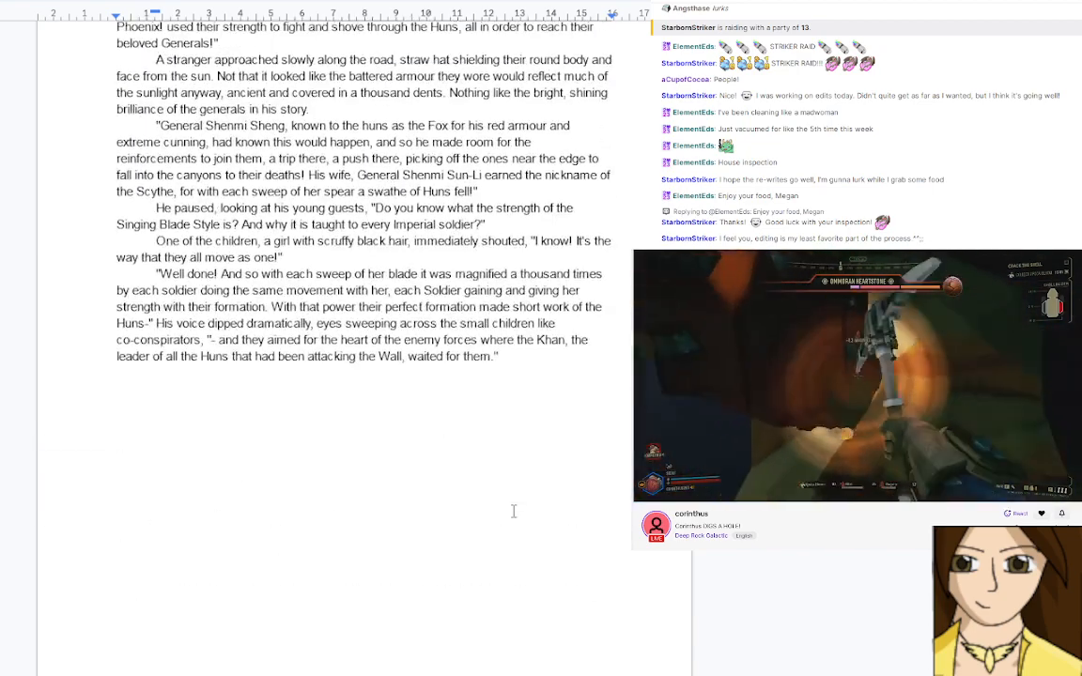
pyautogui.scroll(2, 513, 510)
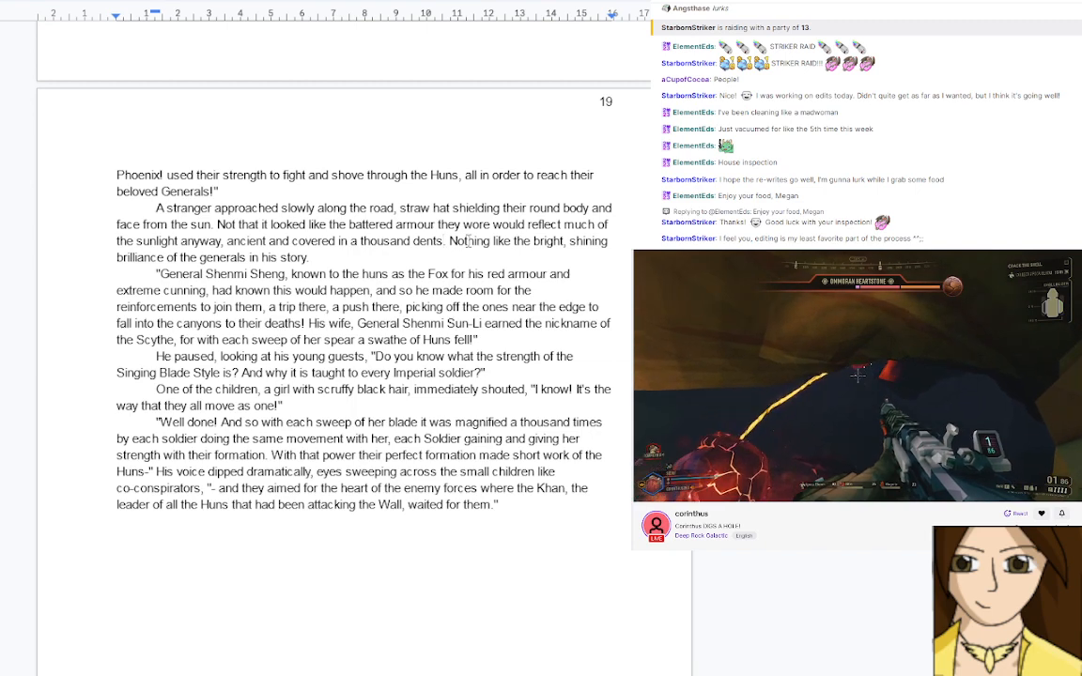
pyautogui.write(', singi')
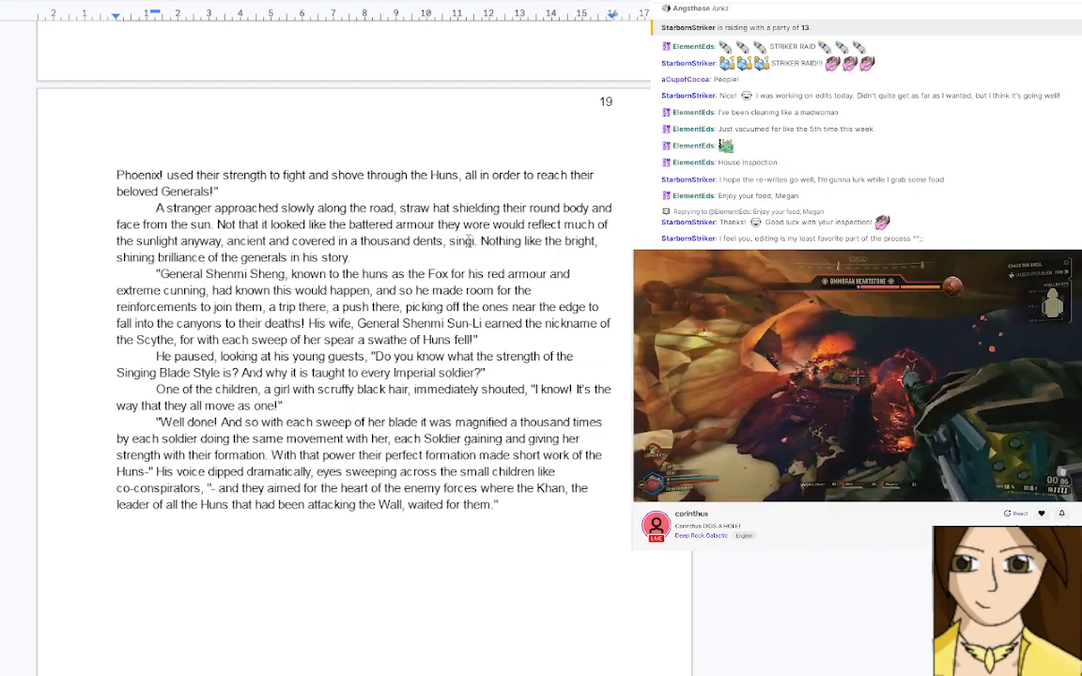
pyautogui.write('ficantly a')
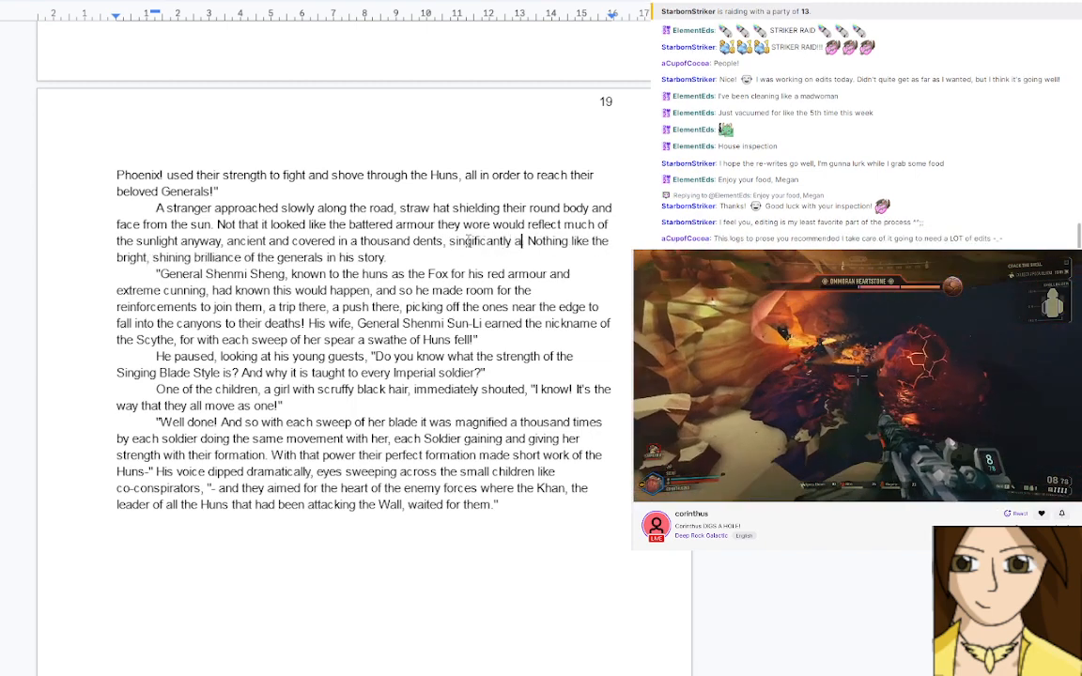
pyautogui.write('djusted to')
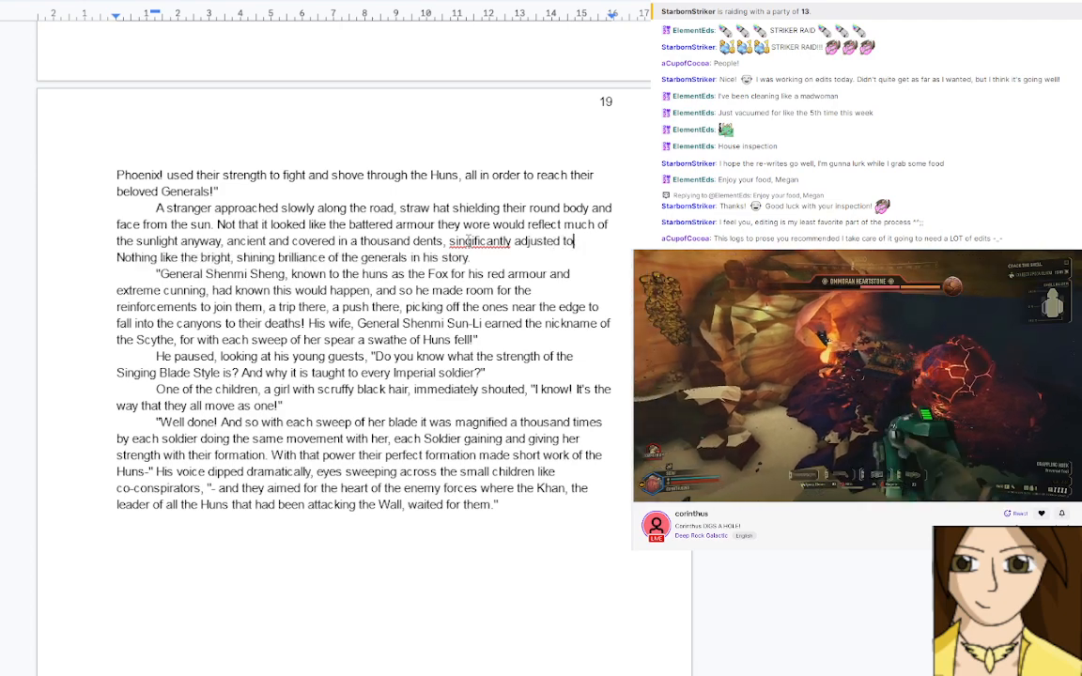
pyautogui.write(' accomoda ')
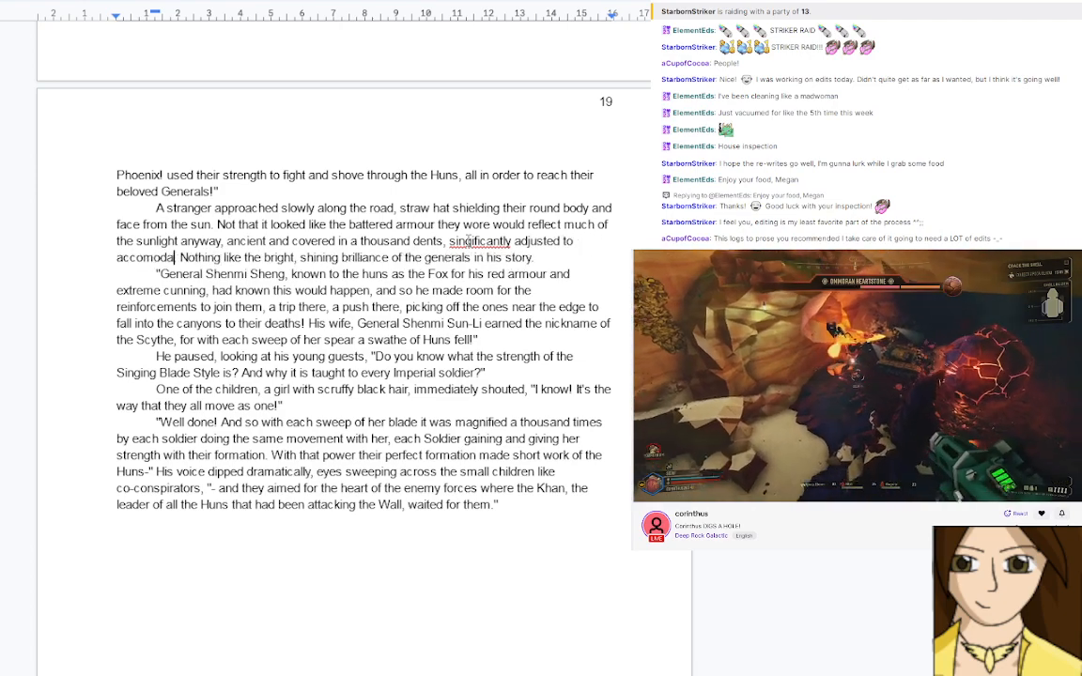
pyautogui.write('te for his ')
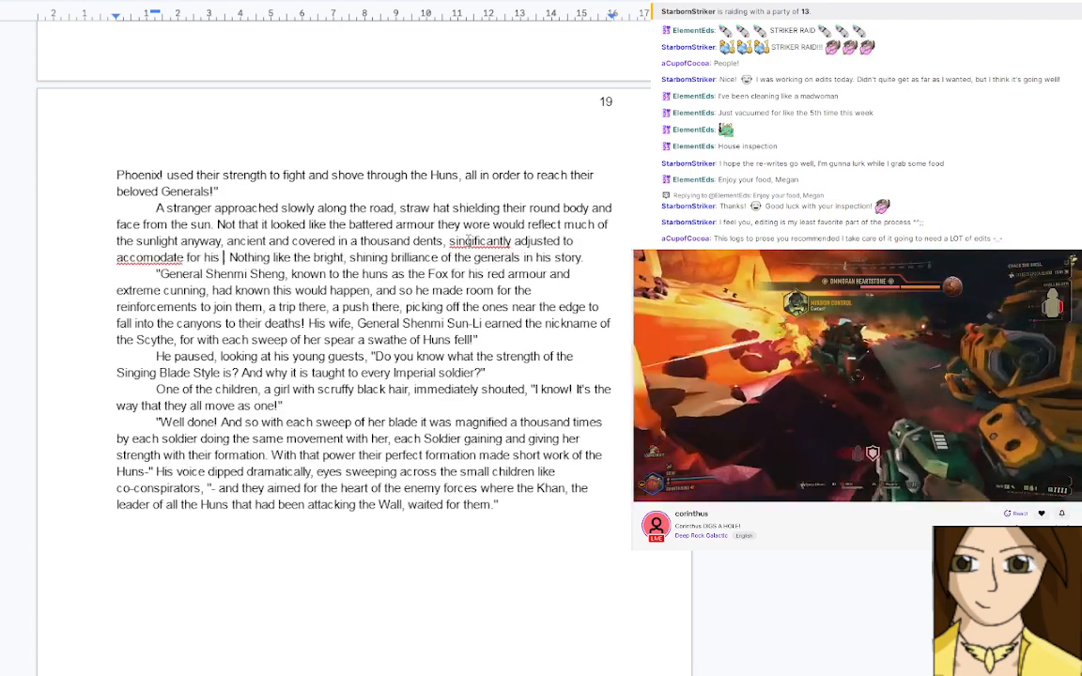
pyautogui.write('girth')
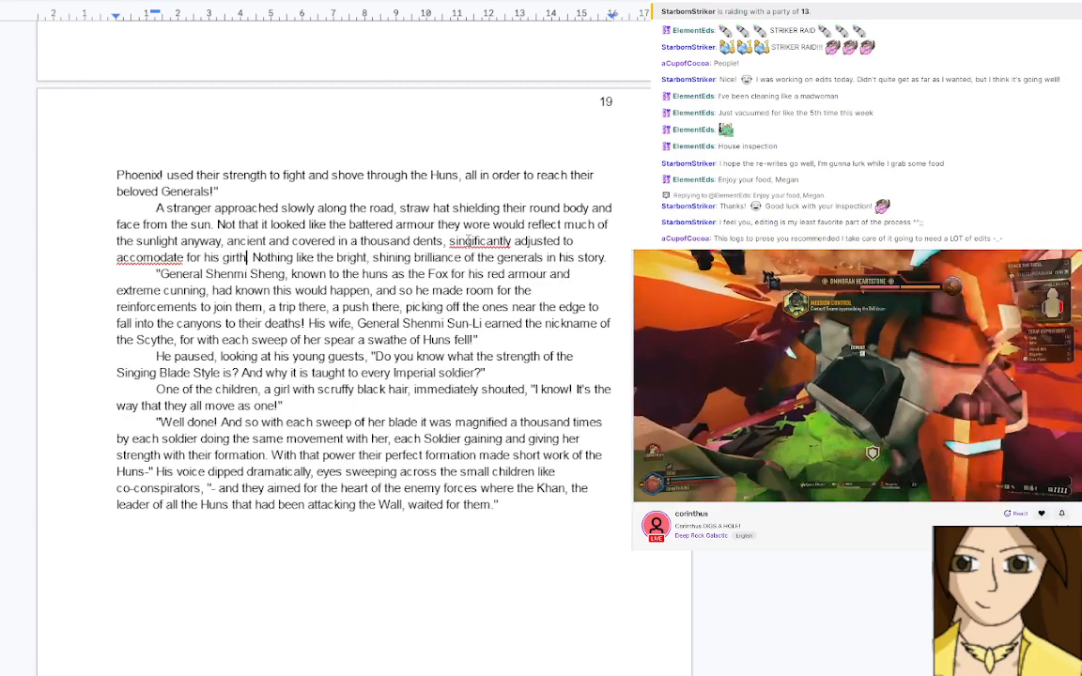
# Correct the misspelled words in the added armour clause to "accommodate" and "significantly"
pyautogui.click(150, 256)
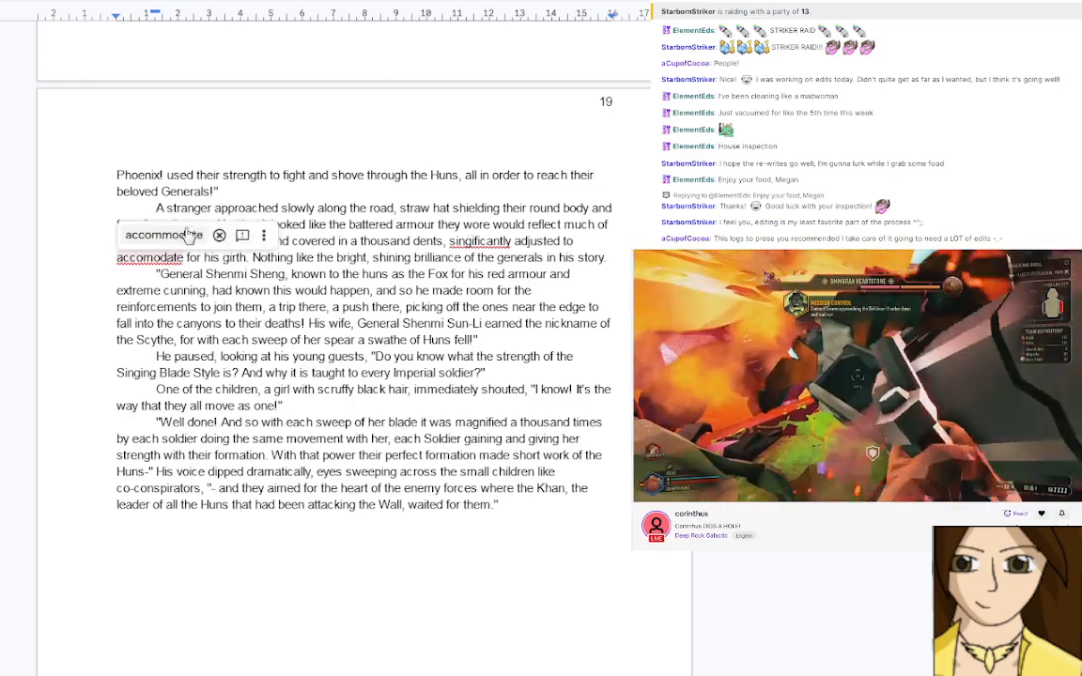
pyautogui.click(187, 235)
pyautogui.click(495, 236)
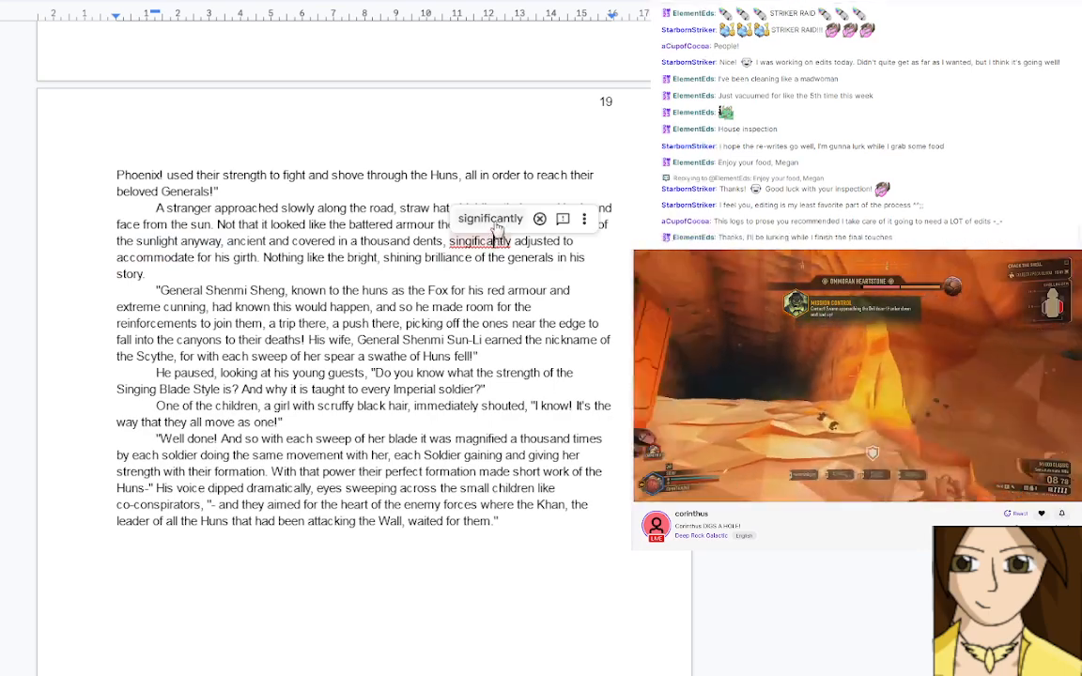
pyautogui.click(492, 222)
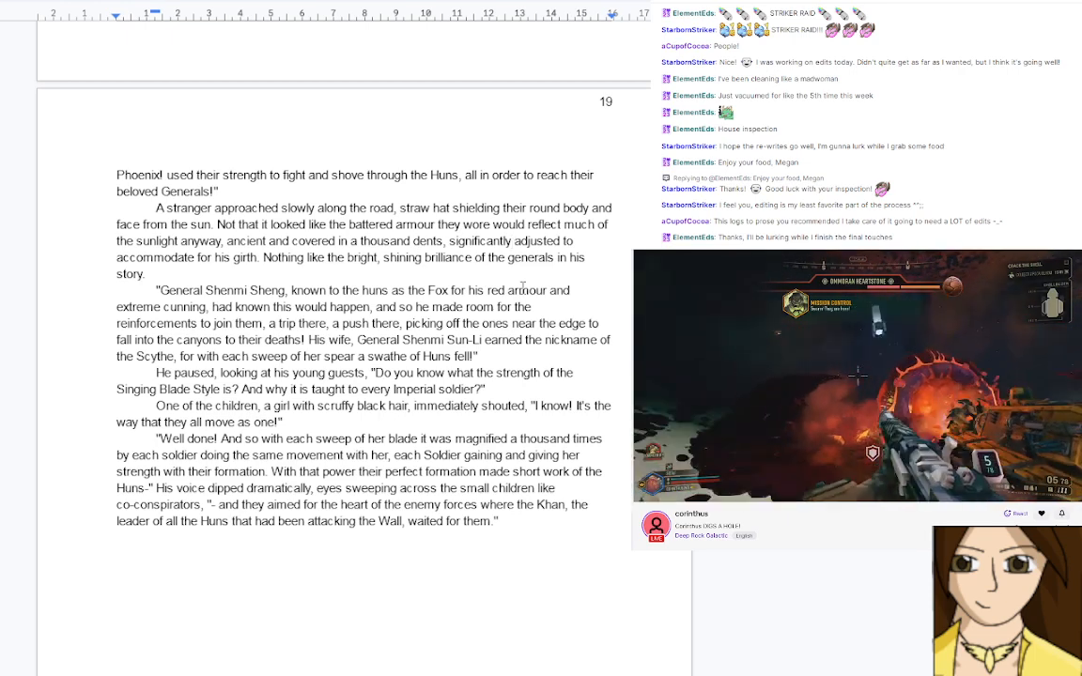
pyautogui.click(511, 241)
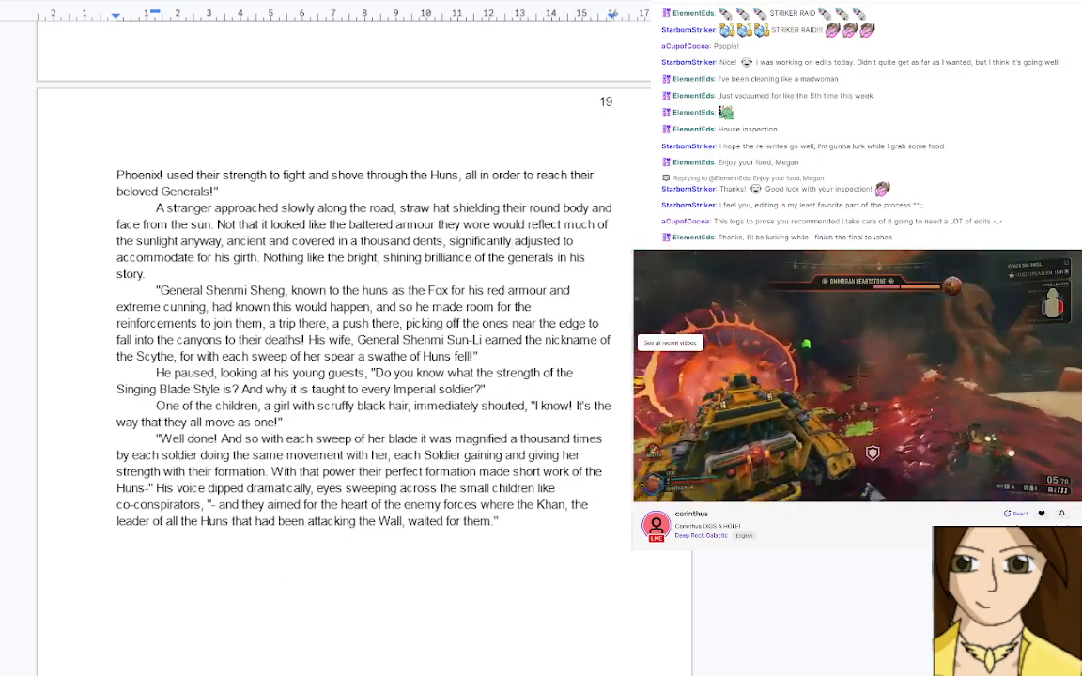
# Delete ", significantly adjusted to accommodate for his girth" from the end of the armour sentence
pyautogui.scroll(-15, 342, 347)
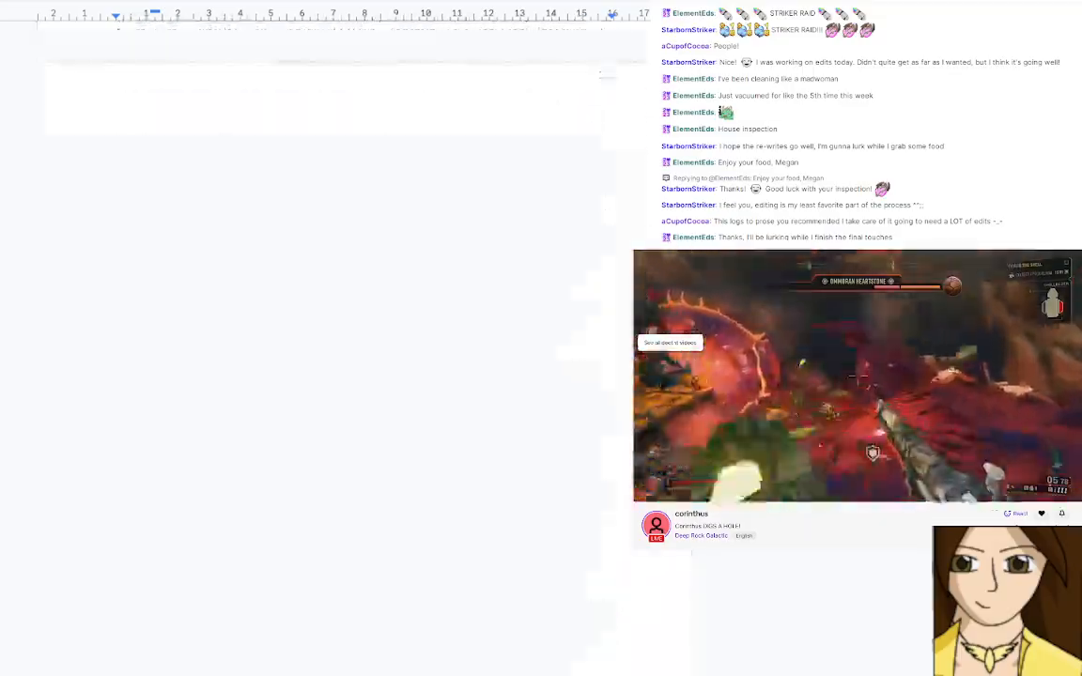
pyautogui.scroll(-10, 342, 347)
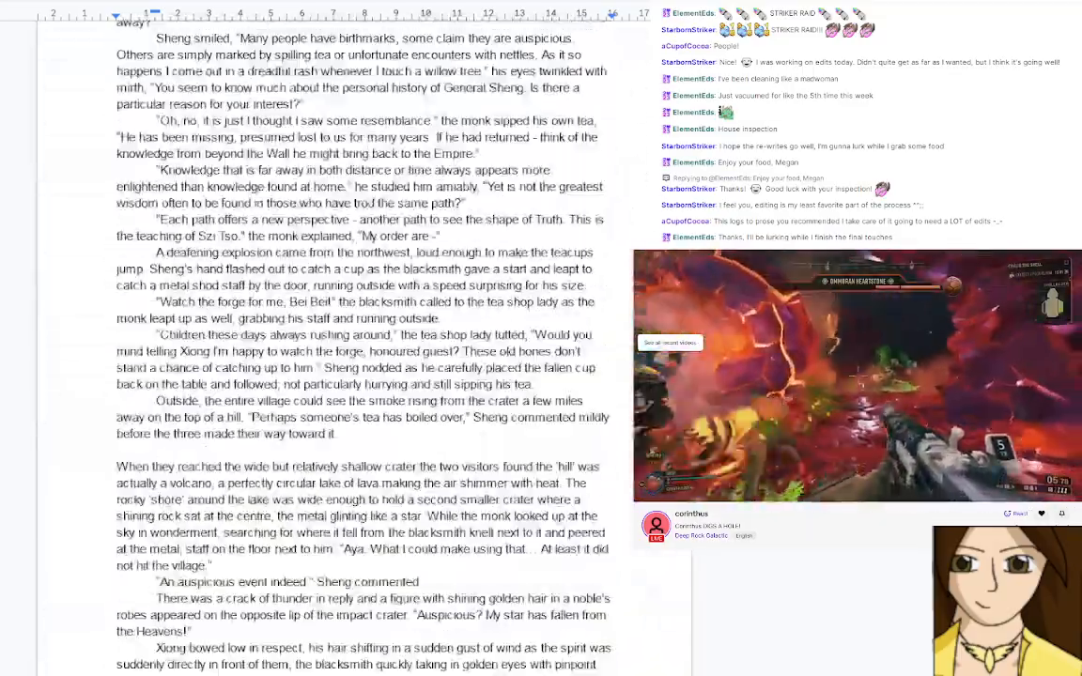
pyautogui.scroll(8, 343, 347)
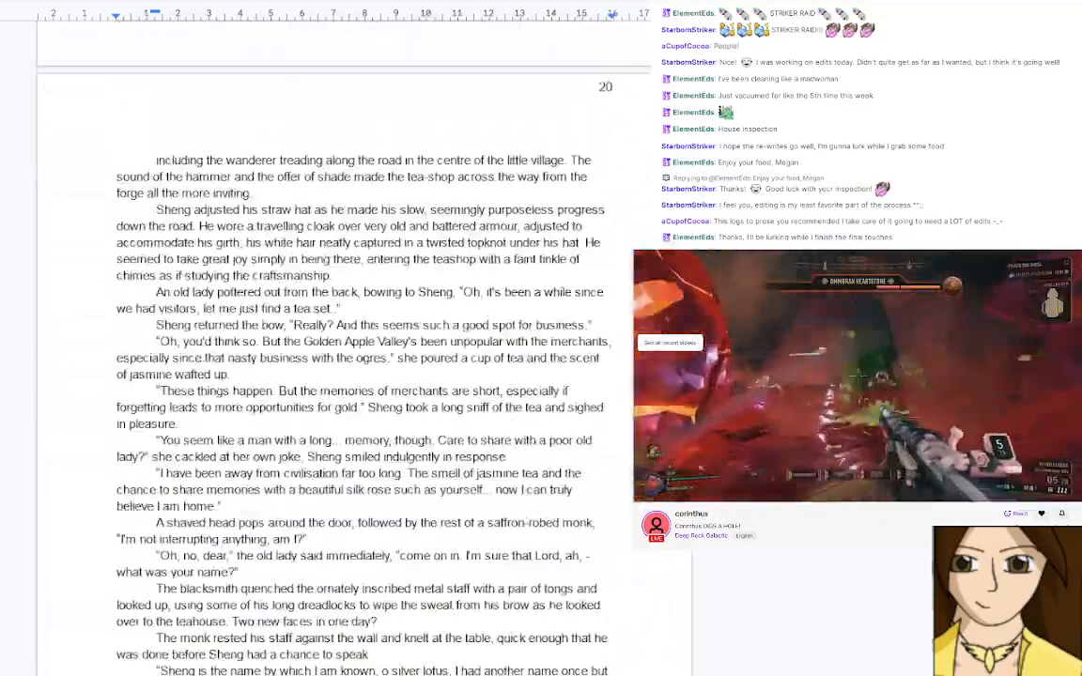
pyautogui.scroll(8, 343, 347)
pyautogui.scroll(-1, 343, 348)
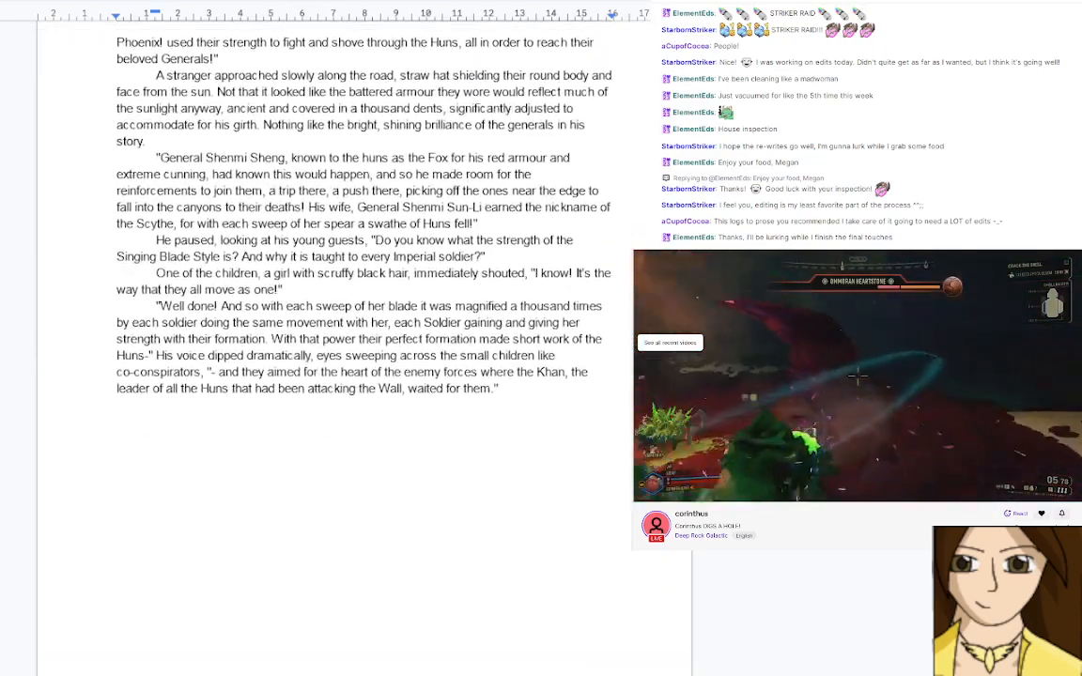
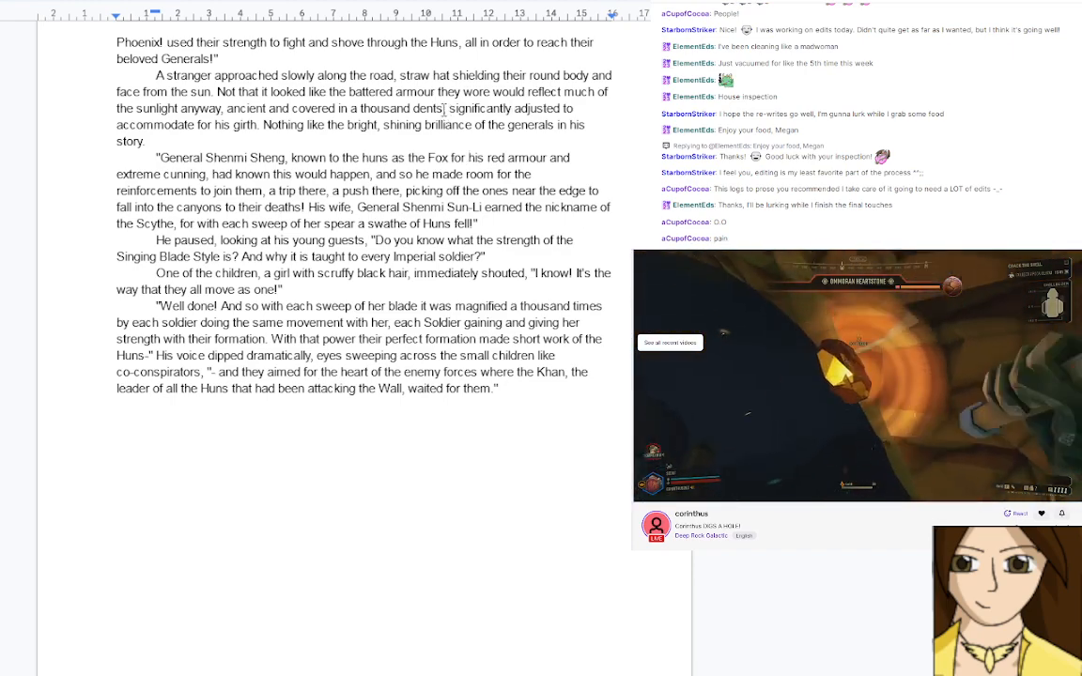
pyautogui.moveTo(444, 109); pyautogui.dragTo(256, 121)
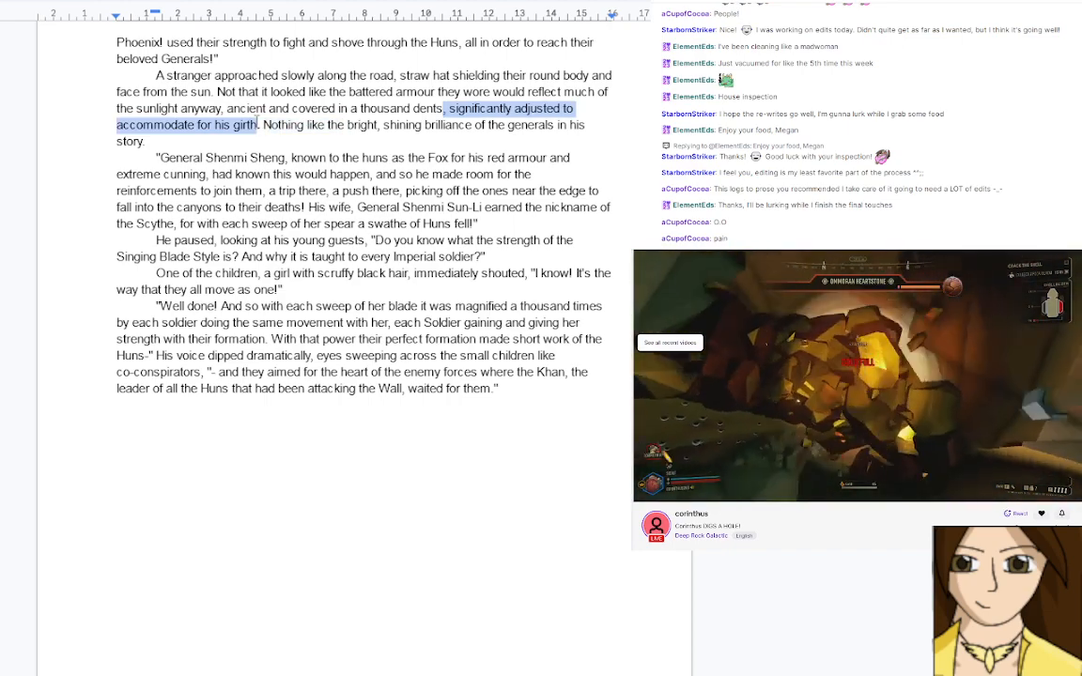
pyautogui.press('BackSpace')
# Replace "and" after "ancient" with a comma, and end the armour sentence with "and significantly adjusted to accommodate their girth."
pyautogui.moveTo(268, 109); pyautogui.dragTo(289, 109)
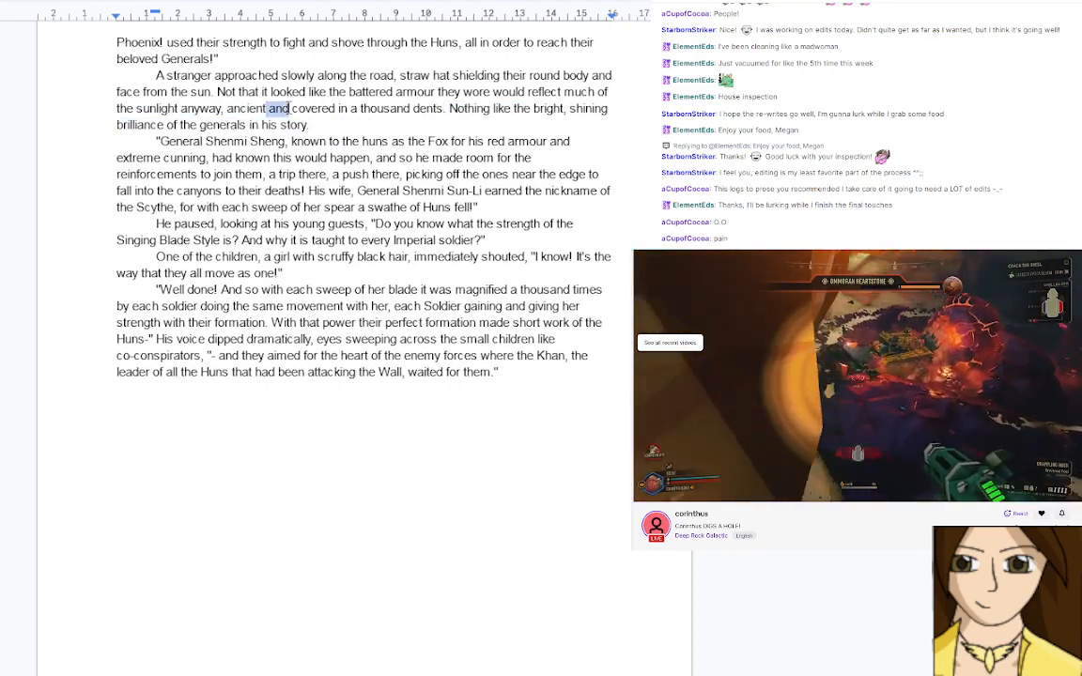
pyautogui.write(',')
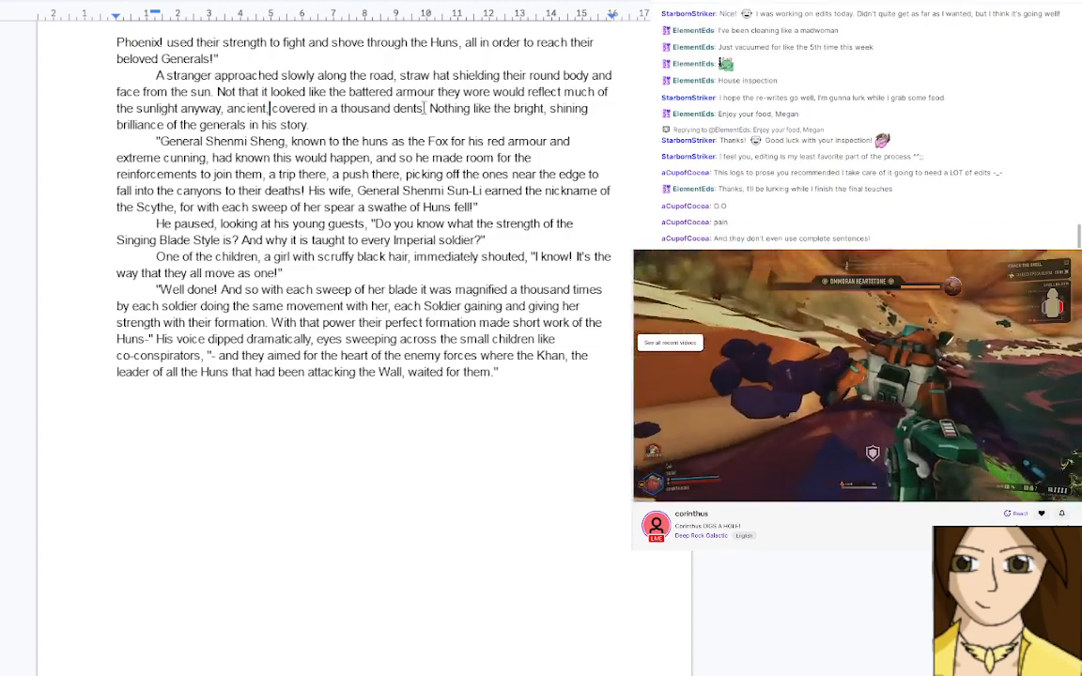
pyautogui.press('BackSpace')
pyautogui.press('BackSpace')
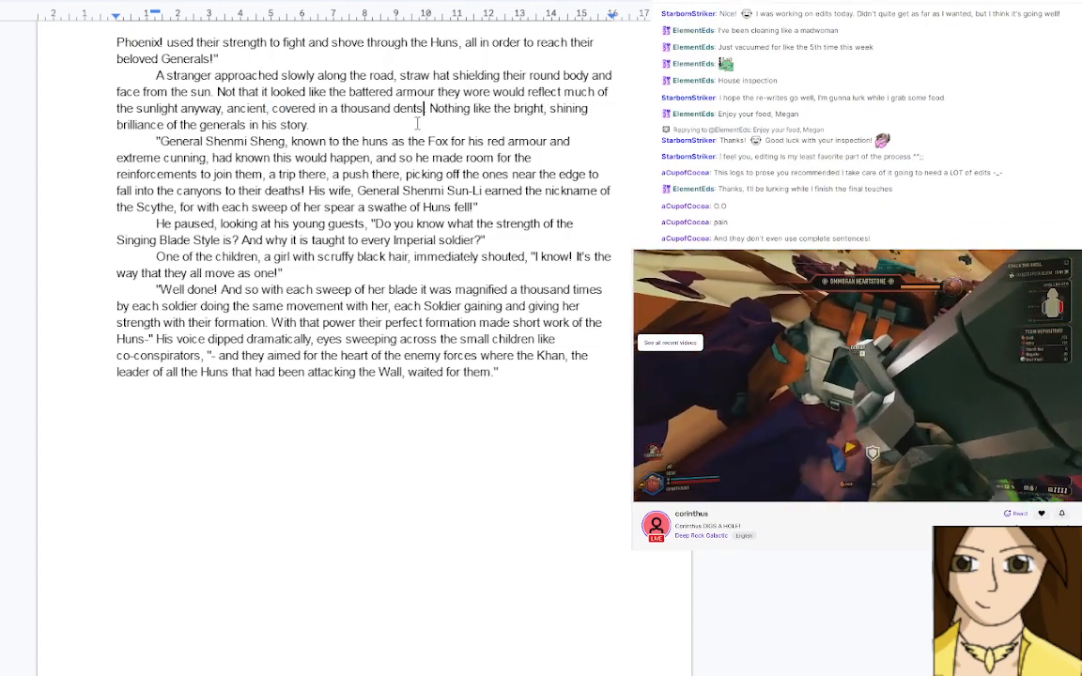
pyautogui.write('and significantly')
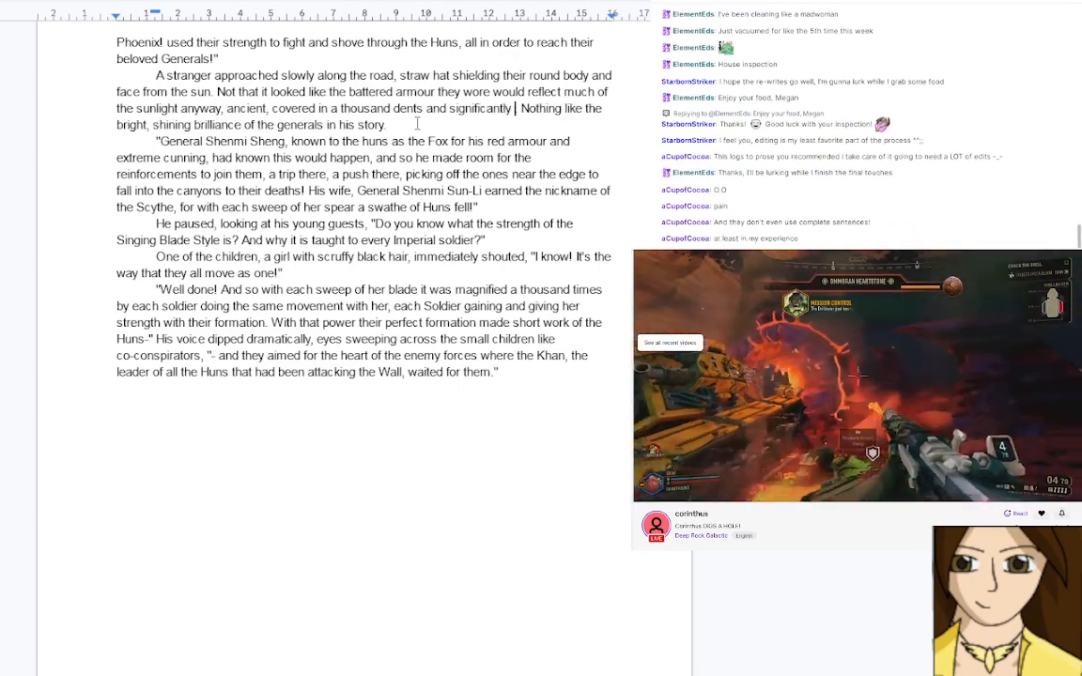
pyautogui.write(' adjusted to a')
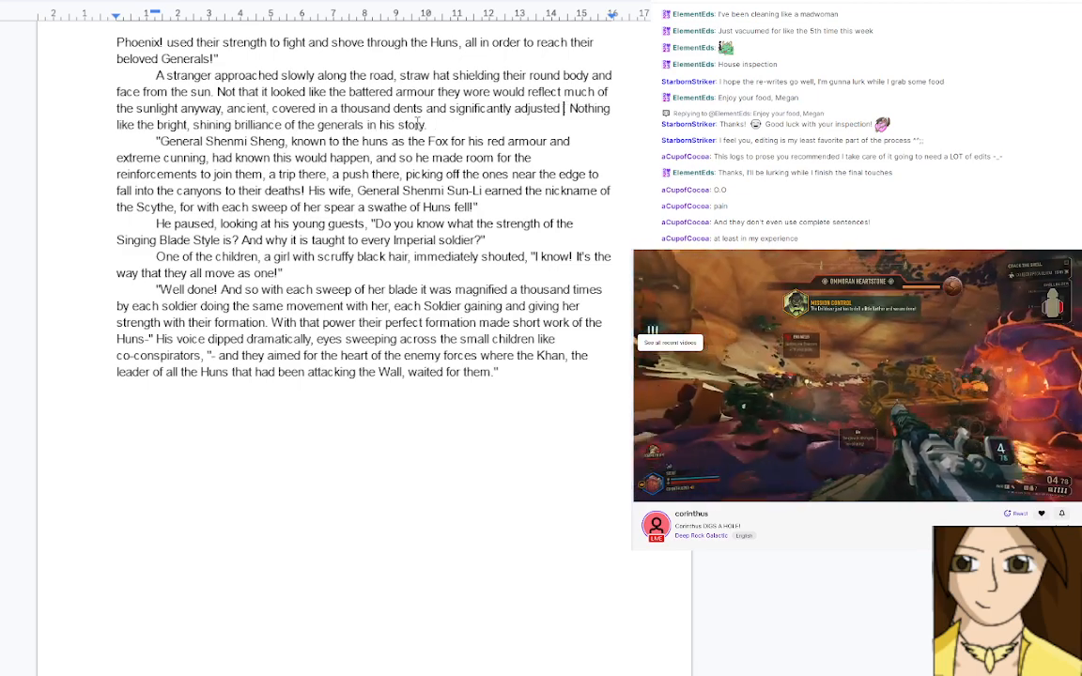
pyautogui.write('cco')
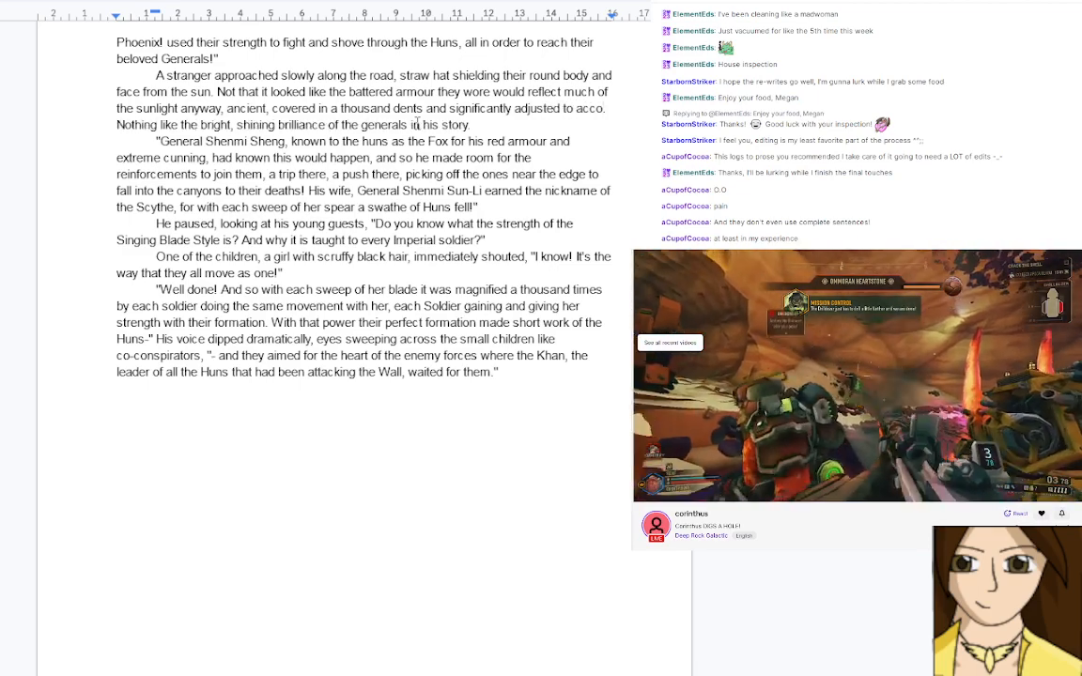
pyautogui.write('mmodate the')
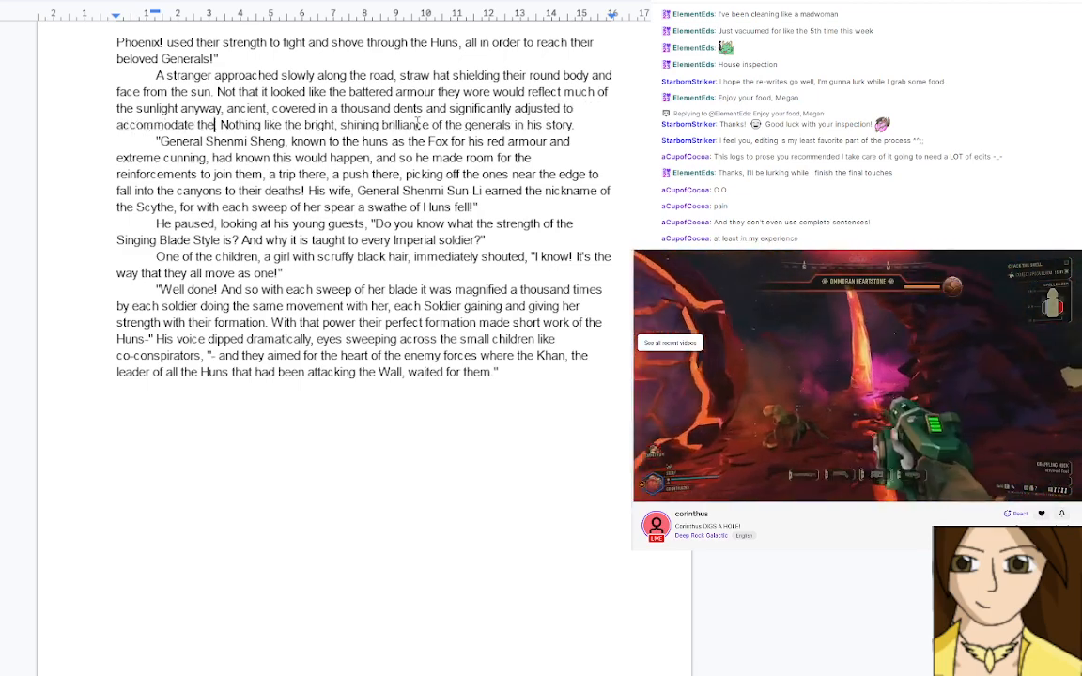
pyautogui.write('ir girth.')
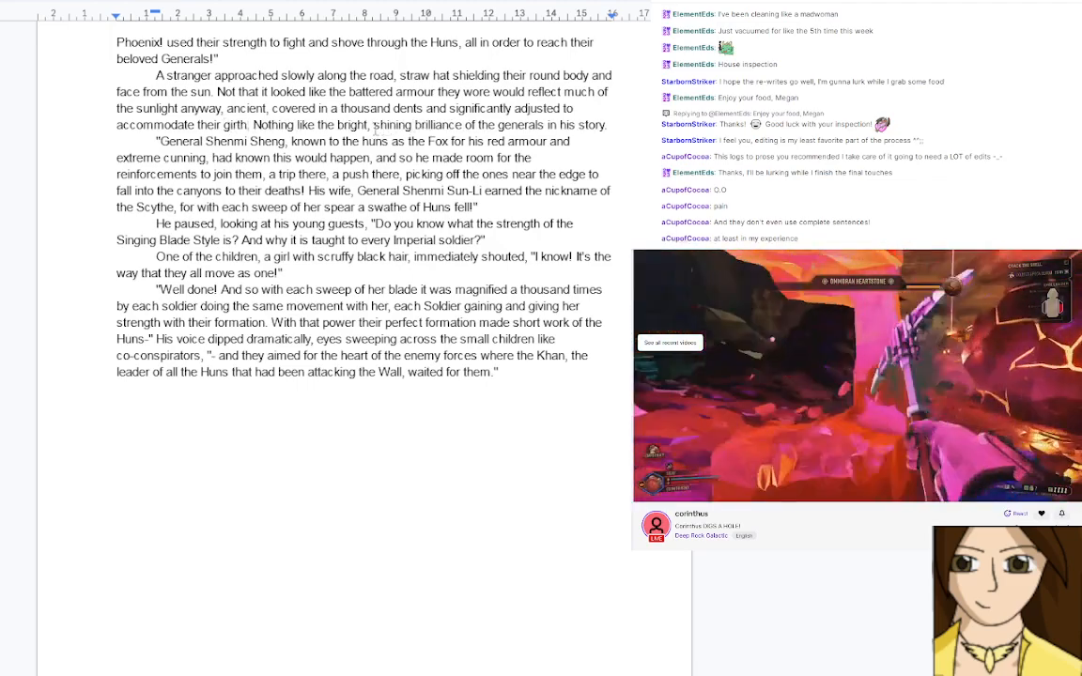
# Change "their" to "his" before "girth", and put the cursor back below the speech about the Khan
pyautogui.doubleClick(199, 113)
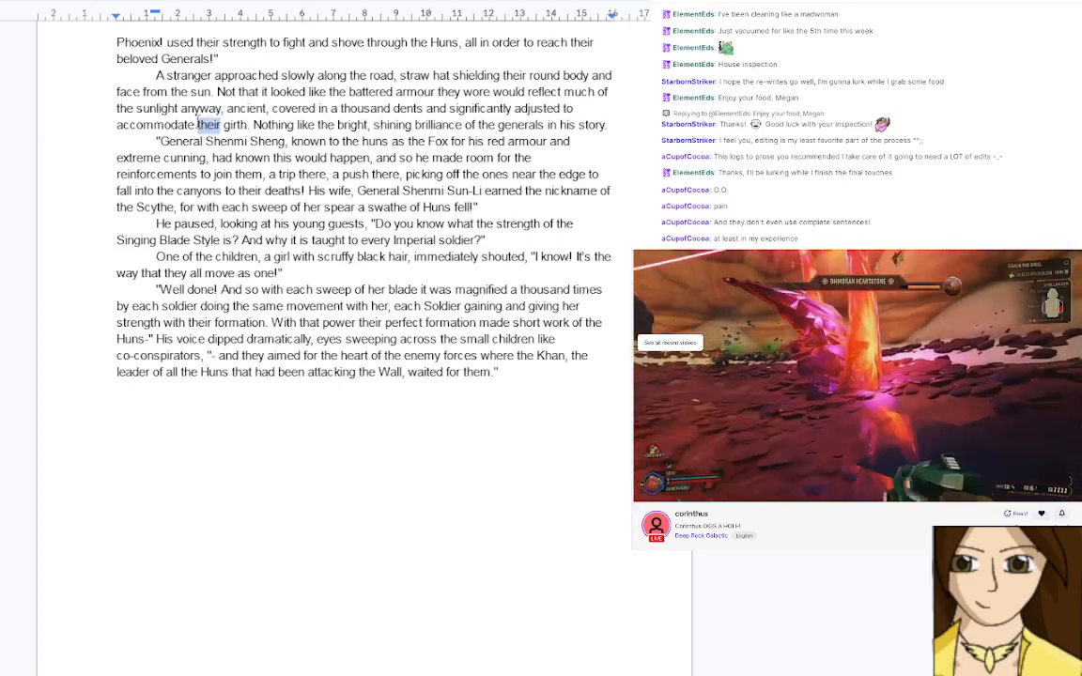
pyautogui.write('his')
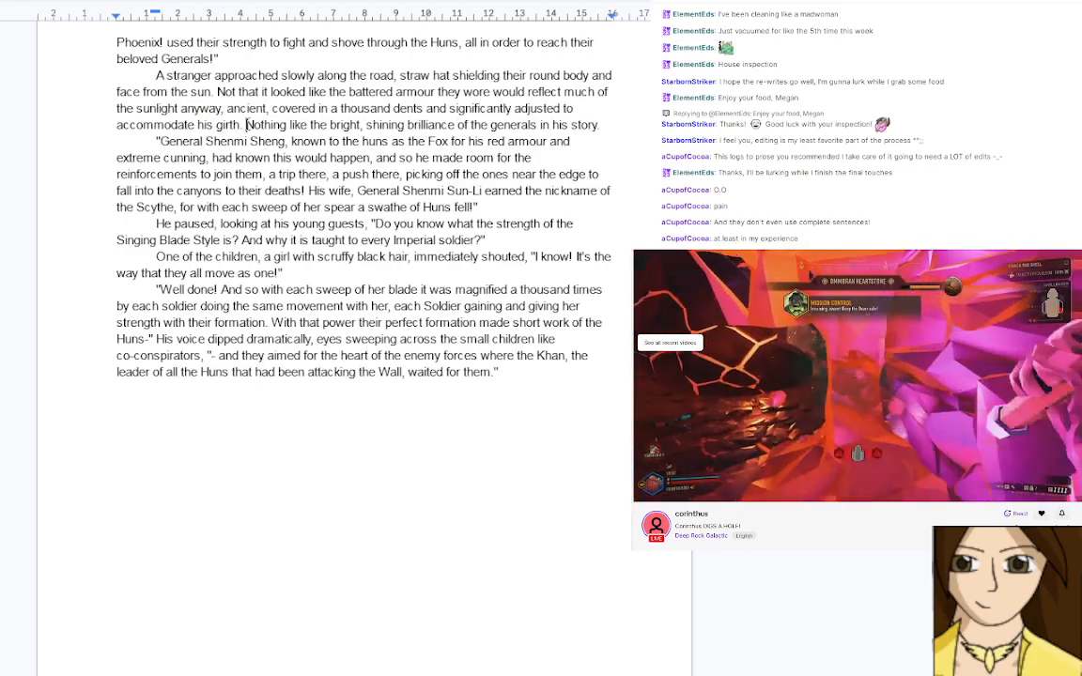
pyautogui.scroll(-10, 380, 411)
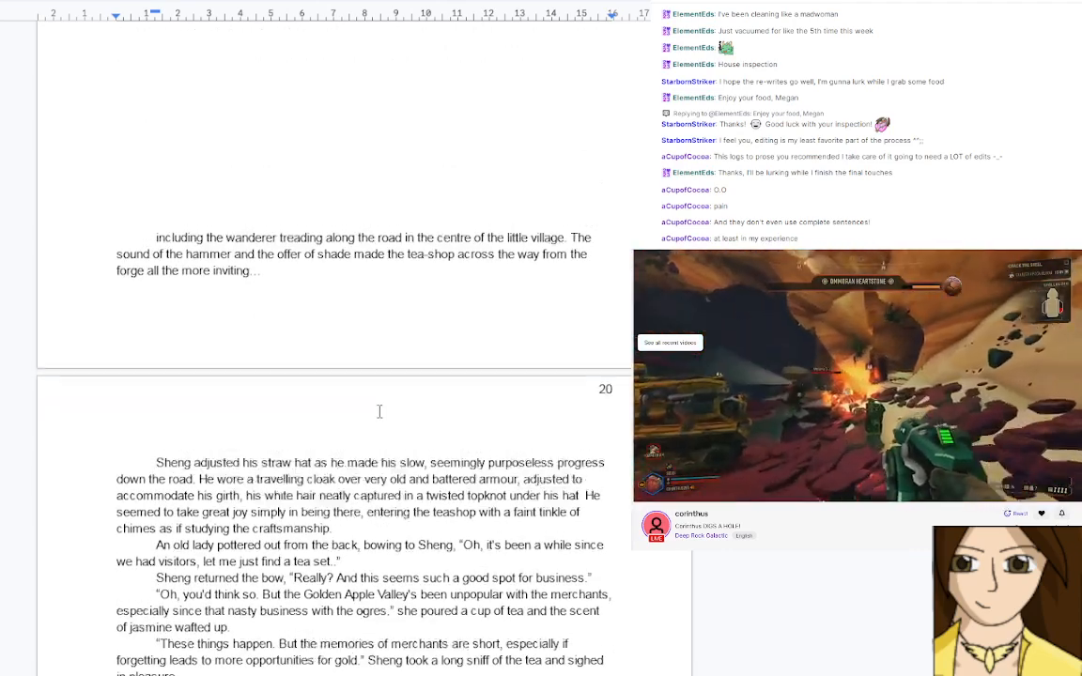
pyautogui.scroll(4, 379, 411)
pyautogui.scroll(2, 379, 412)
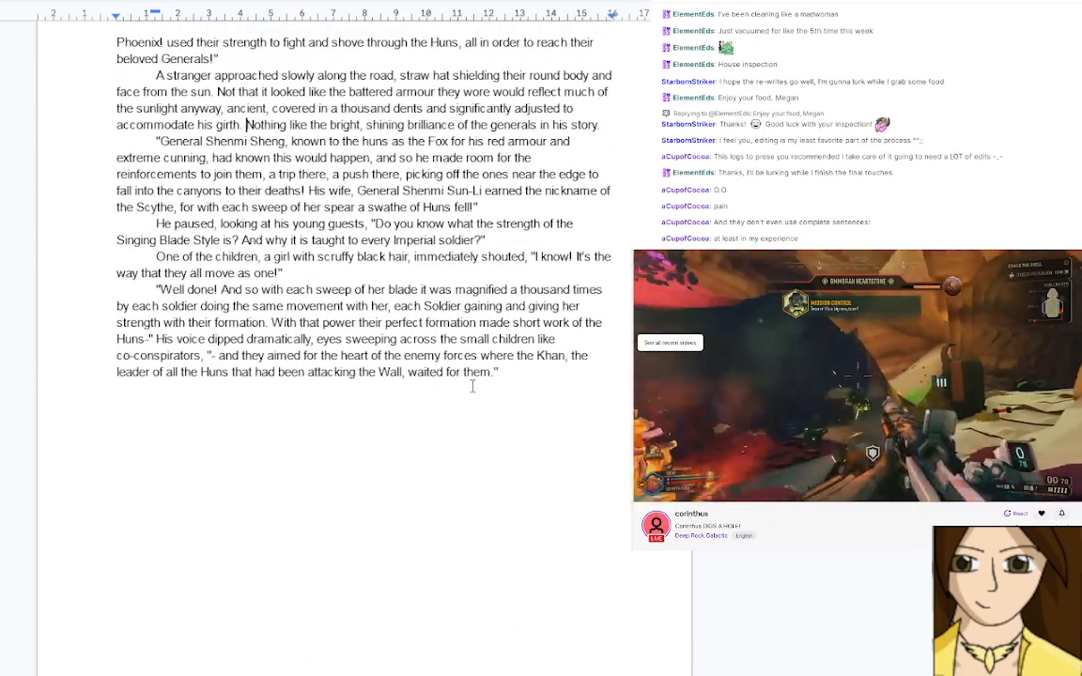
pyautogui.click(472, 386)
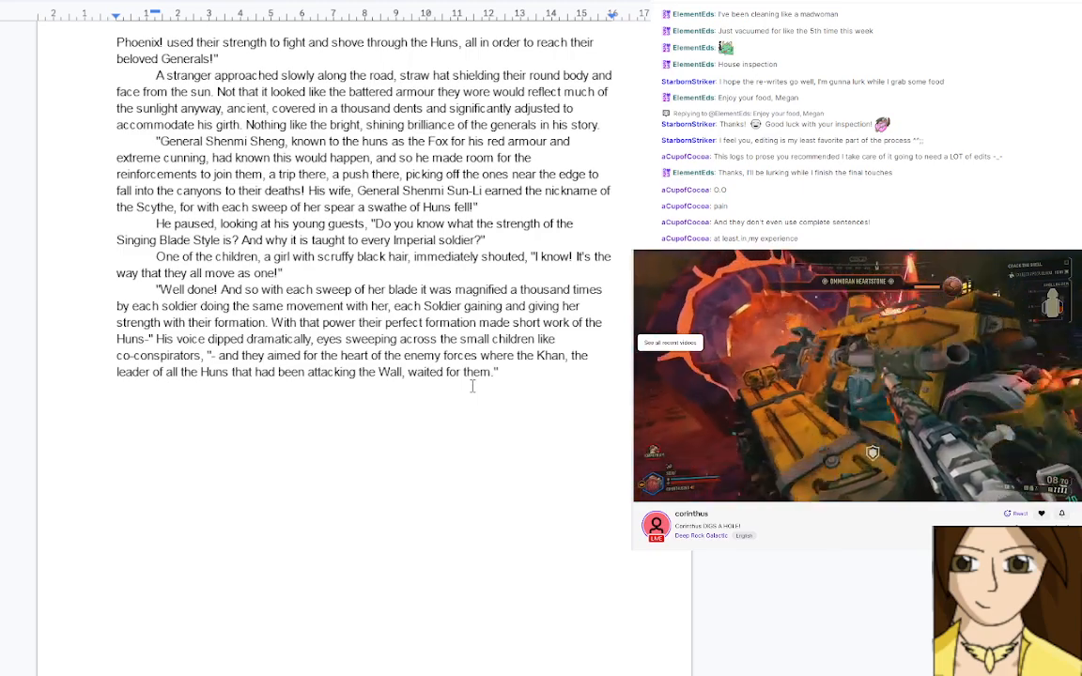
# Below the speech about the Khan, write "The old traveller eased himself into one of the free chairs outside the tea shop"
pyautogui.write('The')
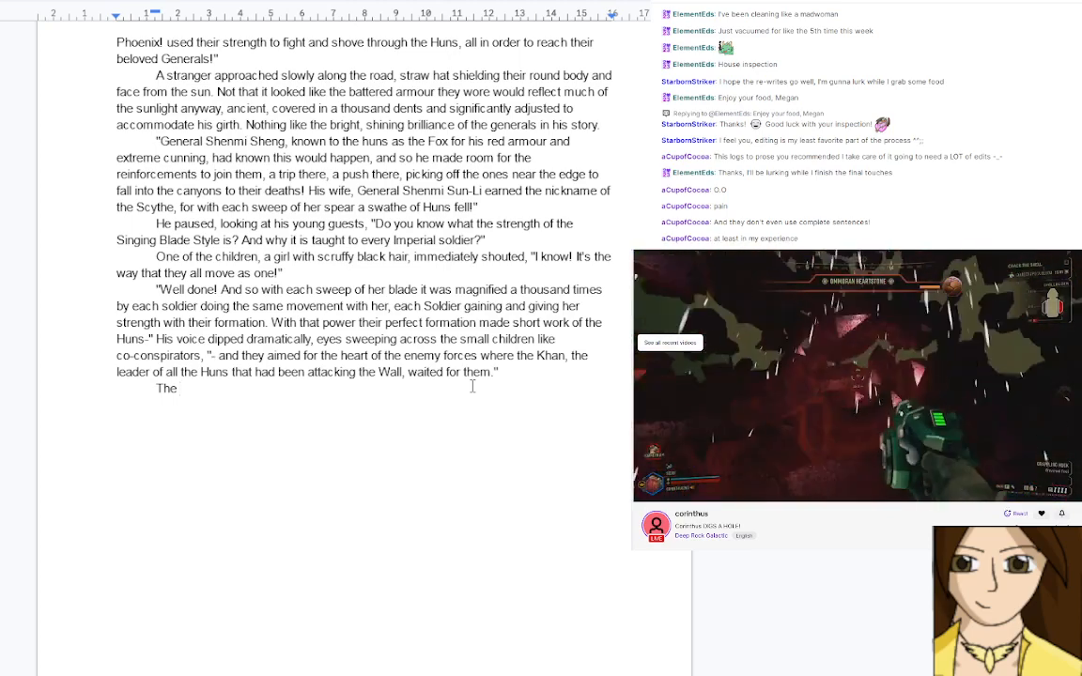
pyautogui.write('old ')
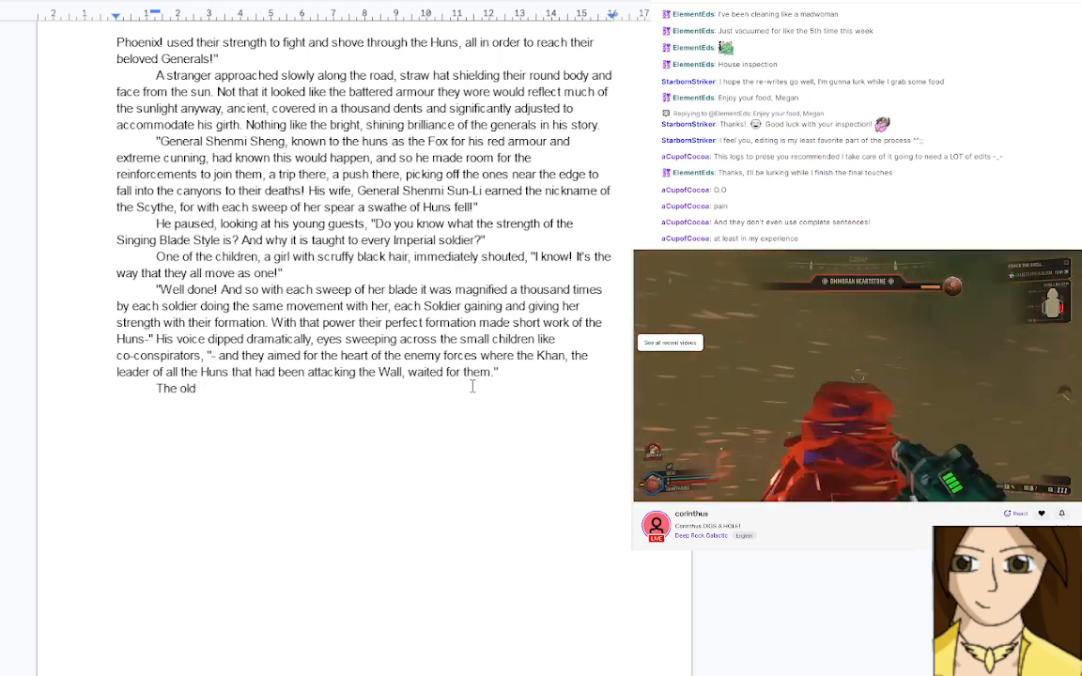
pyautogui.write('travelle')
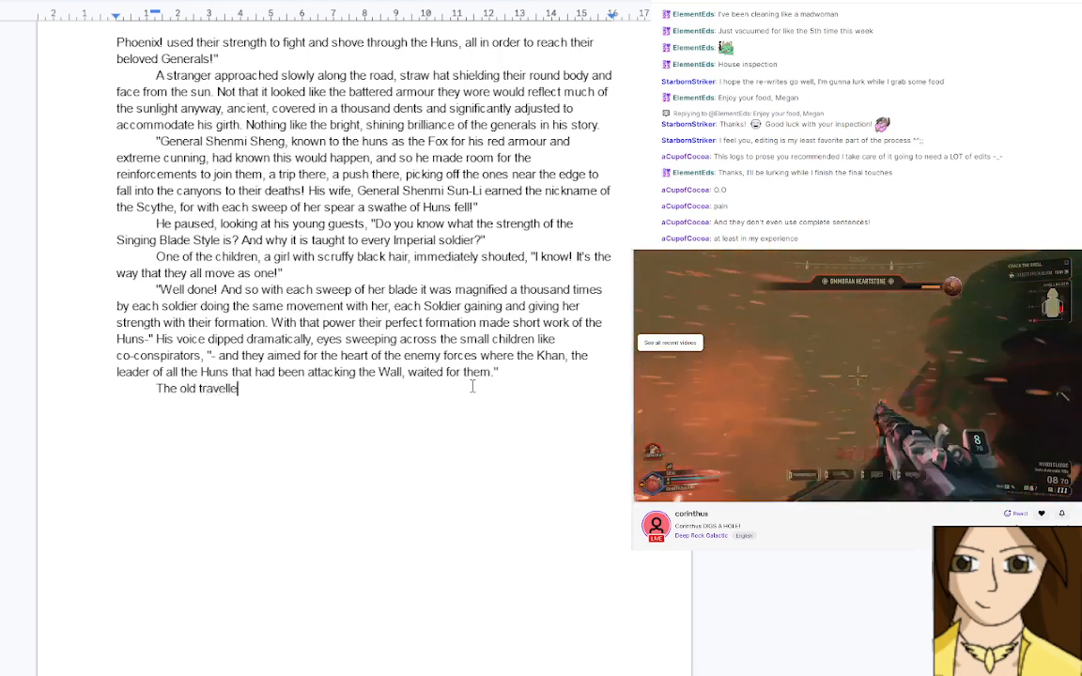
pyautogui.write('r eased hi')
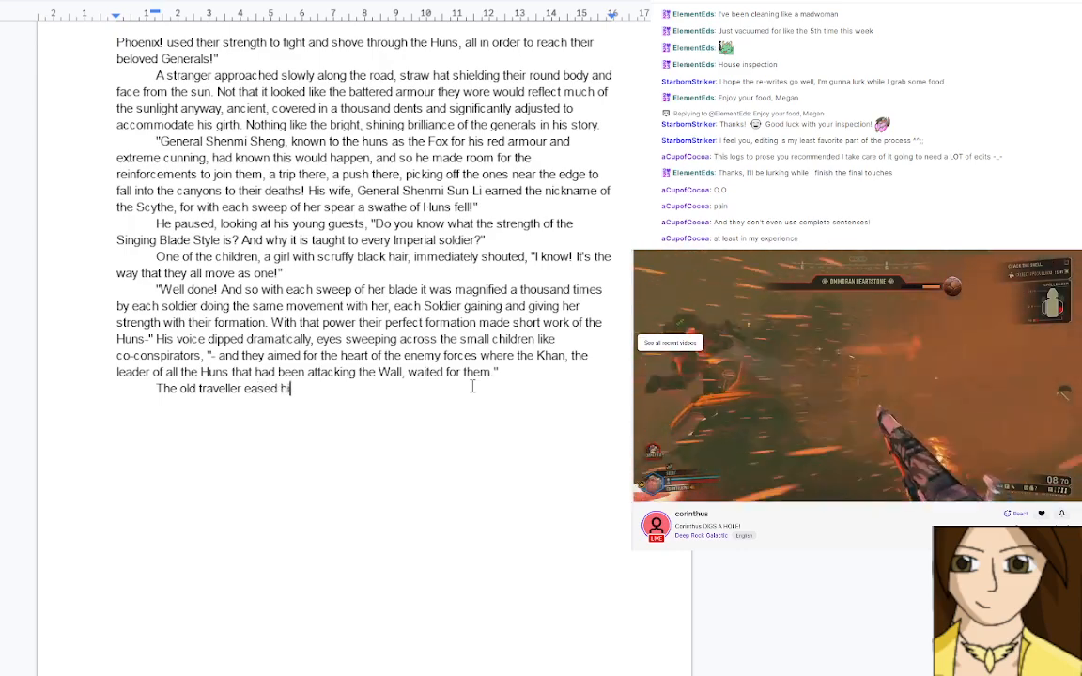
pyautogui.write('mself into one')
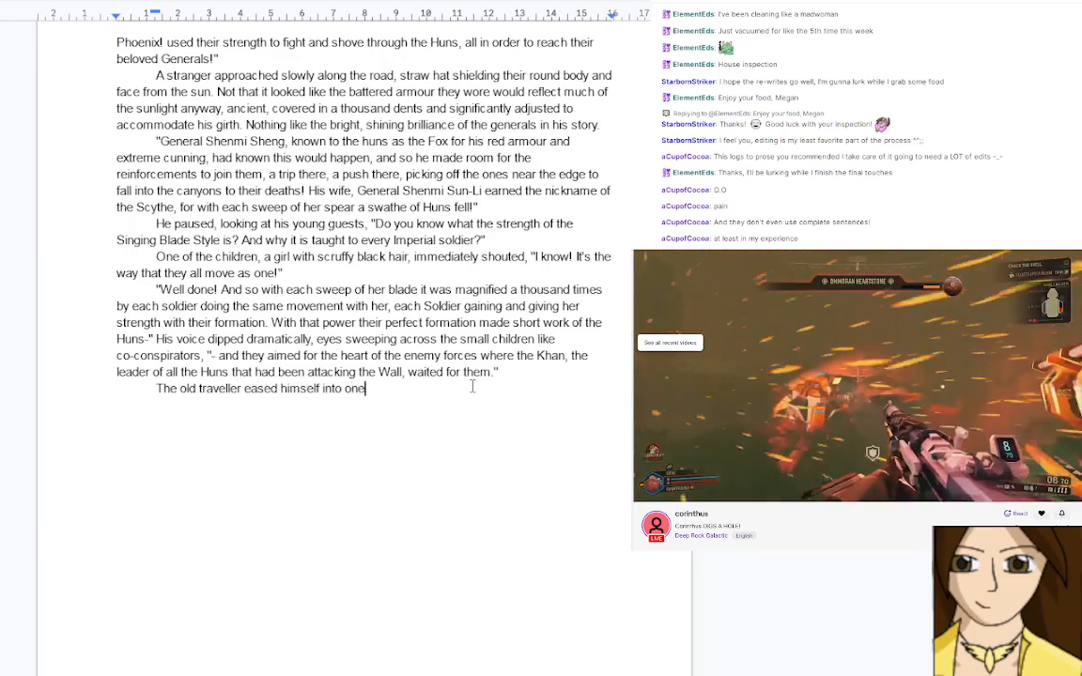
pyautogui.write(' of the fre')
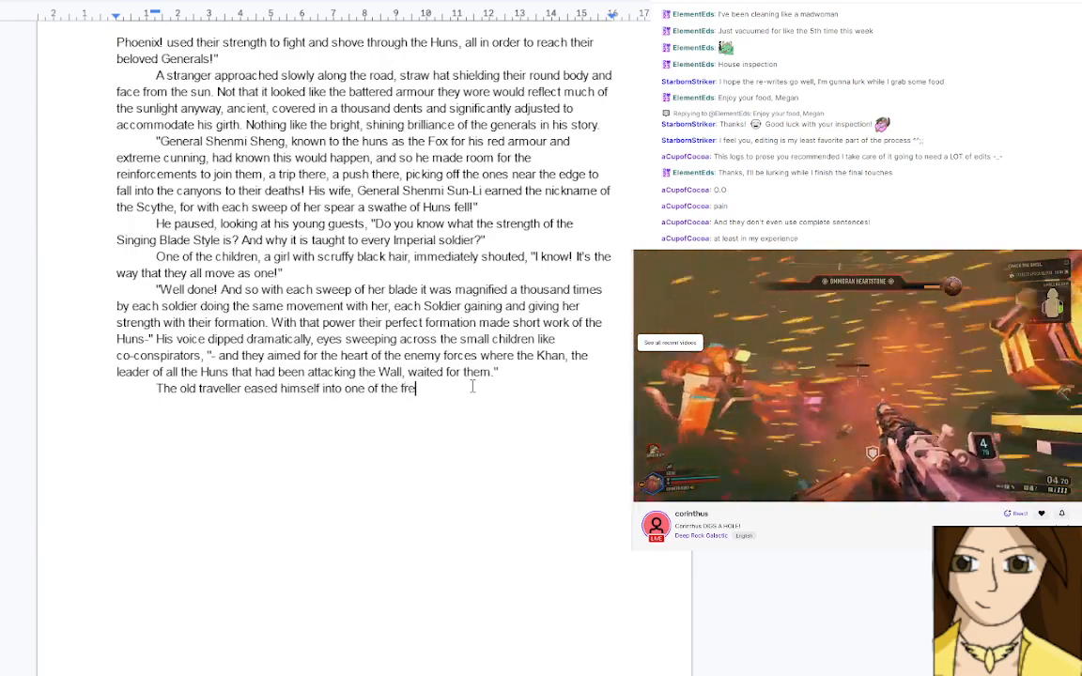
pyautogui.write('e chai')
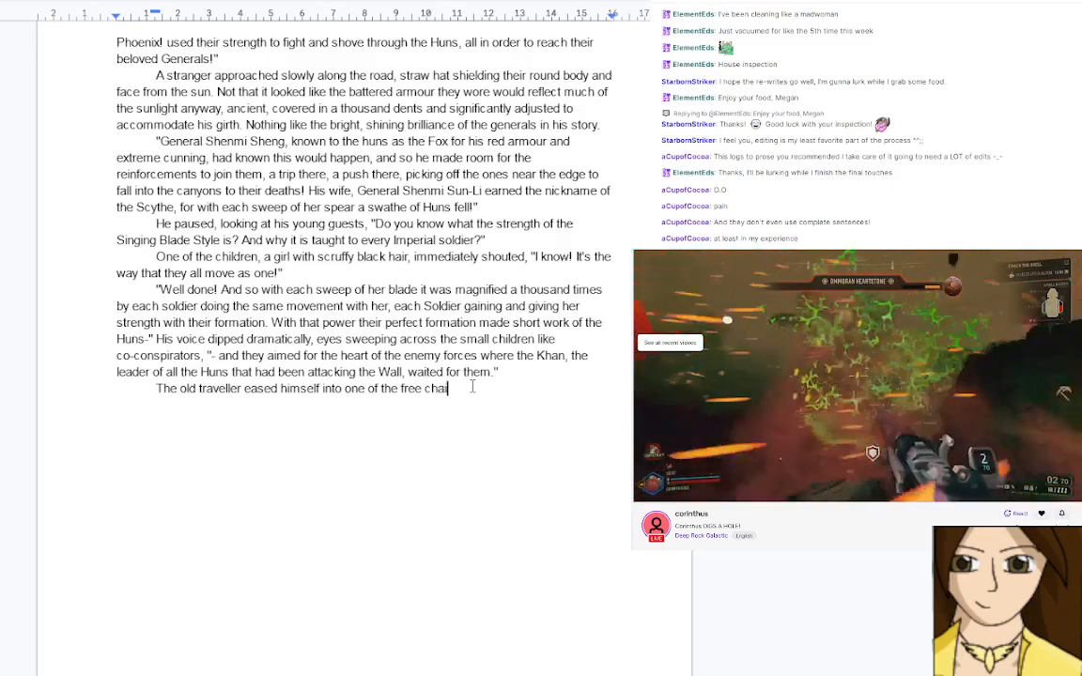
pyautogui.write('rs outside ')
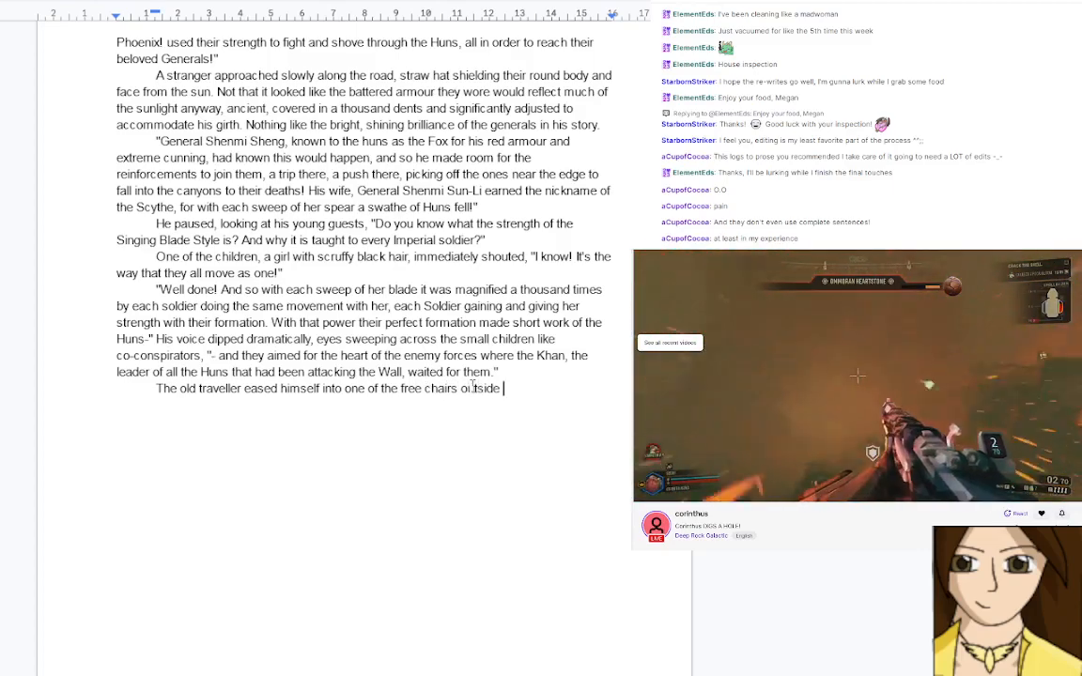
pyautogui.write('the te')
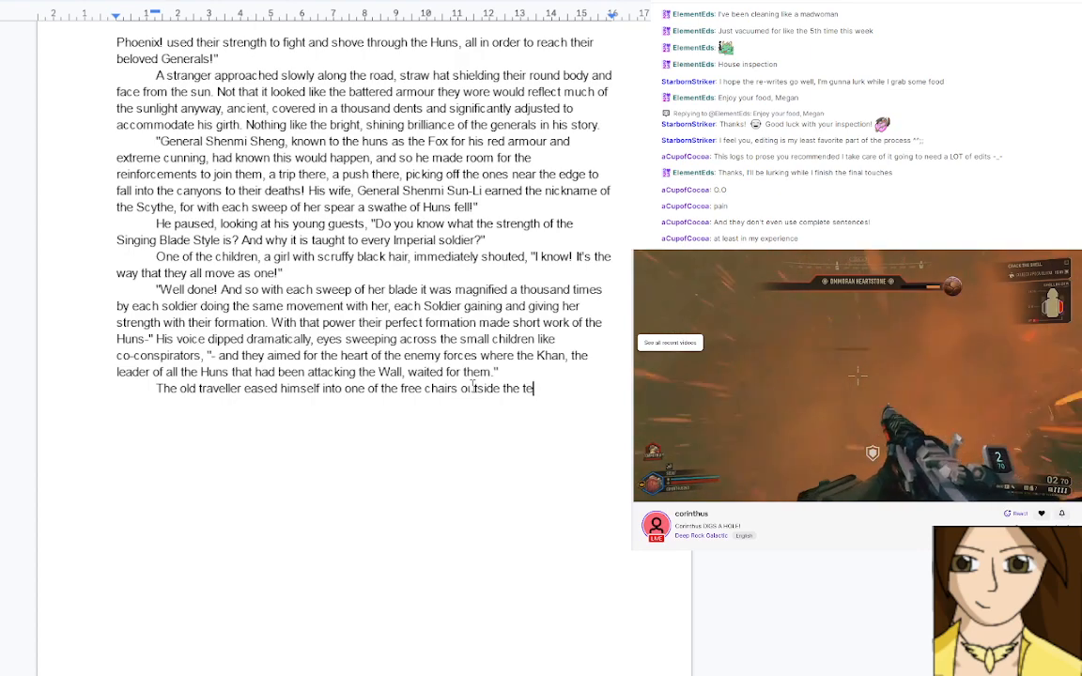
pyautogui.write('a shop')
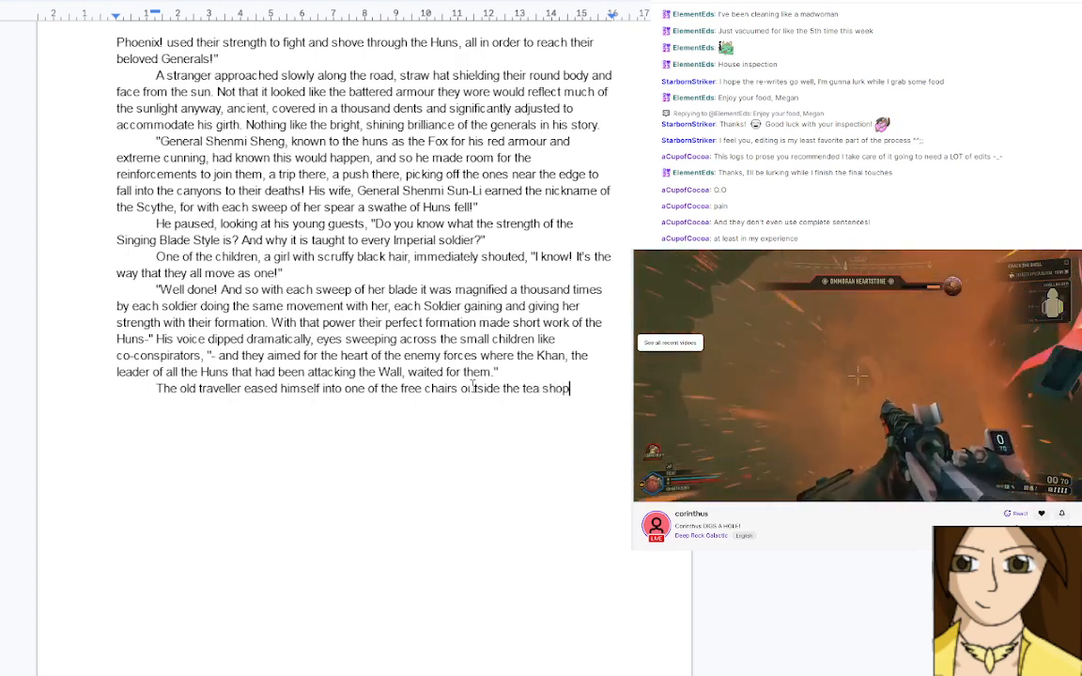
# Continue the traveller's sentence with ", lifting the hat briefly to wipe the sweat briefly from his forehead to"
pyautogui.write(', lif')
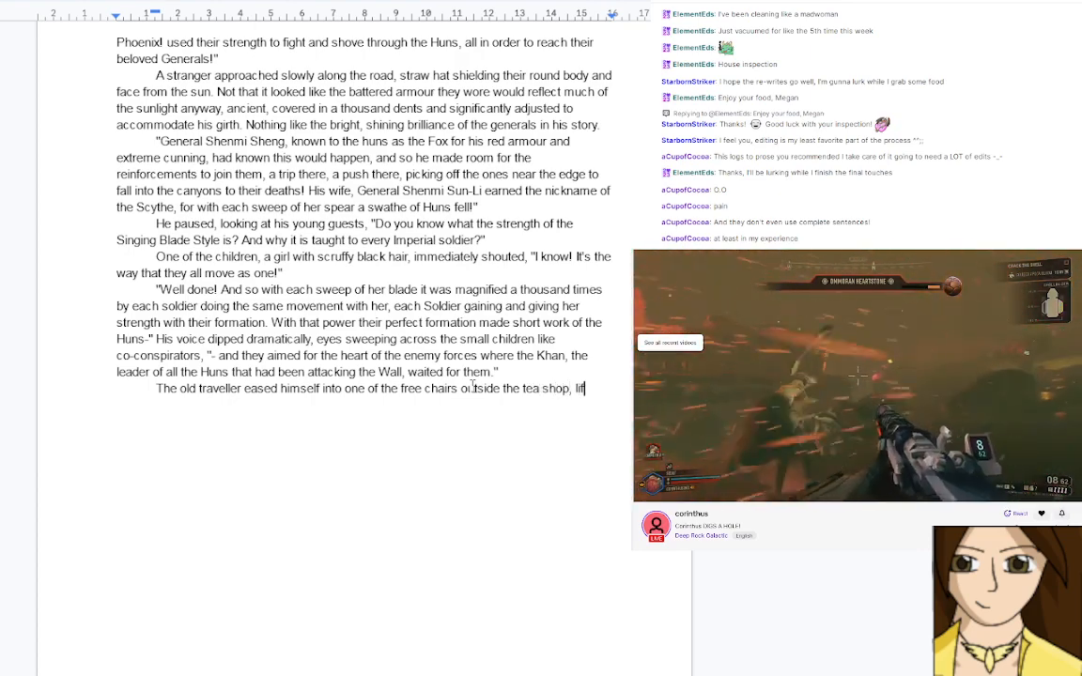
pyautogui.write('ting the hat b')
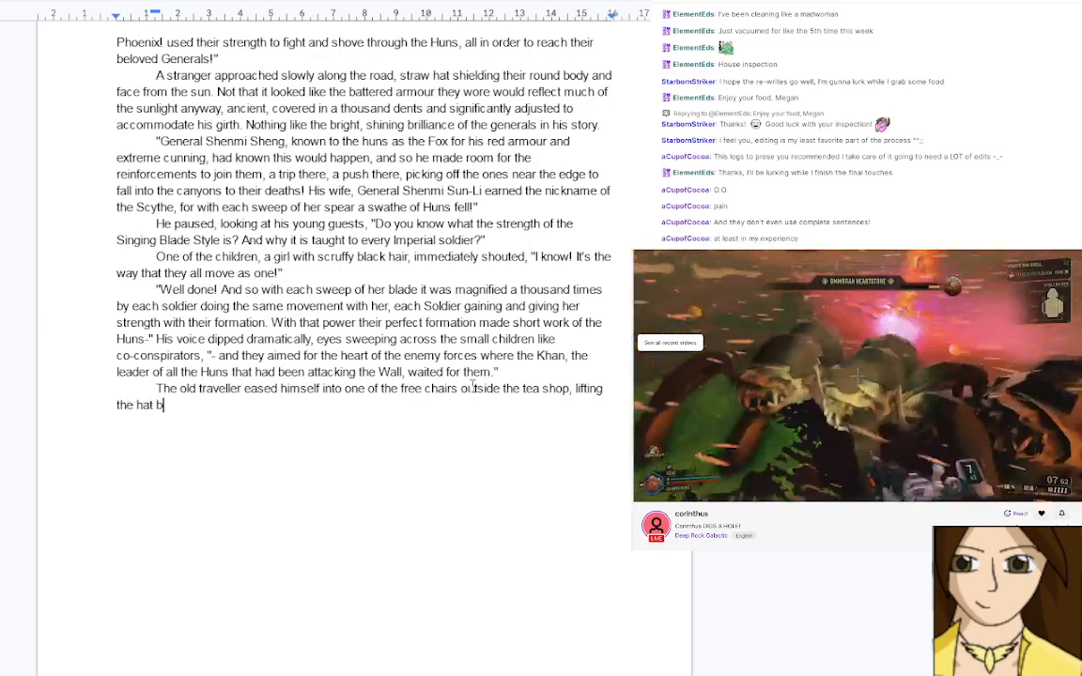
pyautogui.write('riefly to wipe the ')
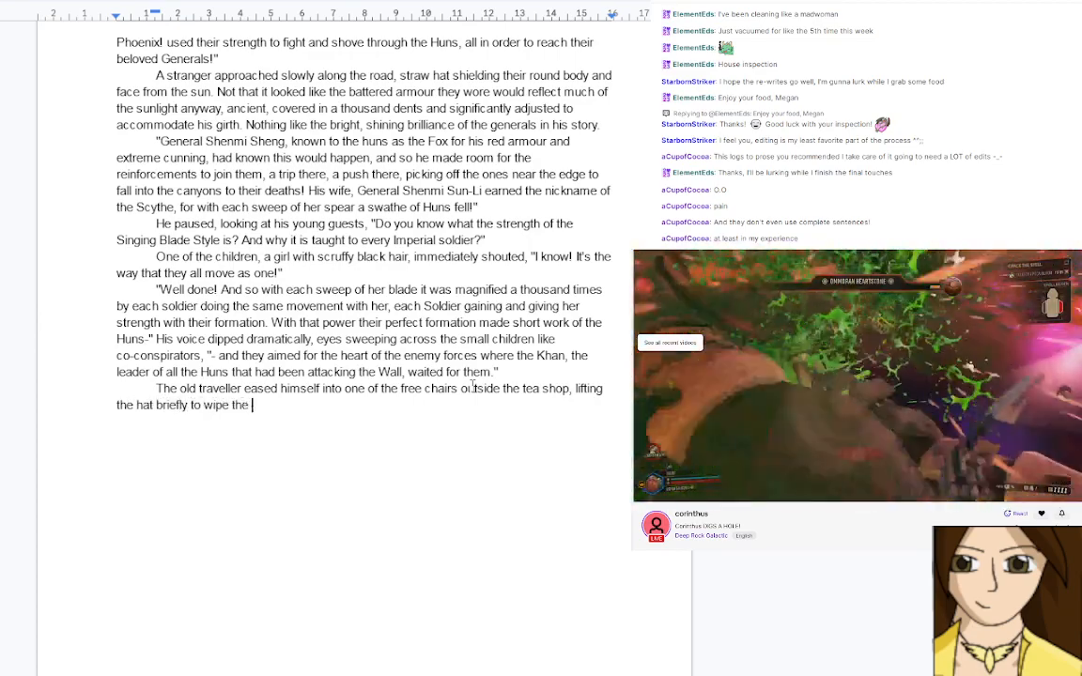
pyautogui.write('sweat b')
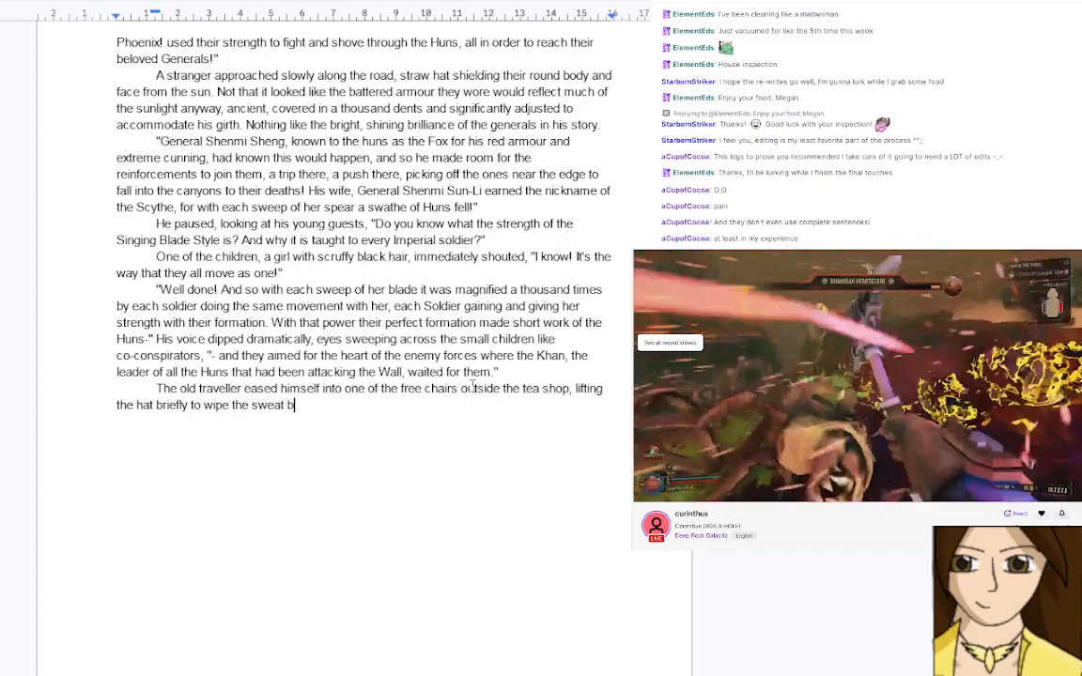
pyautogui.write('riefly f')
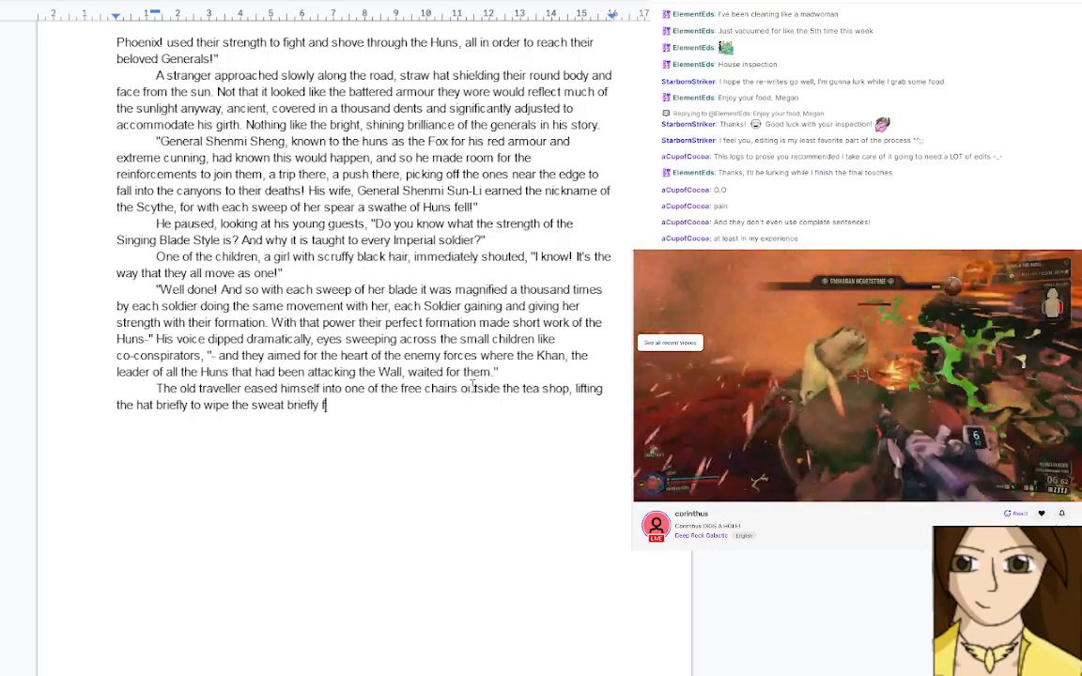
pyautogui.write('rom his ')
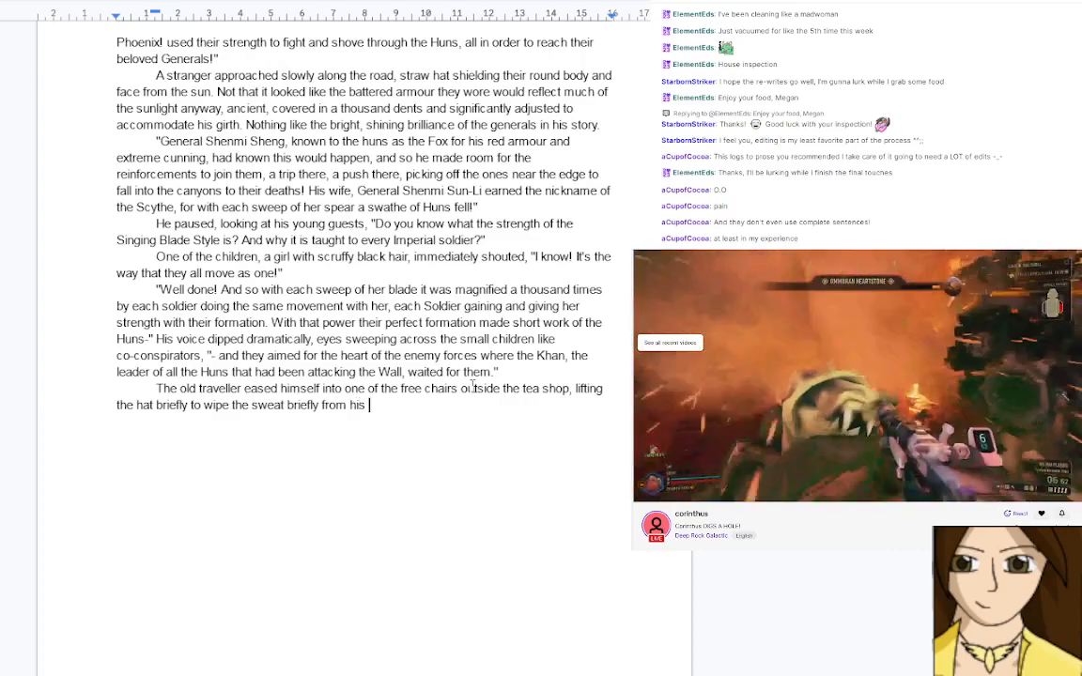
pyautogui.write('forehea')
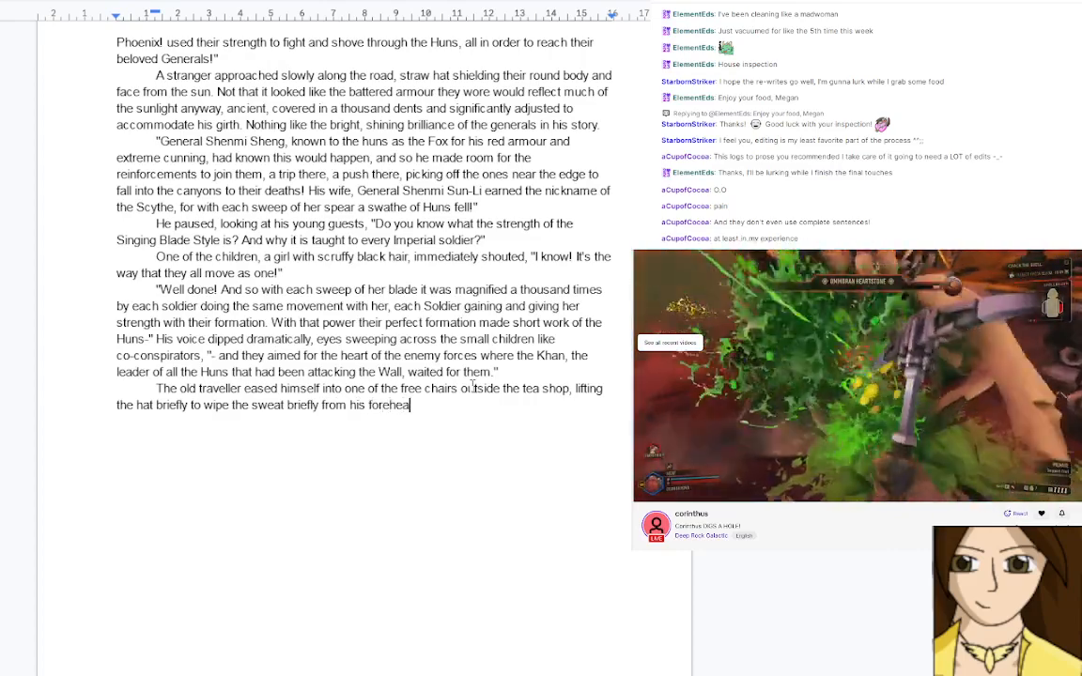
pyautogui.write('d to ')
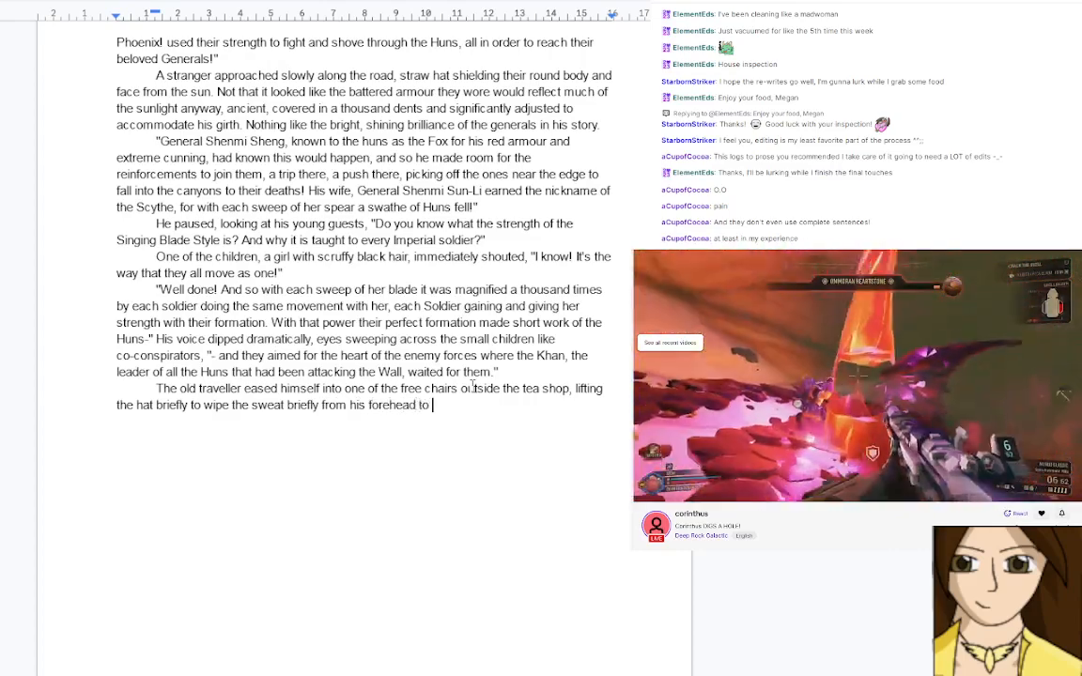
# Finish the traveller's sentence with "reveal a neat white topknot underneath."
pyautogui.write('reveal ')
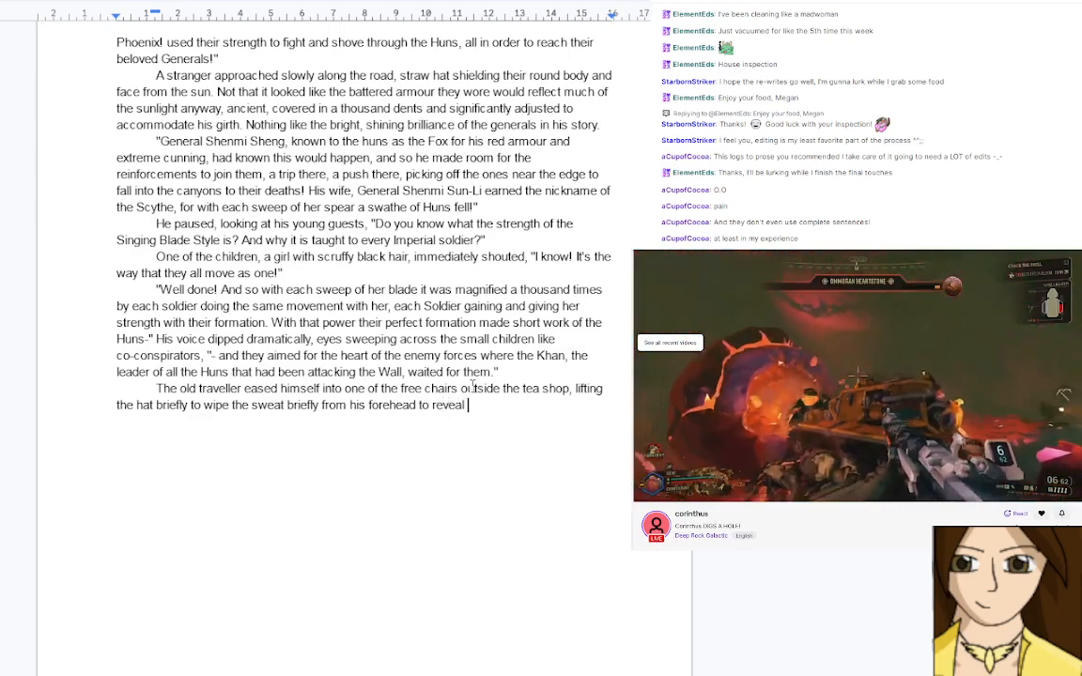
pyautogui.write('a neat wh')
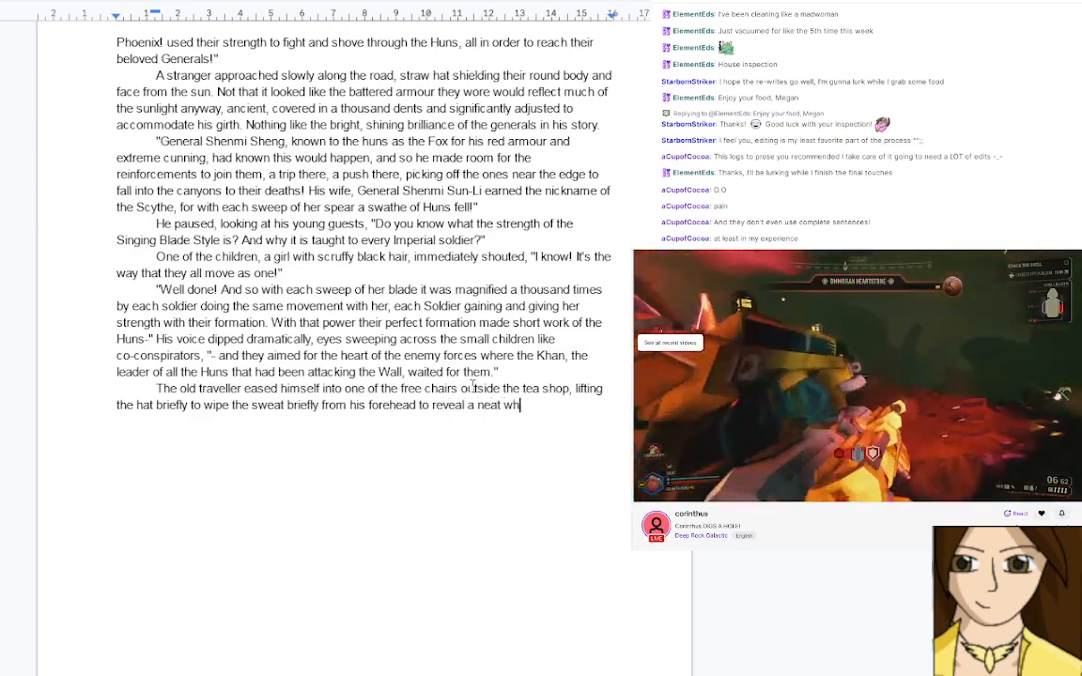
pyautogui.write('ite topknot')
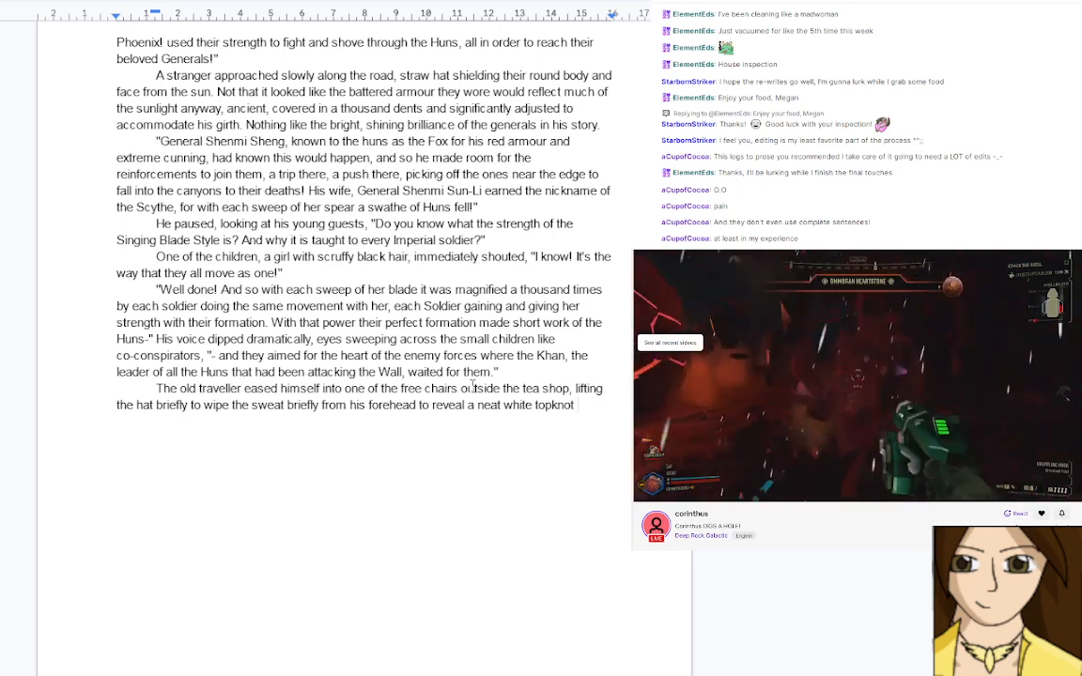
pyautogui.write('under')
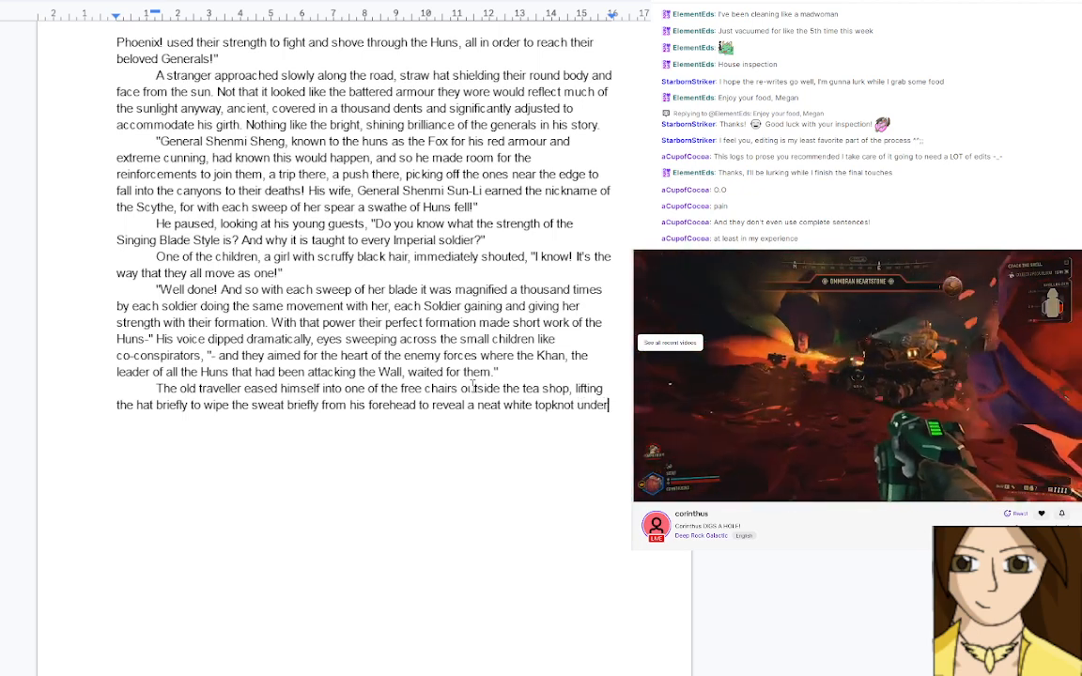
pyautogui.write('neath')
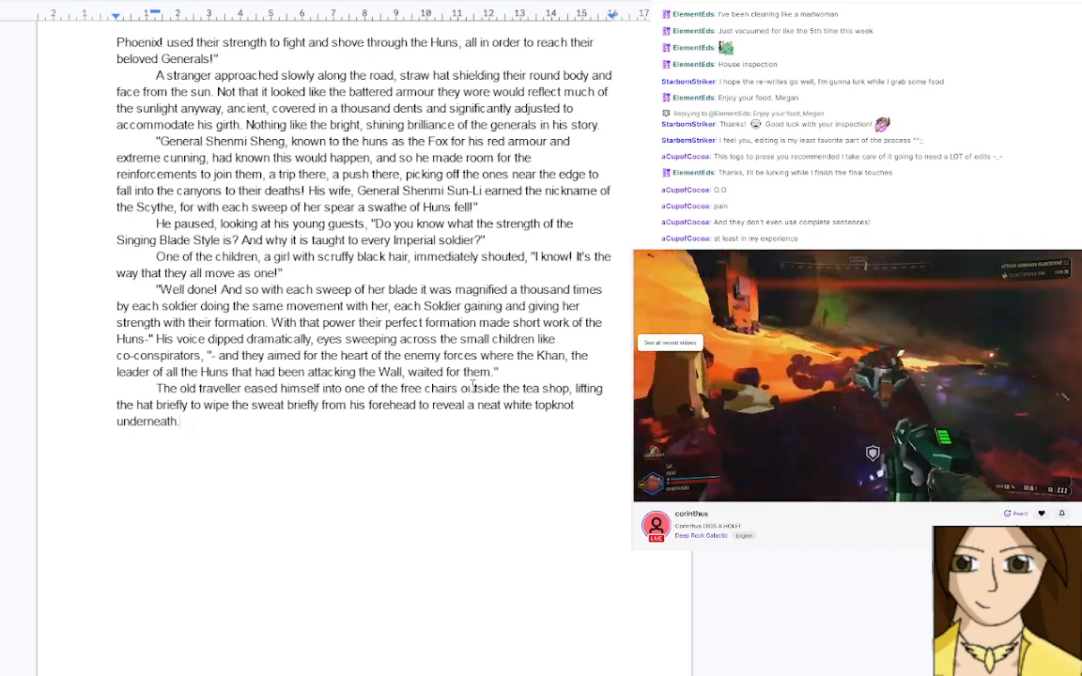
pyautogui.press('BackSpace')
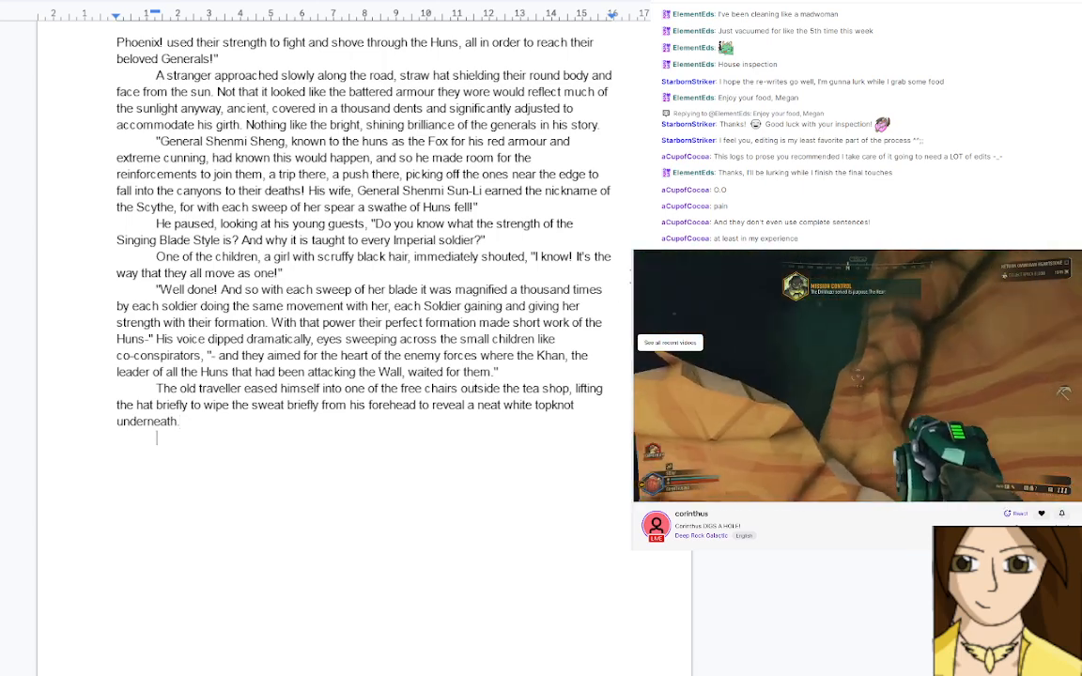
# After "underneath.", write "Xiong kept a wary eye on them as he continued his story, half an ear"
pyautogui.scroll(-10, 626, 287)
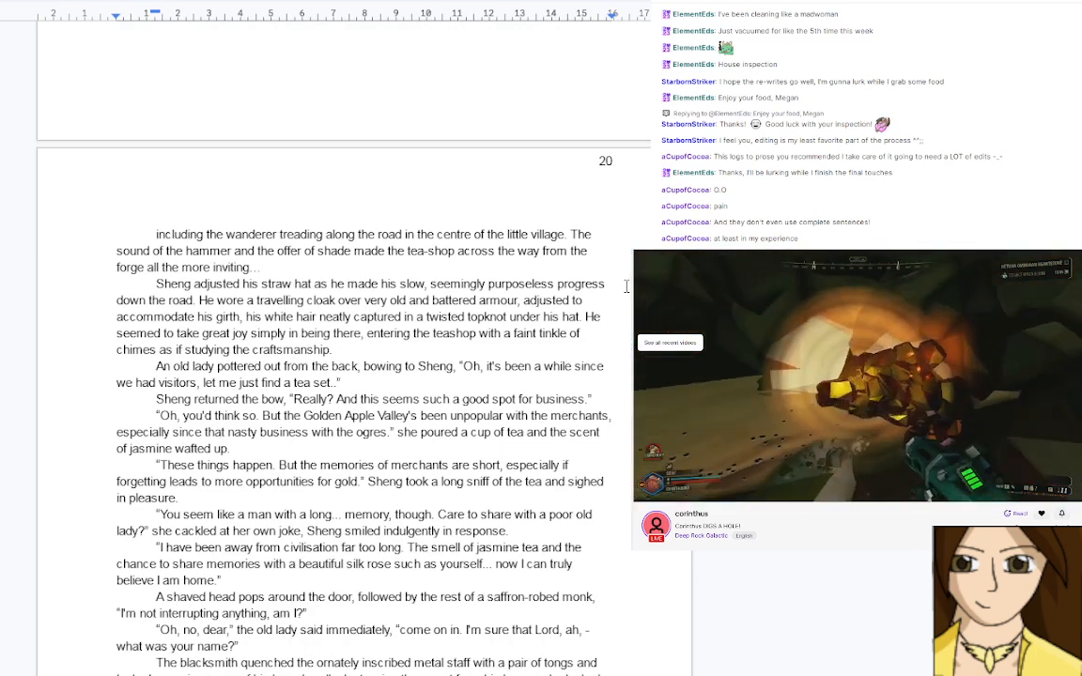
pyautogui.hotkey('ctrl', 'End')
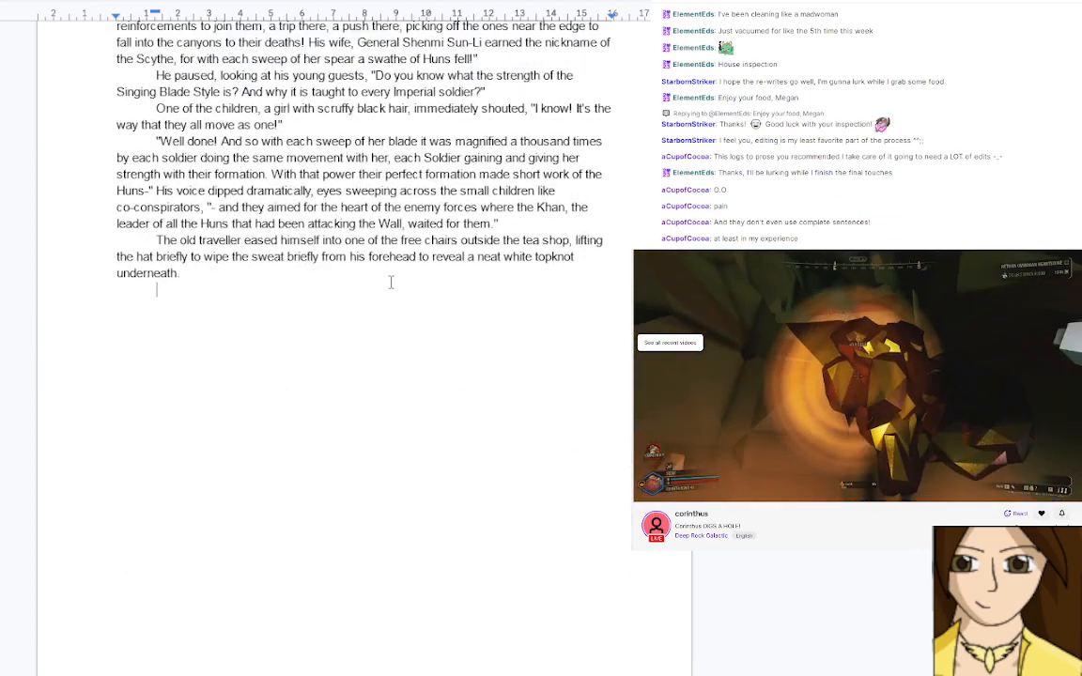
pyautogui.click(192, 271)
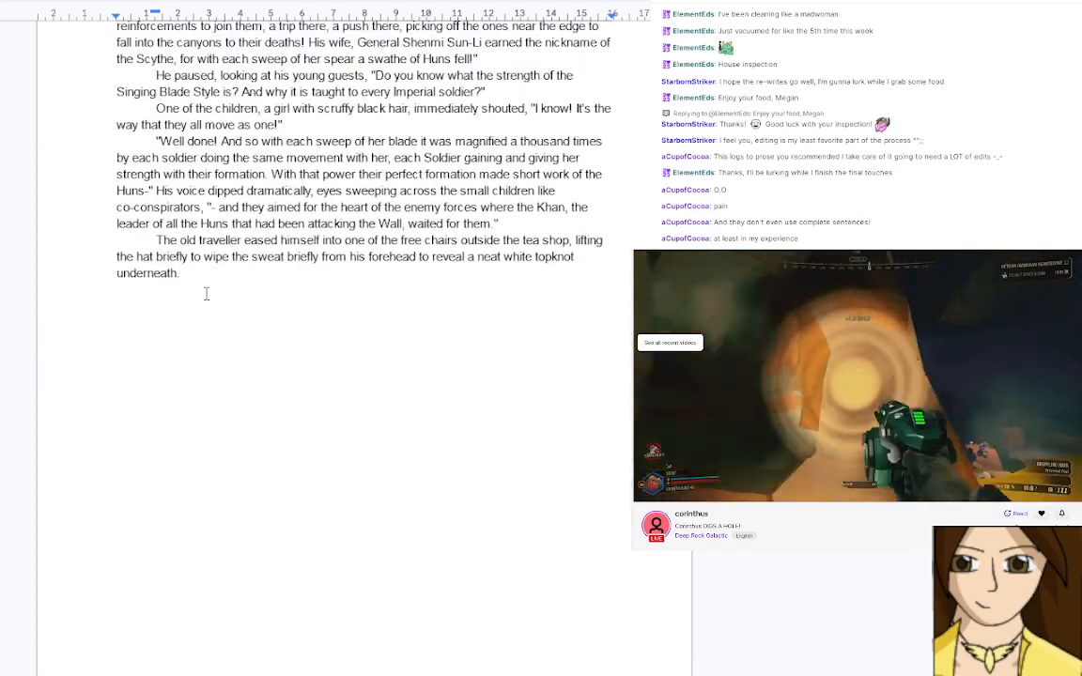
pyautogui.write('Xiong kept a ')
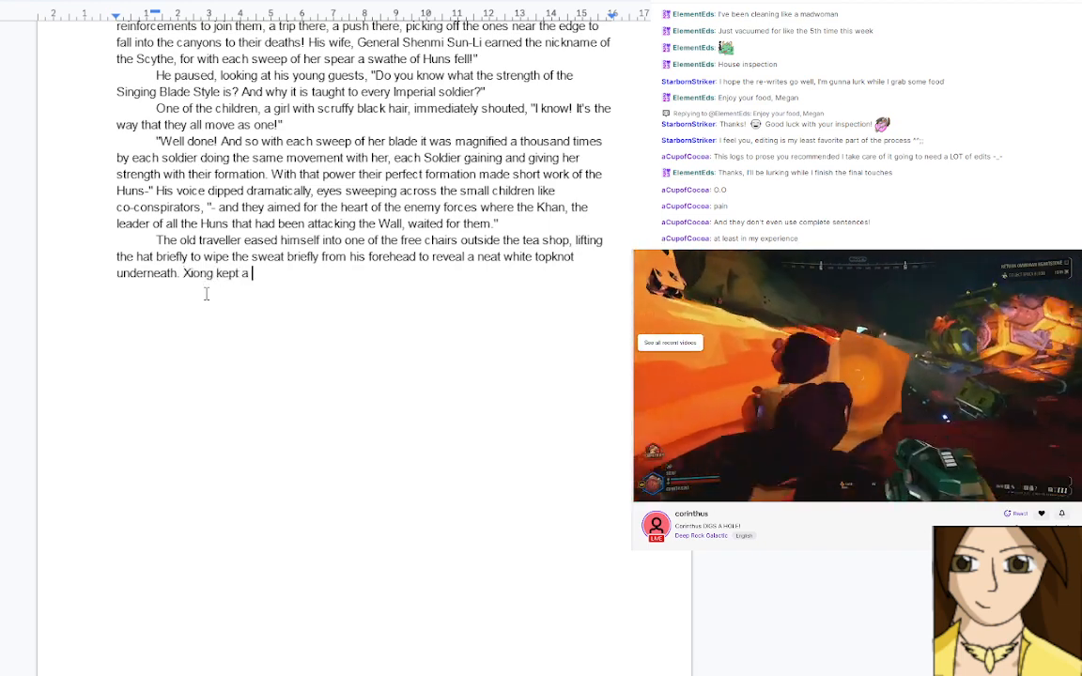
pyautogui.write('w')
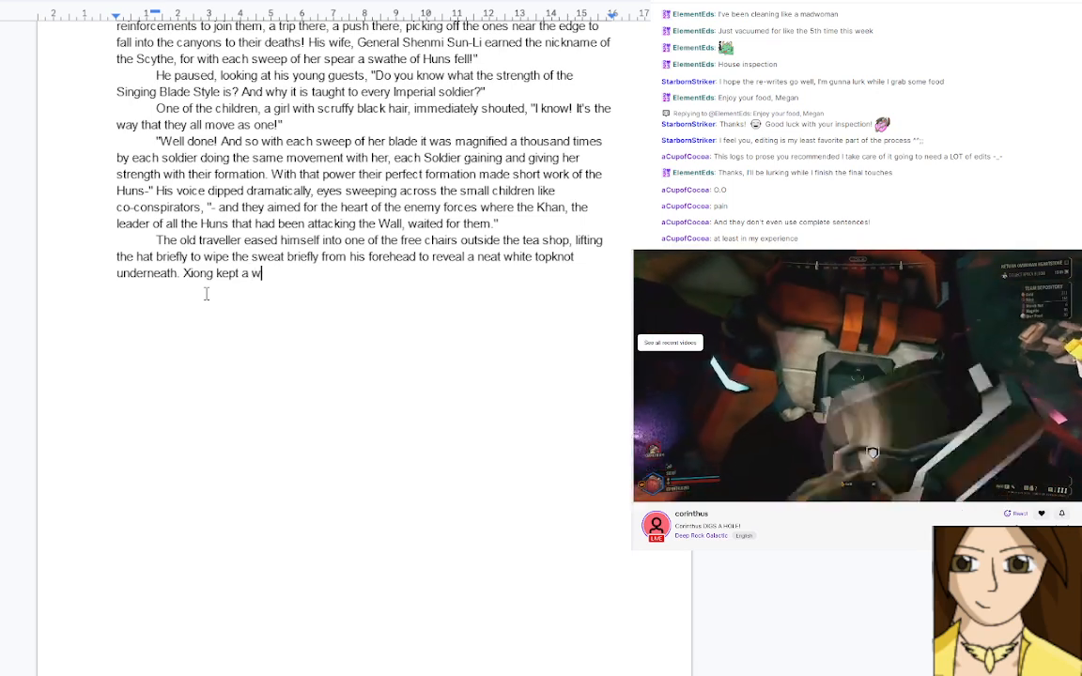
pyautogui.write('ary eye on the')
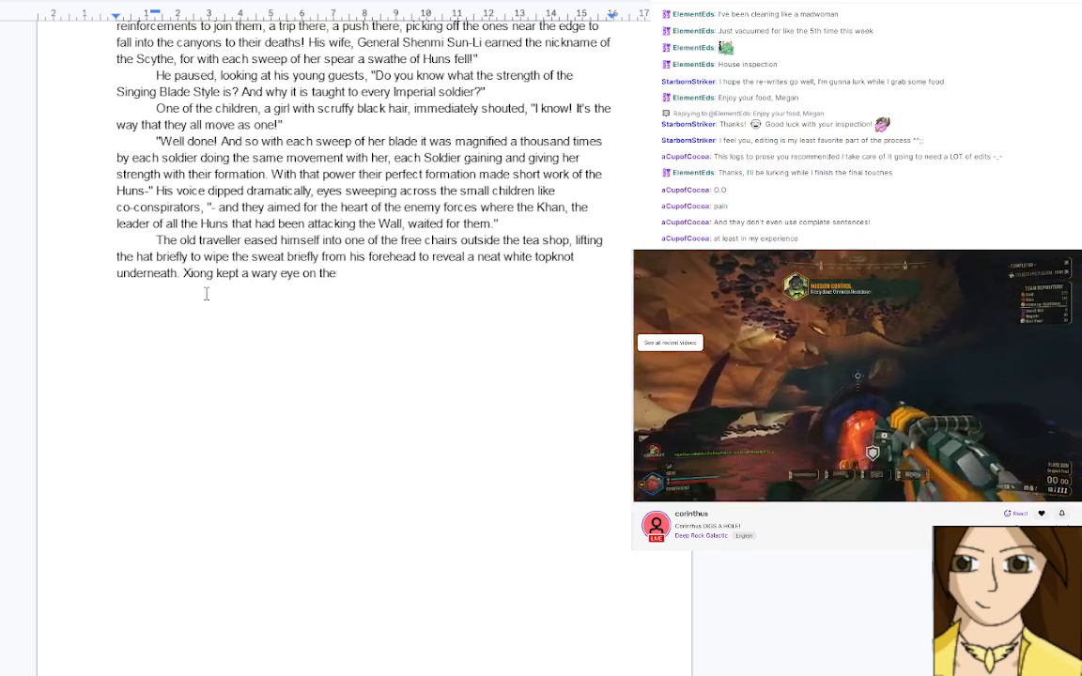
pyautogui.write('m')
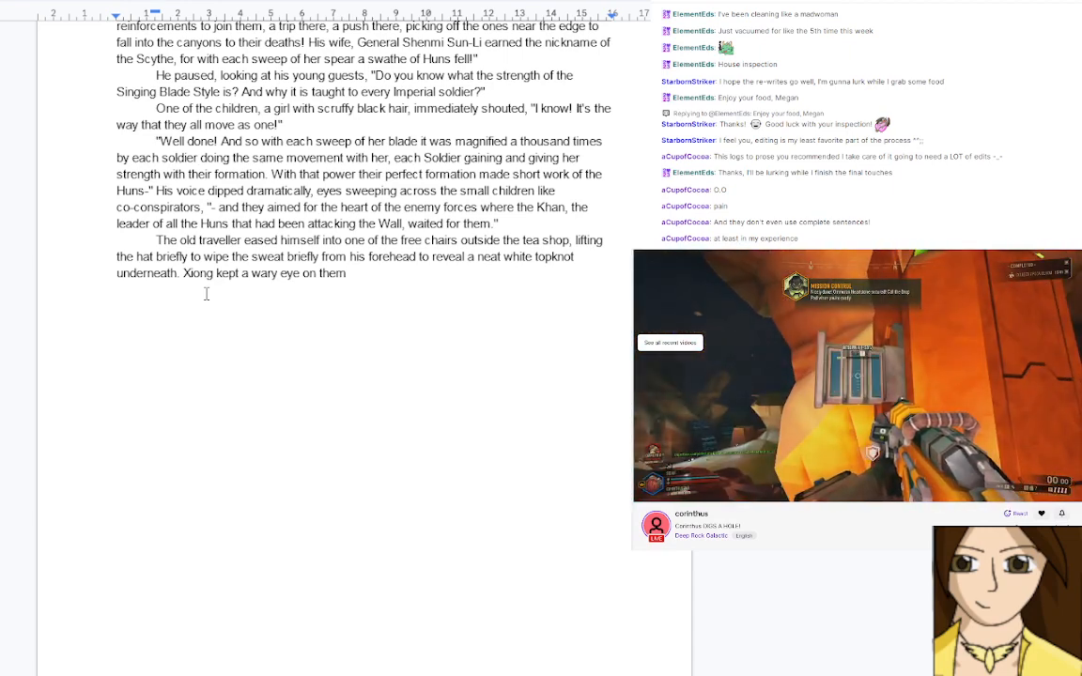
pyautogui.write(' as he con')
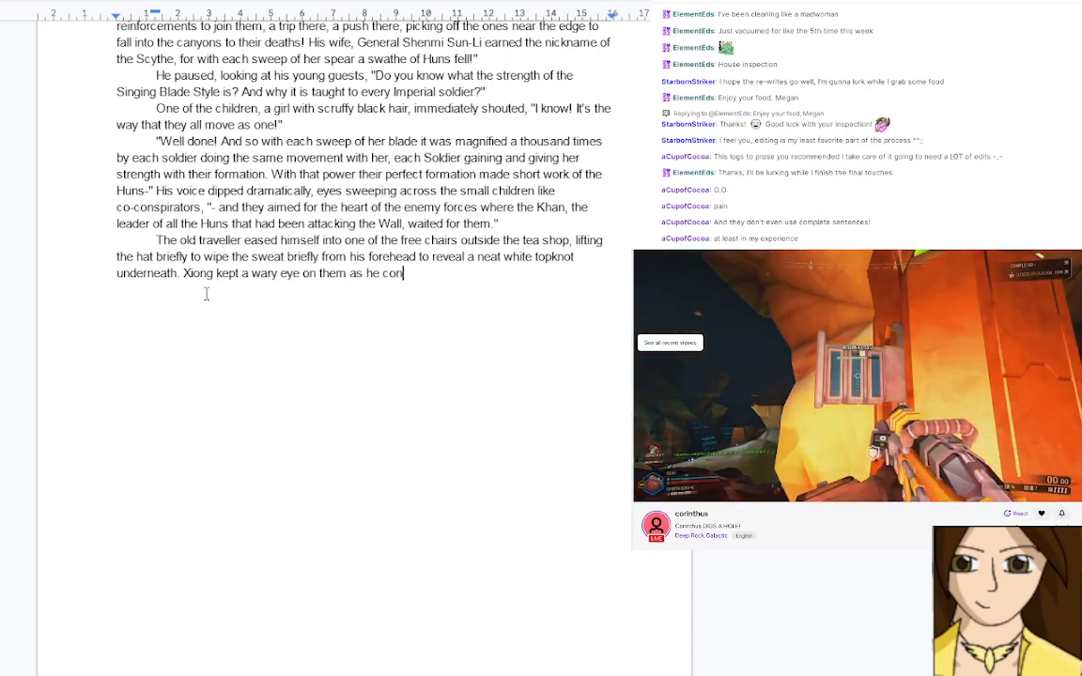
pyautogui.write('tinued his st')
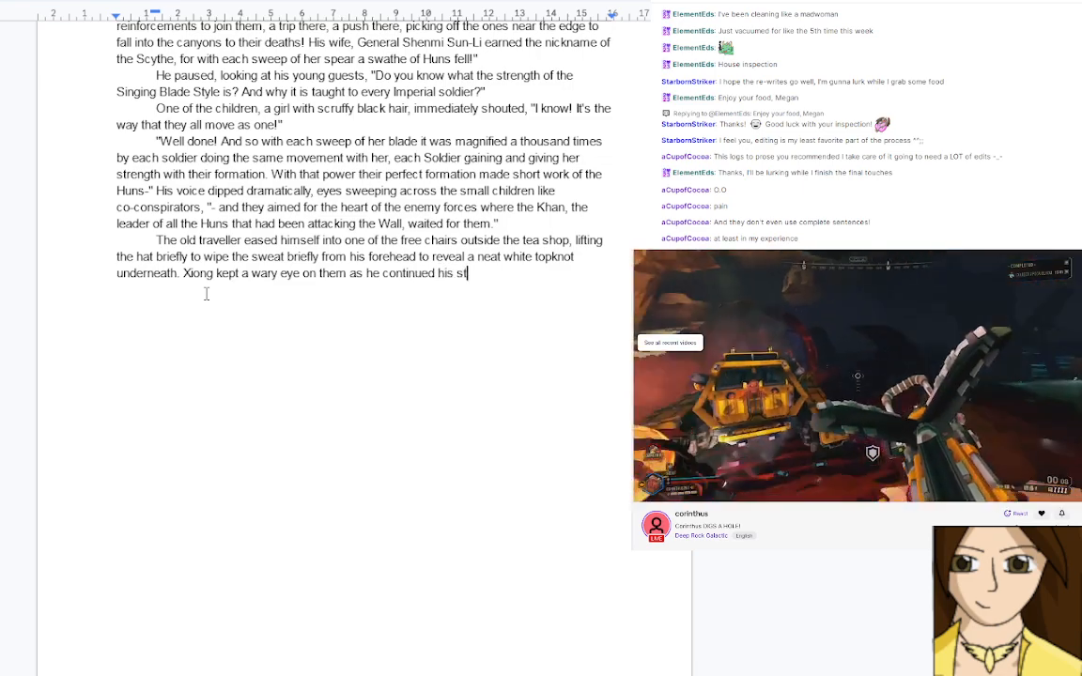
pyautogui.write('ory, half a')
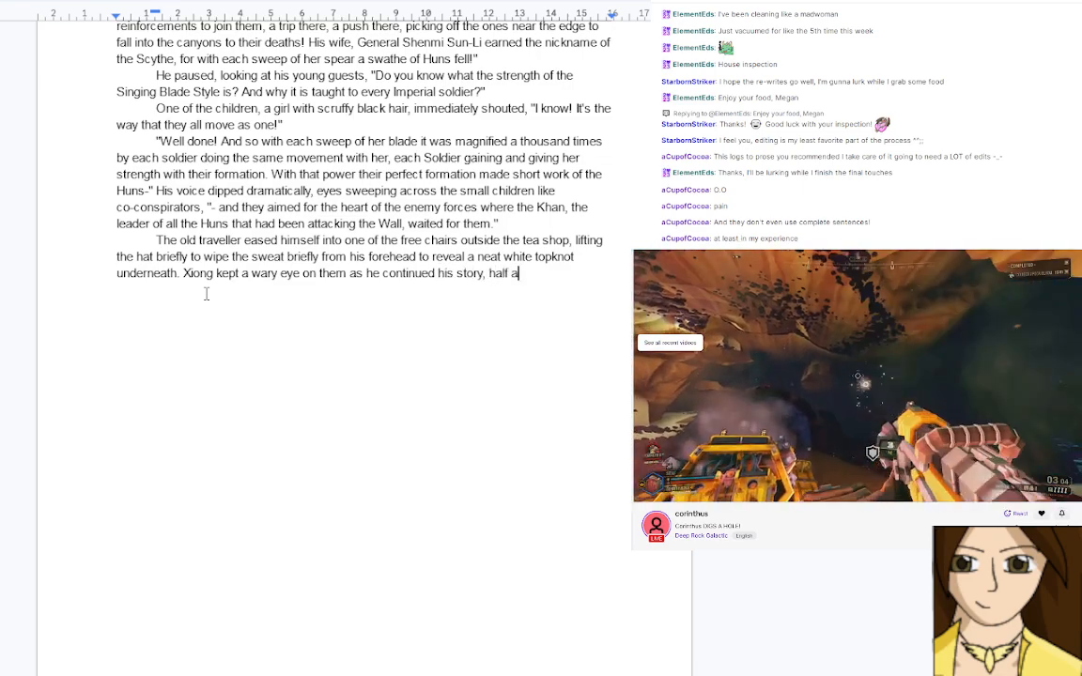
pyautogui.write('n ear ')
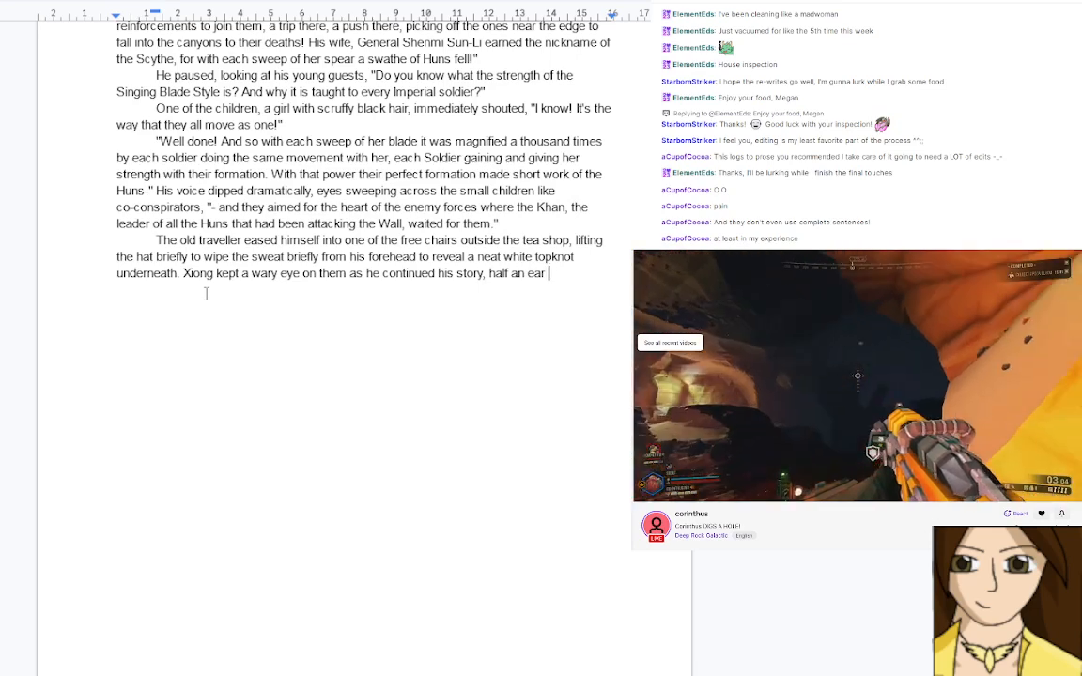
# Continue Xiong's sentence with "on the stranger's conversation as the proprietor of the teashop"
pyautogui.write('on')
pyautogui.write(' the s')
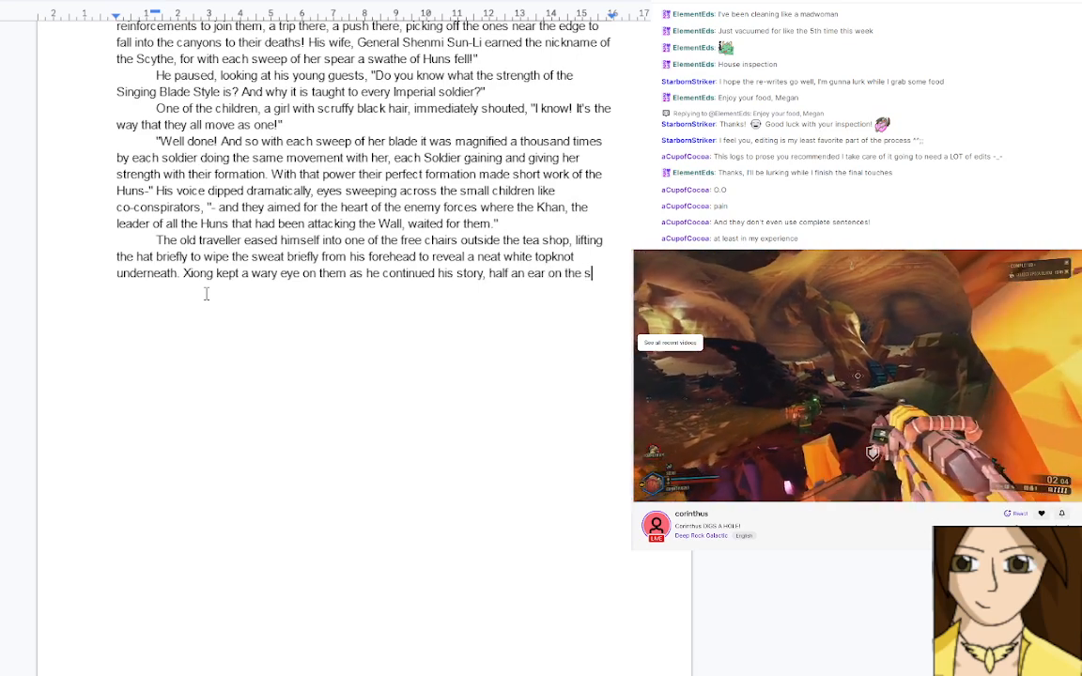
pyautogui.write("tranger's conv")
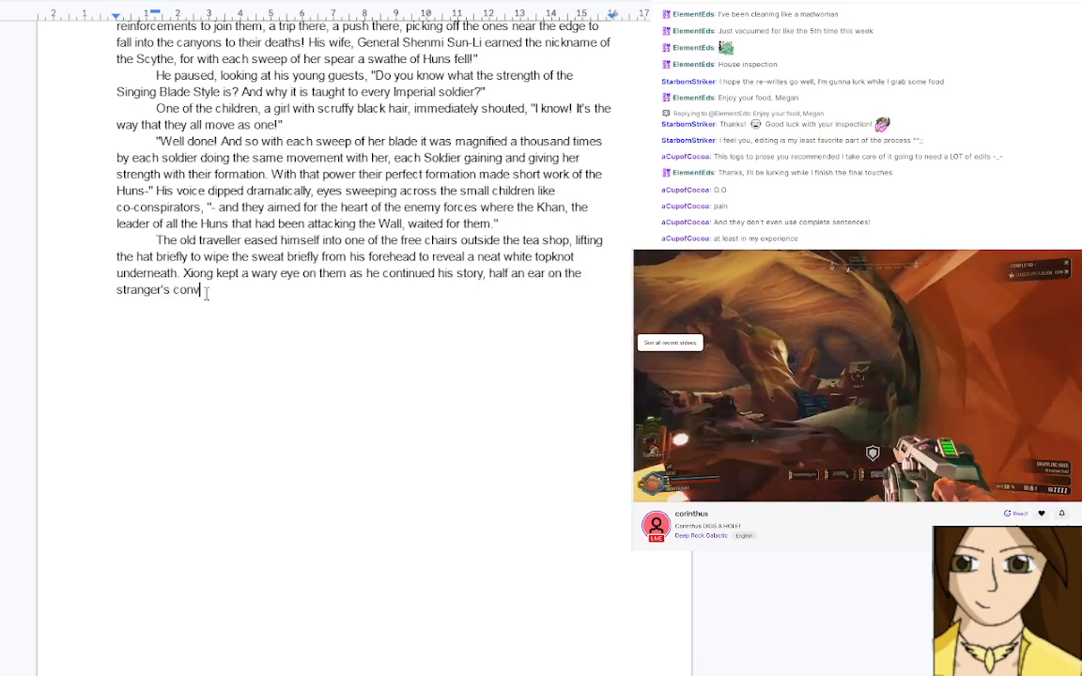
pyautogui.write('ersation as')
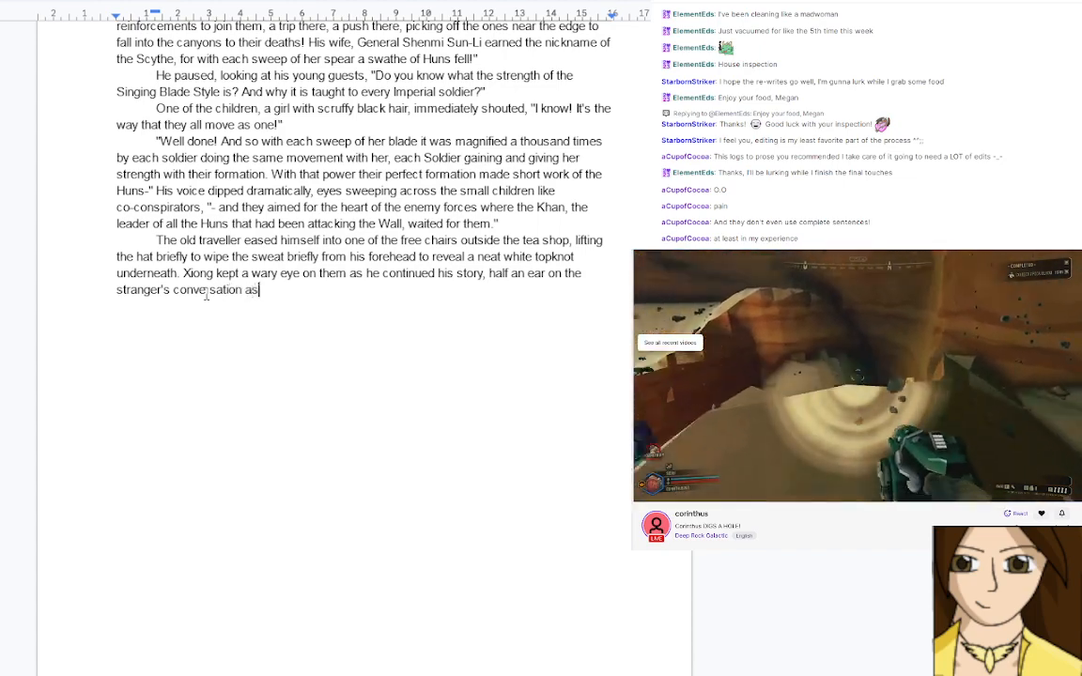
pyautogui.write(' the prop')
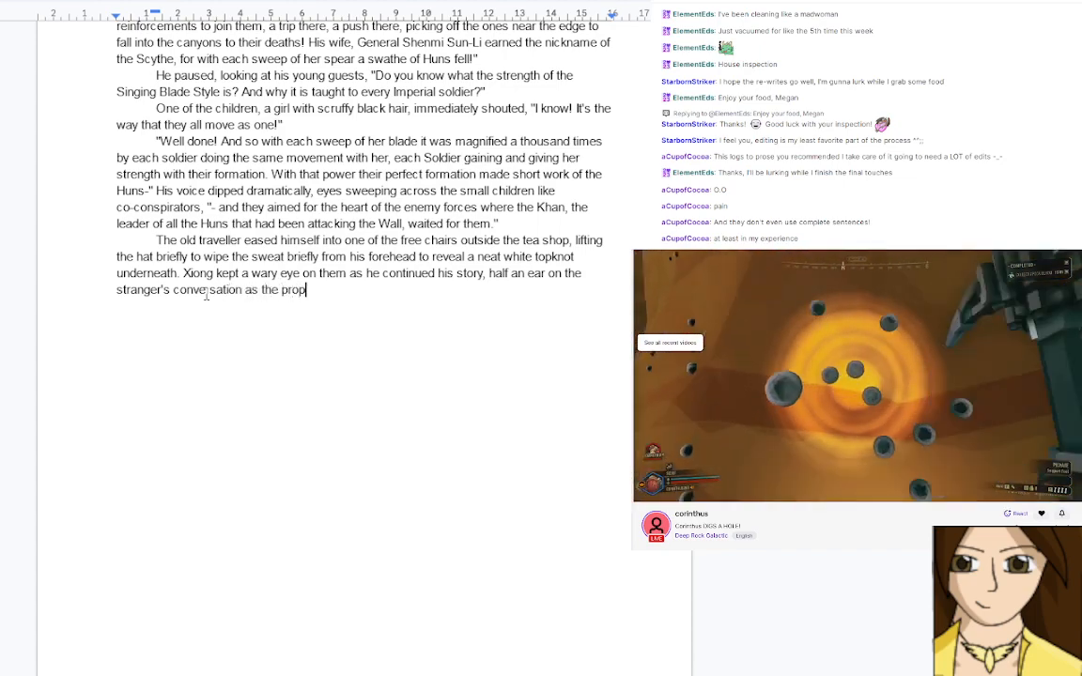
pyautogui.write('rietor of th')
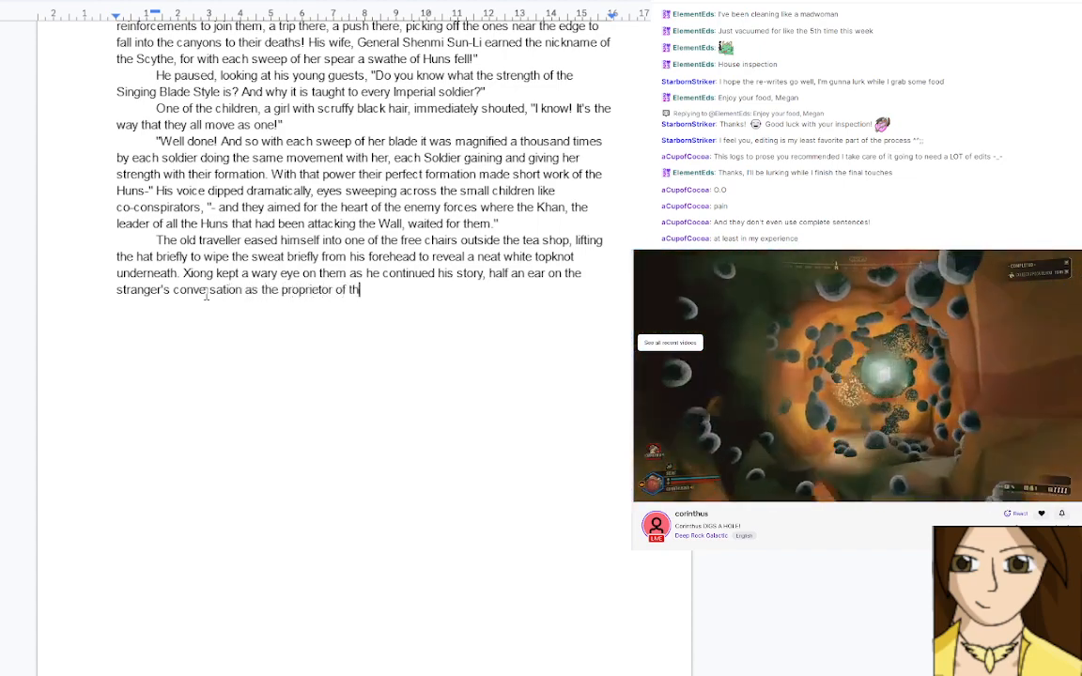
pyautogui.write('e teashop ')
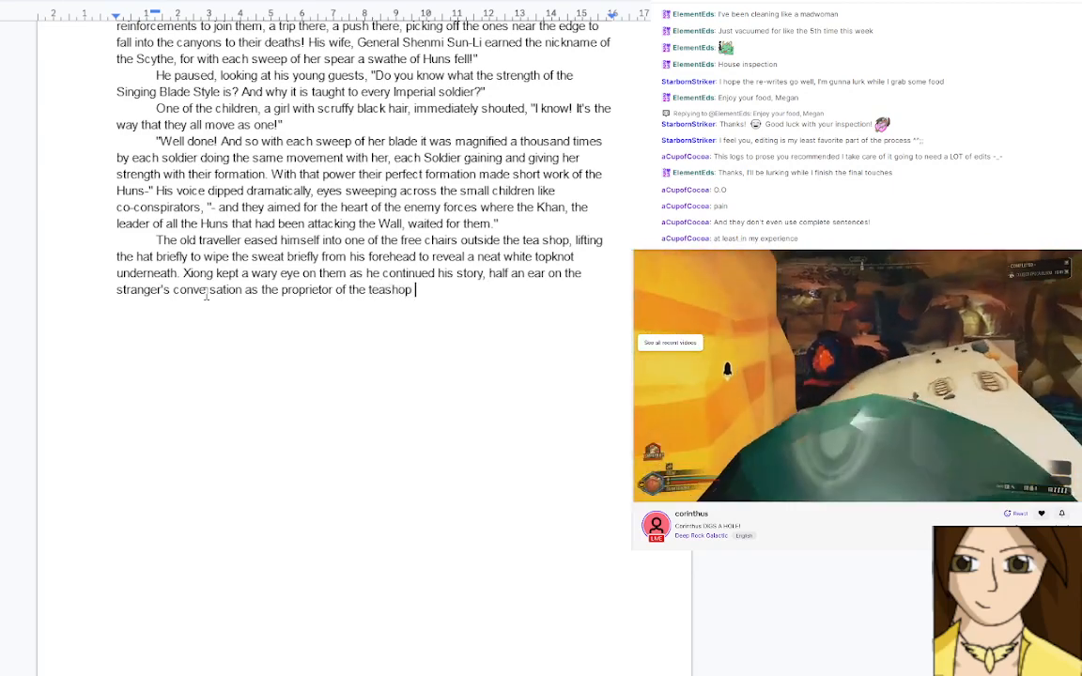
# Finish Xiong's sentence with "pottered out to attend to him." and start a new paragraph
pyautogui.write('pottered out to ')
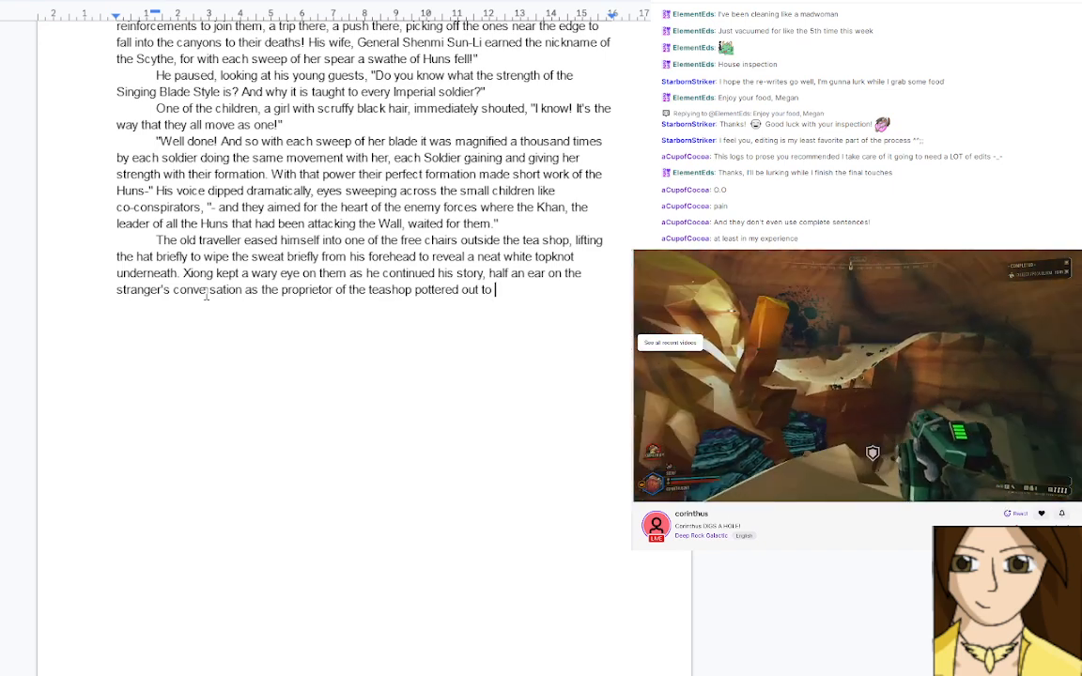
pyautogui.write('atte')
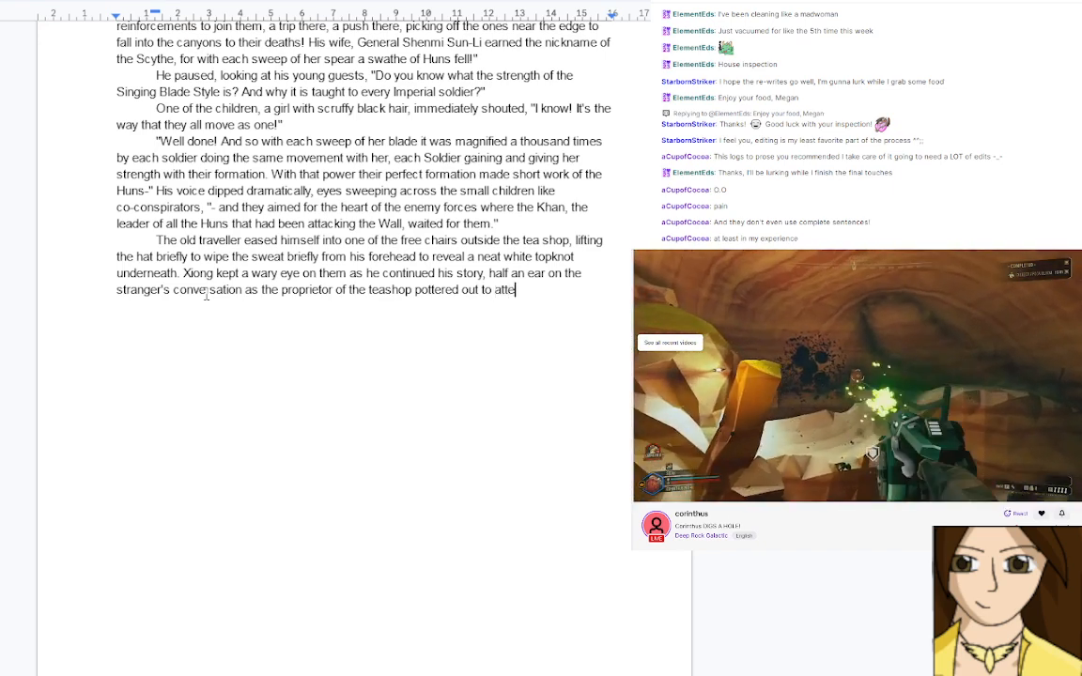
pyautogui.write('nd to him.')
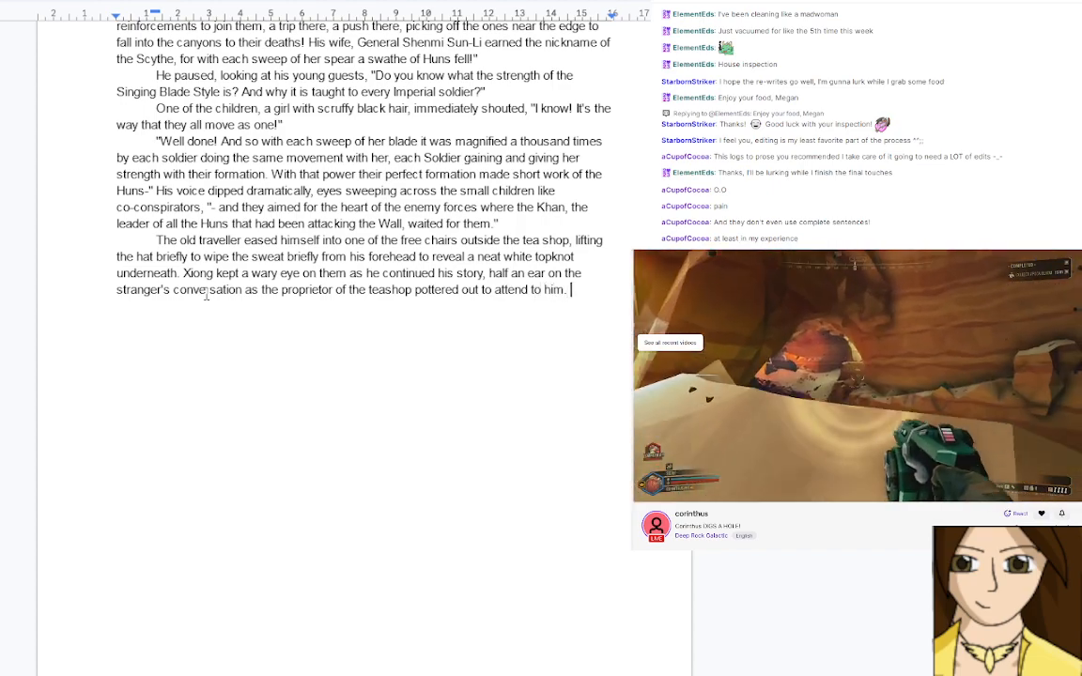
pyautogui.press('BackSpace')
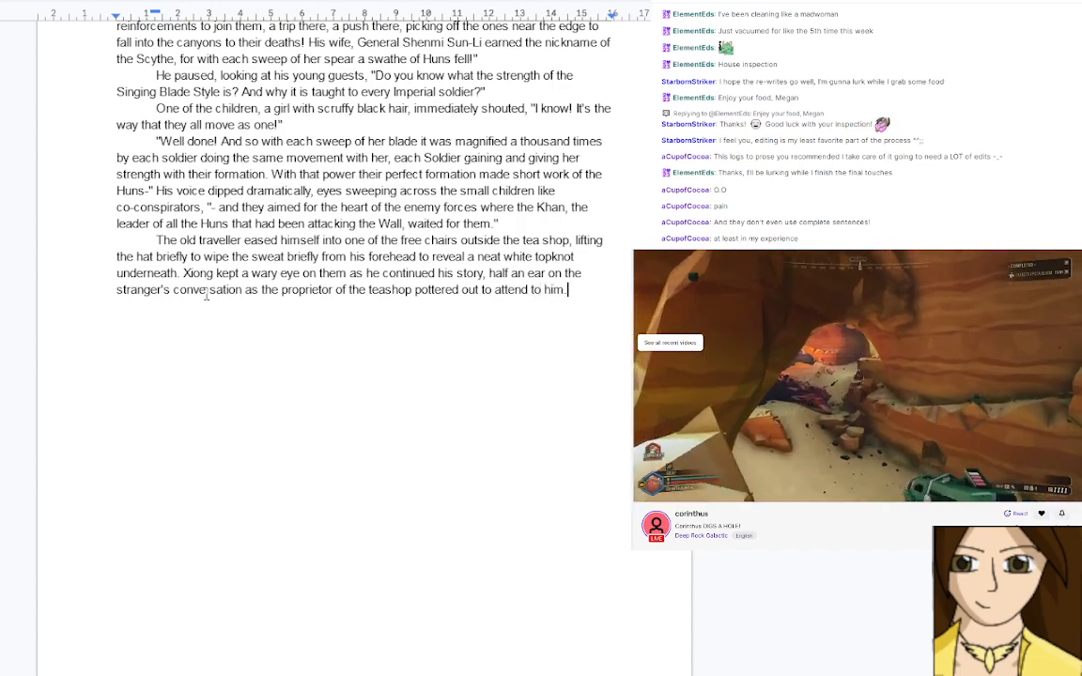
pyautogui.press('Return')
# Copy the older draft's tea-shop dialogue, from "Oh, it's been a while since" through "now I can truly believe I am home."
pyautogui.scroll(-11, 394, 564)
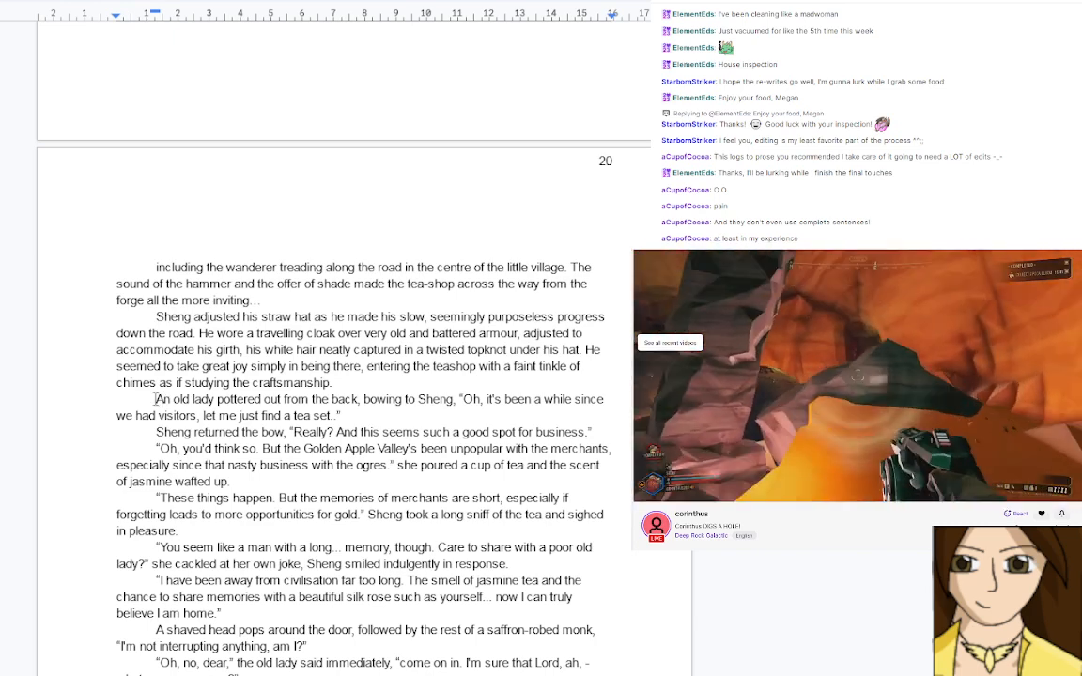
pyautogui.moveTo(157, 398); pyautogui.dragTo(241, 481)
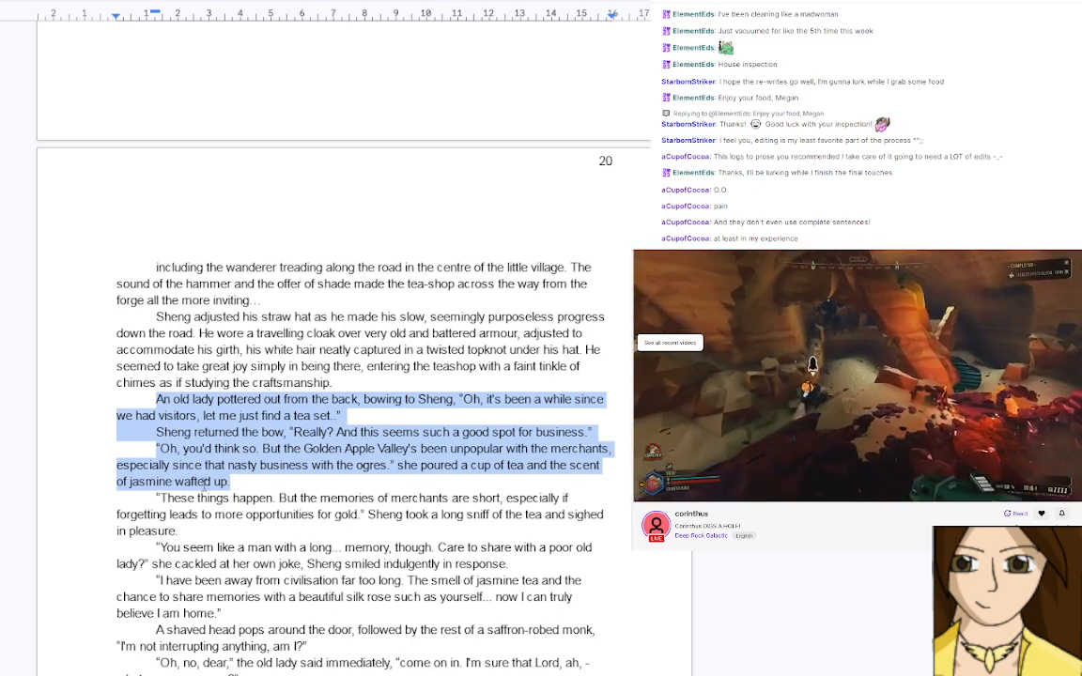
pyautogui.click(260, 515)
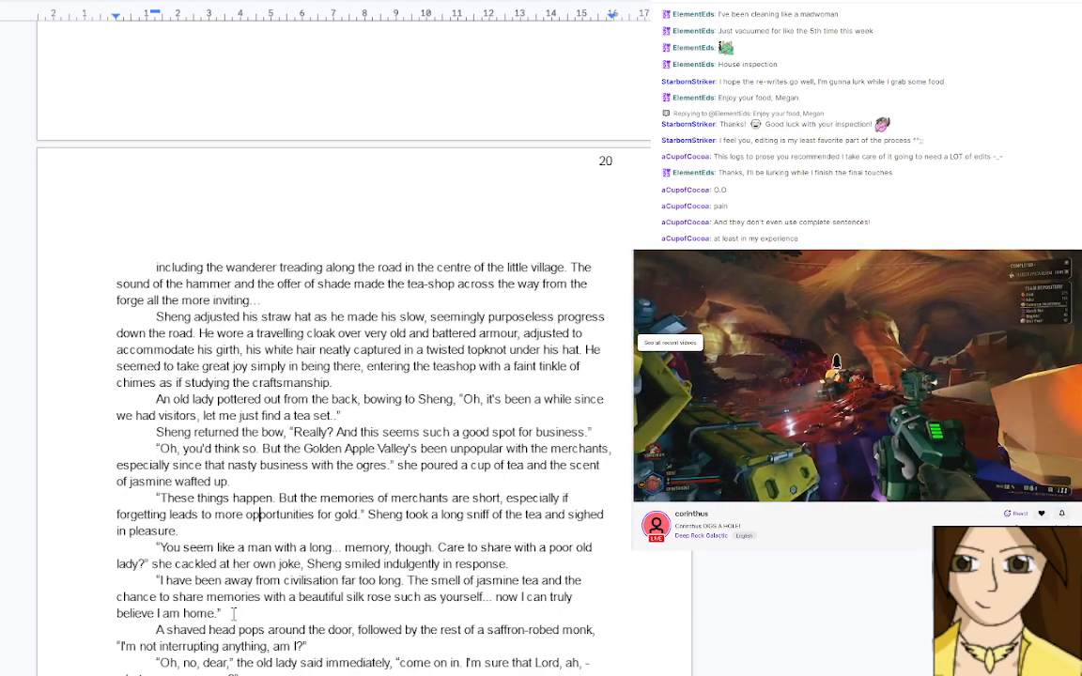
pyautogui.moveTo(232, 613); pyautogui.dragTo(459, 399)
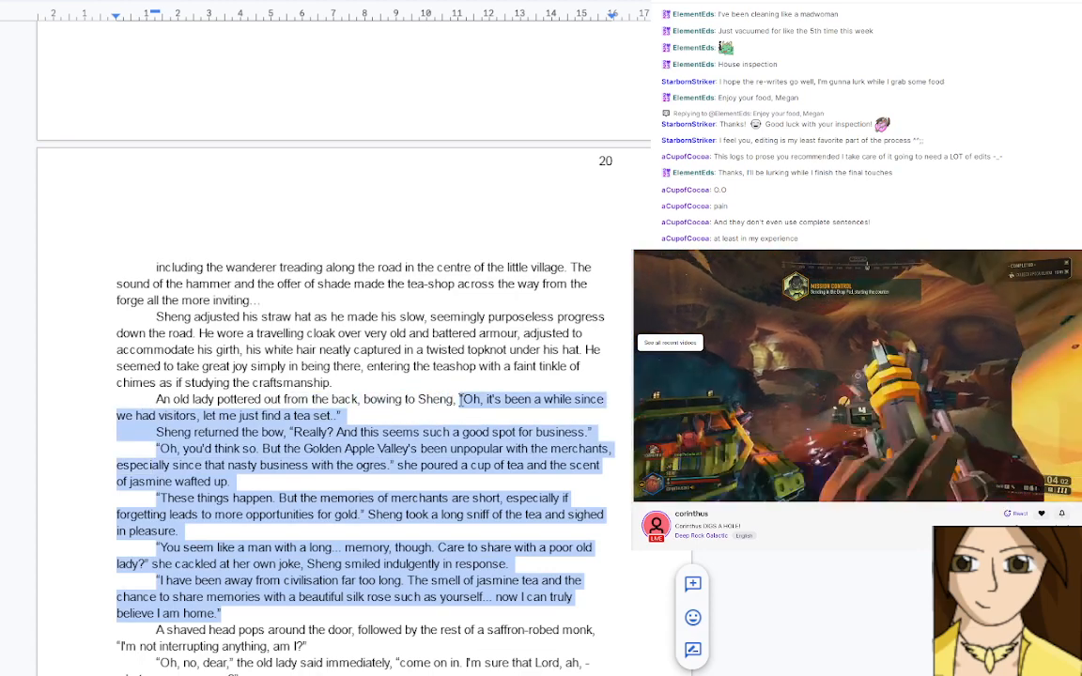
# Replace "to attend to him." with "and gave him a deep bow," and paste the copied tea-shop dialogue after it
pyautogui.scroll(10, 381, 405)
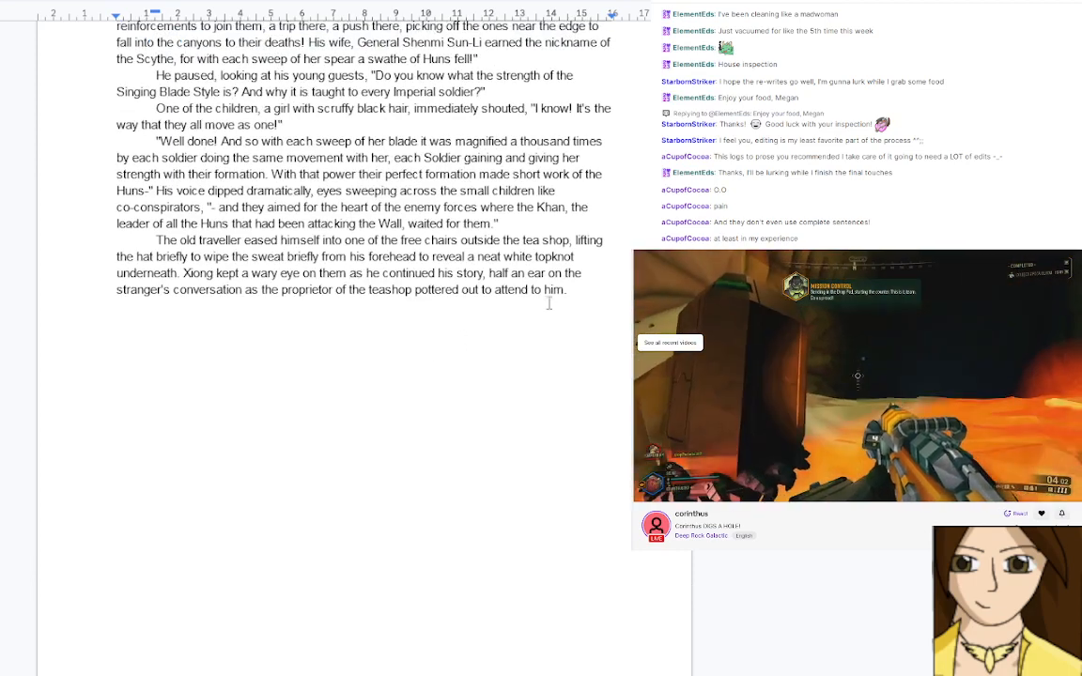
pyautogui.moveTo(570, 289); pyautogui.dragTo(481, 289)
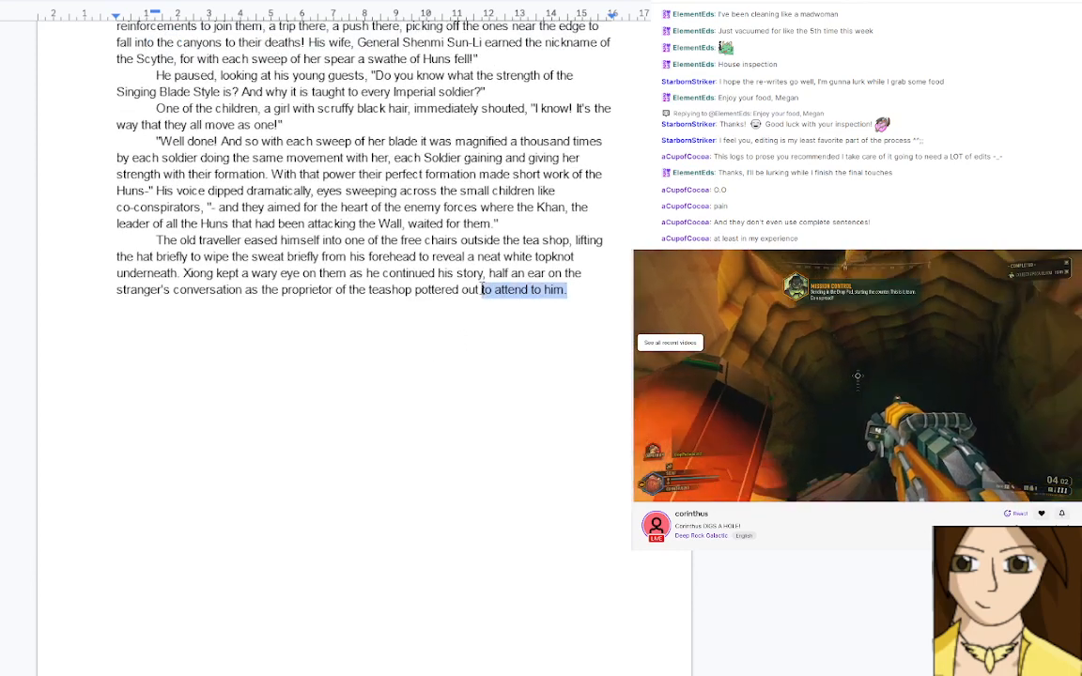
pyautogui.write('and gave ')
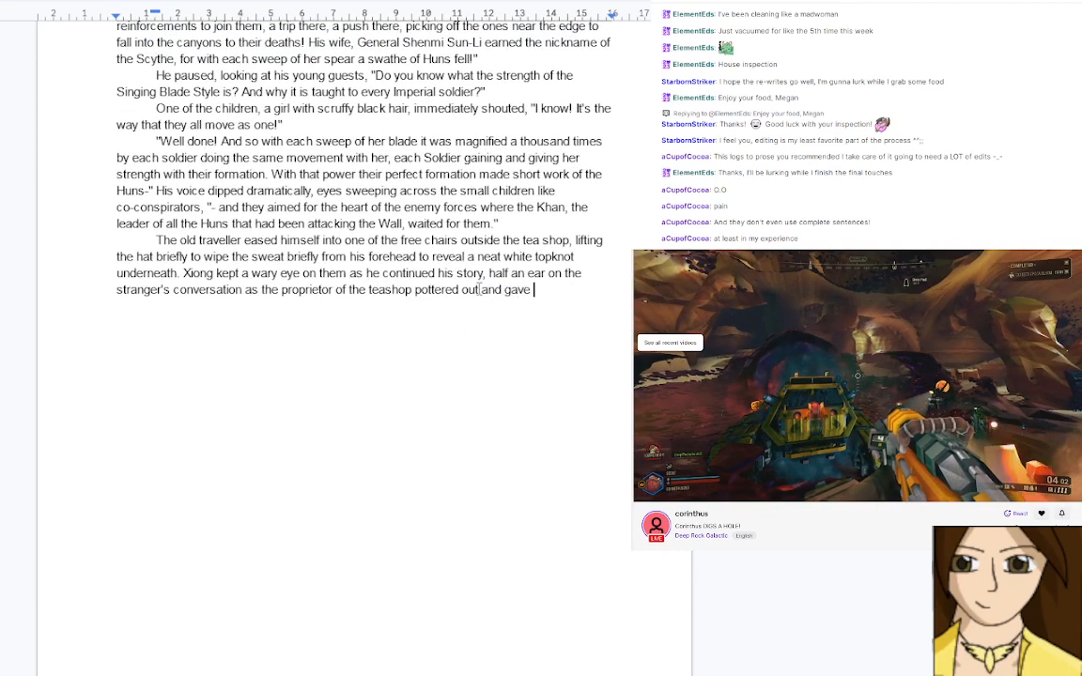
pyautogui.write('him a deep b')
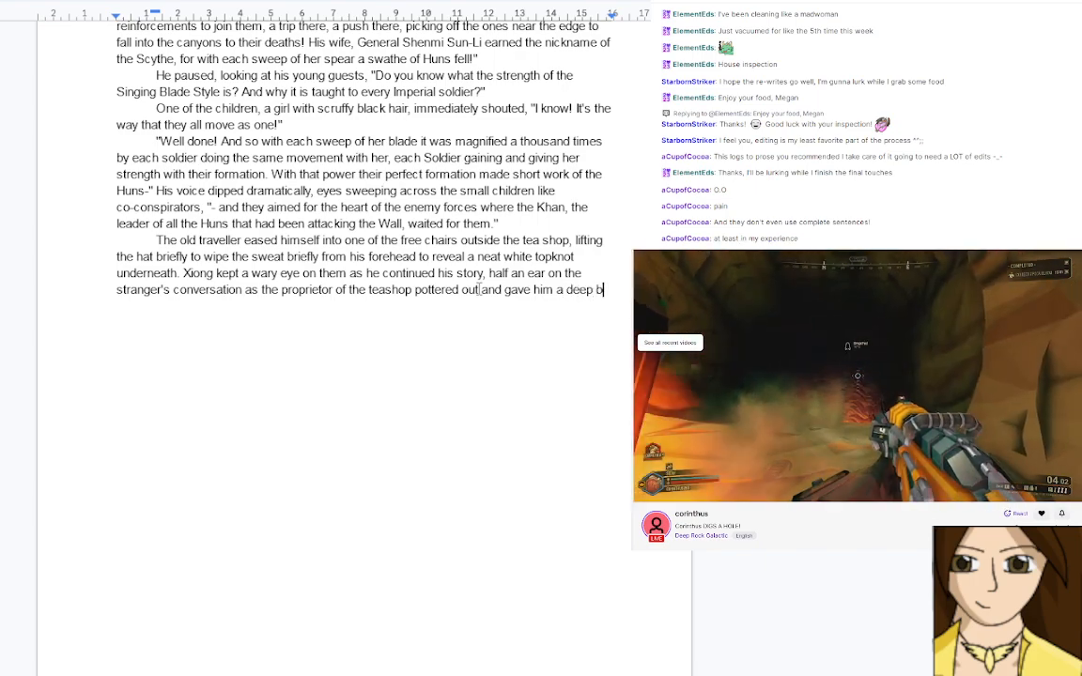
pyautogui.write('ow,')
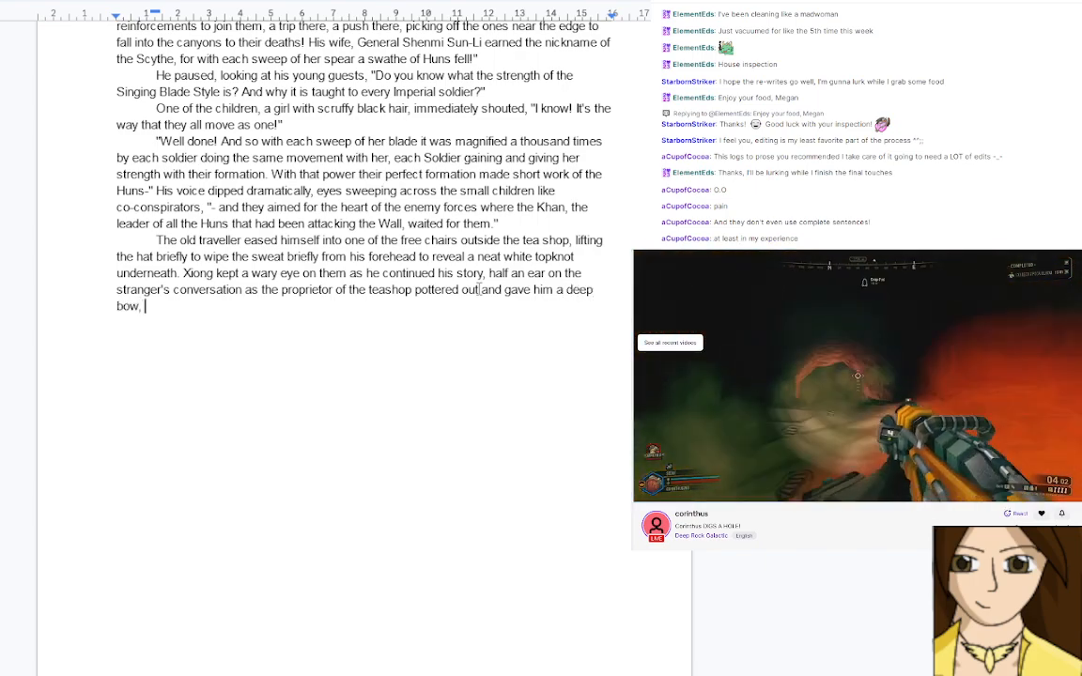
pyautogui.write('"Oh, it\'s been a while since we had visitors, let me just find a tea set.." Sheng returned the bow, "Really? And this seems such a good spot for business." "Oh, you\'d think so. But the Golden Apple Valley\'s been unpopular with the merchants, especially since that nasty business with the ogres." she poured a cup of tea and the scent of jasmine wafted up. "These things happen. But the memories of merchants are short, especially if forgetting leads to more opportunities for gold." Sheng took a long sniff of the tea and sighed in pleasure. "You seem like a man with a long... memory, though. Care to share with a poor old lady?" she cackled at her own joke, Sheng smiled indulgently in response. "I have been away from civilisation far too long. The smell of jasmine tea and the chance to share memories with a beautiful silk rose such as yourself... now I can truly believe I am home."')
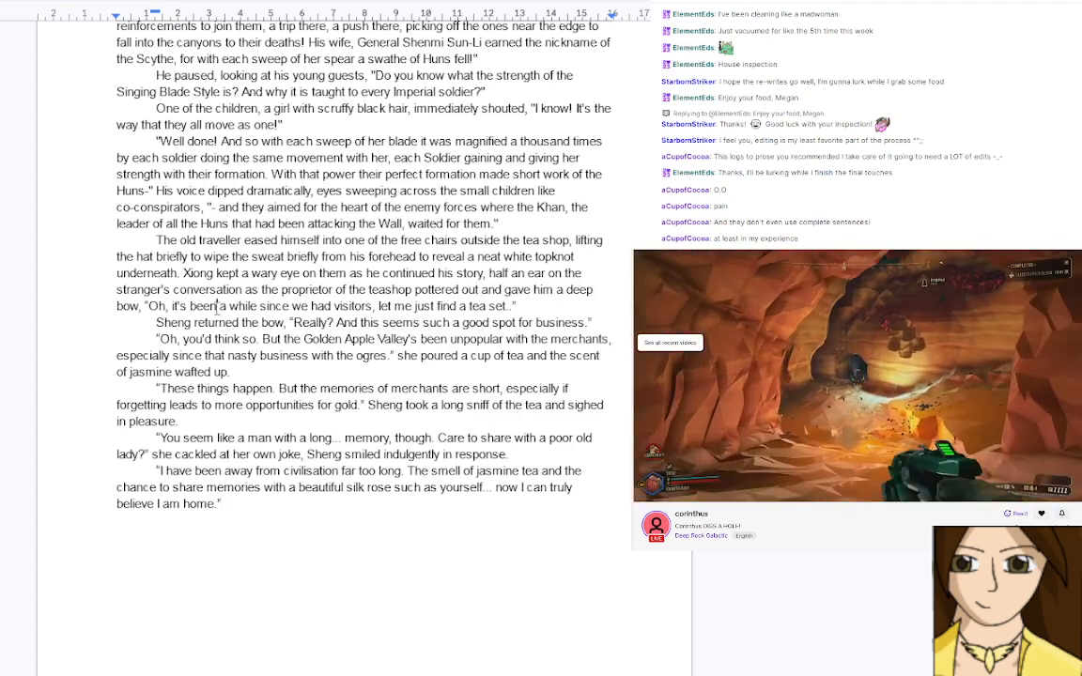
# In the proprietor's first line, replace "visitors" with "a traveller stop by"
pyautogui.moveTo(335, 307); pyautogui.dragTo(373, 310)
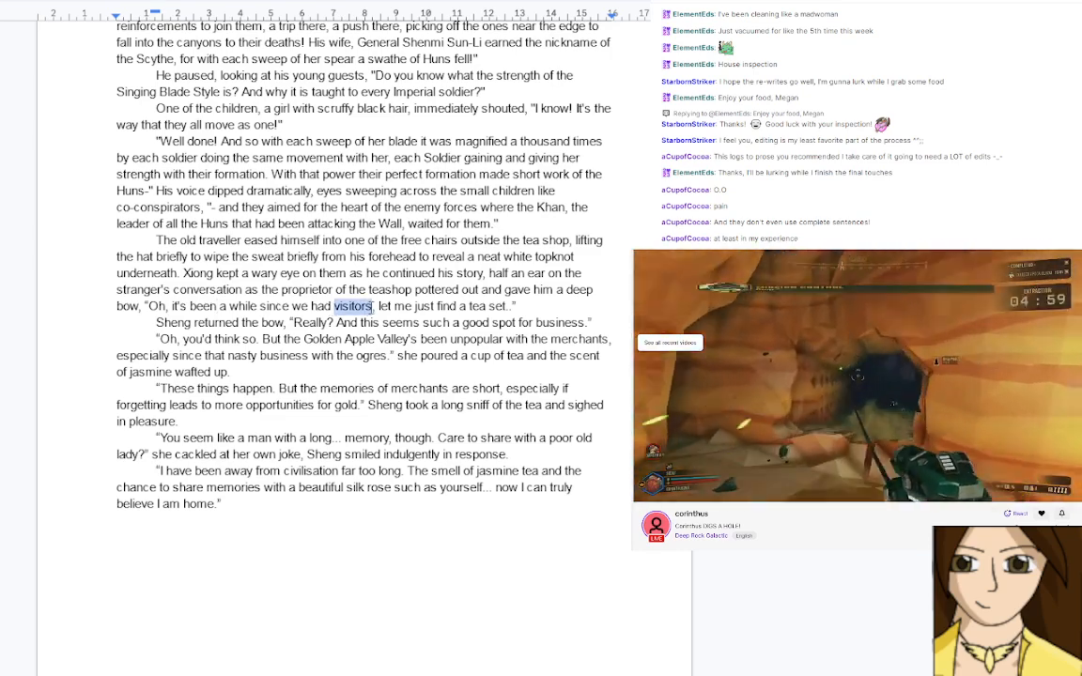
pyautogui.write('travel')
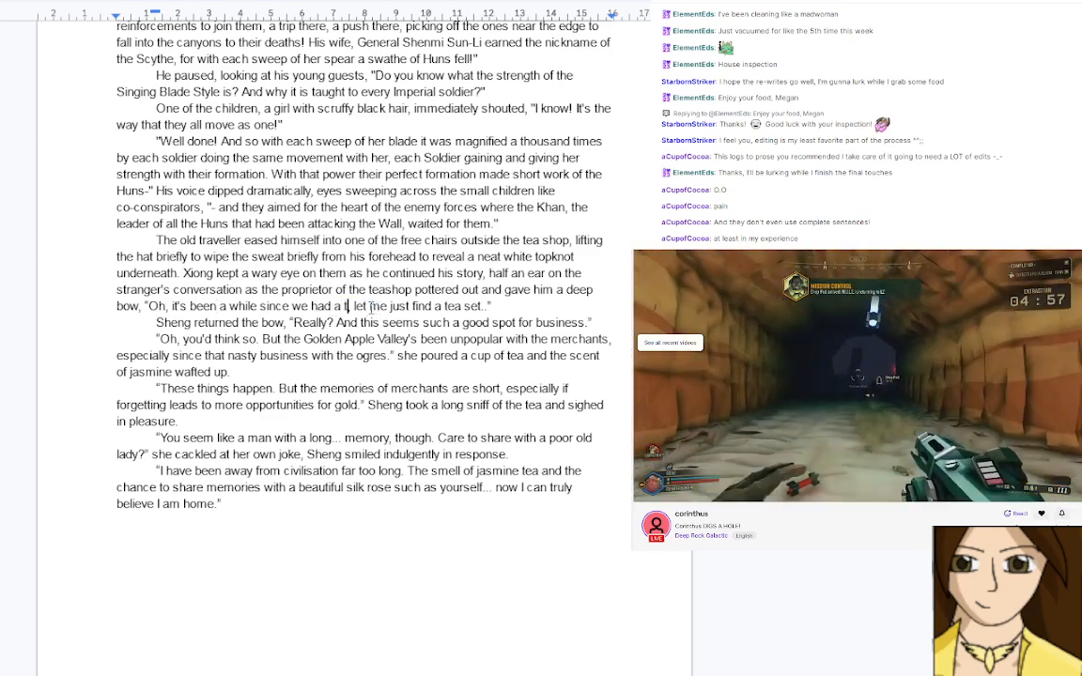
pyautogui.write('ler stop')
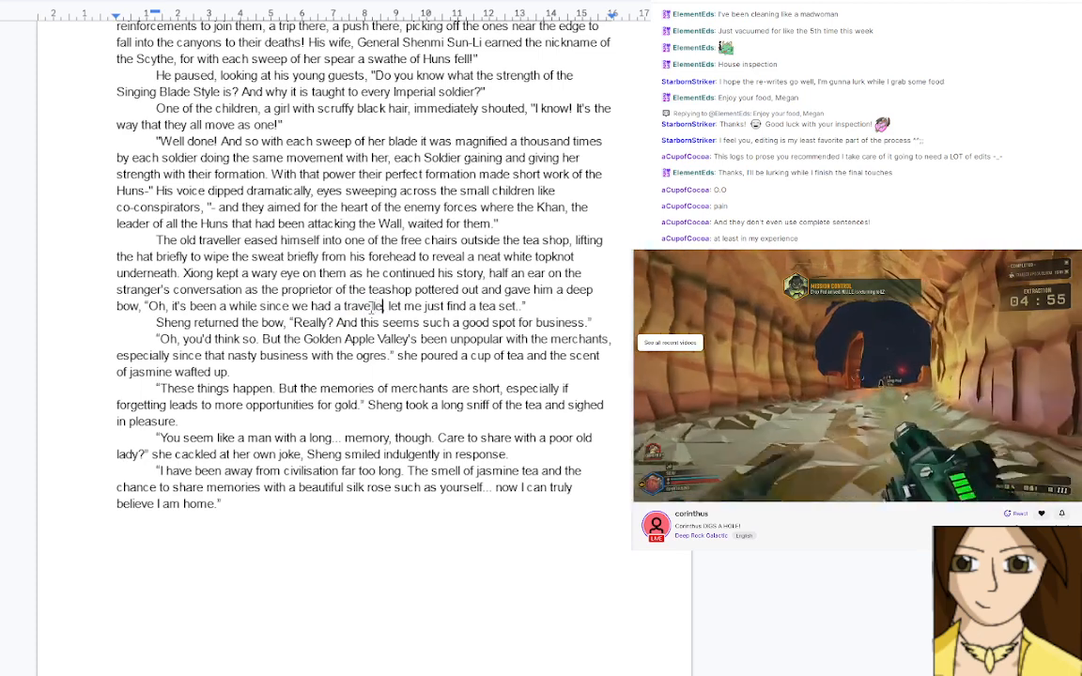
pyautogui.write(' by')
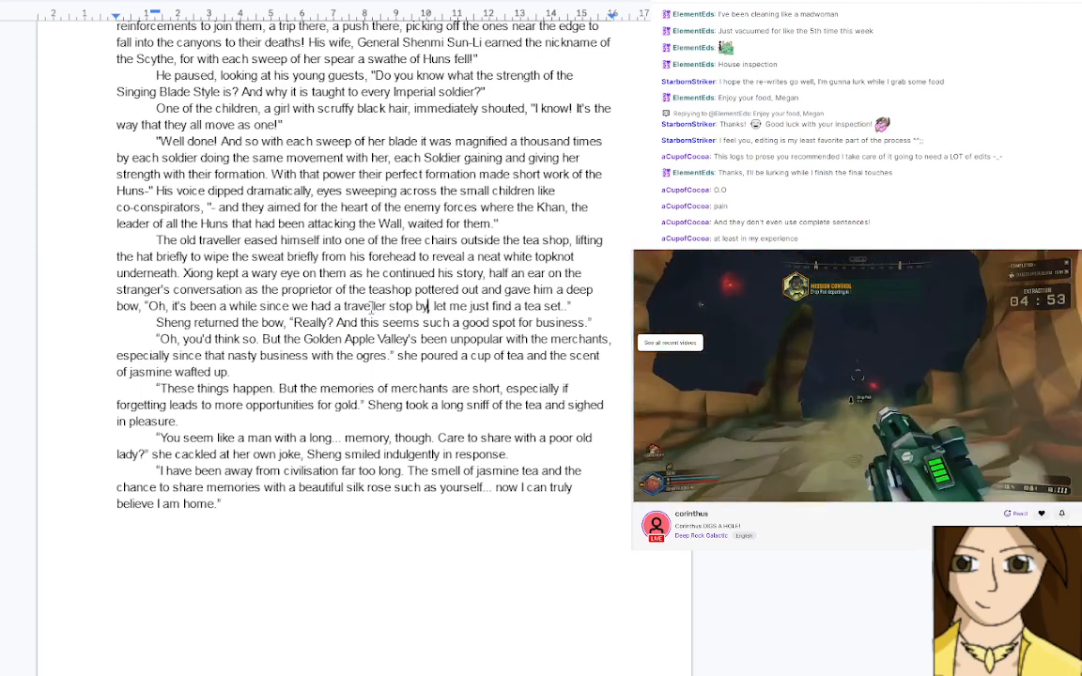
# In the proprietor's first line, add a comma after "stop by", remove the extra full stop, and insert "you" before "a tea set"
pyautogui.write(',')
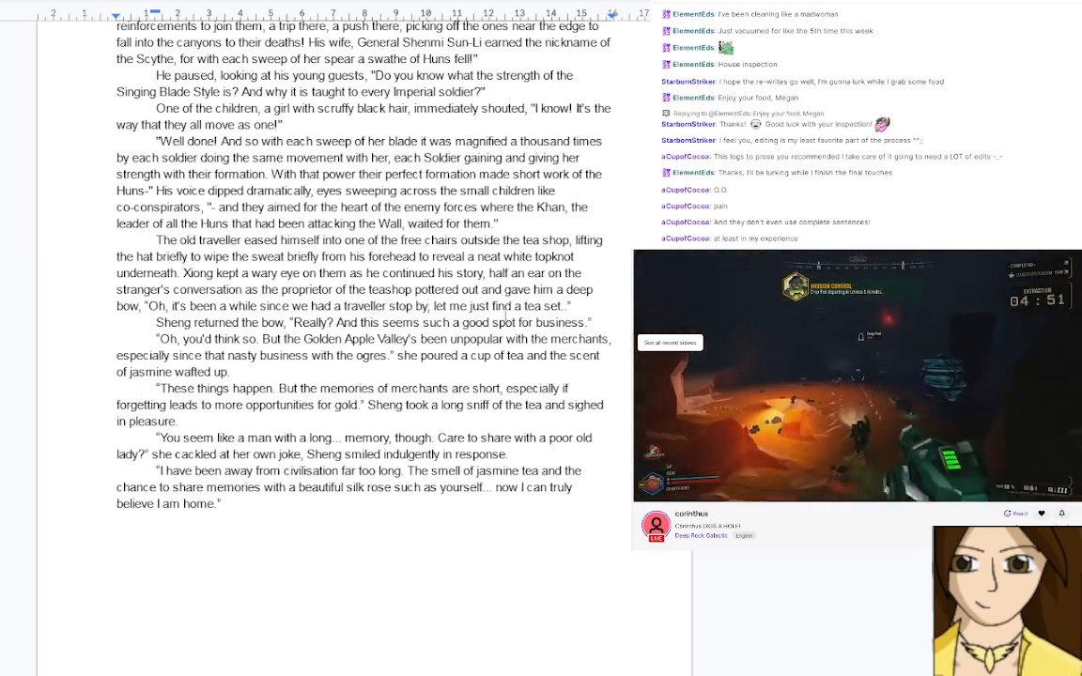
pyautogui.click(564, 305)
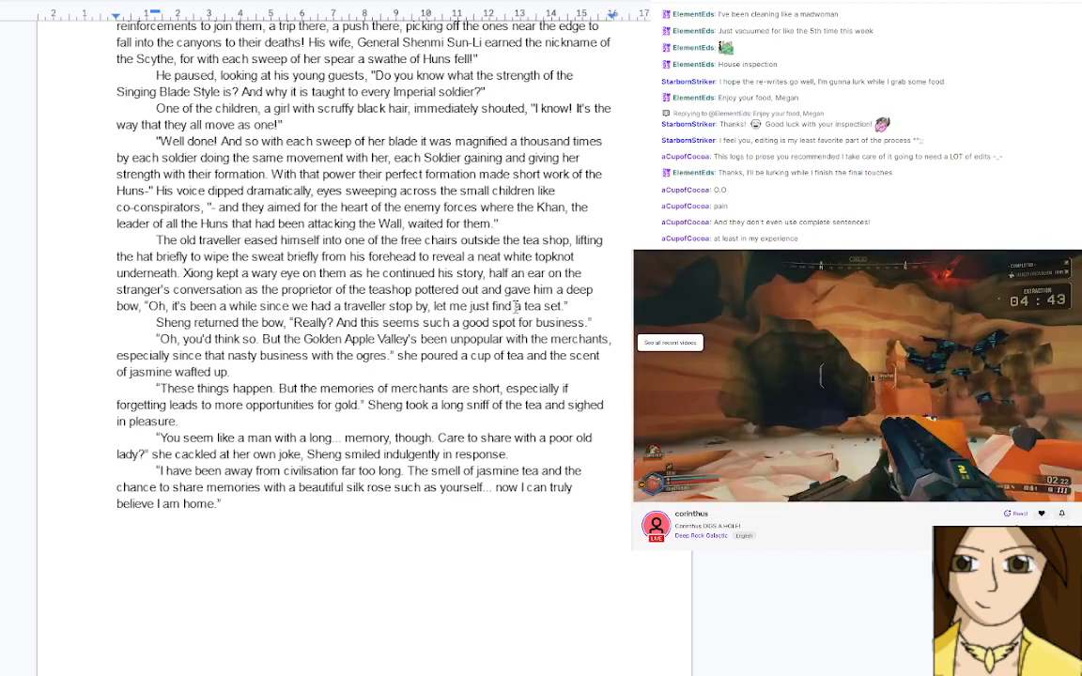
pyautogui.click(515, 306)
pyautogui.write('you')
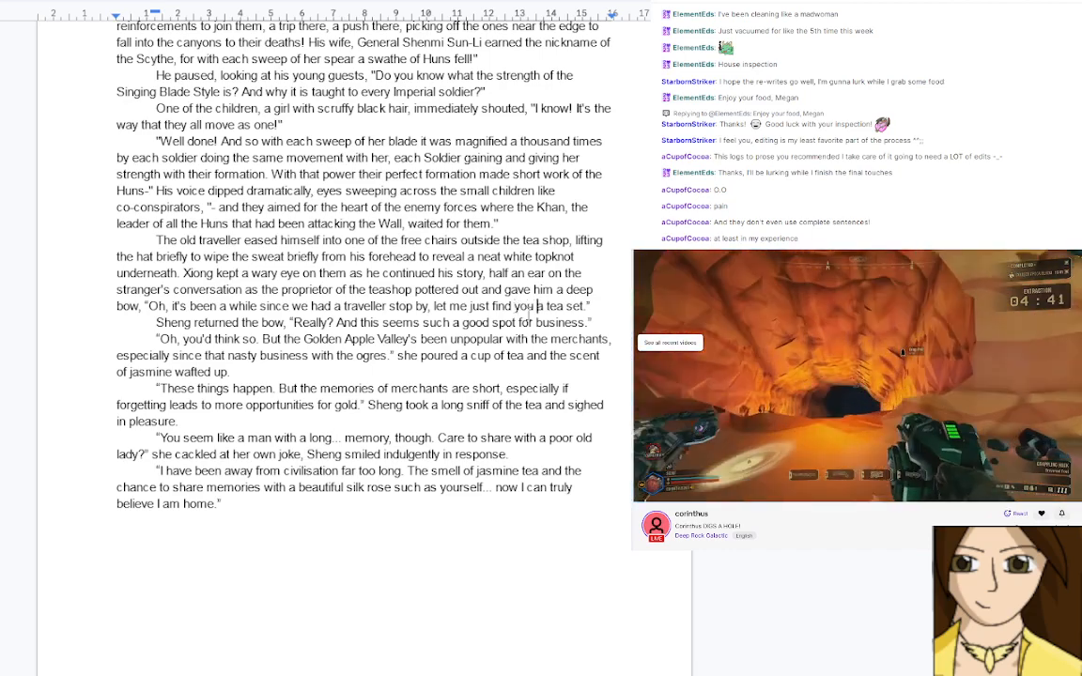
# Extend Sheng's reply after "such a good spot for business" with ", especially with such grand tales being spun for an audience."
pyautogui.click(587, 322)
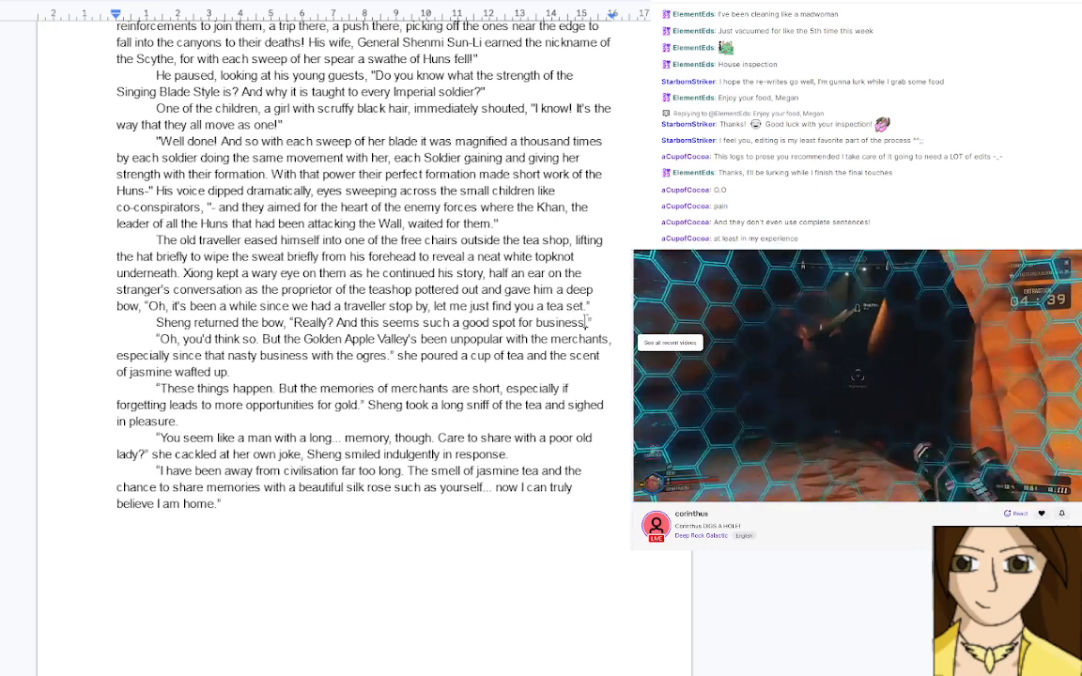
pyautogui.press('BackSpace')
pyautogui.write(', es')
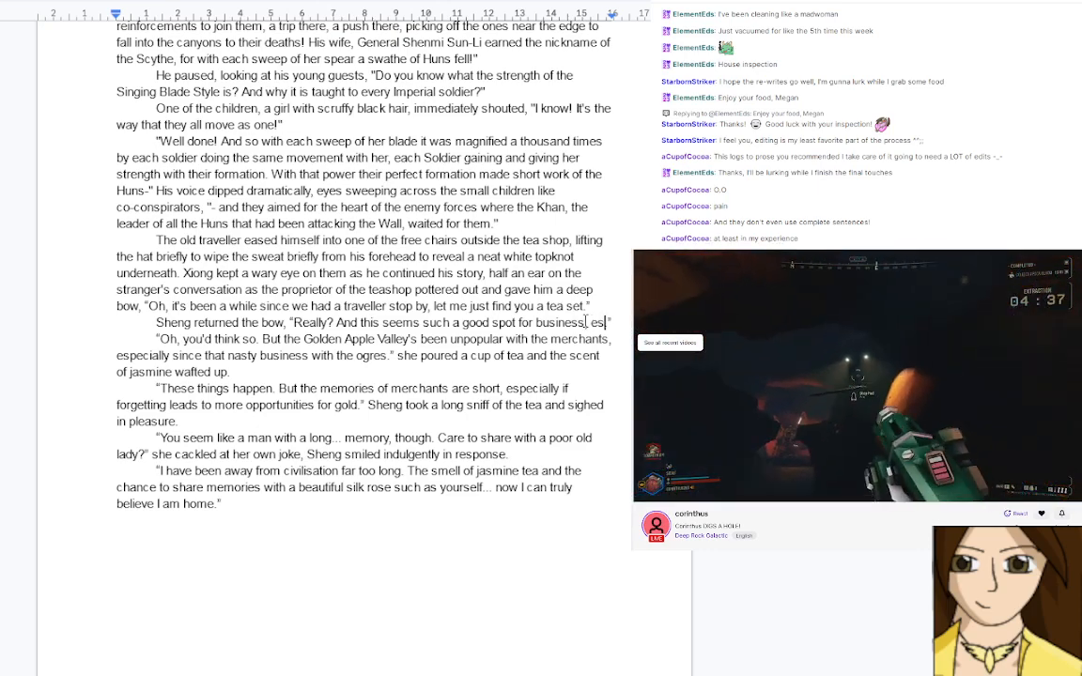
pyautogui.write('pecially with s')
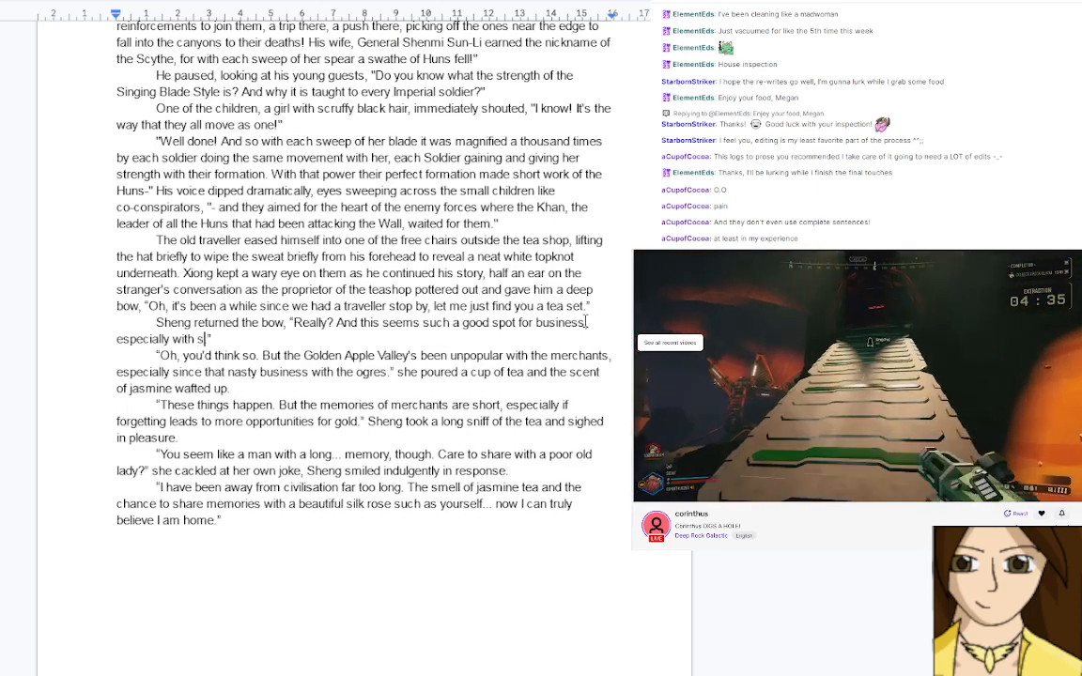
pyautogui.write('uch grand')
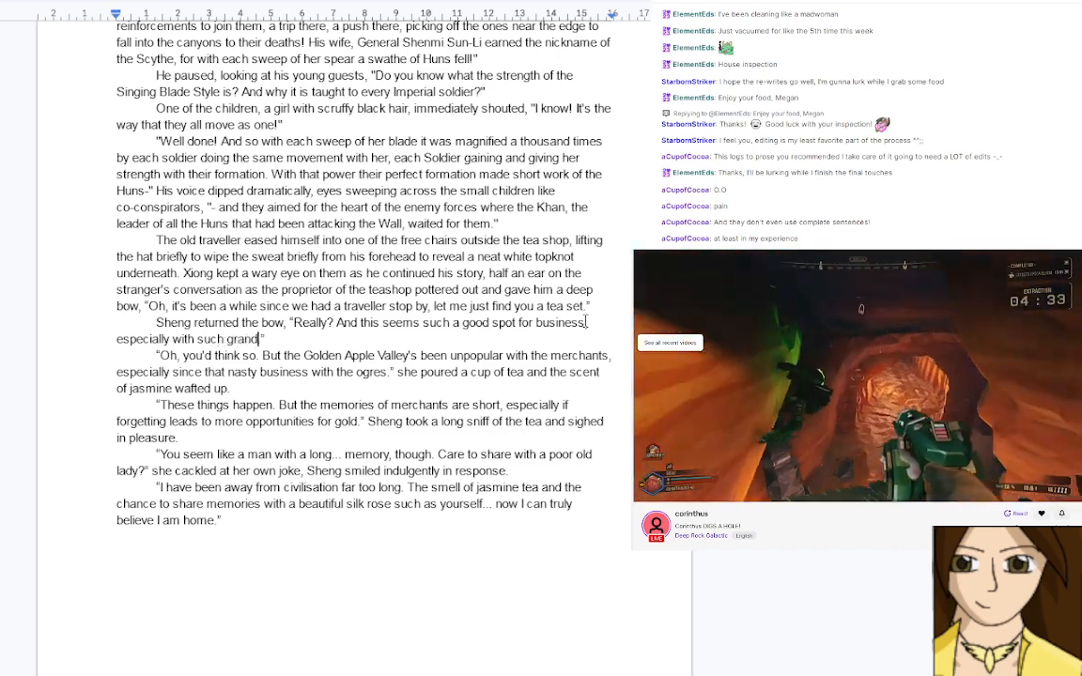
pyautogui.write(' tales being ')
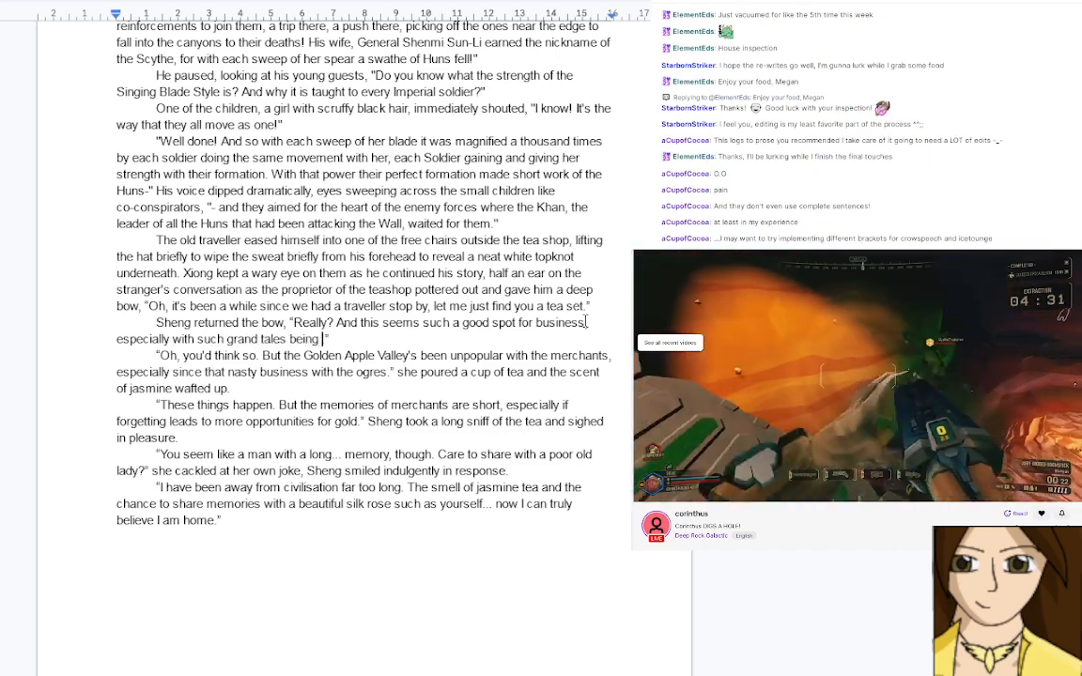
pyautogui.write('spun')
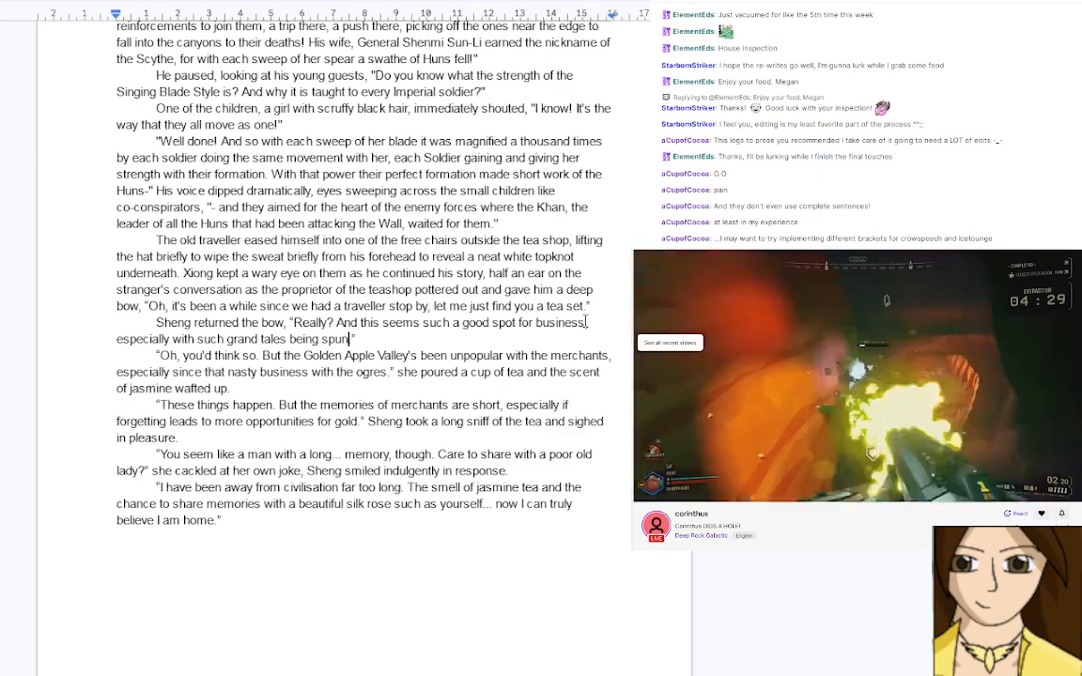
pyautogui.write(' for an audie')
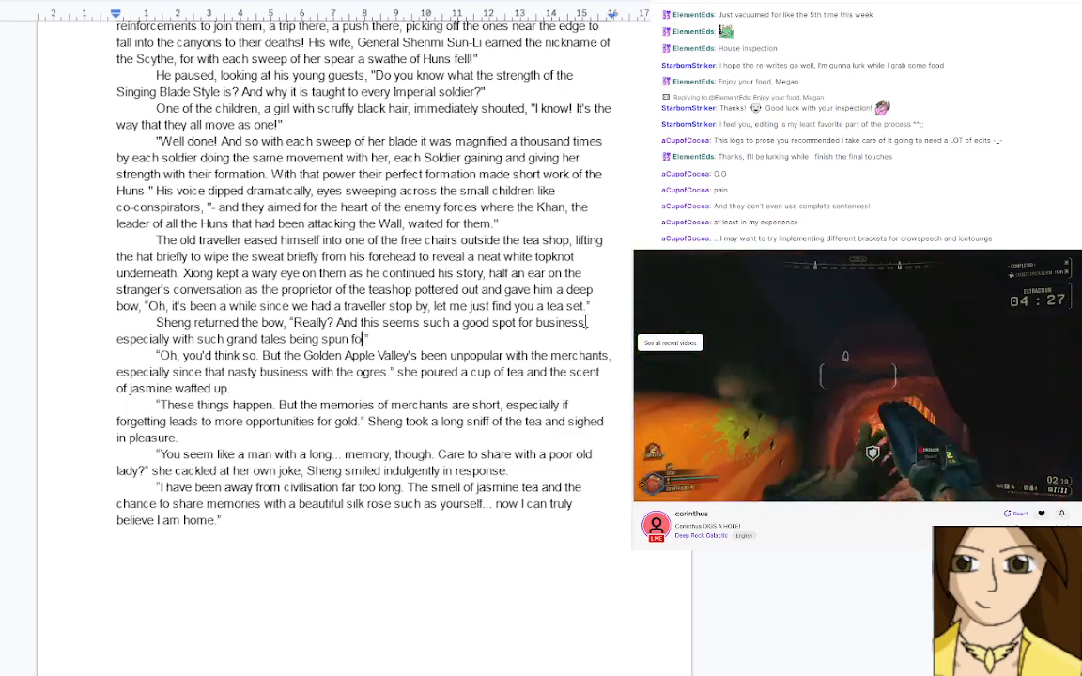
pyautogui.write('nce.')
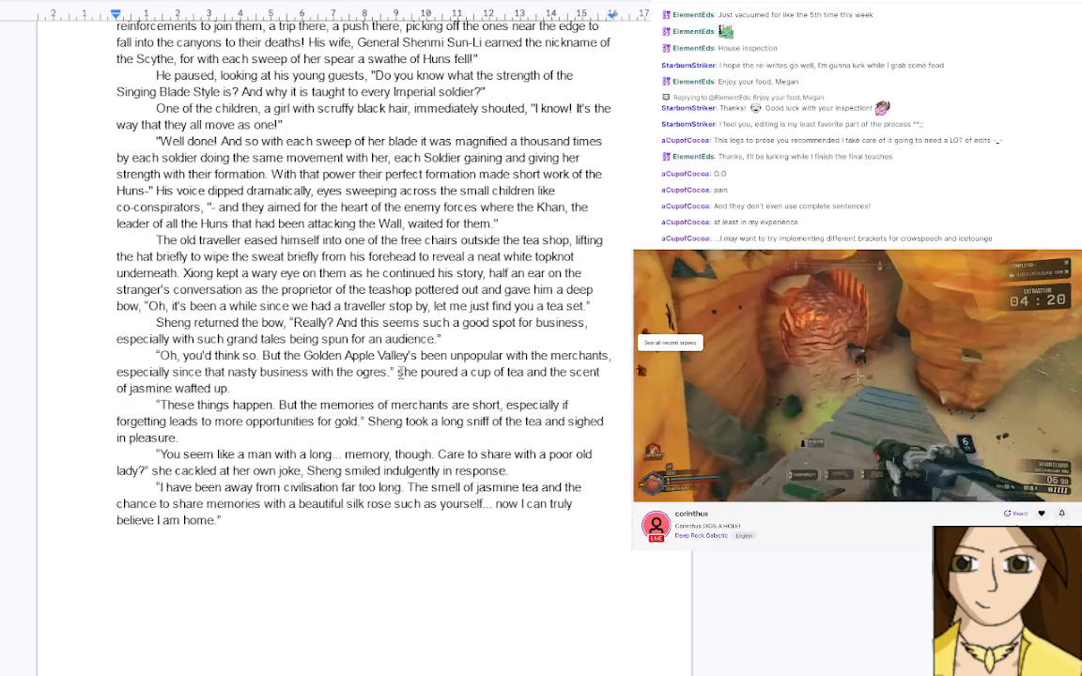
# Capitalise "She" before "poured a cup of tea" and replace "tea set" with "cup" in the proprietor's first line, keeping the full stop
pyautogui.moveTo(405, 373); pyautogui.dragTo(399, 373)
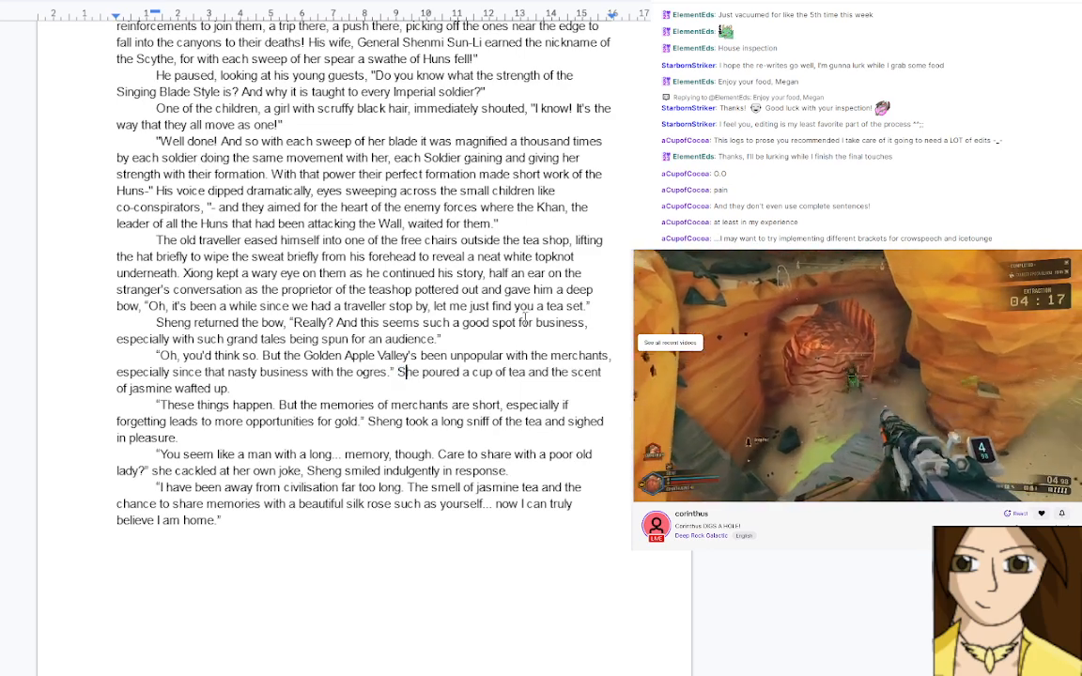
pyautogui.write('S')
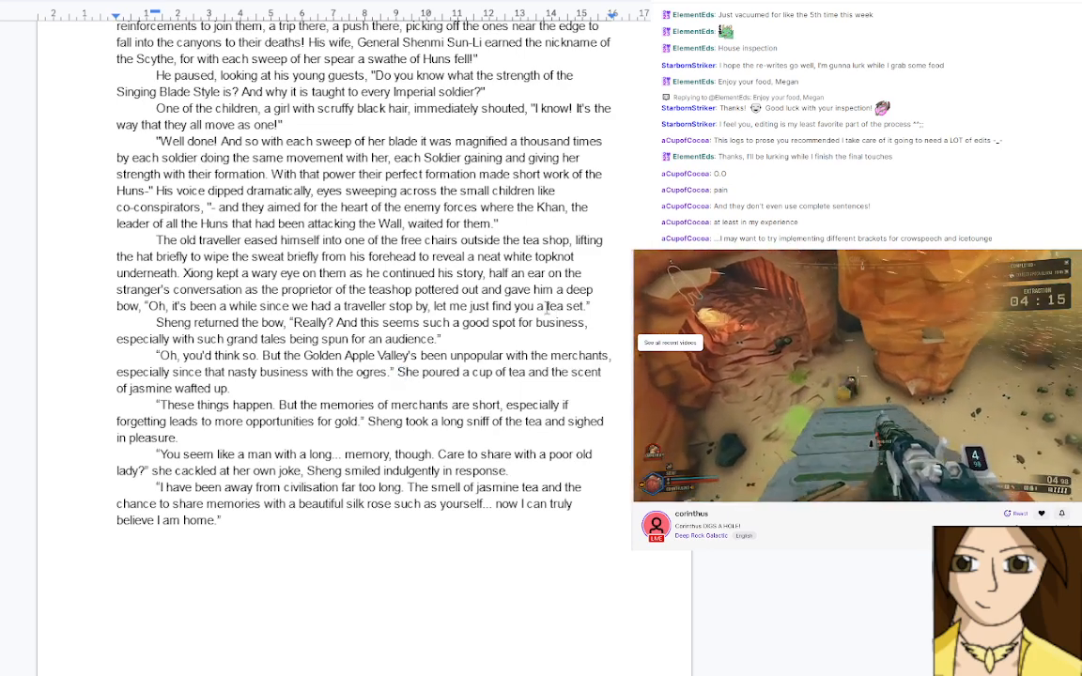
pyautogui.moveTo(547, 306); pyautogui.dragTo(583, 308)
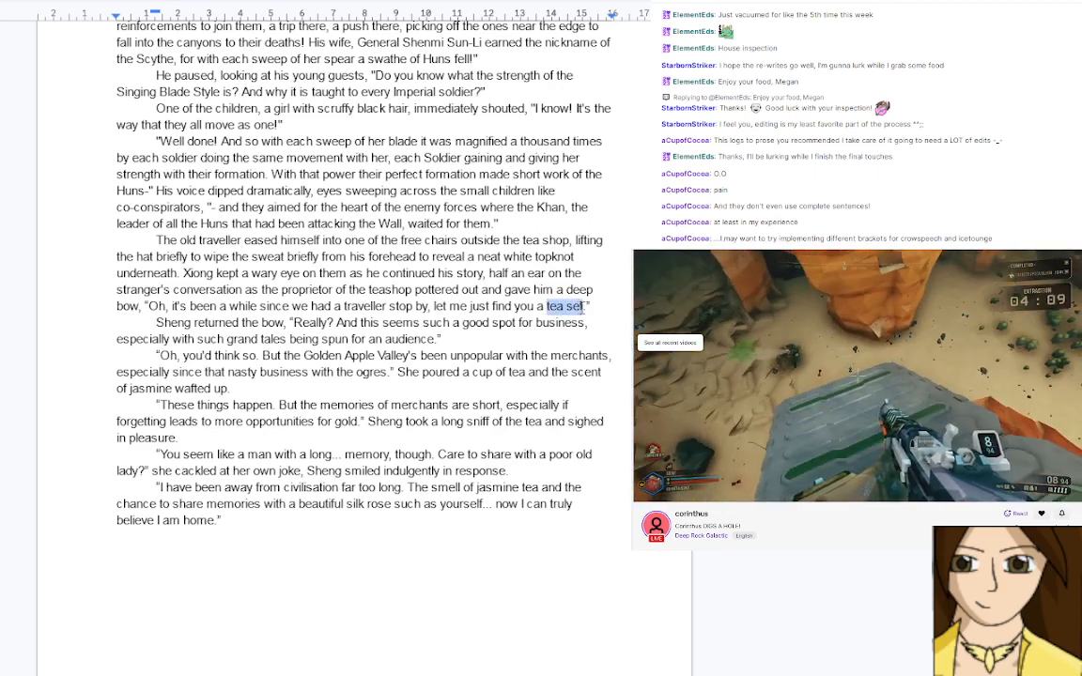
pyautogui.write('cup')
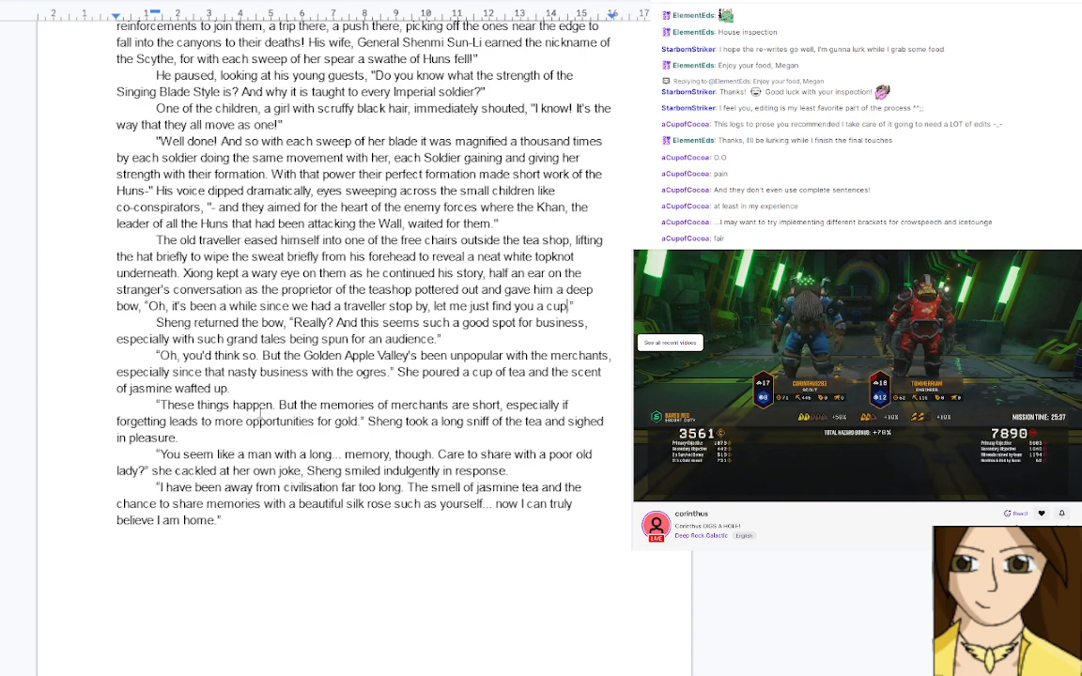
pyautogui.write('.')
pyautogui.click(242, 516)
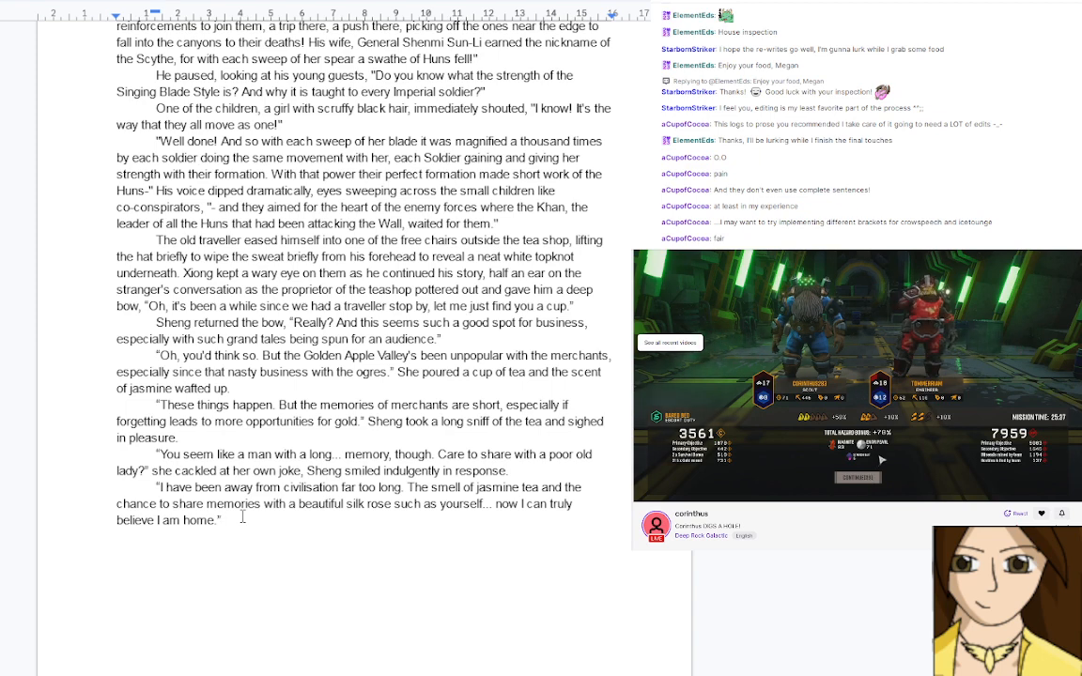
pyautogui.write('He')
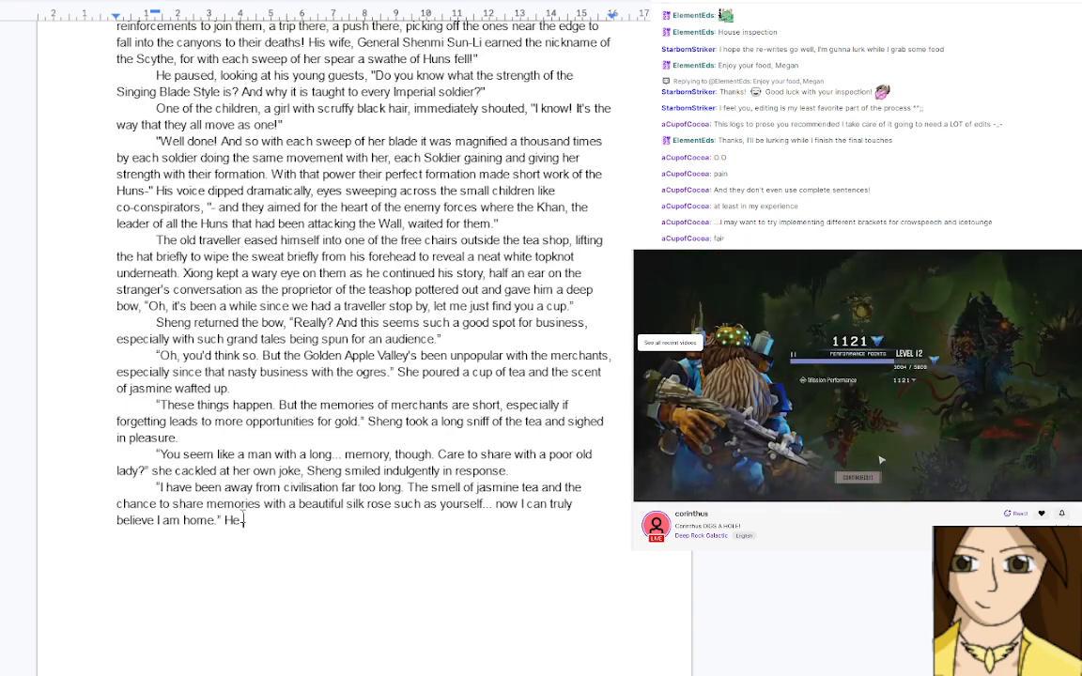
pyautogui.press('BackSpace')
pyautogui.press('BackSpace')
pyautogui.press('BackSpace')
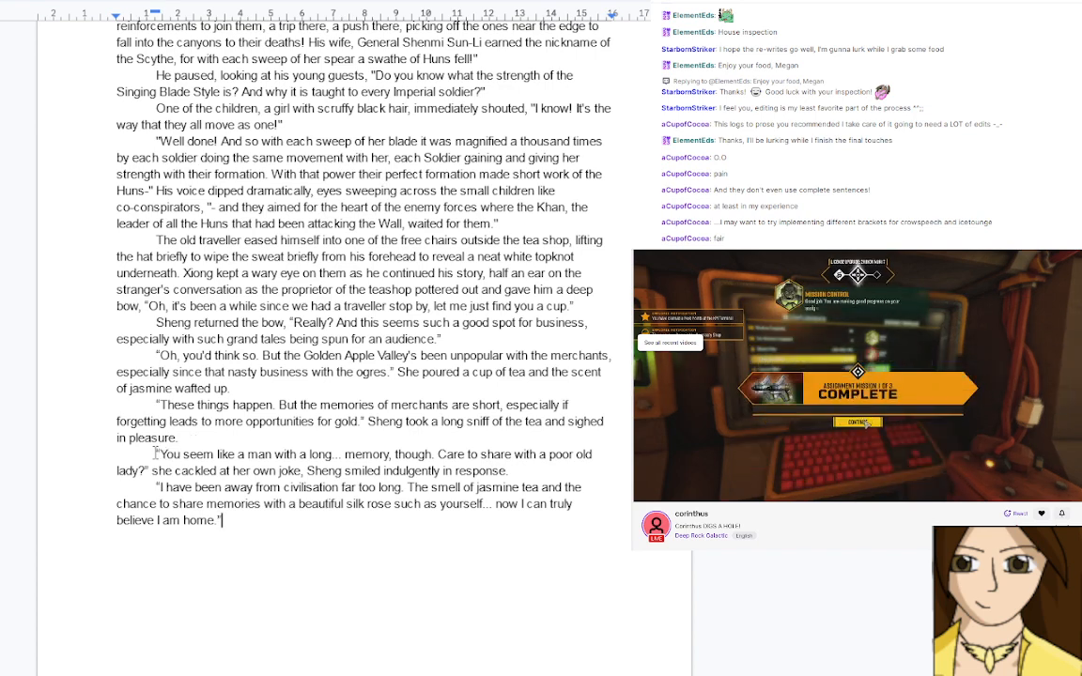
# Add "He looked over at Xiong" after the closing line "now I can truly believe I am home."
pyautogui.moveTo(160, 452); pyautogui.dragTo(223, 518)
pyautogui.click(223, 518)
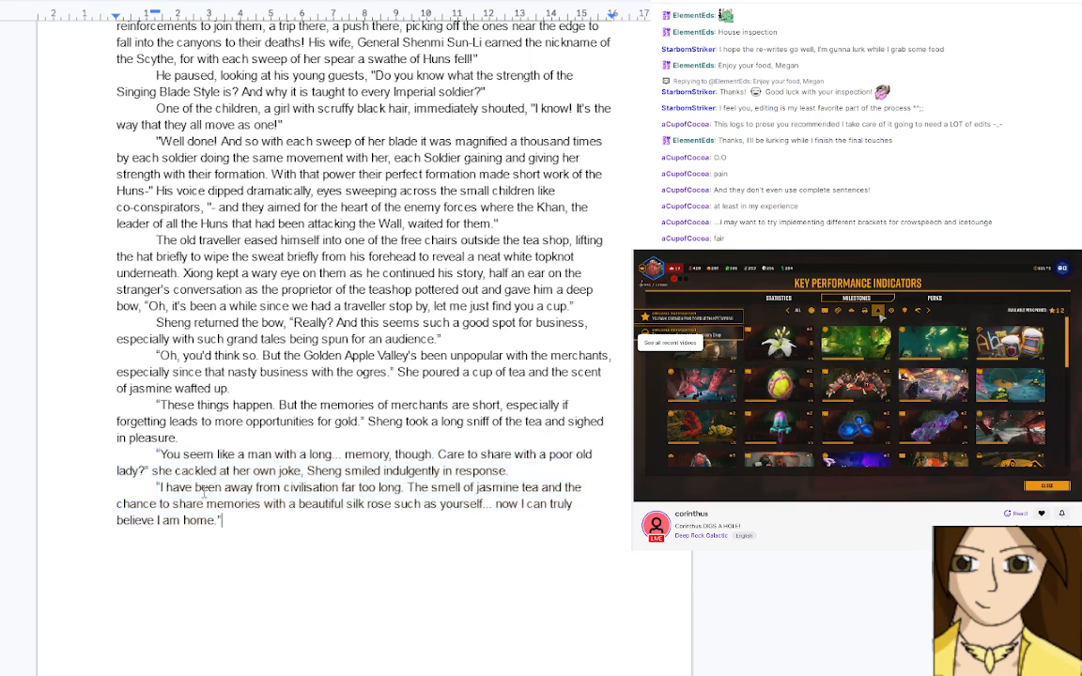
pyautogui.write('he ')
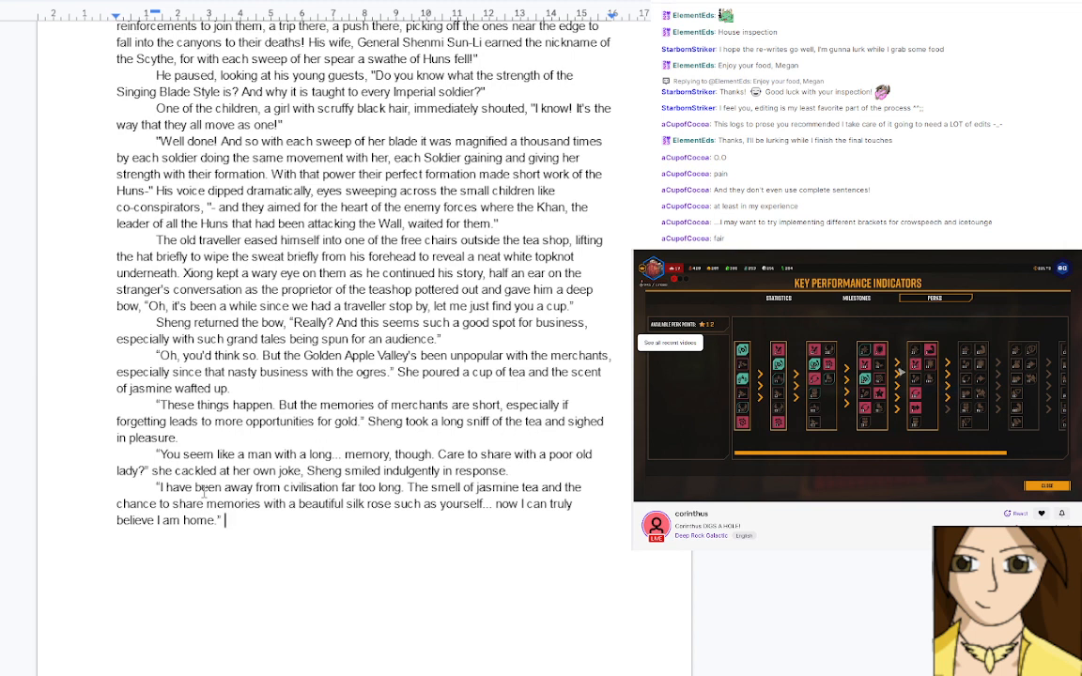
pyautogui.write('looked over ')
pyautogui.write('a')
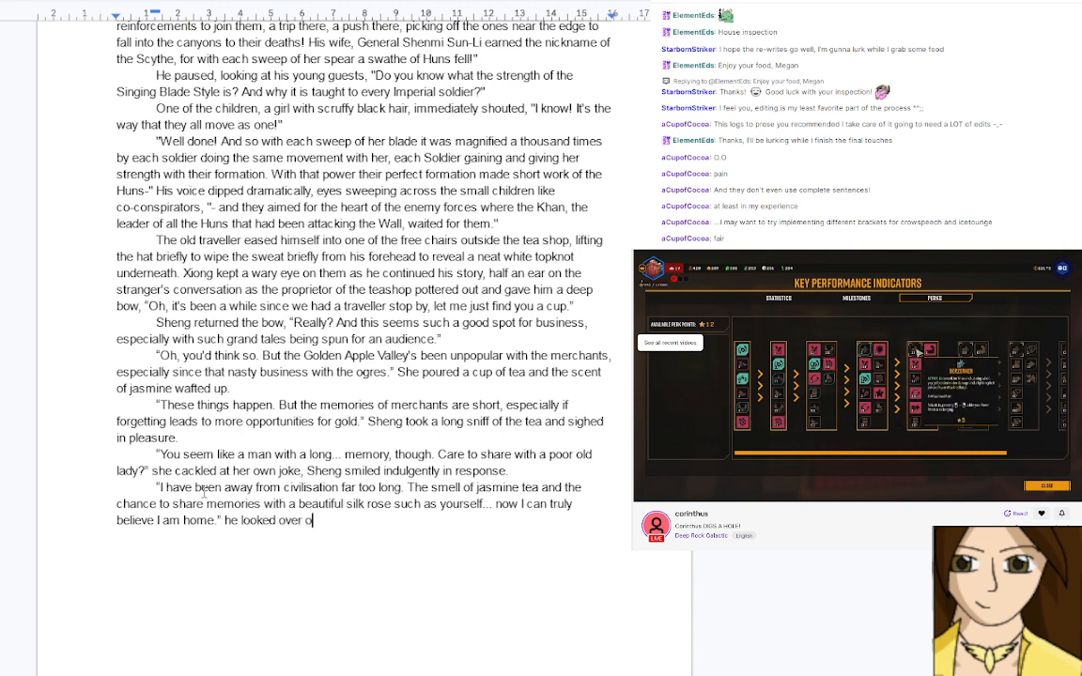
pyautogui.press('BackSpace')
pyautogui.press('BackSpace')
pyautogui.press('BackSpace')
pyautogui.press('BackSpace')
pyautogui.press('BackSpace')
pyautogui.press('BackSpace')
pyautogui.press('BackSpace')
pyautogui.press('BackSpace')
pyautogui.press('BackSpace')
pyautogui.press('BackSpace')
pyautogui.press('BackSpace')
pyautogui.press('BackSpace')
pyautogui.press('BackSpace')
pyautogui.press('BackSpace')
pyautogui.press('BackSpace')
pyautogui.press('BackSpace')
pyautogui.press('BackSpace')
pyautogui.write('he ')
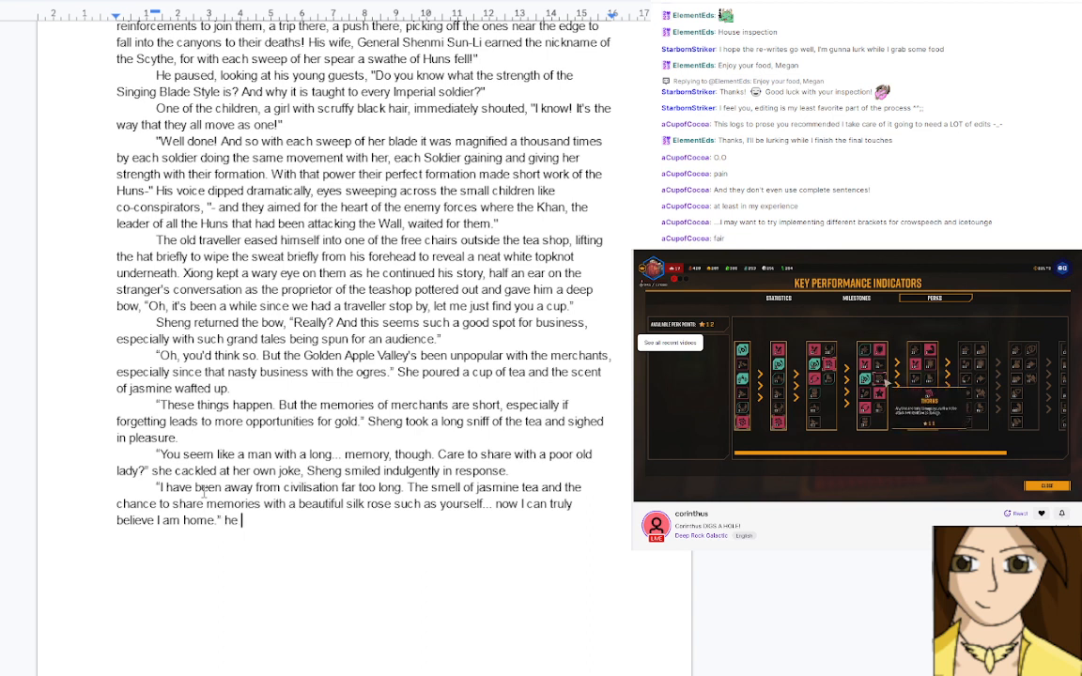
pyautogui.write('looked over a')
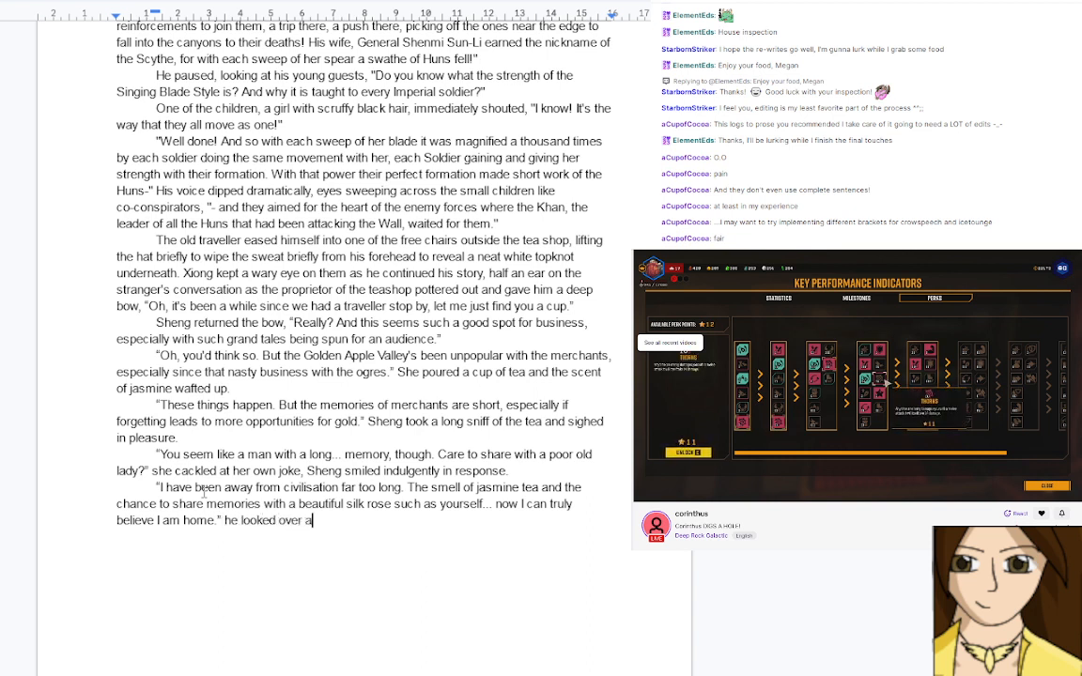
pyautogui.write('t Xiong')
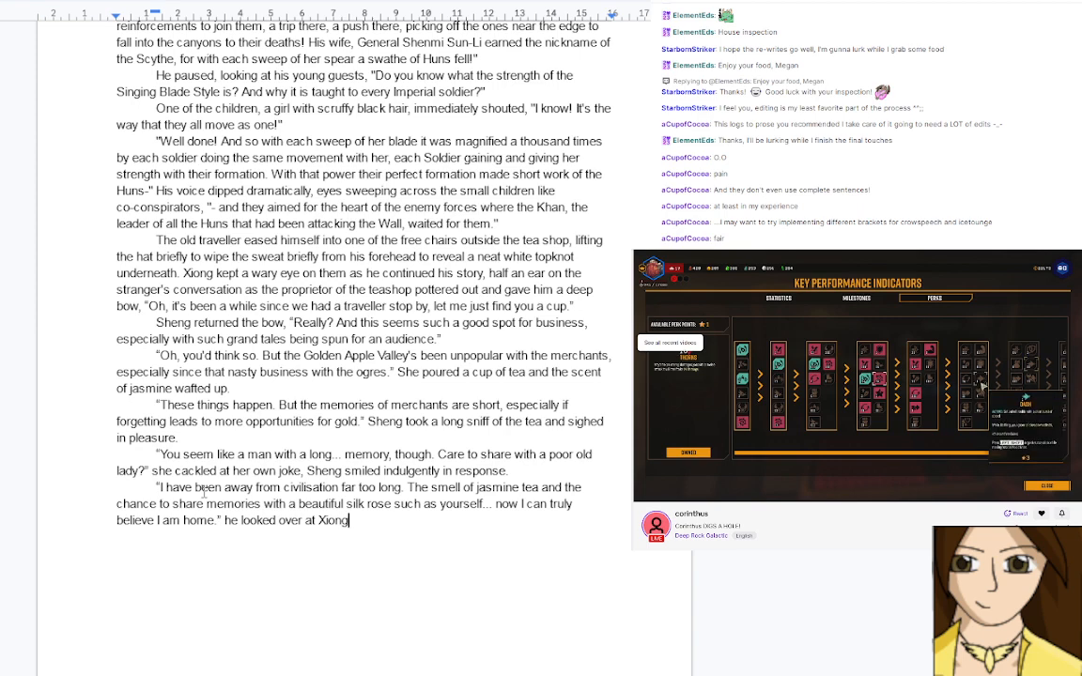
pyautogui.moveTo(224, 521); pyautogui.dragTo(231, 520)
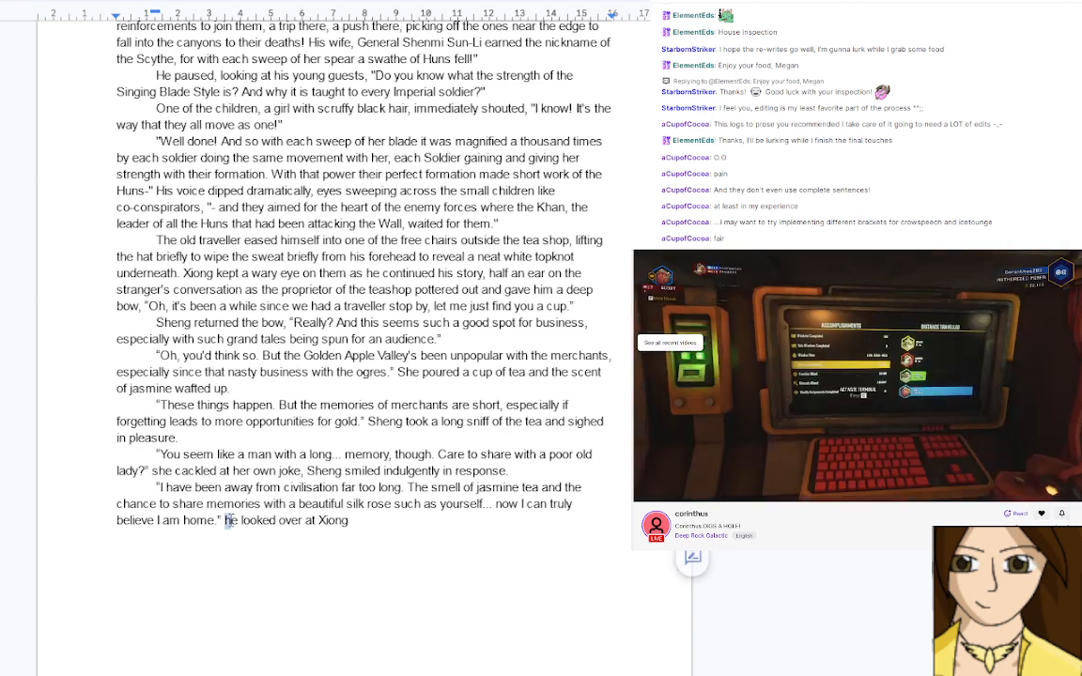
pyautogui.write('H')
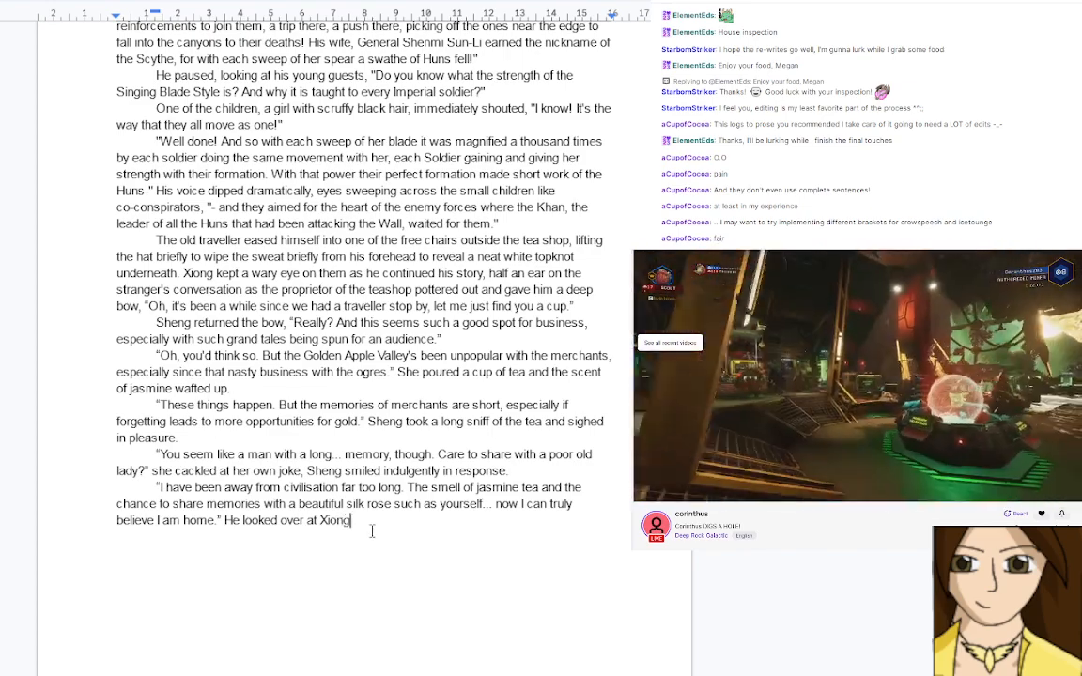
# Continue after "He looked over at Xiong" with a comma and new speech reading "Though i see that the tales of our"
pyautogui.write(', "')
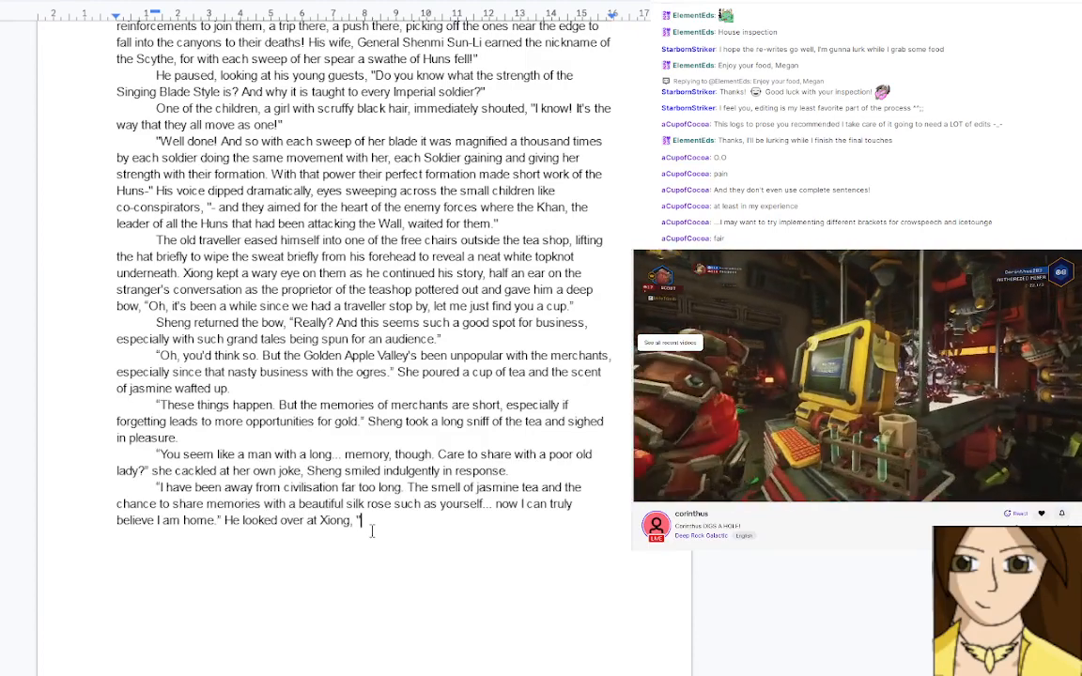
pyautogui.write('Th')
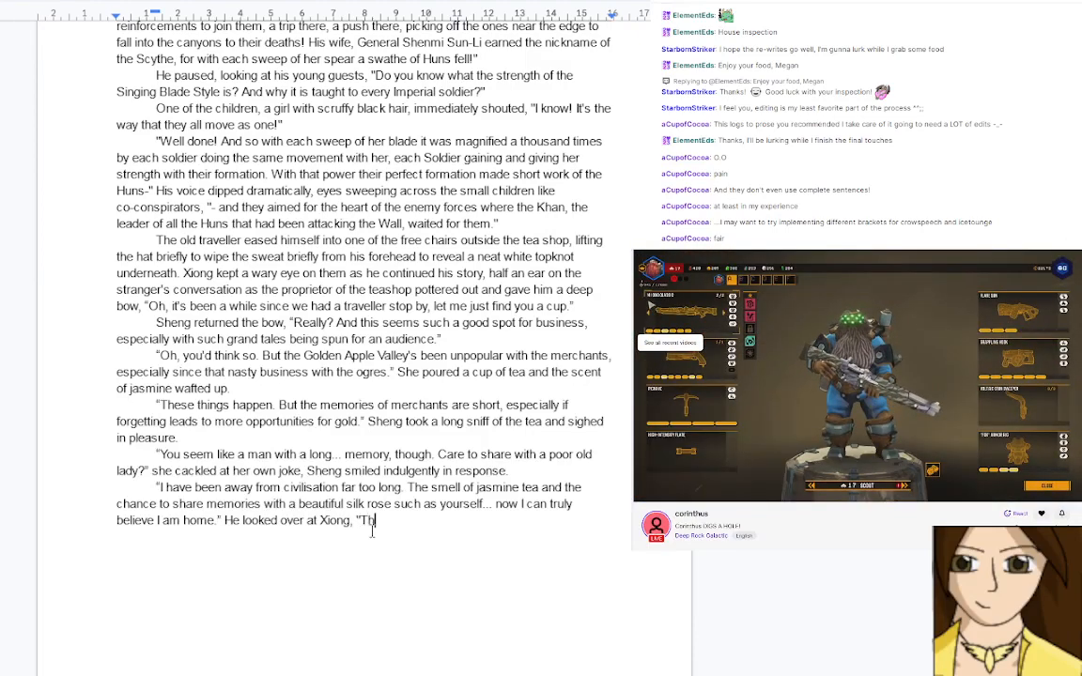
pyautogui.write('ough i see ')
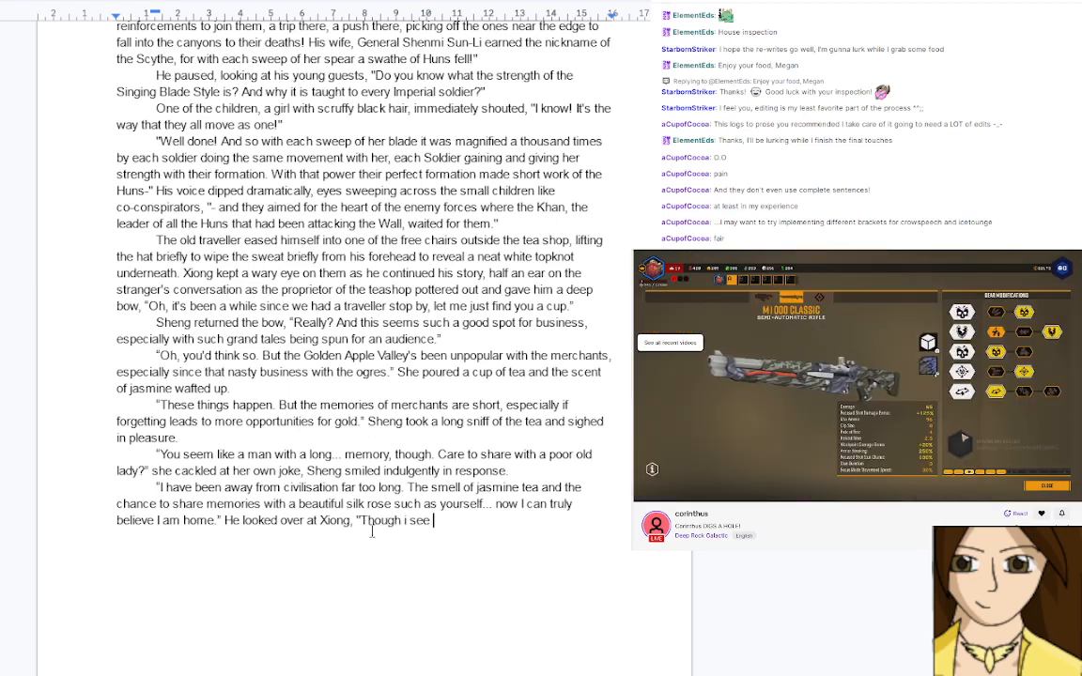
pyautogui.write('that the g')
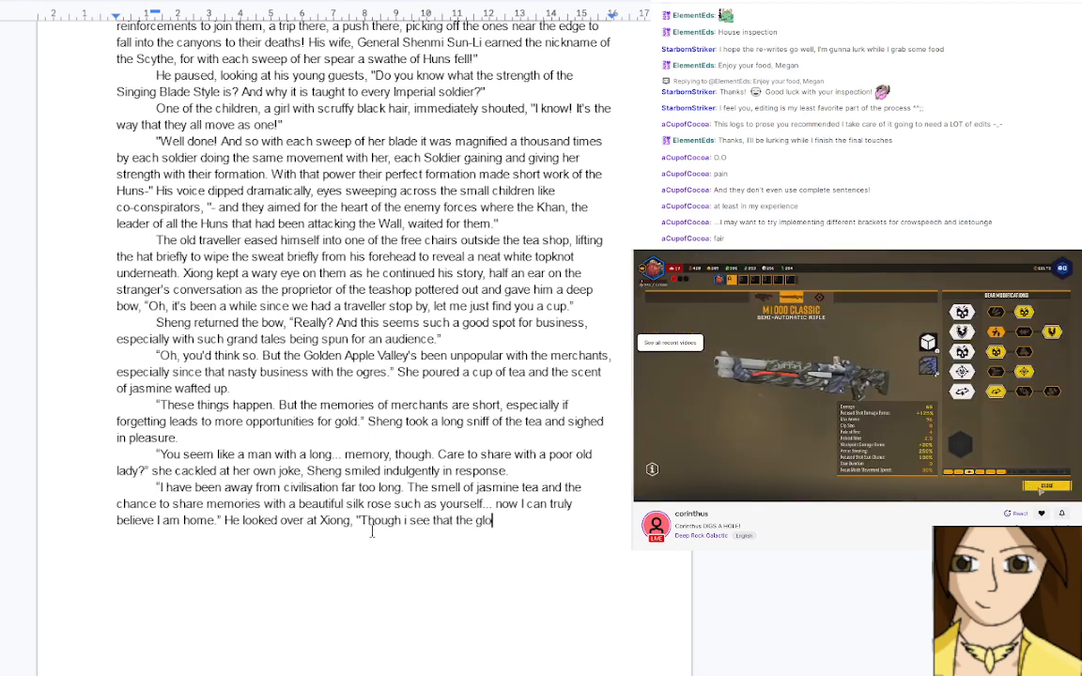
pyautogui.press('BackSpace')
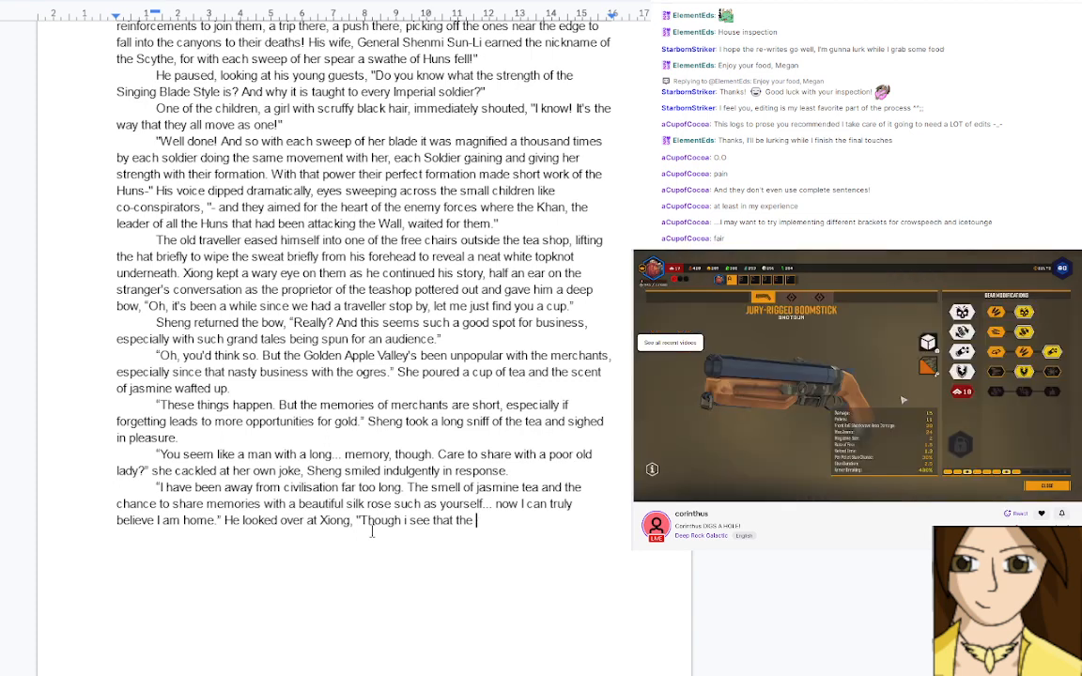
pyautogui.write('tales of ')
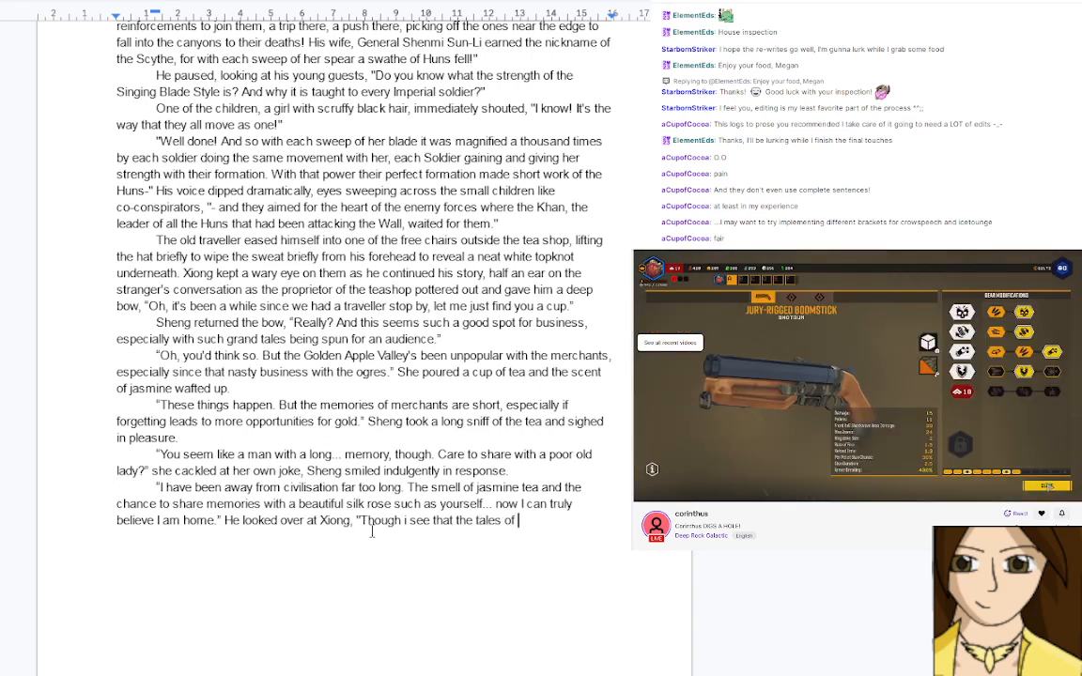
pyautogui.write('our')
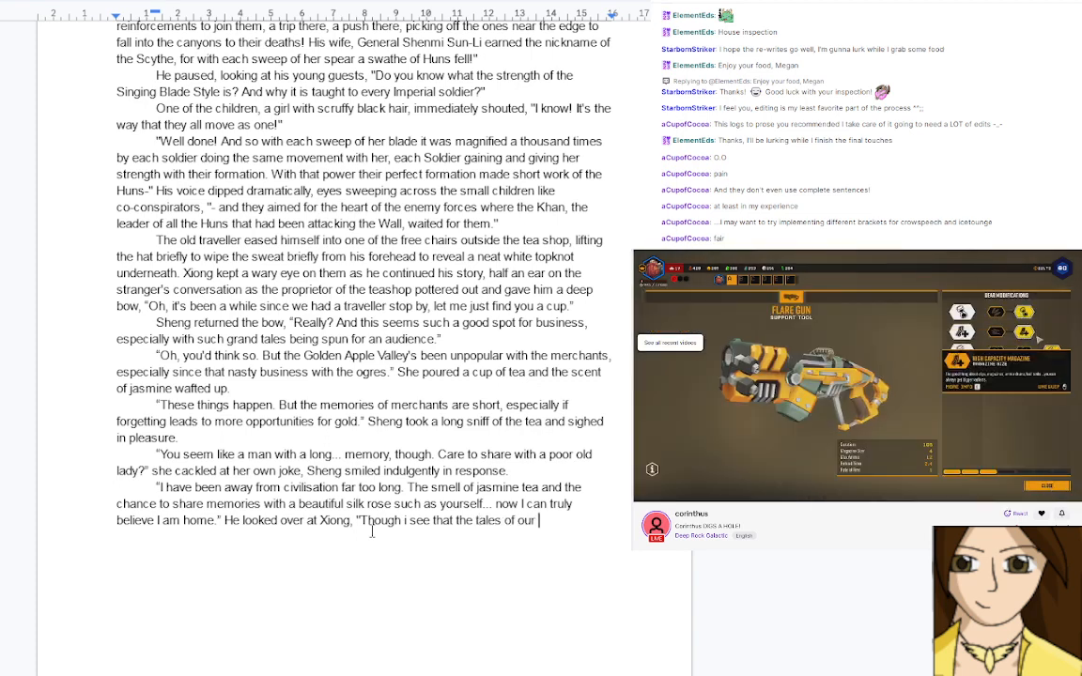
# Cut "tales of our" from Sheng's unfinished closing speech and capitalise the pronoun so it reads "Though I see that the"
pyautogui.press('BackSpace')
pyautogui.press('BackSpace')
pyautogui.press('BackSpace')
pyautogui.press('BackSpace')
pyautogui.press('BackSpace')
pyautogui.press('BackSpace')
pyautogui.press('BackSpace')
pyautogui.press('BackSpace')
pyautogui.press('BackSpace')
pyautogui.press('BackSpace')
pyautogui.press('BackSpace')
pyautogui.press('BackSpace')
pyautogui.press('BackSpace')
pyautogui.press('BackSpace')
pyautogui.press('BackSpace')
pyautogui.press('BackSpace')
pyautogui.press('BackSpace')
pyautogui.press('BackSpace')
pyautogui.press('BackSpace')
pyautogui.press('BackSpace')
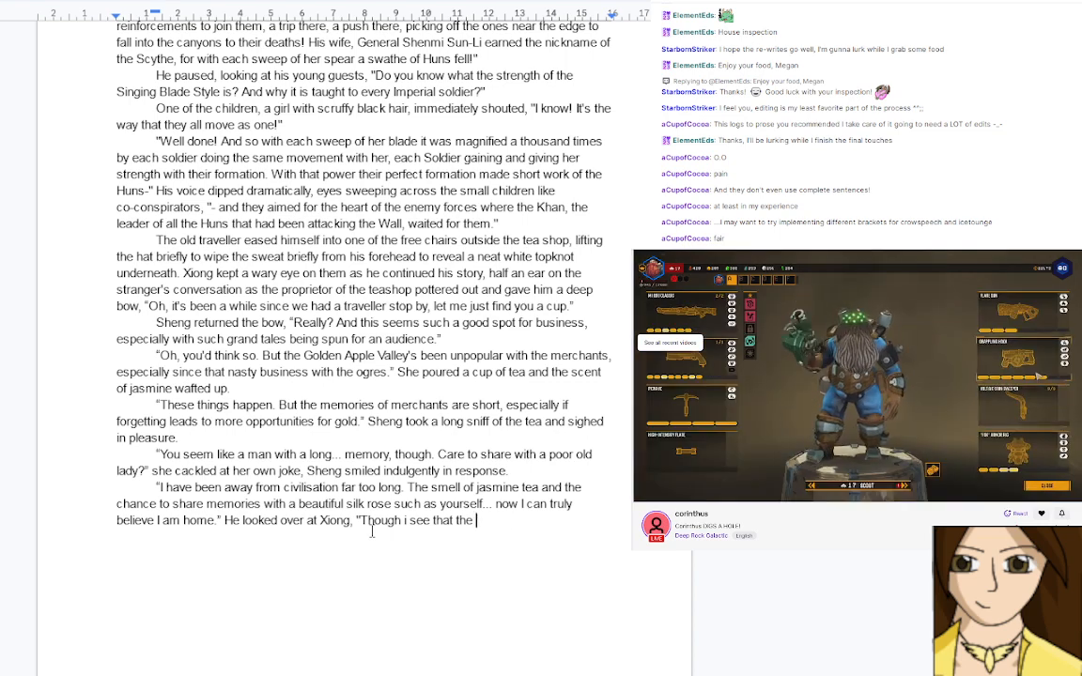
pyautogui.press('BackSpace')
pyautogui.press('BackSpace')
pyautogui.write('I s')
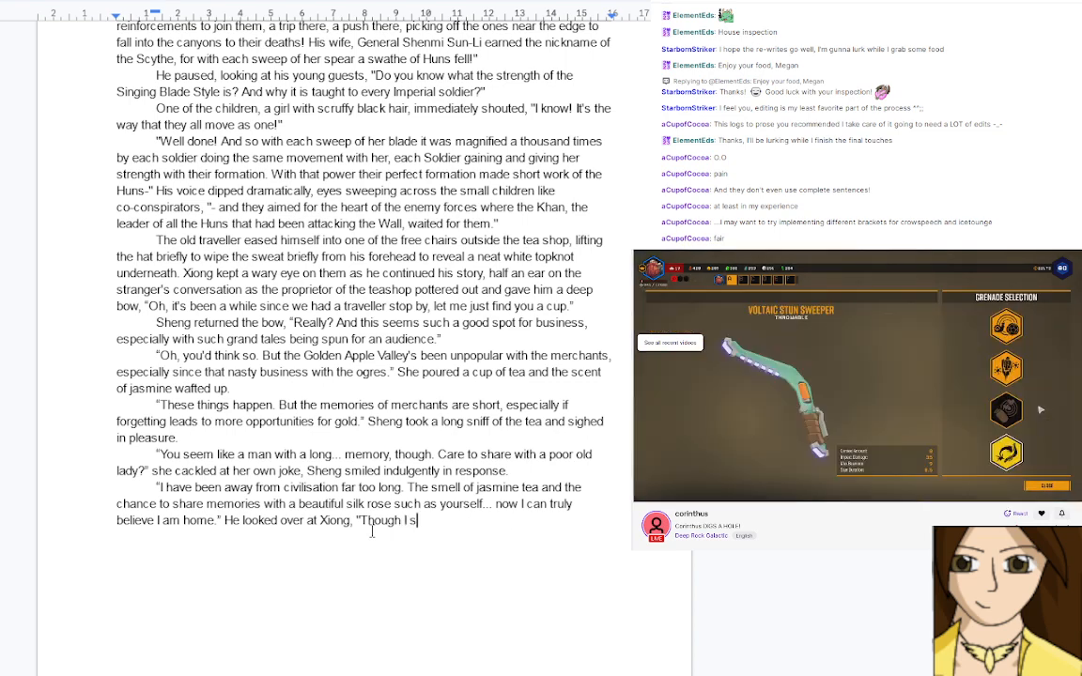
pyautogui.write('ee that the')
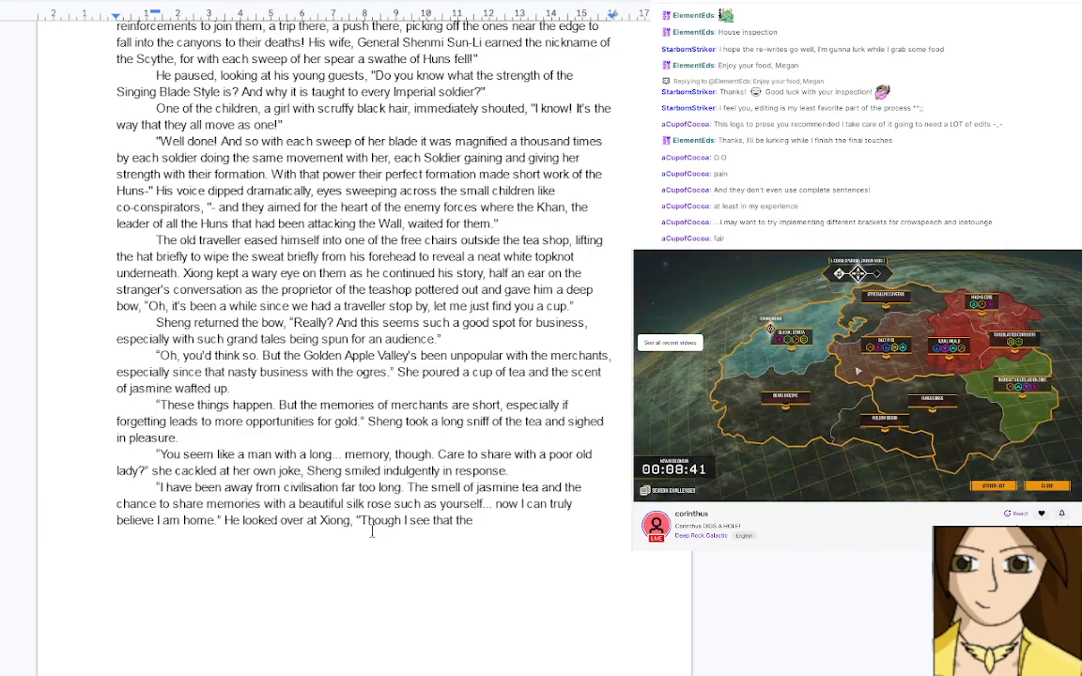
# Continue Sheng's speech after "Though I see that the" with "propaganda of the Empire in"
pyautogui.write('prop')
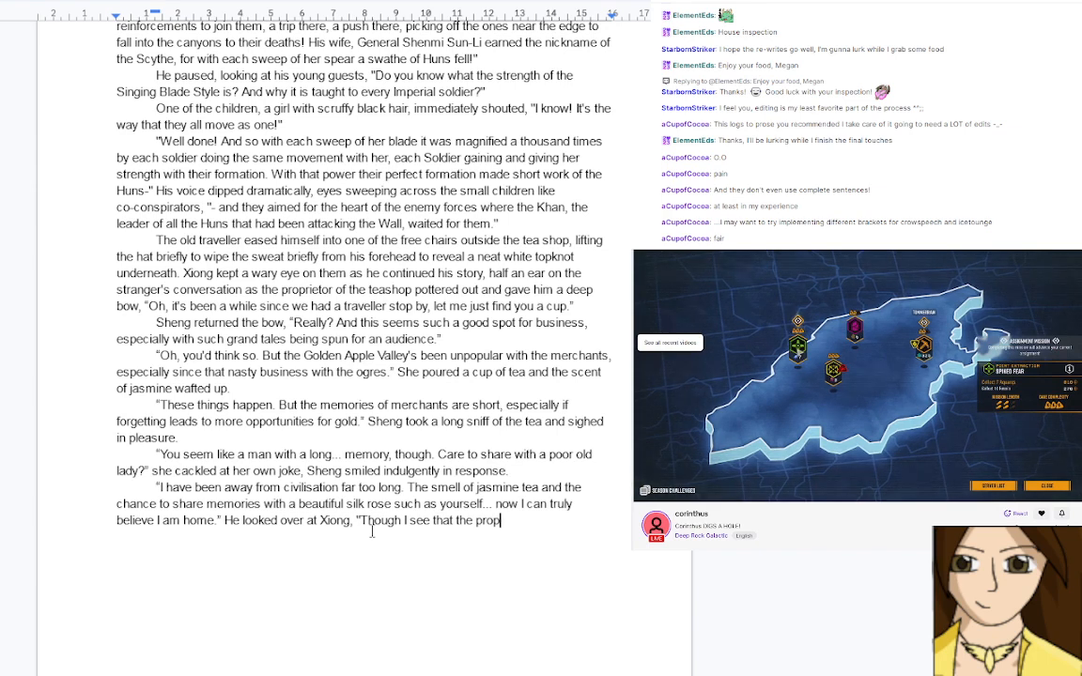
pyautogui.write('ag')
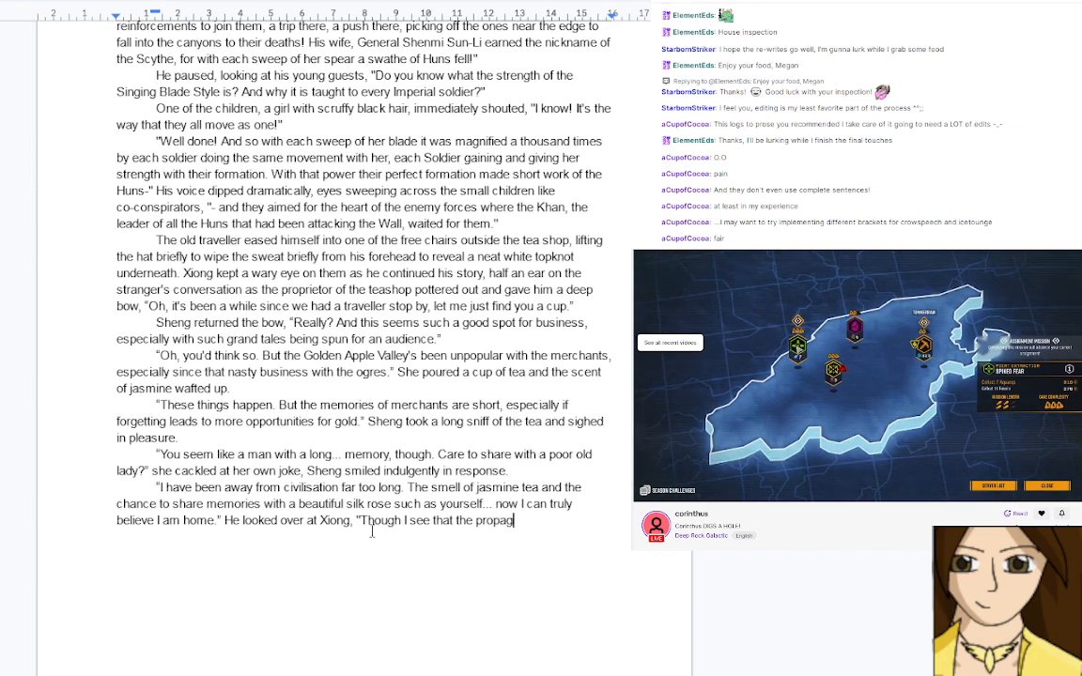
pyautogui.write('anda o')
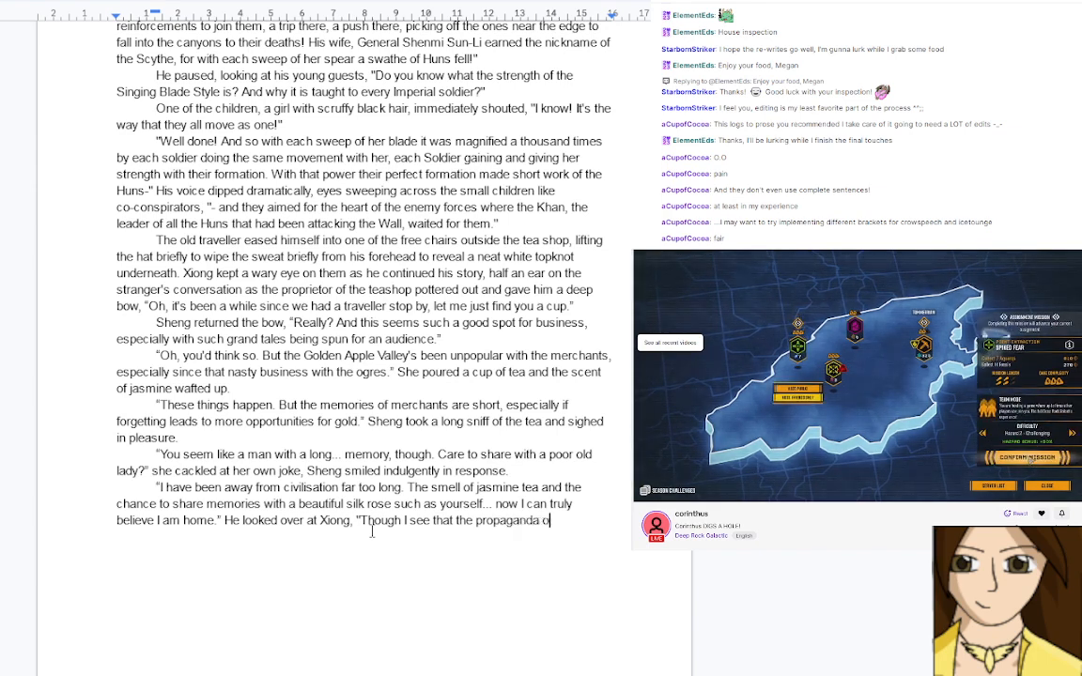
pyautogui.write('f the E')
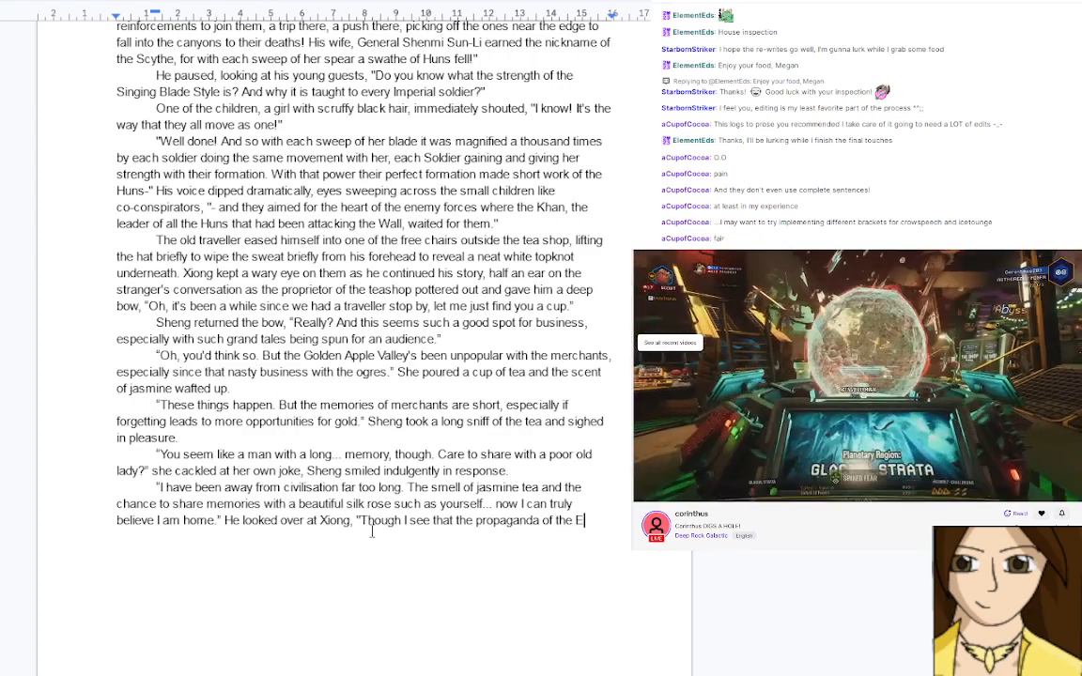
pyautogui.write('mpire in m')
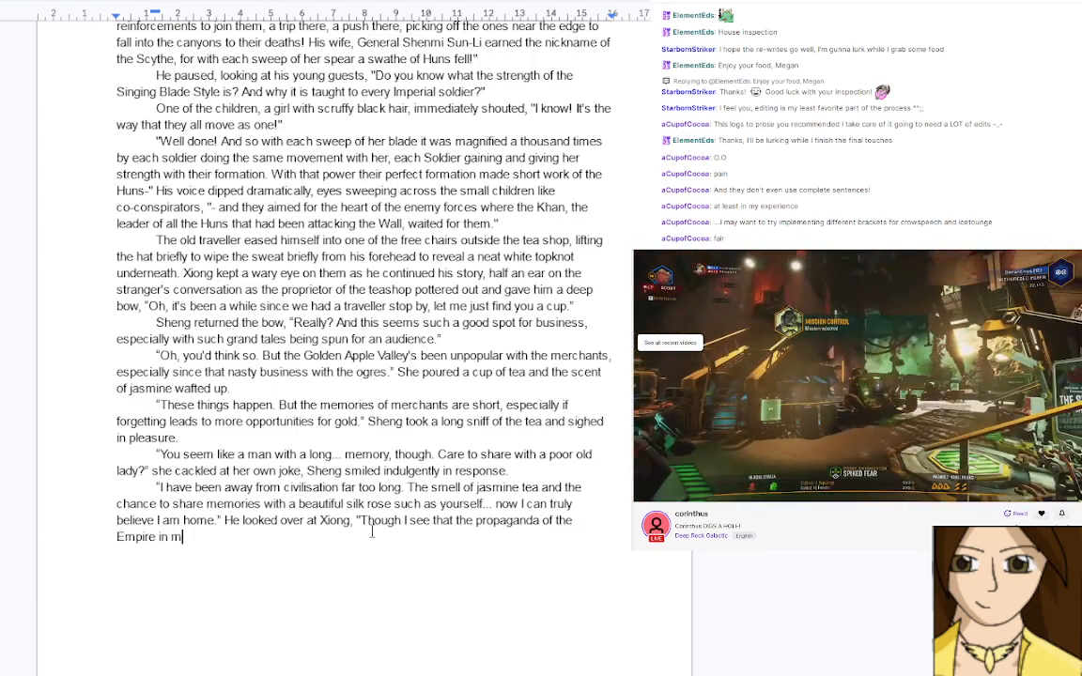
pyautogui.write('aking the')
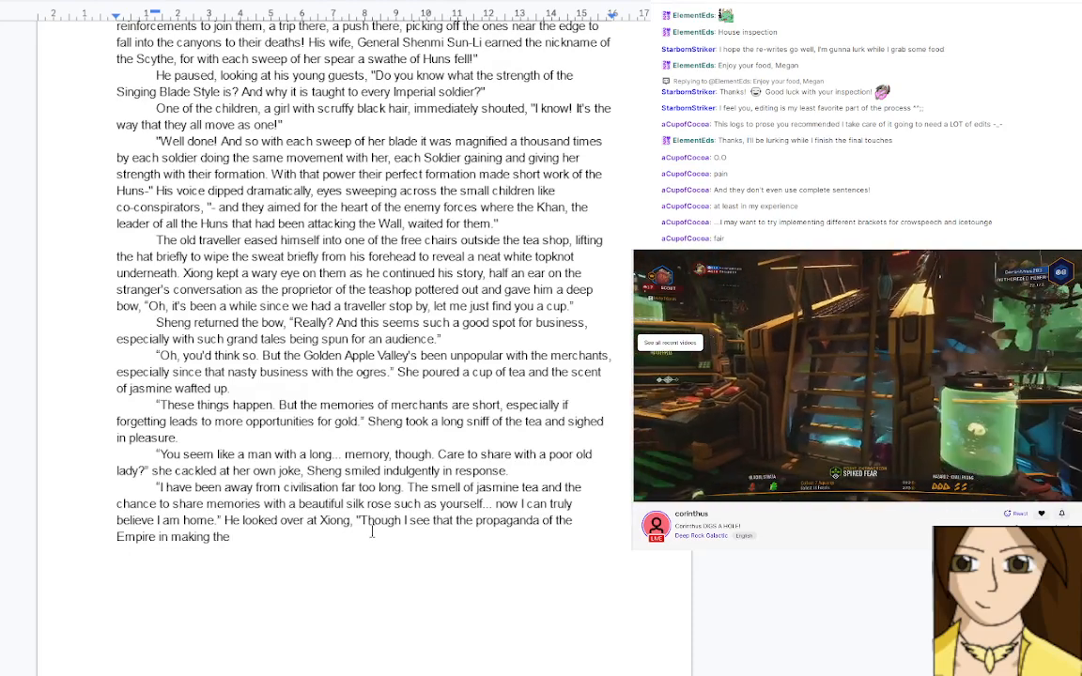
pyautogui.press('BackSpace')
pyautogui.press('BackSpace')
pyautogui.press('BackSpace')
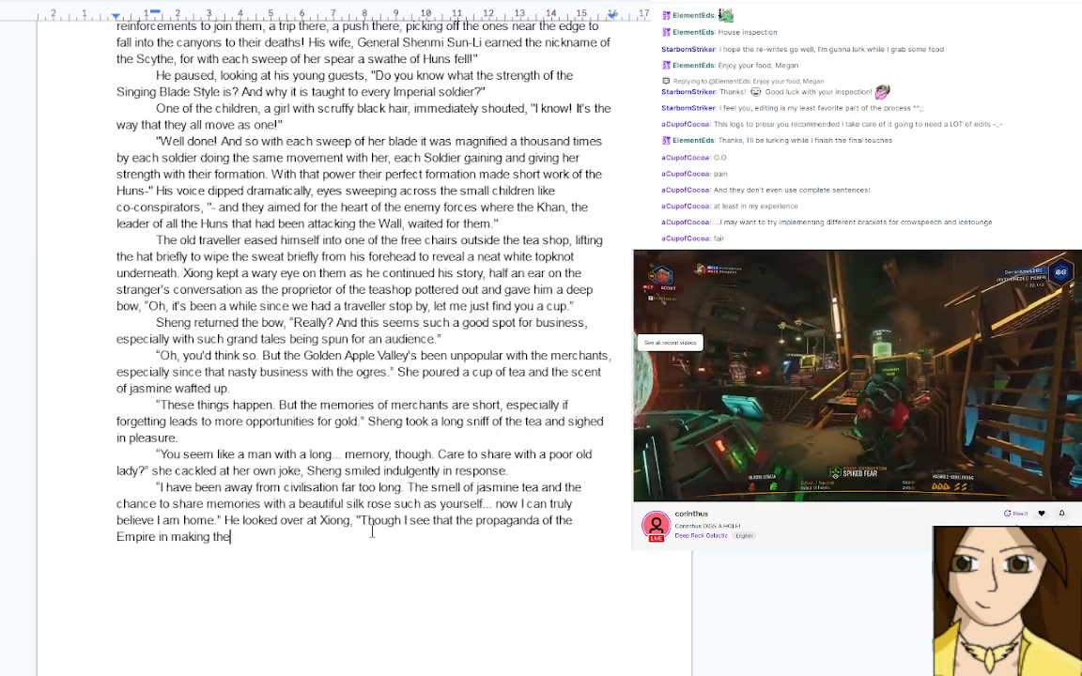
pyautogui.press('BackSpace')
pyautogui.press('BackSpace')
pyautogui.press('BackSpace')
pyautogui.press('BackSpace')
pyautogui.press('BackSpace')
pyautogui.press('BackSpace')
pyautogui.press('BackSpace')
pyautogui.press('BackSpace')
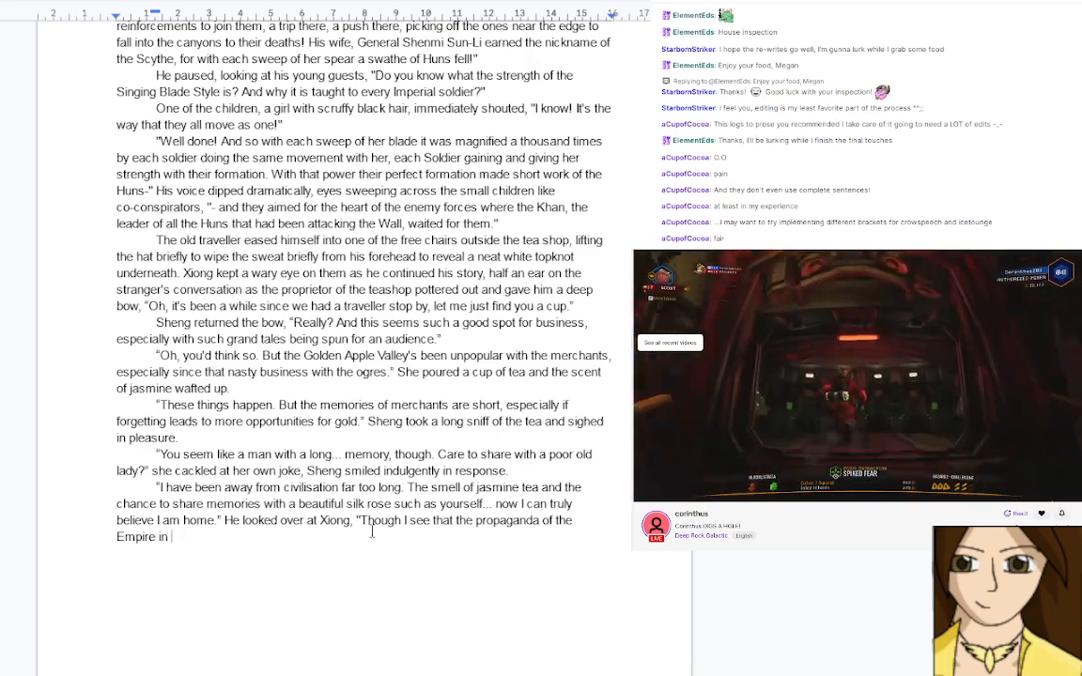
# Finish Sheng's speech after "Empire in" with "making War seem honourable and glorious has not changed either." and a closing quotation mark
pyautogui.write('making Wa')
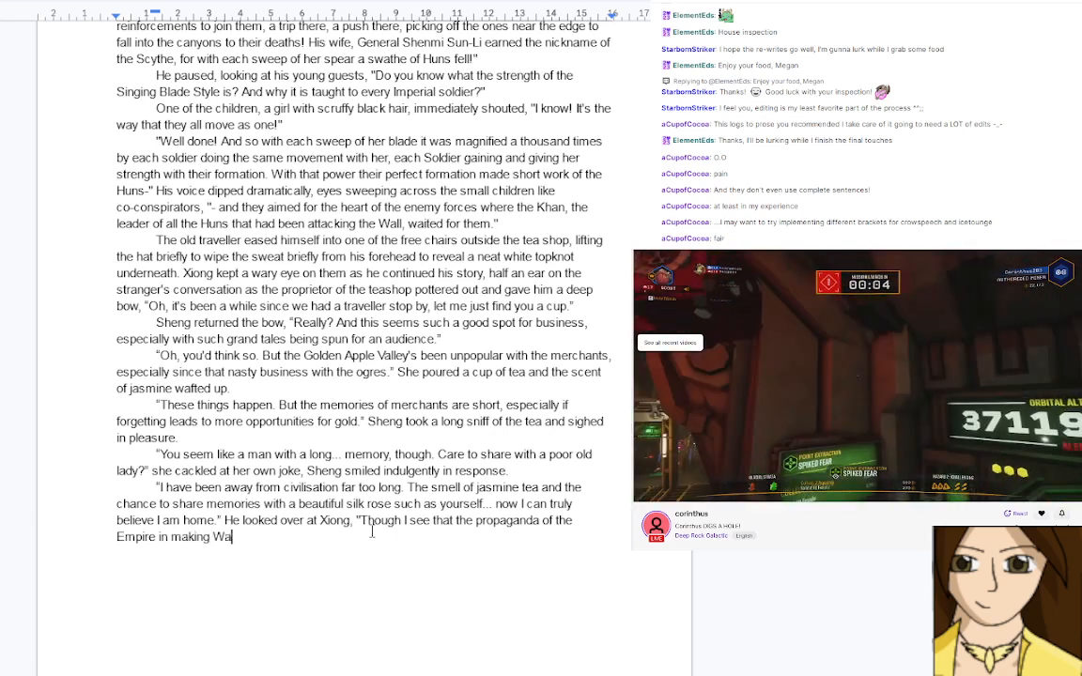
pyautogui.write('r seem hono')
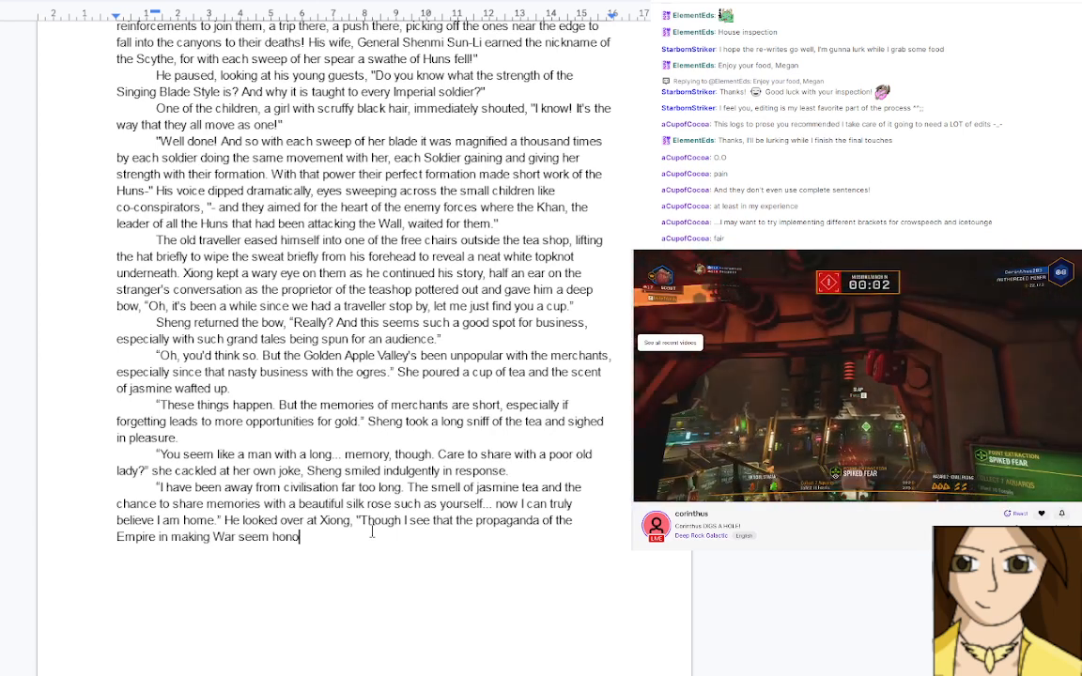
pyautogui.write('ura')
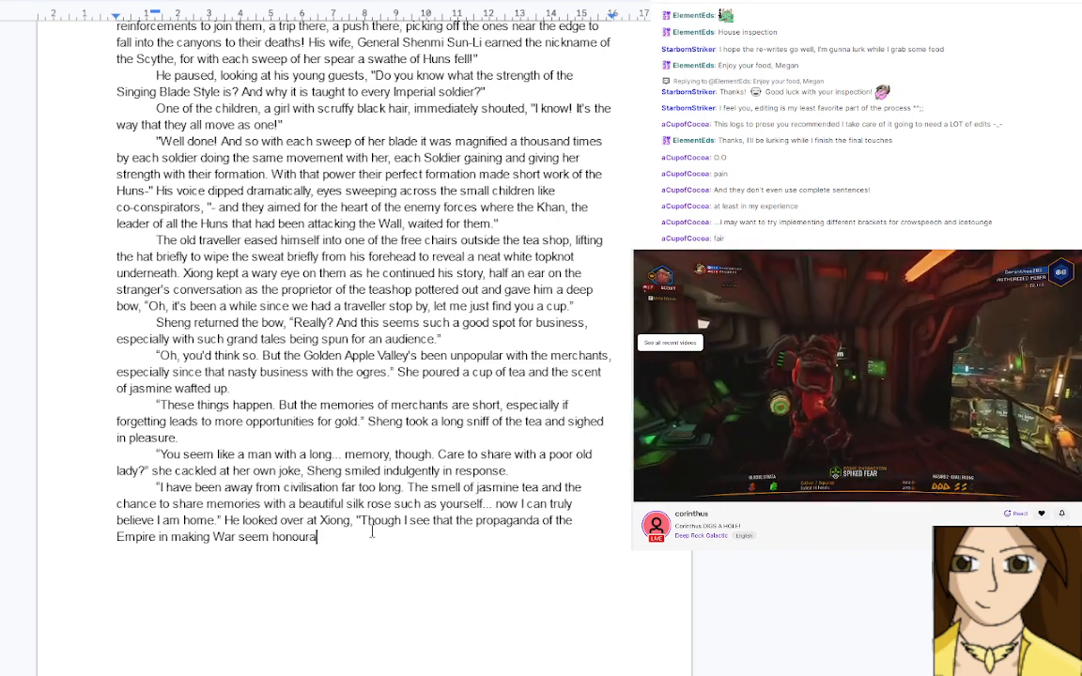
pyautogui.write('ble and glori')
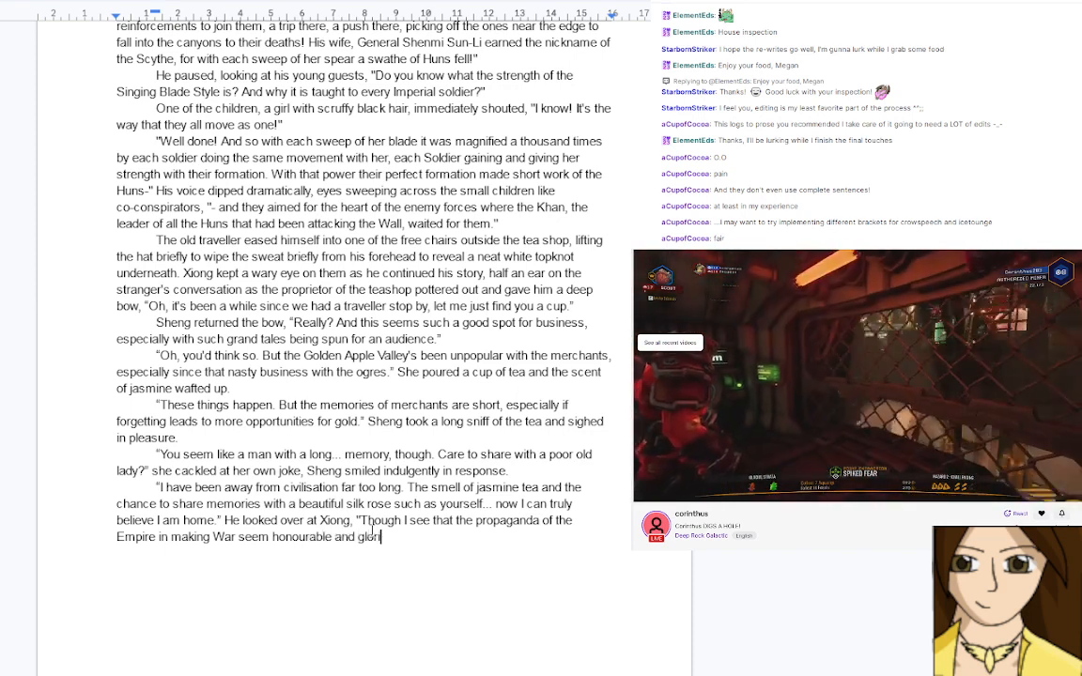
pyautogui.write('ous has not c')
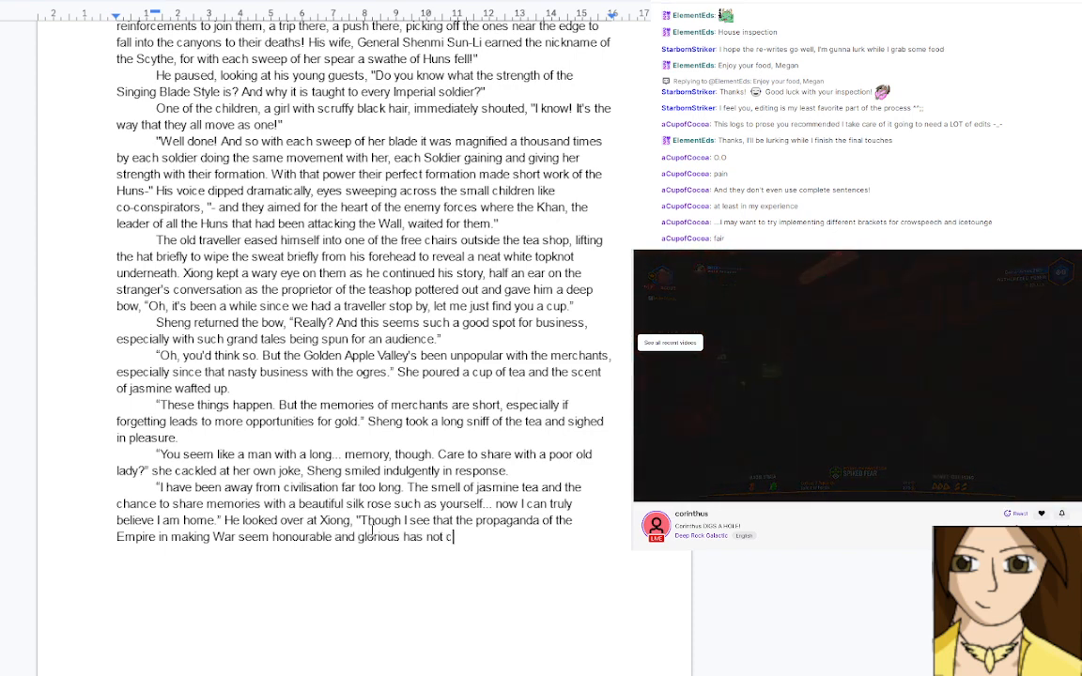
pyautogui.write('hanged either.”')
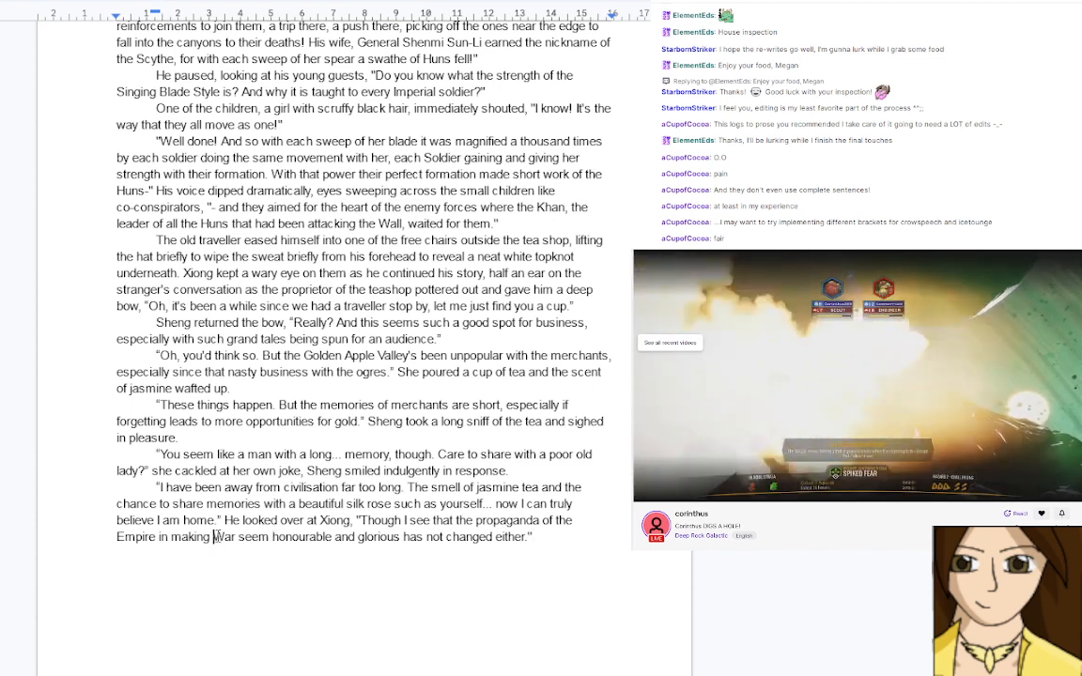
# Change "War" to lowercase in Sheng's closing speech and insert "far more" before "honourable"
pyautogui.moveTo(215, 536); pyautogui.dragTo(225, 536)
pyautogui.write('w')
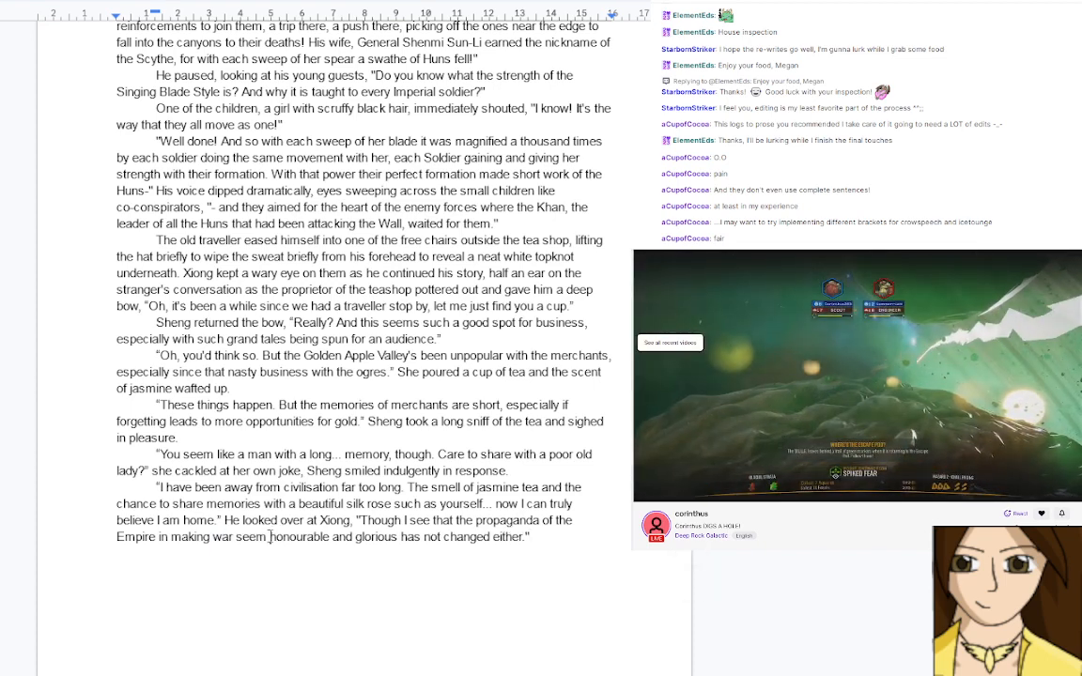
pyautogui.click(268, 536)
pyautogui.write('far more')
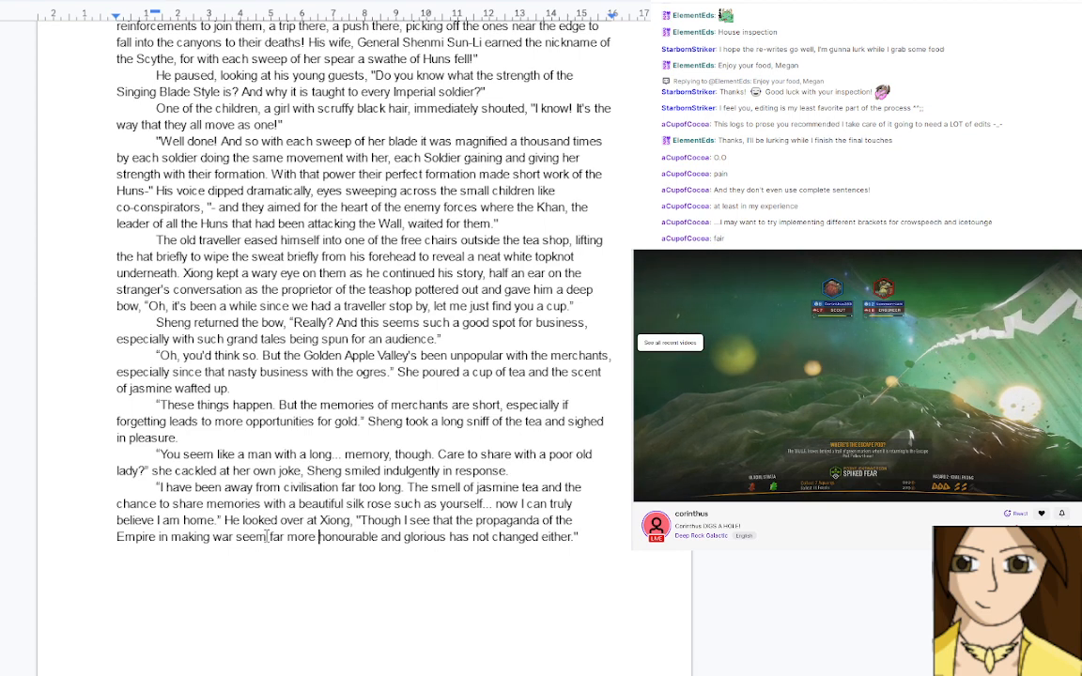
# Complete the comparison in Sheng's closing speech by inserting "than it" between "glorious" and "has not changed"
pyautogui.click(450, 539)
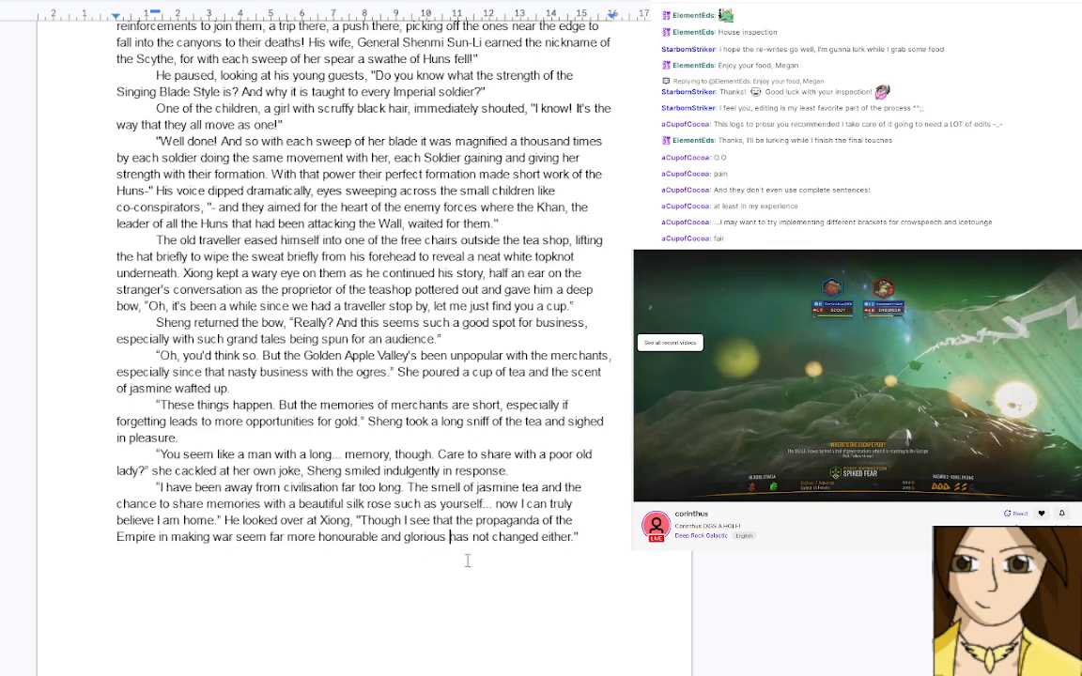
pyautogui.write('th')
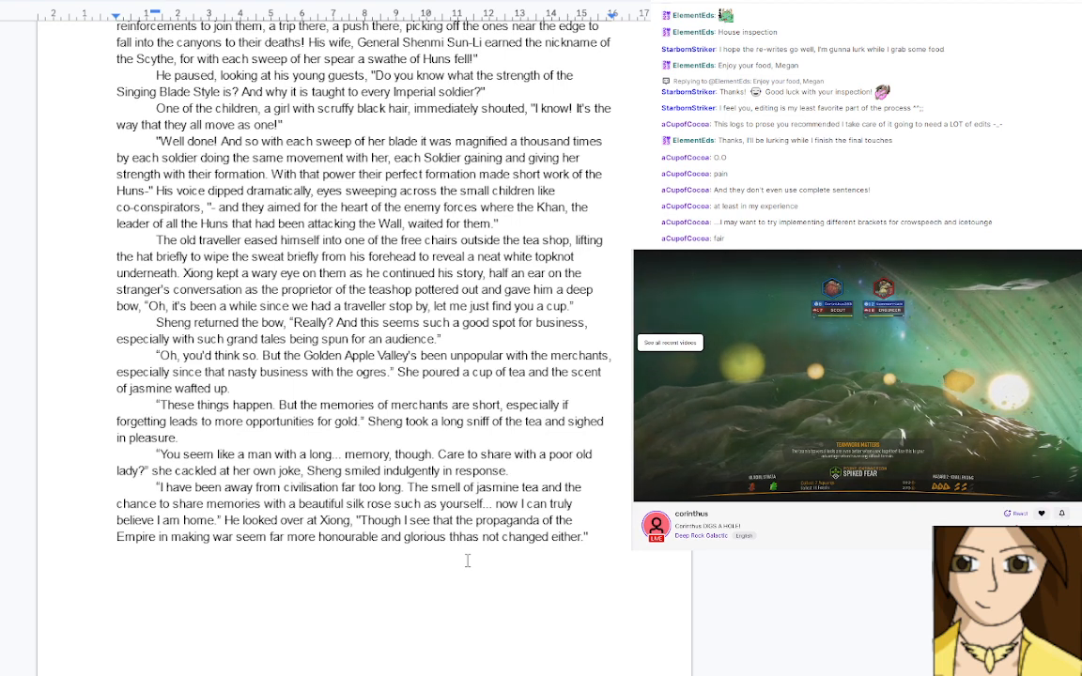
pyautogui.write('an it ')
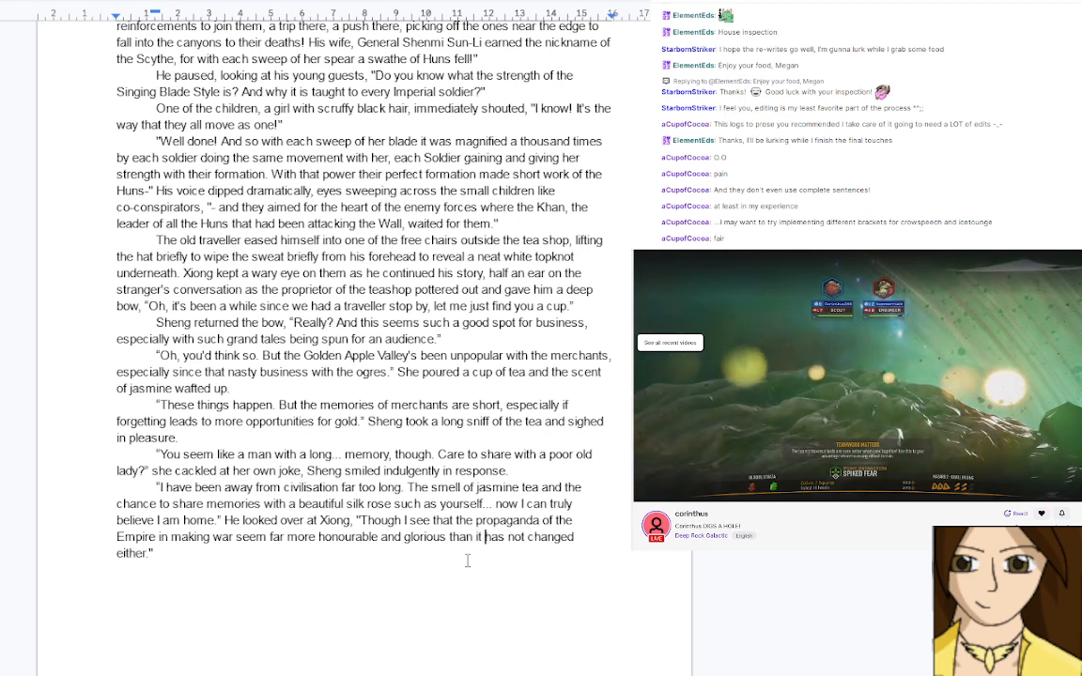
# Insert "is in person" after "glorious than it", and begin a new paragraph below that speech with "That stung."
pyautogui.write('is in perso')
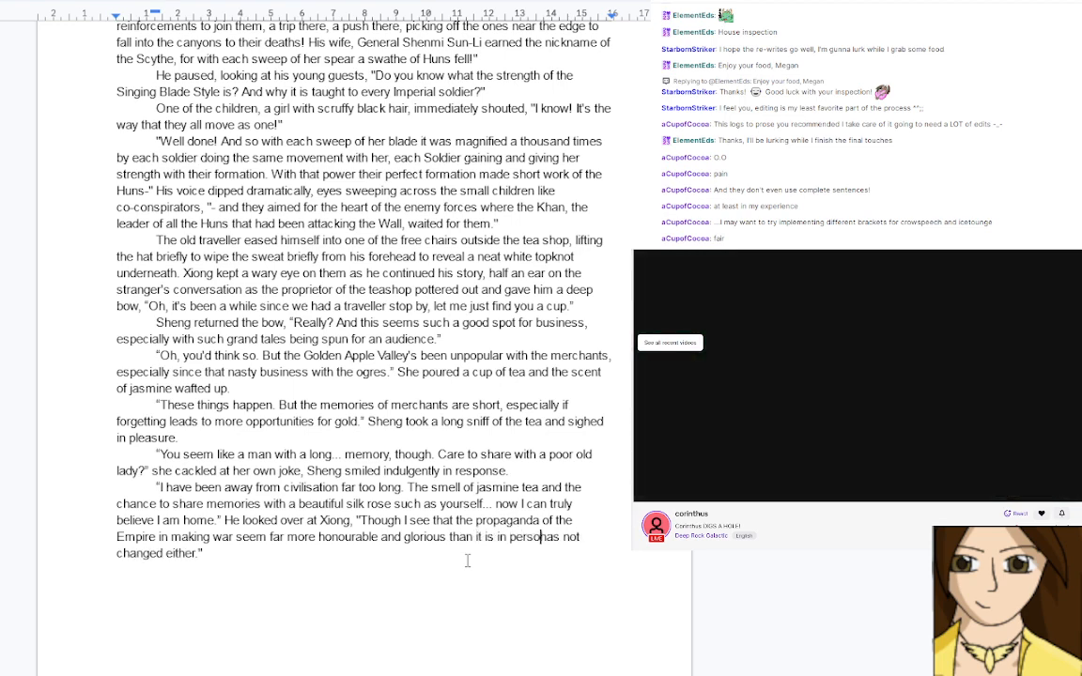
pyautogui.write('n')
pyautogui.click(466, 561)
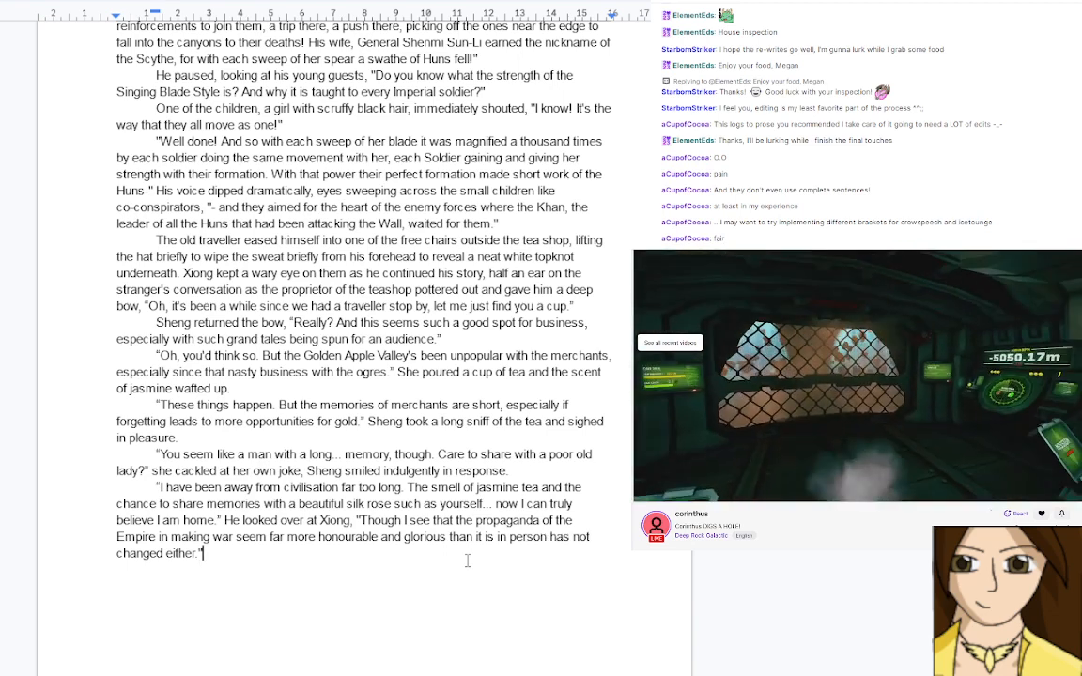
pyautogui.press('Return')
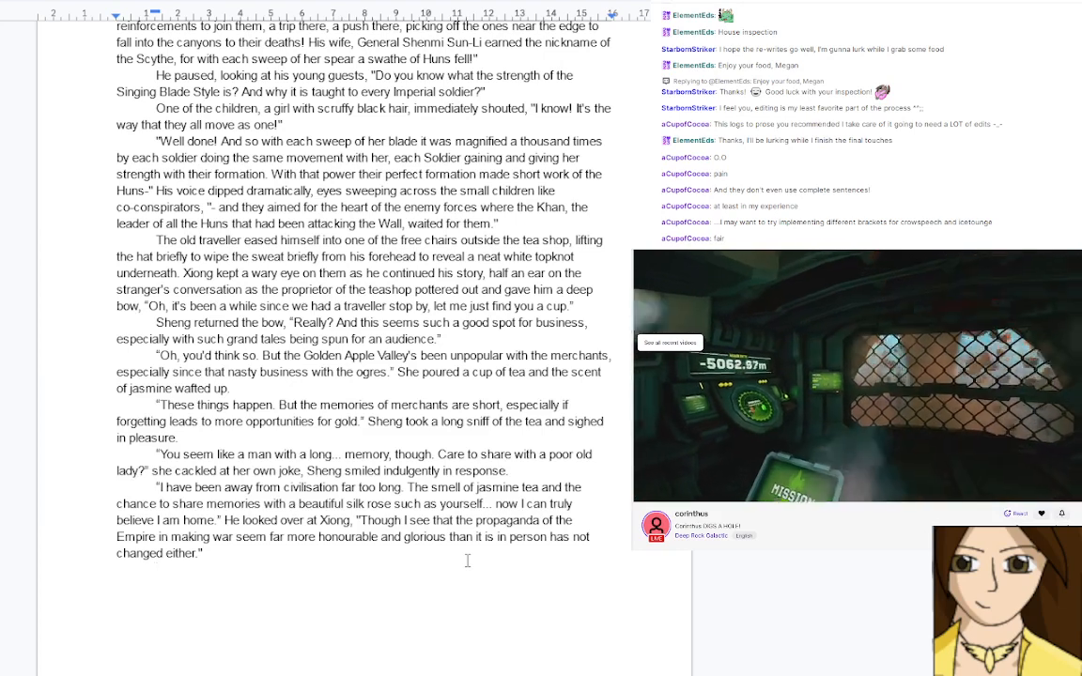
pyautogui.write('That stung')
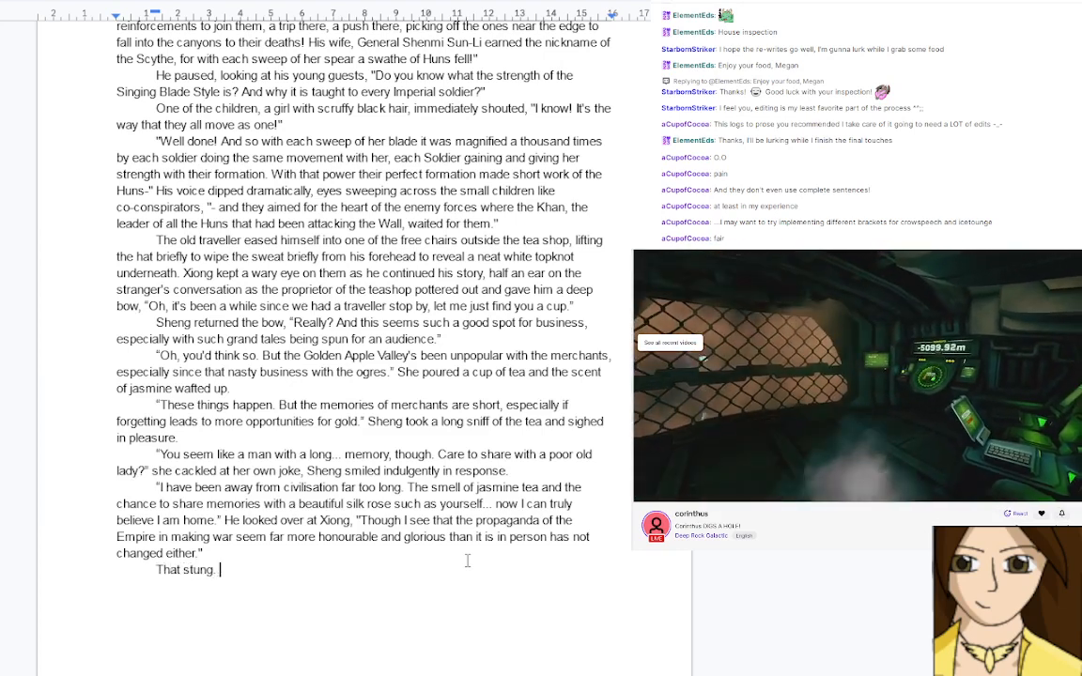
# Continue the new paragraph with "Xiong reached the end of his sentence and lifted his head, dark eyes"
pyautogui.write('. X')
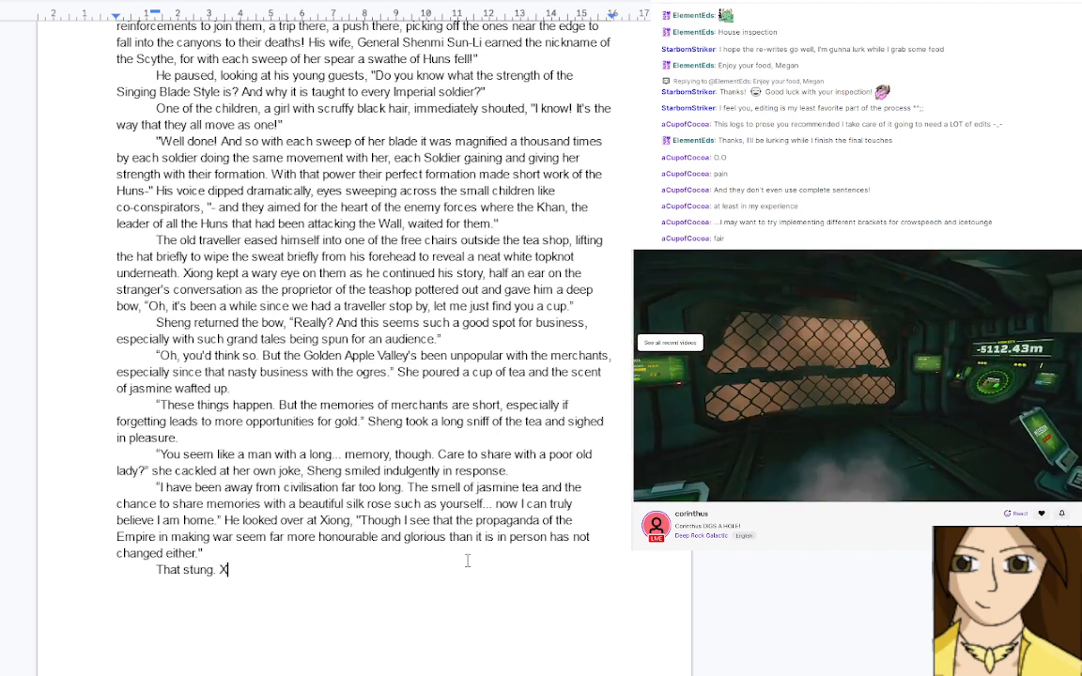
pyautogui.write('iong reached the end ')
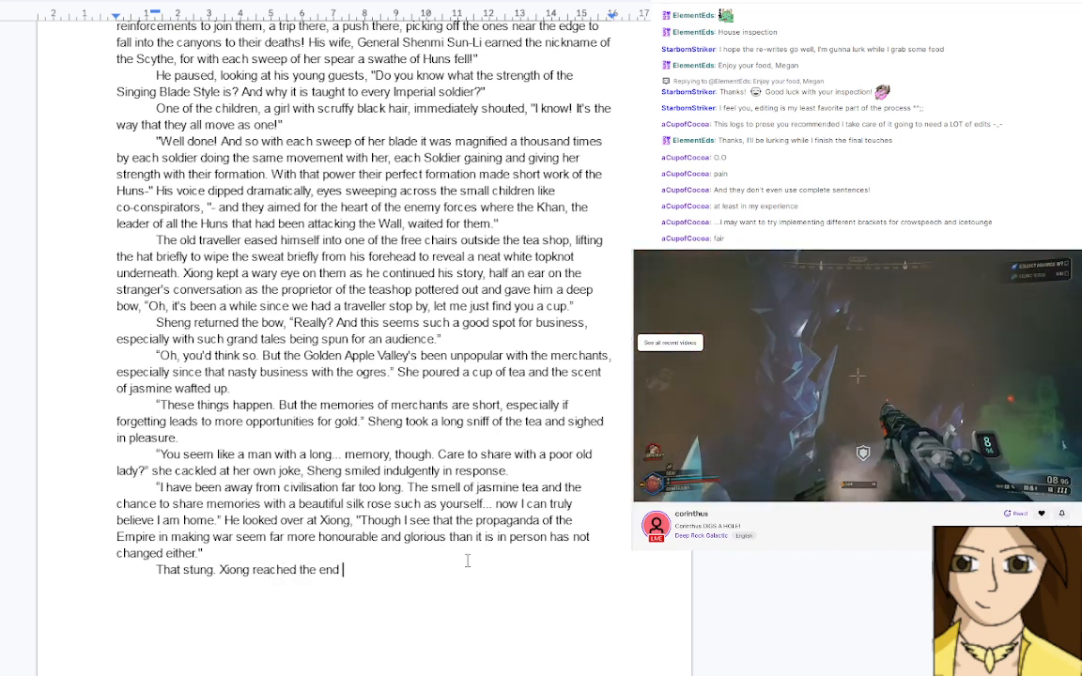
pyautogui.write('on')
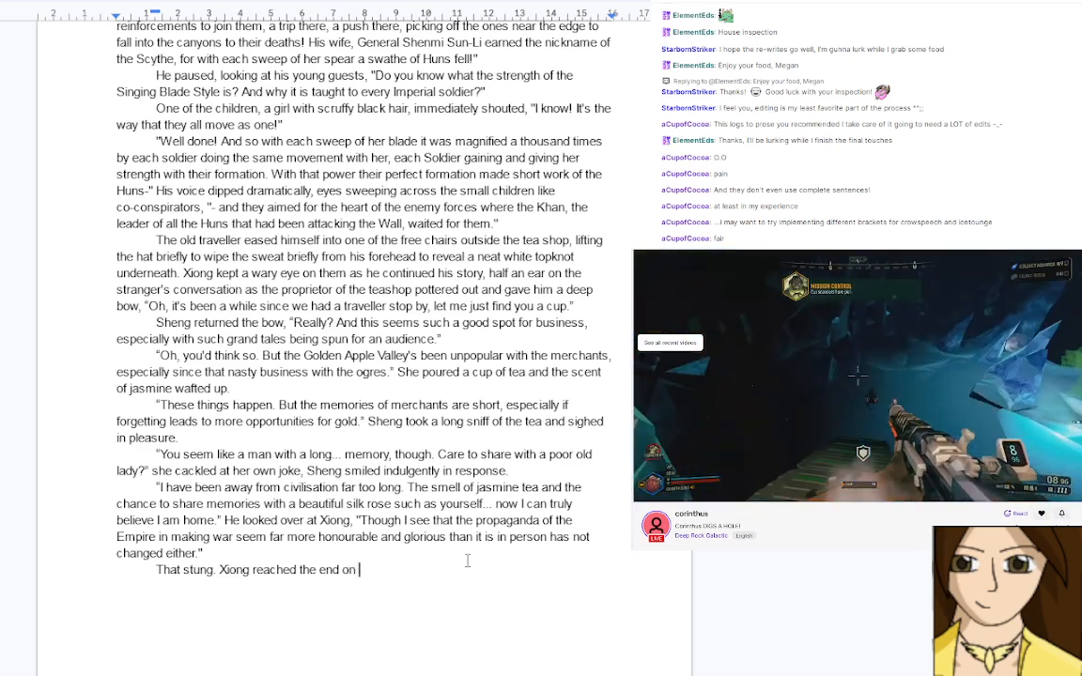
pyautogui.press('BackSpace')
pyautogui.press('BackSpace')
pyautogui.write('f his s')
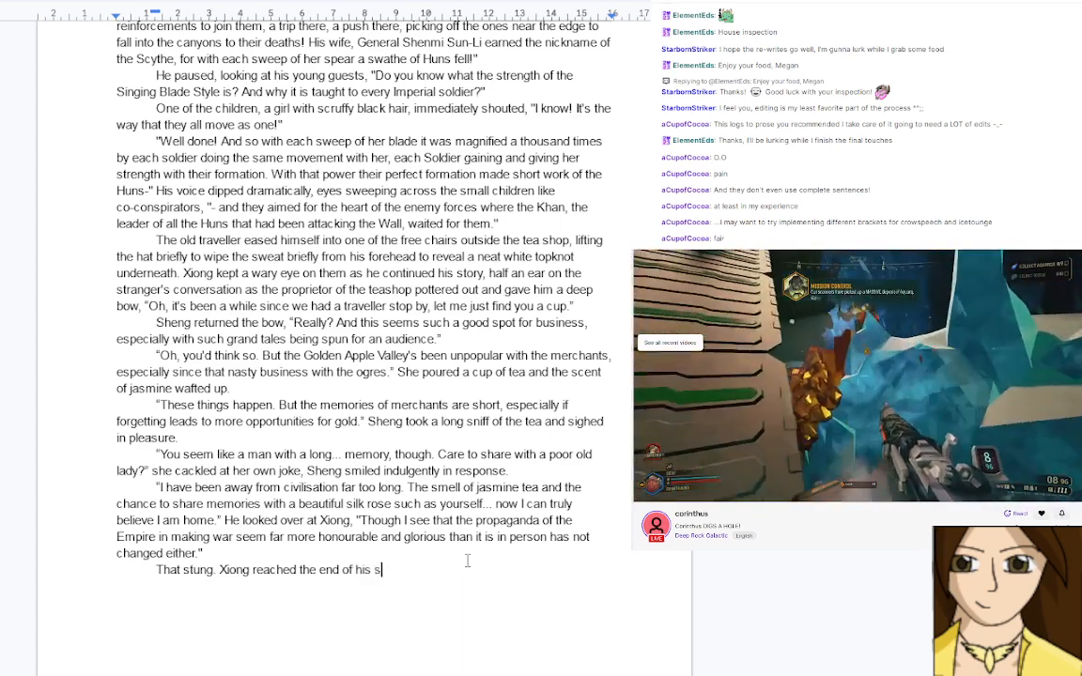
pyautogui.write('entence and ')
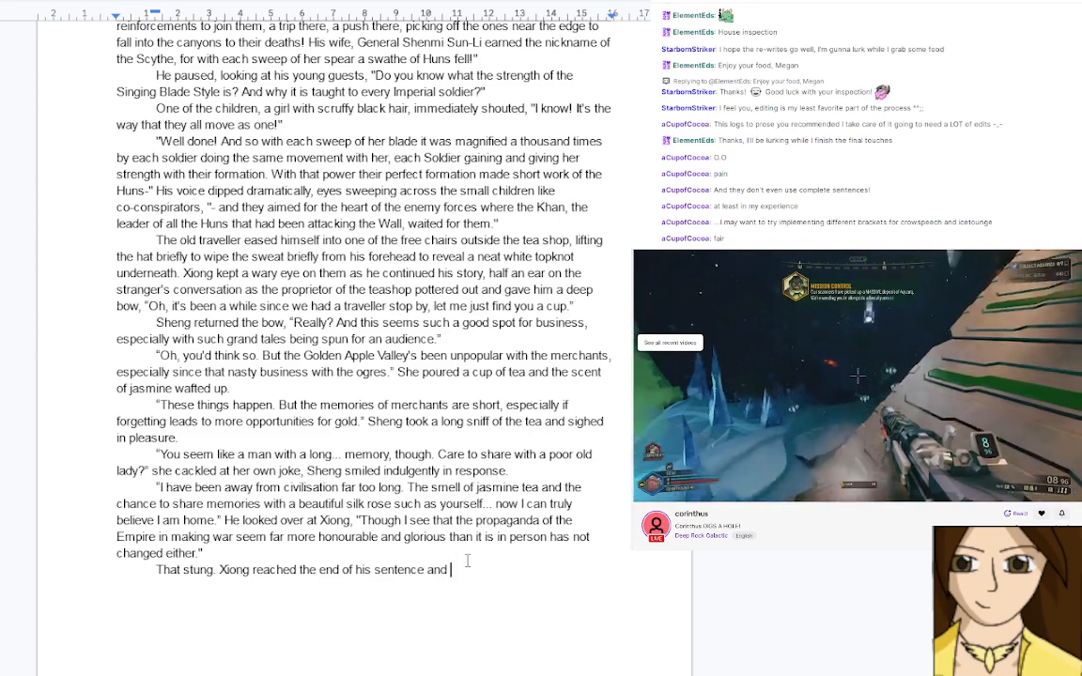
pyautogui.write('lifted his hea')
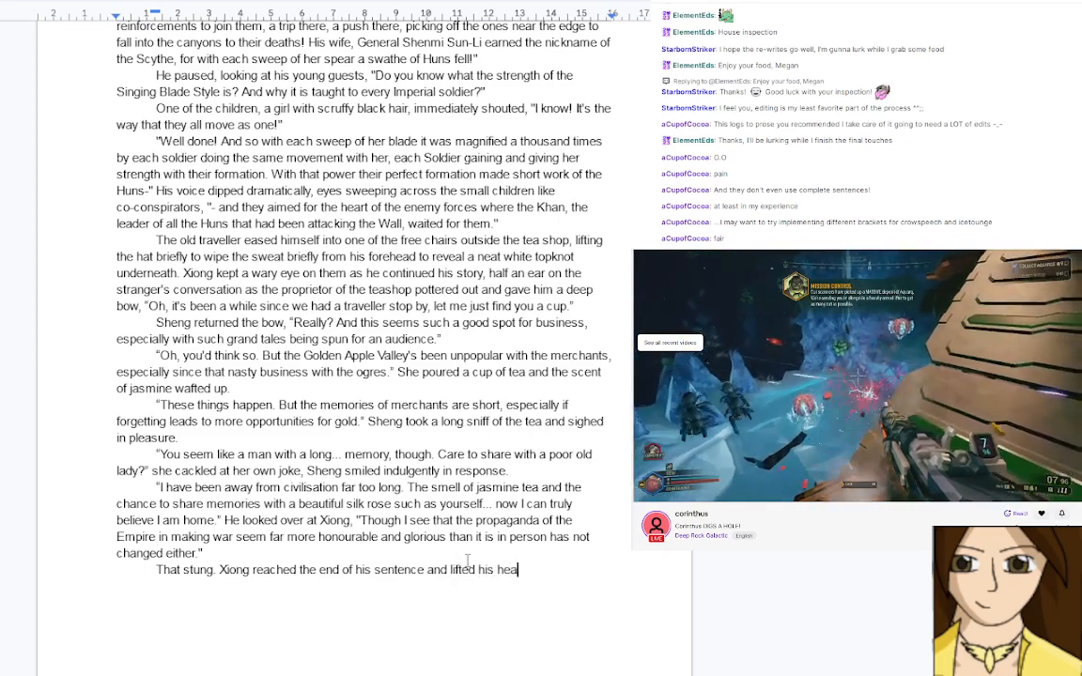
pyautogui.write('d, dark eyes ')
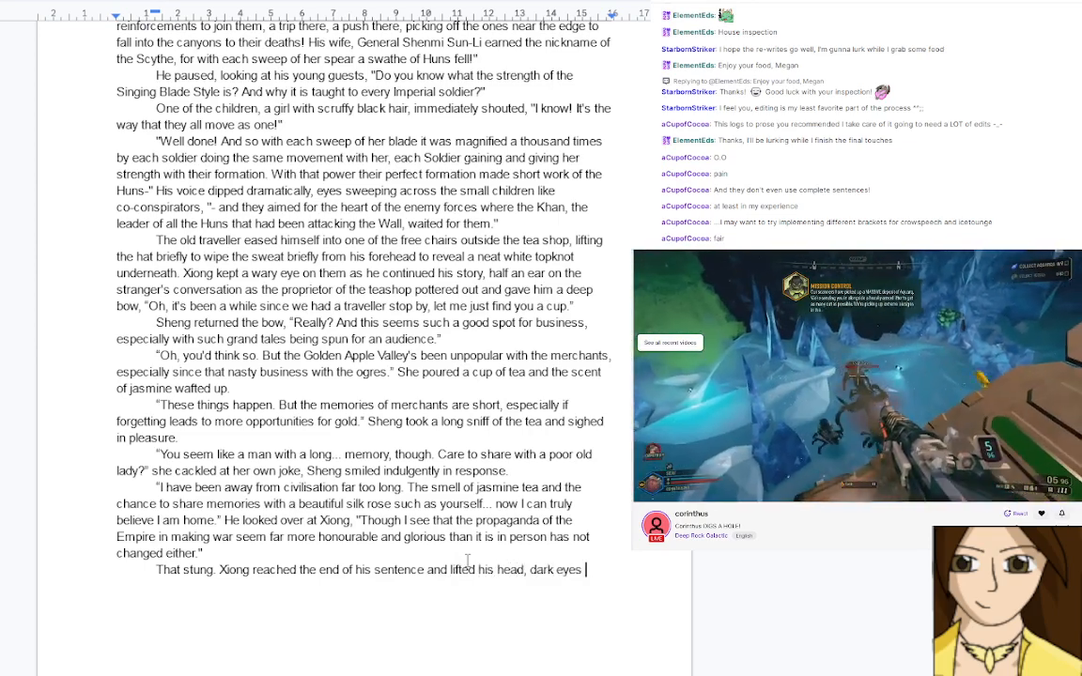
# Complete the sentence with "meeting the stranger's in a blaze of challenge." and add an opening quotation mark
pyautogui.write('meeting the')
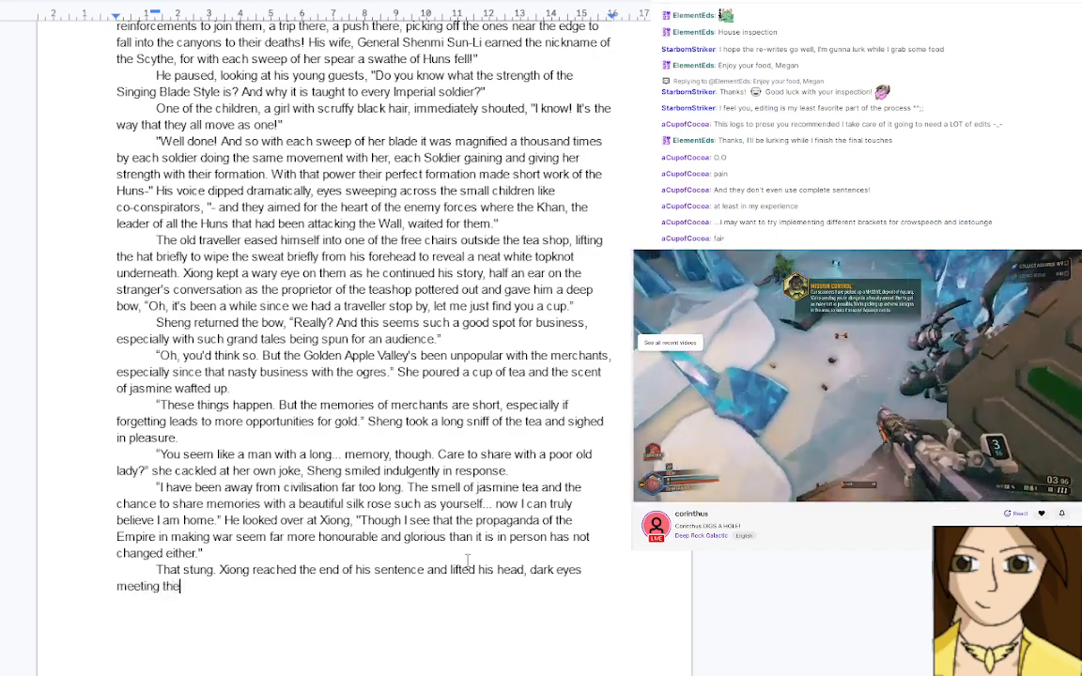
pyautogui.write(" stranger's")
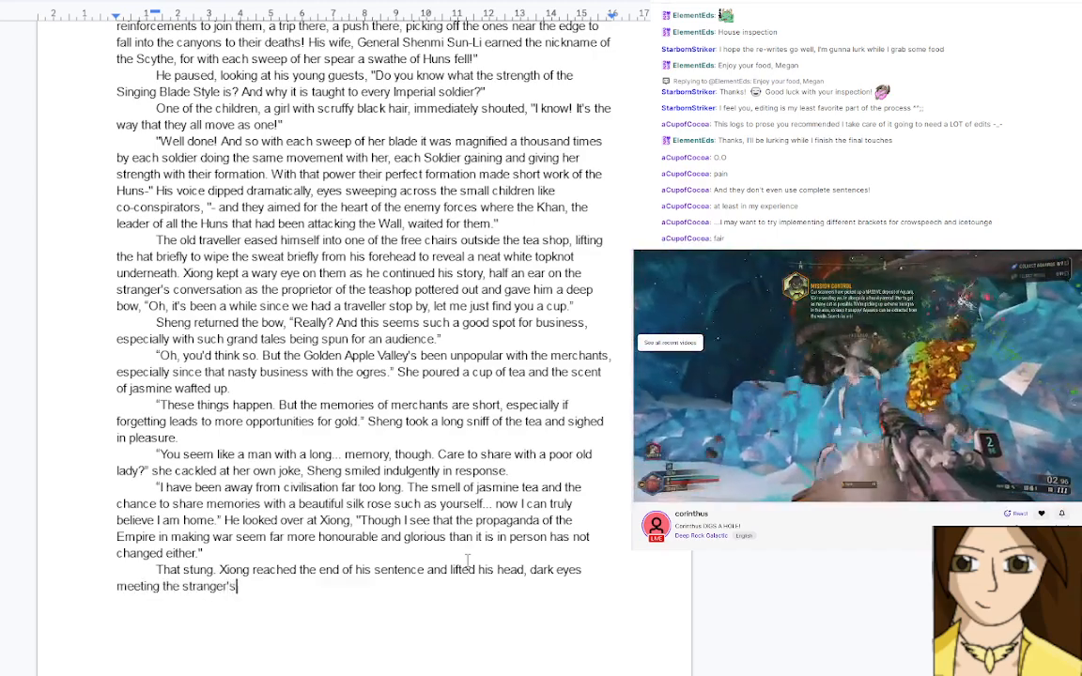
pyautogui.write(' in a blaz')
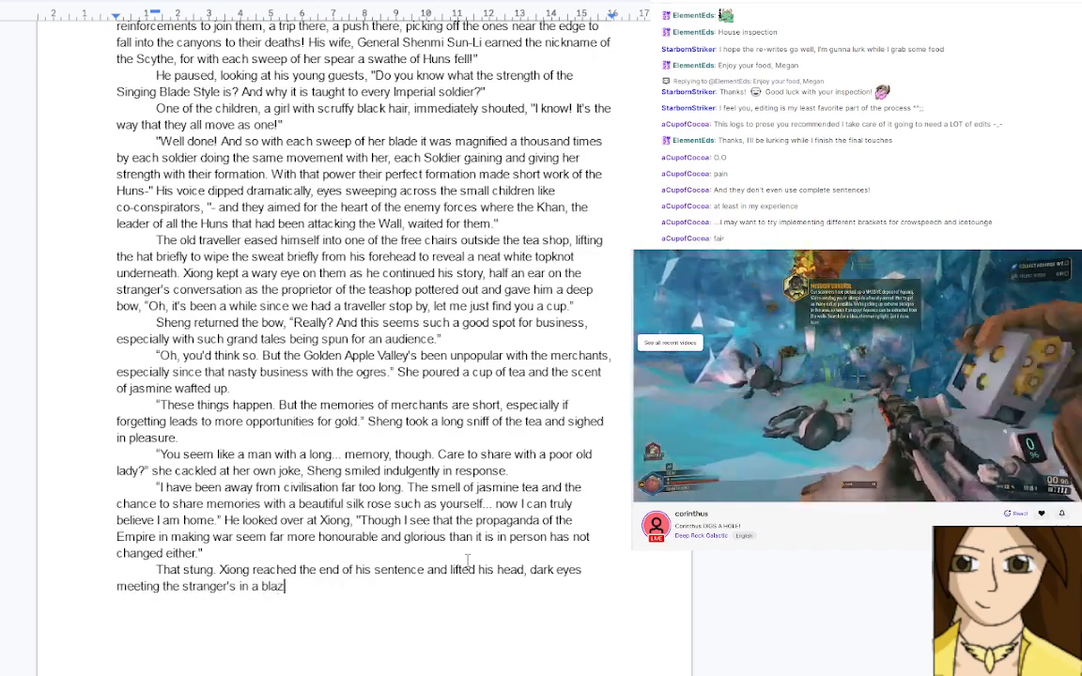
pyautogui.write('e of hallenge.')
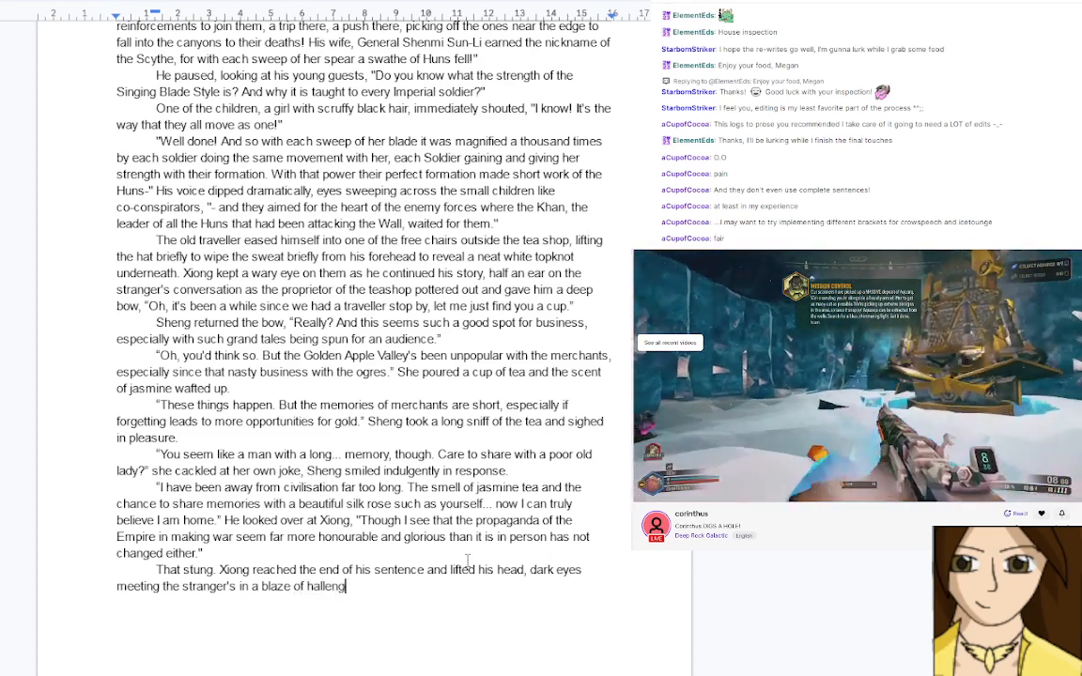
pyautogui.press('BackSpace')
pyautogui.press('BackSpace')
pyautogui.press('BackSpace')
pyautogui.press('BackSpace')
pyautogui.press('BackSpace')
pyautogui.press('BackSpace')
pyautogui.press('BackSpace')
pyautogui.press('BackSpace')
pyautogui.press('BackSpace')
pyautogui.press('BackSpace')
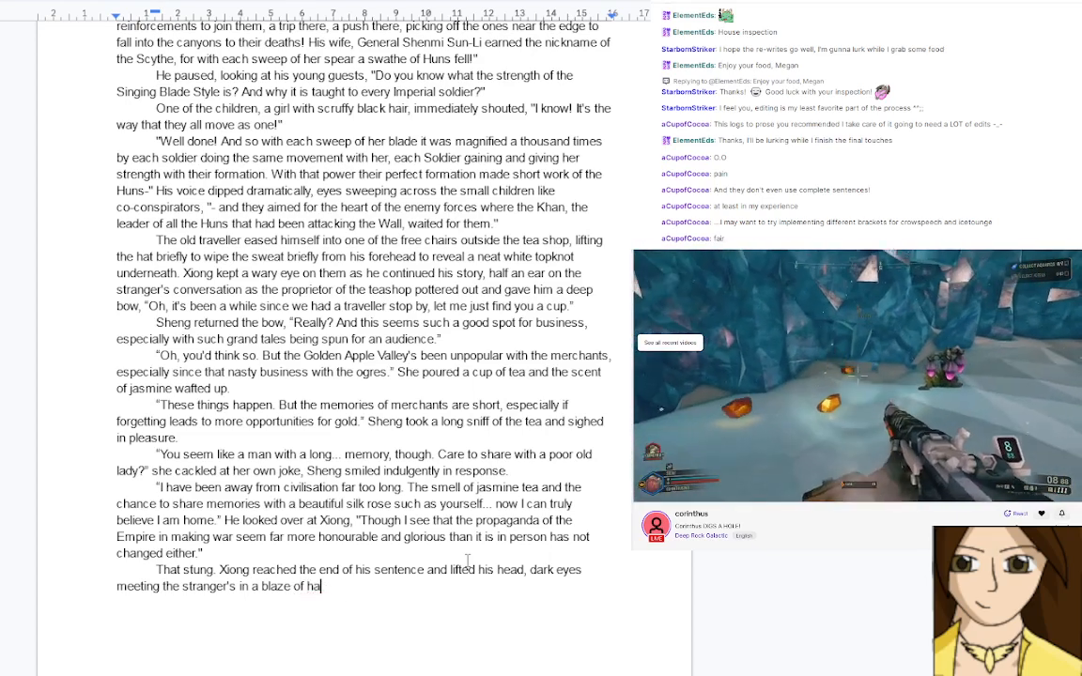
pyautogui.write('challenge. "')
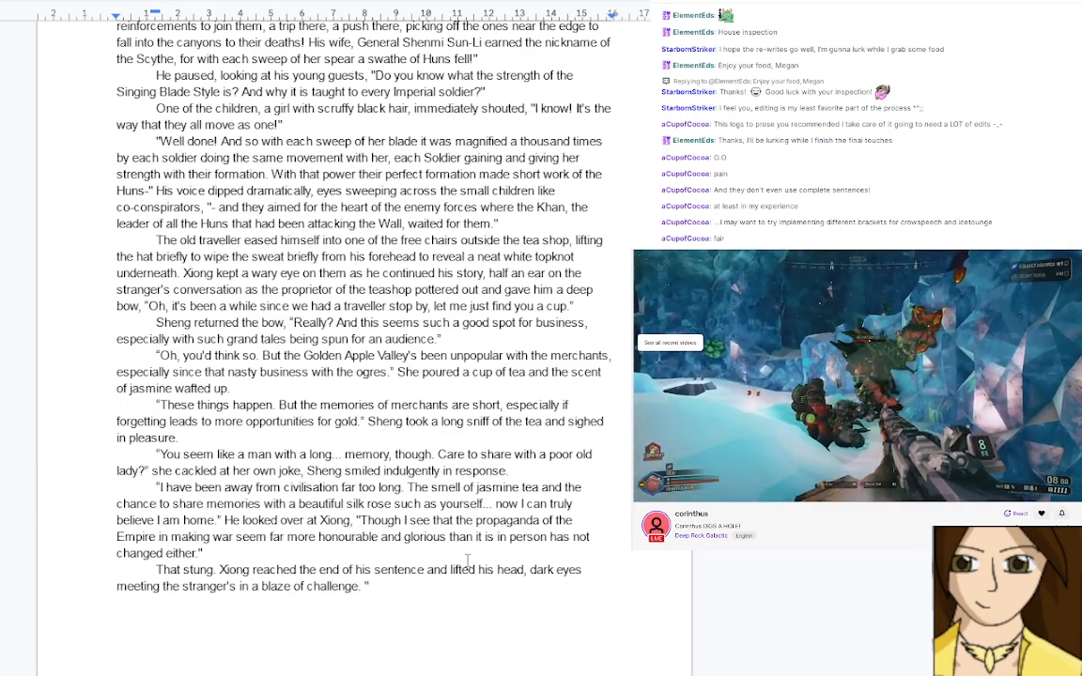
pyautogui.write('I ')
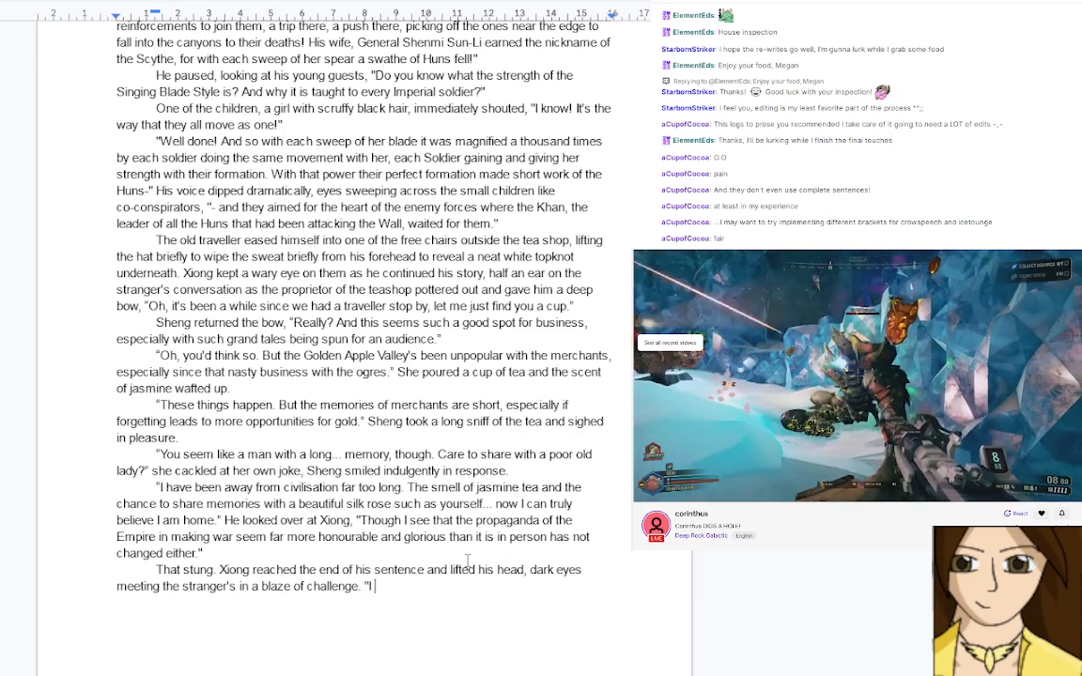
pyautogui.write('woul')
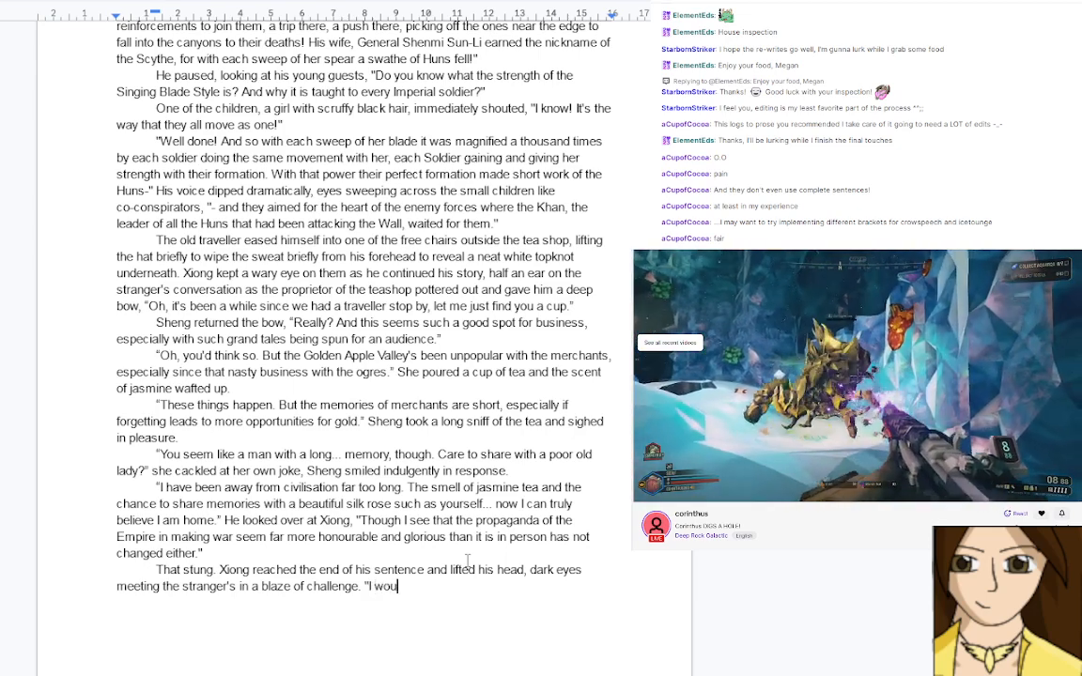
pyautogui.press('BackSpace')
pyautogui.press('BackSpace')
pyautogui.press('BackSpace')
pyautogui.press('BackSpace')
pyautogui.press('BackSpace')
# Write Xiong's reply inside the quotation: "Honoured Elder, I would hate to imagine that I heard such a disparaging comment"
pyautogui.write('Honoured Elder,')
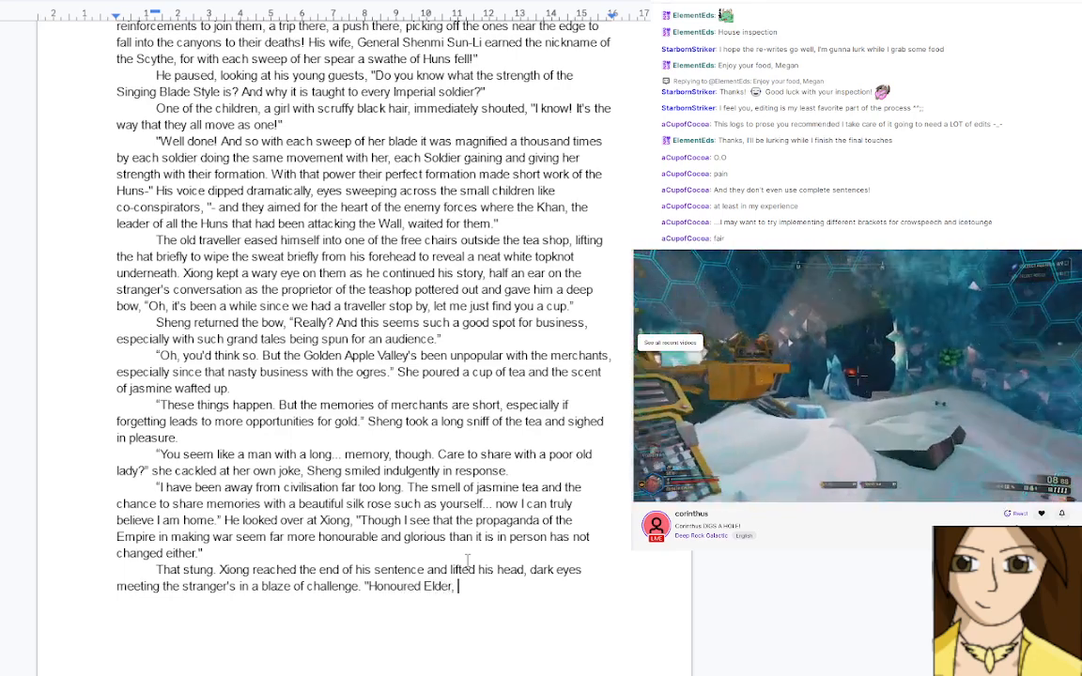
pyautogui.write(' I would')
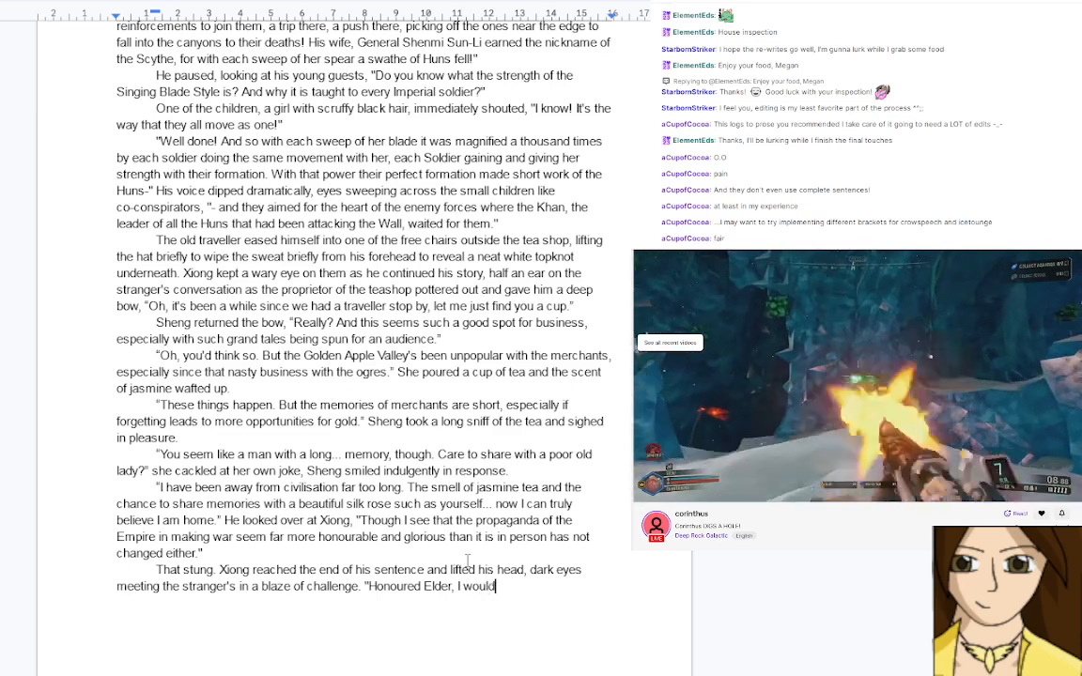
pyautogui.write(' hate to ')
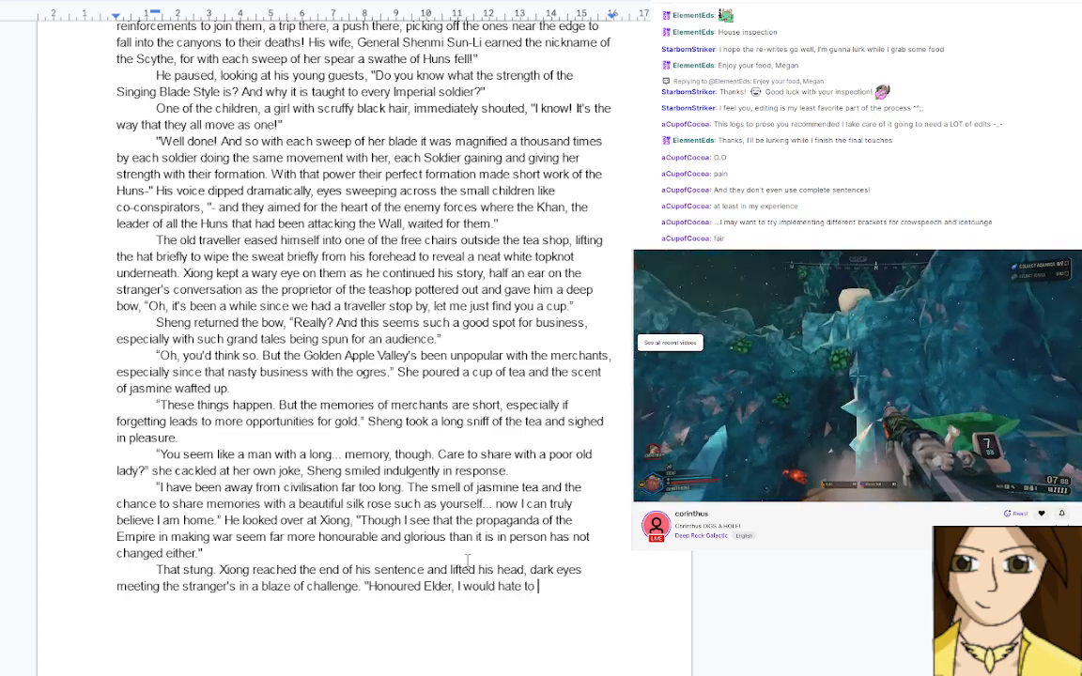
pyautogui.write('imagine ')
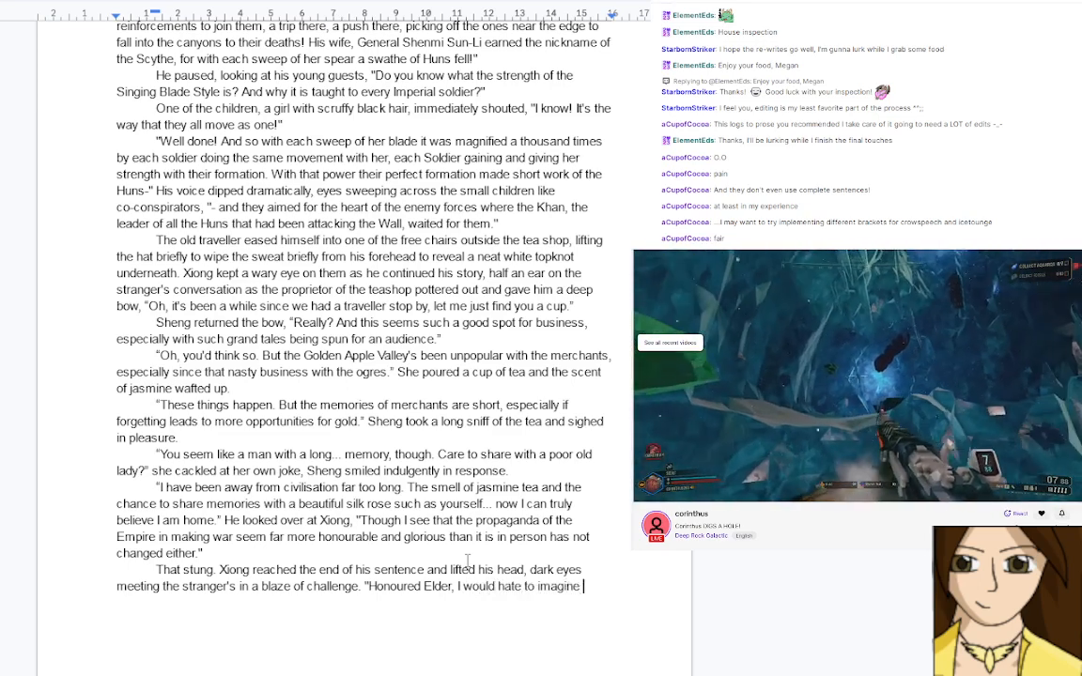
pyautogui.write('that I')
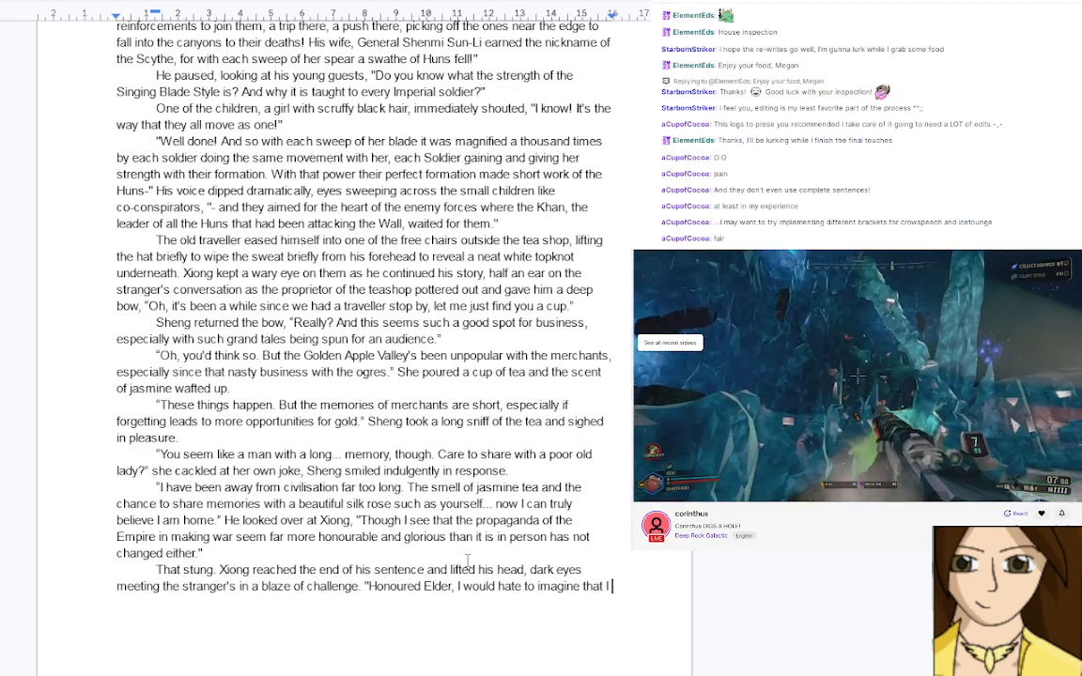
pyautogui.write(' heard such a')
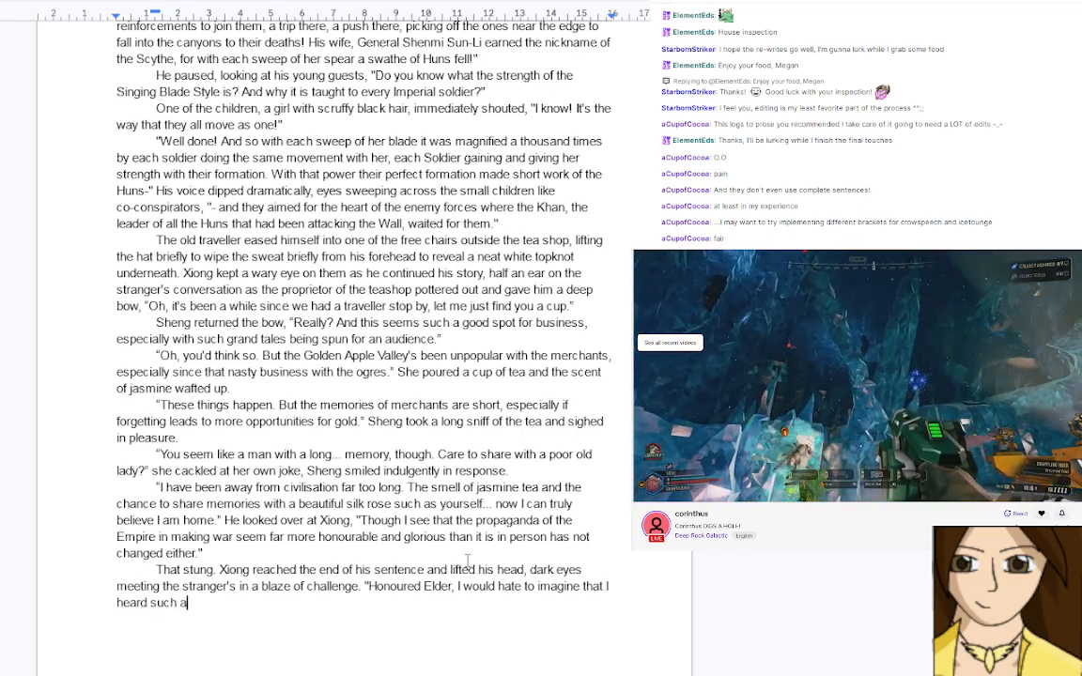
pyautogui.write(' dispara')
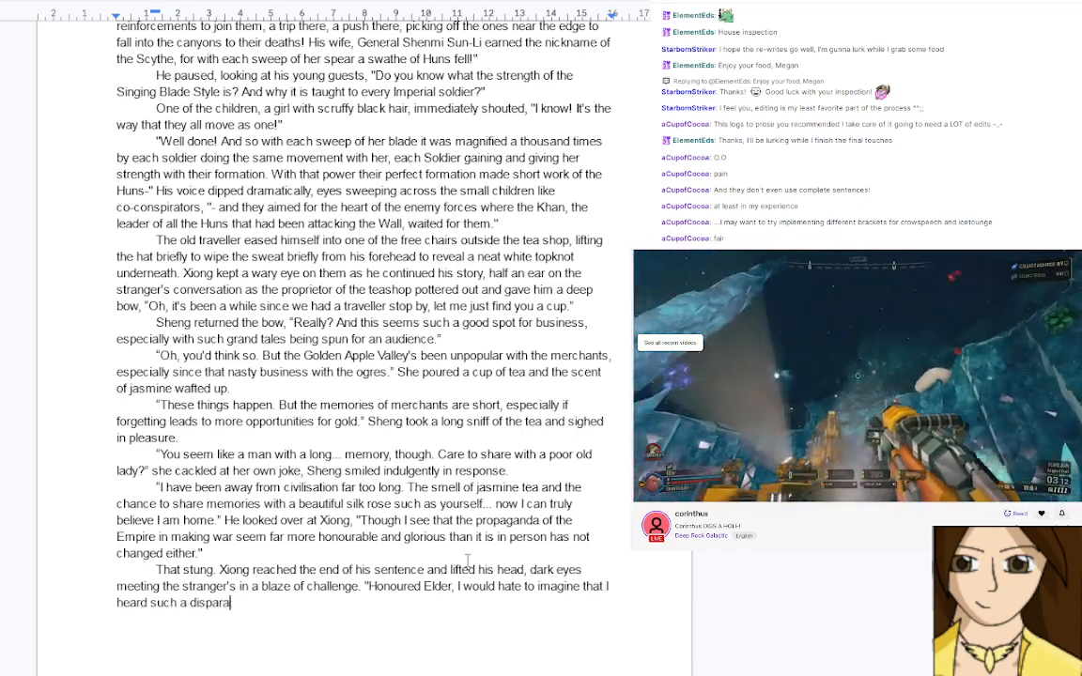
pyautogui.write('ging commen')
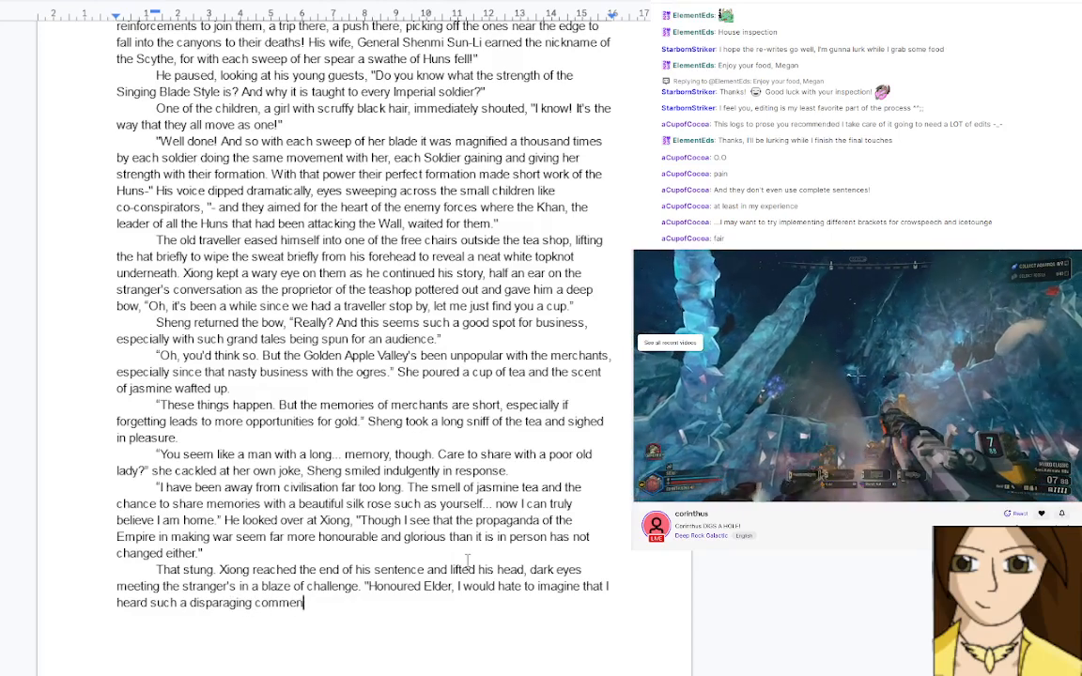
# Continue Xiong's reply after "such a disparaging comment" with "about the heroes of the Empire"
pyautogui.write('t about th')
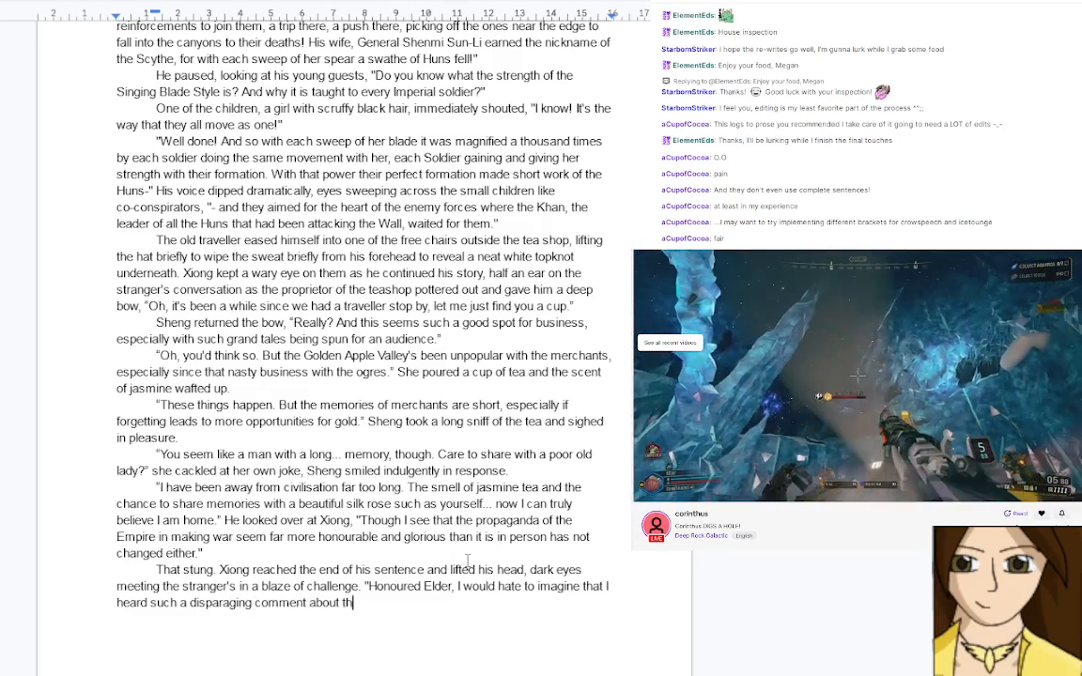
pyautogui.write('e heroes ')
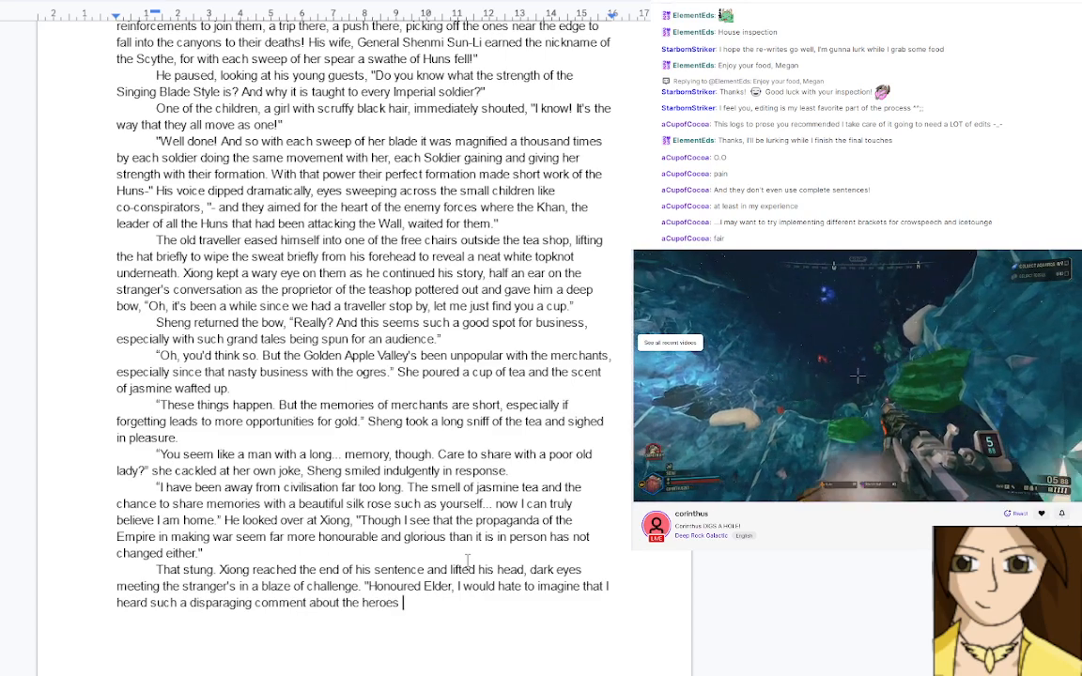
pyautogui.write('of the Empir')
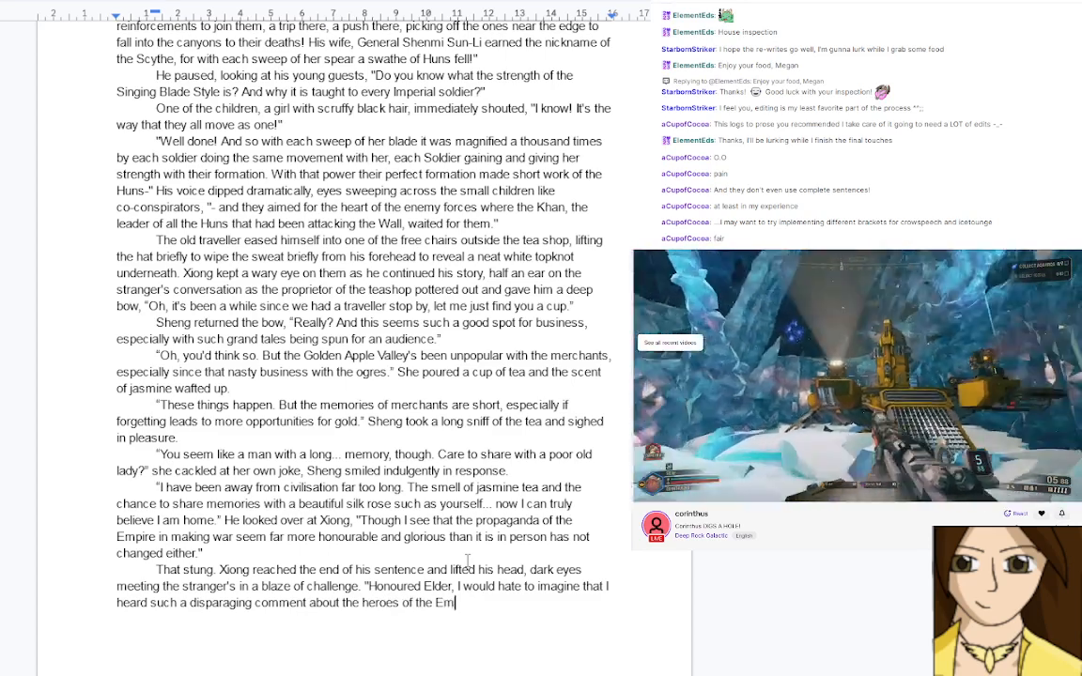
pyautogui.press('BackSpace')
pyautogui.press('BackSpace')
pyautogui.press('BackSpace')
pyautogui.press('BackSpace')
pyautogui.press('BackSpace')
pyautogui.press('BackSpace')
pyautogui.press('BackSpace')
pyautogui.press('BackSpace')
pyautogui.press('BackSpace')
pyautogui.press('BackSpace')
pyautogui.press('BackSpace')
pyautogui.press('BackSpace')
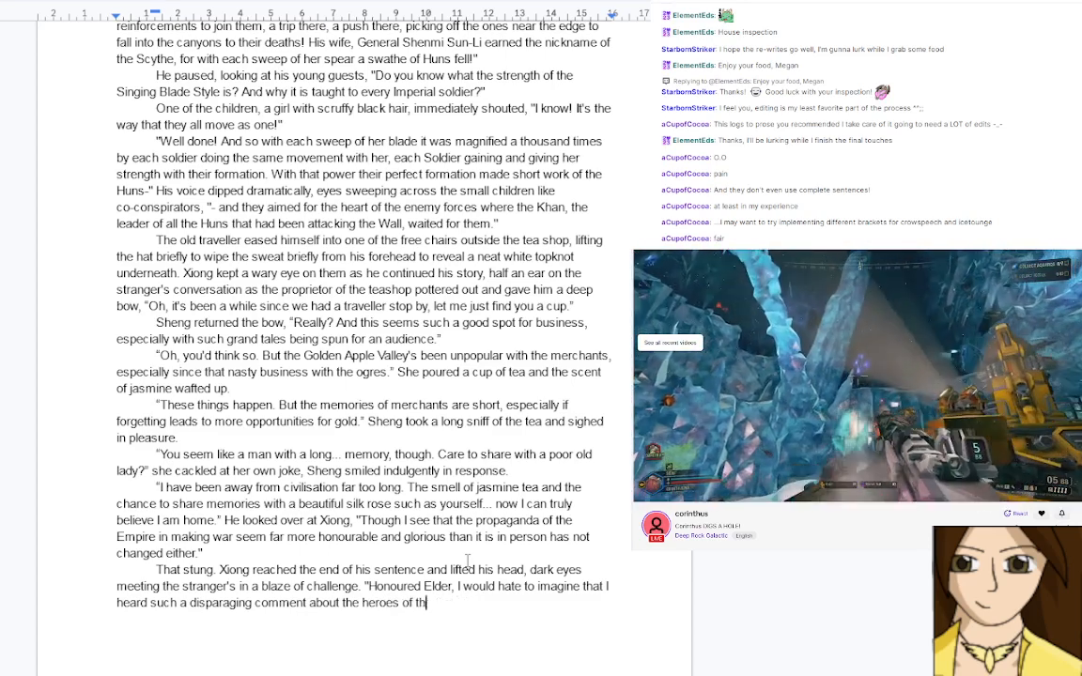
pyautogui.press('BackSpace')
pyautogui.press('BackSpace')
pyautogui.press('BackSpace')
pyautogui.press('BackSpace')
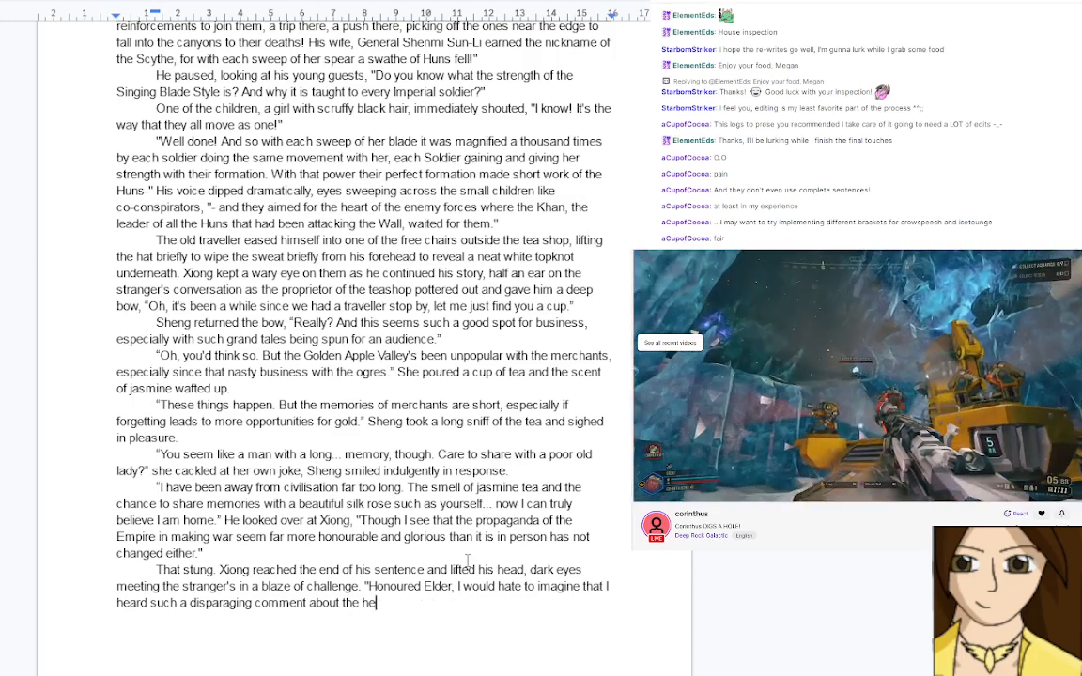
pyautogui.write('roes o')
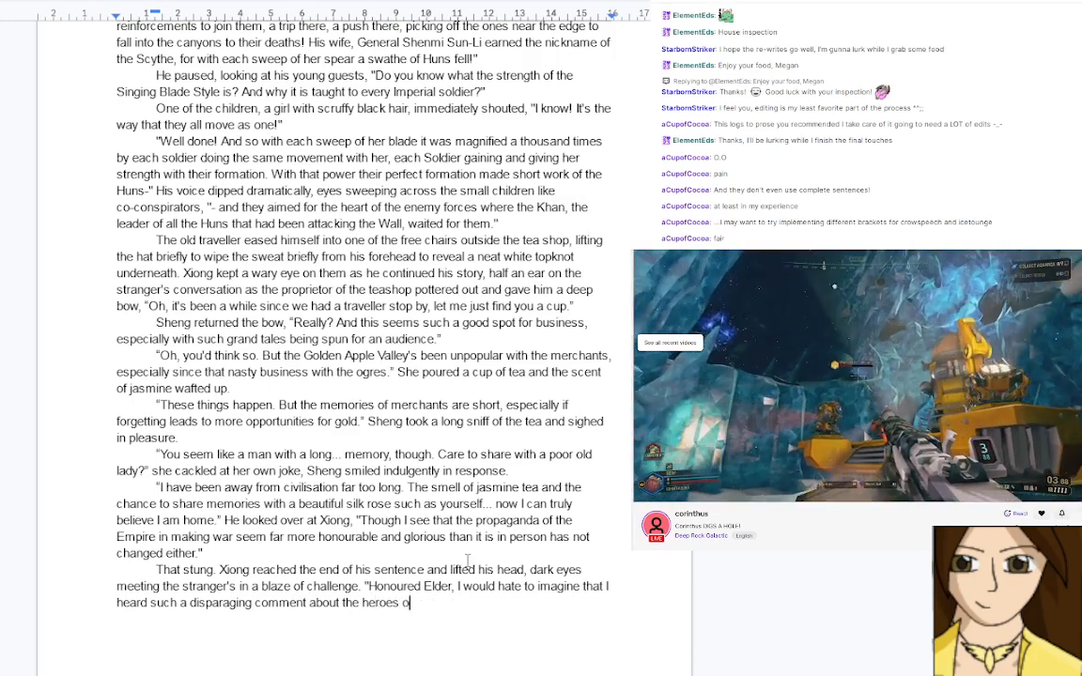
pyautogui.write('f the Empire ')
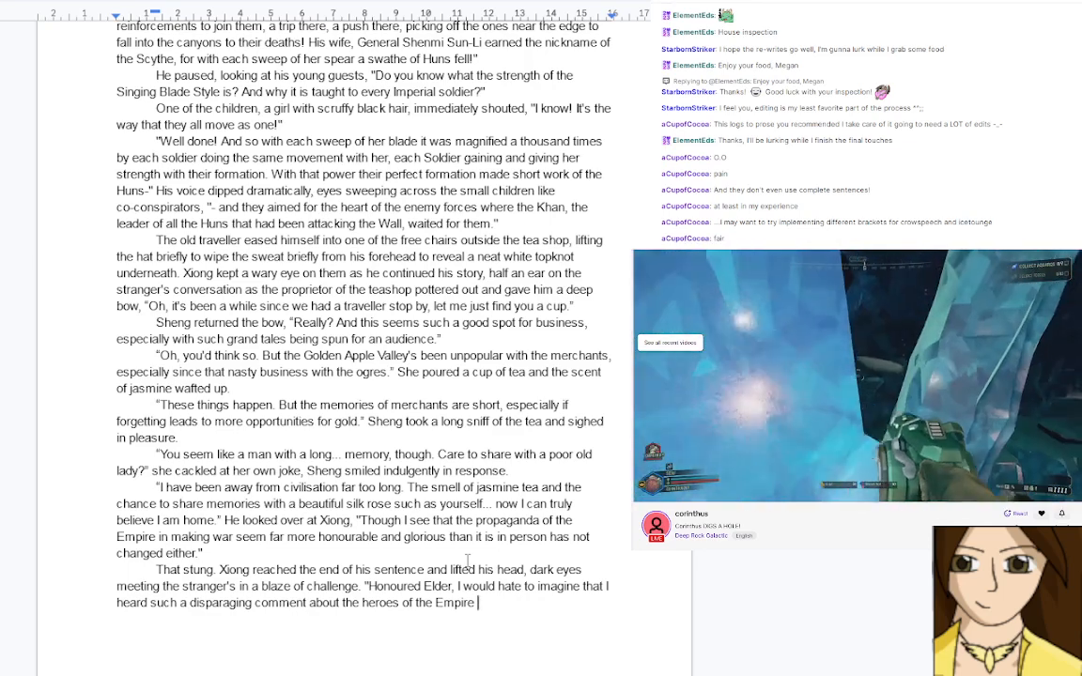
# Finish Xiong's reply with "who died to defend our peace." and a closing quotation mark
pyautogui.write('who die')
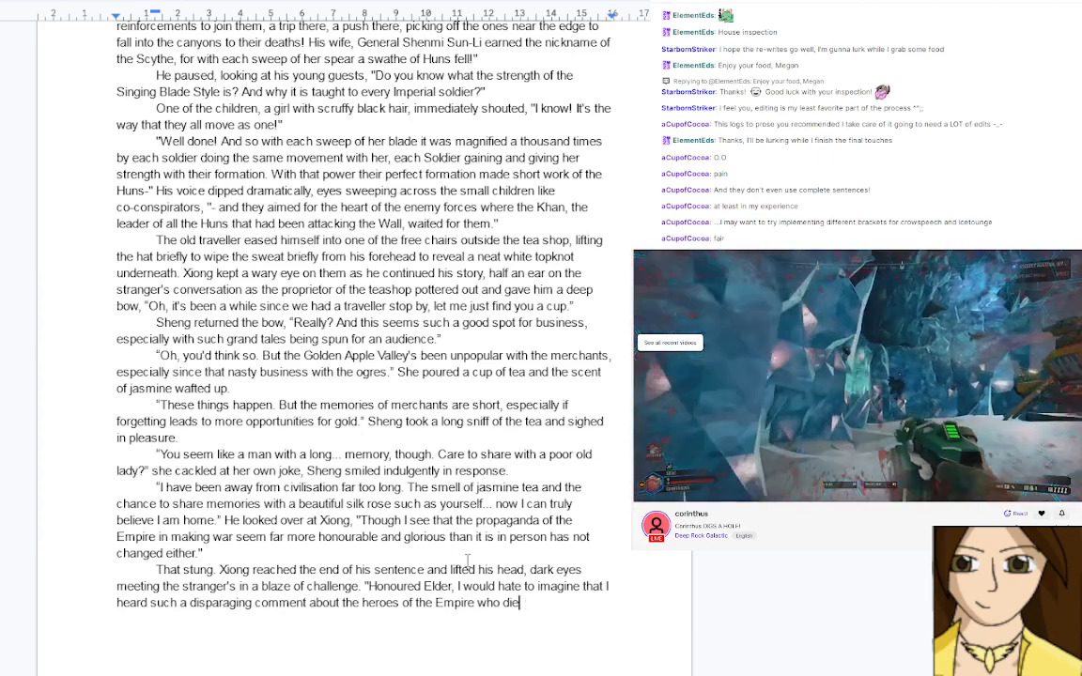
pyautogui.press('BackSpace')
pyautogui.press('BackSpace')
pyautogui.press('BackSpace')
pyautogui.press('BackSpace')
pyautogui.press('BackSpace')
pyautogui.press('BackSpace')
pyautogui.write('ho ')
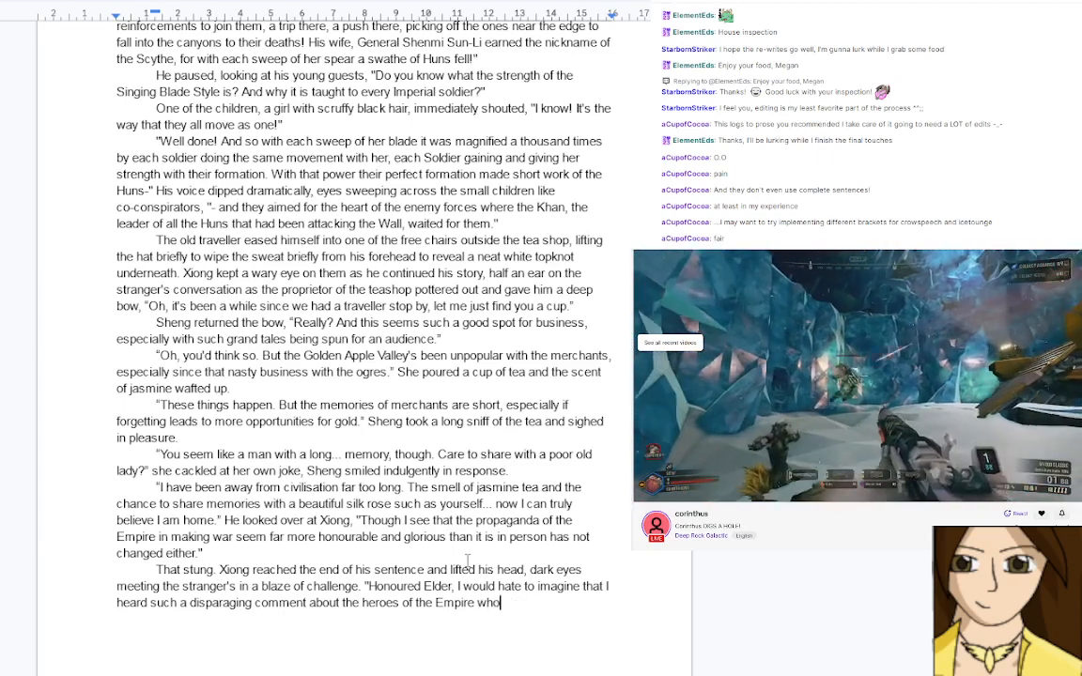
pyautogui.write('die t')
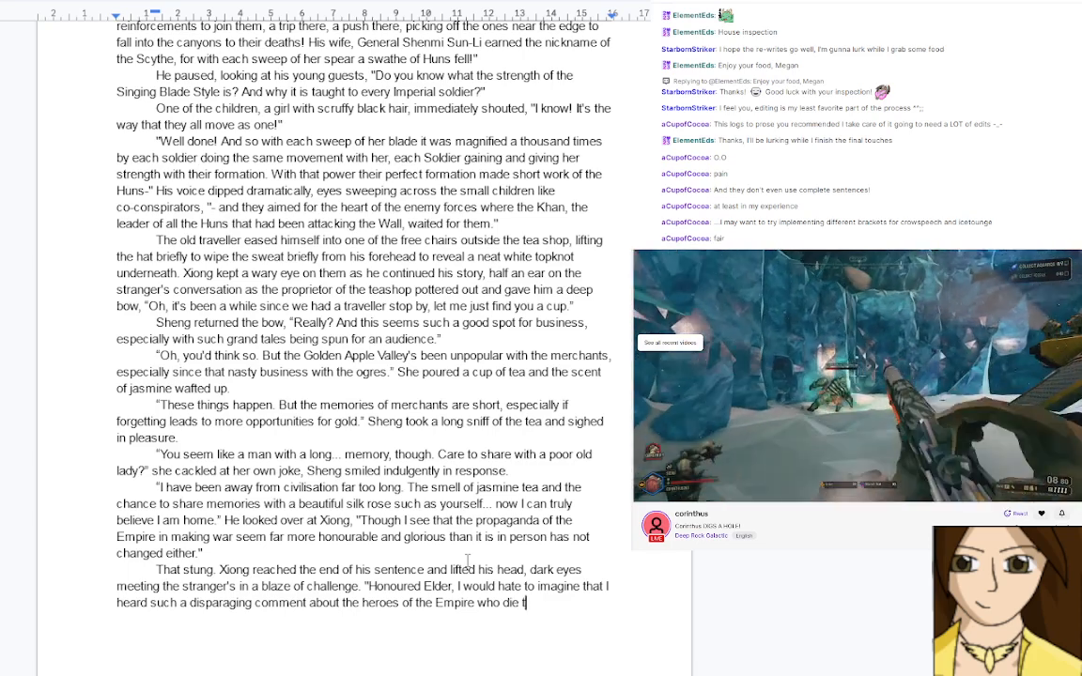
pyautogui.write('o defend')
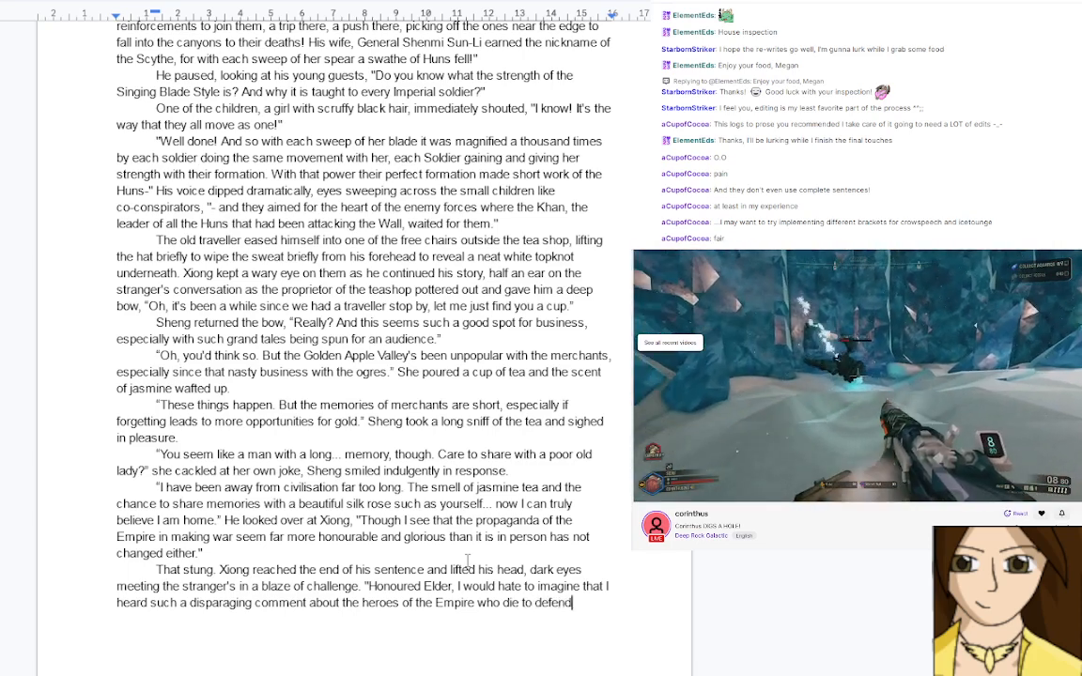
pyautogui.write(' our peace.”')
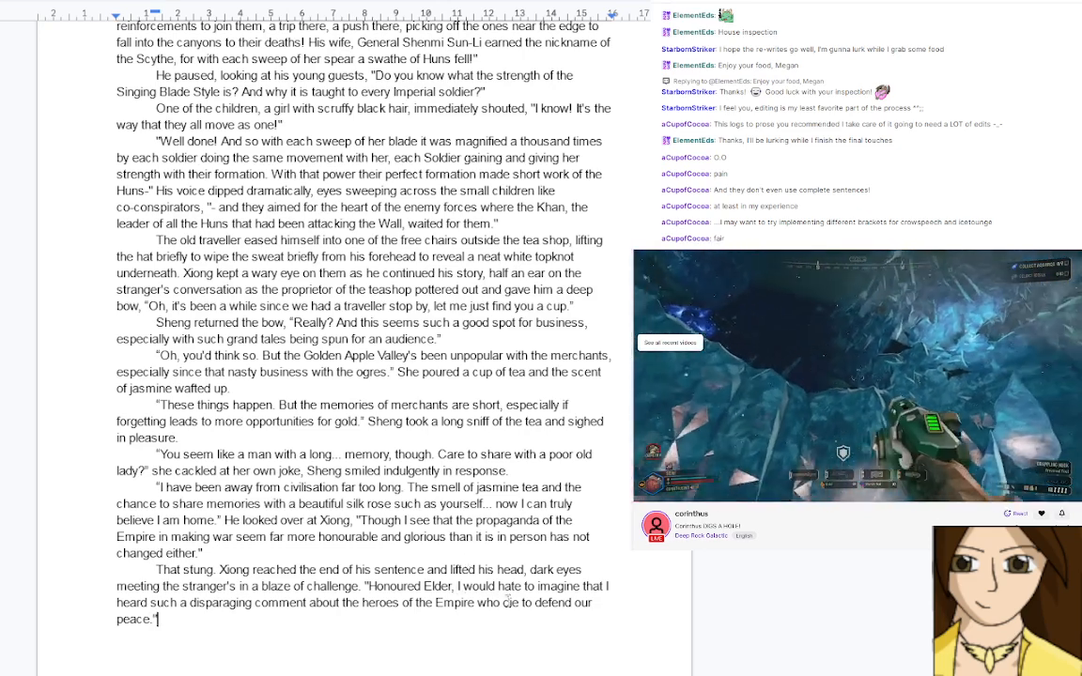
pyautogui.write('d')
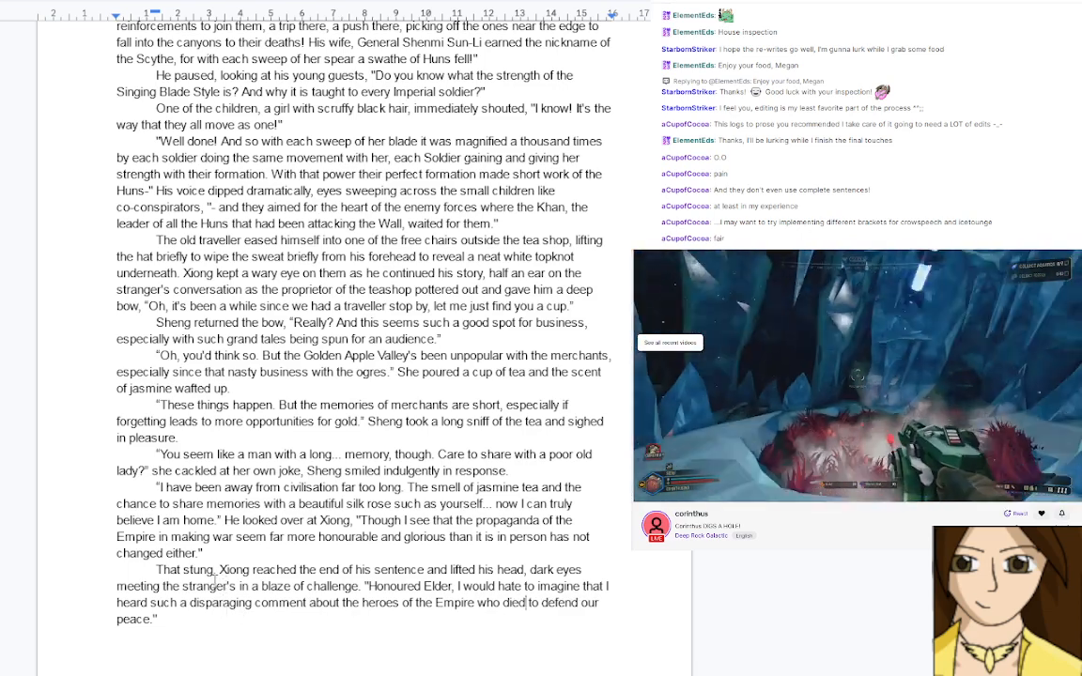
# Begin a new paragraph below Xiong's reply with "The children, who both knew and understood"
pyautogui.click(186, 619)
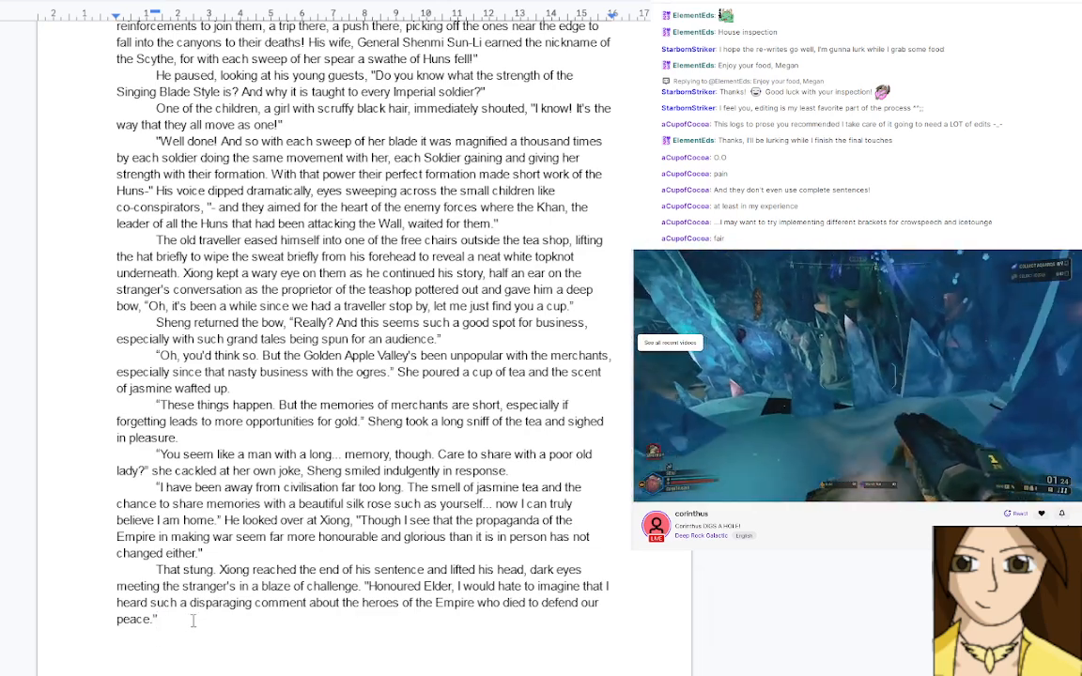
pyautogui.write('The ')
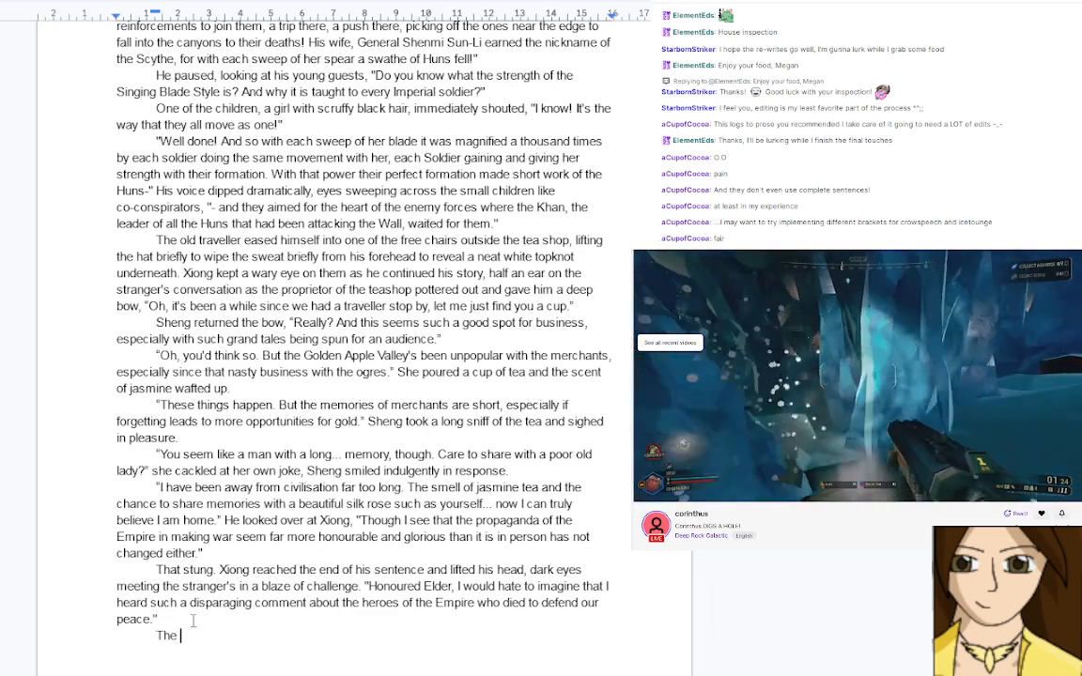
pyautogui.write('children,')
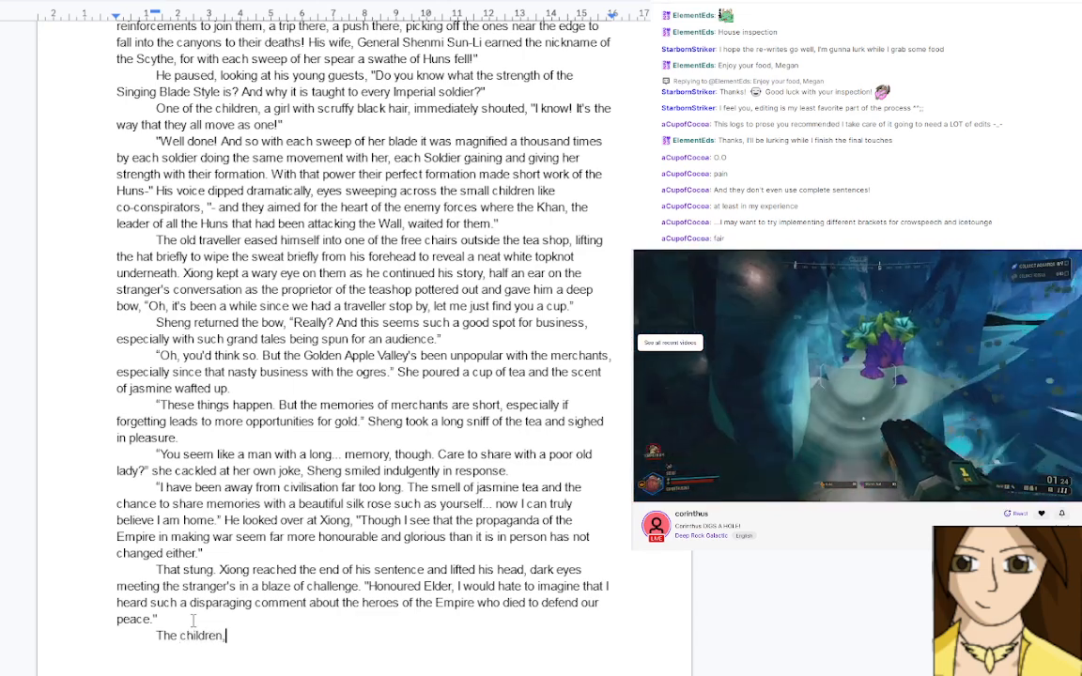
pyautogui.write(' who')
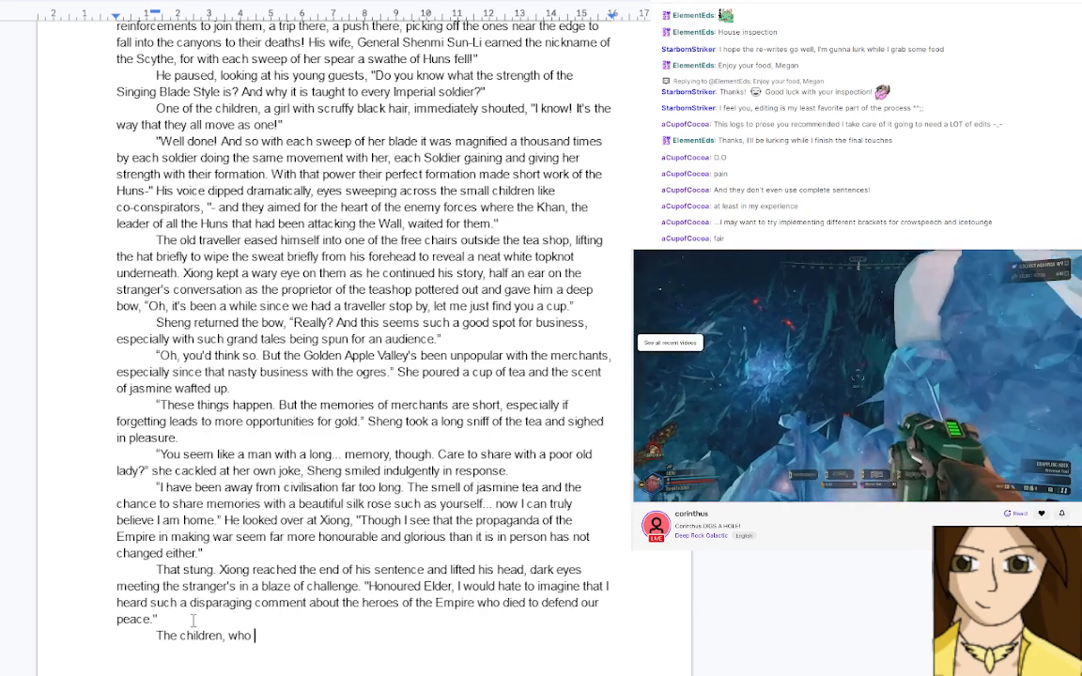
pyautogui.write('who b')
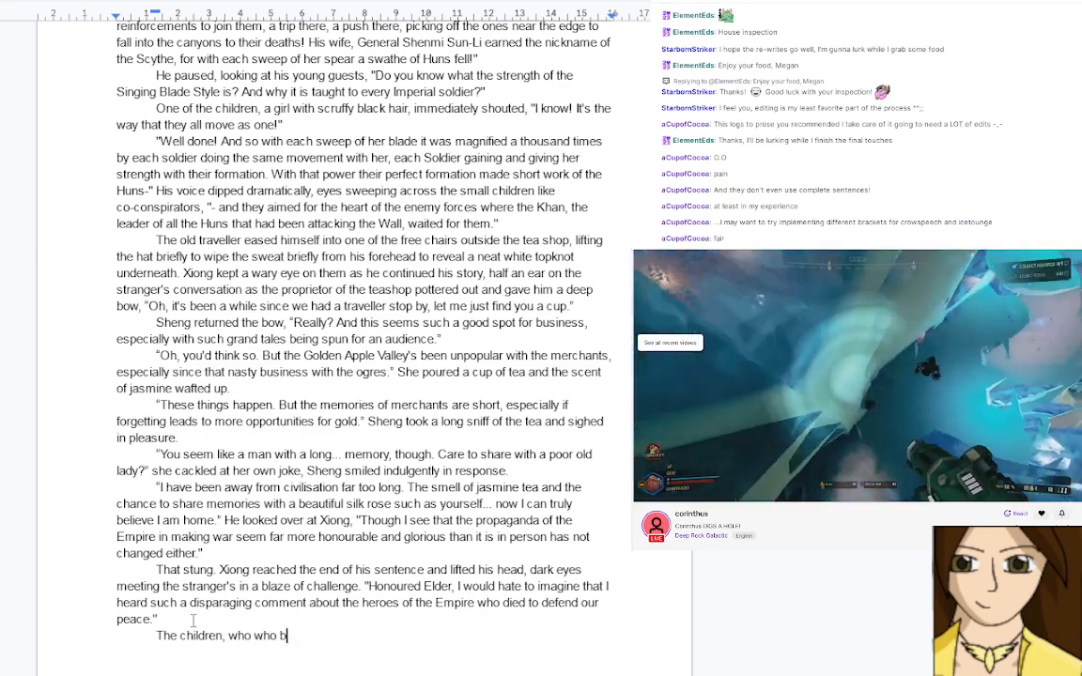
pyautogui.press('BackSpace')
pyautogui.press('BackSpace')
pyautogui.press('BackSpace')
pyautogui.press('BackSpace')
pyautogui.press('BackSpace')
pyautogui.write('both ')
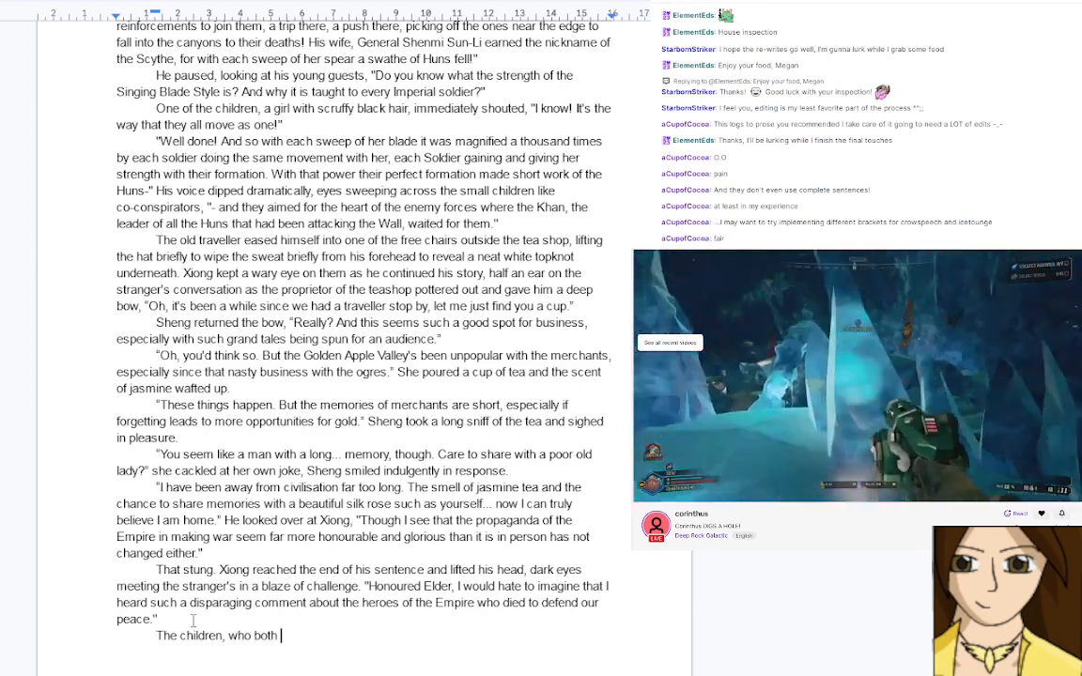
pyautogui.write('knew and unde')
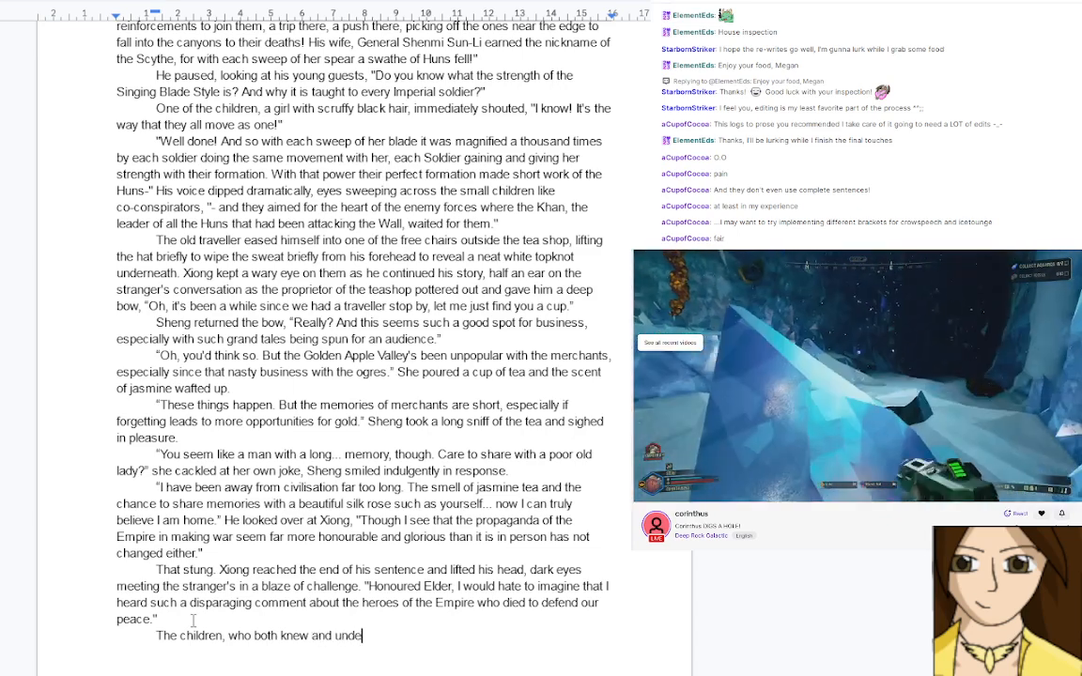
pyautogui.write('rstood ')
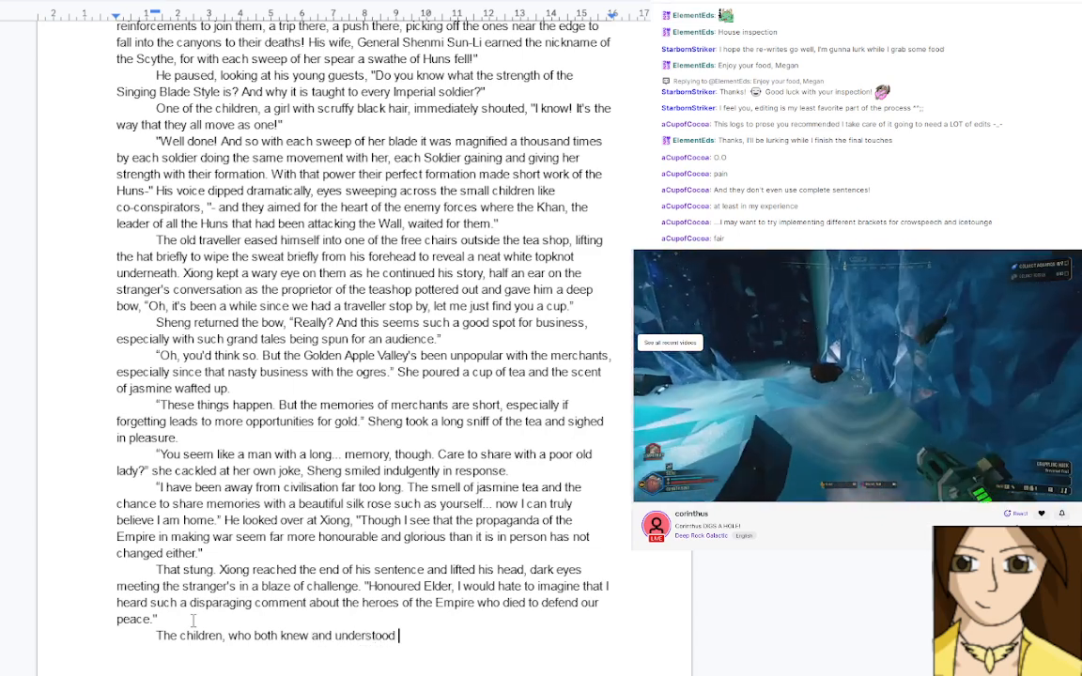
# Continue the sentence about the children with "what that icily polite tone of voice from the blacksmith meant,"
pyautogui.write('what th')
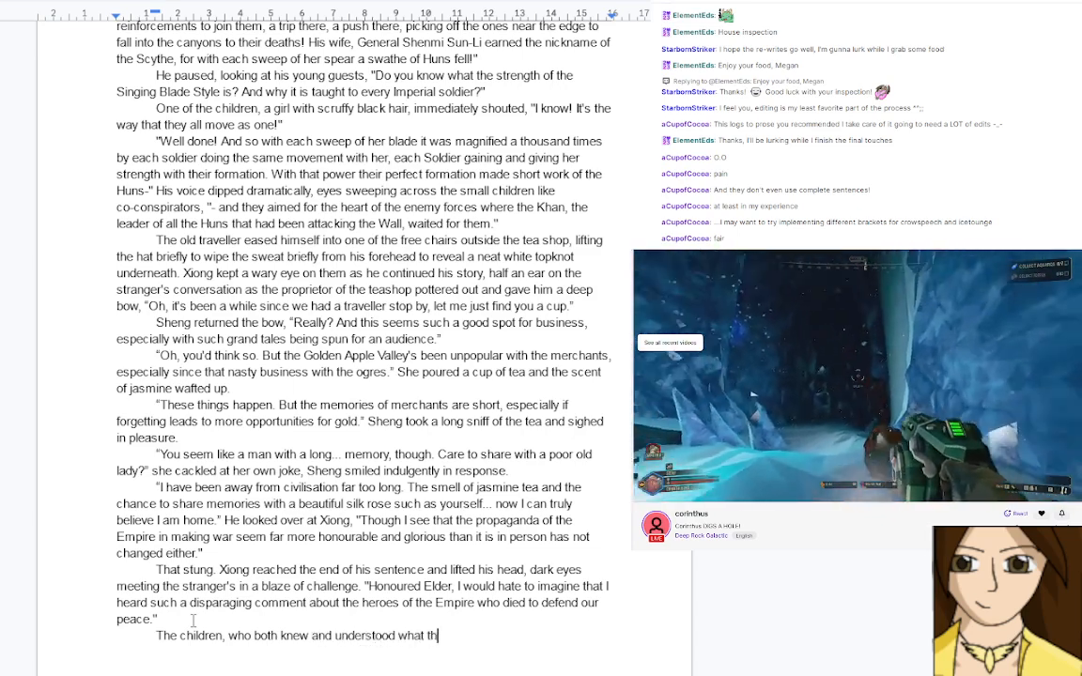
pyautogui.write('at icily polite ')
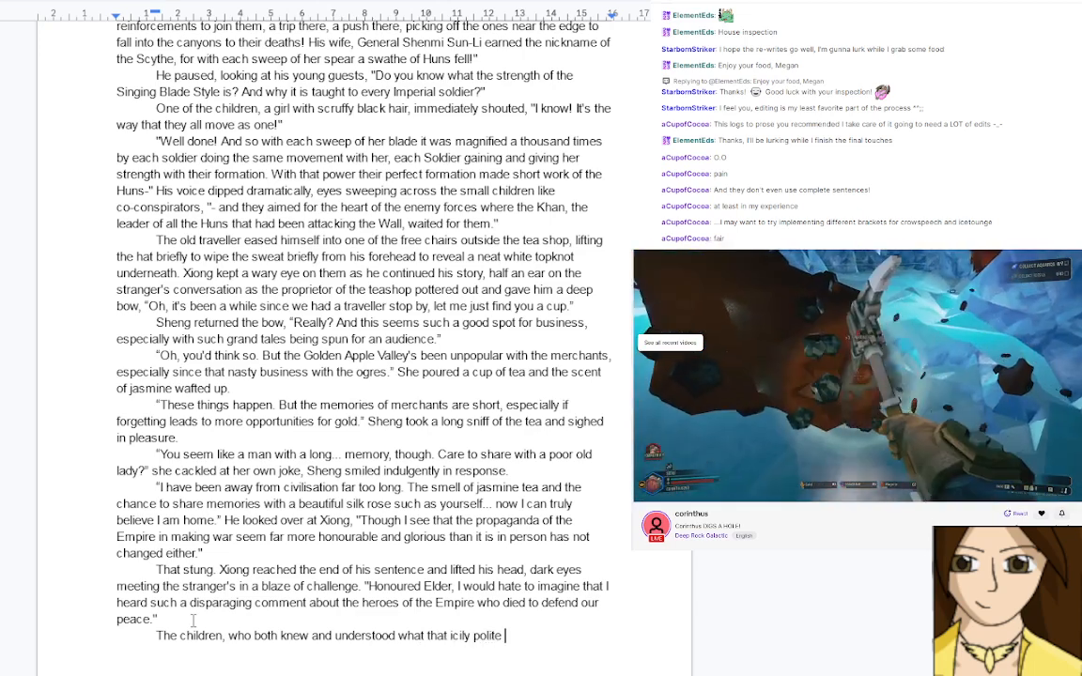
pyautogui.write('t')
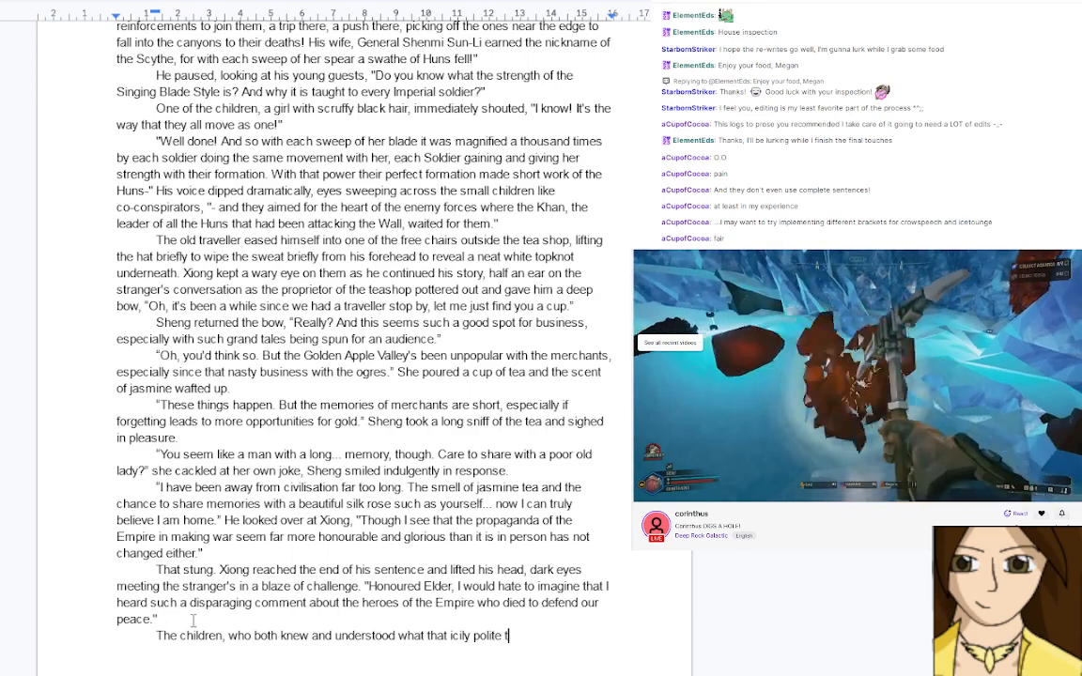
pyautogui.write('one of voice')
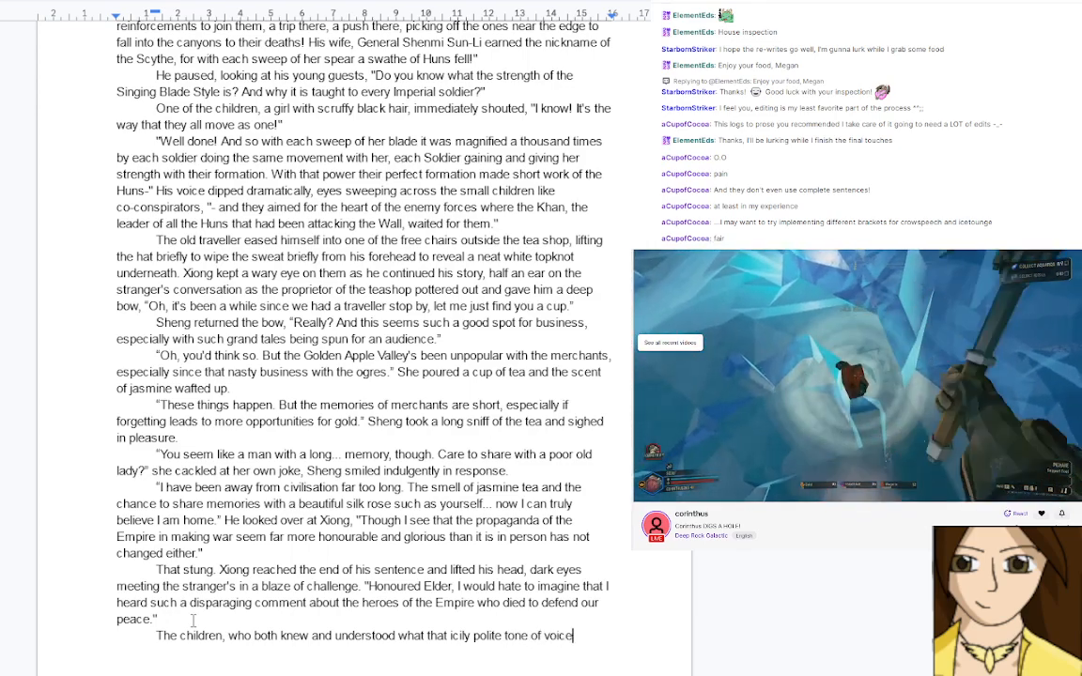
pyautogui.write(' from the b')
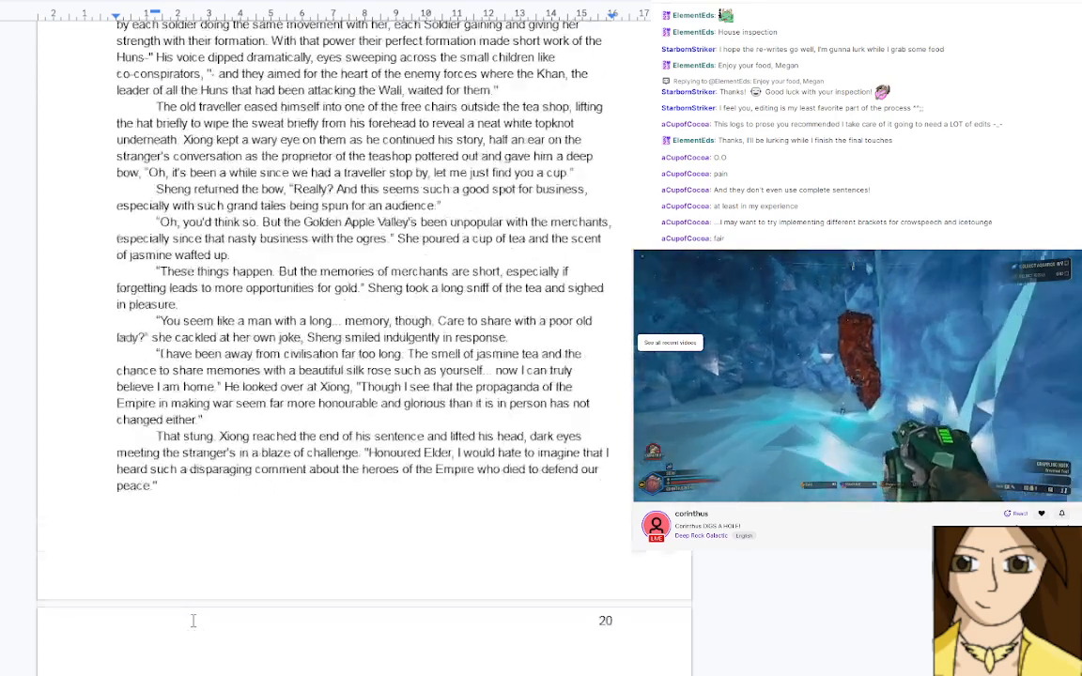
pyautogui.write('lacksm')
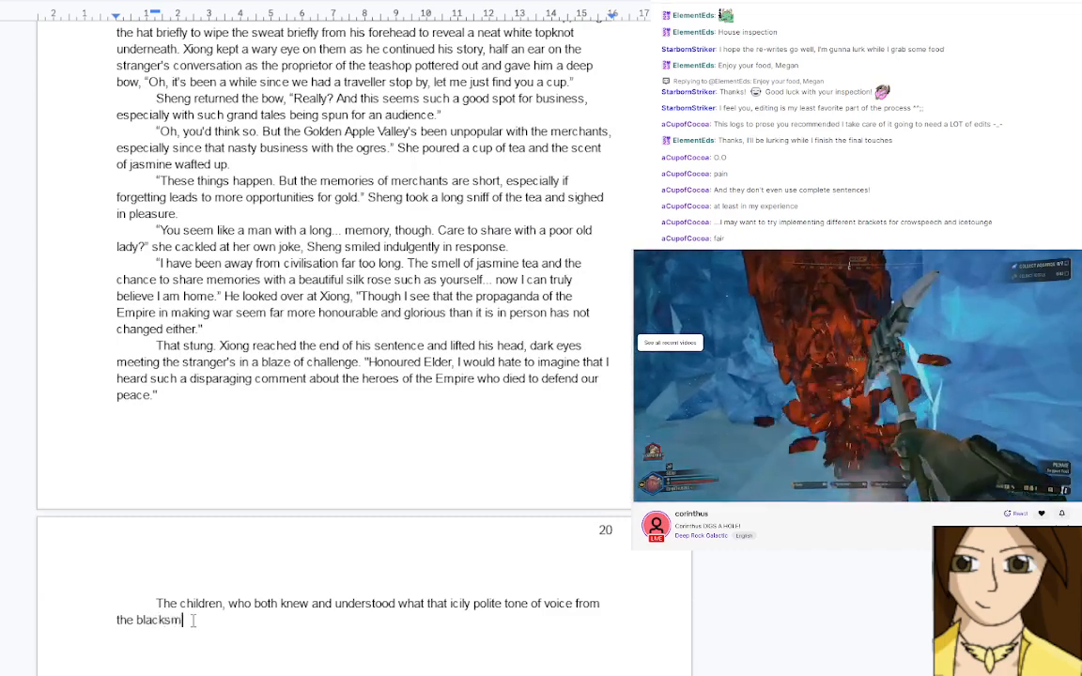
pyautogui.write('ith meant, sca')
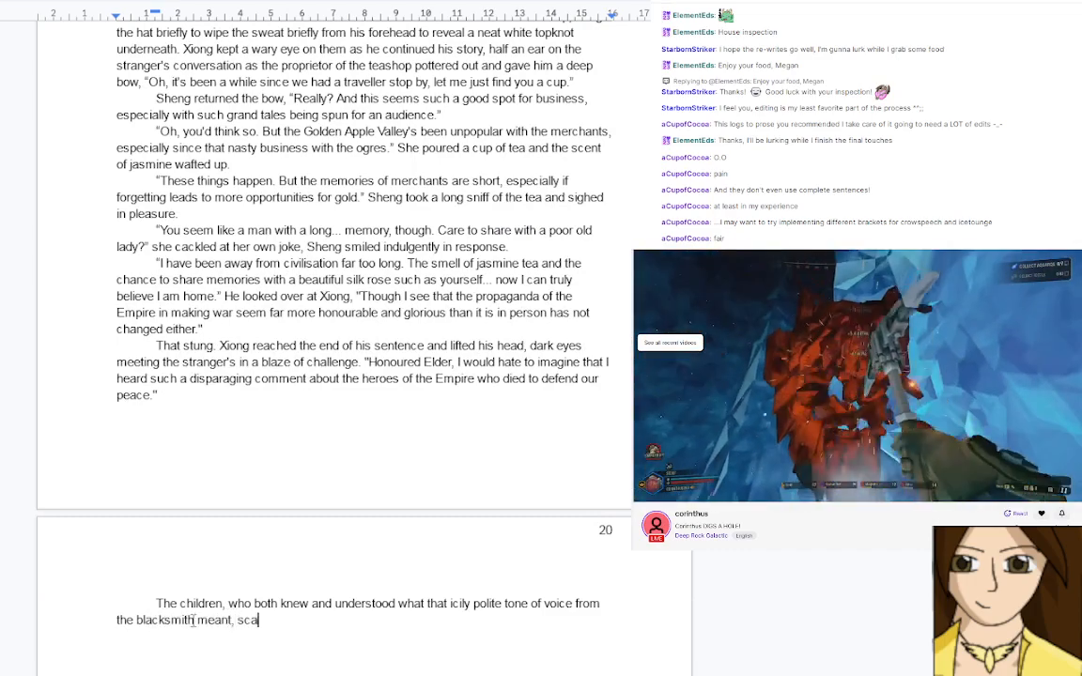
# Continue the sentence about the children after "the blacksmith meant," with "scattered out of the way,"
pyautogui.write('ttered out ')
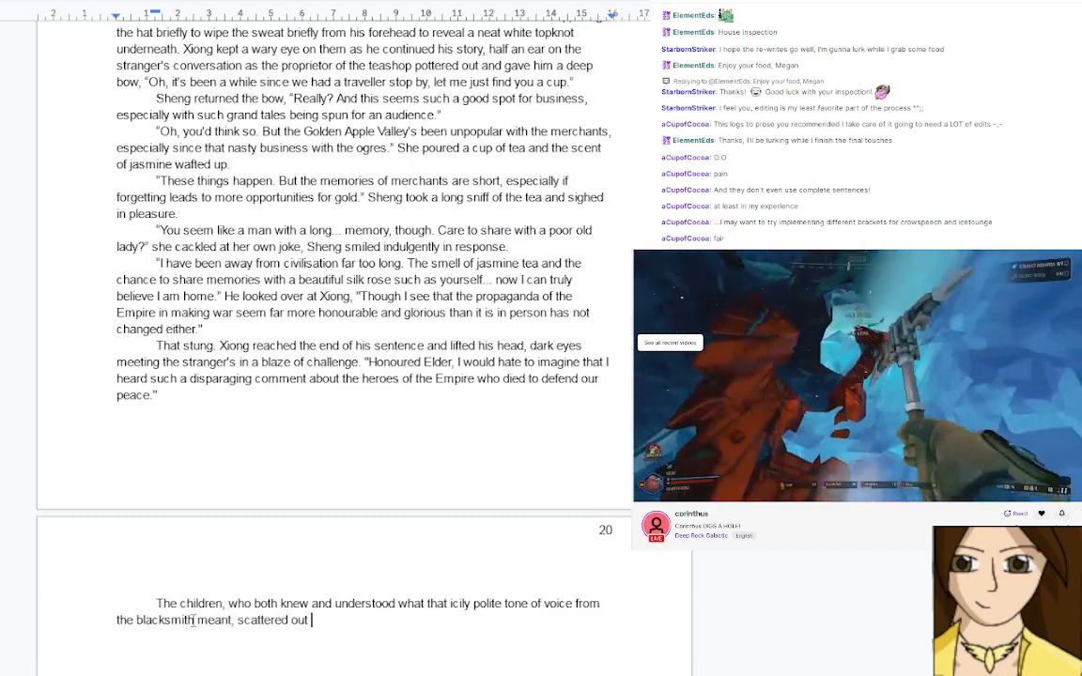
pyautogui.write('of the wa')
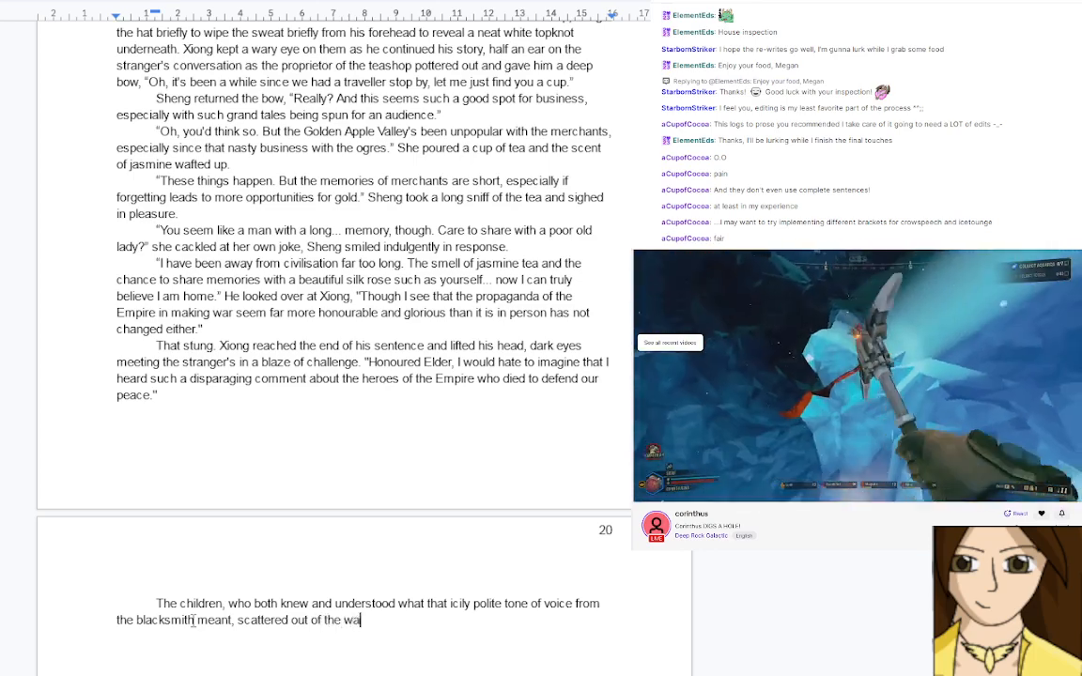
pyautogui.write('y, ')
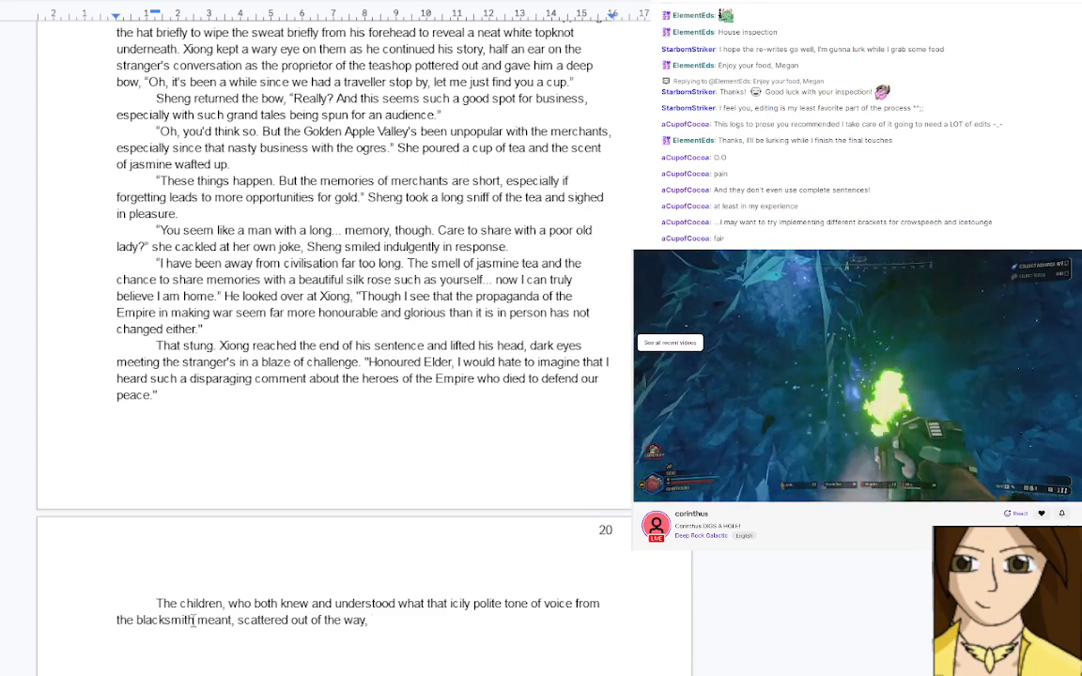
# Finish the sentence about the children with "leaving a clear space between him and the stranger."
pyautogui.write('leaving a cl')
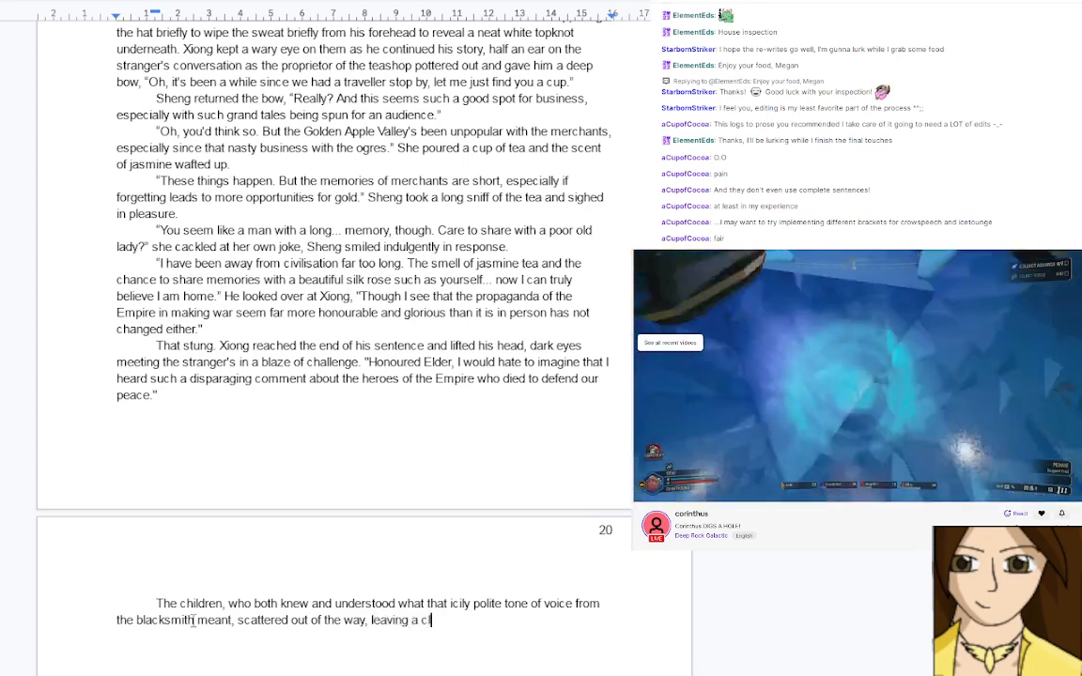
pyautogui.write('ear space b')
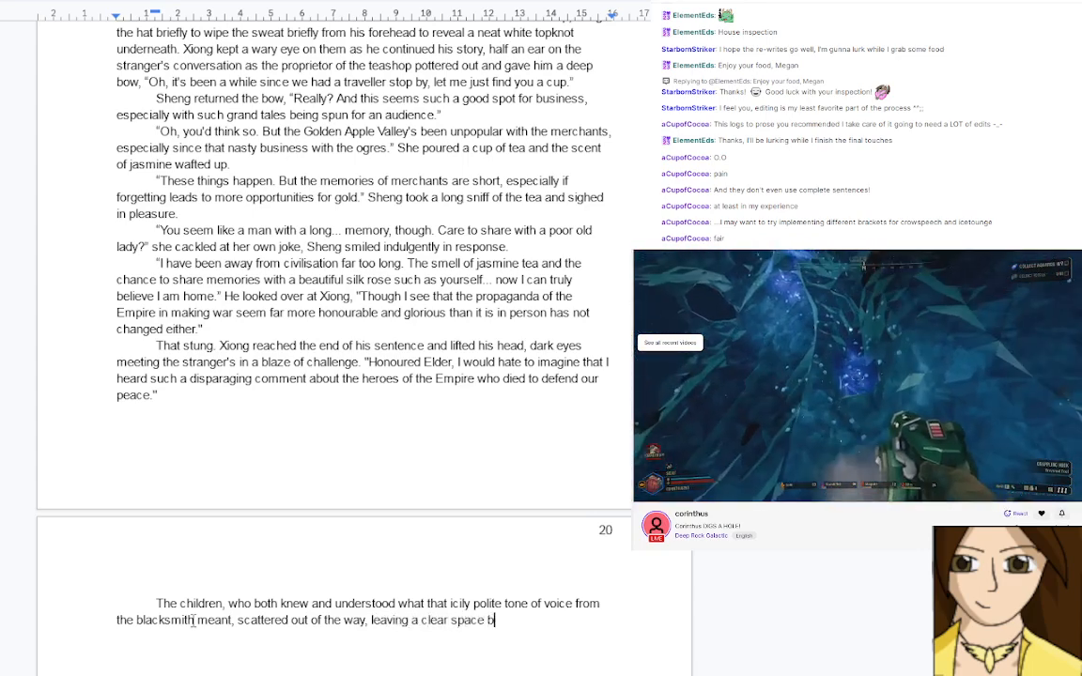
pyautogui.write('etwee')
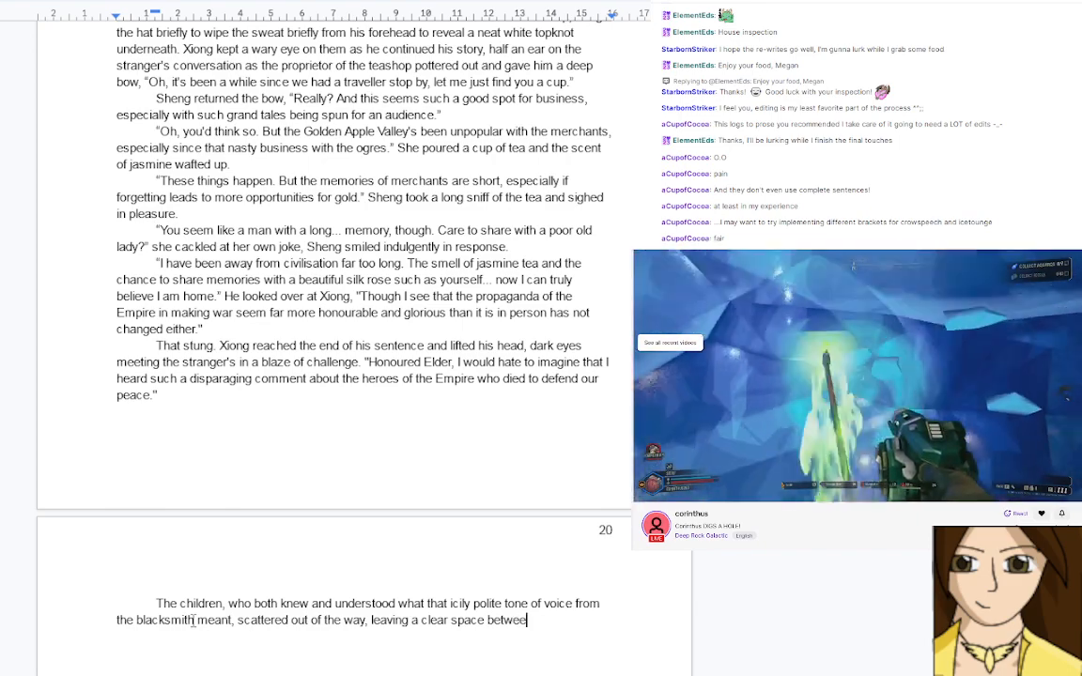
pyautogui.write('n the')
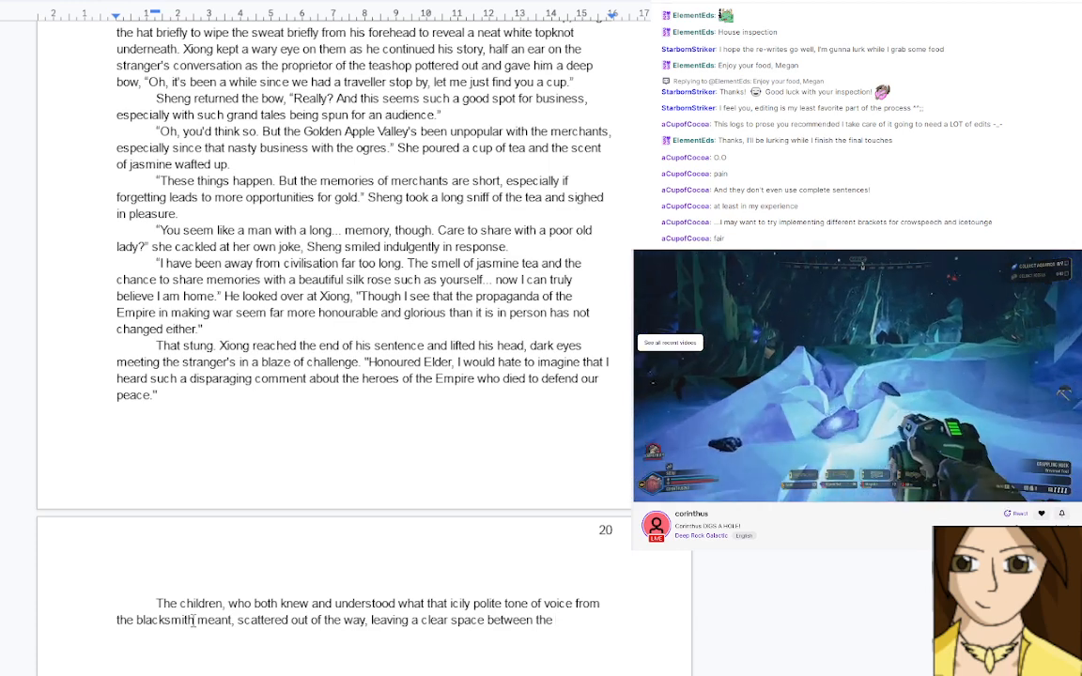
pyautogui.press('BackSpace')
pyautogui.press('BackSpace')
pyautogui.press('BackSpace')
pyautogui.press('BackSpace')
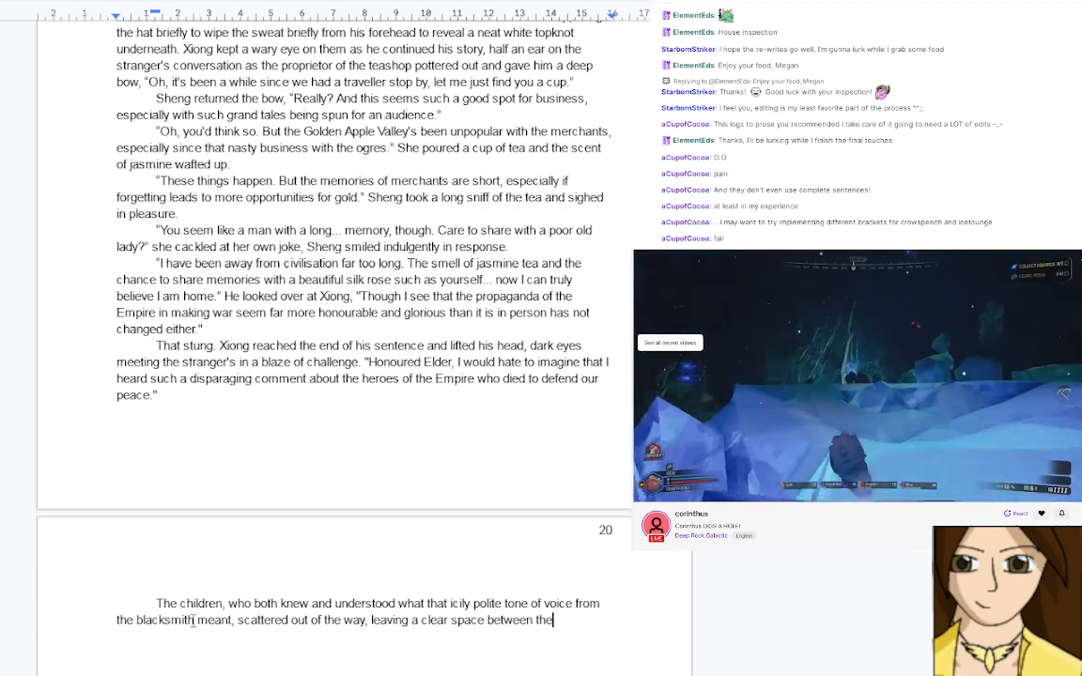
pyautogui.write('him and s')
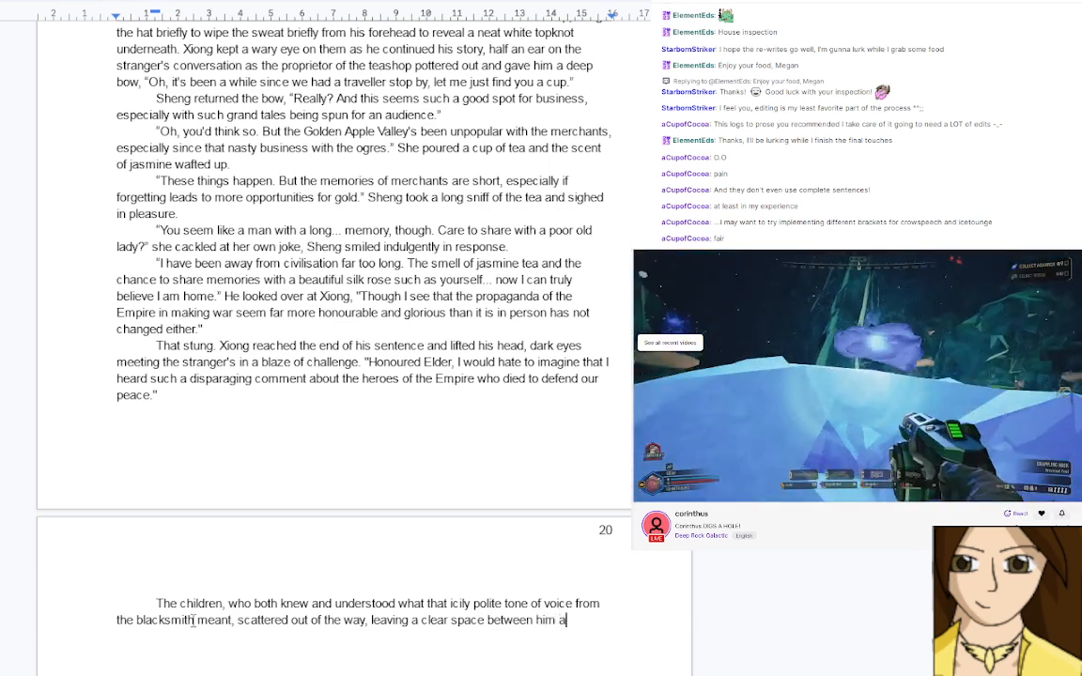
pyautogui.press('BackSpace')
pyautogui.write('t')
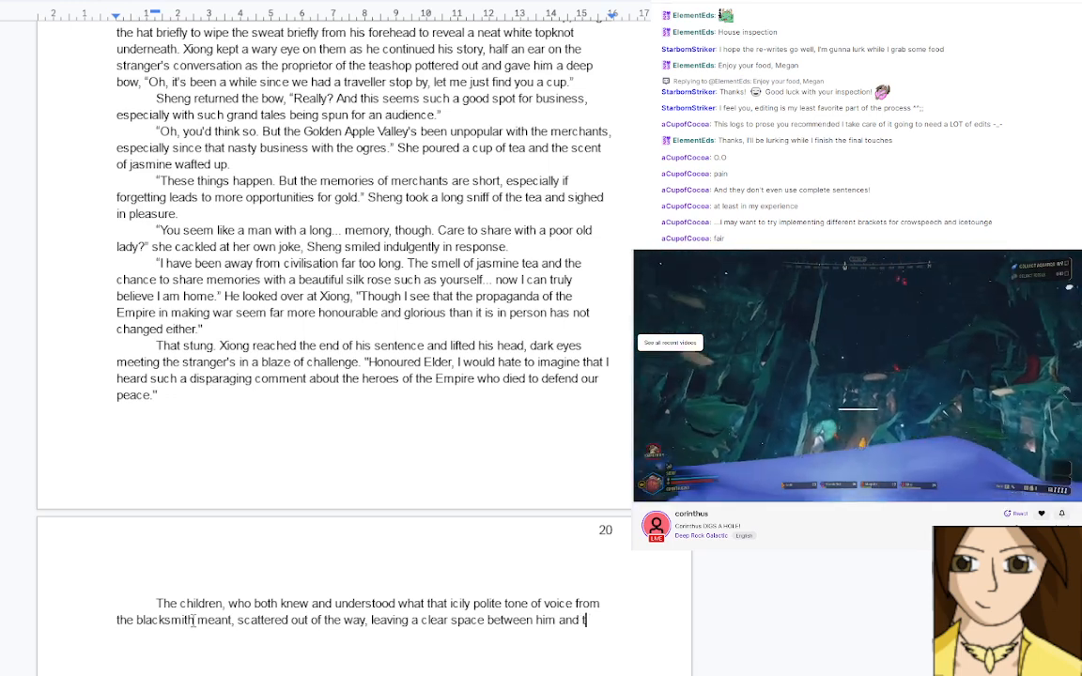
pyautogui.write('he stranger')
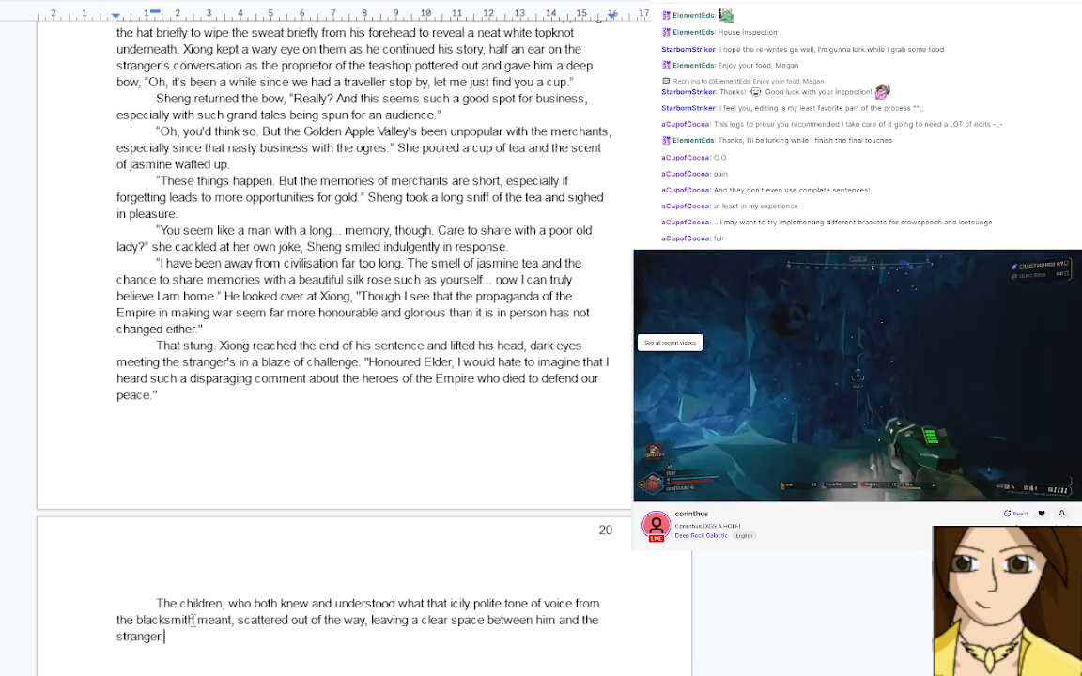
pyautogui.write('. ')
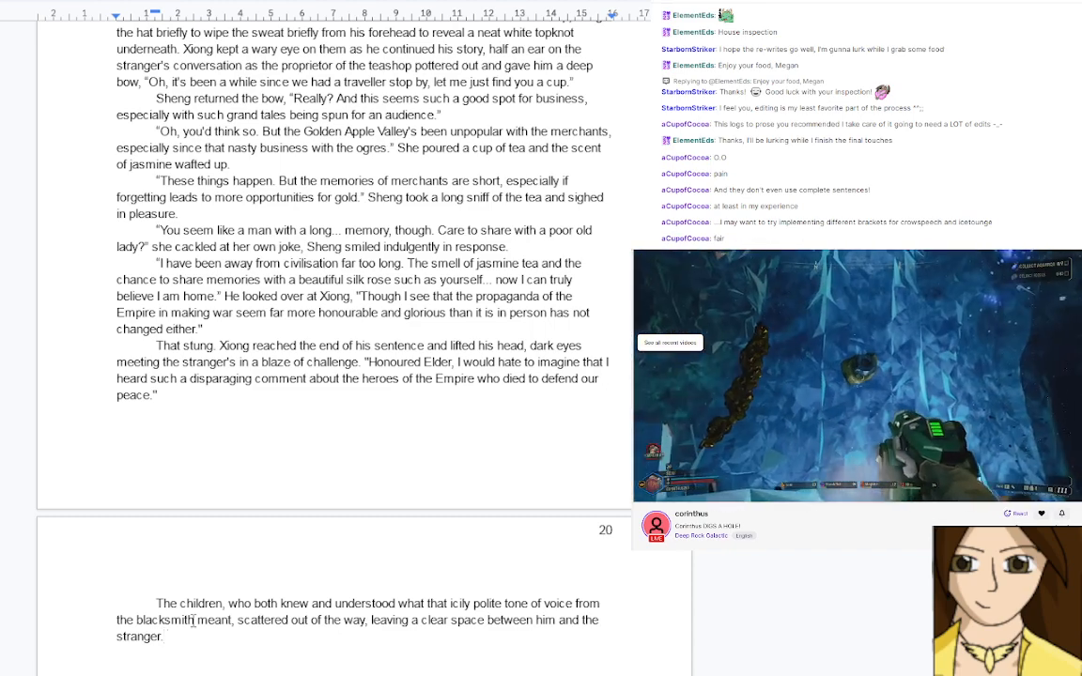
# Start the next sentence in the same paragraph with "The old man seemed unbothered, sipping his tea with"
pyautogui.write('The ')
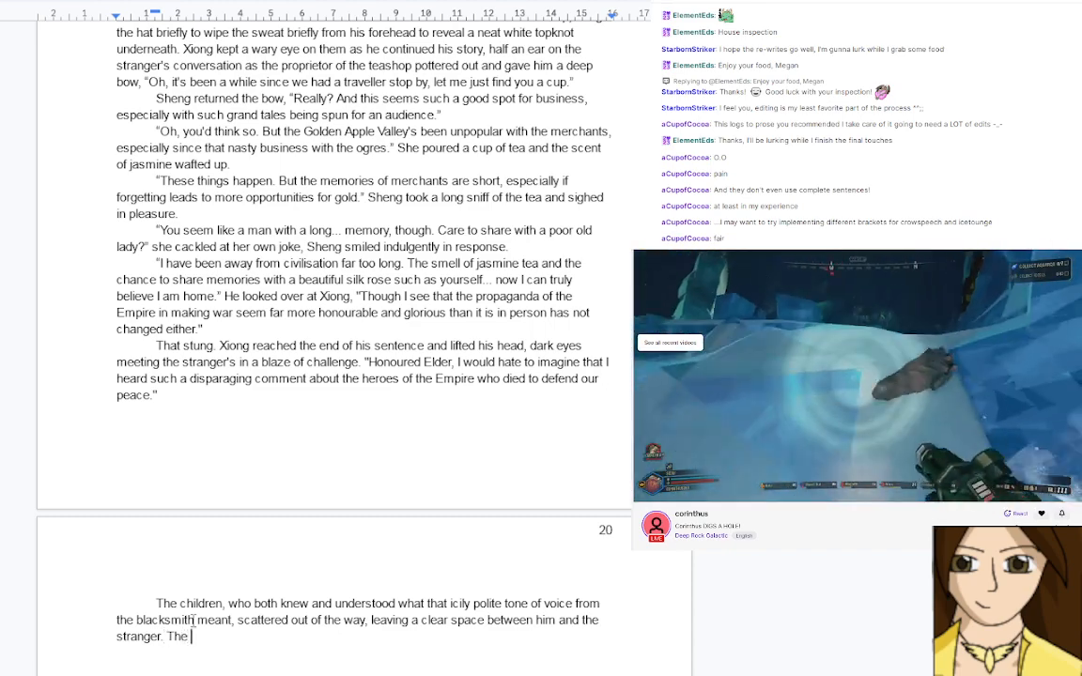
pyautogui.write('old m')
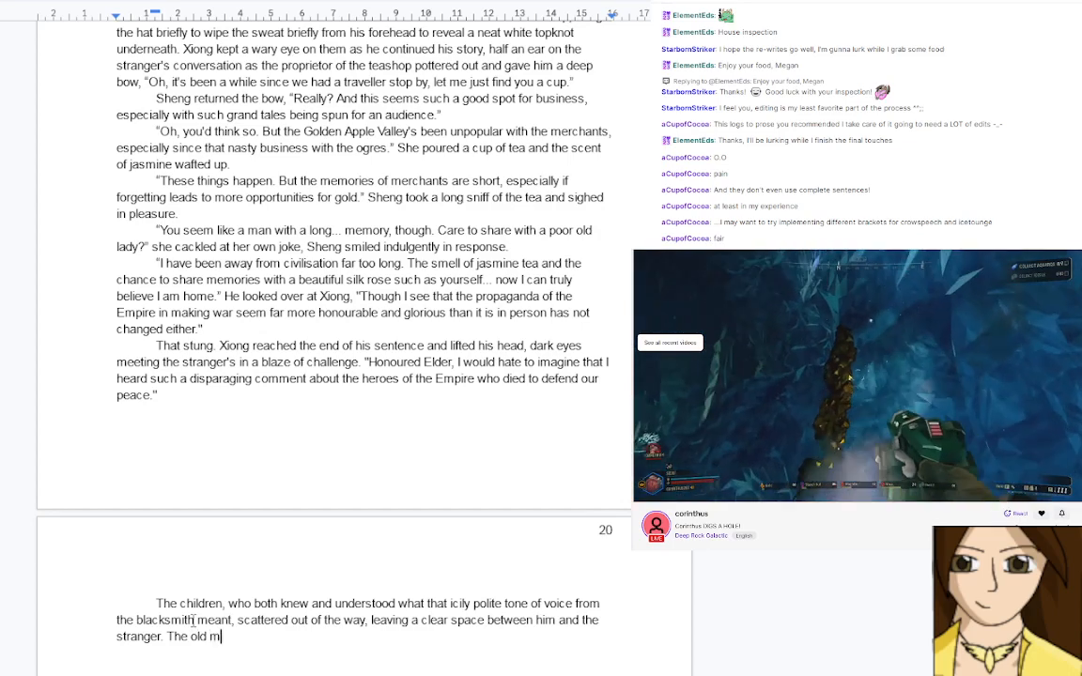
pyautogui.write('an seeme')
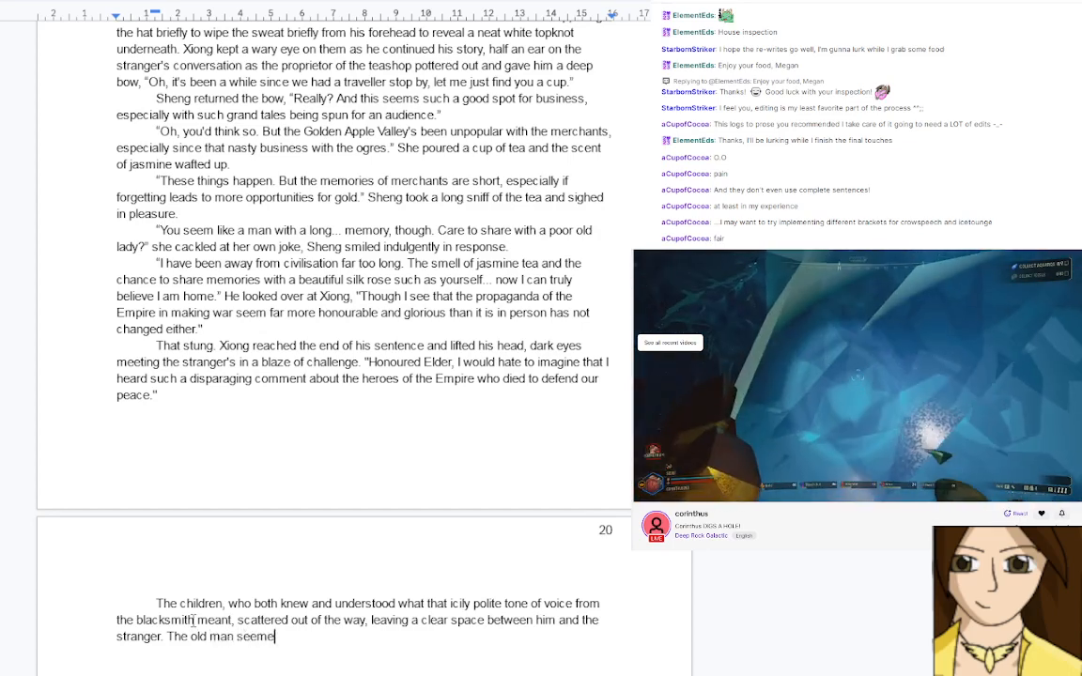
pyautogui.write('d unbothered,')
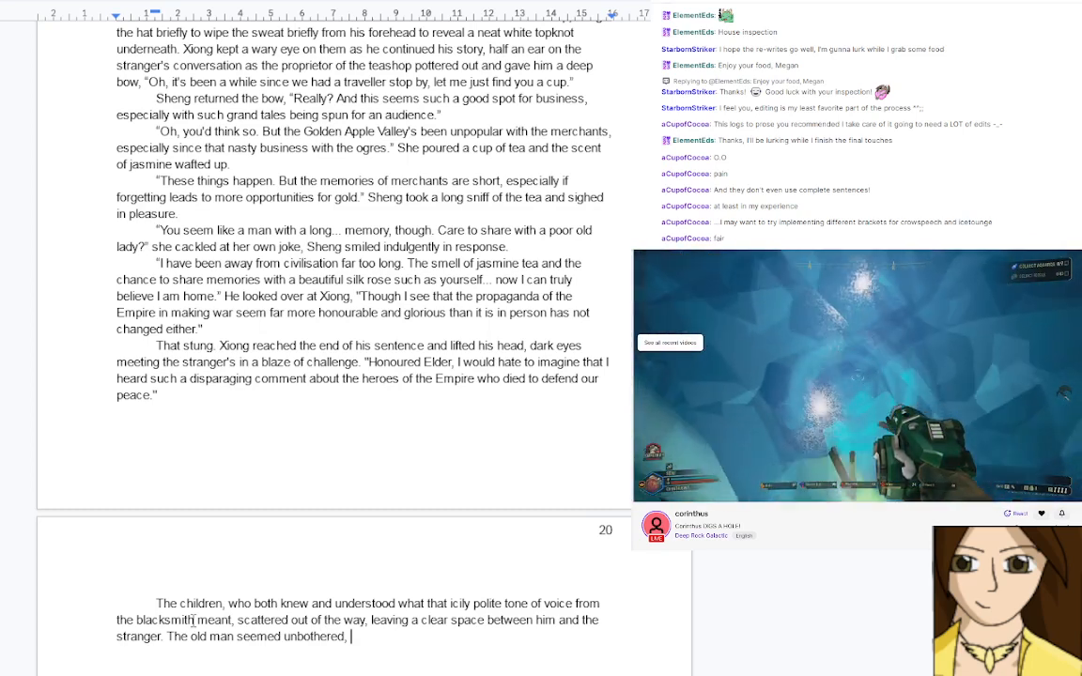
pyautogui.write('sip')
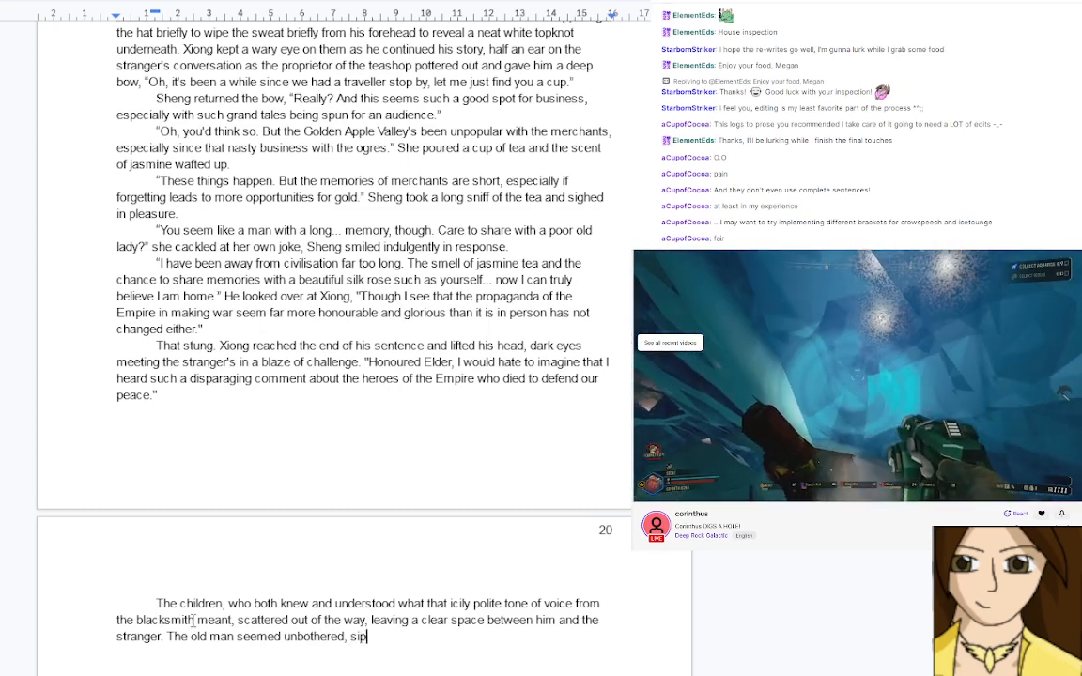
pyautogui.write('ping his tea with')
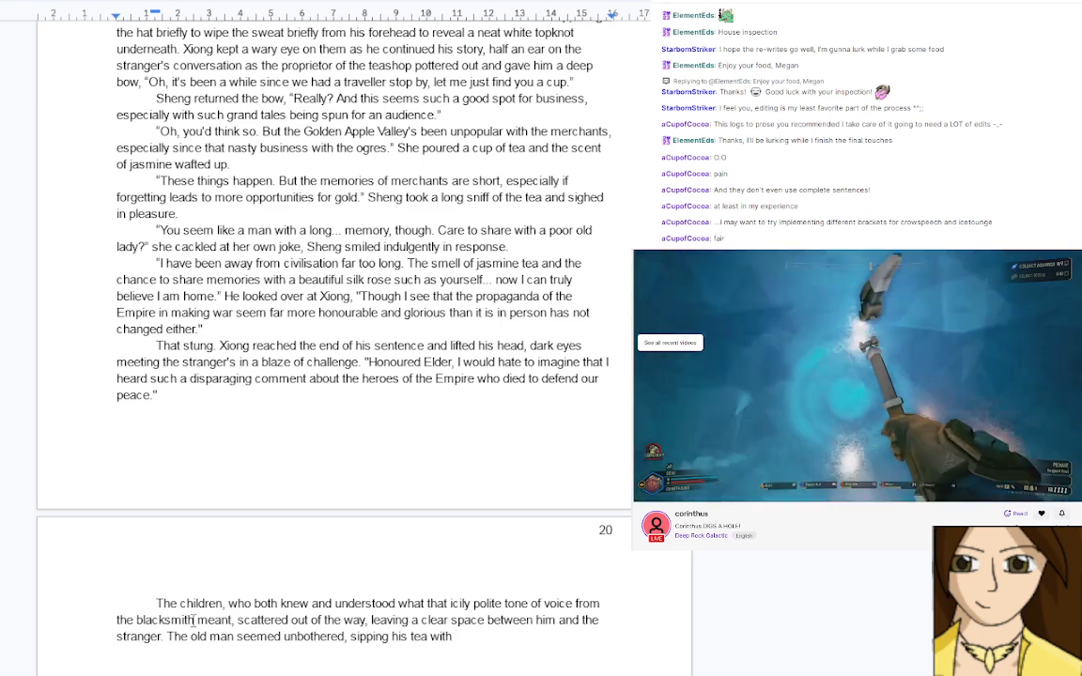
# Complete the sentence about the old man's tea with "the attitude of someone who had all day."
pyautogui.write('the attitude ')
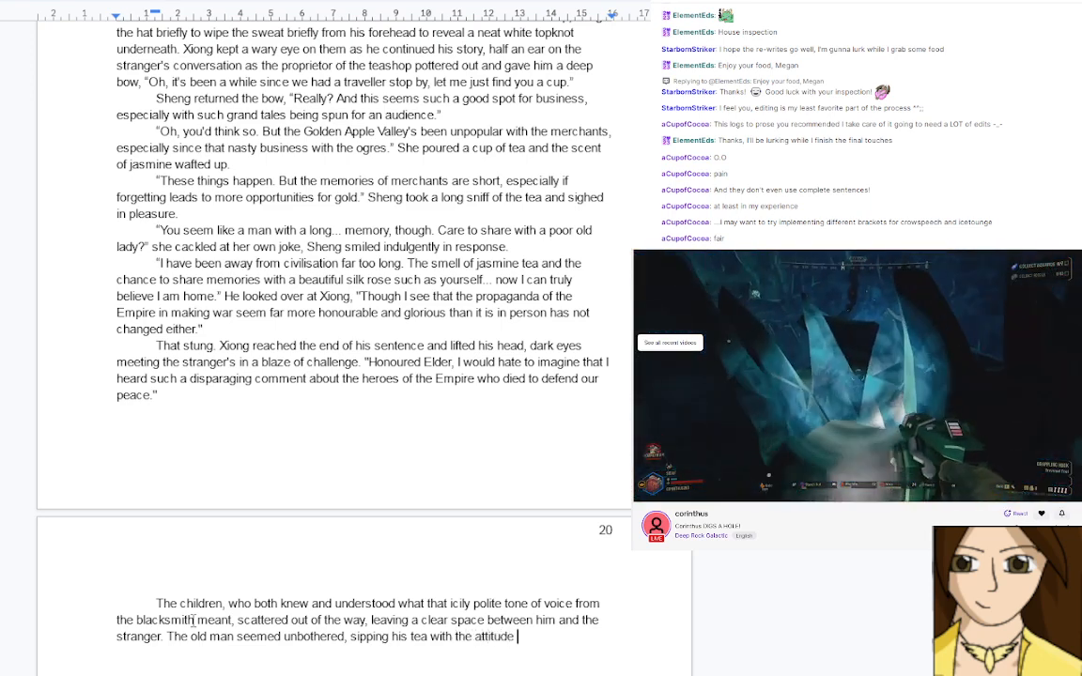
pyautogui.write('of someone ')
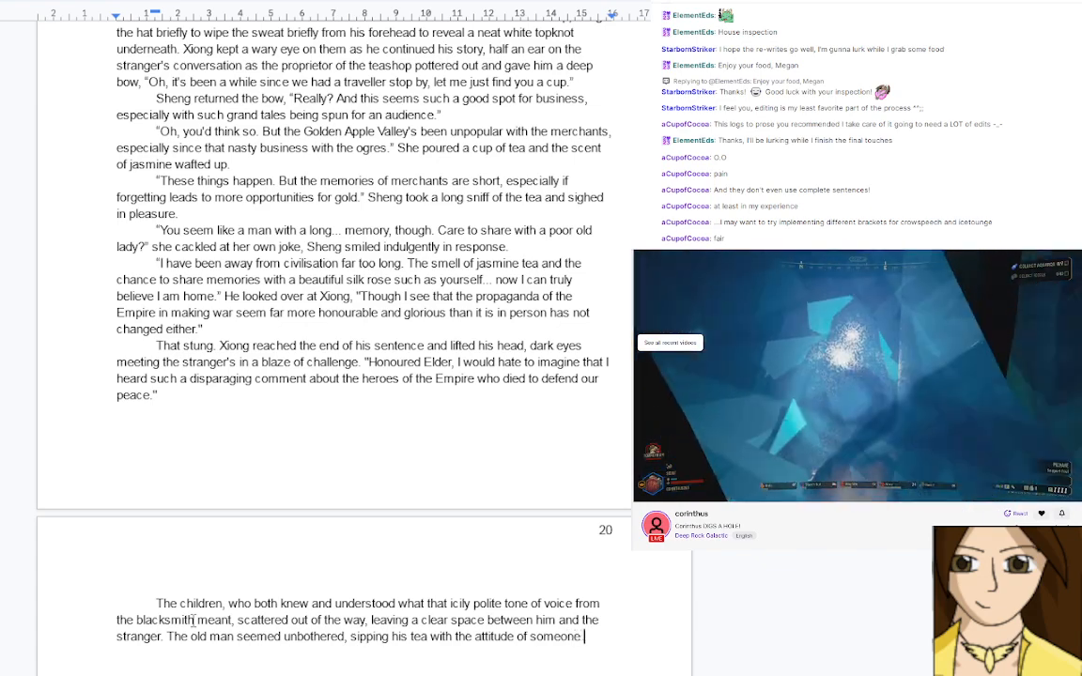
pyautogui.write('who had all ')
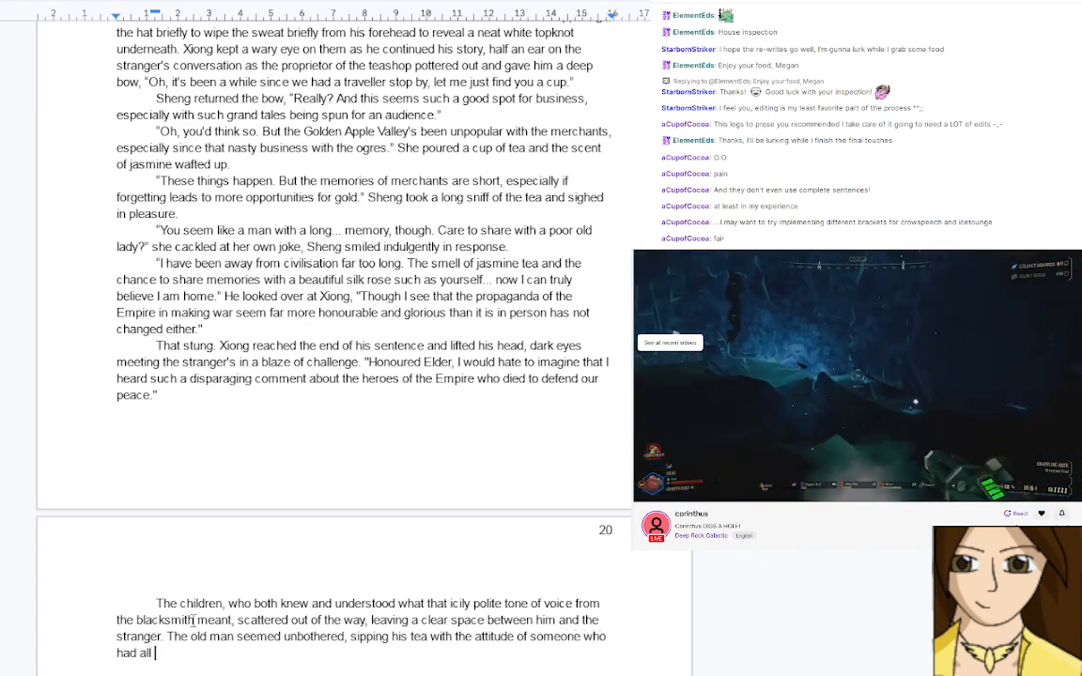
pyautogui.write('day.')
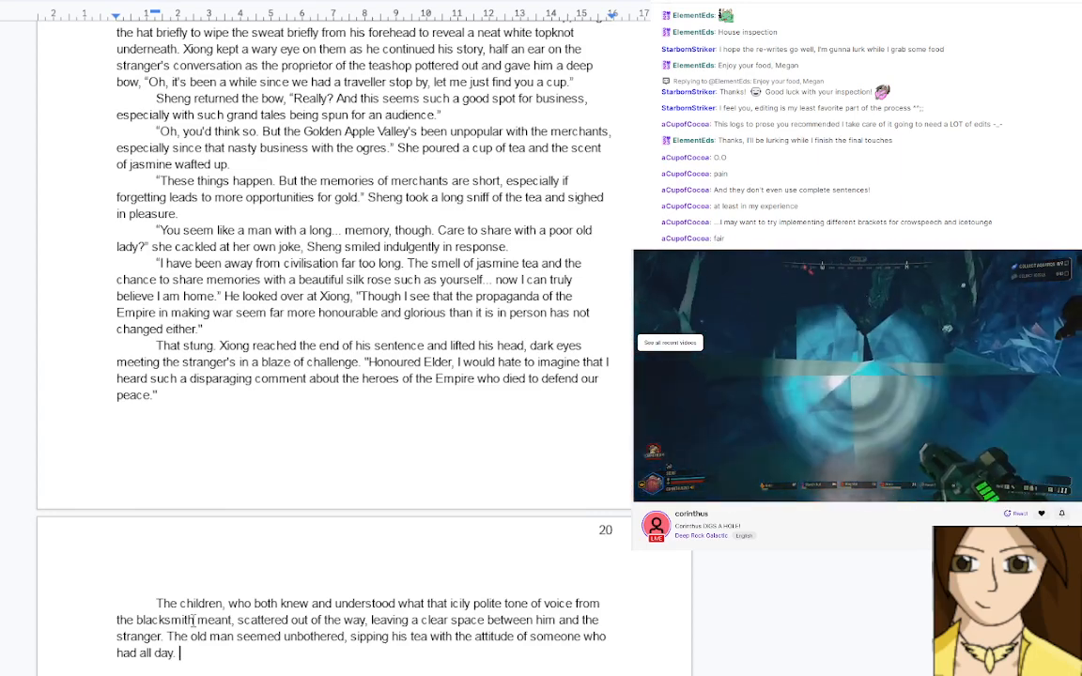
# Replace "all day." at the end of the old man's sentence with "seen everything."
pyautogui.press('BackSpace')
pyautogui.press('BackSpace')
pyautogui.press('BackSpace')
pyautogui.press('BackSpace')
pyautogui.press('BackSpace')
pyautogui.press('BackSpace')
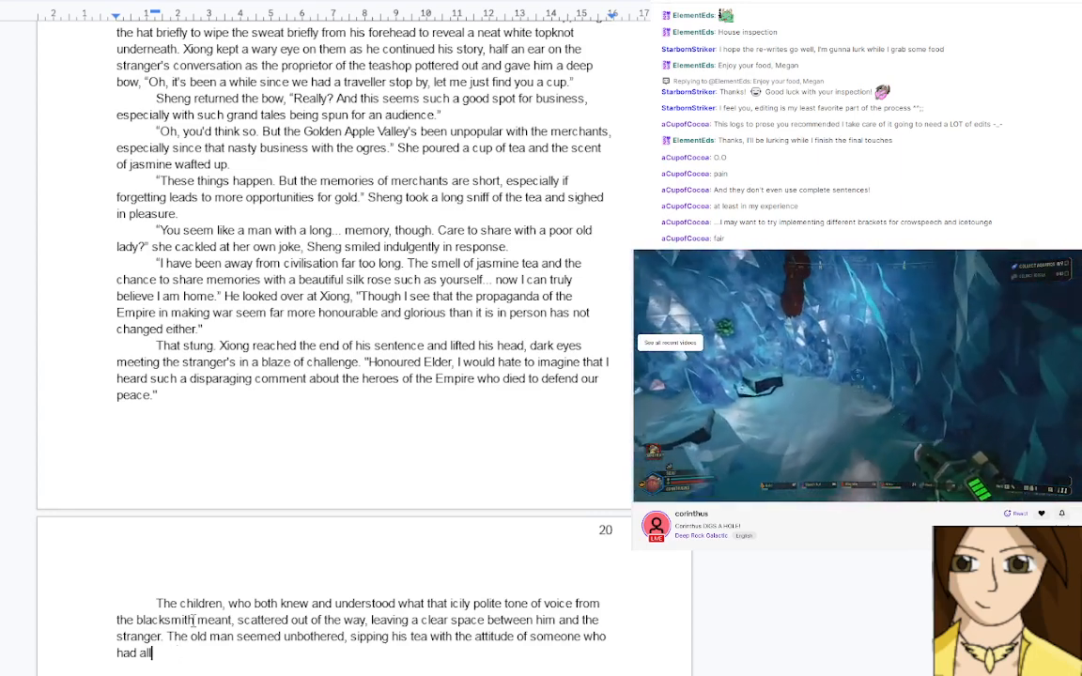
pyautogui.press('BackSpace')
pyautogui.press('BackSpace')
pyautogui.press('BackSpace')
pyautogui.write('seen ev')
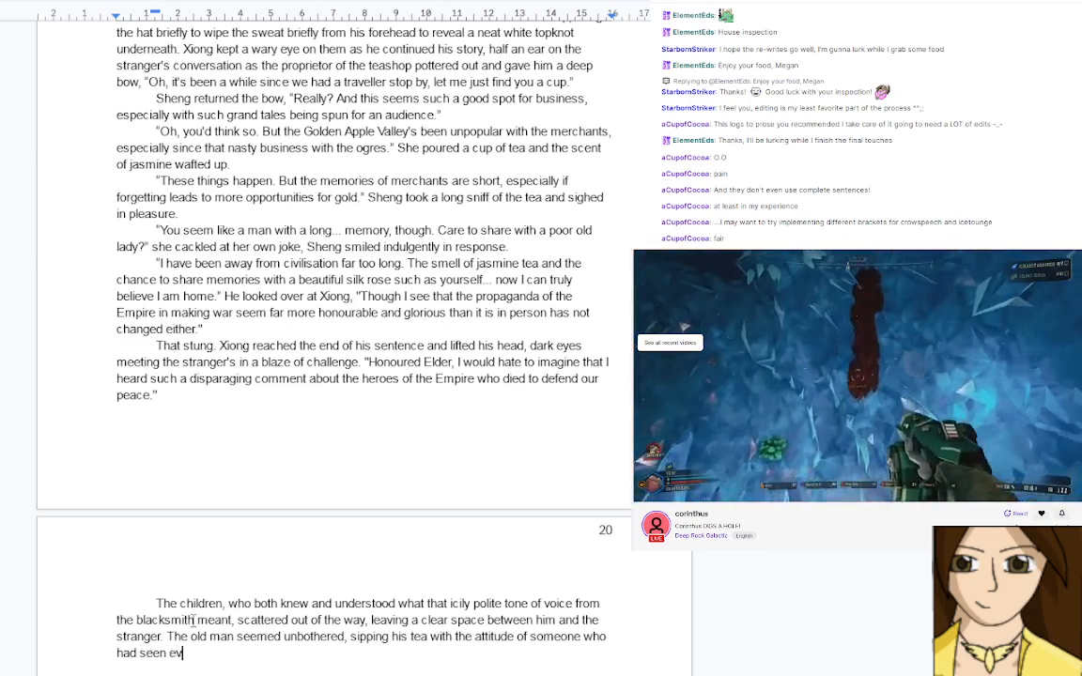
pyautogui.write('erything. ')
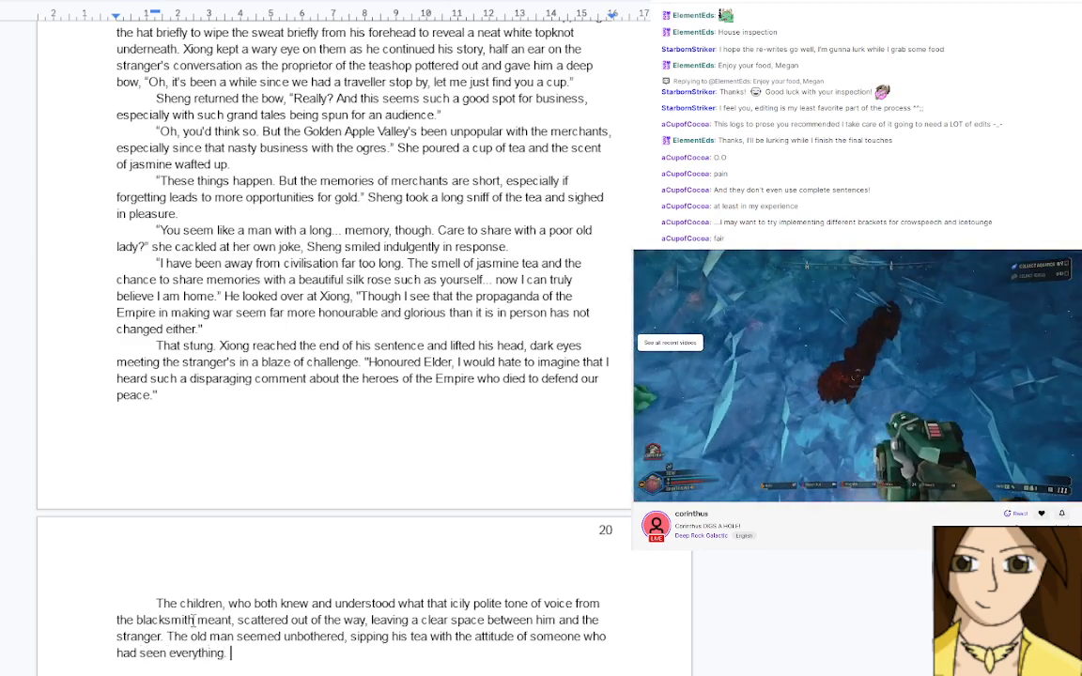
# Open the old man's reply in the same paragraph with a quotation mark and "I mean no offence to the people in your story,"
pyautogui.write('"')
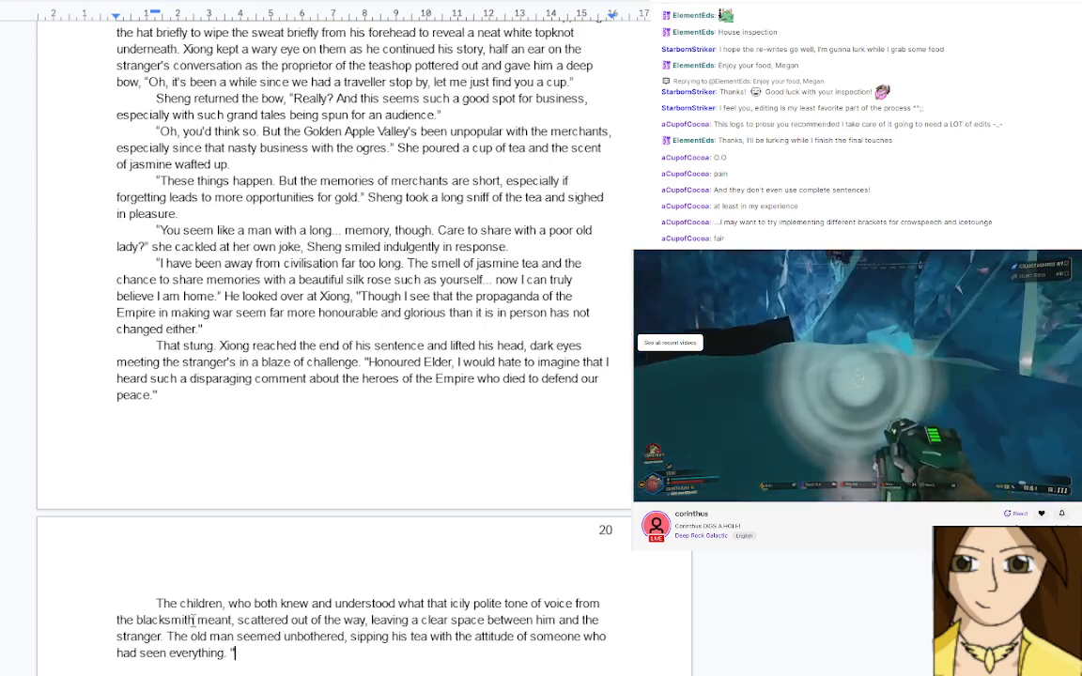
pyautogui.write('I mean n')
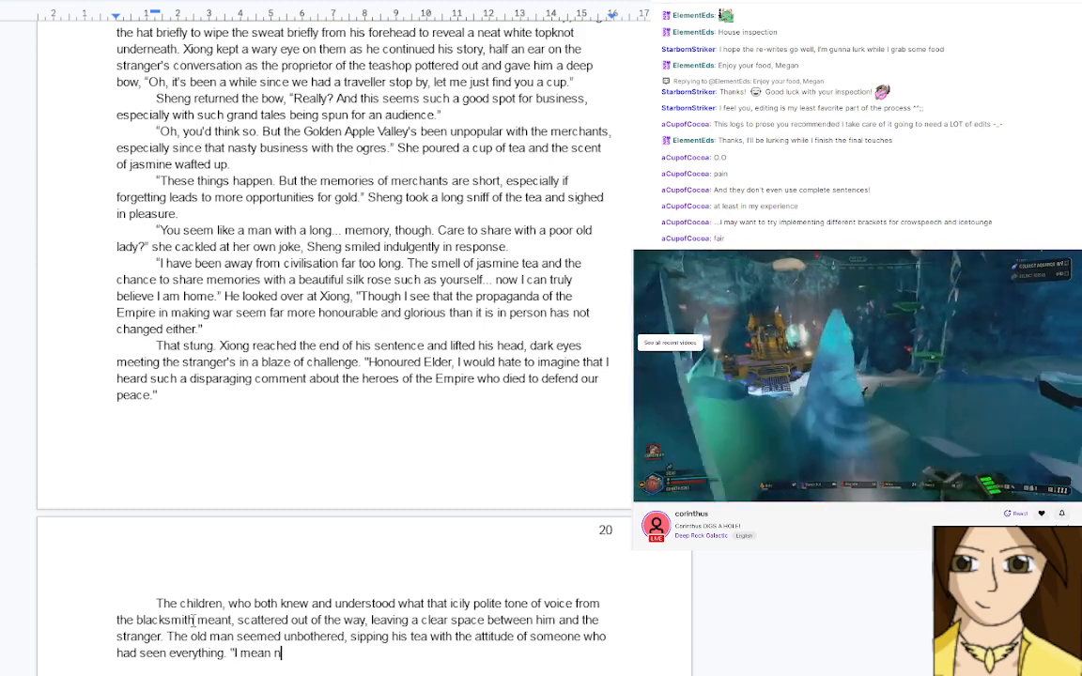
pyautogui.write('o offence to ')
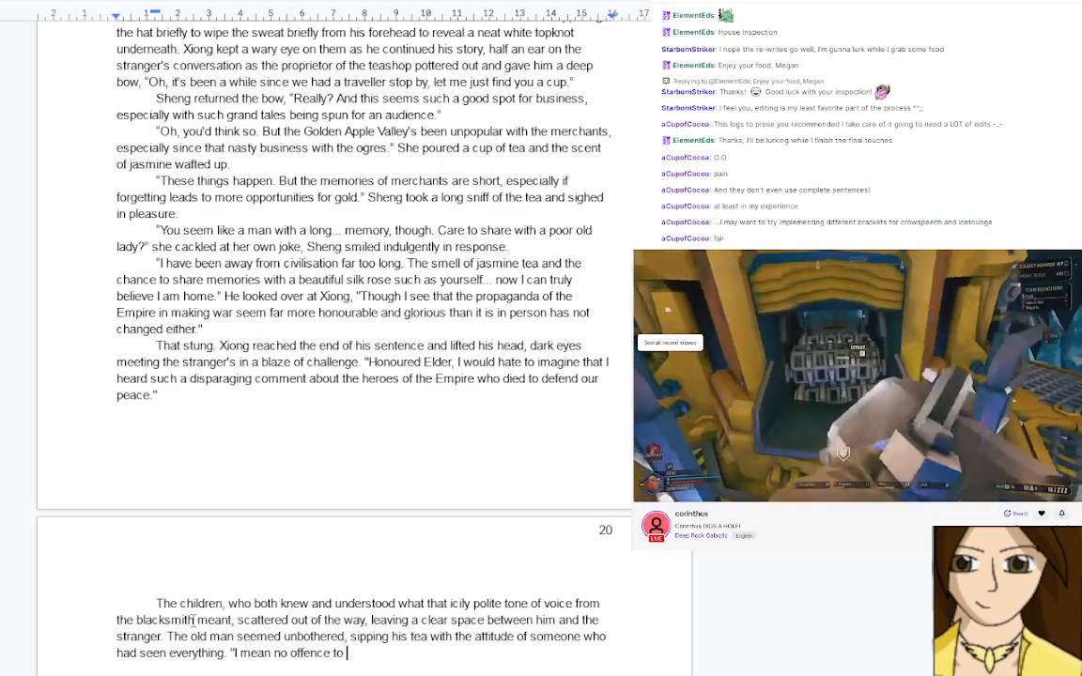
pyautogui.write('the ')
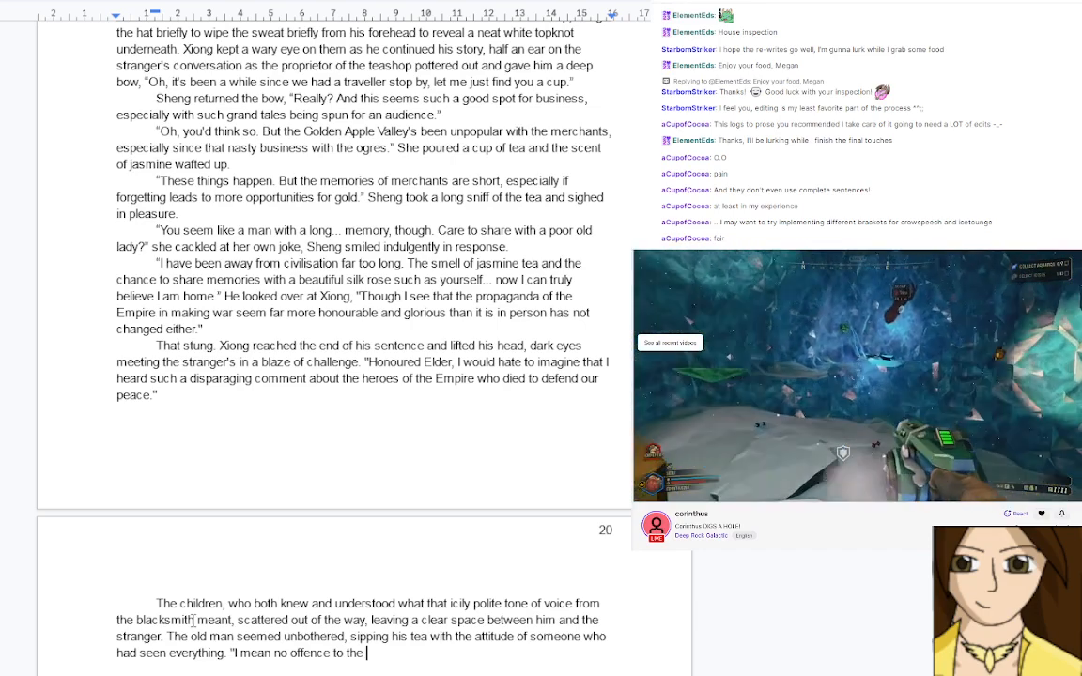
pyautogui.write('people o')
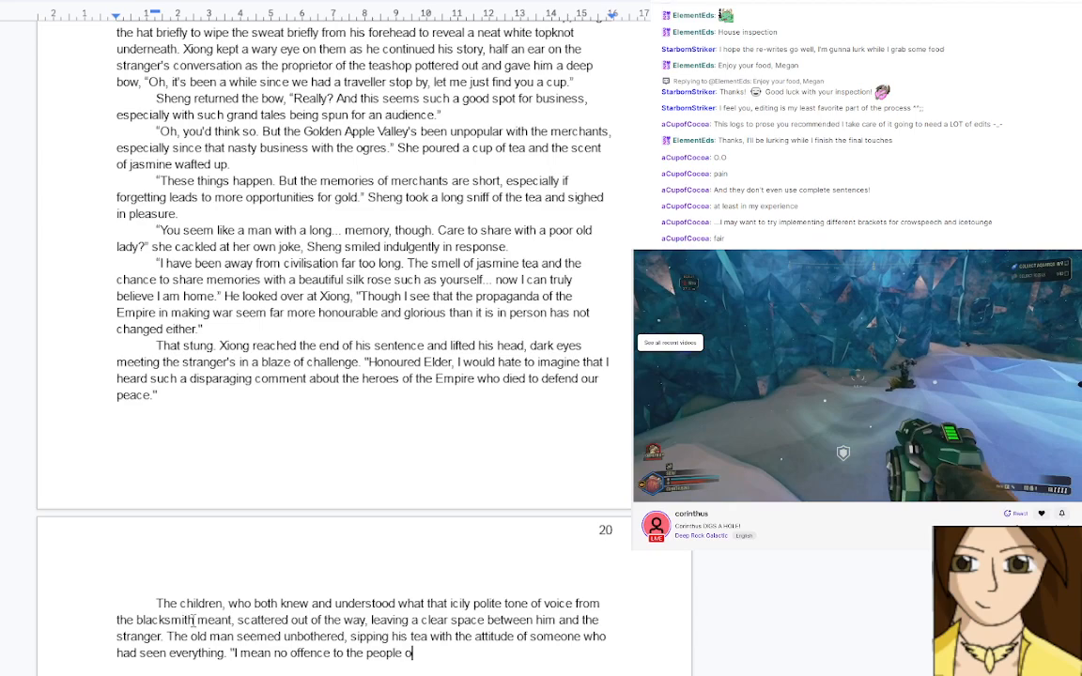
pyautogui.press('BackSpace')
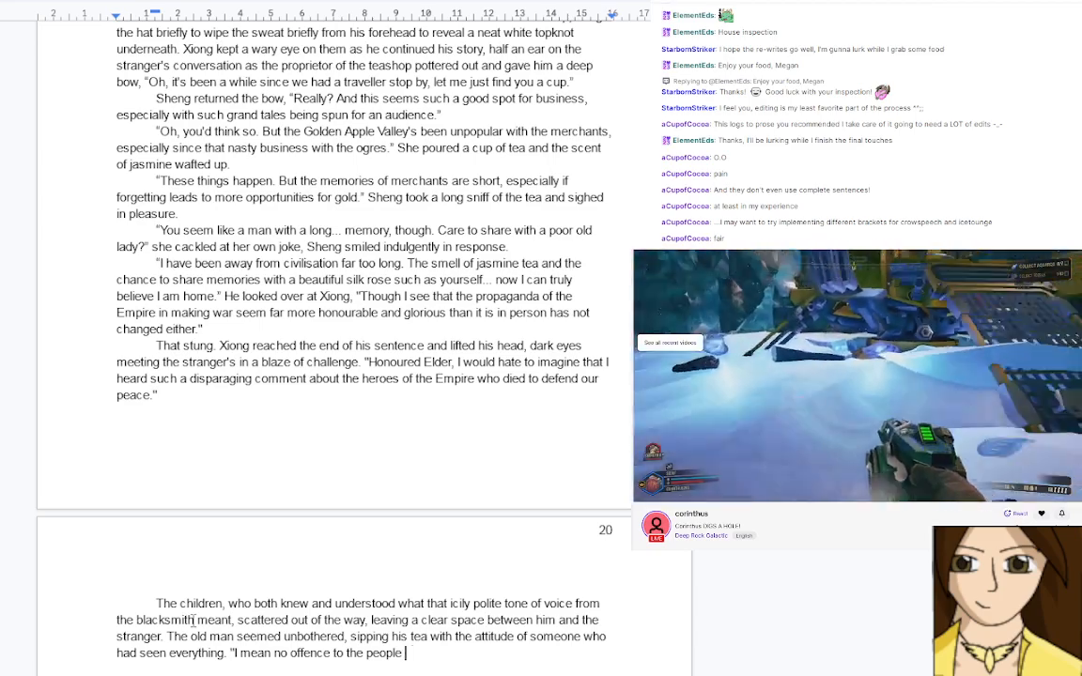
pyautogui.write('in your story, ')
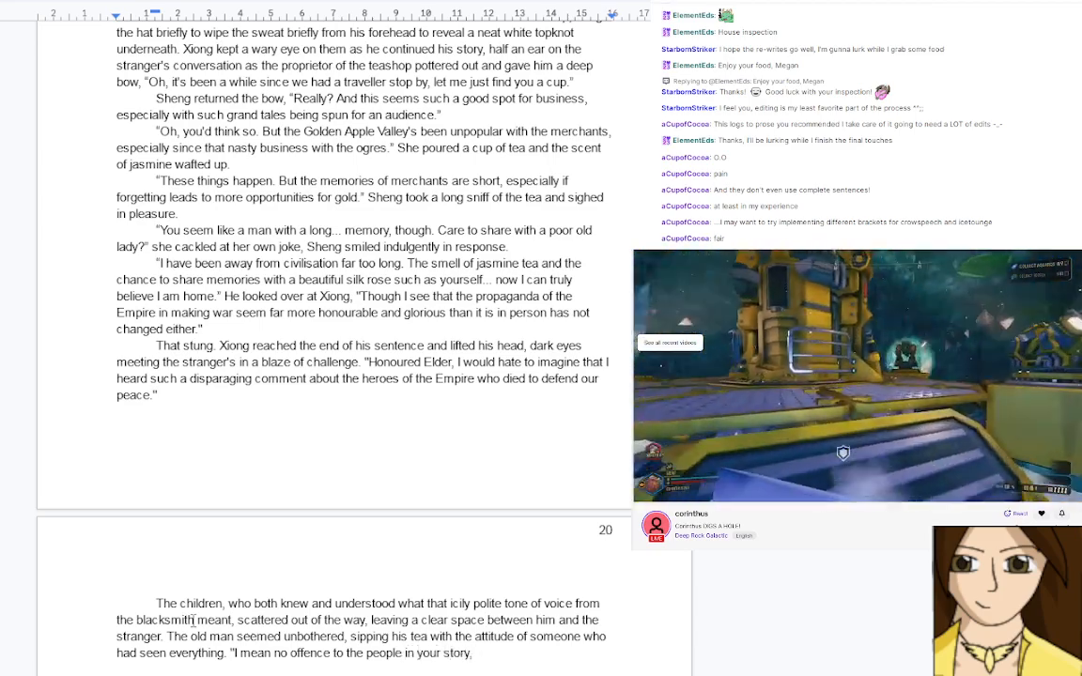
# Continue the old man's reply after "in your story," with "by all means the Generals Shenmi"
pyautogui.write('by all')
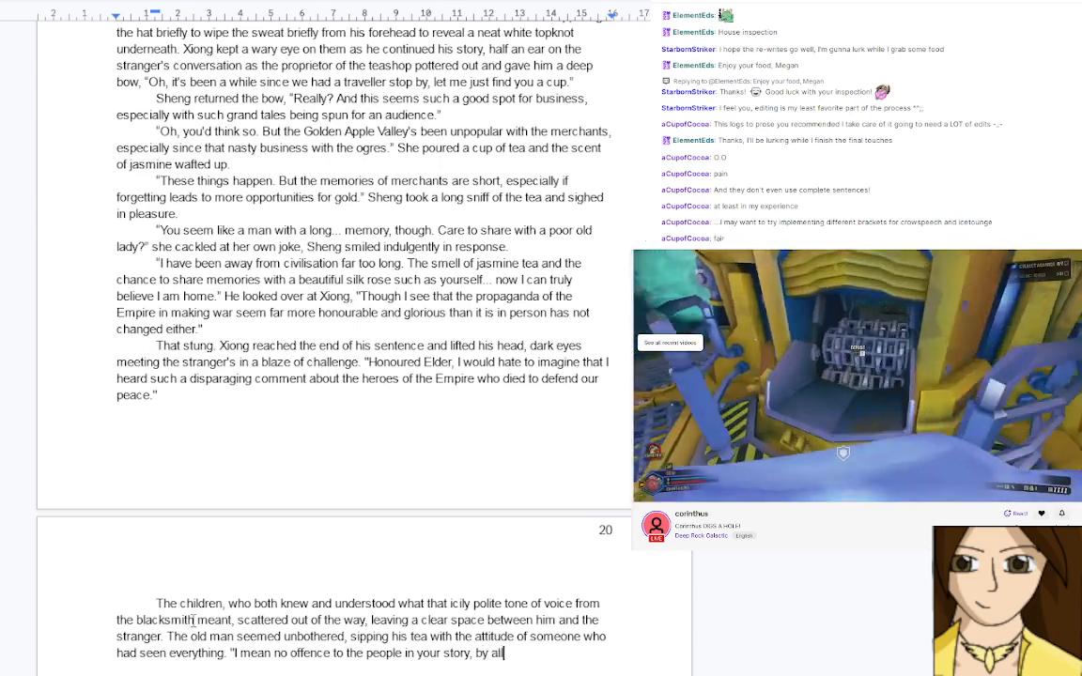
pyautogui.write(' means')
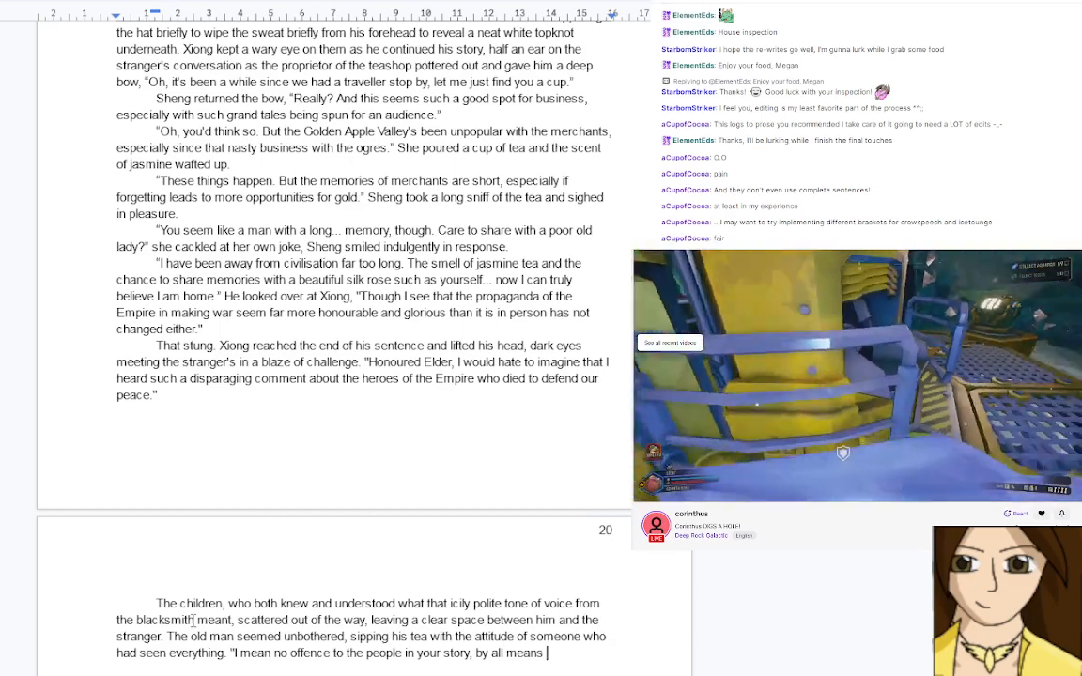
pyautogui.write('the Gener')
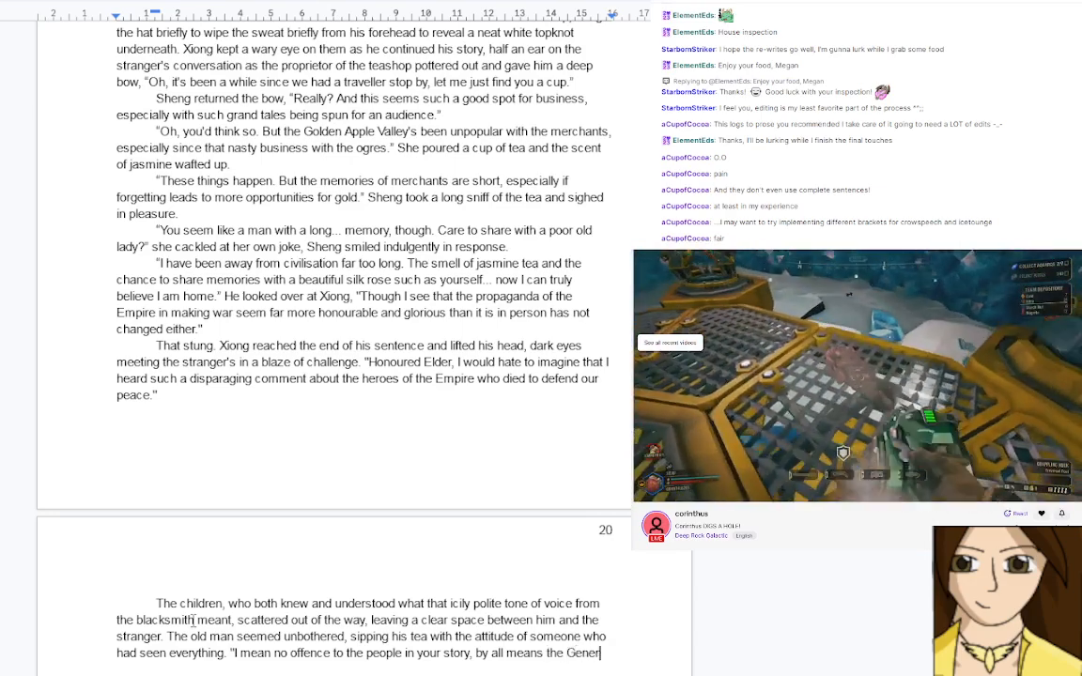
pyautogui.write('als She')
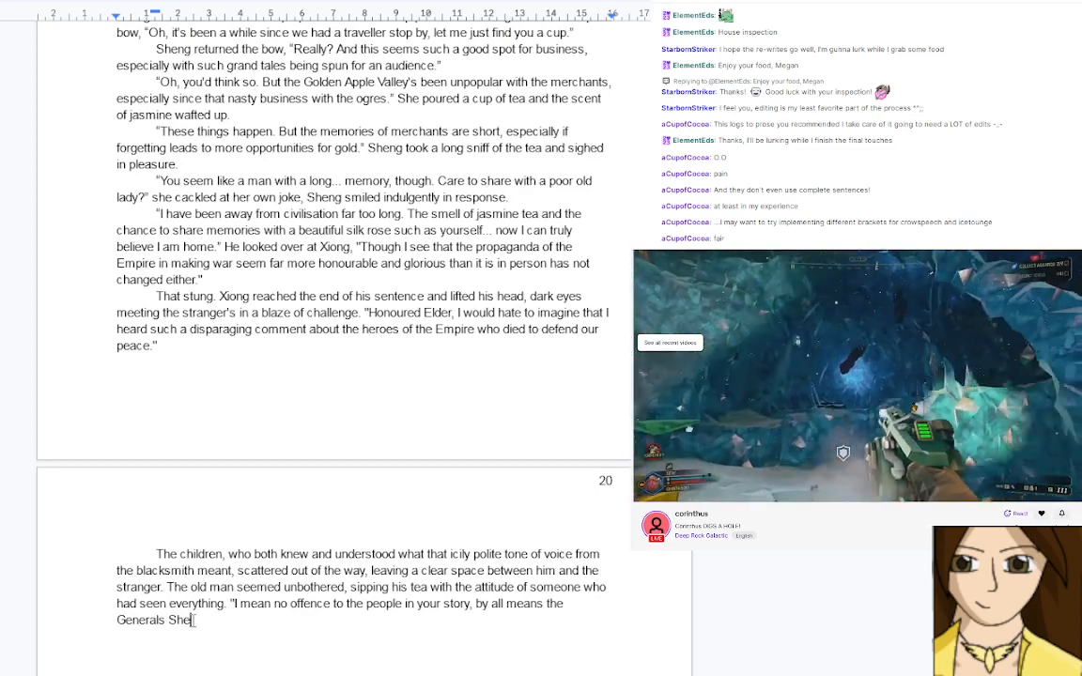
pyautogui.write('nmi ')
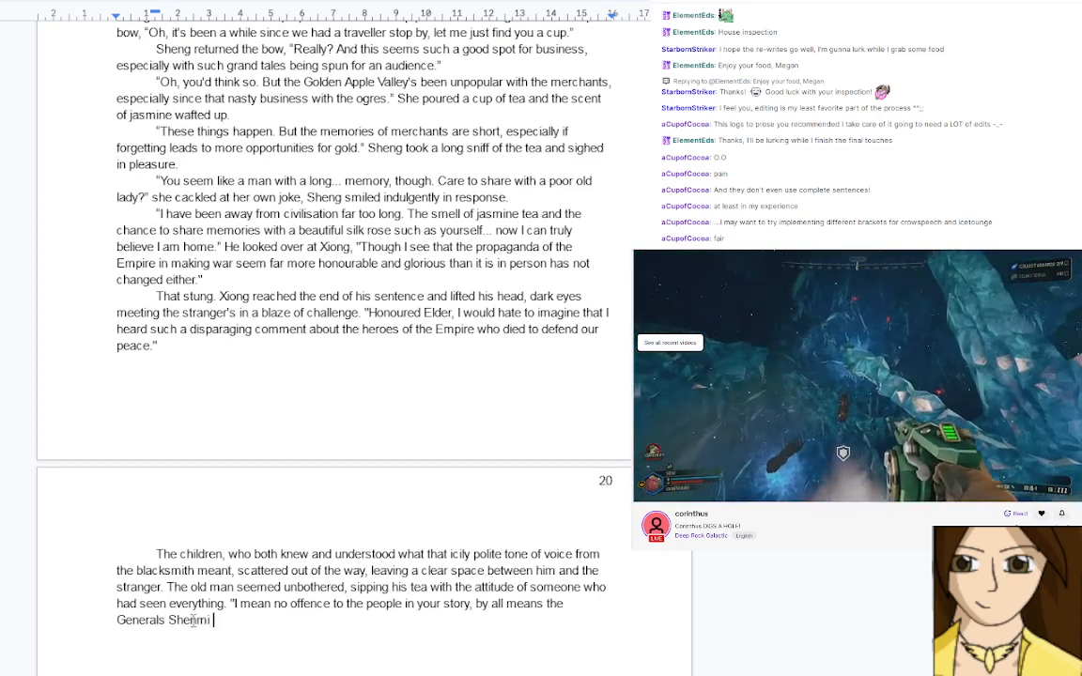
pyautogui.write('did')
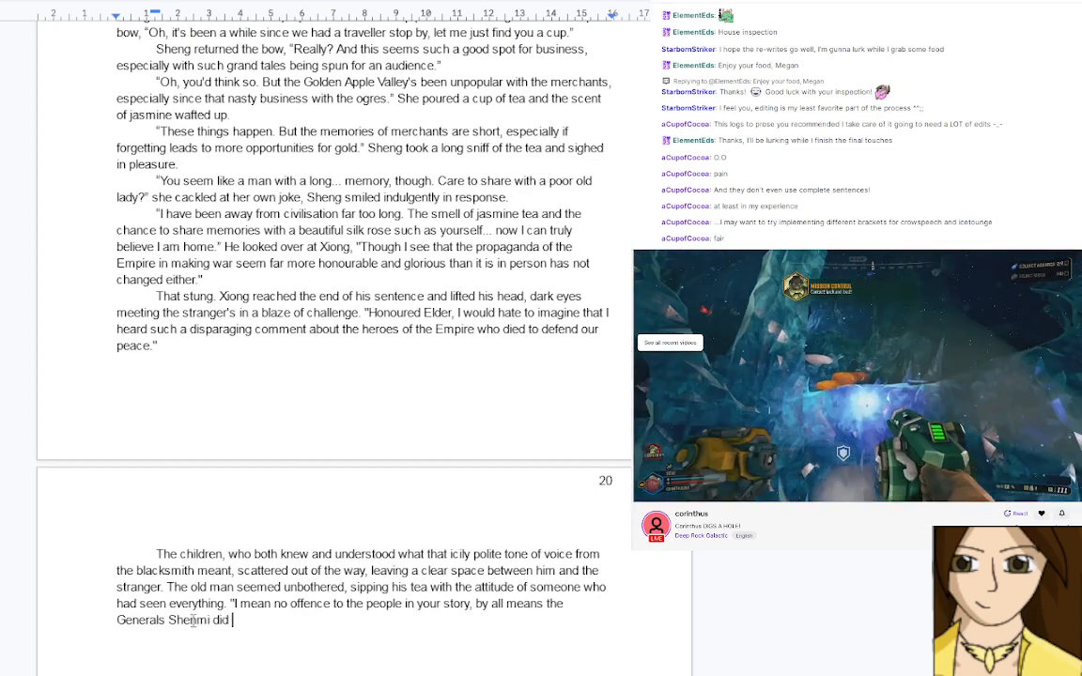
pyautogui.press('BackSpace')
pyautogui.press('BackSpace')
pyautogui.press('BackSpace')
pyautogui.press('BackSpace')
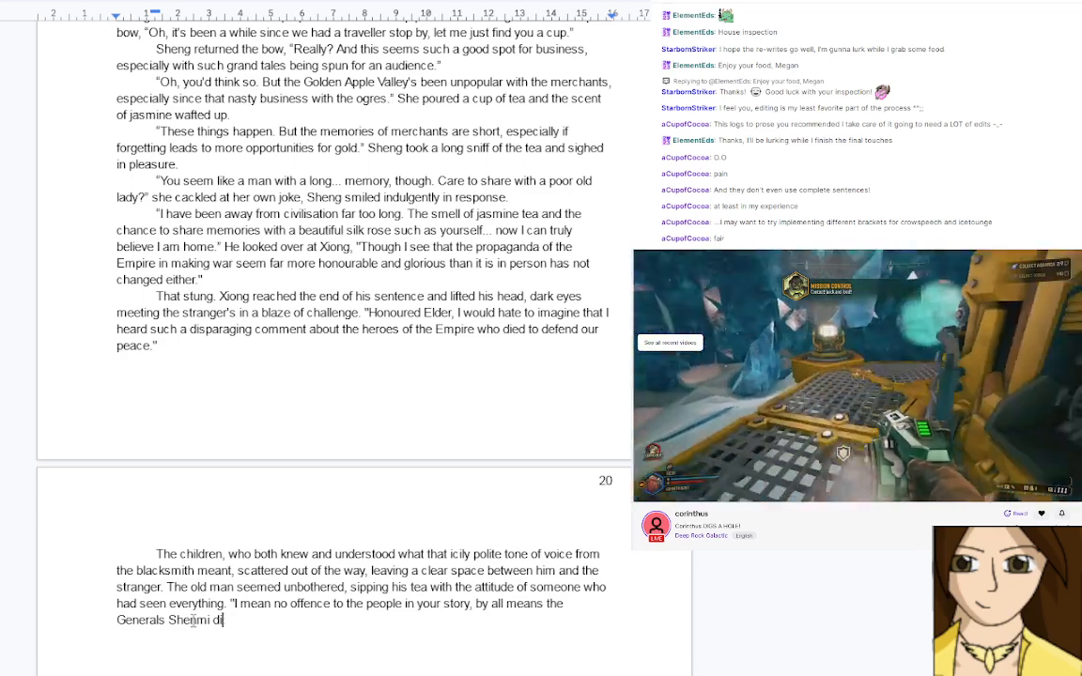
# Add "were" after "Generals Shenmi", trying the word "tactical" behind it and removing that word again
pyautogui.write('were te')
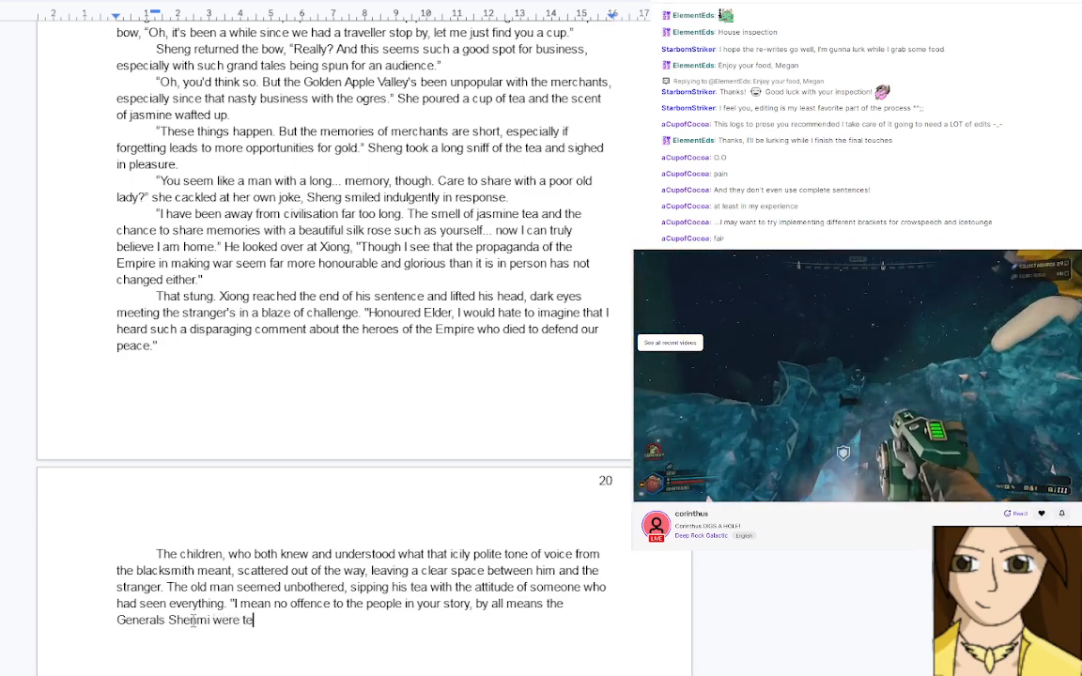
pyautogui.press('BackSpace')
pyautogui.write('ac')
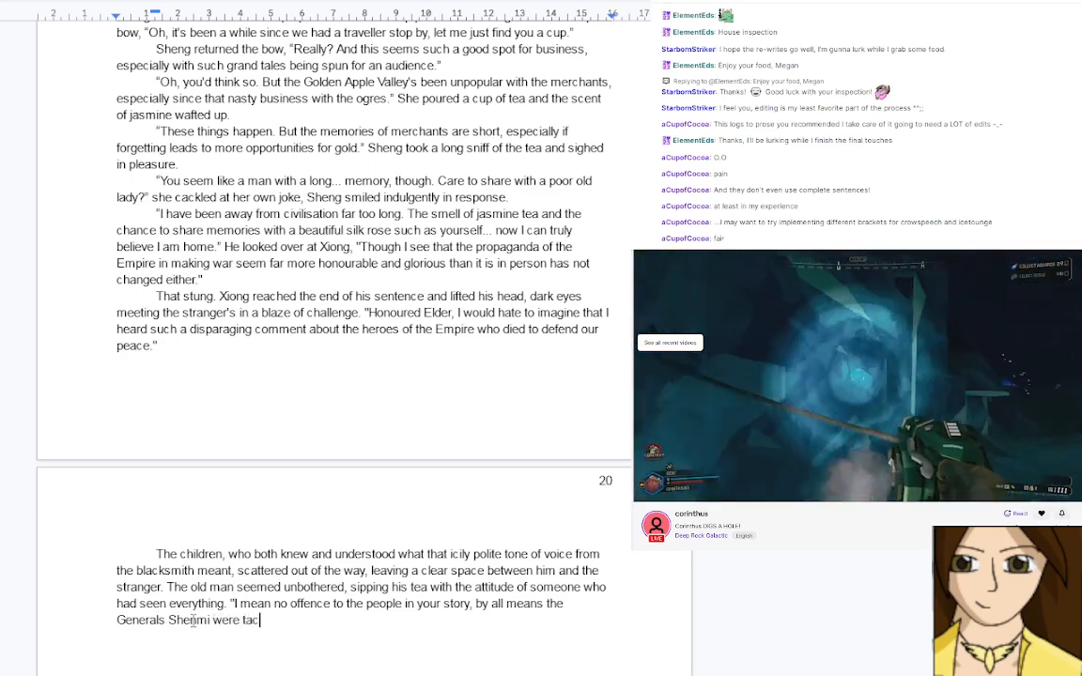
pyautogui.write('tical g')
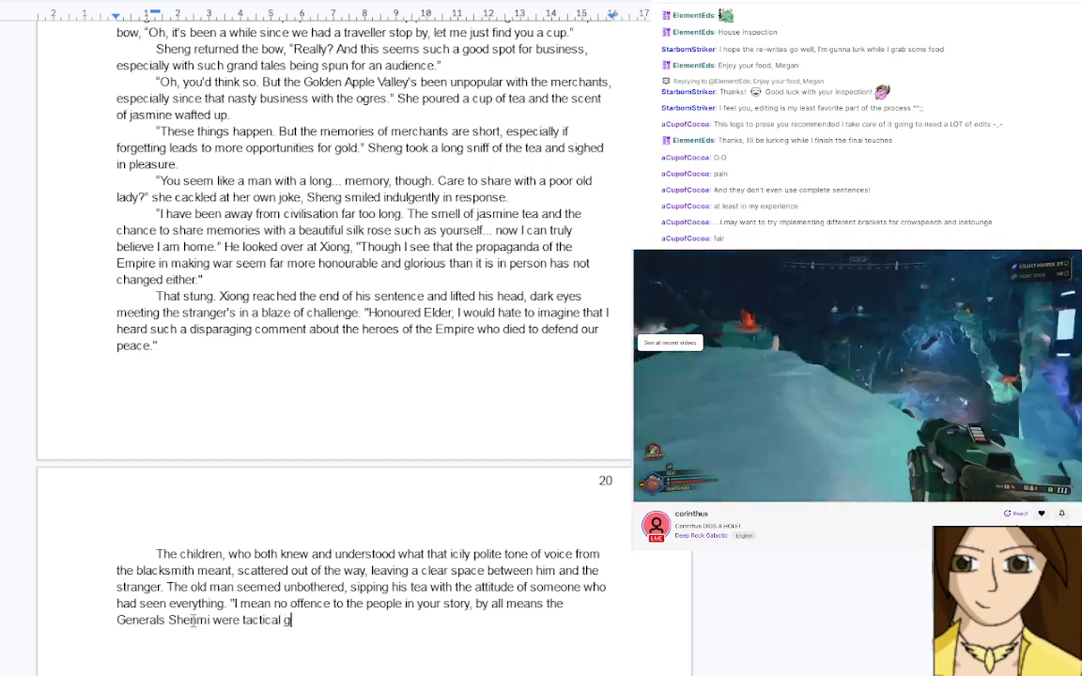
pyautogui.press('BackSpace')
pyautogui.press('BackSpace')
pyautogui.press('BackSpace')
pyautogui.press('BackSpace')
pyautogui.press('BackSpace')
pyautogui.press('BackSpace')
pyautogui.press('BackSpace')
pyautogui.press('BackSpace')
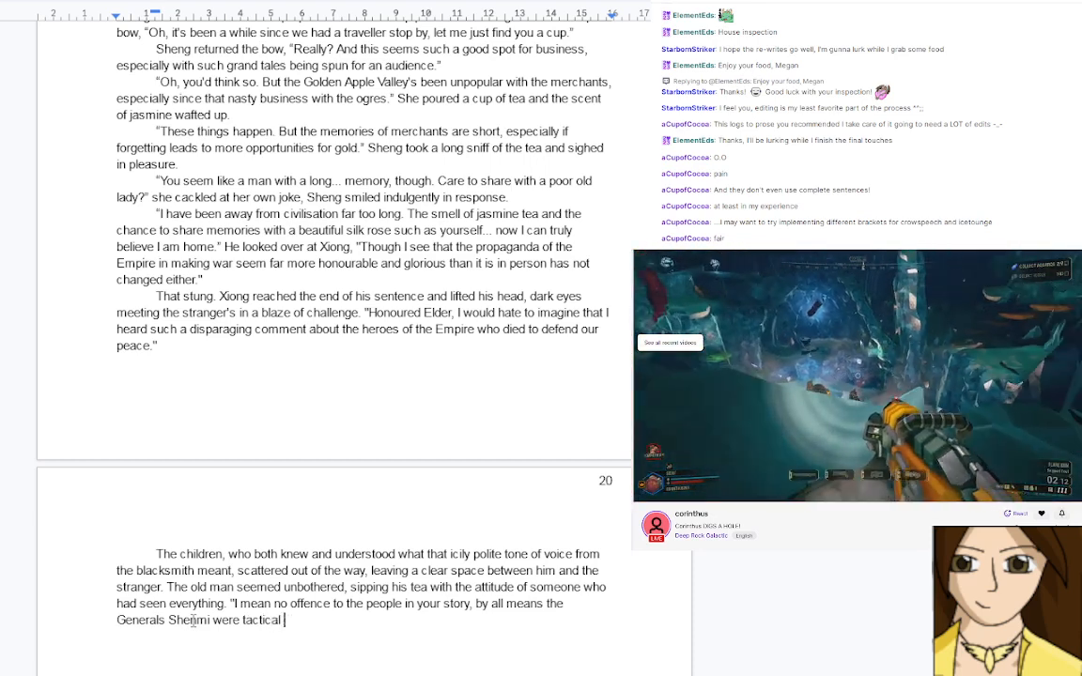
pyautogui.press('BackSpace')
pyautogui.press('BackSpace')
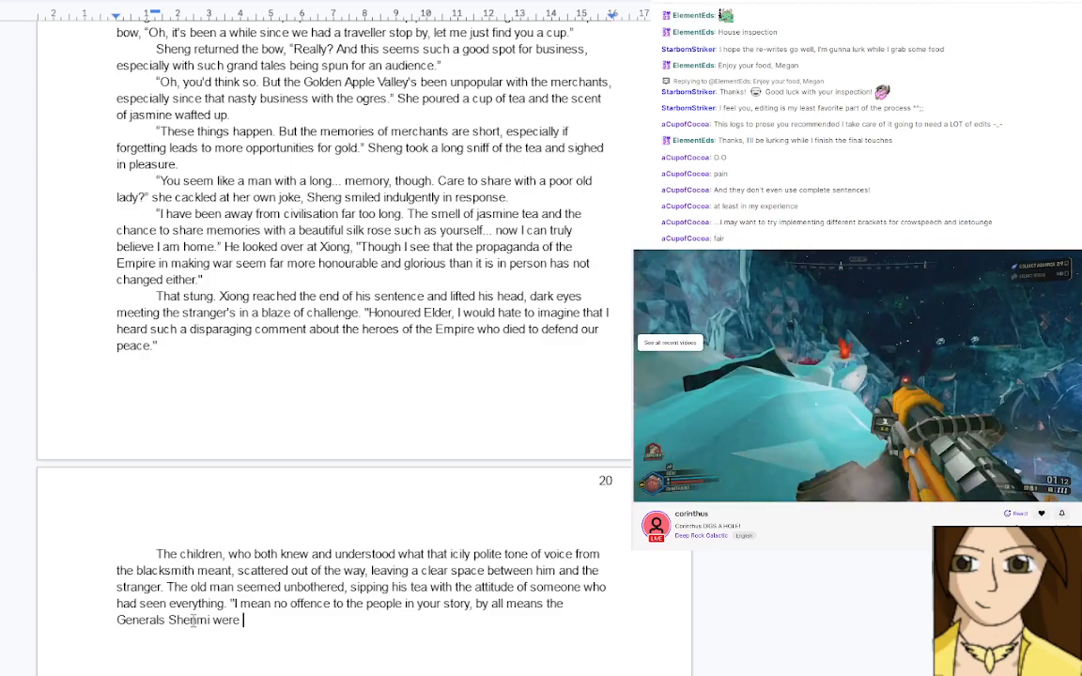
# Complete the clause about the Generals Shenmi with "instrumental in ending the last war against the Huns"
pyautogui.write('instrumental')
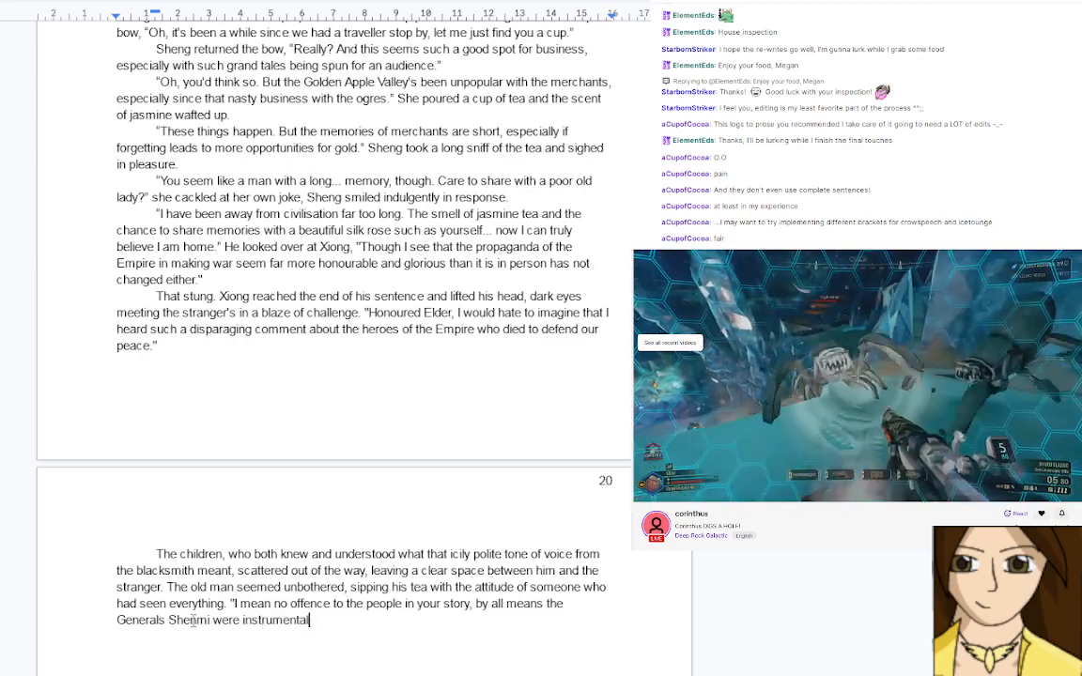
pyautogui.write(' in ending th')
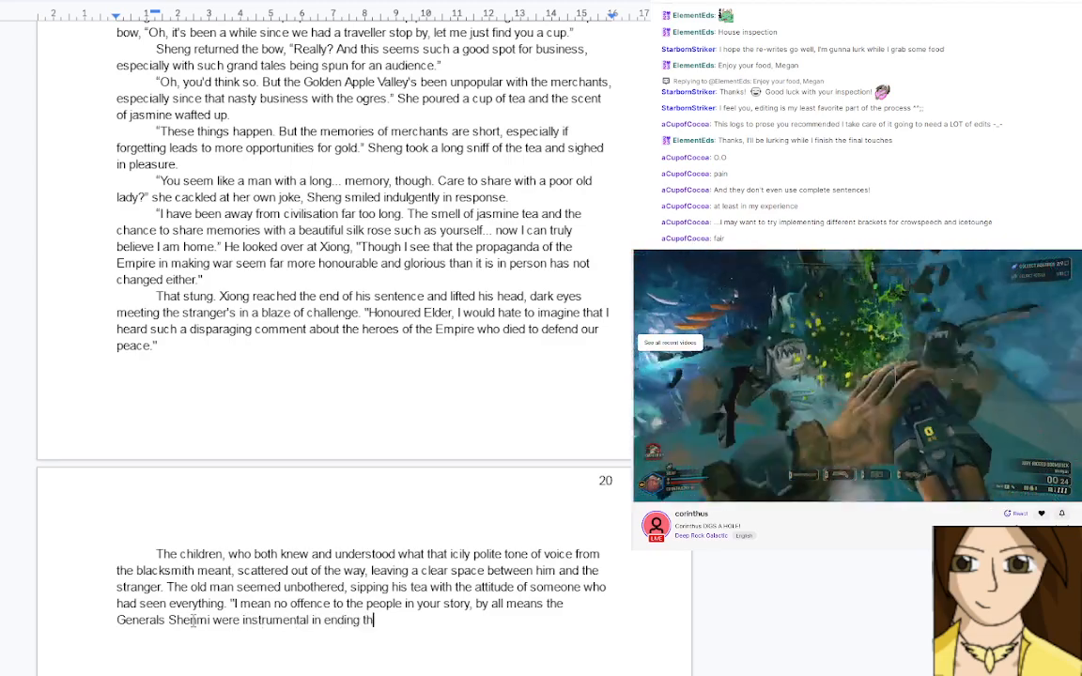
pyautogui.write('e last war a')
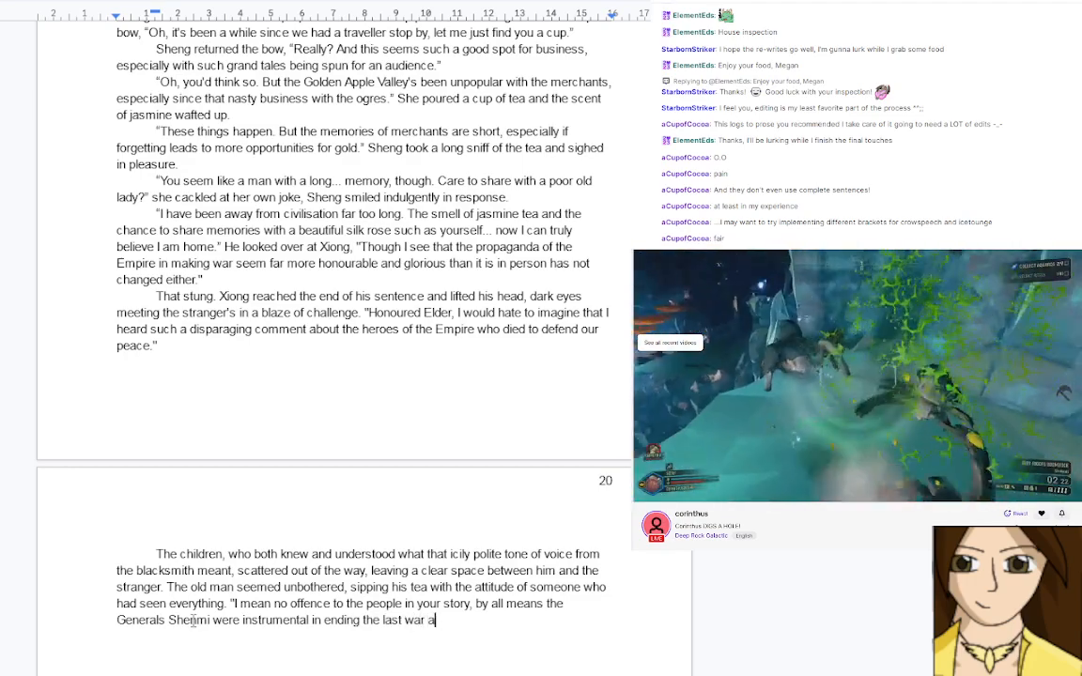
pyautogui.write('gainst the huns')
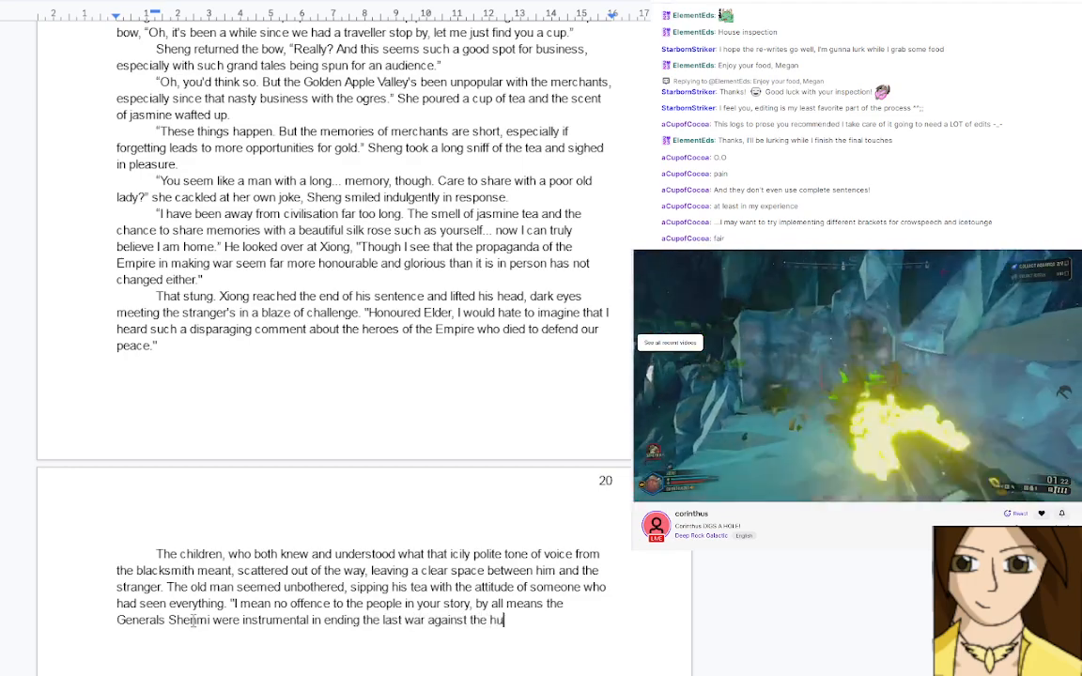
pyautogui.press('BackSpace')
pyautogui.press('BackSpace')
pyautogui.press('BackSpace')
pyautogui.press('BackSpace')
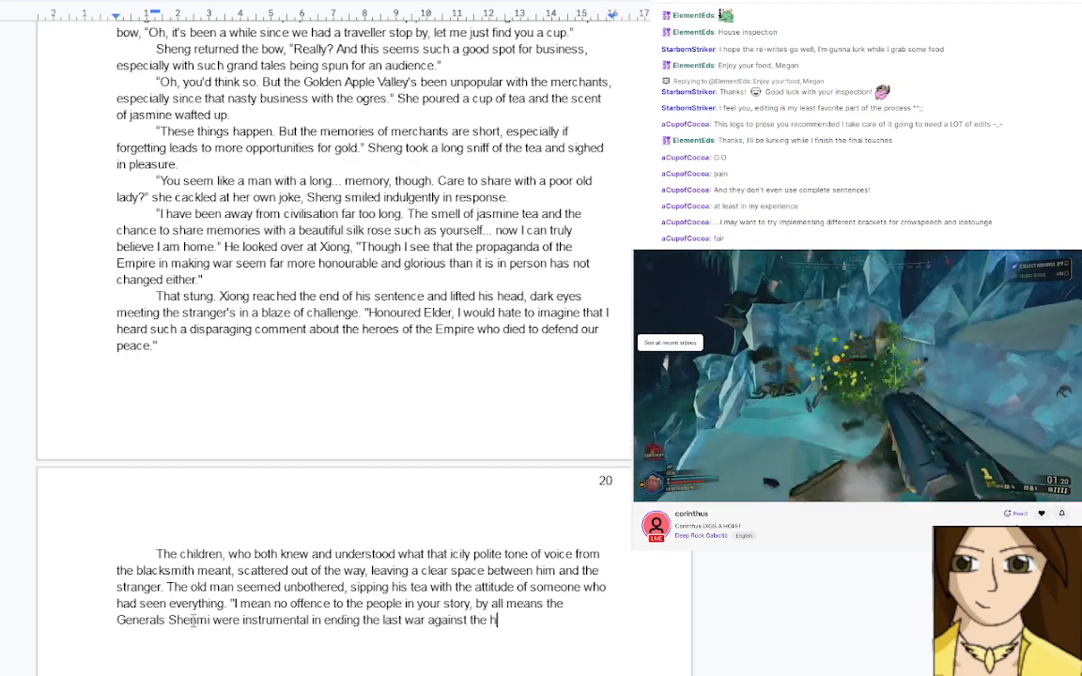
pyautogui.write('Hun')
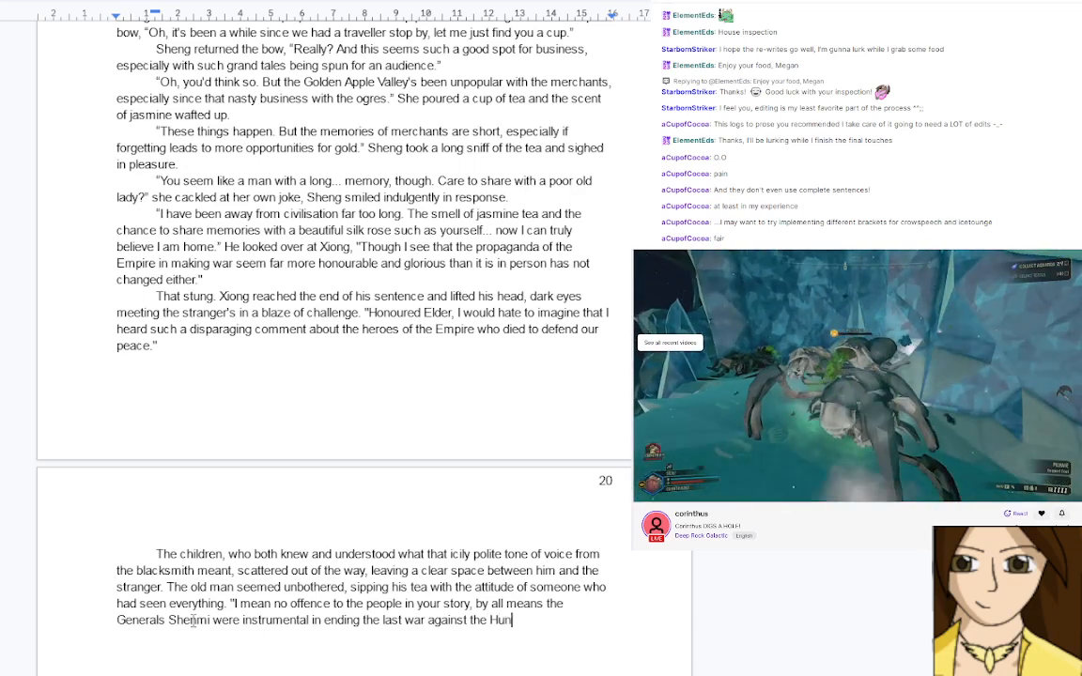
# Continue the old man's reply after "Huns" with ", but such tales"
pyautogui.write('s, b')
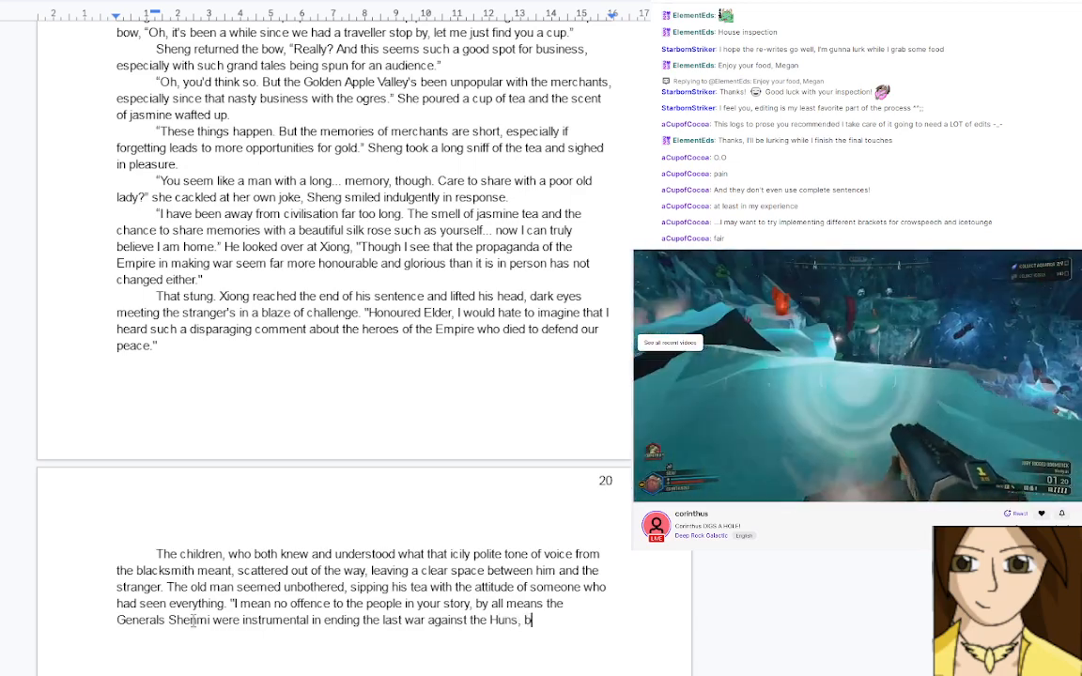
pyautogui.write('ut ')
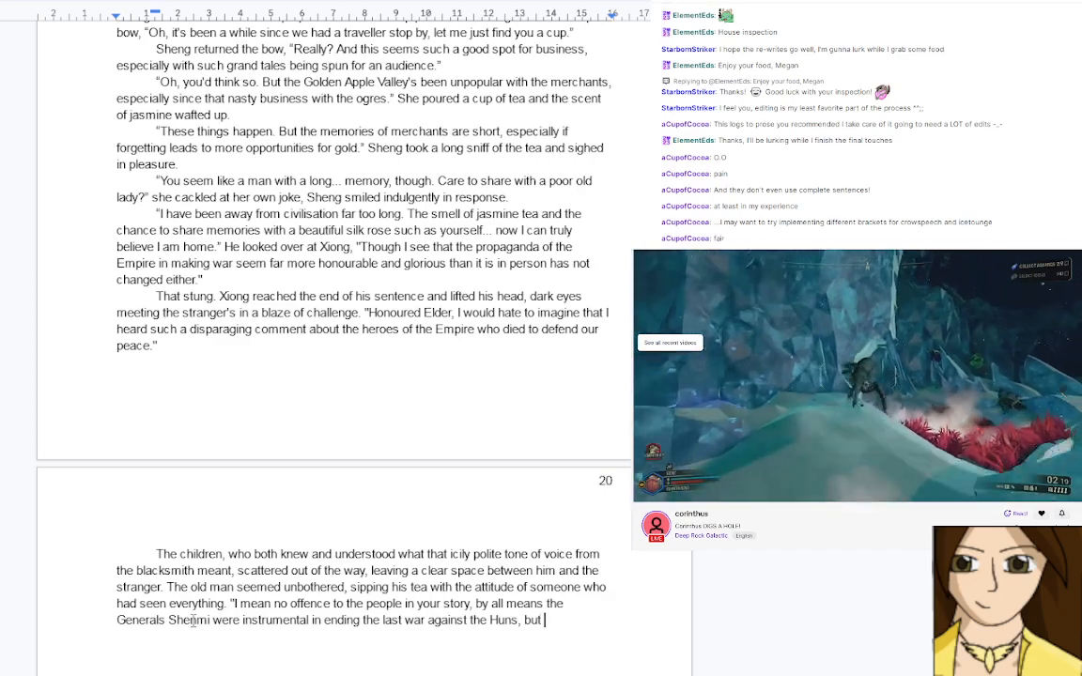
pyautogui.write('such tales')
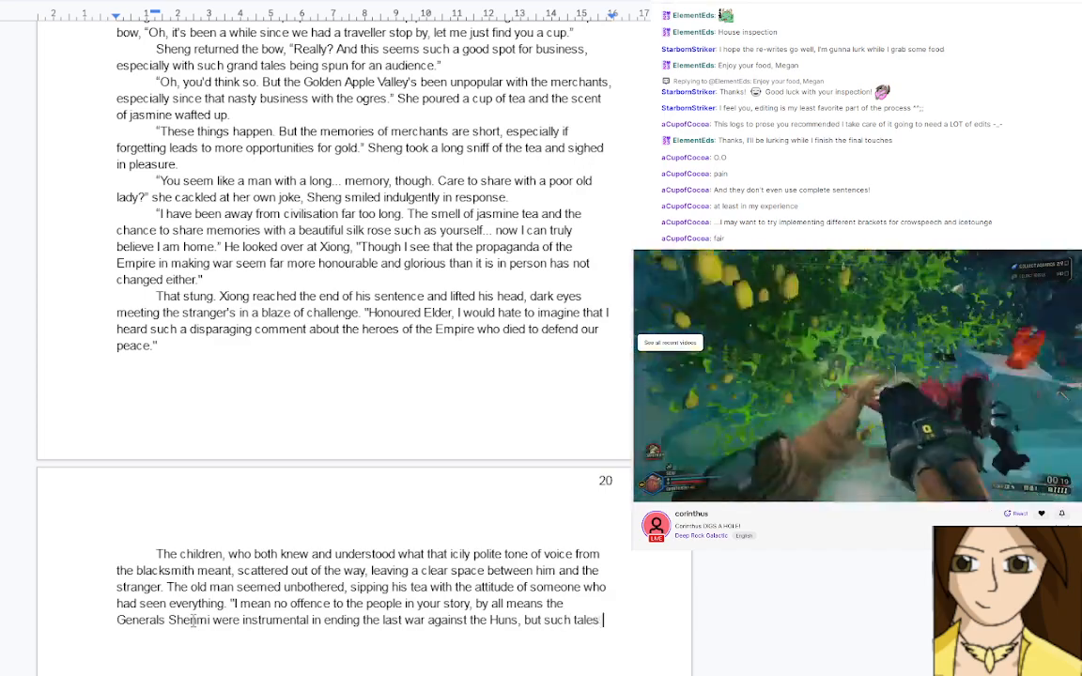
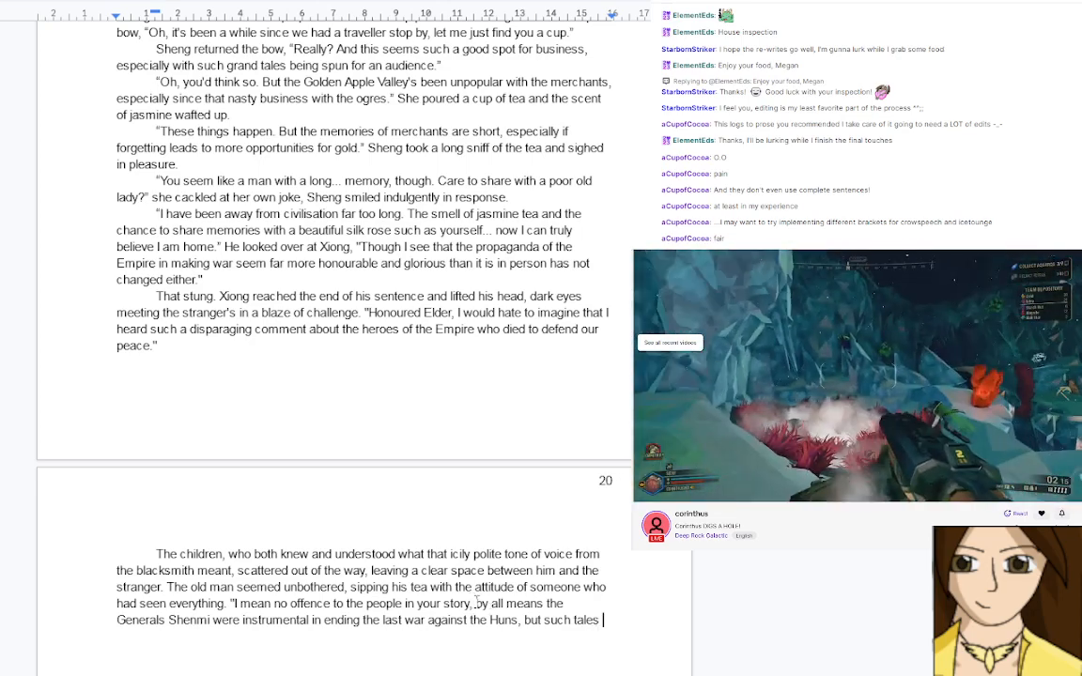
# Delete the clause "by all means the Generals Shenmi were instrumental in ending the last war against the Huns," from the reply
pyautogui.moveTo(476, 603); pyautogui.dragTo(522, 621)
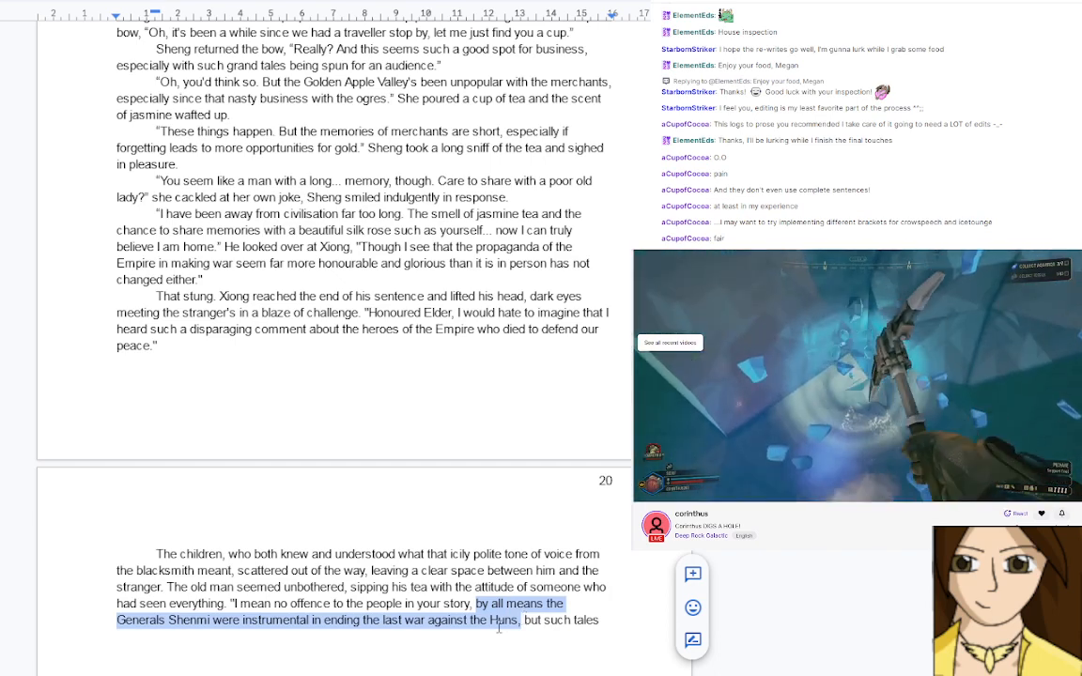
pyautogui.press('BackSpace')
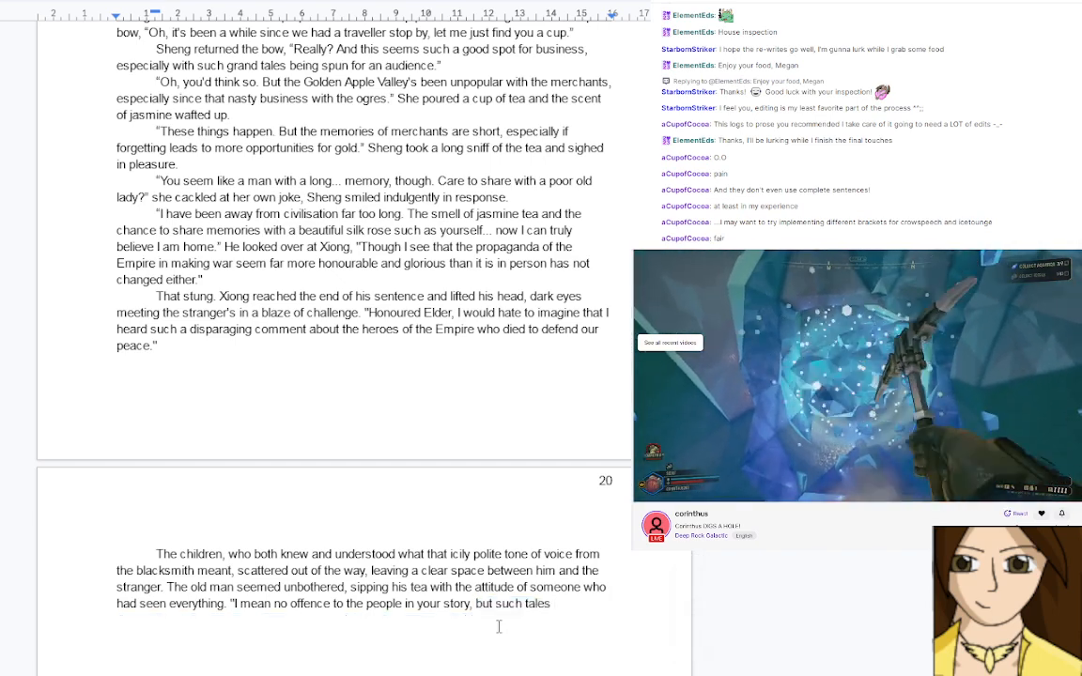
# Continue the reply after "but such tales" with "are always embellished to make war"
pyautogui.write('are alwa')
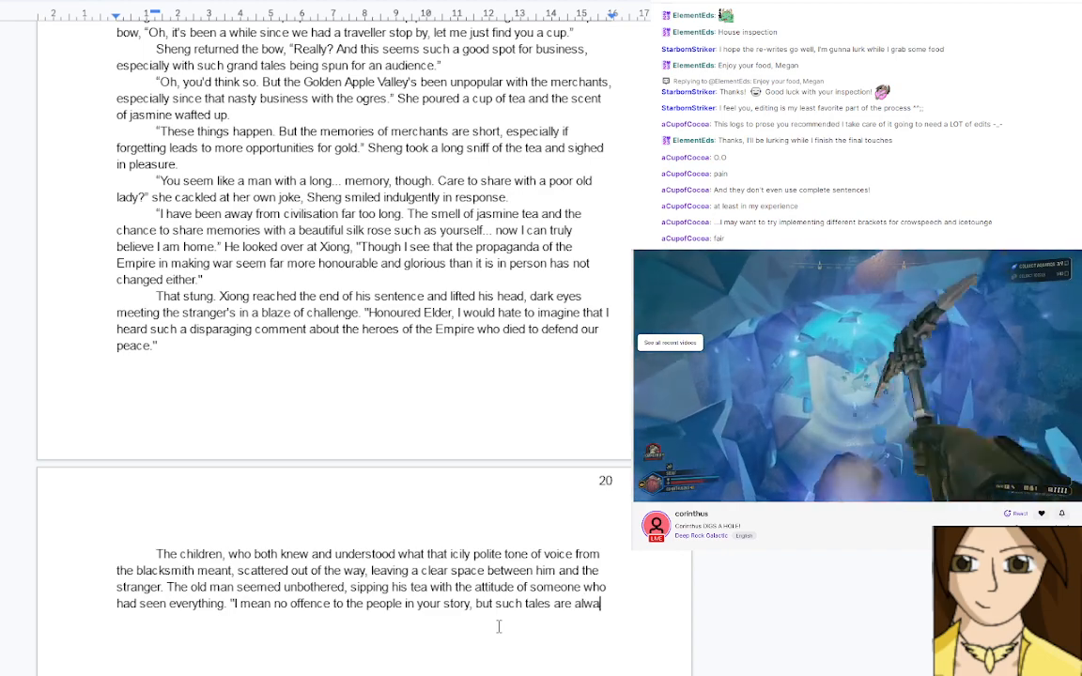
pyautogui.write('y')
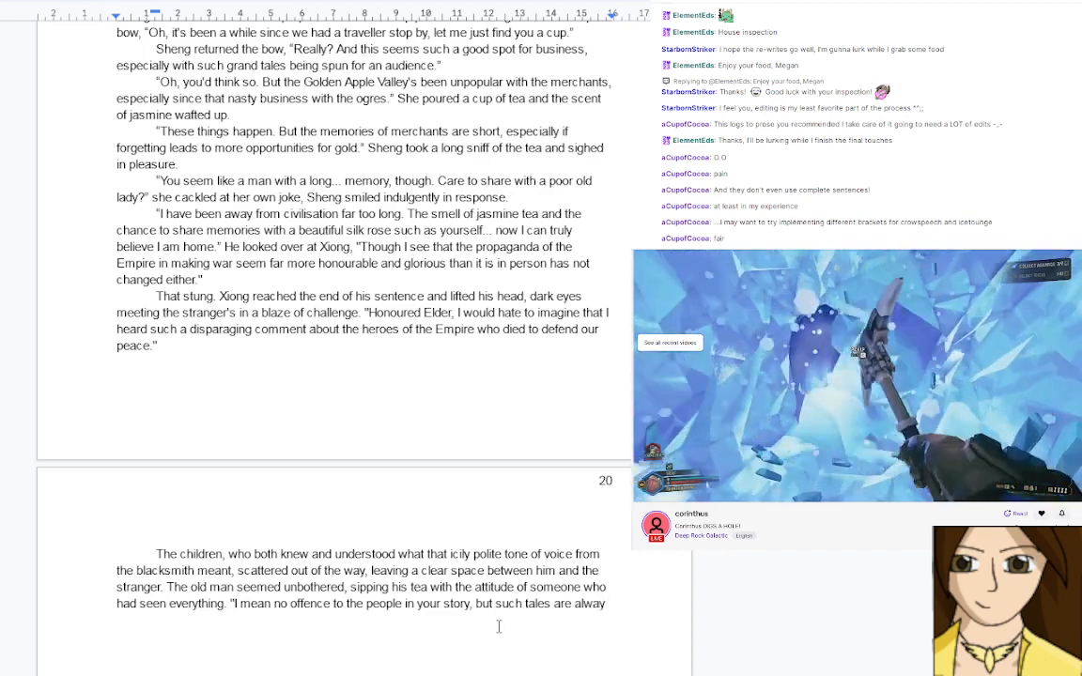
pyautogui.write('s')
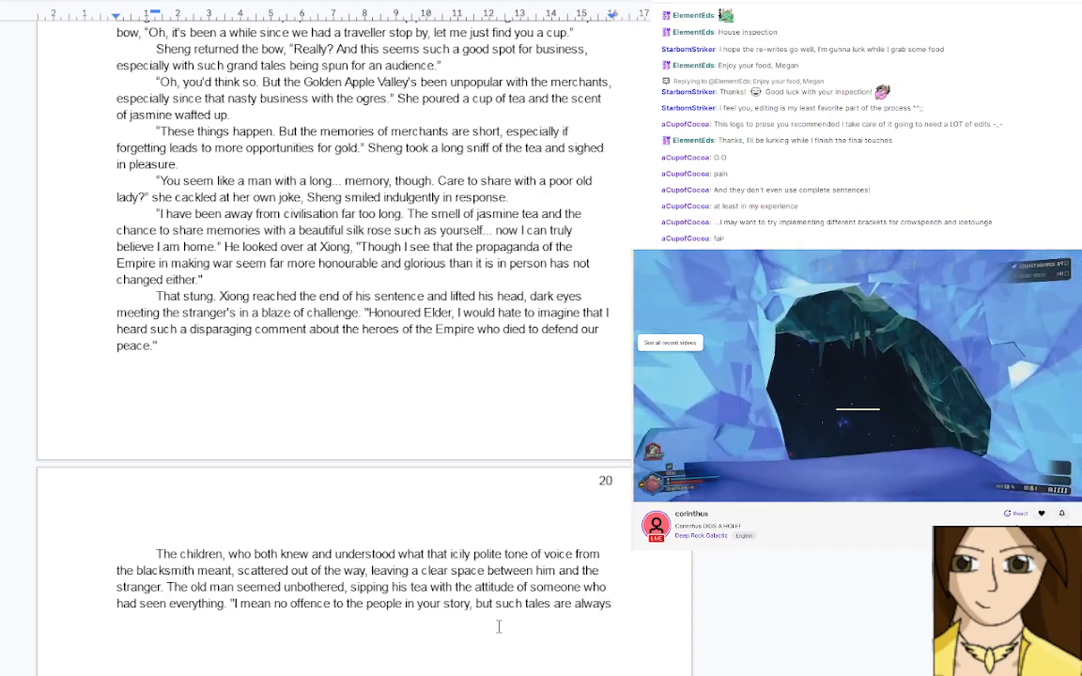
pyautogui.write(' embel')
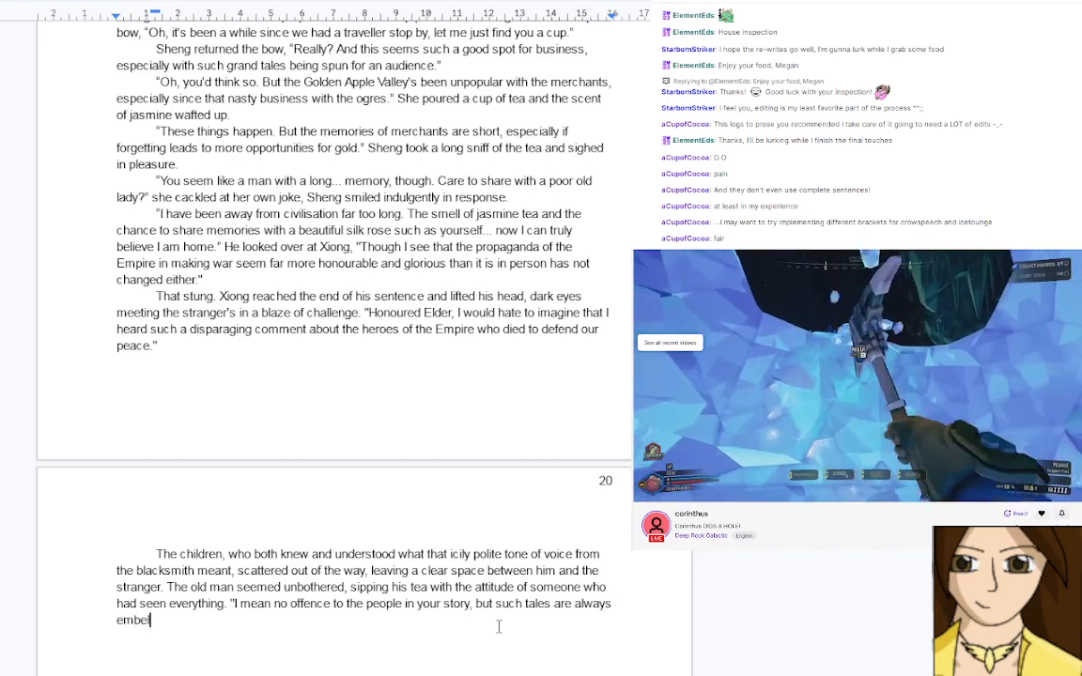
pyautogui.write('lished to')
pyautogui.write('m')
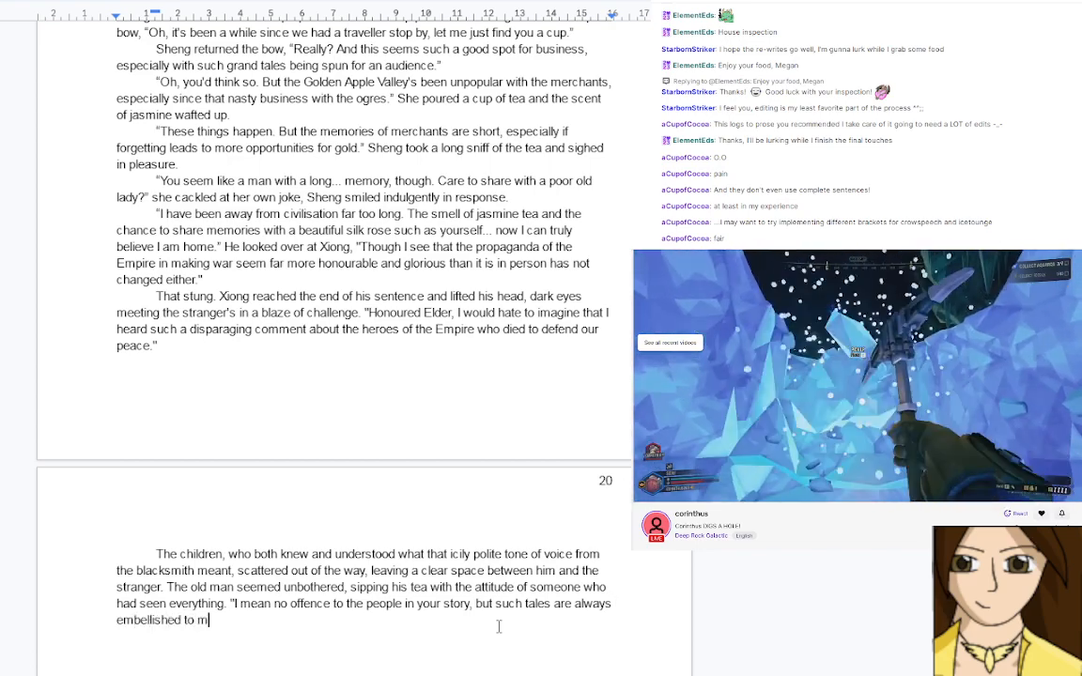
pyautogui.write('ake war ')
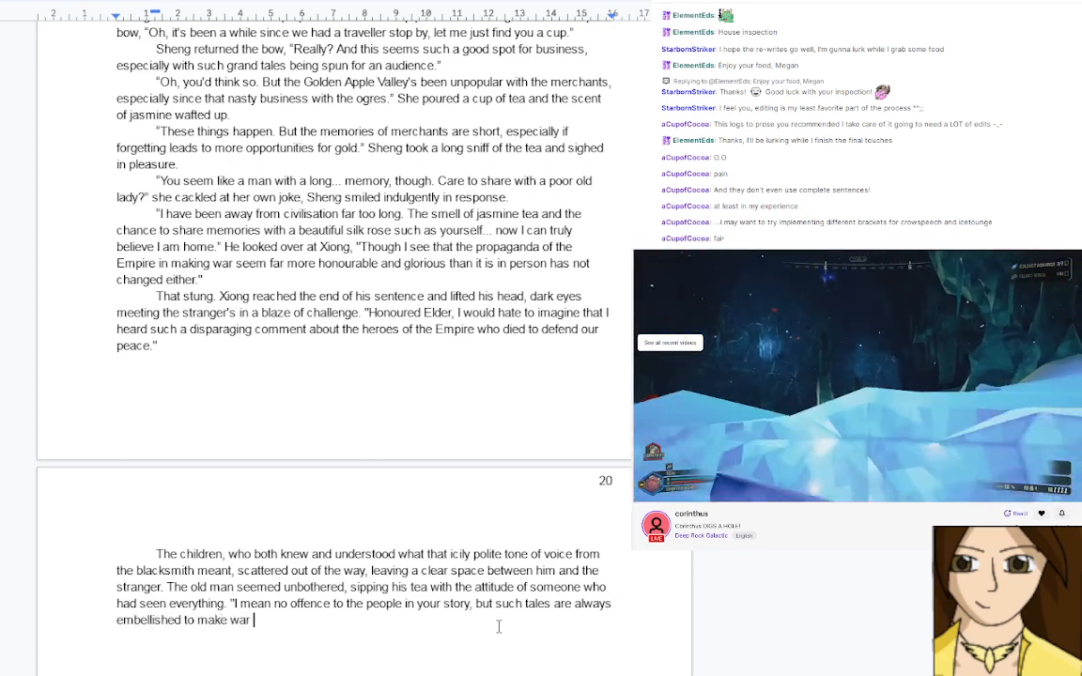
# Continue the reply after "make war" with "seem more glorious than it is, and tend not to include the blood and"
pyautogui.write('seem more gloir')
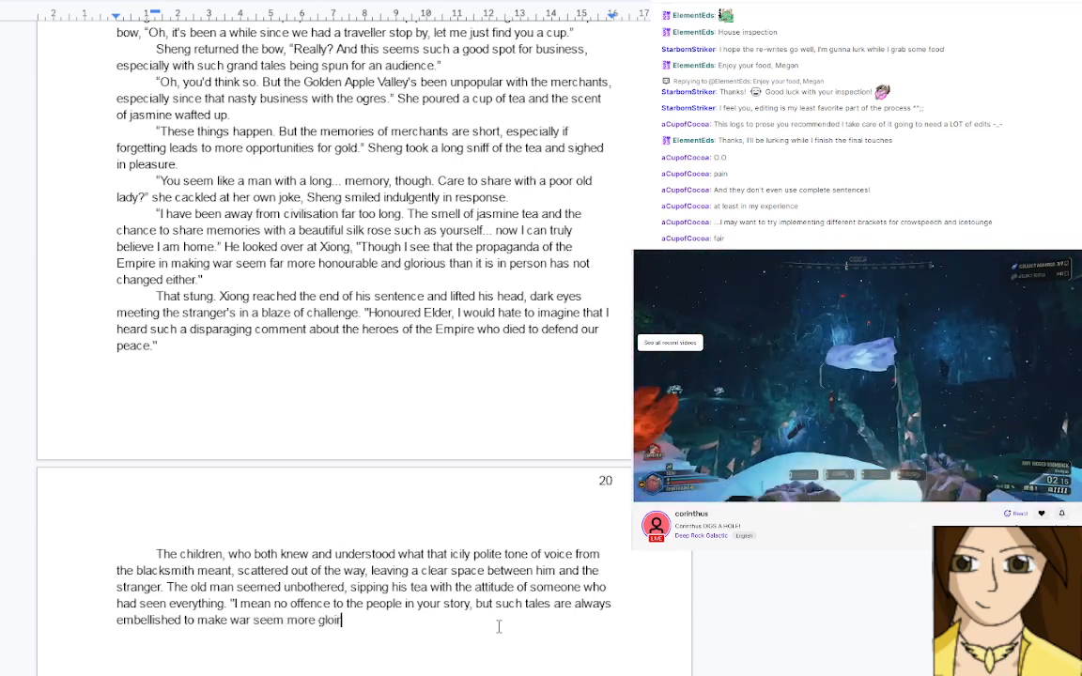
pyautogui.press('BackSpace')
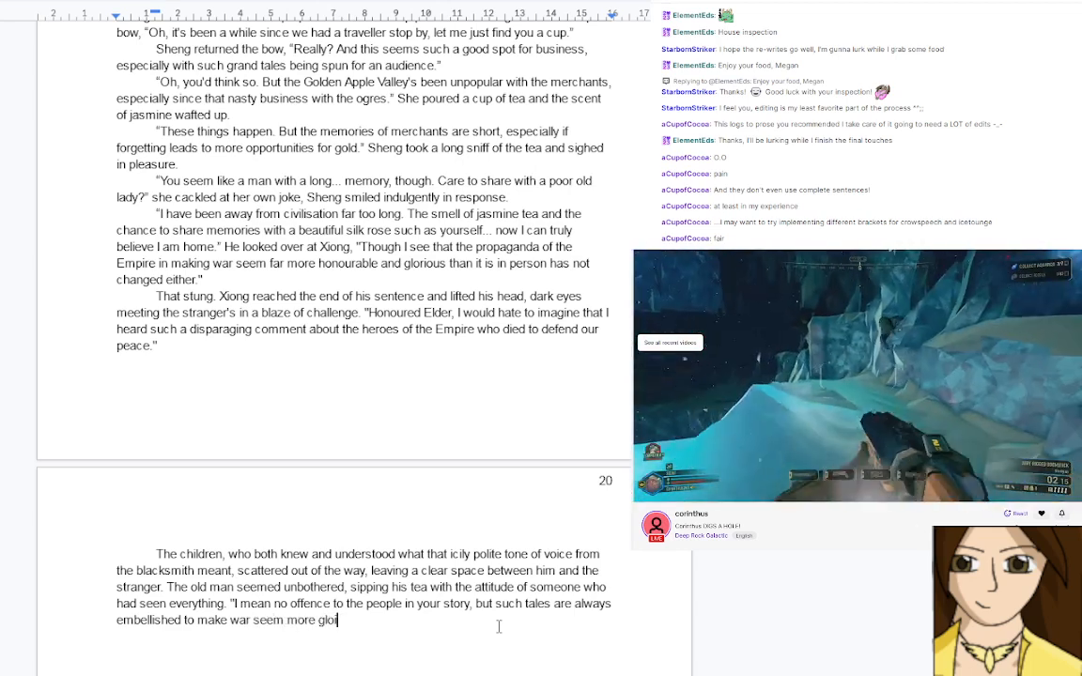
pyautogui.write('ious th')
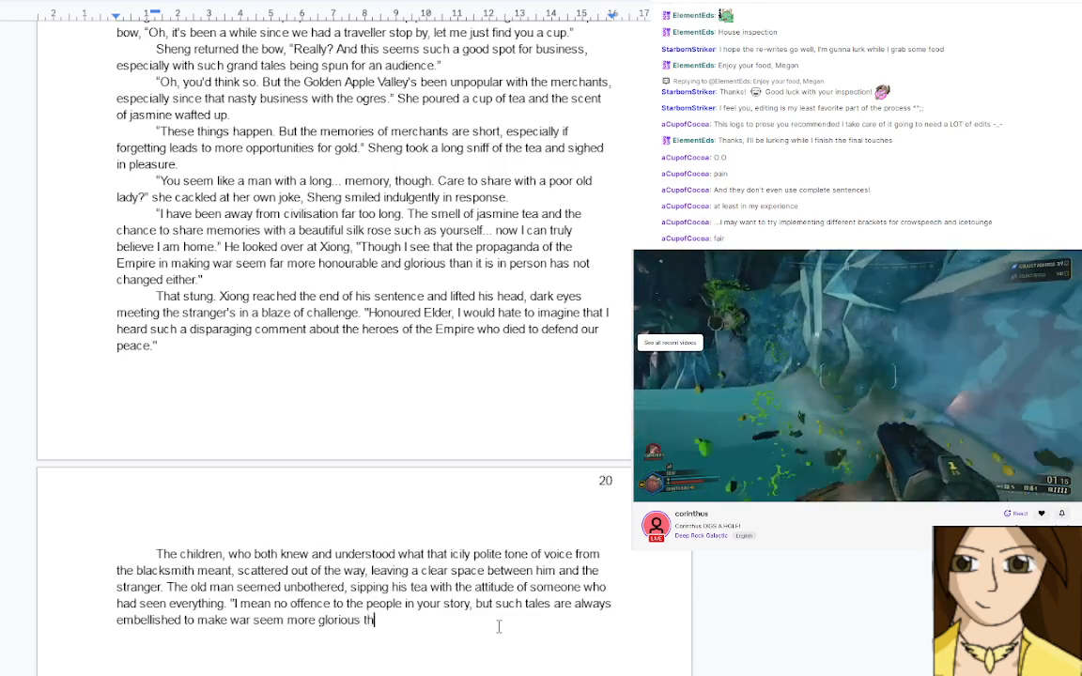
pyautogui.write('an it i')
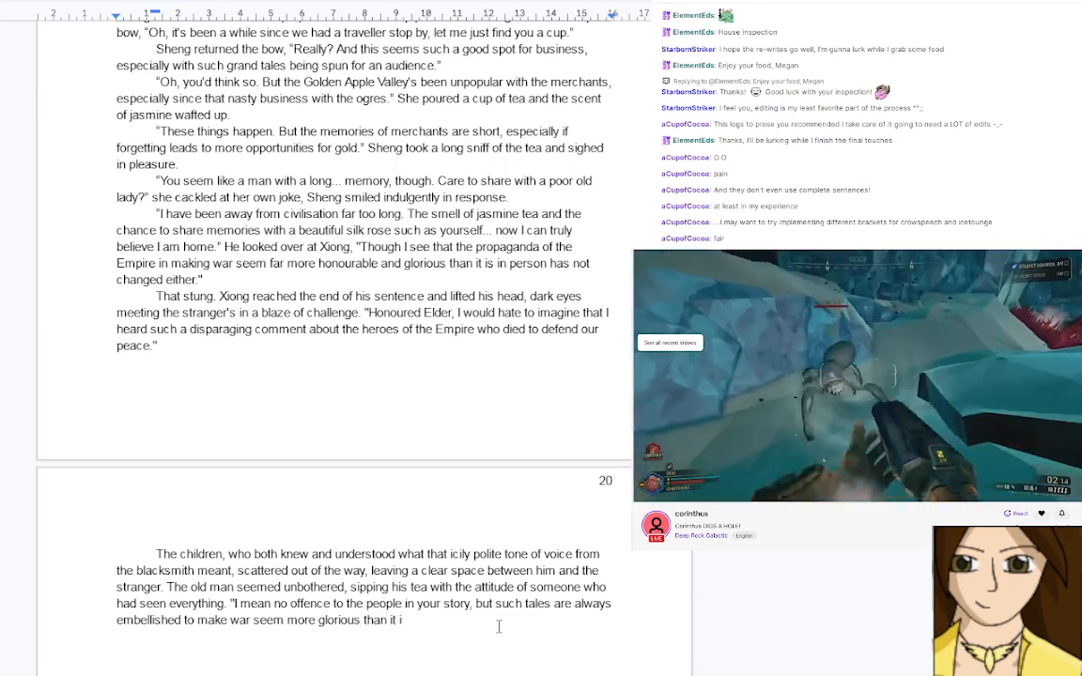
pyautogui.write('s, and te')
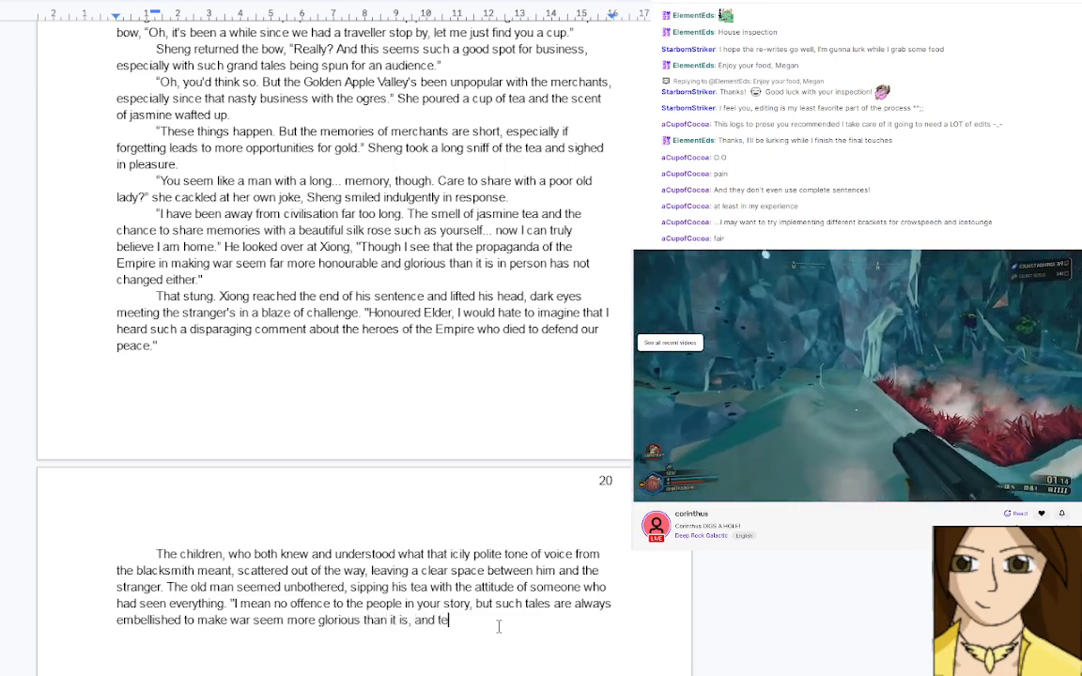
pyautogui.write('nd not to')
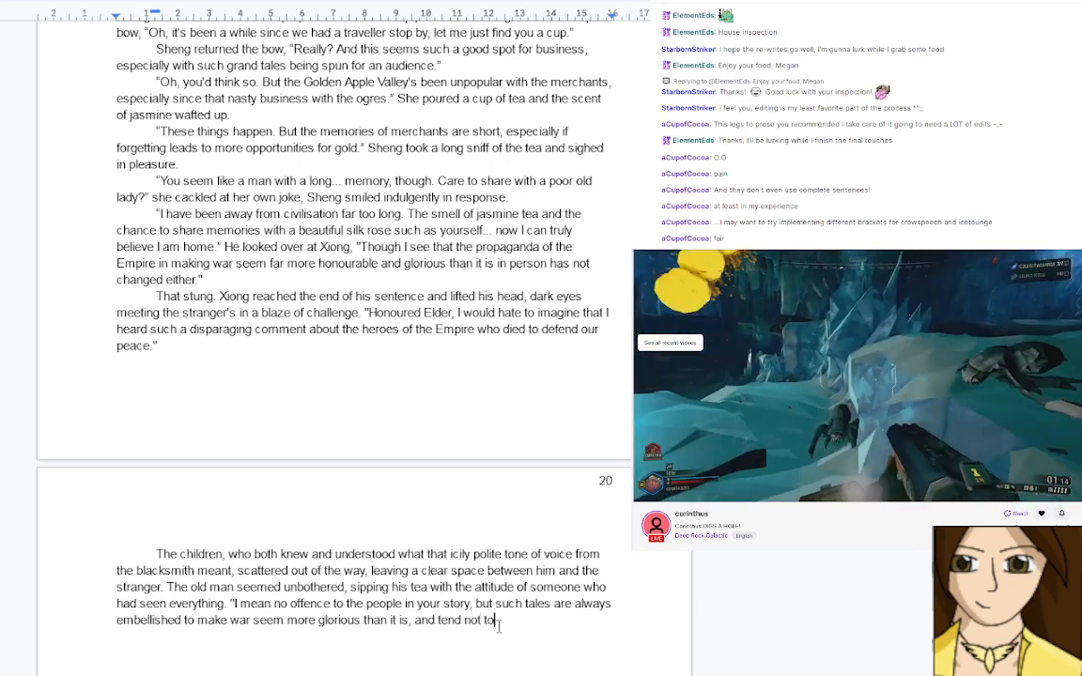
pyautogui.write(' include')
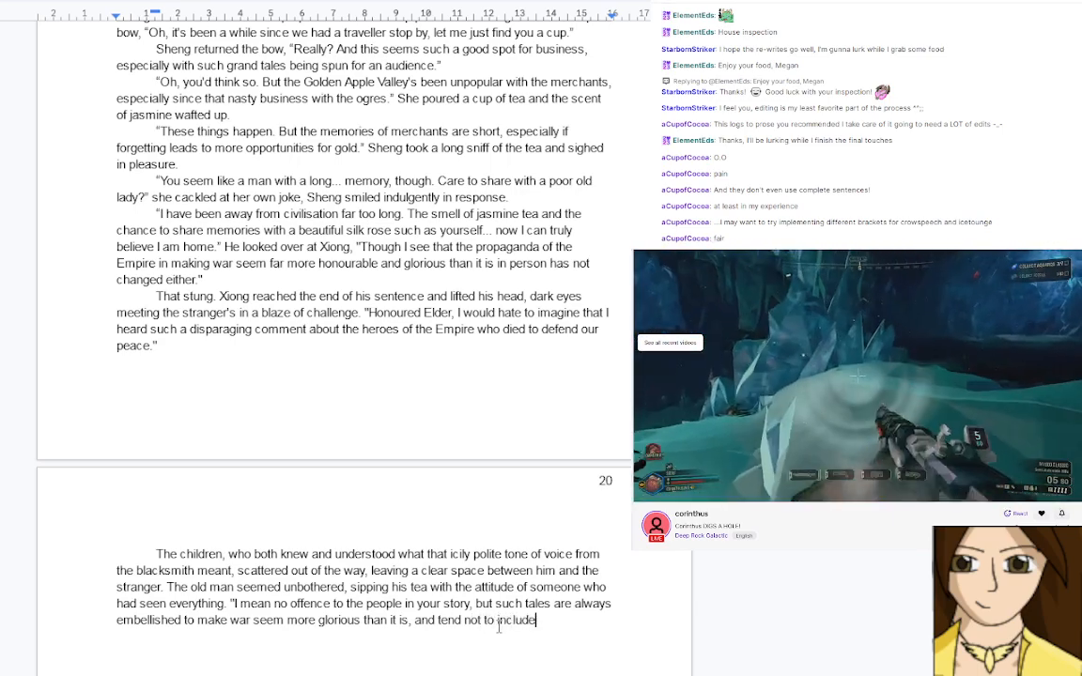
pyautogui.write(' the blood ')
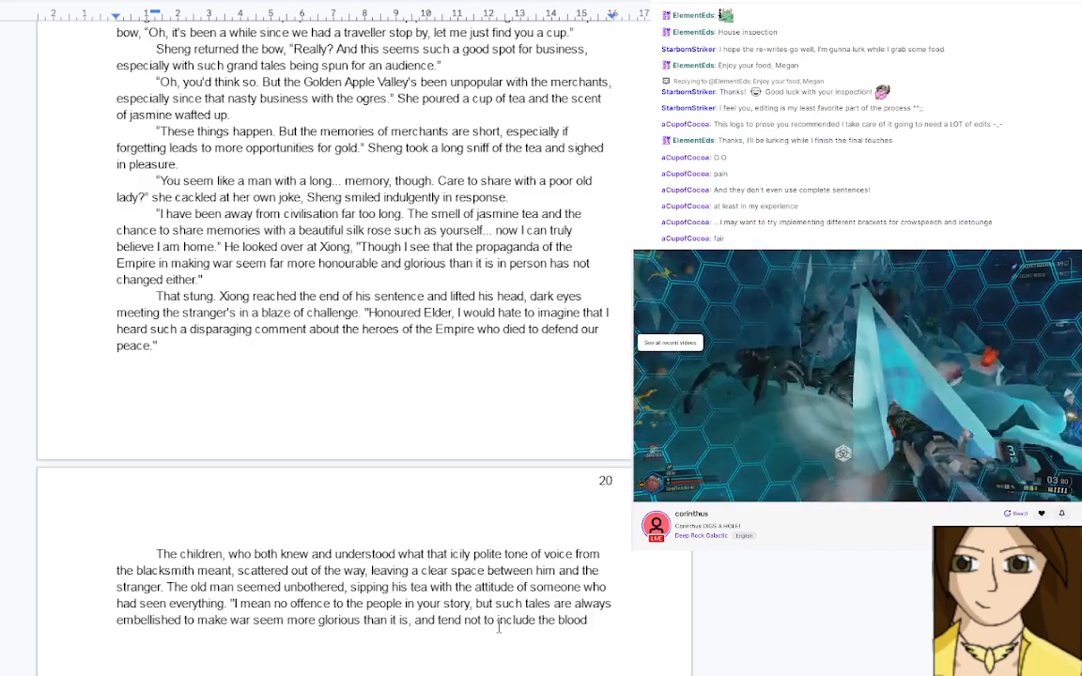
pyautogui.write('and')
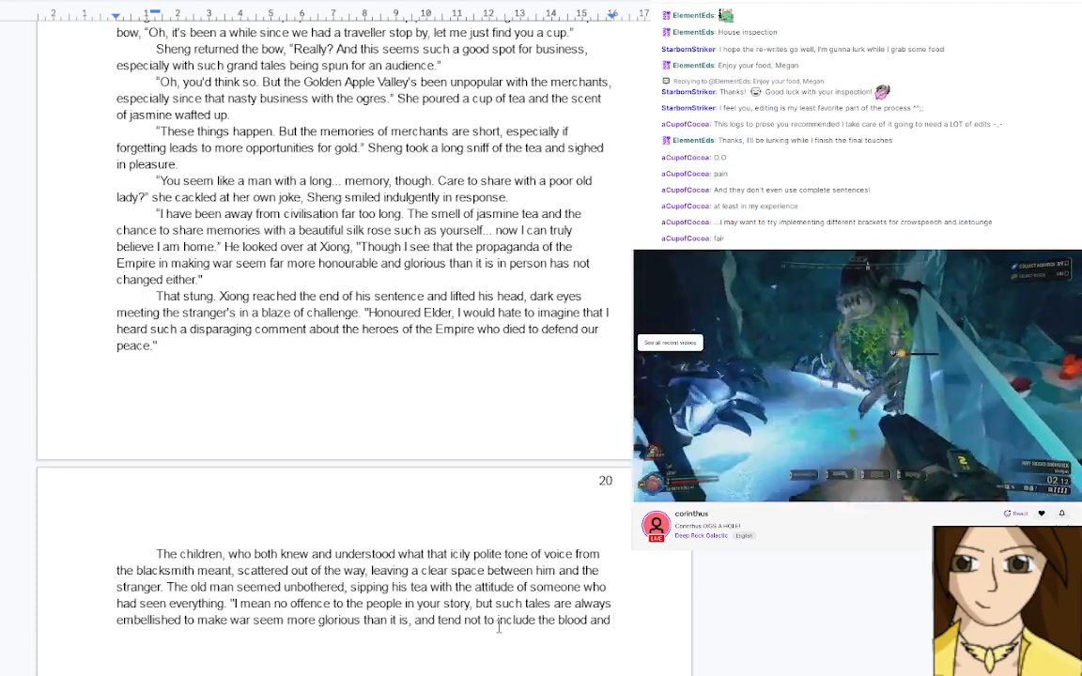
pyautogui.write(' swea')
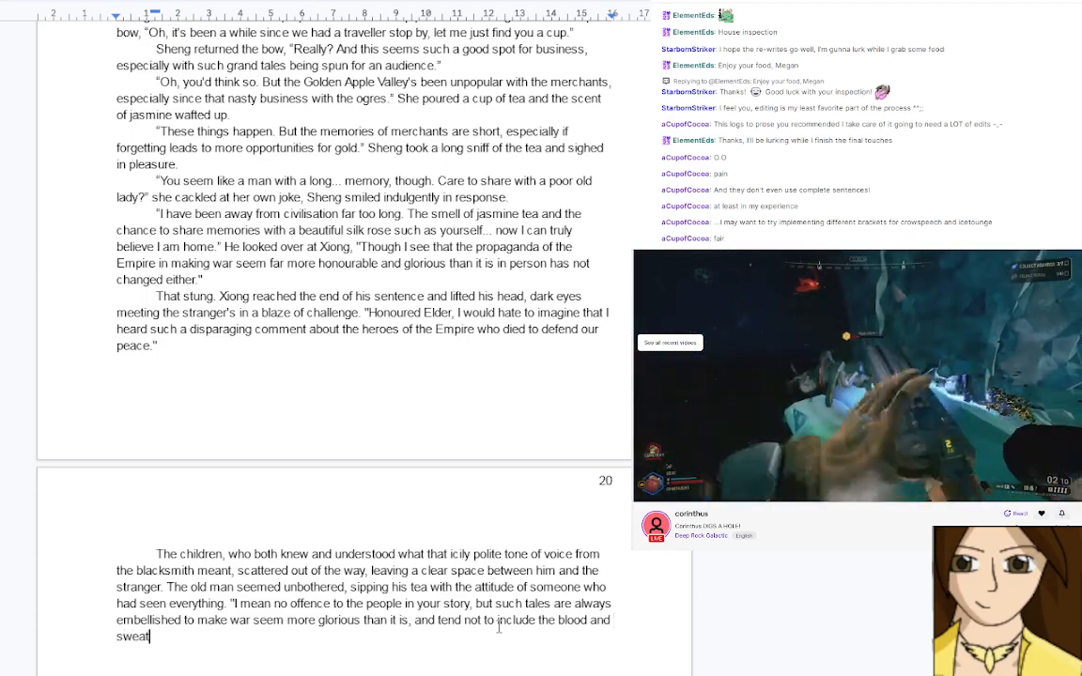
pyautogui.write('t actually ')
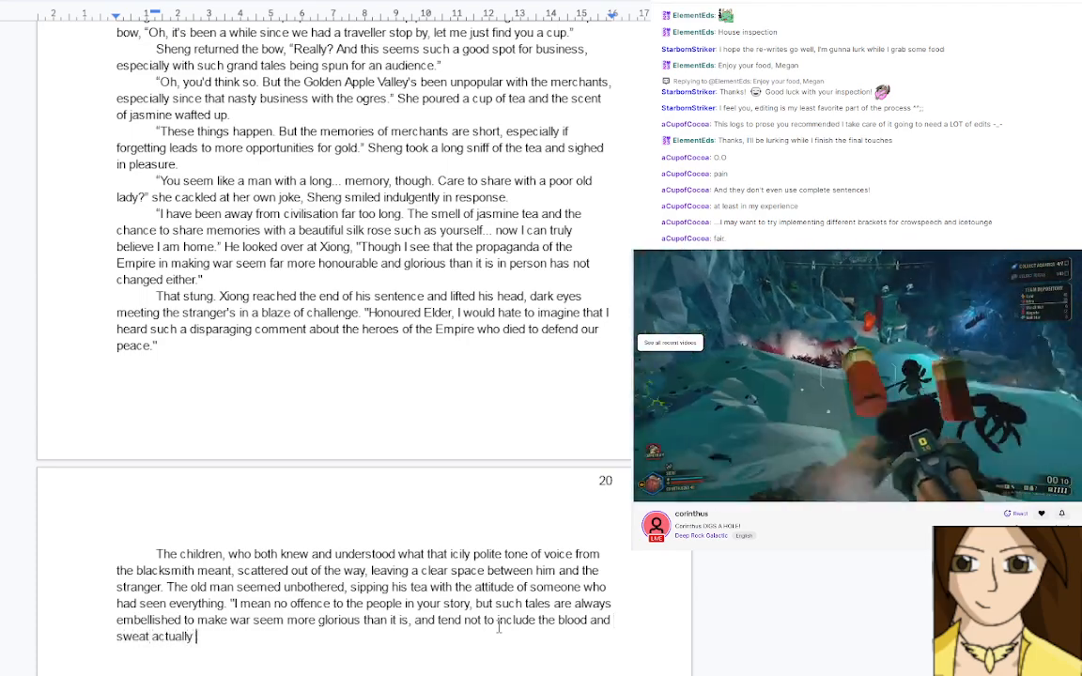
pyautogui.write('found')
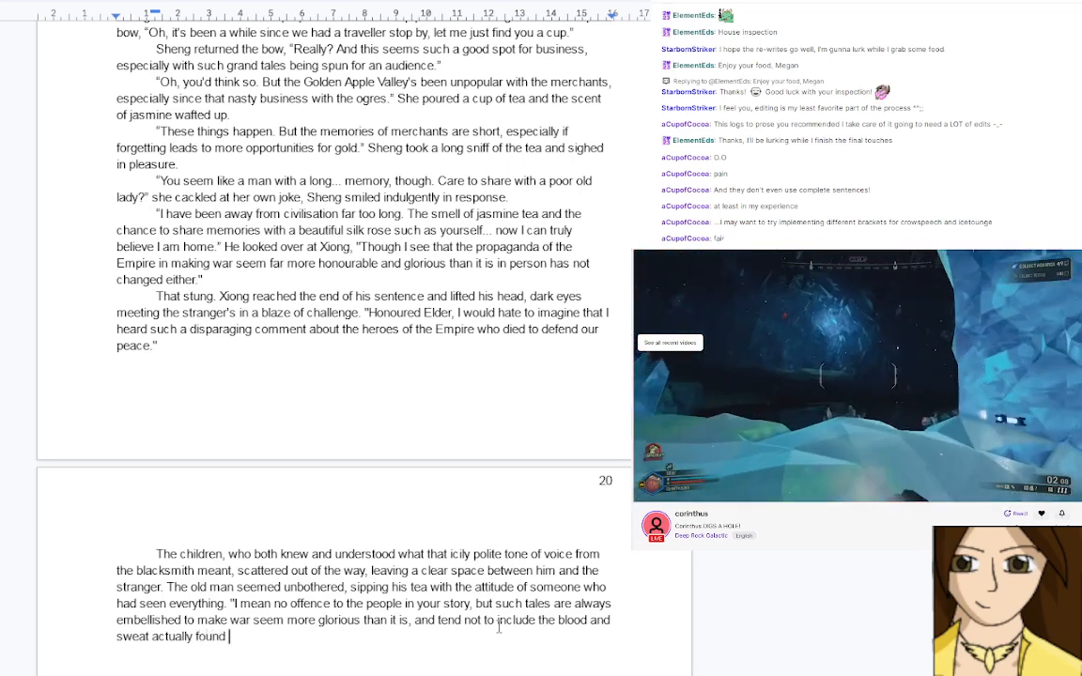
pyautogui.press('BackSpace')
pyautogui.press('BackSpace')
pyautogui.press('BackSpace')
pyautogui.press('BackSpace')
pyautogui.press('BackSpace')
pyautogui.press('BackSpace')
pyautogui.press('BackSpace')
pyautogui.press('BackSpace')
pyautogui.press('BackSpace')
pyautogui.press('BackSpace')
pyautogui.press('BackSpace')
pyautogui.press('BackSpace')
pyautogui.press('BackSpace')
pyautogui.press('BackSpace')
pyautogui.press('BackSpace')
pyautogui.press('BackSpace')
pyautogui.press('BackSpace')
pyautogui.press('BackSpace')
pyautogui.press('BackSpace')
pyautogui.press('BackSpace')
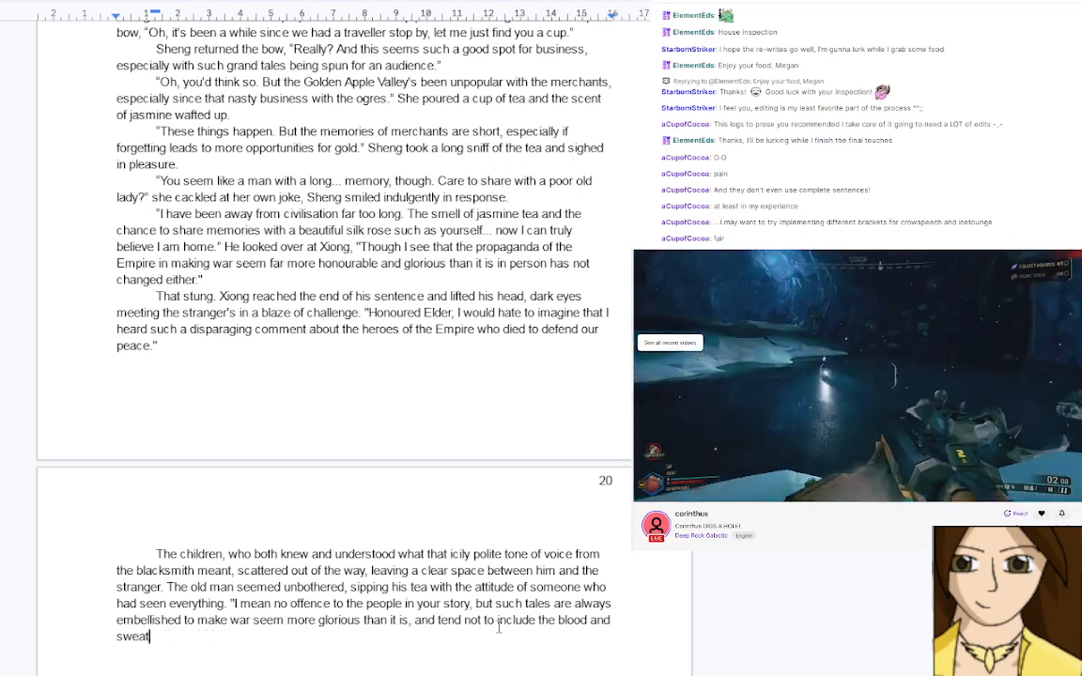
# Continue the reply after "the blood and" with "despair actually found while your"
pyautogui.write('des')
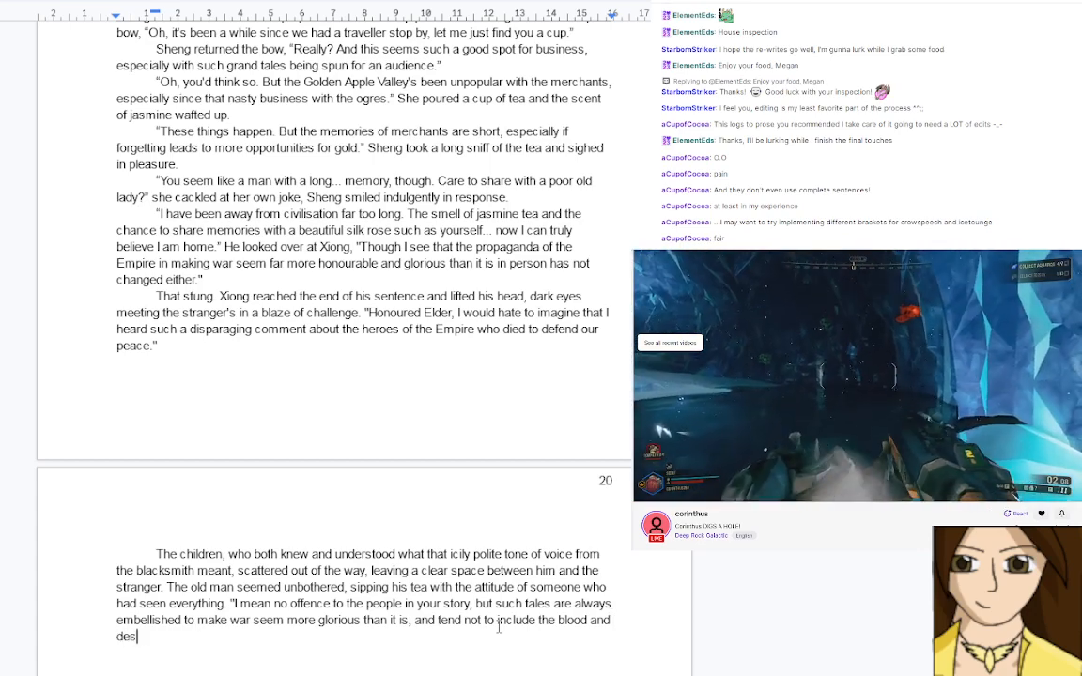
pyautogui.write('pair found in')
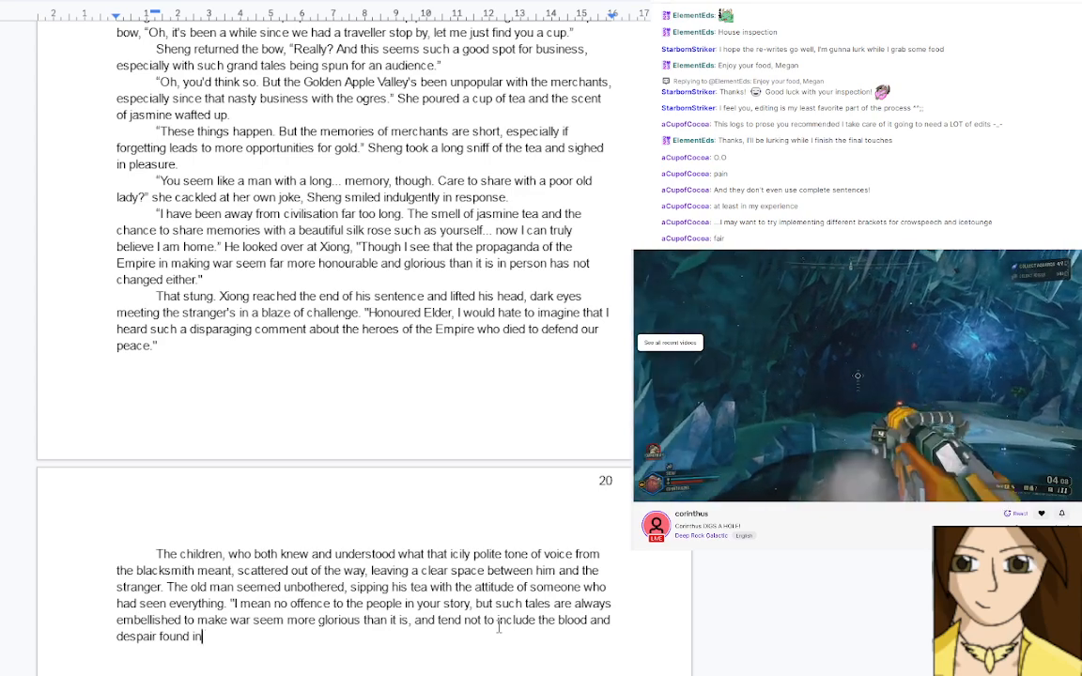
pyautogui.press('BackSpace')
pyautogui.press('BackSpace')
pyautogui.press('BackSpace')
pyautogui.press('BackSpace')
pyautogui.press('BackSpace')
pyautogui.press('BackSpace')
pyautogui.press('BackSpace')
pyautogui.press('BackSpace')
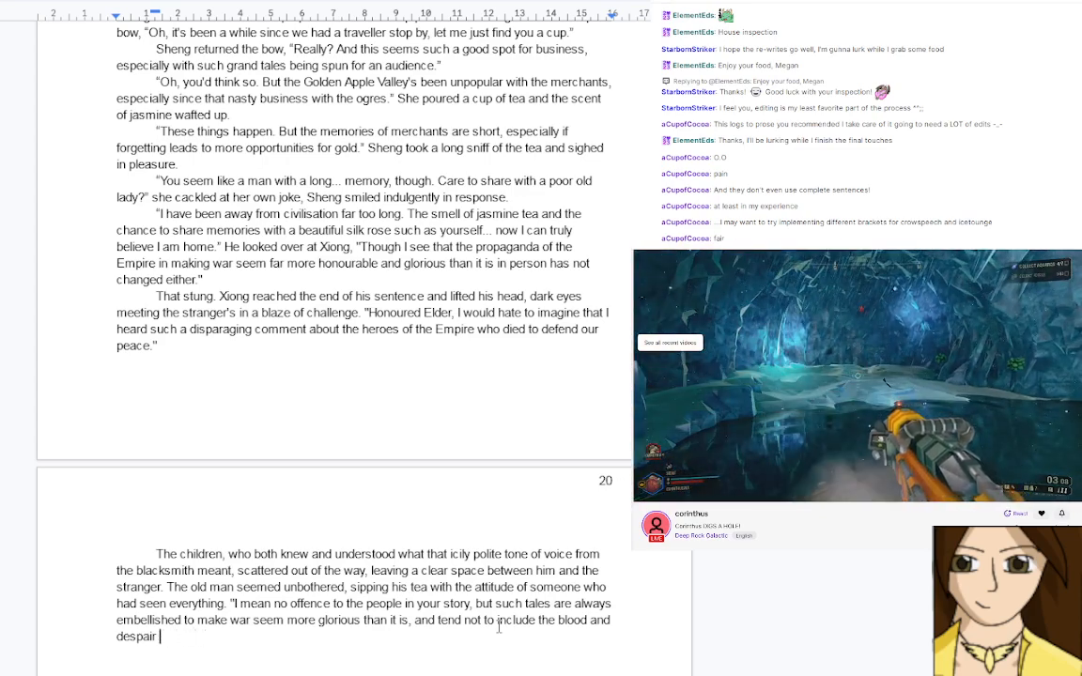
pyautogui.write('actually fou')
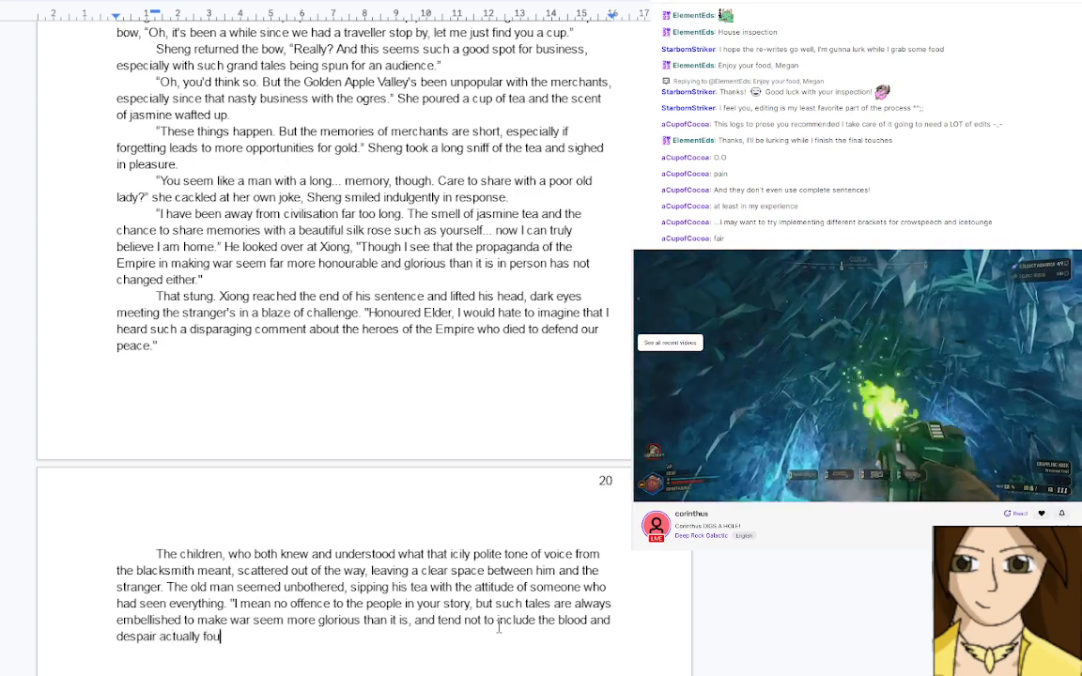
pyautogui.write('nd while your')
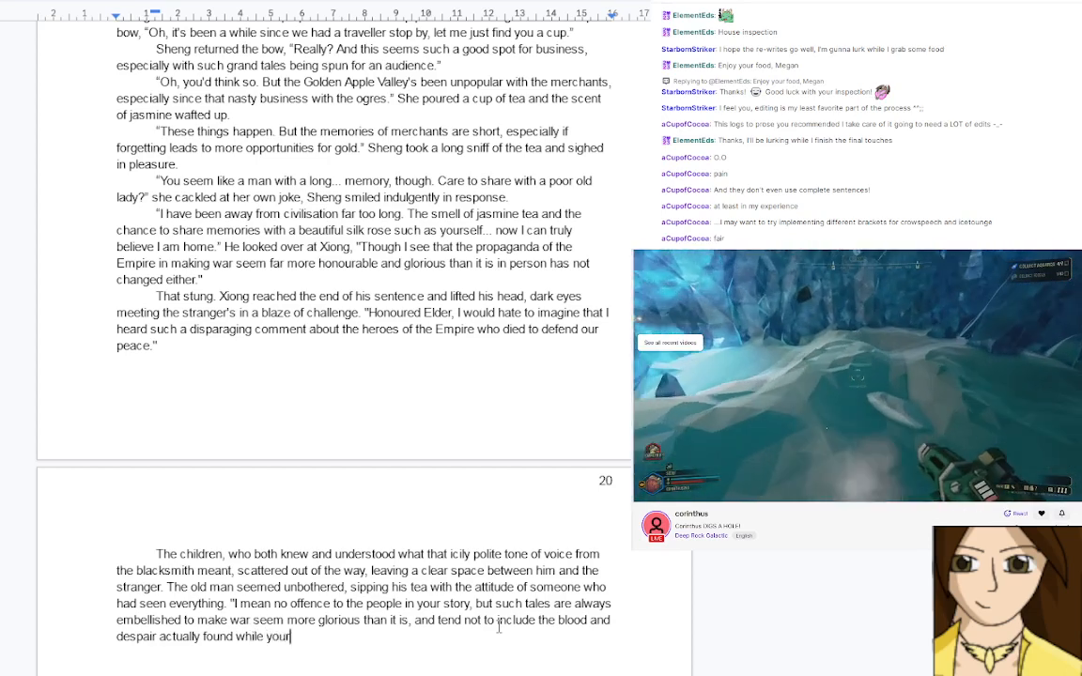
pyautogui.write(' friends are')
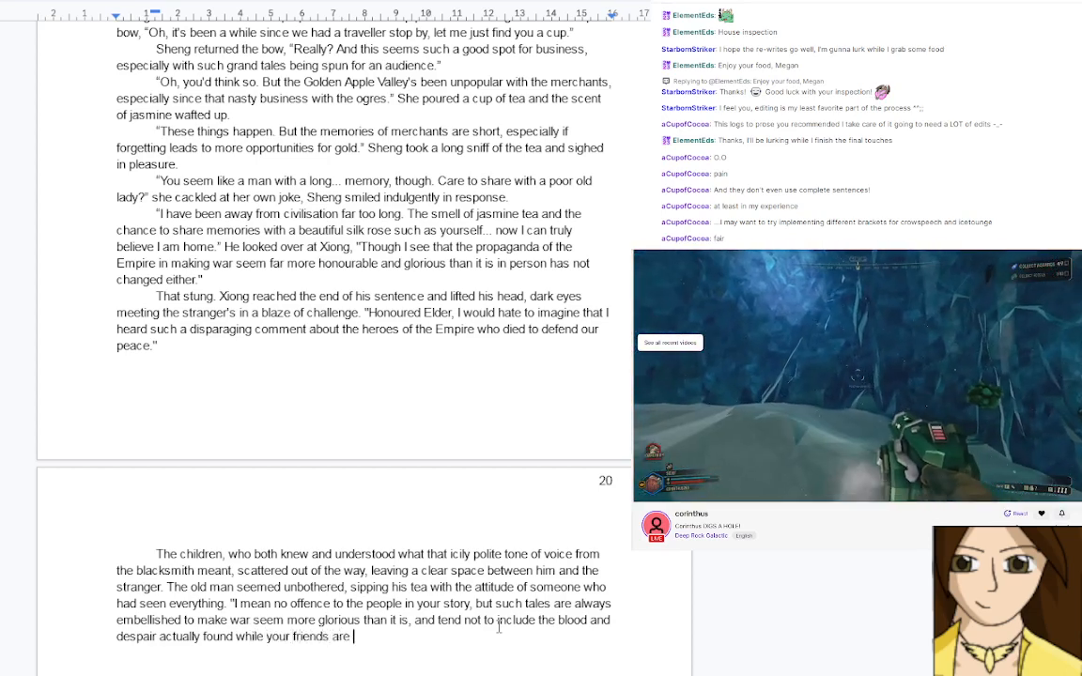
pyautogui.press('BackSpace')
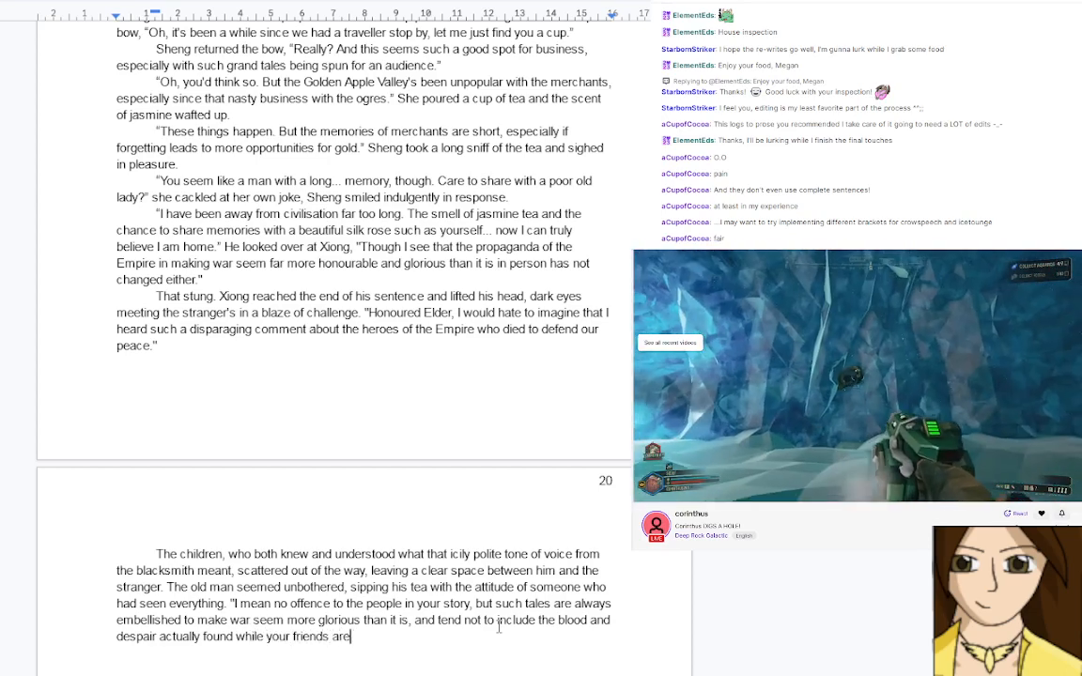
pyautogui.press('BackSpace')
pyautogui.press('BackSpace')
pyautogui.press('BackSpace')
pyautogui.press('BackSpace')
pyautogui.press('BackSpace')
pyautogui.press('BackSpace')
pyautogui.press('BackSpace')
pyautogui.press('BackSpace')
pyautogui.press('BackSpace')
pyautogui.press('BackSpace')
pyautogui.press('BackSpace')
# Finish the old man's reply with "precious comrades are slaughtered around you." and a closing quotation mark
pyautogui.write('pre')
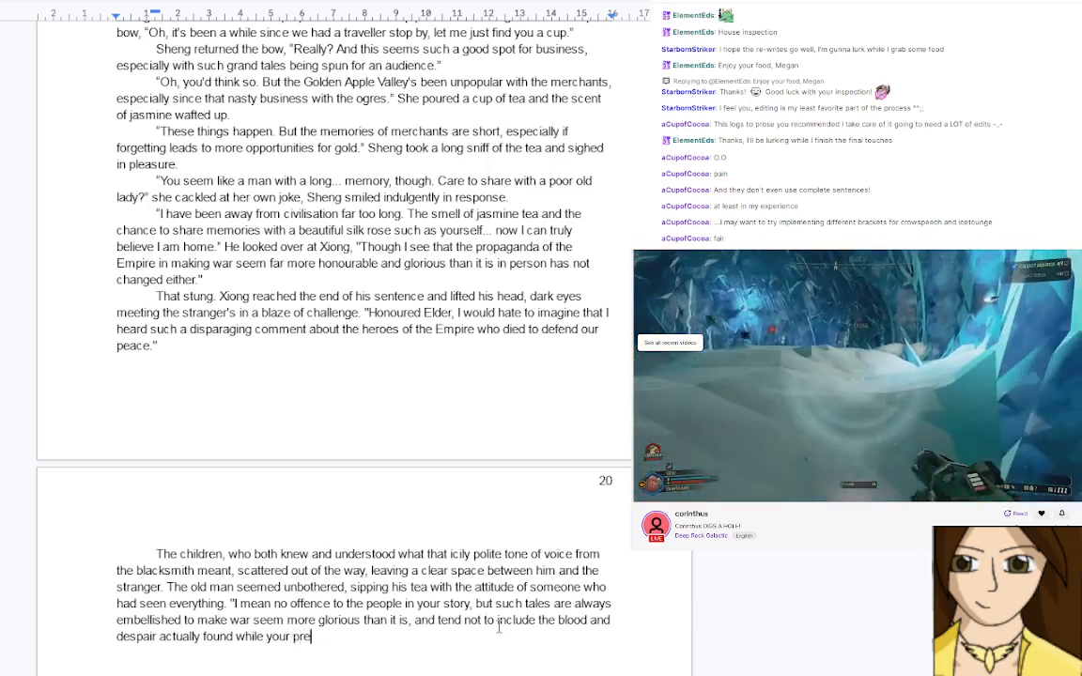
pyautogui.write('cious comra')
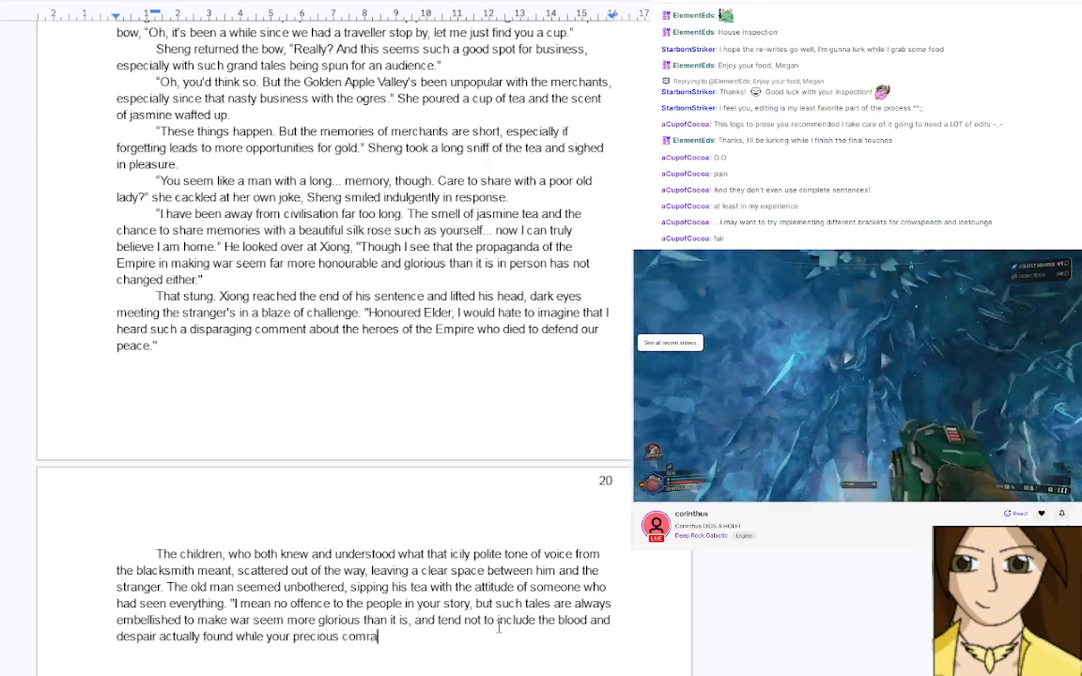
pyautogui.write('des are ')
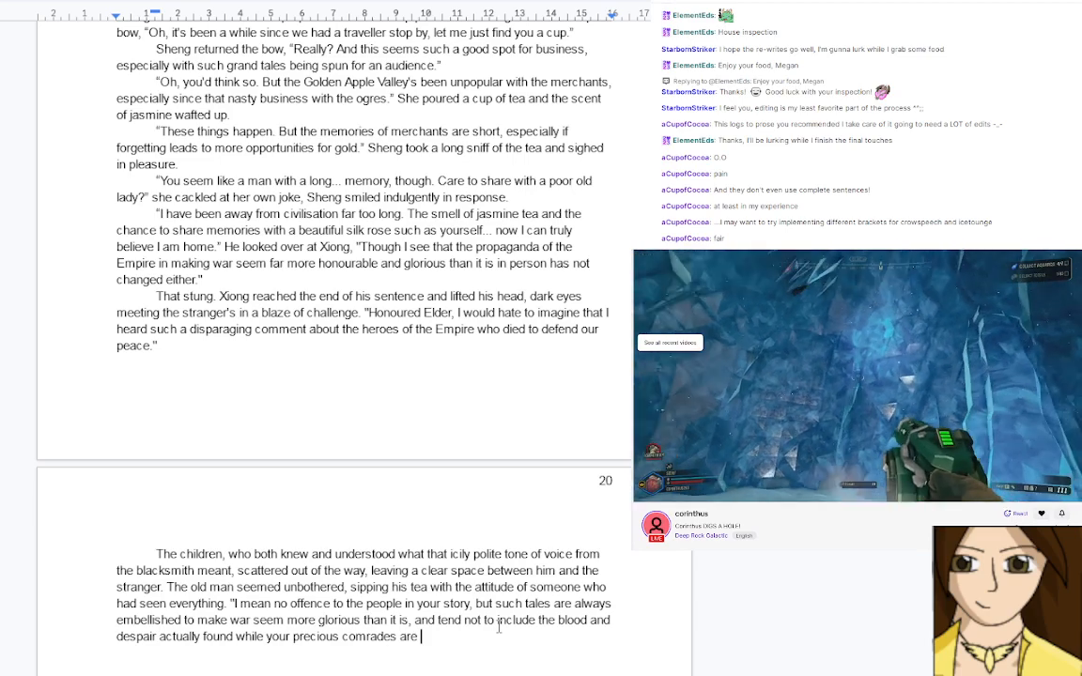
pyautogui.write('sla')
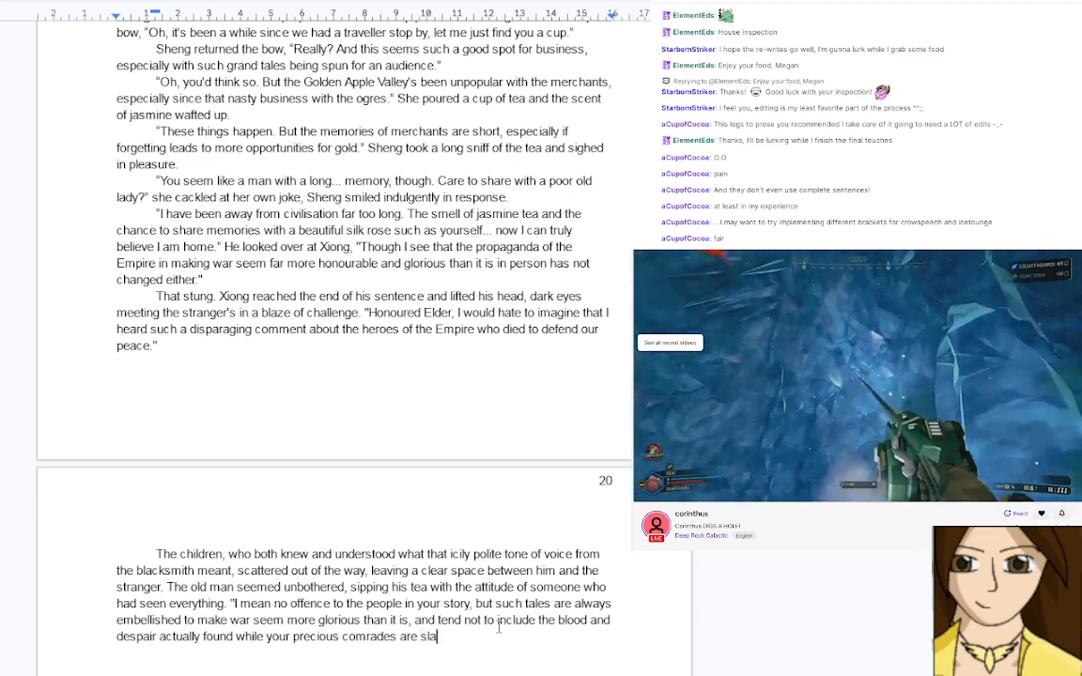
pyautogui.write('ughtered arou')
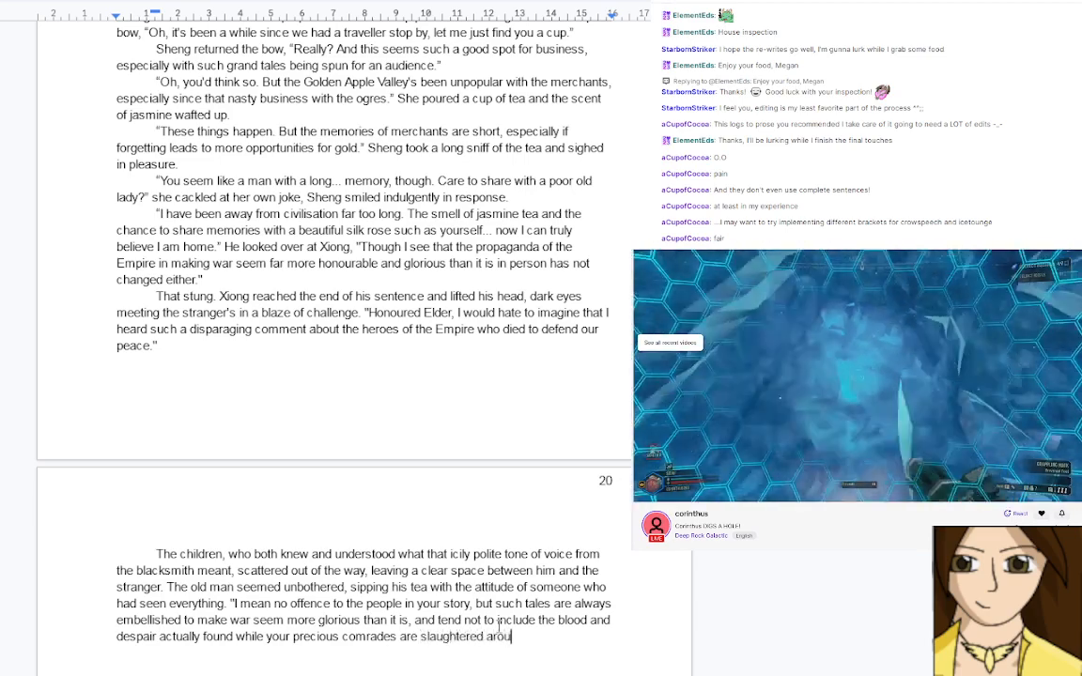
pyautogui.write('nd you')
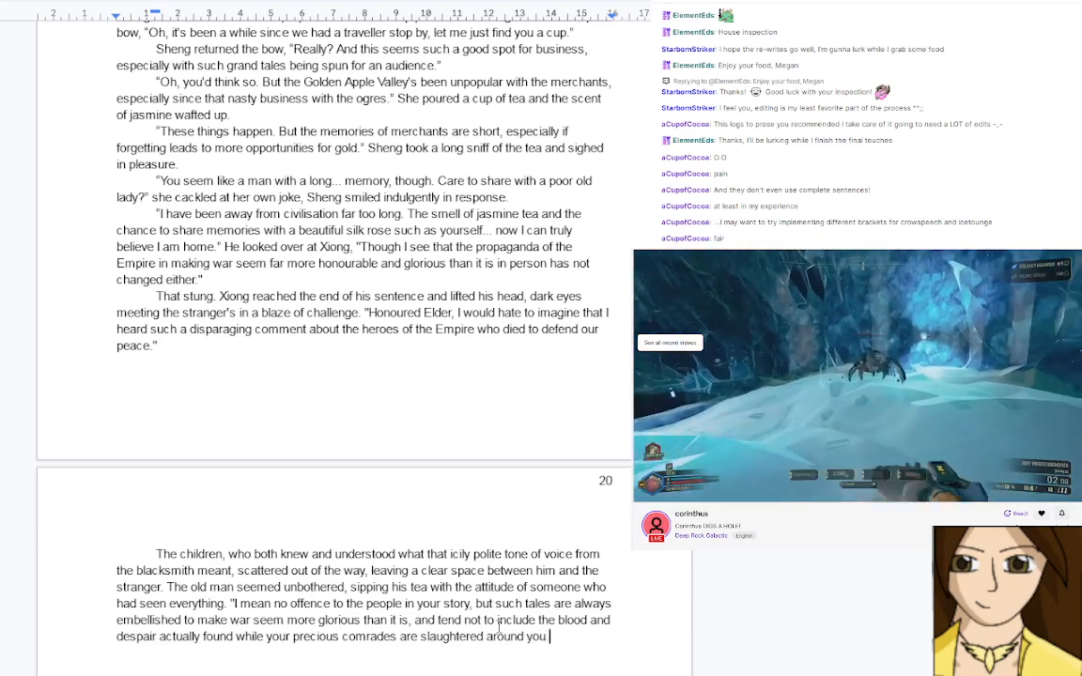
pyautogui.press('BackSpace')
pyautogui.write('."')
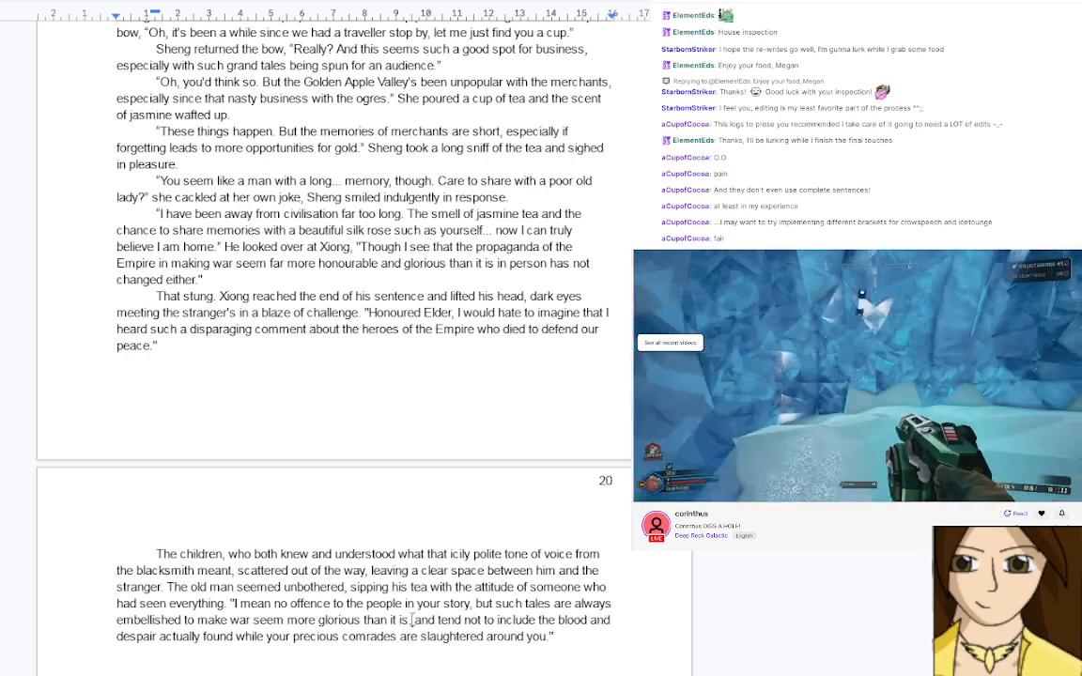
# Split the reply into two sentences after "than it is" by replacing ", and" with ". They"
pyautogui.click(412, 619)
pyautogui.press('Delete')
pyautogui.press('Delete')
pyautogui.press('Delete')
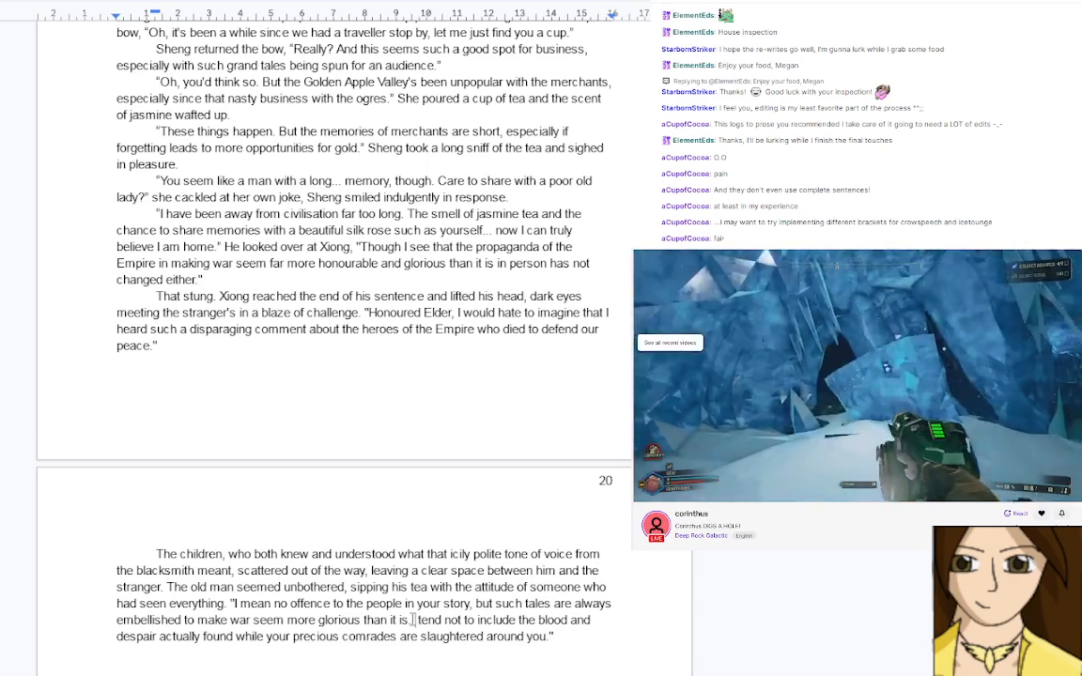
pyautogui.write('They')
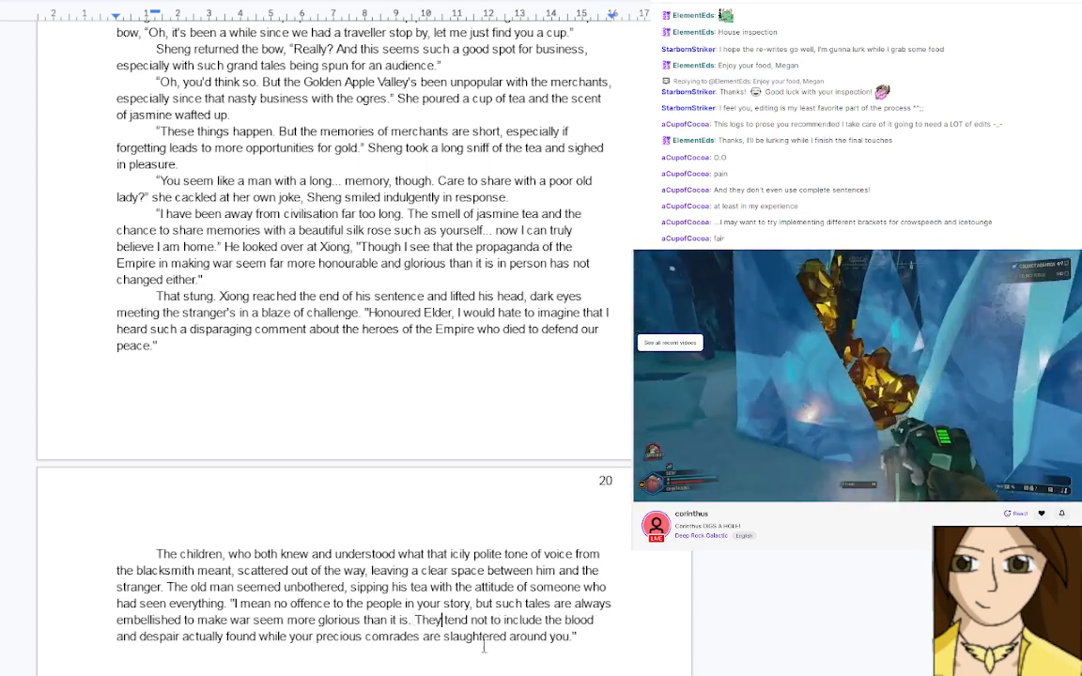
pyautogui.click(582, 636)
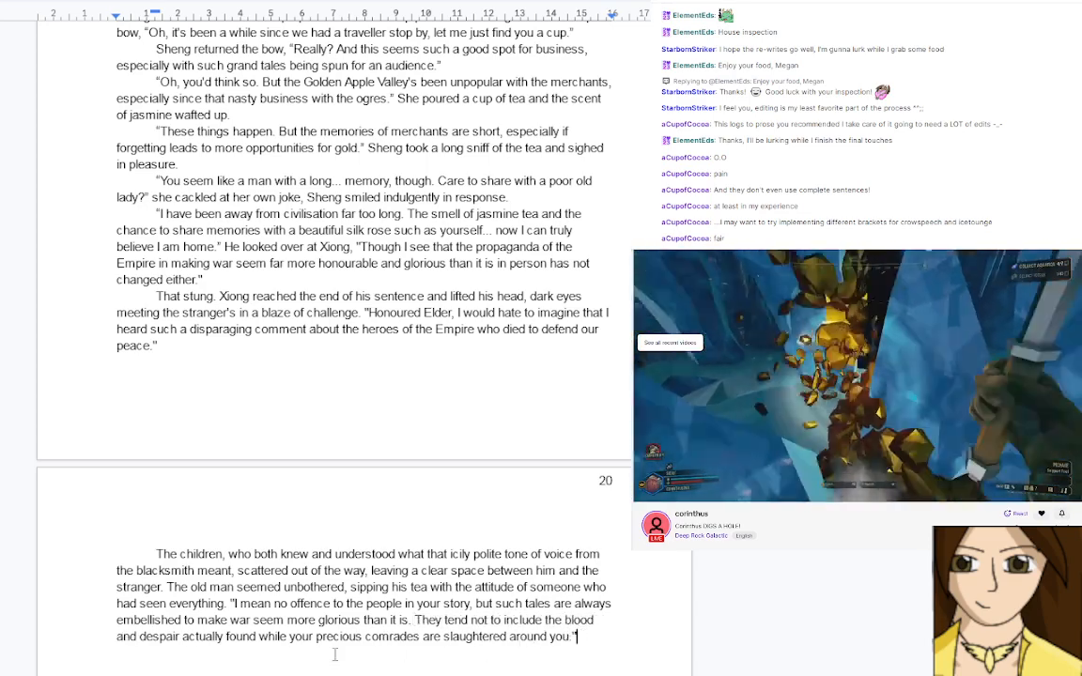
# Replace "while" after "despair actually found" with "on the battlefield when"
pyautogui.click(259, 636)
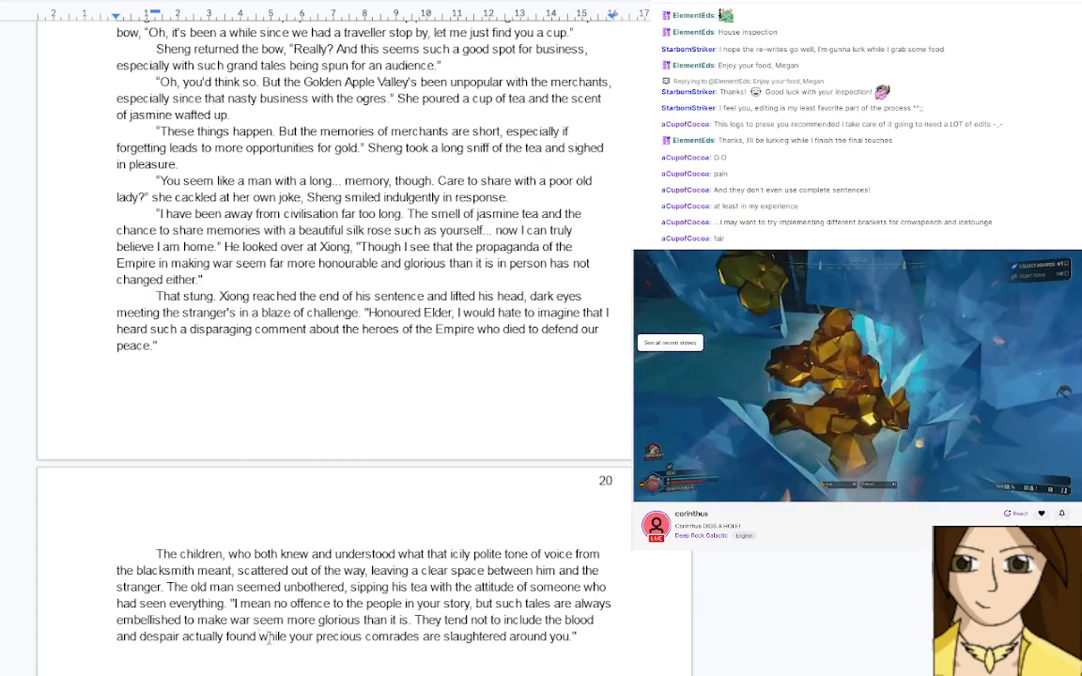
pyautogui.write('on the bat')
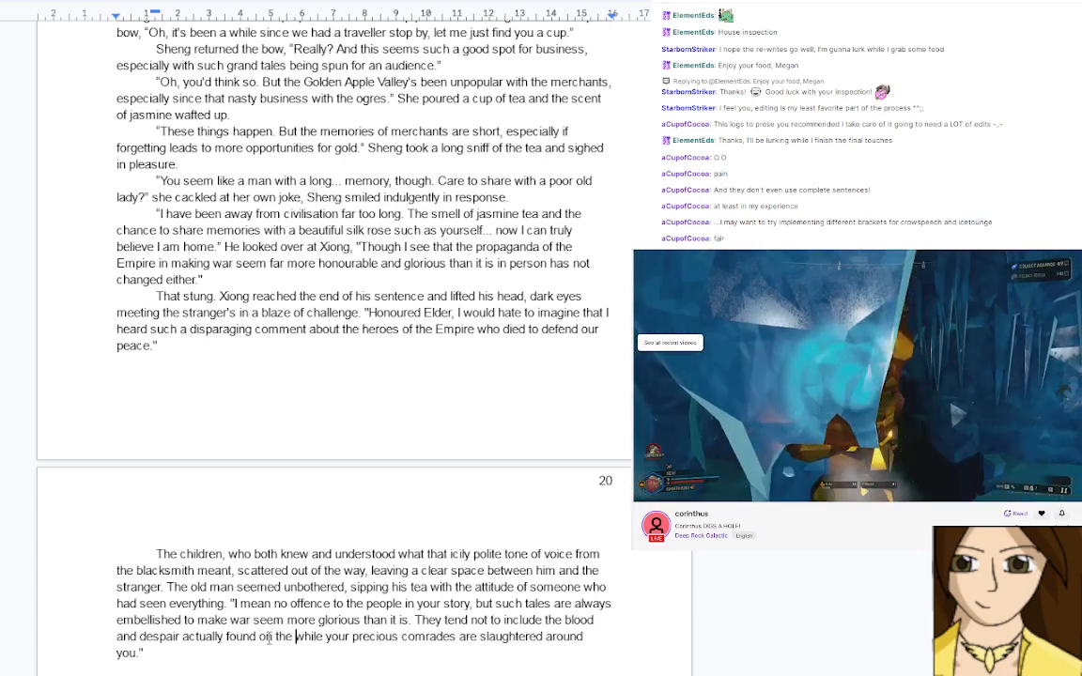
pyautogui.write('tlefield wh')
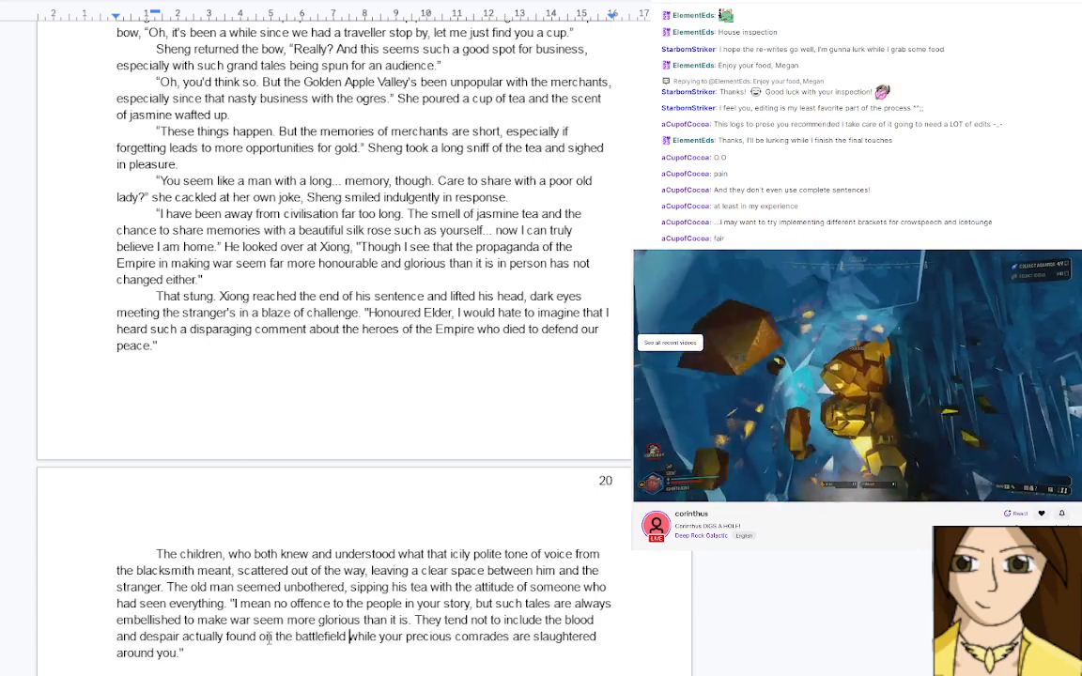
pyautogui.write('en')
pyautogui.press('Delete')
pyautogui.press('Delete')
pyautogui.press('Delete')
pyautogui.press('Delete')
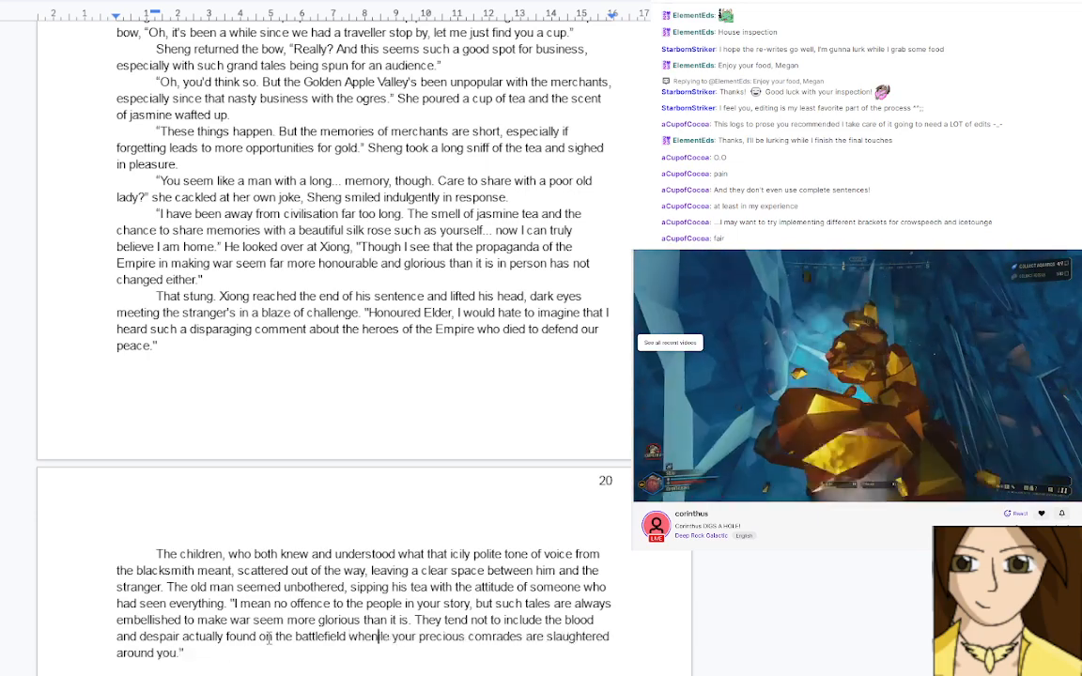
pyautogui.press('Delete')
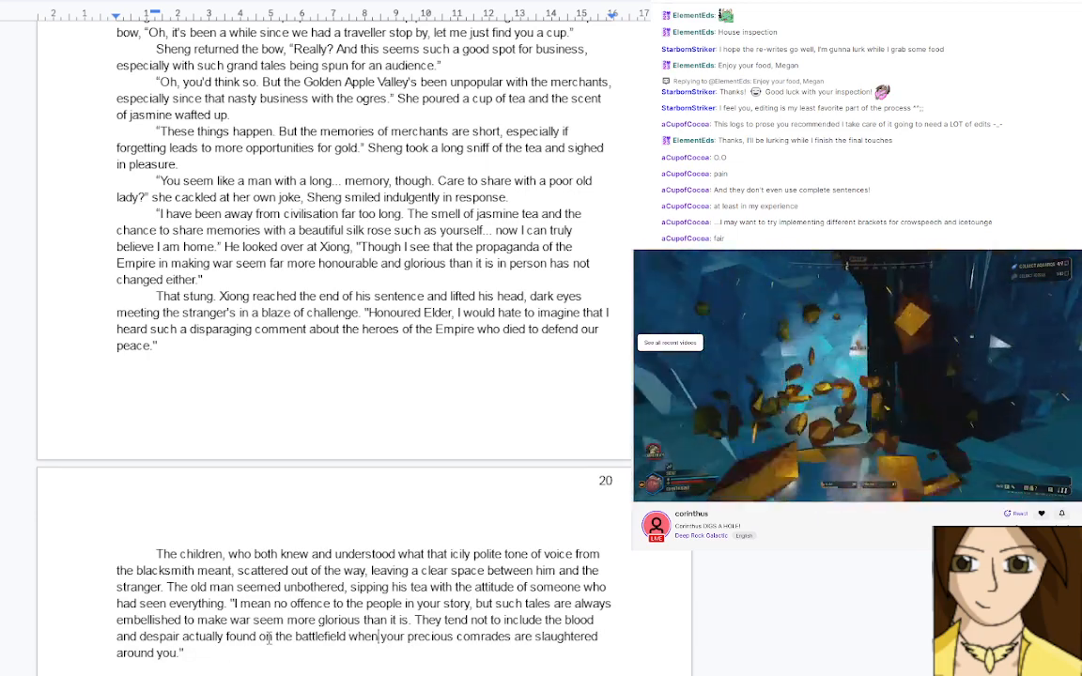
# Start a new paragraph after the old man's reply with "He may not have been wrong,"
pyautogui.press('Return')
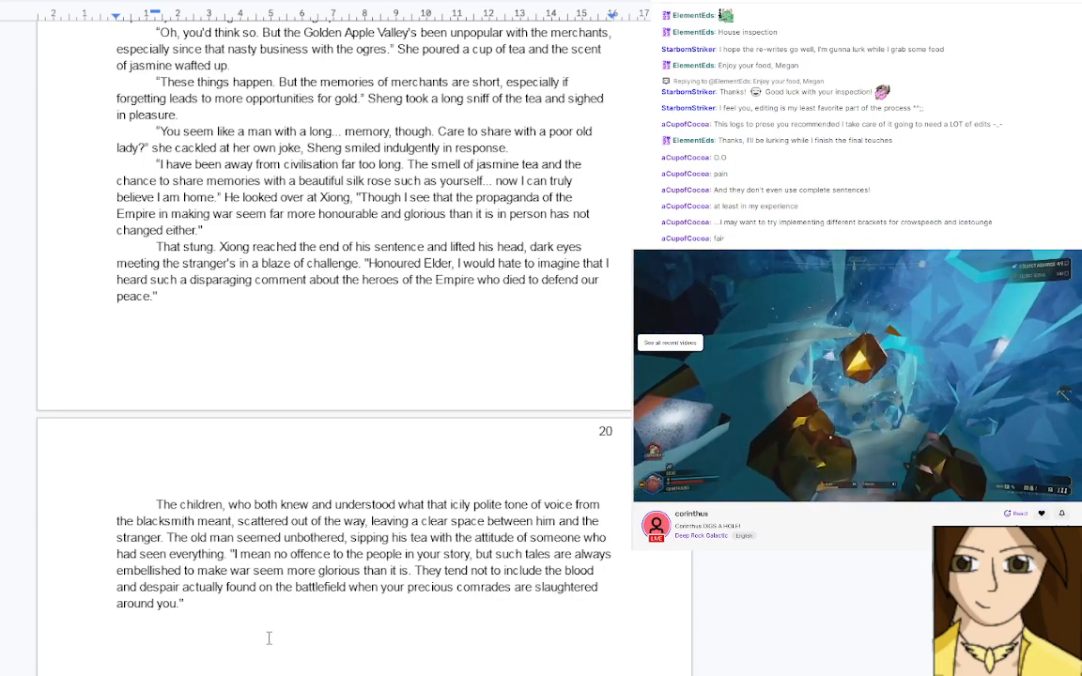
pyautogui.write('he may not ')
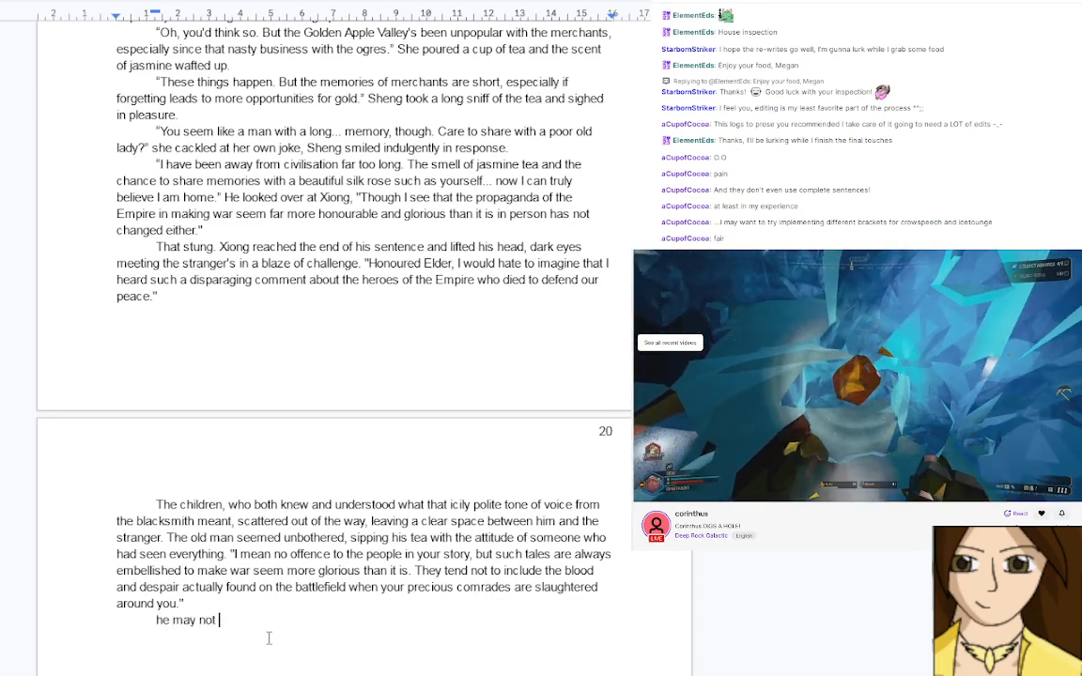
pyautogui.write('have')
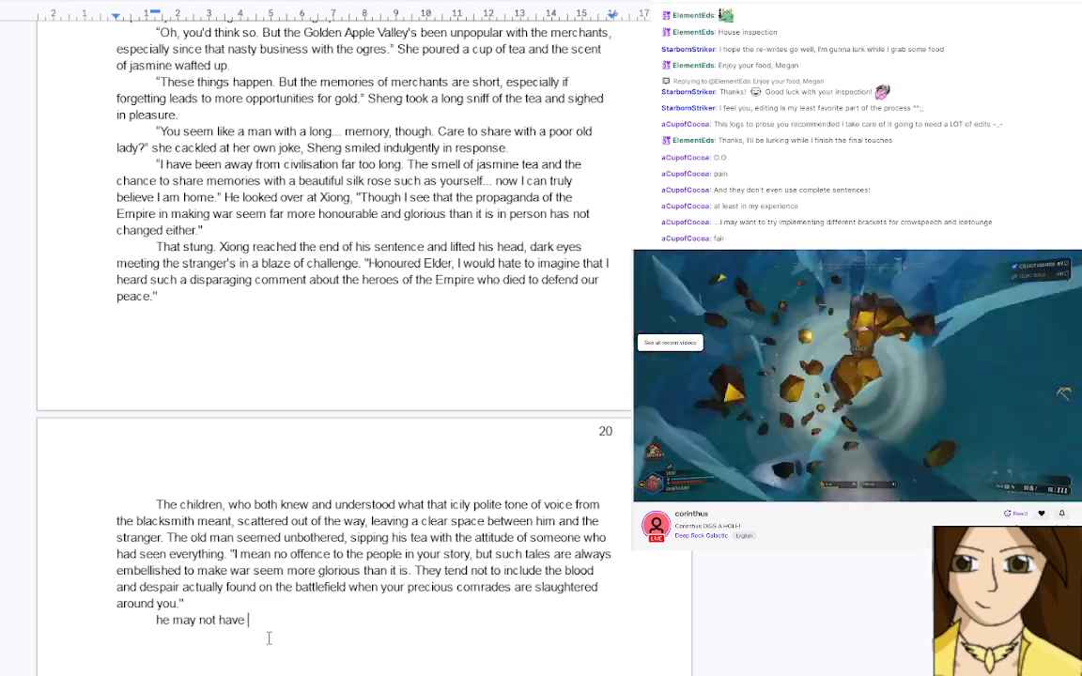
pyautogui.moveTo(165, 622); pyautogui.dragTo(160, 622)
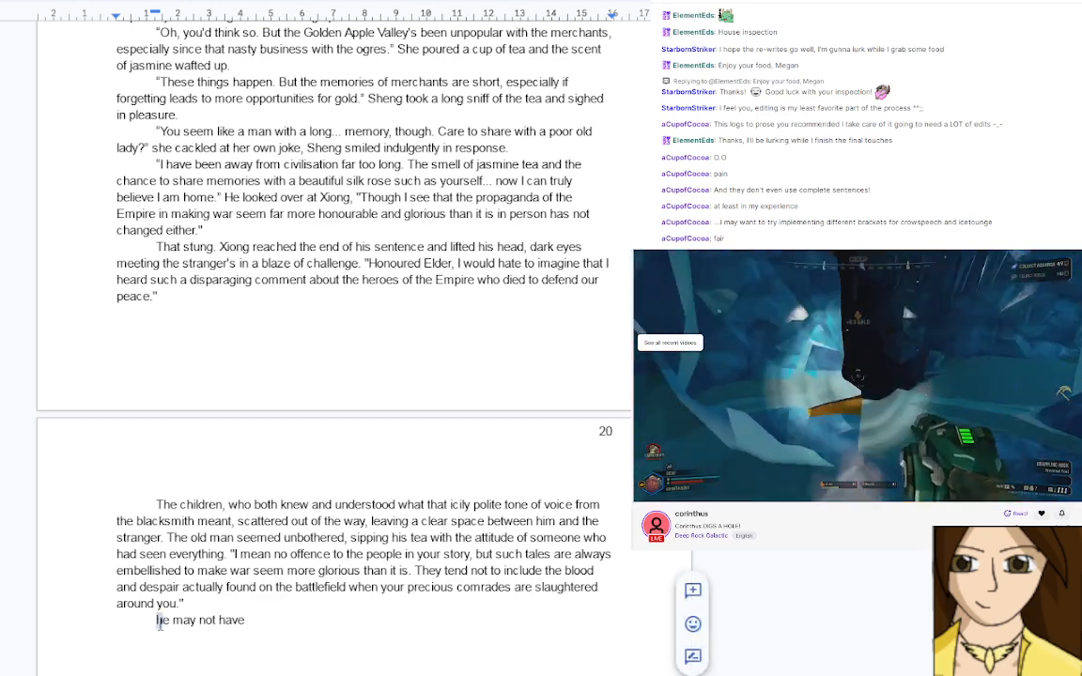
pyautogui.write('H')
pyautogui.click(274, 615)
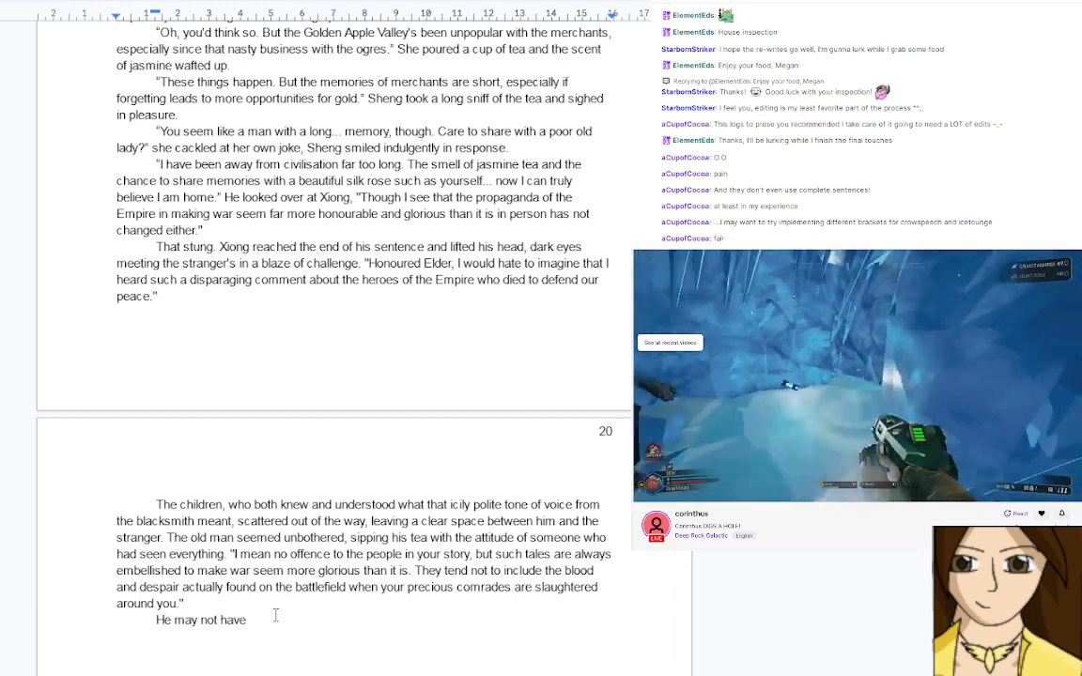
pyautogui.write('been wrong, ')
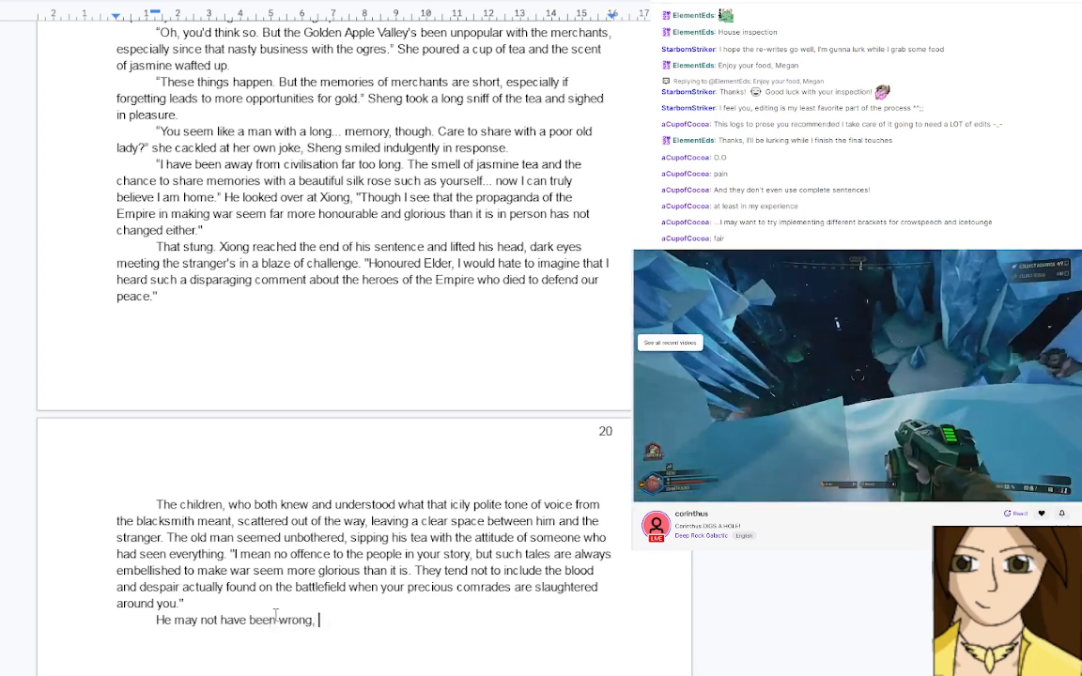
# Continue the sentence with "but a snarling growl ripped its way out of the blacksmith's throat as he stood,"
pyautogui.write('but a sn')
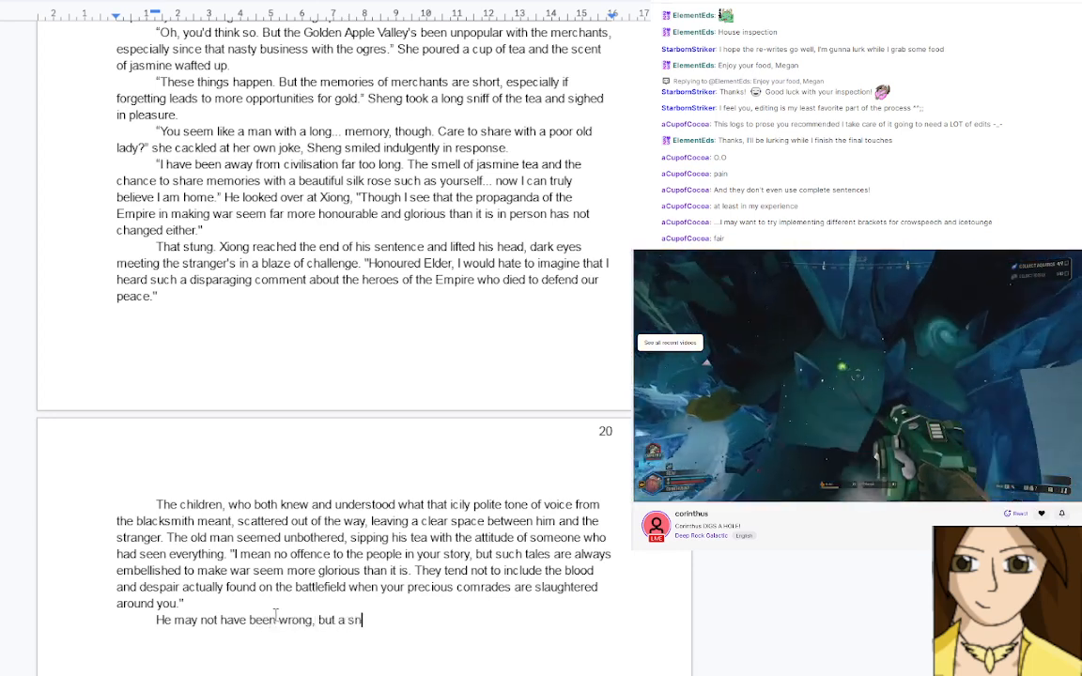
pyautogui.write('arling g')
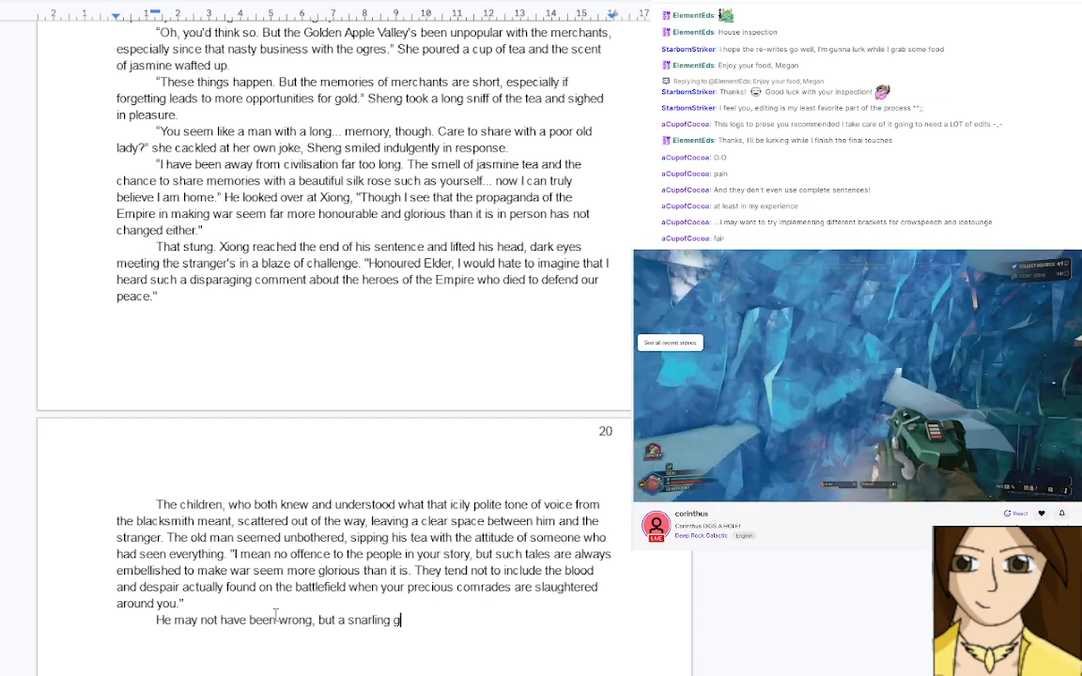
pyautogui.write('rowl ripped ')
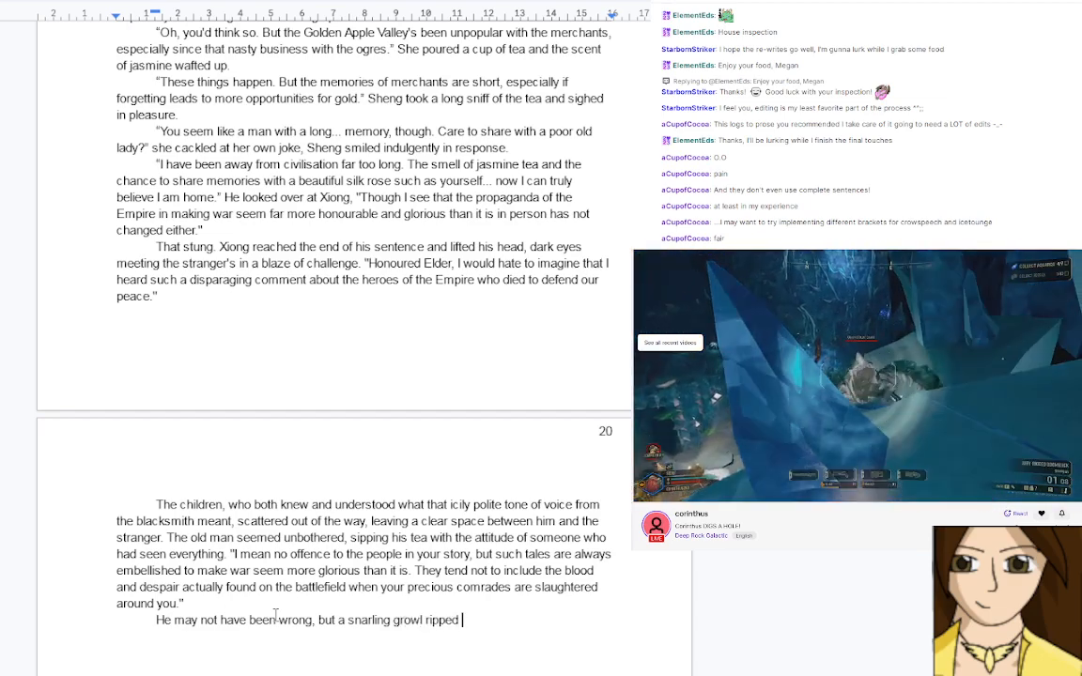
pyautogui.write('its way o')
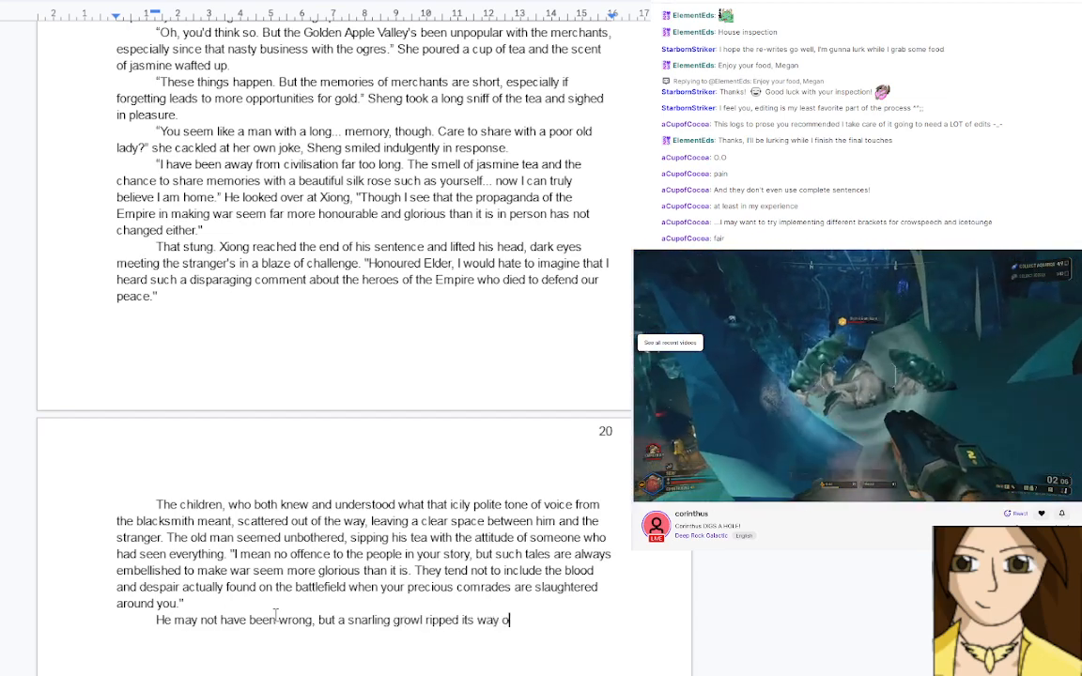
pyautogui.write('ut of the bla')
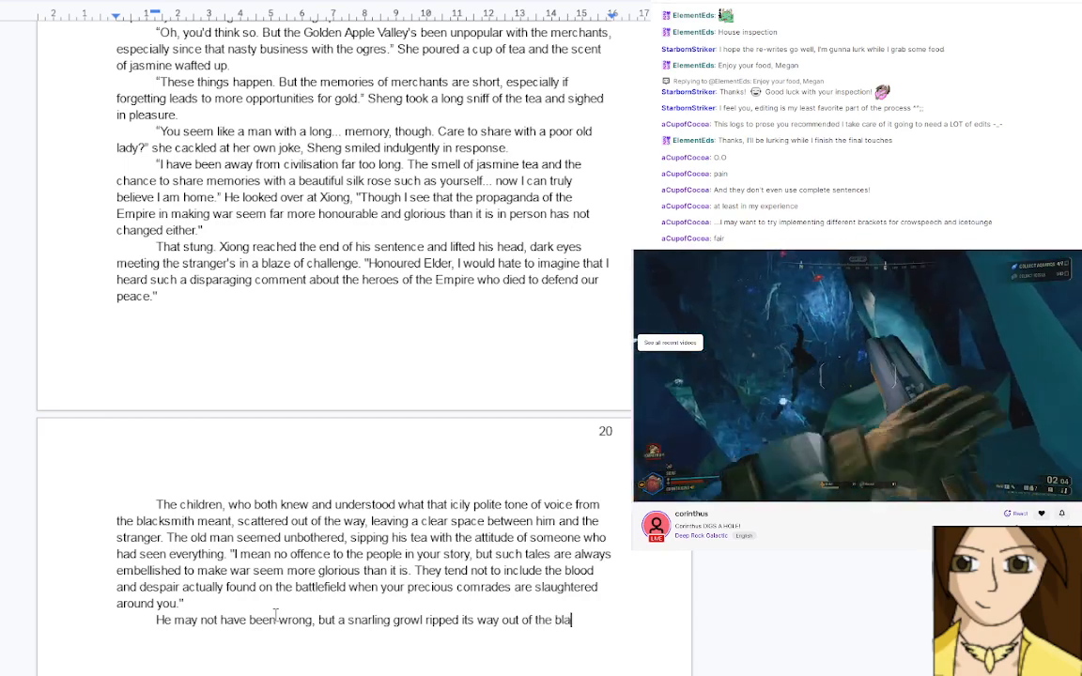
pyautogui.write("cksmith's")
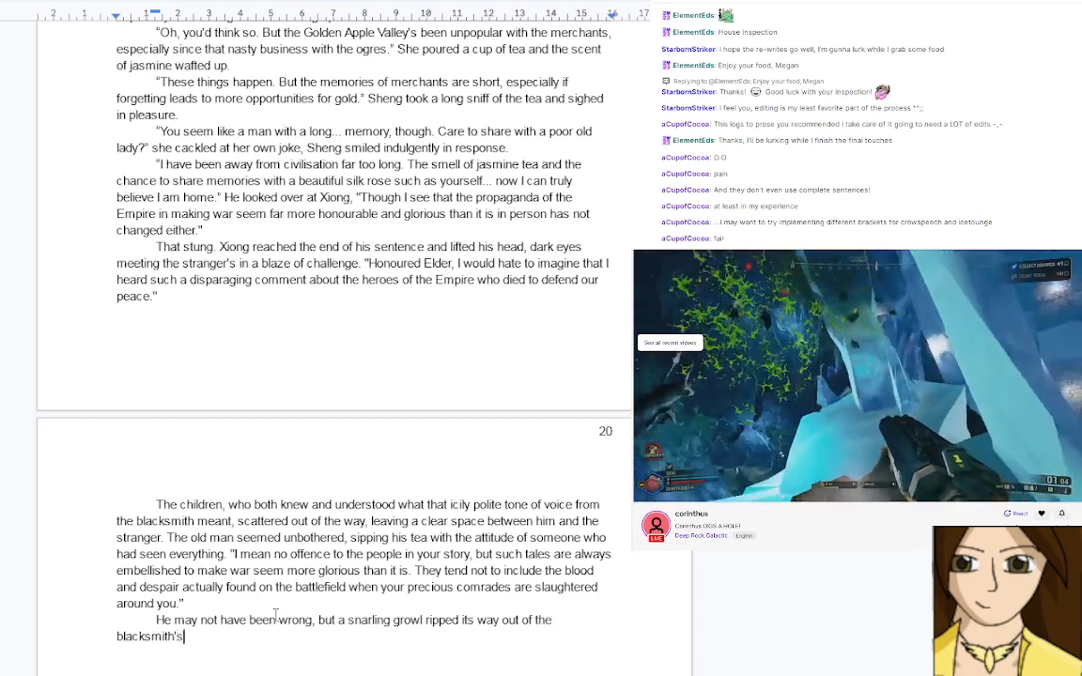
pyautogui.write(' throat ')
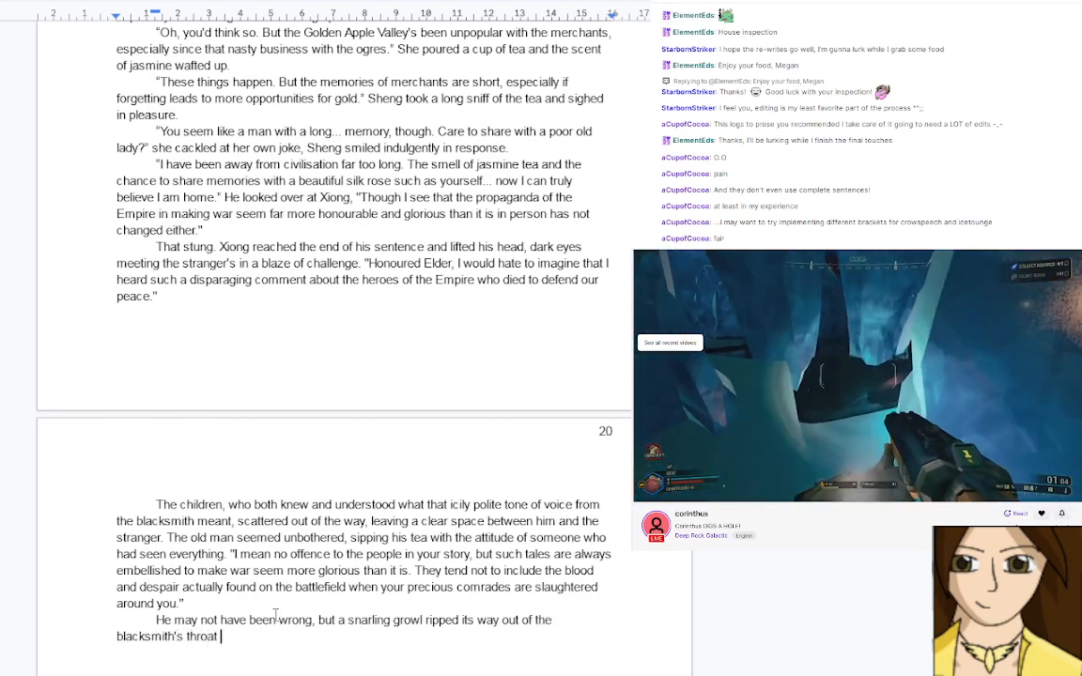
pyautogui.write('as h')
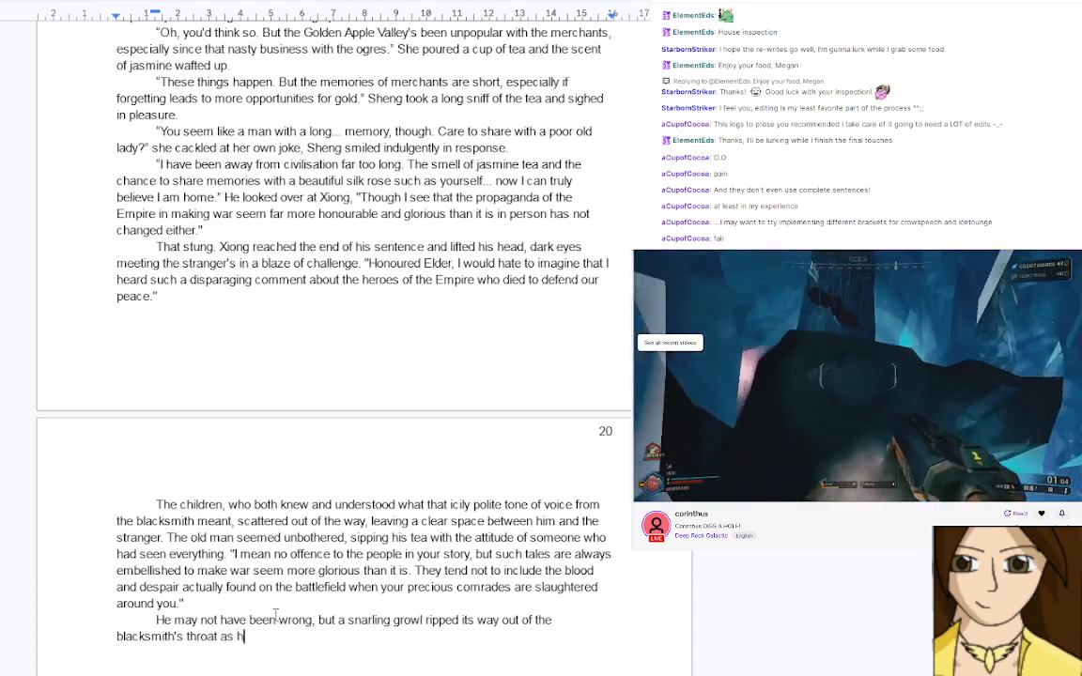
pyautogui.write('e stood')
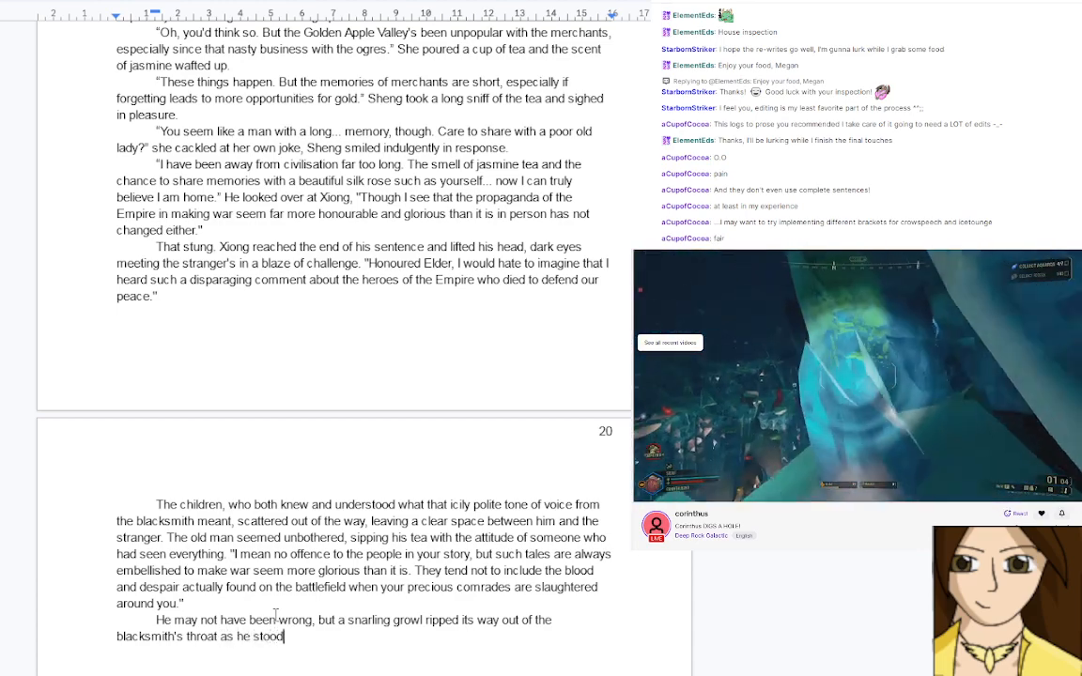
pyautogui.write(',')
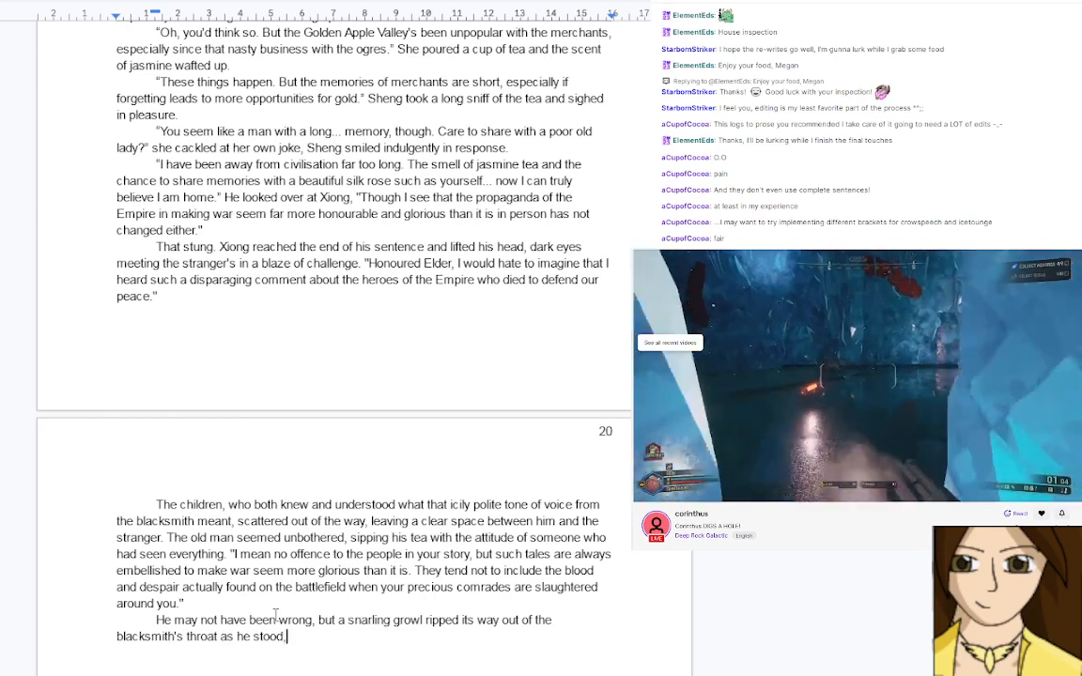
# Open the blacksmith's retort with "The one who told me that story was my mother", setting the word "mother" in italics
pyautogui.write(' "The')
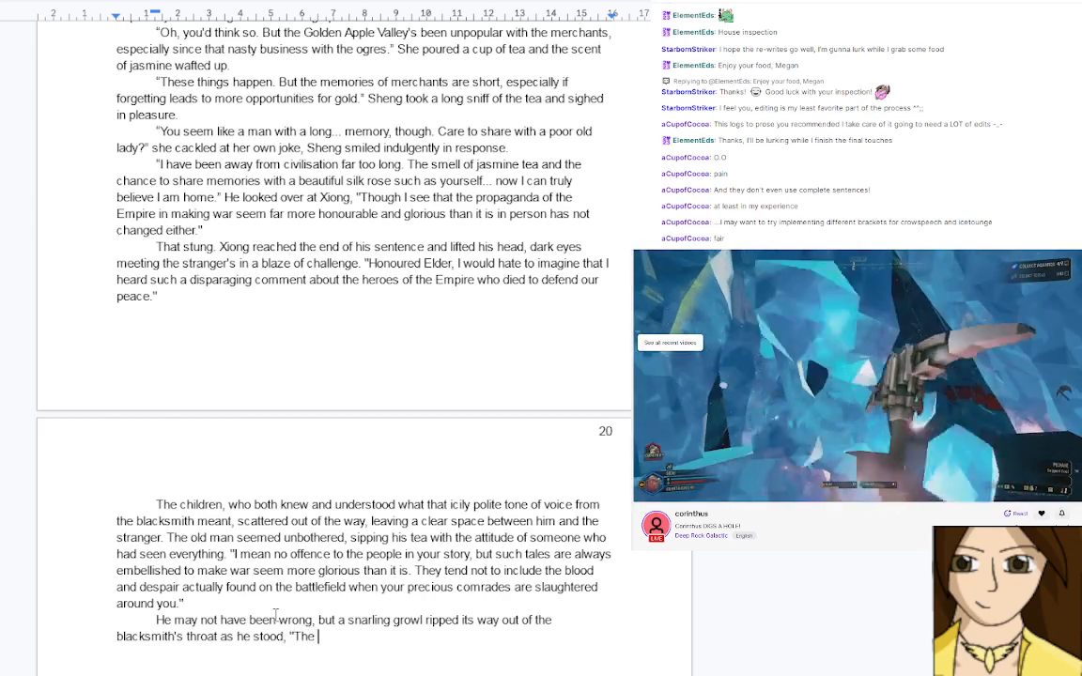
pyautogui.press('BackSpace')
pyautogui.press('BackSpace')
pyautogui.press('BackSpace')
pyautogui.press('BackSpace')
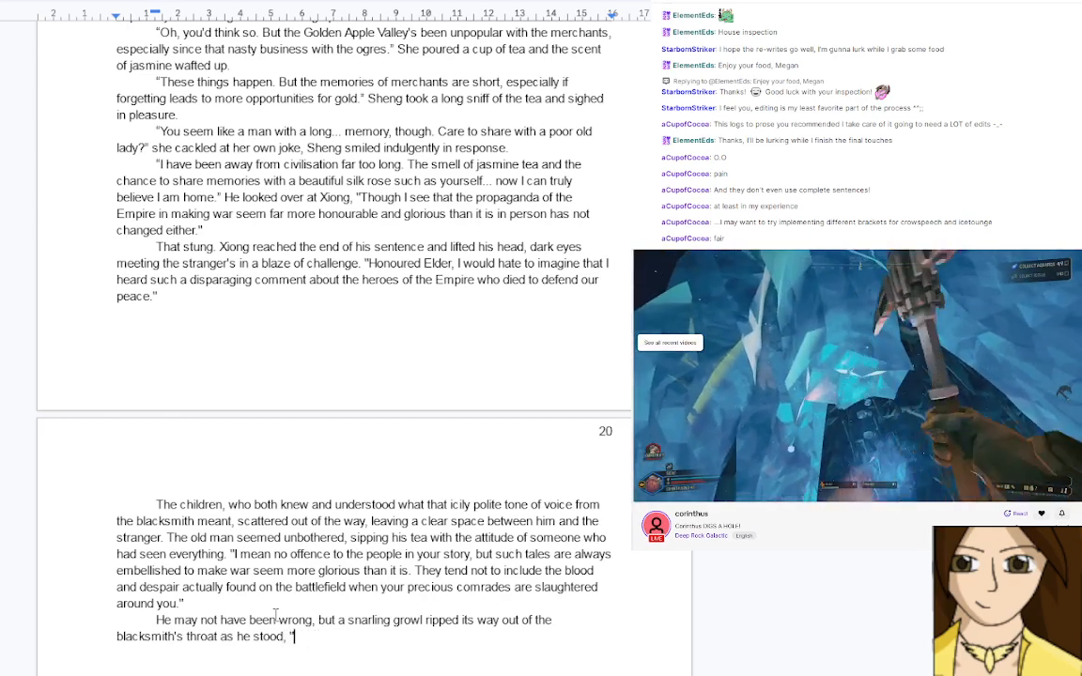
pyautogui.write('The one wh')
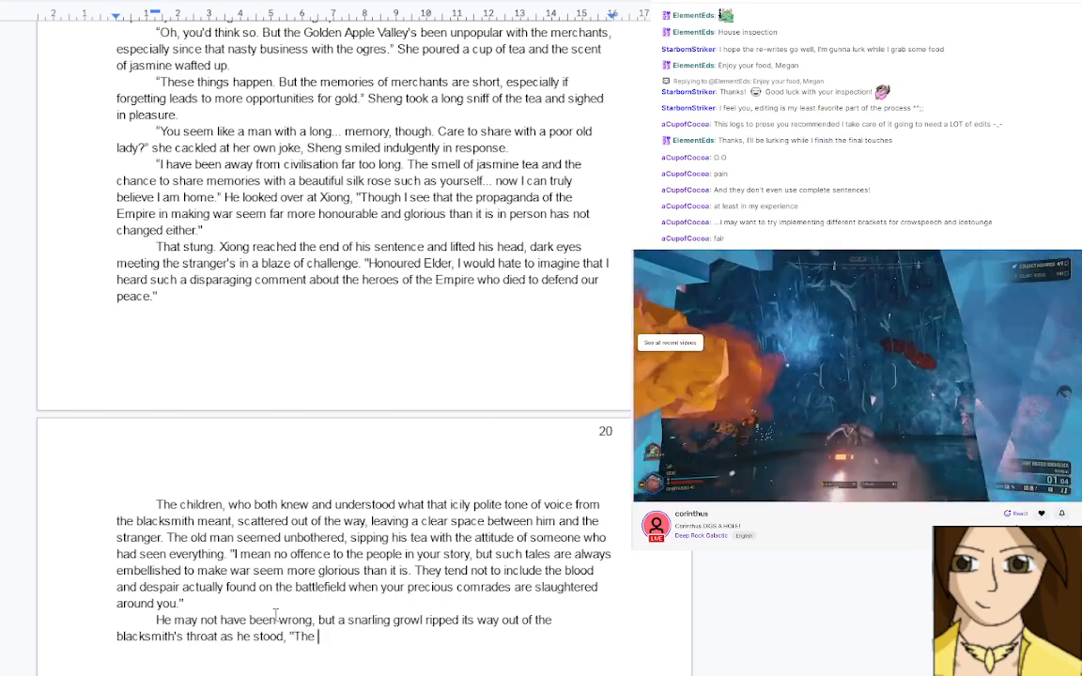
pyautogui.write('o told ')
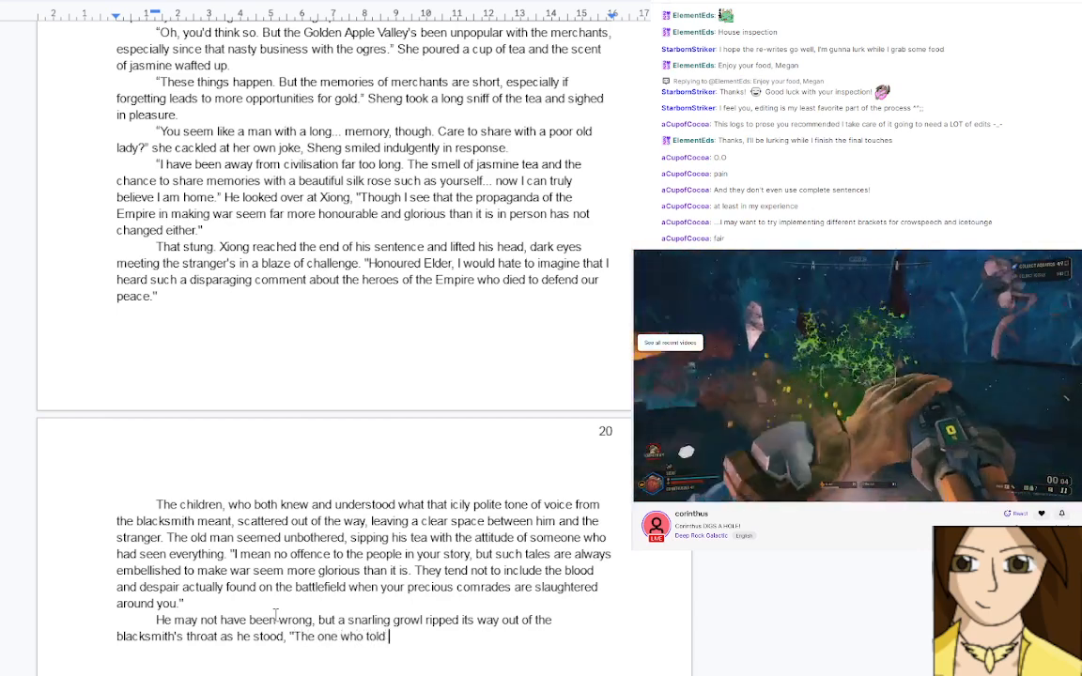
pyautogui.write('me that story was my')
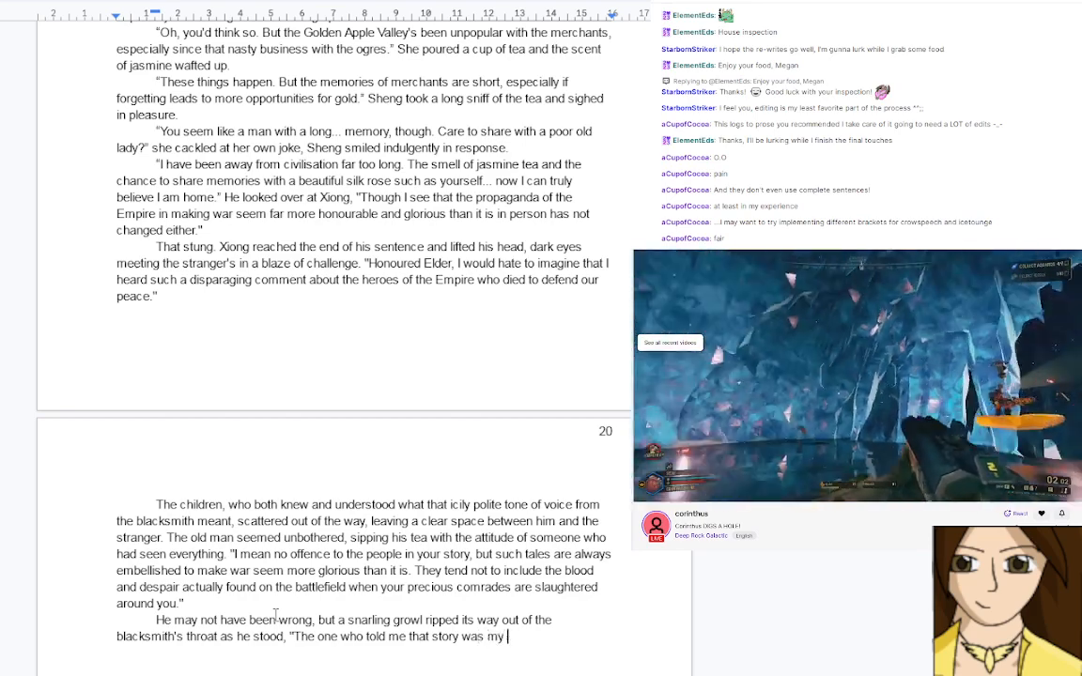
pyautogui.hotkey('ctrl', 'i')
pyautogui.write('mother')
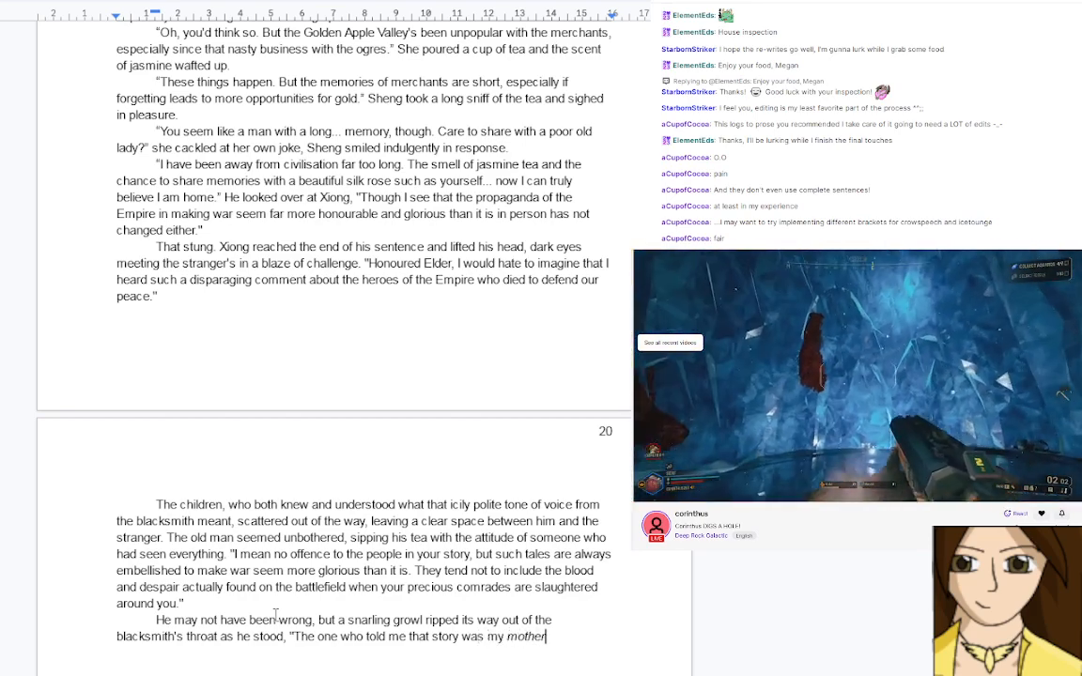
pyautogui.write(', ')
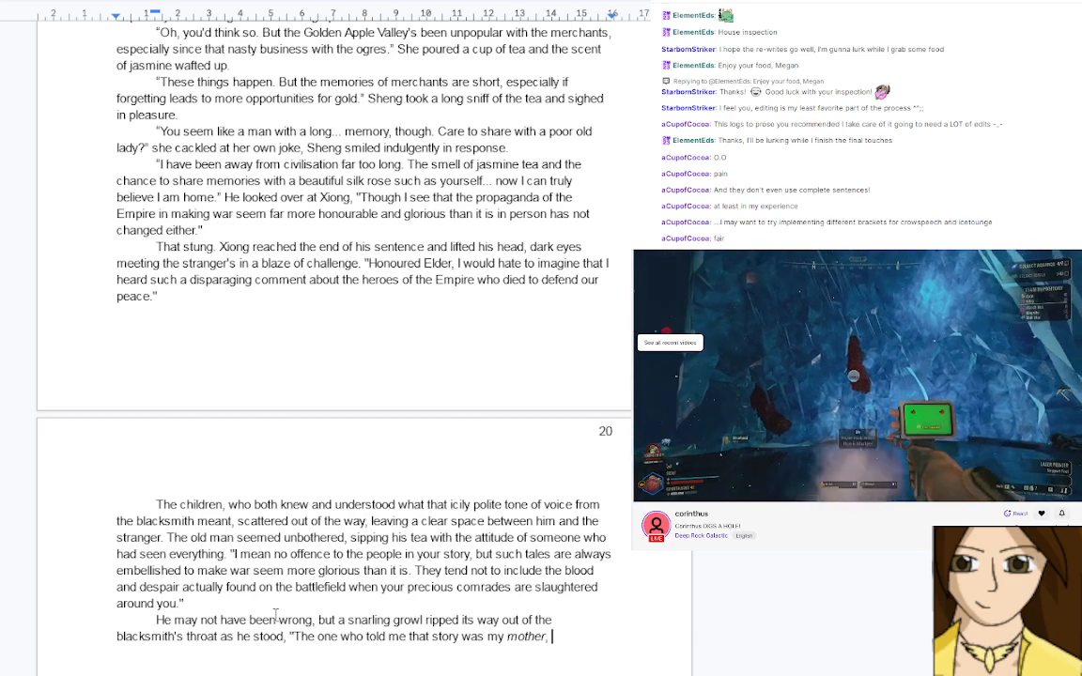
pyautogui.write('S')
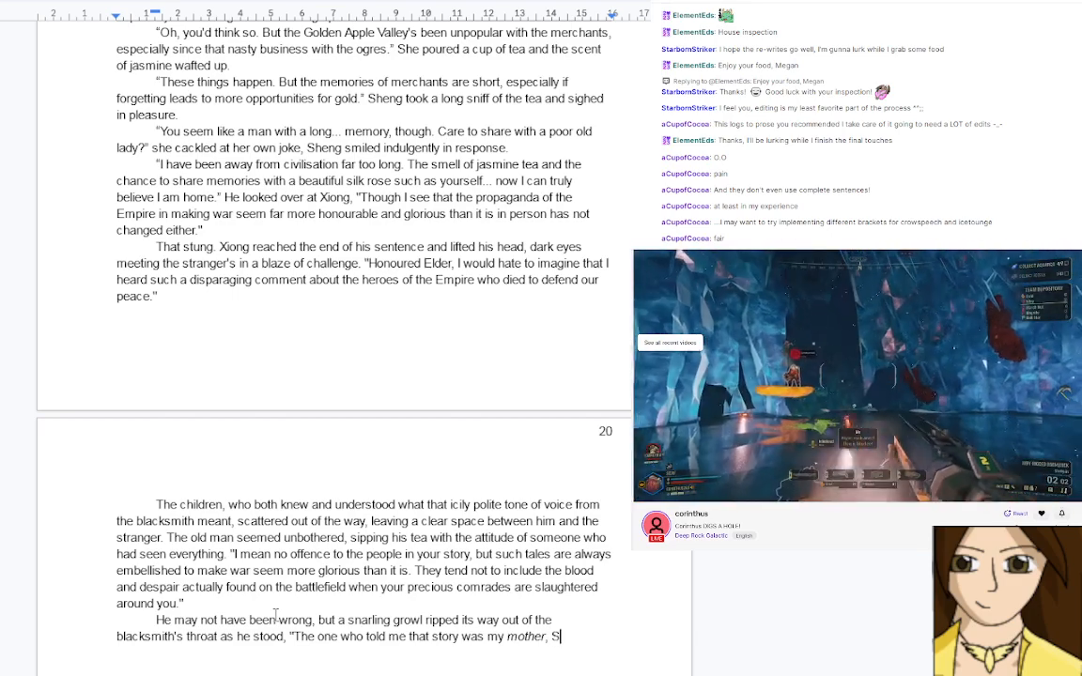
pyautogui.write('un')
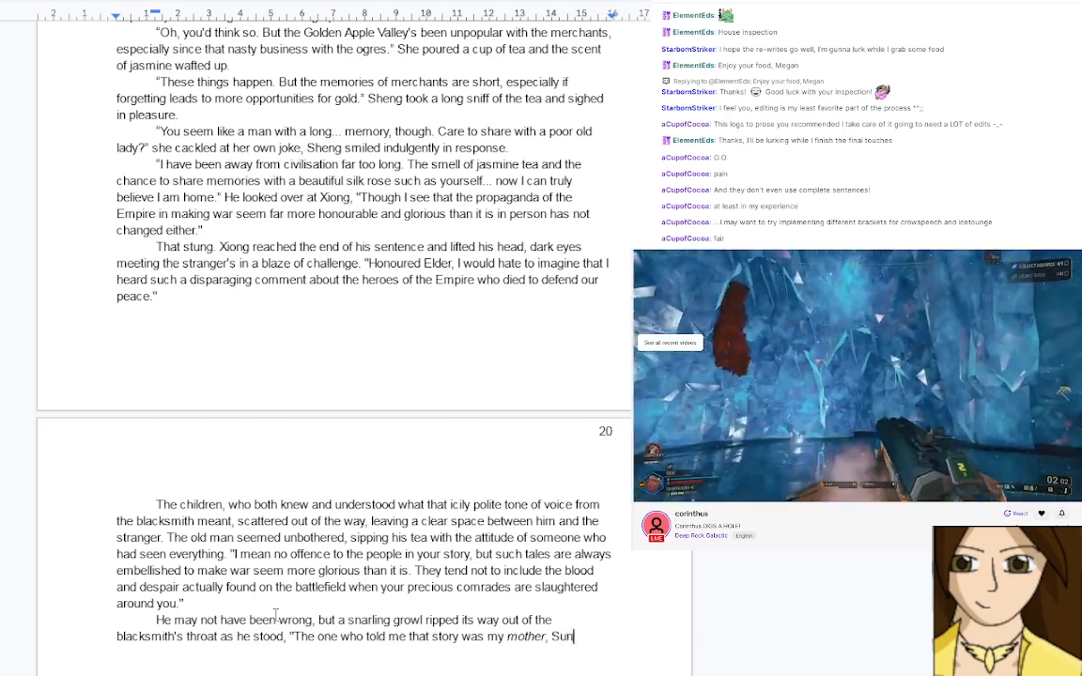
pyautogui.write('-Li, D')
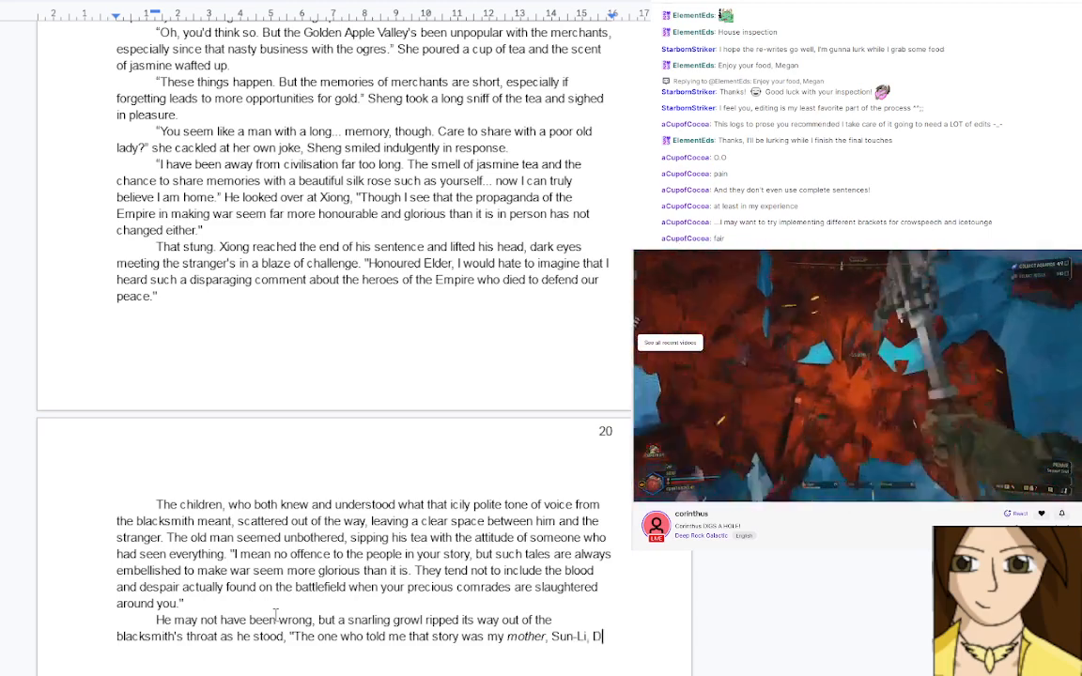
pyautogui.press('BackSpace')
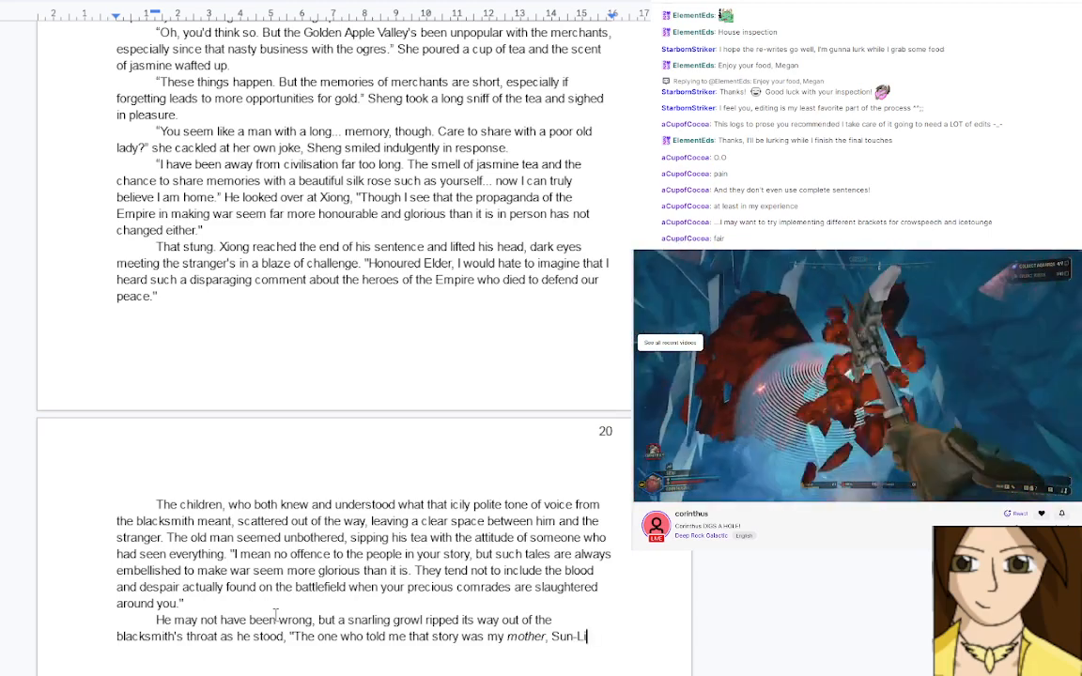
pyautogui.press('BackSpace')
pyautogui.press('BackSpace')
pyautogui.press('BackSpace')
pyautogui.press('BackSpace')
pyautogui.press('BackSpace')
pyautogui.press('BackSpace')
pyautogui.press('BackSpace')
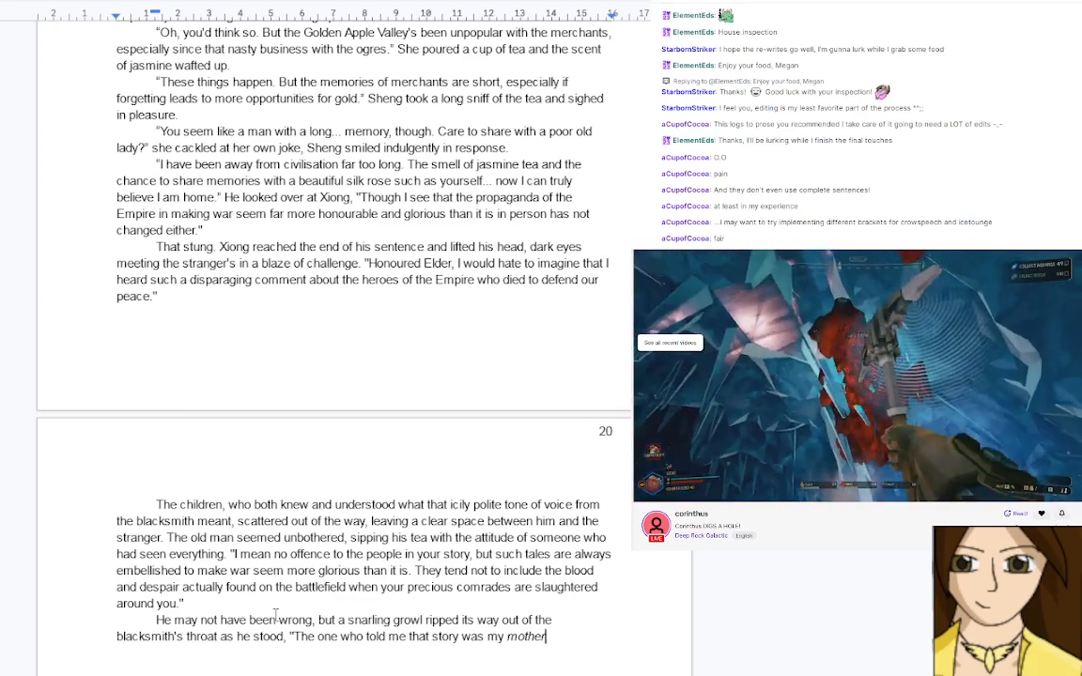
# End the blacksmith's sentence after the italic "mother" with a full stop and a space
pyautogui.write('. ')
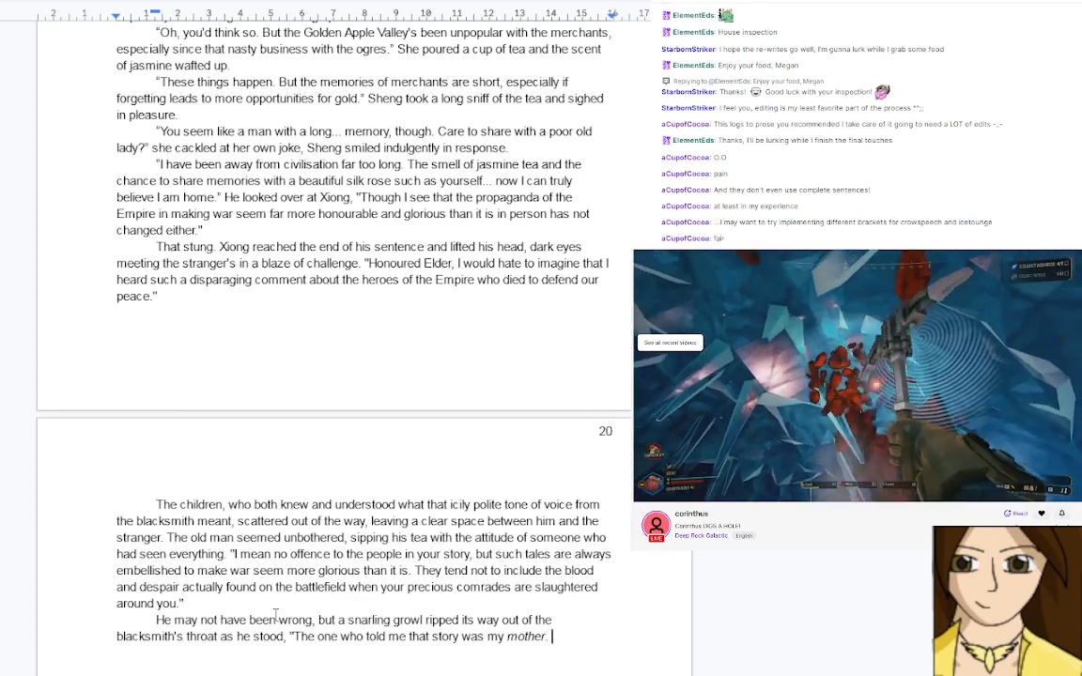
pyautogui.write('her')
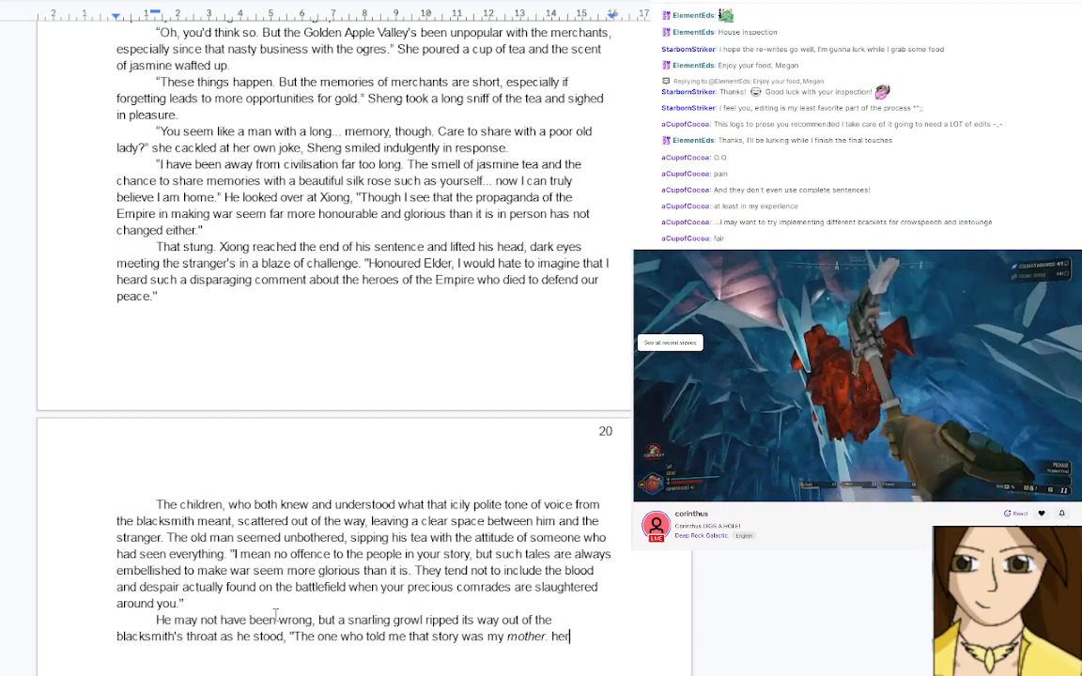
pyautogui.write(' name wa')
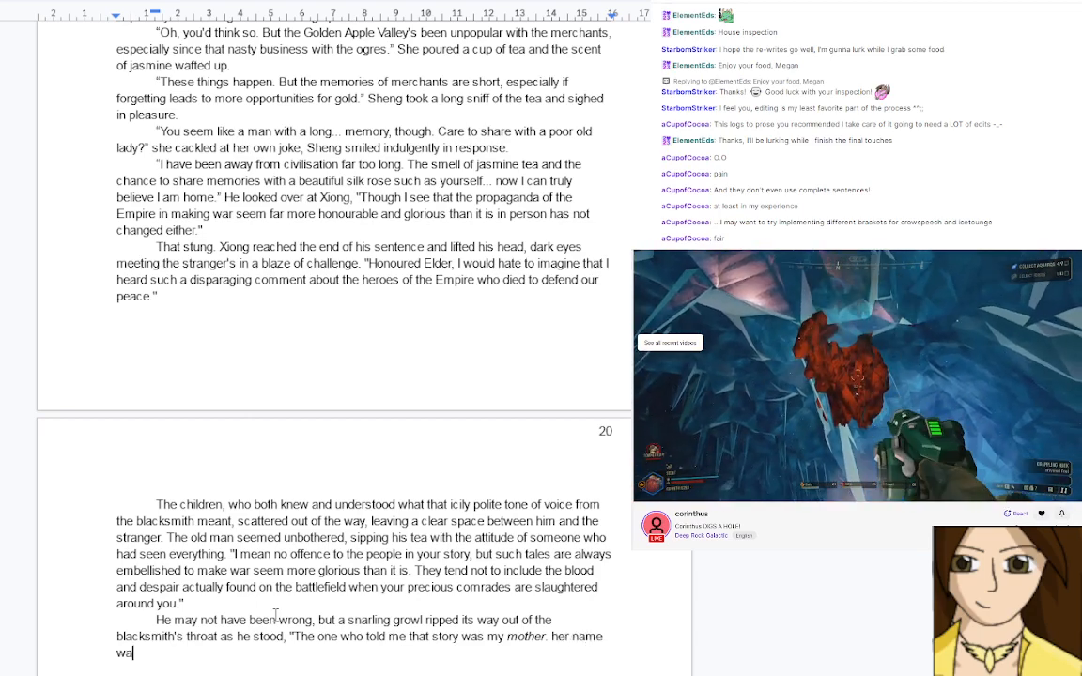
pyautogui.write('s')
pyautogui.press('BackSpace')
pyautogui.press('BackSpace')
pyautogui.press('BackSpace')
pyautogui.press('BackSpace')
pyautogui.press('BackSpace')
pyautogui.press('BackSpace')
pyautogui.press('BackSpace')
pyautogui.press('BackSpace')
pyautogui.press('BackSpace')
pyautogui.press('BackSpace')
pyautogui.press('BackSpace')
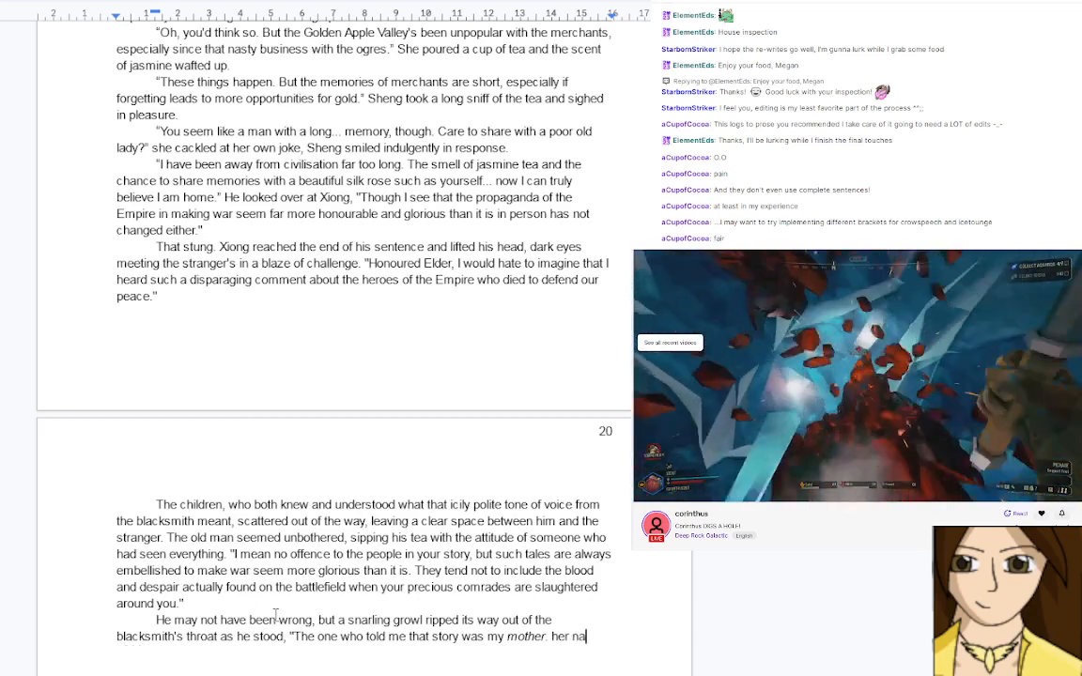
# Start the retort's next sentence with "Her name was Sun Li,"
pyautogui.write('Her name a')
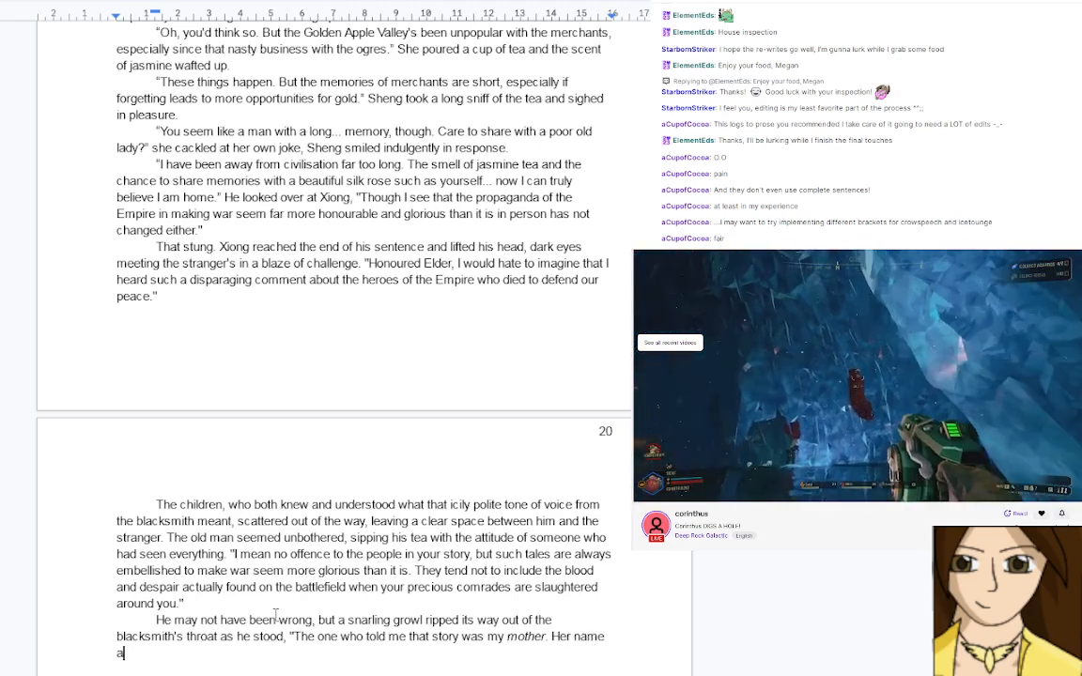
pyautogui.press('BackSpace')
pyautogui.write('w')
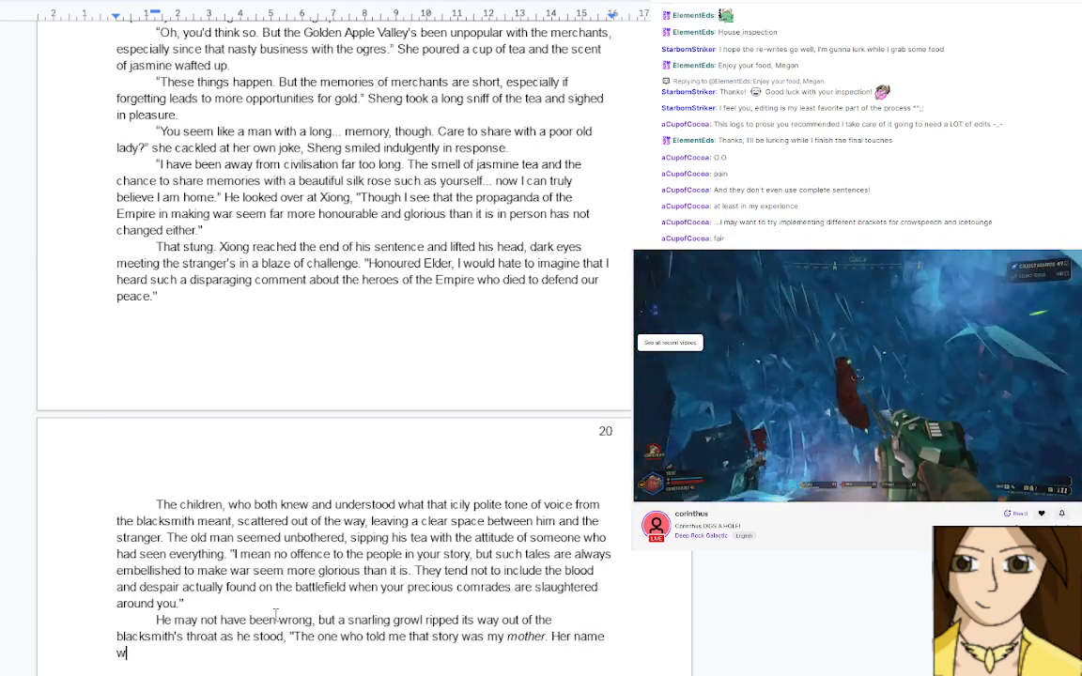
pyautogui.write('as Sun ')
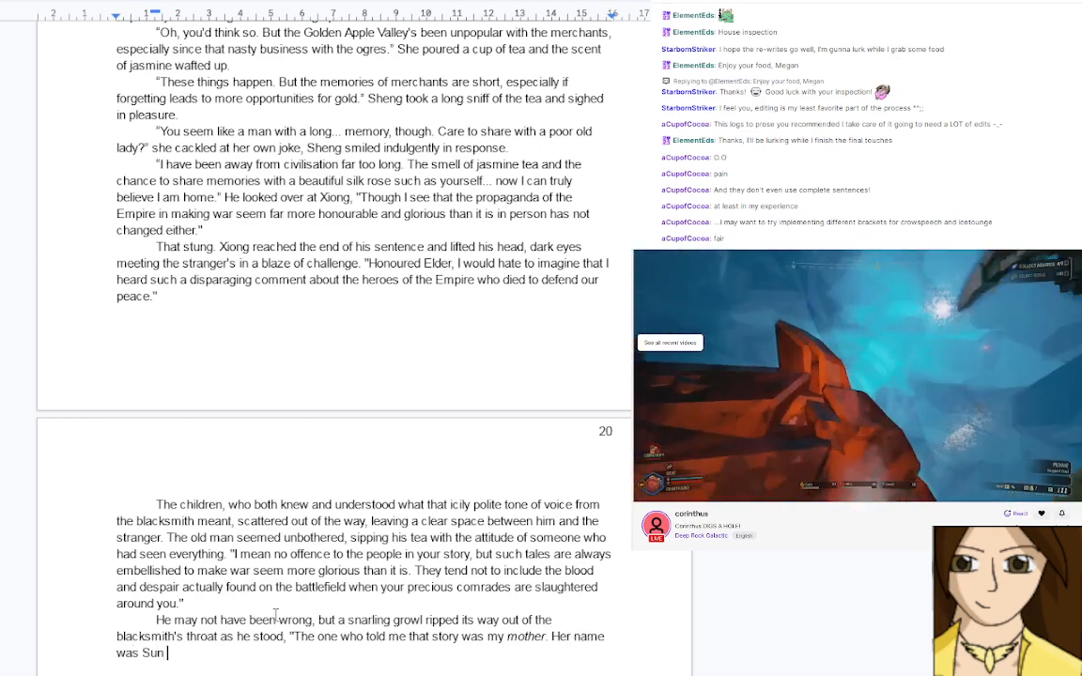
pyautogui.write('Li,')
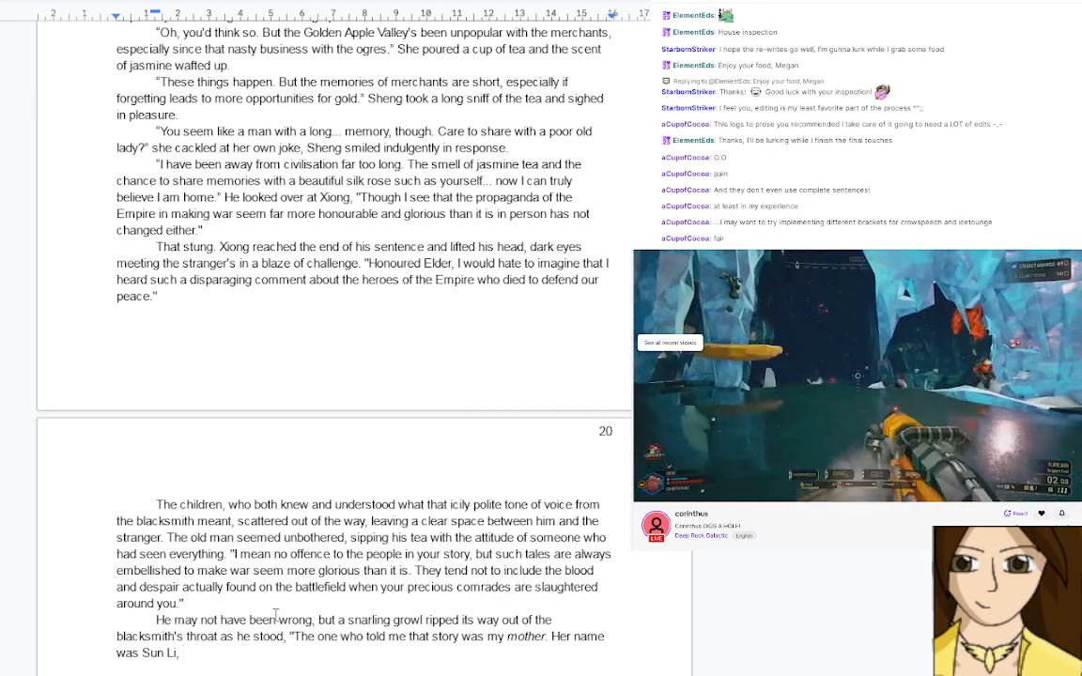
# Continue the sentence with "daughter of Generals", setting only the word "daughter" in italics
pyautogui.write('daughter')
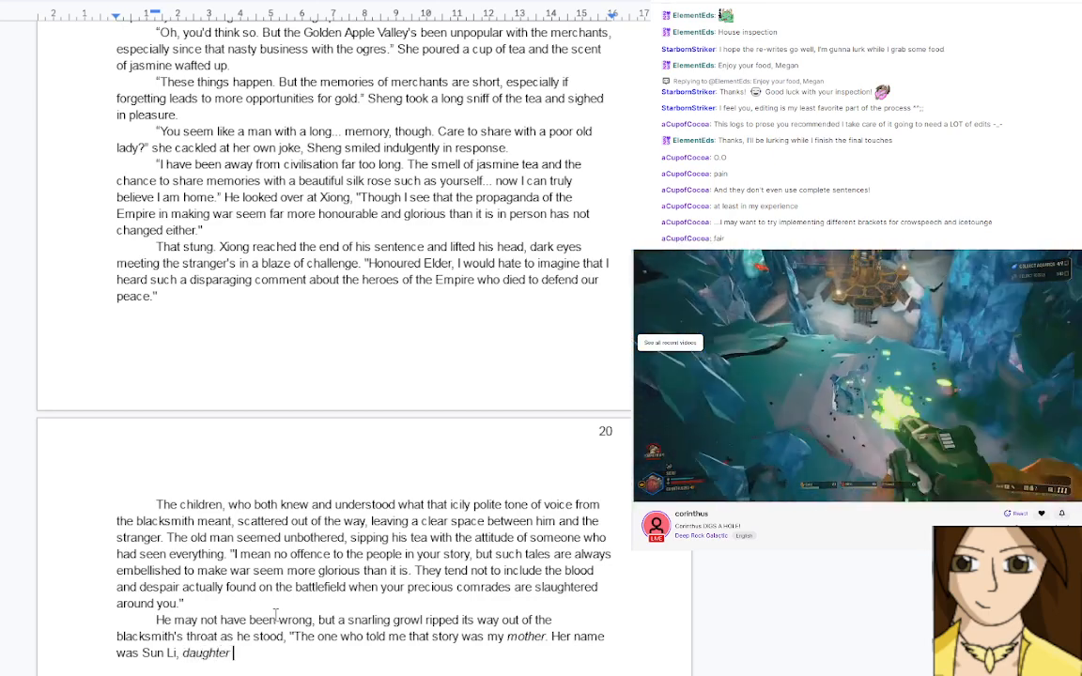
pyautogui.write(' of Gener')
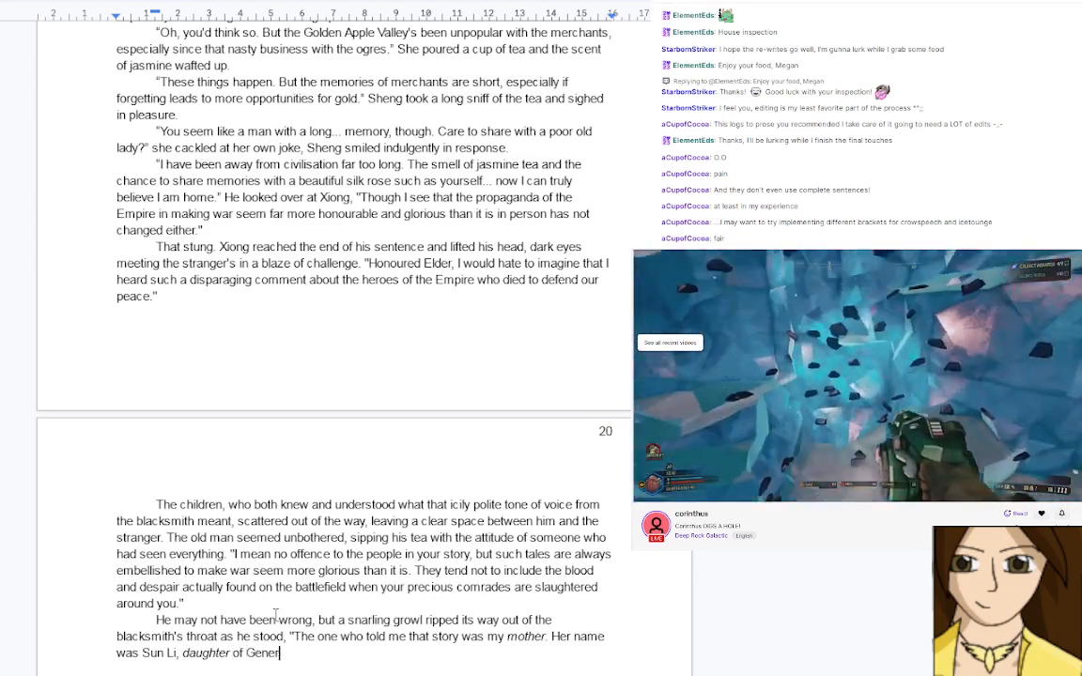
pyautogui.write('als')
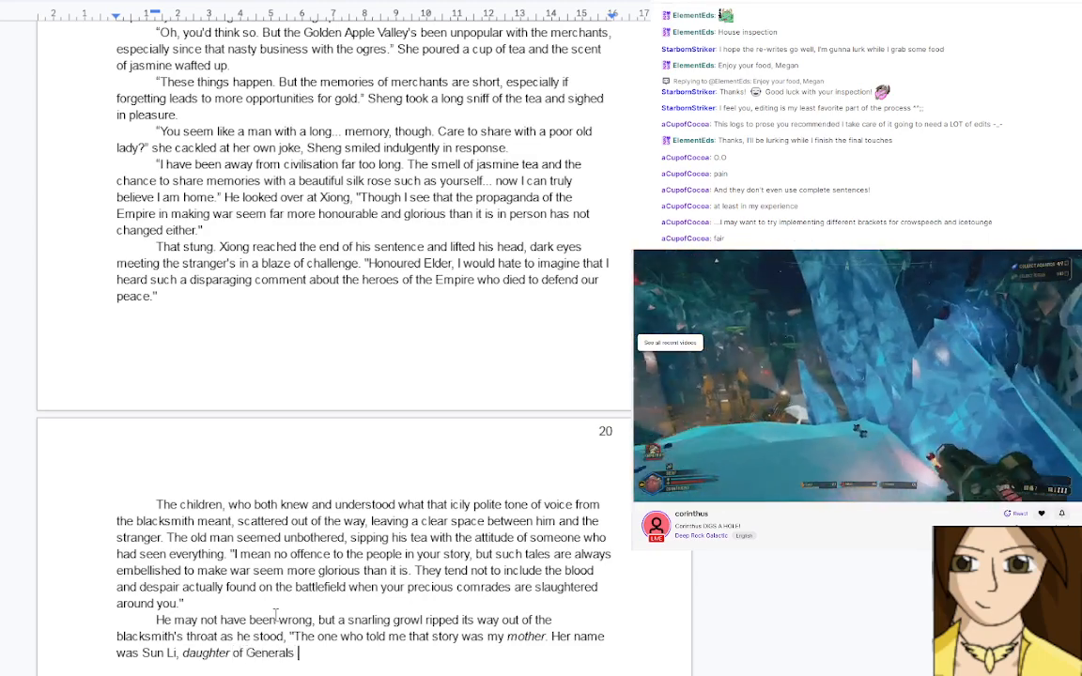
# Insert "Shenmi" before "Sun Li" and complete the parents' names after "Generals" with "Shenmi Sheng and Shenmi Sun-Li"
pyautogui.click(142, 653)
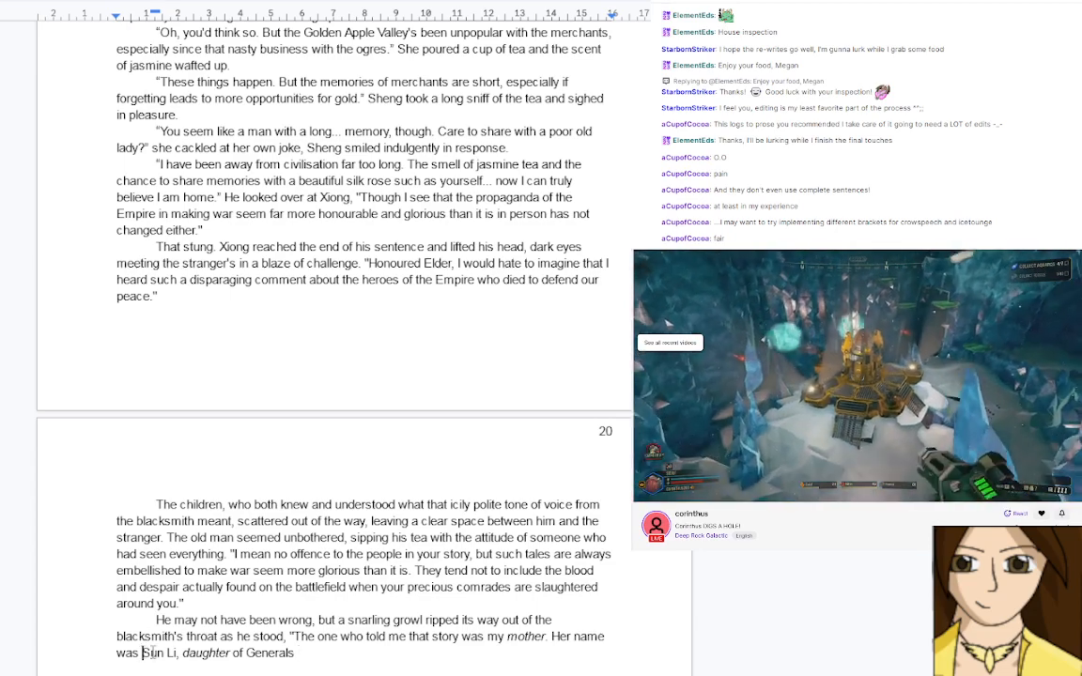
pyautogui.write('Shenmi ')
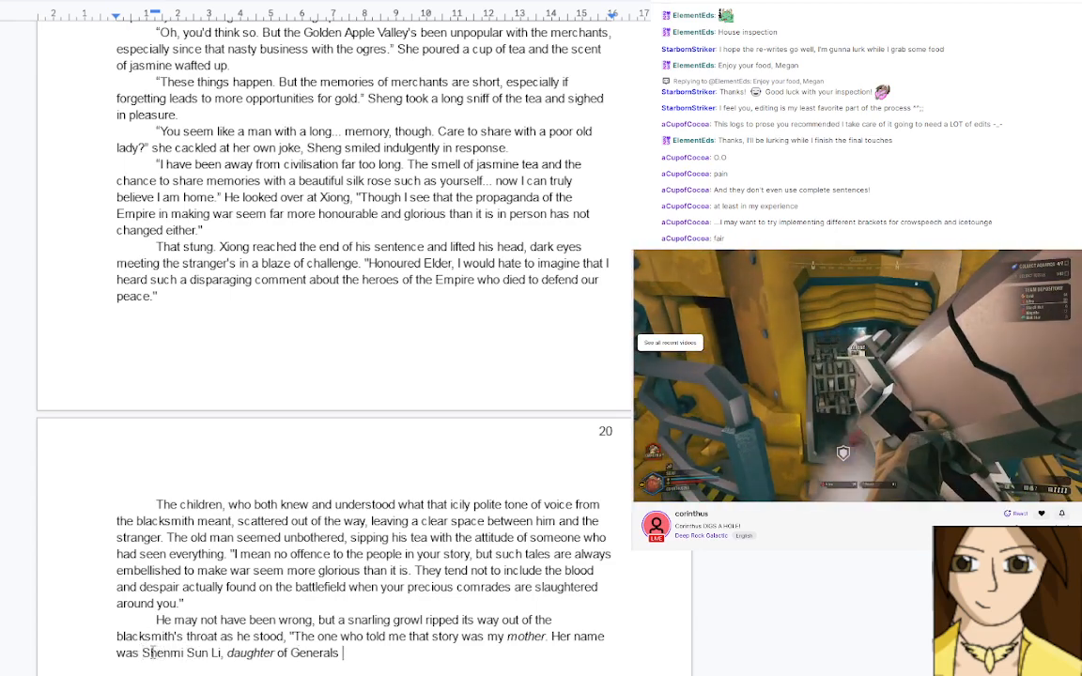
pyautogui.write('Sun Li, daughter of Generals Shenm')
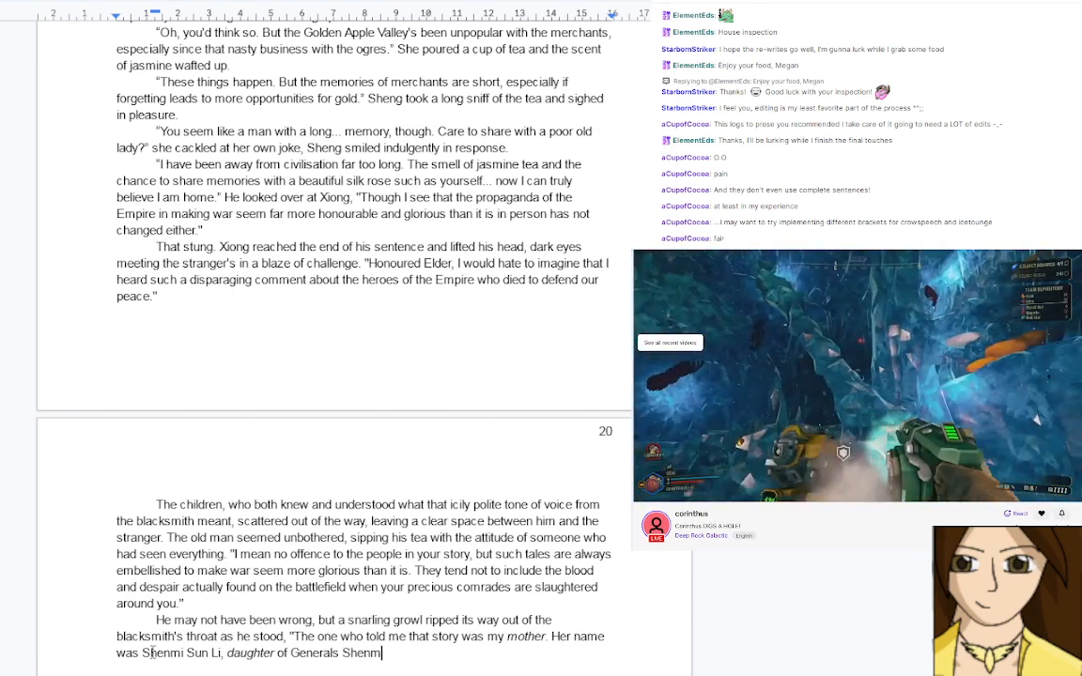
pyautogui.write('i Sheng an')
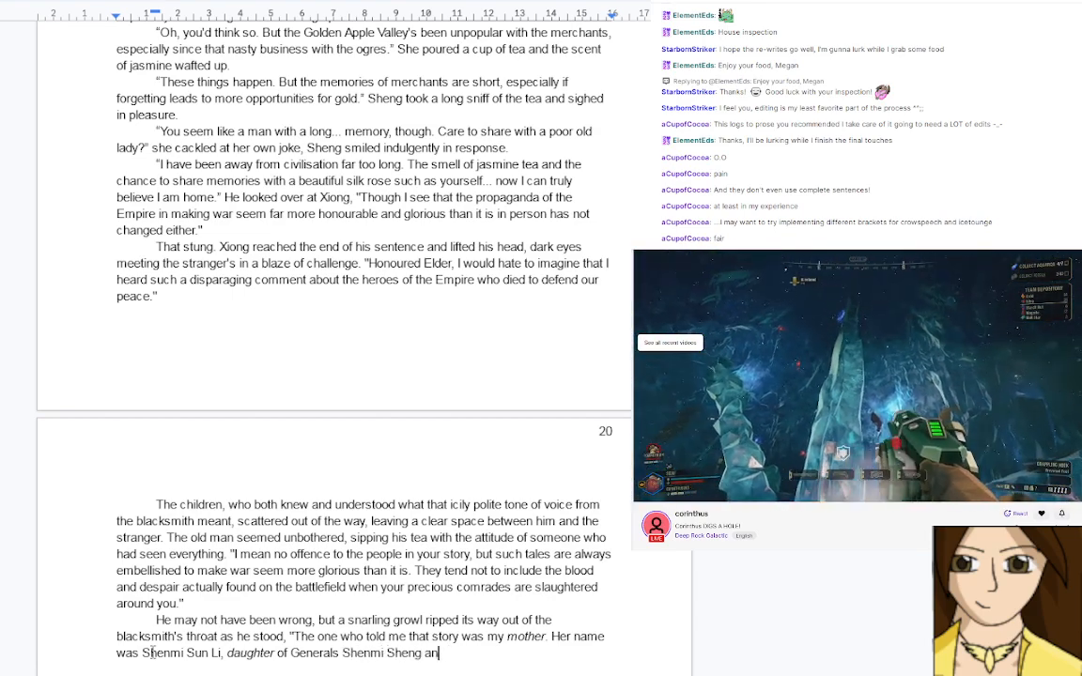
pyautogui.write('d Shenmi ')
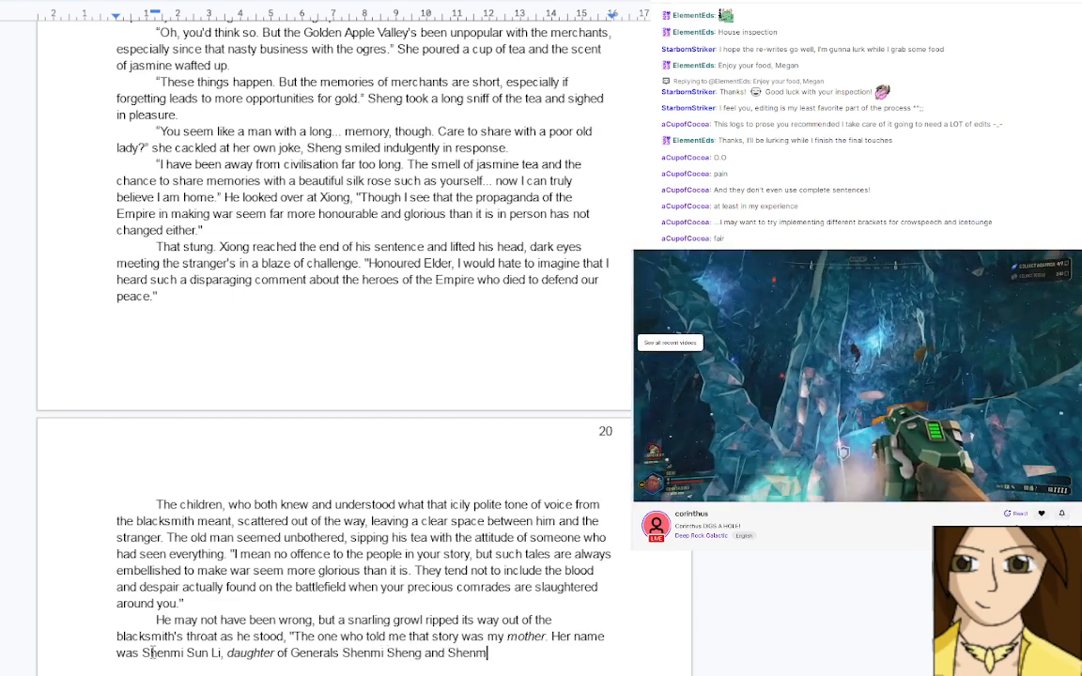
pyautogui.write('S')
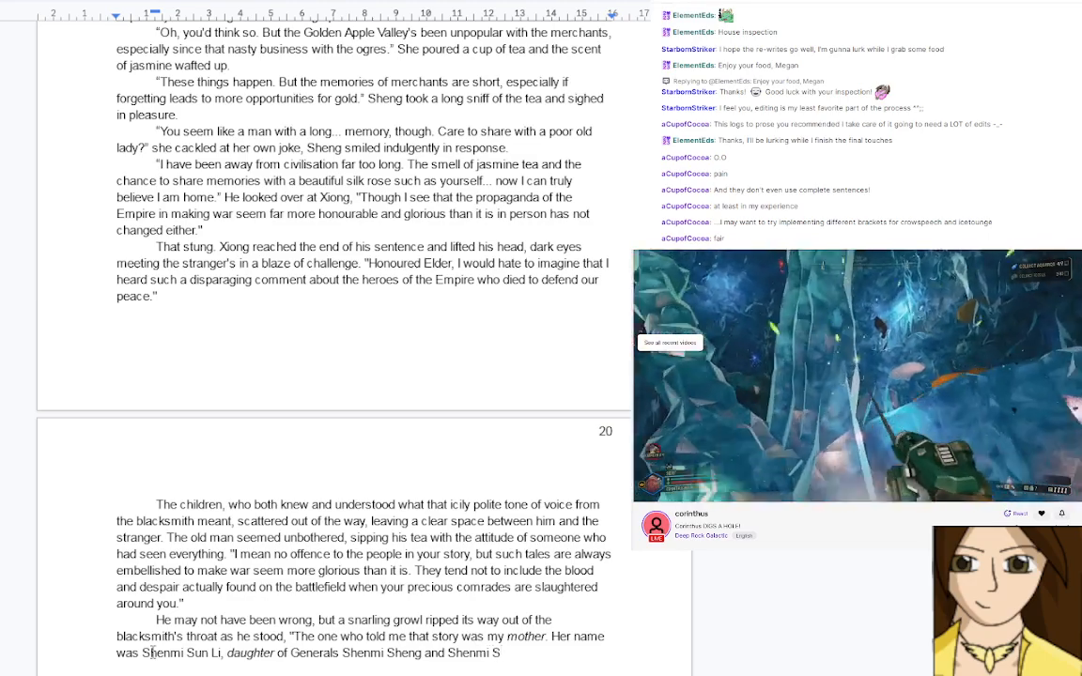
pyautogui.write('un')
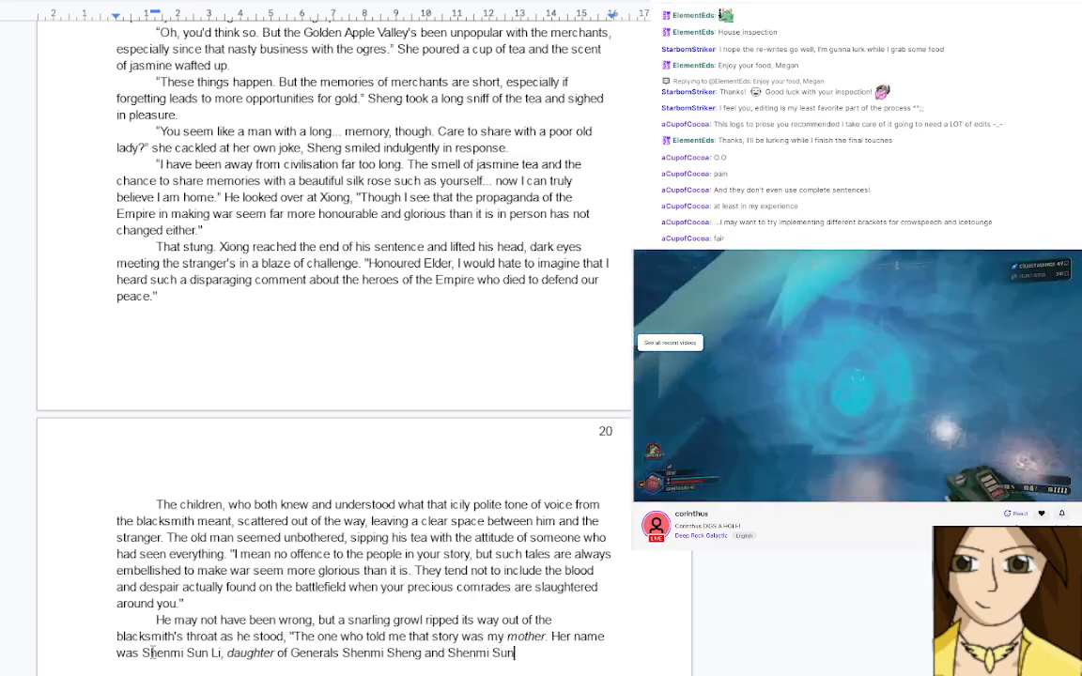
pyautogui.write('-Li')
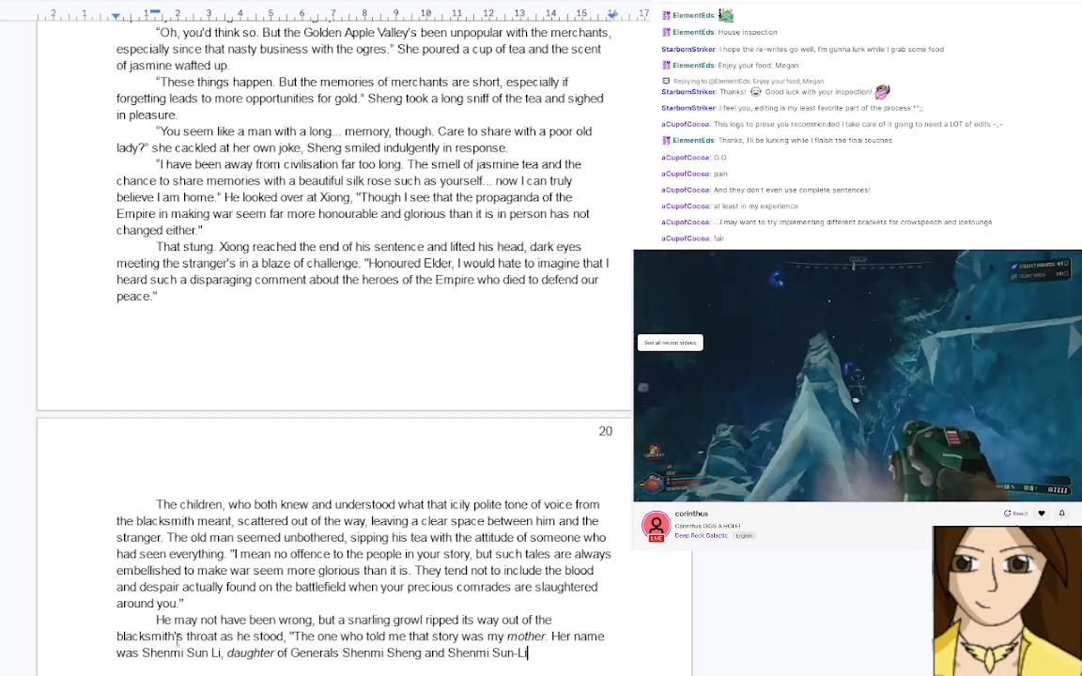
# Hyphenate the mother's name as "Sun-Li" and continue the sentence's end with ", and you will", setting "will" in italics
pyautogui.click(211, 653)
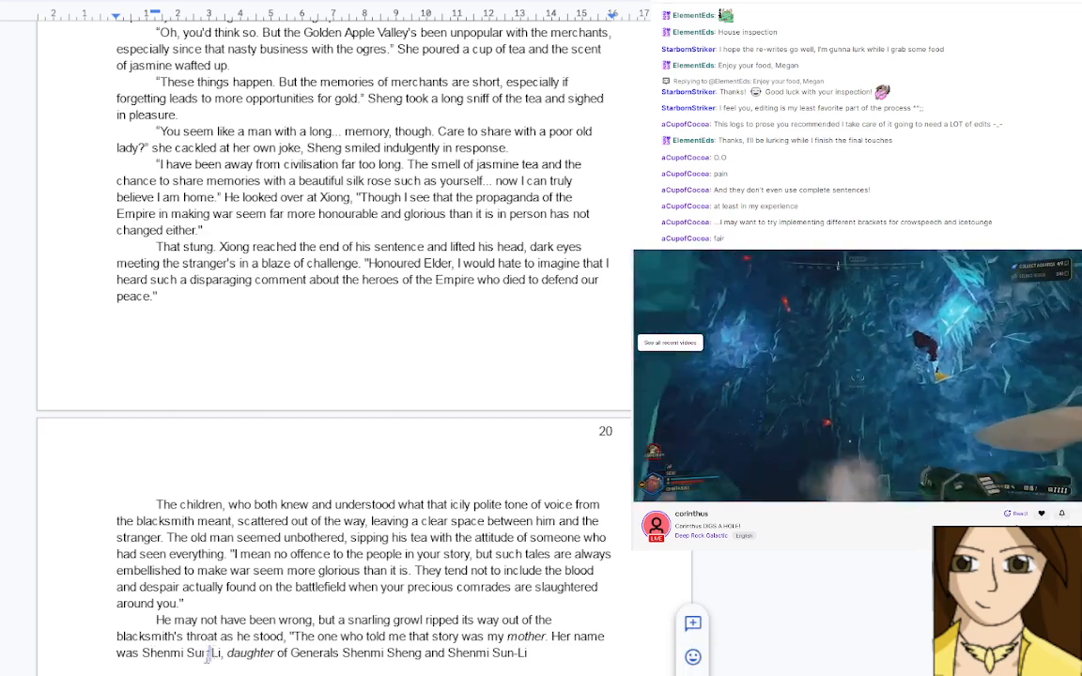
pyautogui.write('-')
pyautogui.click(554, 659)
pyautogui.write(', and yo')
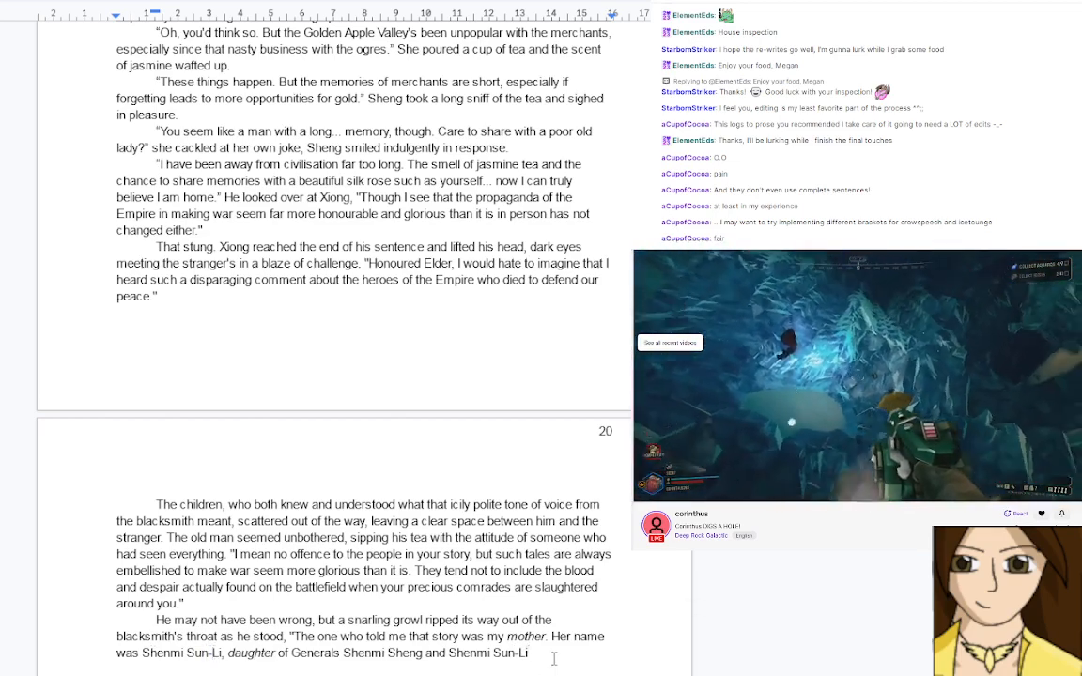
pyautogui.write('u')
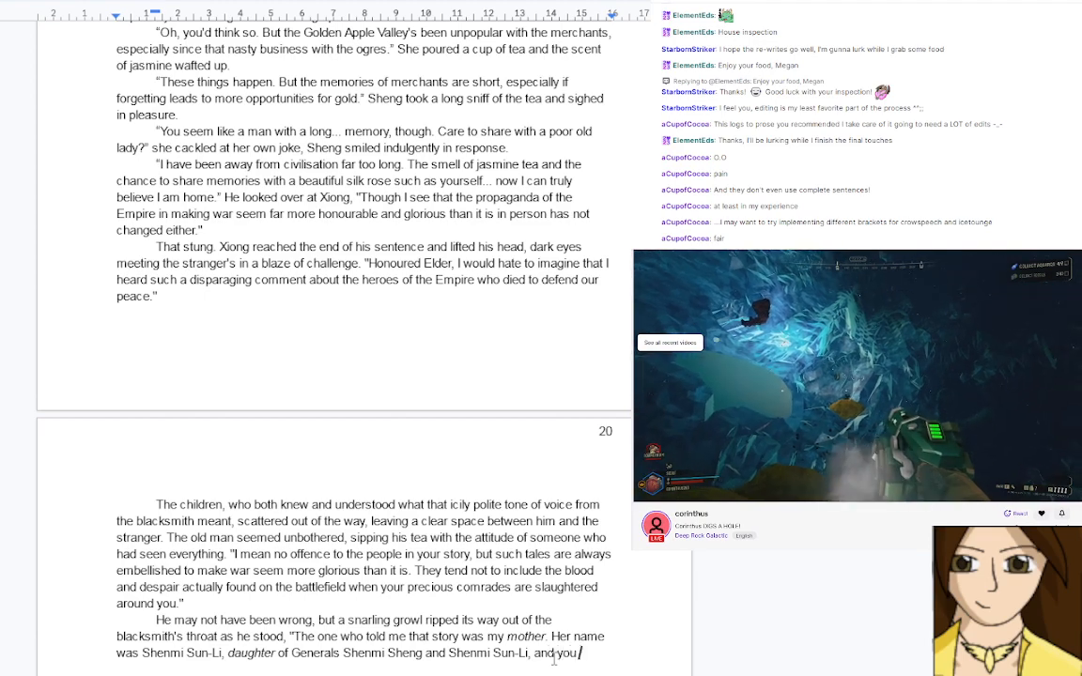
pyautogui.hotkey('ctrl', 'i')
pyautogui.write('will ')
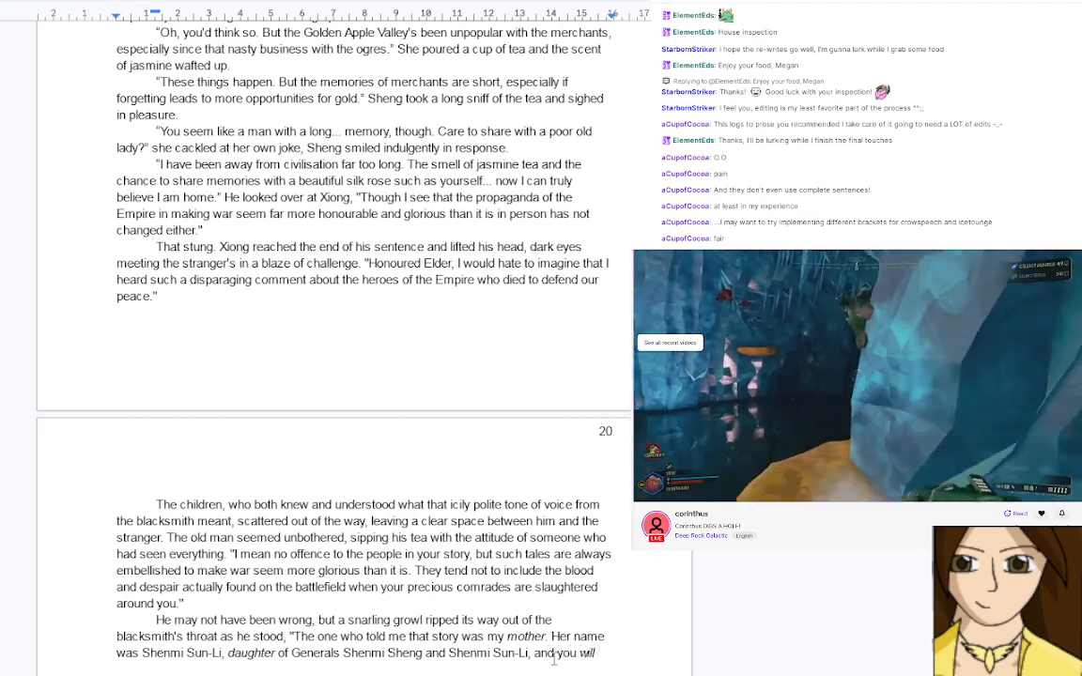
# Continue the blacksmith's demand with "take back your insult to my family" in regular text
pyautogui.write('take back')
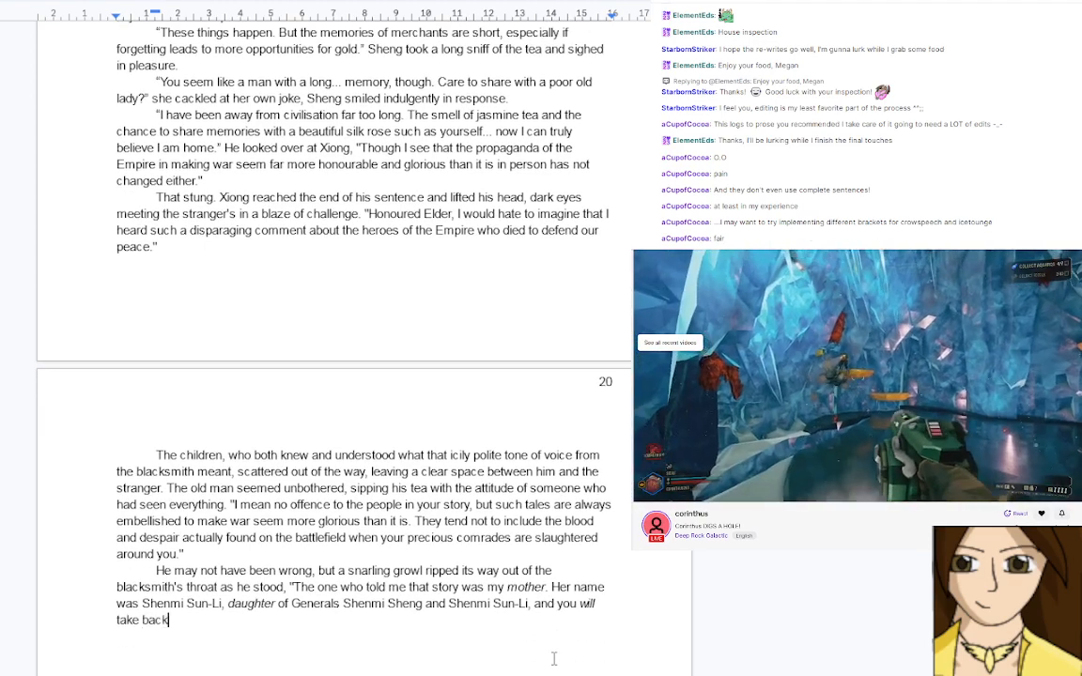
pyautogui.write(' your insult')
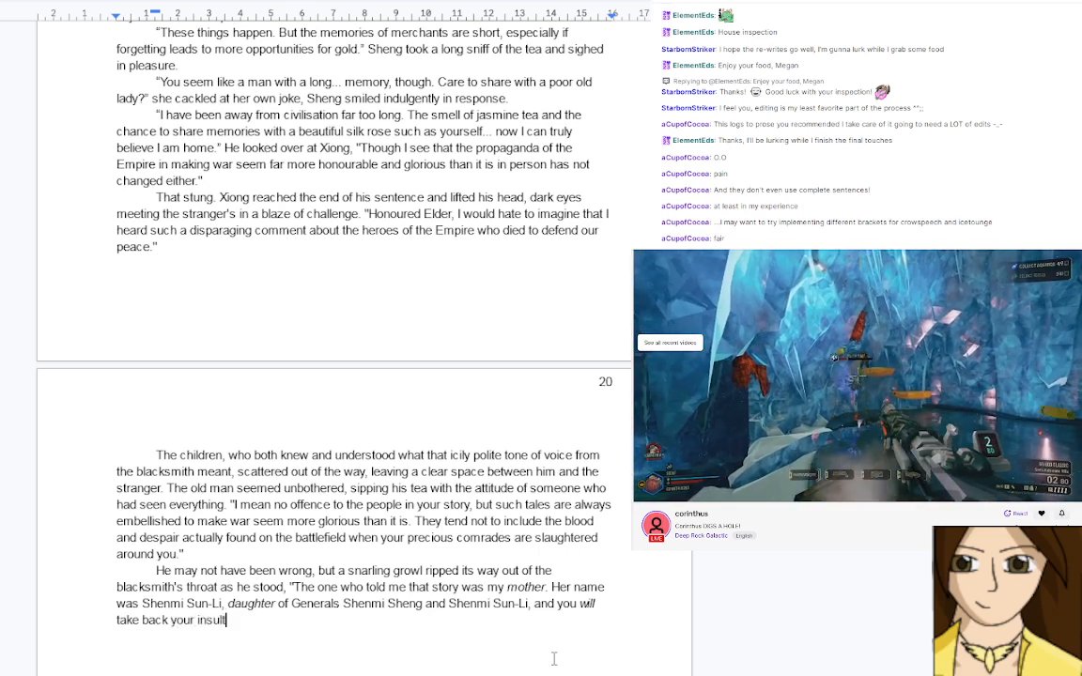
pyautogui.write(' to my f')
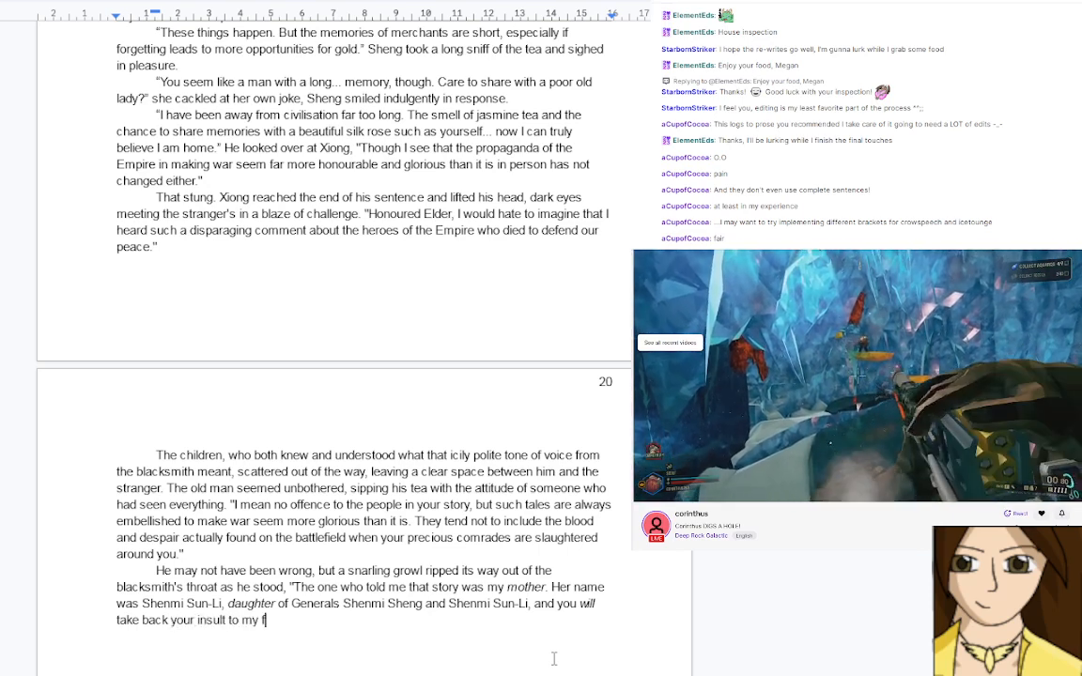
pyautogui.write('amily')
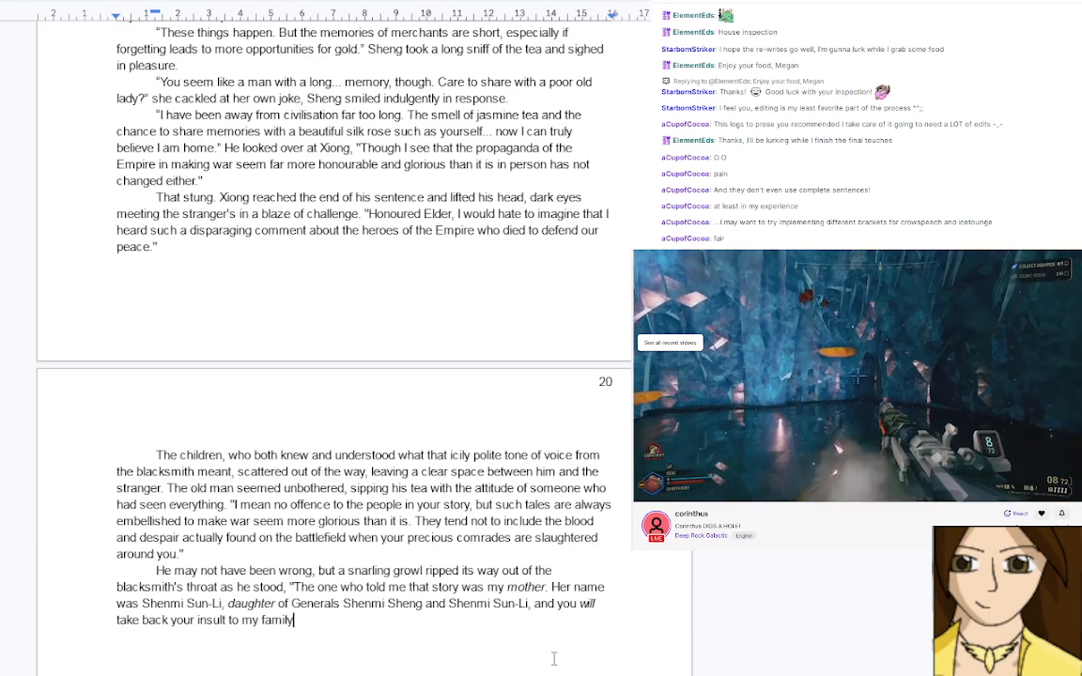
# Extend the demand with the threat ", for I would hate to break one of"
pyautogui.write(', for I')
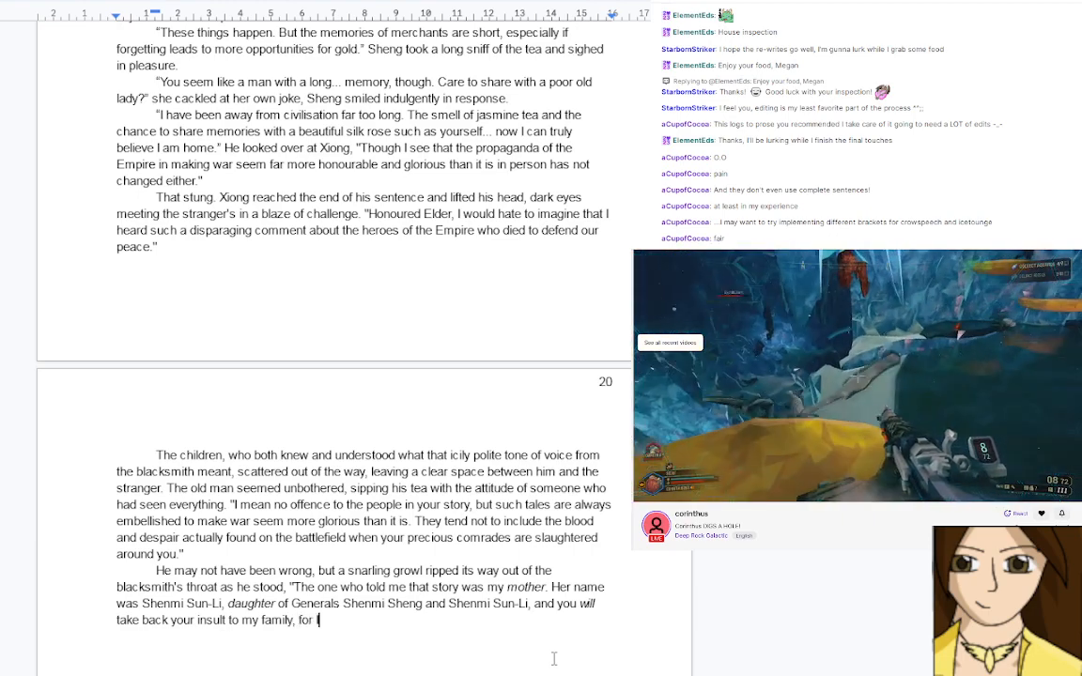
pyautogui.write(' would hate to ')
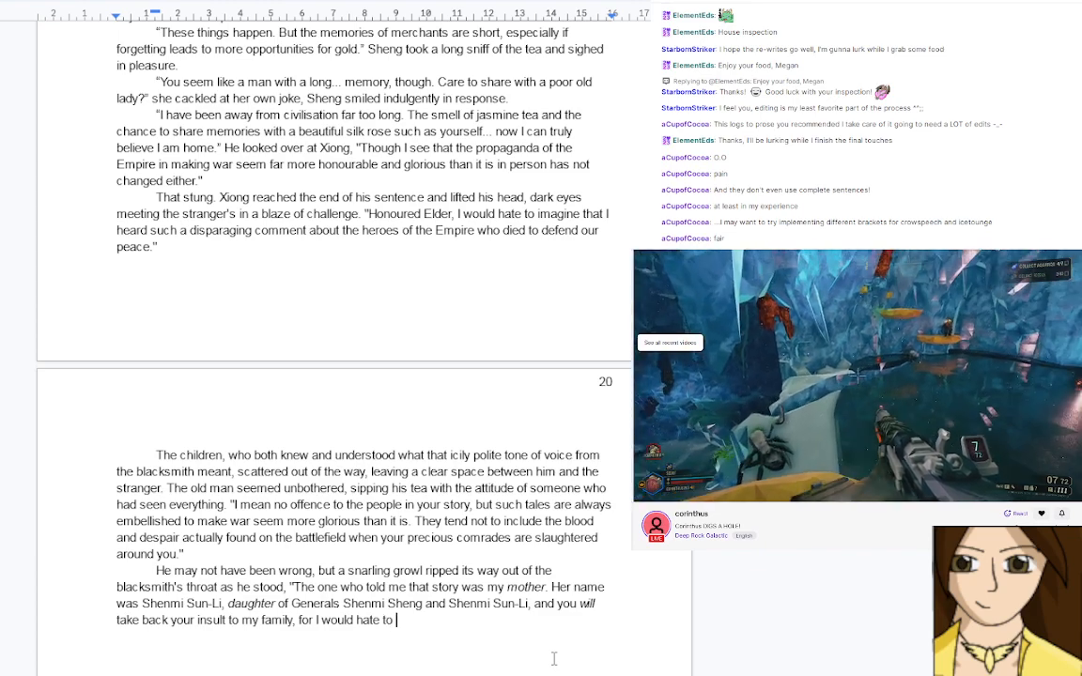
pyautogui.write('break o')
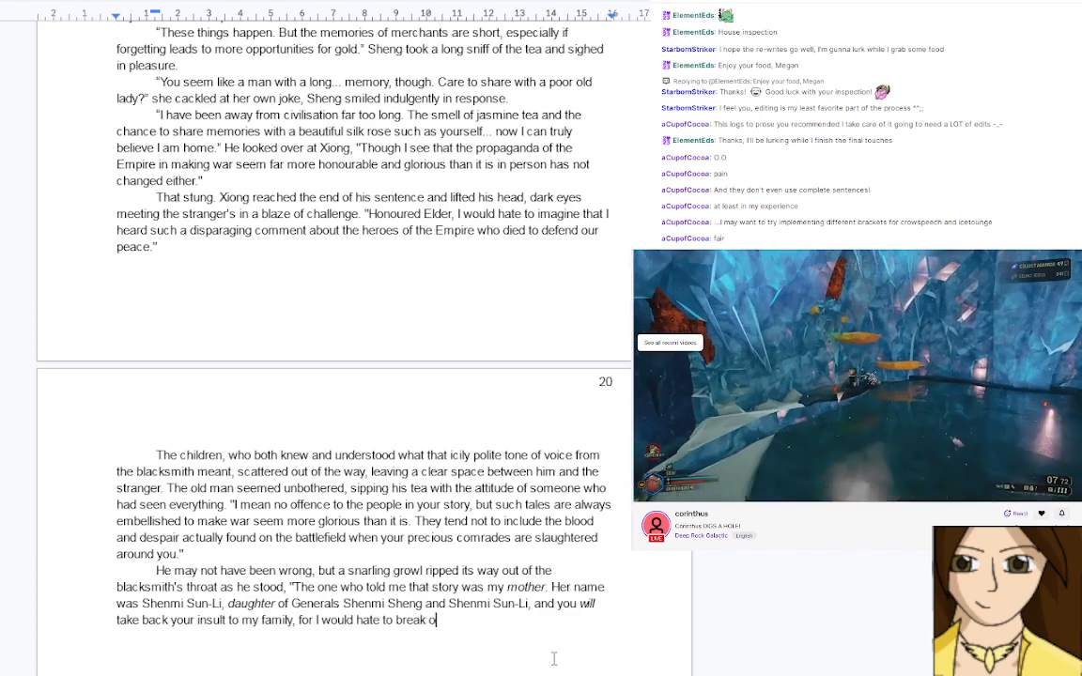
pyautogui.write('ne of')
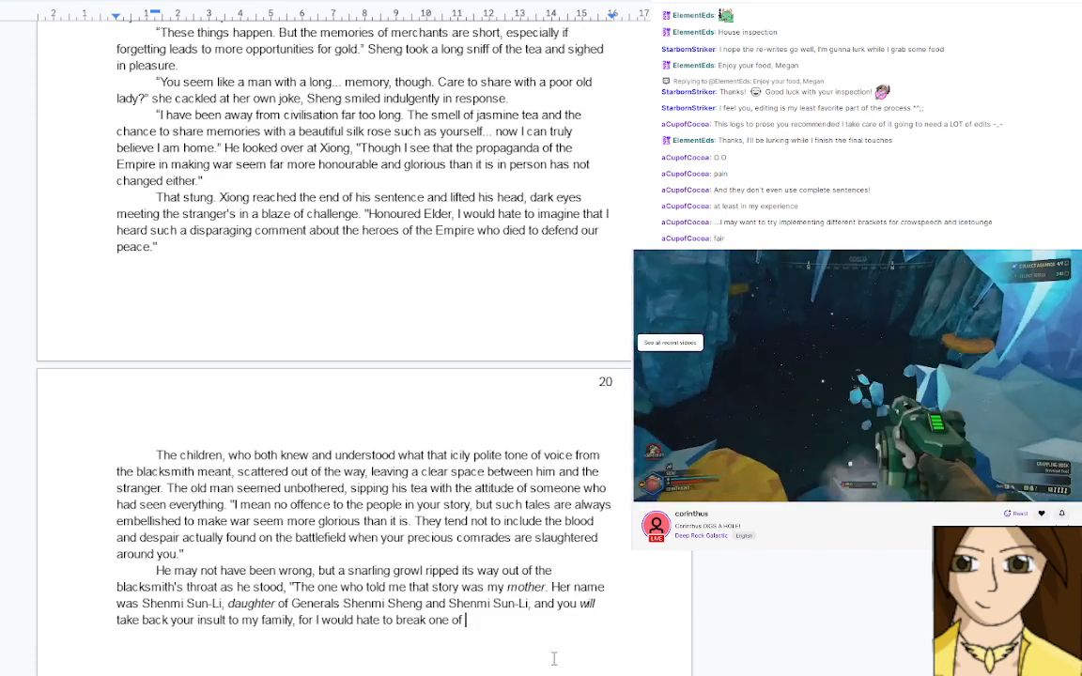
# Complete the blacksmith's threat with "Madam Bitter's tea cups." and a closing quotation mark
pyautogui.write('M')
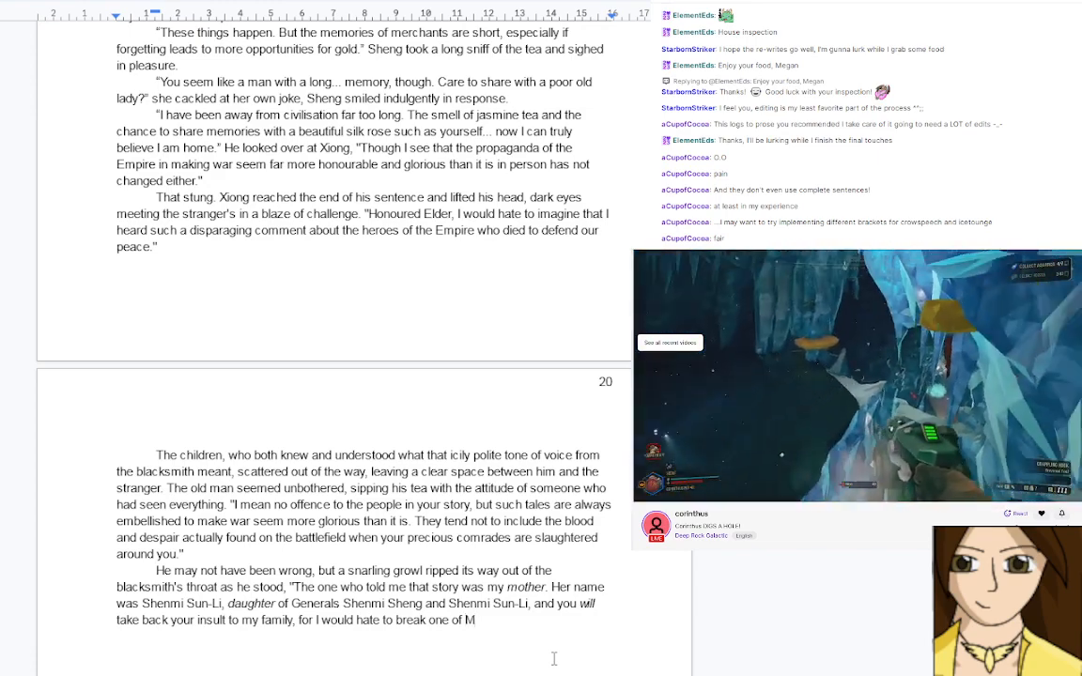
pyautogui.write('adam')
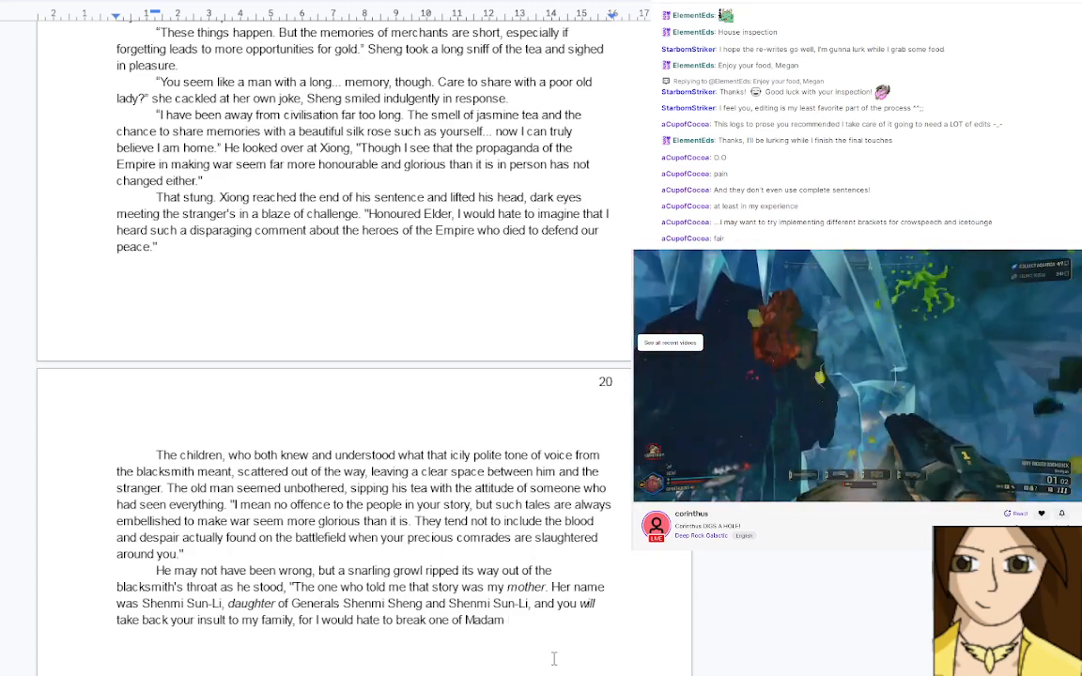
pyautogui.write('Bil')
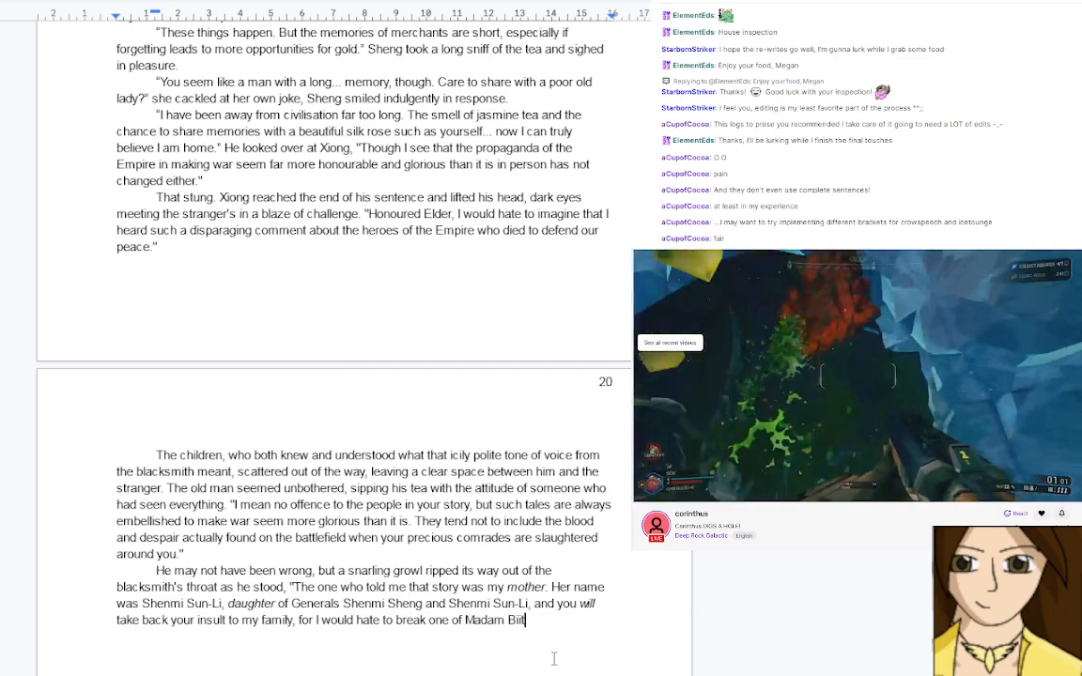
pyautogui.press('BackSpace')
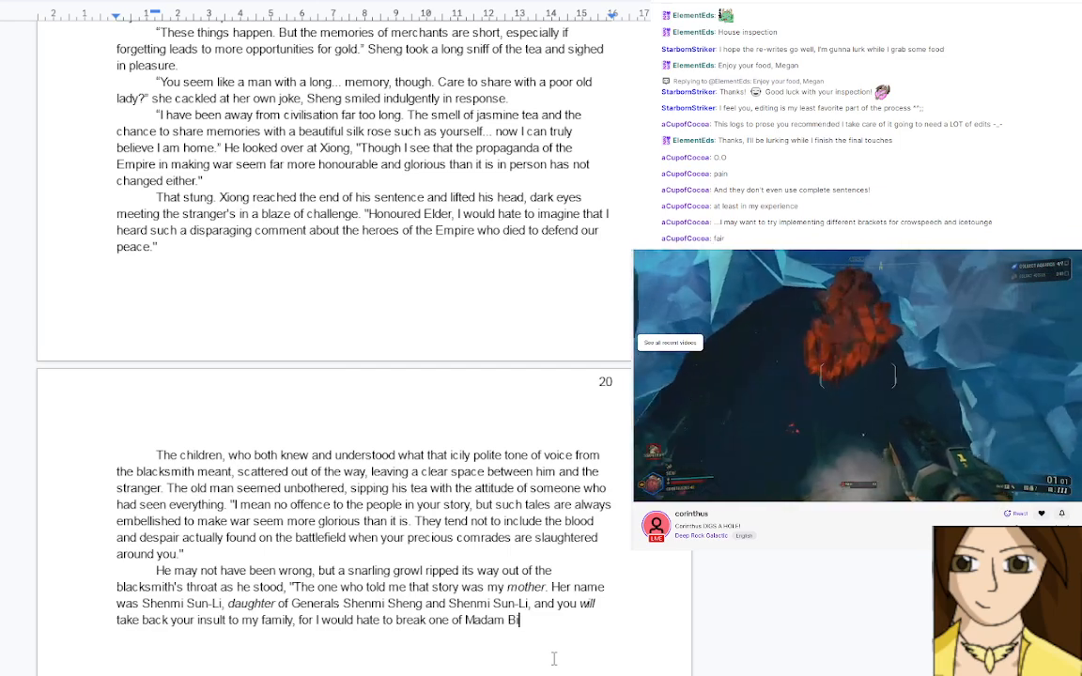
pyautogui.write('tter')
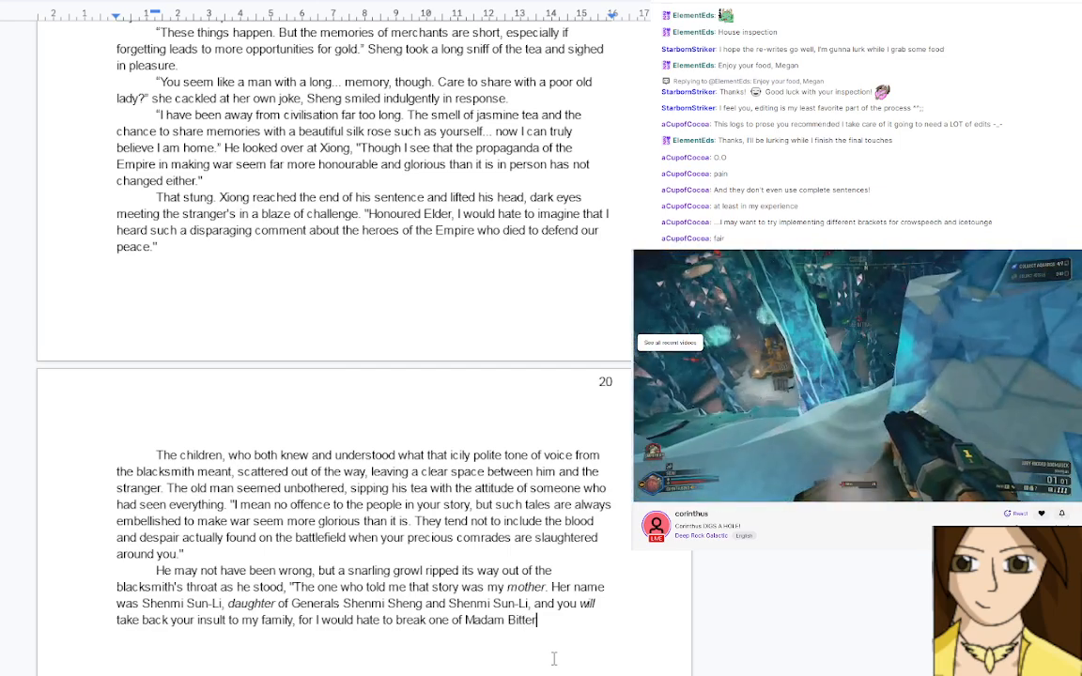
pyautogui.write("'s ")
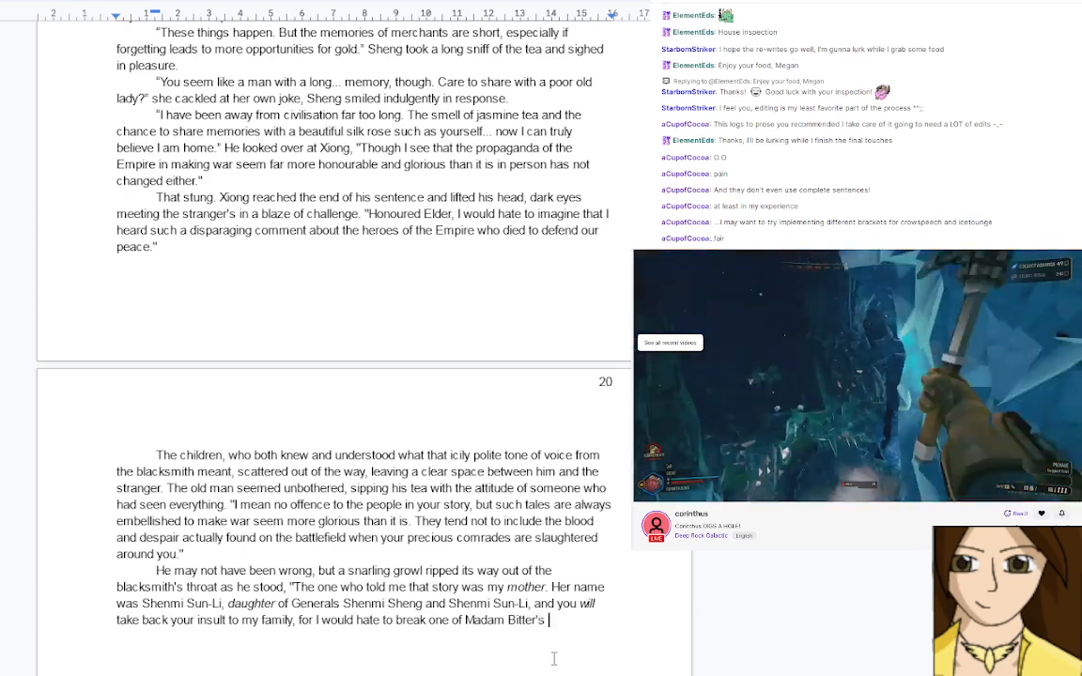
pyautogui.write('tea cups.')
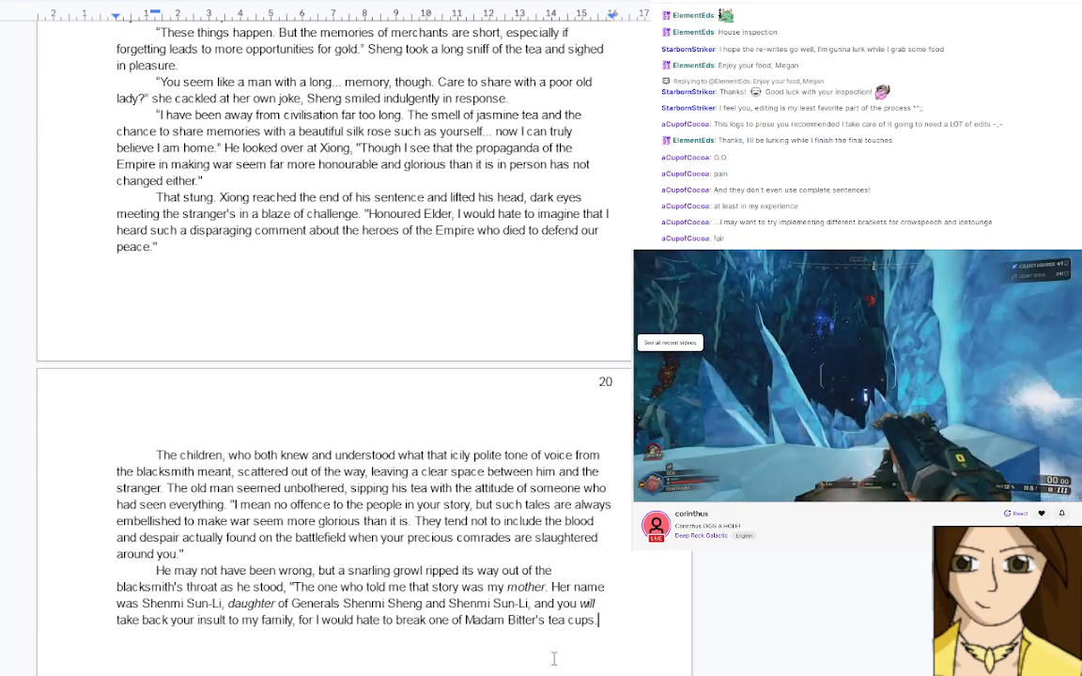
pyautogui.write('"')
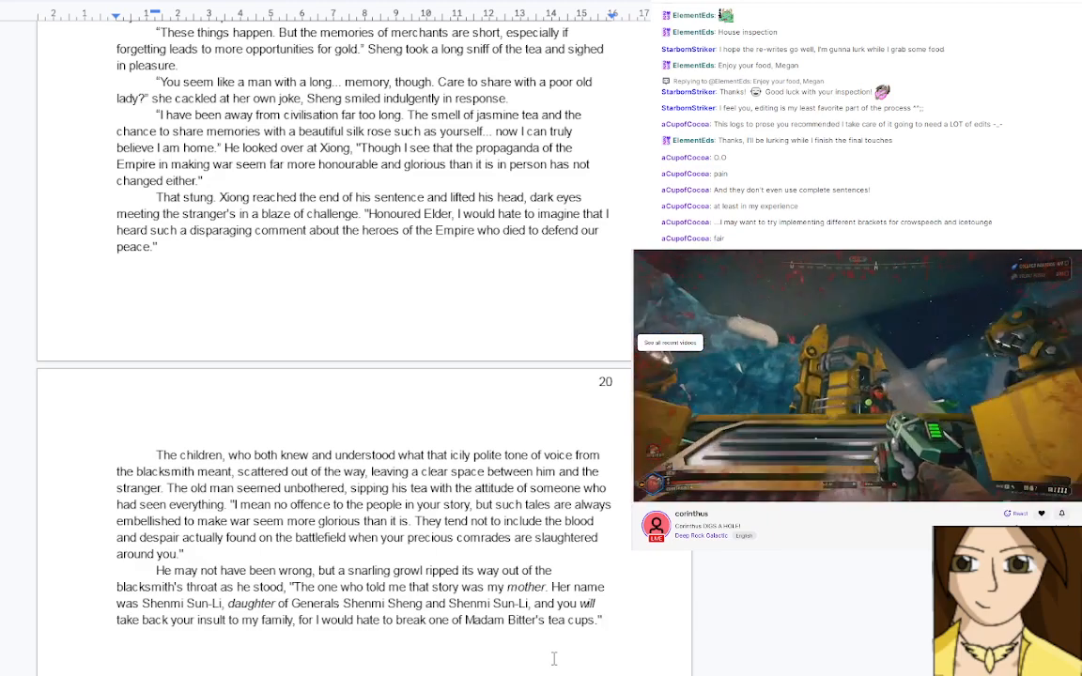
# Extend the end of the threat after "tea cups" with "in correcting you." and close the quotation
pyautogui.press('BackSpace')
pyautogui.press('BackSpace')
pyautogui.write('in correc')
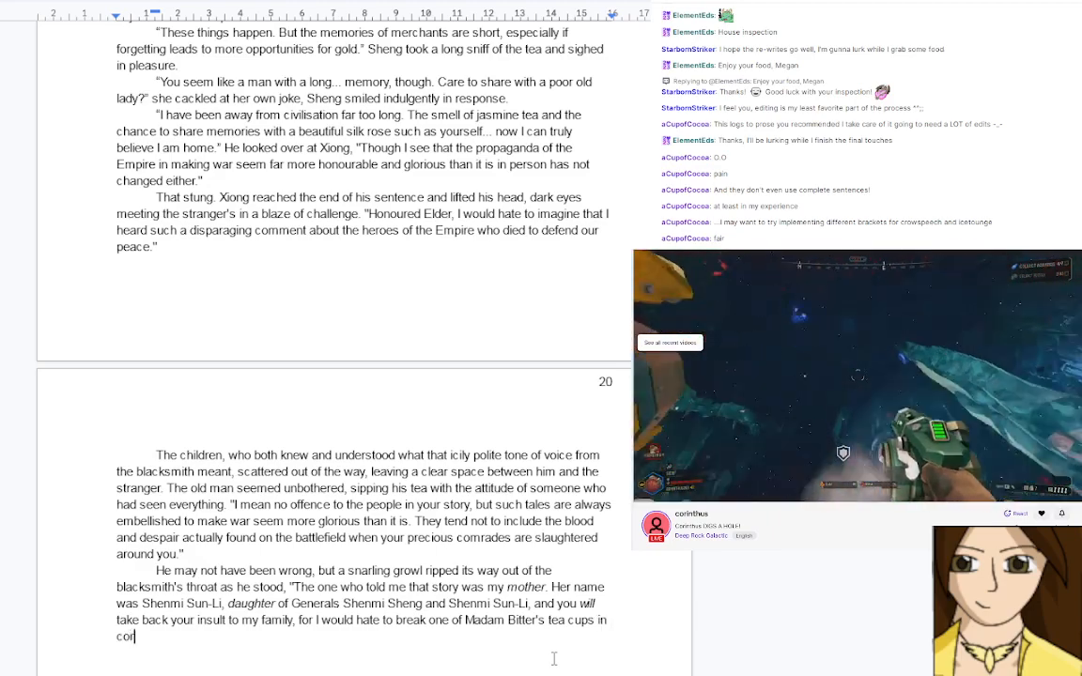
pyautogui.write('ting you."')
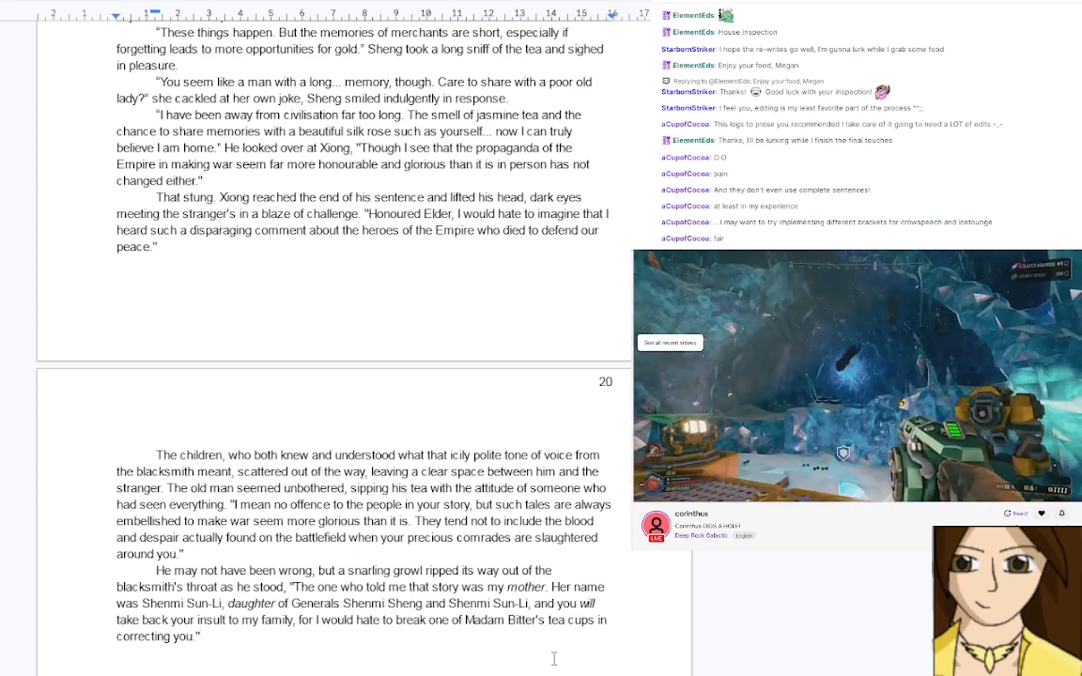
# Start a new paragraph below the blacksmith's speech with "The stranger hastily placed"
pyautogui.press('Return')
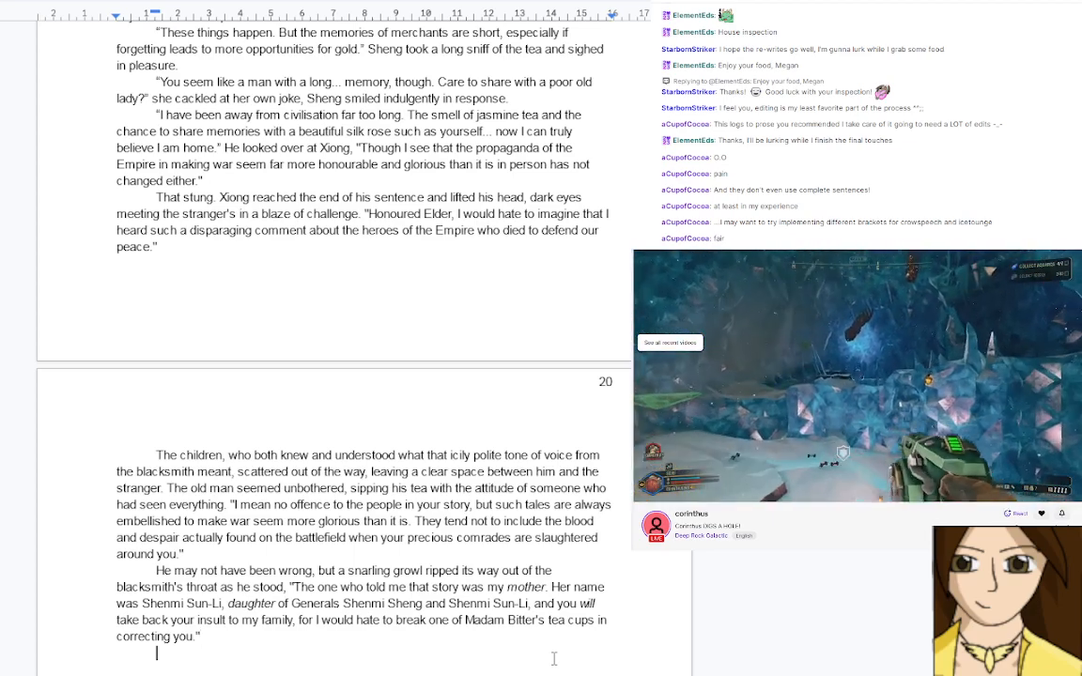
pyautogui.write('The s')
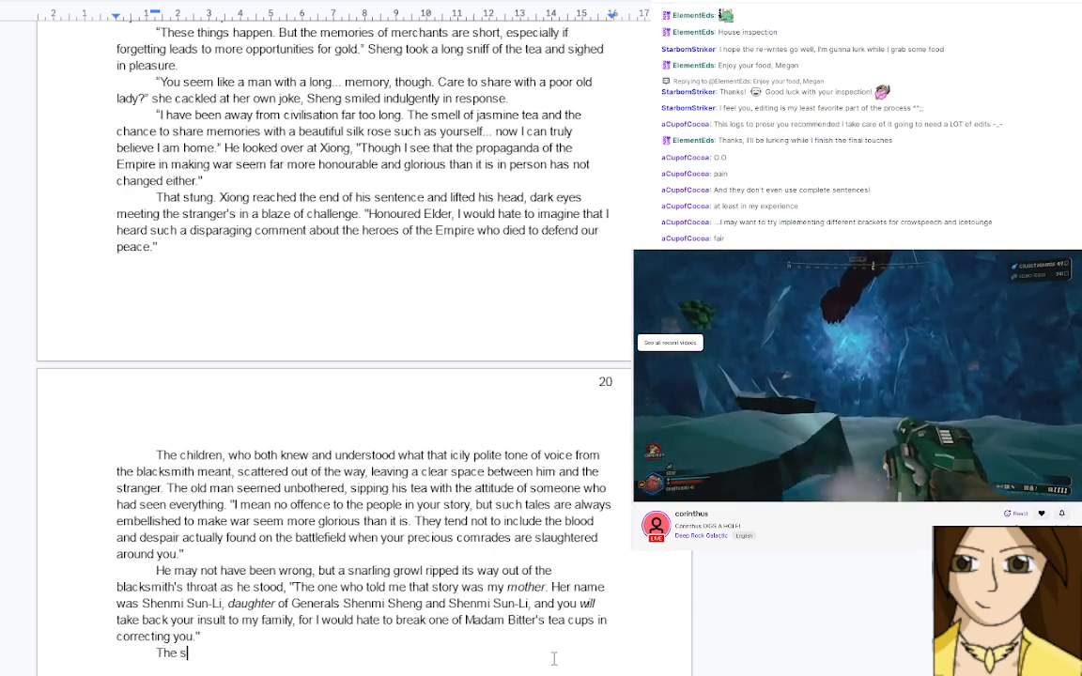
pyautogui.write('tr')
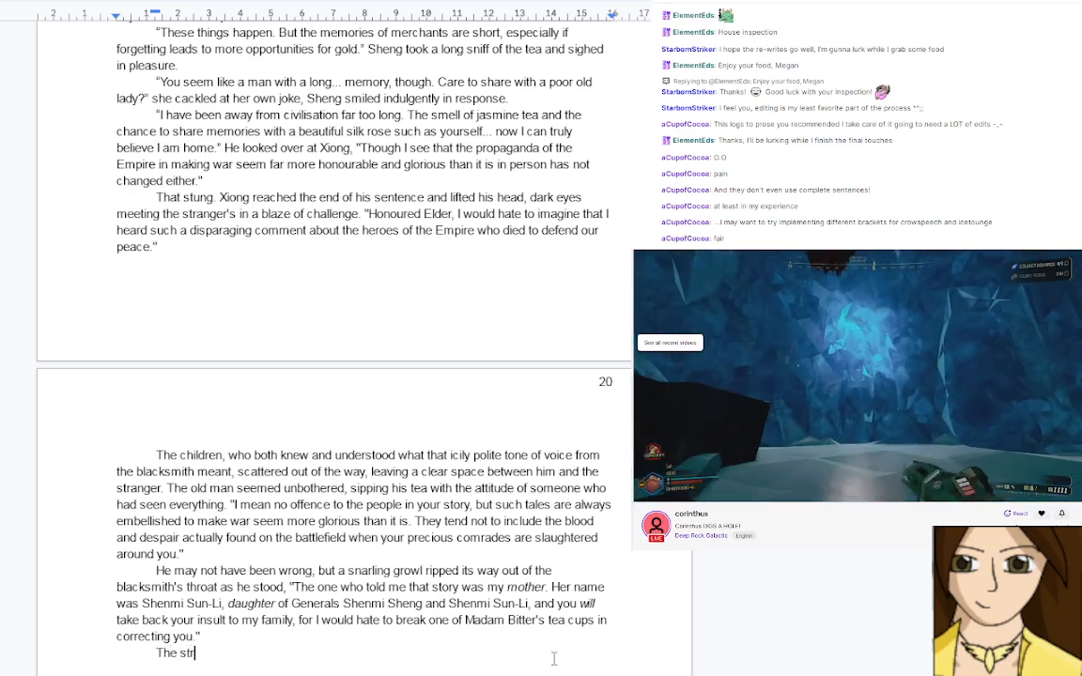
pyautogui.write('anger hastily')
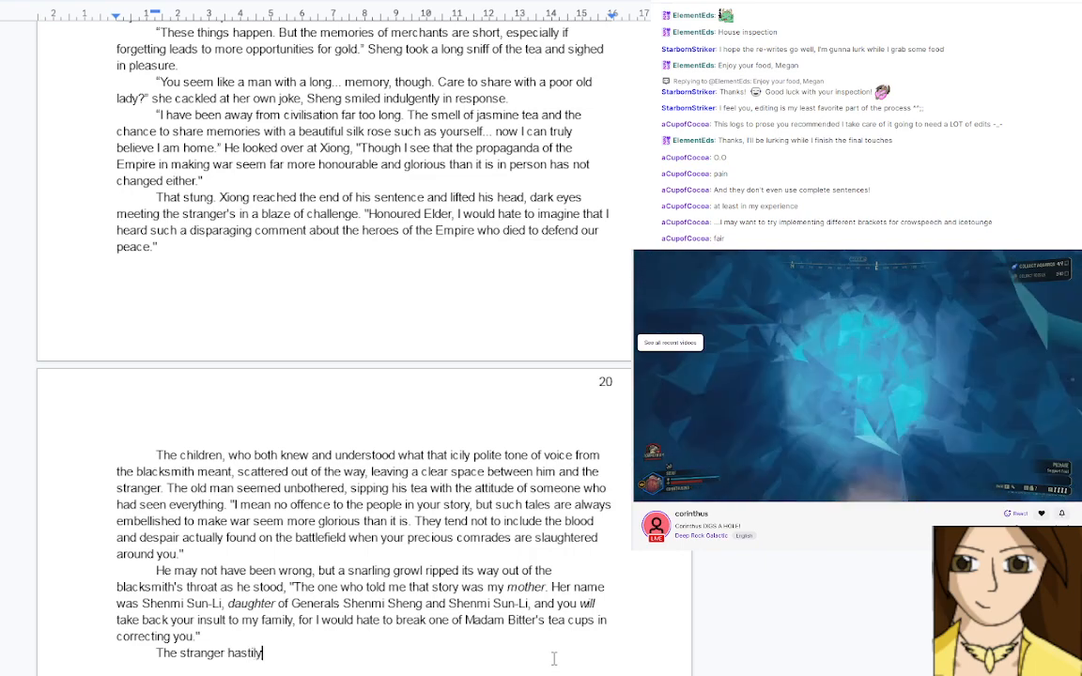
pyautogui.write(' placed the')
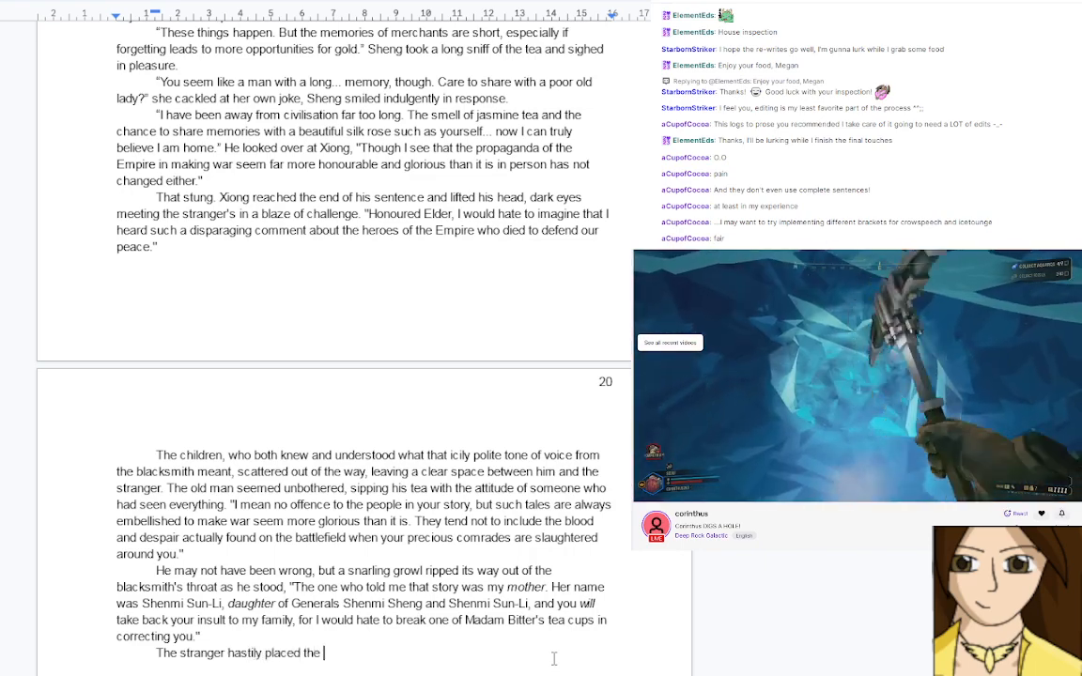
pyautogui.press('BackSpace')
pyautogui.press('BackSpace')
pyautogui.press('BackSpace')
pyautogui.press('BackSpace')
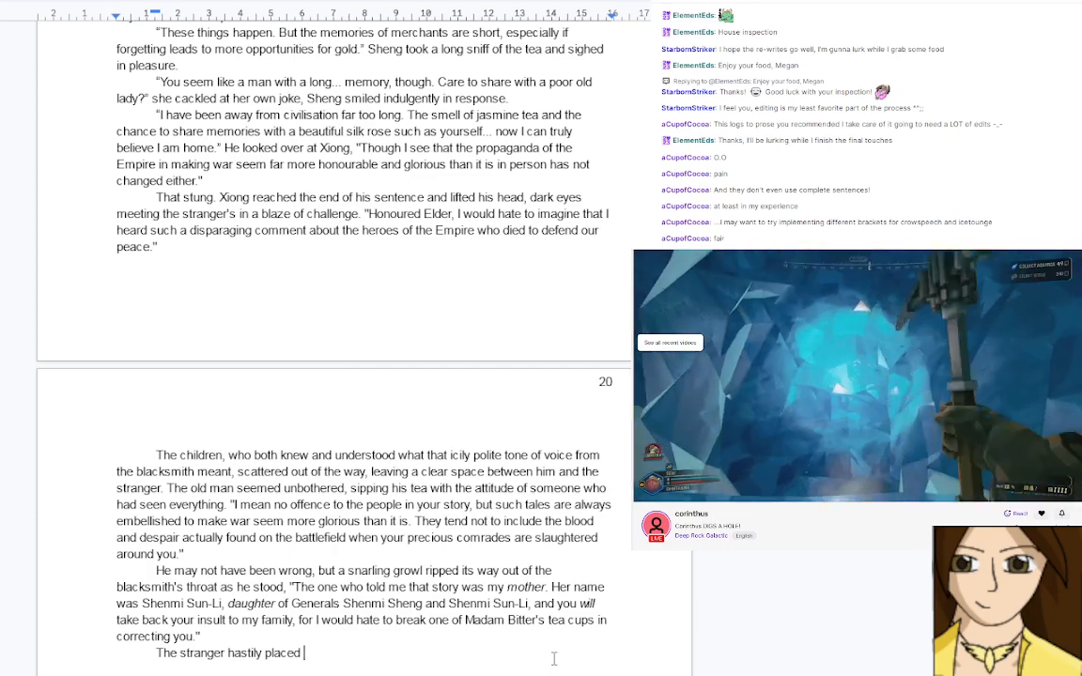
# Continue the stranger's sentence with "the tea mug on the table out of the way to offer a deep bow of apology"
pyautogui.write('the tea ')
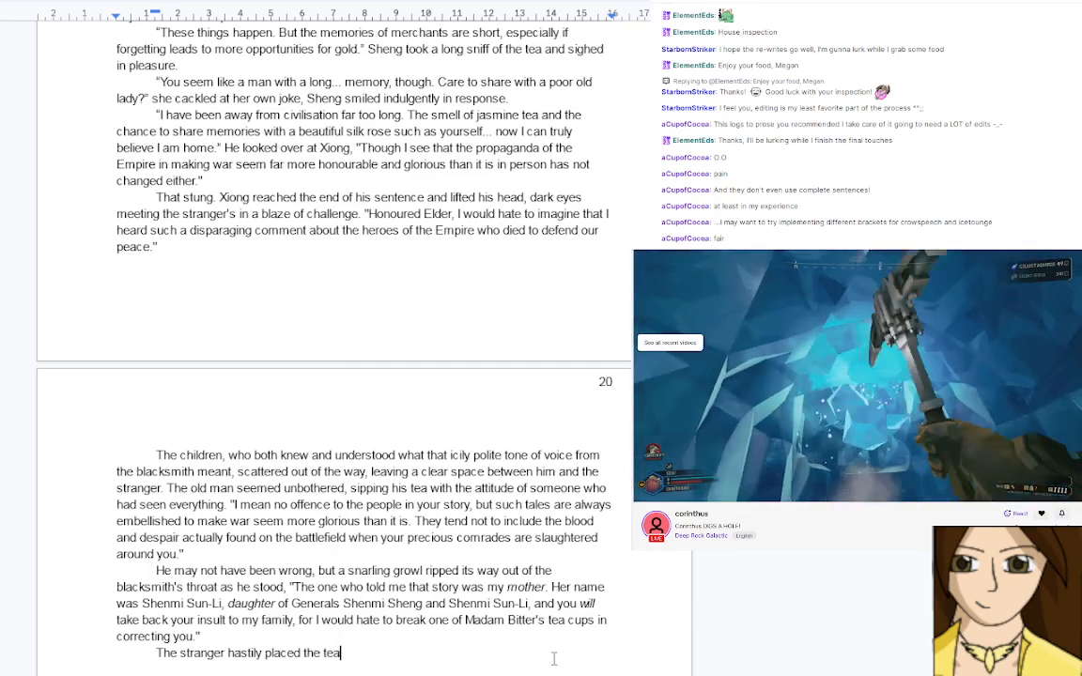
pyautogui.write('mug on th')
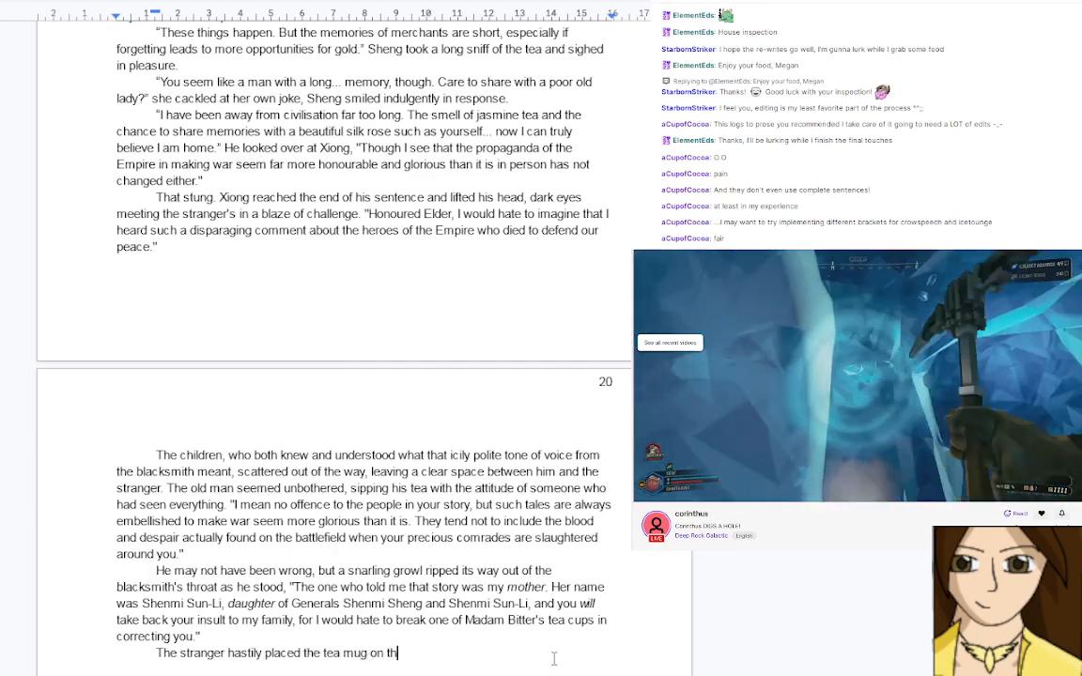
pyautogui.write('e table o')
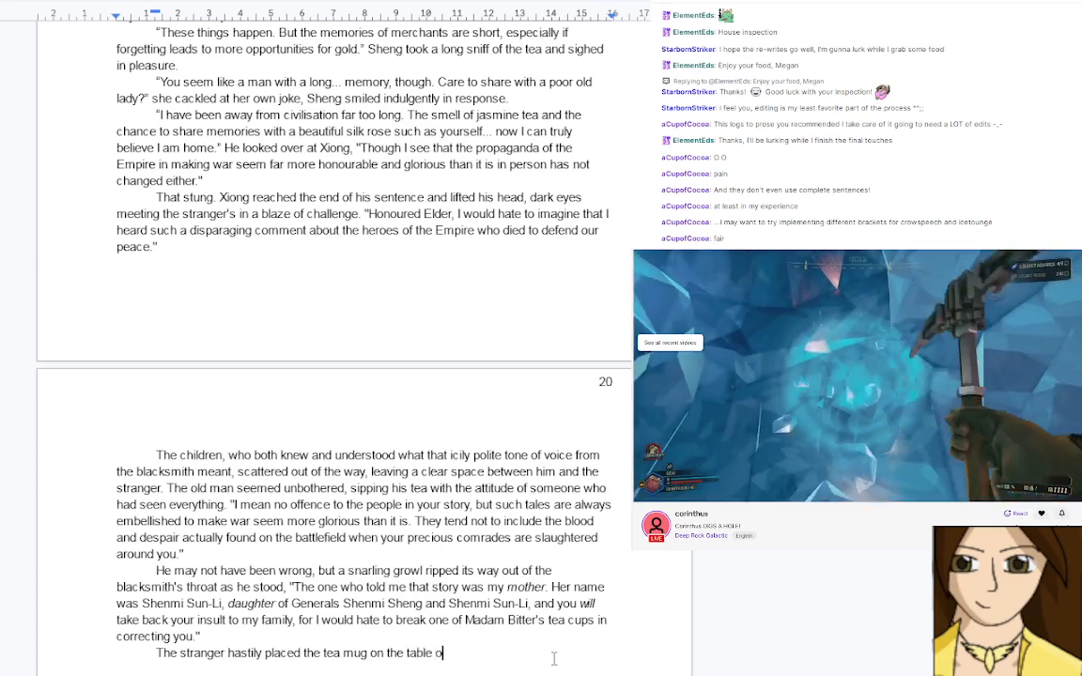
pyautogui.write('ut of the way ')
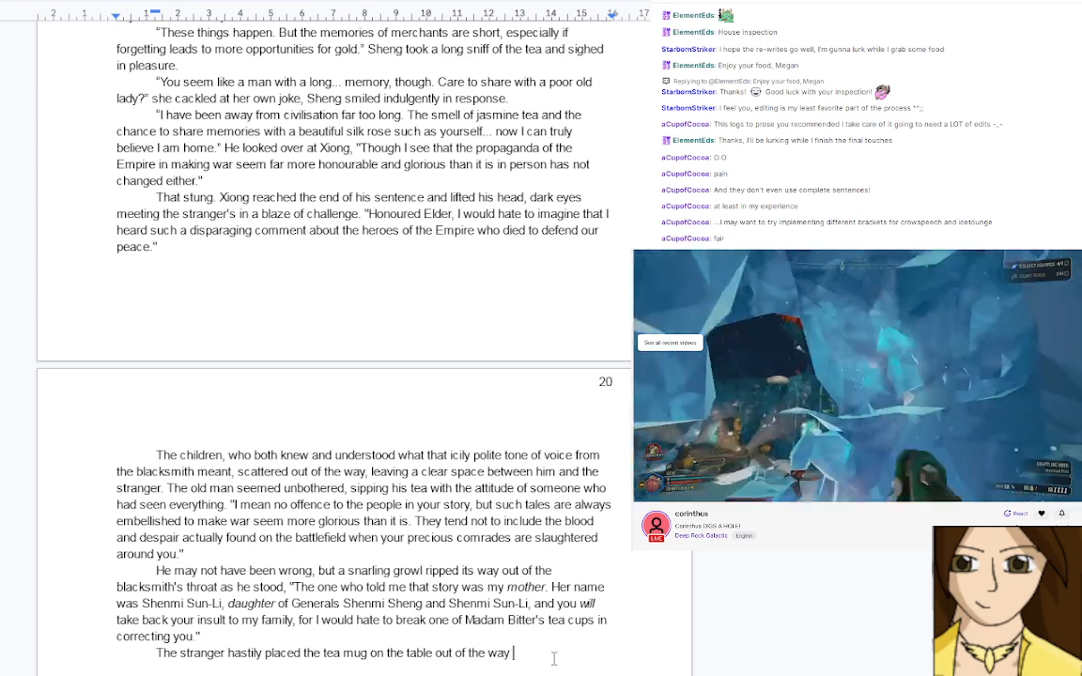
pyautogui.write('t')
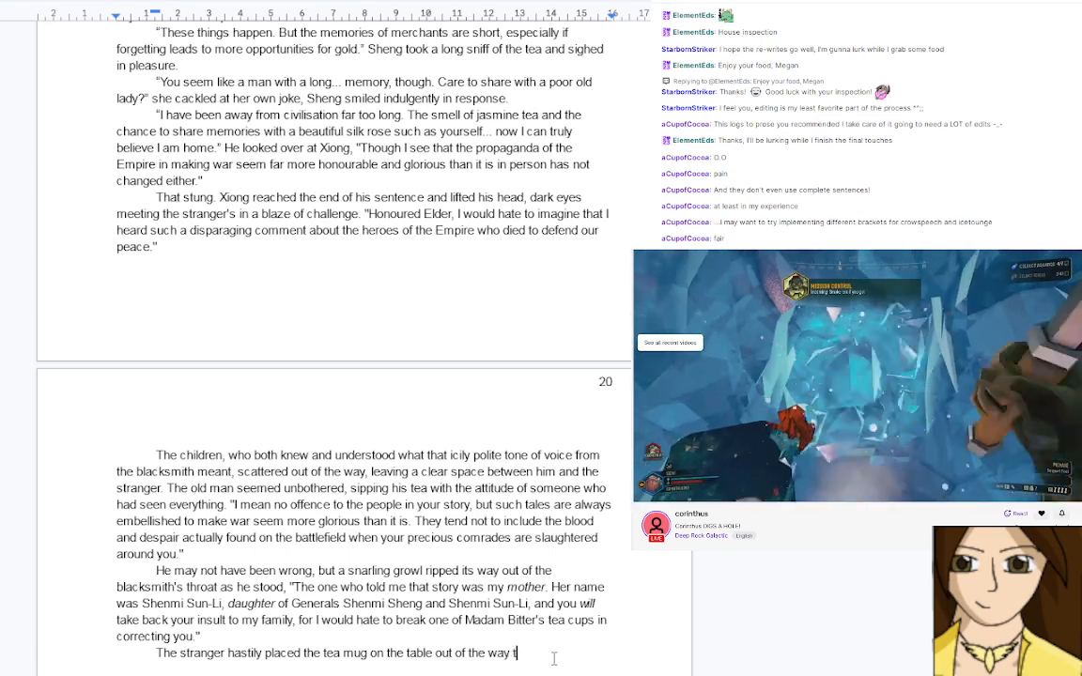
pyautogui.write('o offer a deep ')
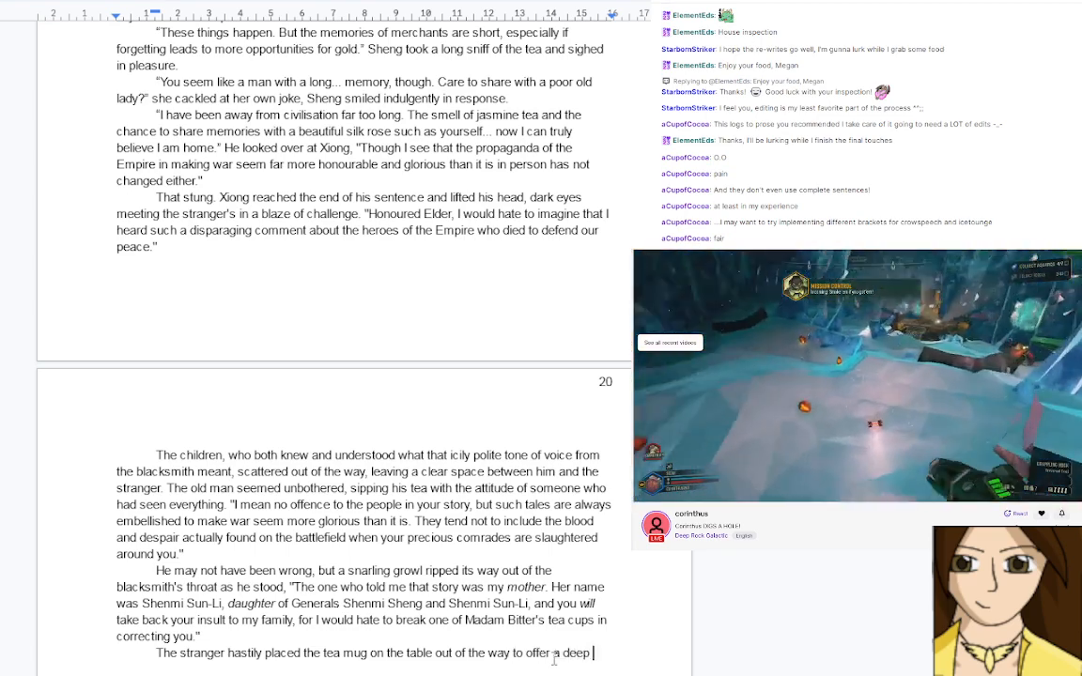
pyautogui.write('bow of apology')
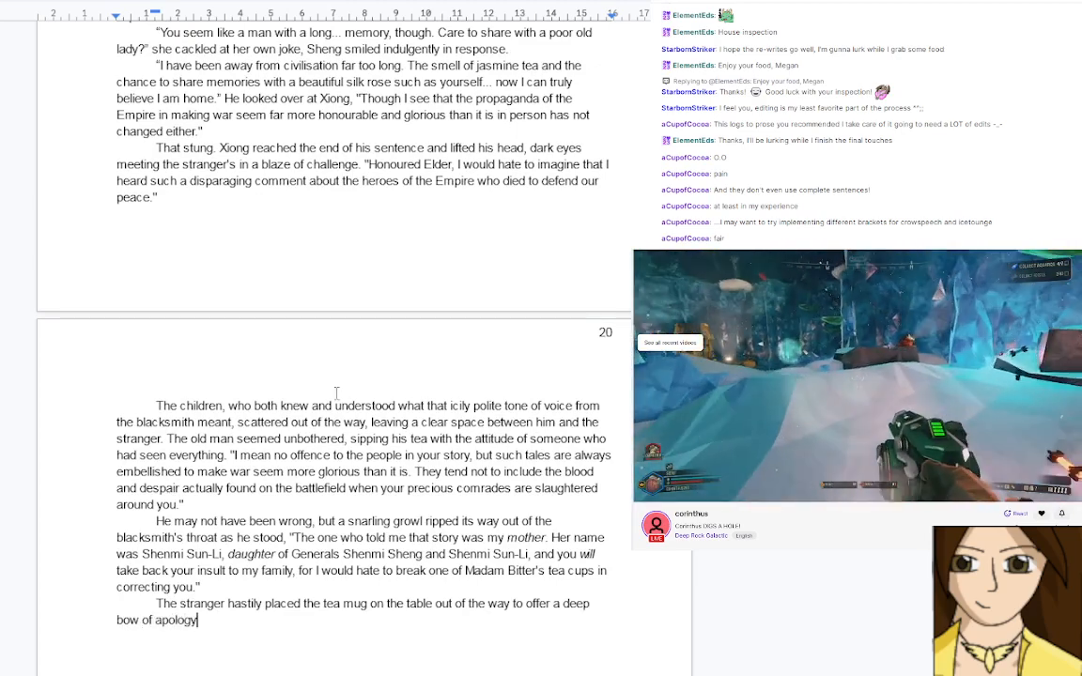
# In the tea shop proprietor's greeting, replace the comma after "Oh" with an exclamation mark and capitalise "It's"
pyautogui.scroll(5, 315, 403)
pyautogui.scroll(2, 316, 403)
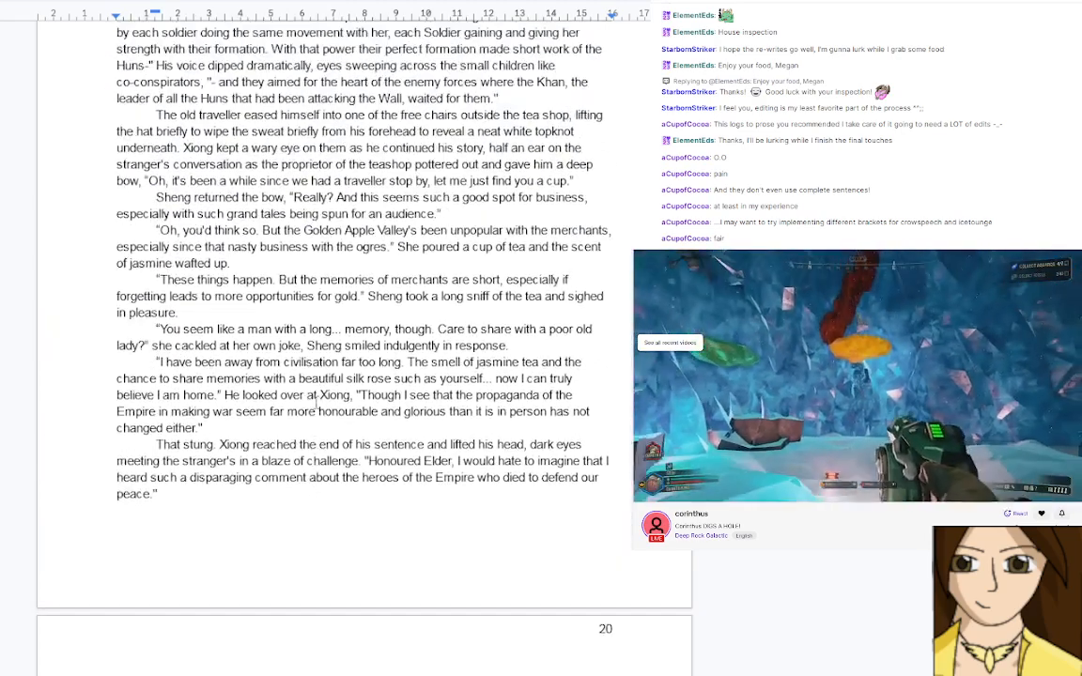
pyautogui.scroll(2, 315, 403)
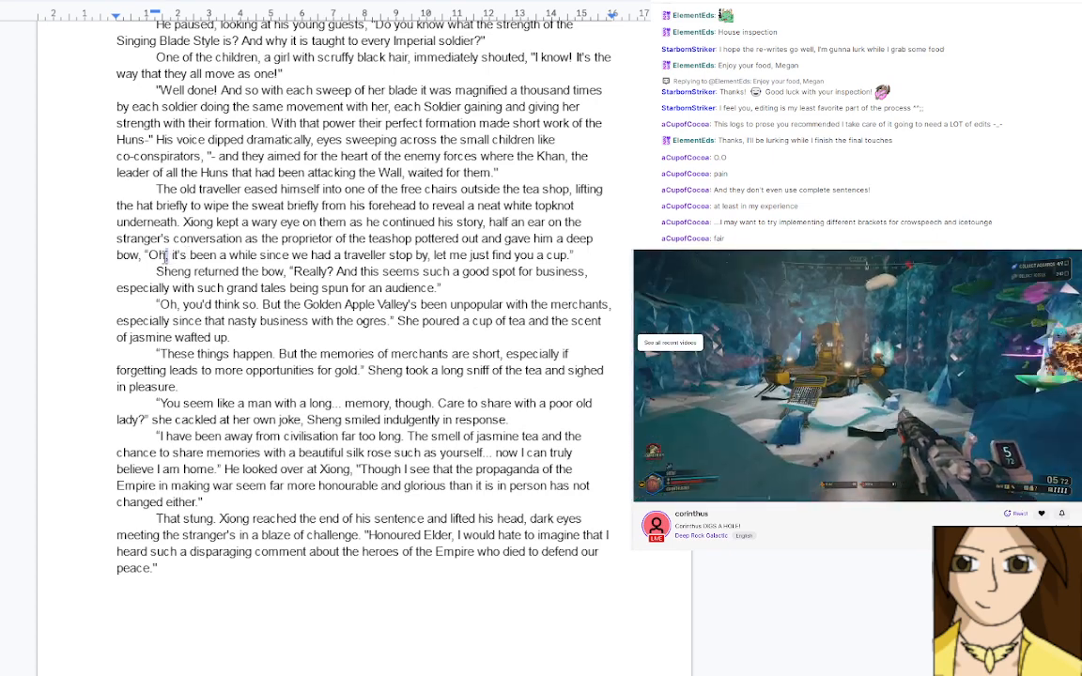
pyautogui.click(166, 254)
pyautogui.press('BackSpace')
pyautogui.write('!')
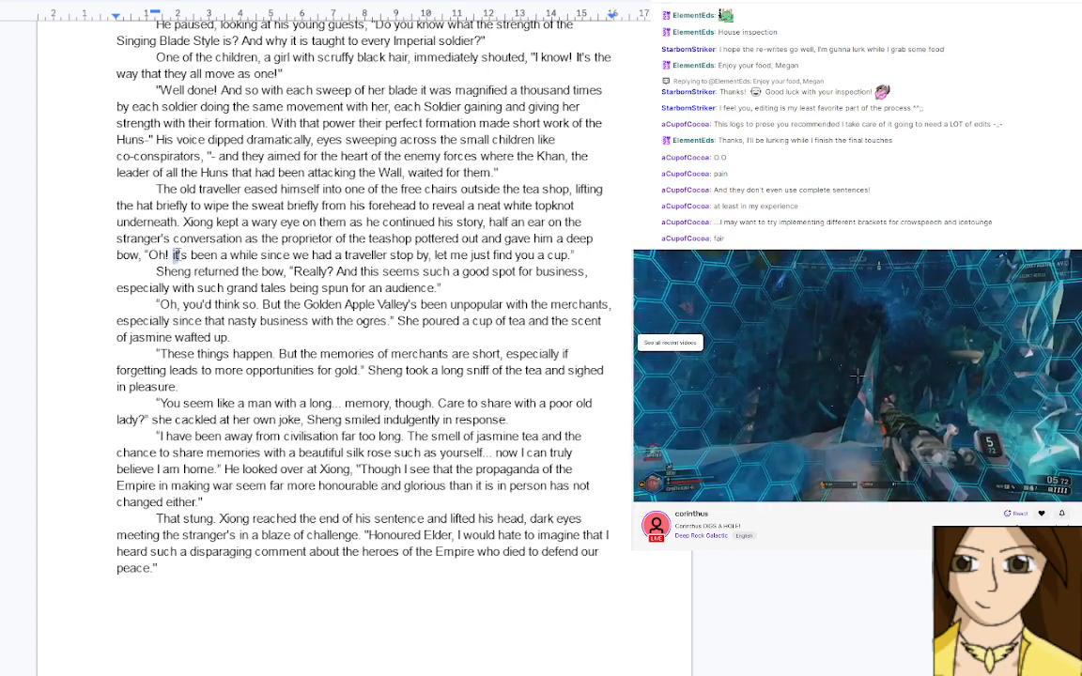
pyautogui.click(174, 255)
pyautogui.press('BackSpace')
pyautogui.write('I')
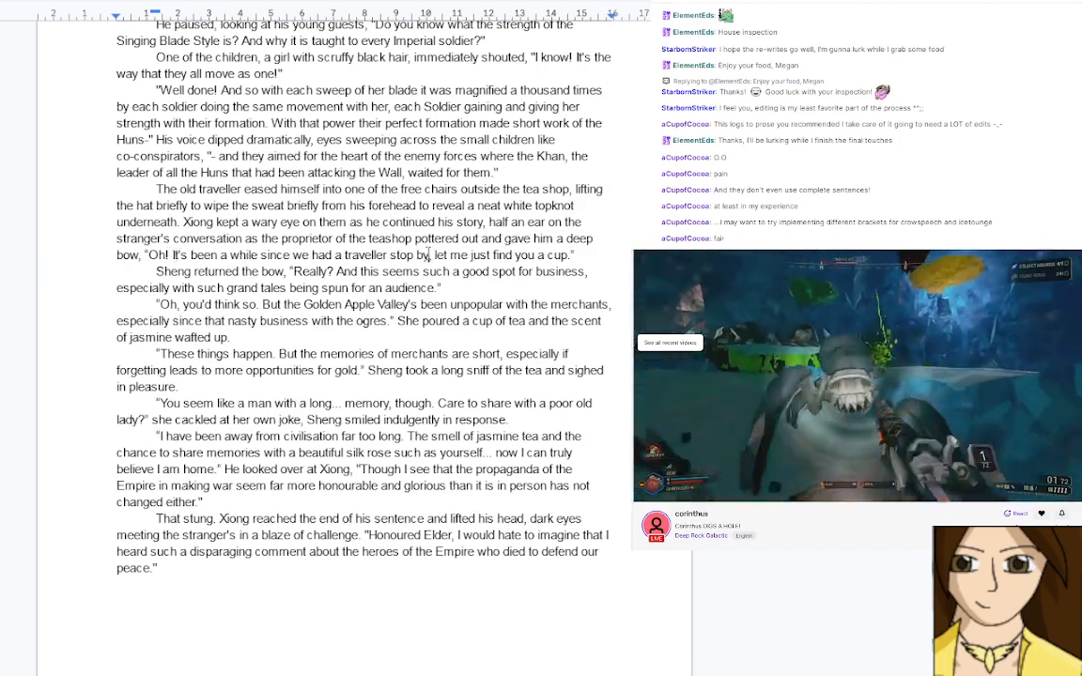
# Insert "but now we get two in one lunchtime!" after "stop by," in the proprietor's greeting and capitalise "Let" as a new sentence
pyautogui.click(429, 254)
pyautogui.write('but now w ')
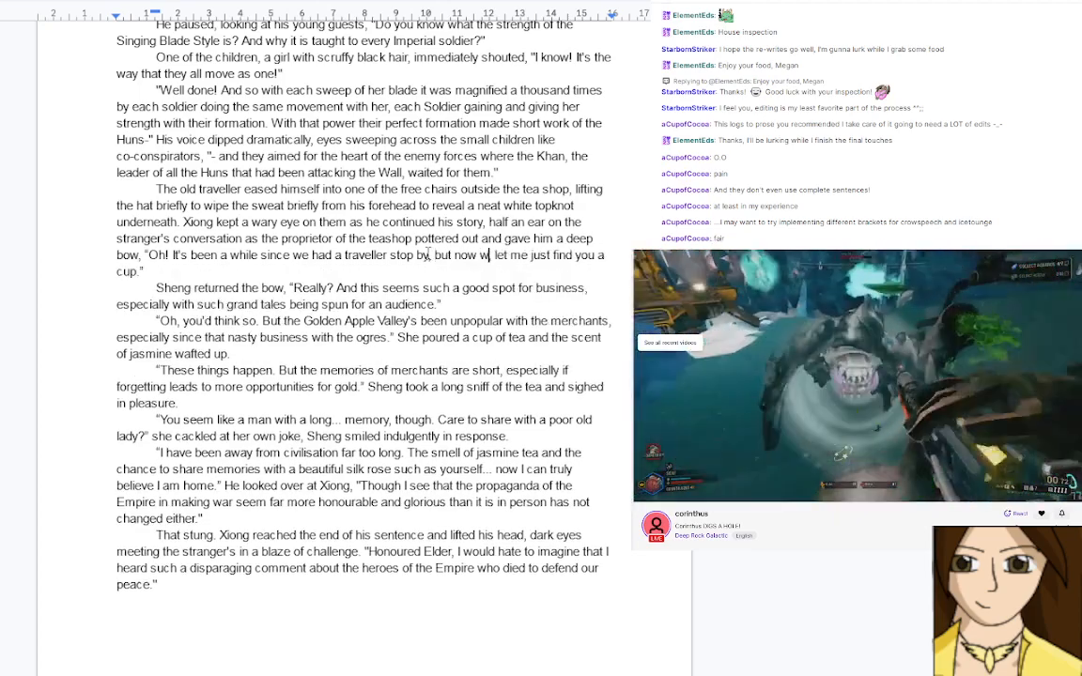
pyautogui.write('e get two in')
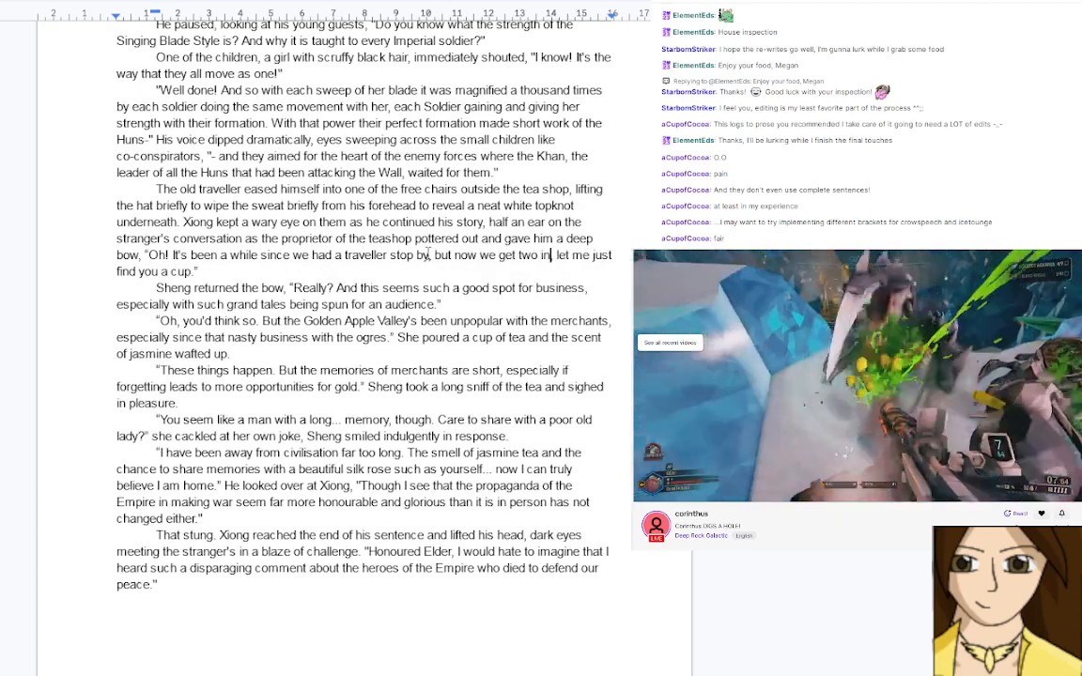
pyautogui.write(' one lunchti')
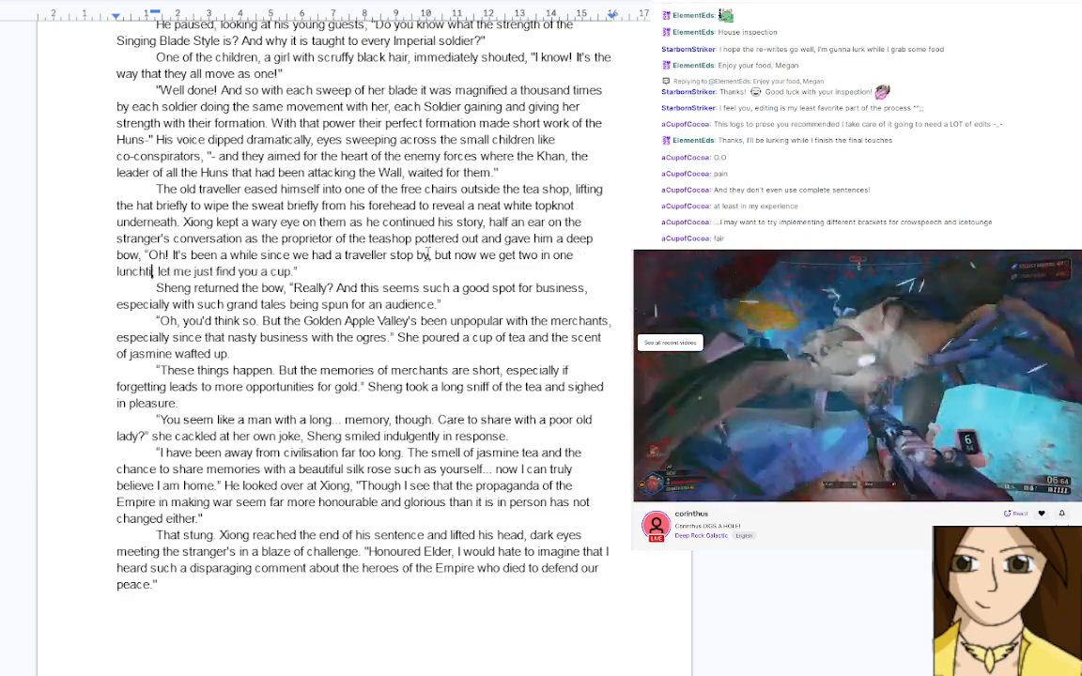
pyautogui.write('me')
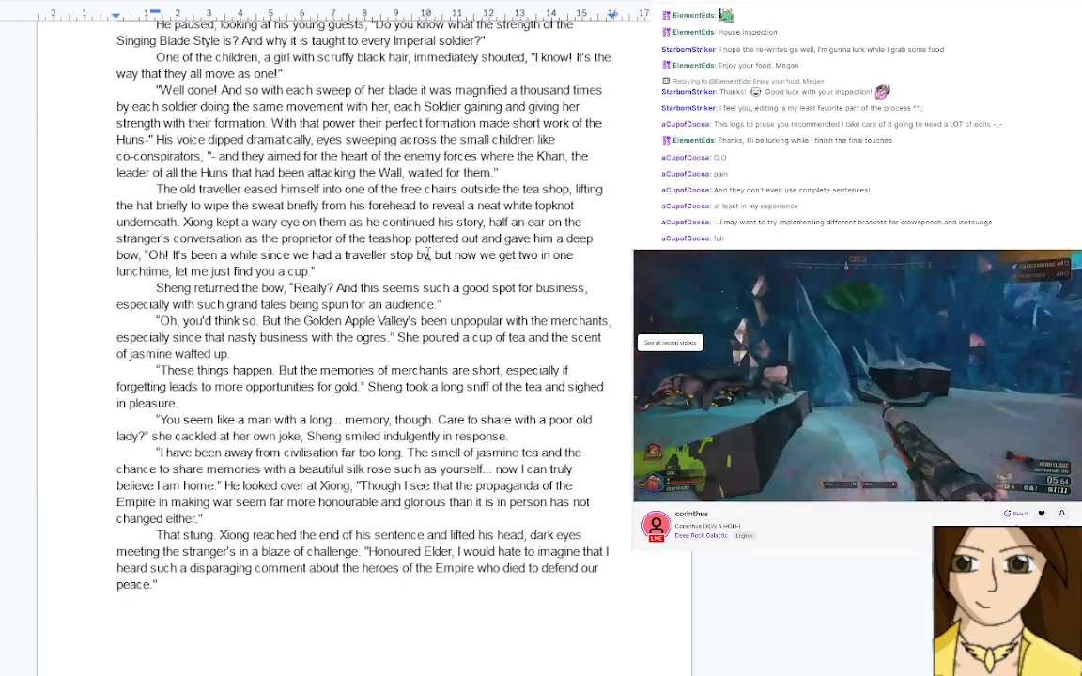
pyautogui.write('!')
pyautogui.press('Delete')
pyautogui.press('Right')
pyautogui.press('Delete')
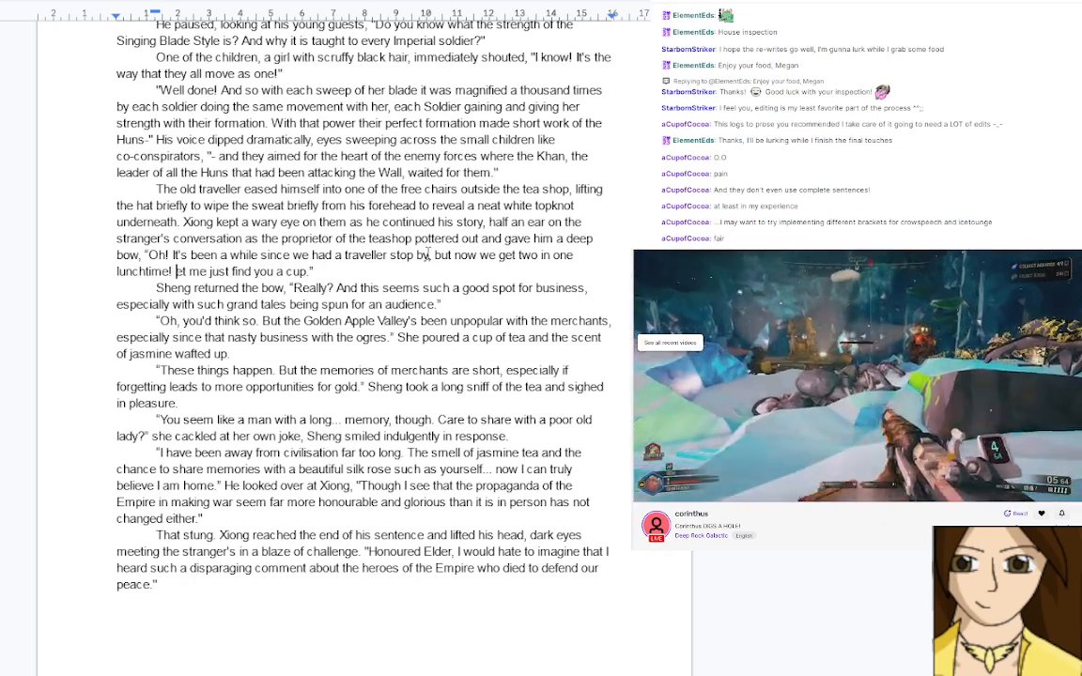
pyautogui.write('L')
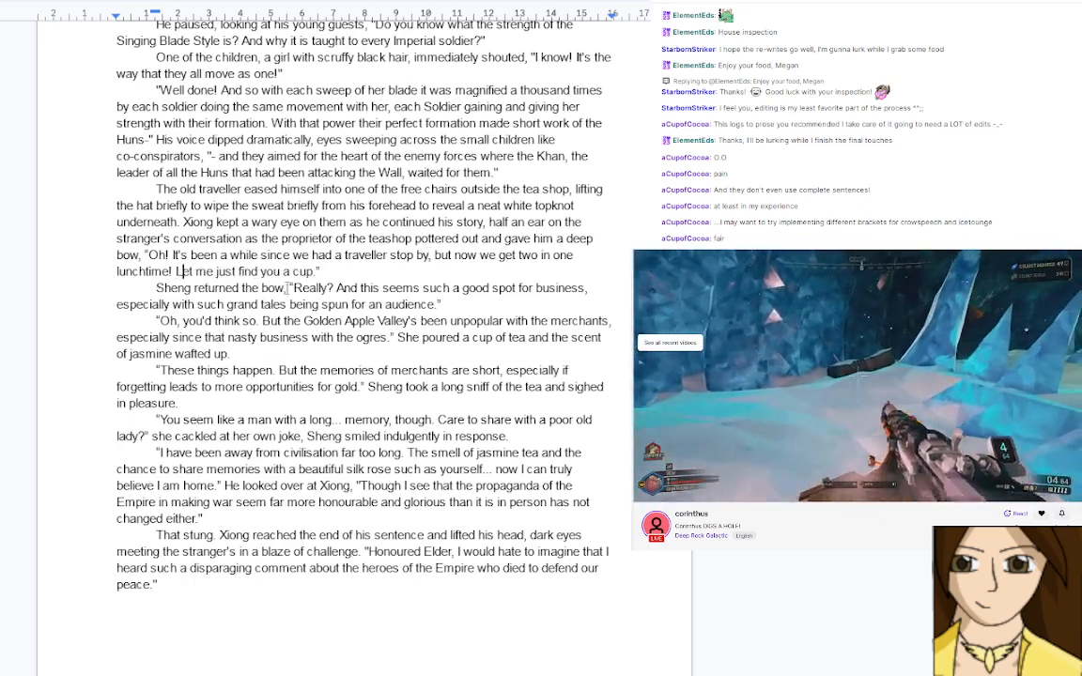
# Remove the word "just" from the proprietor's offer to find a cup
pyautogui.doubleClick(213, 271)
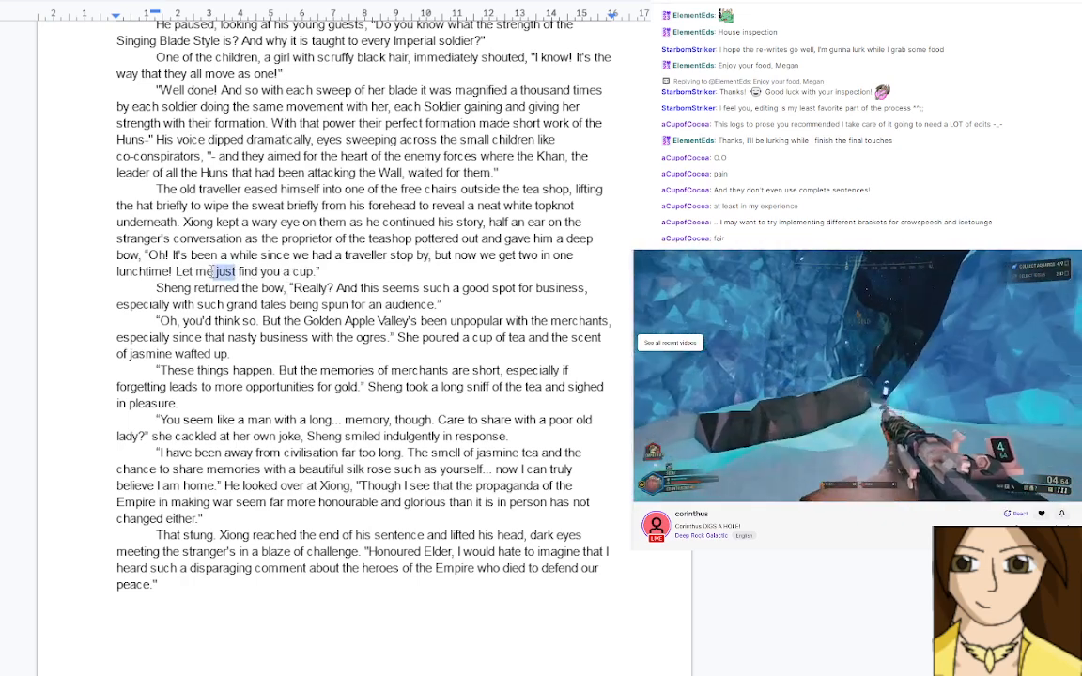
pyautogui.press('BackSpace')
pyautogui.scroll(1, 242, 259)
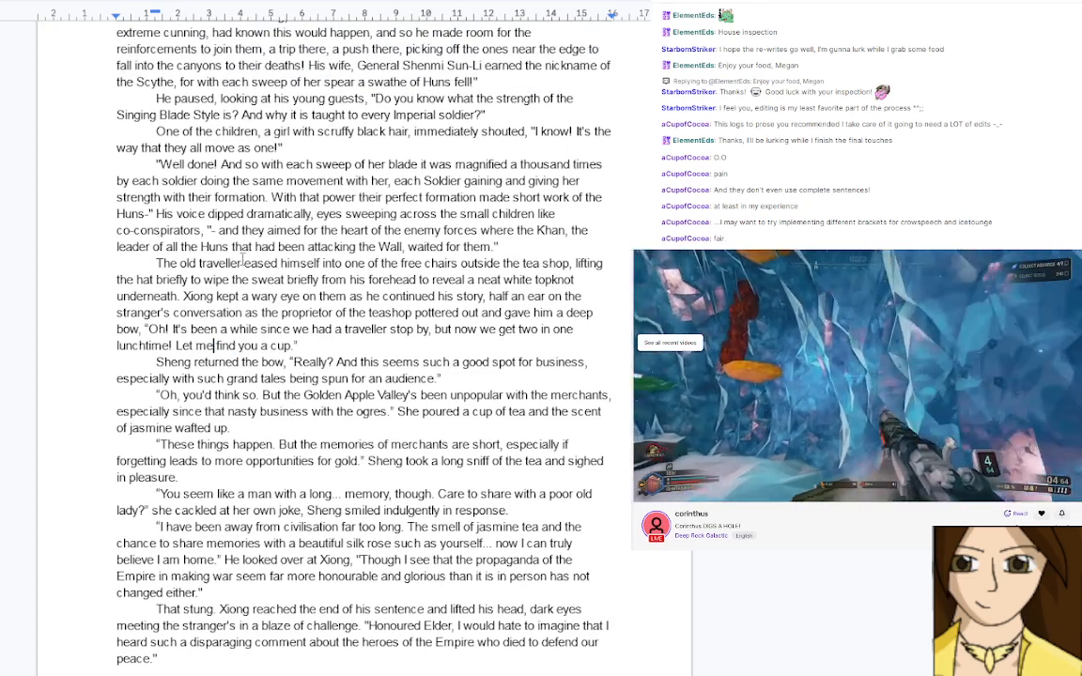
# In the opening of "The Fallen Star", begin a new sentence with "One in" after "the story he was telling."
pyautogui.scroll(1, 243, 259)
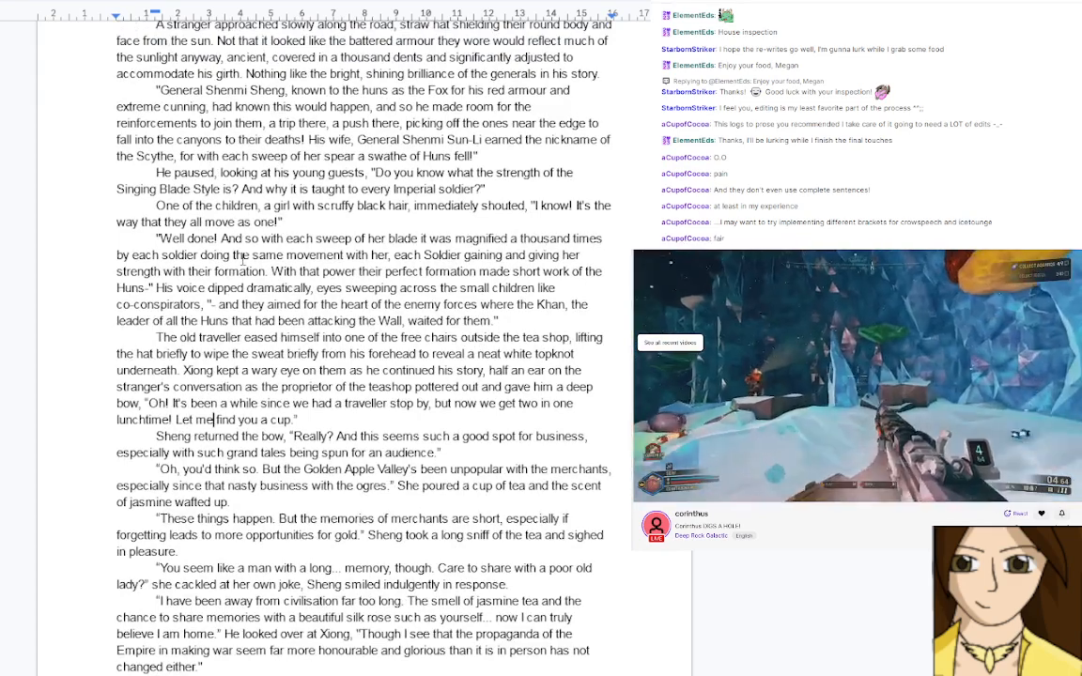
pyautogui.scroll(2, 242, 257)
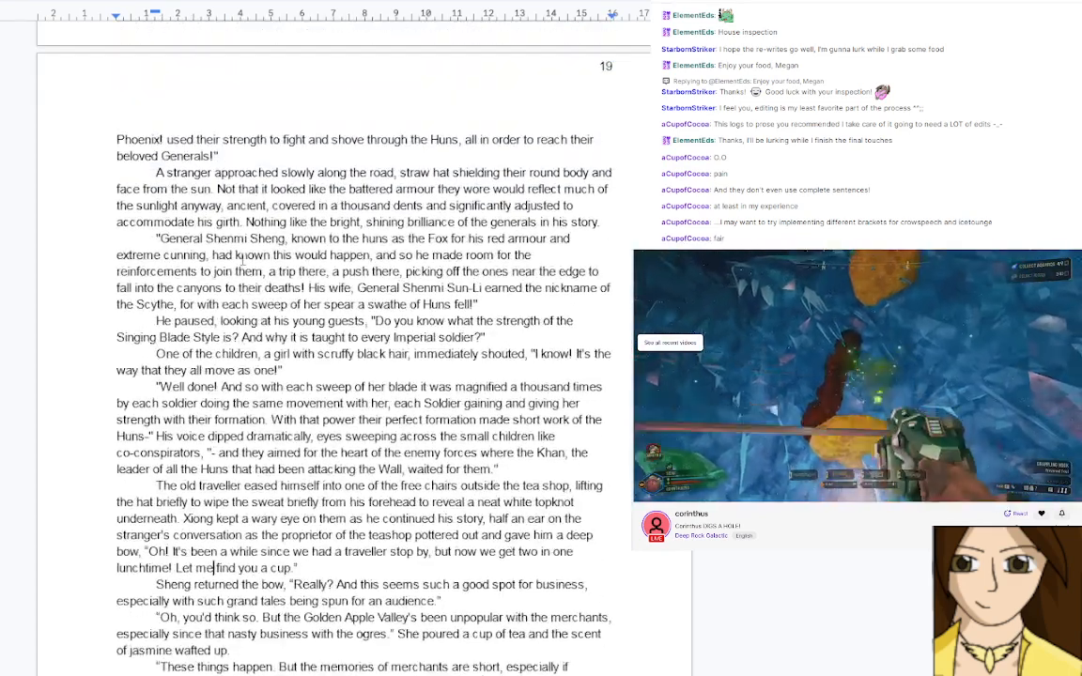
pyautogui.scroll(3, 242, 257)
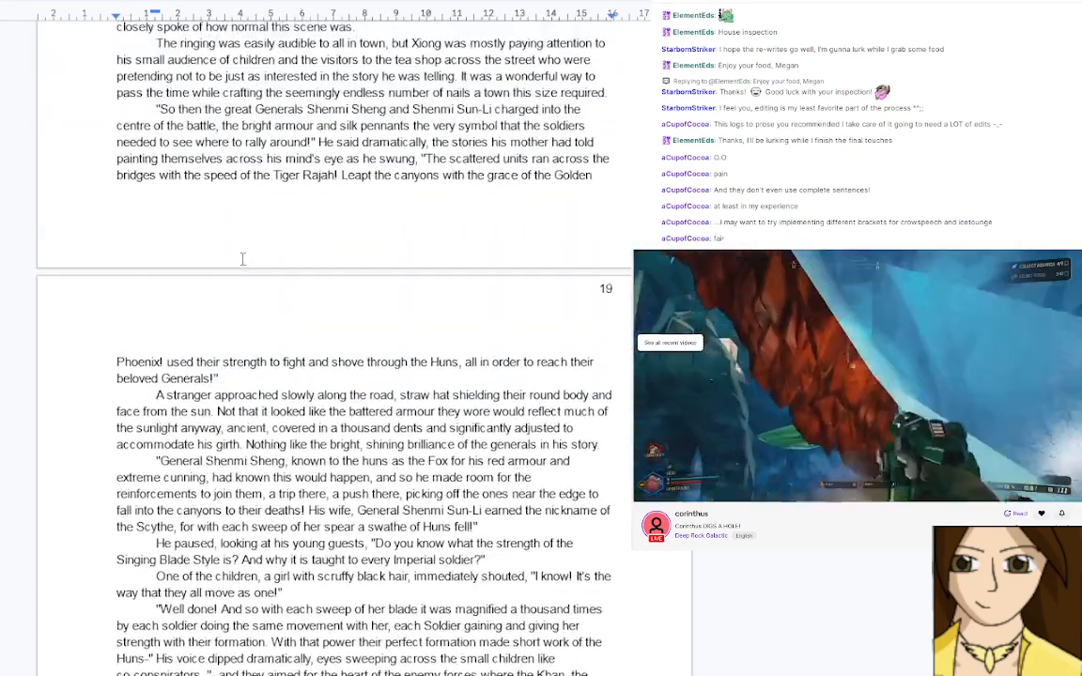
pyautogui.scroll(2, 242, 258)
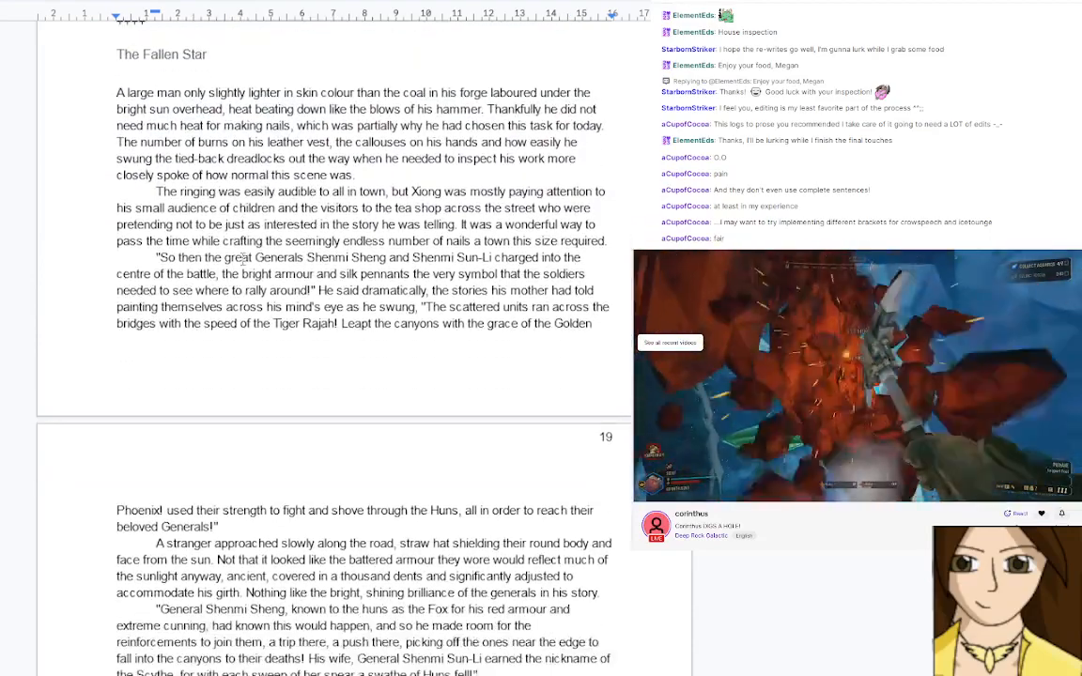
pyautogui.click(458, 224)
pyautogui.write('Onl')
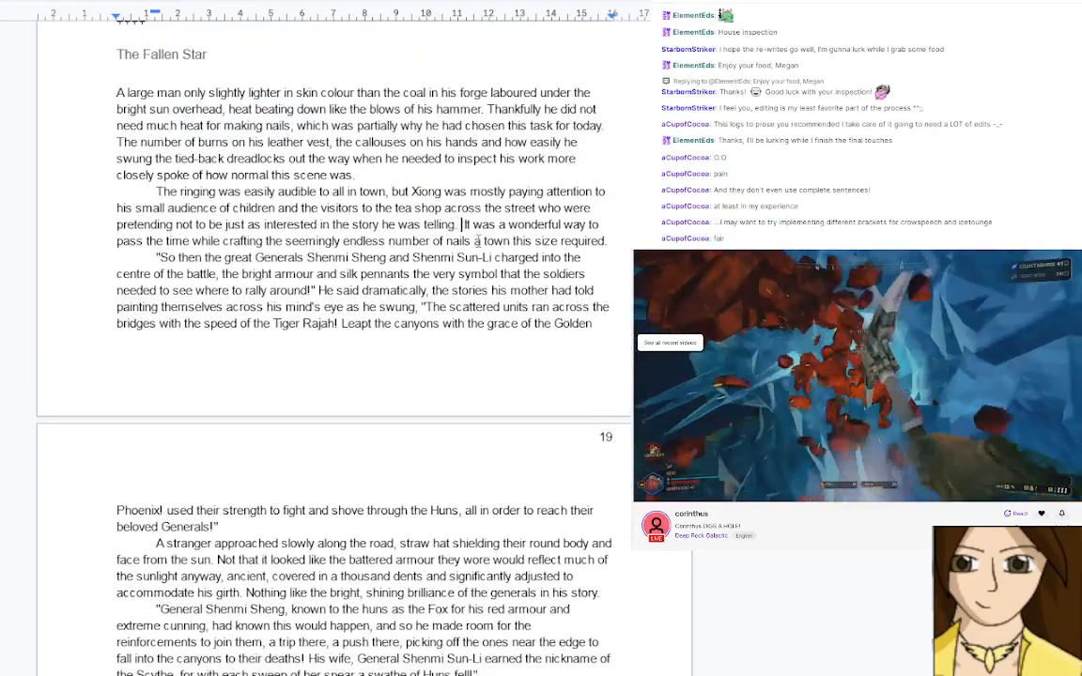
pyautogui.write(' the')
pyautogui.press('BackSpace')
pyautogui.press('BackSpace')
pyautogui.press('BackSpace')
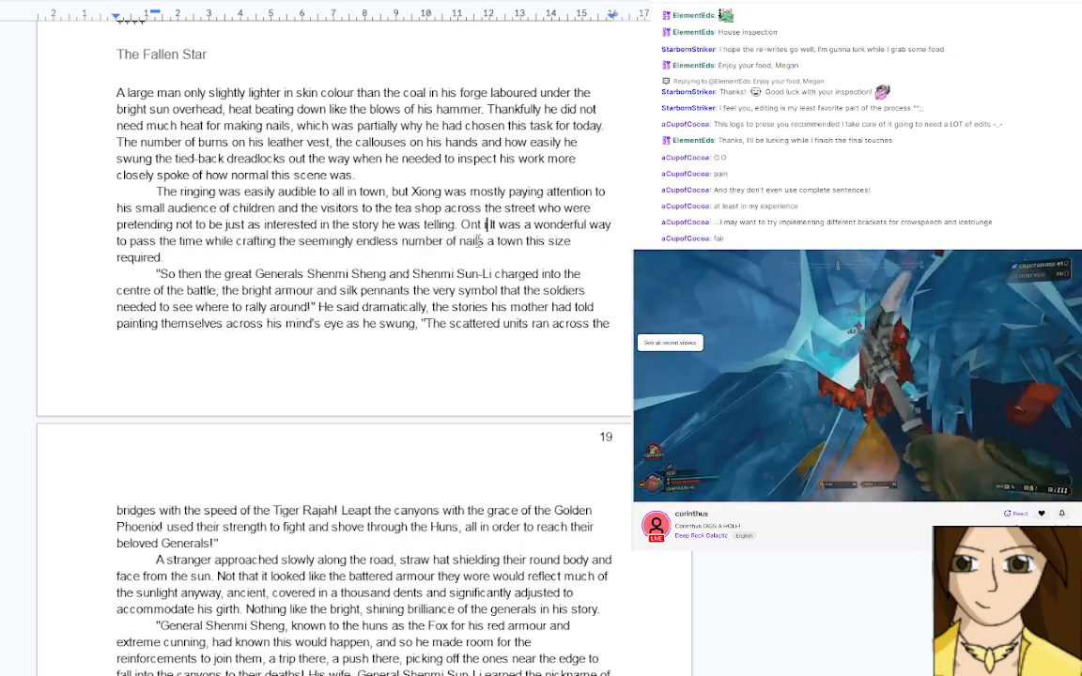
pyautogui.press('BackSpace')
pyautogui.press('BackSpace')
pyautogui.write('e in apar')
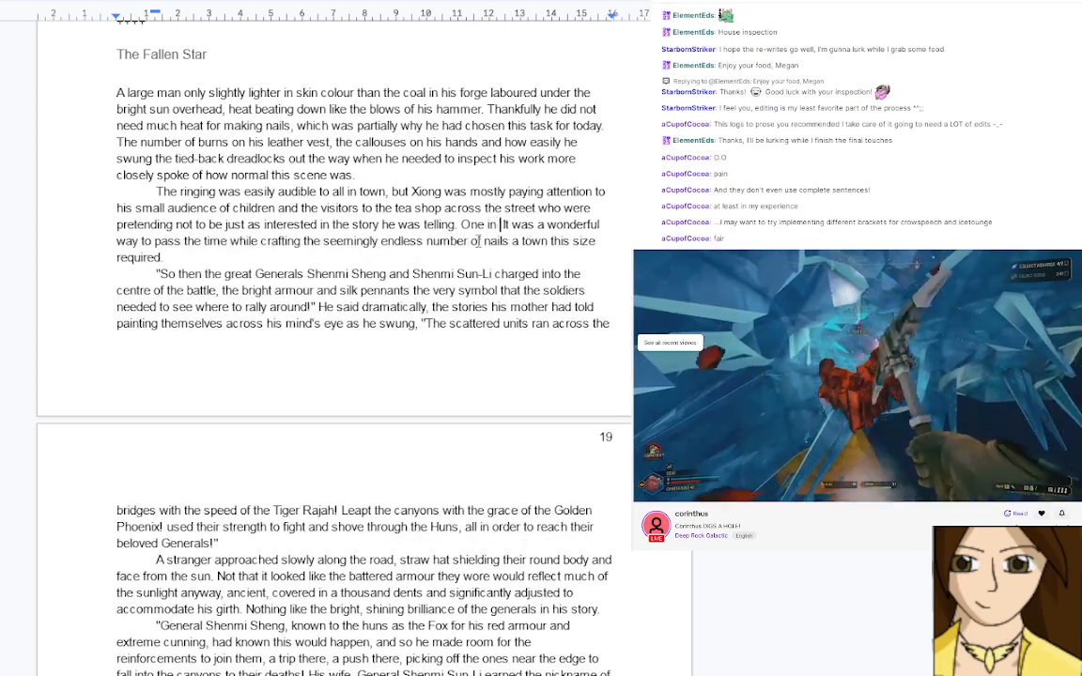
pyautogui.write('ticular was a')
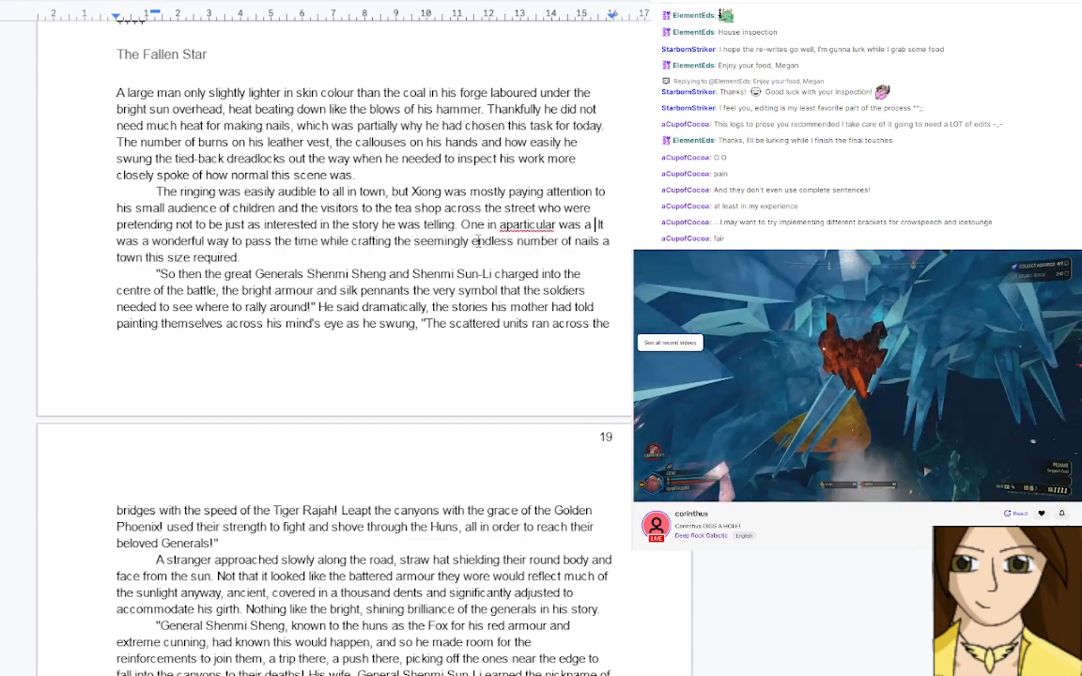
pyautogui.press('BackSpace')
pyautogui.press('BackSpace')
pyautogui.press('BackSpace')
pyautogui.press('BackSpace')
pyautogui.press('BackSpace')
pyautogui.press('BackSpace')
pyautogui.press('BackSpace')
pyautogui.press('BackSpace')
pyautogui.press('BackSpace')
pyautogui.press('BackSpace')
pyautogui.press('BackSpace')
pyautogui.press('BackSpace')
pyautogui.press('BackSpace')
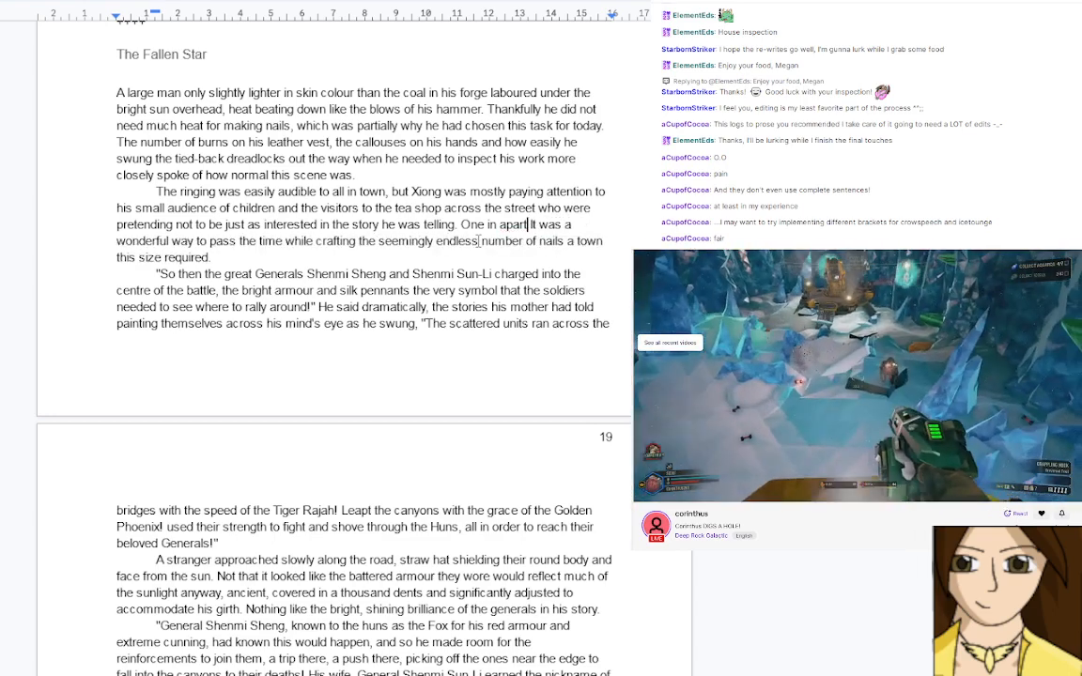
pyautogui.press('BackSpace')
pyautogui.press('BackSpace')
pyautogui.press('BackSpace')
pyautogui.press('BackSpace')
pyautogui.press('BackSpace')
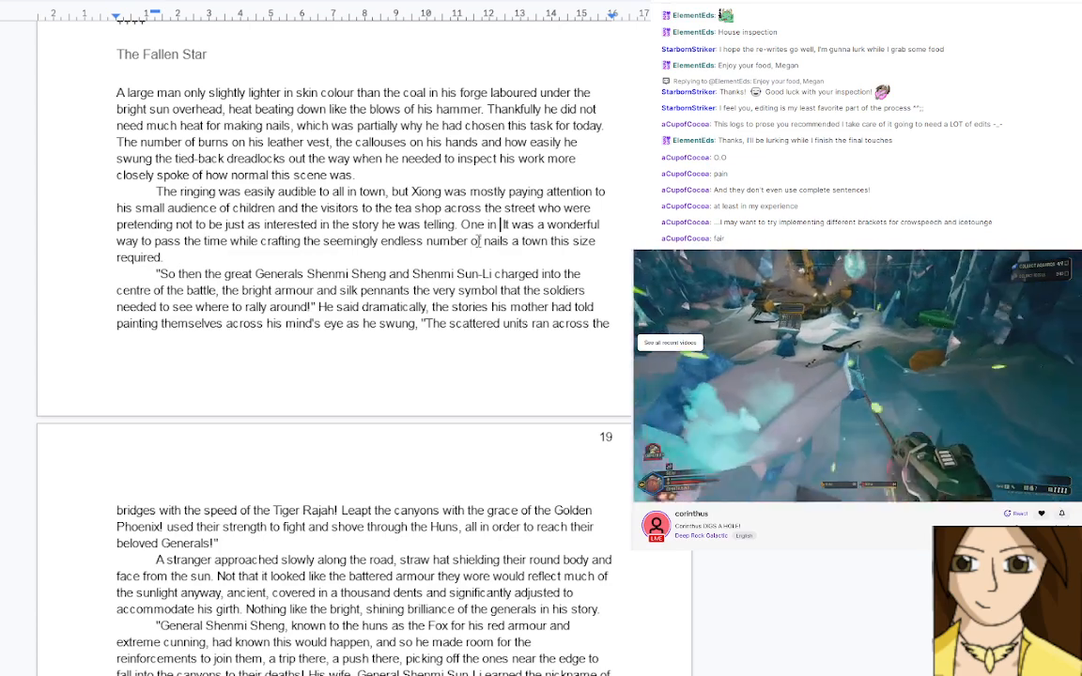
# Continue the new sentence with "particular" and move "It was a wonderful way to pass the time" into its own paragraph
pyautogui.write('p')
pyautogui.write('ticu')
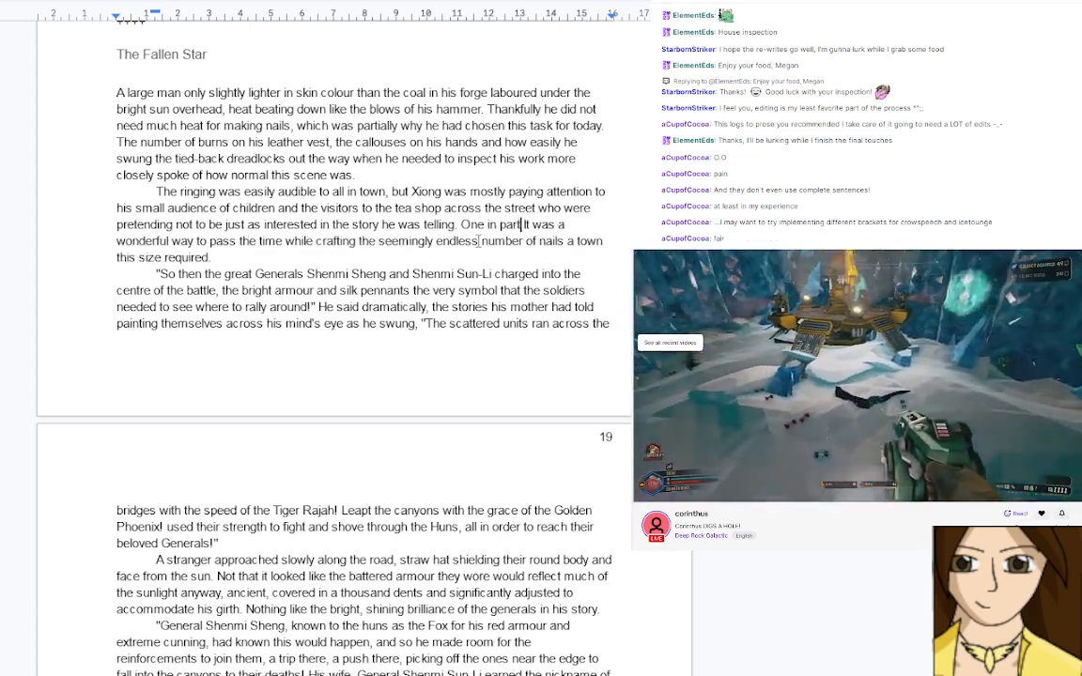
pyautogui.press('Return')
pyautogui.press('Delete')
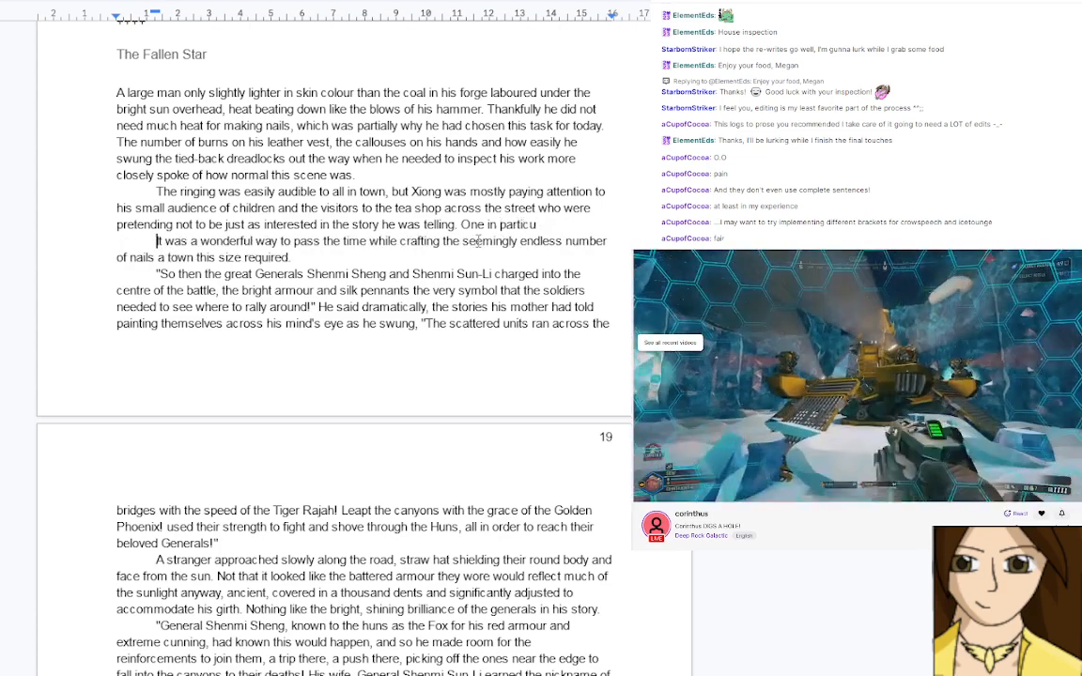
pyautogui.press('Left')
pyautogui.write('lar ')
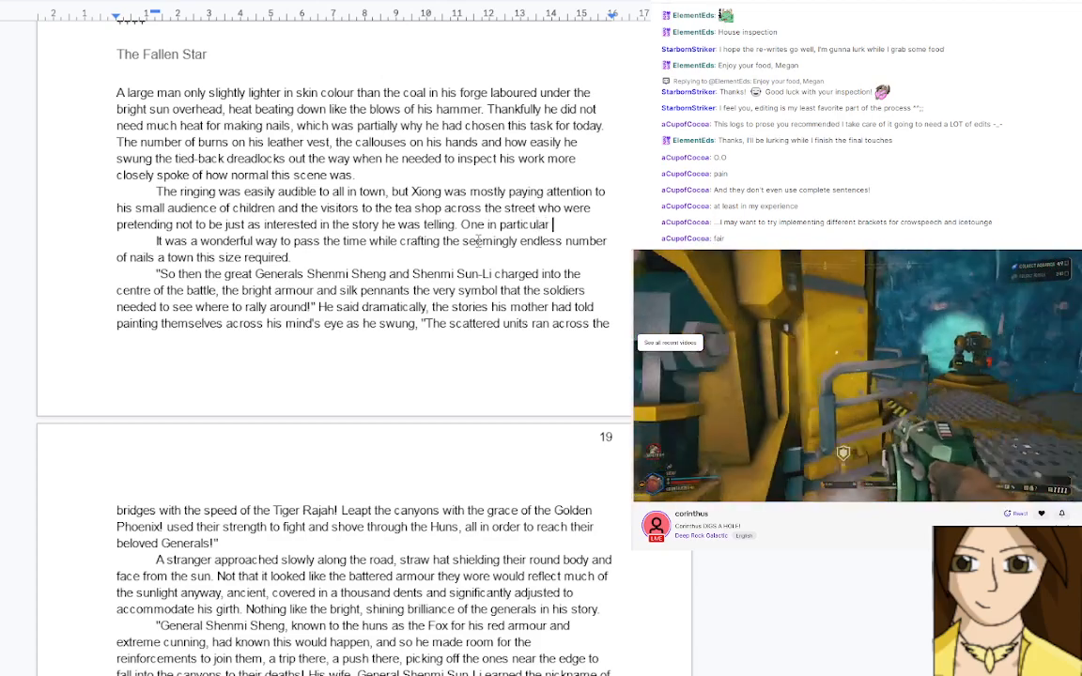
# Continue the sentence after "One in particular" with "was a stranger, a monk in saffron robes with"
pyautogui.write('was a strange')
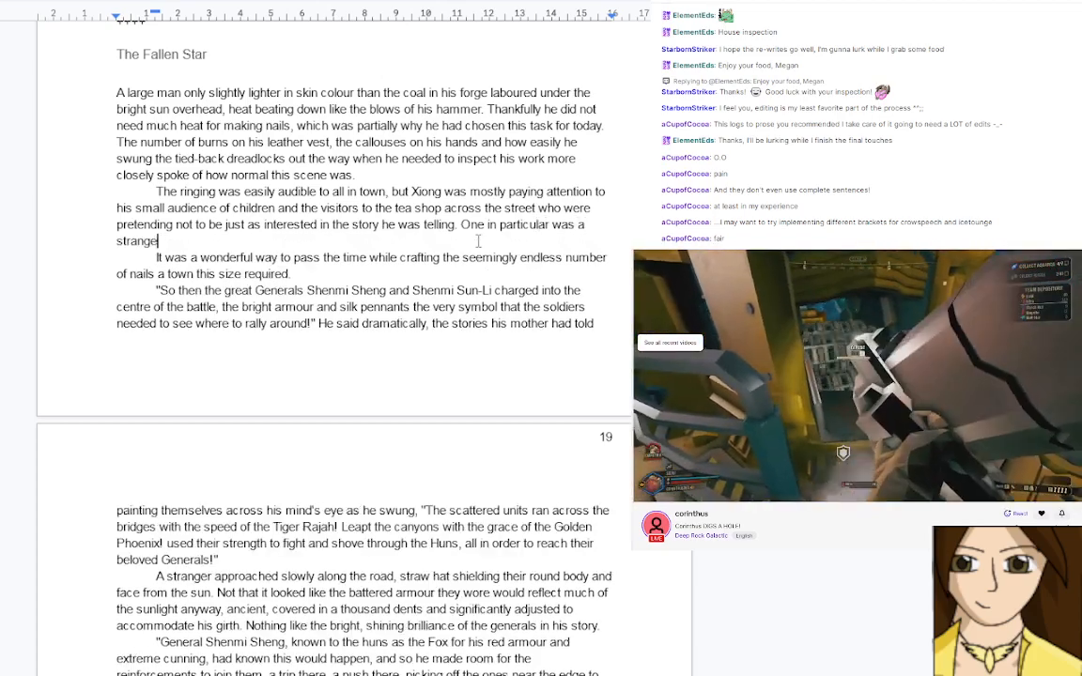
pyautogui.write('r, ')
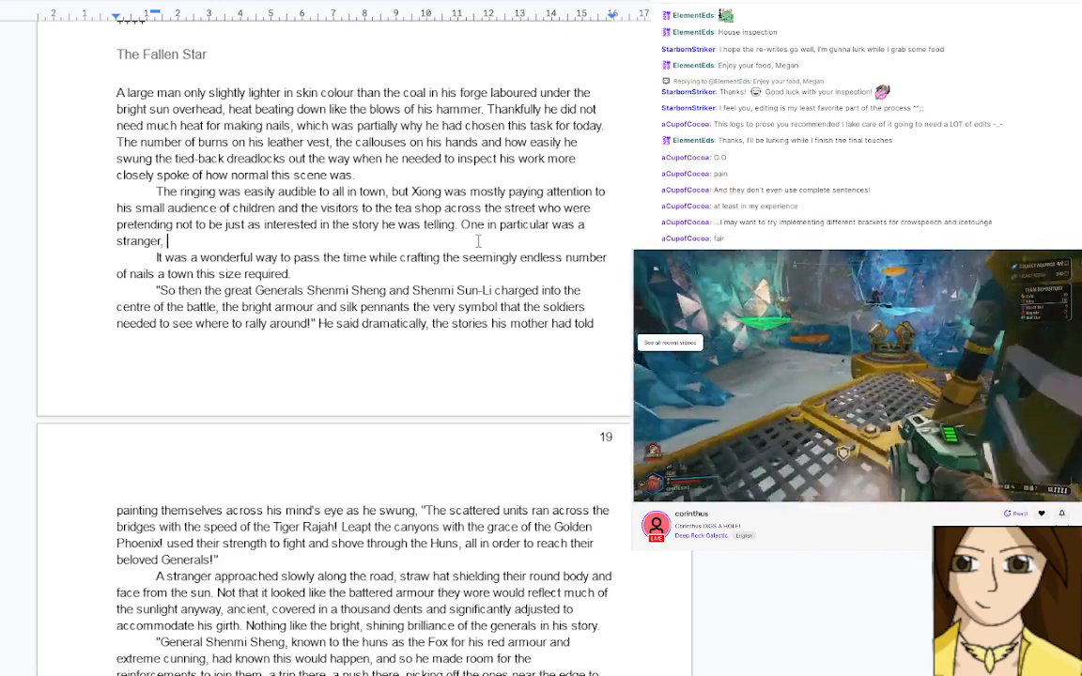
pyautogui.write('a monk in saff')
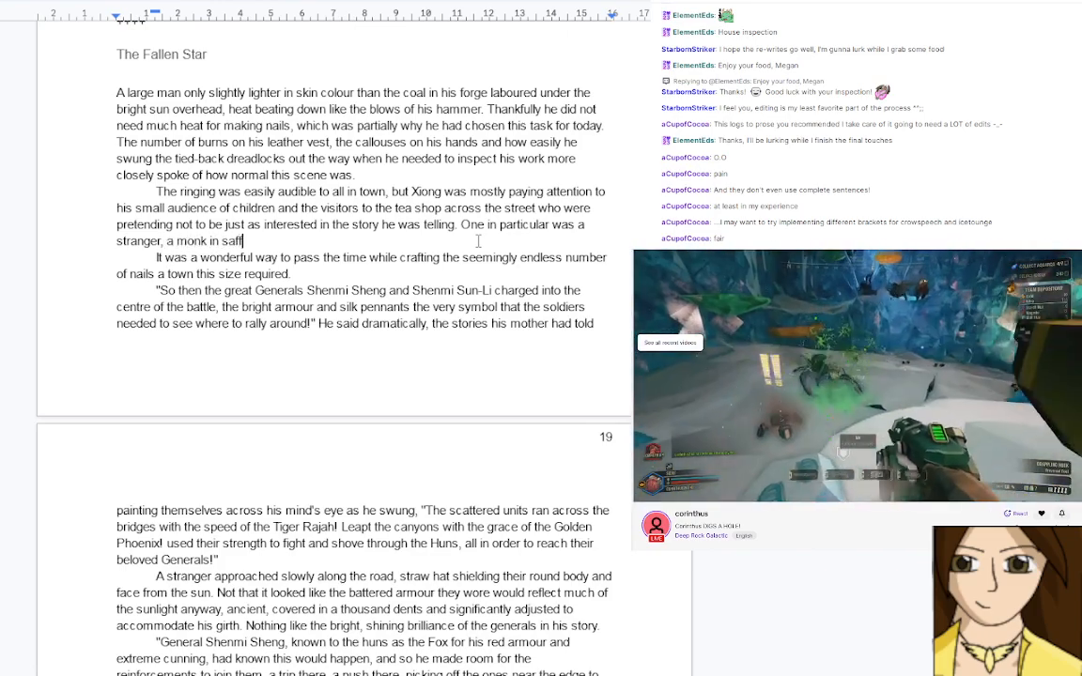
pyautogui.write('ron ')
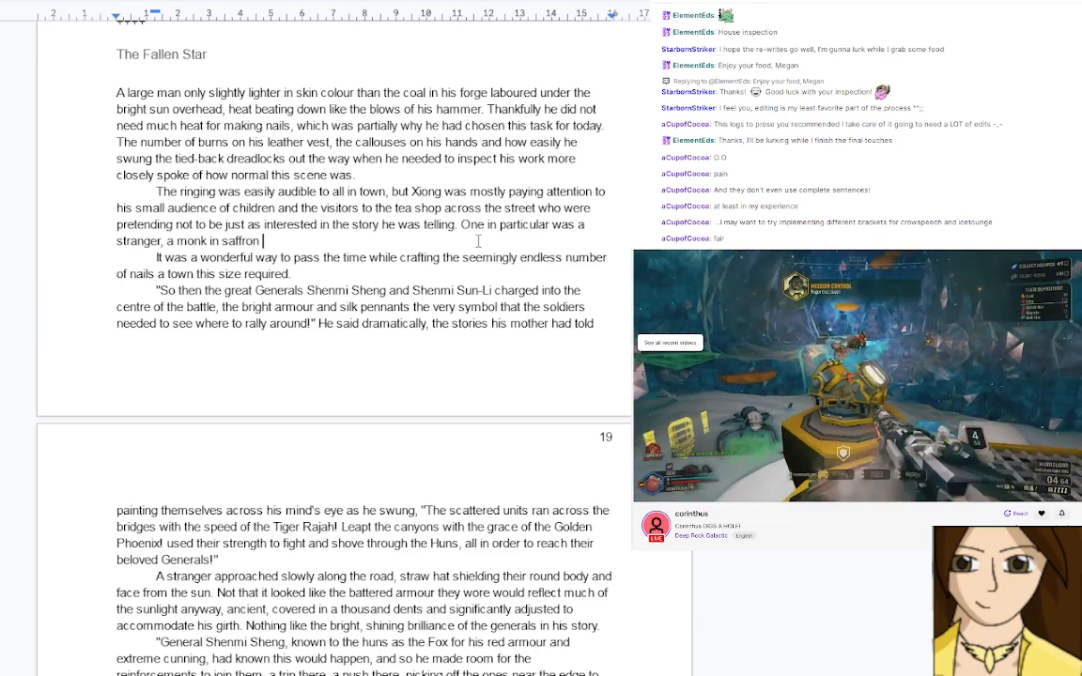
pyautogui.write('robes with ')
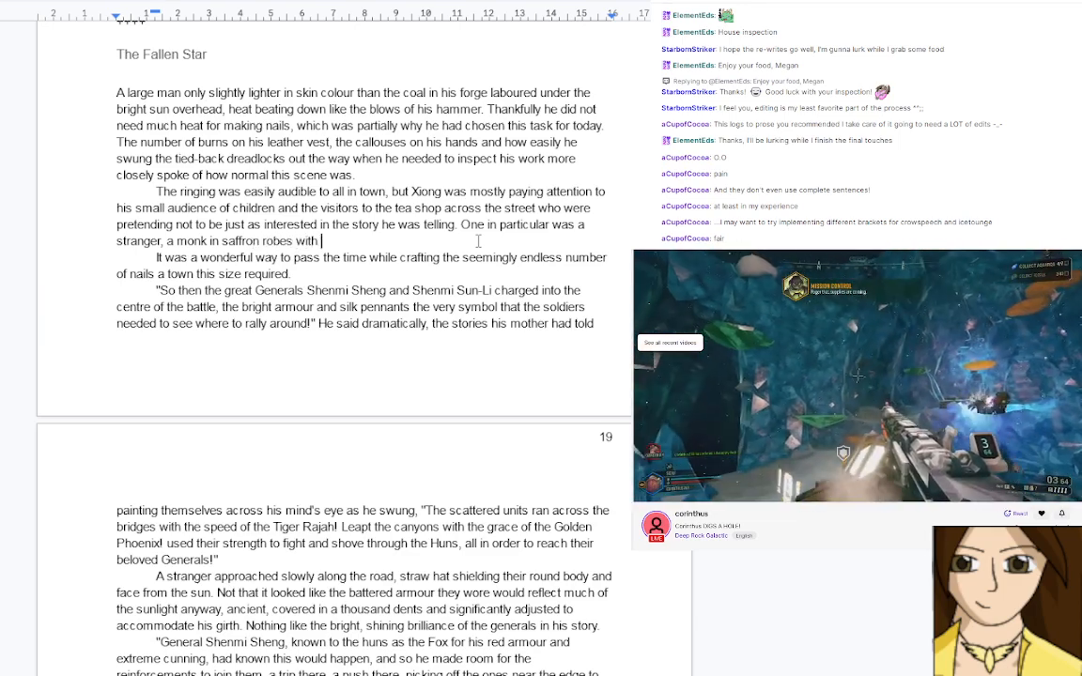
pyautogui.write('a strange staff')
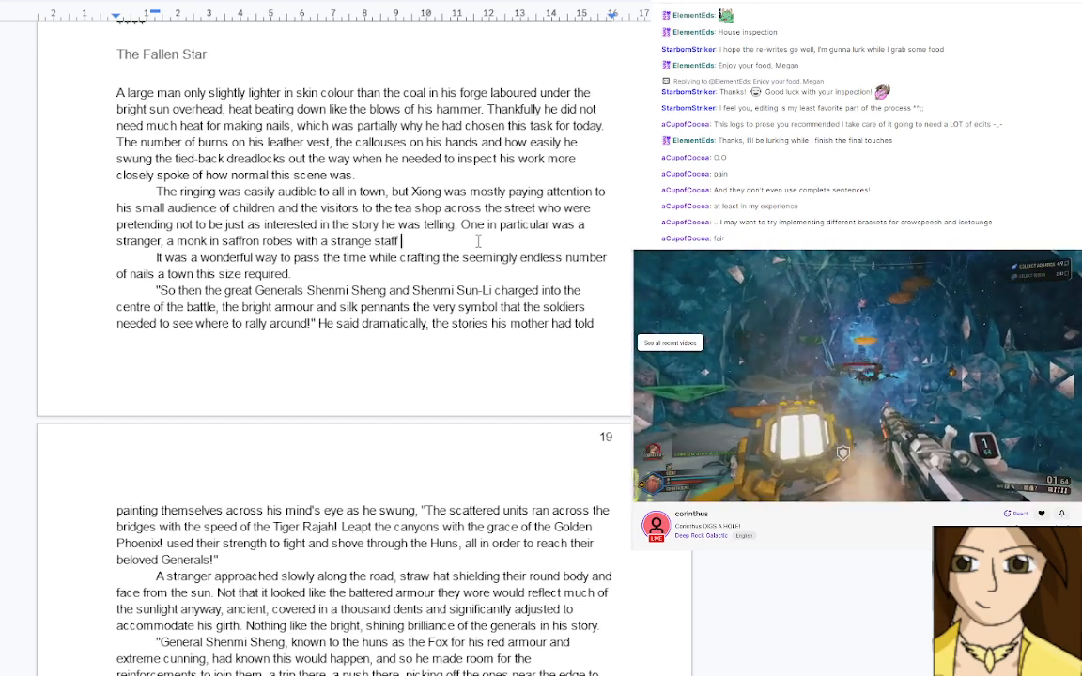
pyautogui.press('BackSpace')
pyautogui.press('BackSpace')
pyautogui.press('BackSpace')
pyautogui.press('BackSpace')
pyautogui.press('BackSpace')
pyautogui.press('BackSpace')
pyautogui.press('BackSpace')
pyautogui.press('BackSpace')
pyautogui.press('BackSpace')
pyautogui.press('BackSpace')
pyautogui.press('BackSpace')
pyautogui.press('BackSpace')
pyautogui.press('BackSpace')
pyautogui.press('BackSpace')
pyautogui.press('BackSpace')
pyautogui.press('BackSpace')
pyautogui.press('BackSpace')
pyautogui.press('BackSpace')
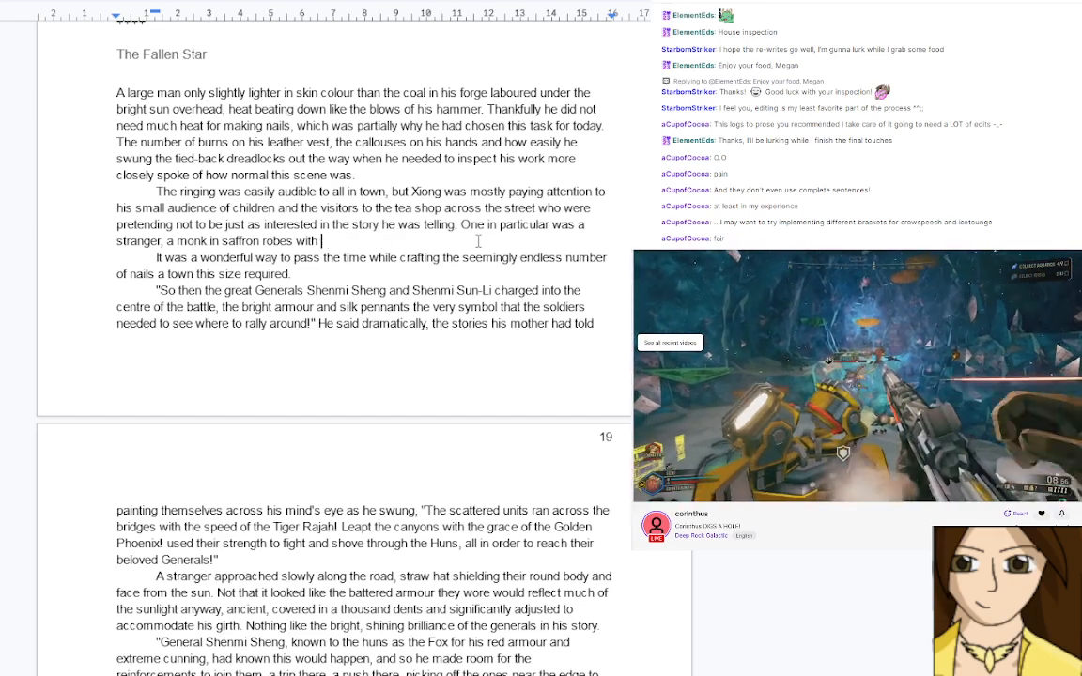
pyautogui.write('th e')
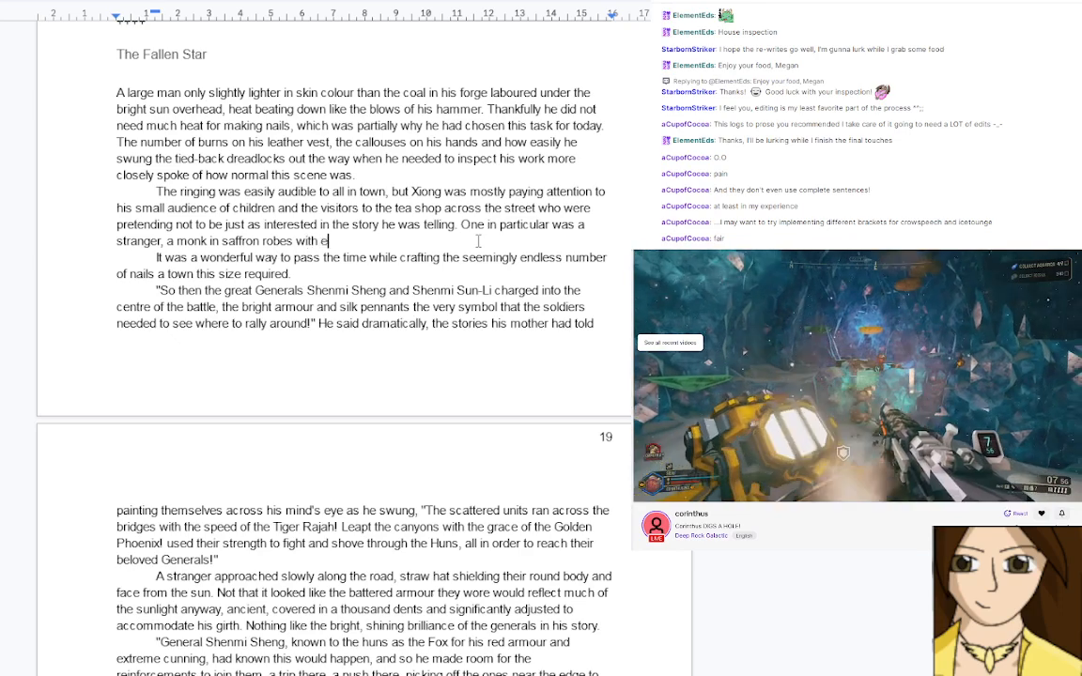
pyautogui.press('BackSpace')
# Finish the monk's description with "a strange three sectioned staff he had never seen the like of before."
pyautogui.write('a s')
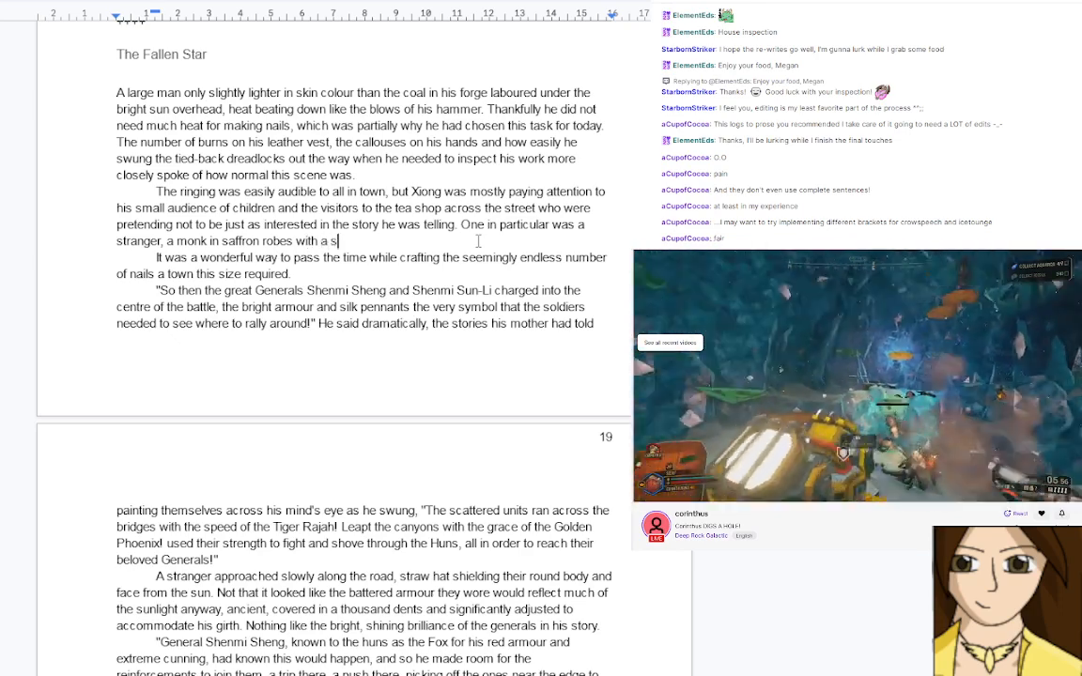
pyautogui.write('trange thr')
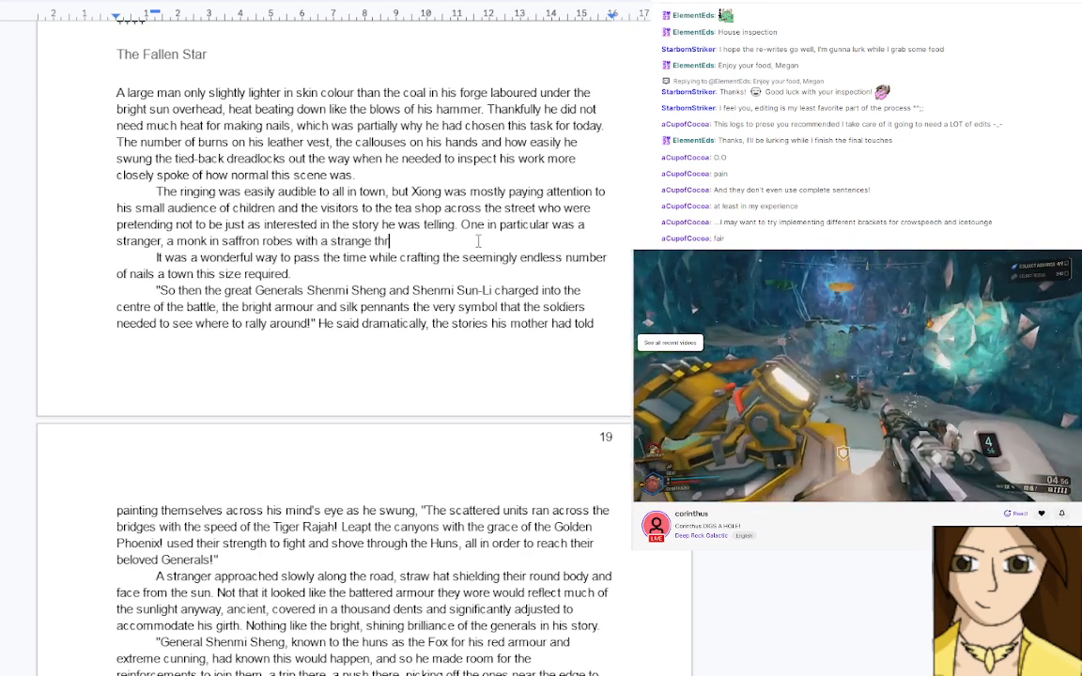
pyautogui.write('ee sectioned ')
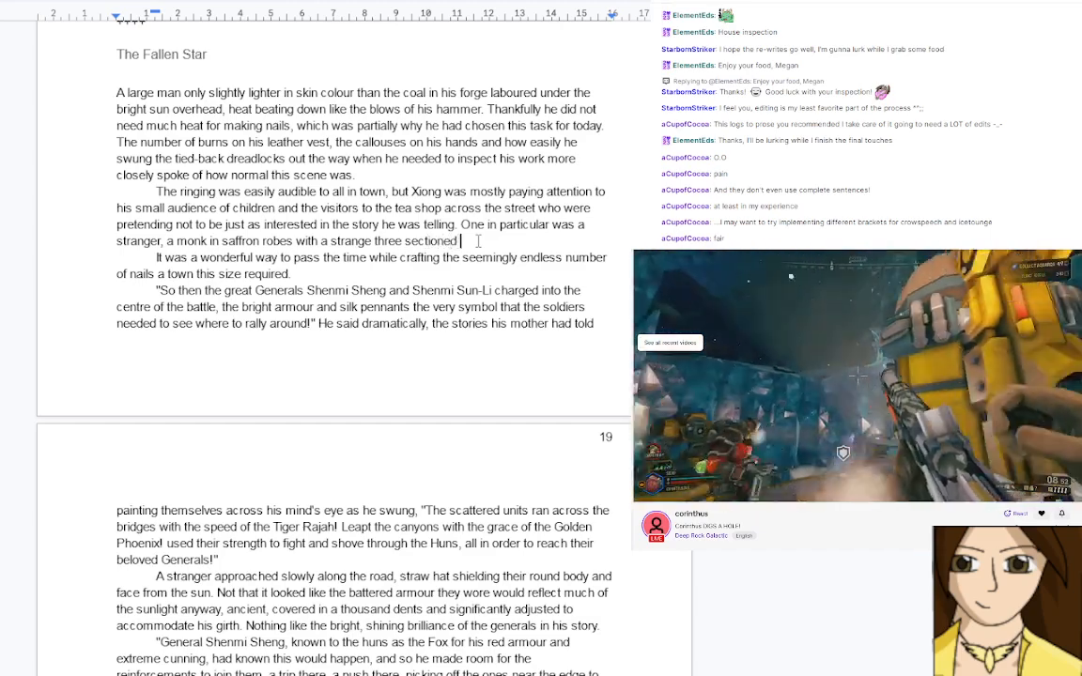
pyautogui.write('staff he ha')
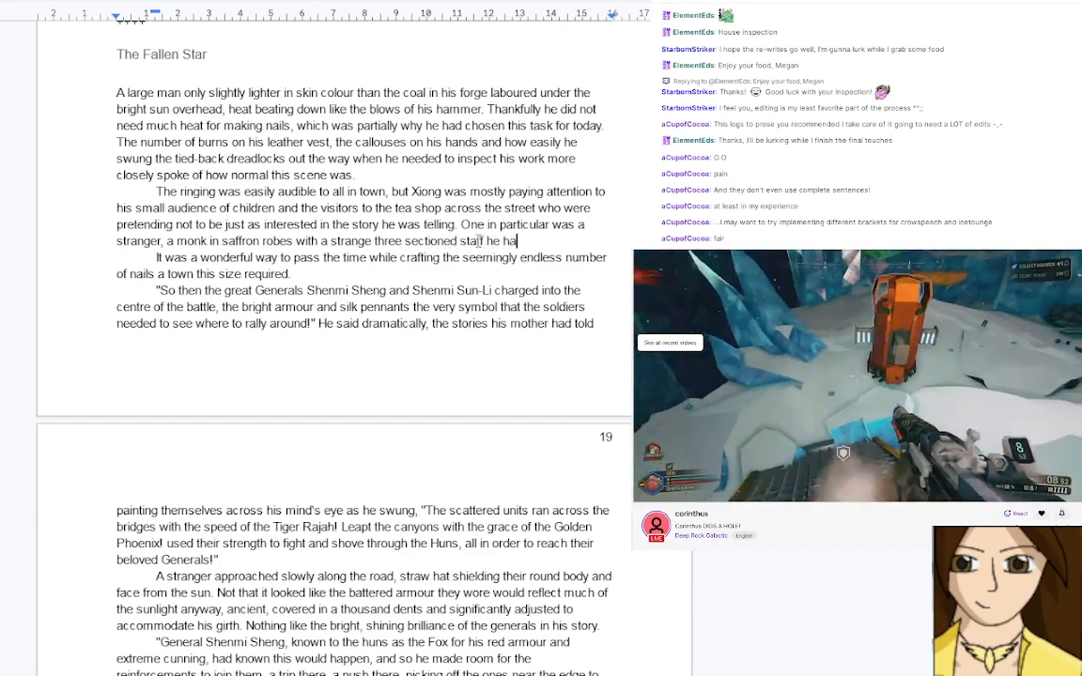
pyautogui.write('d never seen t')
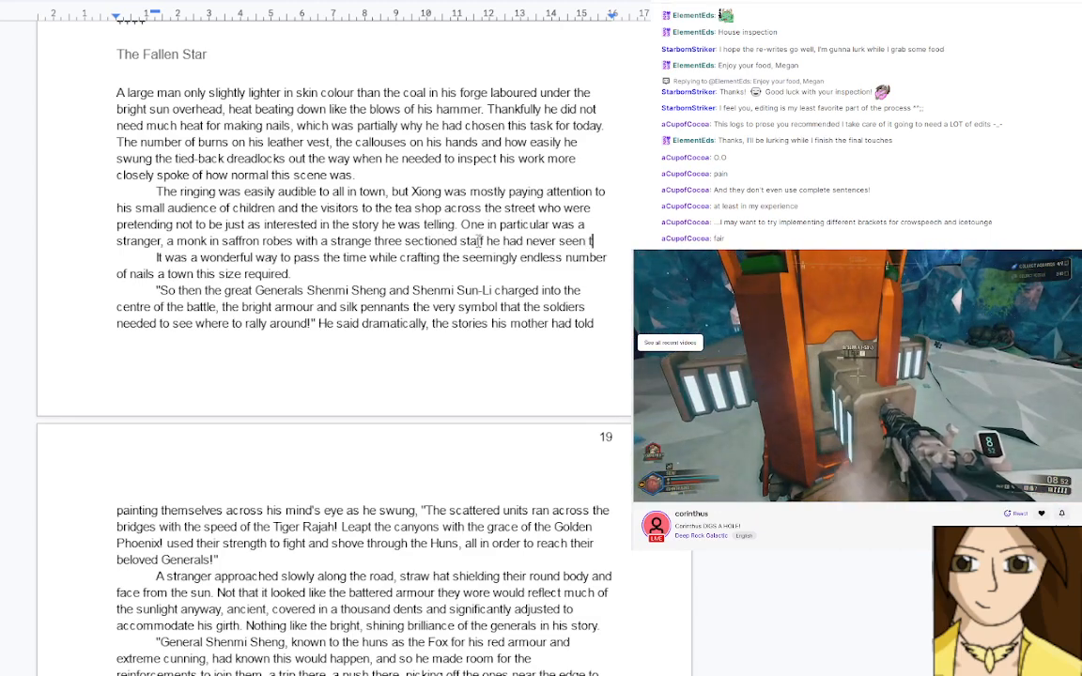
pyautogui.write('he like of before. ')
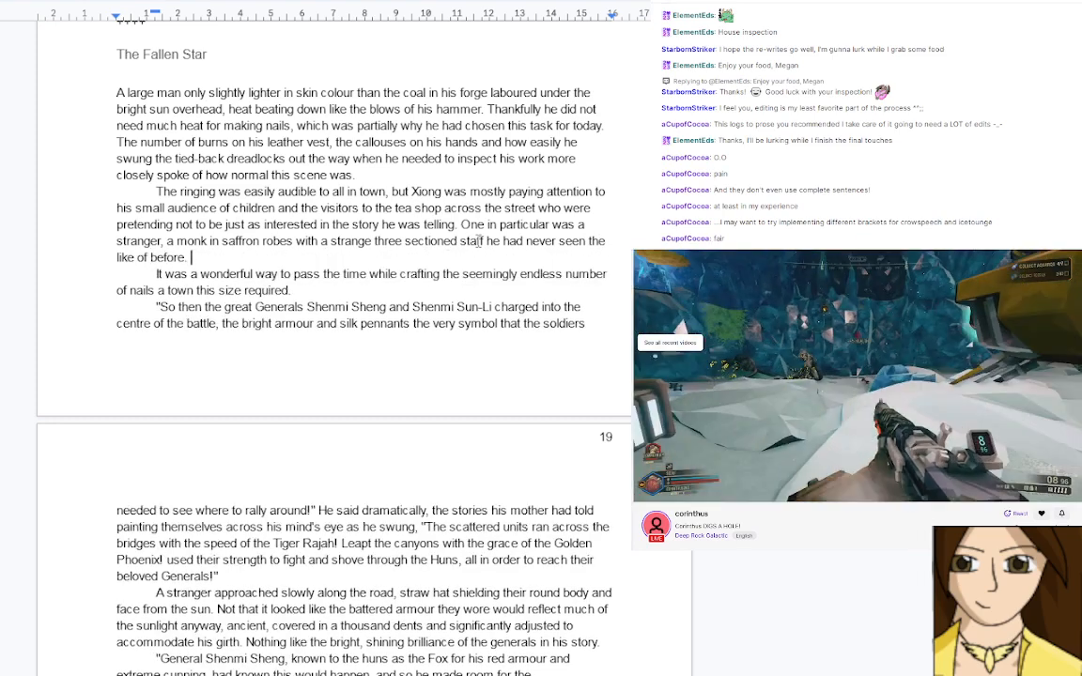
# Follow the monk's description with a new sentence starting "Xiong was already planning to talk to him once the story was over and"
pyautogui.write('Xiong wa')
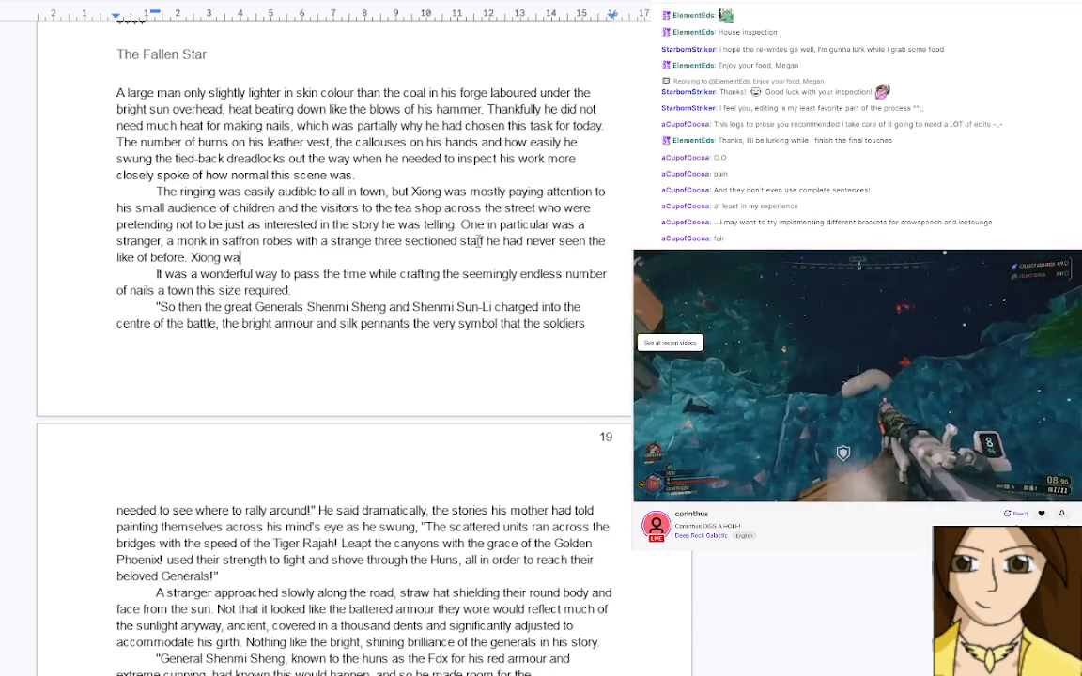
pyautogui.write('s already pla')
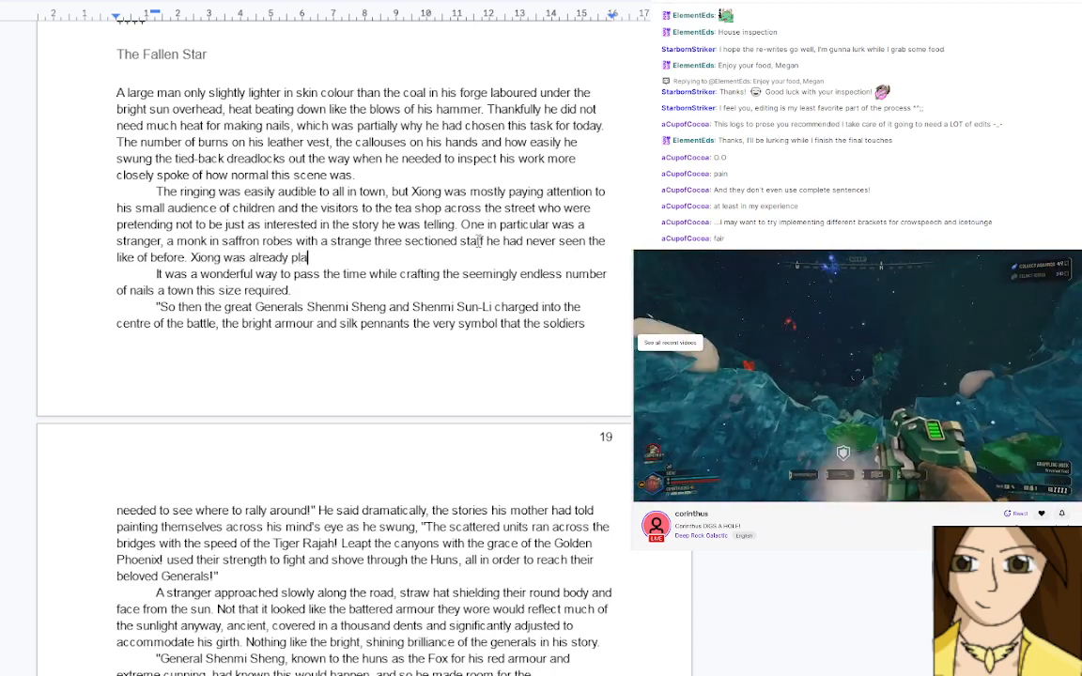
pyautogui.write('nning to talk')
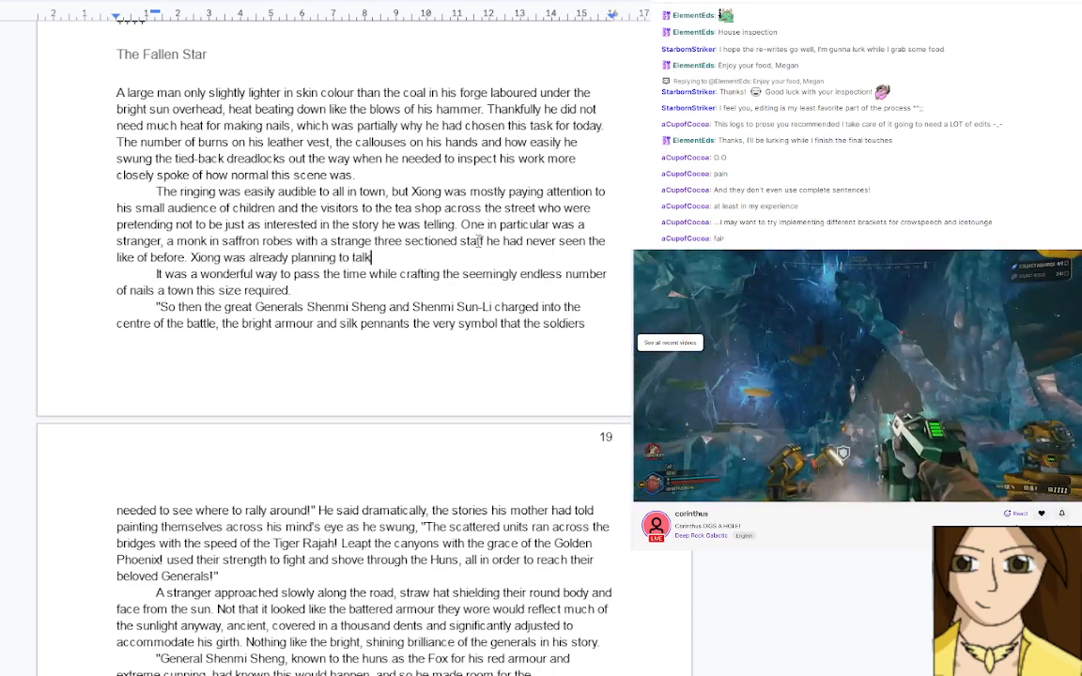
pyautogui.write(' to him onc')
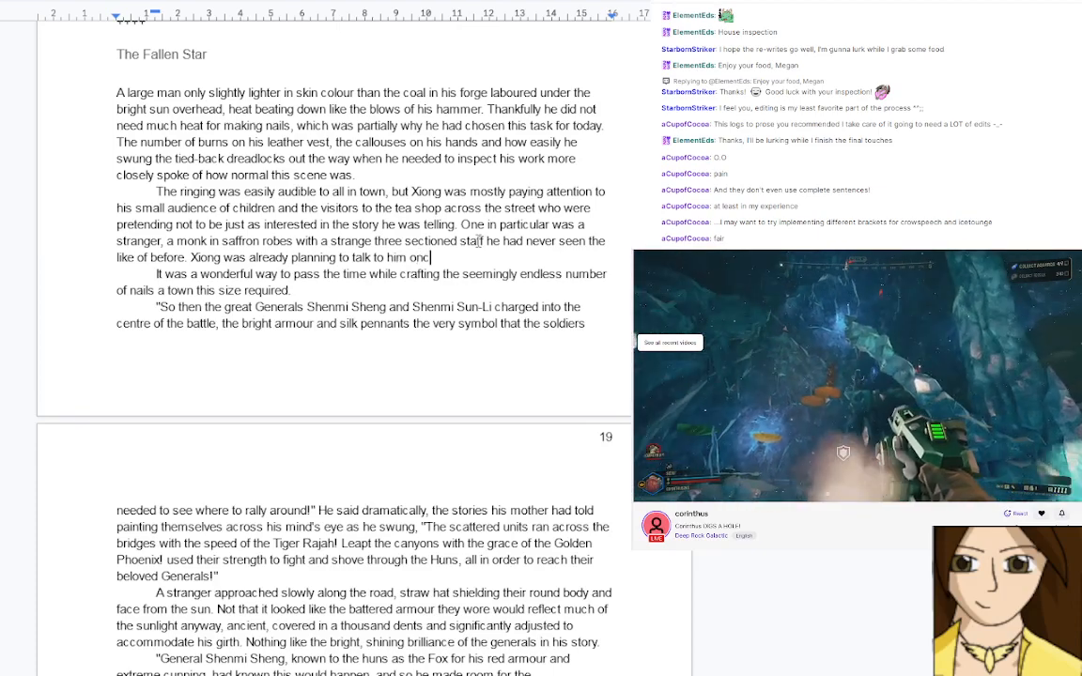
pyautogui.write('e the story wa')
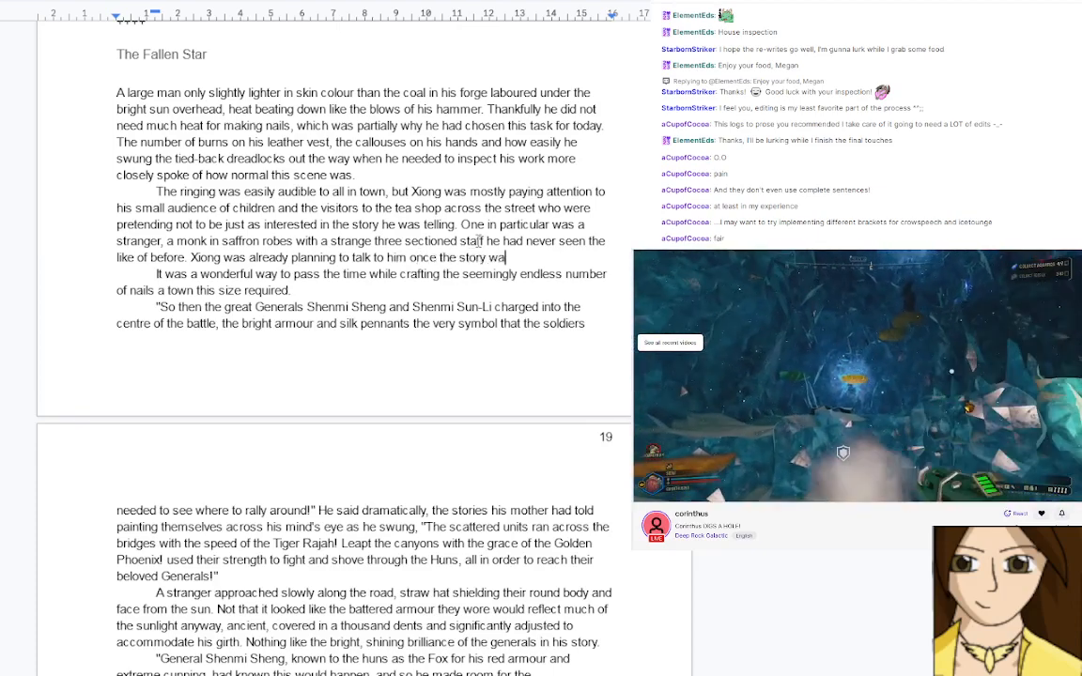
pyautogui.write('s over and a')
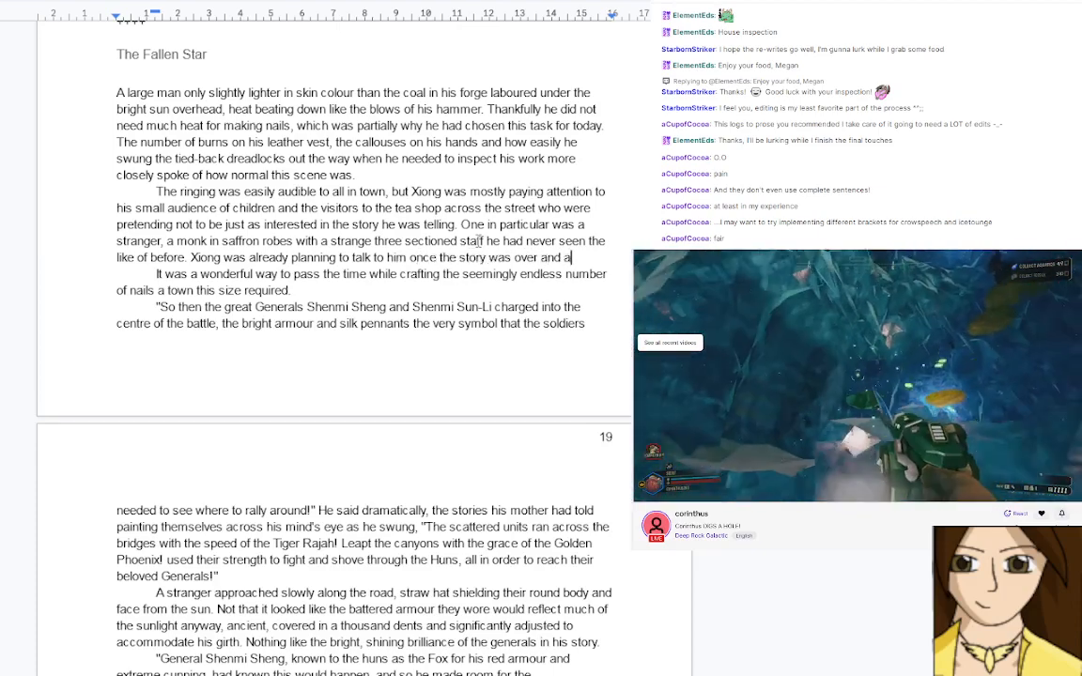
# Finish the sentence about Xiong's plan with "ask if he could examine how it was put together."
pyautogui.write('sk ')
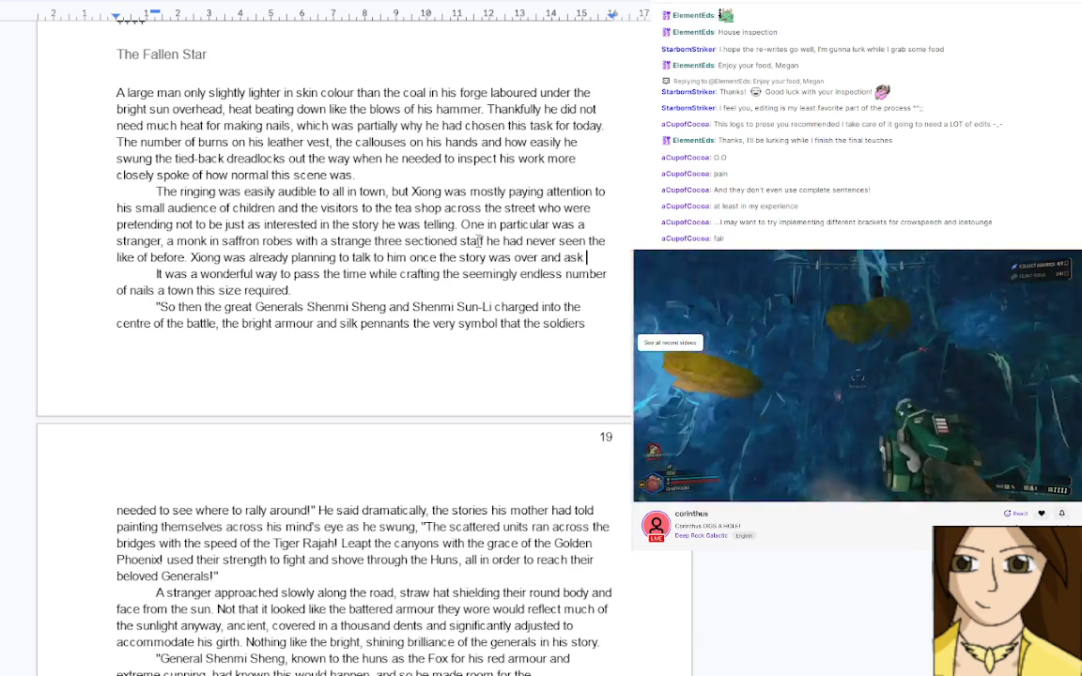
pyautogui.write('if he')
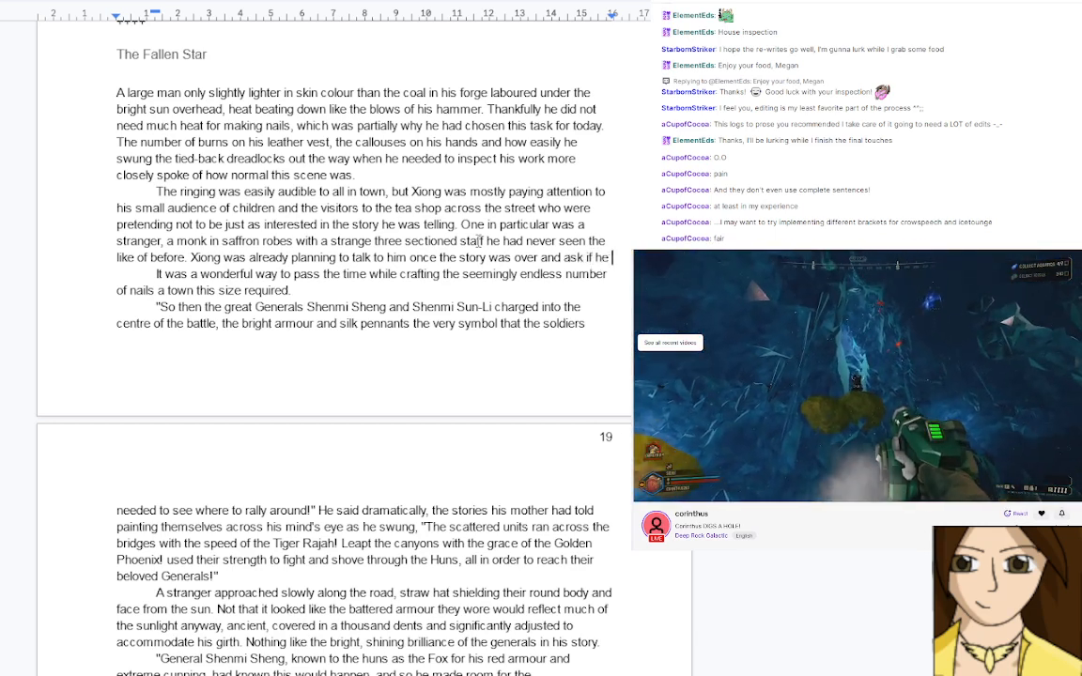
pyautogui.write(' could exam')
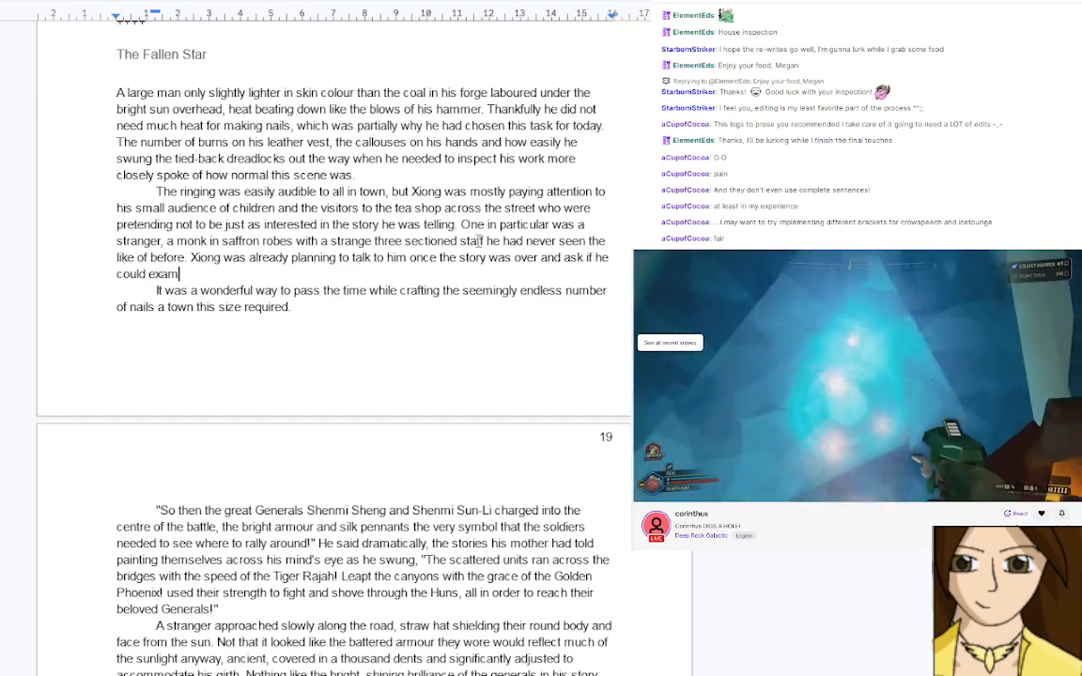
pyautogui.write('ine h')
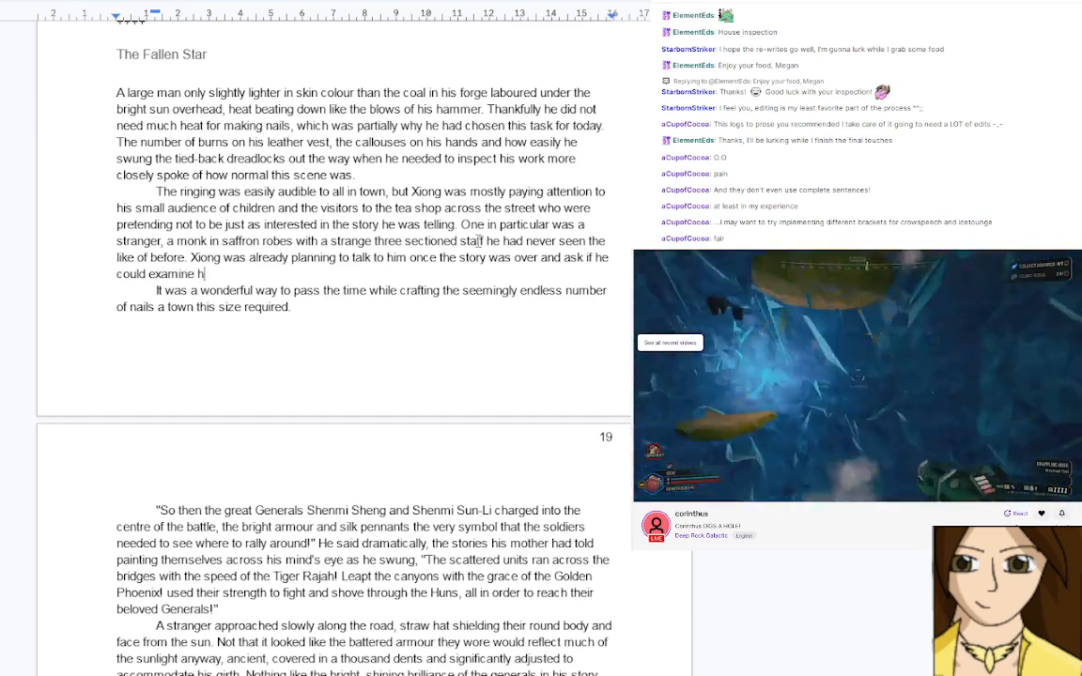
pyautogui.write('ow it wa')
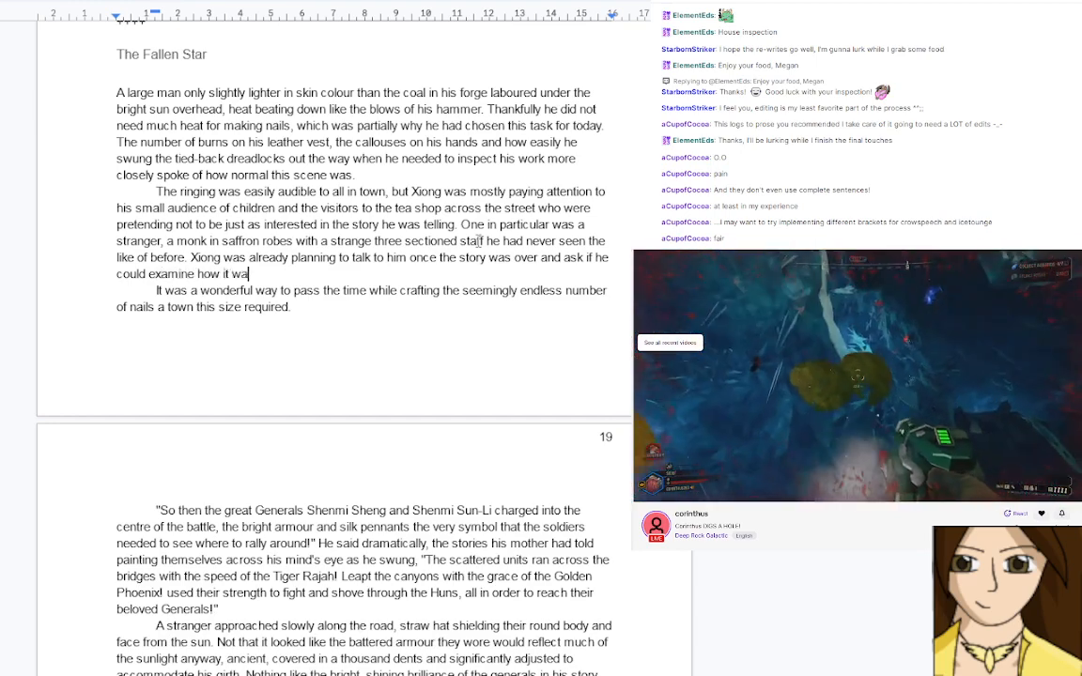
pyautogui.write('s put together.')
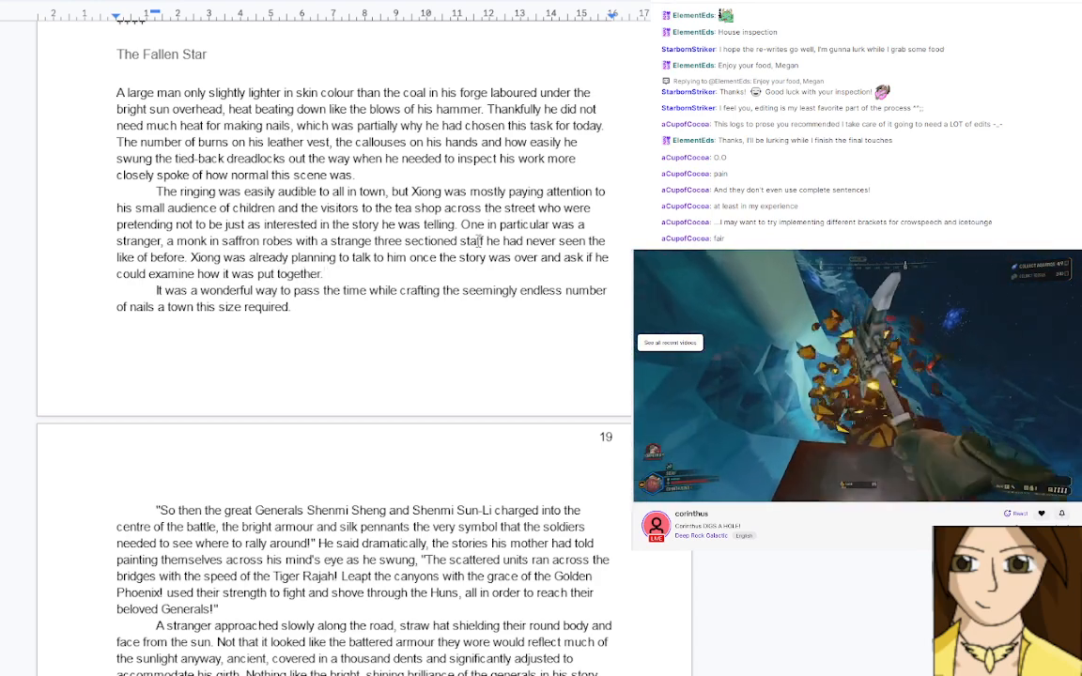
# Open the "It was a wonderful way" paragraph with "For now the", replacing the trial wording "stranger seemed" with "monk seemed inclined to listen"
pyautogui.write('For now the ')
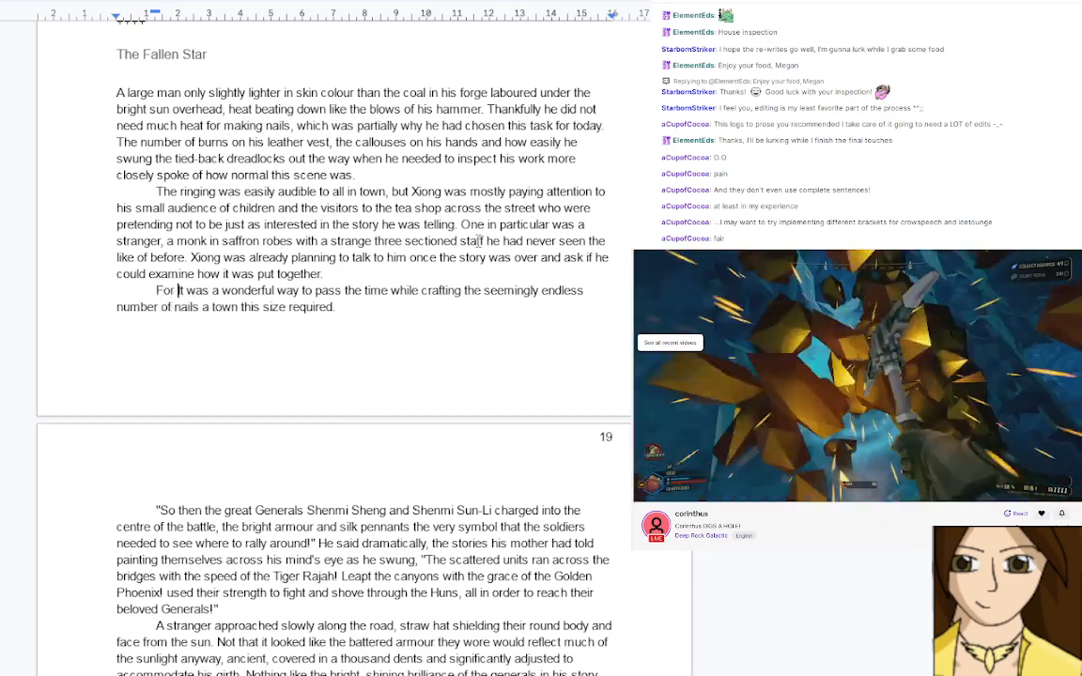
pyautogui.write('stranger seemed')
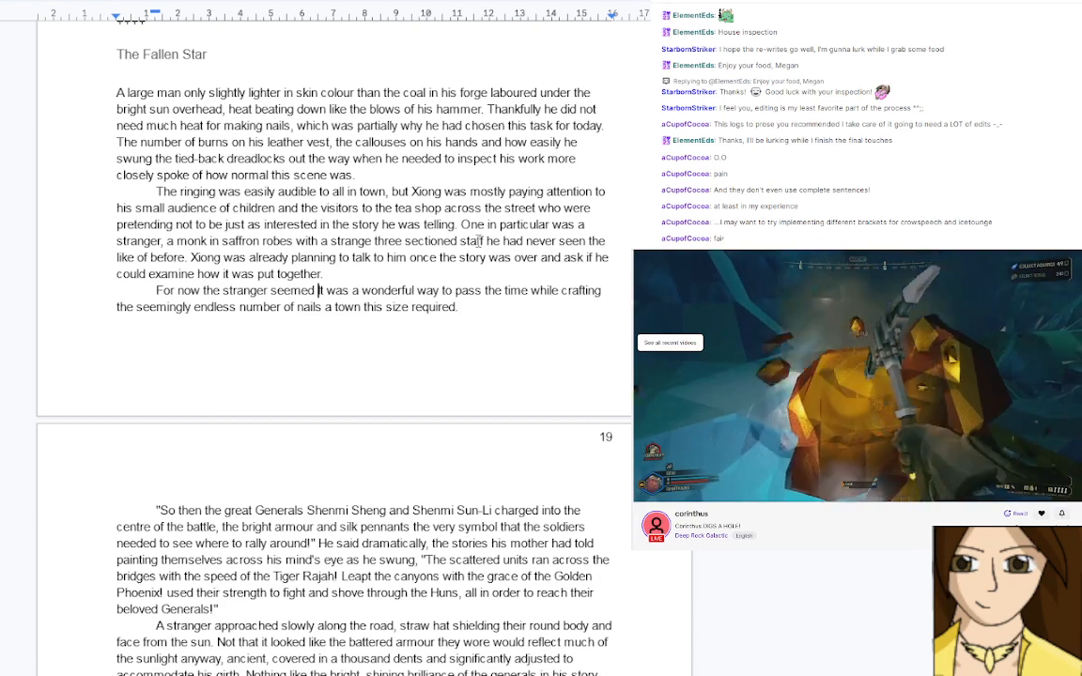
pyautogui.press('Delete')
pyautogui.press('Delete')
pyautogui.press('BackSpace')
pyautogui.press('BackSpace')
pyautogui.press('BackSpace')
pyautogui.press('BackSpace')
pyautogui.press('BackSpace')
pyautogui.press('BackSpace')
pyautogui.press('BackSpace')
pyautogui.press('BackSpace')
pyautogui.press('BackSpace')
pyautogui.press('BackSpace')
pyautogui.press('BackSpace')
pyautogui.press('BackSpace')
pyautogui.press('BackSpace')
pyautogui.press('BackSpace')
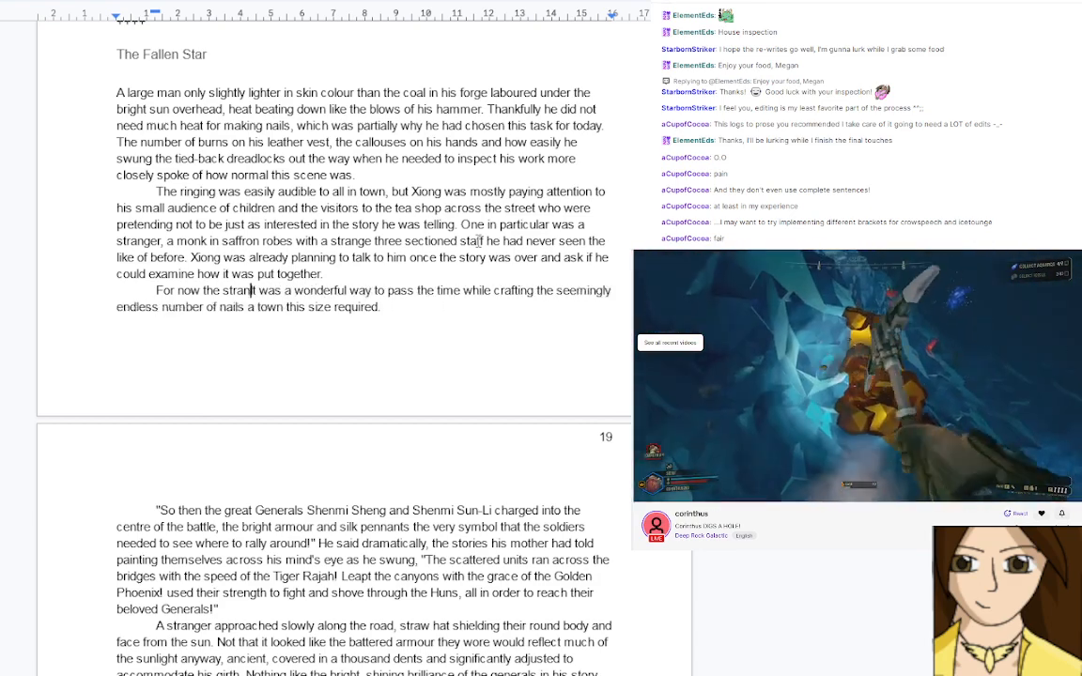
pyautogui.press('BackSpace')
pyautogui.press('BackSpace')
pyautogui.write('monk s')
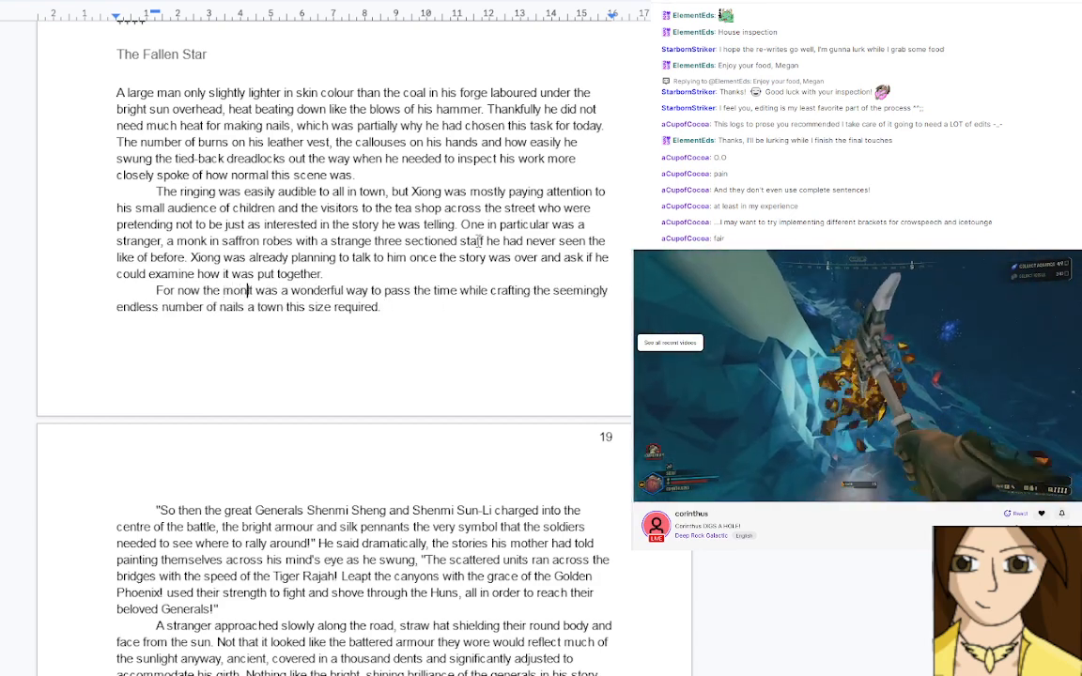
pyautogui.write('eemed incl')
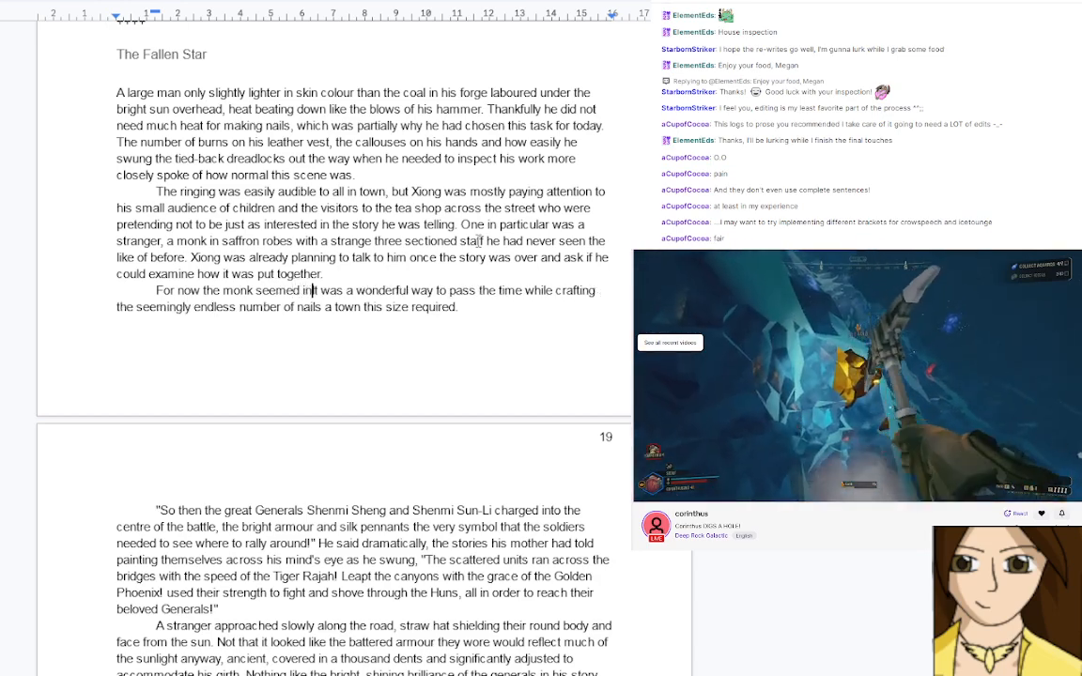
pyautogui.write('ined to liste')
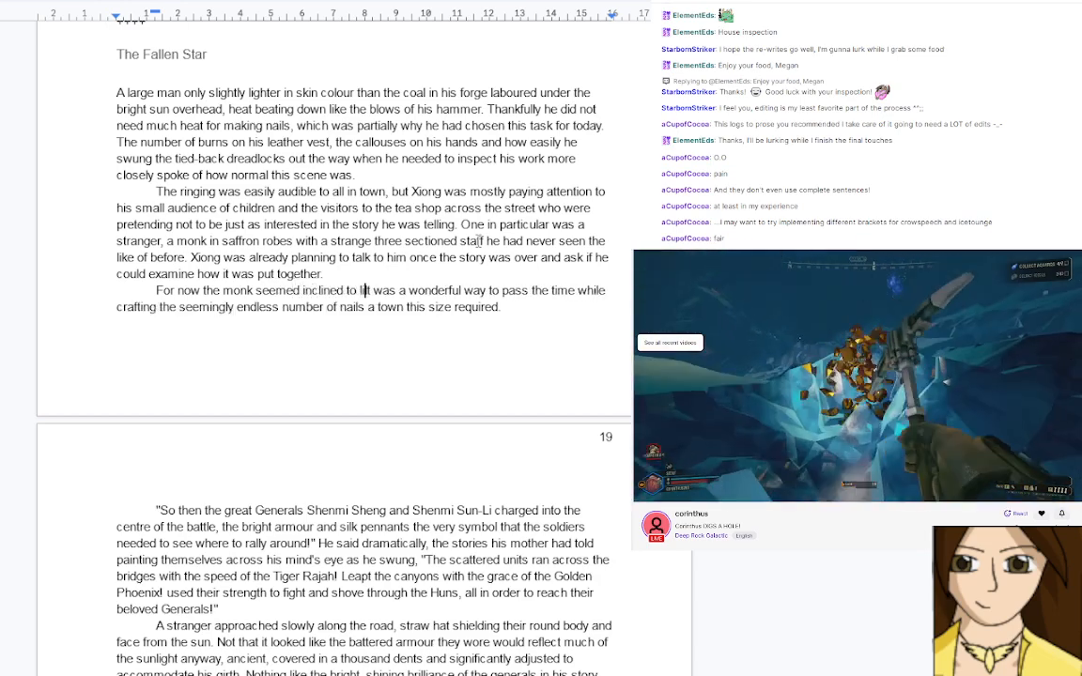
pyautogui.write('n')
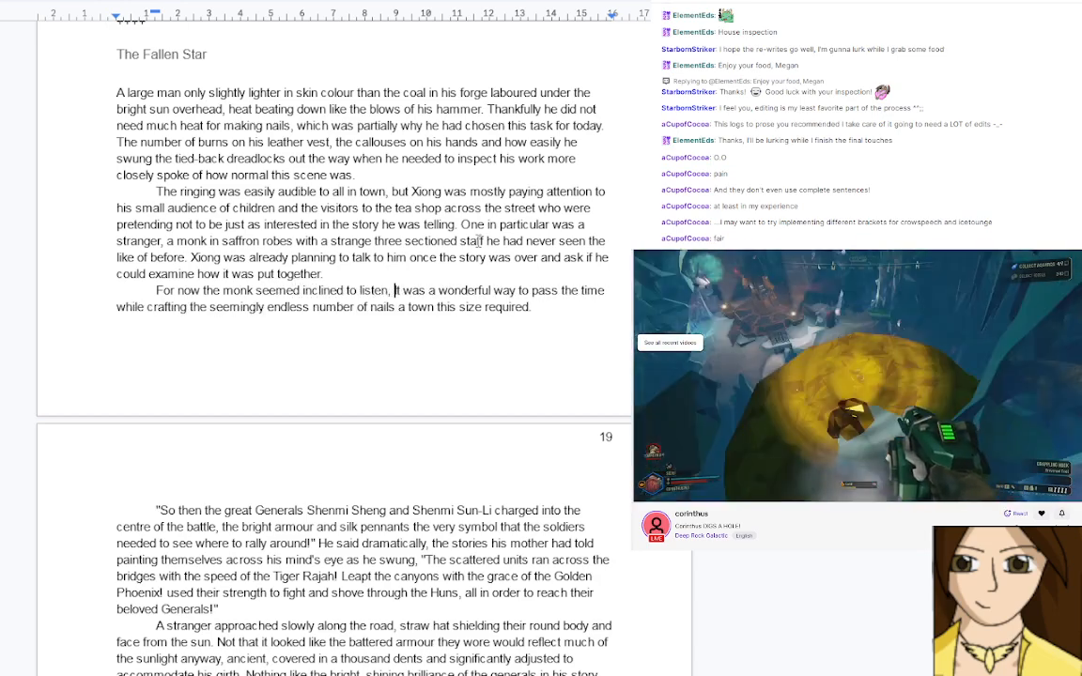
# Replace "It" before "was a wonderful way to pass the time" with "Xiong privately agreed, telling stories to an eager audience"
pyautogui.write('. Xio')
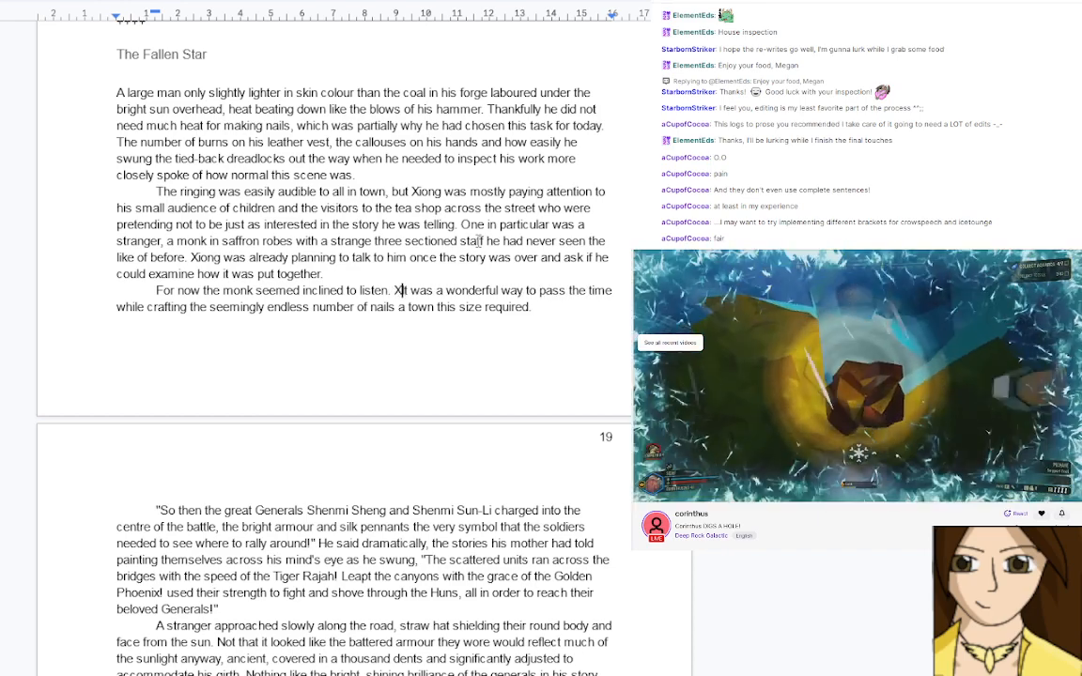
pyautogui.write('ng privately a')
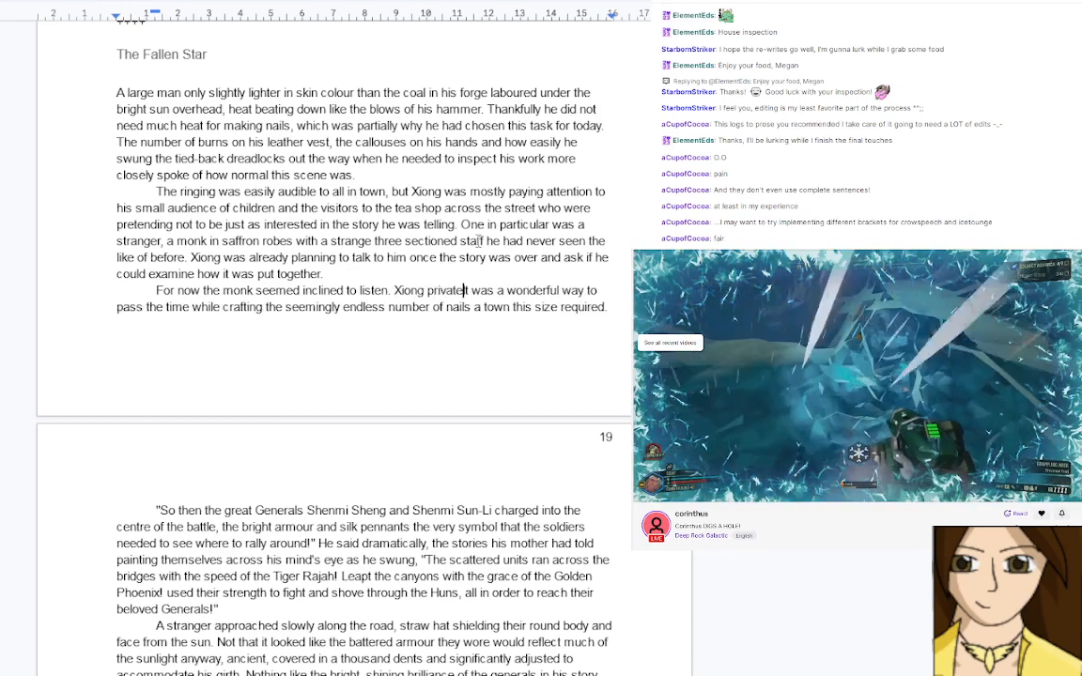
pyautogui.write('greed, tell')
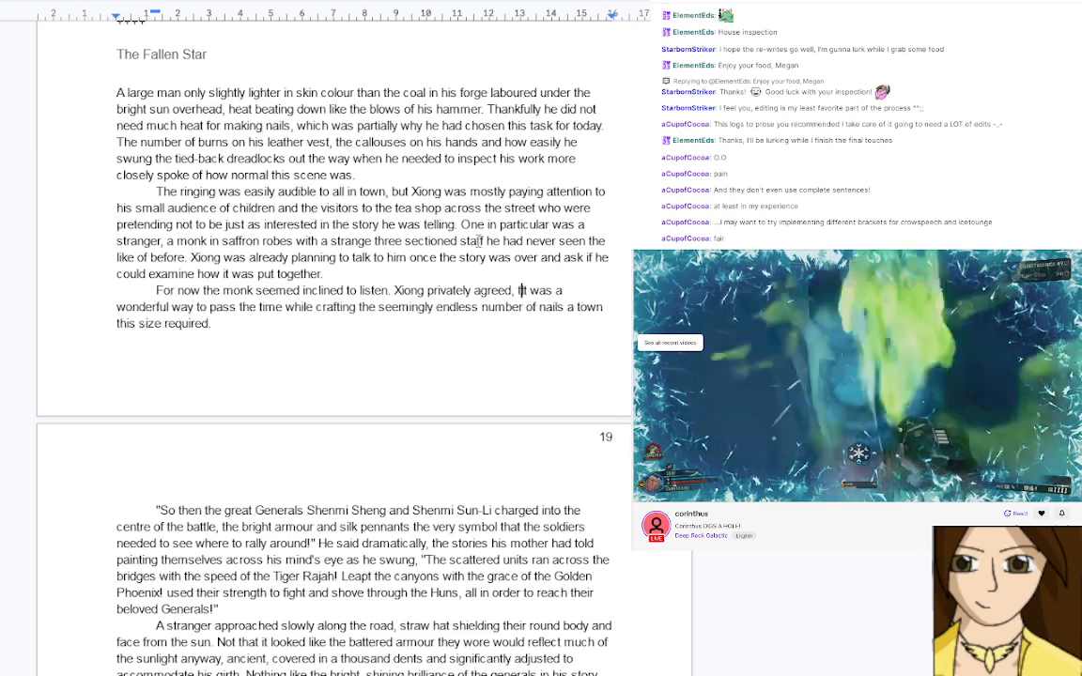
pyautogui.write('ing stories to ')
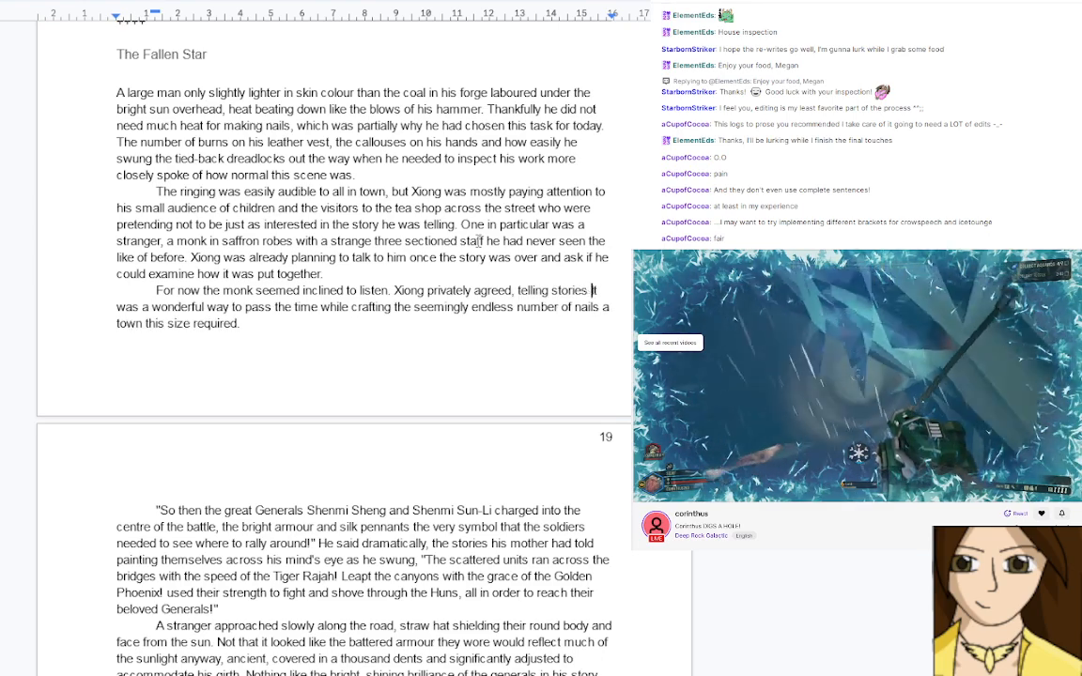
pyautogui.write('an eager aud')
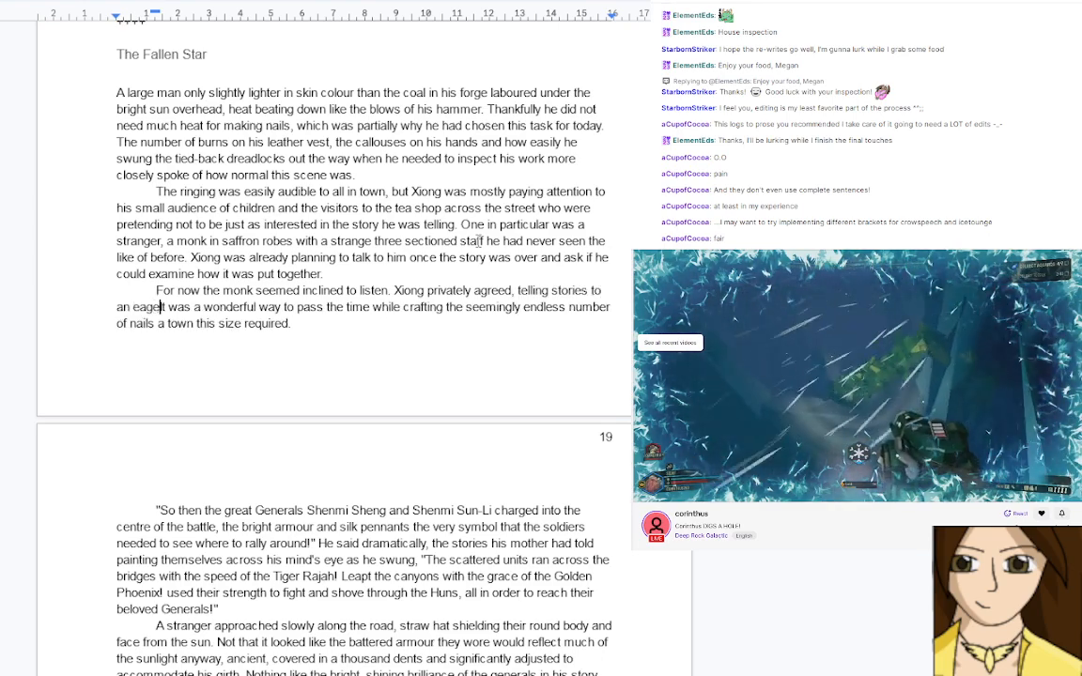
pyautogui.write('ience')
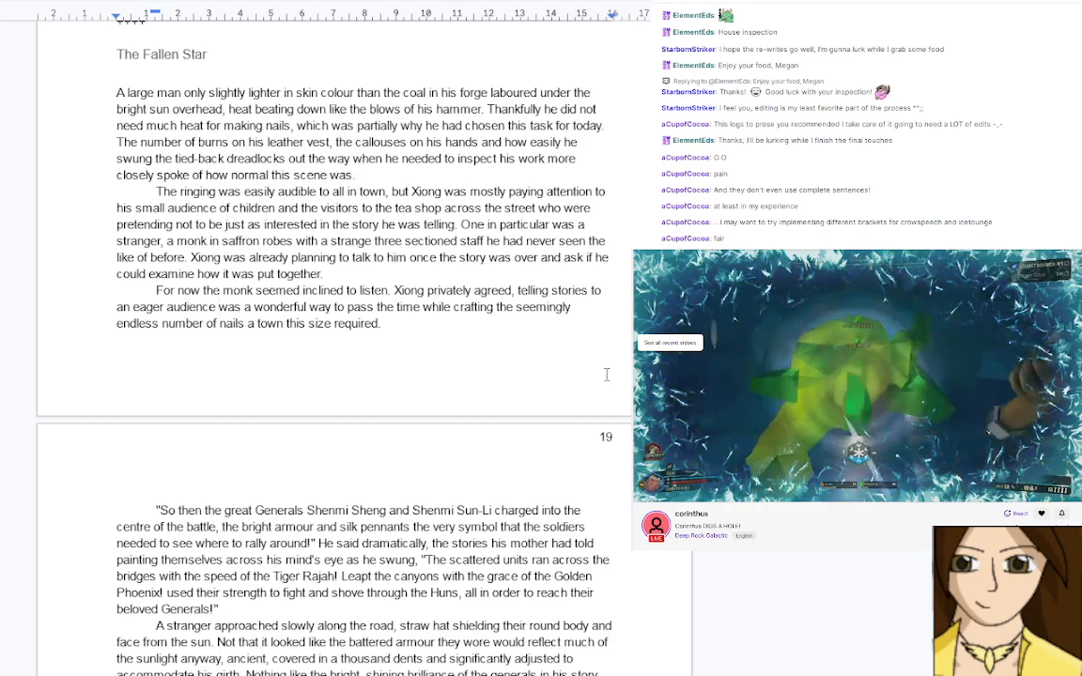
# Delete "of apology" from the end of the story's last sentence, where the stranger offers a deep bow
pyautogui.scroll(-4, 531, 401)
pyautogui.scroll(-2, 532, 401)
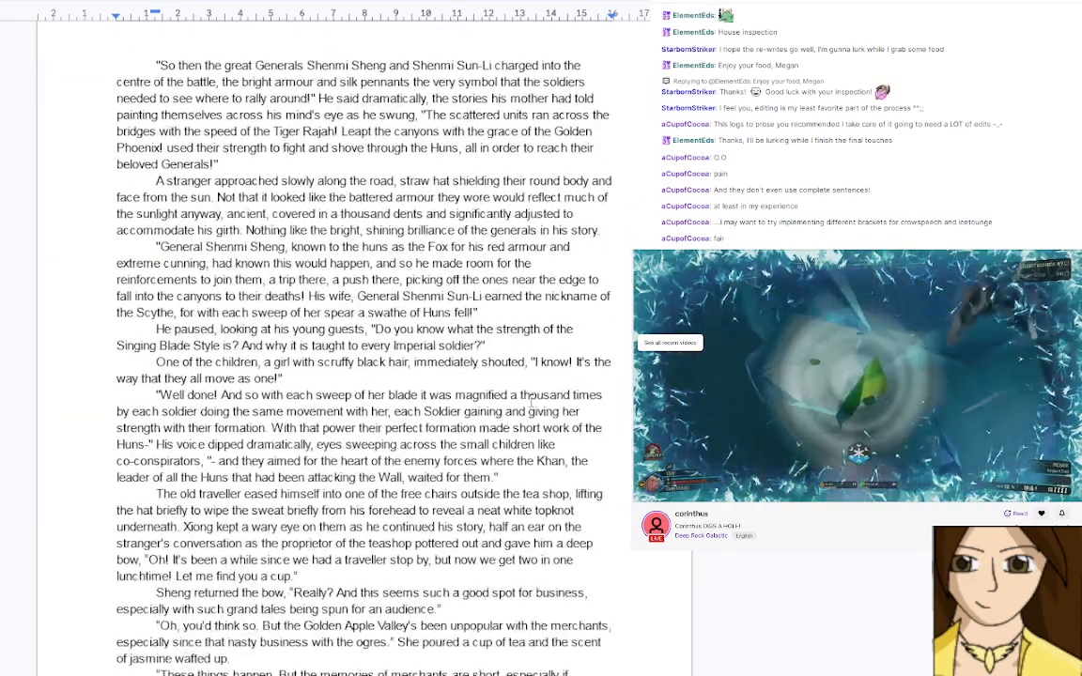
pyautogui.scroll(-2, 532, 400)
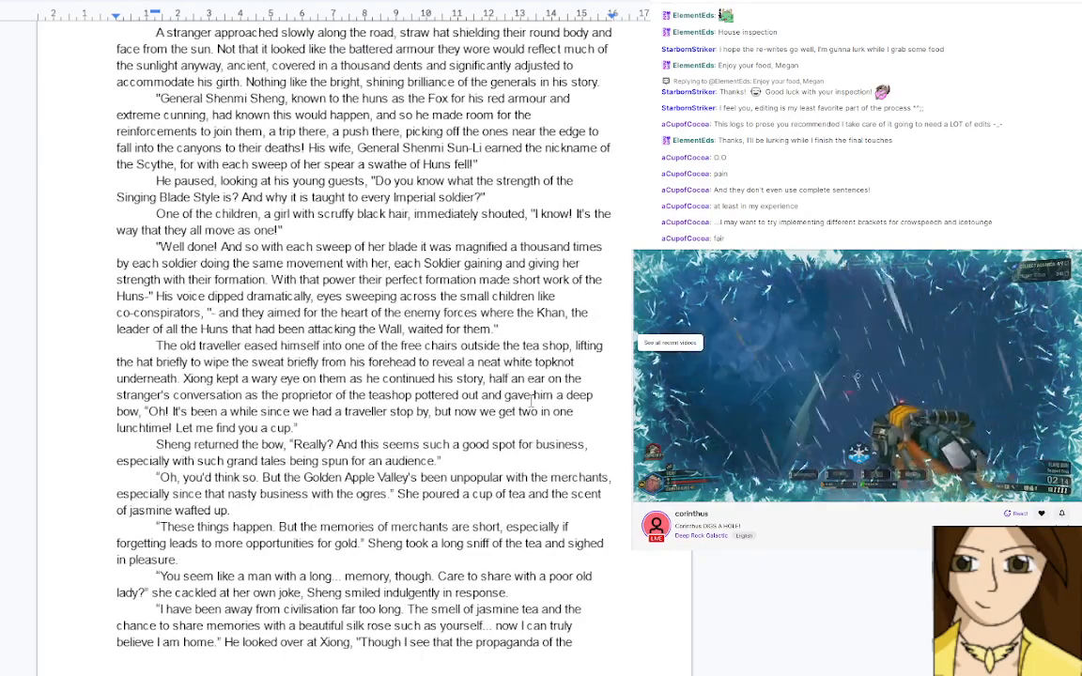
pyautogui.scroll(-8, 531, 401)
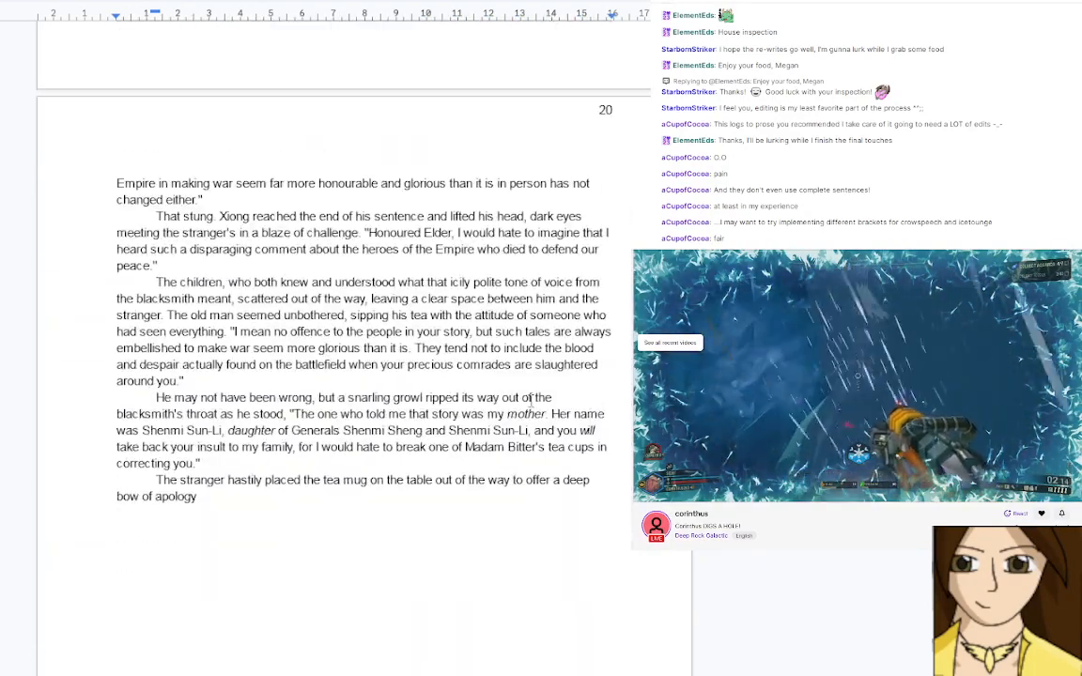
pyautogui.click(239, 498)
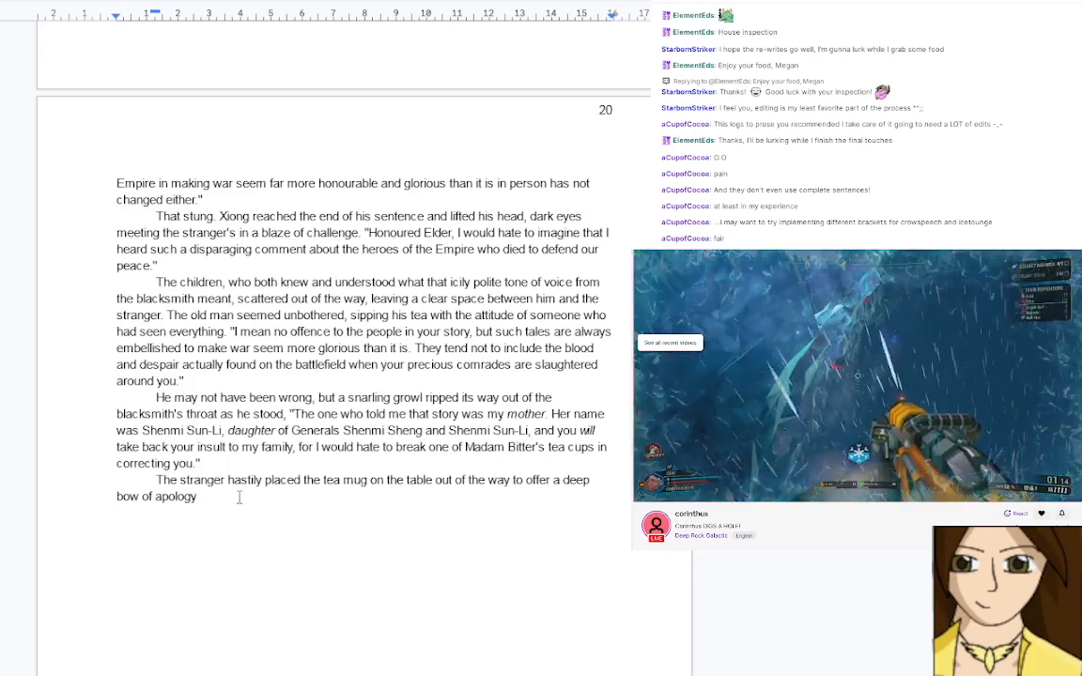
pyautogui.press('BackSpace')
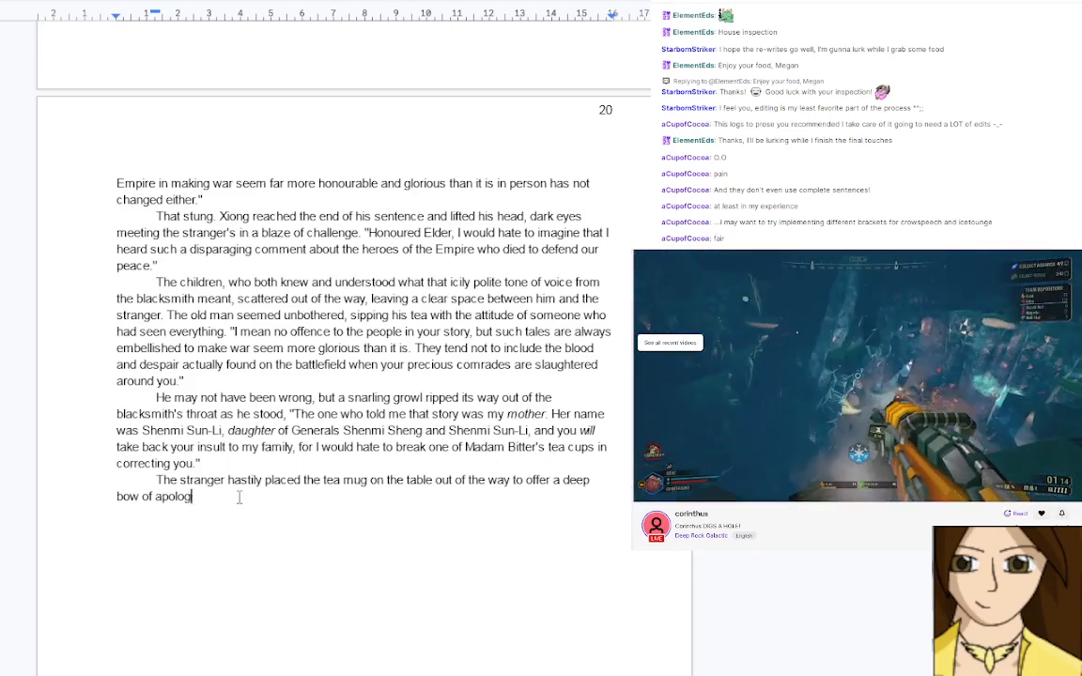
pyautogui.press('BackSpace')
pyautogui.press('BackSpace')
pyautogui.press('BackSpace')
pyautogui.press('BackSpace')
pyautogui.press('BackSpace')
pyautogui.press('BackSpace')
pyautogui.press('BackSpace')
pyautogui.press('BackSpace')
pyautogui.press('BackSpace')
pyautogui.press('BackSpace')
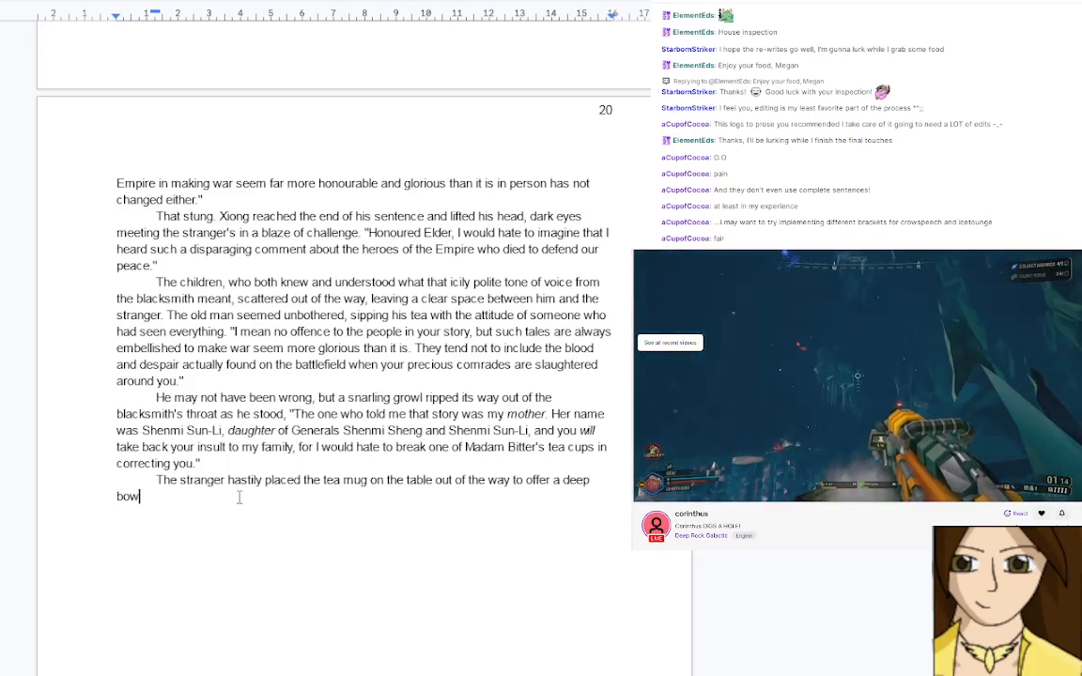
# Continue the last sentence after "a deep bow" with the start of the stranger's speech: , "My apologies, honoured blacksmith
pyautogui.write(', "My apo')
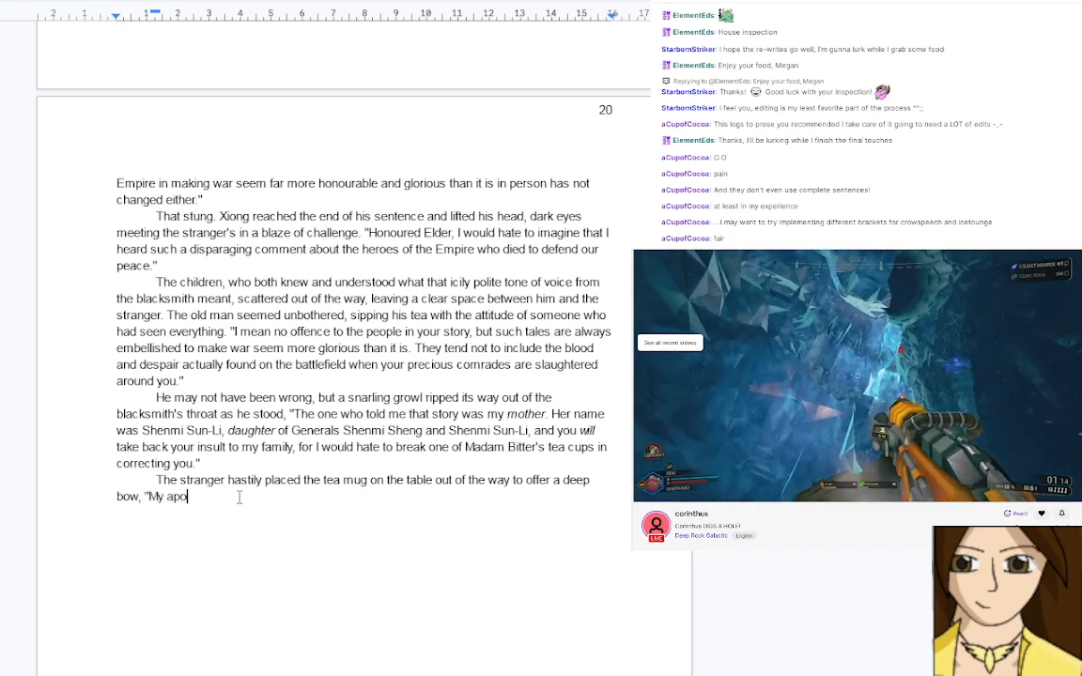
pyautogui.write('logie')
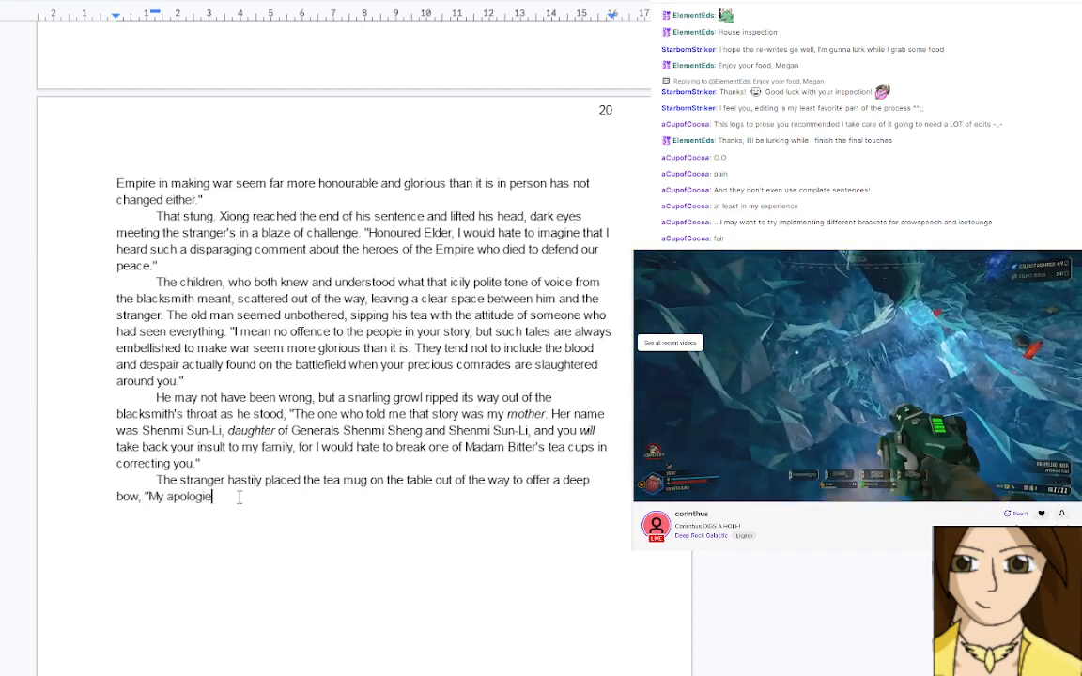
pyautogui.write('s')
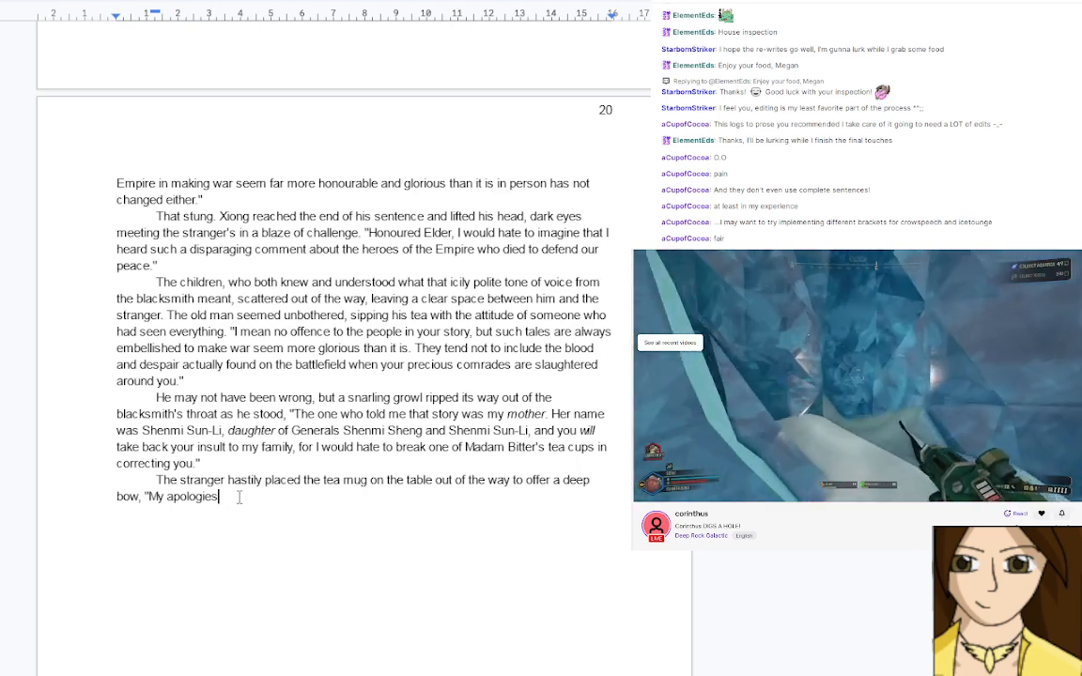
pyautogui.write(', ')
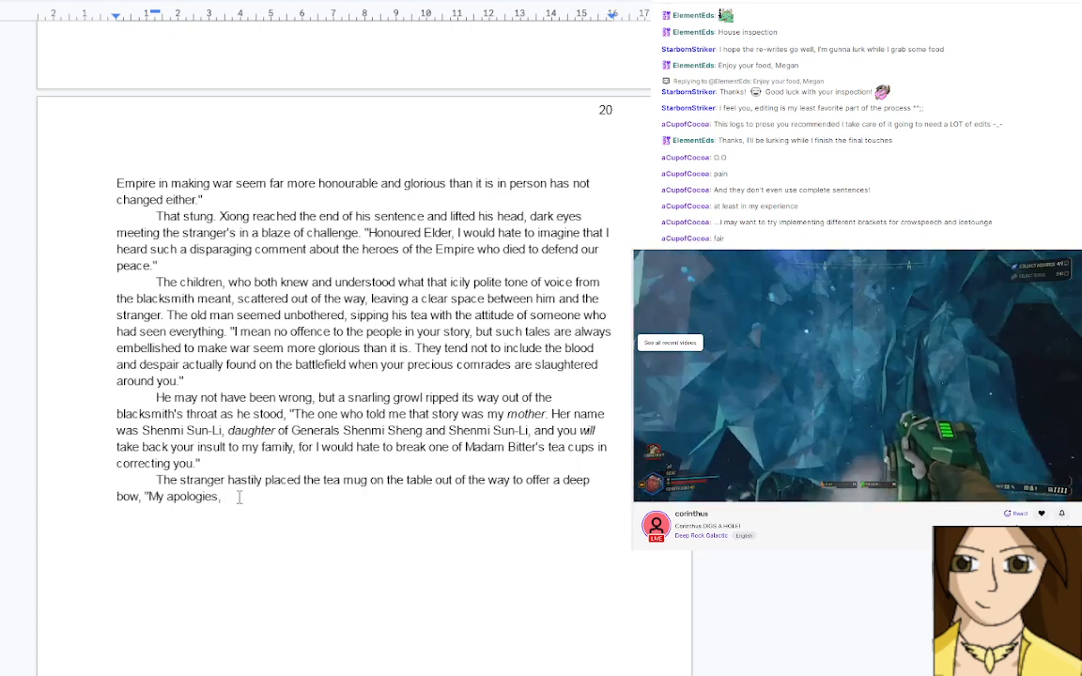
pyautogui.write('honoured')
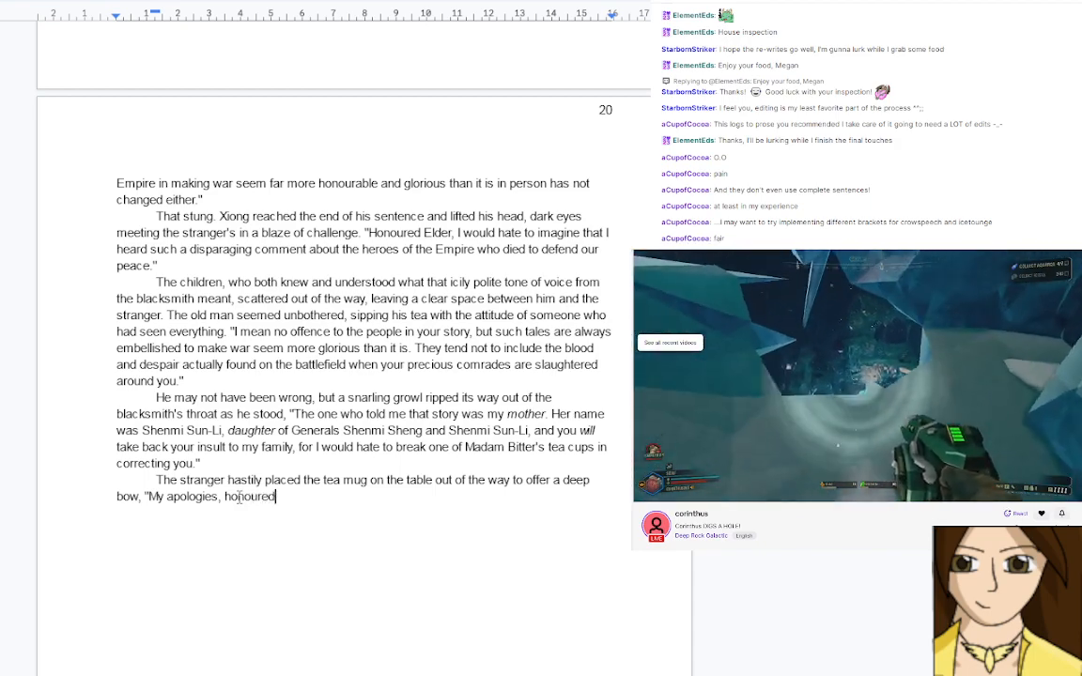
pyautogui.write(' Blacks')
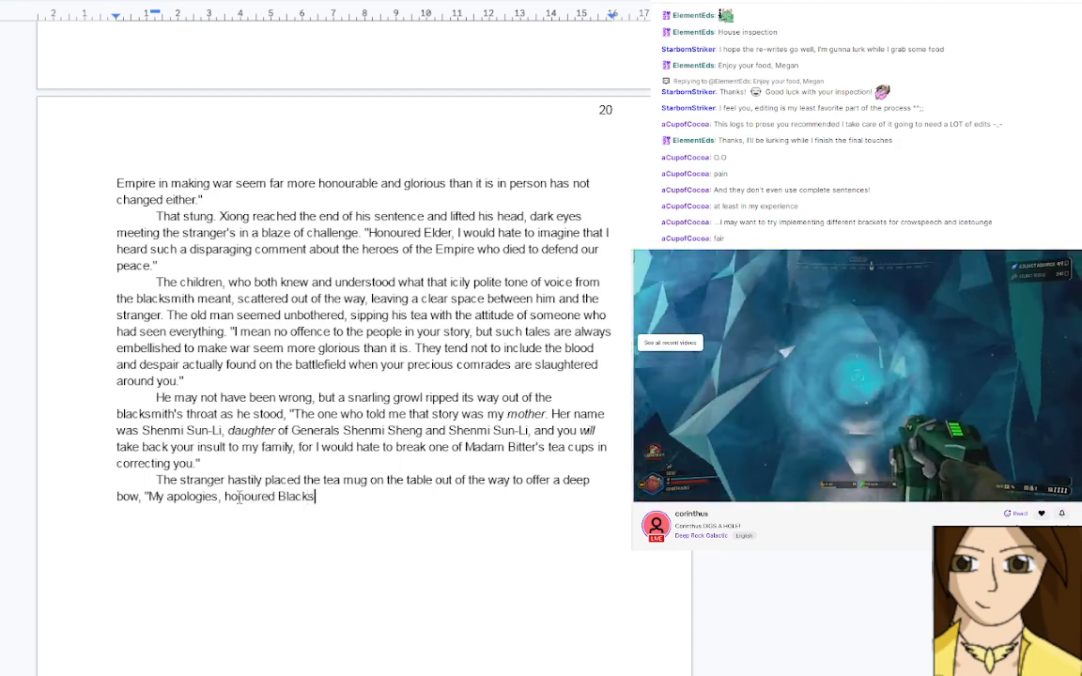
pyautogui.press('BackSpace')
pyautogui.press('BackSpace')
pyautogui.press('BackSpace')
pyautogui.press('BackSpace')
pyautogui.press('BackSpace')
pyautogui.press('BackSpace')
pyautogui.press('BackSpace')
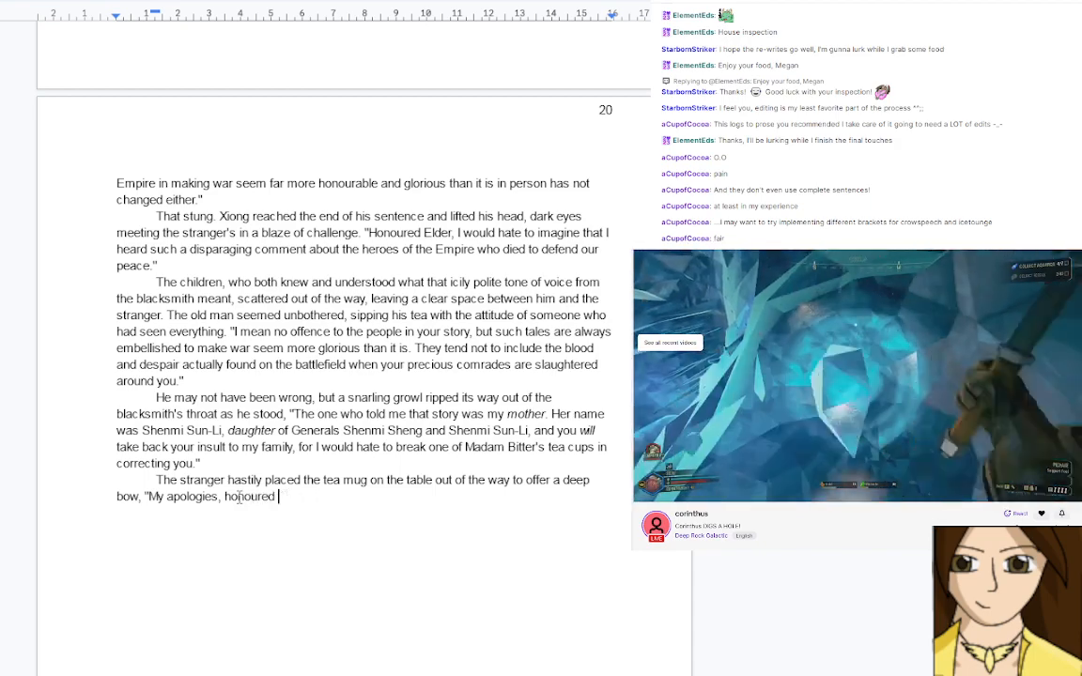
pyautogui.write('black')
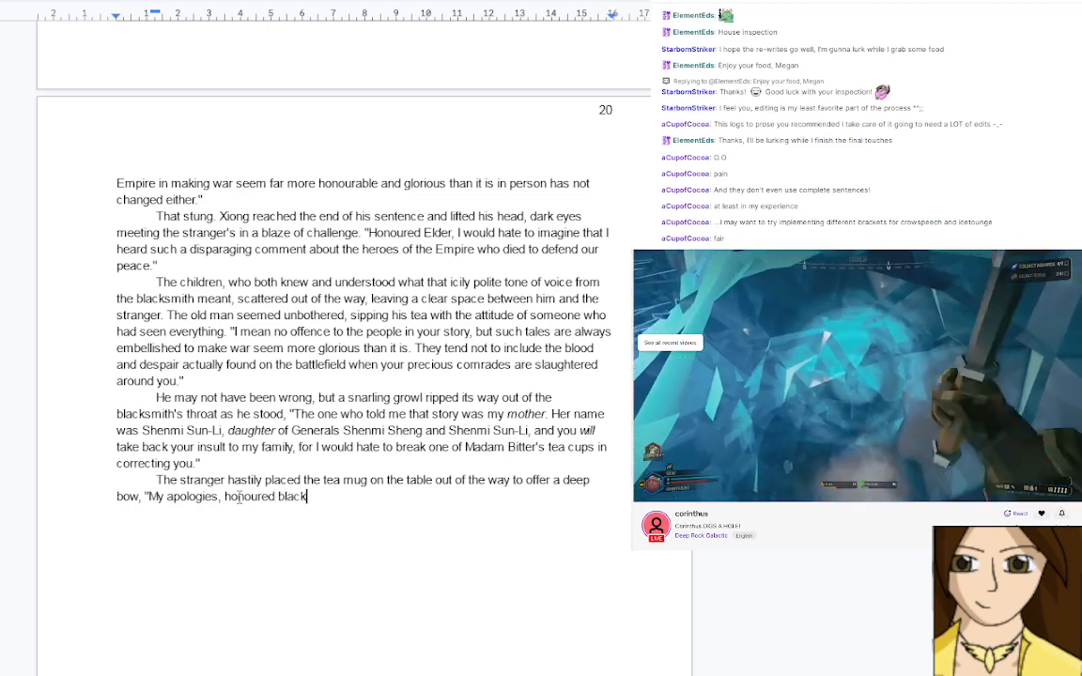
pyautogui.write('smith')
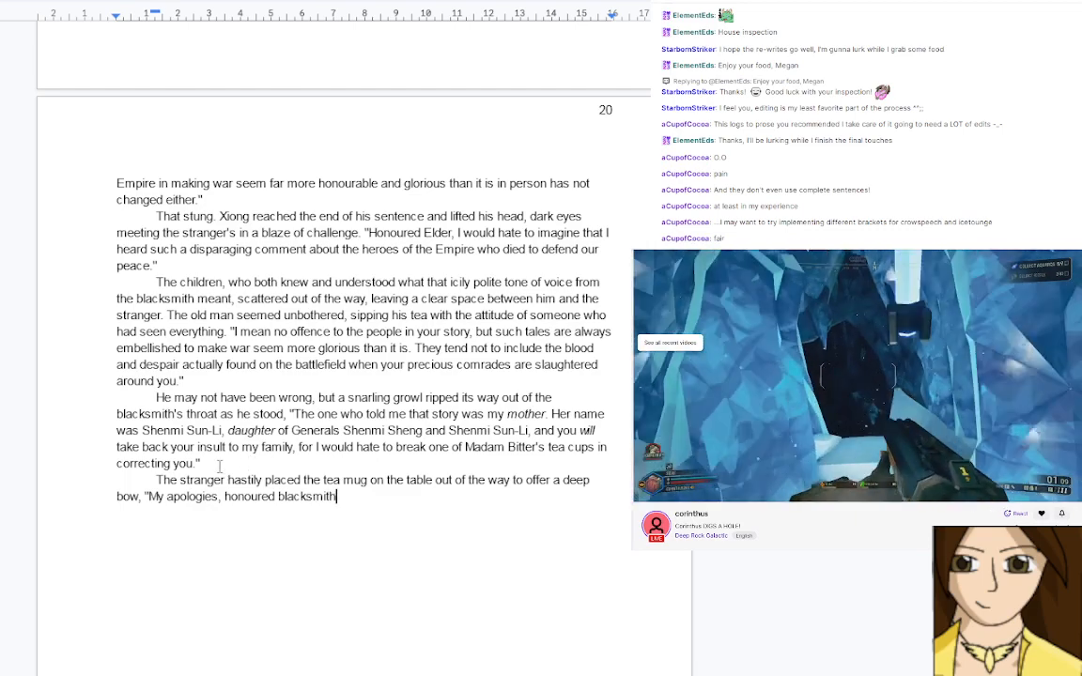
# Highlight the dialogue from "He looked over at Xiong" through "tea cups in correcting you."
pyautogui.moveTo(219, 467); pyautogui.dragTo(226, 167)
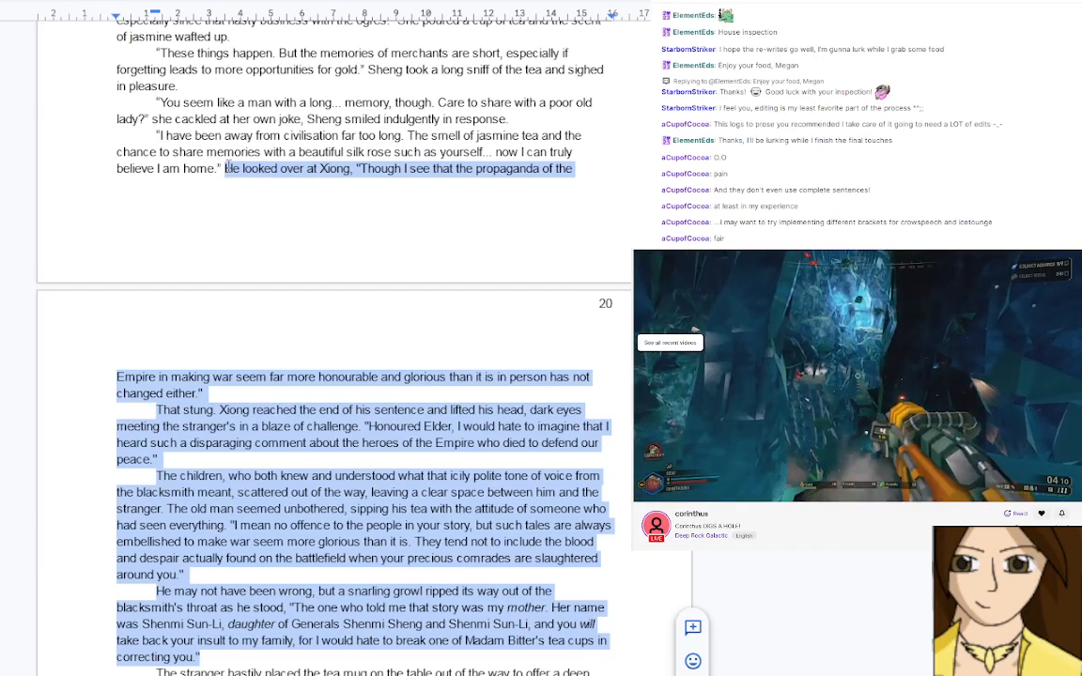
pyautogui.scroll(-5, 304, 326)
pyautogui.scroll(1, 309, 284)
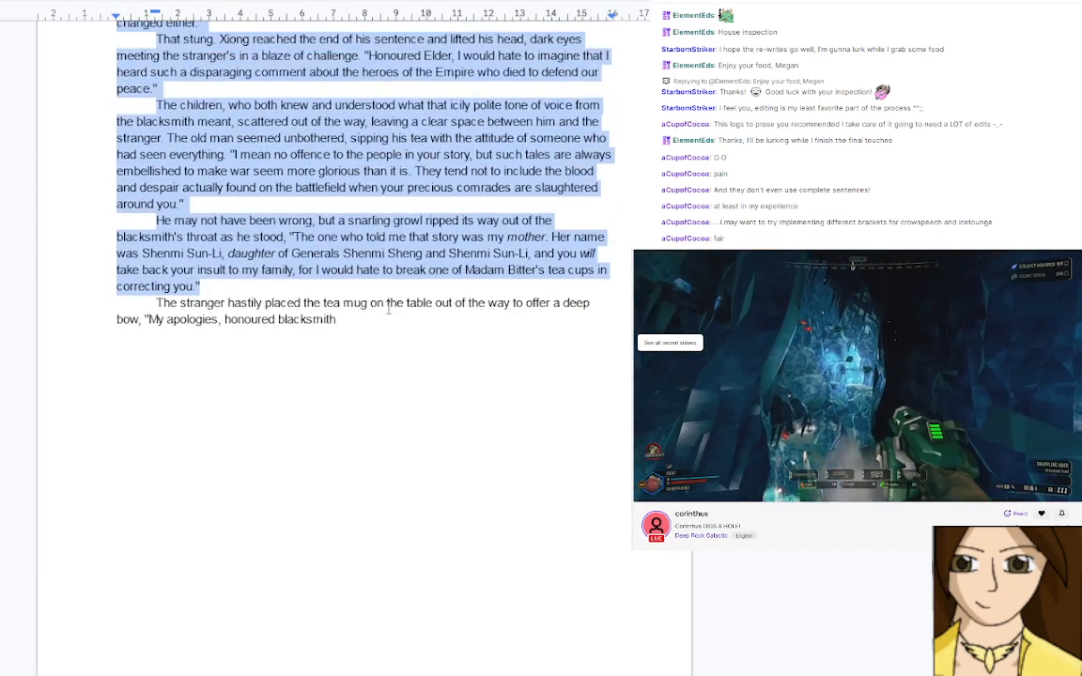
# Resume the stranger's apology after "honoured blacksmith" with a comma and the word "I"
pyautogui.click(388, 314)
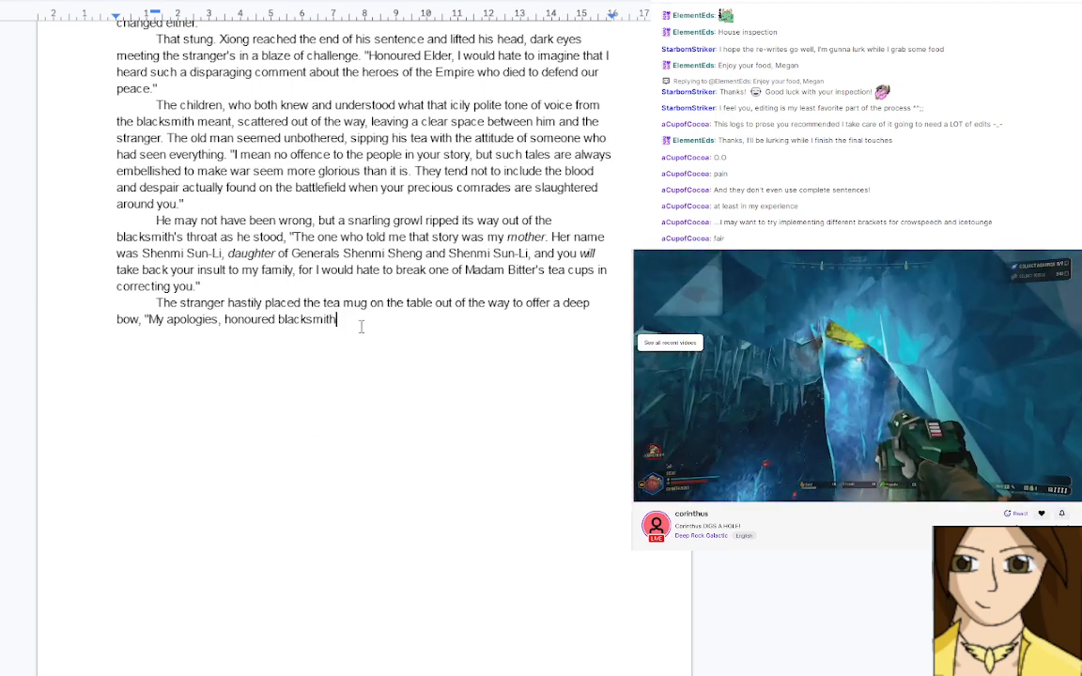
pyautogui.write(', ')
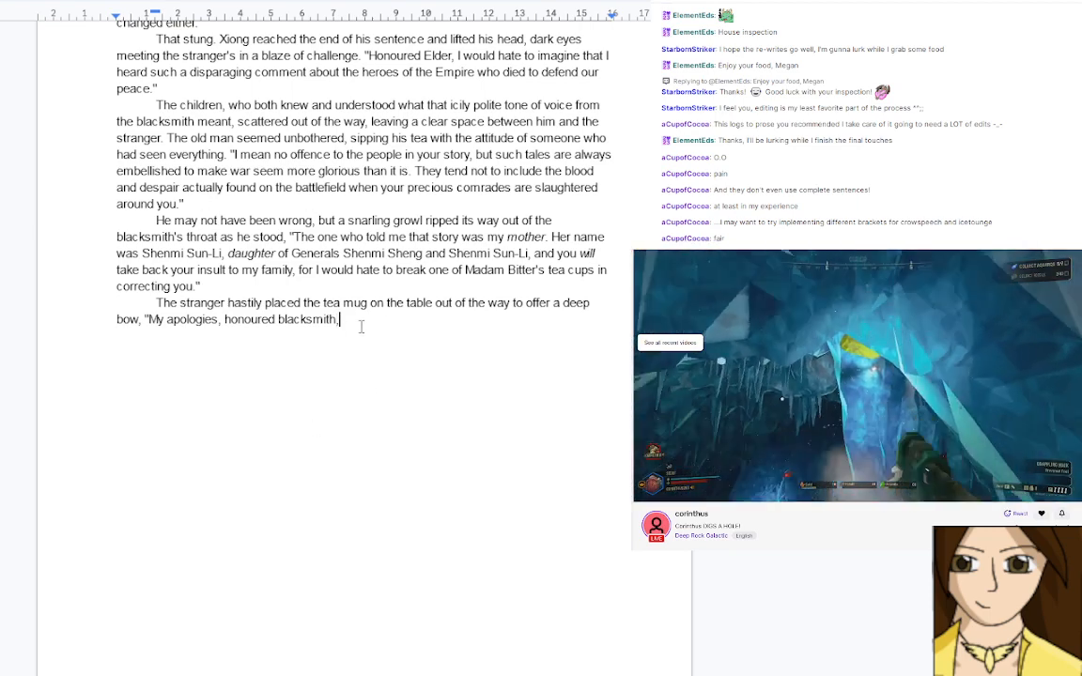
pyautogui.write('I w')
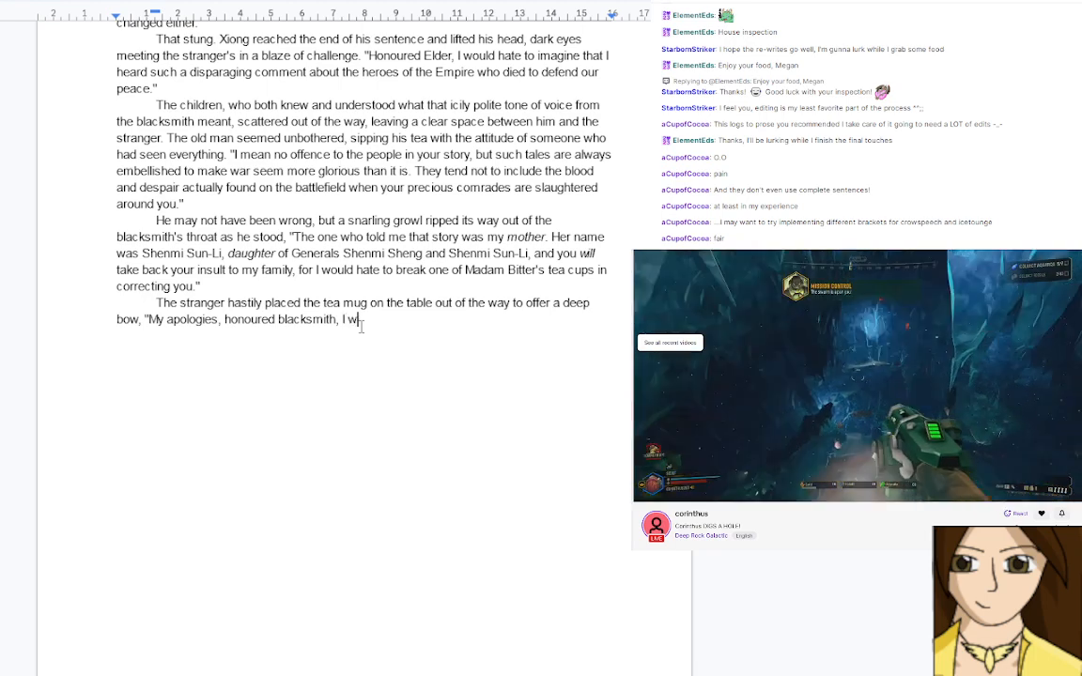
pyautogui.write('ould never d')
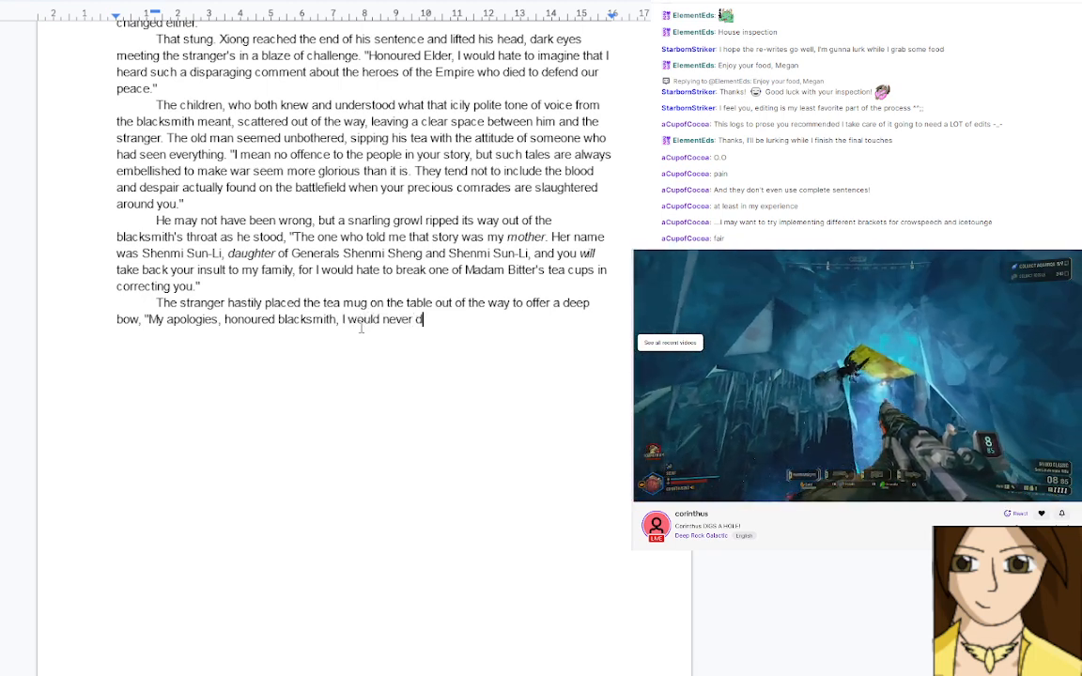
pyautogui.press('BackSpace')
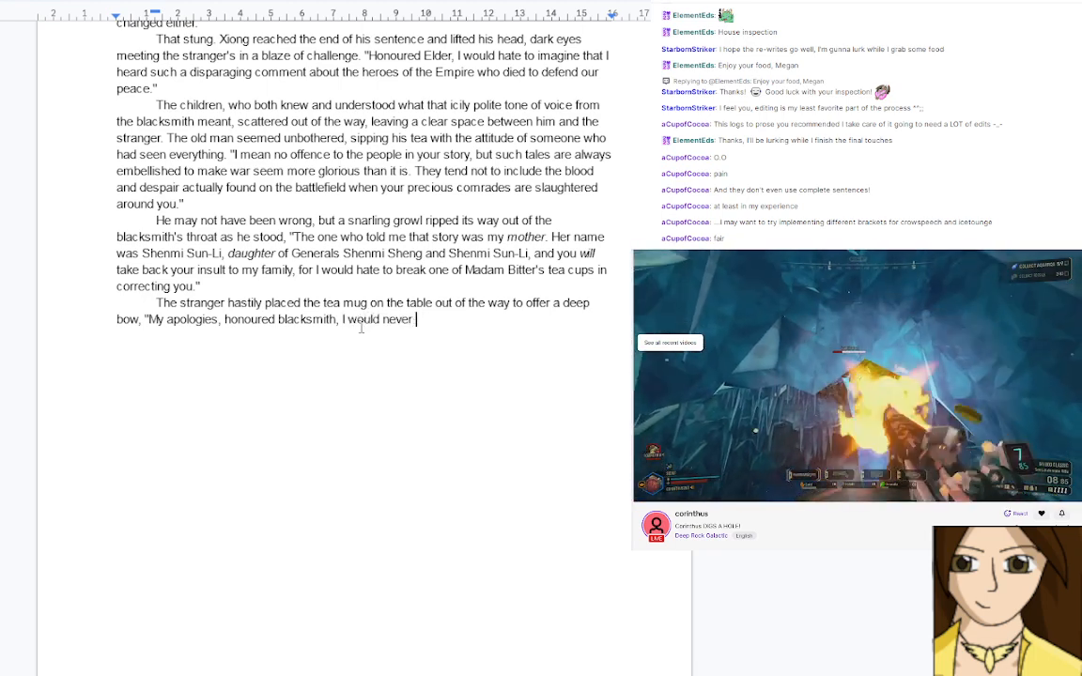
pyautogui.write('sa')
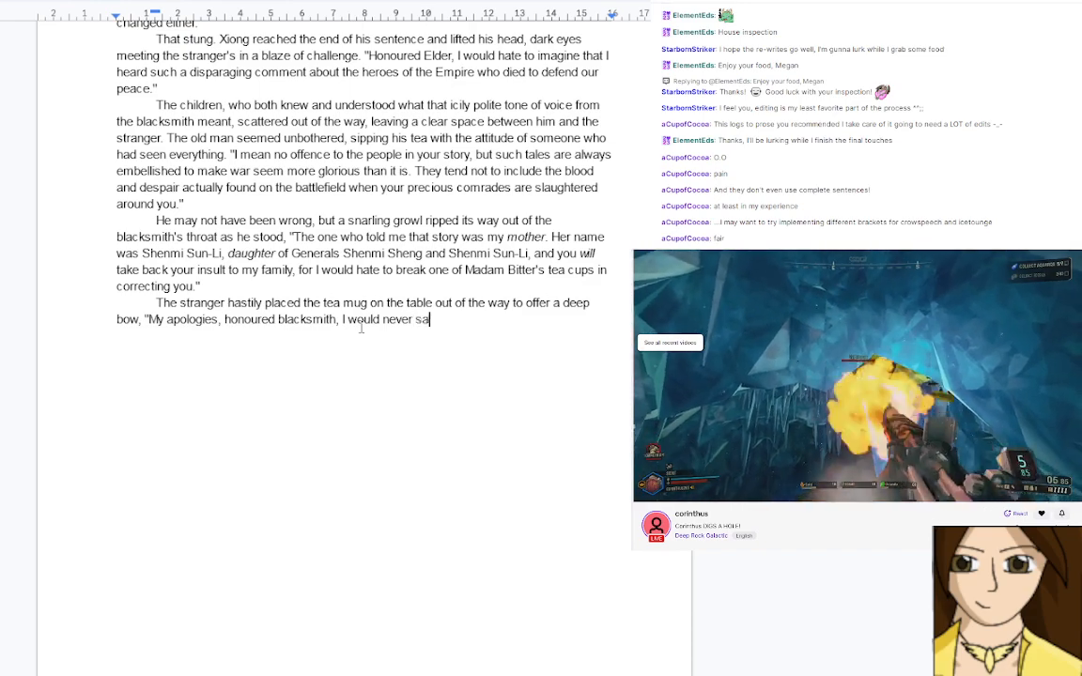
pyautogui.write('y a')
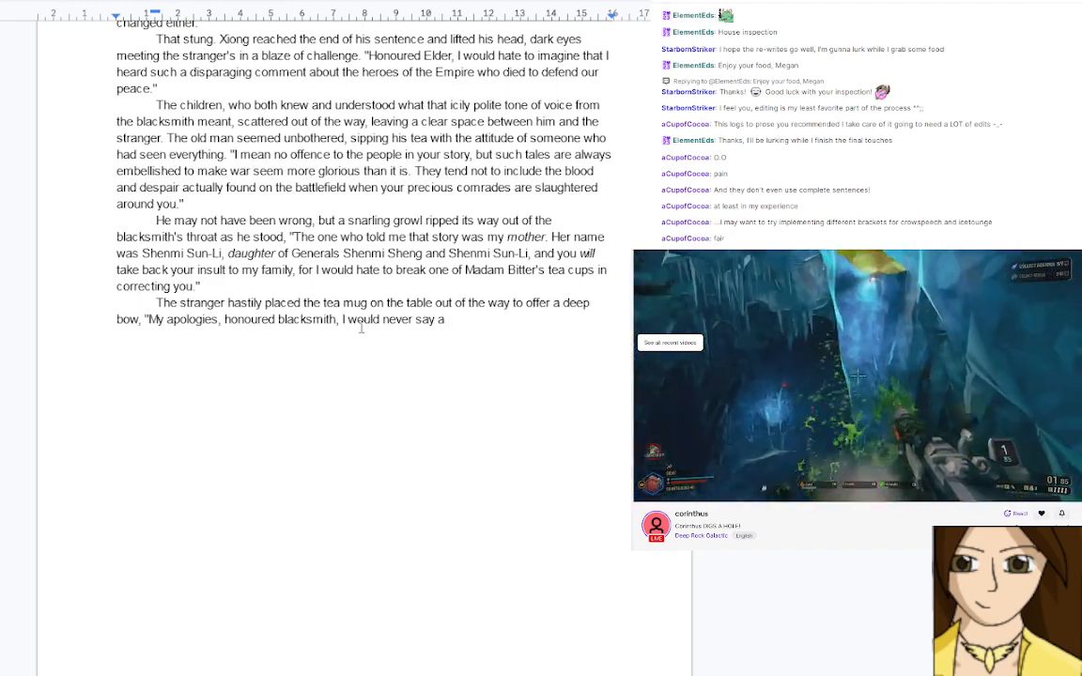
pyautogui.press('Return')
pyautogui.press('BackSpace')
pyautogui.press('BackSpace')
pyautogui.press('BackSpace')
pyautogui.press('BackSpace')
pyautogui.press('BackSpace')
pyautogui.press('BackSpace')
pyautogui.press('BackSpace')
pyautogui.press('BackSpace')
pyautogui.press('BackSpace')
pyautogui.press('BackSpace')
pyautogui.press('BackSpace')
pyautogui.press('BackSpace')
pyautogui.press('BackSpace')
pyautogui.press('BackSpace')
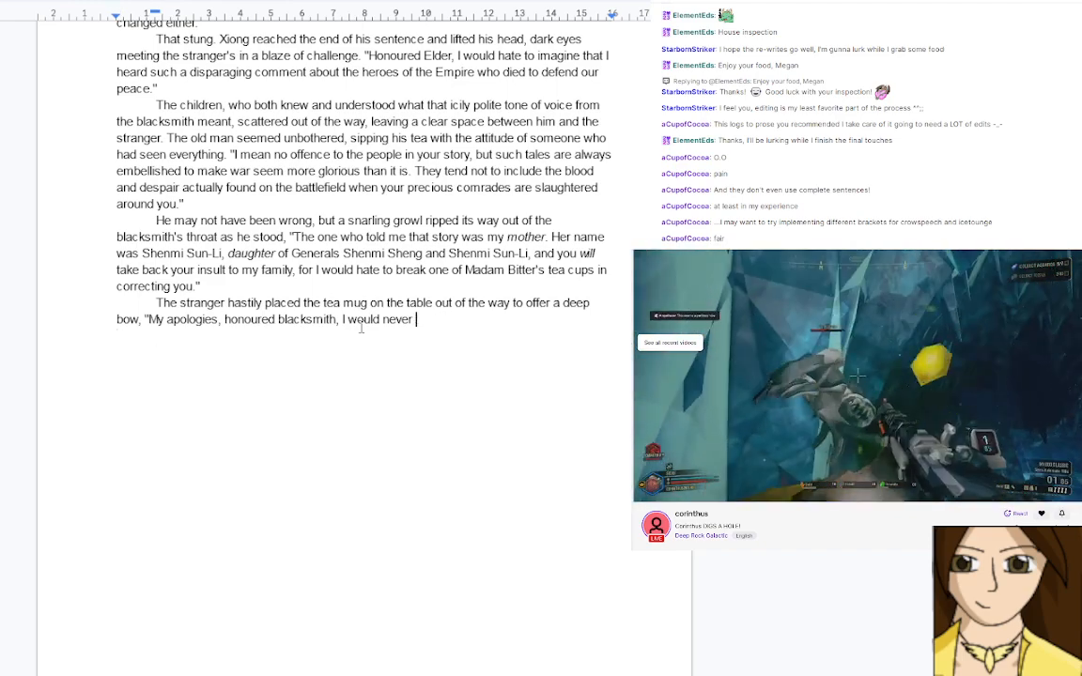
pyautogui.press('BackSpace')
pyautogui.press('BackSpace')
pyautogui.press('BackSpace')
pyautogui.press('BackSpace')
pyautogui.press('BackSpace')
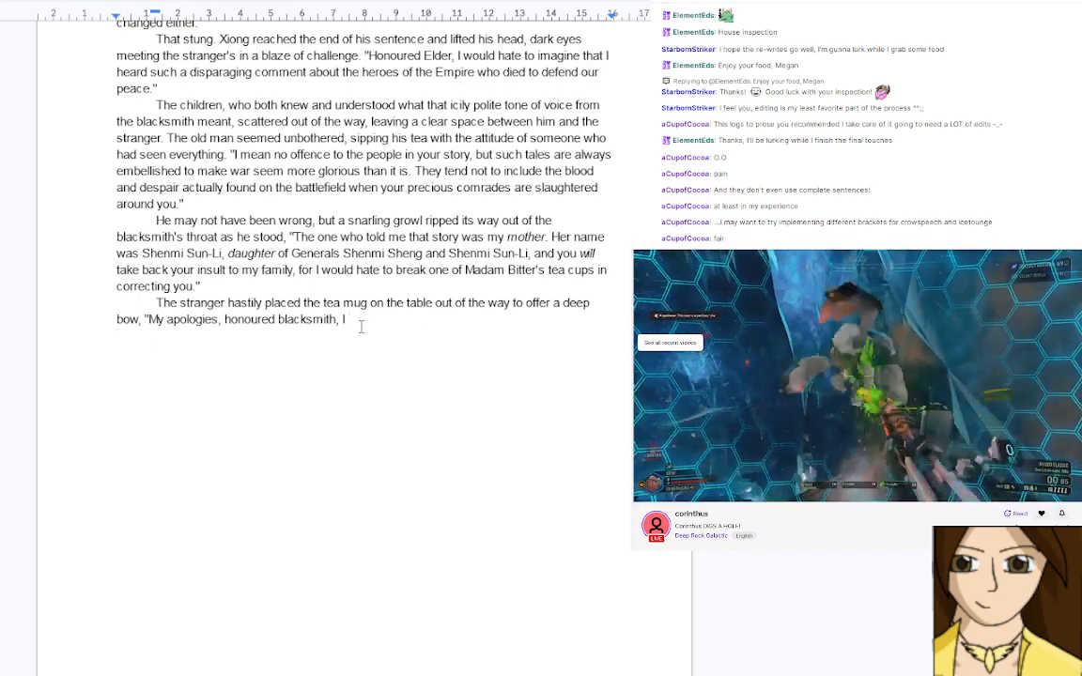
# Continue the stranger's apology after "honoured blacksmith, I" with "meant to offence to your family,"
pyautogui.write('meant to o')
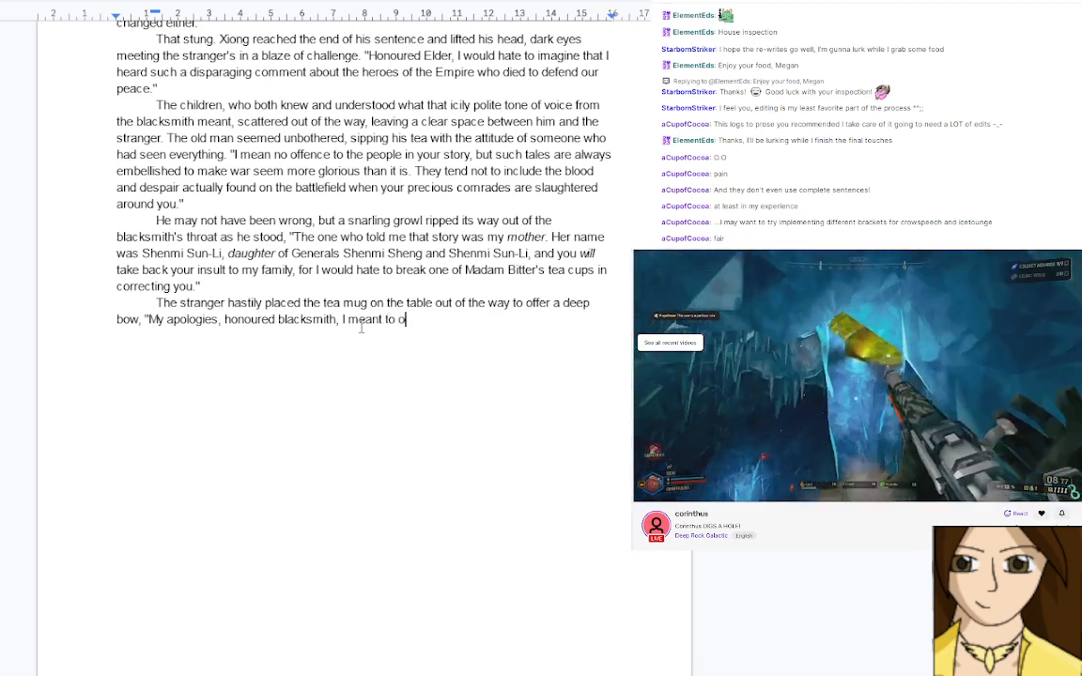
pyautogui.write('ffence ')
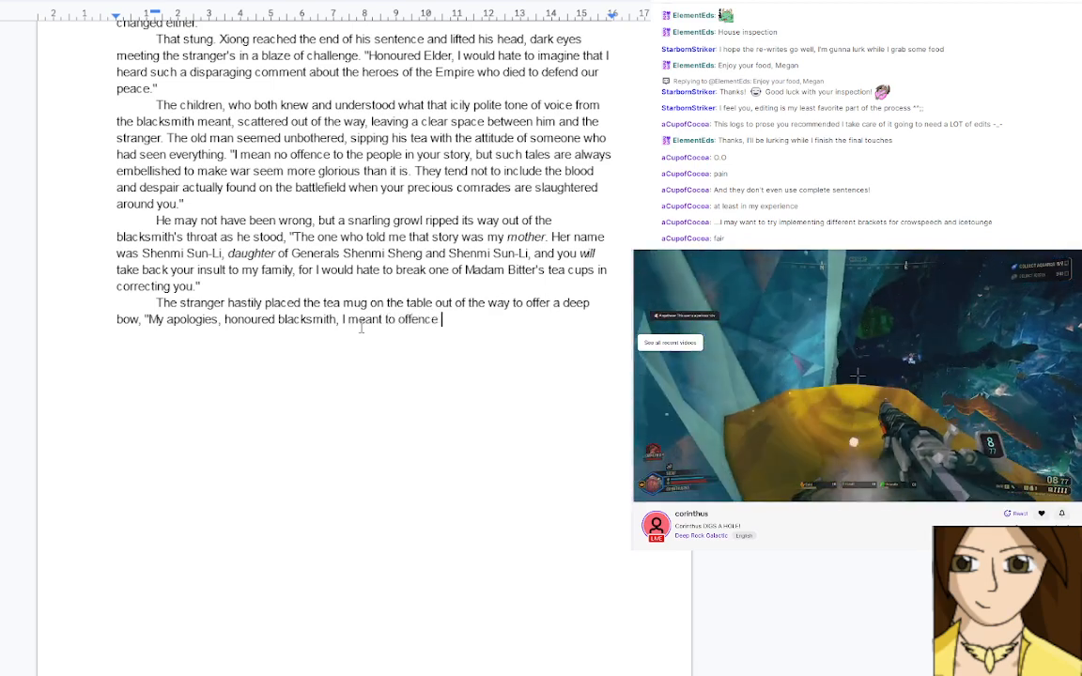
pyautogui.write('to your ')
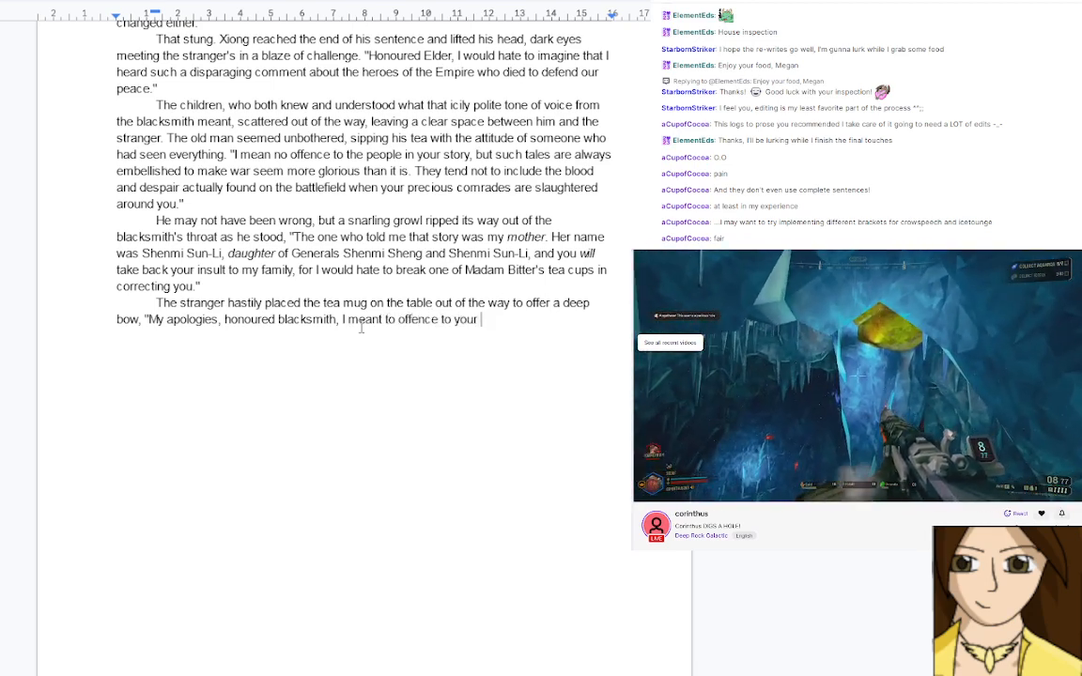
pyautogui.write('fa')
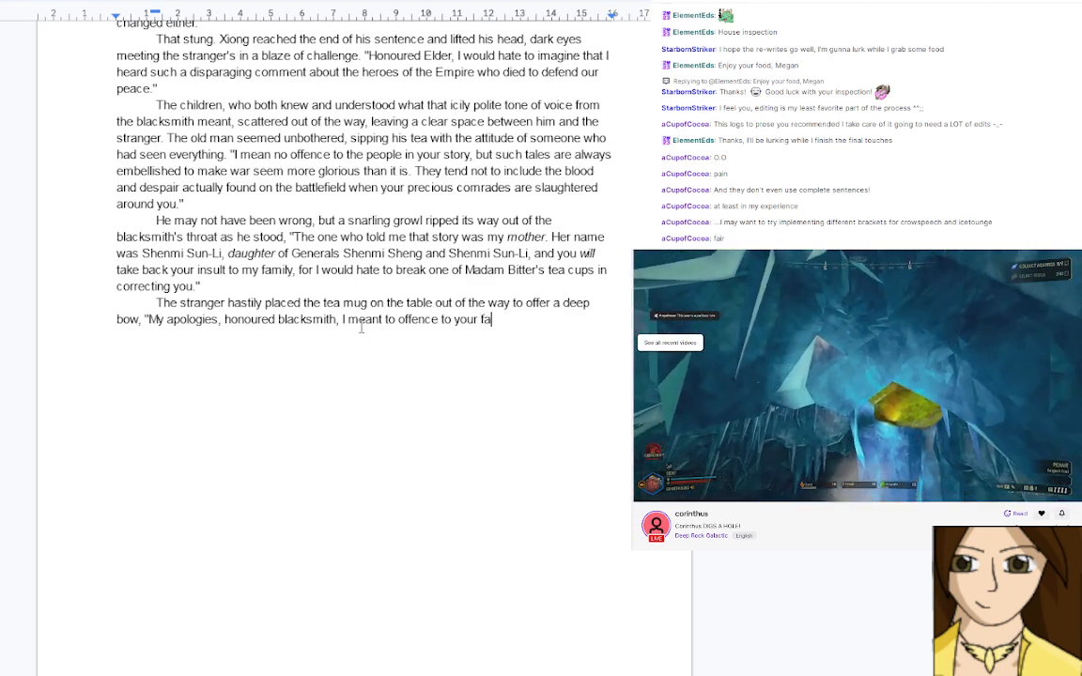
pyautogui.write('mily, ')
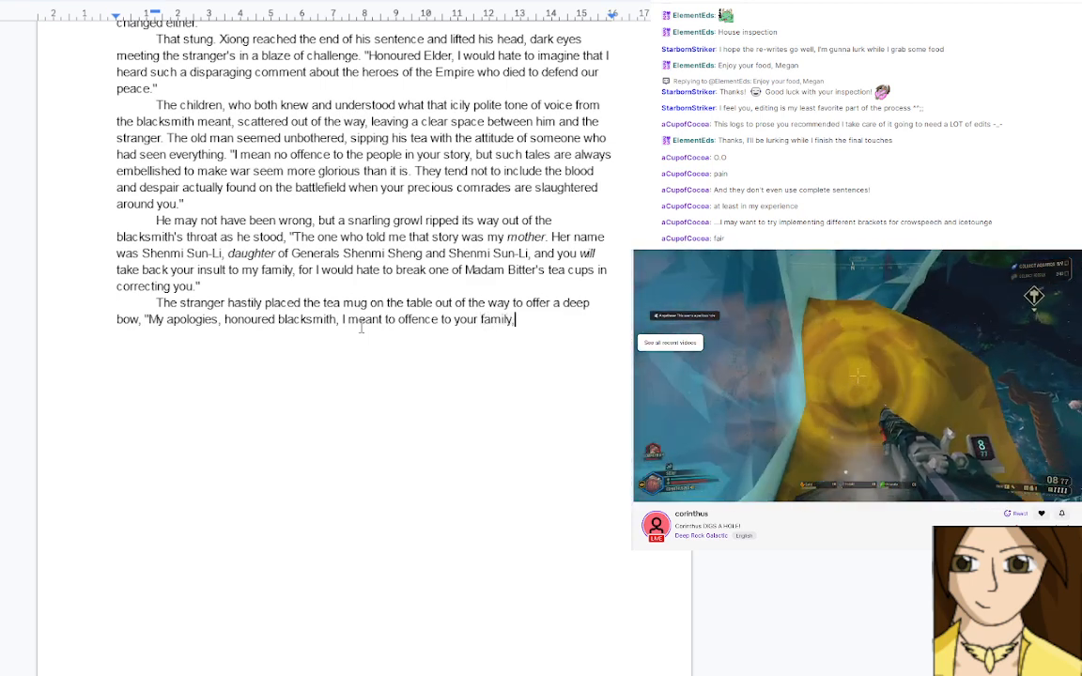
# Extend the stranger's apology after "your family," with "I am simply an old jaded soldier too"
pyautogui.write('I')
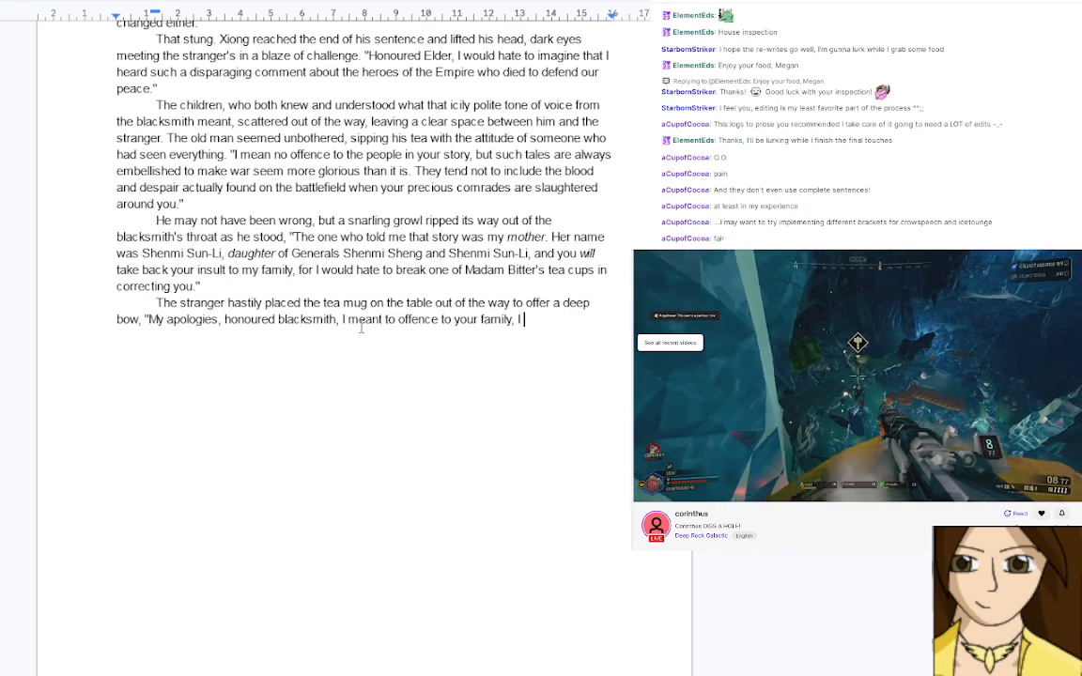
pyautogui.write(' am ')
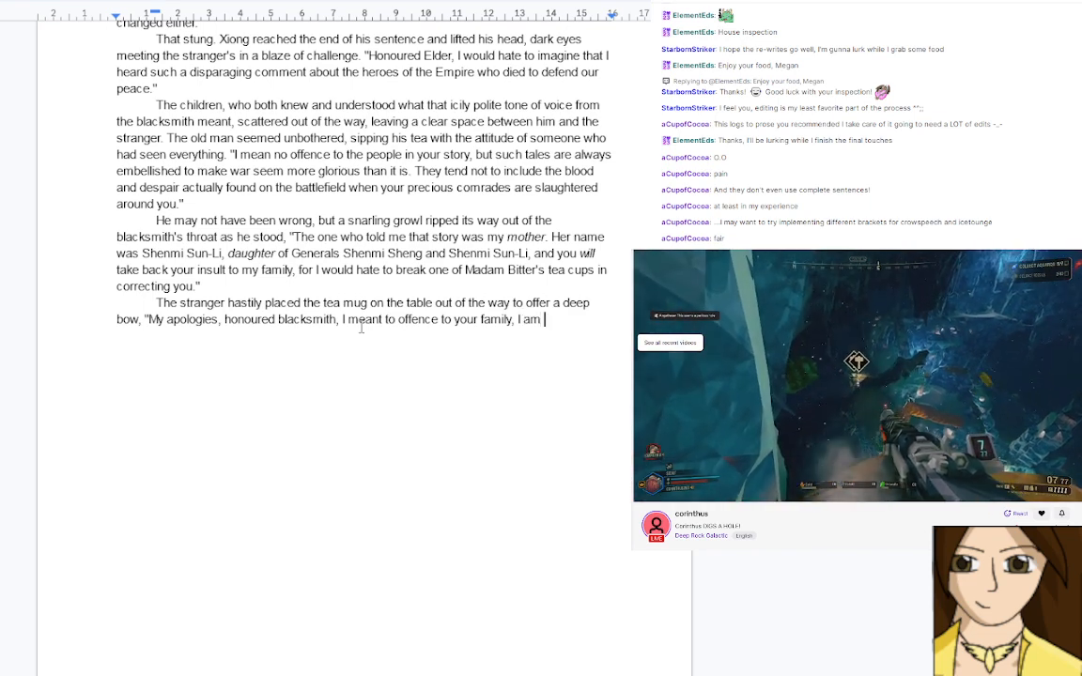
pyautogui.write('simply an o')
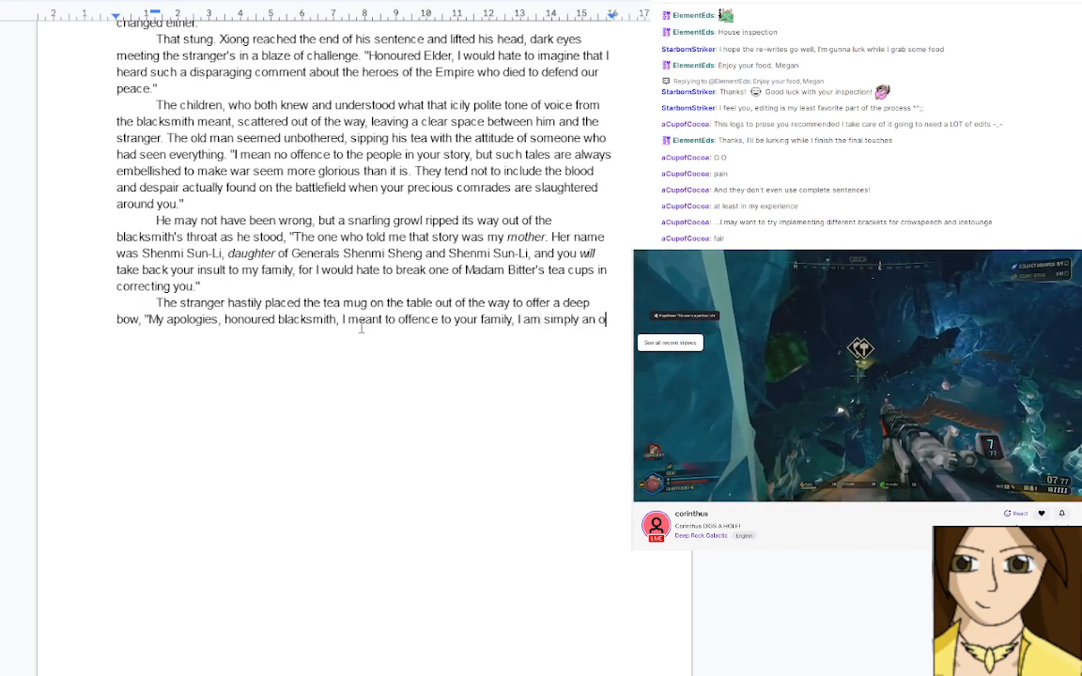
pyautogui.write('ld jaded s')
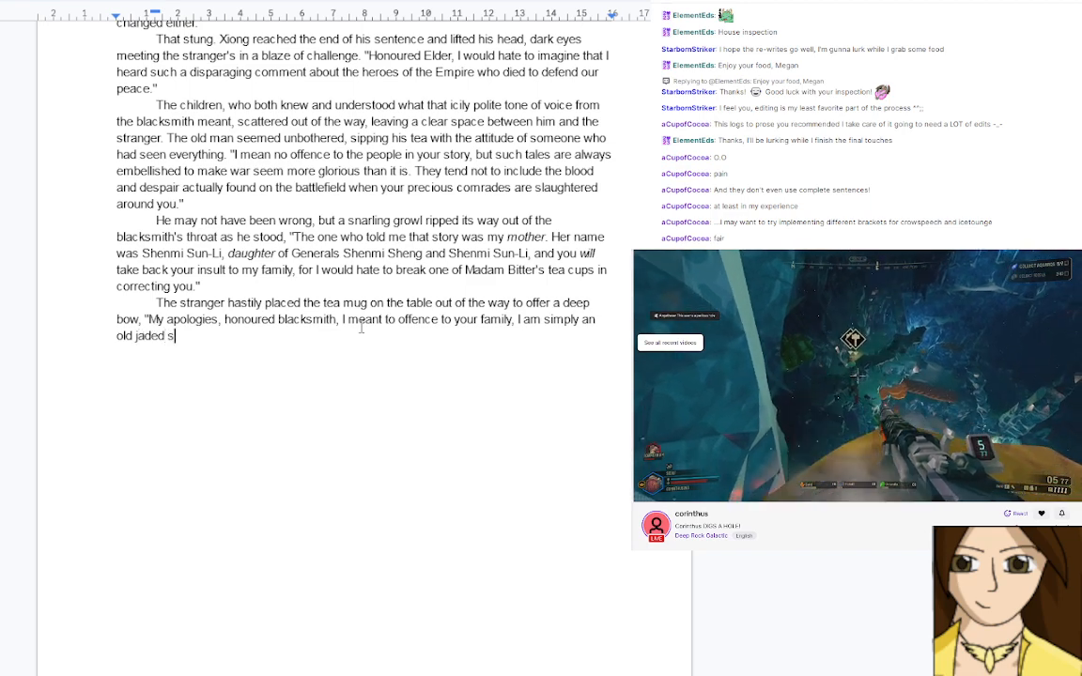
pyautogui.write('oldier too ')
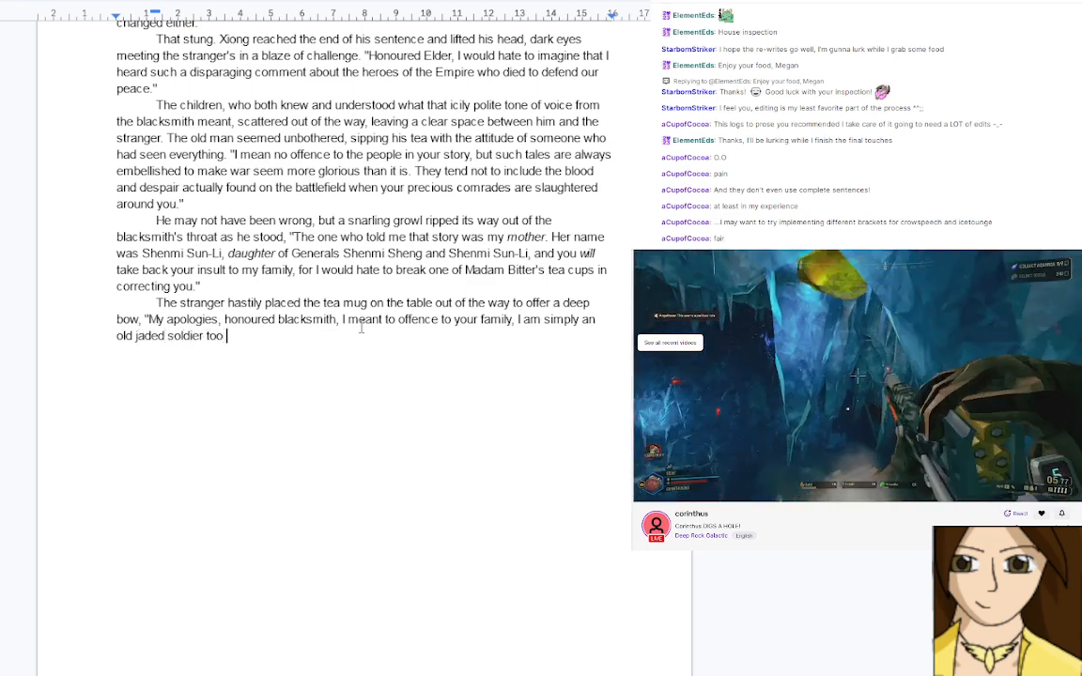
# Continue the stranger's unfinished apology after "old jaded soldier too" with "used to the sounds of crier"
pyautogui.write('used to ')
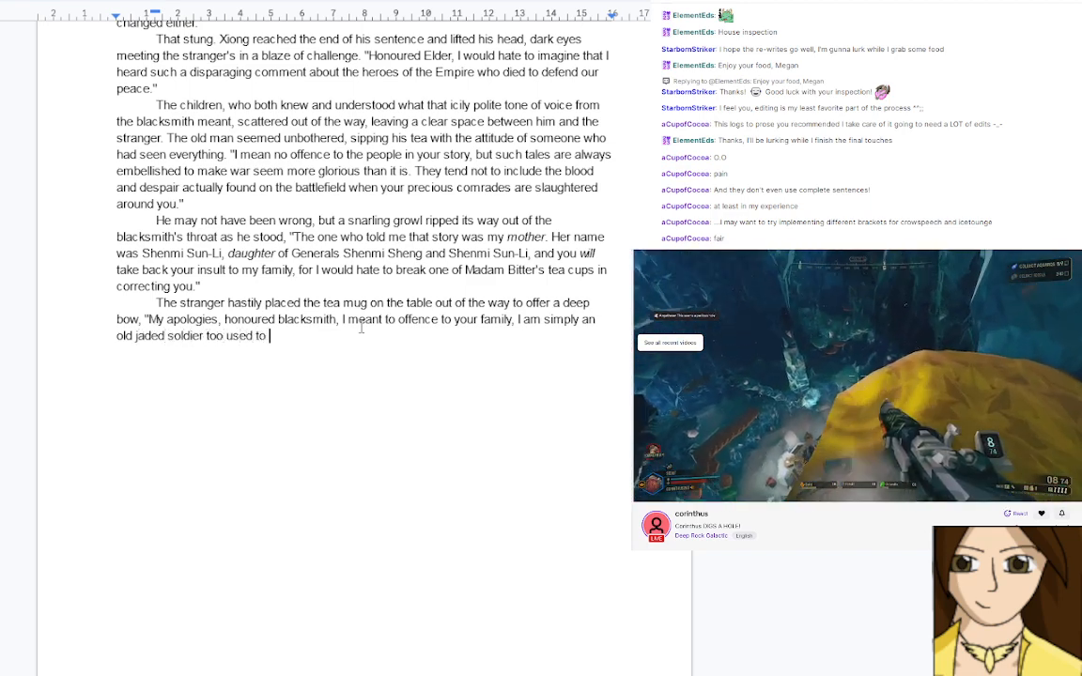
pyautogui.write('the')
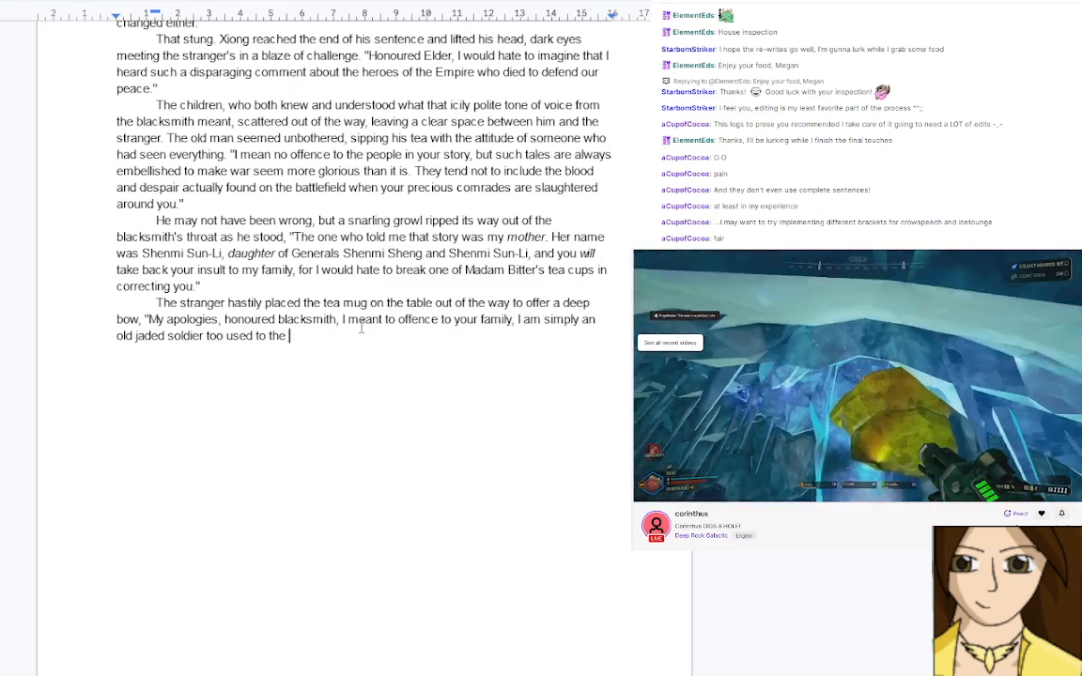
pyautogui.write('sounds of ')
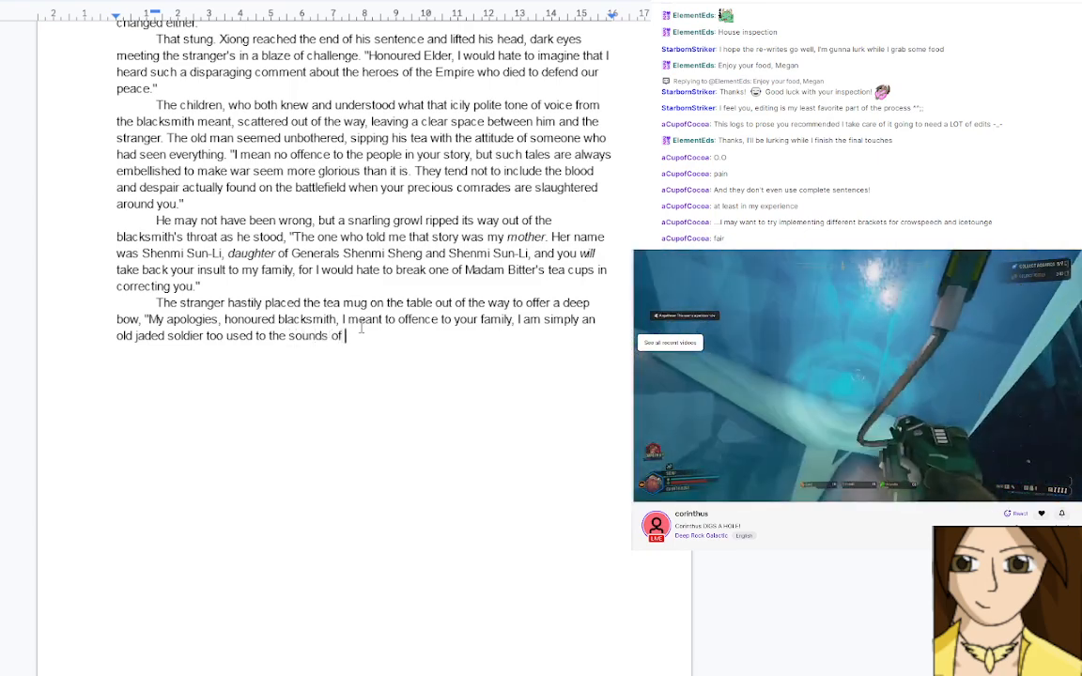
pyautogui.write('crier')
# Delete "the sounds of crier" from the end of the stranger's line, keeping "used to"
pyautogui.press('BackSpace')
pyautogui.press('BackSpace')
pyautogui.press('BackSpace')
pyautogui.press('BackSpace')
pyautogui.press('BackSpace')
pyautogui.press('BackSpace')
pyautogui.press('BackSpace')
pyautogui.press('BackSpace')
pyautogui.press('BackSpace')
pyautogui.press('BackSpace')
pyautogui.press('BackSpace')
pyautogui.press('BackSpace')
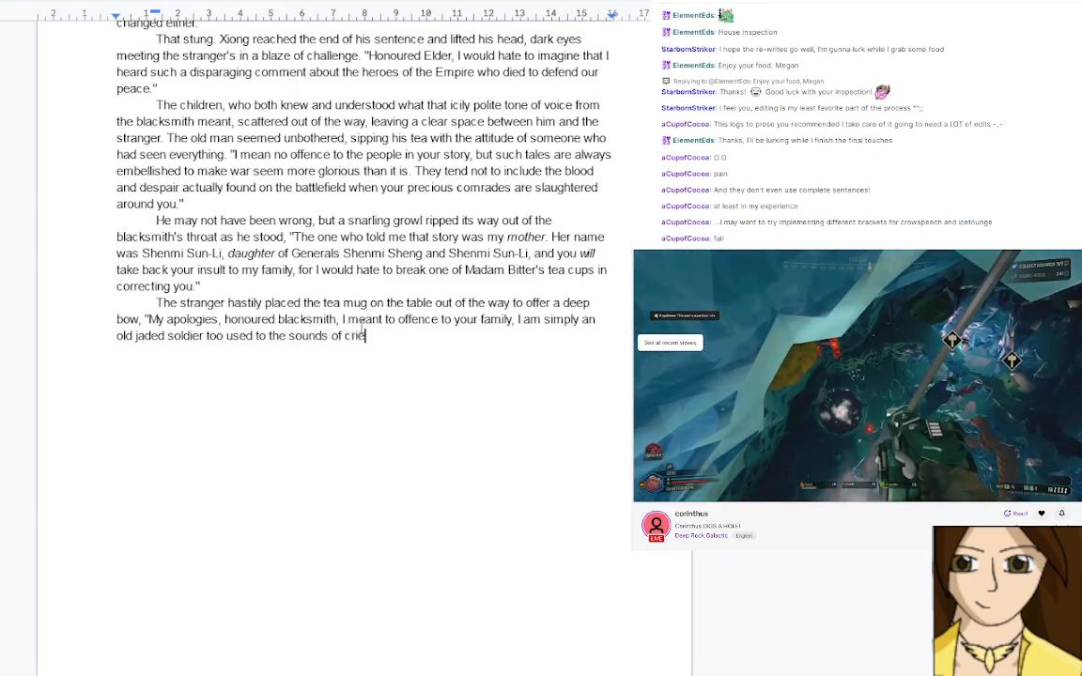
pyautogui.press('BackSpace')
pyautogui.press('BackSpace')
pyautogui.press('BackSpace')
pyautogui.press('BackSpace')
pyautogui.press('BackSpace')
pyautogui.press('BackSpace')
pyautogui.press('BackSpace')
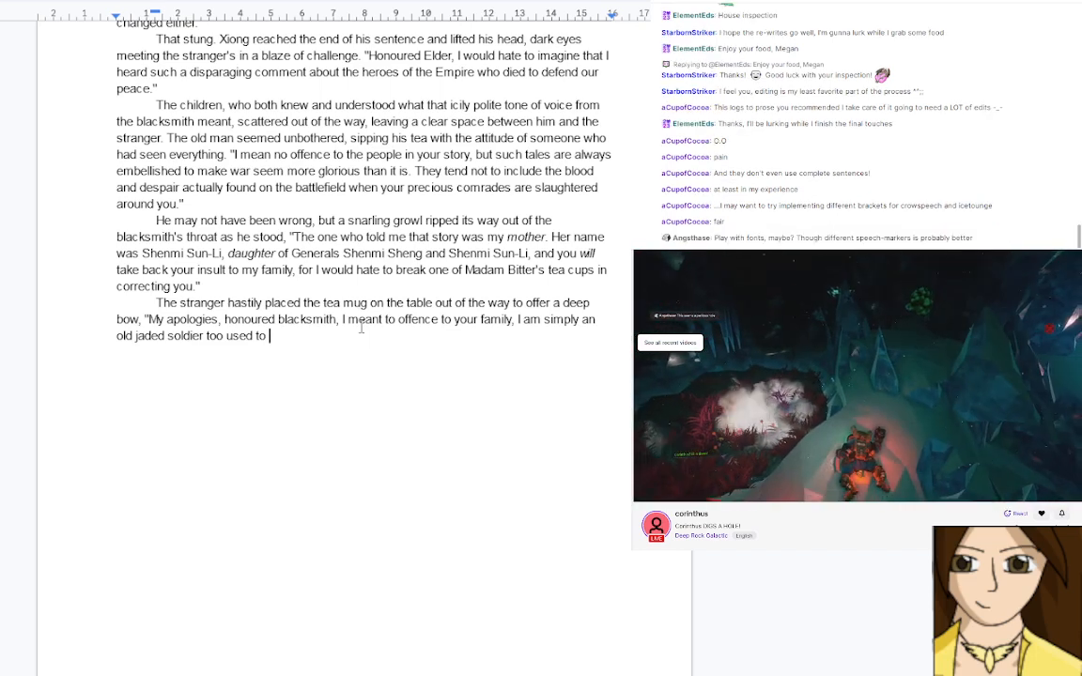
pyautogui.write('sufferi')
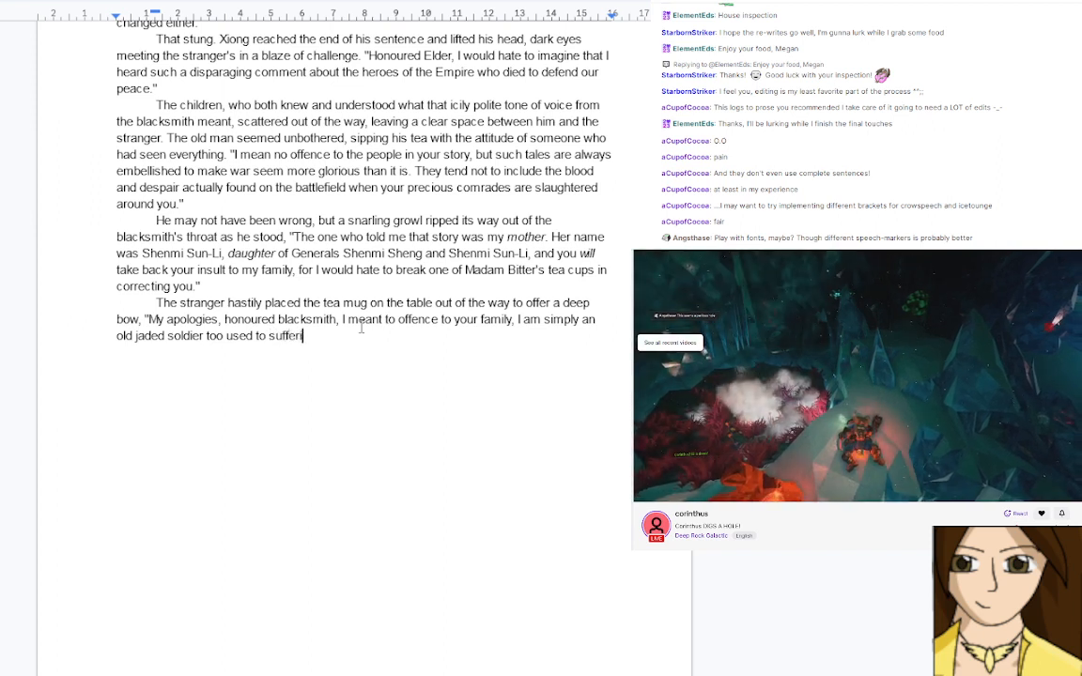
pyautogui.write('ng being tu')
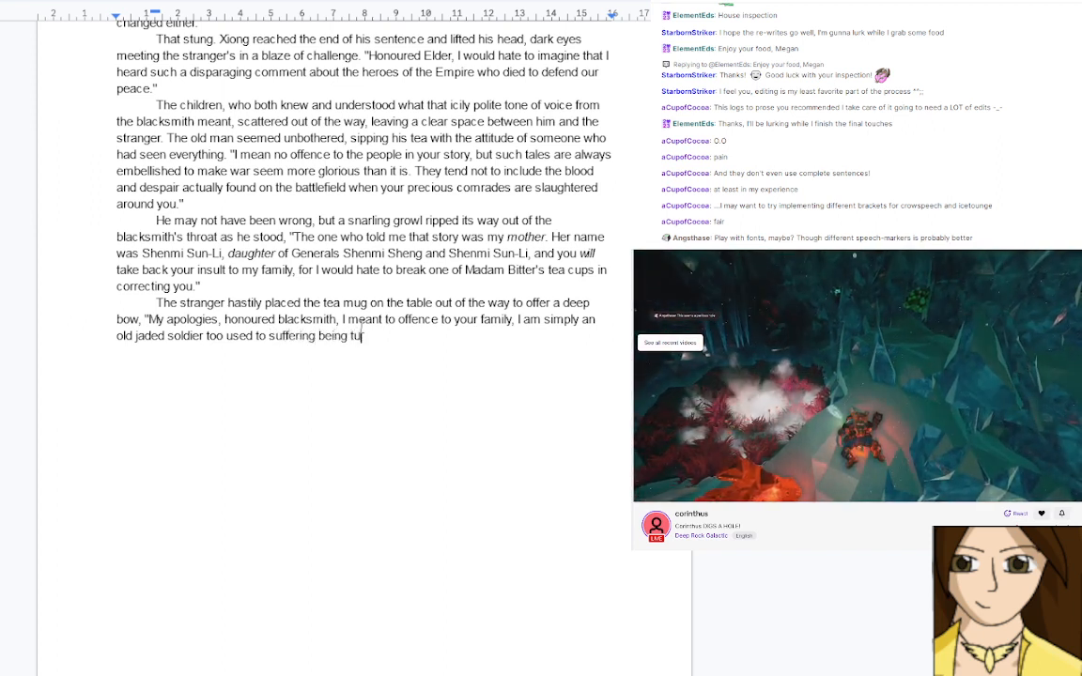
pyautogui.write('rned')
pyautogui.press('BackSpace')
pyautogui.press('BackSpace')
pyautogui.press('BackSpace')
pyautogui.press('BackSpace')
pyautogui.press('BackSpace')
pyautogui.press('BackSpace')
pyautogui.press('BackSpace')
pyautogui.press('BackSpace')
pyautogui.press('BackSpace')
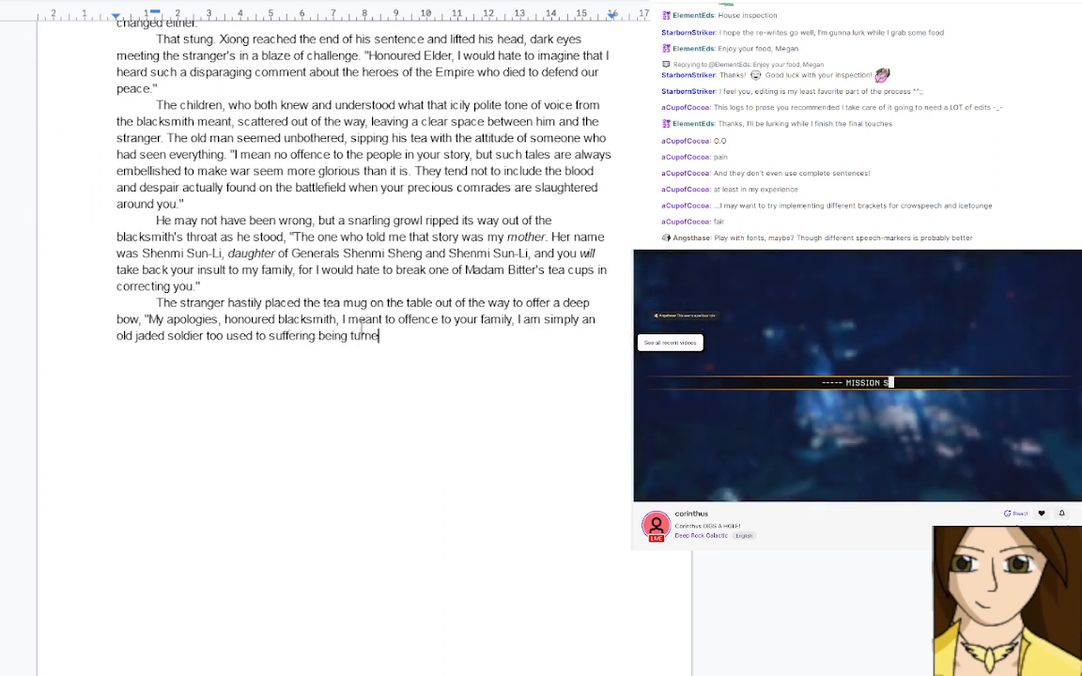
pyautogui.press('BackSpace')
pyautogui.press('BackSpace')
pyautogui.press('BackSpace')
pyautogui.press('BackSpace')
pyautogui.press('BackSpace')
pyautogui.press('BackSpace')
pyautogui.press('BackSpace')
pyautogui.press('BackSpace')
pyautogui.press('BackSpace')
pyautogui.press('BackSpace')
pyautogui.press('BackSpace')
pyautogui.press('BackSpace')
pyautogui.press('BackSpace')
pyautogui.press('BackSpace')
pyautogui.press('BackSpace')
pyautogui.press('BackSpace')
pyautogui.press('BackSpace')
pyautogui.press('BackSpace')
pyautogui.press('BackSpace')
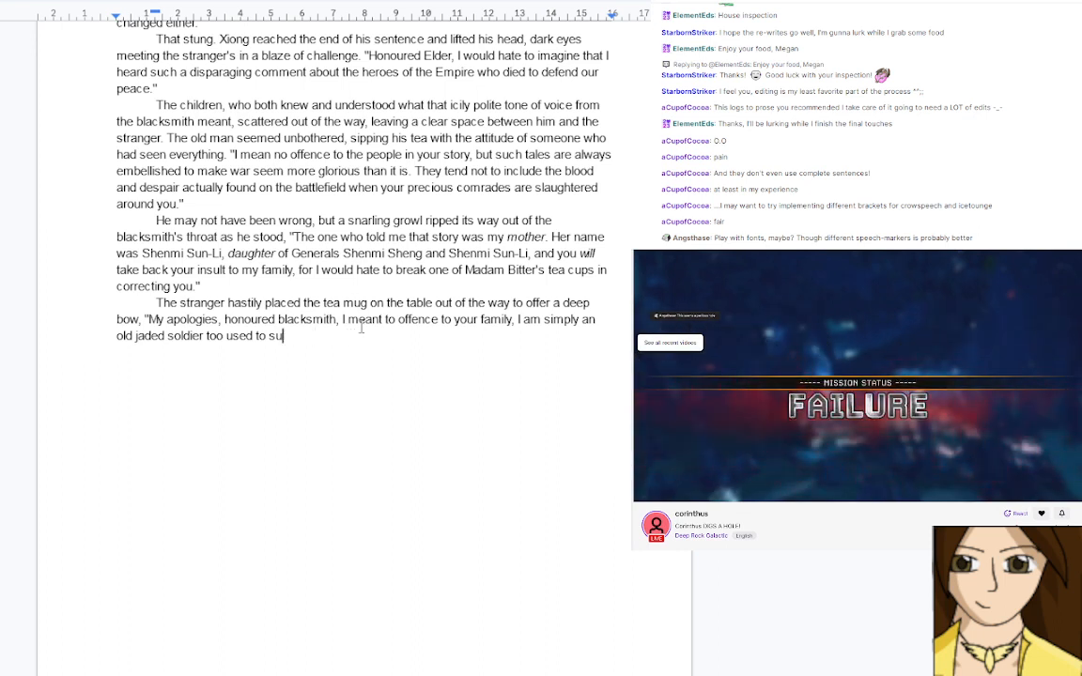
# Complete the end of the stranger's sentence so it reads "used to the banality of city criers."
pyautogui.write('e')
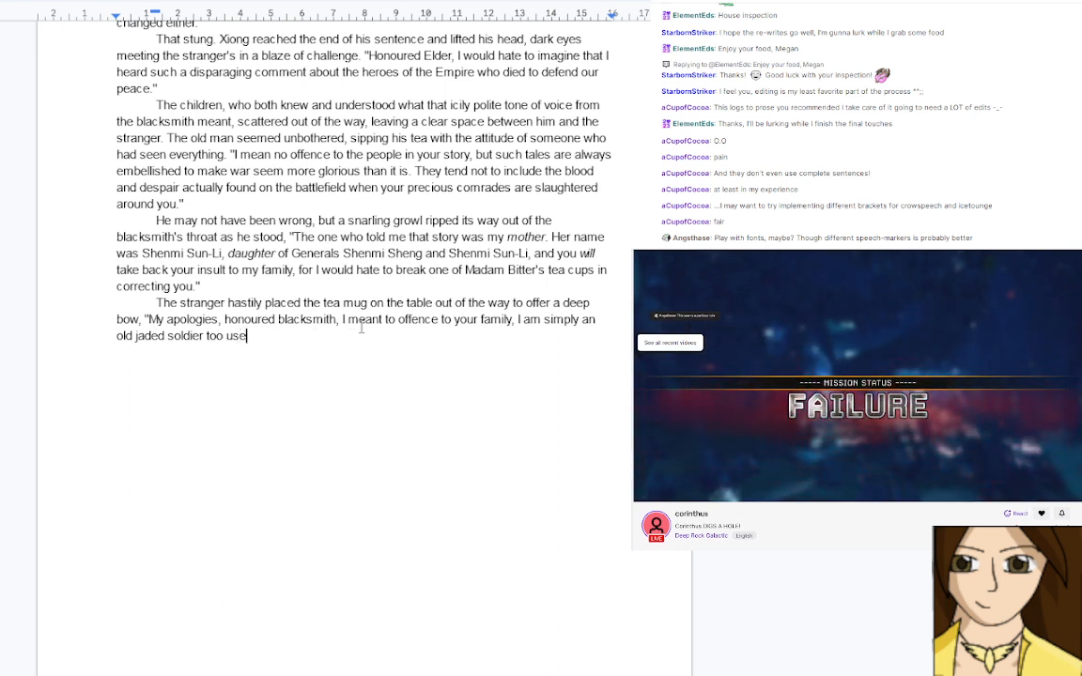
pyautogui.write('d to the bana')
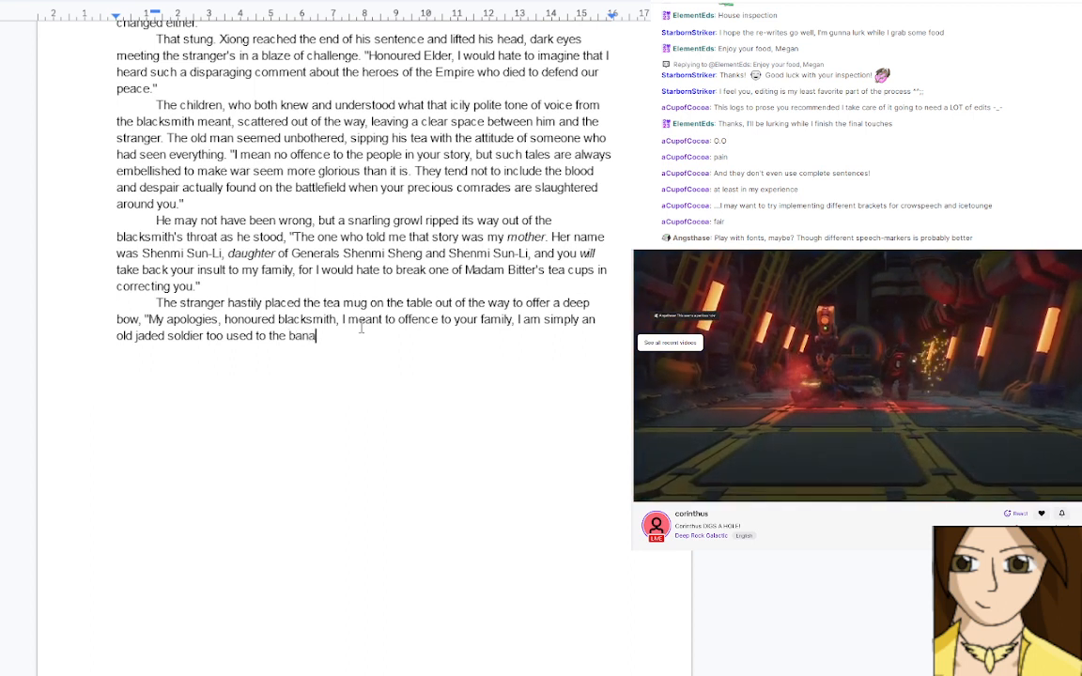
pyautogui.write('lity of ')
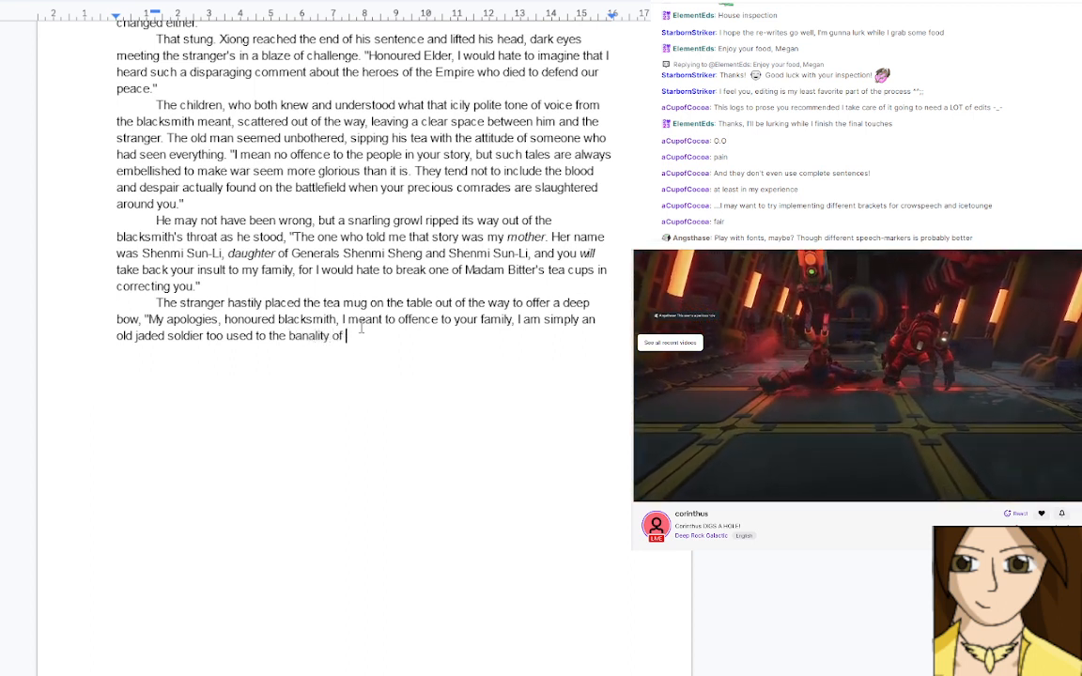
pyautogui.write('c')
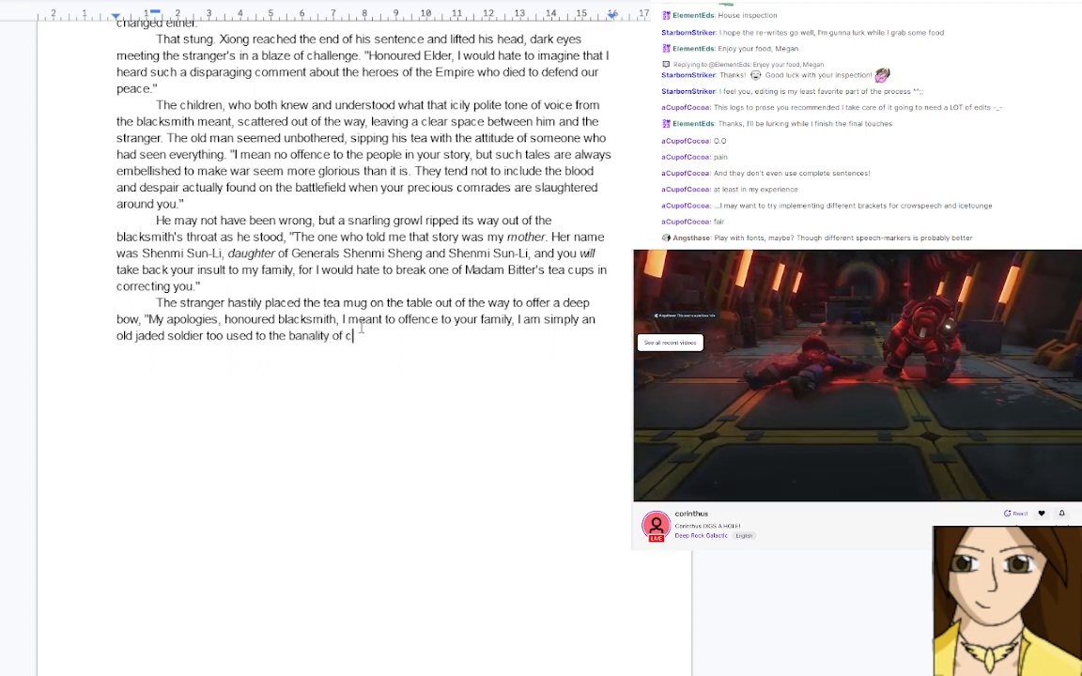
pyautogui.write('ity criers.')
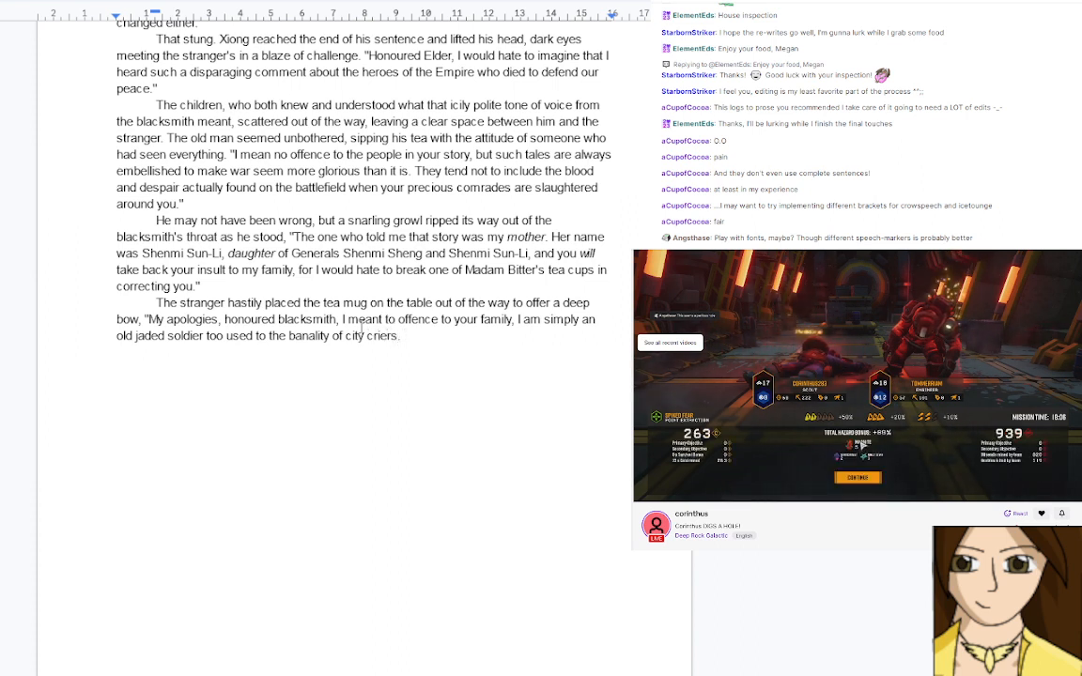
pyautogui.click(514, 319)
pyautogui.write('and wo')
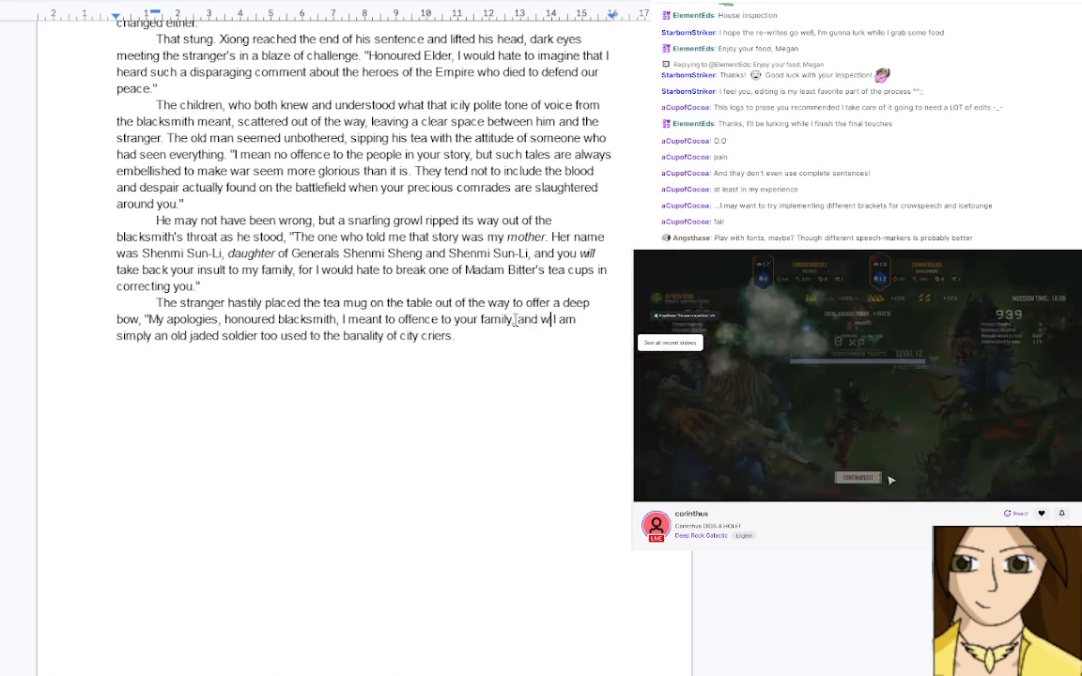
pyautogui.press('BackSpace')
pyautogui.press('BackSpace')
pyautogui.press('BackSpace')
pyautogui.press('BackSpace')
pyautogui.press('BackSpace')
pyautogui.press('BackSpace')
pyautogui.press('BackSpace')
pyautogui.press('BackSpace')
pyautogui.press('BackSpace')
pyautogui.write('y,')
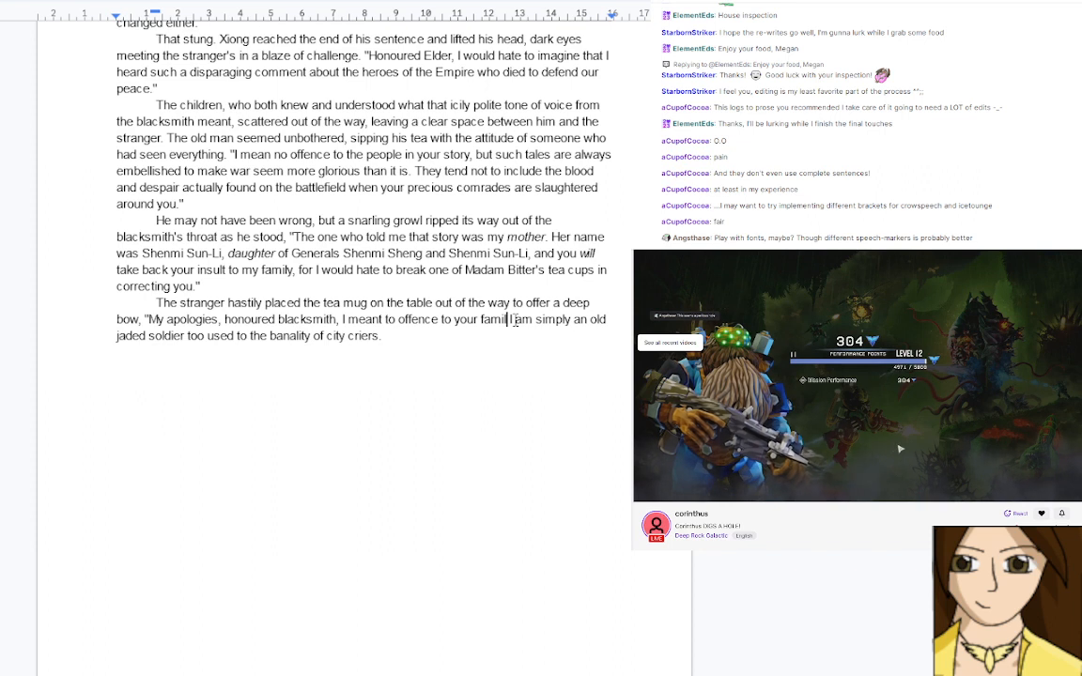
# Replace "banality of city criers." at the end of the stranger's line with "banal evil"
pyautogui.hotkey('ctrl', 'End')
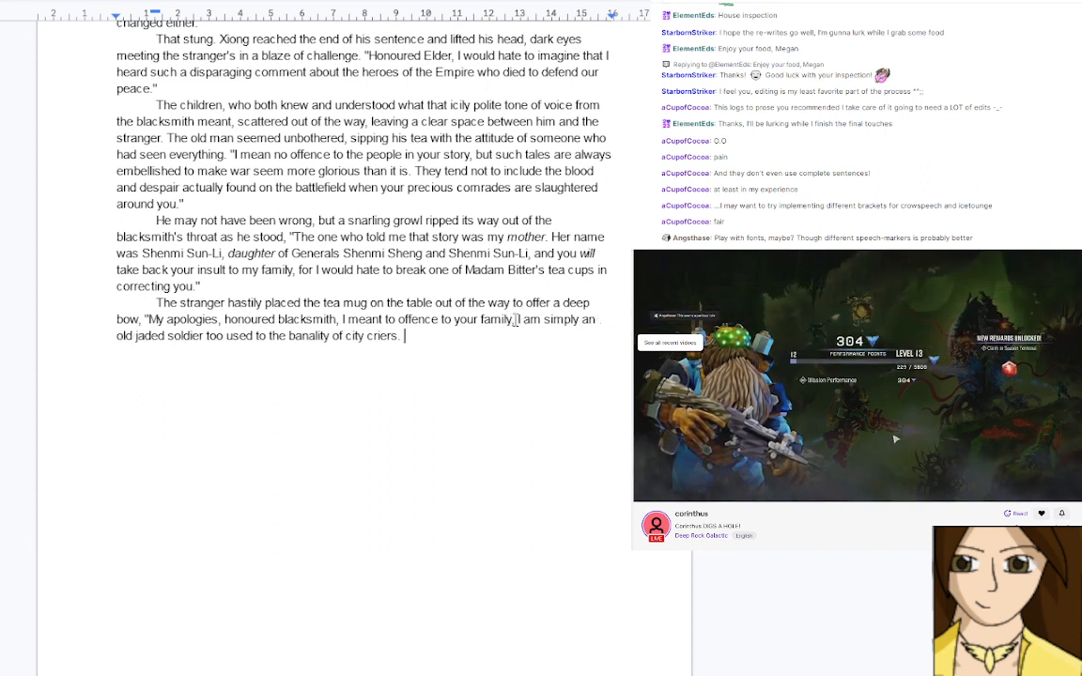
pyautogui.press('BackSpace')
pyautogui.press('BackSpace')
pyautogui.press('BackSpace')
pyautogui.press('BackSpace')
pyautogui.press('BackSpace')
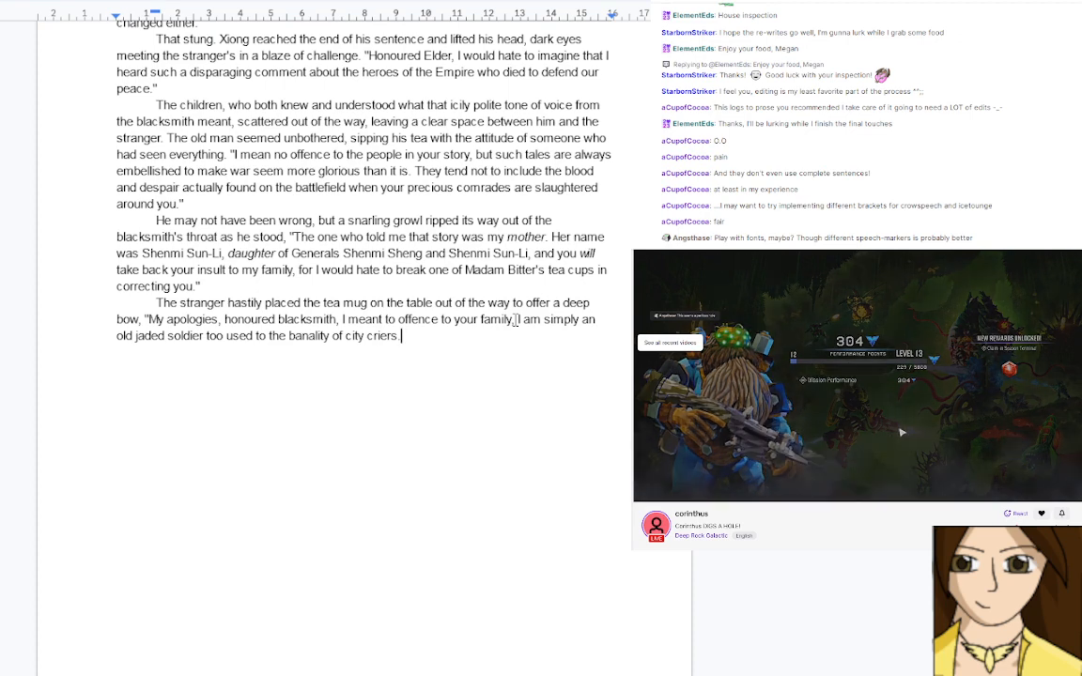
pyautogui.press('BackSpace')
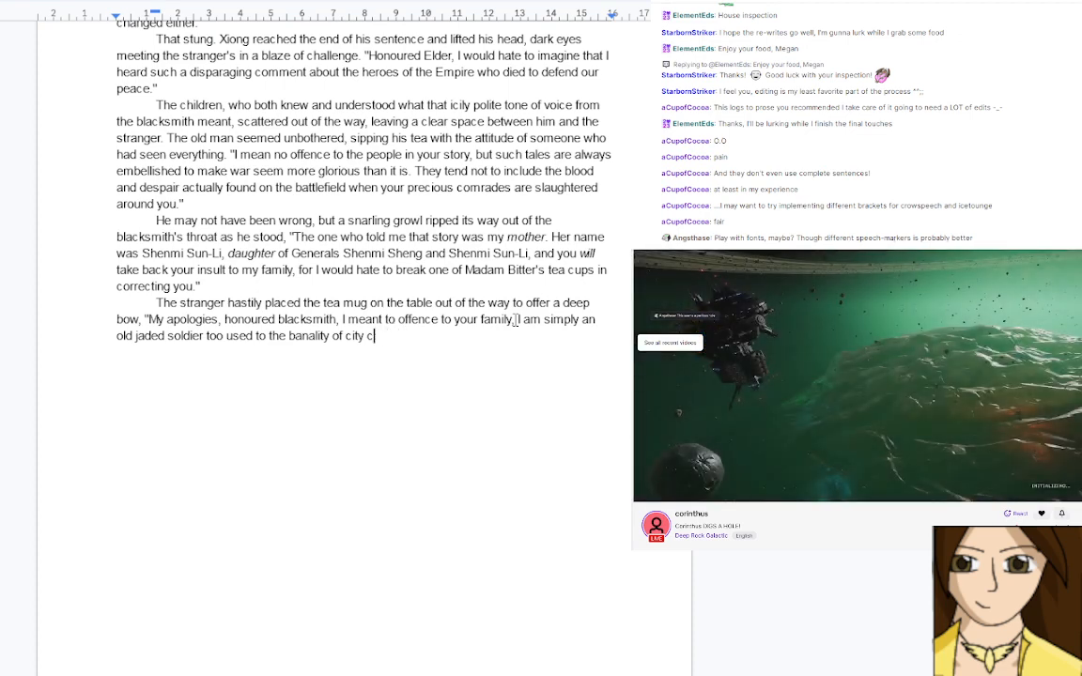
pyautogui.press('BackSpace')
pyautogui.press('BackSpace')
pyautogui.press('BackSpace')
pyautogui.press('BackSpace')
pyautogui.press('BackSpace')
pyautogui.press('BackSpace')
pyautogui.press('BackSpace')
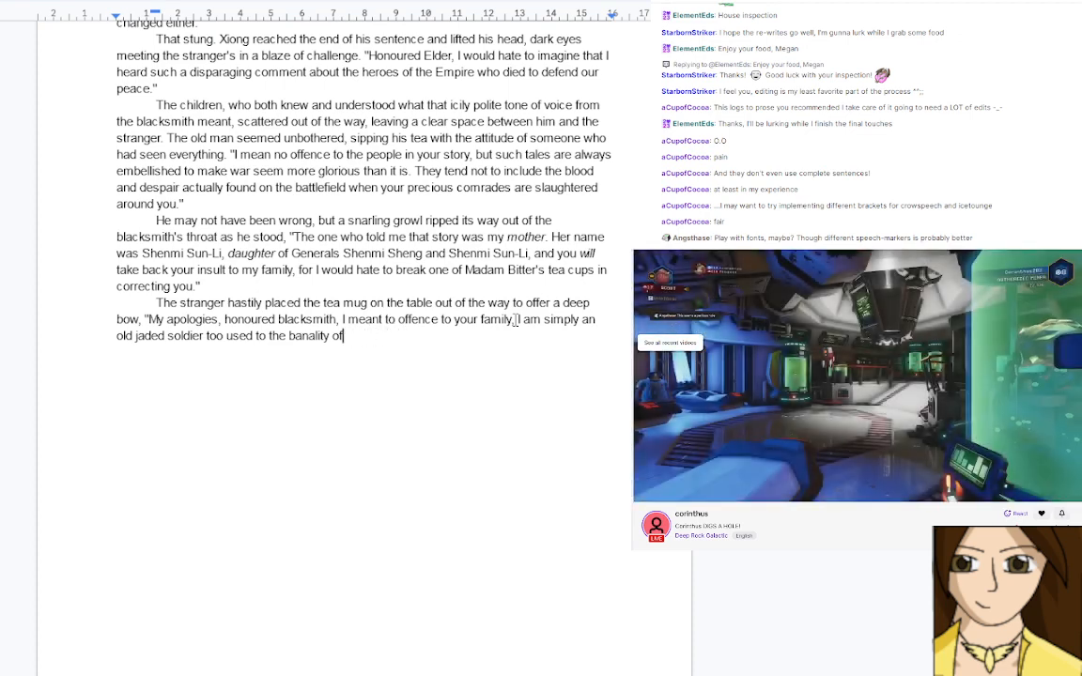
pyautogui.press('BackSpace')
pyautogui.write('evil')
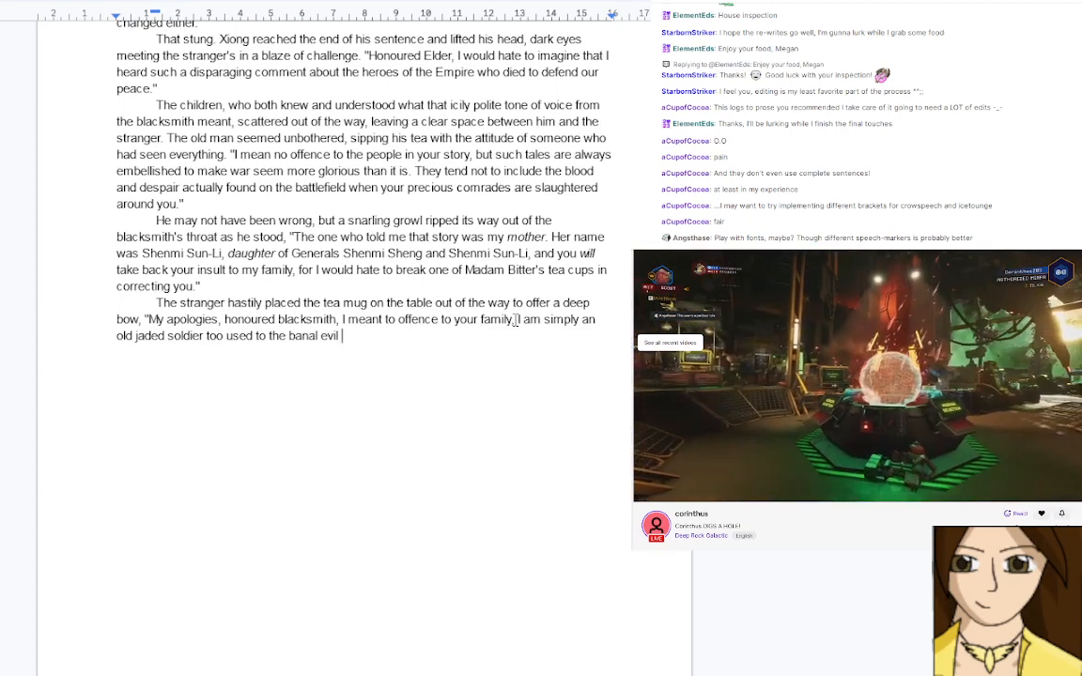
# Replace "banal evil" at the end of the stranger's line with "petty evil of"
pyautogui.press('BackSpace')
pyautogui.press('BackSpace')
pyautogui.press('BackSpace')
pyautogui.press('BackSpace')
pyautogui.press('BackSpace')
pyautogui.press('BackSpace')
pyautogui.press('BackSpace')
pyautogui.press('BackSpace')
pyautogui.press('BackSpace')
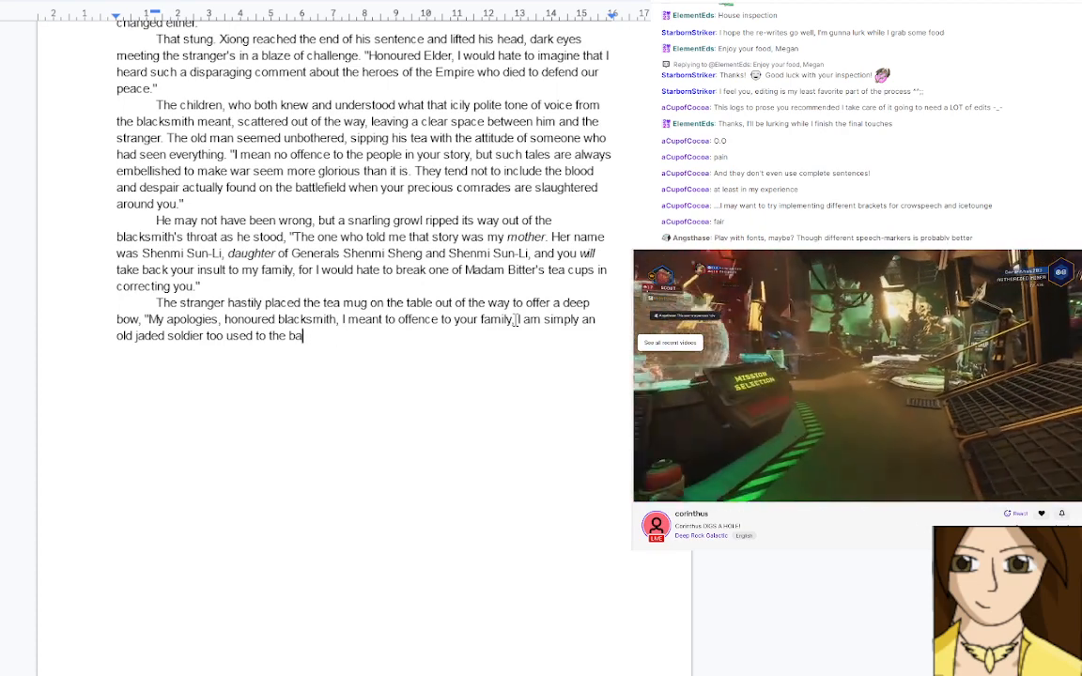
pyautogui.press('BackSpace')
pyautogui.press('BackSpace')
pyautogui.write('pett')
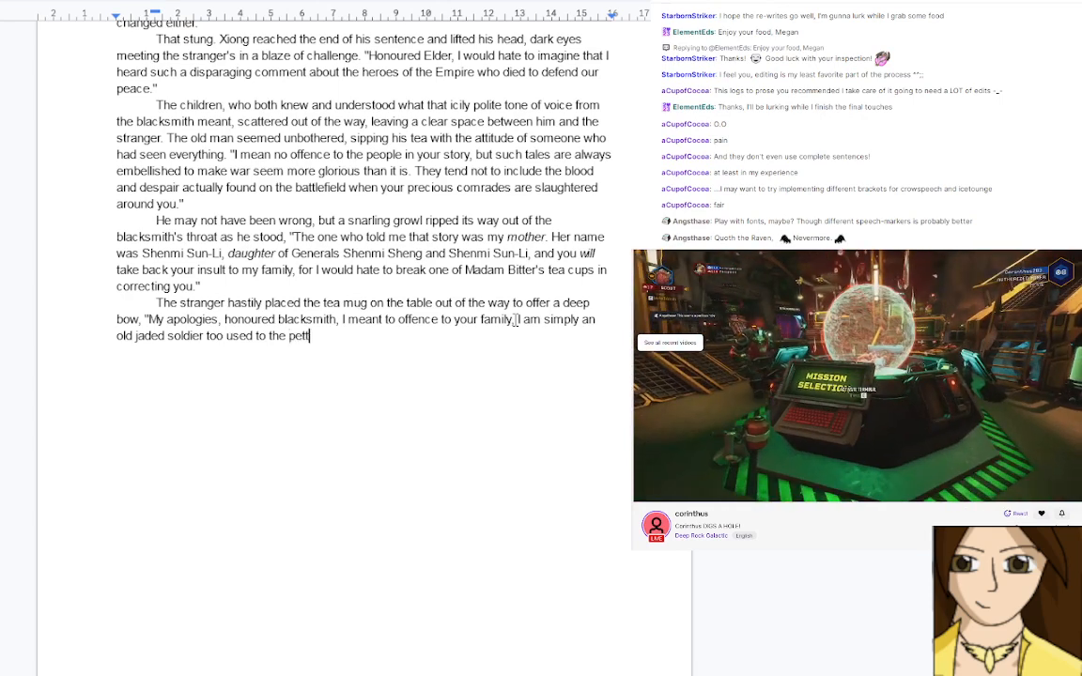
pyautogui.write('y')
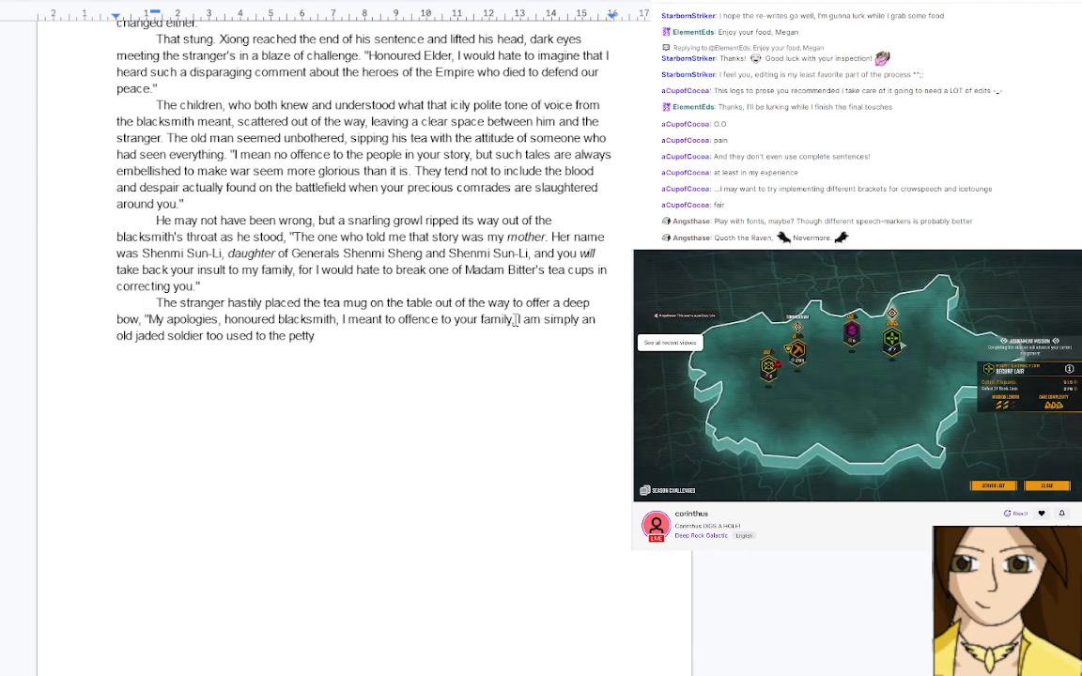
pyautogui.write('evil')
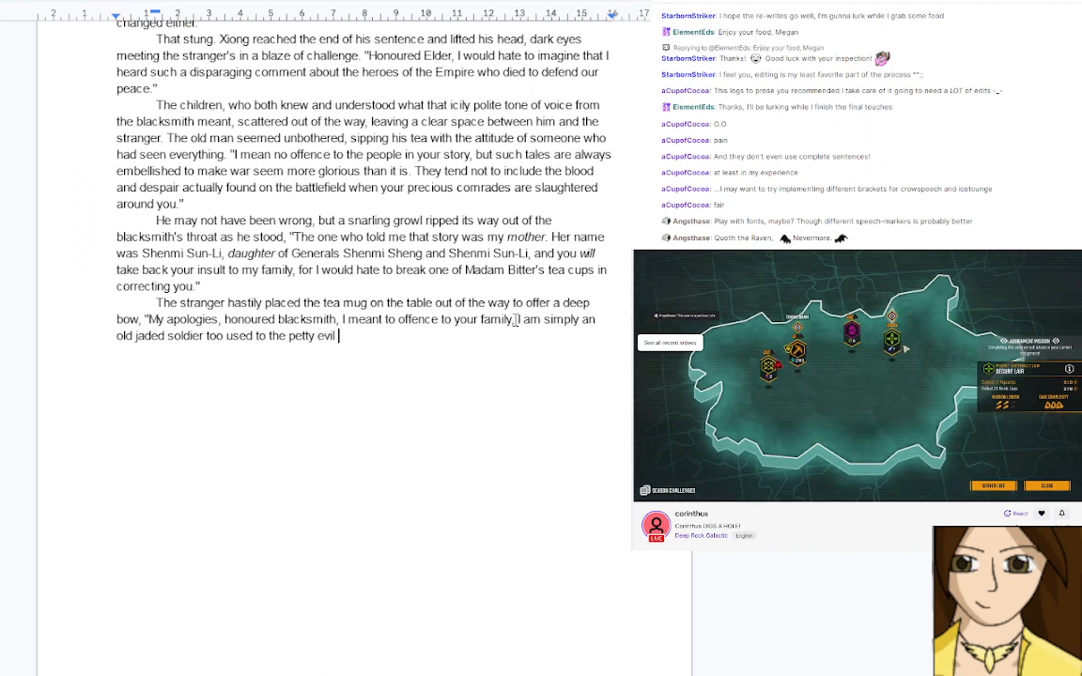
pyautogui.press('BackSpace')
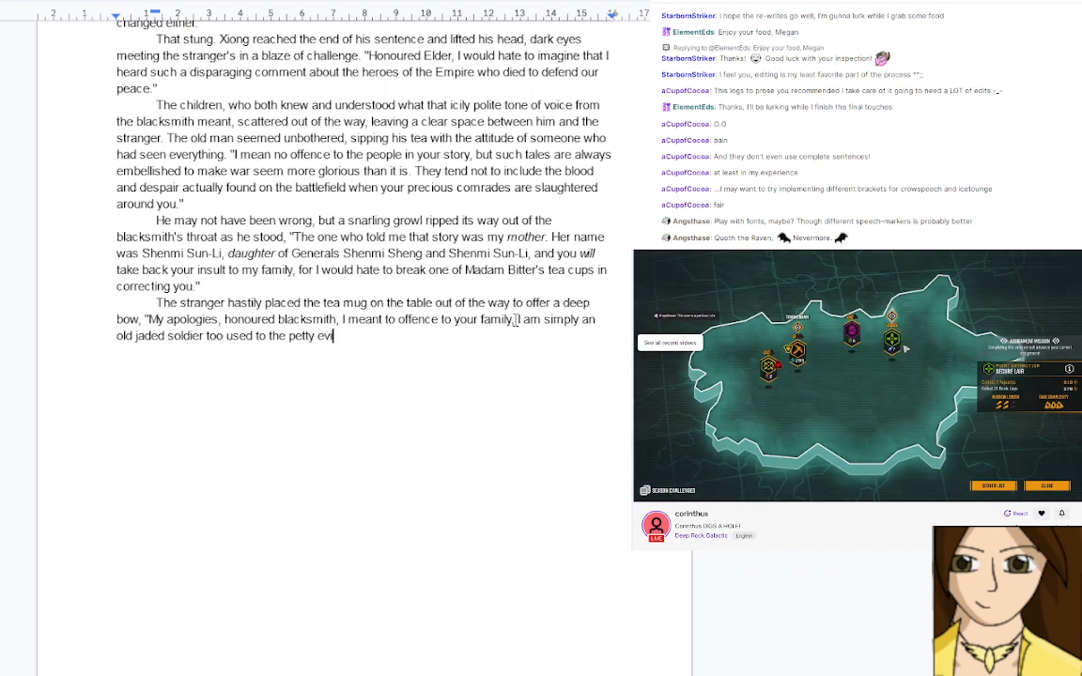
pyautogui.write('l or')
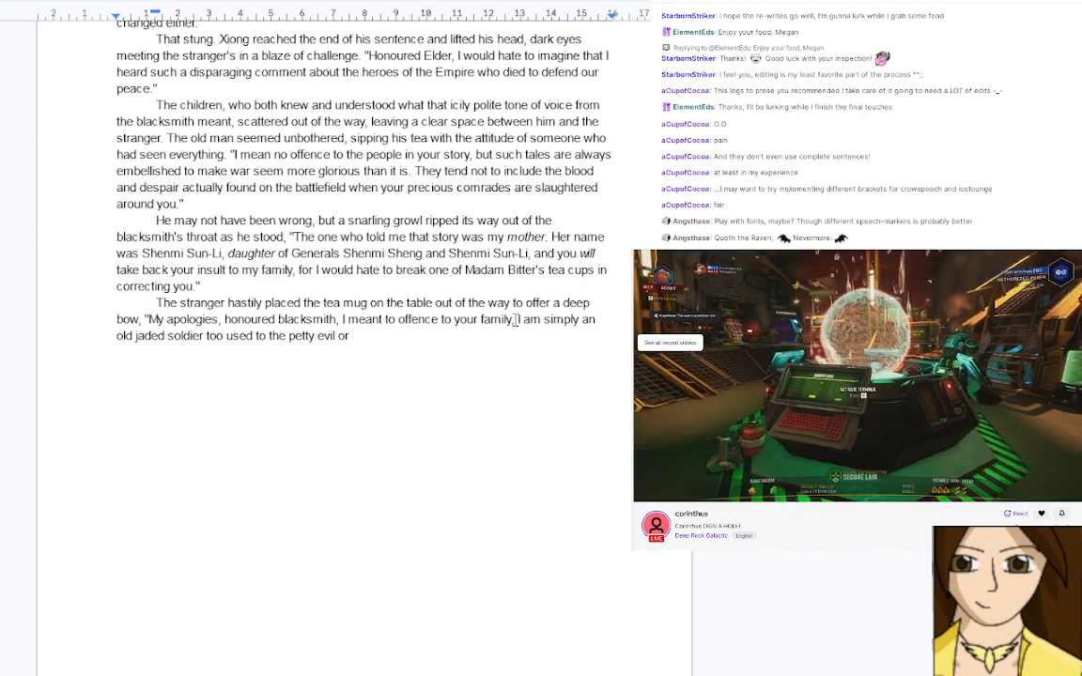
pyautogui.press('BackSpace')
pyautogui.press('BackSpace')
pyautogui.write('f')
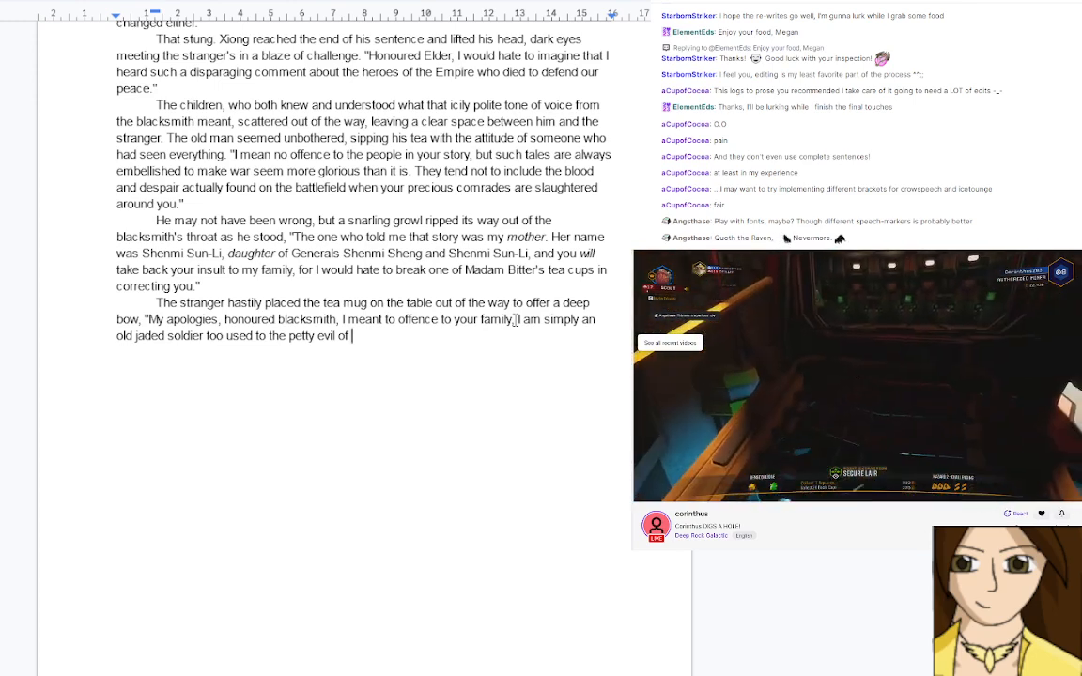
pyautogui.press('BackSpace')
pyautogui.press('BackSpace')
pyautogui.press('BackSpace')
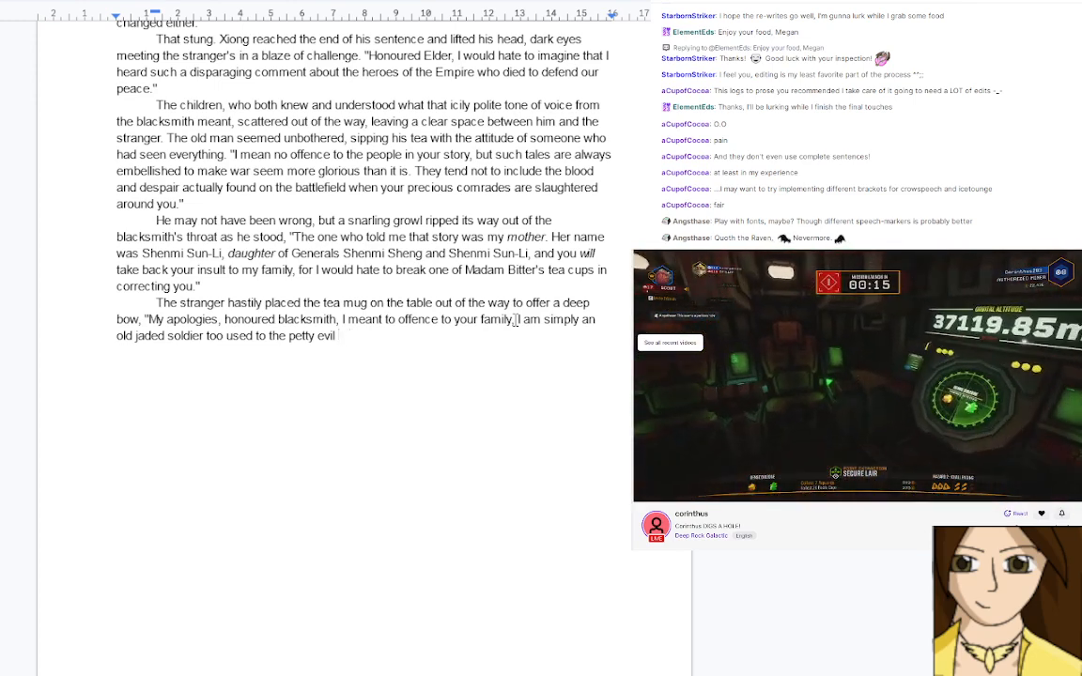
pyautogui.write('of ')
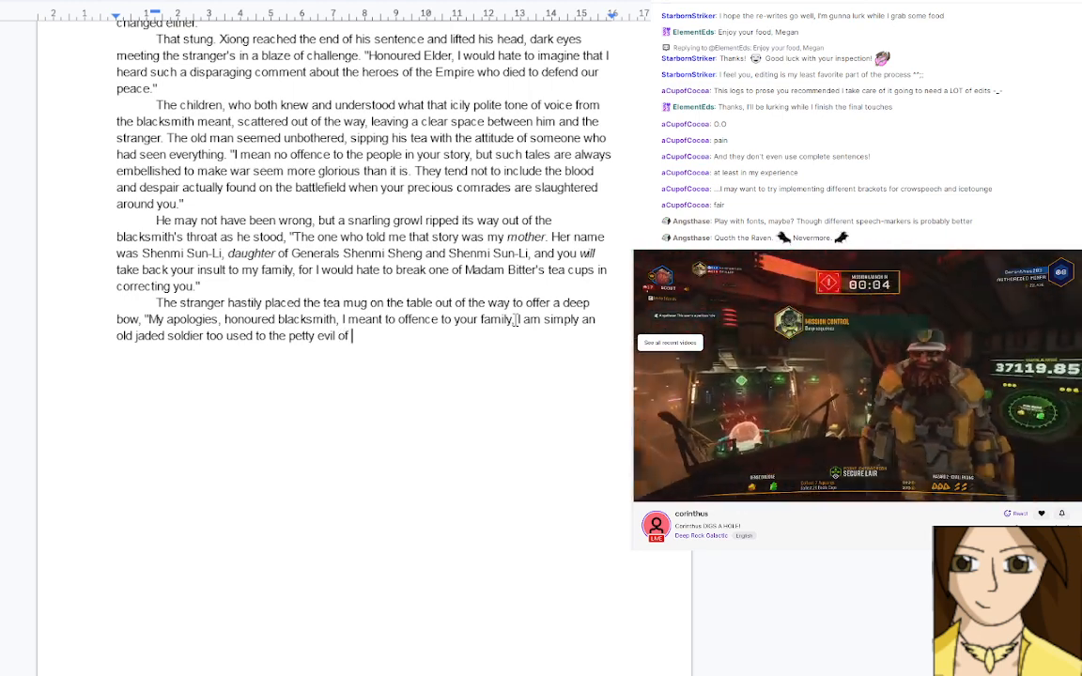
# Continue the stranger's line after "petty evil of" with "politicians turning my grief"
pyautogui.write('politicia')
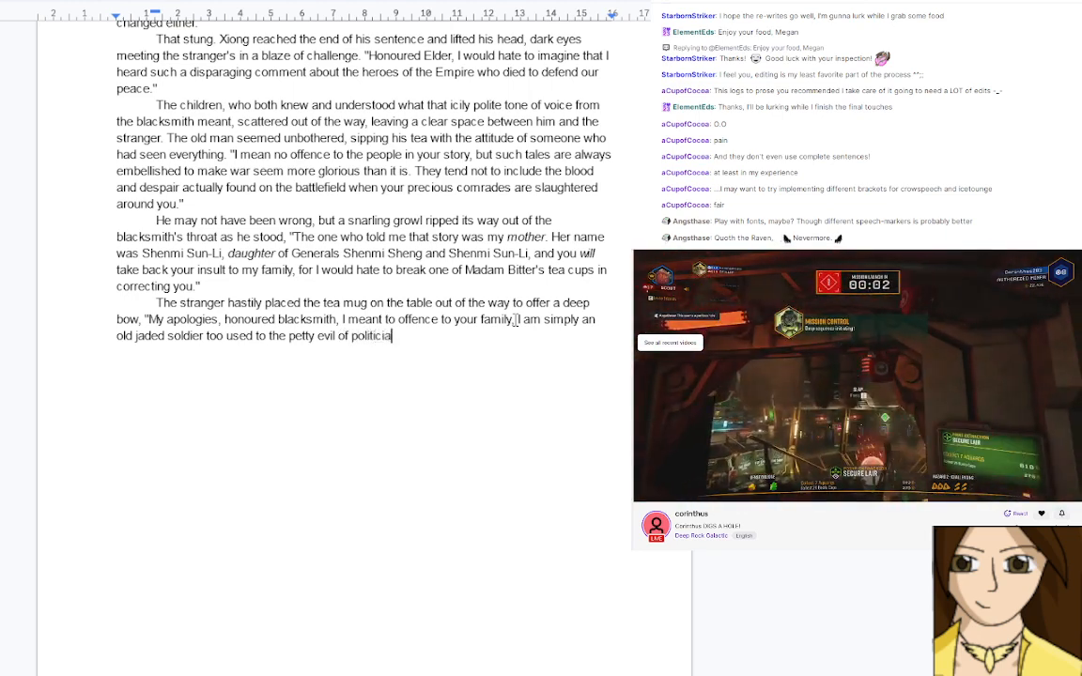
pyautogui.write('ns turn')
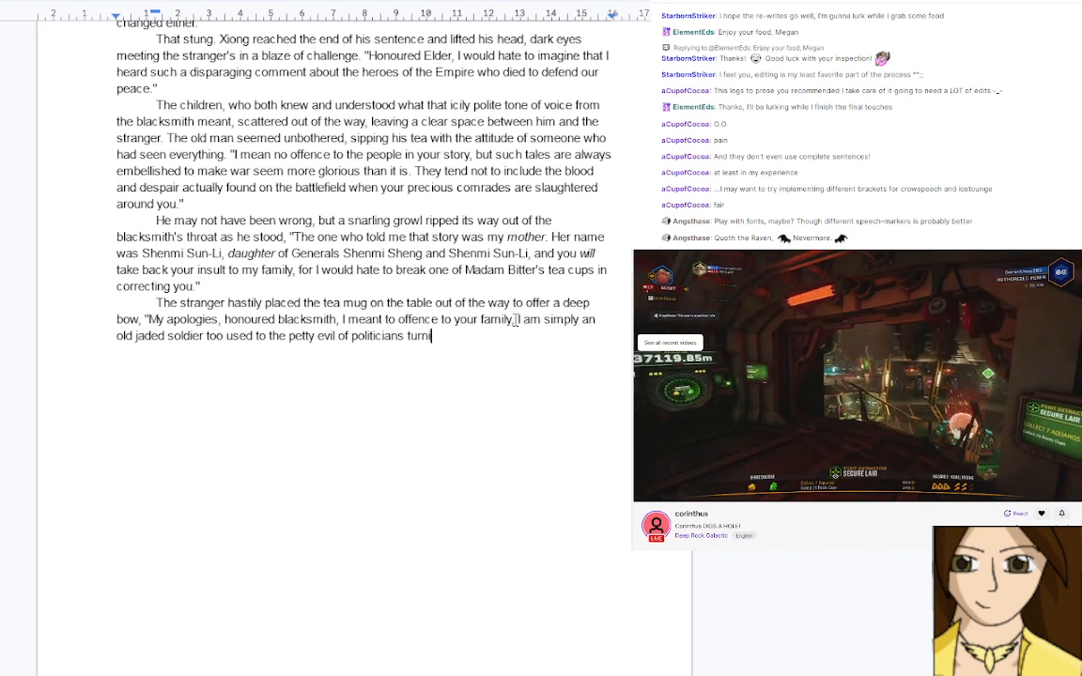
pyautogui.write('ing my ')
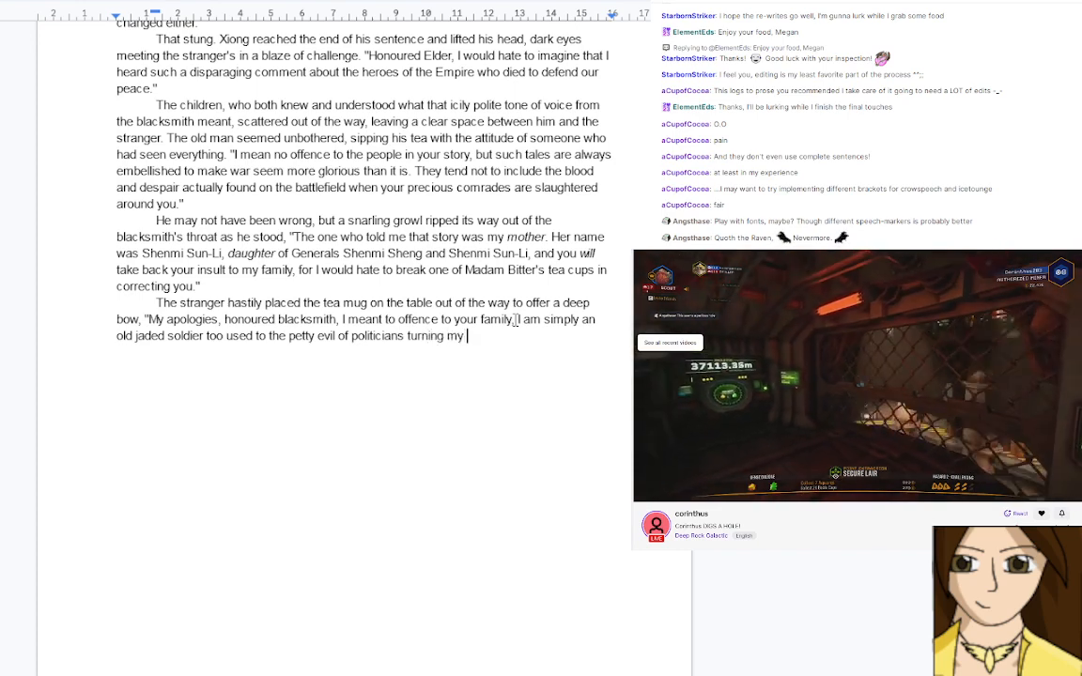
pyautogui.write('grief')
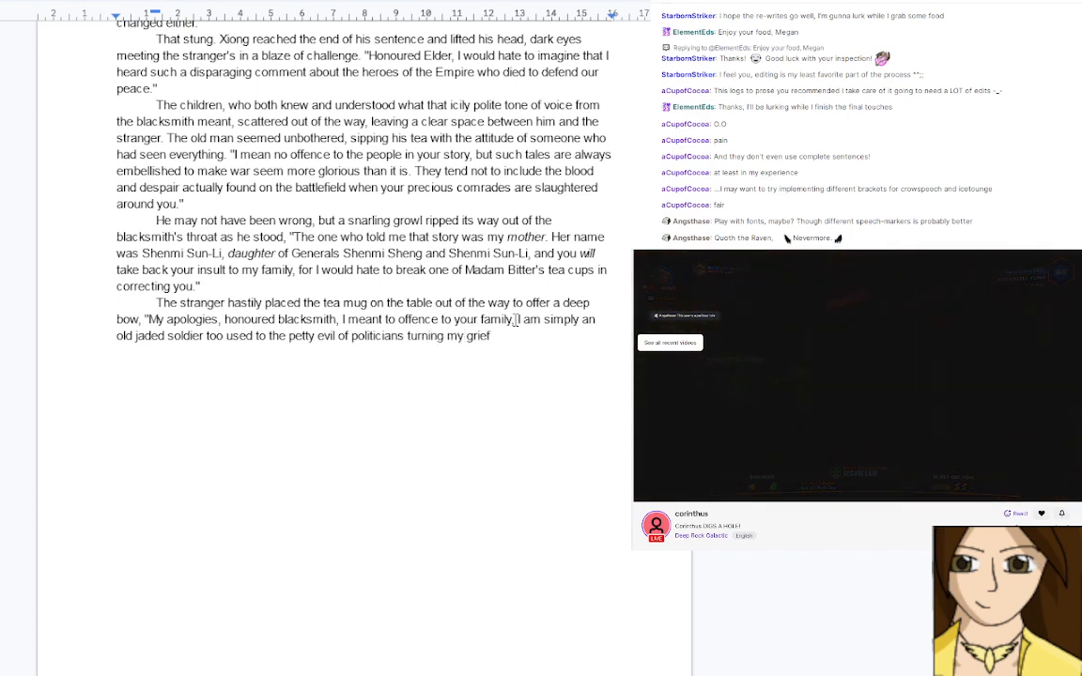
# Delete "turning my grief" after "politicians" in the stranger's line
pyautogui.press('BackSpace')
pyautogui.press('BackSpace')
pyautogui.press('BackSpace')
pyautogui.press('BackSpace')
pyautogui.press('BackSpace')
pyautogui.press('BackSpace')
pyautogui.press('BackSpace')
pyautogui.press('BackSpace')
pyautogui.press('BackSpace')
pyautogui.press('BackSpace')
pyautogui.press('BackSpace')
pyautogui.press('BackSpace')
pyautogui.press('BackSpace')
pyautogui.press('BackSpace')
pyautogui.press('BackSpace')
pyautogui.press('BackSpace')
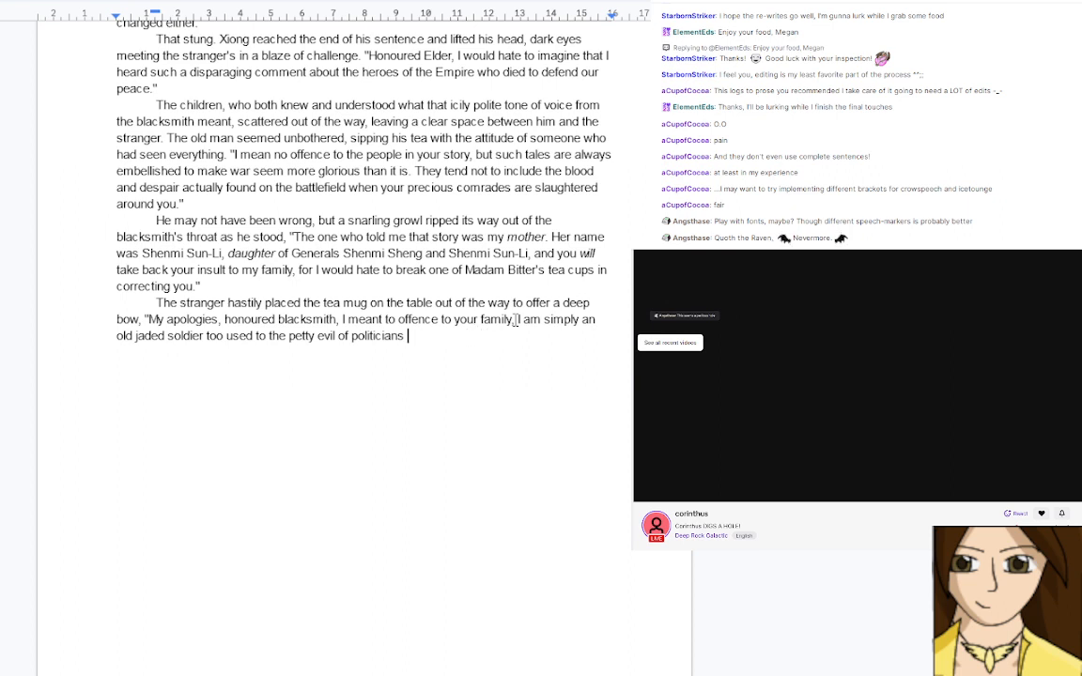
# Add "turning my grief" after "politicians" and revise the stranger's self-description to "old, jaded, soldier who is too used"
pyautogui.write('turnin')
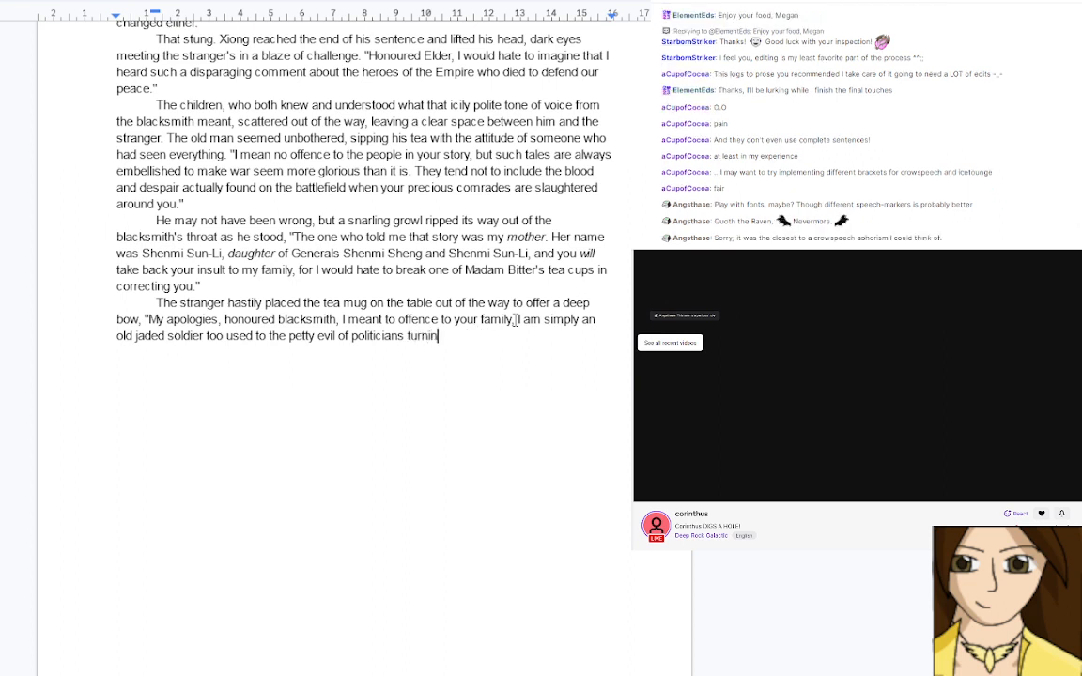
pyautogui.write('g my grief')
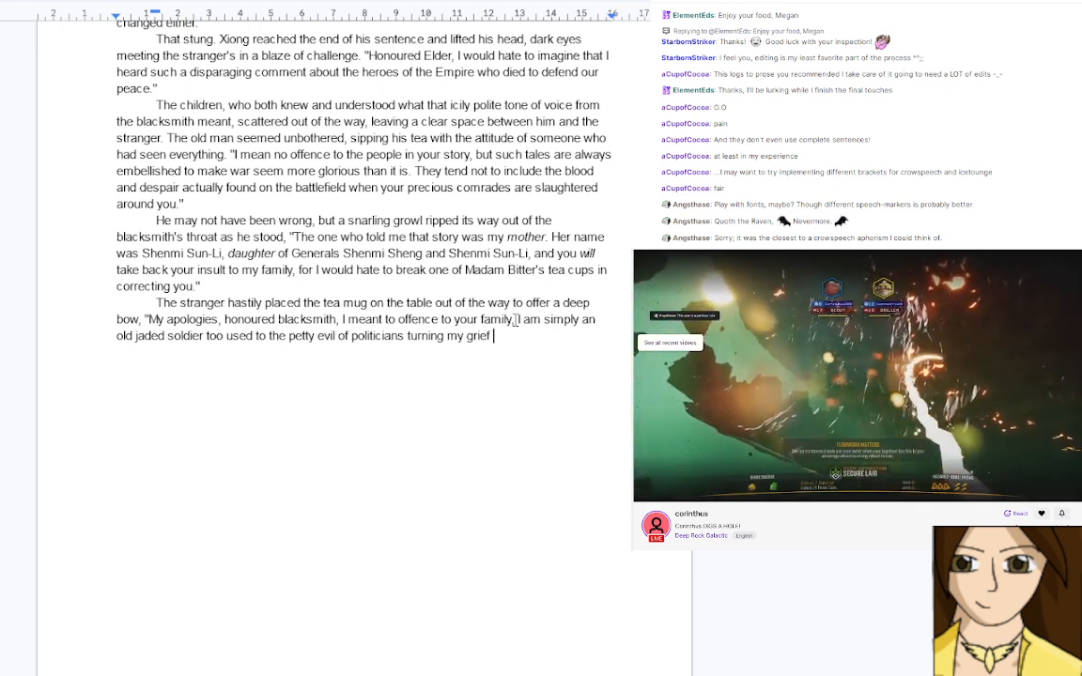
pyautogui.click(132, 338)
pyautogui.write(',')
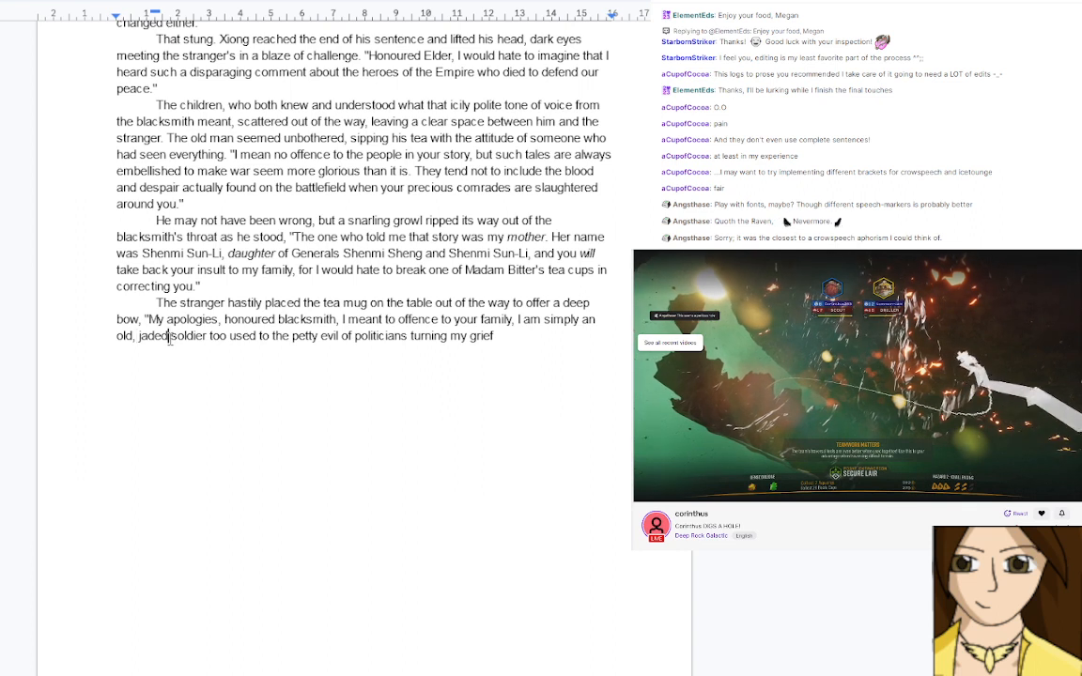
pyautogui.click(169, 336)
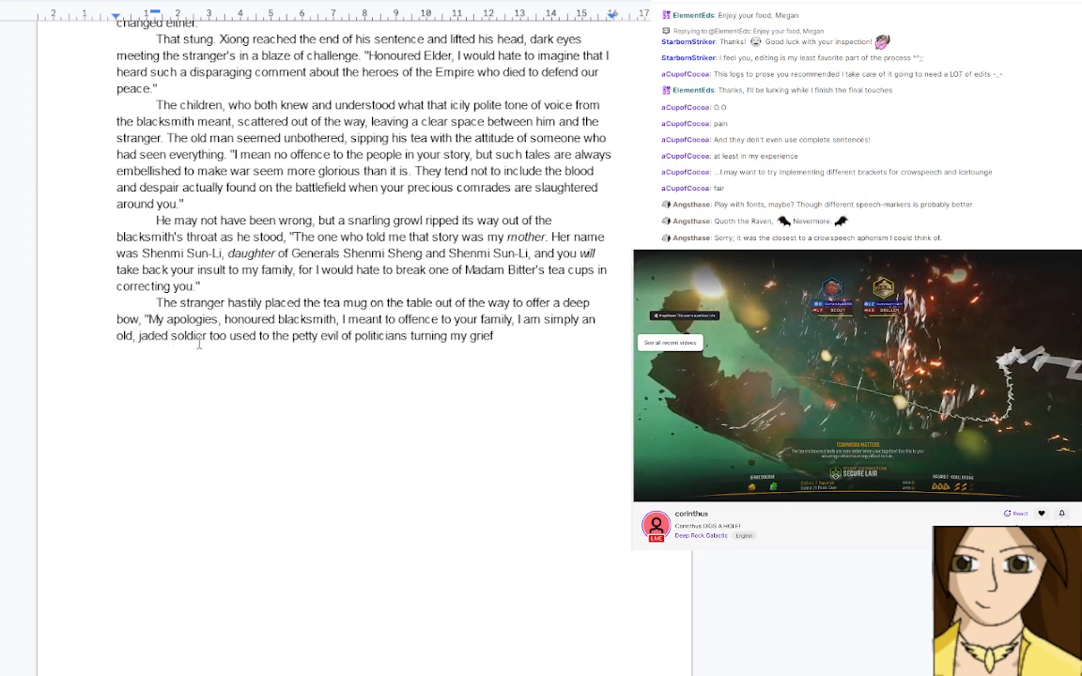
pyautogui.write(',')
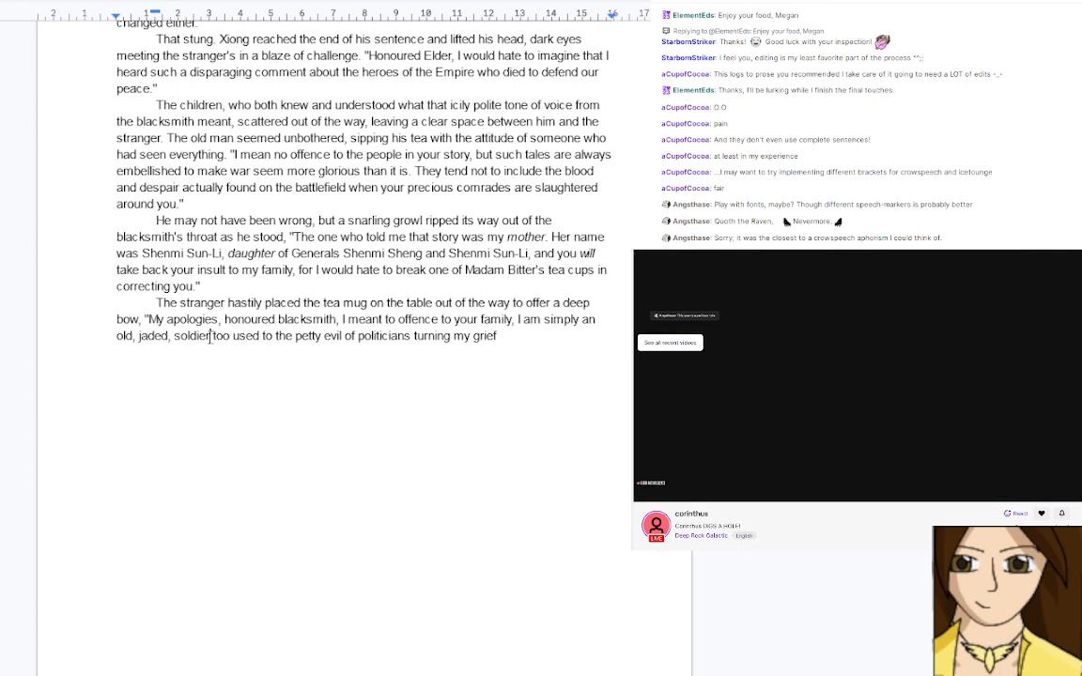
pyautogui.click(210, 336)
pyautogui.write('who is')
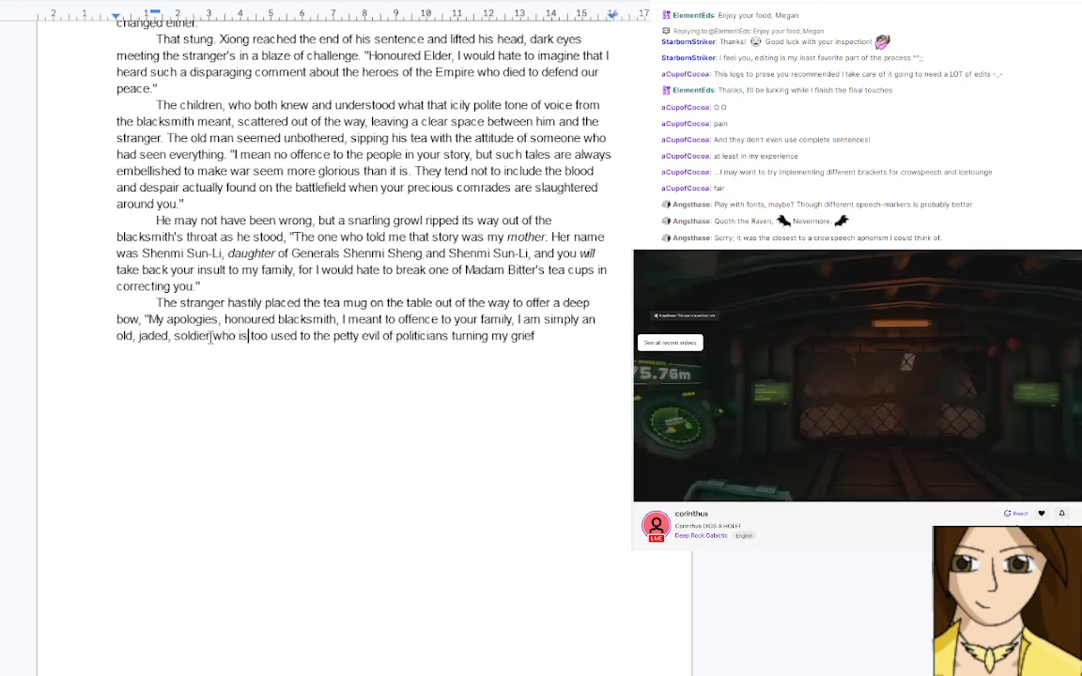
# End the stranger's sentence after "turning my grief" with "into power."
pyautogui.press('End')
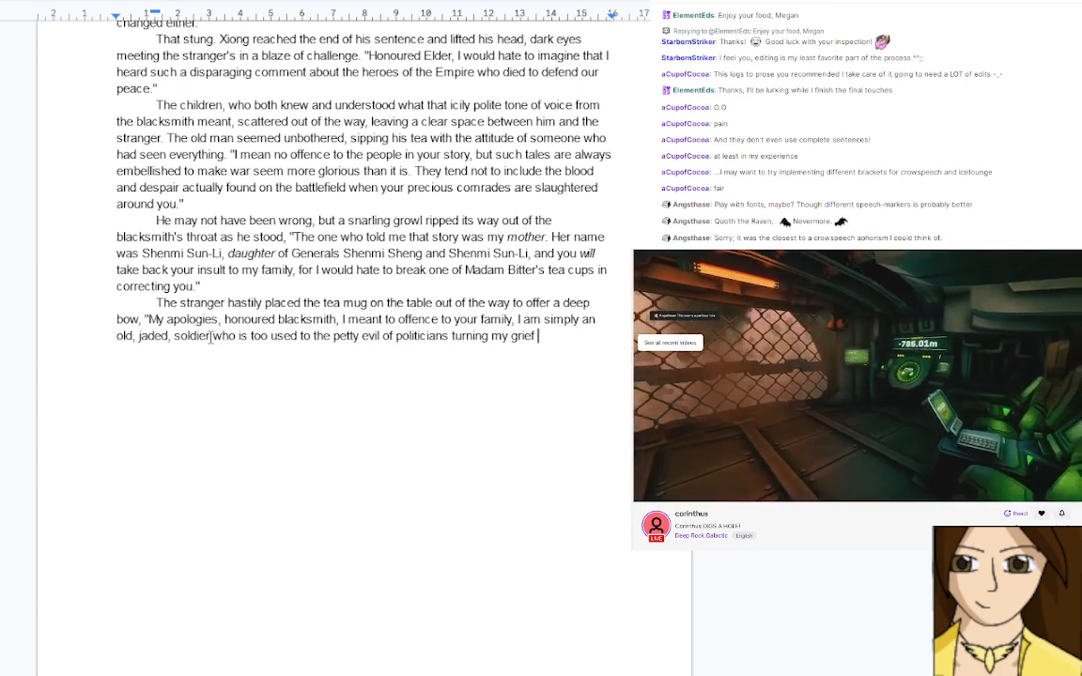
pyautogui.write('into power')
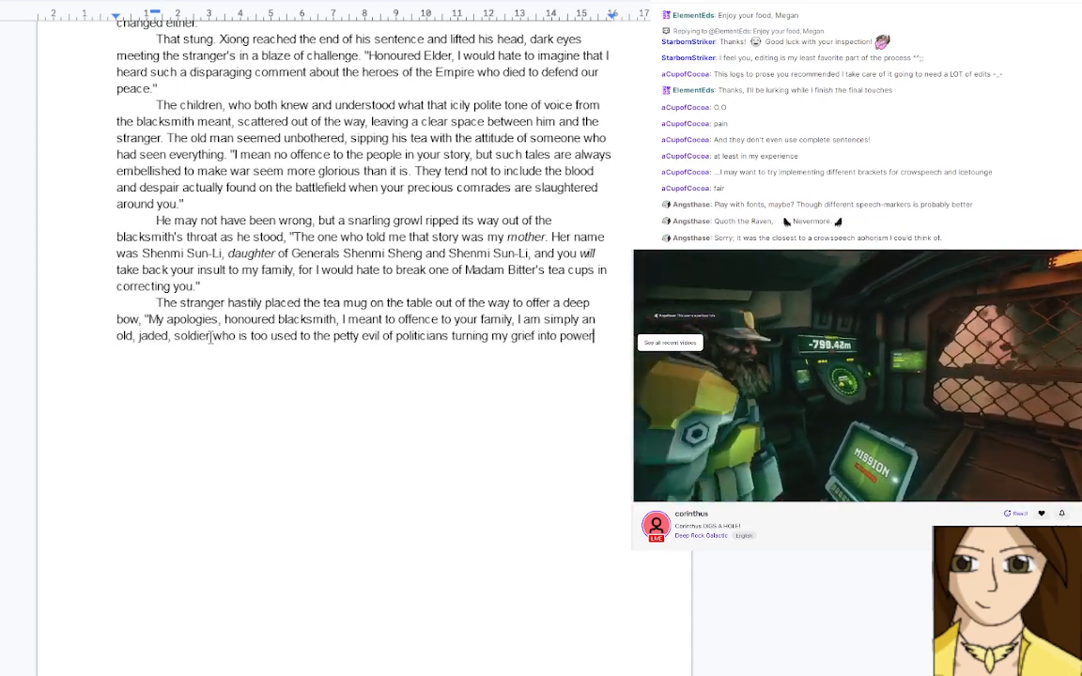
pyautogui.write('.')
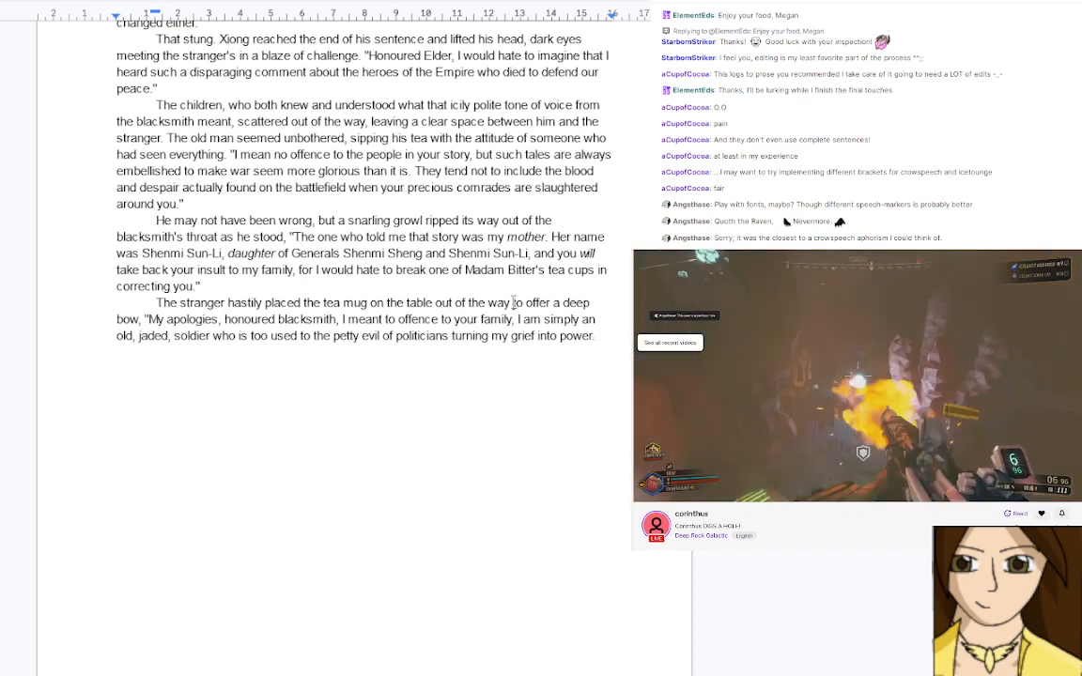
# Replace "to offer a deep bow," with "of any violence and offered a deep bow," and put a period after "your family"
pyautogui.moveTo(513, 302); pyautogui.dragTo(143, 317)
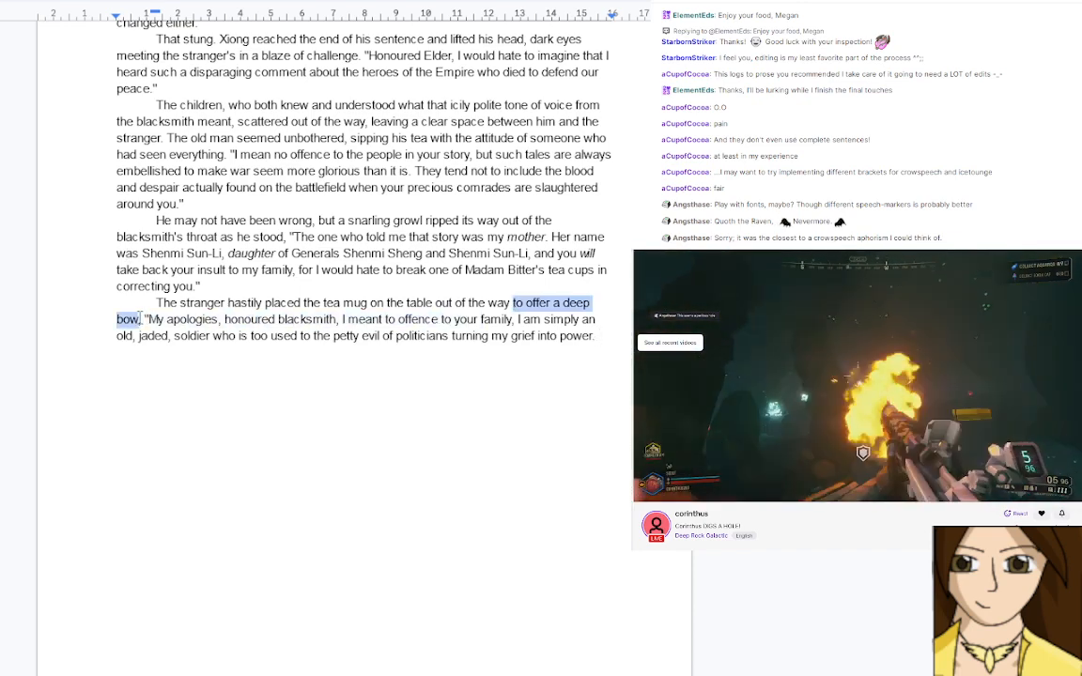
pyautogui.write('o')
pyautogui.write('f any v')
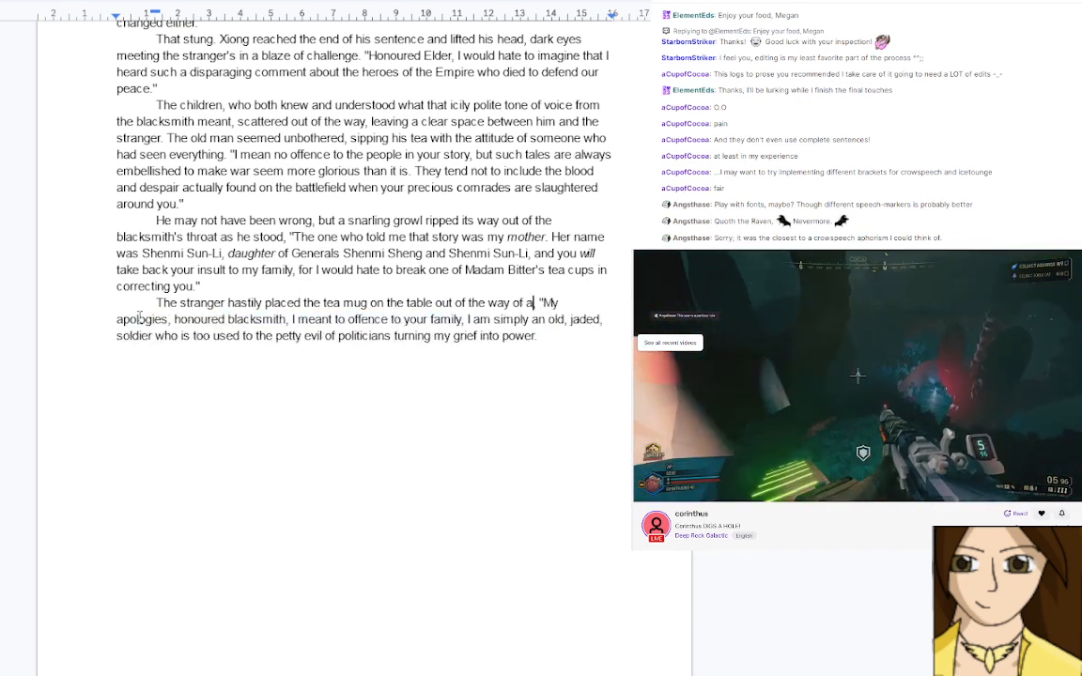
pyautogui.write('iolence and')
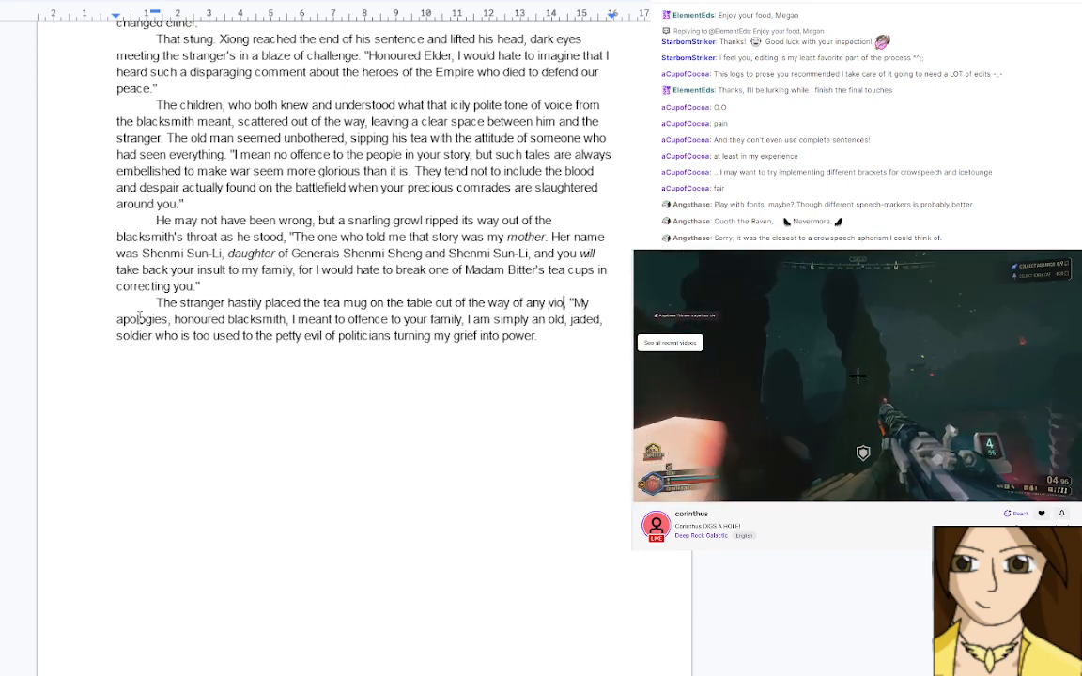
pyautogui.write(' offered')
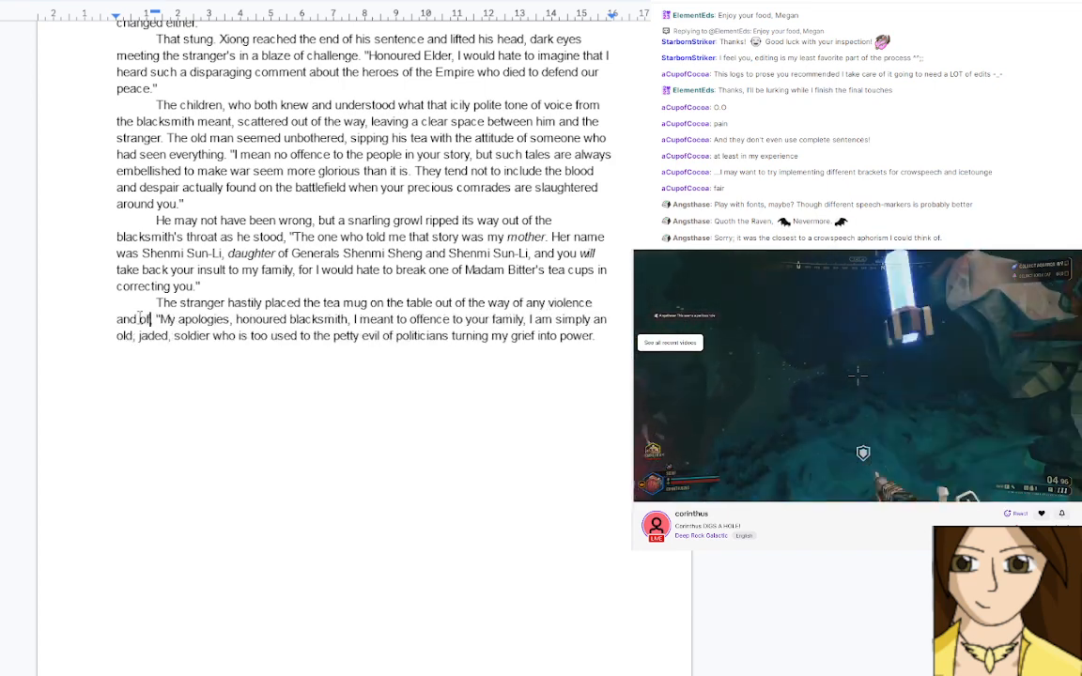
pyautogui.write(' a deep b')
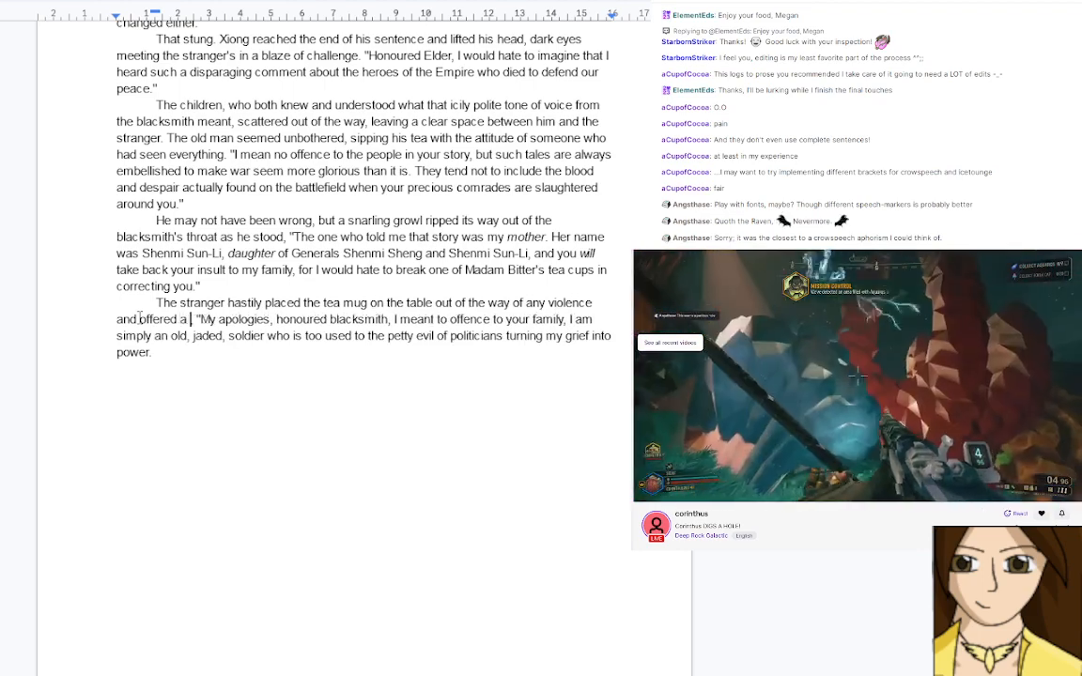
pyautogui.write('ow')
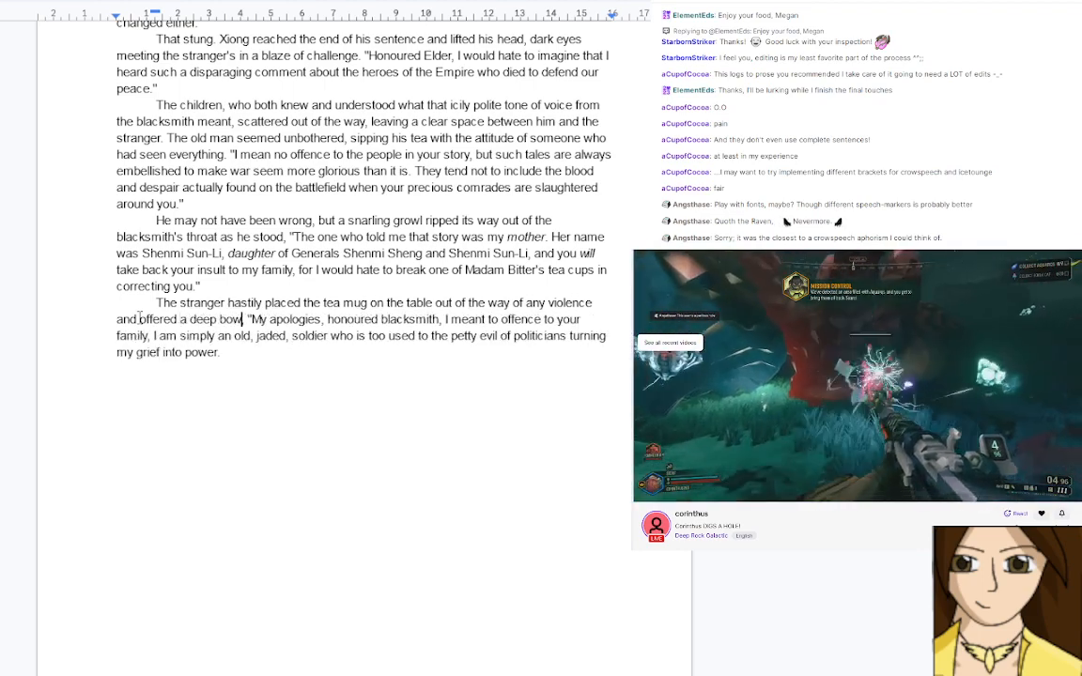
pyautogui.write(',')
pyautogui.press('Down')
pyautogui.press('Down')
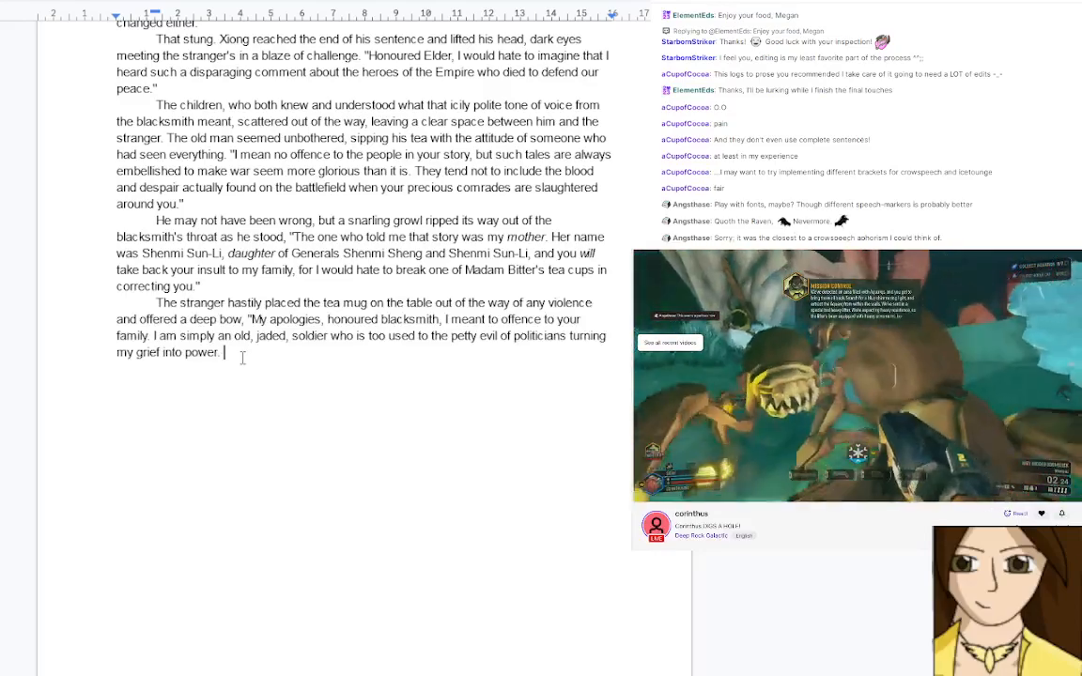
pyautogui.write('Trust m')
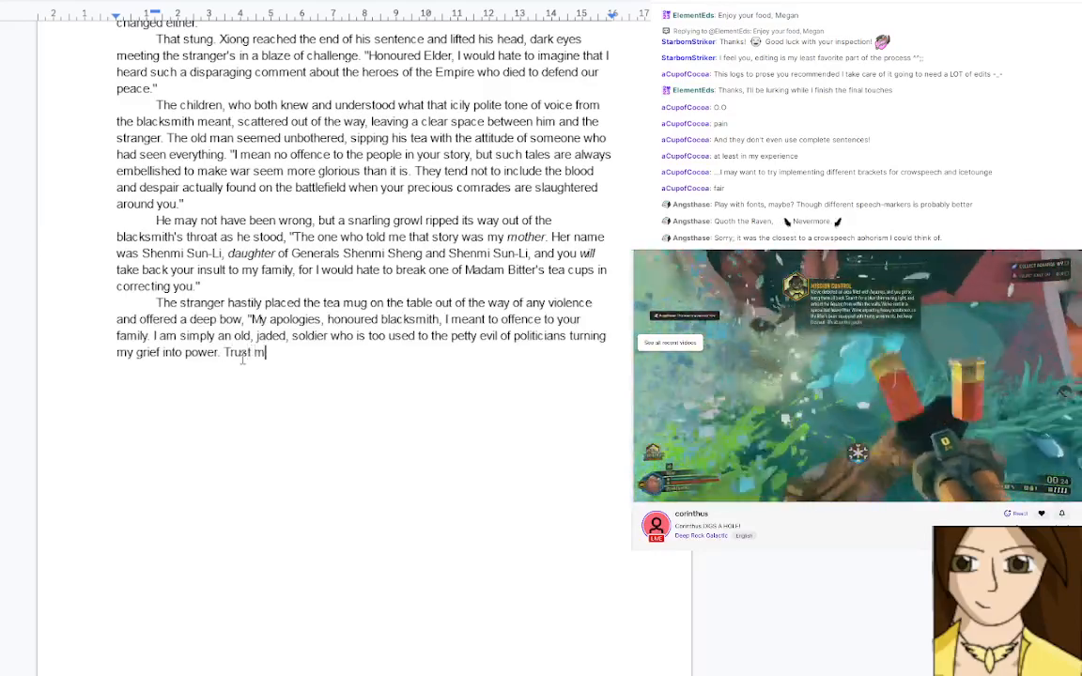
pyautogui.press('BackSpace')
pyautogui.press('BackSpace')
pyautogui.press('BackSpace')
pyautogui.press('BackSpace')
pyautogui.press('BackSpace')
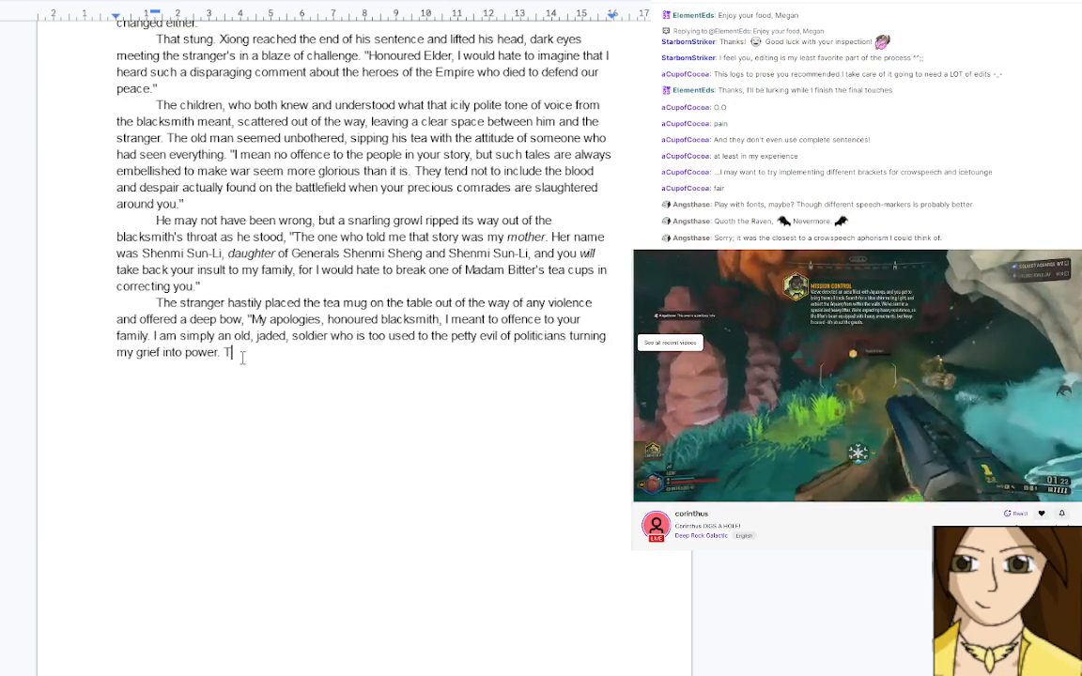
pyautogui.press('BackSpace')
# Close the stranger's quotation directly after "into power." and continue the paragraph with "His head bowed furhter,"
pyautogui.press('BackSpace')
pyautogui.write('" ')
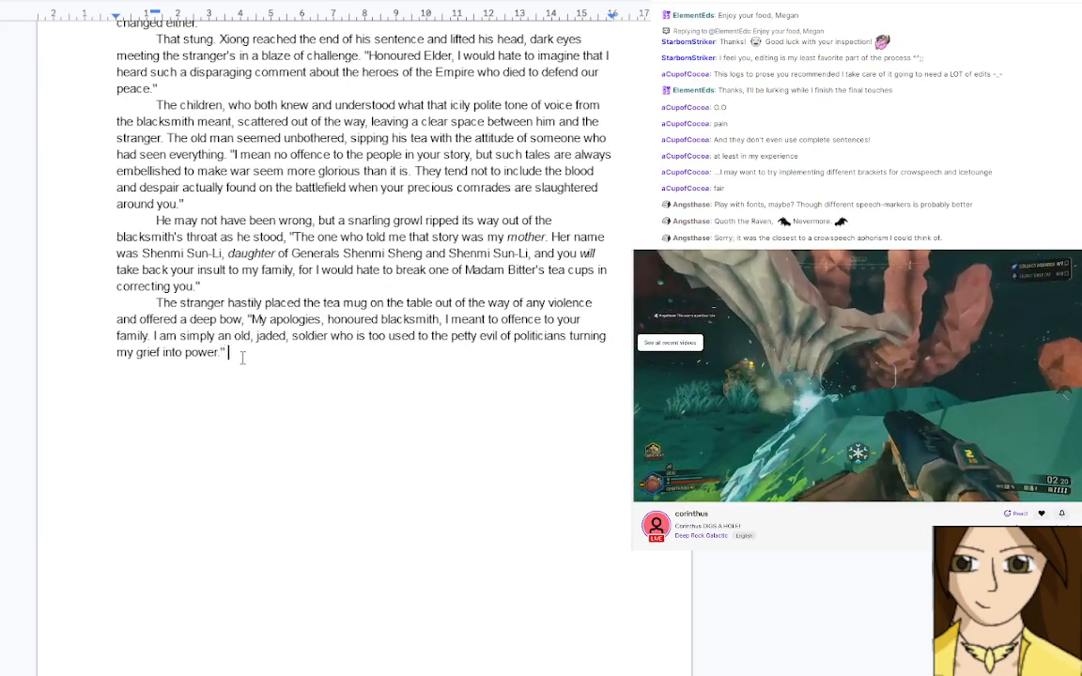
pyautogui.write('His head ')
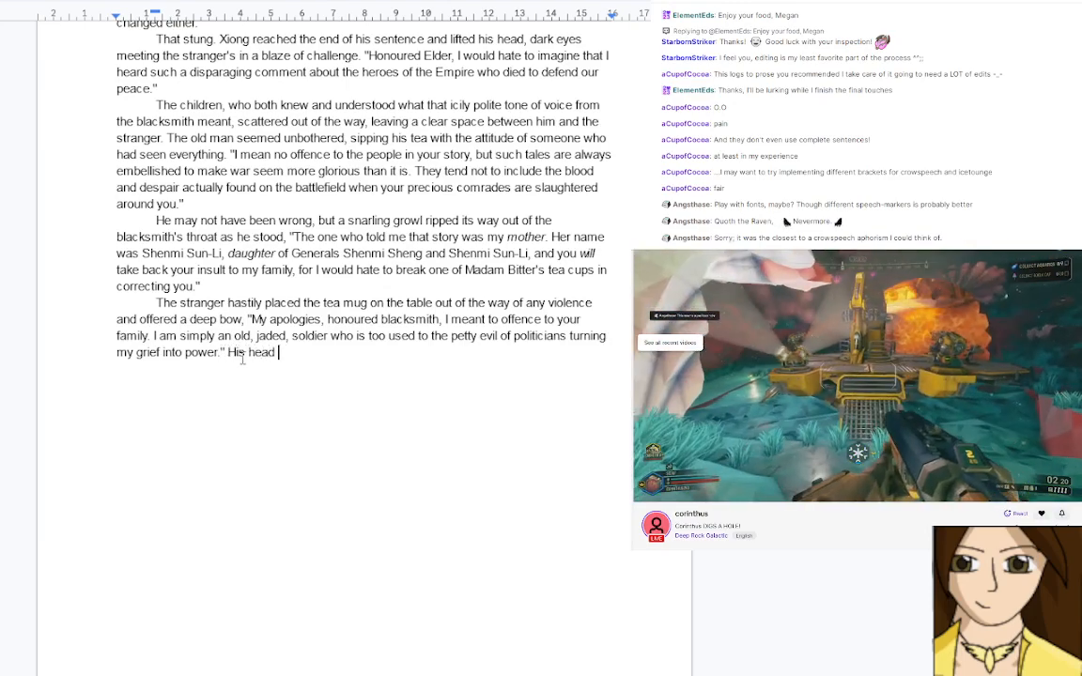
pyautogui.write('bowed furhter,')
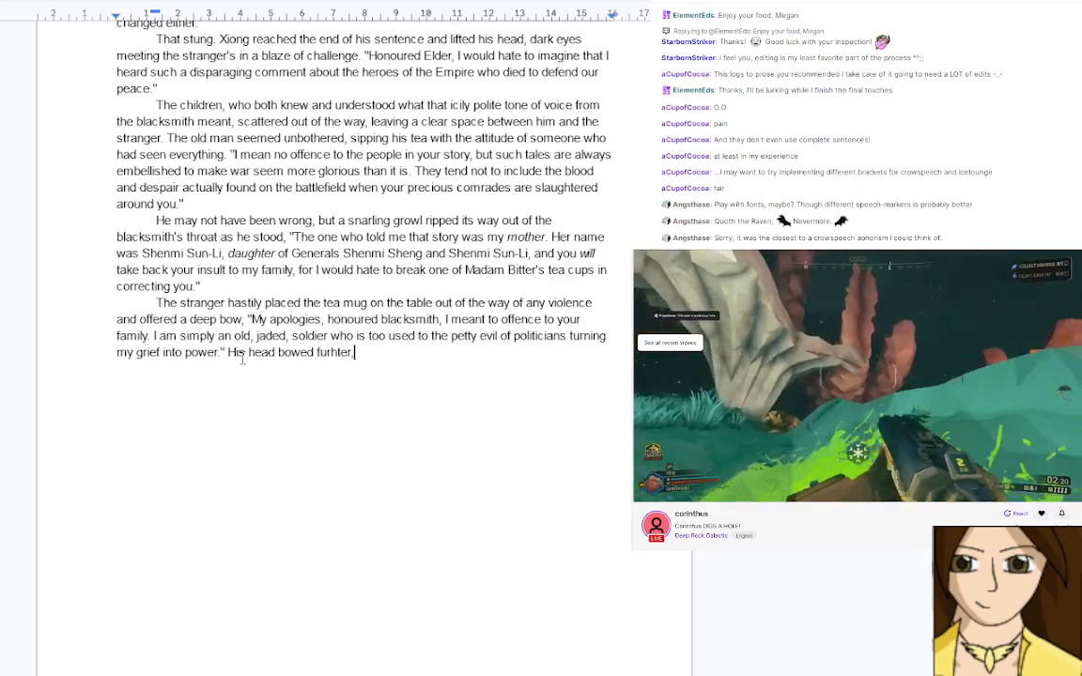
# Open a new quotation at the paragraph's end with "Trust me that i would never say a word against General Sun-Li"
pyautogui.write(' "Trust me ')
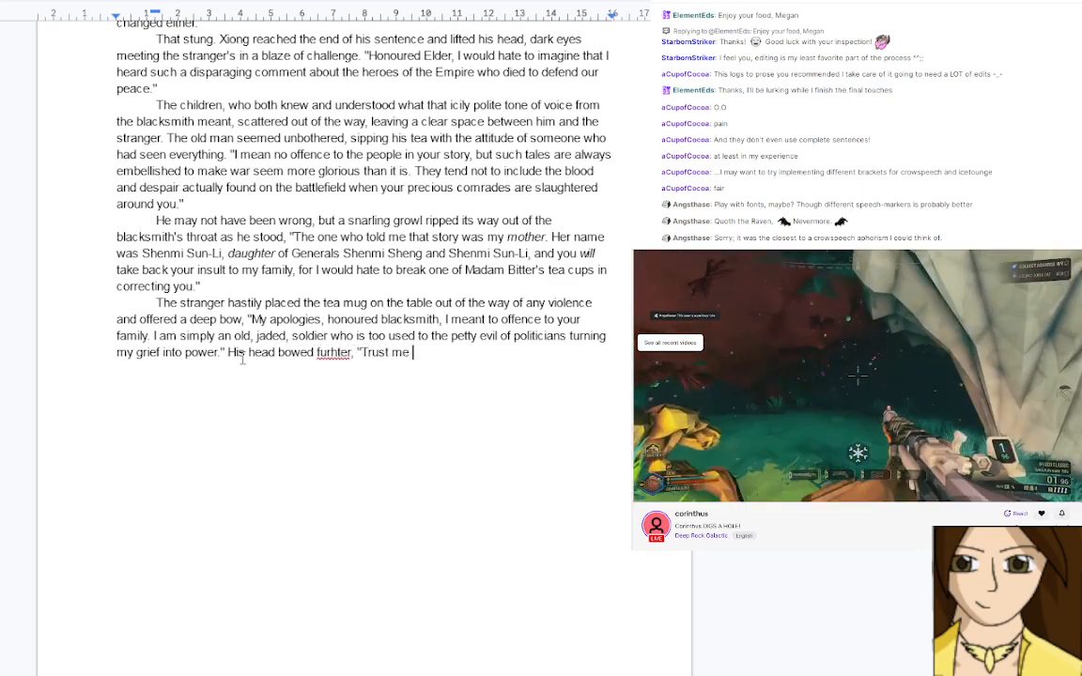
pyautogui.write('that i would ')
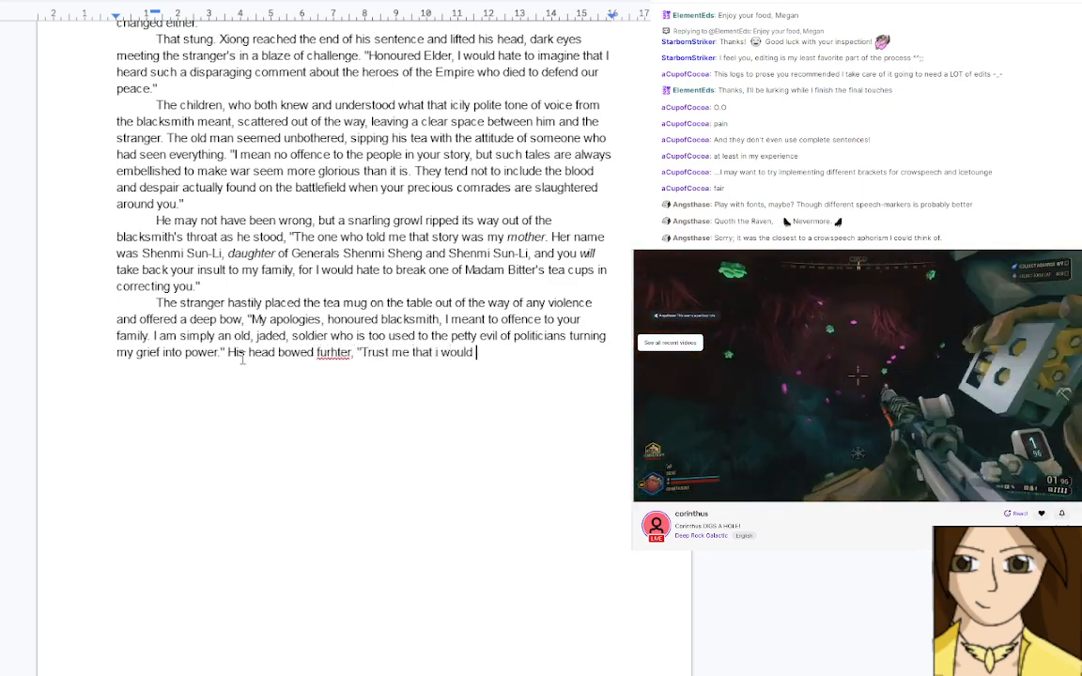
pyautogui.write('never sa')
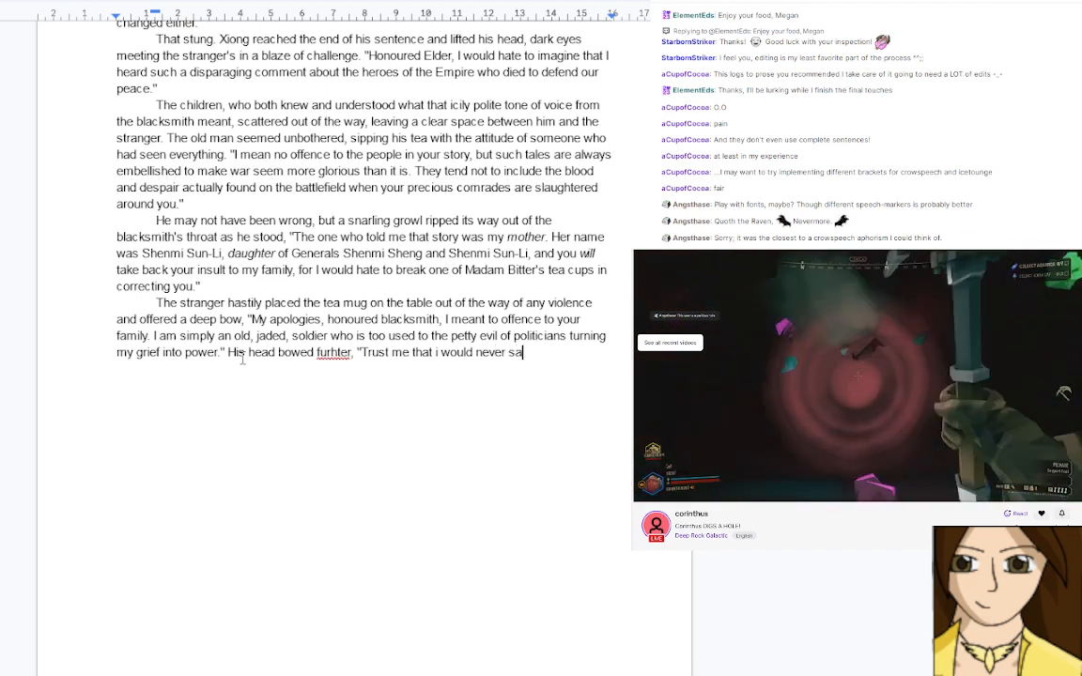
pyautogui.write('y')
pyautogui.write(' a wo')
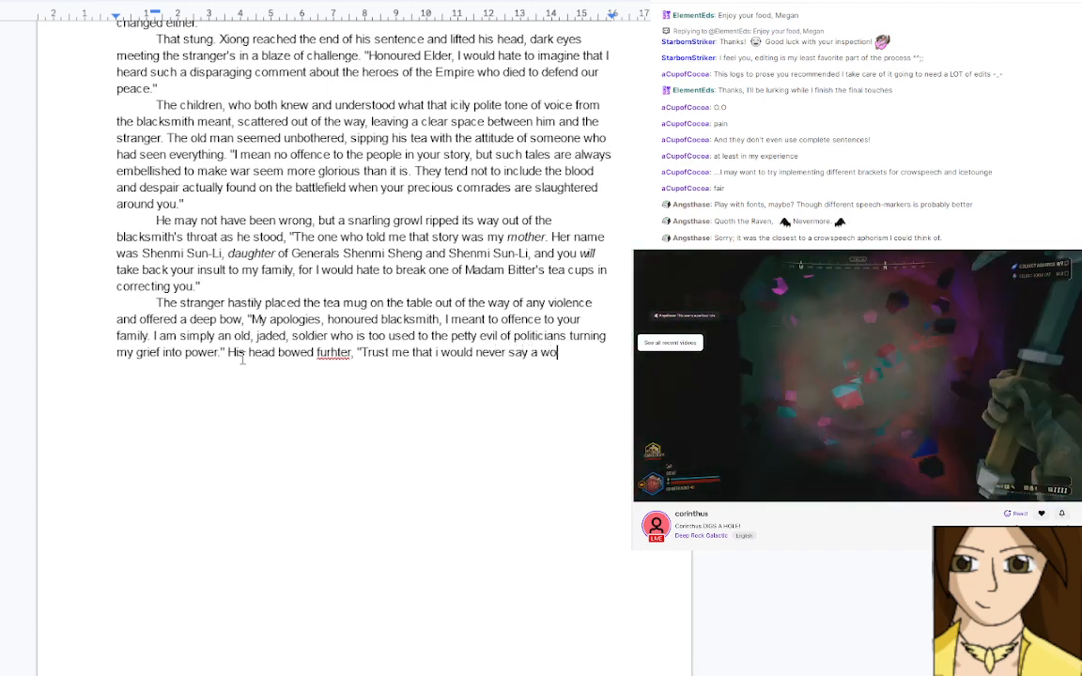
pyautogui.write('rd against')
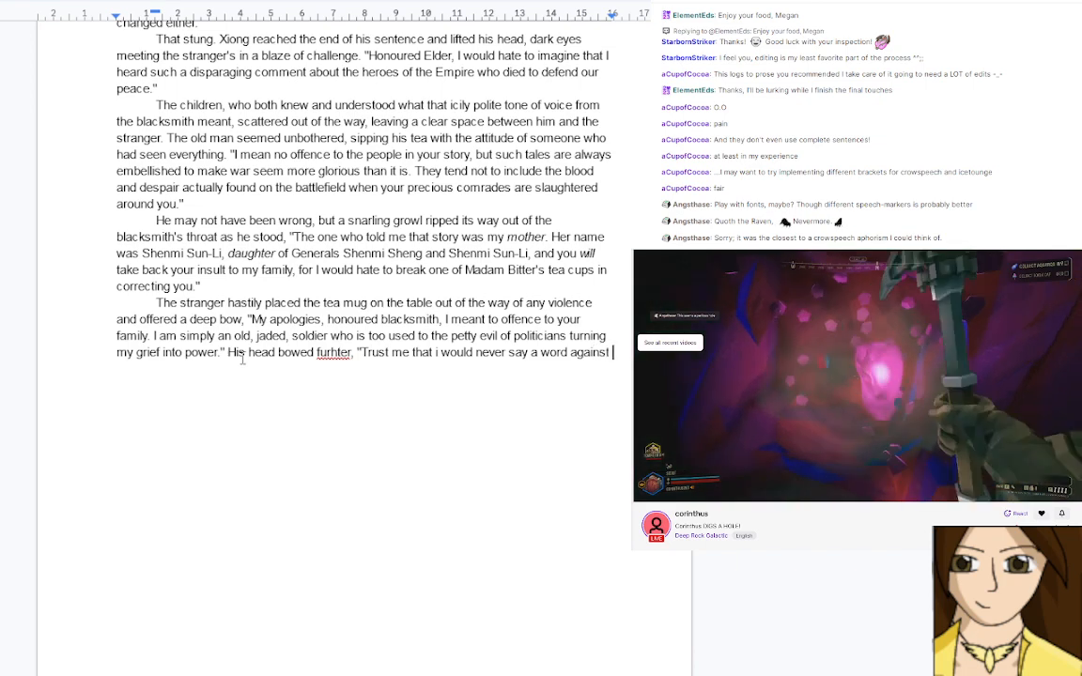
pyautogui.write(' Geenr')
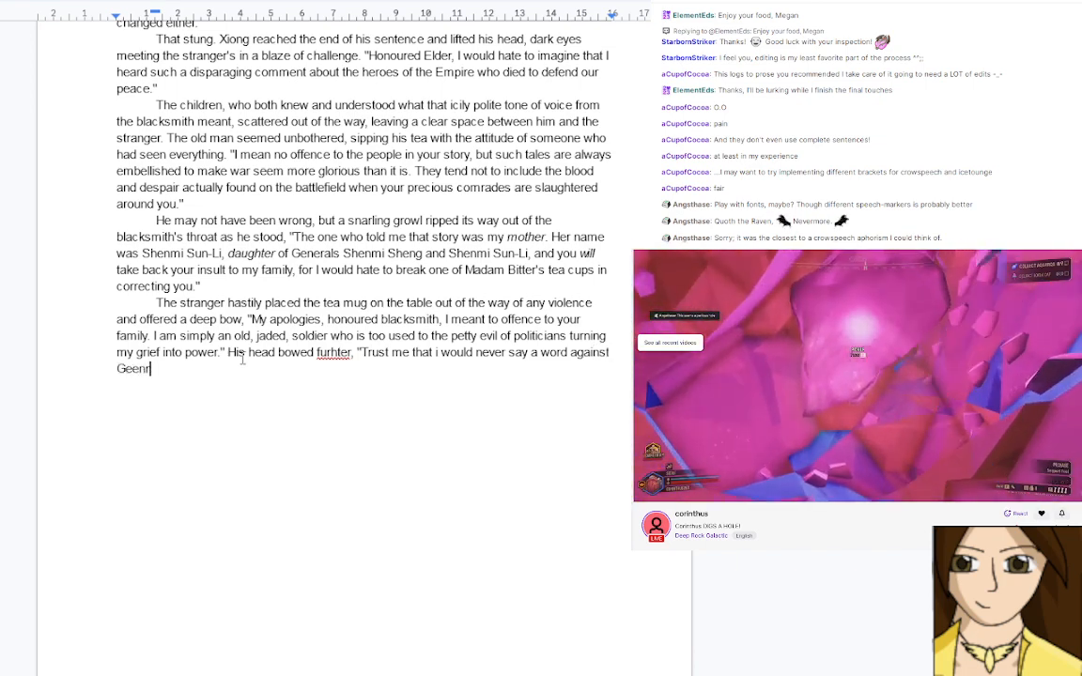
pyautogui.press('BackSpace')
pyautogui.press('BackSpace')
pyautogui.press('BackSpace')
pyautogui.write('neral ')
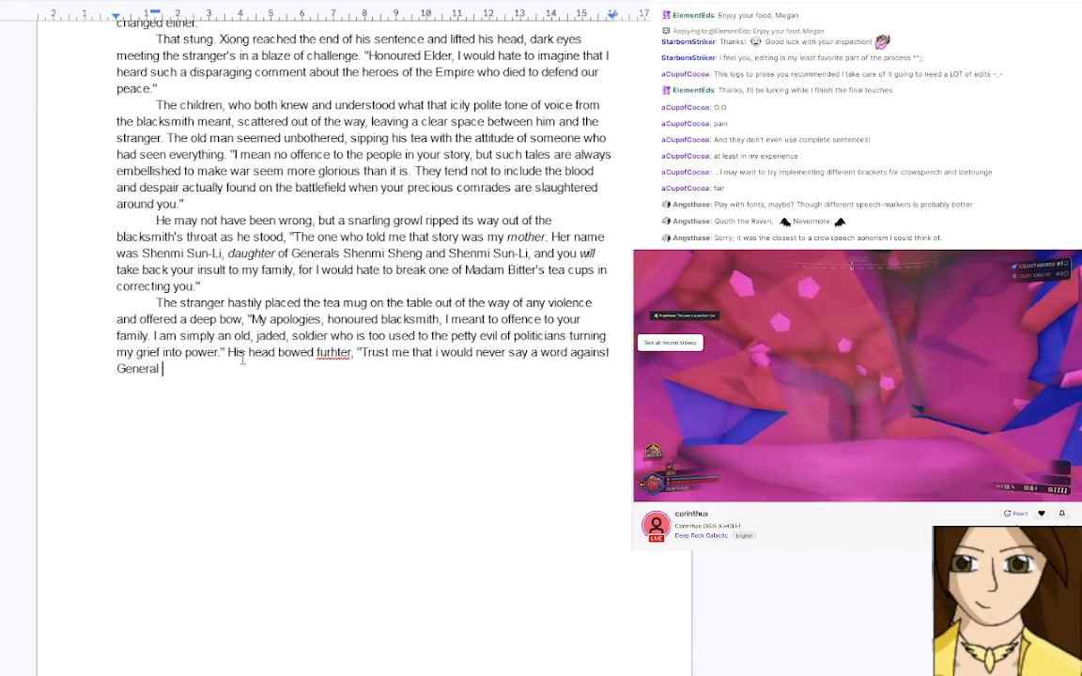
pyautogui.write('Sun-Li')
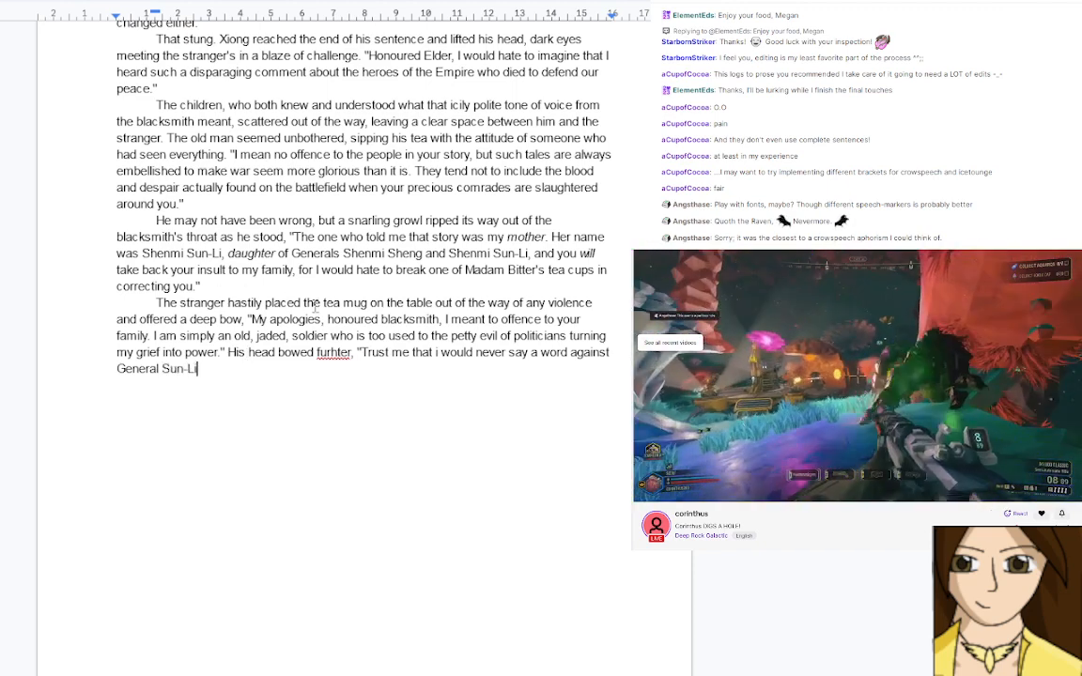
# Correct the misspelled "furhter" to "further" and capitalise the "I" in "Trust me that I would"
pyautogui.click(333, 353)
pyautogui.click(344, 329)
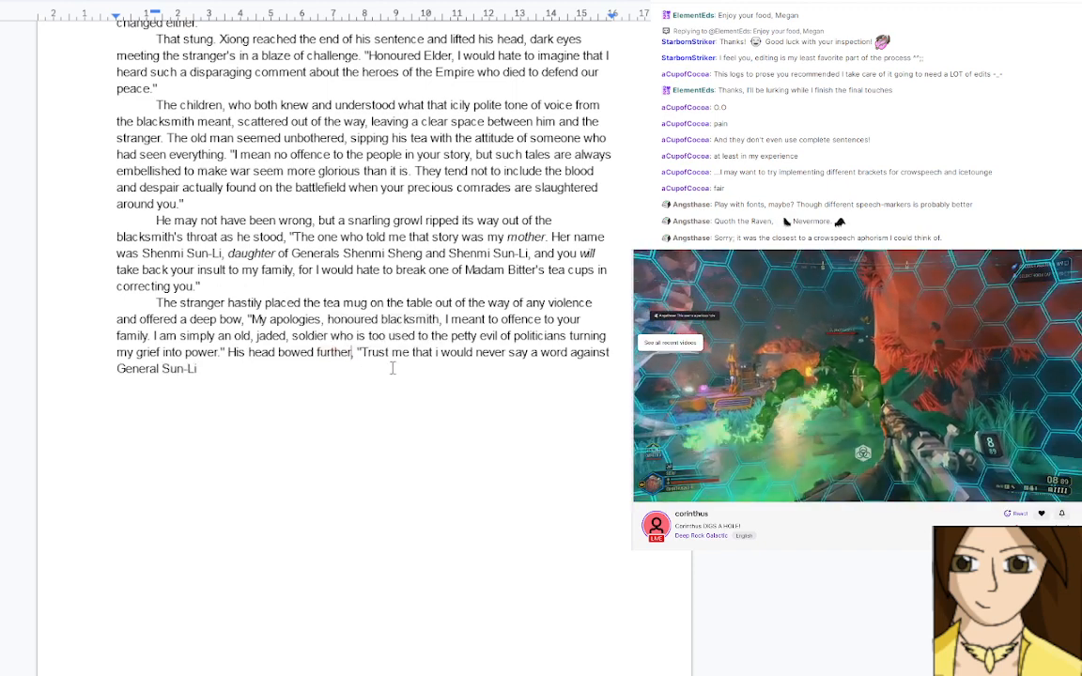
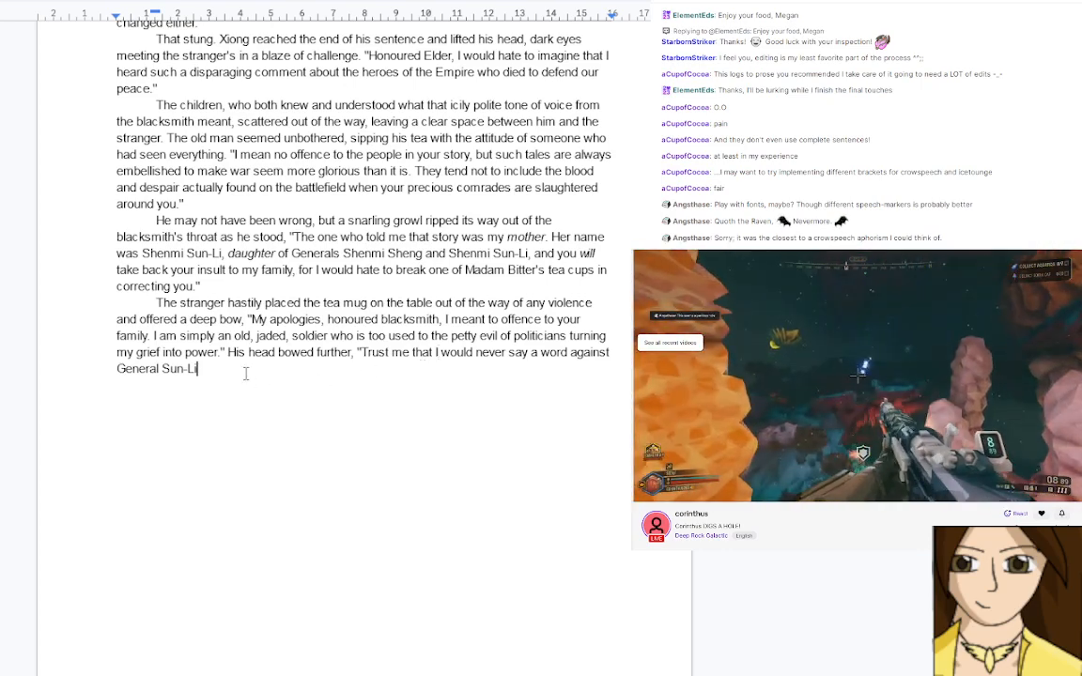
# Continue the stranger's quotation directly after "General Sun-Li" with ", she would"
pyautogui.write(',')
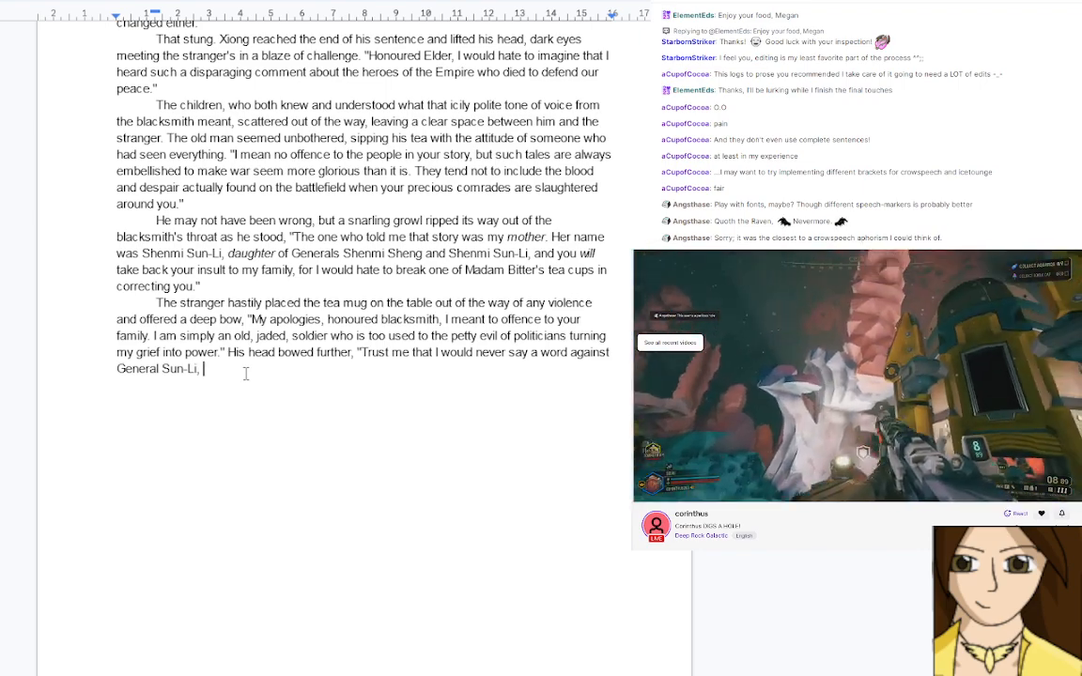
pyautogui.press('BackSpace')
pyautogui.press('BackSpace')
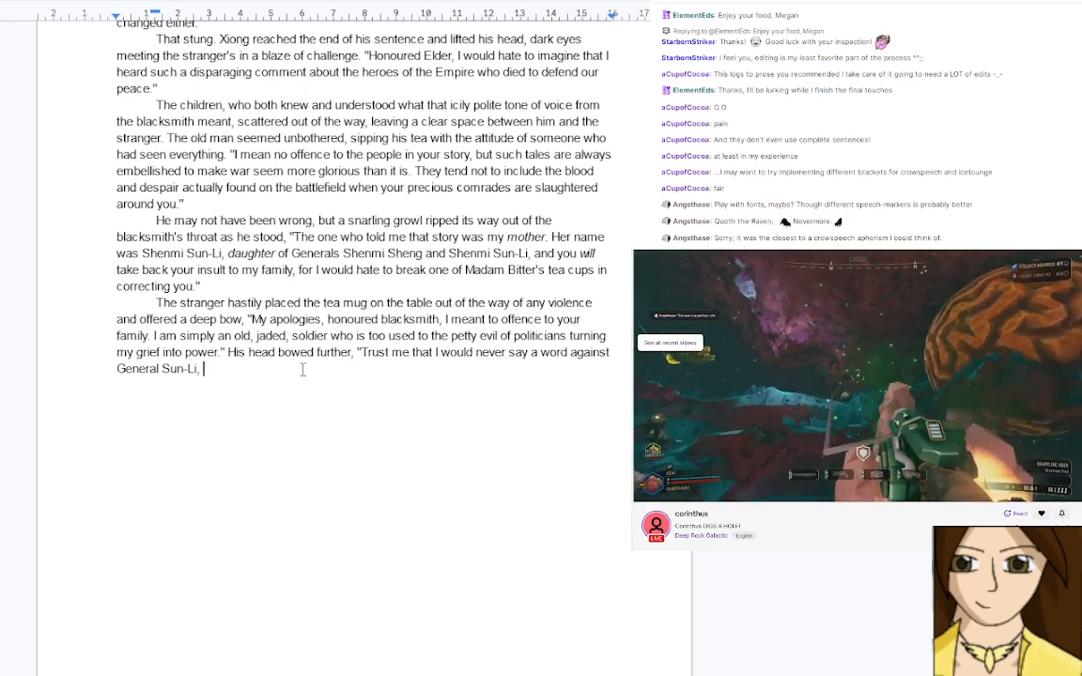
pyautogui.write(', as')
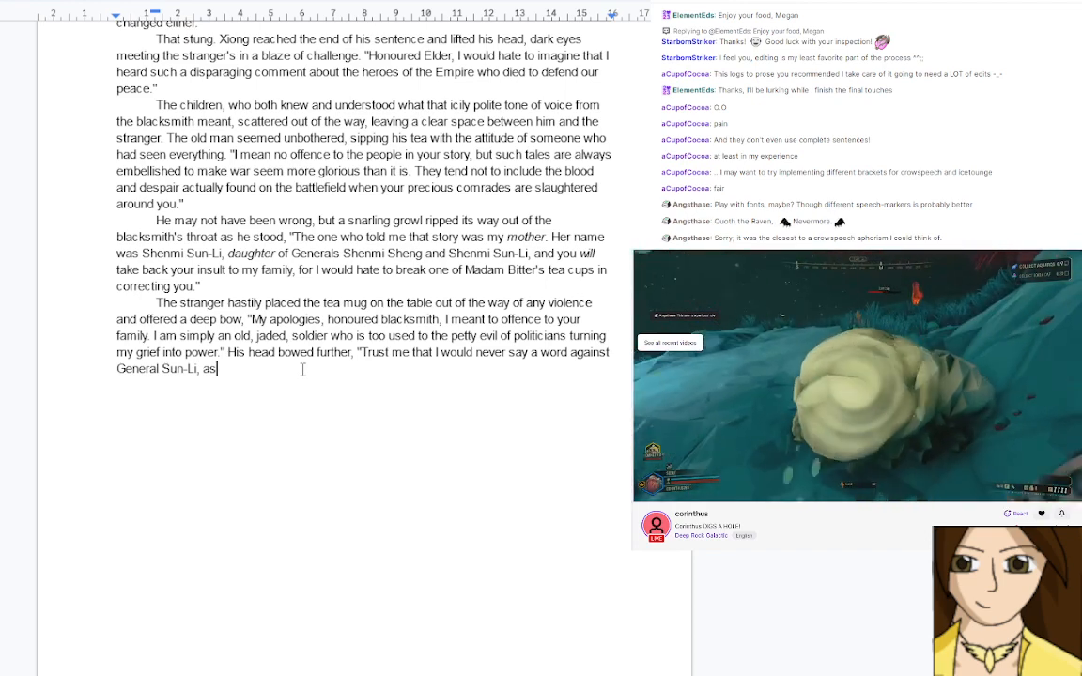
pyautogui.press('BackSpace')
pyautogui.press('BackSpace')
pyautogui.write('she ')
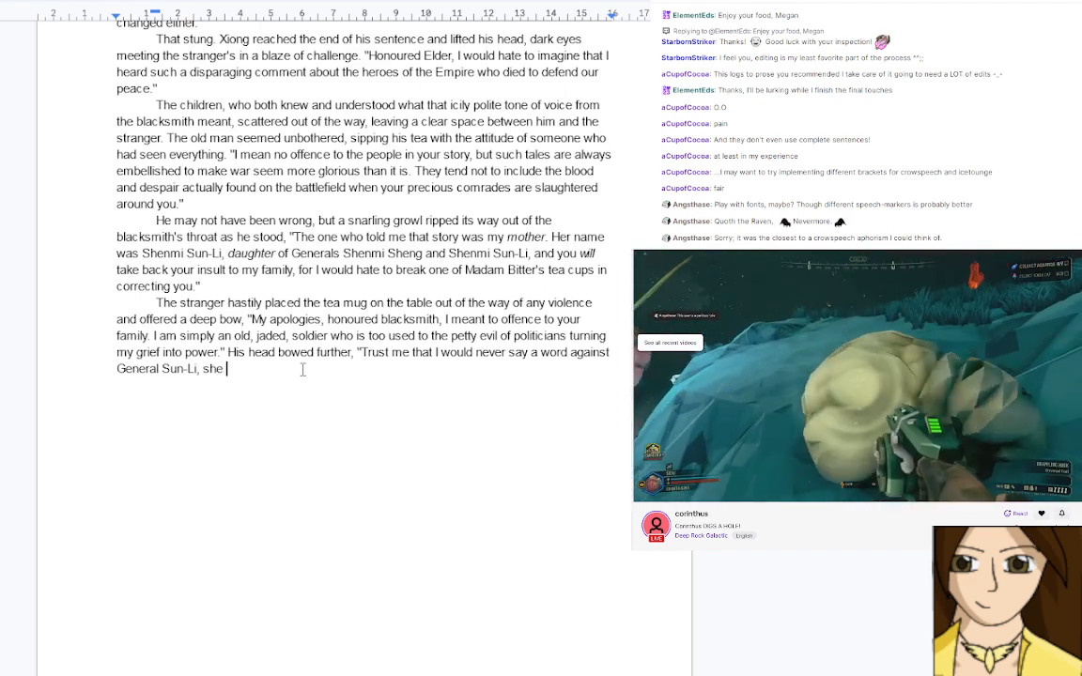
pyautogui.write('would have m')
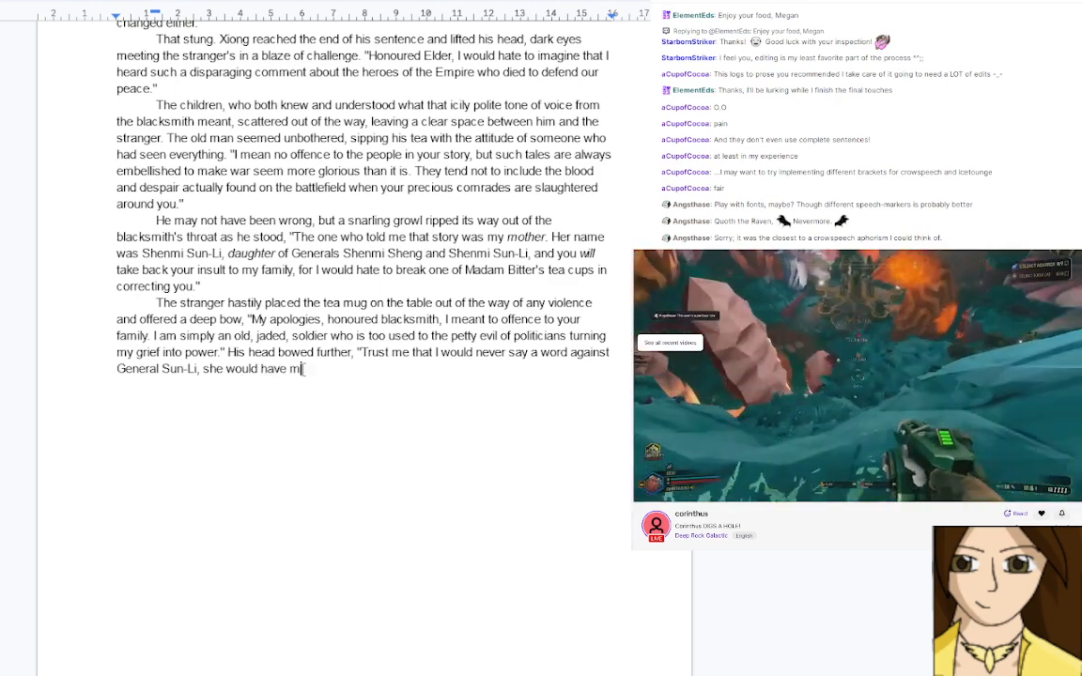
pyautogui.write('y')
pyautogui.press('BackSpace')
pyautogui.press('BackSpace')
pyautogui.press('BackSpace')
pyautogui.press('BackSpace')
pyautogui.press('BackSpace')
pyautogui.press('BackSpace')
pyautogui.press('BackSpace')
pyautogui.press('BackSpace')
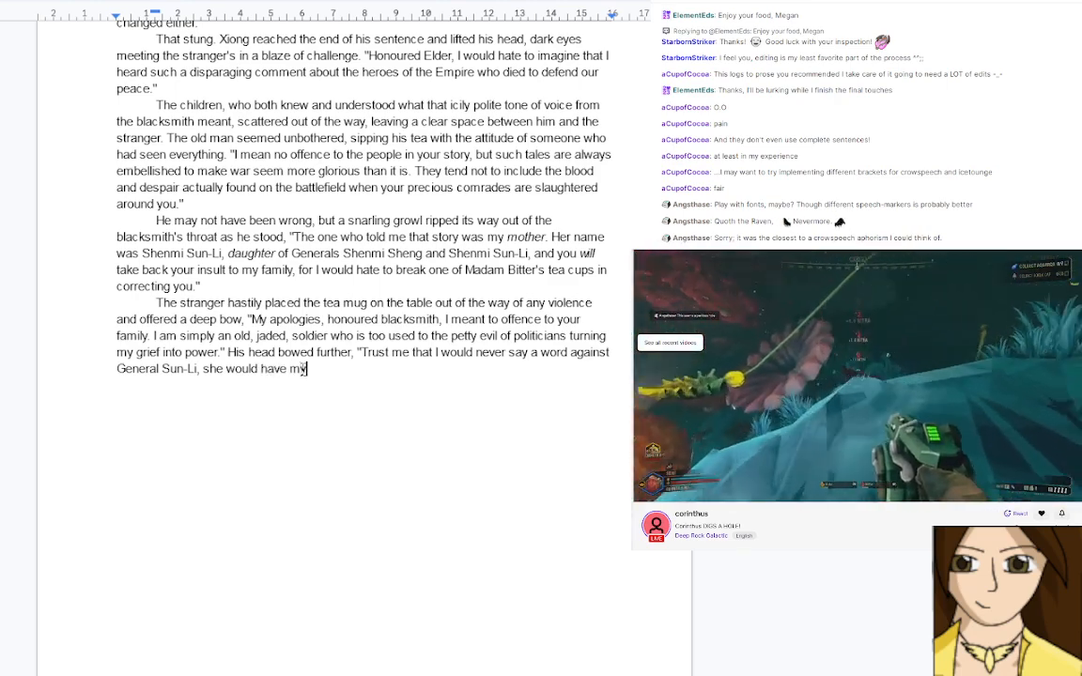
# Complete the stranger's sentence after "she would" with "crack me round the head for it if I tried." and close the quotation
pyautogui.write('cr')
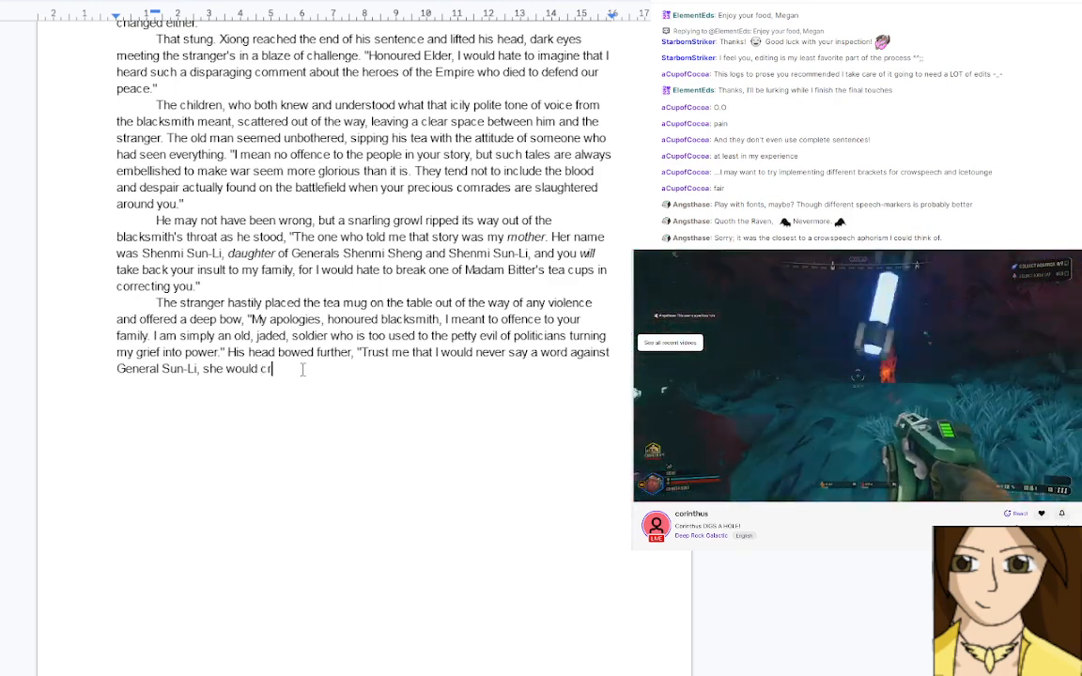
pyautogui.write('ack me roun')
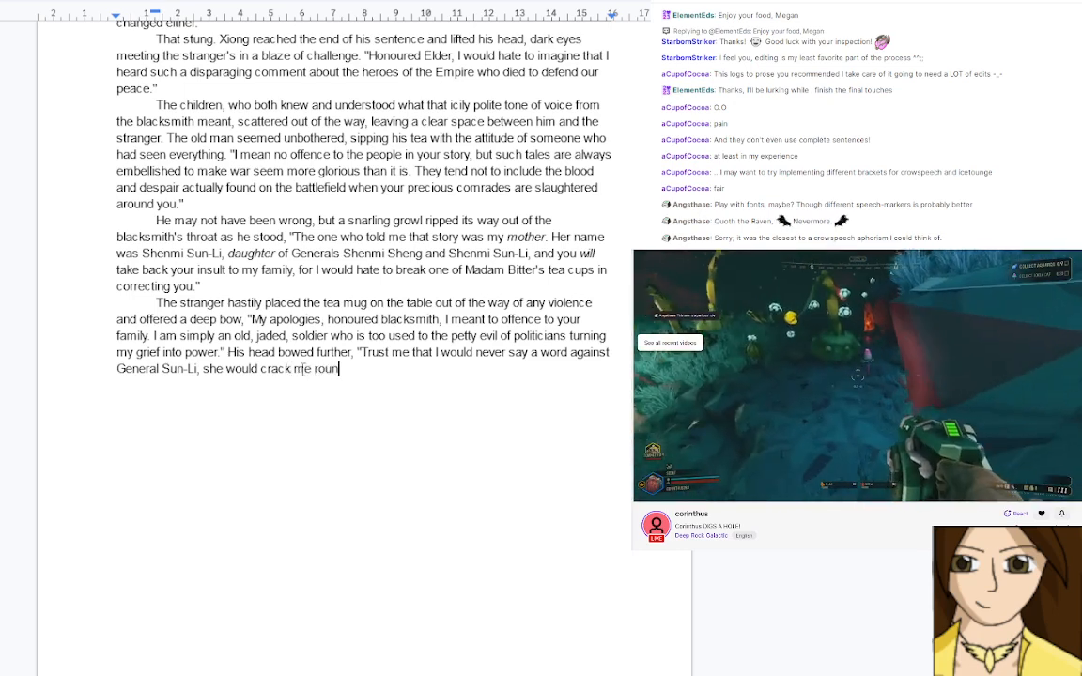
pyautogui.write('d the head for it ')
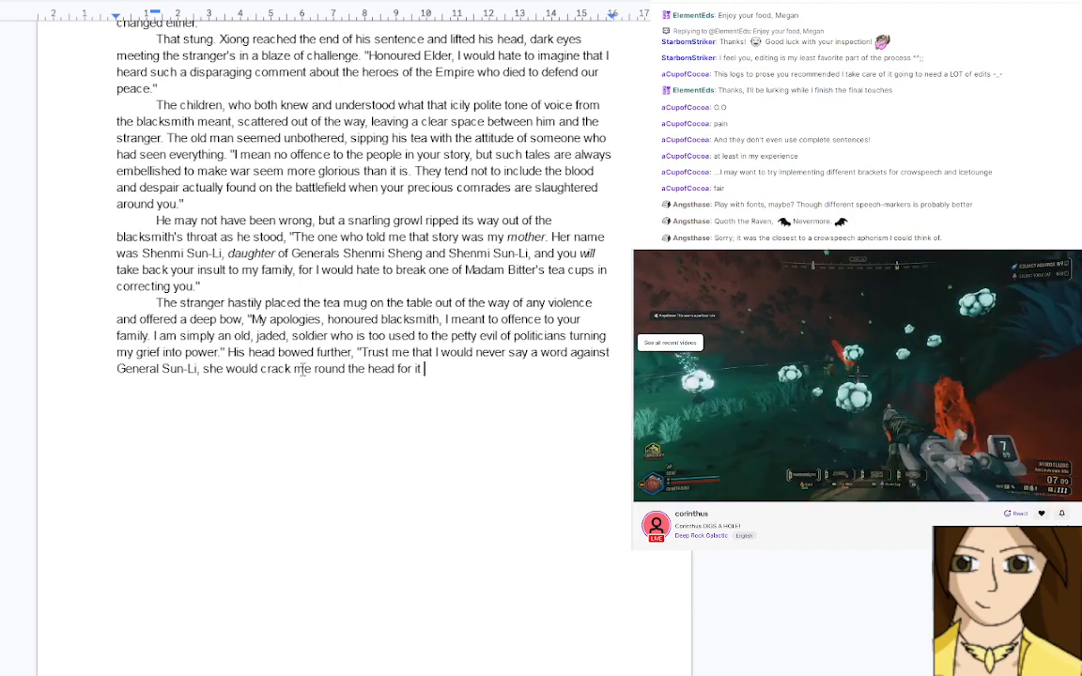
pyautogui.write('f')
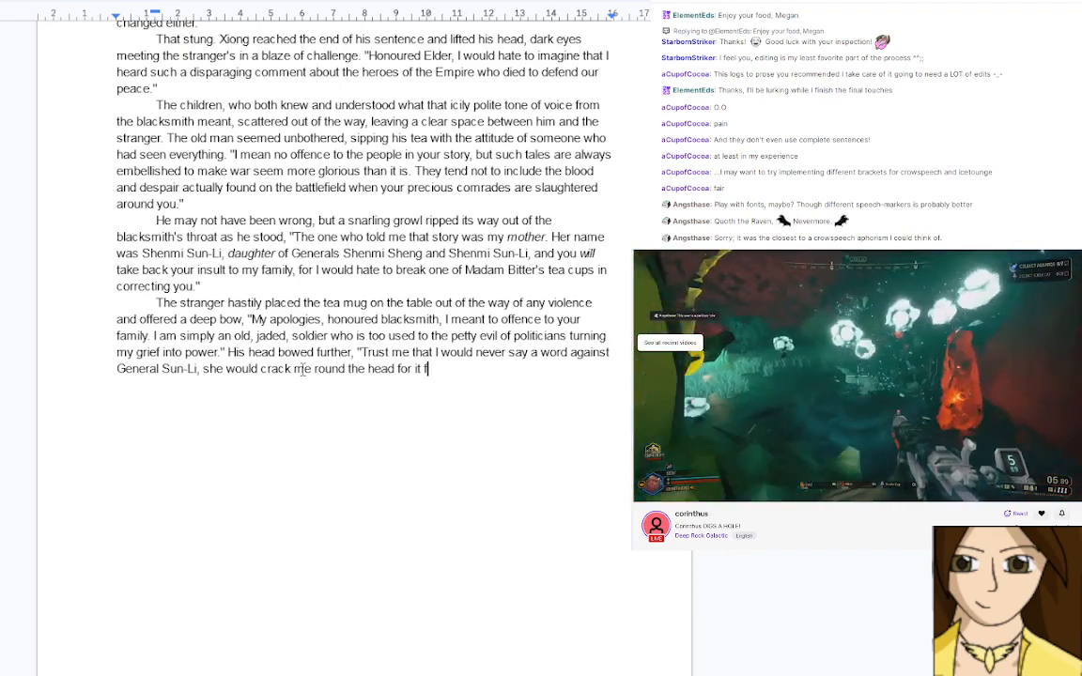
pyautogui.press('BackSpace')
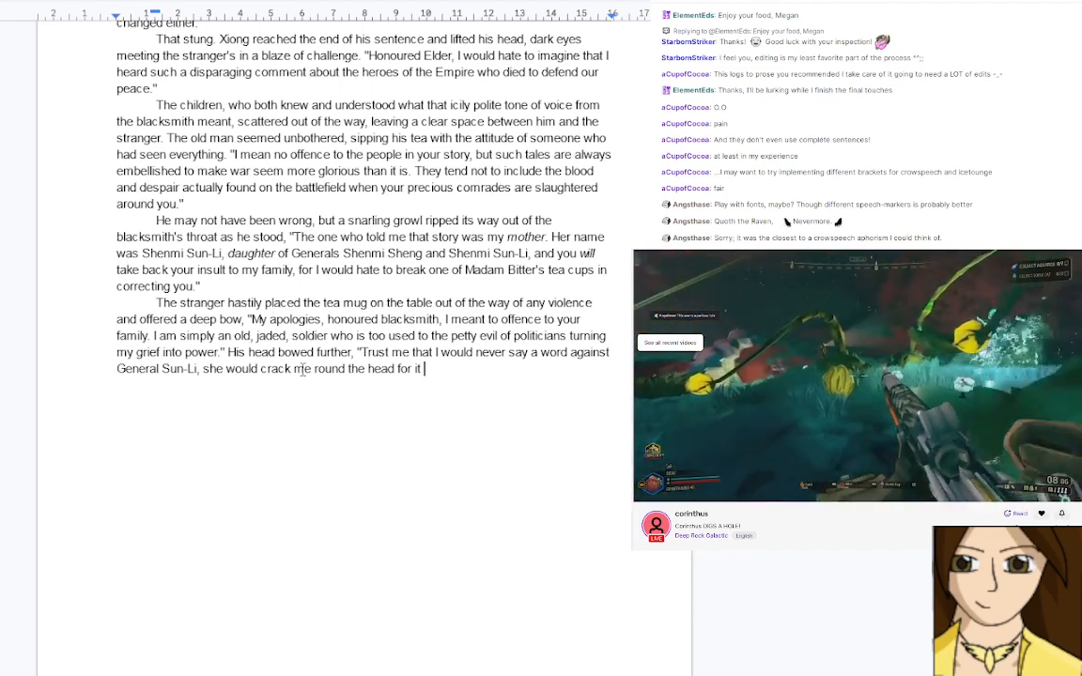
pyautogui.write('if i tried.')
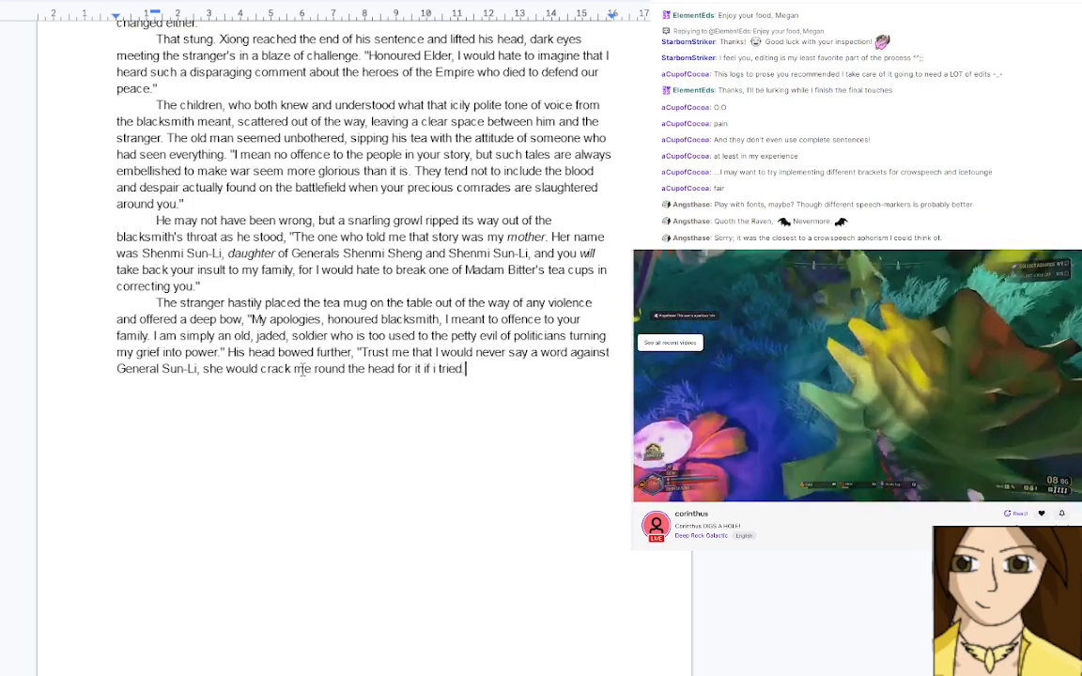
pyautogui.press('BackSpace')
pyautogui.press('BackSpace')
pyautogui.press('BackSpace')
pyautogui.press('BackSpace')
pyautogui.press('BackSpace')
pyautogui.press('BackSpace')
pyautogui.press('BackSpace')
pyautogui.press('BackSpace')
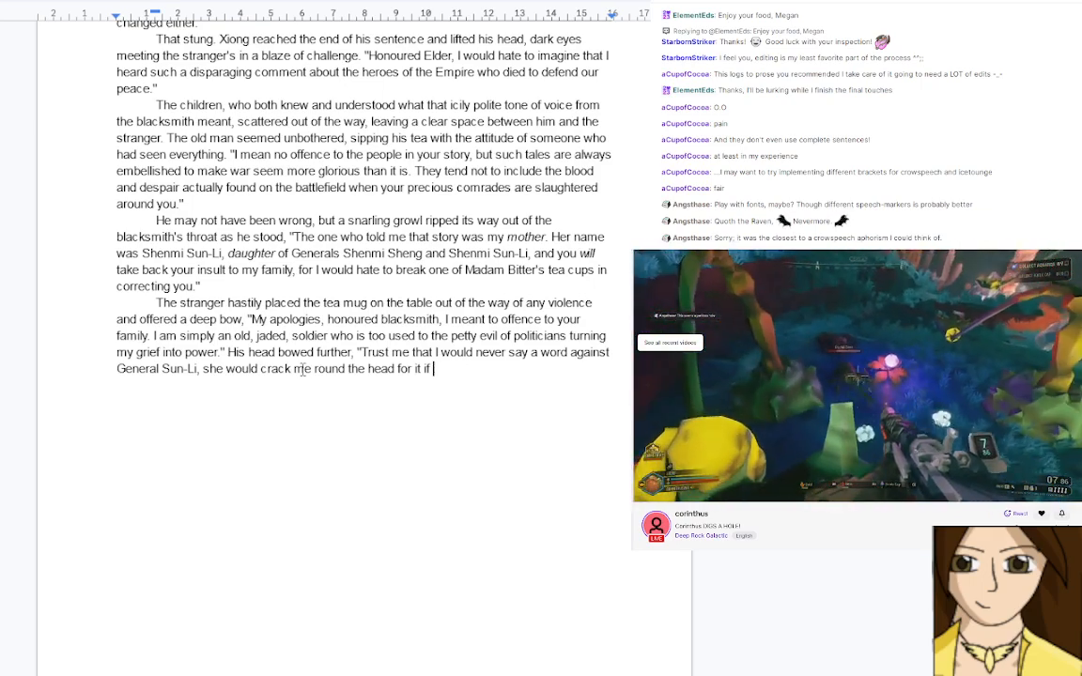
pyautogui.write('I tried."')
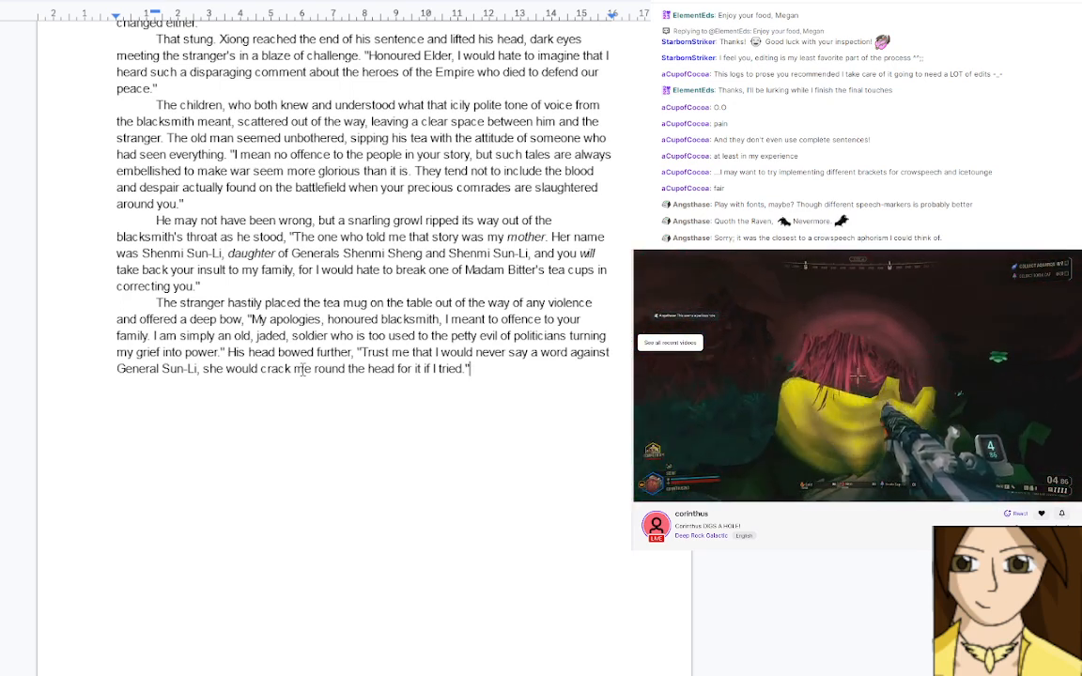
# Replace everything after "she would" in the stranger's last sentence with "hunt me down in the heavens"
pyautogui.press('BackSpace')
pyautogui.press('BackSpace')
pyautogui.press('BackSpace')
pyautogui.press('BackSpace')
pyautogui.press('BackSpace')
pyautogui.press('BackSpace')
pyautogui.press('BackSpace')
pyautogui.press('BackSpace')
pyautogui.press('BackSpace')
pyautogui.press('BackSpace')
pyautogui.press('BackSpace')
pyautogui.press('BackSpace')
pyautogui.press('BackSpace')
pyautogui.press('BackSpace')
pyautogui.press('BackSpace')
pyautogui.press('BackSpace')
pyautogui.press('BackSpace')
pyautogui.press('BackSpace')
pyautogui.press('BackSpace')
pyautogui.press('BackSpace')
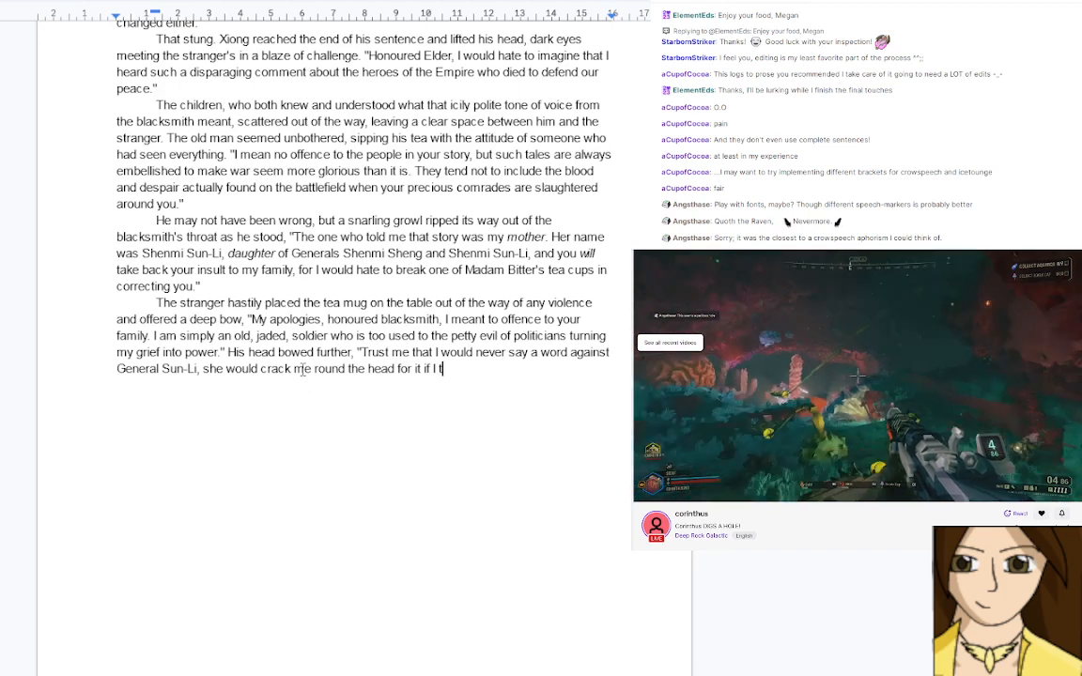
pyautogui.press('BackSpace')
pyautogui.press('BackSpace')
pyautogui.press('BackSpace')
pyautogui.press('BackSpace')
pyautogui.press('BackSpace')
pyautogui.press('BackSpace')
pyautogui.press('BackSpace')
pyautogui.press('BackSpace')
pyautogui.press('BackSpace')
pyautogui.press('BackSpace')
pyautogui.press('BackSpace')
pyautogui.press('BackSpace')
pyautogui.press('BackSpace')
pyautogui.press('BackSpace')
pyautogui.press('BackSpace')
pyautogui.press('BackSpace')
pyautogui.press('BackSpace')
pyautogui.press('BackSpace')
pyautogui.press('BackSpace')
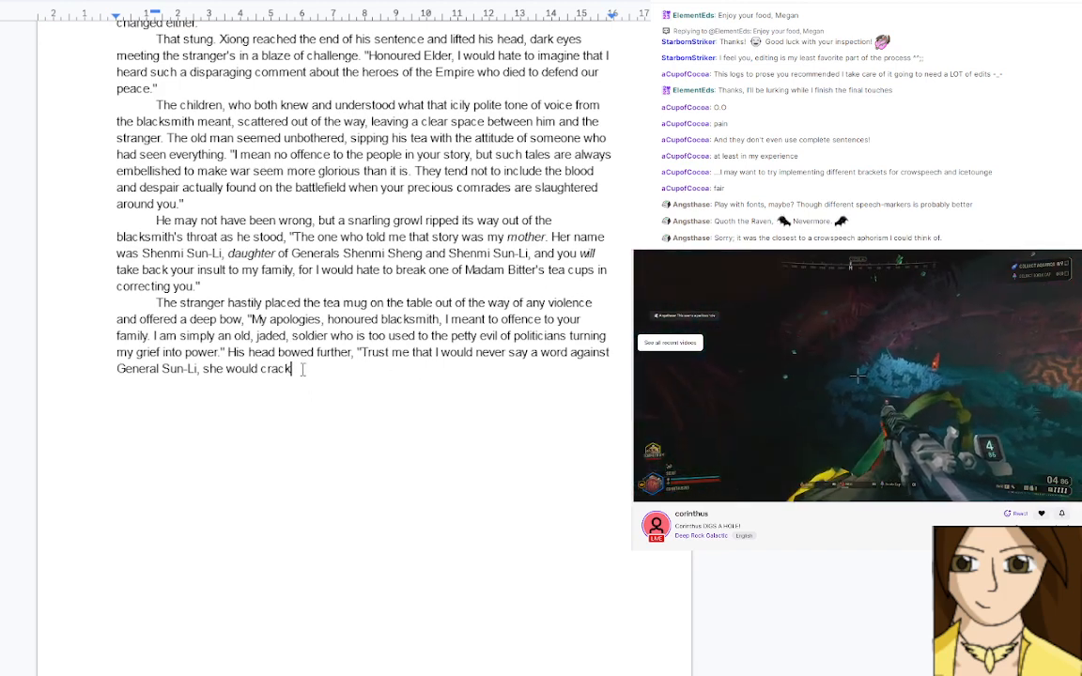
pyautogui.press('BackSpace')
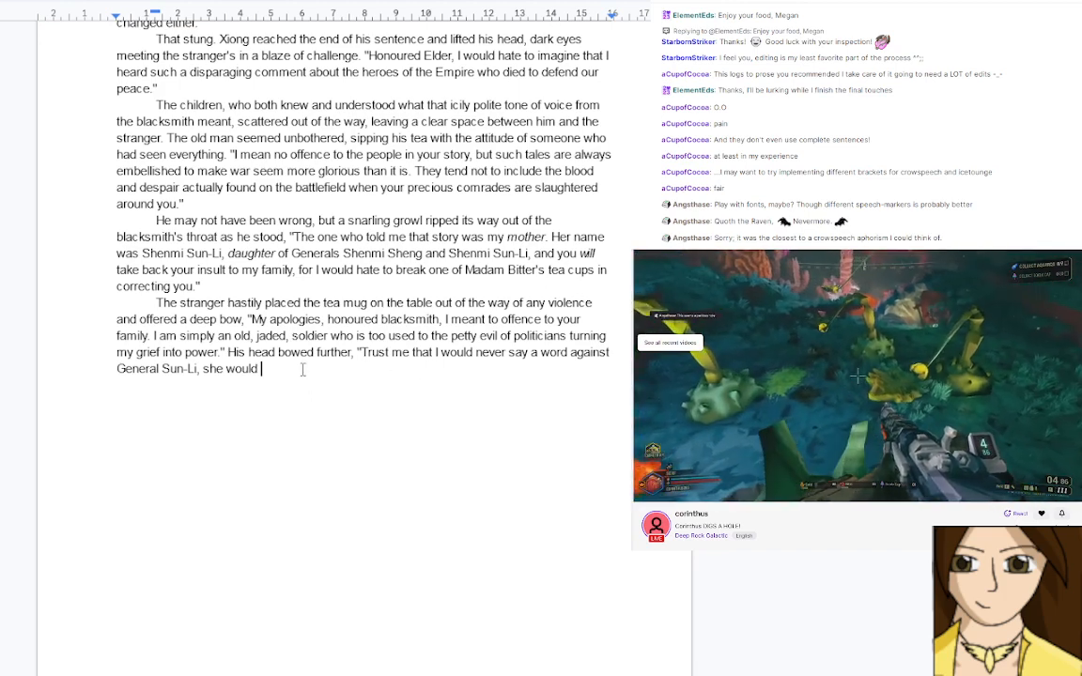
pyautogui.write('hunt me')
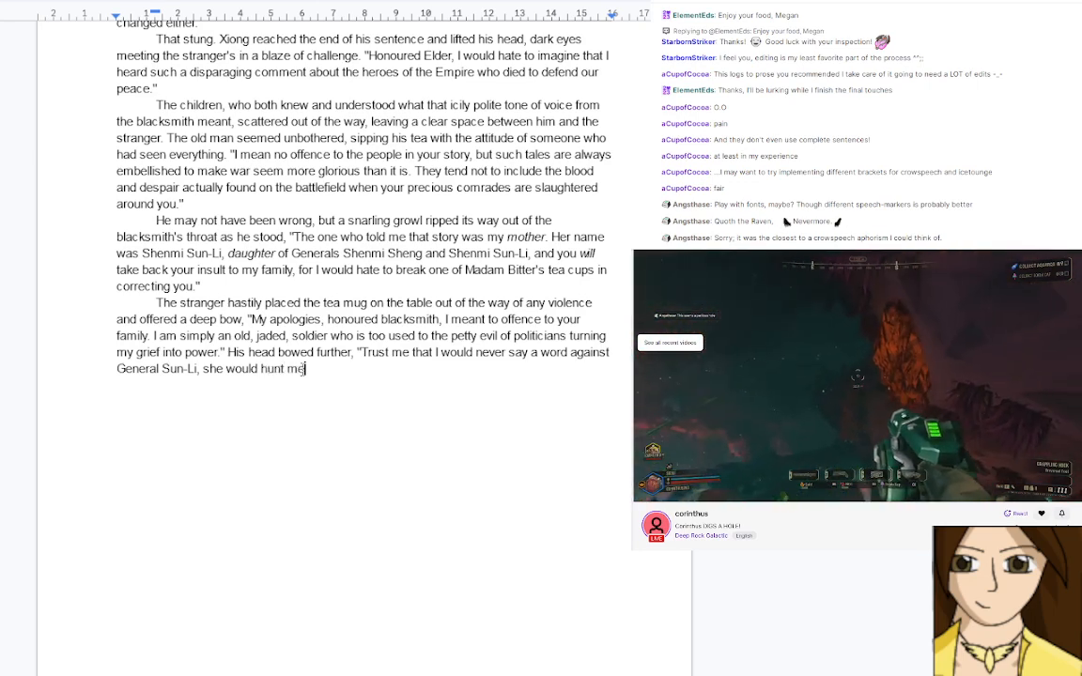
pyautogui.write(' down ')
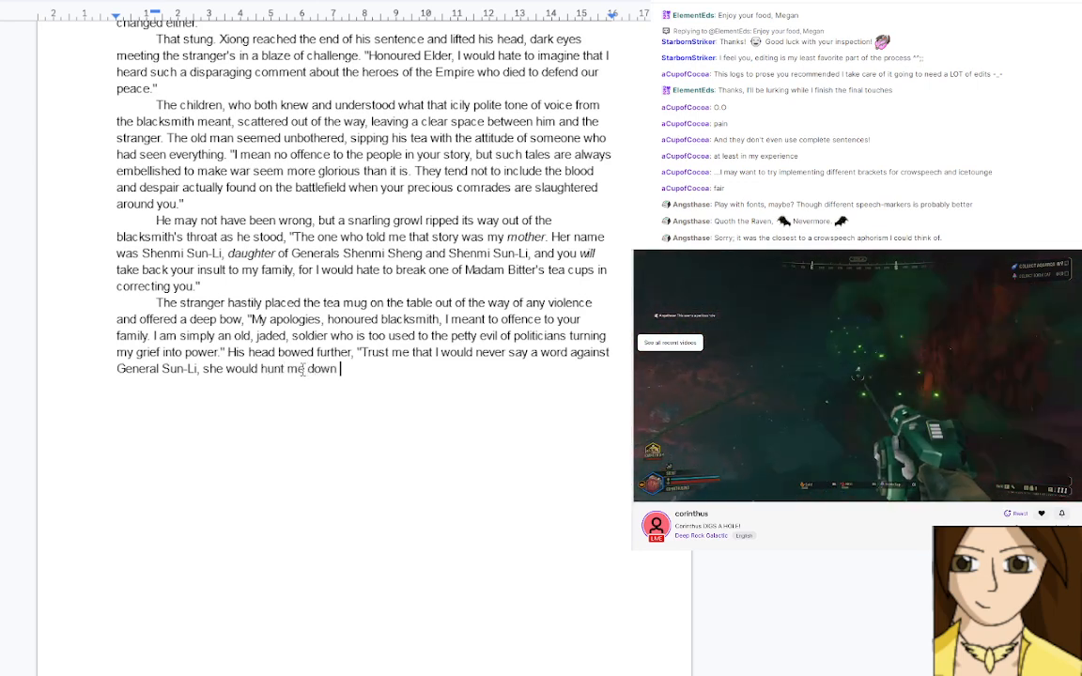
pyautogui.write('in the ')
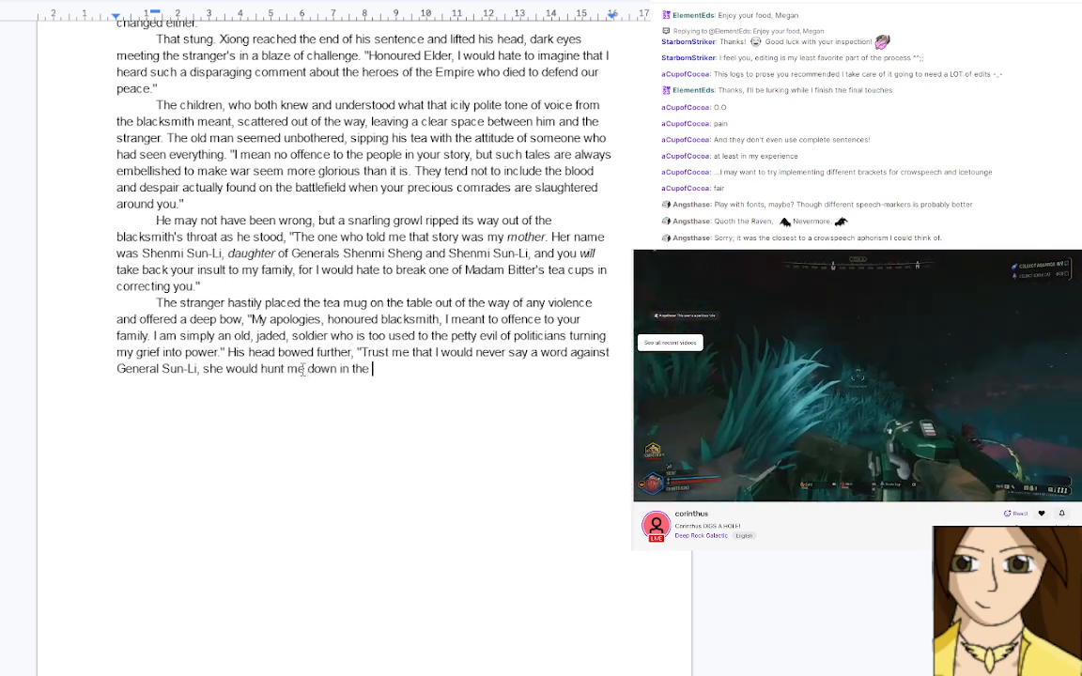
pyautogui.write('heavens ')
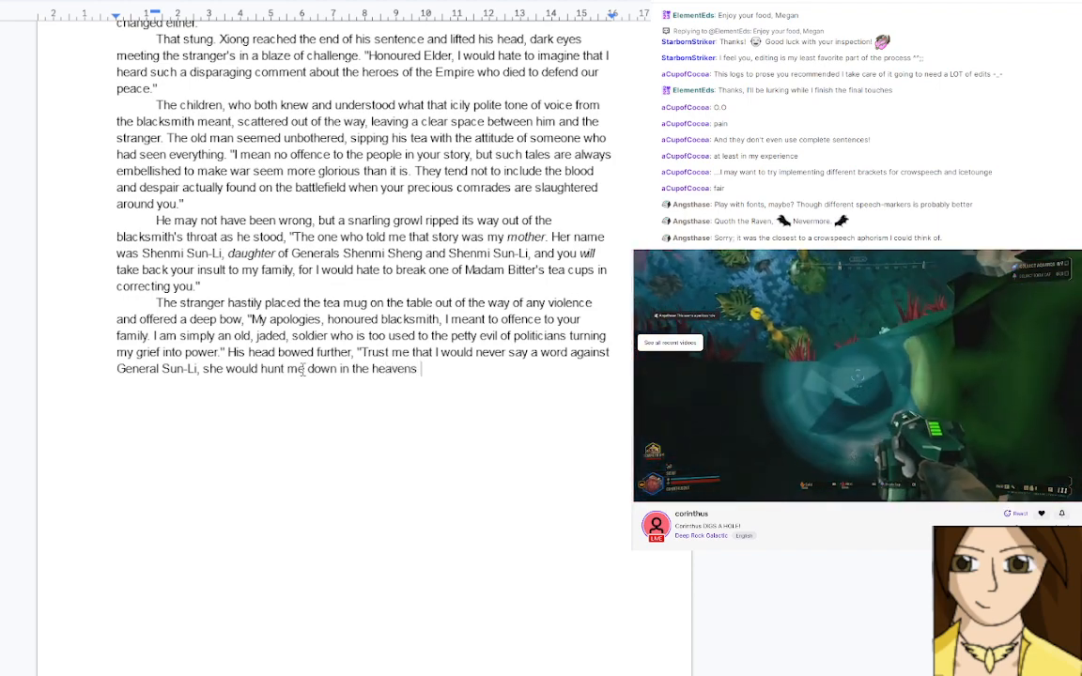
# Finish the sentence after "heavens" with "if I did." and close the stranger's quotation
pyautogui.write('if i ')
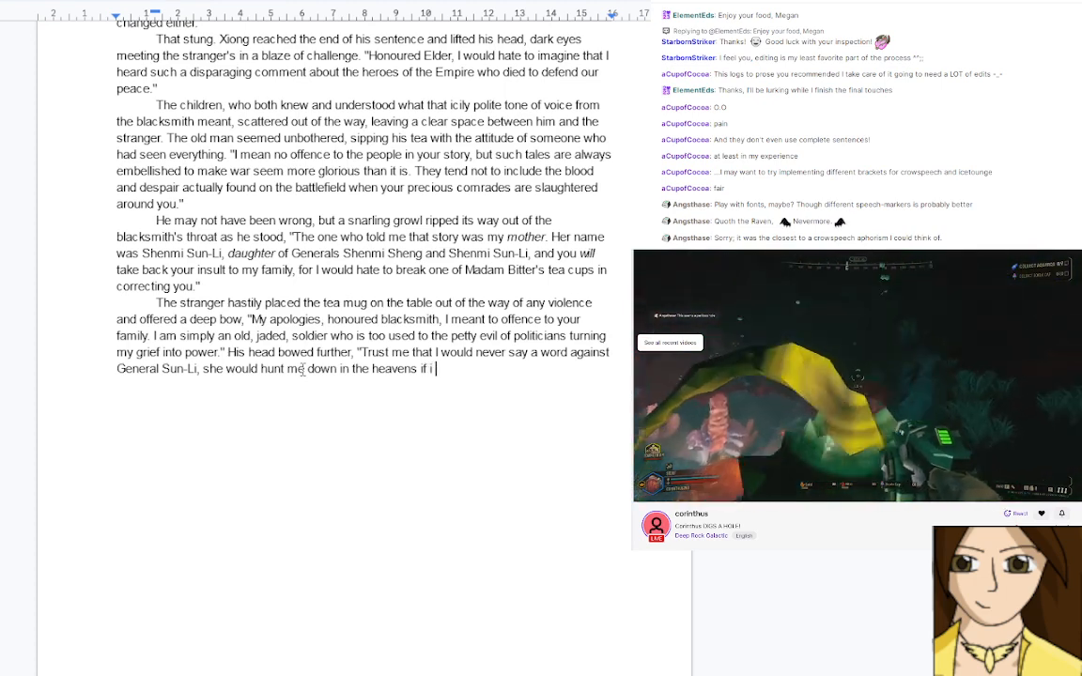
pyautogui.write('did, and I hav')
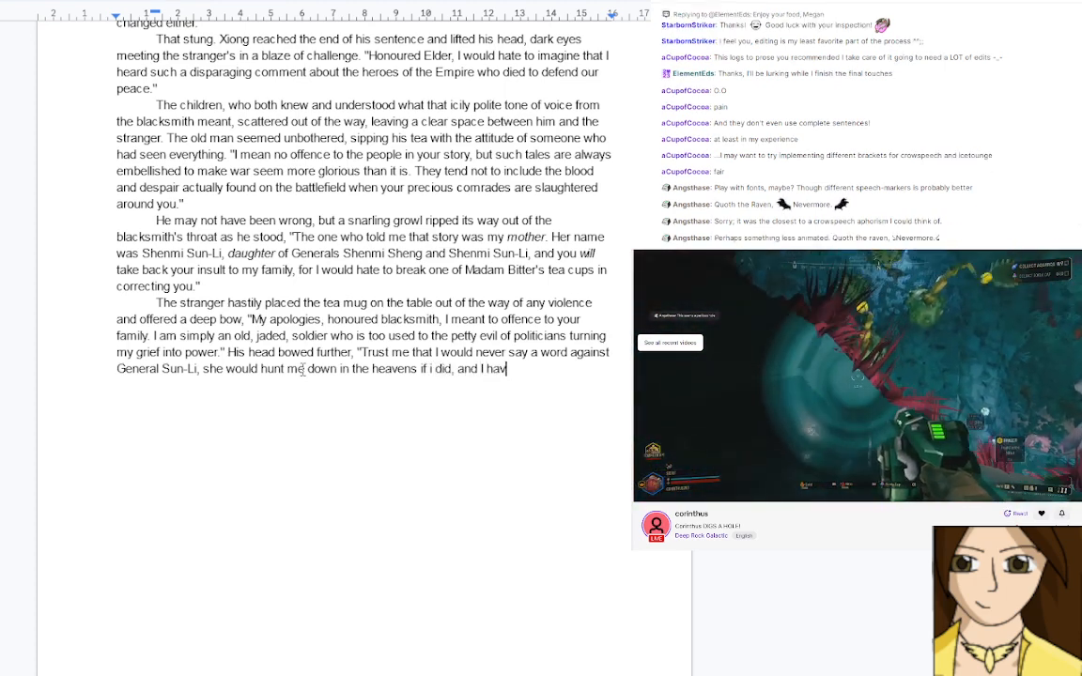
pyautogui.press('BackSpace')
pyautogui.press('BackSpace')
pyautogui.press('BackSpace')
pyautogui.press('BackSpace')
pyautogui.press('BackSpace')
pyautogui.press('BackSpace')
pyautogui.press('BackSpace')
pyautogui.press('BackSpace')
pyautogui.press('BackSpace')
pyautogui.press('BackSpace')
pyautogui.press('BackSpace')
pyautogui.press('BackSpace')
pyautogui.press('BackSpace')
pyautogui.press('BackSpace')
pyautogui.press('BackSpace')
pyautogui.press('BackSpace')
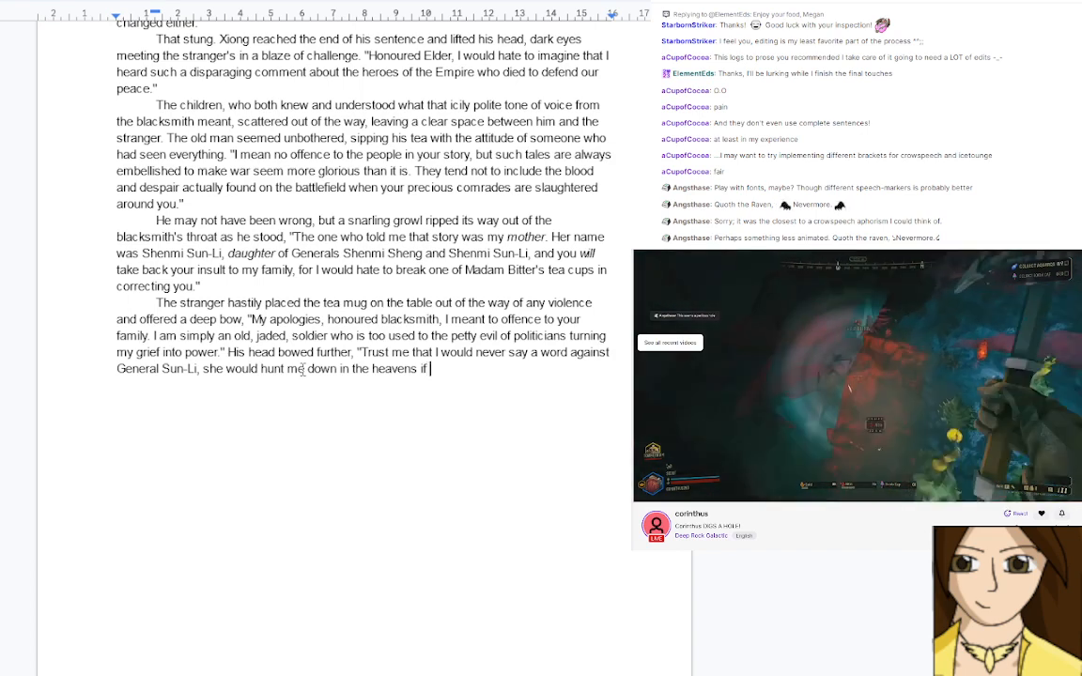
pyautogui.write('I')
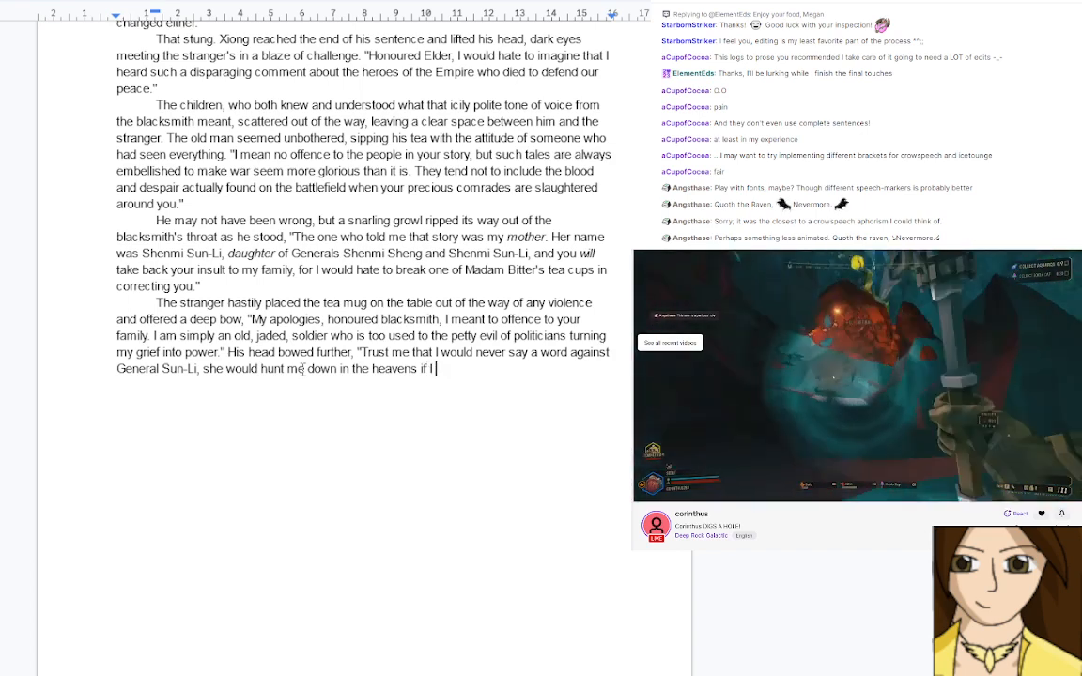
pyautogui.write(' did.')
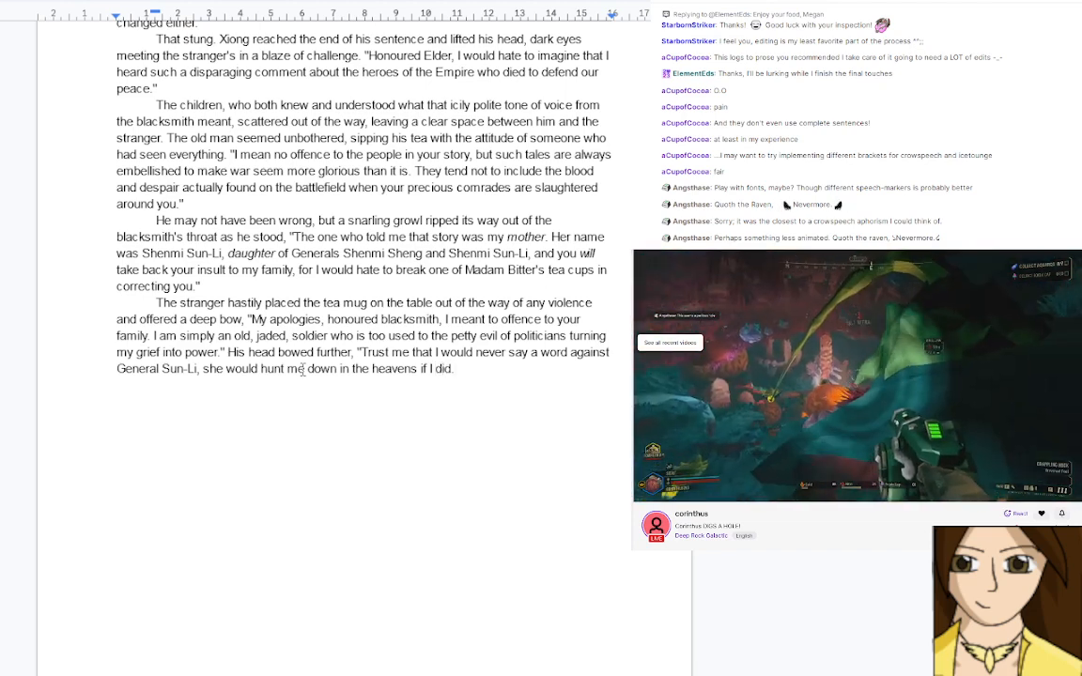
pyautogui.write('"')
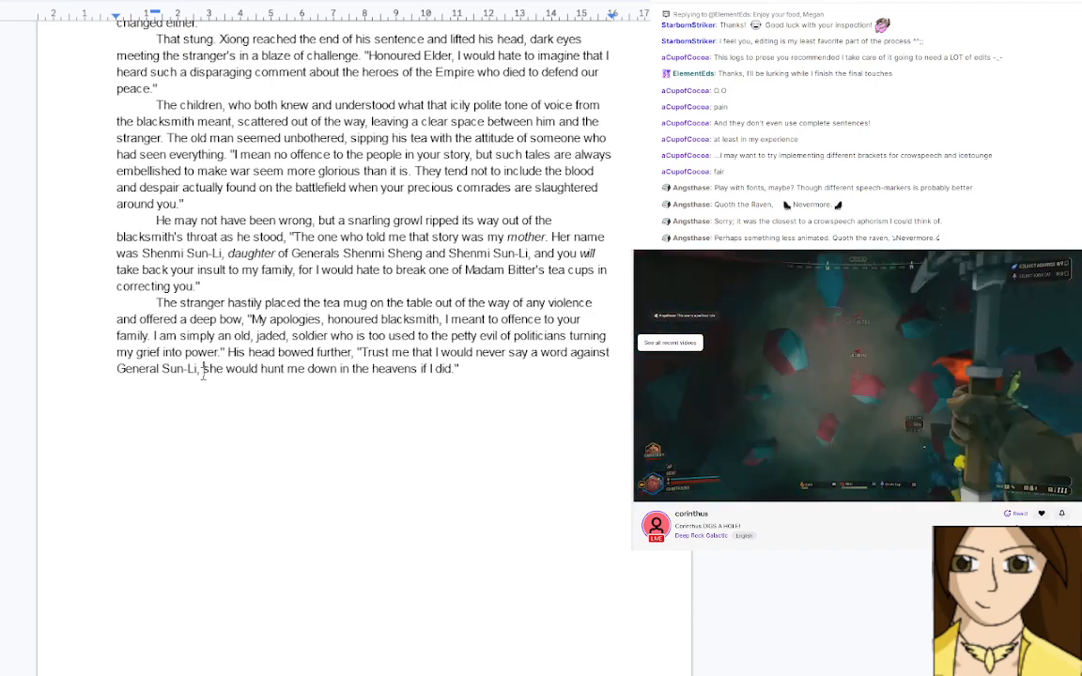
# Insert "she was the one who trained me, and" between "General Sun-Li," and "she would hunt me down"
pyautogui.press('BackSpace')
pyautogui.press('BackSpace')
pyautogui.write(', ')
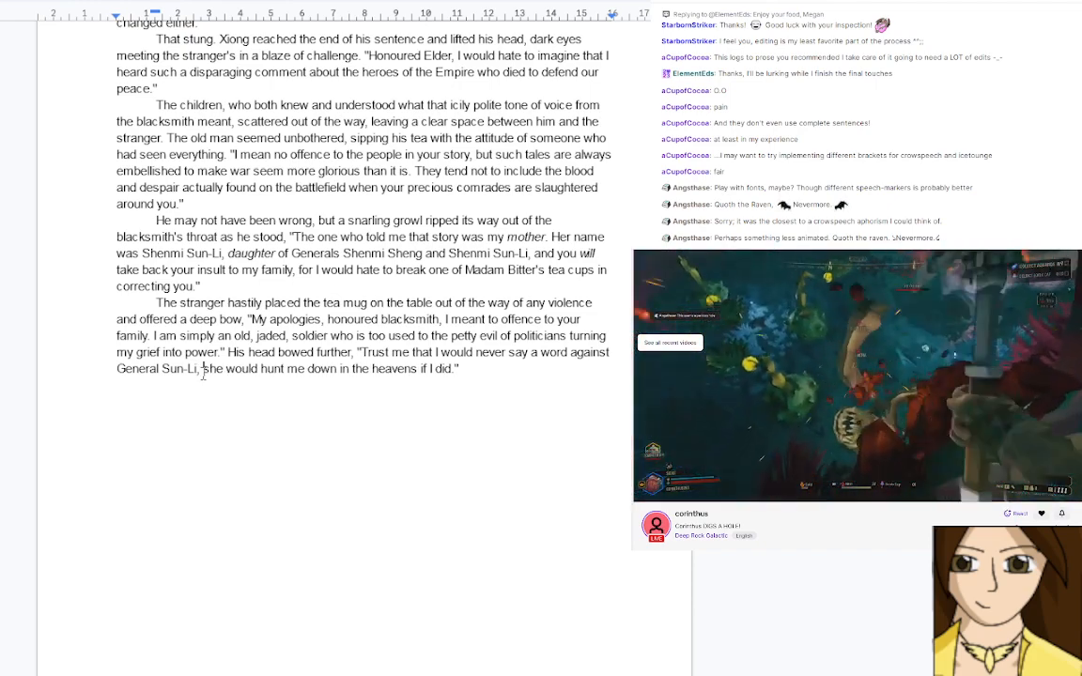
pyautogui.write('she was ')
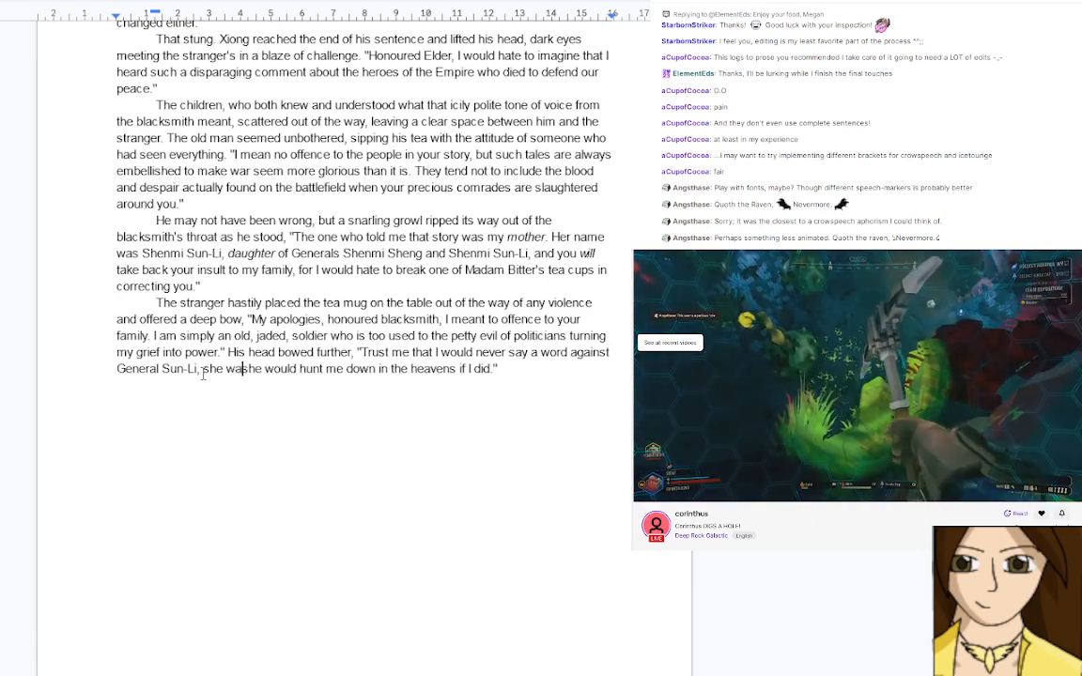
pyautogui.write('my')
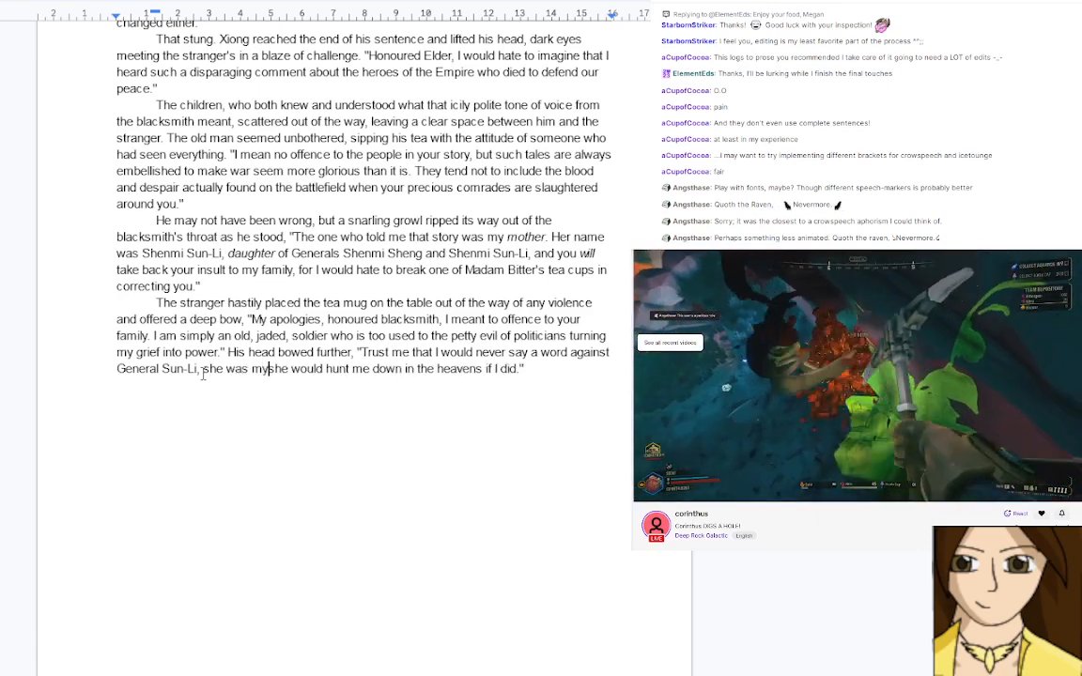
pyautogui.press('BackSpace')
pyautogui.press('BackSpace')
pyautogui.write('the ')
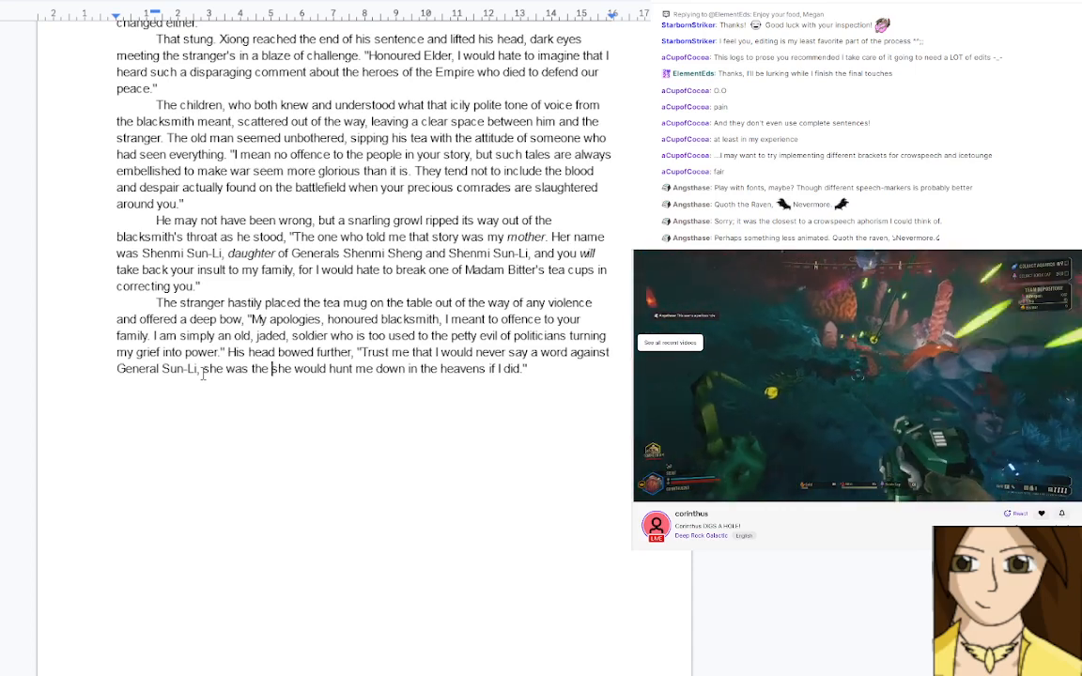
pyautogui.write('one')
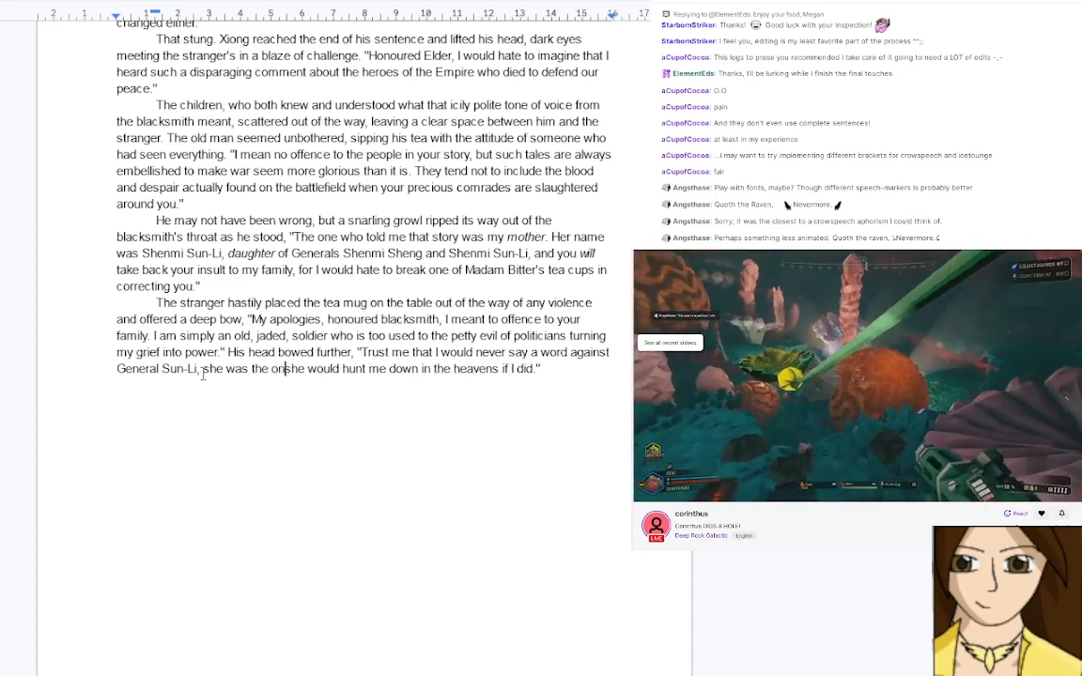
pyautogui.press('BackSpace')
pyautogui.write('who trained ')
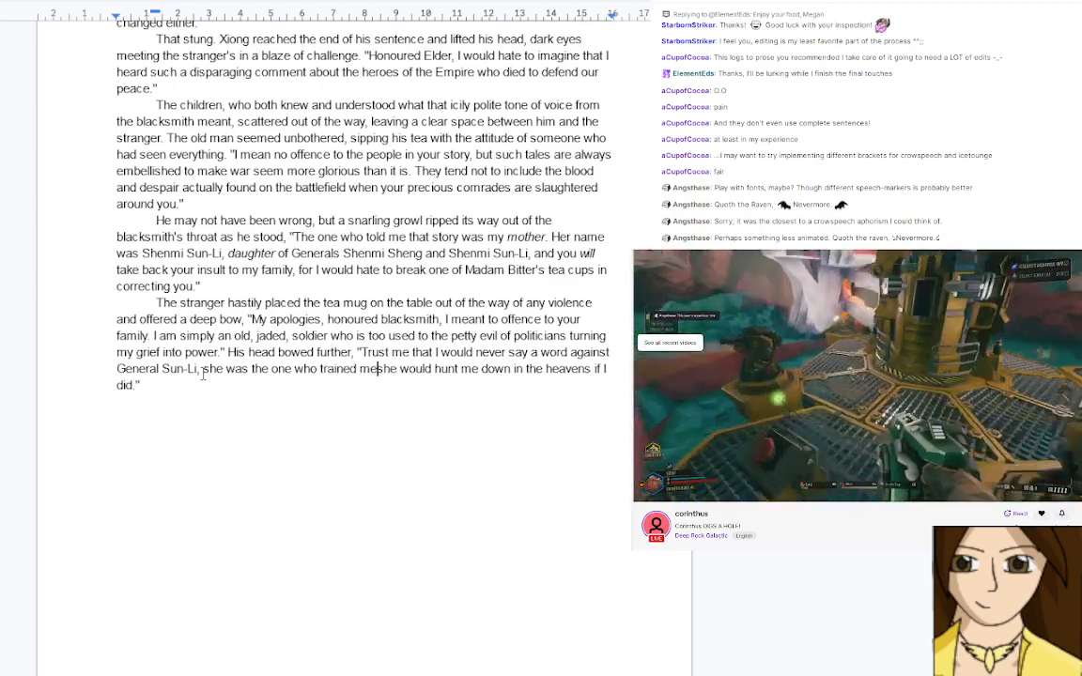
pyautogui.write('me, ')
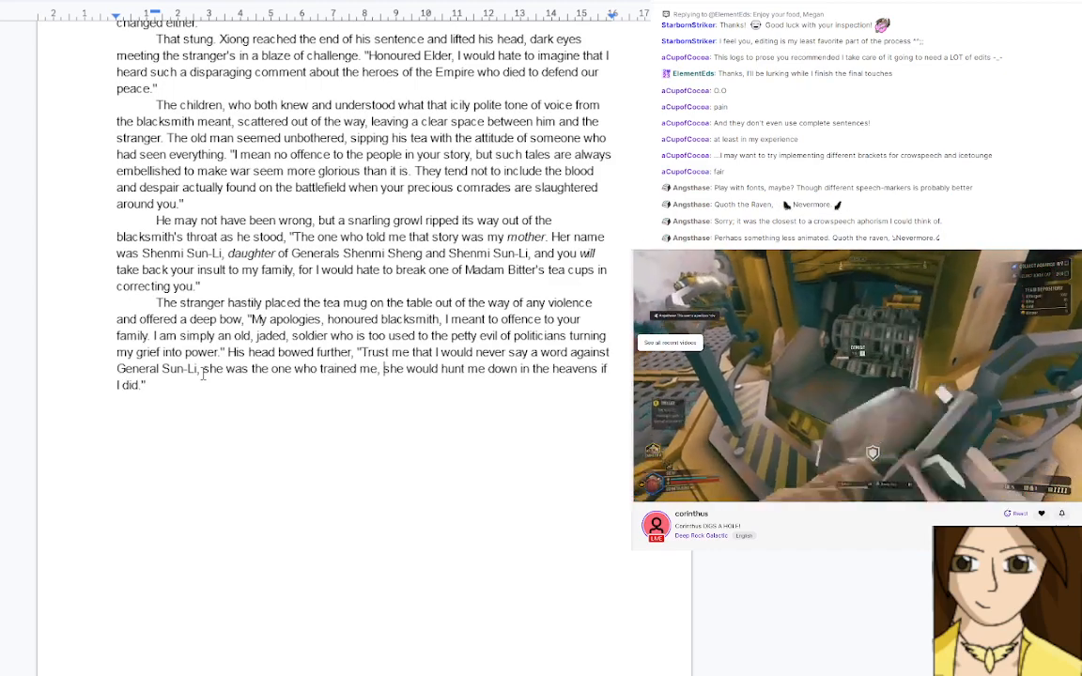
pyautogui.write('and')
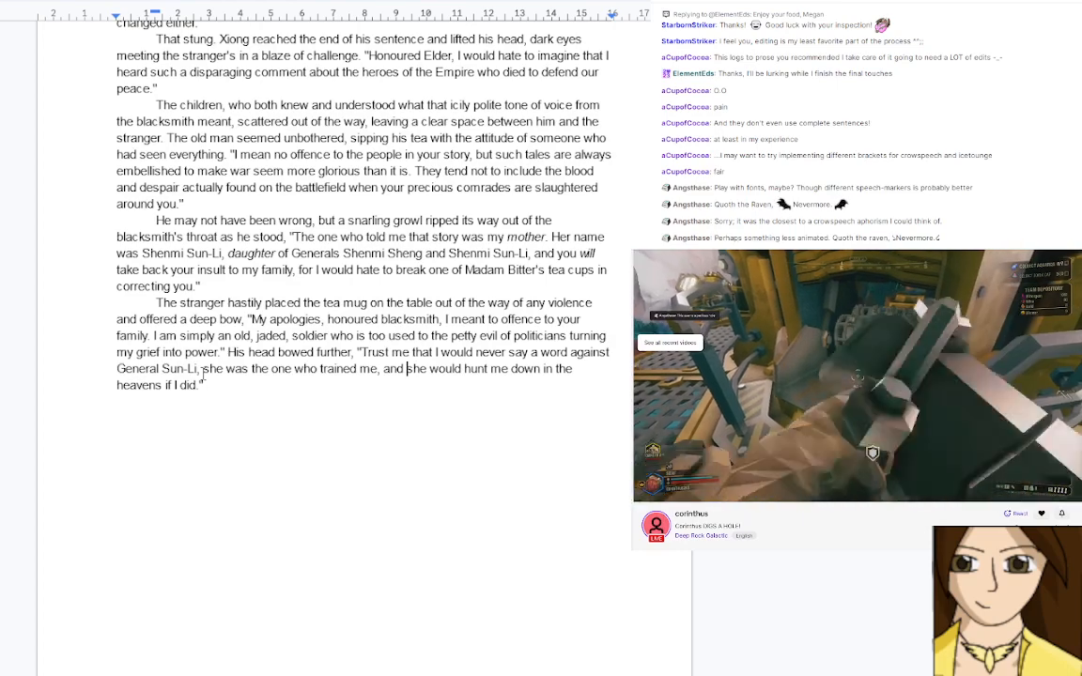
# Replace "she would hunt me down in the heavens if I did." in the stranger's quotation with "she cracked me round the back of the head"
pyautogui.click(202, 375)
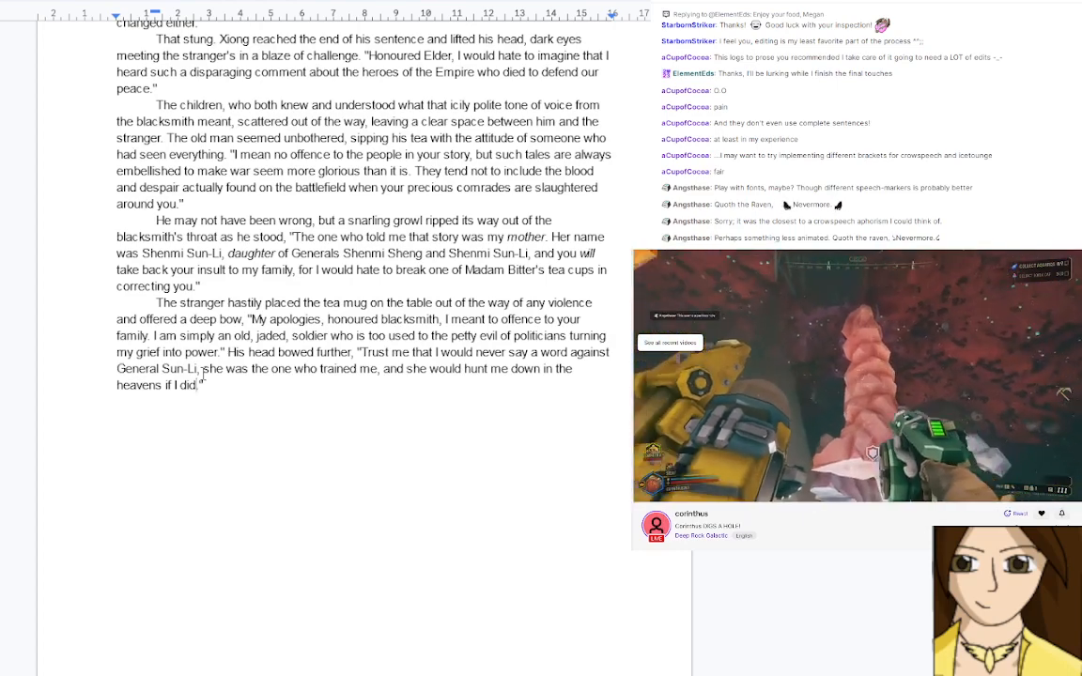
pyautogui.press('BackSpace')
pyautogui.press('BackSpace')
pyautogui.press('BackSpace')
pyautogui.press('BackSpace')
pyautogui.press('BackSpace')
pyautogui.press('BackSpace')
pyautogui.press('BackSpace')
pyautogui.press('BackSpace')
pyautogui.press('BackSpace')
pyautogui.press('BackSpace')
pyautogui.press('BackSpace')
pyautogui.press('BackSpace')
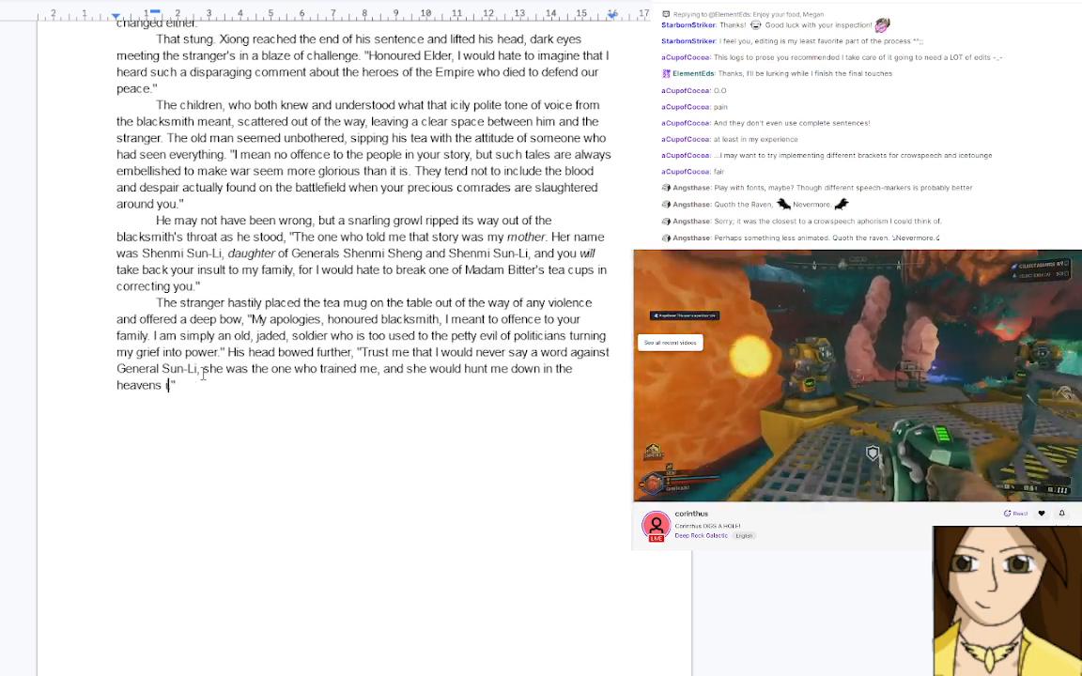
pyautogui.press('BackSpace')
pyautogui.press('BackSpace')
pyautogui.press('BackSpace')
pyautogui.press('BackSpace')
pyautogui.press('BackSpace')
pyautogui.press('BackSpace')
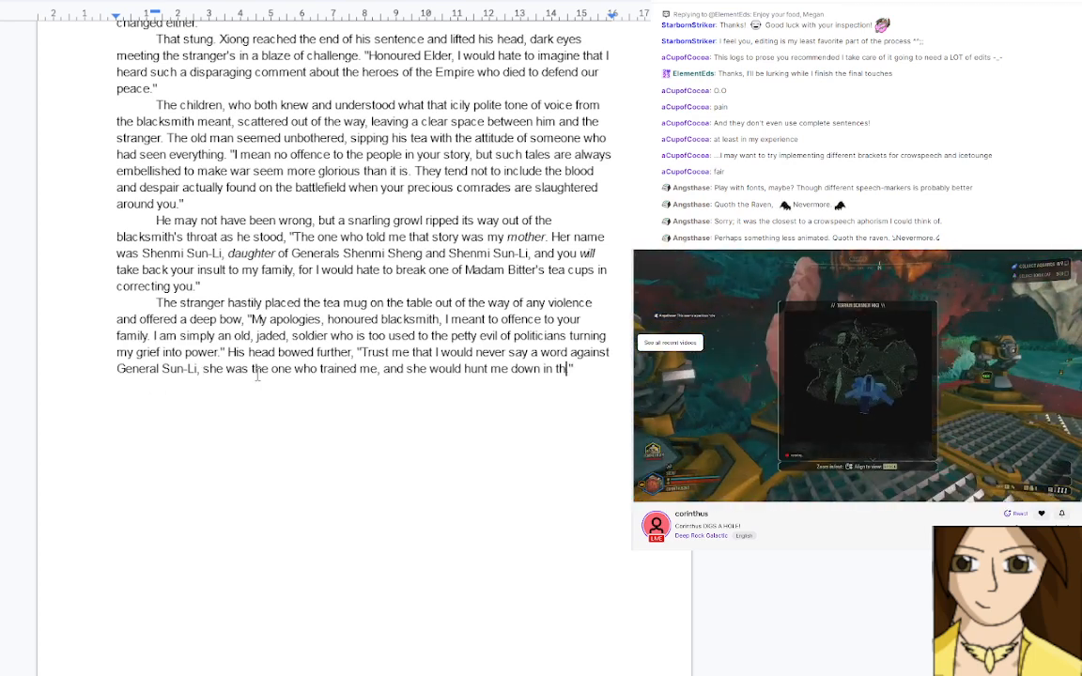
pyautogui.moveTo(406, 368); pyautogui.dragTo(567, 370)
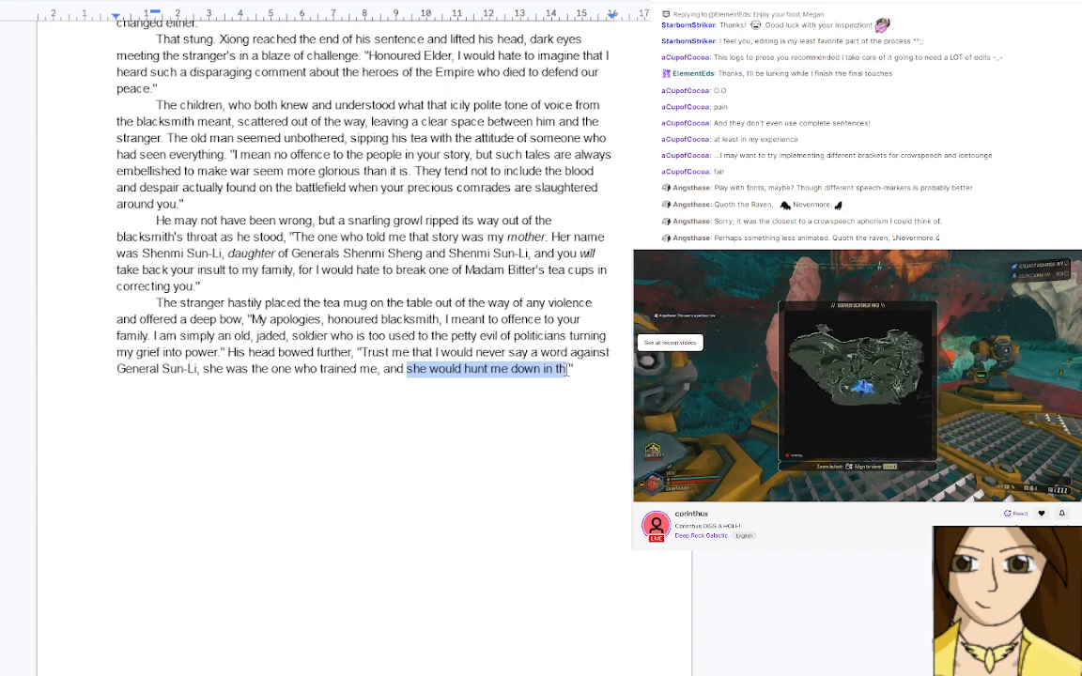
pyautogui.write('she ')
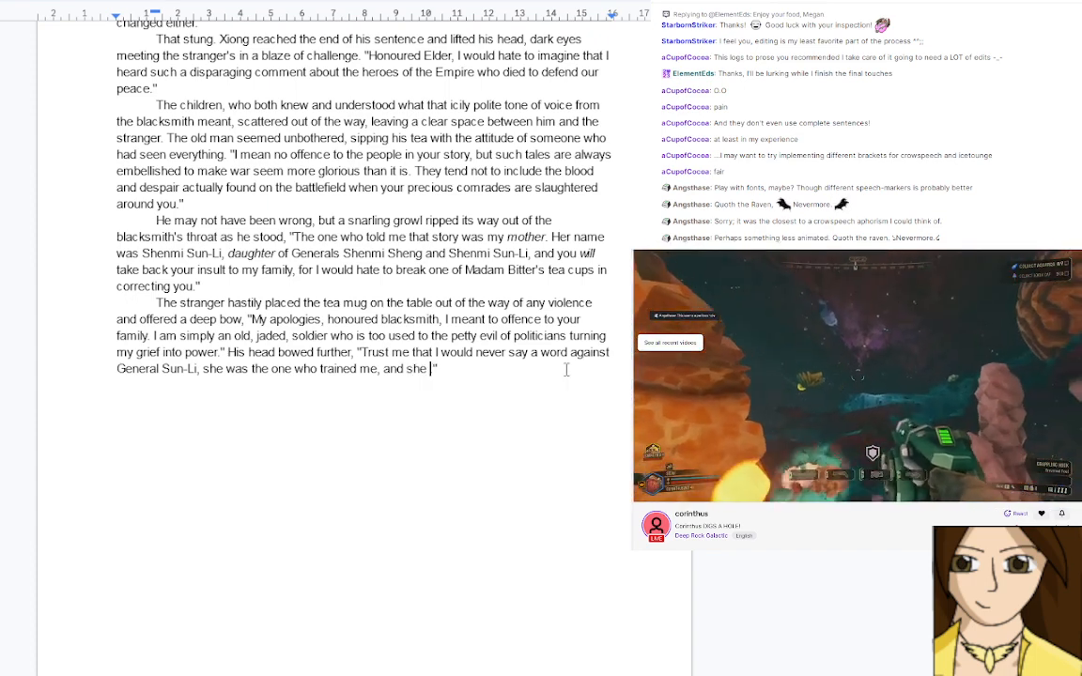
pyautogui.write('cracked ')
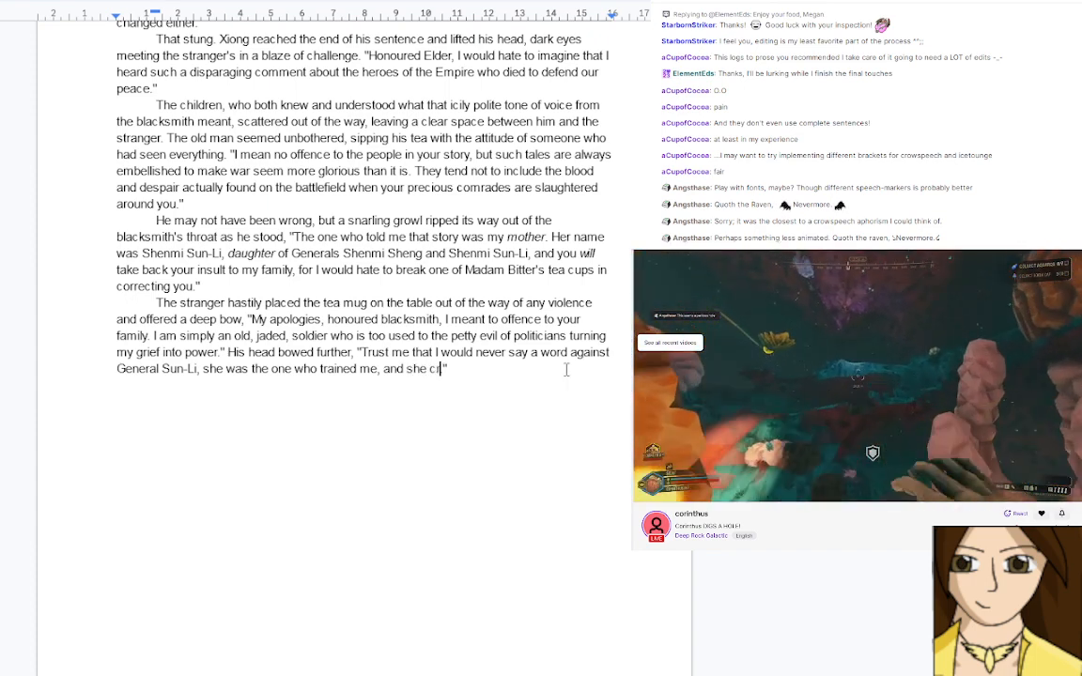
pyautogui.write('me round the ')
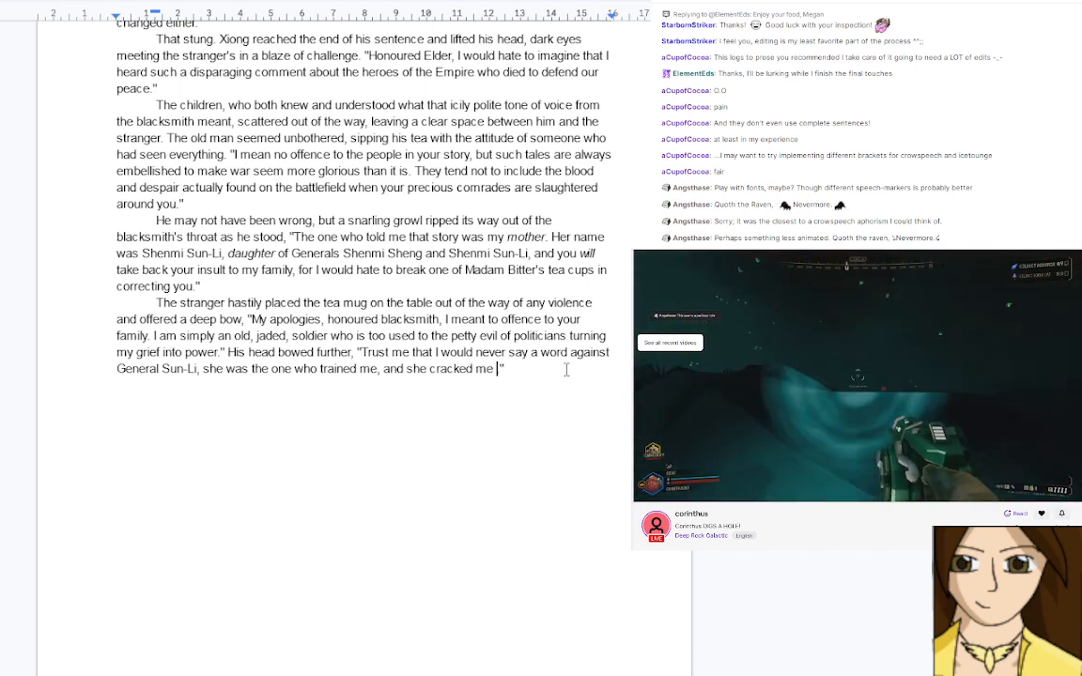
pyautogui.write('back of the ')
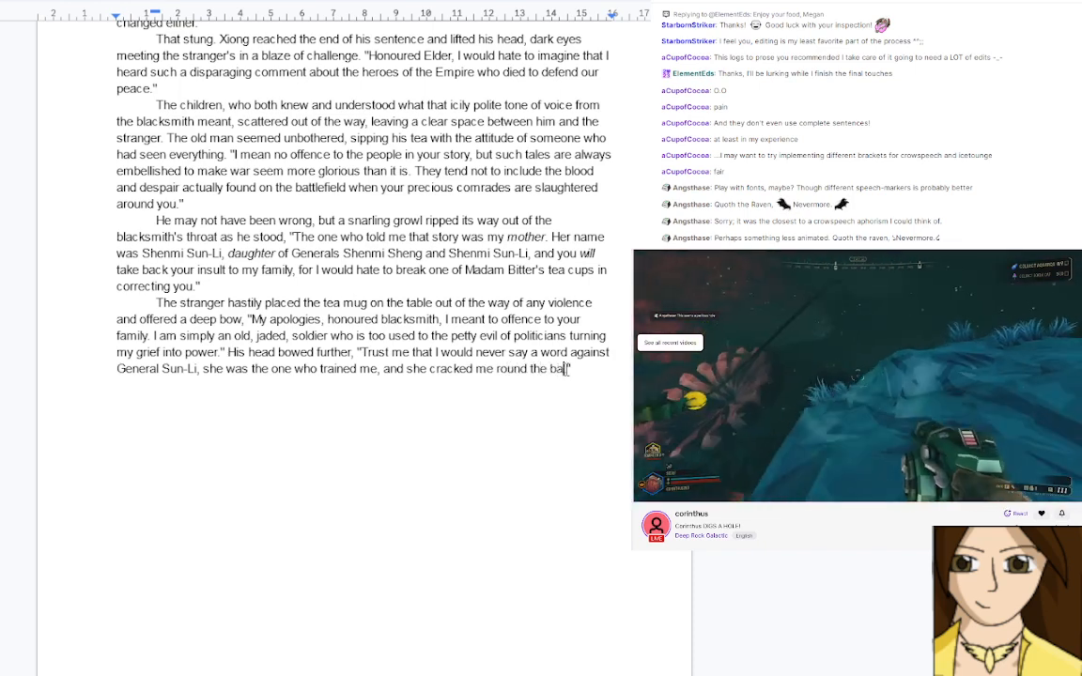
pyautogui.write('head ')
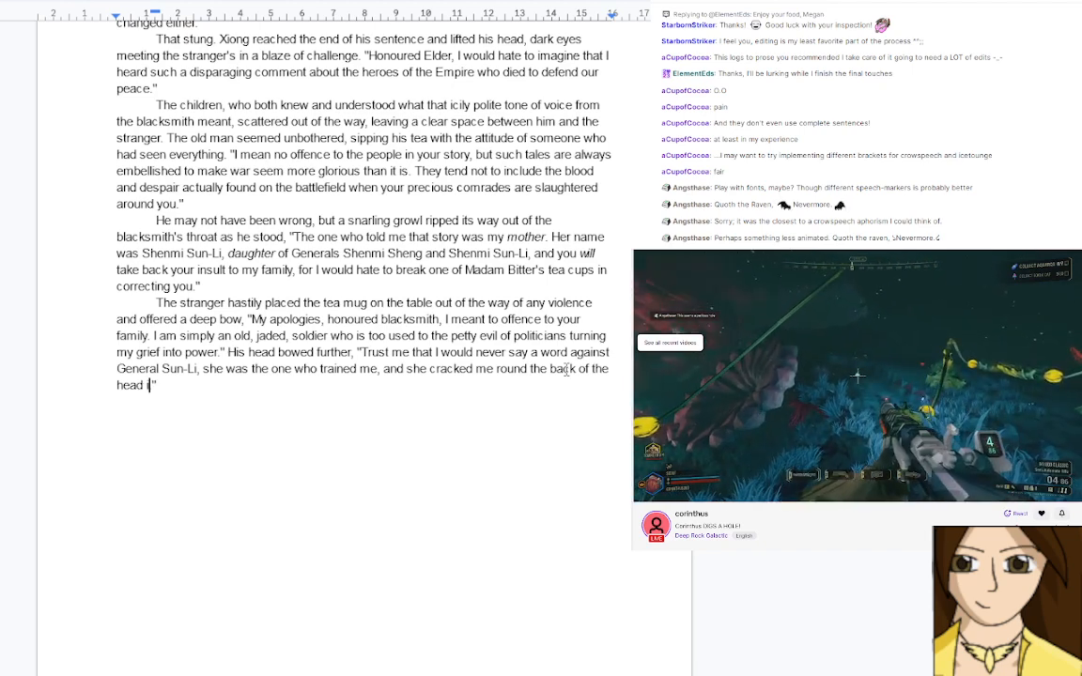
# Continue the stranger's sentence after "the back of the head" with "enough with her spear in training"
pyautogui.write('enough with a sp')
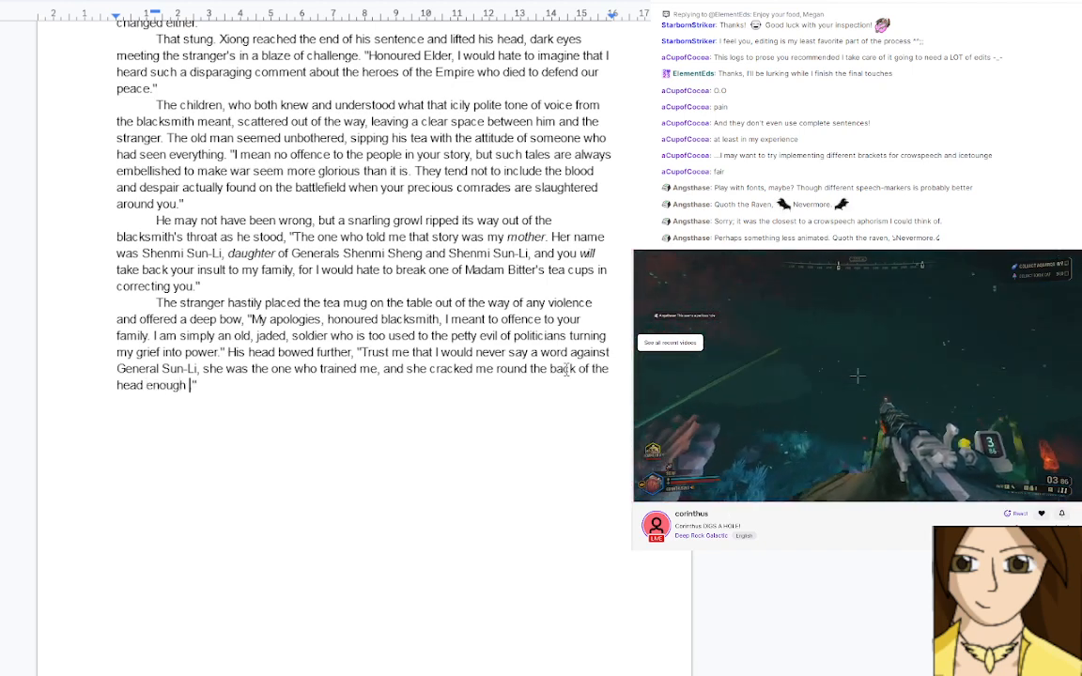
pyautogui.write('l')
pyautogui.press('BackSpace')
pyautogui.press('BackSpace')
pyautogui.press('BackSpace')
pyautogui.press('BackSpace')
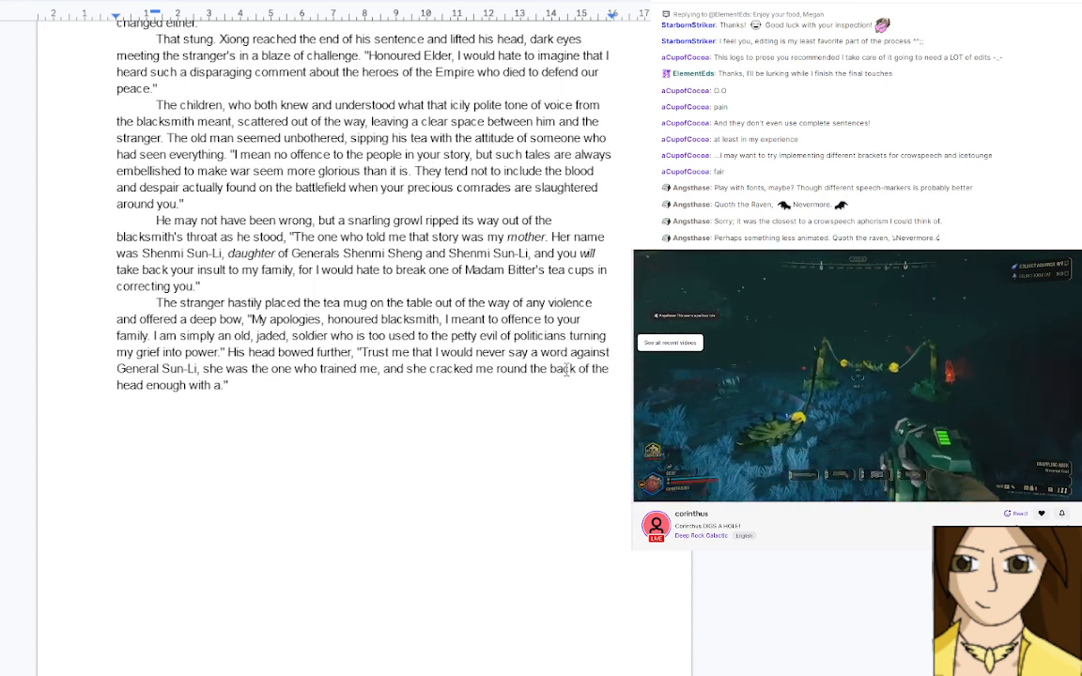
pyautogui.press('BackSpace')
pyautogui.write('her ')
pyautogui.write('spear in tra')
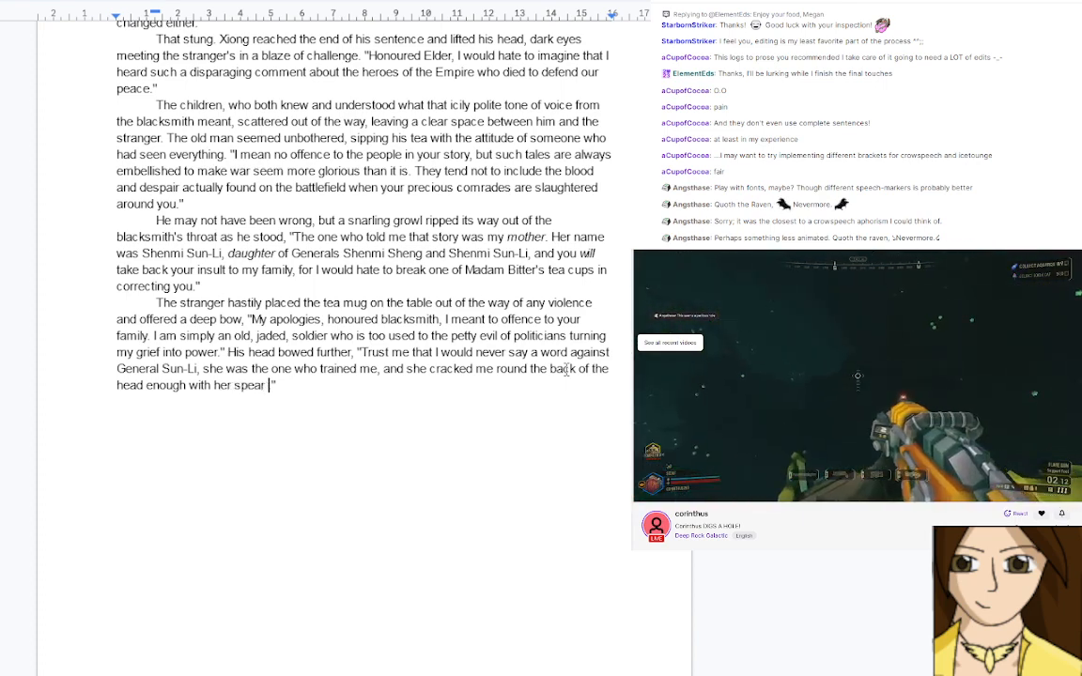
# Finish the stranger's sentence with "that I don't want to receive it again in the Heavens." inside the closing quotation mark
pyautogui.write('ining that I do')
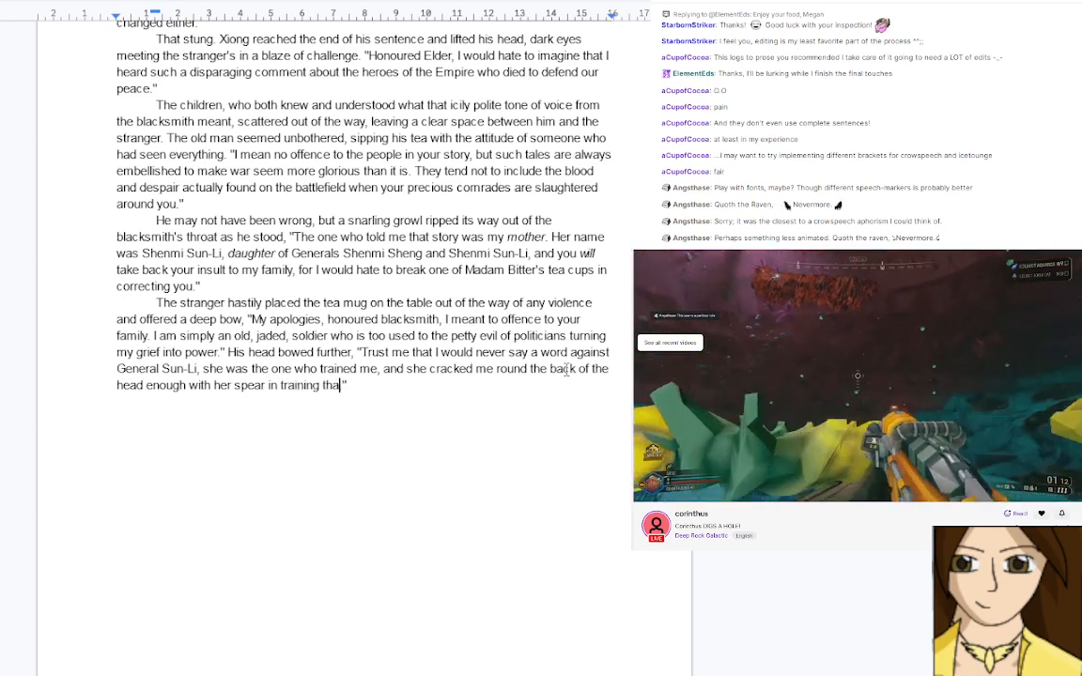
pyautogui.write("n' want ")
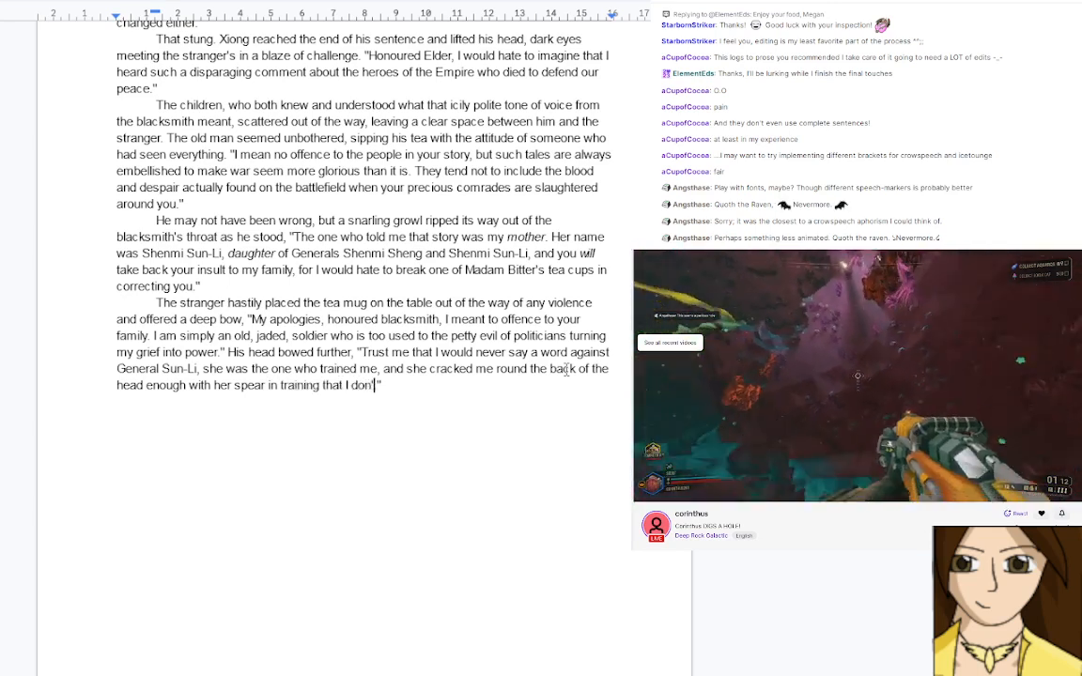
pyautogui.write('to receive ')
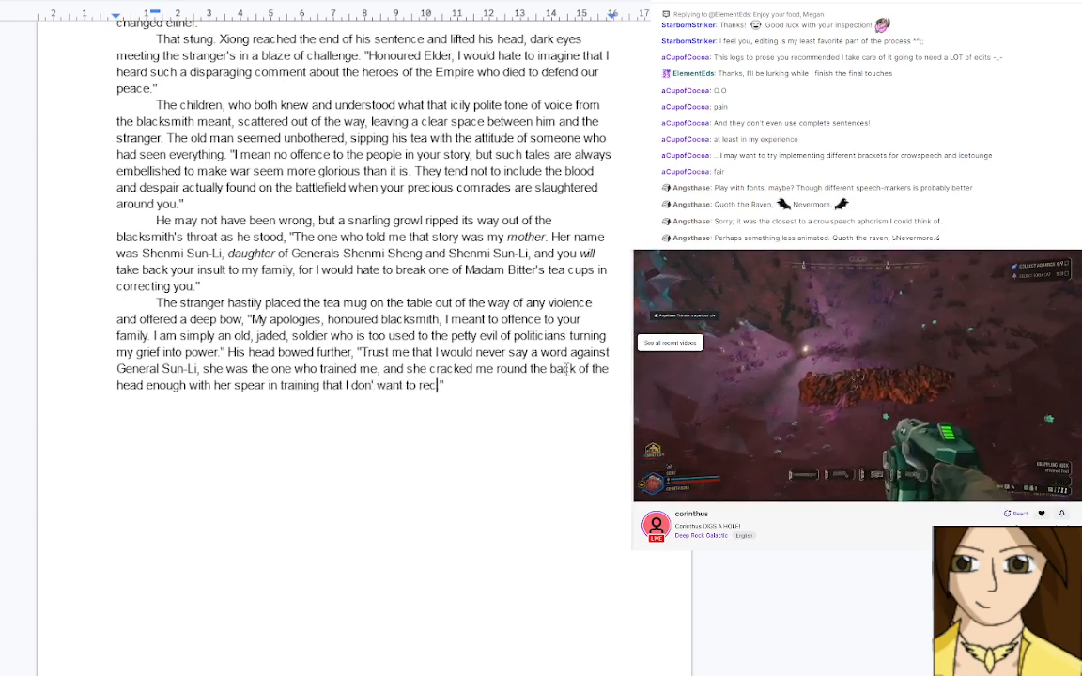
pyautogui.write('it again in the')
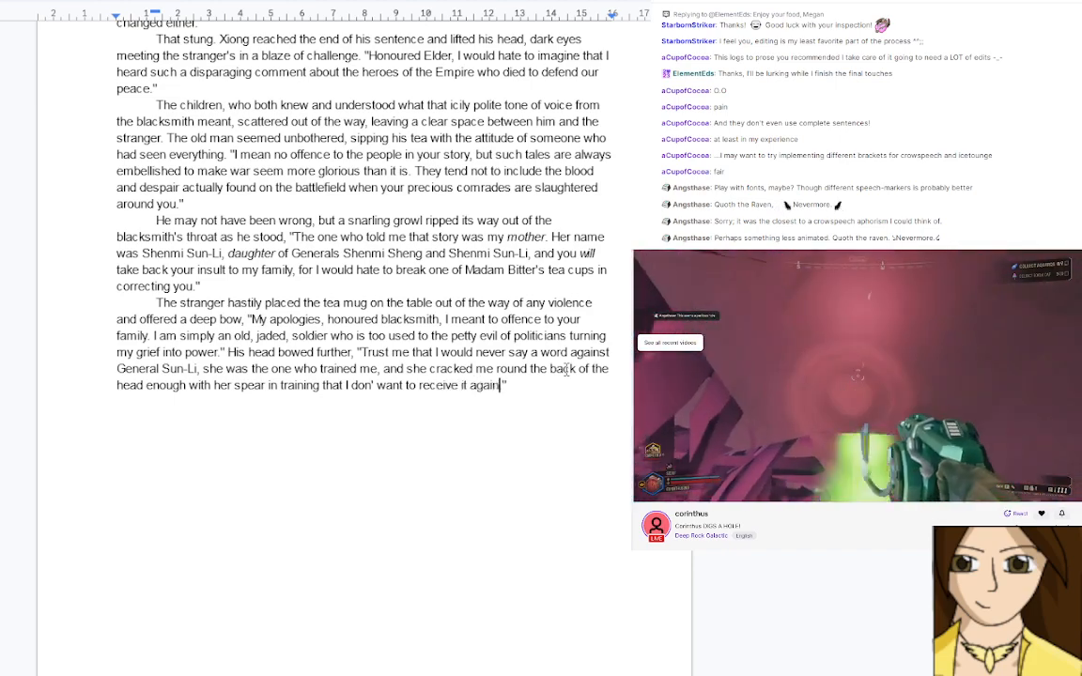
pyautogui.write(' Heavens')
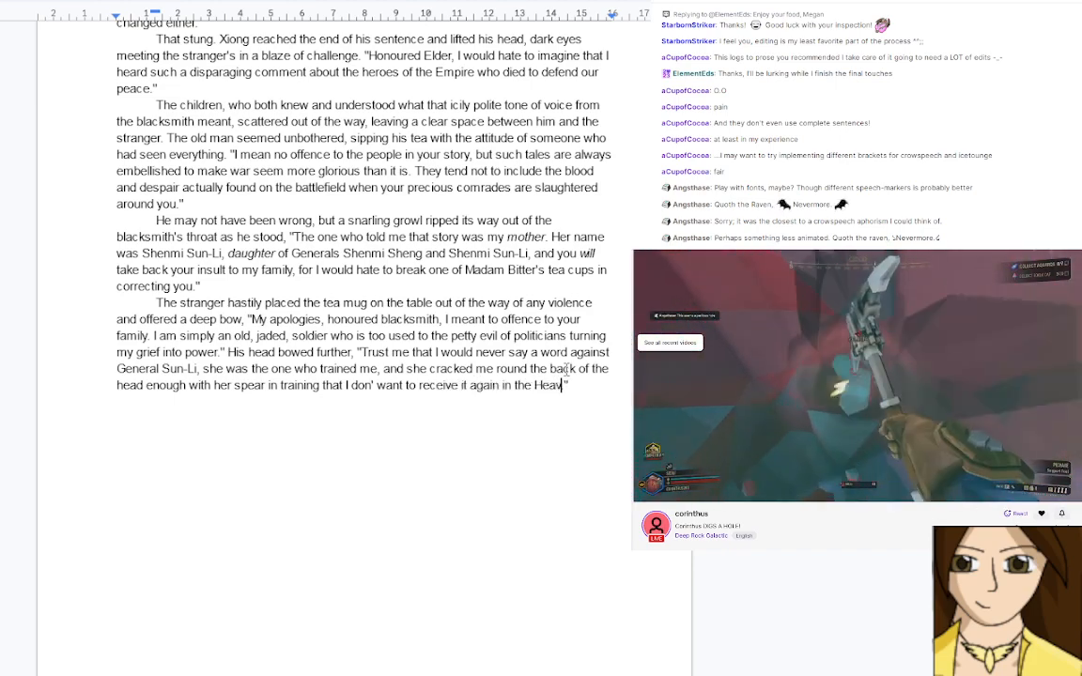
pyautogui.press('BackSpace')
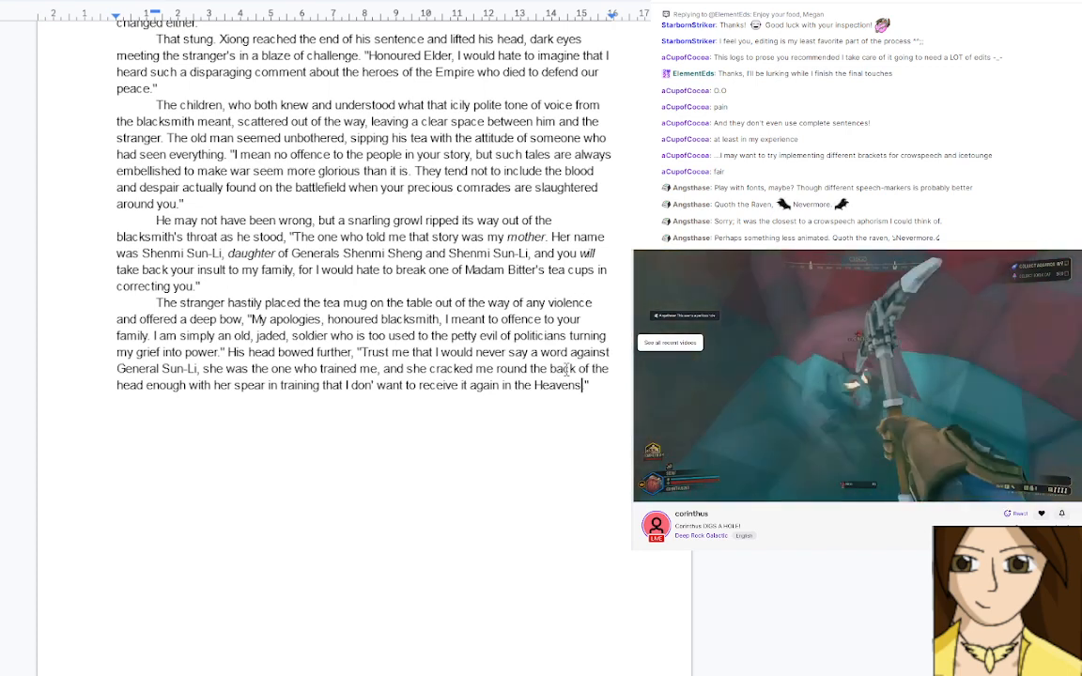
pyautogui.write('.')
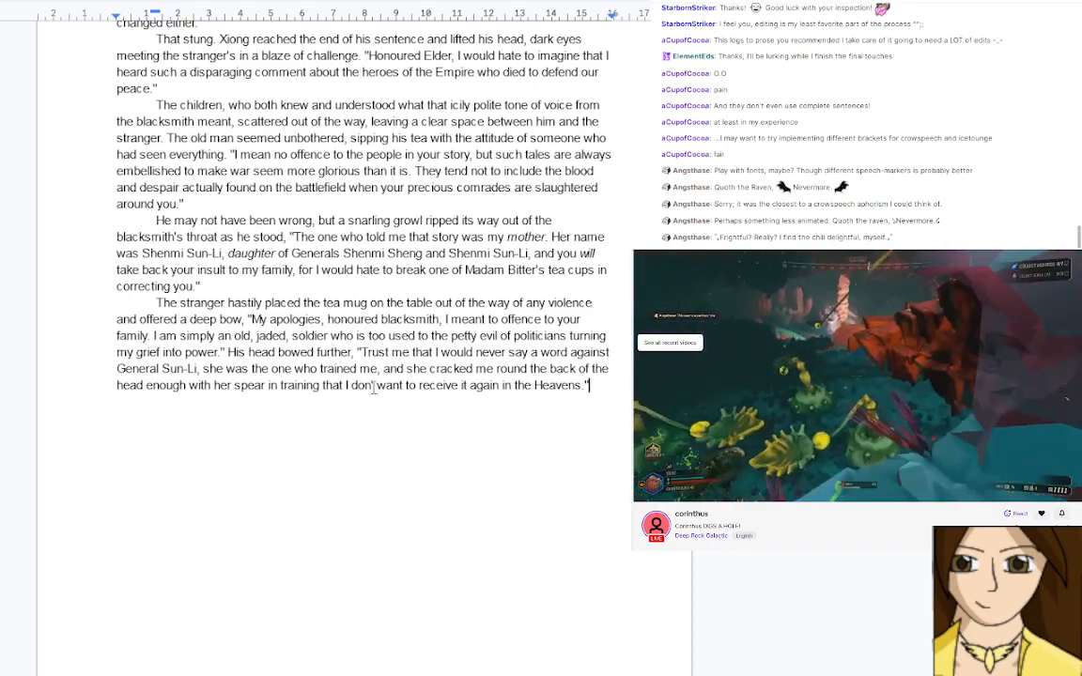
pyautogui.write("'t")
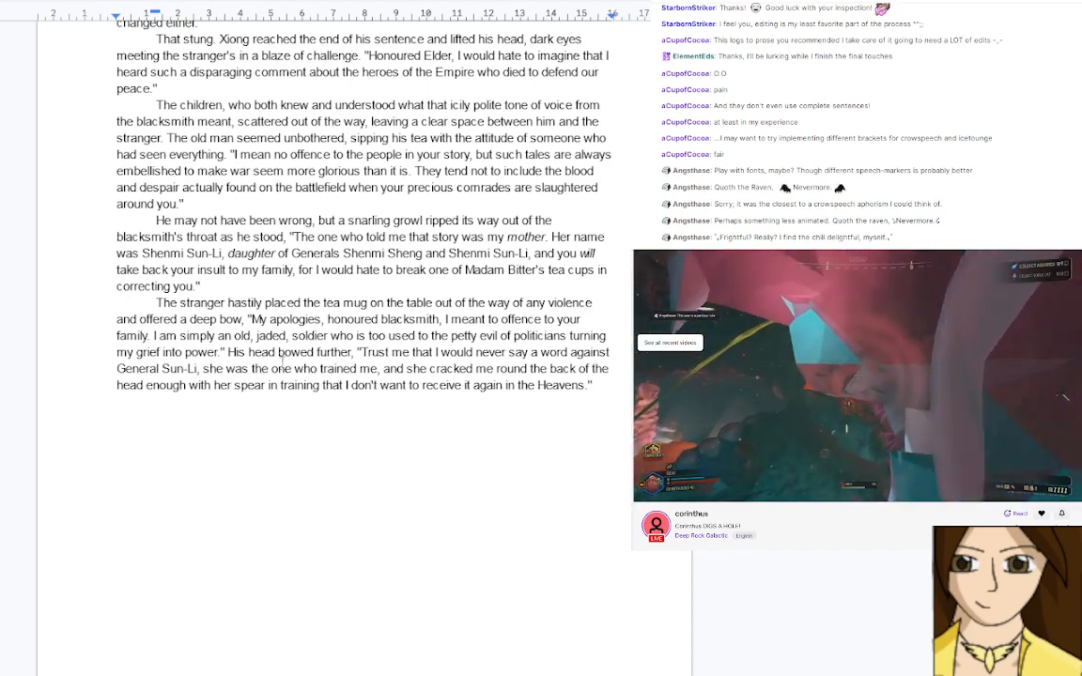
# End the sentence at "General Sun-Li.", capitalise the following "She", and start a new paragraph after the stranger's quotation
pyautogui.click(200, 368)
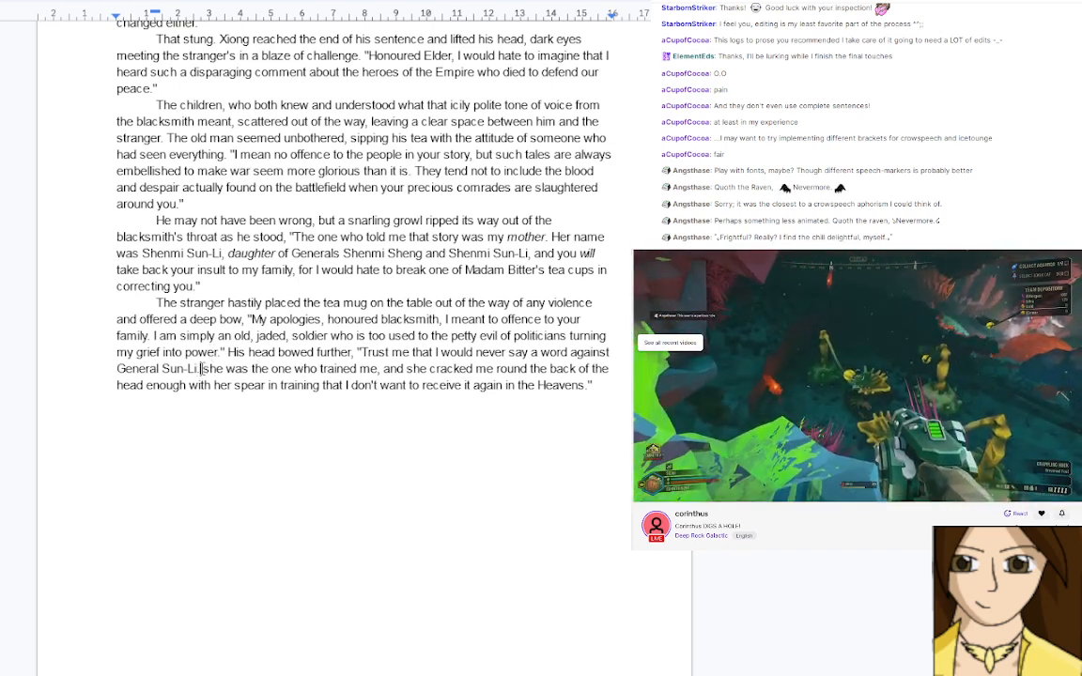
pyautogui.press('Right')
pyautogui.press('Delete')
pyautogui.write('S')
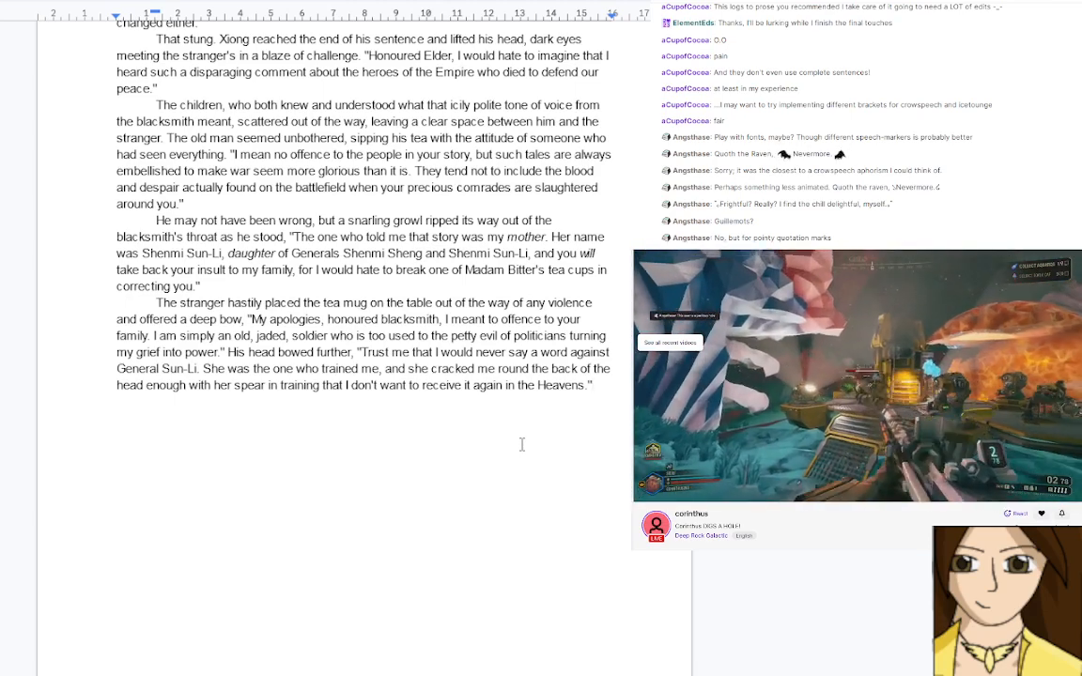
pyautogui.press('Return')
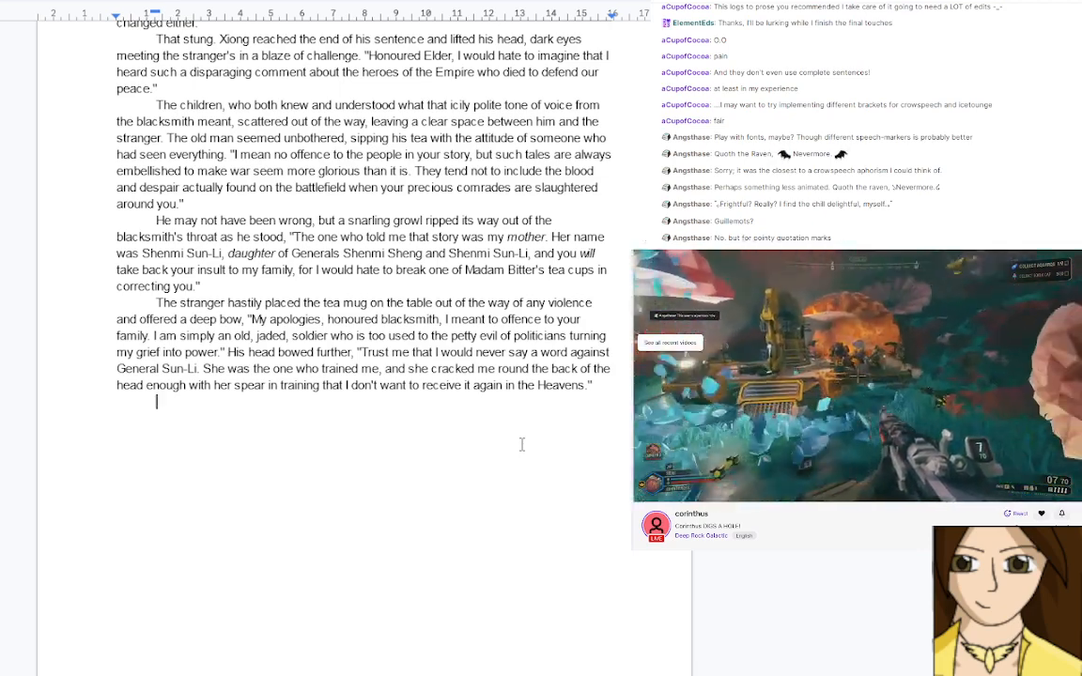
pyautogui.write('Xiong')
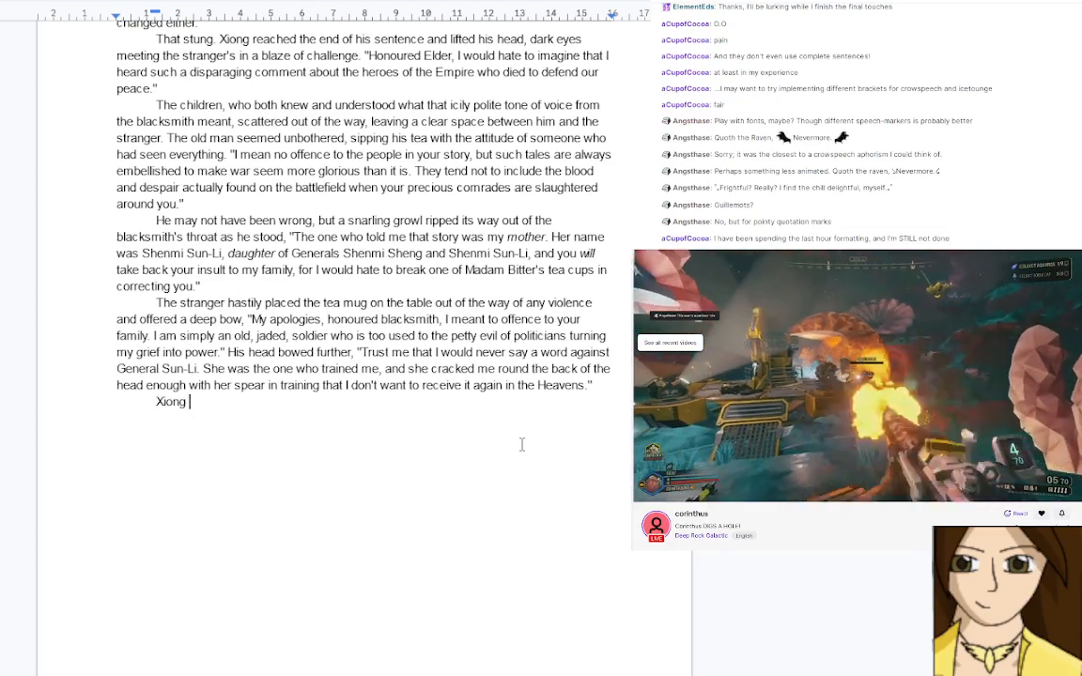
pyautogui.press('BackSpace')
pyautogui.press('BackSpace')
pyautogui.press('BackSpace')
pyautogui.press('BackSpace')
pyautogui.press('BackSpace')
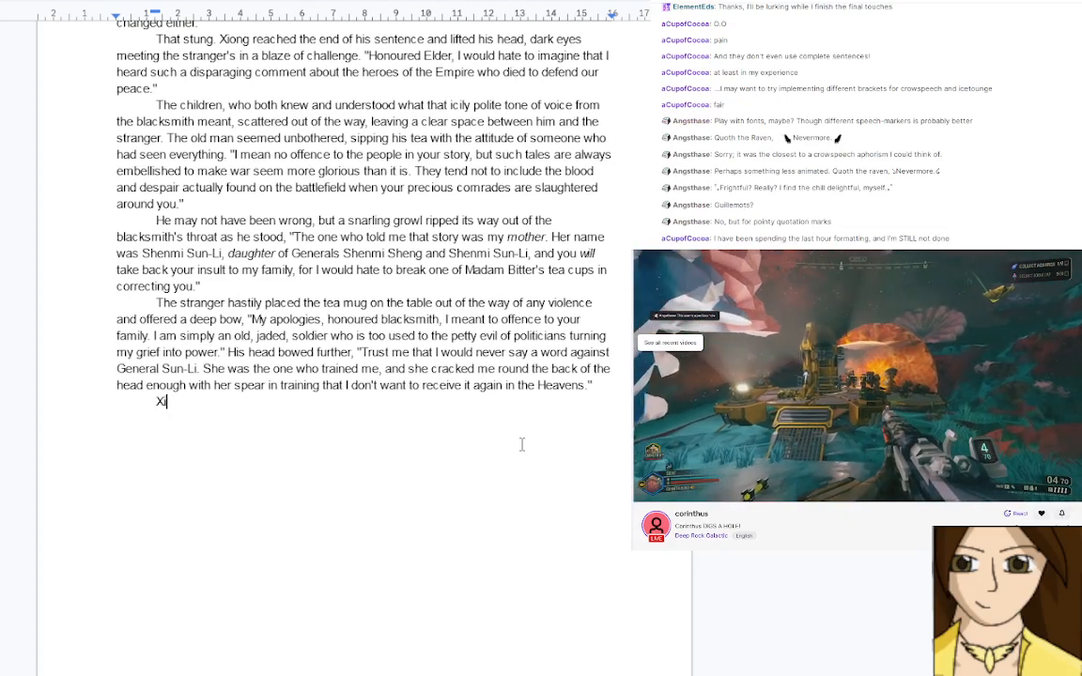
# Begin the new paragraph with "The monk swiftly spoke up to try and"
pyautogui.write('The m')
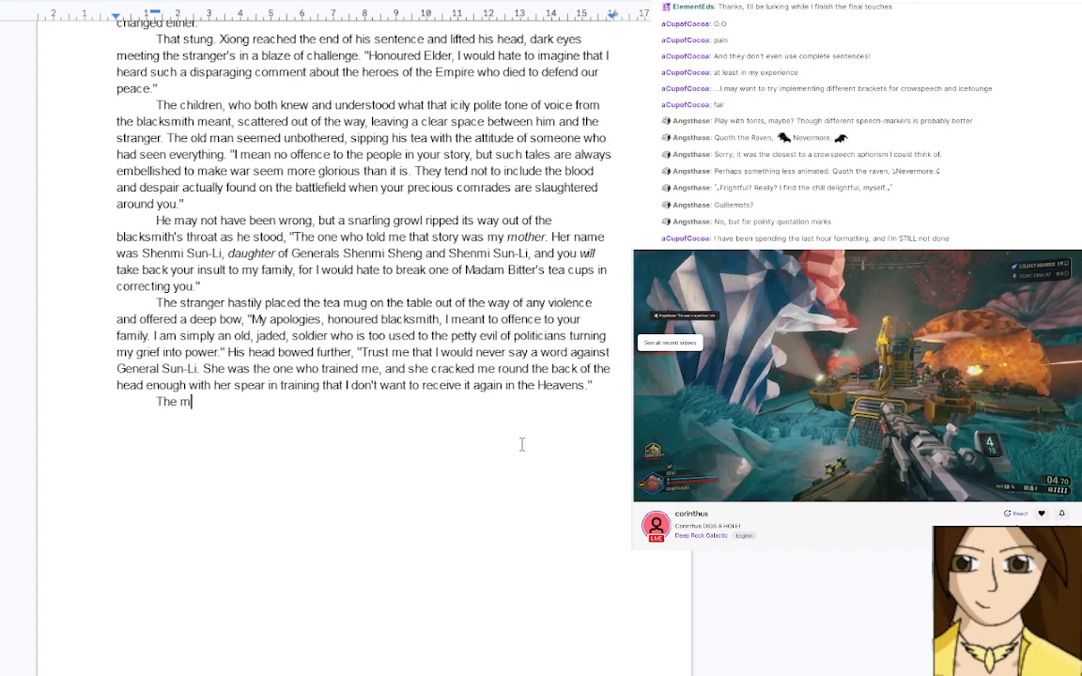
pyautogui.write('onk sw')
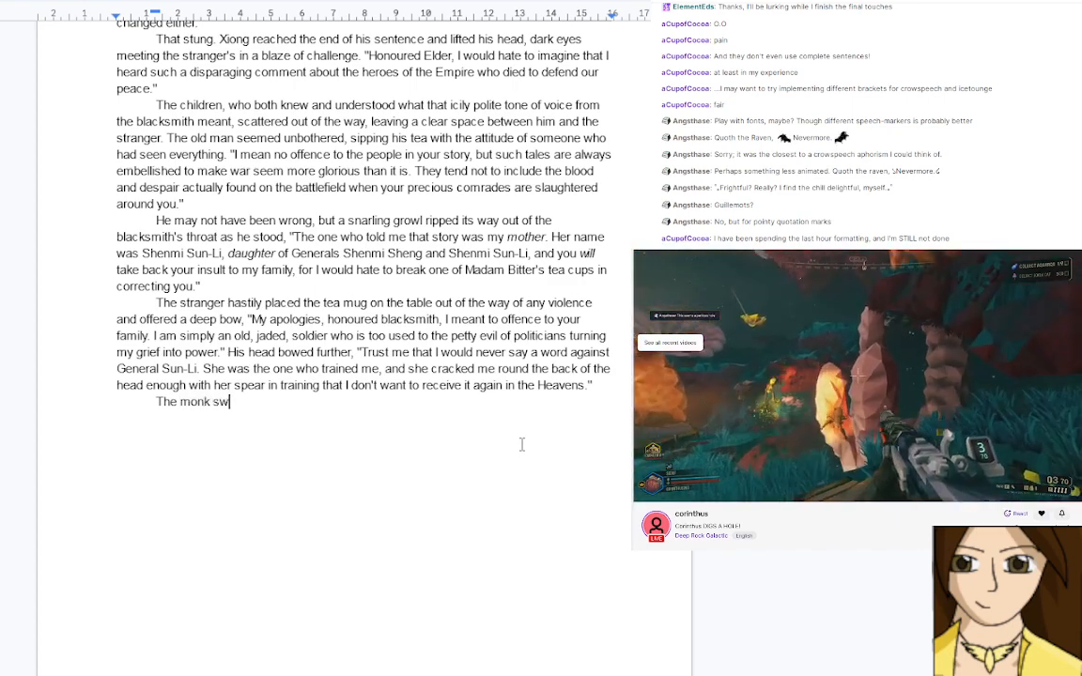
pyautogui.write('iftly stood')
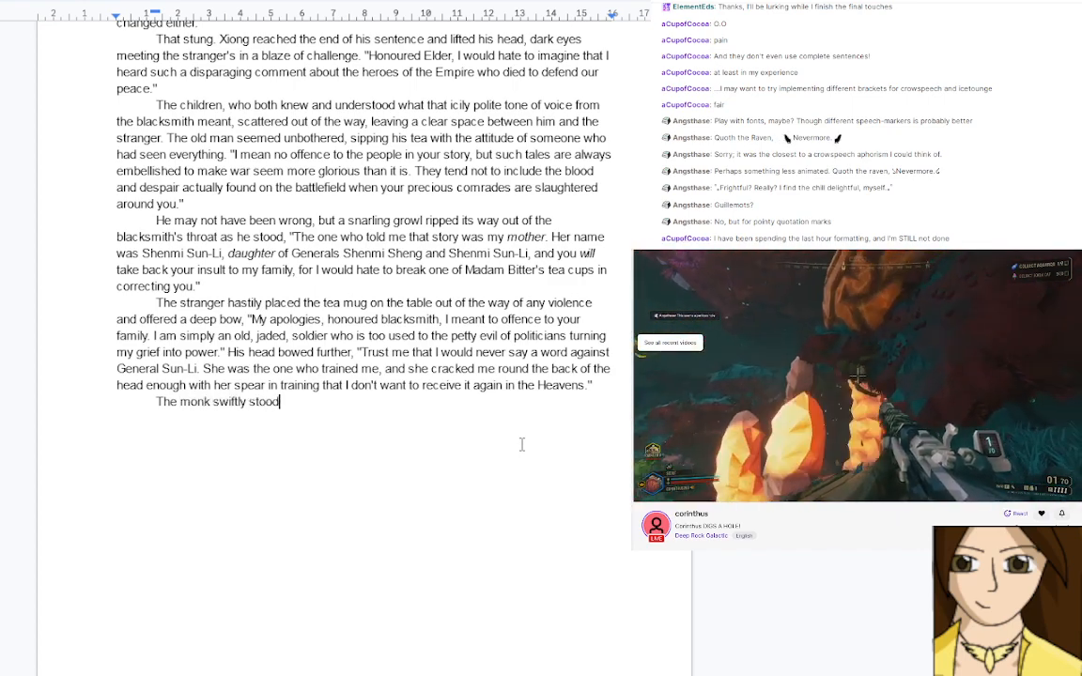
pyautogui.write(', standing')
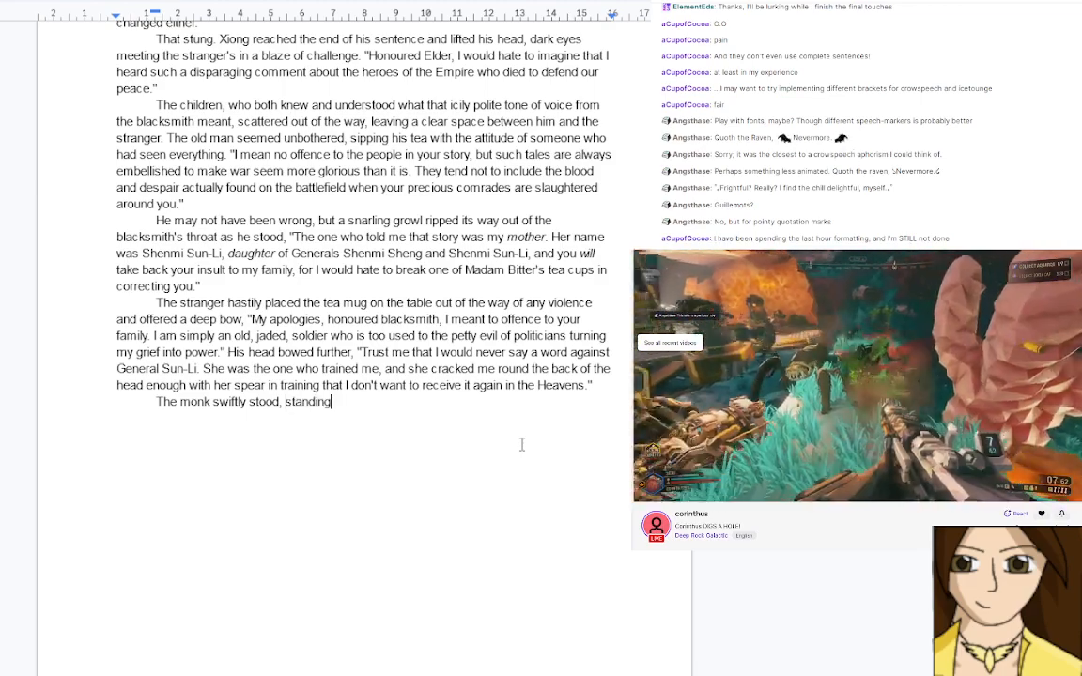
pyautogui.press('BackSpace')
pyautogui.press('BackSpace')
pyautogui.press('BackSpace')
pyautogui.press('BackSpace')
pyautogui.press('BackSpace')
pyautogui.press('BackSpace')
pyautogui.press('BackSpace')
pyautogui.press('BackSpace')
pyautogui.press('BackSpace')
pyautogui.press('BackSpace')
pyautogui.press('BackSpace')
pyautogui.press('BackSpace')
pyautogui.press('BackSpace')
pyautogui.press('BackSpace')
pyautogui.write('po')
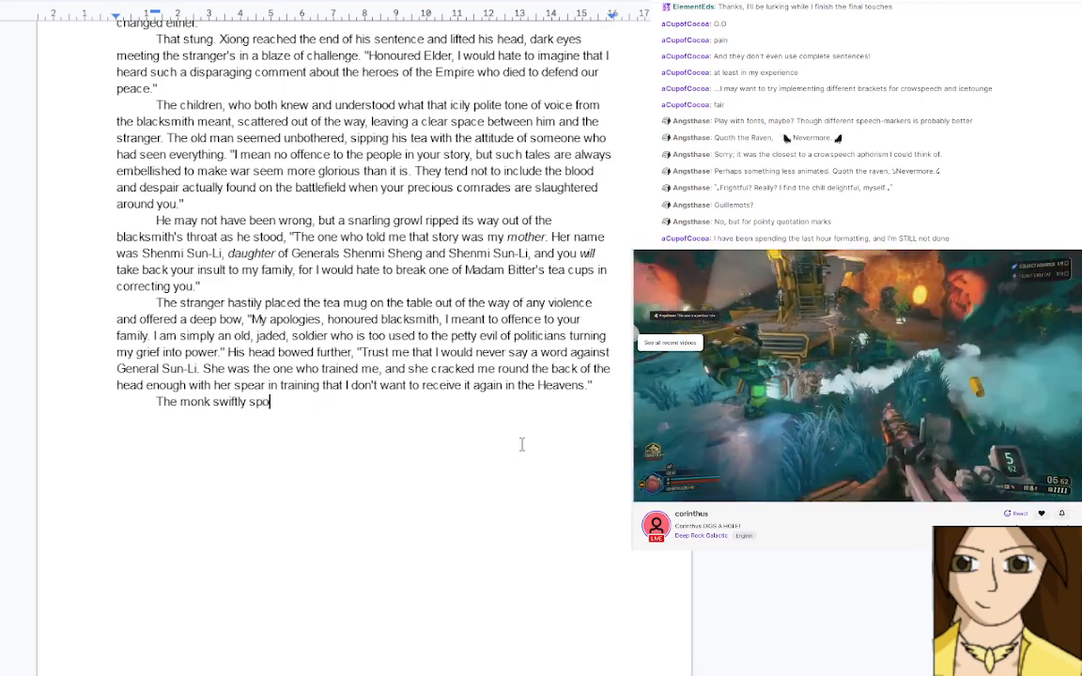
pyautogui.write('ke up to try and ')
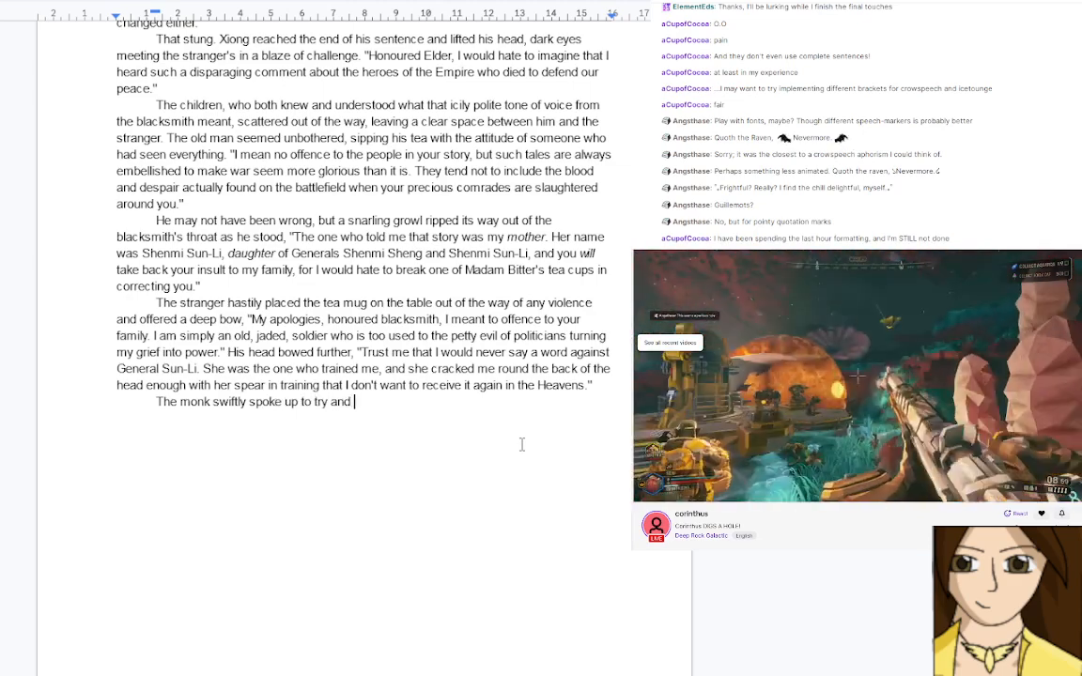
# Continue the monk's sentence with "diffuse the situation before it turned into a fight,"
pyautogui.write('diffuse the ')
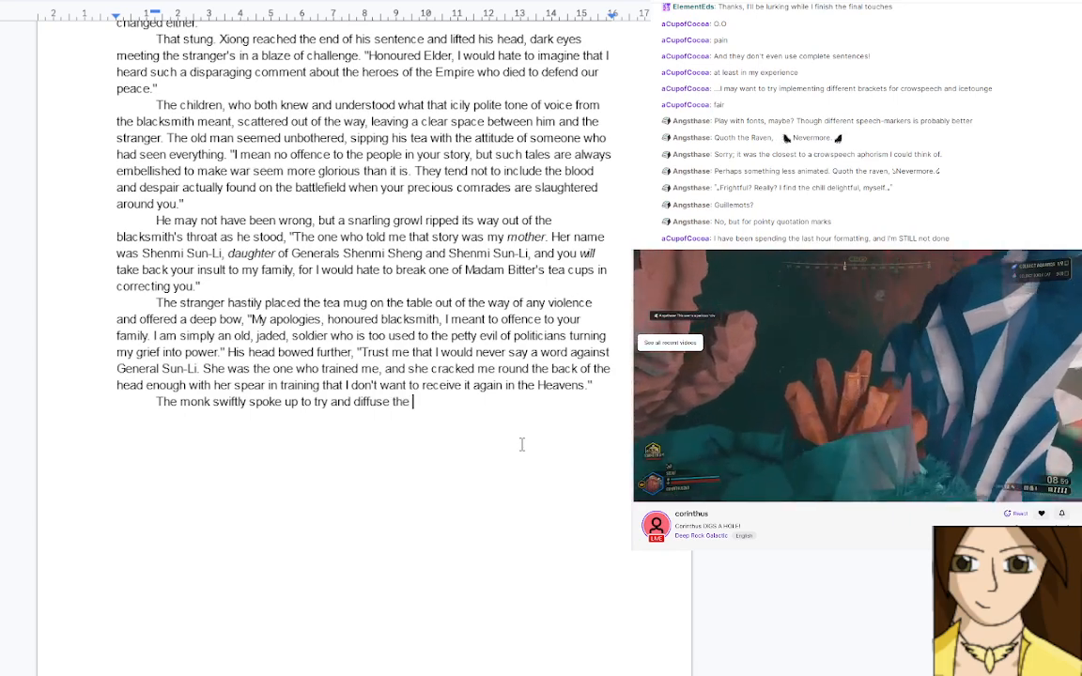
pyautogui.write('situation be')
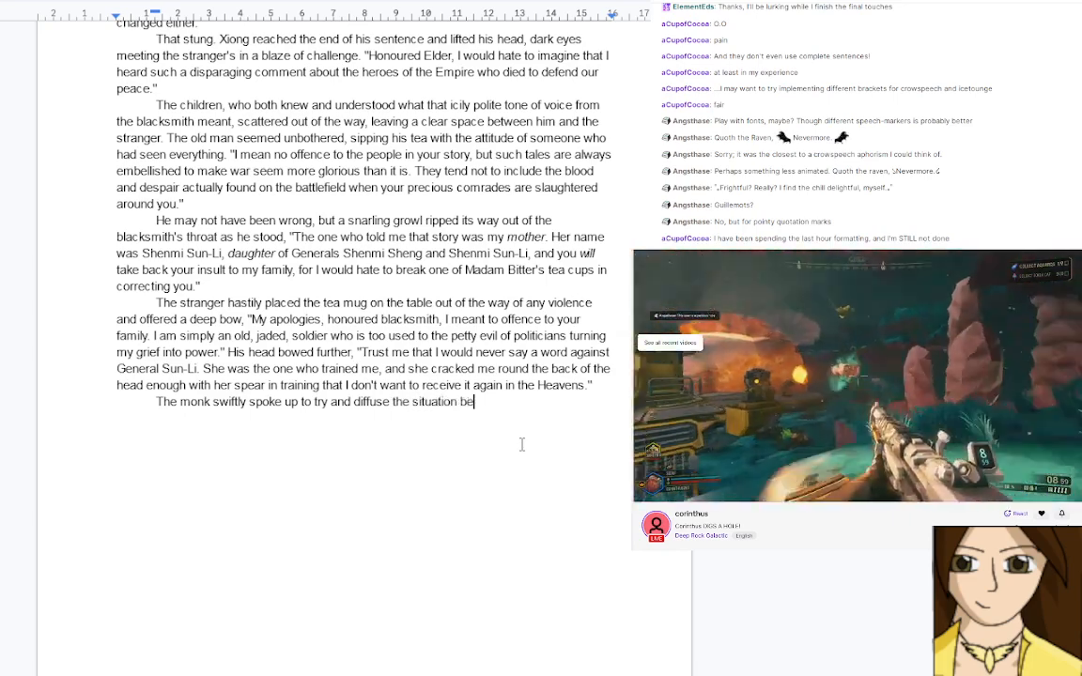
pyautogui.write('fore it turned')
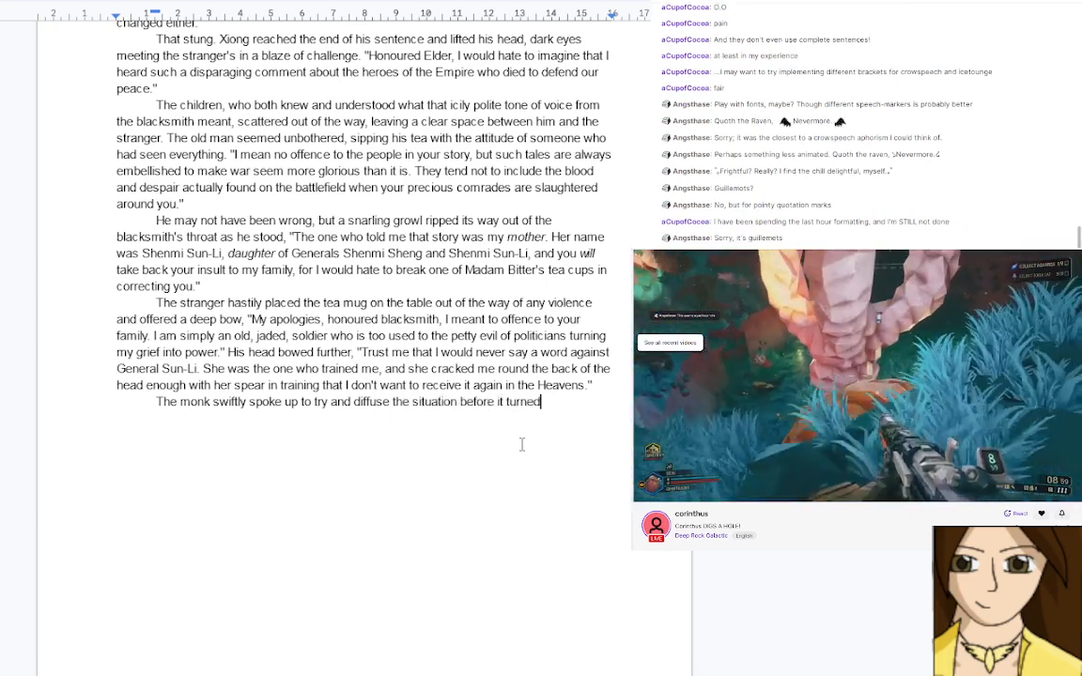
pyautogui.write(' into a figh')
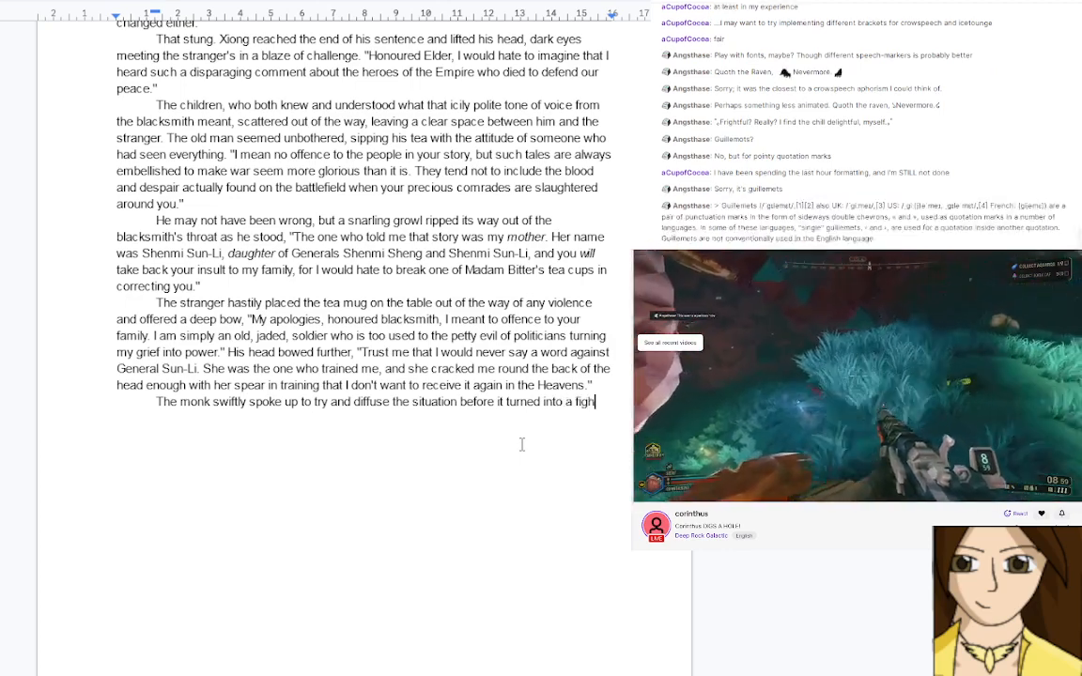
pyautogui.write('t,')
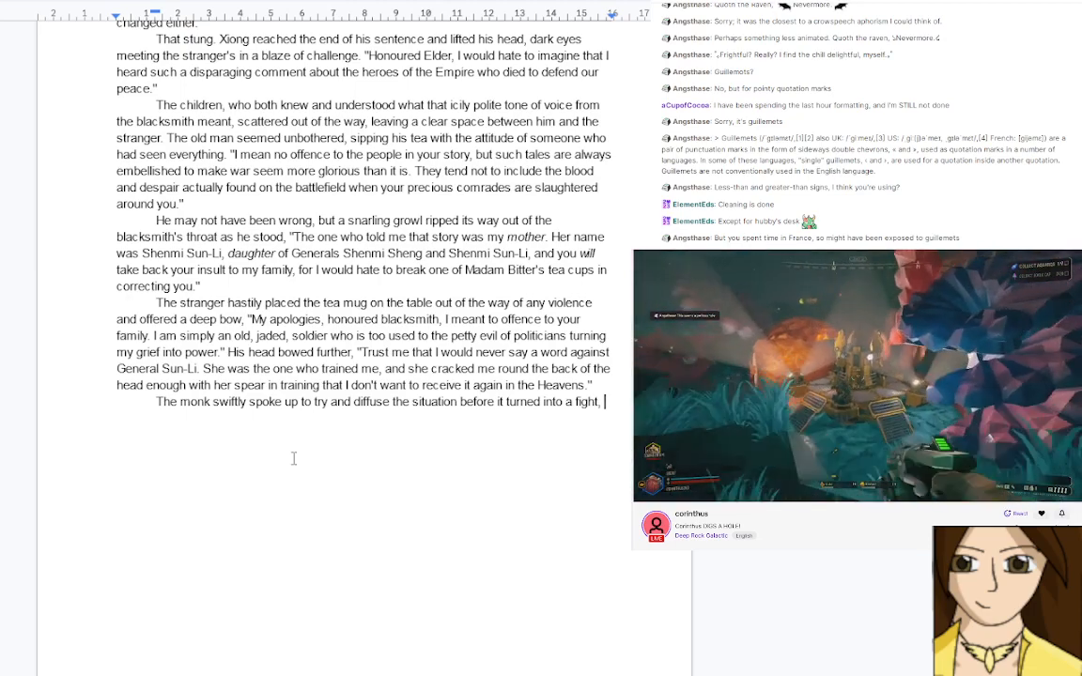
# Open the monk's speech with "You were in the Army then, honoured elder?" after an opening quotation mark
pyautogui.write('"You were in the ')
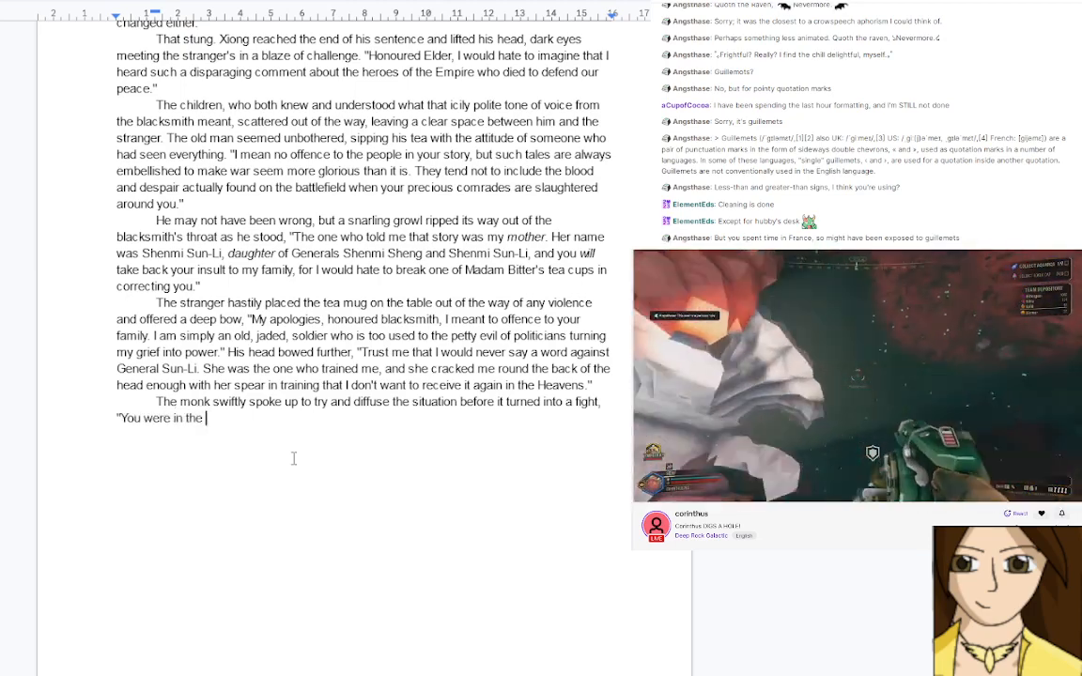
pyautogui.write('Army then, ')
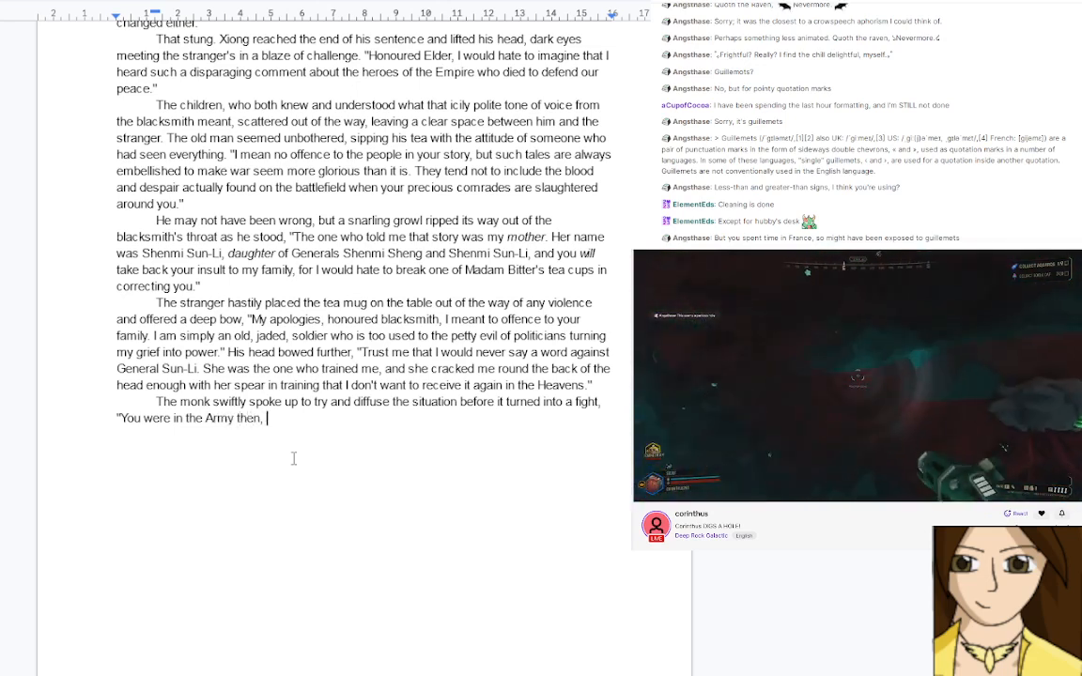
pyautogui.write('honoured eld')
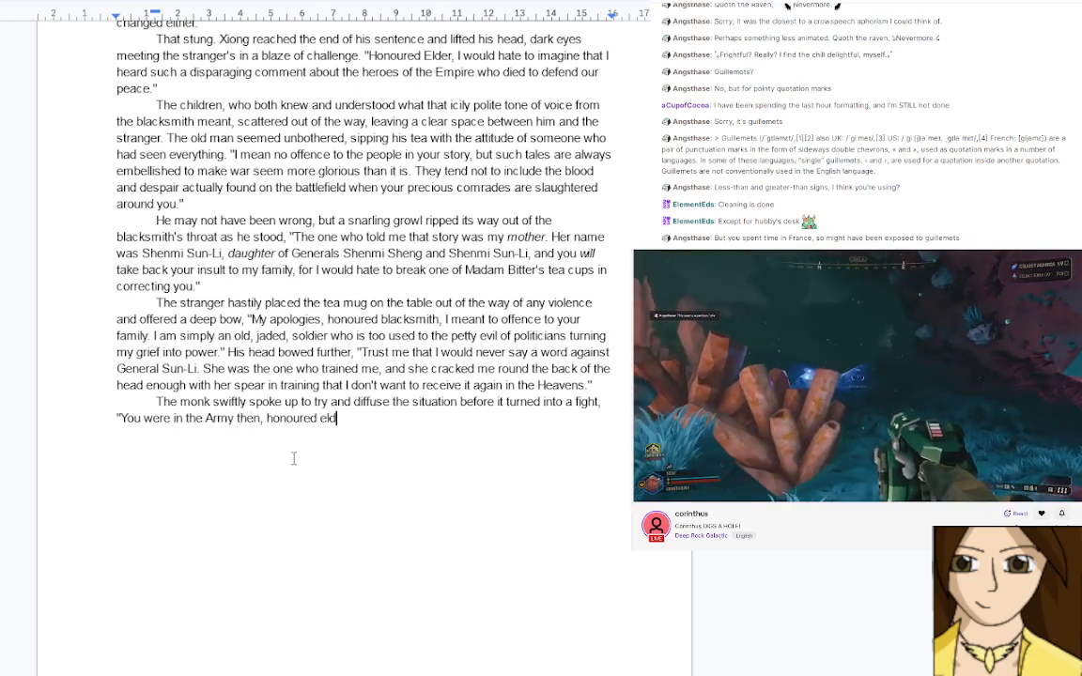
pyautogui.write('er? ')
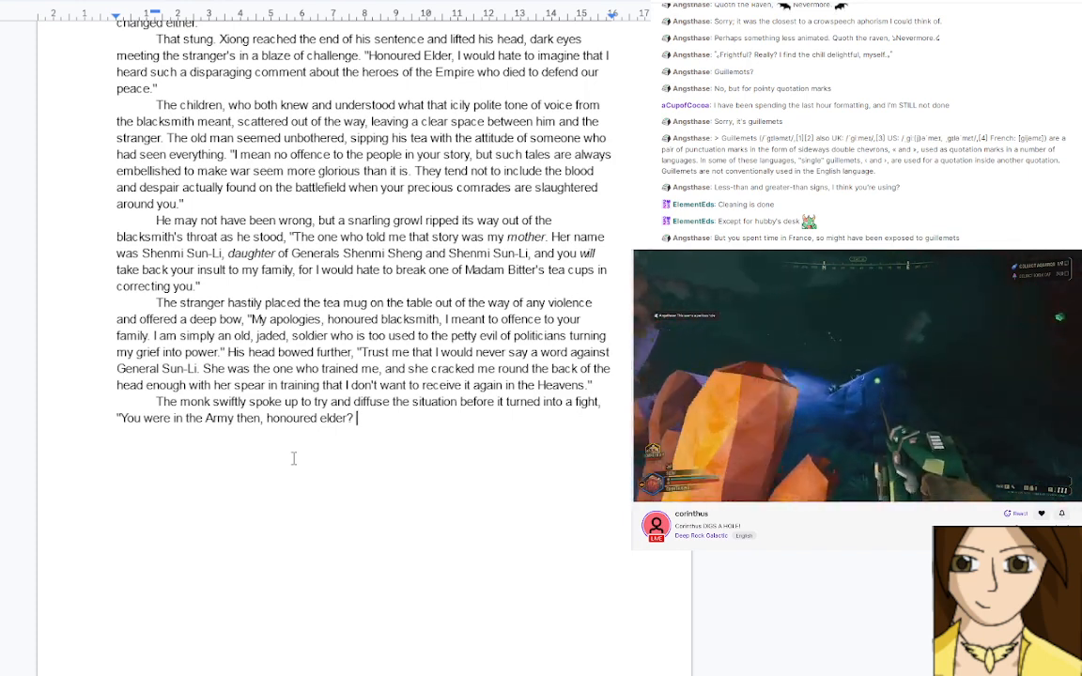
# Extend the monk's speech with "That armour does not seem like it is standard army issue." and a closing quotation mark
pyautogui.write('That ')
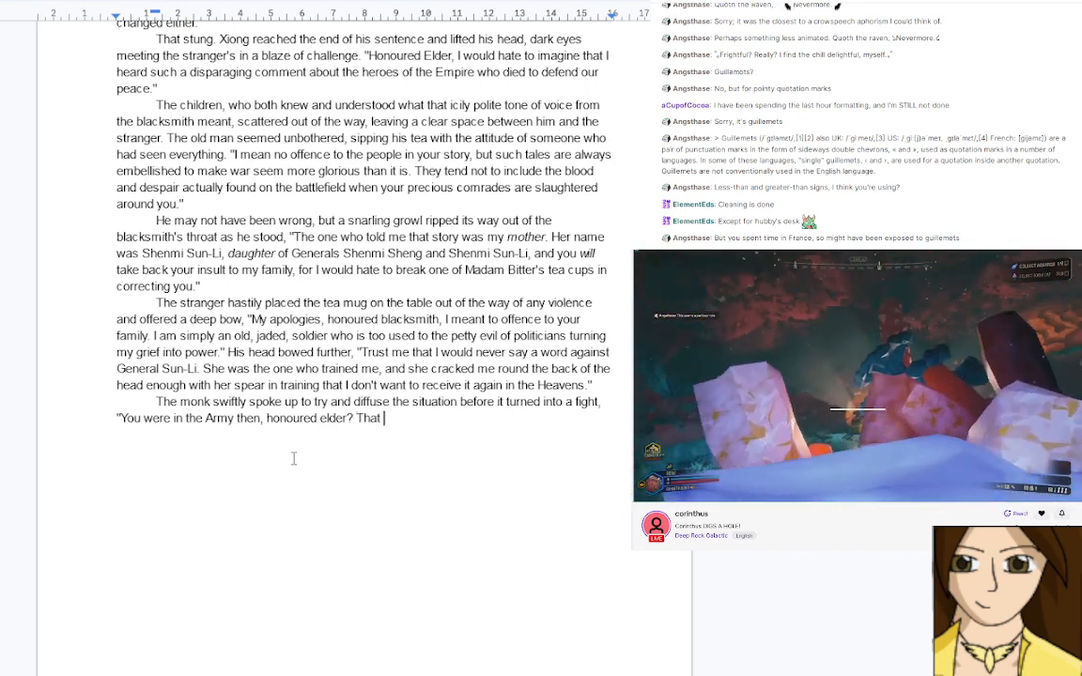
pyautogui.write('armour ')
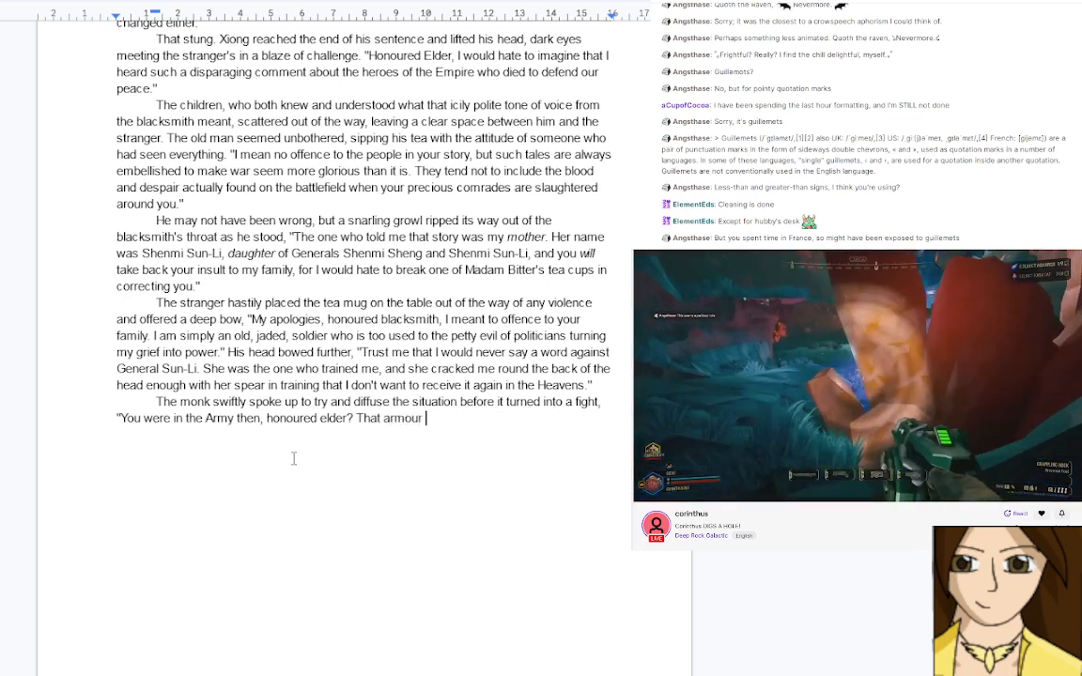
pyautogui.write('does no')
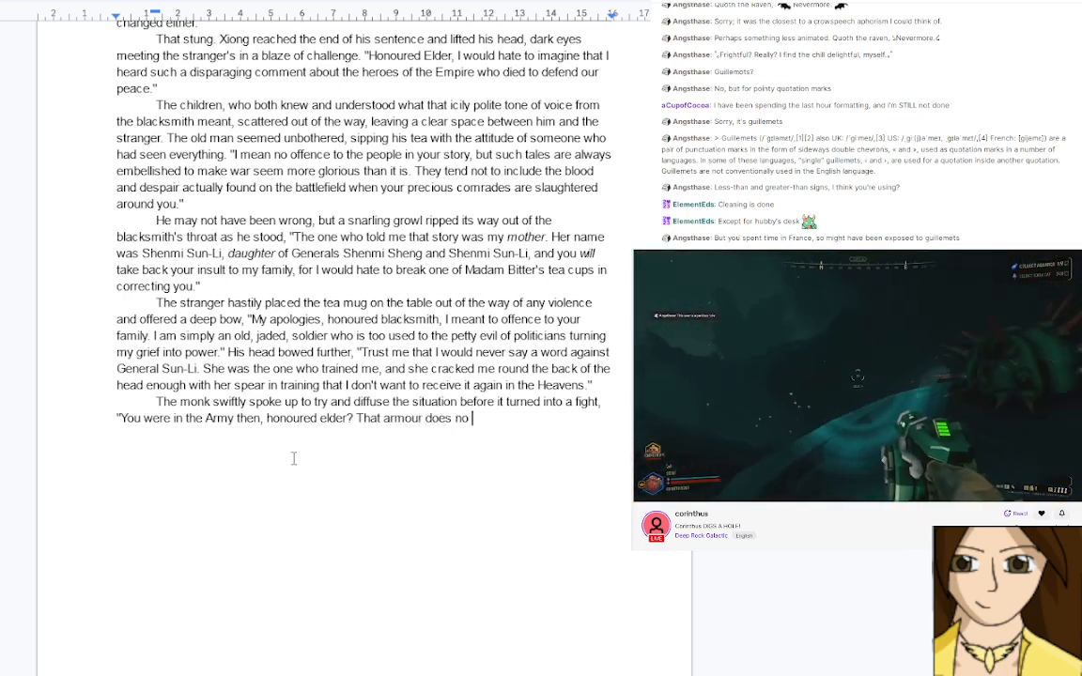
pyautogui.write('t seem li')
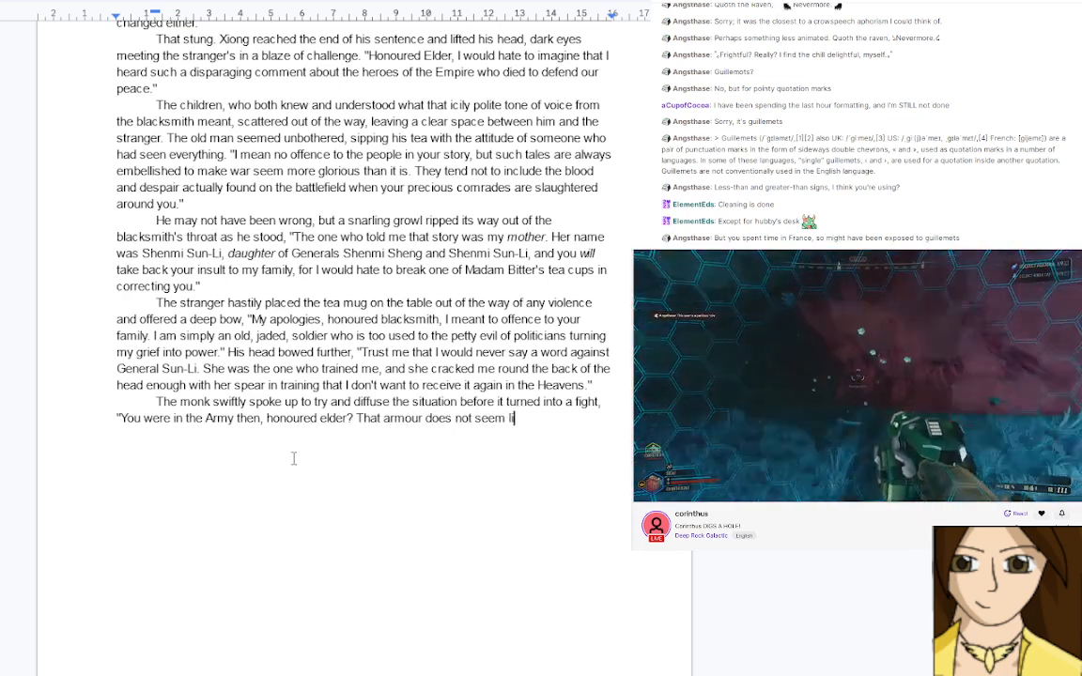
pyautogui.write('ke it')
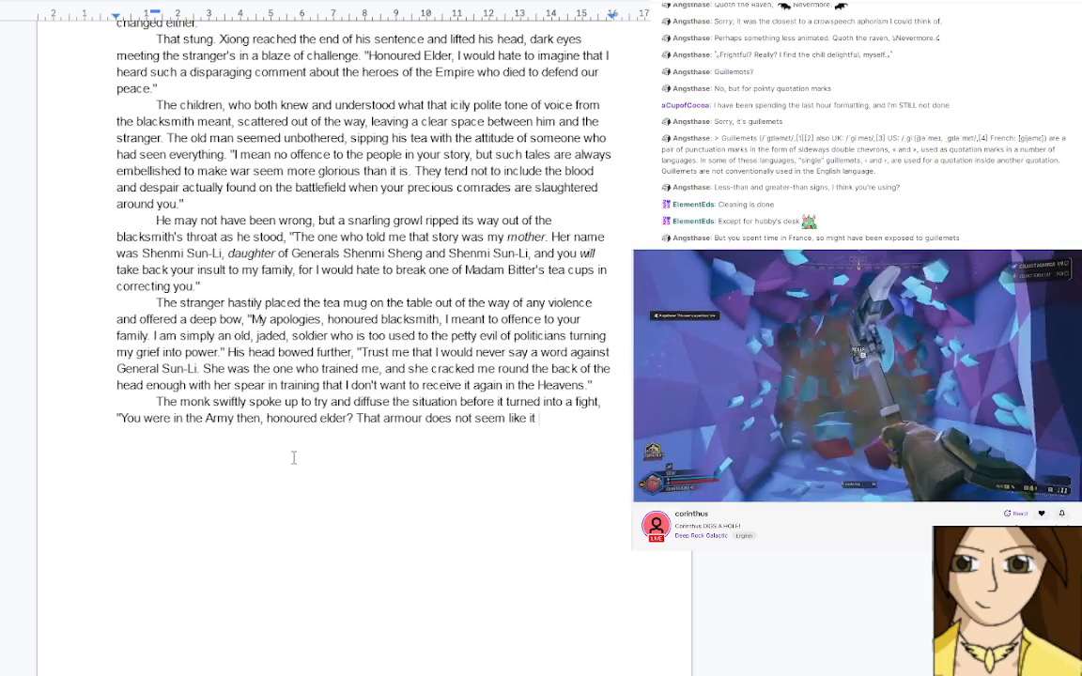
pyautogui.write('i')
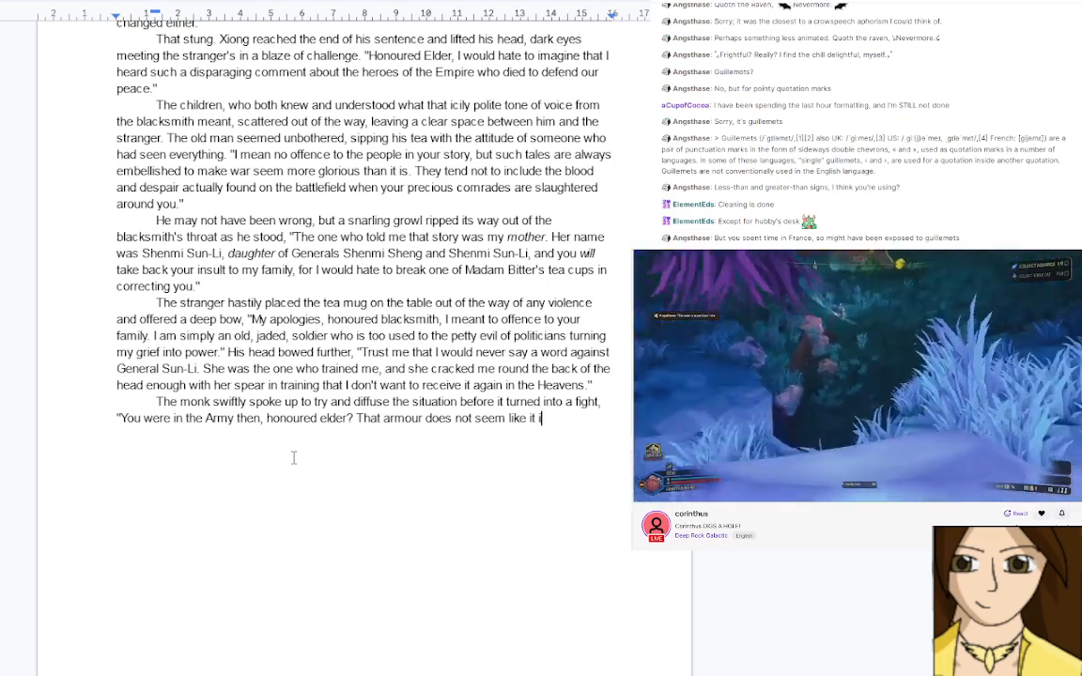
pyautogui.write('s standard ar')
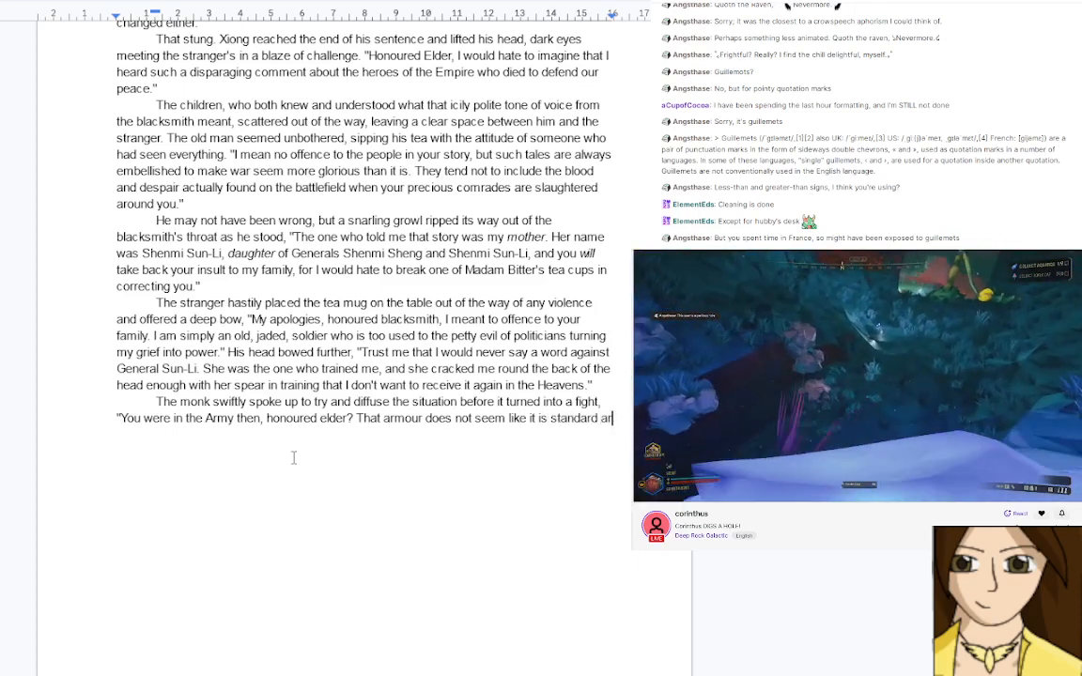
pyautogui.write('my issue')
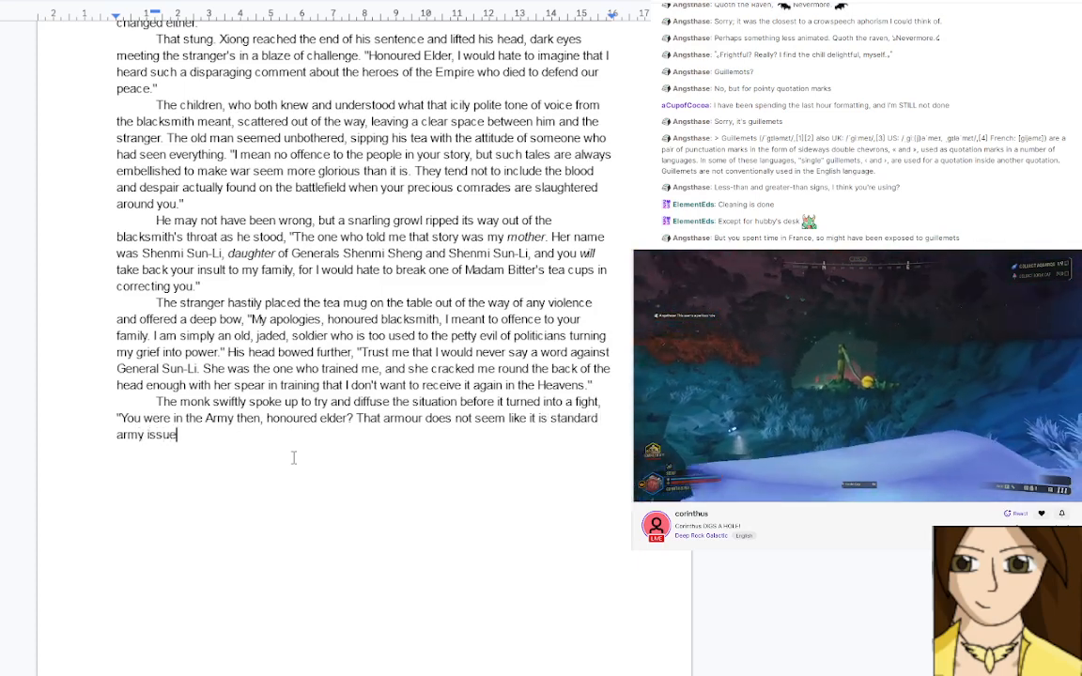
pyautogui.write('."')
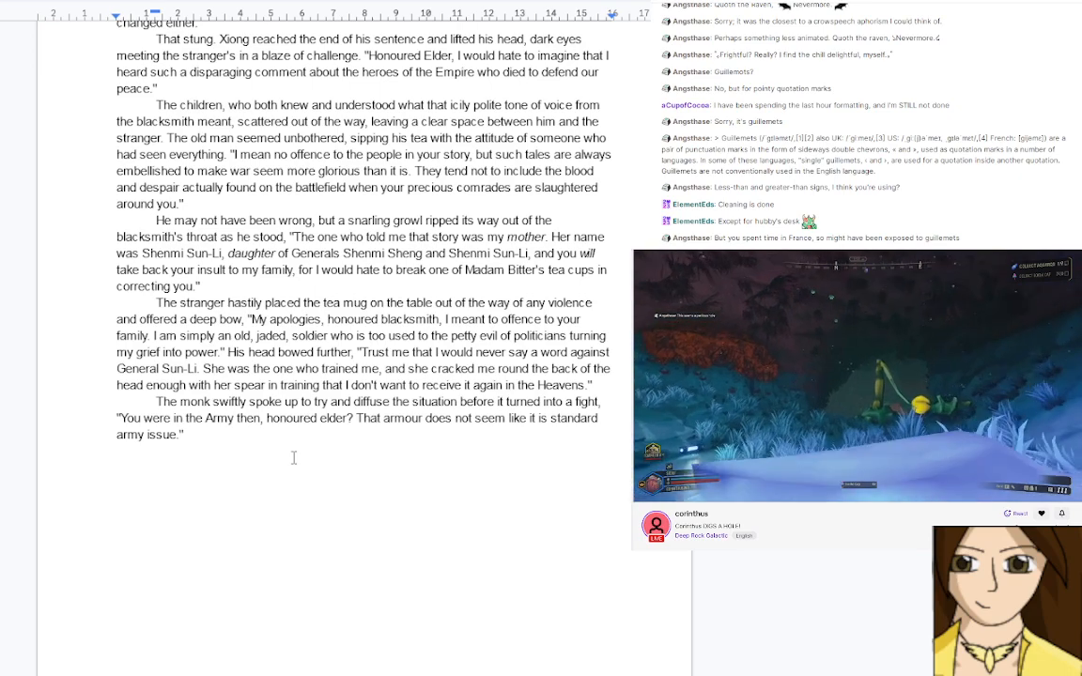
# Delete the monk's remark about the armour back to the question ending in "honoured elder?"
pyautogui.press('BackSpace')
pyautogui.press('BackSpace')
pyautogui.press('BackSpace')
pyautogui.press('BackSpace')
pyautogui.press('BackSpace')
pyautogui.press('BackSpace')
pyautogui.press('BackSpace')
pyautogui.press('BackSpace')
pyautogui.press('BackSpace')
pyautogui.press('BackSpace')
pyautogui.press('BackSpace')
pyautogui.press('BackSpace')
pyautogui.press('BackSpace')
pyautogui.press('BackSpace')
pyautogui.press('BackSpace')
pyautogui.press('BackSpace')
pyautogui.press('BackSpace')
pyautogui.press('BackSpace')
pyautogui.press('BackSpace')
pyautogui.press('BackSpace')
pyautogui.press('BackSpace')
pyautogui.press('BackSpace')
pyautogui.press('BackSpace')
pyautogui.press('BackSpace')
pyautogui.press('BackSpace')
pyautogui.press('BackSpace')
pyautogui.press('BackSpace')
pyautogui.press('BackSpace')
pyautogui.press('BackSpace')
pyautogui.press('BackSpace')
pyautogui.press('BackSpace')
pyautogui.press('BackSpace')
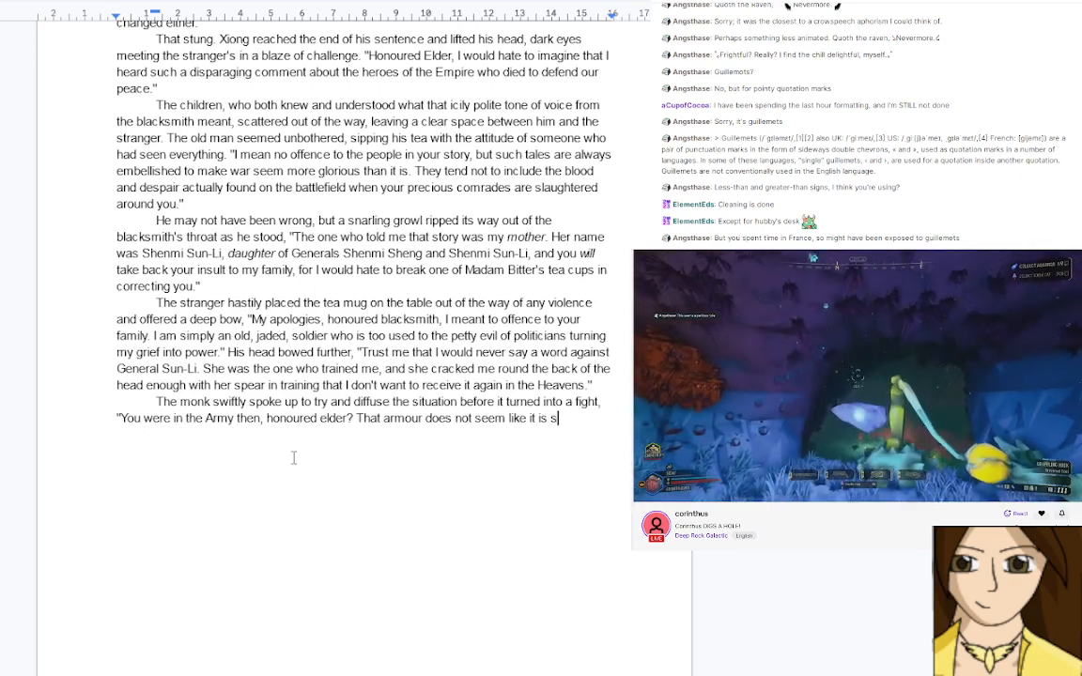
pyautogui.press('BackSpace')
pyautogui.press('BackSpace')
pyautogui.press('BackSpace')
pyautogui.press('BackSpace')
pyautogui.press('BackSpace')
pyautogui.press('BackSpace')
pyautogui.press('BackSpace')
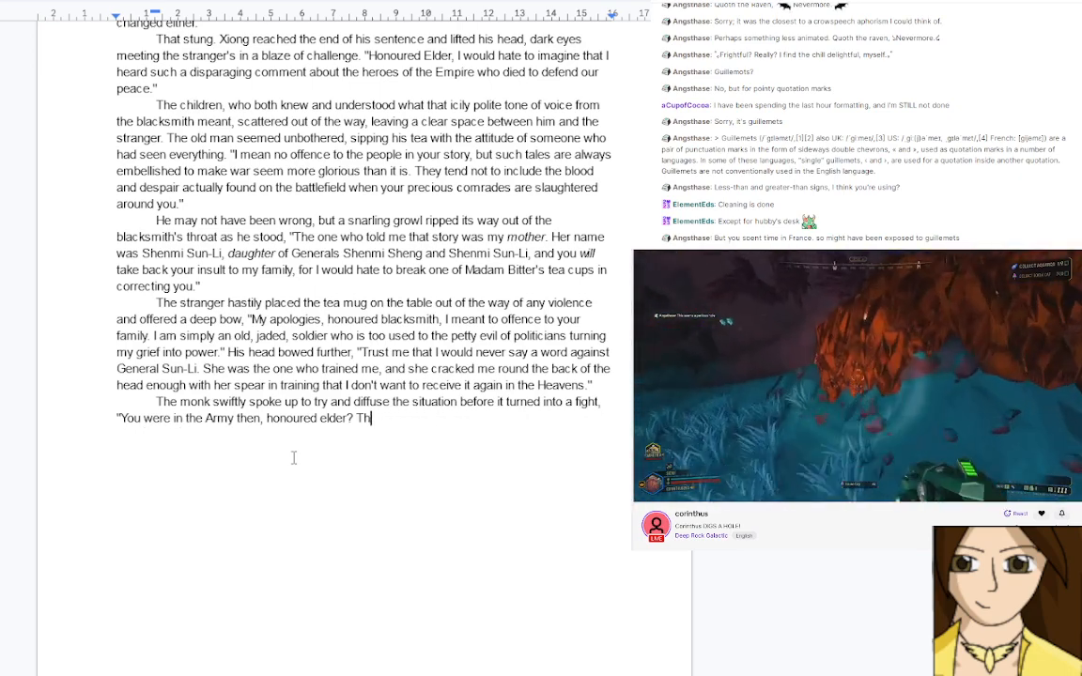
# Close the monk's quotation after "honoured elder?" and begin a new paragraph with "The old man's"
pyautogui.write('"')
pyautogui.press('Return')
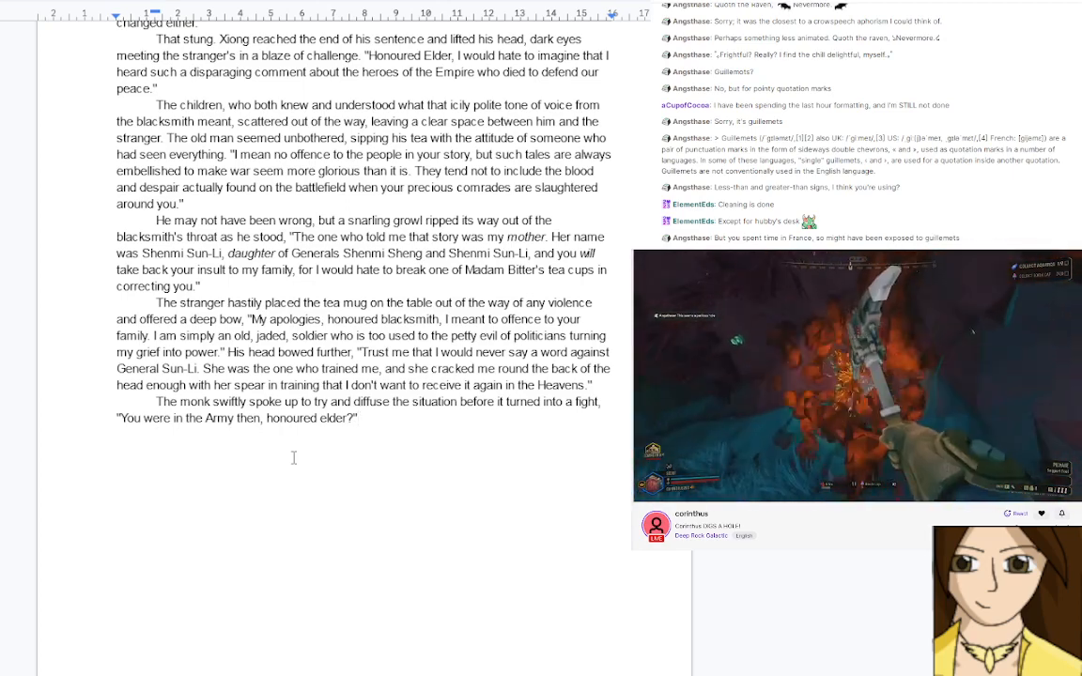
pyautogui.write('The old man')
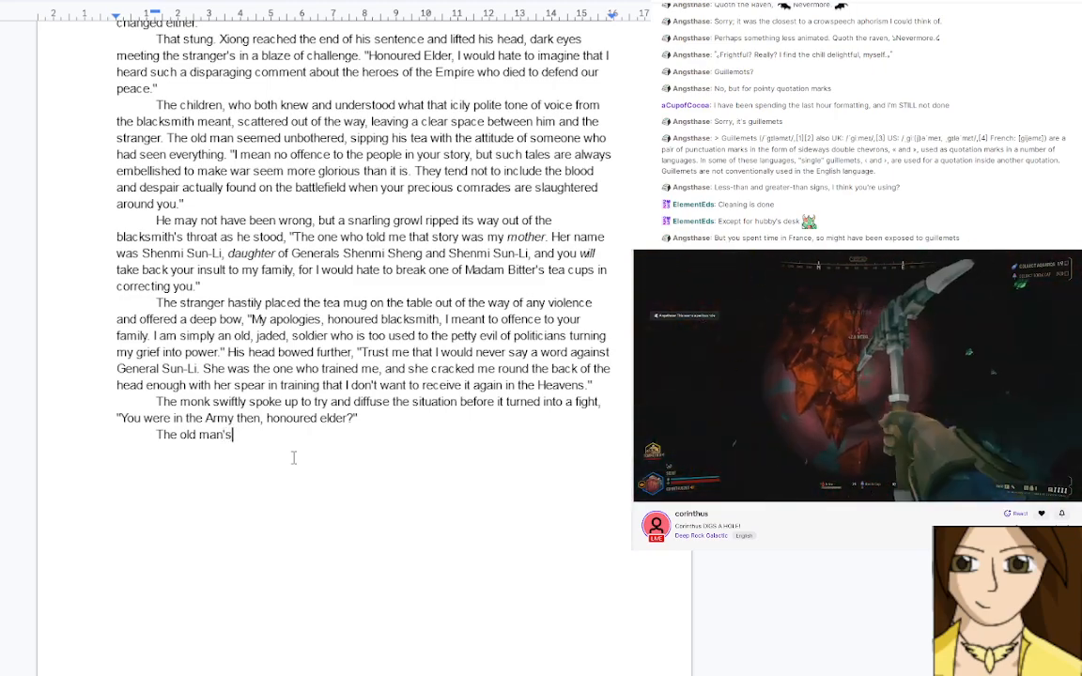
pyautogui.write("'s")
# Replace "round" with "short" in the description of the approaching stranger's body on page 19
pyautogui.scroll(5, 293, 457)
pyautogui.scroll(10, 292, 440)
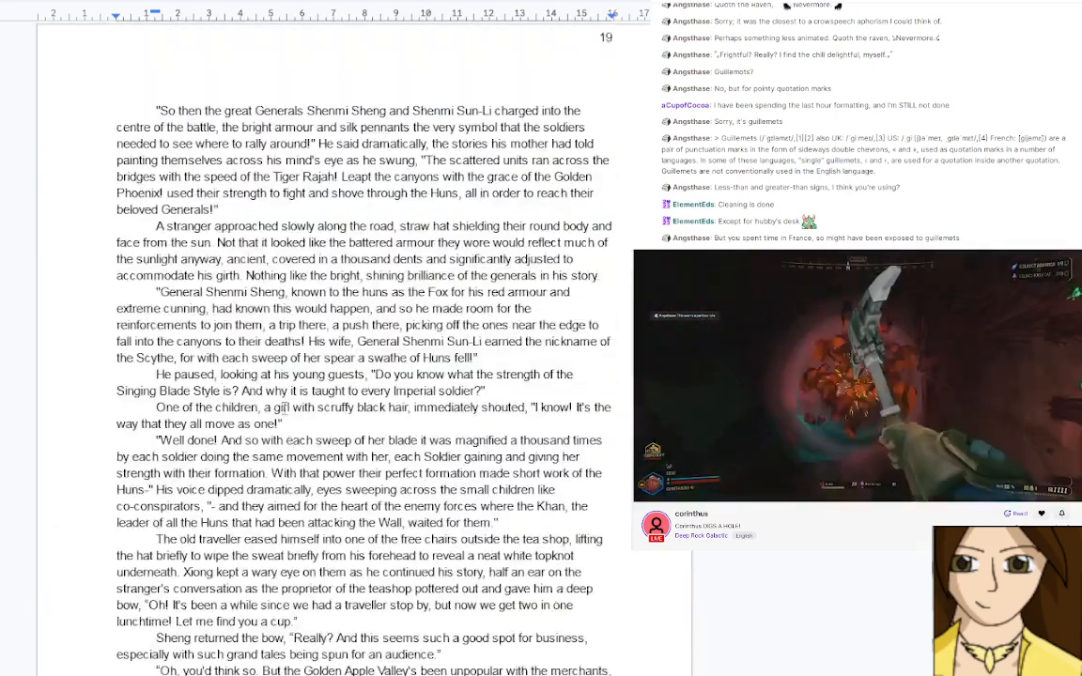
pyautogui.scroll(2, 247, 356)
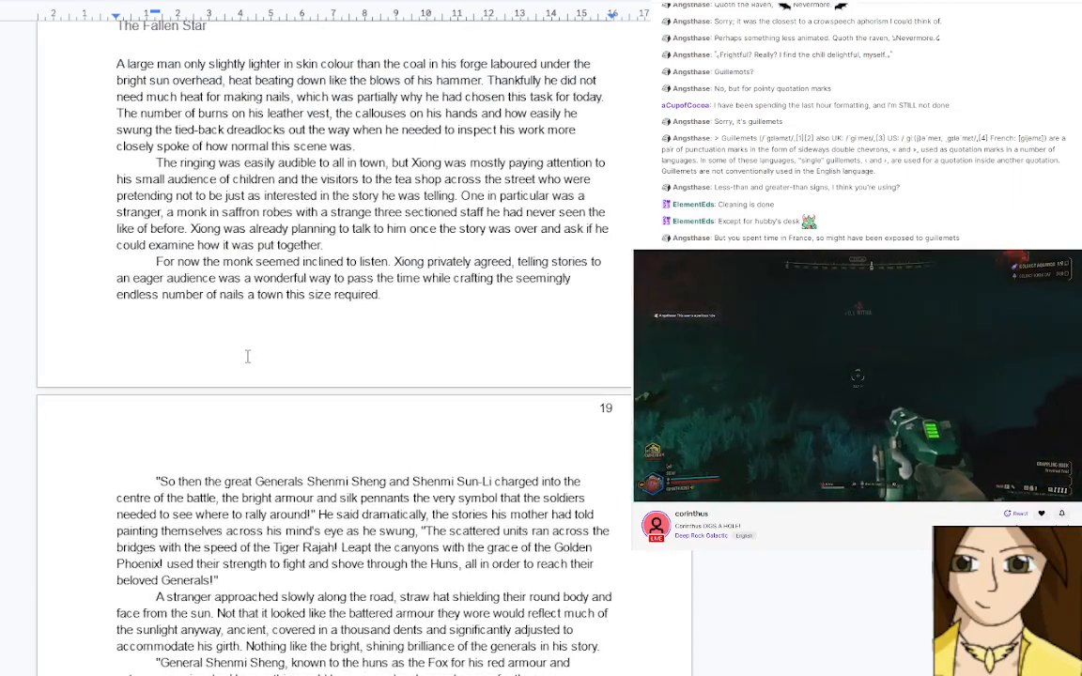
pyautogui.scroll(4, 247, 356)
pyautogui.scroll(-4, 247, 356)
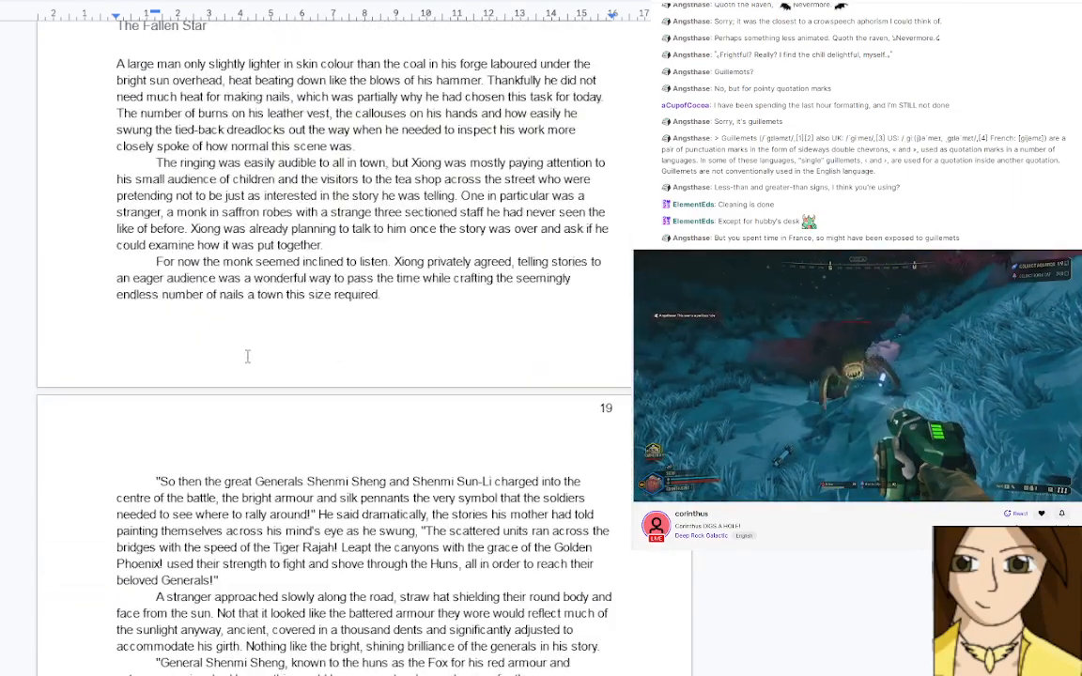
pyautogui.scroll(-4, 246, 356)
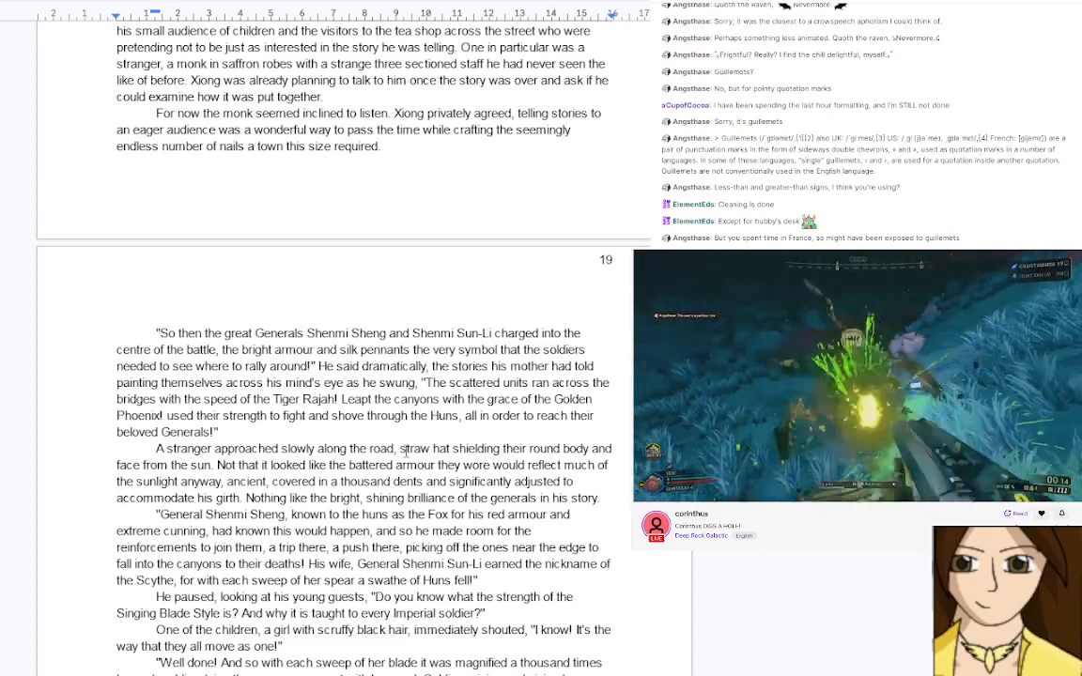
pyautogui.doubleClick(545, 449)
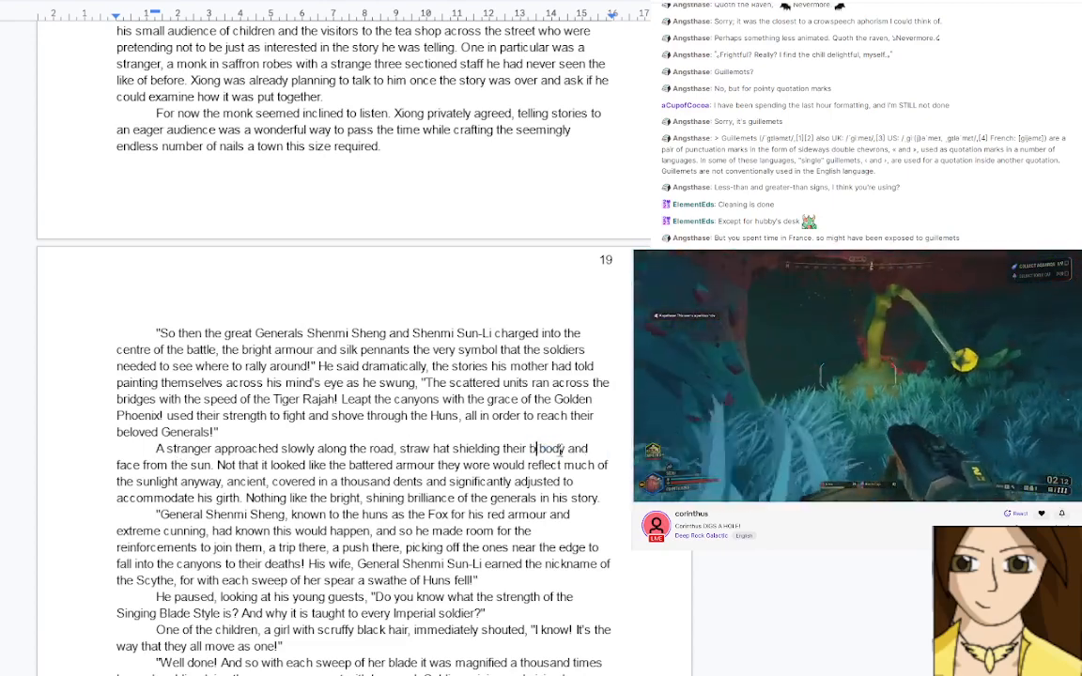
pyautogui.press('BackSpace')
pyautogui.write('short')
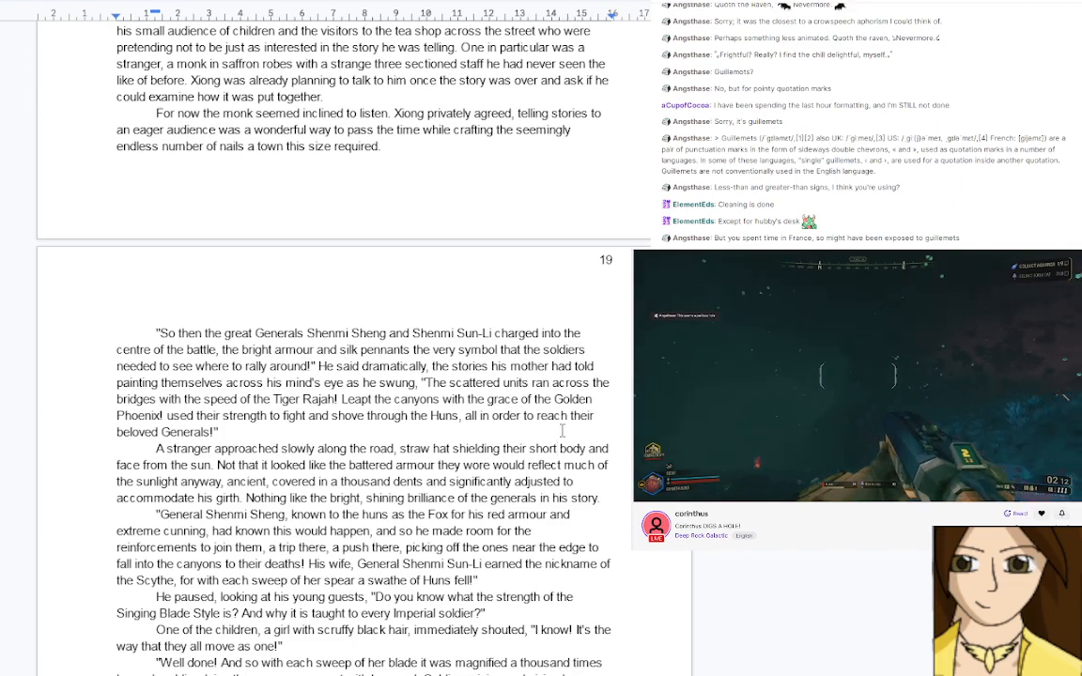
# Continue the paragraph after "The old man's" with: eyes lowered, "Indeed I was
pyautogui.scroll(-12, 562, 430)
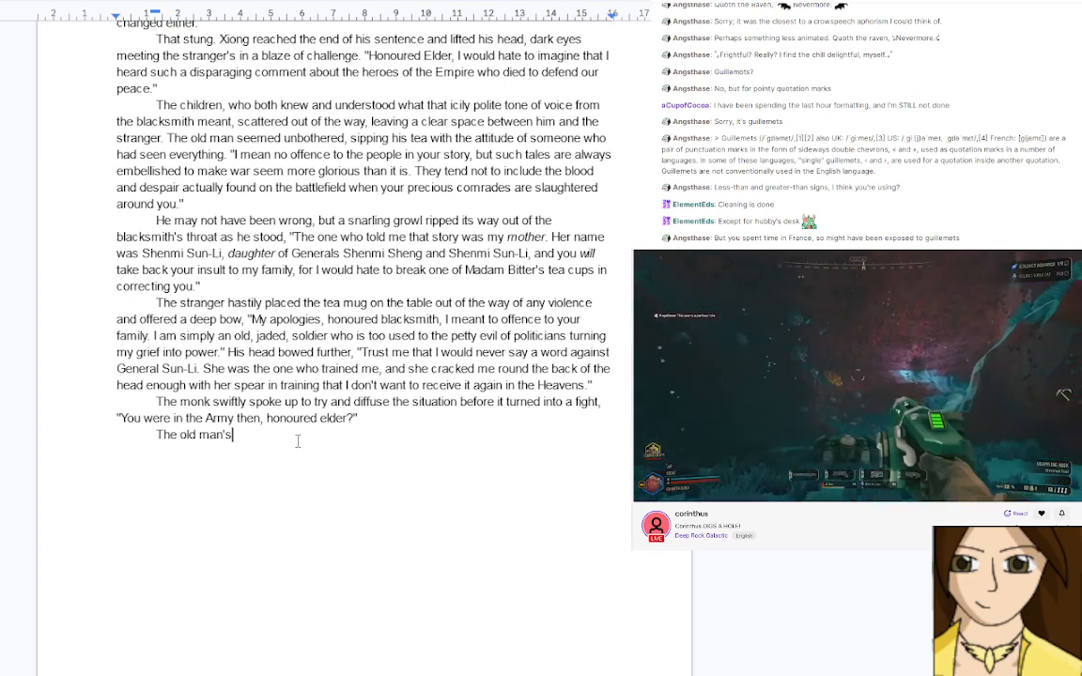
pyautogui.write('eye')
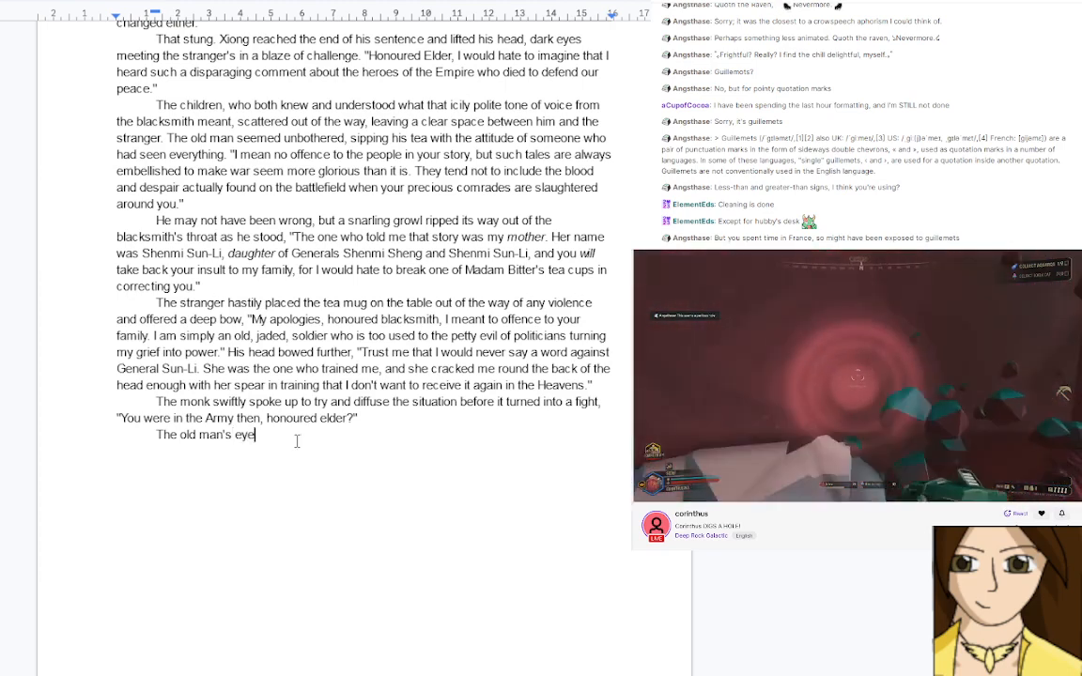
pyautogui.write('s ')
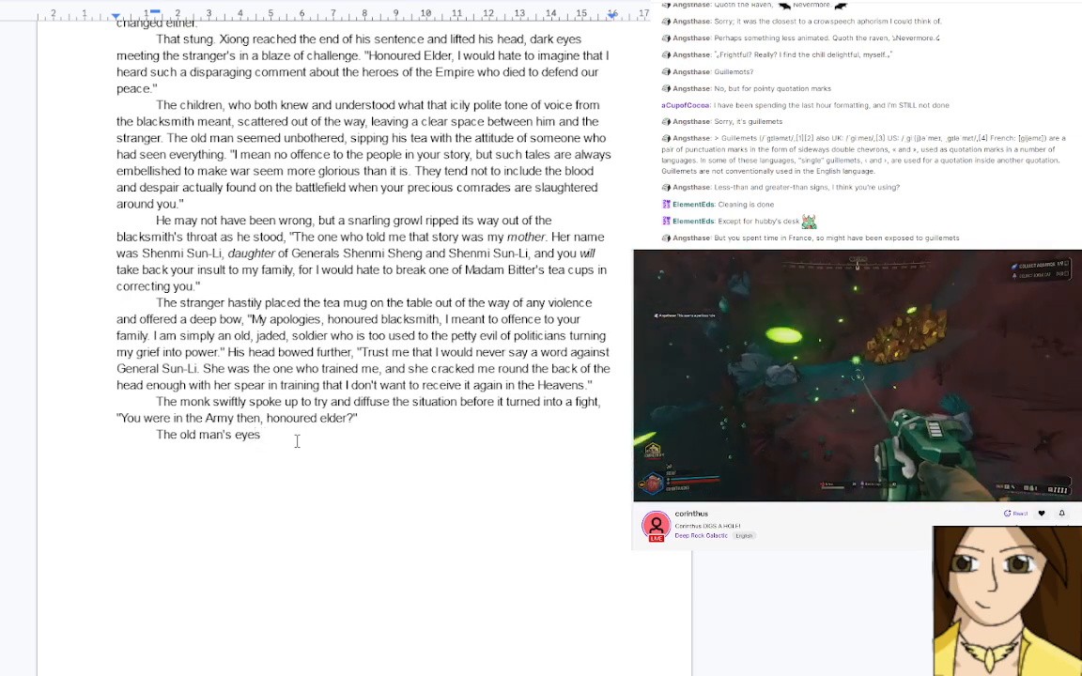
pyautogui.write('lowered.')
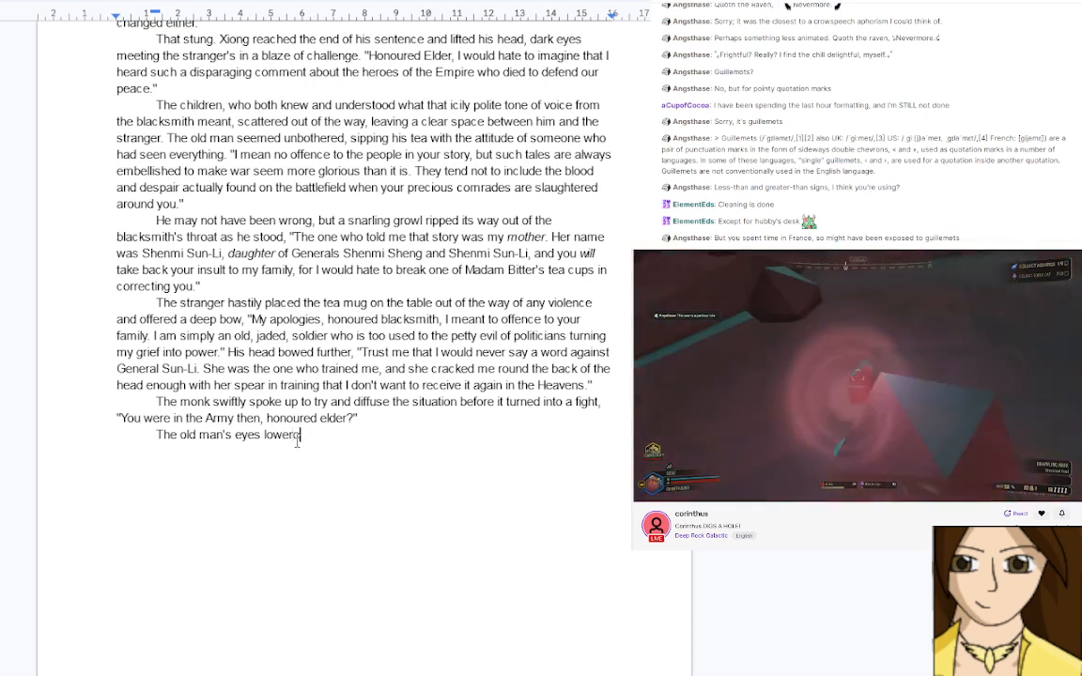
pyautogui.write(' "I')
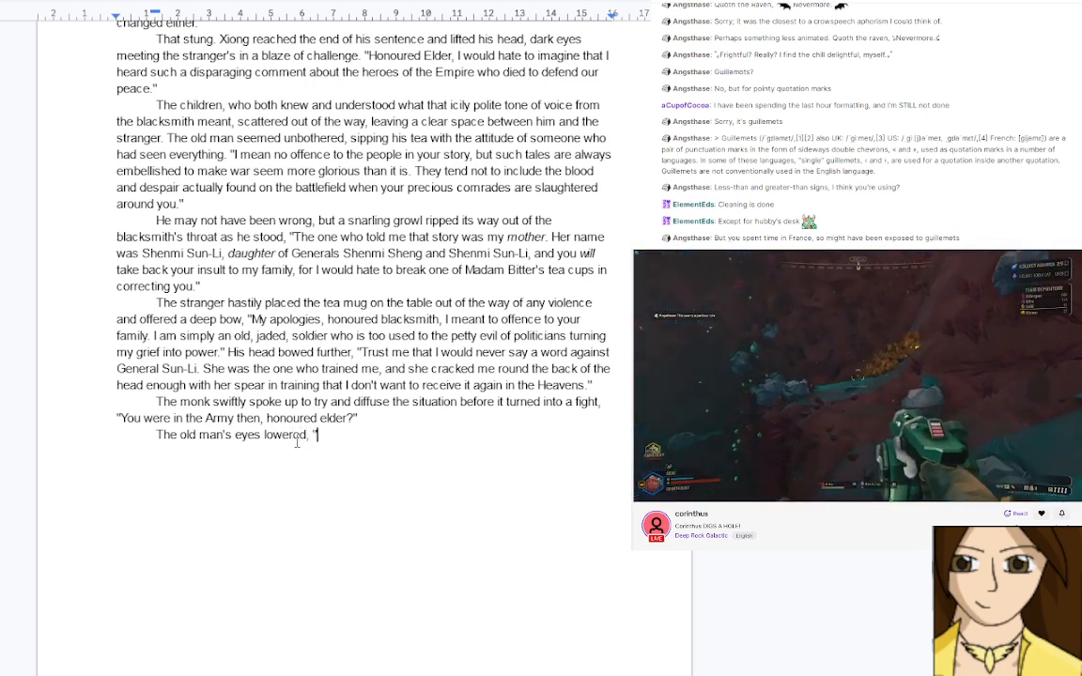
pyautogui.write('ndee')
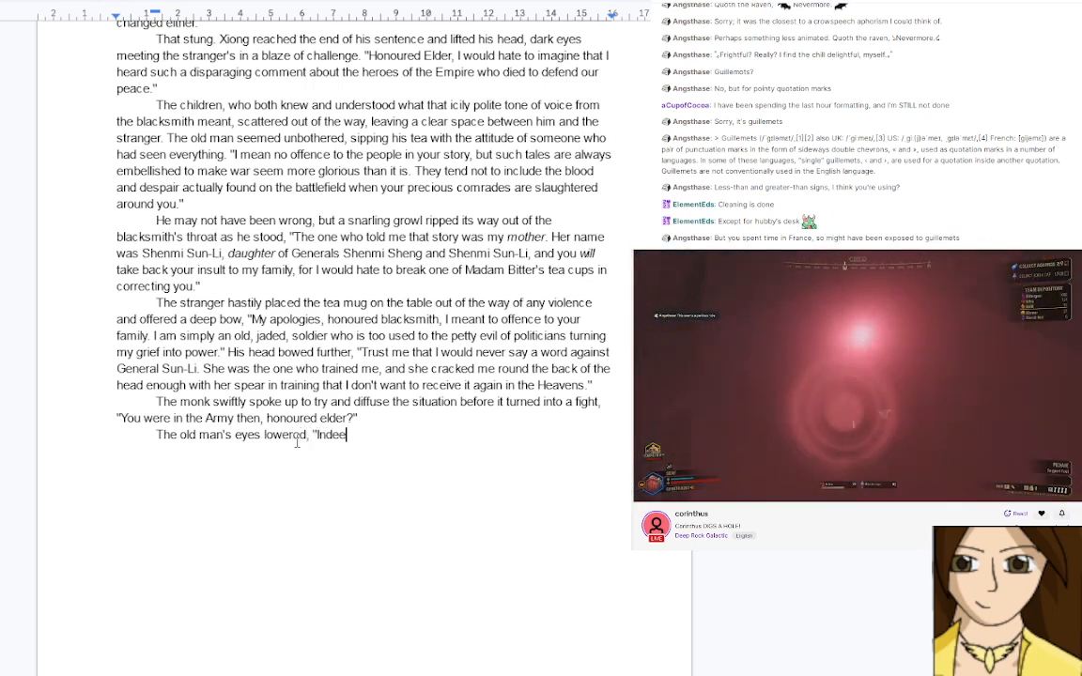
pyautogui.write('d I wa')
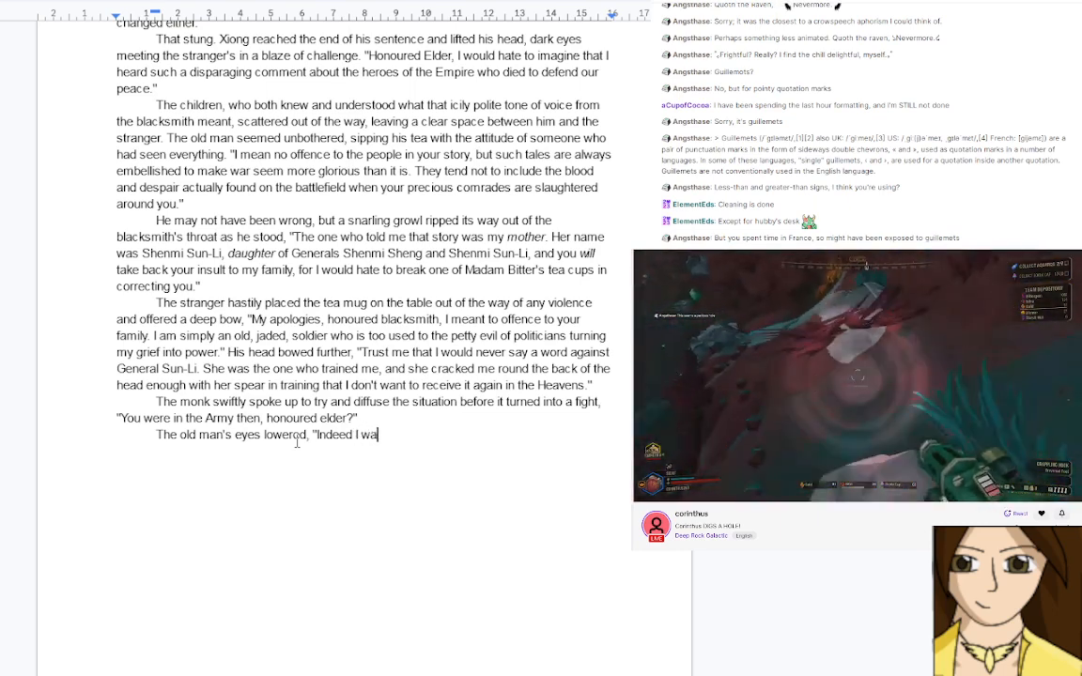
pyautogui.write('s')
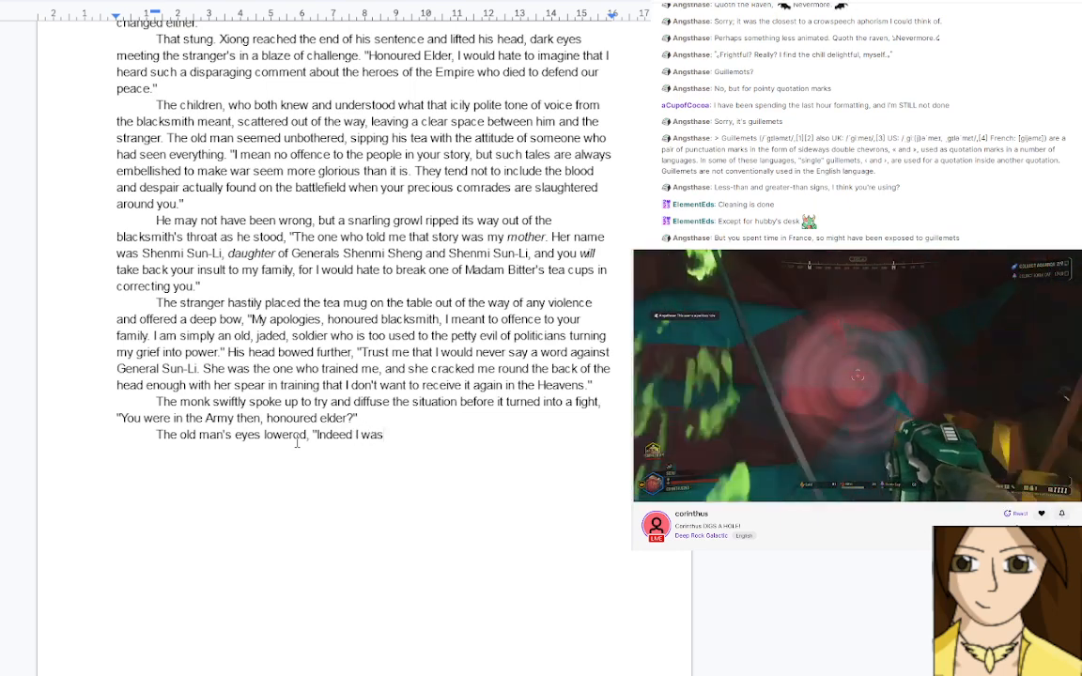
# Finish the old man's reply with ", though it was a long time ago." and a closing quotation mark
pyautogui.press('BackSpace')
pyautogui.write(', though ')
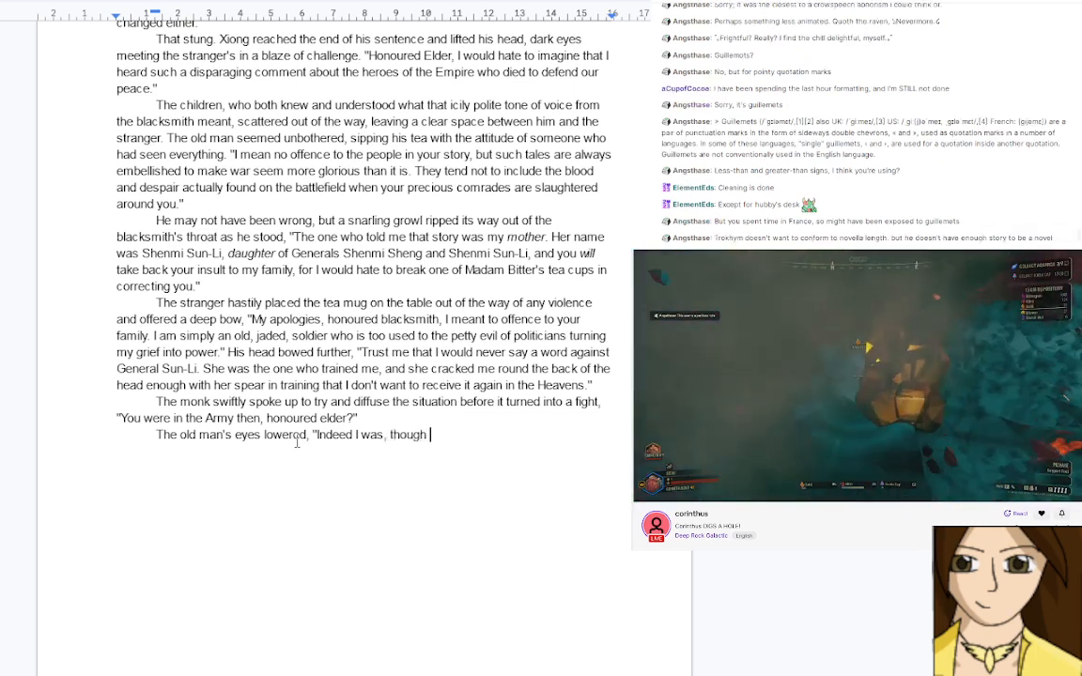
pyautogui.write('it was a ')
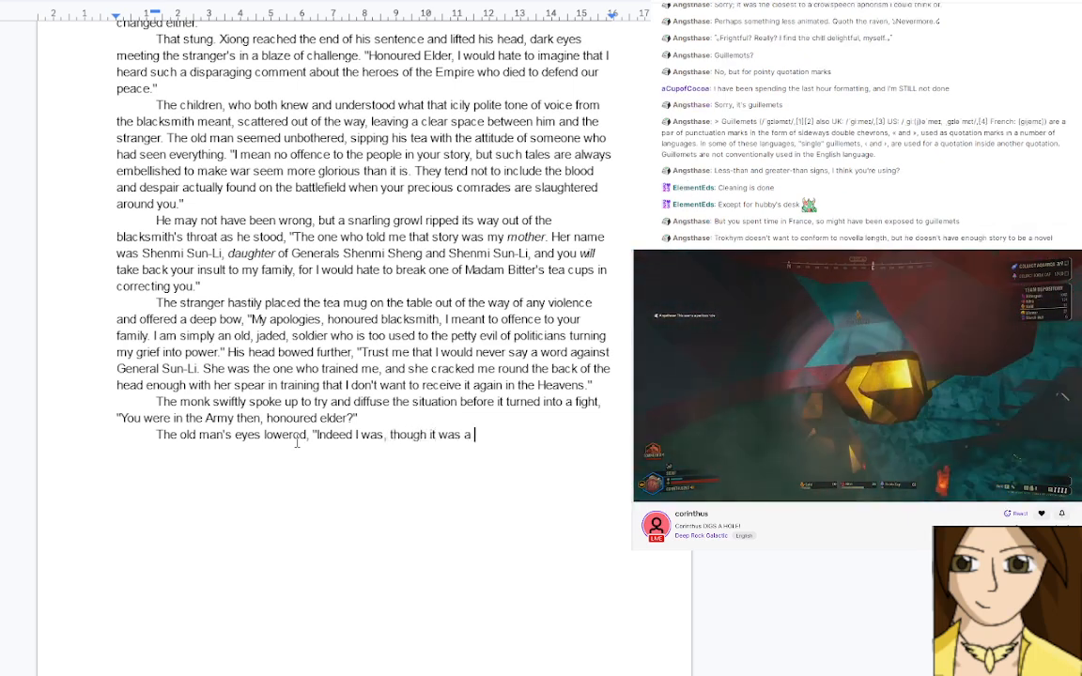
pyautogui.write('long time ago')
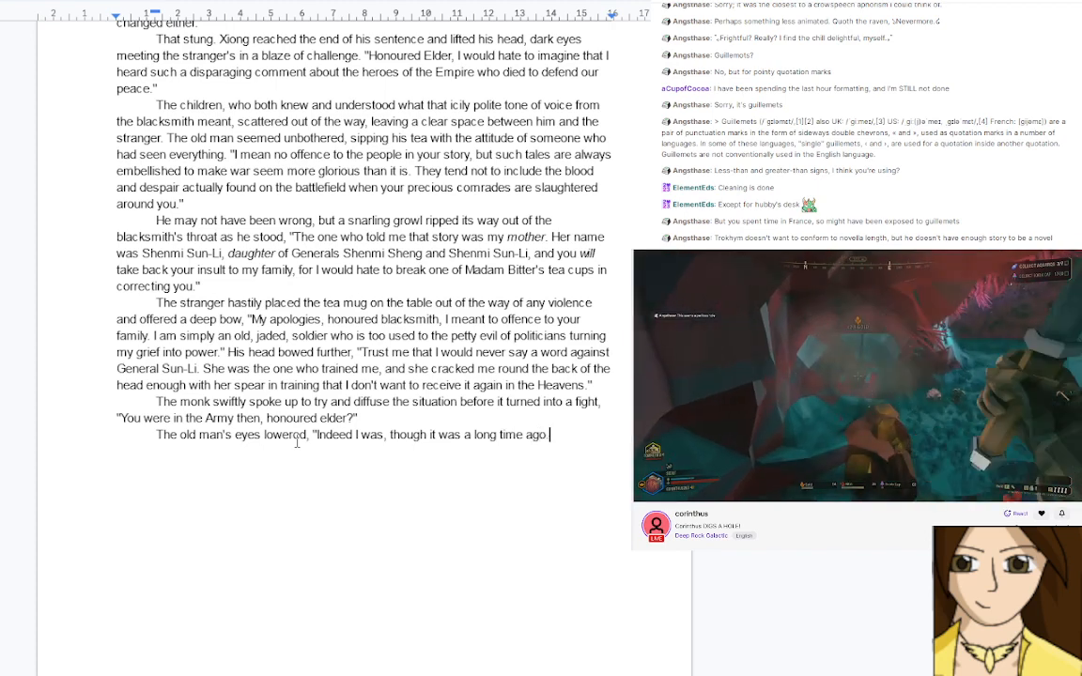
pyautogui.press('BackSpace')
pyautogui.write('."')
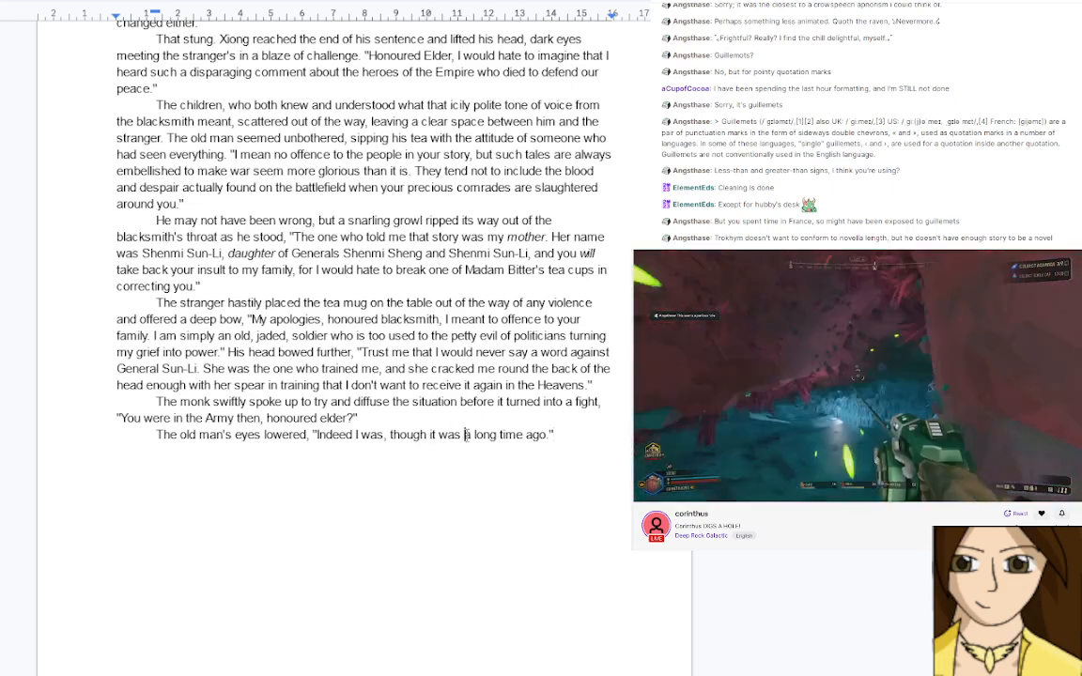
# Replace "a long time ago" in the old man's reply with "many years ago now"
pyautogui.moveTo(464, 434); pyautogui.dragTo(545, 432)
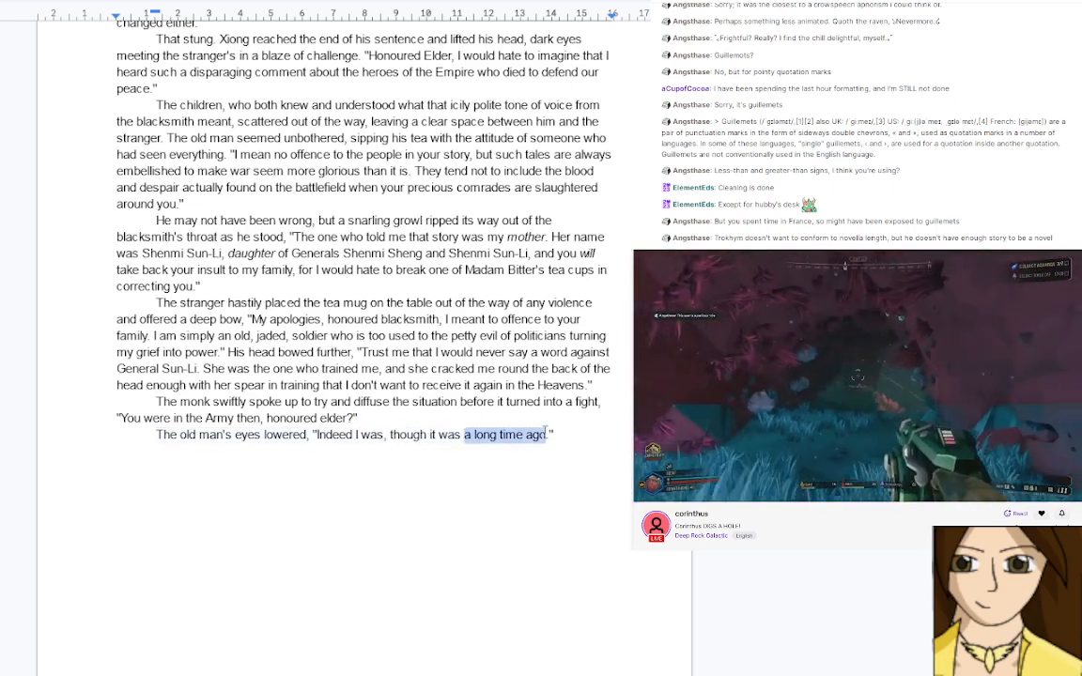
pyautogui.write('many years ag')
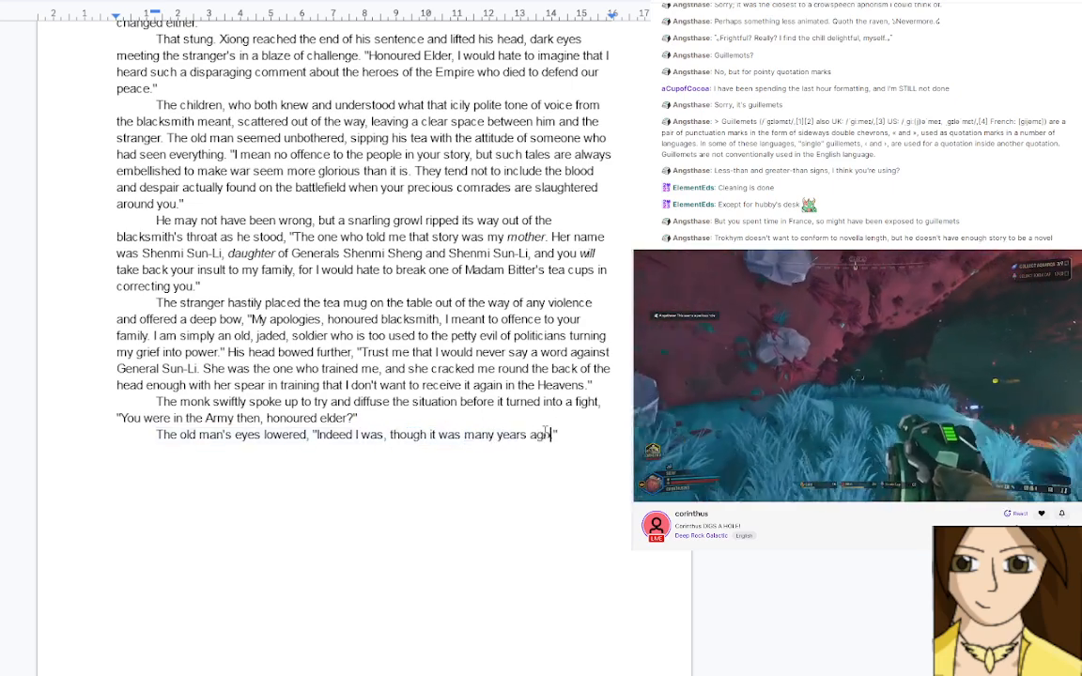
pyautogui.write('o now.')
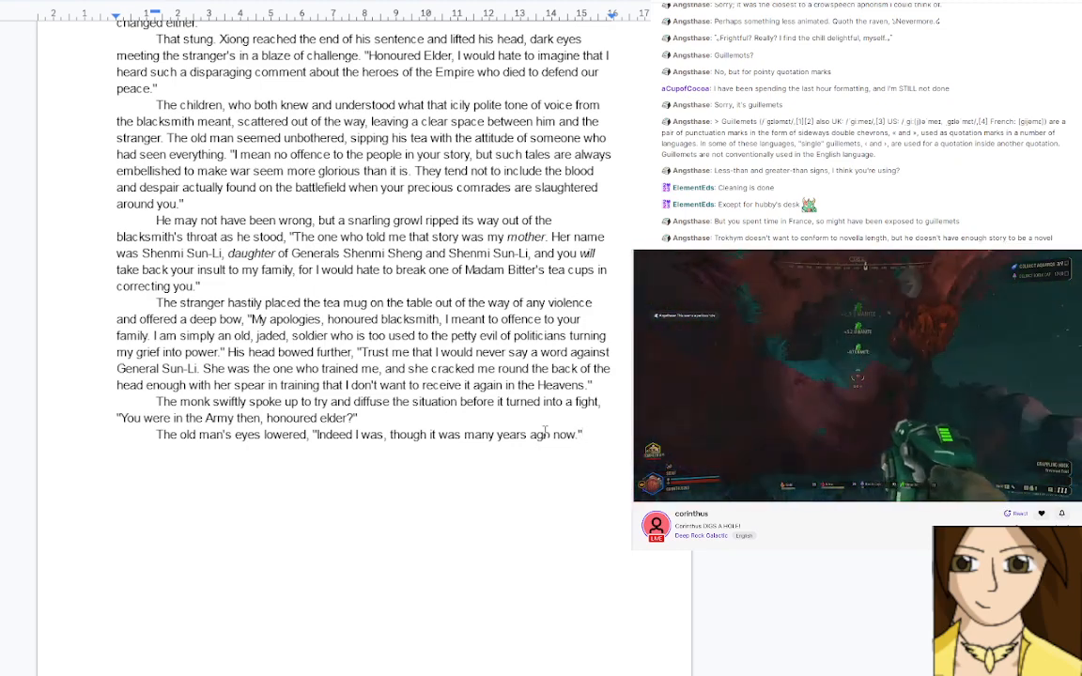
# Start a new paragraph with the quoted question "You knew General Sun-Li?", capitalising its first word
pyautogui.press('Return')
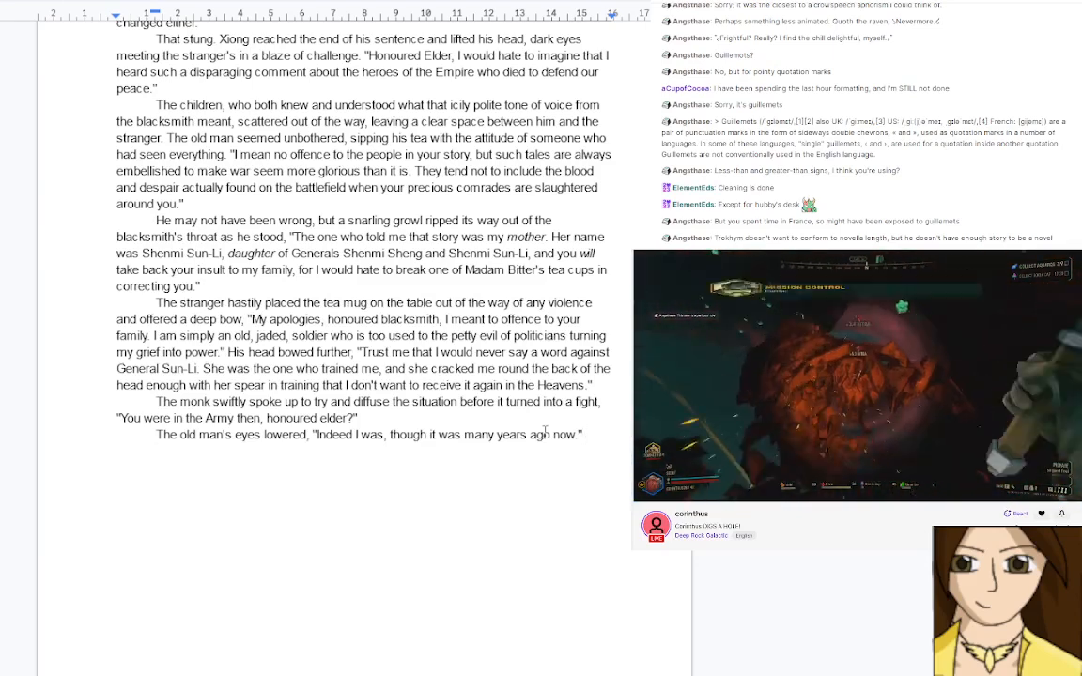
pyautogui.write('"you ')
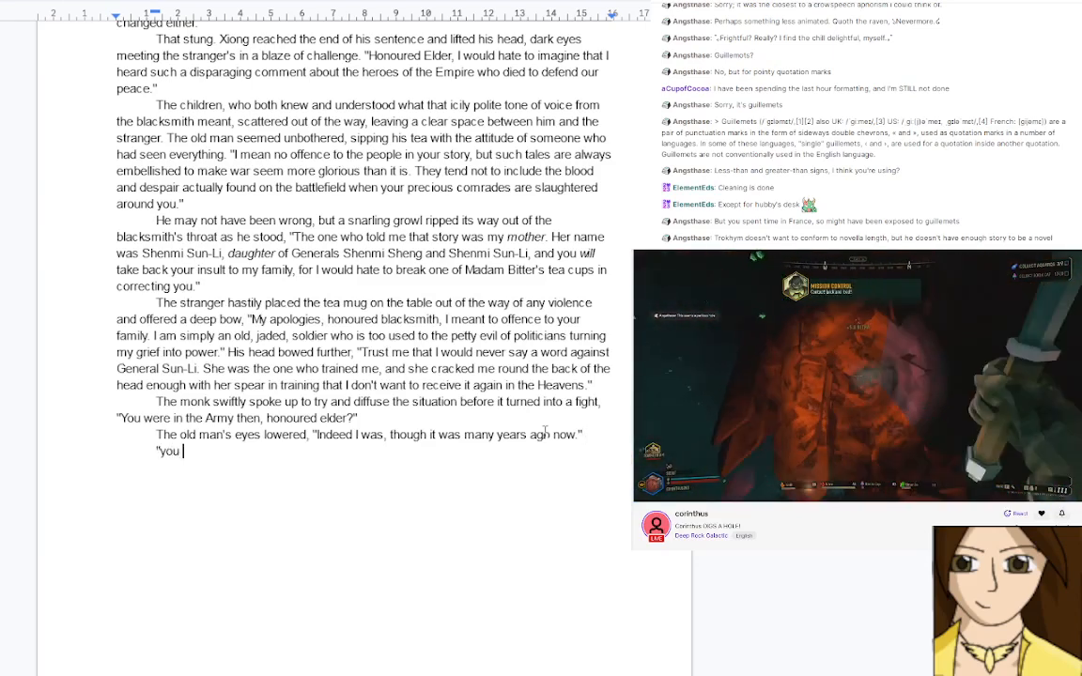
pyautogui.write('knew Gene')
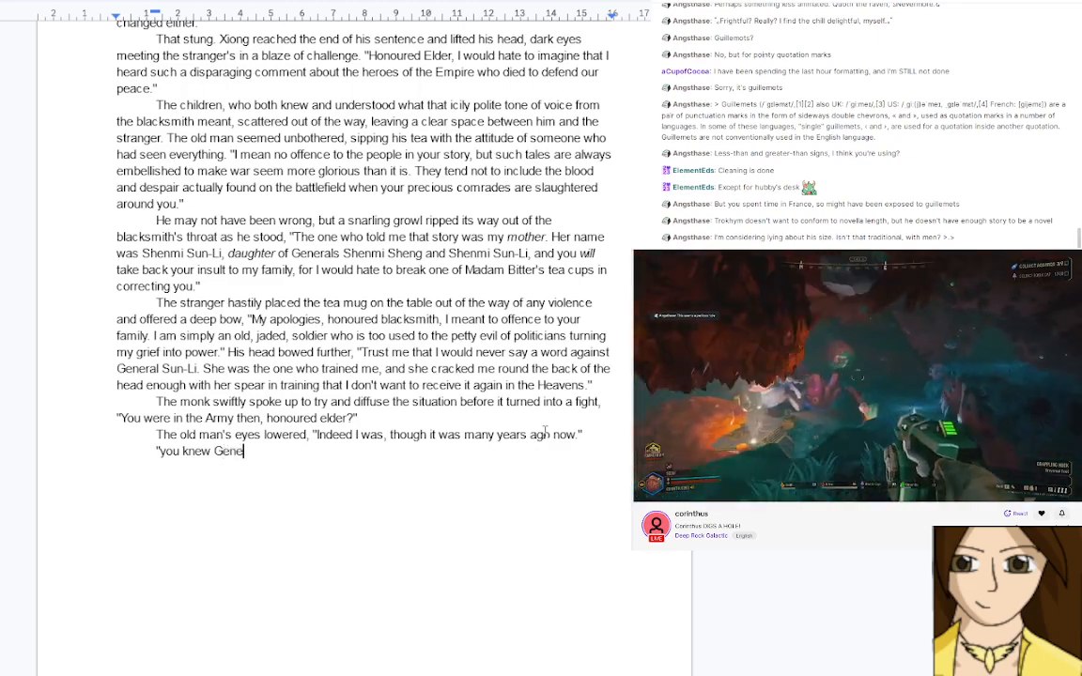
pyautogui.write('ral Sun')
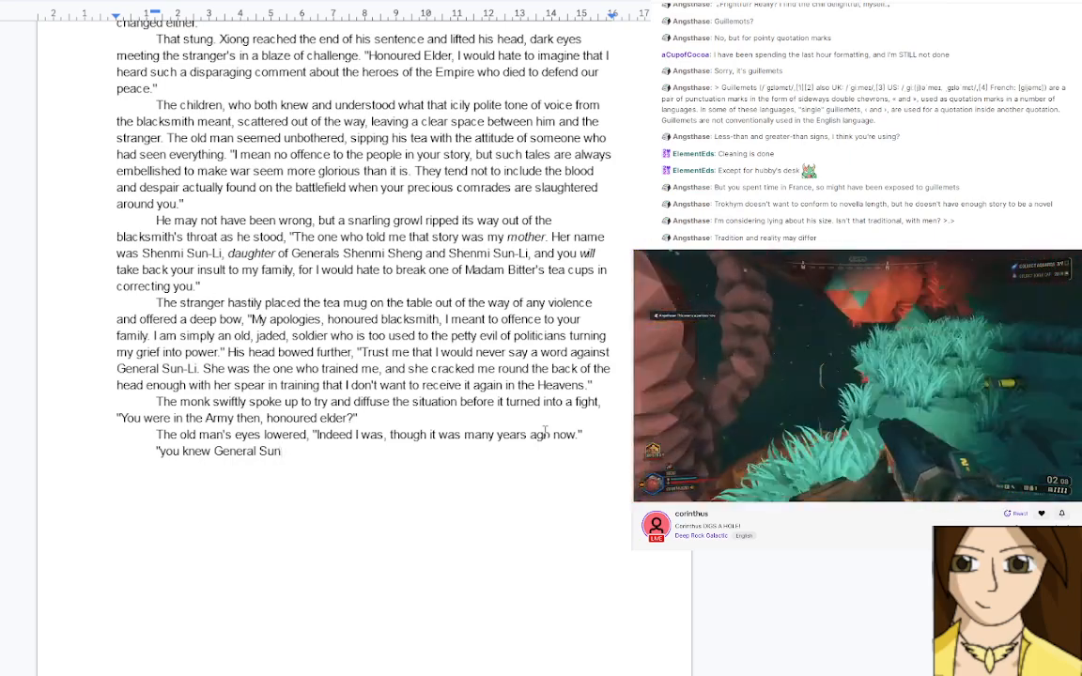
pyautogui.moveTo(166, 453); pyautogui.dragTo(161, 453)
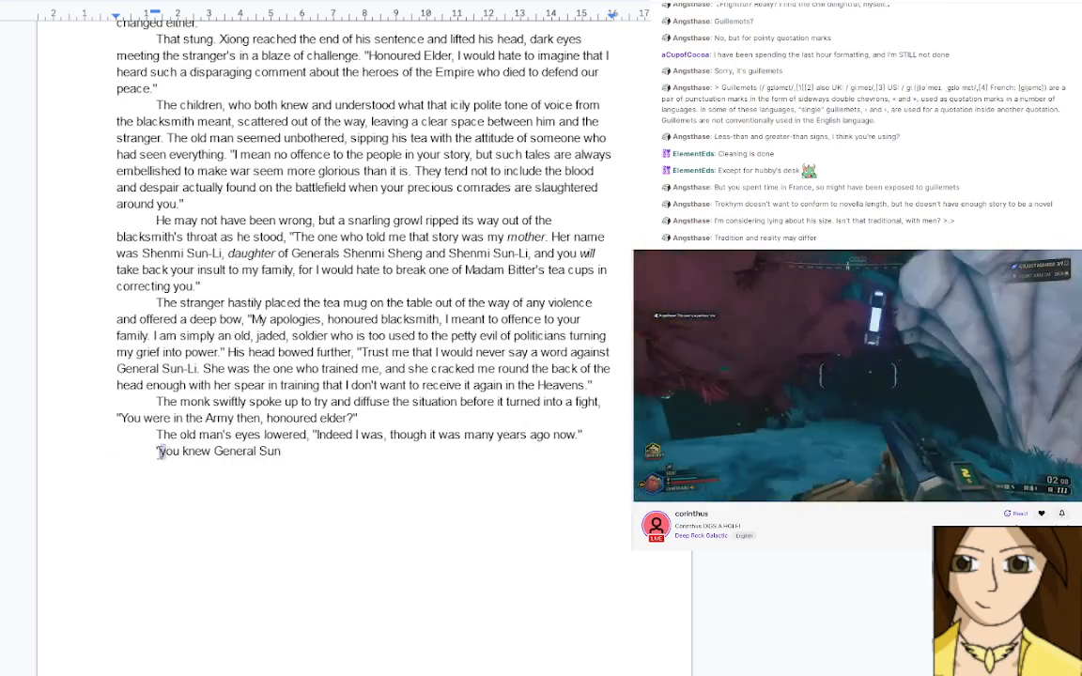
pyautogui.write('Y')
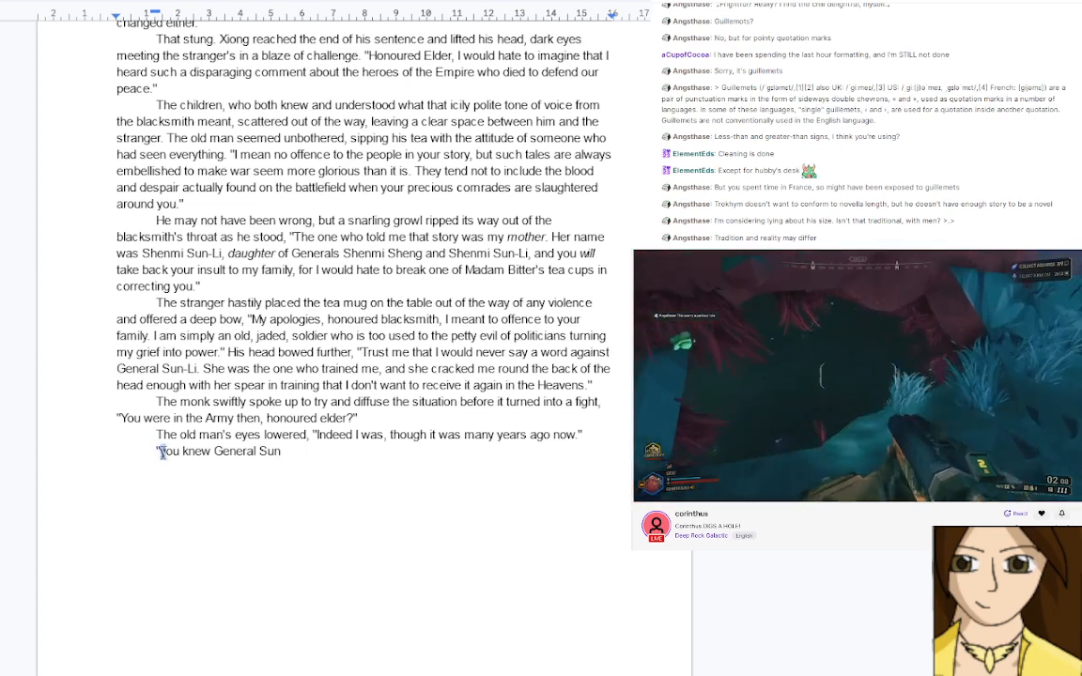
pyautogui.click(286, 452)
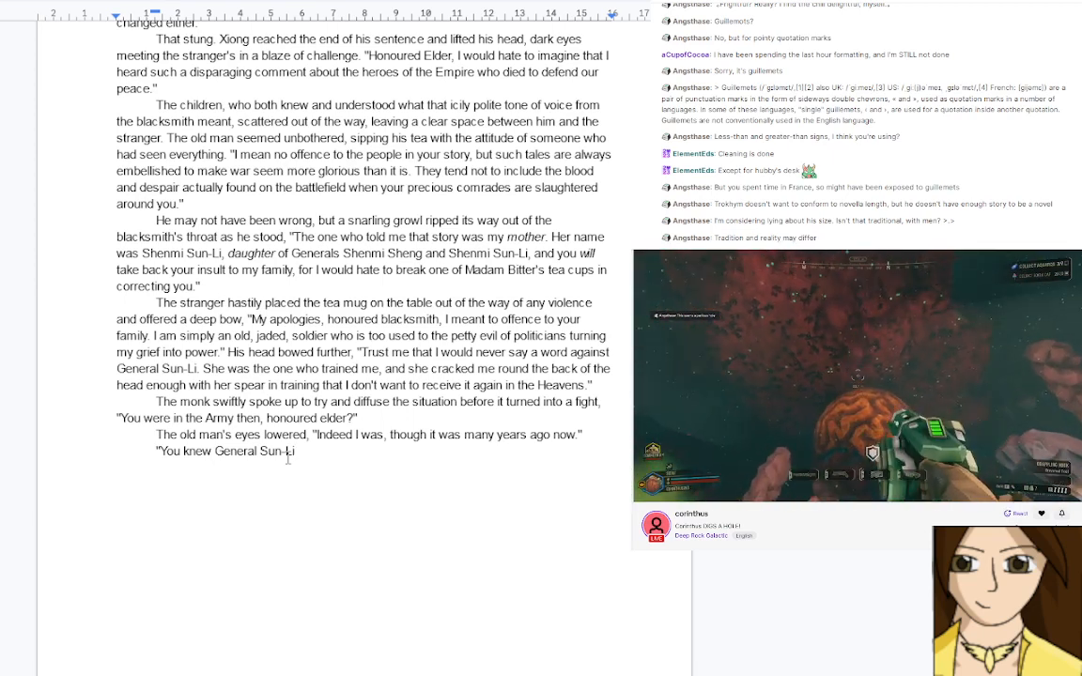
pyautogui.write('?"')
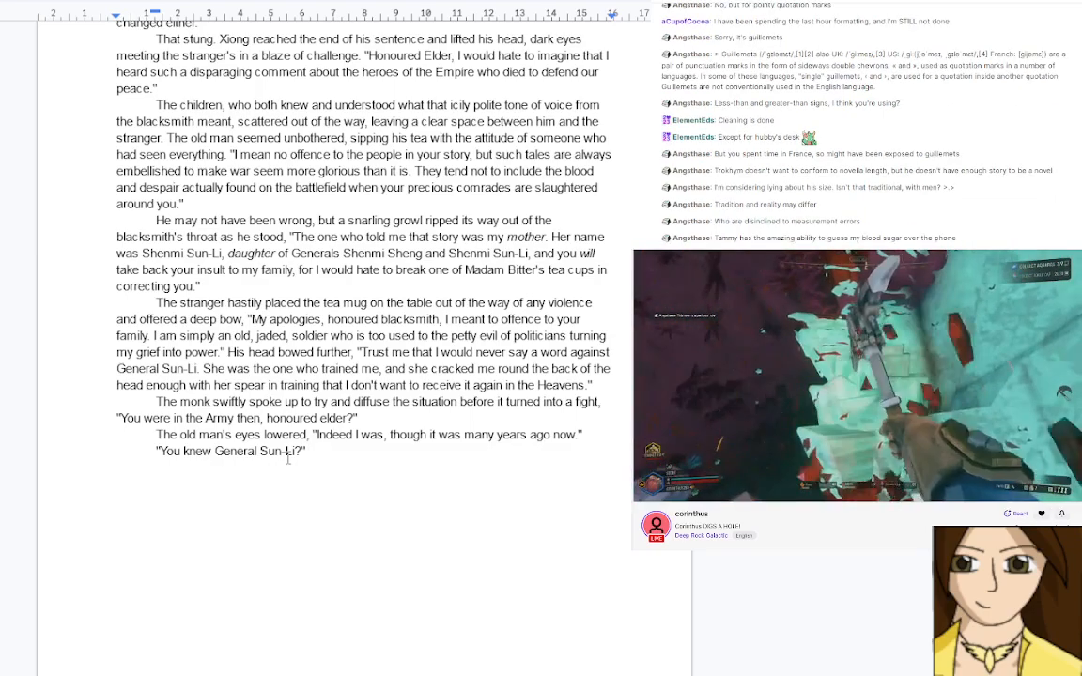
# Add the dialogue tag "Xiong said, anger fading to desperate curiosity" after the question about General Sun-Li
pyautogui.write('Xiong said,')
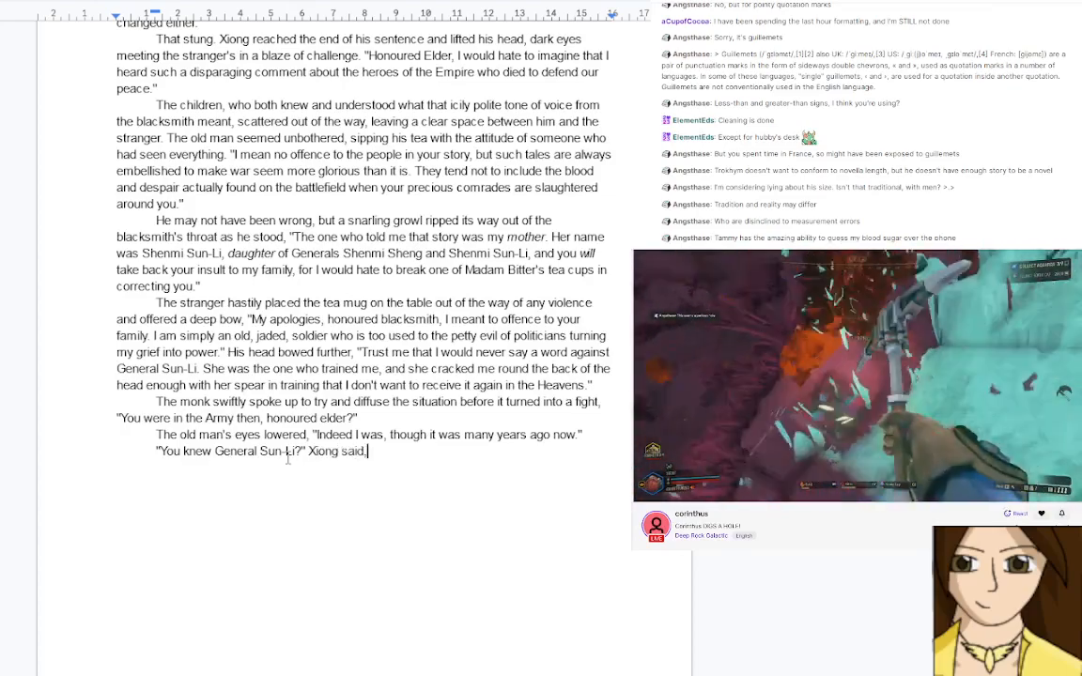
pyautogui.write(' anger fading to d')
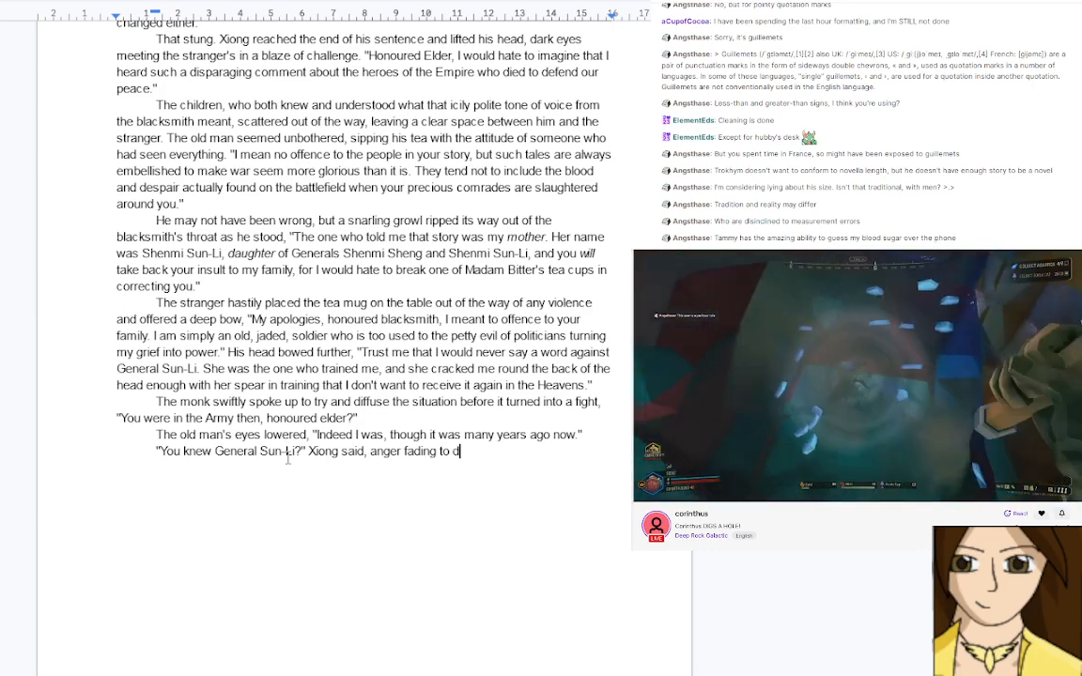
pyautogui.write('esperate c')
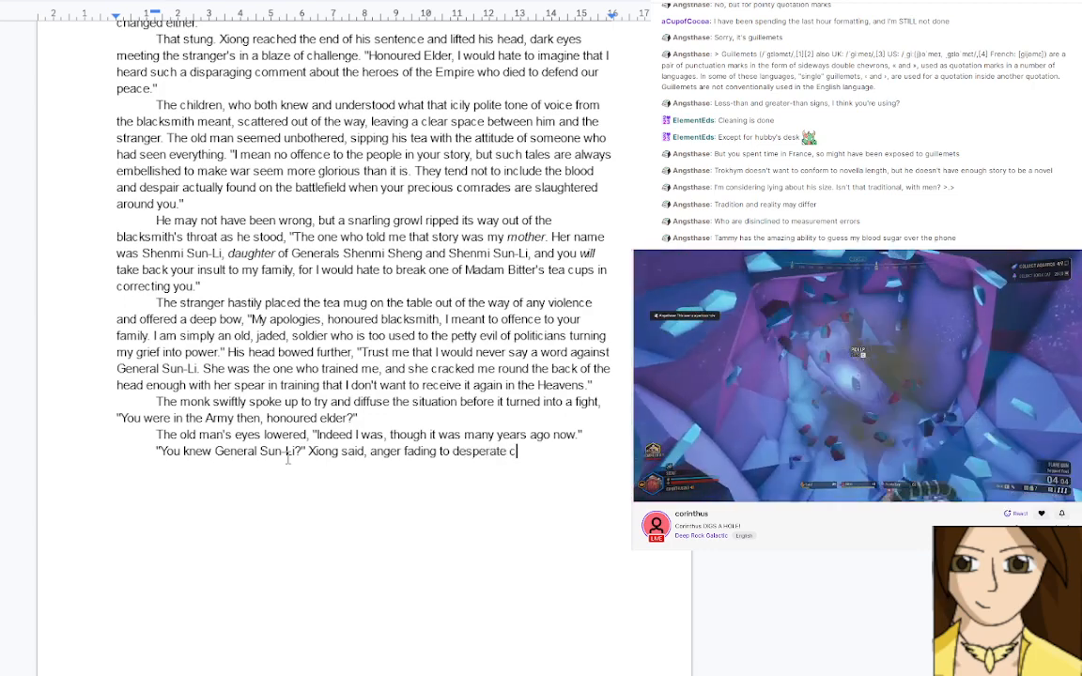
pyautogui.write('urious')
pyautogui.press('BackSpace')
pyautogui.press('BackSpace')
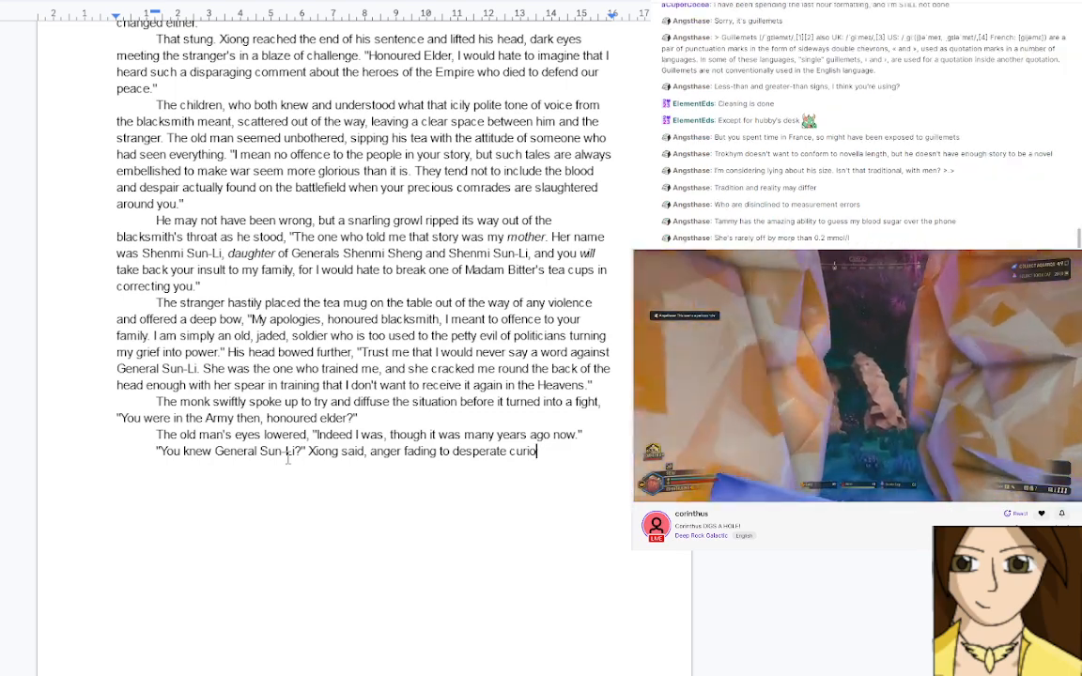
pyautogui.write('sity')
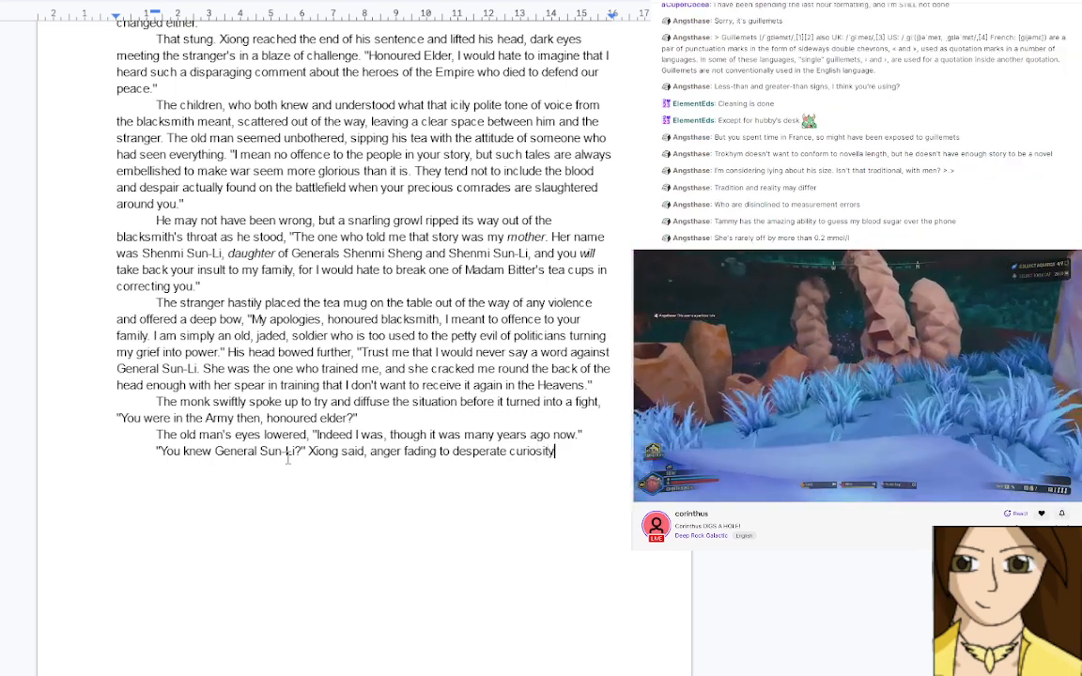
# Complete Xiong's sentence with ", but not enough to drop his resentment over the previous insult."
pyautogui.write(', but not')
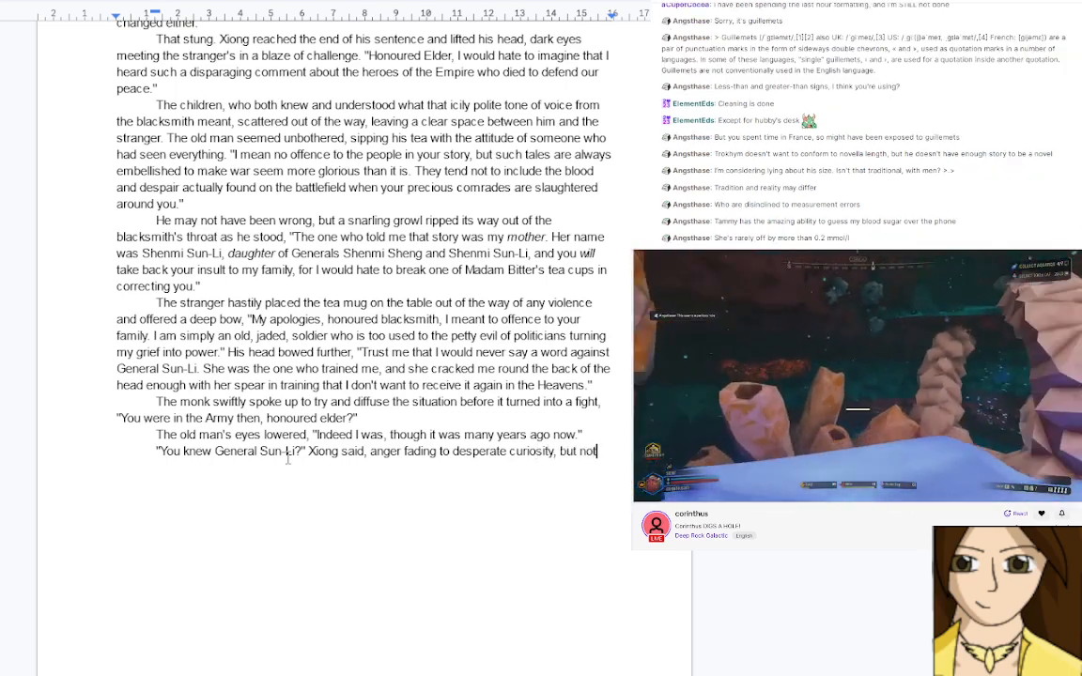
pyautogui.write(' enough to d')
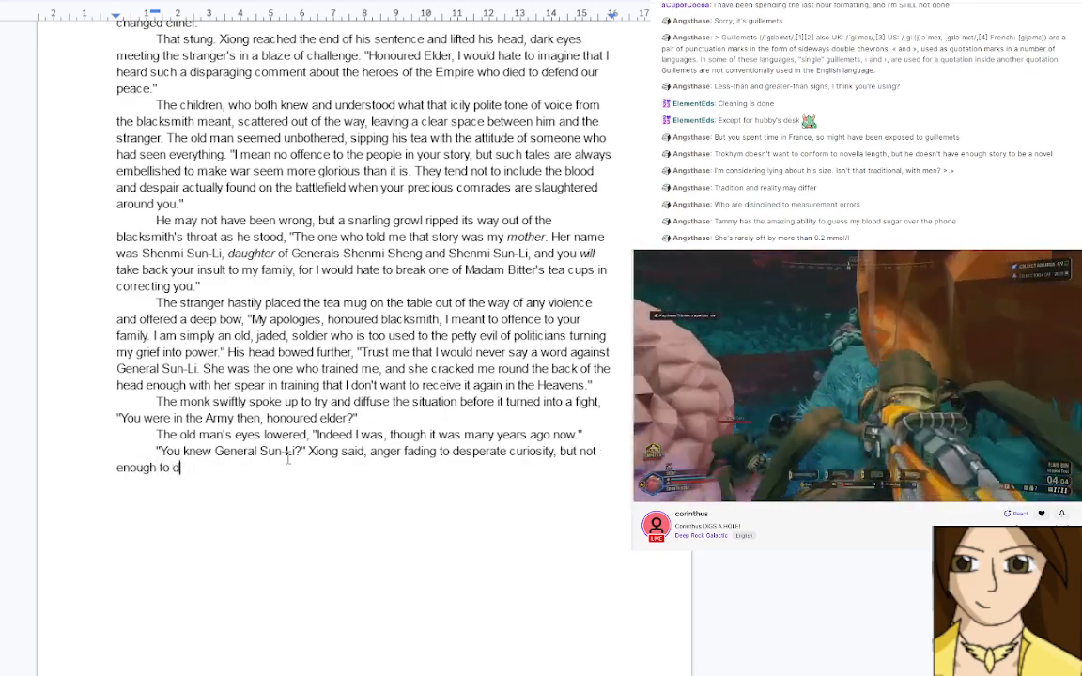
pyautogui.write('rop his res')
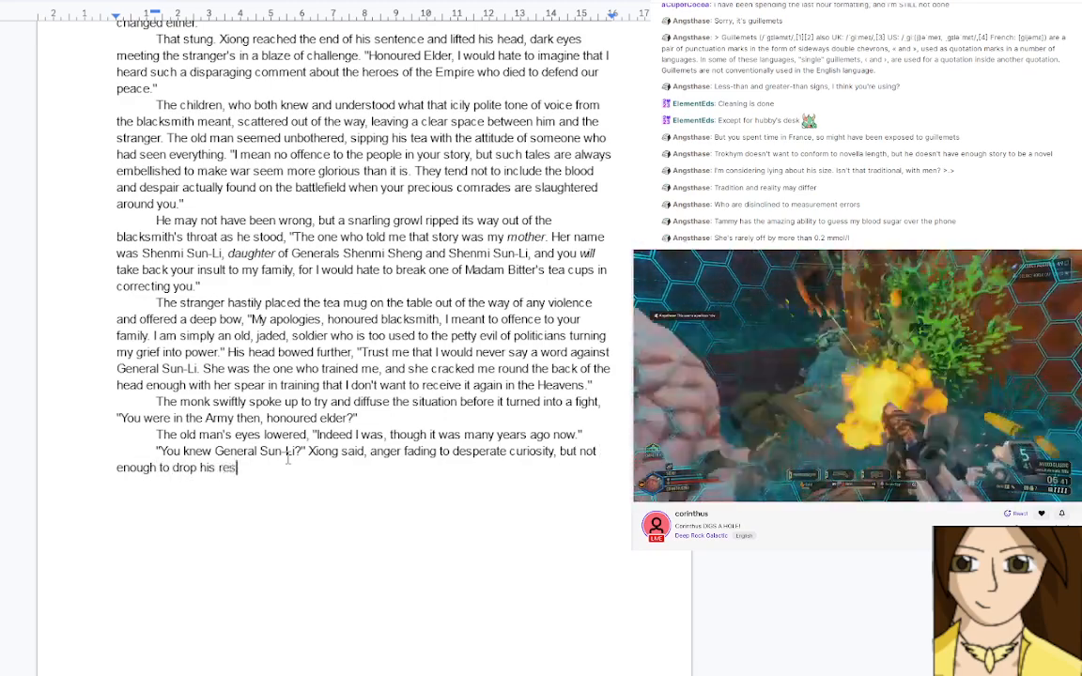
pyautogui.write('entment ove')
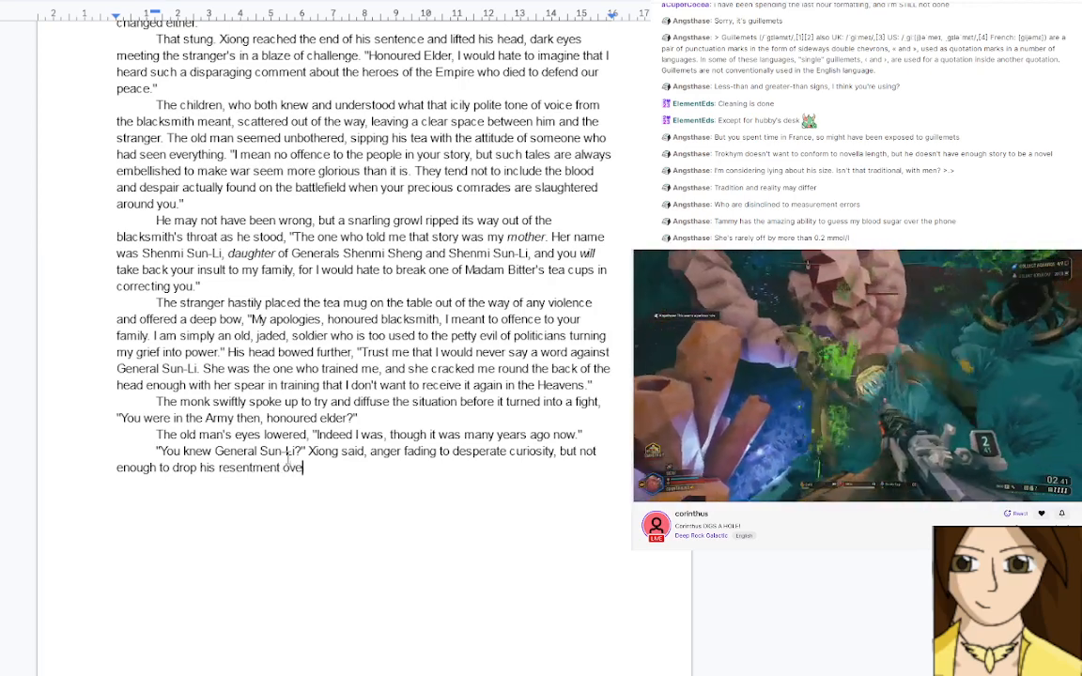
pyautogui.write('r the previous insult.')
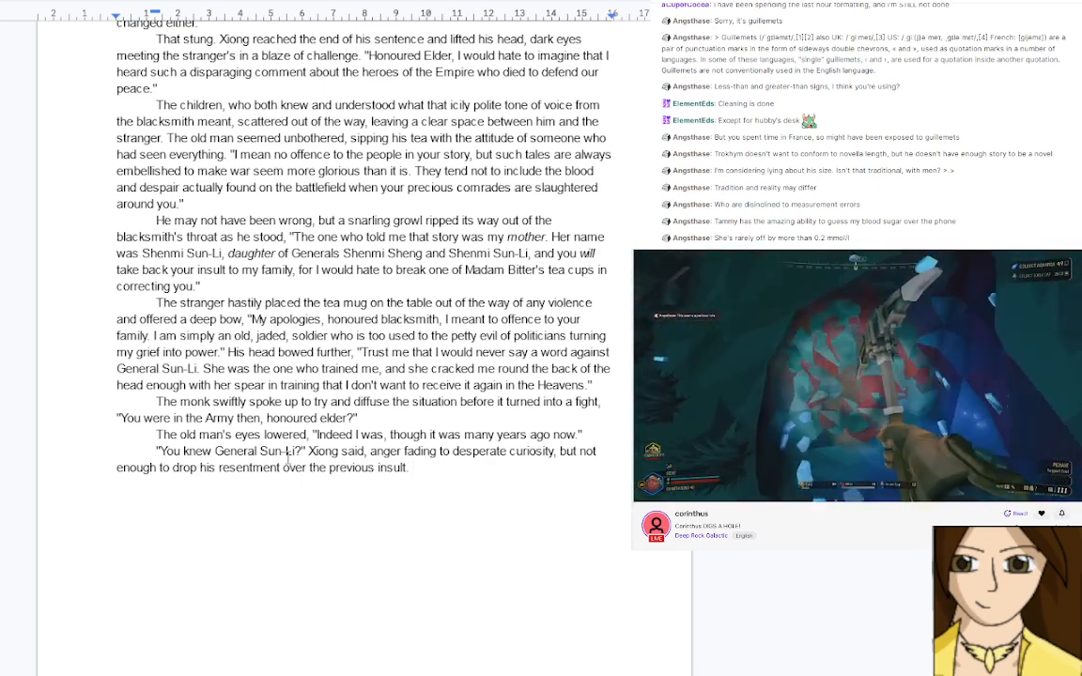
# Start a new paragraph after Xiong's question with the lead-in "The old man smiled," and an opening quotation mark
pyautogui.press('Return')
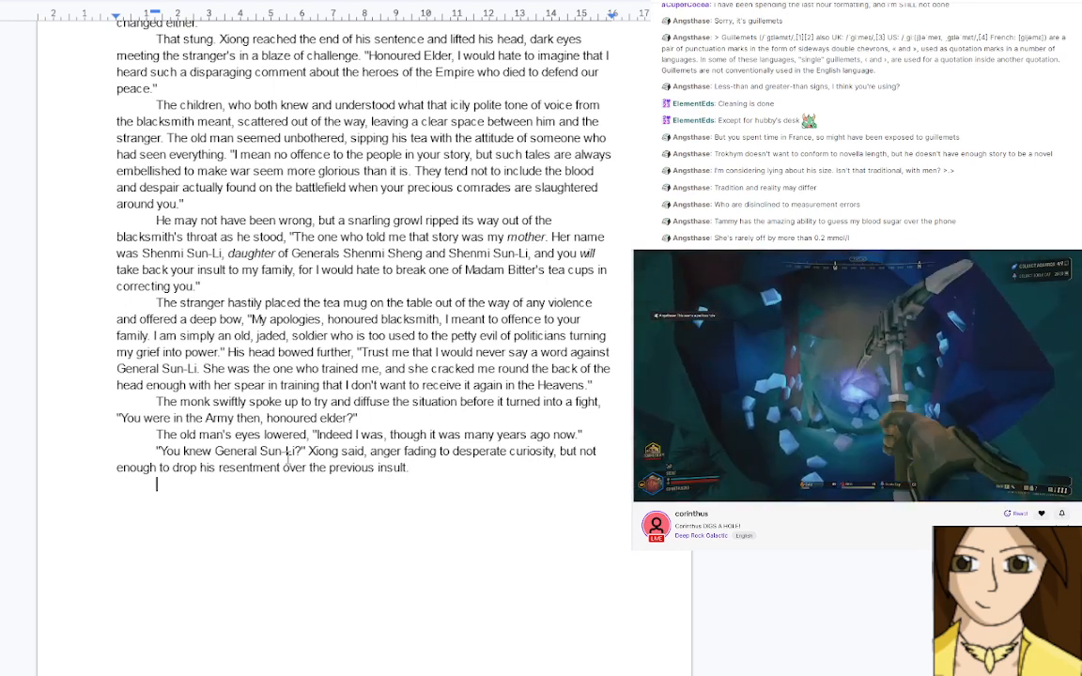
pyautogui.write('The old man smile')
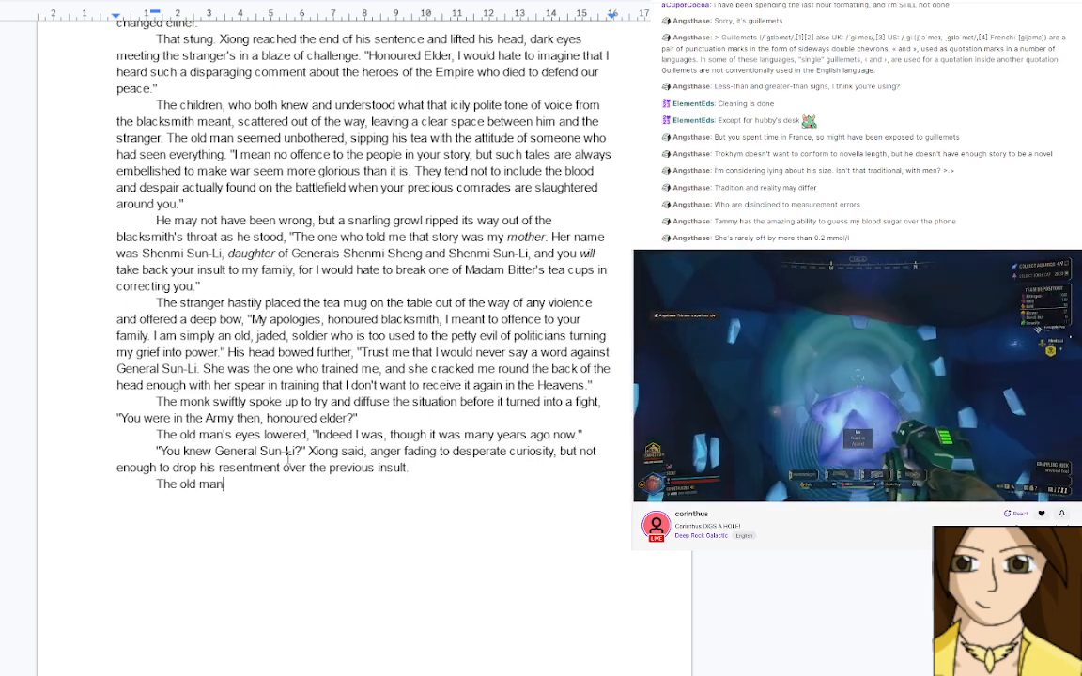
pyautogui.write('Indeed ')
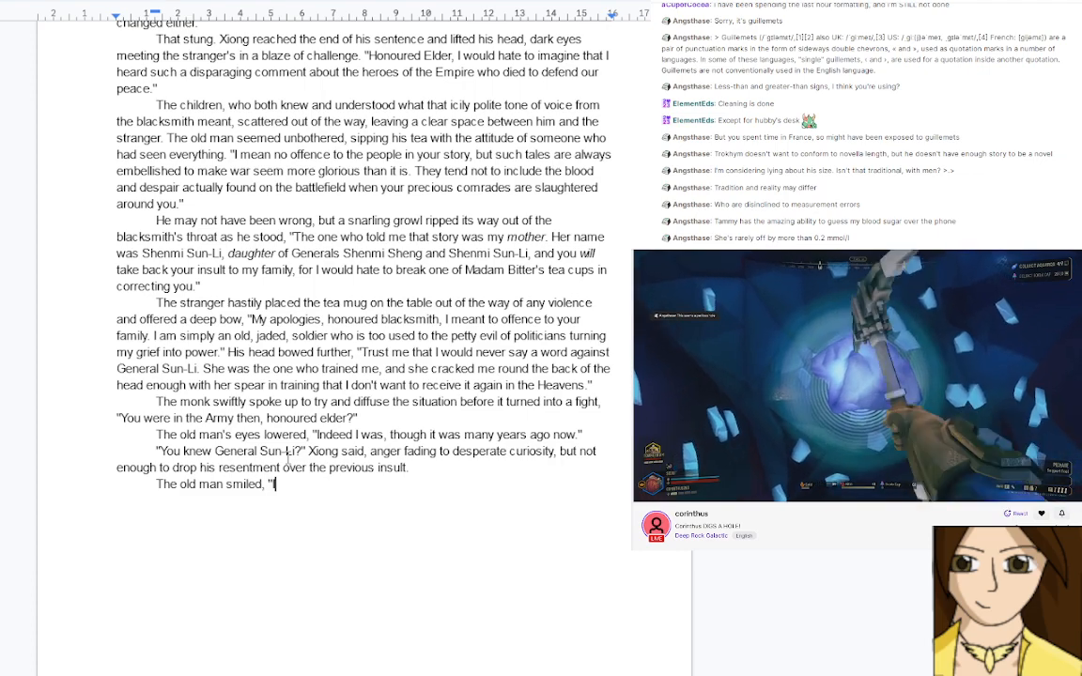
pyautogui.write('I')
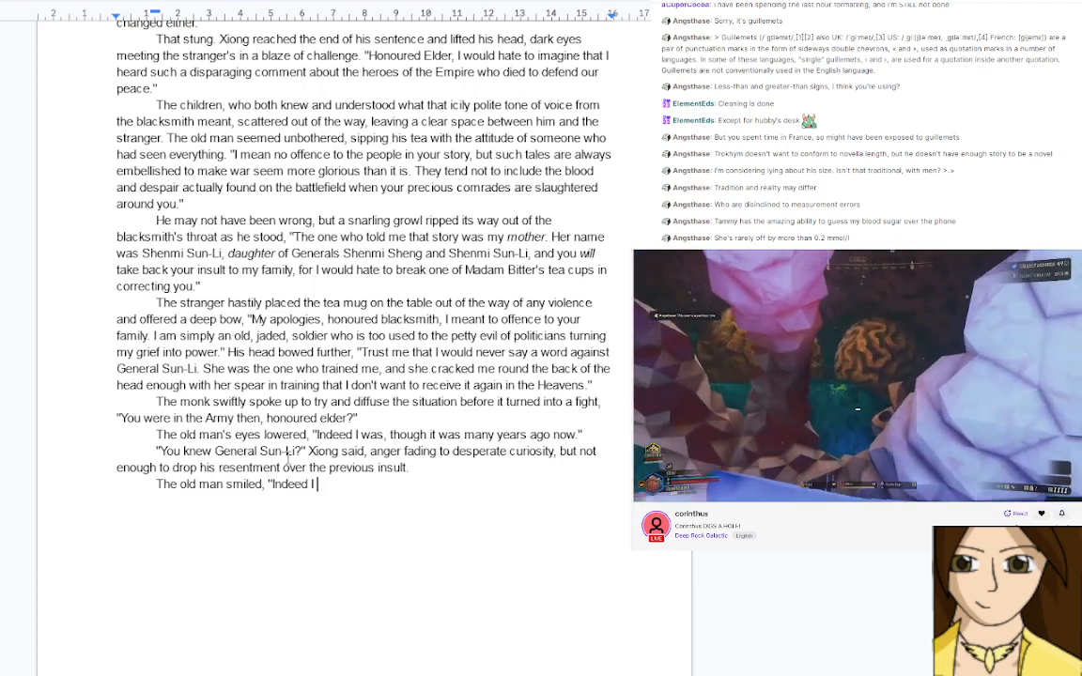
pyautogui.press('BackSpace')
pyautogui.press('BackSpace')
pyautogui.press('BackSpace')
pyautogui.press('BackSpace')
pyautogui.press('BackSpace')
pyautogui.press('BackSpace')
pyautogui.press('BackSpace')
pyautogui.press('BackSpace')
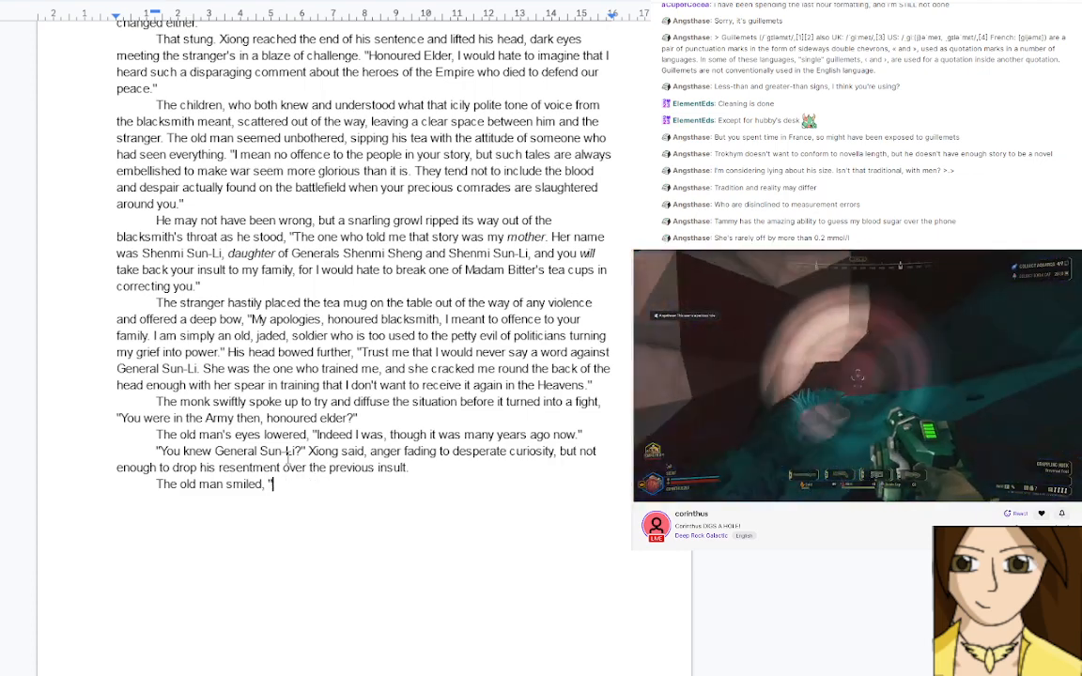
# Begin the old man's reply with "As I said, she was the one who trained me", capitalising the "I"
pyautogui.write('As I said, ')
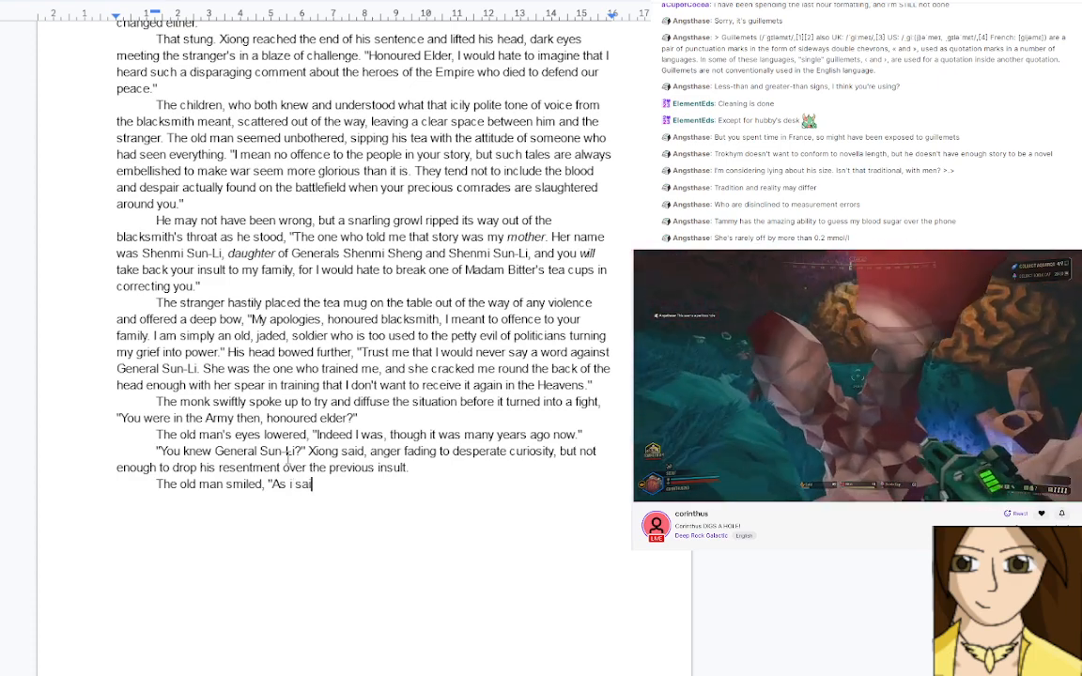
pyautogui.write('she was the ')
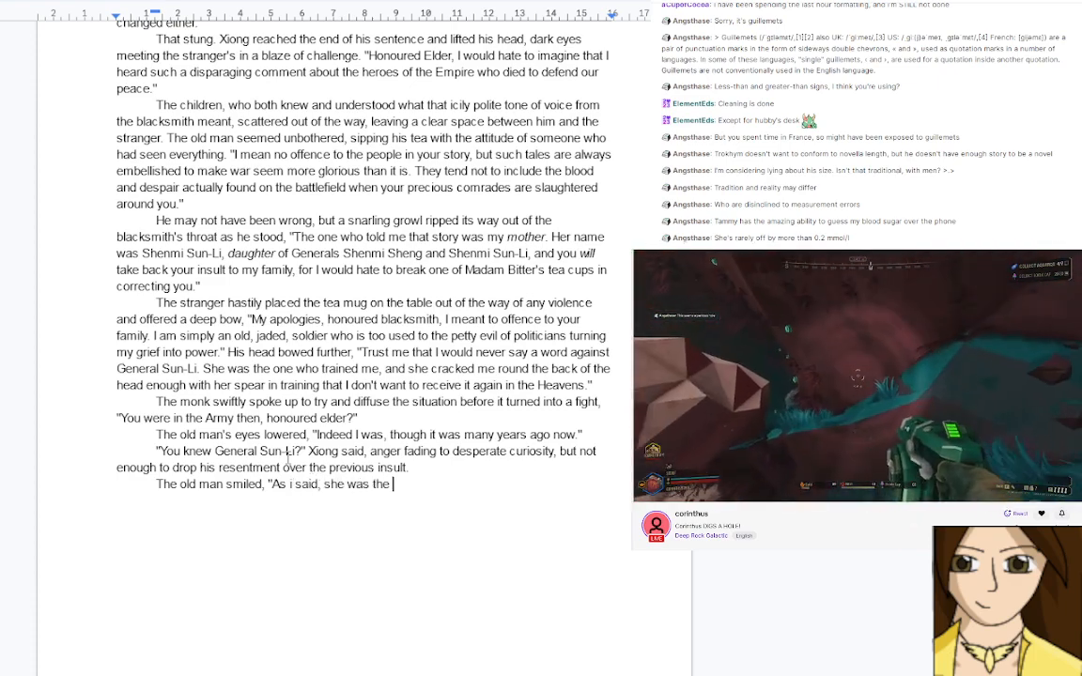
pyautogui.write('one who t')
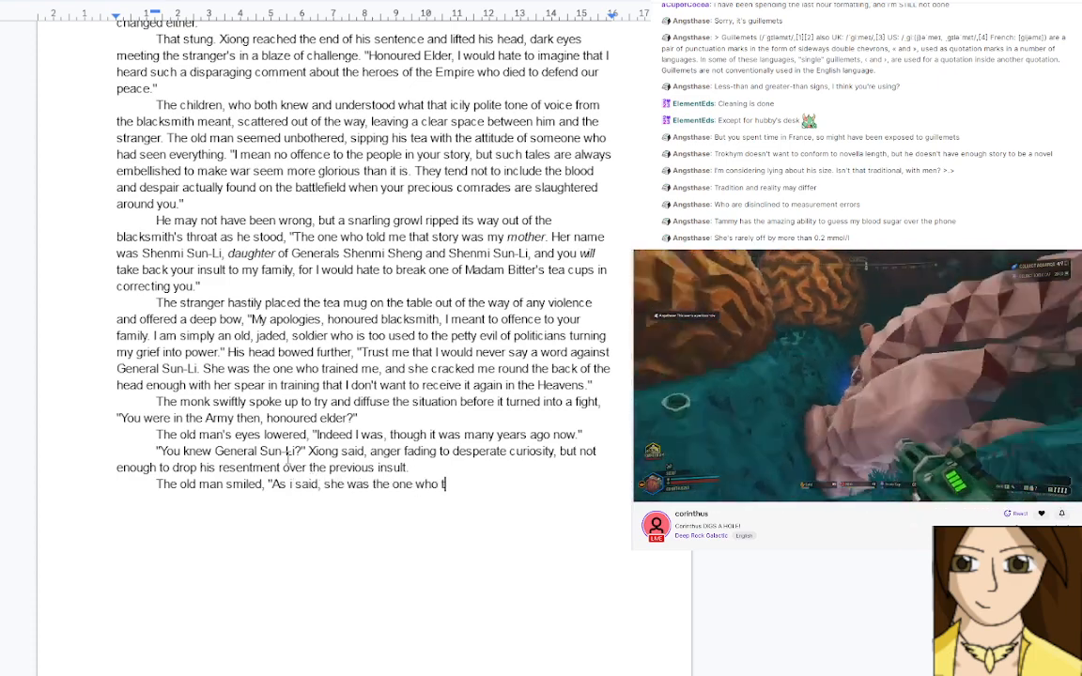
pyautogui.write('rained ')
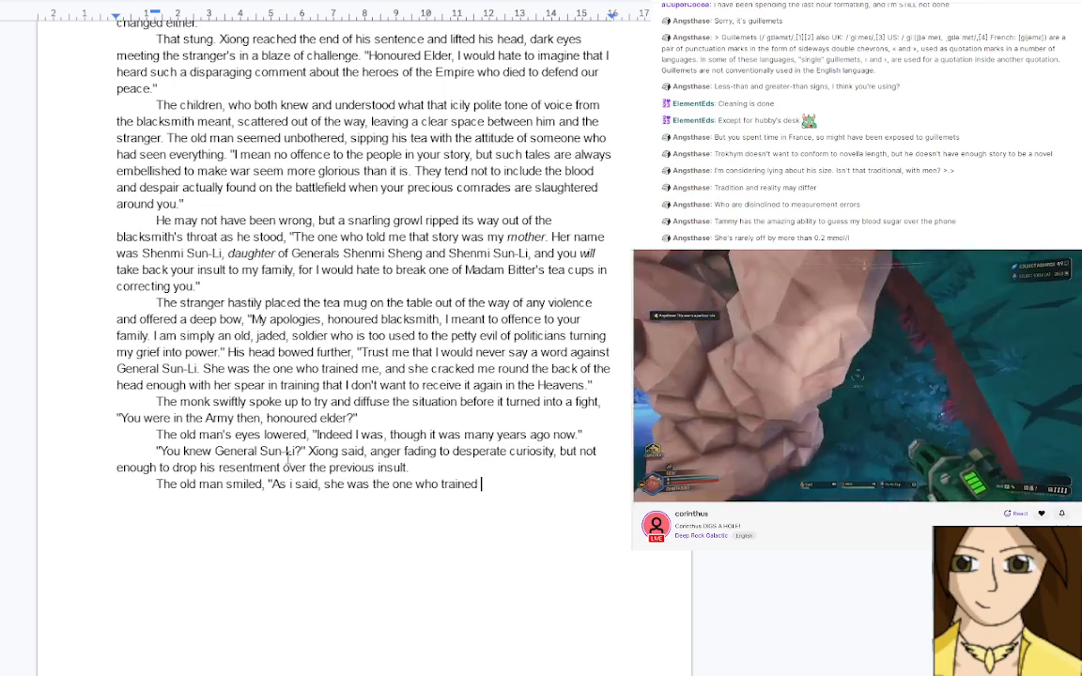
pyautogui.write('me')
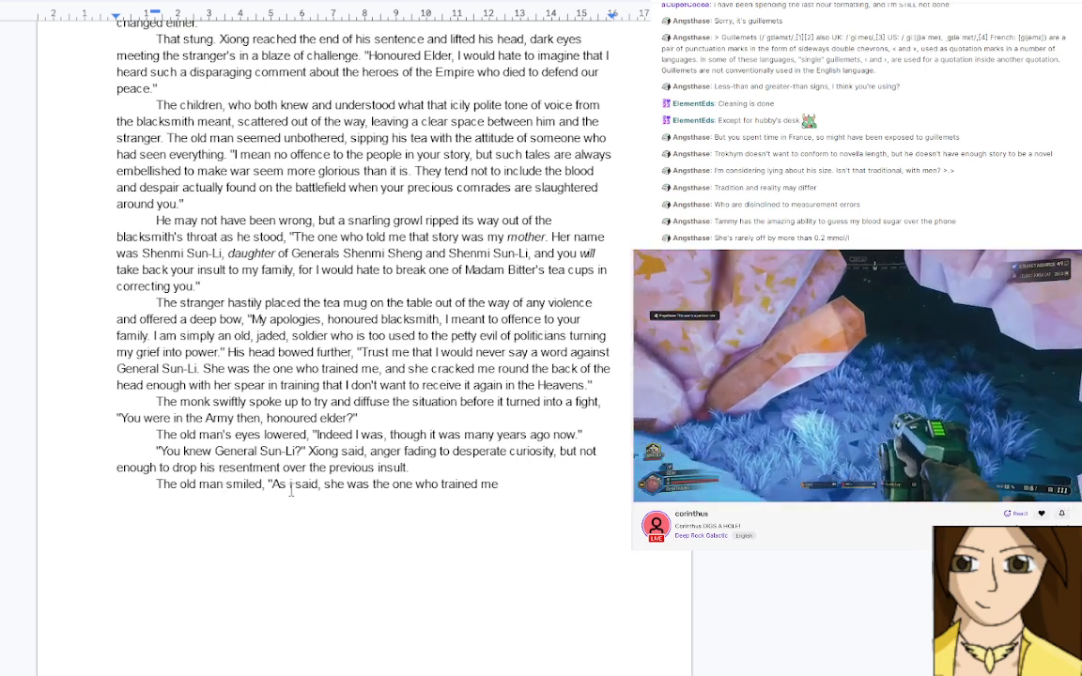
pyautogui.press('Delete')
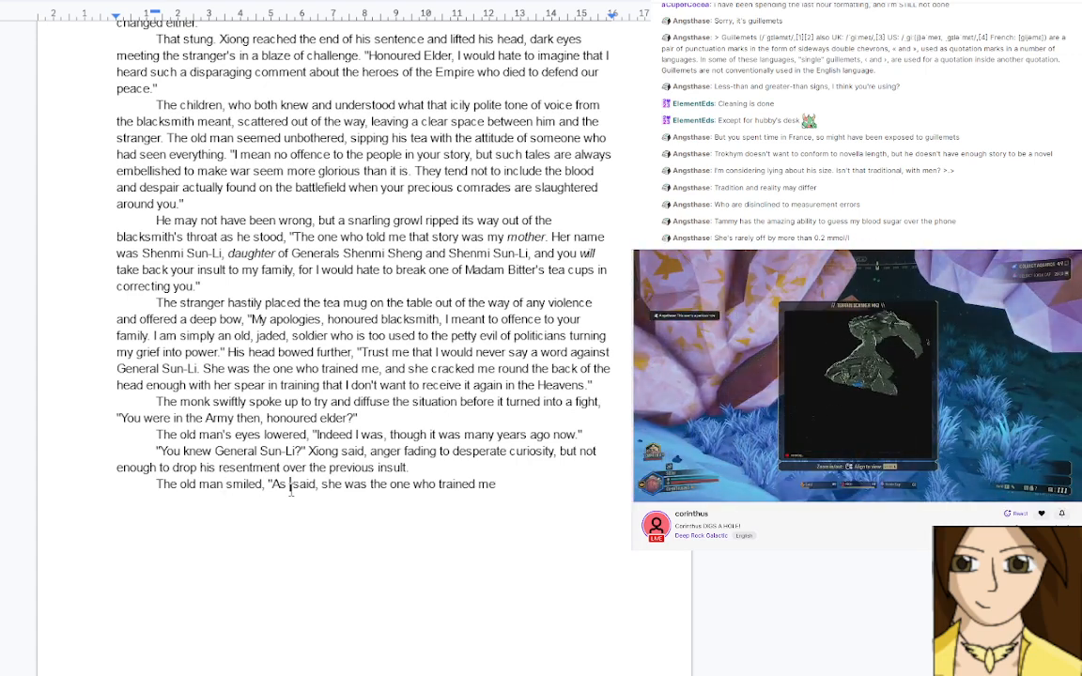
pyautogui.write('I')
# Check the style name in the older draft and replace "Blade" with "Sword" in Xiong's "Singing Blade Style" question
pyautogui.scroll(15, 302, 485)
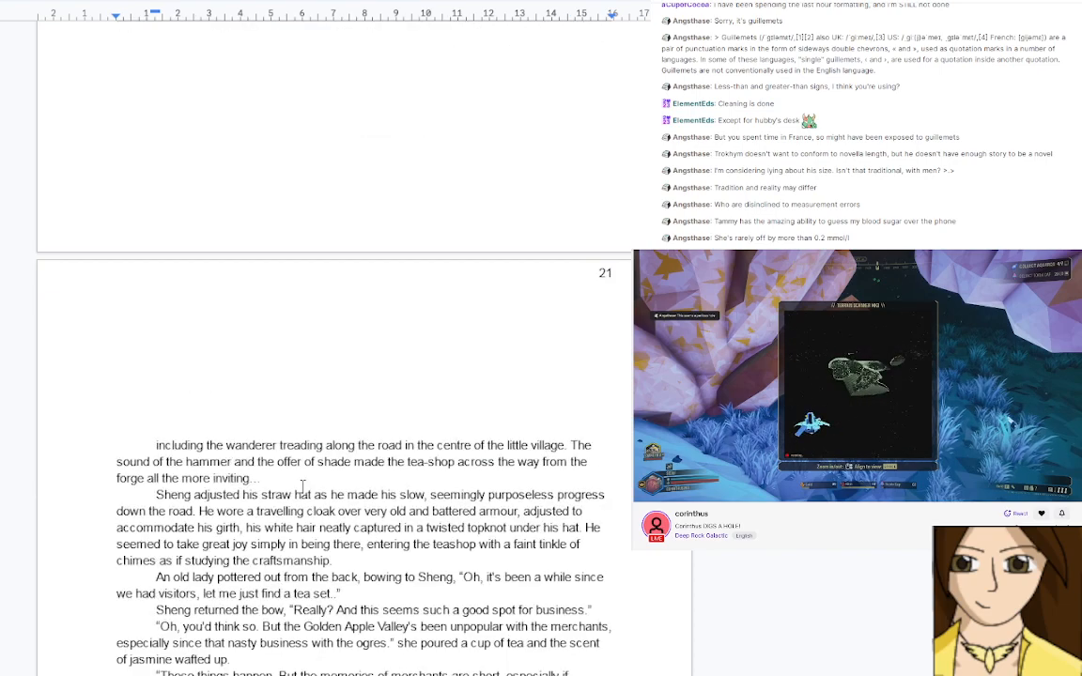
pyautogui.scroll(3, 302, 486)
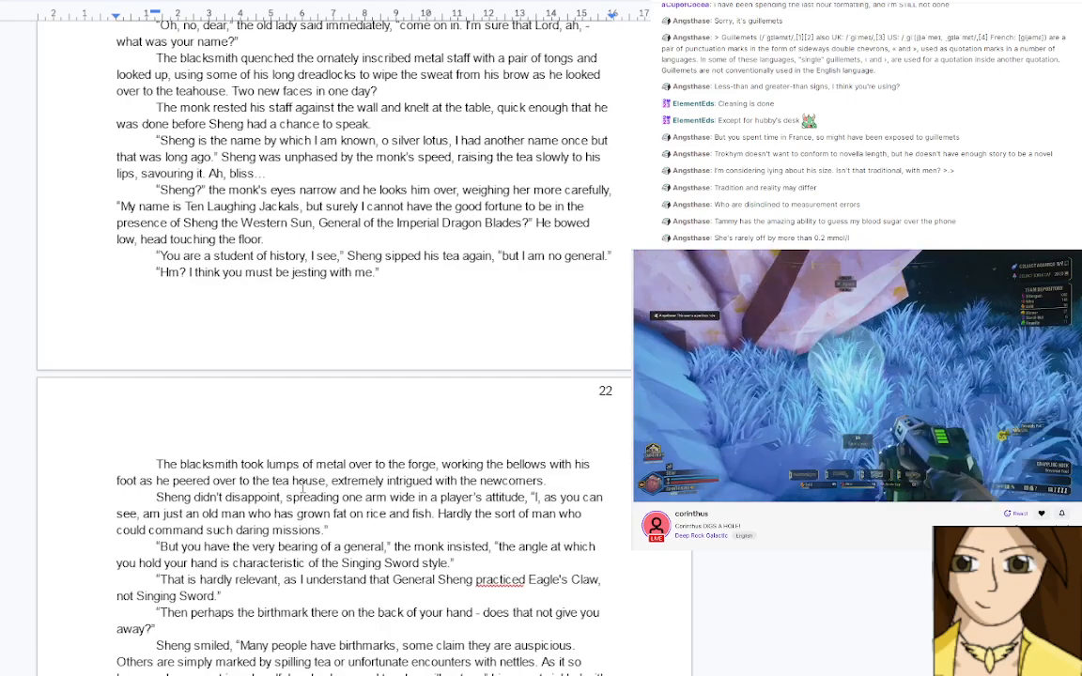
pyautogui.scroll(-3, 303, 485)
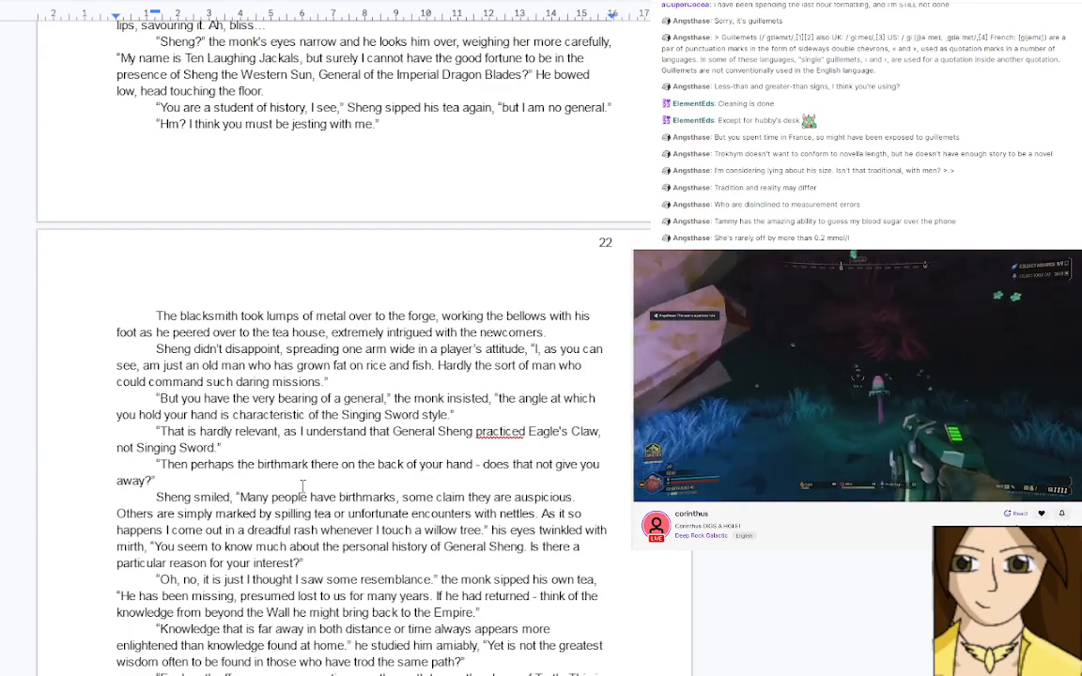
pyautogui.scroll(15, 303, 486)
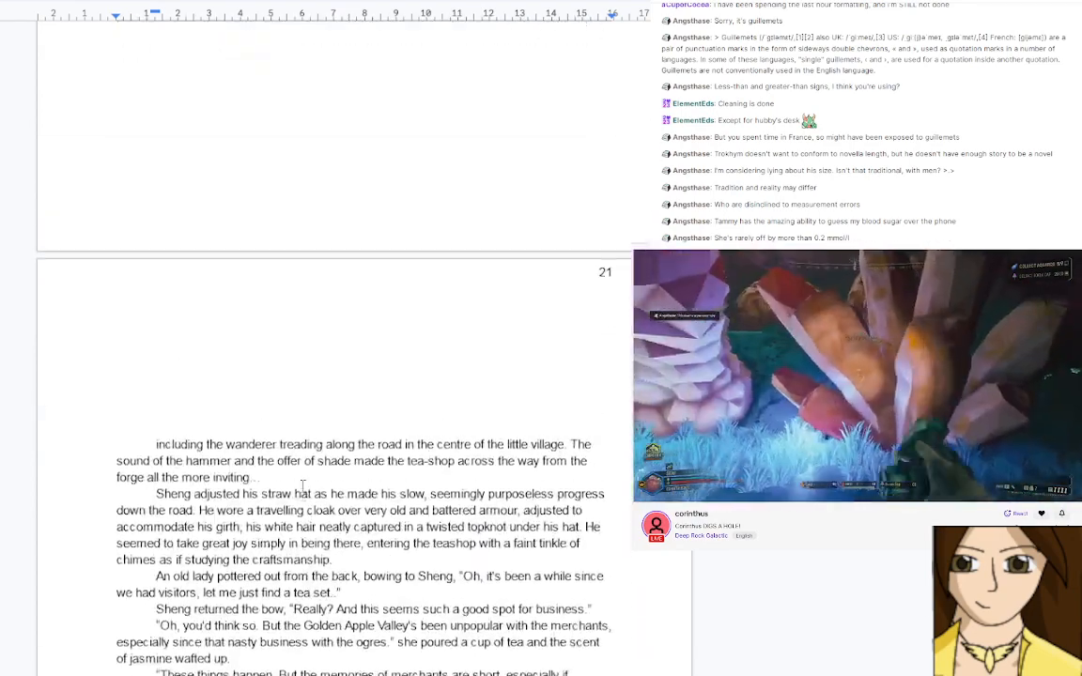
pyautogui.scroll(-20, 302, 485)
pyautogui.scroll(3, 303, 486)
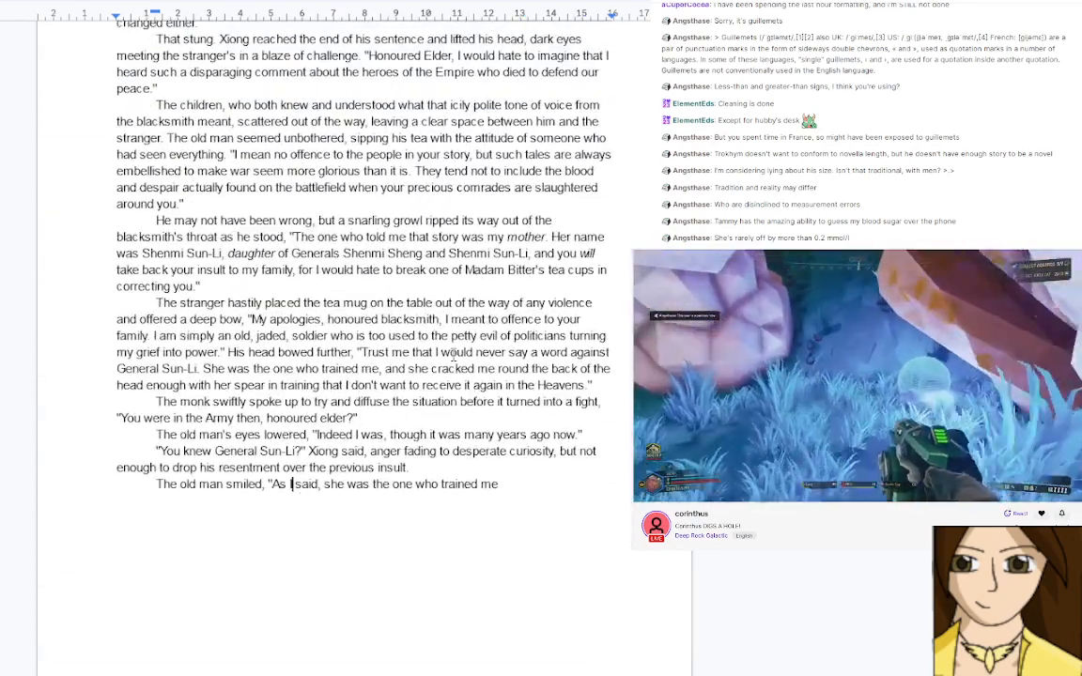
pyautogui.scroll(5, 394, 338)
pyautogui.scroll(8, 447, 350)
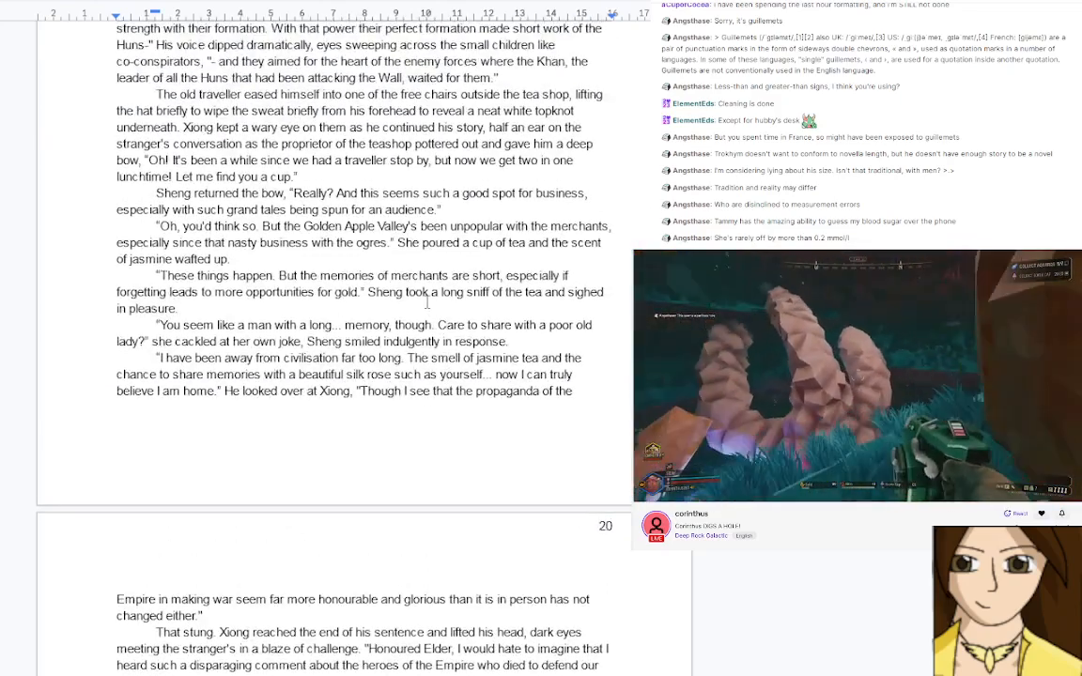
pyautogui.scroll(2, 427, 303)
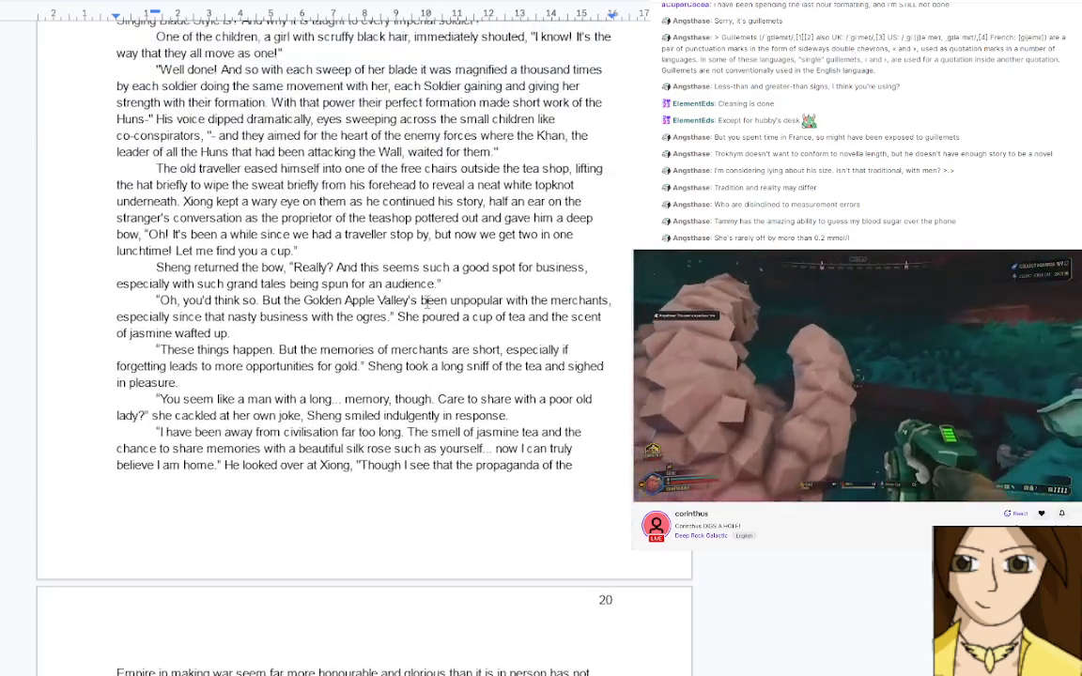
pyautogui.scroll(4, 425, 300)
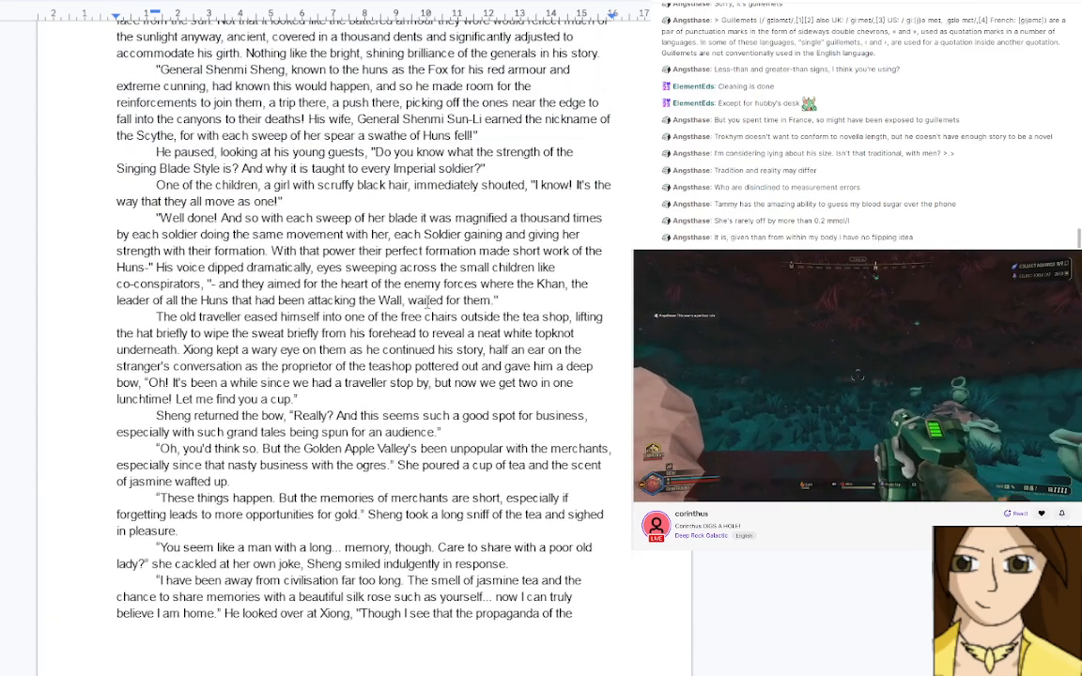
pyautogui.doubleClick(175, 168)
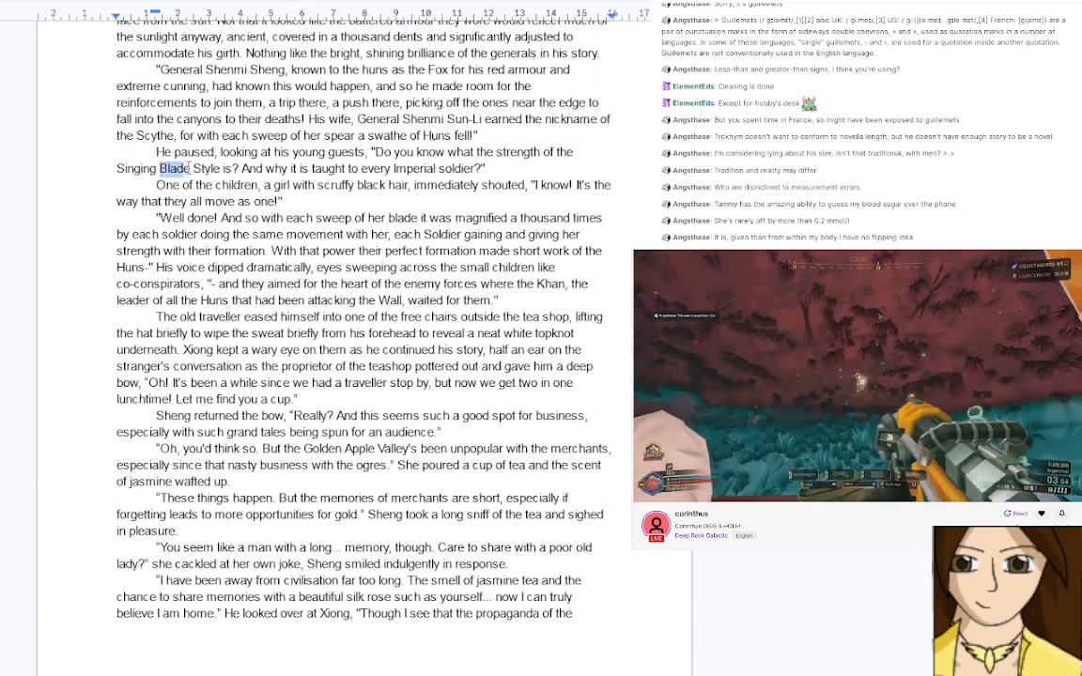
pyautogui.write('Sword')
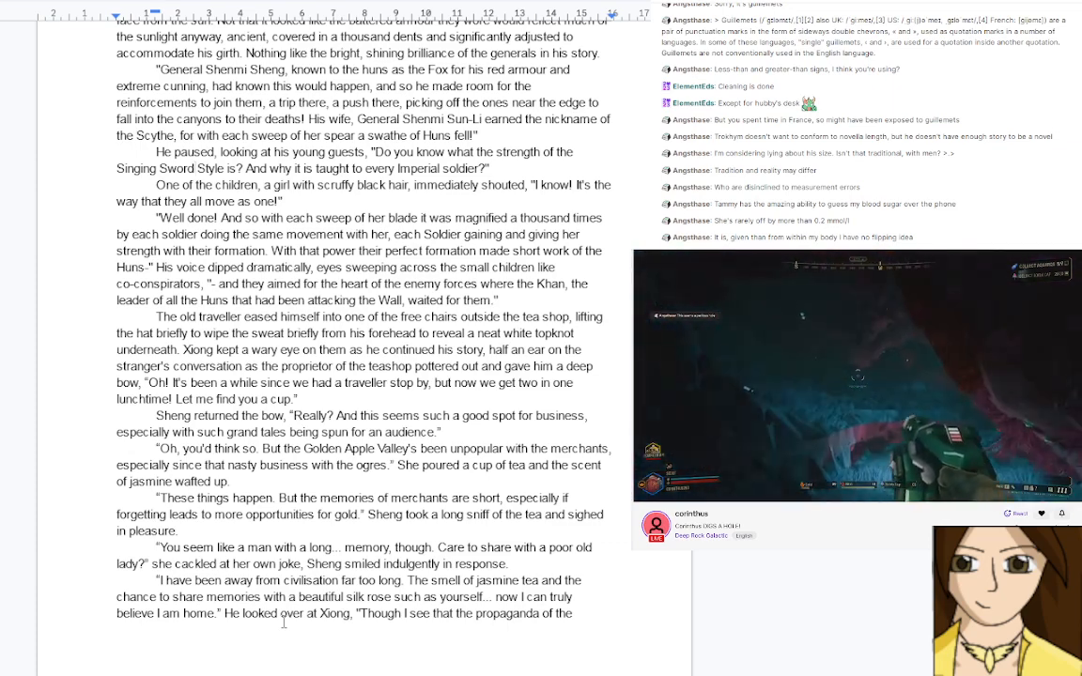
# End the sentence about training and continue the old man's reply with "A truly formidable woman,", correcting the spelling of "formidable"
pyautogui.scroll(-3, 284, 622)
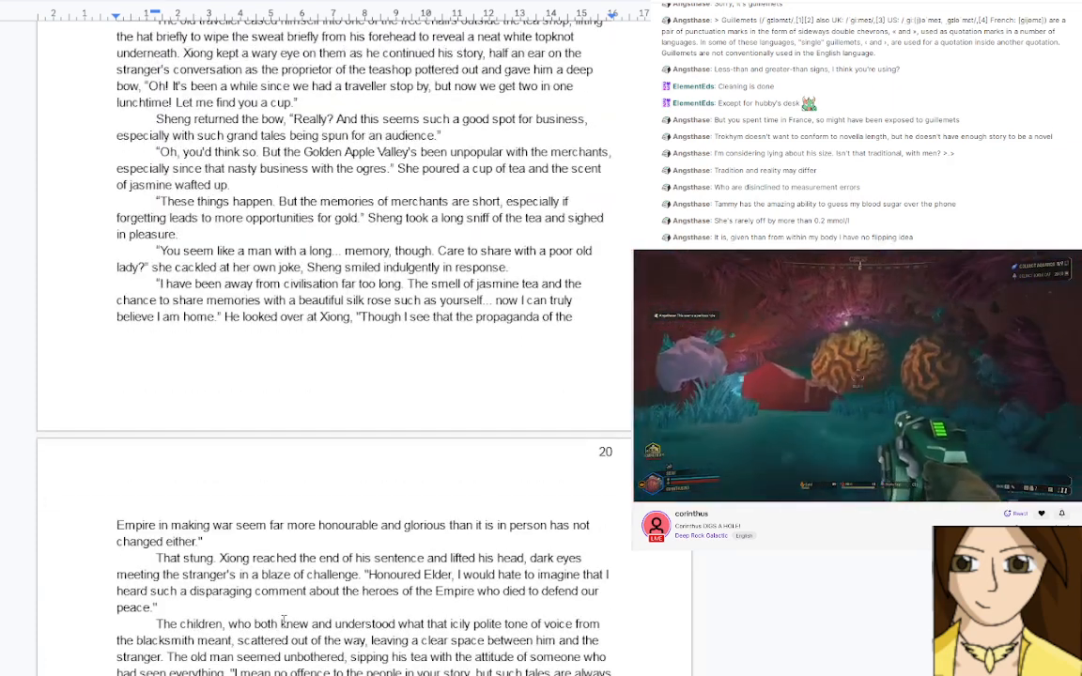
pyautogui.scroll(-1, 283, 622)
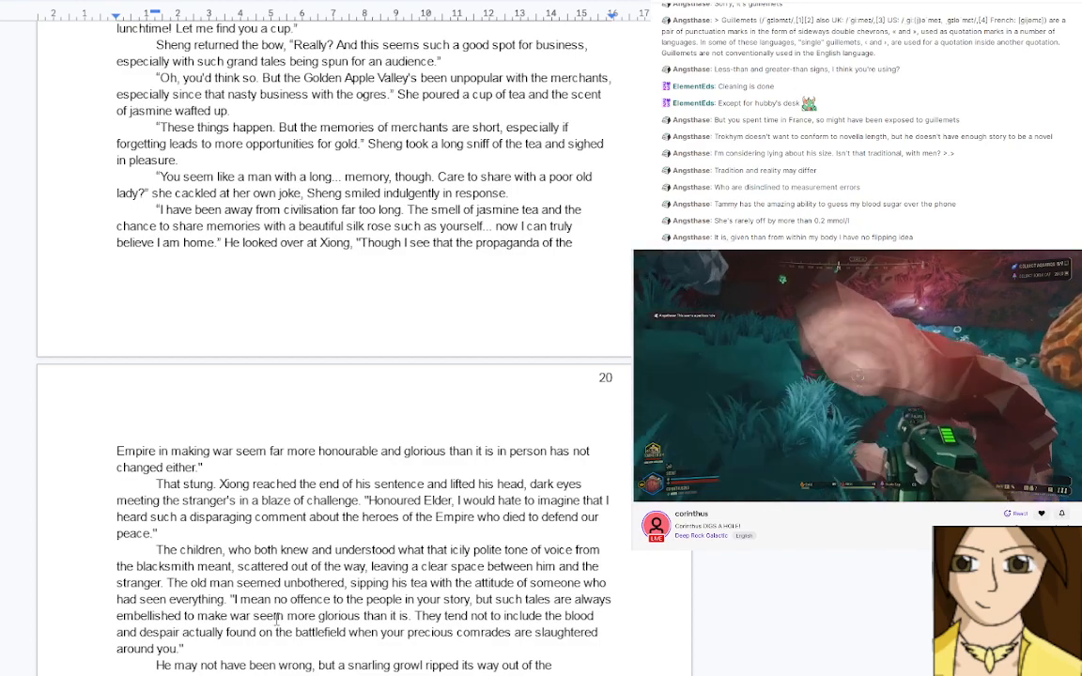
pyautogui.scroll(-7, 278, 618)
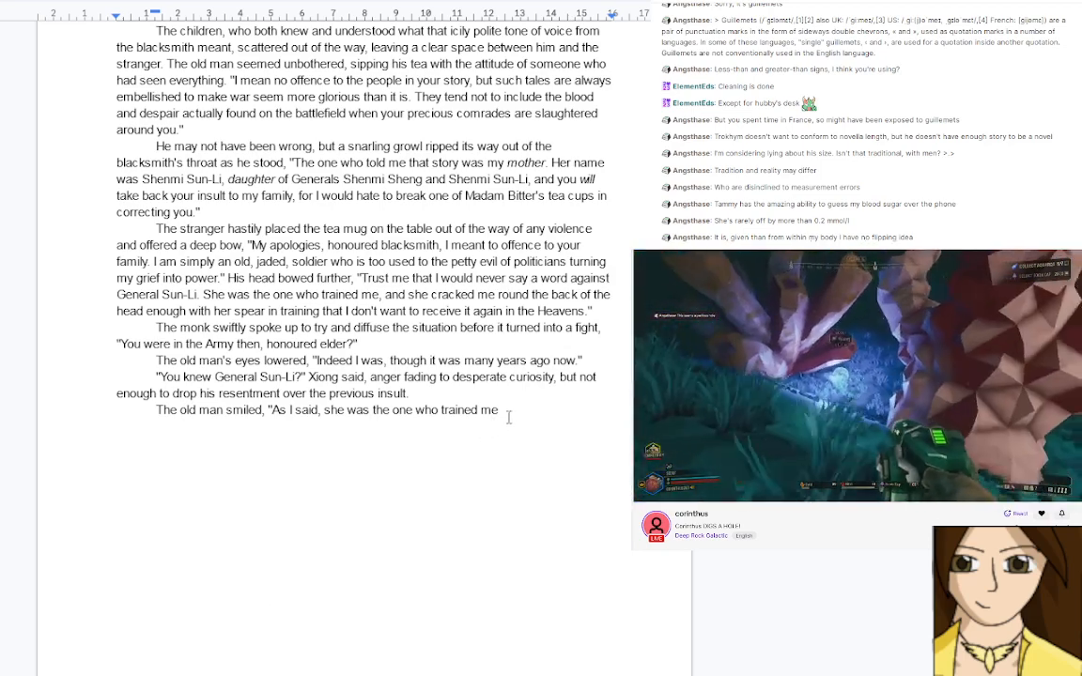
pyautogui.click(508, 417)
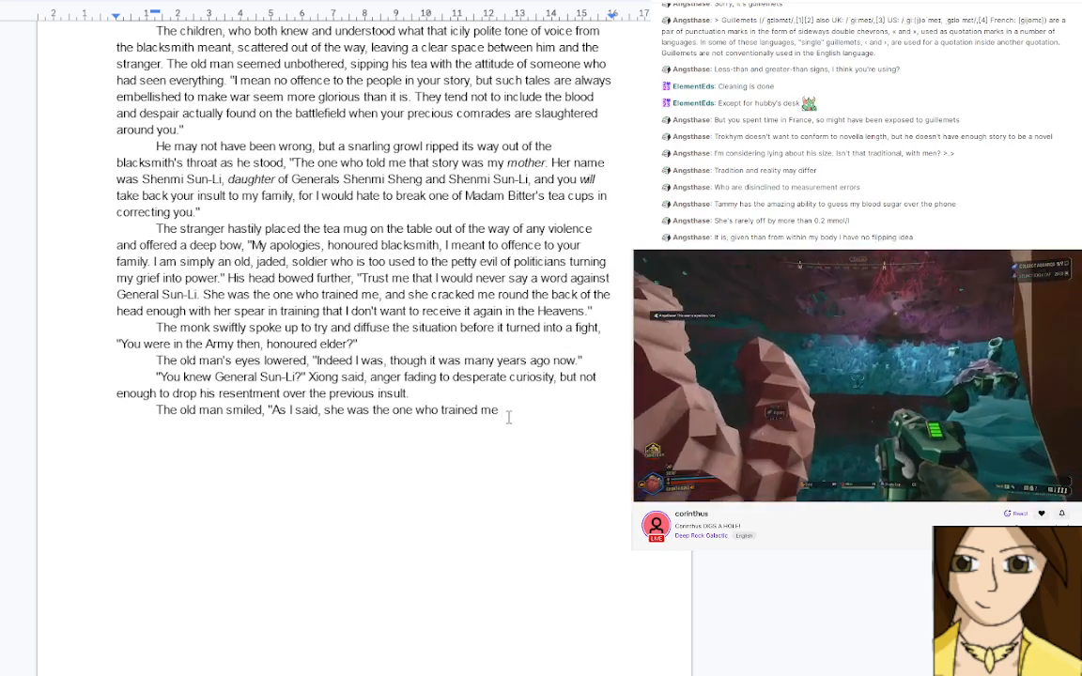
pyautogui.write('. ')
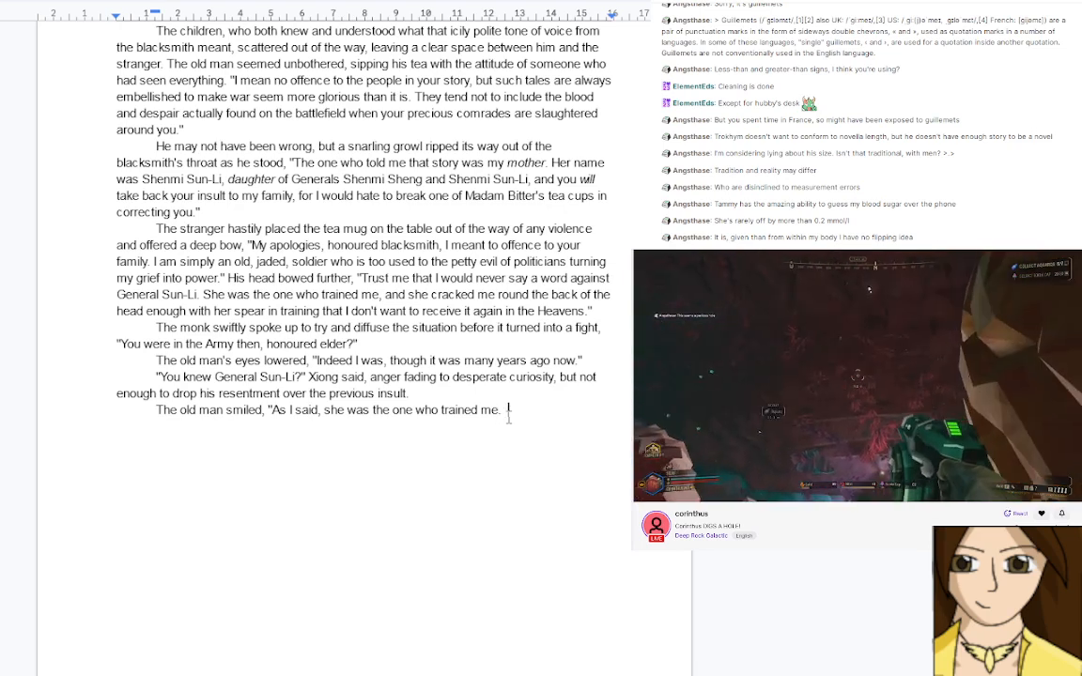
pyautogui.write('A')
pyautogui.write(' tr')
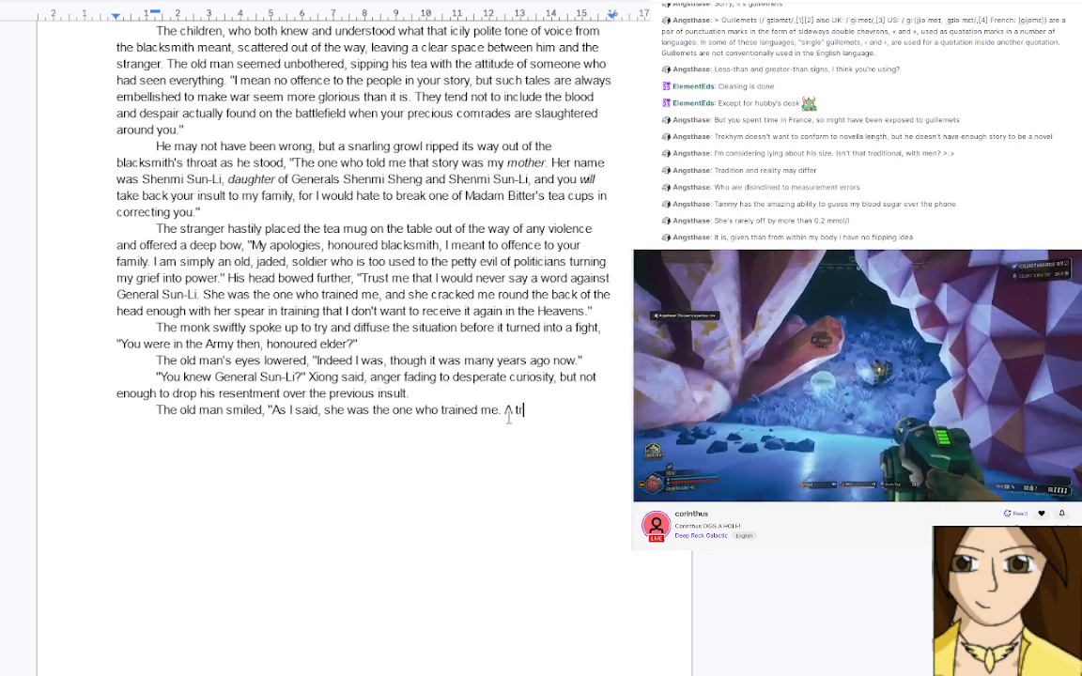
pyautogui.write('uly forbid')
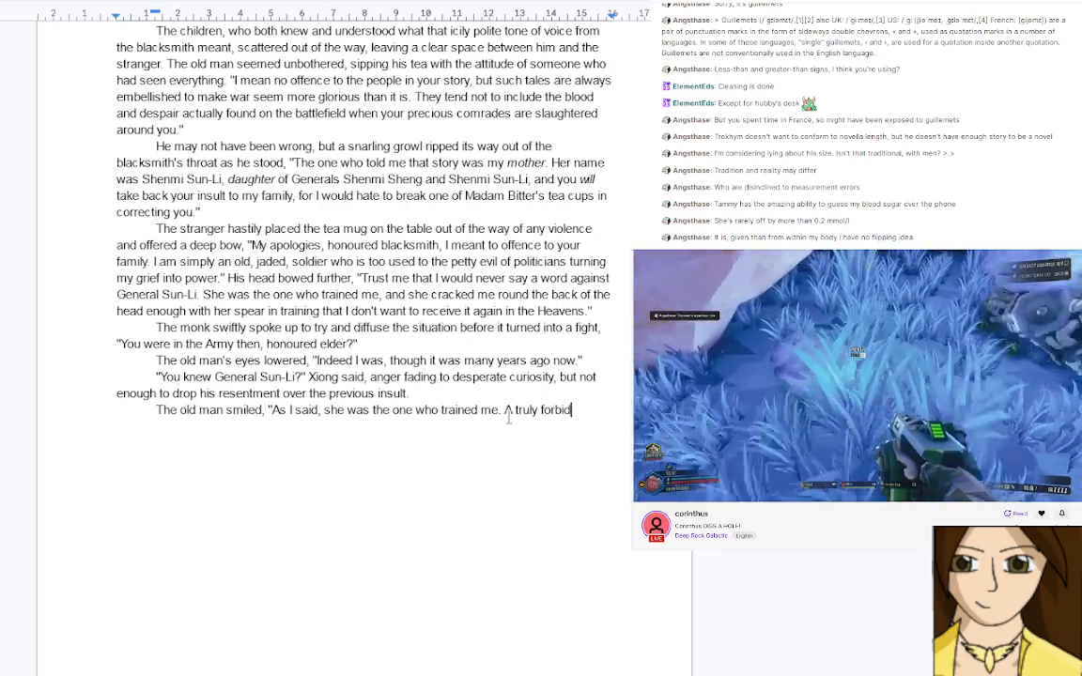
pyautogui.write('able woman,')
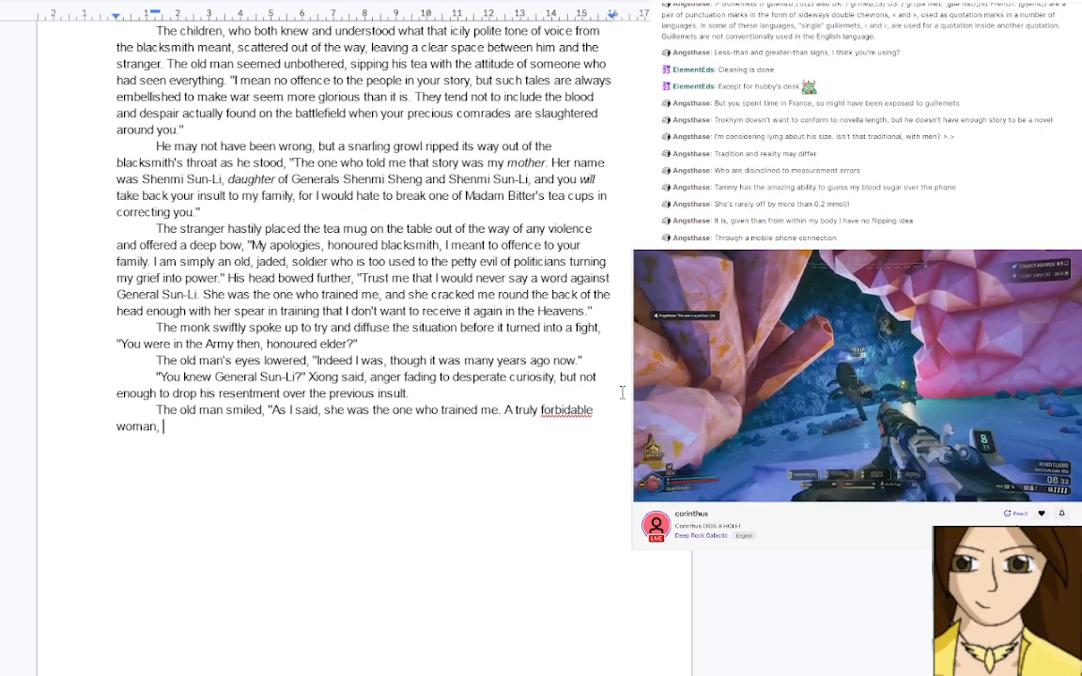
pyautogui.click(564, 409)
pyautogui.click(567, 387)
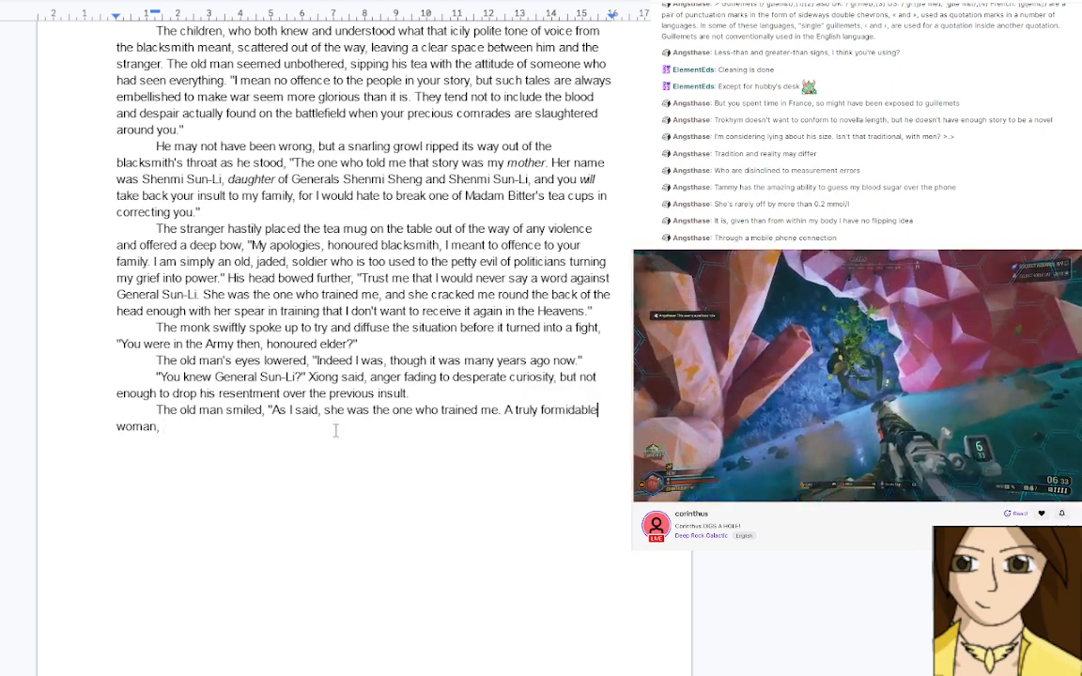
# Replace the comma after "woman" with "in both politics and battle." to complete the sentence
pyautogui.click(322, 431)
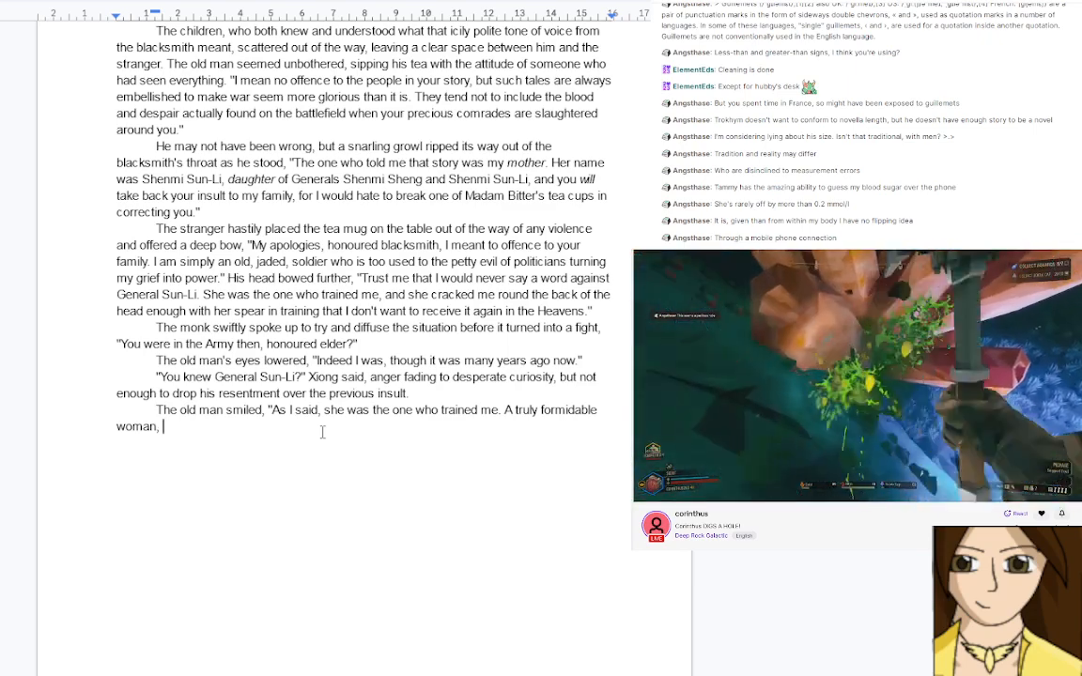
pyautogui.press('BackSpace')
pyautogui.press('BackSpace')
pyautogui.write('in bot')
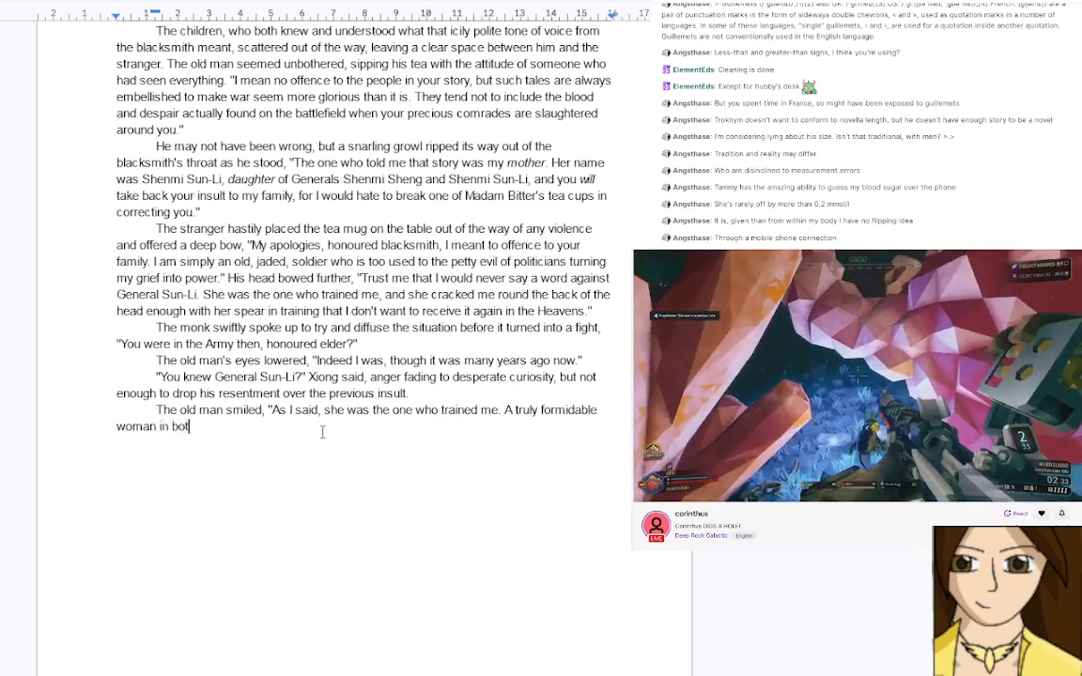
pyautogui.write('h politics a')
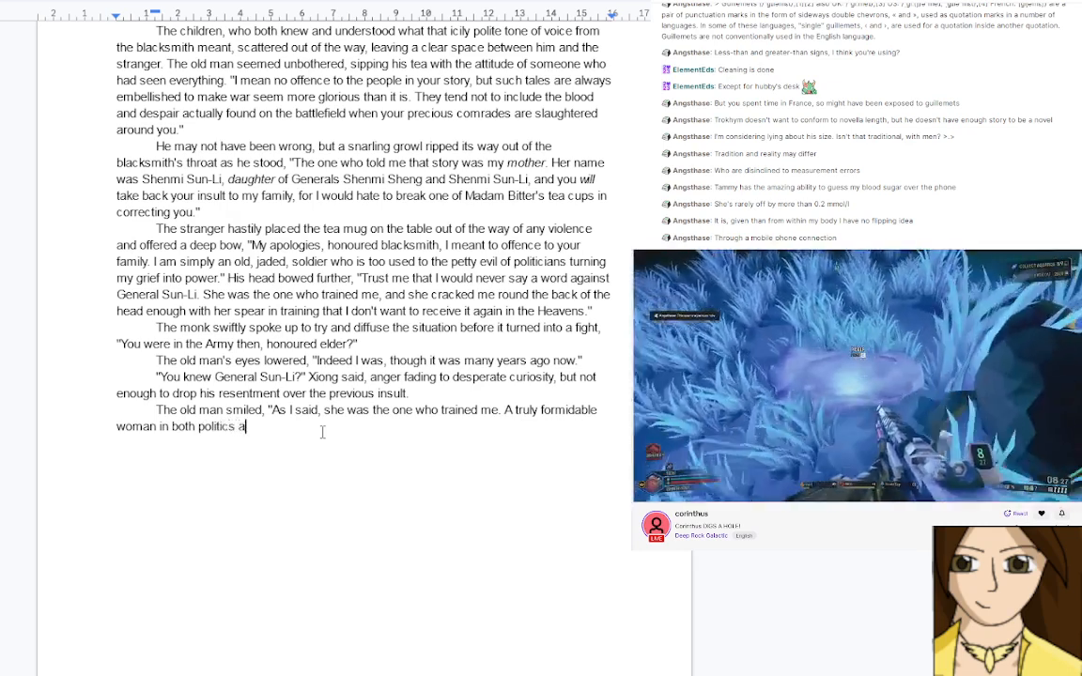
pyautogui.write('nd battle.')
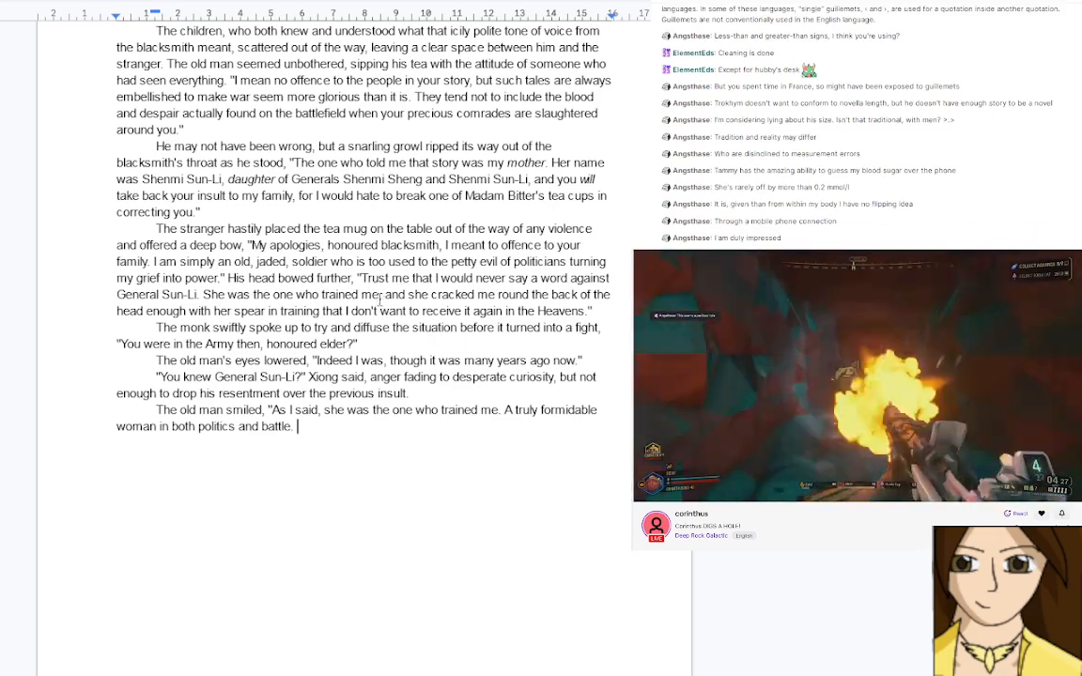
pyautogui.scroll(-10, 340, 451)
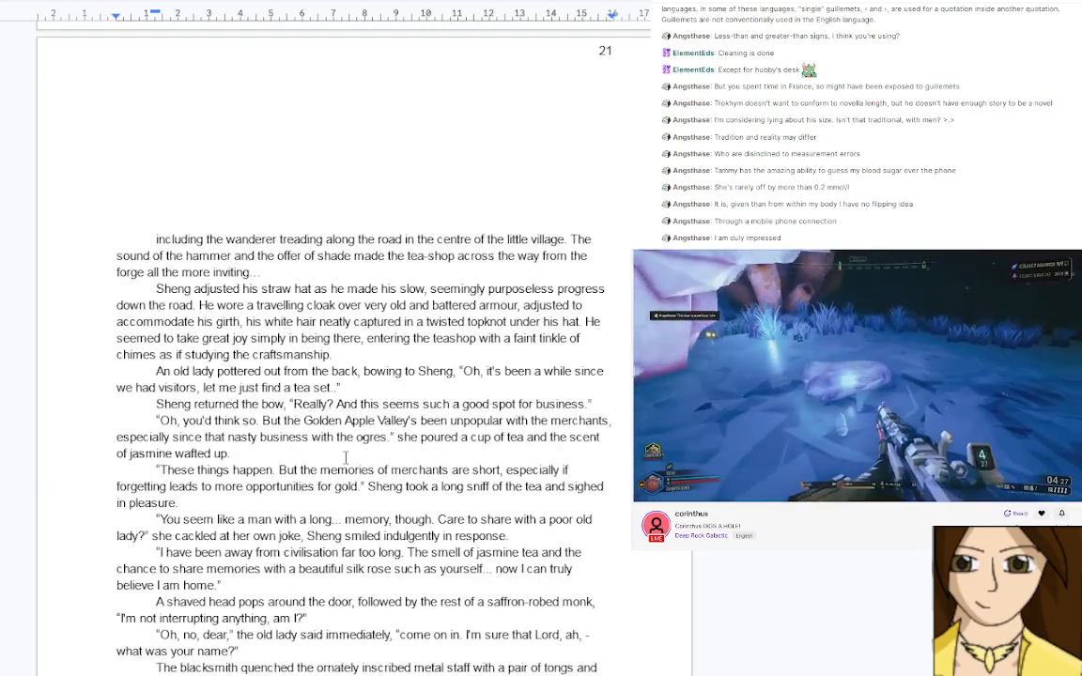
# Read the older draft's tea-shop scene from Sheng's arrival through the monk's questions about the general
pyautogui.scroll(-3, 345, 458)
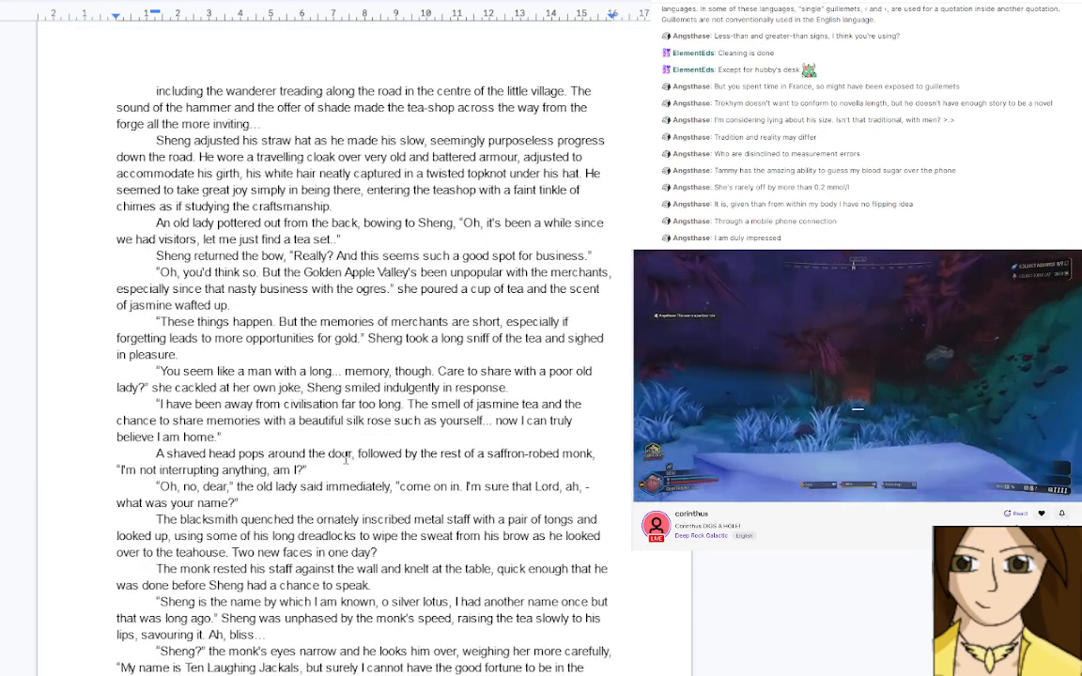
pyautogui.scroll(-2, 346, 457)
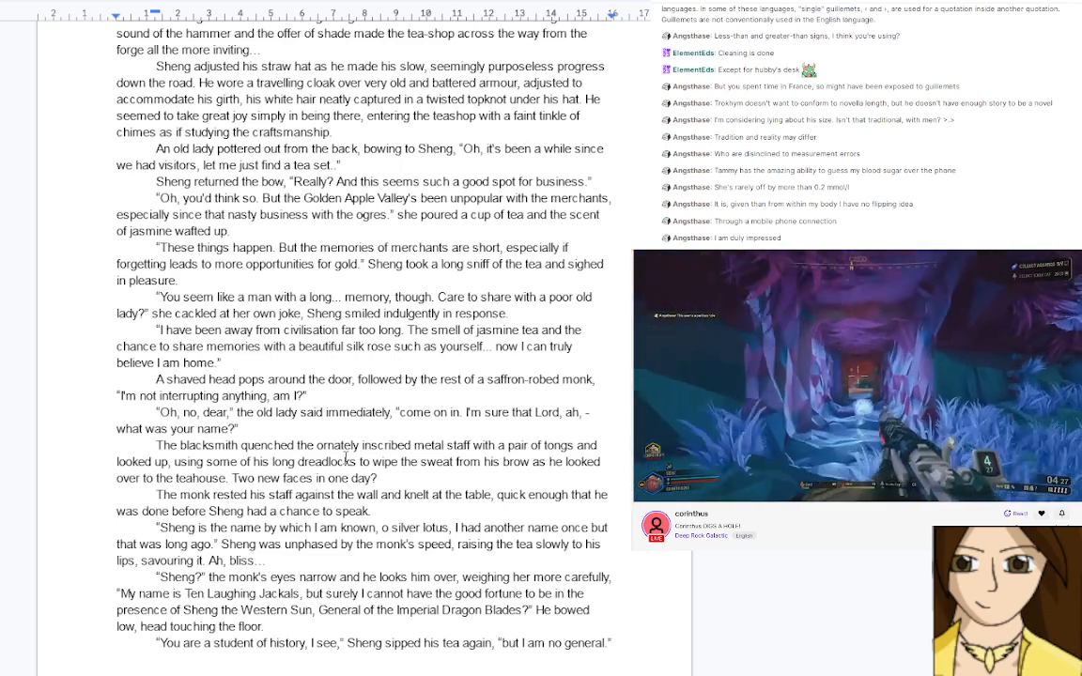
pyautogui.scroll(-2, 345, 457)
pyautogui.scroll(-4, 345, 457)
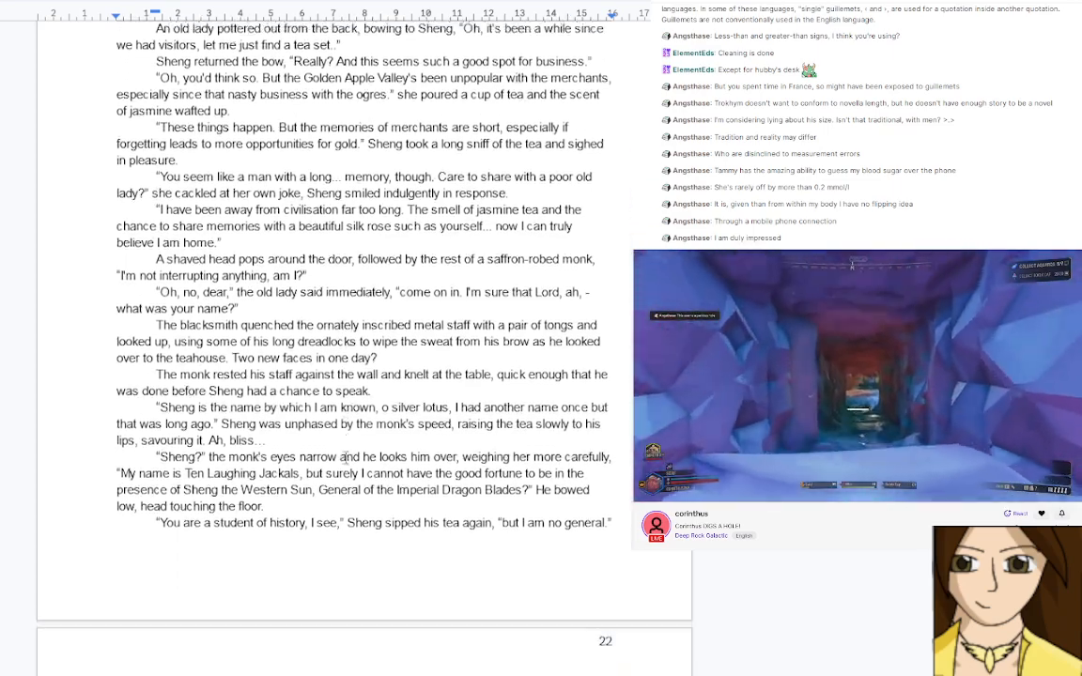
pyautogui.scroll(-4, 346, 458)
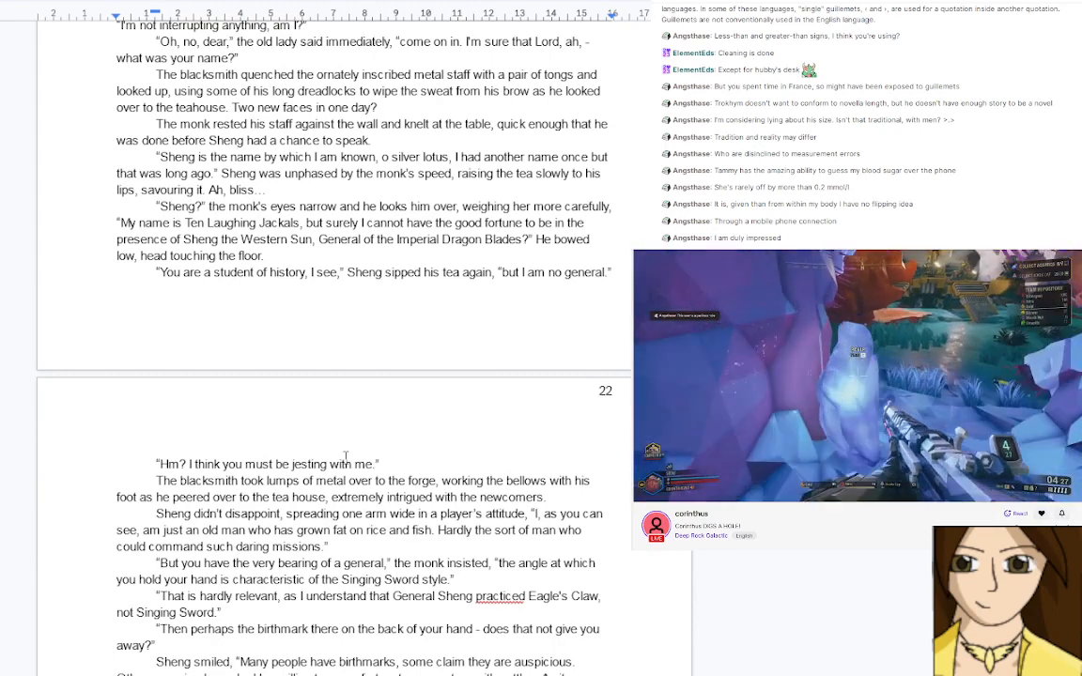
pyautogui.scroll(-2, 346, 457)
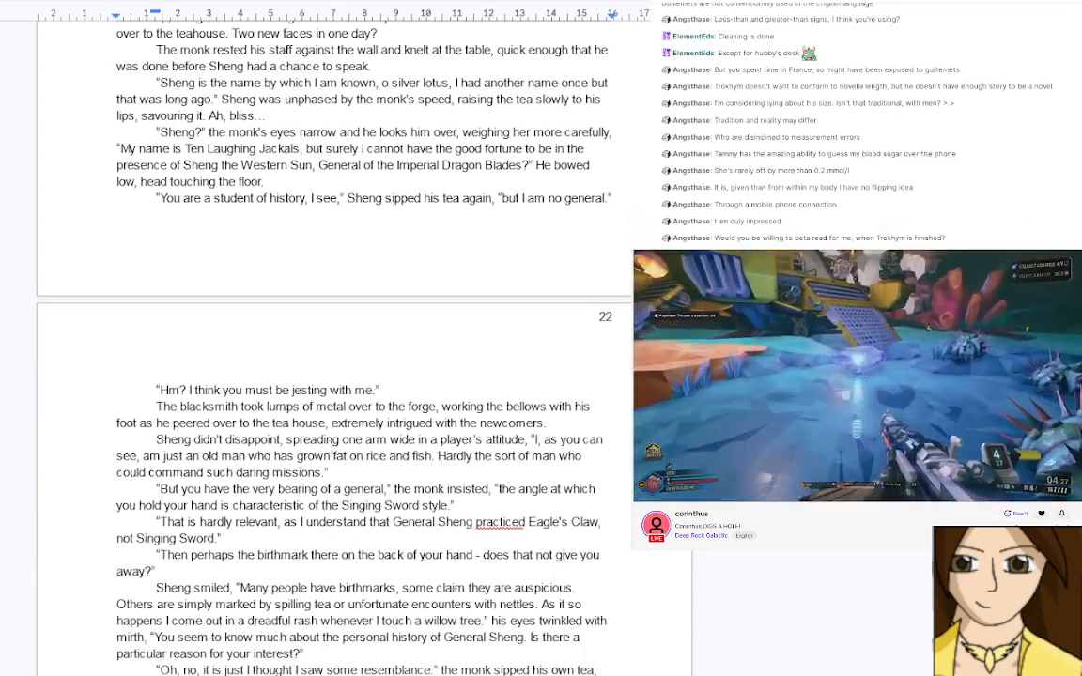
pyautogui.scroll(2, 330, 447)
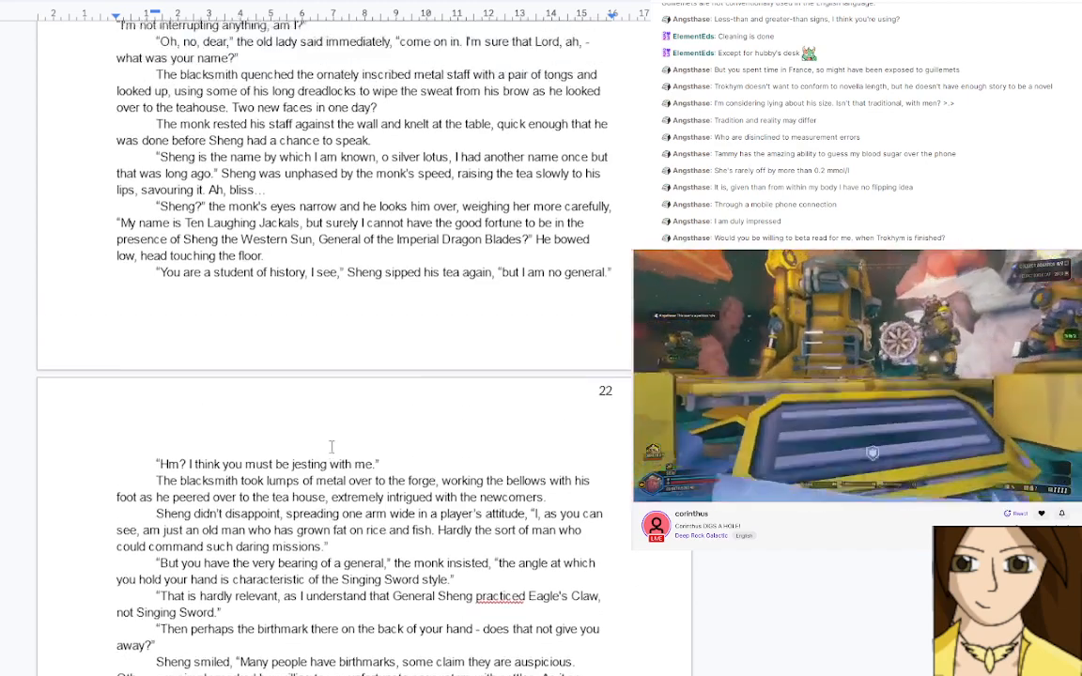
pyautogui.scroll(-10, 330, 447)
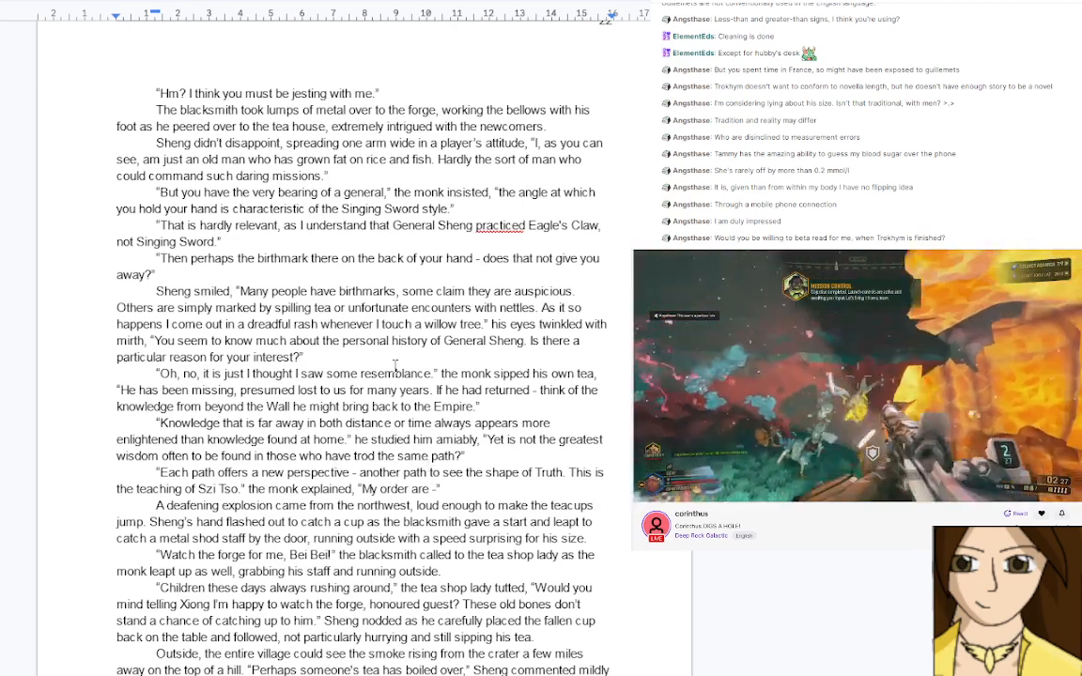
# Insert two paragraph breaks after Sheng's question "Is there a particular reason for your interest?" in the older draft
pyautogui.click(346, 356)
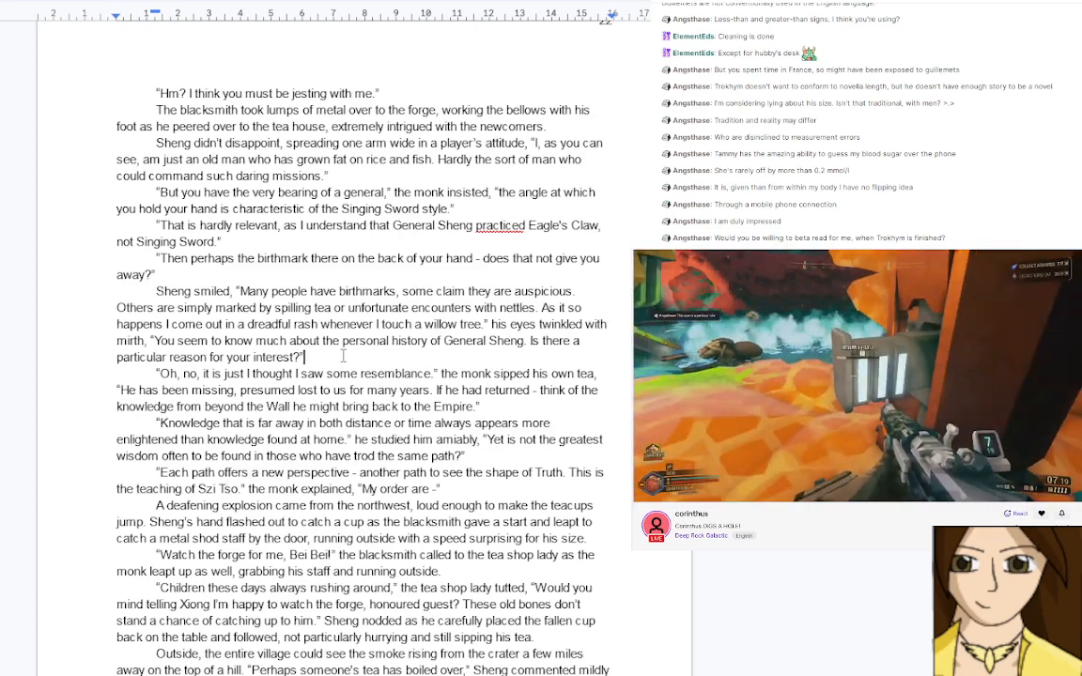
pyautogui.scroll(3, 342, 356)
pyautogui.scroll(-2, 363, 398)
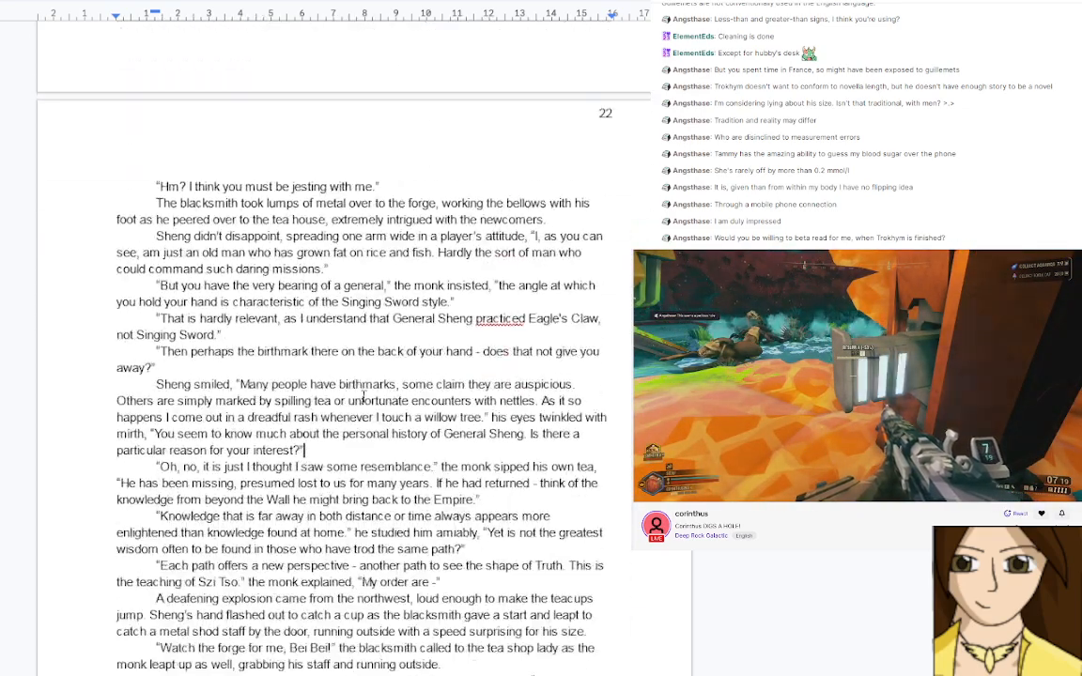
pyautogui.scroll(-3, 362, 398)
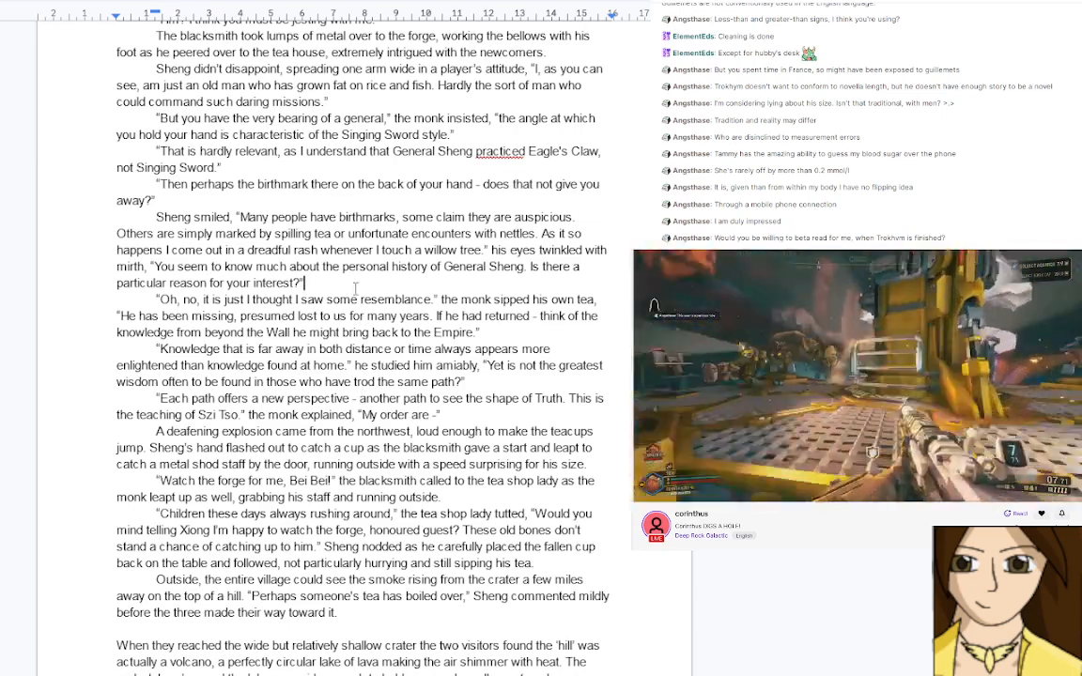
pyautogui.press('Return')
pyautogui.press('Return')
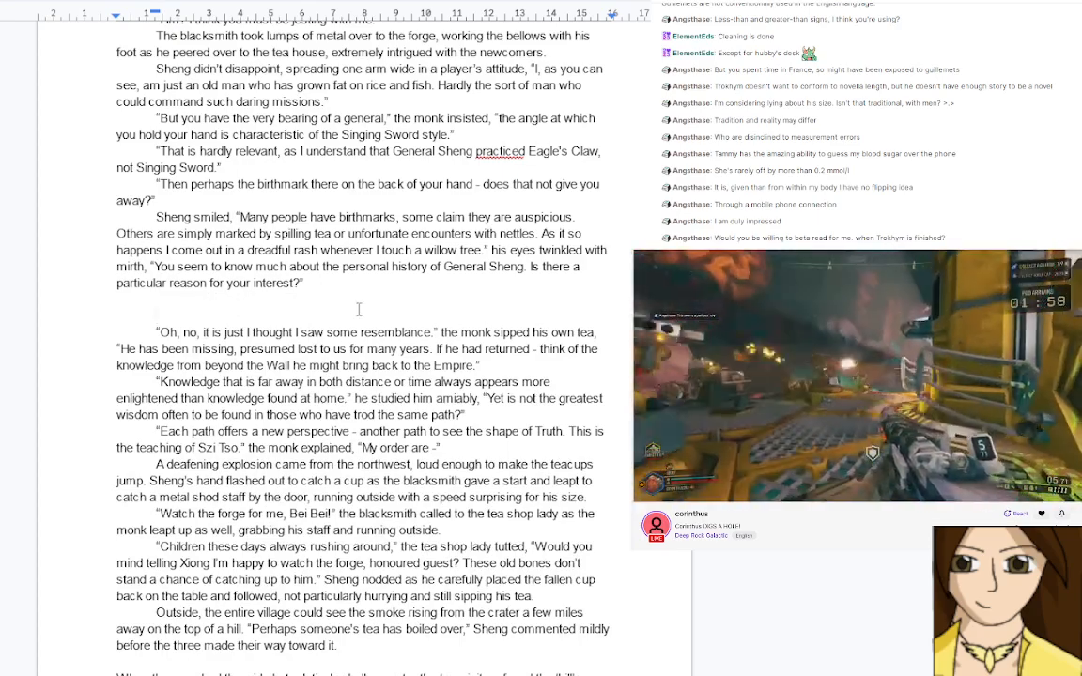
# Return to the new scene and extend "The old man smiled" with "with the fond expression of someone thinking of happier times,"
pyautogui.scroll(5, 358, 309)
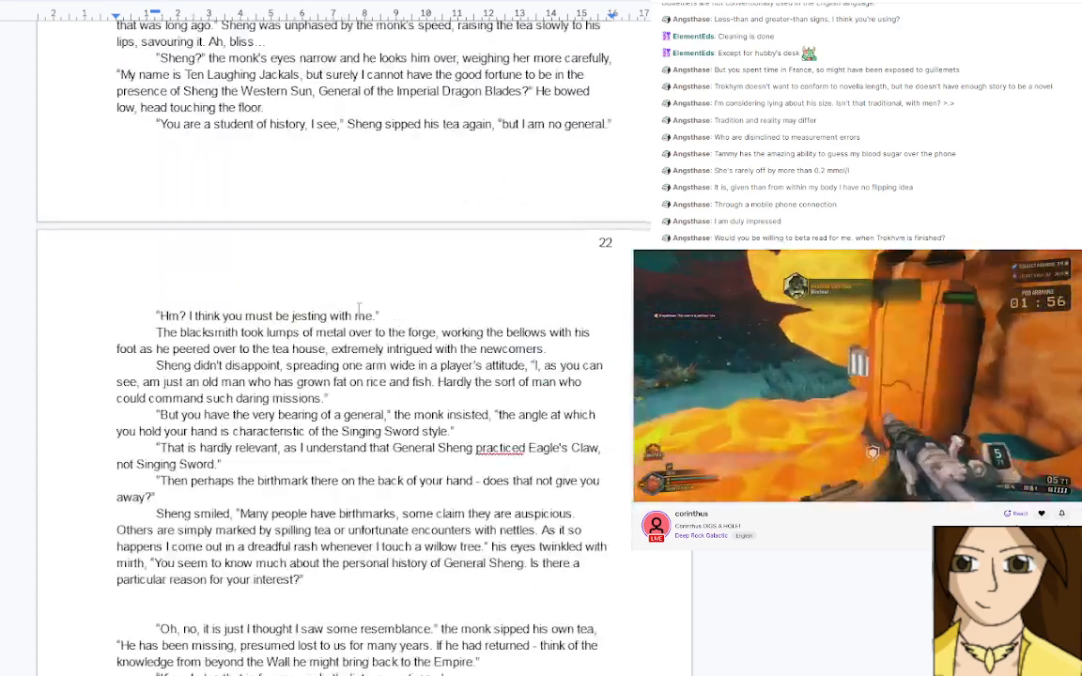
pyautogui.scroll(15, 358, 308)
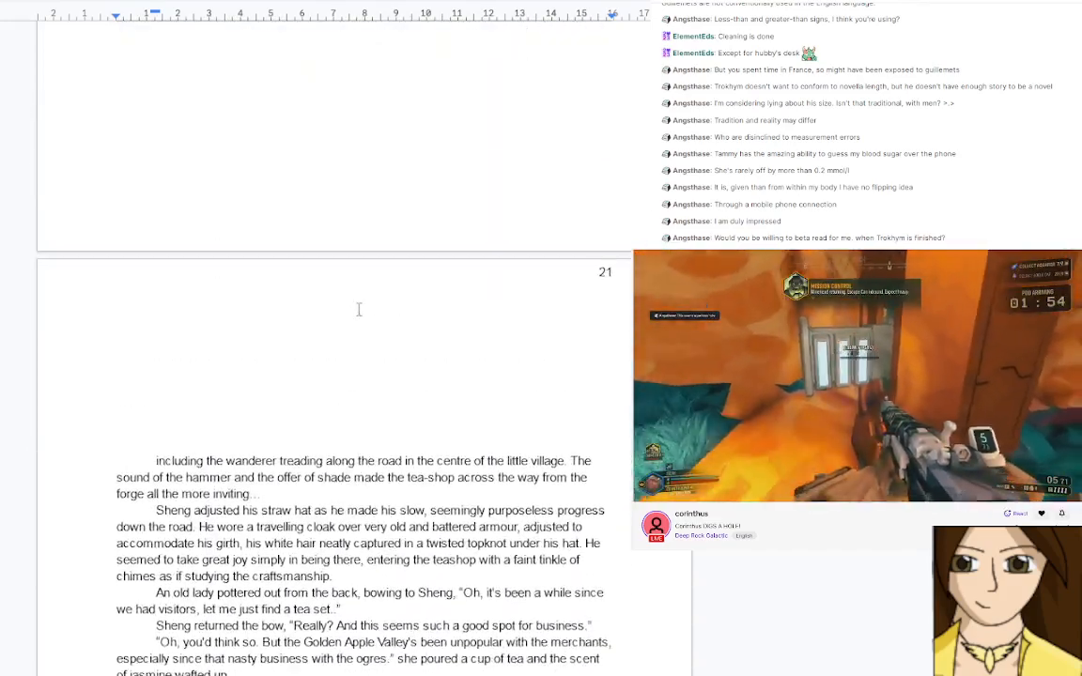
pyautogui.scroll(4, 357, 308)
pyautogui.scroll(-10, 358, 309)
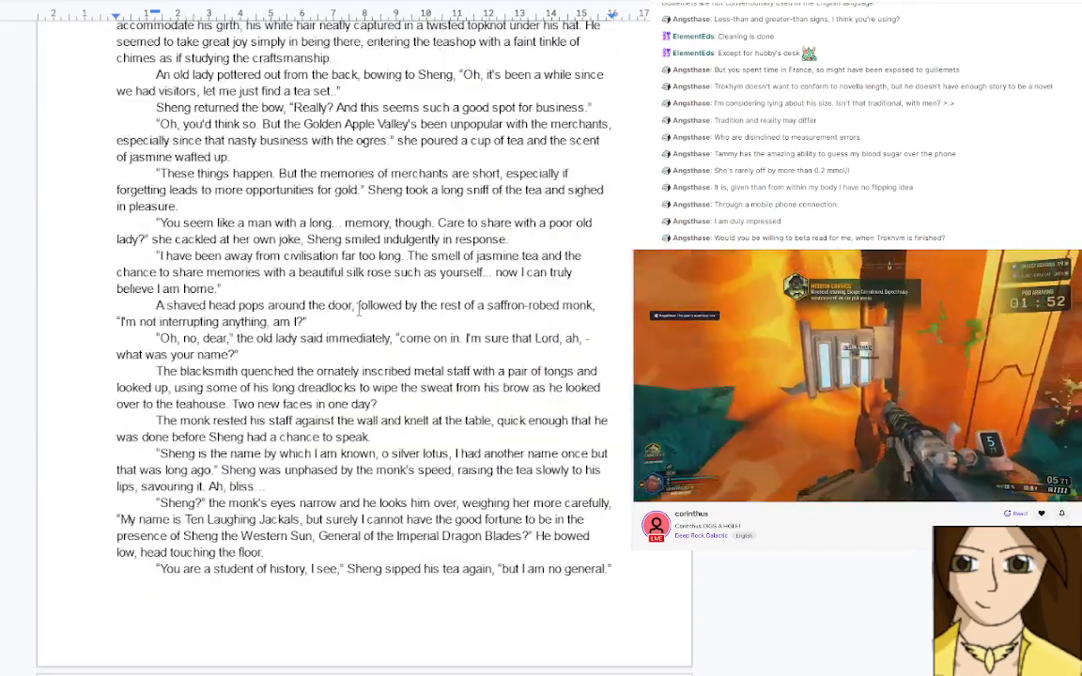
pyautogui.scroll(-5, 358, 309)
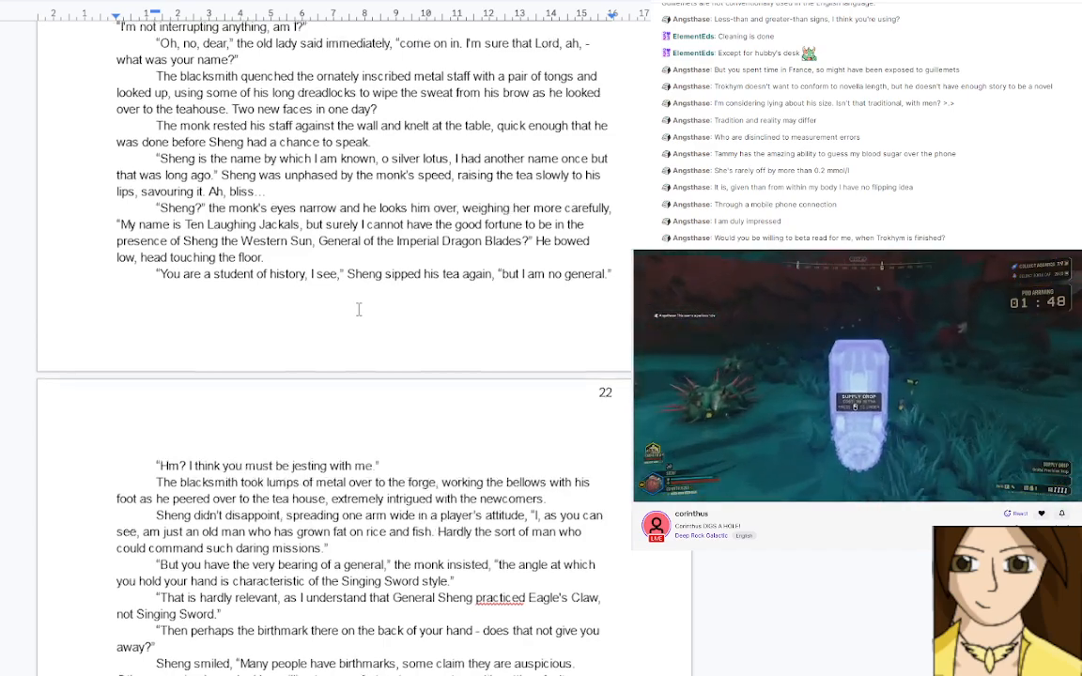
pyautogui.scroll(20, 358, 309)
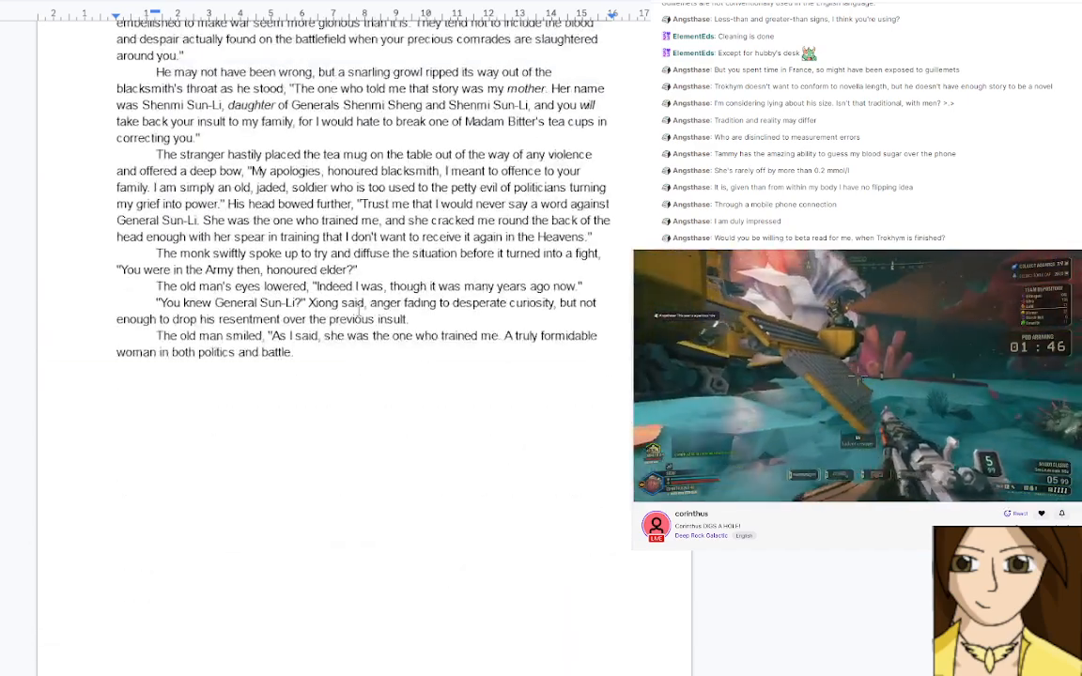
pyautogui.scroll(1, 358, 311)
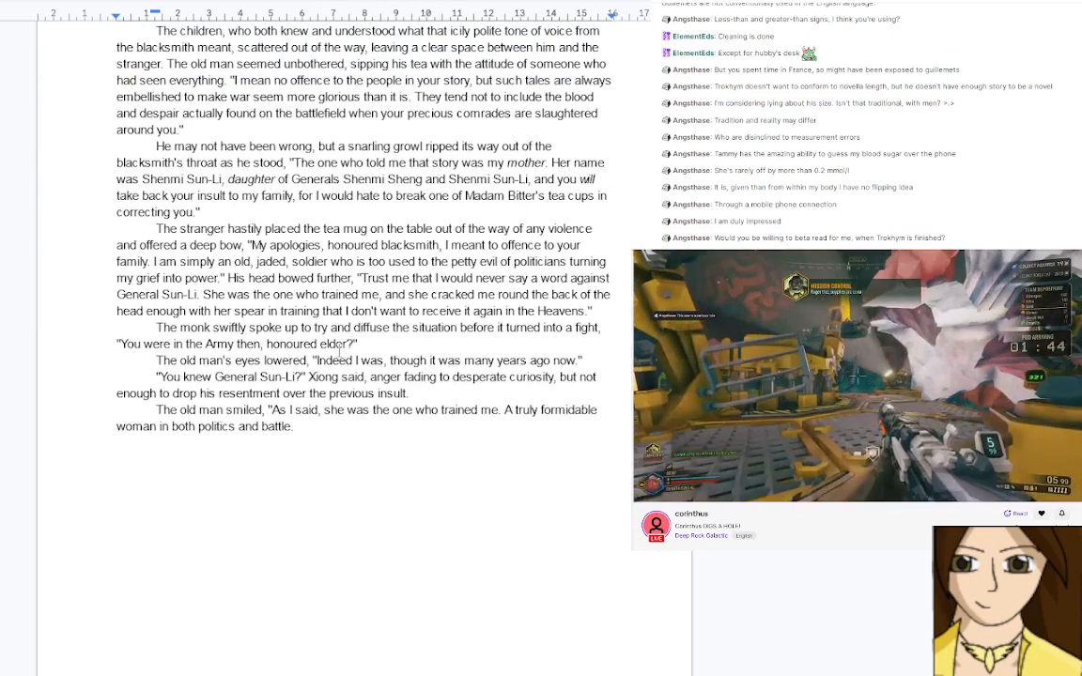
pyautogui.click(266, 417)
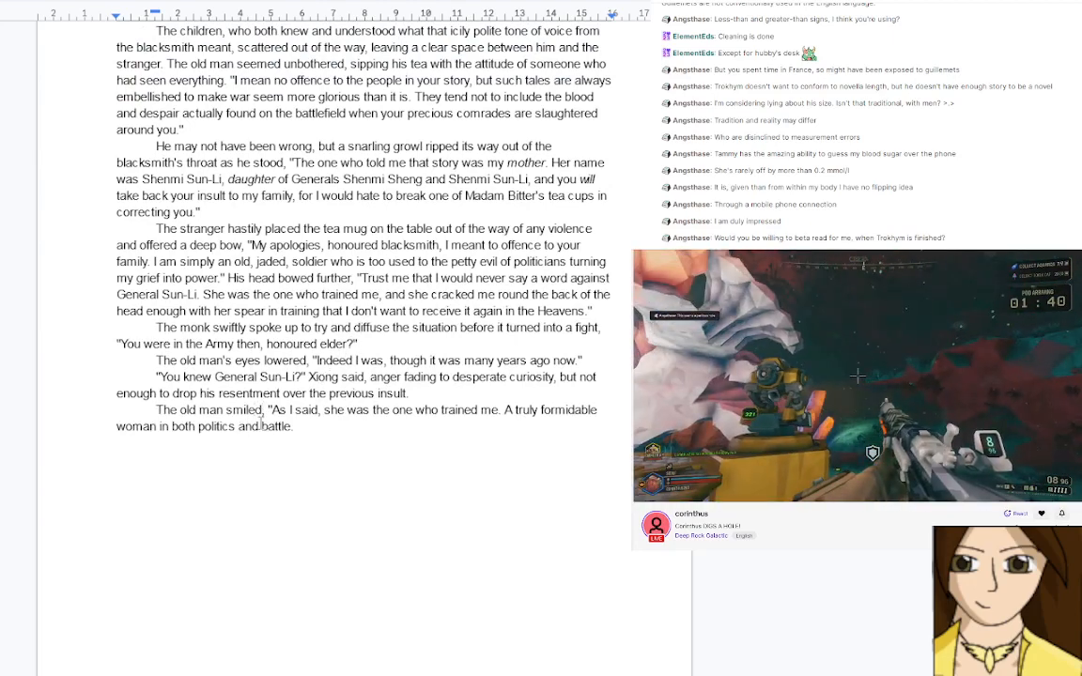
pyautogui.press('BackSpace')
pyautogui.write('with')
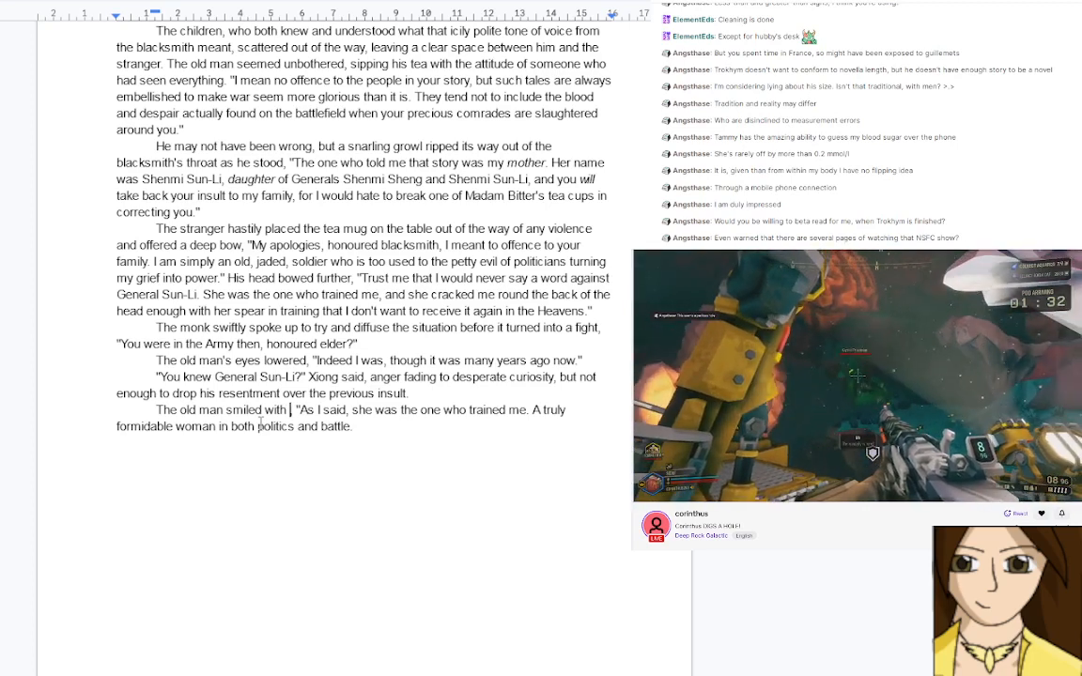
pyautogui.write('the fond ')
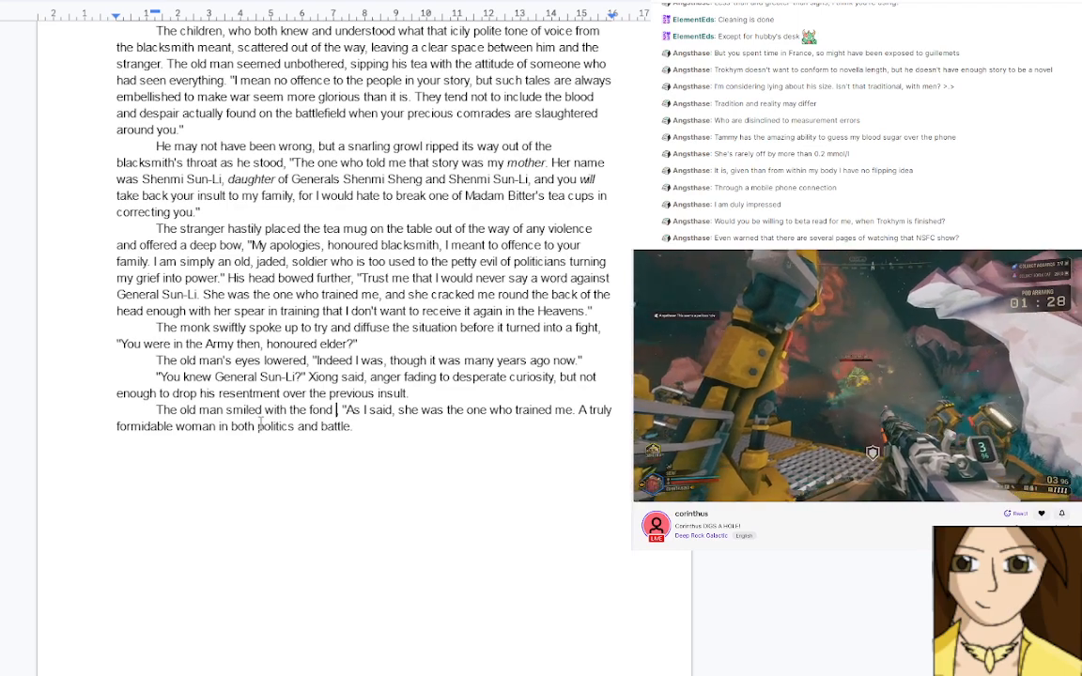
pyautogui.write('expre')
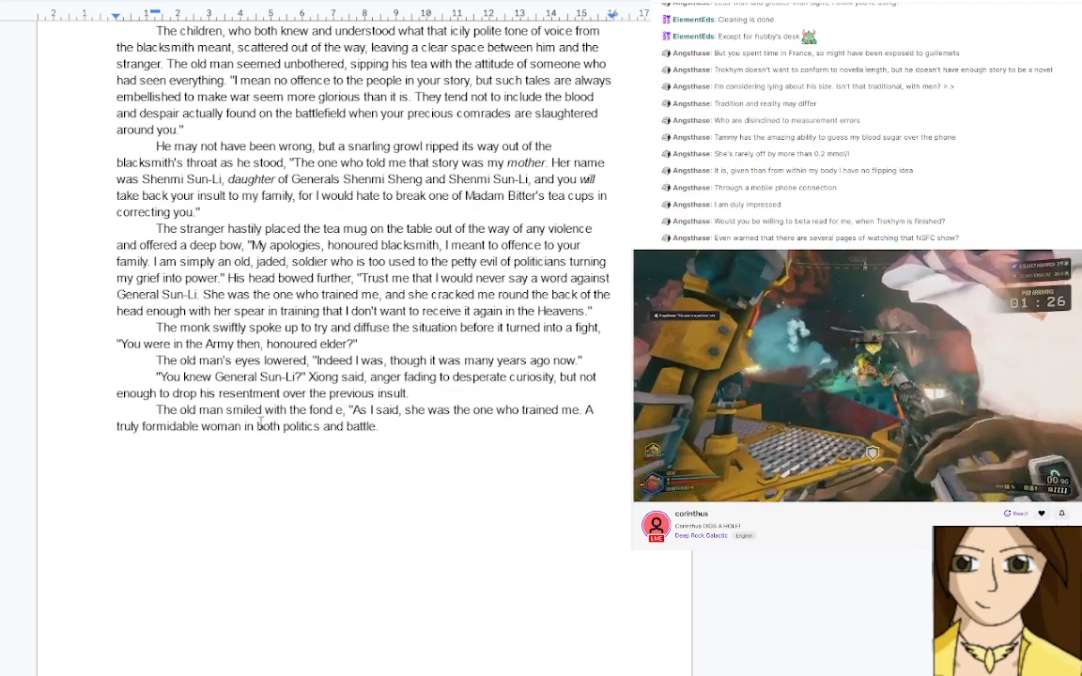
pyautogui.write('ssion of so')
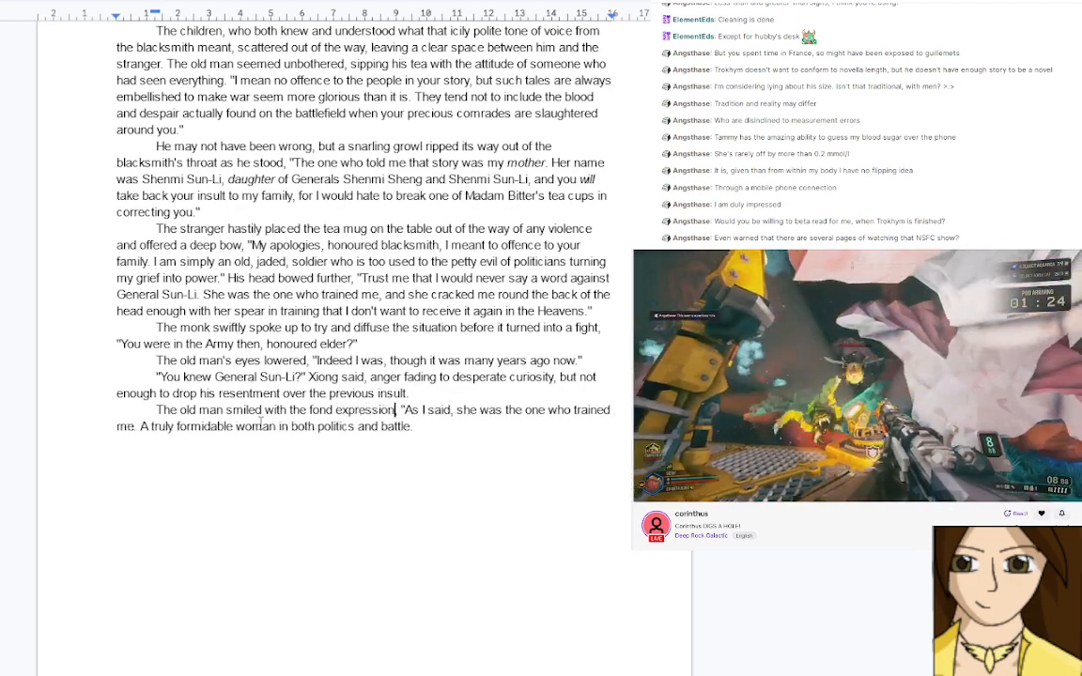
pyautogui.write('me')
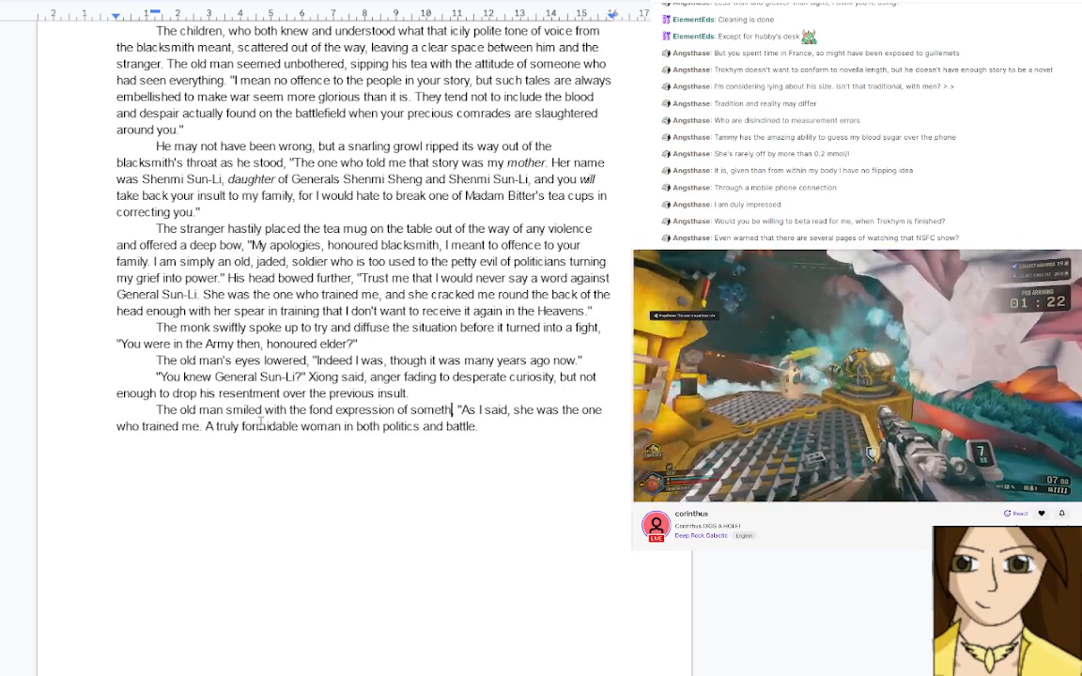
pyautogui.write('one thinkin')
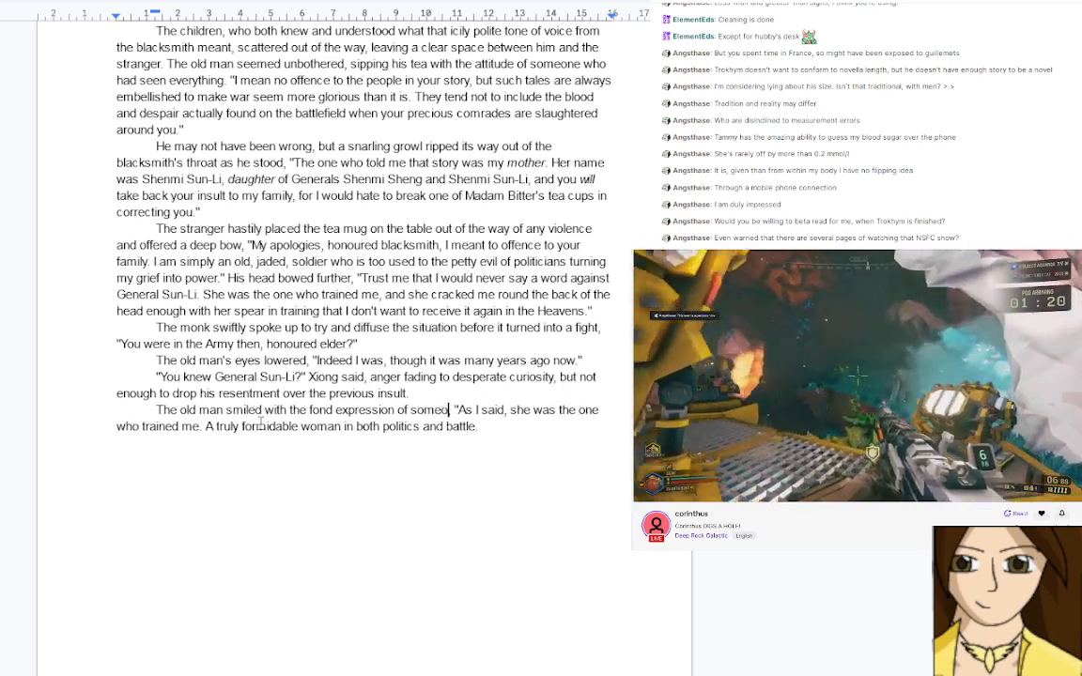
pyautogui.write('g of happier ti')
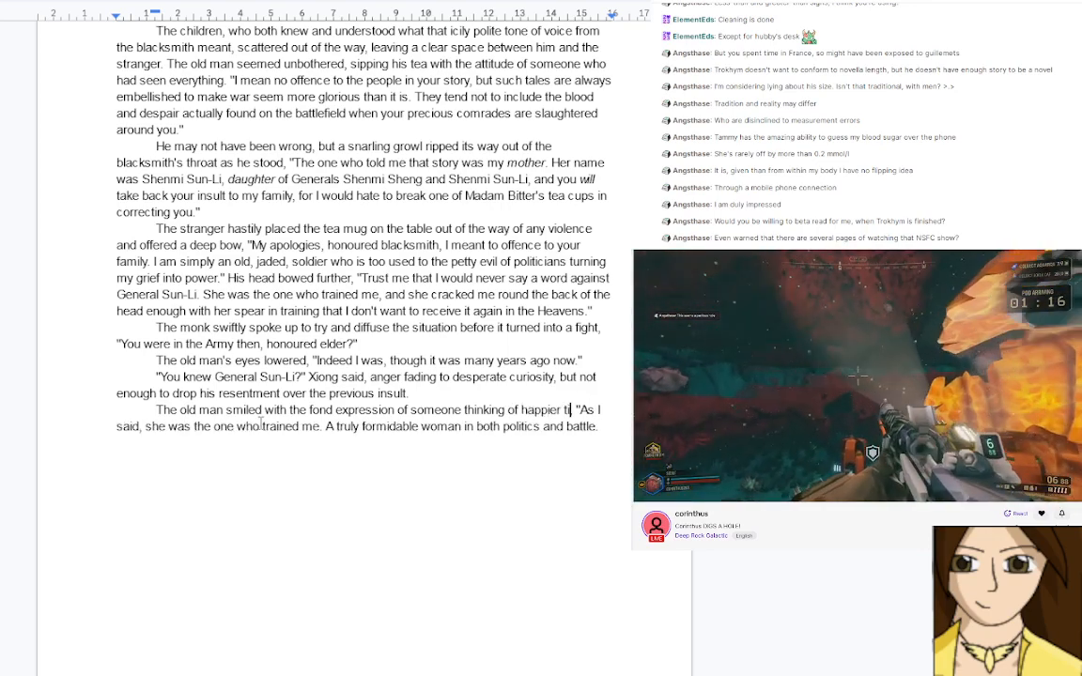
pyautogui.write('mes,')
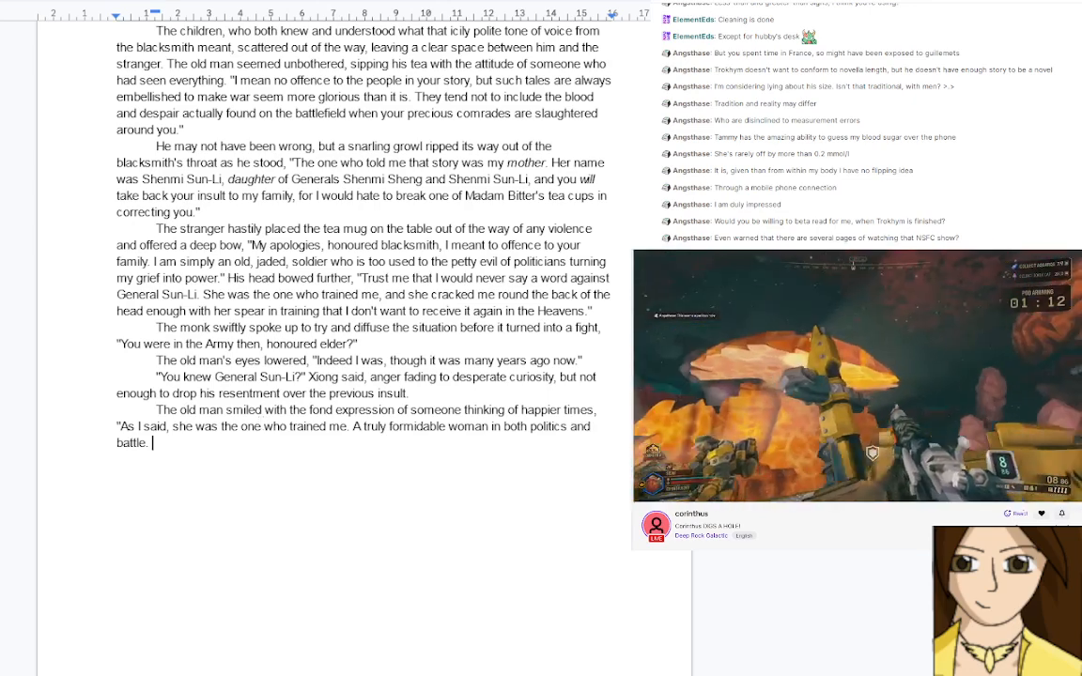
# Replace "politics" with "tactics" in the old man's description of General Sun-Li, returning to the end of his reply
pyautogui.moveTo(530, 427); pyautogui.dragTo(561, 427)
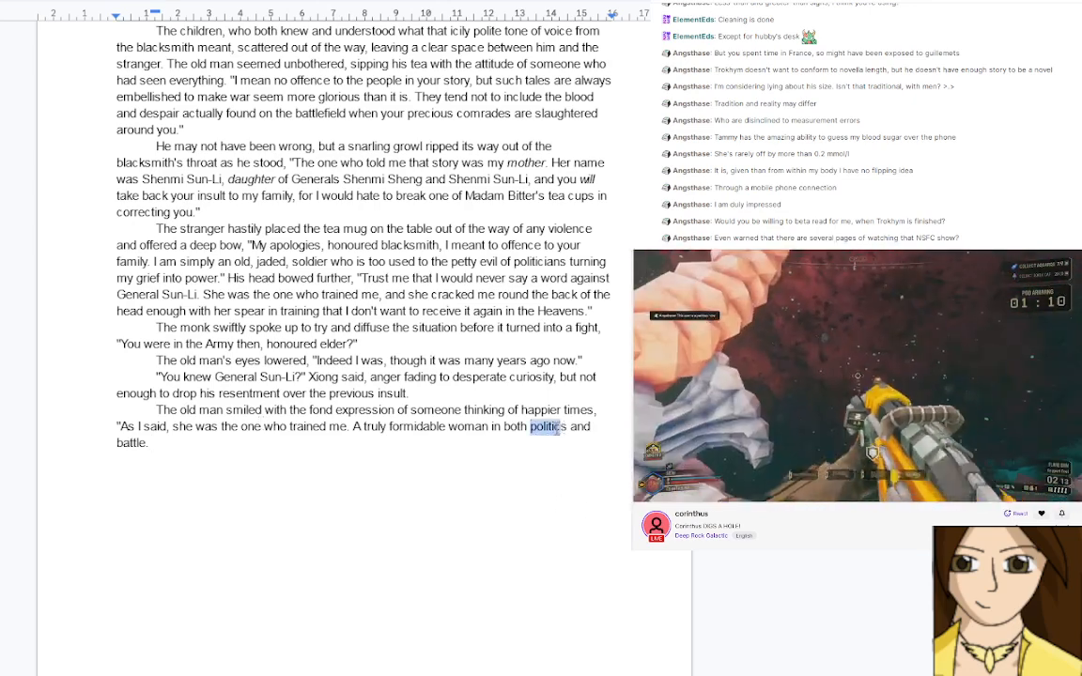
pyautogui.write('tactic')
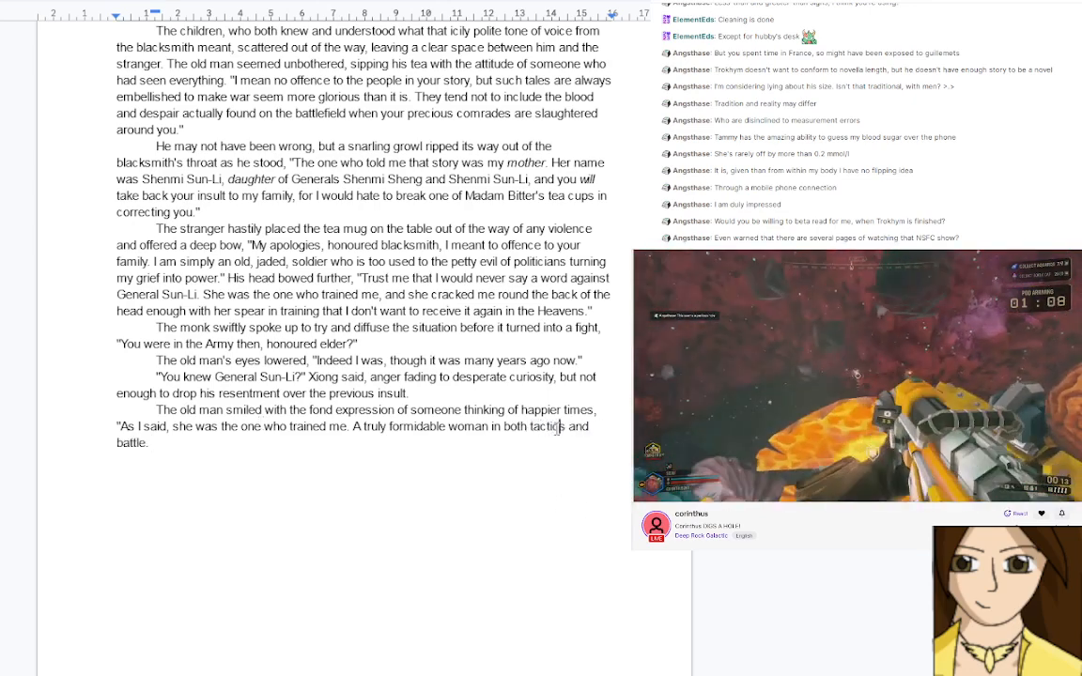
pyautogui.hotkey('ctrl', 'End')
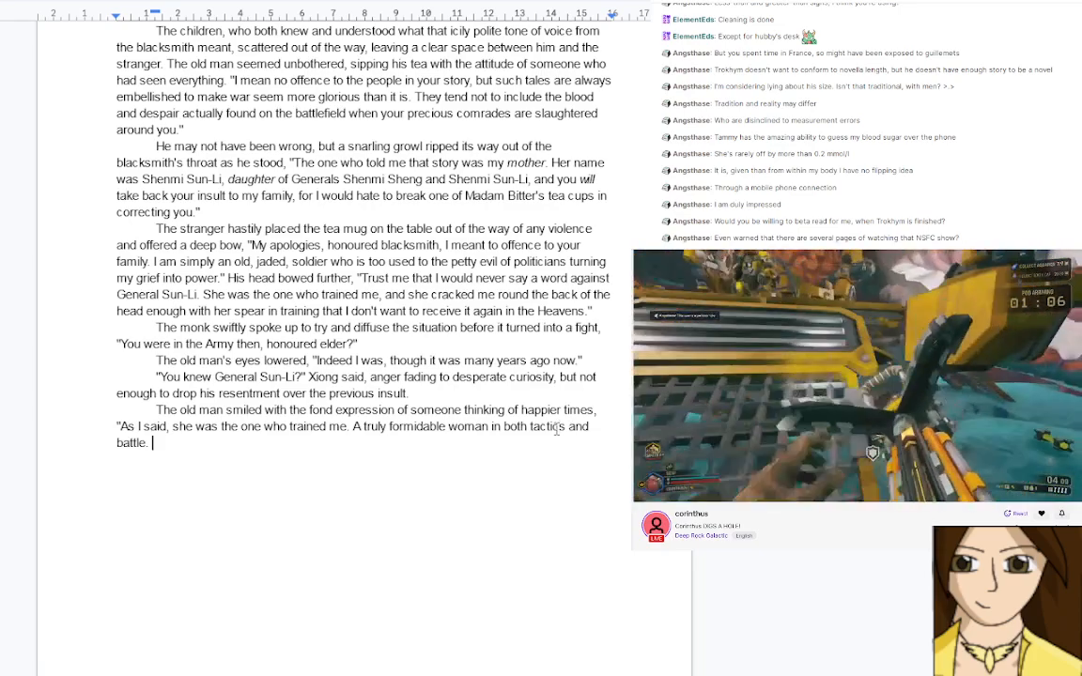
pyautogui.write('Quite the')
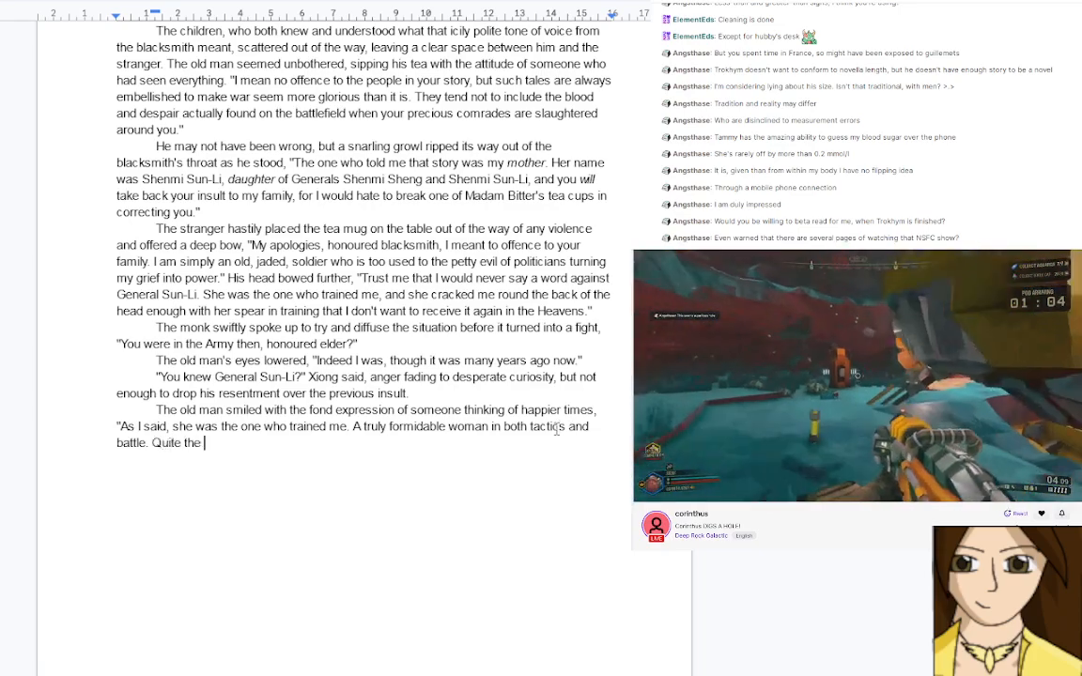
pyautogui.press('BackSpace')
pyautogui.write('equal of')
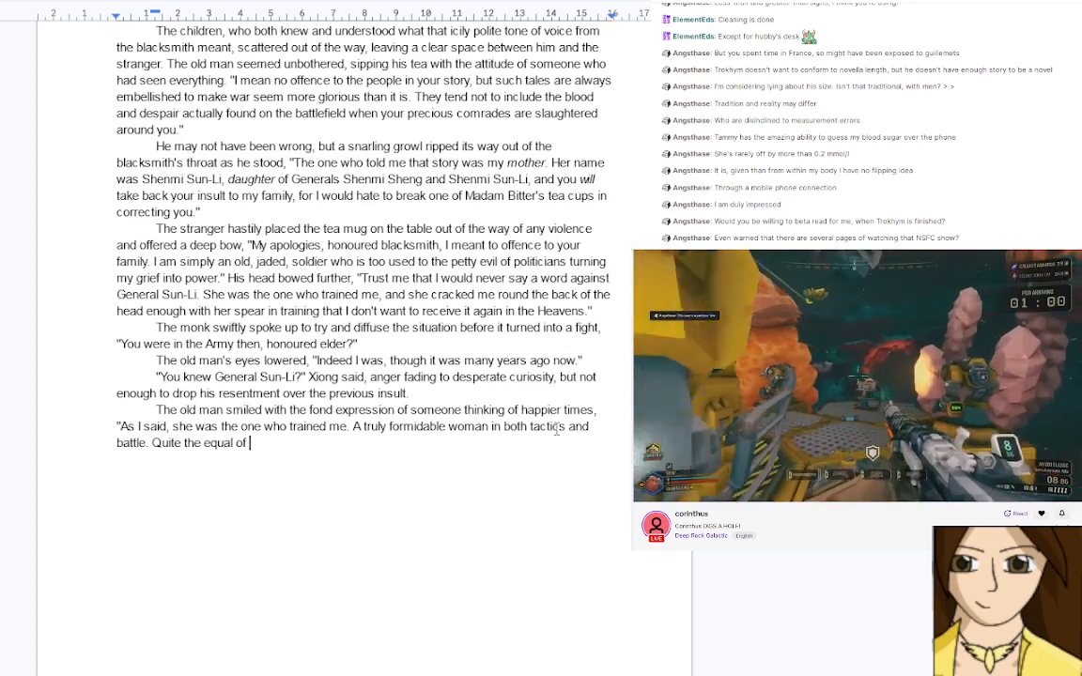
pyautogui.press('BackSpace')
pyautogui.press('BackSpace')
pyautogui.press('BackSpace')
pyautogui.press('BackSpace')
pyautogui.press('BackSpace')
pyautogui.press('BackSpace')
pyautogui.press('BackSpace')
pyautogui.press('BackSpace')
pyautogui.press('BackSpace')
pyautogui.press('BackSpace')
pyautogui.press('BackSpace')
pyautogui.press('BackSpace')
pyautogui.press('BackSpace')
pyautogui.press('BackSpace')
pyautogui.press('BackSpace')
pyautogui.press('BackSpace')
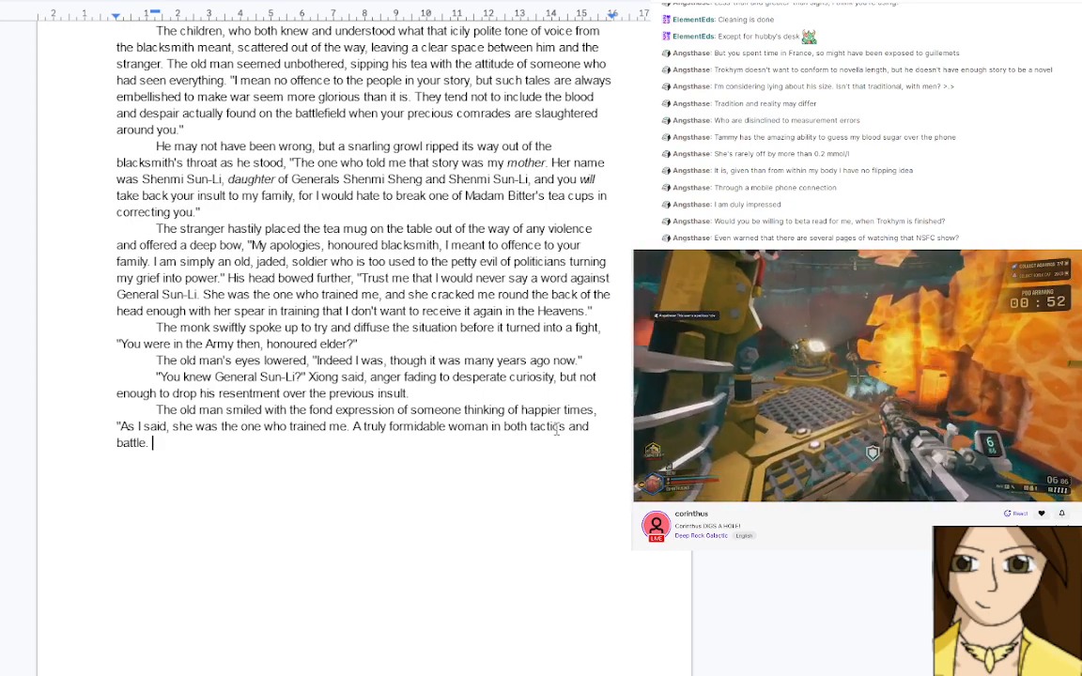
# Continue the old man's praise after "battle" with ", no matter what the stories would have you think." and start a sentence with "Many of the"
pyautogui.press('BackSpace')
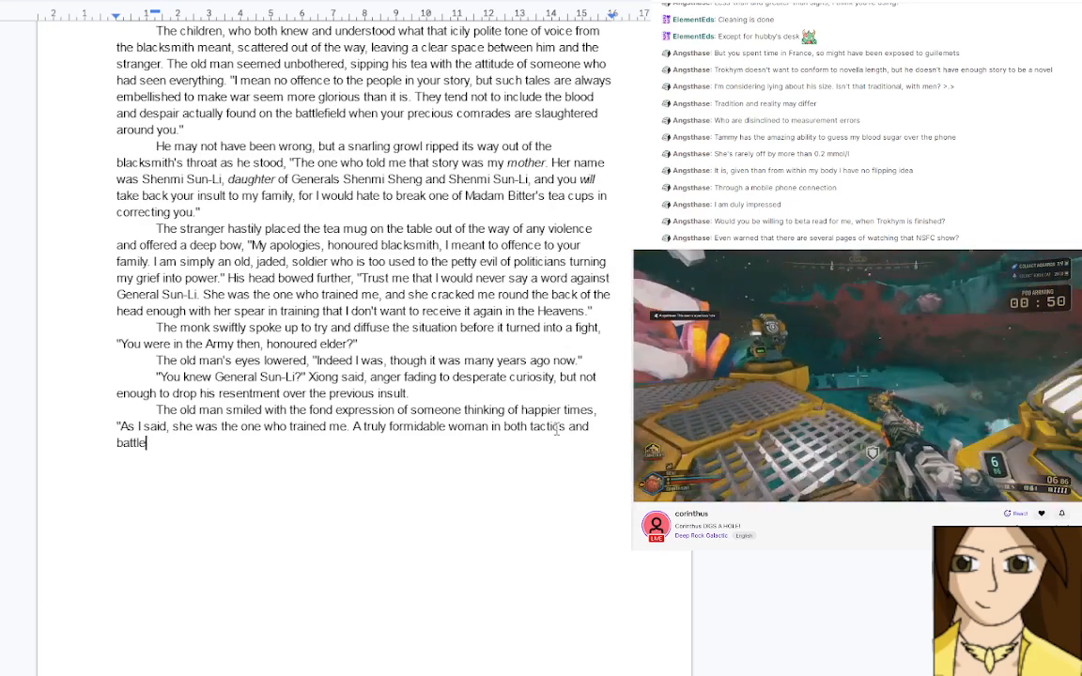
pyautogui.write(', no m')
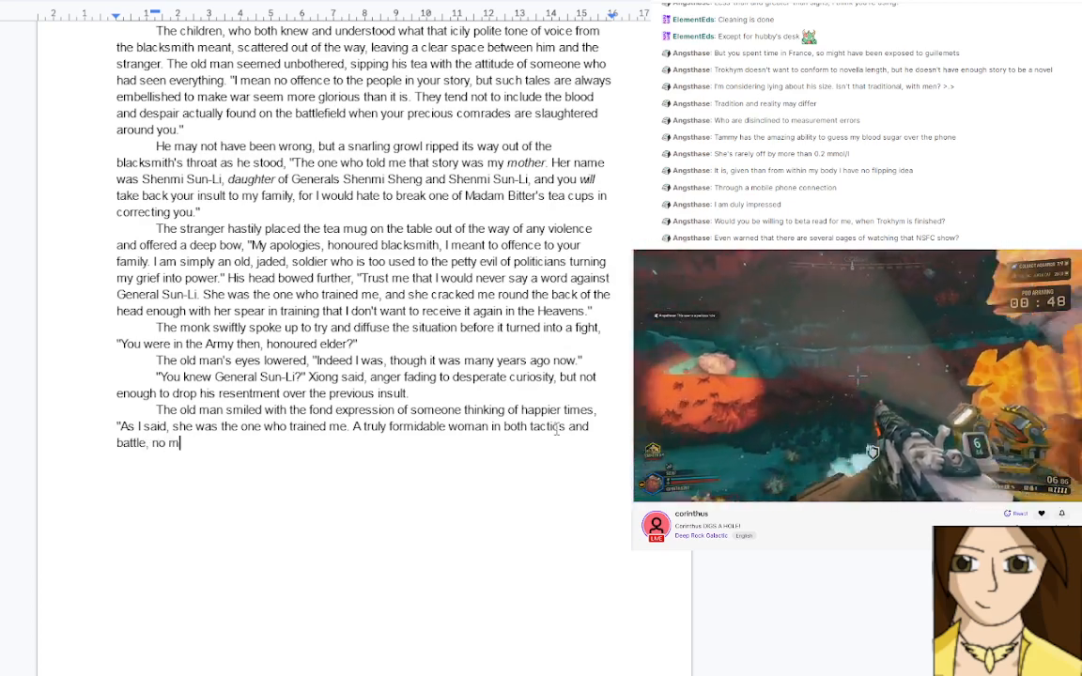
pyautogui.write('atter what the')
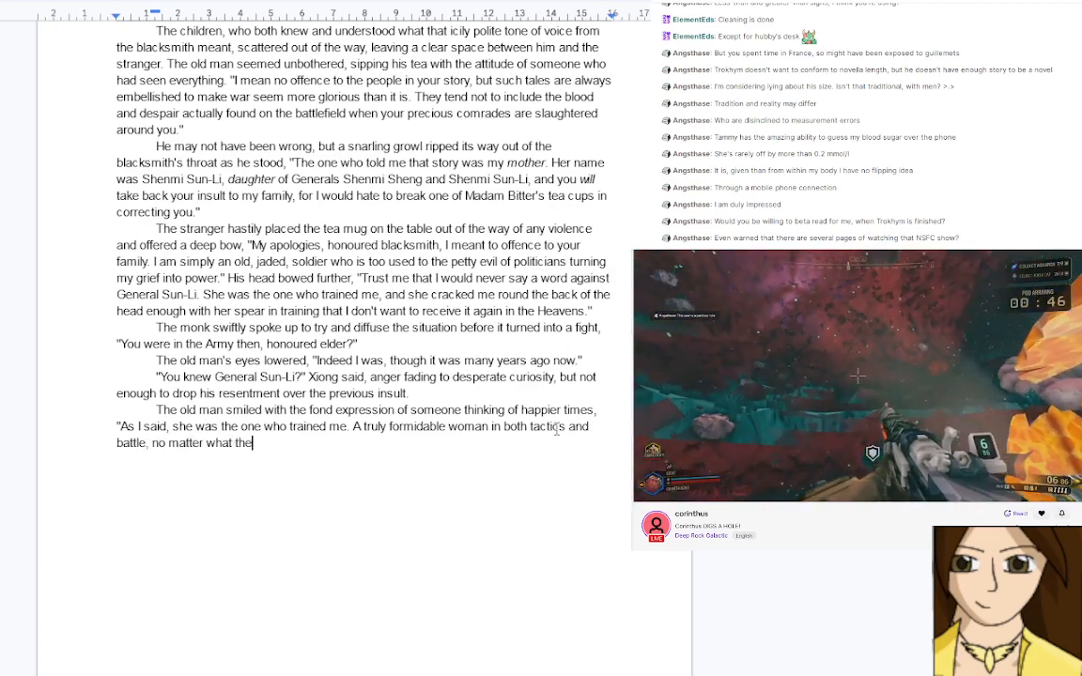
pyautogui.write(' stories would have ')
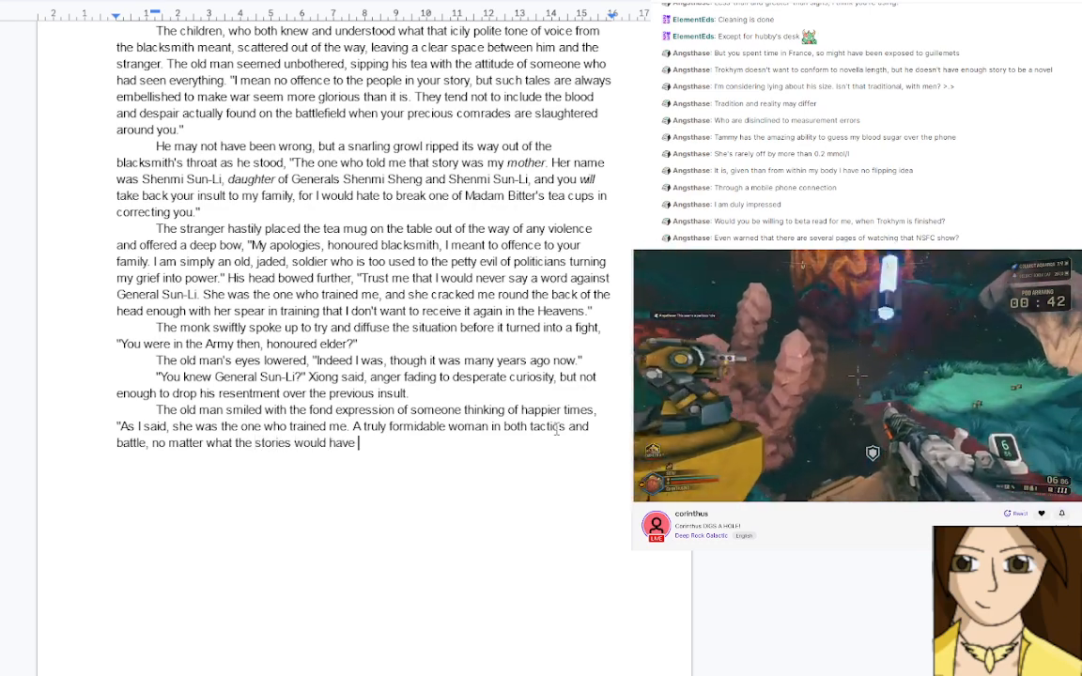
pyautogui.write('you think.')
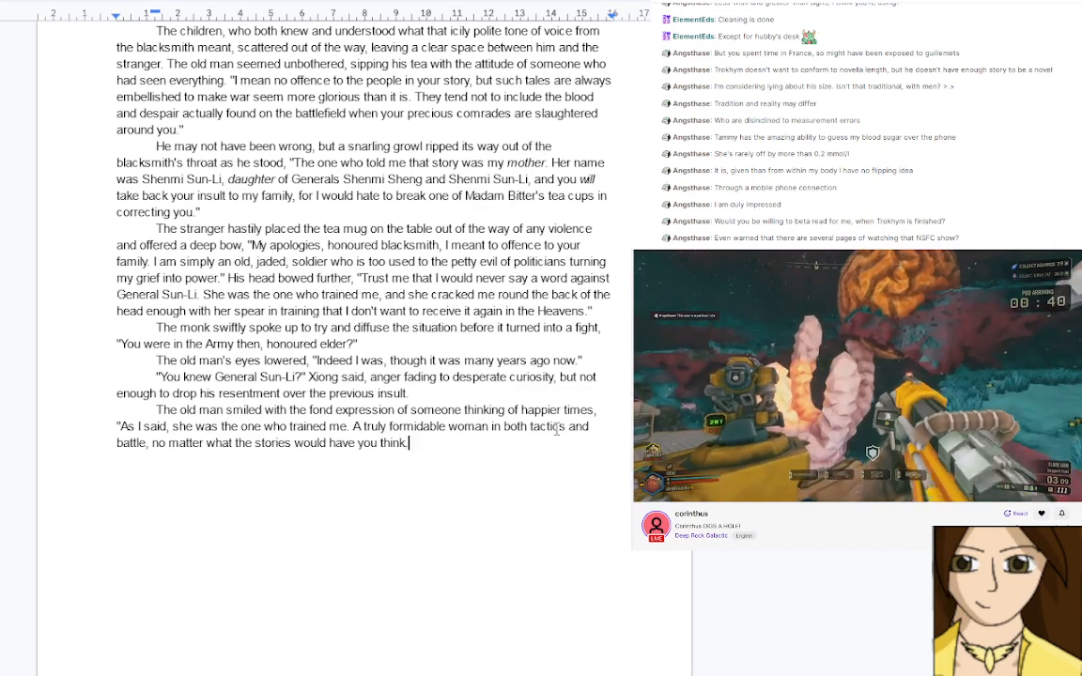
pyautogui.write(' Many of the ')
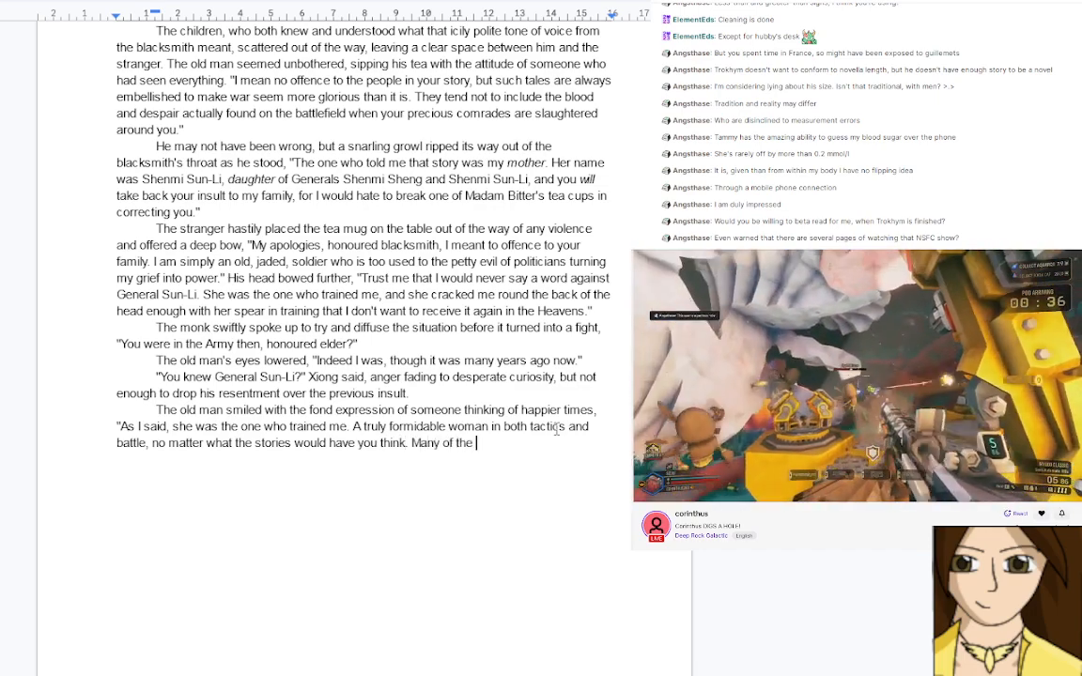
pyautogui.write('st')
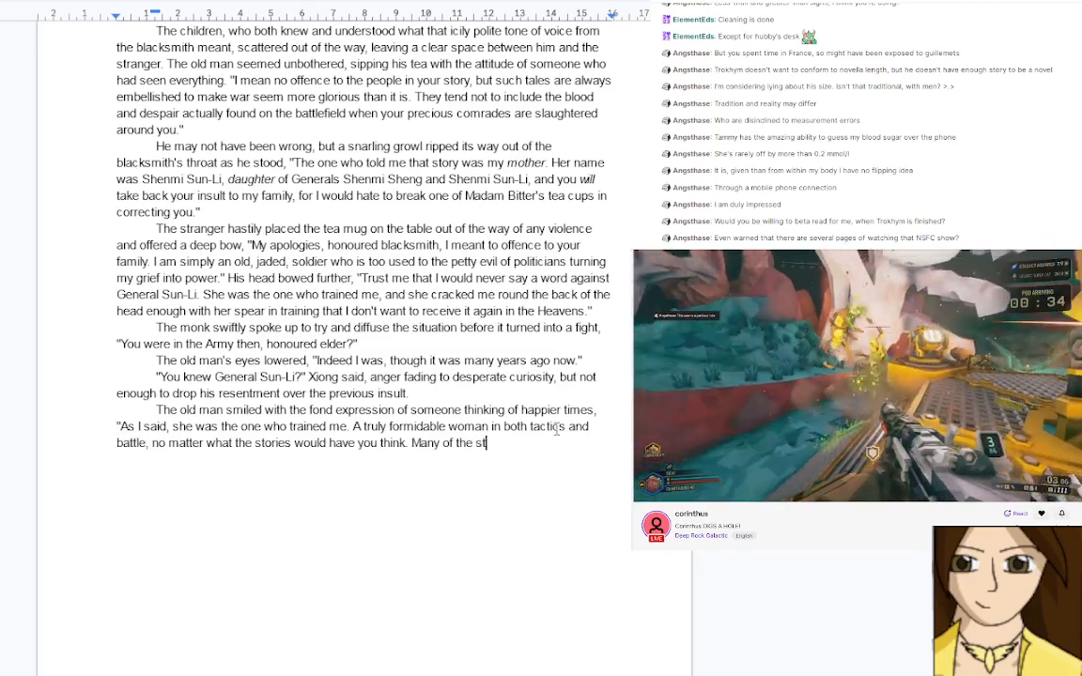
# Replace "tactics" with "strategy" in the old man's description of General Sun-Li, returning to the end of the text
pyautogui.doubleClick(555, 428)
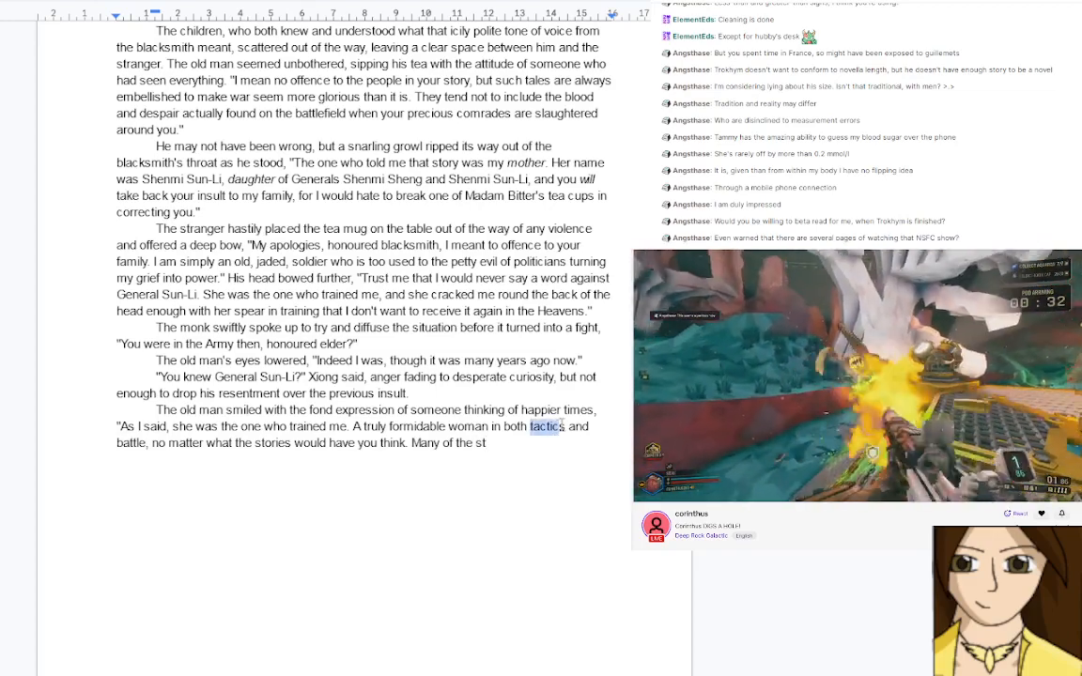
pyautogui.write('strateg')
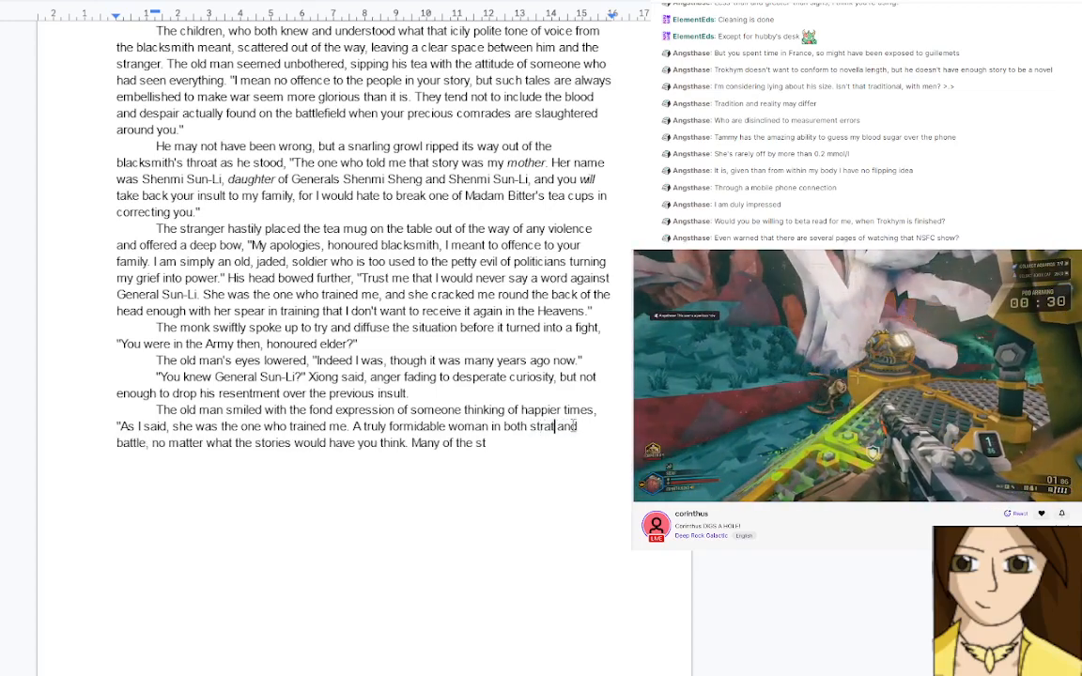
pyautogui.write('y')
pyautogui.hotkey('ctrl', 'End')
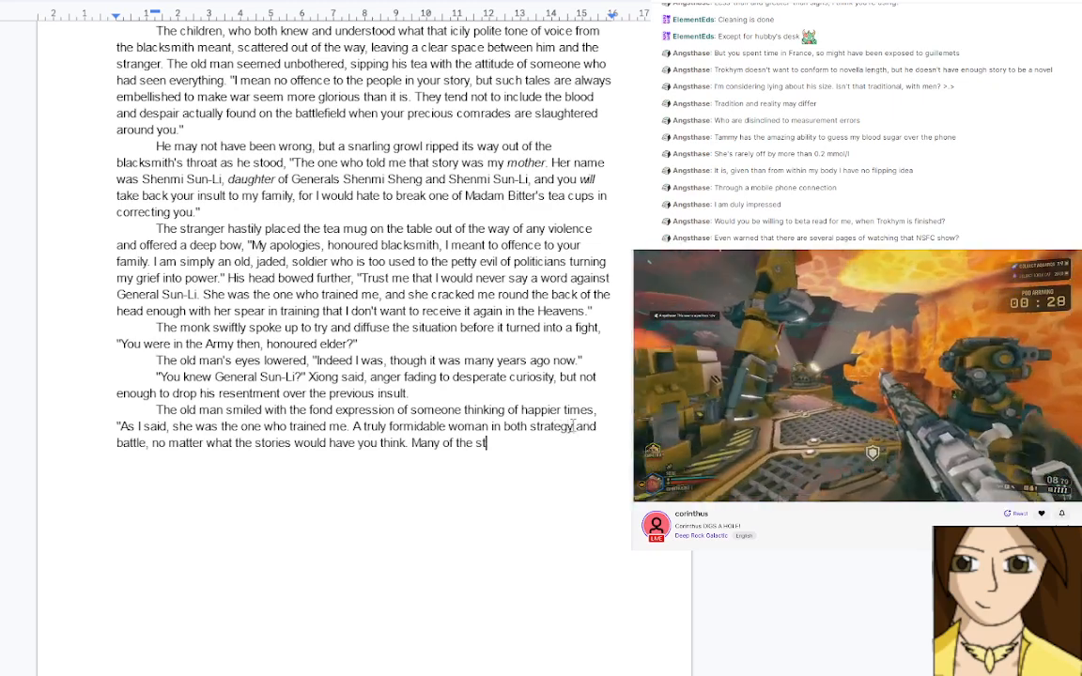
# Remove the stray "st" and finish the sentence with "idea where created between the Generals rather than by General Shen alone."
pyautogui.press('BackSpace')
pyautogui.press('BackSpace')
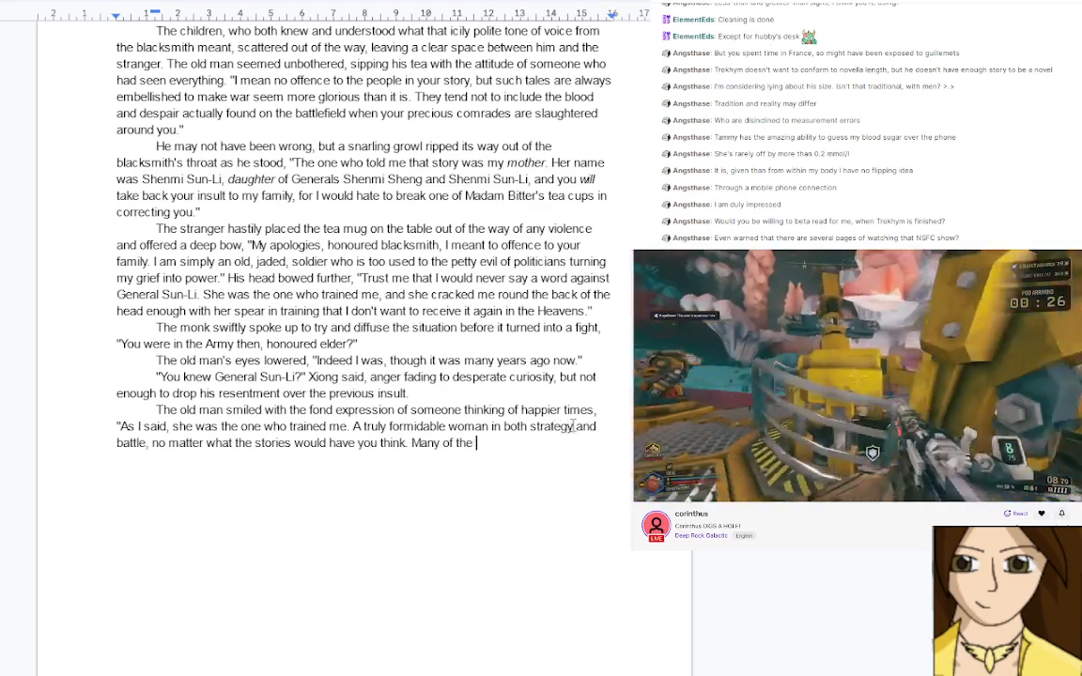
pyautogui.write('idea where cr')
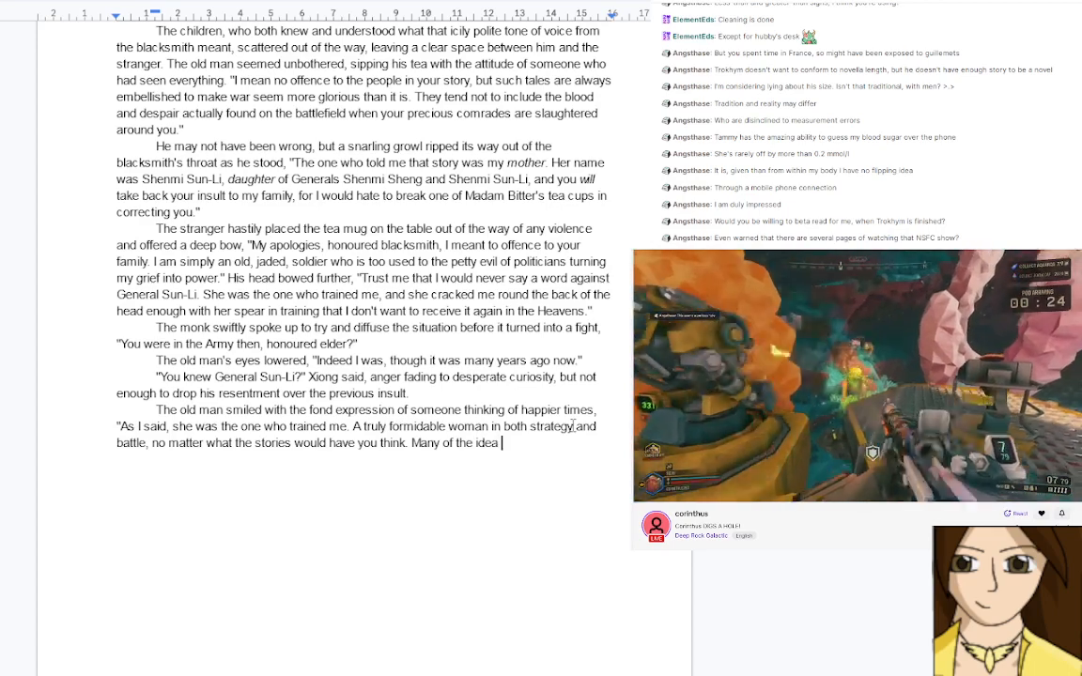
pyautogui.write('eat')
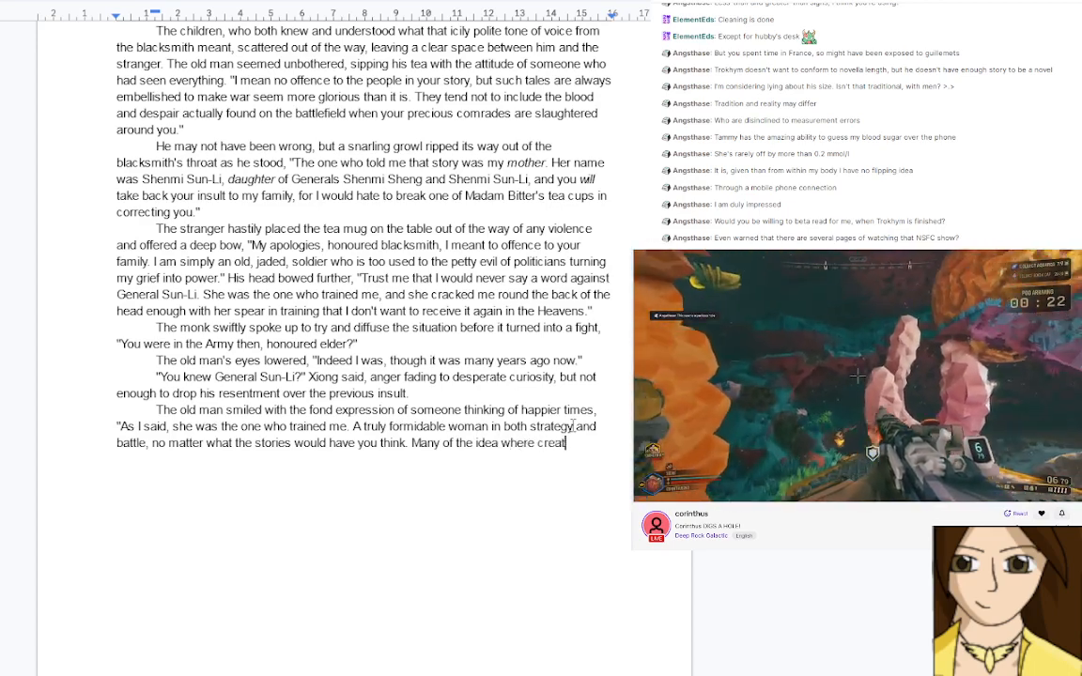
pyautogui.write('ed between the ')
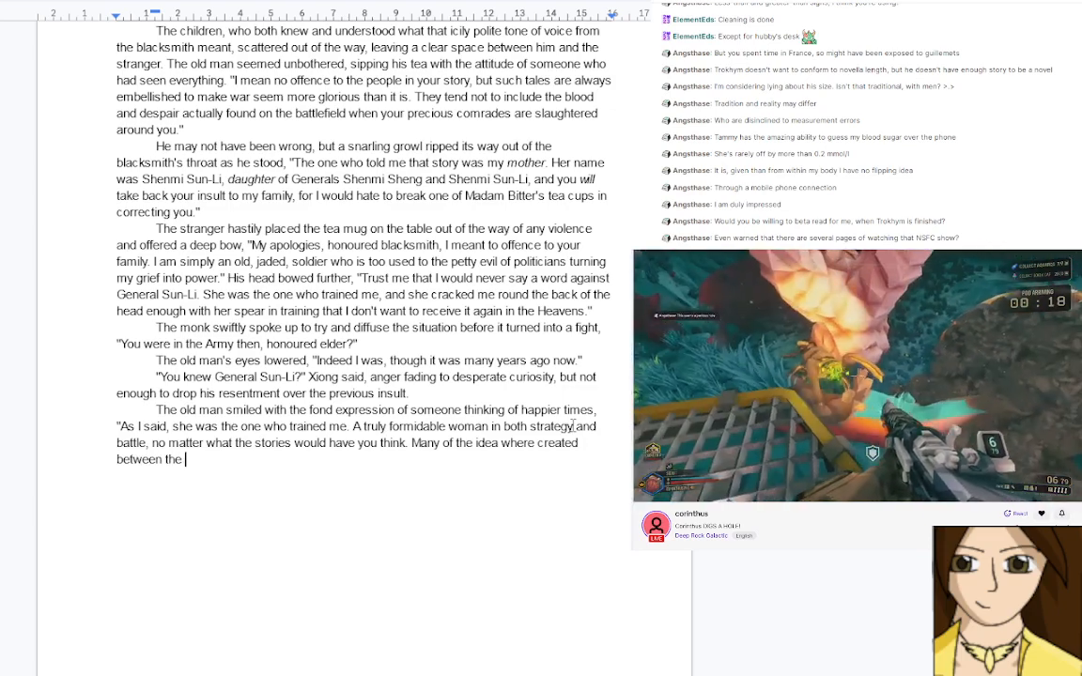
pyautogui.write('Generals r')
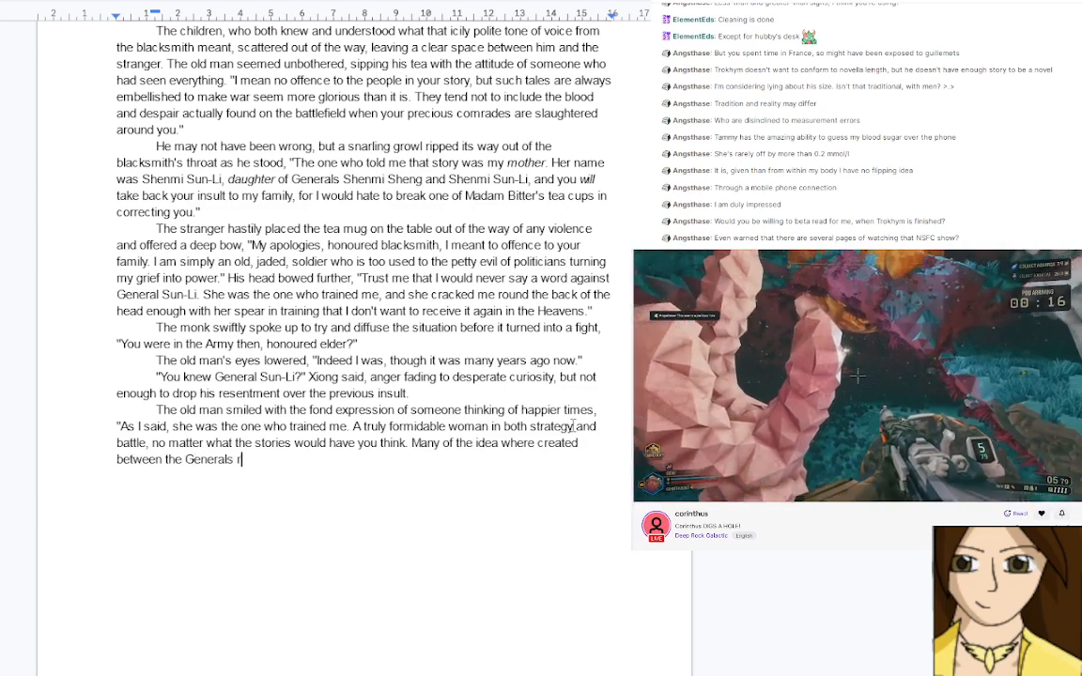
pyautogui.write('ather than by')
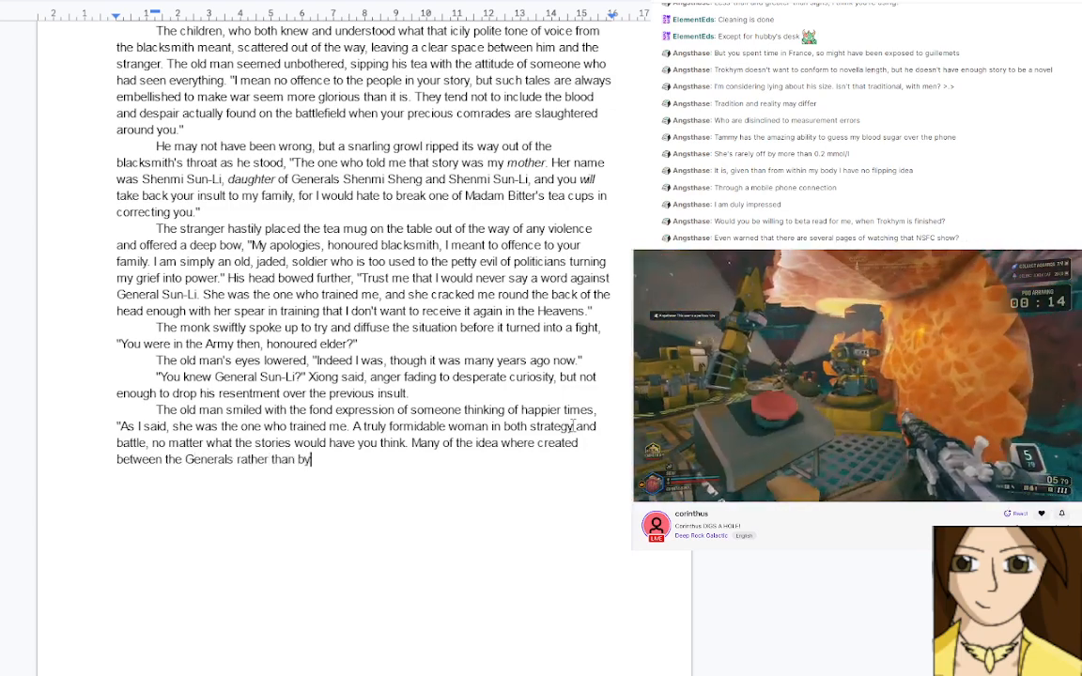
pyautogui.write(' General')
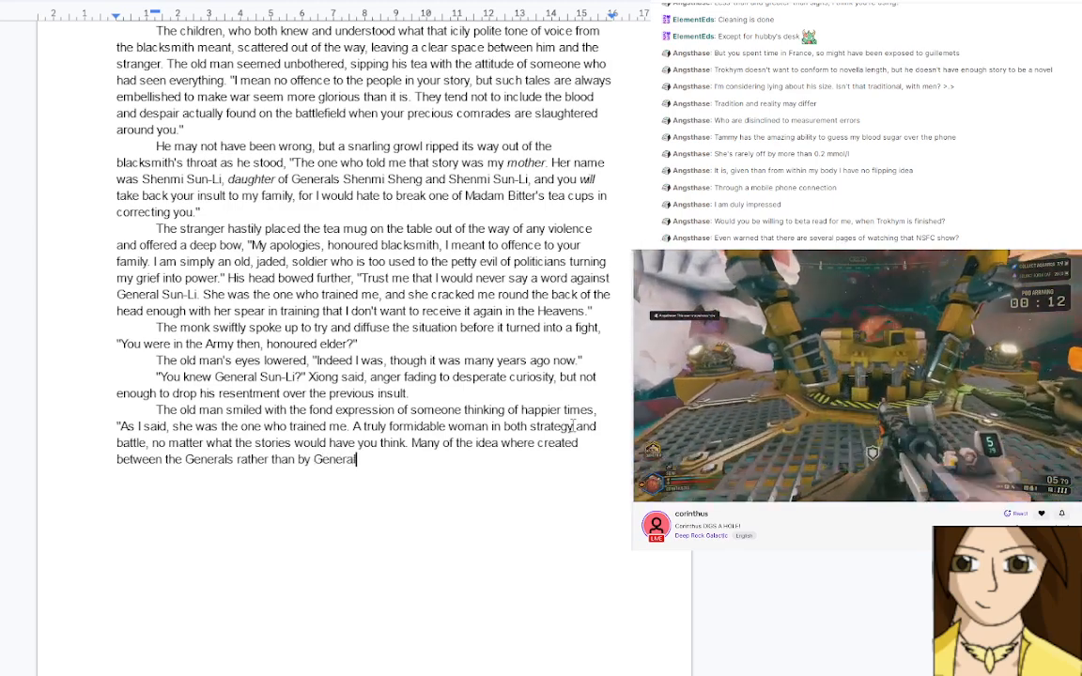
pyautogui.write(' Shen ')
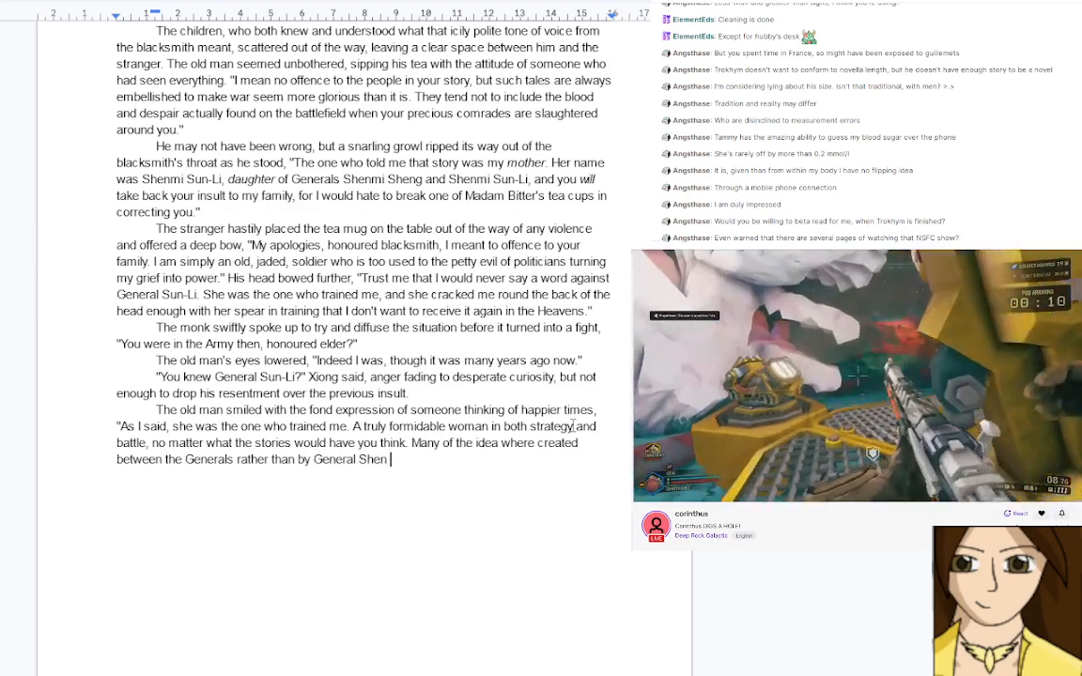
pyautogui.write('alone.')
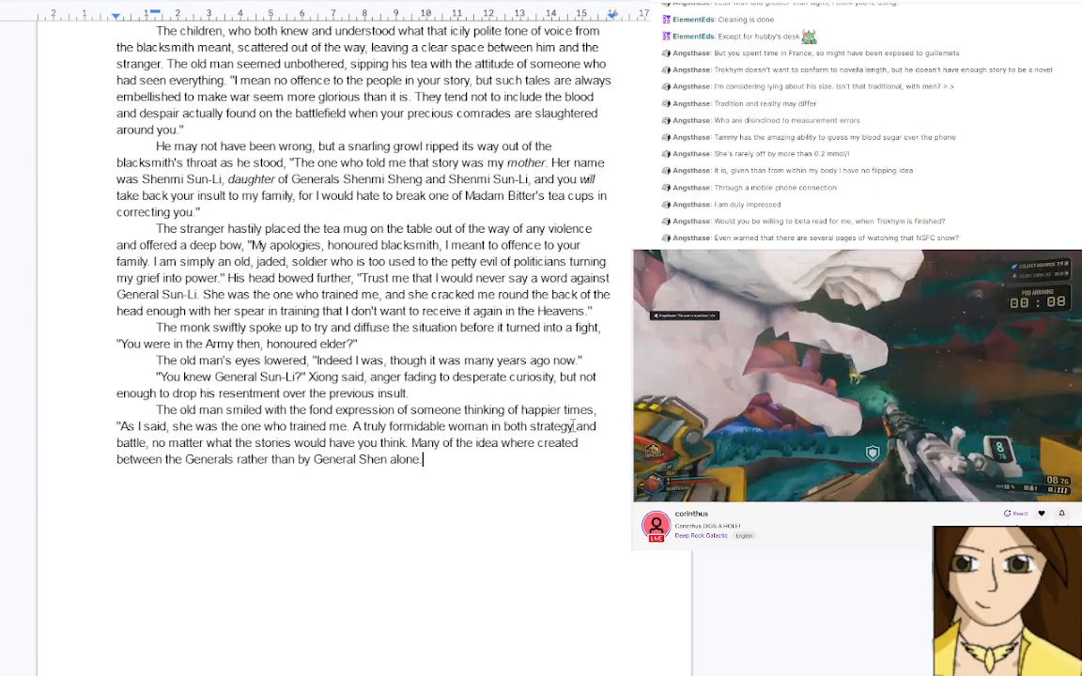
# Correct "General Shen" to "General Sheng" and end the old man's speech with a closing quotation mark
pyautogui.click(387, 459)
pyautogui.write('g')
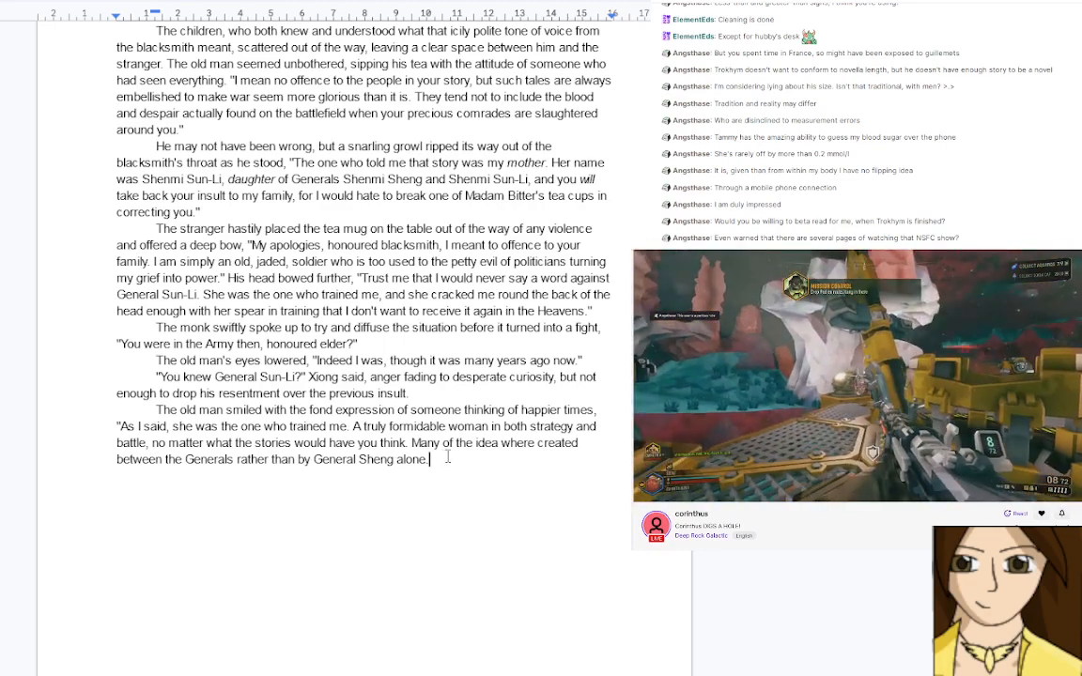
pyautogui.write('"')
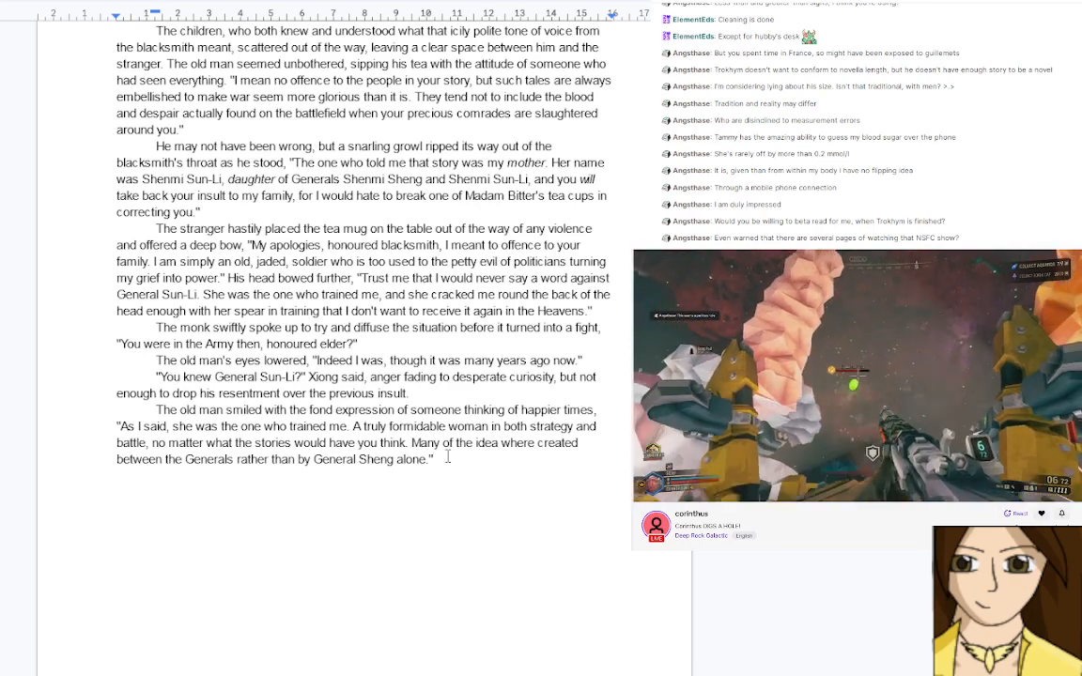
# Replace "idea" with "great plans" in the old man's last sentence, returning to the end of his reply
pyautogui.scroll(1, 460, 459)
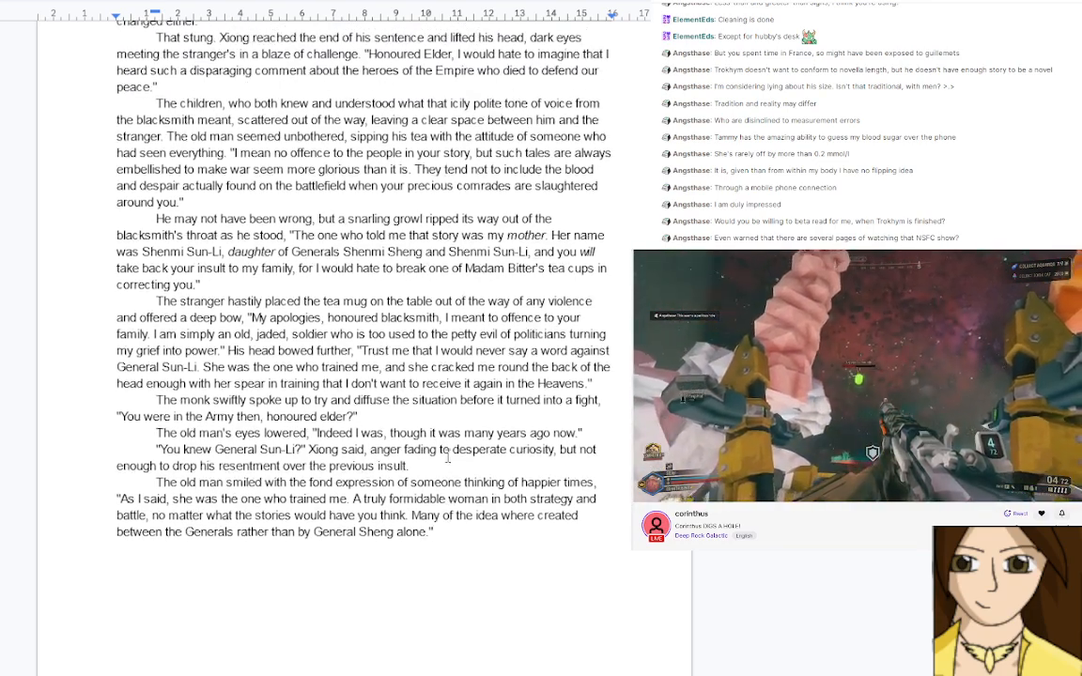
pyautogui.scroll(-1, 488, 462)
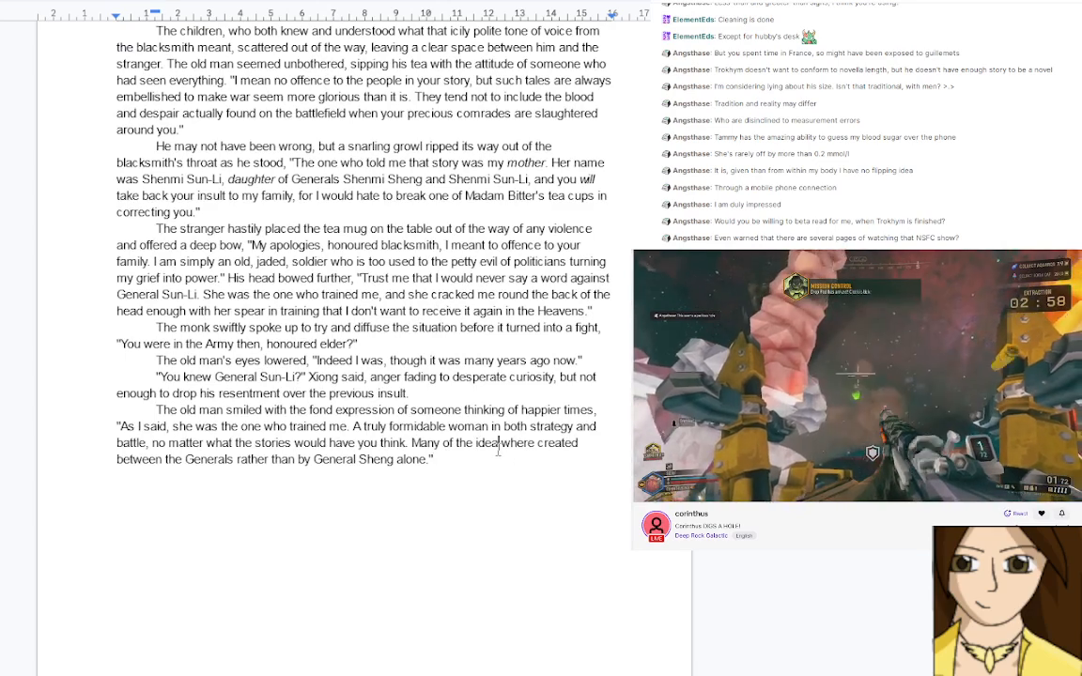
pyautogui.moveTo(498, 442); pyautogui.dragTo(475, 442)
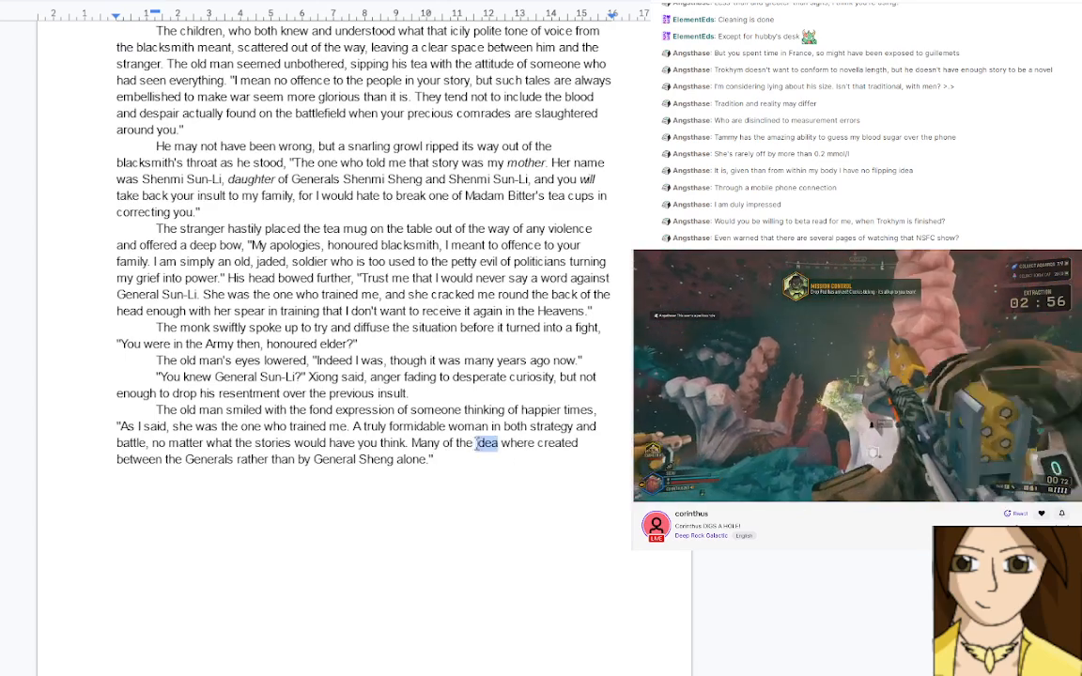
pyautogui.write('strat')
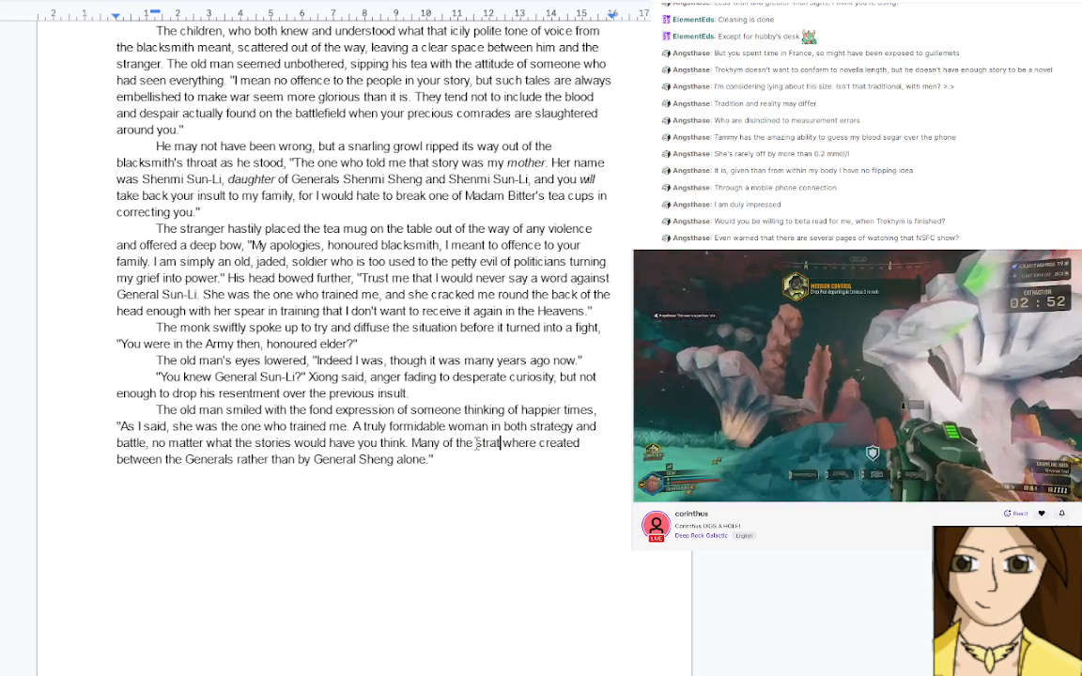
pyautogui.press('BackSpace')
pyautogui.press('BackSpace')
pyautogui.press('BackSpace')
pyautogui.press('BackSpace')
pyautogui.press('BackSpace')
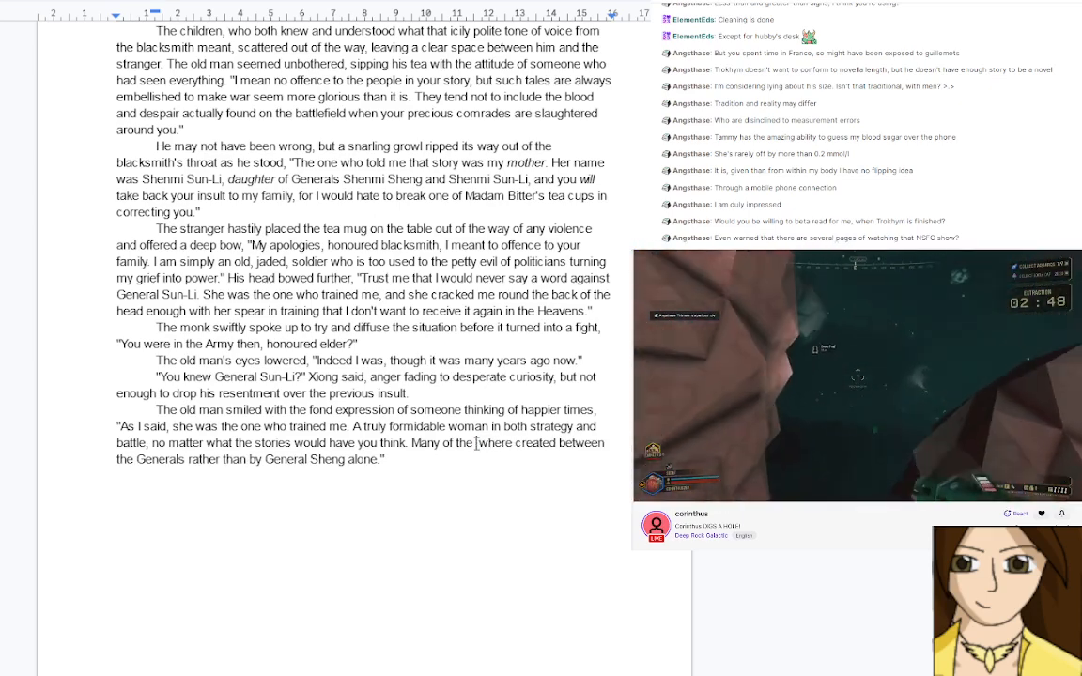
pyautogui.write('great pl')
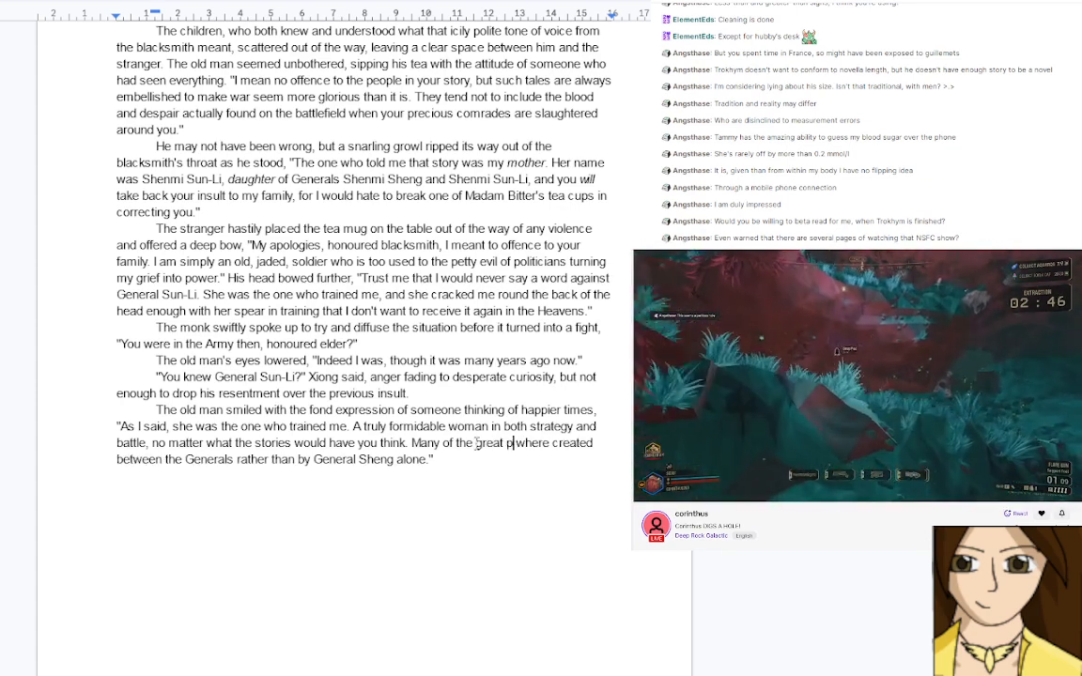
pyautogui.write('ans')
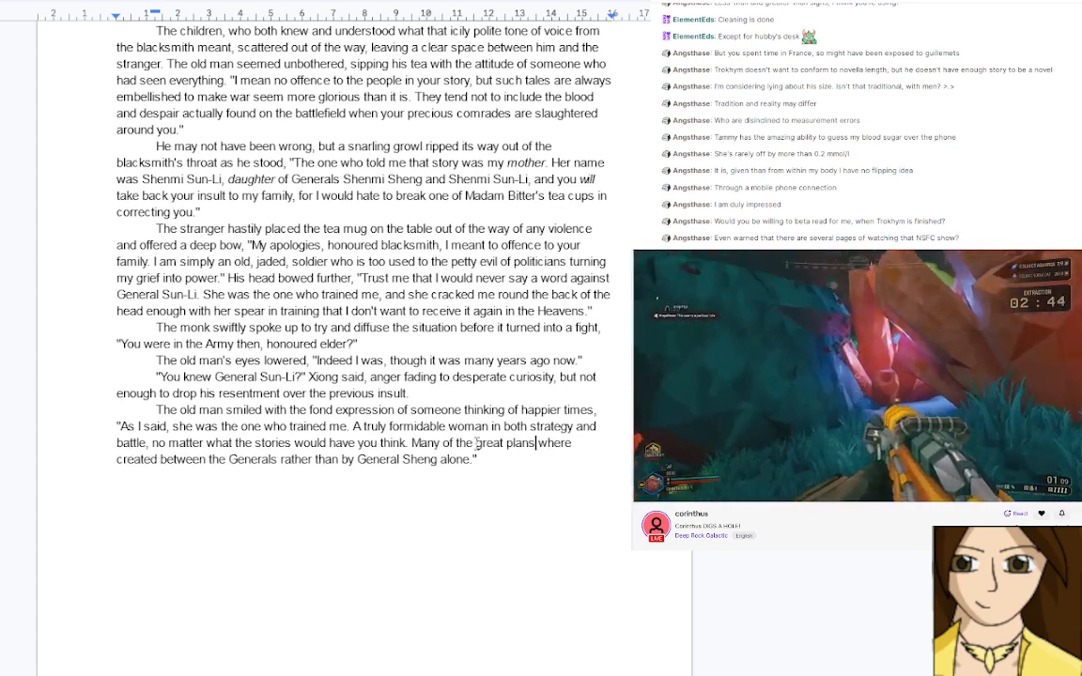
pyautogui.hotkey('ctrl', 'End')
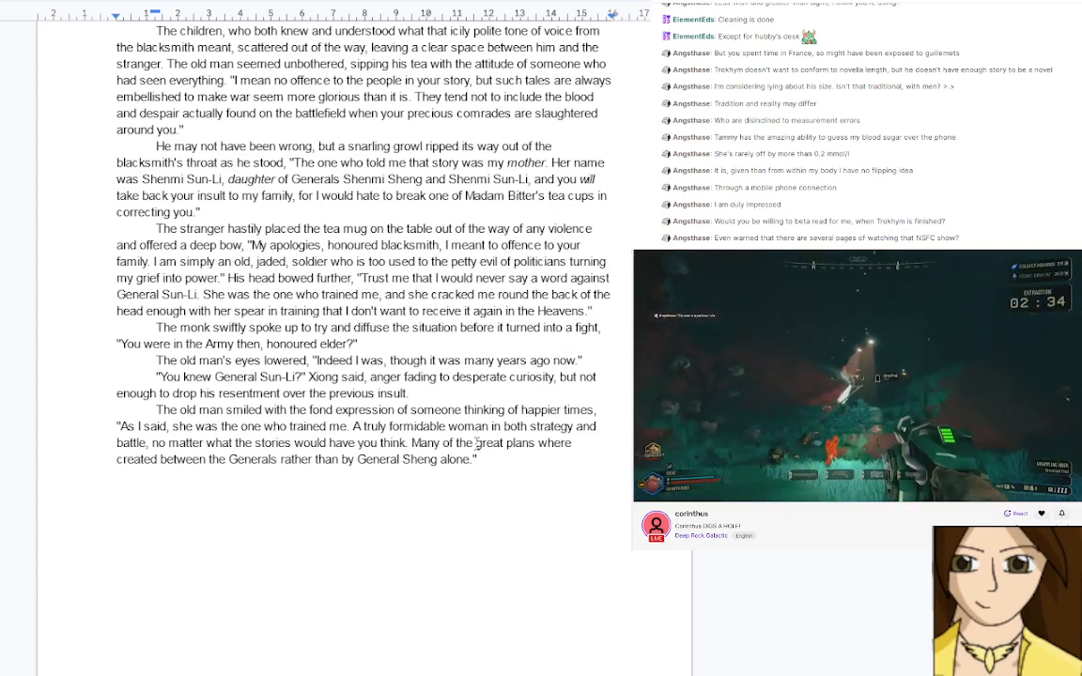
# Start a new paragraph after the old man's reply with: The monk's eyes lit up, "Fascinating! I would love to hear more
pyautogui.press('Return')
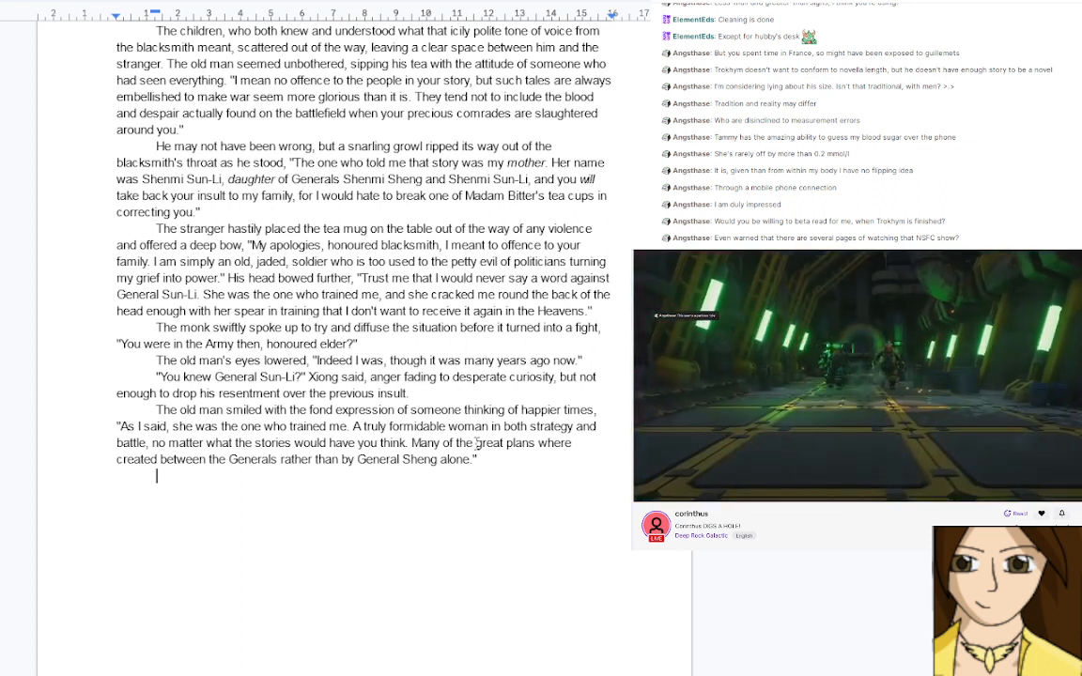
pyautogui.press('Return')
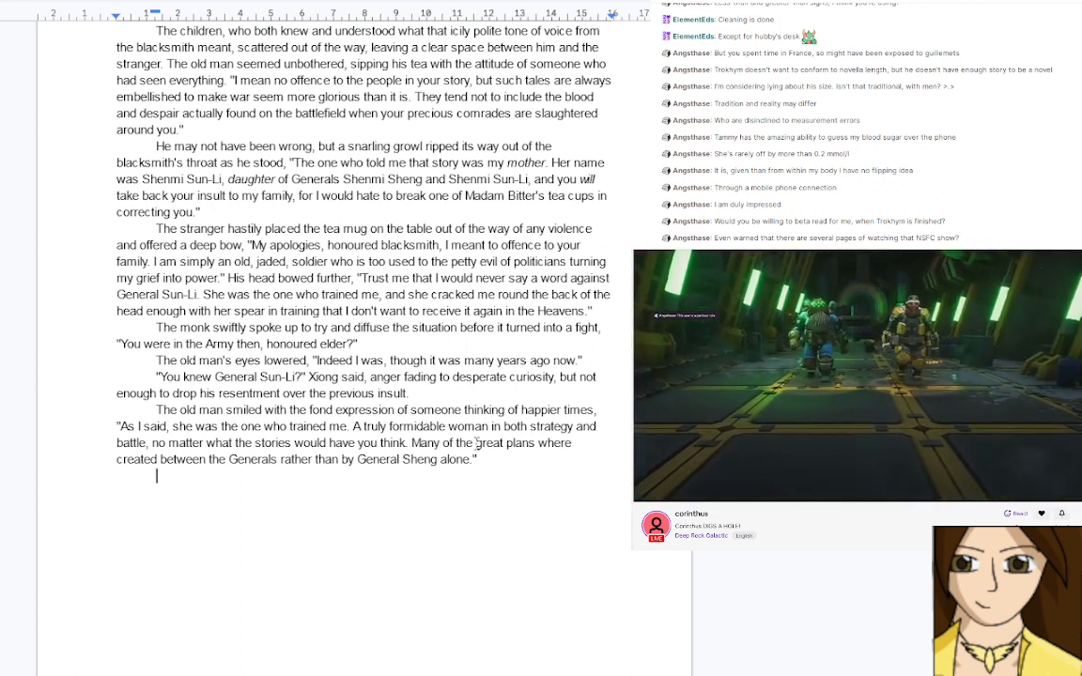
pyautogui.write('The ')
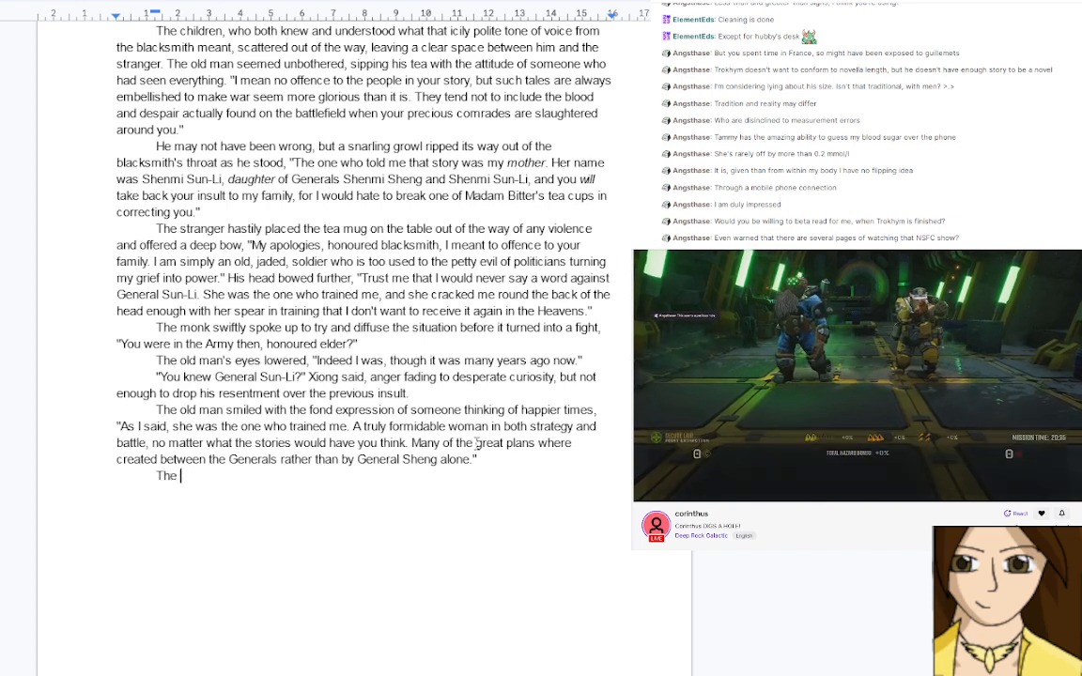
pyautogui.write("monk's eyes")
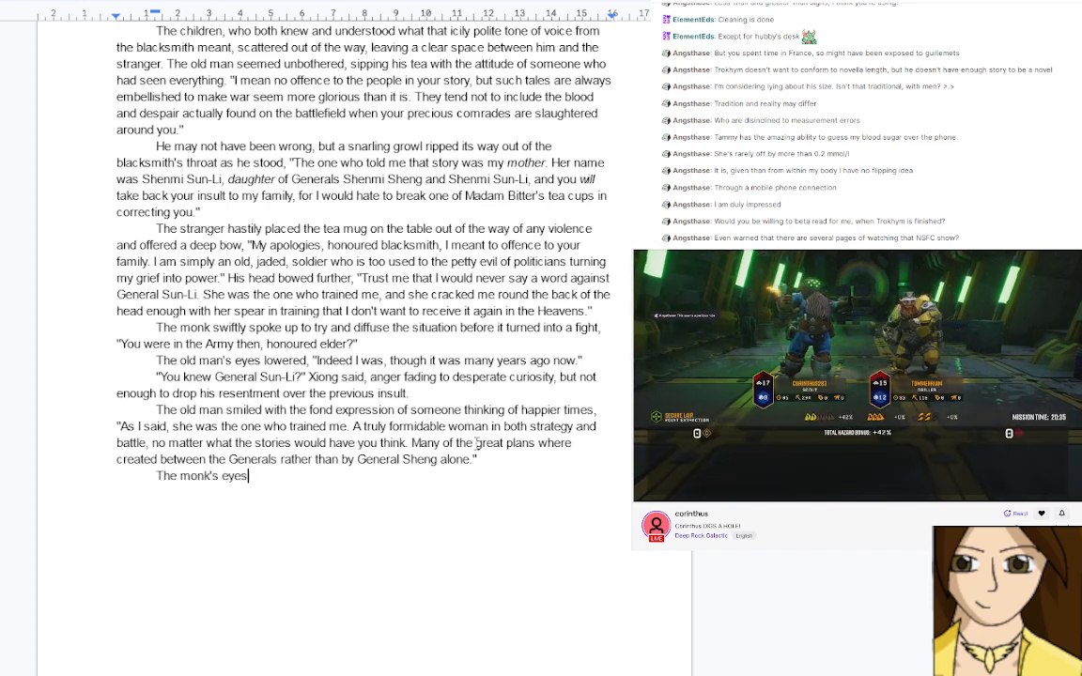
pyautogui.write(' lit up,')
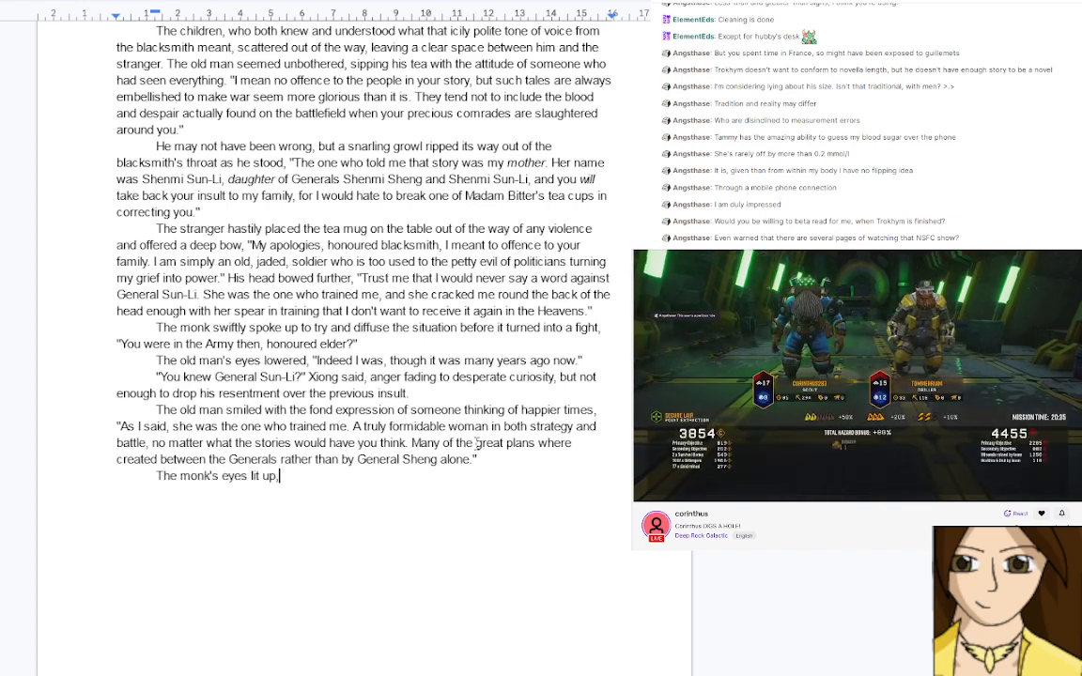
pyautogui.write(' "Fascinating')
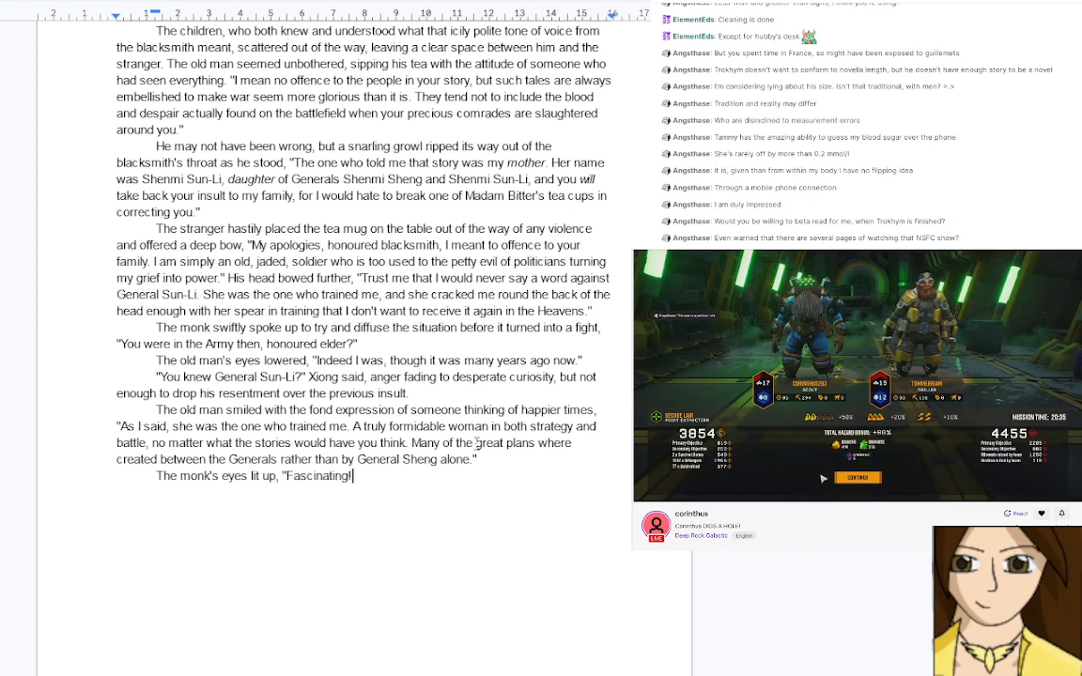
pyautogui.write('!')
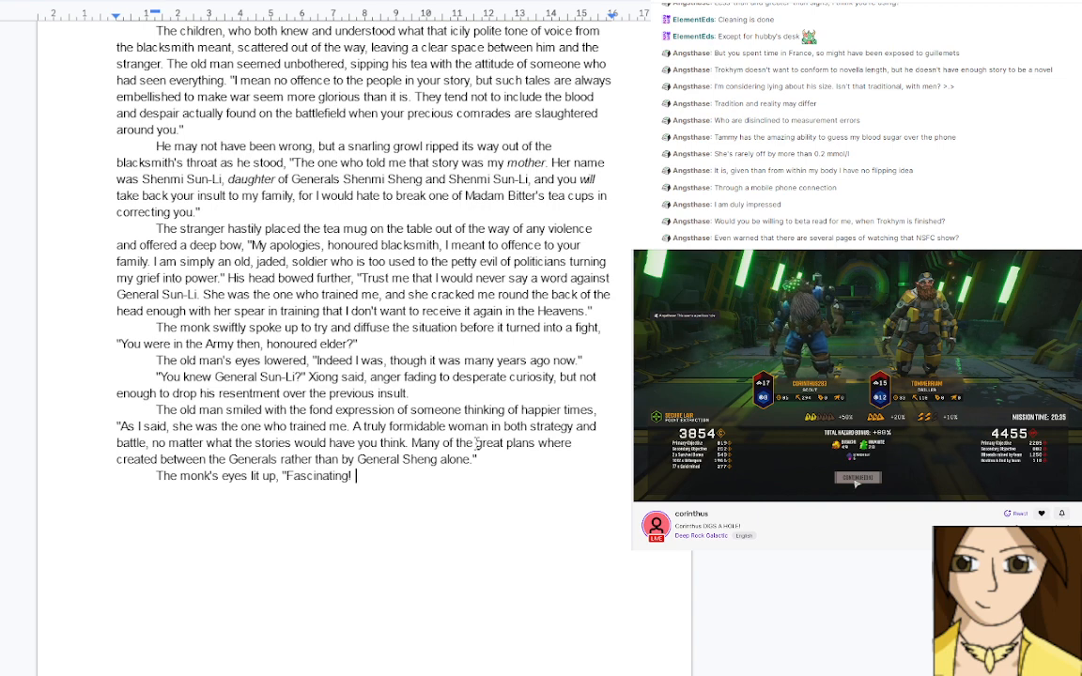
pyautogui.write(' I would love')
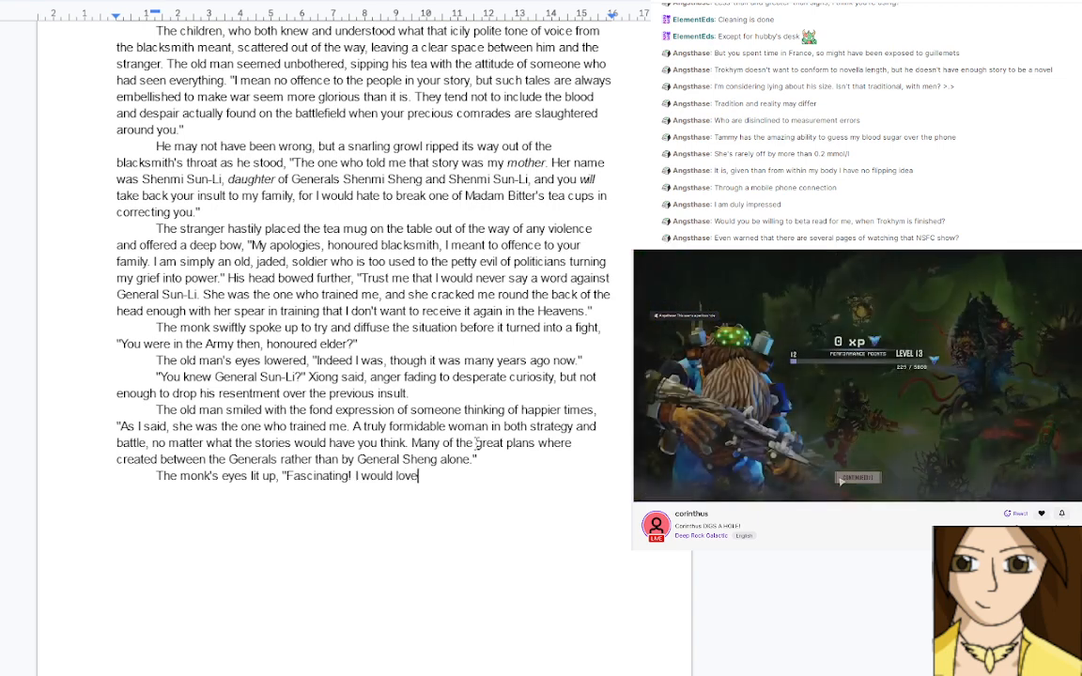
pyautogui.write(' to hear m')
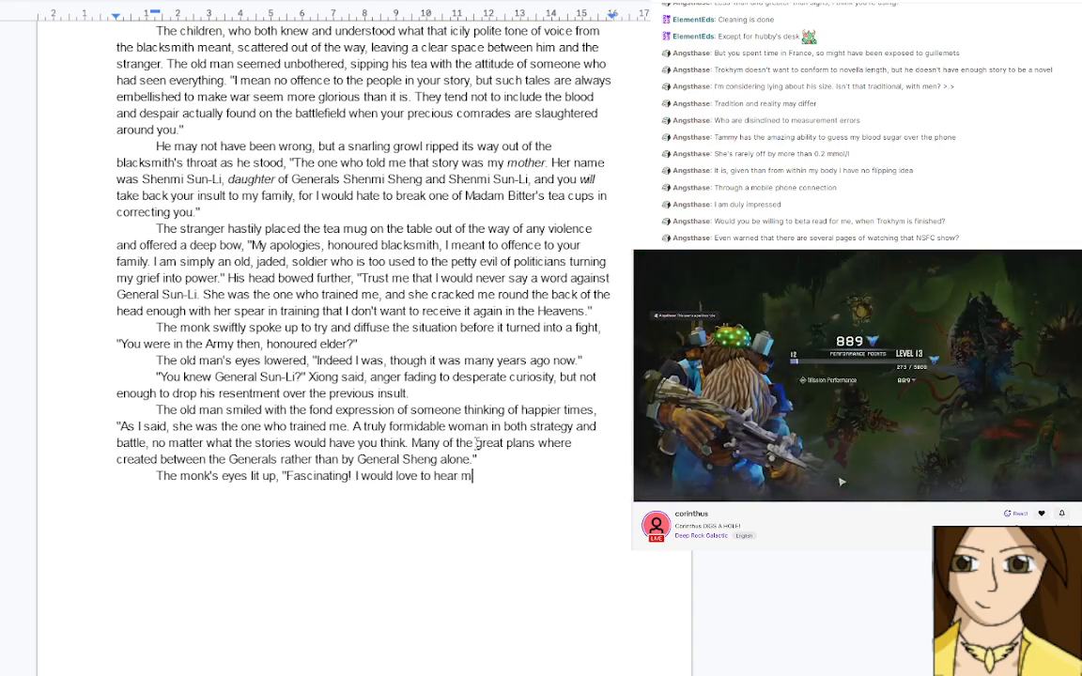
pyautogui.write('ore. ')
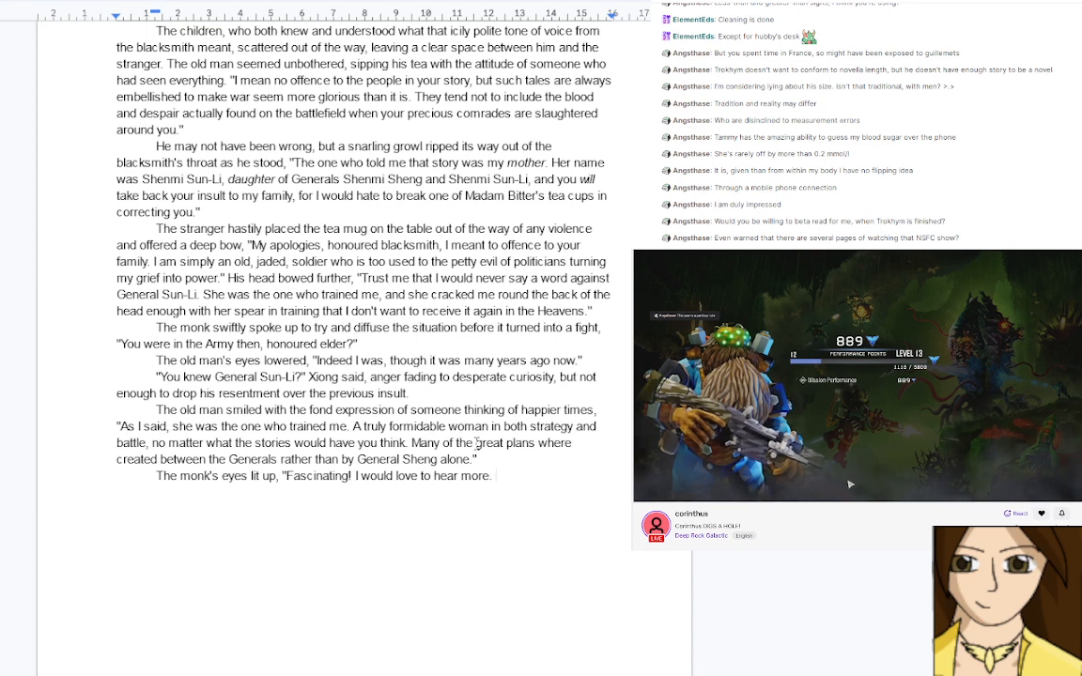
# Continue the monk's speech with "My name is Ten Laughing Jackals and I", dropping the trial words "am a grea"
pyautogui.write('My')
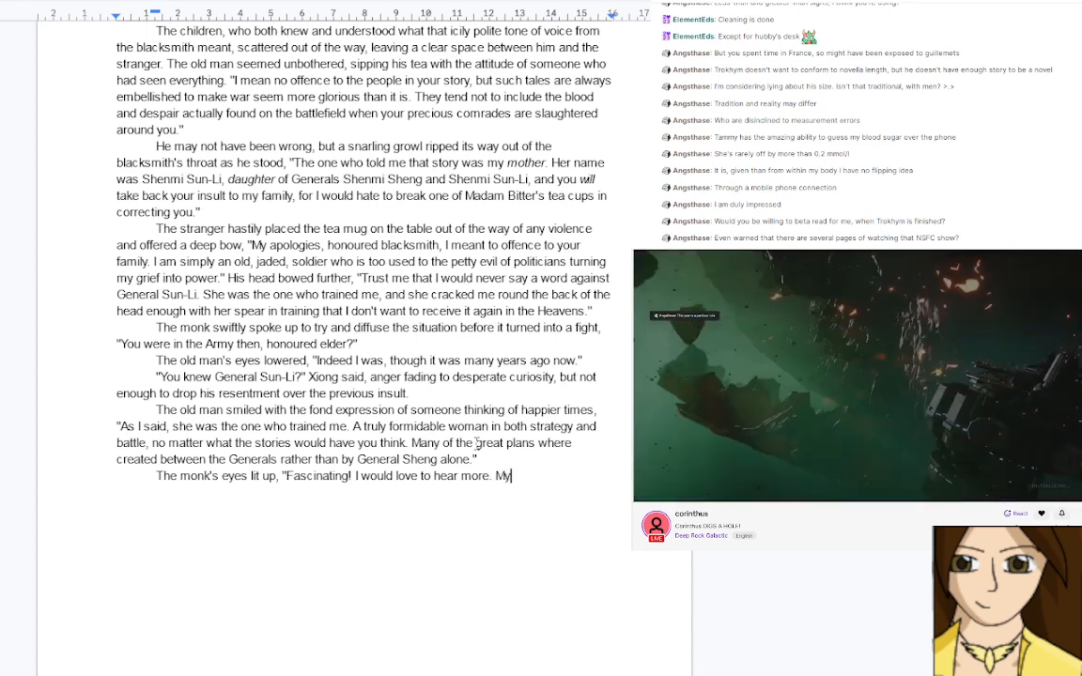
pyautogui.write(' name is Ten')
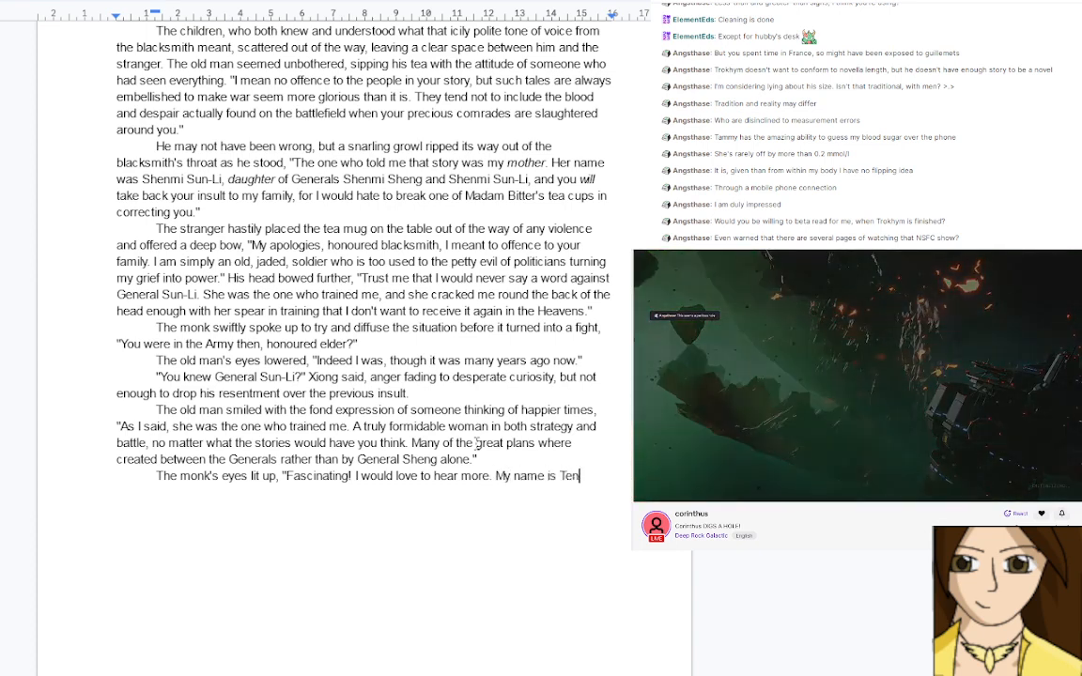
pyautogui.write(' Laughin')
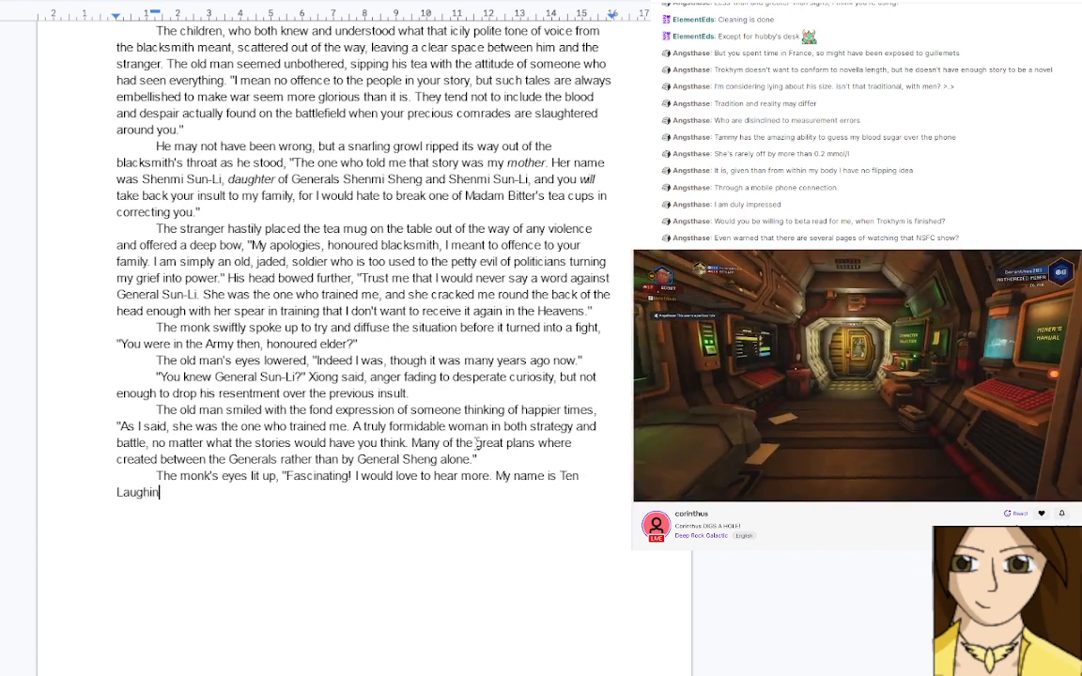
pyautogui.write('g Jacka')
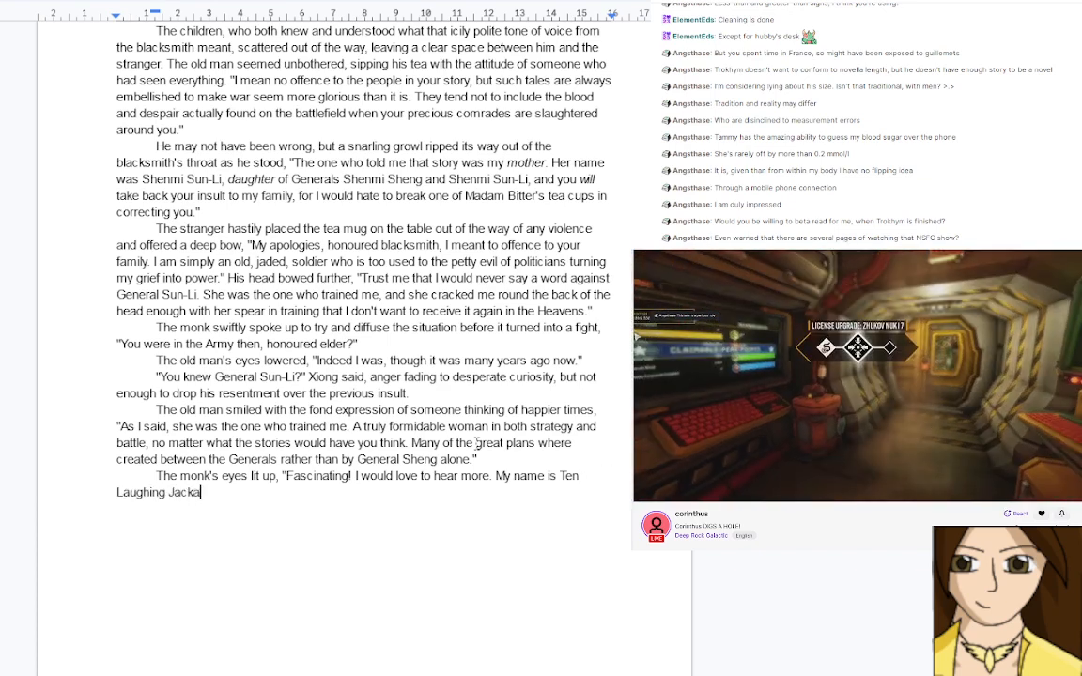
pyautogui.write('ls and I am a ')
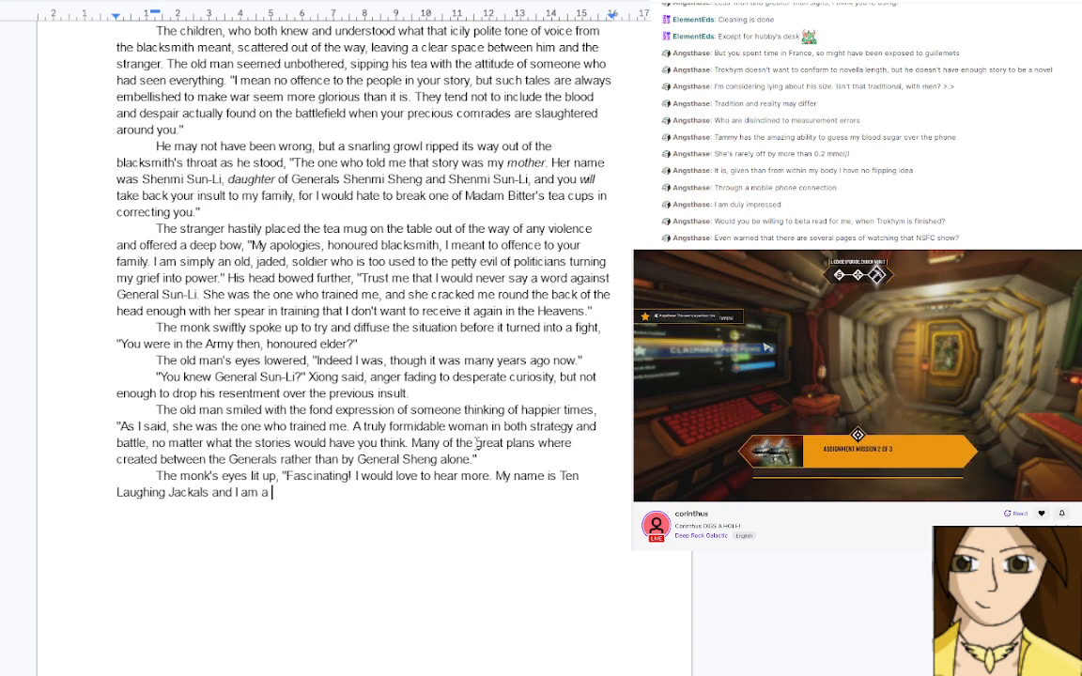
pyautogui.write('grea')
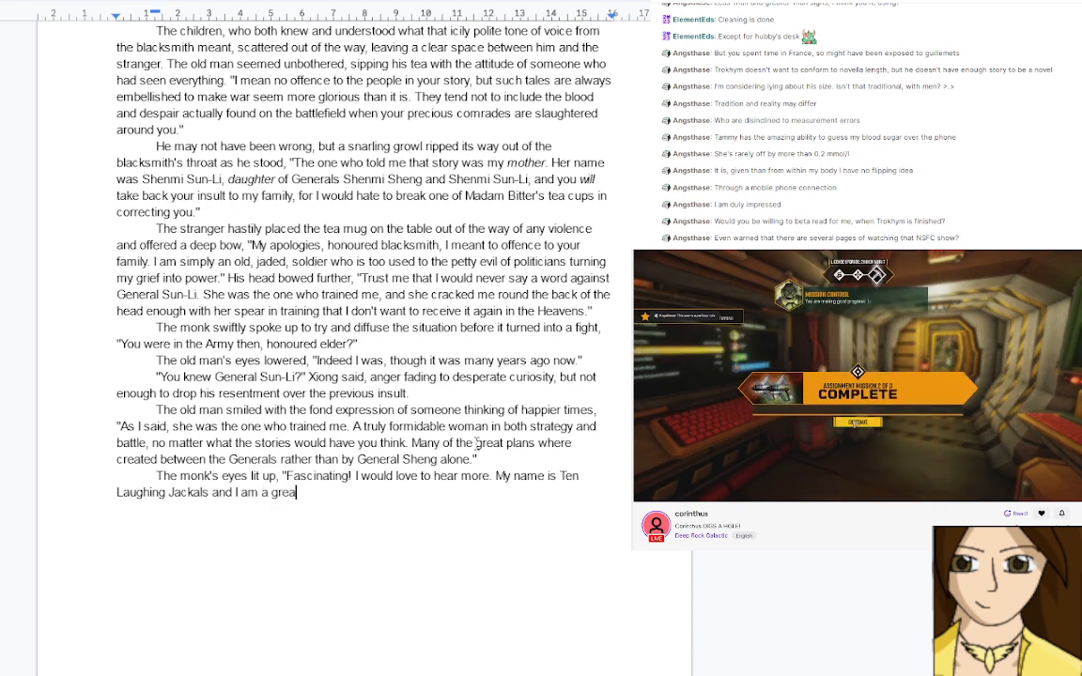
pyautogui.press('BackSpace')
pyautogui.press('BackSpace')
pyautogui.press('BackSpace')
pyautogui.press('BackSpace')
pyautogui.press('BackSpace')
pyautogui.press('BackSpace')
pyautogui.press('BackSpace')
pyautogui.press('BackSpace')
pyautogui.press('BackSpace')
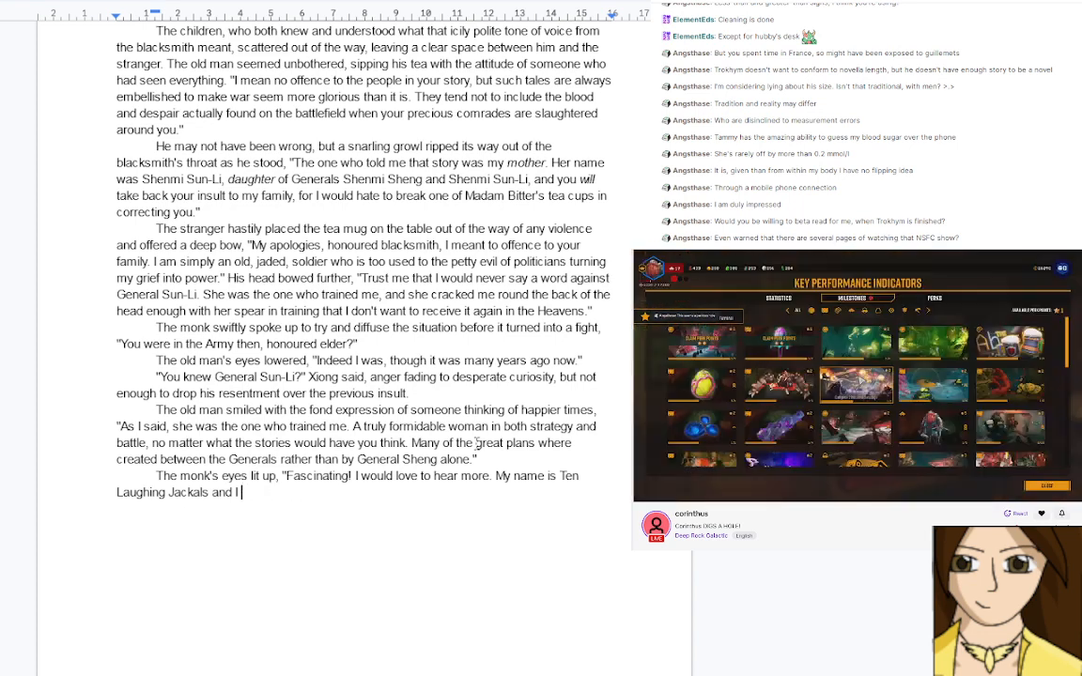
# Remove the blank gap before the paragraph beginning "Oh, no, it is just I thought I saw some resemblance" in the older draft
pyautogui.scroll(-15, 478, 512)
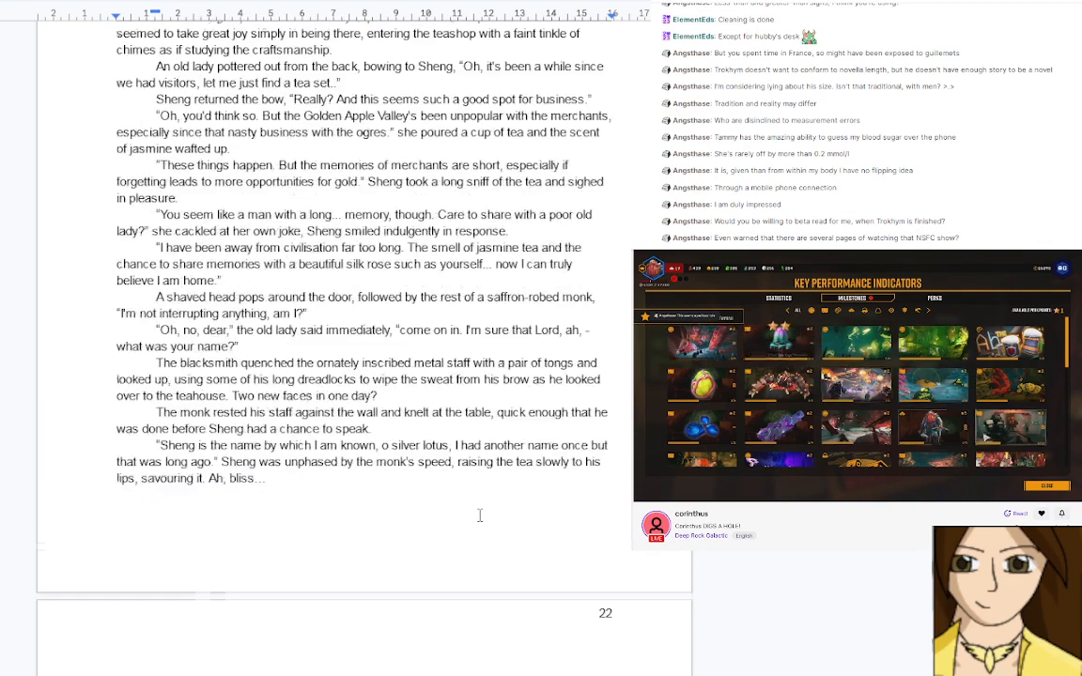
pyautogui.scroll(-3, 478, 515)
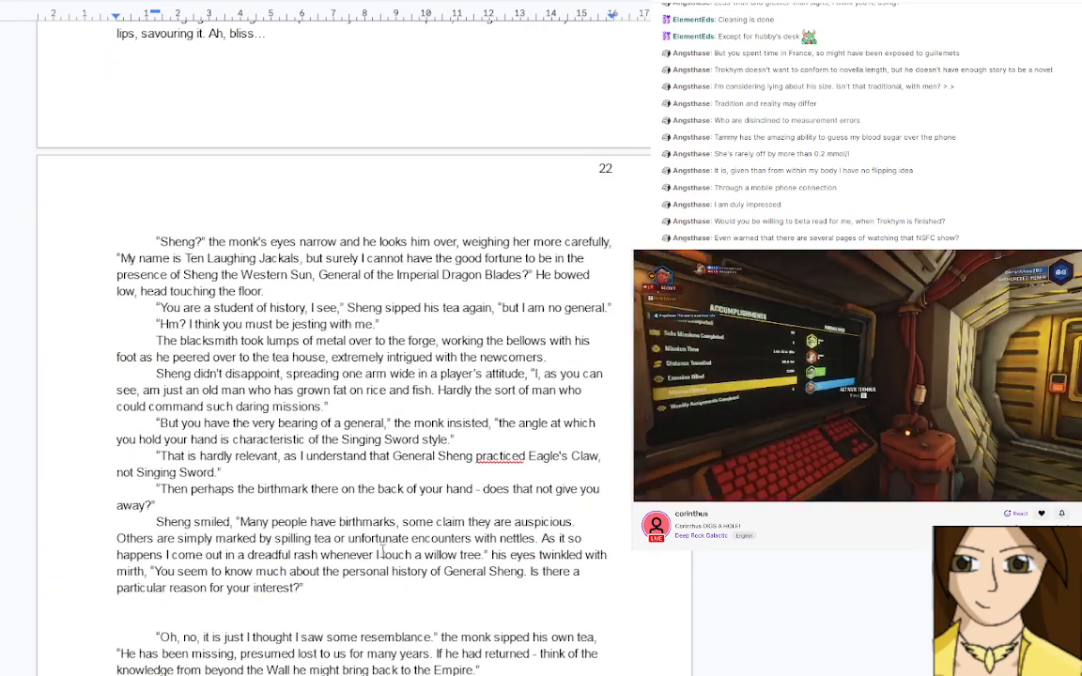
pyautogui.scroll(-1, 380, 554)
pyautogui.scroll(-6, 380, 552)
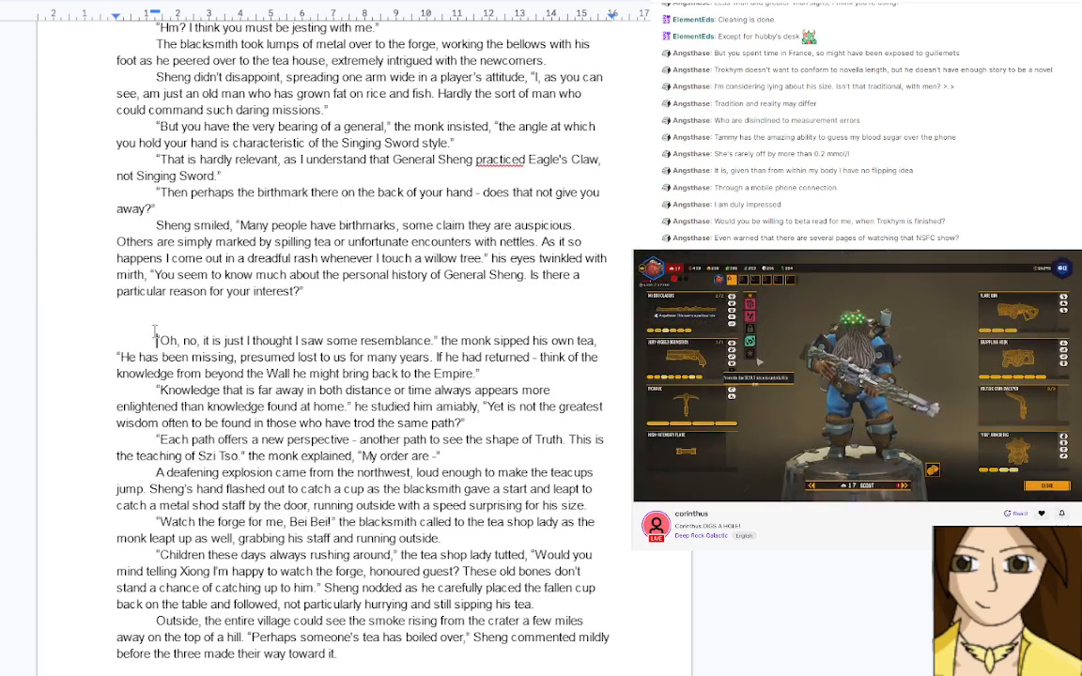
pyautogui.moveTo(156, 339); pyautogui.dragTo(158, 312)
pyautogui.press('BackSpace')
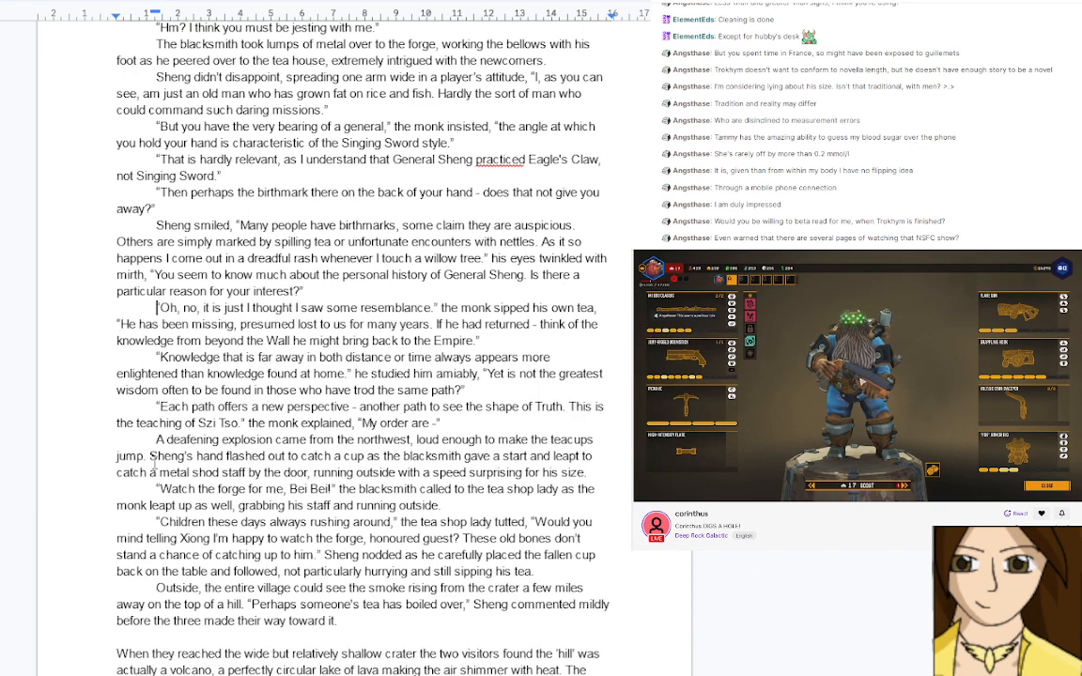
# Copy the draft passage from "Knowledge that is far away" through "made their way toward it" and return to the monk's unfinished speech
pyautogui.moveTo(155, 357); pyautogui.dragTo(368, 620)
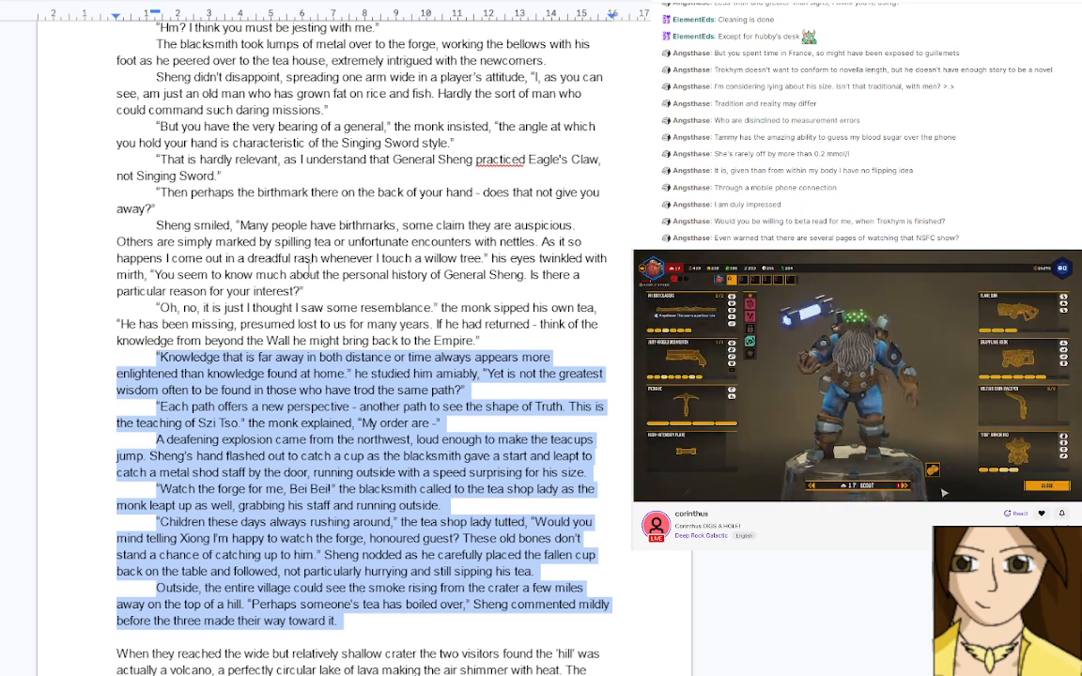
pyautogui.scroll(10, 312, 263)
pyautogui.scroll(10, 308, 270)
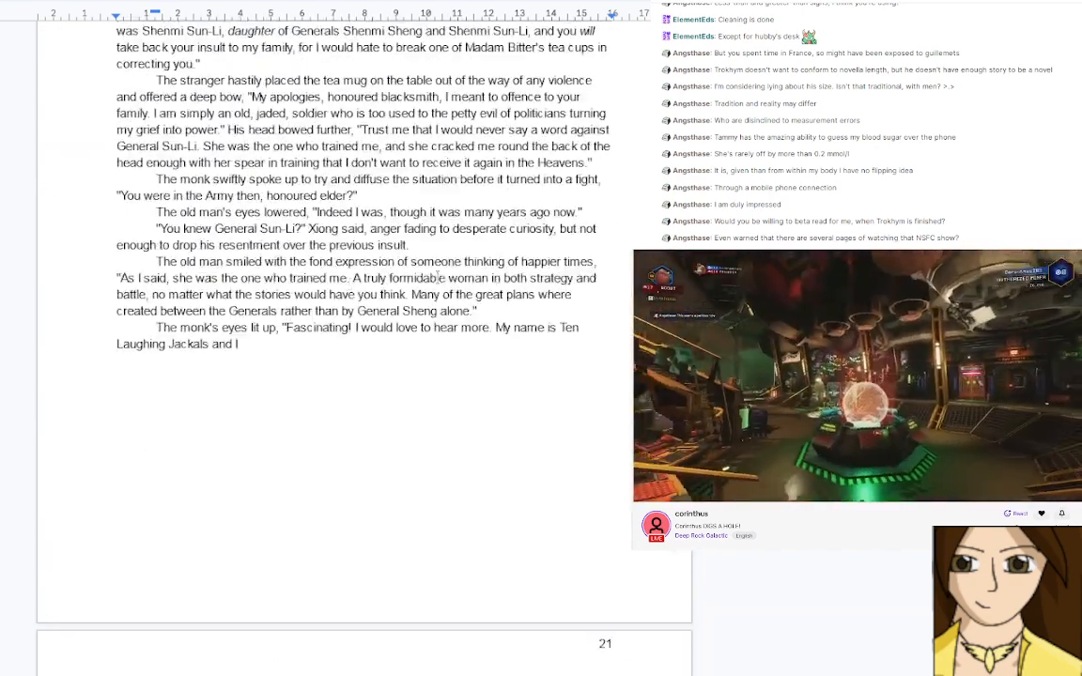
pyautogui.scroll(2, 508, 295)
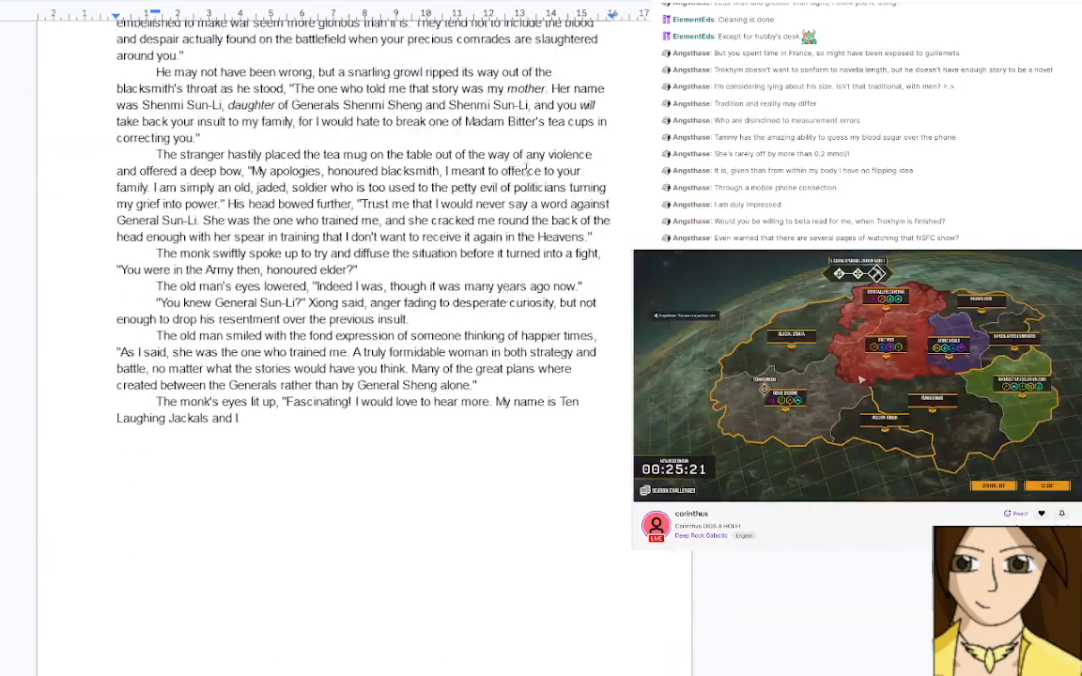
# Replace "Bitter" with "Bei Bei" in the blacksmith's line about Madam Bitter's tea cups
pyautogui.doubleClick(522, 121)
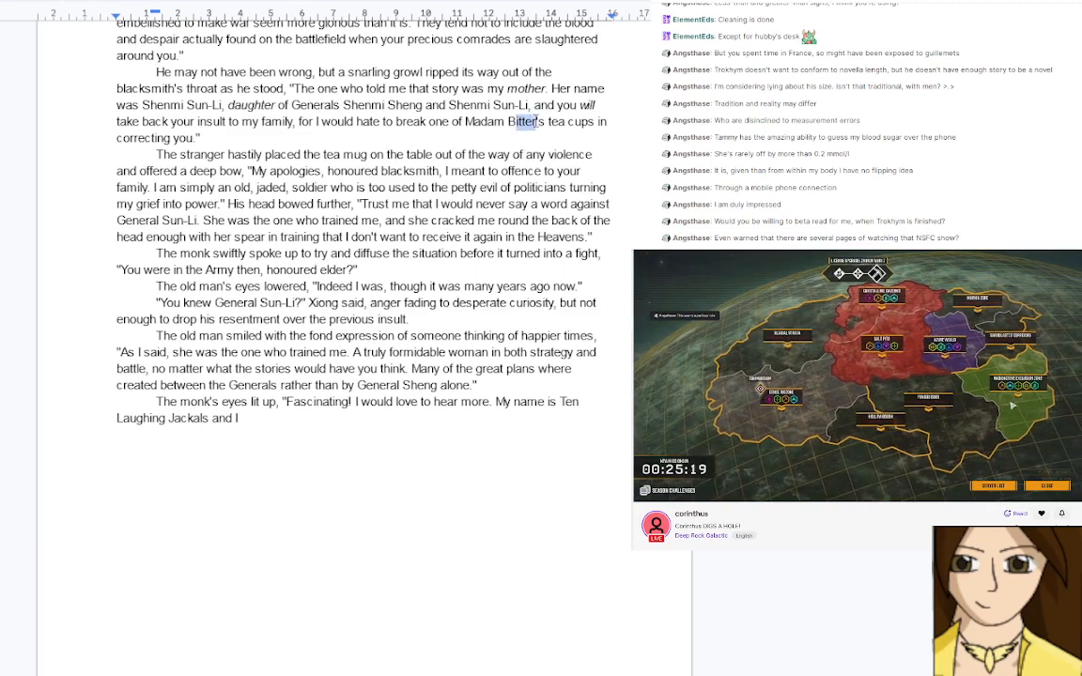
pyautogui.write('Bei ')
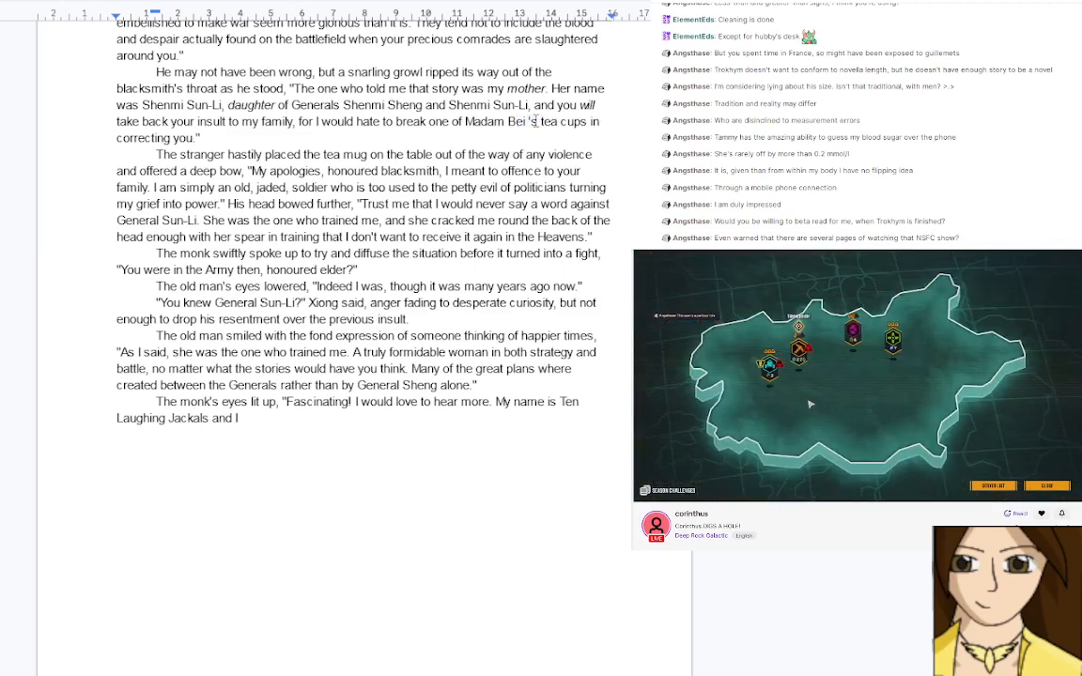
pyautogui.write('Bei')
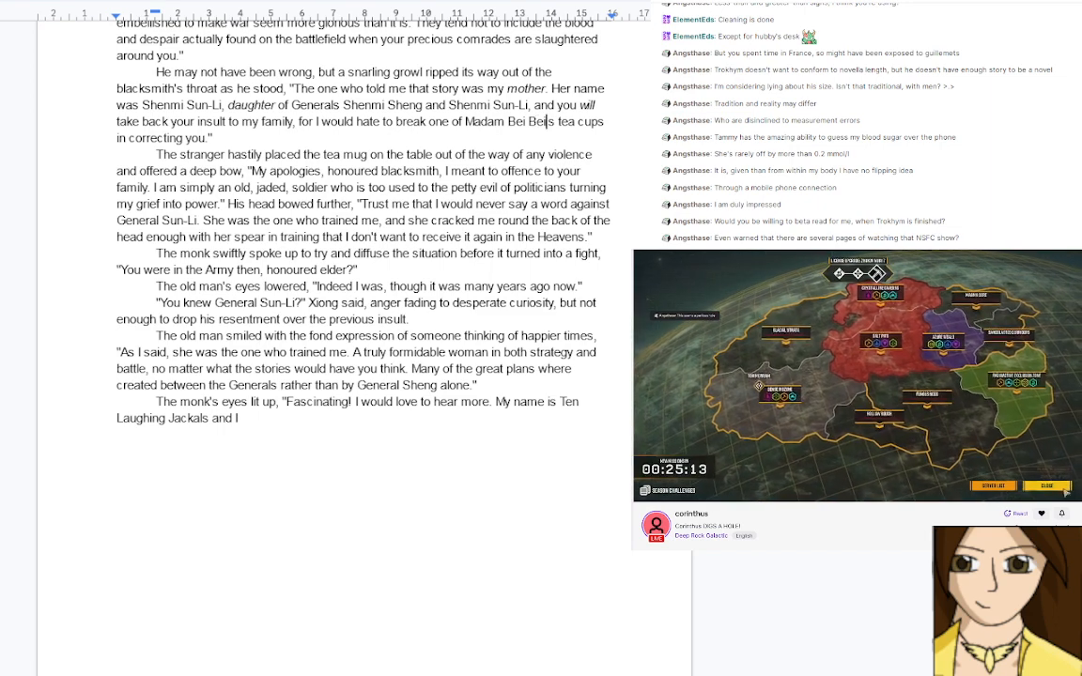
pyautogui.hotkey('ctrl', 't')
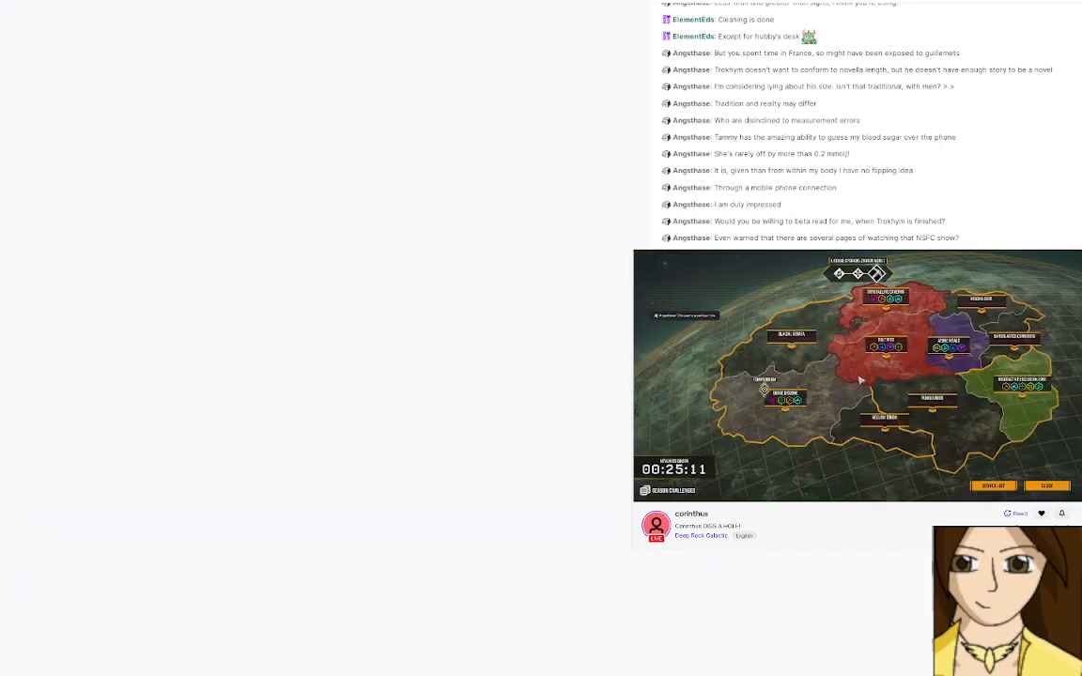
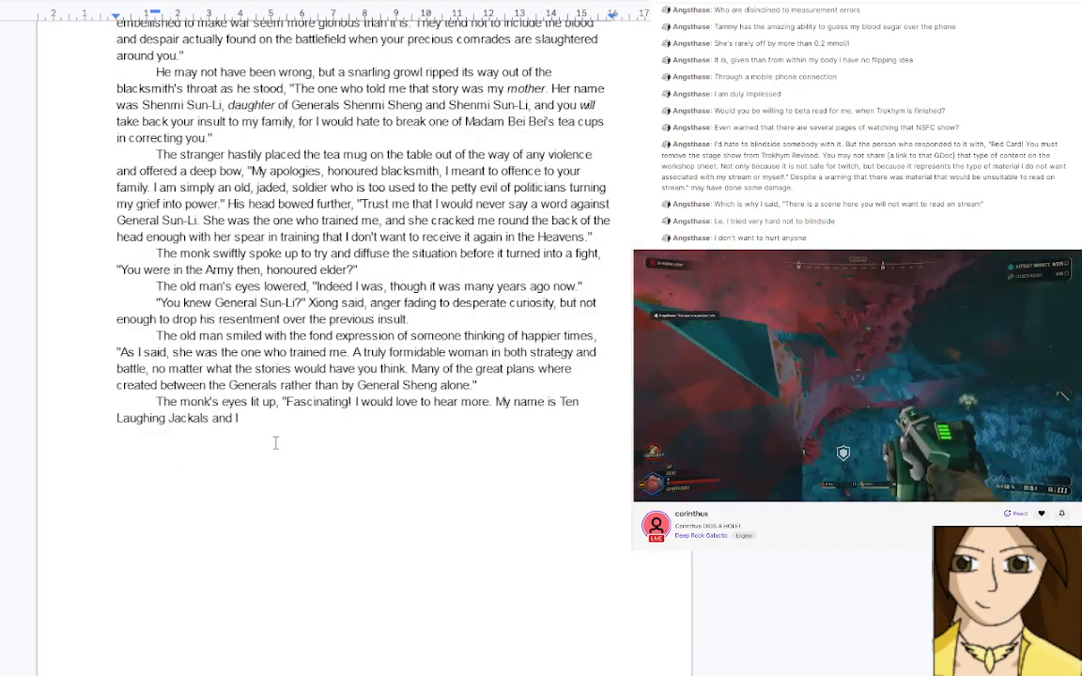
# Paste the copied passage, from "Knowledge that is far away" to "made their way toward it", below the monk's unfinished speech
pyautogui.scroll(-3, 273, 442)
pyautogui.scroll(2, 244, 375)
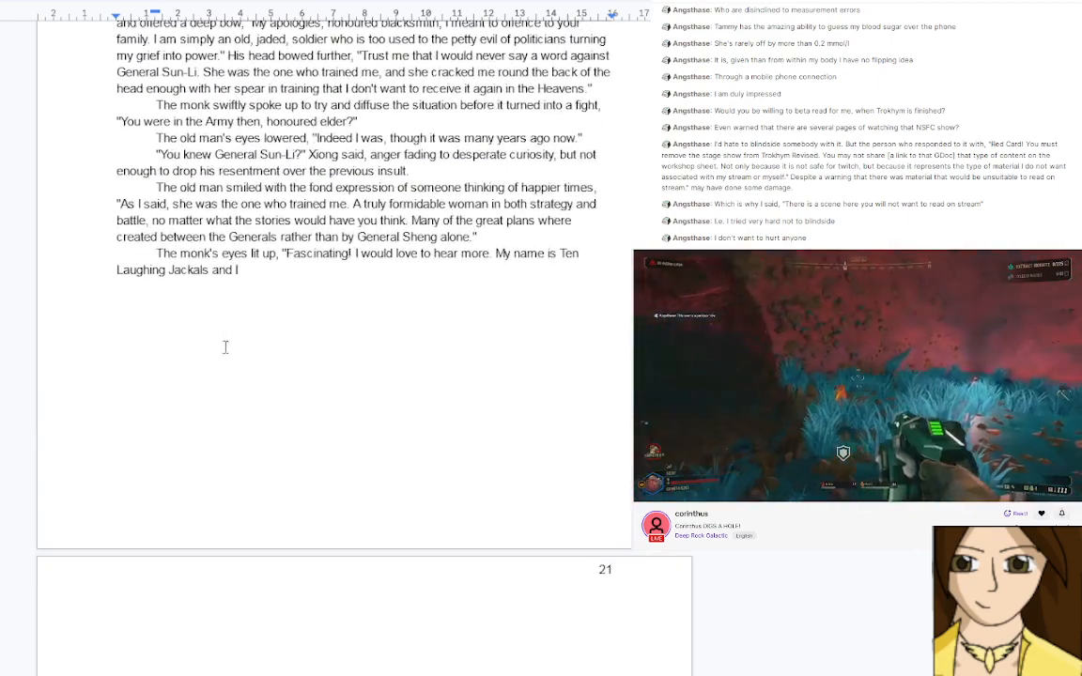
pyautogui.click(181, 308)
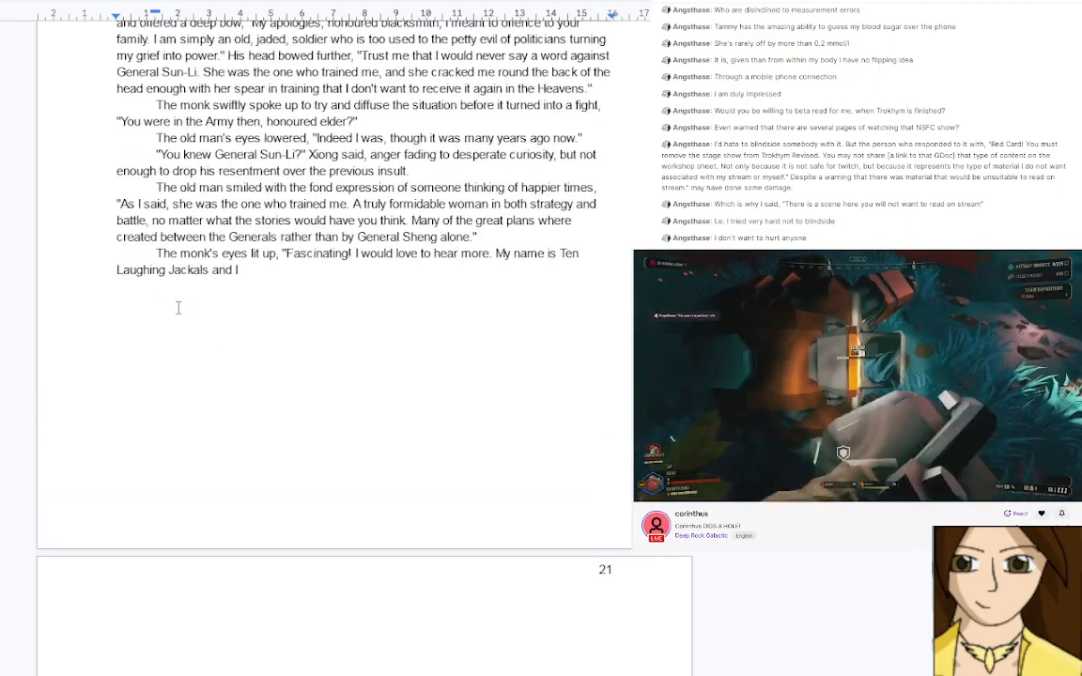
pyautogui.write('"Knowledge that is far away in both distance or time always appears more enlightened than knowledge found at home." he studied him amiably, "Yet is not the greatest wisdom often to be found in those who have trod the same path?" "Each path offers a new perspective - another path to see the shape of Truth. This is the teaching of Szi Tso." the monk explained, "My order are -" A deafening explosion came from the northwest, loud enough to make the teacups jump. Sheng’s hand flashed out to catch a cup as the blacksmith gave a start and leapt to catch a metal shod staff by the door, running outside with a speed surprising for his size. "Watch the forge for me, Bei Bei!" the blacksmith called to the tea shop lady as the monk leapt up as well, grabbing his staff and running outside. "Children these days always rushing around," the tea shop lady tutted, "Would you mind telling Xiong I’m happy to watch the forge, honoured guest? These old bones don’t stand a chance of catching up to him." Sheng nodded as he carefully placed the fallen cup back on the table and followed, not particularly hurrying and still sipping his tea. Outside, the entire village could see the smoke rising from the crater a few miles away on the top of a hill. "Perhaps someone’s tea has boiled over," Sheng commented mildly before the three made their way toward it.')
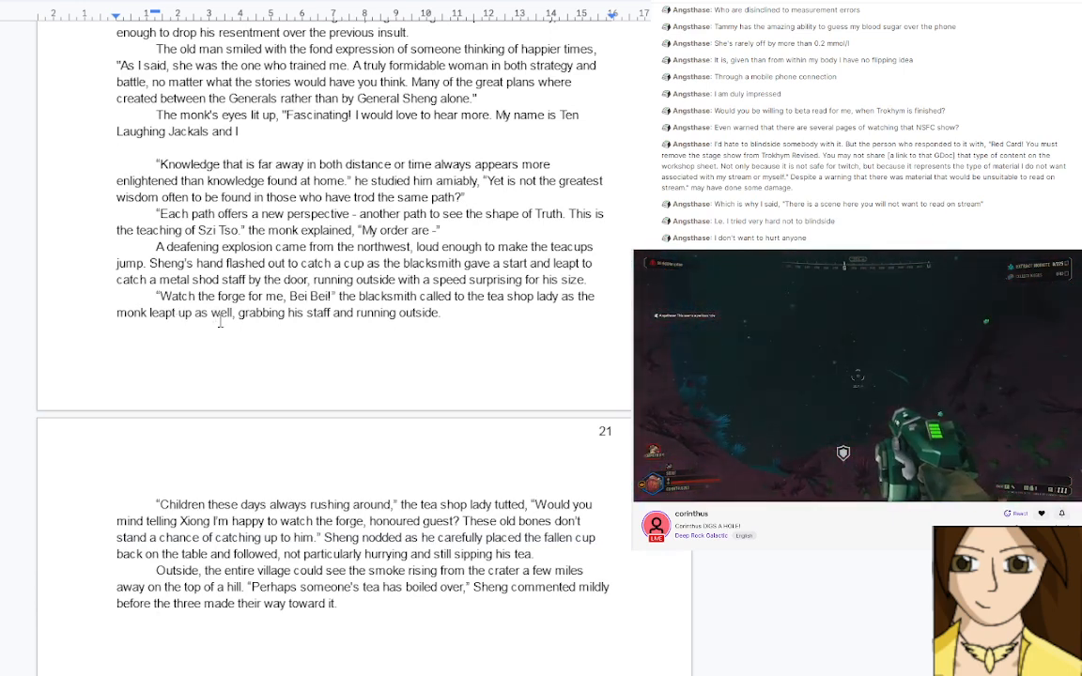
# Replace the trailing "I" in the monk's unfinished speech with "my order are very interested in collecting knowledge."
pyautogui.scroll(1, 220, 322)
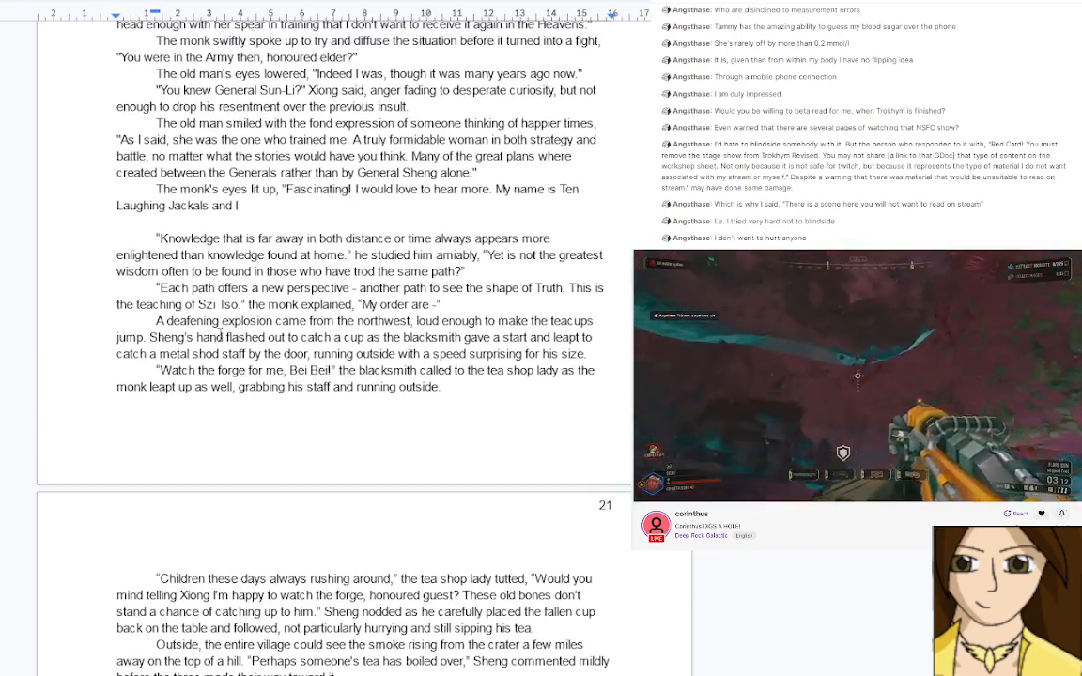
pyautogui.scroll(1, 221, 336)
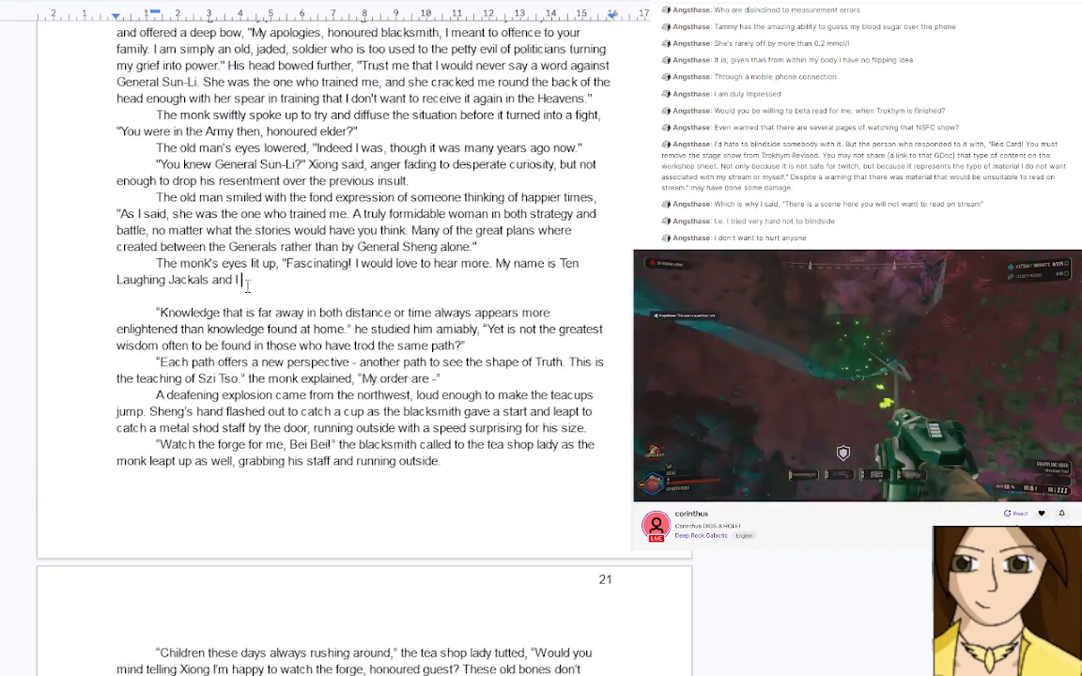
pyautogui.press('BackSpace')
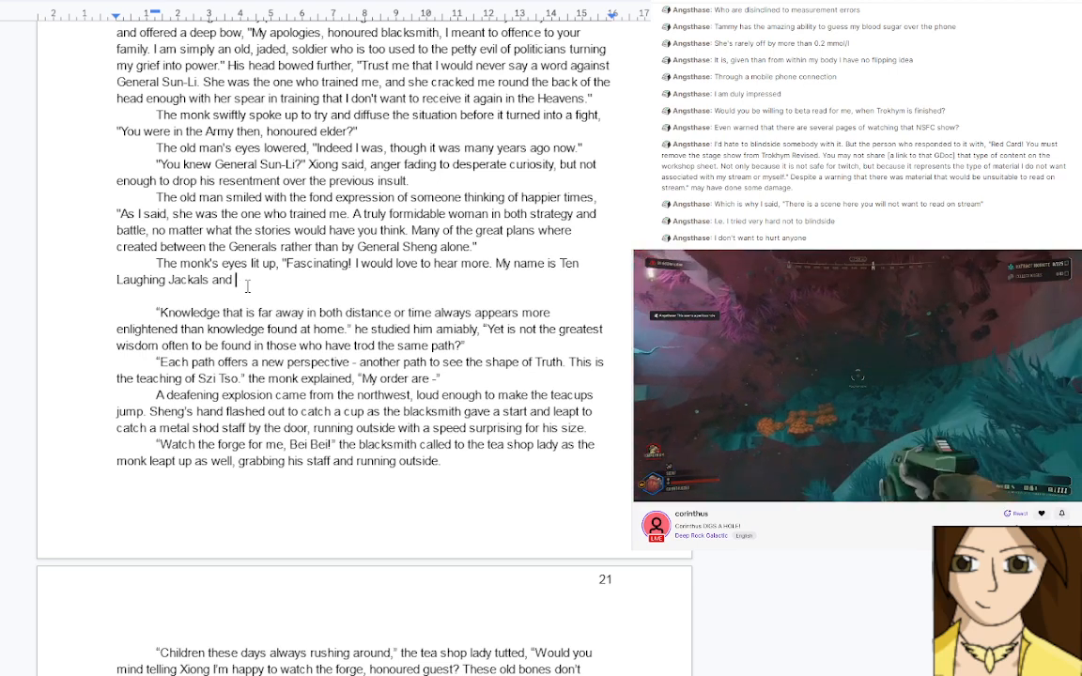
pyautogui.write('my order ')
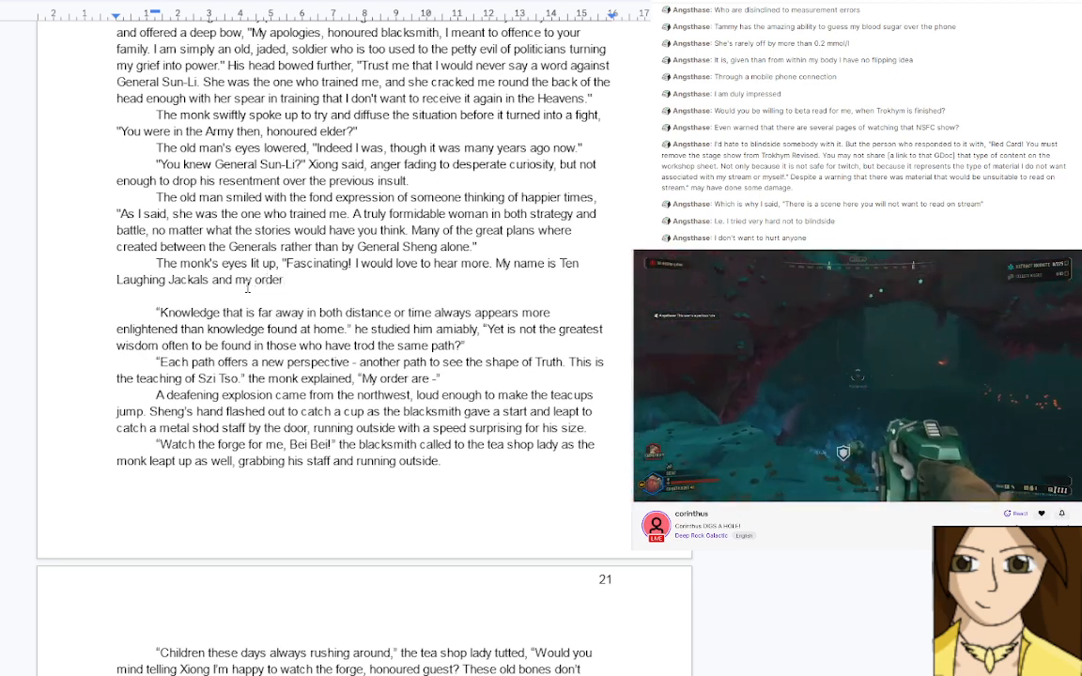
pyautogui.write('are v')
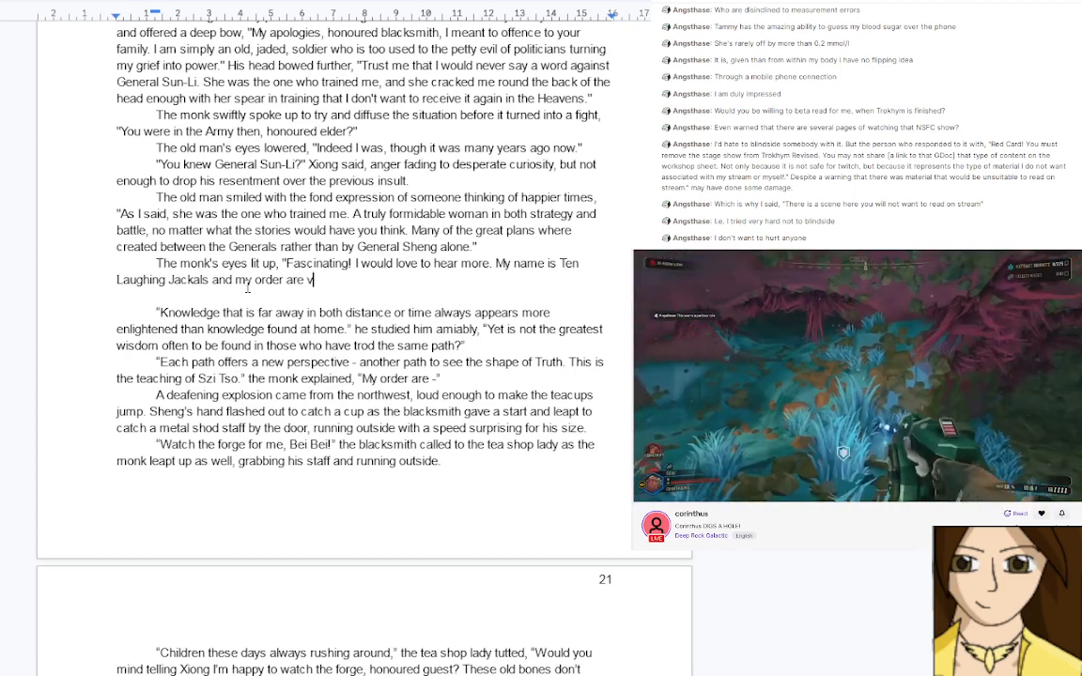
pyautogui.write('ery intereste')
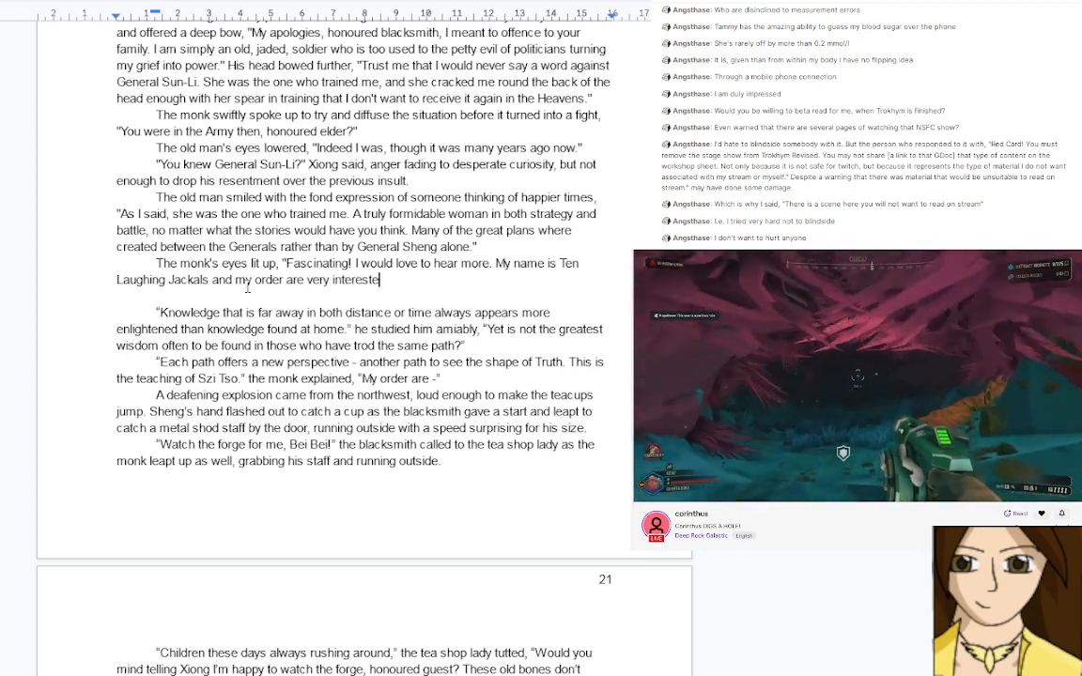
pyautogui.write('d in collect')
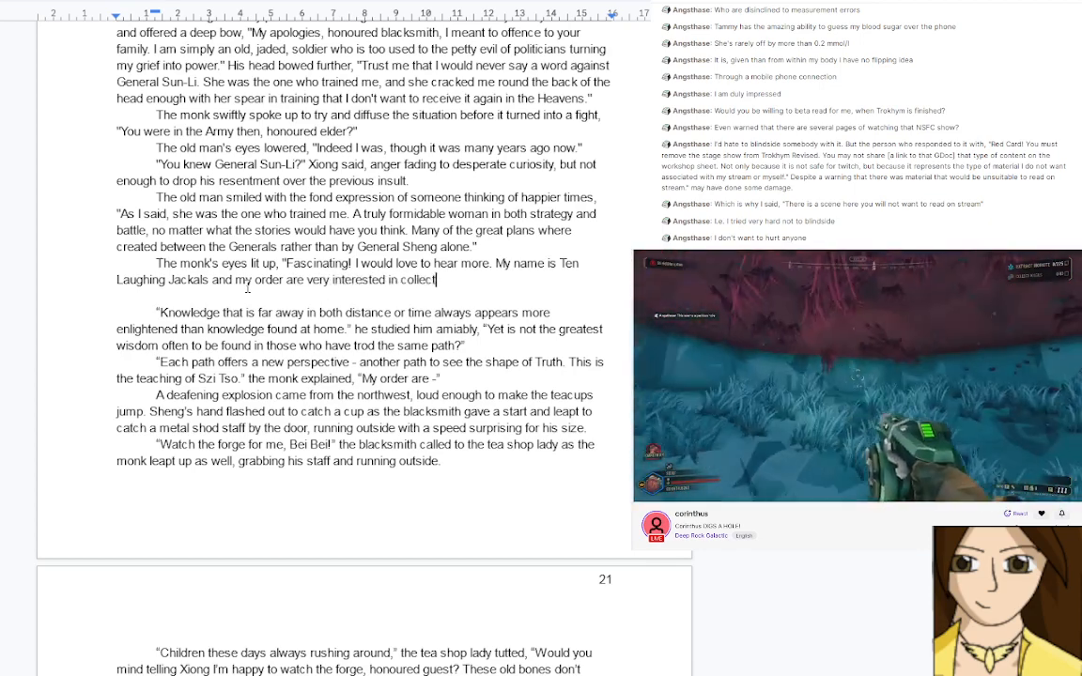
pyautogui.write('ing knowledge.')
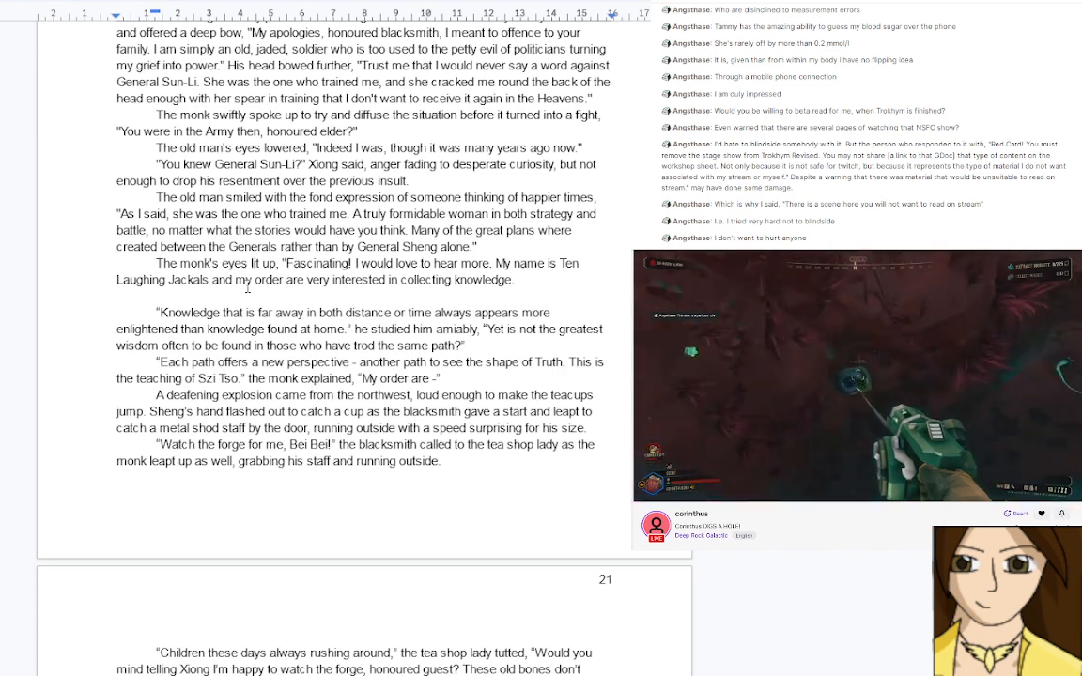
# Continue the monk's speech after "collecting knowledge." with "A historical account of the war", using "war" rather than "battle"
pyautogui.write('A')
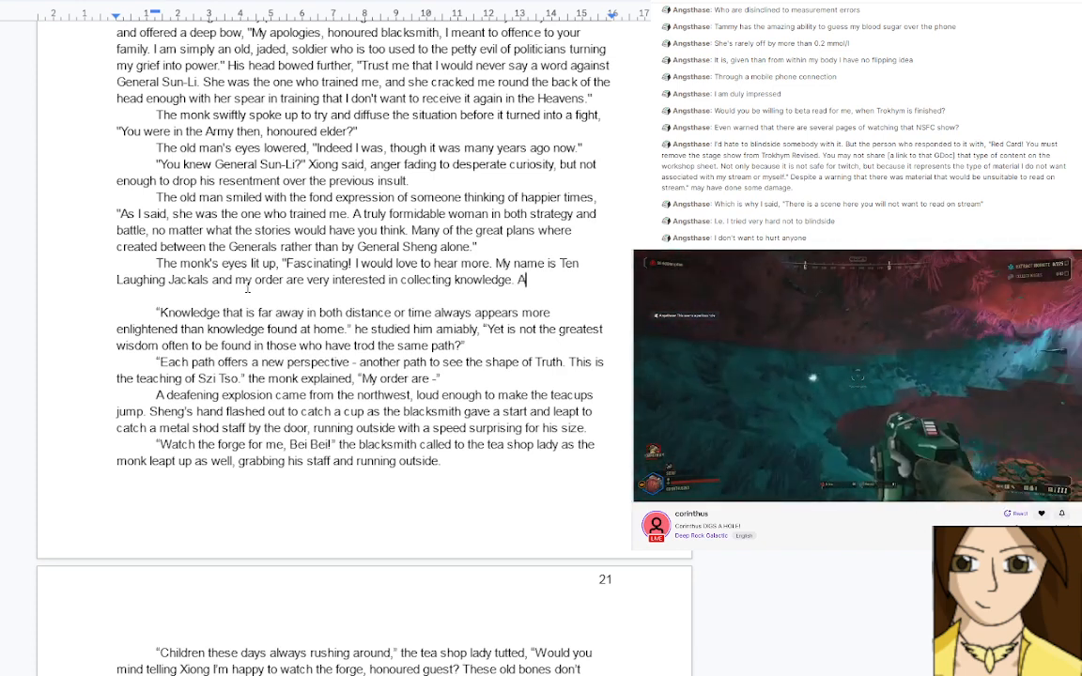
pyautogui.write(' historical a')
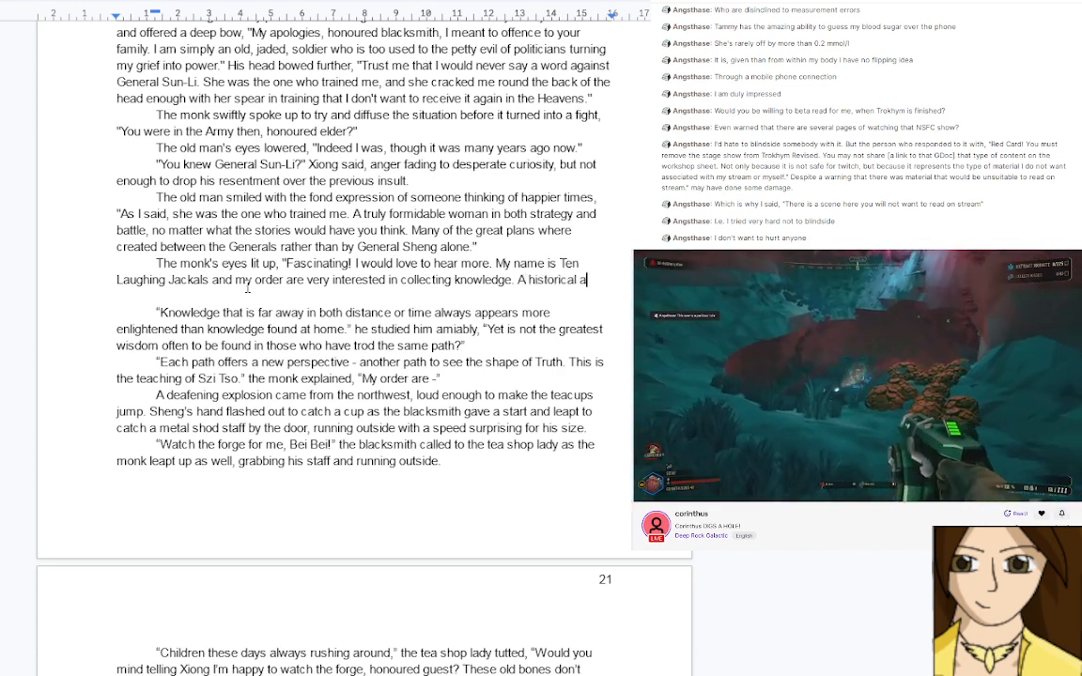
pyautogui.write('ccount of the batt')
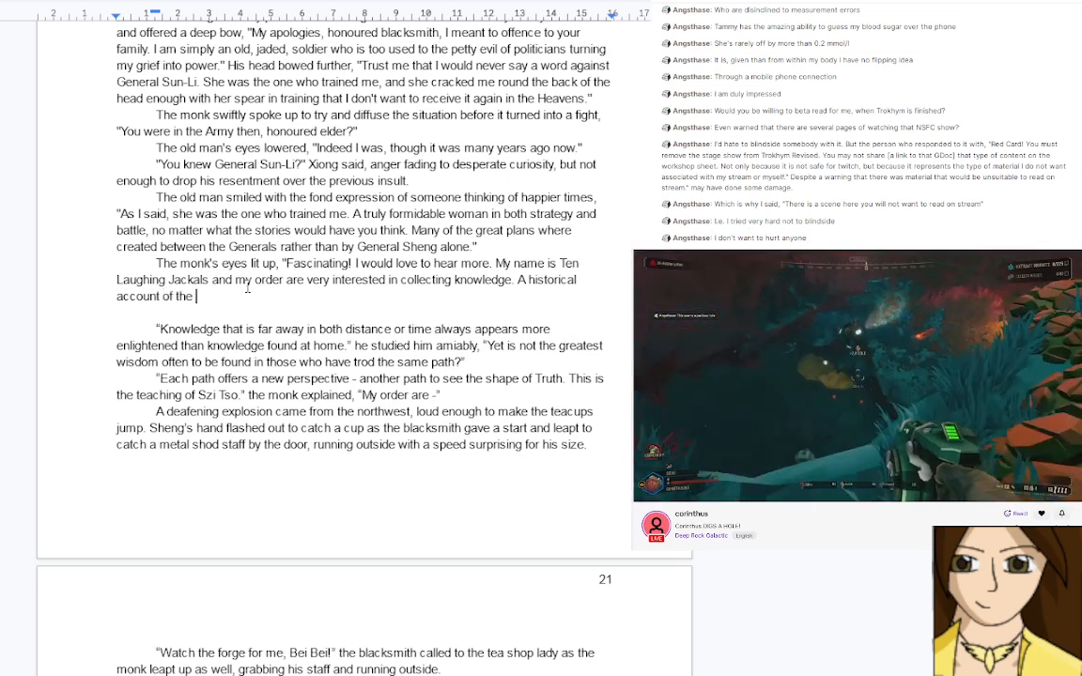
pyautogui.write('fro')
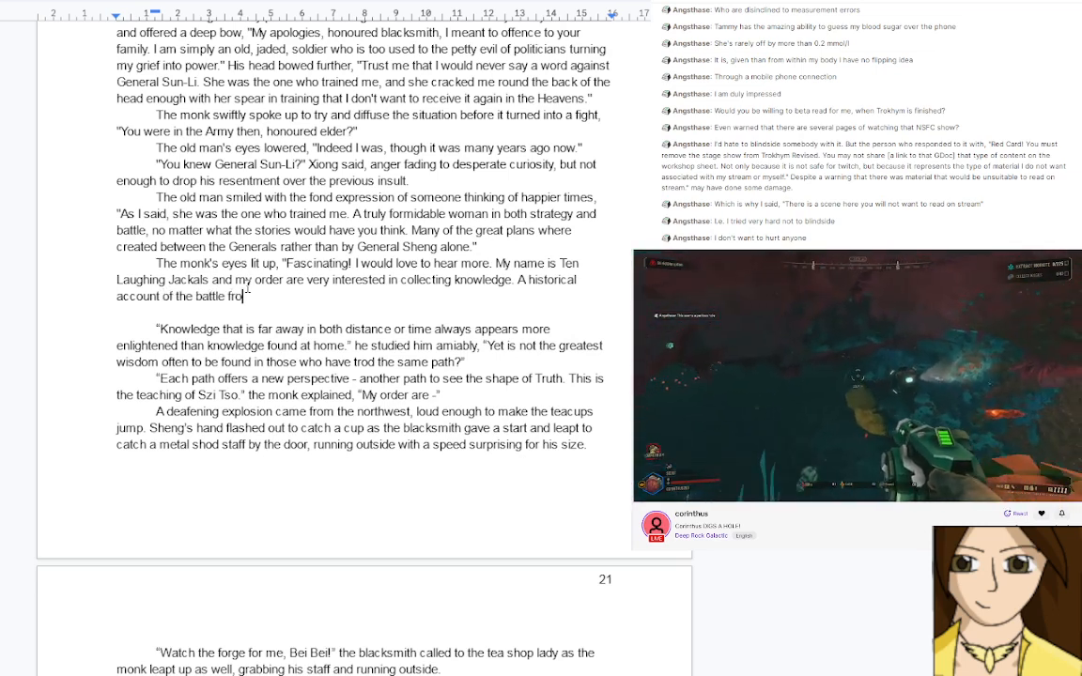
pyautogui.press('BackSpace')
pyautogui.press('BackSpace')
pyautogui.press('BackSpace')
pyautogui.press('BackSpace')
pyautogui.press('BackSpace')
pyautogui.press('BackSpace')
pyautogui.press('BackSpace')
pyautogui.press('BackSpace')
pyautogui.press('BackSpace')
pyautogui.press('BackSpace')
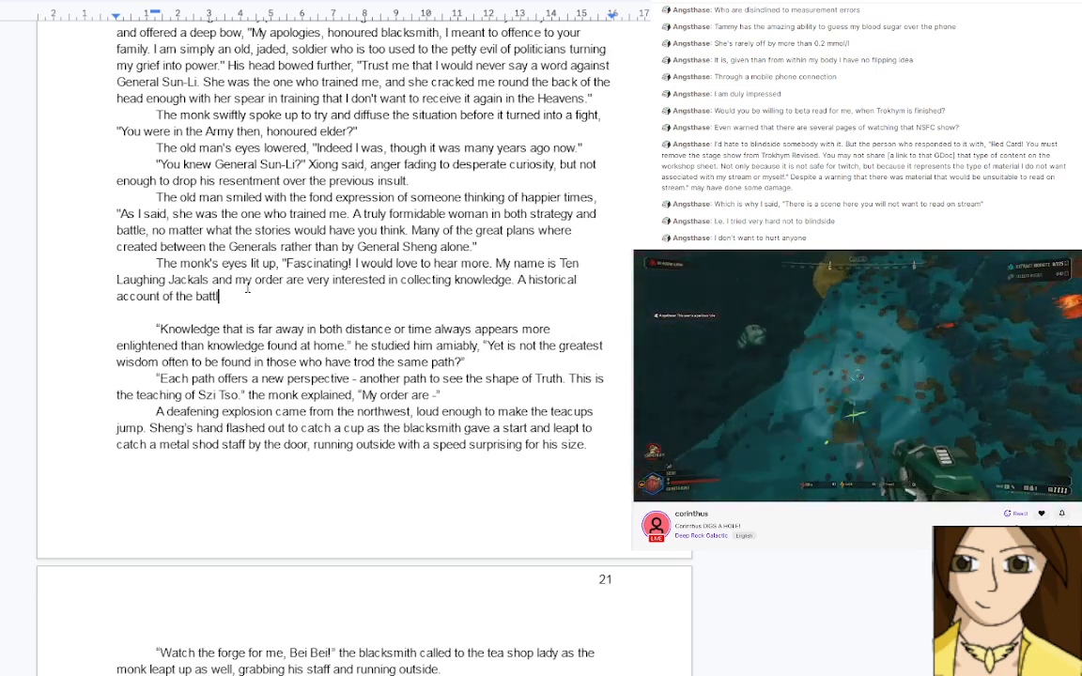
pyautogui.write('war')
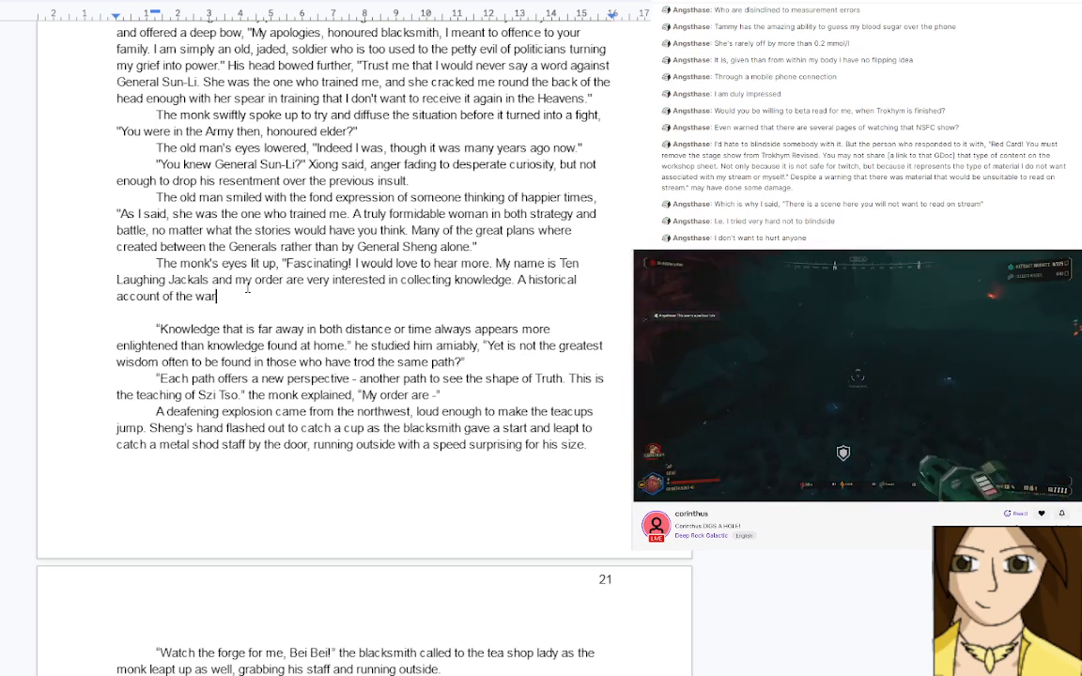
# Continue the monk's speech after "account of the war" with "from someone who knew the Generals personally would be invaluable", capitalising "Generals"
pyautogui.write(' from someone ')
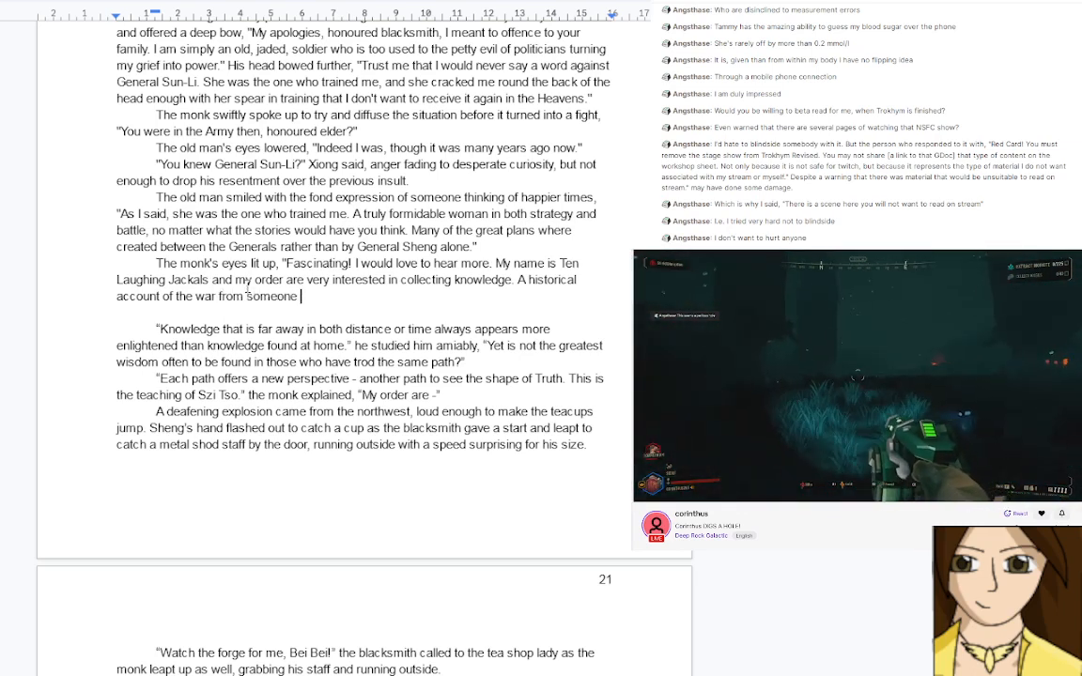
pyautogui.write('who knew the generals')
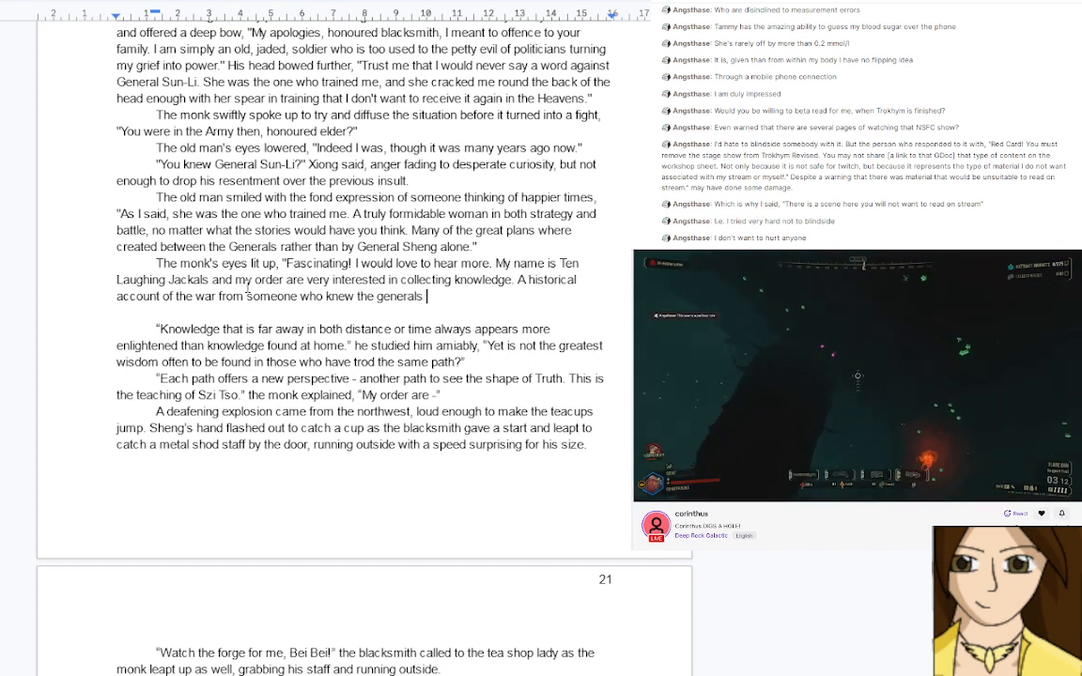
pyautogui.press('BackSpace')
pyautogui.press('BackSpace')
pyautogui.press('BackSpace')
pyautogui.press('BackSpace')
pyautogui.press('BackSpace')
pyautogui.press('BackSpace')
pyautogui.press('BackSpace')
pyautogui.press('BackSpace')
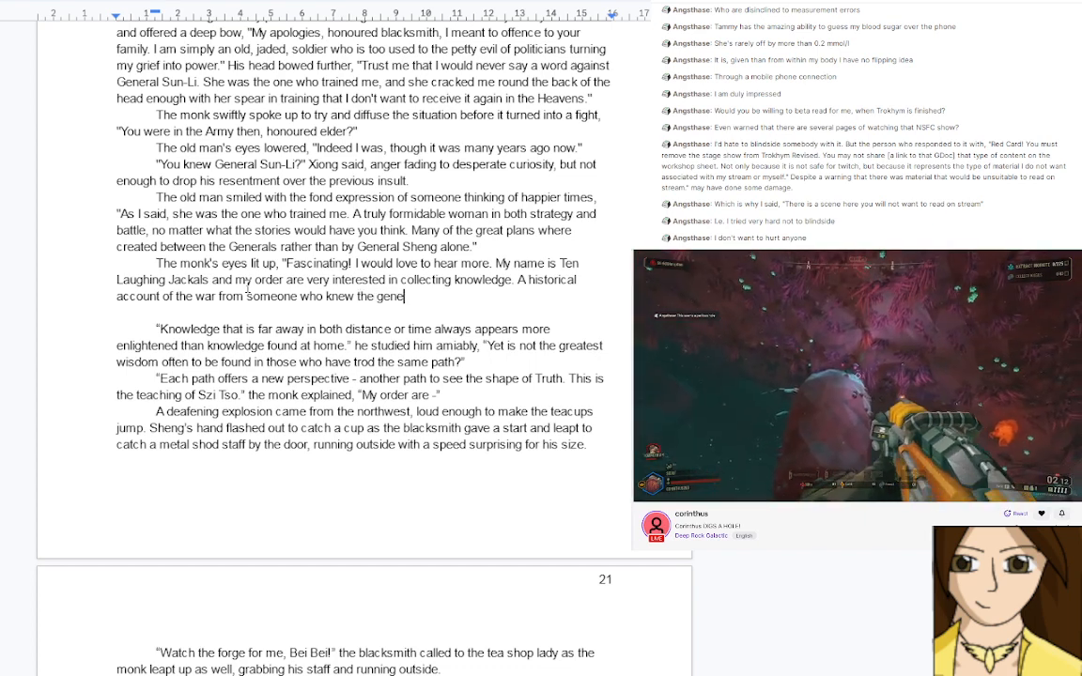
pyautogui.write('Gen')
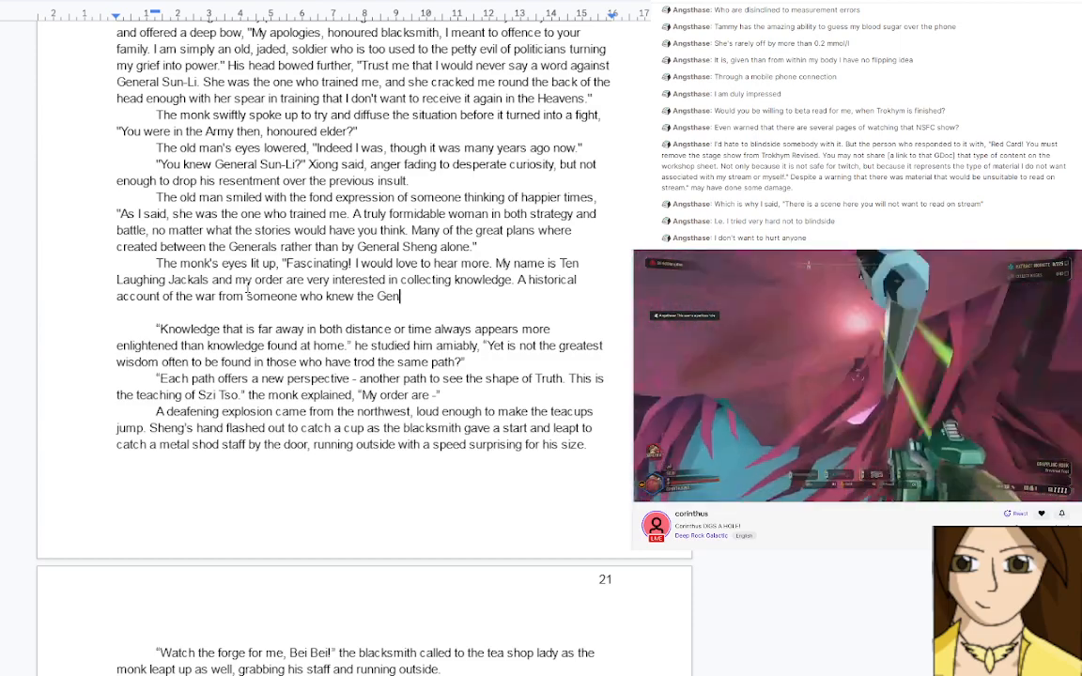
pyautogui.write('erals personall')
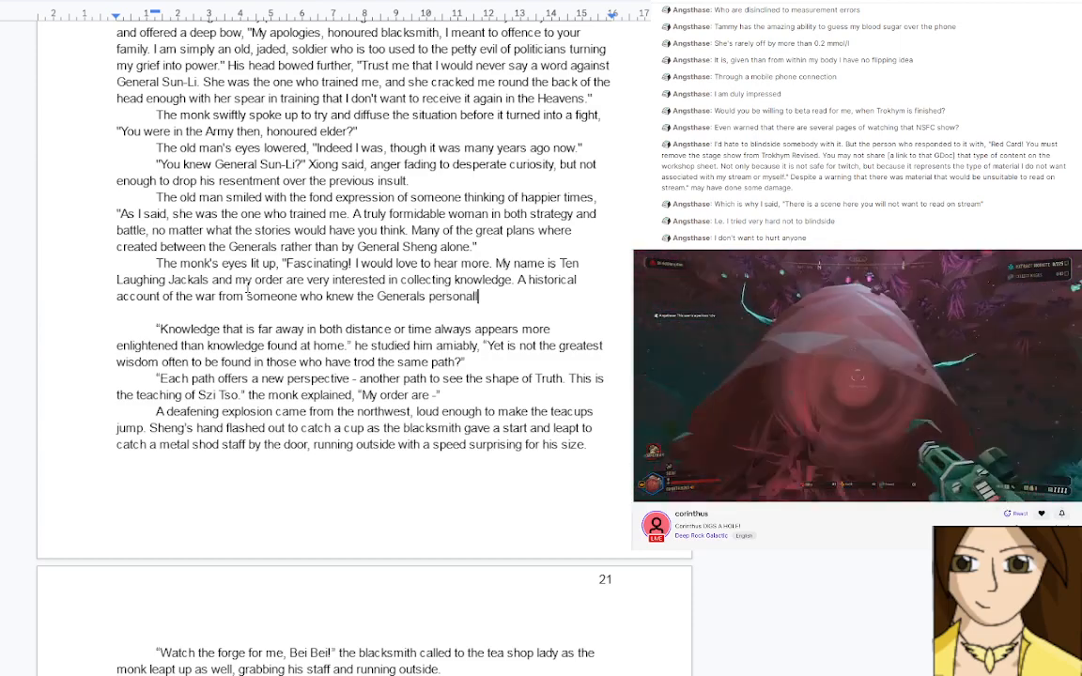
pyautogui.write('y would be ')
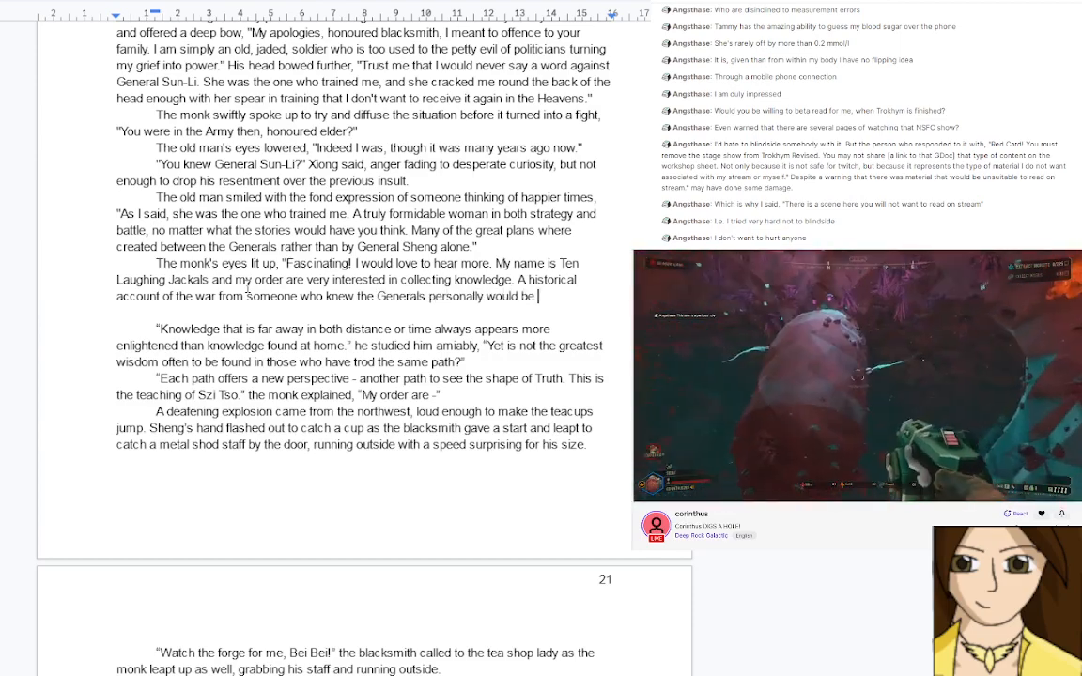
pyautogui.write('invaluable')
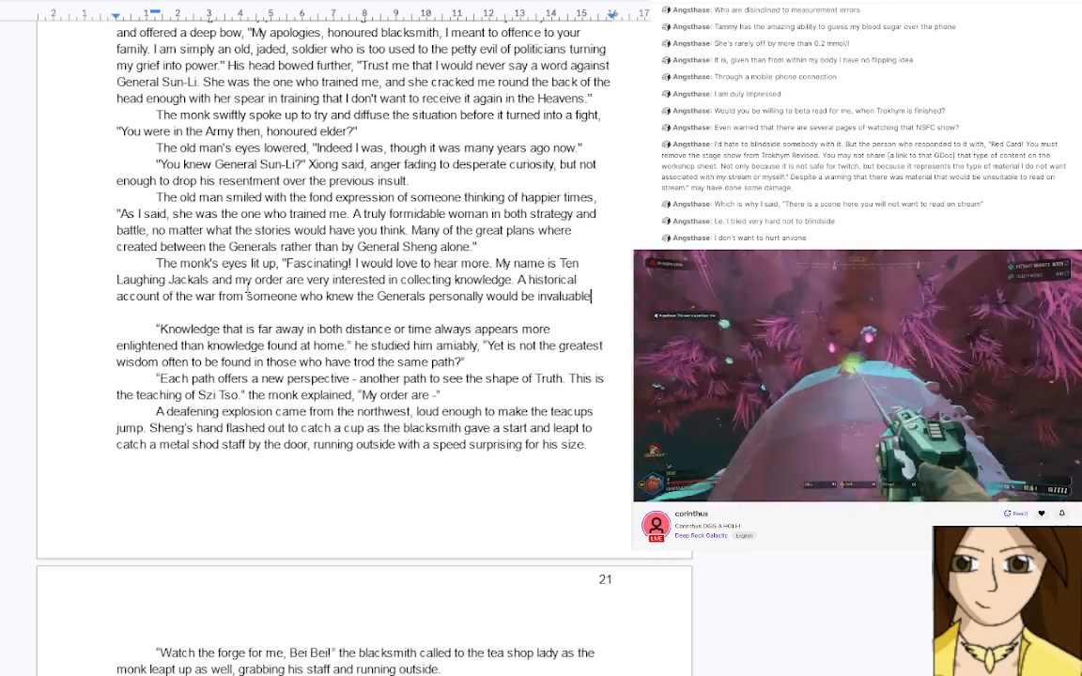
pyautogui.write(' for future insi')
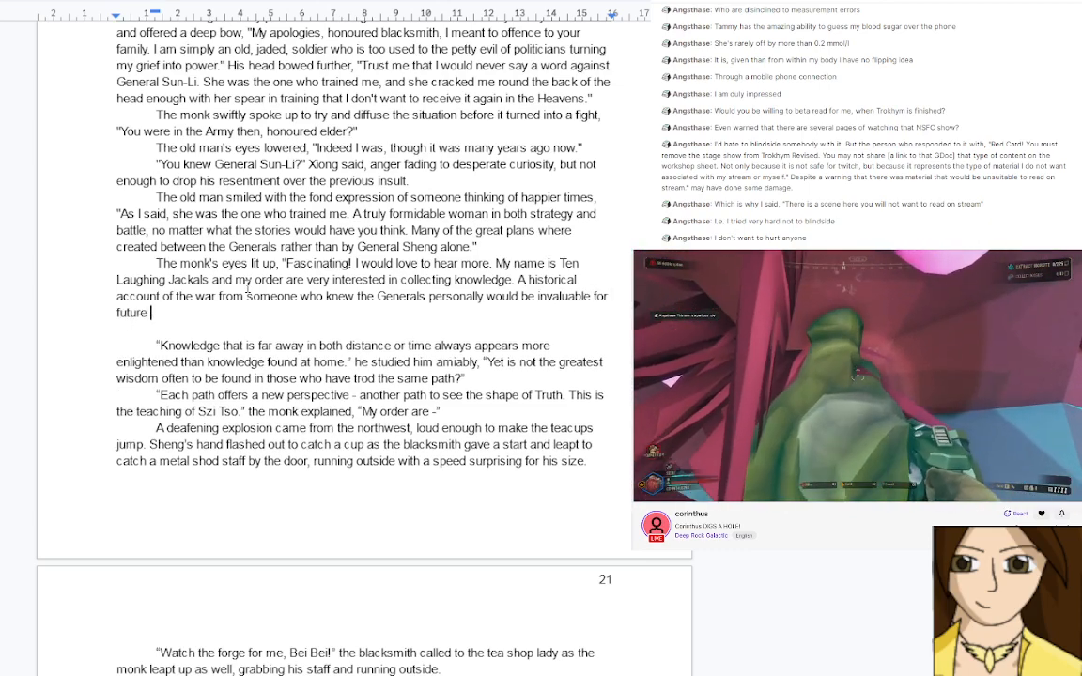
pyautogui.press('BackSpace')
pyautogui.press('BackSpace')
pyautogui.press('BackSpace')
pyautogui.press('BackSpace')
pyautogui.press('BackSpace')
pyautogui.press('BackSpace')
pyautogui.press('BackSpace')
pyautogui.press('BackSpace')
pyautogui.press('BackSpace')
pyautogui.press('BackSpace')
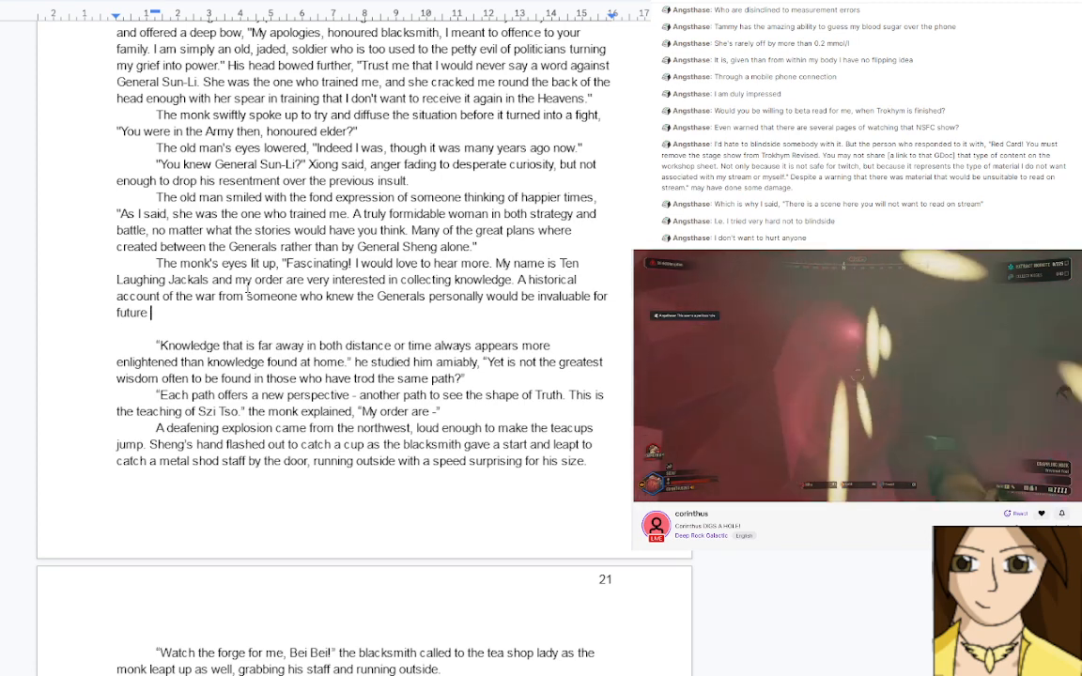
pyautogui.press('BackSpace')
pyautogui.press('BackSpace')
pyautogui.press('BackSpace')
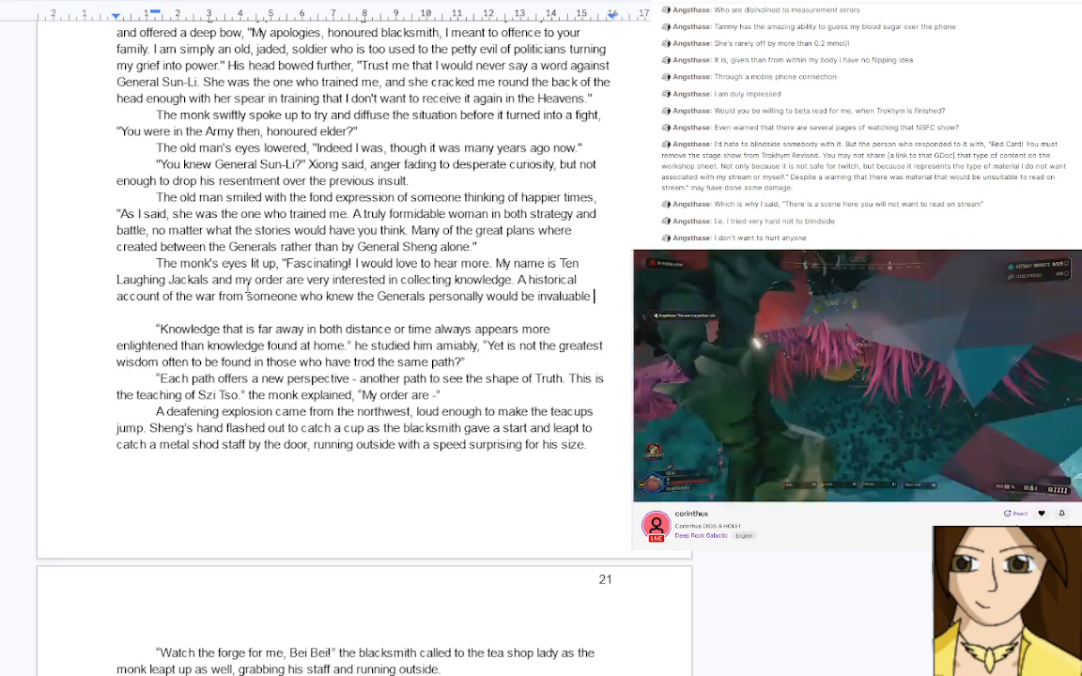
# Finish the monk's line with "as an insight into the campaign." plus a closing quotation mark, and remove the blank line below it
pyautogui.write('as ')
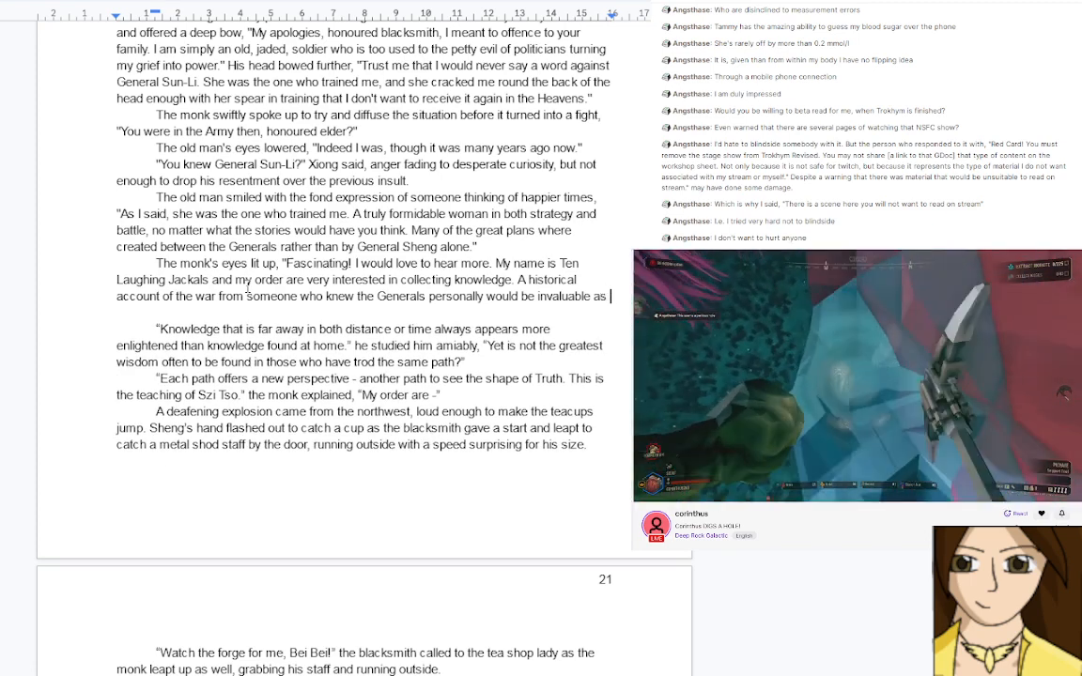
pyautogui.write('an insight ')
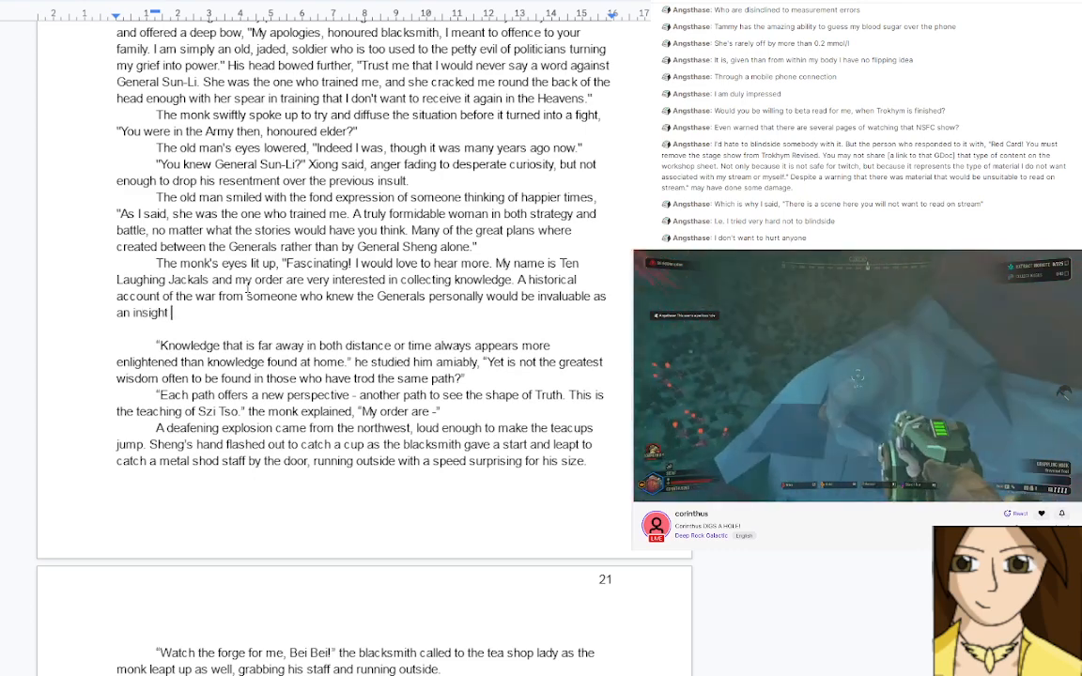
pyautogui.write('into the campa')
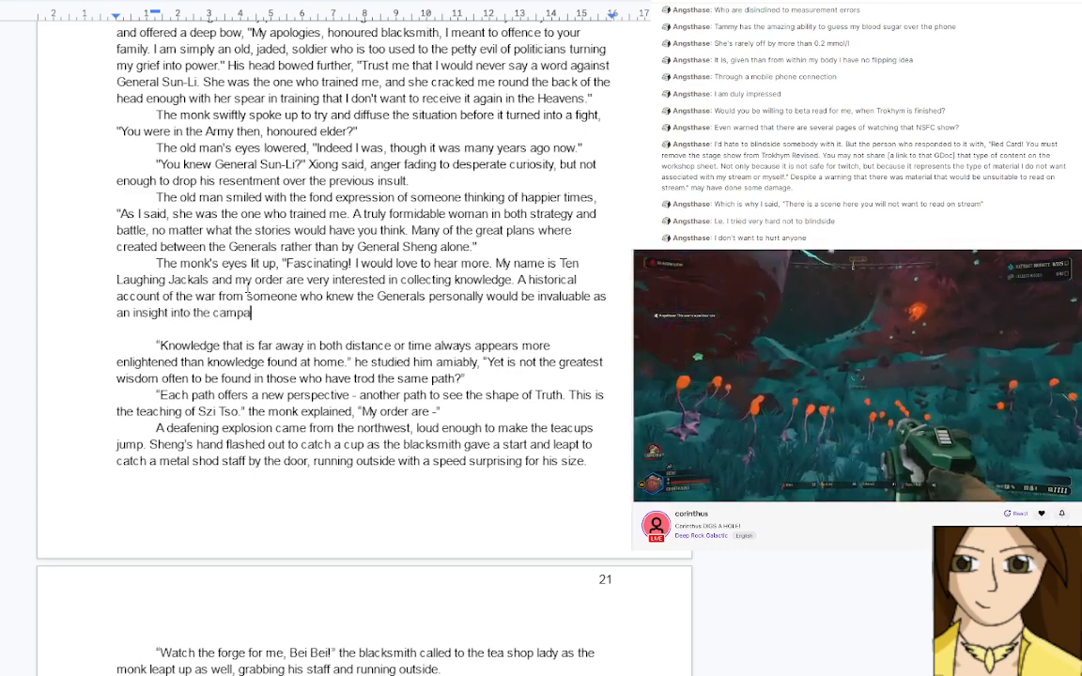
pyautogui.write('ign. ')
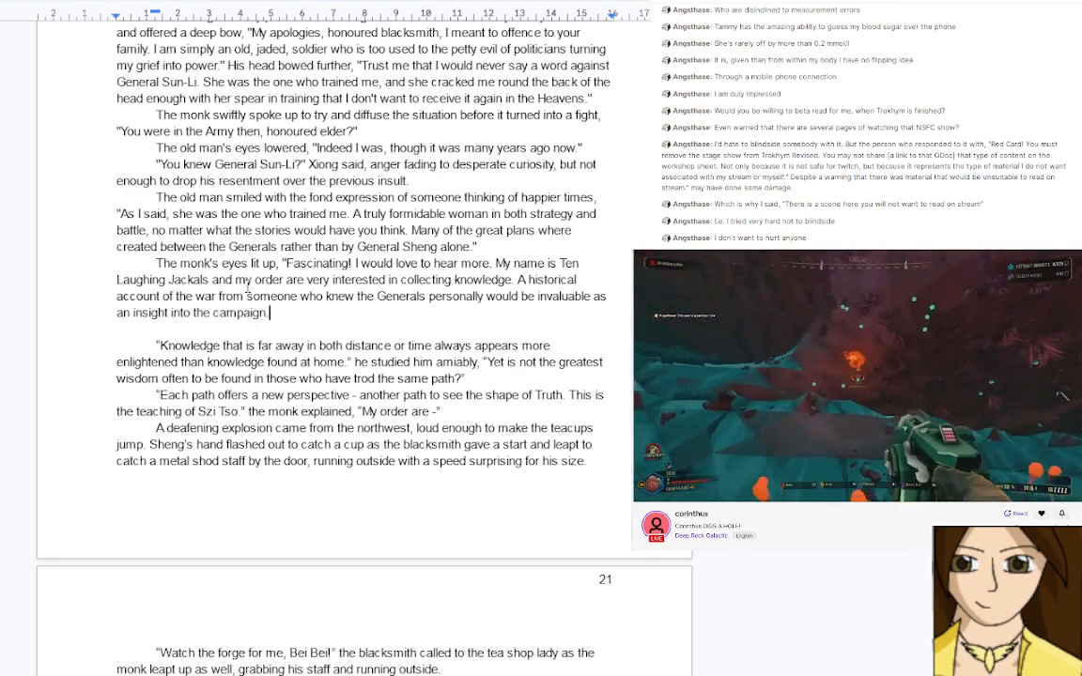
pyautogui.write('"')
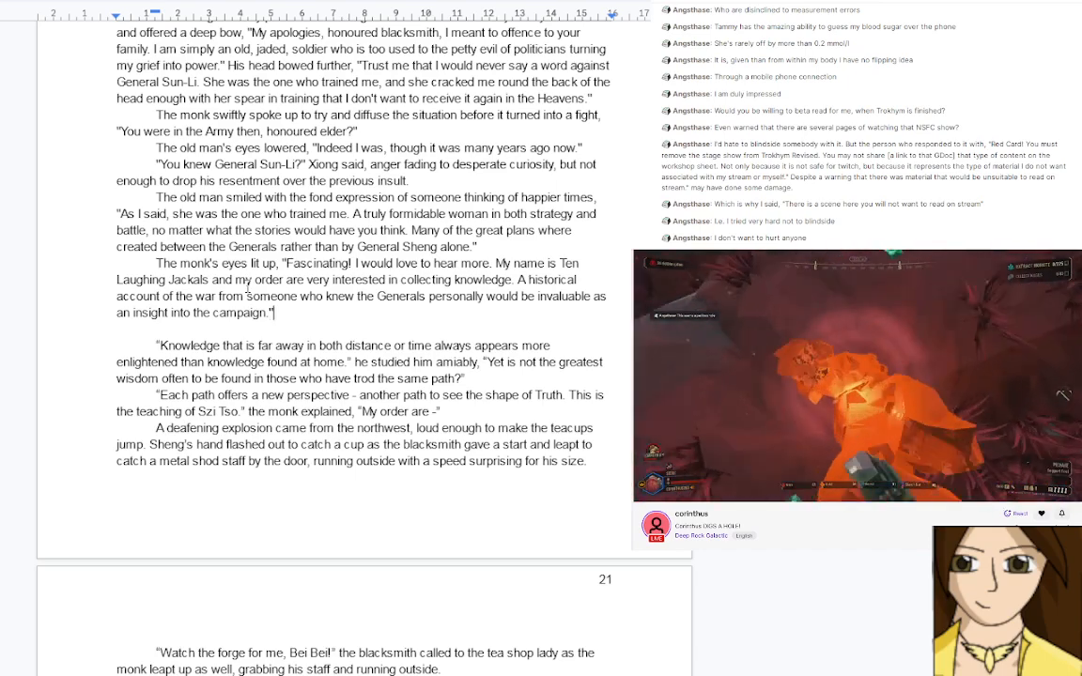
pyautogui.press('Delete')
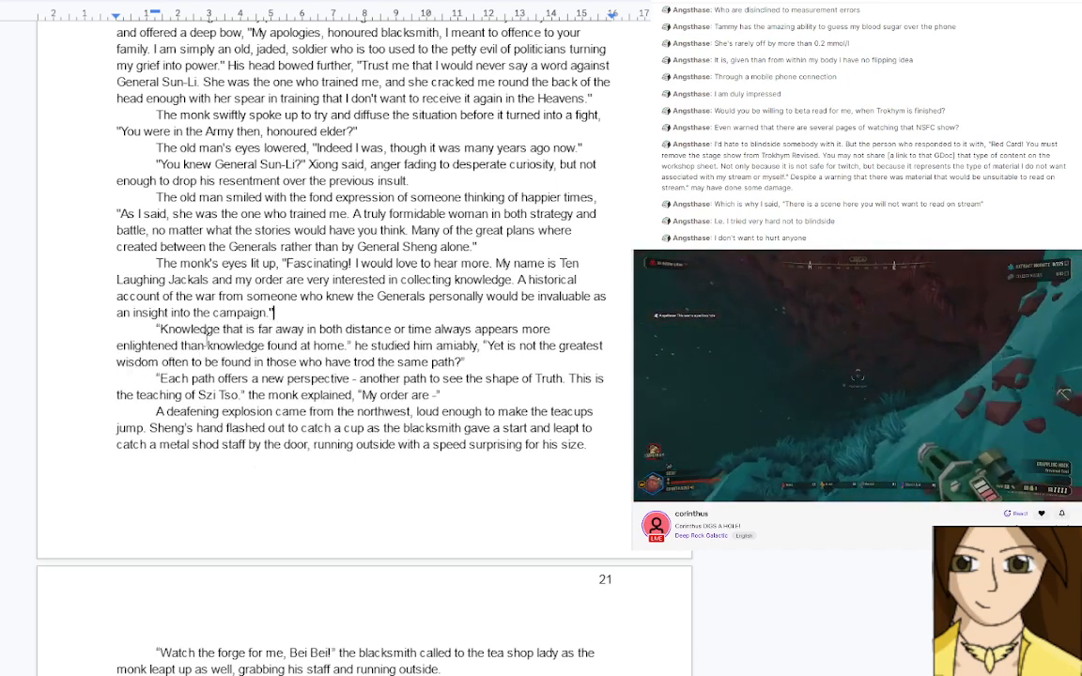
# Rewrite the dialogue tag before "amiably" in the "Knowledge that is far away" paragraph as "The old man replied"
pyautogui.moveTo(355, 345); pyautogui.dragTo(434, 347)
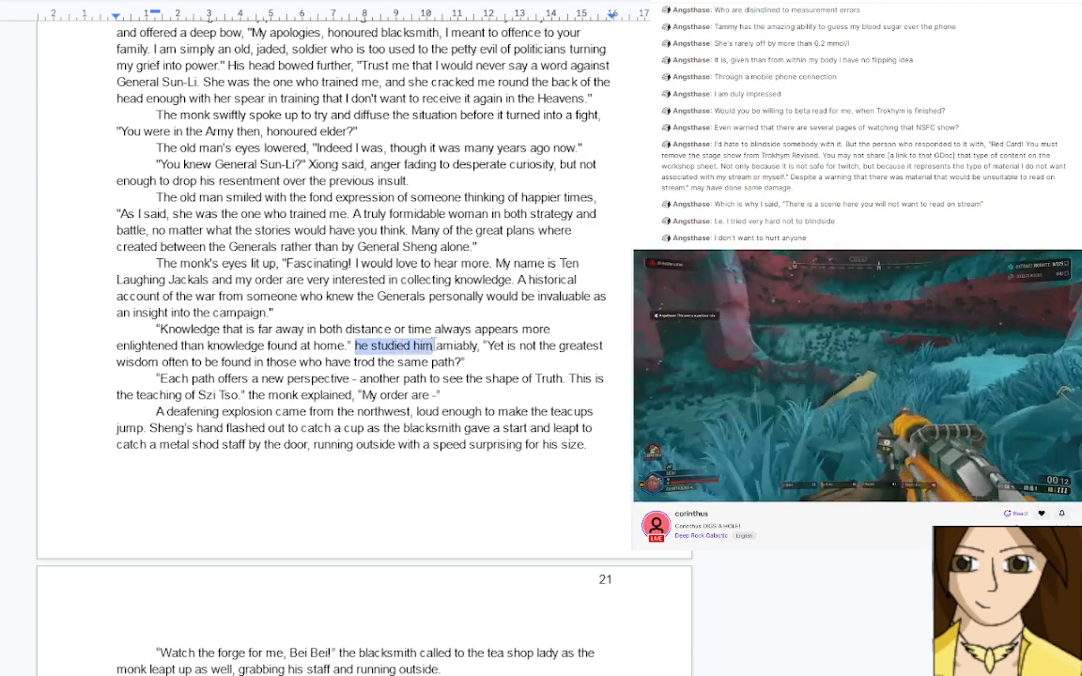
pyautogui.write('The ol')
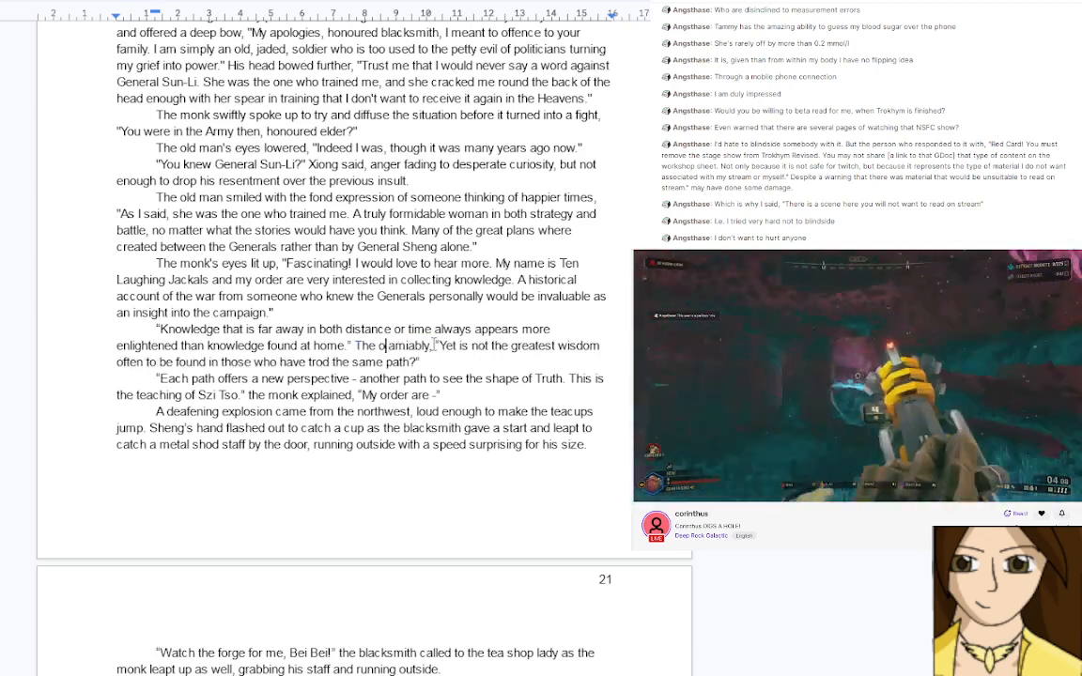
pyautogui.write('d man rep')
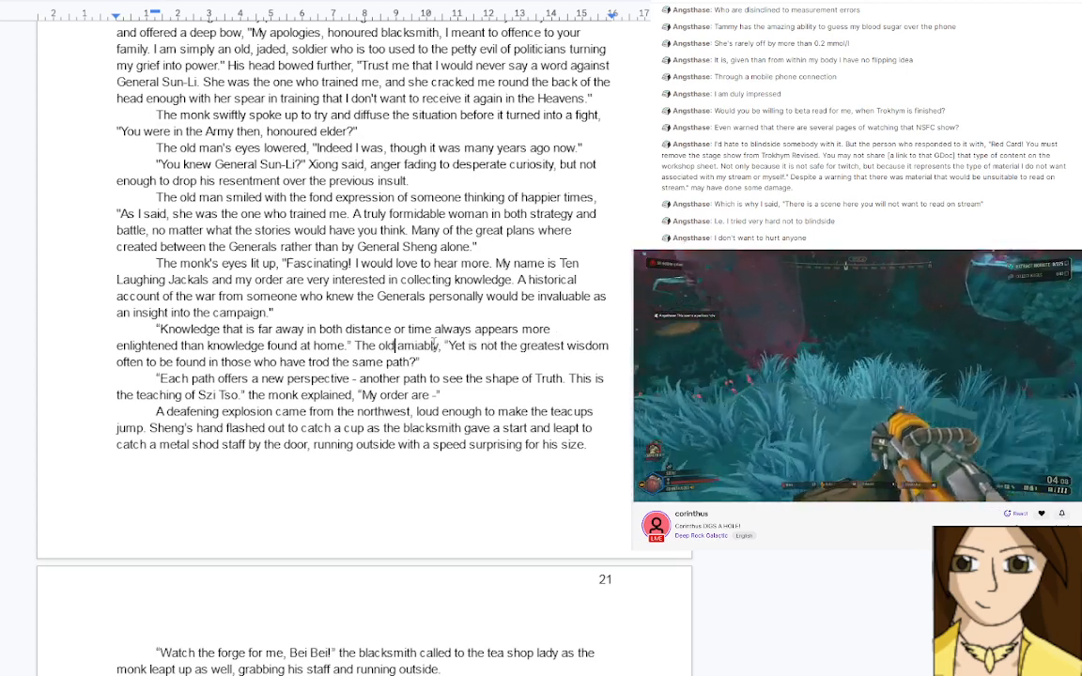
pyautogui.write('lied')
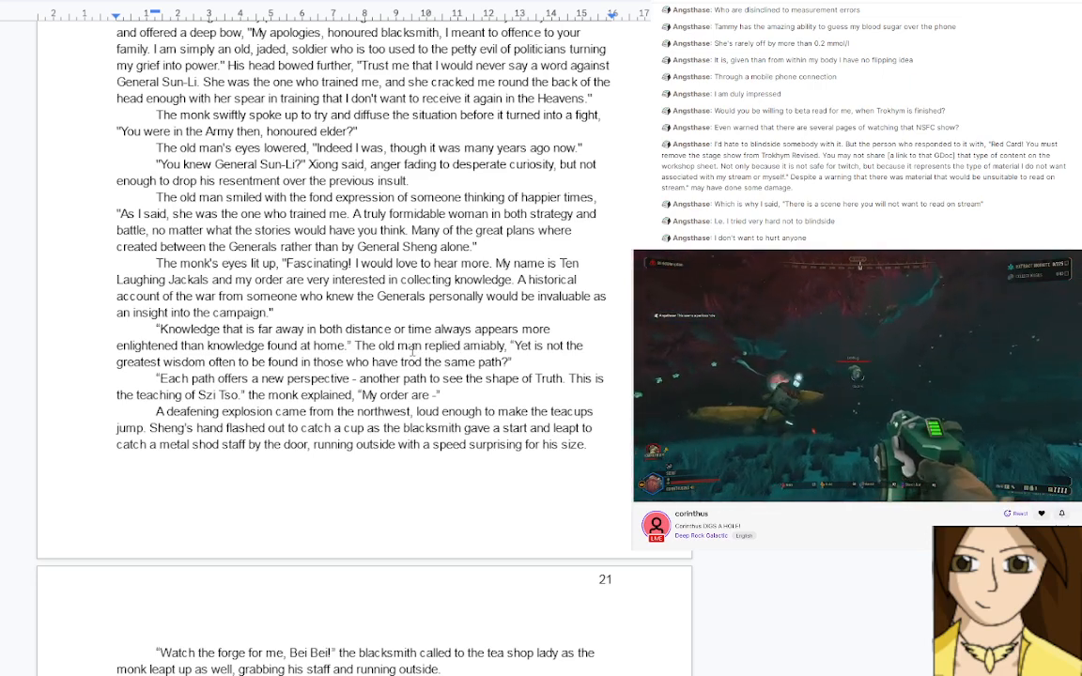
# In the explosion paragraph, replace the article before "cup" with "both the monk's and his own"
pyautogui.scroll(1, 411, 350)
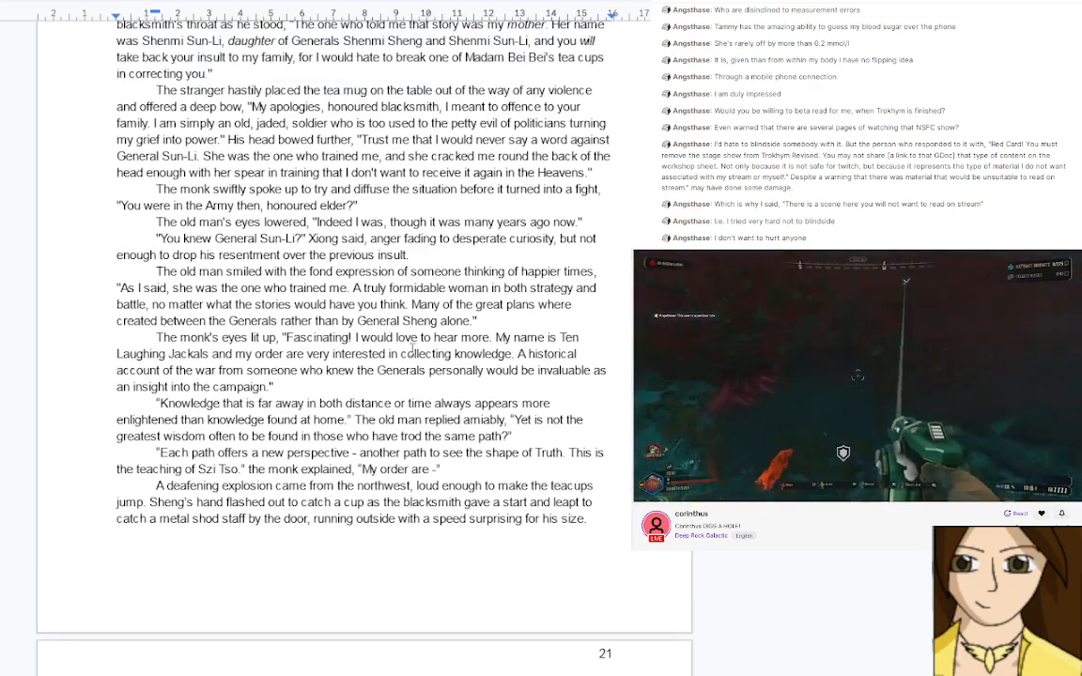
pyautogui.scroll(-1, 404, 376)
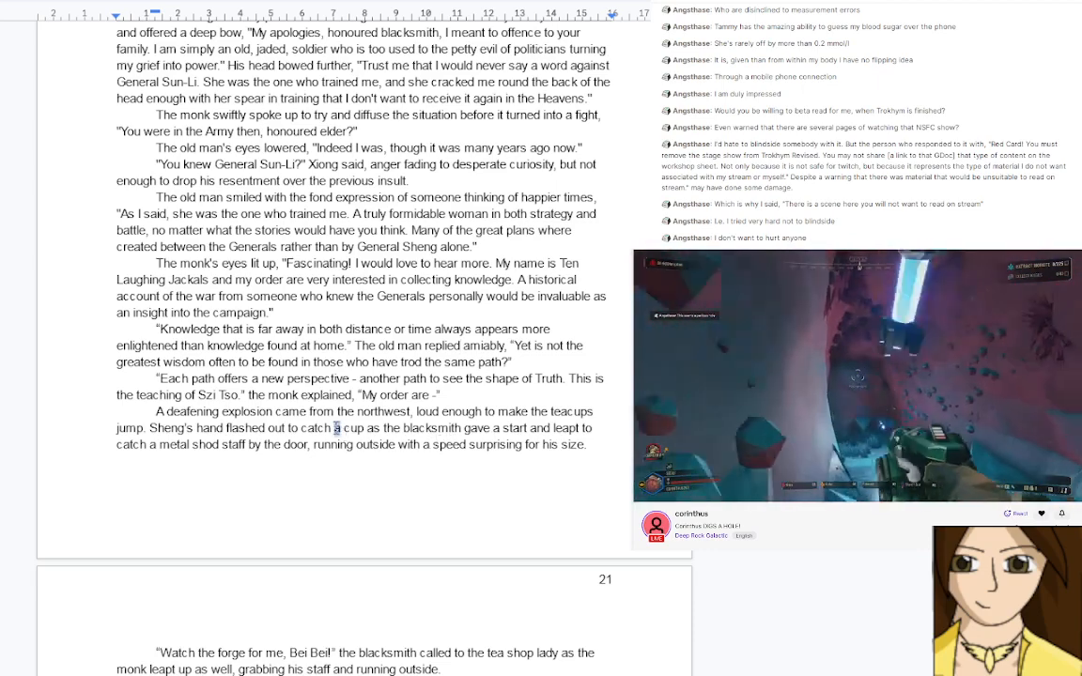
pyautogui.doubleClick(336, 429)
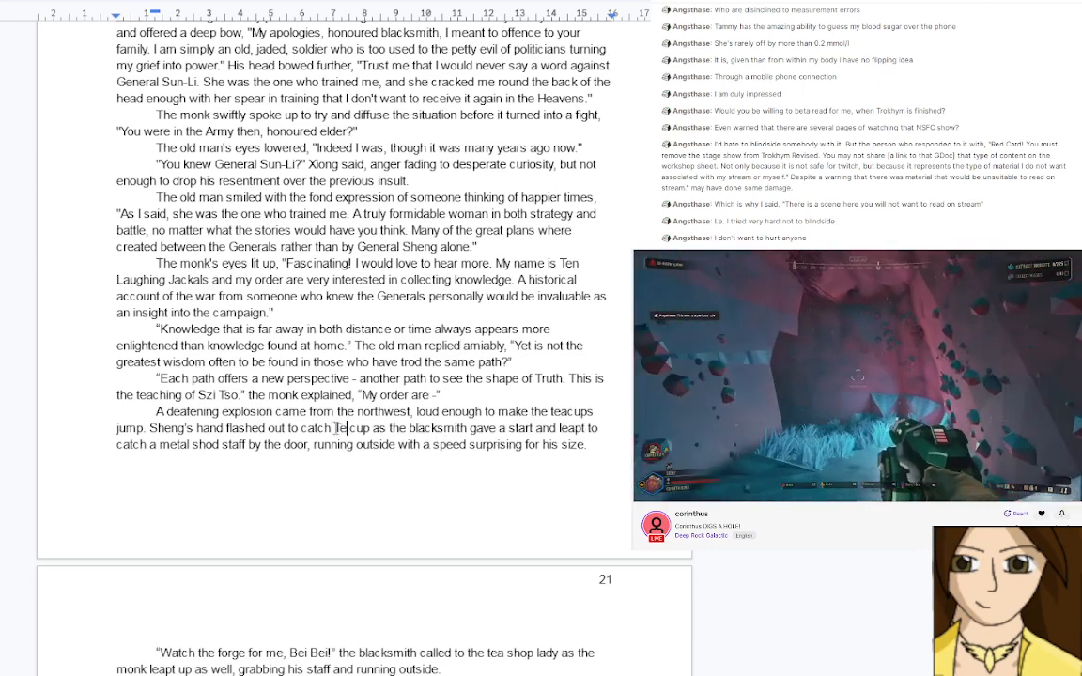
pyautogui.press('BackSpace')
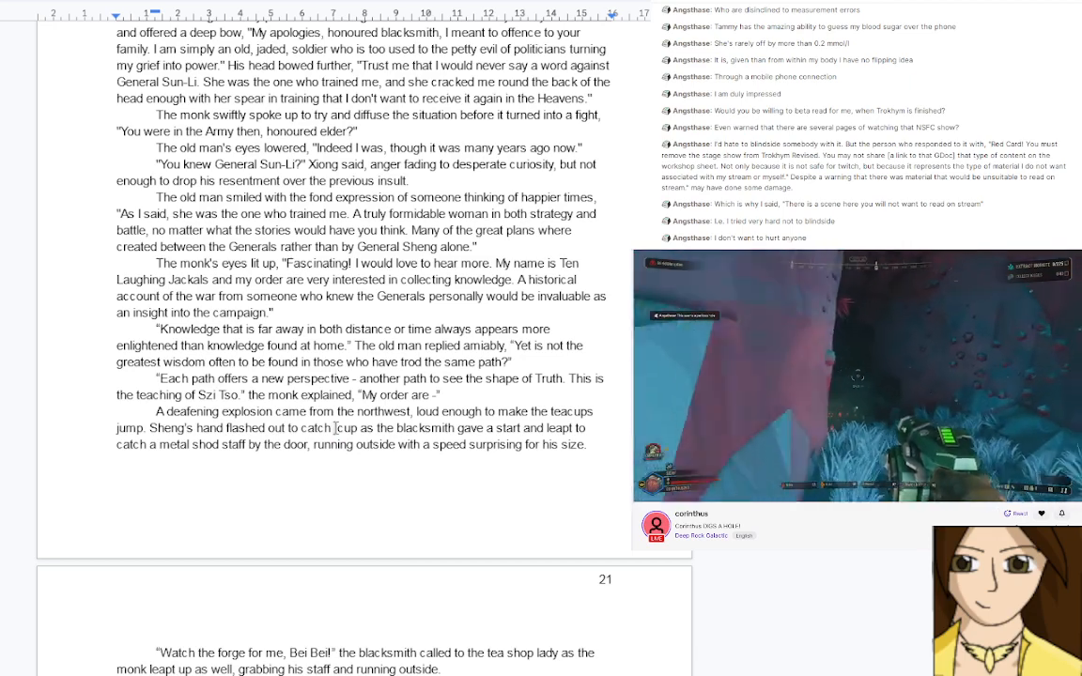
pyautogui.press('BackSpace')
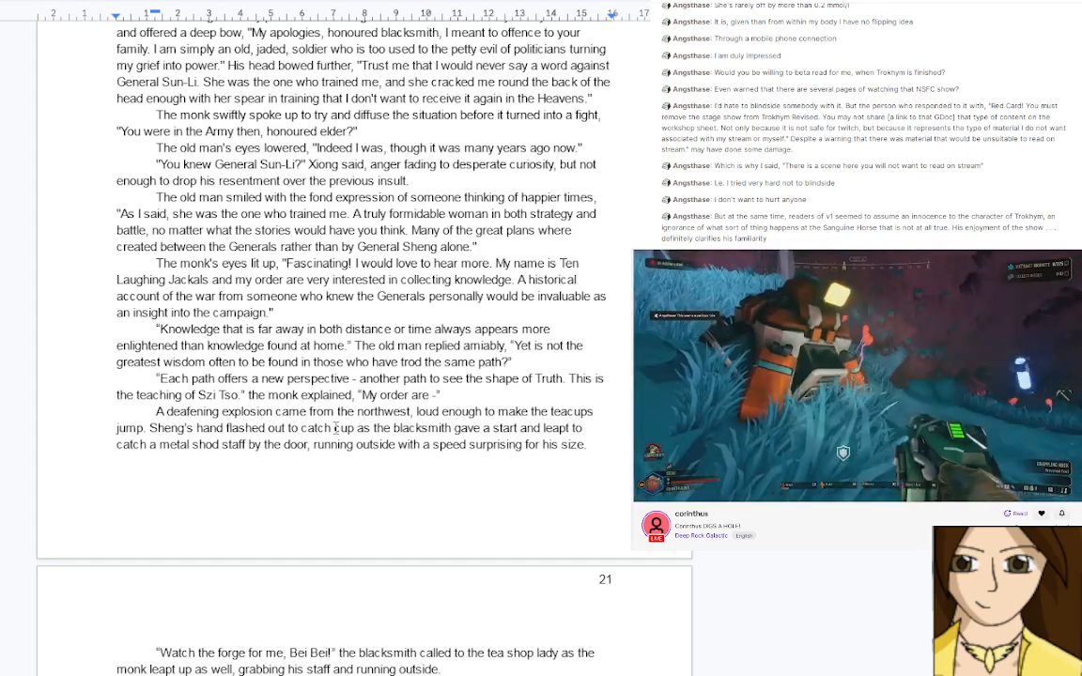
pyautogui.write('both')
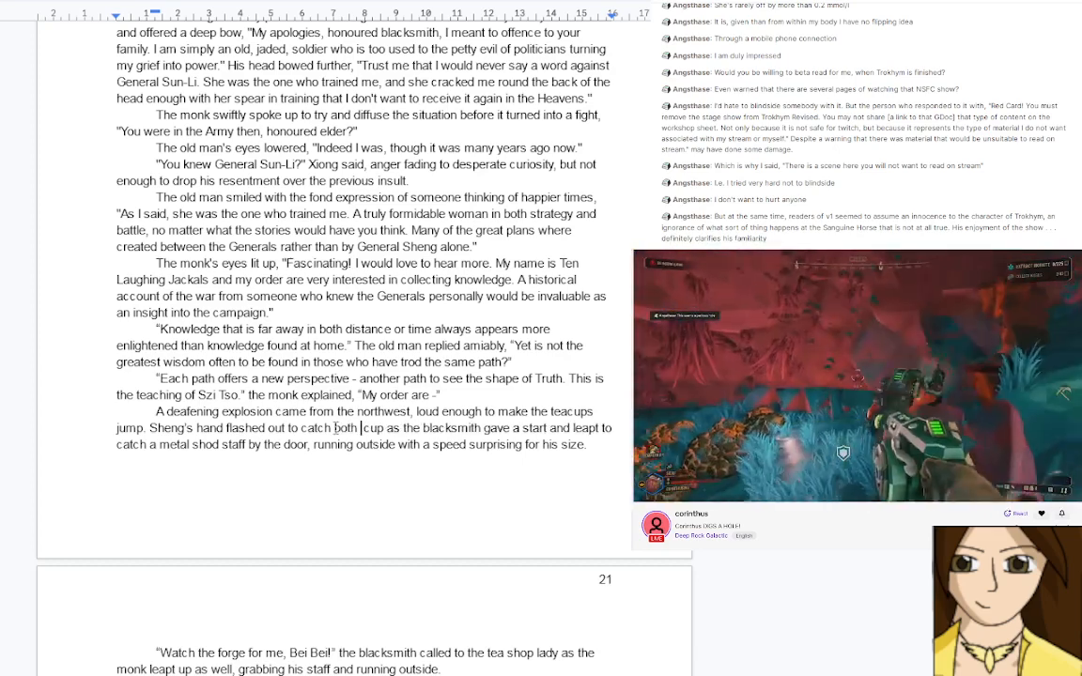
pyautogui.write(' the monk')
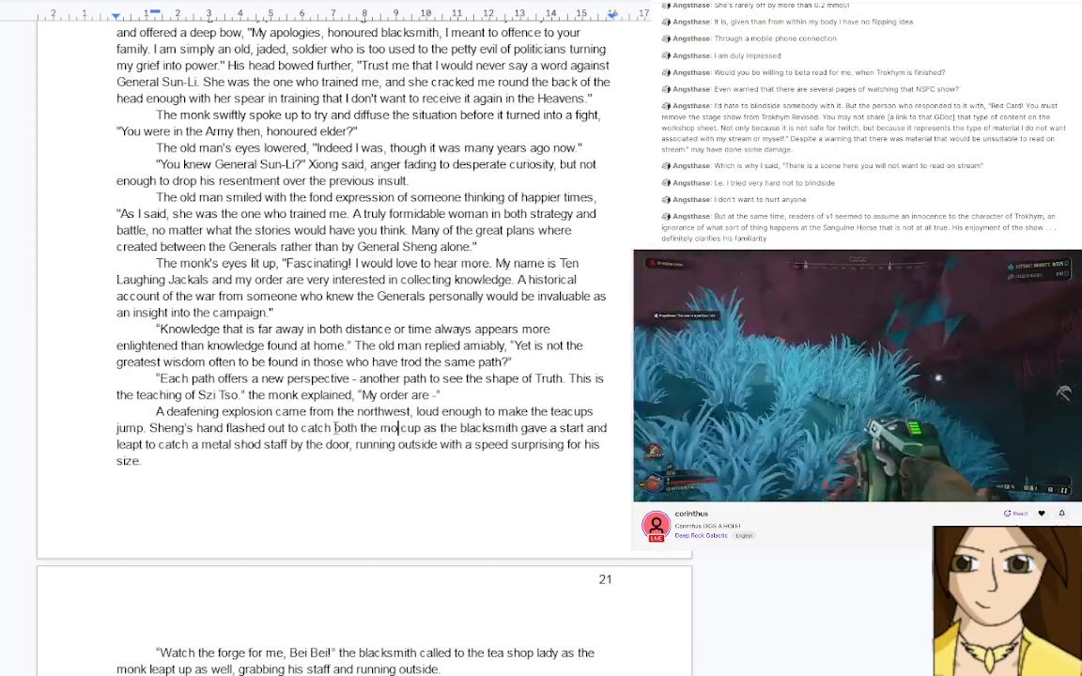
pyautogui.write("'s and his ")
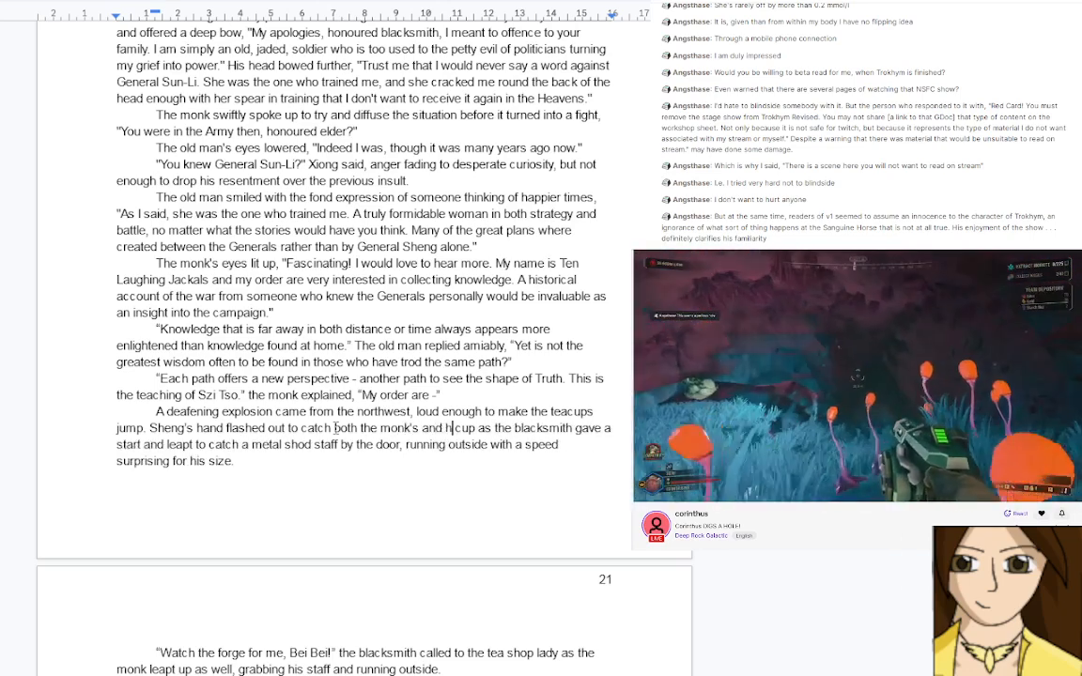
pyautogui.write('own')
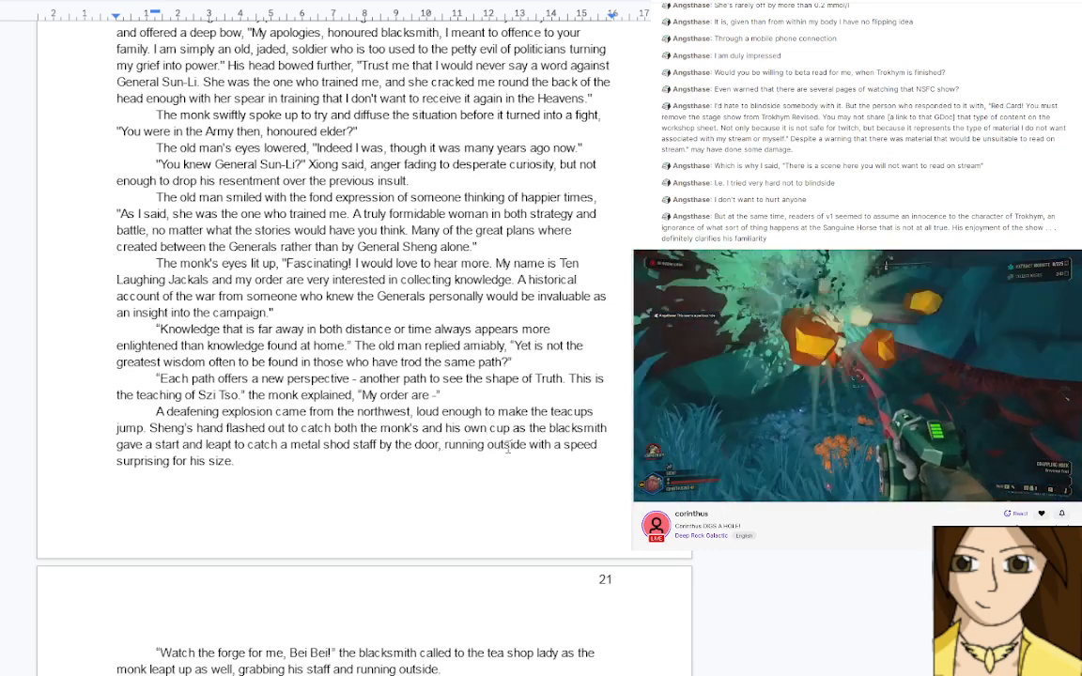
# Reword where the blacksmith runs in the explosion paragraph so it reads "running out of the forge"
pyautogui.moveTo(510, 446); pyautogui.dragTo(526, 448)
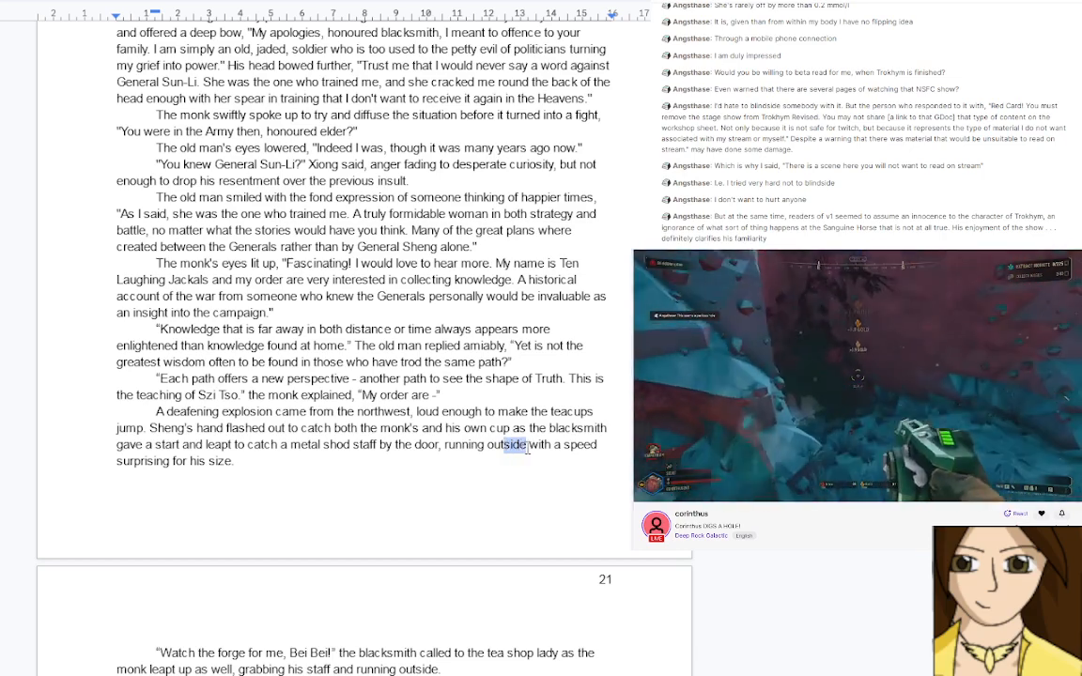
pyautogui.press('BackSpace')
pyautogui.press('BackSpace')
pyautogui.write('of the forge')
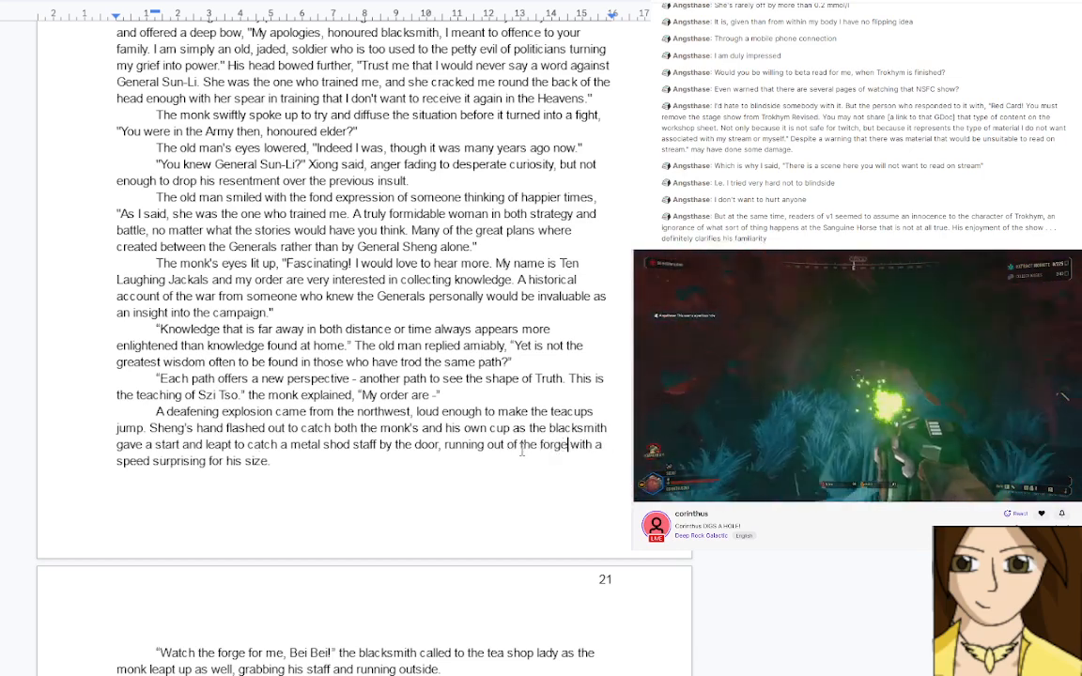
# Insert "and the little ones" after "Watch the forge" in the blacksmith's call to Bei Bei on page 21
pyautogui.scroll(-3, 389, 561)
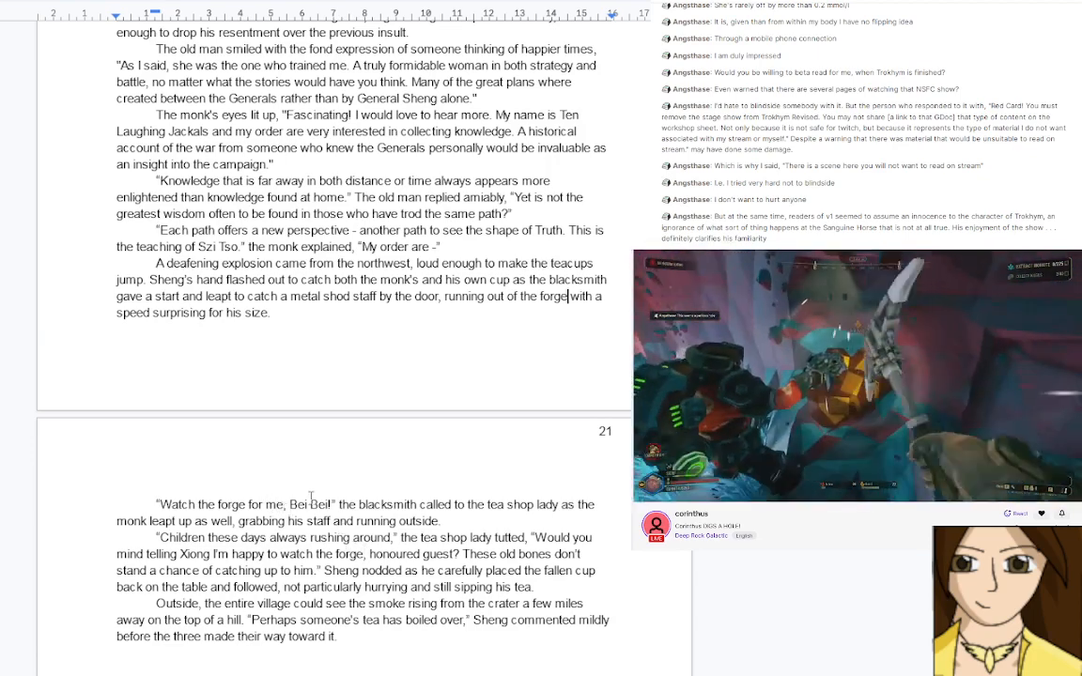
pyautogui.click(246, 504)
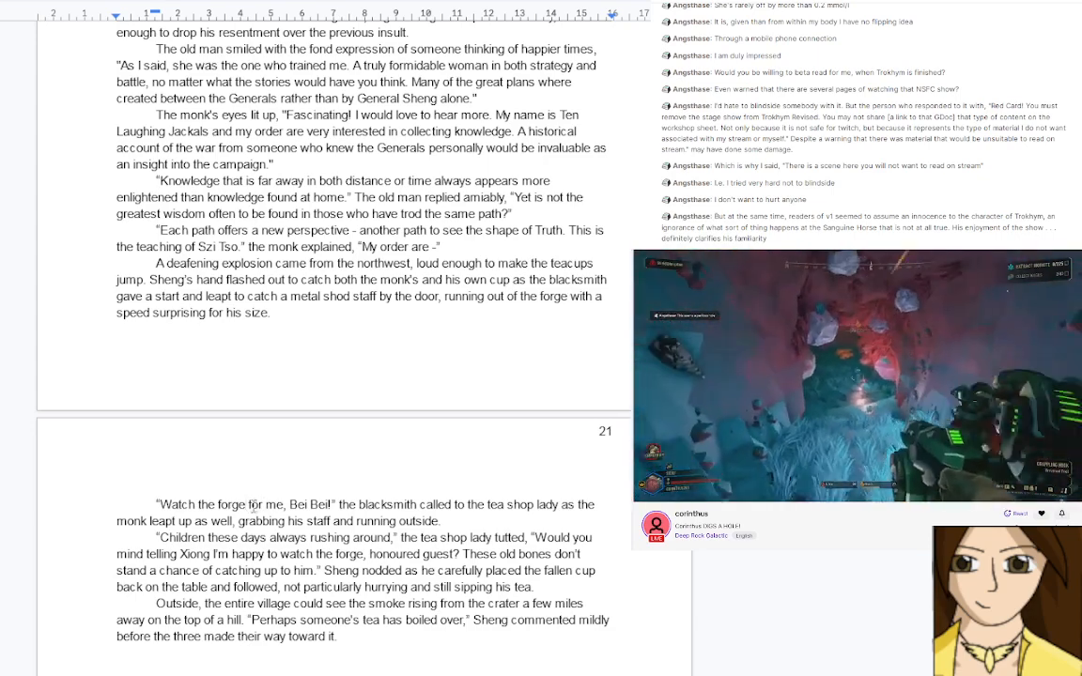
pyautogui.write('and the little ones')
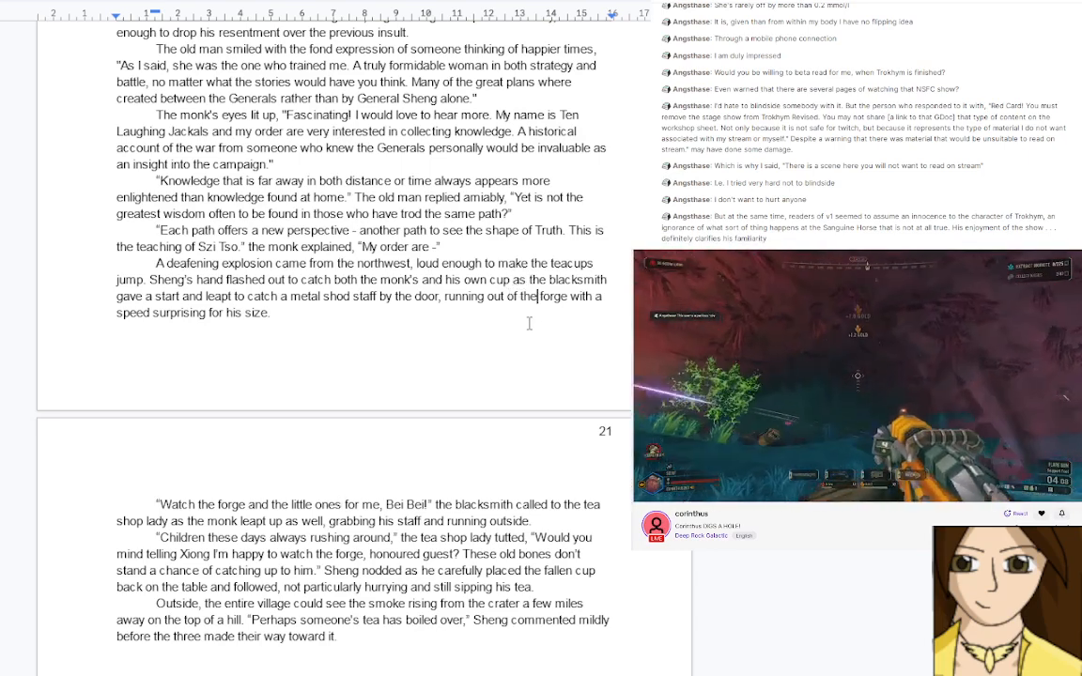
# In the explosion paragraph, extend "running out of the forge" to read "running out of the shelter of his forge"
pyautogui.write('shelter')
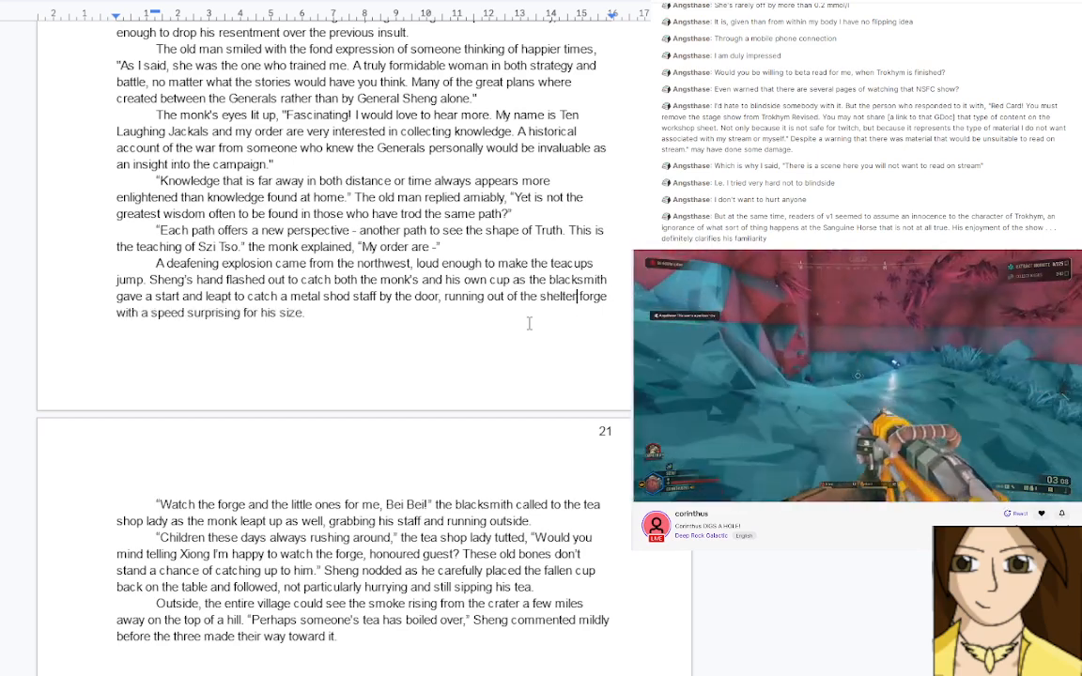
pyautogui.write(' of his')
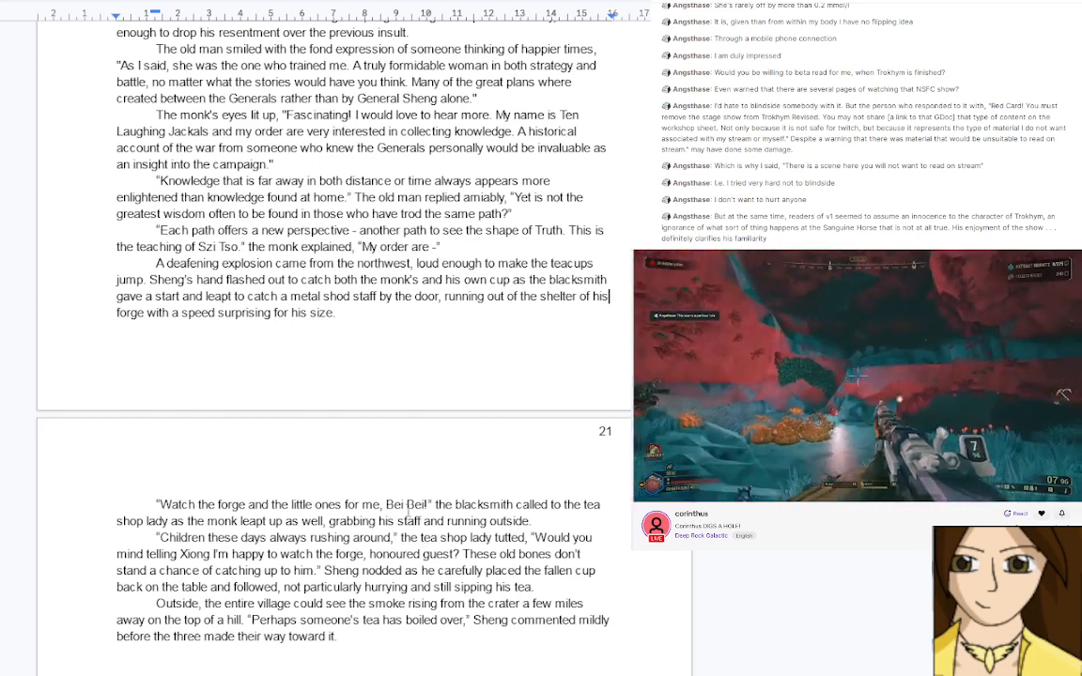
# Split the sentence after "the tea shop lady" on page 21 with a full stop, starting the new sentence with "The monk leapt up"
pyautogui.click(169, 521)
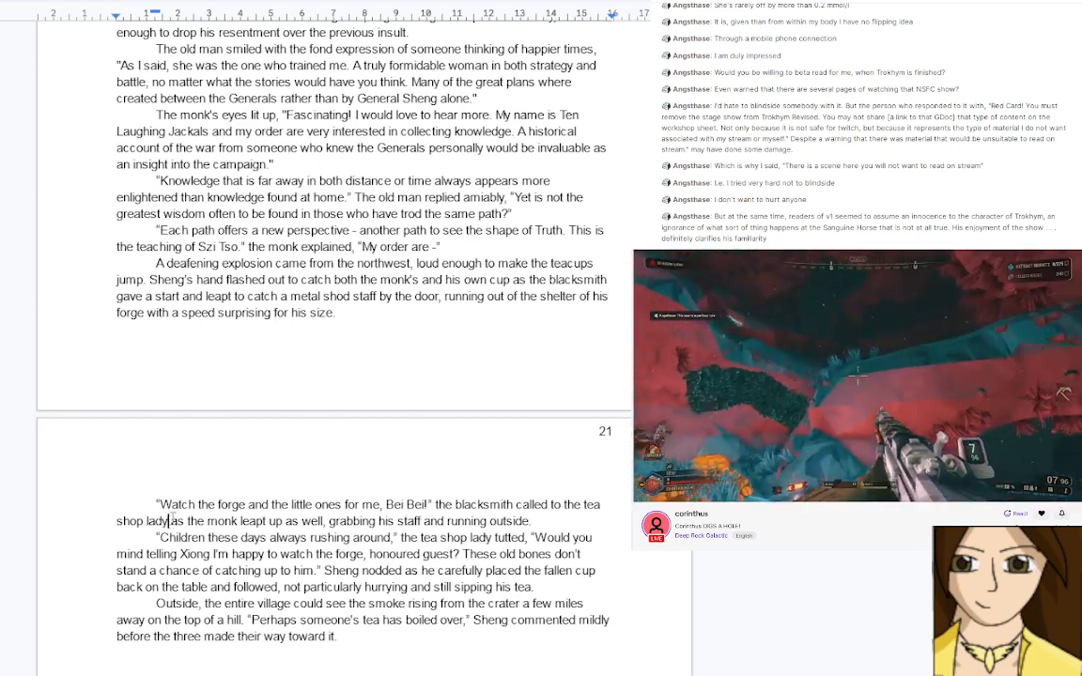
pyautogui.write('.')
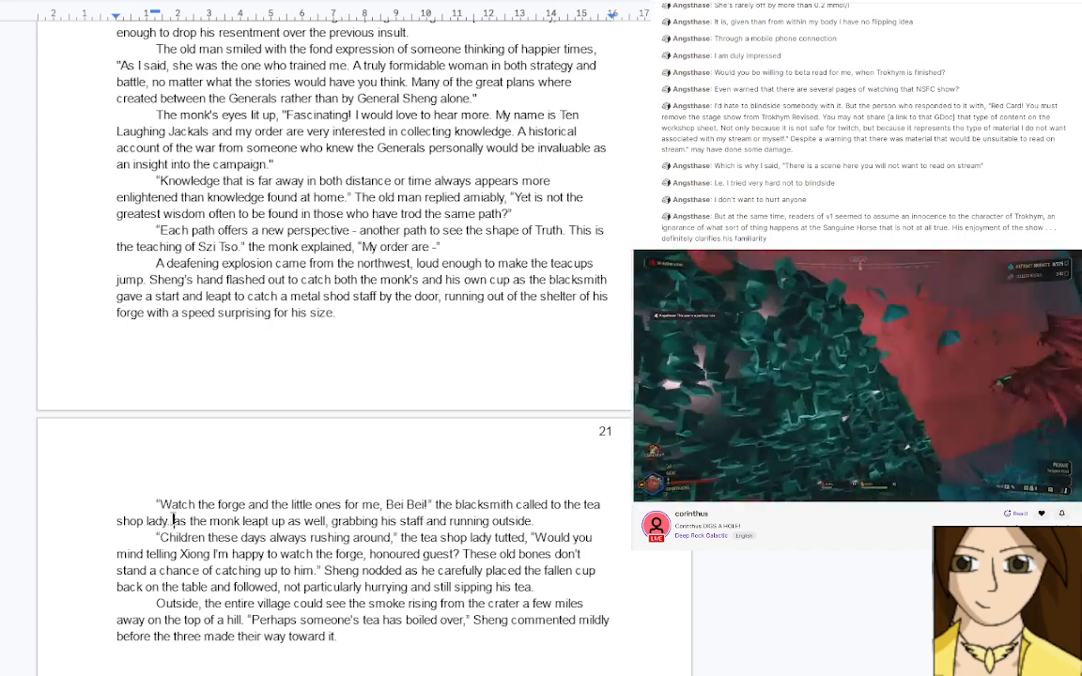
pyautogui.press('Delete')
pyautogui.press('Delete')
pyautogui.press('Delete')
pyautogui.press('Delete')
pyautogui.press('Delete')
pyautogui.write('Th')
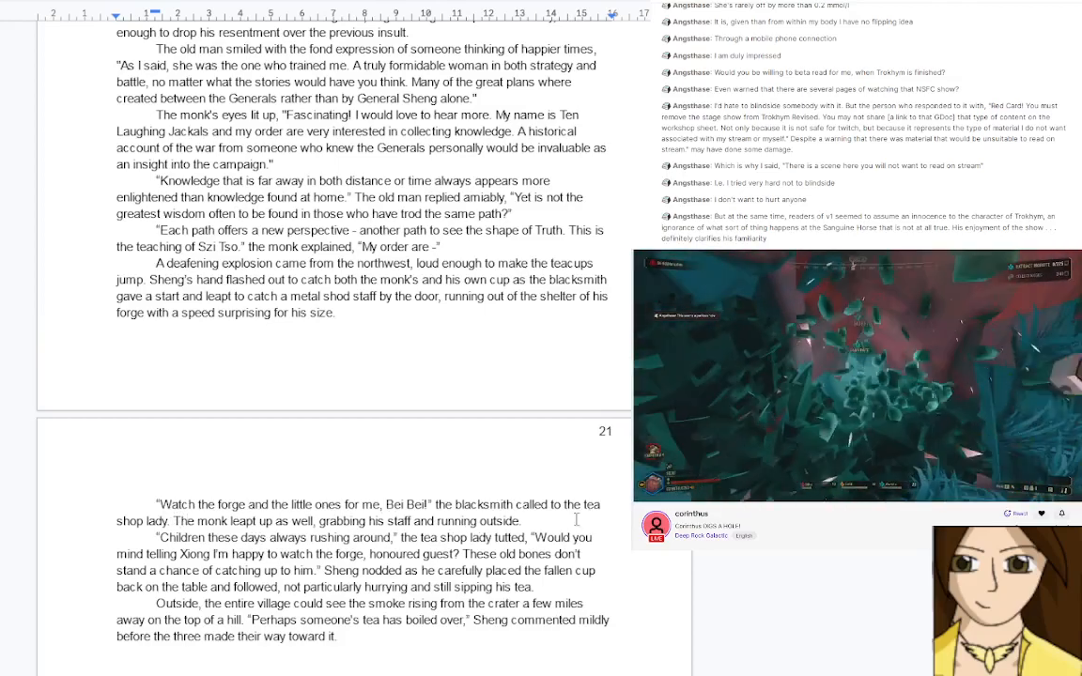
# Replace "running outside" at the end of the monk's sentence with "following the Blacksmith."
pyautogui.moveTo(525, 521); pyautogui.dragTo(435, 520)
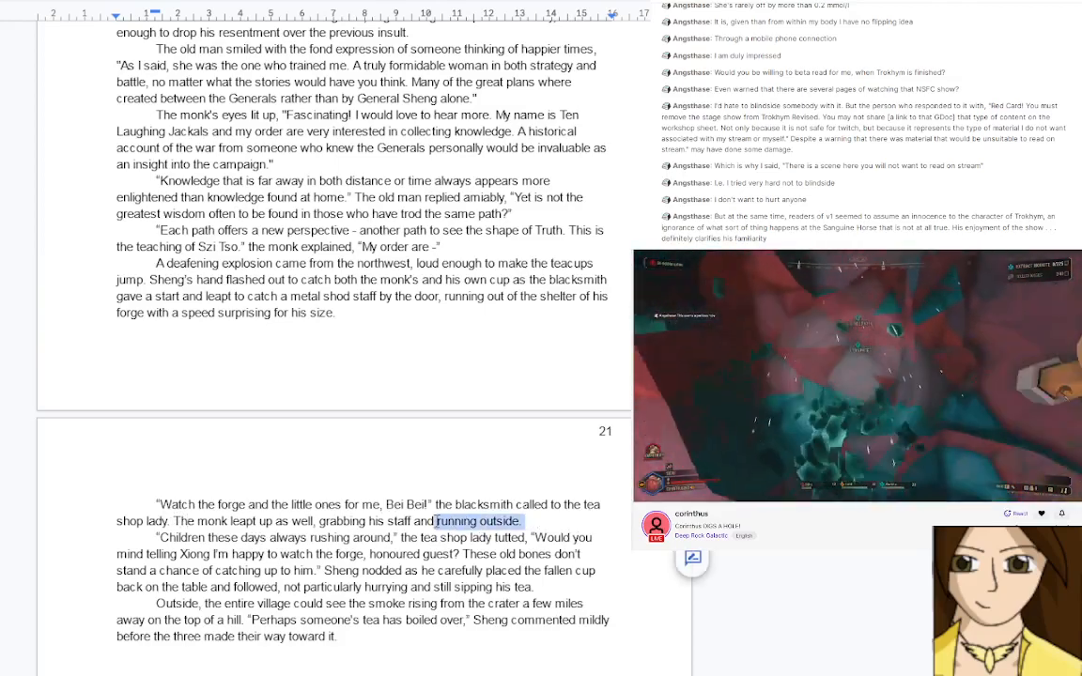
pyautogui.write('following the')
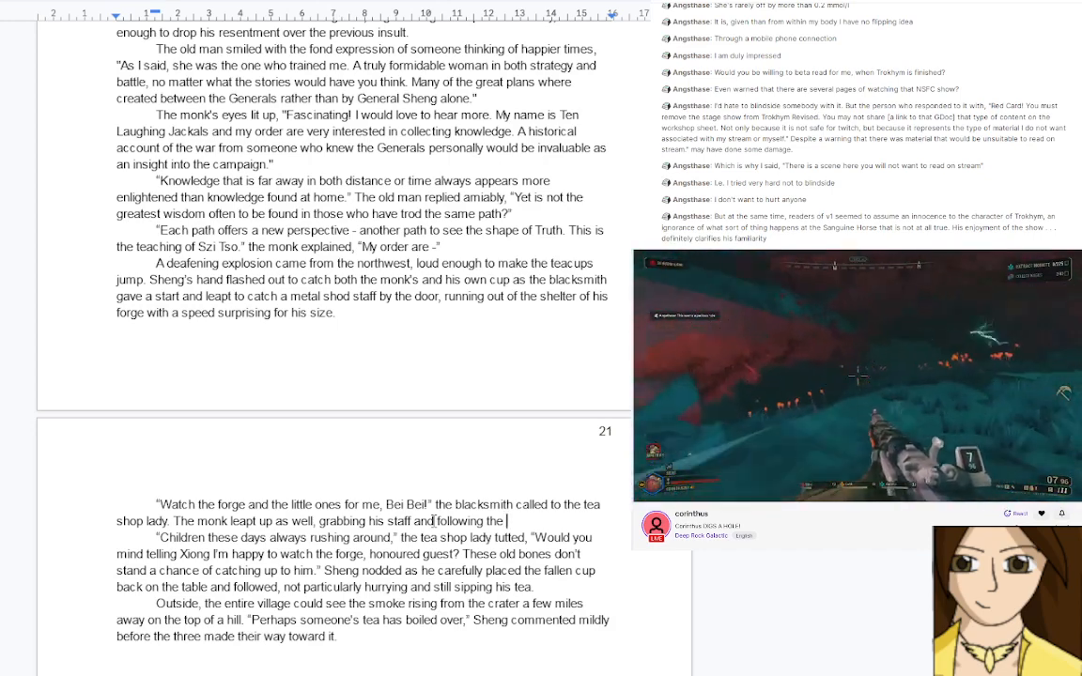
pyautogui.write('Blacksmith.')
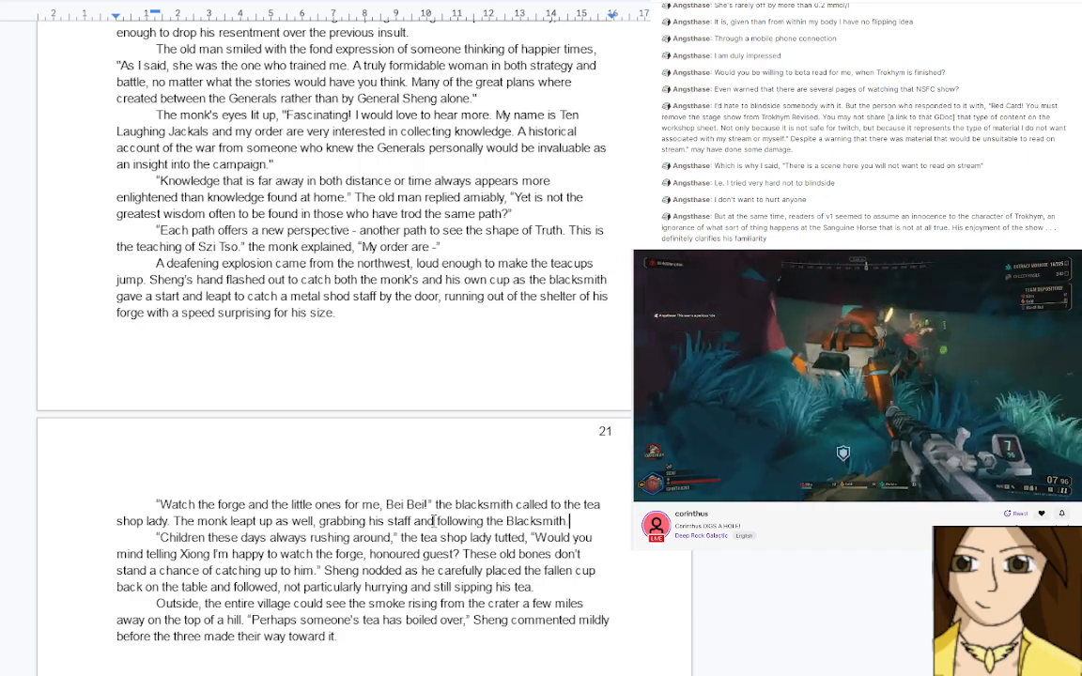
# In the opening paragraph of "The Fallen Star", replace "he" after "Thankfully" with "Xiong"
pyautogui.scroll(10, 376, 498)
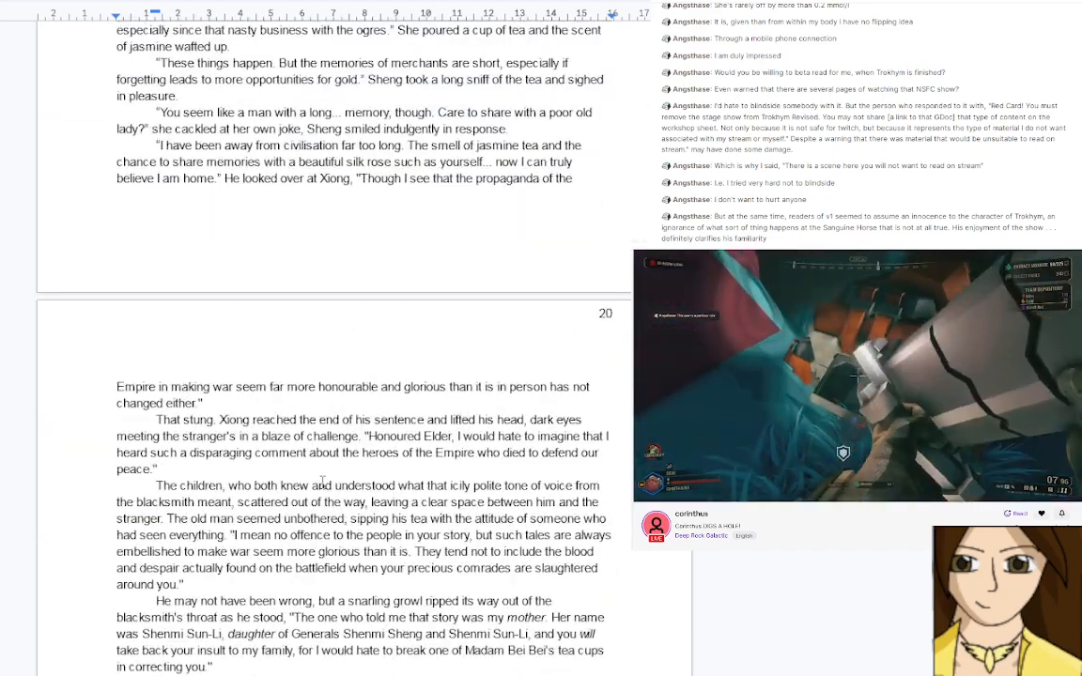
pyautogui.scroll(10, 322, 483)
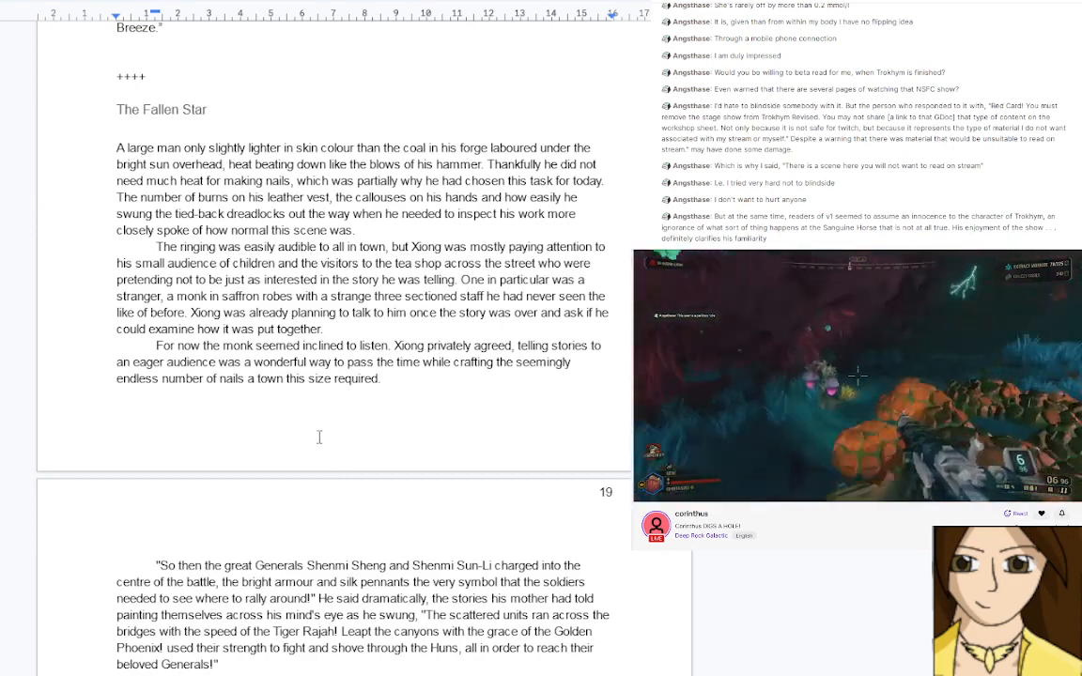
pyautogui.click(553, 164)
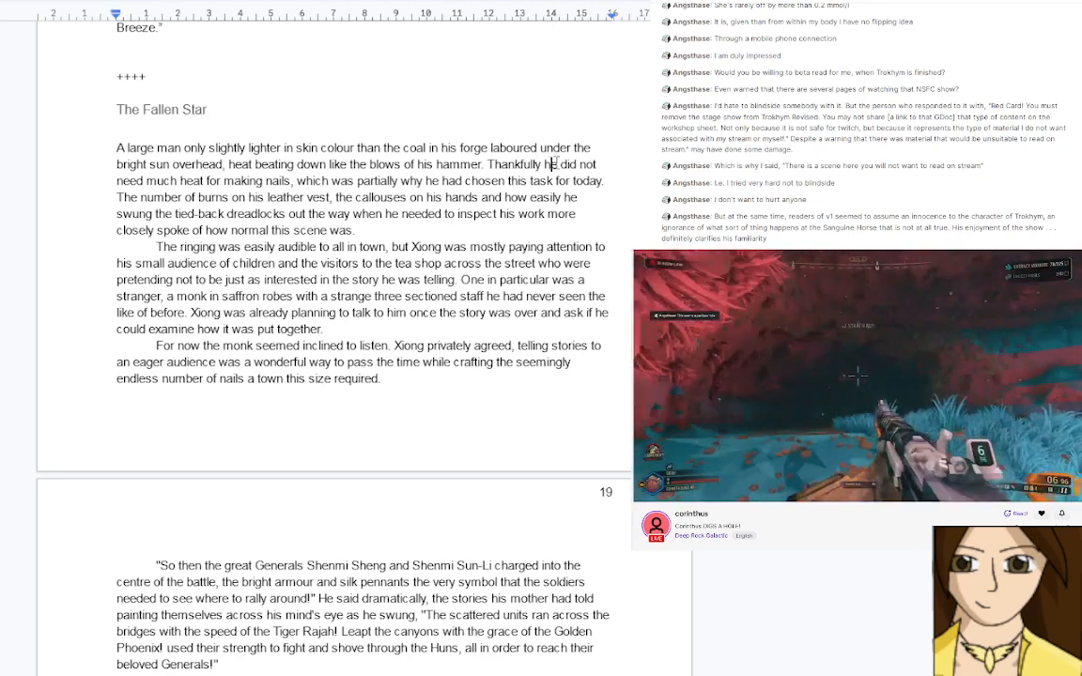
pyautogui.scroll(1, 557, 164)
pyautogui.moveTo(546, 165); pyautogui.dragTo(551, 231)
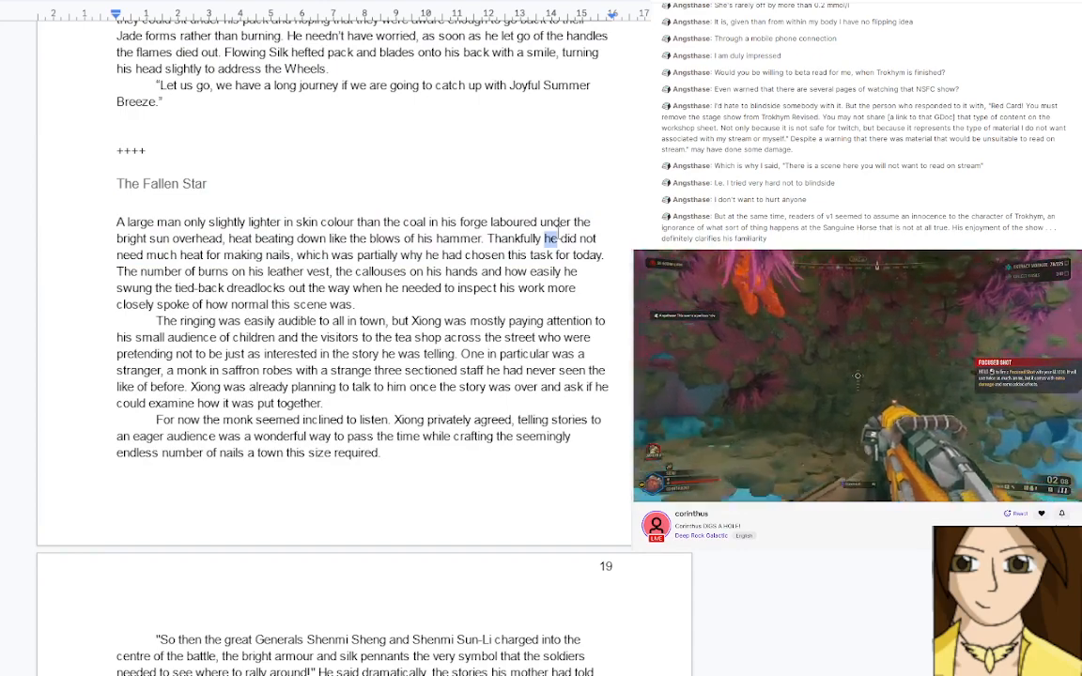
pyautogui.write('Xiong')
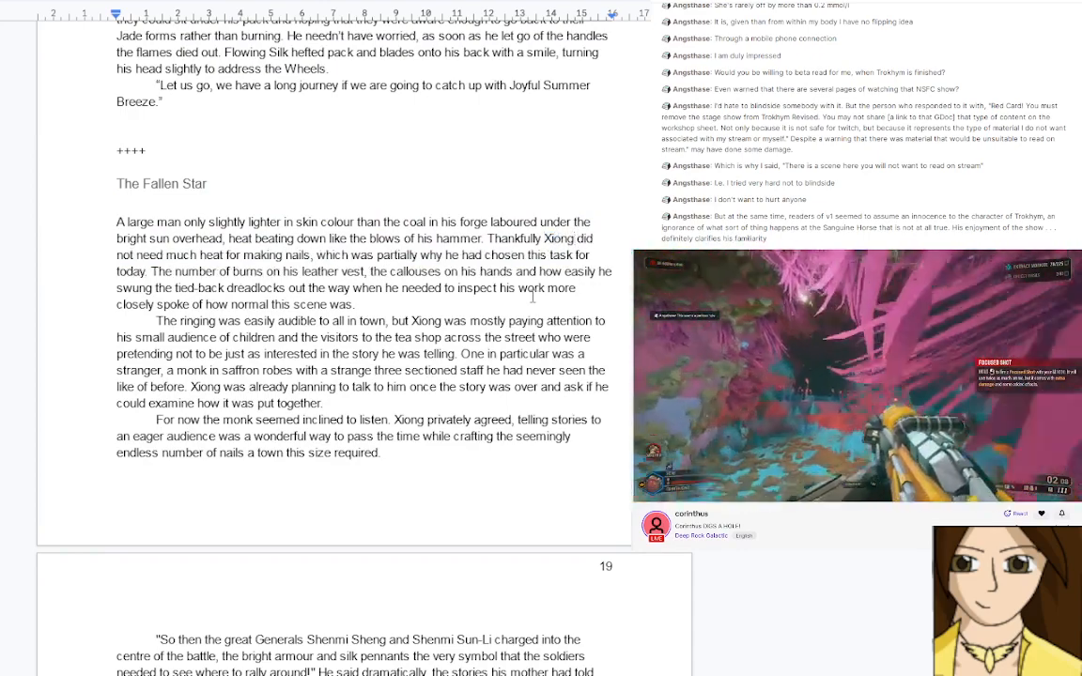
# Break the tea shop lady's paragraph on page 21 so that "Sheng nodded" starts a new paragraph
pyautogui.scroll(-5, 532, 297)
pyautogui.scroll(-10, 532, 296)
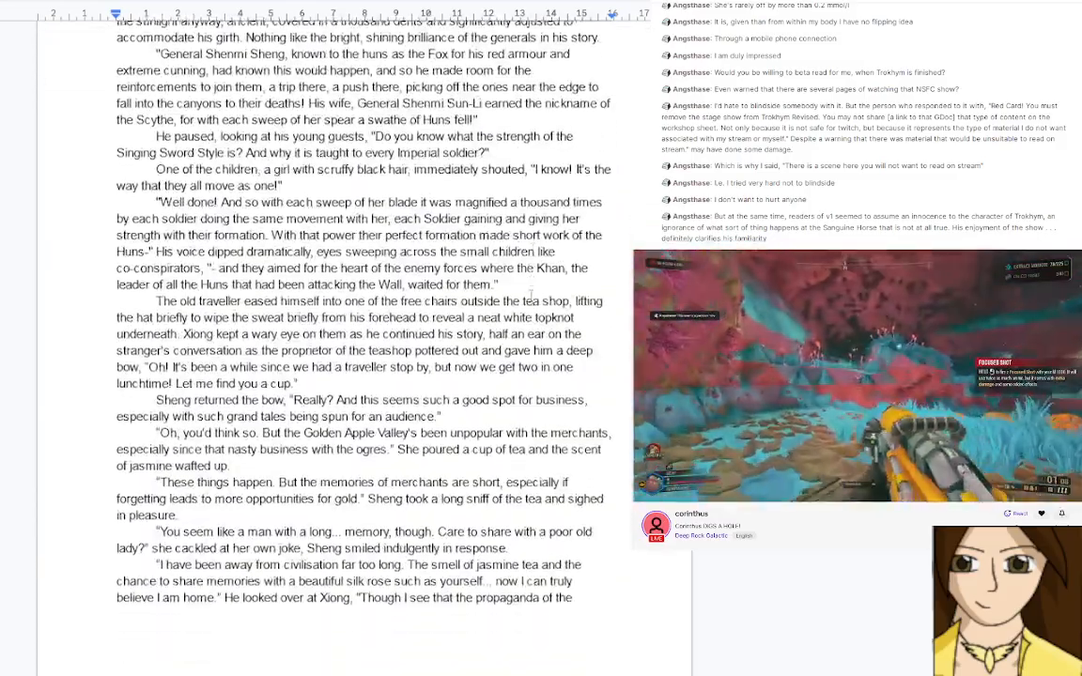
pyautogui.scroll(-4, 531, 296)
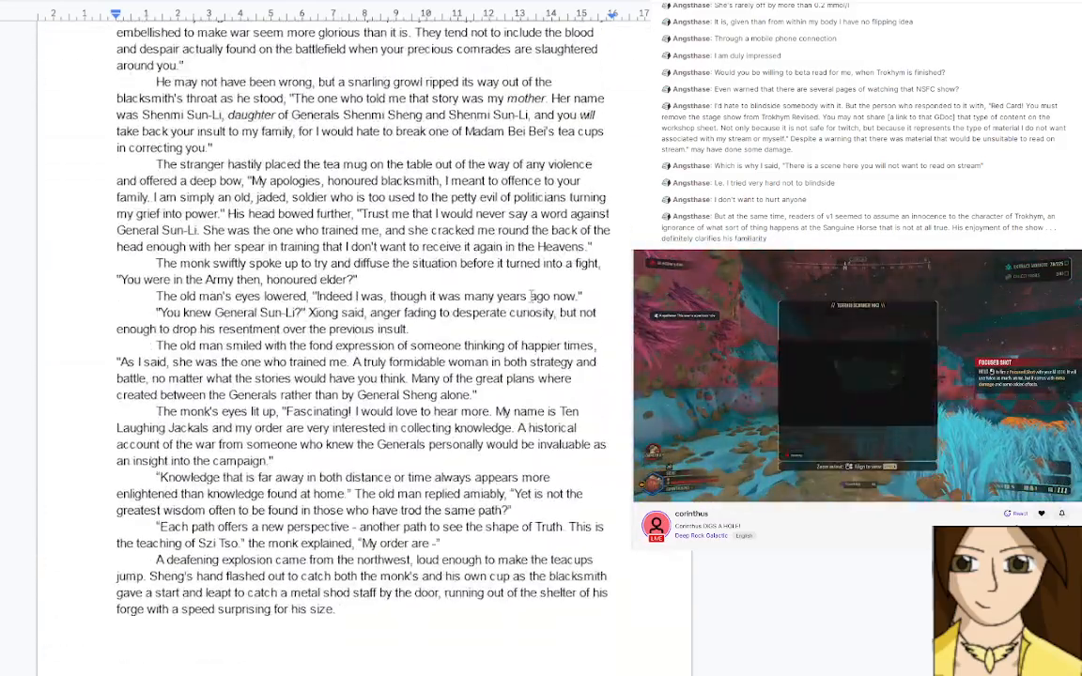
pyautogui.scroll(-5, 532, 297)
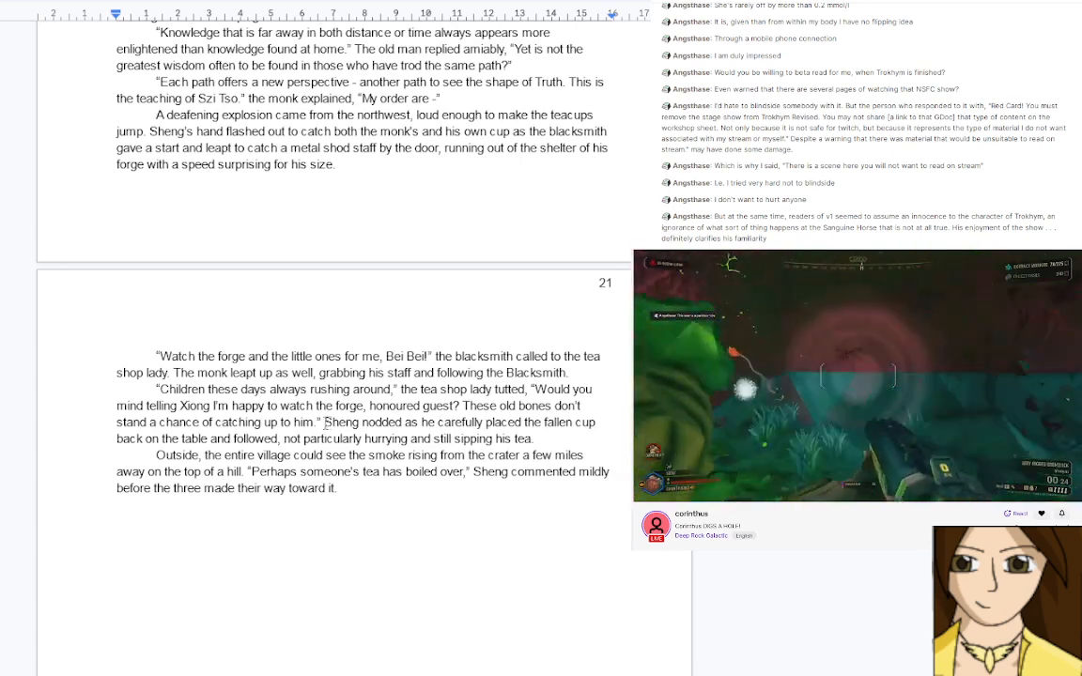
pyautogui.click(324, 423)
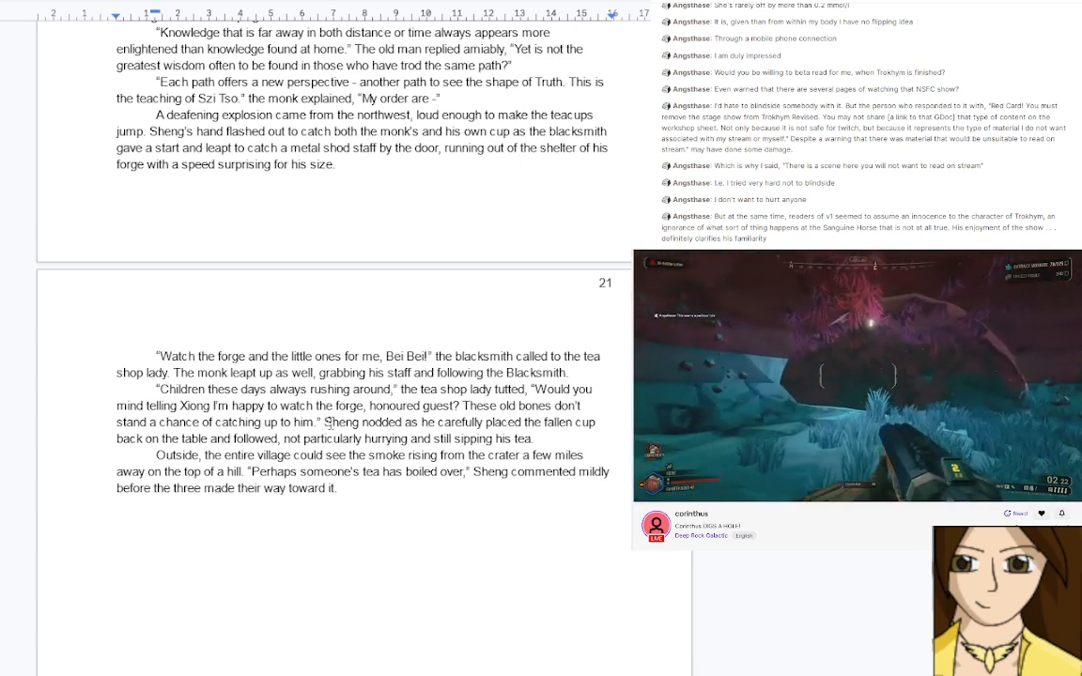
pyautogui.press('Return')
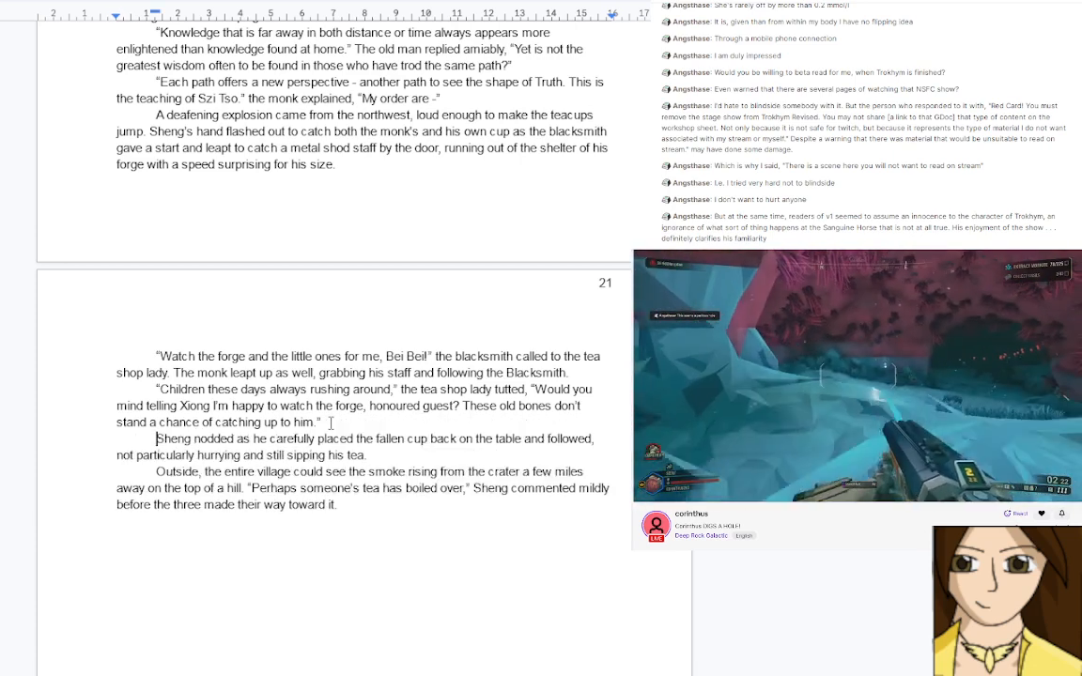
# Replace "fallen" before "cup" in the "Sheng nodded" sentence with "monk's"
pyautogui.moveTo(375, 439); pyautogui.dragTo(407, 441)
pyautogui.write("monk'")
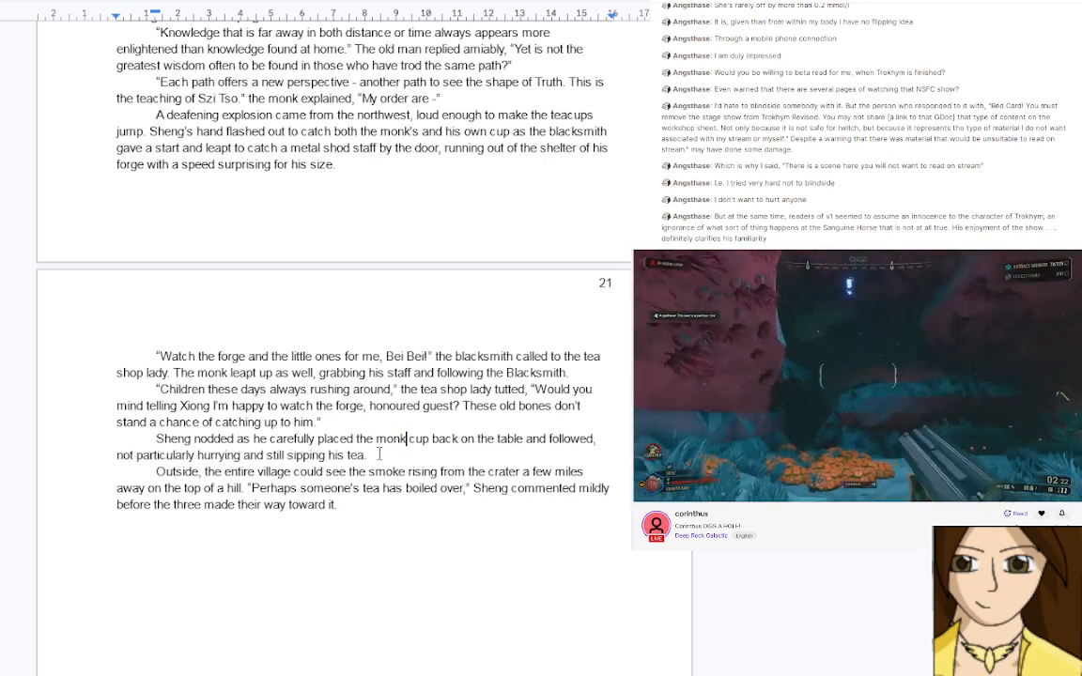
pyautogui.write('s')
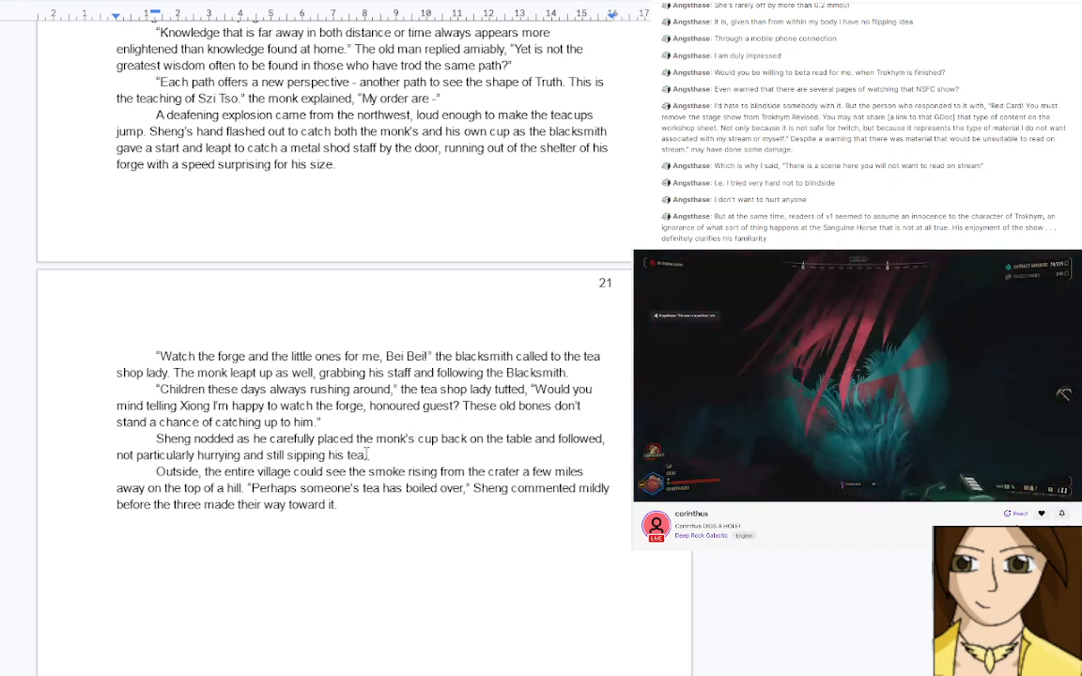
# Open the paragraph before "Sheng nodded" with a line of dialogue beginning "Mine are at least"
pyautogui.click(158, 438)
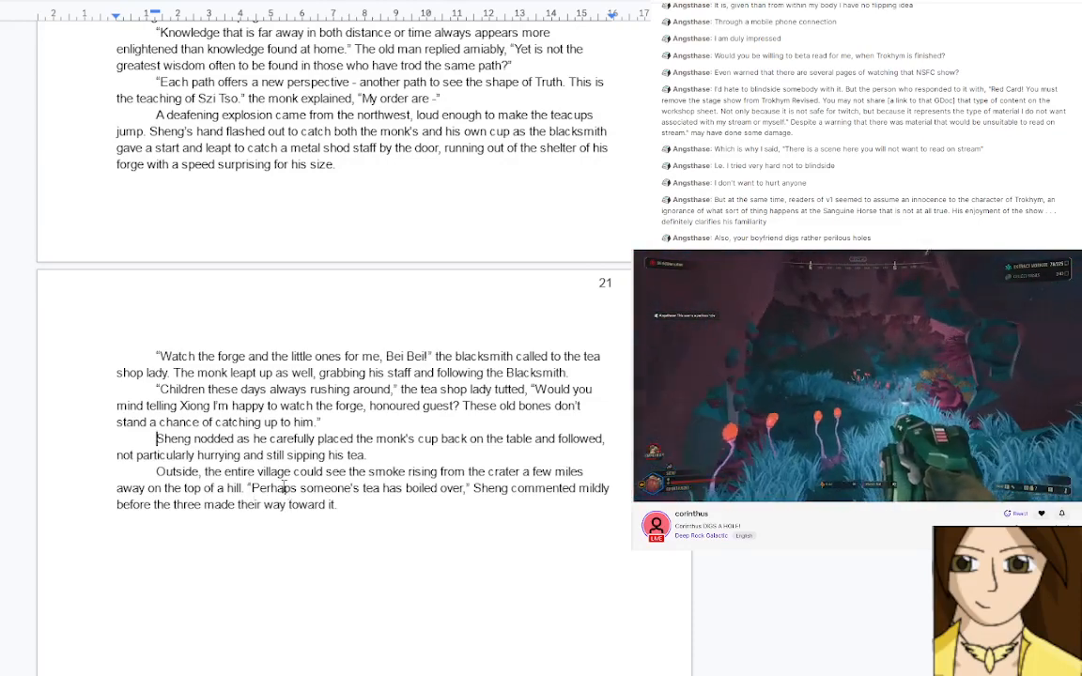
pyautogui.write('"')
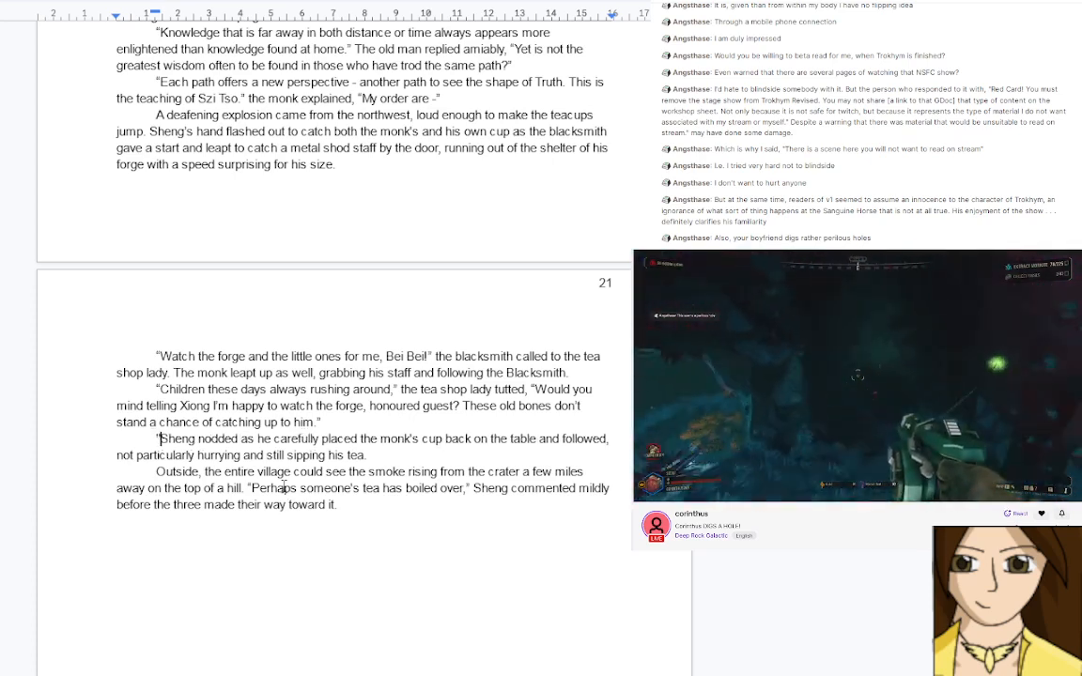
pyautogui.write('Mine are at ')
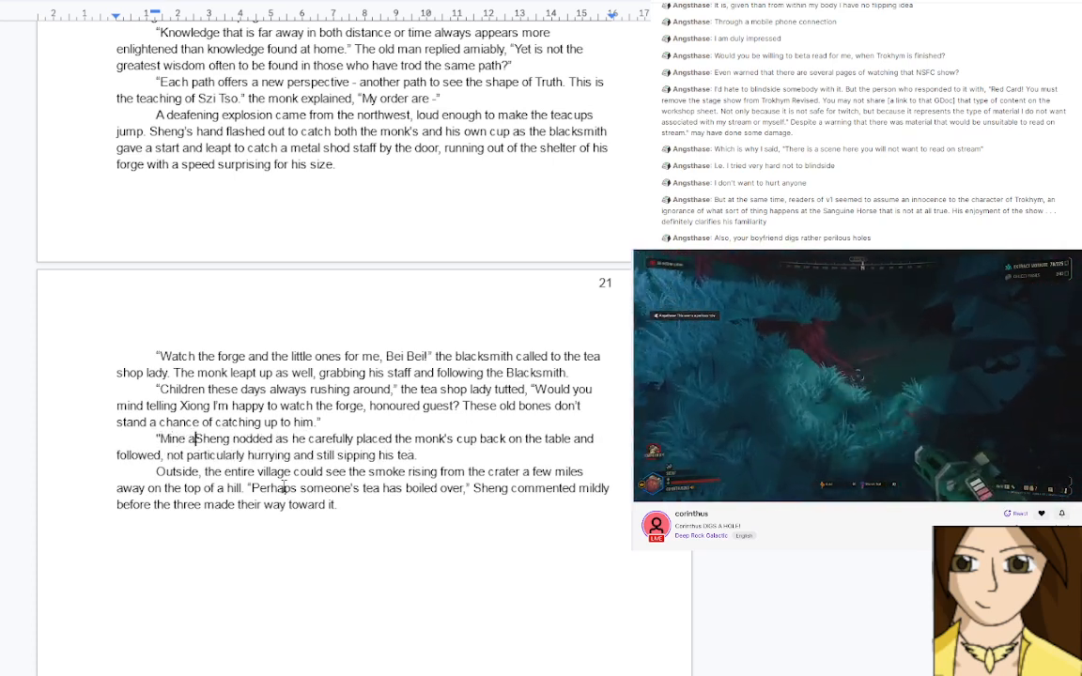
pyautogui.write('least ')
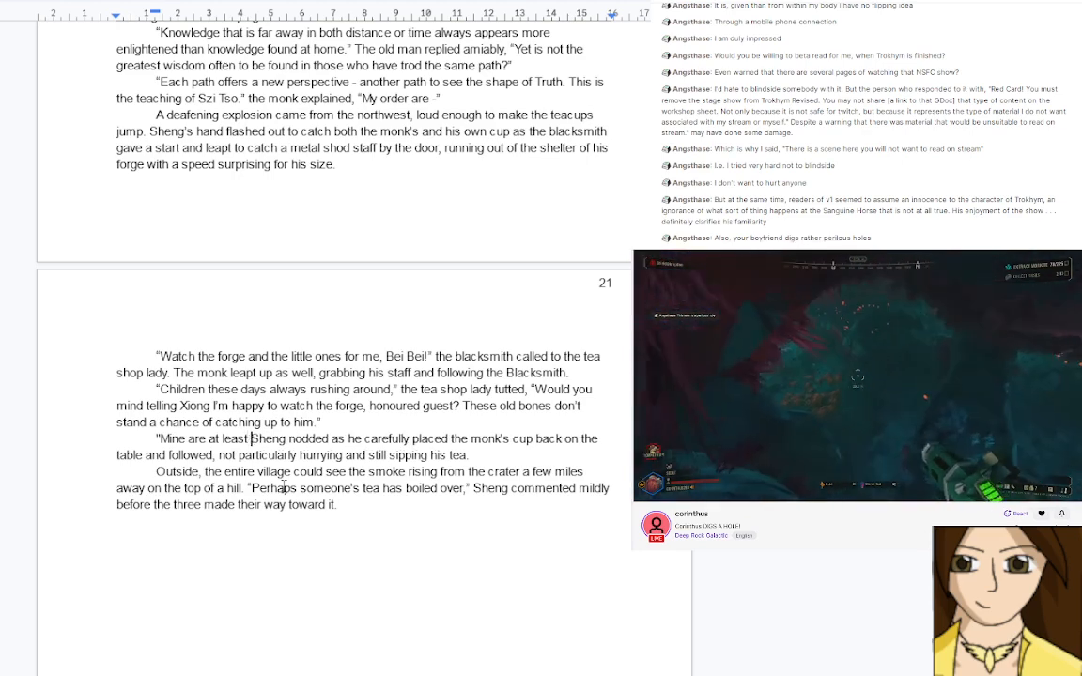
pyautogui.write('limber')
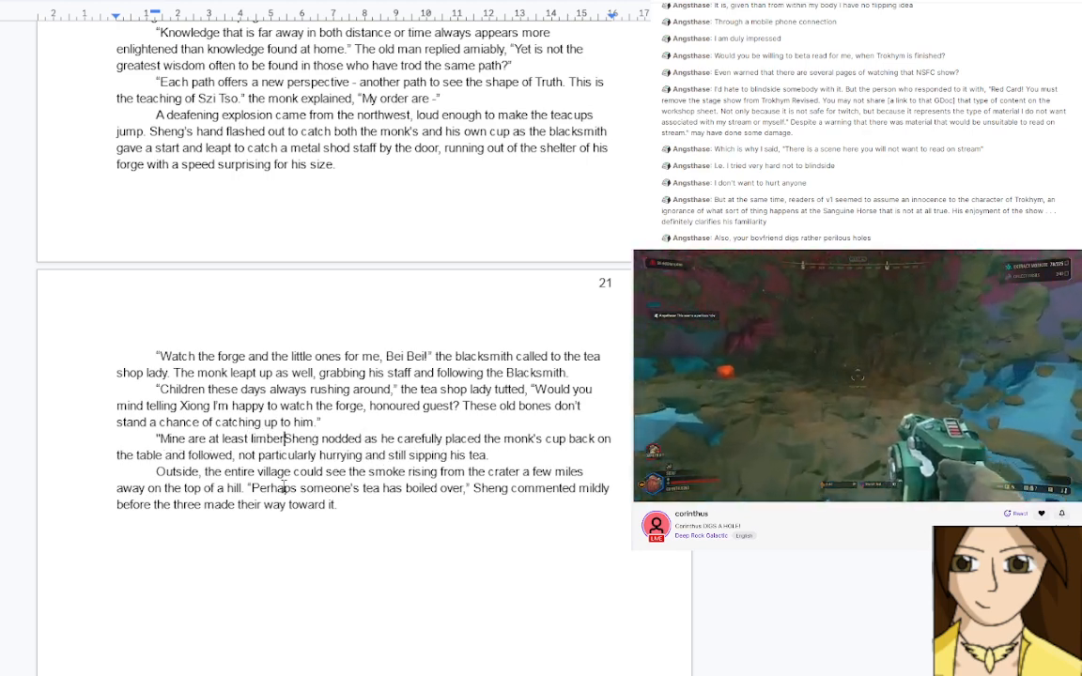
pyautogui.press('BackSpace')
pyautogui.press('BackSpace')
pyautogui.press('BackSpace')
pyautogui.press('BackSpace')
pyautogui.press('BackSpace')
pyautogui.press('BackSpace')
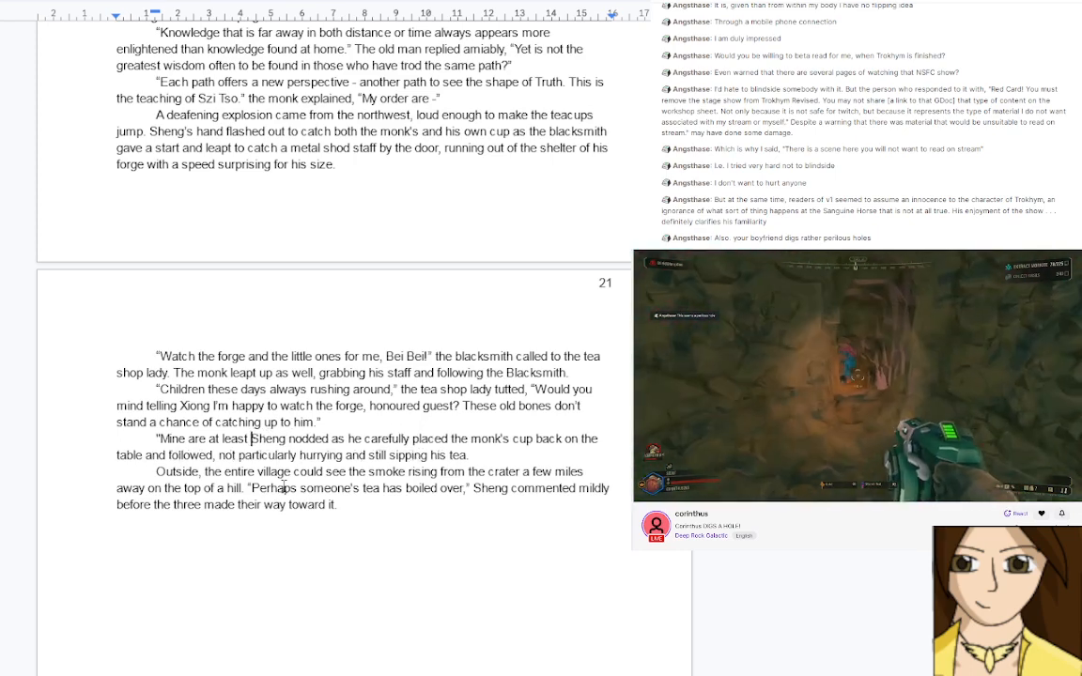
# Continue Sheng's line after "at least" with "strong enough to still wear this old armour,"
pyautogui.write('strong ')
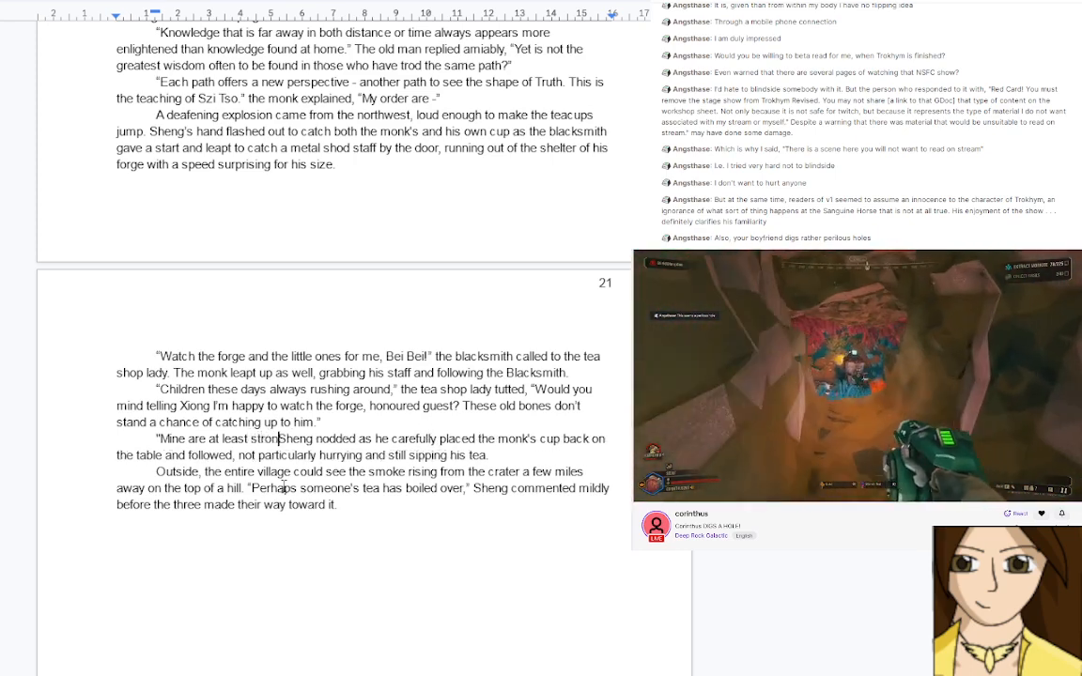
pyautogui.write('enough to')
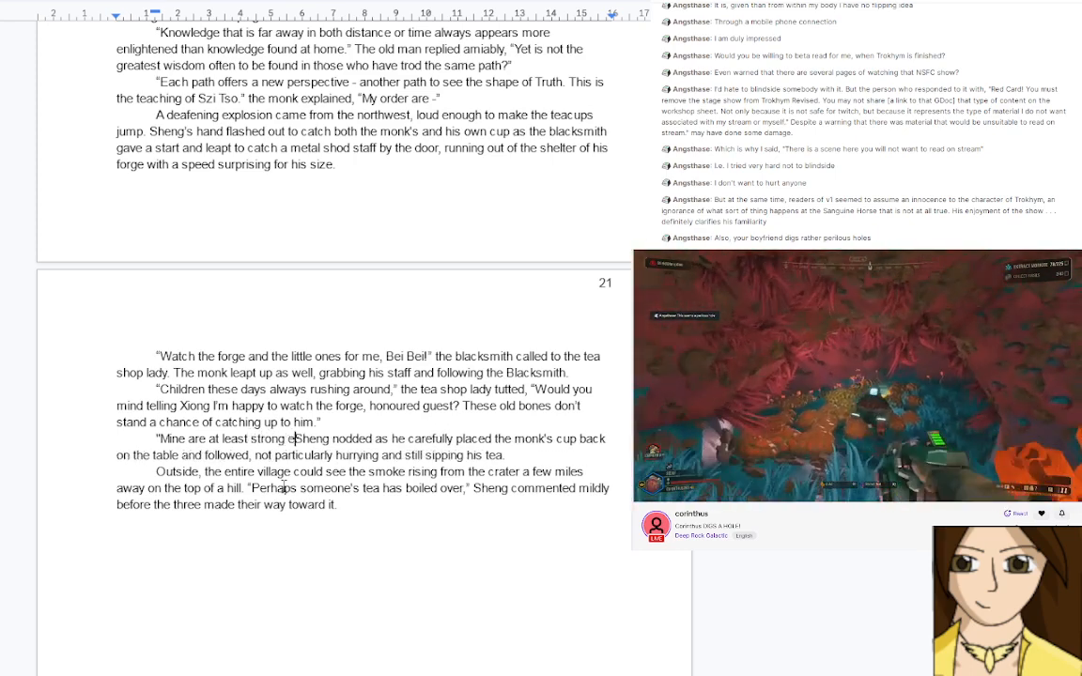
pyautogui.write(' s')
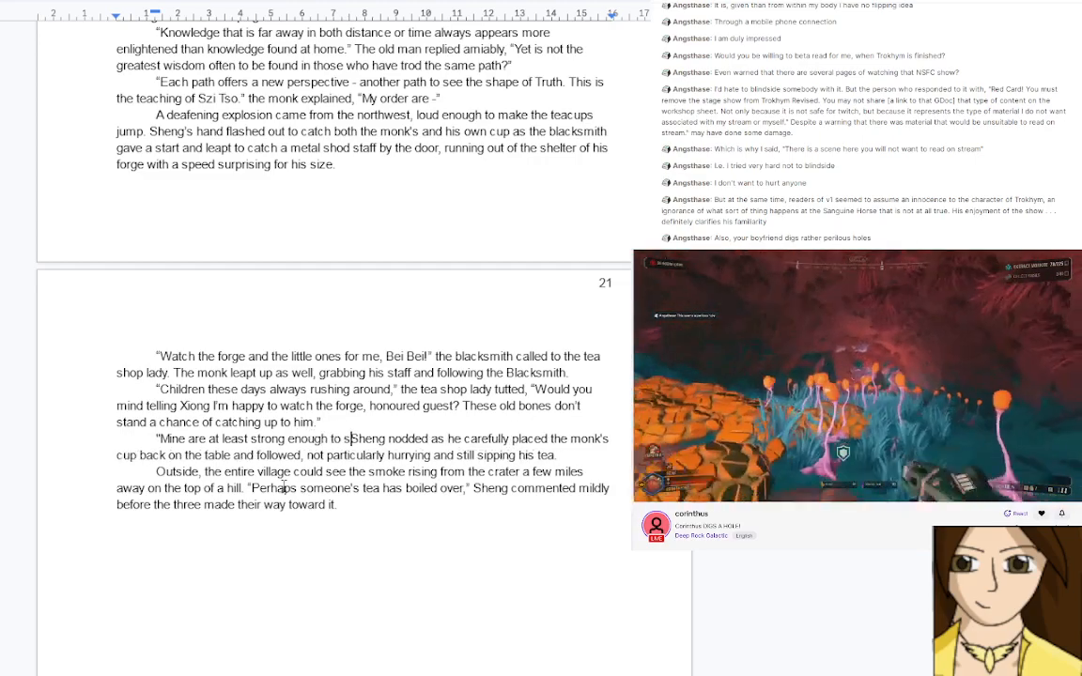
pyautogui.write('till wear this ')
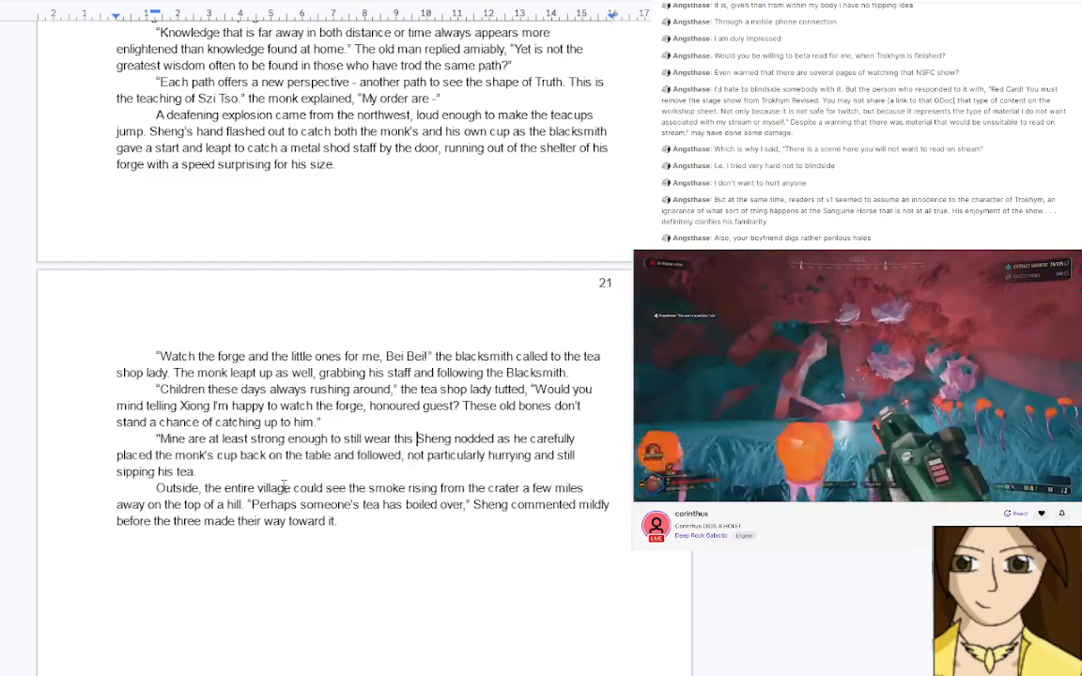
pyautogui.write('old armour,')
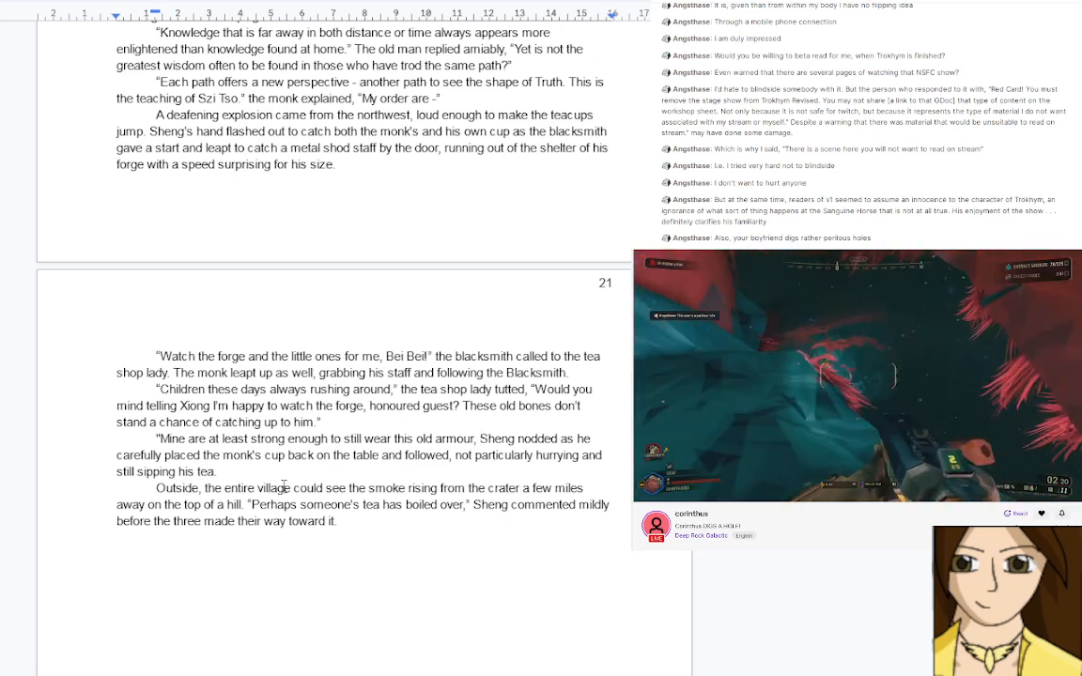
# Continue Sheng's line after "armour," with "and i would hate for such a beautiful Rose to worry over a"
pyautogui.write('and i would ha')
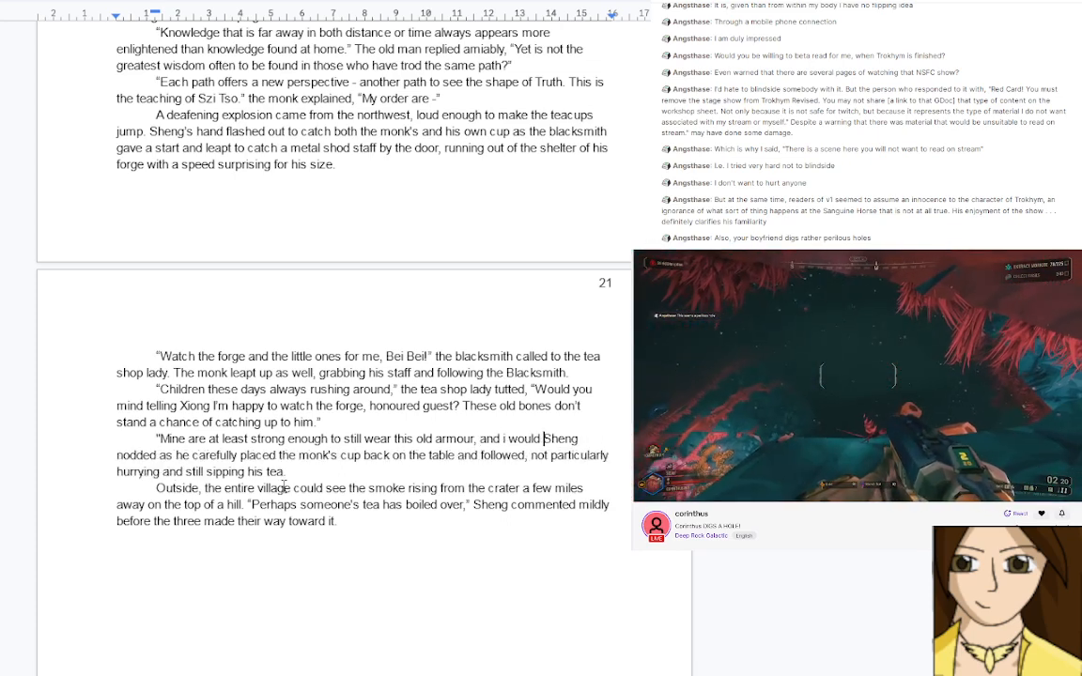
pyautogui.write('te for such a ')
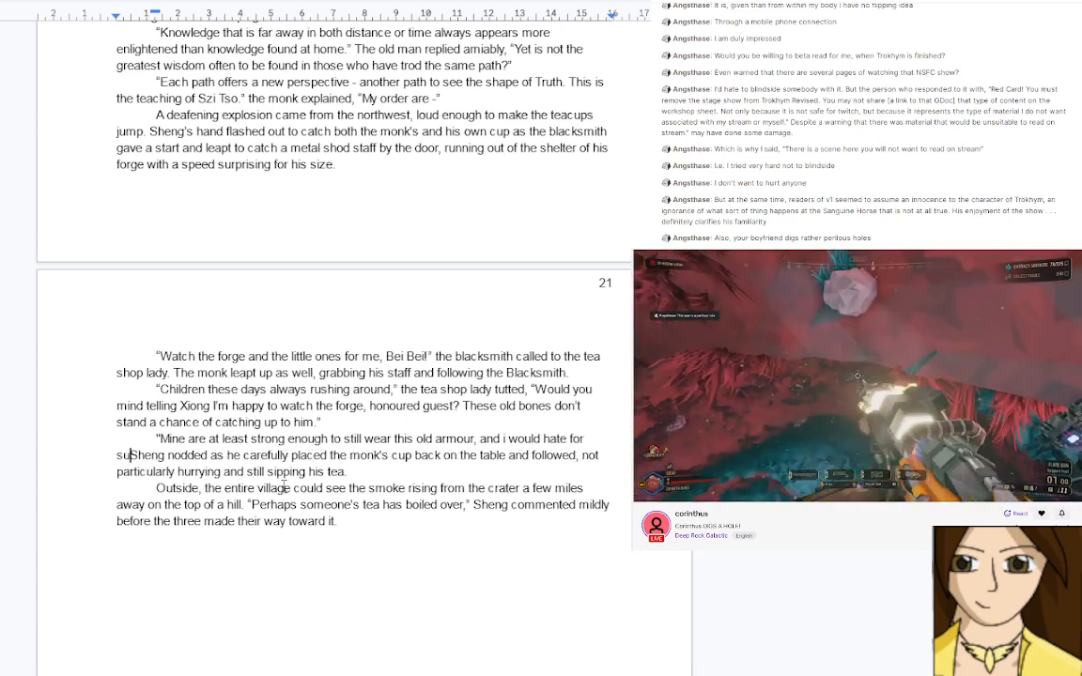
pyautogui.write('beautiful Ro')
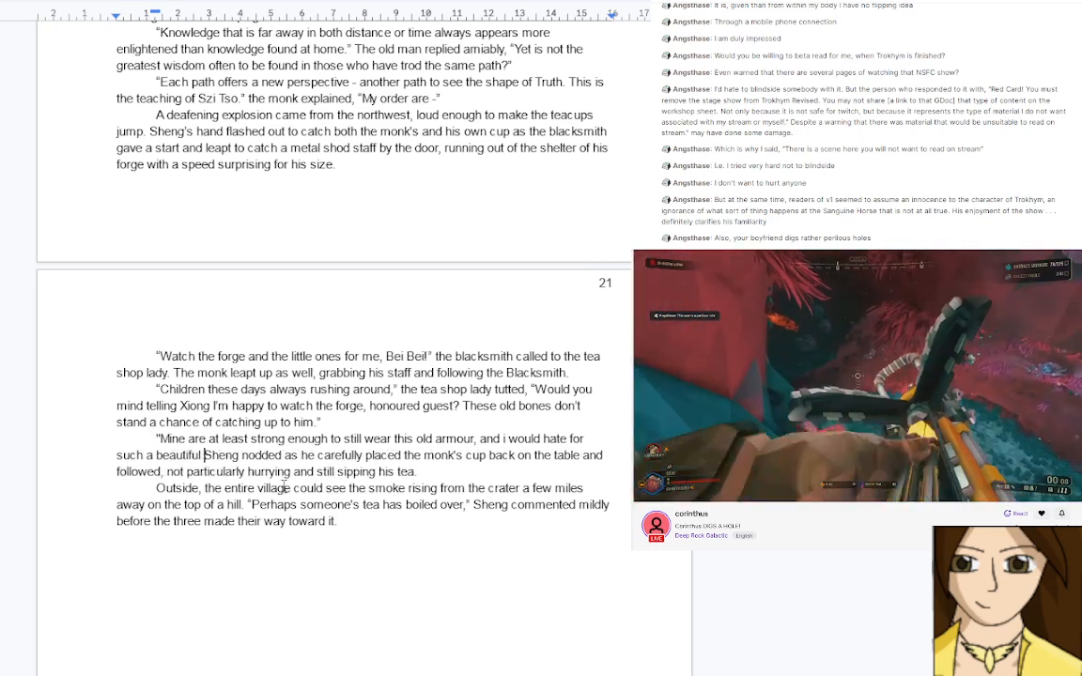
pyautogui.write('se to worry ')
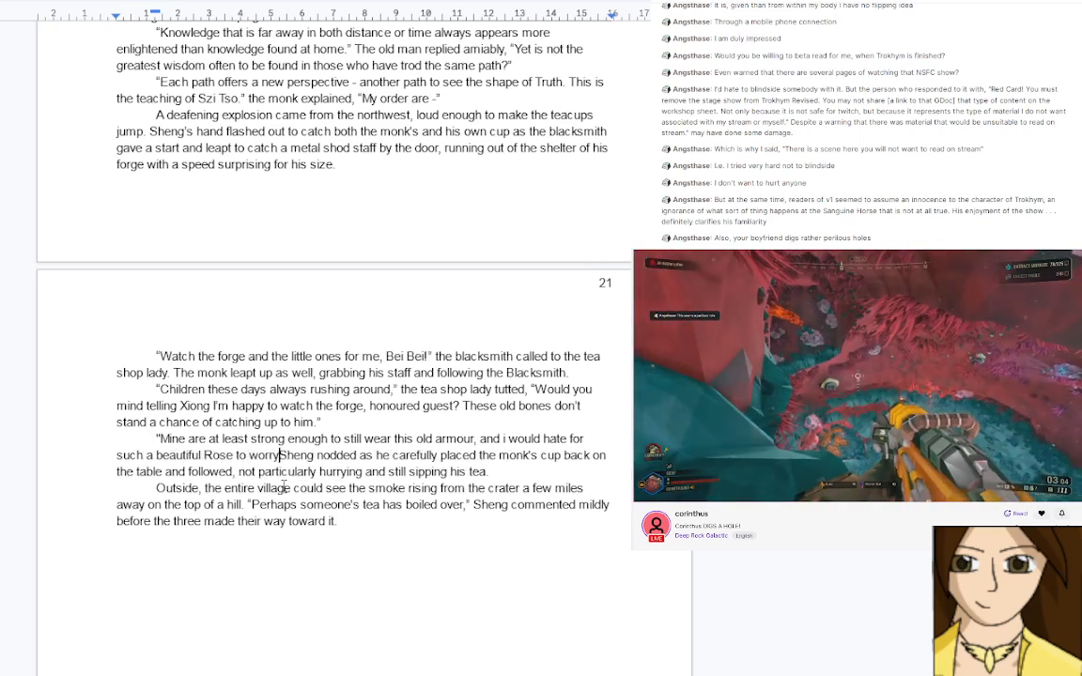
pyautogui.write('over a')
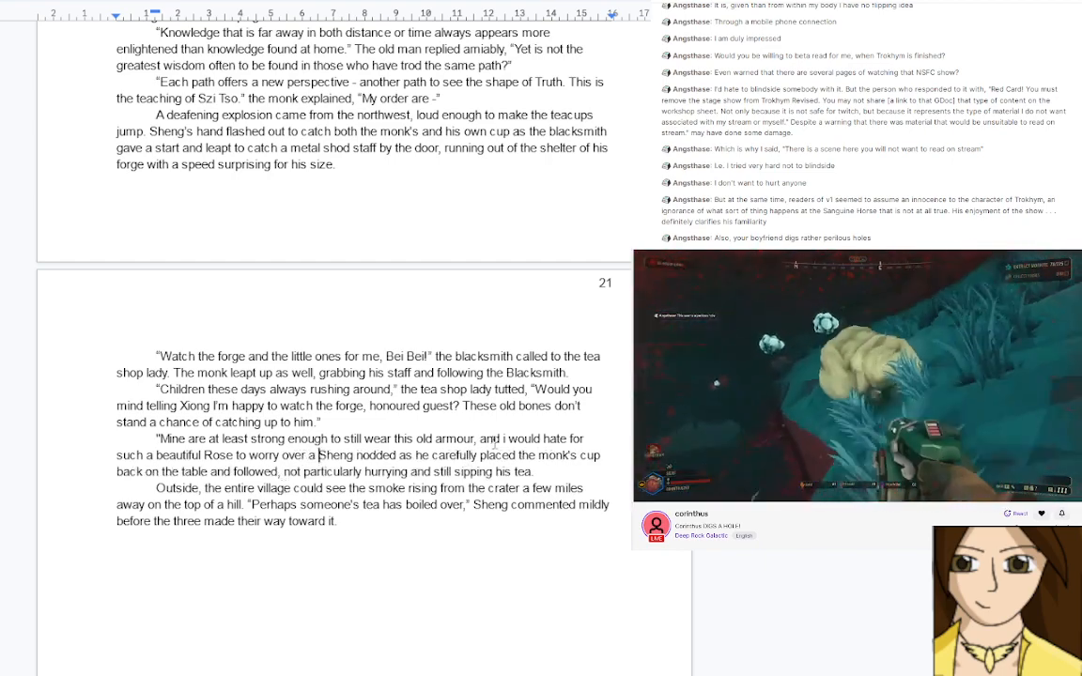
# Correct the capitalization in Sheng's line, making it "I would hate" and "beautiful rose"
pyautogui.write('I')
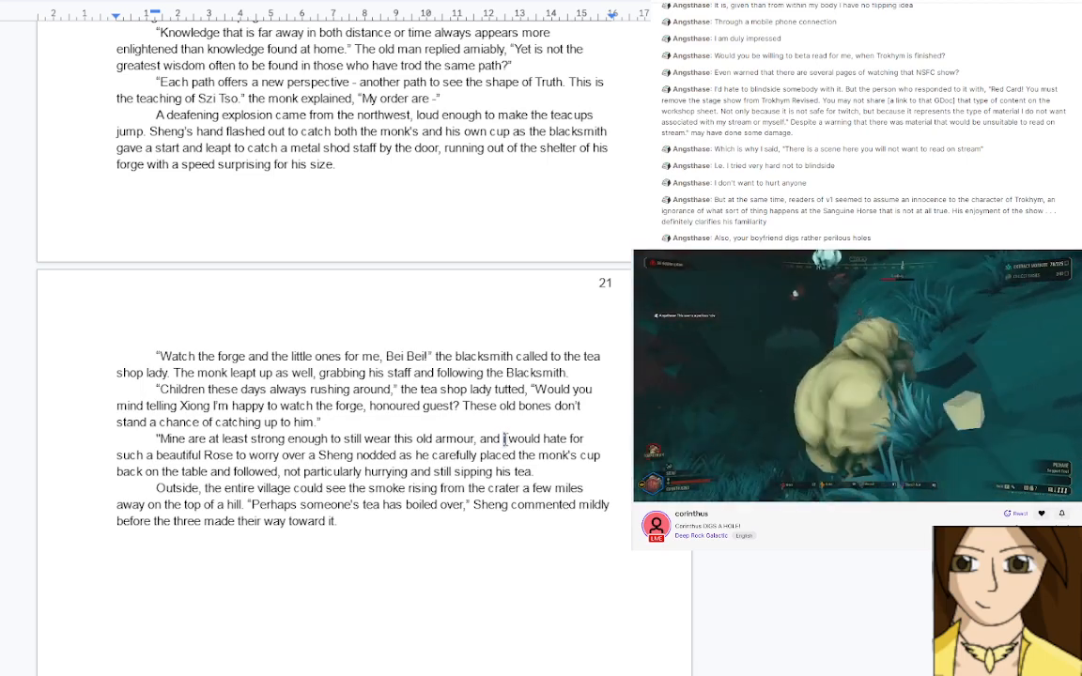
pyautogui.click(206, 456)
pyautogui.moveTo(205, 456); pyautogui.dragTo(210, 458)
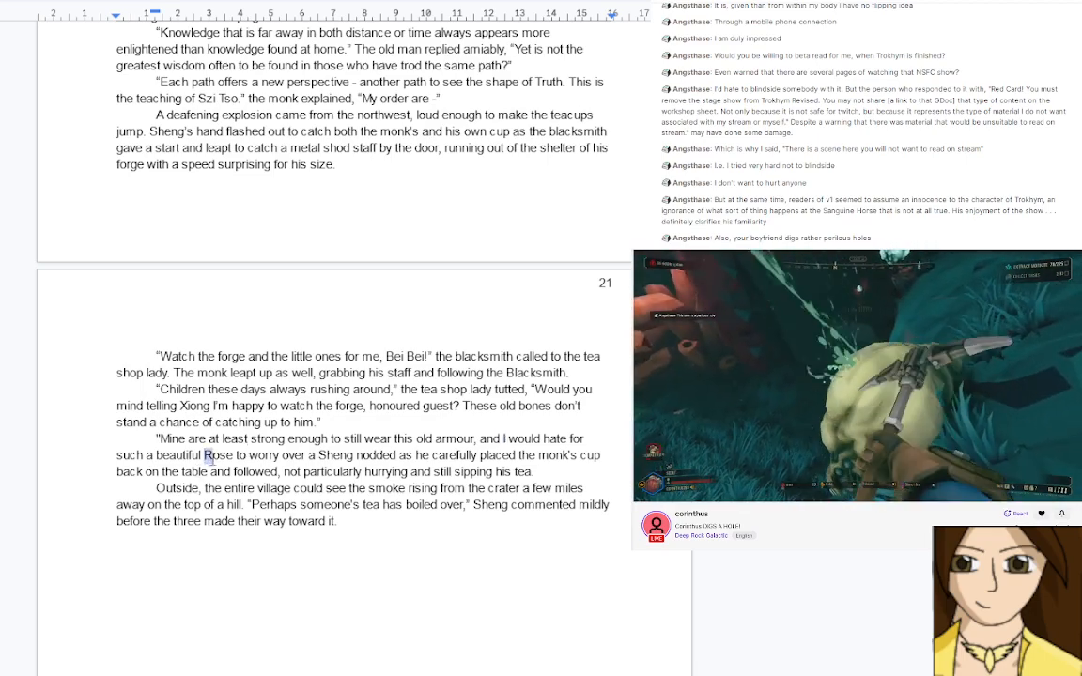
pyautogui.write('r')
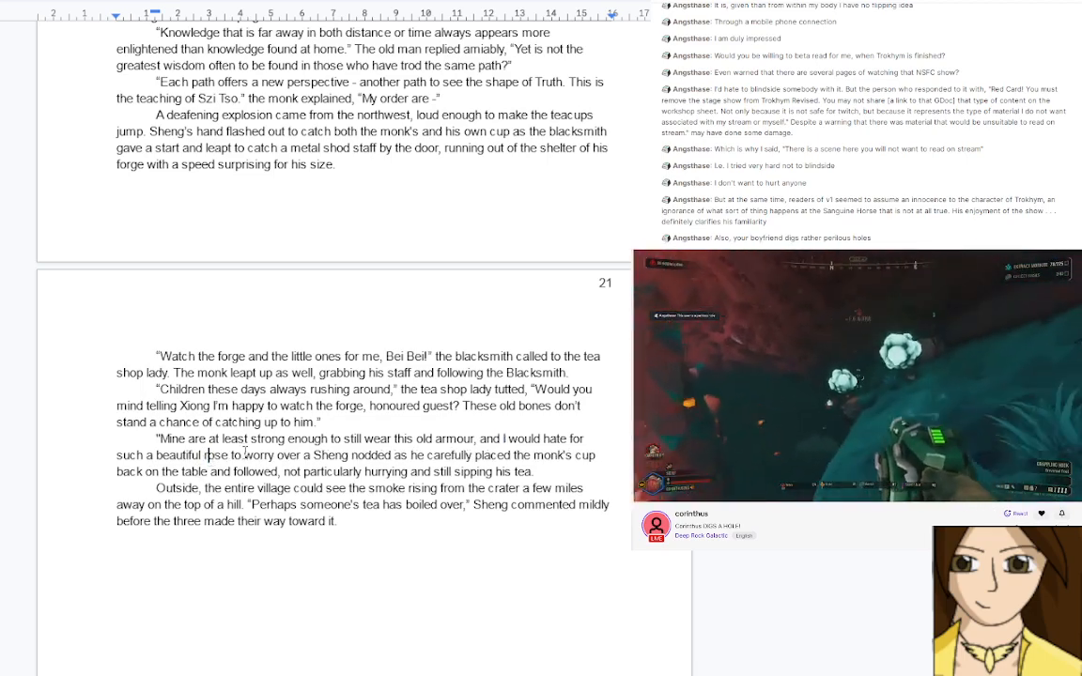
# Delete "over a", end Sheng's line after "worry" with a period and closing quote, and remove "nodded as he" after "Sheng"
pyautogui.click(313, 456)
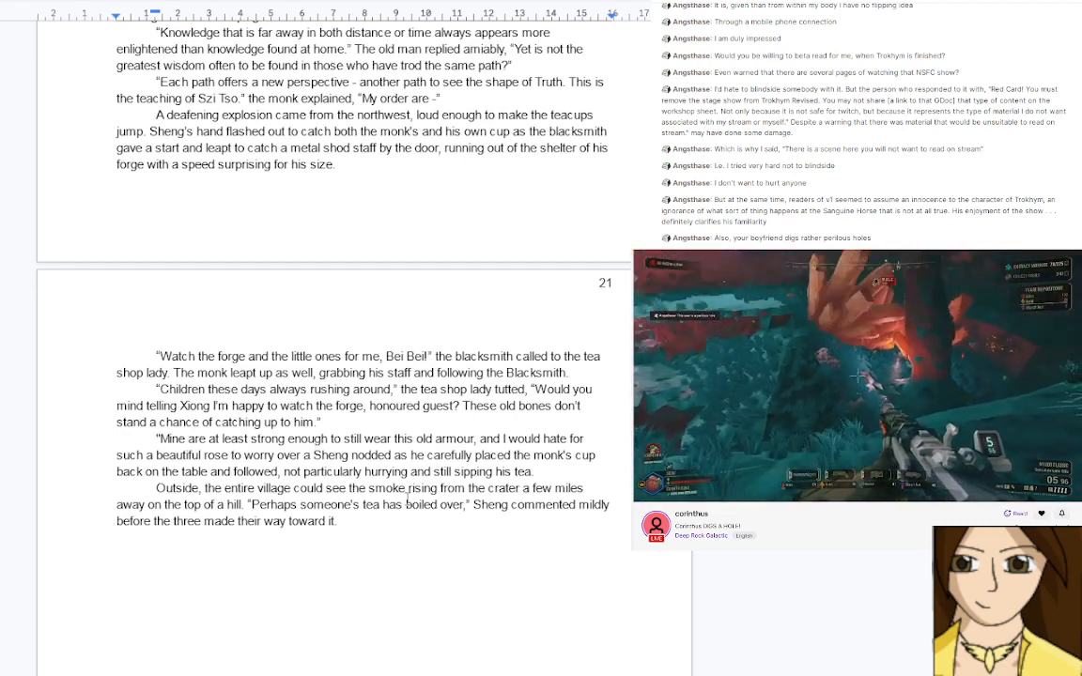
pyautogui.press('BackSpace')
pyautogui.press('BackSpace')
pyautogui.press('BackSpace')
pyautogui.press('BackSpace')
pyautogui.press('BackSpace')
pyautogui.press('BackSpace')
pyautogui.press('BackSpace')
pyautogui.press('BackSpace')
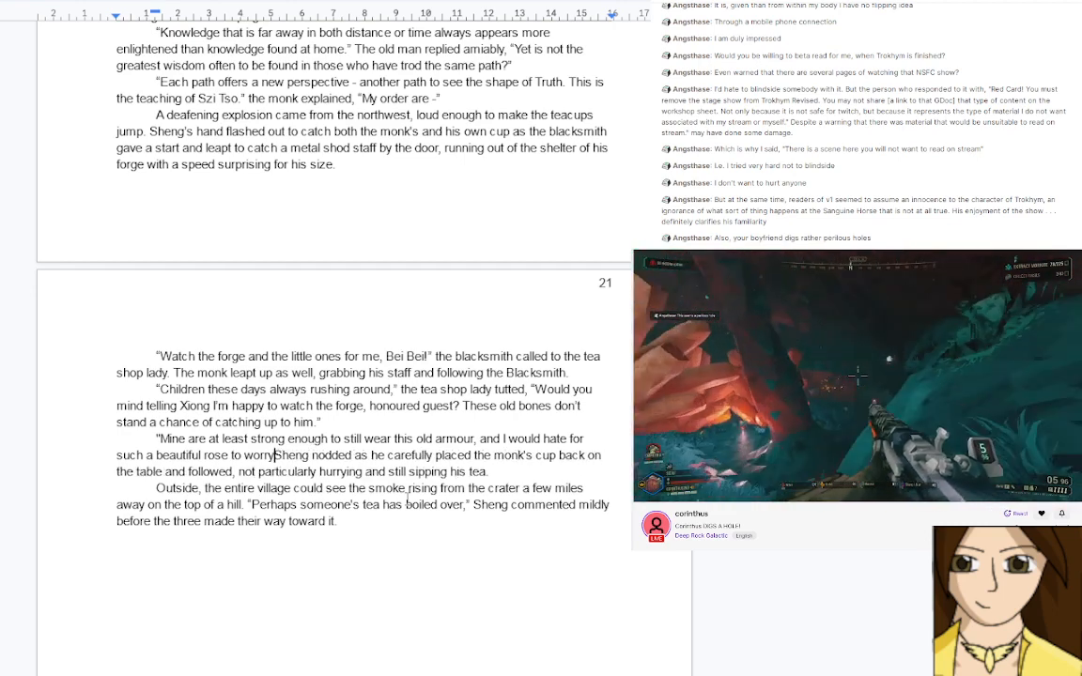
pyautogui.write('."')
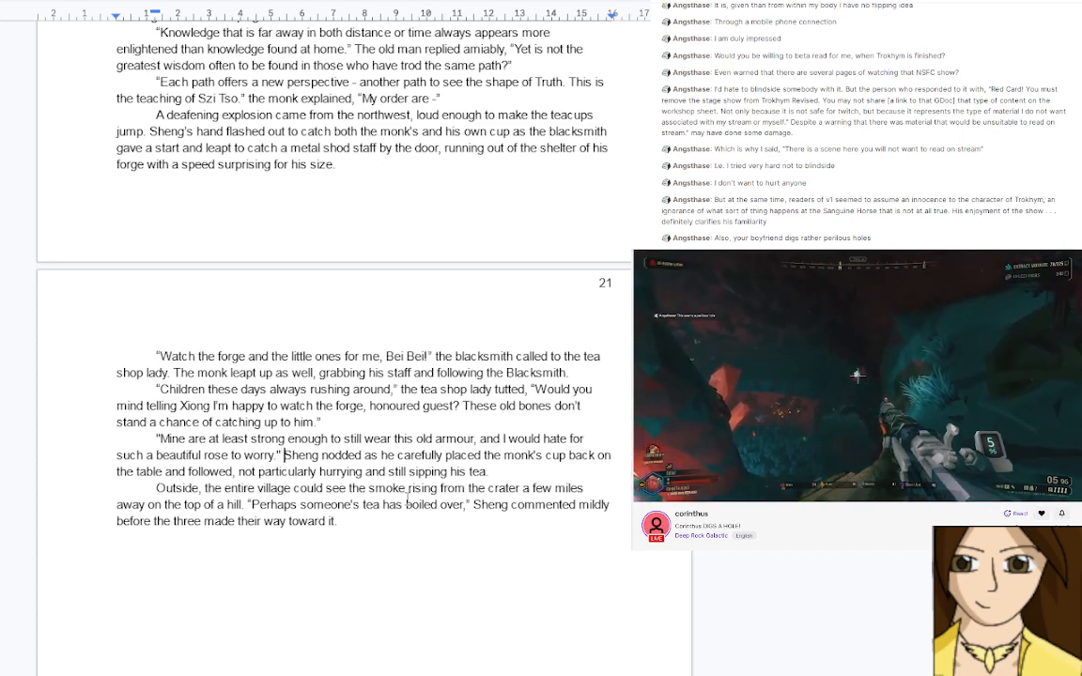
pyautogui.moveTo(322, 455); pyautogui.dragTo(400, 456)
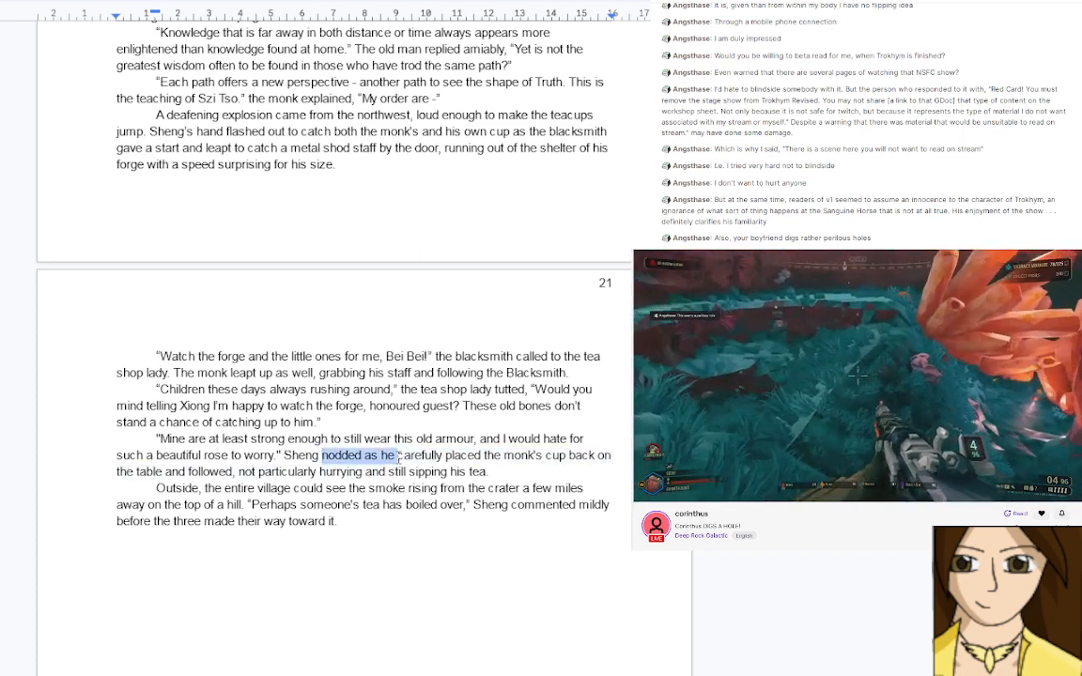
pyautogui.press('BackSpace')
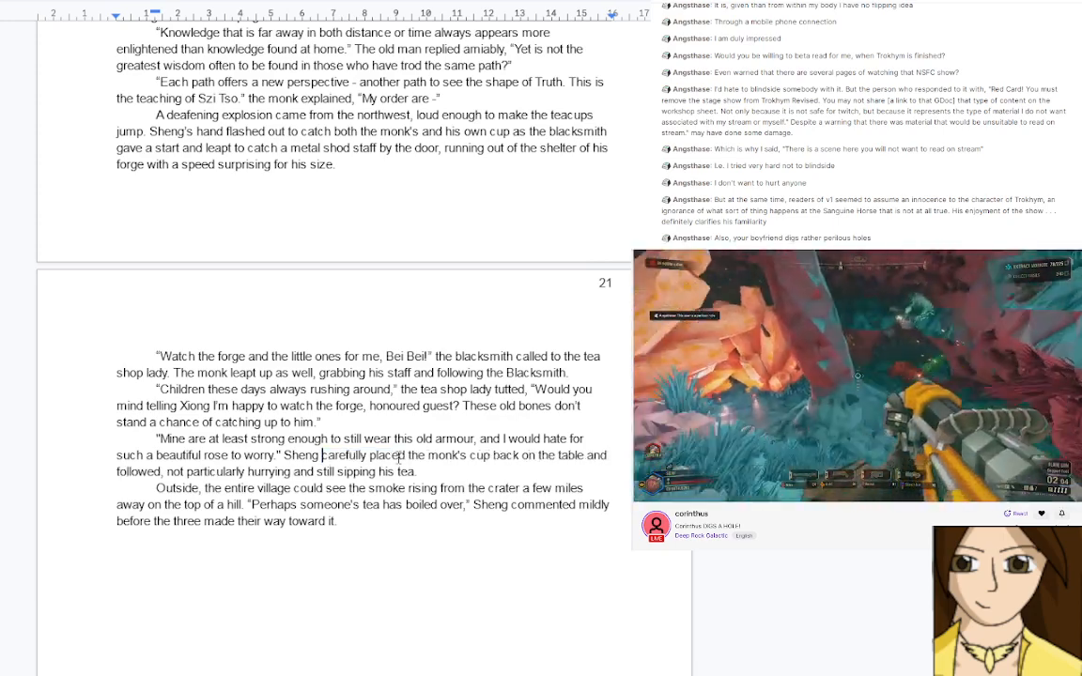
# Extend Sheng's speech after "worry." with "might i take the tea with me? Such a fine beverage is too good to"
pyautogui.click(277, 454)
pyautogui.write('might i')
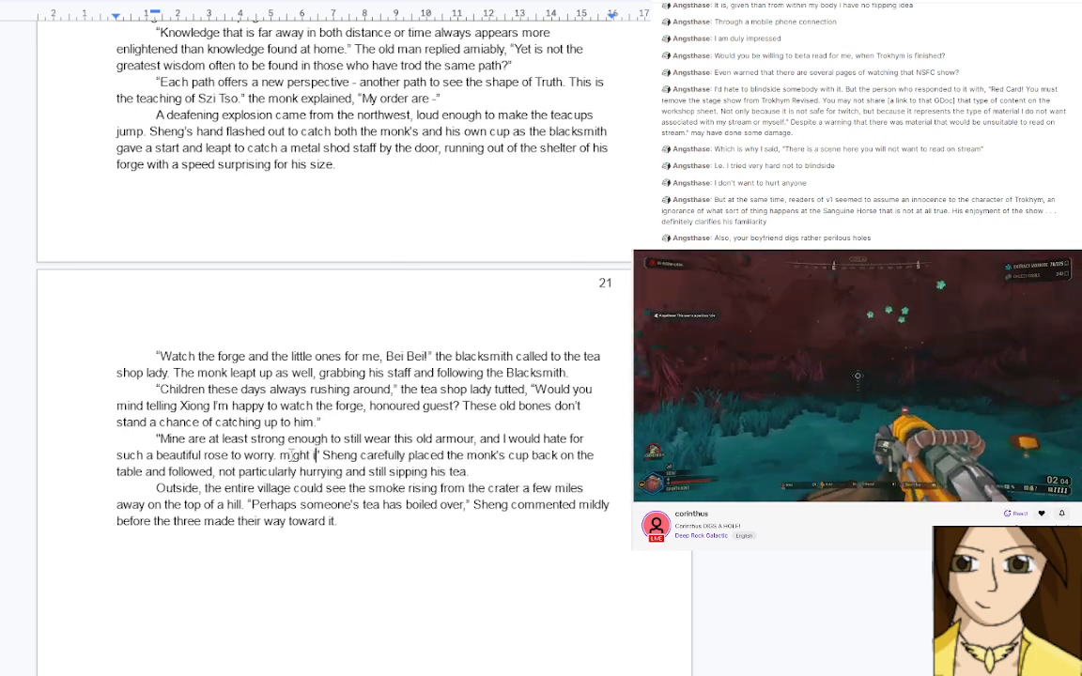
pyautogui.write(' take the tea ')
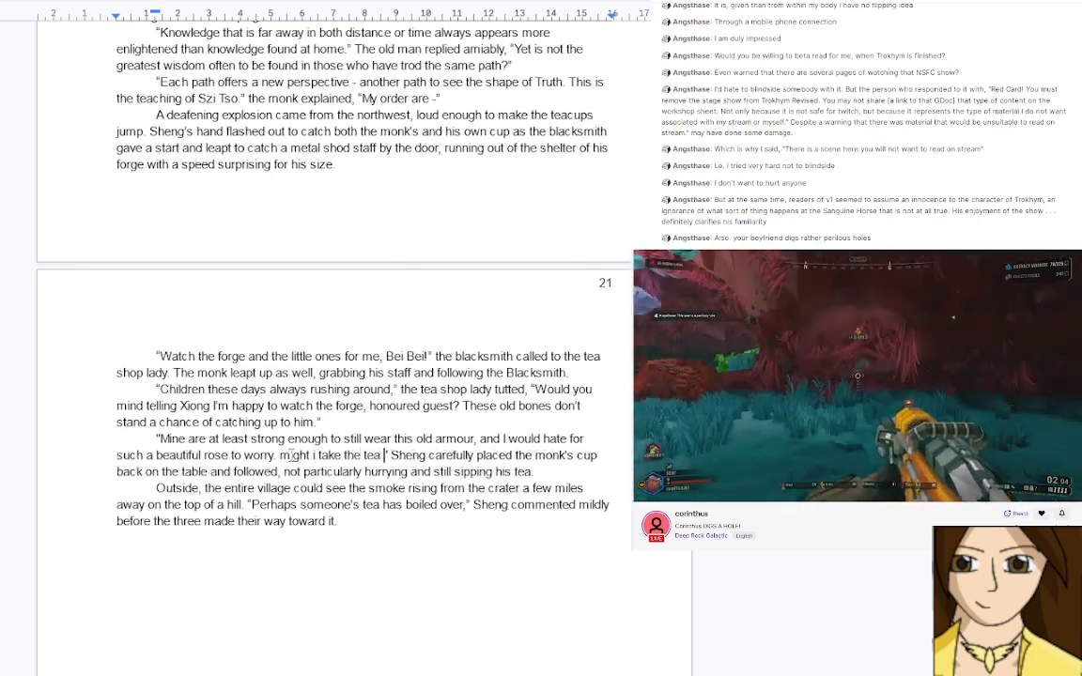
pyautogui.write('with me ')
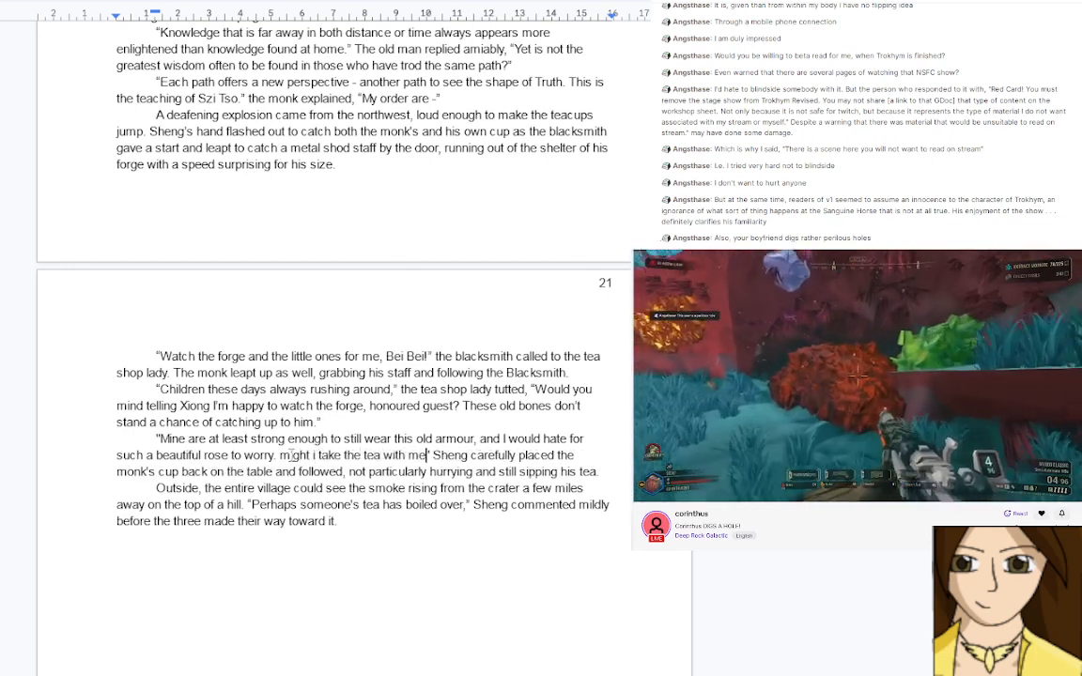
pyautogui.write('? Such a ')
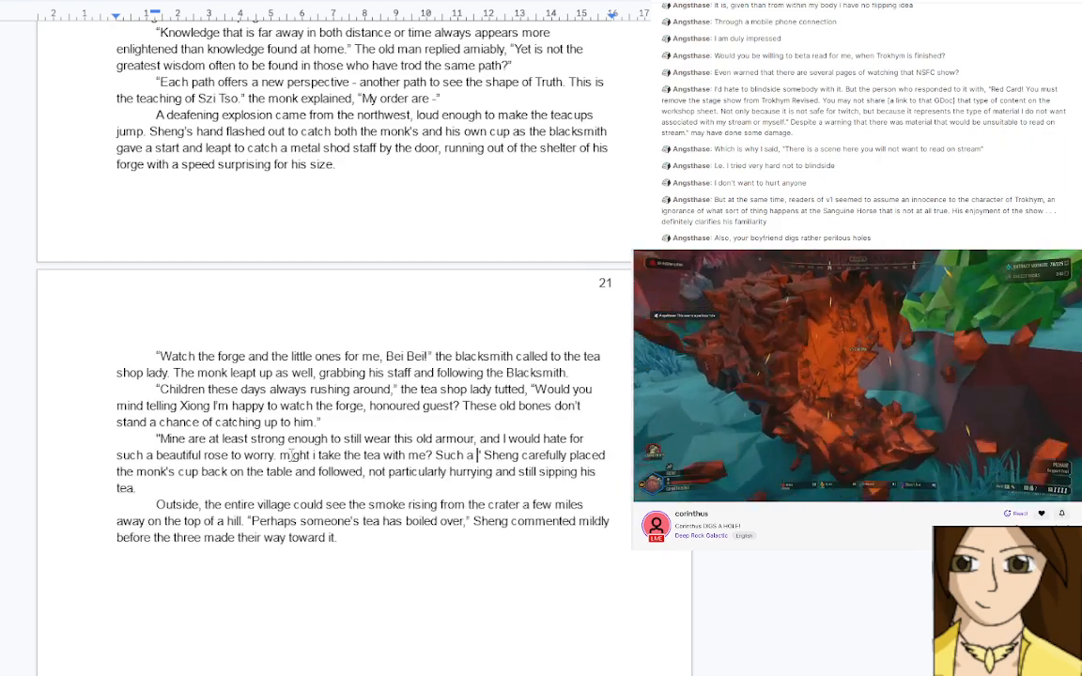
pyautogui.write('fine beve')
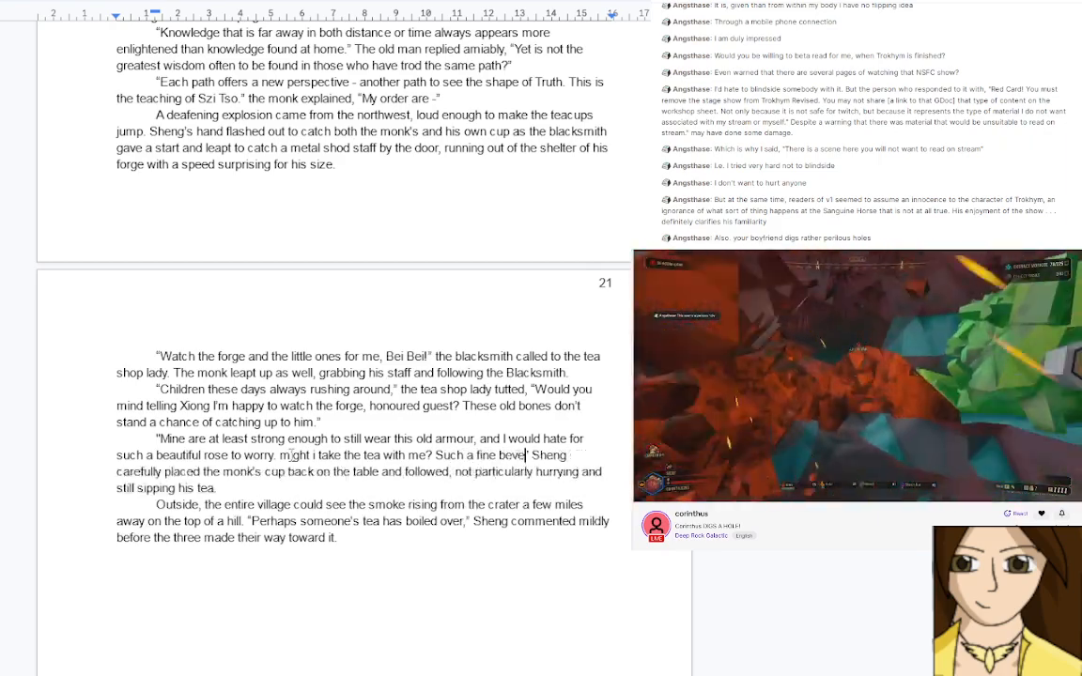
pyautogui.write('rage is too ')
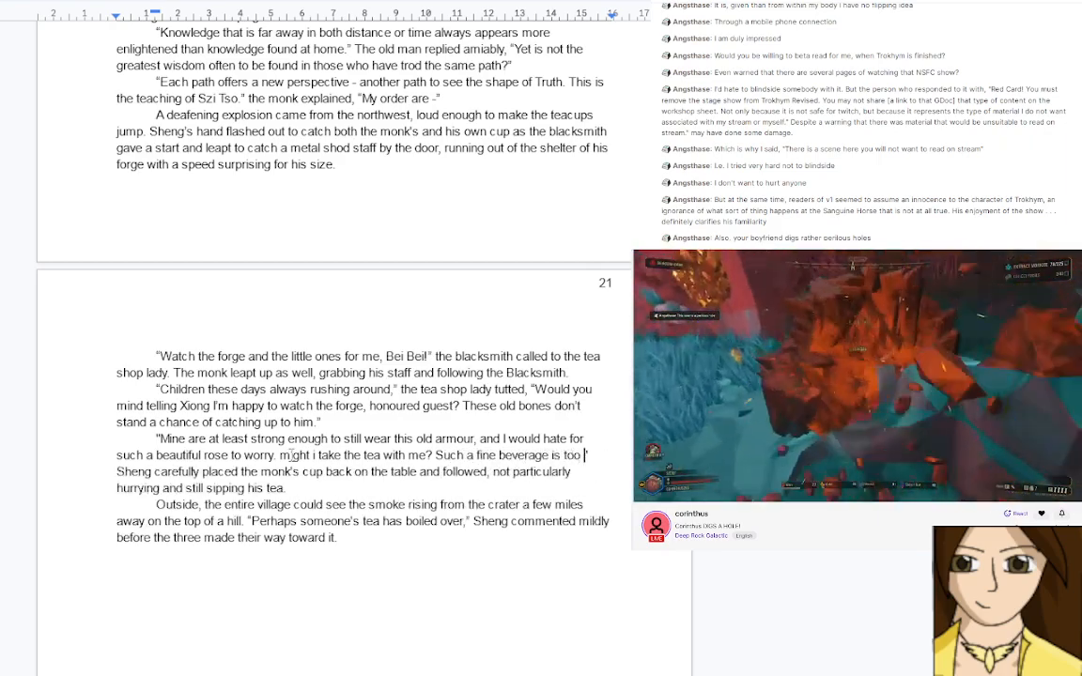
pyautogui.write('good to wast ')
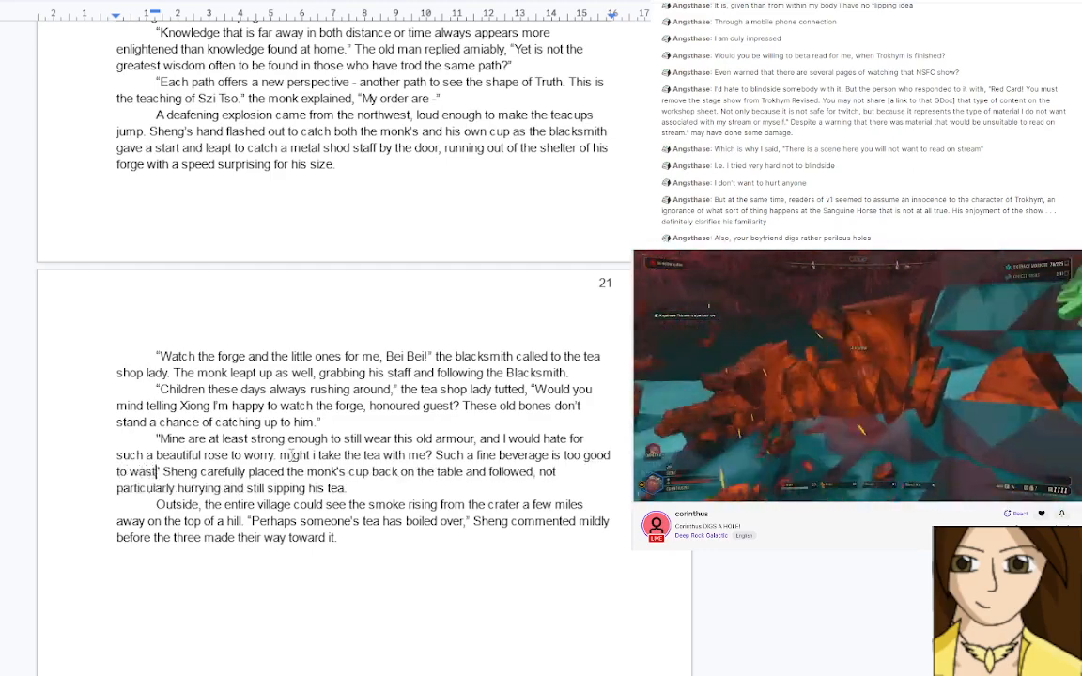
# Finish Sheng's sentence about the beverage with "waste, anI promise to bring the cup back intact." inside the closing quote
pyautogui.write('e, anl pro')
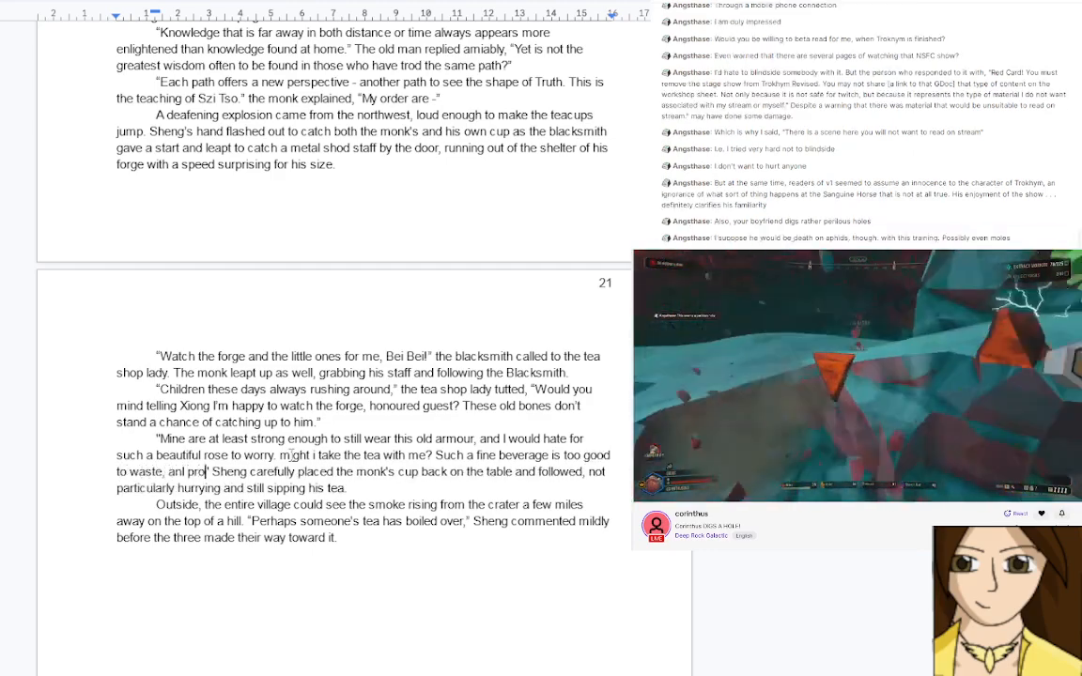
pyautogui.write('mise to bring')
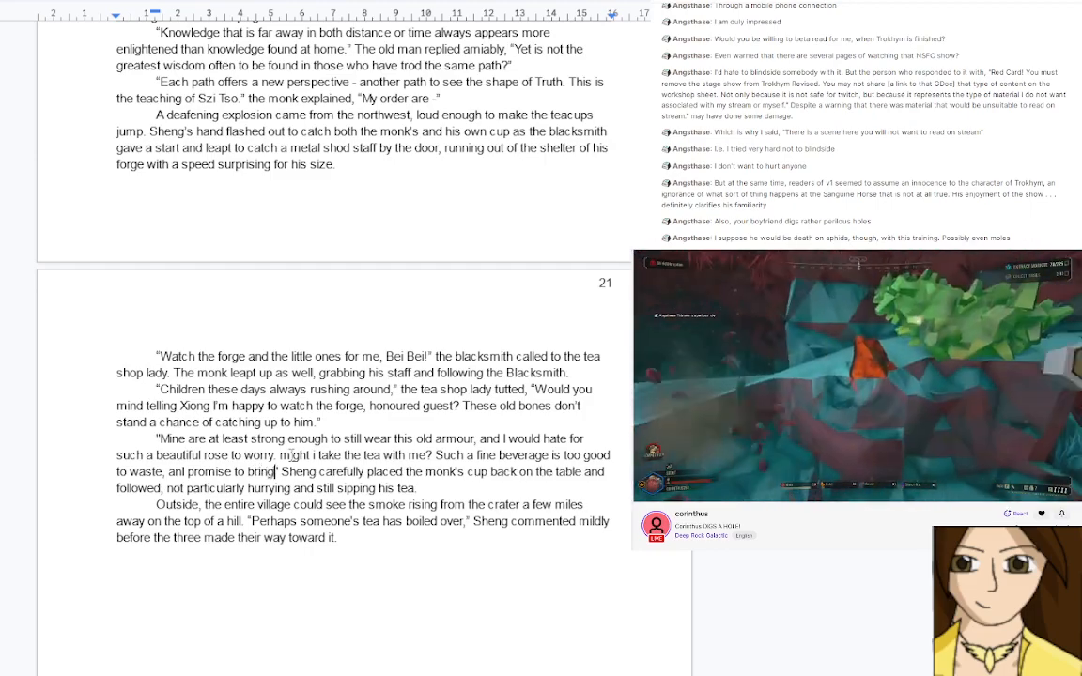
pyautogui.write(' the cup')
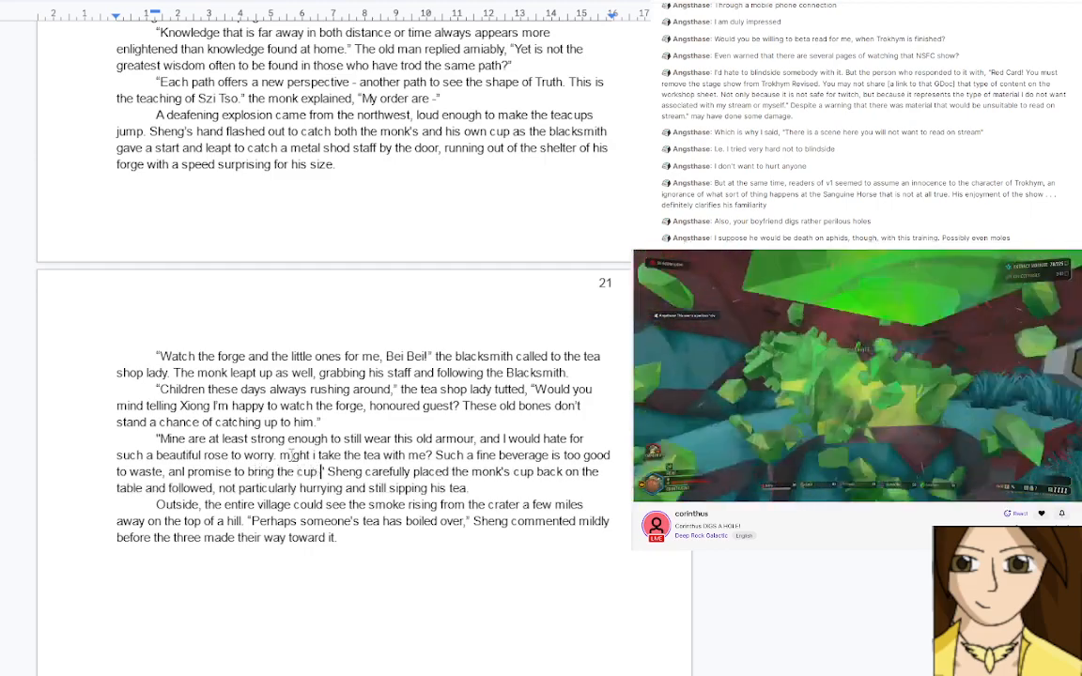
pyautogui.write(' back')
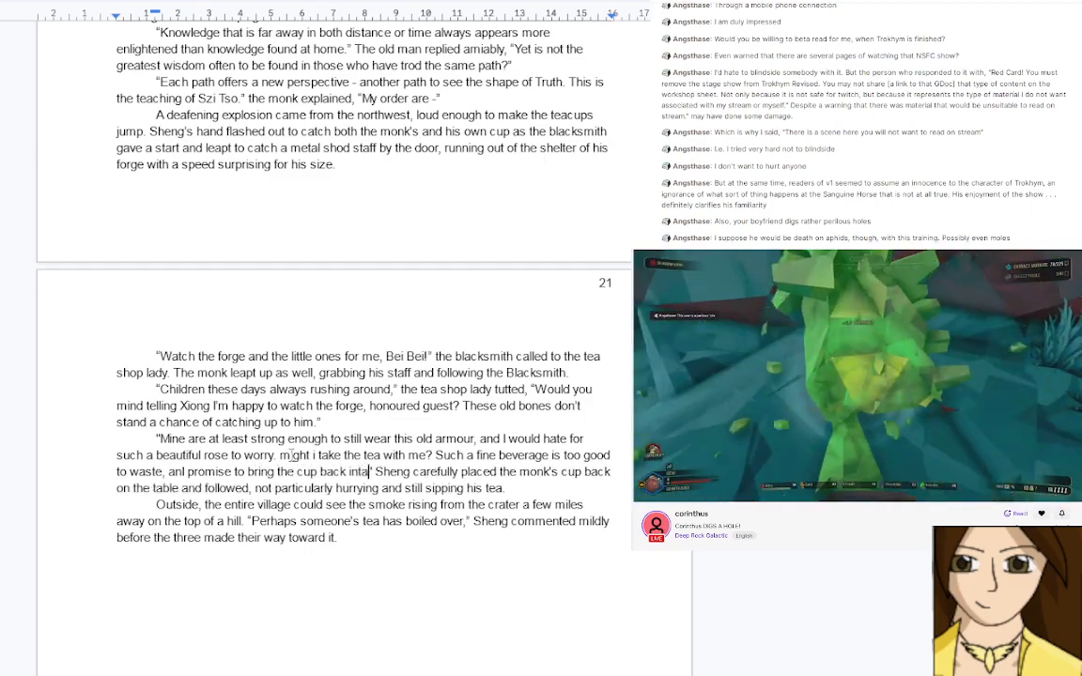
pyautogui.write(' intact.')
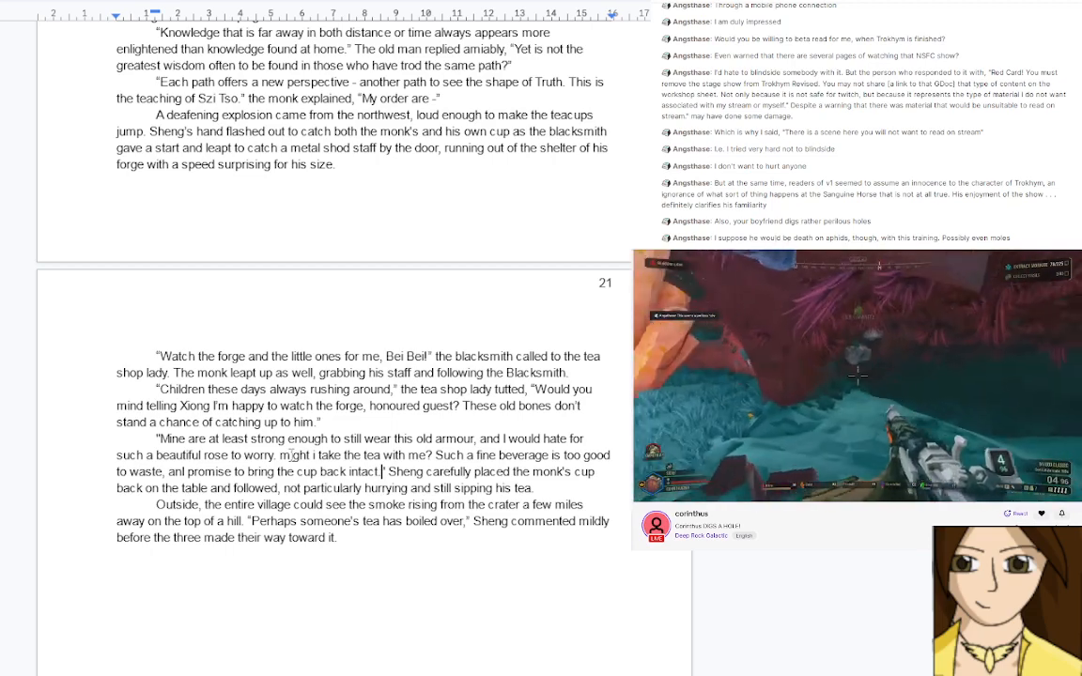
pyautogui.click(391, 472)
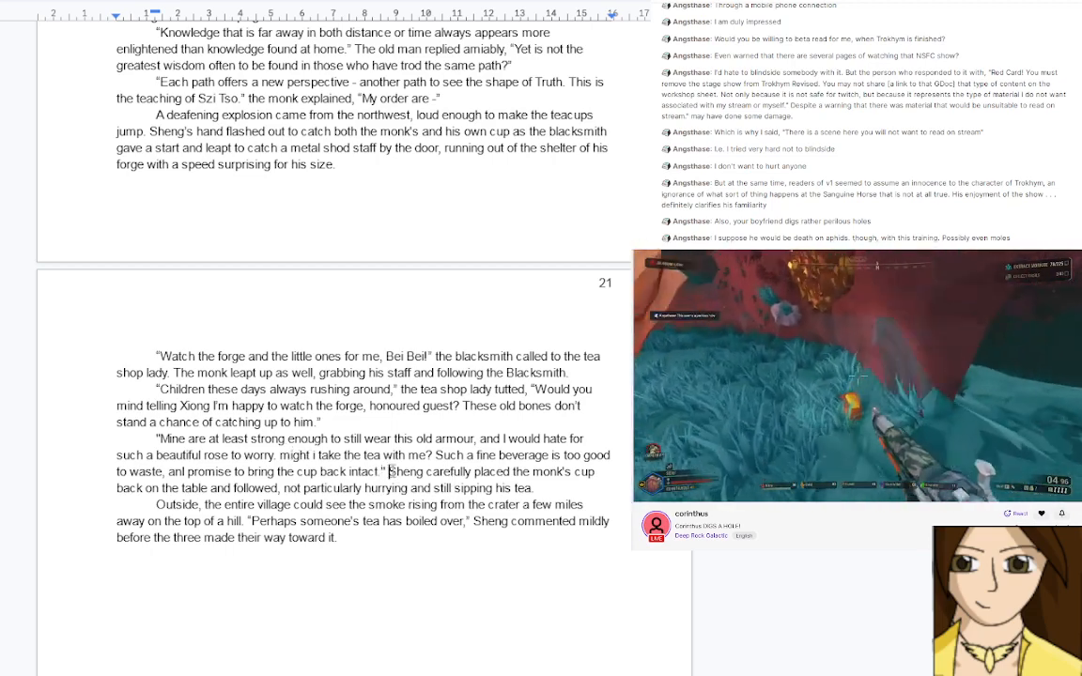
# Put a period after "back on the table" and capitalize "I" in "might I take the tea with me?"
pyautogui.click(207, 487)
pyautogui.write(',')
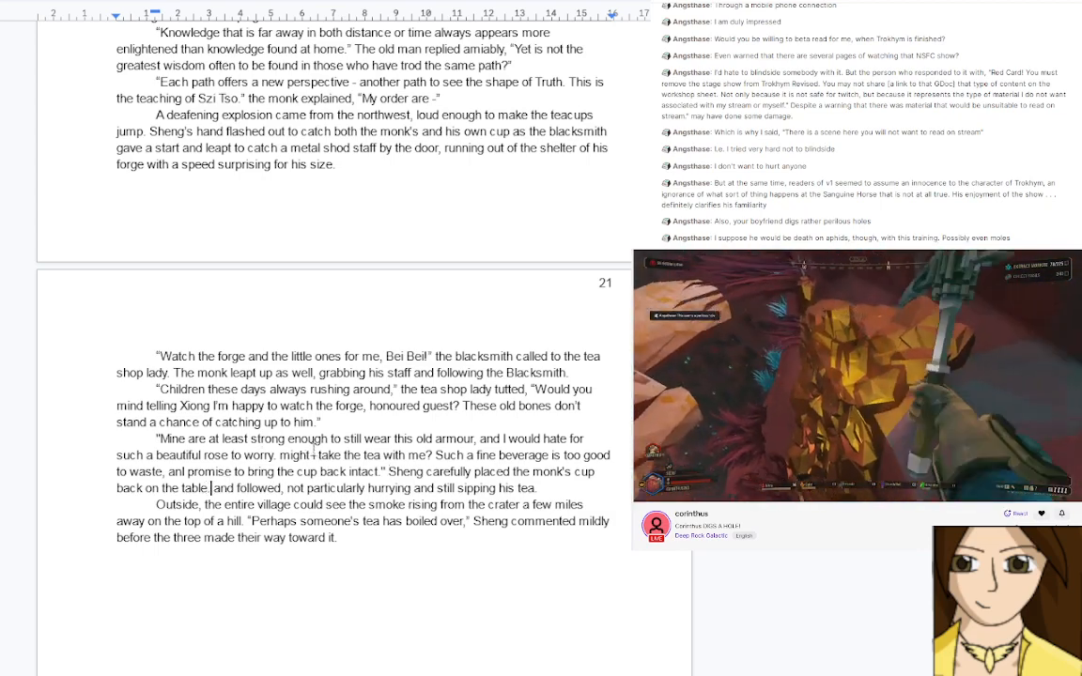
pyautogui.click(315, 455)
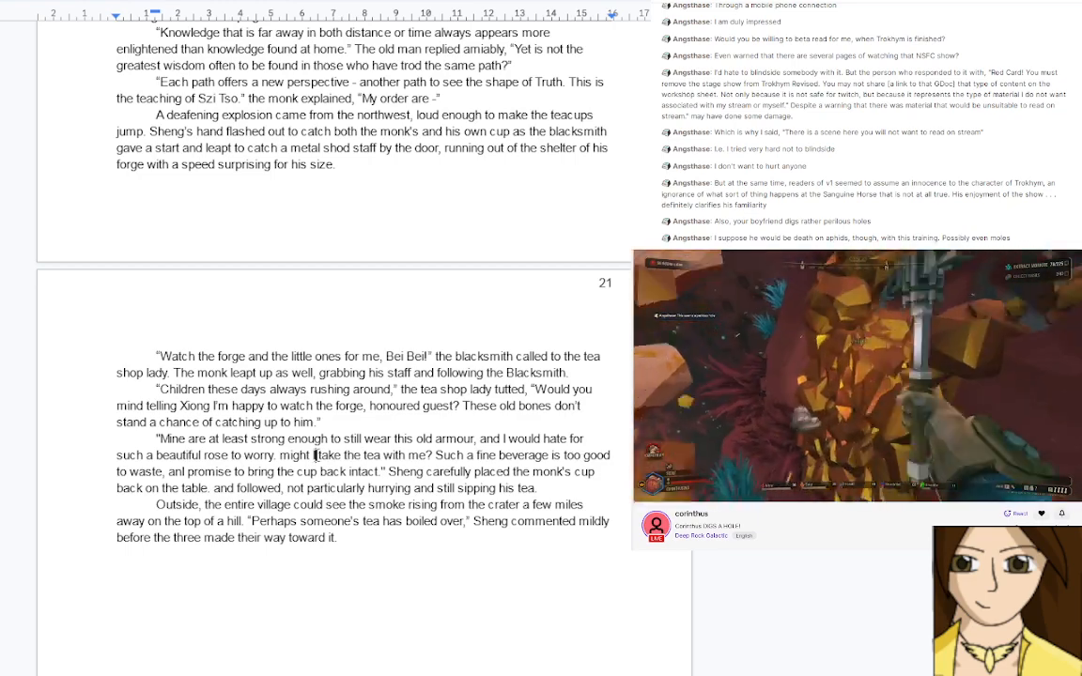
pyautogui.write('I')
# Start a new paragraph after "back on the table." with 'The tea shop lady flapped a hand, "Honoured Guest, you flatter me.'
pyautogui.click(214, 488)
pyautogui.press('Return')
pyautogui.write('The ')
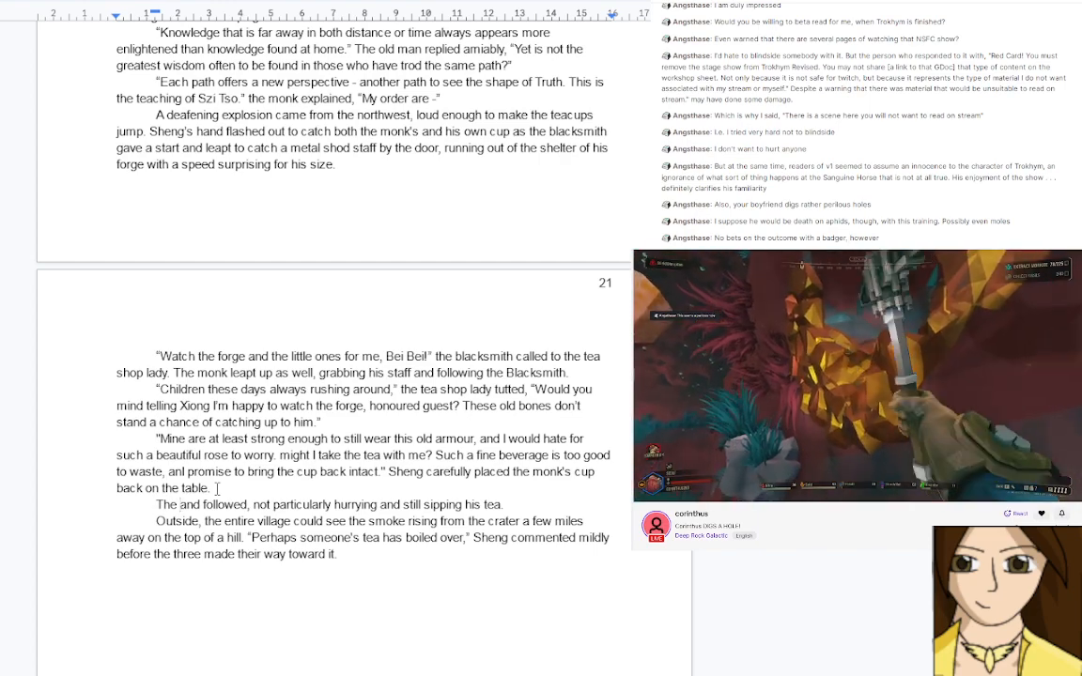
pyautogui.write('tea')
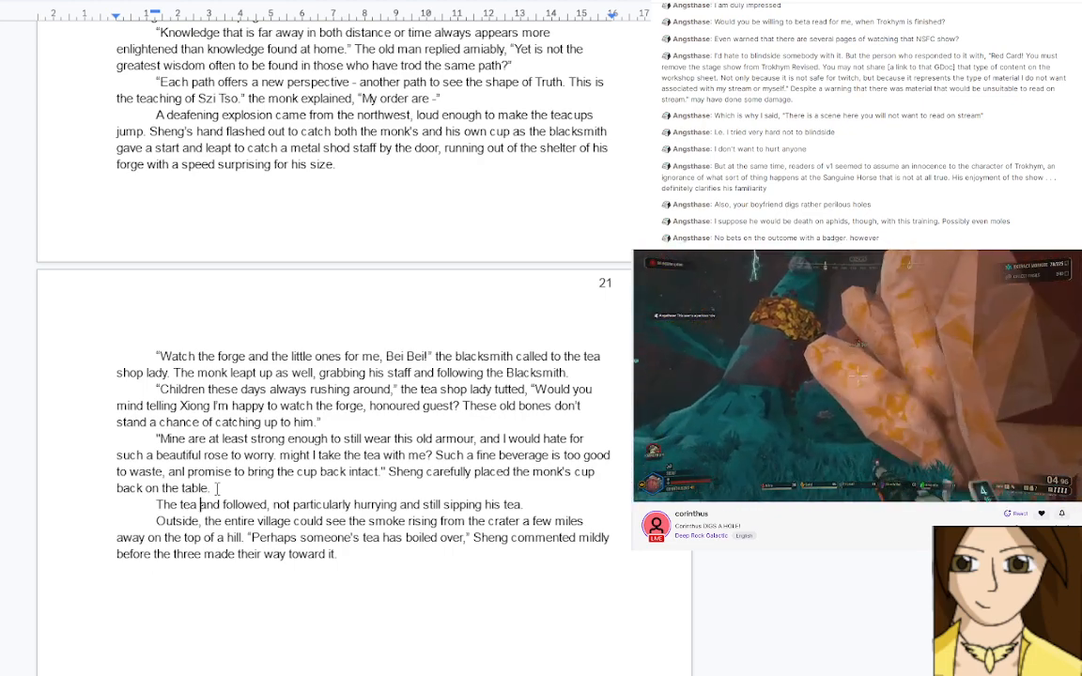
pyautogui.write('shop ')
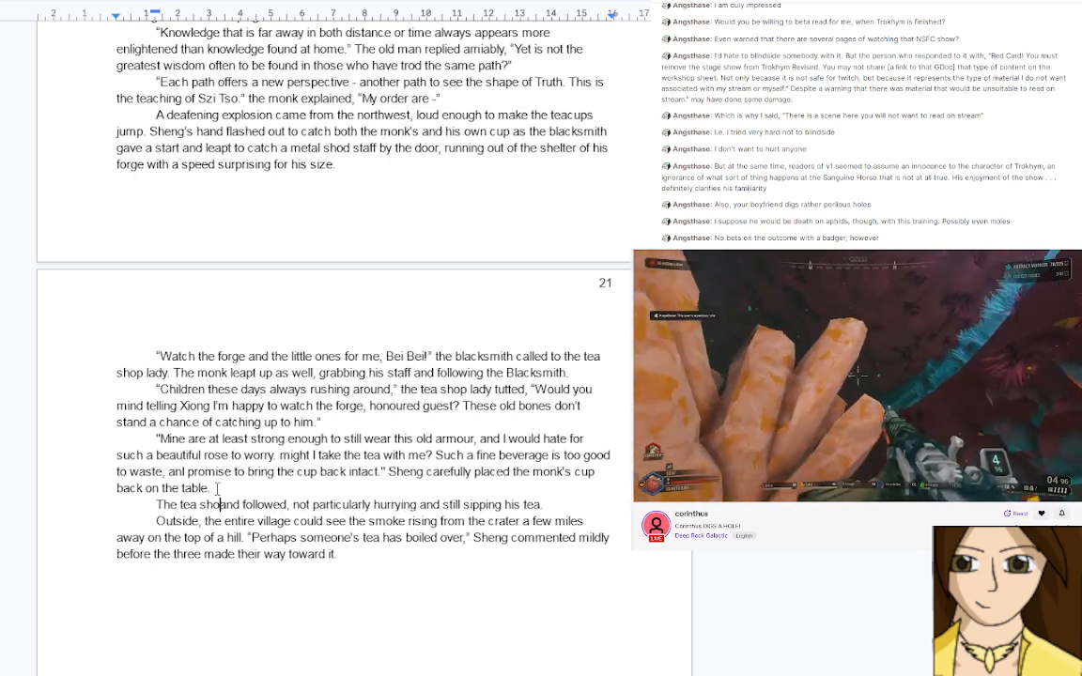
pyautogui.write('lady flapp')
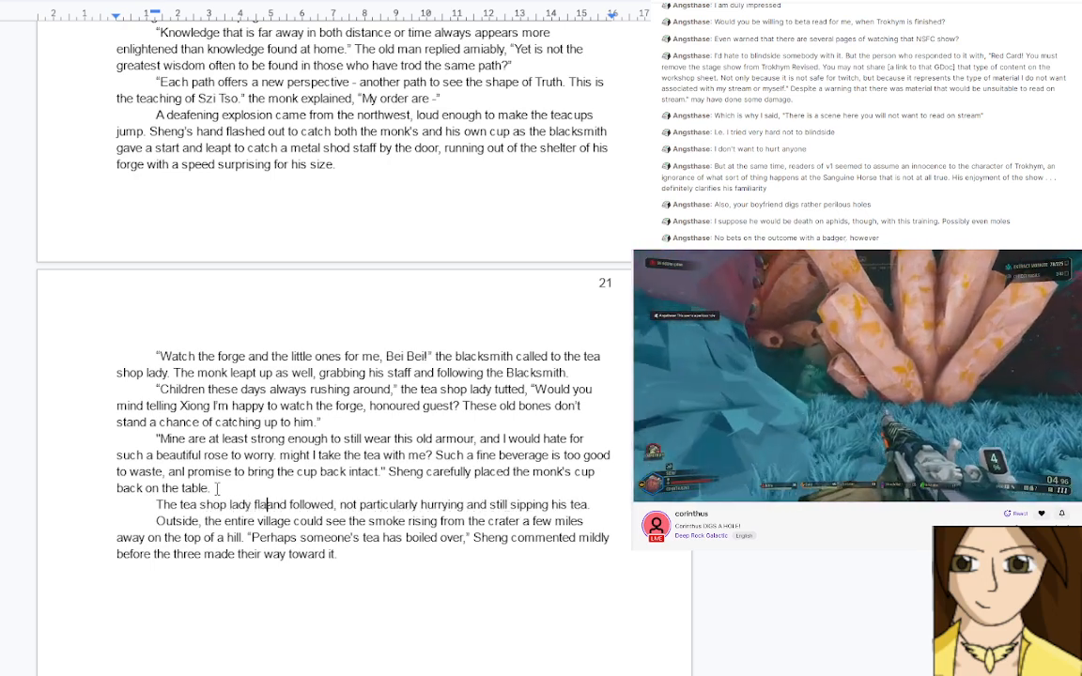
pyautogui.write('ed a hand, "H')
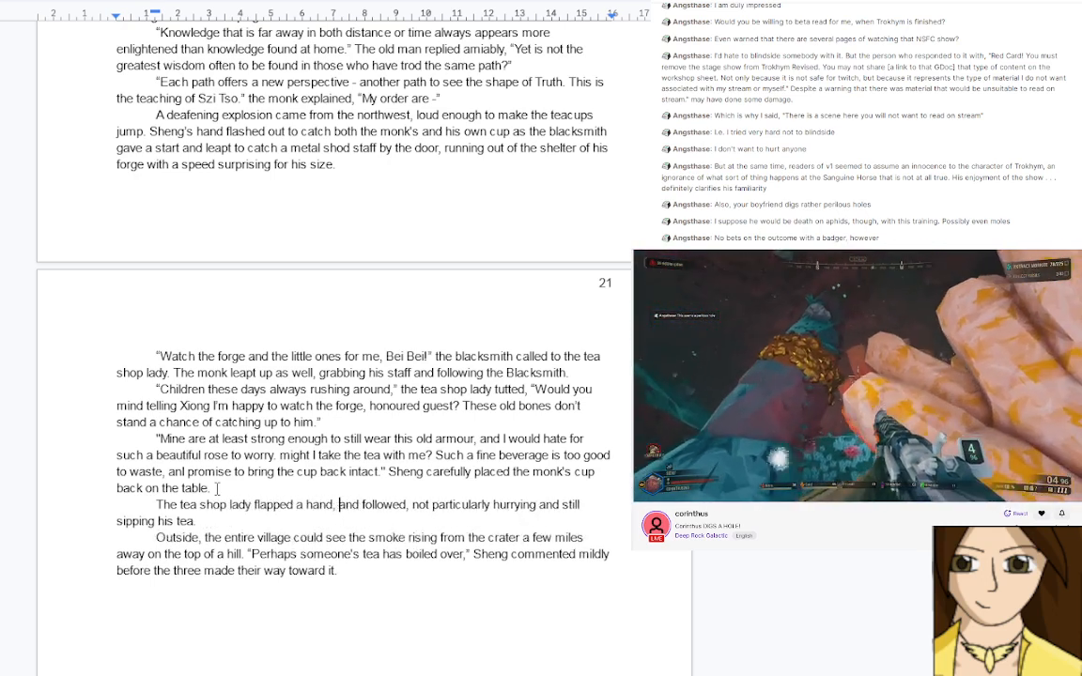
pyautogui.write('onoured Gues')
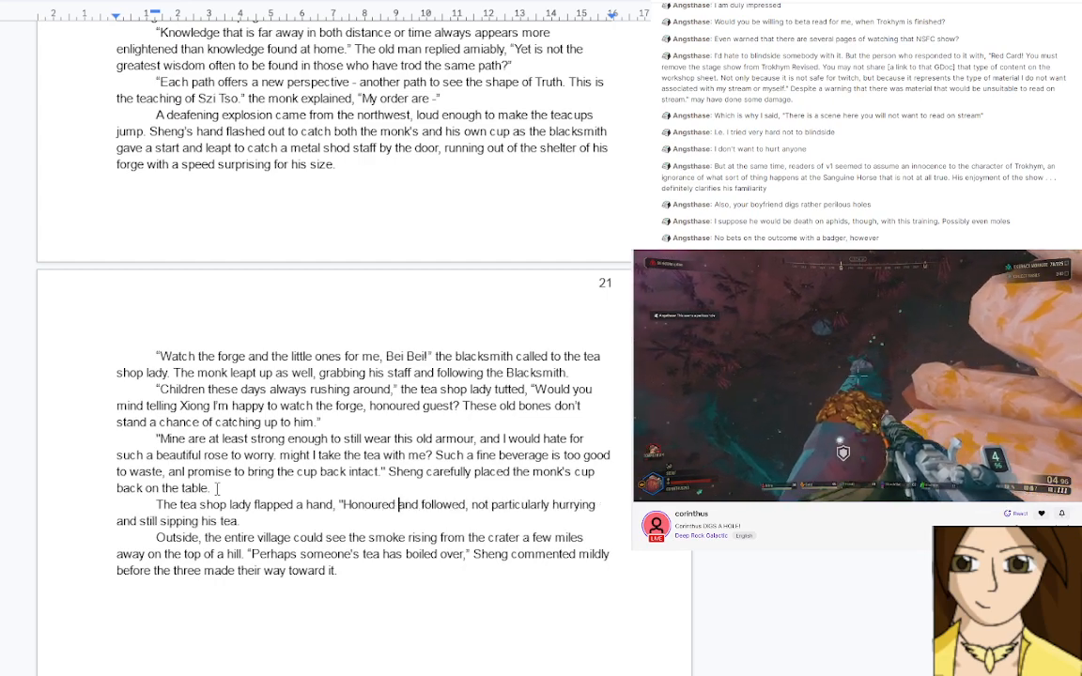
pyautogui.write('t, you flat')
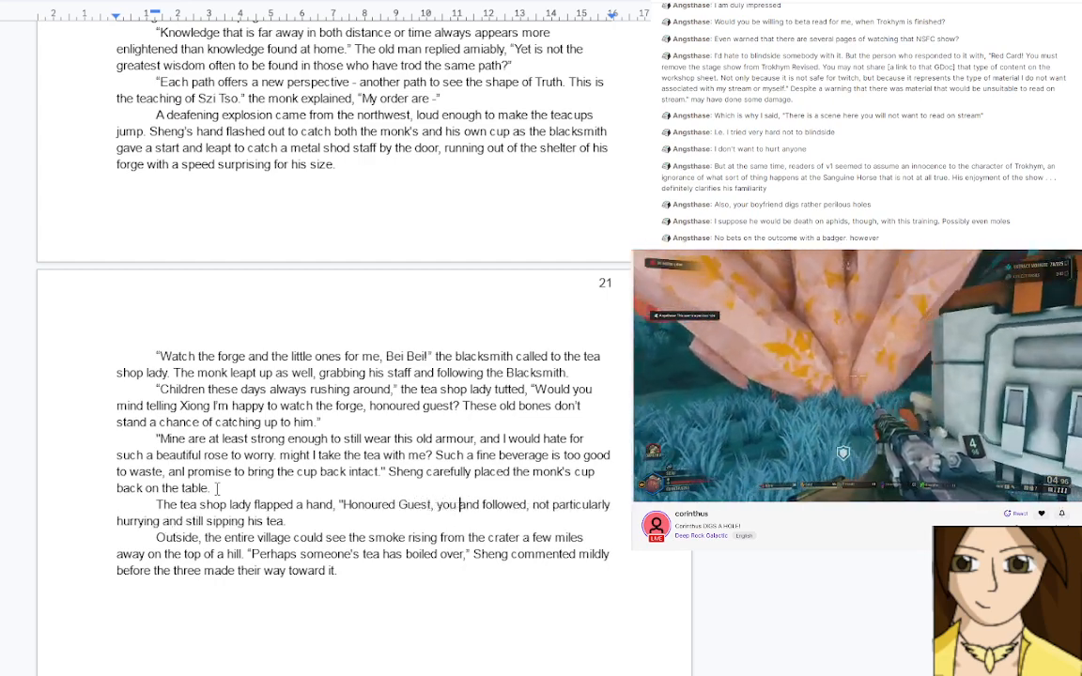
pyautogui.write('ter me. ')
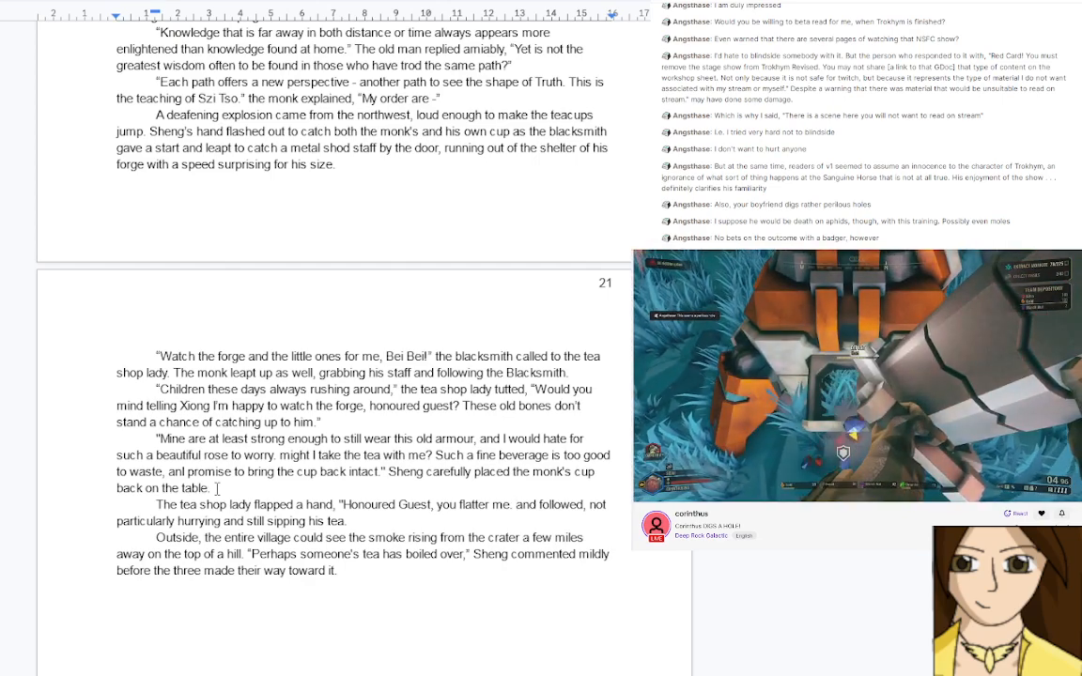
pyautogui.write('Of cou')
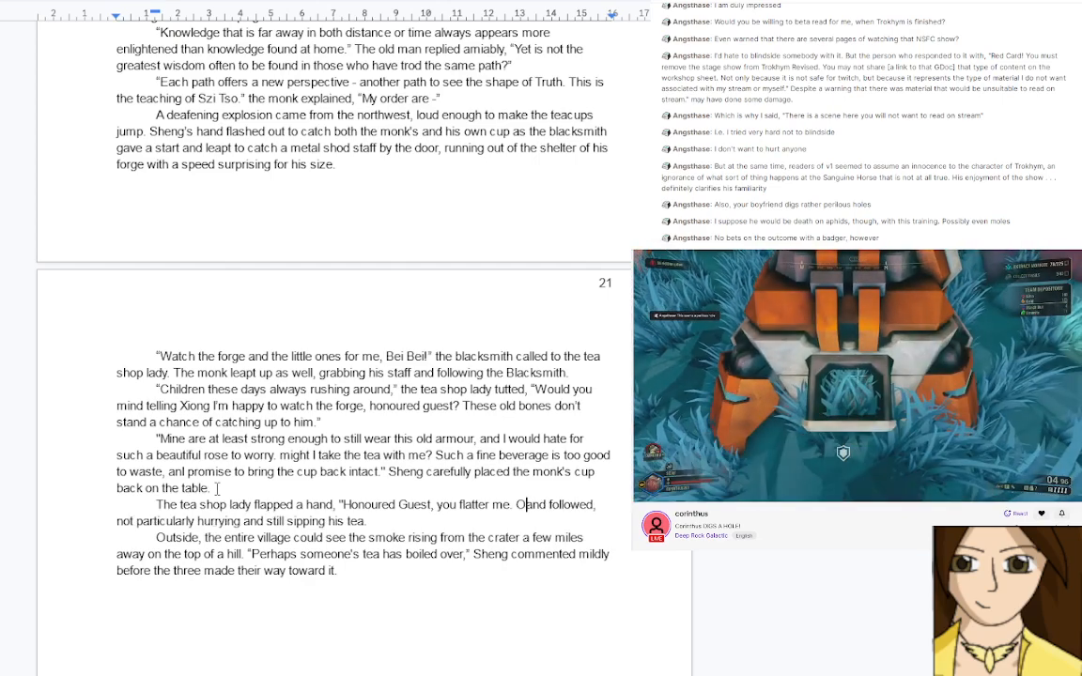
pyautogui.write('rse, th')
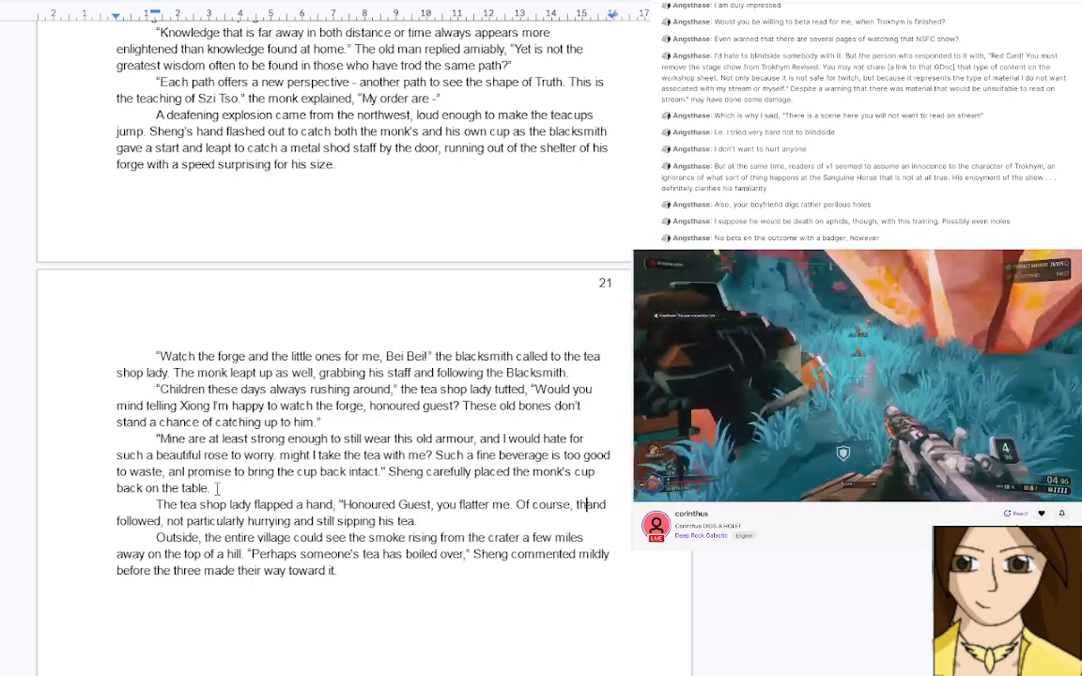
pyautogui.write('ough')
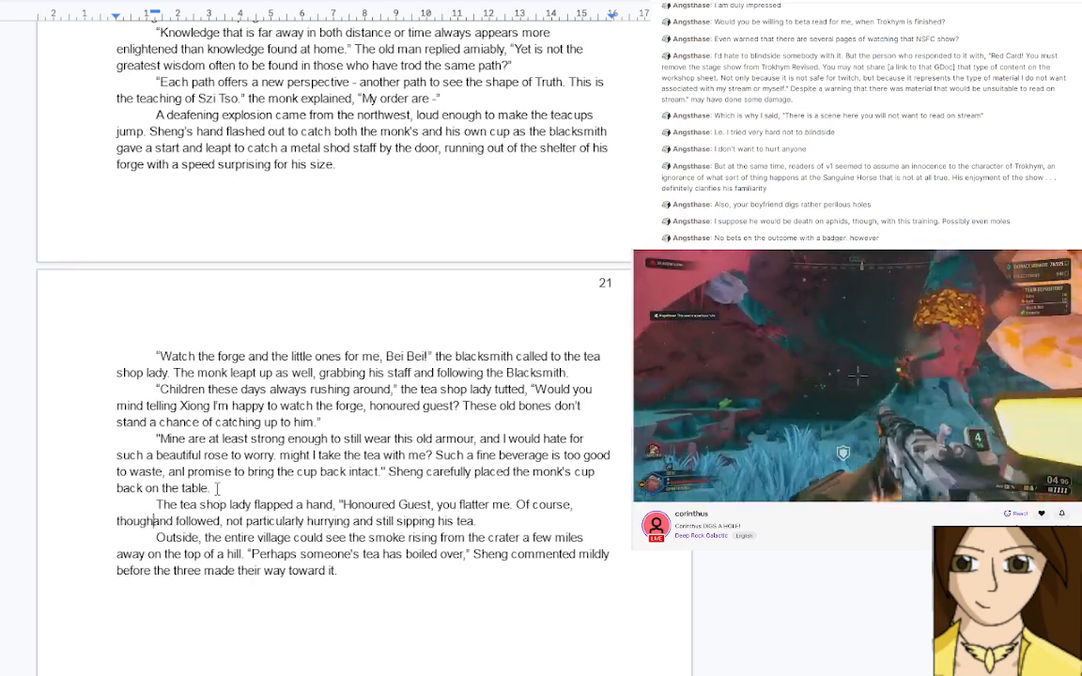
pyautogui.press('BackSpace')
pyautogui.press('BackSpace')
pyautogui.press('BackSpace')
pyautogui.press('BackSpace')
pyautogui.press('BackSpace')
pyautogui.press('BackSpace')
pyautogui.press('BackSpace')
pyautogui.press('BackSpace')
pyautogui.press('BackSpace')
pyautogui.press('BackSpace')
pyautogui.press('BackSpace')
pyautogui.press('BackSpace')
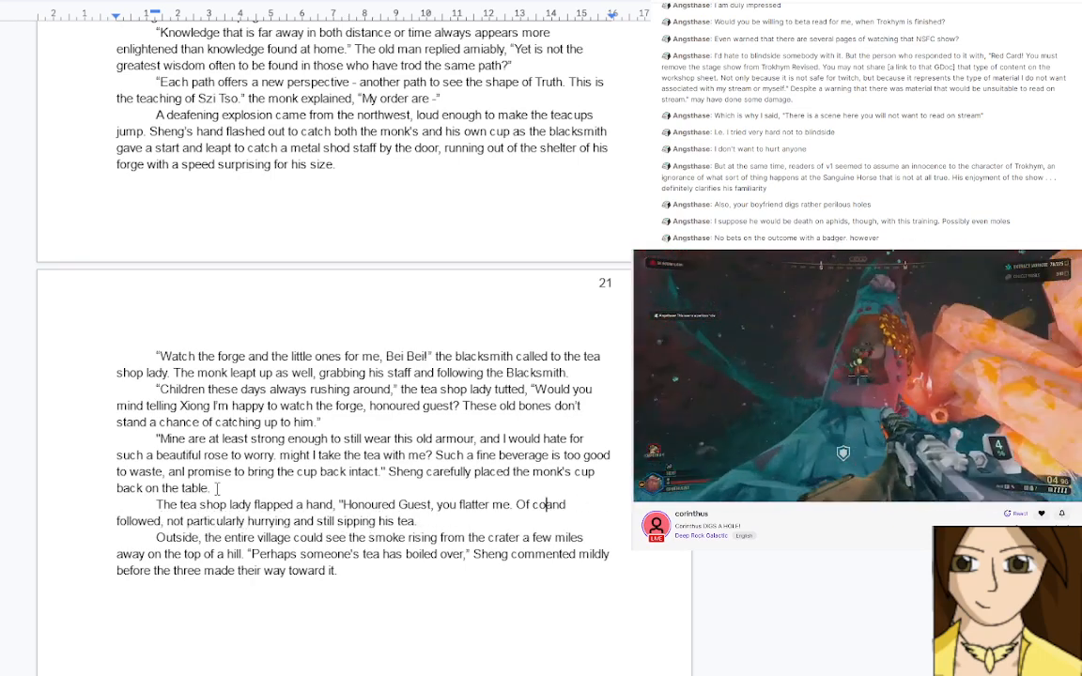
pyautogui.press('BackSpace')
pyautogui.press('BackSpace')
pyautogui.press('BackSpace')
pyautogui.press('BackSpace')
pyautogui.press('BackSpace')
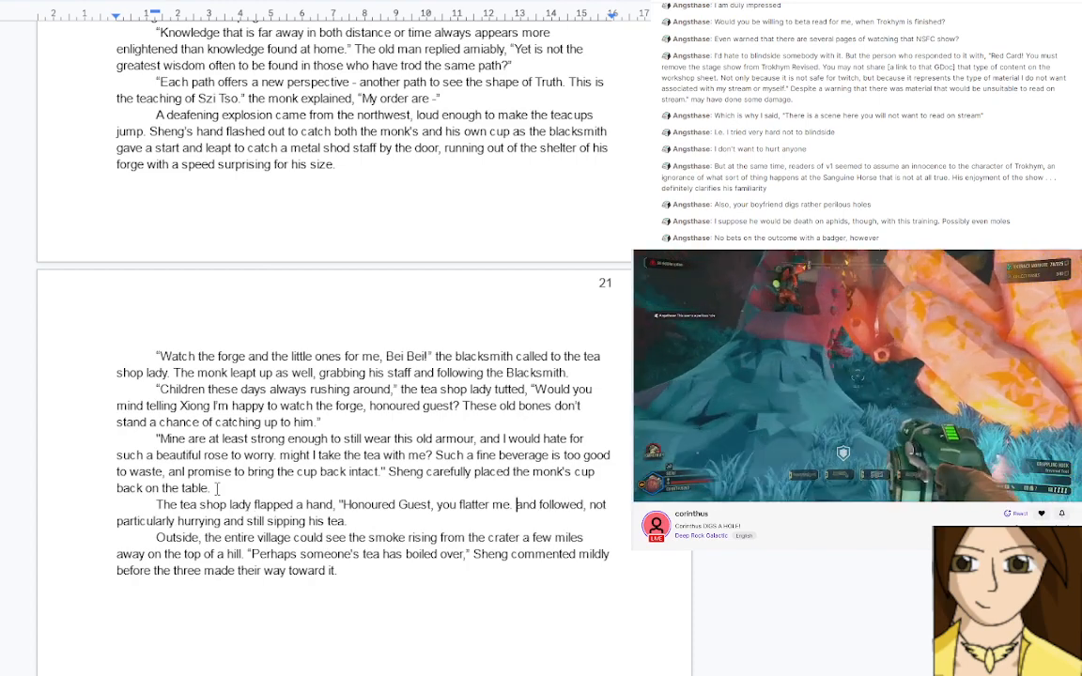
pyautogui.press('BackSpace')
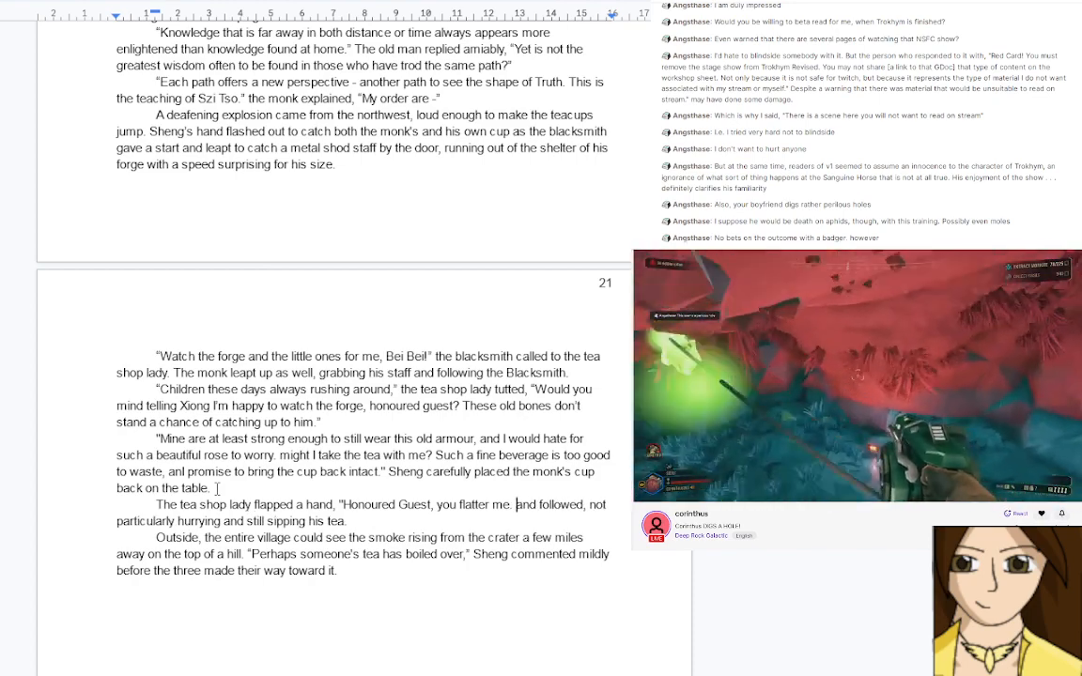
# Finish the tea shop lady's line with "Go on, who am i to deprive such a discerning guest of his tea?" and a closing quote
pyautogui.write('Go on, ')
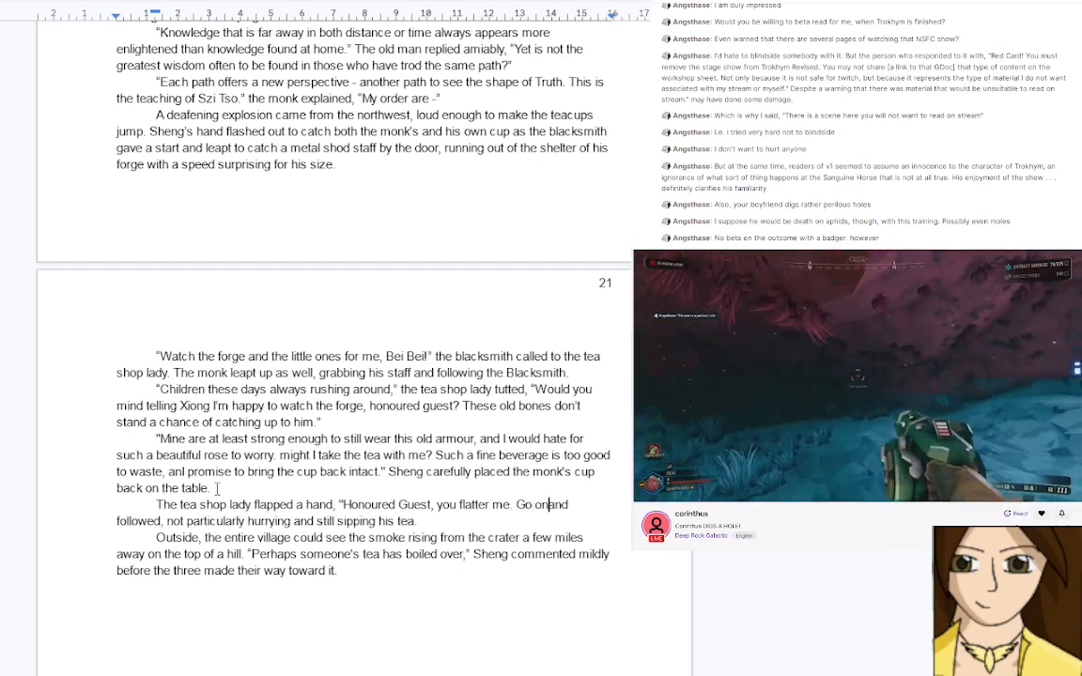
pyautogui.write('who am i ')
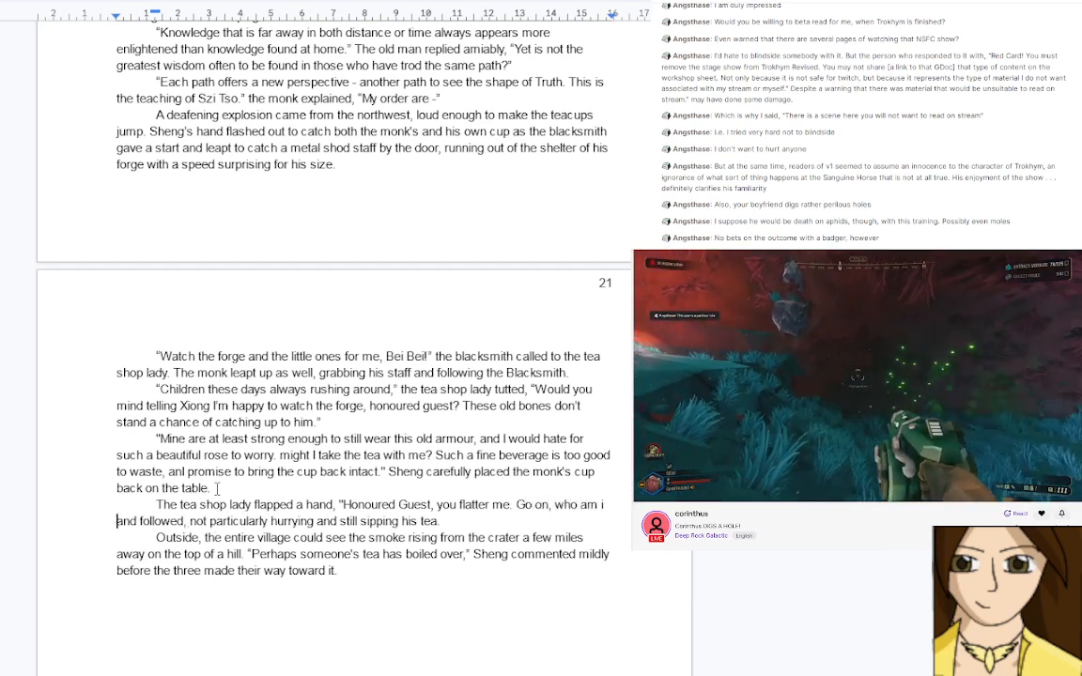
pyautogui.write('to deprive ')
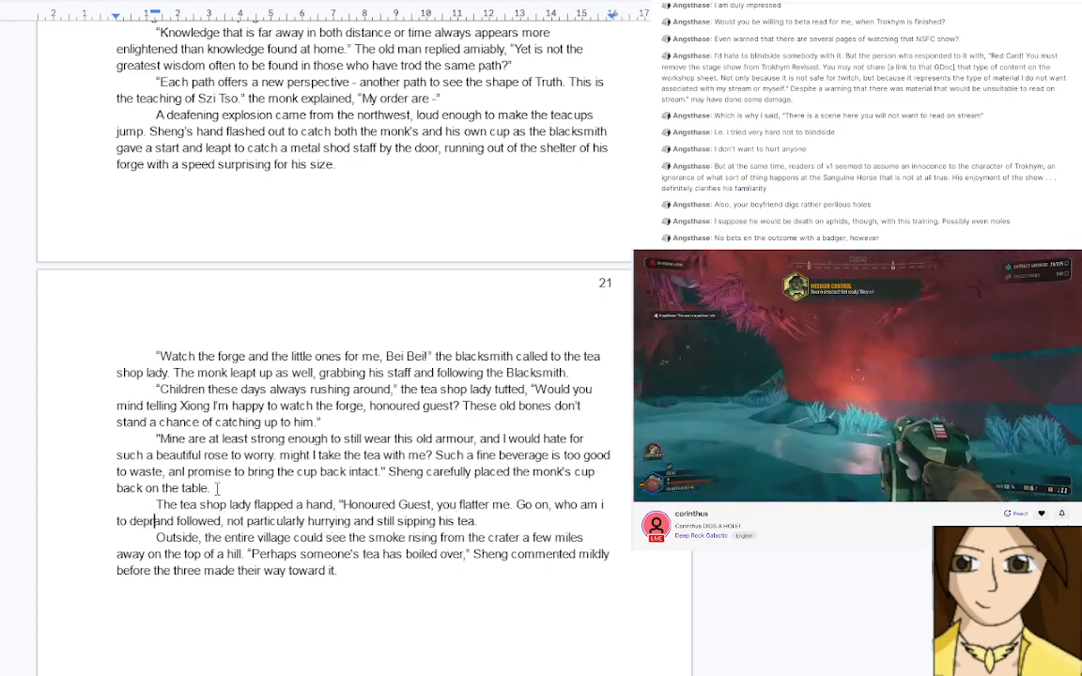
pyautogui.write('such a disce')
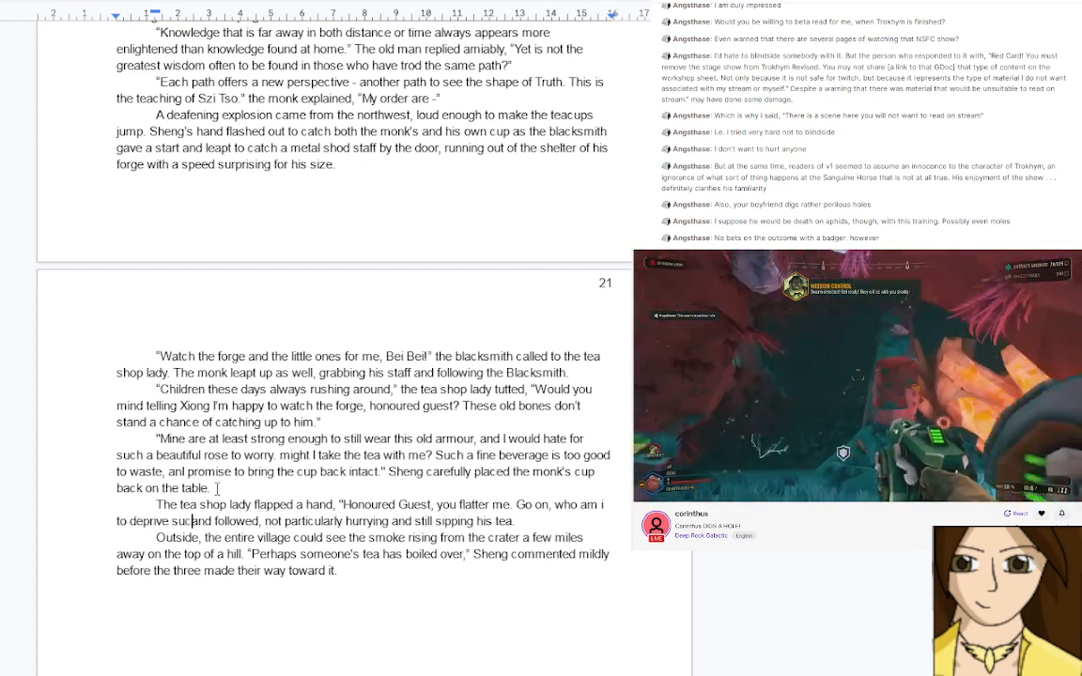
pyautogui.write('rning guest ')
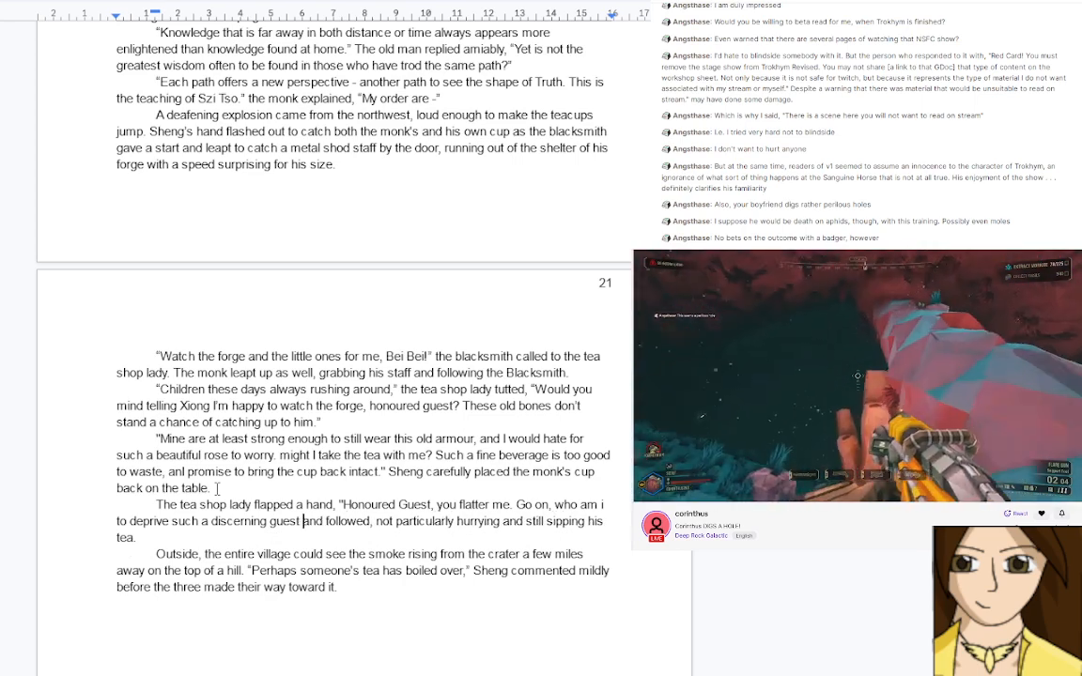
pyautogui.write('of his tea')
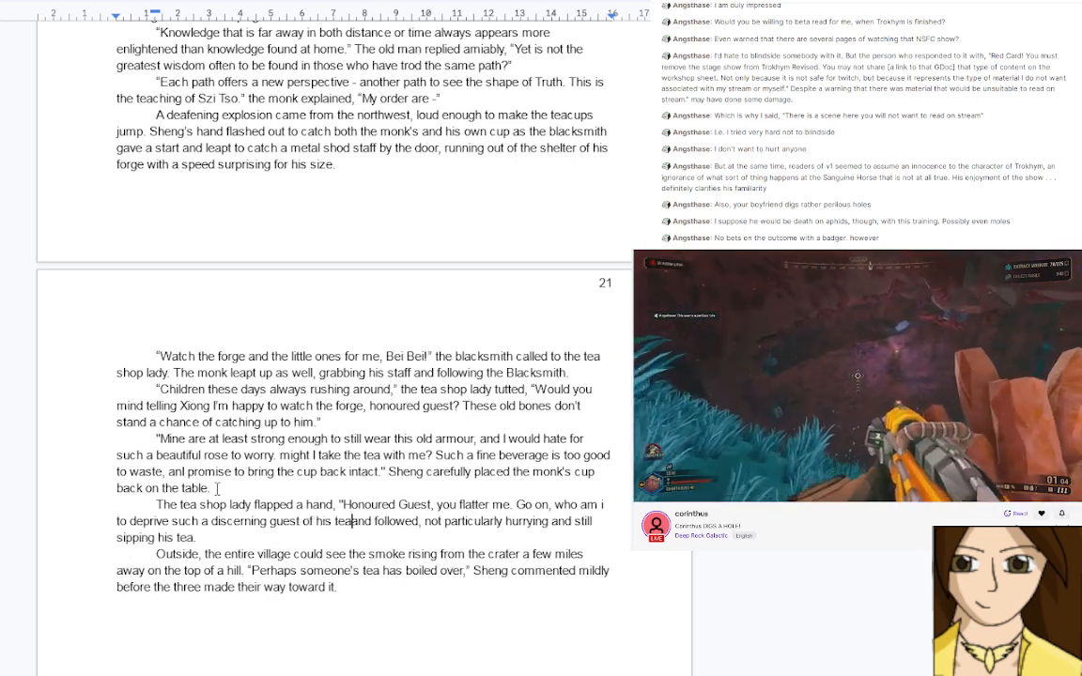
pyautogui.write('?"')
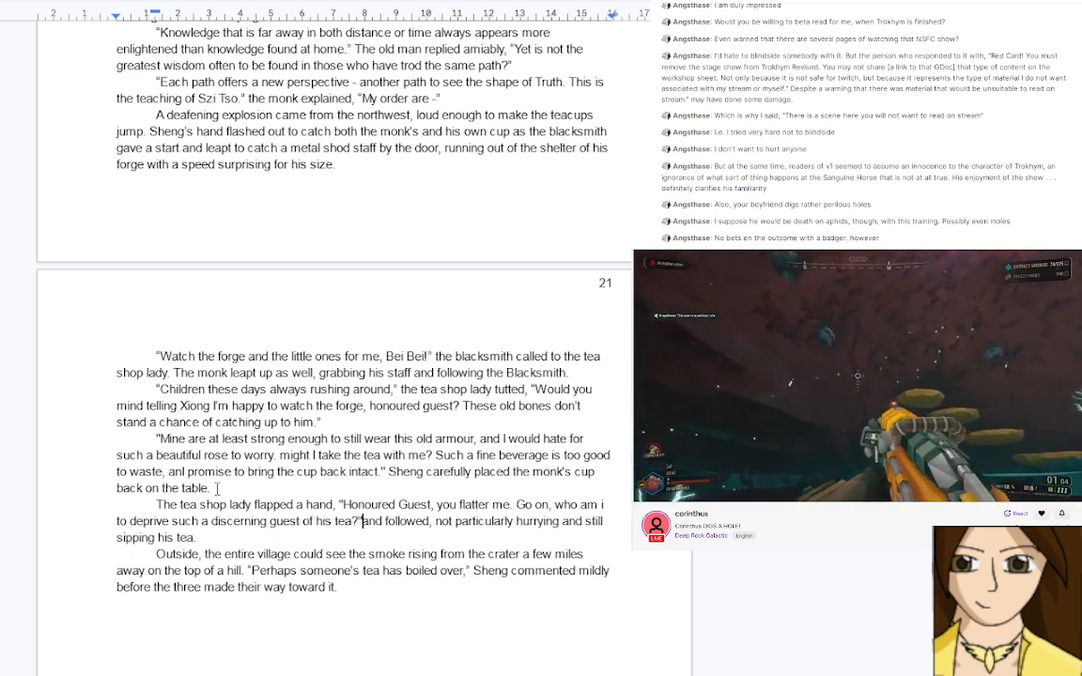
# Move "and followed, not particularly hurrying and still sipping his tea." into its own paragraph beginning with "Sheng bowed"
pyautogui.press('Return')
pyautogui.write('Sheng bowed and followed')
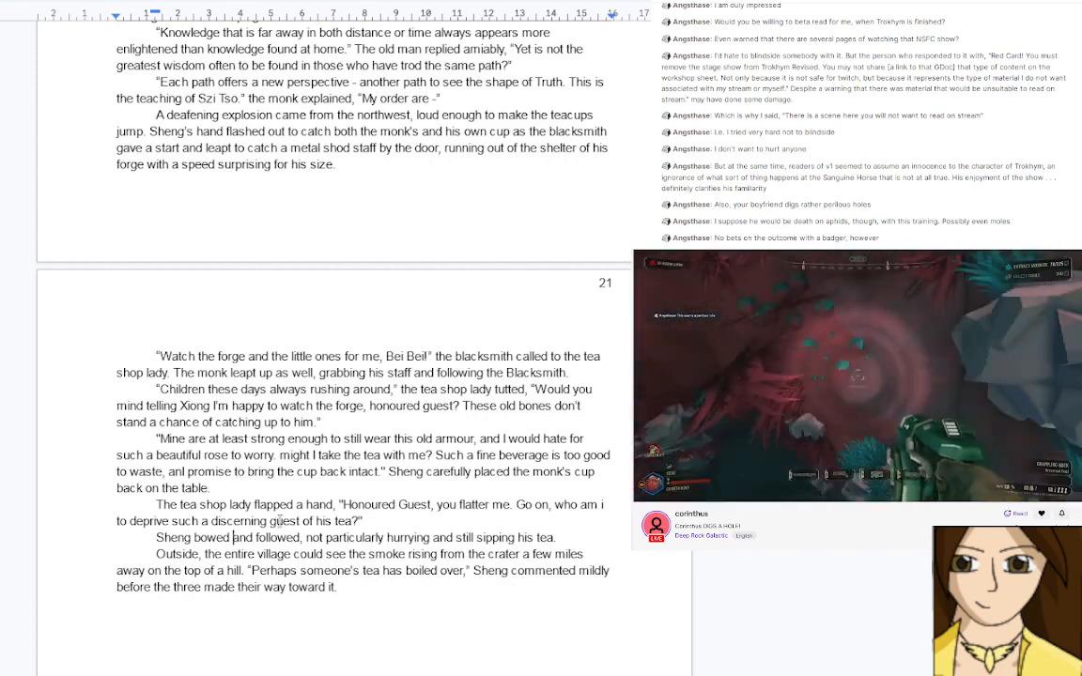
pyautogui.write(',')
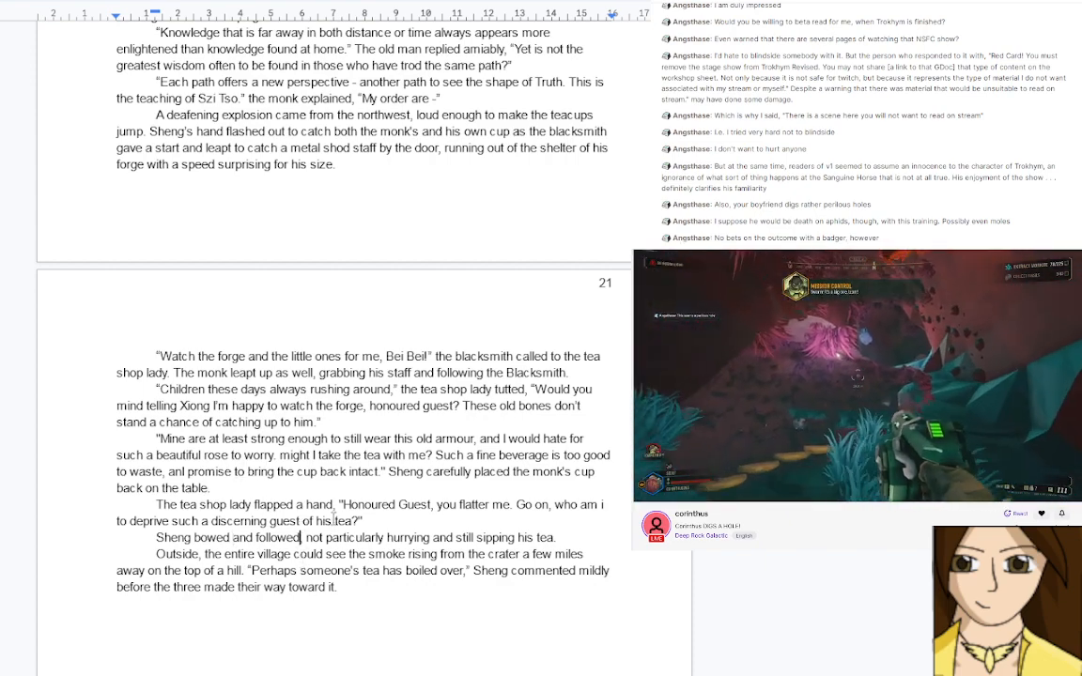
# Delete everything from "Children these days always rushing around" after the blacksmith's departure through the older draft's "still sipping his tea."
pyautogui.scroll(-3, 337, 516)
pyautogui.scroll(-3, 337, 515)
pyautogui.scroll(6, 337, 515)
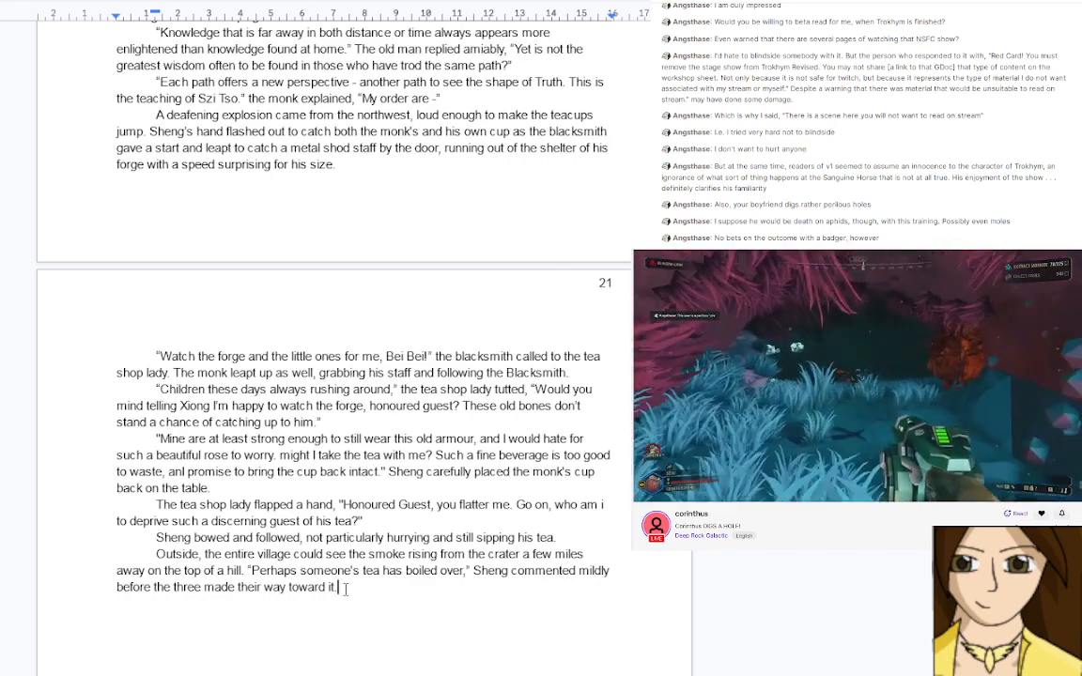
pyautogui.moveTo(345, 588); pyautogui.dragTo(141, 355)
pyautogui.scroll(-2, 341, 531)
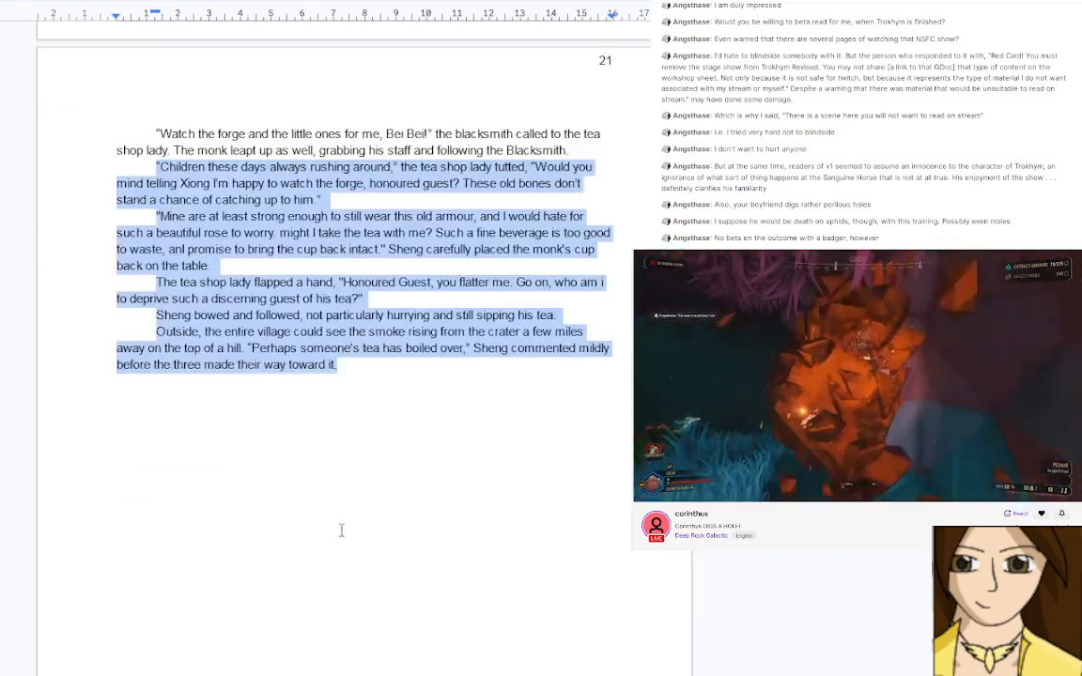
pyautogui.scroll(-4, 340, 530)
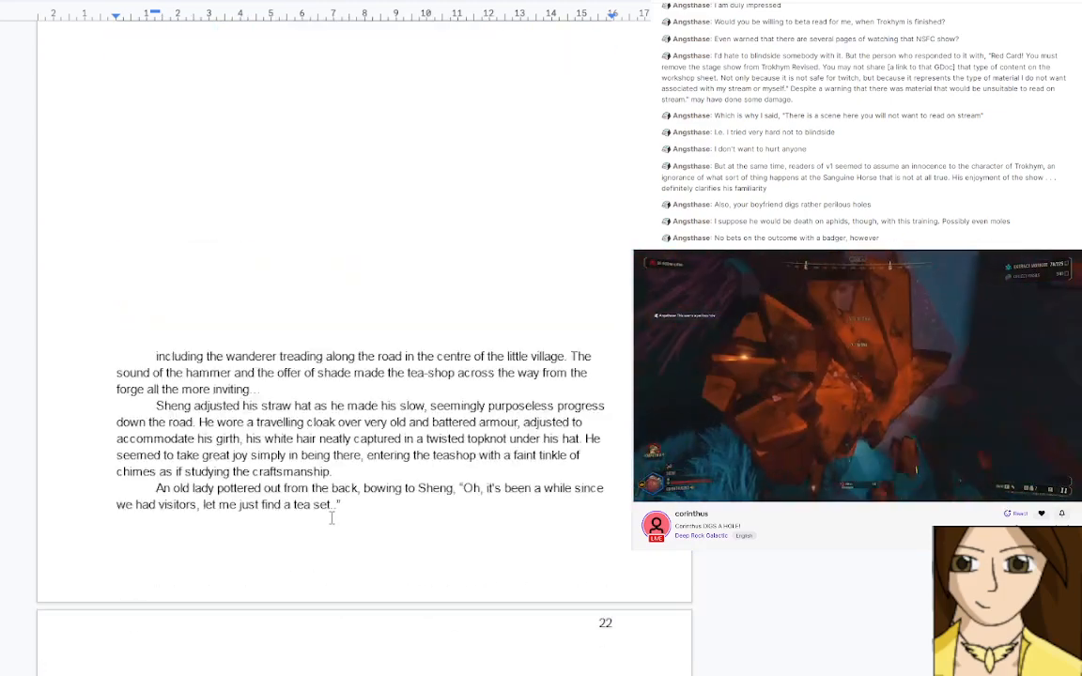
pyautogui.scroll(3, 334, 519)
pyautogui.click(329, 507)
pyautogui.scroll(3, 330, 506)
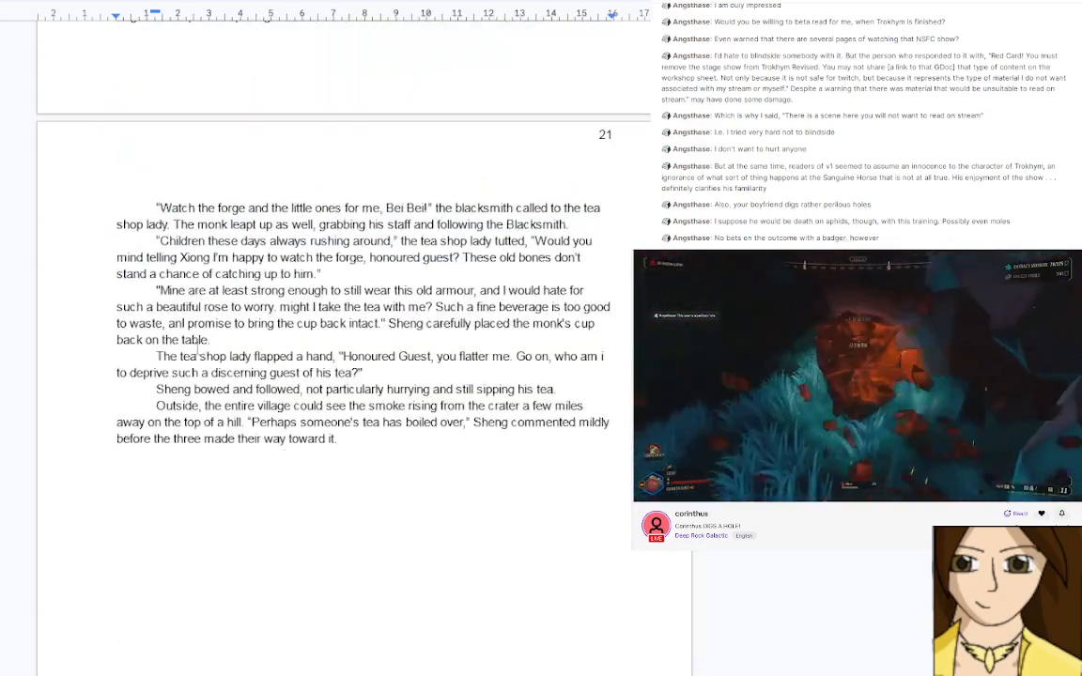
pyautogui.moveTo(154, 244); pyautogui.dragTo(543, 336)
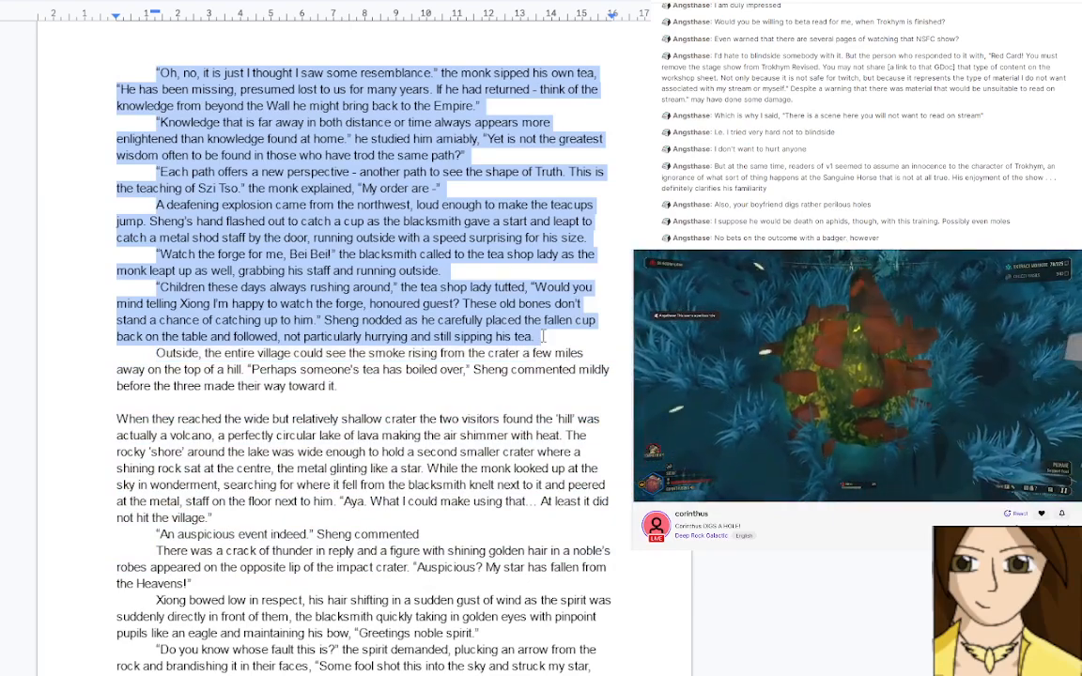
pyautogui.press('BackSpace')
# Replace the text after "the top of a hill", from "Perhaps someone's tea has boiled over" through "made their way toward it.", with ", Xiong"
pyautogui.scroll(3, 474, 305)
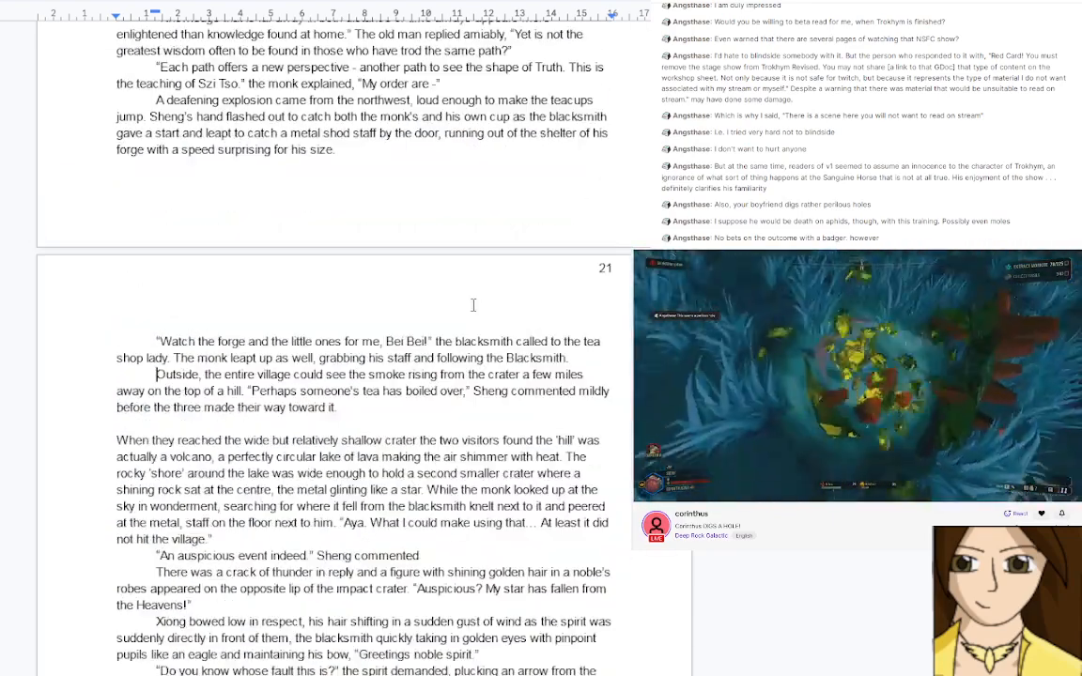
pyautogui.scroll(3, 473, 305)
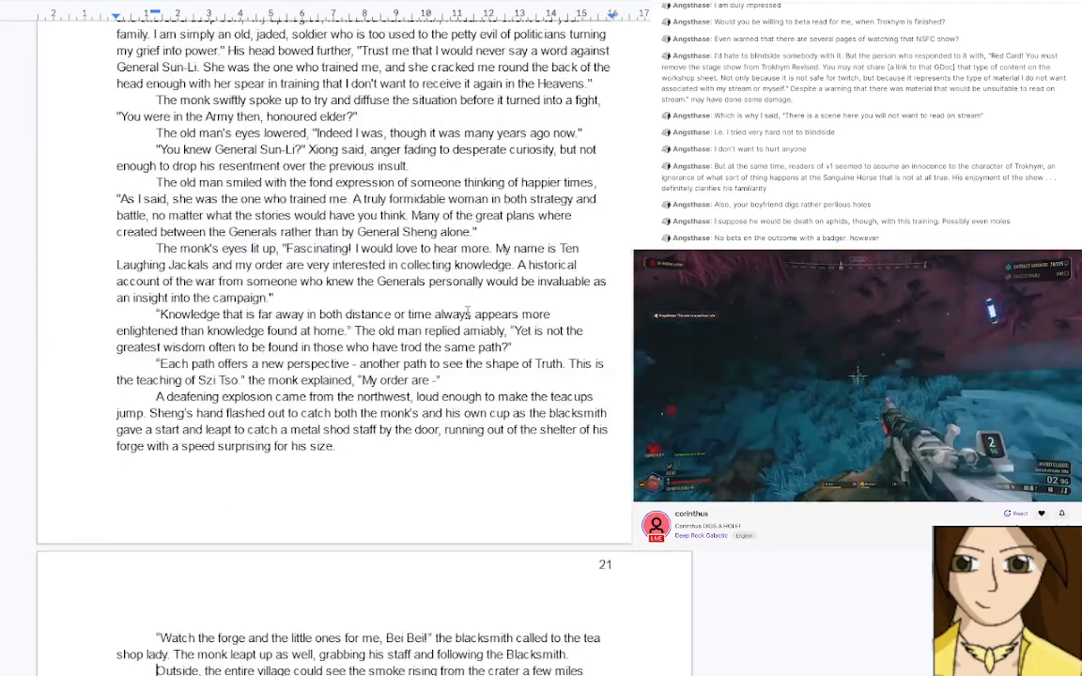
pyautogui.scroll(-3, 467, 312)
pyautogui.scroll(-2, 467, 313)
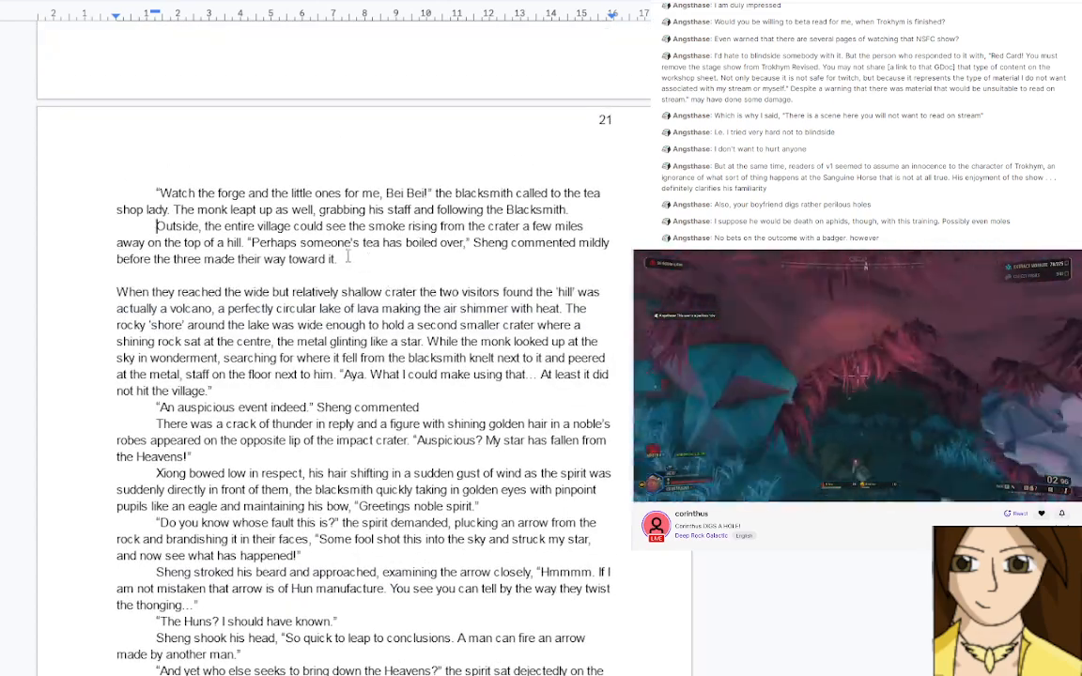
pyautogui.moveTo(337, 259); pyautogui.dragTo(243, 246)
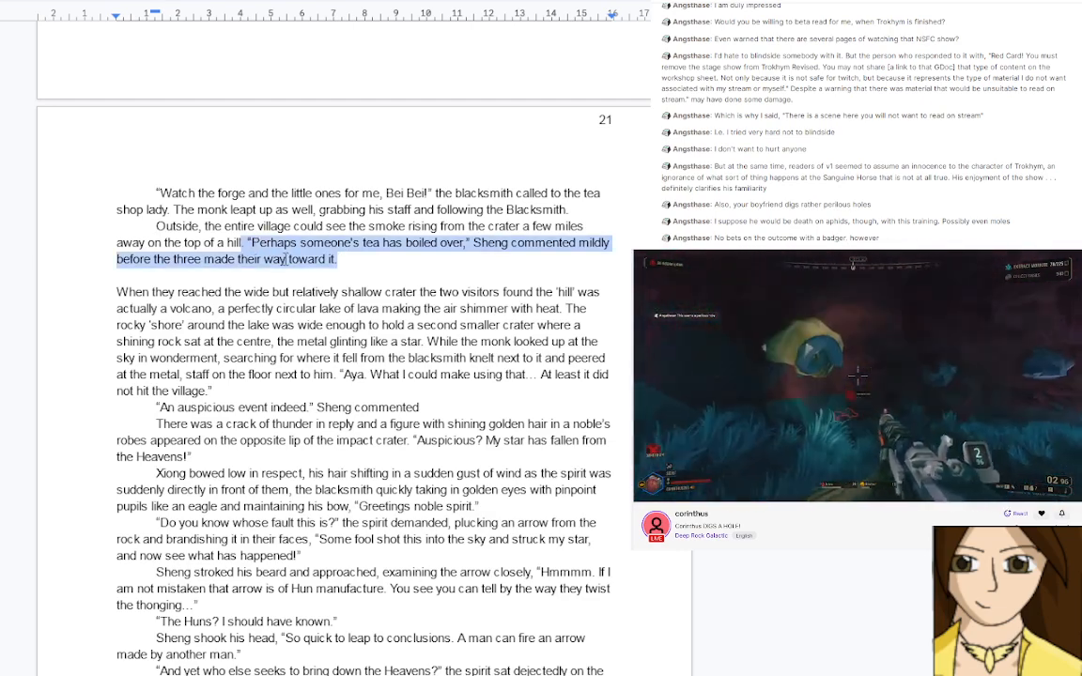
pyautogui.press('BackSpace')
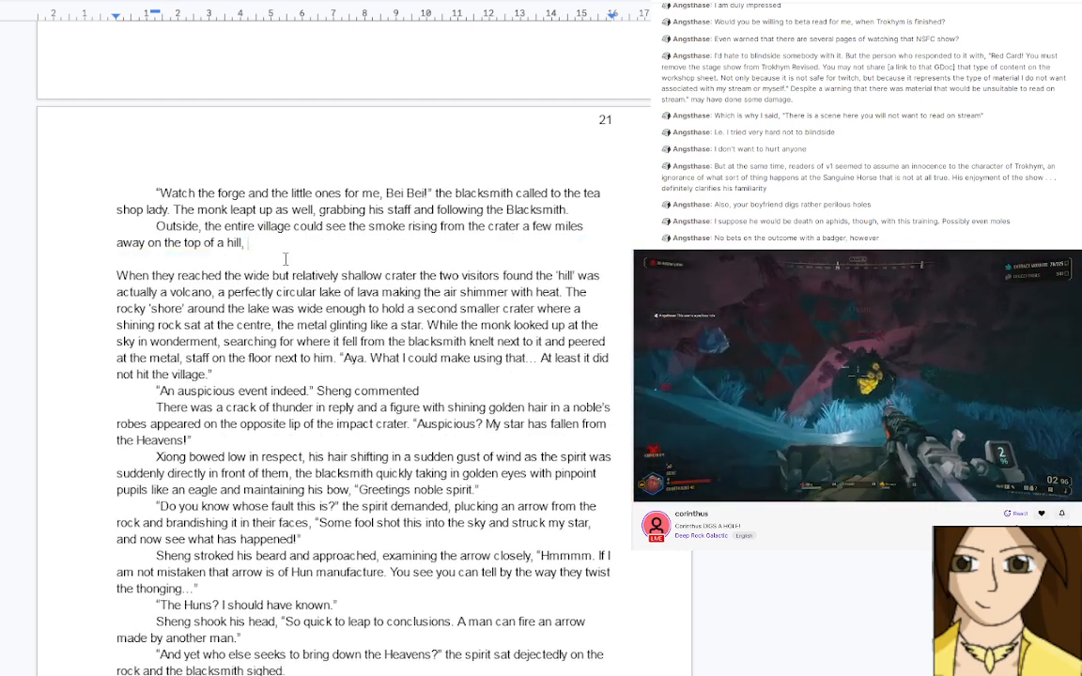
pyautogui.write('Xiong')
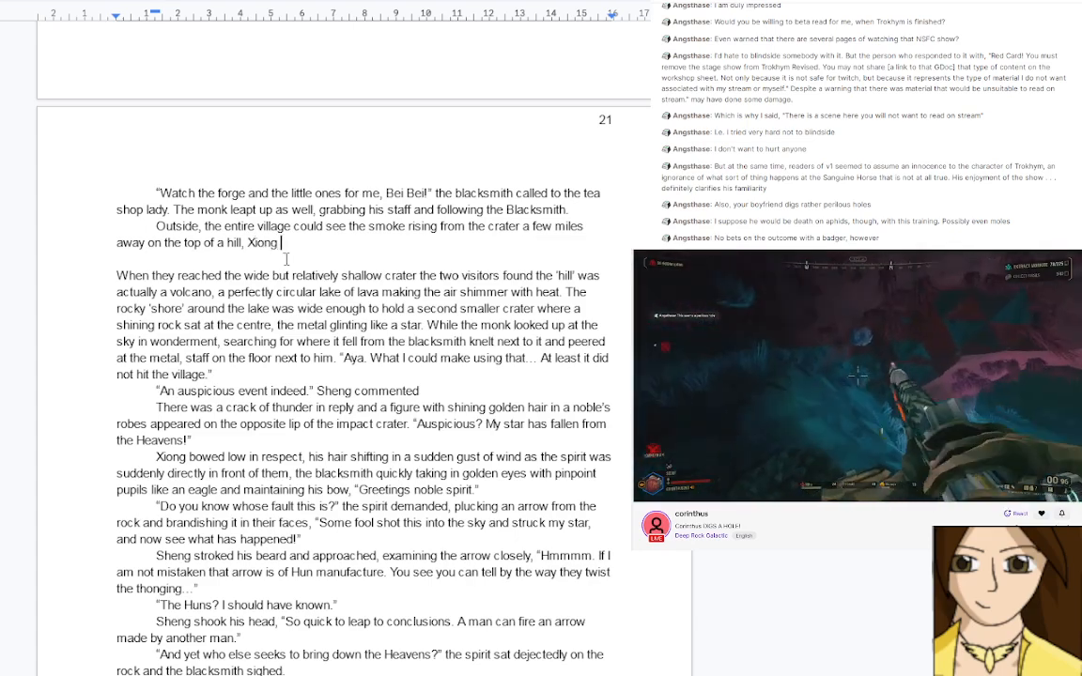
# Change "a hill" to "one of the nearby foothills" in the sentence about the smoke rising from the crater
pyautogui.moveTo(227, 243); pyautogui.dragTo(239, 243)
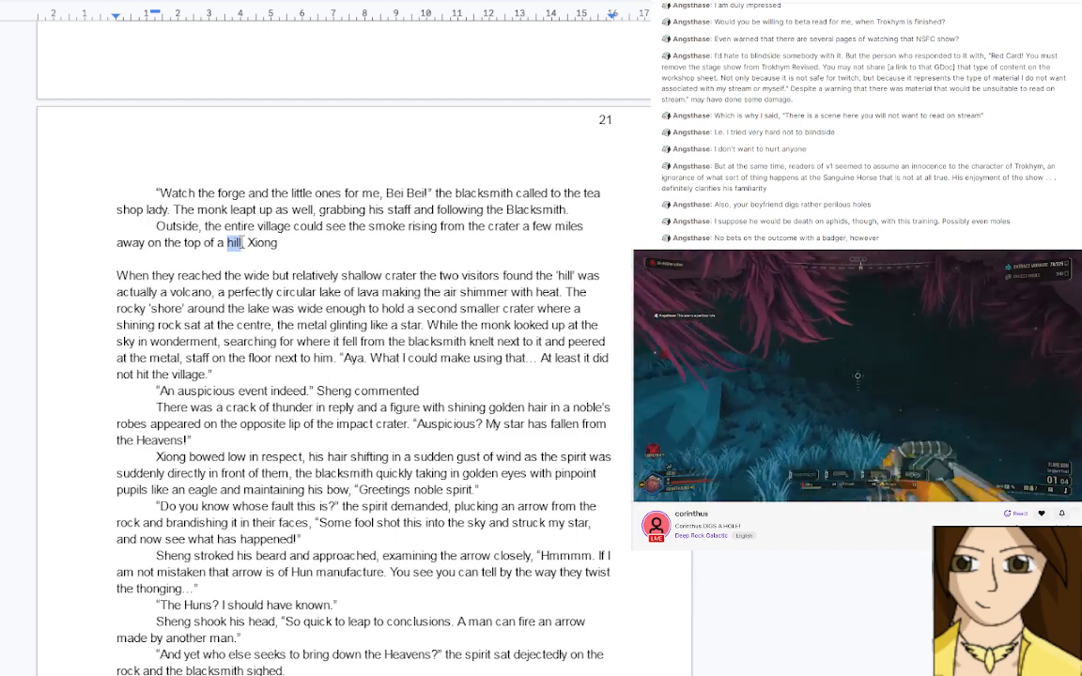
pyautogui.press('BackSpace')
pyautogui.press('BackSpace')
pyautogui.press('BackSpace')
pyautogui.press('BackSpace')
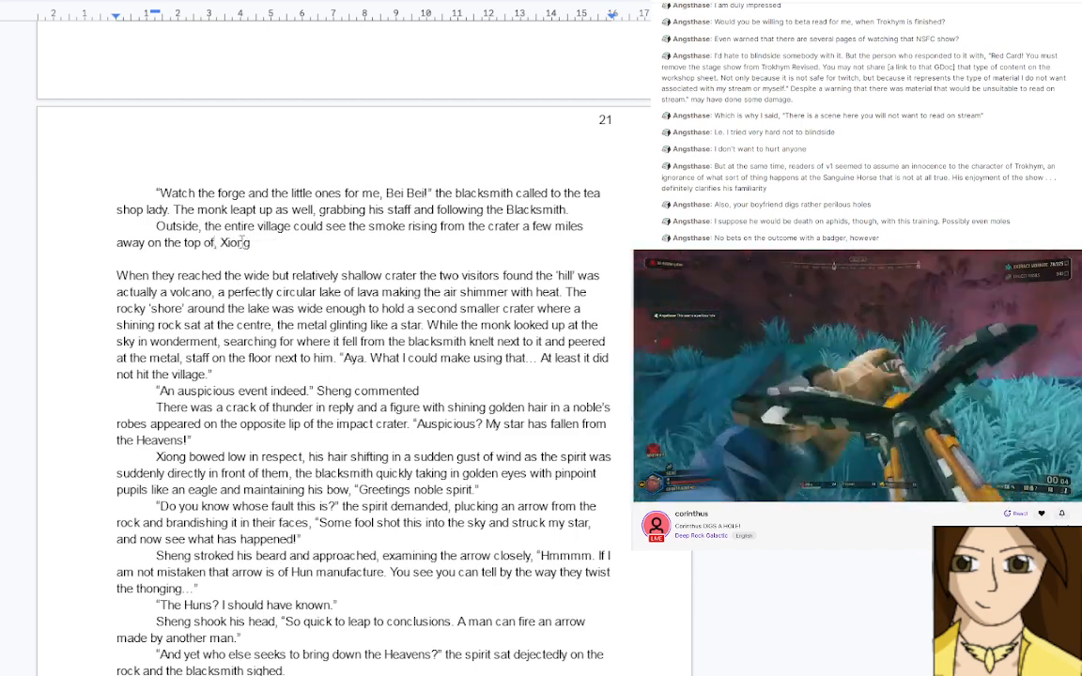
pyautogui.write('the nearb')
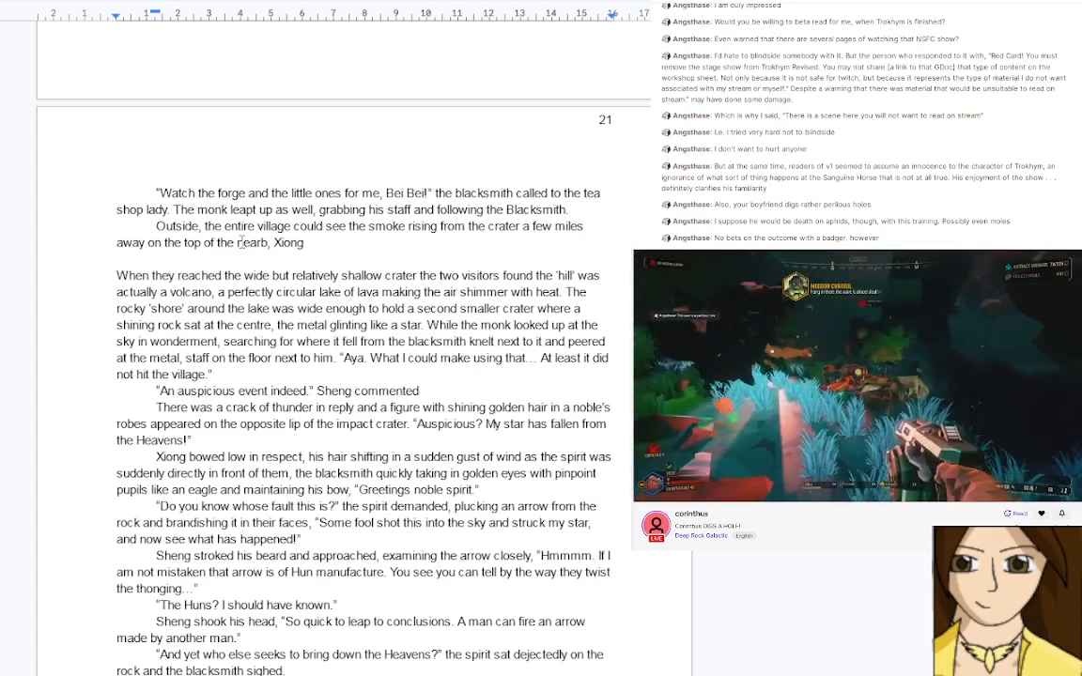
pyautogui.press('BackSpace')
pyautogui.press('BackSpace')
pyautogui.press('BackSpace')
pyautogui.press('BackSpace')
pyautogui.press('BackSpace')
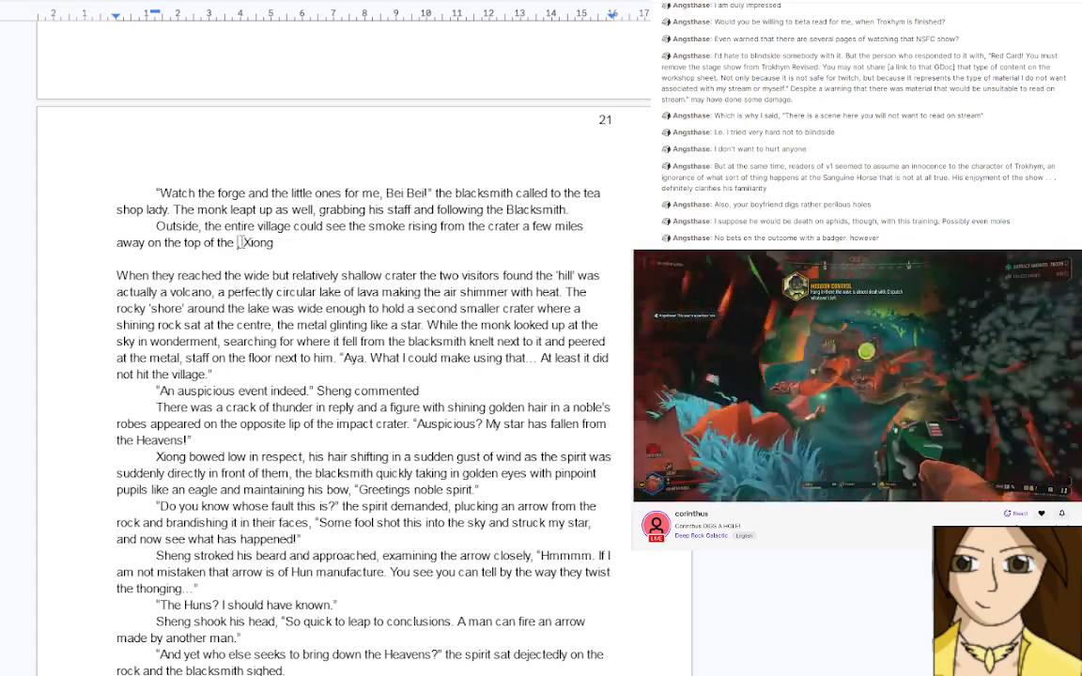
pyautogui.press('BackSpace')
pyautogui.press('BackSpace')
pyautogui.press('BackSpace')
pyautogui.press('BackSpace')
pyautogui.write('on')
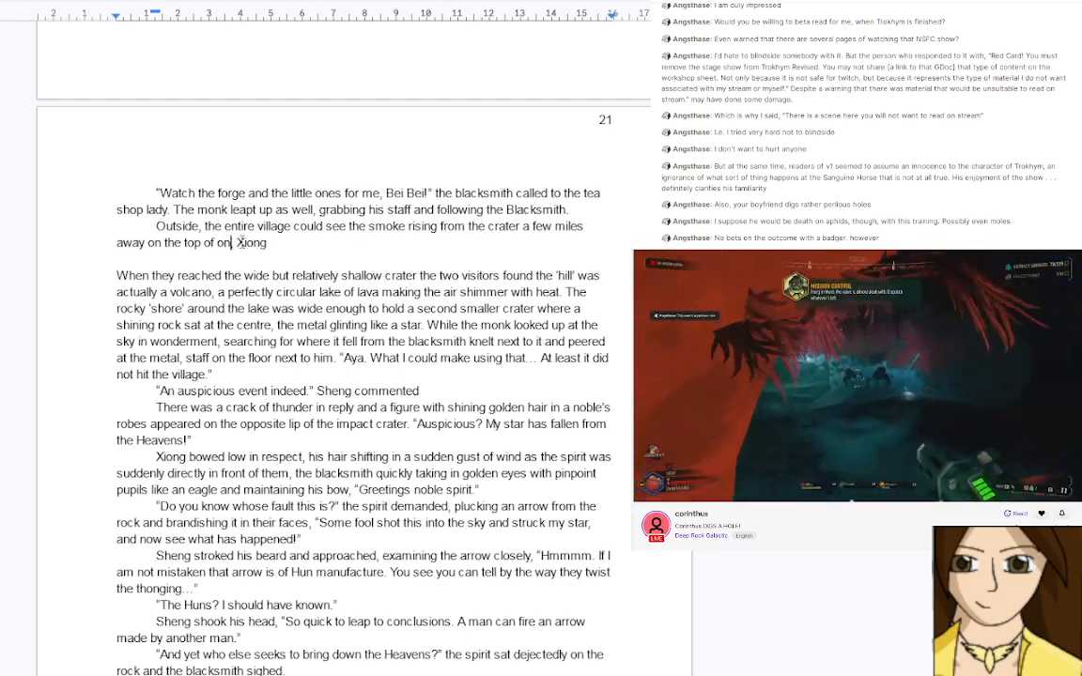
pyautogui.write('e of the near')
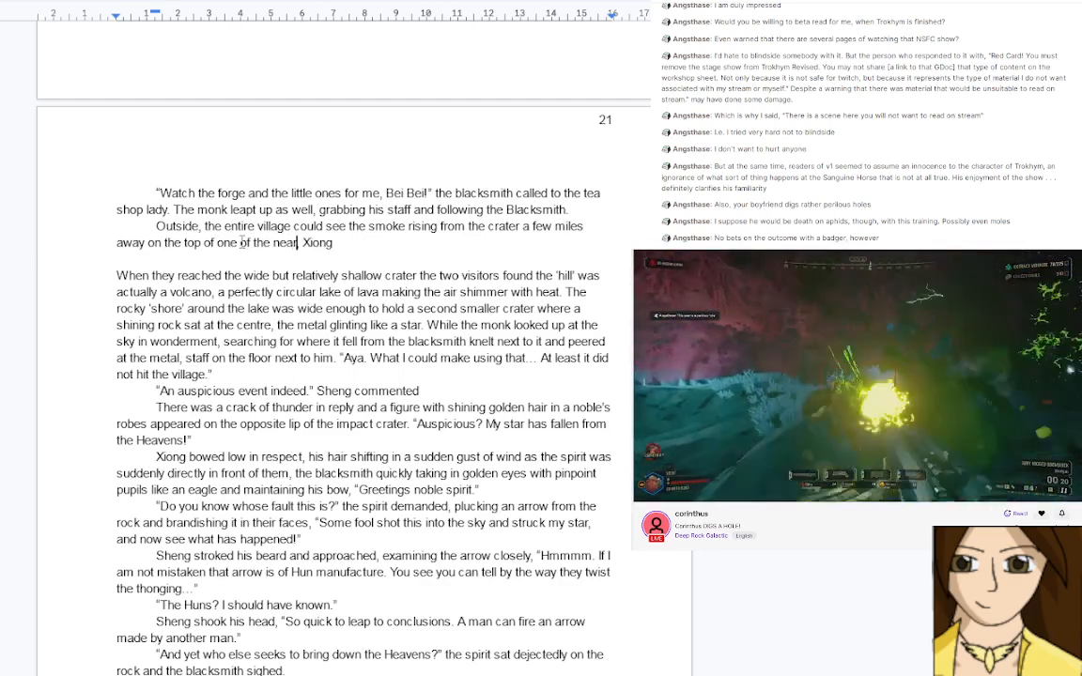
pyautogui.write('by ')
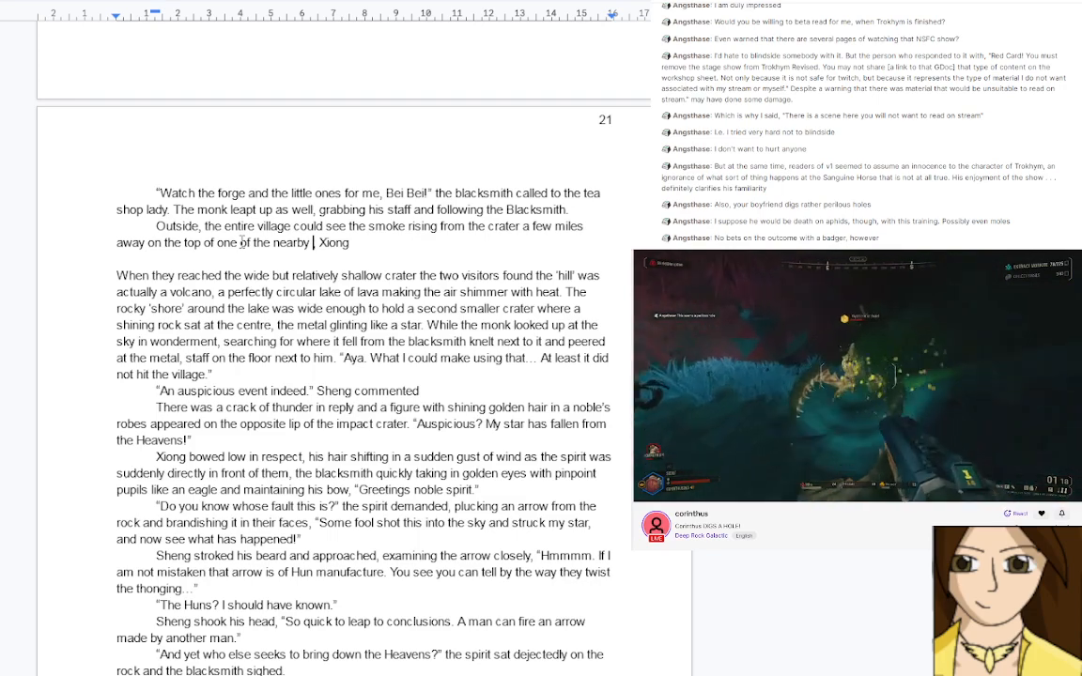
pyautogui.write('foothill')
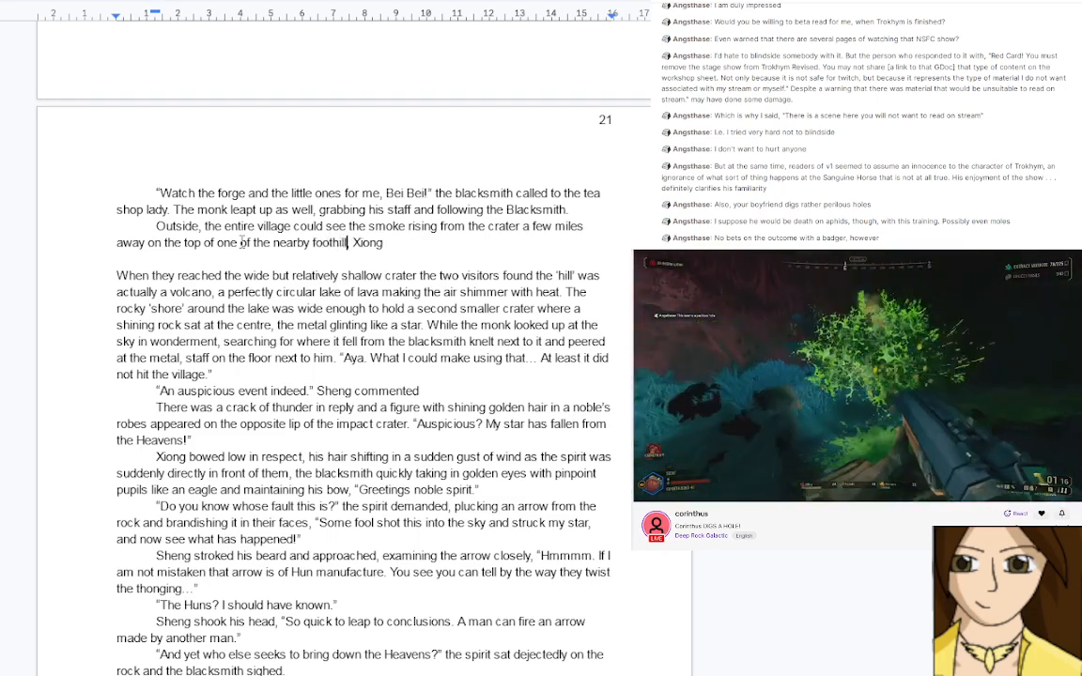
pyautogui.write('s')
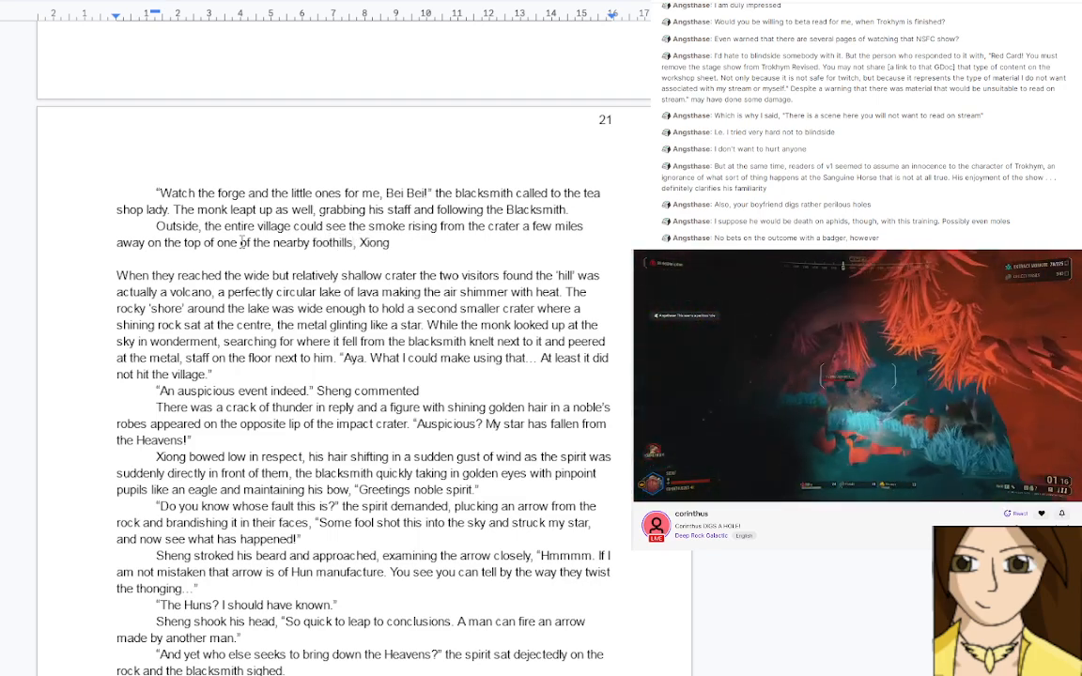
# Continue the sentence after "Xiong" so that it reads "Xiong's eyes fixed on it as he ran."
pyautogui.write(',')
pyautogui.press('End')
pyautogui.write("'s")
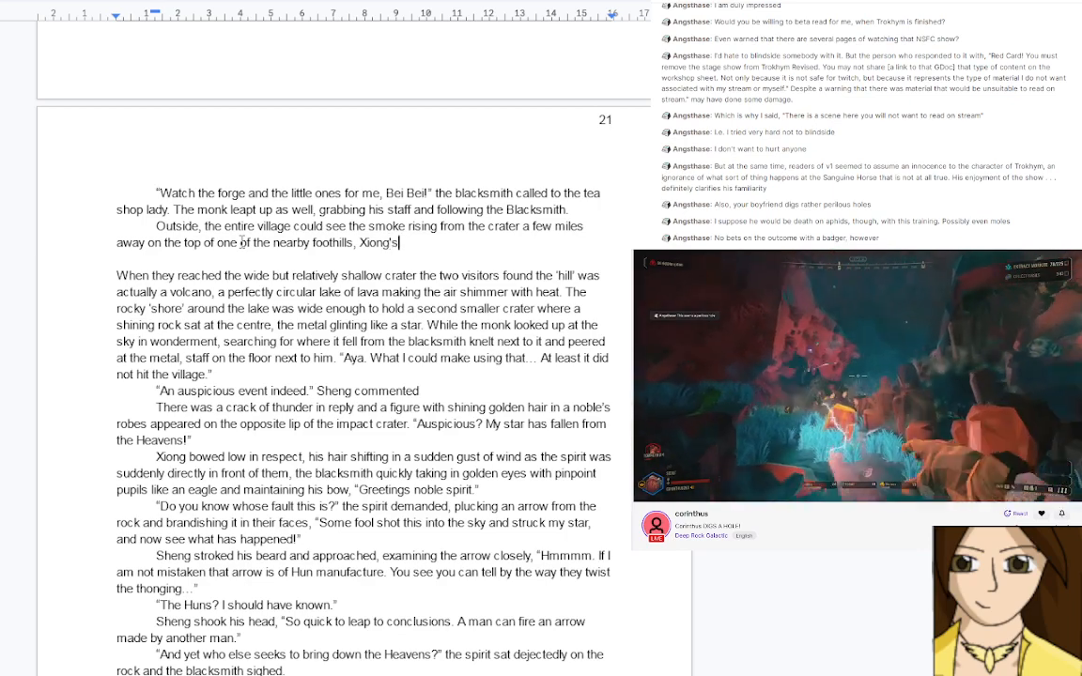
pyautogui.write(' eyes ')
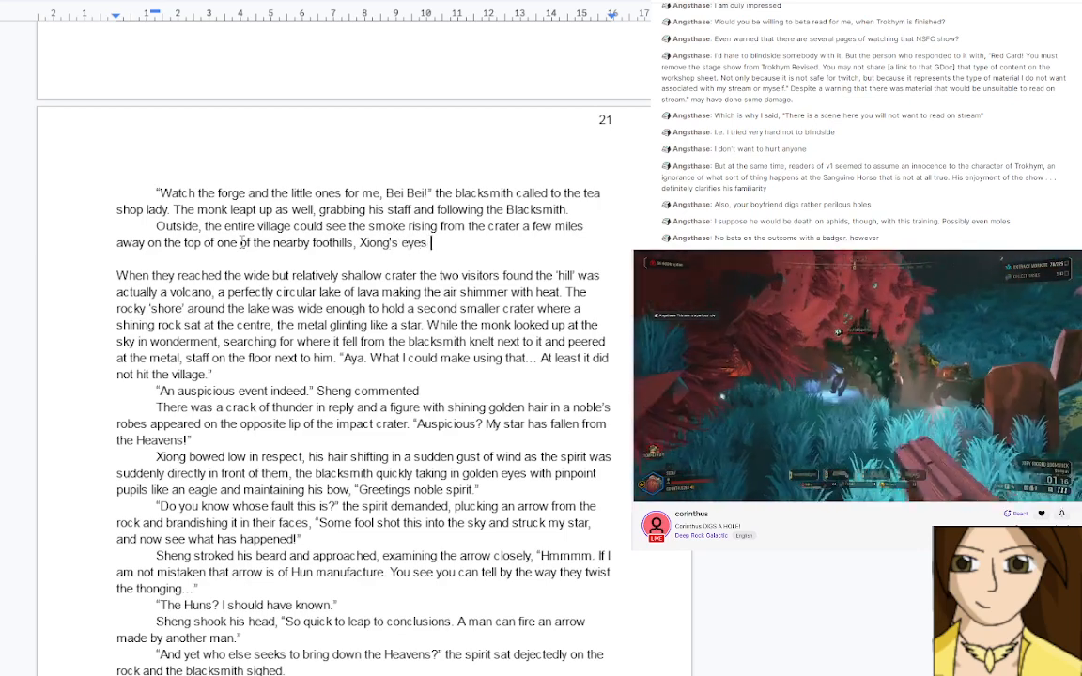
pyautogui.write('fixed on')
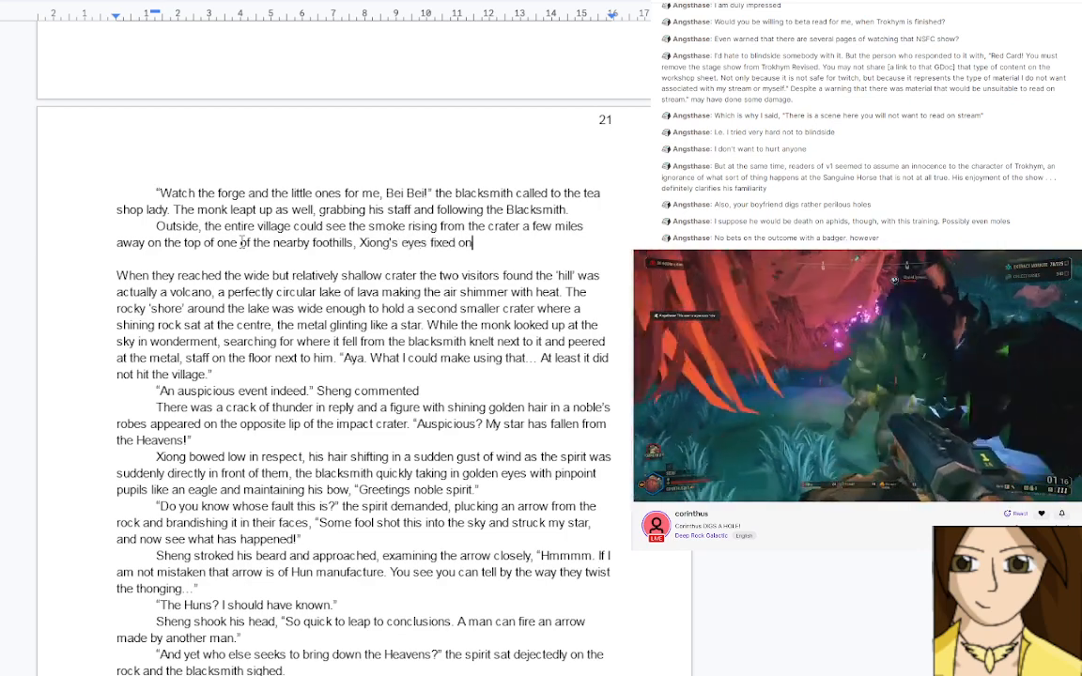
pyautogui.write(' it as she start')
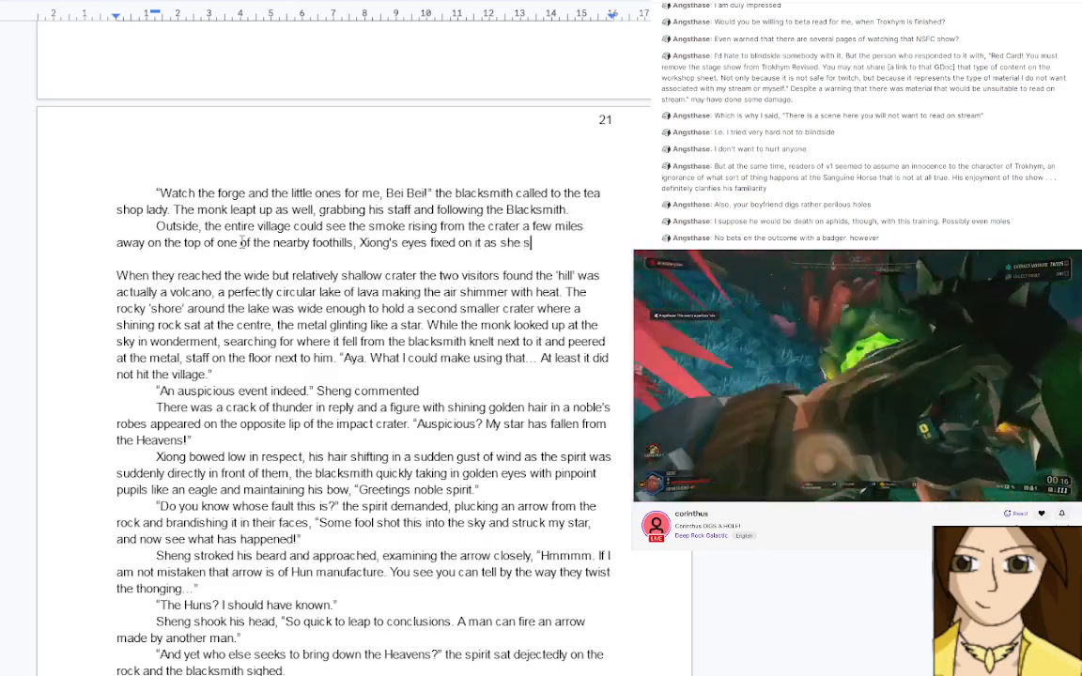
pyautogui.press('BackSpace')
pyautogui.press('BackSpace')
pyautogui.press('BackSpace')
pyautogui.press('BackSpace')
pyautogui.press('BackSpace')
pyautogui.press('BackSpace')
pyautogui.press('BackSpace')
pyautogui.press('BackSpace')
pyautogui.press('BackSpace')
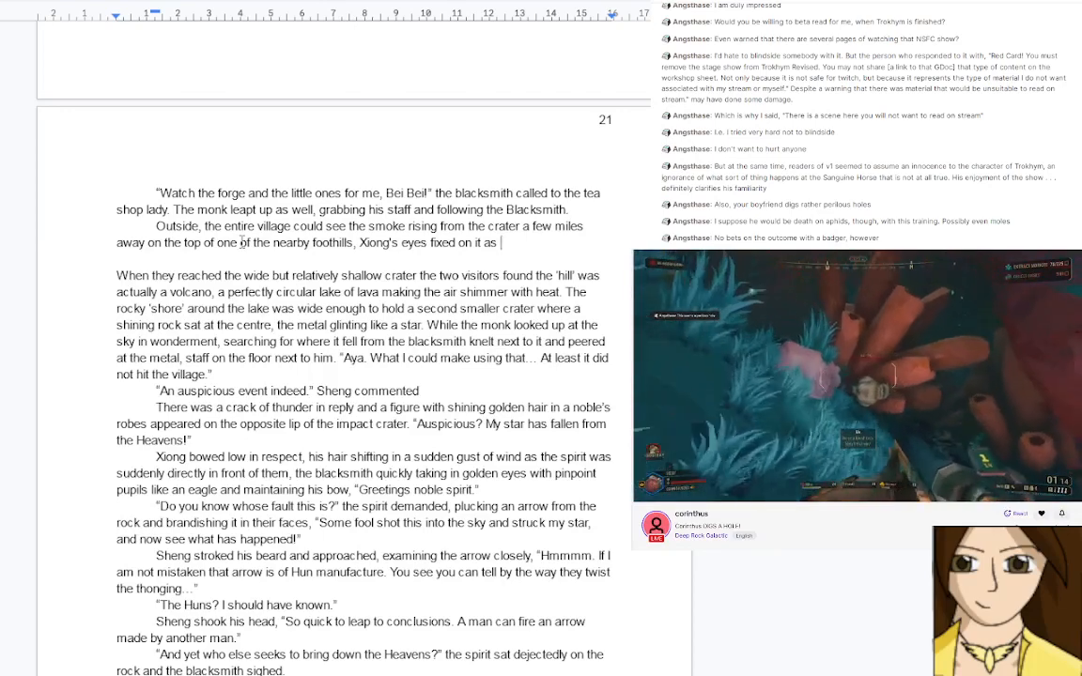
pyautogui.write('he ran.')
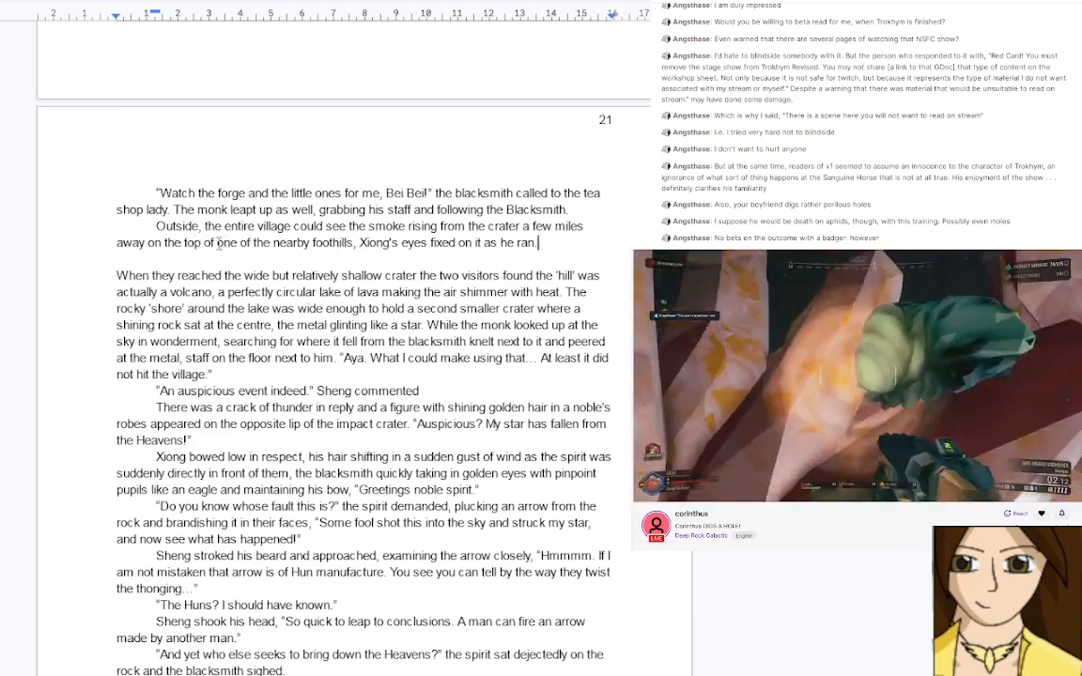
# Replace "one of the nearby foothills," with "the deceptively low hill that only those of the village knew was actually a volcano."
pyautogui.moveTo(217, 242); pyautogui.dragTo(354, 245)
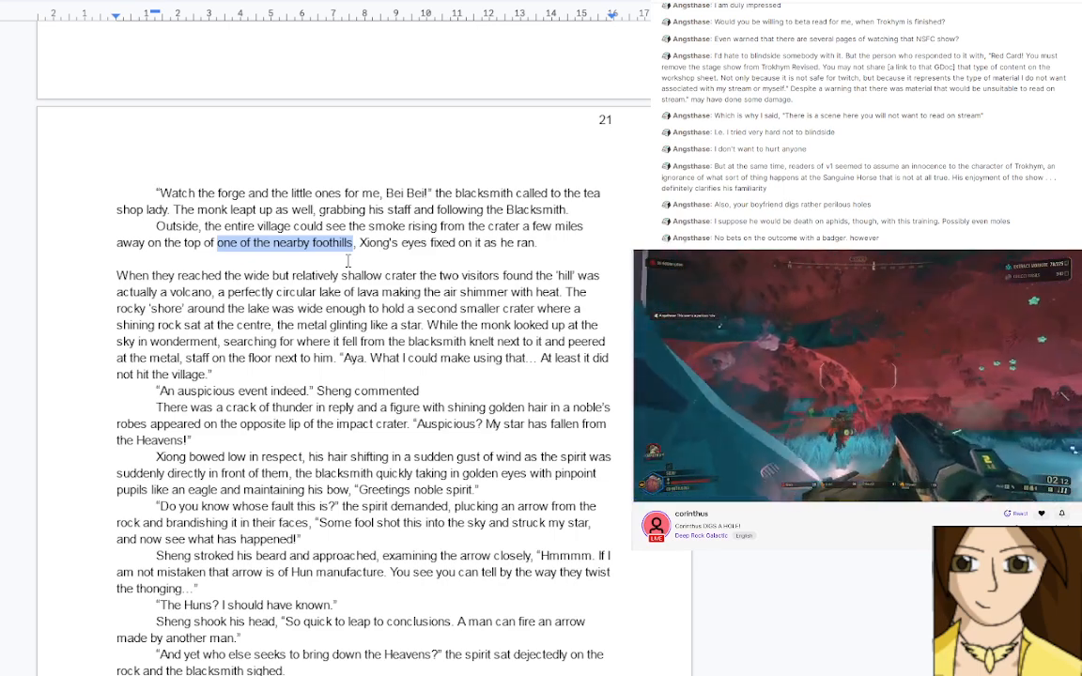
pyautogui.write('the decept')
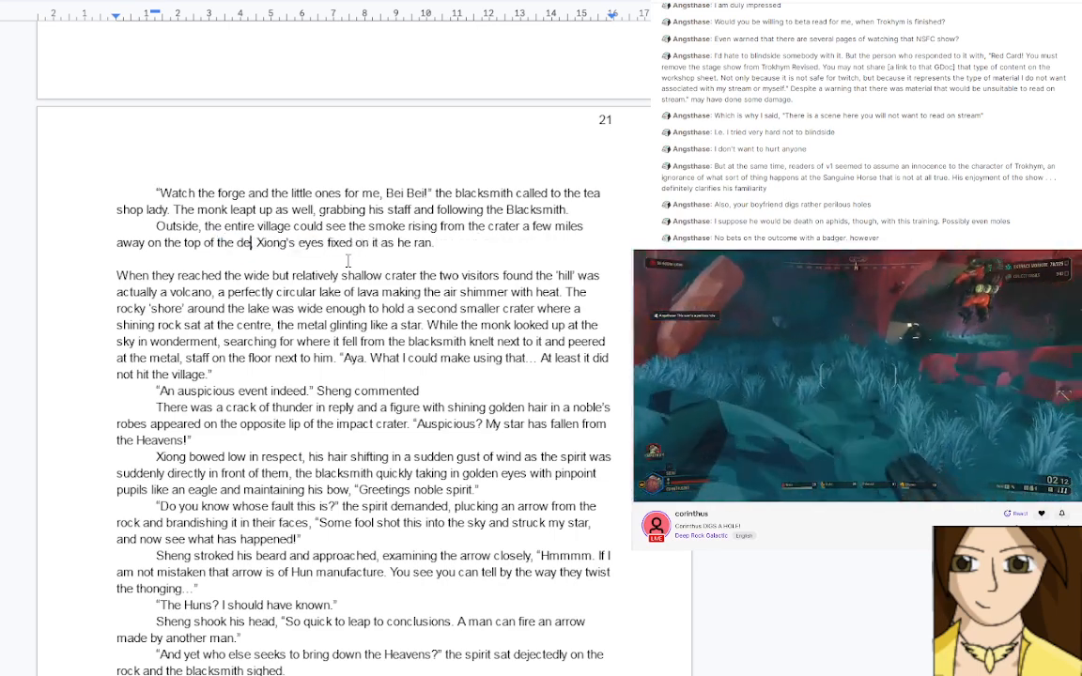
pyautogui.write('ively low ')
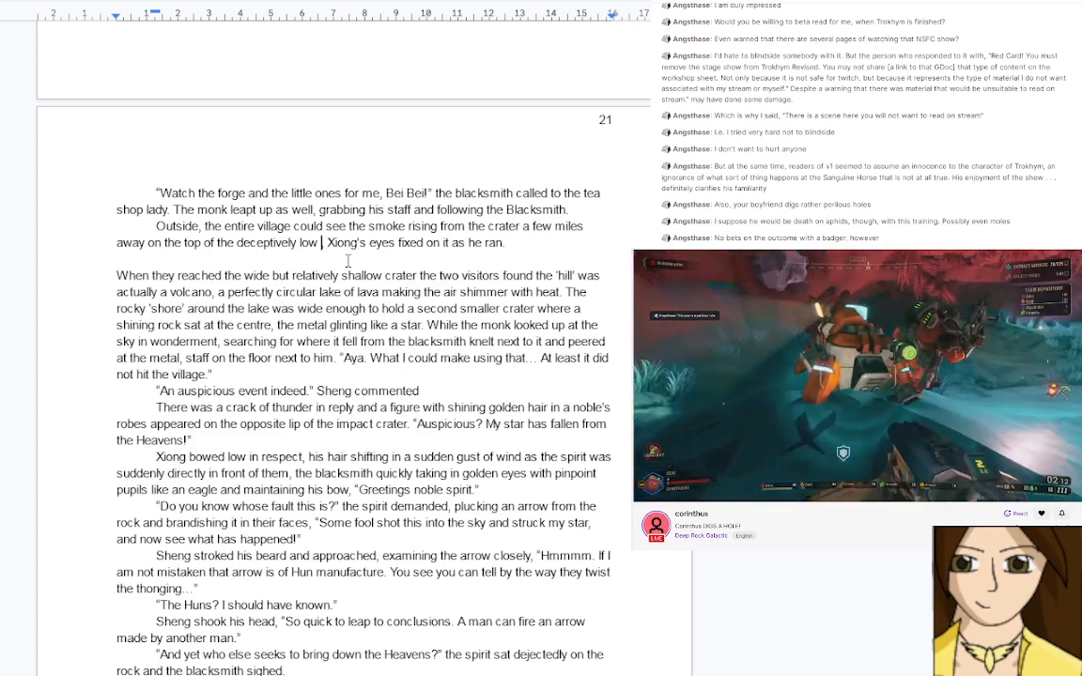
pyautogui.write('hill that onl')
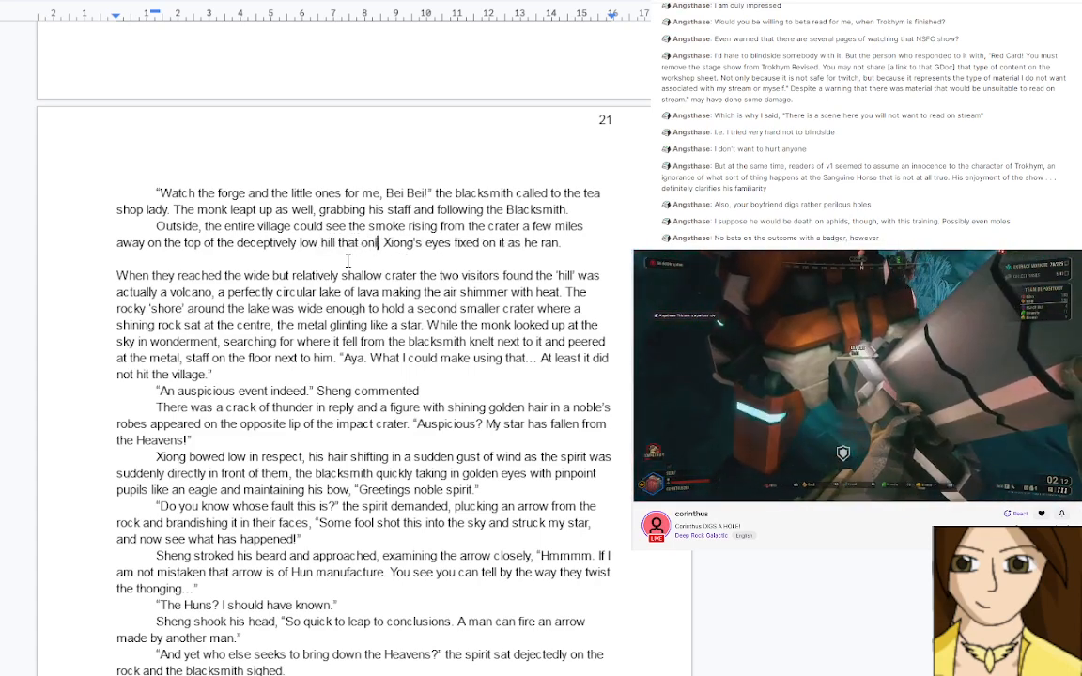
pyautogui.write('y those of th')
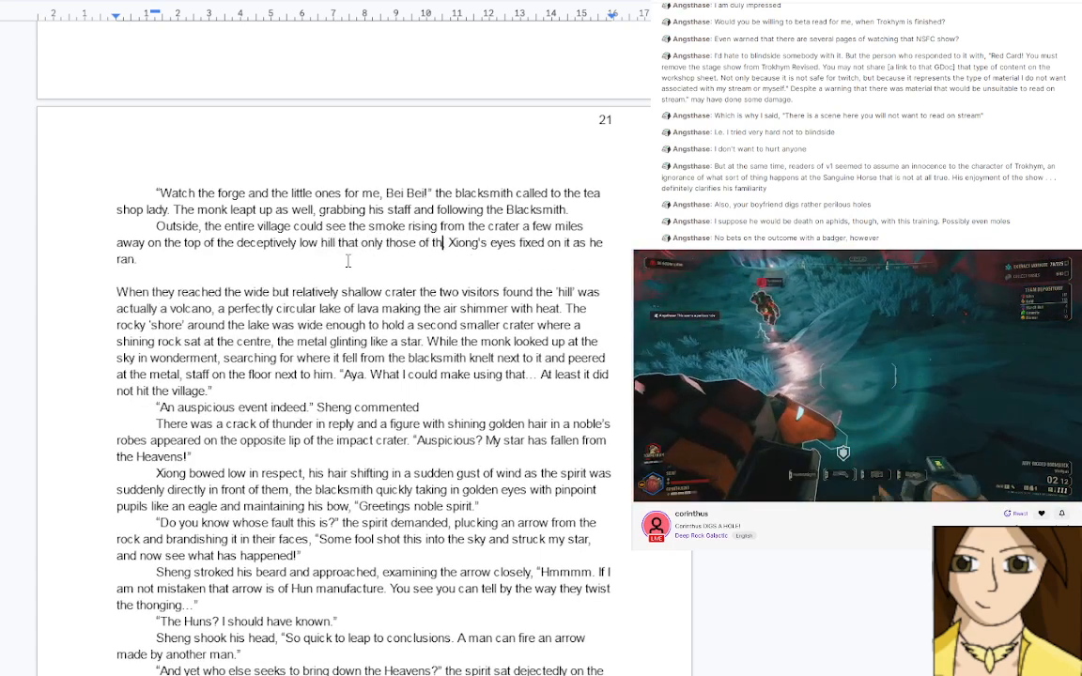
pyautogui.write('e village kn')
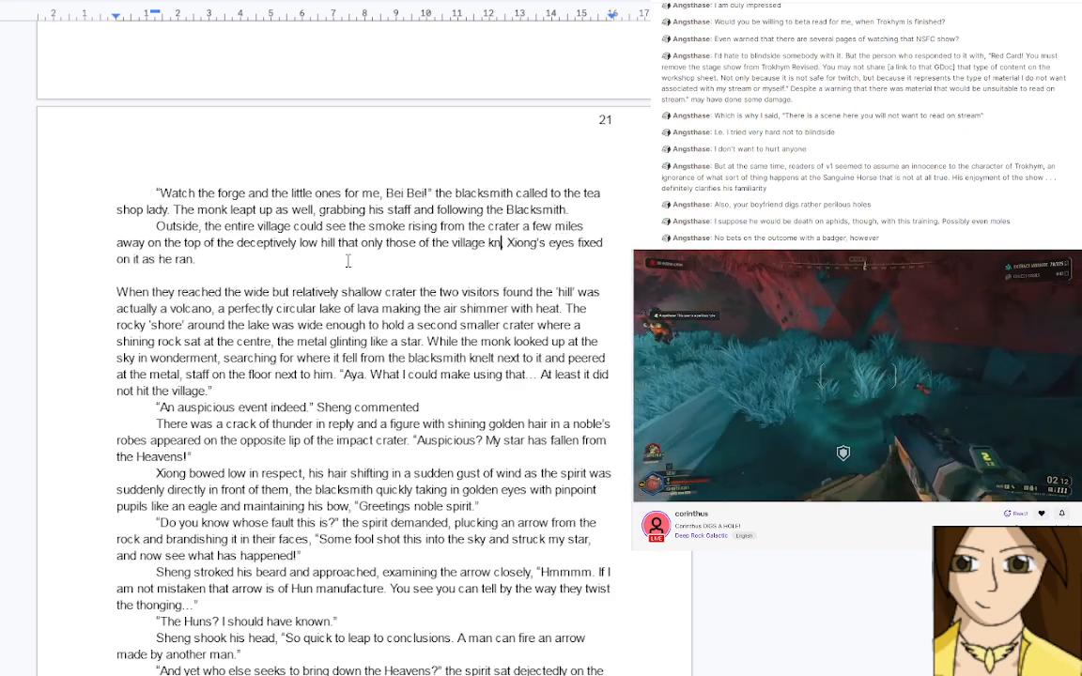
pyautogui.write('ew was actu')
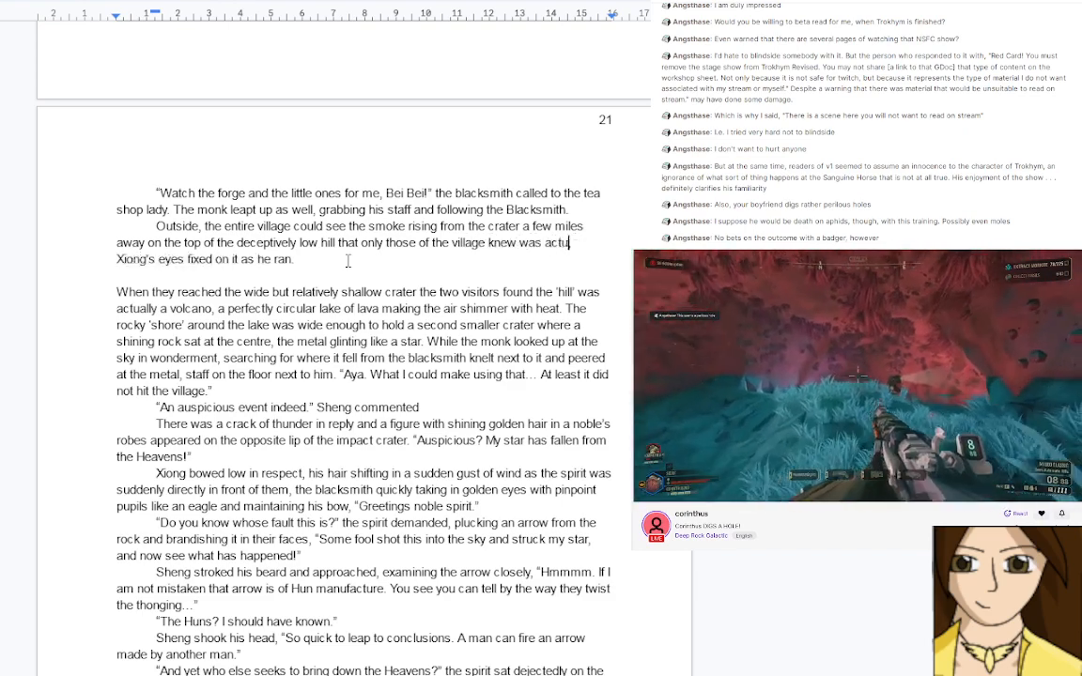
pyautogui.write('ally a v')
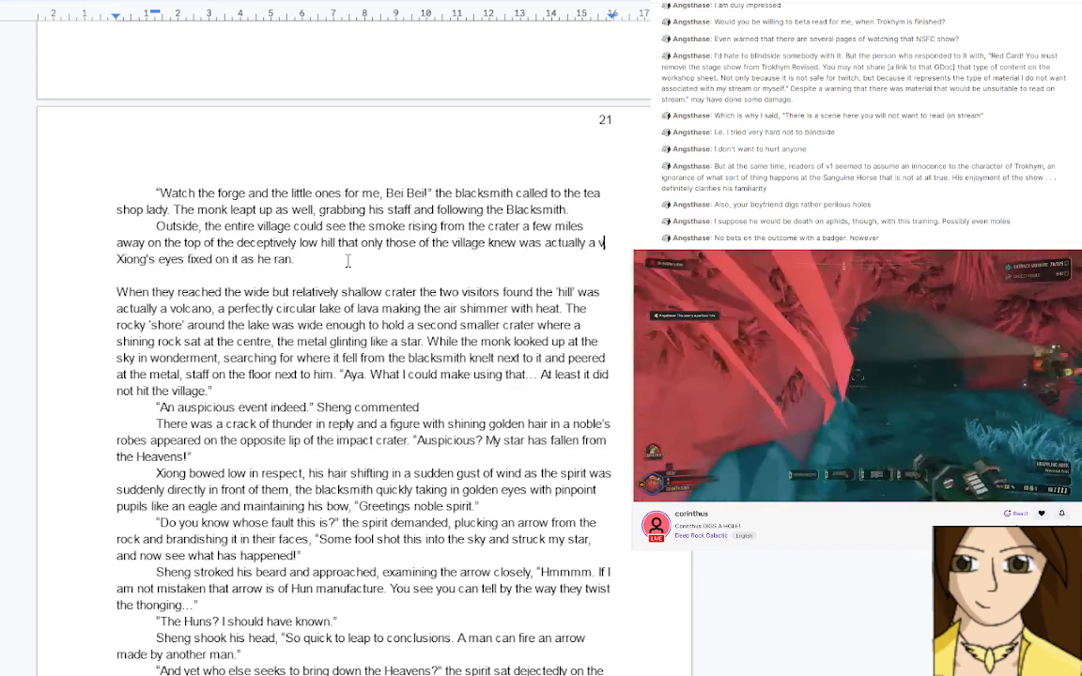
pyautogui.write("olcano. Xiong's eyes fixed on it as he ran.")
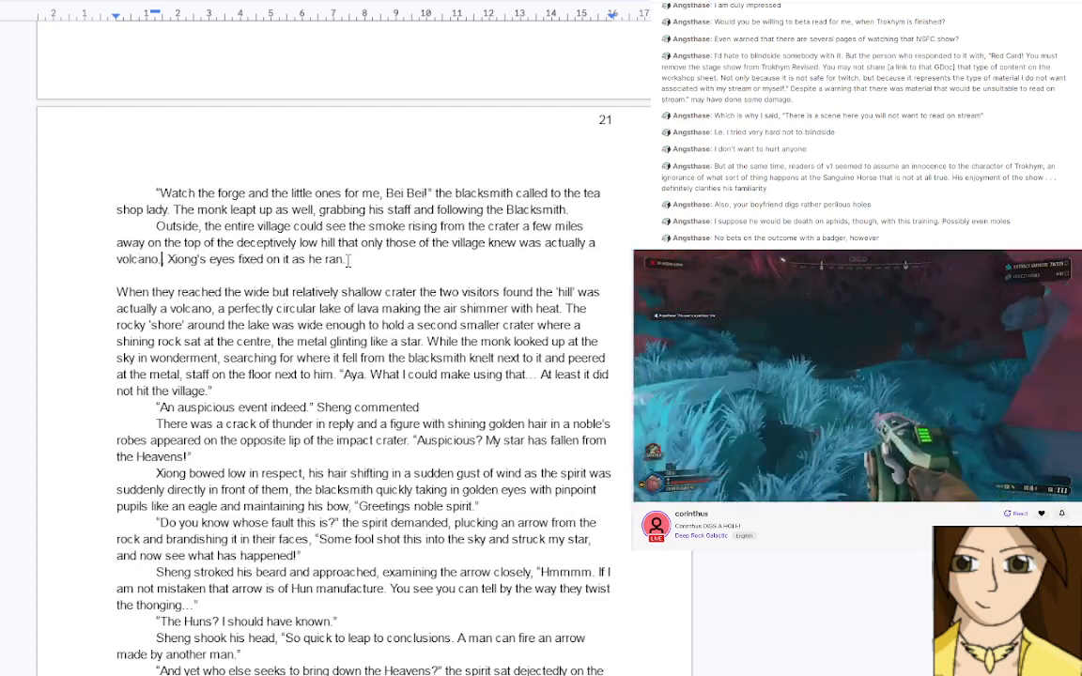
pyautogui.press('Delete')
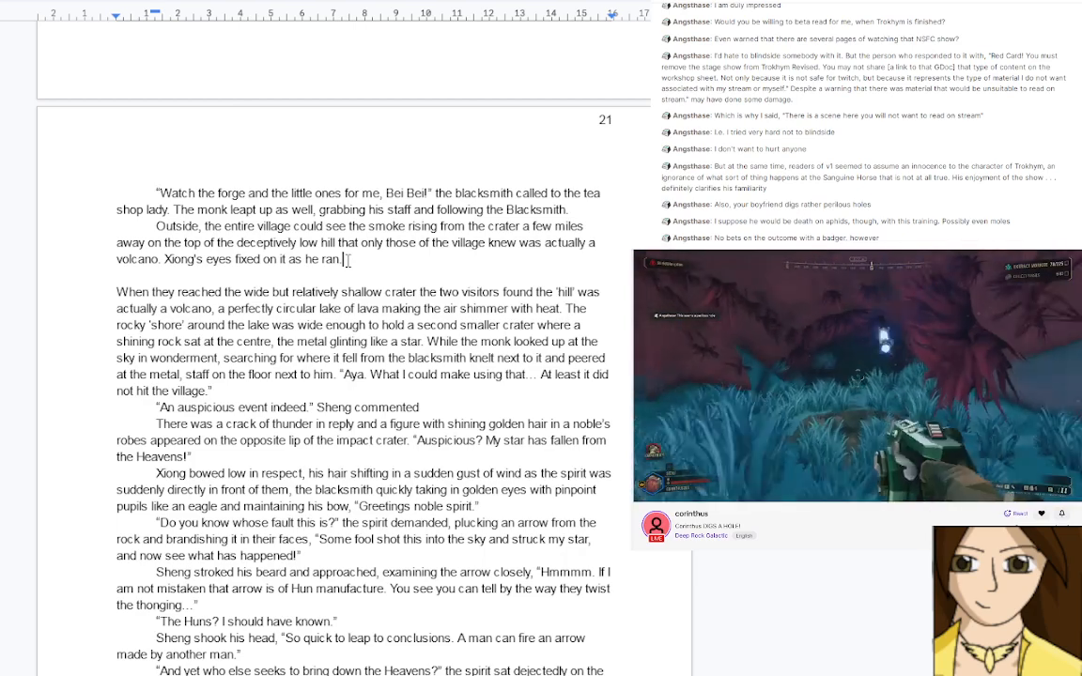
# Extend the sentence ending "as he ran" with ", foreboding running through his mind."
pyautogui.press('BackSpace')
pyautogui.write(', fore')
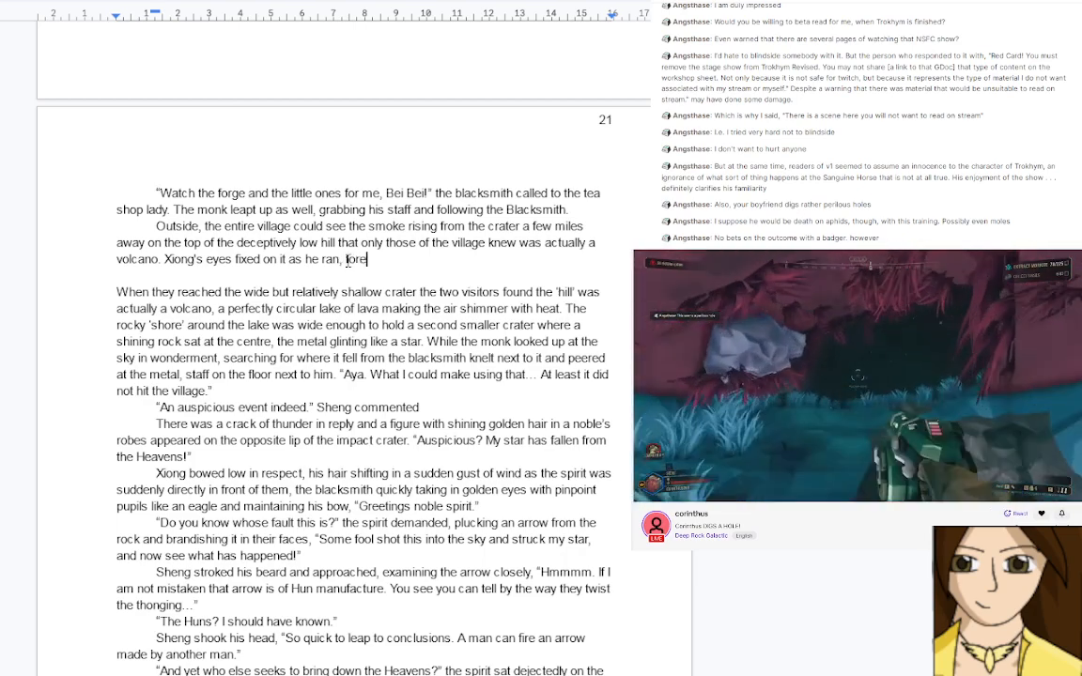
pyautogui.write('boding running ')
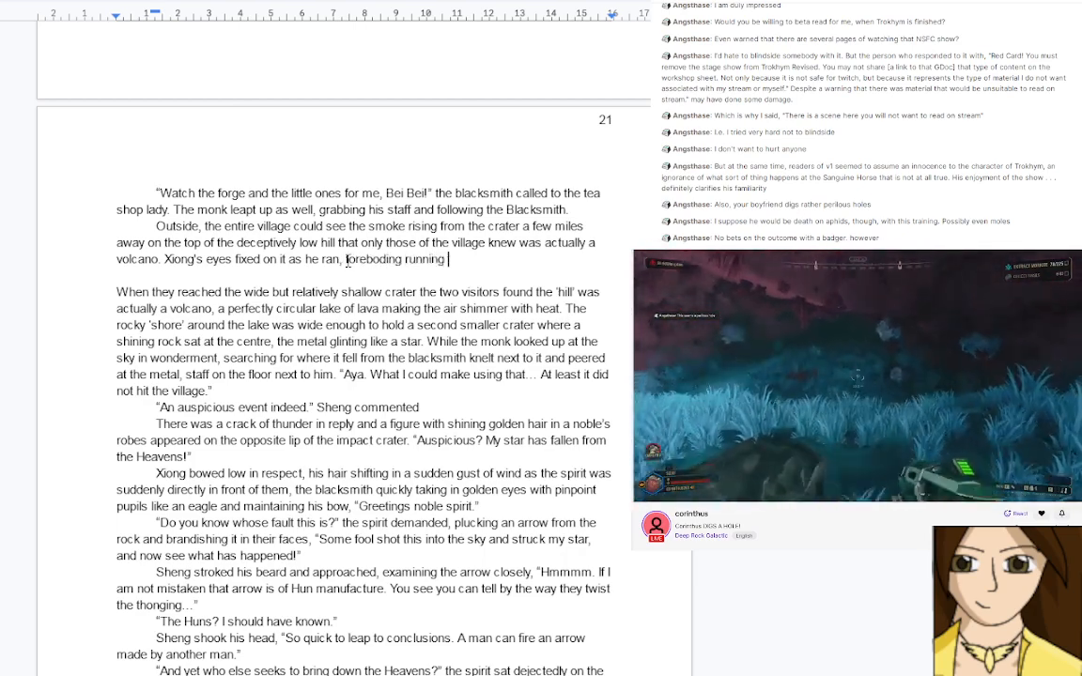
pyautogui.write('through his ')
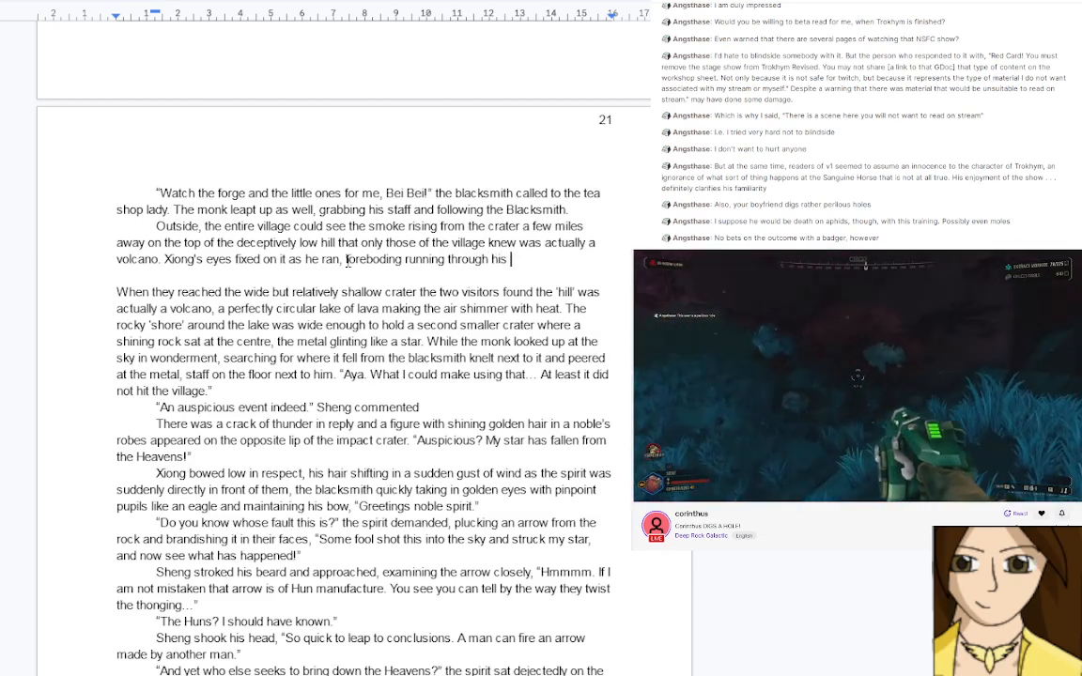
pyautogui.write('mind')
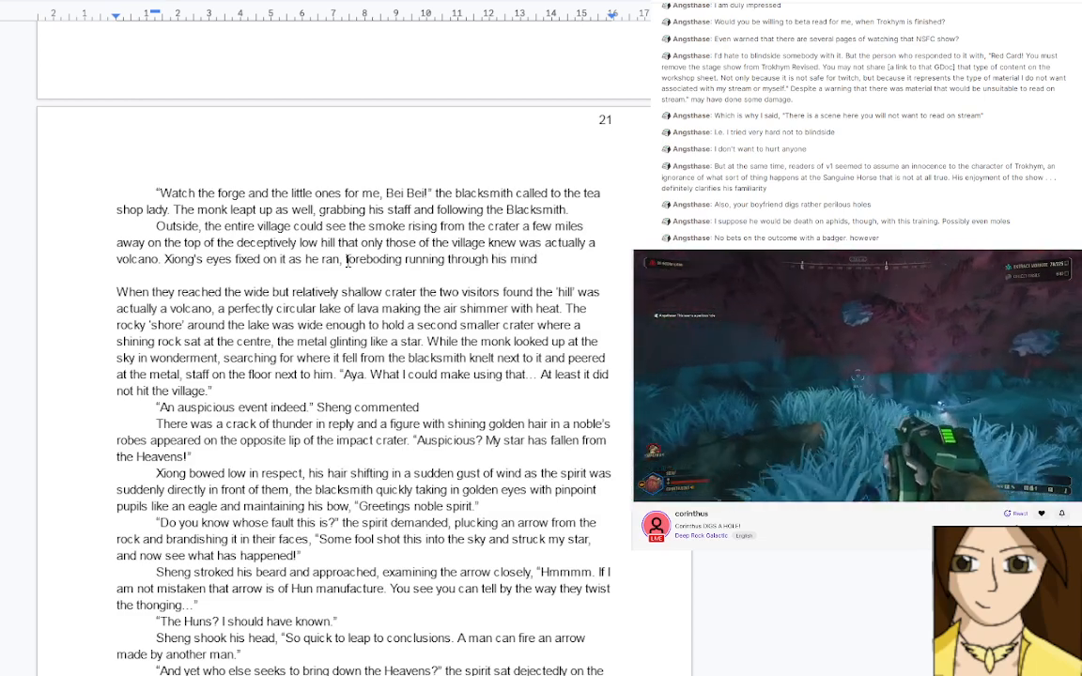
pyautogui.write('.')
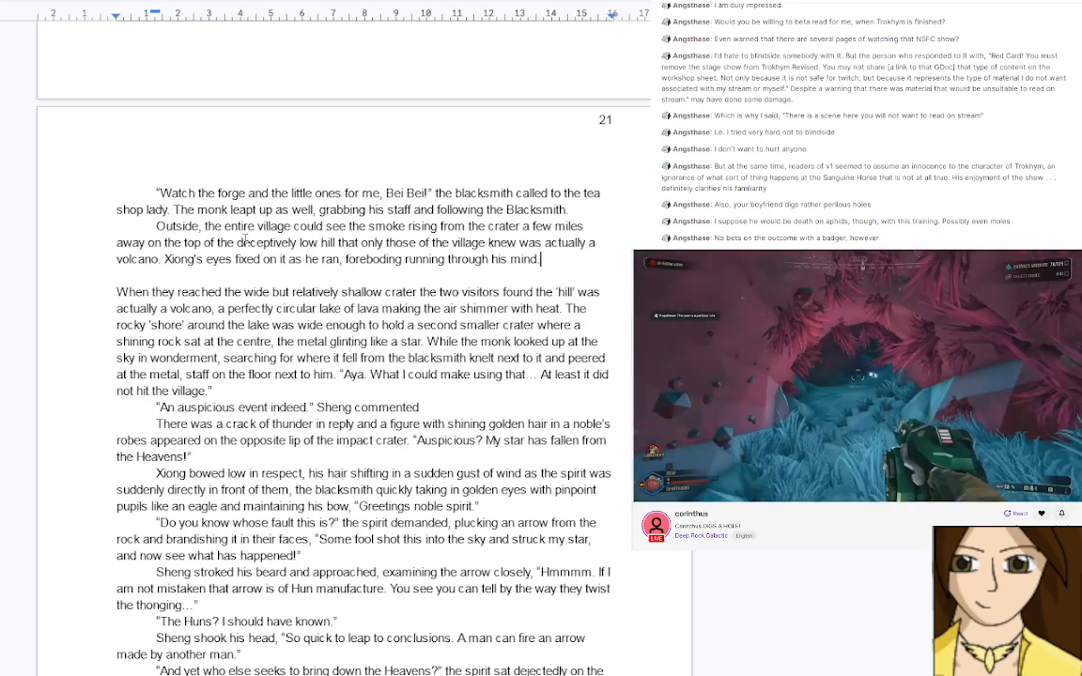
# Delete "deceptively low" before "hill" and insert "were" before "fixed" in the sentence about Xiong's eyes
pyautogui.moveTo(239, 242); pyautogui.dragTo(299, 242)
pyautogui.press('BackSpace')
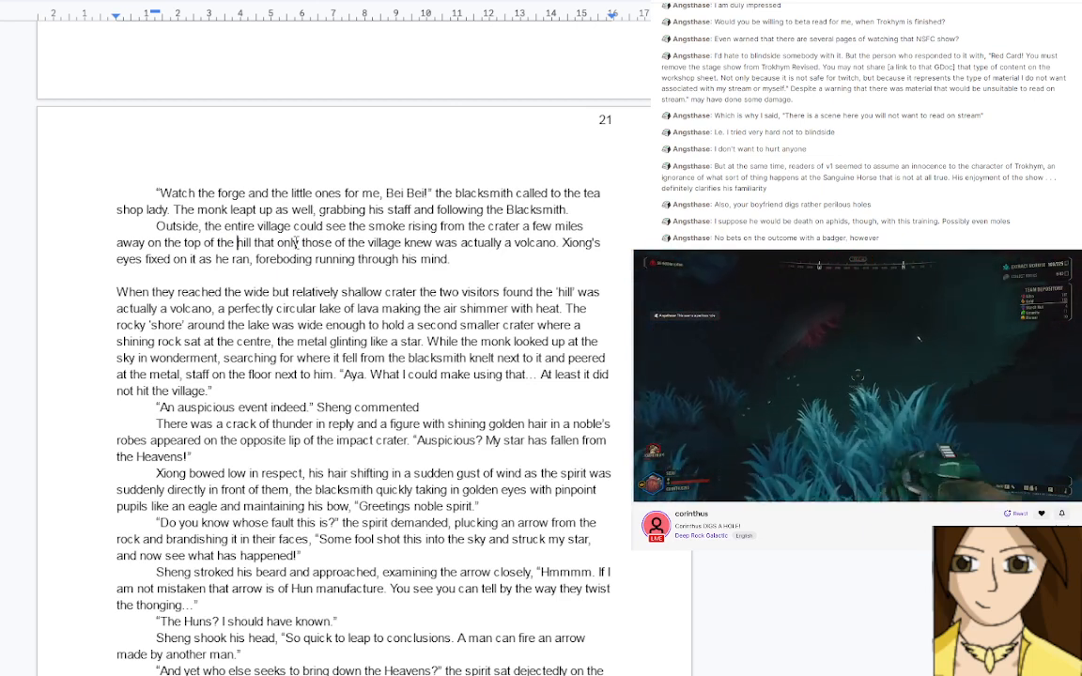
pyautogui.click(145, 259)
pyautogui.write('were')
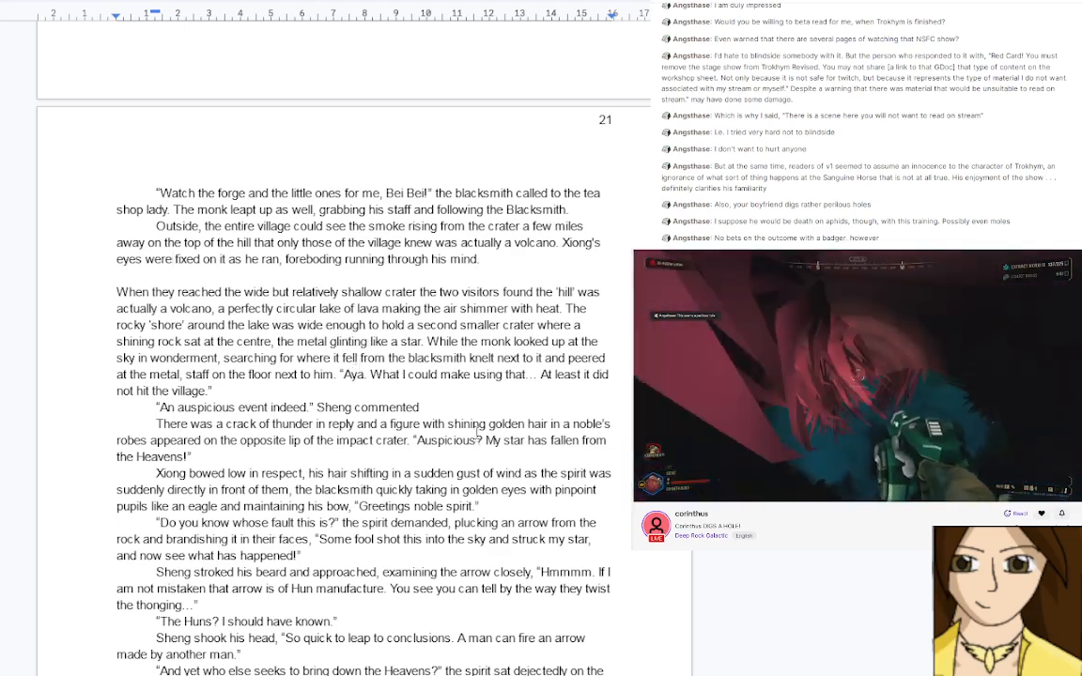
# Read through the crater battle and amulet scenes, and go back over the tea shop scene to the opening of "The Fallen Star"
pyautogui.scroll(-6, 430, 396)
pyautogui.scroll(-10, 430, 396)
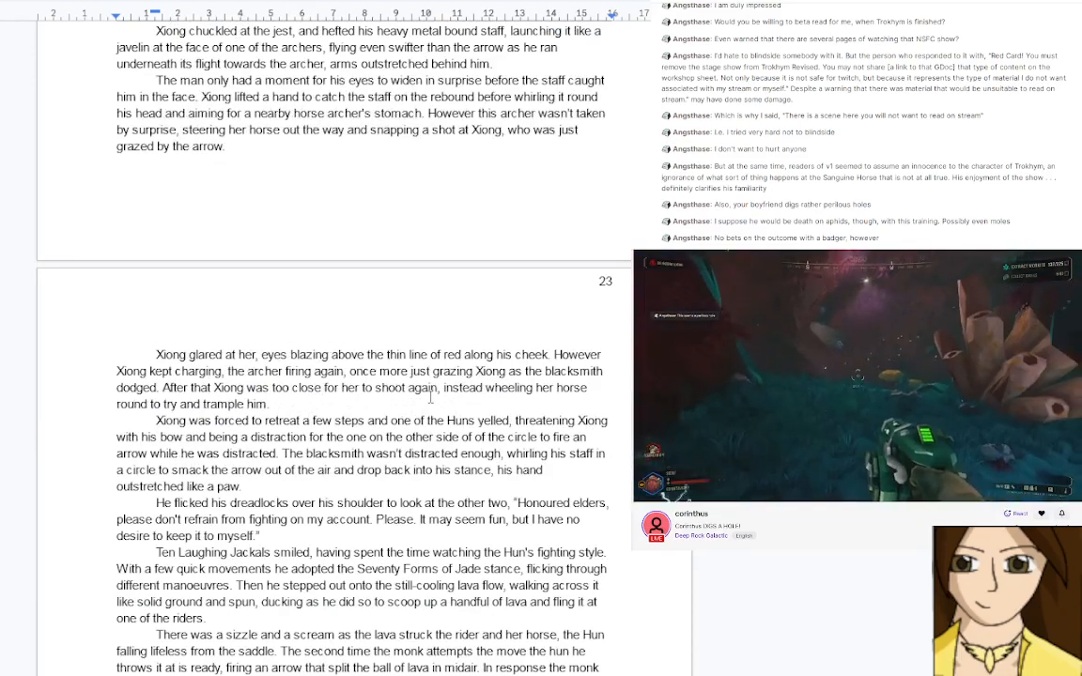
pyautogui.scroll(-1, 430, 396)
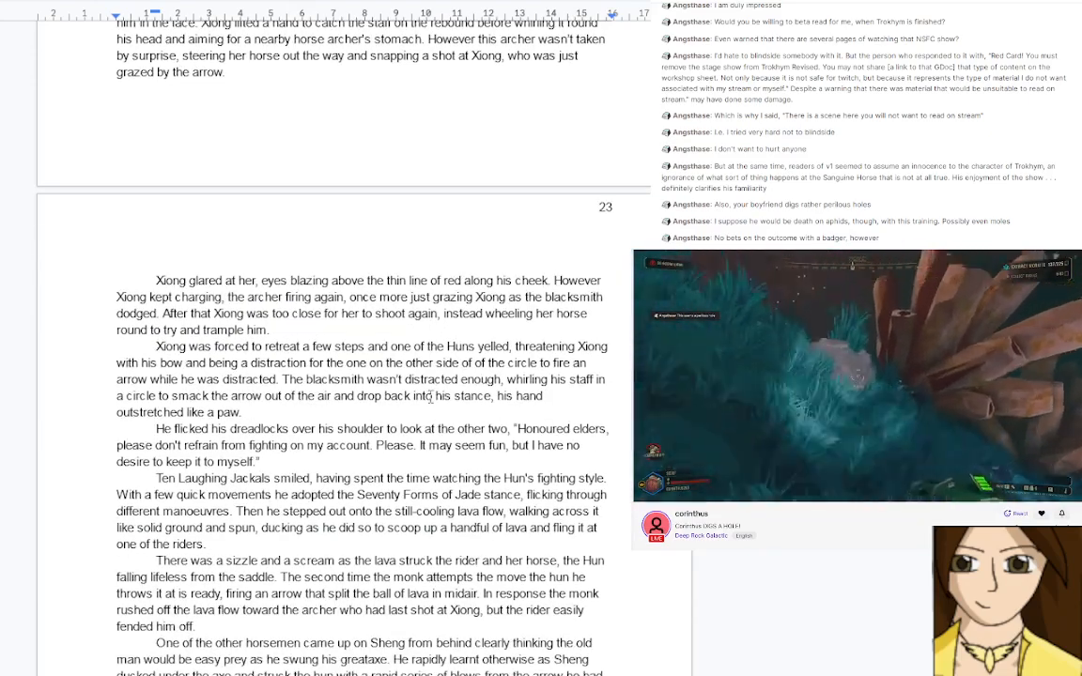
pyautogui.scroll(-5, 430, 396)
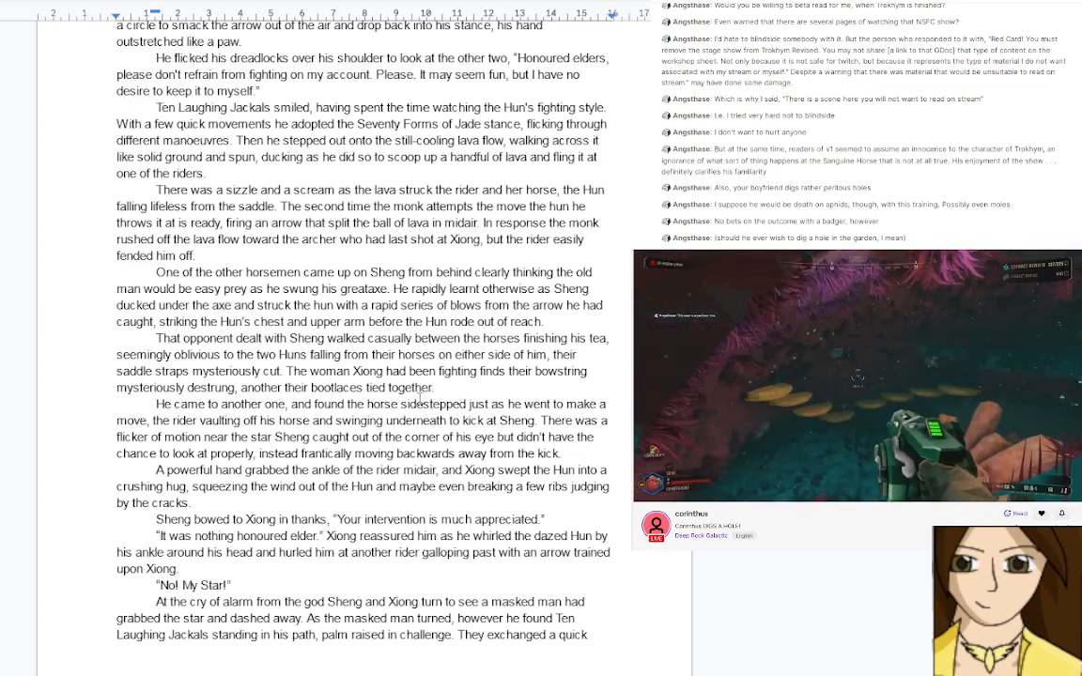
pyautogui.scroll(-3, 420, 399)
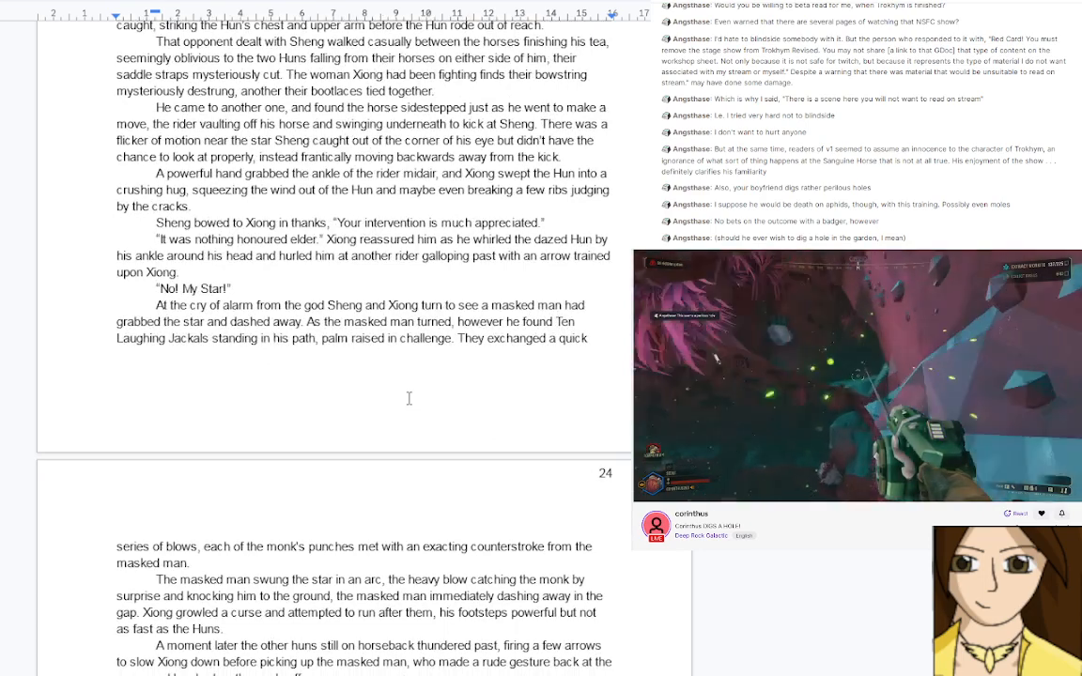
pyautogui.scroll(-2, 408, 389)
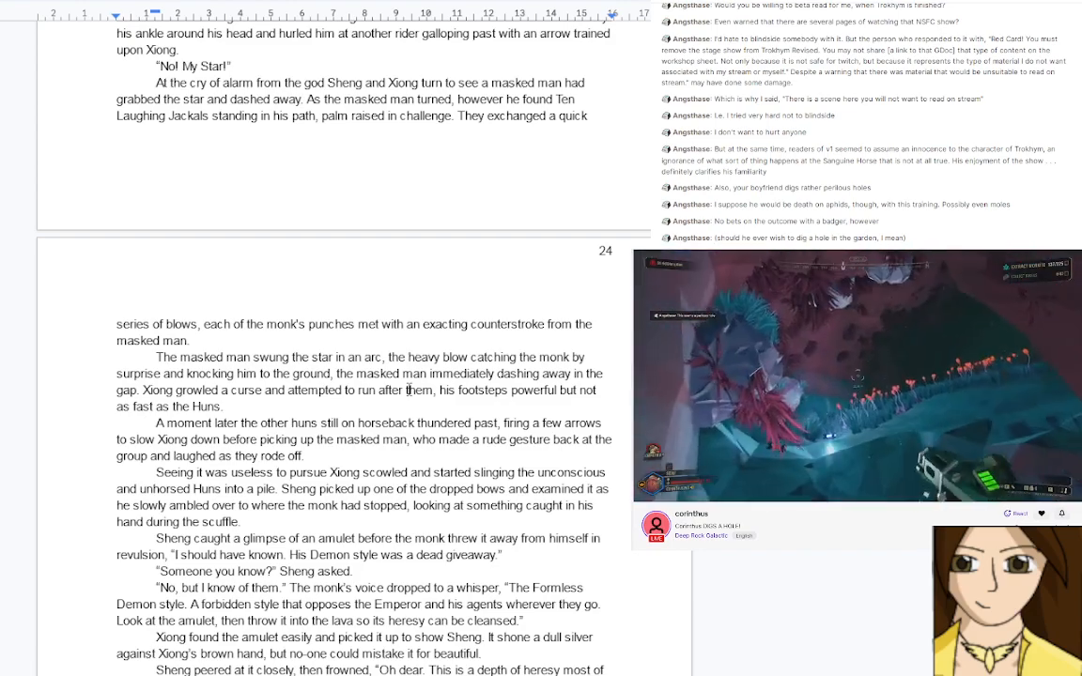
pyautogui.scroll(-4, 408, 389)
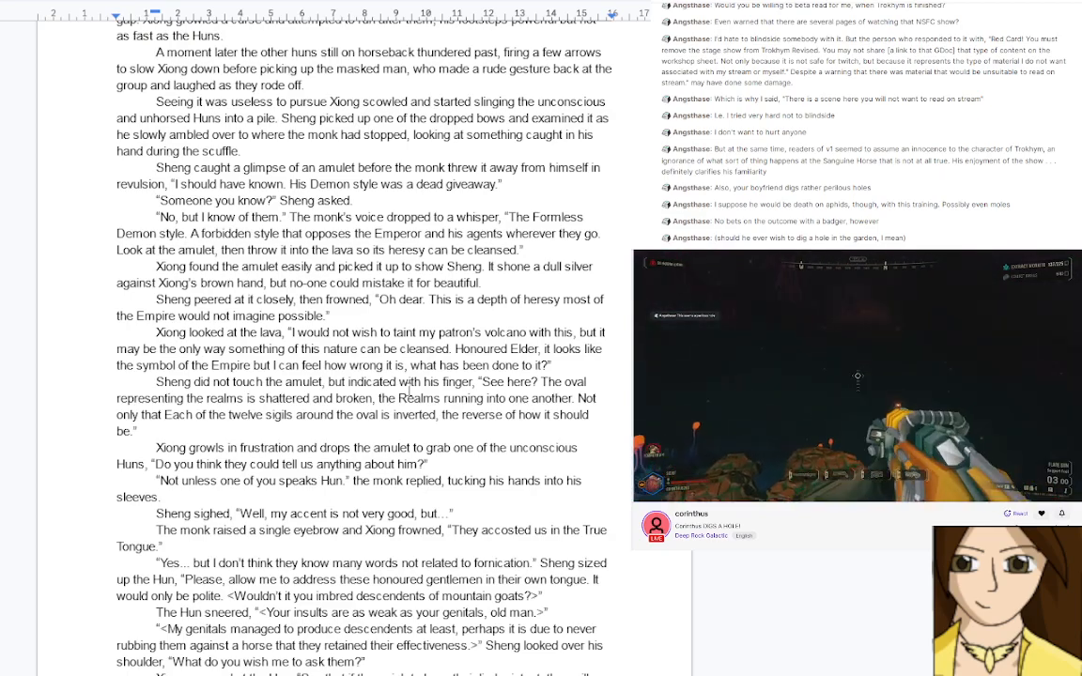
pyautogui.scroll(5, 408, 389)
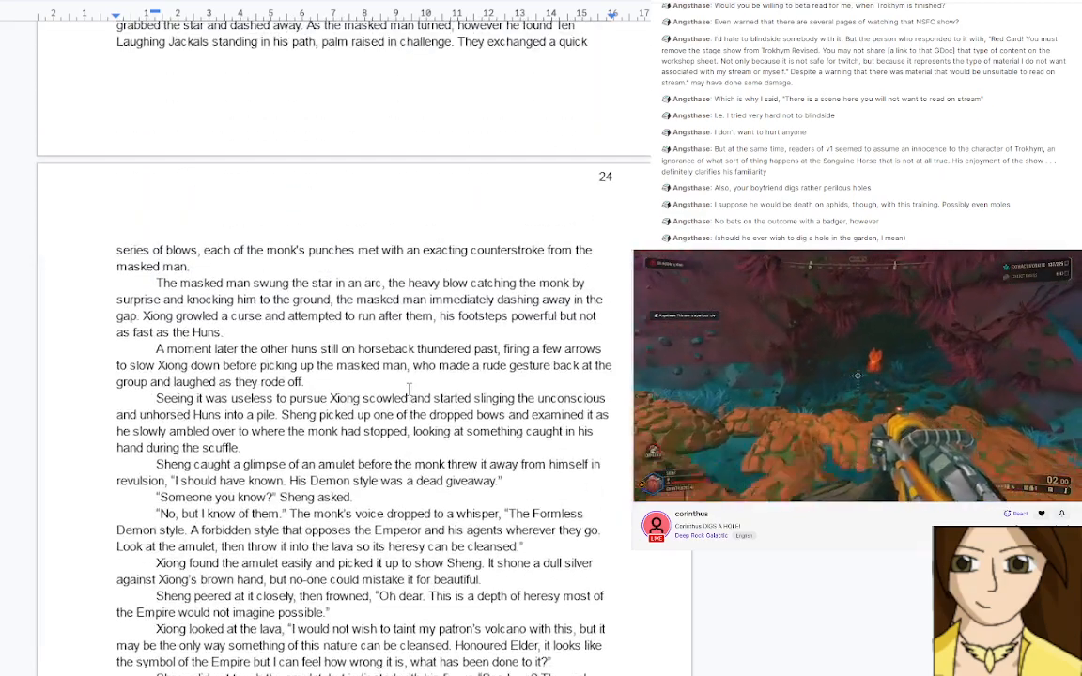
pyautogui.scroll(-4, 408, 390)
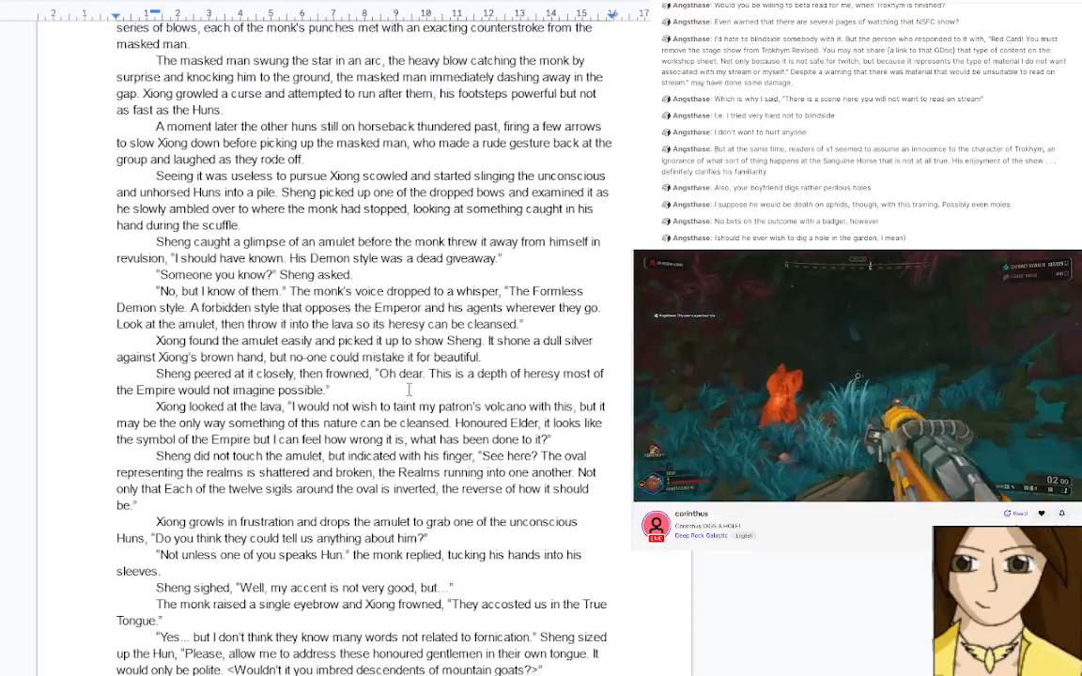
pyautogui.scroll(-1, 409, 389)
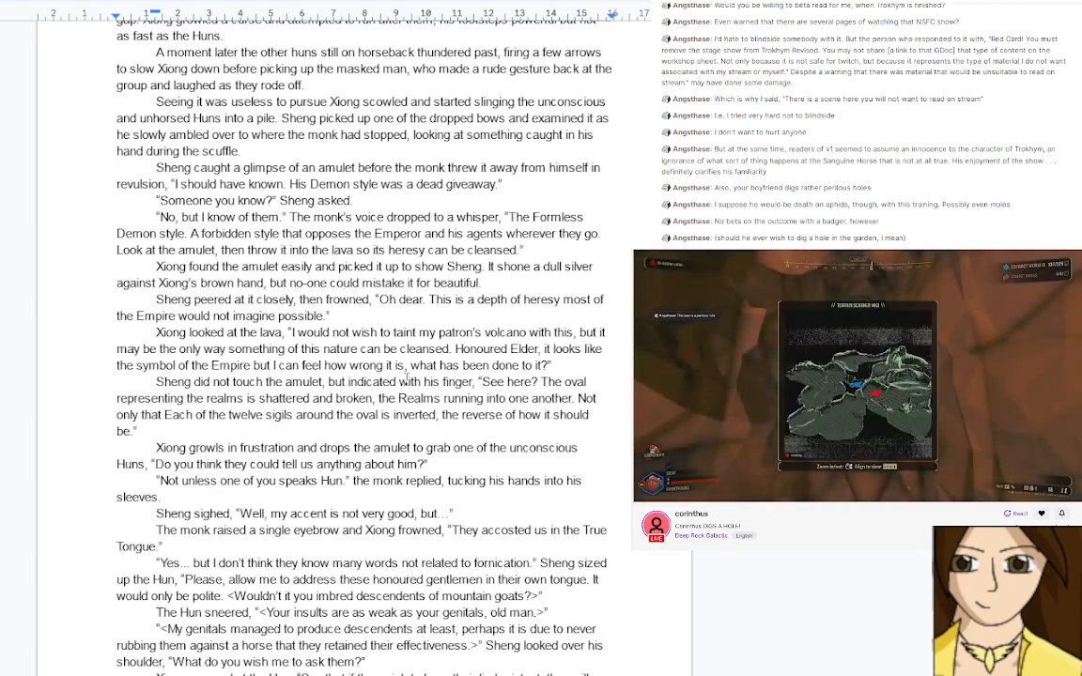
pyautogui.scroll(-3, 405, 379)
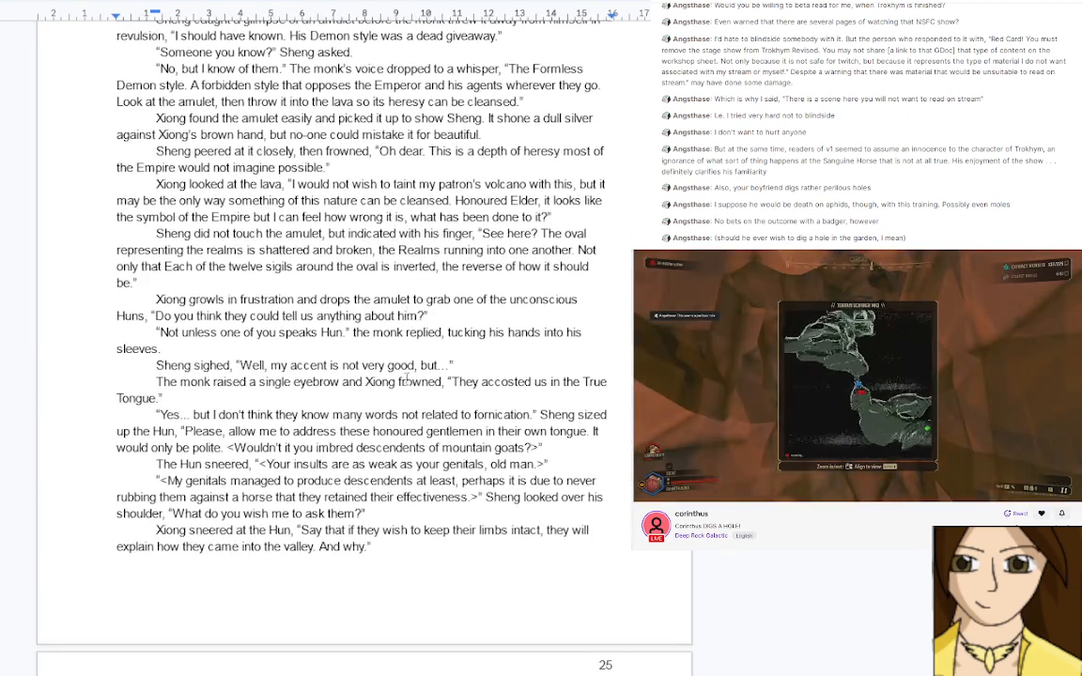
pyautogui.scroll(20, 406, 378)
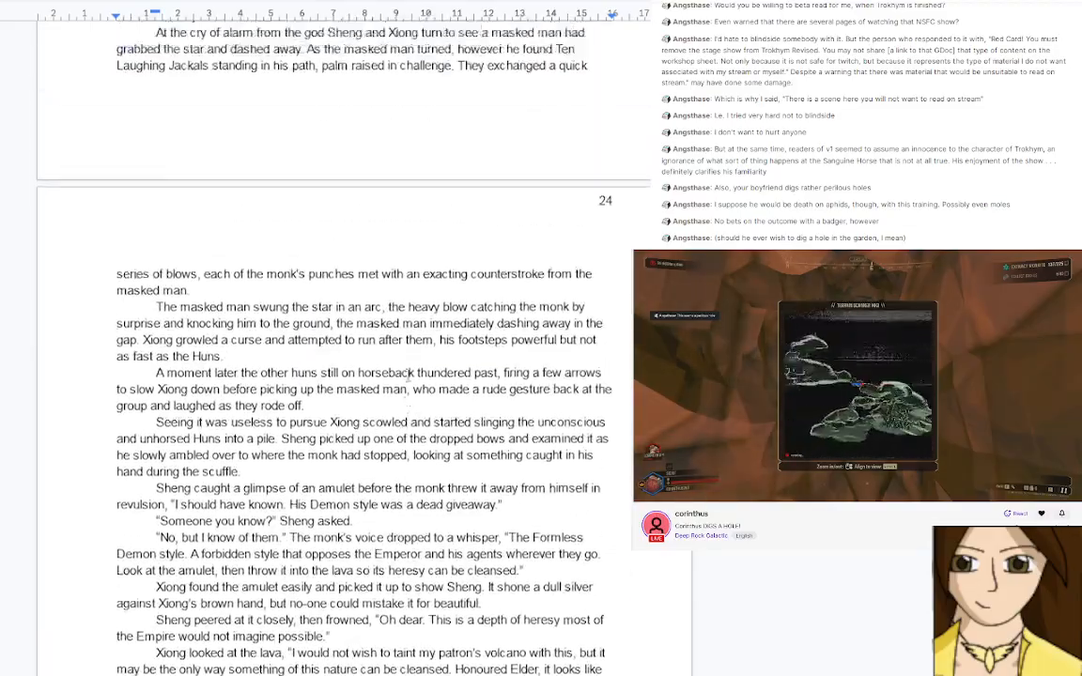
pyautogui.scroll(15, 408, 373)
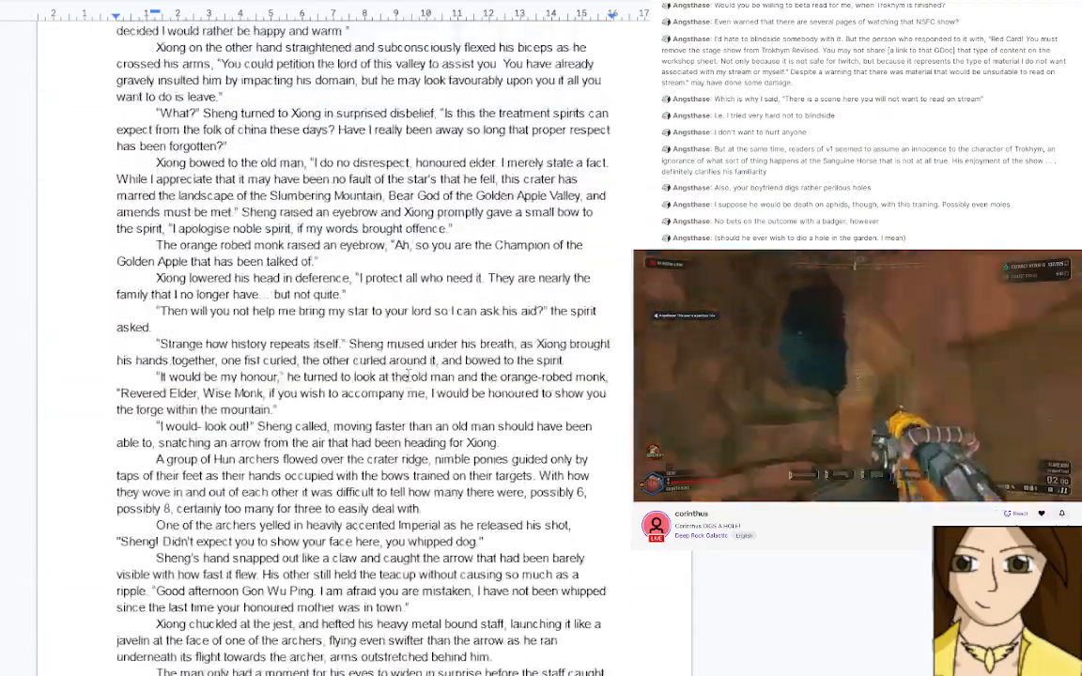
pyautogui.scroll(8, 408, 368)
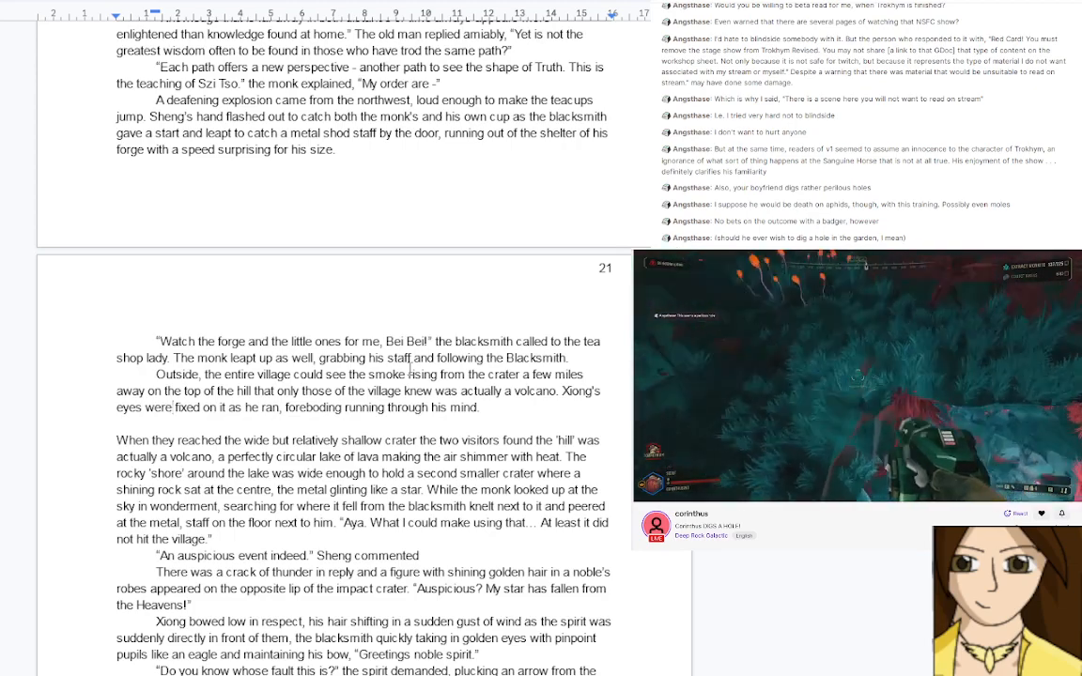
pyautogui.scroll(5, 410, 369)
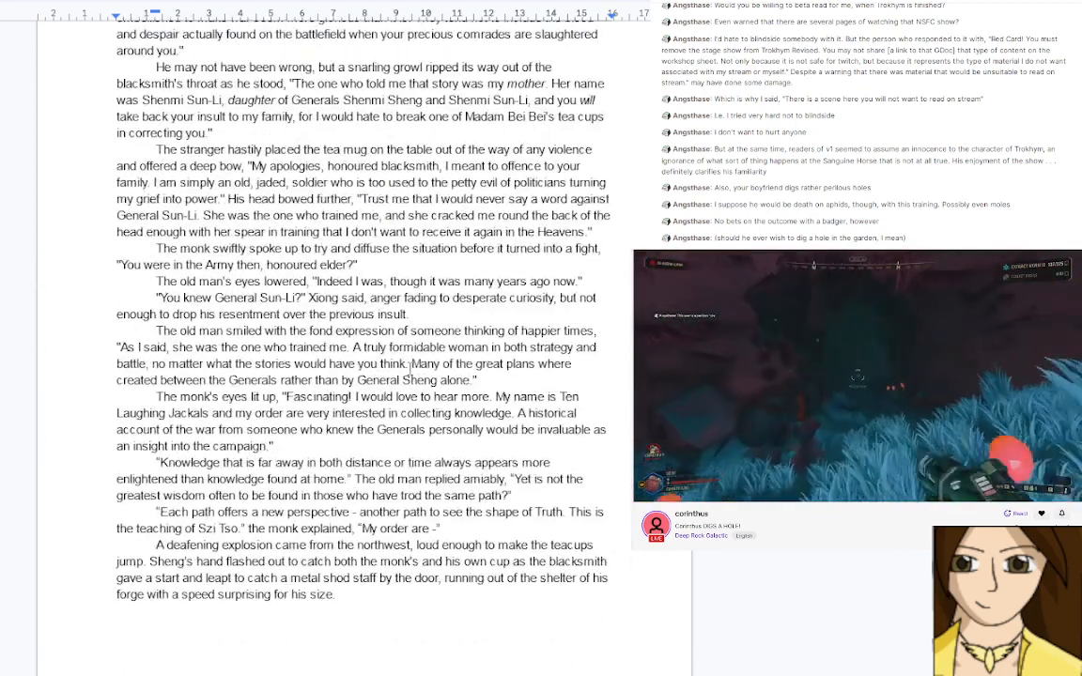
pyautogui.scroll(5, 411, 365)
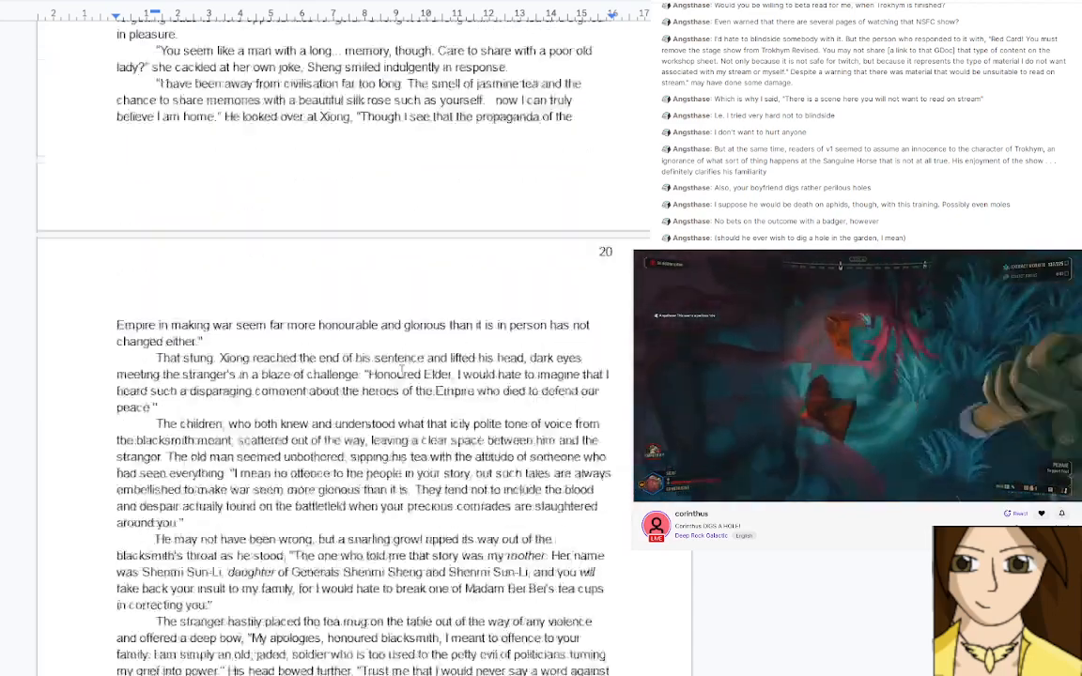
pyautogui.scroll(9, 402, 373)
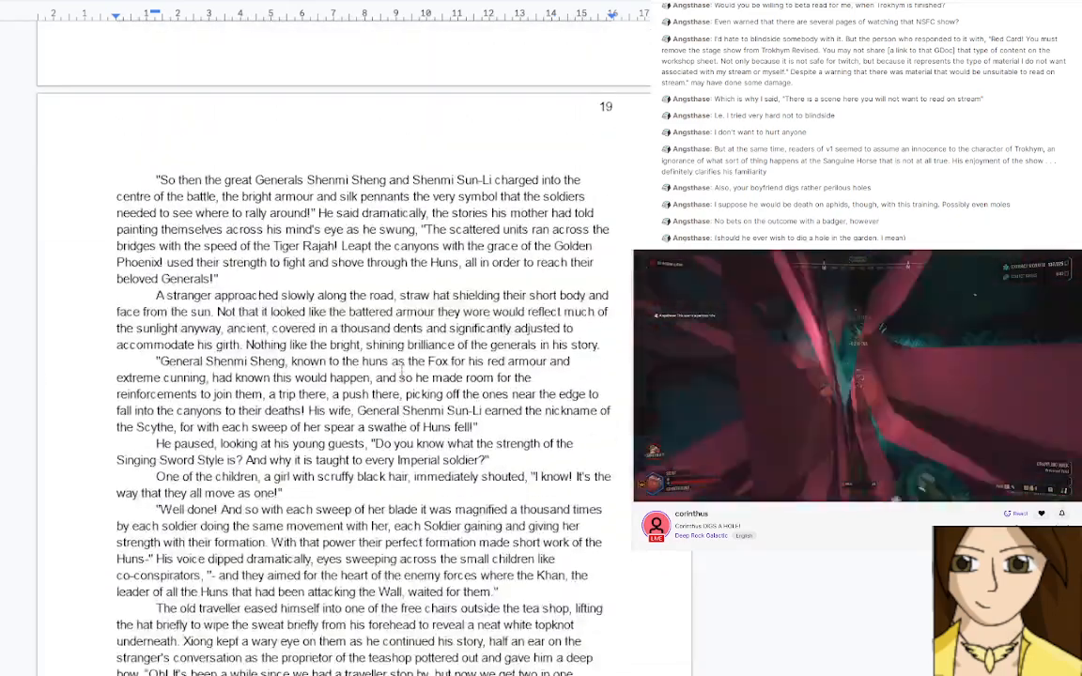
pyautogui.scroll(2, 403, 371)
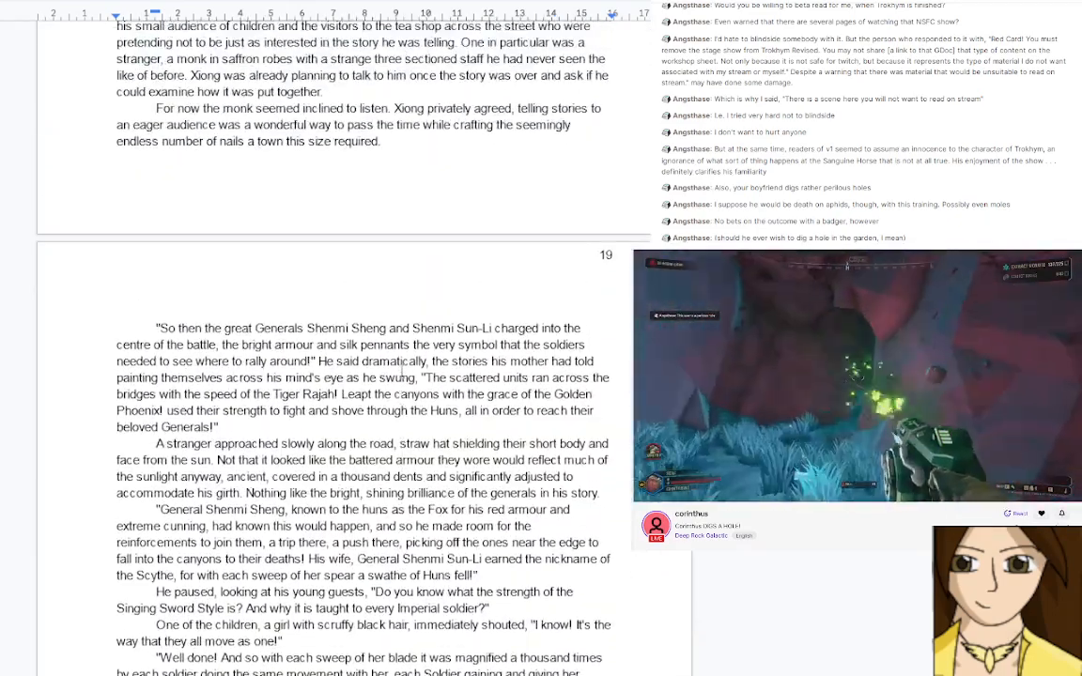
pyautogui.scroll(2, 402, 371)
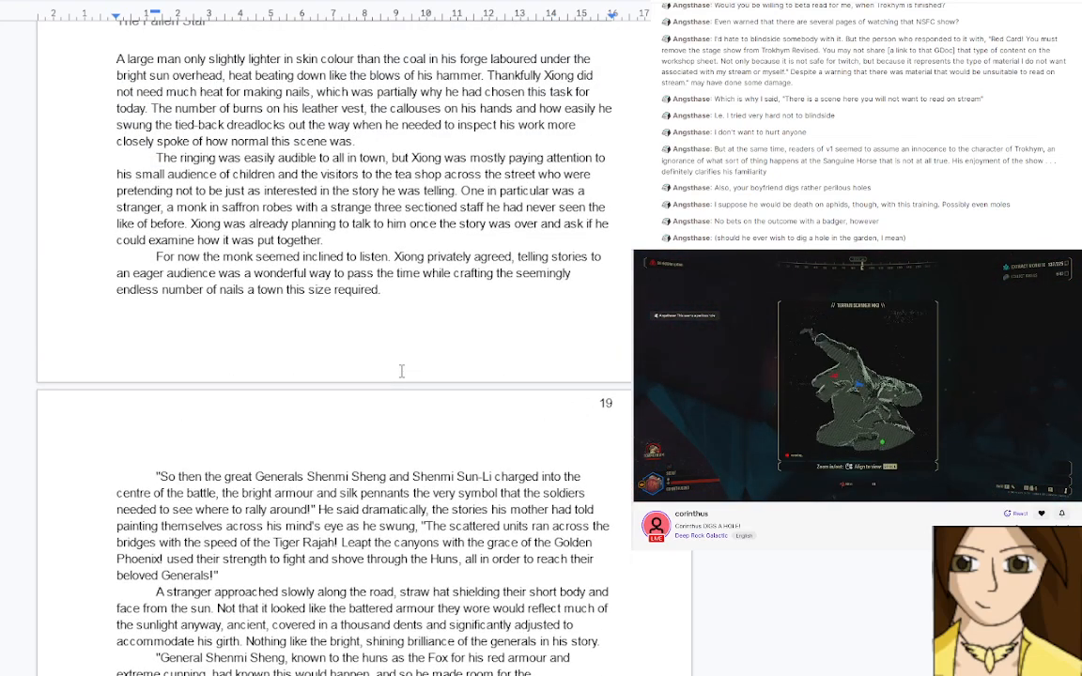
# In the stranger's description, begin the sentence "Nothing like the bright, shining brilliance" with "The armour might once have been red, but it was nothing"
pyautogui.scroll(-2, 401, 371)
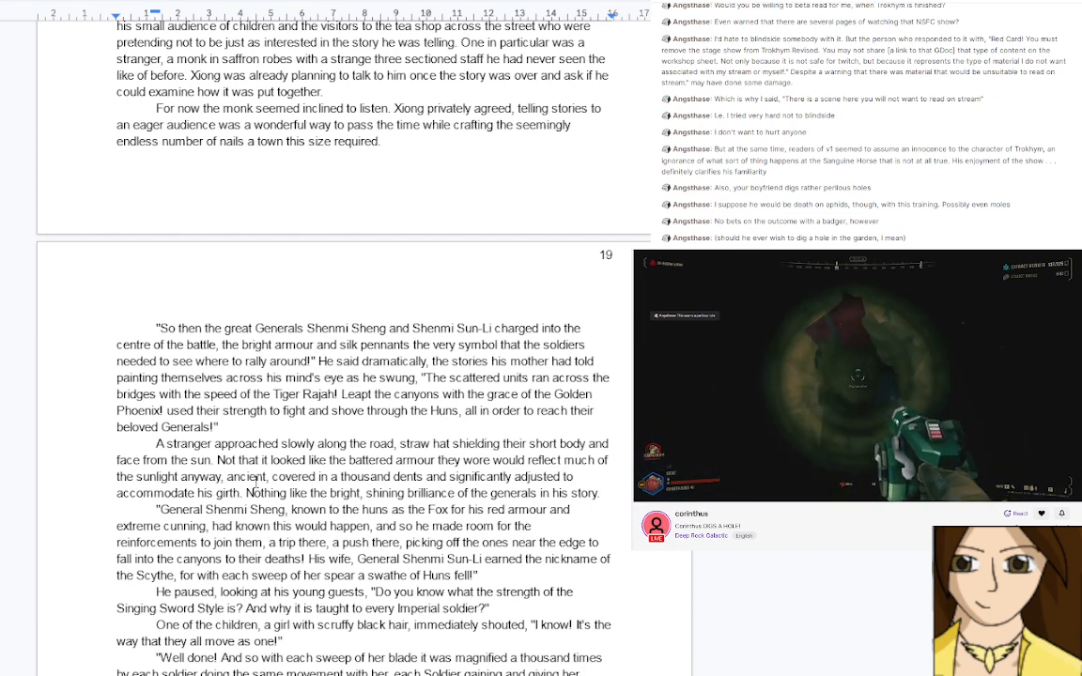
pyautogui.click(249, 490)
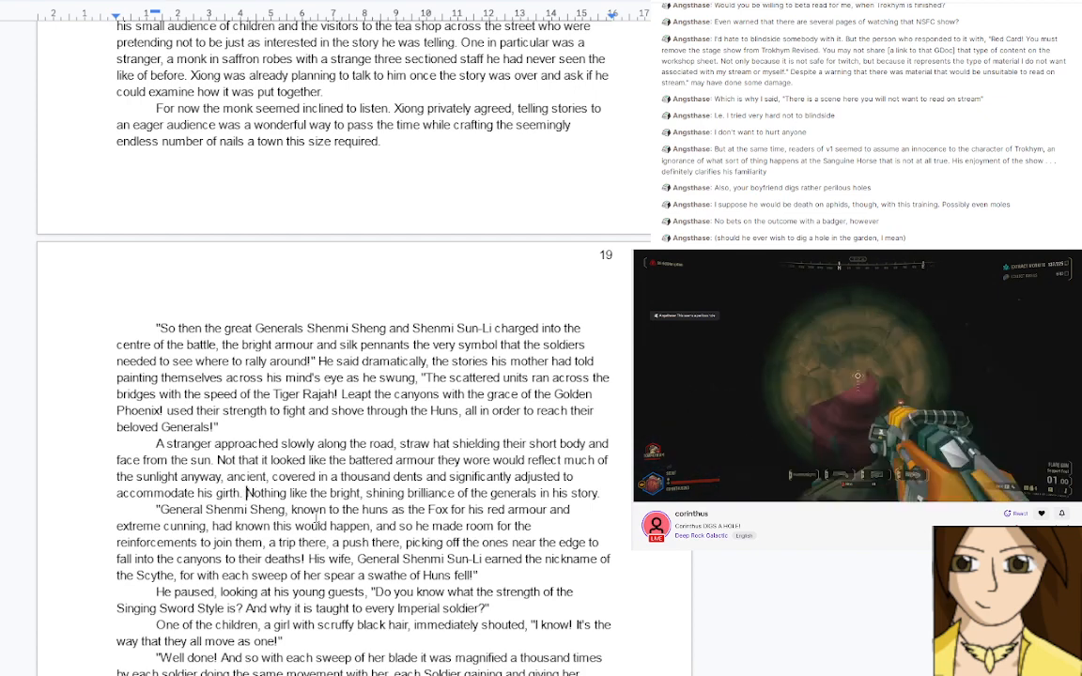
pyautogui.write('The armour ')
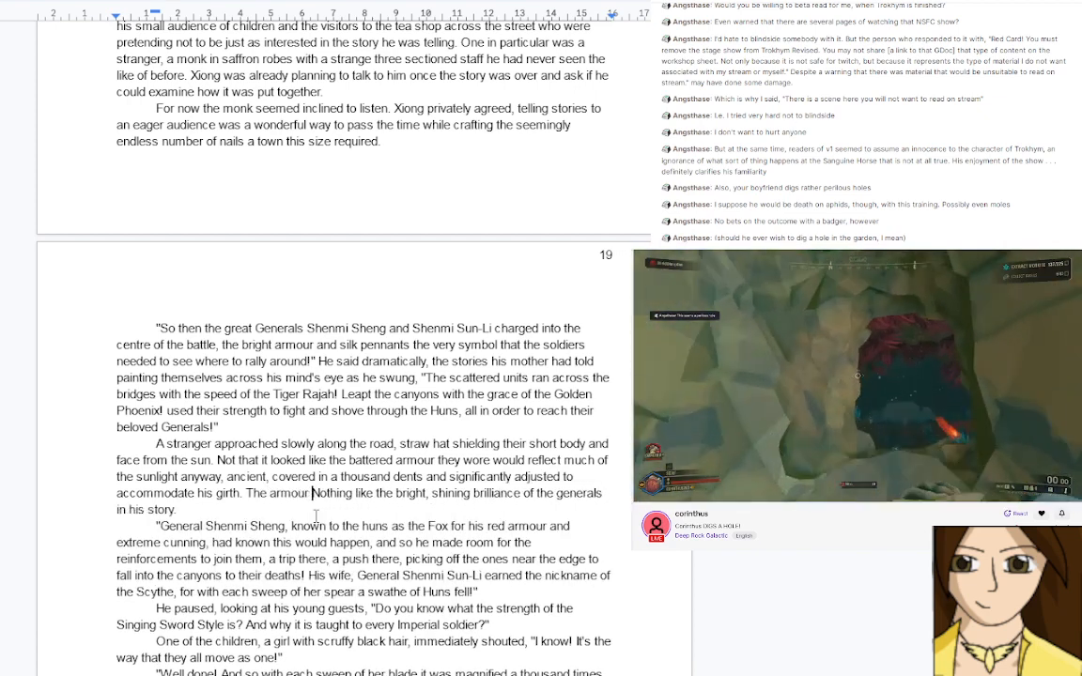
pyautogui.write('might on')
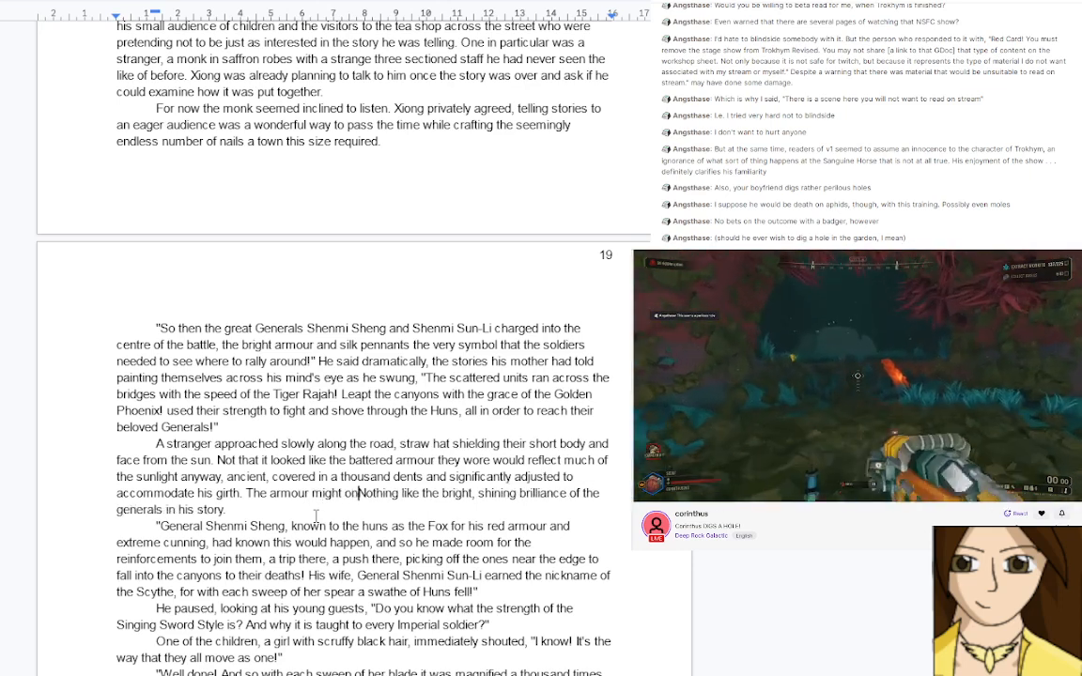
pyautogui.write('ce have ')
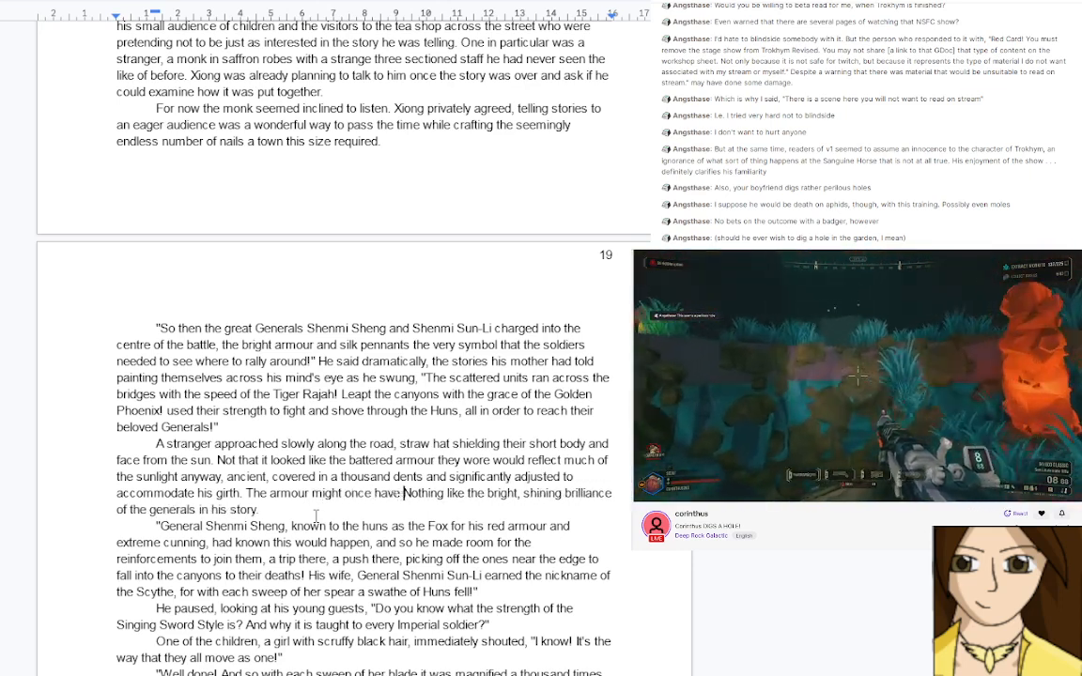
pyautogui.write('been red, ')
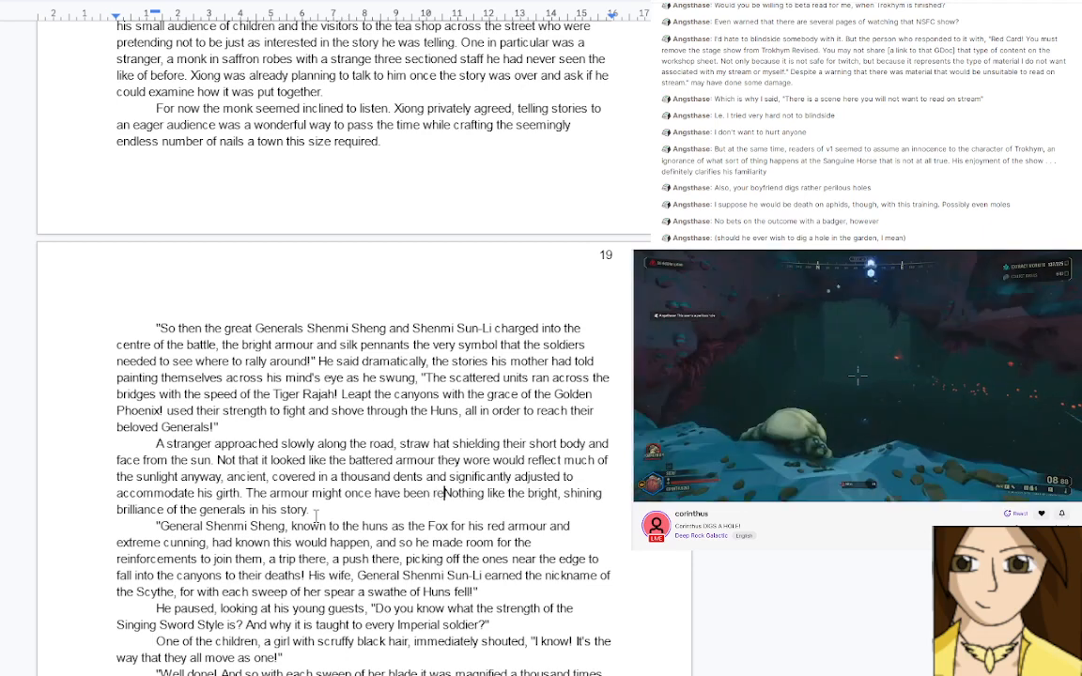
pyautogui.write('but it w')
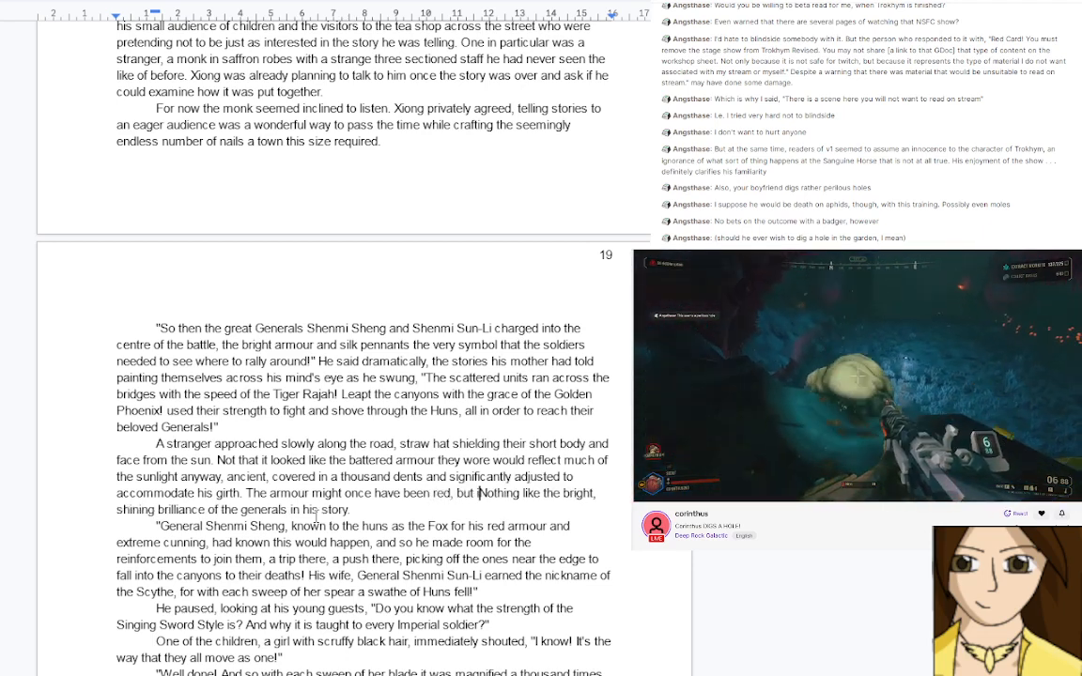
pyautogui.write('as n')
pyautogui.press('Delete')
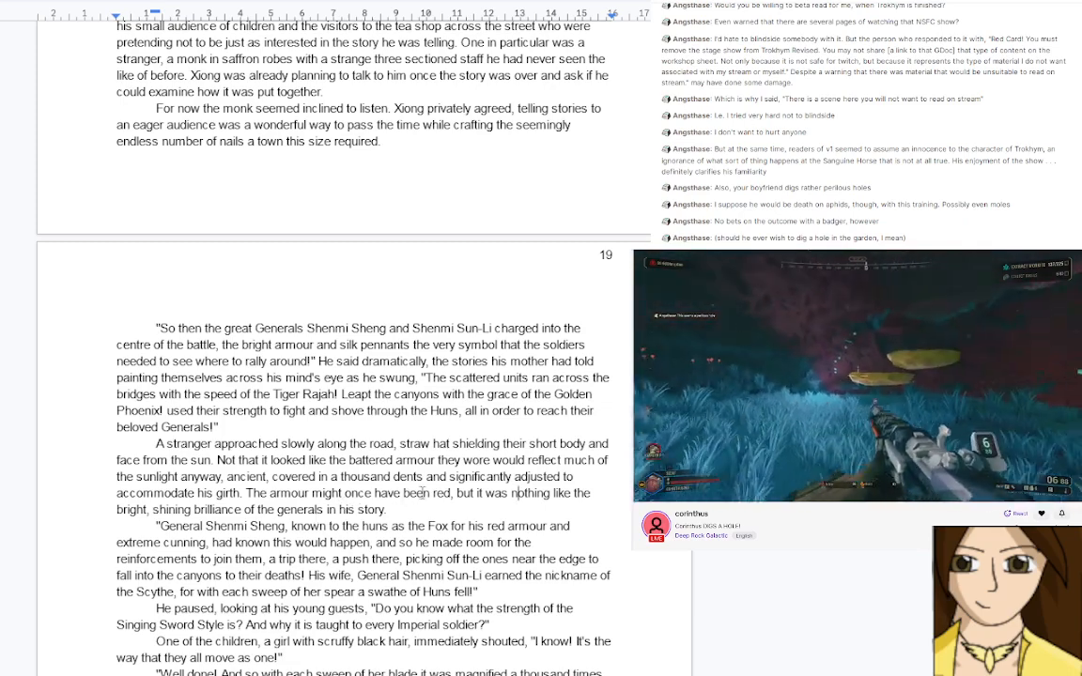
# Expand "might once have been red" in the stranger's armour description to "might once have been the red of the Imperial Dragon Blades"
pyautogui.click(429, 495)
pyautogui.write('the')
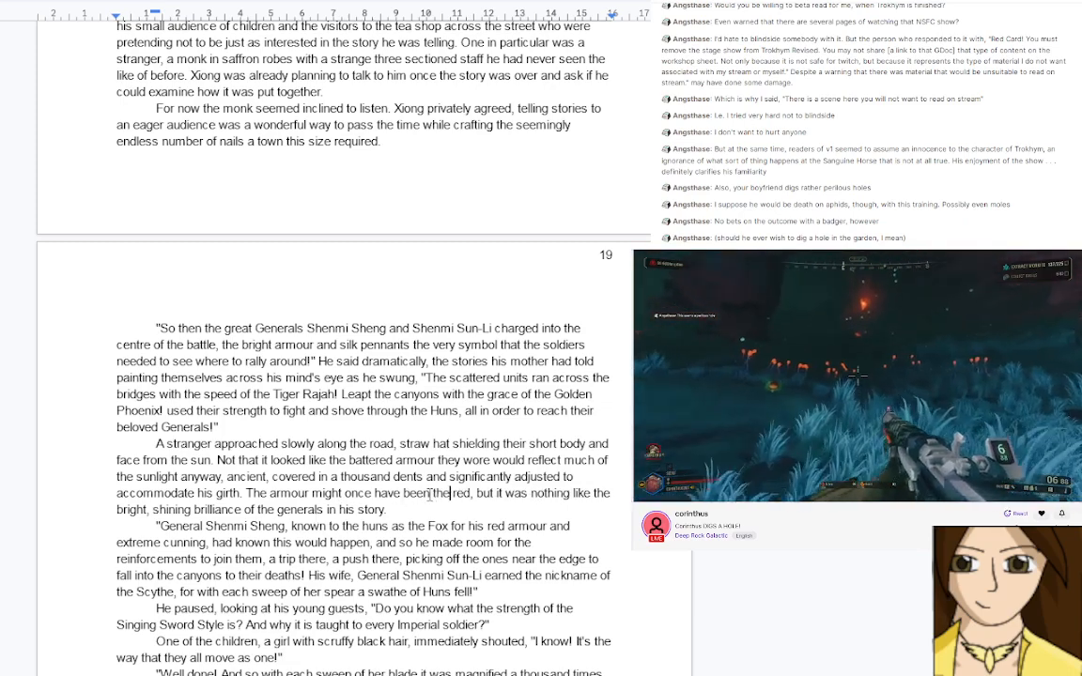
pyautogui.click(471, 495)
pyautogui.write('of')
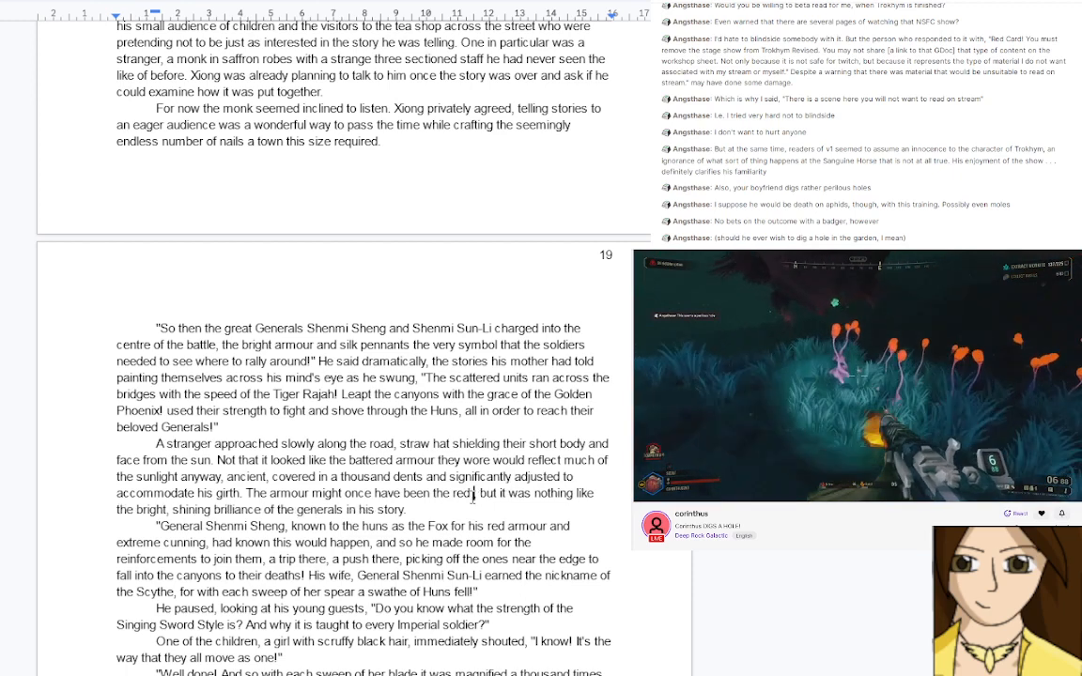
pyautogui.write(' the Imperi')
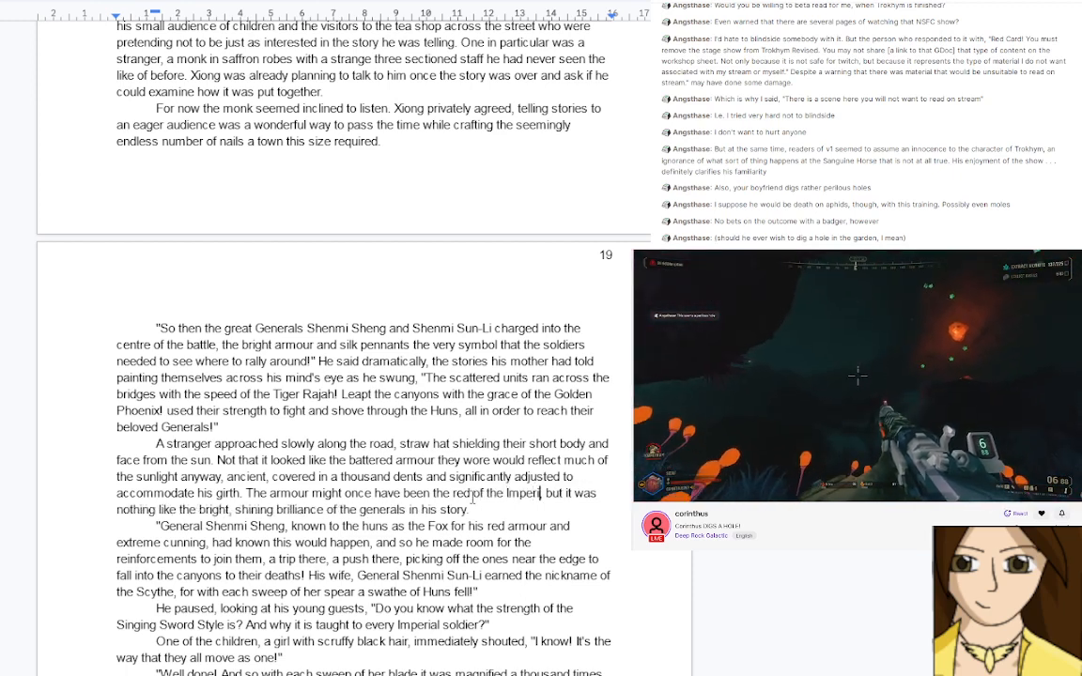
pyautogui.write('al Dragon ')
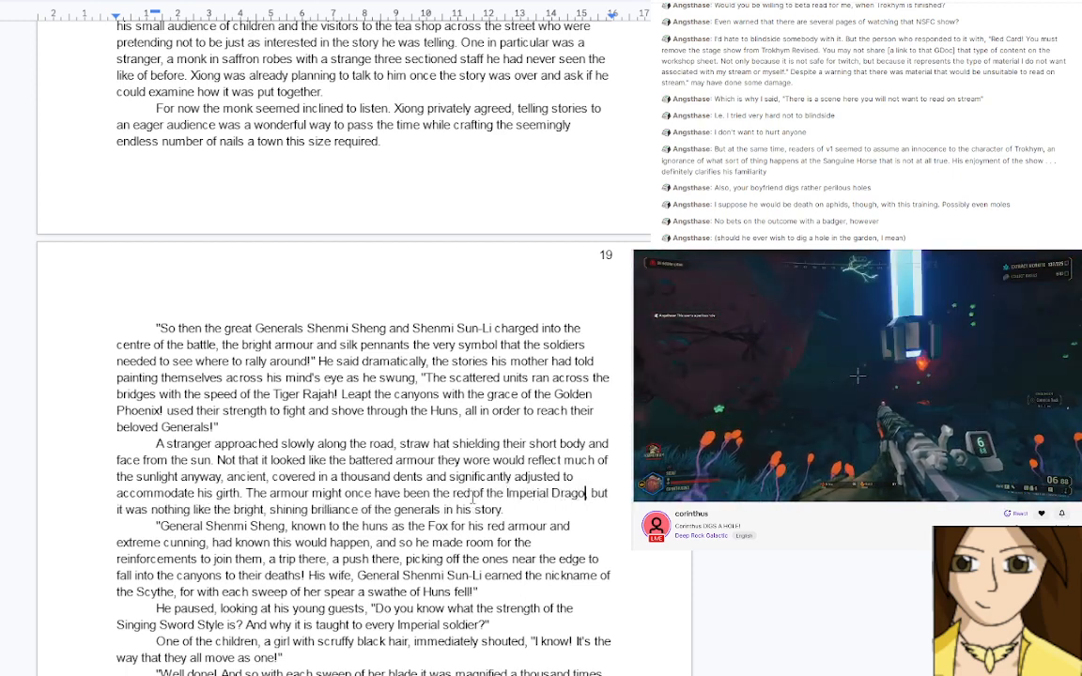
pyautogui.write('Blades, but')
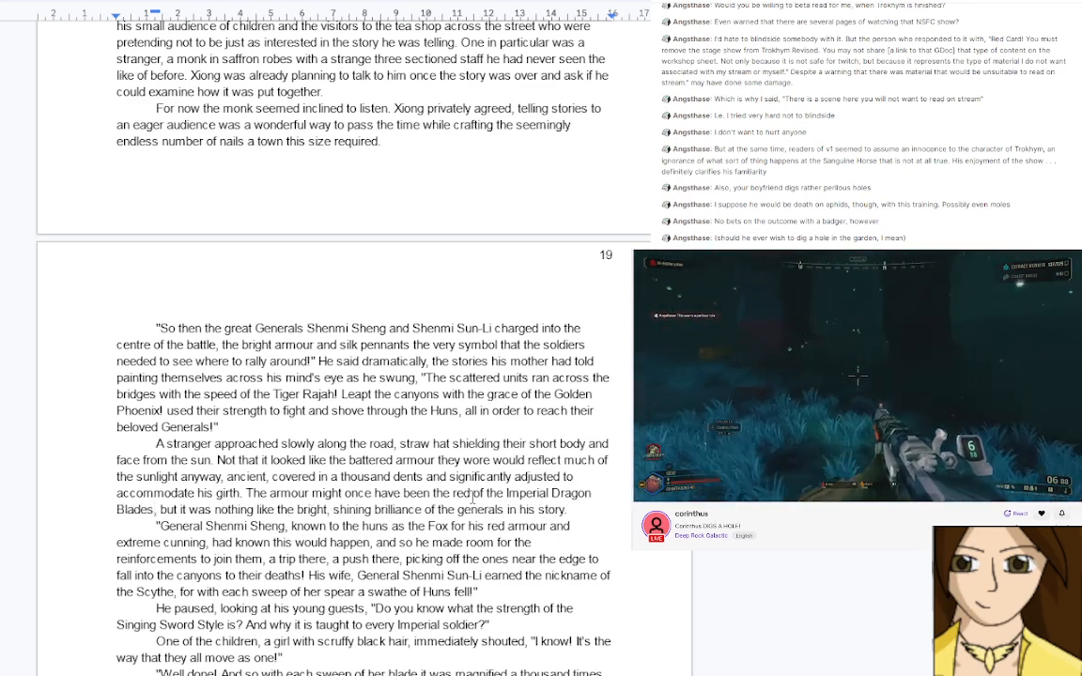
# Delete the second "briefly" from the sentence about the old traveller wiping the sweat from his forehead
pyautogui.scroll(-1, 463, 498)
pyautogui.scroll(-2, 463, 498)
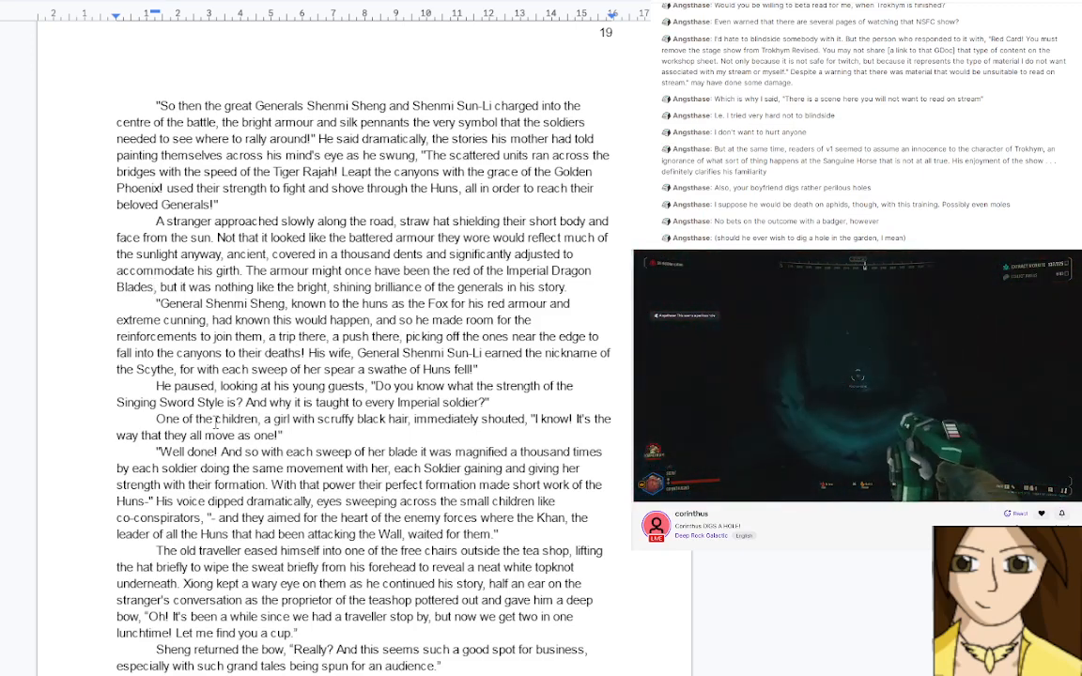
pyautogui.doubleClick(312, 568)
pyautogui.press('BackSpace')
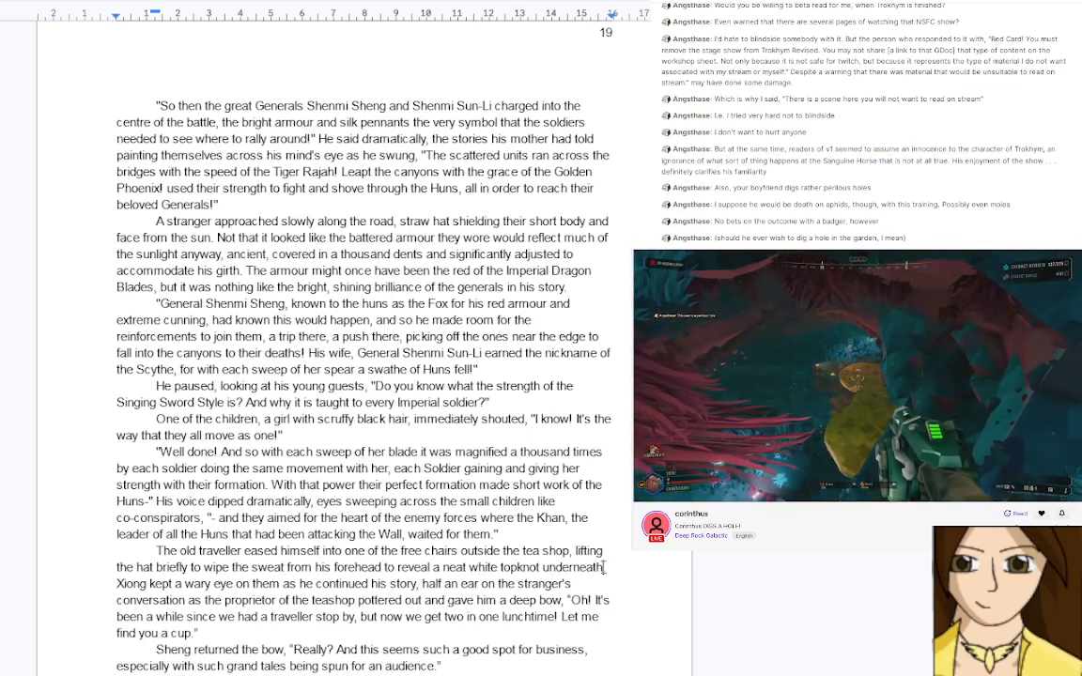
# Extend the sentence ending "neat white topknot underneath" with ", though he quickly replaced it to shield against the sun"
pyautogui.write(', th')
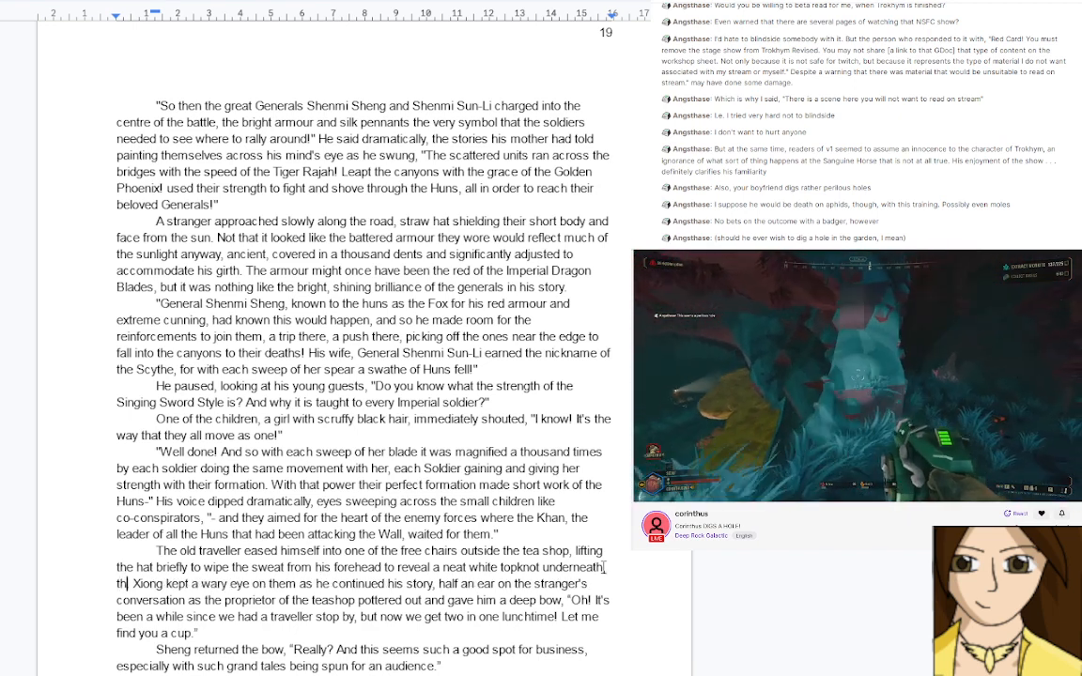
pyautogui.write('ough he qu')
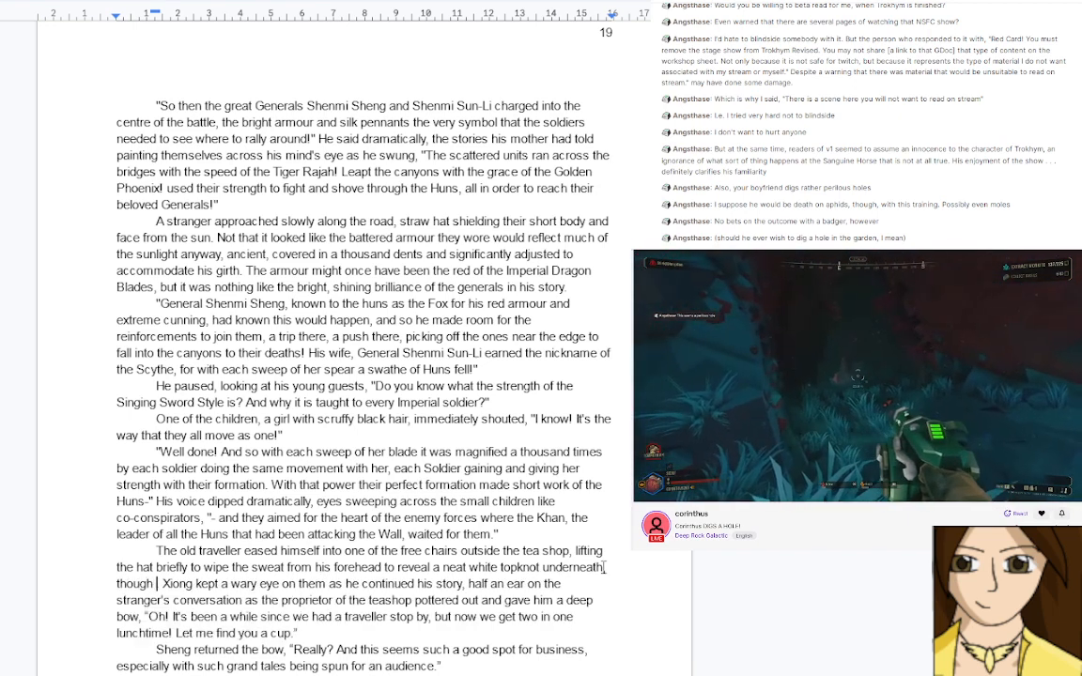
pyautogui.write('ickly replac')
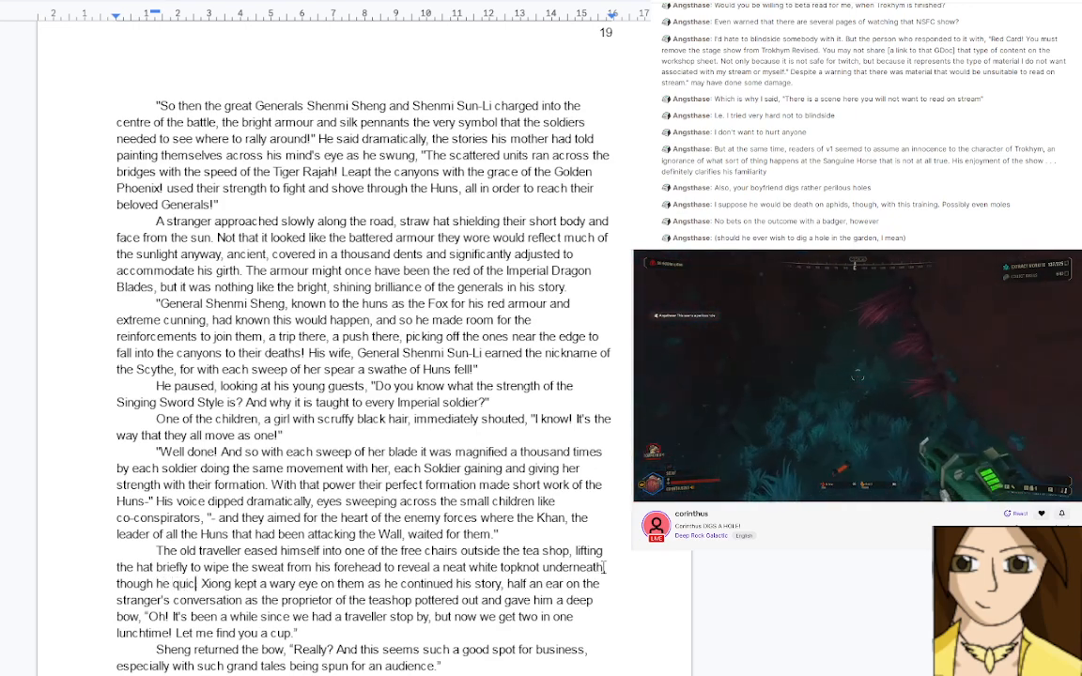
pyautogui.write('ed it')
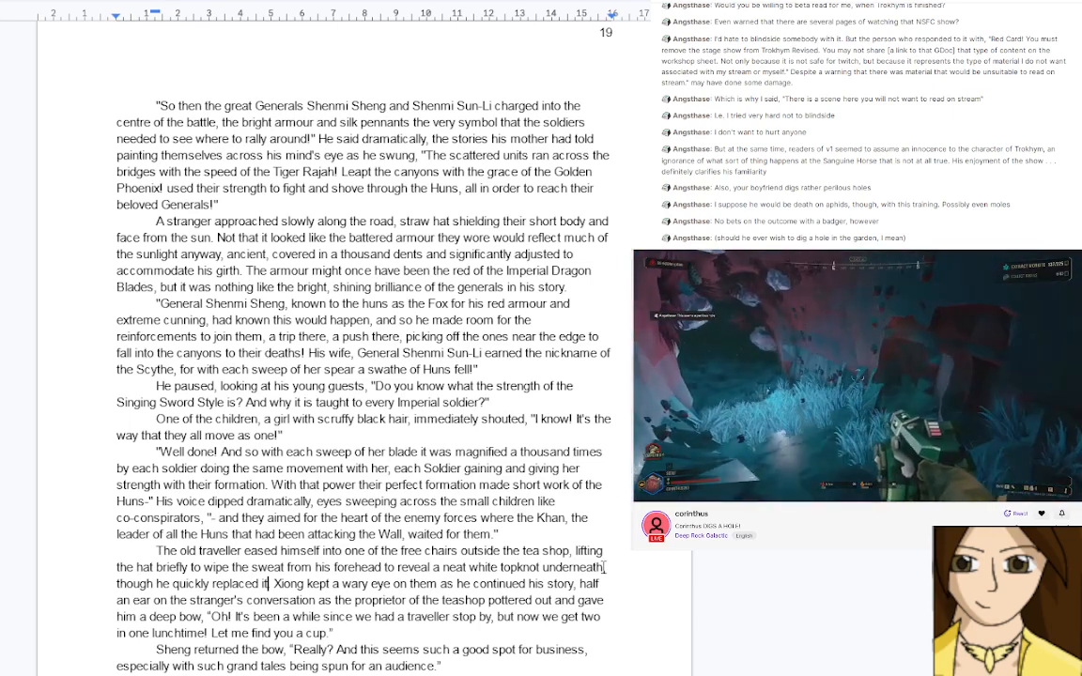
pyautogui.write(' to shield against')
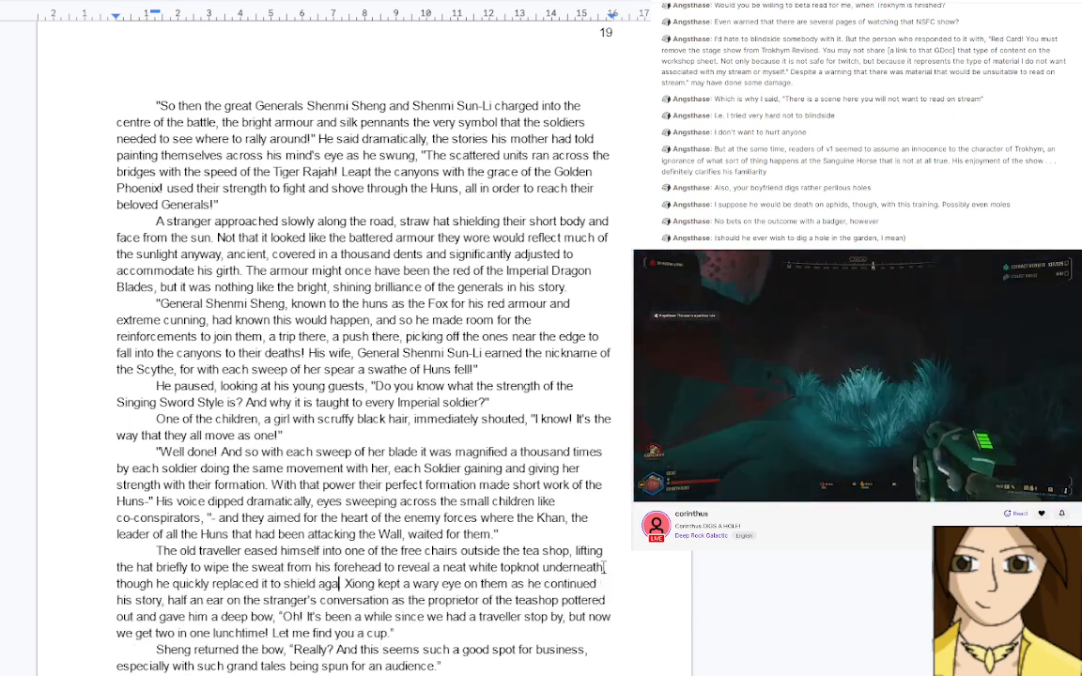
pyautogui.write(' the ')
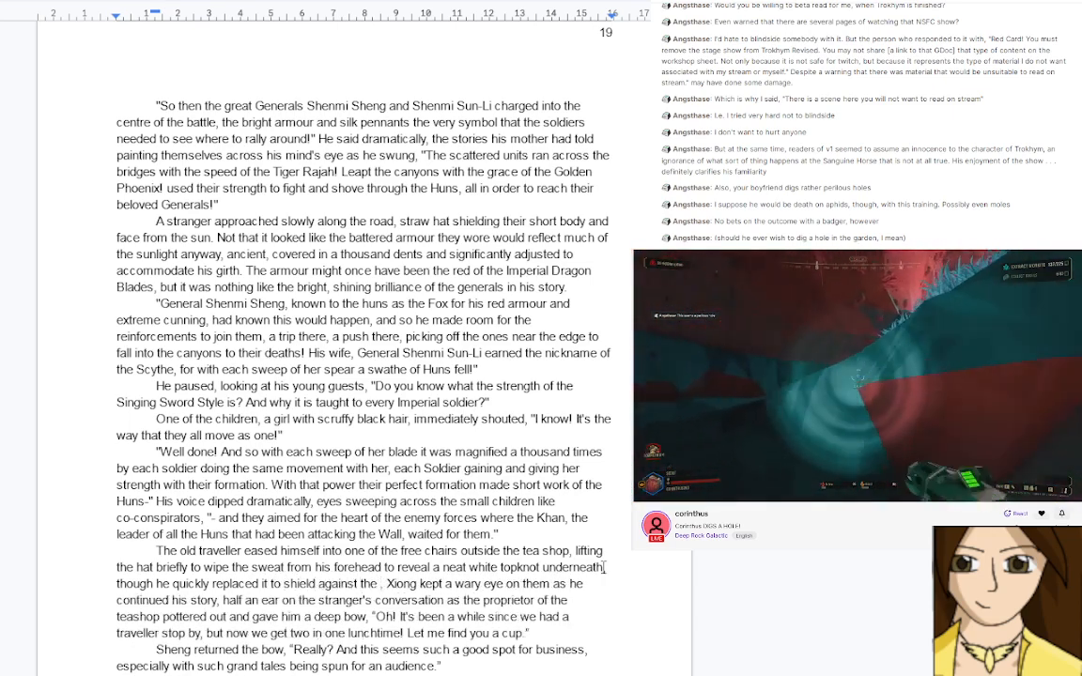
pyautogui.write('re')
pyautogui.press('BackSpace')
pyautogui.press('BackSpace')
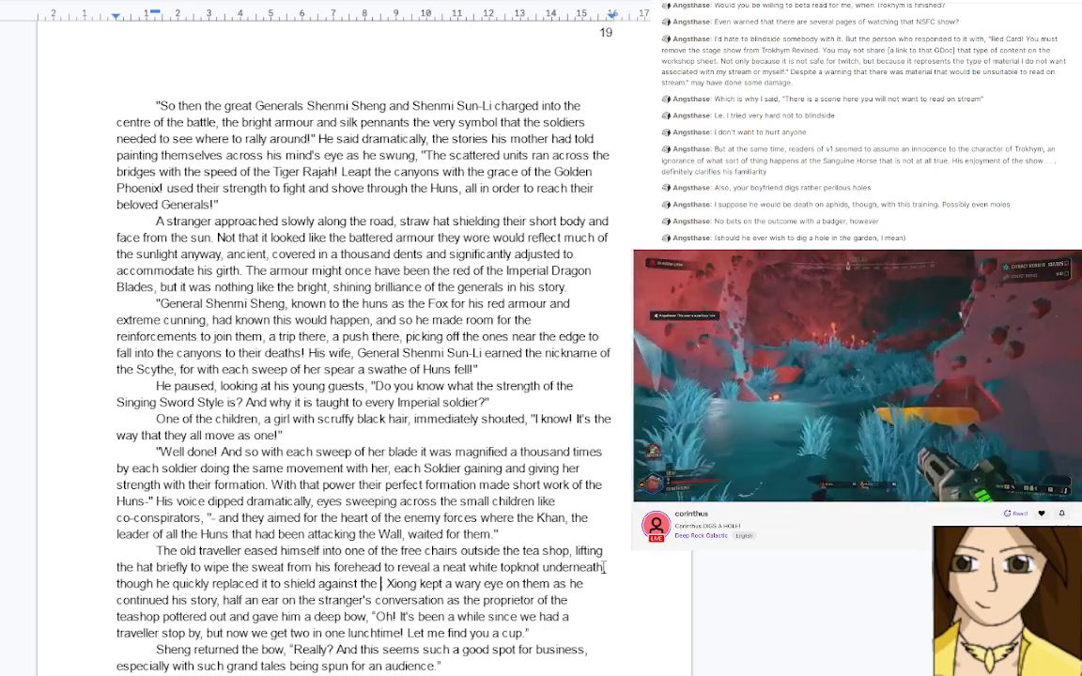
pyautogui.write('sun')
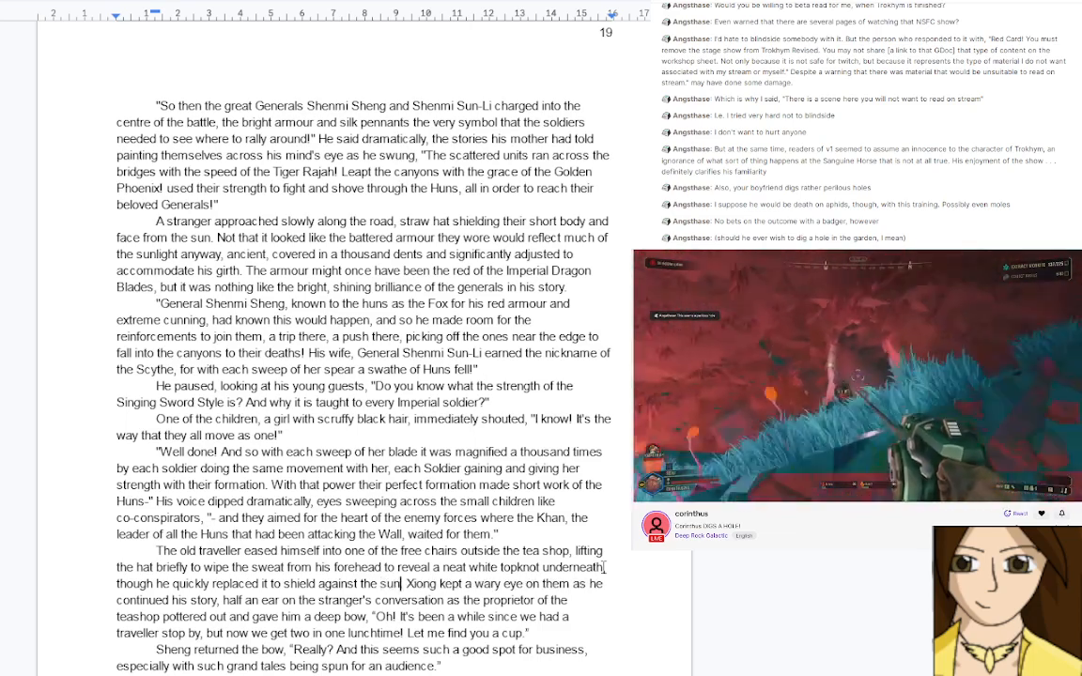
# Read on through the explosion and the spirit's arrival to "I don't suppose…", and return to the start of the crater scene
pyautogui.scroll(-15, 604, 567)
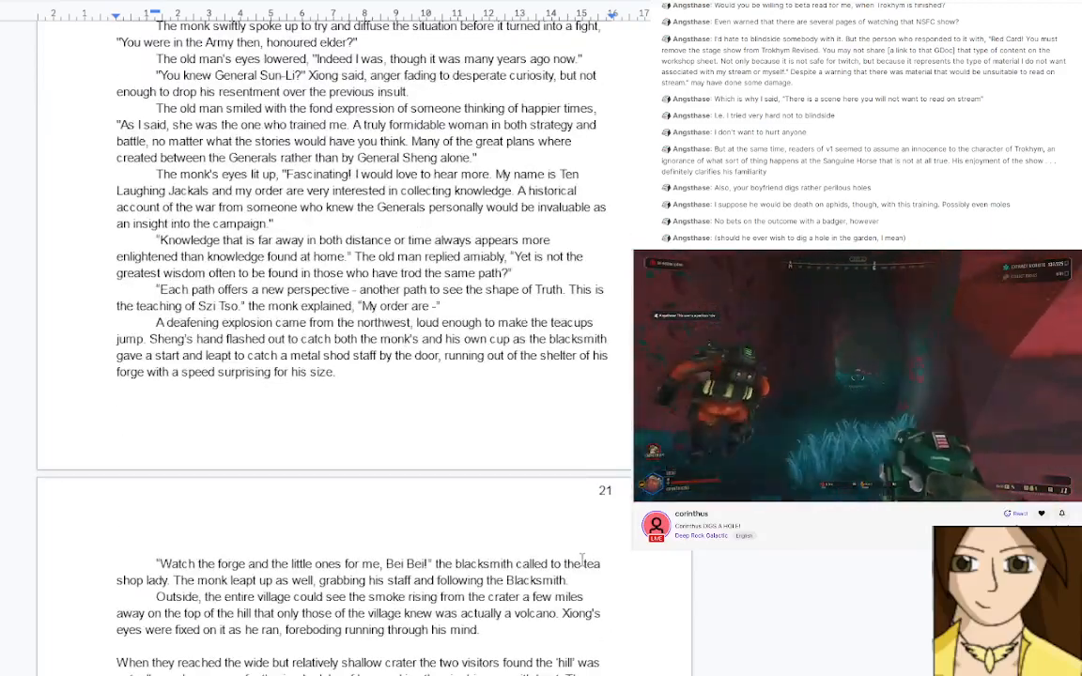
pyautogui.scroll(-5, 582, 560)
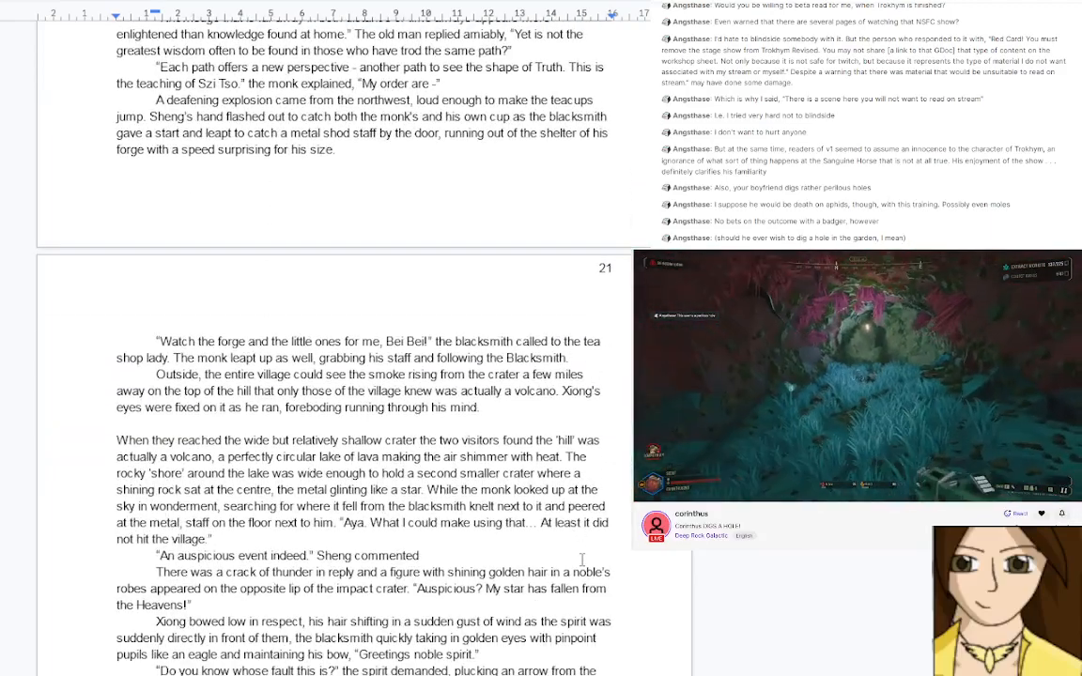
pyautogui.scroll(-7, 582, 560)
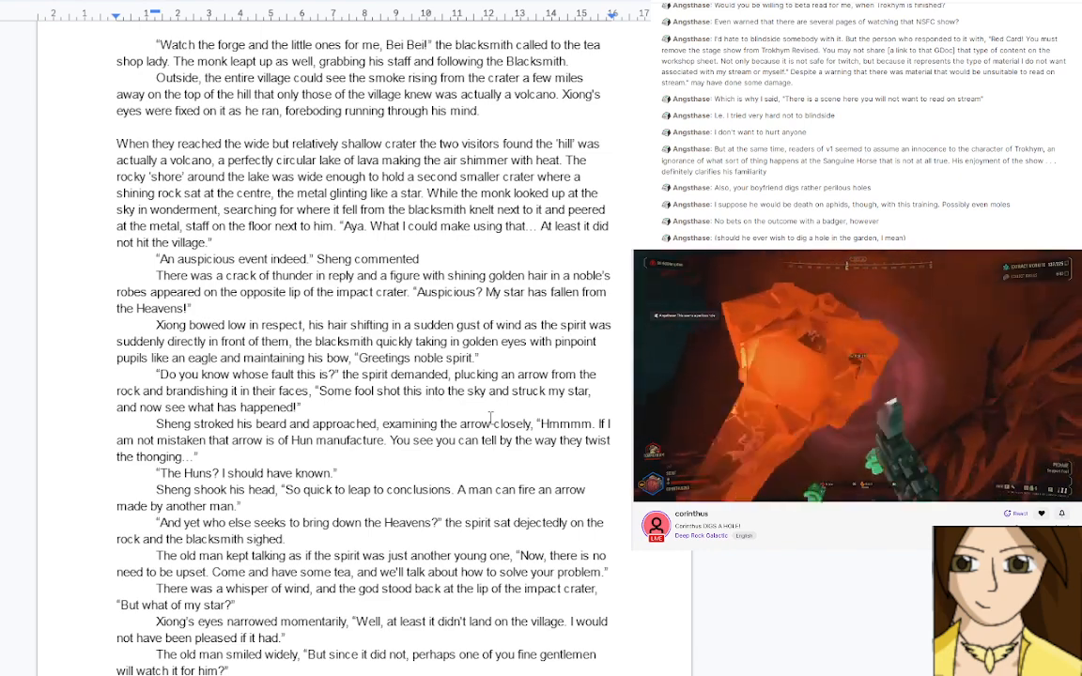
pyautogui.scroll(-3, 489, 418)
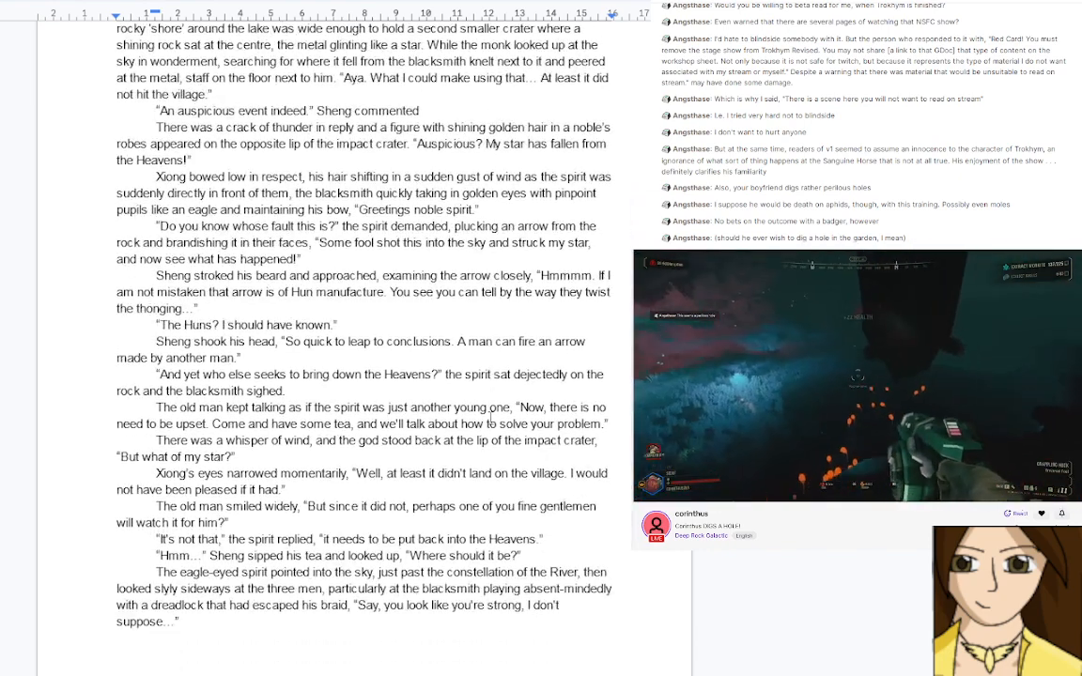
pyautogui.scroll(2, 489, 419)
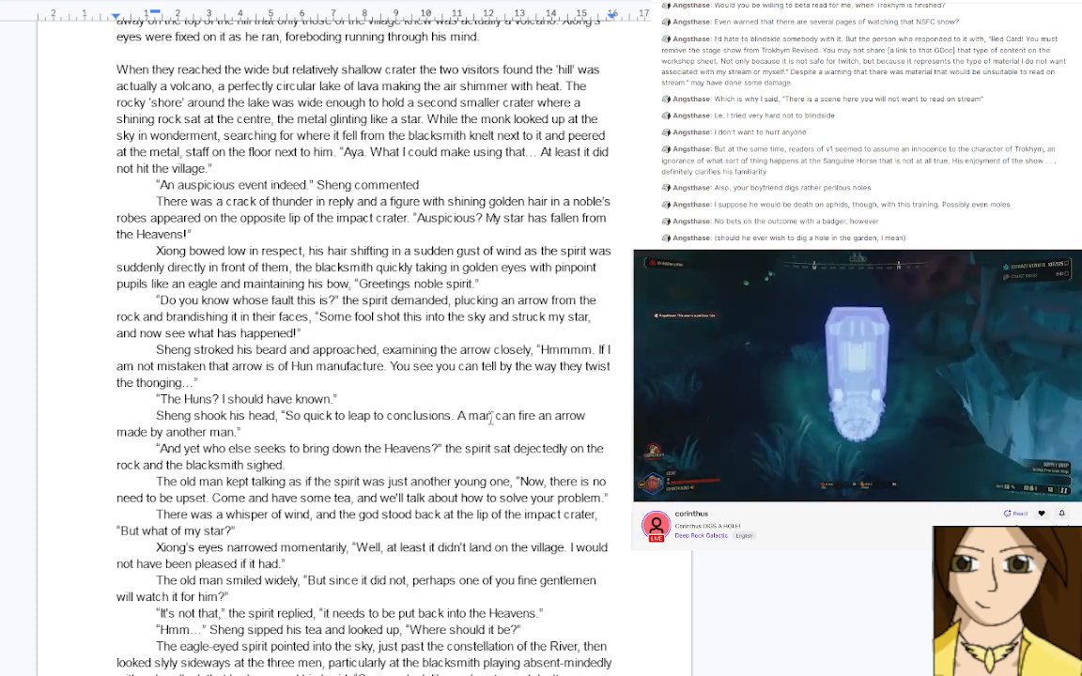
pyautogui.scroll(-2, 490, 420)
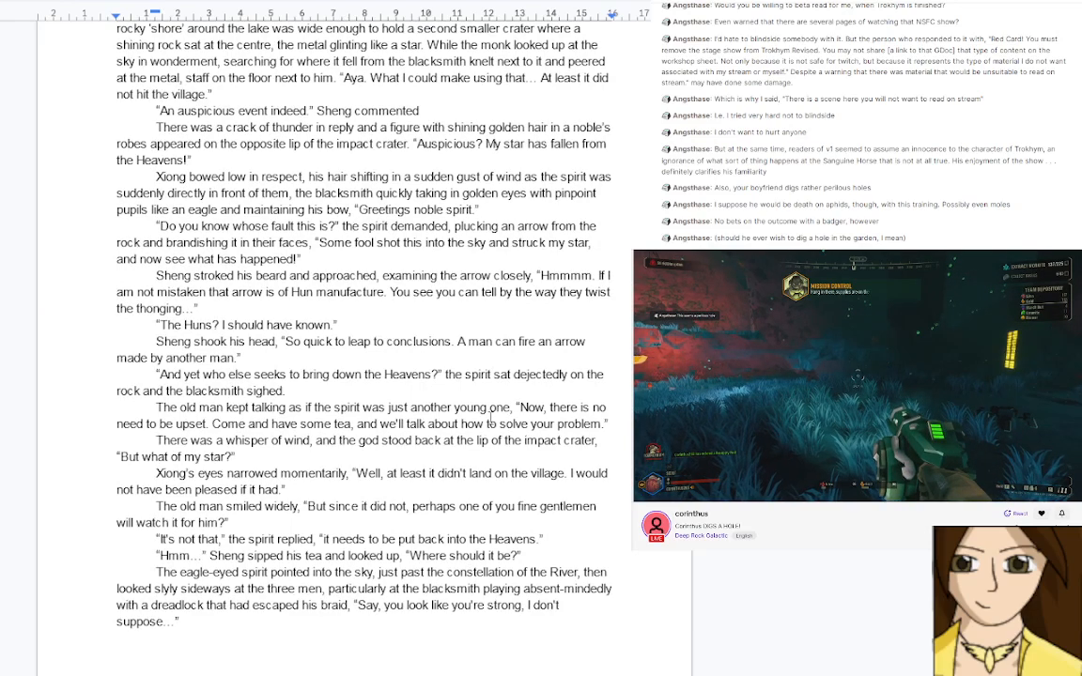
pyautogui.scroll(8, 490, 420)
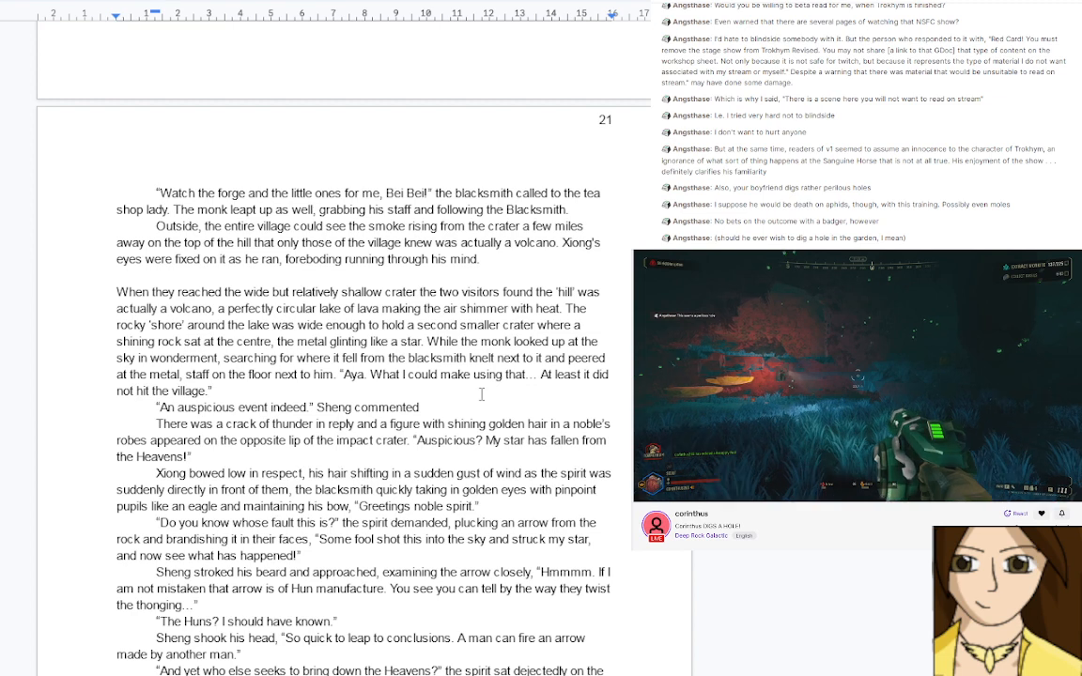
# Replace "found" with "would see that" after "the two visitors" in the crater scene's opening sentence
pyautogui.click(503, 291)
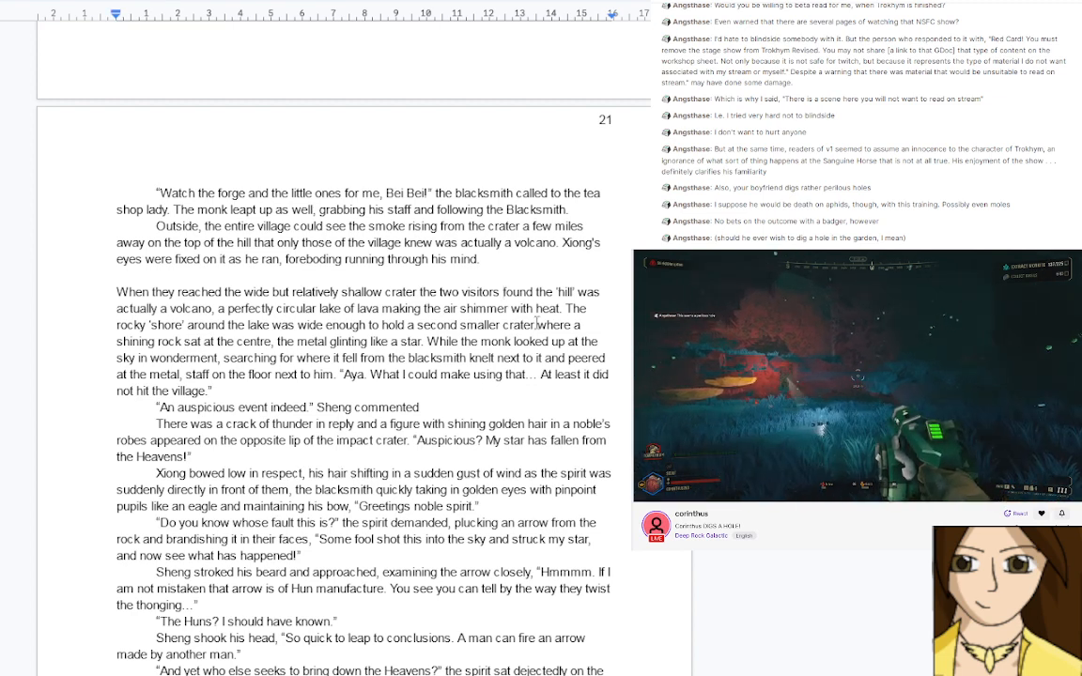
pyautogui.write('woul')
pyautogui.write('d see tha')
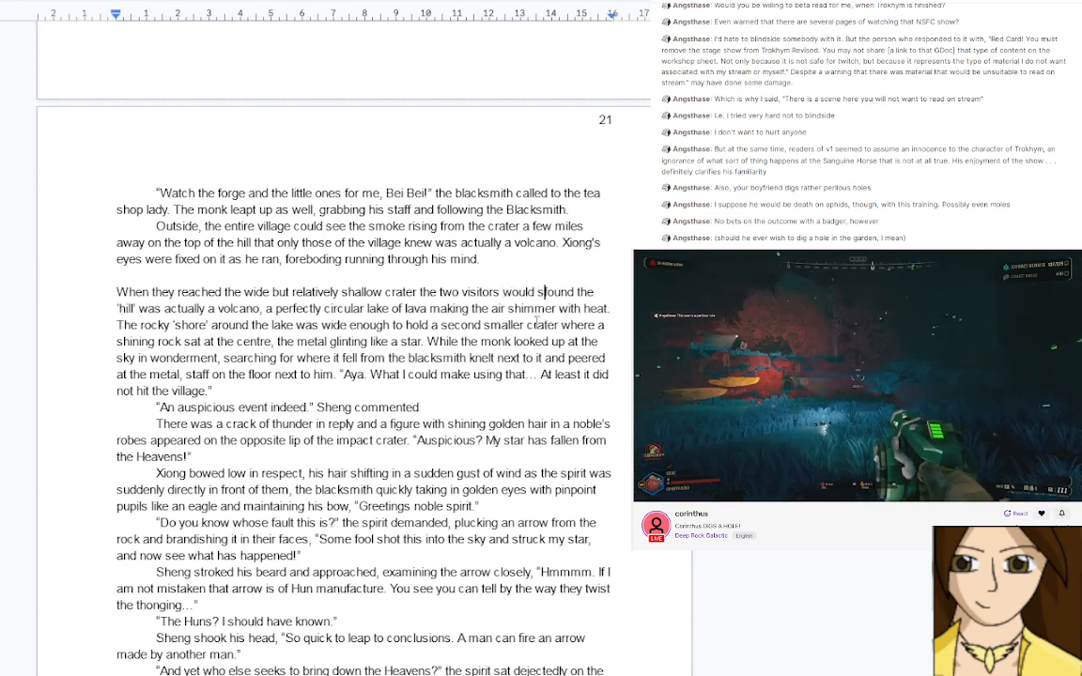
pyautogui.write('t')
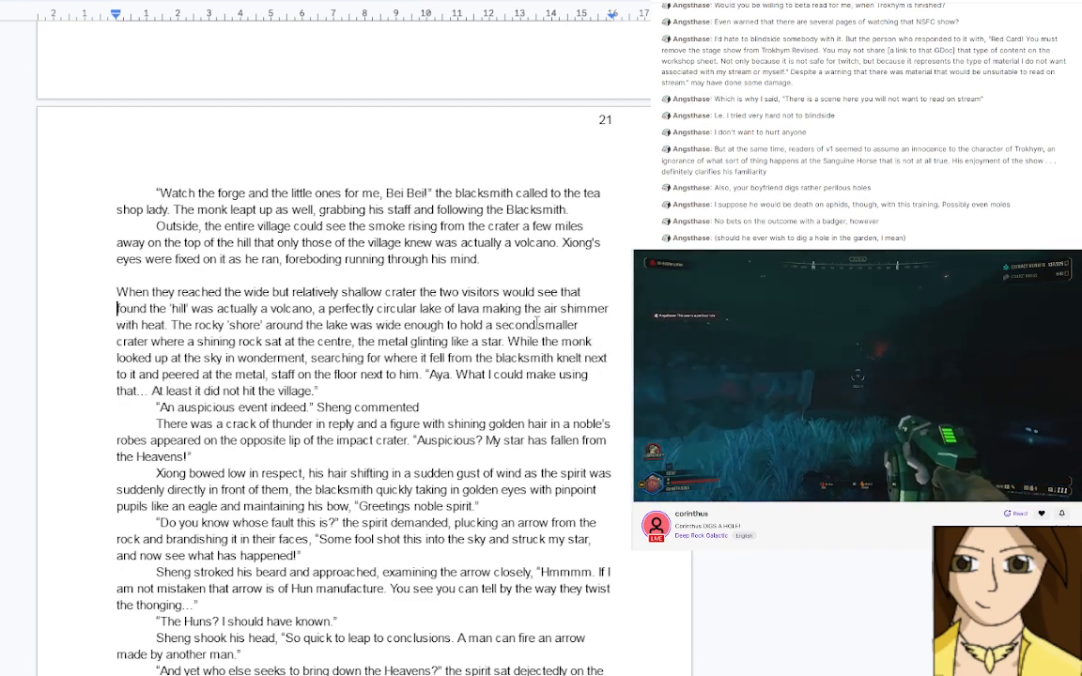
pyautogui.press('Delete')
pyautogui.press('Delete')
pyautogui.press('Delete')
pyautogui.press('Delete')
pyautogui.press('Delete')
pyautogui.press('Delete')
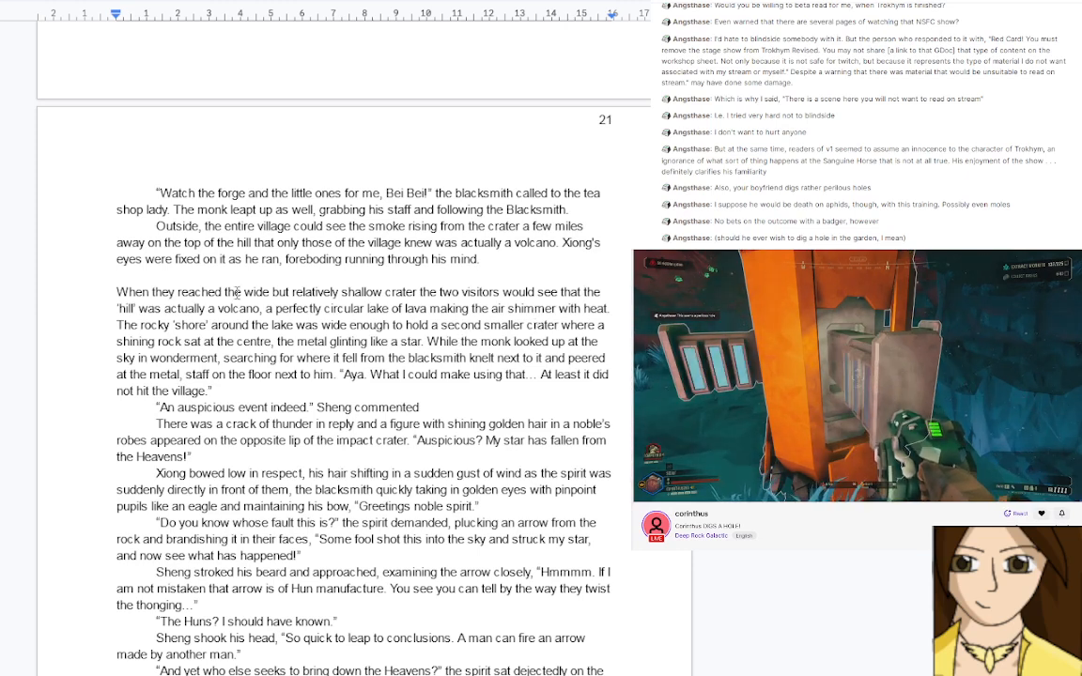
# Change "actually a volcano" to "a true volcano" in the sentence describing the 'hill'
pyautogui.moveTo(165, 309); pyautogui.dragTo(210, 309)
pyautogui.press('BackSpace')
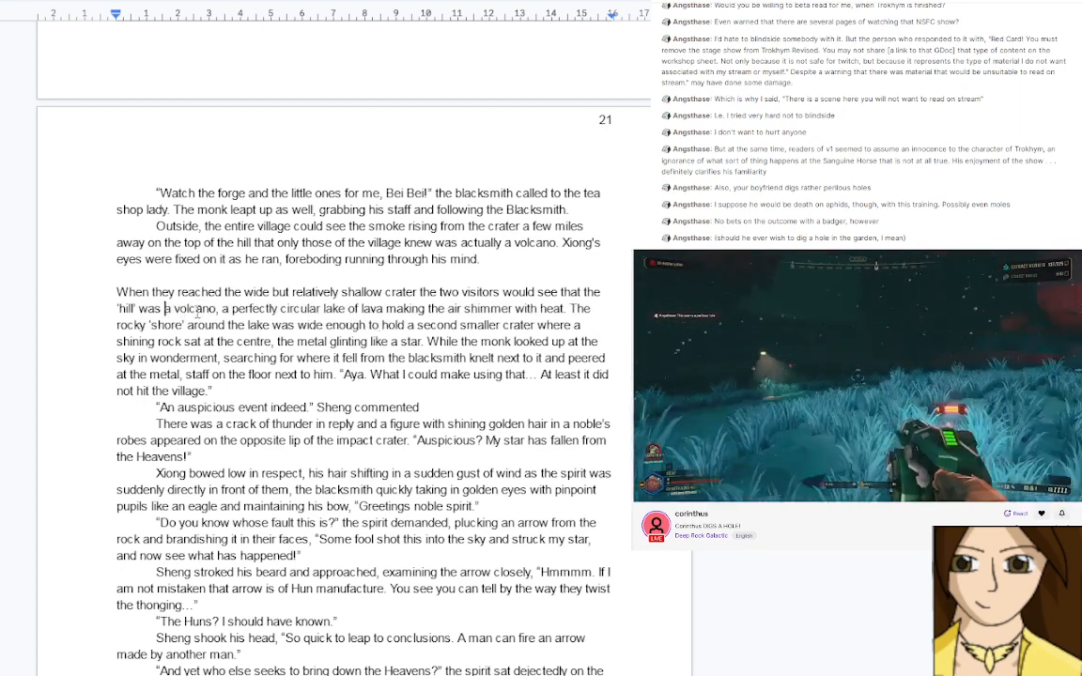
pyautogui.write('true')
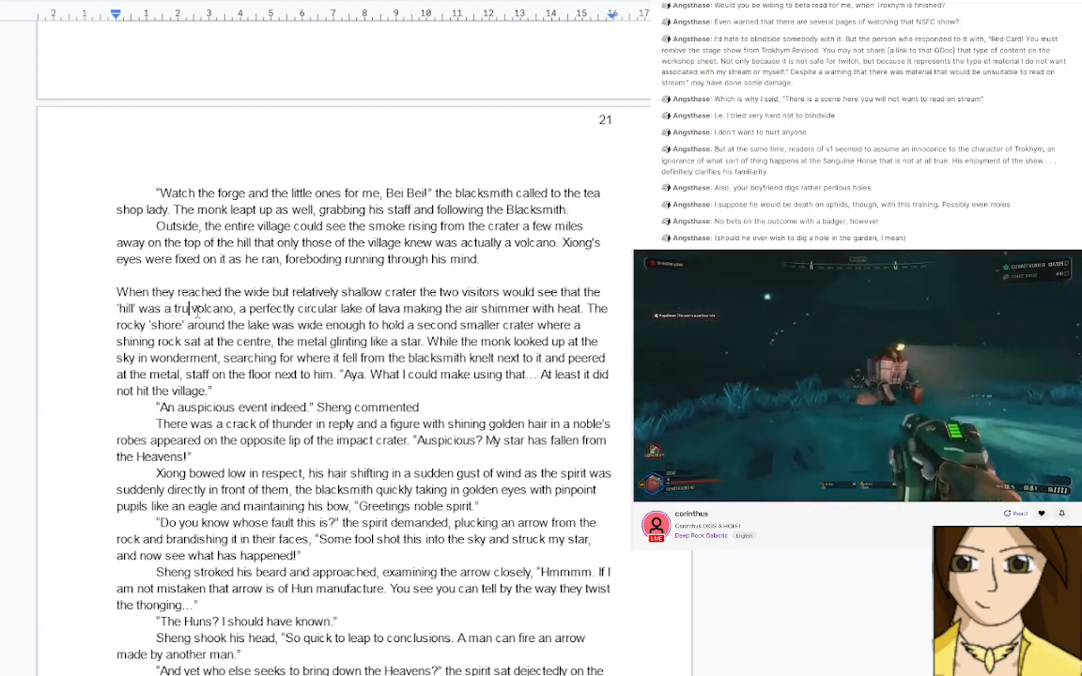
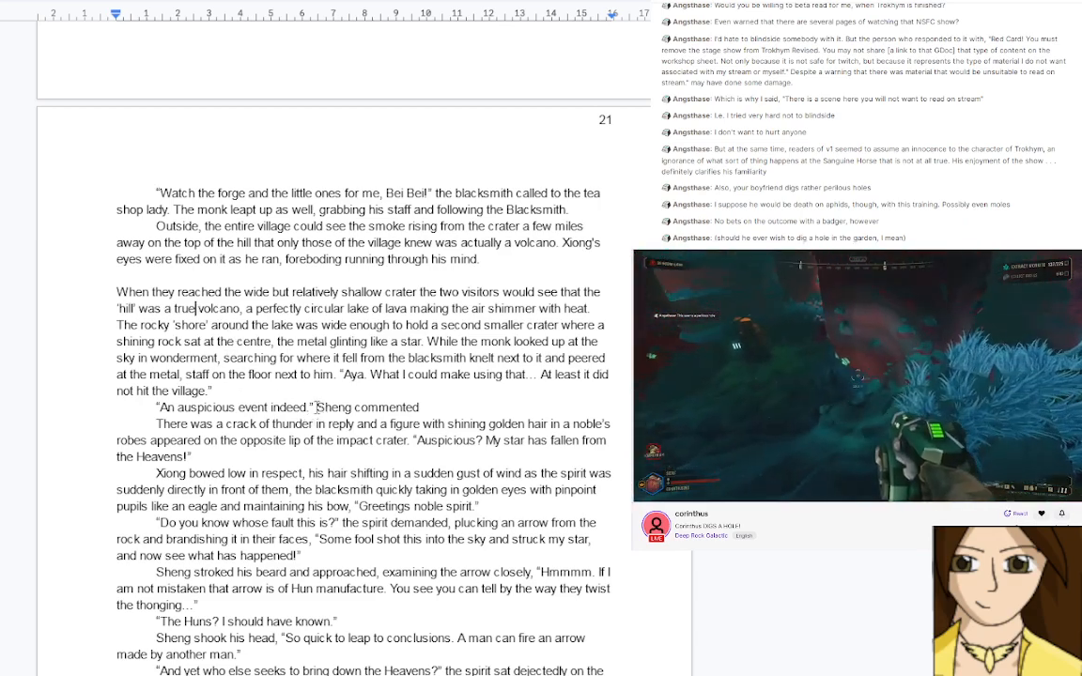
# Replace "Sheng" with "The old man" after "An auspicious event indeed." and change "the two visitors" to "any visitors"
pyautogui.moveTo(316, 407); pyautogui.dragTo(350, 406)
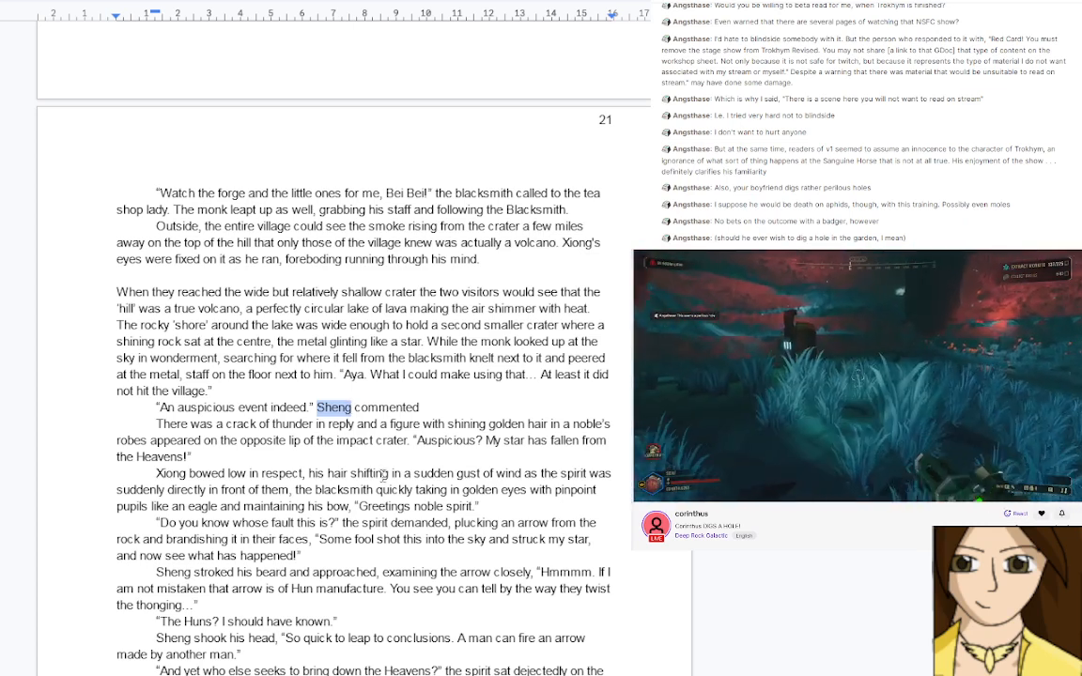
pyautogui.write('The old ')
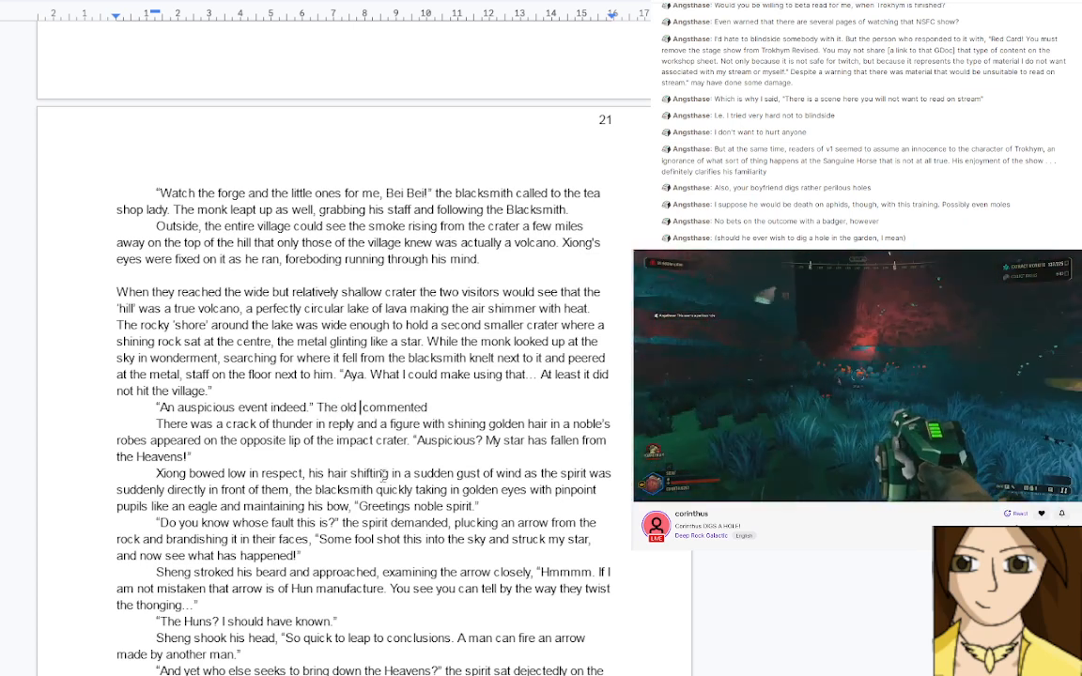
pyautogui.write('man')
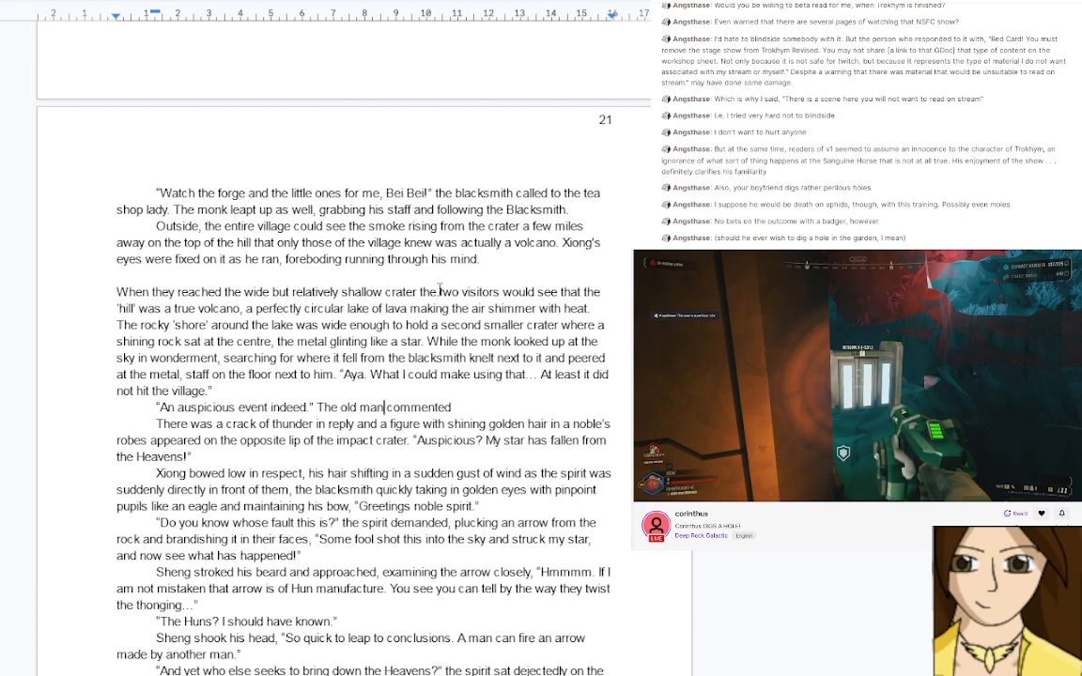
pyautogui.moveTo(420, 292); pyautogui.dragTo(457, 294)
pyautogui.write('any')
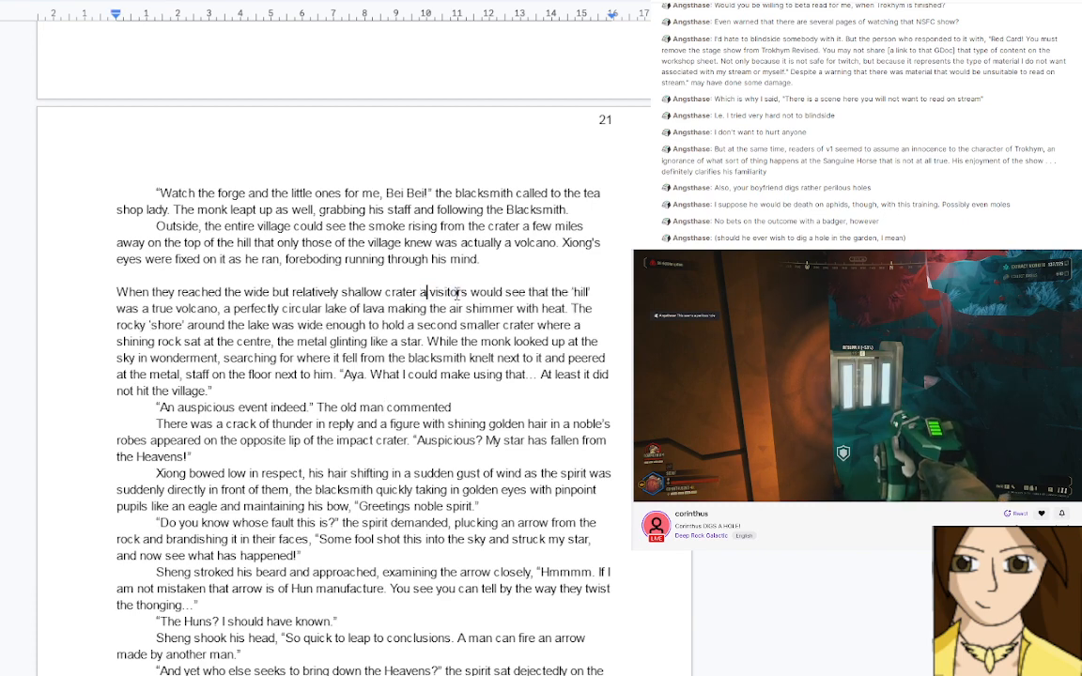
# After "The old man commented", add ", and Xiong had to pause to wonder how the old man had got there nearly as quickly"
pyautogui.click(466, 408)
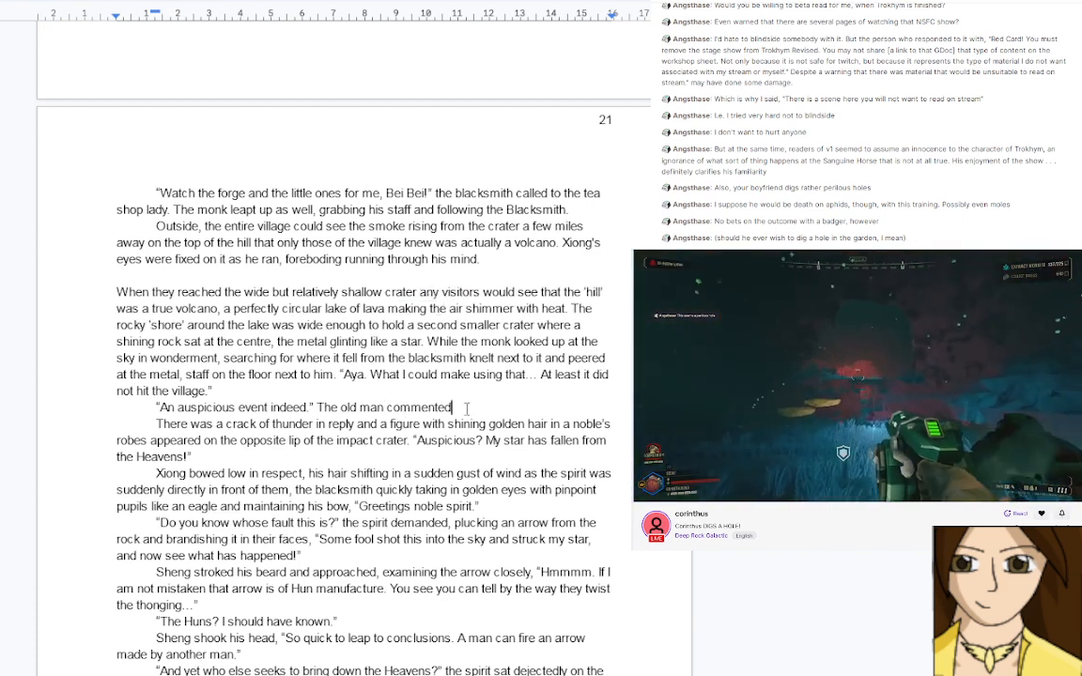
pyautogui.write(', and ')
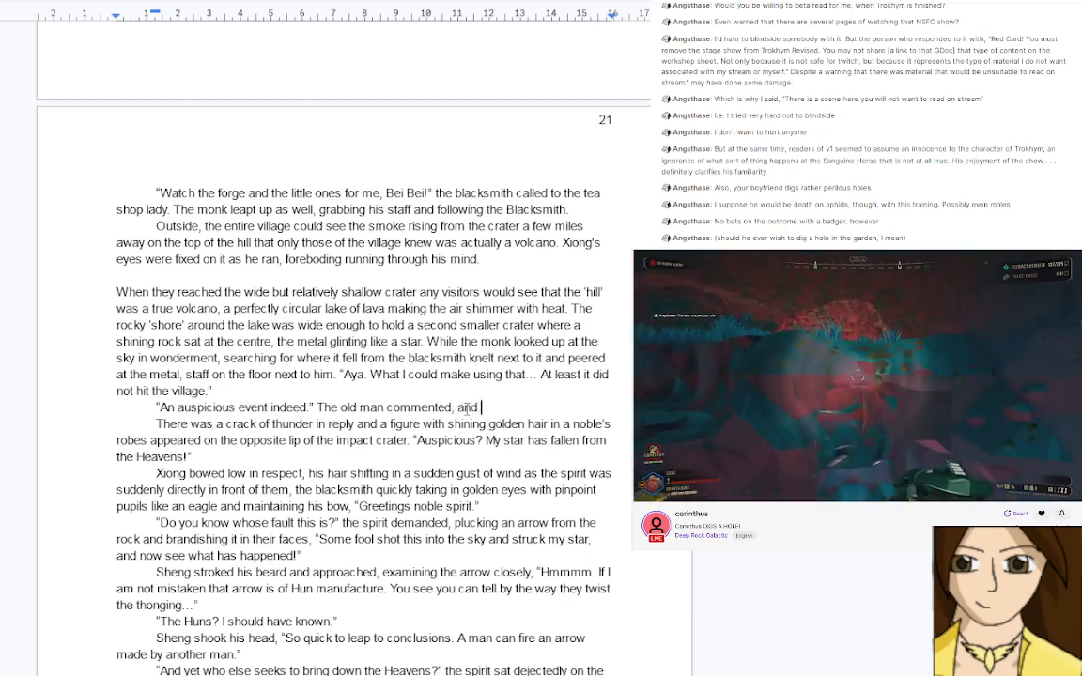
pyautogui.write('Xiong had ')
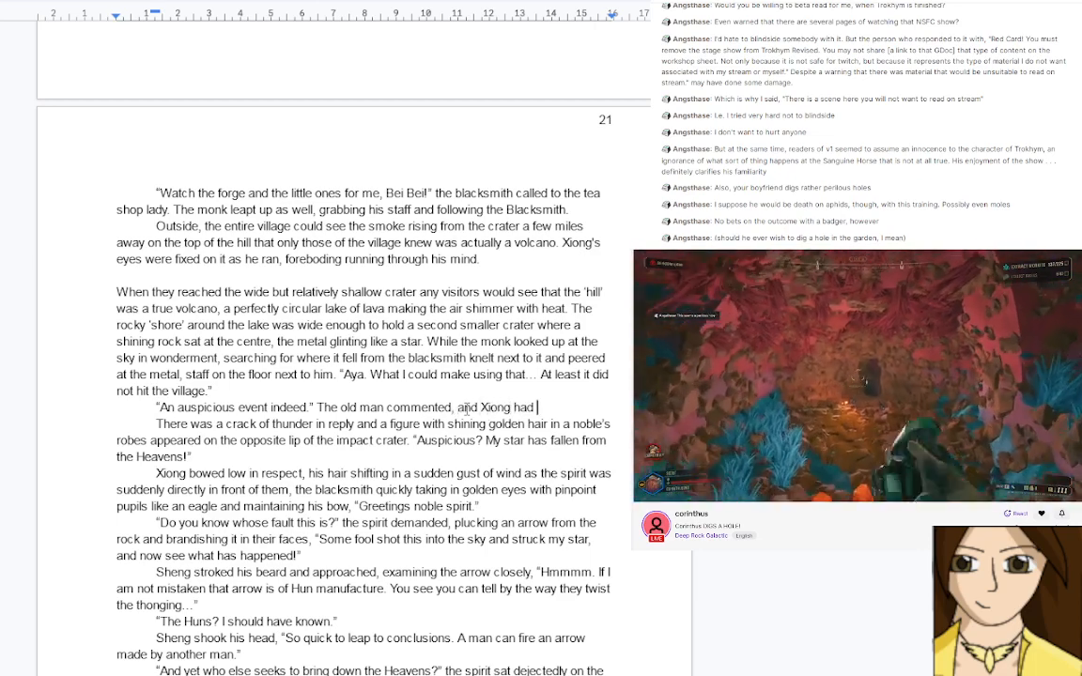
pyautogui.write('to pause ')
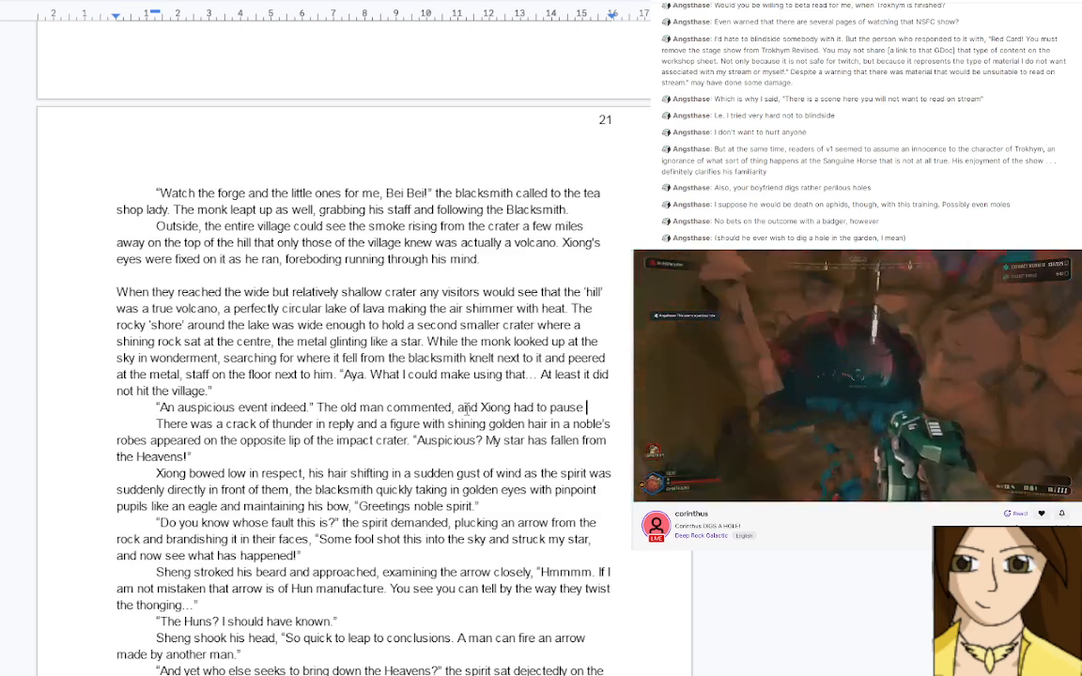
pyautogui.write('to ')
pyautogui.write('wonder')
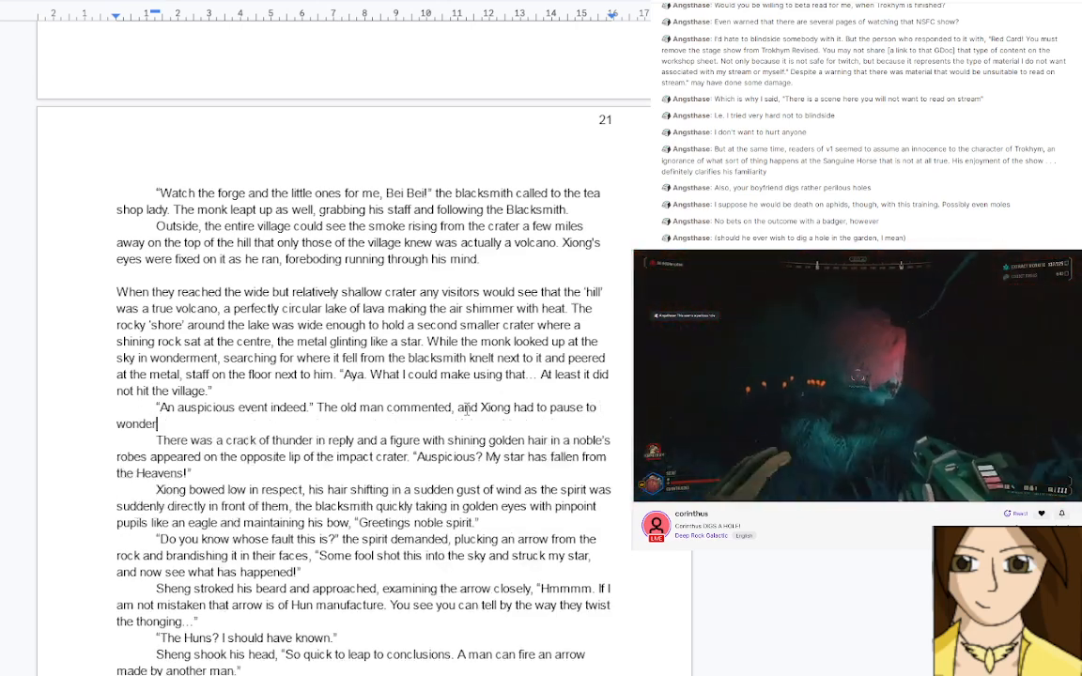
pyautogui.write(' how the ')
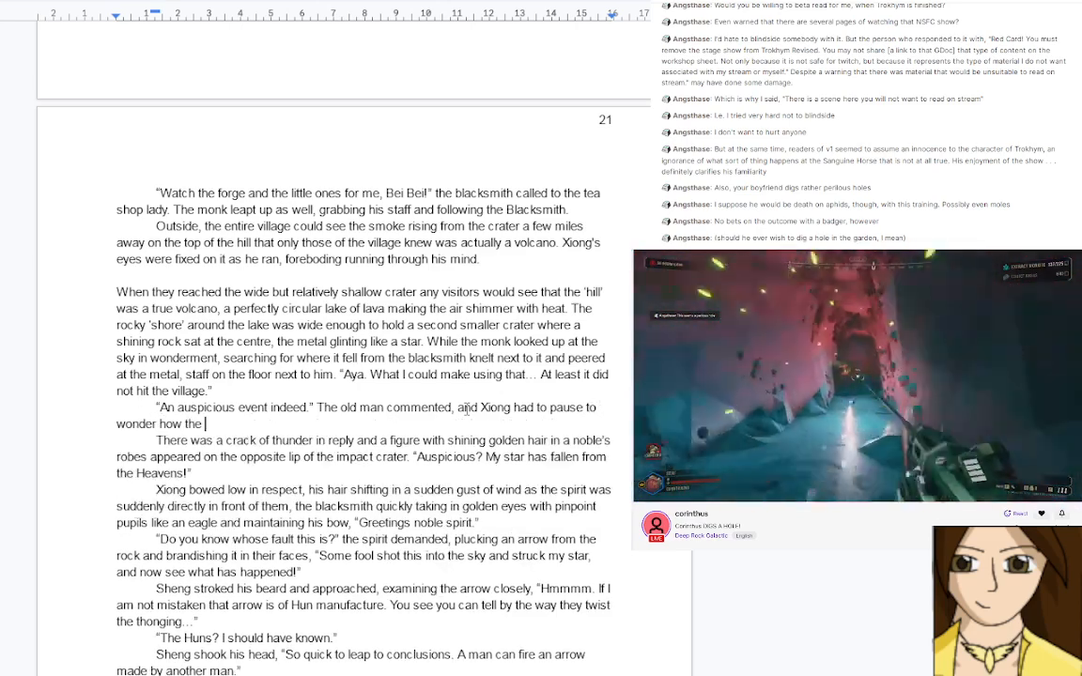
pyautogui.write('old m')
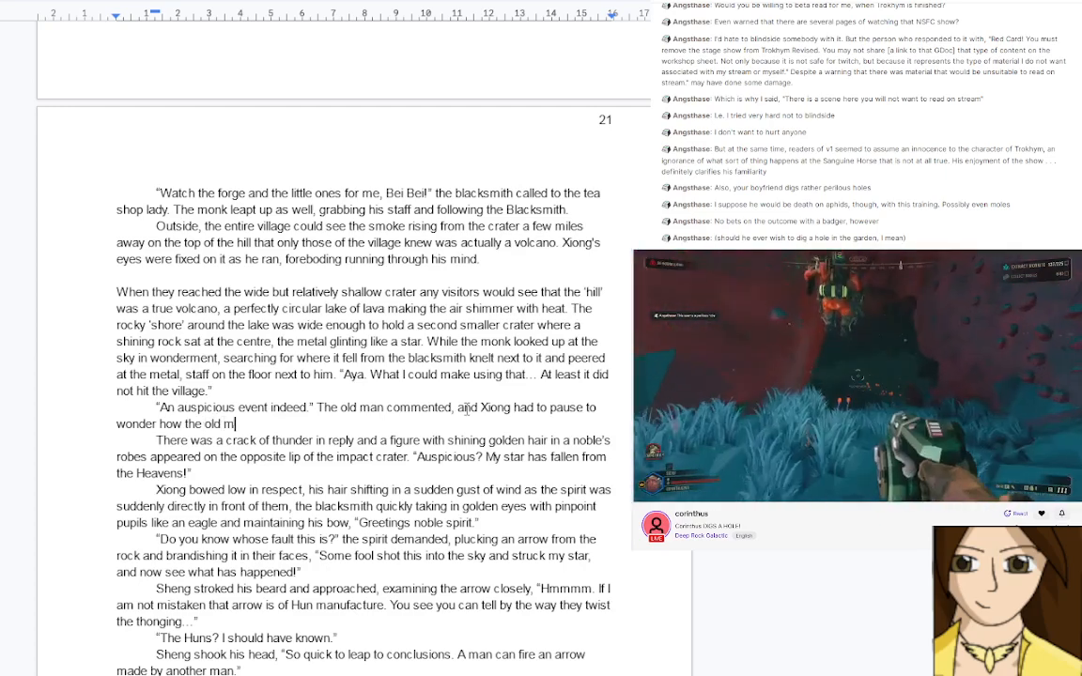
pyautogui.write('an had got')
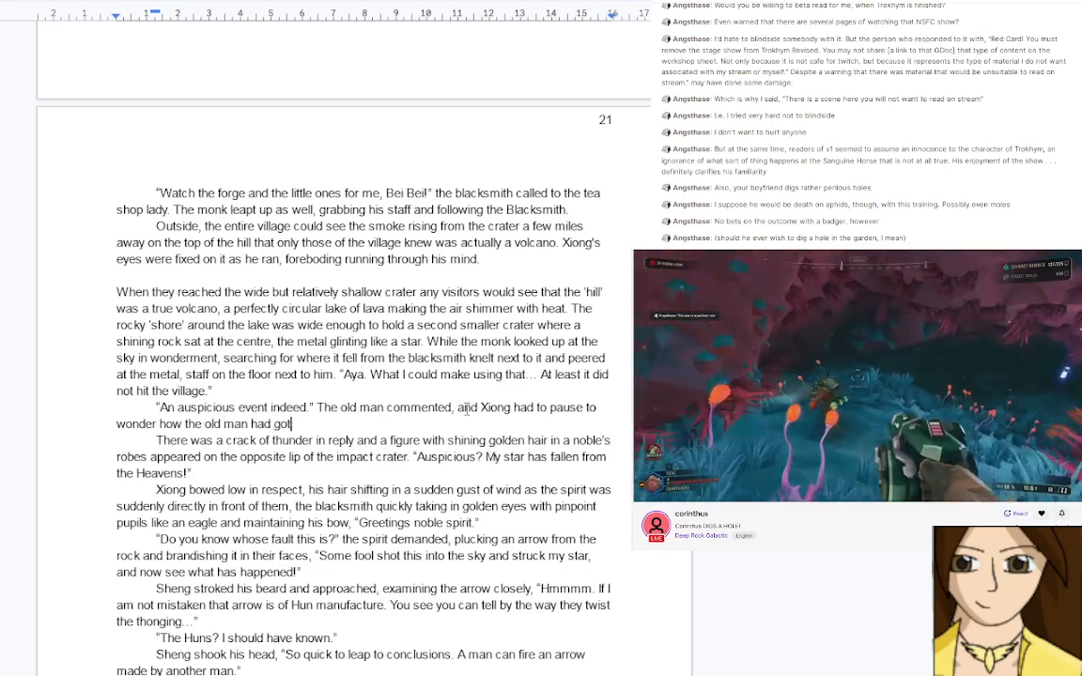
pyautogui.write(' there near')
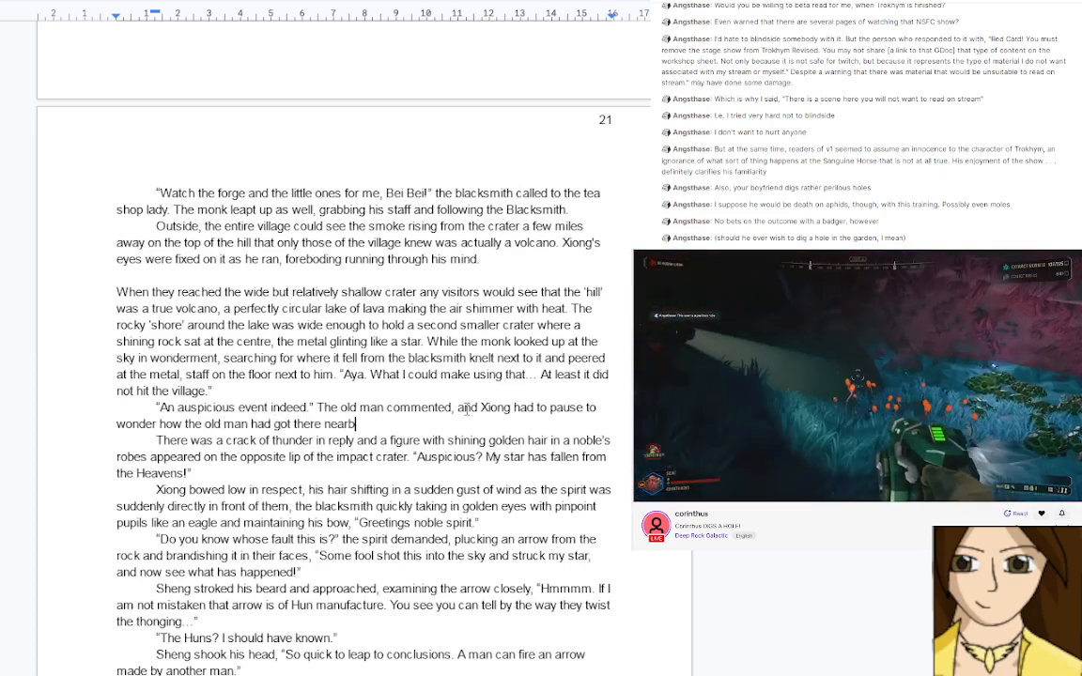
pyautogui.write('ly as quickly')
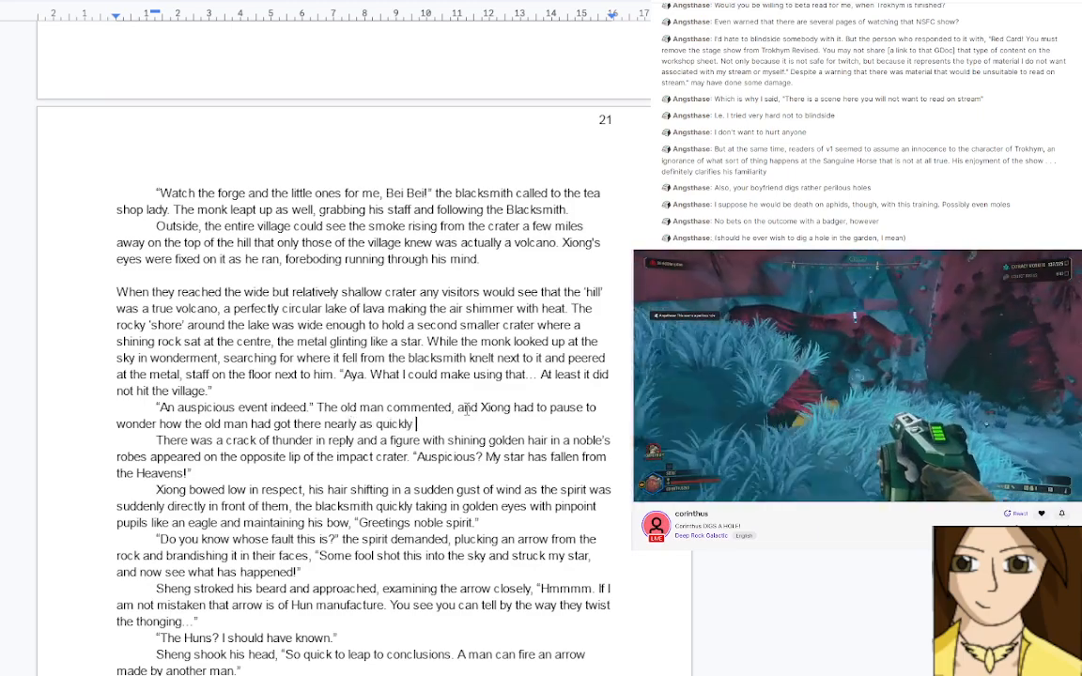
# Continue the old man's sentence after "nearly as quickly" with "as Xiong and the monk, not to"
pyautogui.hotkey('ctrl', 'BackSpace')
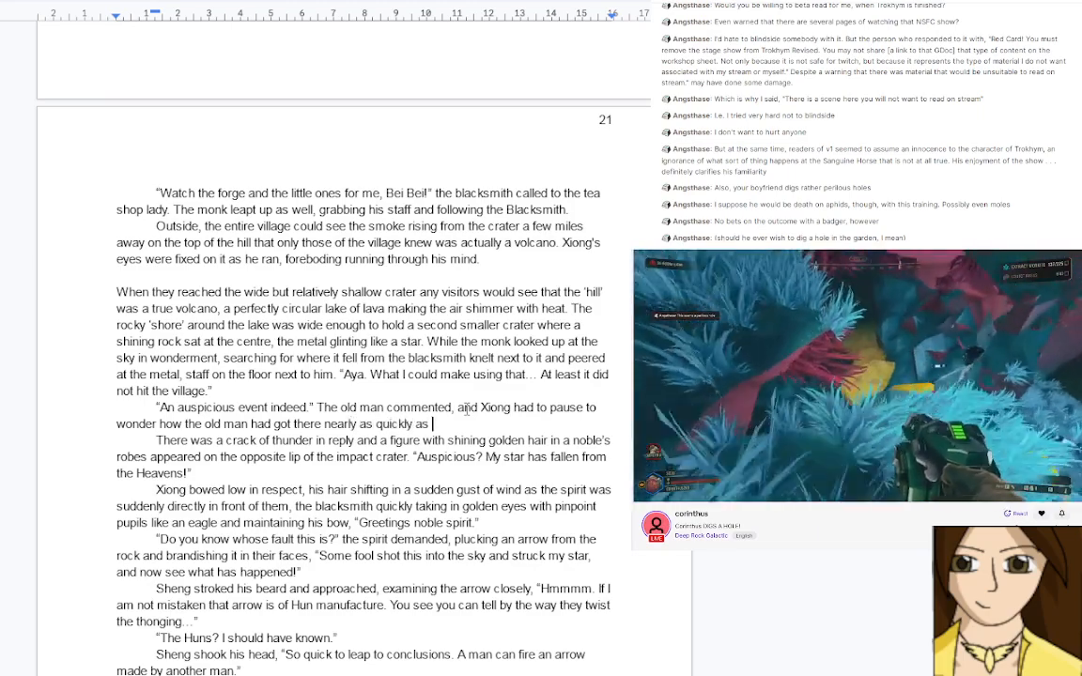
pyautogui.write('Xiong and')
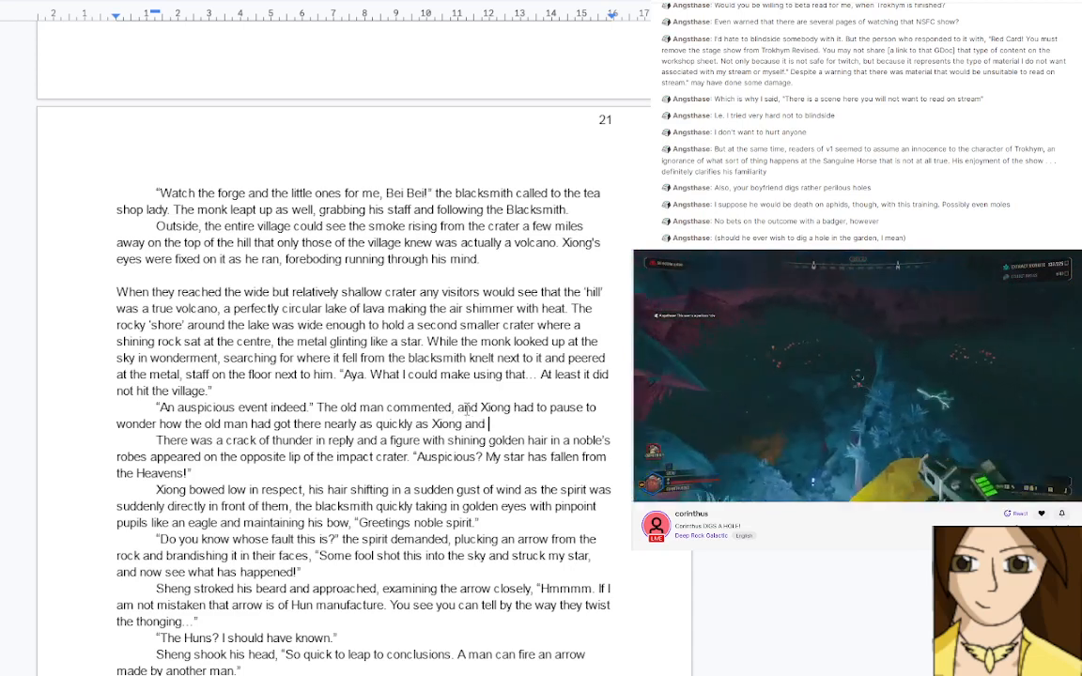
pyautogui.press('BackSpace')
pyautogui.press('BackSpace')
pyautogui.press('BackSpace')
pyautogui.press('BackSpace')
pyautogui.press('BackSpace')
pyautogui.press('BackSpace')
pyautogui.press('BackSpace')
pyautogui.press('BackSpace')
pyautogui.press('BackSpace')
pyautogui.press('BackSpace')
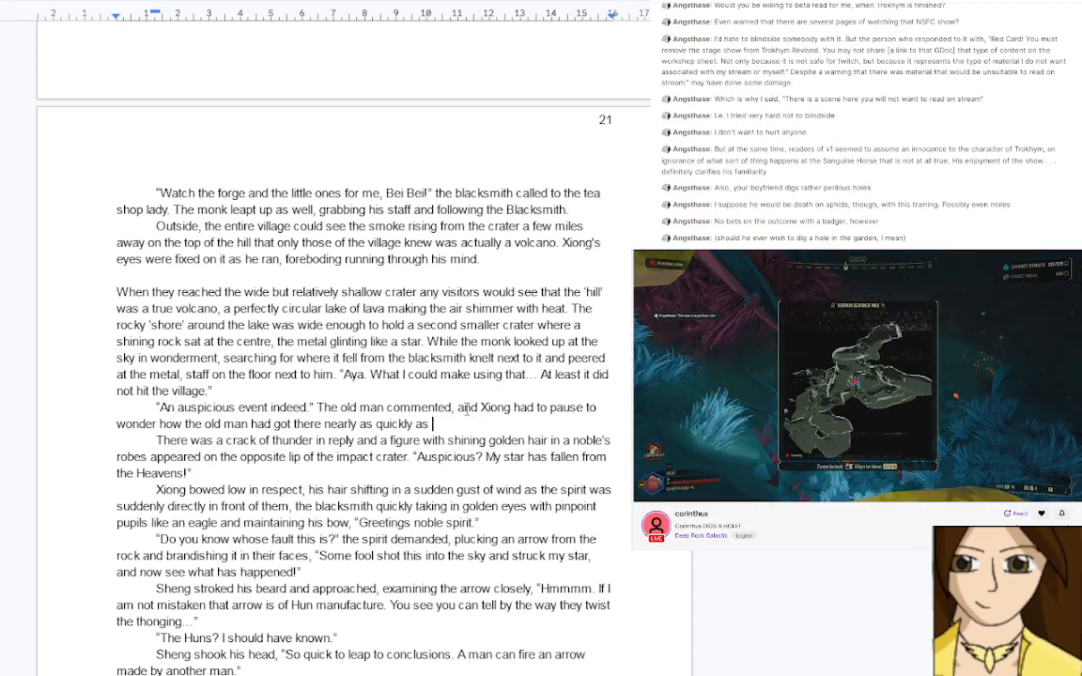
pyautogui.write('Xiong and the ')
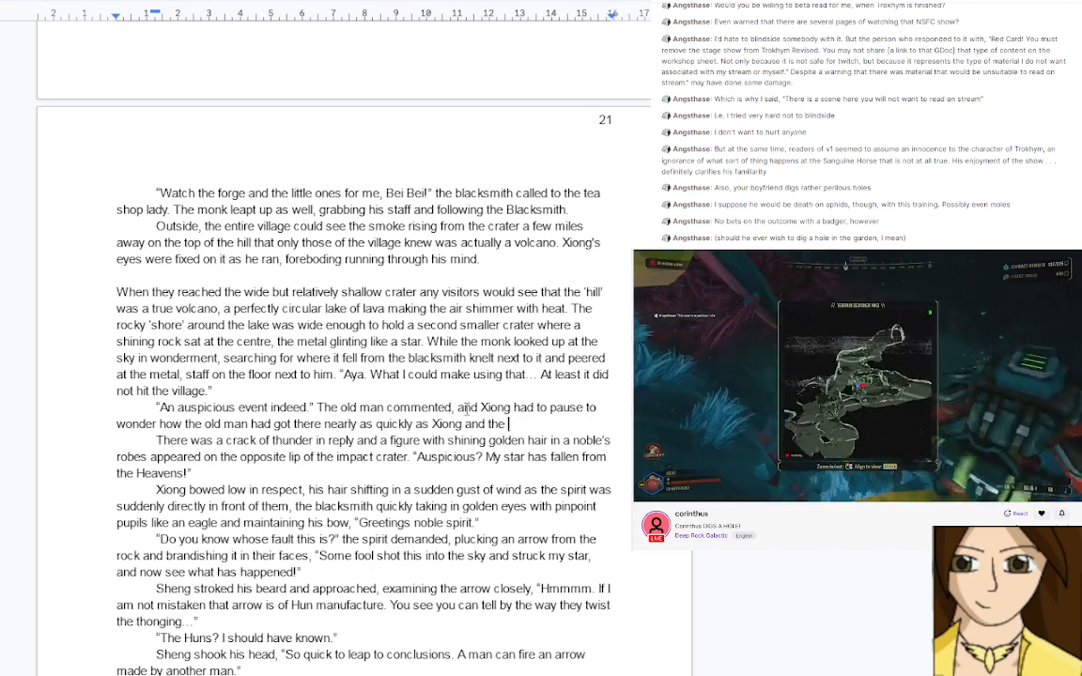
pyautogui.write('monk, not to ')
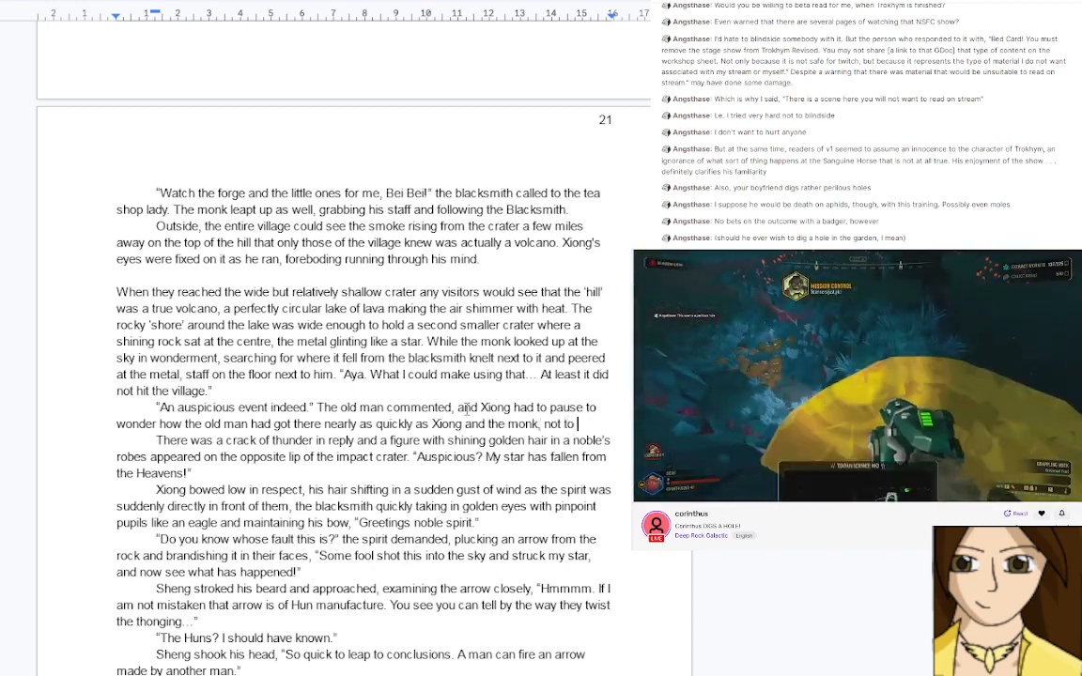
# Finish the sentence with "mention that he was still carrying the tea cup, sipping from it as casually as if he were back in the village."
pyautogui.write('mention that ')
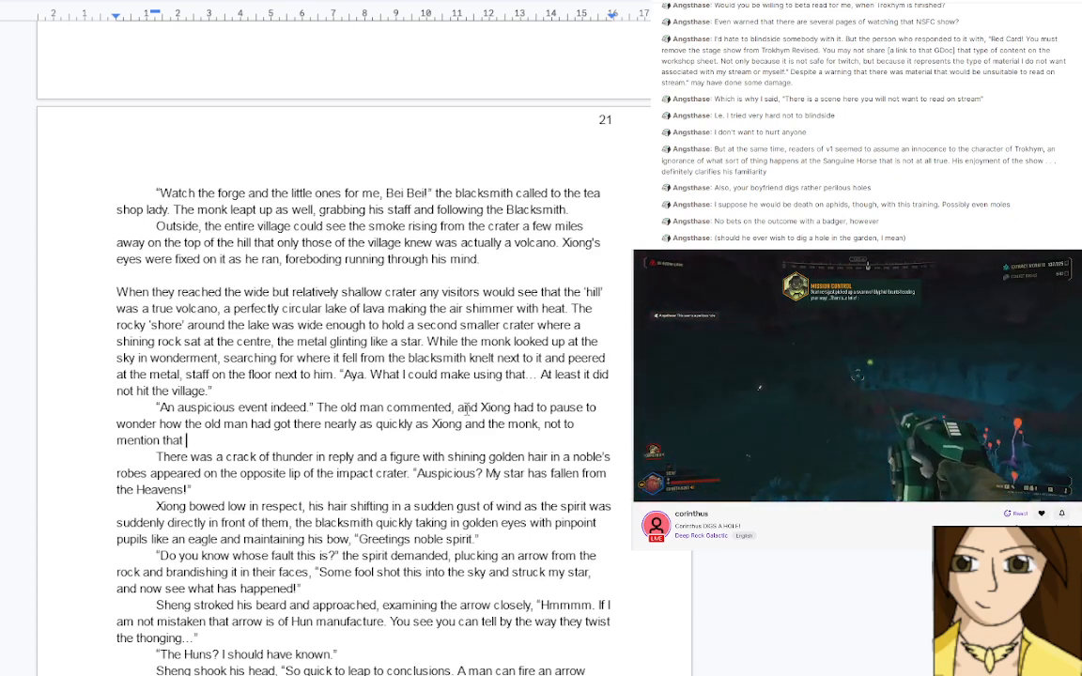
pyautogui.write('he wa')
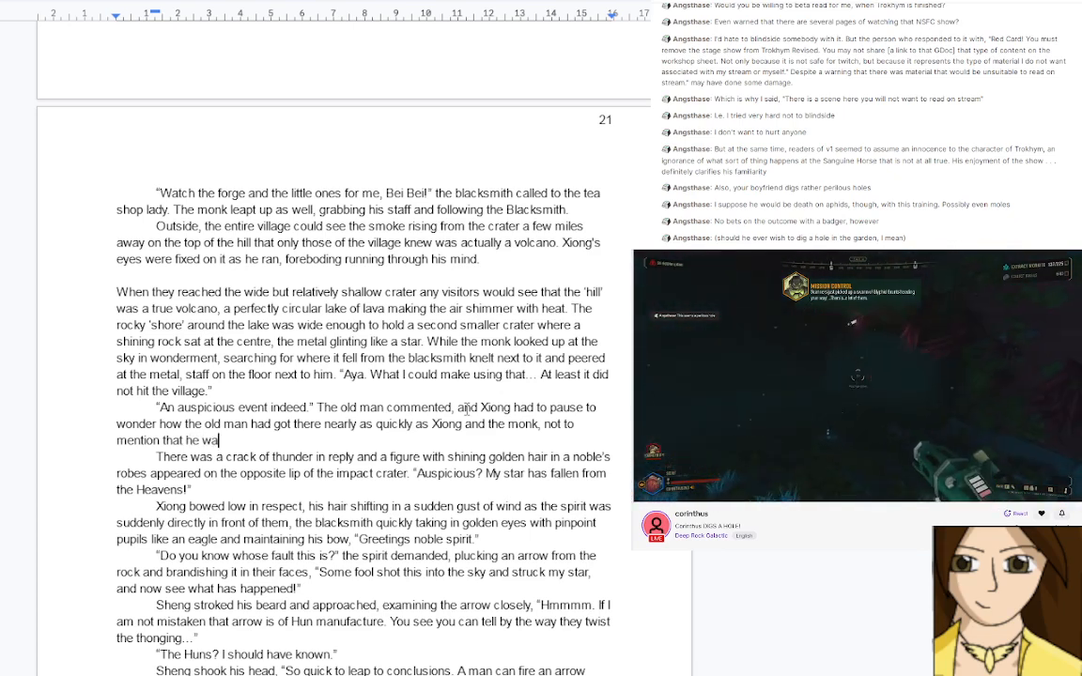
pyautogui.write('s still ca')
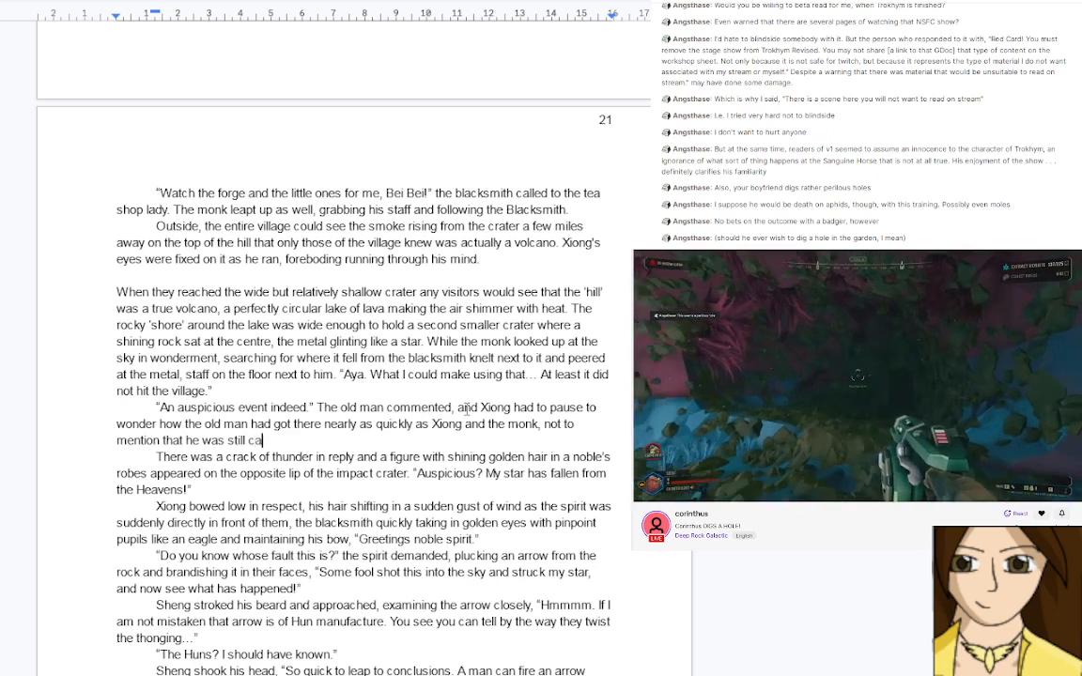
pyautogui.write('rrying the te')
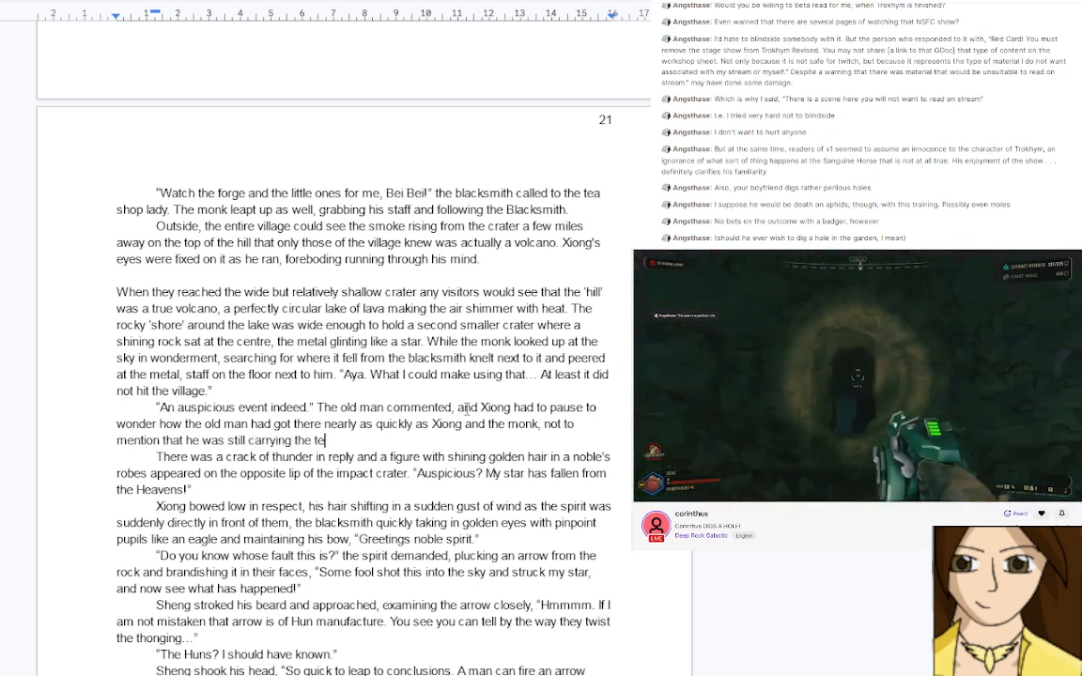
pyautogui.write('a cup, si')
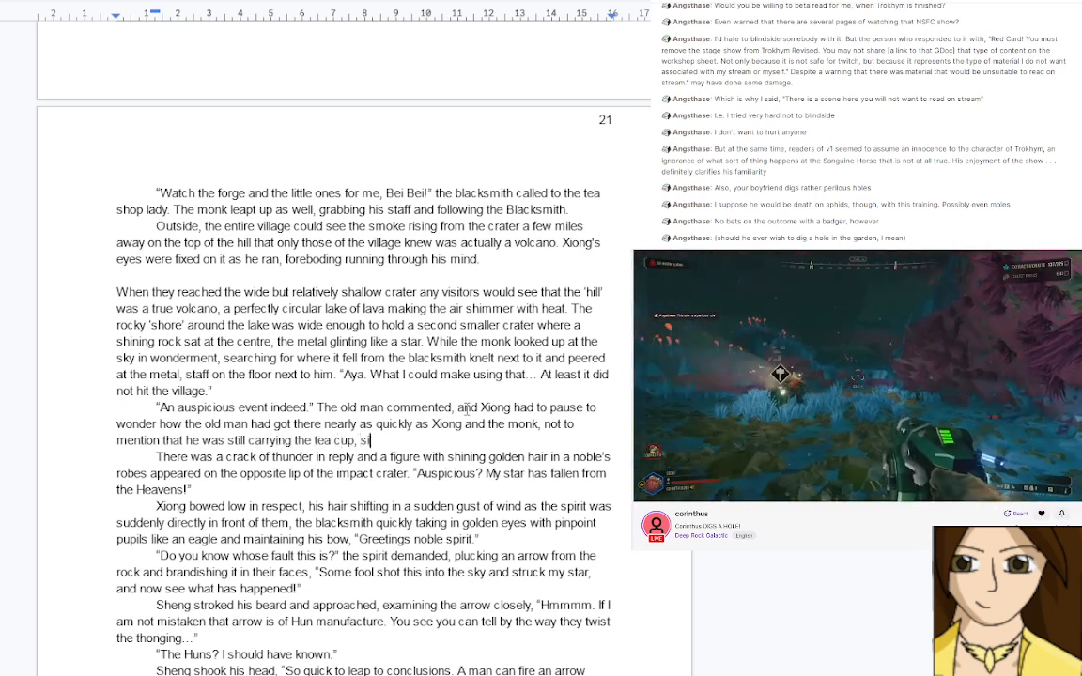
pyautogui.write('pping fr')
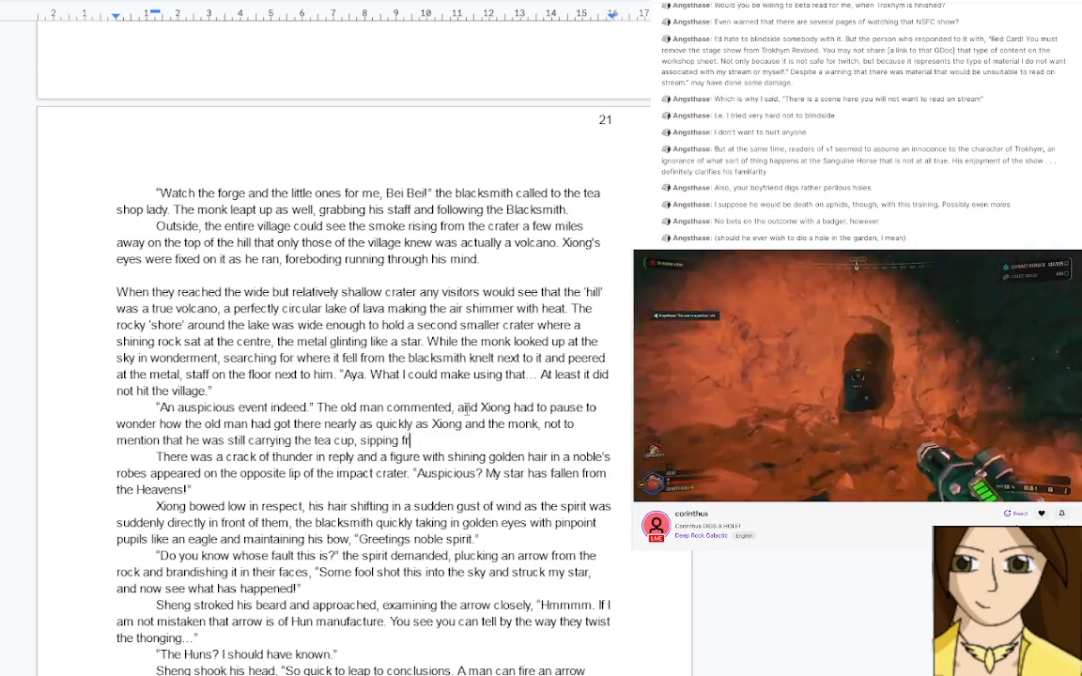
pyautogui.write('om it as casu')
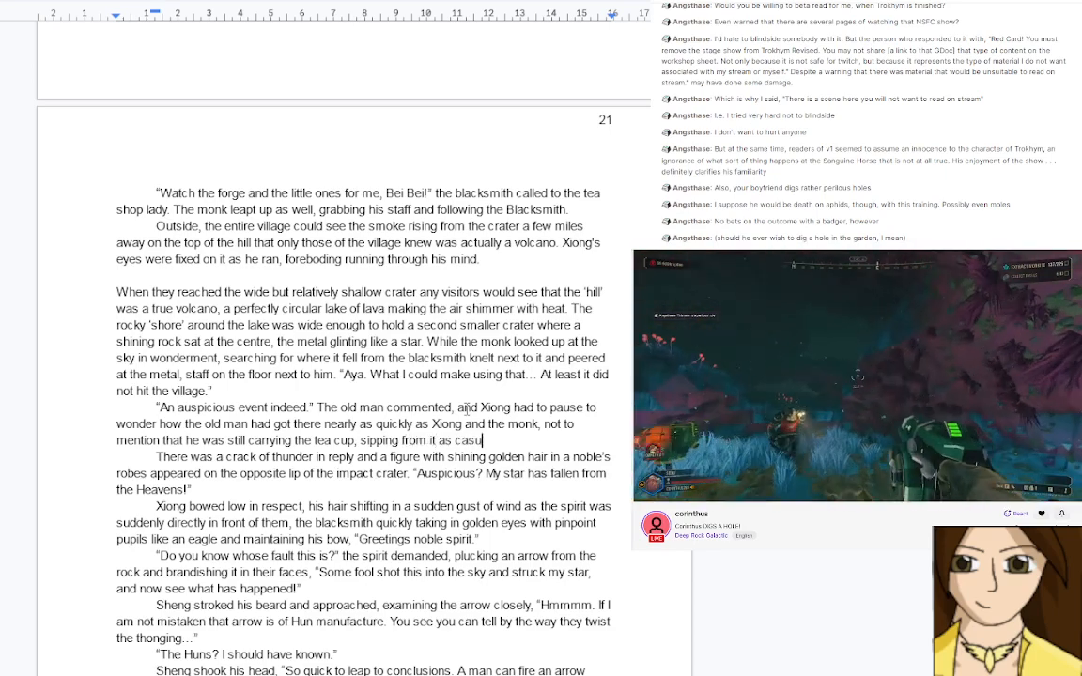
pyautogui.write('ally as if ')
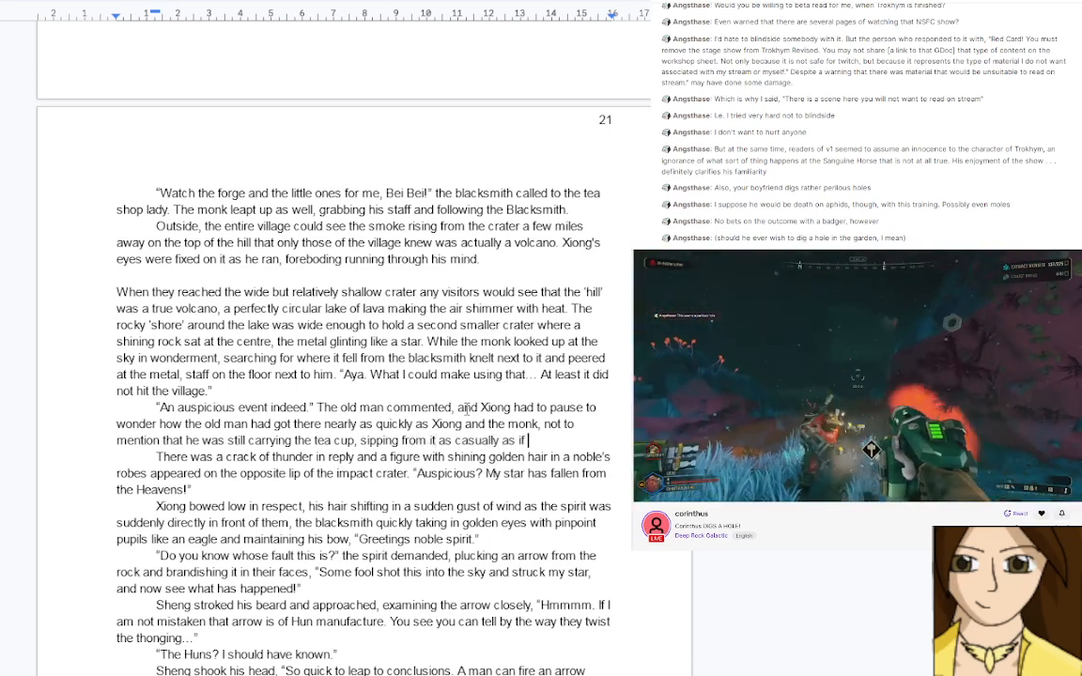
pyautogui.write('her were ')
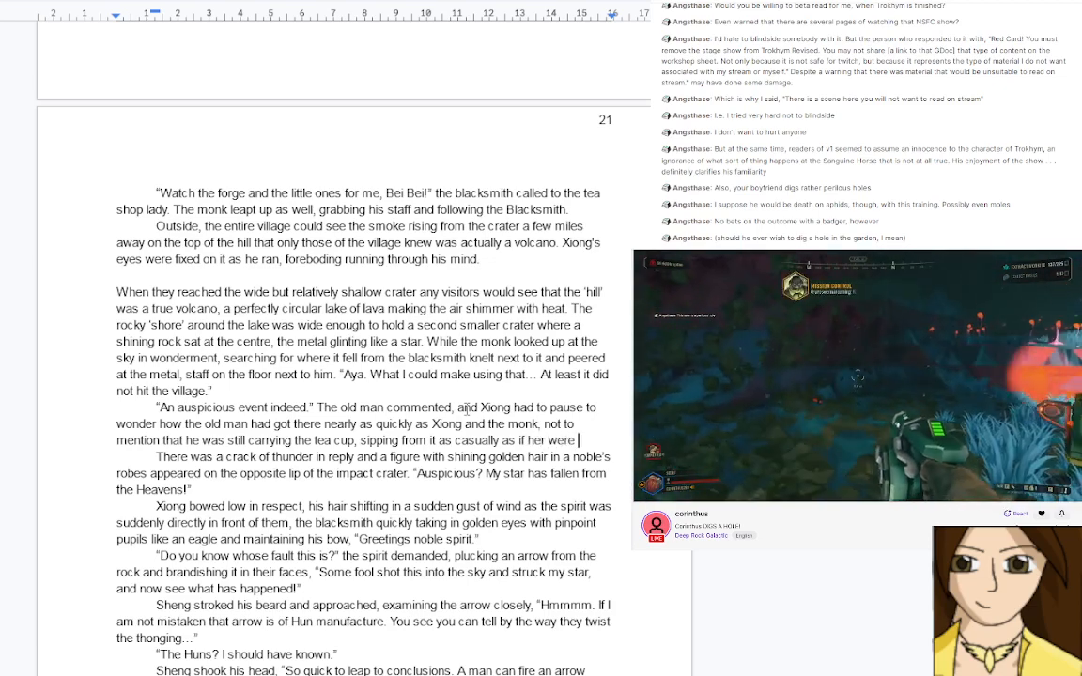
pyautogui.write('back in the village')
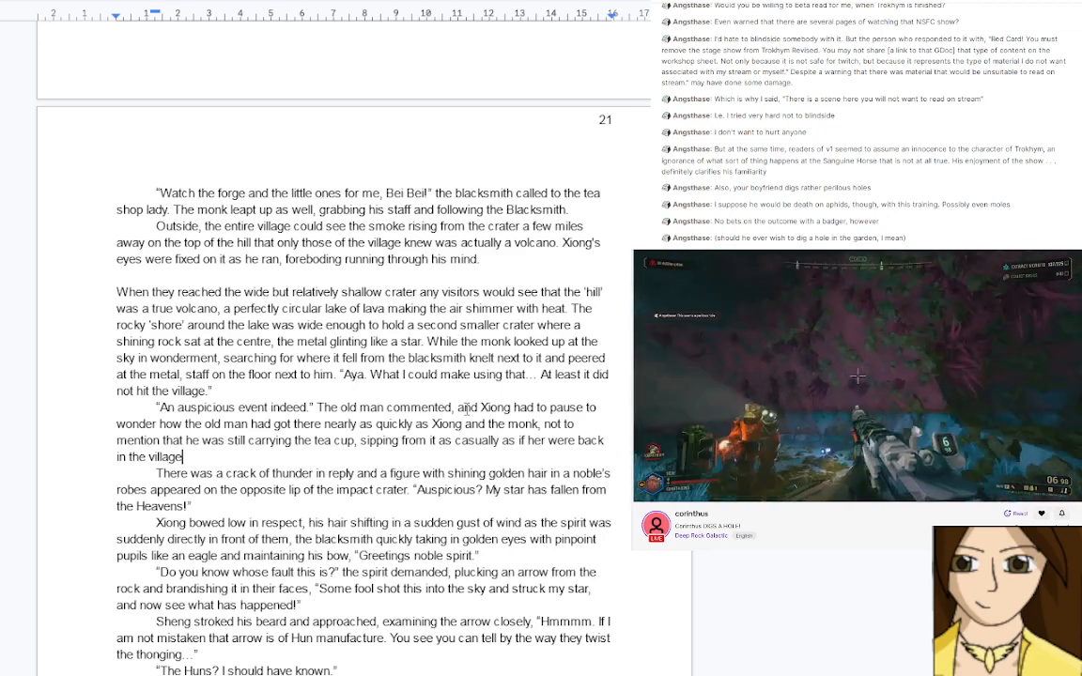
pyautogui.write('!')
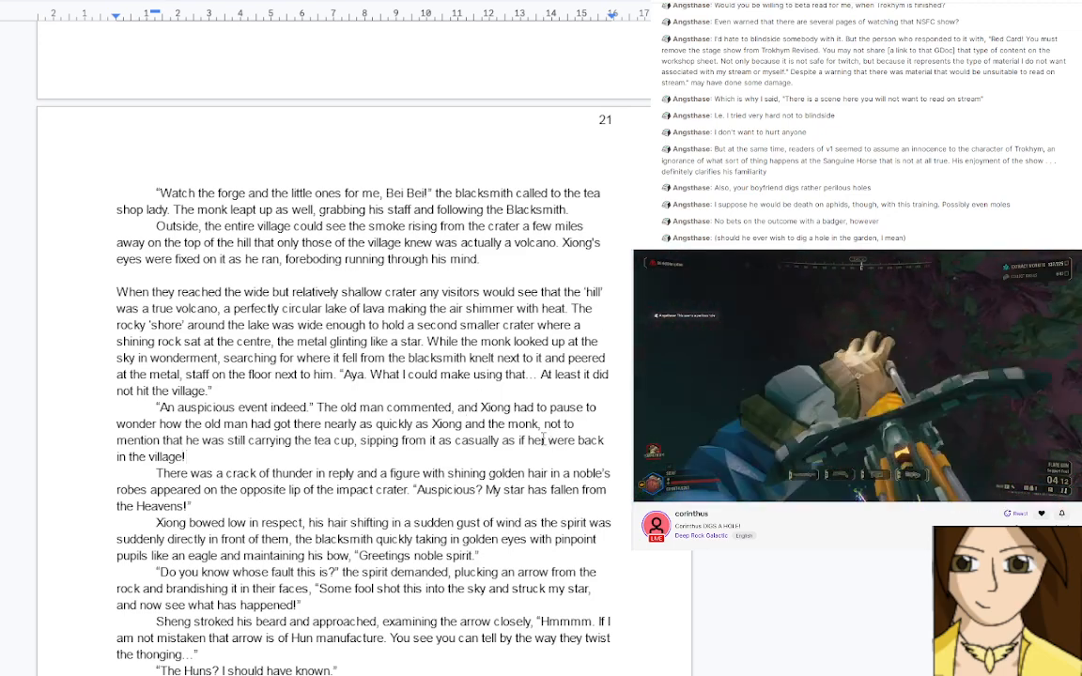
pyautogui.press('Delete')
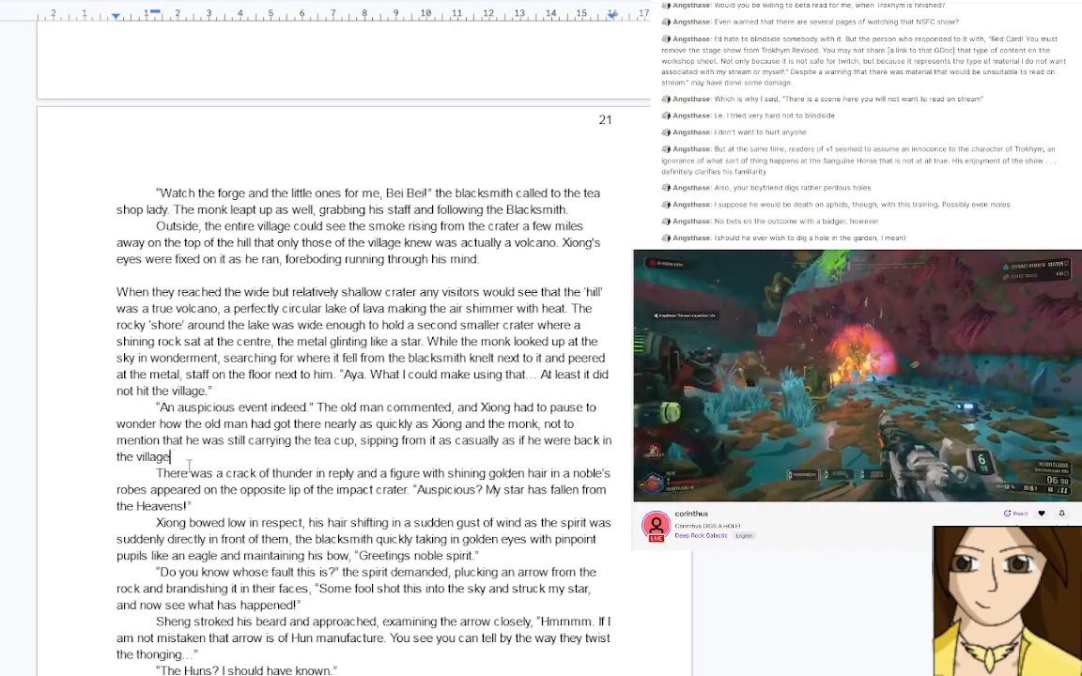
pyautogui.write('.')
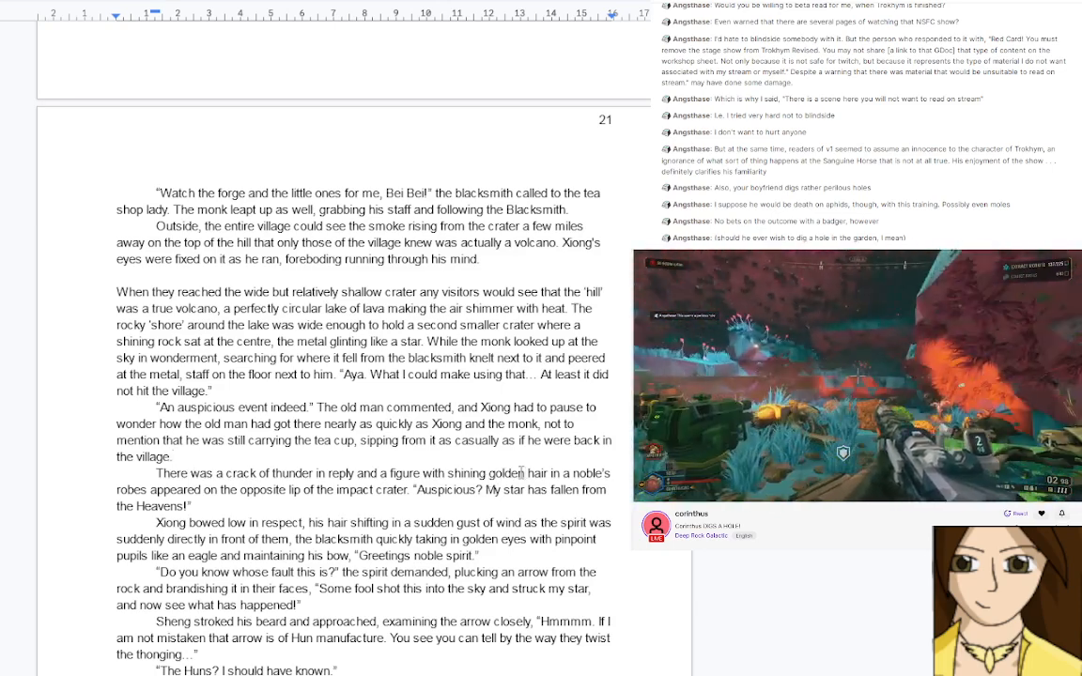
# Change the figure's "golden hair" to "golden-brown hair" and reword Xiong's bow to "in respect and his hair shifted in a sudden gust of wind"
pyautogui.write('-brown hair in')
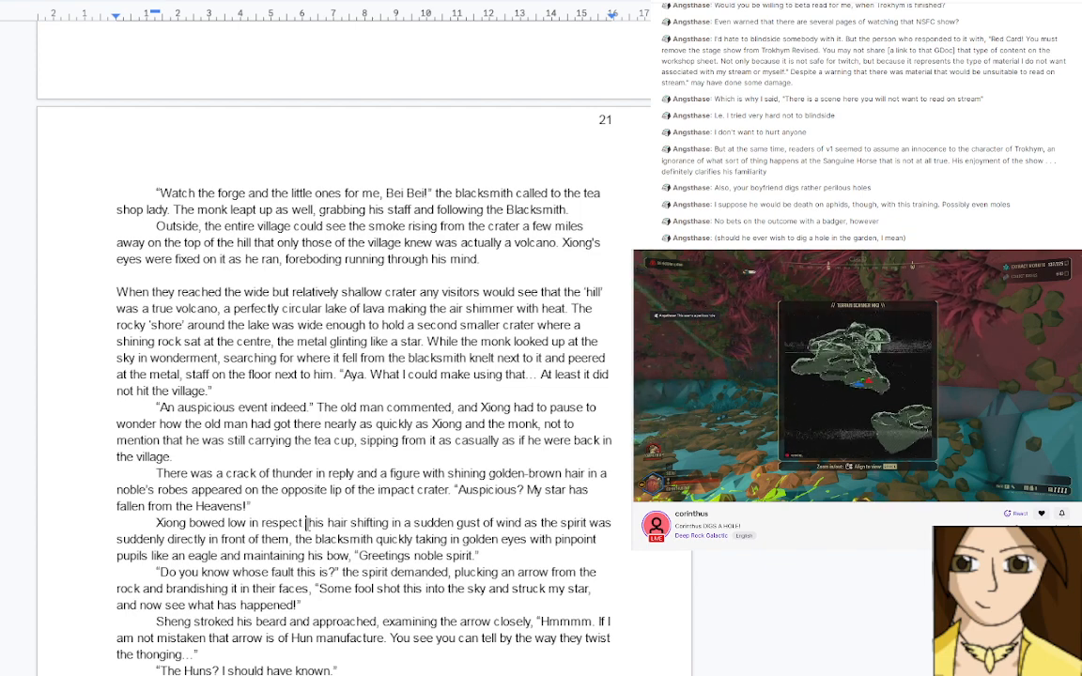
pyautogui.write('and his')
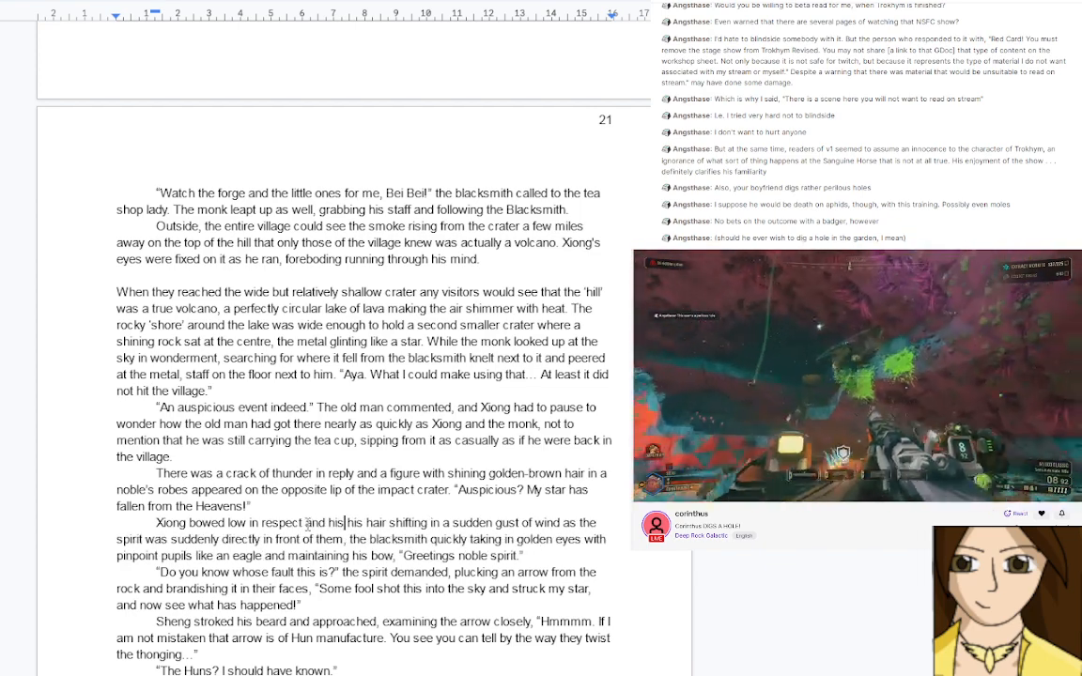
pyautogui.press('Delete')
pyautogui.press('Delete')
pyautogui.press('Delete')
pyautogui.press('Delete')
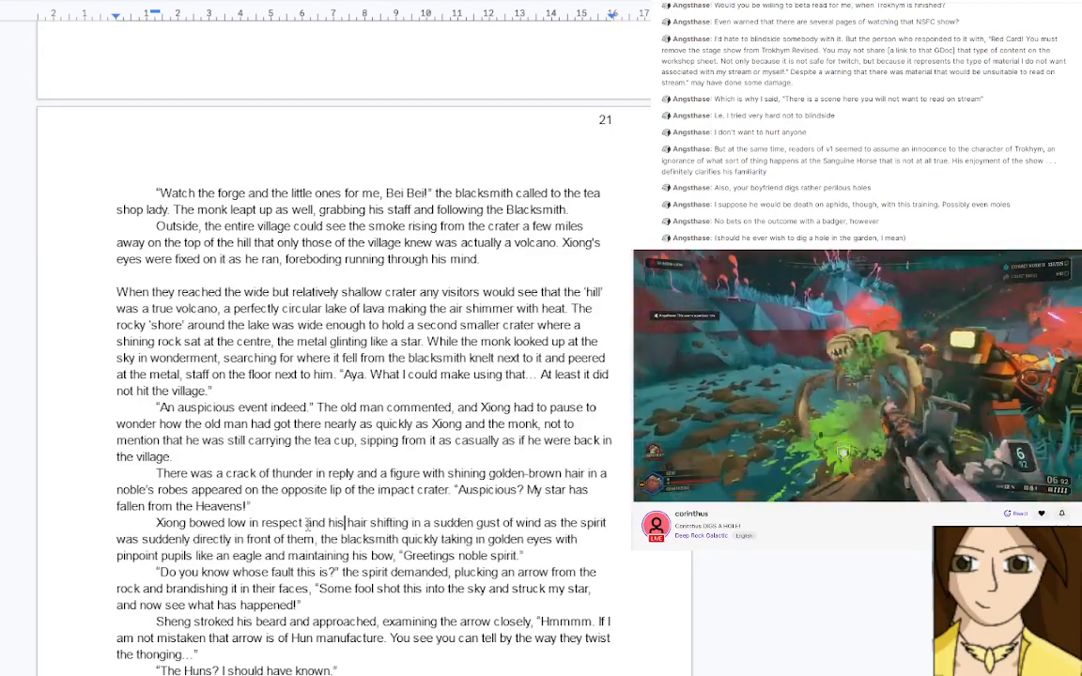
pyautogui.moveTo(391, 523); pyautogui.dragTo(411, 523)
pyautogui.write('ed ')
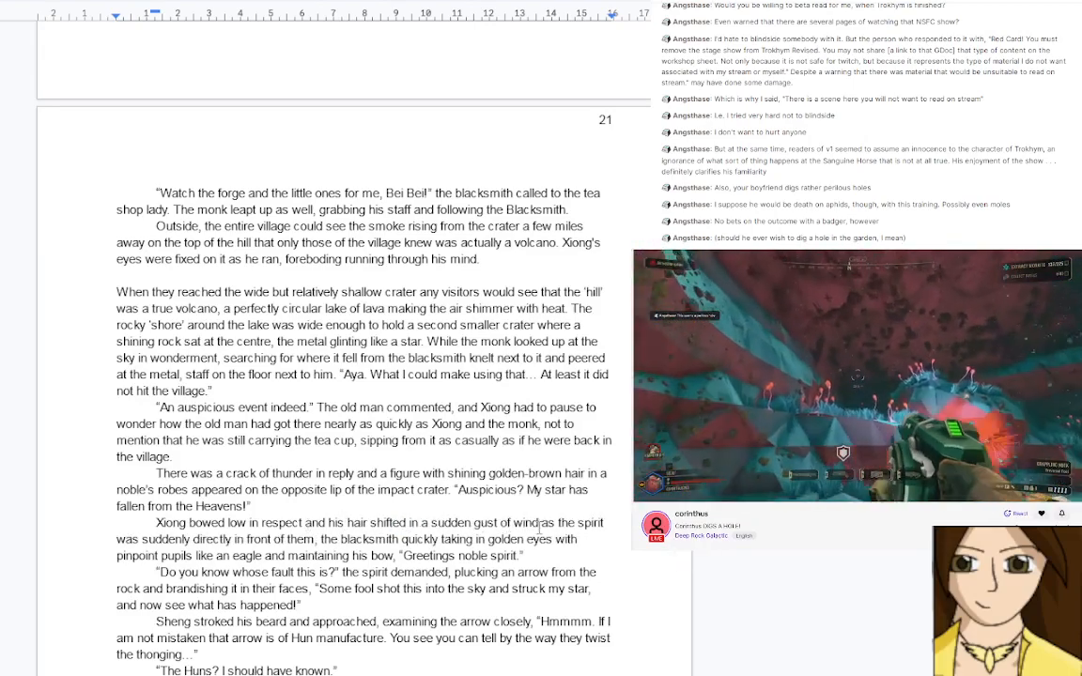
# End Xiong's bow sentence after "a sudden gust of wind" and begin the next with "When he looked up the spirit was suddenly"
pyautogui.write(',')
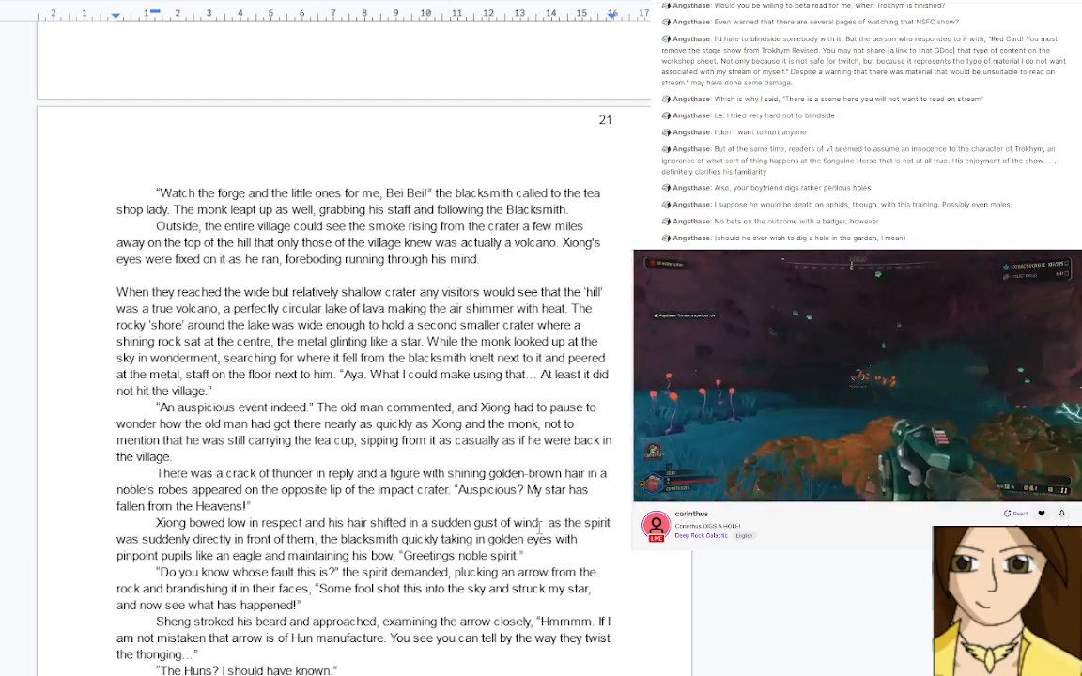
pyautogui.write('hen he loo')
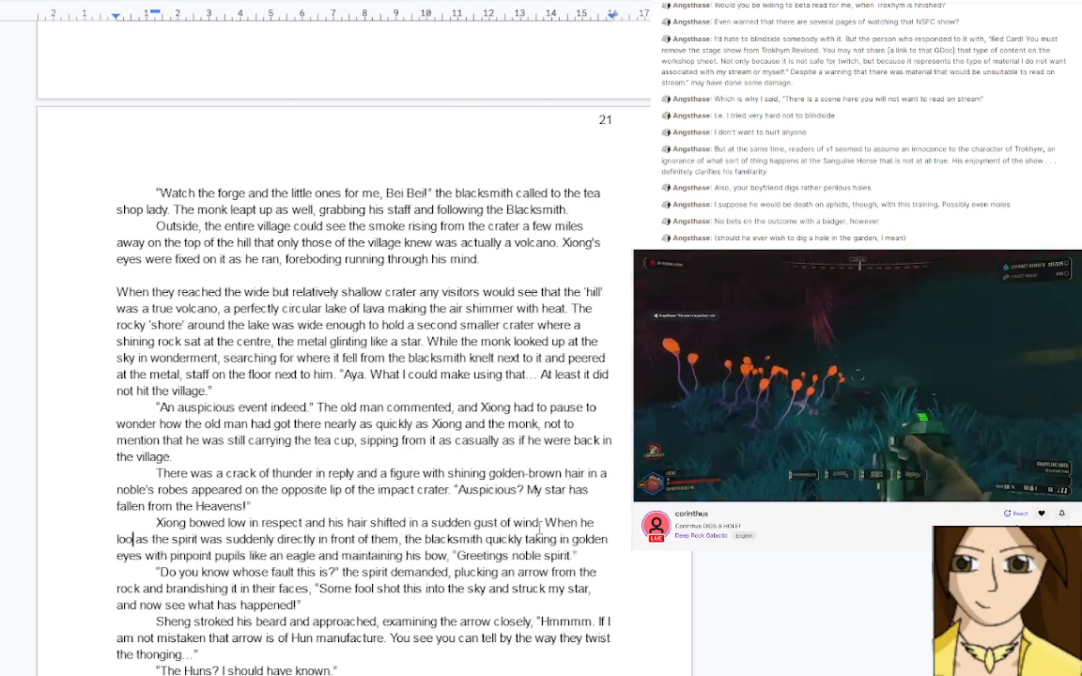
pyautogui.write('ked up')
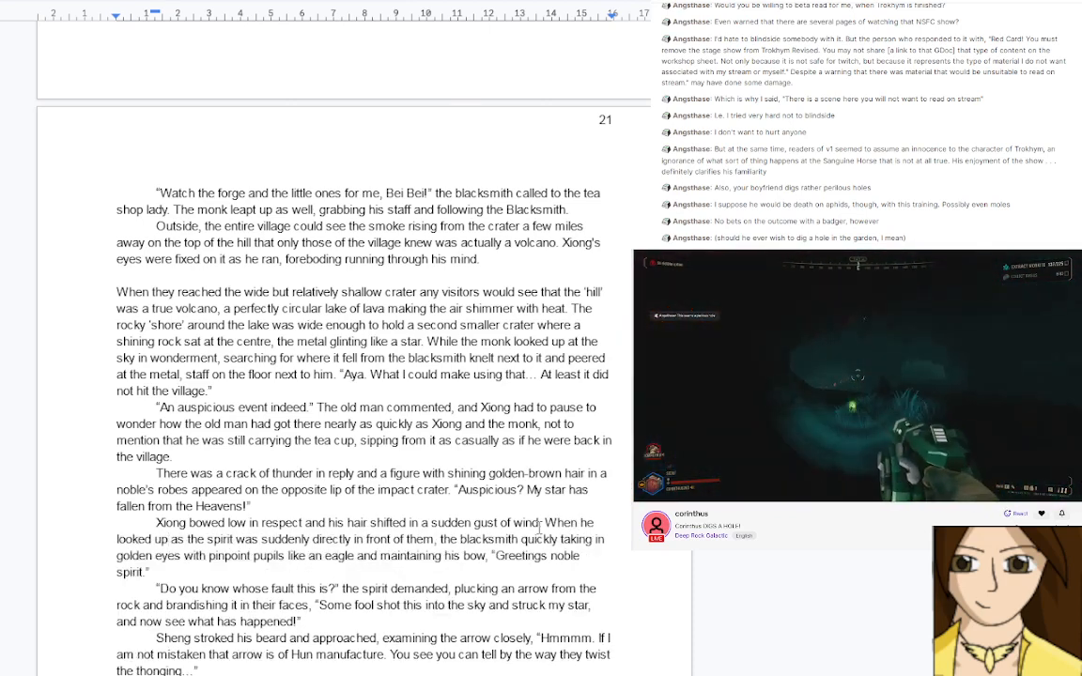
pyautogui.press('Delete')
pyautogui.press('Delete')
pyautogui.press('Delete')
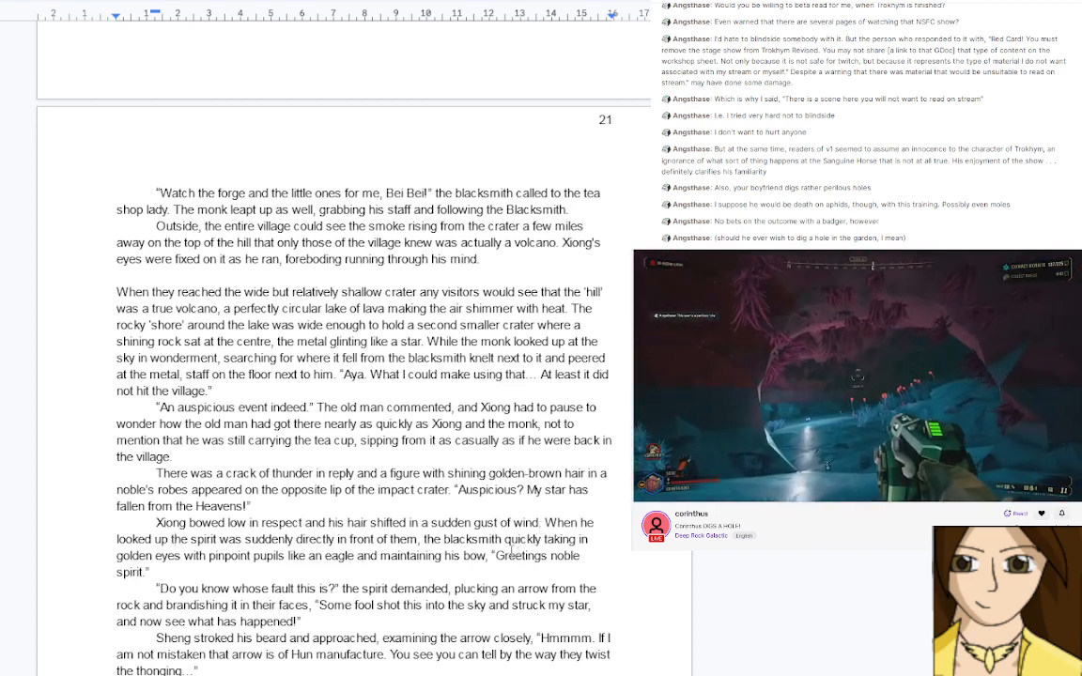
# Join the clauses as "in front of them and the blacksmith" and change "quickly taking in" to "quickly took in"
pyautogui.click(420, 539)
pyautogui.write('and')
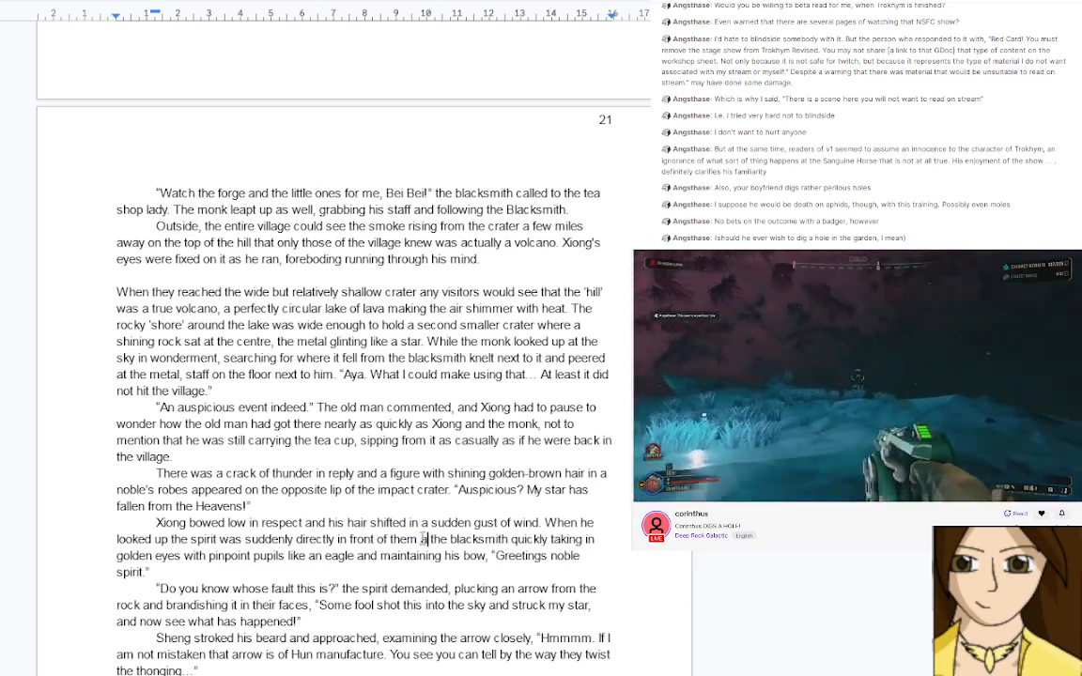
pyautogui.doubleClick(579, 539)
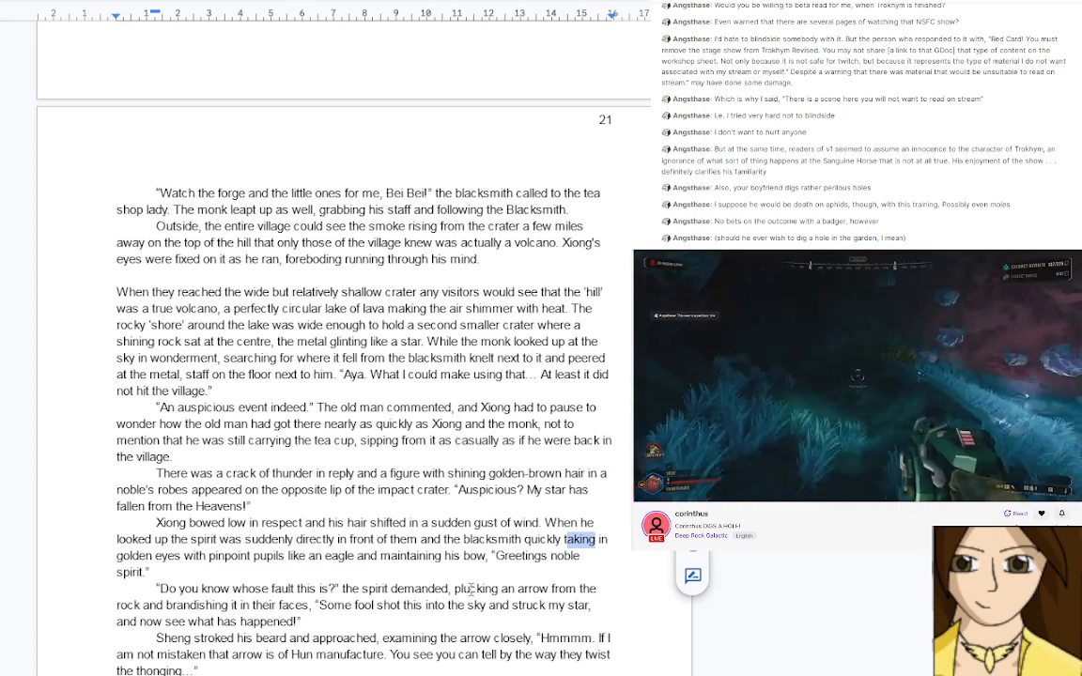
pyautogui.write('took')
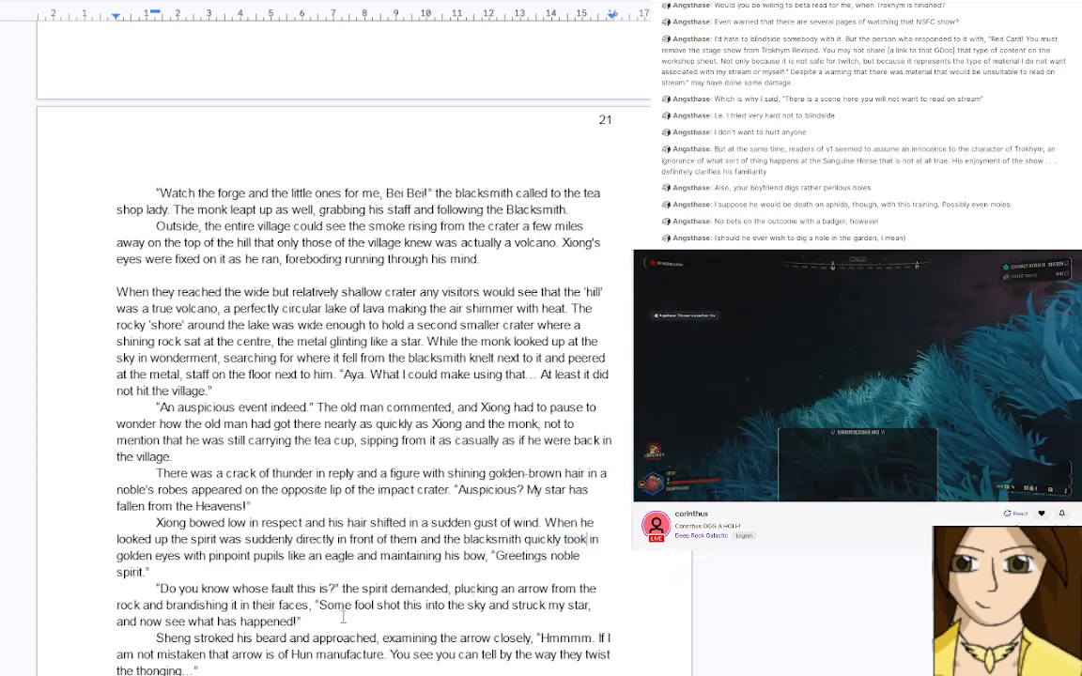
# End the sentence after "like an eagle" and reword the following clause as the new sentence "He maintained his bow"
pyautogui.click(354, 556)
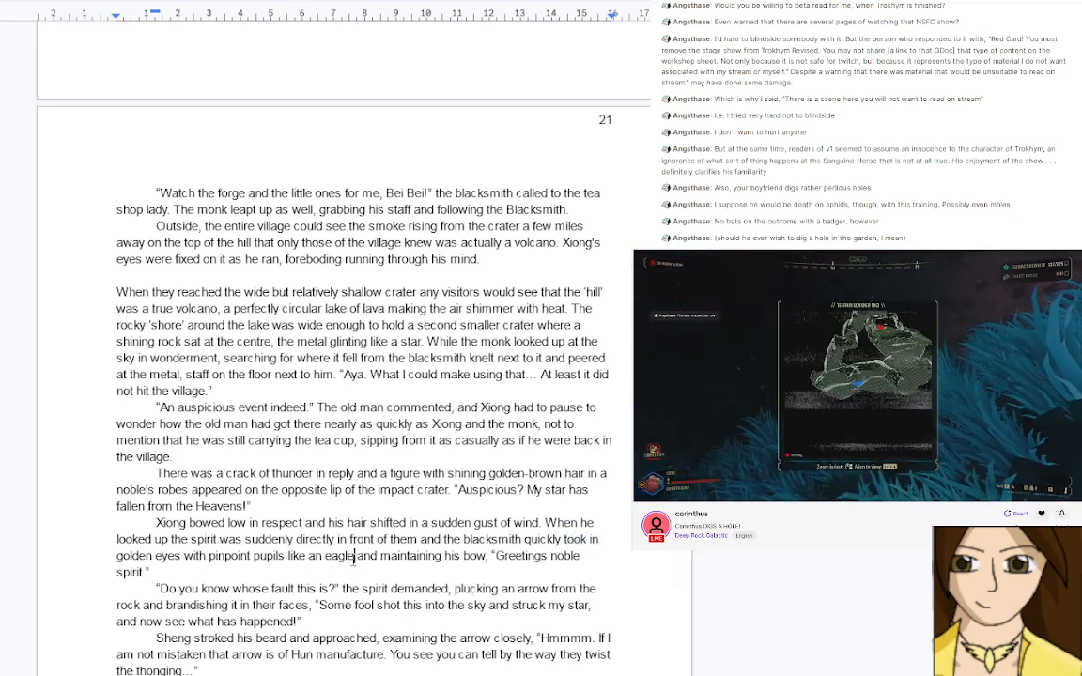
pyautogui.write('; he')
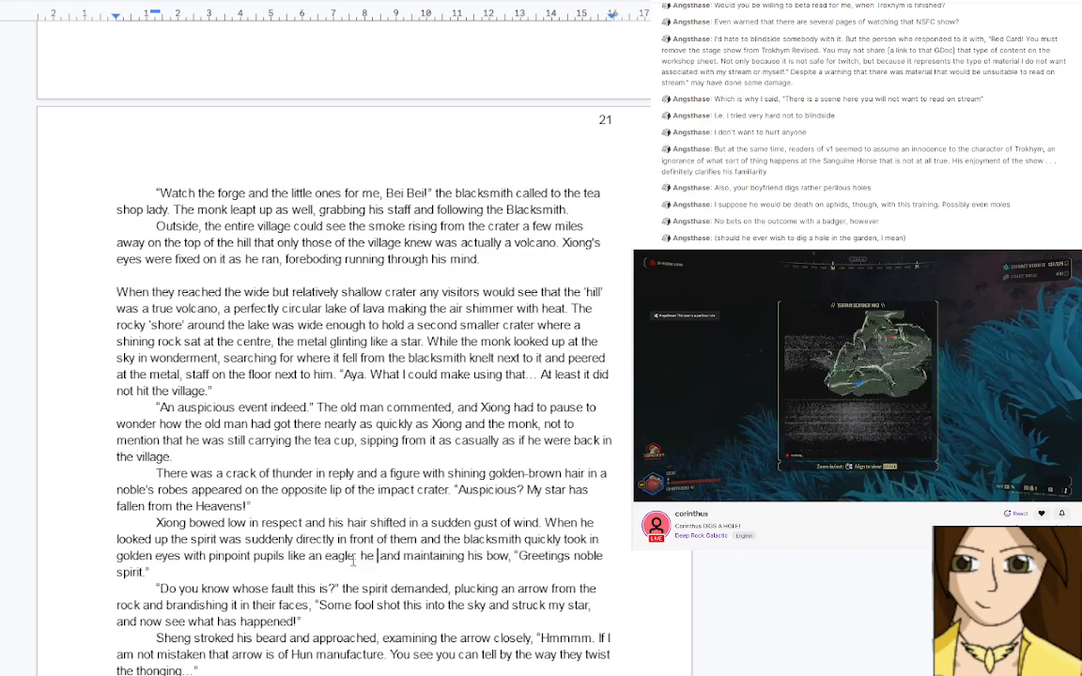
pyautogui.press('BackSpace')
pyautogui.press('BackSpace')
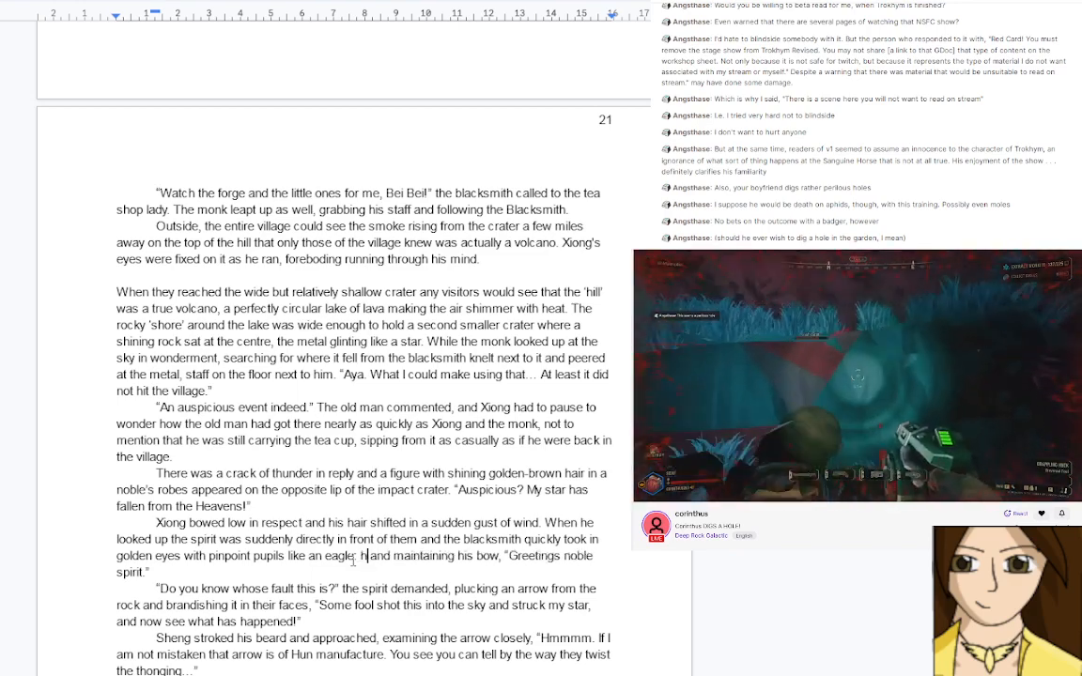
pyautogui.write('He')
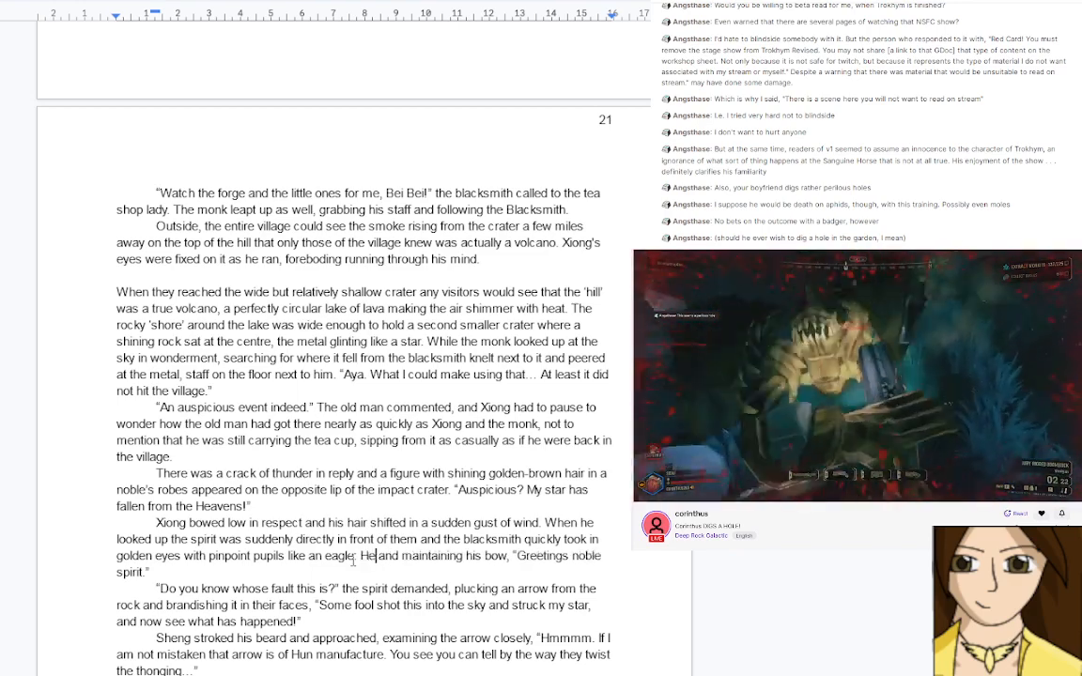
pyautogui.press('Delete')
pyautogui.press('Delete')
pyautogui.press('Delete')
pyautogui.write('e')
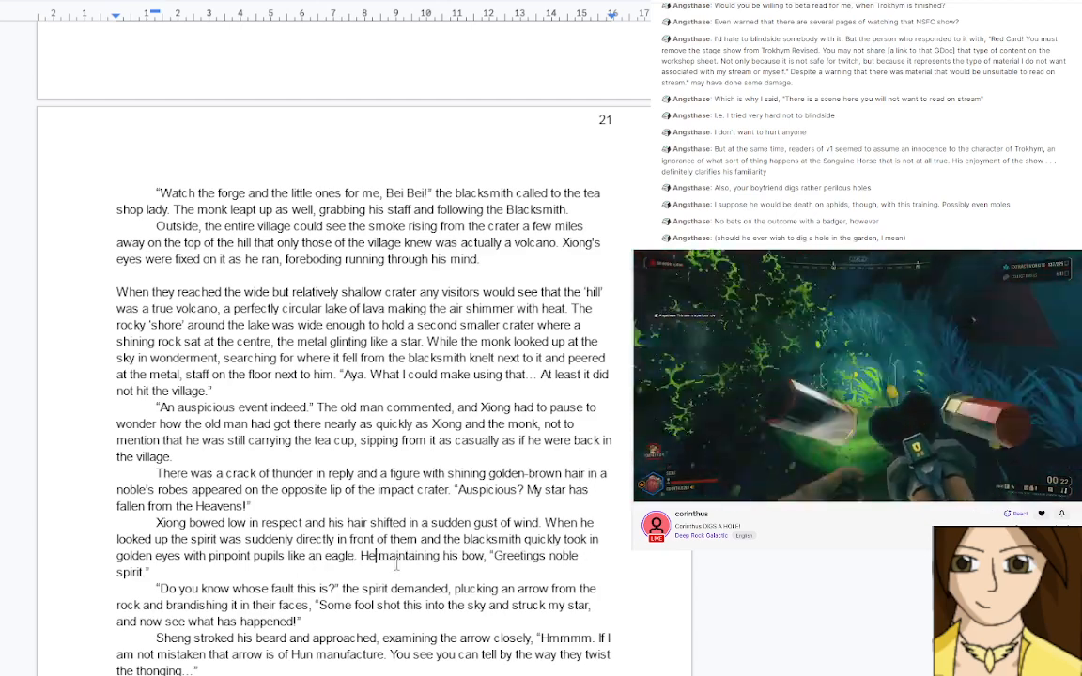
pyautogui.moveTo(418, 556); pyautogui.dragTo(437, 555)
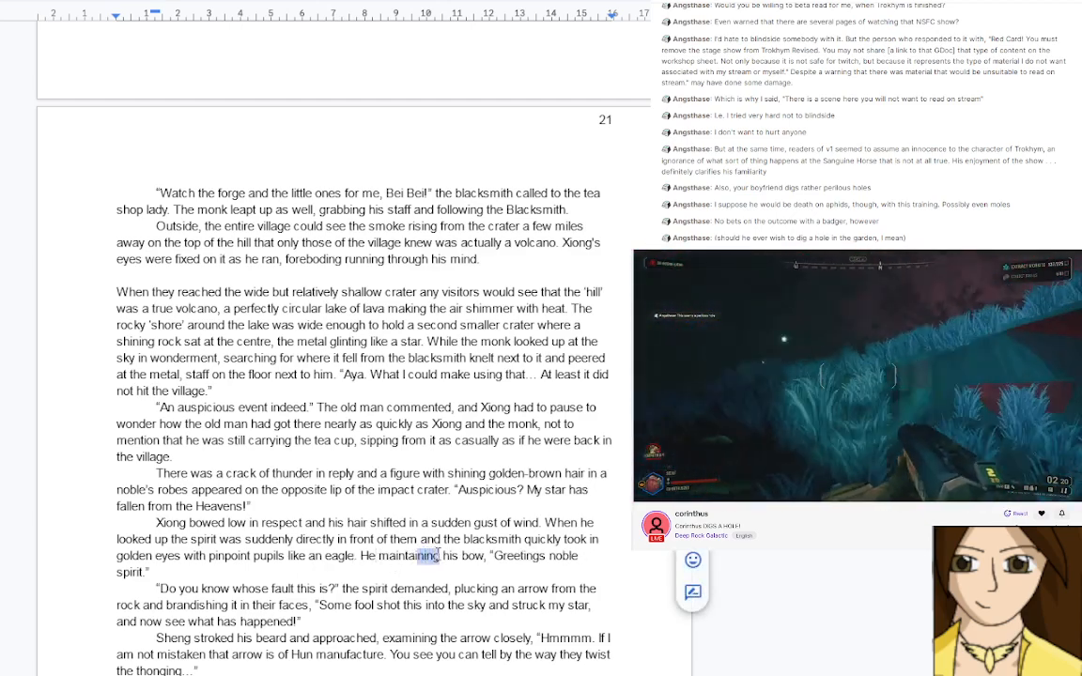
pyautogui.write('ned')
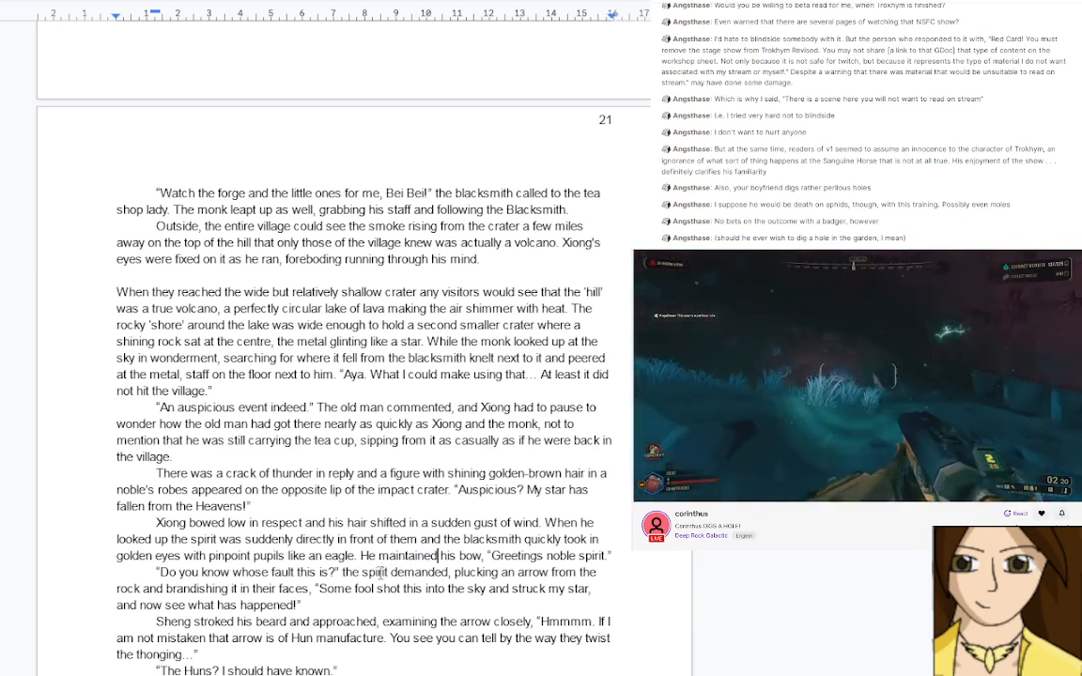
# Capitalise "The" in "The spirit demanded" and replace "Sheng" with "The old soldier" before "stroked his beard"
pyautogui.moveTo(343, 571); pyautogui.dragTo(349, 572)
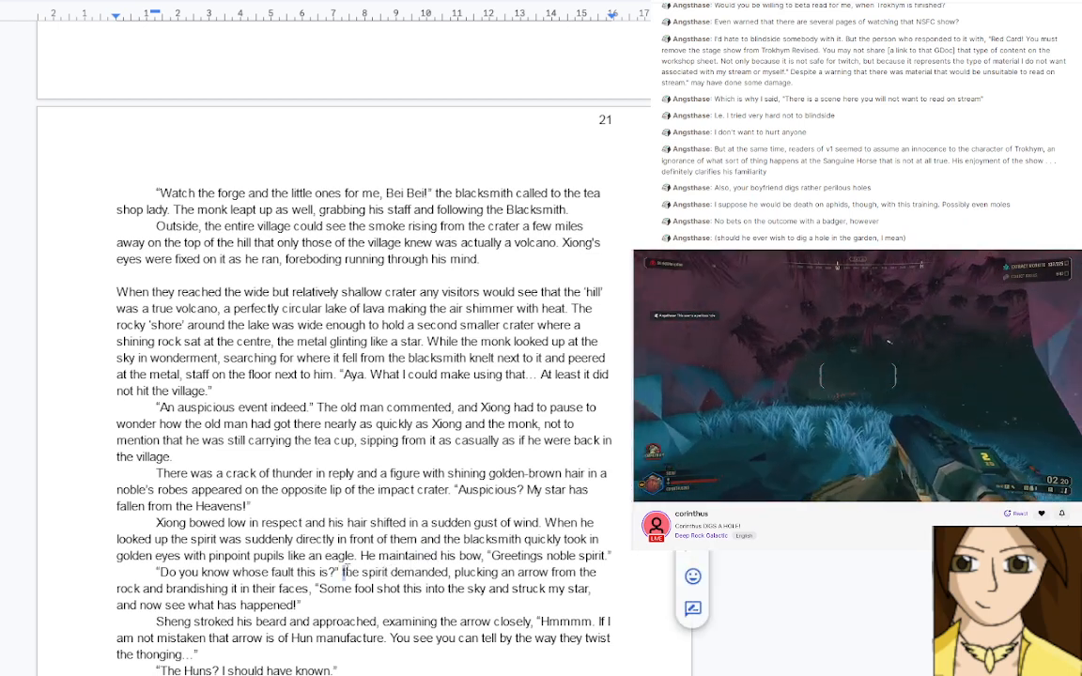
pyautogui.write('T')
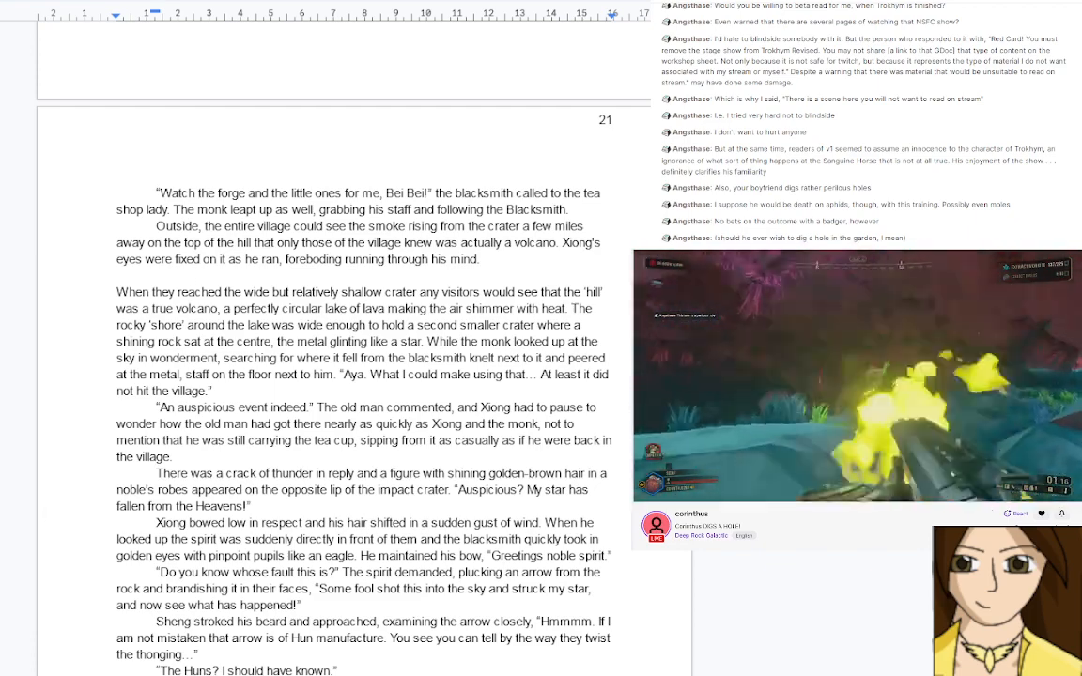
pyautogui.scroll(-3, 277, 451)
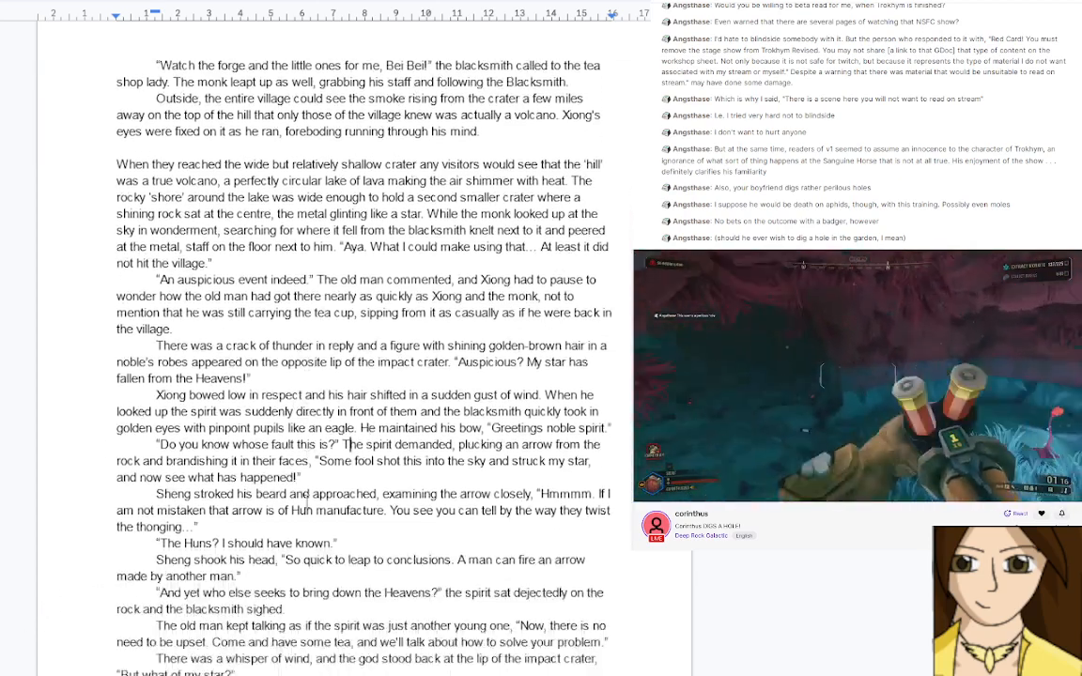
pyautogui.scroll(-1, 307, 497)
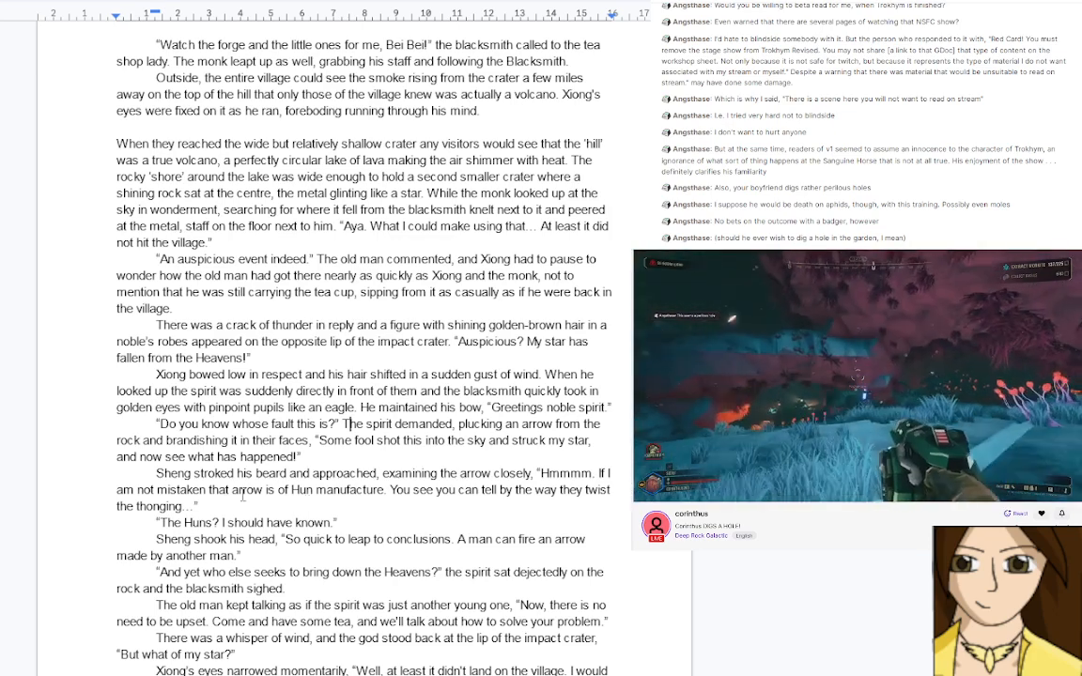
pyautogui.moveTo(191, 475); pyautogui.dragTo(158, 475)
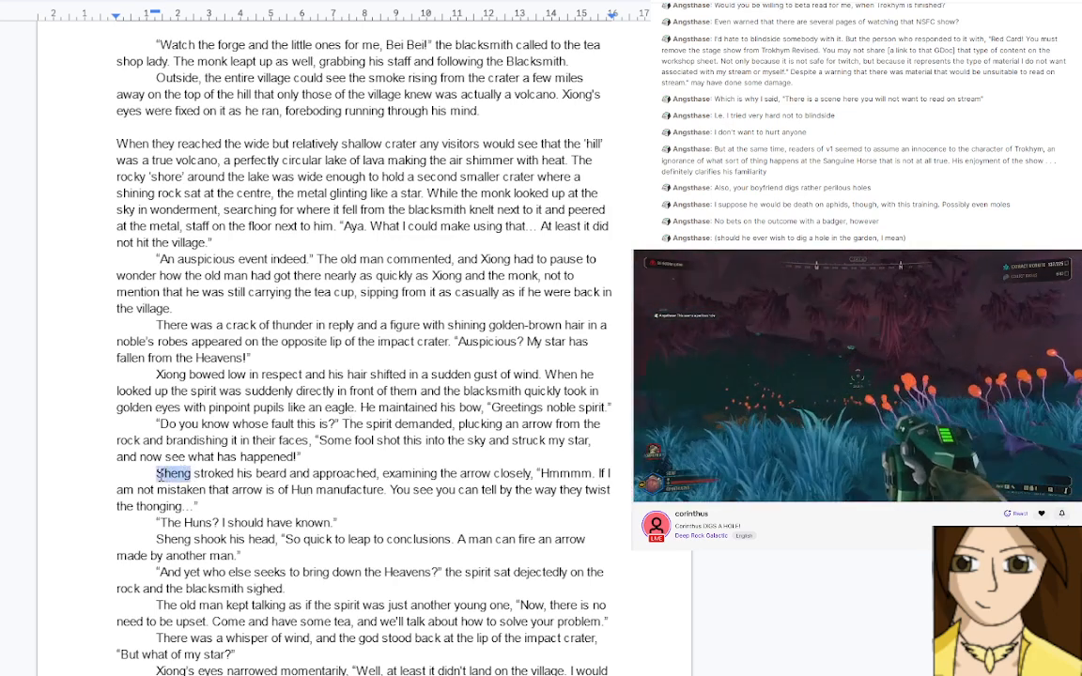
pyautogui.write('The old so')
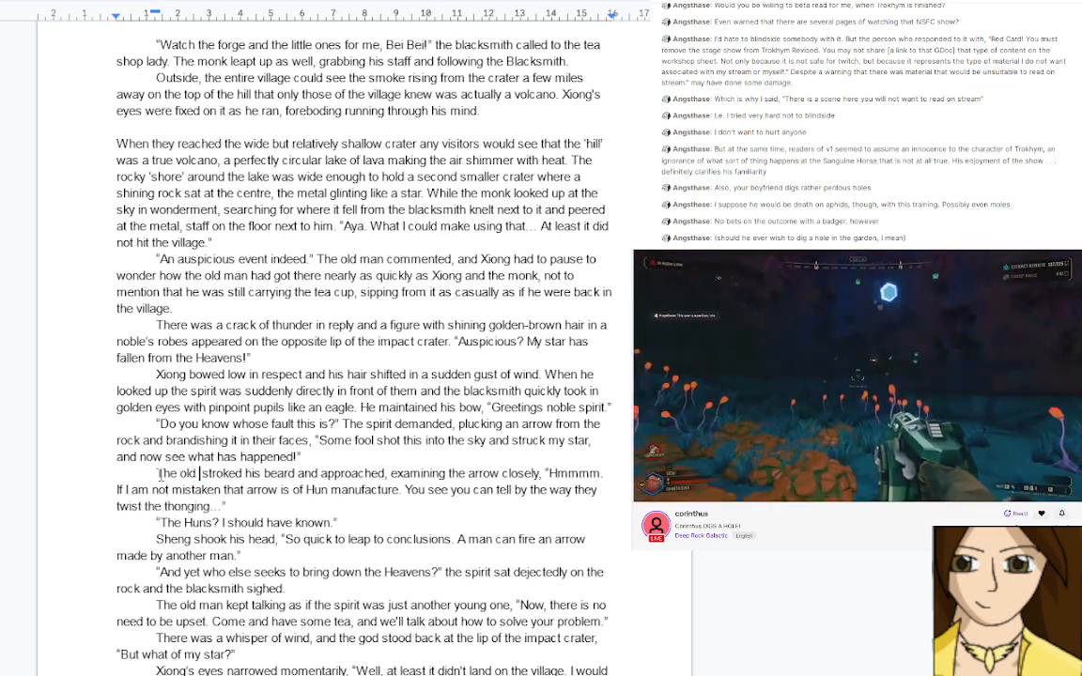
pyautogui.write('ldier')
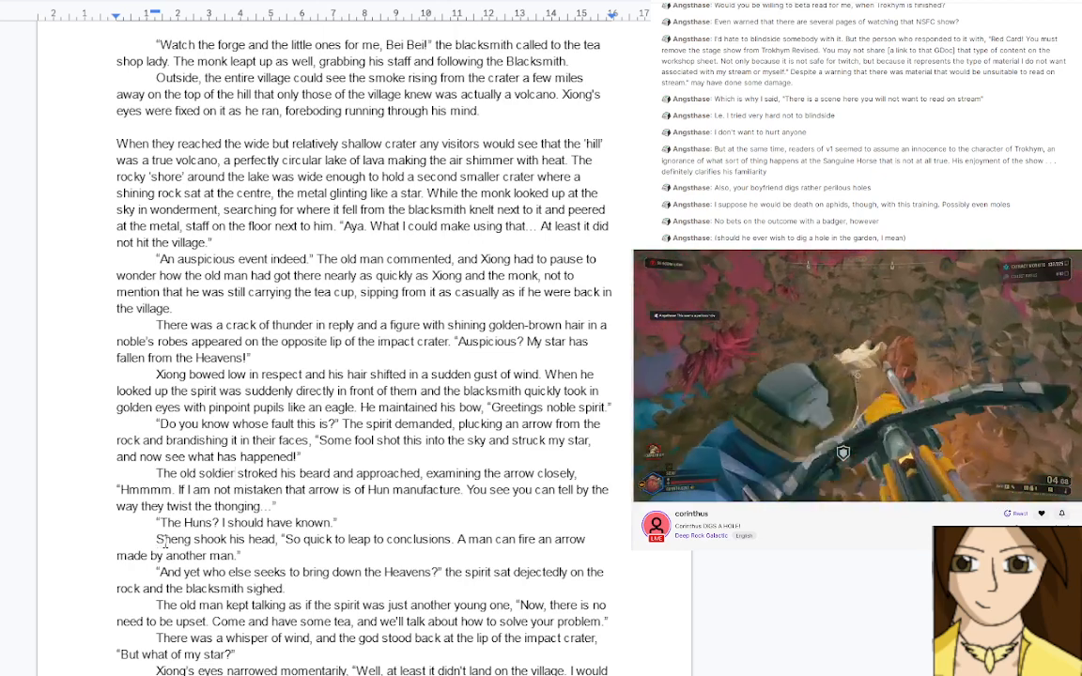
# Replace "Sheng" with "The old man" before "shook his head" and add "The spirit muttered darkly." after the line about the Huns
pyautogui.moveTo(155, 541); pyautogui.dragTo(191, 541)
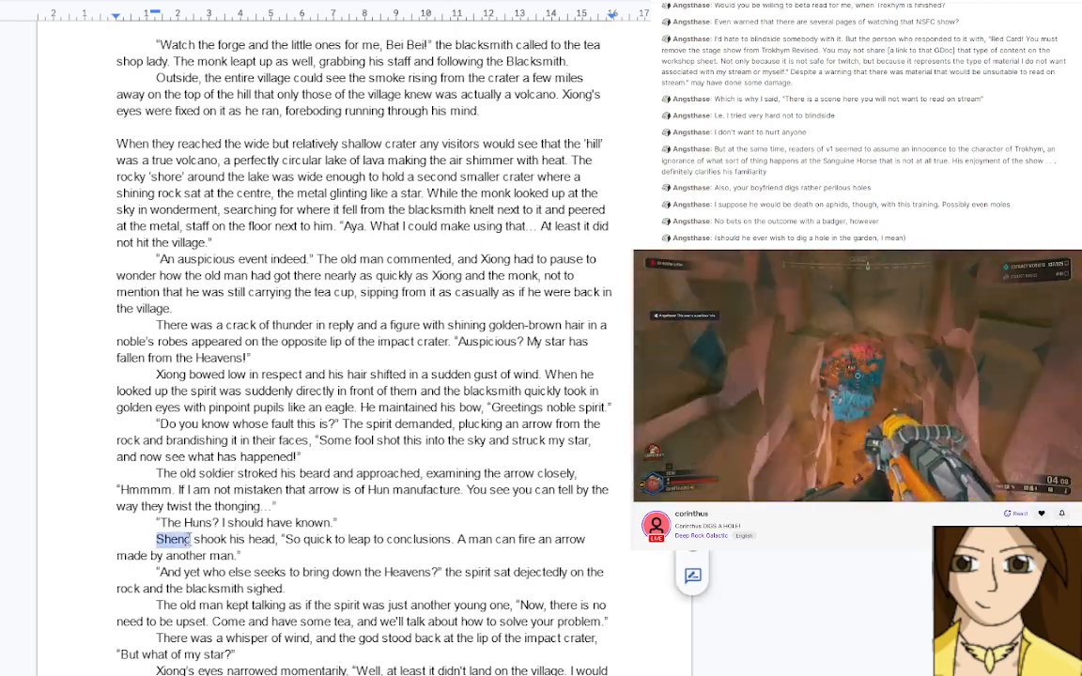
pyautogui.write('The old man')
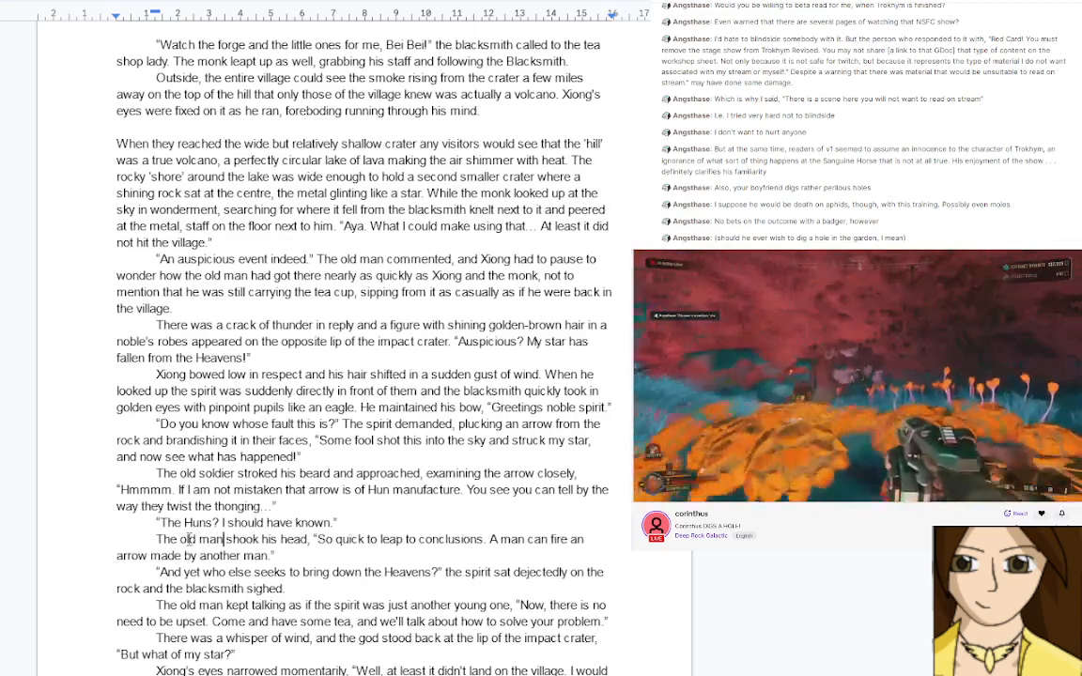
pyautogui.click(343, 522)
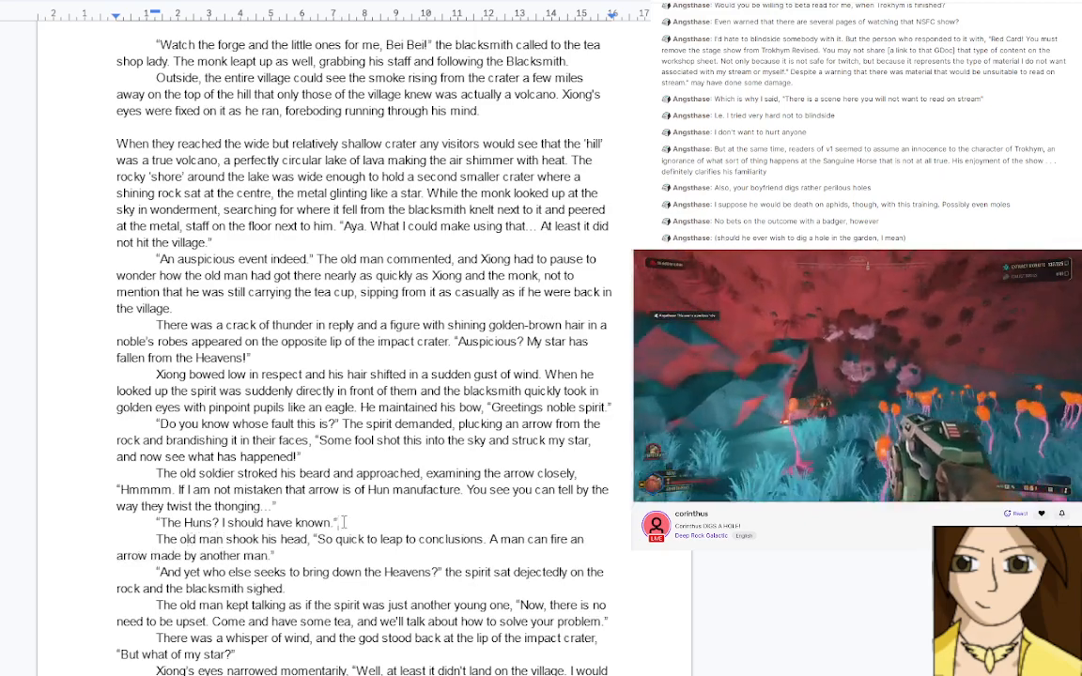
pyautogui.write('The ')
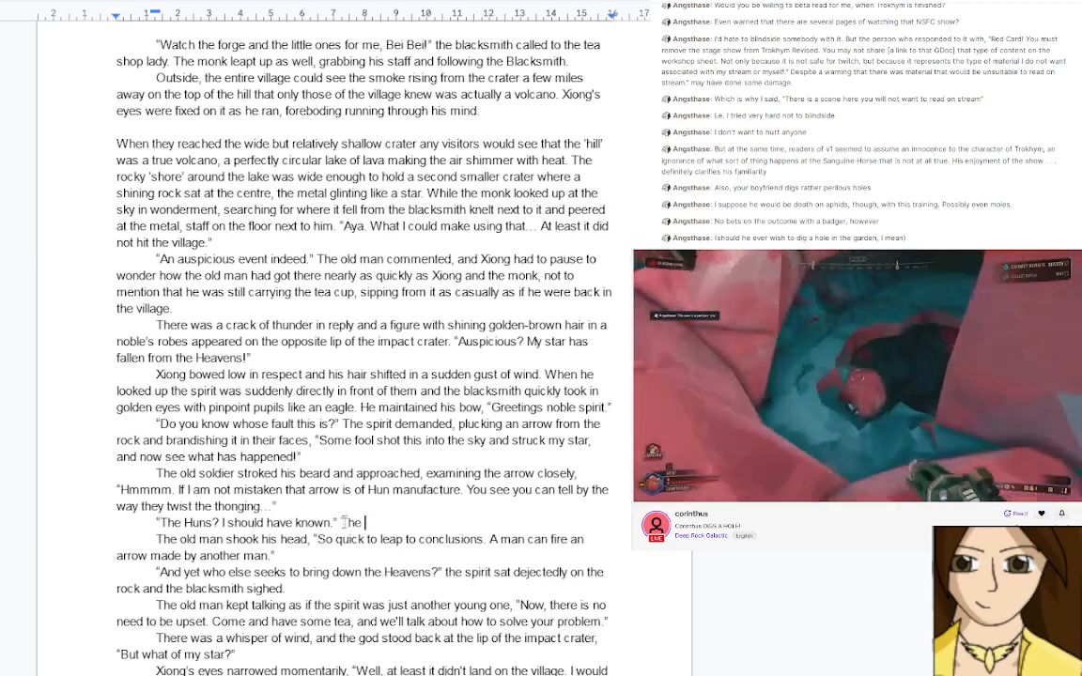
pyautogui.write('spirit mutter')
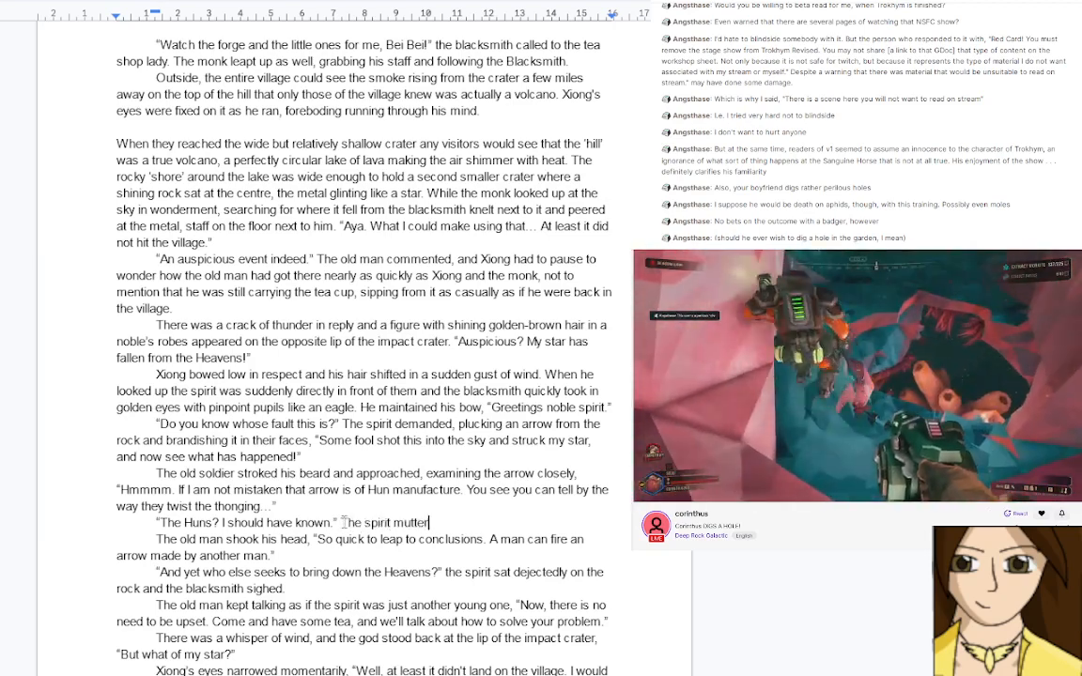
pyautogui.write('ed darkly.')
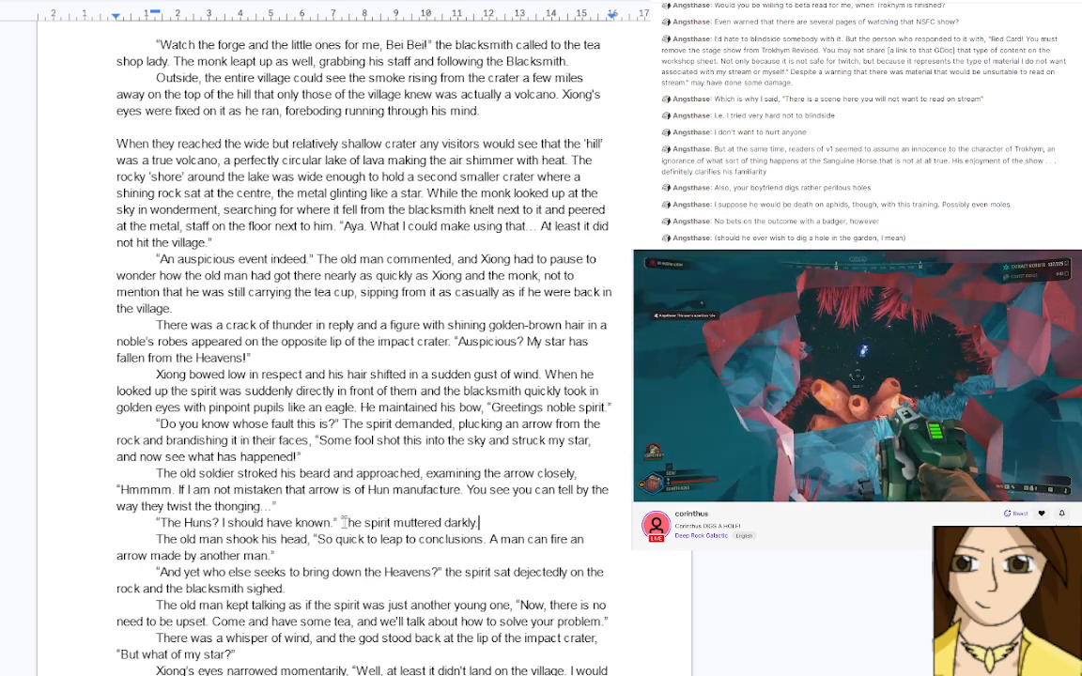
# Capitalise "The" in "The spirit sat dejectedly" and change "man" to "soldier" in "The old man shook his head"
pyautogui.click(447, 574)
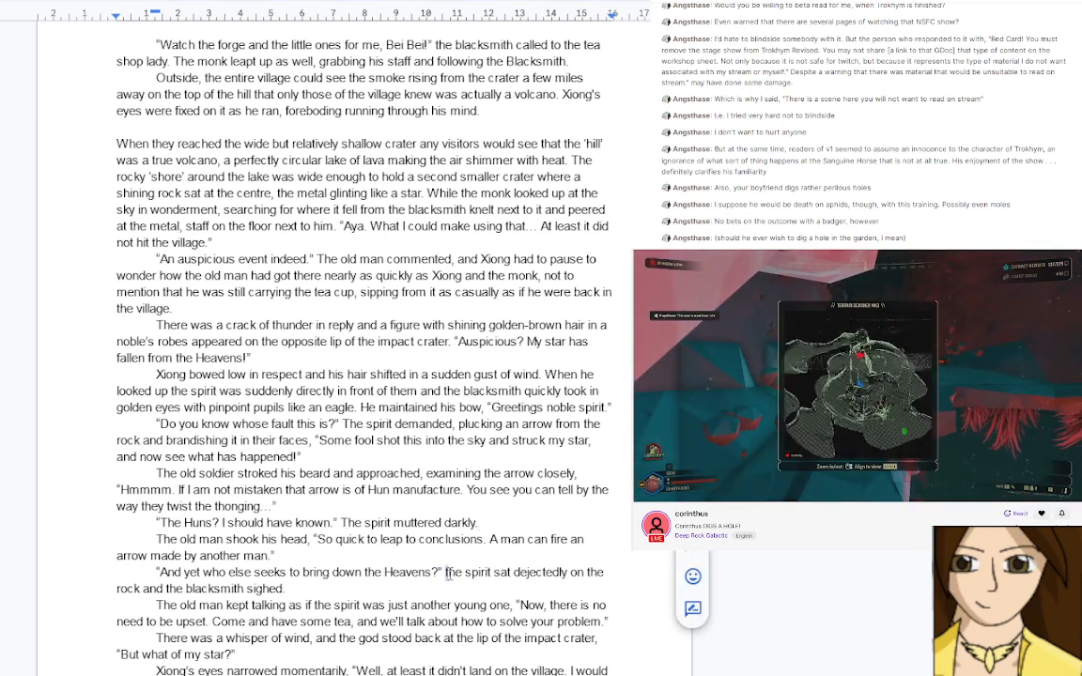
pyautogui.write('T')
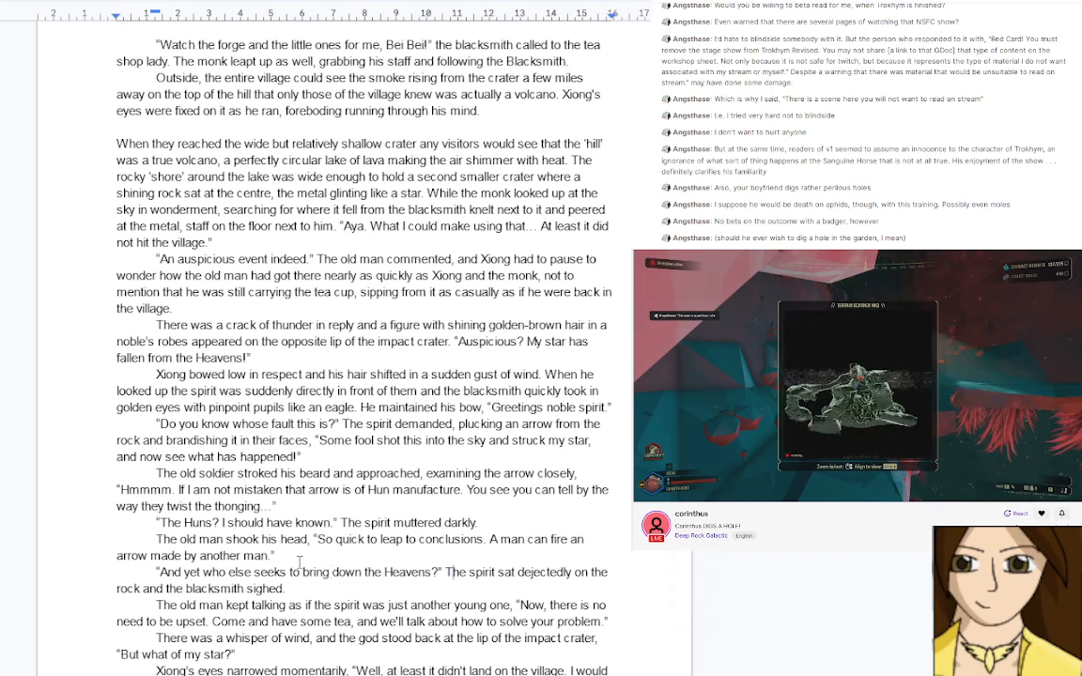
pyautogui.scroll(-2, 299, 562)
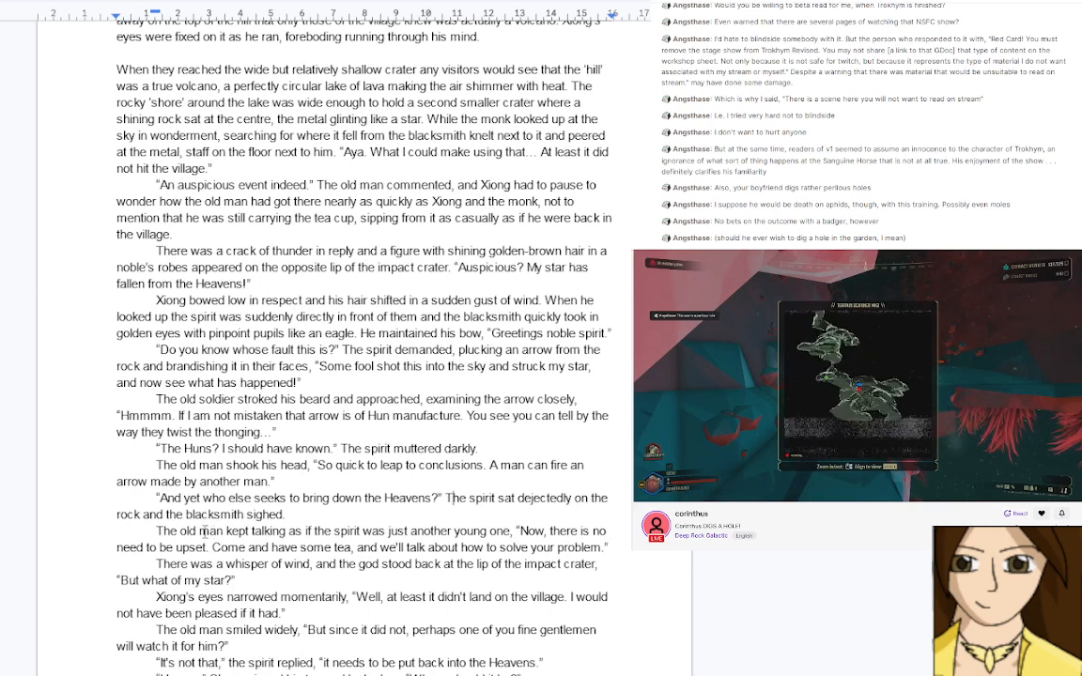
pyautogui.doubleClick(212, 465)
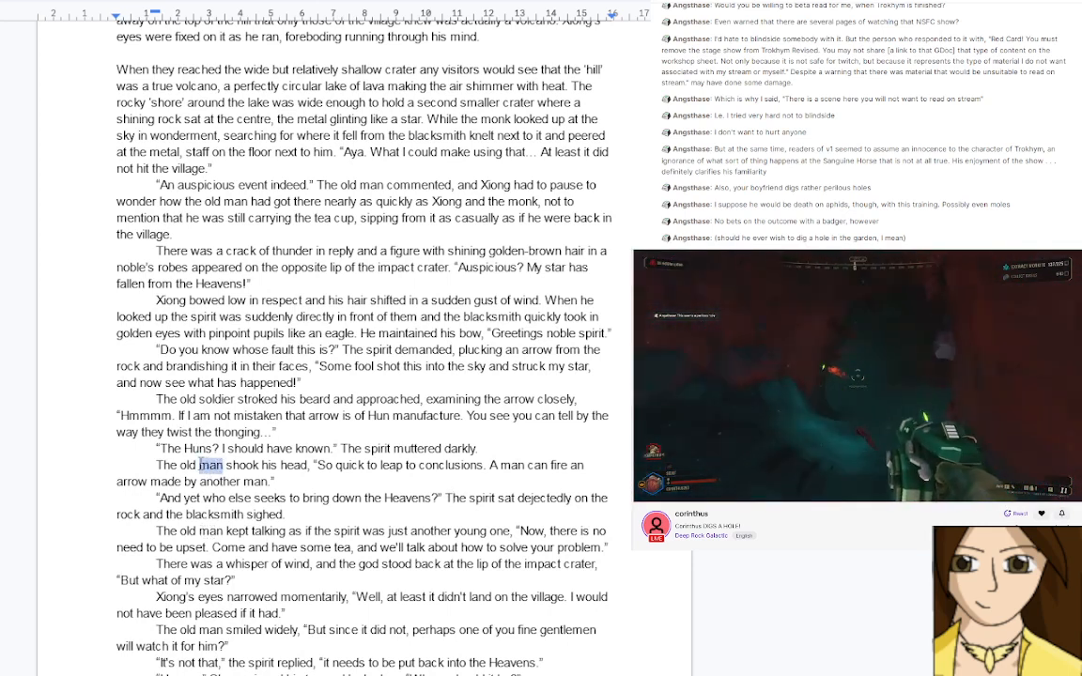
pyautogui.write('soldier')
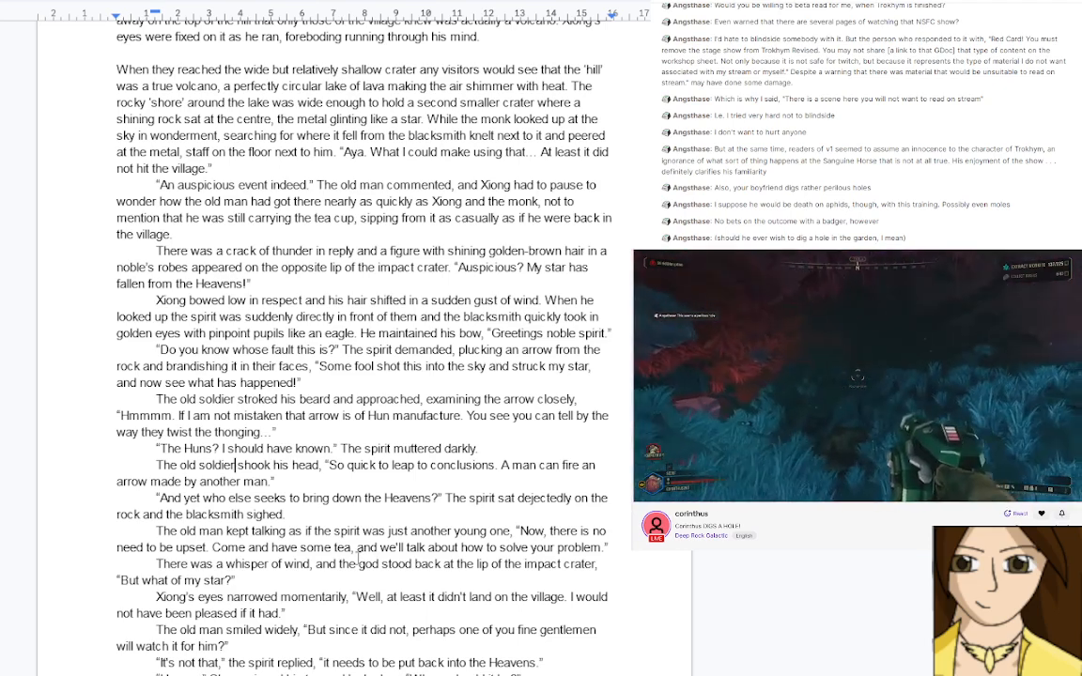
pyautogui.scroll(-2, 357, 557)
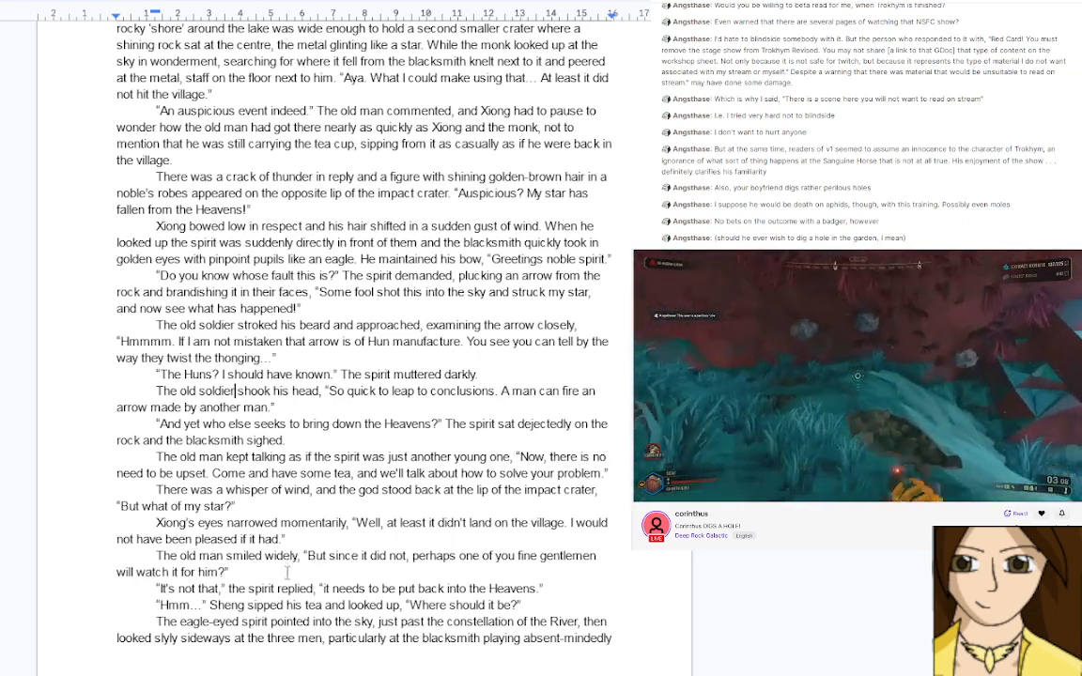
pyautogui.click(300, 558)
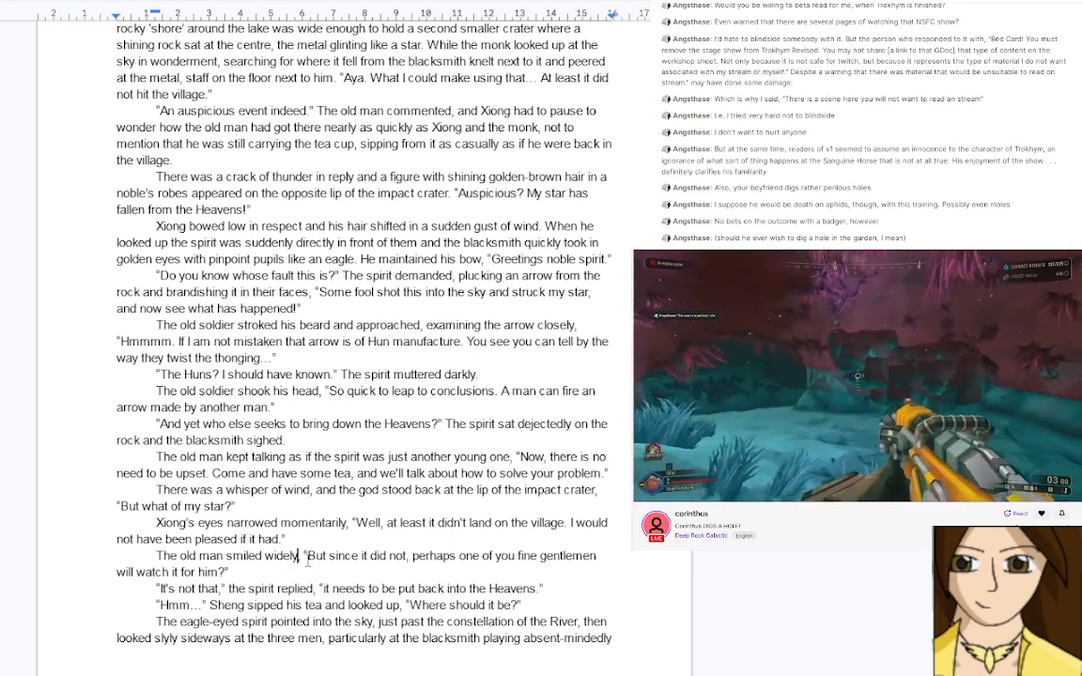
pyautogui.write('as cheerful')
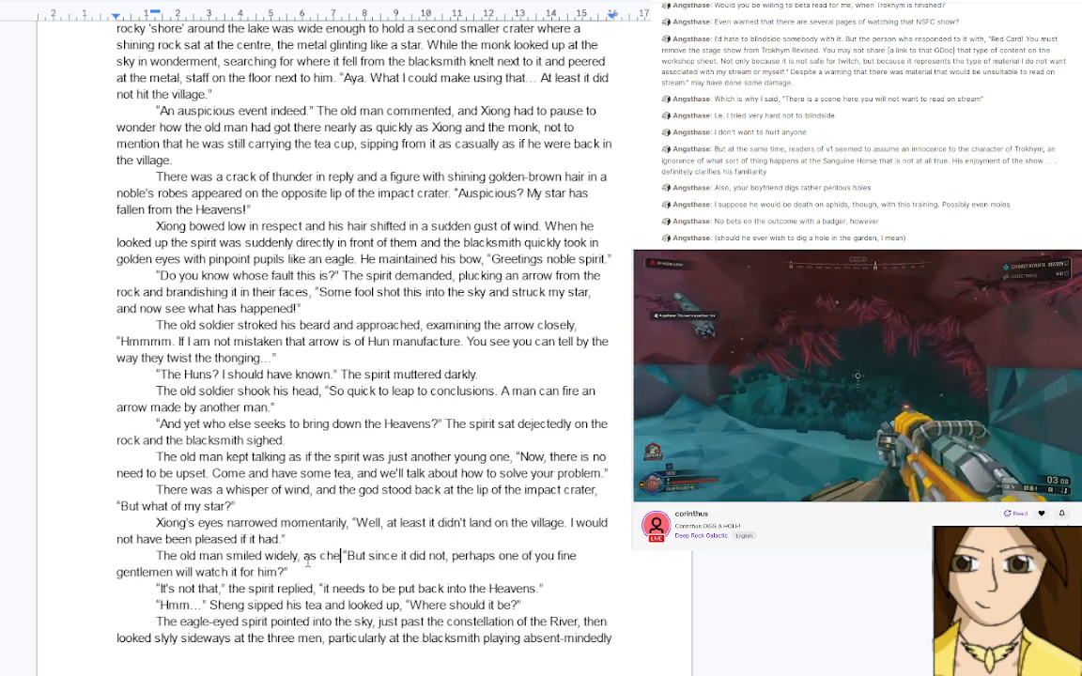
pyautogui.write(' as')
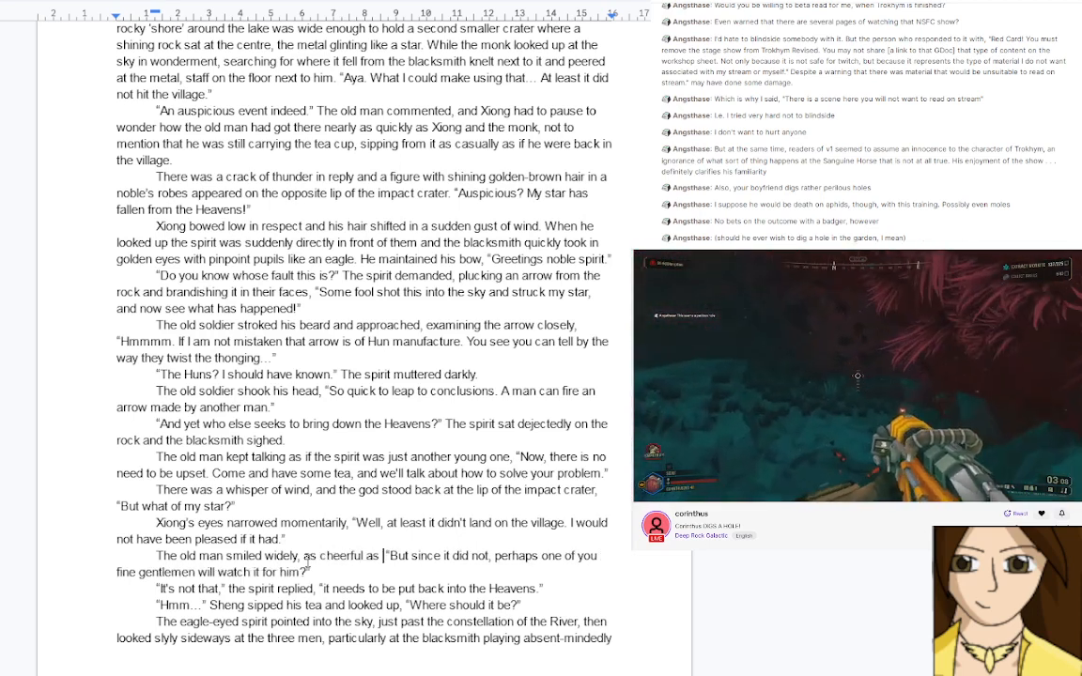
pyautogui.press('BackSpace')
pyautogui.press('BackSpace')
pyautogui.press('BackSpace')
pyautogui.press('BackSpace')
pyautogui.press('BackSpace')
pyautogui.press('BackSpace')
pyautogui.press('BackSpace')
pyautogui.press('BackSpace')
pyautogui.press('BackSpace')
pyautogui.press('BackSpace')
pyautogui.press('BackSpace')
pyautogui.press('BackSpace')
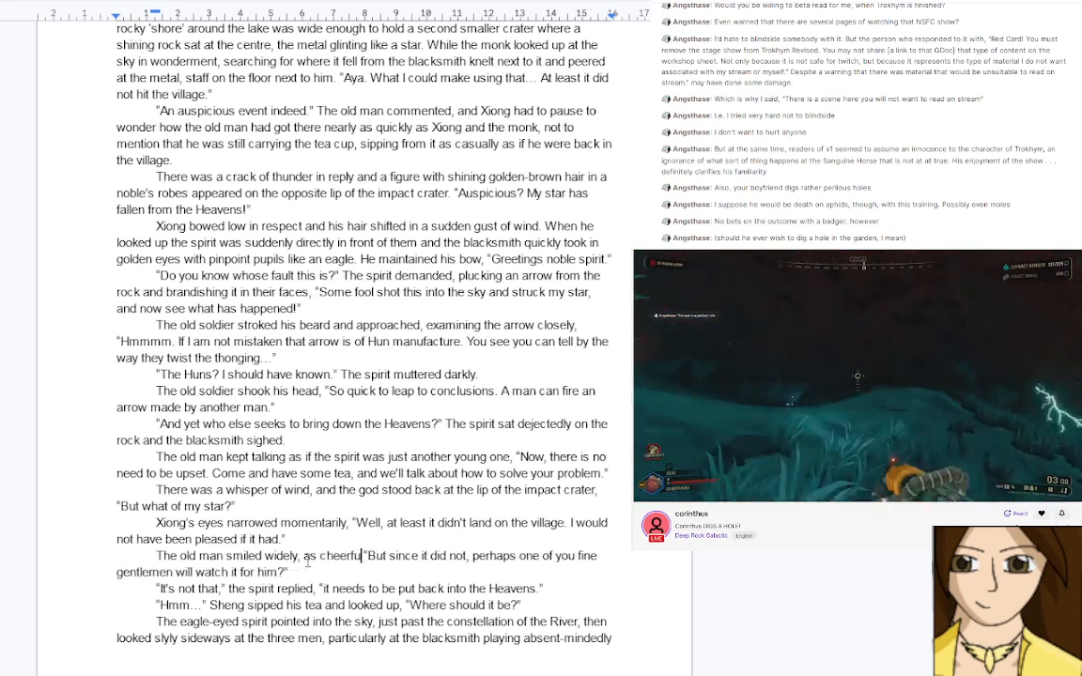
pyautogui.write('gracious a')
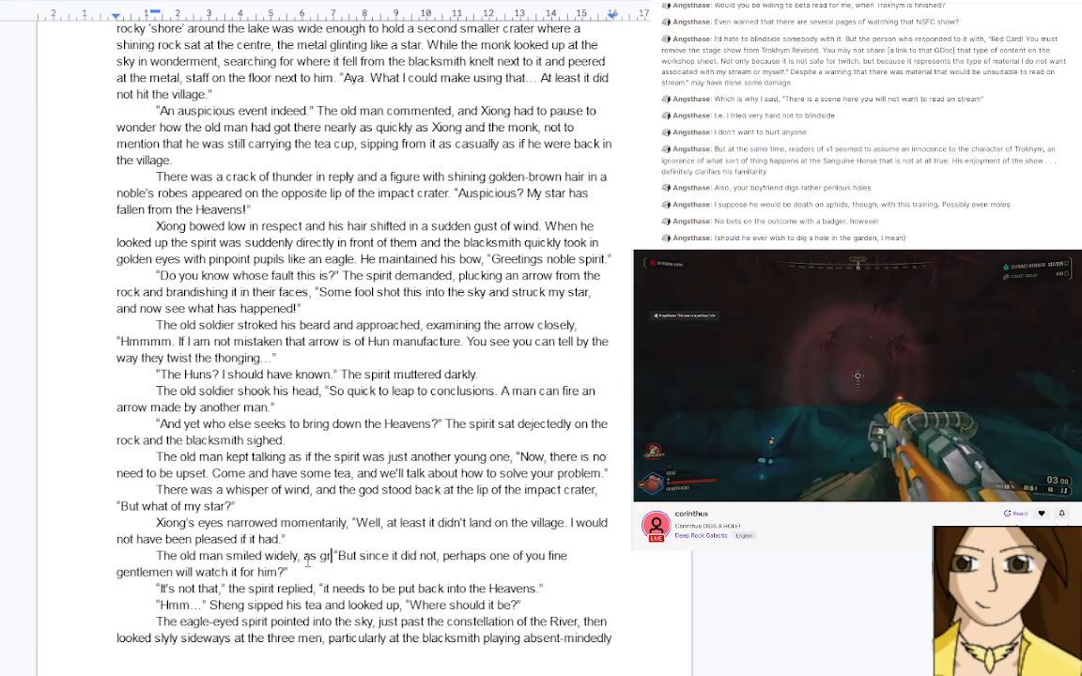
pyautogui.write('s any playe')
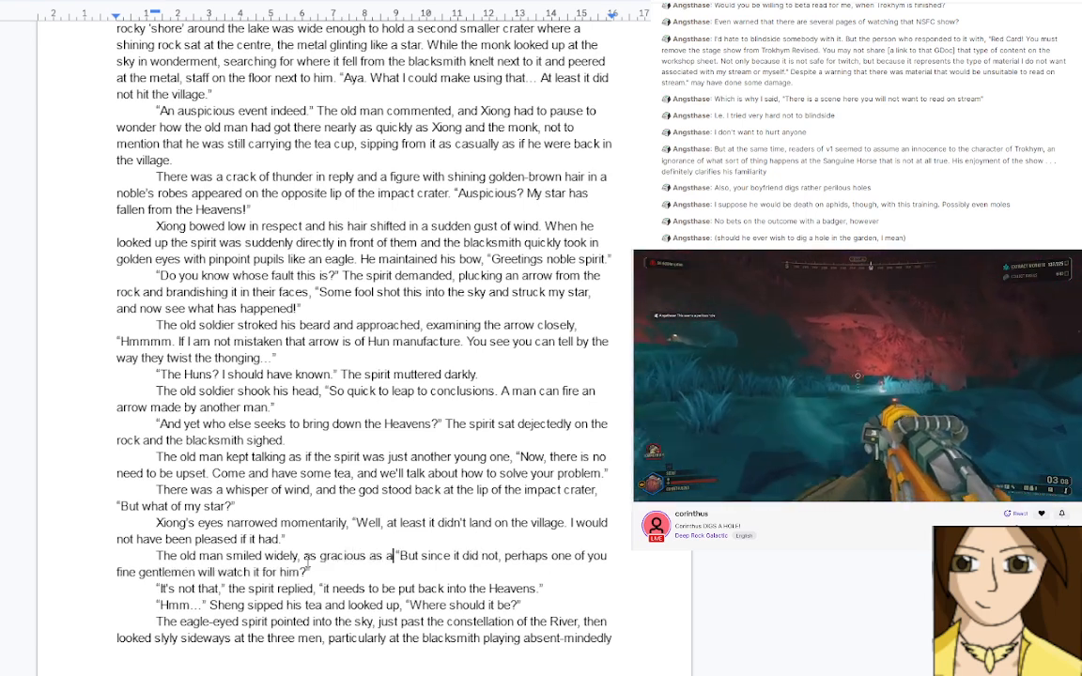
pyautogui.press('BackSpace')
pyautogui.press('BackSpace')
pyautogui.press('BackSpace')
pyautogui.press('BackSpace')
pyautogui.press('BackSpace')
pyautogui.press('BackSpace')
pyautogui.press('BackSpace')
pyautogui.press('BackSpace')
pyautogui.press('BackSpace')
pyautogui.press('BackSpace')
pyautogui.press('BackSpace')
pyautogui.press('BackSpace')
pyautogui.press('BackSpace')
pyautogui.press('BackSpace')
pyautogui.press('BackSpace')
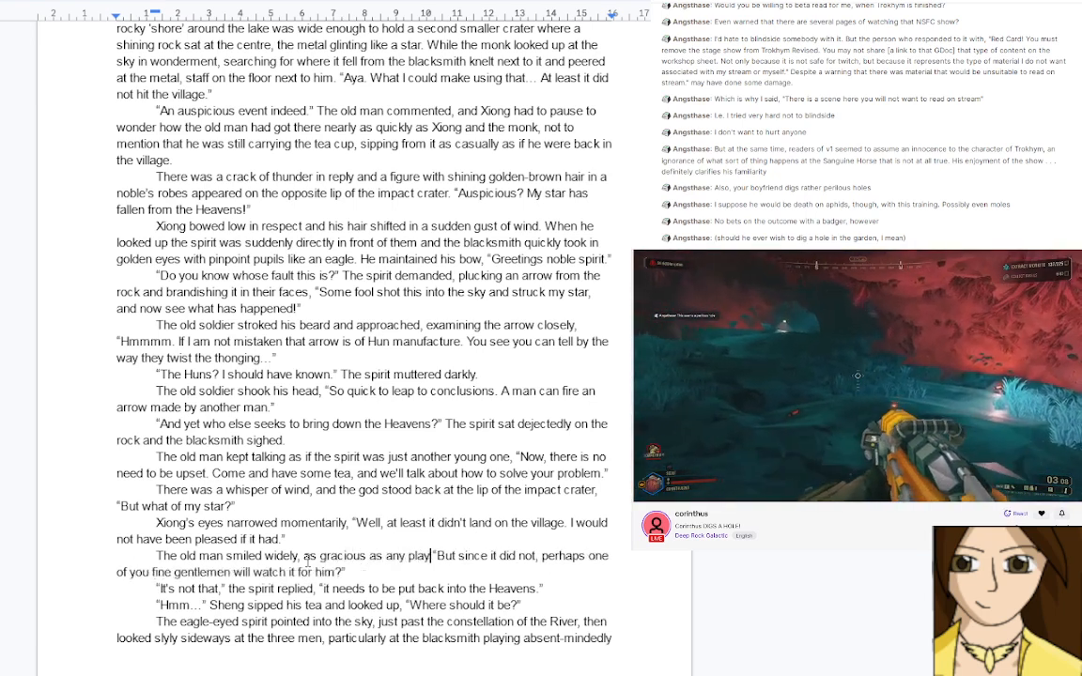
pyautogui.press('BackSpace')
pyautogui.press('BackSpace')
pyautogui.press('BackSpace')
pyautogui.press('BackSpace')
pyautogui.press('BackSpace')
pyautogui.press('BackSpace')
pyautogui.press('BackSpace')
pyautogui.press('BackSpace')
pyautogui.press('BackSpace')
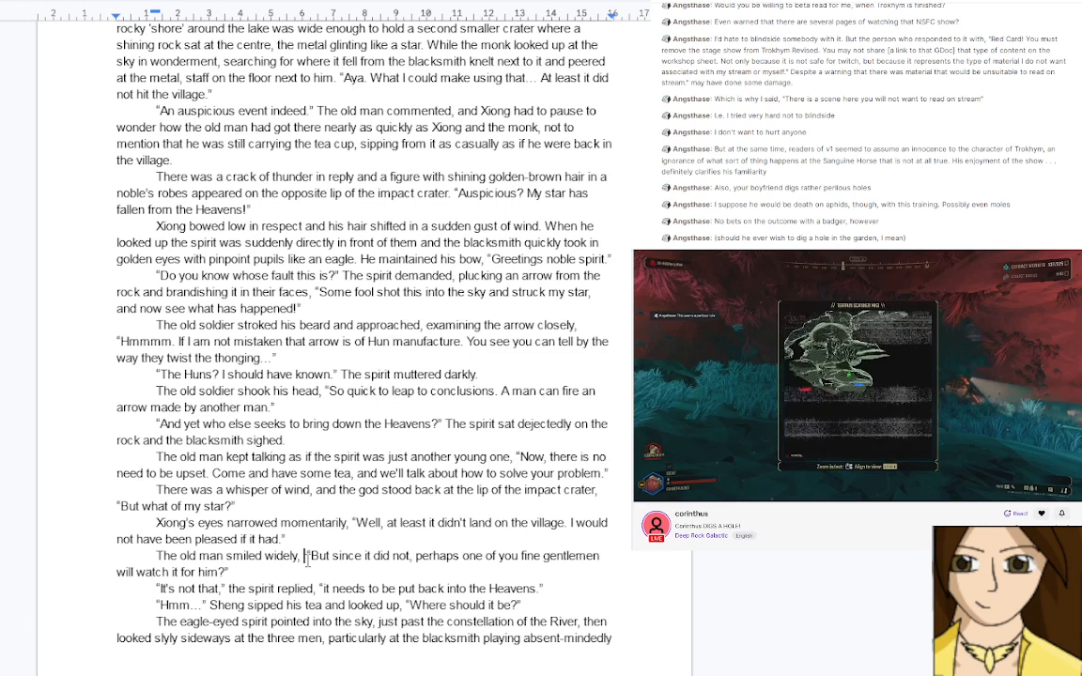
# After "smiled widely," add "as charming as any performer and Xiong was suddenly wary of just how much this old man was hiding from them."
pyautogui.write('as ')
pyautogui.write('charming a')
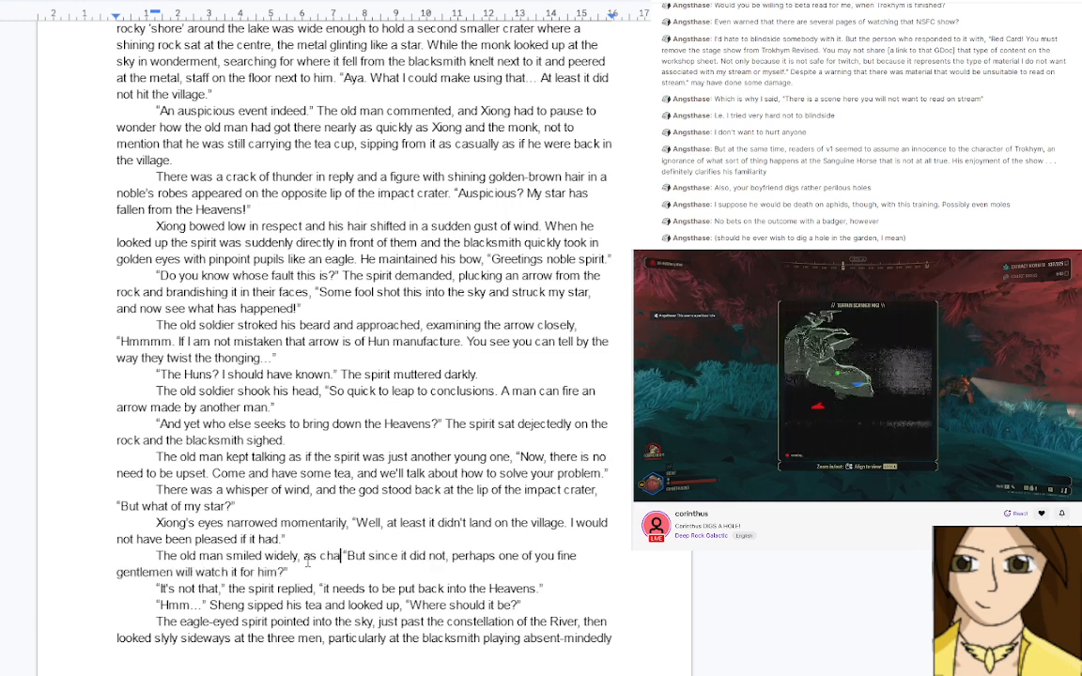
pyautogui.write('s any per')
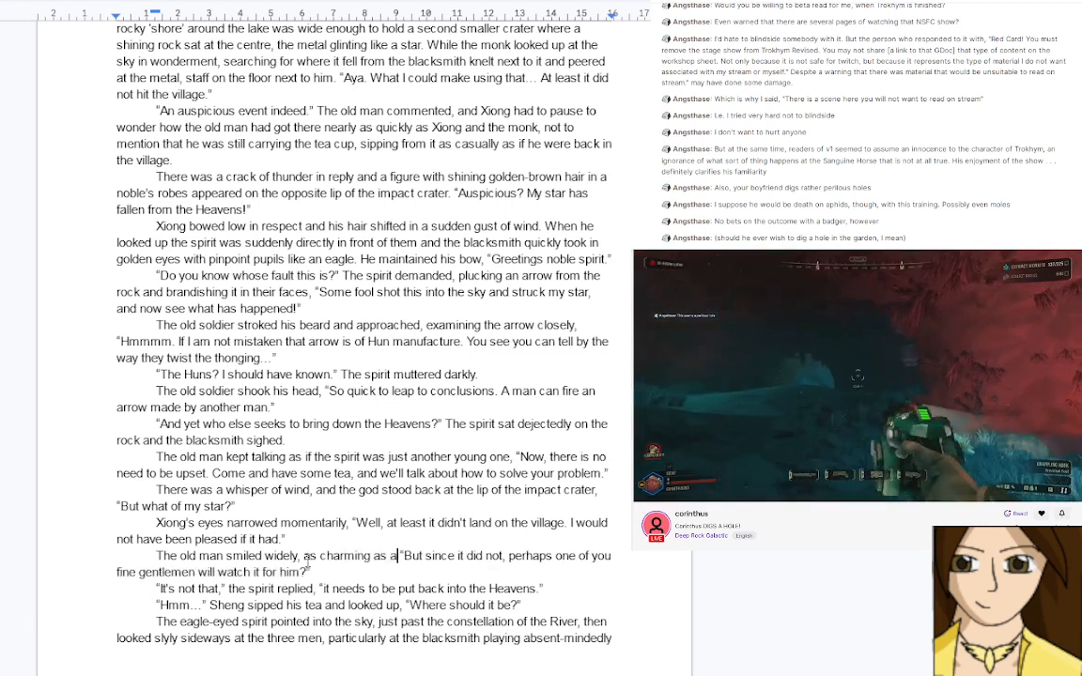
pyautogui.write('former and ')
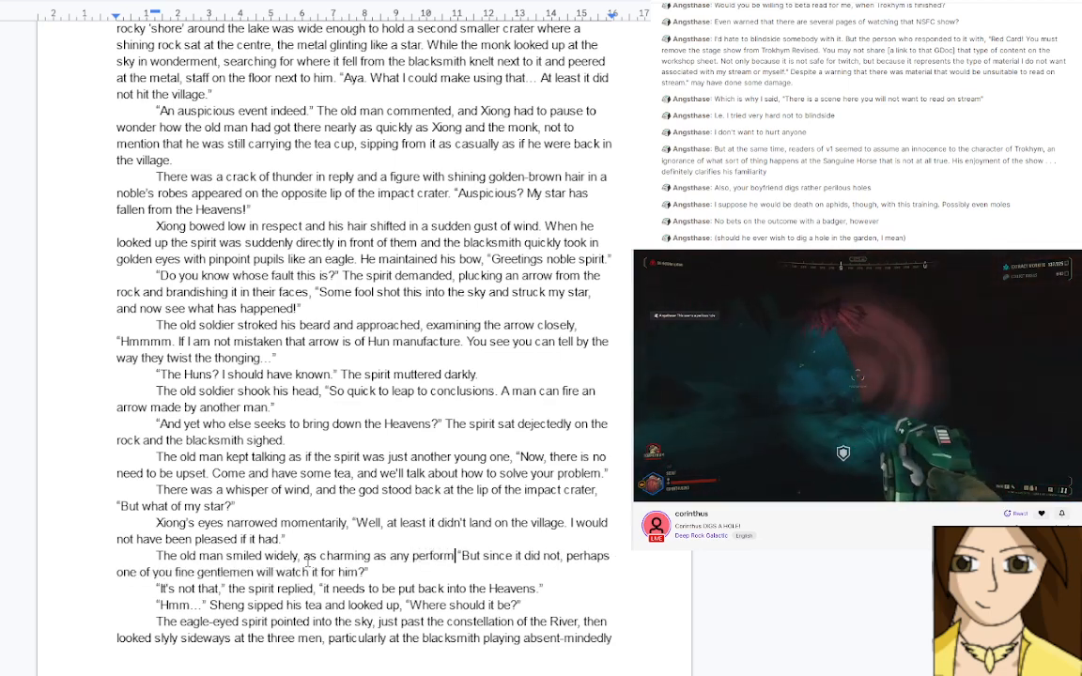
pyautogui.write('Xiong wa')
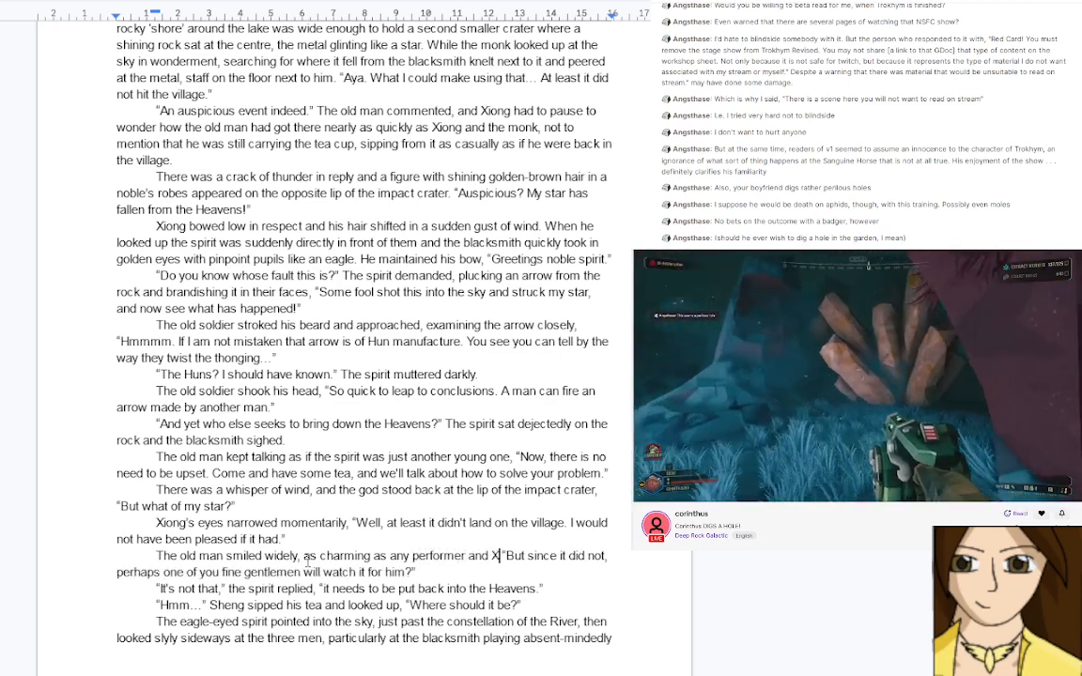
pyautogui.write('s suddenly')
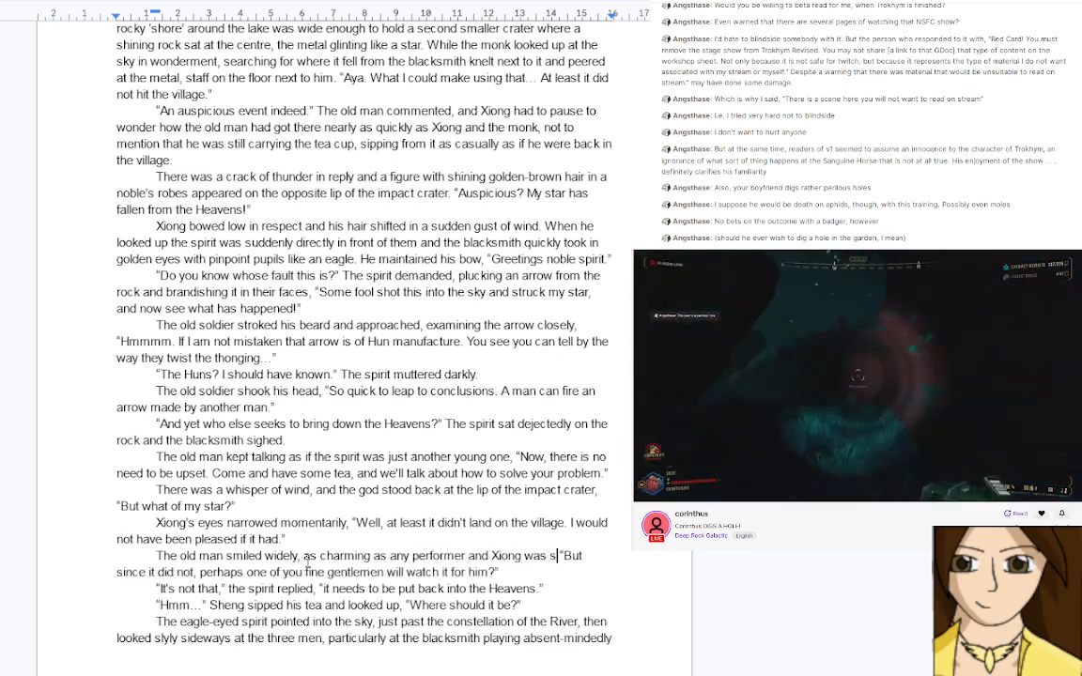
pyautogui.write(' wary')
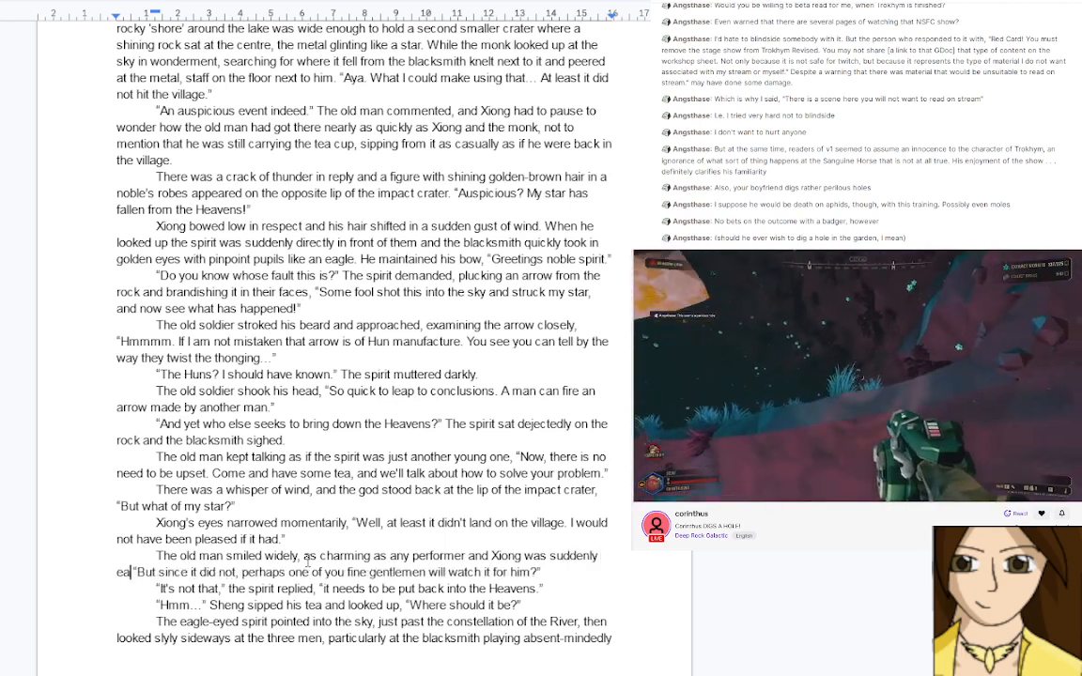
pyautogui.write(' of just ho')
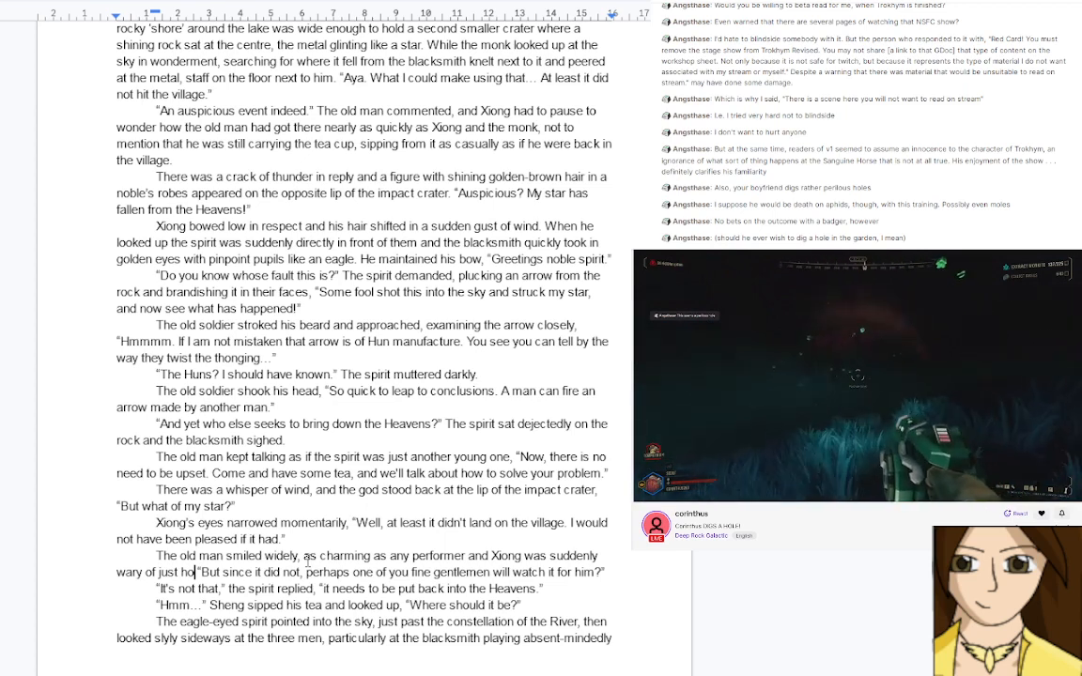
pyautogui.write('w much th')
pyautogui.write('is old man')
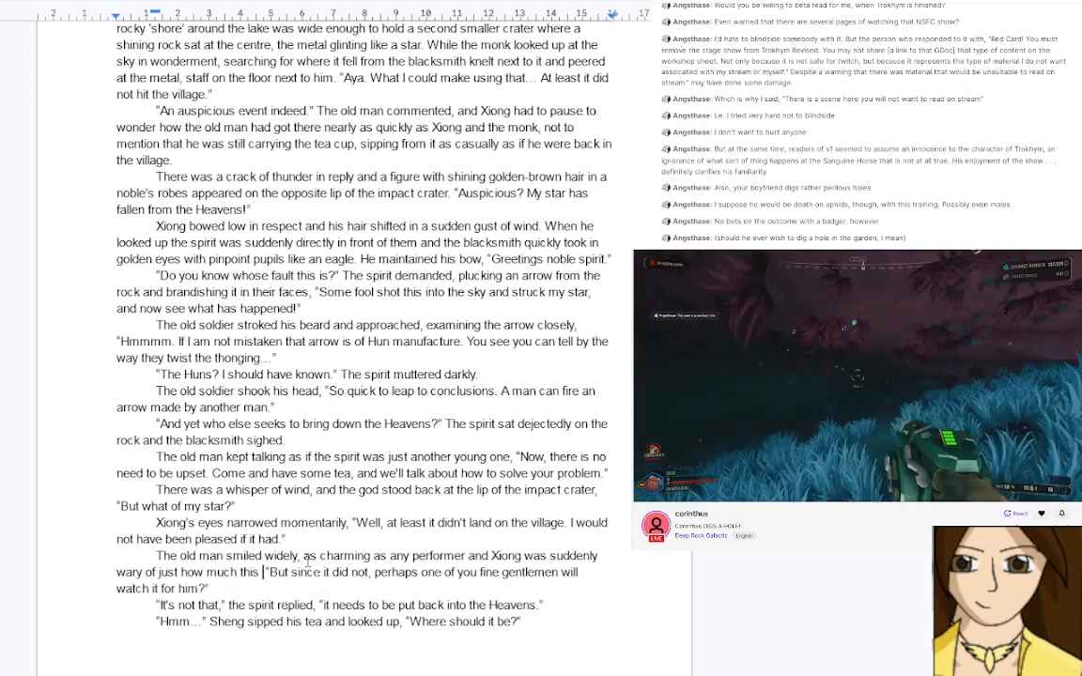
pyautogui.write(' was hiding f')
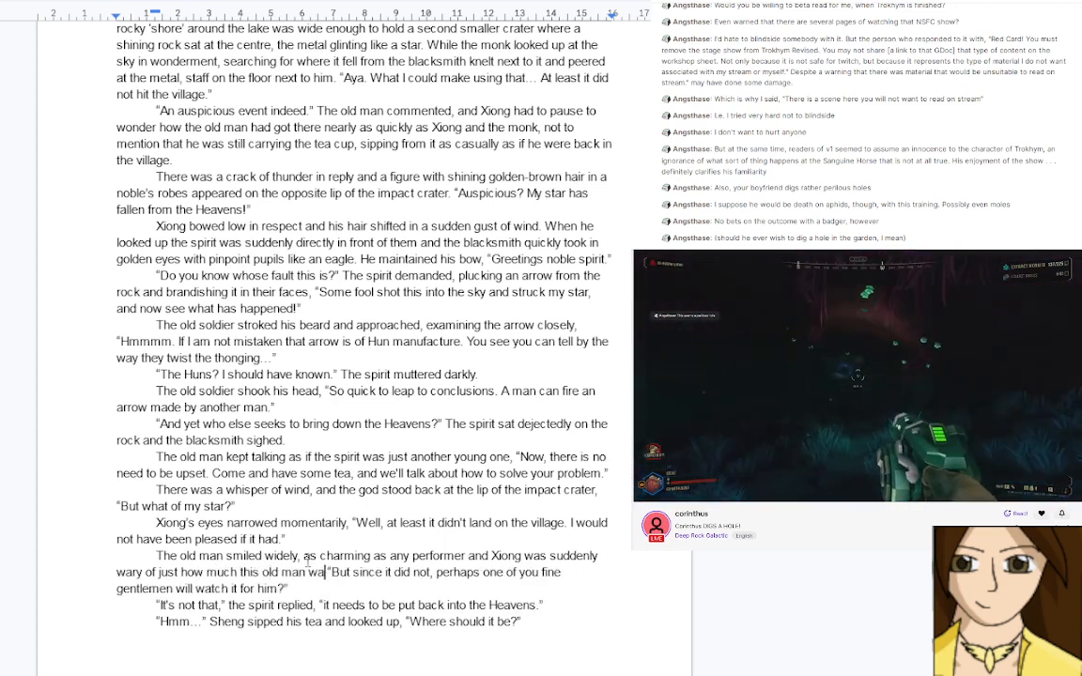
pyautogui.write('rom them')
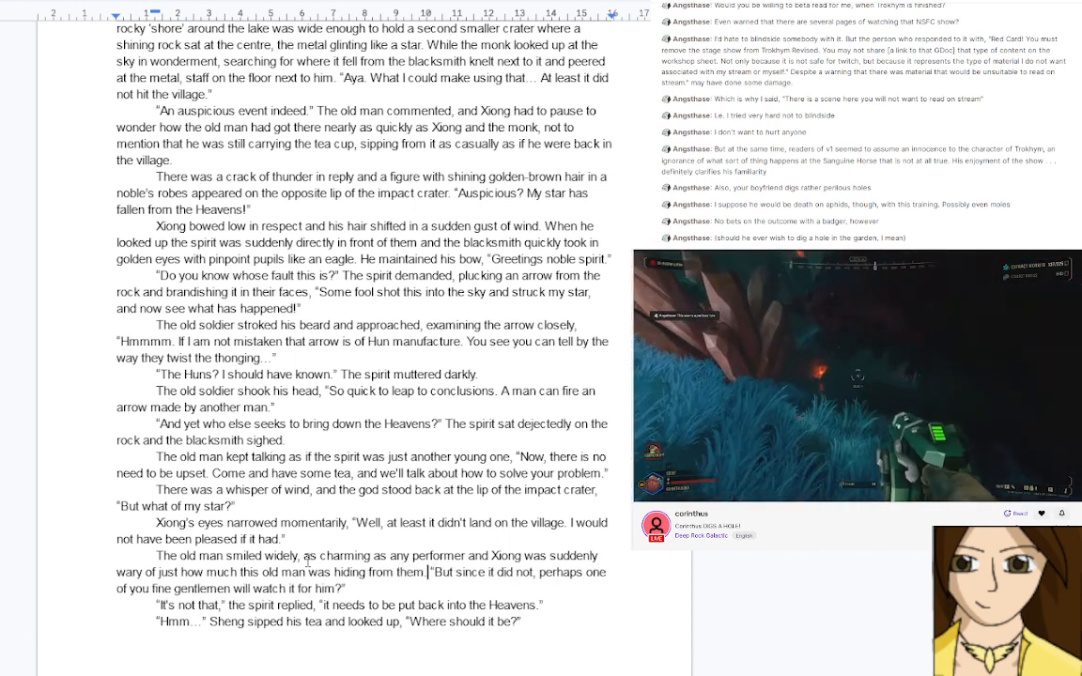
# Replace "Sheng" with "The soldier" before "sipped his tea and looked up"
pyautogui.scroll(-3, 272, 577)
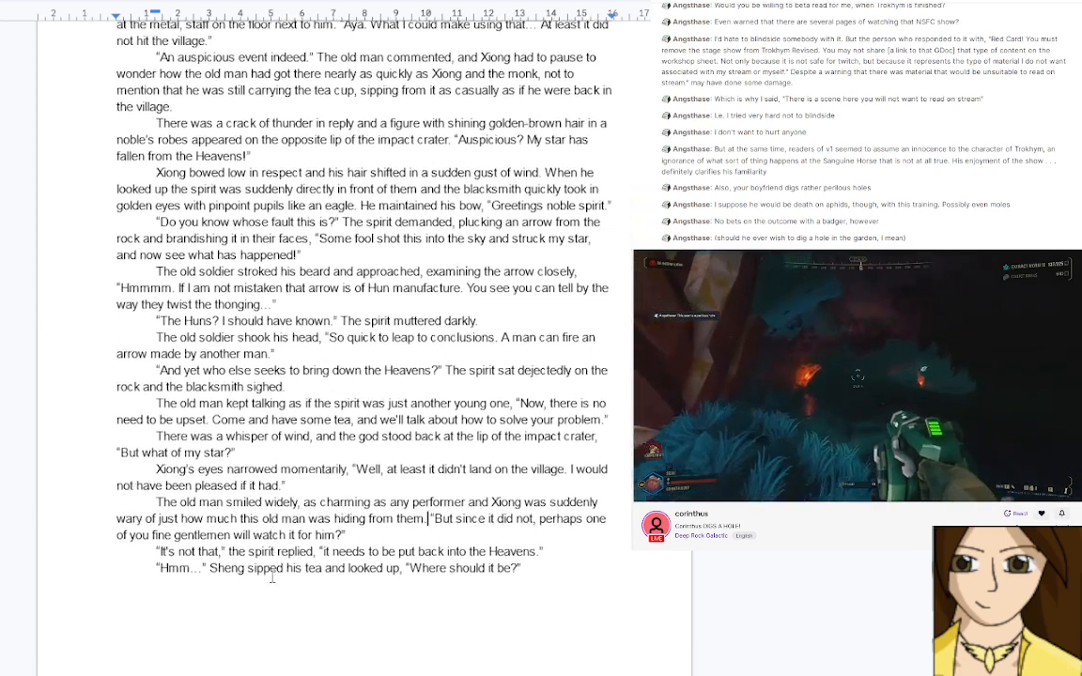
pyautogui.moveTo(209, 474); pyautogui.dragTo(246, 474)
pyautogui.write('The s')
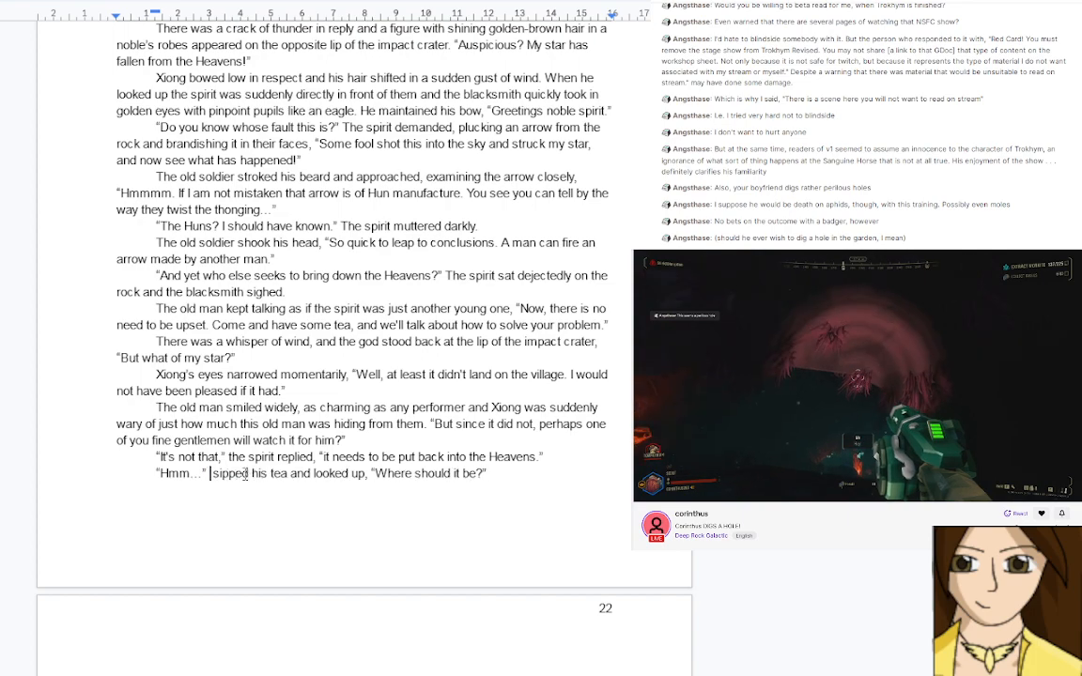
pyautogui.write('oldier')
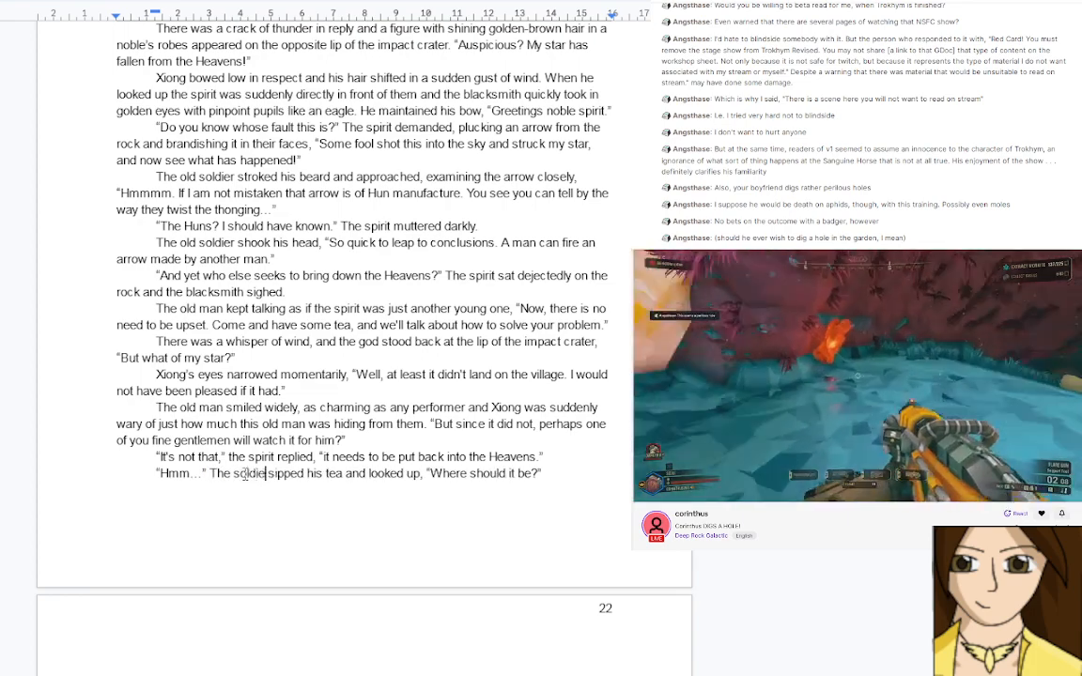
# Replace "Sheng" with "The old man" before "turned to Xiong in surprised disbelief"
pyautogui.scroll(-4, 242, 442)
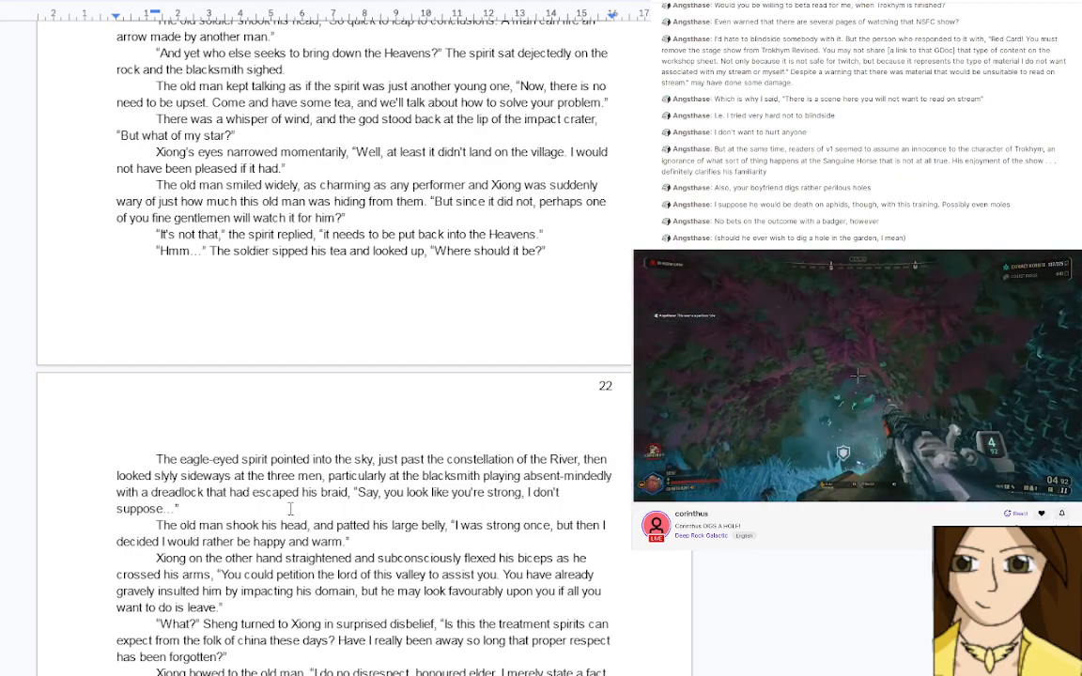
pyautogui.scroll(-1, 290, 508)
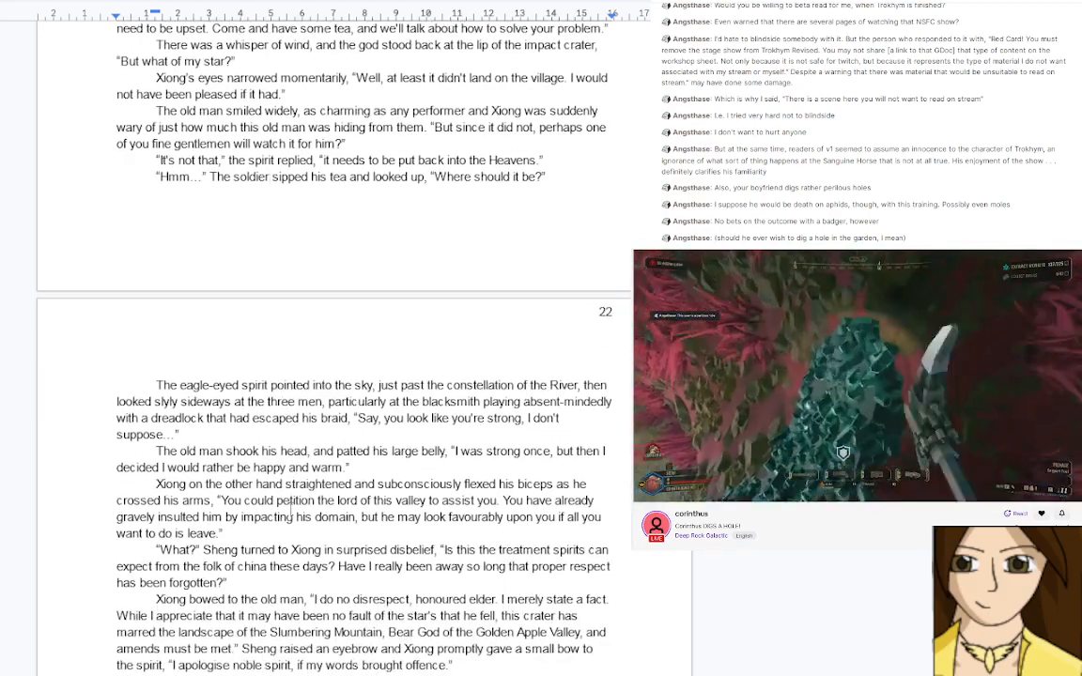
pyautogui.doubleClick(235, 550)
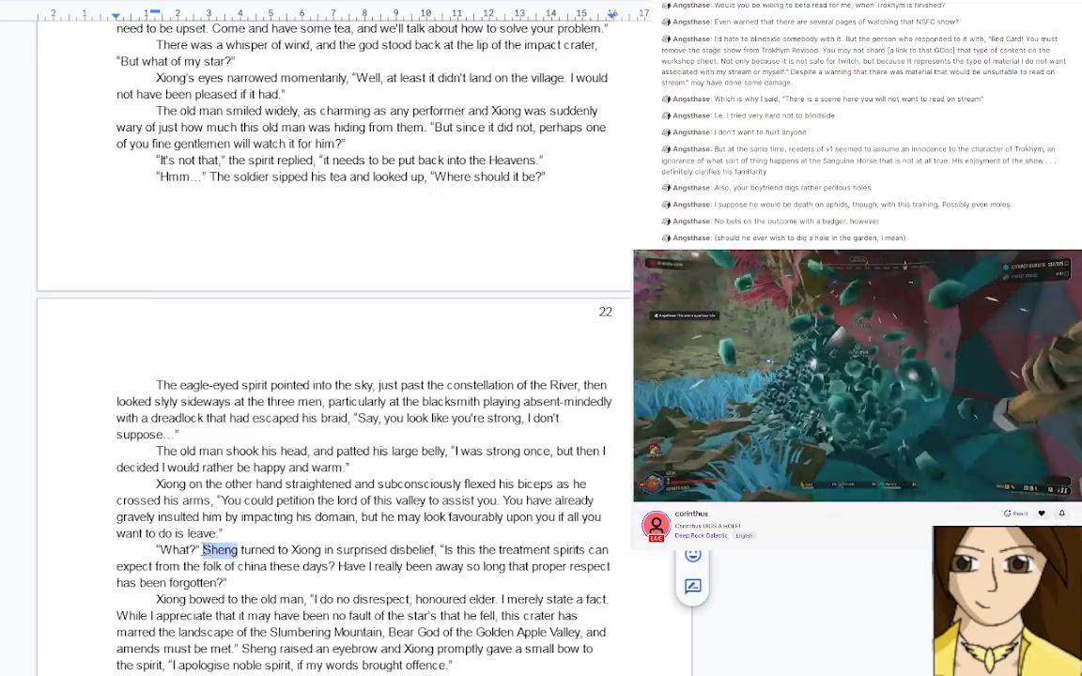
pyautogui.write('The old man')
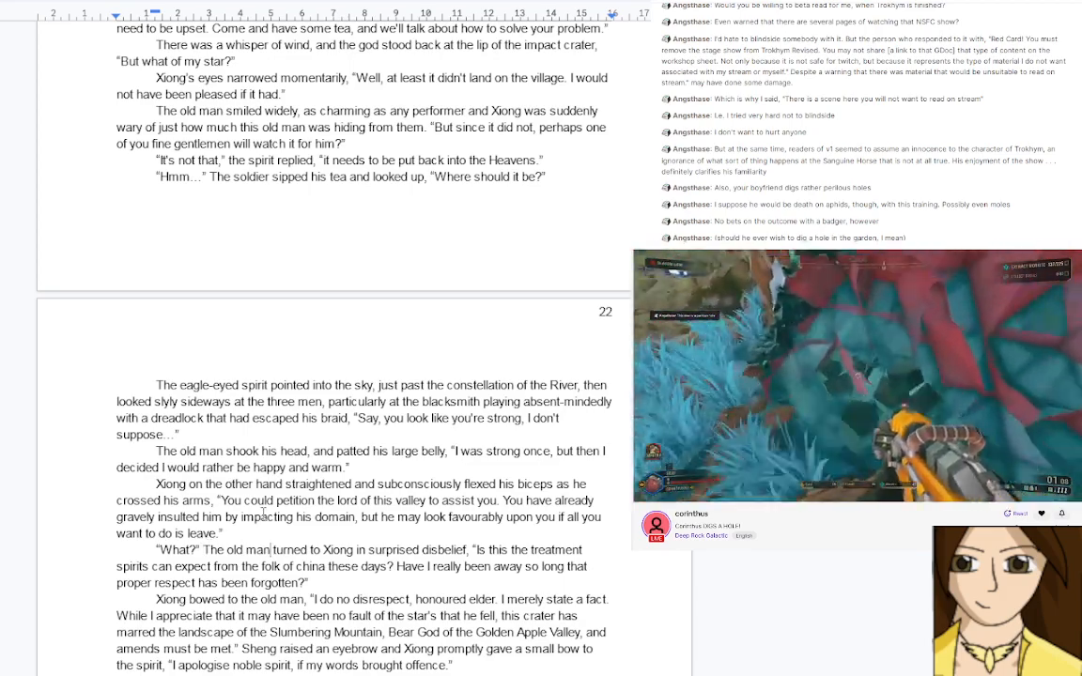
# Start a new paragraph before "Sheng raised an eyebrow" and replace "Sheng" there with "The old soldier"
pyautogui.scroll(-2, 263, 512)
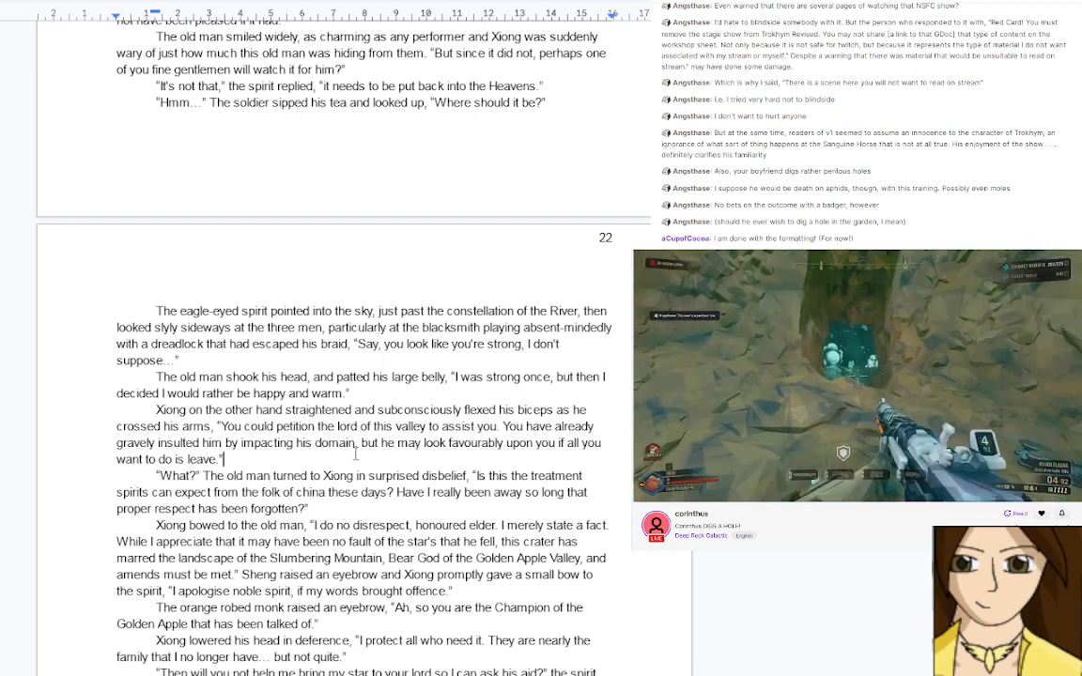
pyautogui.click(344, 508)
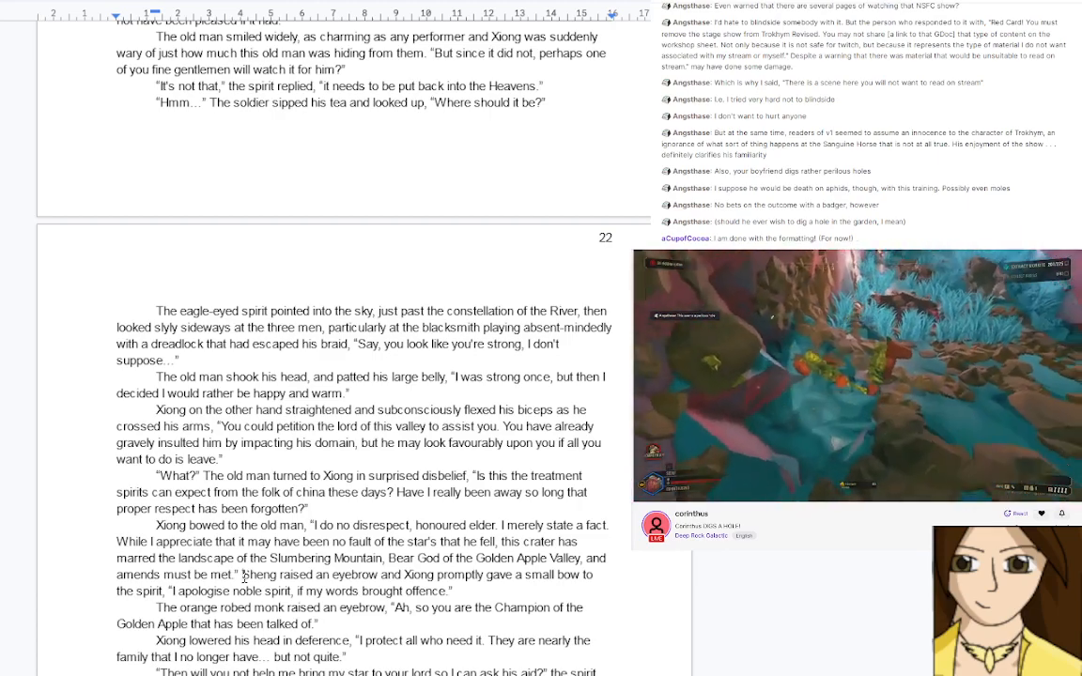
pyautogui.click(243, 576)
pyautogui.press('Return')
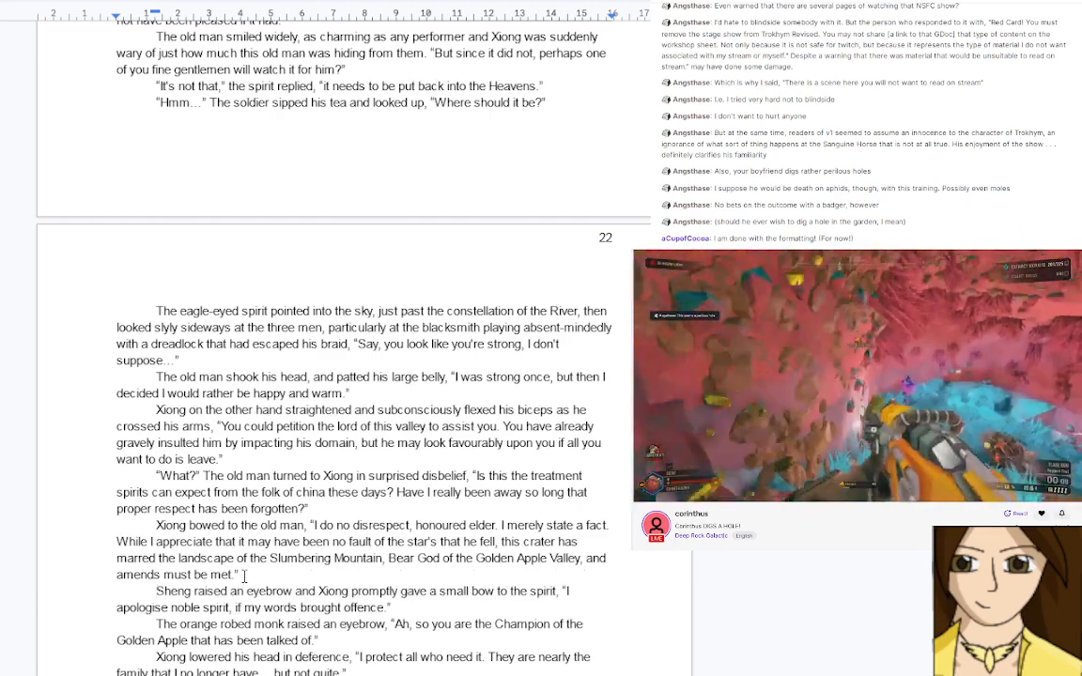
pyautogui.write('The old ')
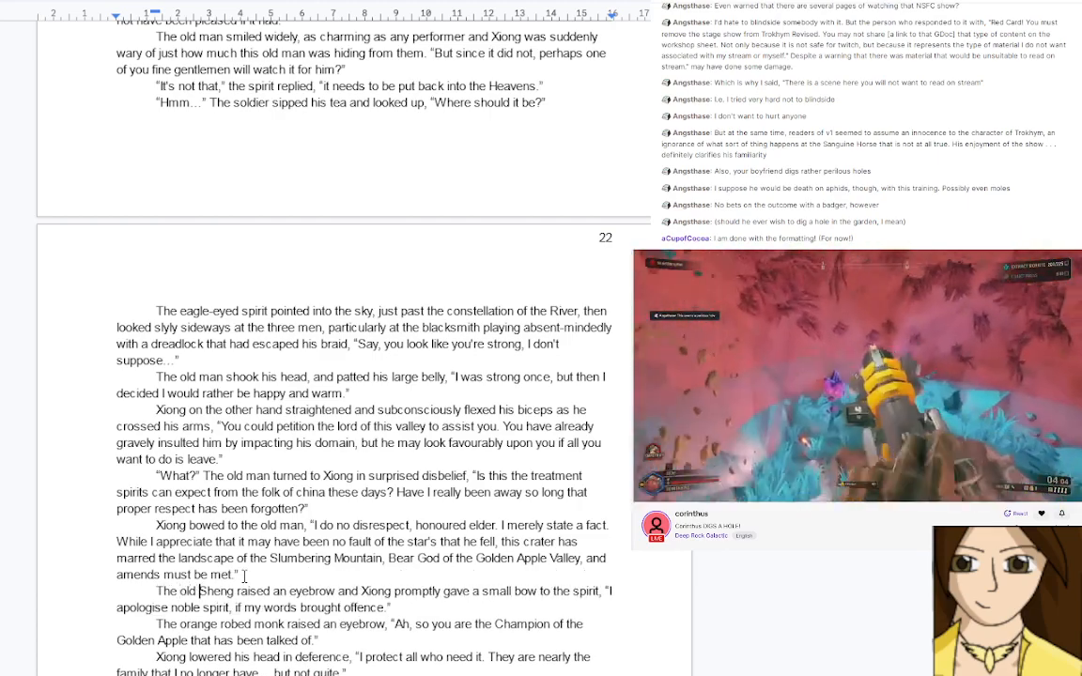
pyautogui.write('so')
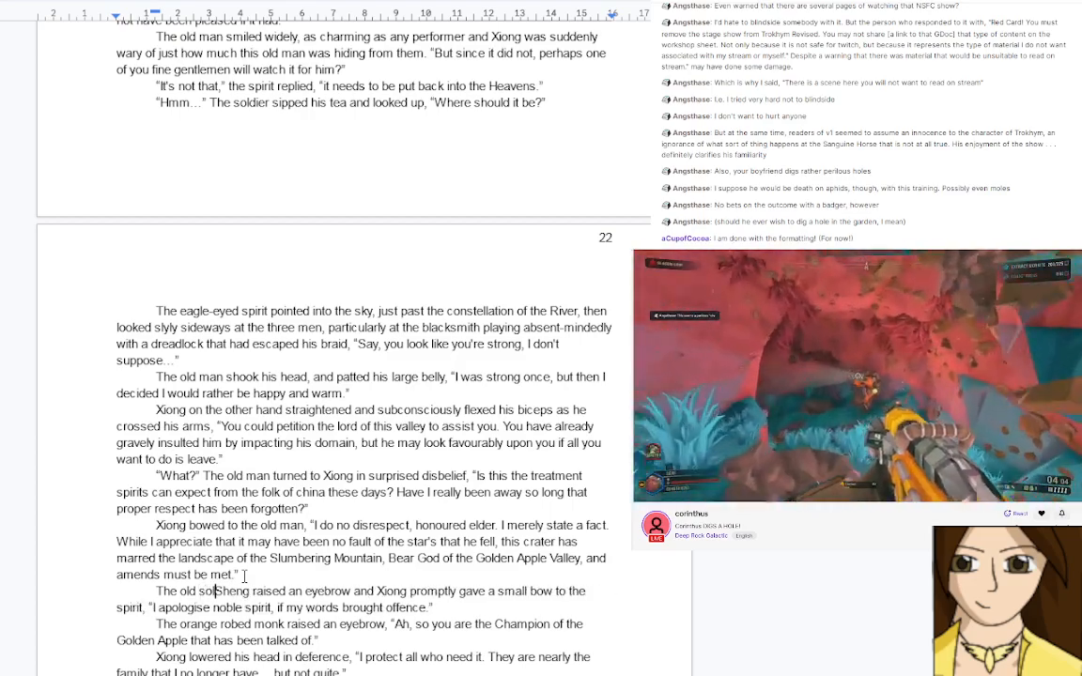
pyautogui.write('ldier')
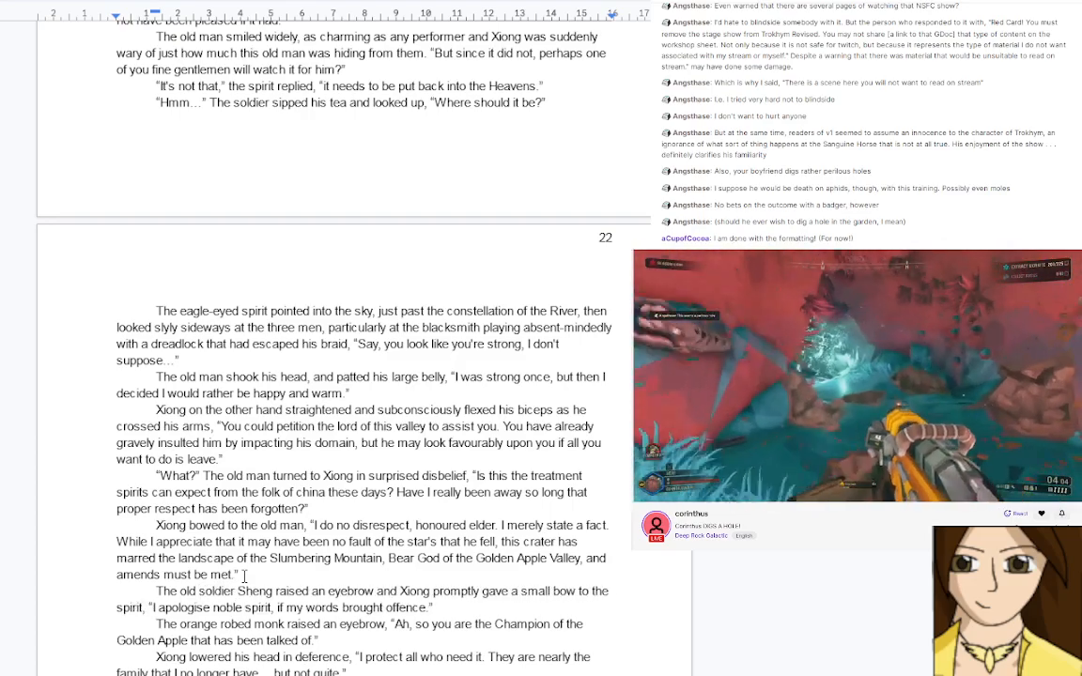
pyautogui.press('Delete')
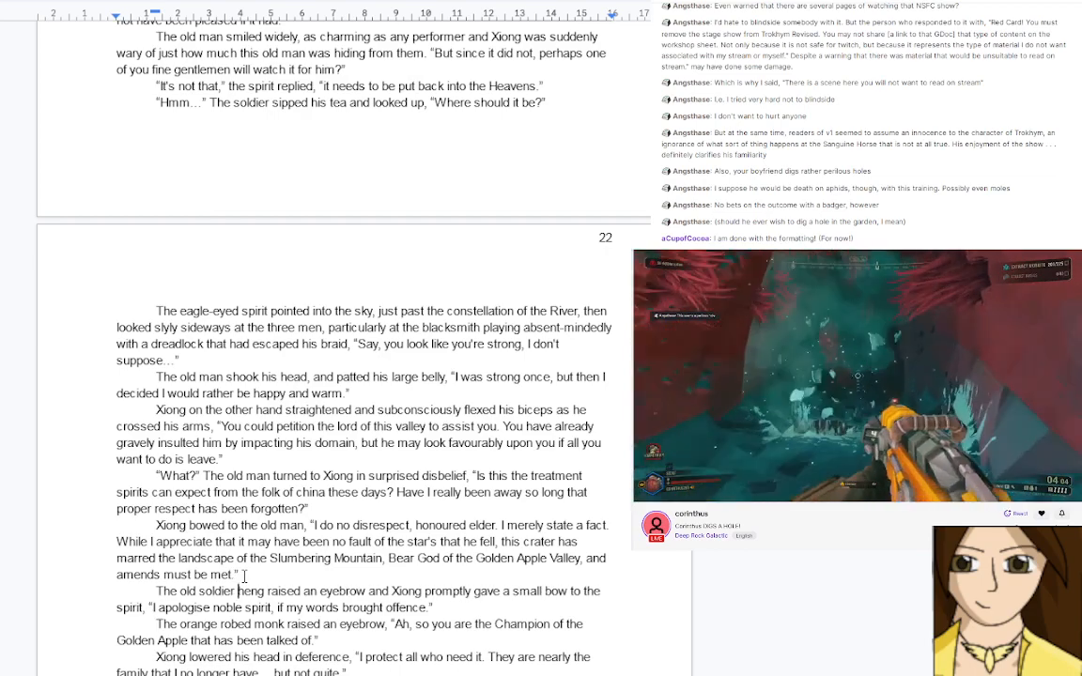
pyautogui.press('Delete')
pyautogui.press('Delete')
pyautogui.press('Delete')
pyautogui.press('Delete')
pyautogui.press('Delete')
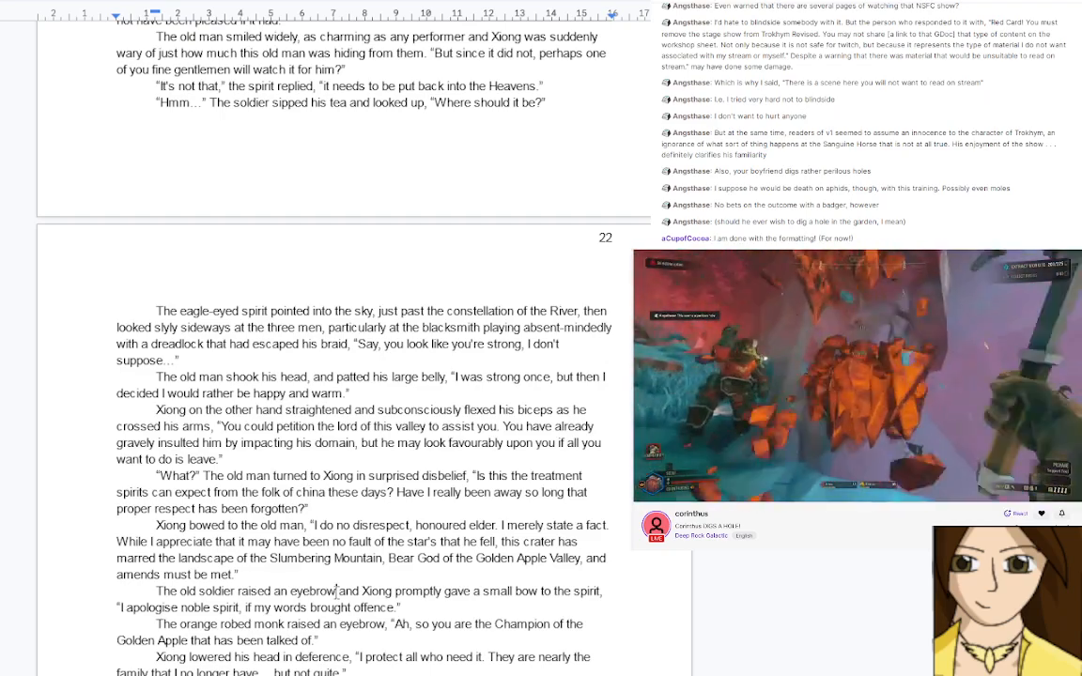
# After "The old soldier raised an eyebrow" add "at Xiong, then looked pointedly at the God." and remove "and" so "Xiong promptly" starts a sentence
pyautogui.write('at Xi')
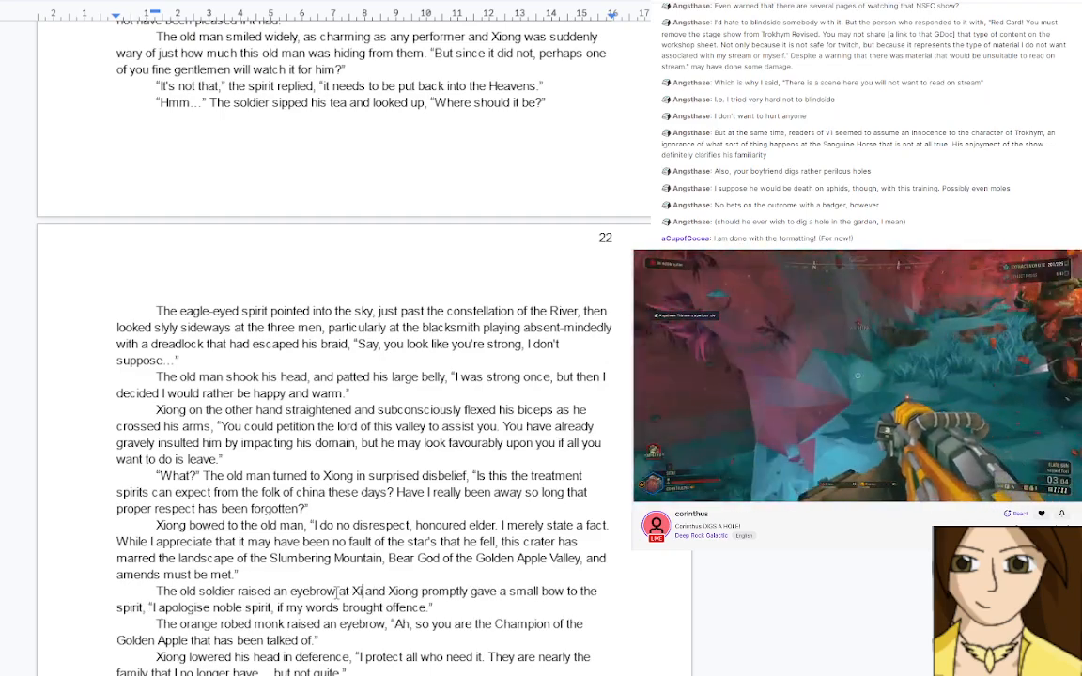
pyautogui.write('ong, then lo')
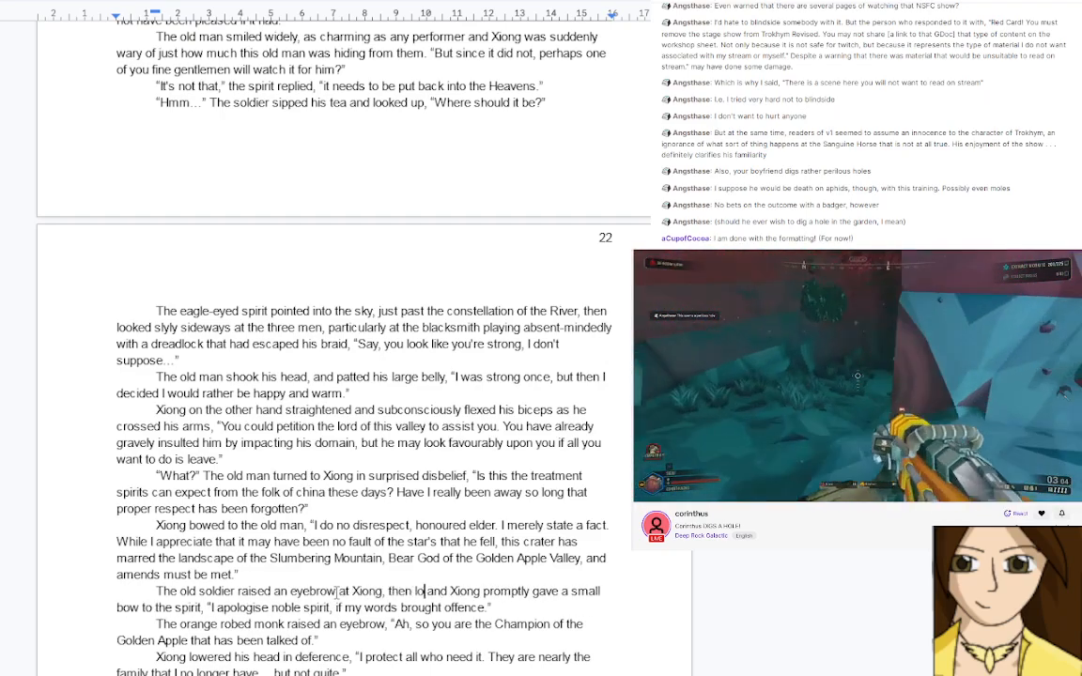
pyautogui.write('oked point')
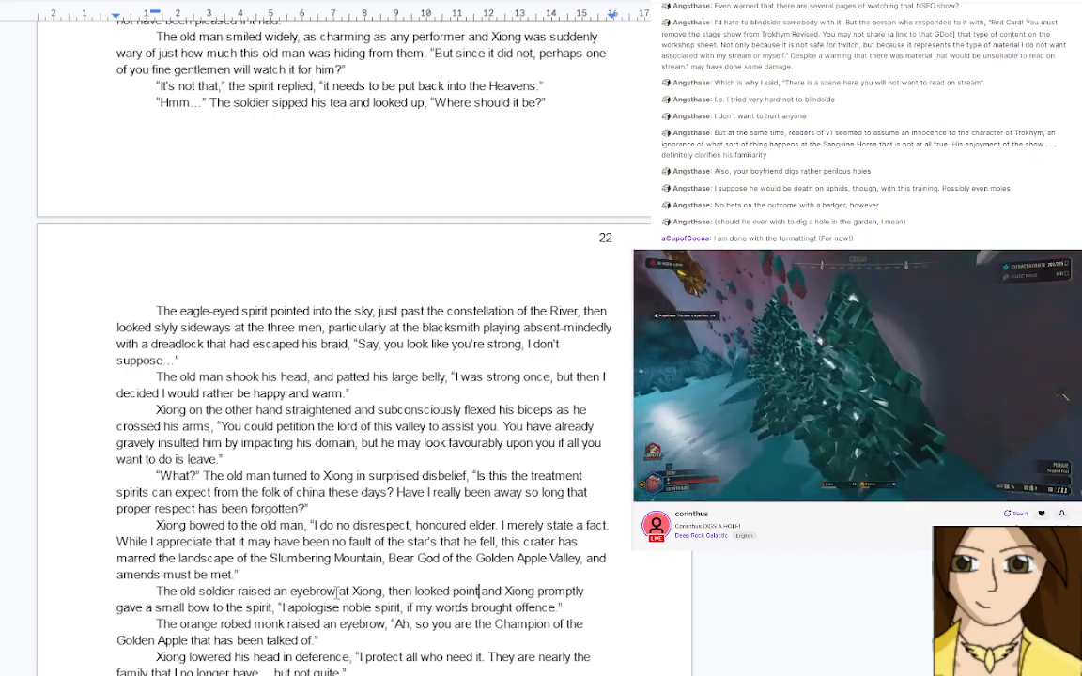
pyautogui.write('edly at the ')
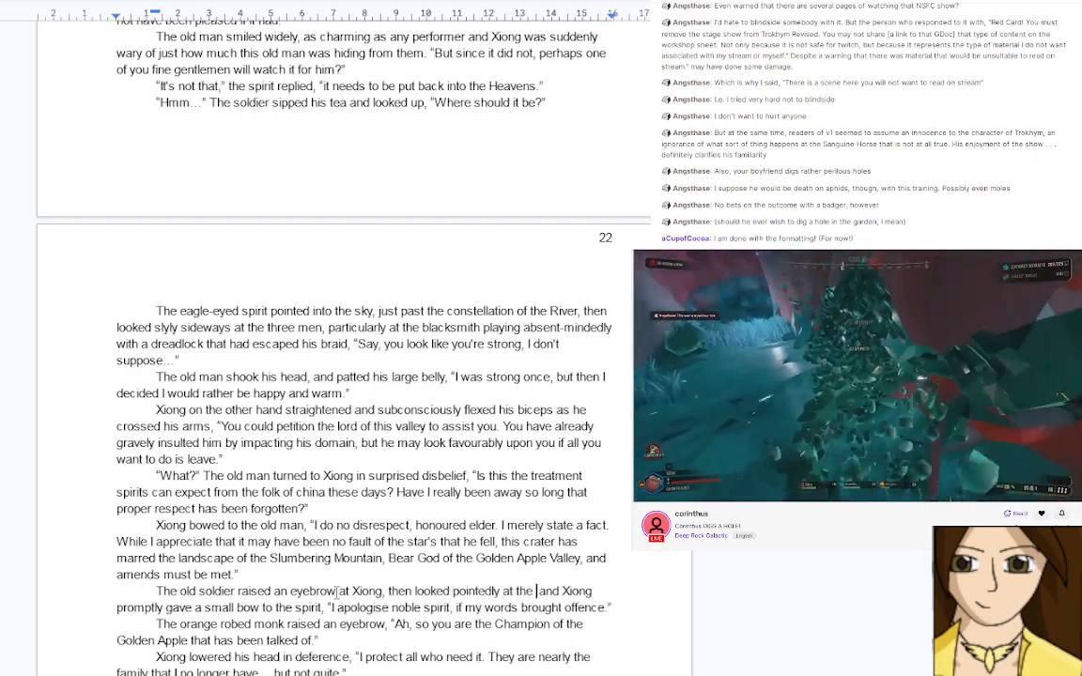
pyautogui.write('God.')
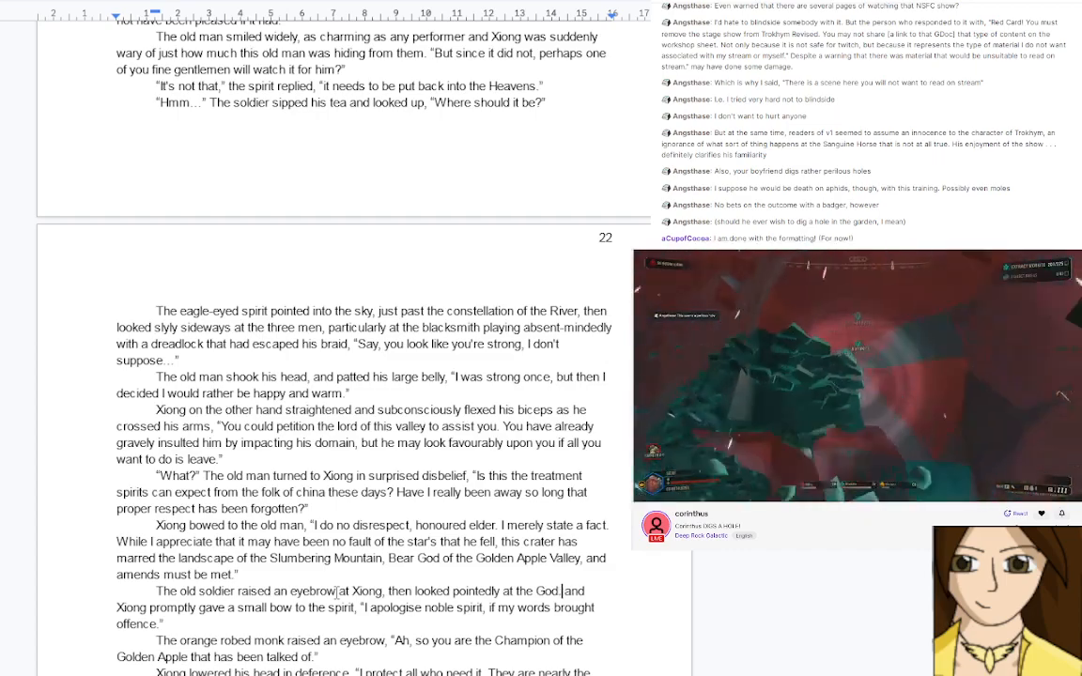
pyautogui.press('Delete')
pyautogui.press('Delete')
pyautogui.press('Delete')
pyautogui.press('Delete')
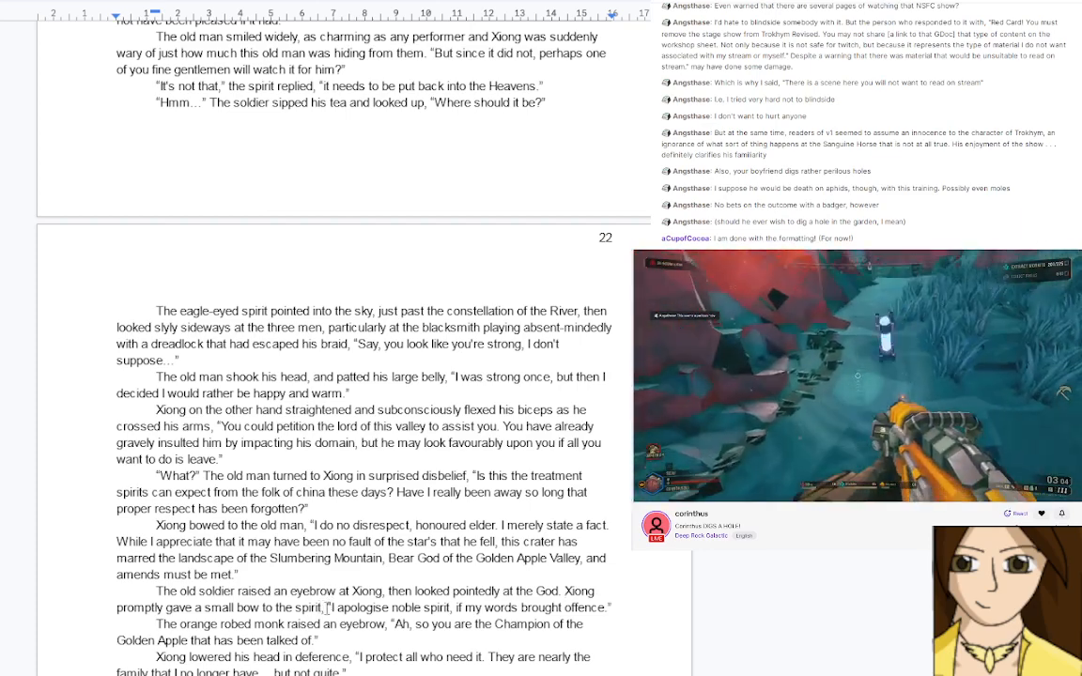
# Add "of their own" after "The orange robed monk raised an eyebrow"
pyautogui.doubleClick(329, 623)
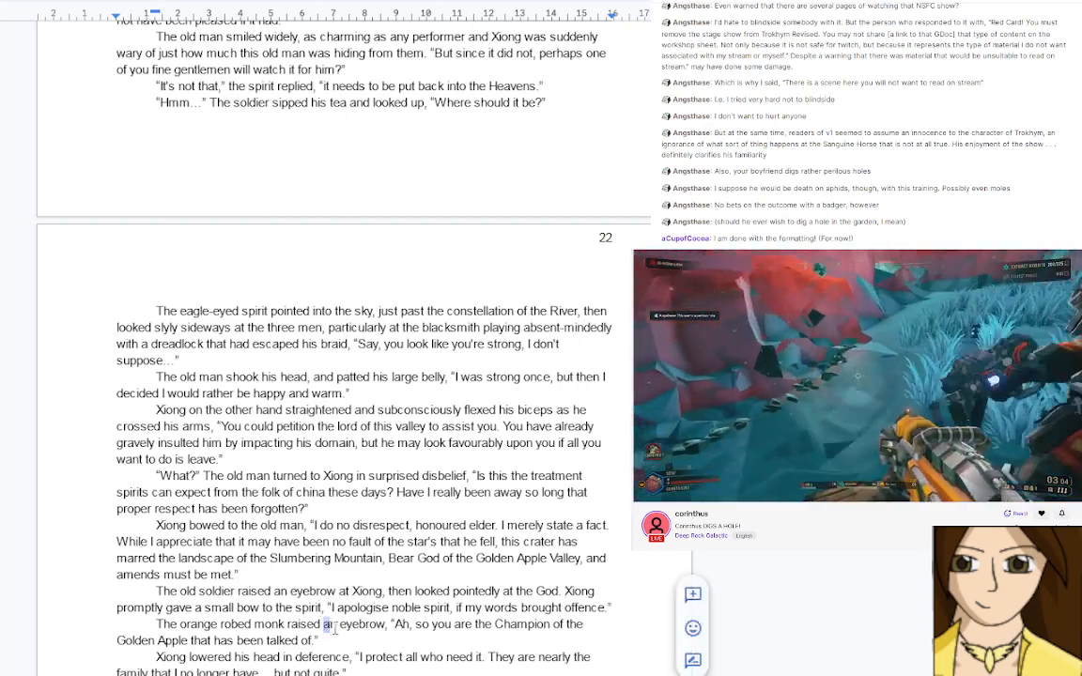
pyautogui.click(385, 625)
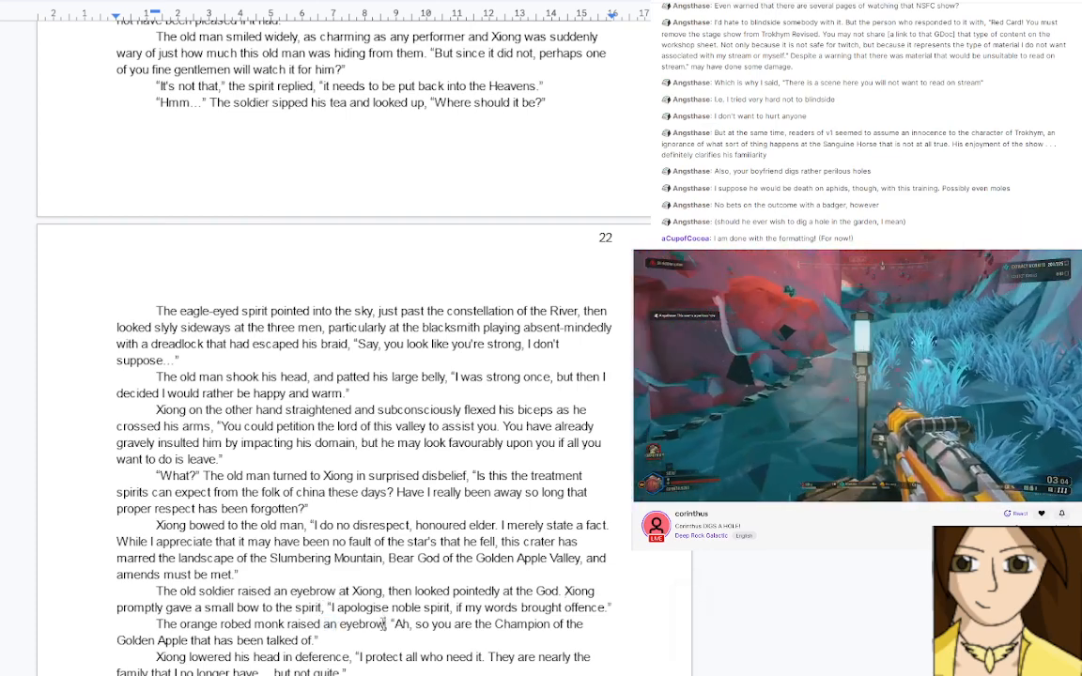
pyautogui.write('of their own')
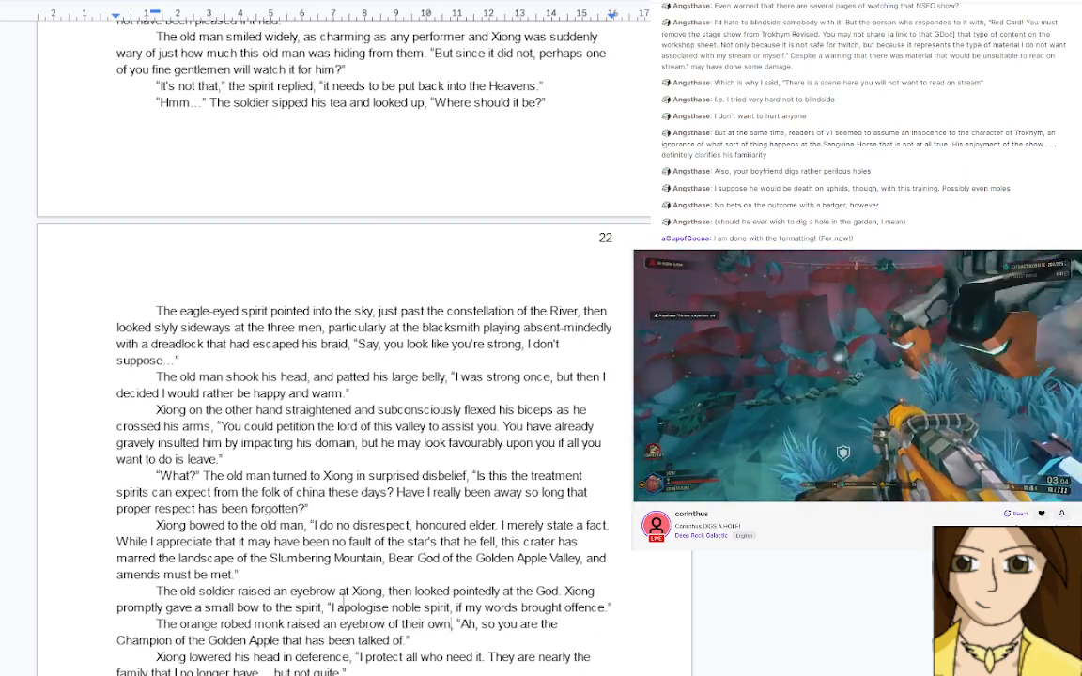
pyautogui.click(325, 608)
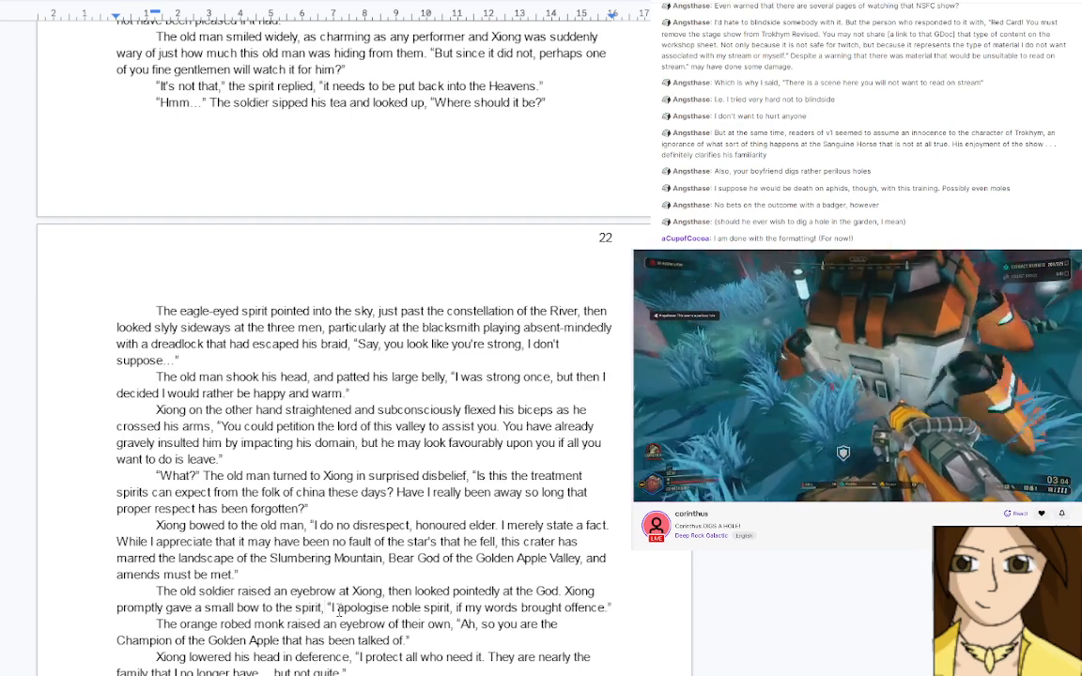
pyautogui.write('feeling ')
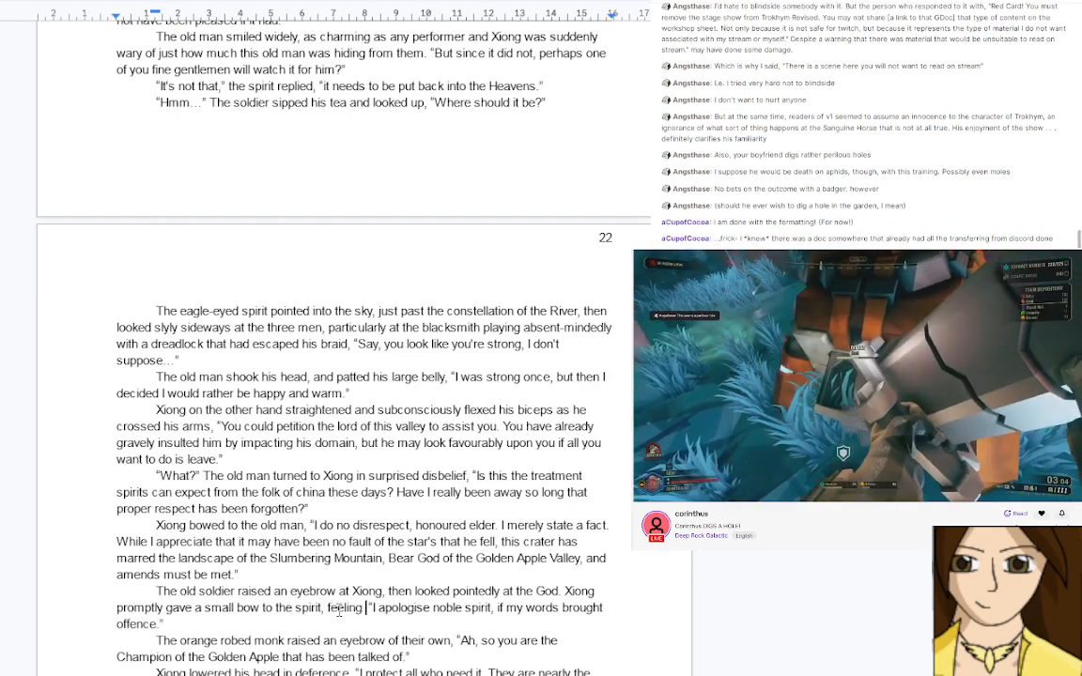
pyautogui.write('litt')
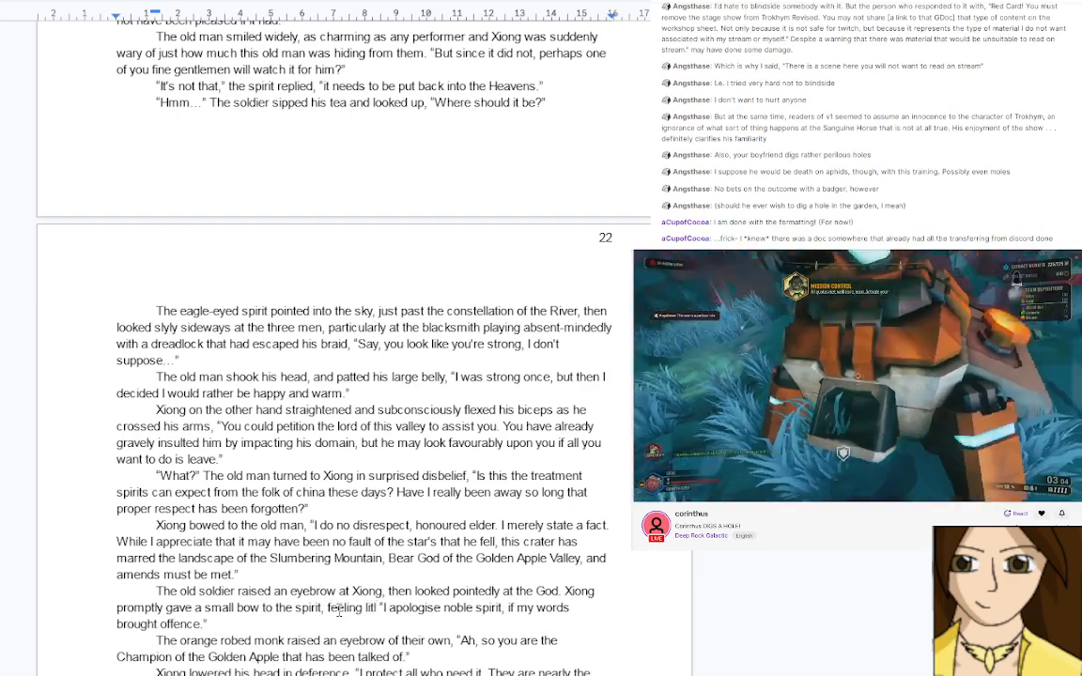
pyautogui.press('BackSpace')
pyautogui.press('BackSpace')
pyautogui.press('BackSpace')
pyautogui.press('BackSpace')
pyautogui.write('like a small ')
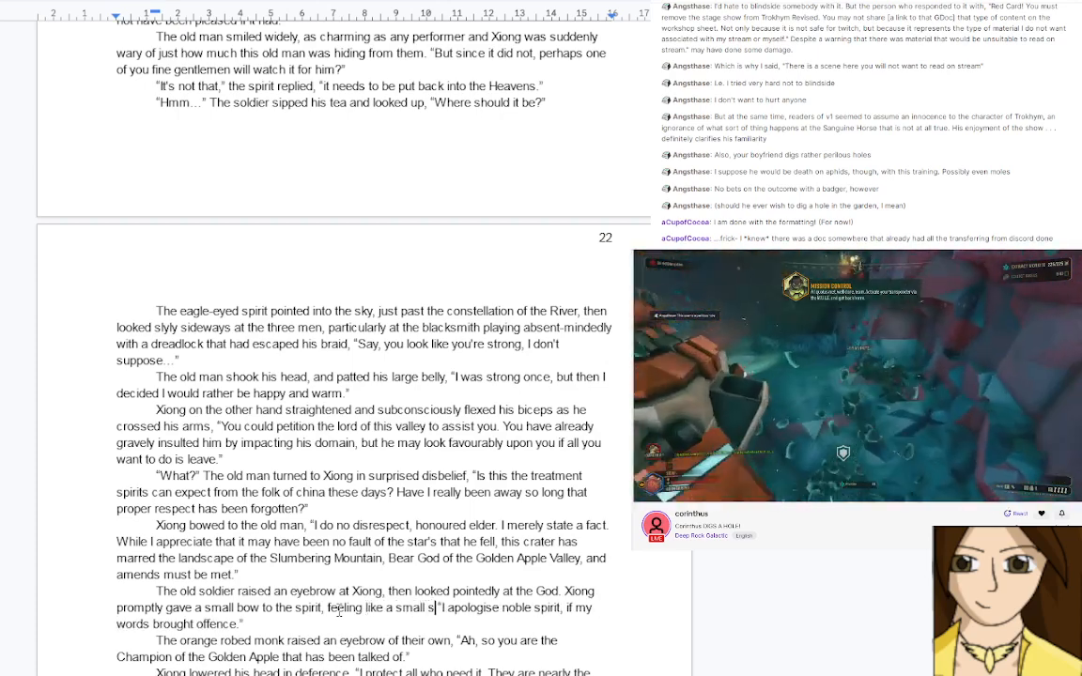
pyautogui.write('child')
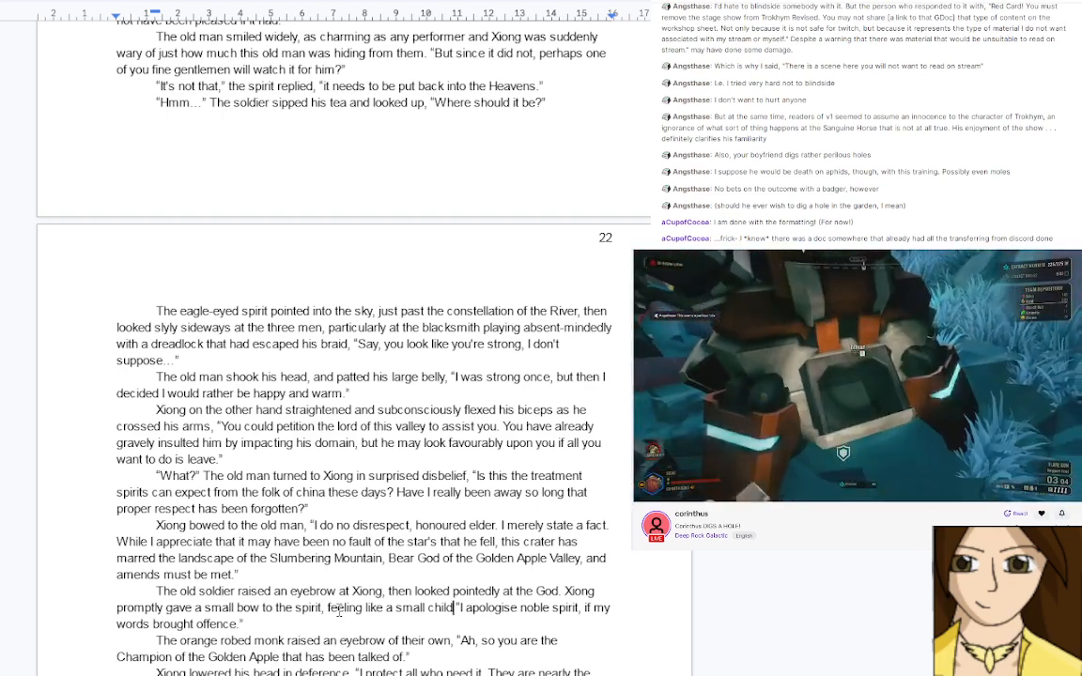
pyautogui.press('BackSpace')
pyautogui.press('BackSpace')
pyautogui.press('BackSpace')
pyautogui.press('BackSpace')
pyautogui.press('BackSpace')
pyautogui.press('BackSpace')
pyautogui.press('BackSpace')
pyautogui.press('BackSpace')
pyautogui.press('BackSpace')
pyautogui.press('BackSpace')
pyautogui.press('BackSpace')
pyautogui.press('BackSpace')
pyautogui.press('BackSpace')
pyautogui.press('BackSpace')
pyautogui.press('BackSpace')
pyautogui.press('BackSpace')
pyautogui.press('BackSpace')
pyautogui.press('BackSpace')
pyautogui.press('BackSpace')
pyautogui.press('BackSpace')
pyautogui.press('BackSpace')
pyautogui.press('BackSpace')
pyautogui.press('BackSpace')
pyautogui.press('BackSpace')
pyautogui.press('BackSpace')
pyautogui.press('BackSpace')
pyautogui.press('BackSpace')
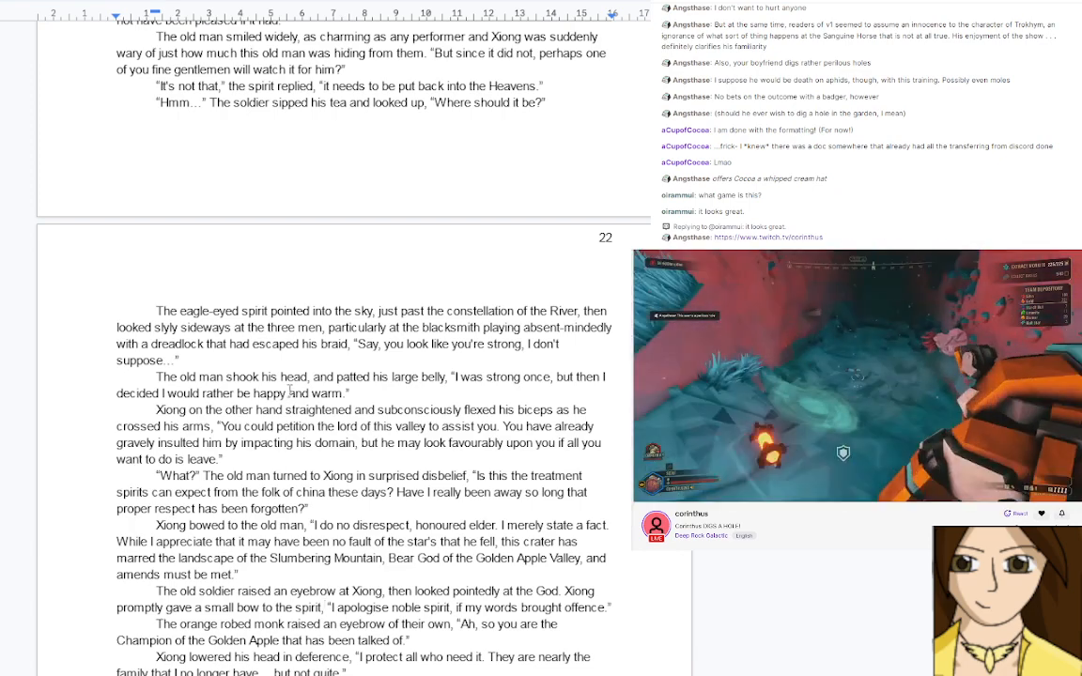
# Insert an empty paragraph before "Strange how history repeats itself."
pyautogui.scroll(-2, 274, 499)
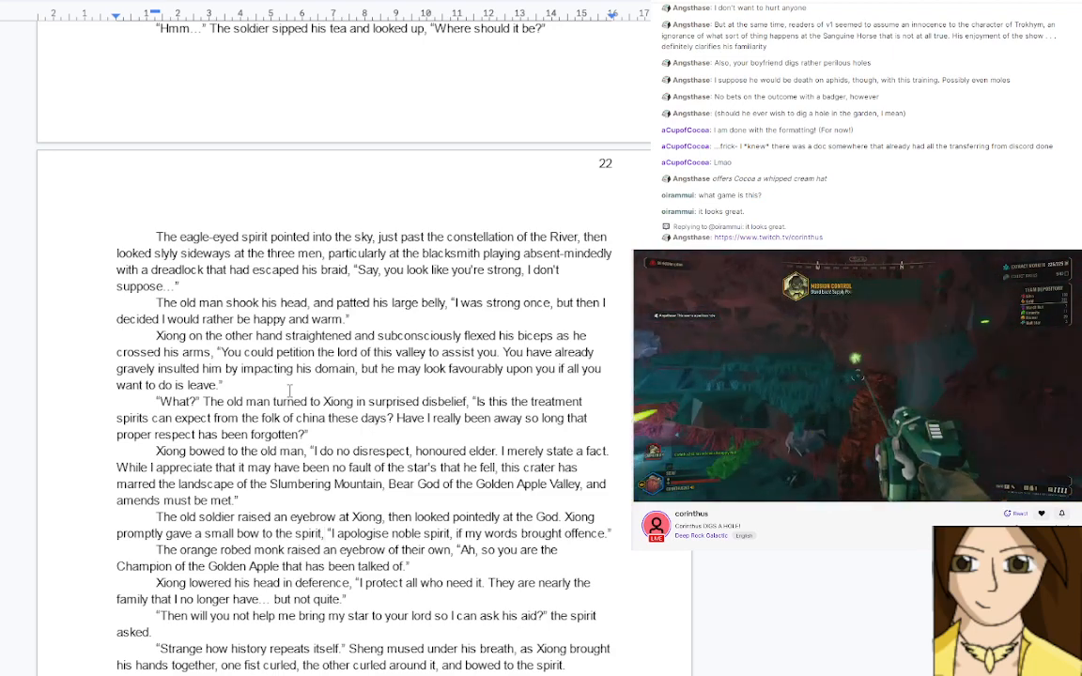
pyautogui.scroll(-1, 290, 392)
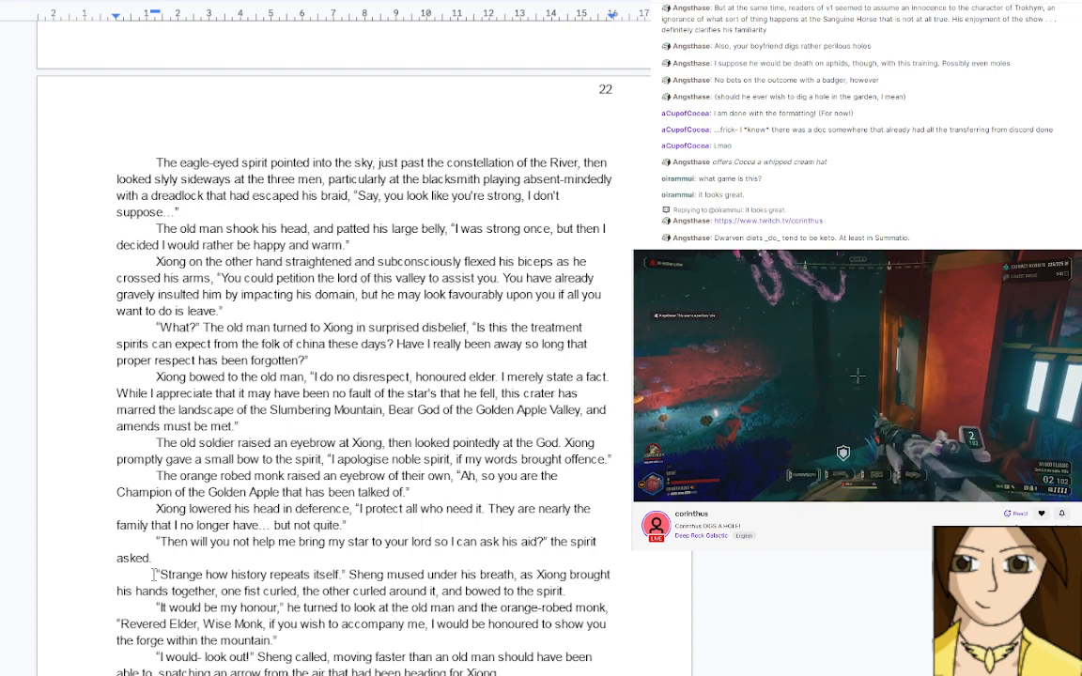
pyautogui.click(153, 573)
pyautogui.press('Return')
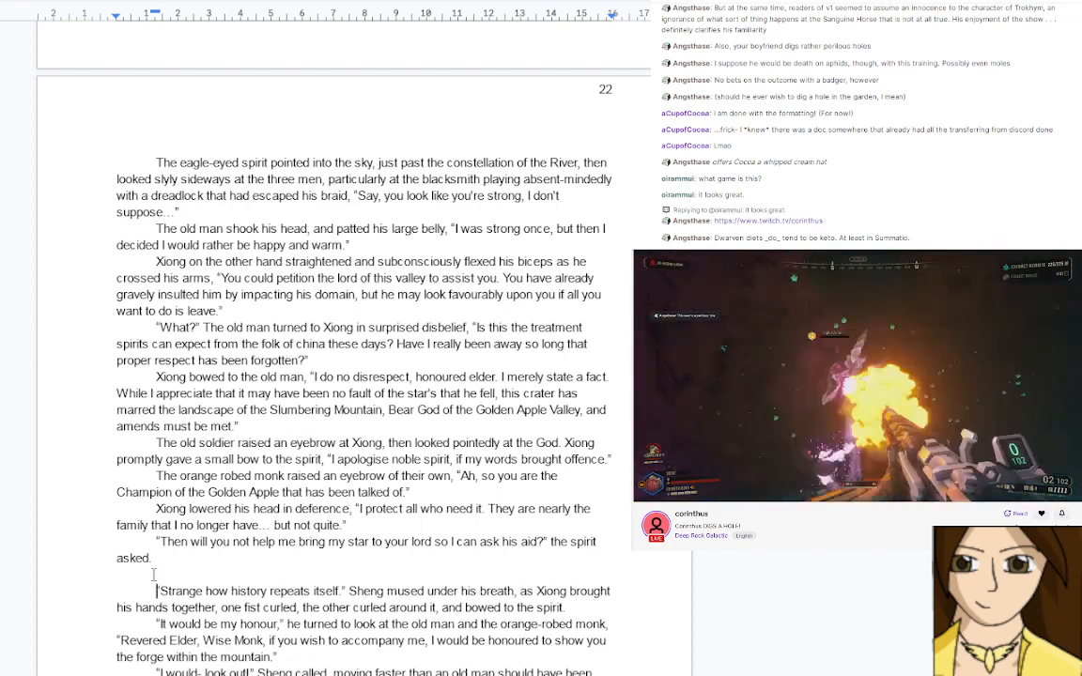